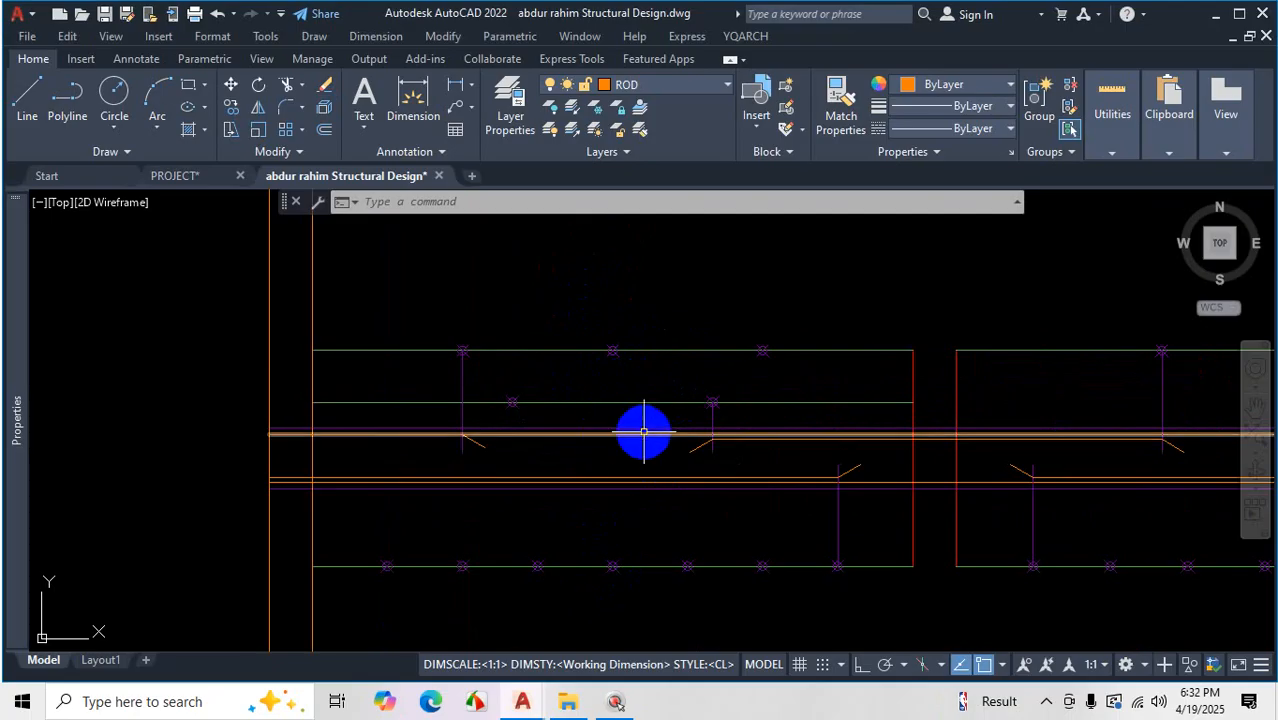
Erase the green guide lines, division point markers and vertical cut-off lines above the beam in the first span
scroll(610, 430, "up", 4)
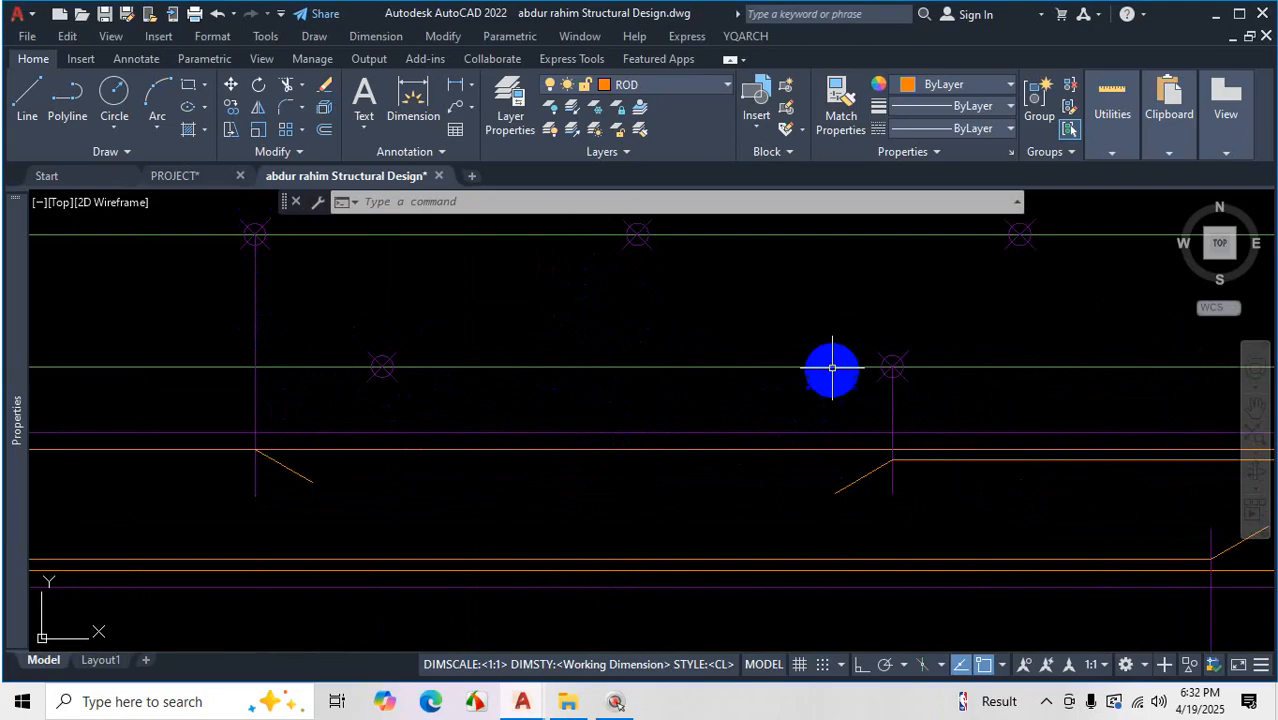
scroll(730, 490, "down", 3)
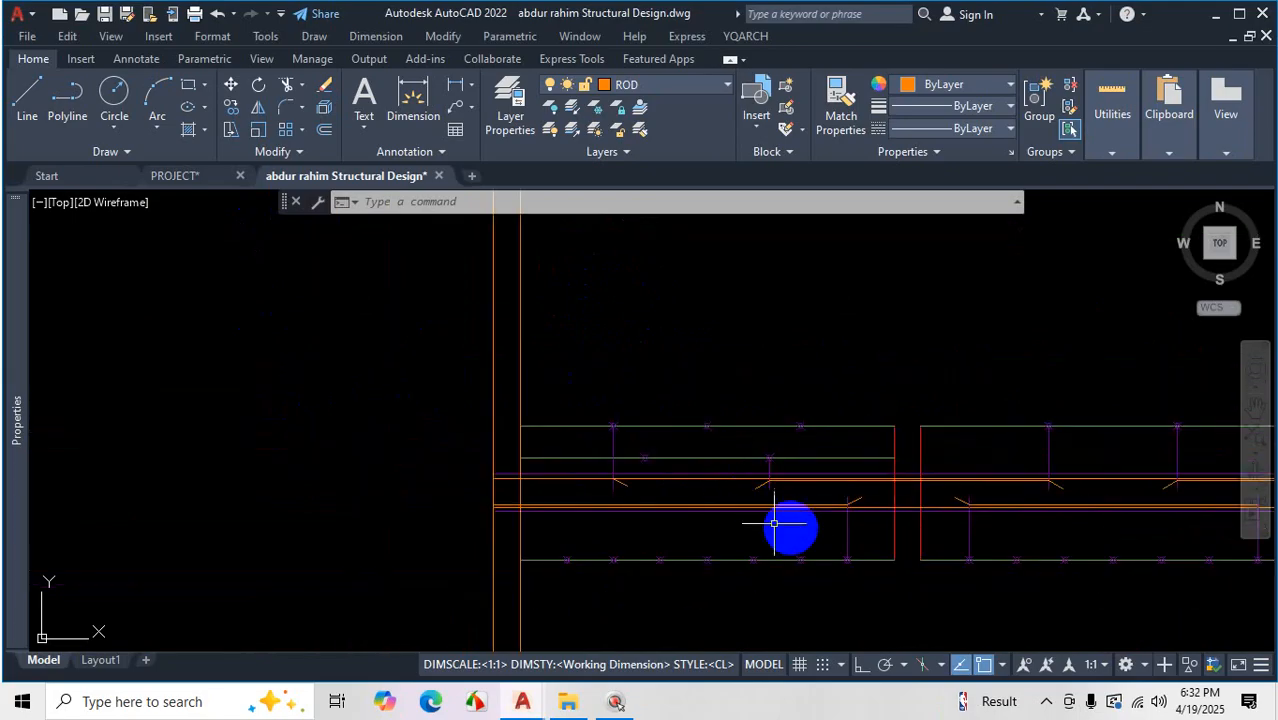
scroll(770, 518, "down", 3)
scroll(787, 290, "up", 5)
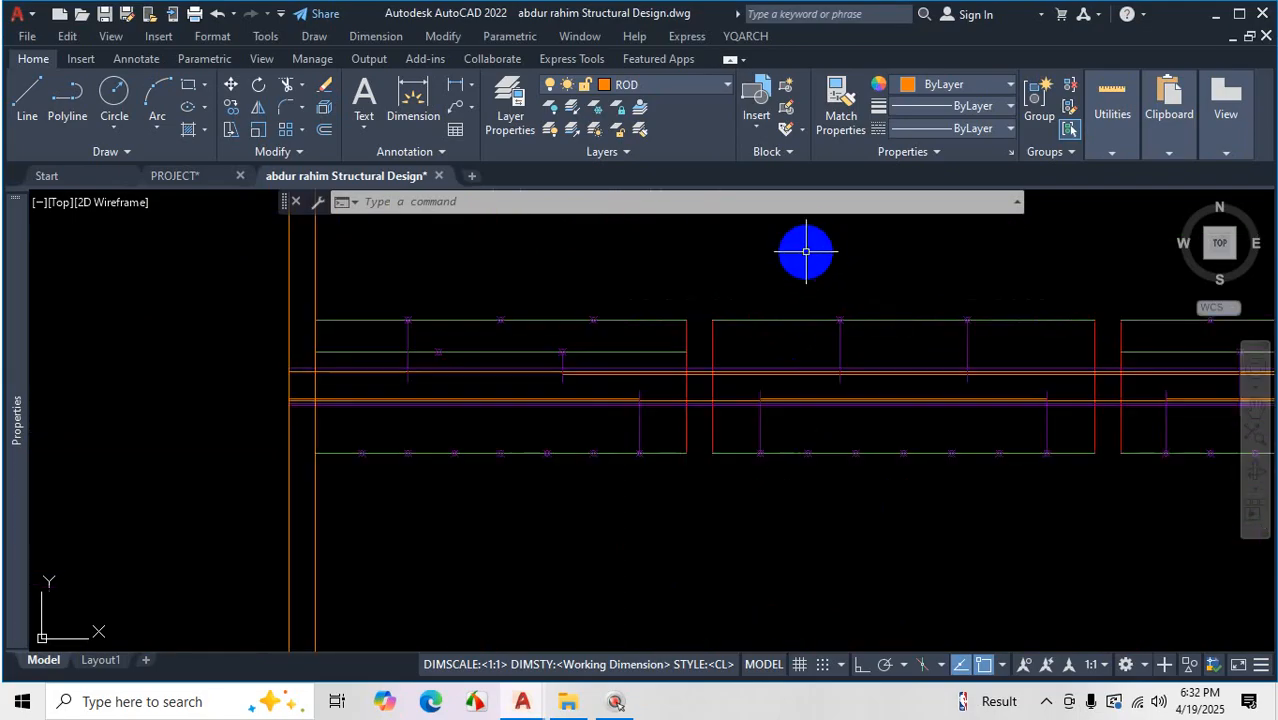
scroll(878, 384, "down", 2)
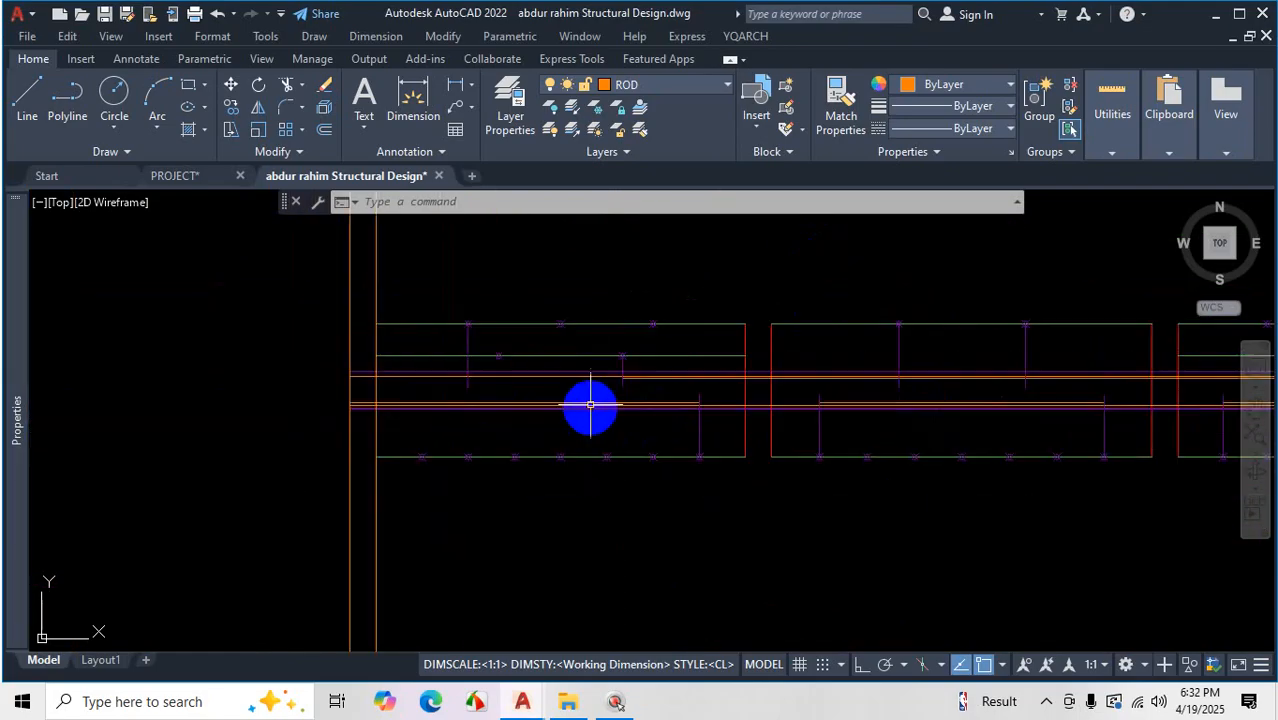
scroll(589, 400, "up", 2)
left_click(697, 261)
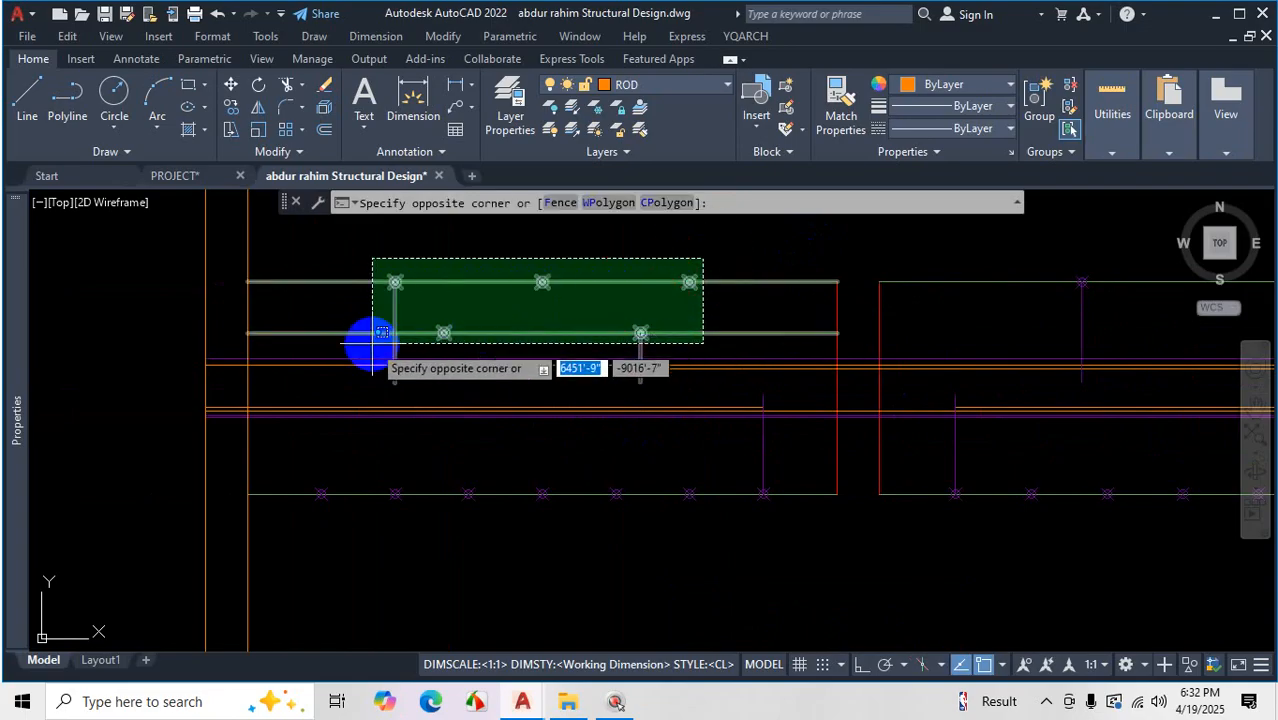
left_click(404, 337)
key("Delete")
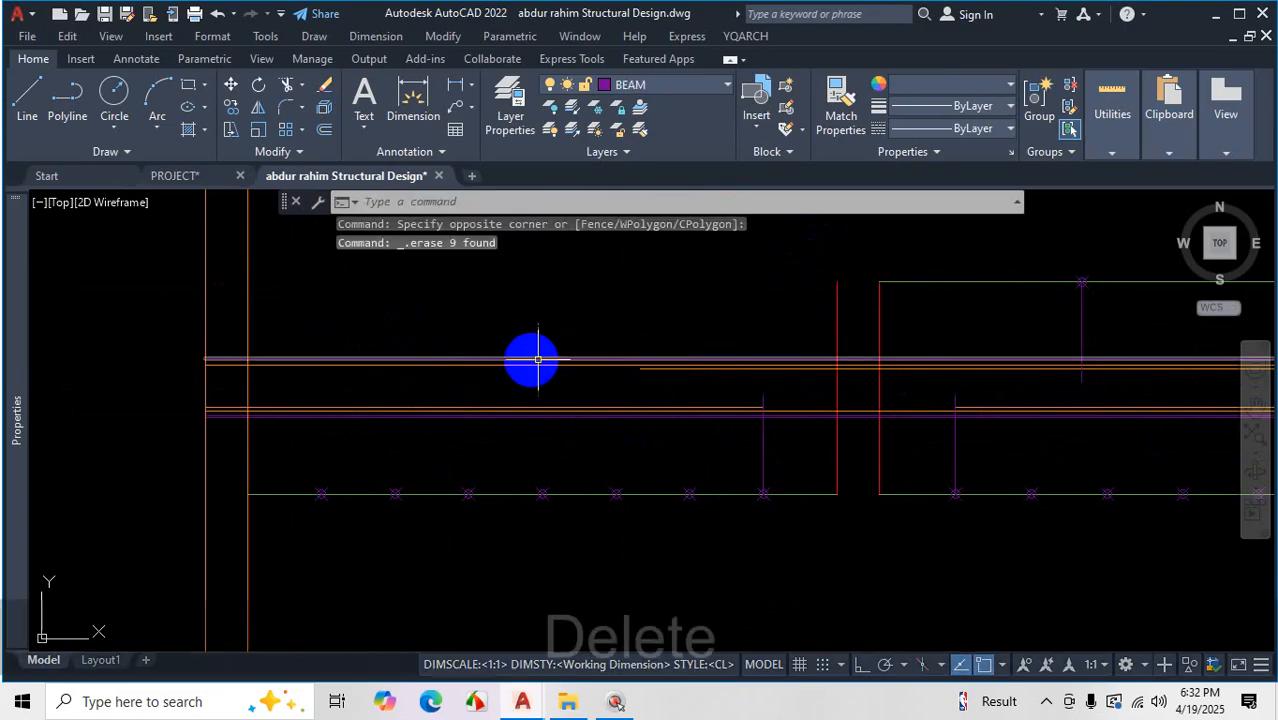
Erase the guide line, division point markers and cut-off lines above the beam in the middle span
scroll(562, 353, "down", 2)
scroll(867, 308, "up", 2)
left_click(870, 308)
left_click(495, 364)
key("Delete")
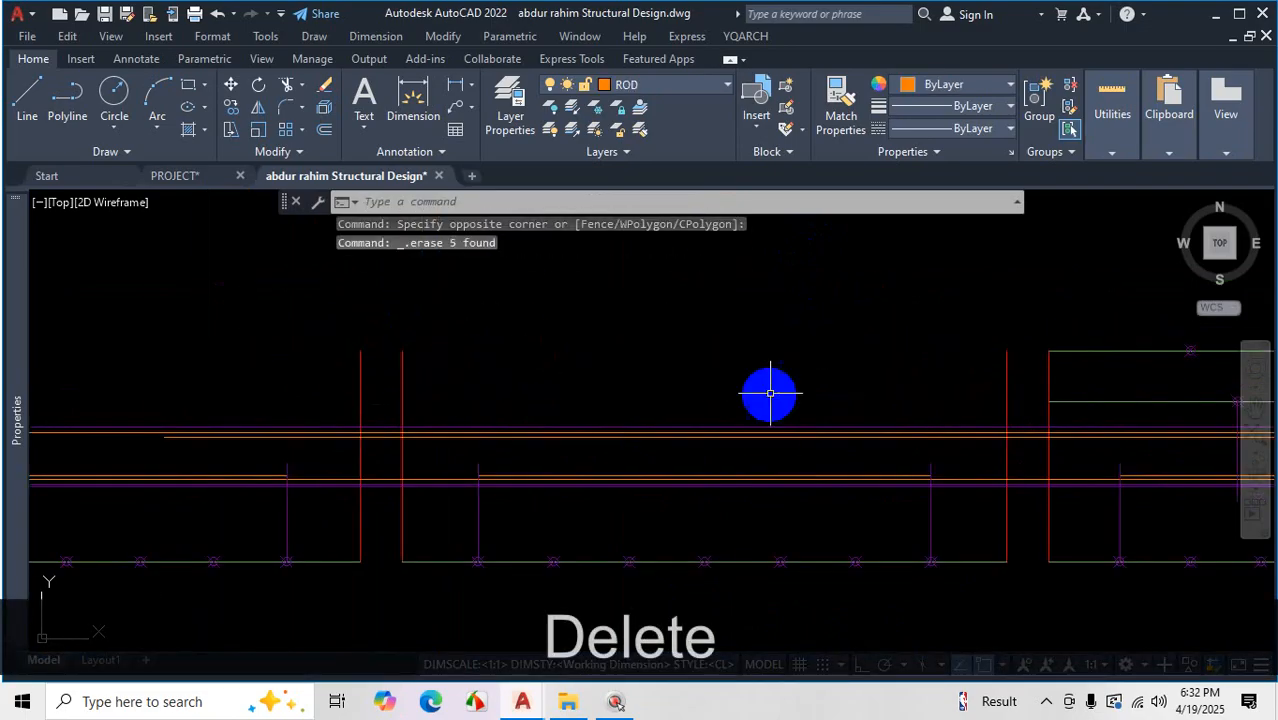
Erase the two guide lines with their division point markers and cut-off lines above the third span
scroll(650, 318, "down", 2)
scroll(868, 336, "up", 2)
scroll(770, 332, "down", 3)
scroll(925, 337, "up", 1)
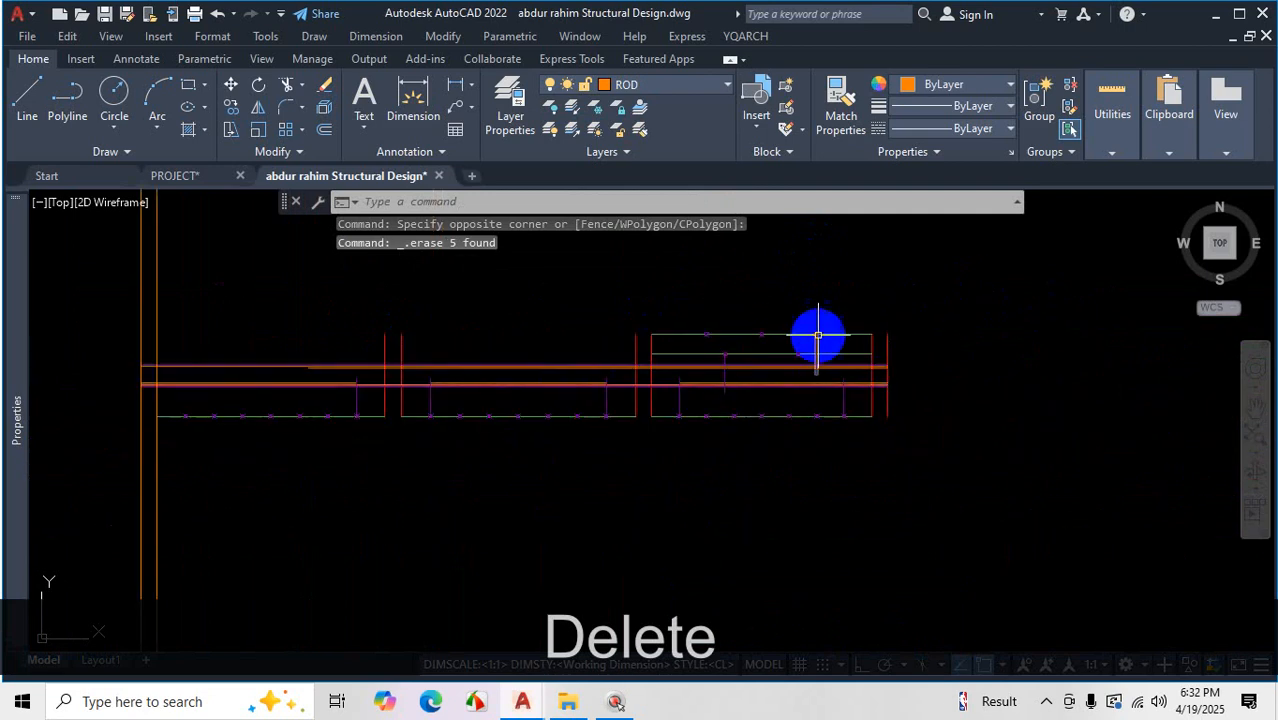
scroll(816, 334, "up", 2)
left_click(855, 320)
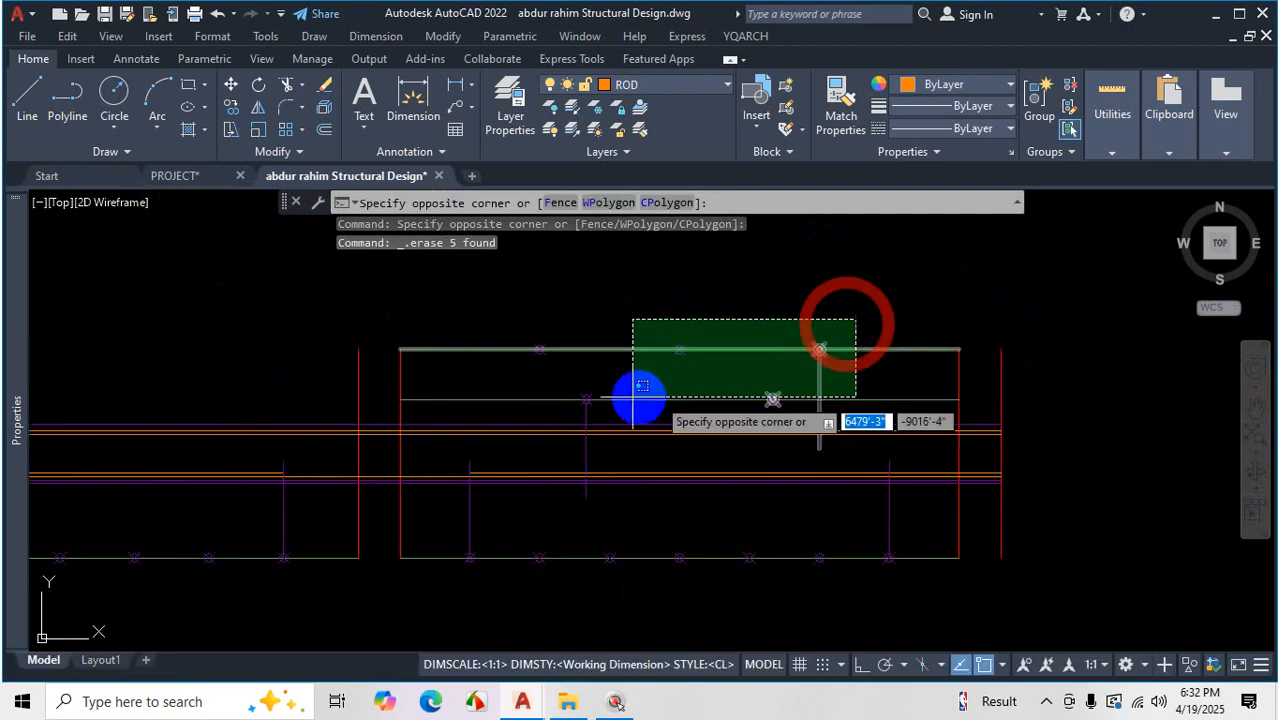
left_click(530, 411)
key("Delete")
Erase the guide line, division point markers and cut-off lines below the beam in the third span
scroll(733, 362, "down", 2)
scroll(780, 448, "up", 3)
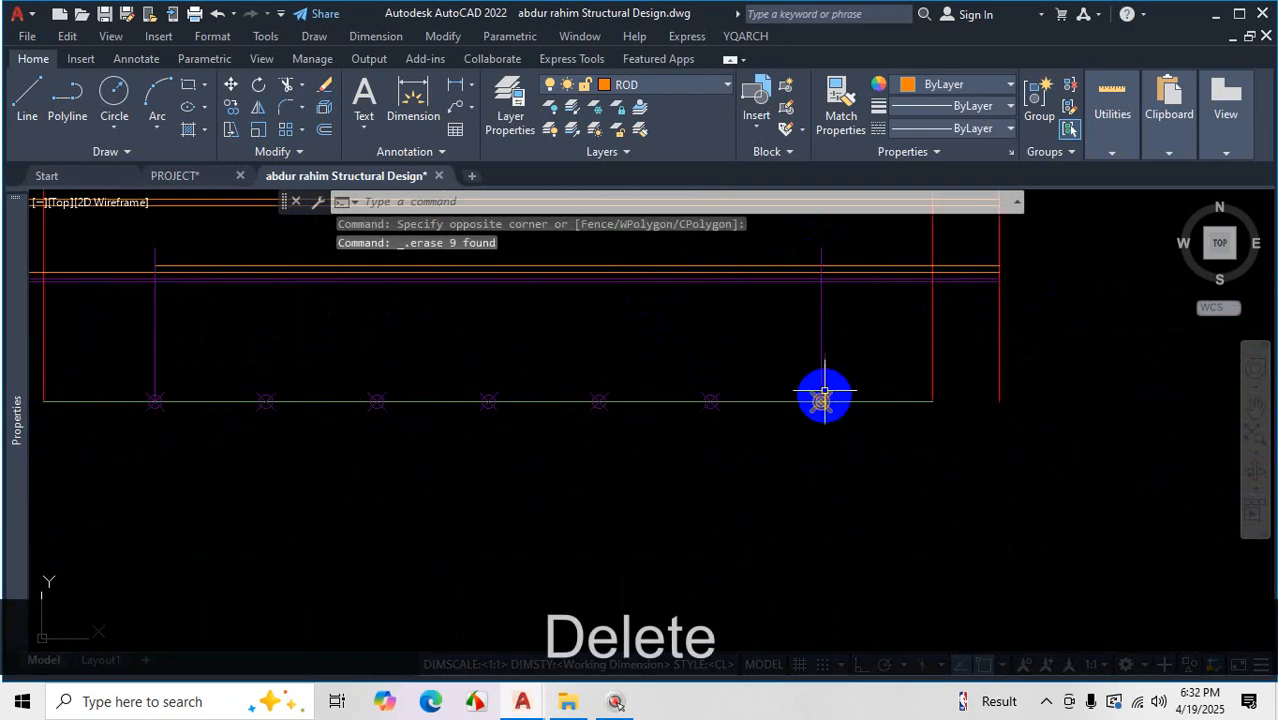
left_click(841, 377)
scroll(470, 462, "down", 2)
left_click(236, 457)
key("Delete")
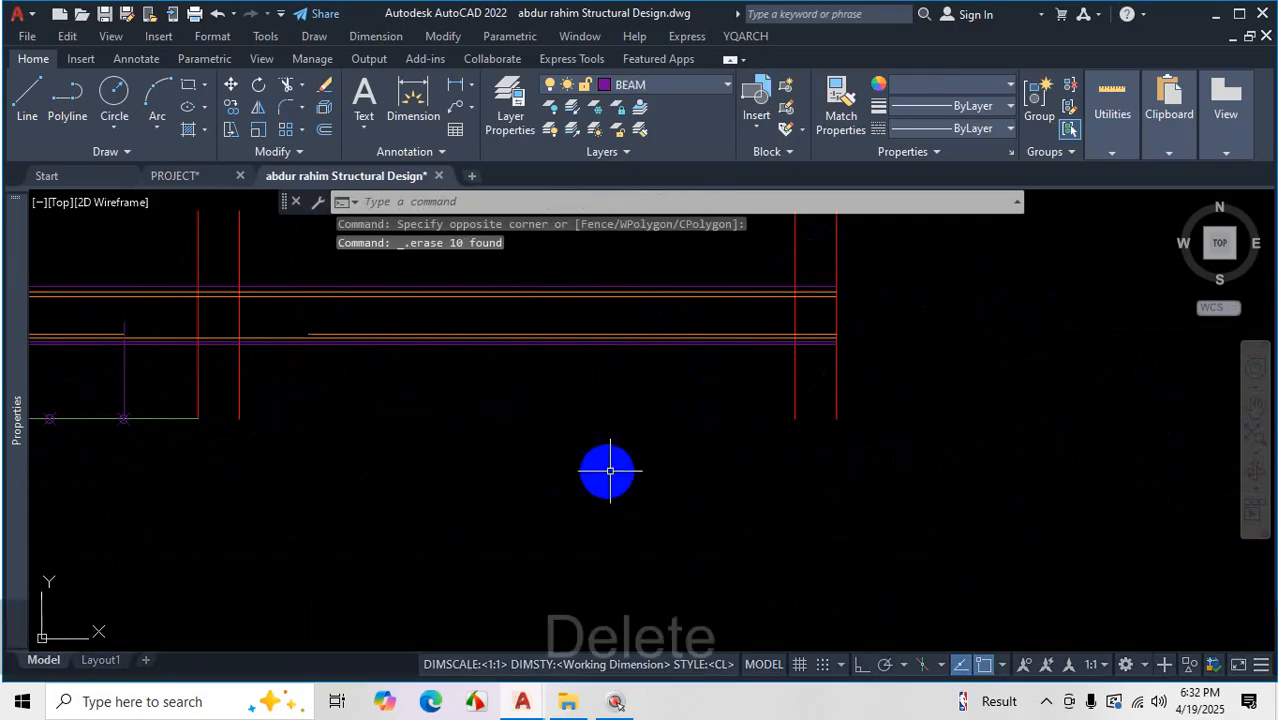
Erase the guide line, division point markers and cut-off lines below the middle span of the beam
scroll(540, 460, "up", 2)
scroll(495, 446, "up", 2)
left_click(907, 437)
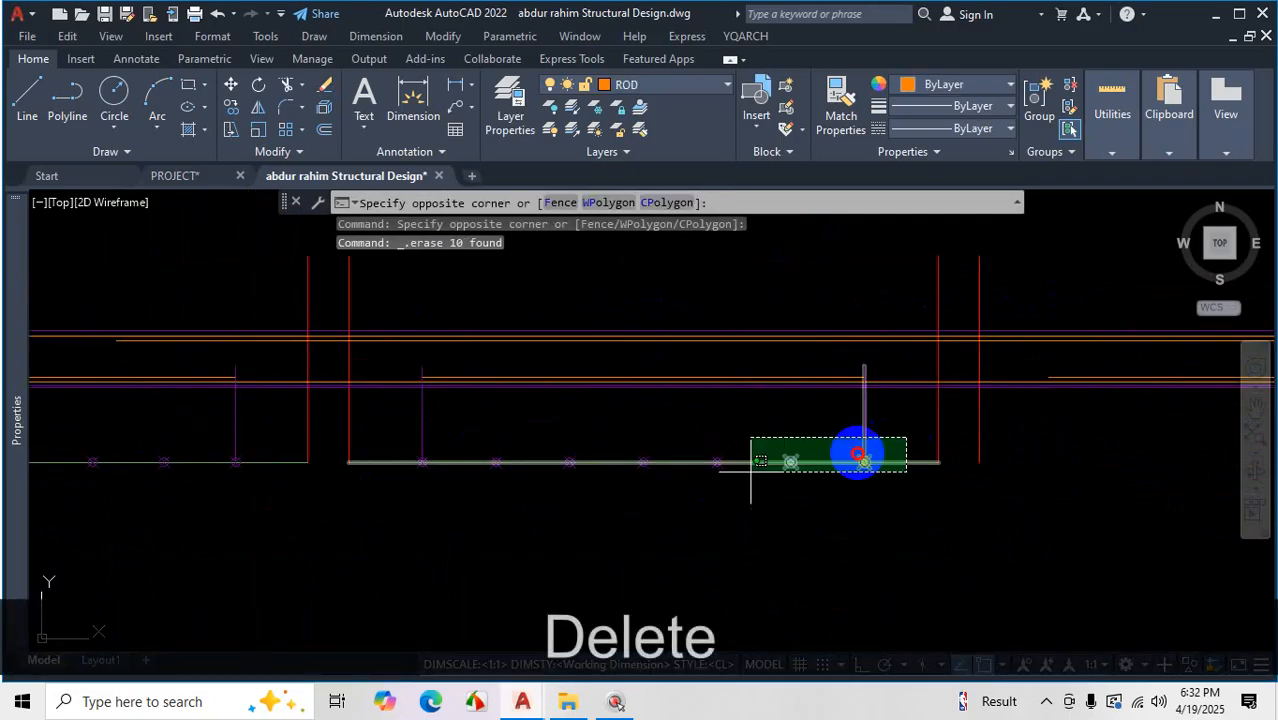
left_click(398, 481)
key("Delete")
Erase the guide line with its division point markers and cut-off line below the first span
scroll(354, 465, "up", 2)
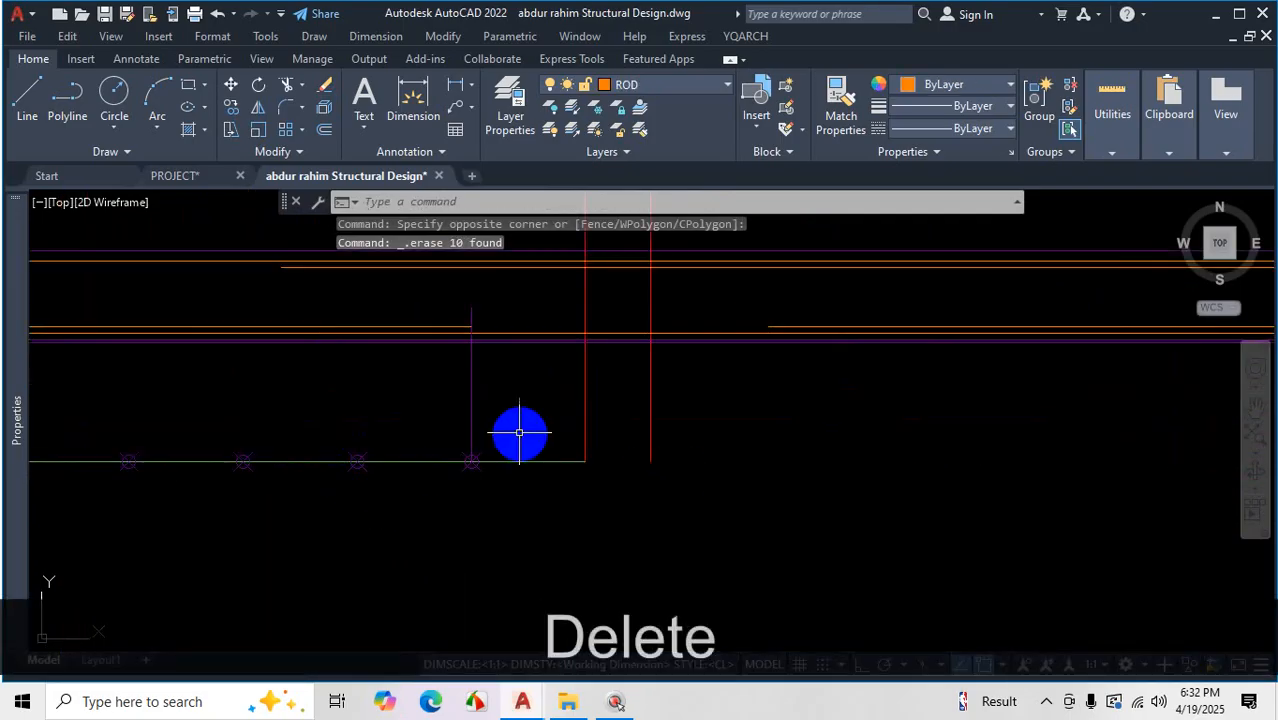
left_click(519, 432)
scroll(400, 500, "down", 2)
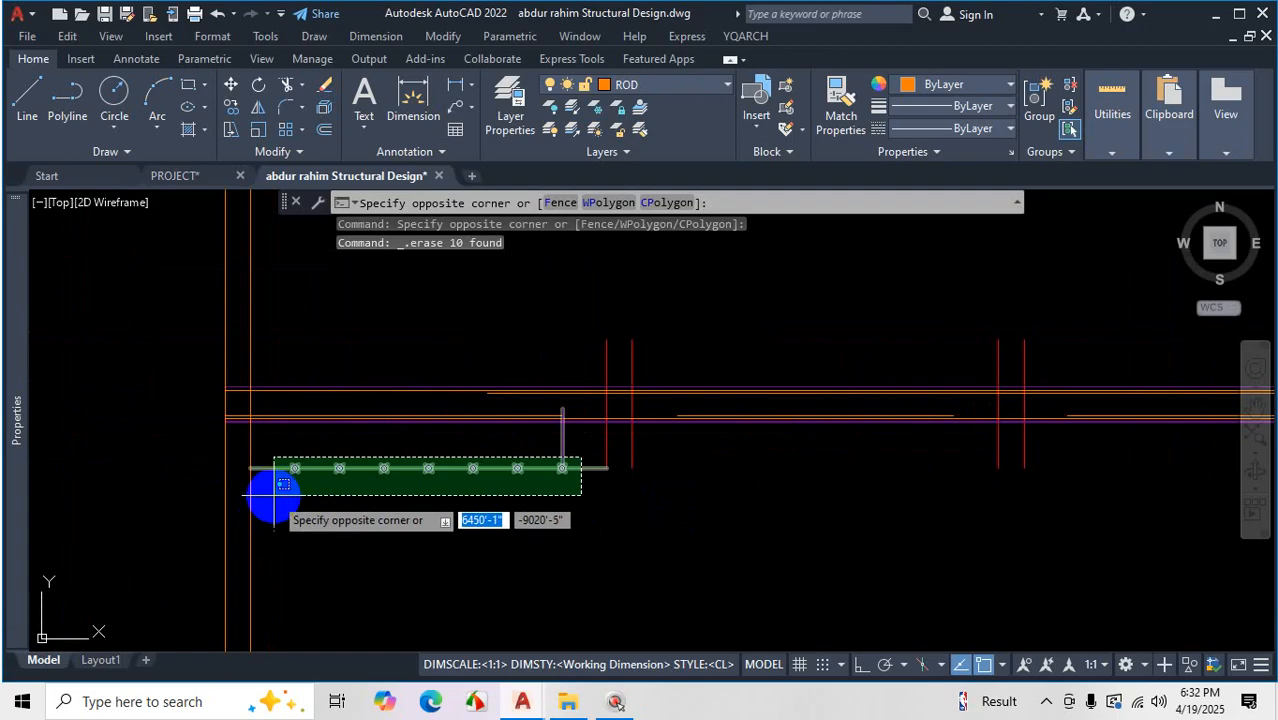
left_click(332, 490)
key("Delete")
Erase the short extra bottom rods of all three spans together with the extra top rod over the first interior column
scroll(556, 408, "up", 3)
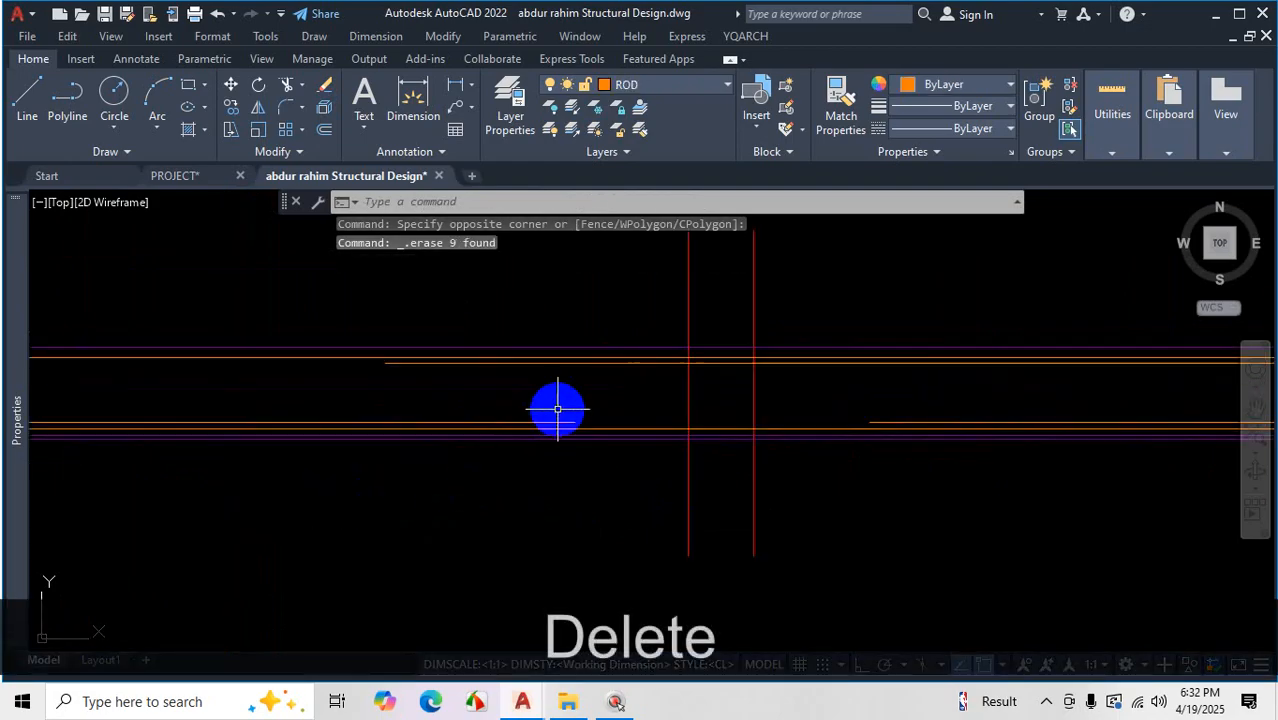
left_click(600, 414)
left_click(558, 433)
scroll(560, 333, "up", 2)
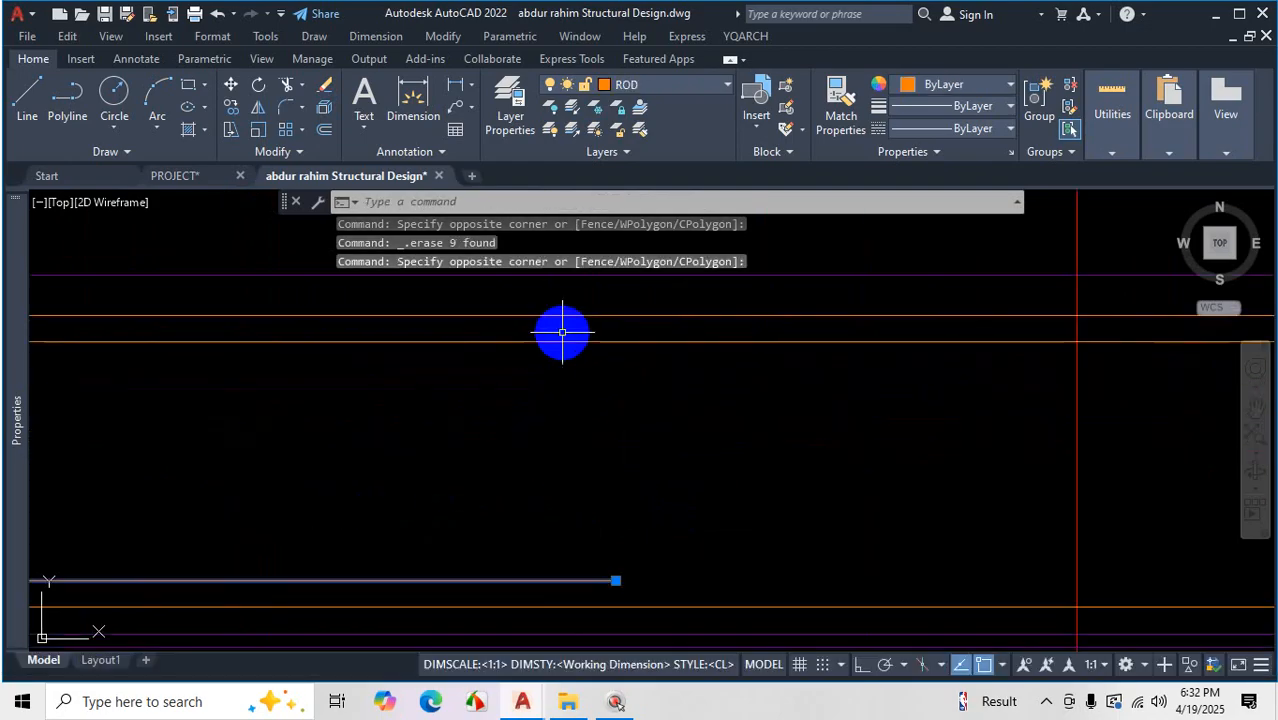
left_click(561, 334)
left_click(484, 377)
scroll(456, 388, "down", 5)
scroll(626, 411, "up", 3)
left_click(600, 386)
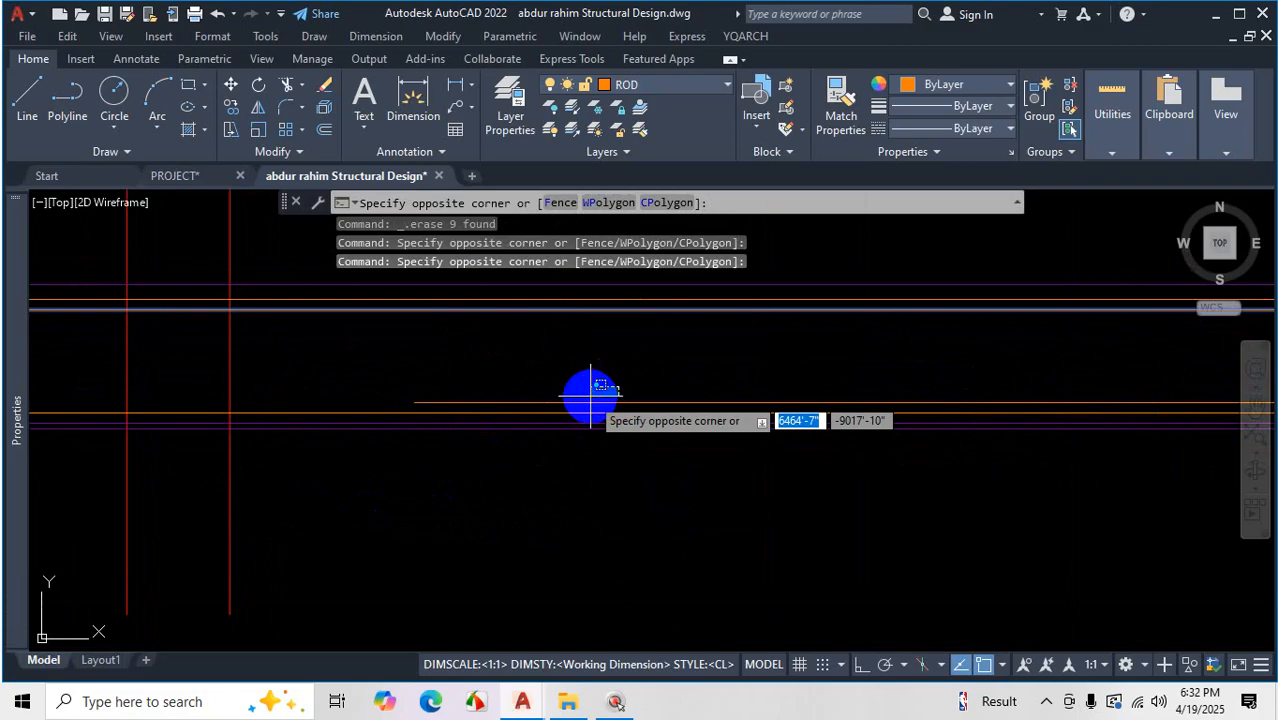
left_click(580, 400)
scroll(628, 410, "down", 3)
scroll(819, 385, "up", 3)
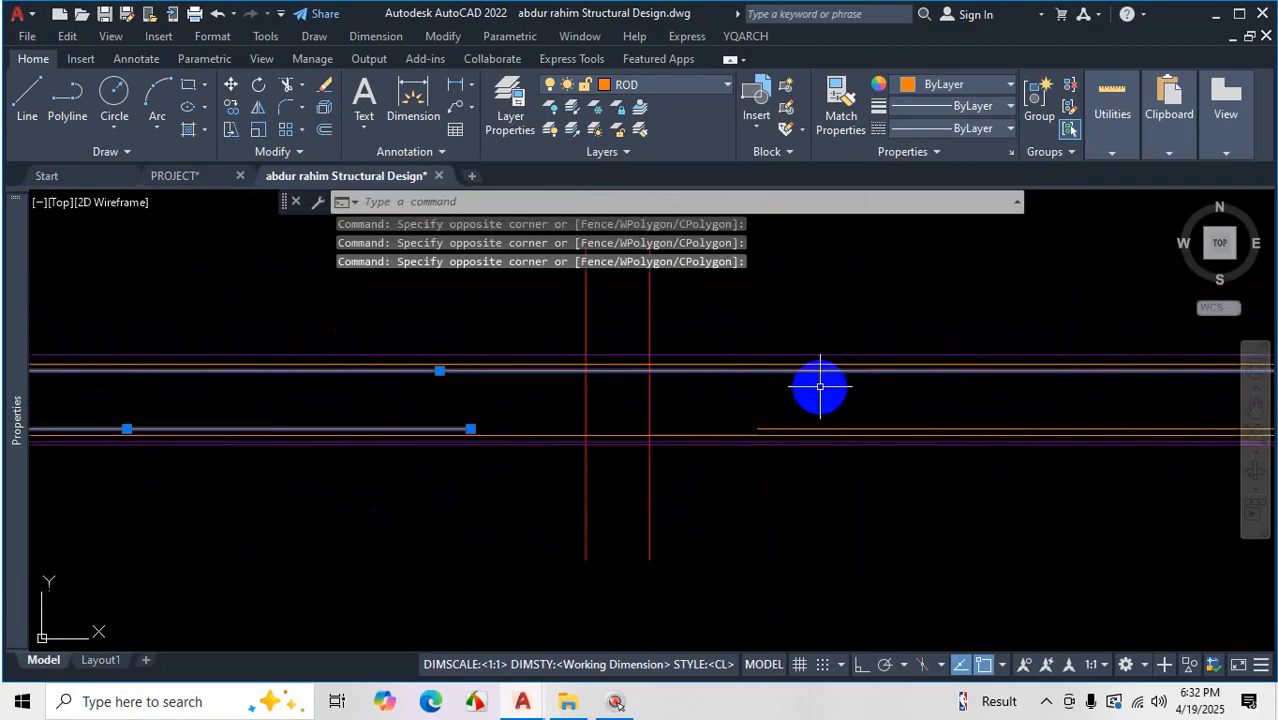
left_click(771, 433)
left_click(693, 451)
key("Delete")
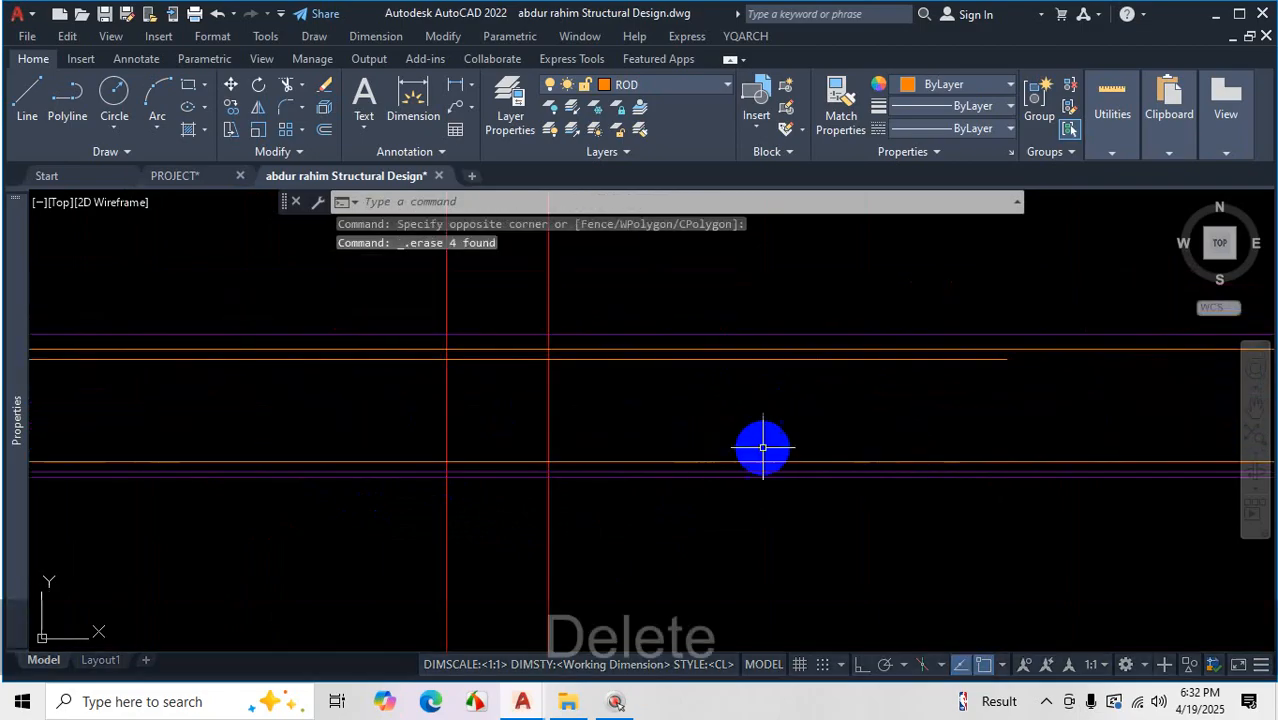
Erase the extra top rod crossing the second interior column, keeping the continuous top rod
scroll(770, 452, "down", 3)
scroll(771, 475, "up", 4)
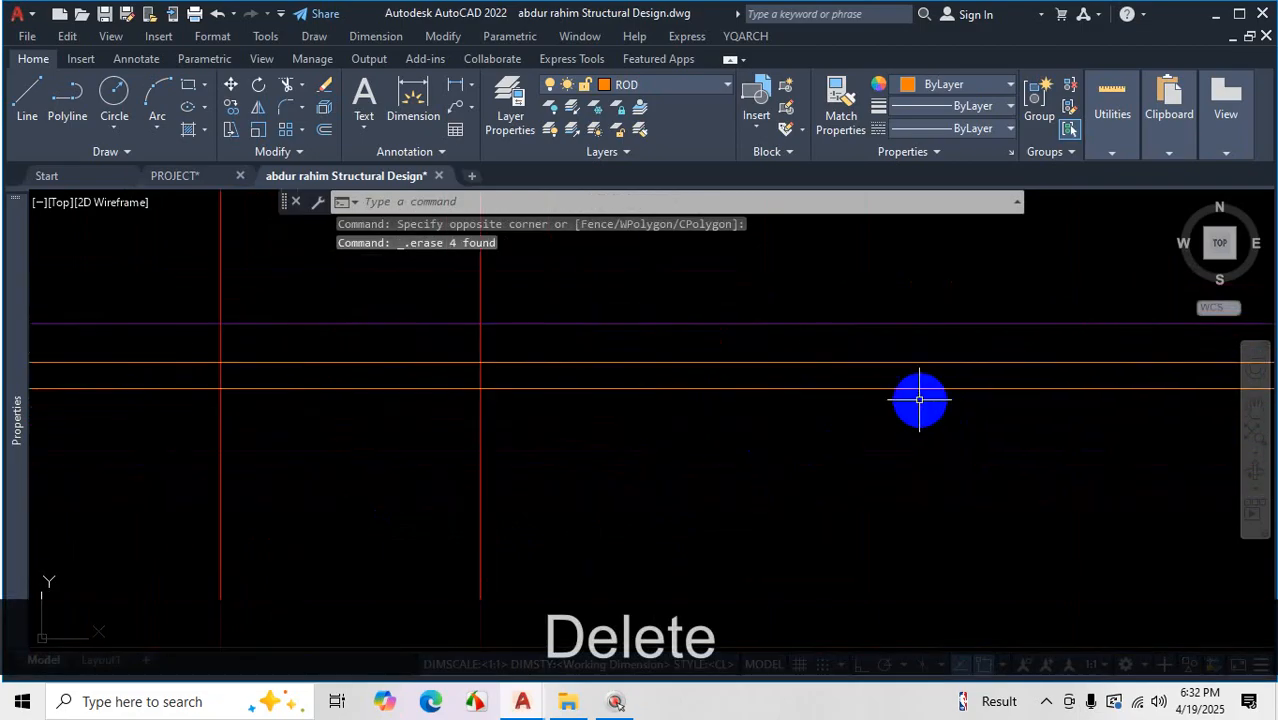
left_click(907, 380)
left_click(829, 437)
key("Delete")
Erase the short extra top rod at the beam's right end column
scroll(822, 442, "down", 5)
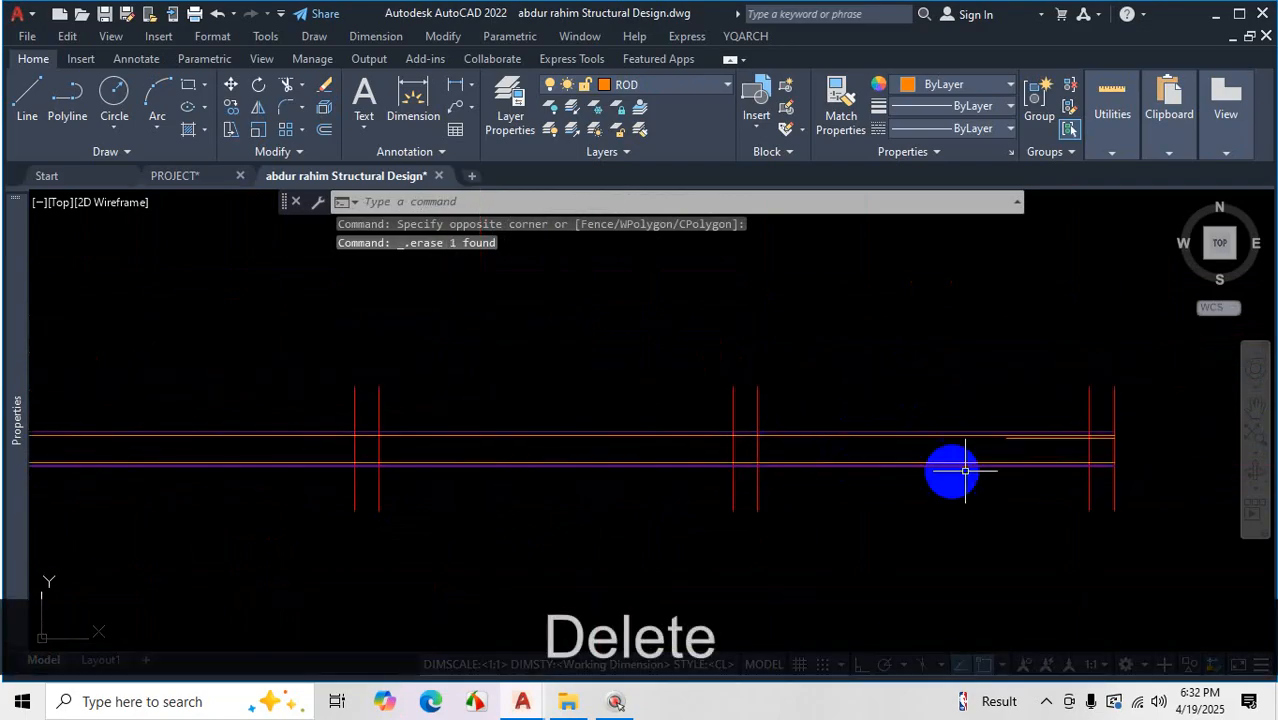
scroll(1043, 445, "up", 5)
left_click(970, 443)
left_click(876, 485)
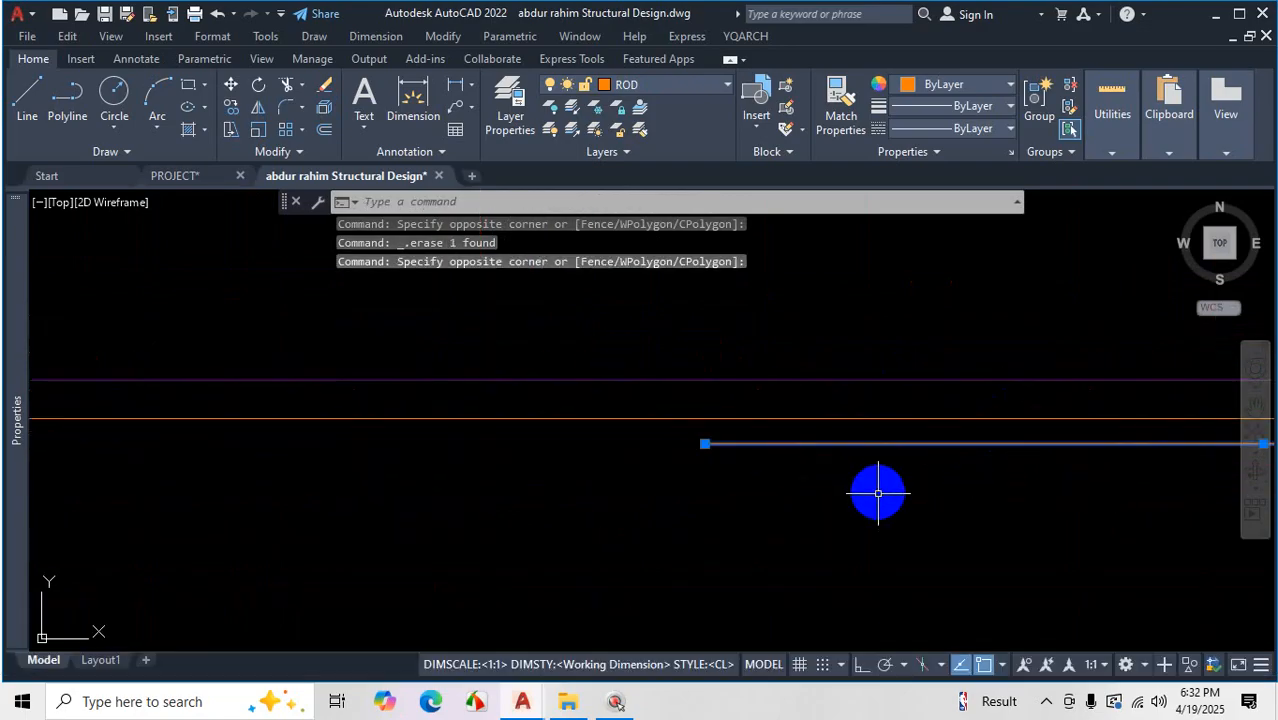
key("Delete")
Erase the two long vertical orange lines running through the beam's left end column
scroll(856, 485, "down", 5)
scroll(472, 455, "down", 4)
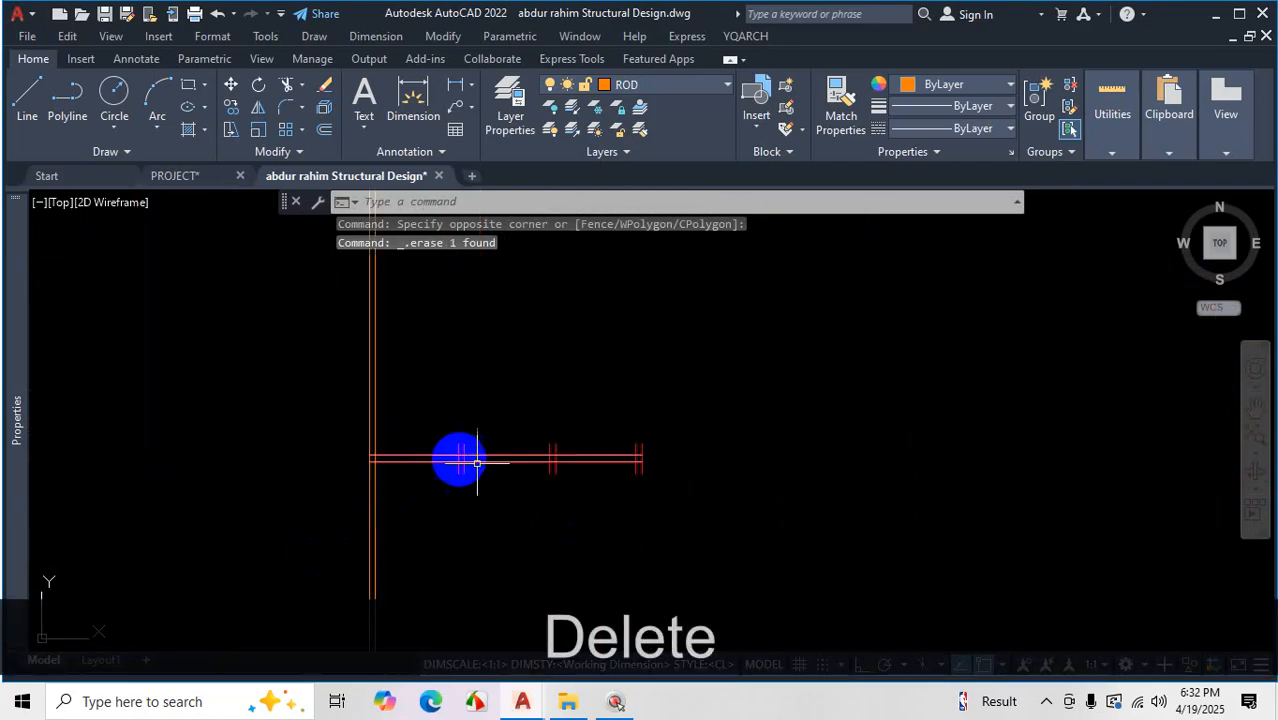
scroll(368, 543, "up", 2)
scroll(530, 365, "up", 2)
scroll(357, 422, "down", 2)
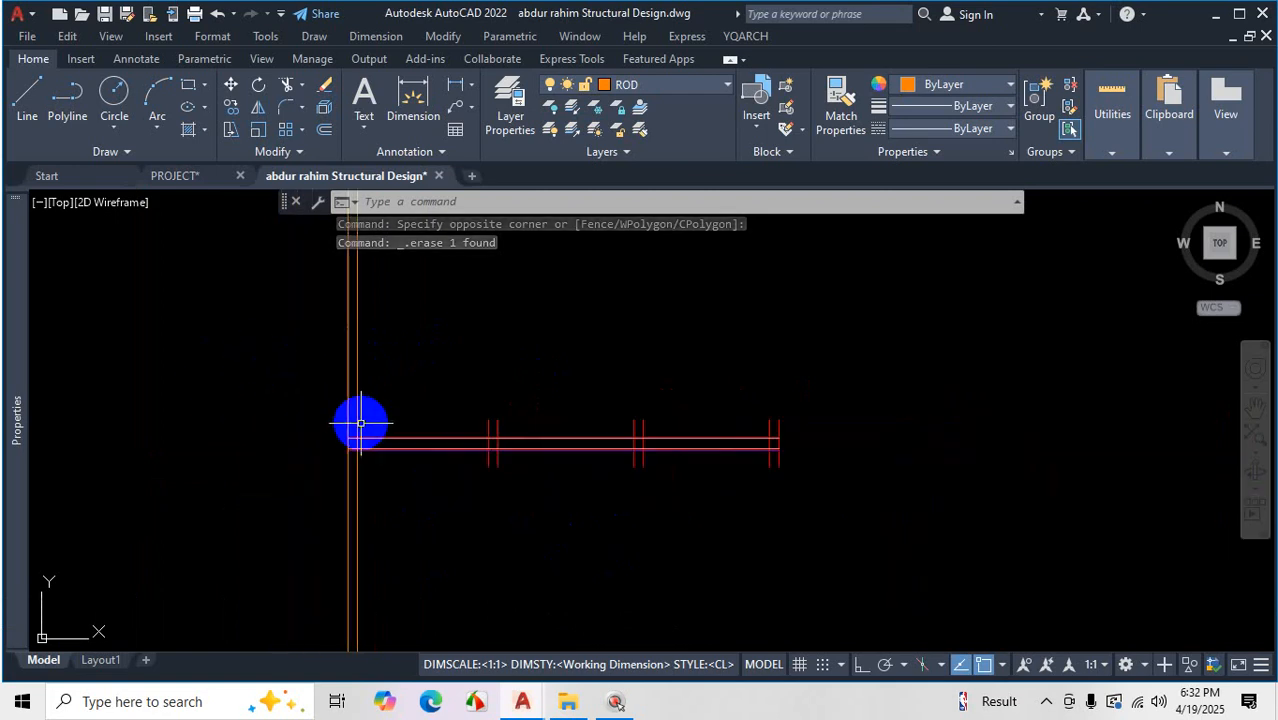
left_click(385, 308)
left_click(298, 341)
key("Delete")
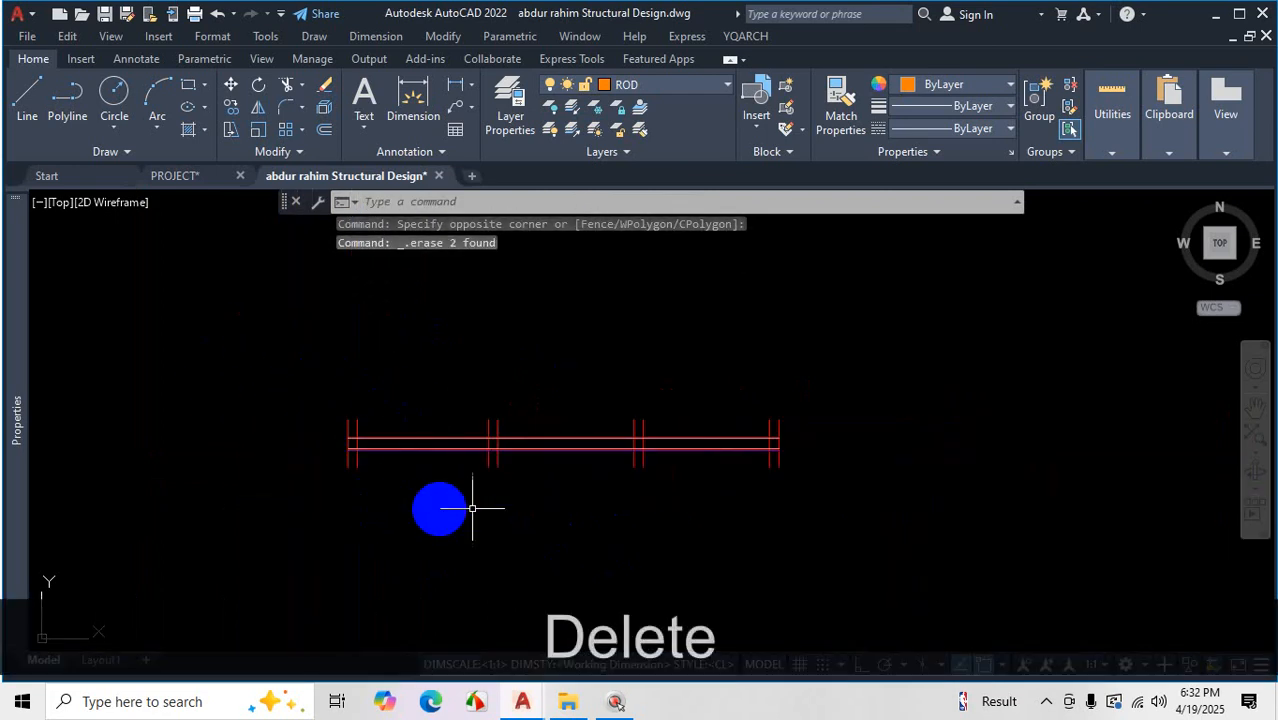
Erase the extra lower purple beam line, leaving a single outline line beneath the bottom rod
scroll(358, 397, "up", 4)
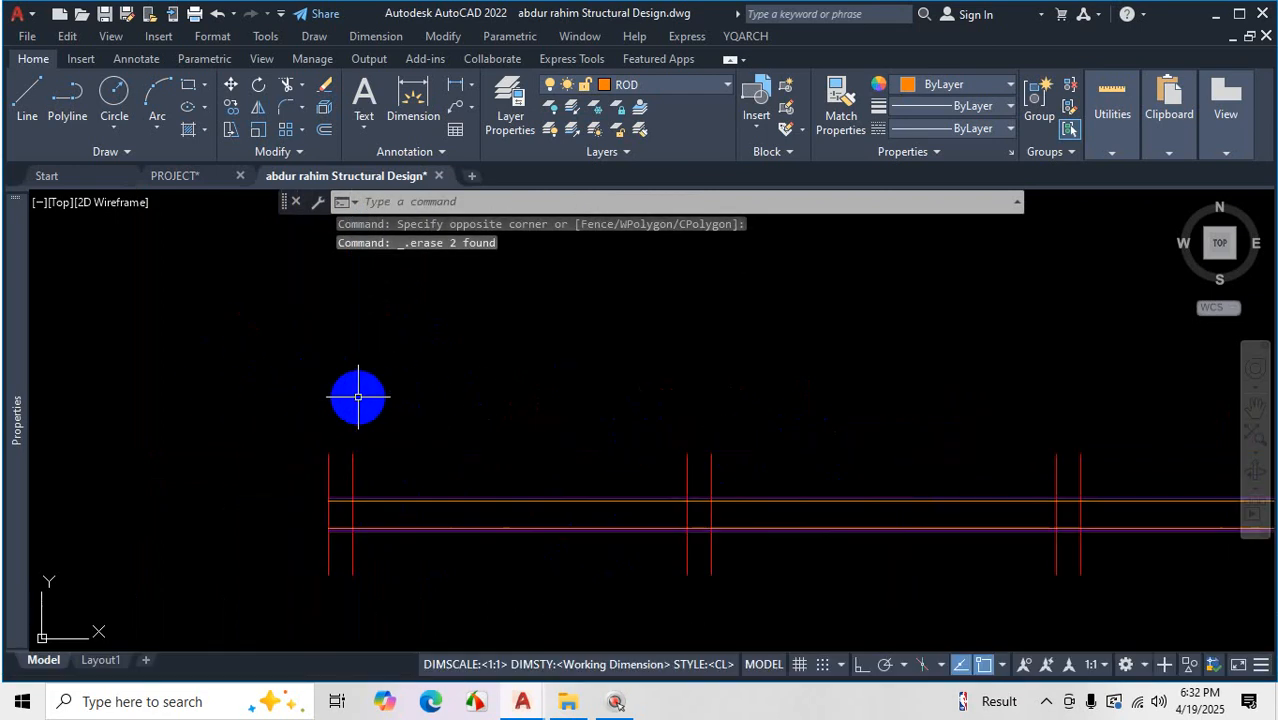
scroll(745, 525, "up", 7)
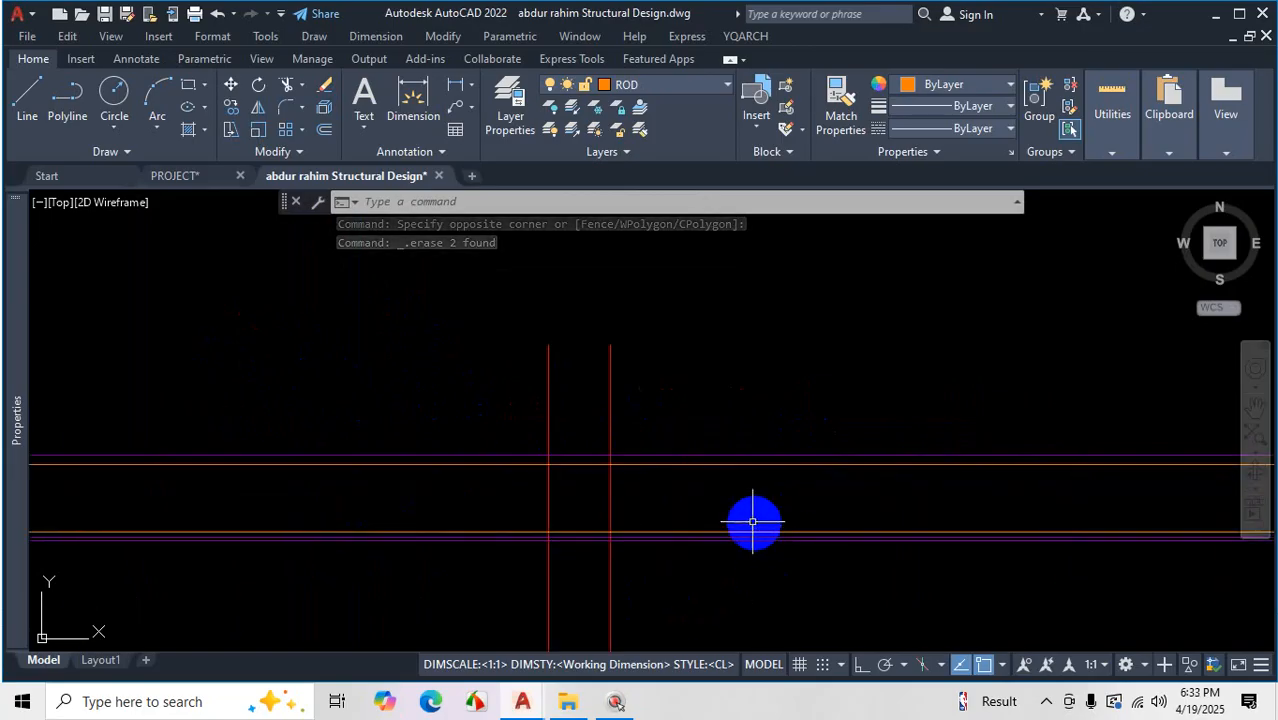
scroll(787, 517, "down", 4)
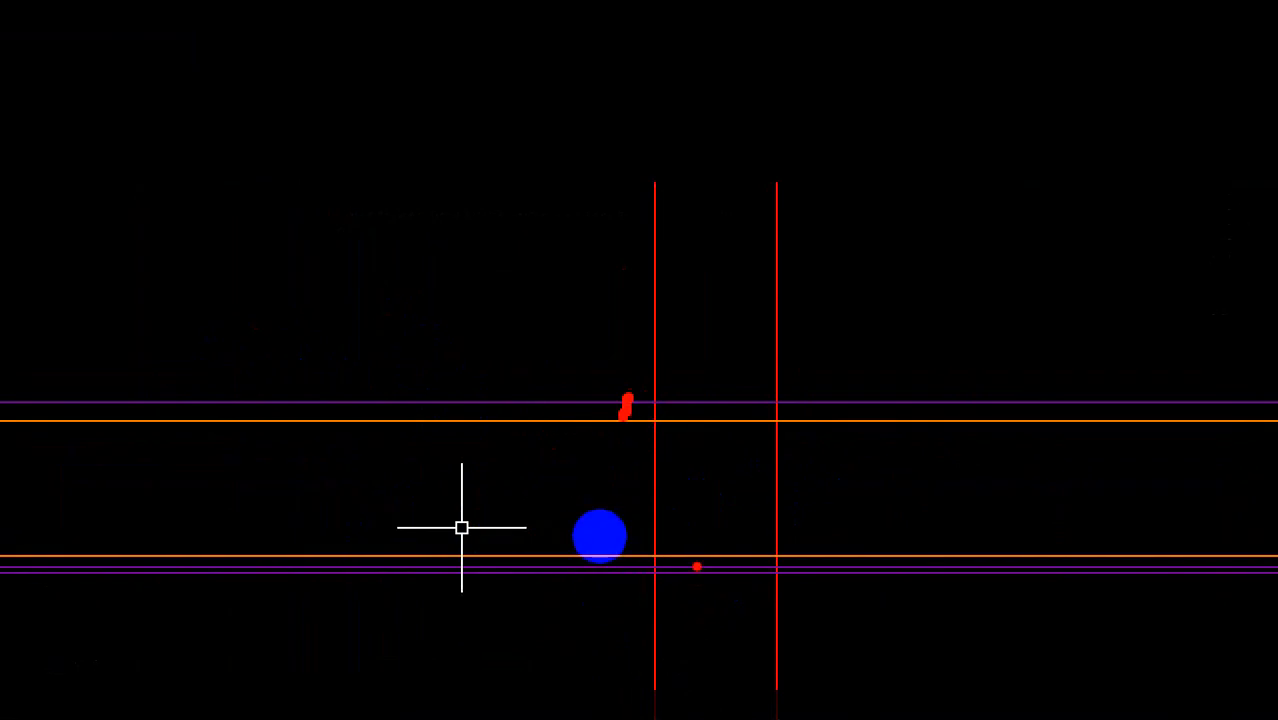
key("Escape")
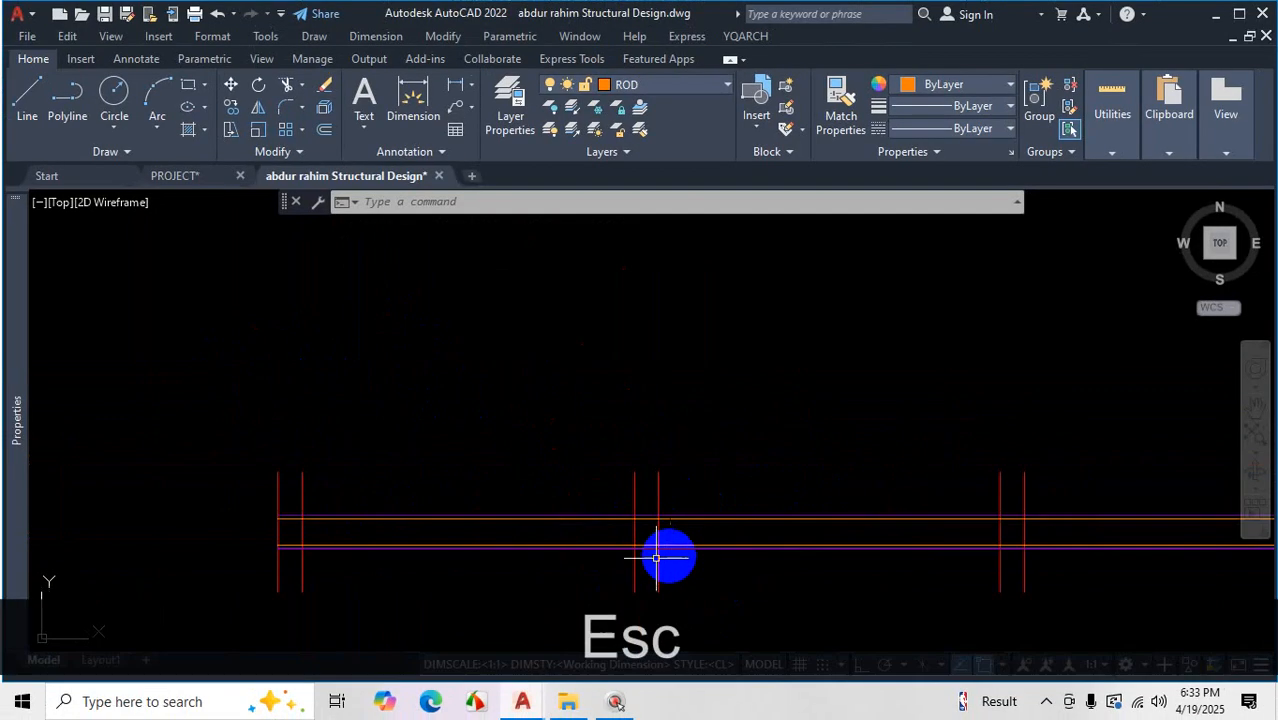
scroll(276, 550, "up", 6)
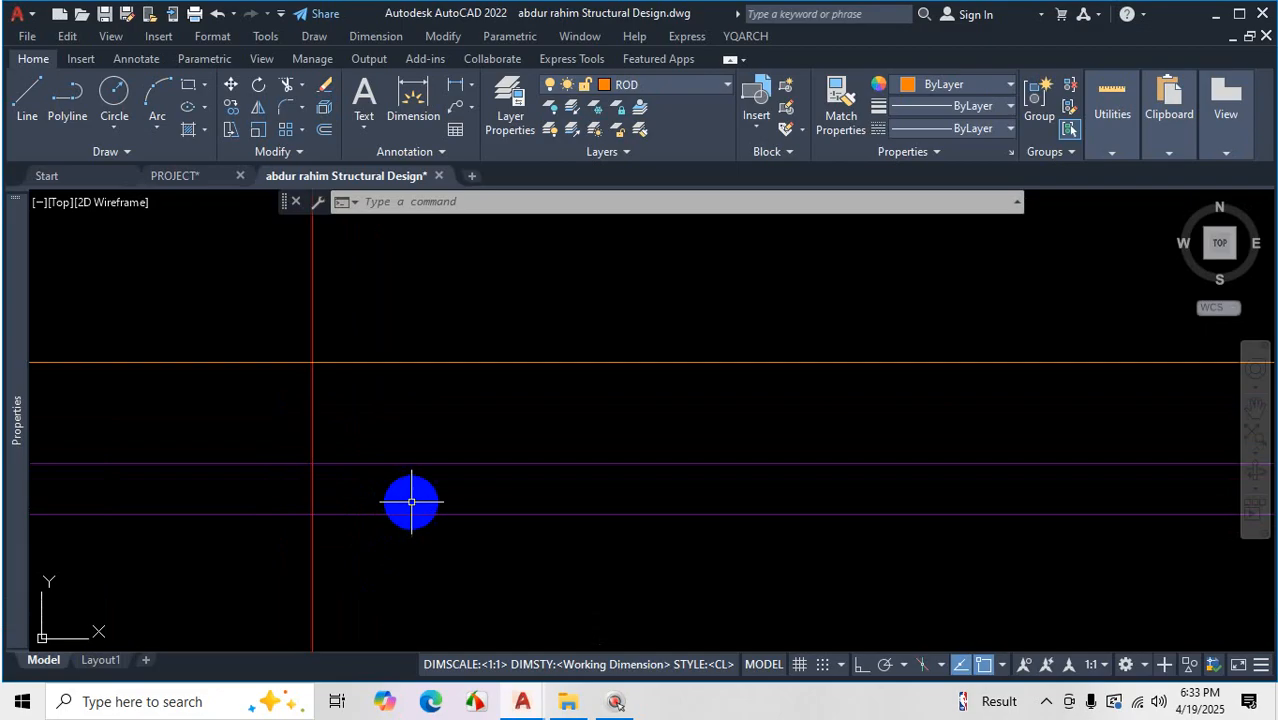
left_click(390, 604)
key("Delete")
scroll(514, 480, "down", 4)
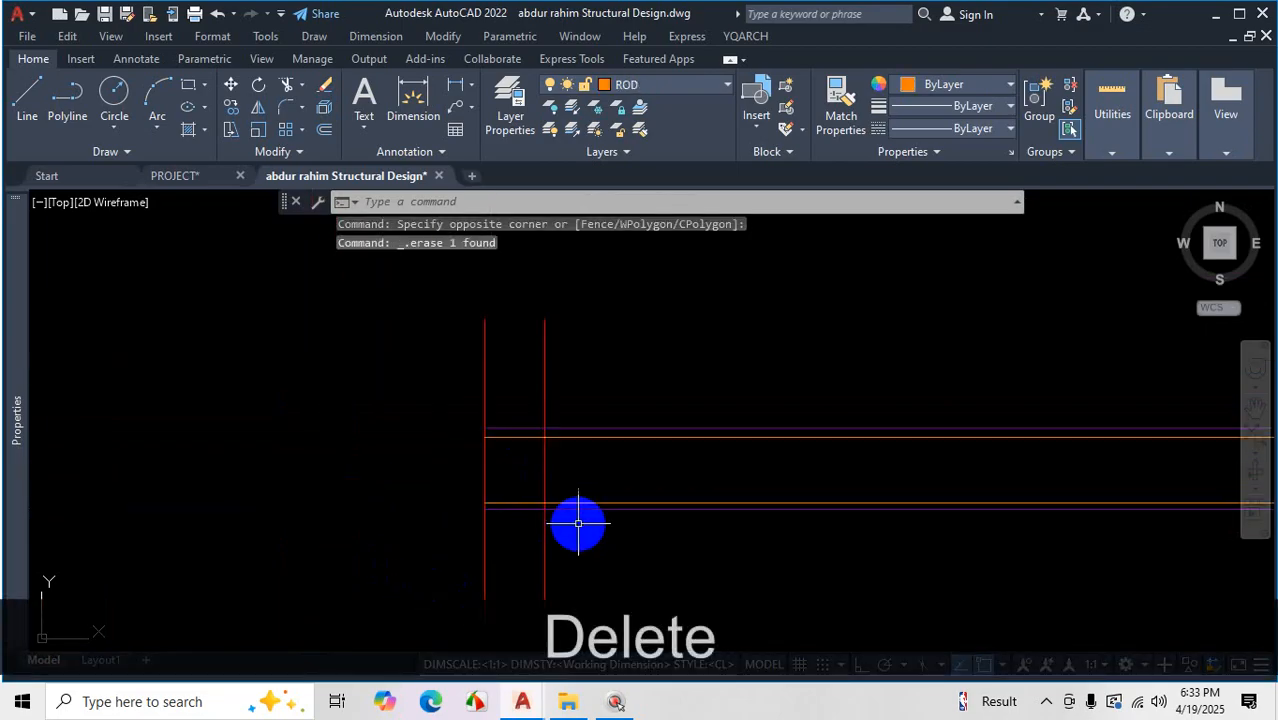
Trim the upper and lower purple beam outline lines where they cross the left end column
scroll(653, 527, "up", 5)
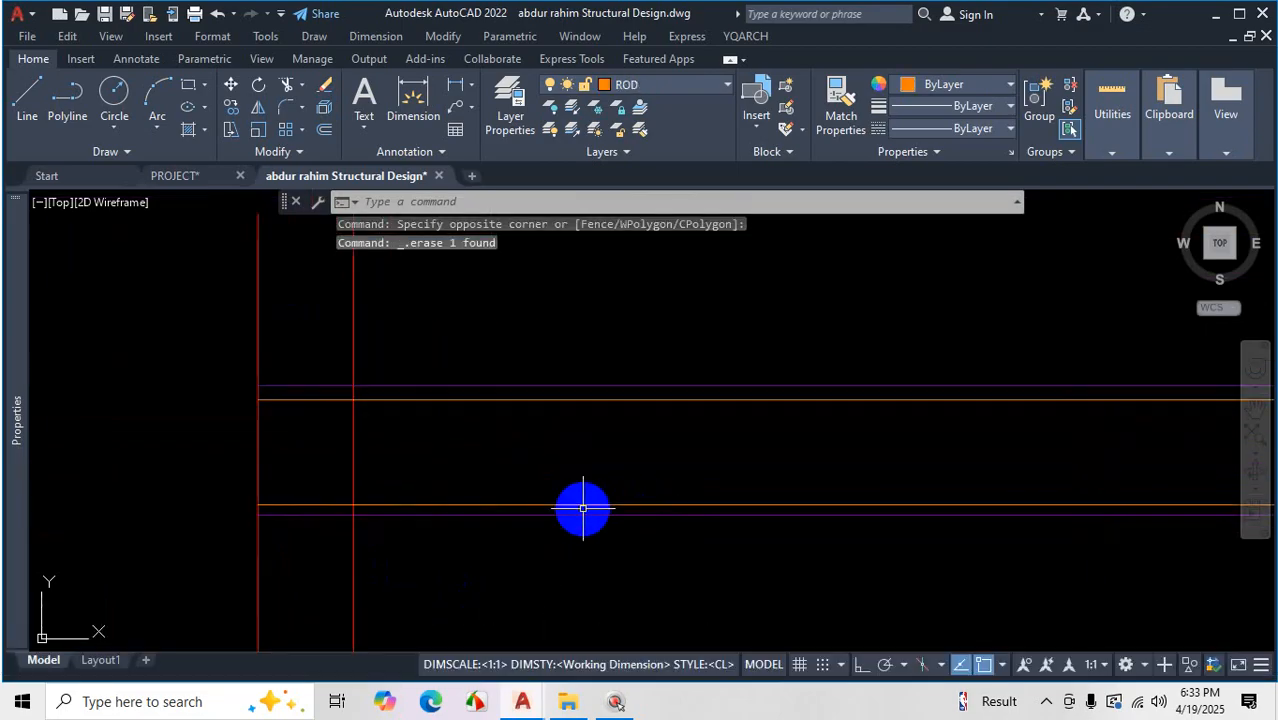
scroll(542, 526, "down", 5)
scroll(793, 491, "up", 2)
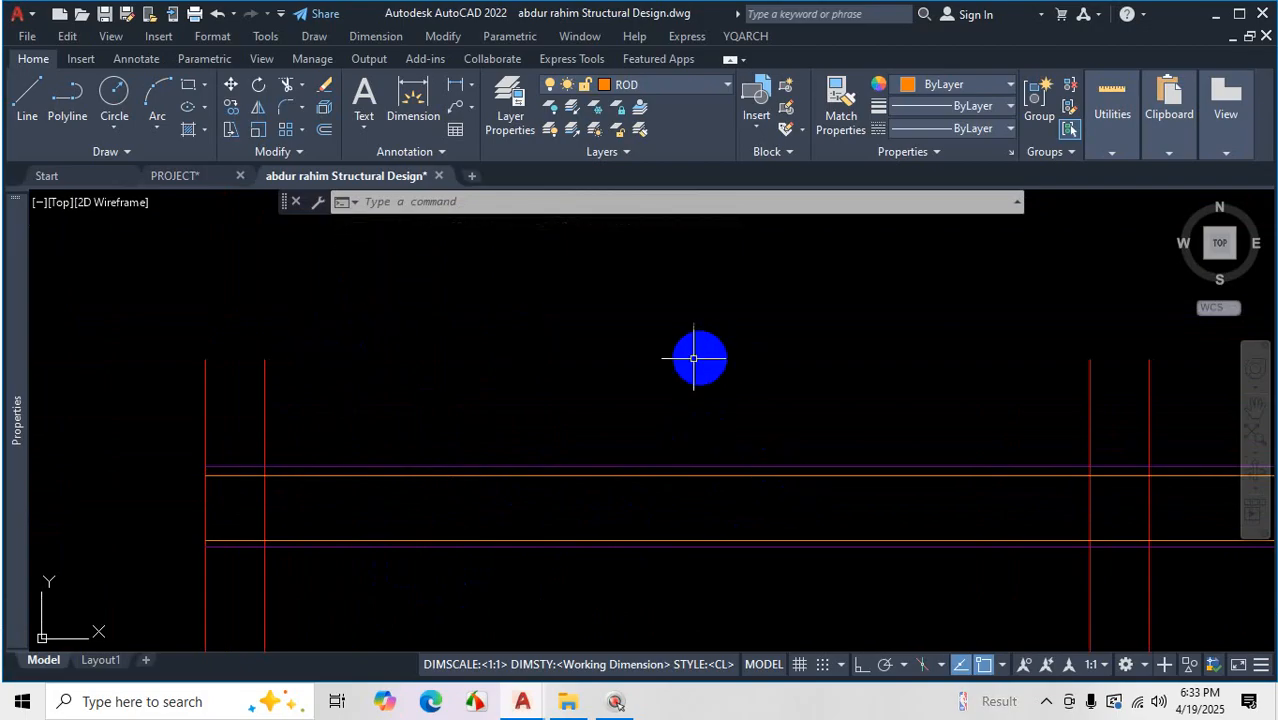
scroll(648, 376, "down", 2)
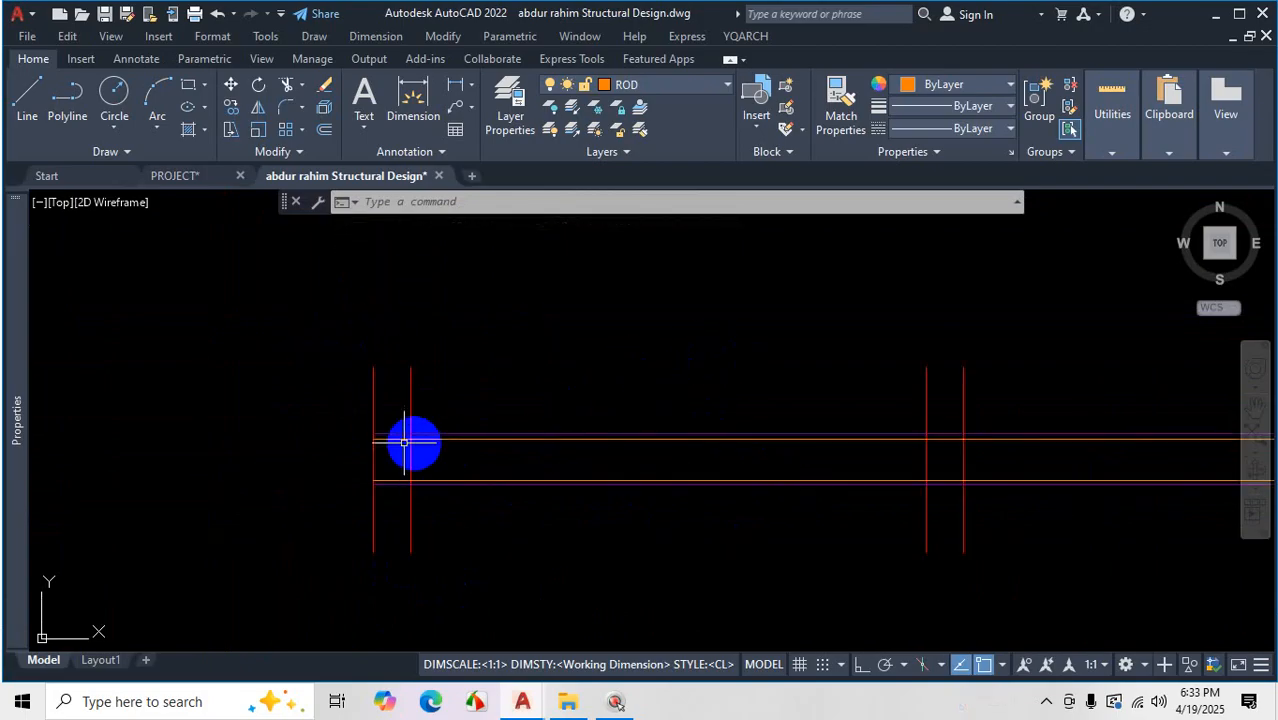
scroll(405, 442, "up", 5)
type("tr")
key("space")
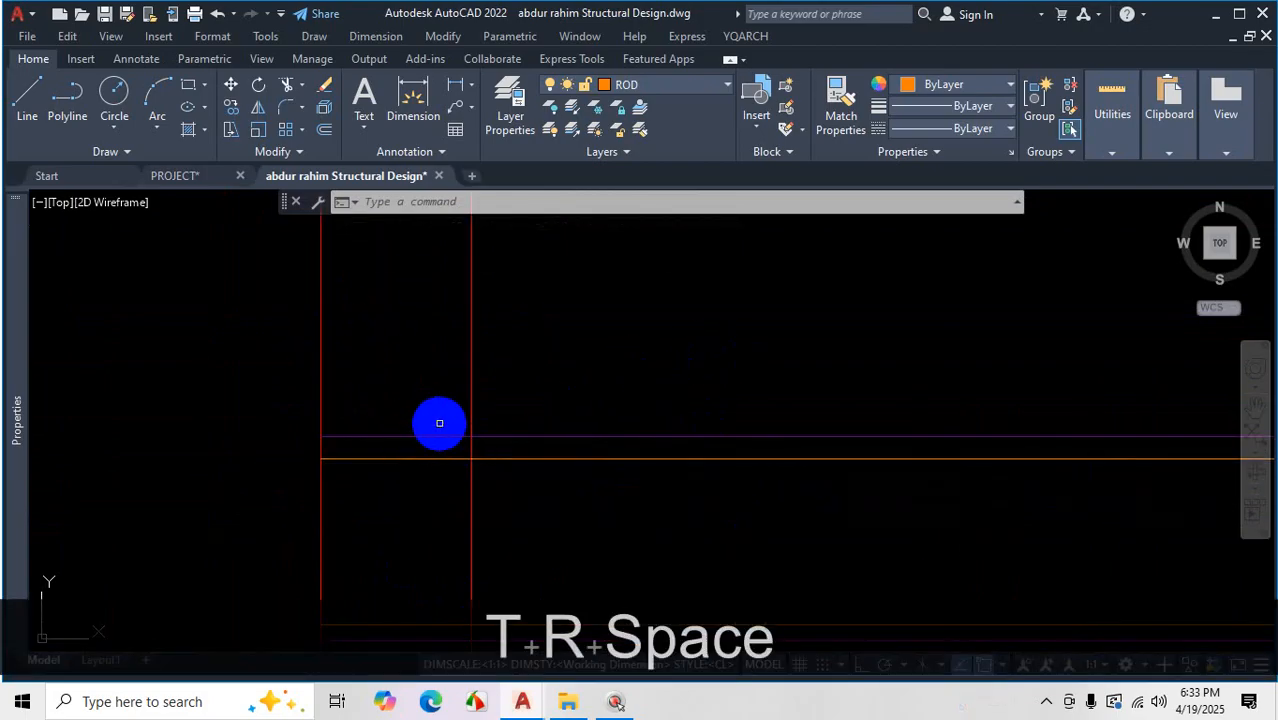
scroll(445, 372, "down", 2)
scroll(449, 470, "up", 3)
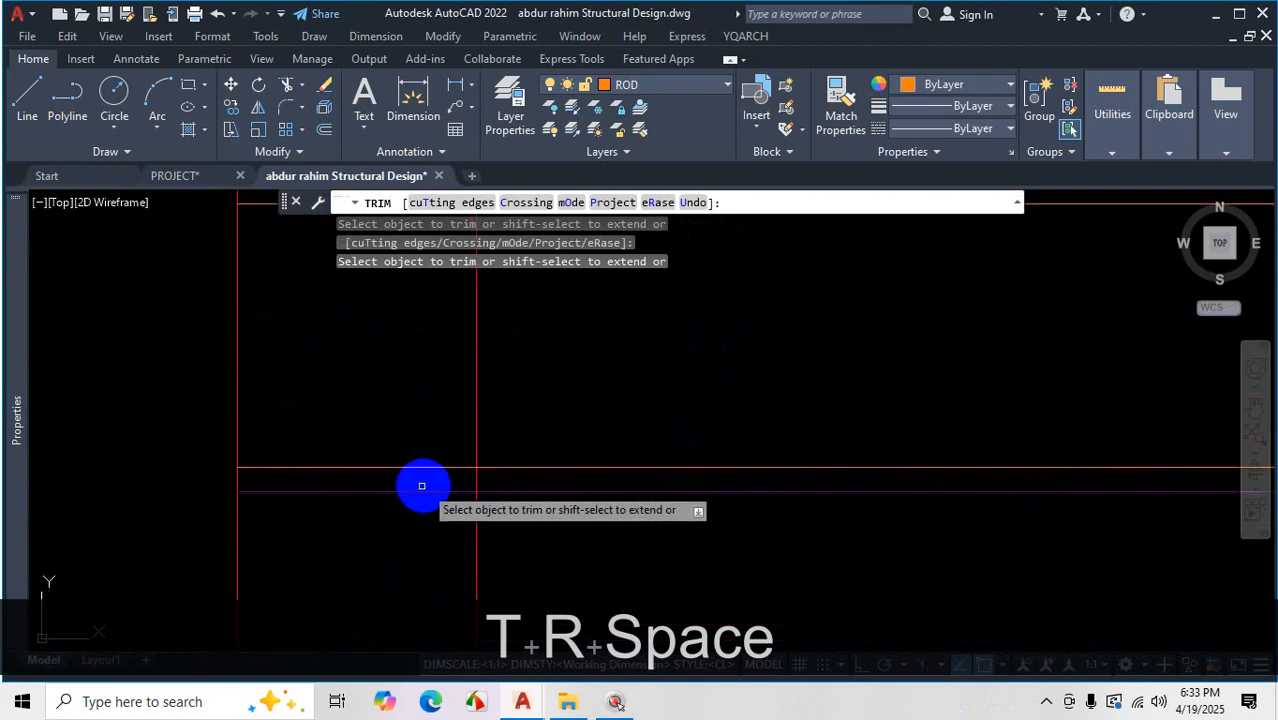
scroll(410, 488, "down", 5)
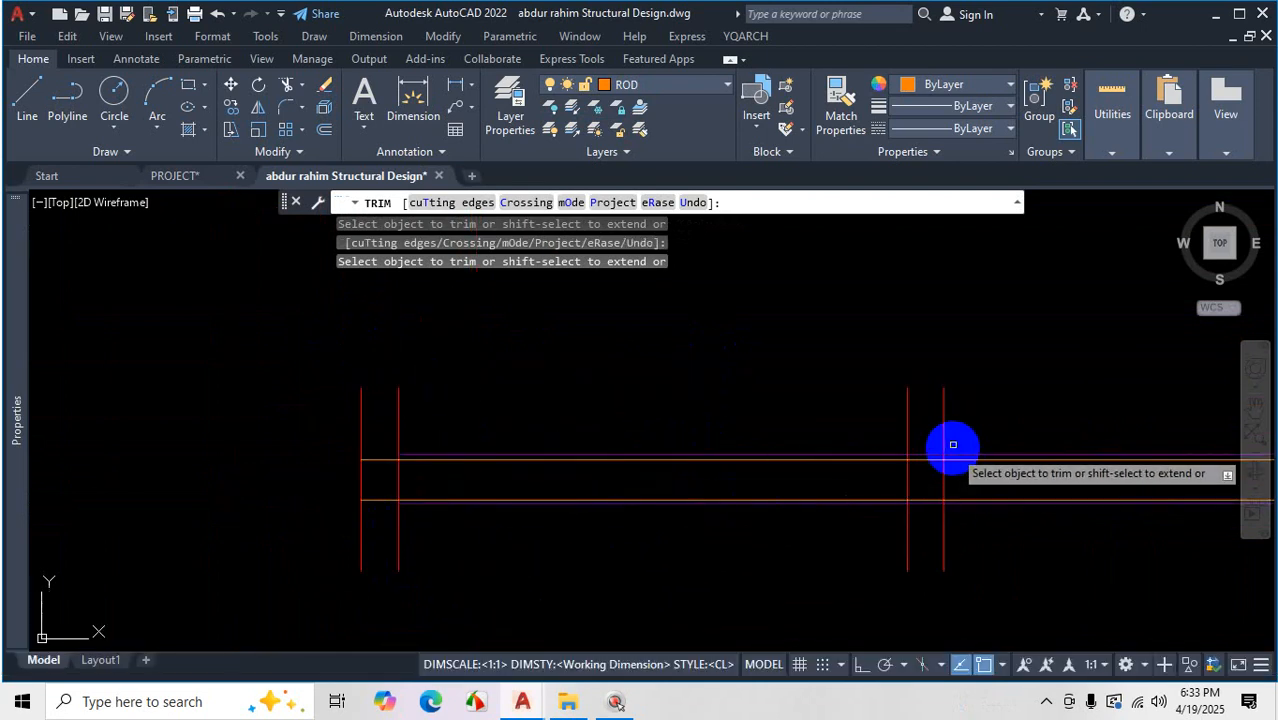
Trim the upper purple beam outline between the faces of the first interior column
scroll(950, 443, "up", 4)
left_click(878, 488)
scroll(848, 348, "down", 3)
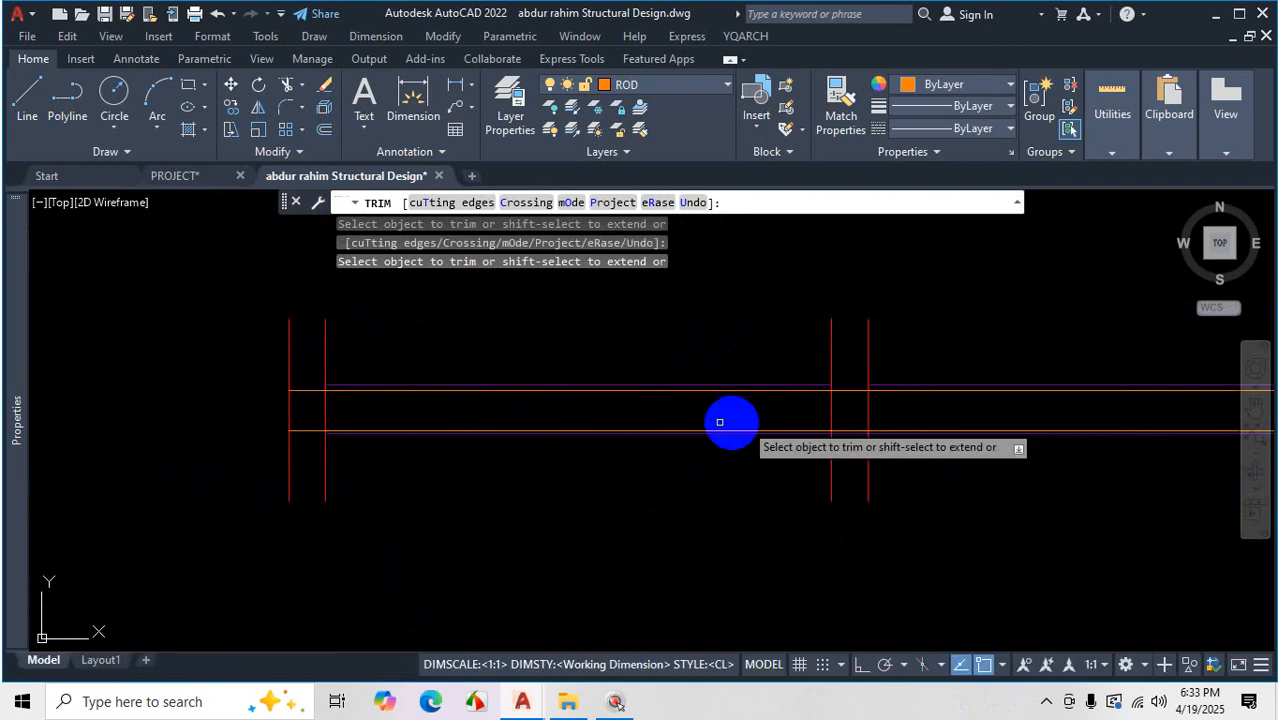
scroll(486, 400, "up", 1)
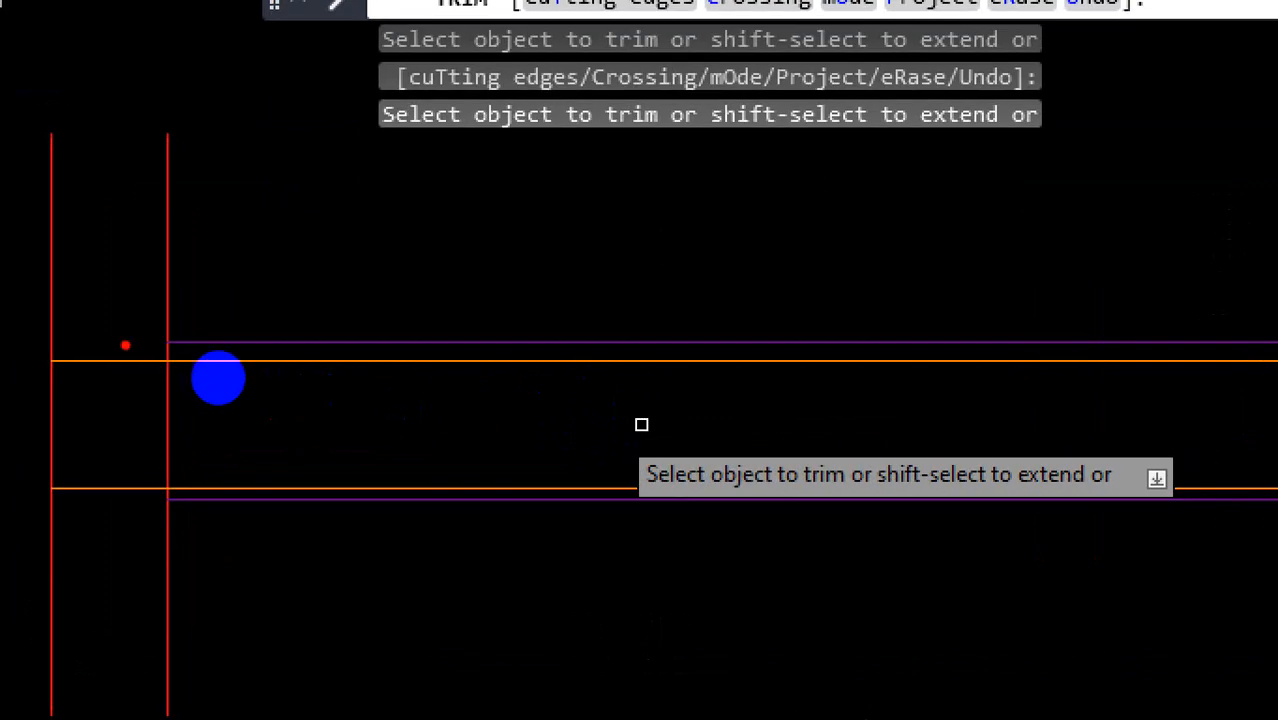
left_click_drag(178, 374, 263, 372)
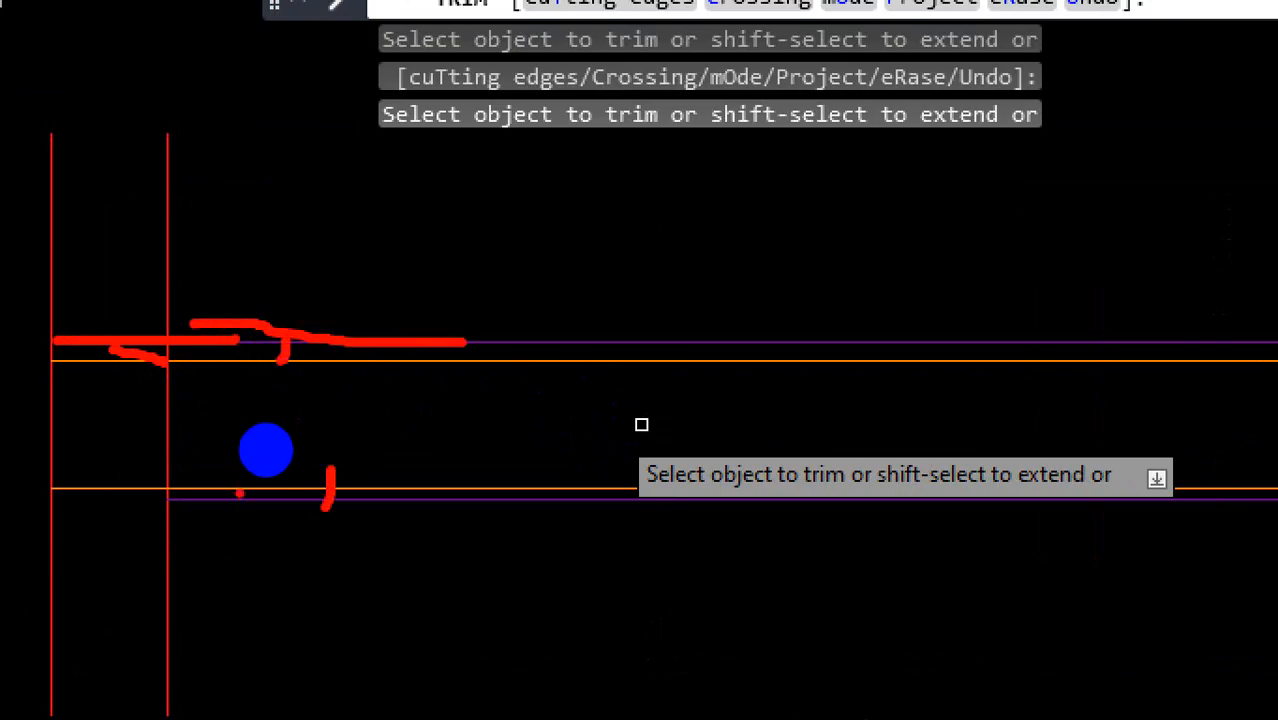
left_click_drag(239, 491, 636, 484)
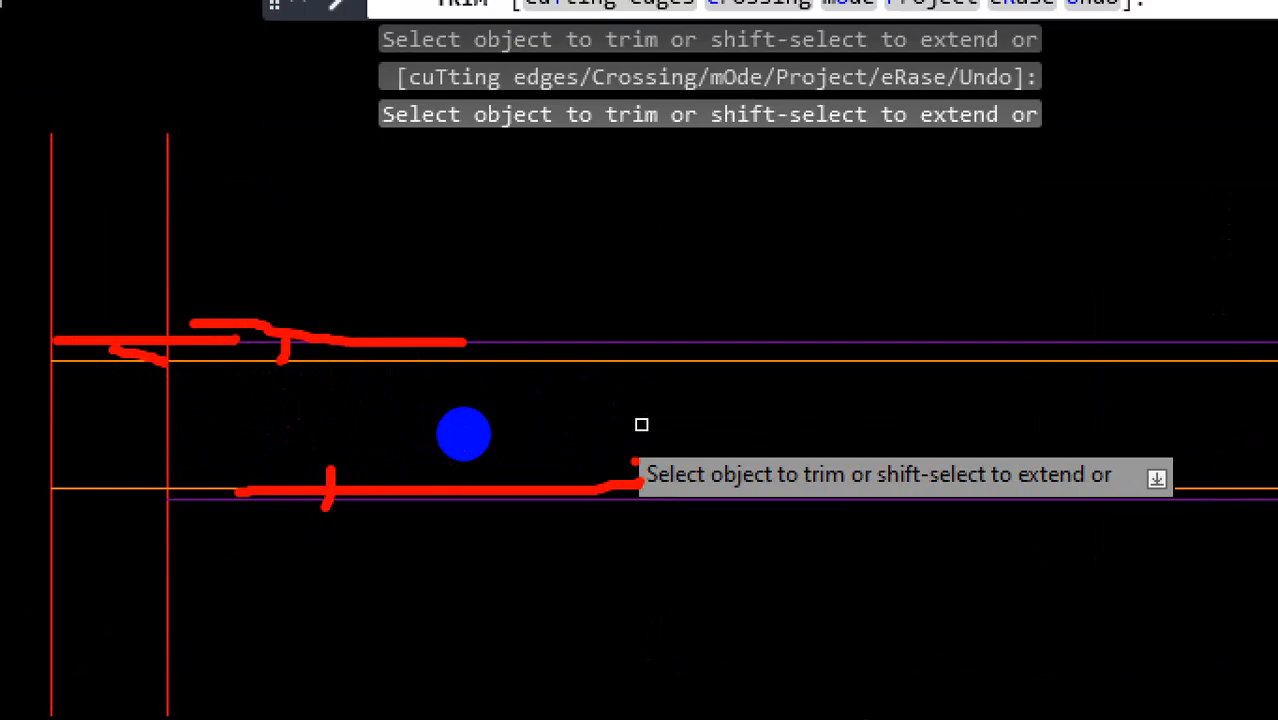
left_click_drag(528, 378, 440, 437)
left_click_drag(474, 382, 538, 440)
key("Escape")
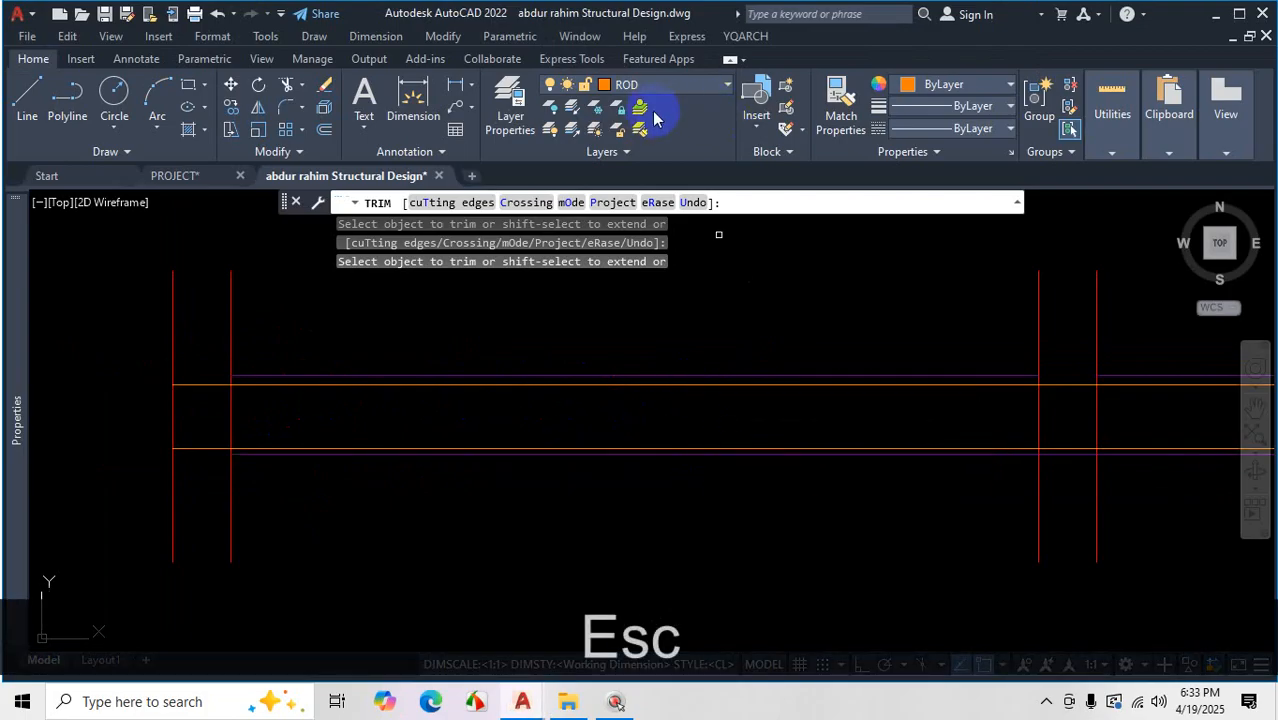
Trim the lower purple beam outline between the faces of the first interior column
scroll(1150, 460, "up", 4)
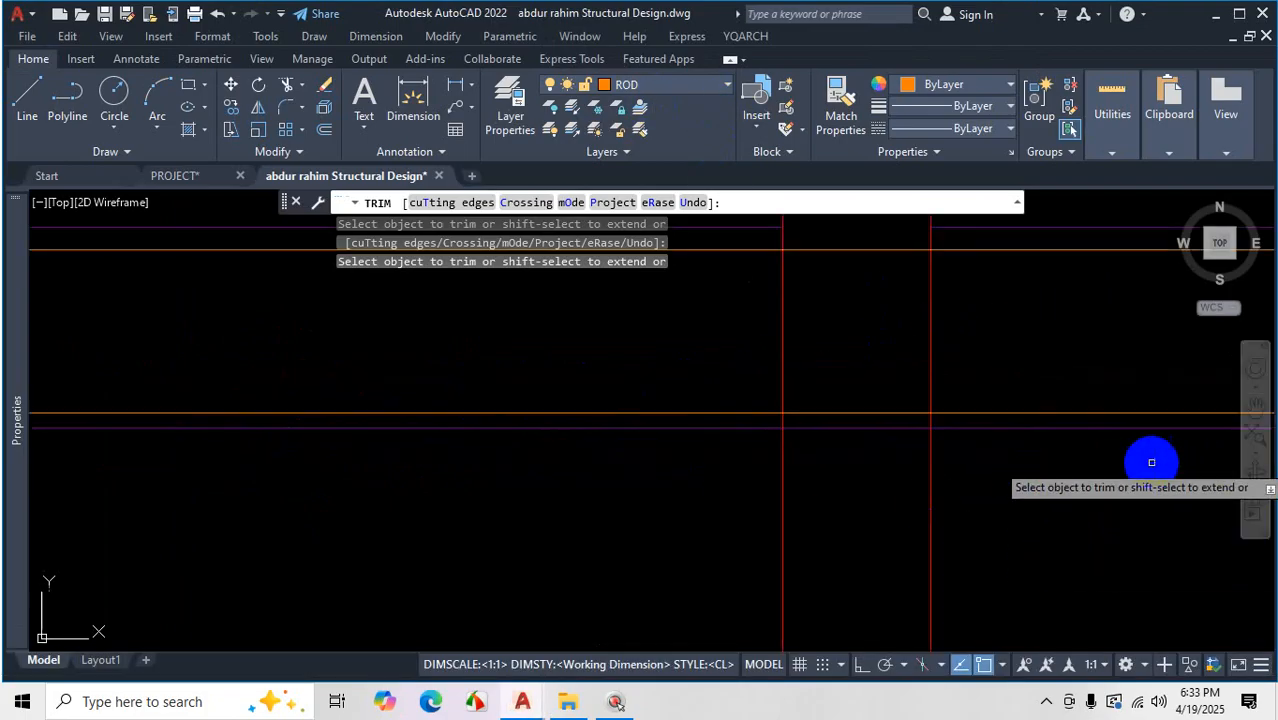
left_click(880, 427)
scroll(765, 508, "down", 8)
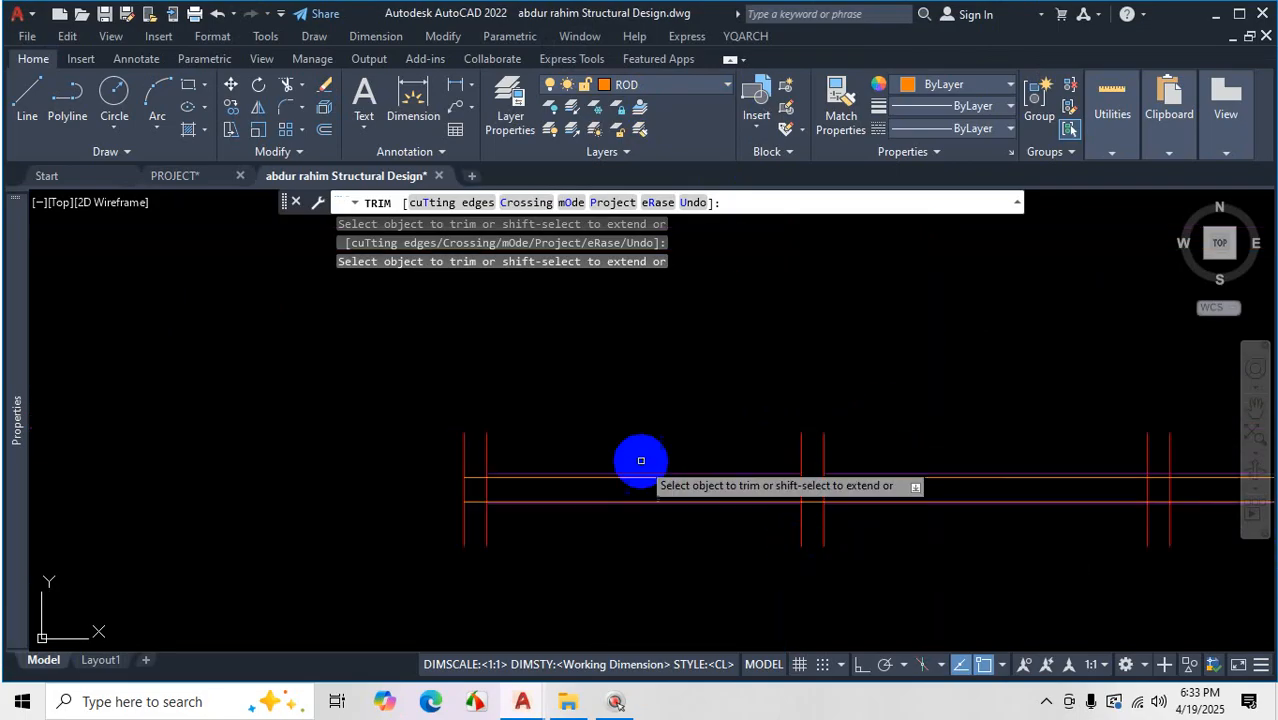
Trim the upper and lower purple beam outlines between the faces of the second interior column
middle_click_drag(1227, 488, 1007, 476)
scroll(1007, 478, "up", 4)
scroll(890, 436, "up", 4)
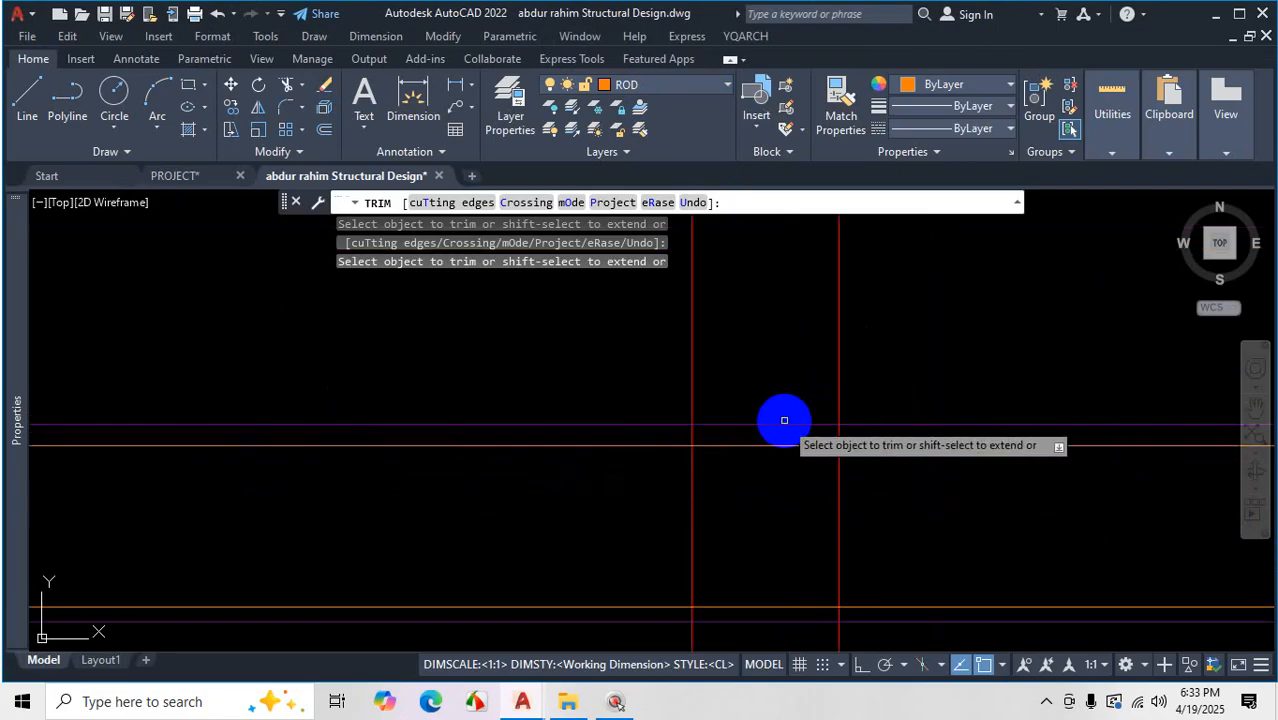
scroll(780, 360, "down", 4)
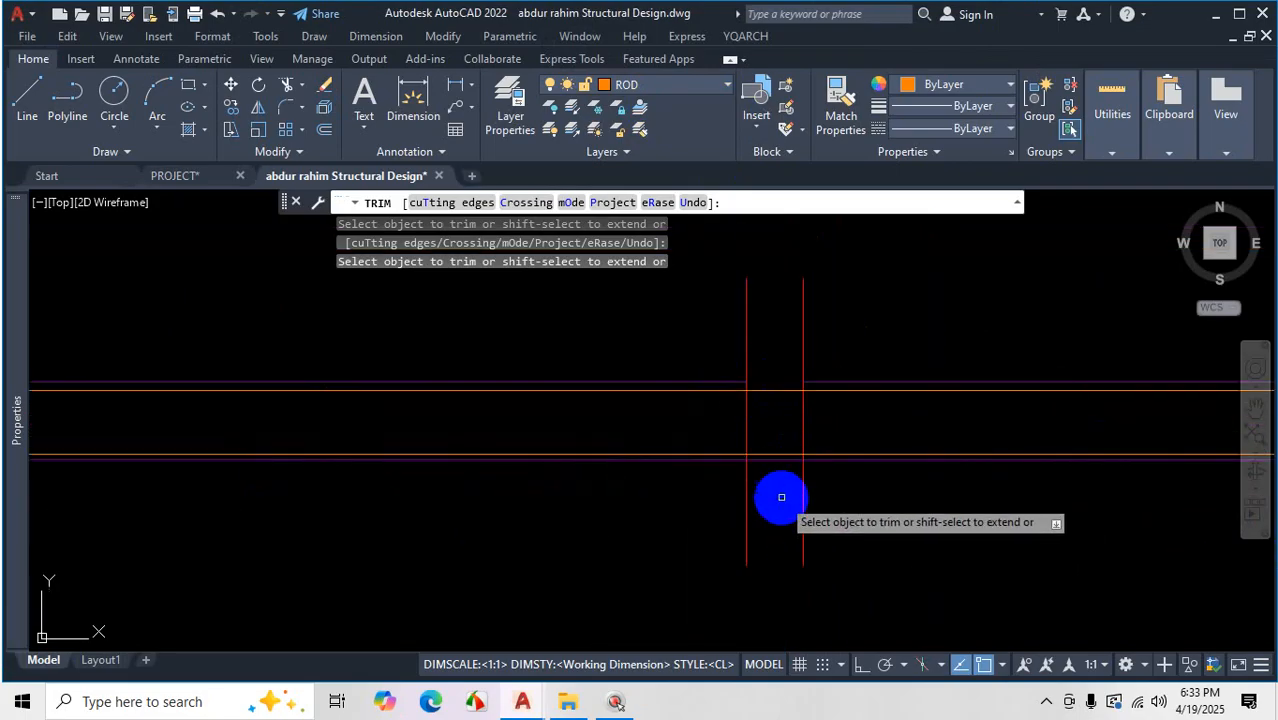
scroll(779, 496, "up", 4)
left_click(778, 405)
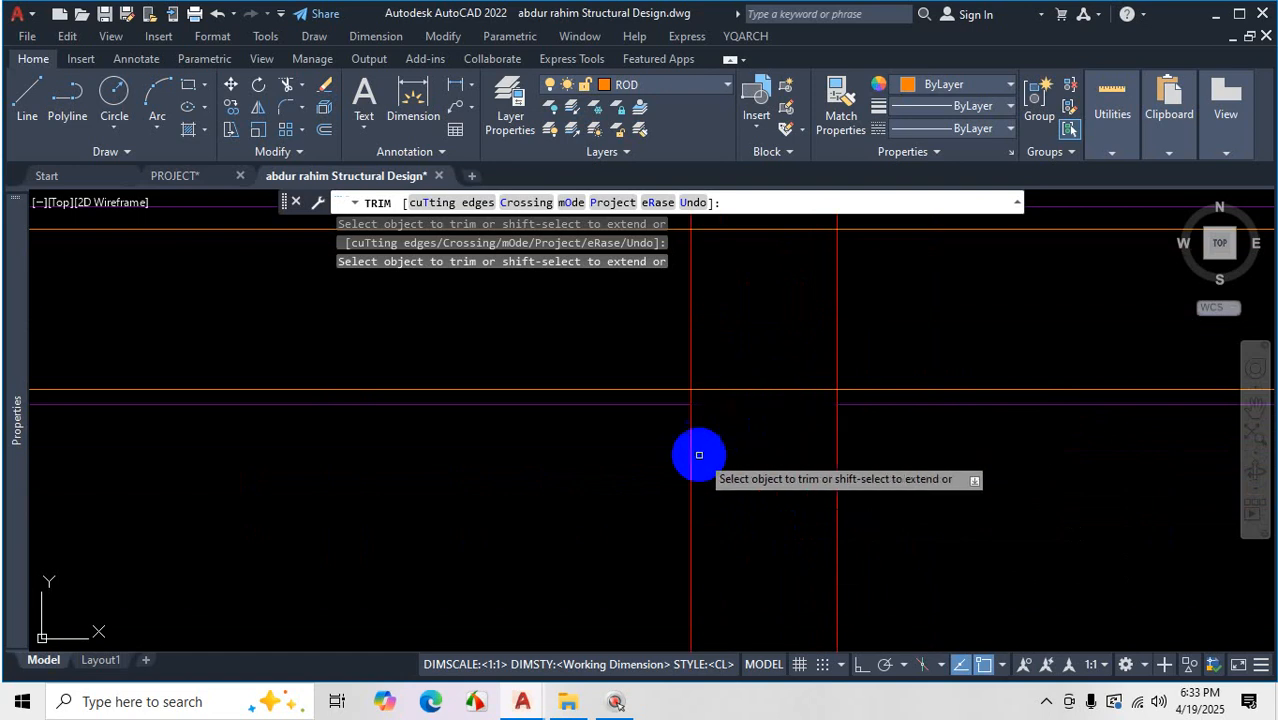
Trim the upper and lower purple beam outlines inside the right end column, and end the Trim command
scroll(695, 470, "down", 6)
scroll(805, 458, "down", 2)
scroll(1050, 428, "up", 4)
scroll(1088, 422, "up", 2)
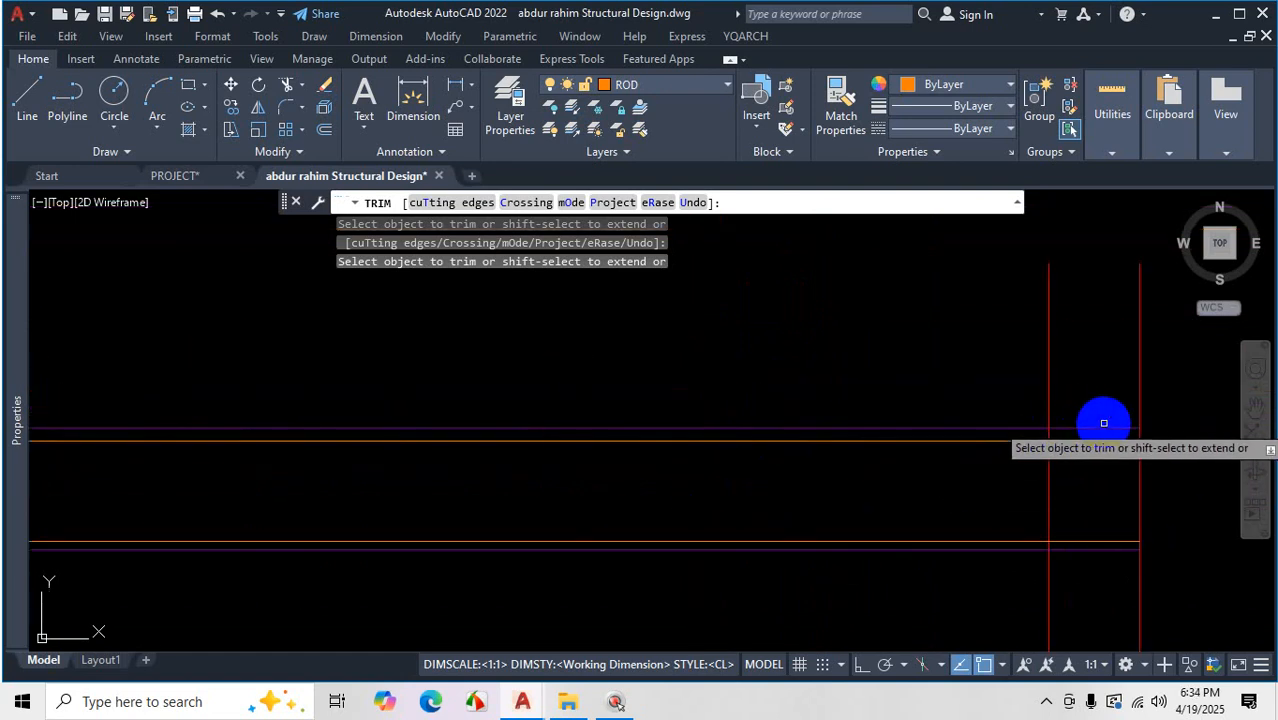
left_click(1093, 428)
left_click(1101, 547)
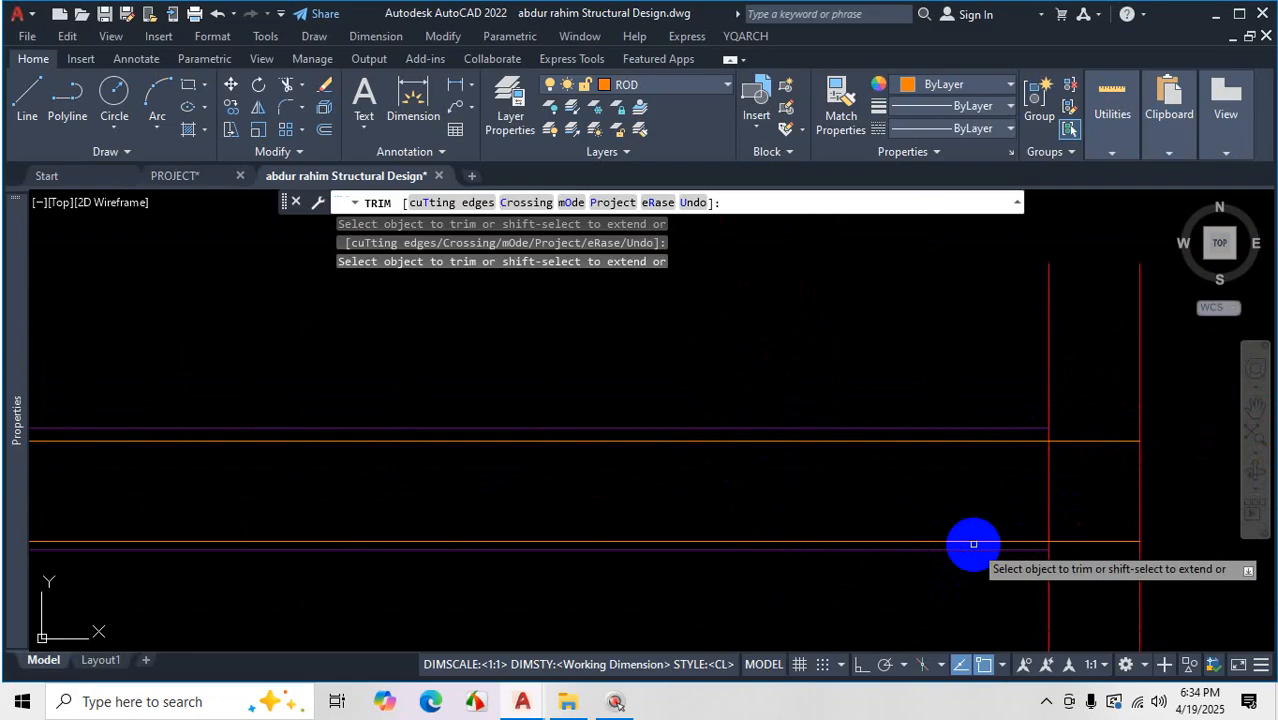
scroll(1060, 430, "up", 5)
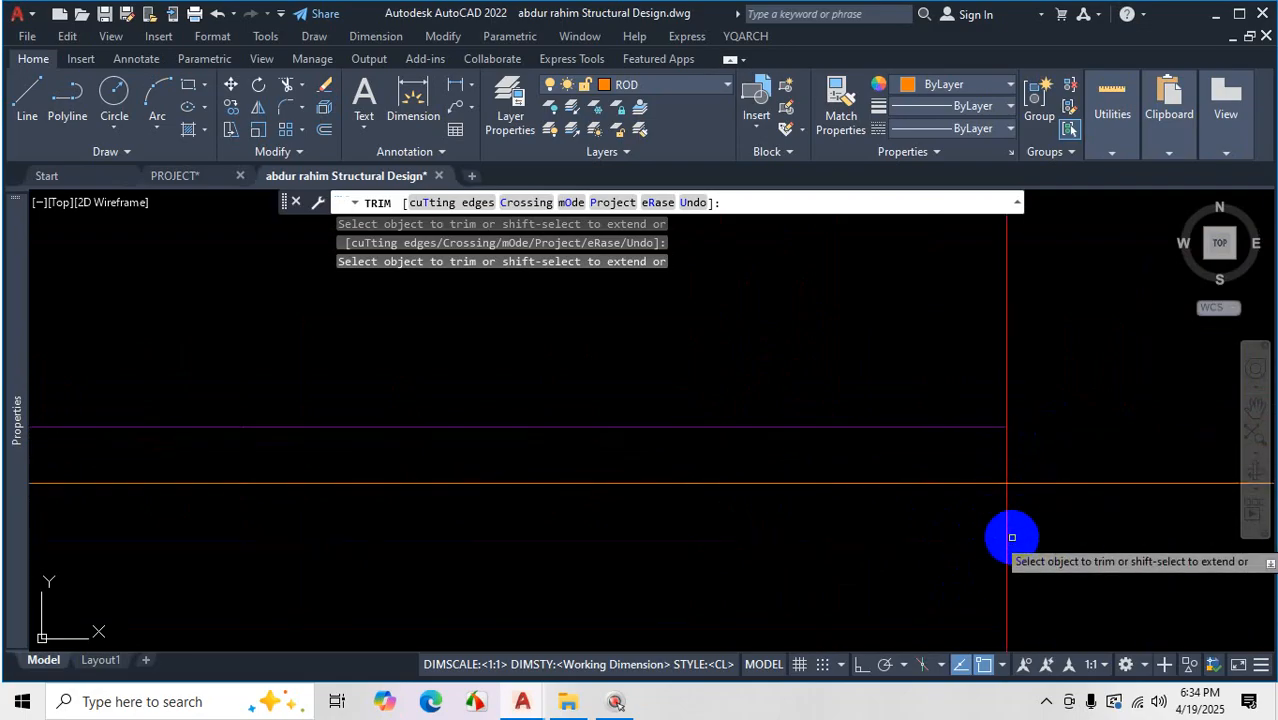
scroll(1025, 497, "down", 2)
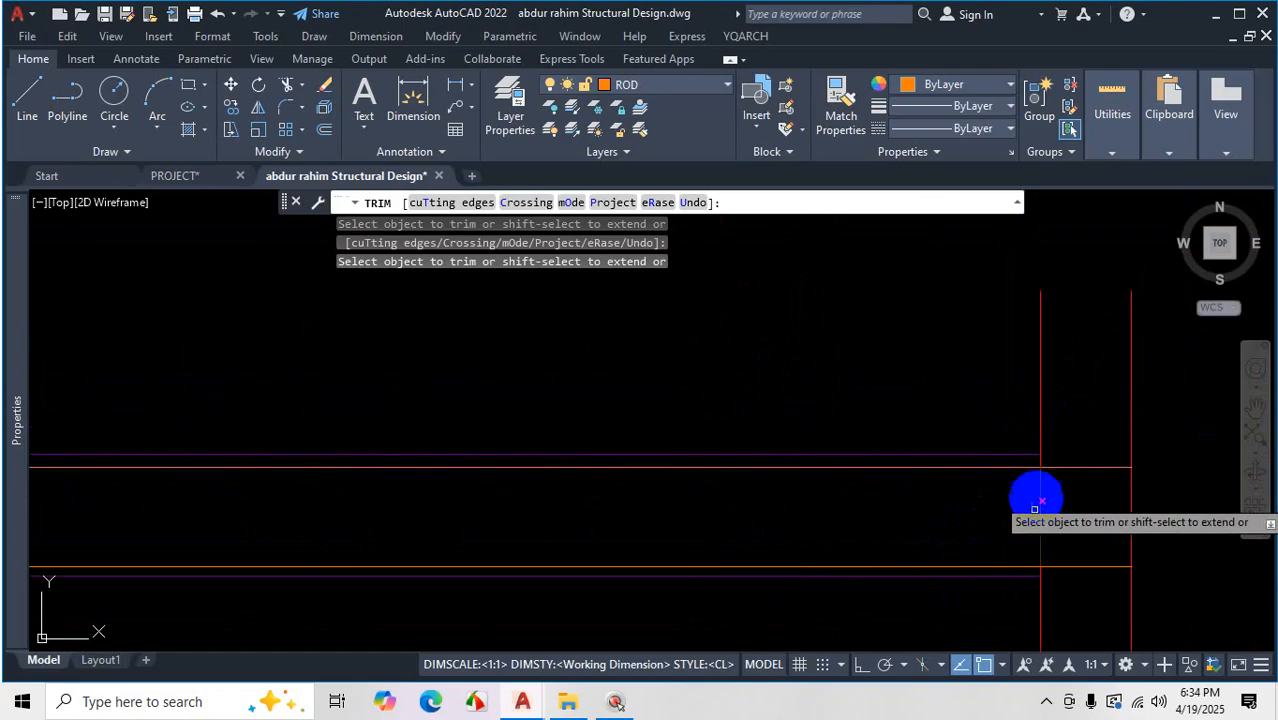
scroll(900, 525, "down", 3)
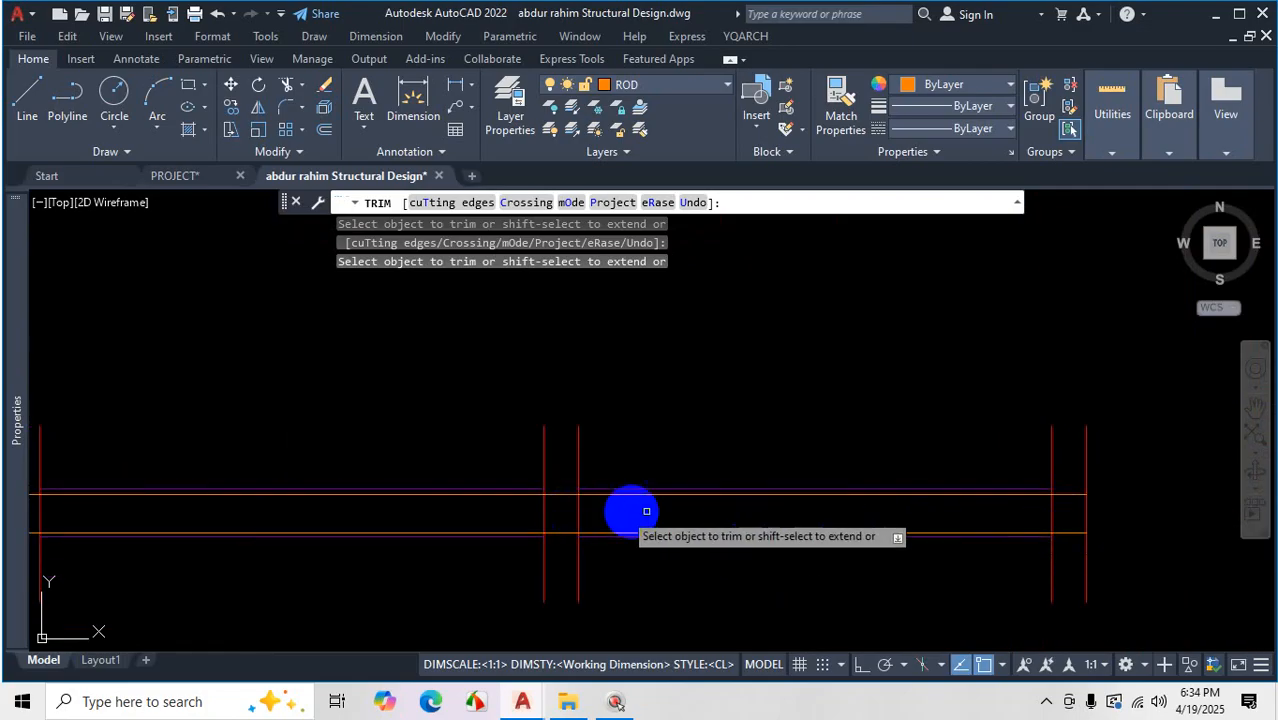
key("Escape")
Divide the upper purple outline line of the first span into 4 segments
scroll(587, 490, "up", 4)
scroll(1104, 479, "down", 3)
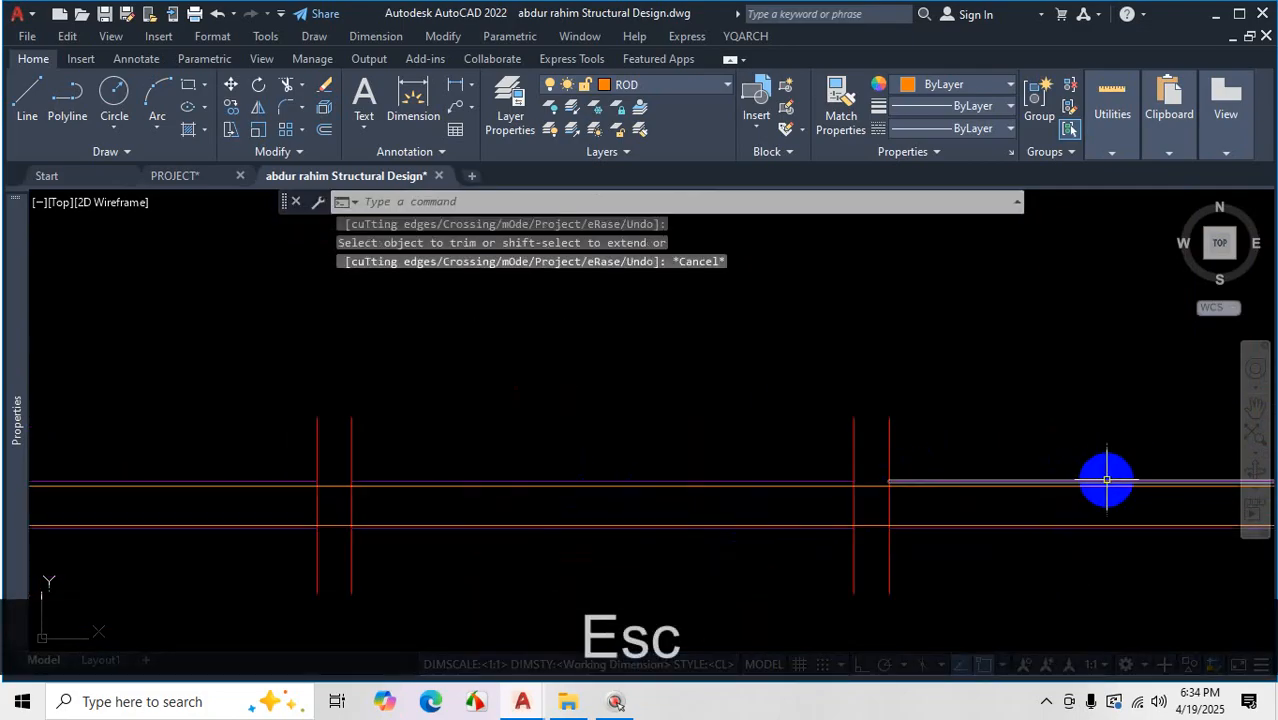
scroll(372, 504, "up", 2)
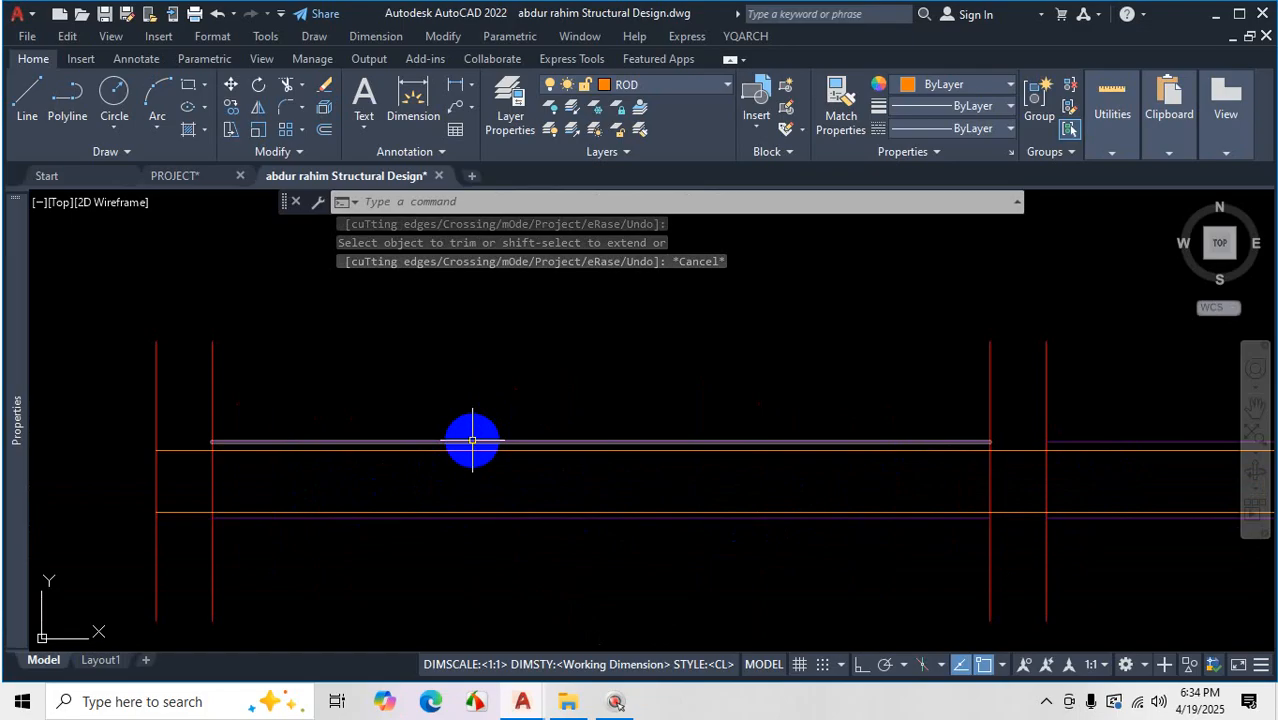
scroll(490, 437, "up", 4)
scroll(525, 437, "down", 5)
scroll(521, 420, "up", 3)
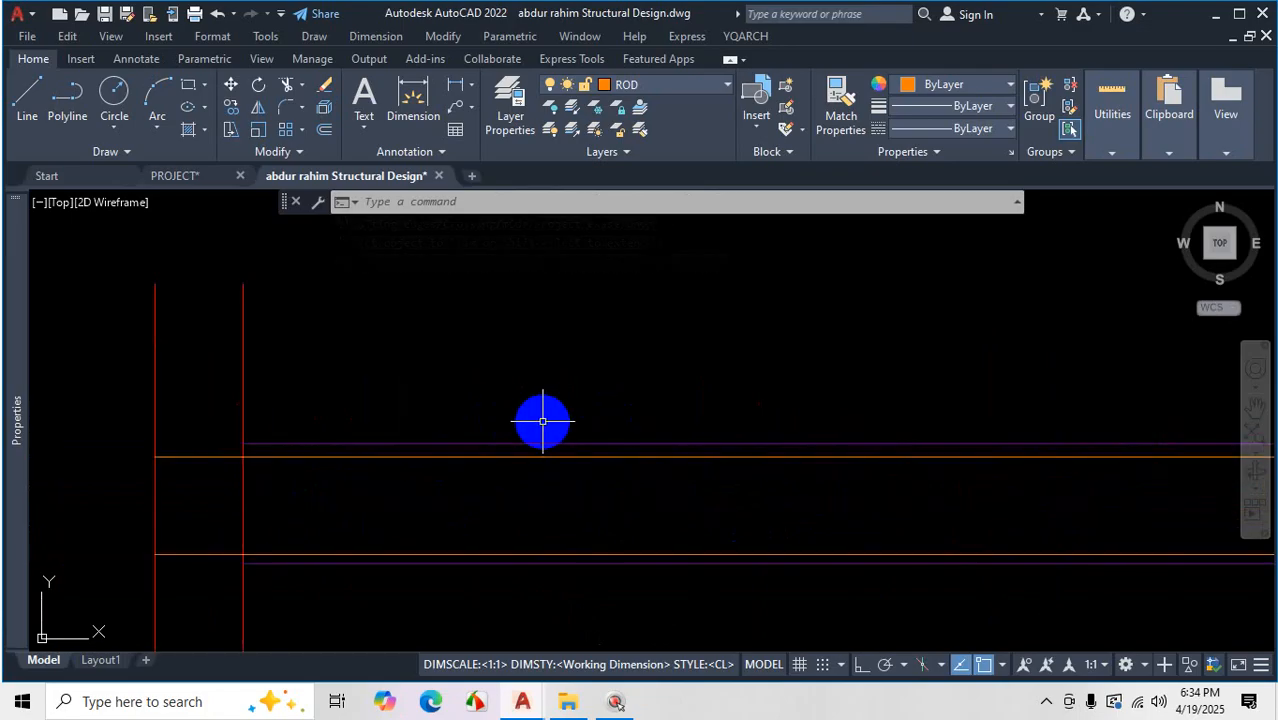
type("DIV")
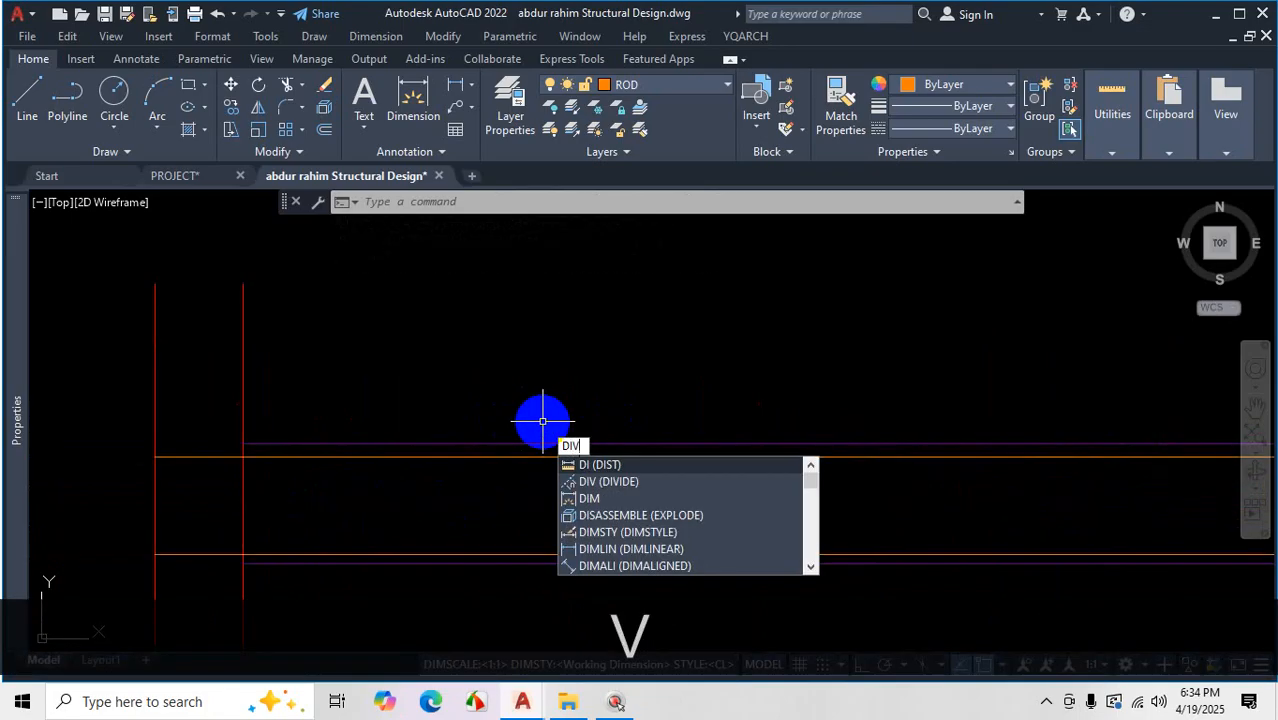
key("Return")
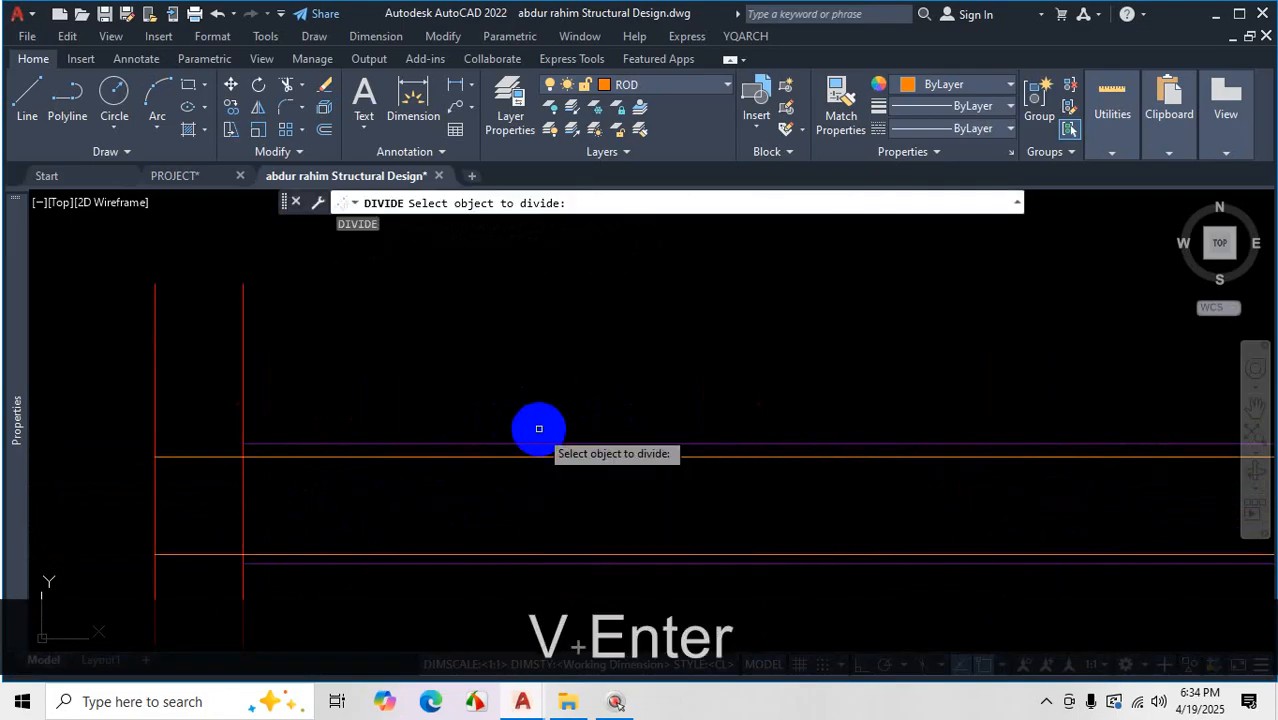
left_click(545, 443)
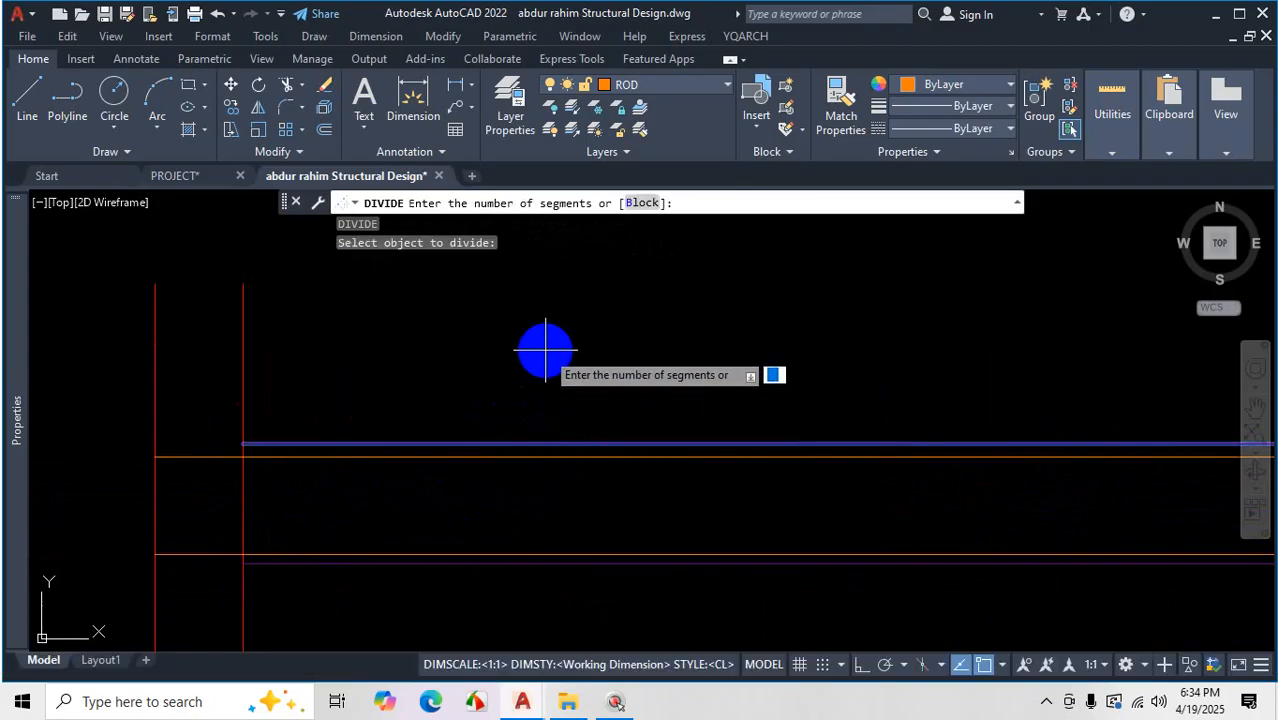
type("4")
key("Return")
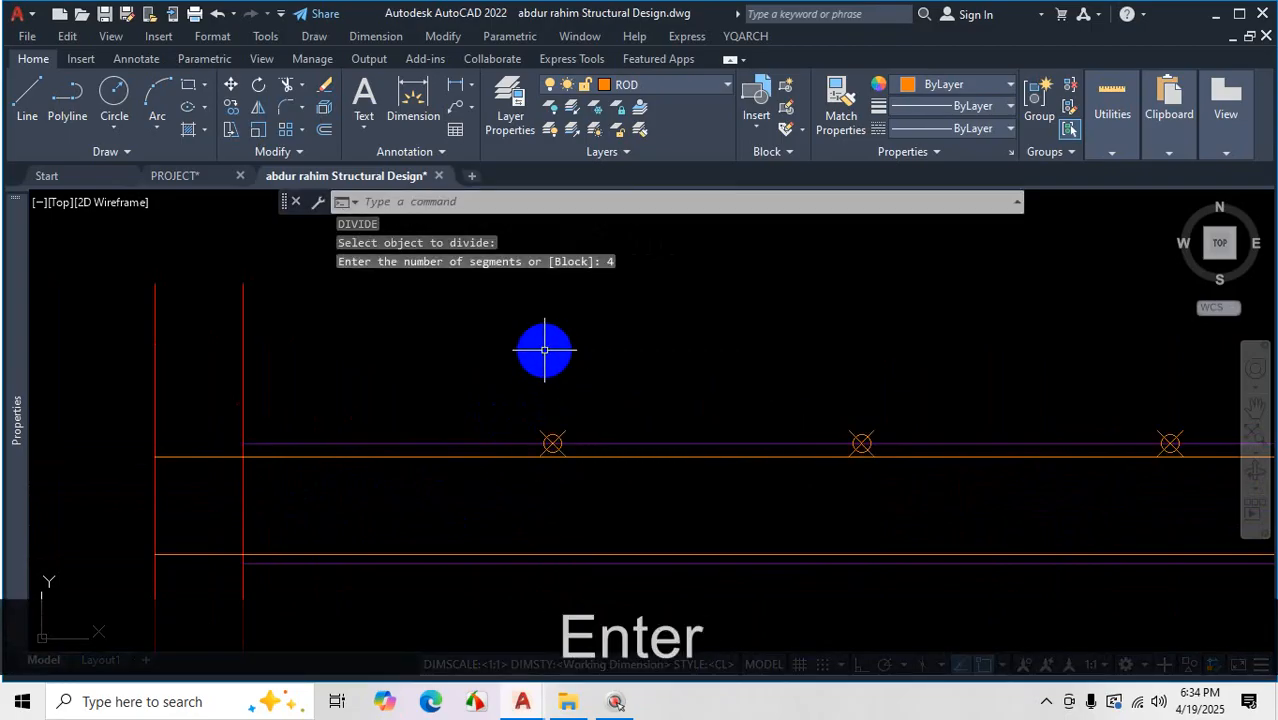
scroll(559, 468, "up", 4)
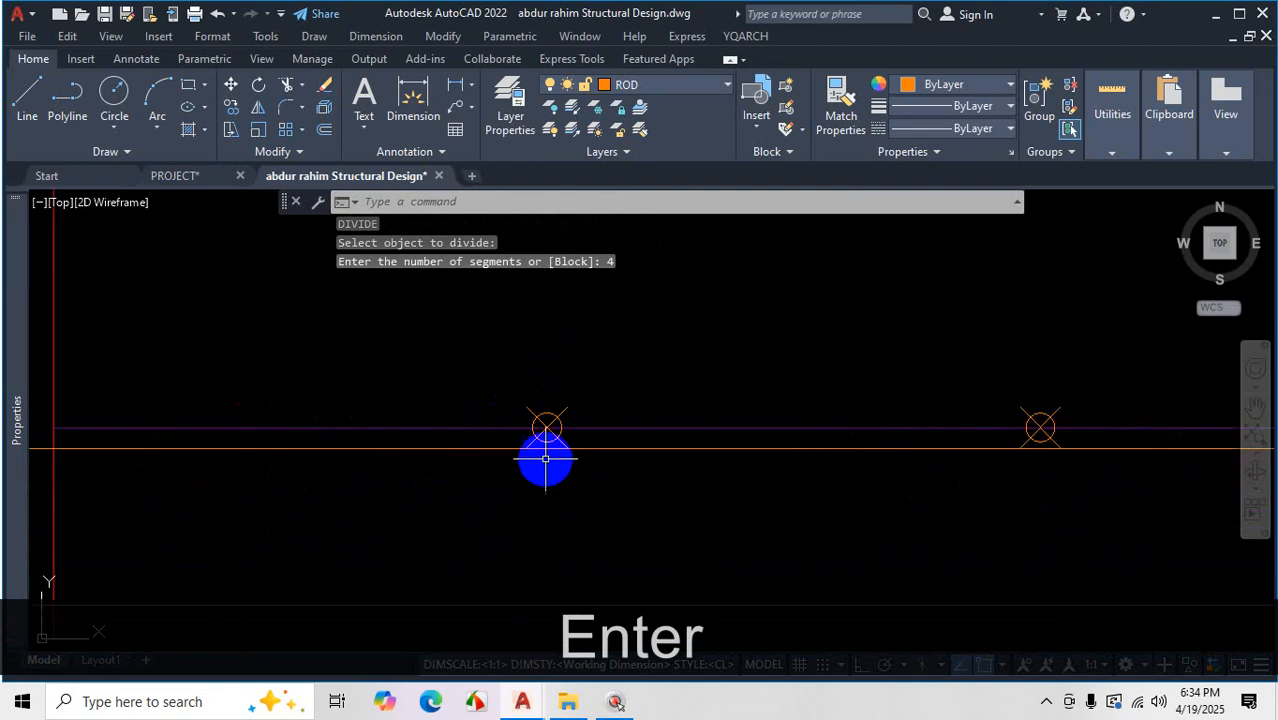
scroll(474, 413, "down", 4)
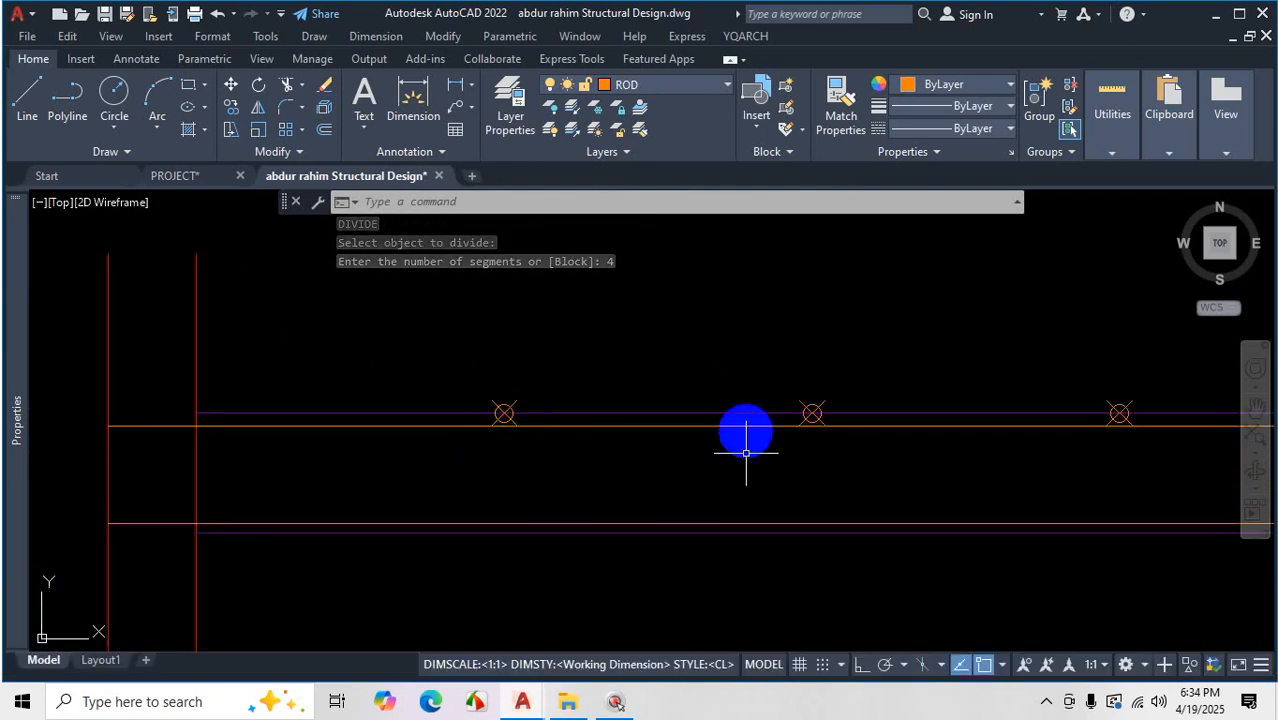
Offset the top rod downward and the bottom rod upward by 1, towards the inside of the beam
type("o")
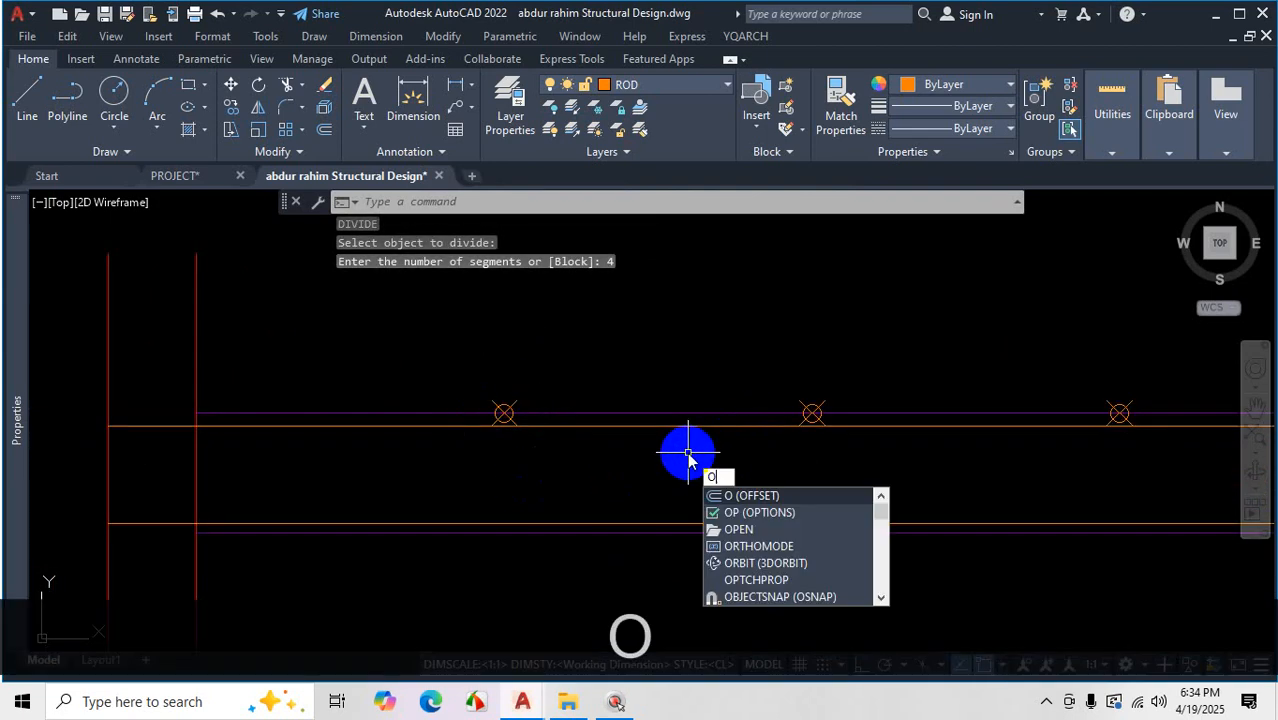
key("Return")
type("1")
key("Return")
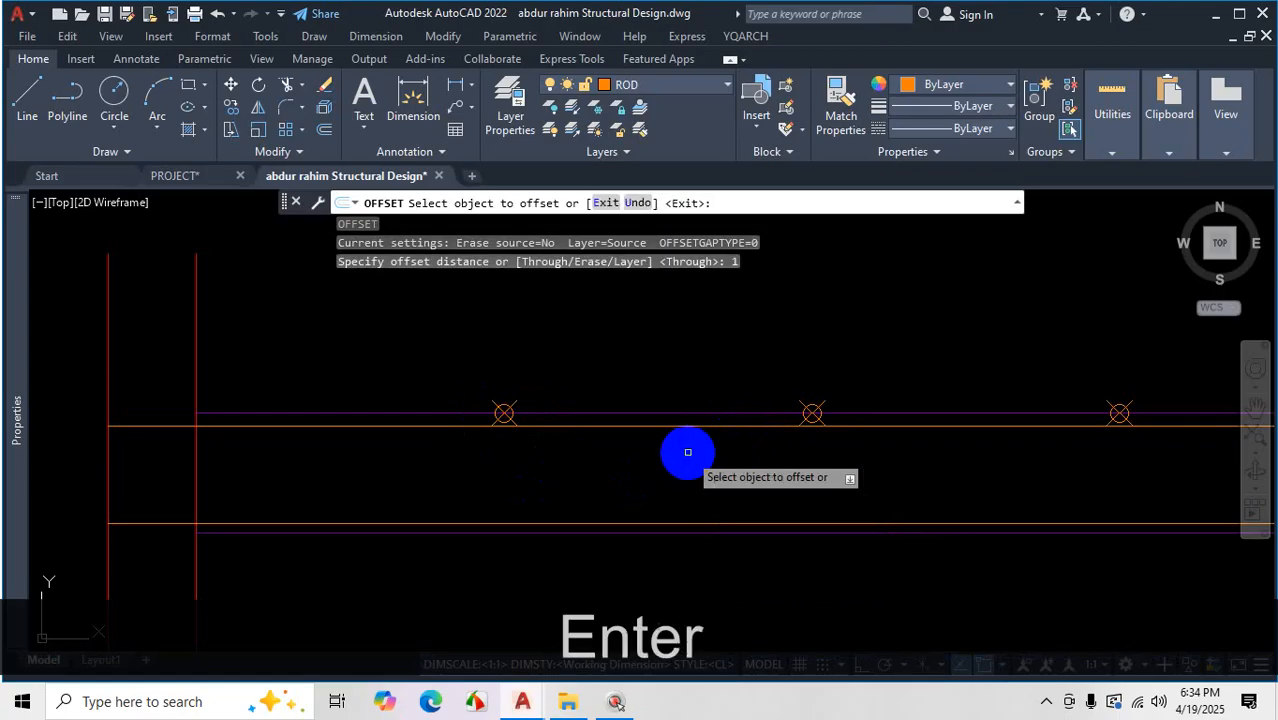
left_click(700, 429)
left_click(699, 457)
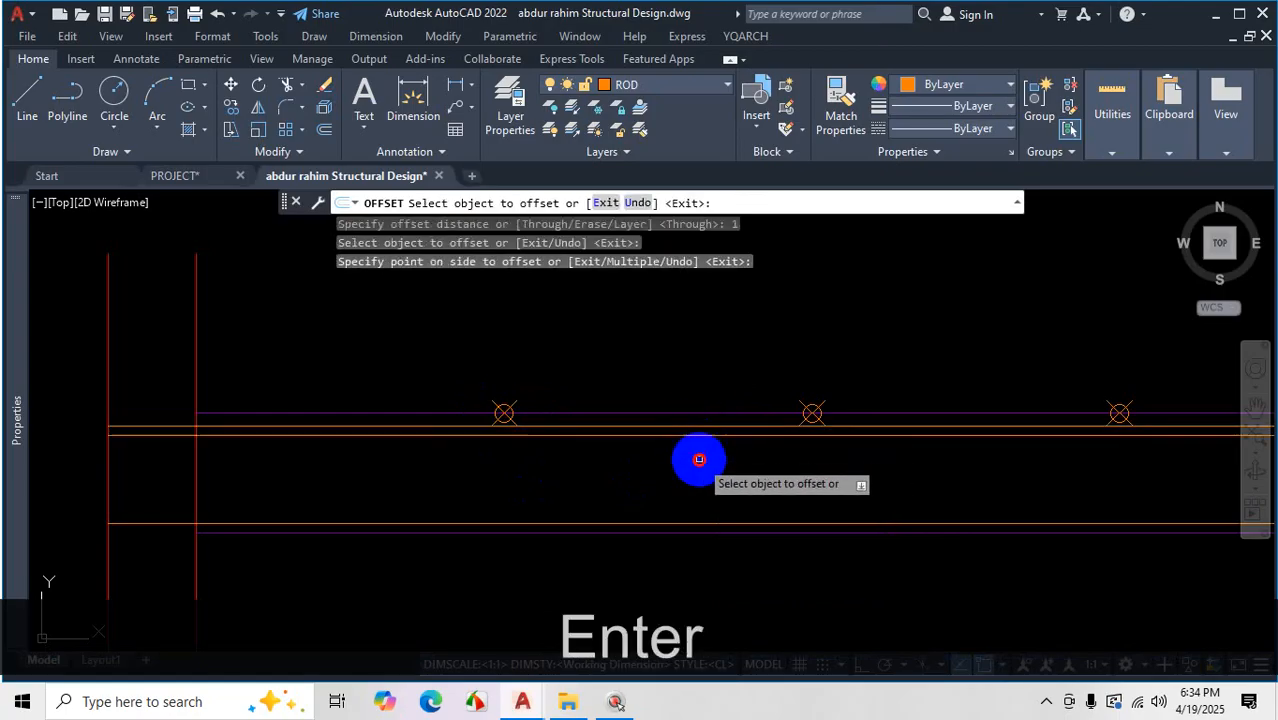
left_click(697, 523)
left_click(713, 480)
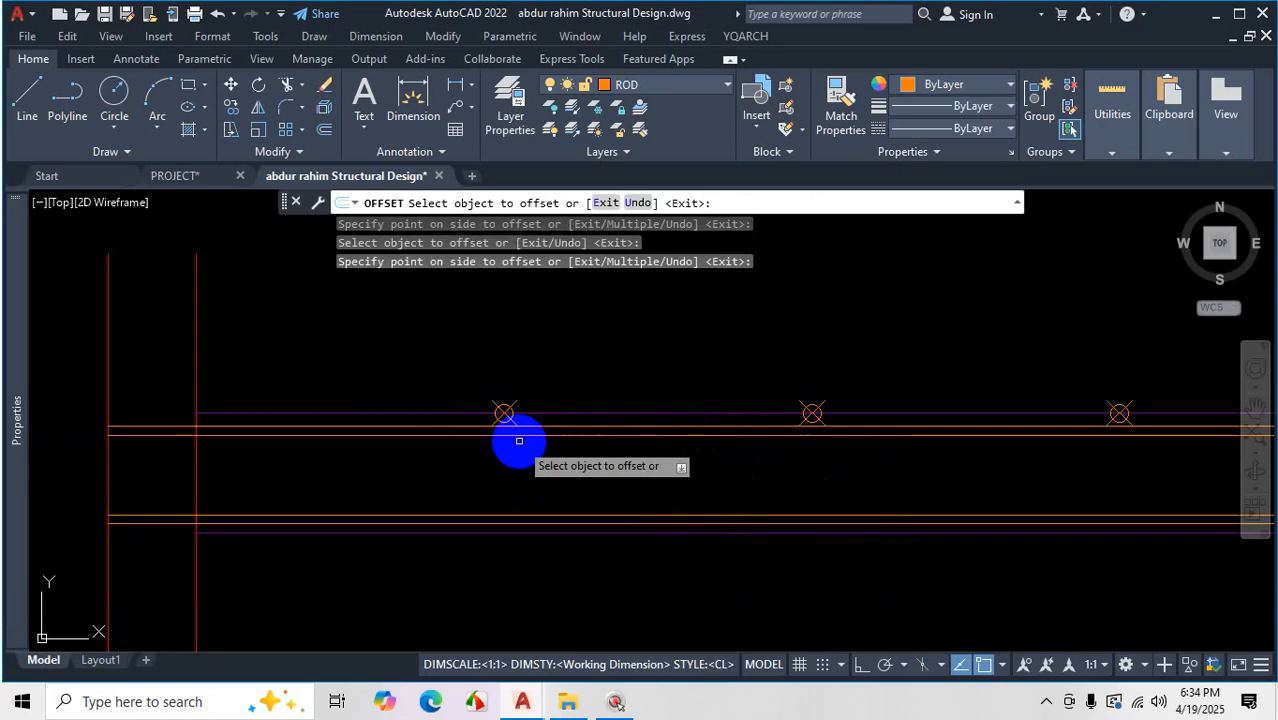
scroll(497, 447, "down", 3)
scroll(644, 452, "up", 2)
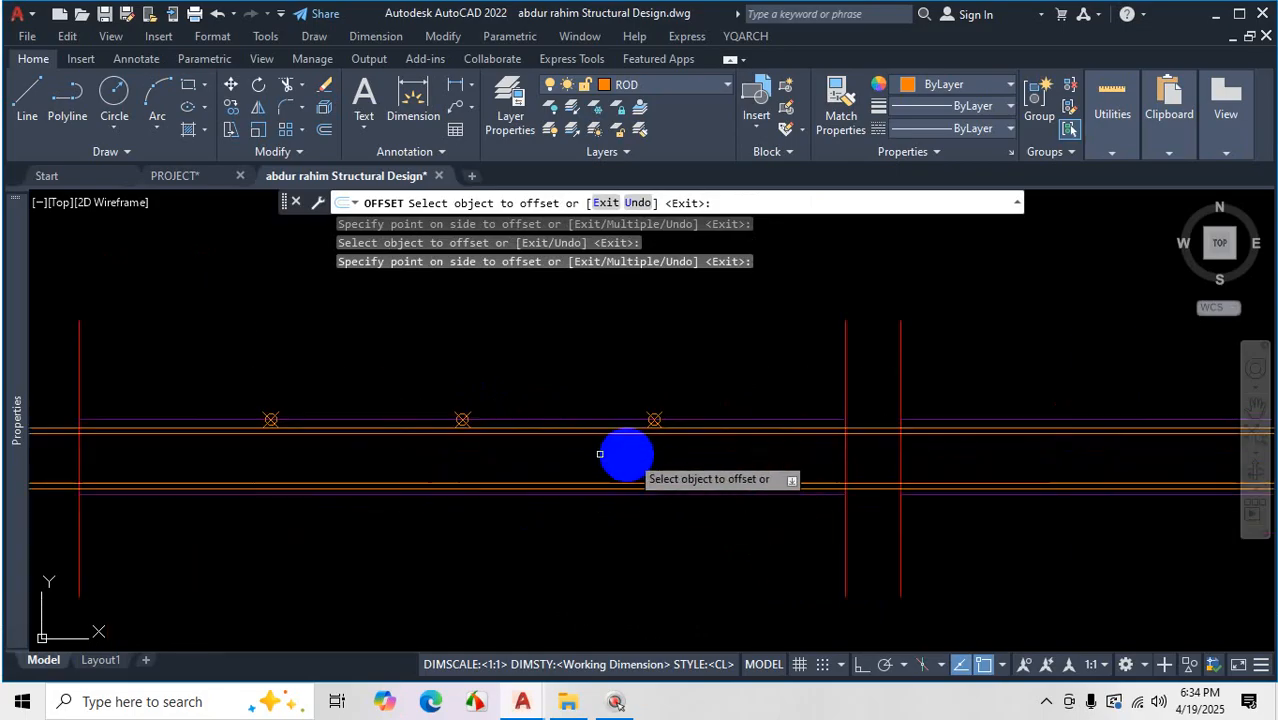
End the Offset command and divide the upper purple outline line of the last span into 4 segments
scroll(323, 411, "up", 1)
scroll(616, 476, "down", 2)
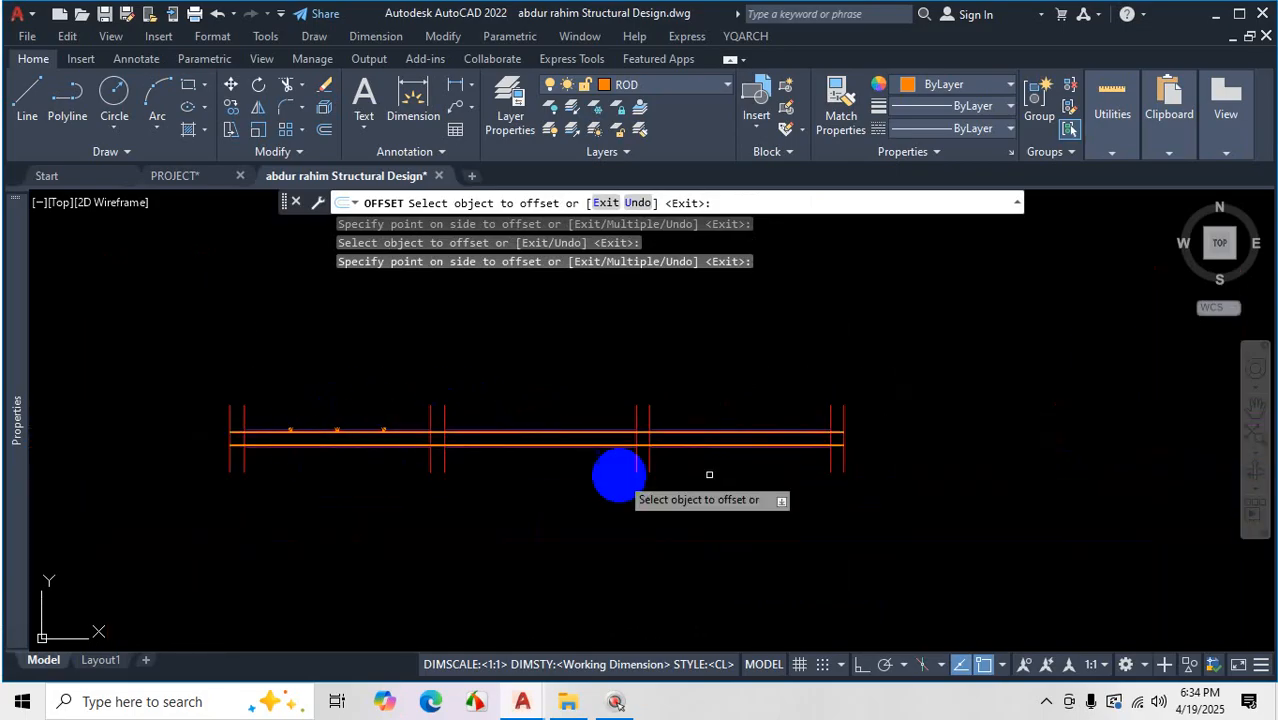
scroll(800, 430, "up", 3)
key("Escape")
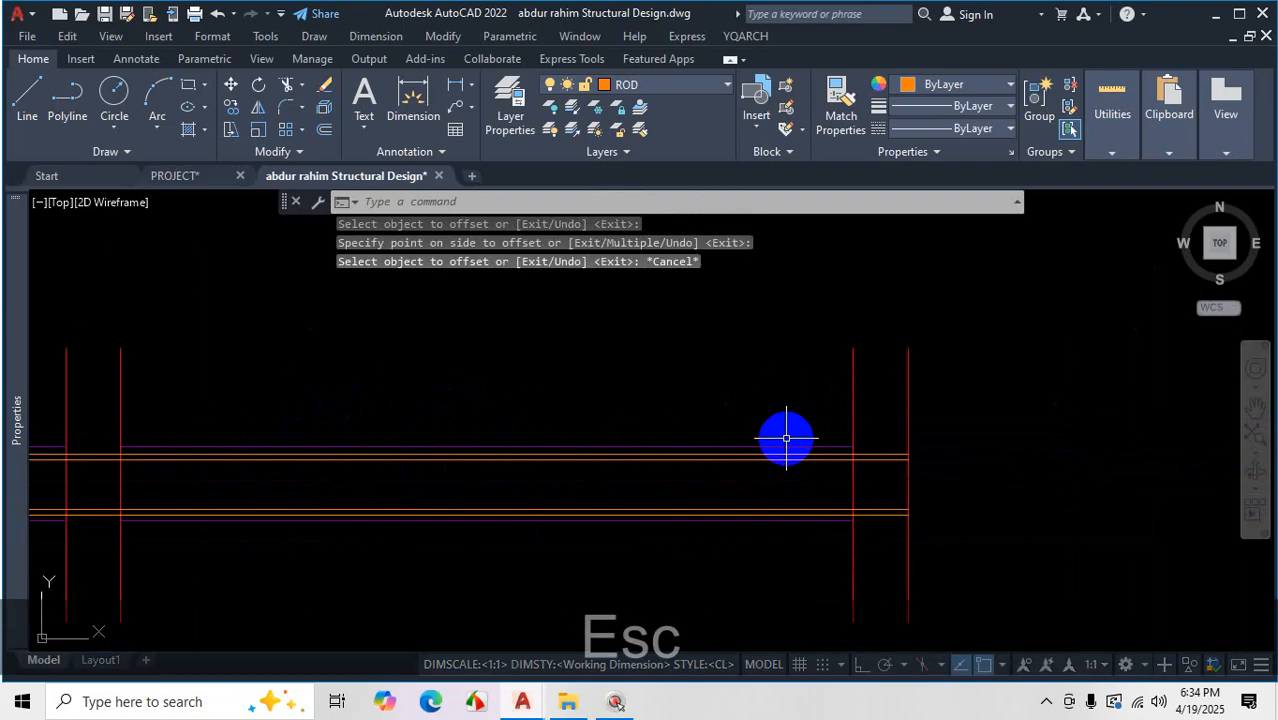
type("DI")
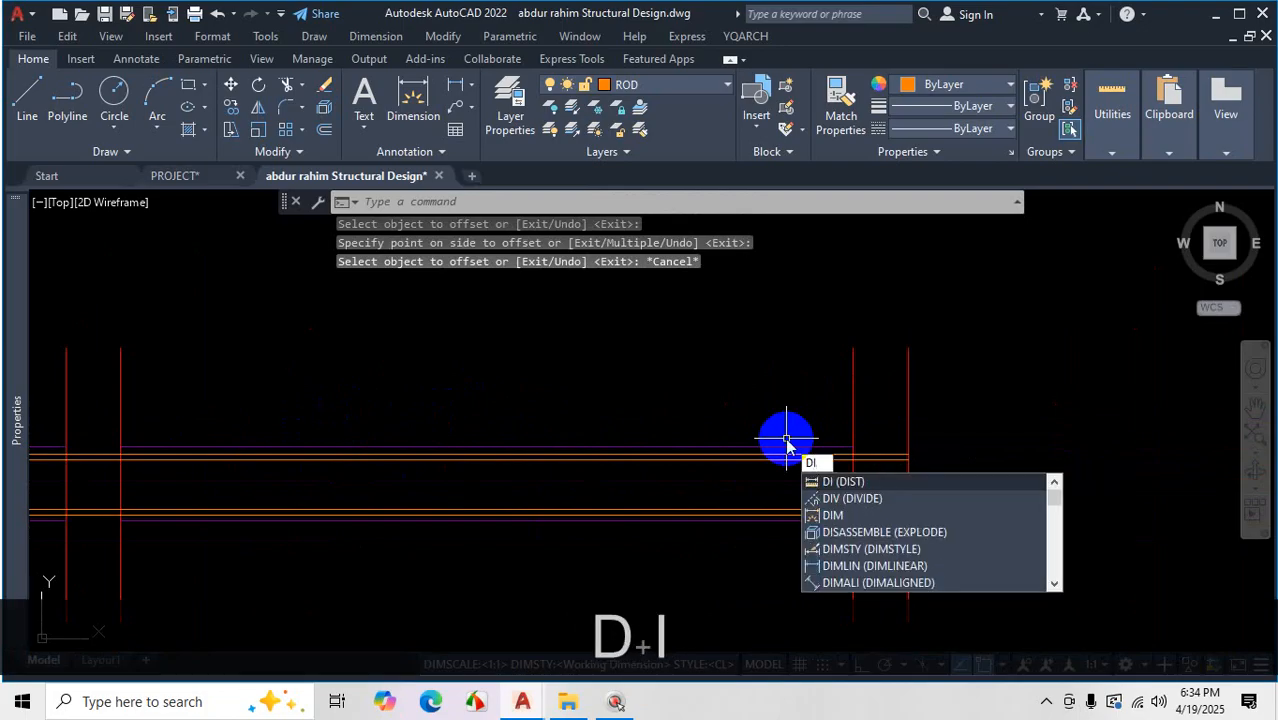
type("V")
key("Return")
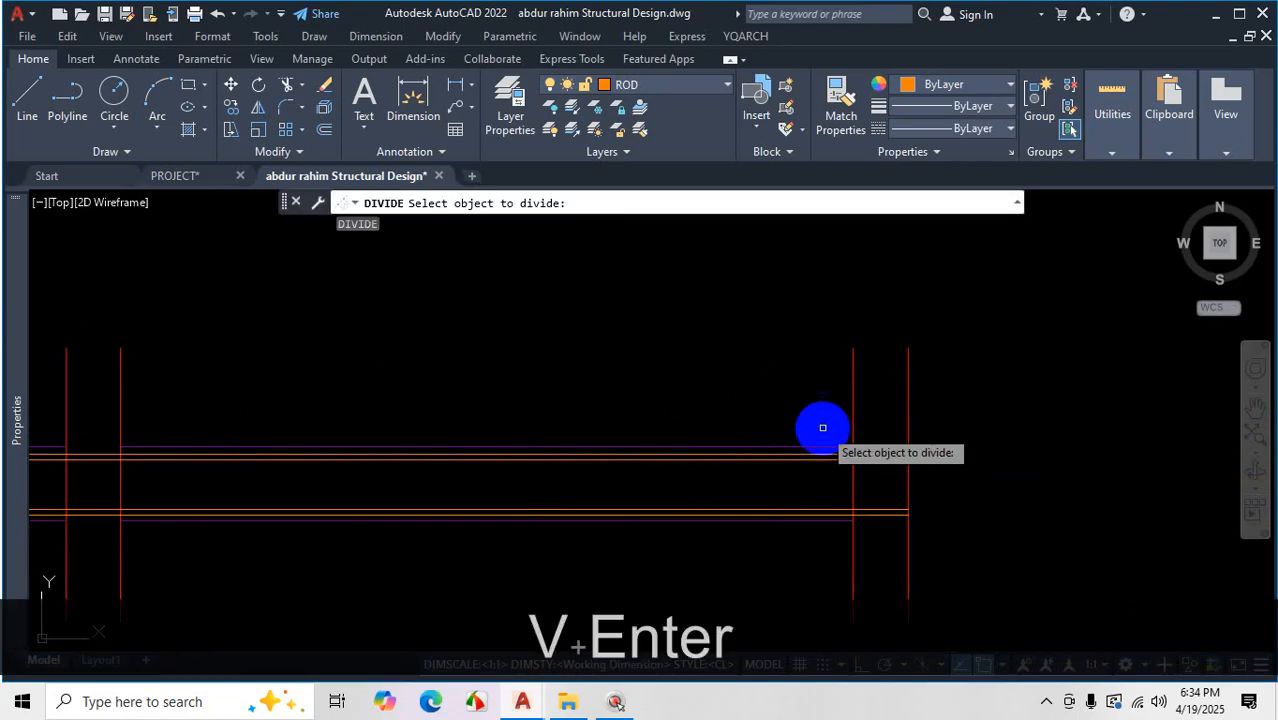
scroll(822, 428, "down", 1)
scroll(709, 440, "up", 2)
left_click(713, 425)
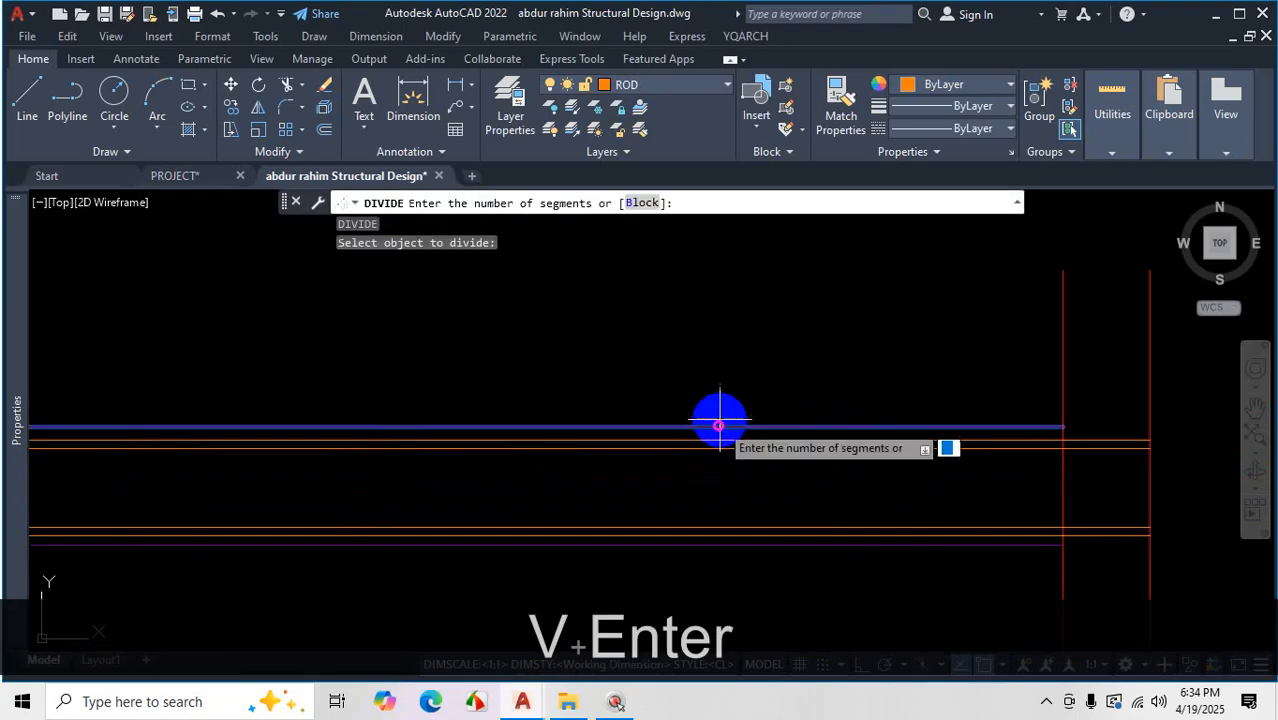
type("4")
key("Return")
scroll(847, 385, "down", 2)
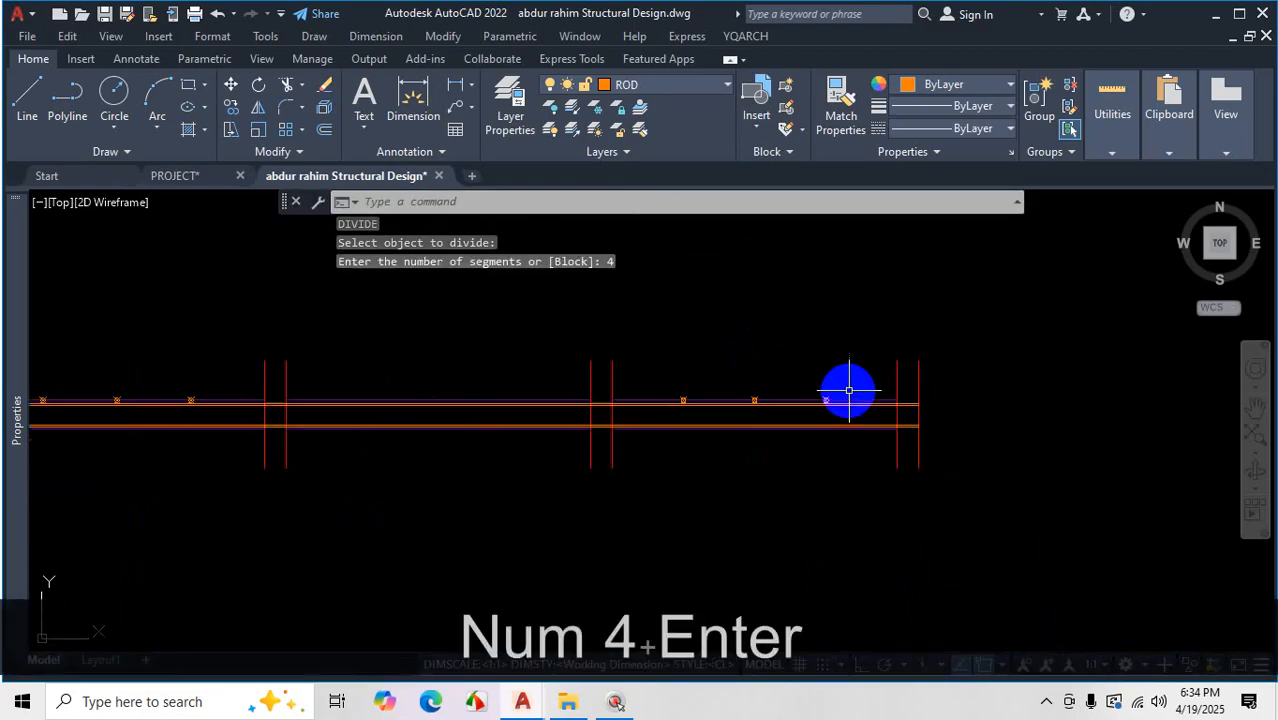
scroll(430, 456, "down", 2)
scroll(485, 428, "up", 4)
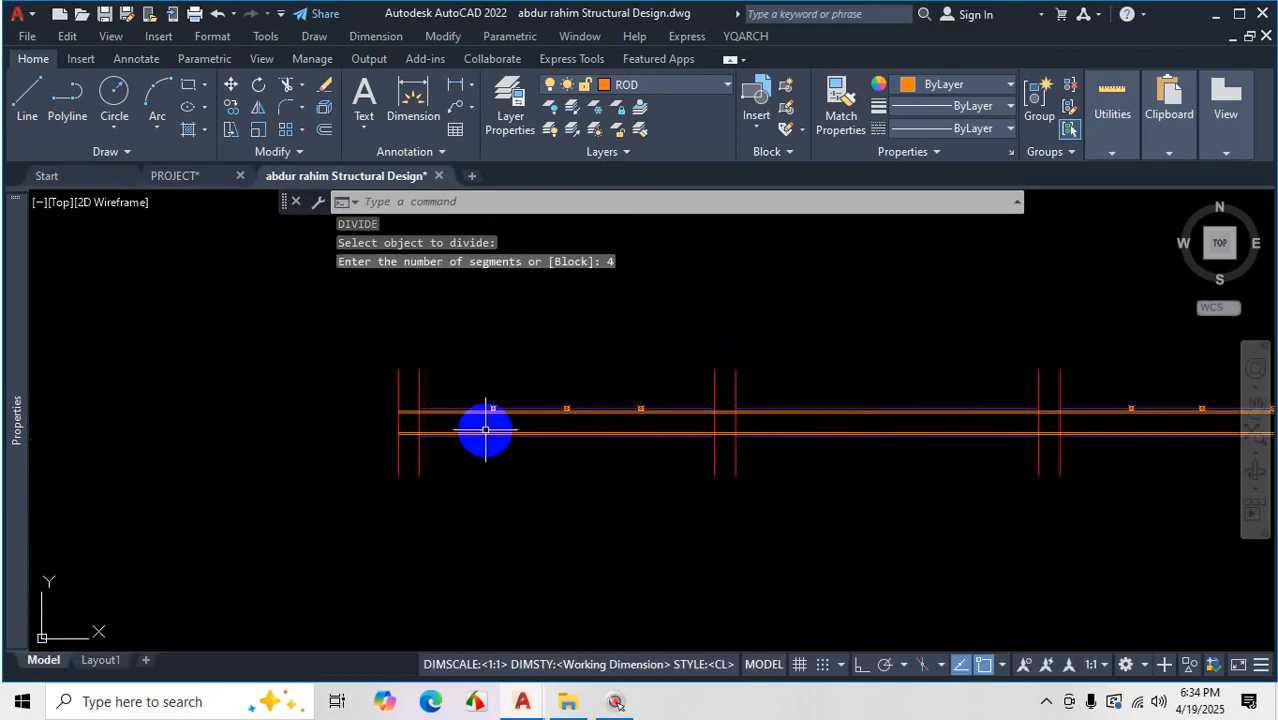
left_click(1045, 705)
left_click(1014, 668)
scroll(504, 385, "up", 2)
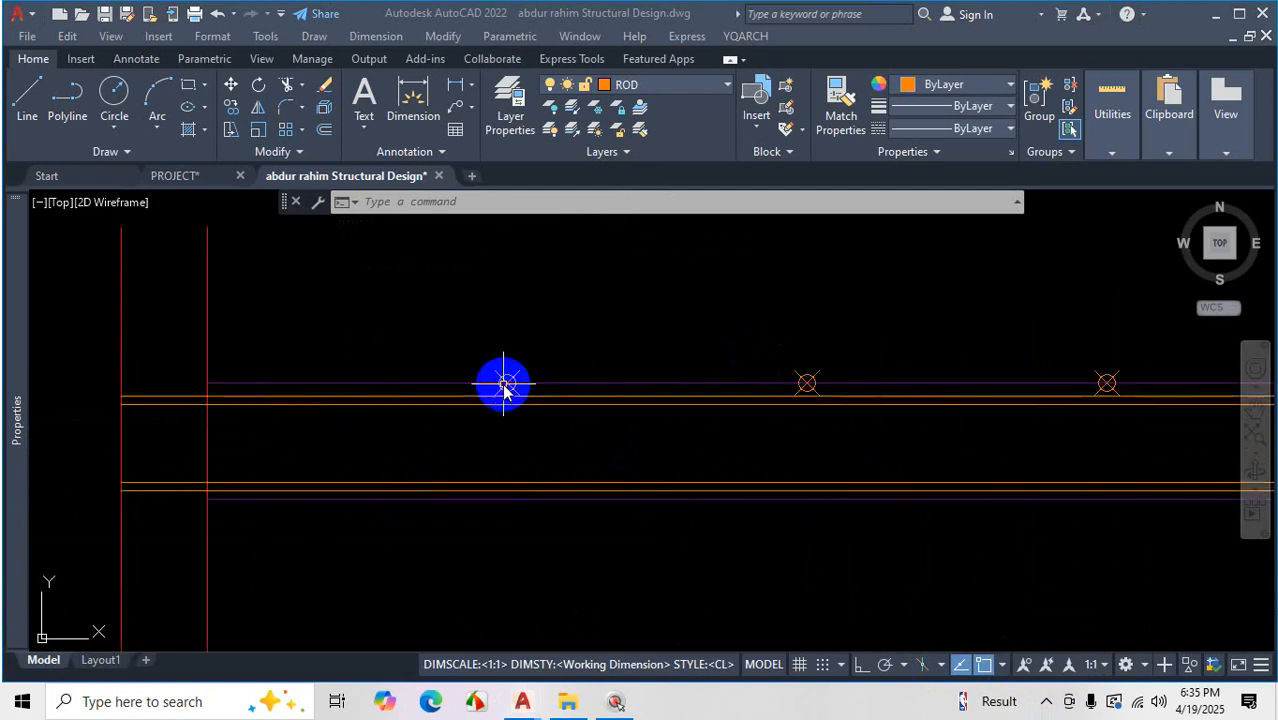
scroll(543, 370, "down", 3)
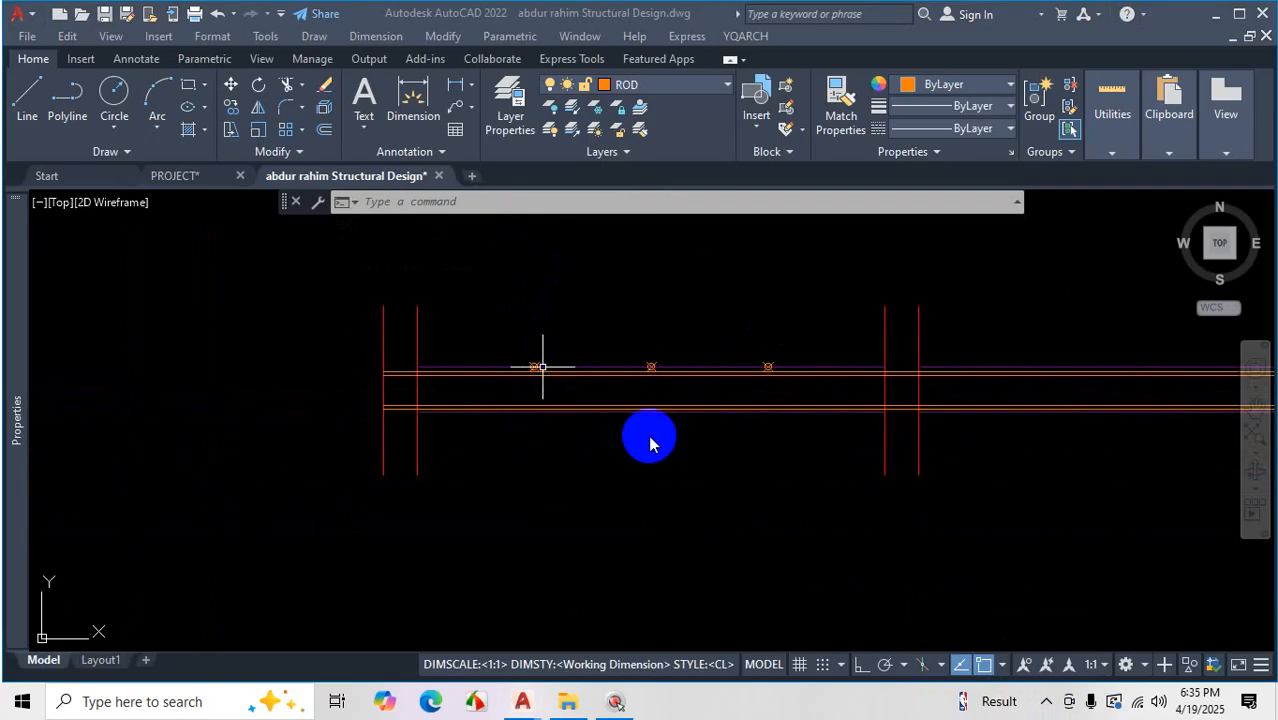
scroll(557, 365, "up", 4)
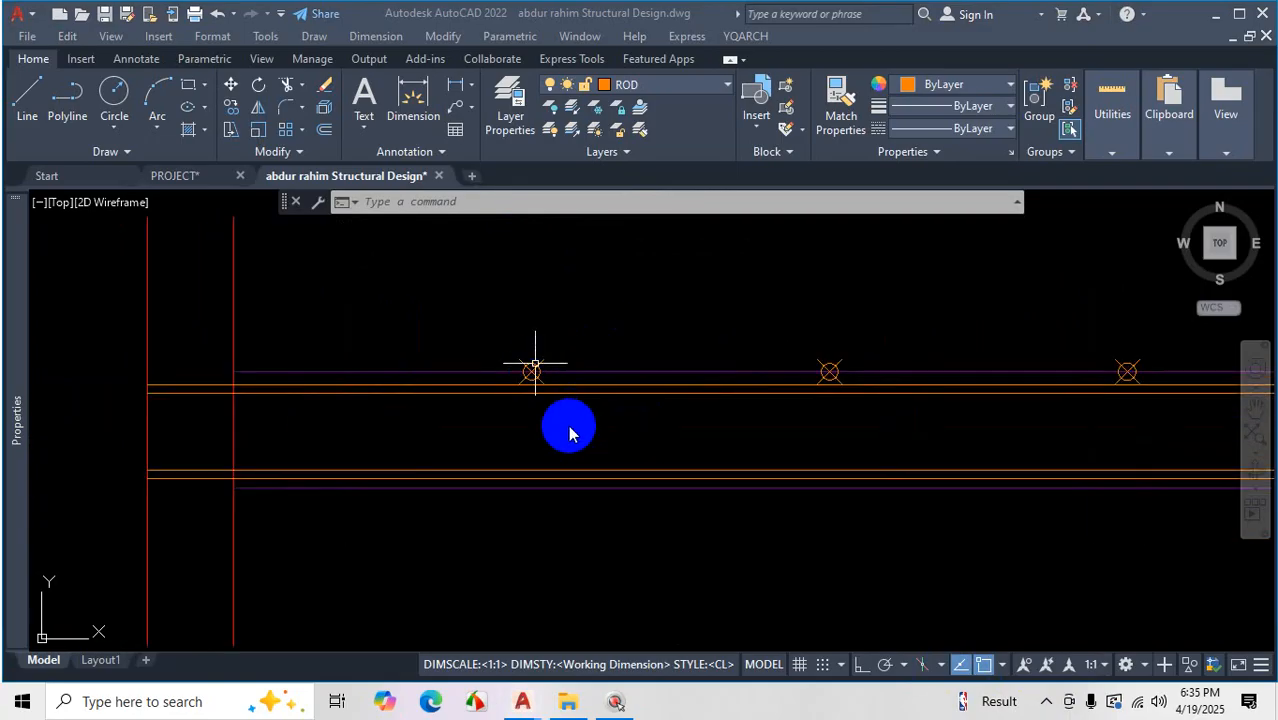
scroll(516, 572, "down", 2)
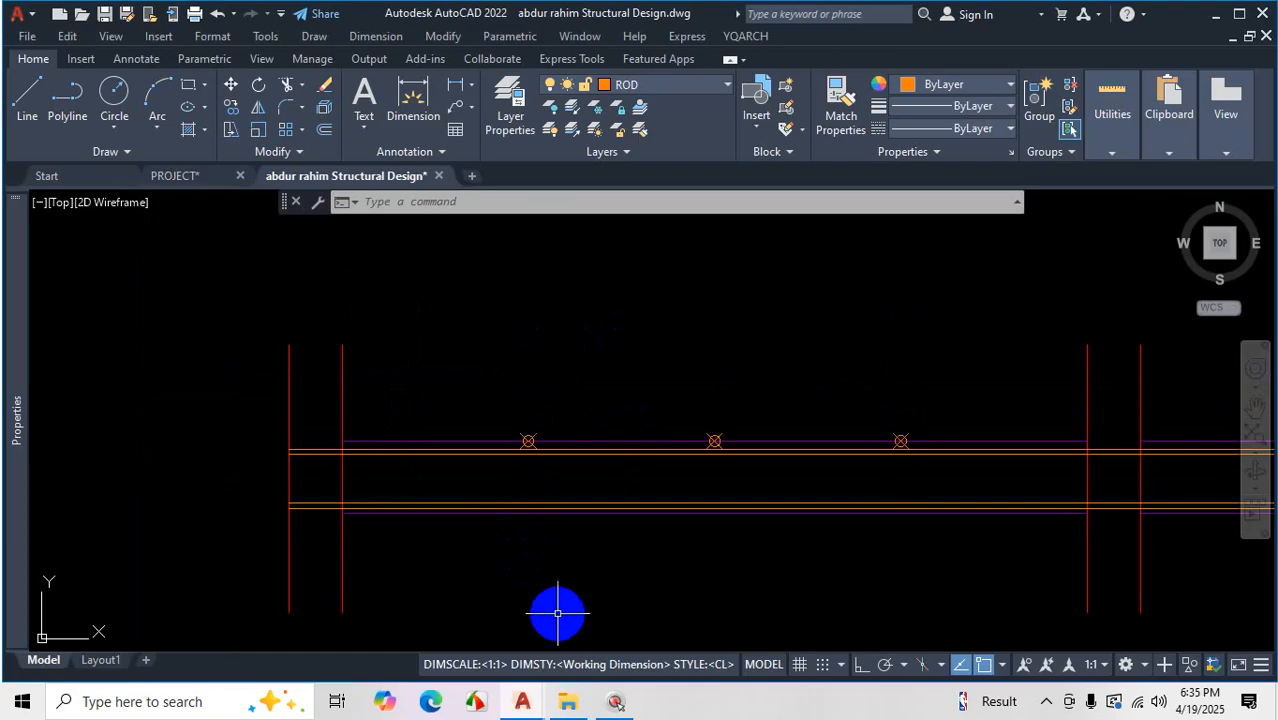
Divide the lower purple outline line of the first span into 8 segments
type("div")
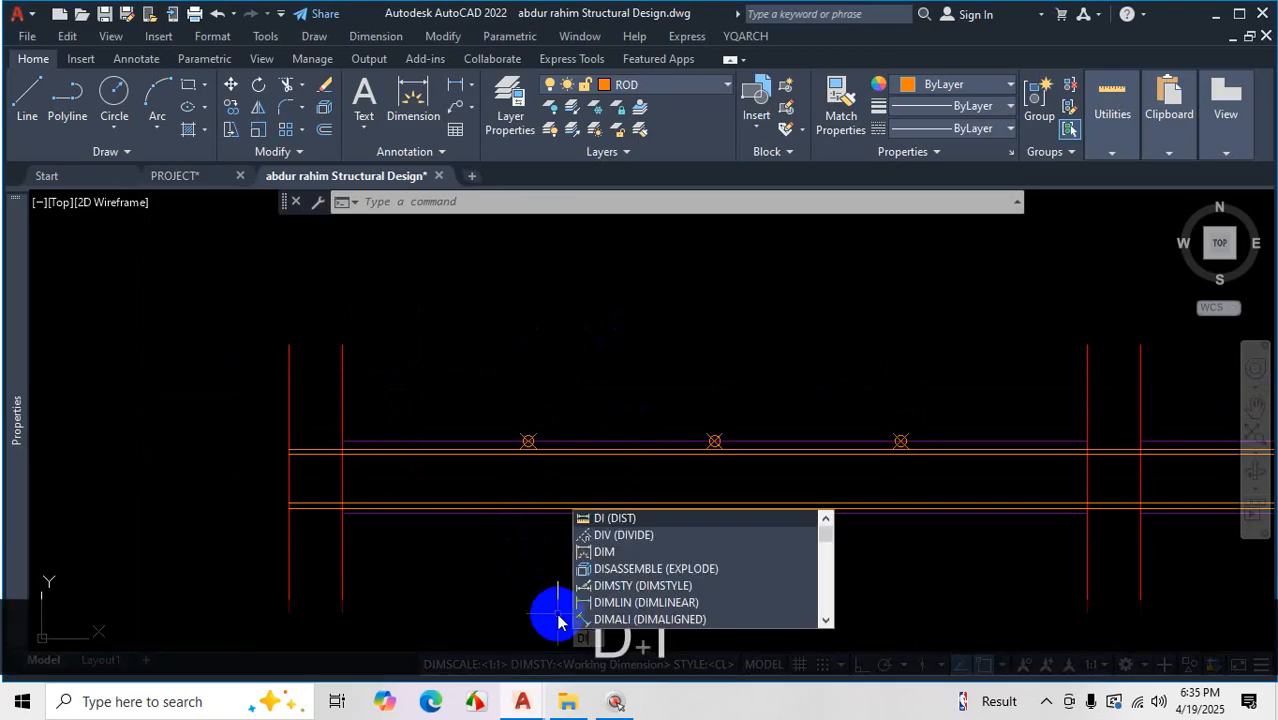
key("space")
scroll(702, 532, "up", 4)
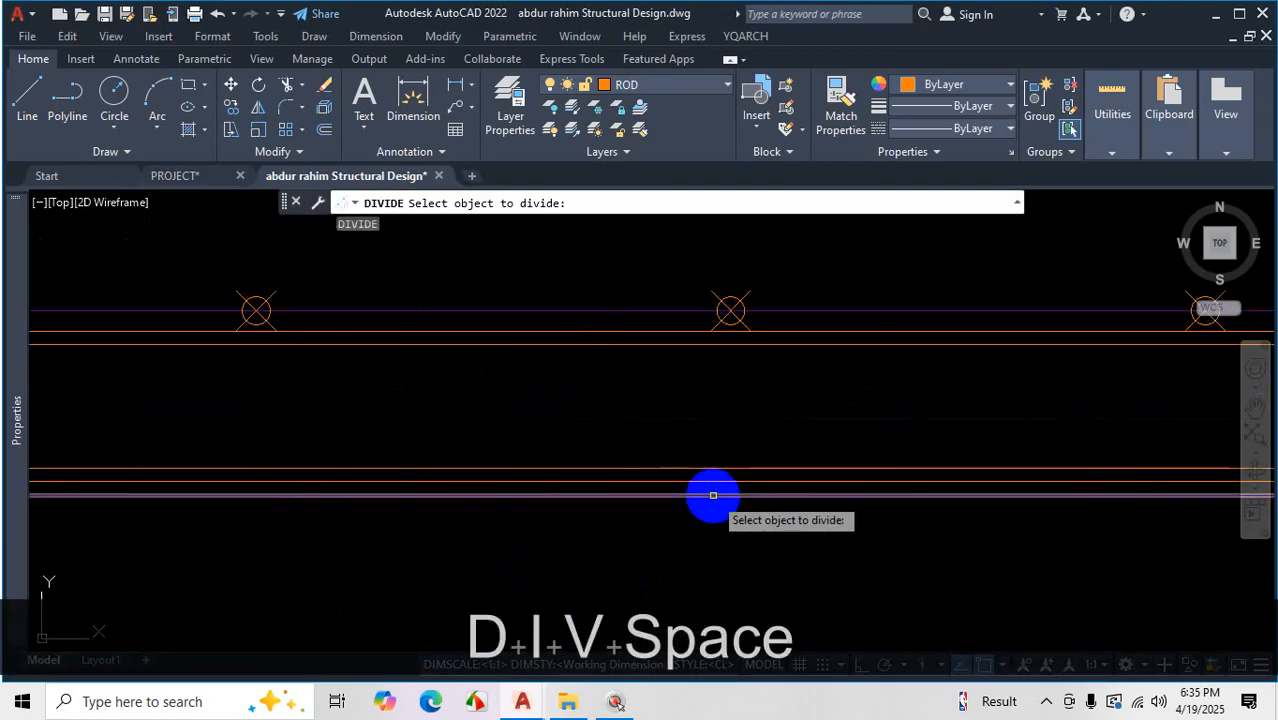
left_click(710, 492)
type("8")
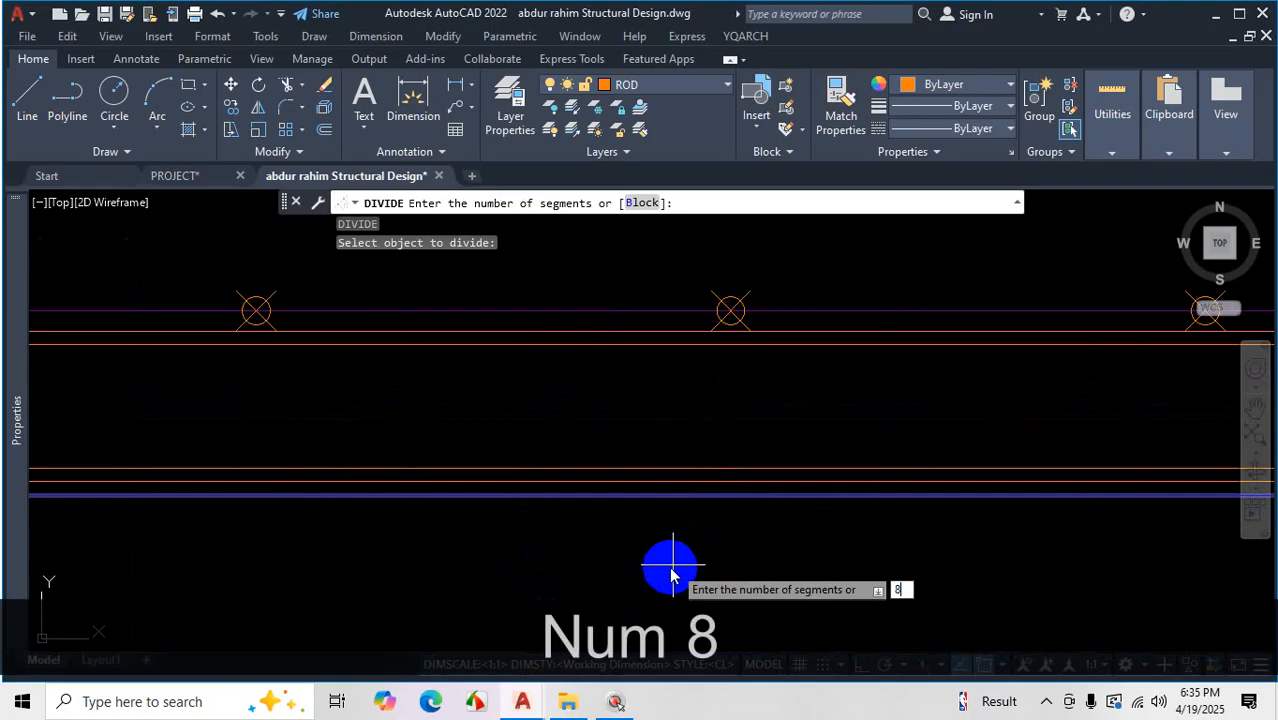
key("Return")
scroll(579, 499, "down", 3)
scroll(940, 520, "up", 2)
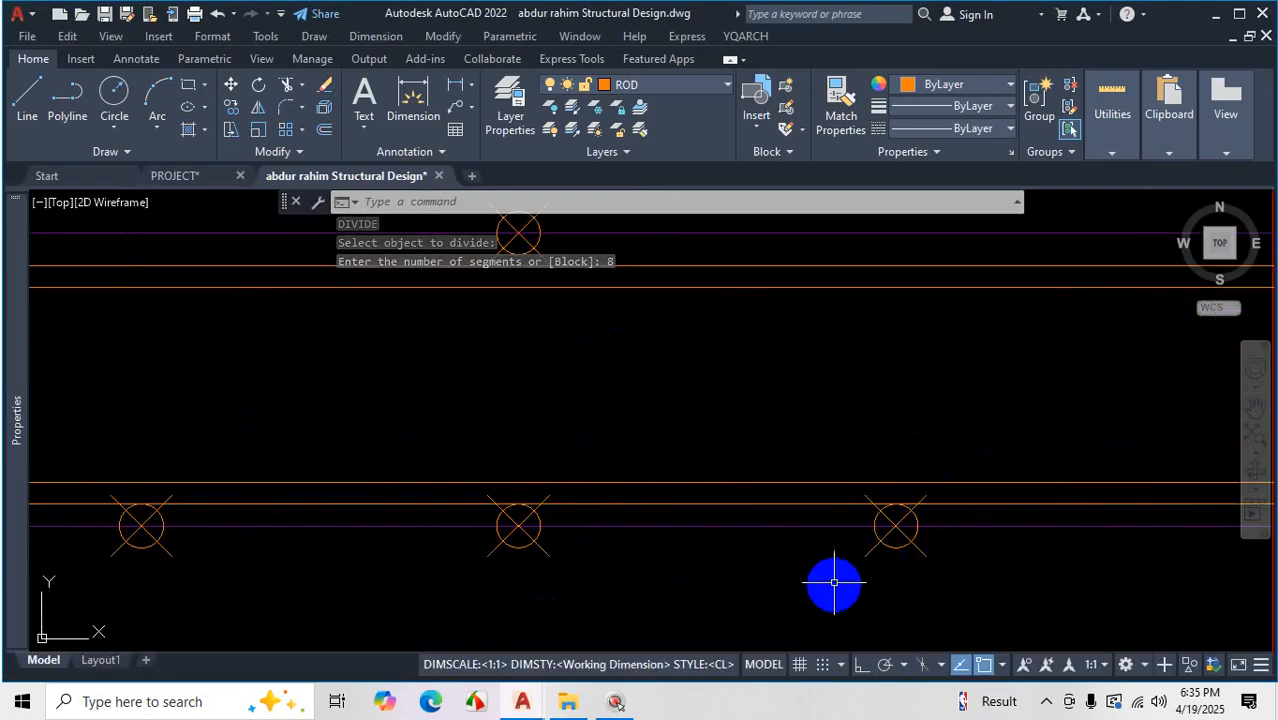
scroll(834, 582, "down", 2)
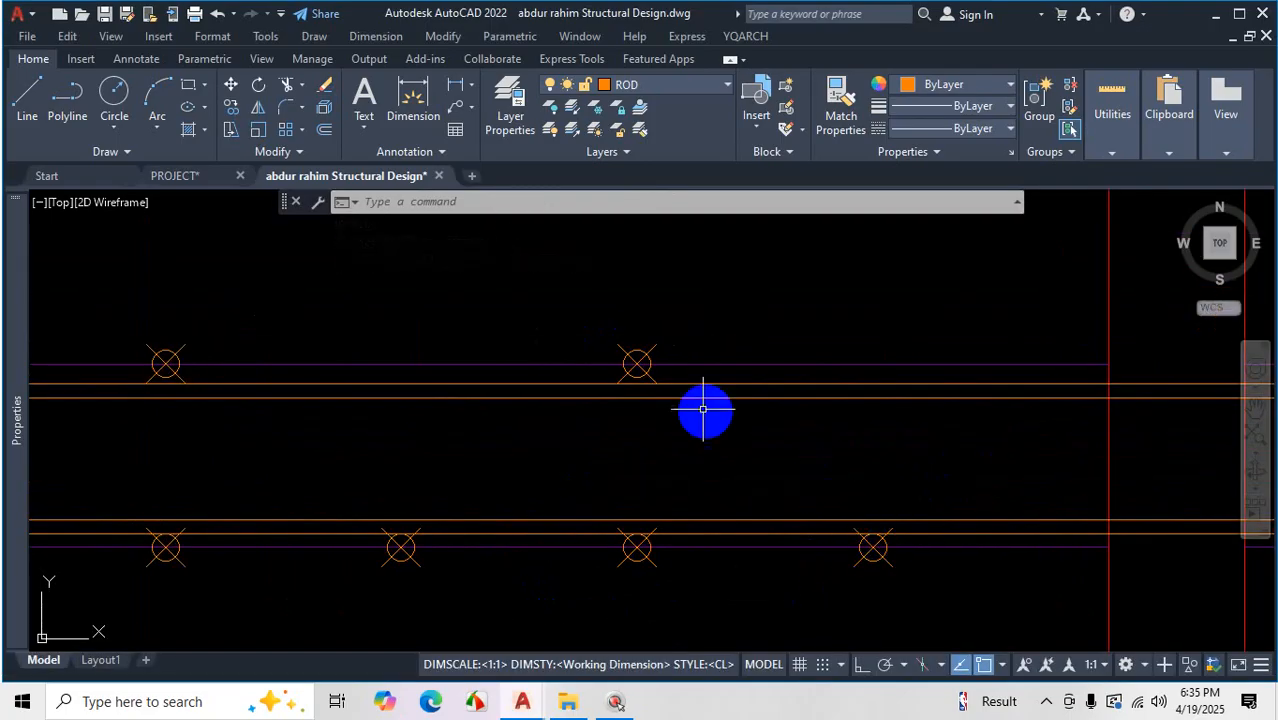
left_click(224, 40)
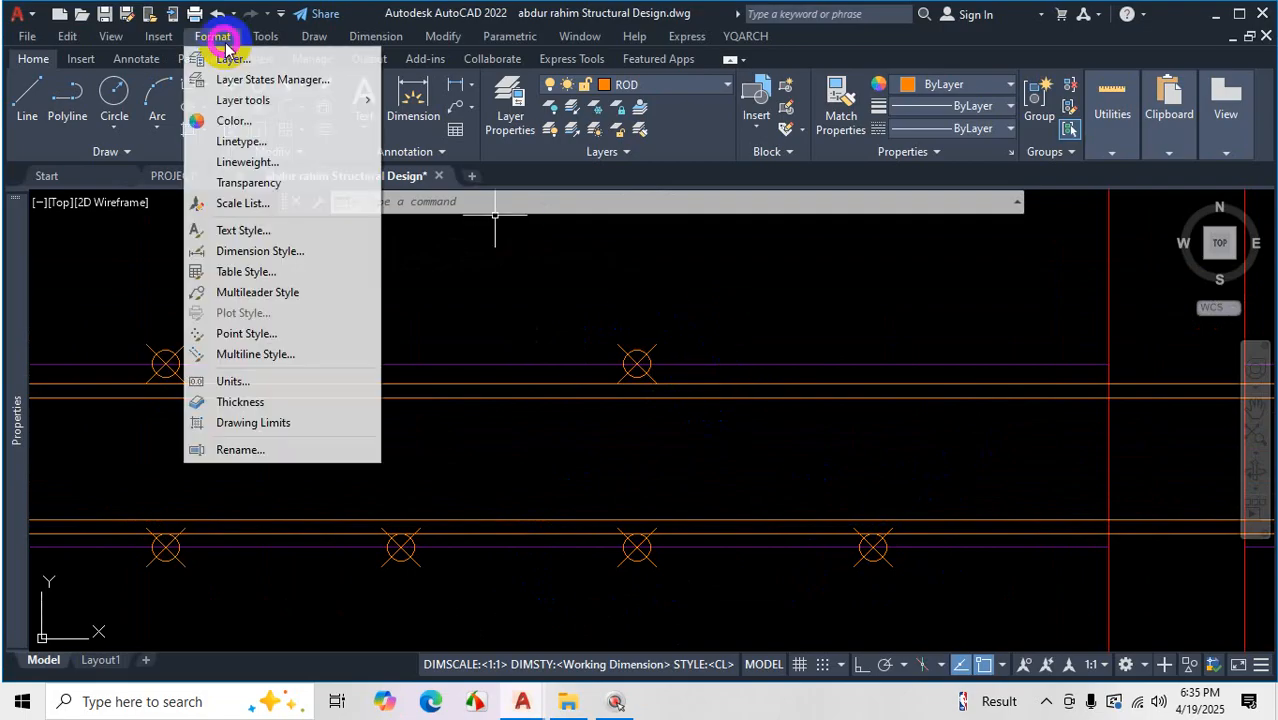
left_click(286, 354)
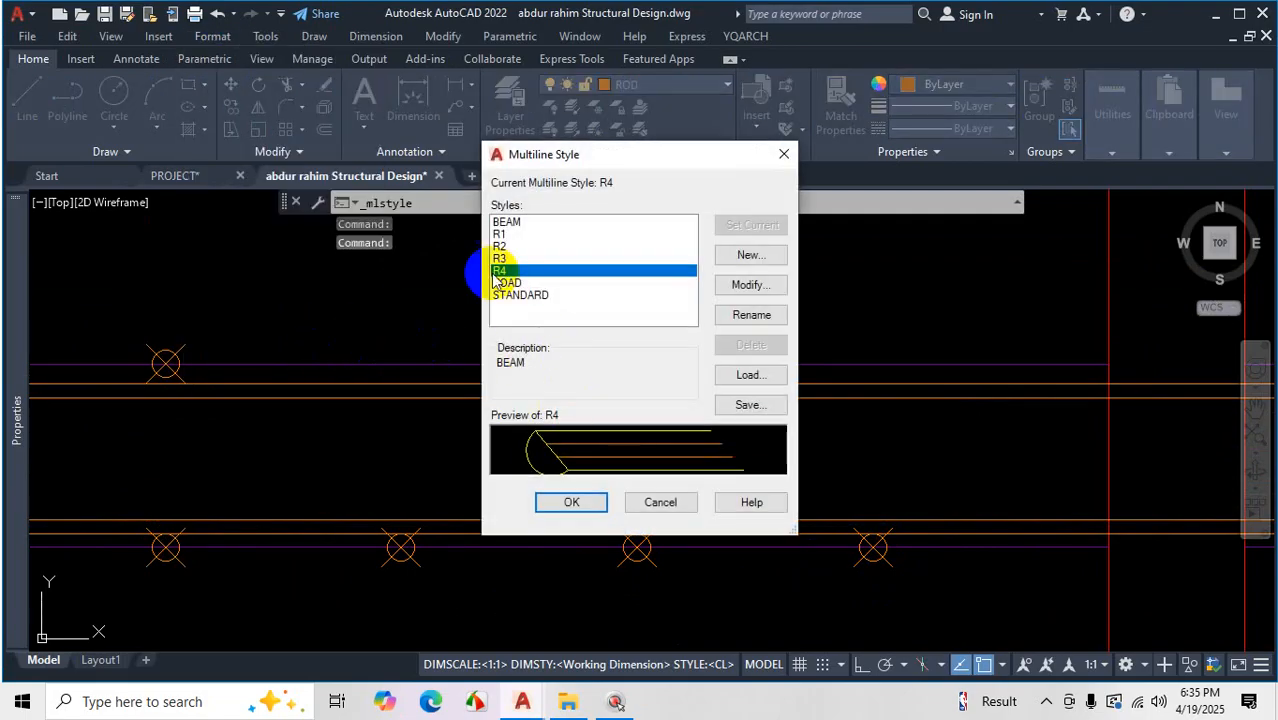
left_click(781, 157)
Set the point style's size to 1 in absolute units, keeping the crossed-circle symbol
left_click(214, 37)
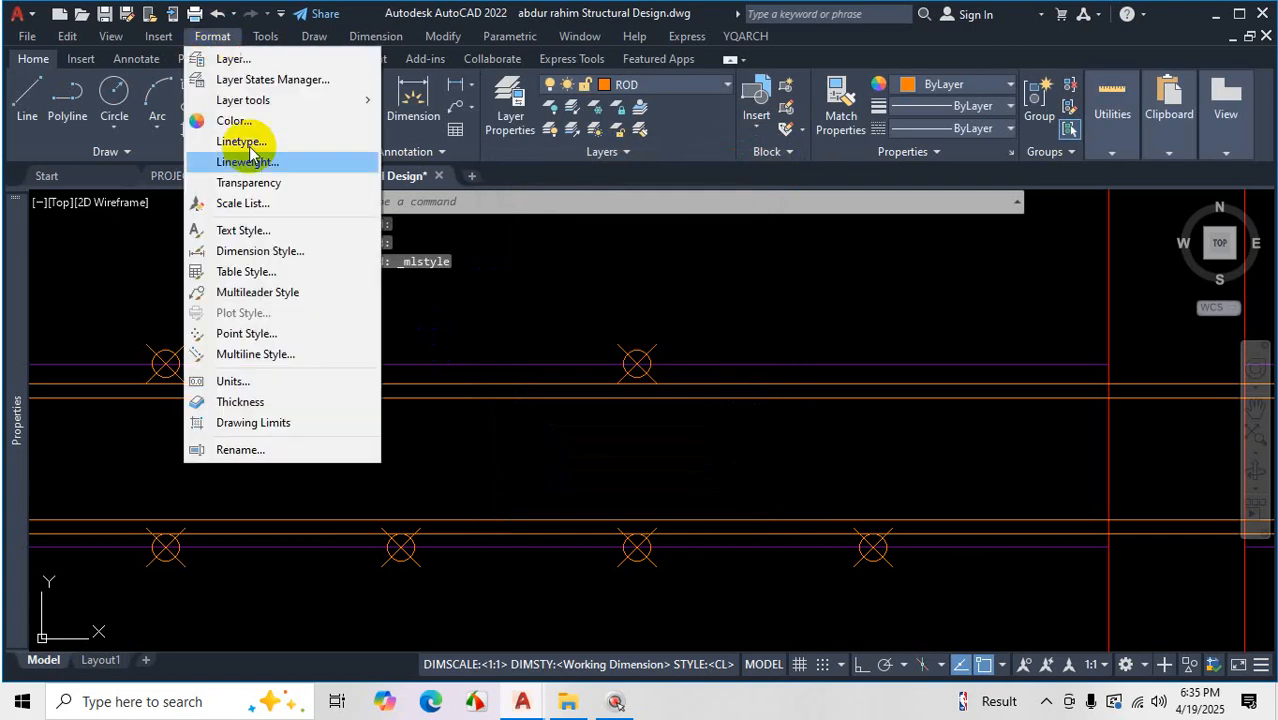
left_click(254, 331)
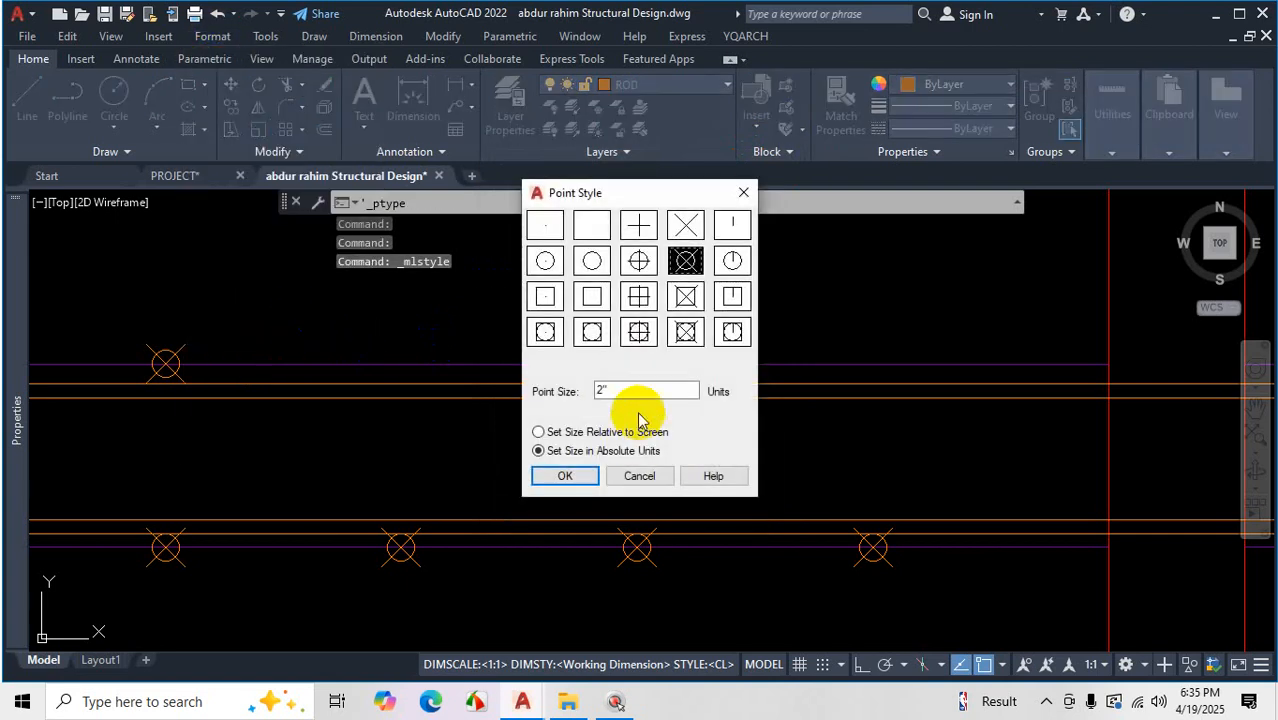
left_click(555, 476)
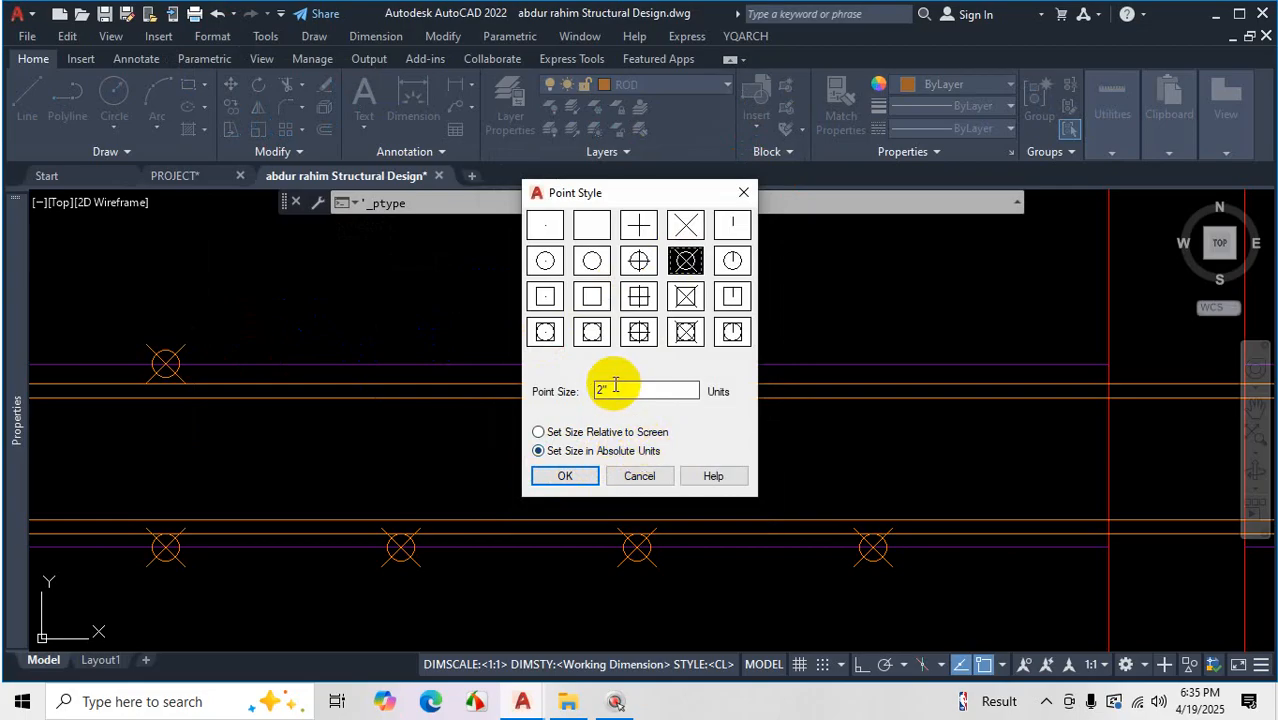
type("1")
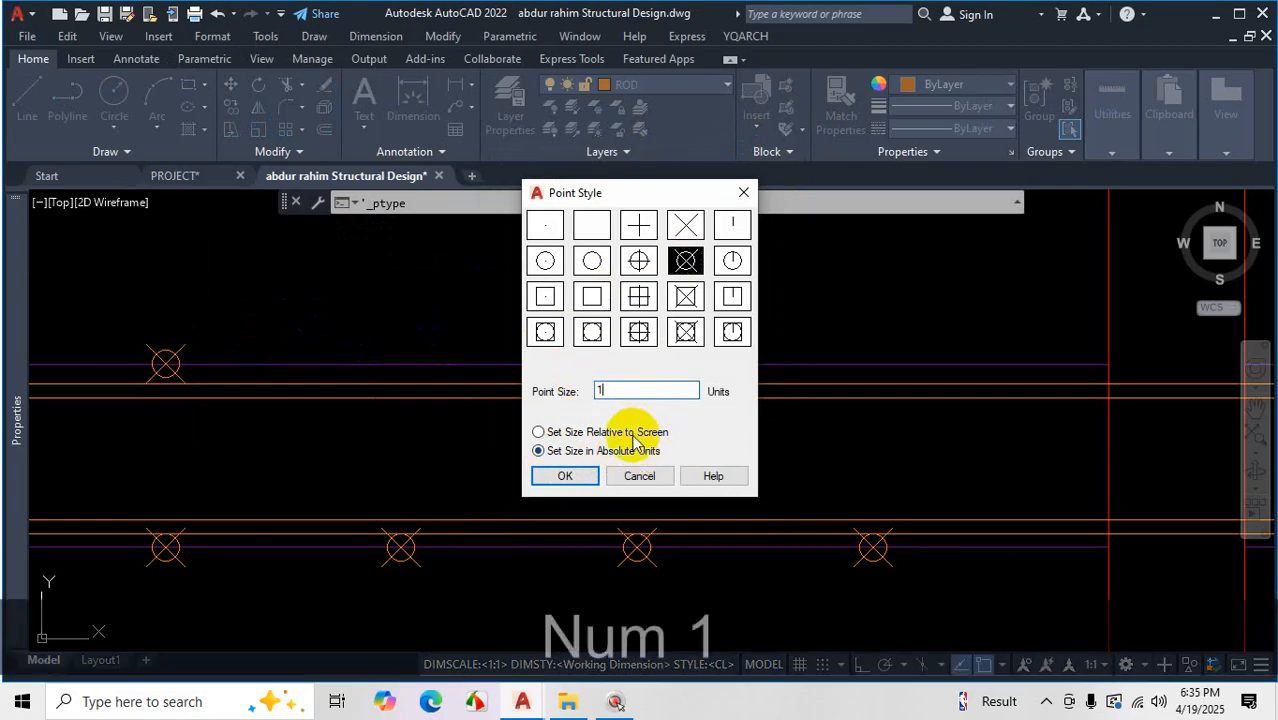
left_click(565, 476)
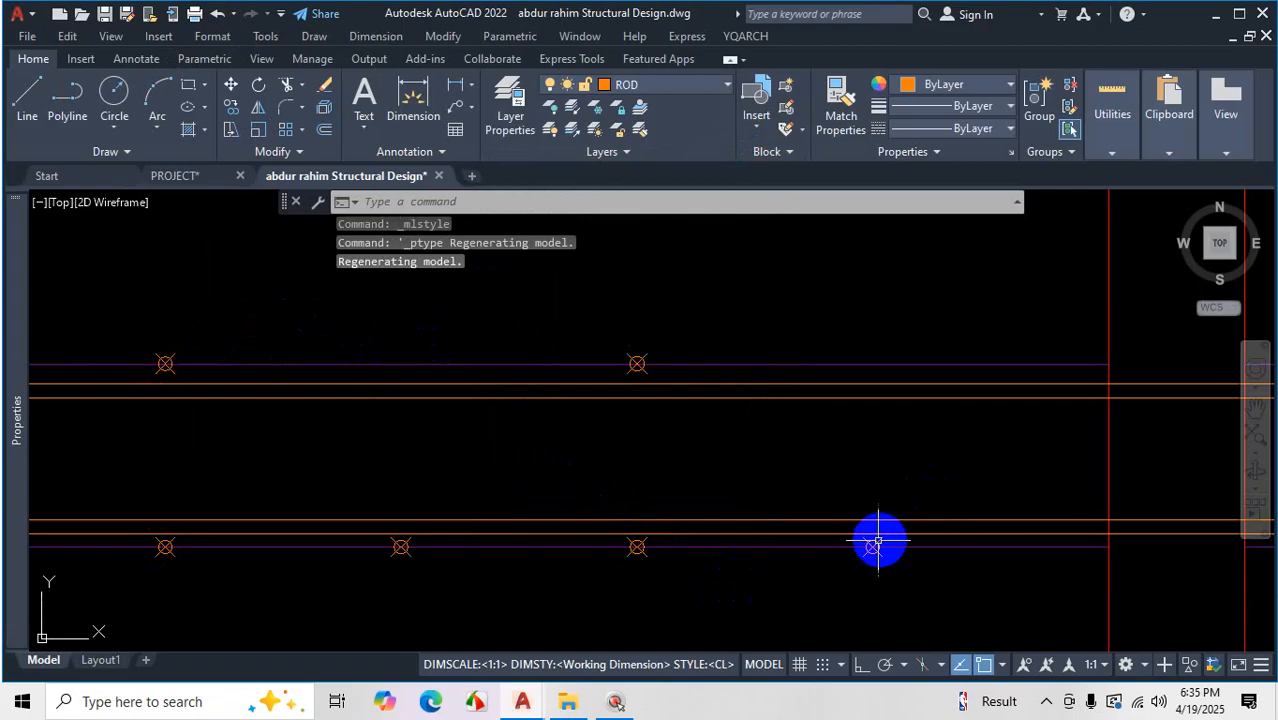
scroll(878, 541, "down", 6)
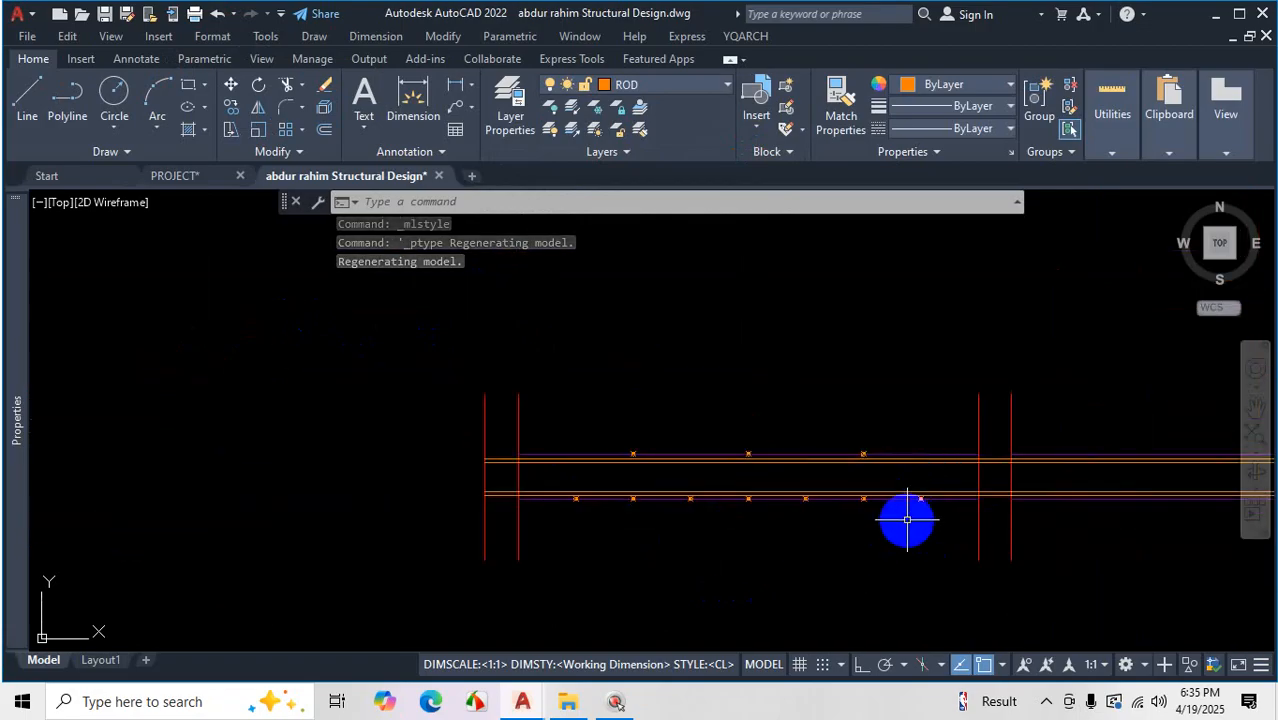
Draw a 6" line sloping 30° downward into the beam from the inner top rod, directly below the first span's first upper division point
scroll(533, 479, "up", 5)
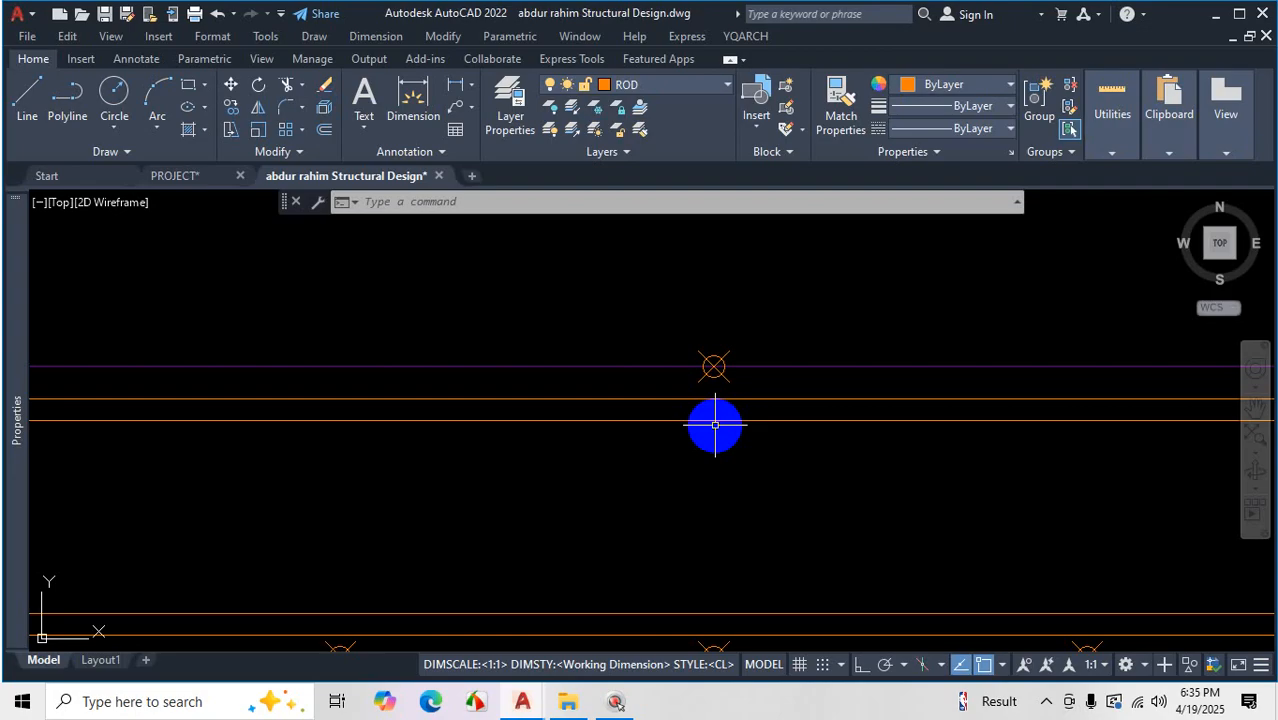
scroll(690, 430, "down", 3)
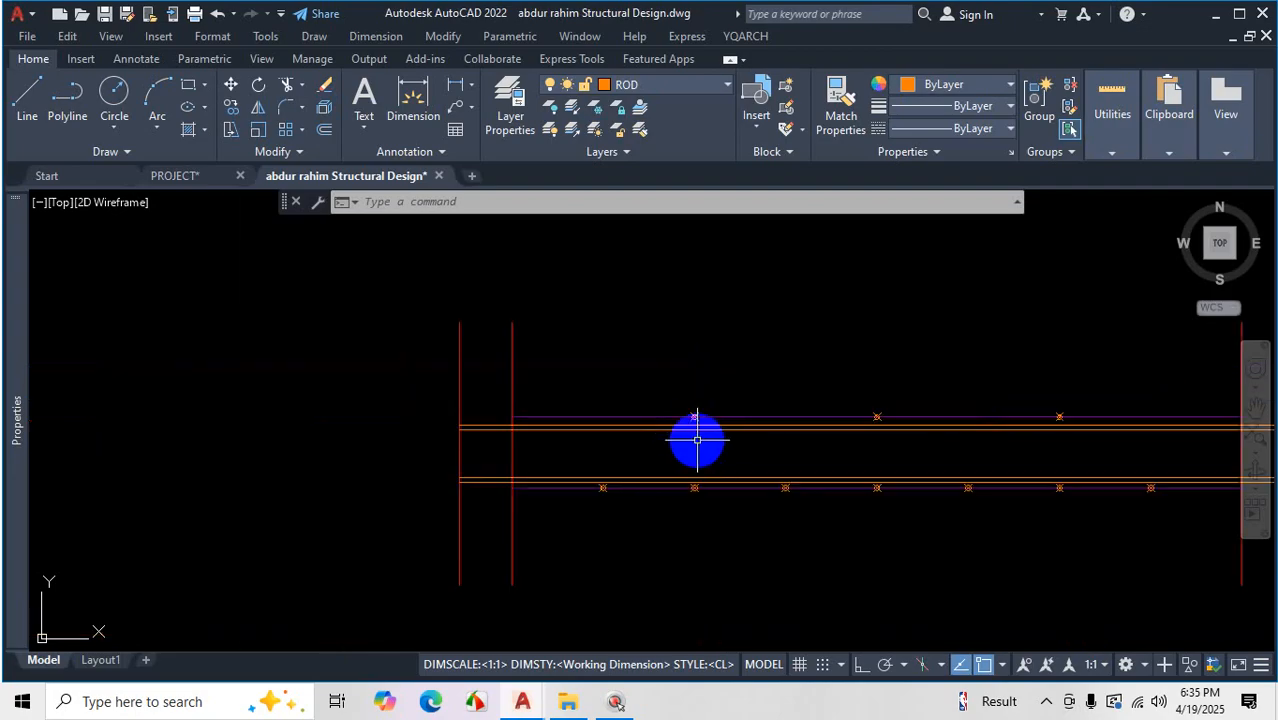
scroll(700, 435, "up", 2)
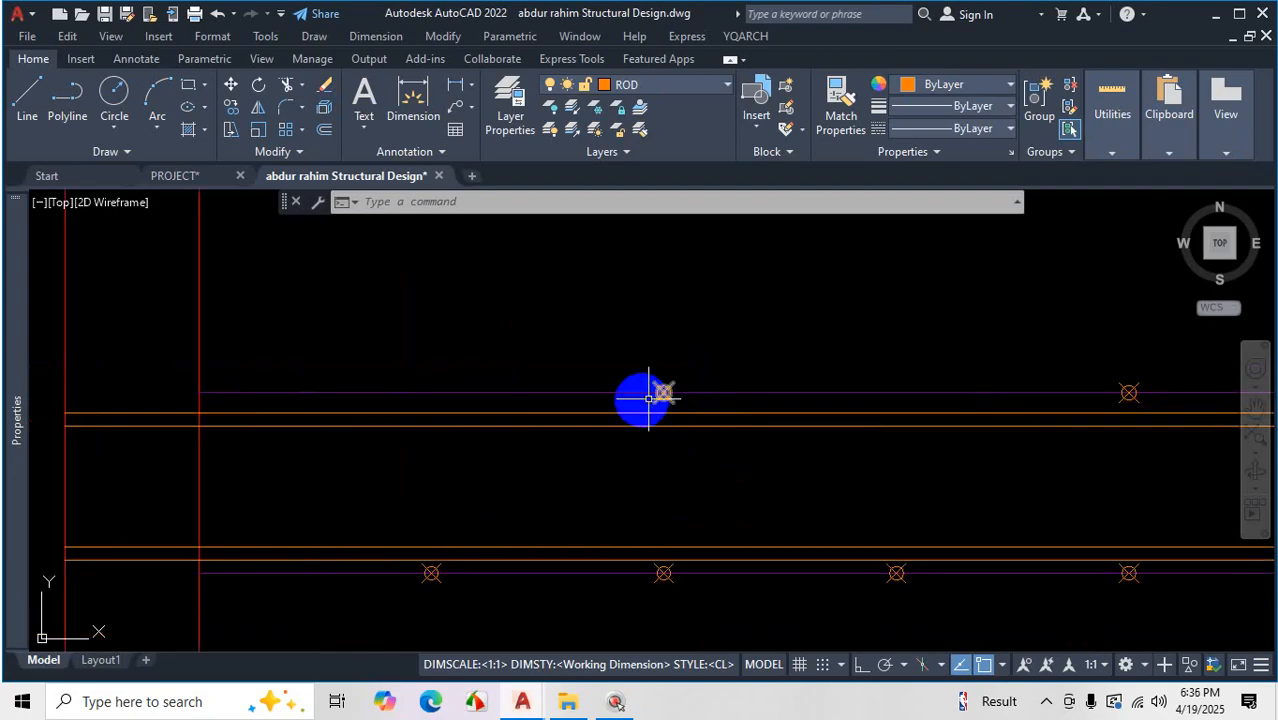
left_click(31, 103)
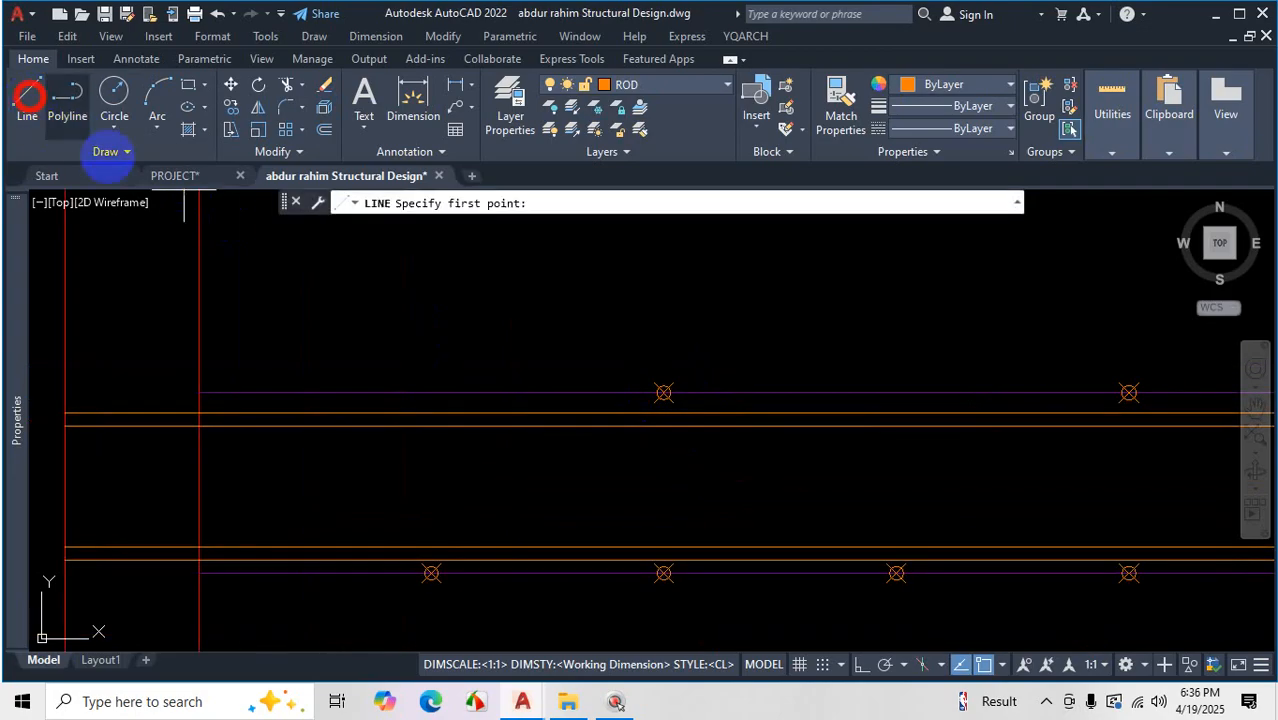
scroll(665, 465, "up", 2)
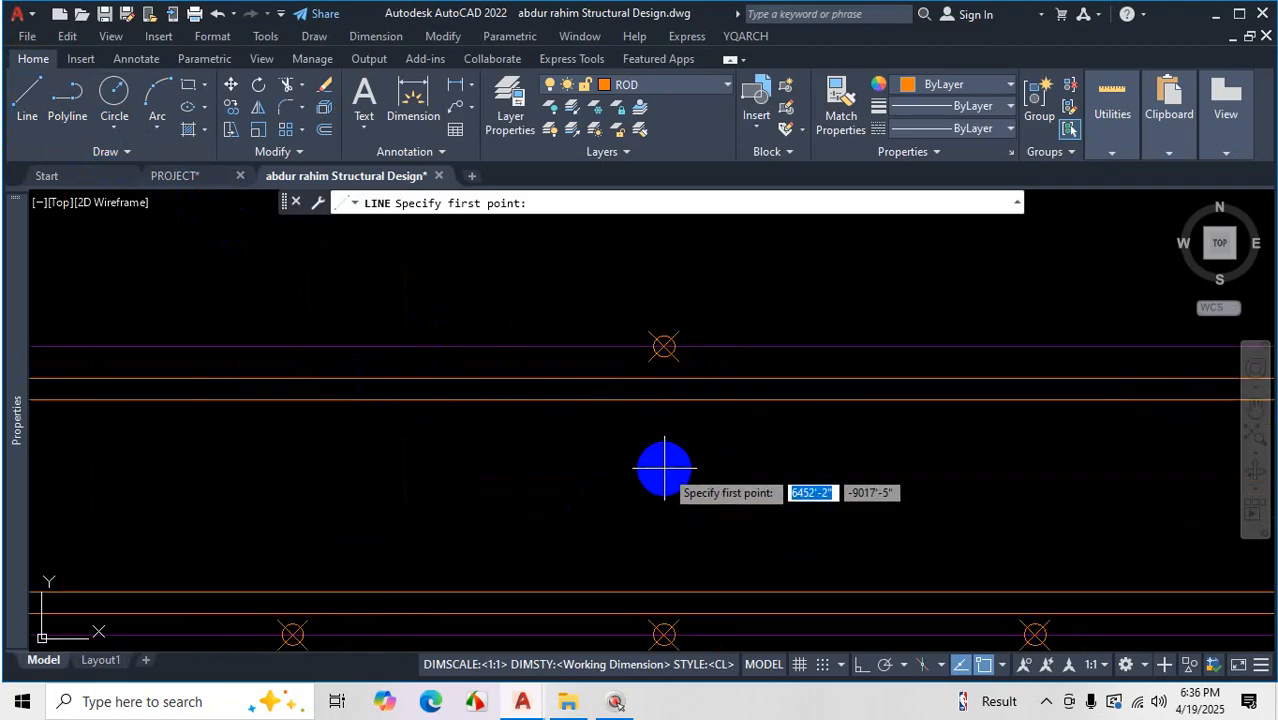
left_click(961, 666)
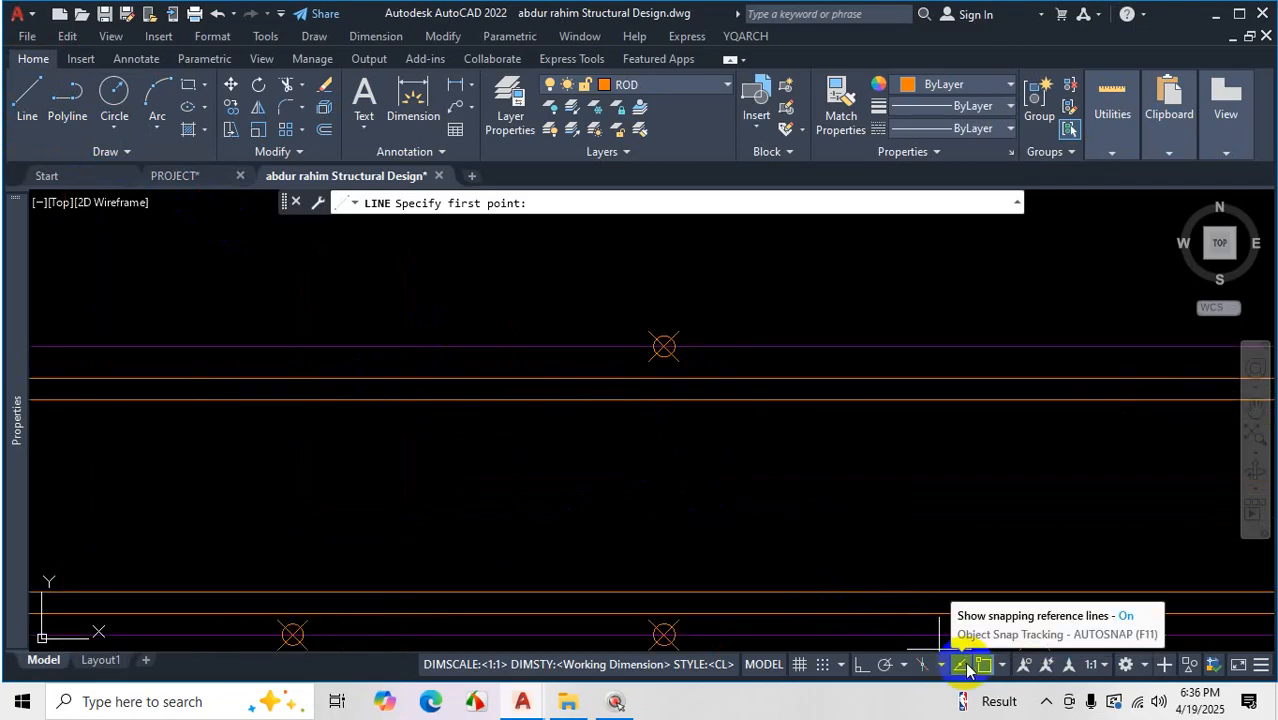
left_click(663, 399)
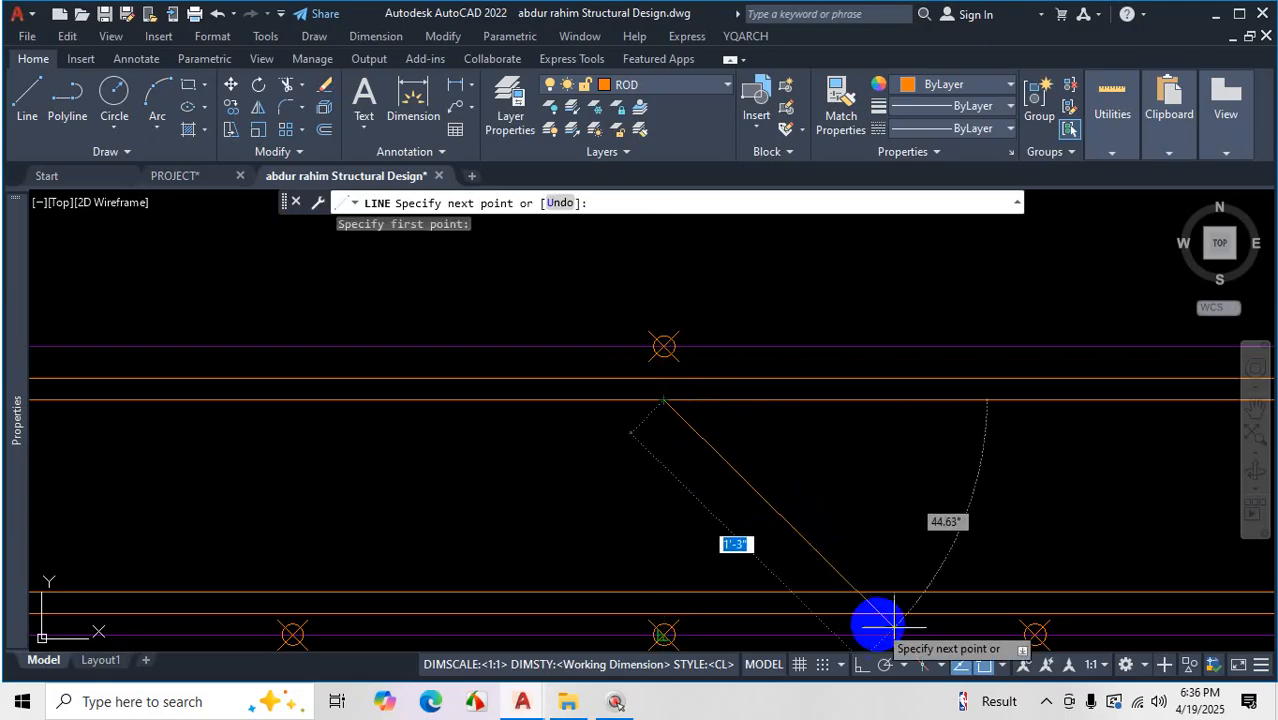
scroll(784, 452, "down", 3)
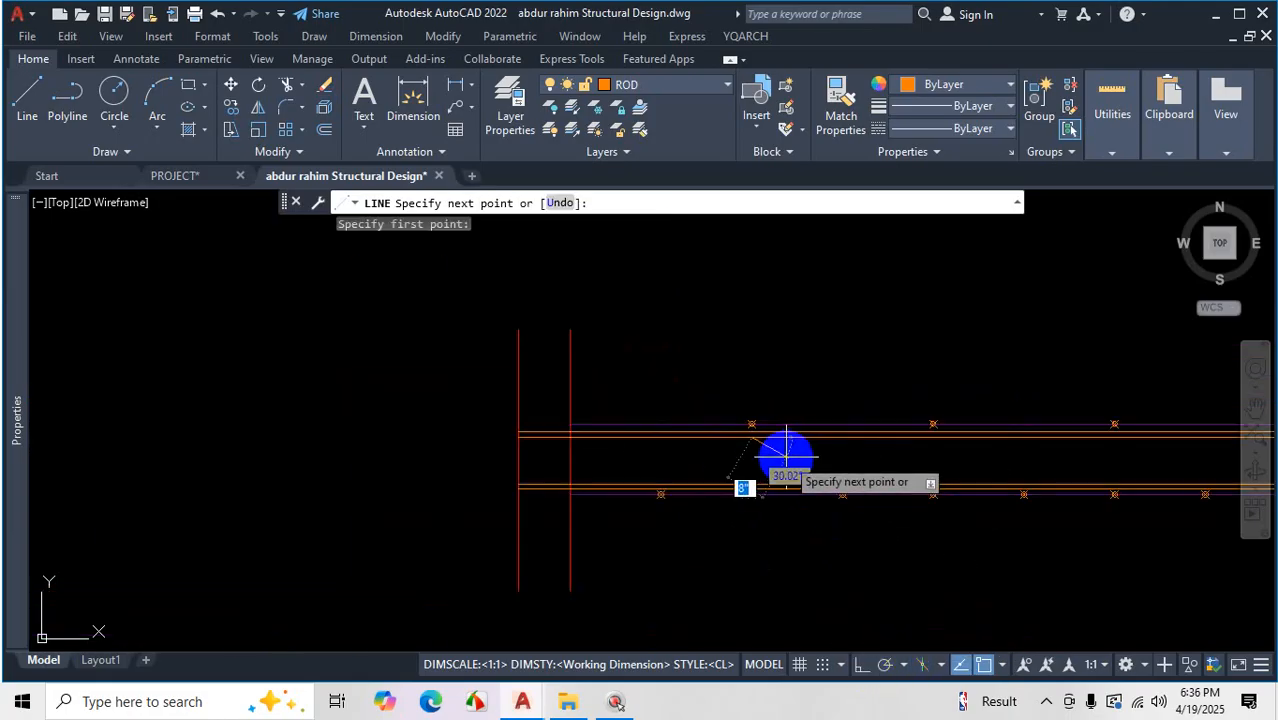
scroll(785, 460, "up", 1)
scroll(750, 440, "up", 4)
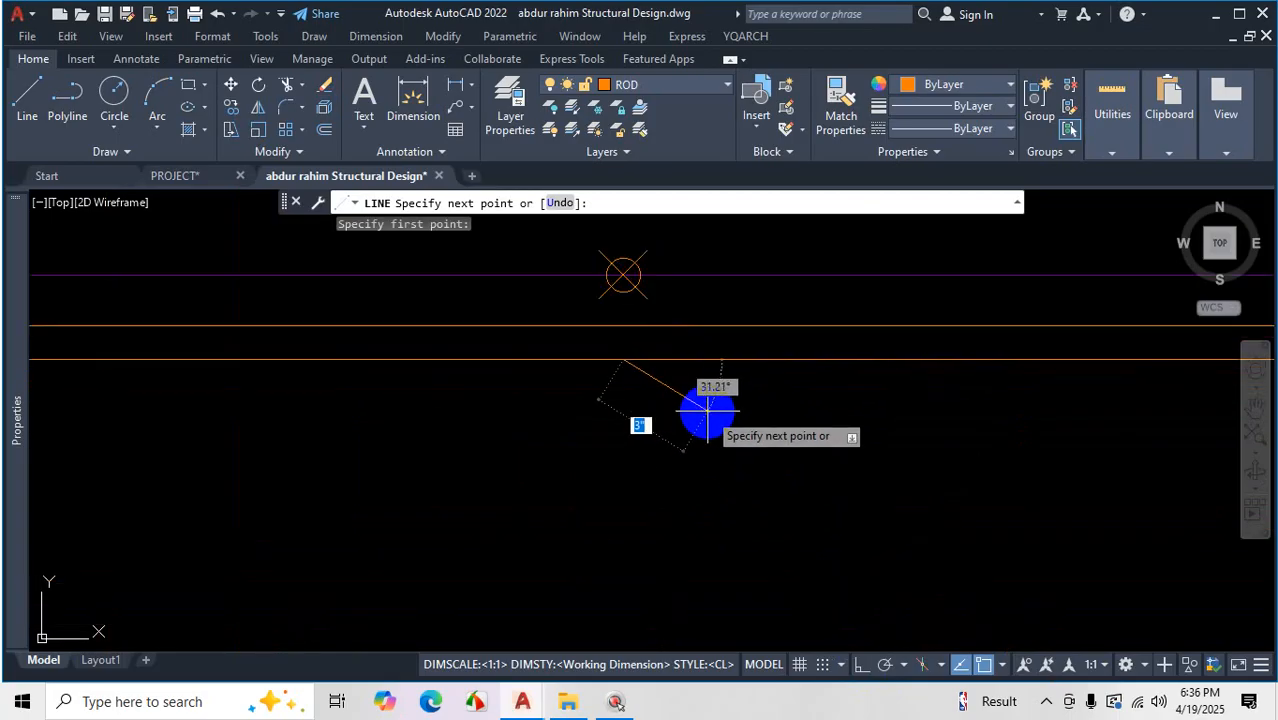
type("6")
key("Tab")
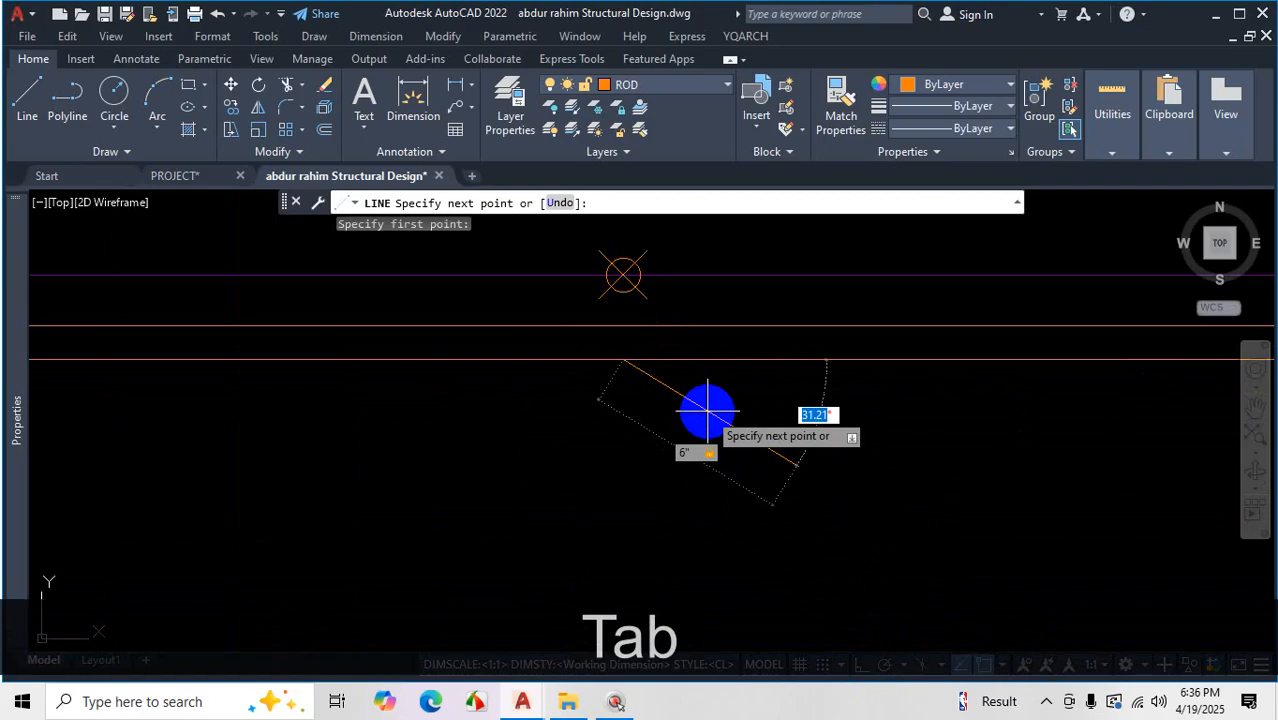
type("30")
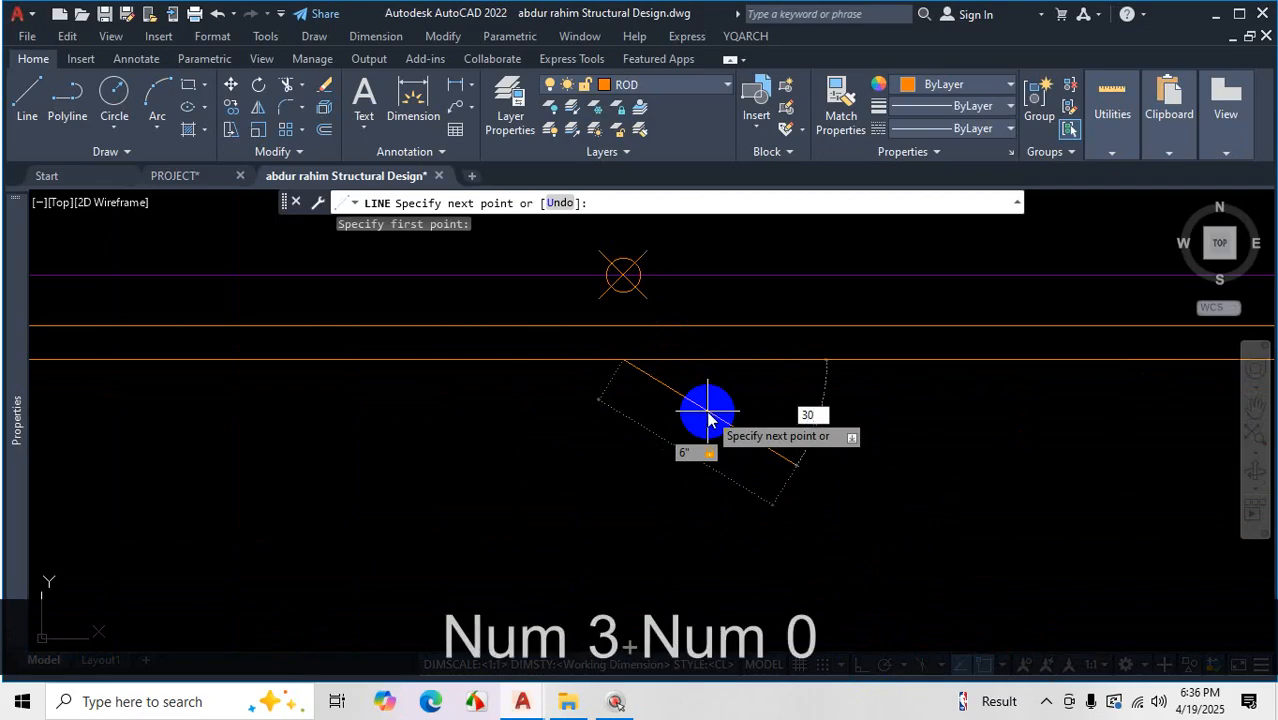
key("Return")
key("Escape")
Draw a 6" line sloping 30° upward from the inner bottom rod, directly above the first span's last lower division point
scroll(631, 436, "down", 3)
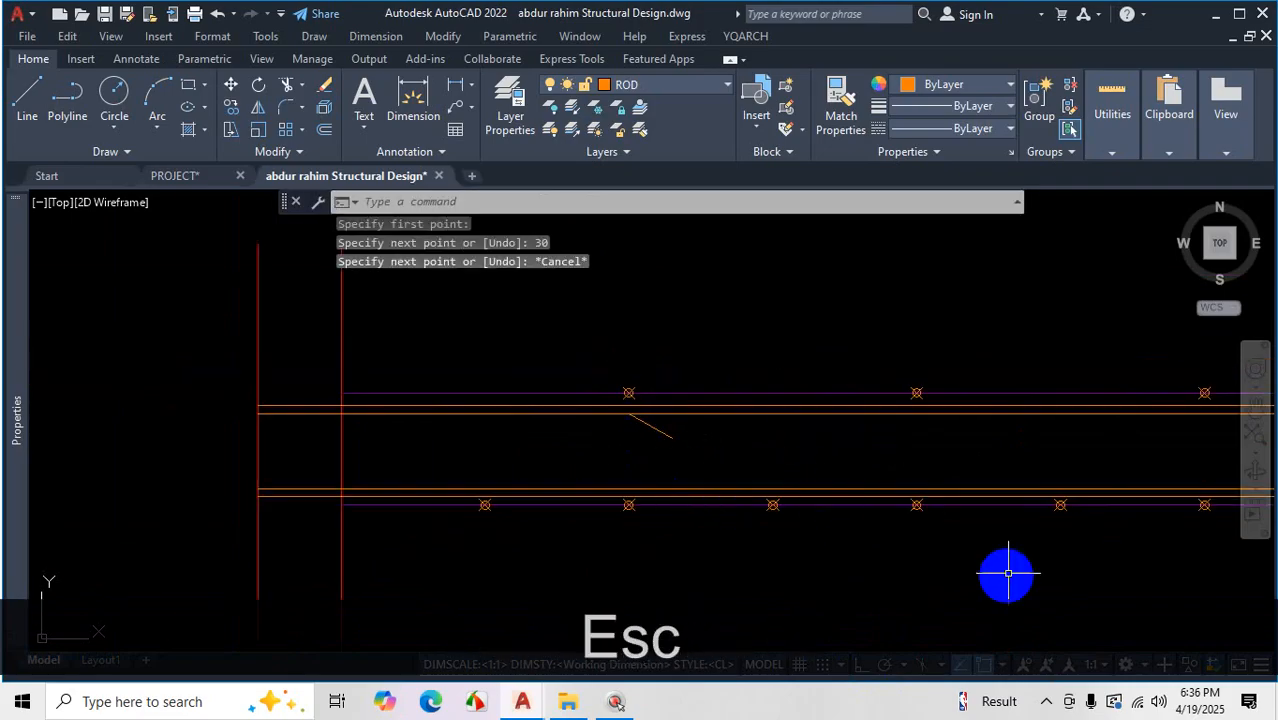
scroll(812, 524, "down", 1)
scroll(1062, 510, "up", 1)
scroll(1038, 516, "down", 2)
scroll(1004, 485, "up", 4)
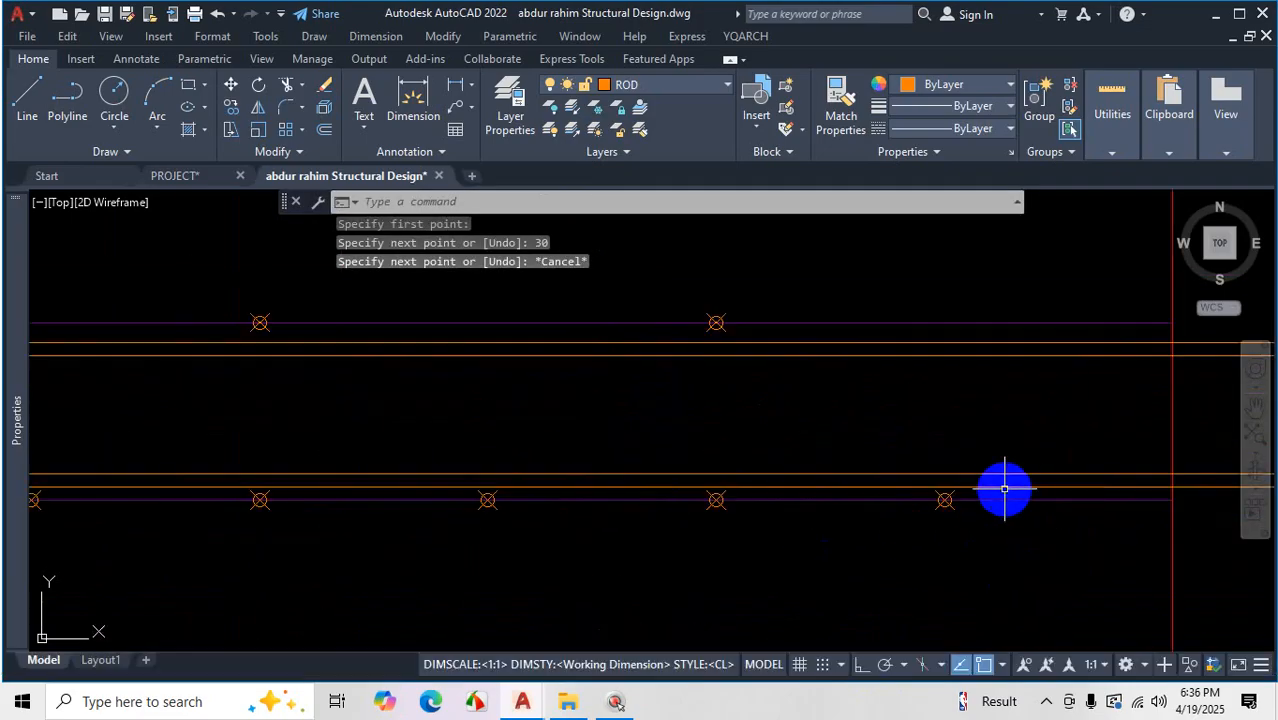
key("space")
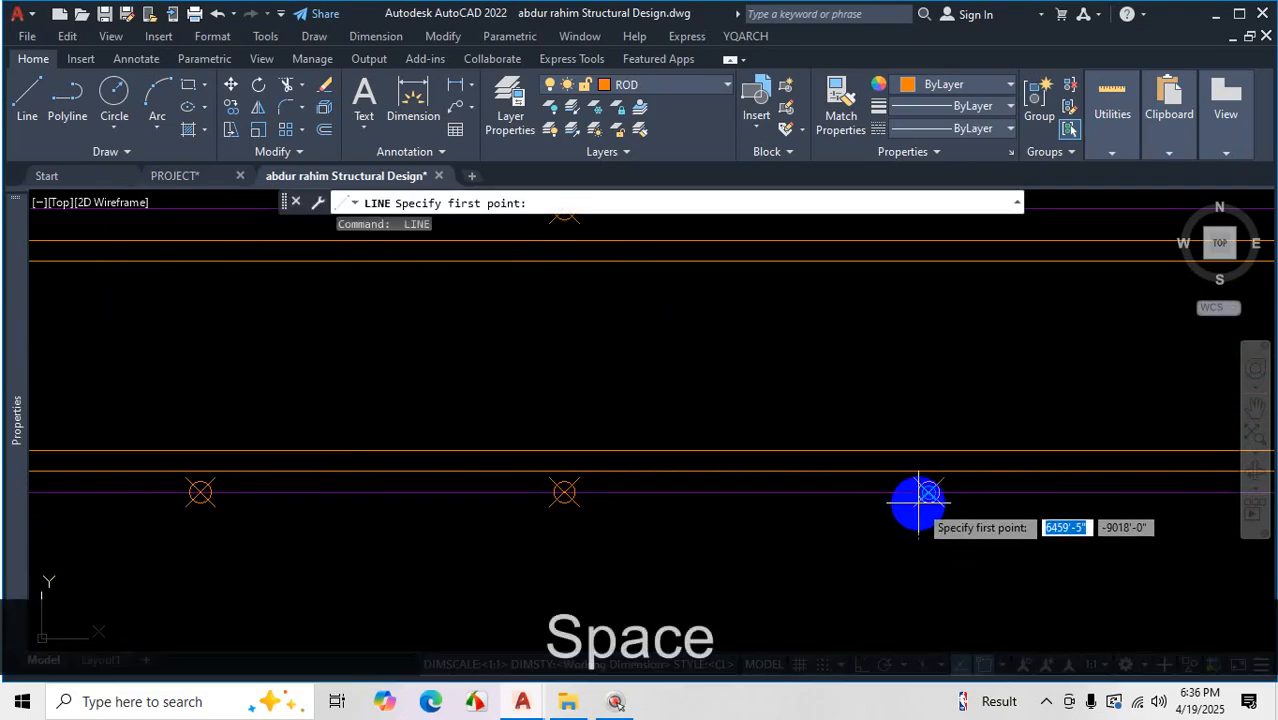
scroll(931, 507, "up", 3)
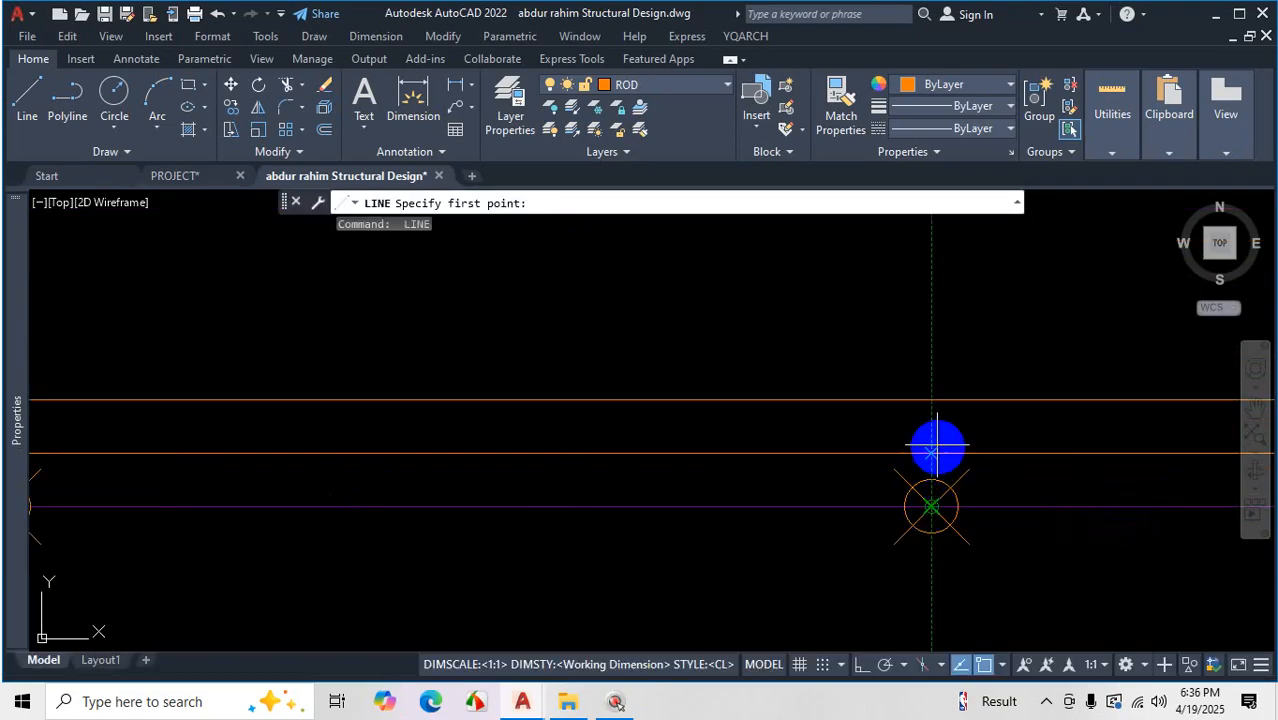
left_click(931, 400)
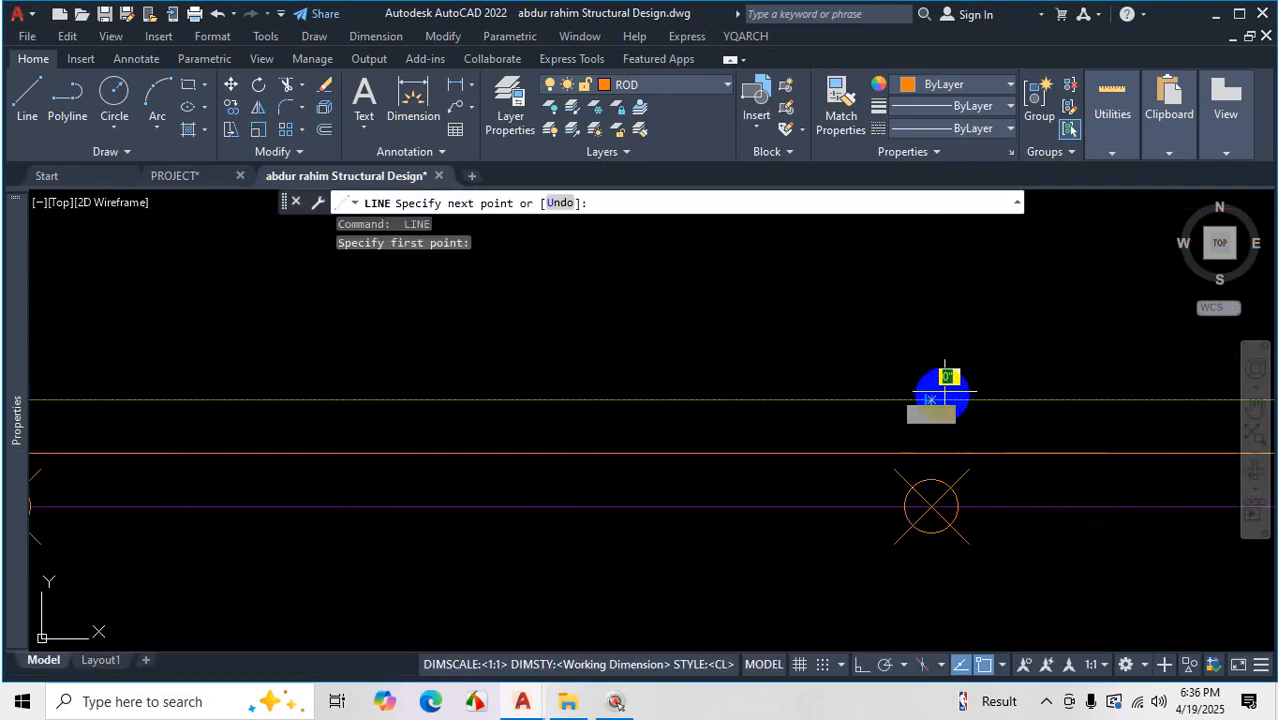
scroll(986, 331, "down", 5)
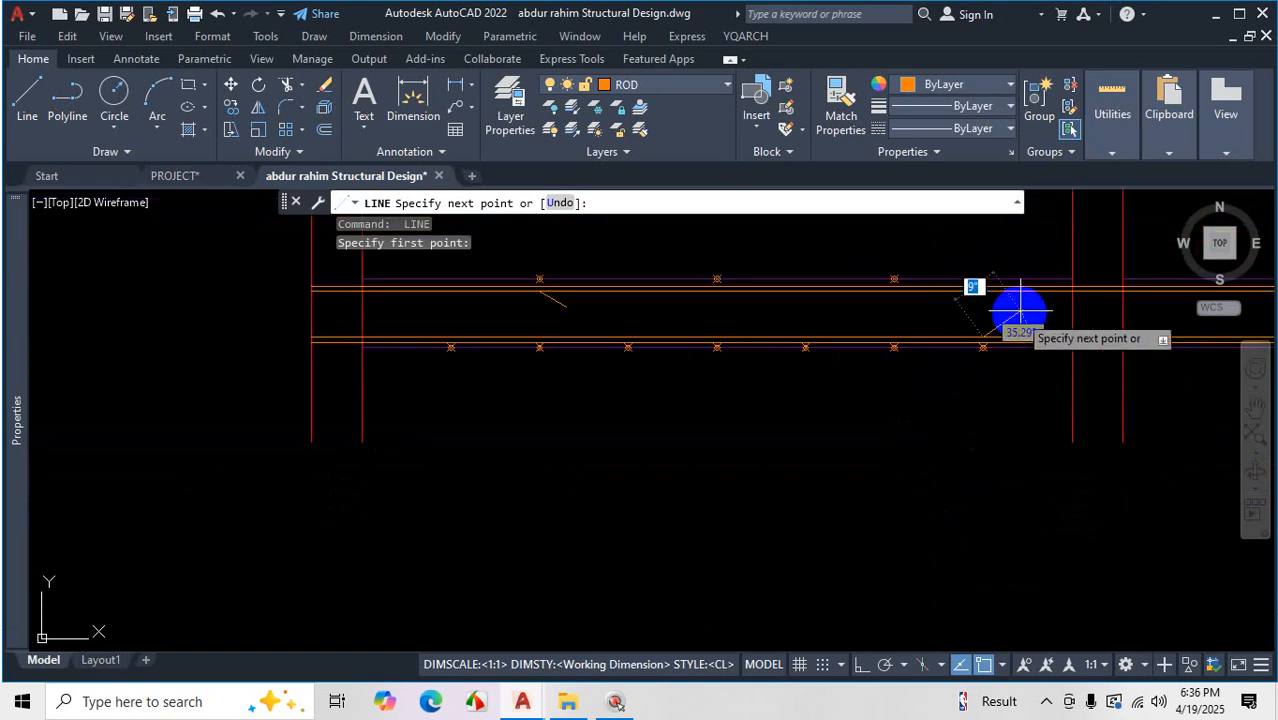
scroll(1016, 314, "up", 2)
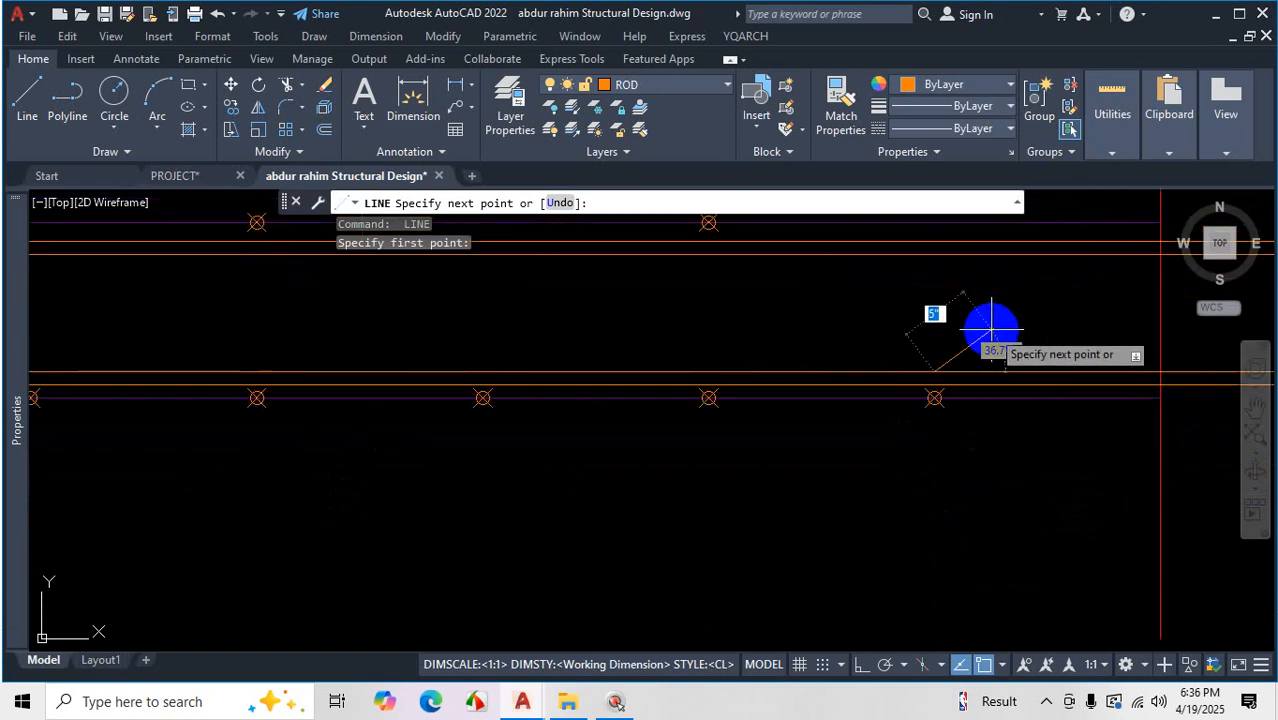
type("6")
key("Tab")
type("30")
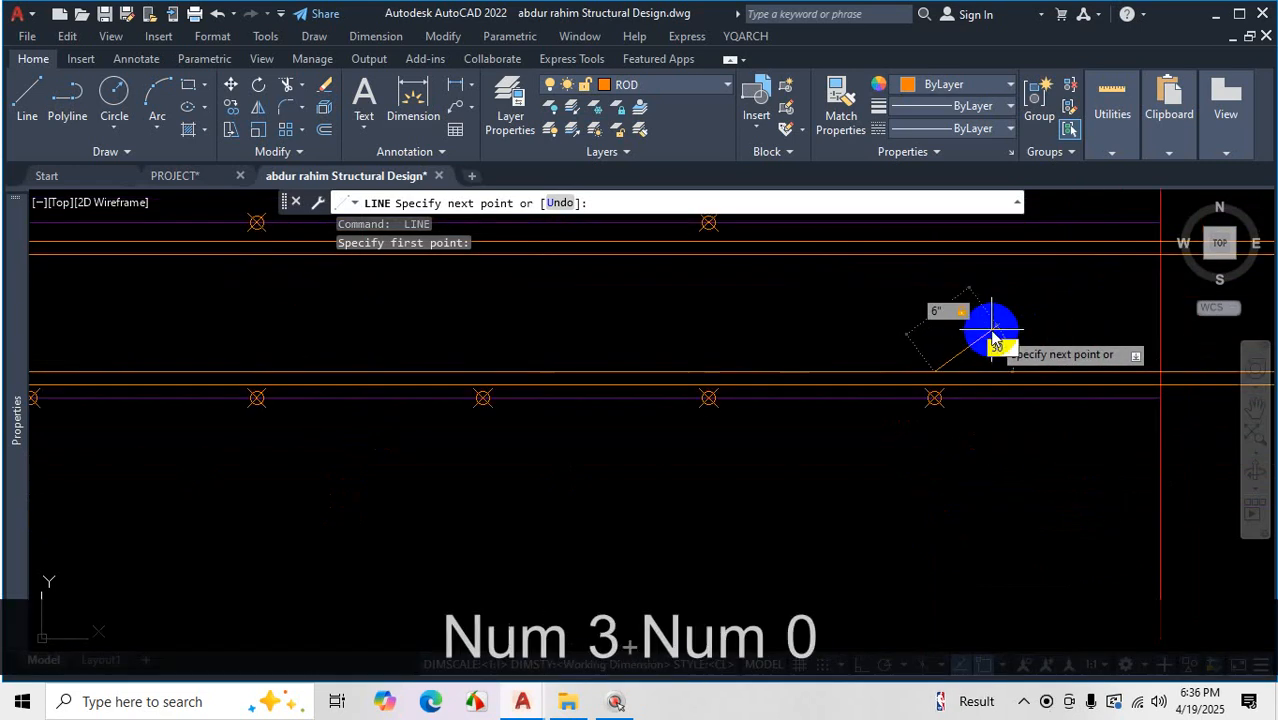
key("Return")
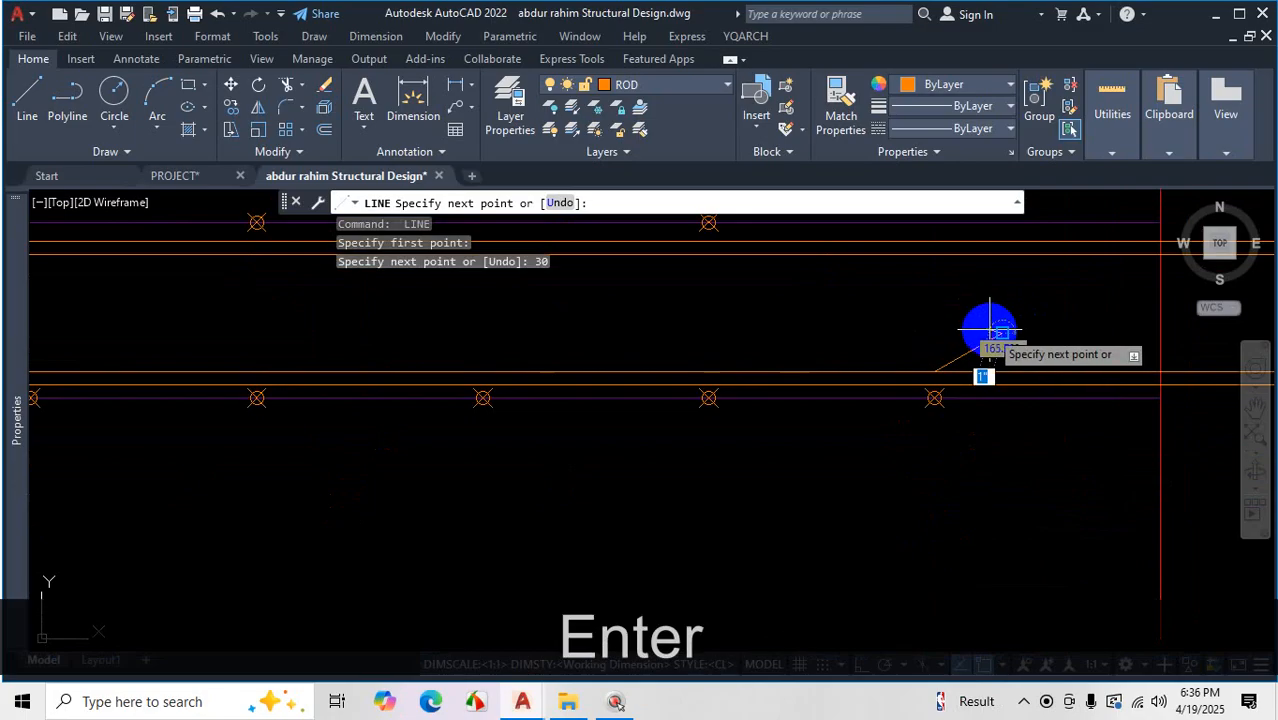
key("Escape")
Examine the first span's upper and lower division points and the sloped rod ends drawn there
scroll(757, 397, "down", 2)
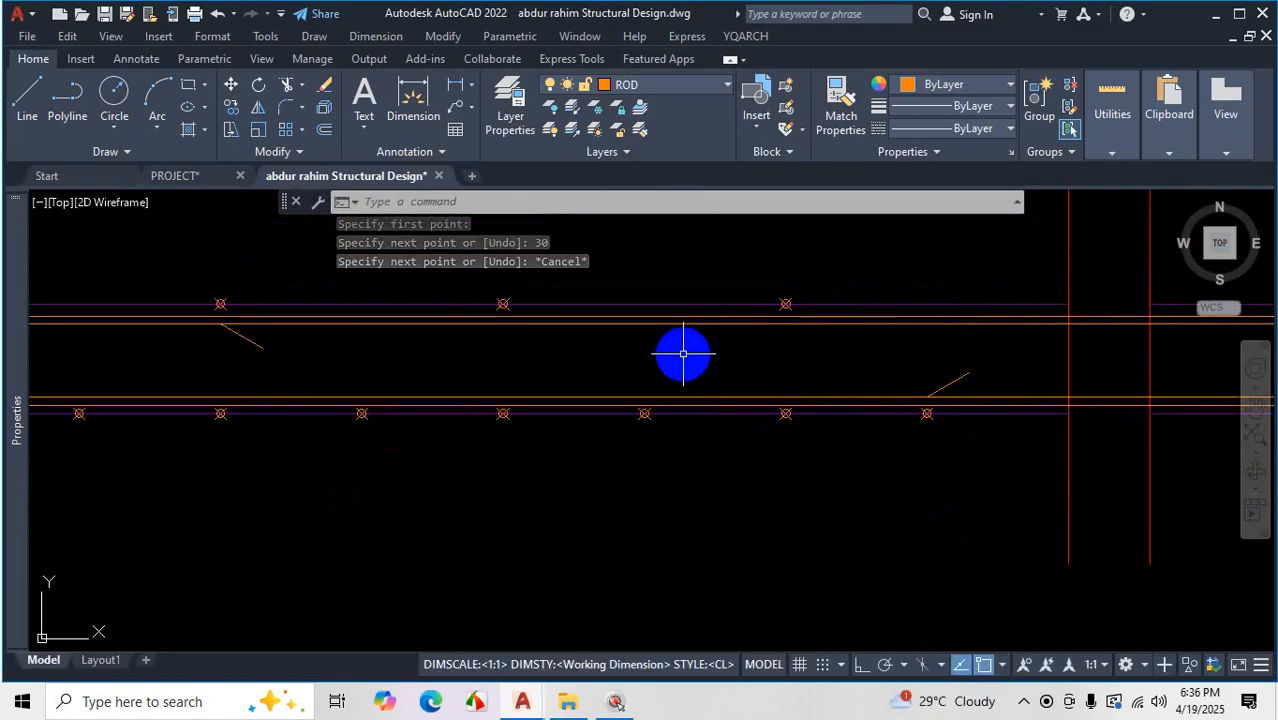
scroll(320, 374, "down", 2)
scroll(284, 372, "up", 2)
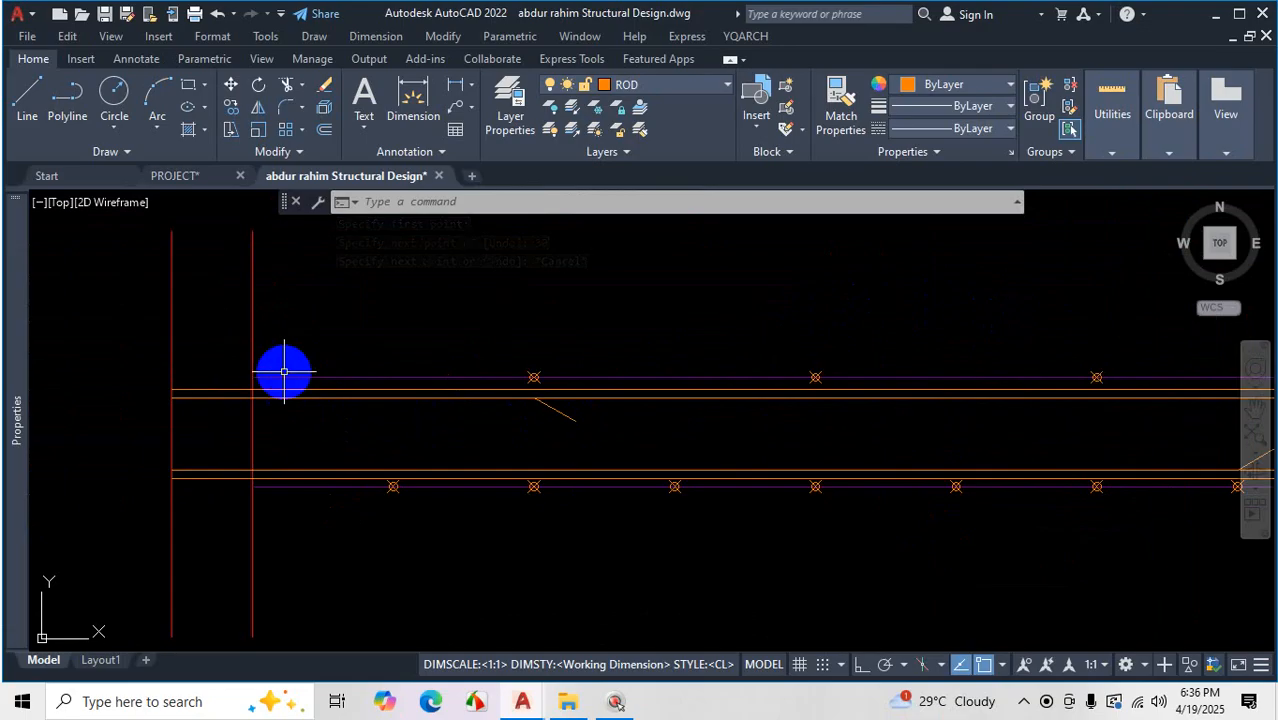
scroll(1045, 347, "down", 2)
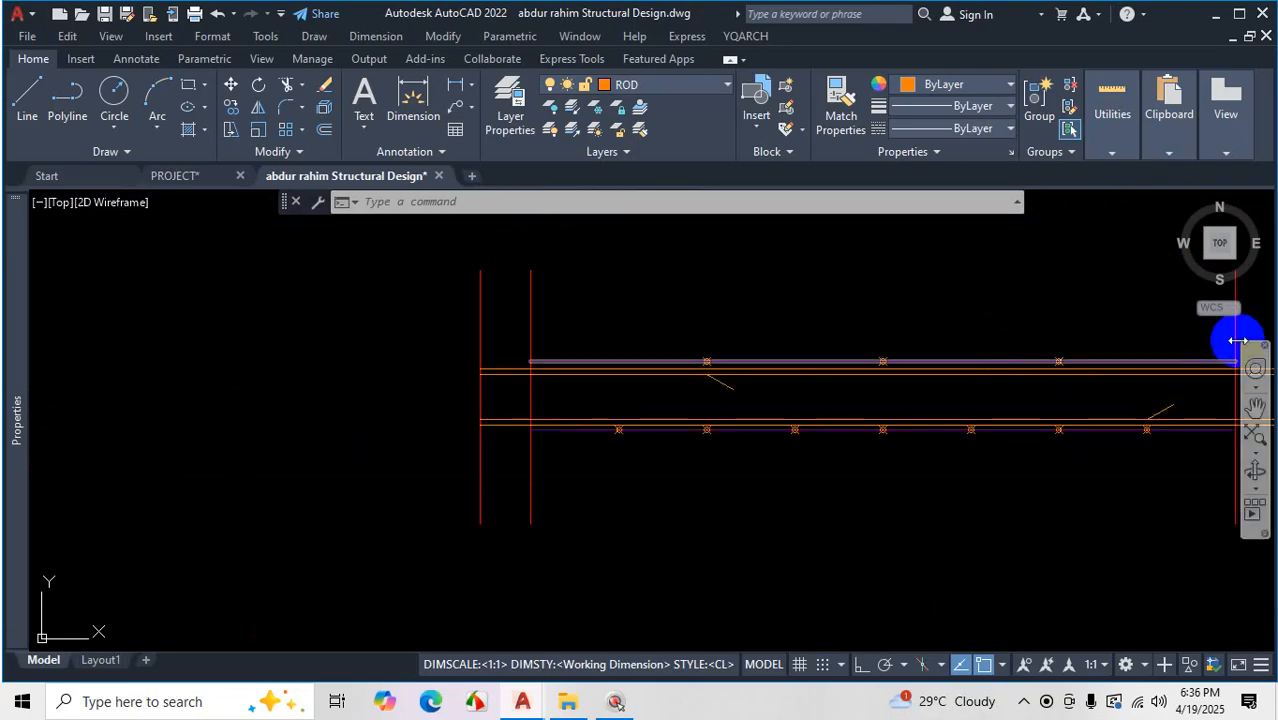
scroll(531, 331, "down", 2)
scroll(808, 355, "up", 4)
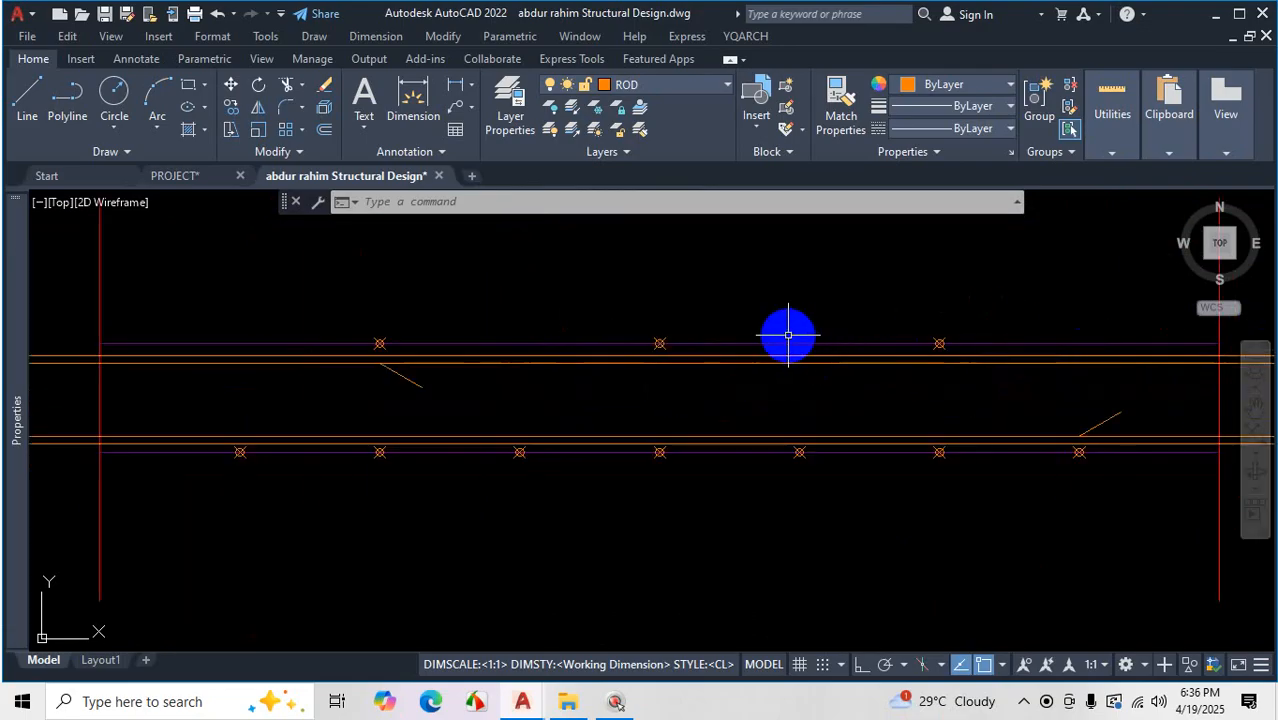
scroll(782, 357, "down", 3)
scroll(745, 351, "up", 3)
scroll(715, 345, "down", 1)
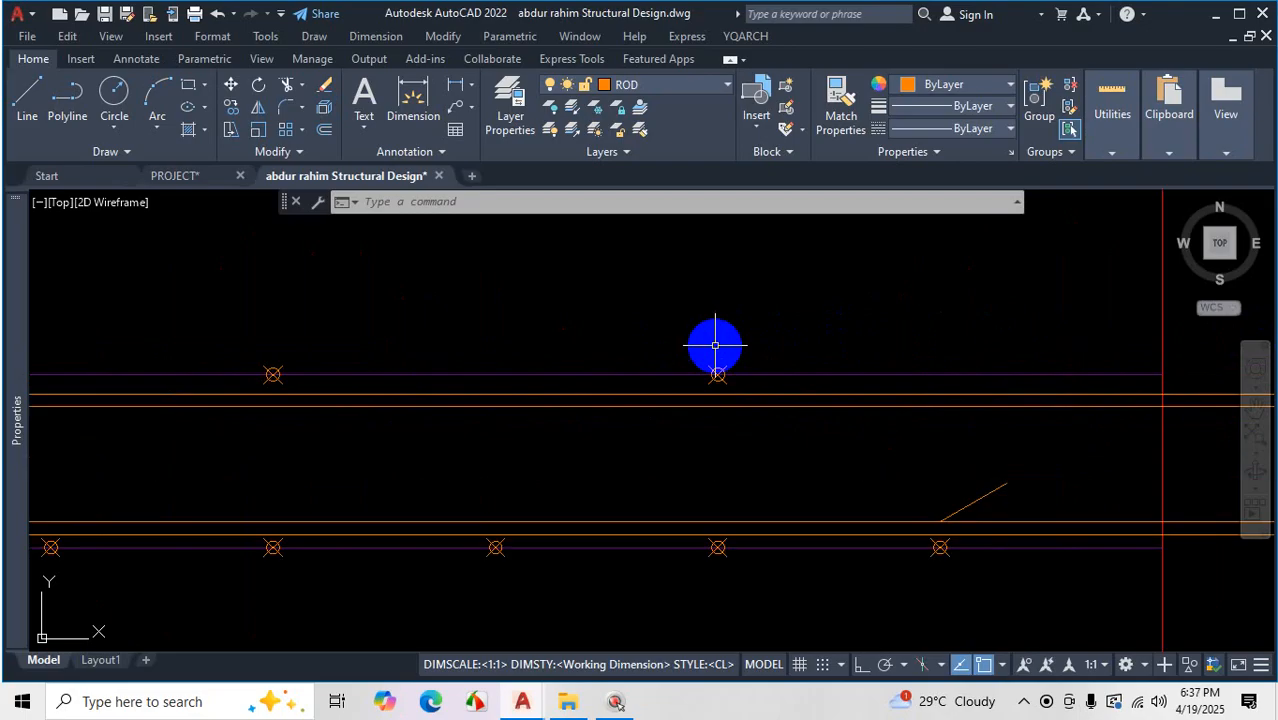
scroll(764, 363, "up", 2)
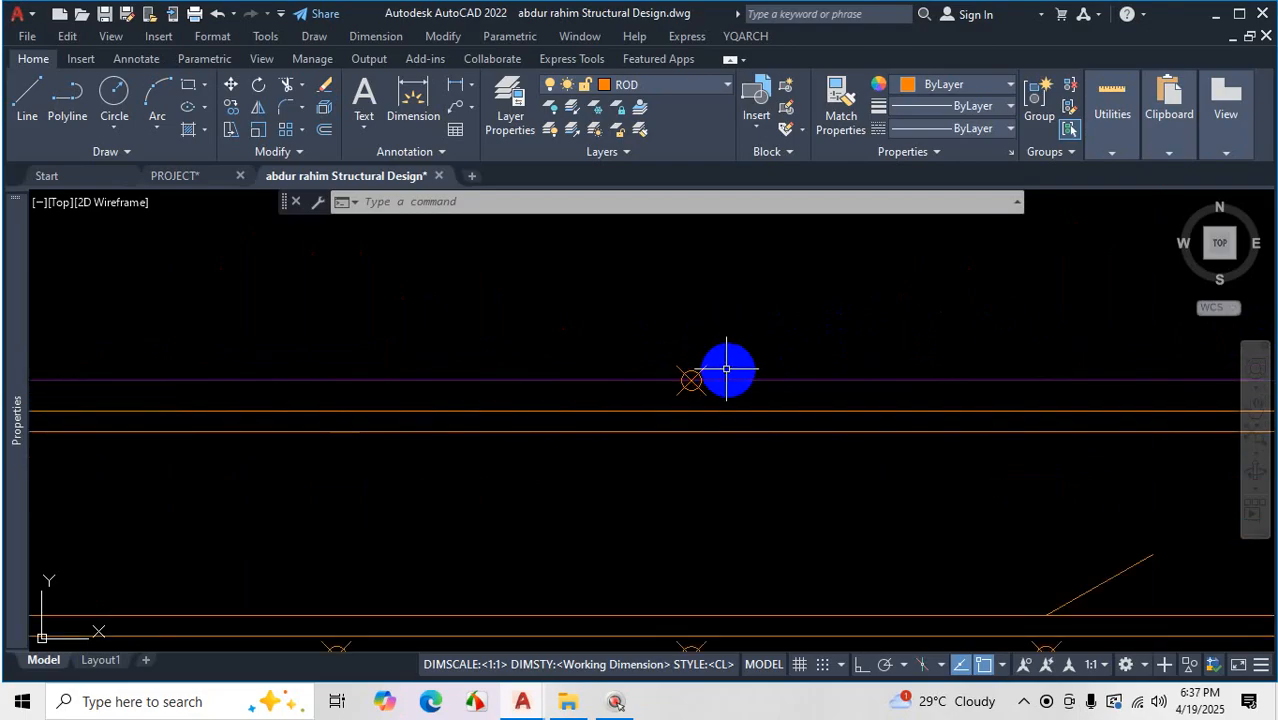
scroll(700, 370, "down", 2)
scroll(715, 365, "down", 6)
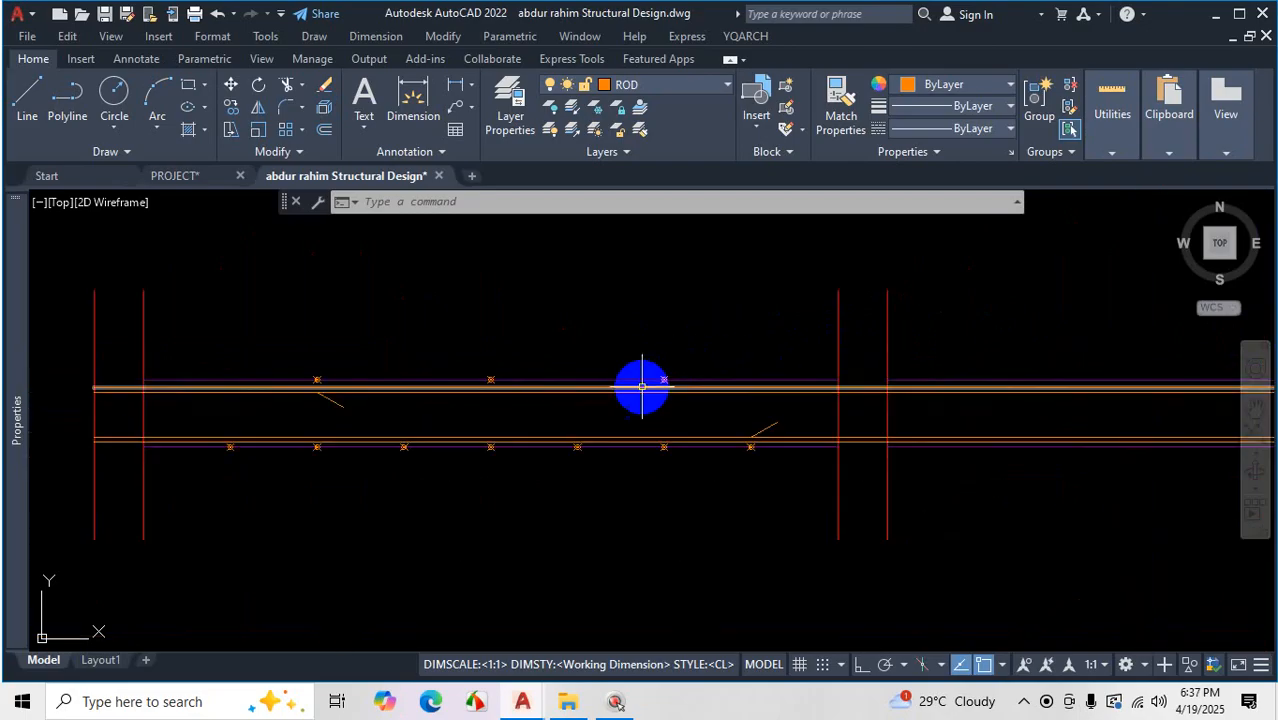
Draw a 6" line at 150° down into the beam from the inner top rod, below the last span's upper division point nearest the end column
scroll(787, 385, "up", 2)
scroll(830, 390, "up", 4)
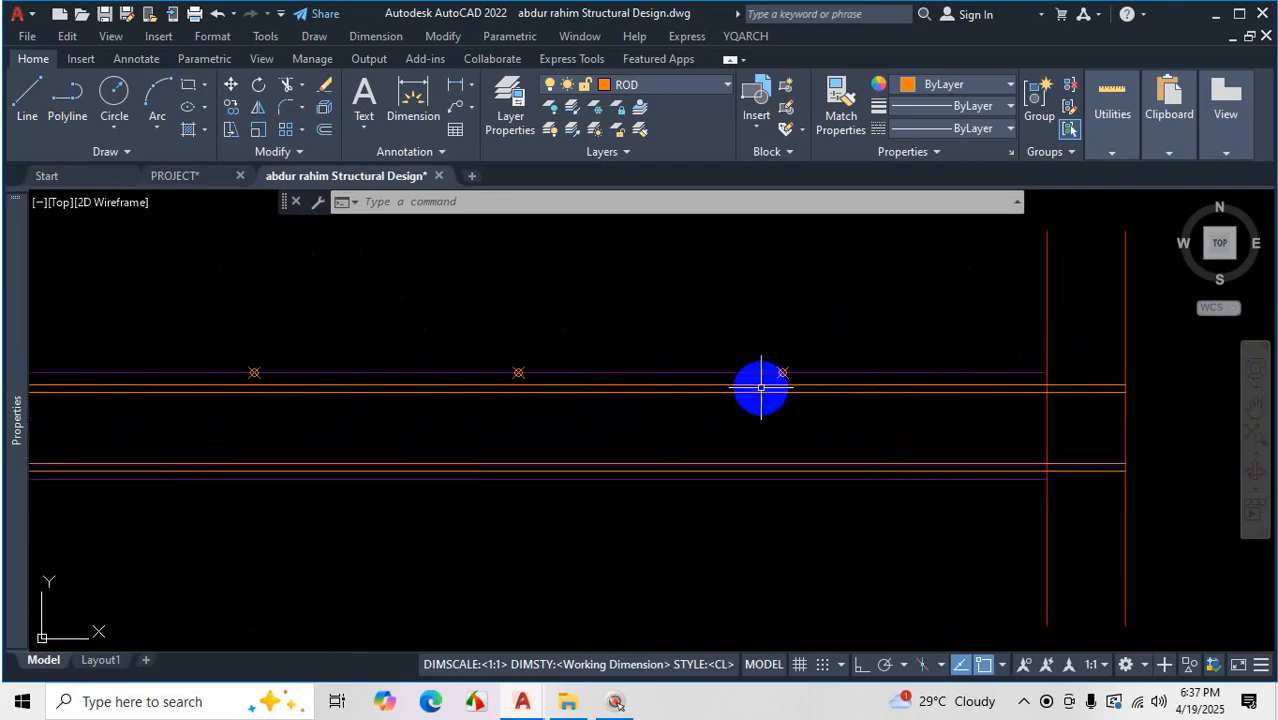
left_click(22, 97)
scroll(827, 414, "down", 2)
scroll(685, 385, "up", 4)
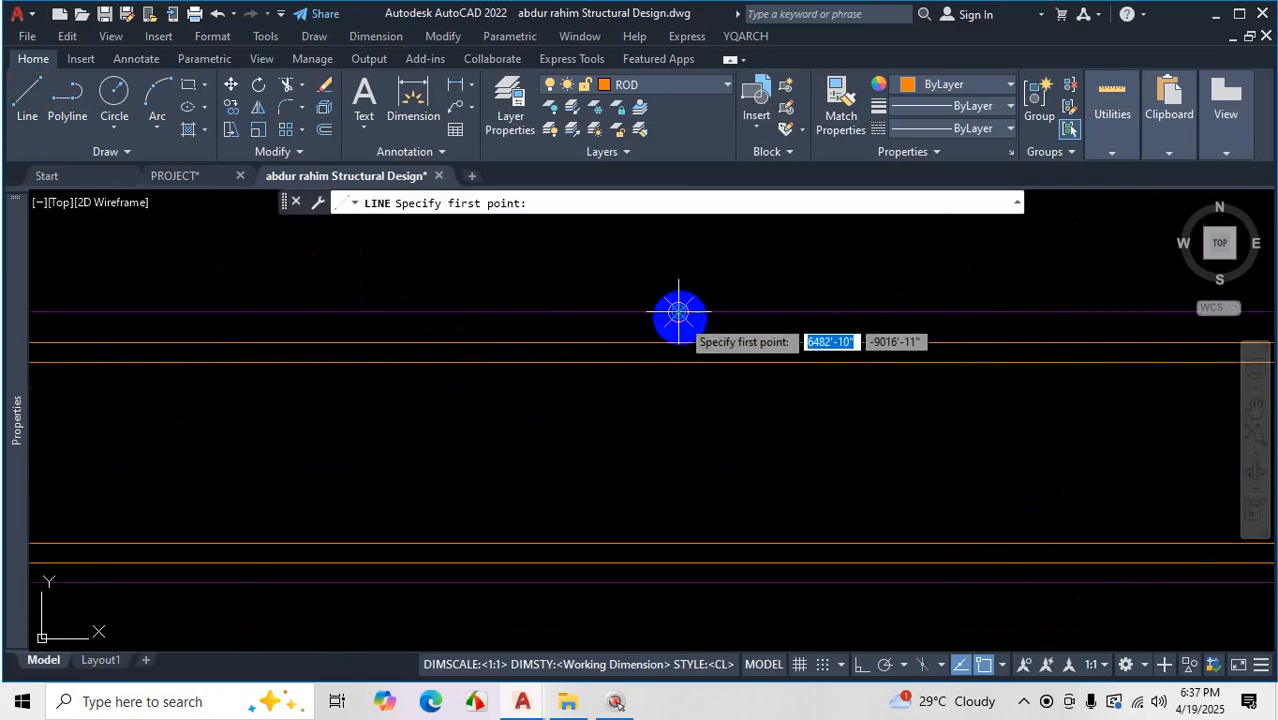
left_click(678, 362)
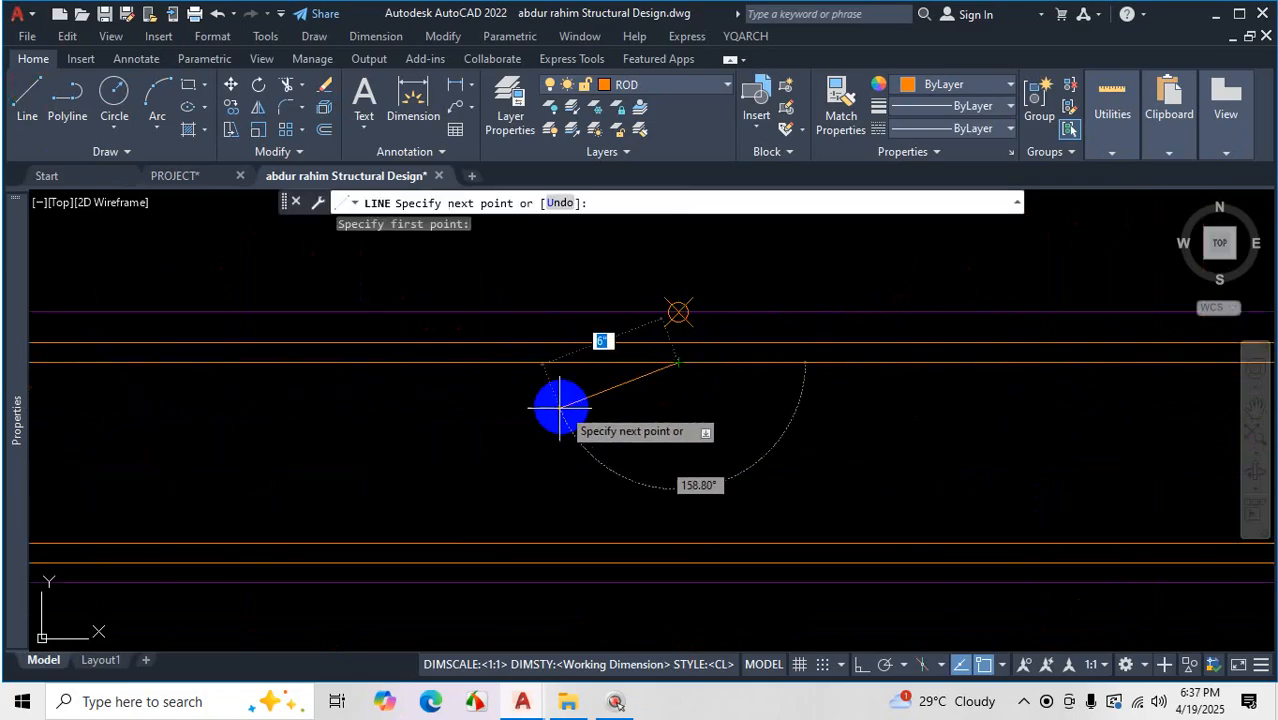
type("6")
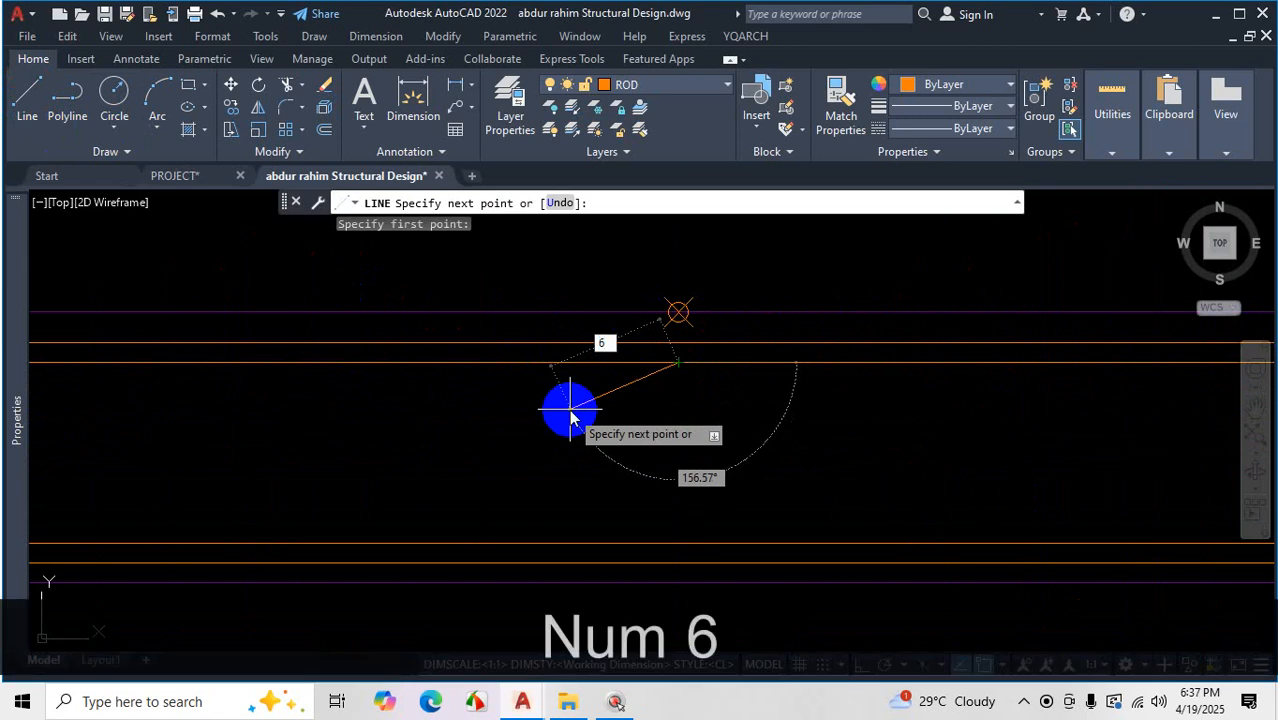
key("Tab")
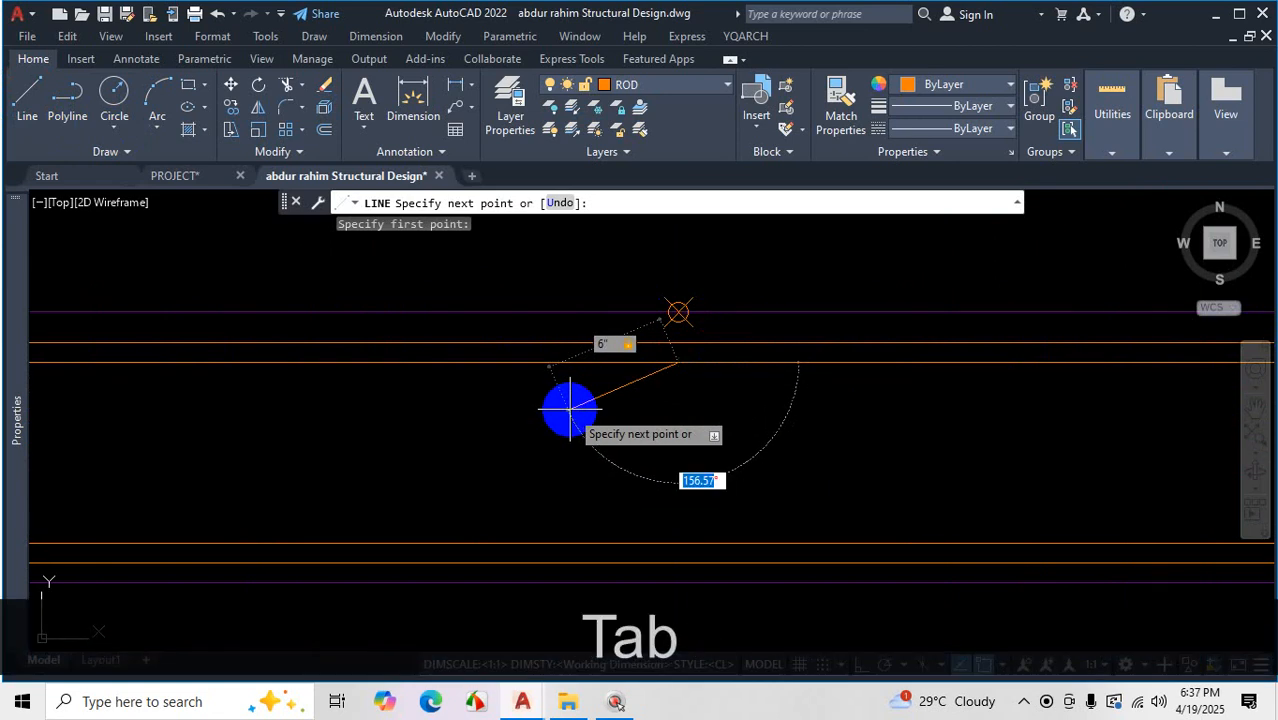
type("150")
key("Return")
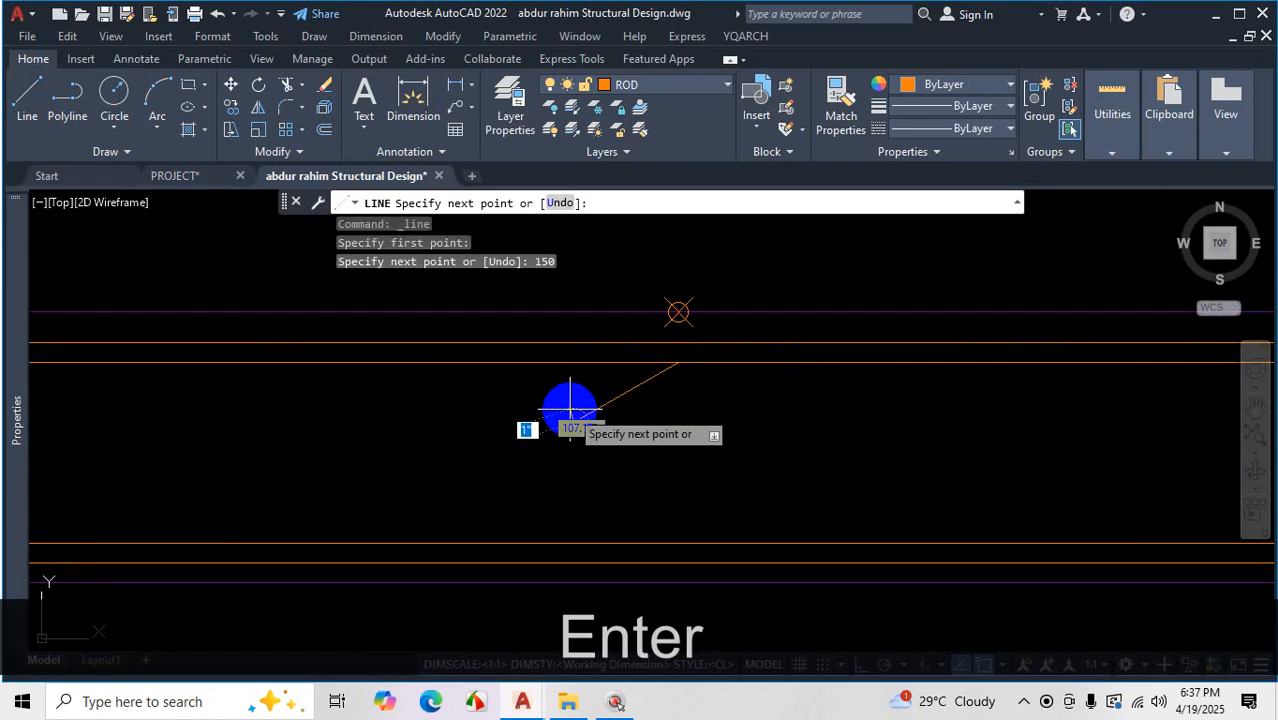
key("Escape")
scroll(747, 400, "down", 5)
scroll(420, 420, "up", 3)
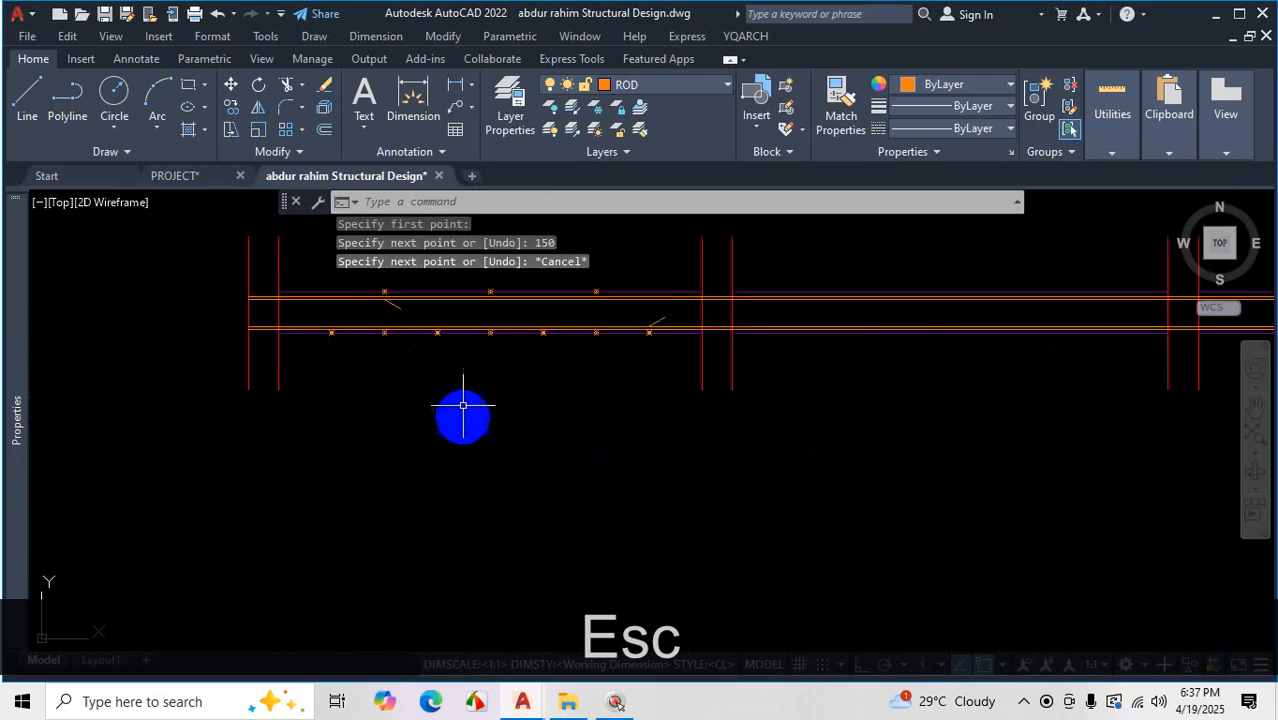
scroll(500, 275, "up", 4)
scroll(526, 438, "down", 2)
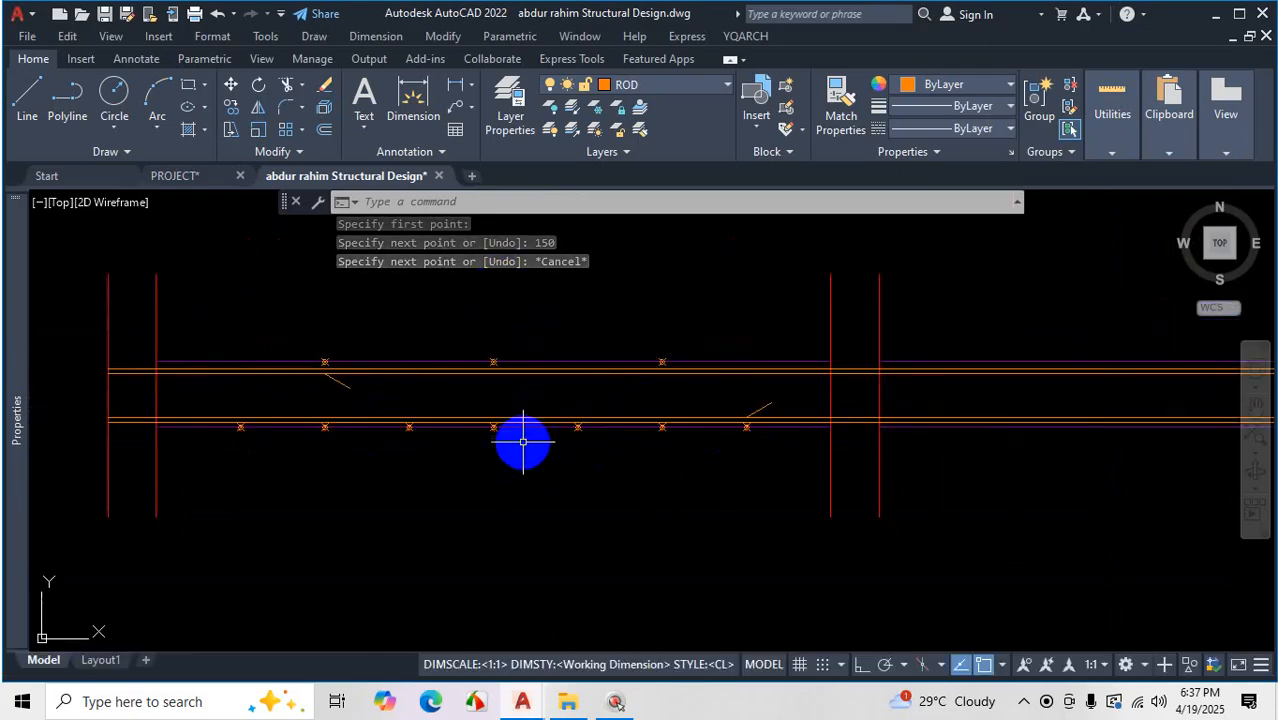
Delete all division points along the beam by selecting every object similar to one of the first span's upper points
scroll(600, 400, "up", 5)
left_click(652, 381)
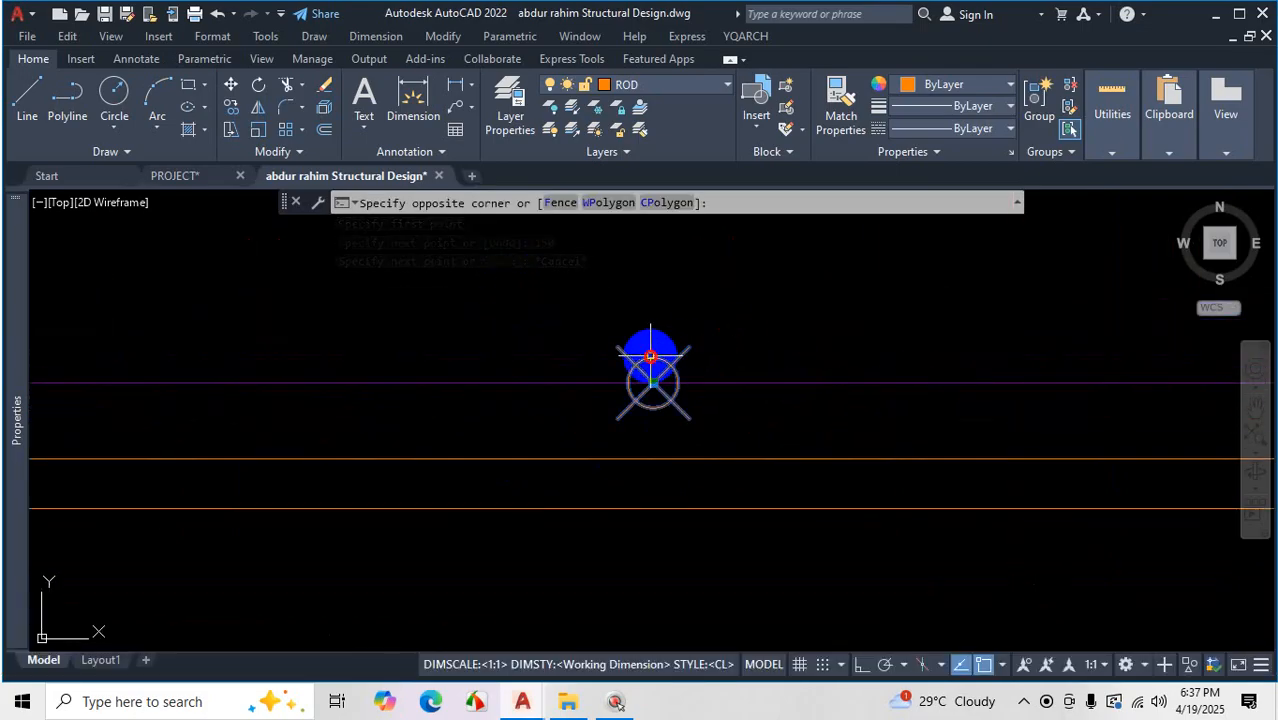
scroll(500, 408, "down", 4)
scroll(432, 436, "down", 1)
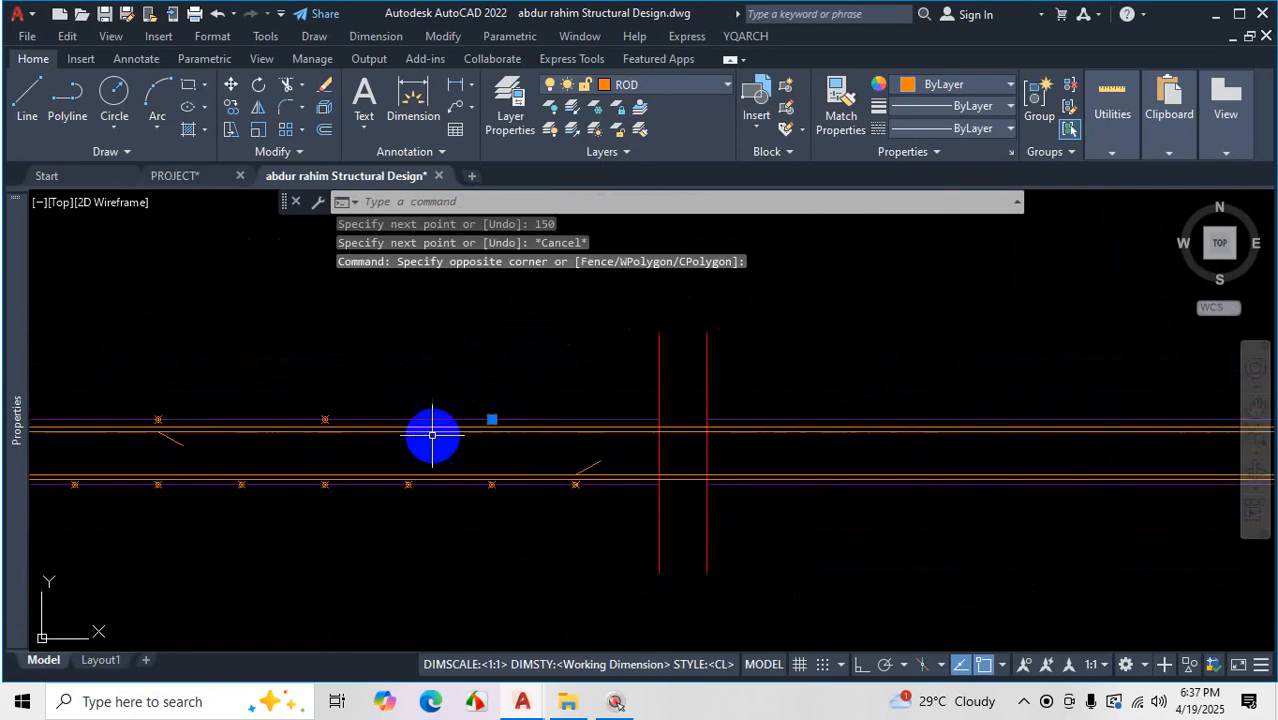
scroll(432, 435, "down", 4)
scroll(904, 454, "up", 2)
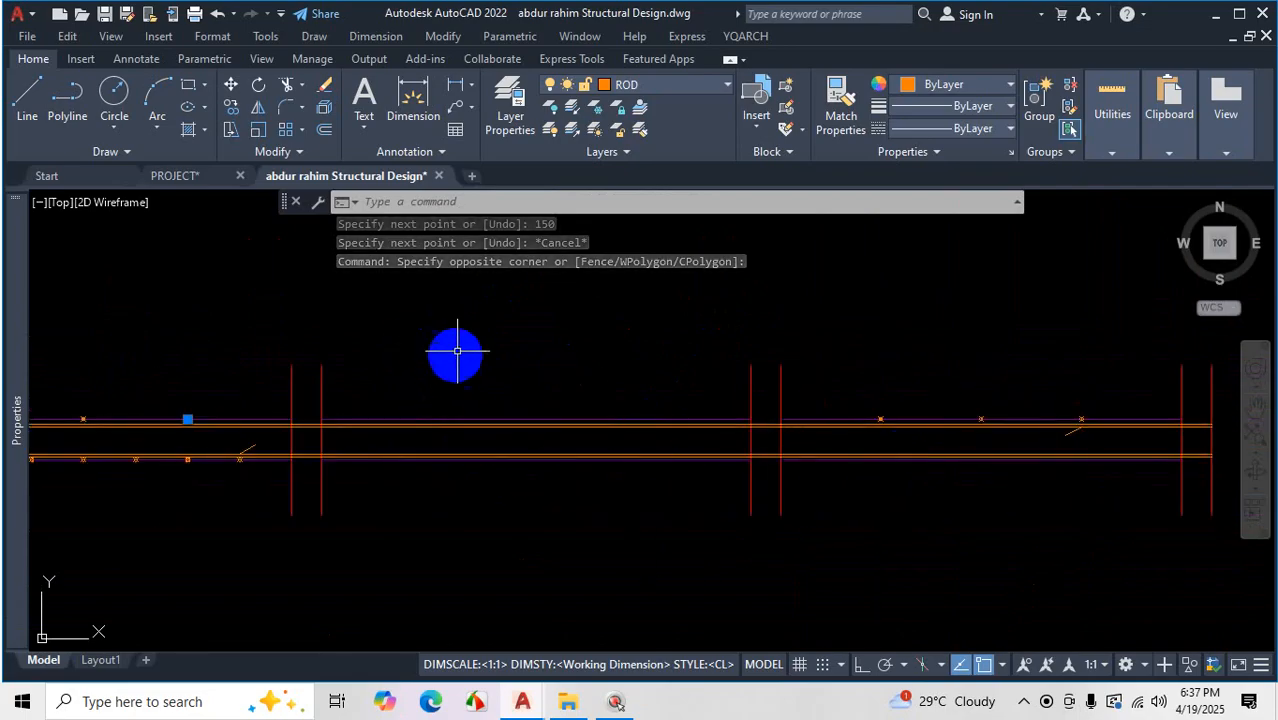
scroll(314, 371, "down", 2)
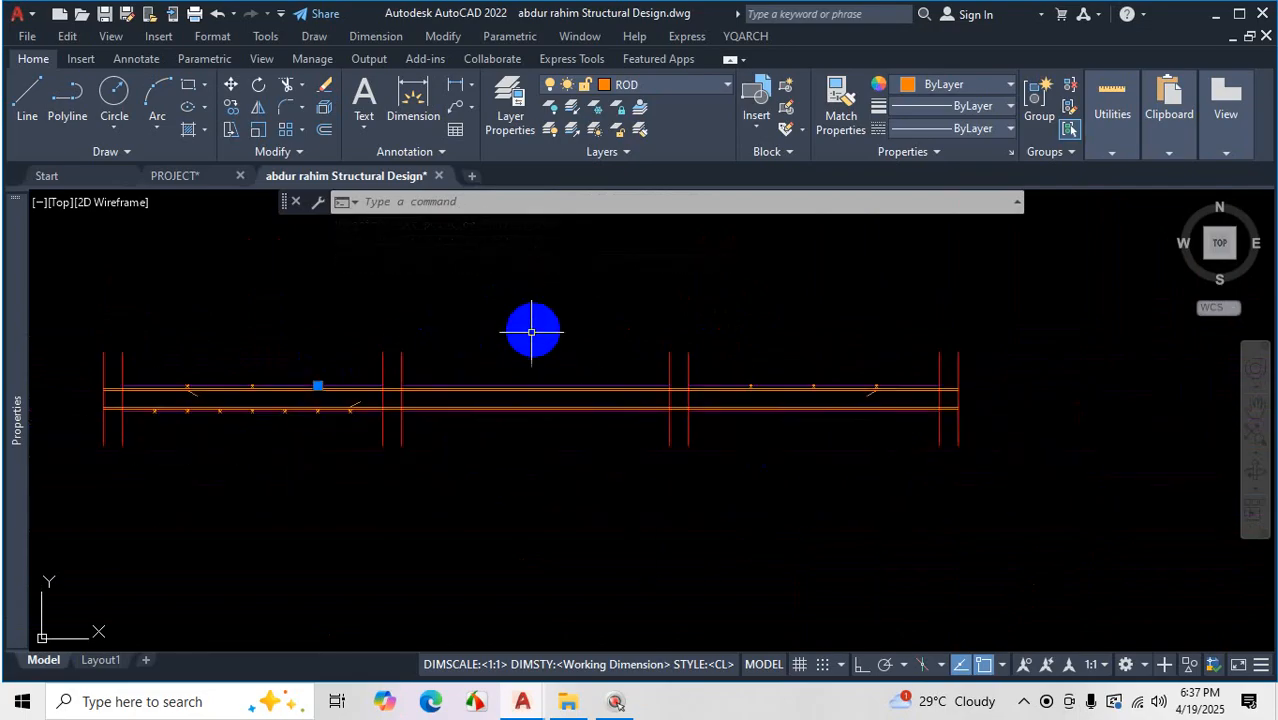
right_click(514, 314)
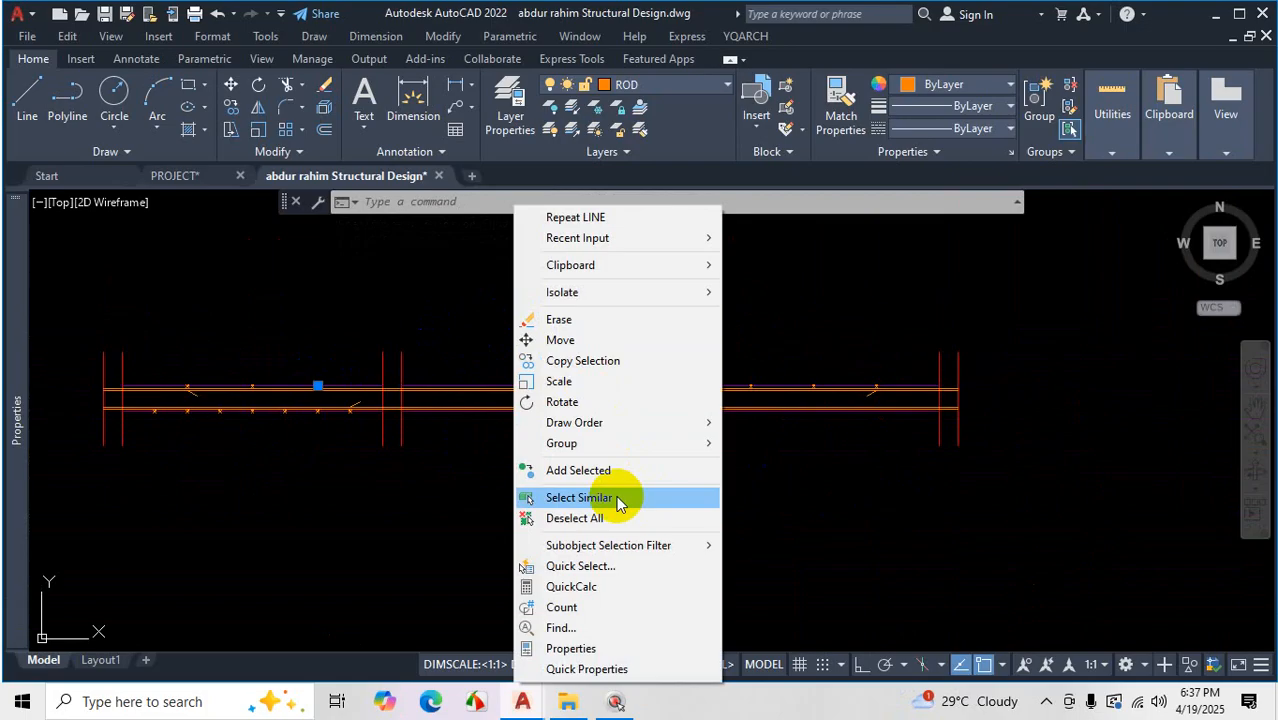
left_click(617, 499)
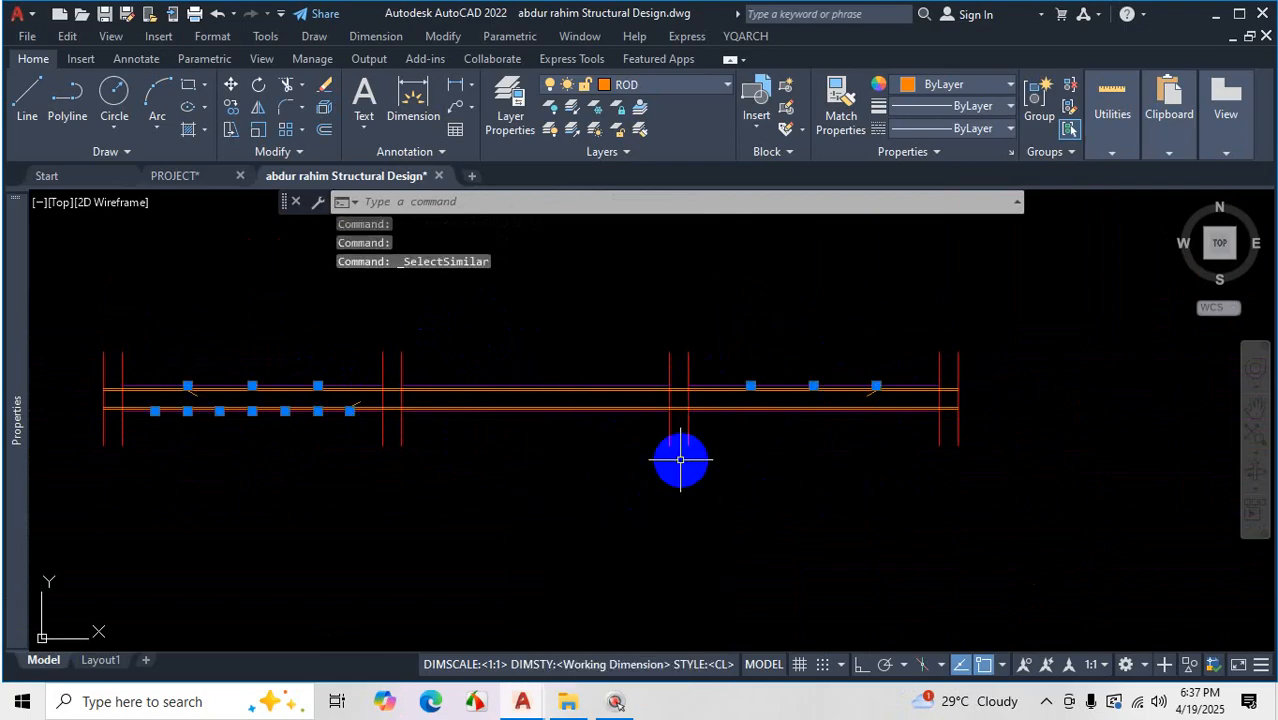
key("Delete")
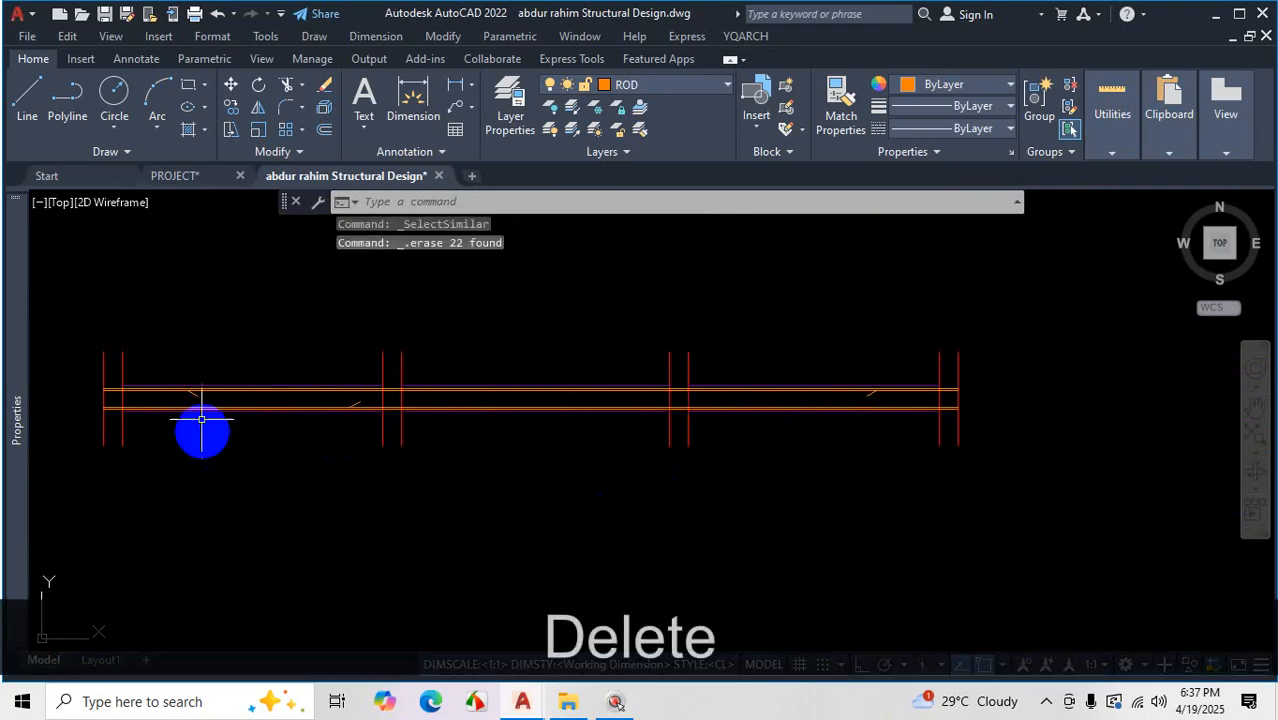
Divide the first span's upper purple line into 3 segments
scroll(250, 410, "up", 3)
scroll(540, 414, "down", 3)
scroll(573, 408, "up", 2)
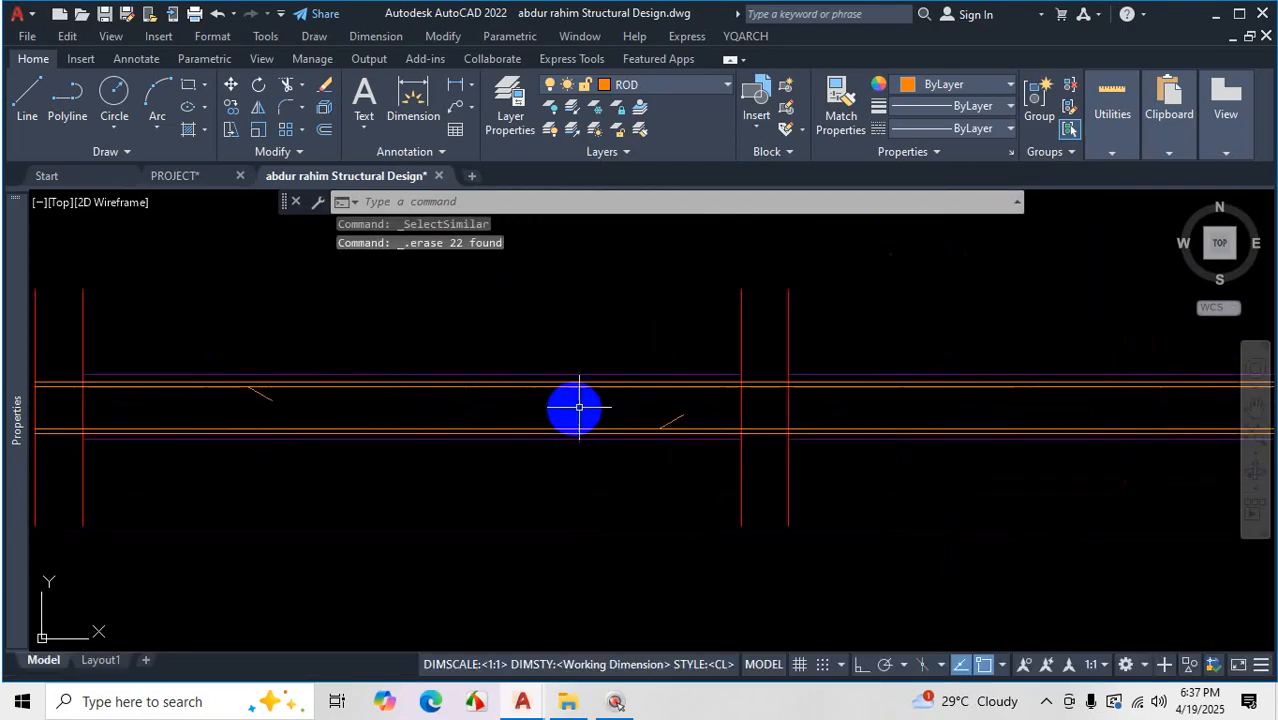
type("div")
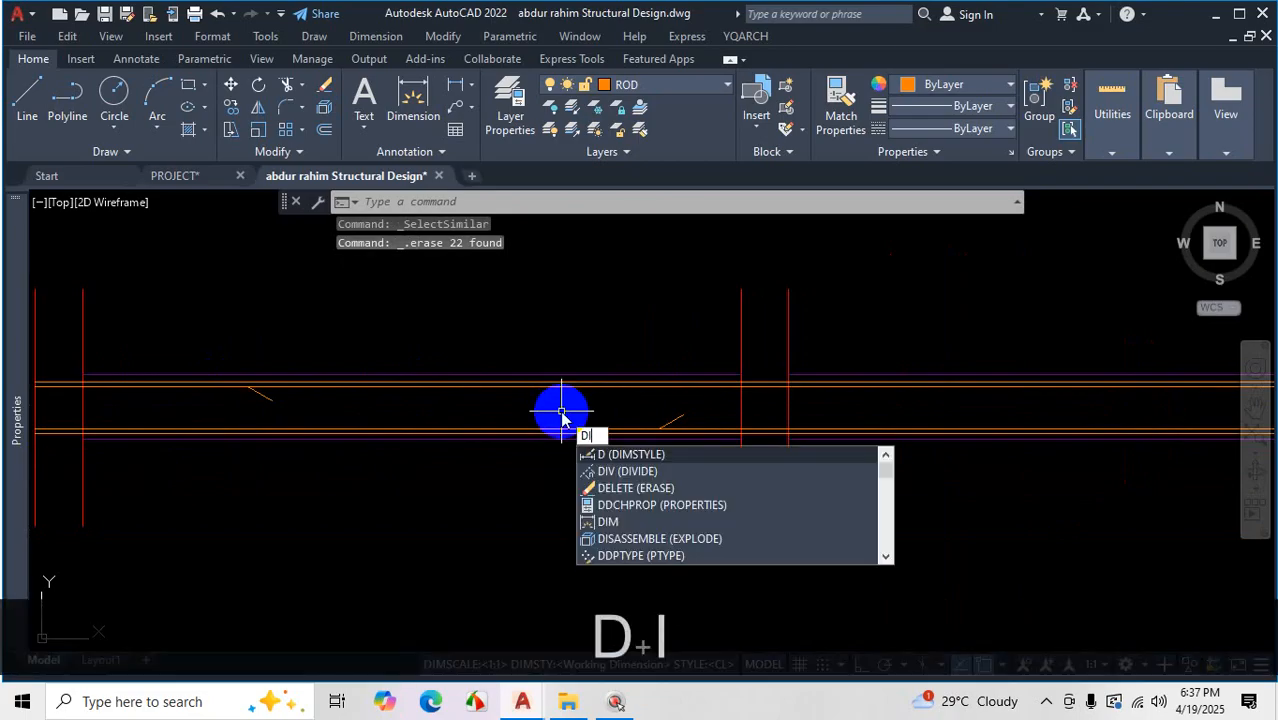
key("Return")
left_click(543, 375)
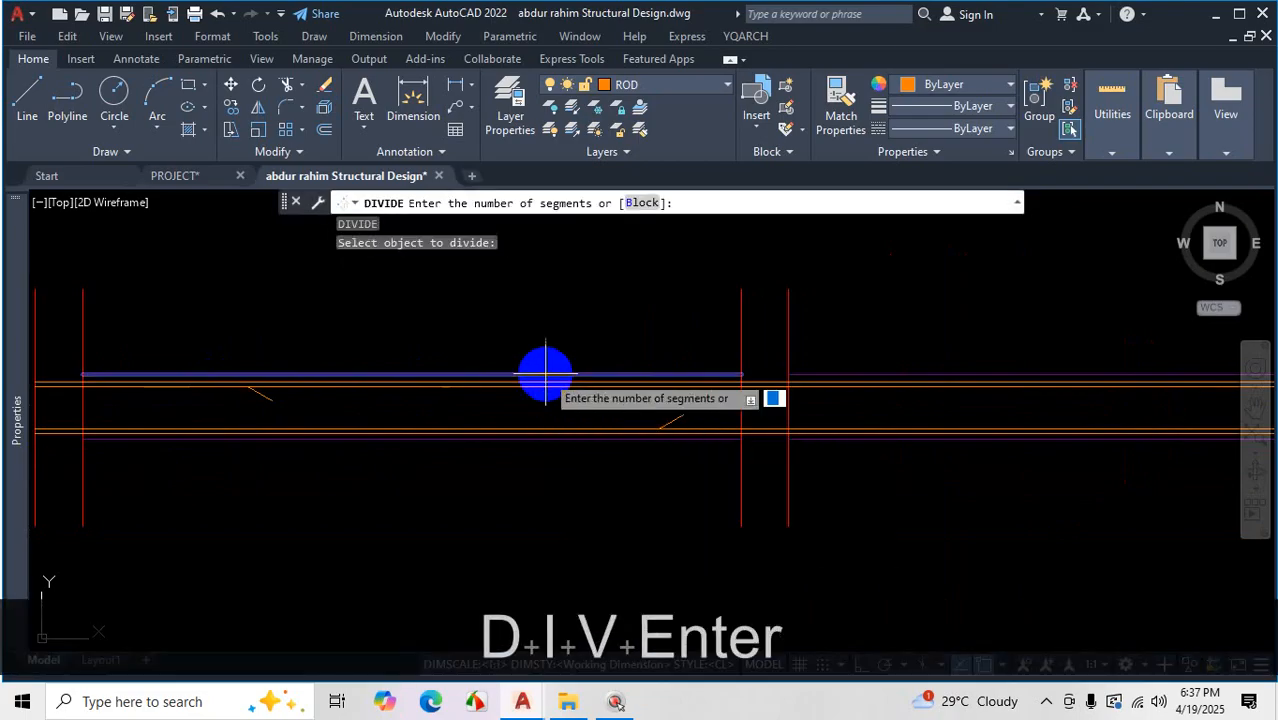
type("3")
key("Return")
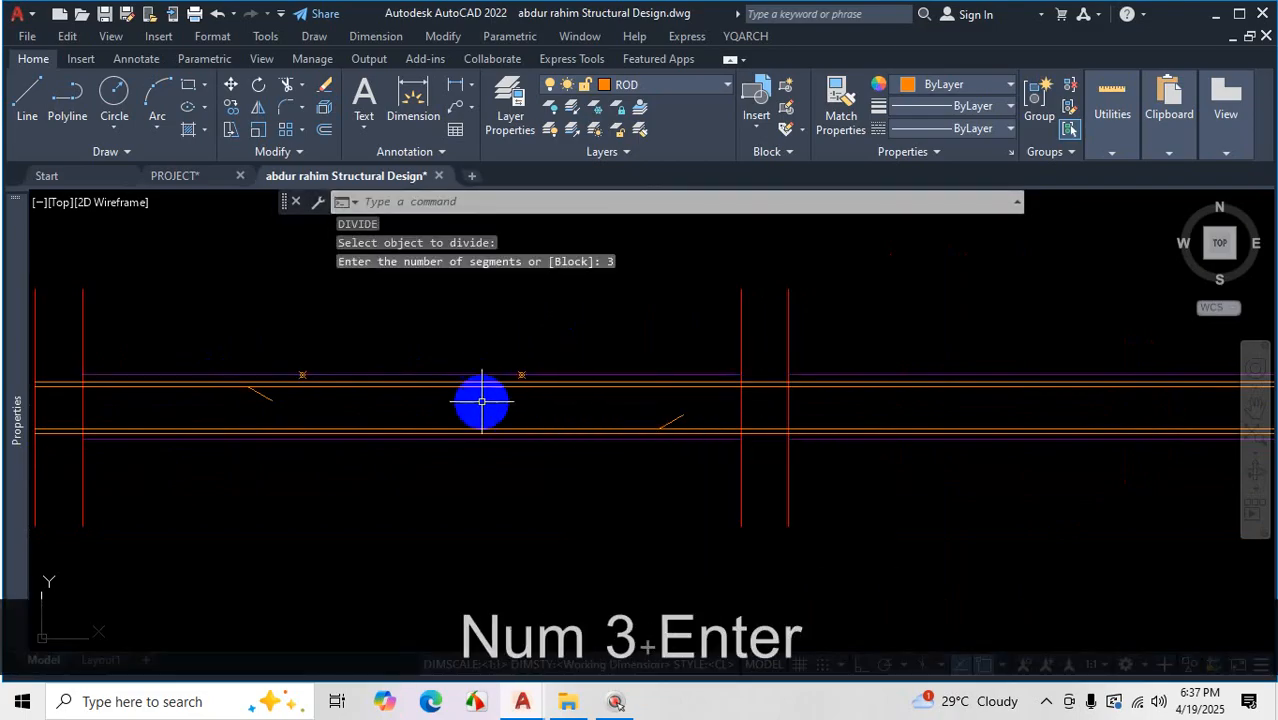
Divide the middle span's upper purple line into 3 segments
key("space")
scroll(440, 405, "down", 1)
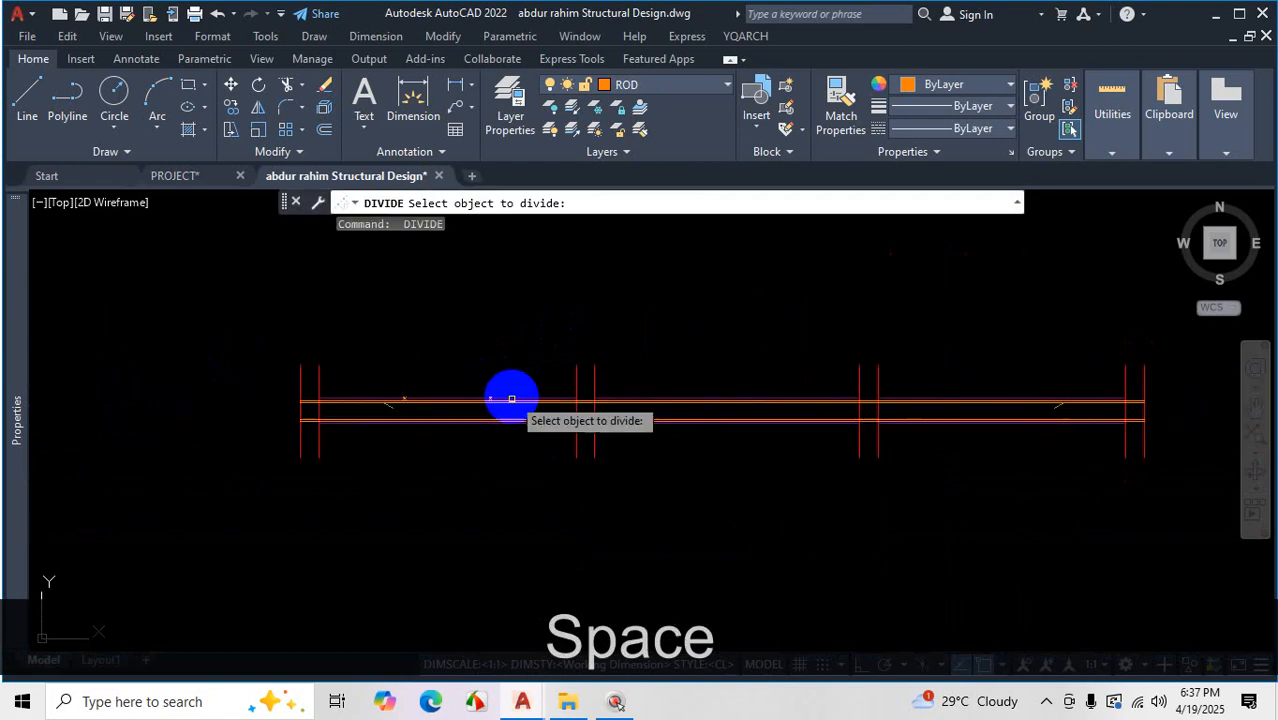
scroll(608, 390, "up", 1)
left_click(694, 412)
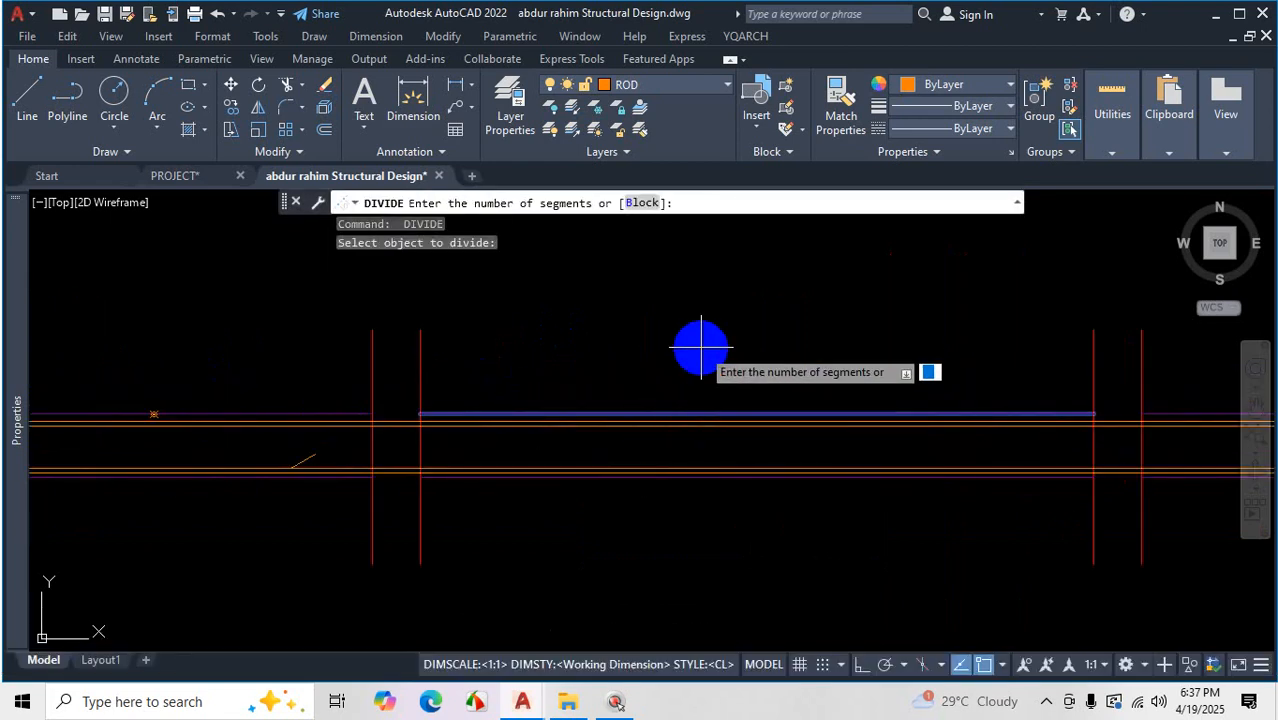
type("3")
key("Return")
scroll(500, 370, "down", 2)
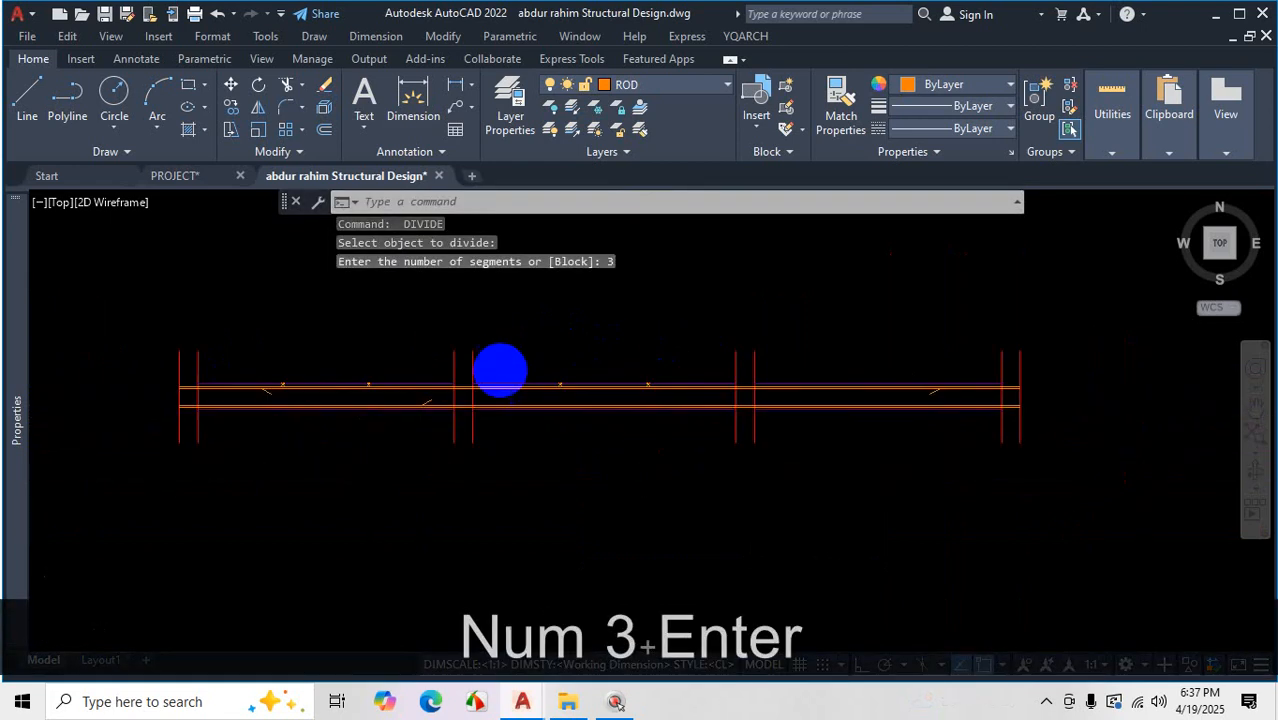
Divide the last span's upper purple line into 3 segments
key("space")
scroll(735, 395, "up", 3)
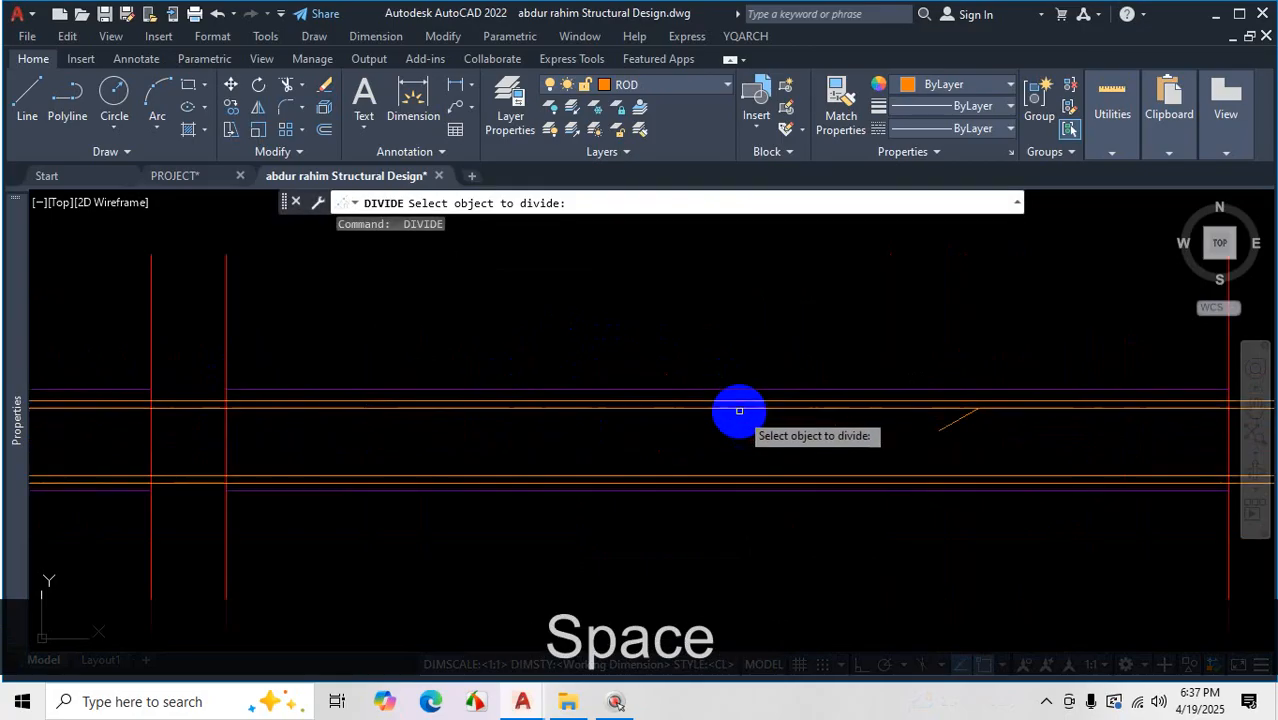
left_click(744, 388)
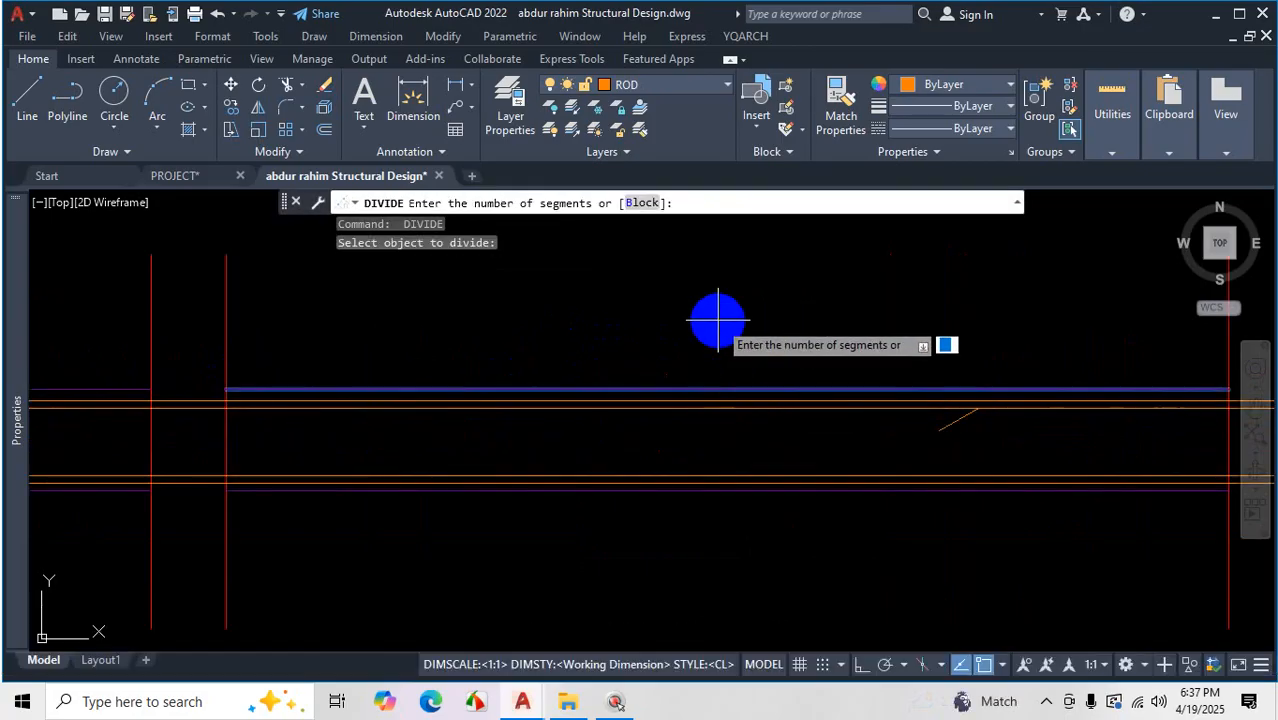
type("3")
key("Return")
scroll(774, 368, "down", 3)
Divide the middle span's lower purple line into 8 segments
scroll(530, 435, "up", 5)
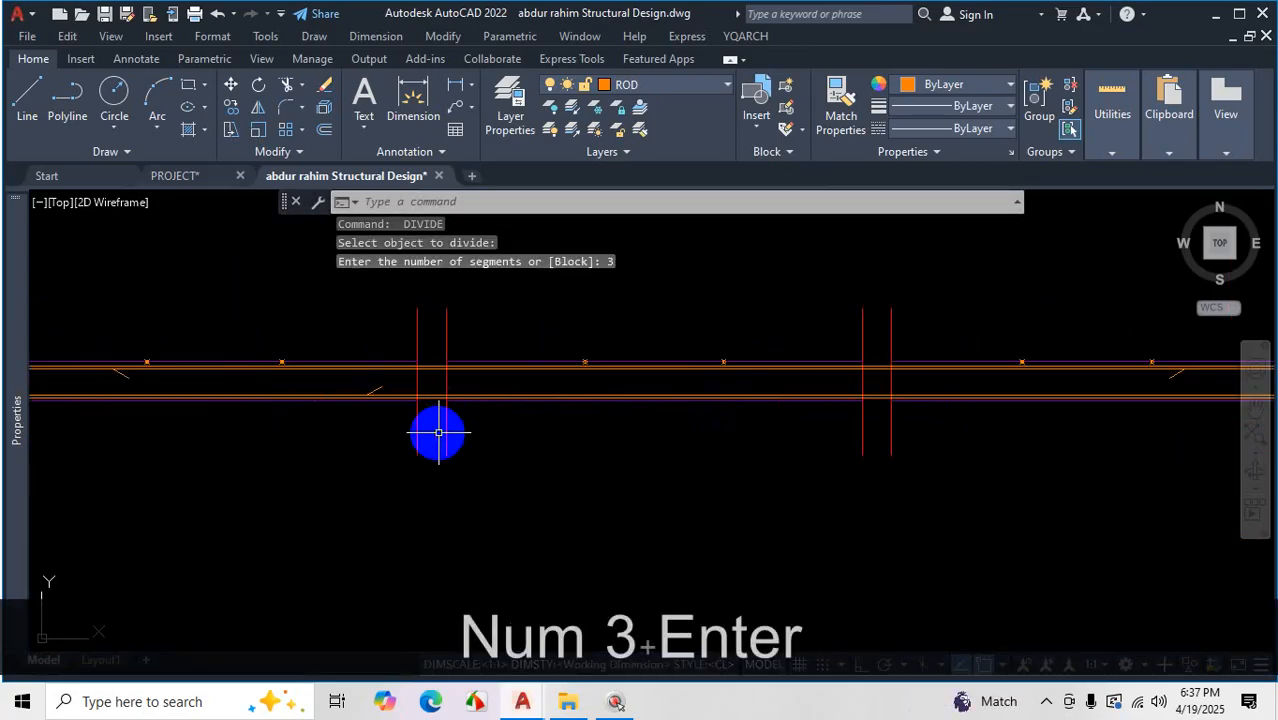
key("space")
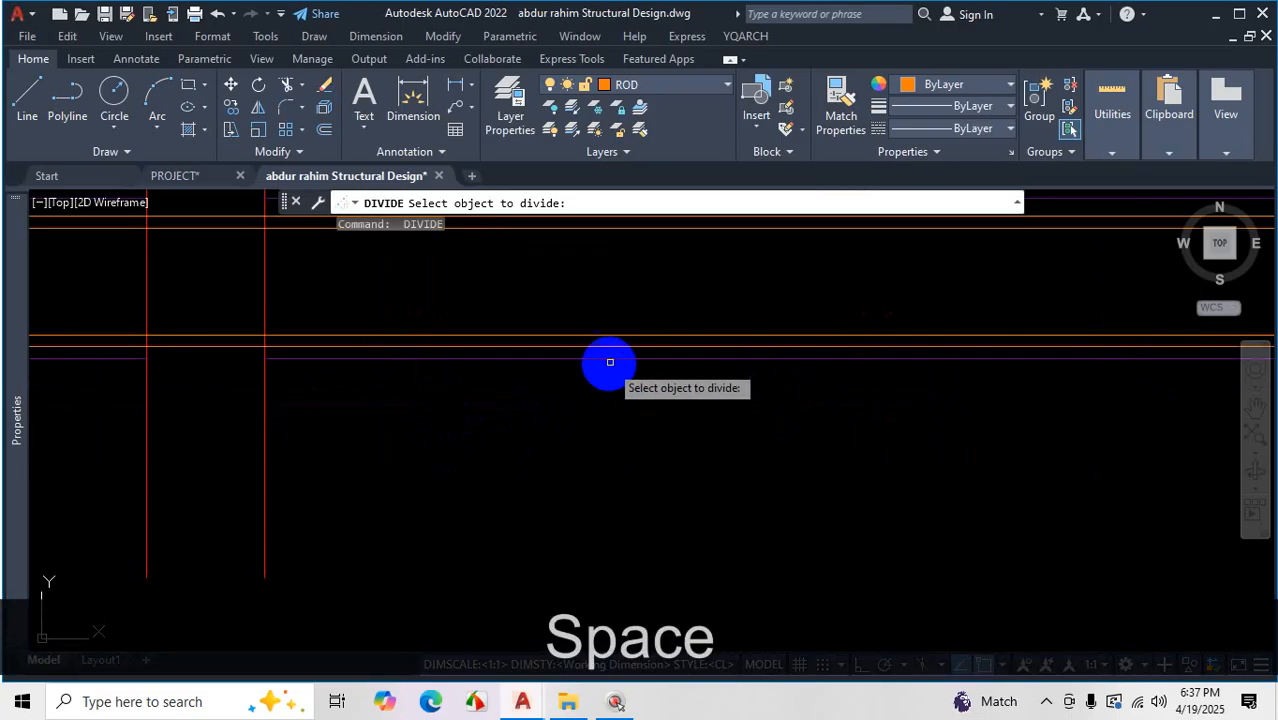
left_click(608, 358)
type("8")
key("Return")
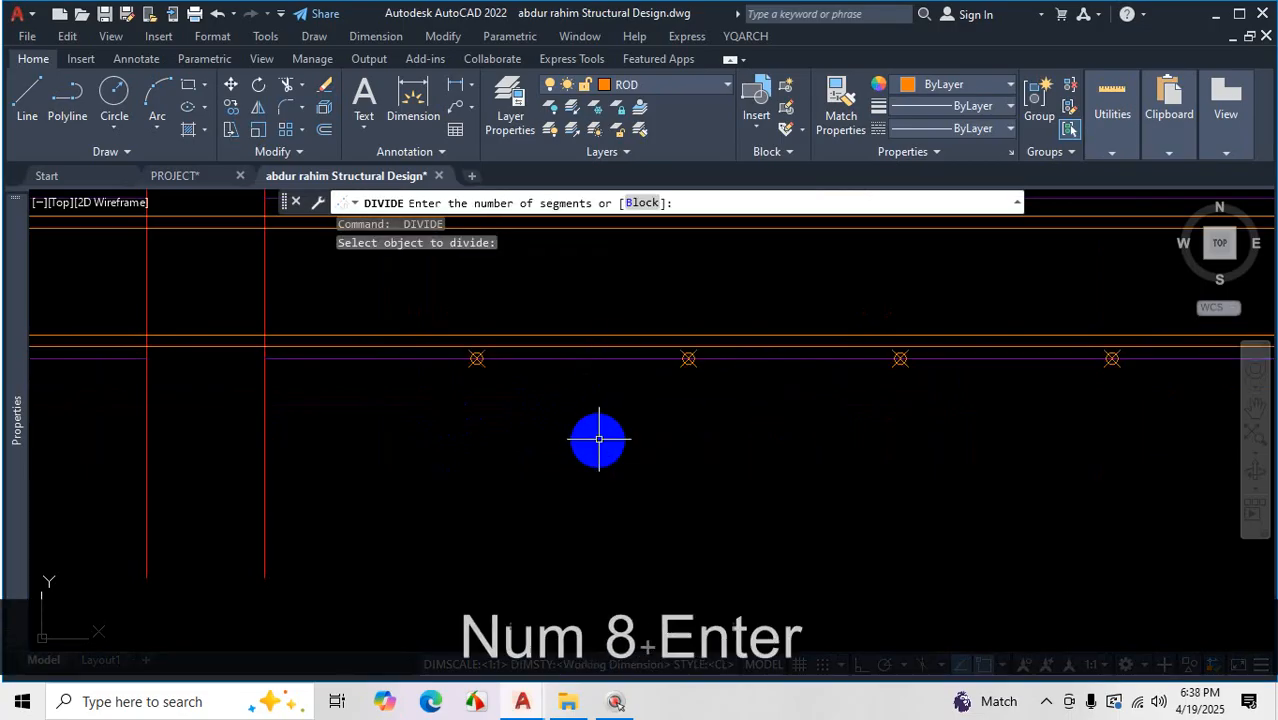
Divide the last span's lower purple line into 8 segments
scroll(628, 471, "down", 4)
key("space")
scroll(760, 540, "up", 3)
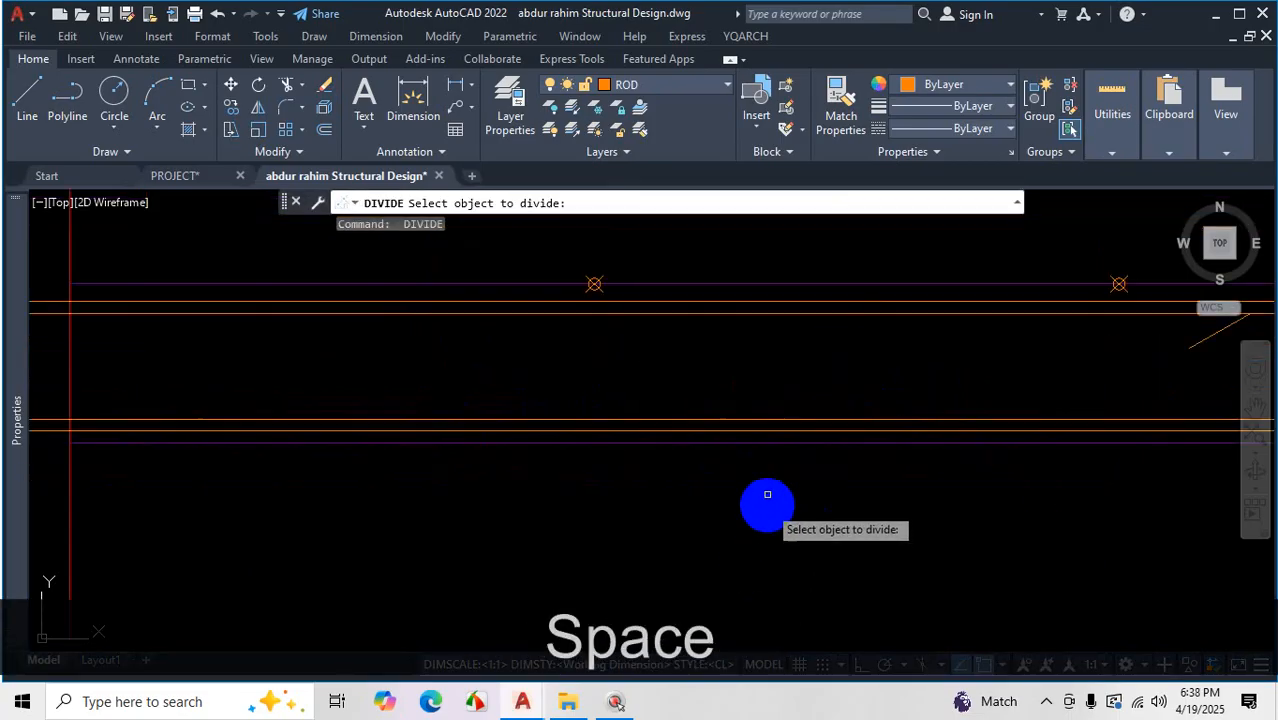
left_click(770, 442)
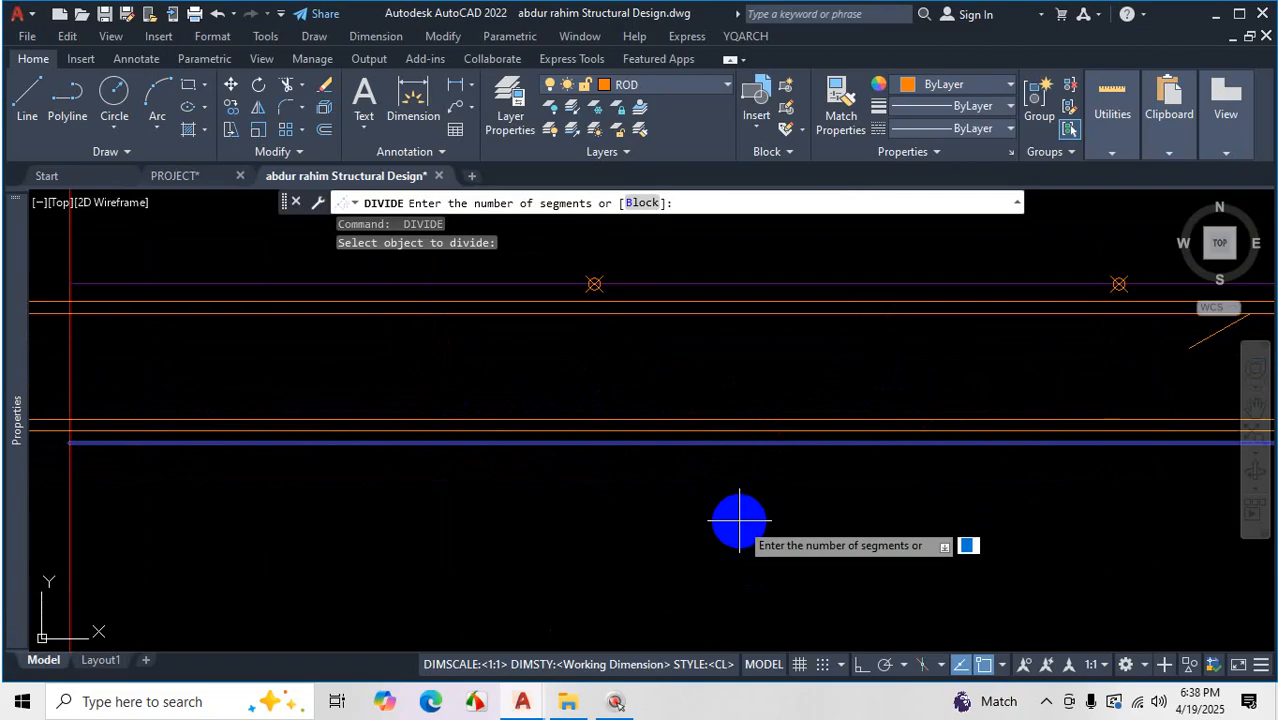
type("8")
key("Return")
scroll(498, 530, "down", 5)
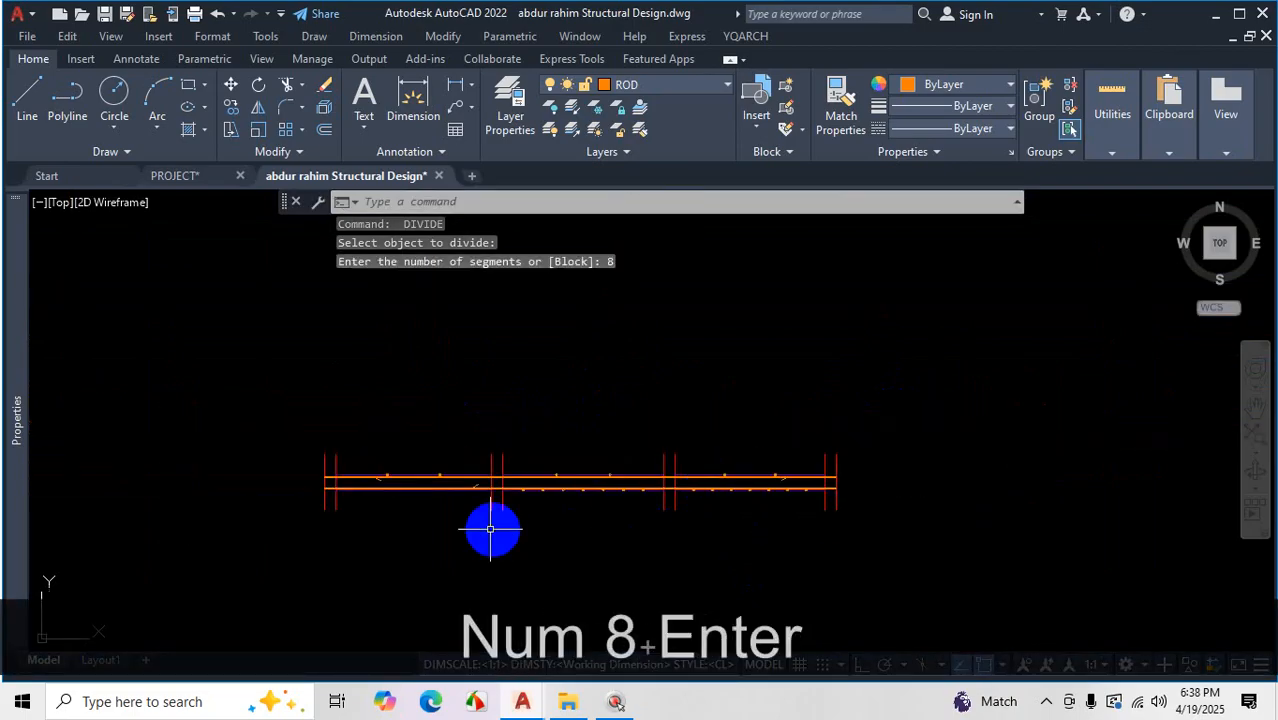
Draw a 6" line at 150° down into the beam from the inner top rod, below the first span's second upper division point
scroll(375, 471, "up", 5)
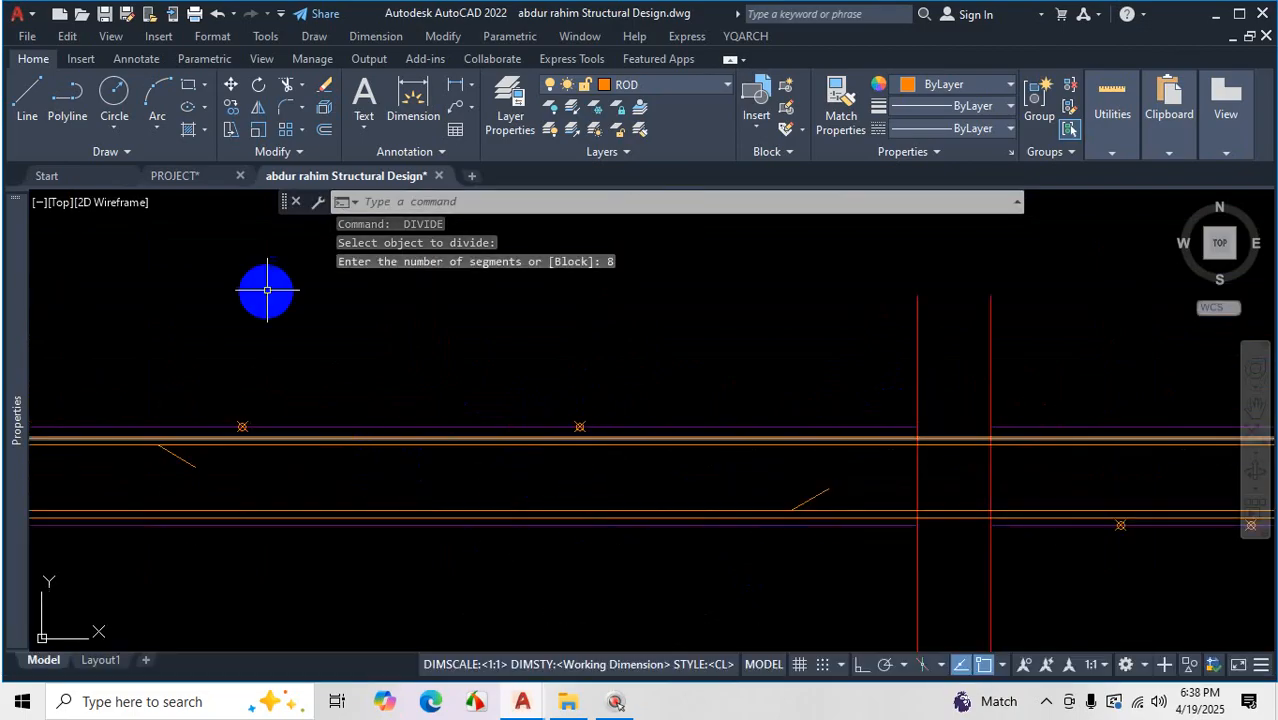
left_click(25, 100)
scroll(628, 579, "up", 2)
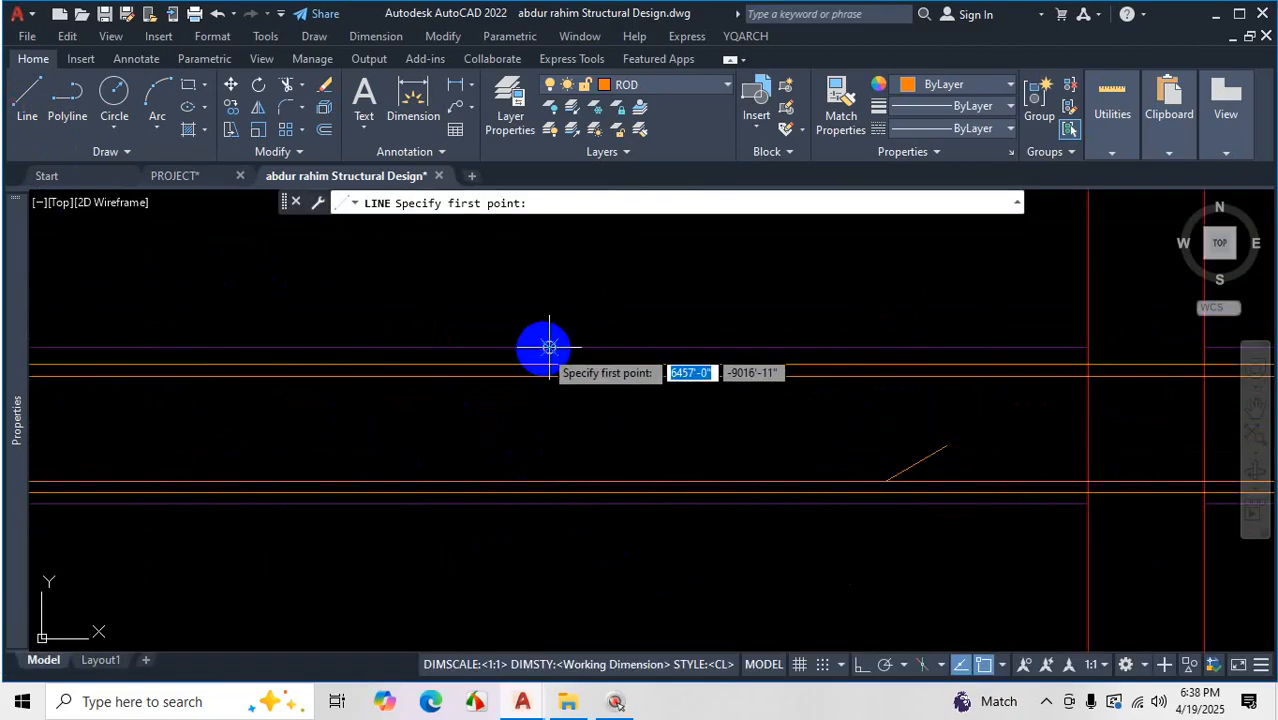
left_click(549, 376)
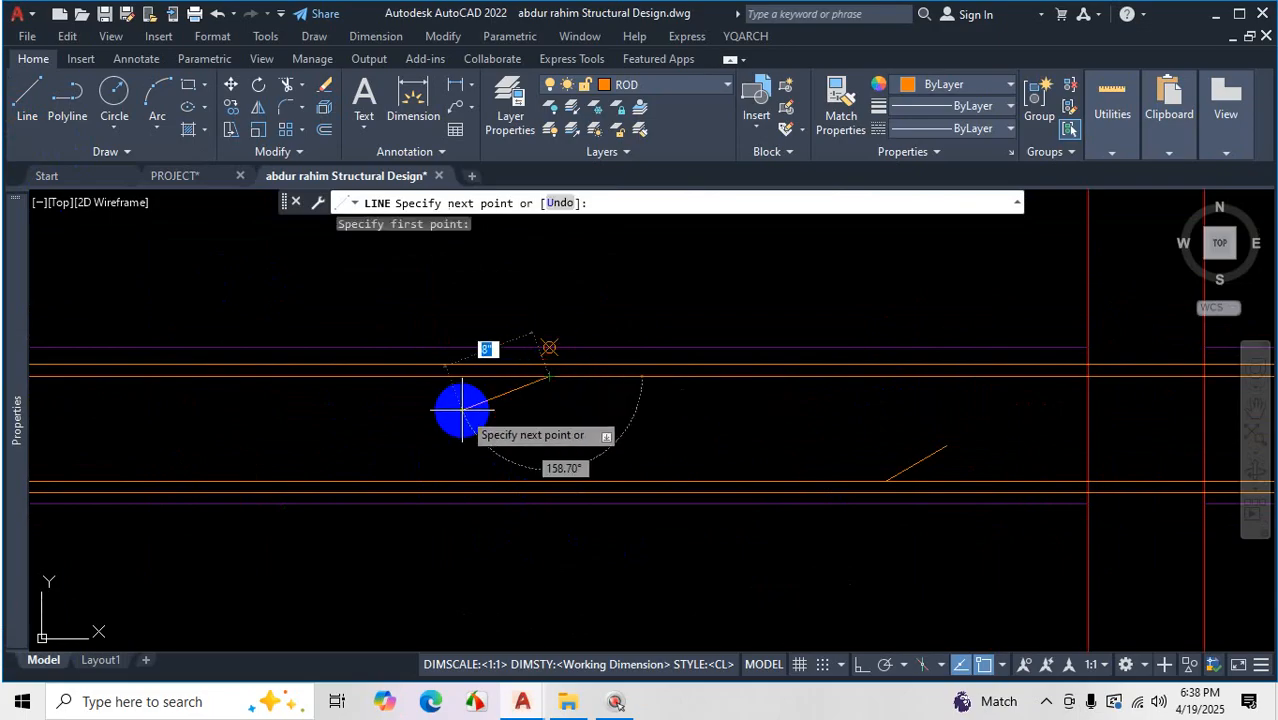
type("6")
key("Tab")
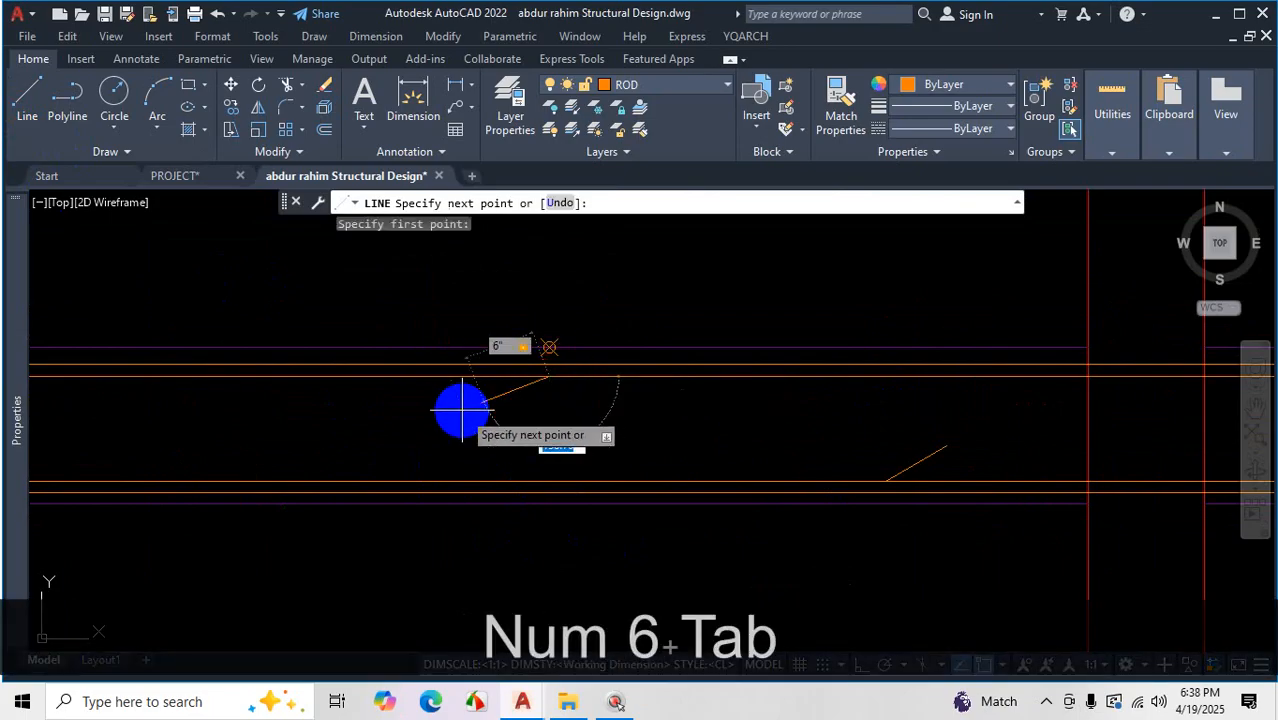
type("150")
key("Return")
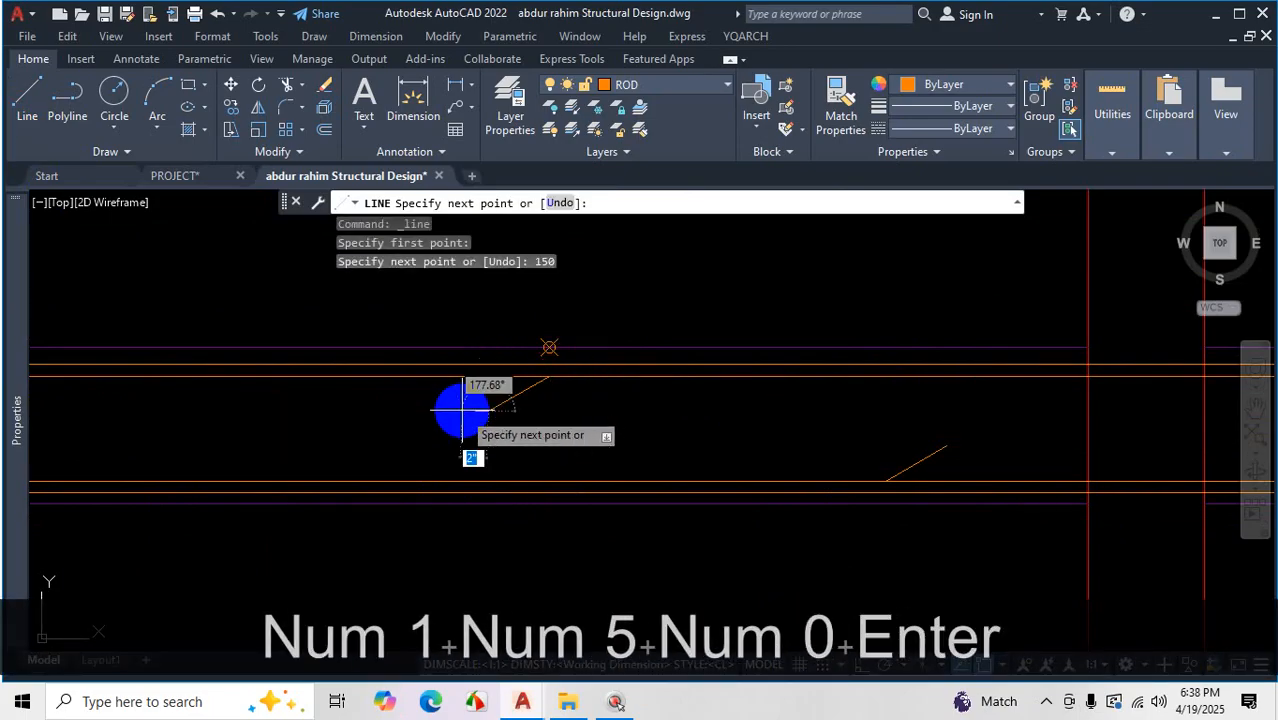
key("Escape")
Copy the sloped line below the first span's second upper division point to the middle span's second upper division point, using the division points as references
scroll(571, 408, "down", 5)
scroll(350, 397, "up", 5)
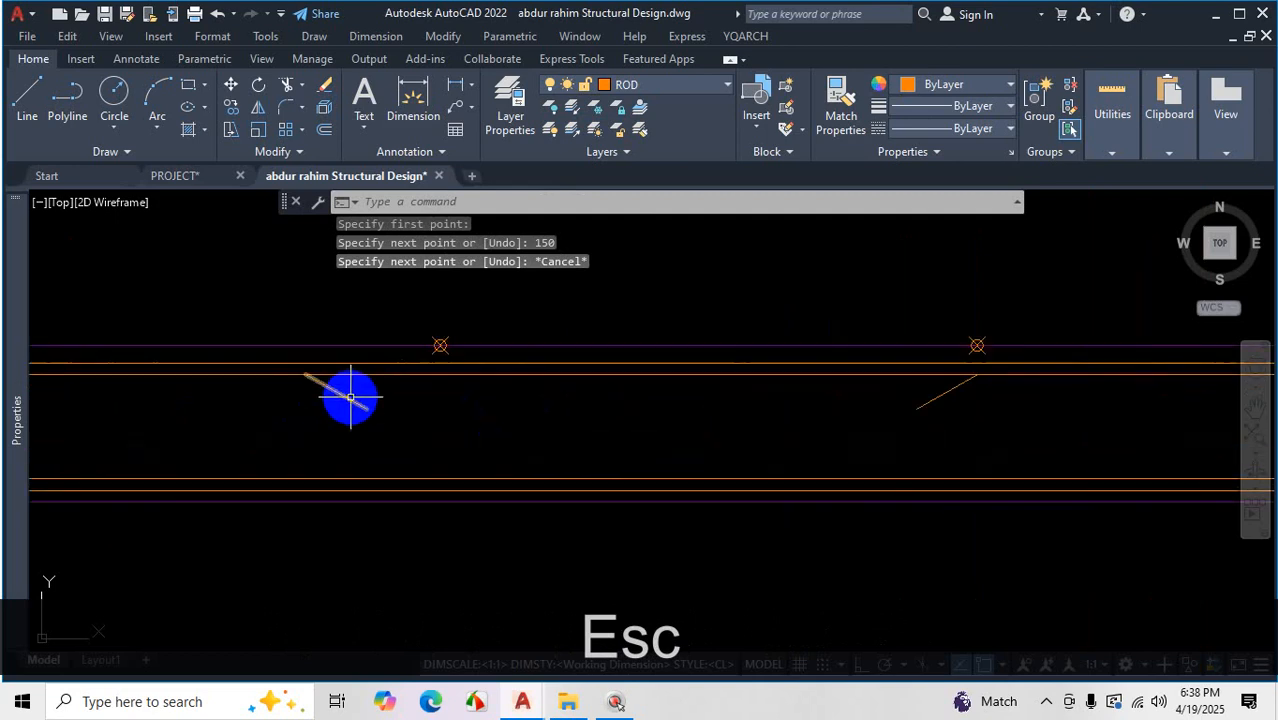
scroll(350, 397, "up", 2)
left_click(380, 401)
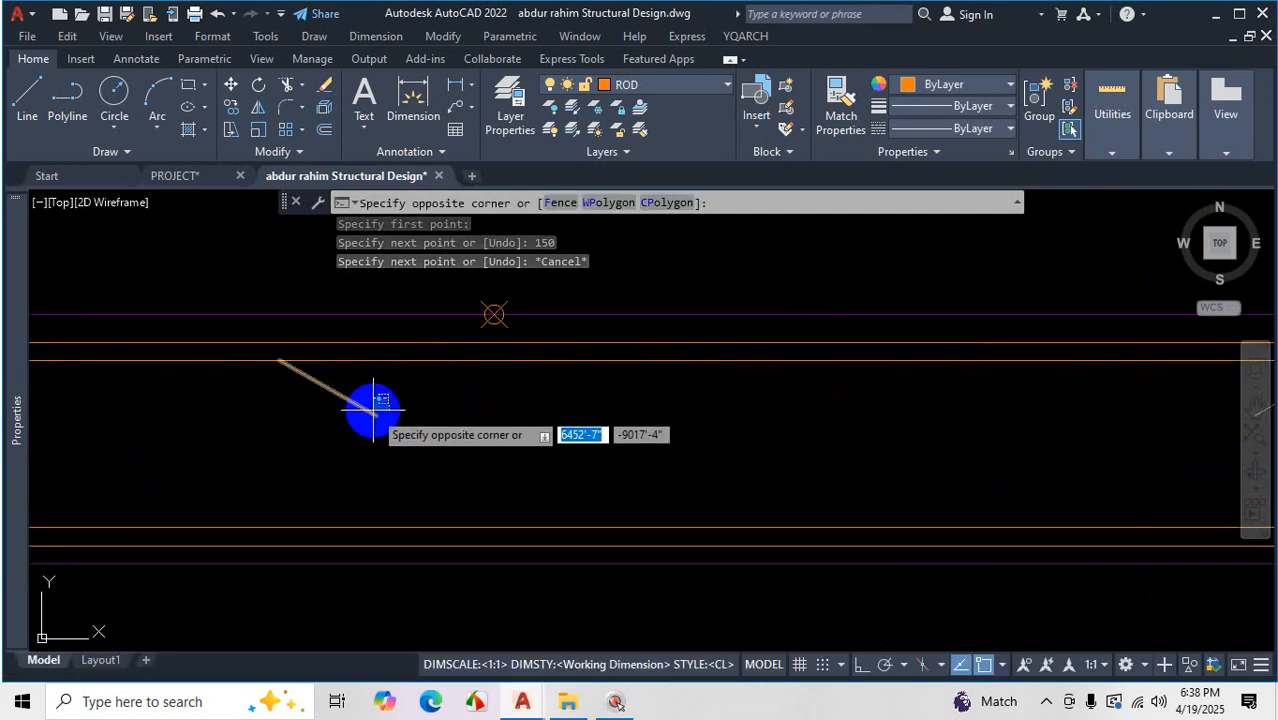
left_click(391, 402)
scroll(322, 387, "down", 5)
scroll(767, 393, "up", 5)
left_click(637, 416)
left_click(436, 418)
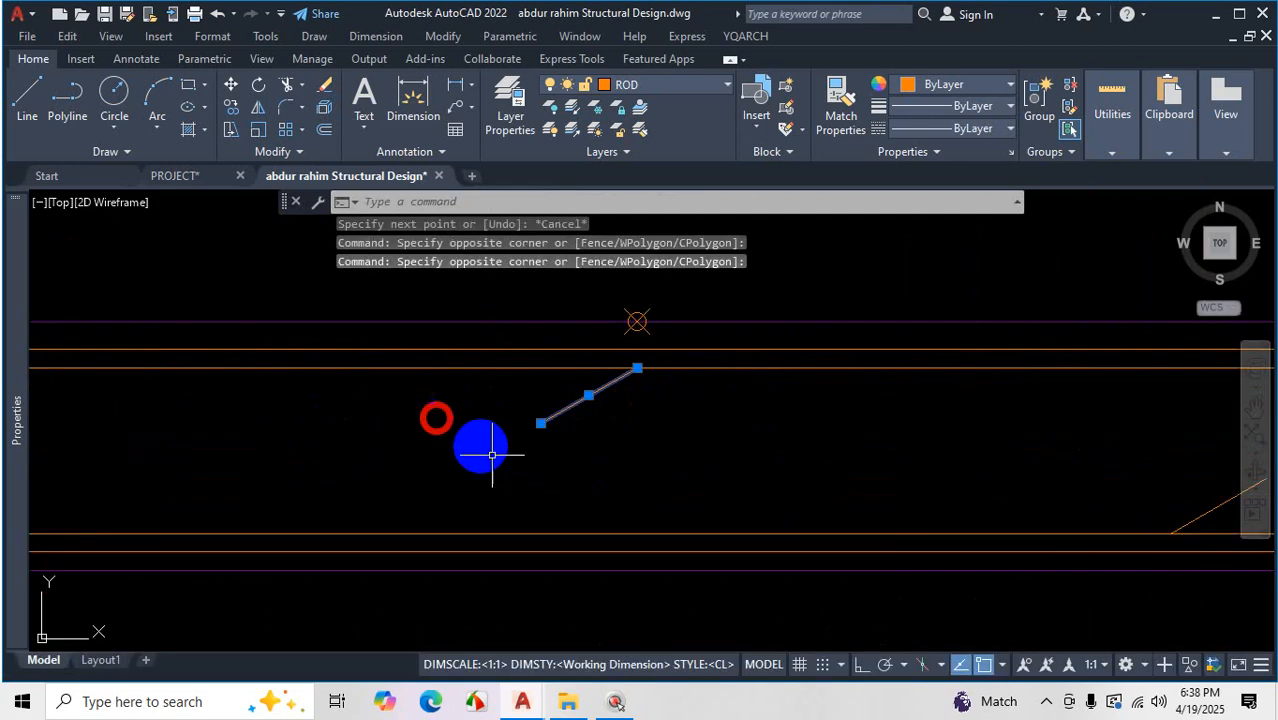
type("co")
key("Return")
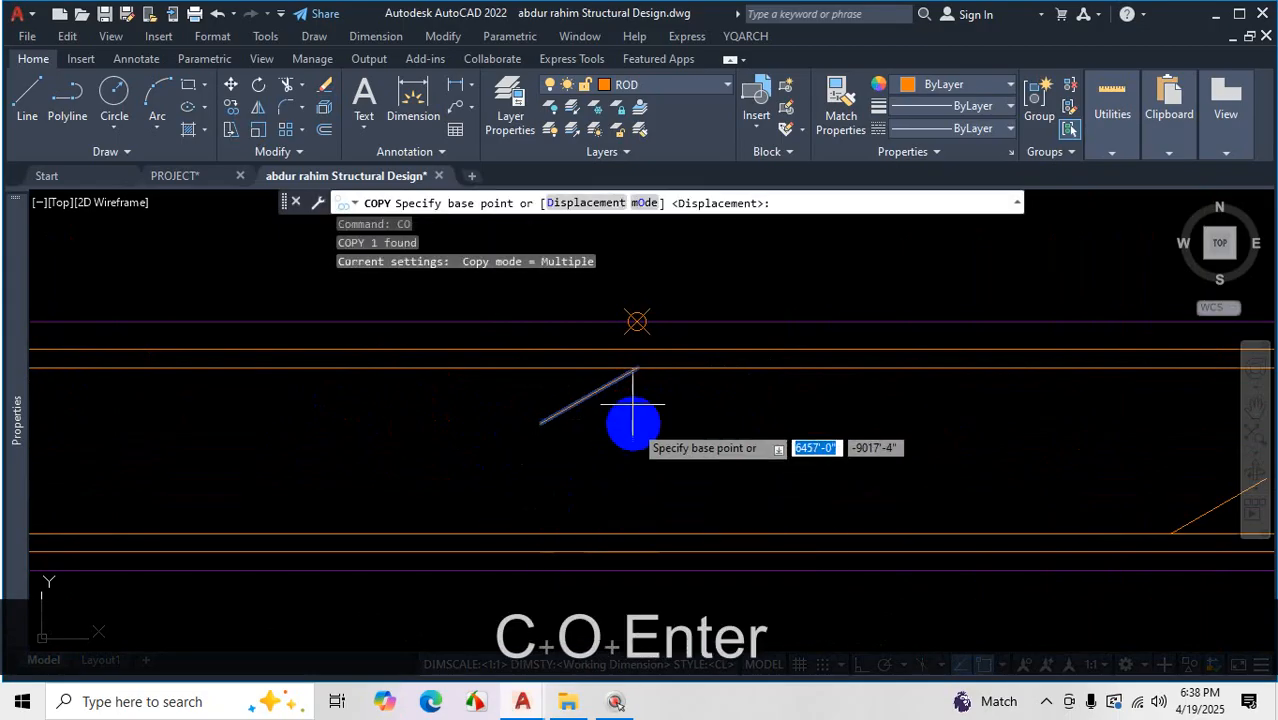
scroll(645, 362, "up", 4)
scroll(650, 390, "down", 4)
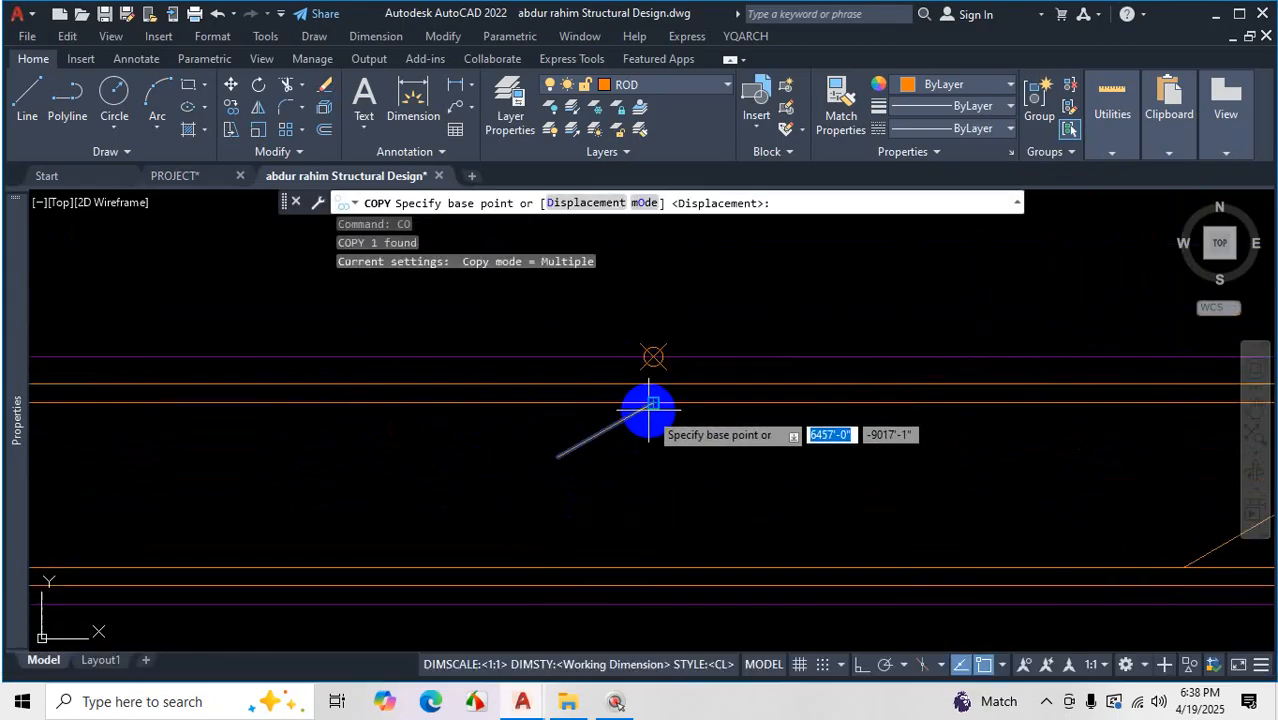
scroll(660, 357, "up", 4)
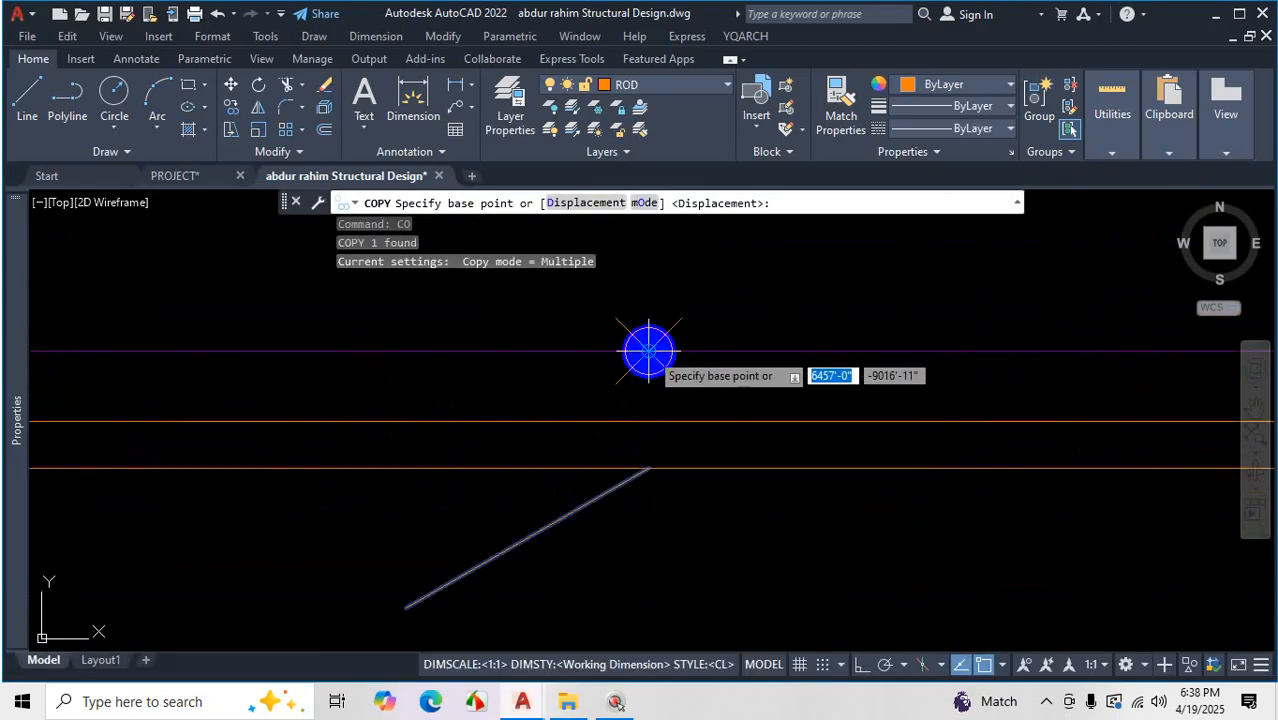
left_click(649, 351)
scroll(337, 414, "down", 8)
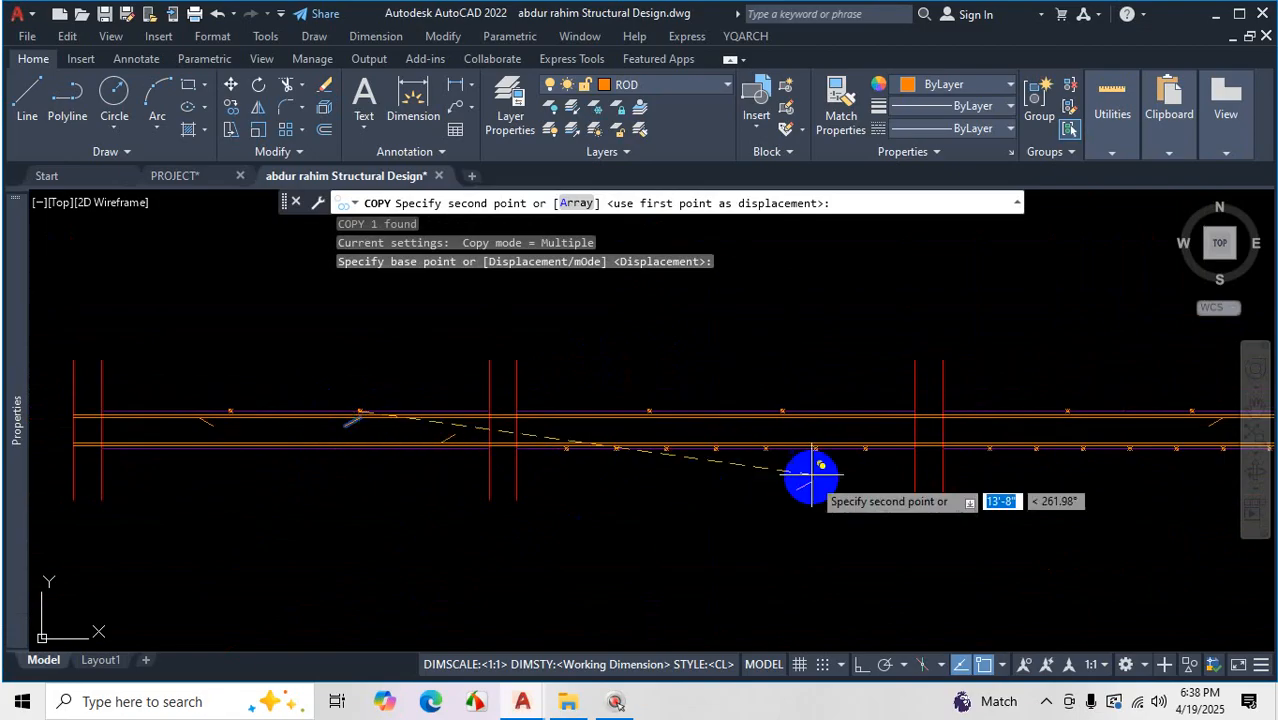
scroll(790, 420, "up", 4)
scroll(800, 390, "up", 3)
left_click(871, 323)
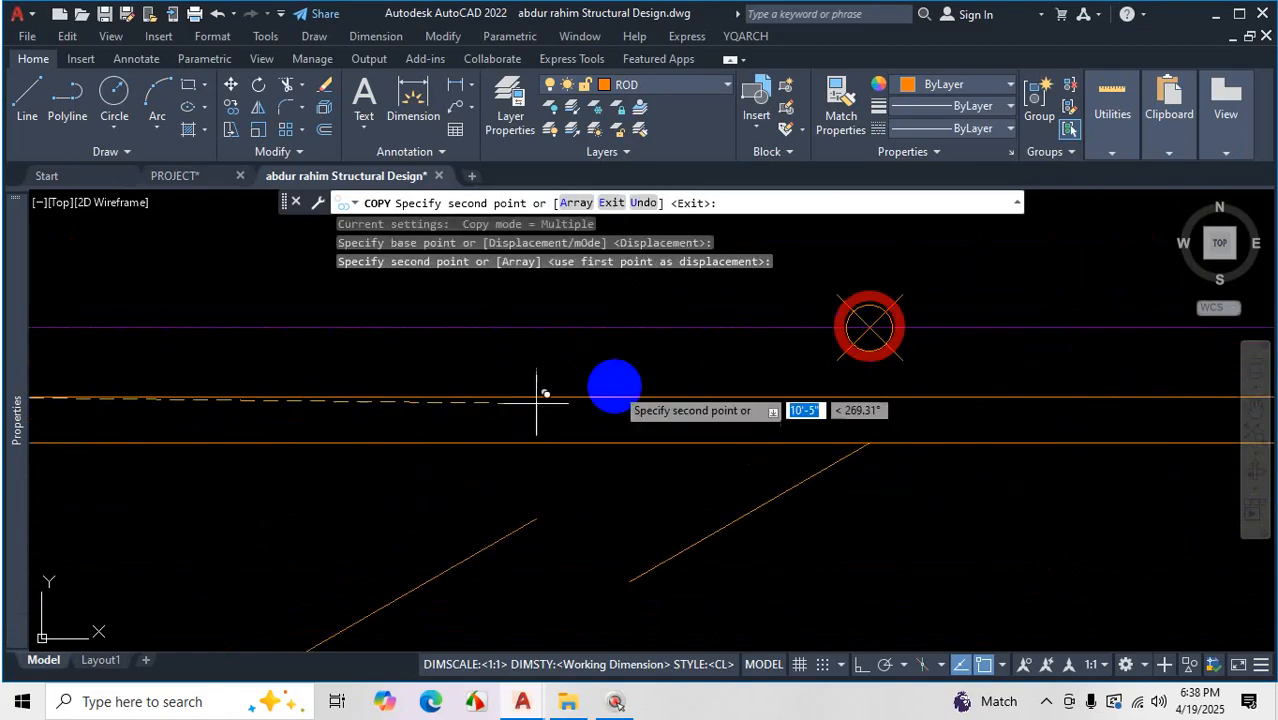
Place a copy of the upper sloped line on the last span's inner top rod, directly above the sixth lower division point
scroll(711, 417, "down", 4)
scroll(640, 421, "down", 2)
scroll(852, 427, "up", 3)
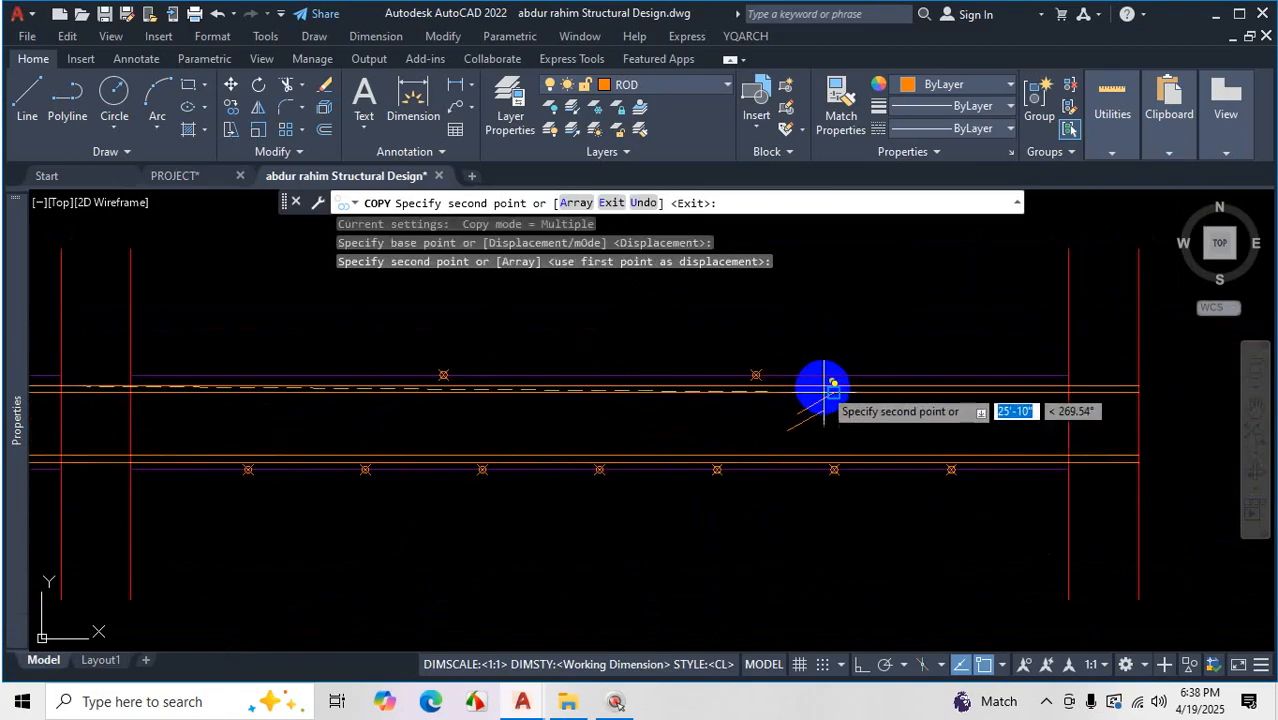
scroll(880, 388, "down", 4)
scroll(600, 420, "up", 4)
key("Escape")
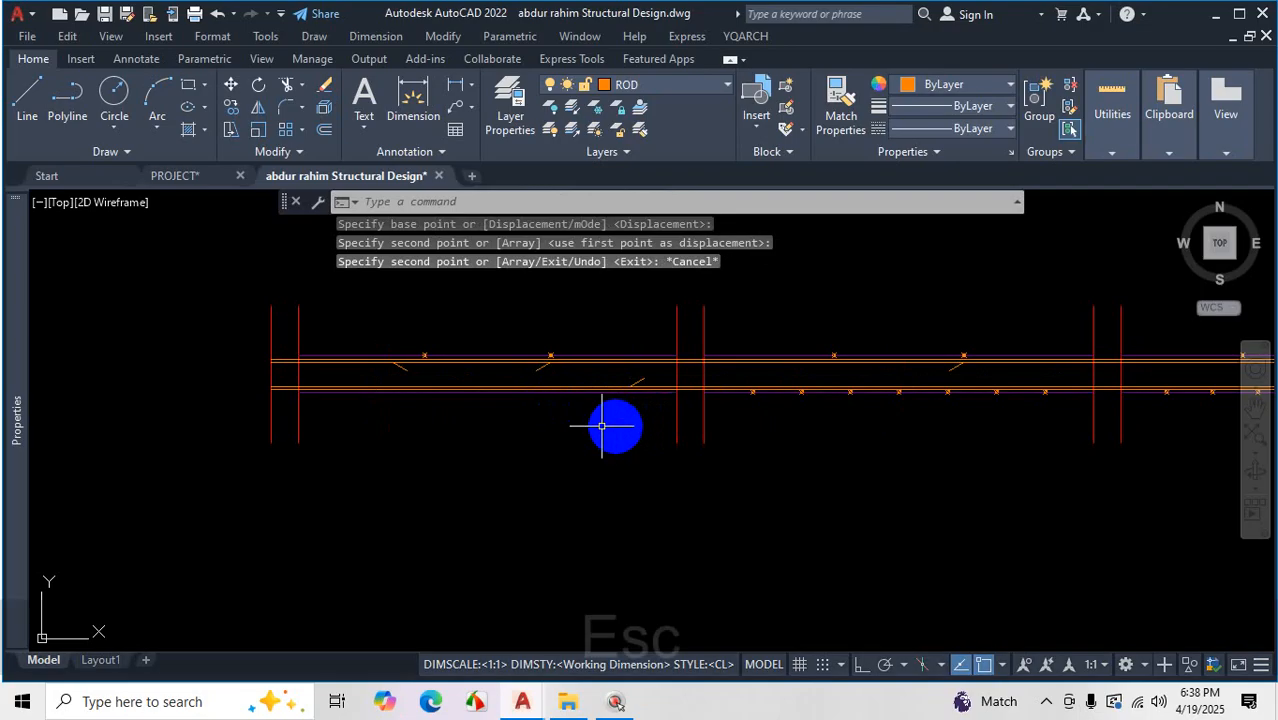
Copy the first span's first upper sloped line by its rod end to the inner top rod below the middle span's first upper division point
scroll(600, 400, "up", 2)
scroll(440, 370, "up", 4)
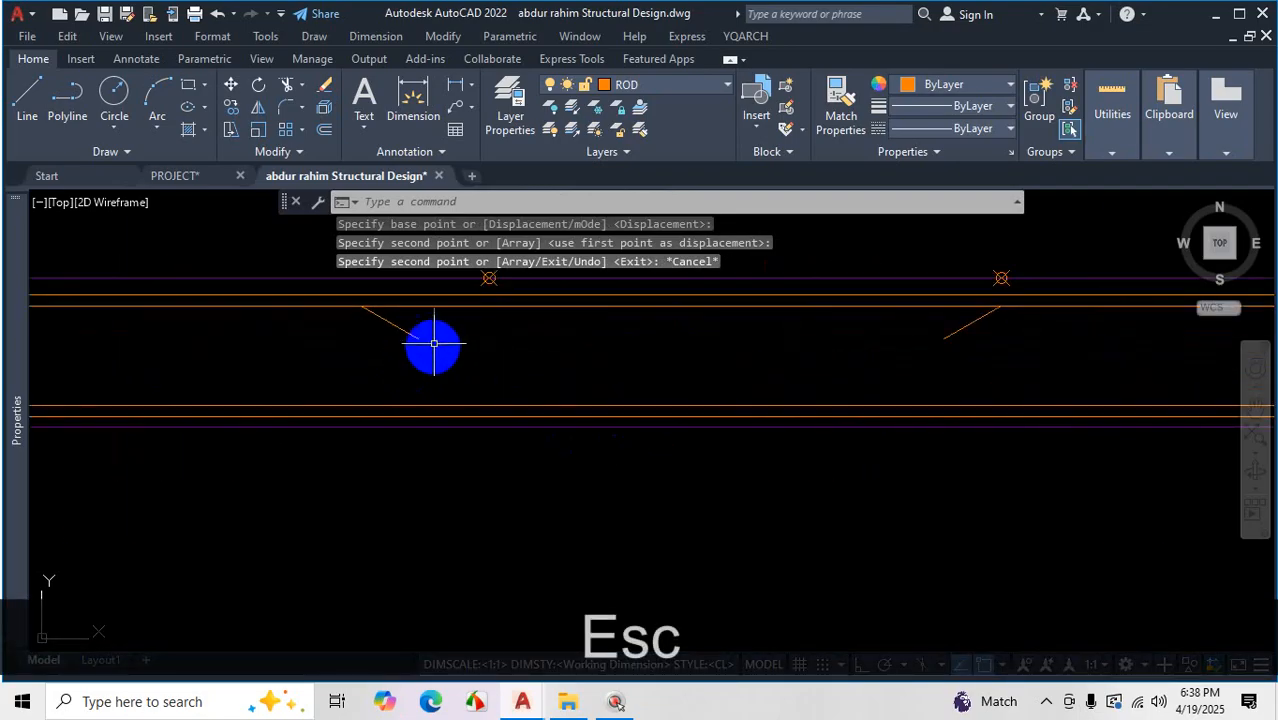
left_click(432, 340)
left_click(330, 362)
type("co")
key("Return")
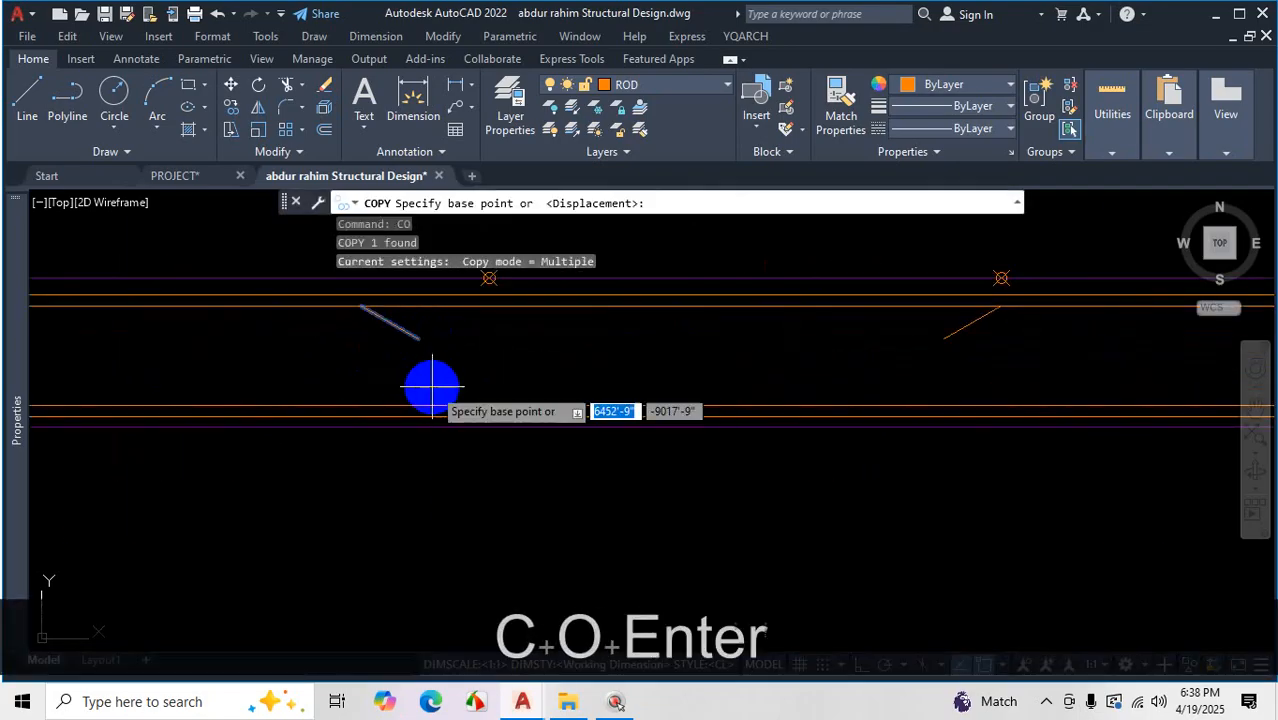
scroll(430, 384, "down", 4)
scroll(434, 356, "up", 4)
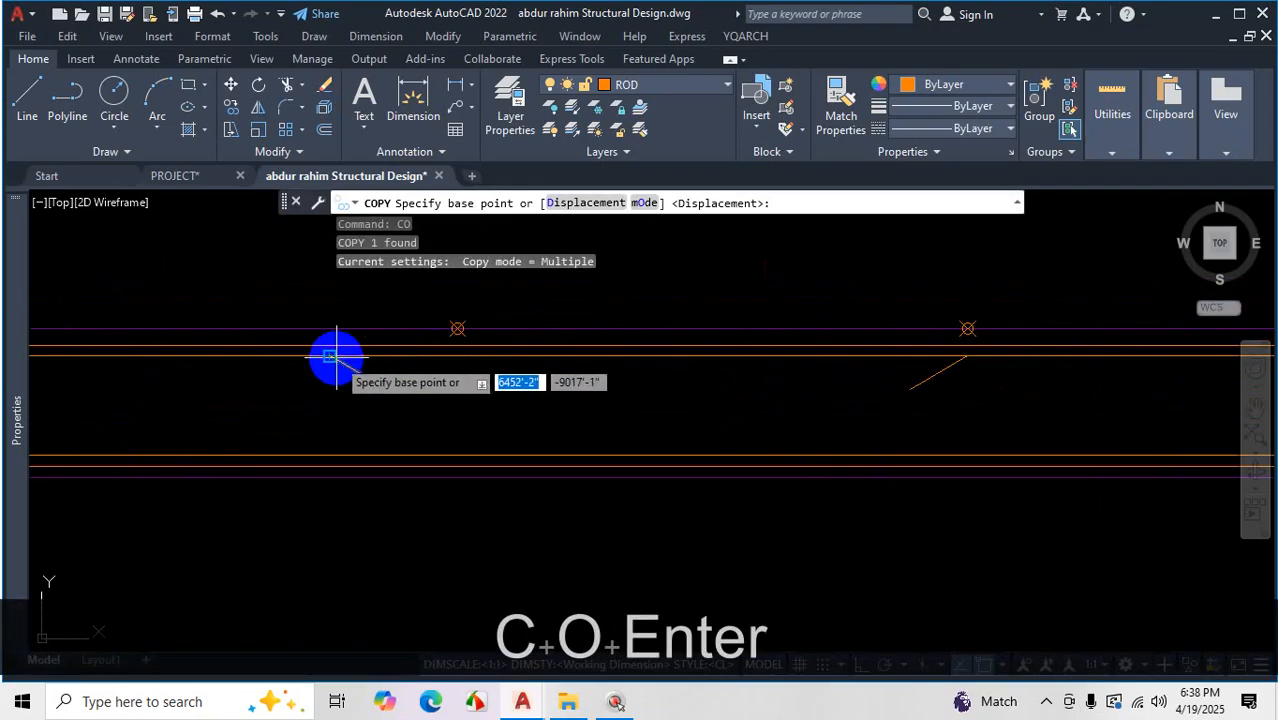
scroll(450, 340, "up", 2)
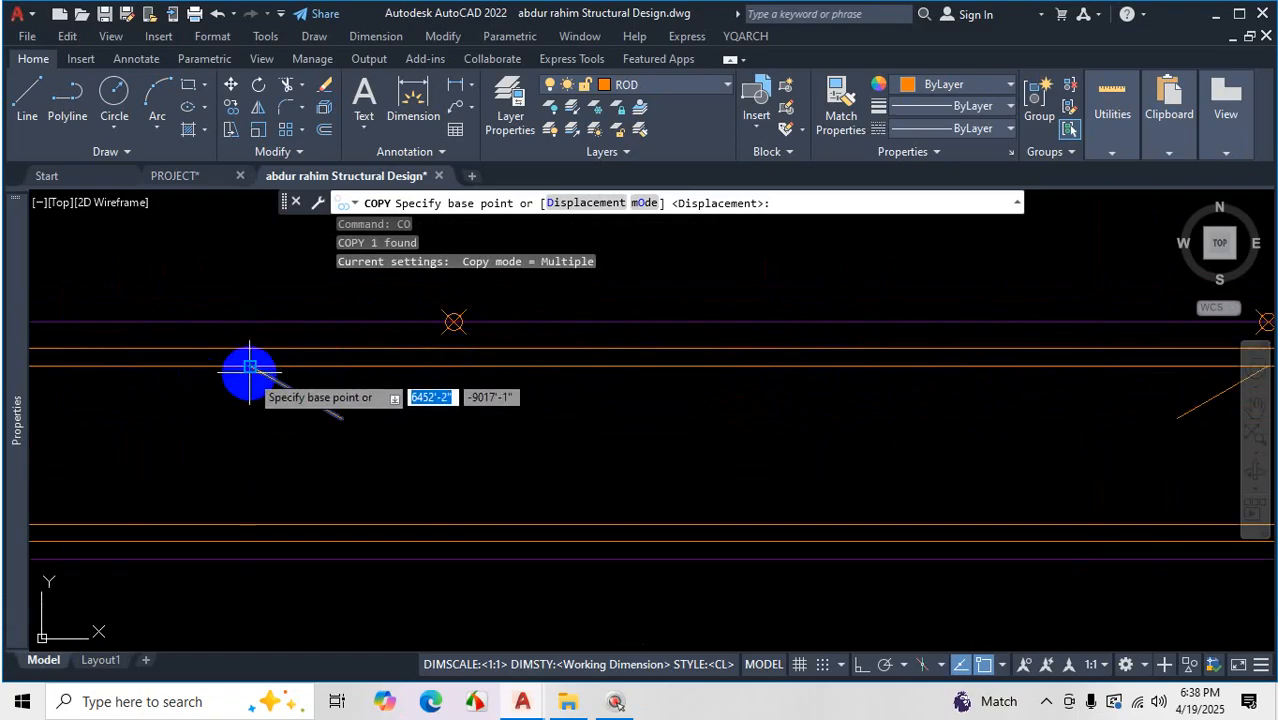
scroll(343, 361, "down", 4)
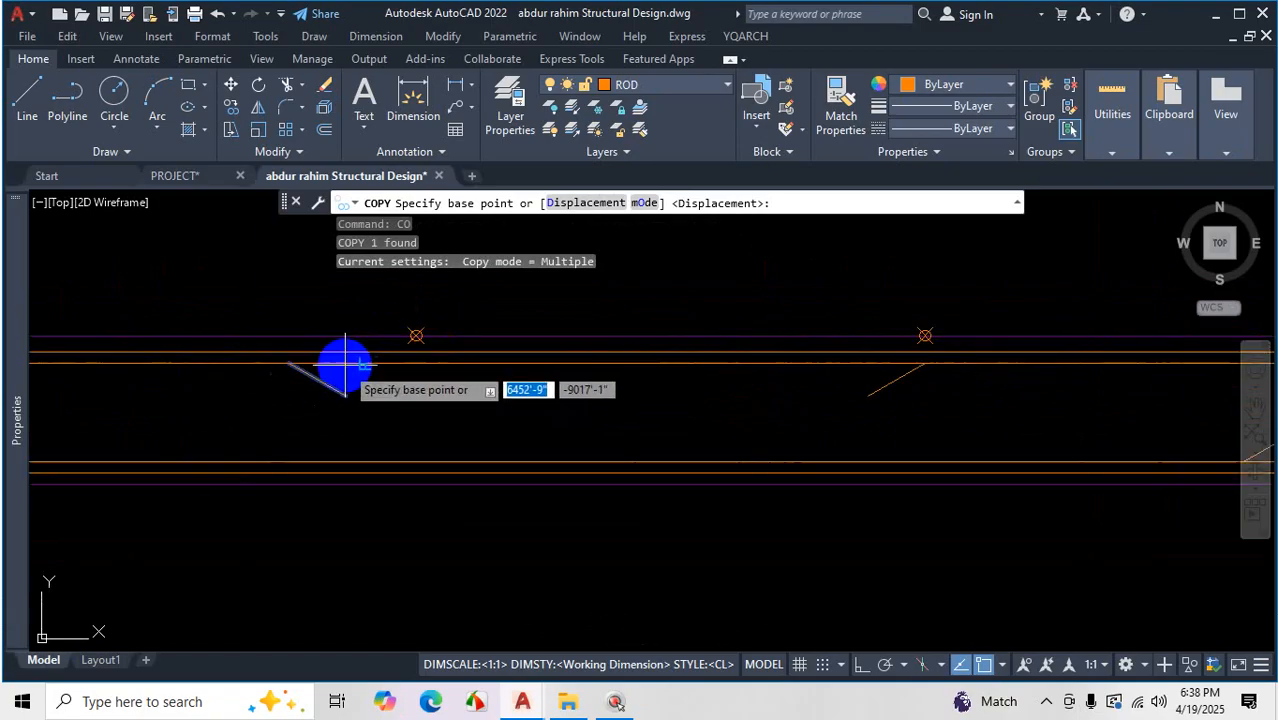
scroll(342, 377, "up", 2)
scroll(340, 376, "down", 2)
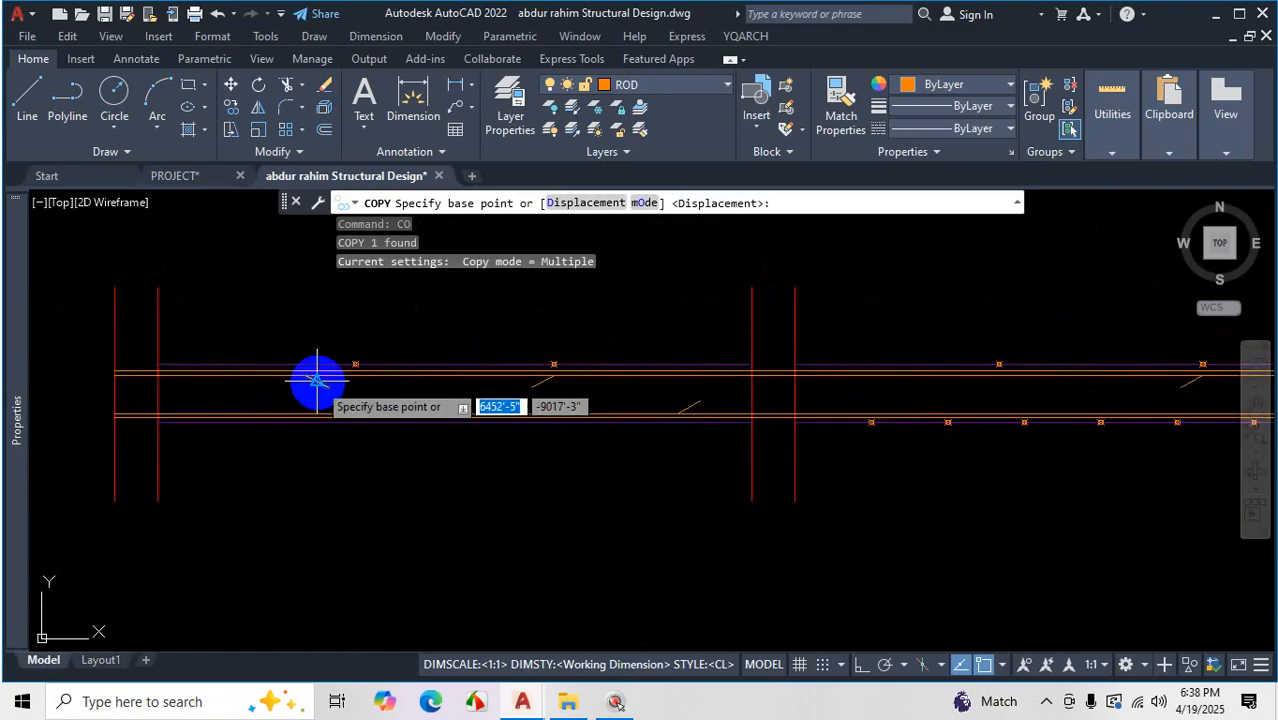
scroll(311, 370, "up", 3)
left_click(288, 363)
scroll(428, 434, "down", 2)
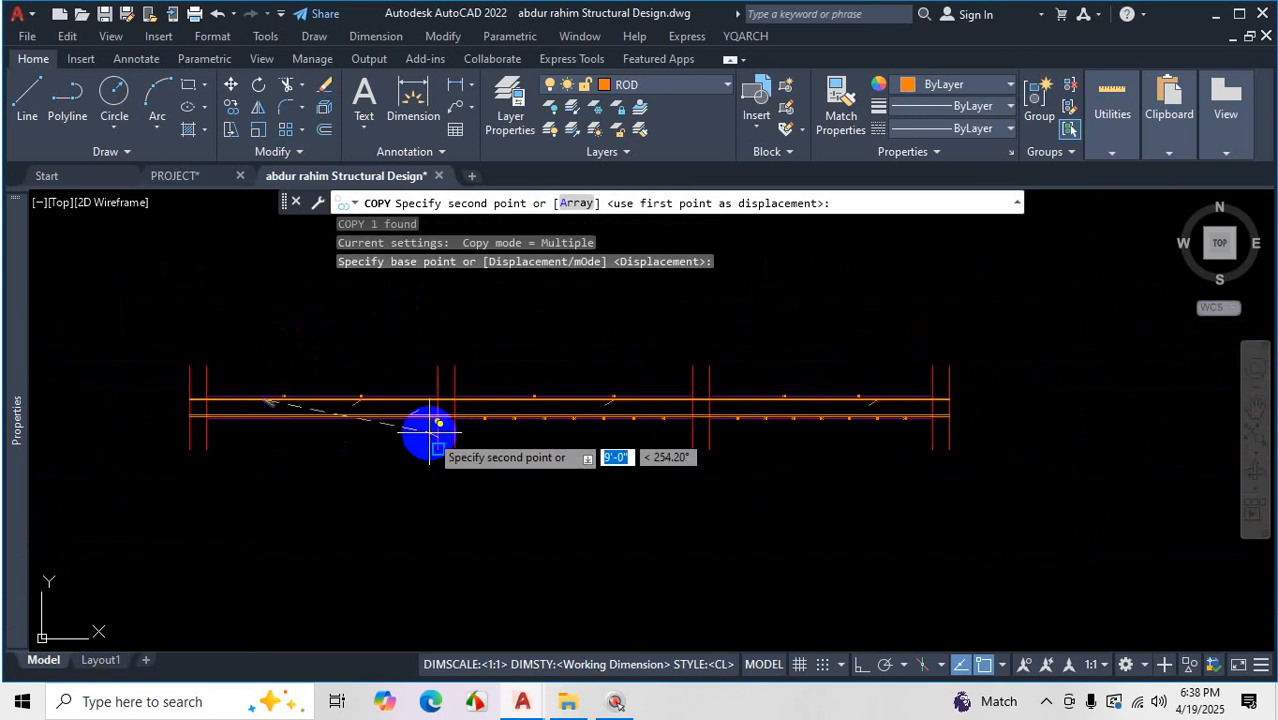
scroll(536, 414, "up", 4)
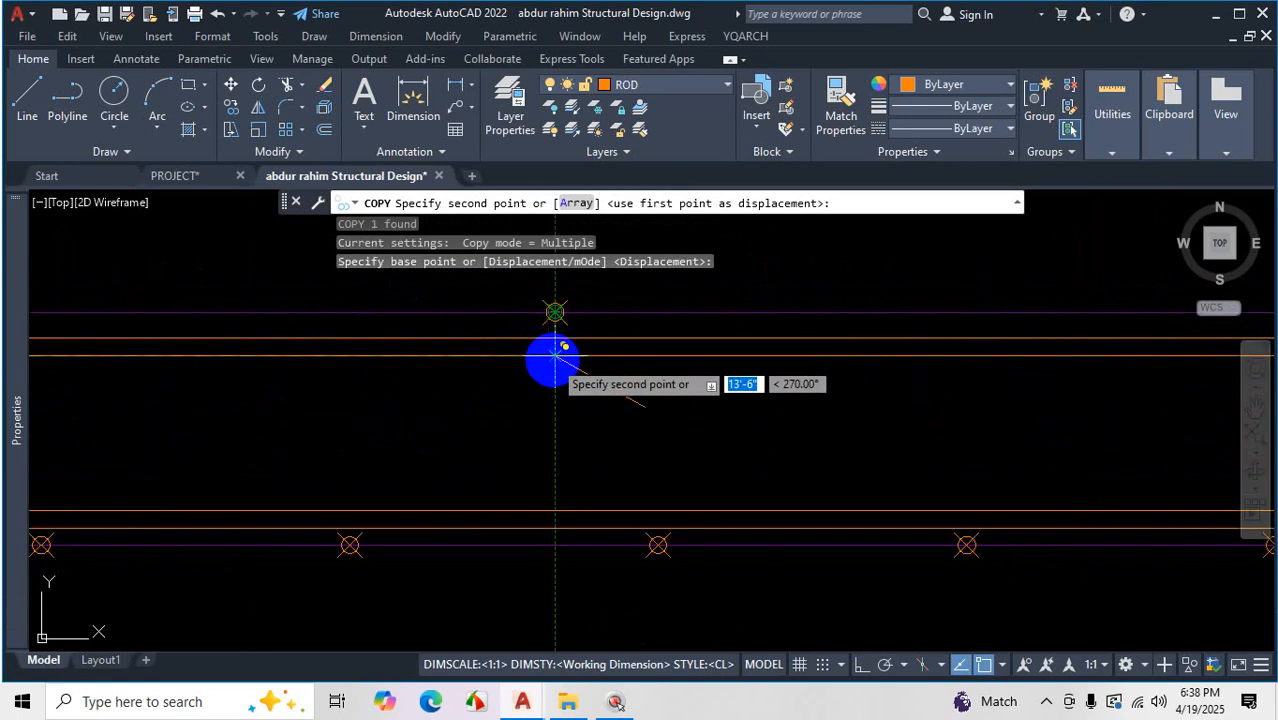
left_click(525, 410)
key("Escape")
Copy the middle span's first upper sloped line to the last span's first upper division point, using the division points as references
scroll(525, 410, "down", 10)
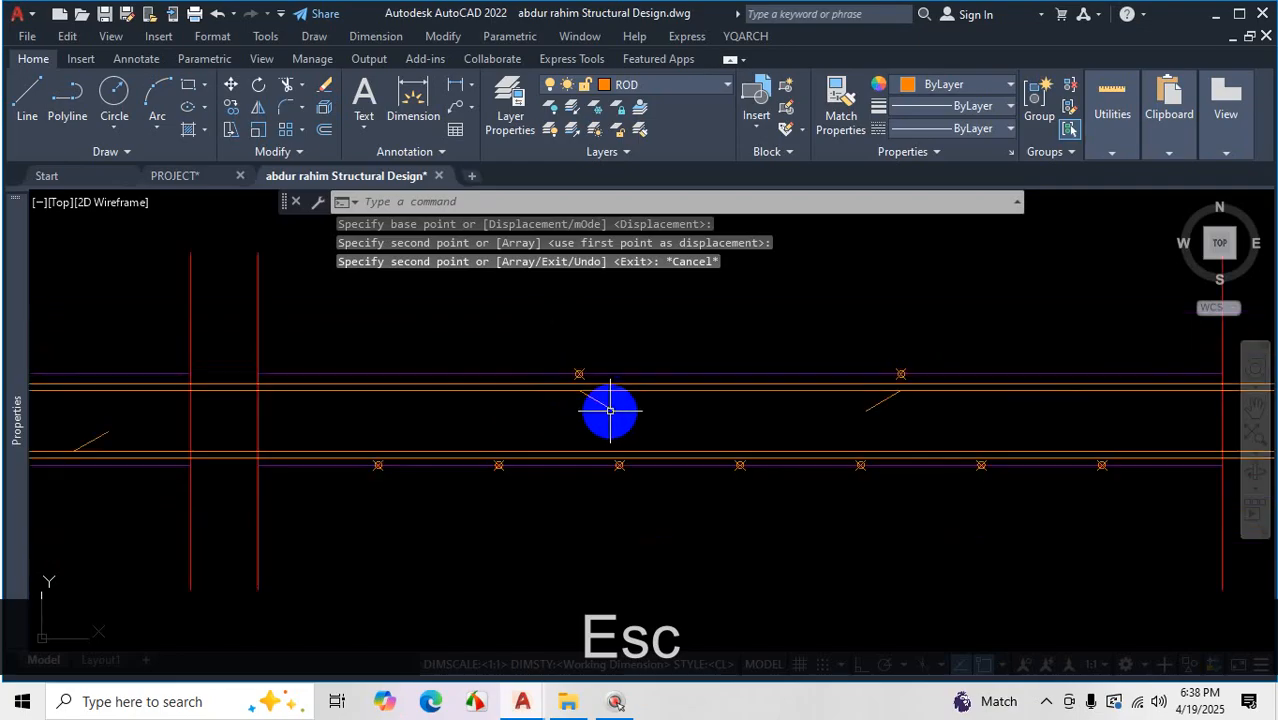
scroll(233, 407, "up", 10)
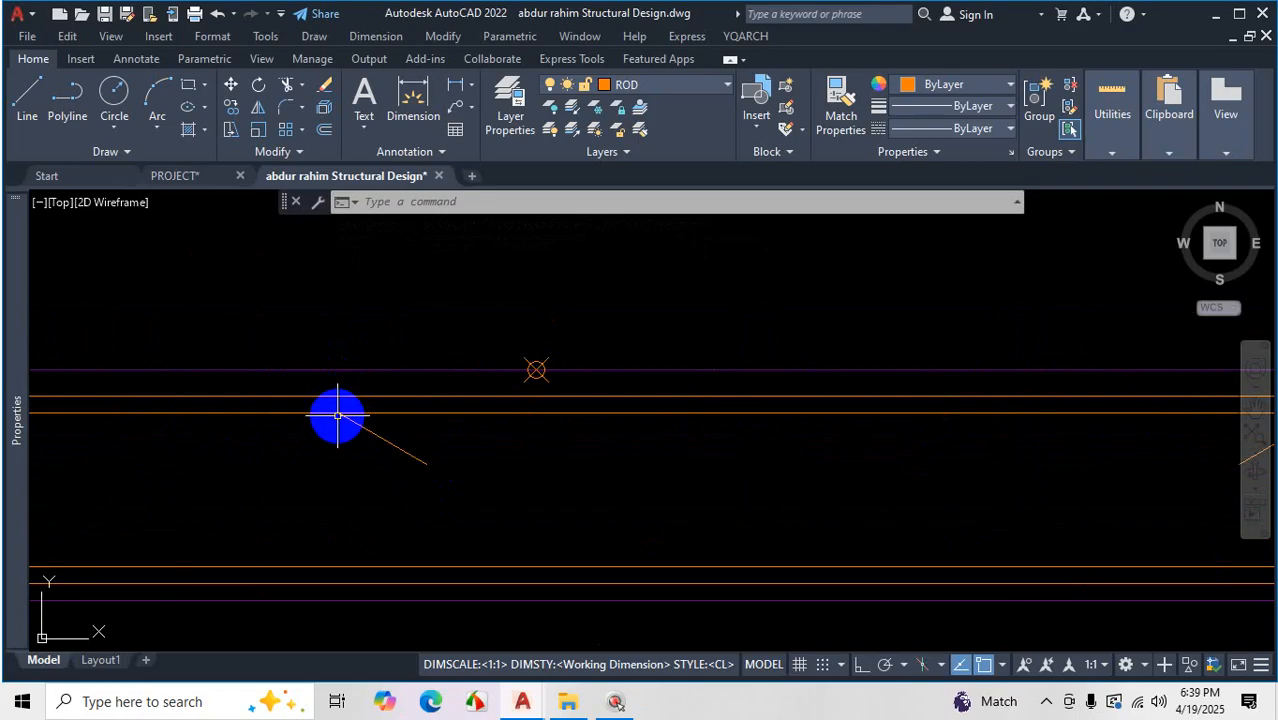
scroll(338, 415, "down", 3)
scroll(824, 400, "up", 5)
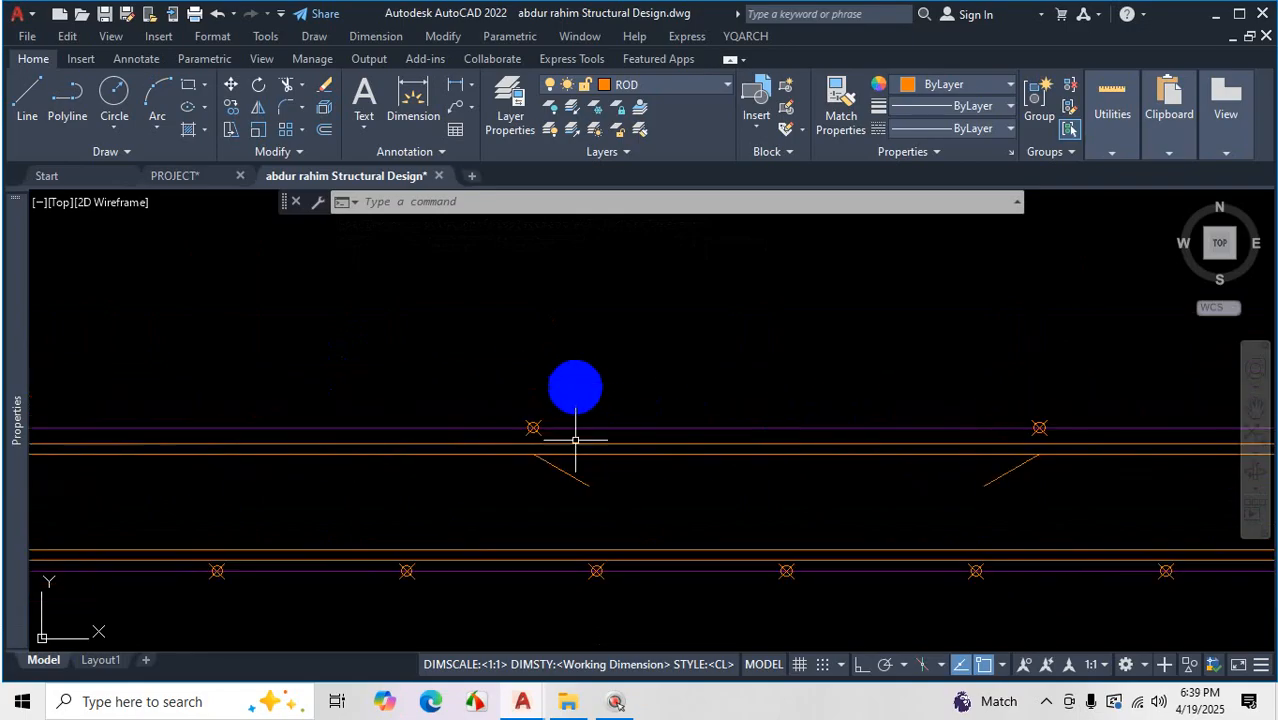
scroll(592, 551, "up", 2)
left_click(606, 419)
left_click(500, 504)
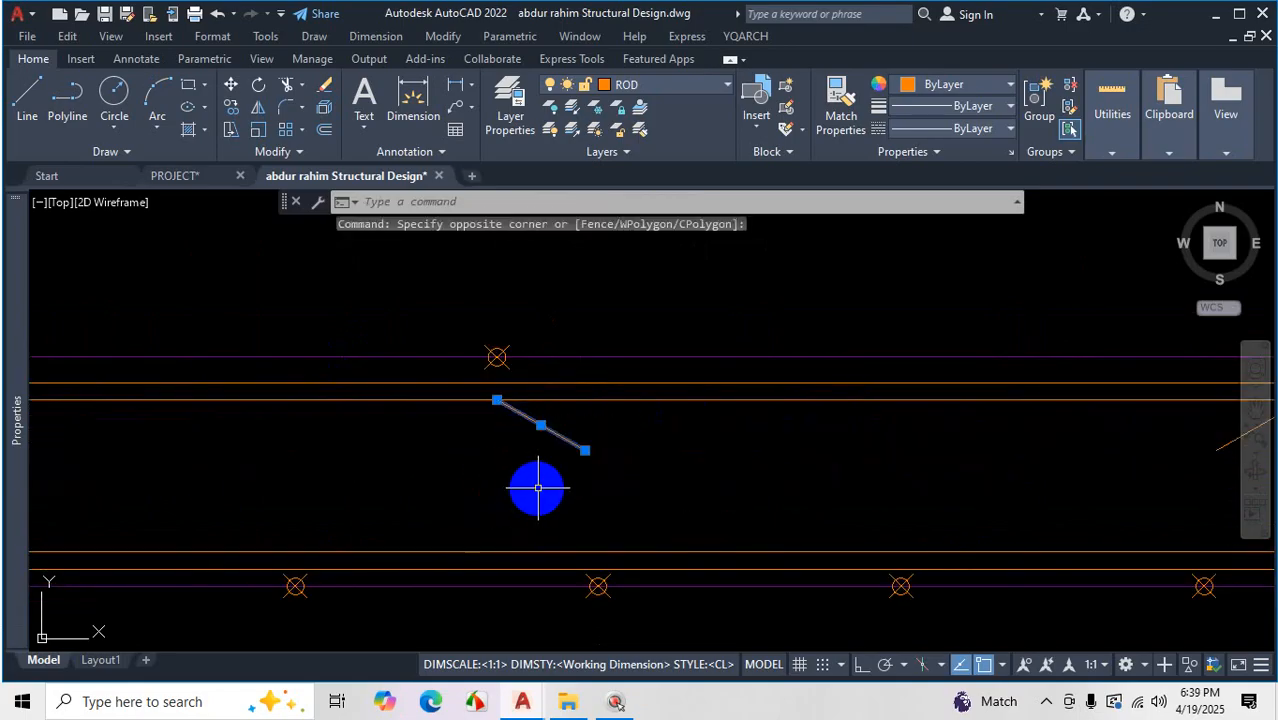
type("co")
key("Return")
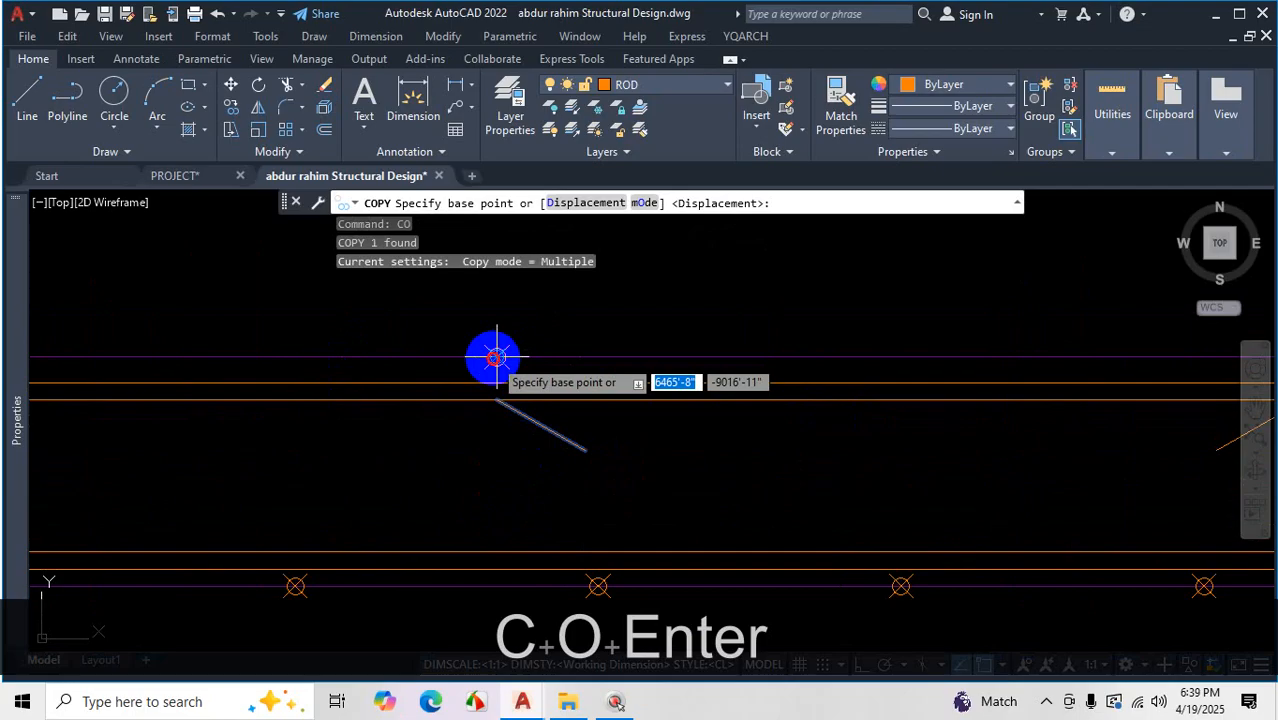
left_click(495, 357)
scroll(442, 399, "down", 3)
scroll(760, 380, "up", 2)
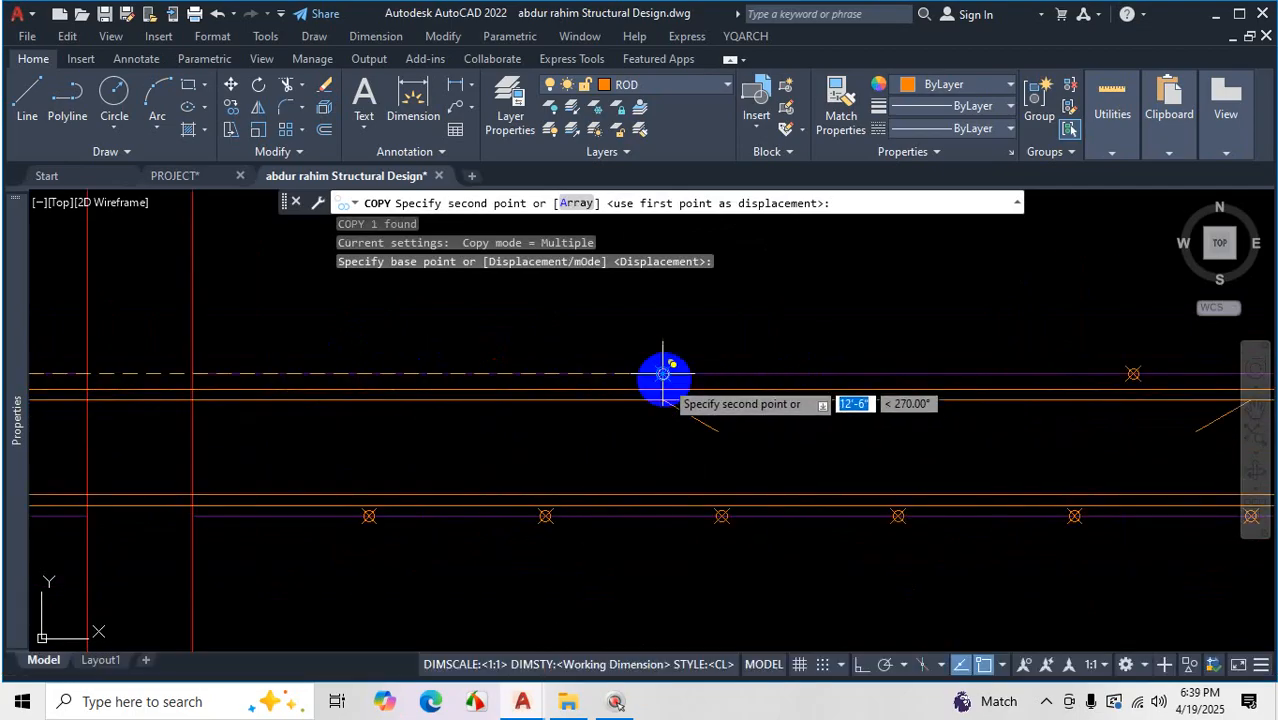
left_click(662, 374)
scroll(422, 457, "down", 3)
scroll(422, 380, "up", 2)
key("Escape")
Copy the first span's lower sloped line to the middle span's seventh lower division point, with its base on the purple line below the rod end
scroll(480, 343, "up", 2)
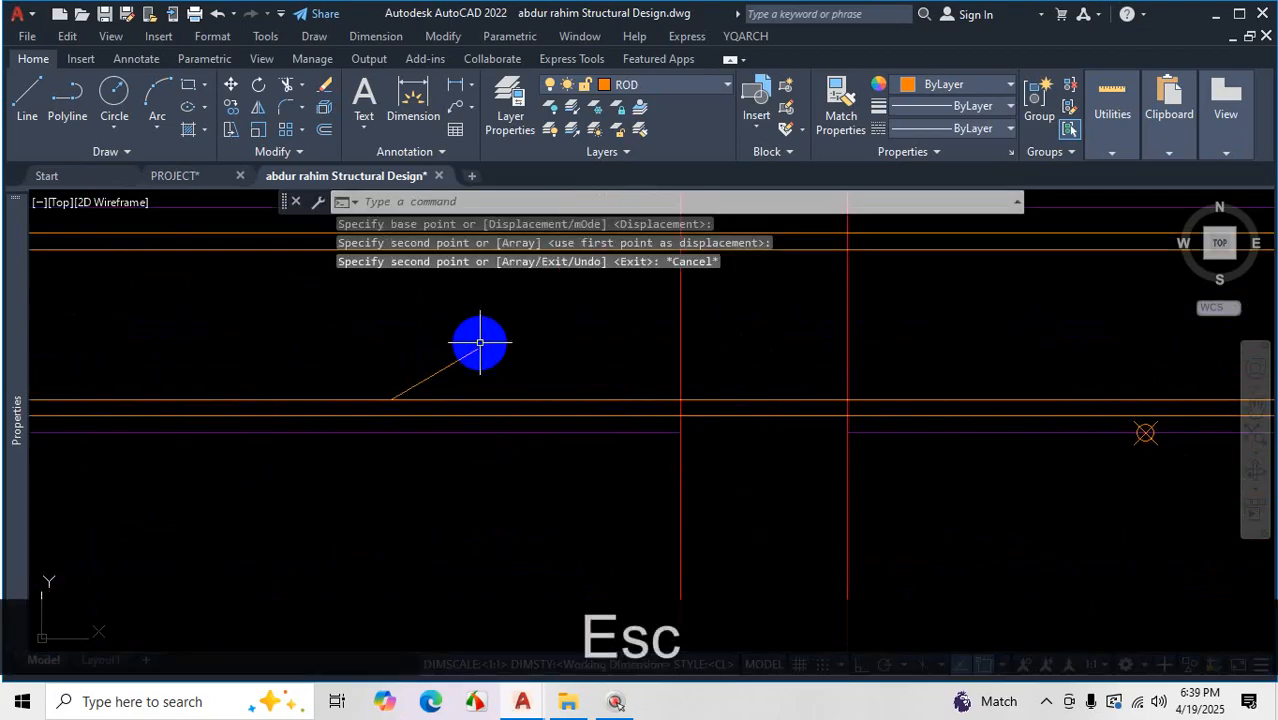
left_click(453, 371)
type("CO")
key("Return")
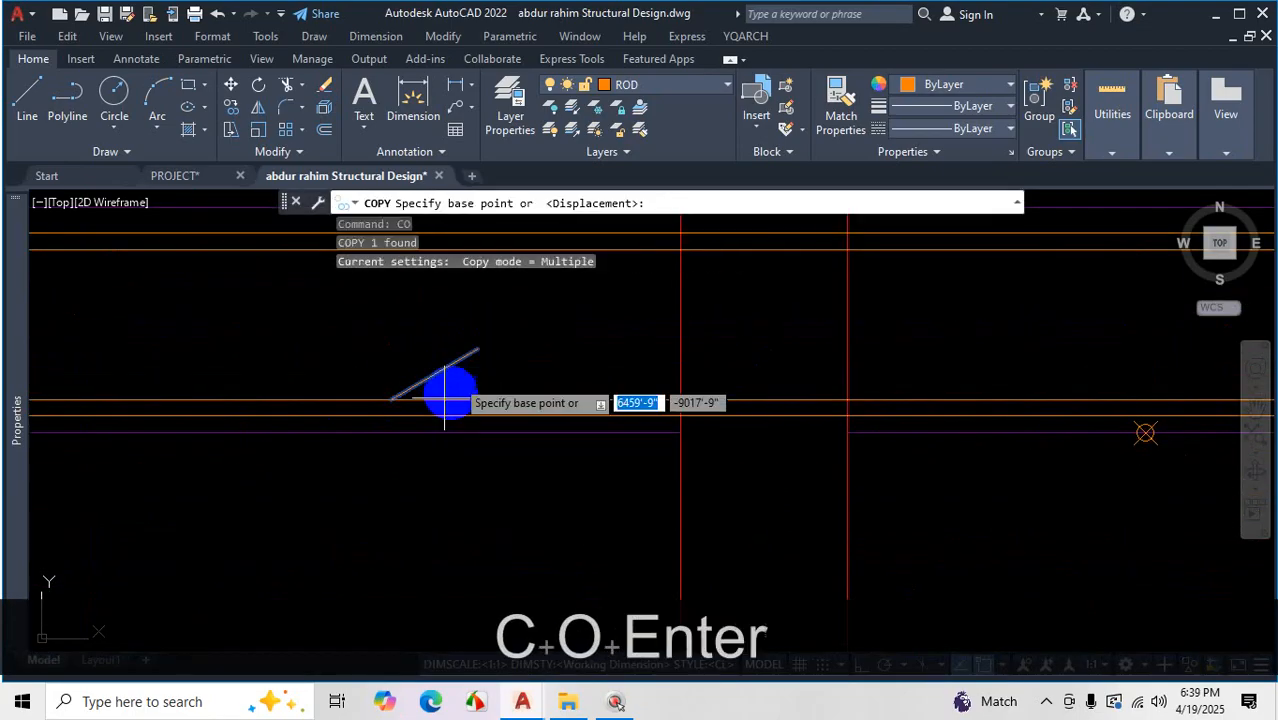
scroll(465, 442, "down", 2)
scroll(433, 449, "up", 2)
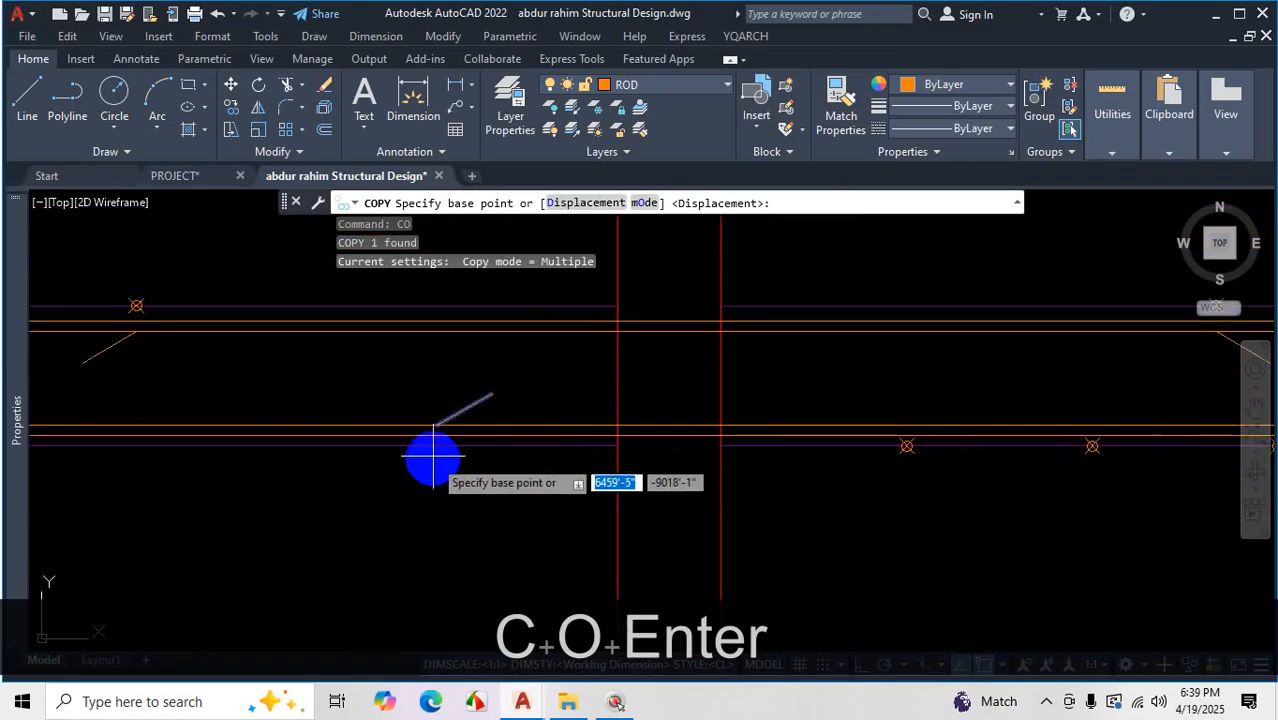
scroll(433, 449, "up", 3)
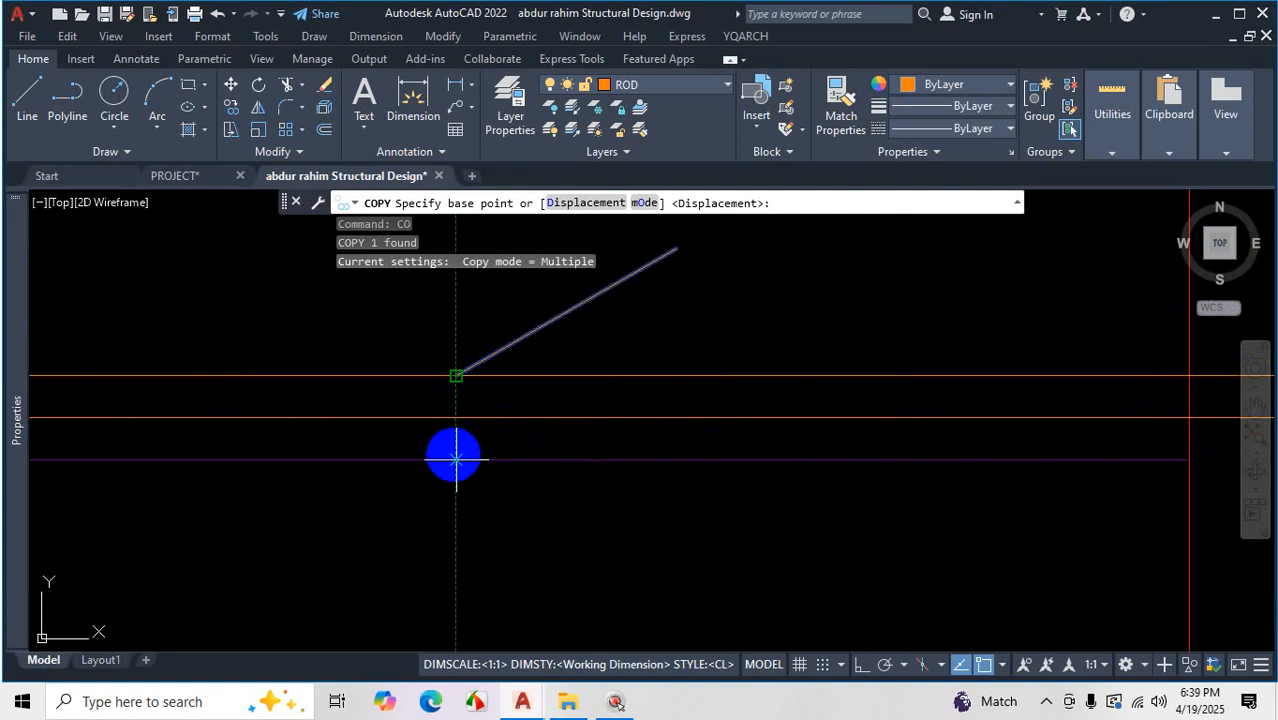
left_click(456, 460)
scroll(312, 453, "down", 7)
scroll(482, 517, "down", 5)
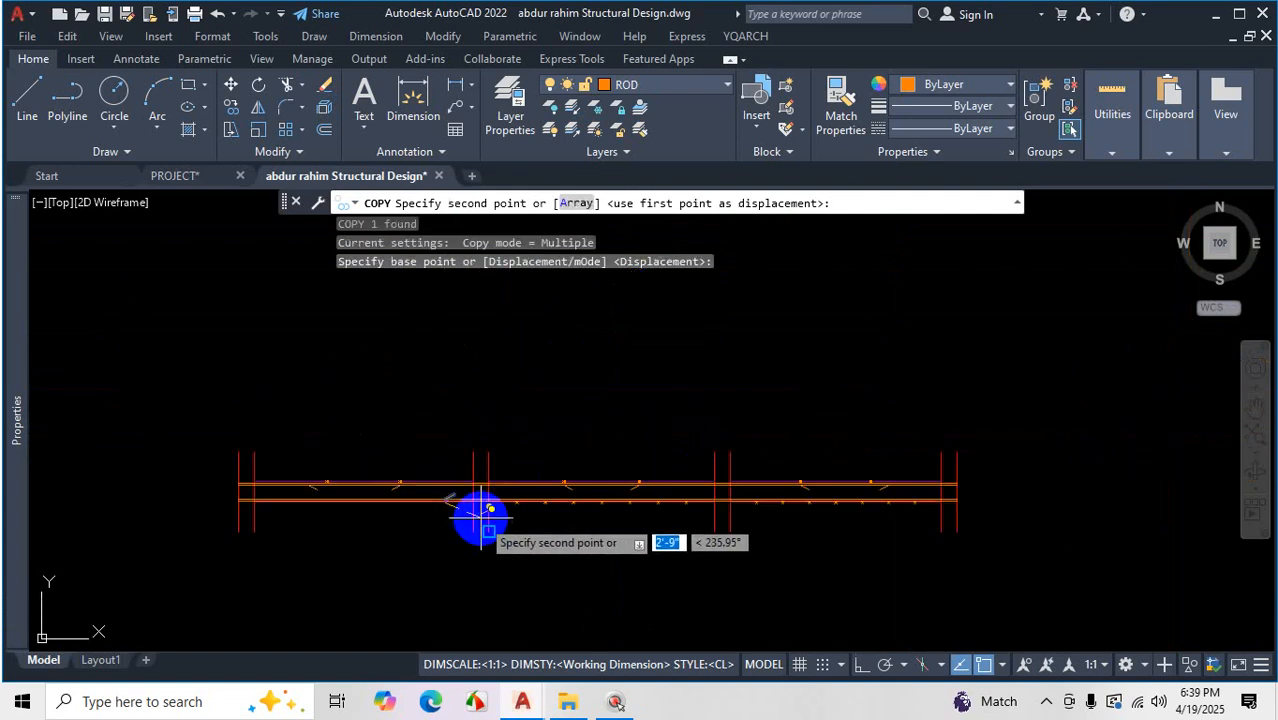
scroll(640, 512, "up", 5)
scroll(940, 495, "up", 4)
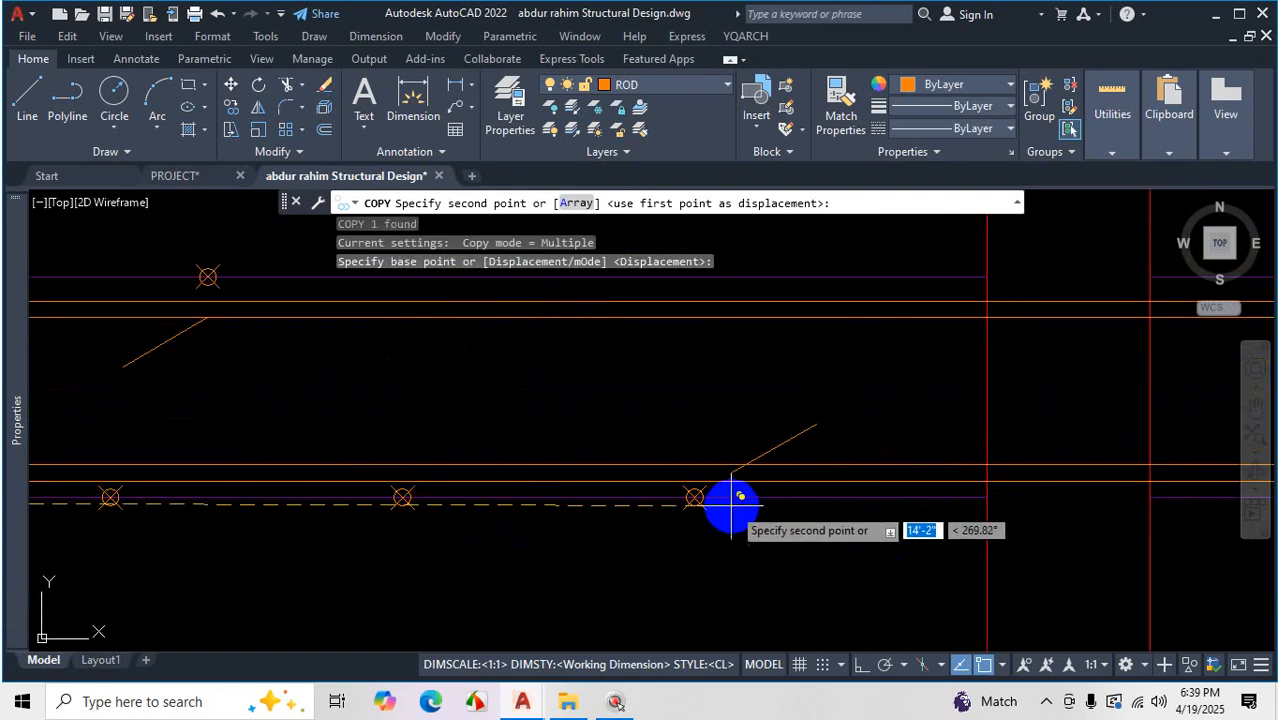
left_click(695, 497)
scroll(600, 500, "down", 5)
scroll(900, 505, "up", 5)
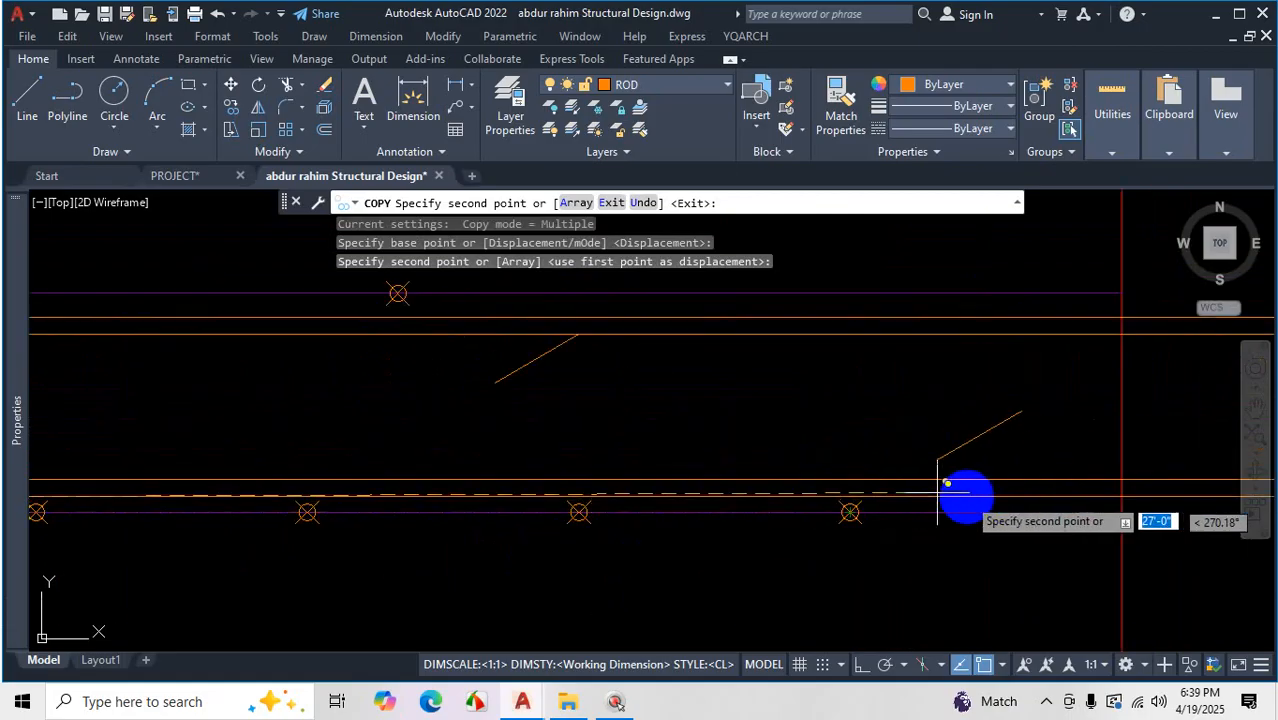
scroll(940, 506, "down", 5)
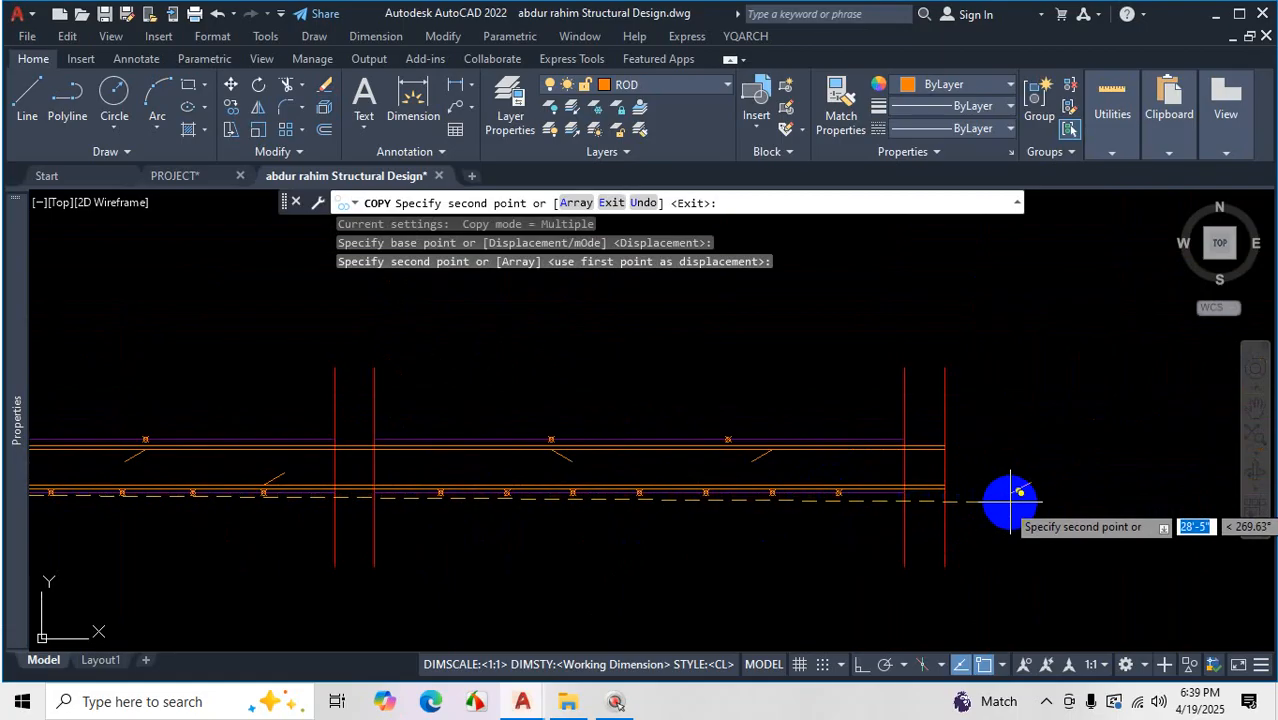
key("Escape")
Draw a 6" line at 150° up into the beam from the inner bottom rod, above the middle span's first lower division point
scroll(659, 523, "down", 3)
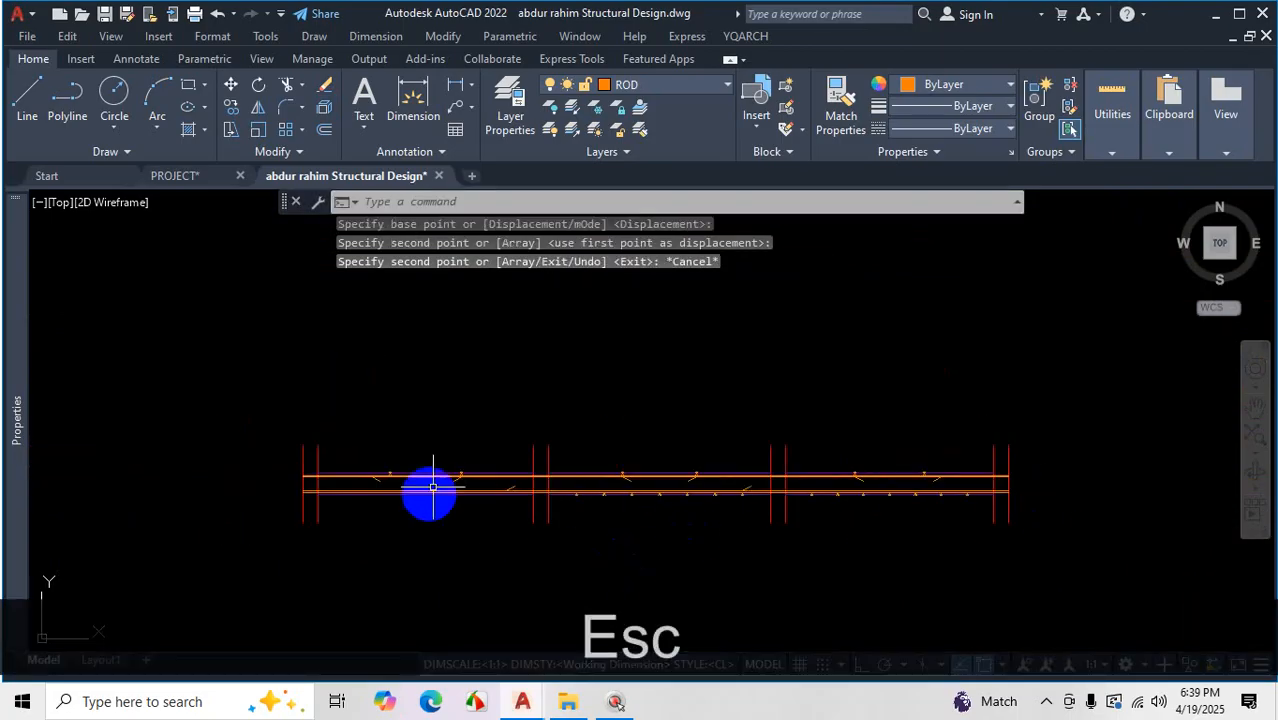
scroll(616, 491, "up", 4)
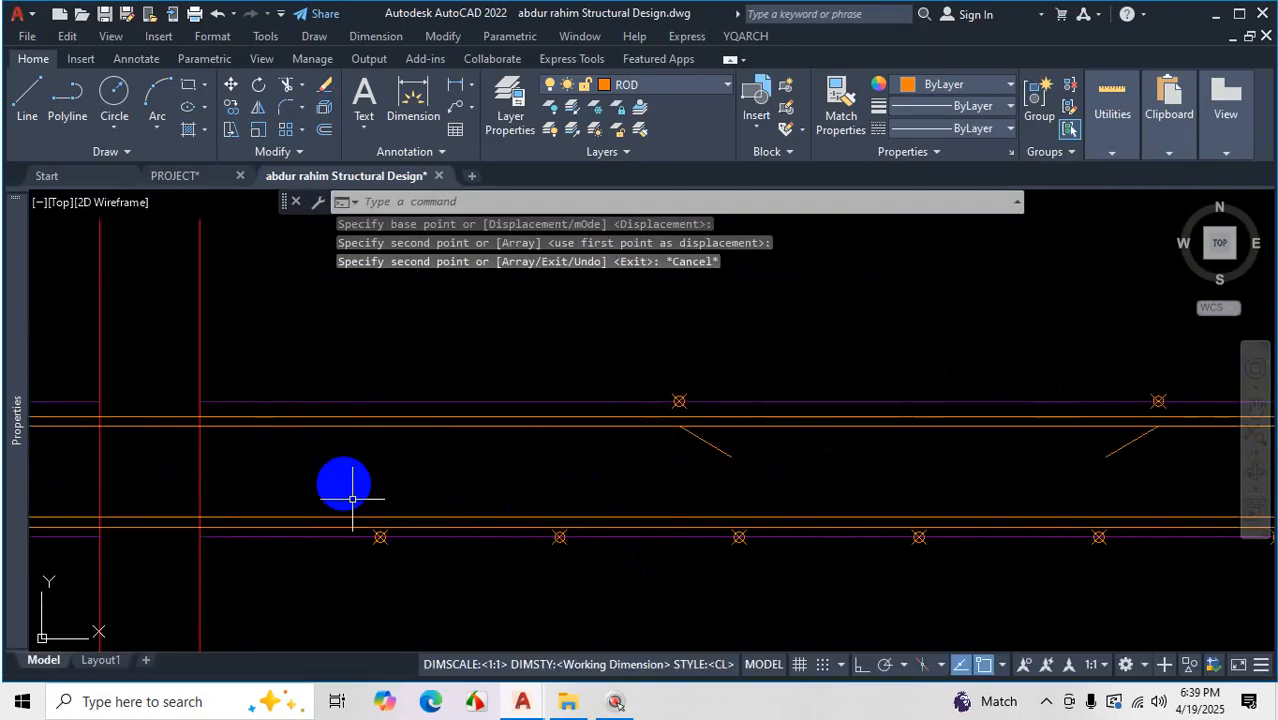
left_click(28, 108)
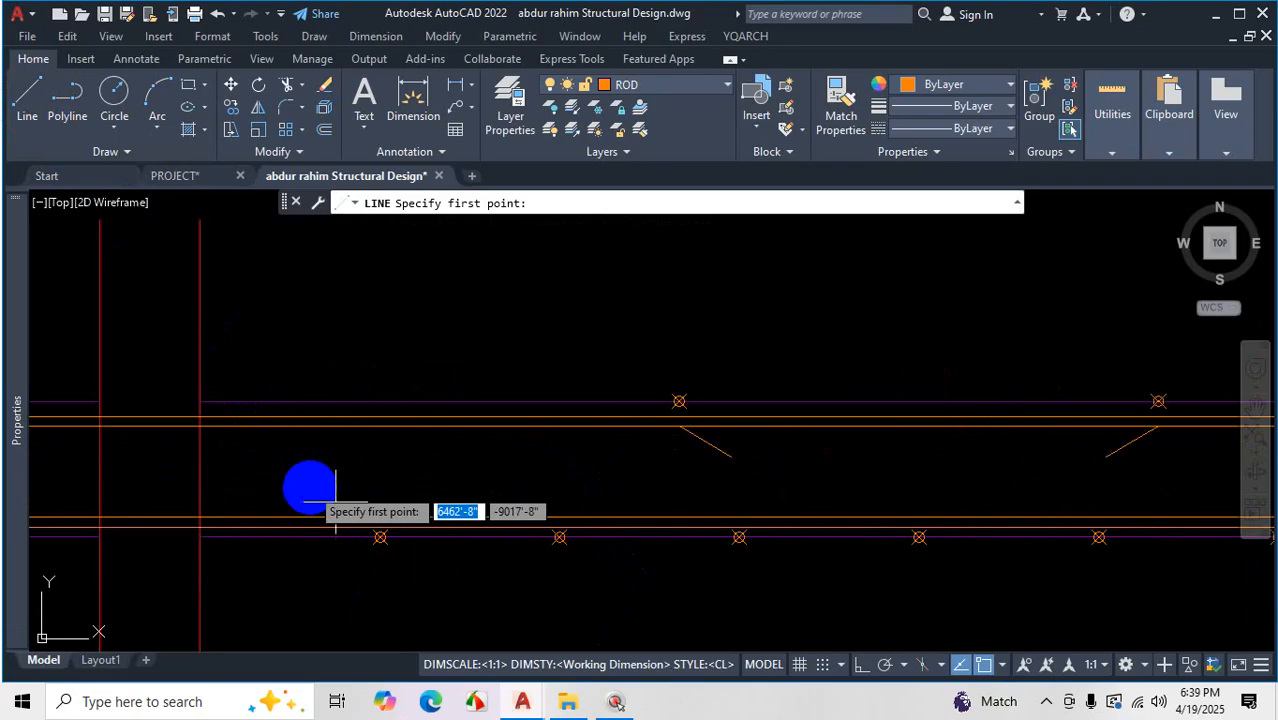
scroll(335, 500, "up", 3)
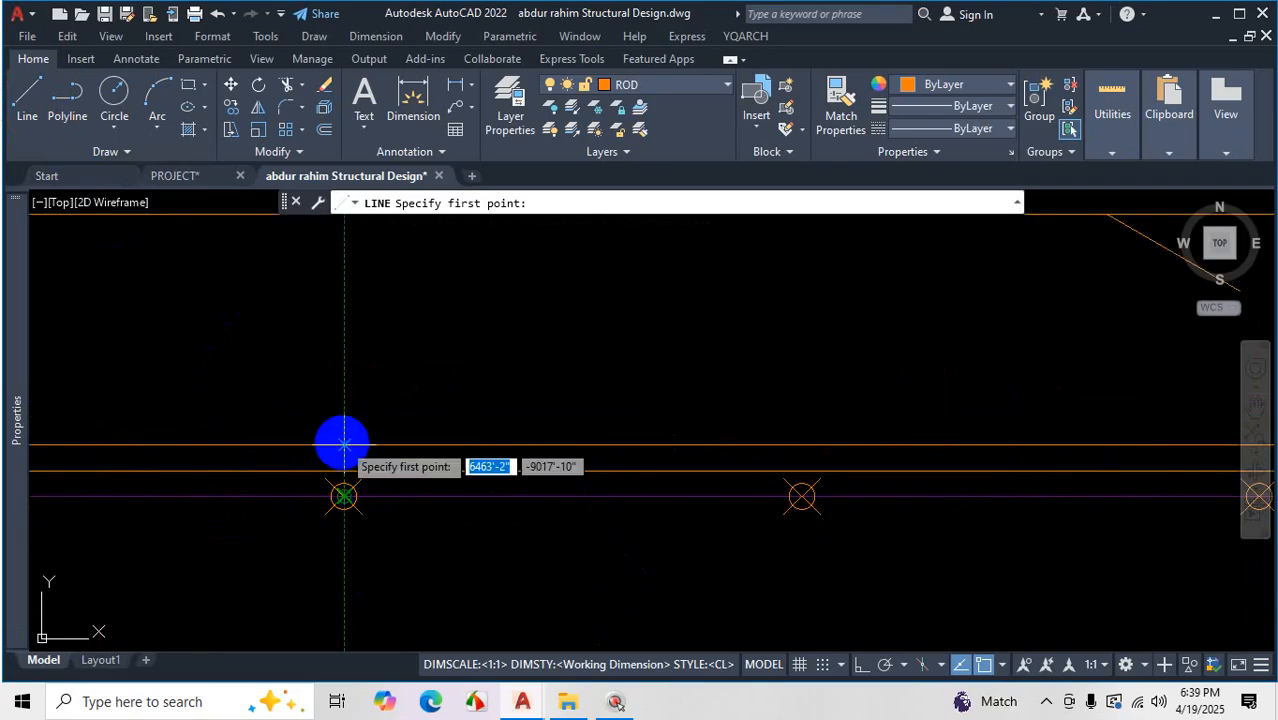
type("6")
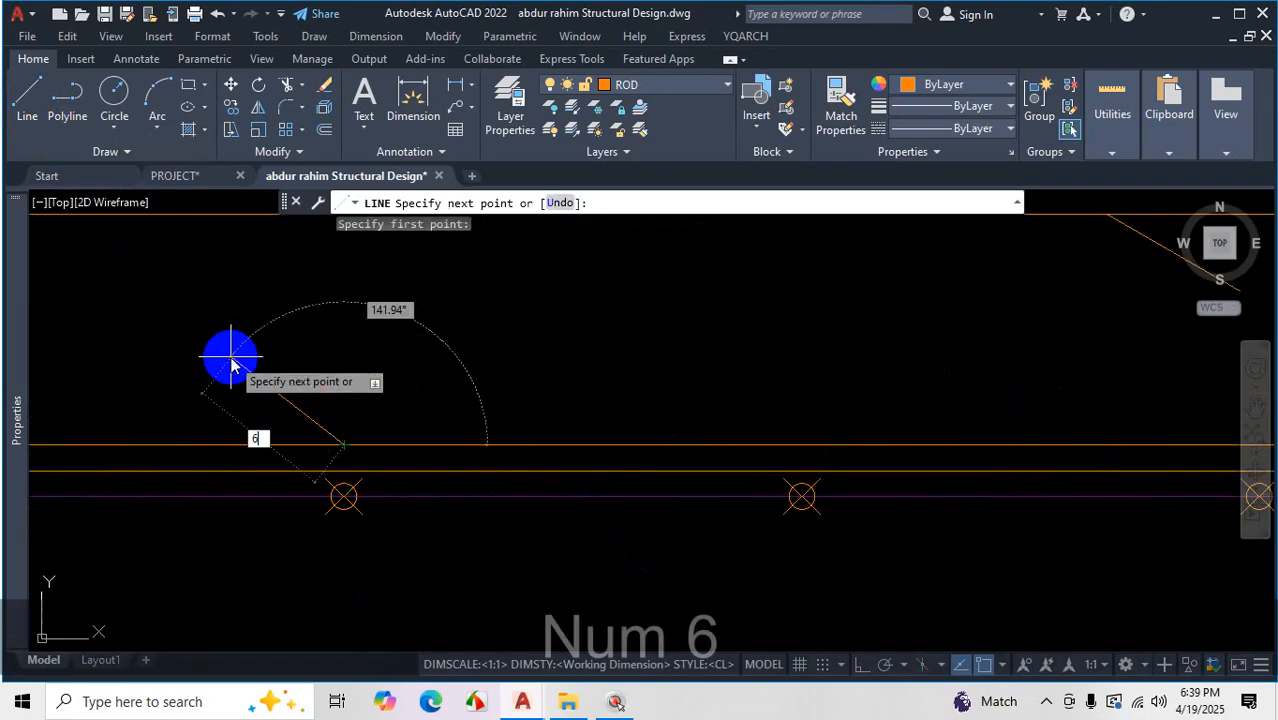
key("Tab")
type("150")
key("Return")
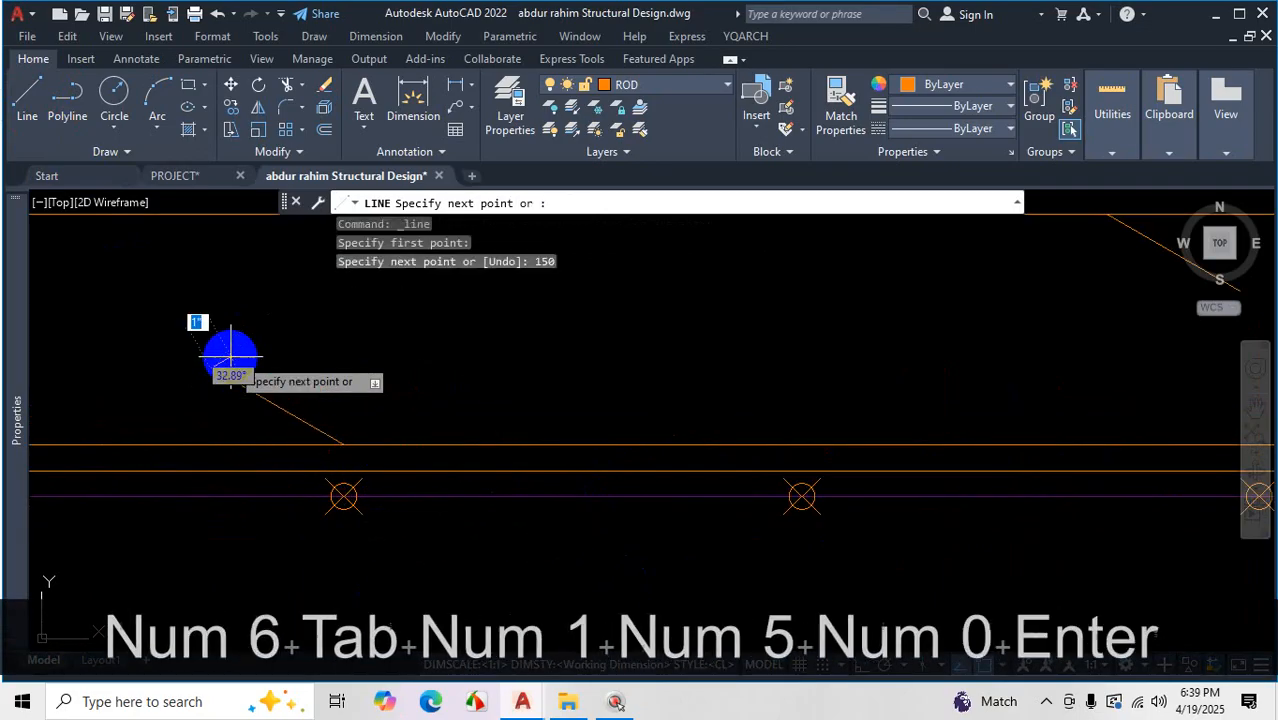
key("Escape")
Copy the middle span's first lower sloped line to the last span's first lower division point, using the division points as references
scroll(302, 415, "down", 3)
scroll(271, 379, "up", 3)
scroll(237, 394, "down", 5)
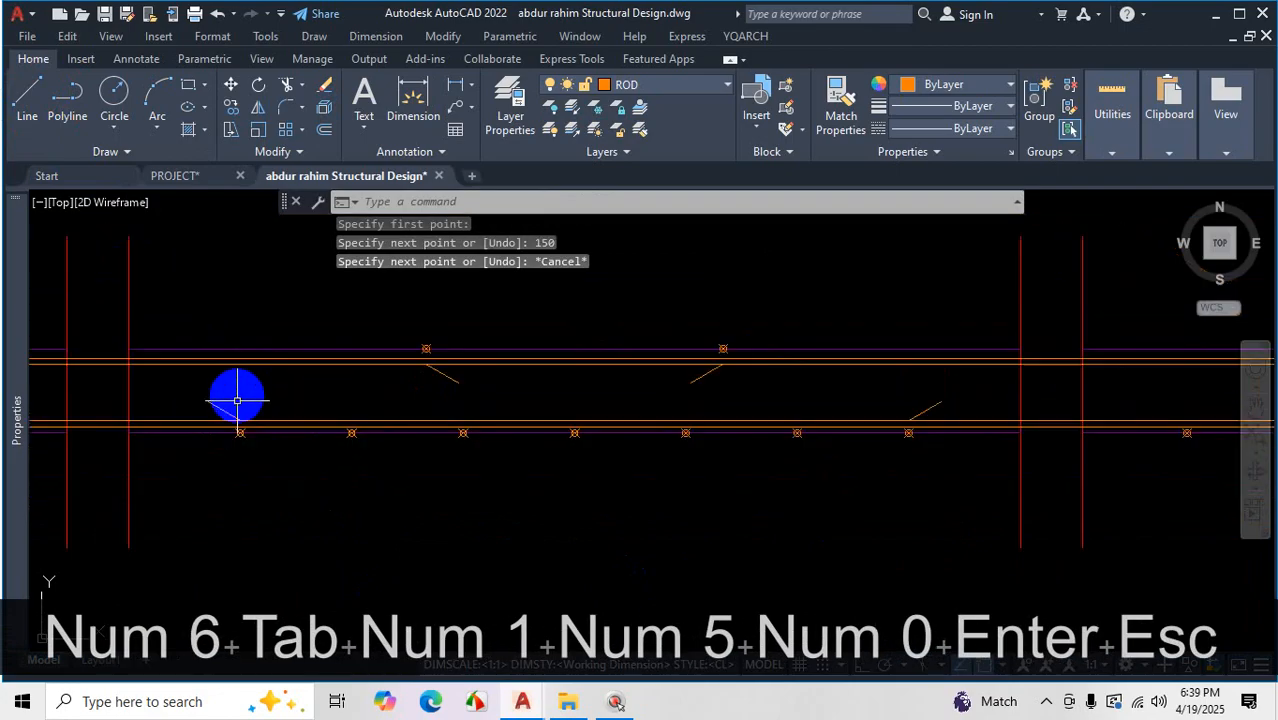
scroll(224, 407, "up", 5)
left_click(252, 416)
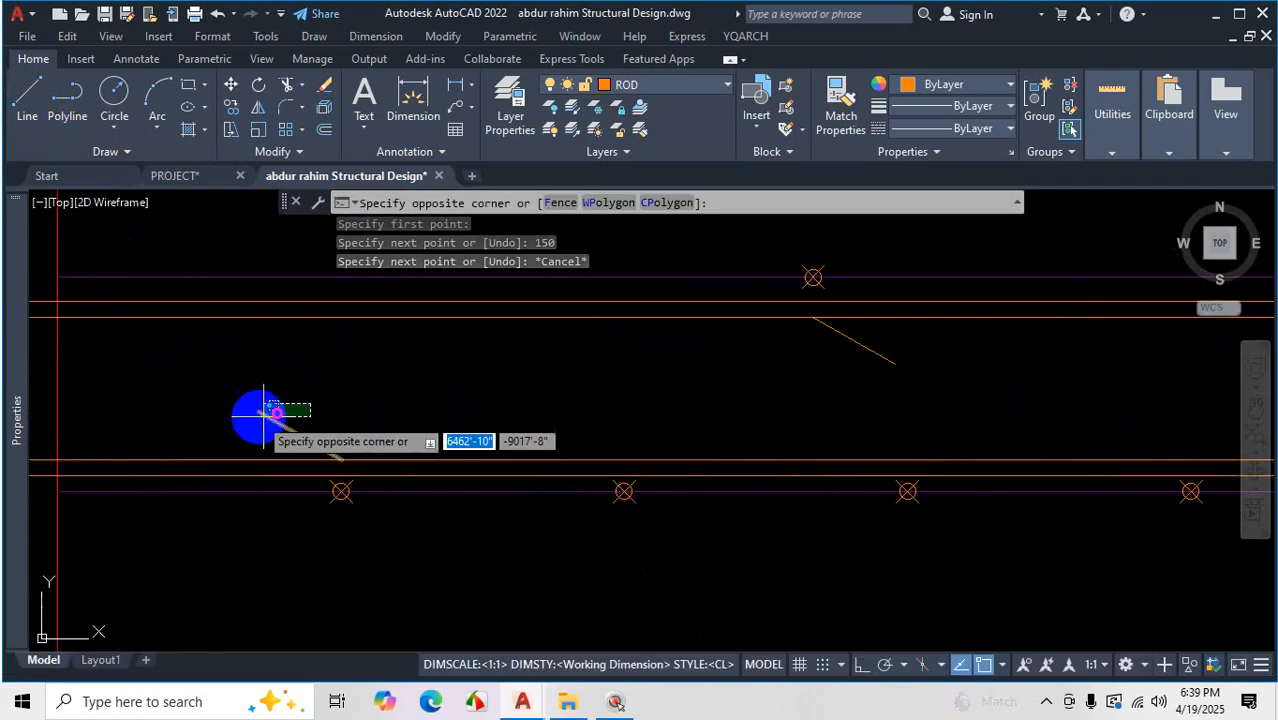
left_click(231, 421)
type("co")
key("Return")
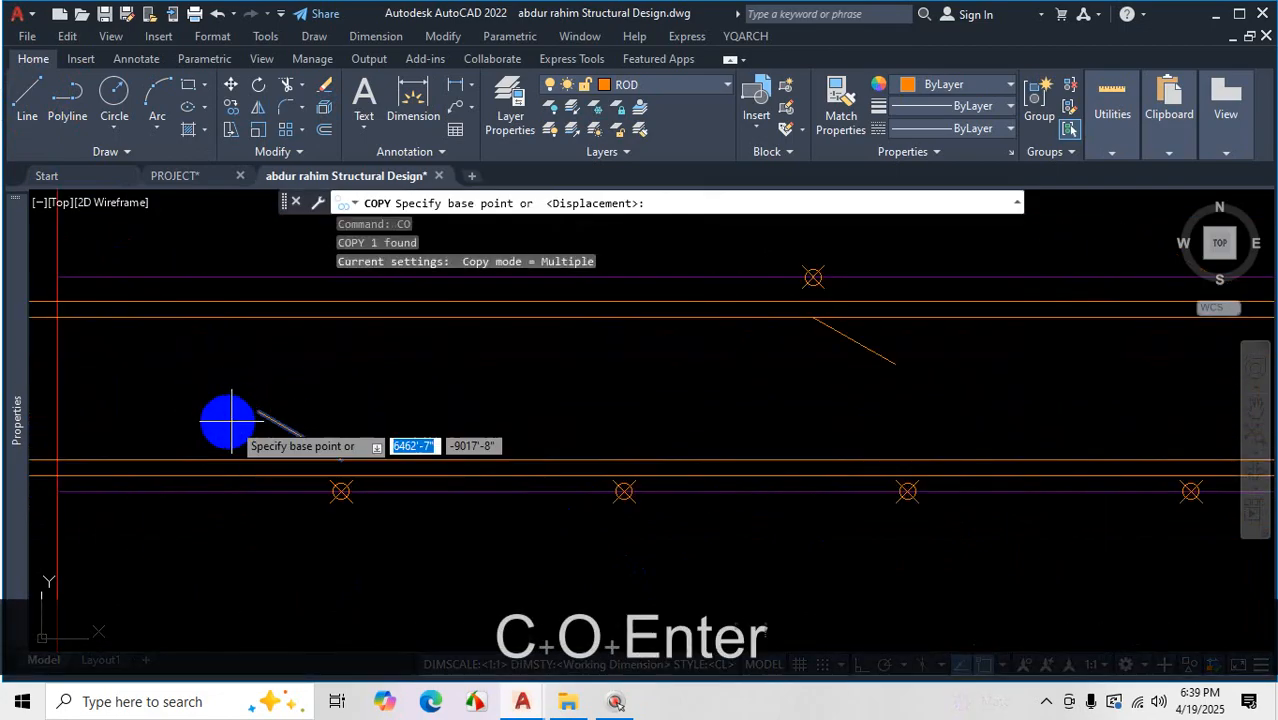
scroll(340, 488, "up", 3)
left_click(314, 470)
scroll(138, 442, "down", 5)
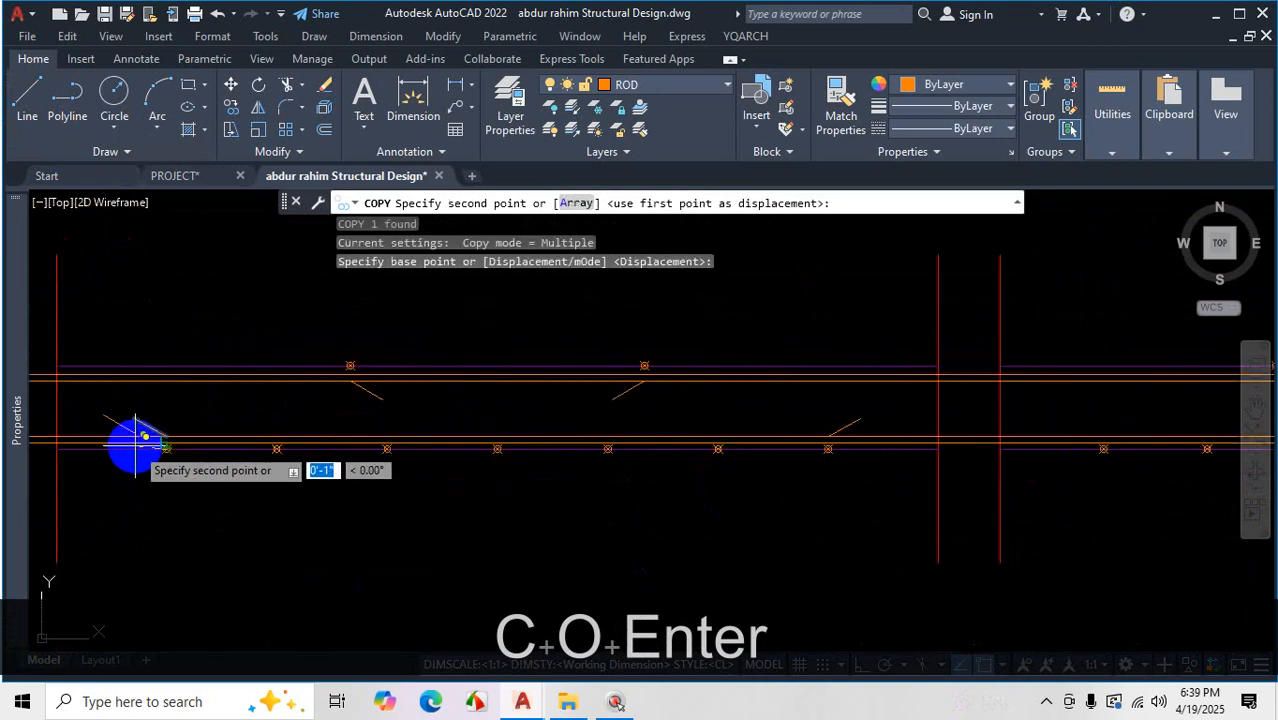
scroll(335, 480, "down", 1)
scroll(530, 466, "up", 4)
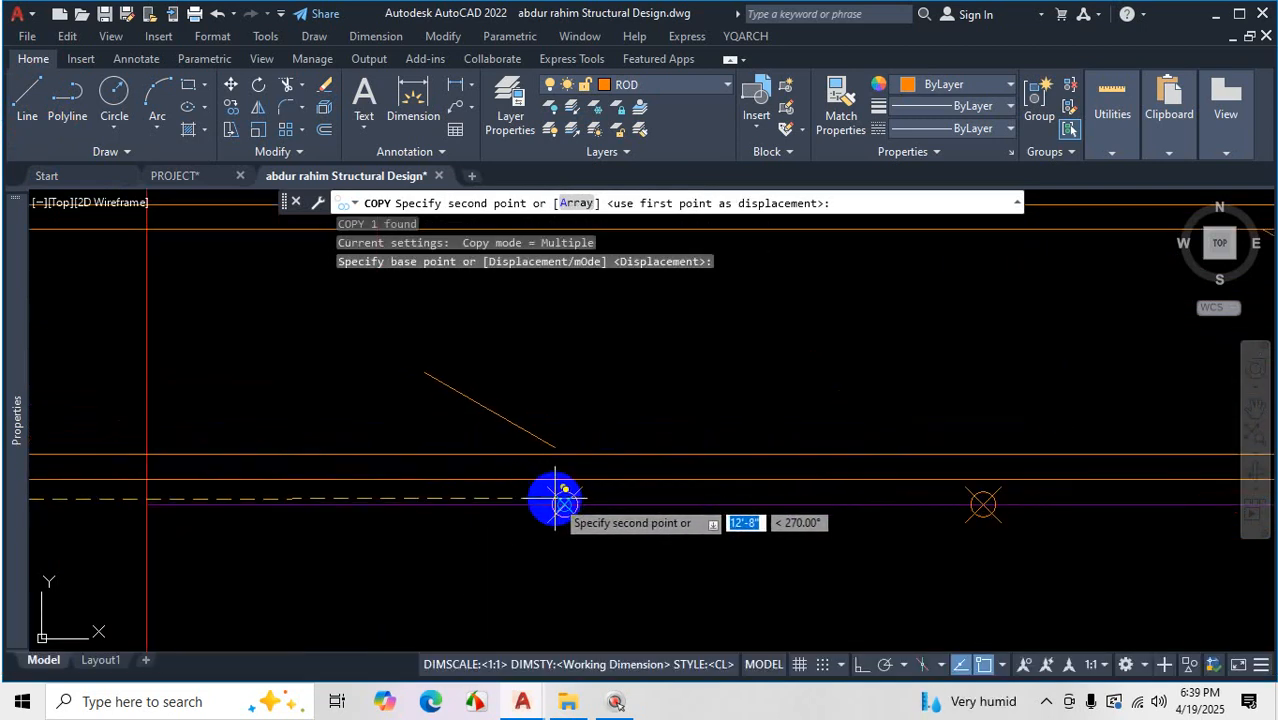
left_click(565, 503)
scroll(620, 495, "down", 4)
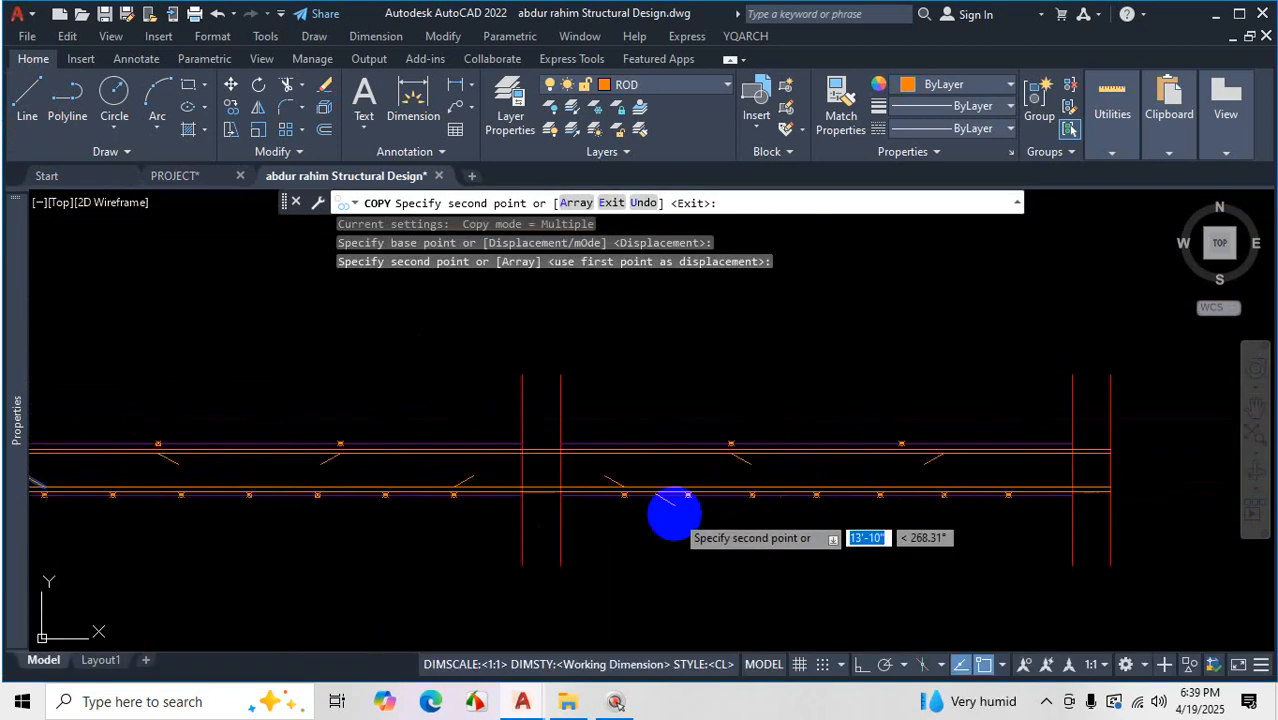
key("Escape")
Trim away the portion of the first span's inner top rod between its two upper sloped lines
scroll(890, 528, "up", 4)
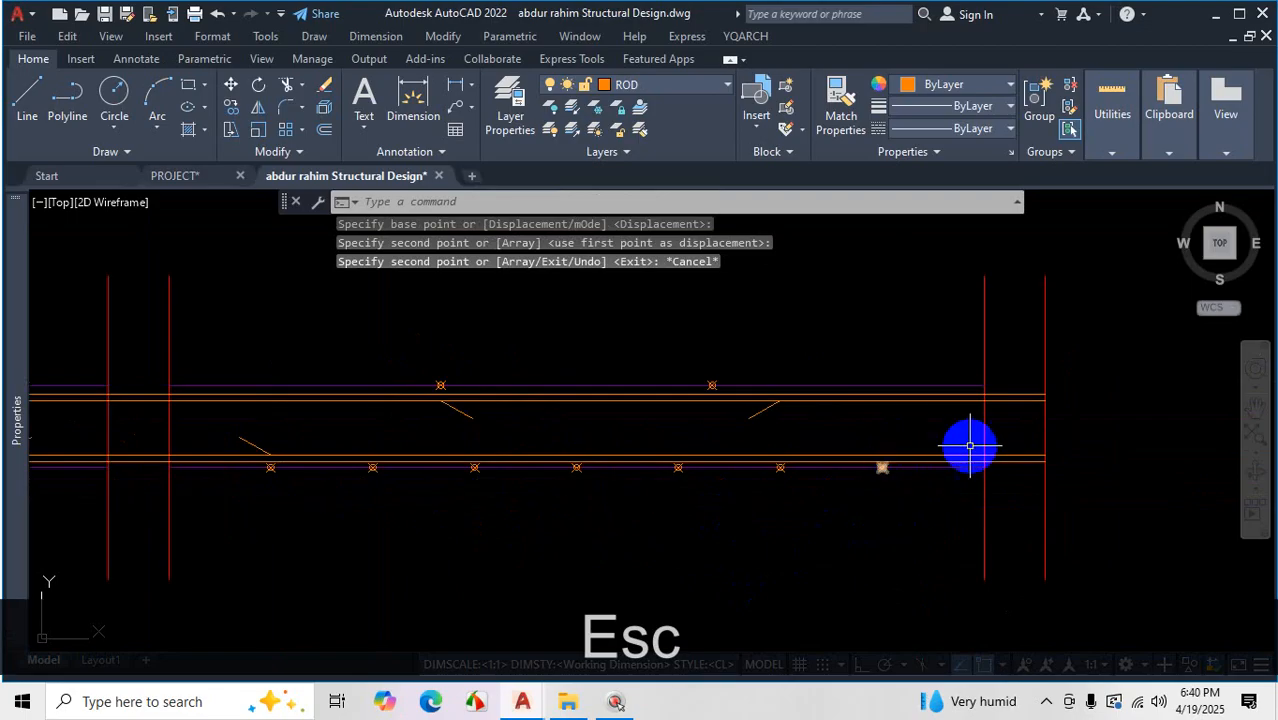
scroll(970, 445, "down", 4)
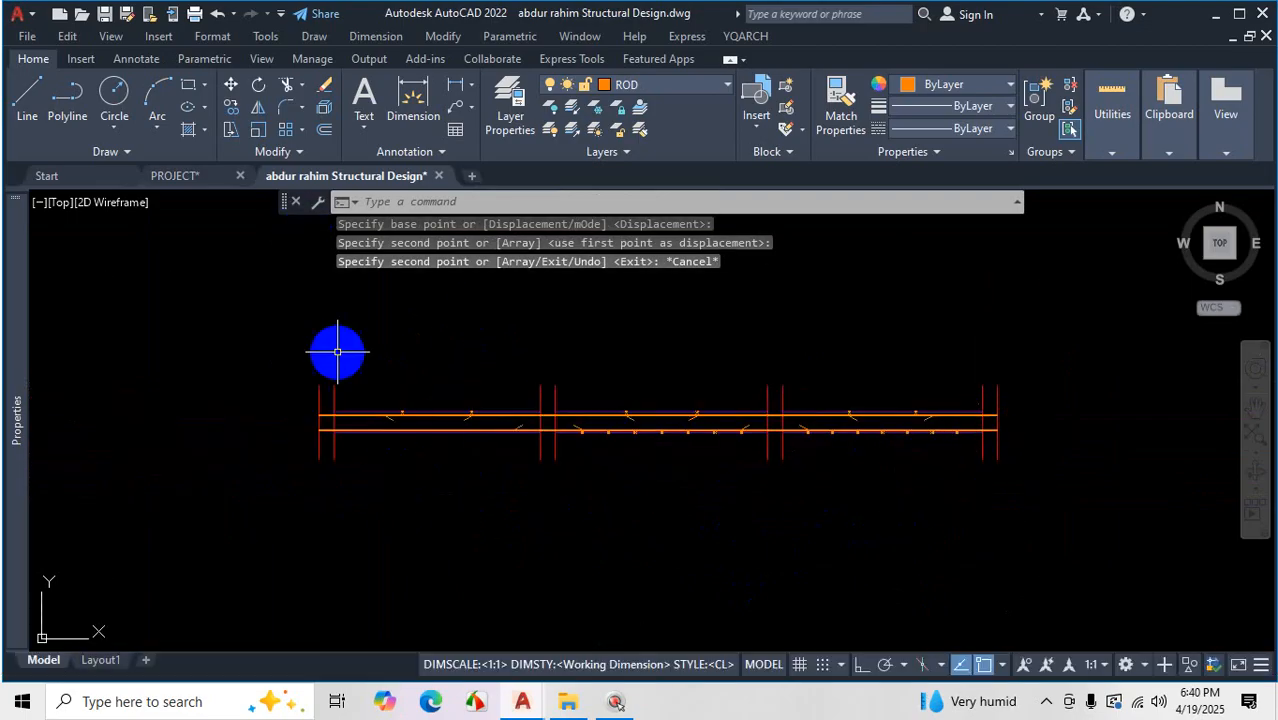
scroll(340, 352, "up", 4)
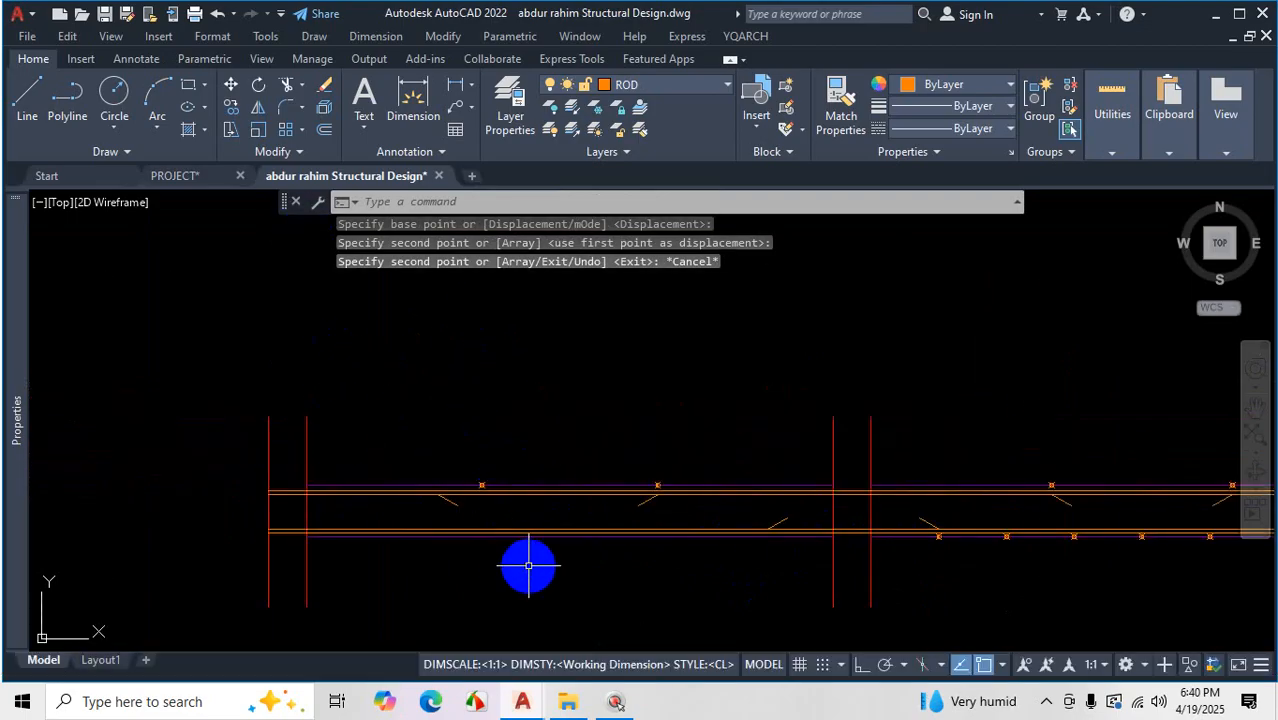
scroll(514, 507, "up", 4)
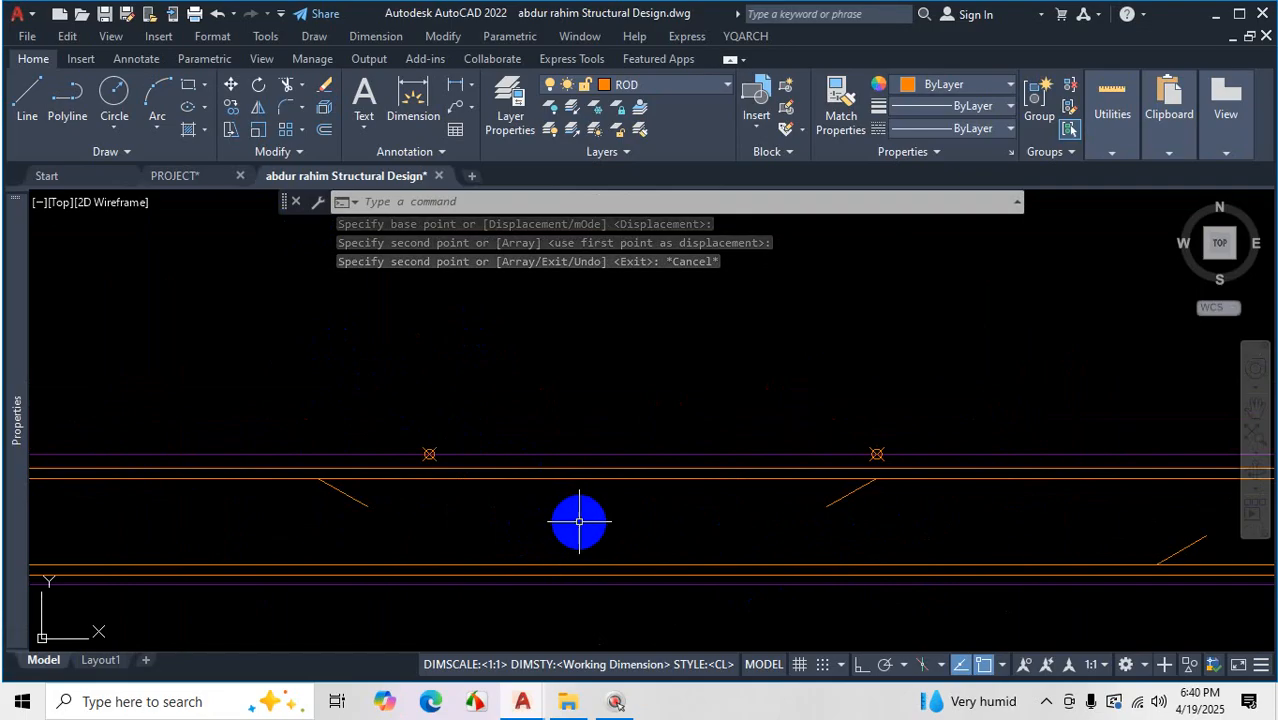
type("tr")
key("space")
scroll(647, 528, "down", 2)
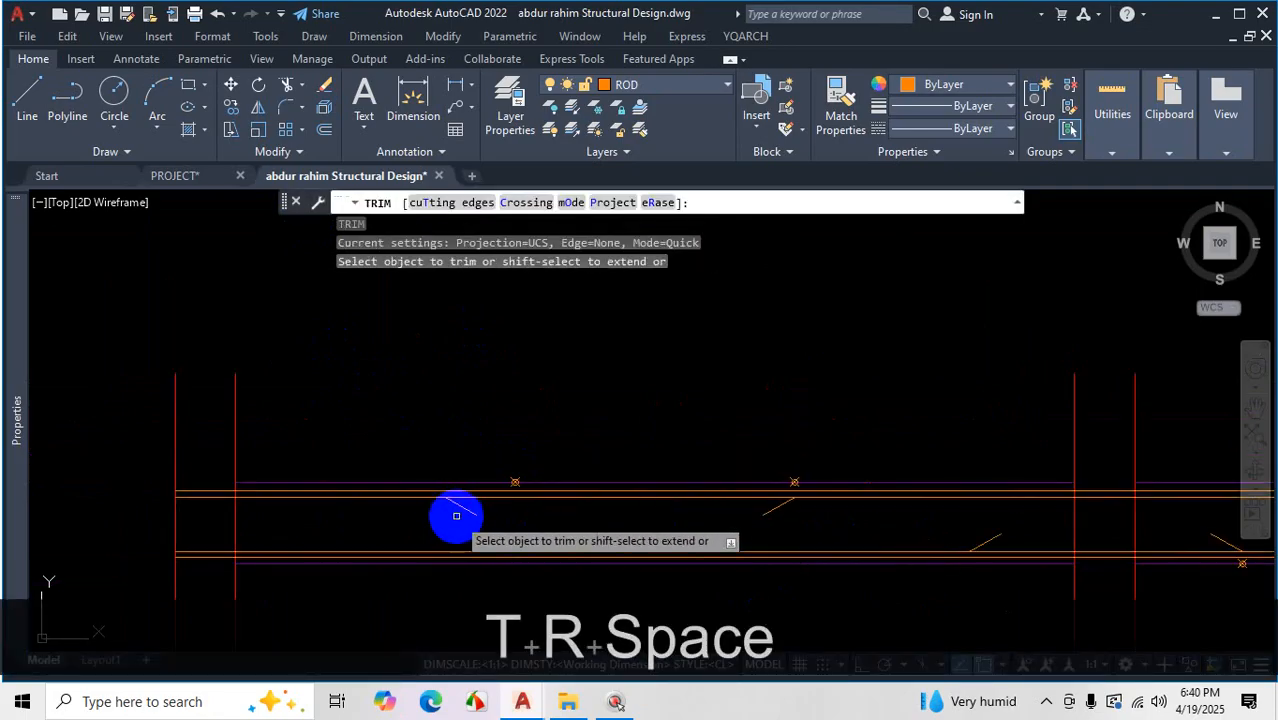
scroll(237, 499, "up", 2)
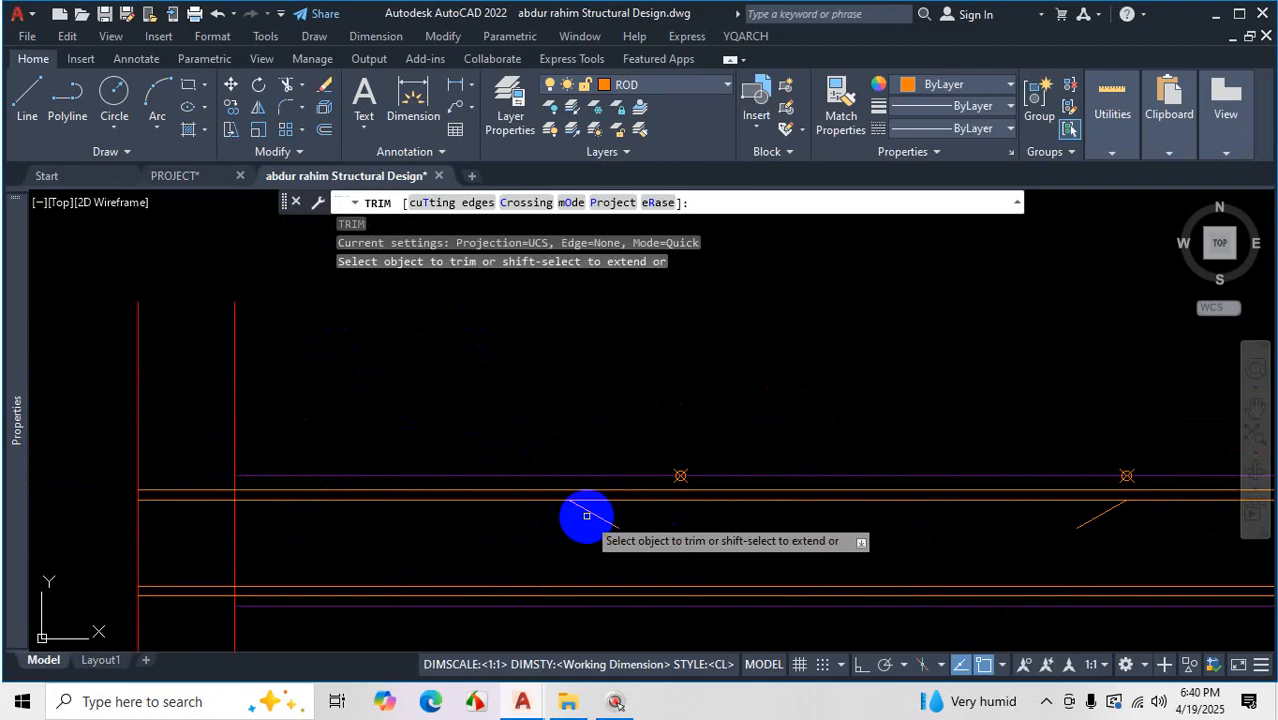
left_click(741, 500)
scroll(205, 522, "down", 4)
Trim the inner bottom rod between the first and middle spans' lower sloped lines, and the middle span's inner top rod between its upper sloped lines
scroll(822, 556, "up", 4)
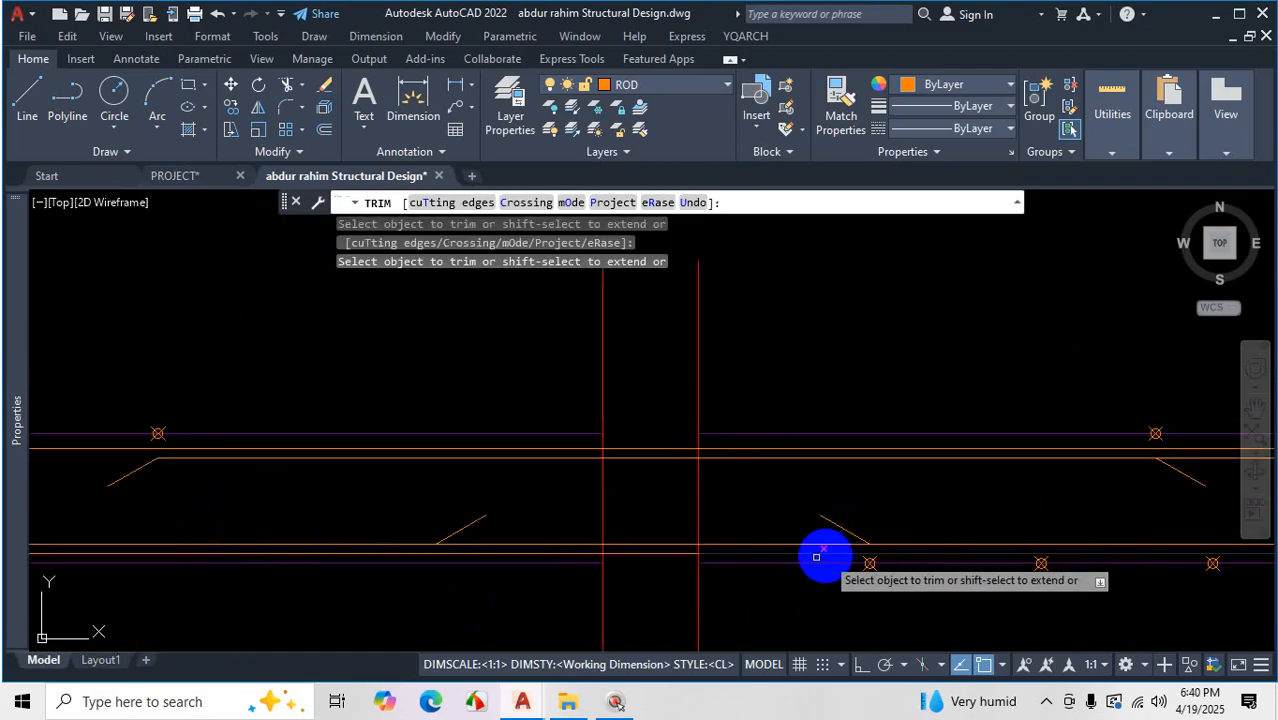
left_click(656, 544)
left_click(735, 543)
scroll(317, 490, "down", 4)
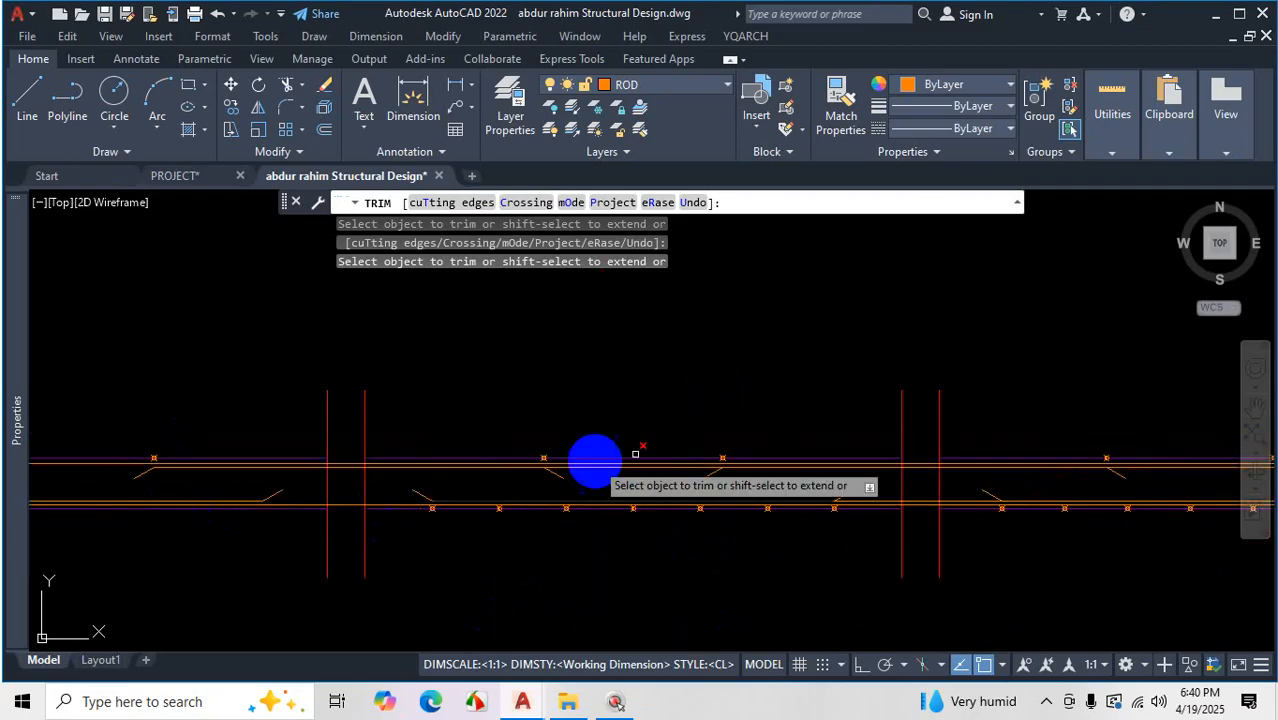
scroll(645, 465, "up", 4)
left_click(635, 472)
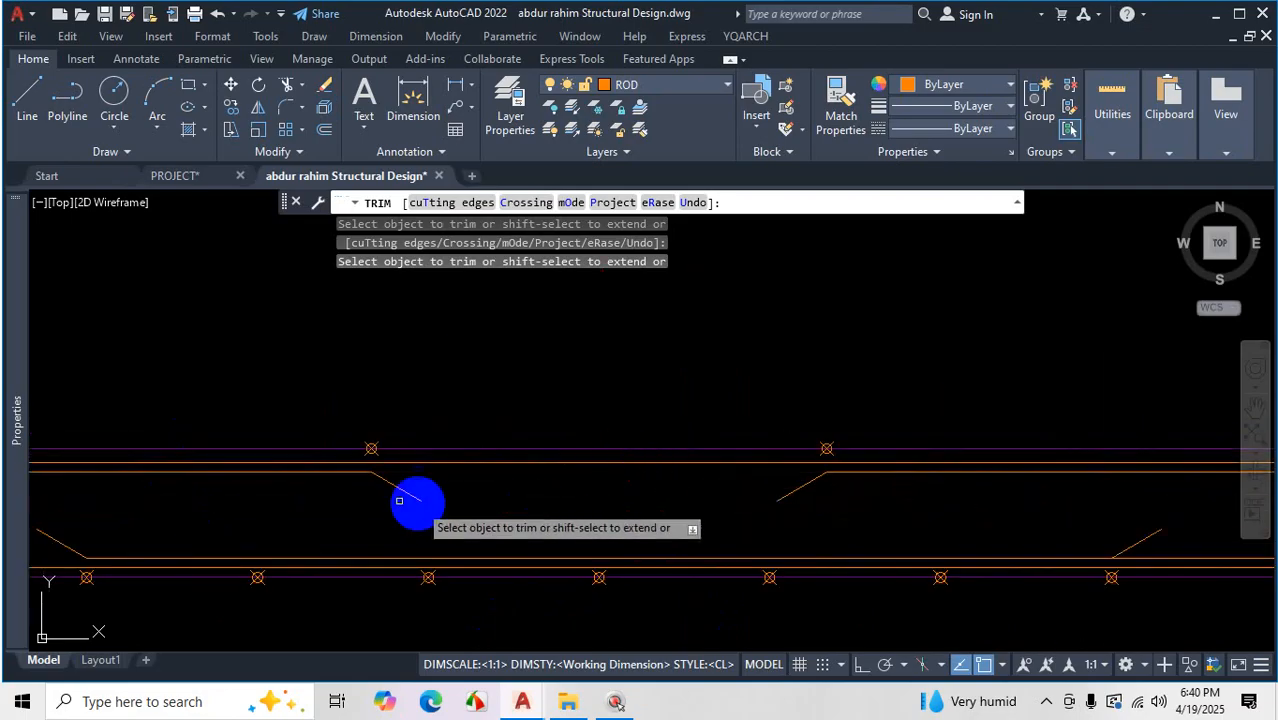
Trim the inner bottom rod between the middle and last spans' lower sloped lines, and the last span's inner top rod between its upper sloped lines
scroll(693, 553, "down", 3)
scroll(713, 525, "up", 3)
left_click(697, 528)
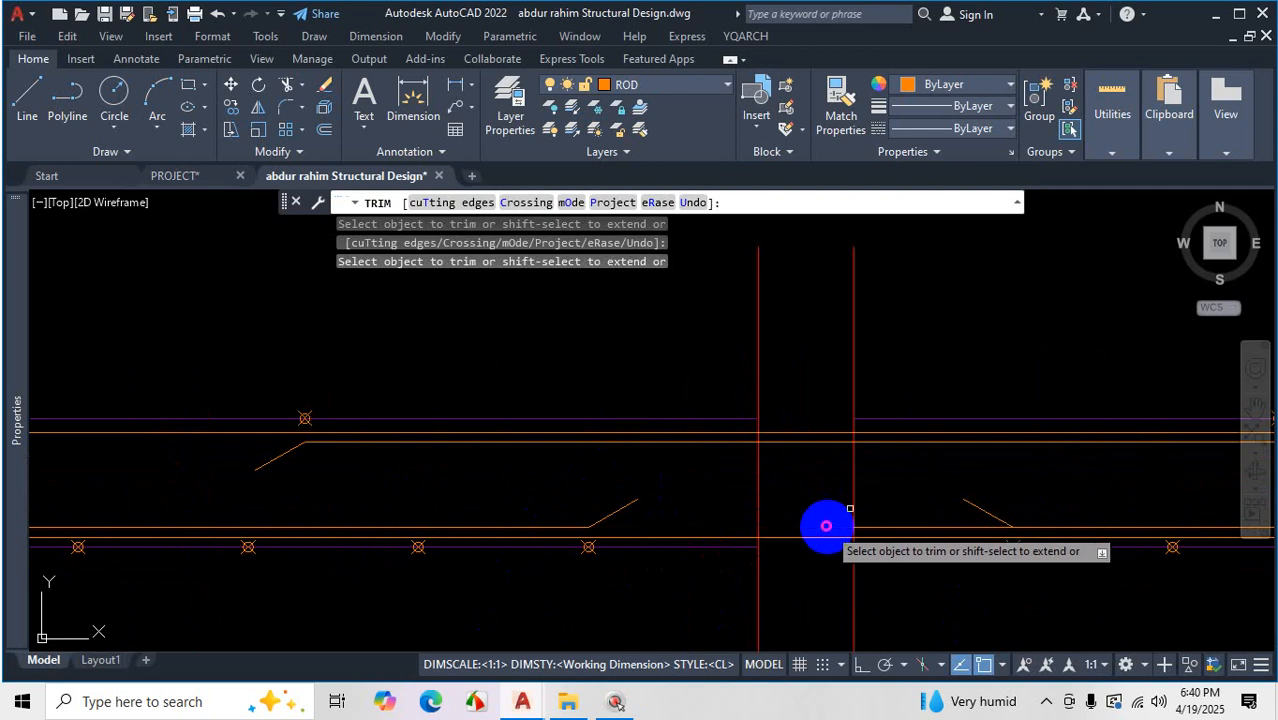
left_click(826, 526)
scroll(588, 491, "down", 3)
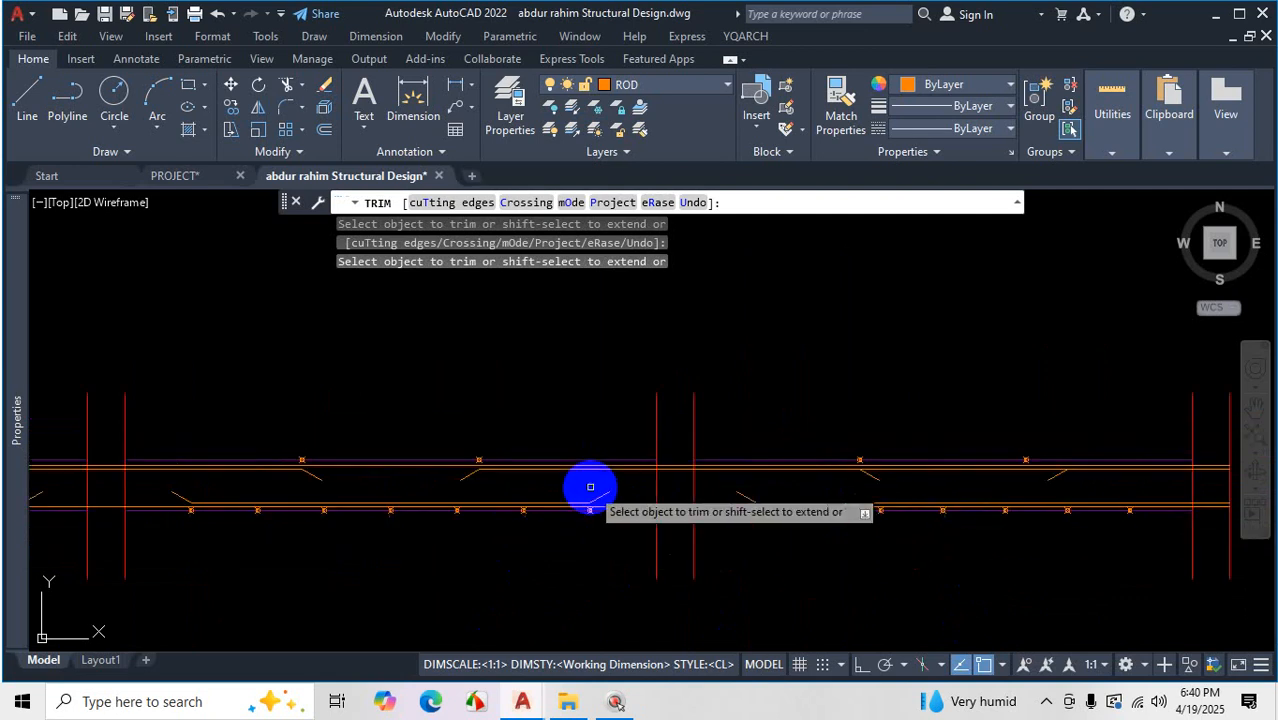
scroll(827, 471, "up", 3)
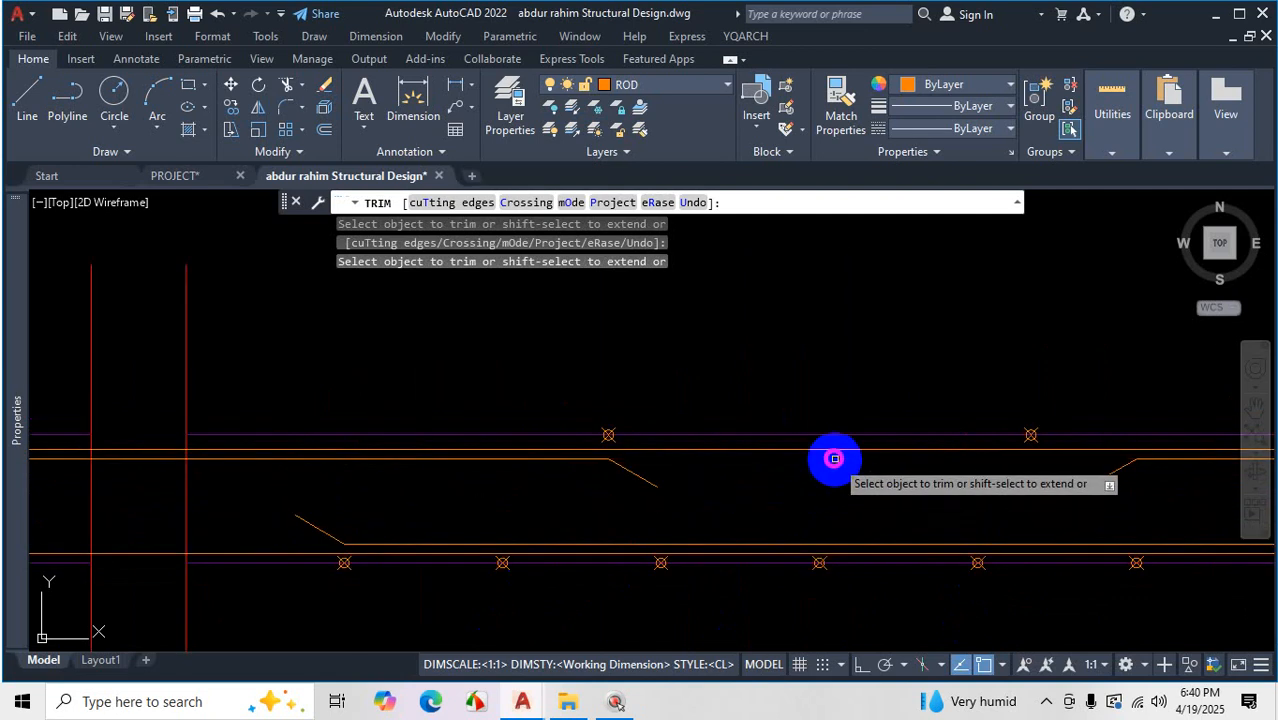
scroll(506, 538, "down", 6)
scroll(714, 547, "up", 2)
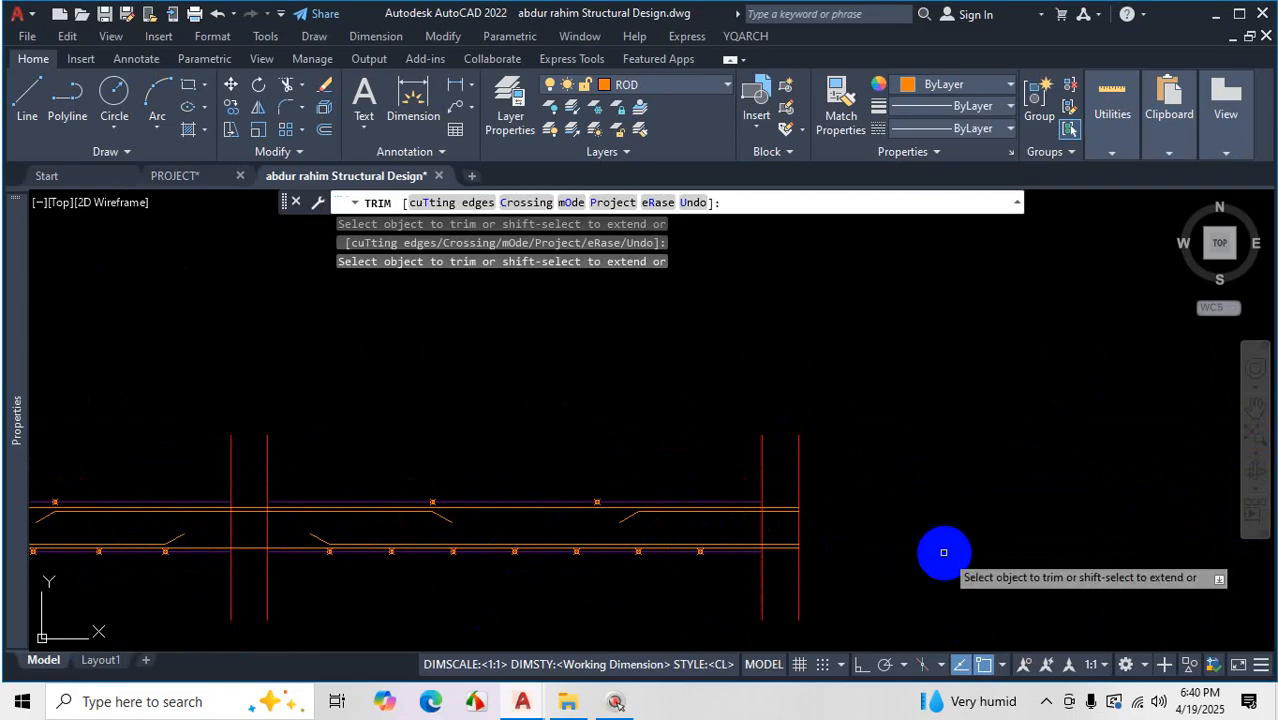
Compare the trimmed top and bottom rods along the three spans with the completed beam copy below, and end trimming
scroll(362, 540, "up", 4)
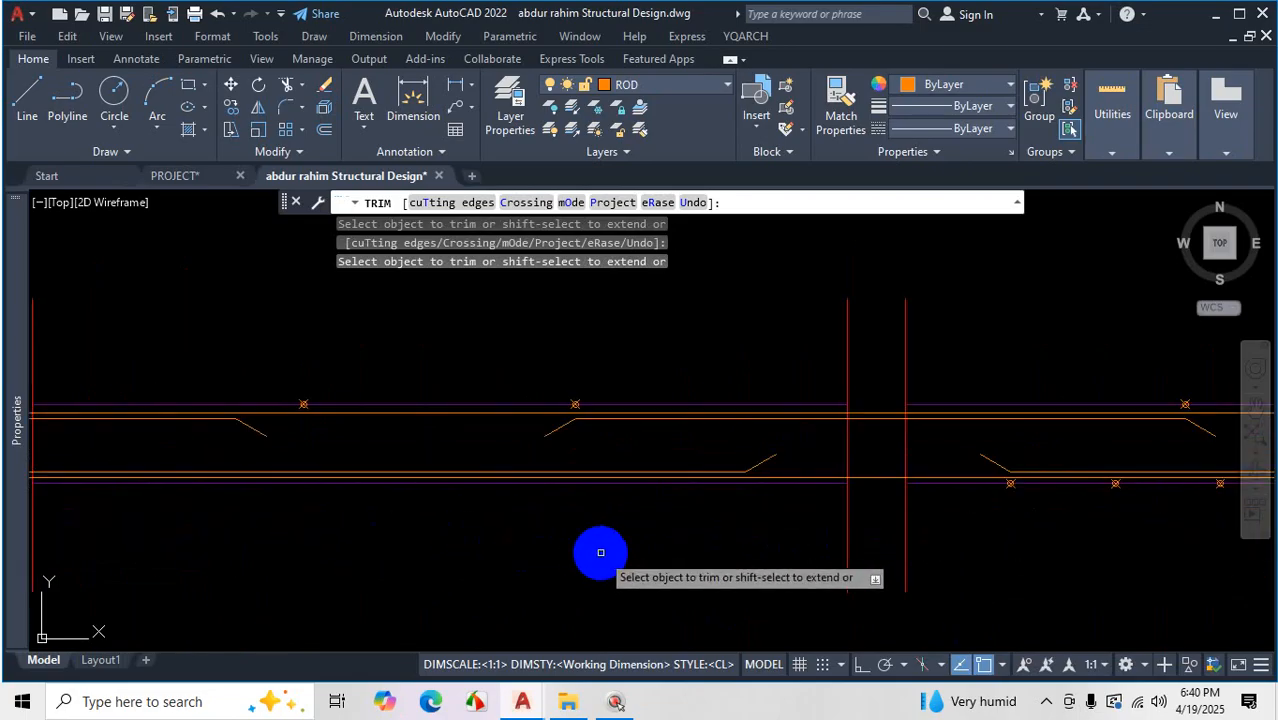
scroll(605, 551, "down", 2)
scroll(685, 443, "down", 10)
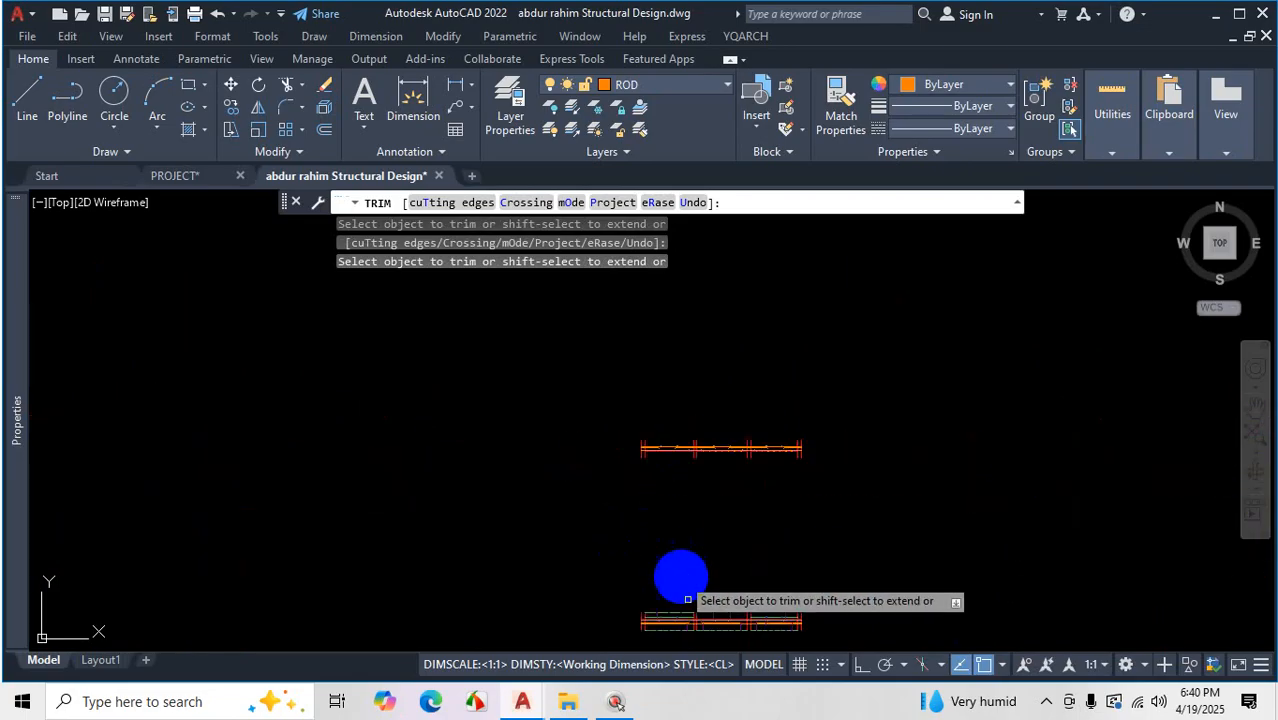
scroll(688, 616, "up", 10)
scroll(570, 463, "up", 2)
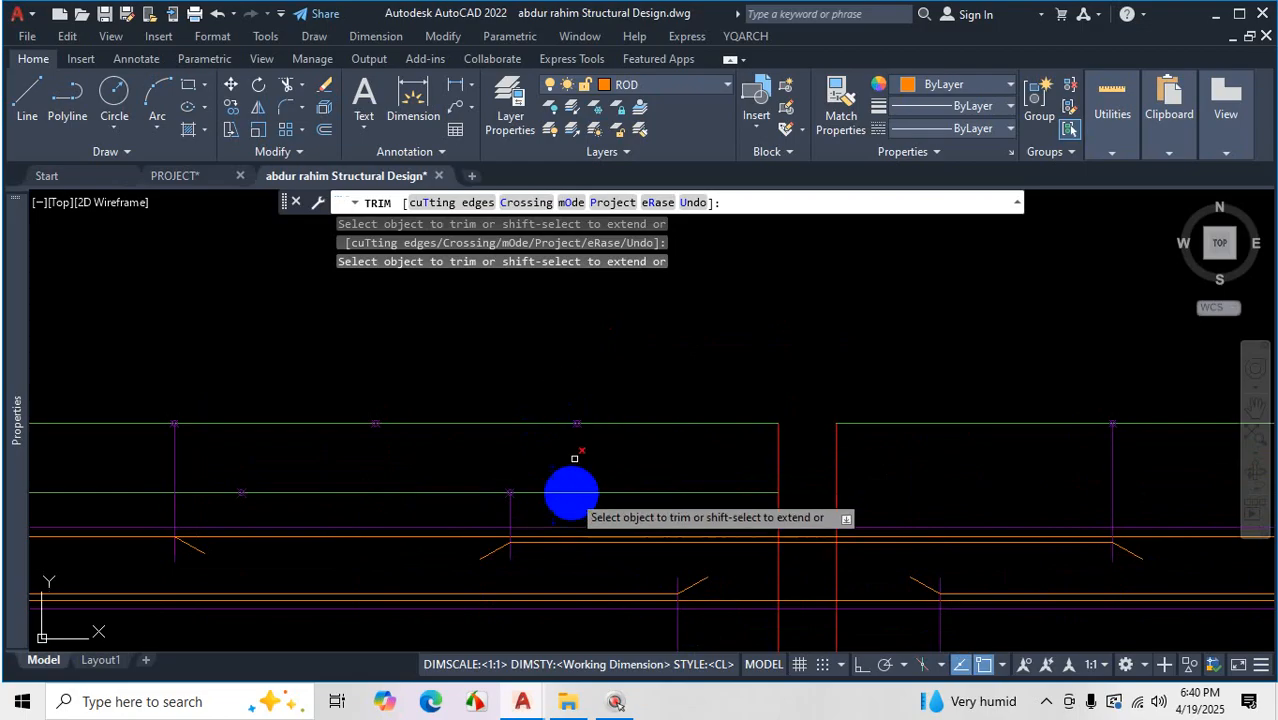
scroll(608, 490, "down", 5)
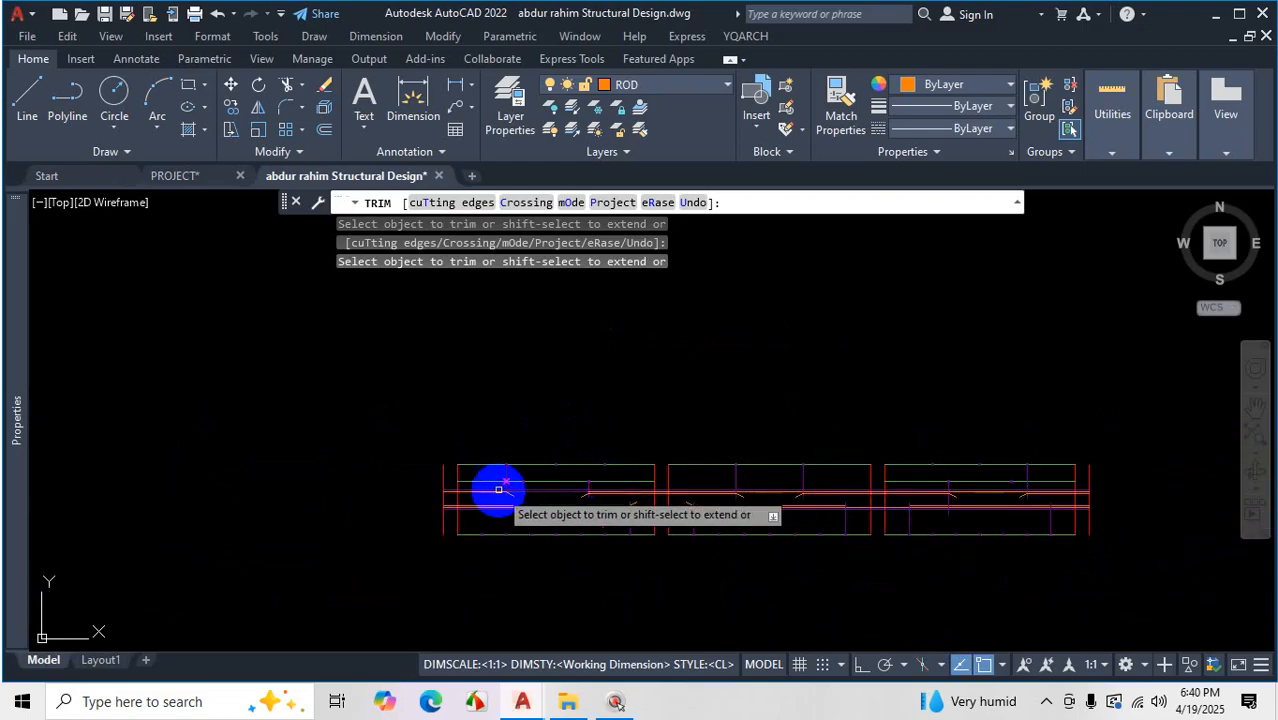
scroll(572, 464, "up", 3)
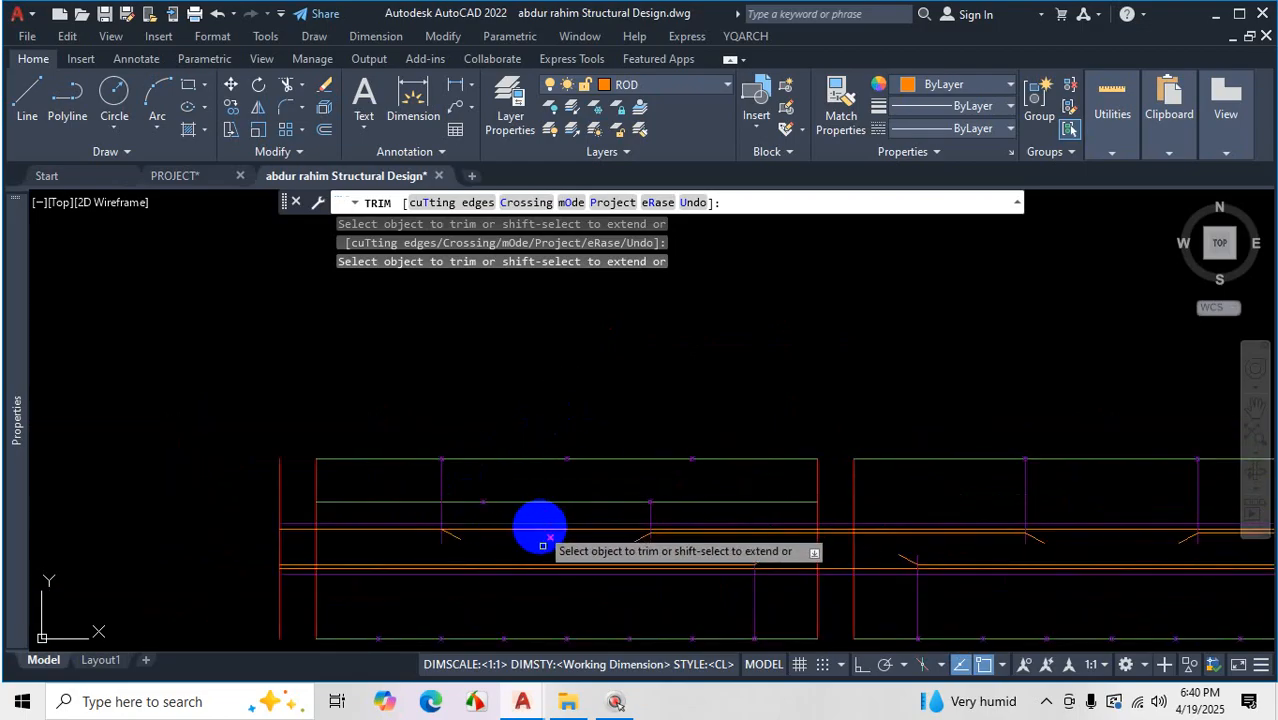
scroll(600, 560, "down", 3)
scroll(655, 435, "up", 5)
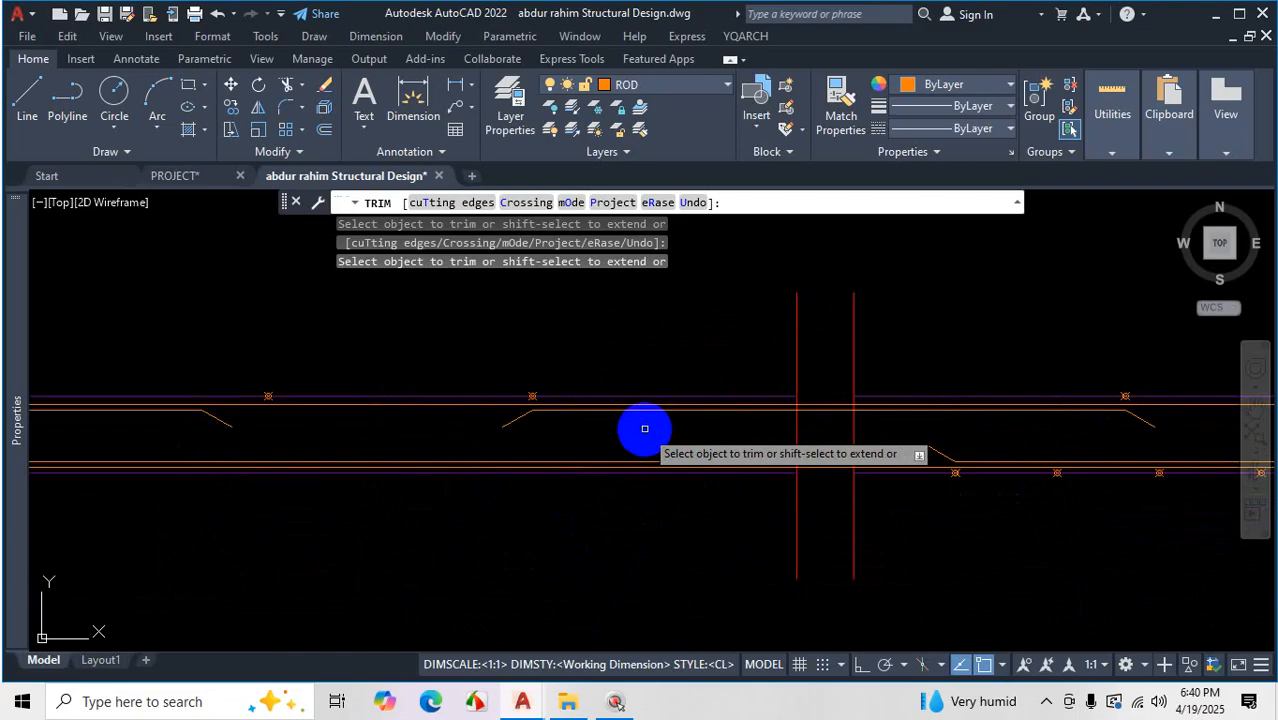
scroll(600, 400, "up", 3)
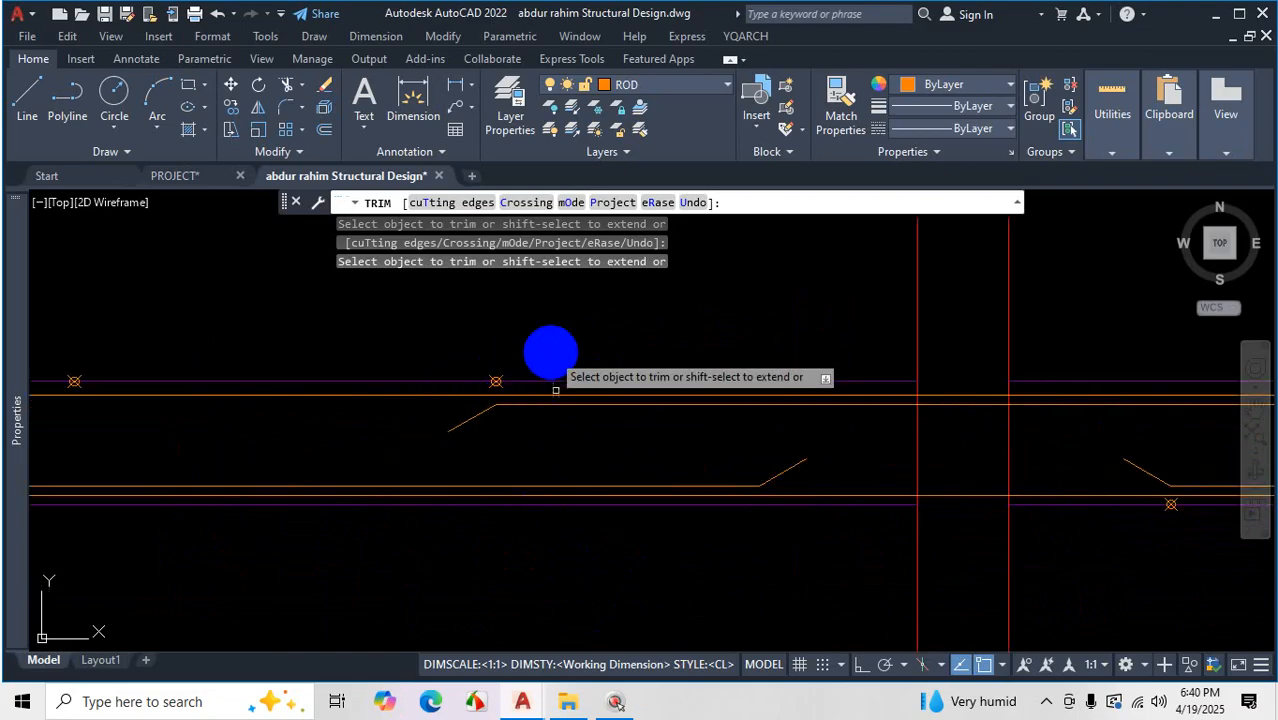
key("Escape")
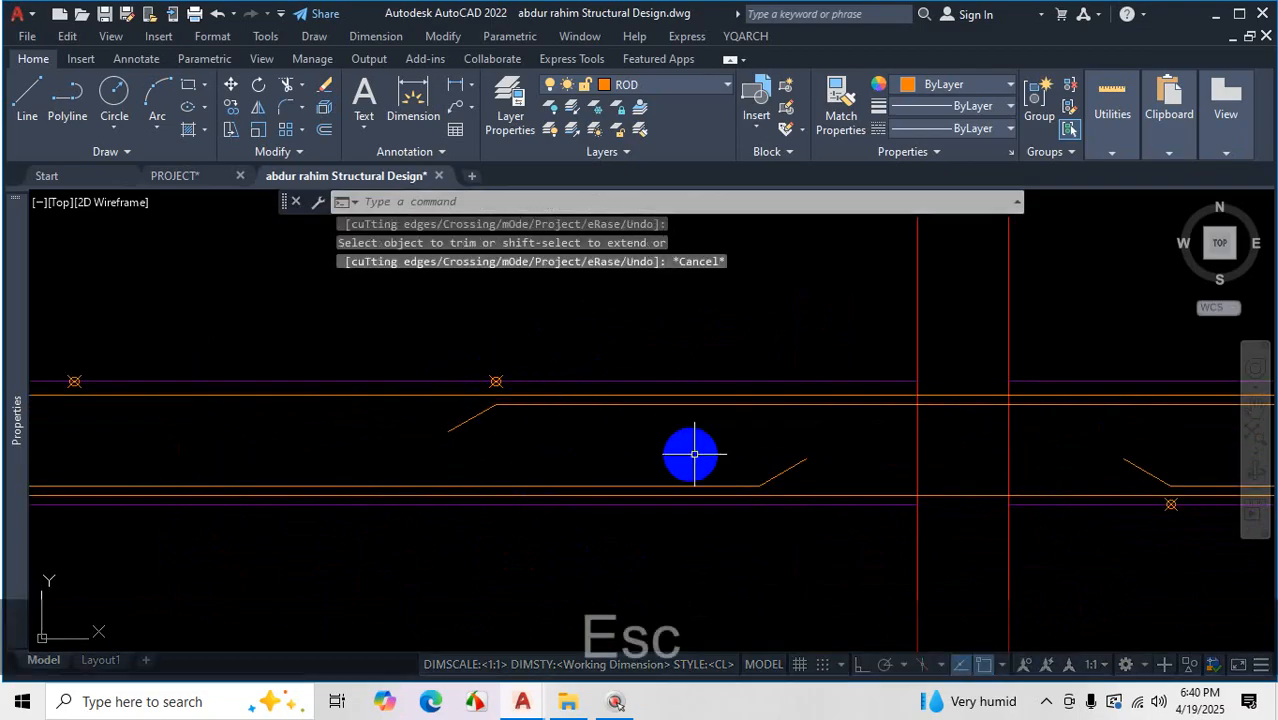
Select all division points similar to the one on the upper purple line and delete them from the beam
scroll(820, 530, "down", 3)
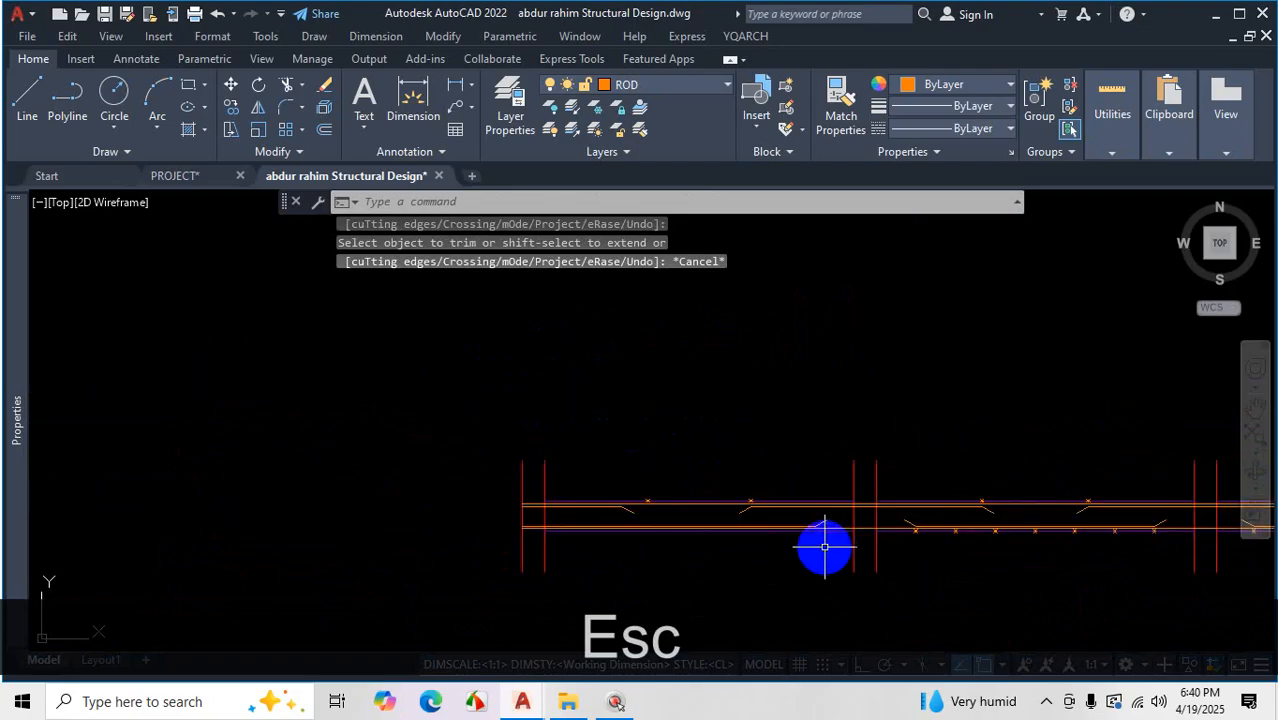
scroll(779, 513, "up", 2)
scroll(705, 456, "down", 2)
scroll(930, 503, "up", 2)
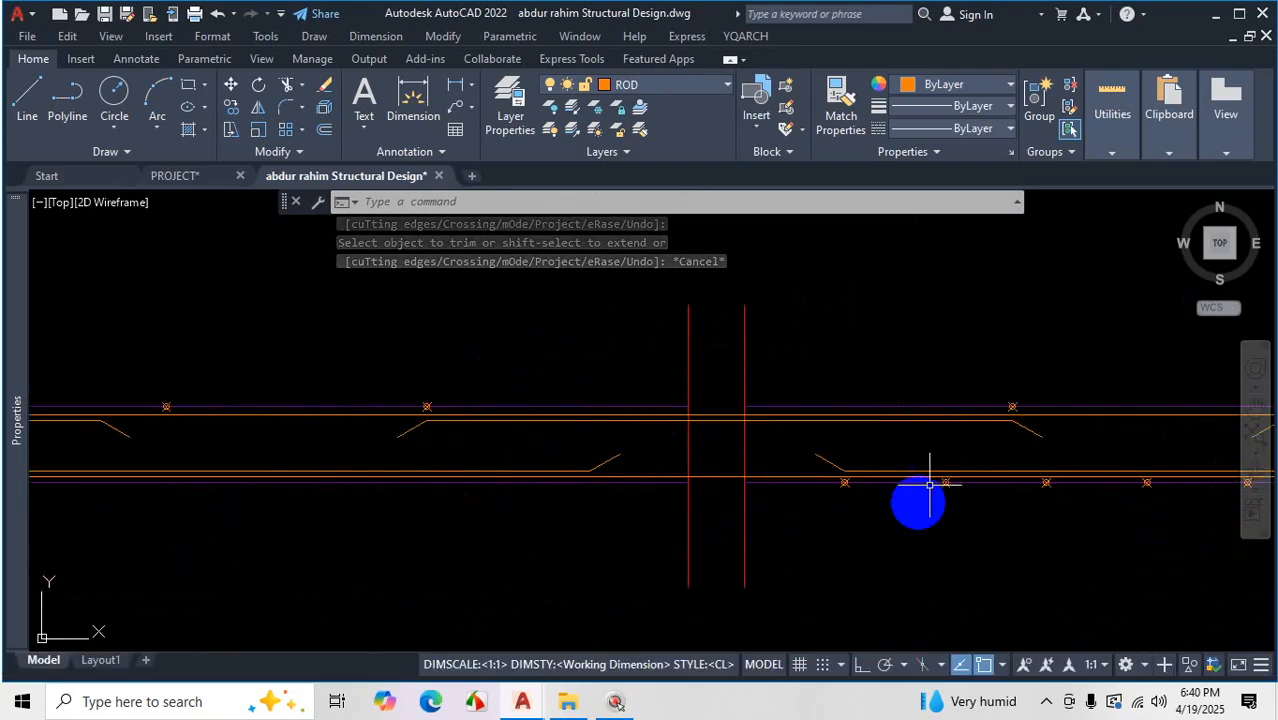
scroll(860, 475, "up", 2)
scroll(760, 492, "down", 3)
scroll(615, 455, "up", 4)
scroll(663, 443, "up", 4)
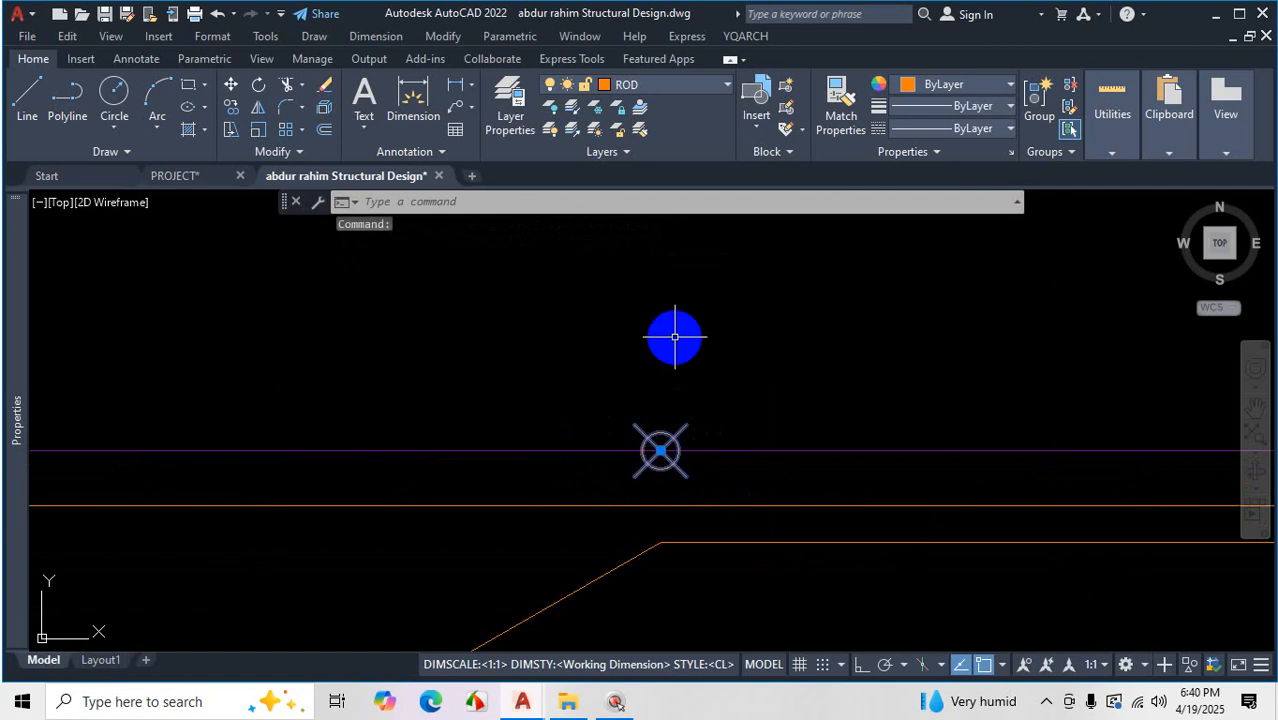
right_click(675, 337)
left_click(770, 498)
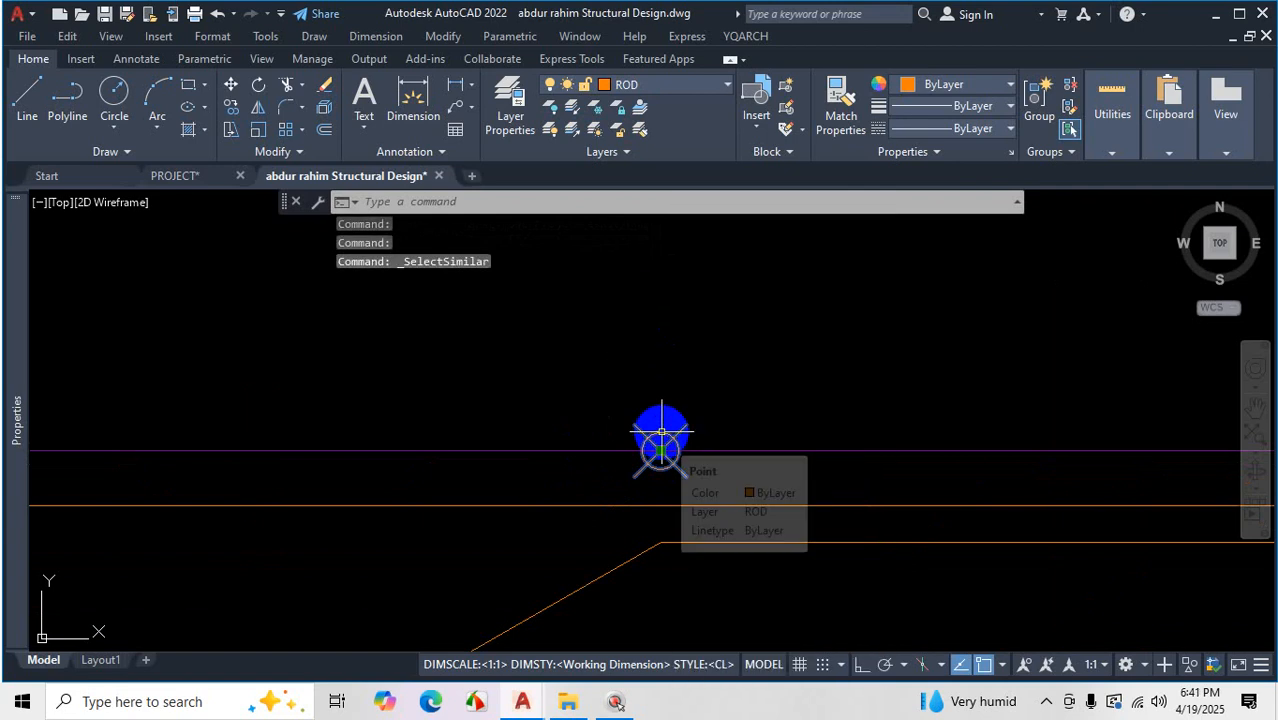
key("Delete")
scroll(661, 432, "down", 3)
scroll(1145, 440, "up", 5)
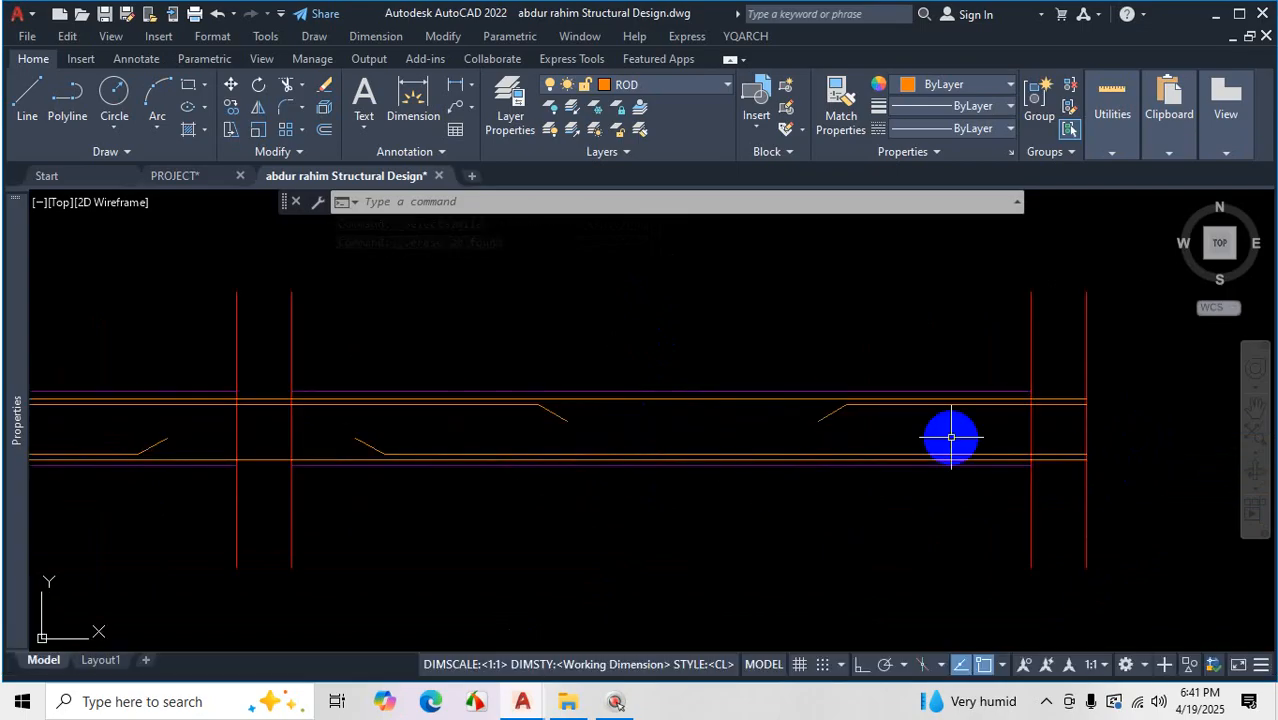
Examine the rod ends at column 1 in the reference beam drawing and circle that area in red
scroll(990, 443, "down", 2)
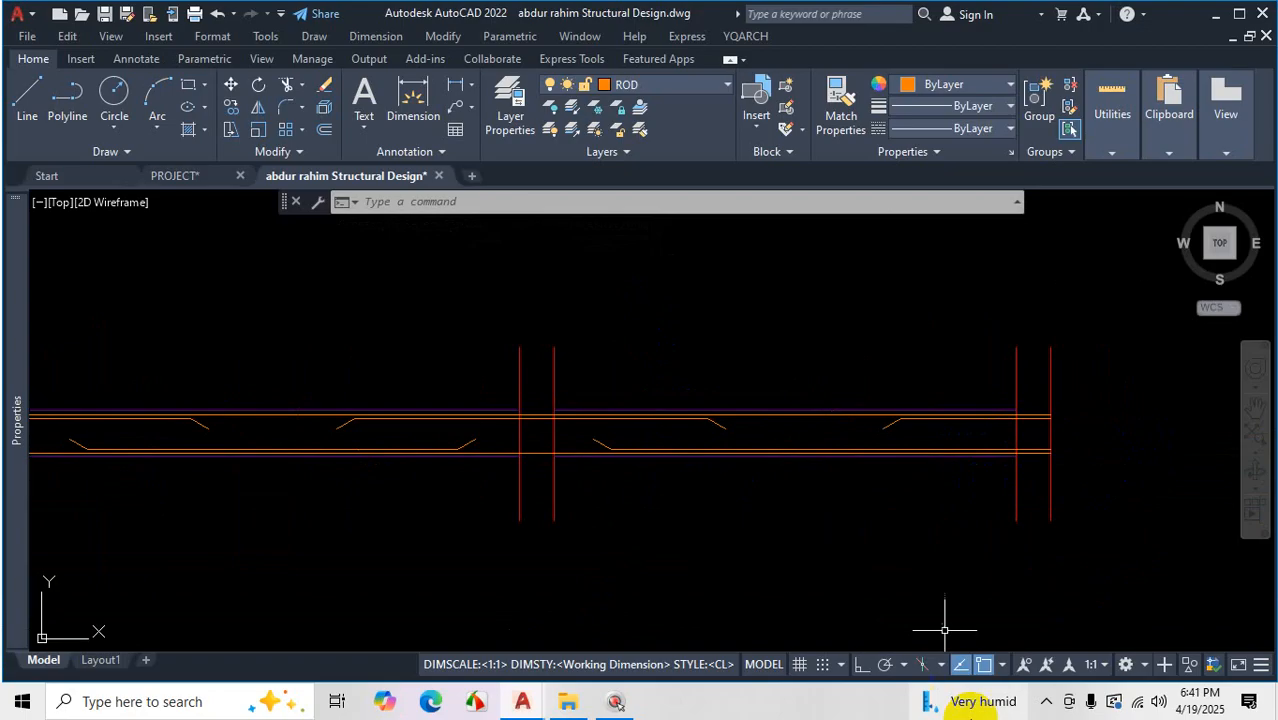
left_click(1045, 704)
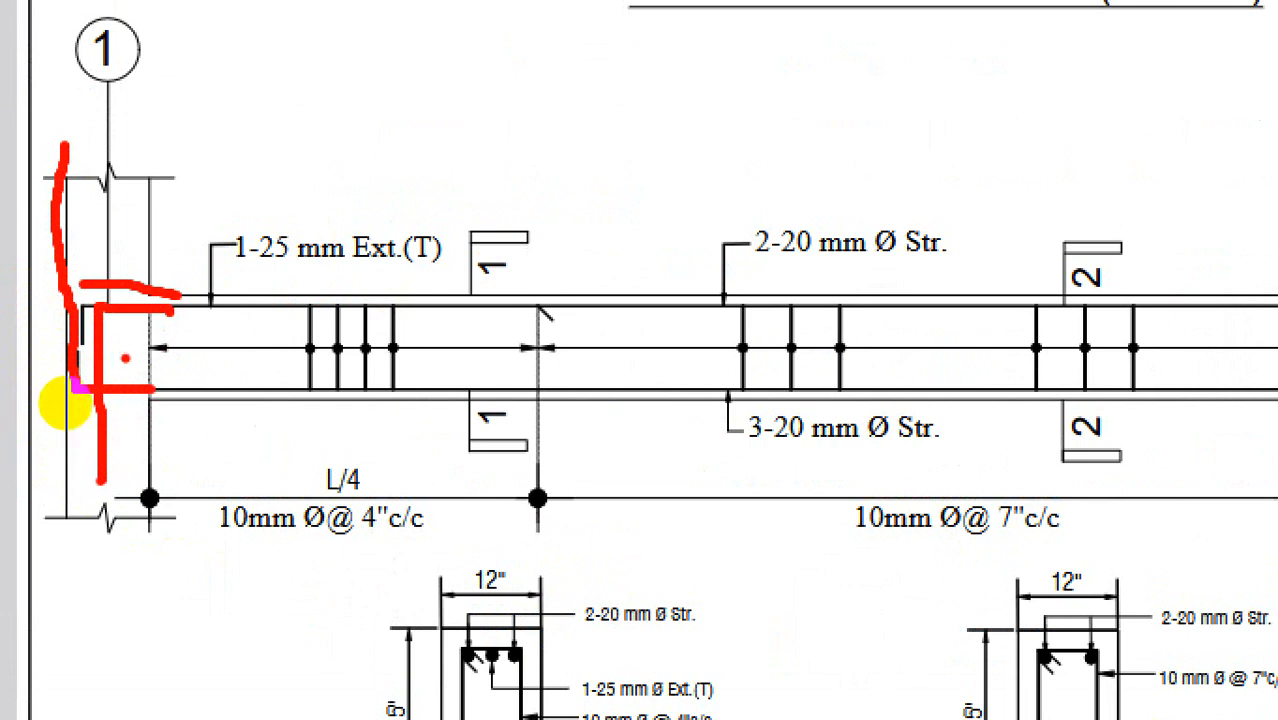
left_click_drag(131, 449, 46, 350)
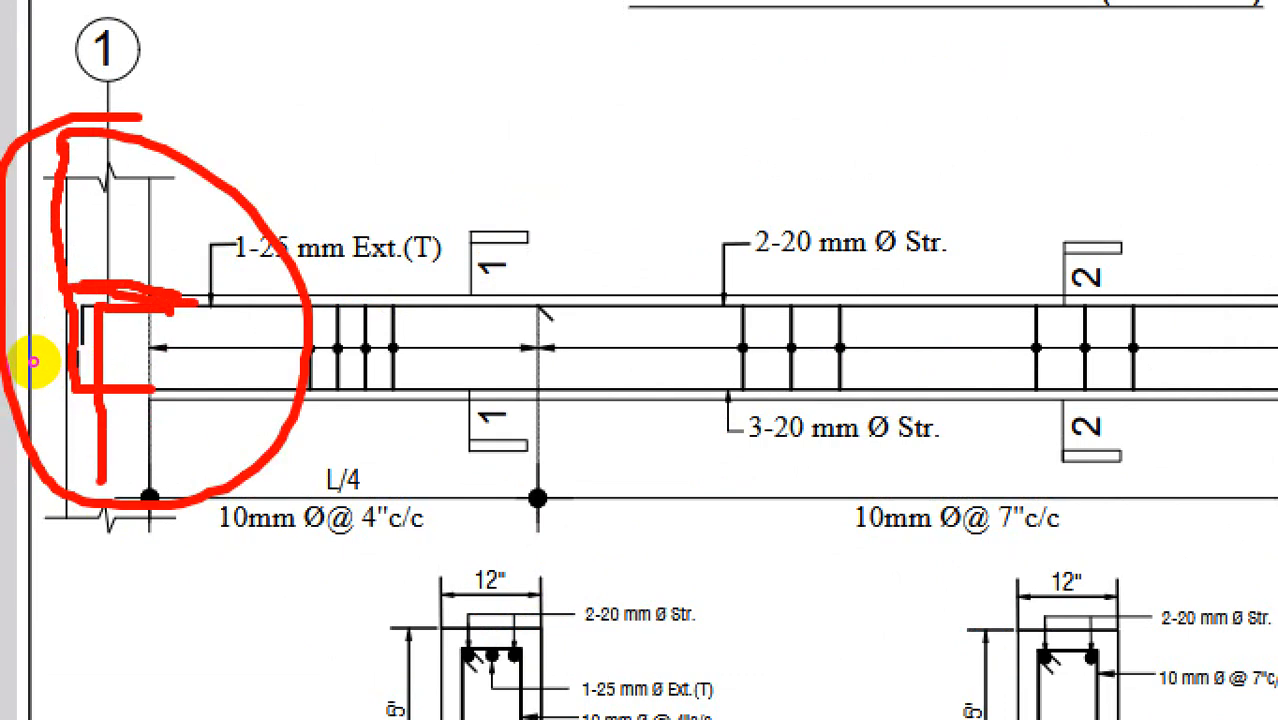
Mark the rod bend at column 1 on the reference beam, clear the red annotations, and switch back to the AutoCAD structure drawing
key("Escape")
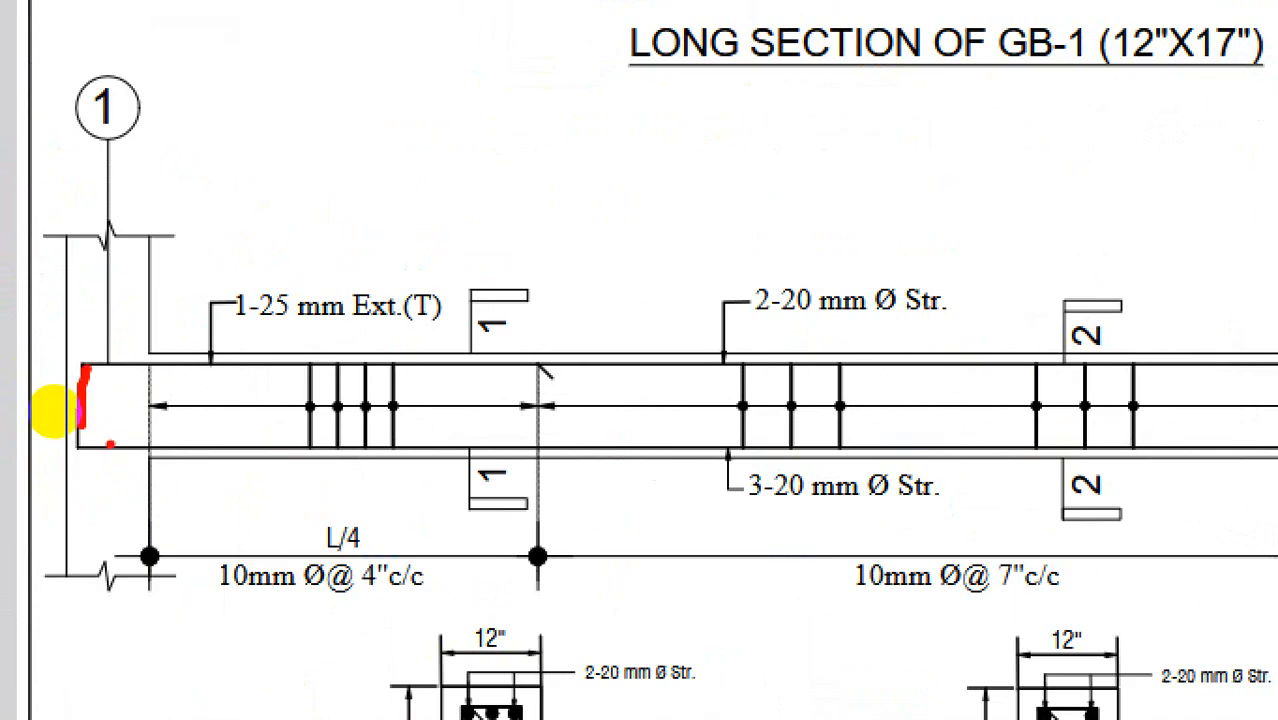
key("Escape")
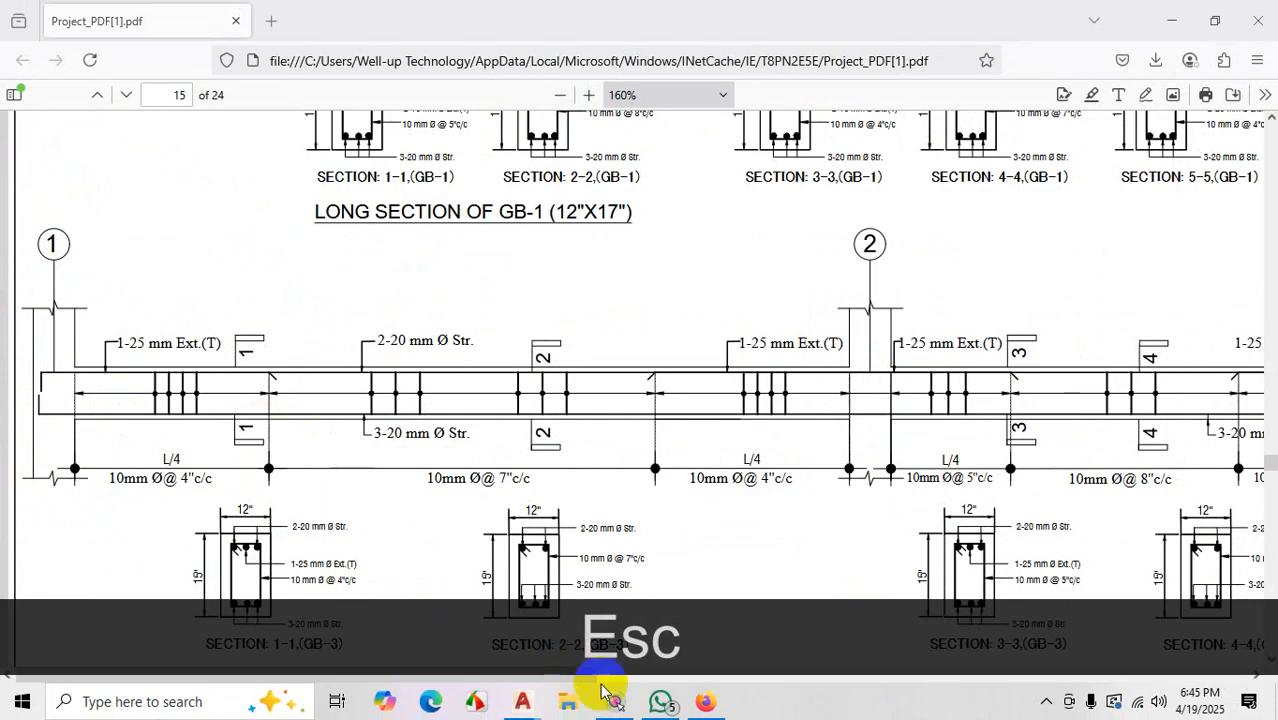
mouse_move(530, 706)
left_click(581, 630)
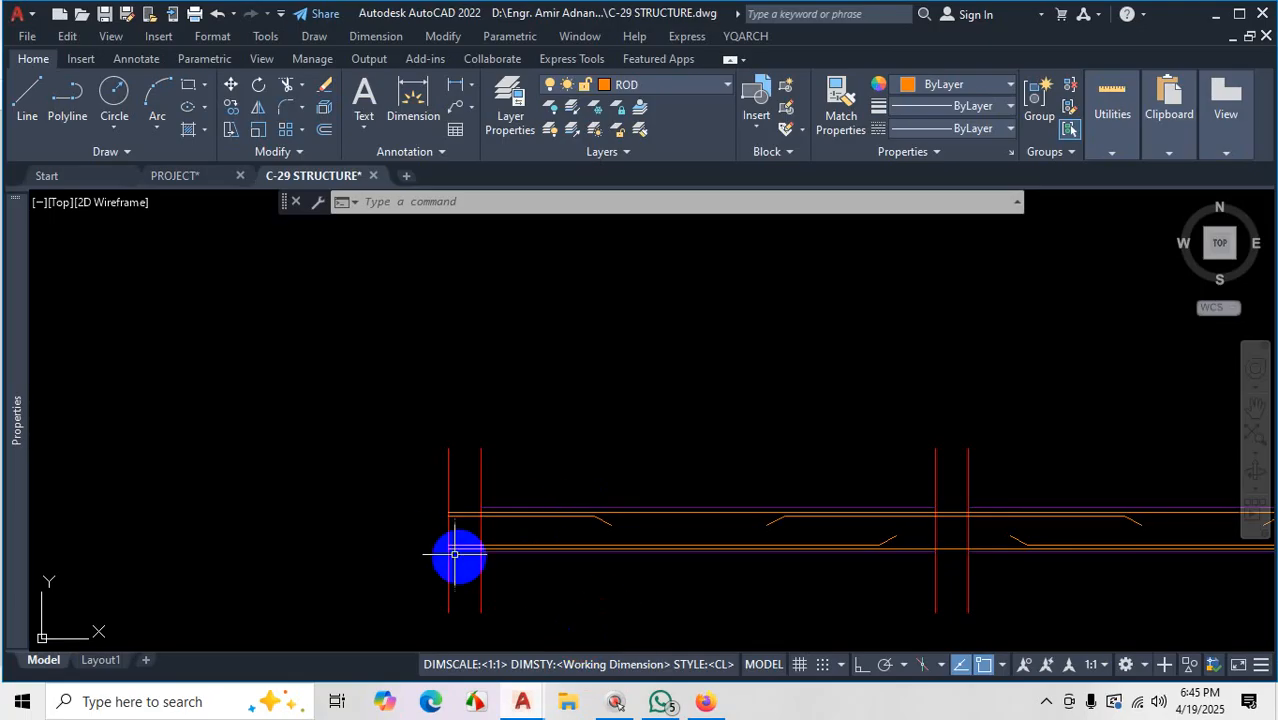
Offset the first column's outer face line 1.5" inward
scroll(454, 553, "up", 4)
scroll(419, 516, "up", 2)
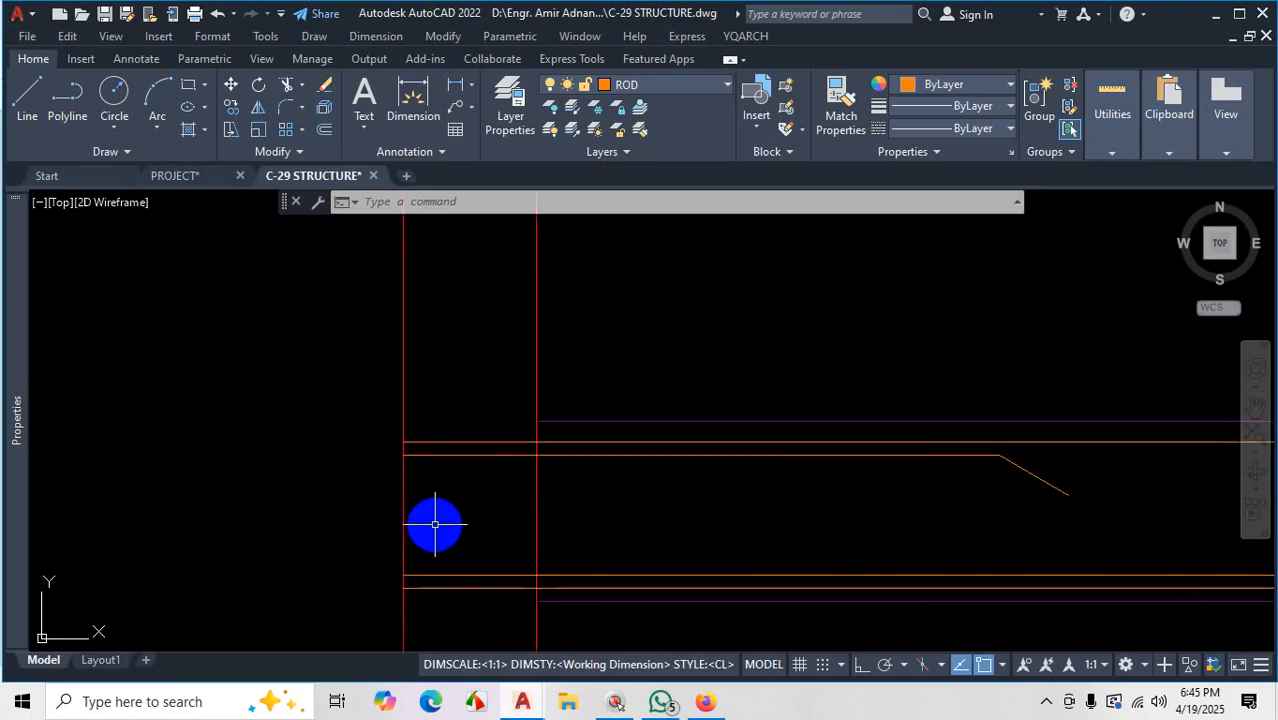
type("o")
key("Return")
type("1.")
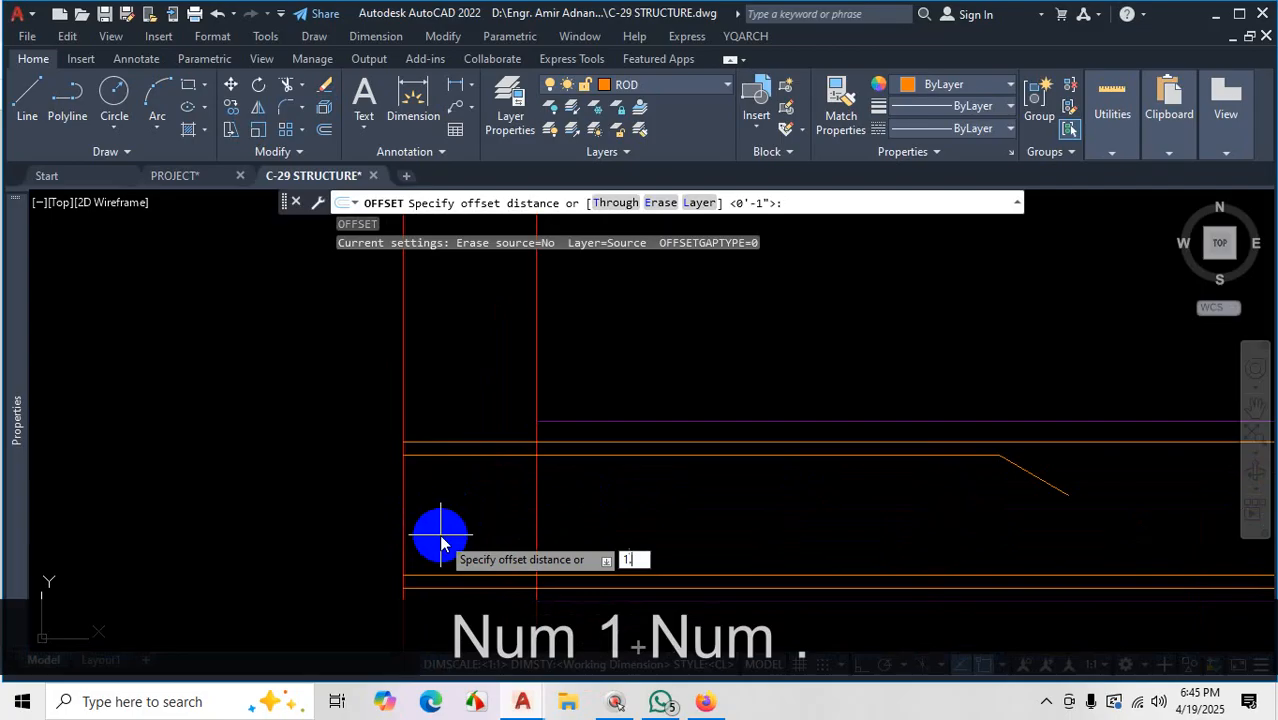
type("5")
key("Return")
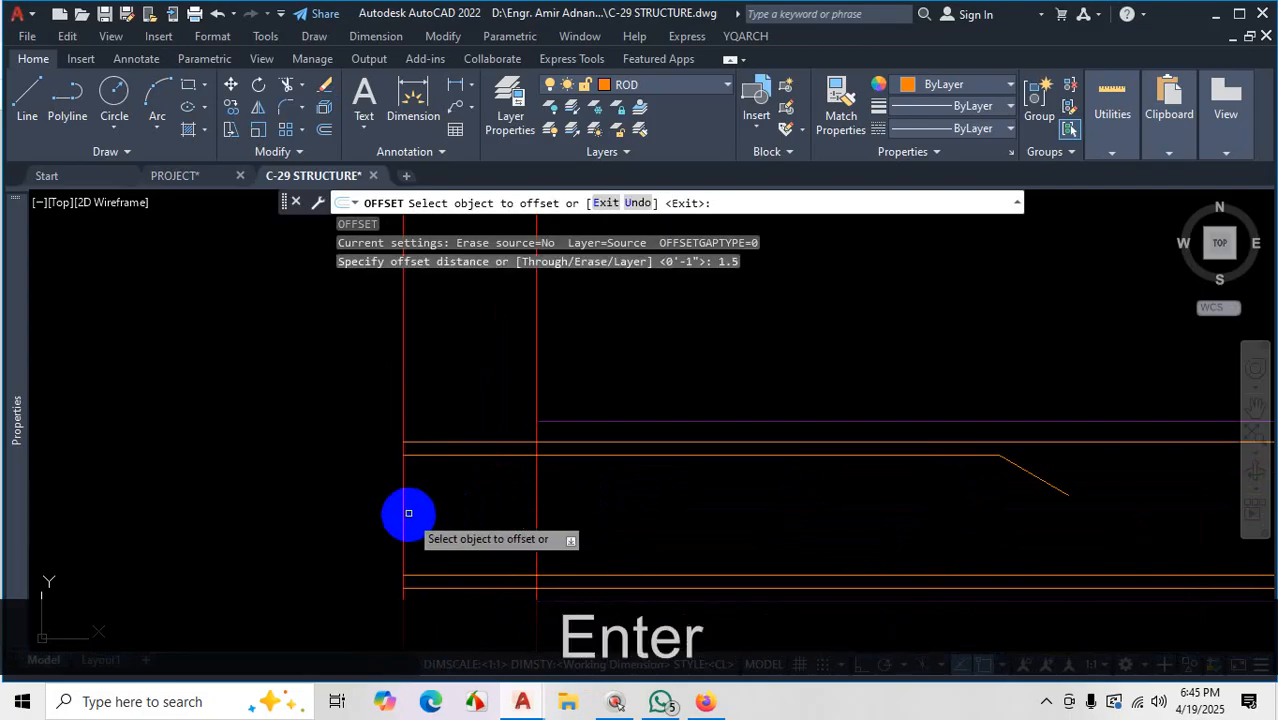
left_click(405, 505)
left_click(426, 487)
Offset the last column's outer face line inward by the same 1.5" distance
scroll(736, 516, "down", 4)
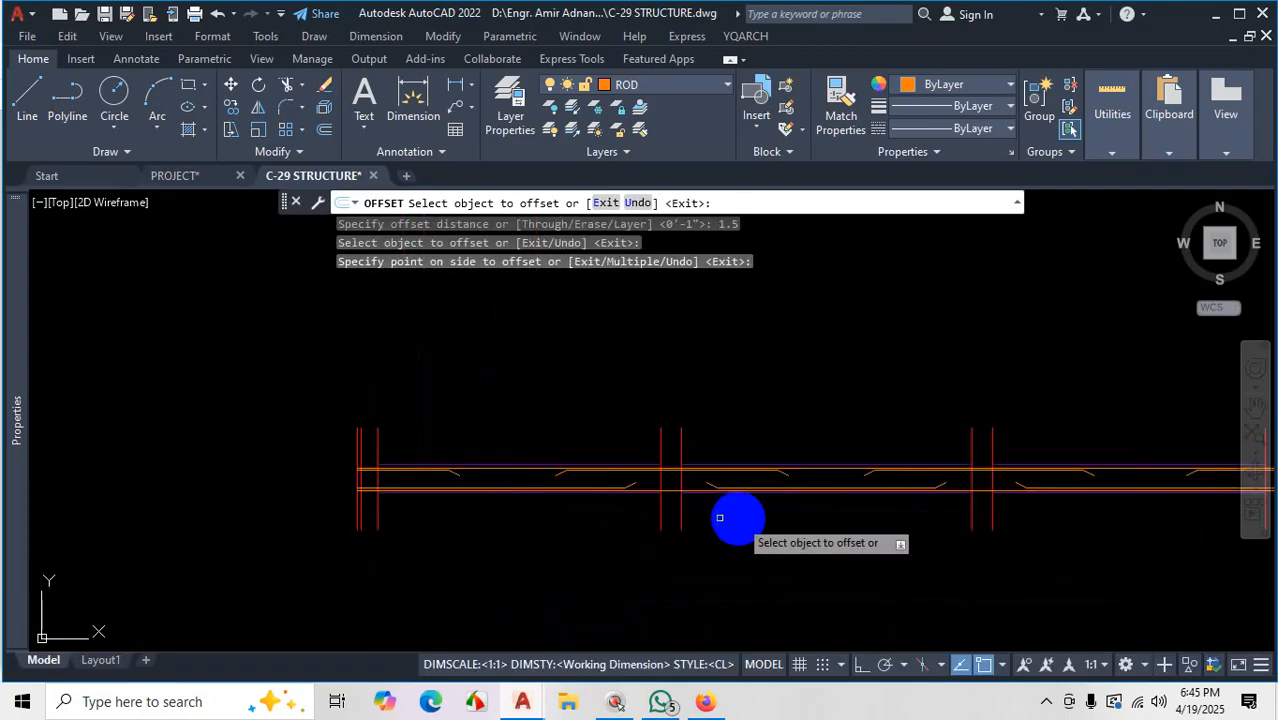
scroll(600, 500, "up", 5)
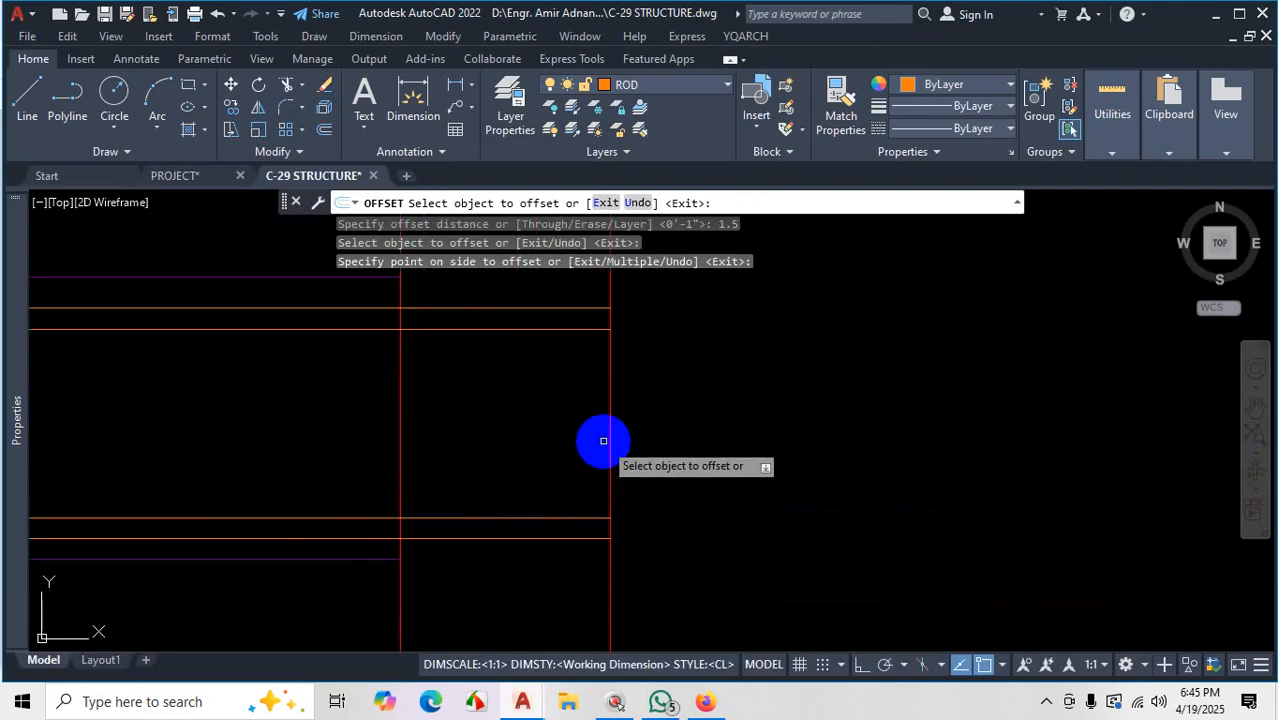
left_click(609, 433)
left_click(534, 442)
scroll(745, 465, "down", 5)
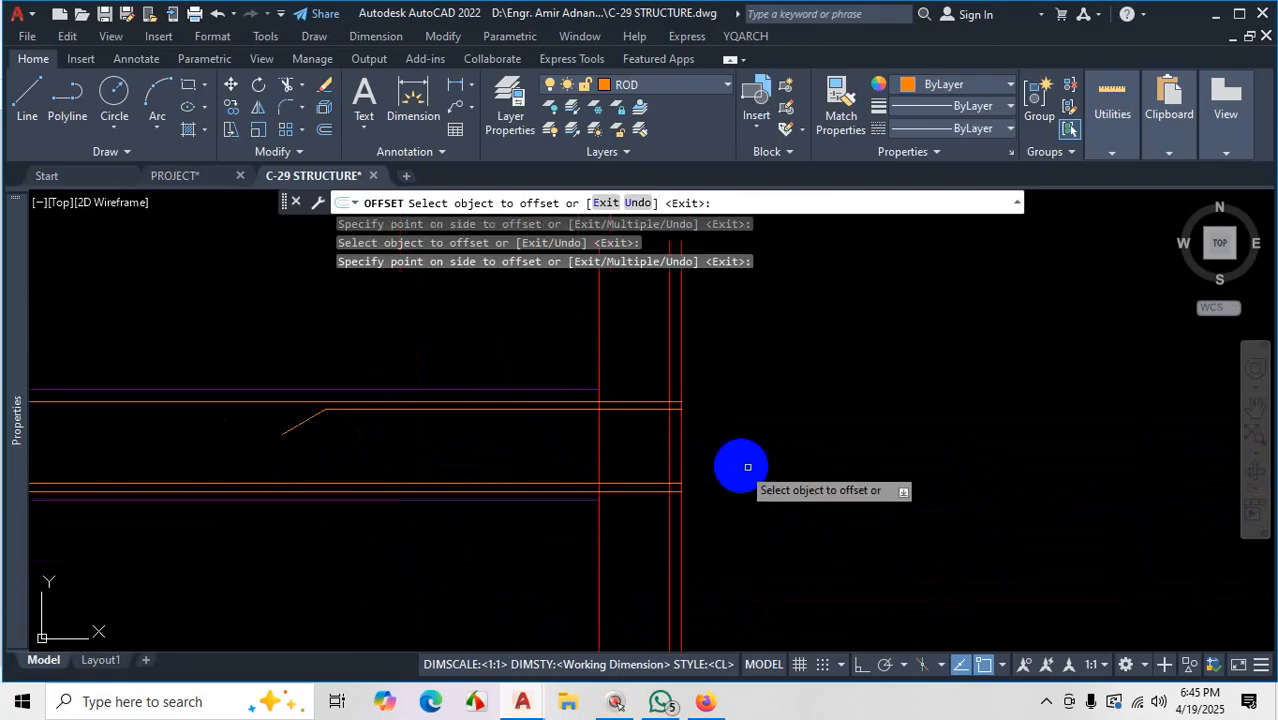
Trim the top and bottom rod ends at the last column back to the inward offset line
scroll(670, 456, "up", 3)
scroll(848, 479, "down", 3)
scroll(810, 434, "up", 4)
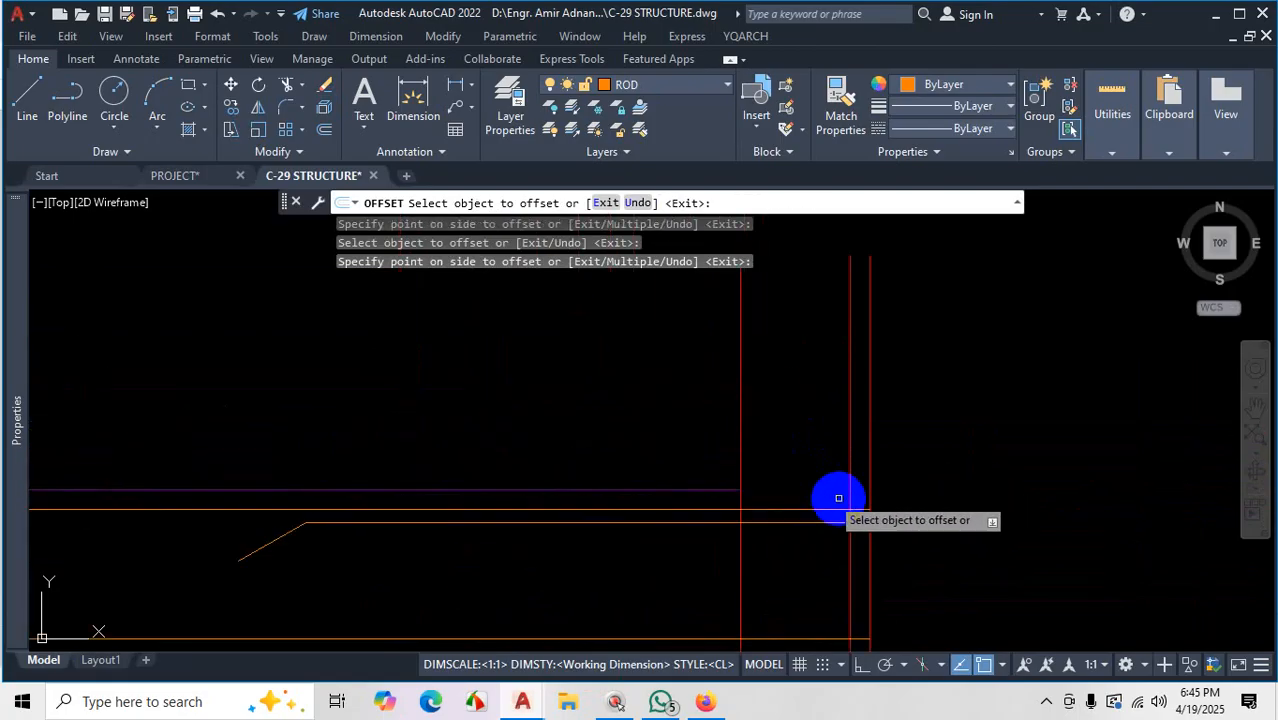
key("Escape")
type("tr")
key("space")
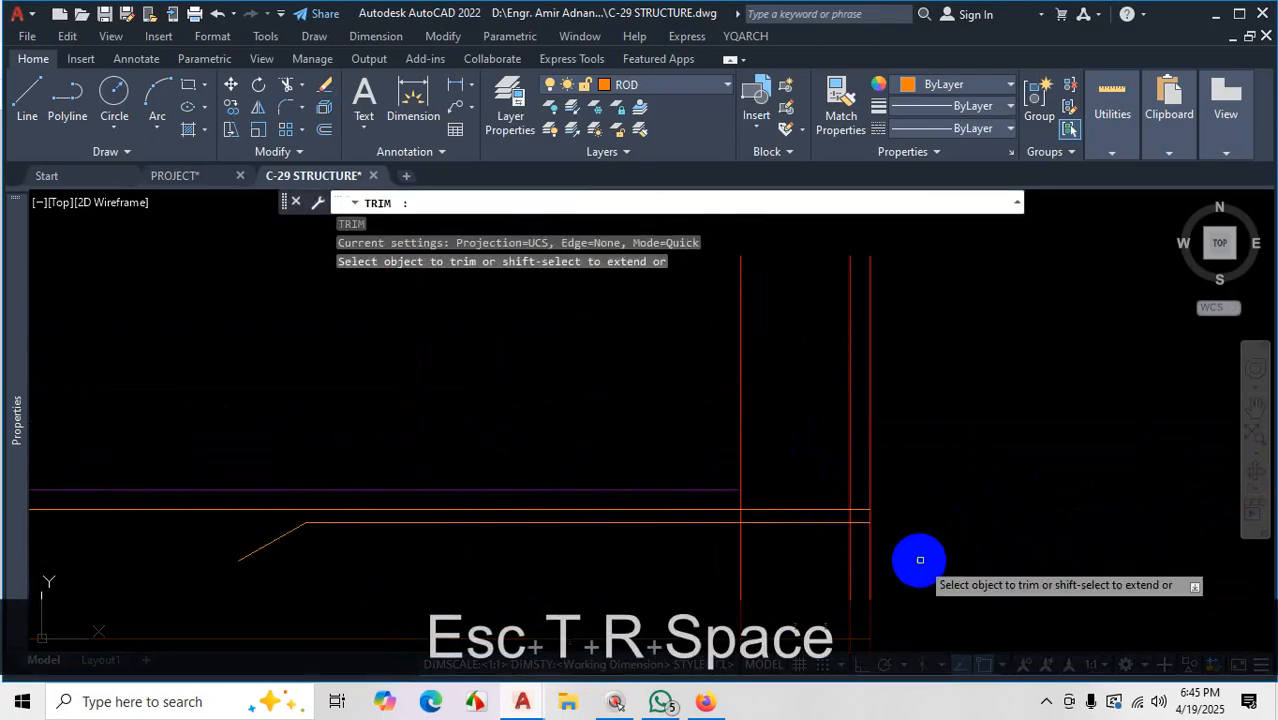
scroll(880, 540, "up", 5)
mouse_move(811, 387)
left_mouse_down()
mouse_move(796, 476)
mouse_move(768, 500)
mouse_move(787, 457)
mouse_move(787, 497)
left_mouse_up()
scroll(779, 367, "down", 4)
scroll(777, 458, "up", 3)
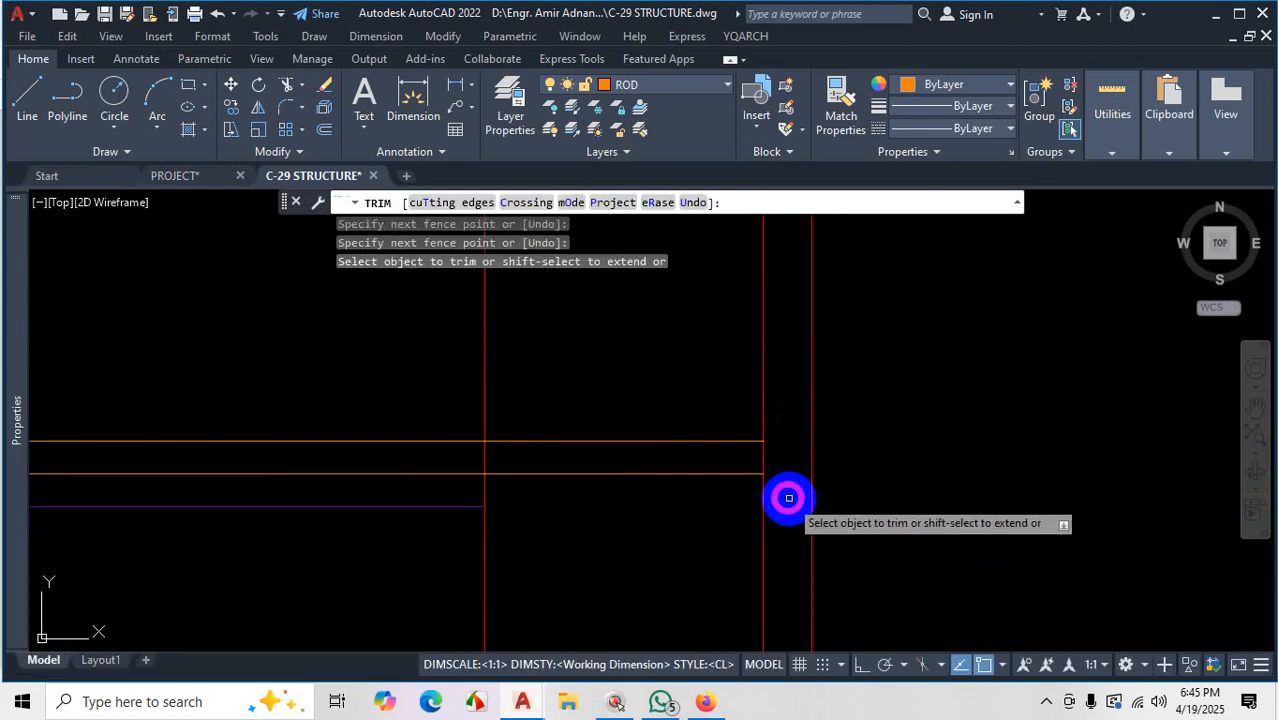
Trim the top and bottom rod ends at the first column back to its inward offset line
scroll(941, 477, "down", 5)
scroll(331, 476, "up", 5)
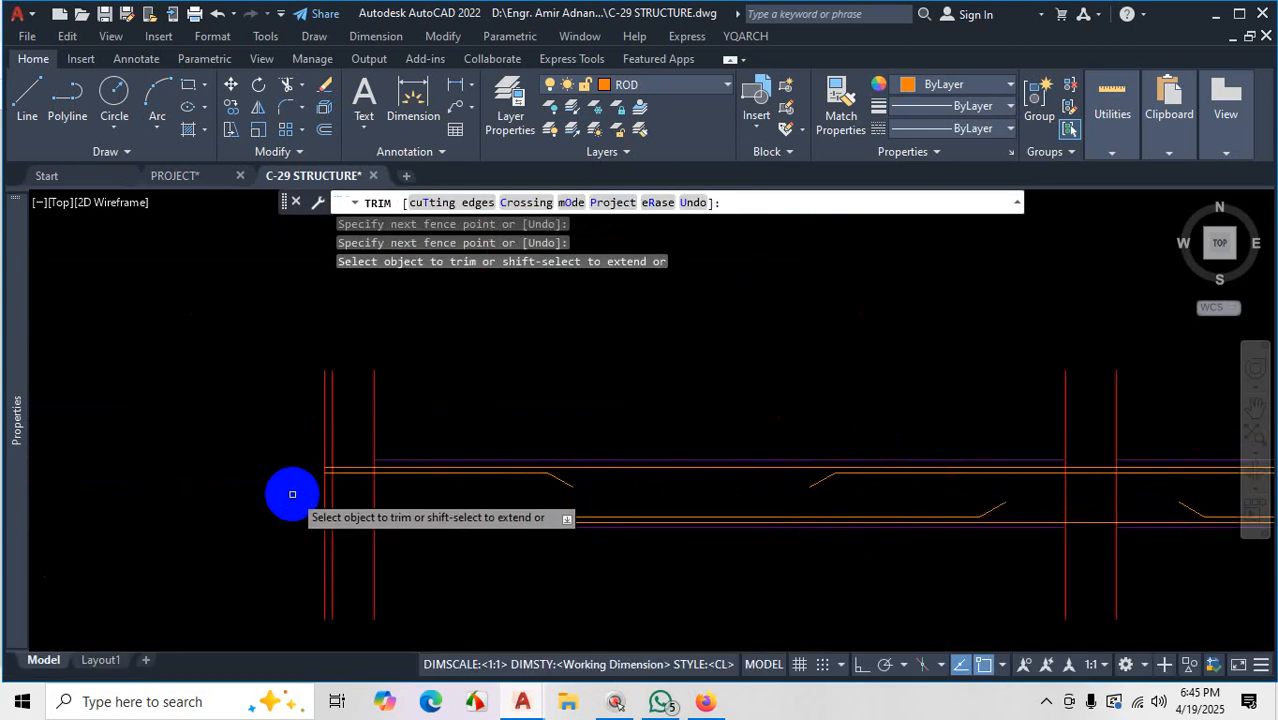
left_click(342, 447)
left_click(329, 530)
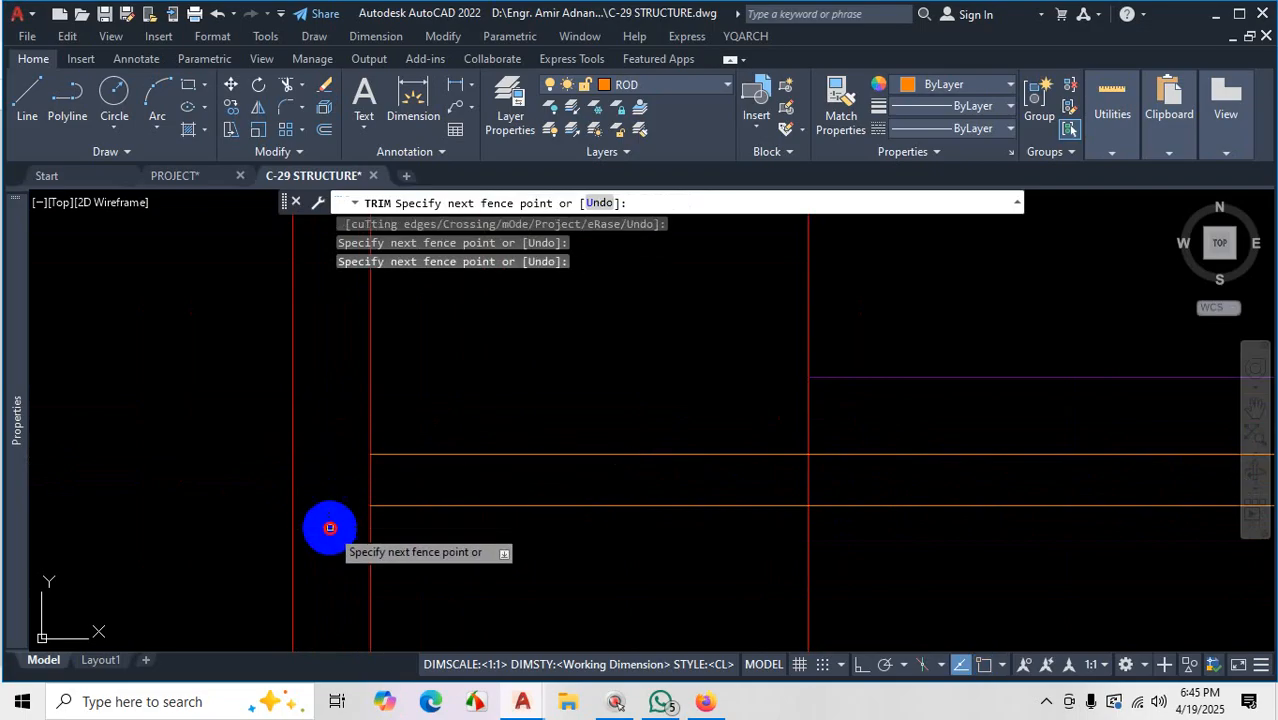
scroll(347, 457, "down", 4)
scroll(344, 342, "up", 3)
left_click(363, 483)
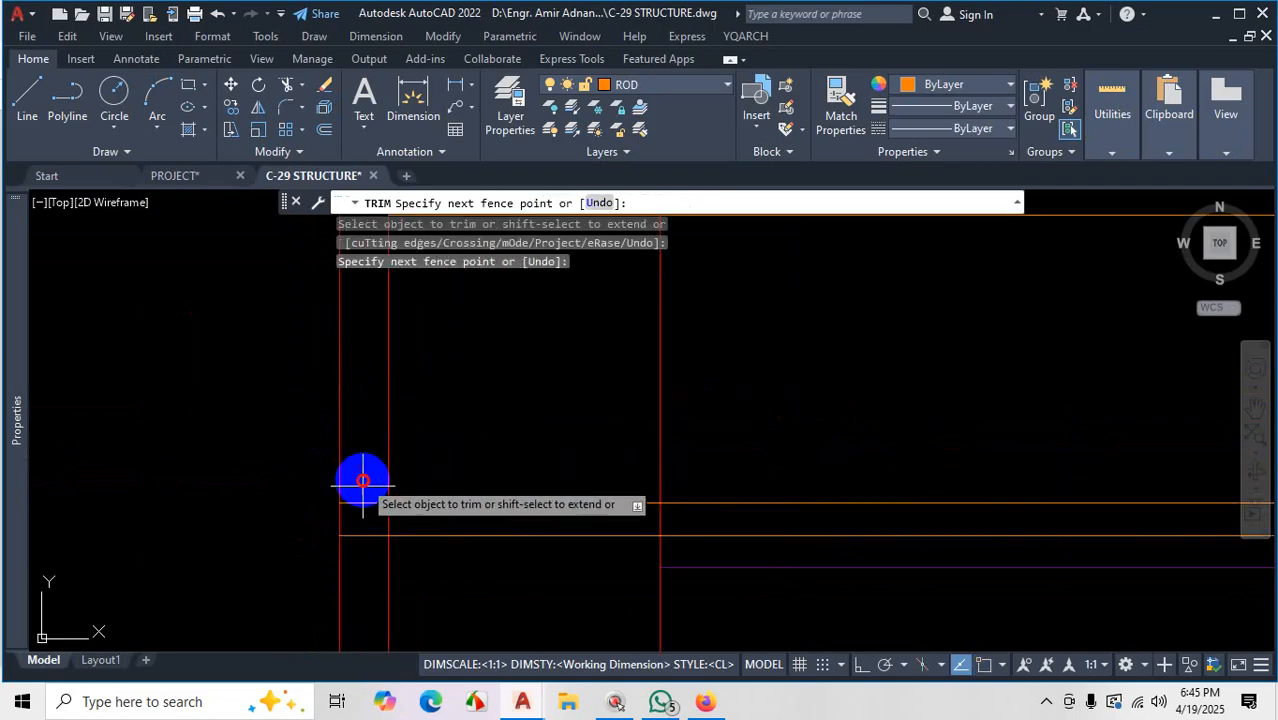
left_click(369, 556)
scroll(371, 546, "down", 4)
scroll(386, 352, "up", 2)
scroll(390, 418, "down", 6)
scroll(384, 377, "up", 4)
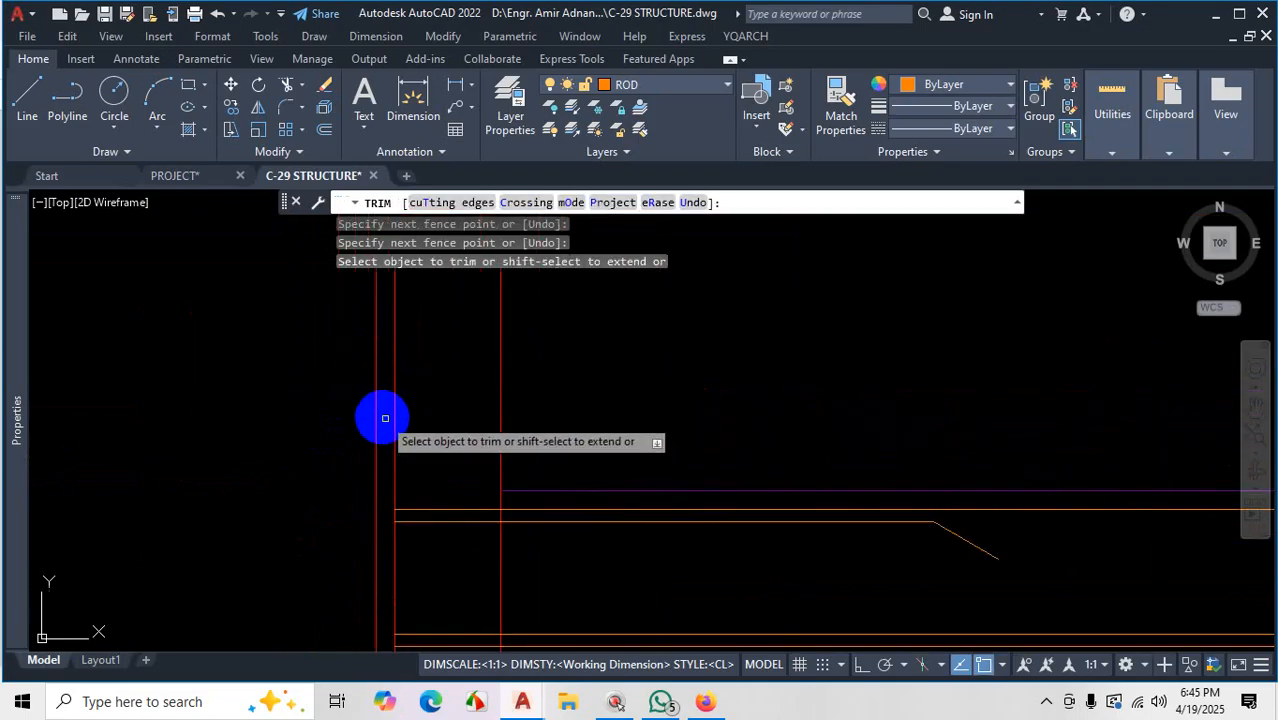
Trim the first column's offset line above the top rod and below the bottom rod, and end trimming
left_click(394, 421)
scroll(421, 356, "down", 4)
scroll(416, 486, "up", 4)
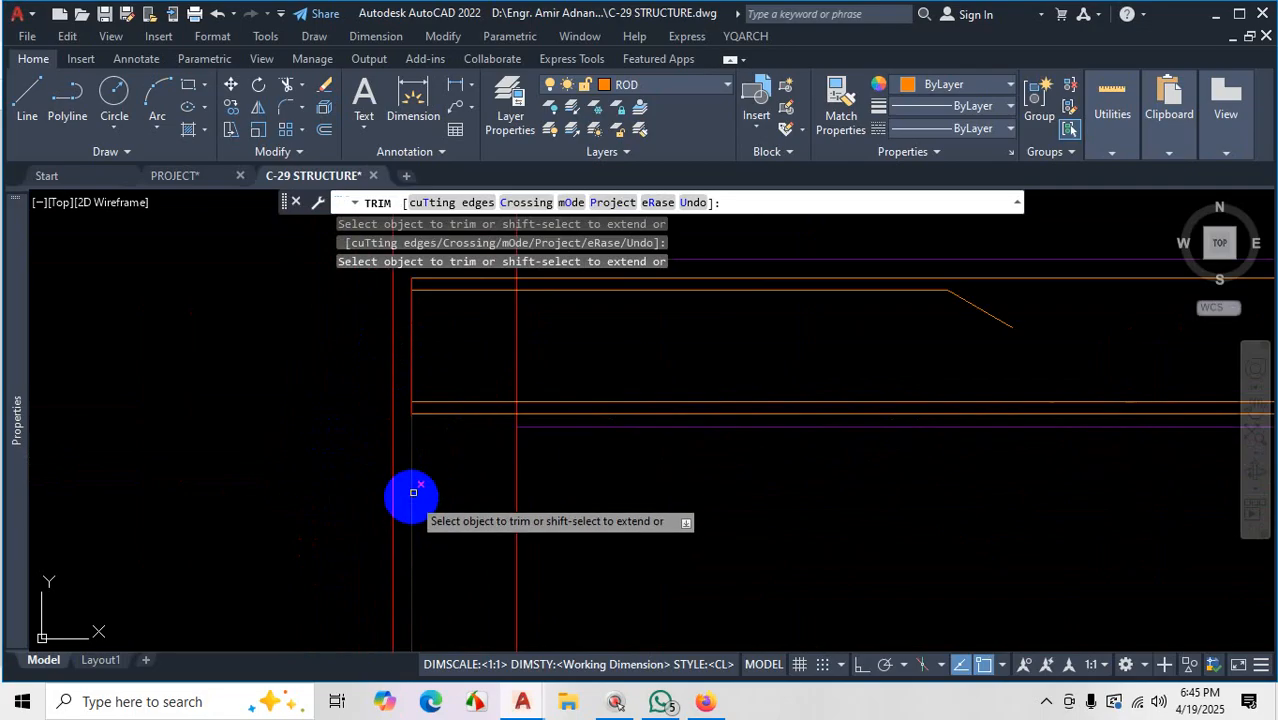
left_click(409, 480)
key("Escape")
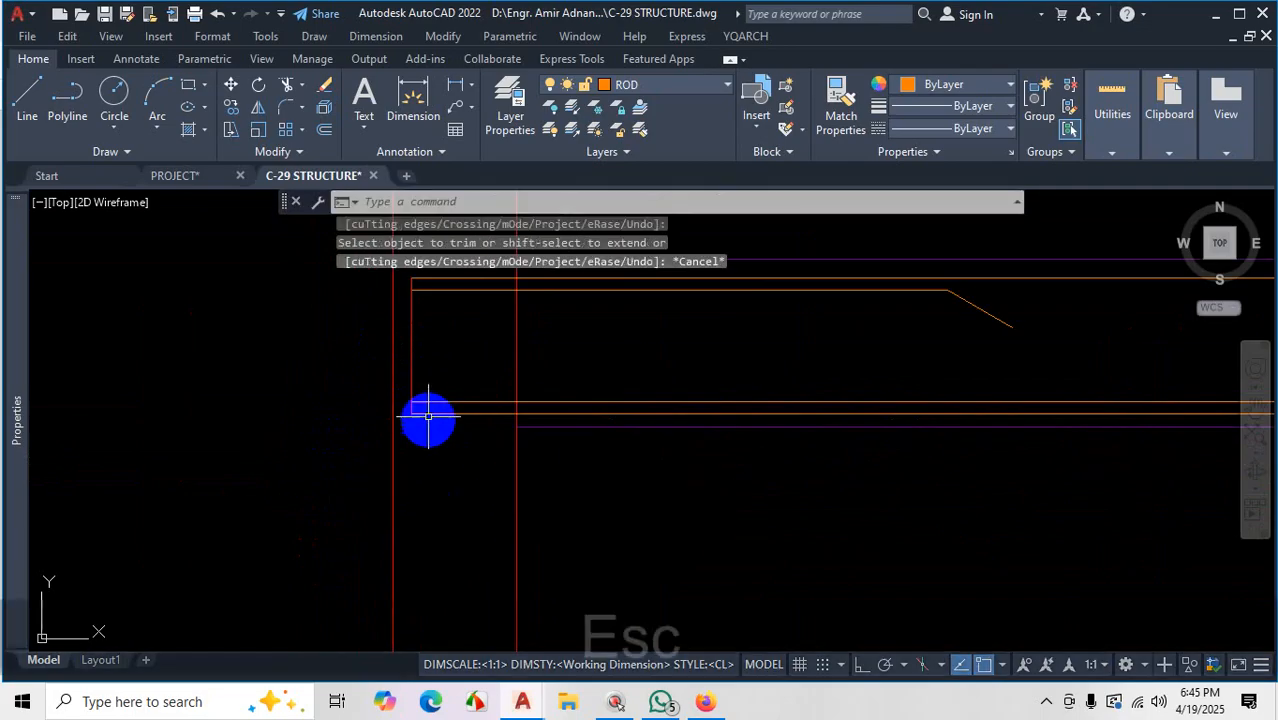
scroll(423, 357, "up", 2)
left_click(414, 357)
left_click(402, 362)
scroll(235, 390, "down", 5)
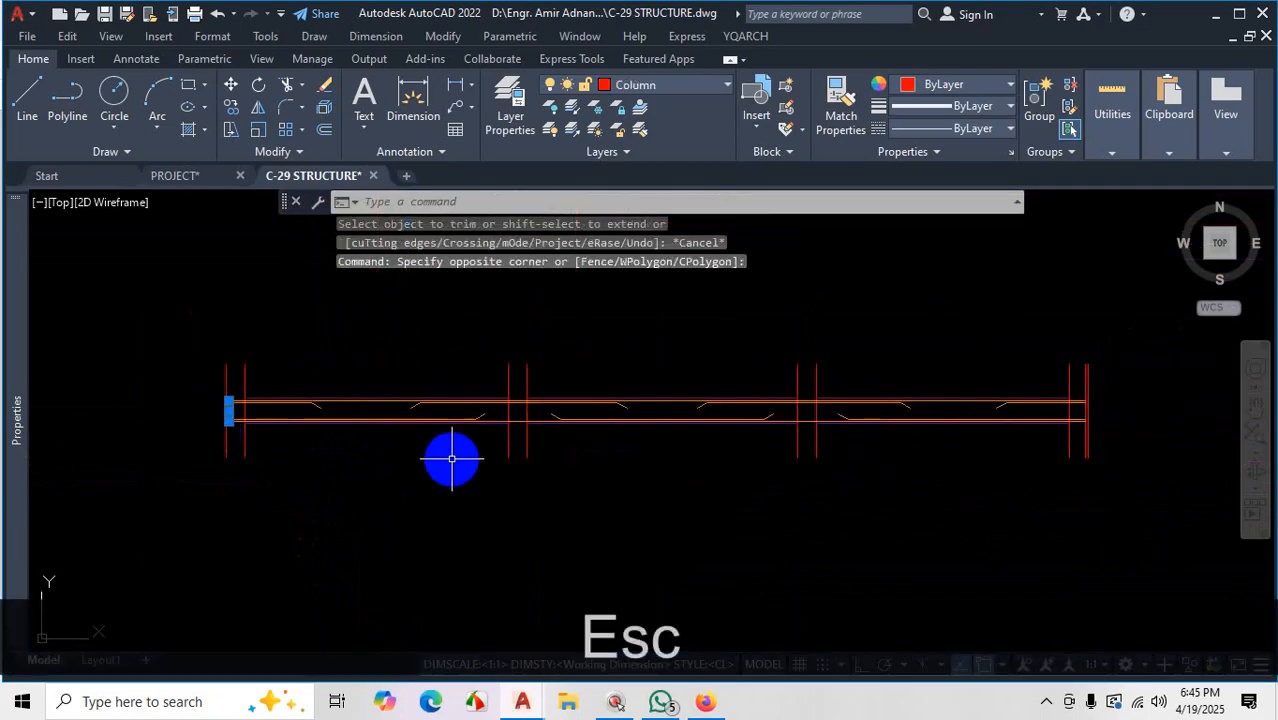
scroll(916, 465, "down", 2)
scroll(976, 448, "up", 5)
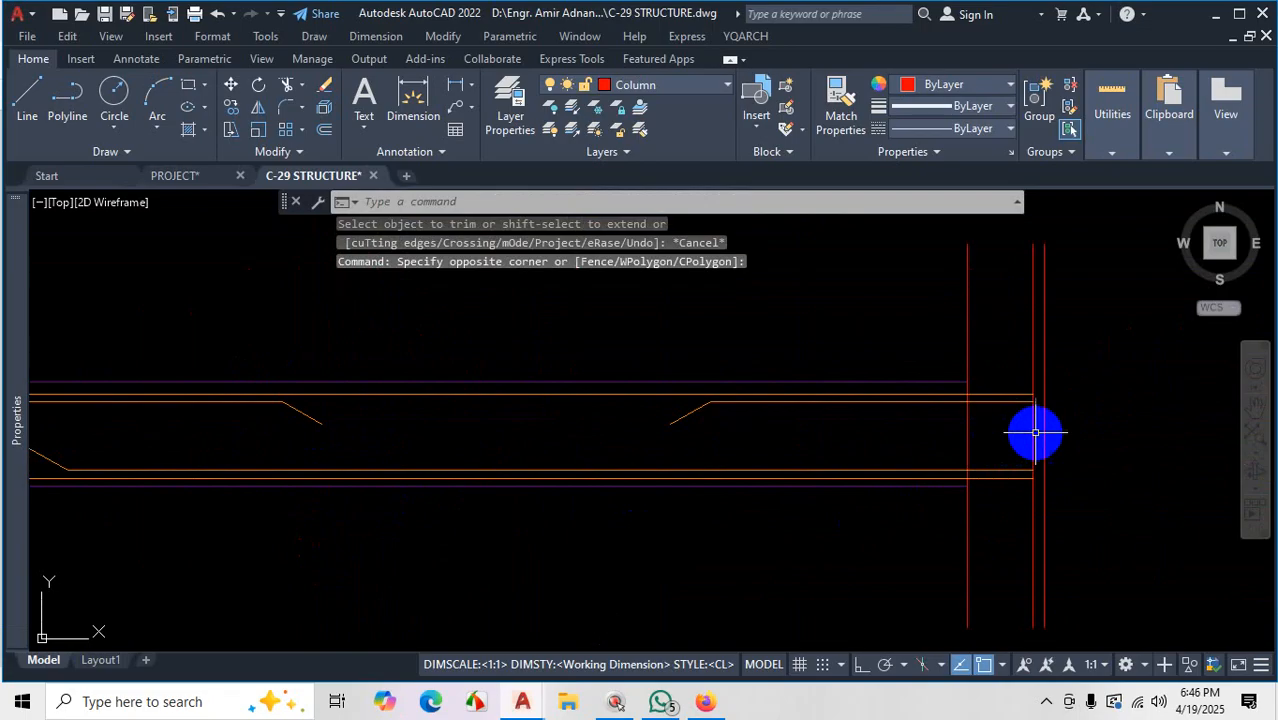
scroll(1016, 434, "up", 3)
scroll(1041, 400, "down", 3)
key("Escape")
Trim the last column's offset line above the top rod and below the bottom rod, and end trimming
type("tr")
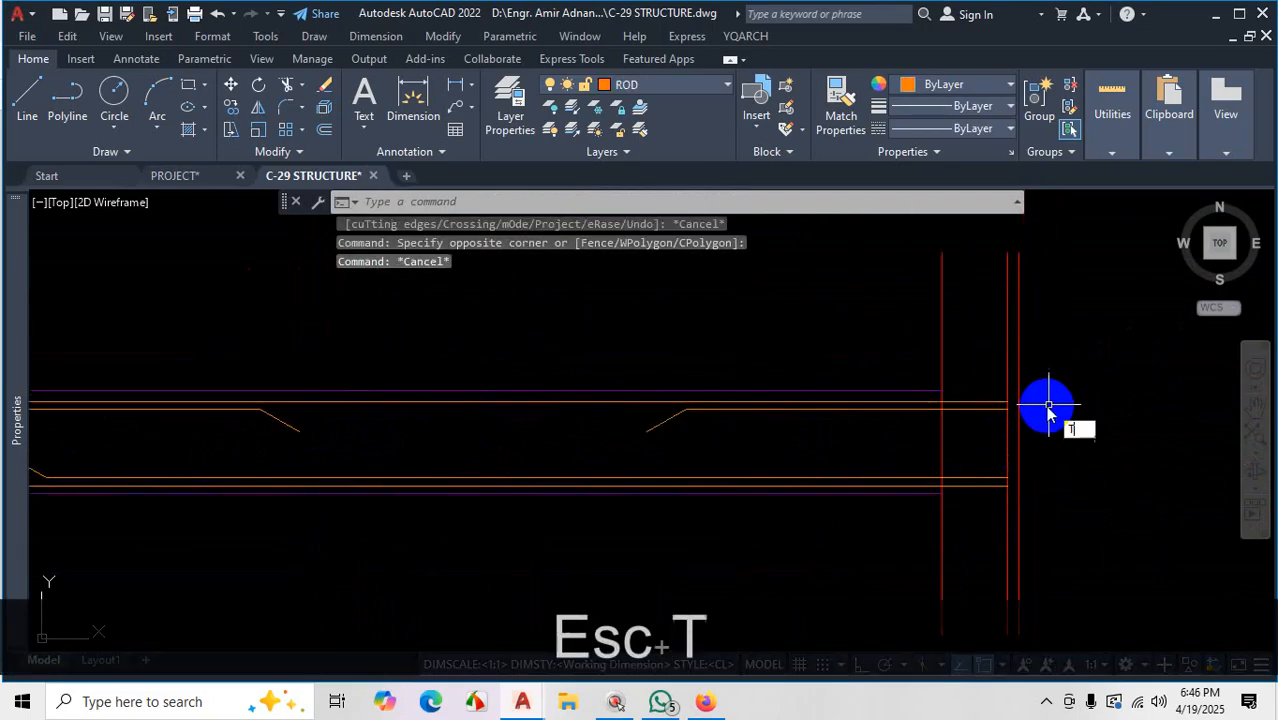
key("space")
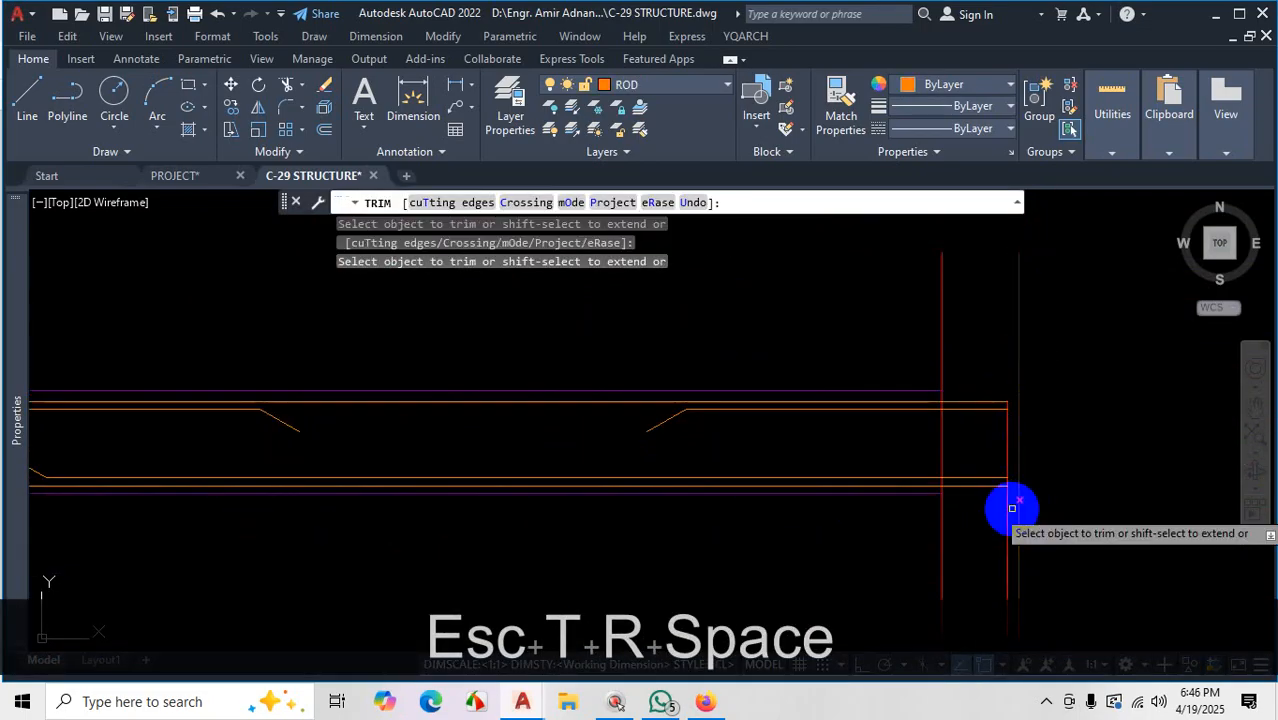
key("Escape")
scroll(1001, 448, "up", 4)
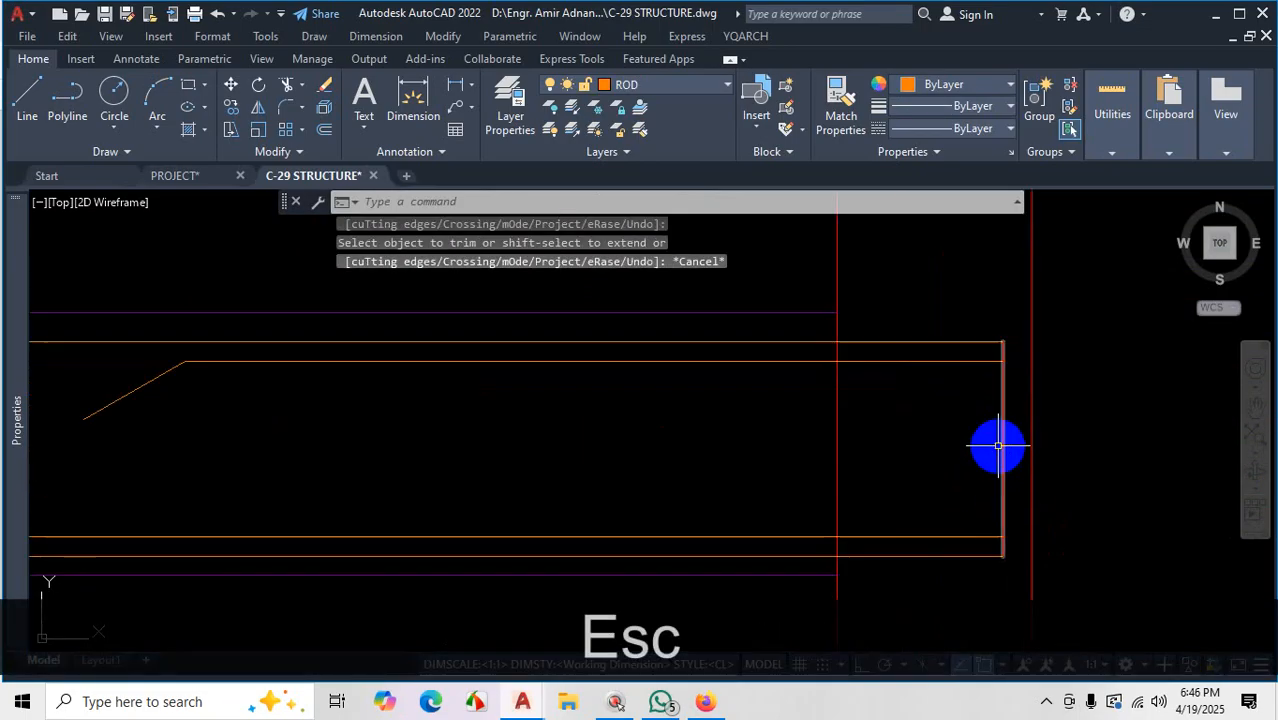
left_click(970, 442)
scroll(1078, 430, "down", 5)
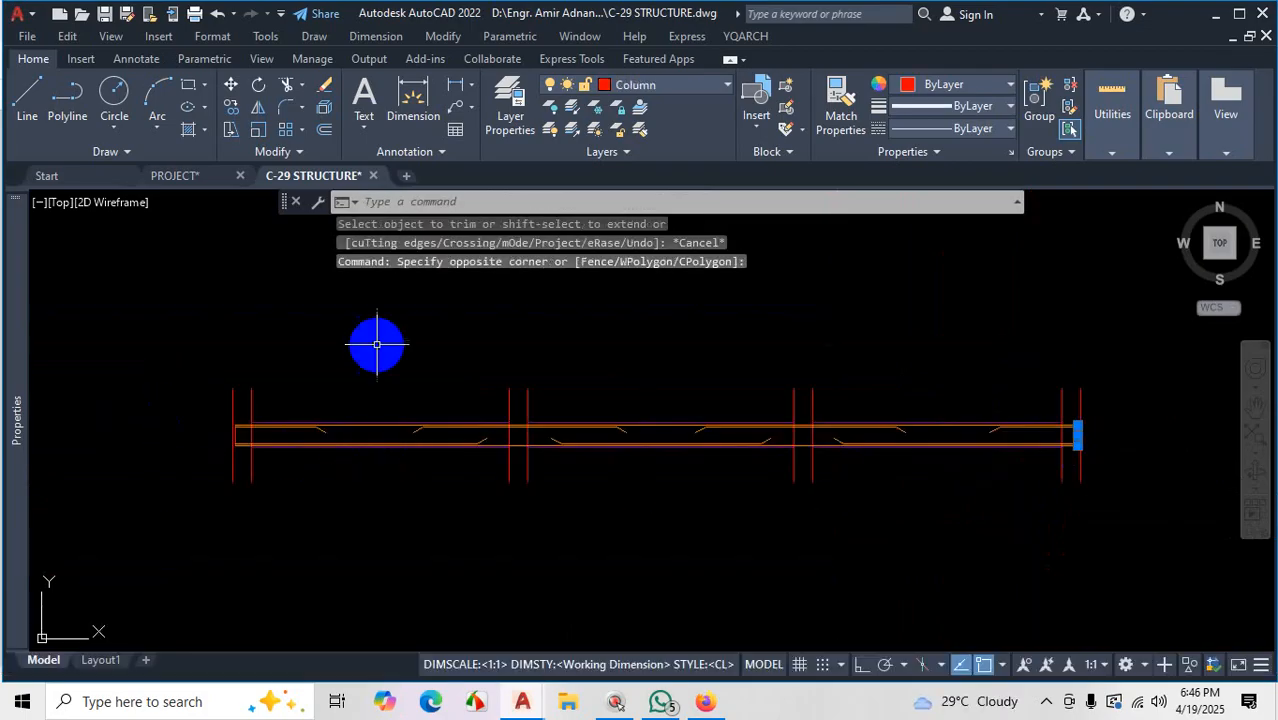
key("Escape")
key("Escape")
Match the properties of the last span's inner top rod onto the vertical end lines at the last and first columns
left_click(841, 125)
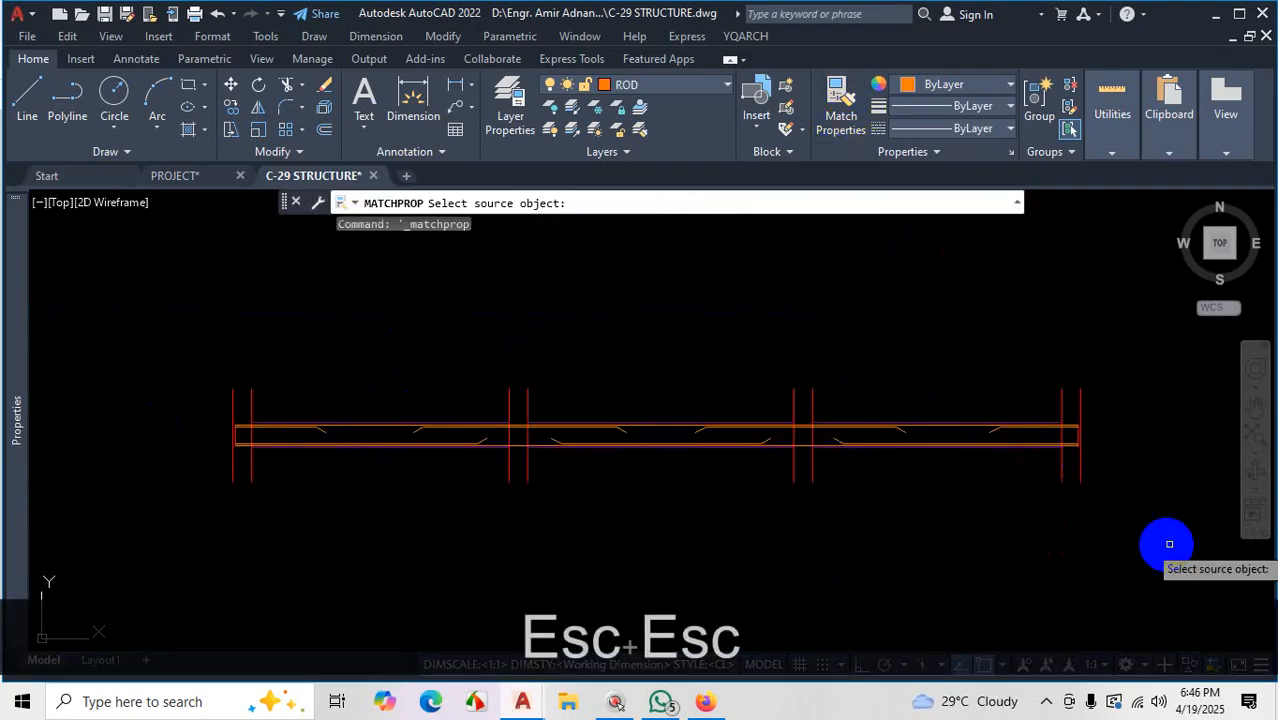
scroll(1113, 434, "up", 6)
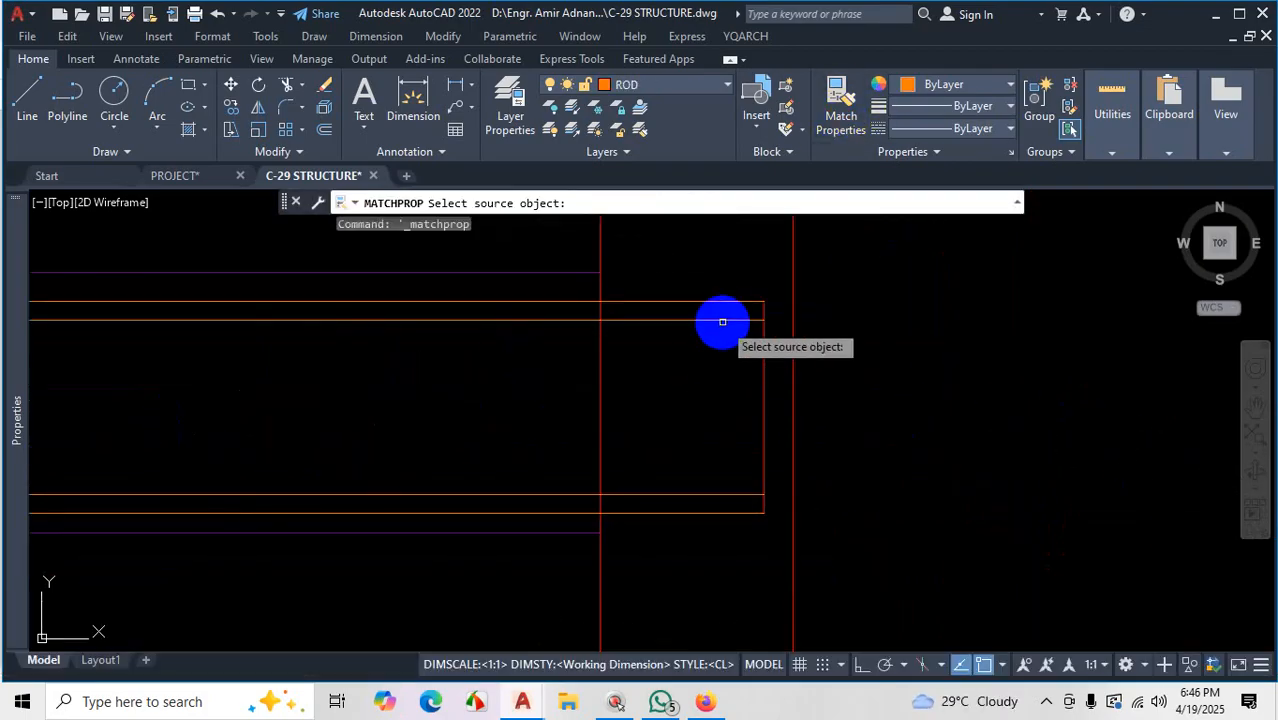
left_click(722, 321)
left_click(763, 364)
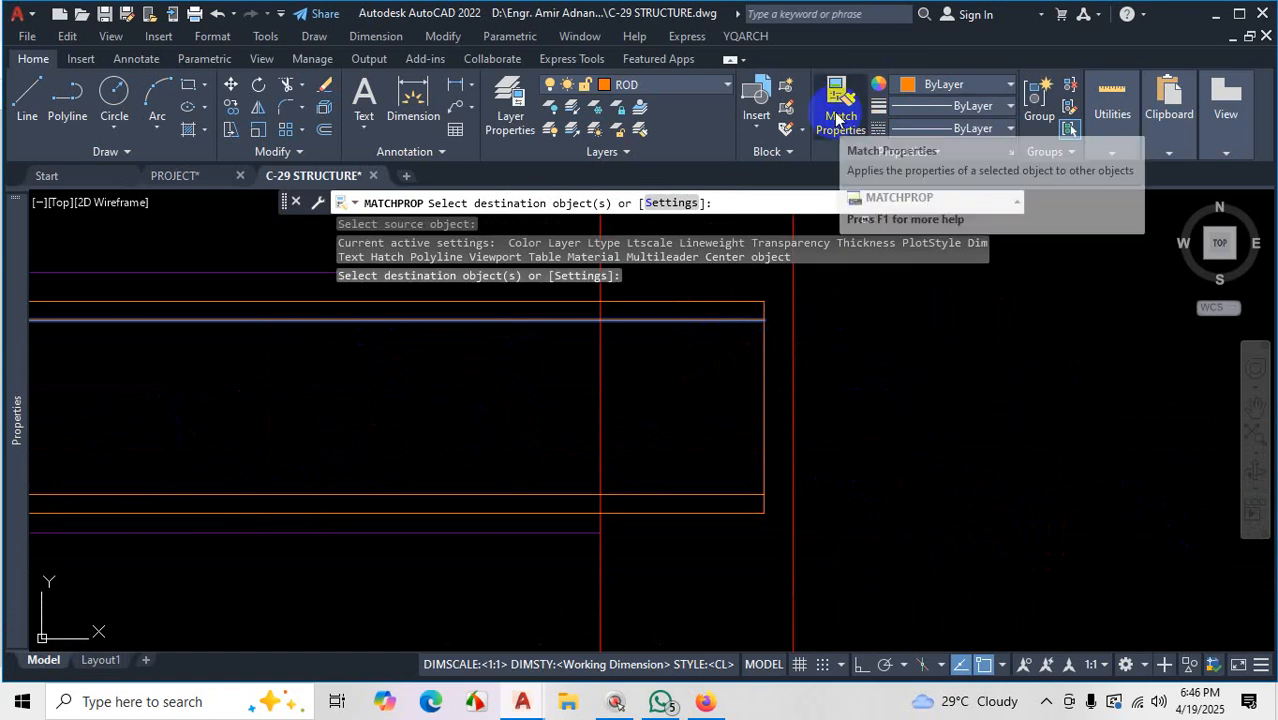
scroll(1074, 407, "down", 5)
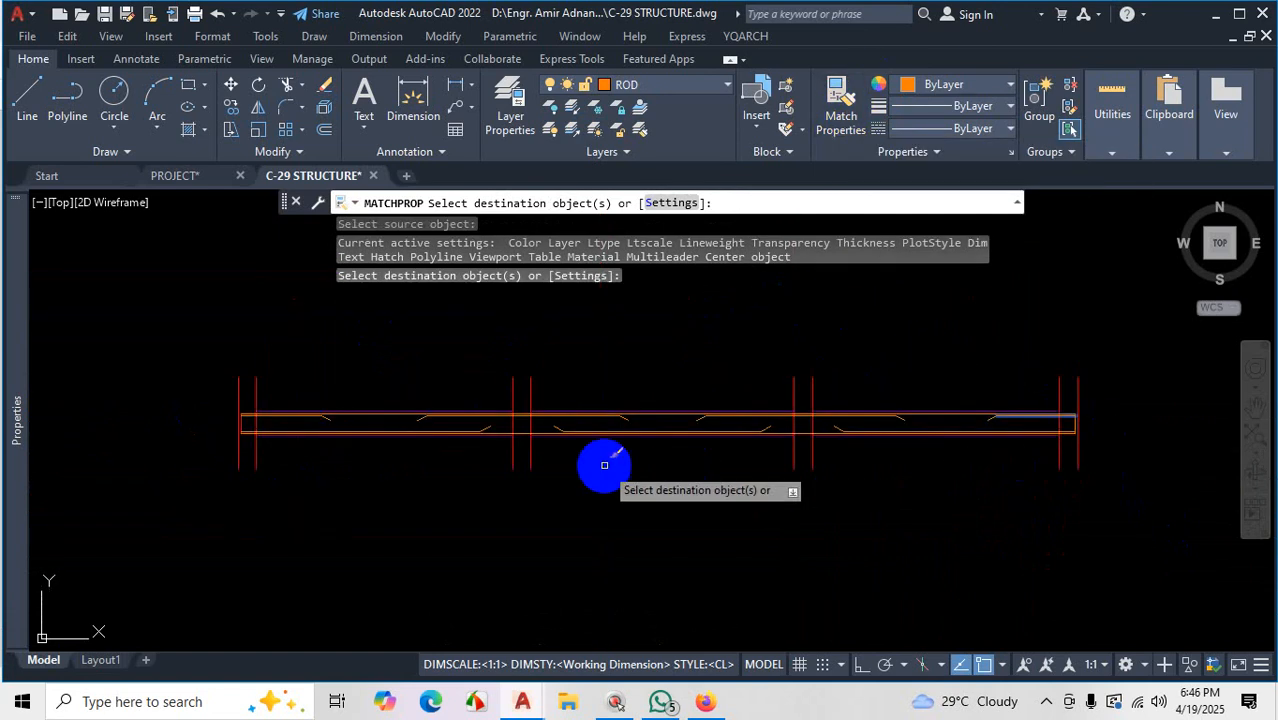
scroll(222, 437, "up", 5)
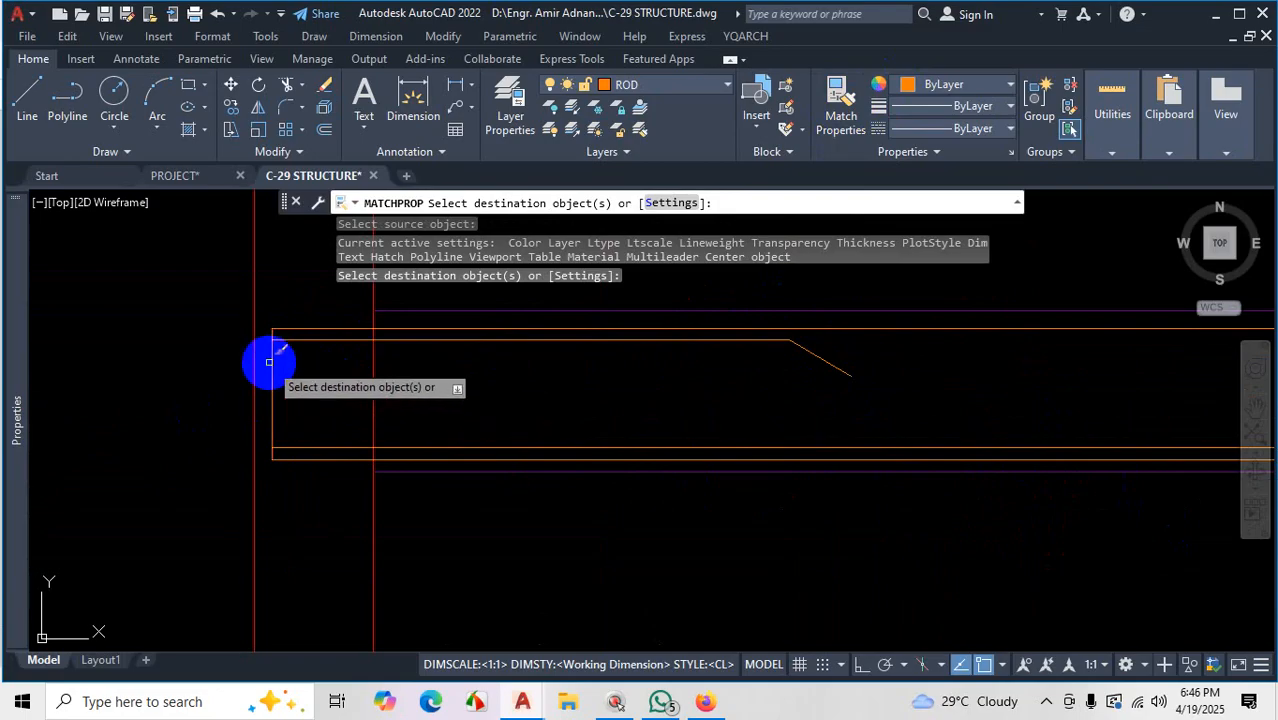
left_click(270, 360)
left_click(372, 400)
key("Escape")
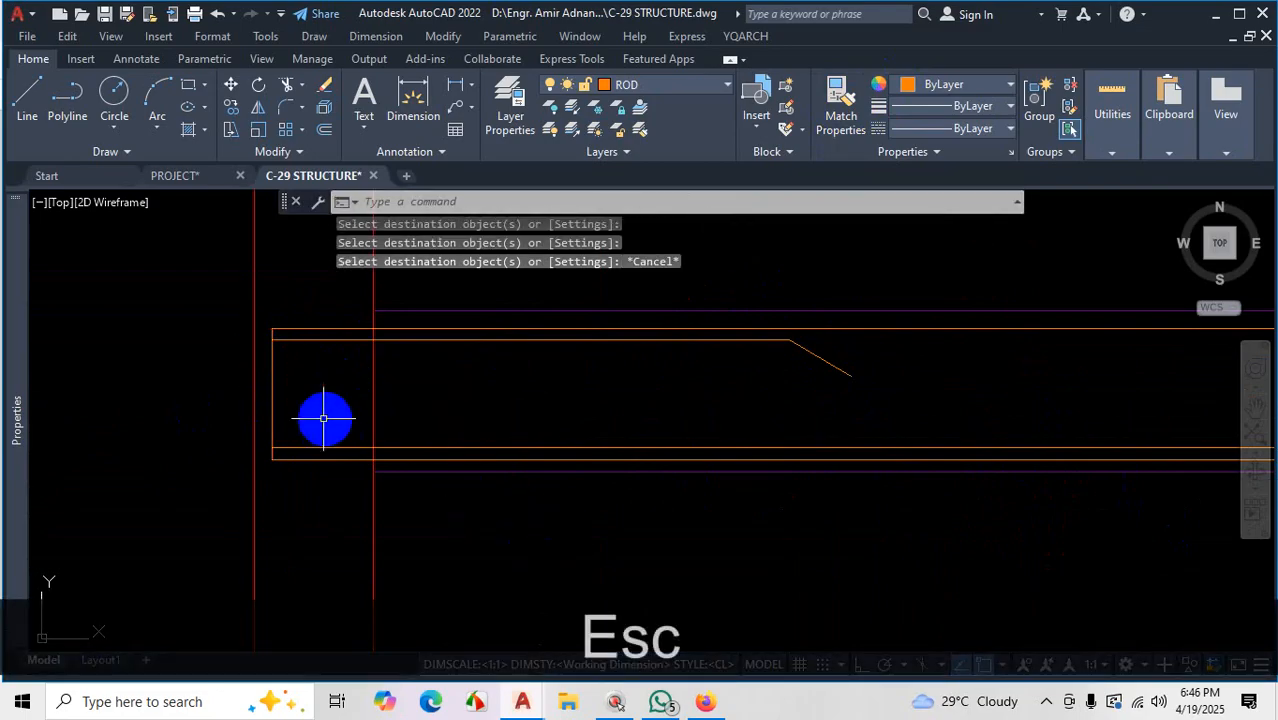
Mark in red how the top and bottom rods bend along the first column's vertical end line, and clear the annotations
key("ctrl+1")
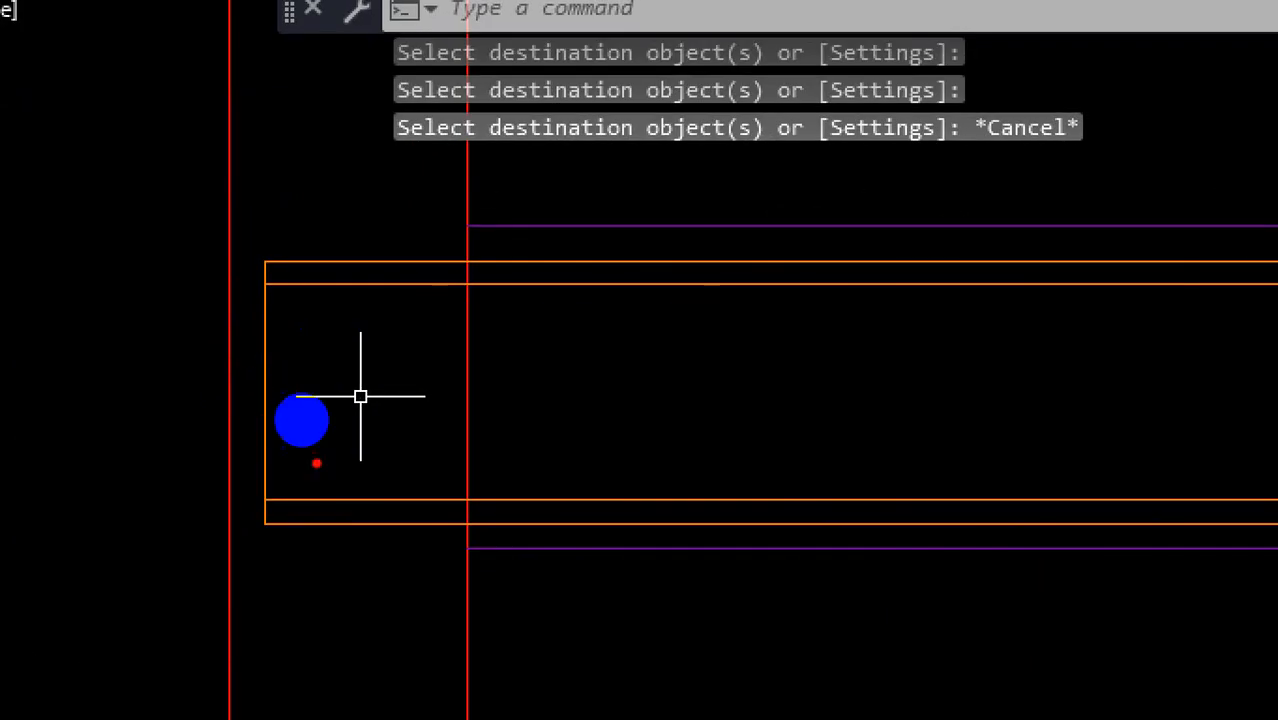
left_click_drag(271, 531, 264, 440)
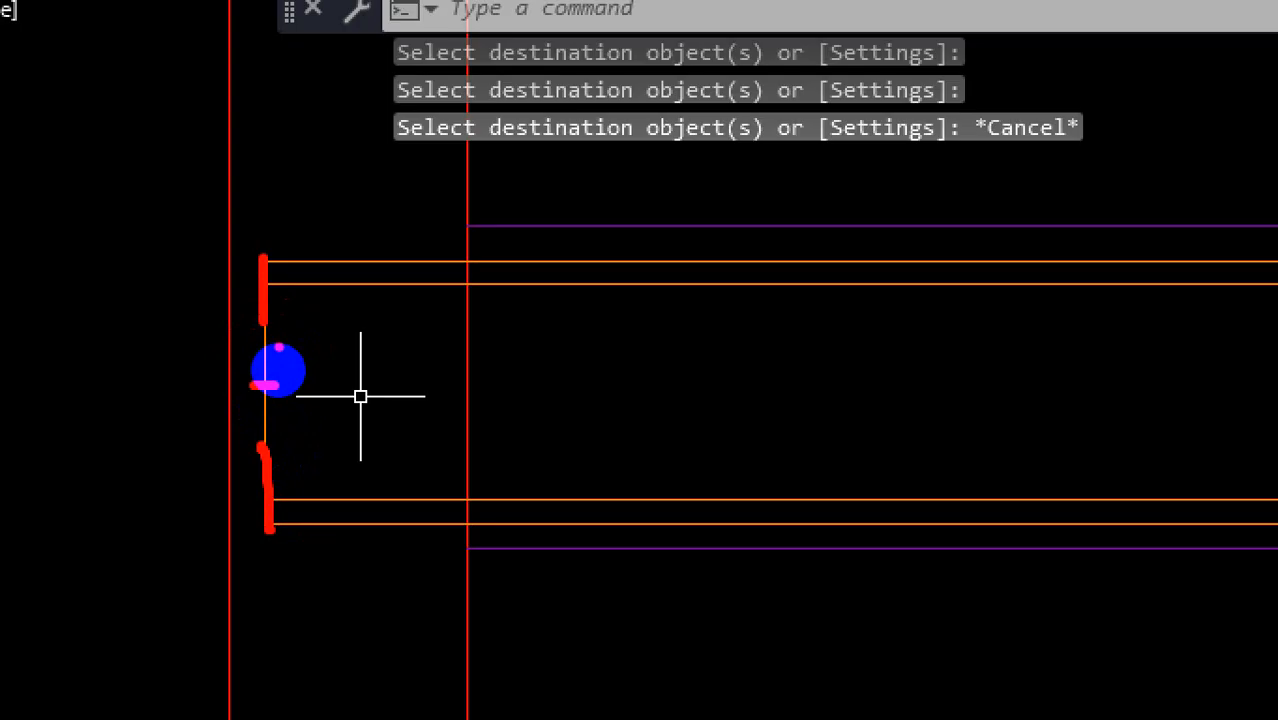
key("Escape")
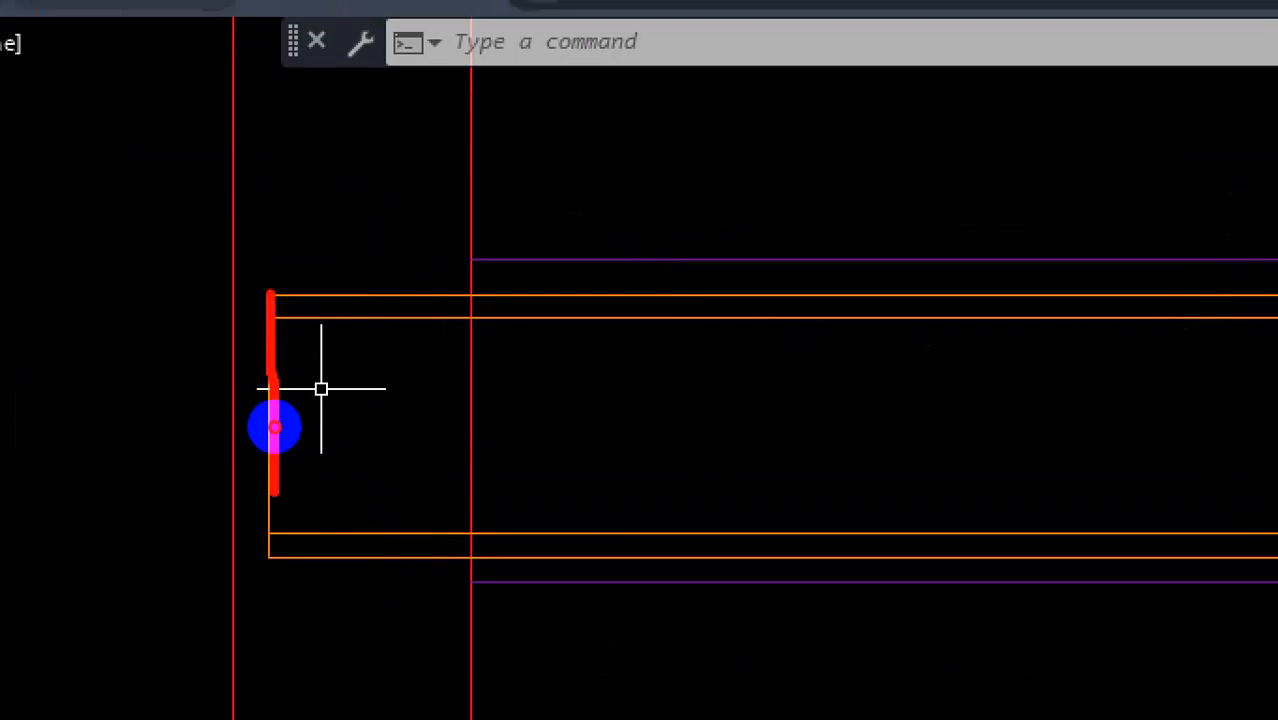
left_click_drag(274, 493, 274, 498)
left_click_drag(288, 557, 287, 455)
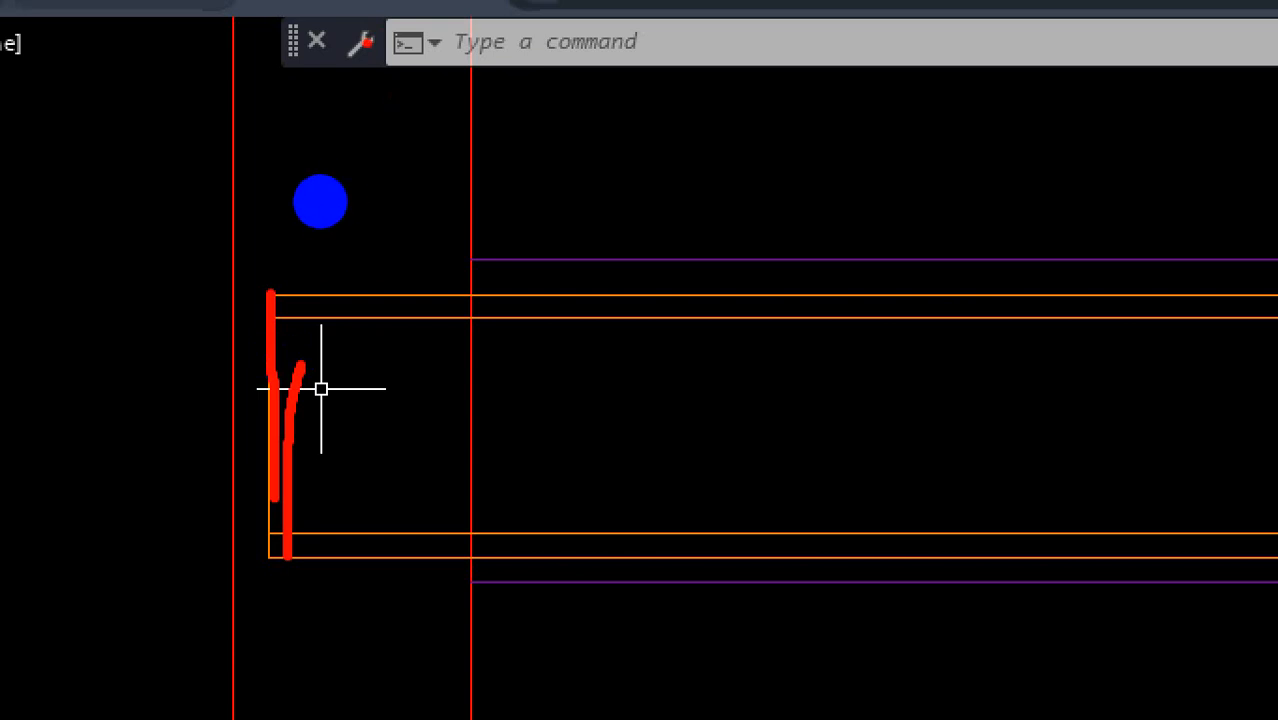
key("Escape")
scroll(270, 378, "up", 2)
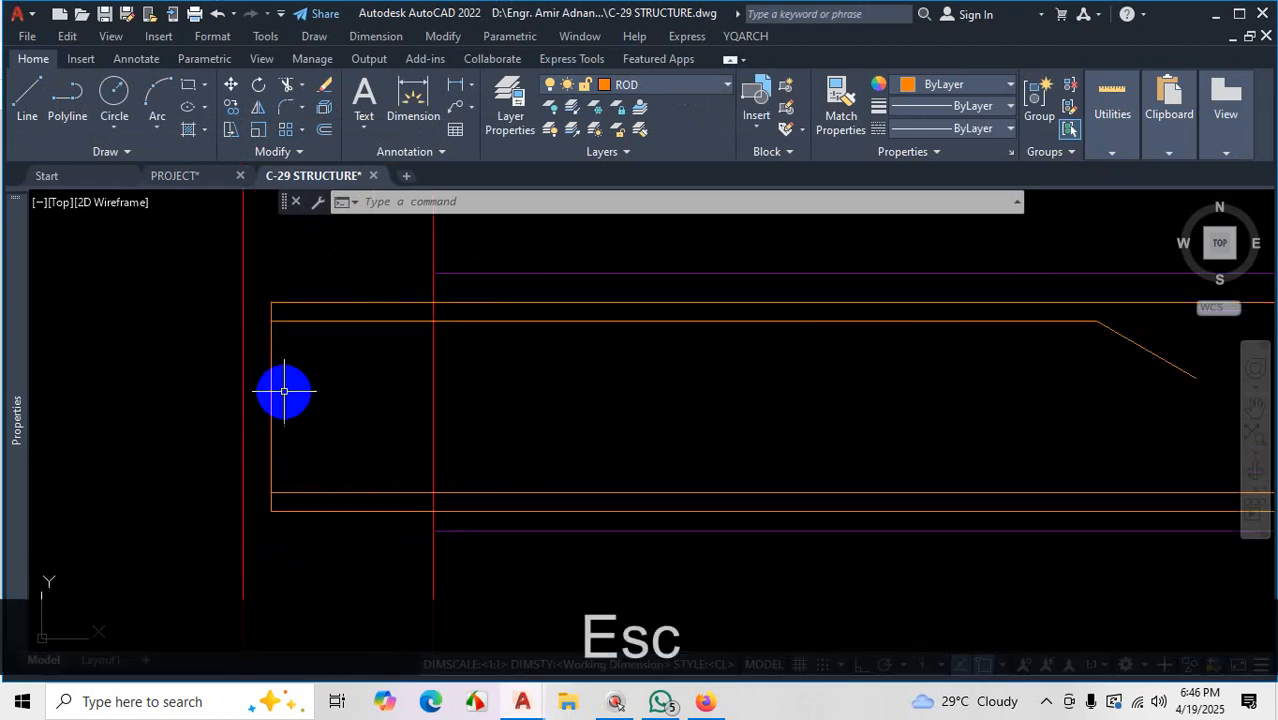
Offset the first column's vertical rod end line 1 inch inward, toward the beam
key("Escape")
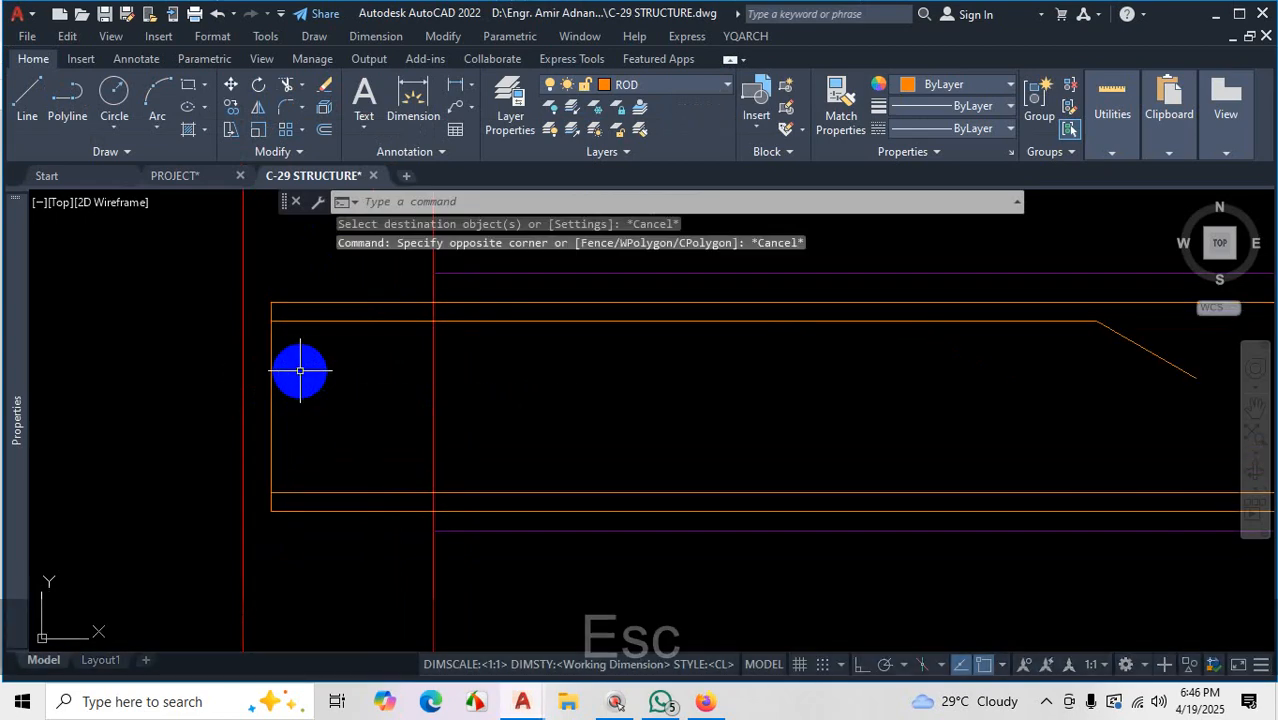
type("O")
key("Return")
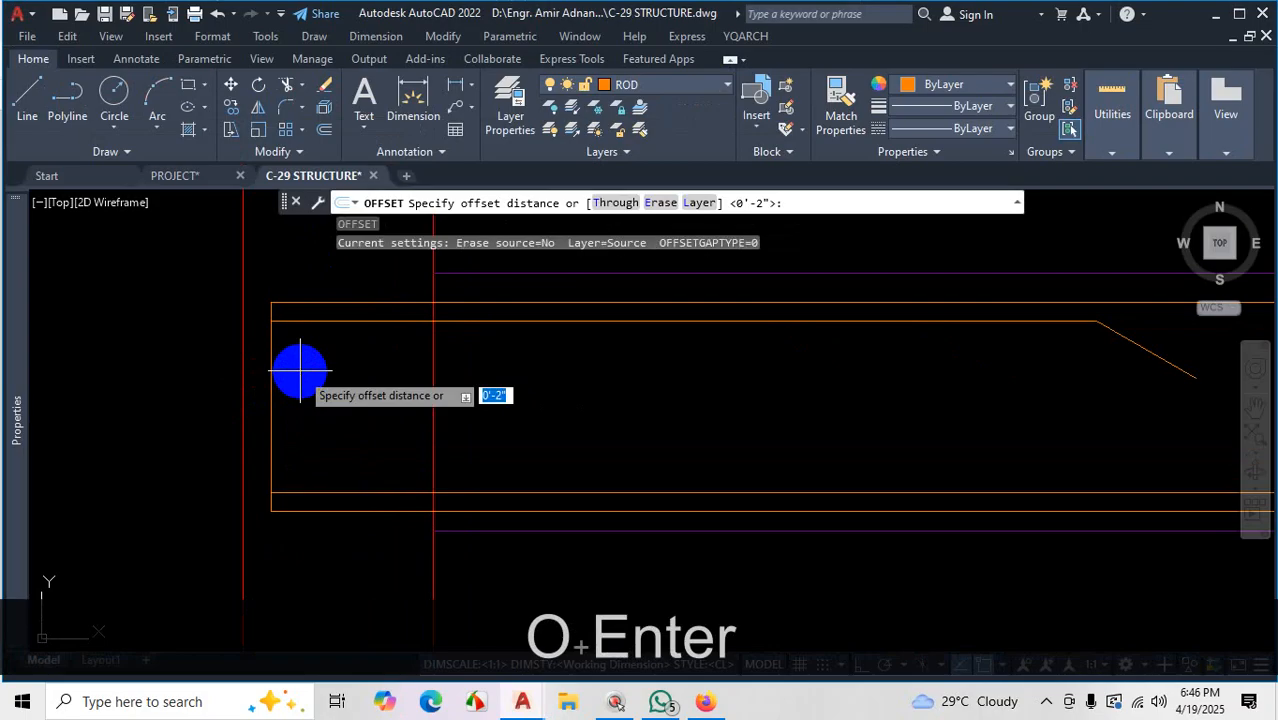
type("1")
key("Return")
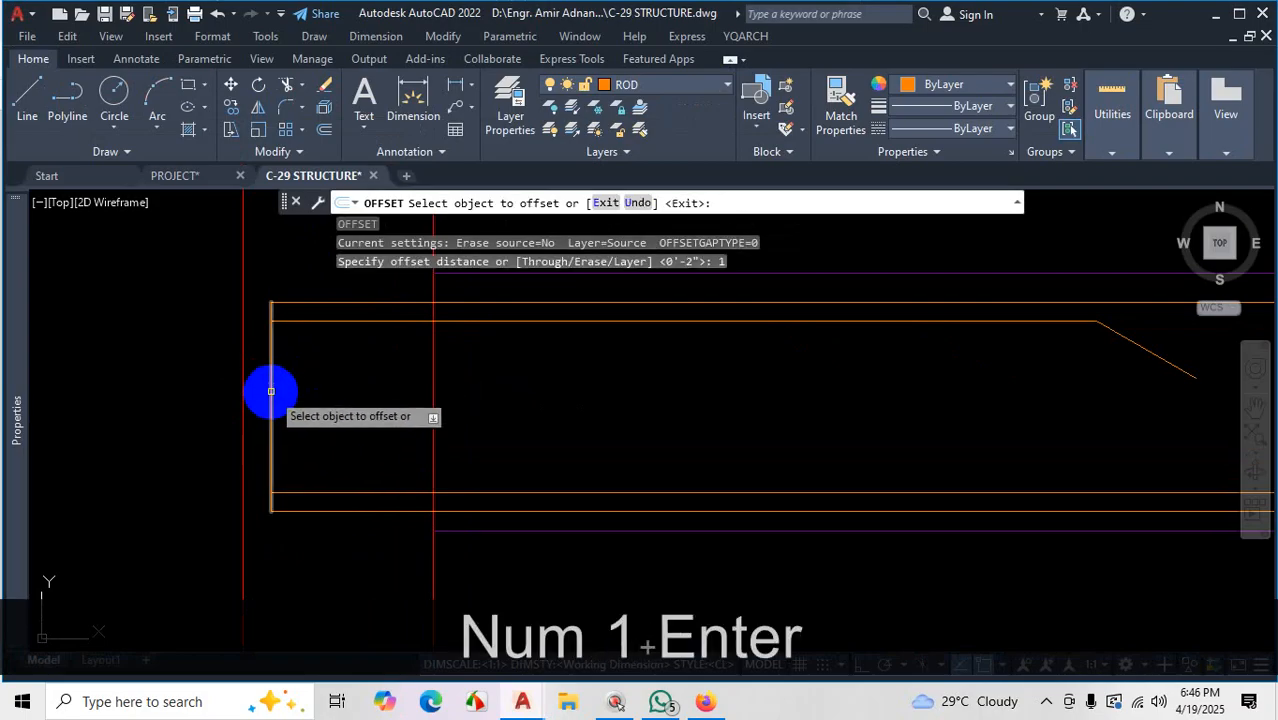
left_click(270, 391)
left_click(308, 391)
key("Escape")
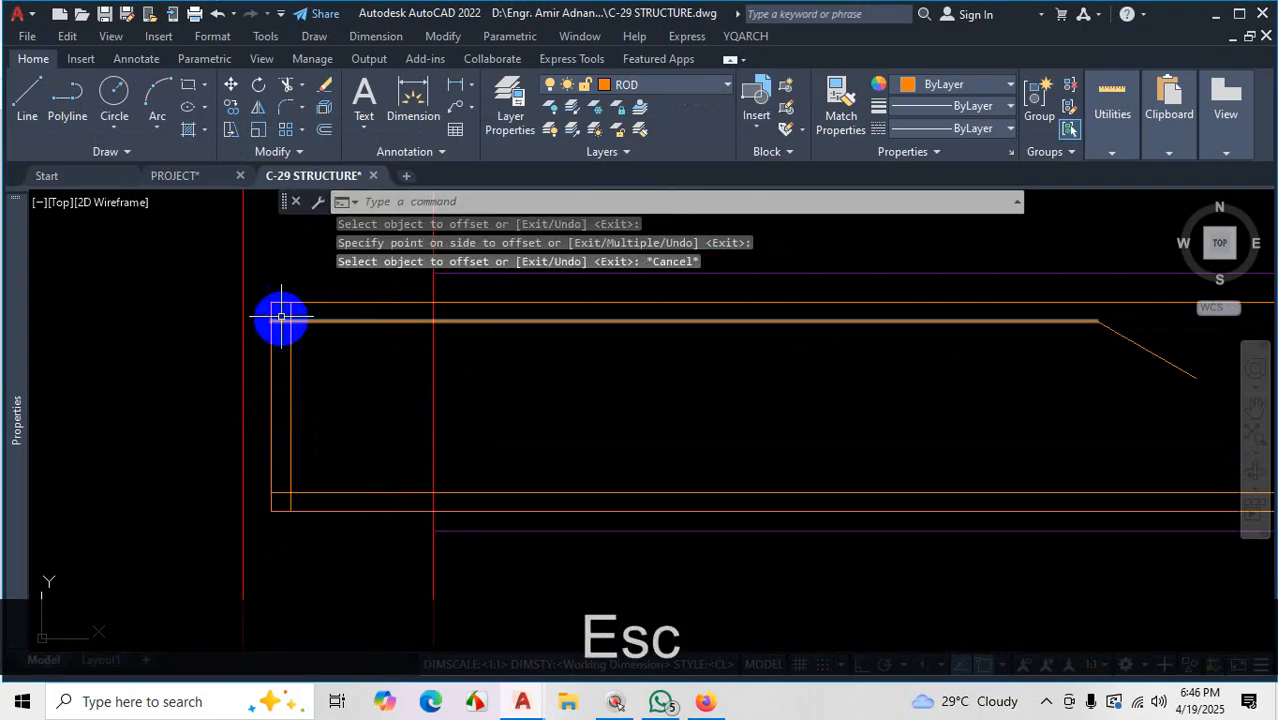
Trim the inner top and bottom rods where they run past the new inner vertical line, and end trimming
scroll(281, 317, "up", 4)
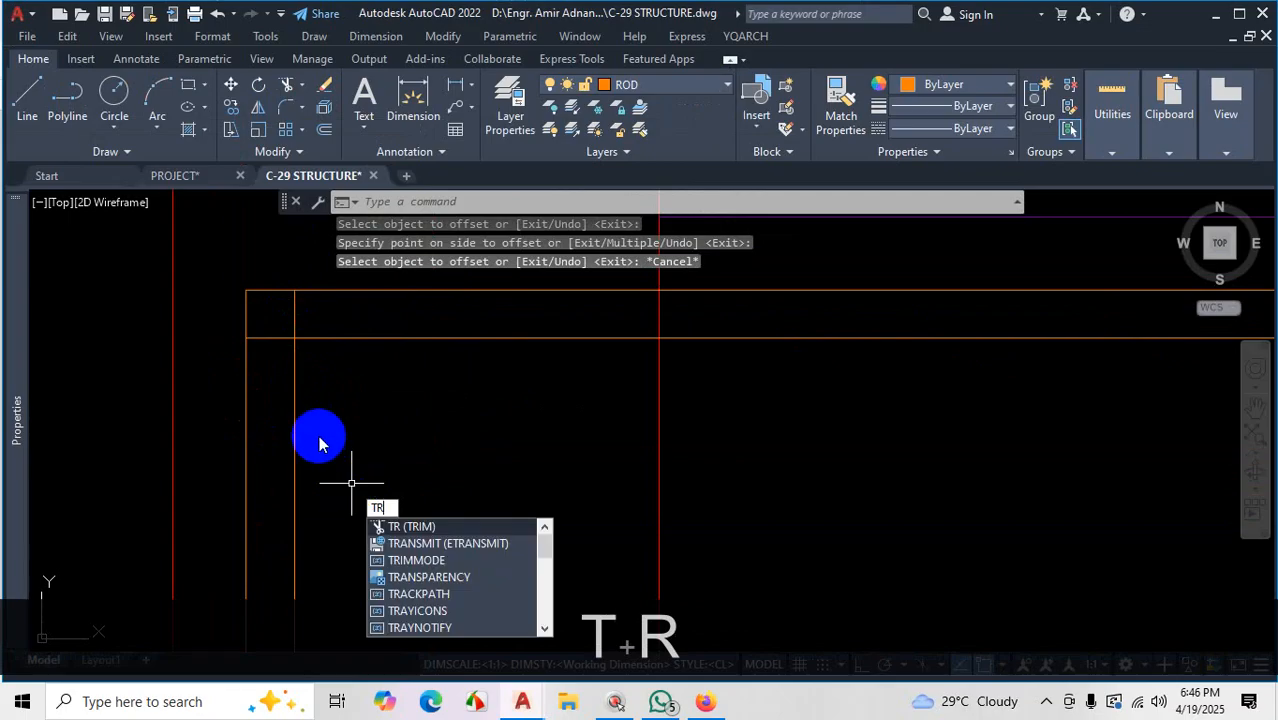
key("space")
left_click(283, 338)
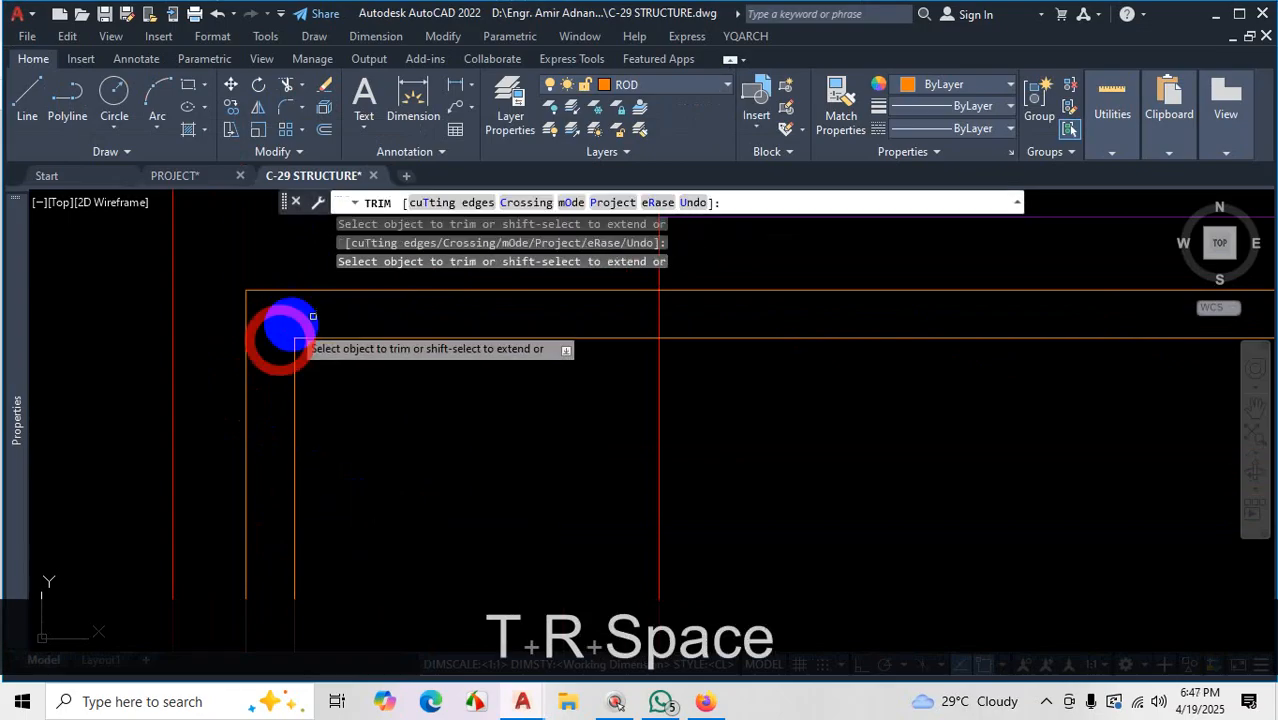
scroll(308, 325, "down", 4)
scroll(321, 484, "up", 2)
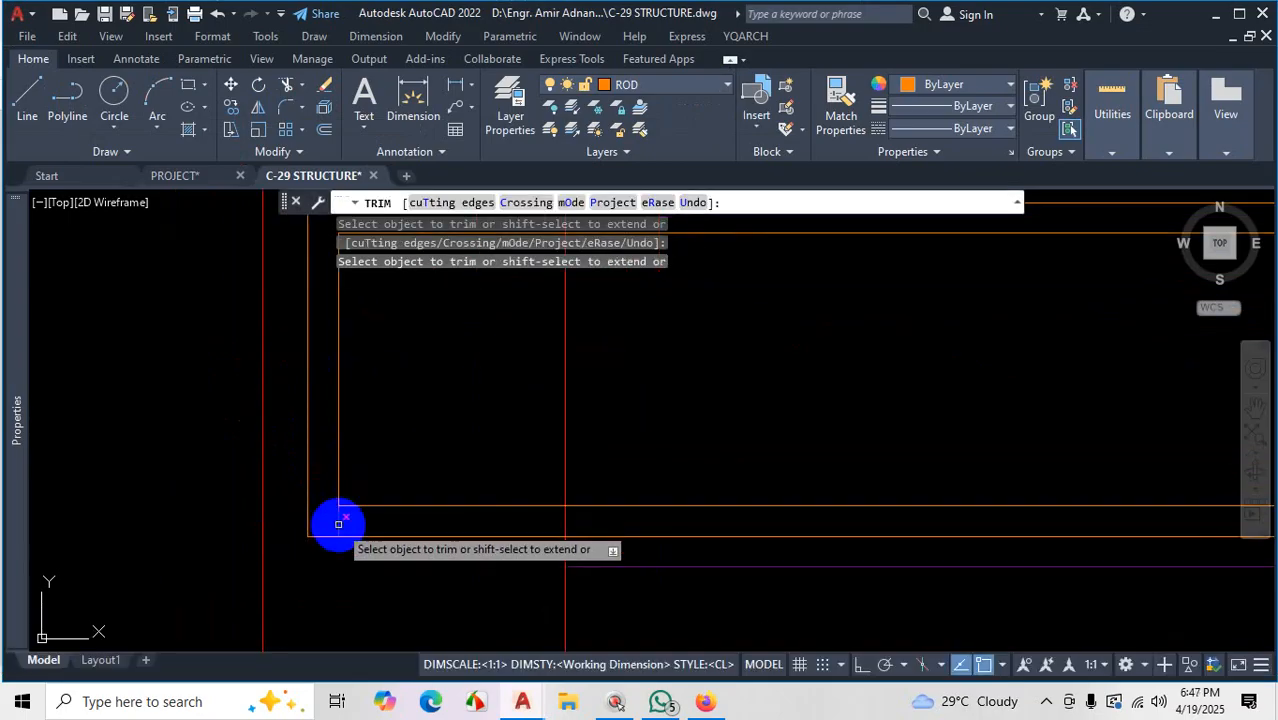
scroll(421, 550, "down", 4)
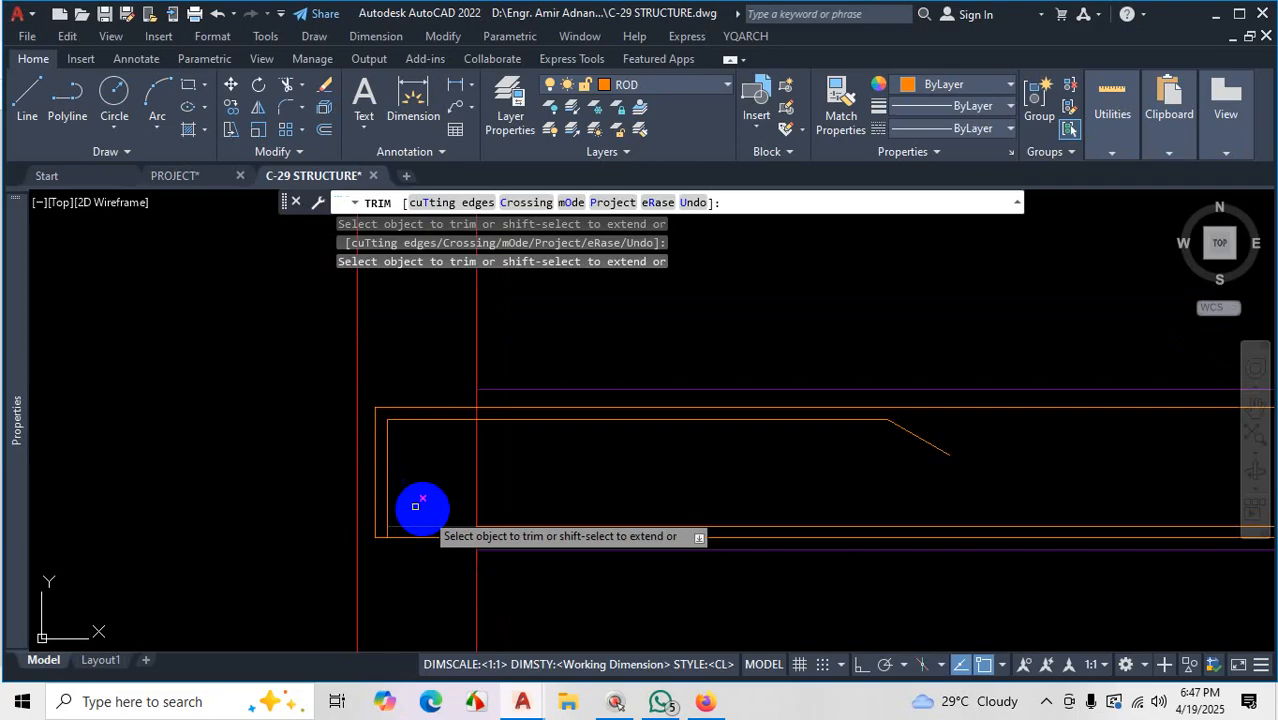
scroll(417, 505, "up", 2)
key("Escape")
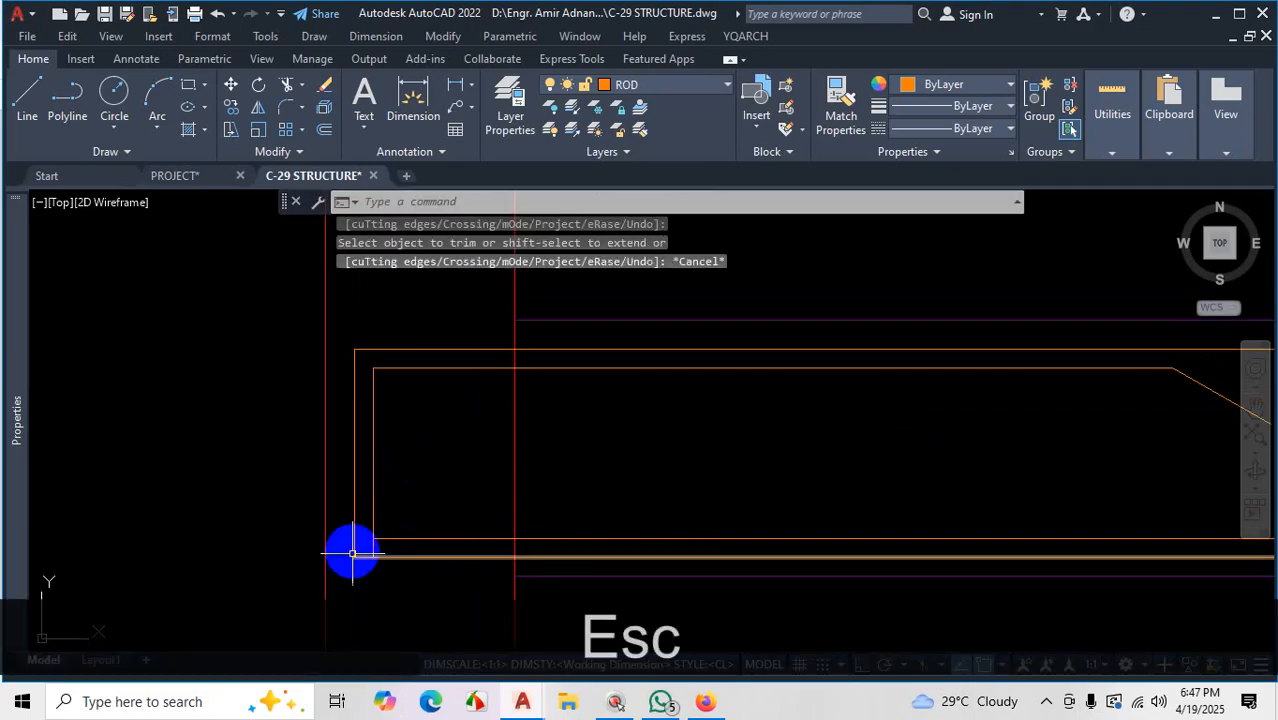
Shorten the outer vertical end line by 2 inches, moving its lower end upward from the bottom rod
left_click(354, 535)
scroll(350, 550, "up", 2)
left_click(354, 553)
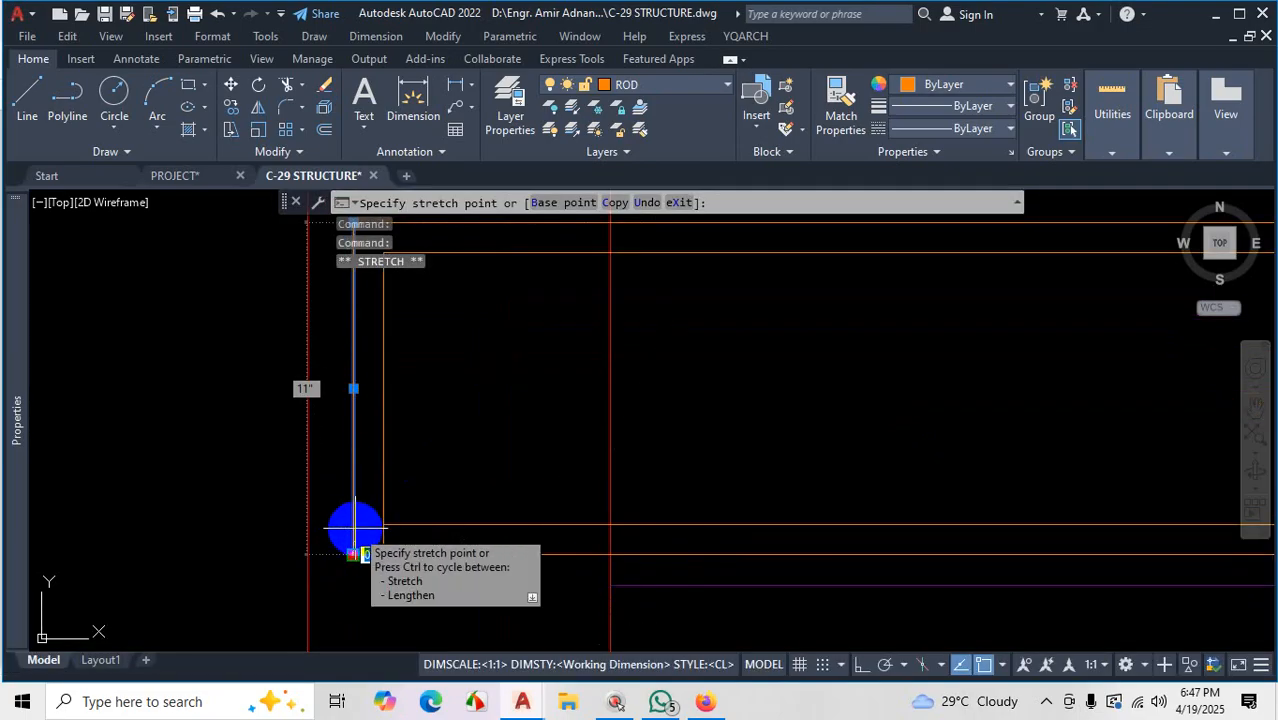
type("2")
key("Return")
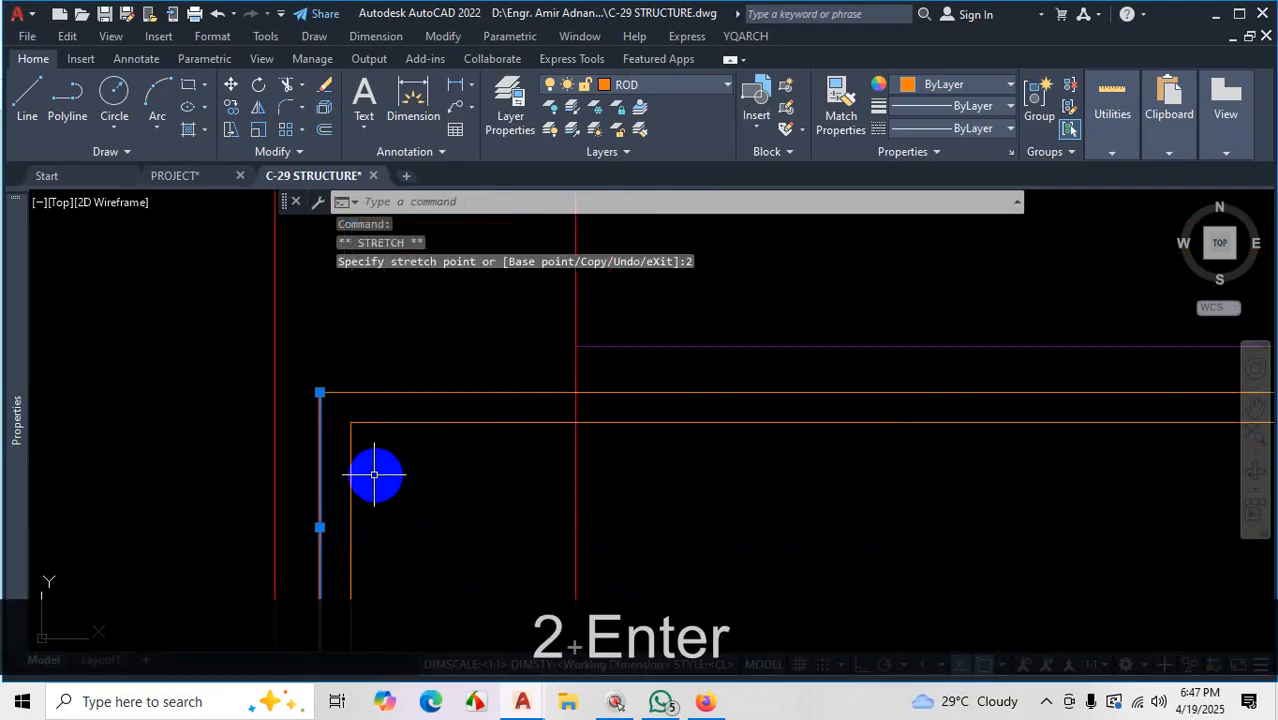
With Ortho on, shorten the inner vertical line by 2 inches by moving its upper end downward
left_click(347, 444)
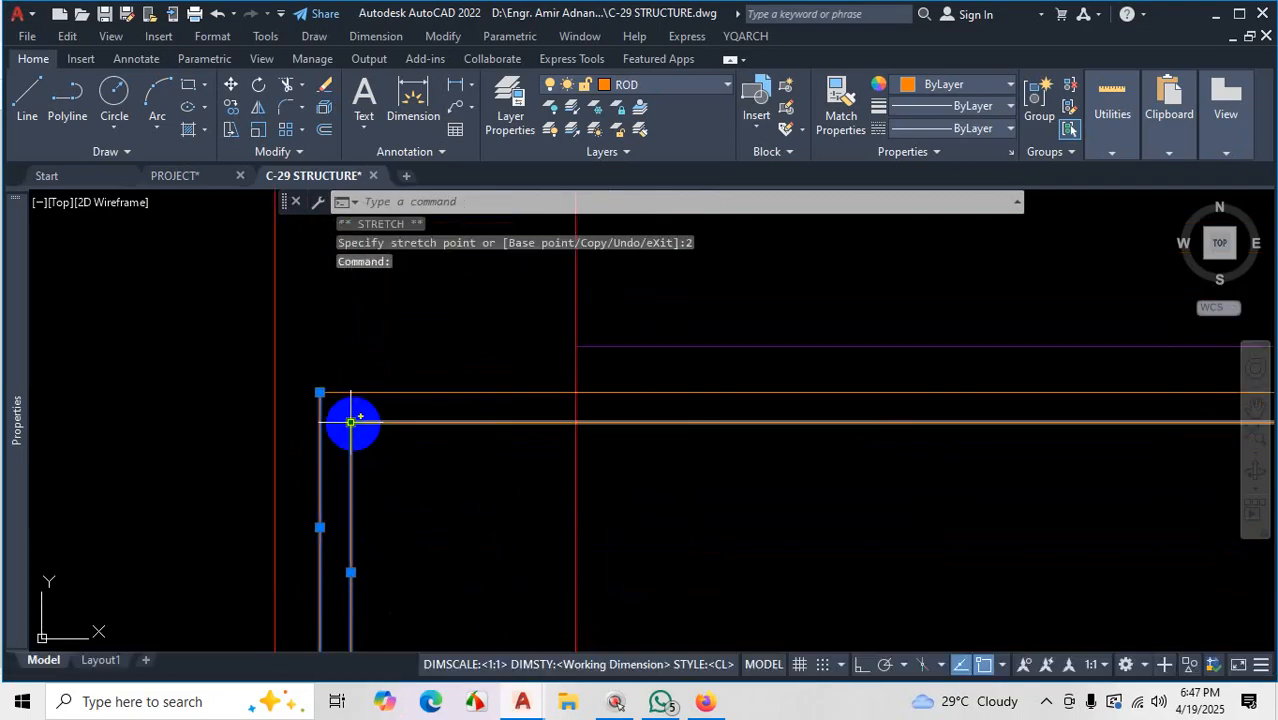
left_click(350, 422)
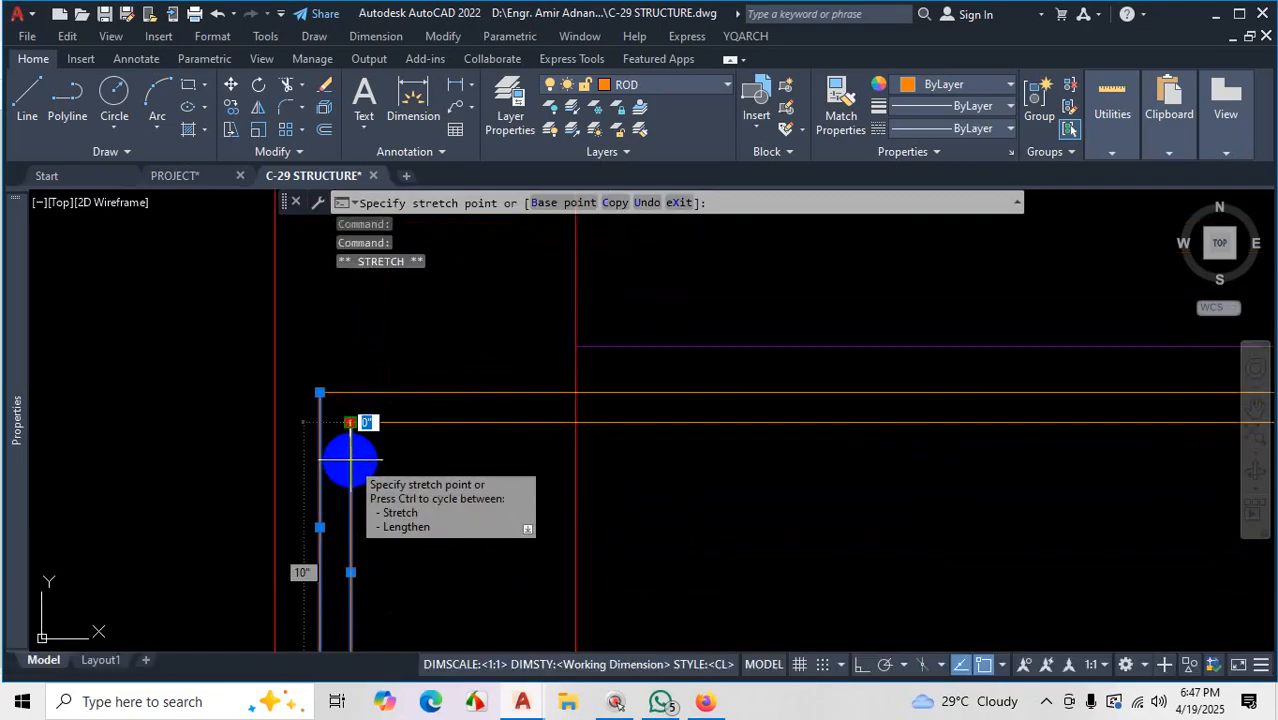
left_click(860, 664)
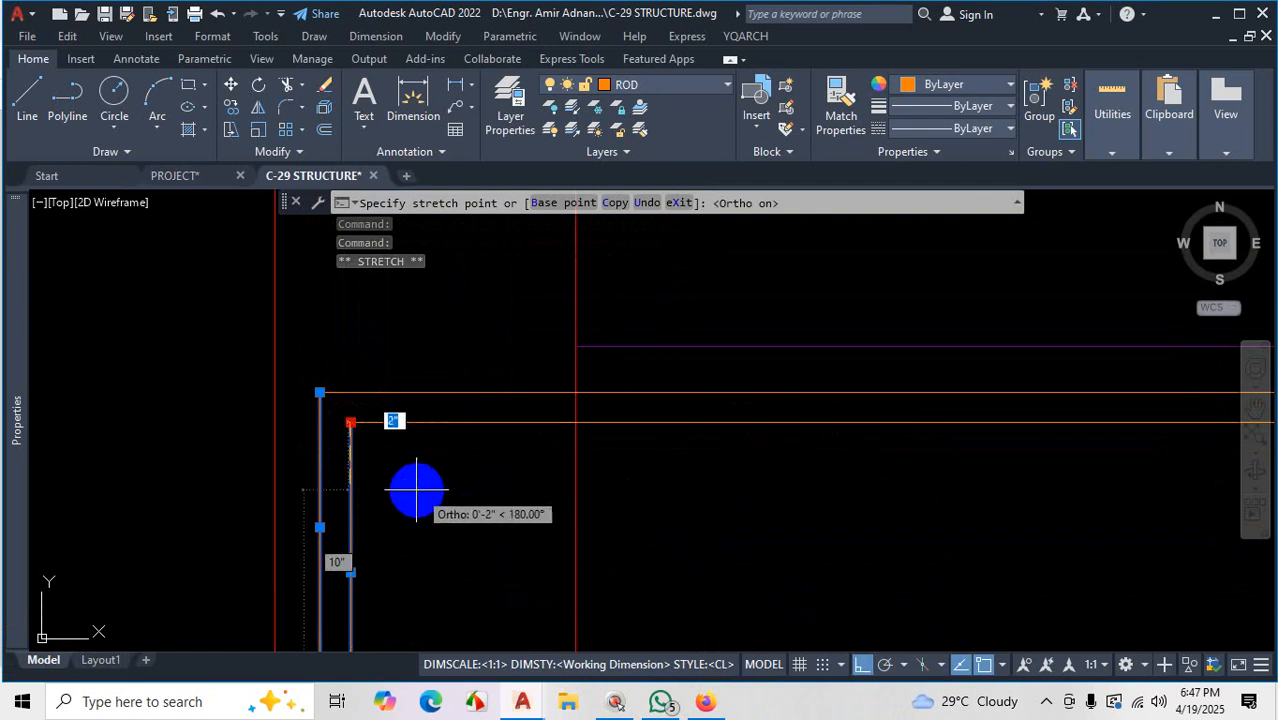
type("2")
key("Return")
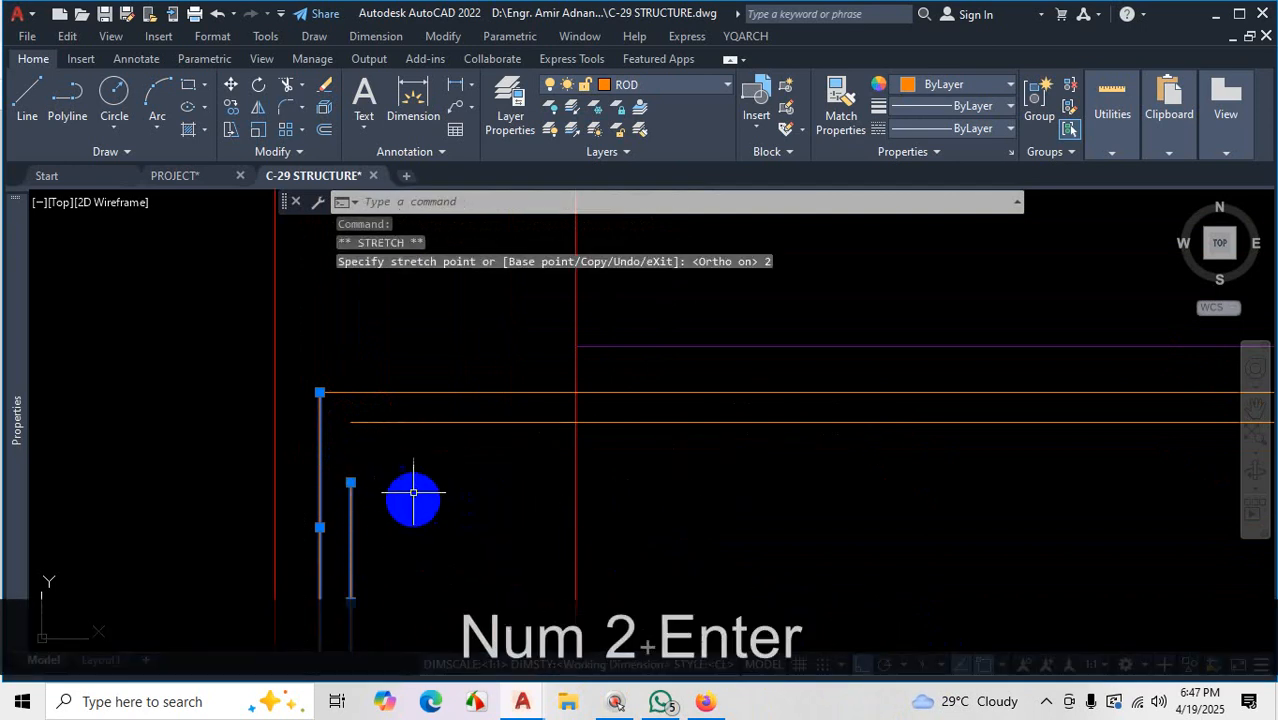
scroll(440, 510, "down", 4)
key("Escape")
scroll(430, 586, "up", 2)
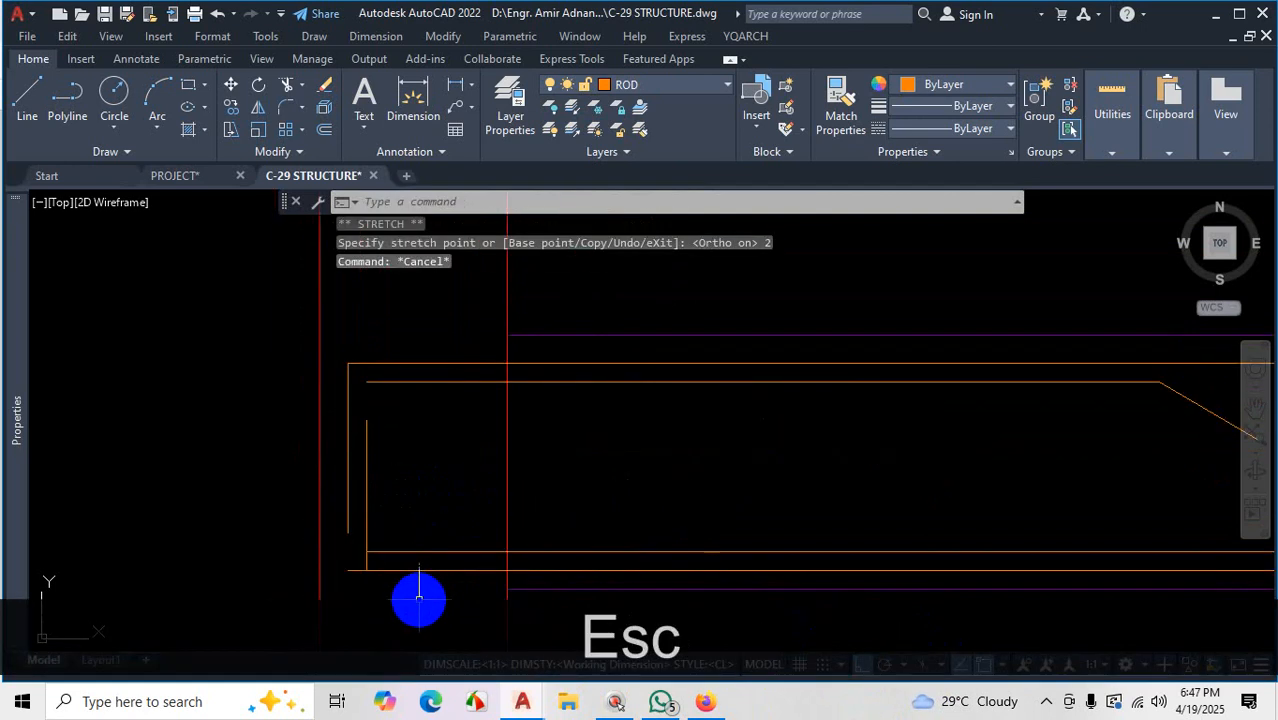
Trim the lowest rod's stub beyond the inner vertical line at the first column, and end trimming
type("tr")
key("space")
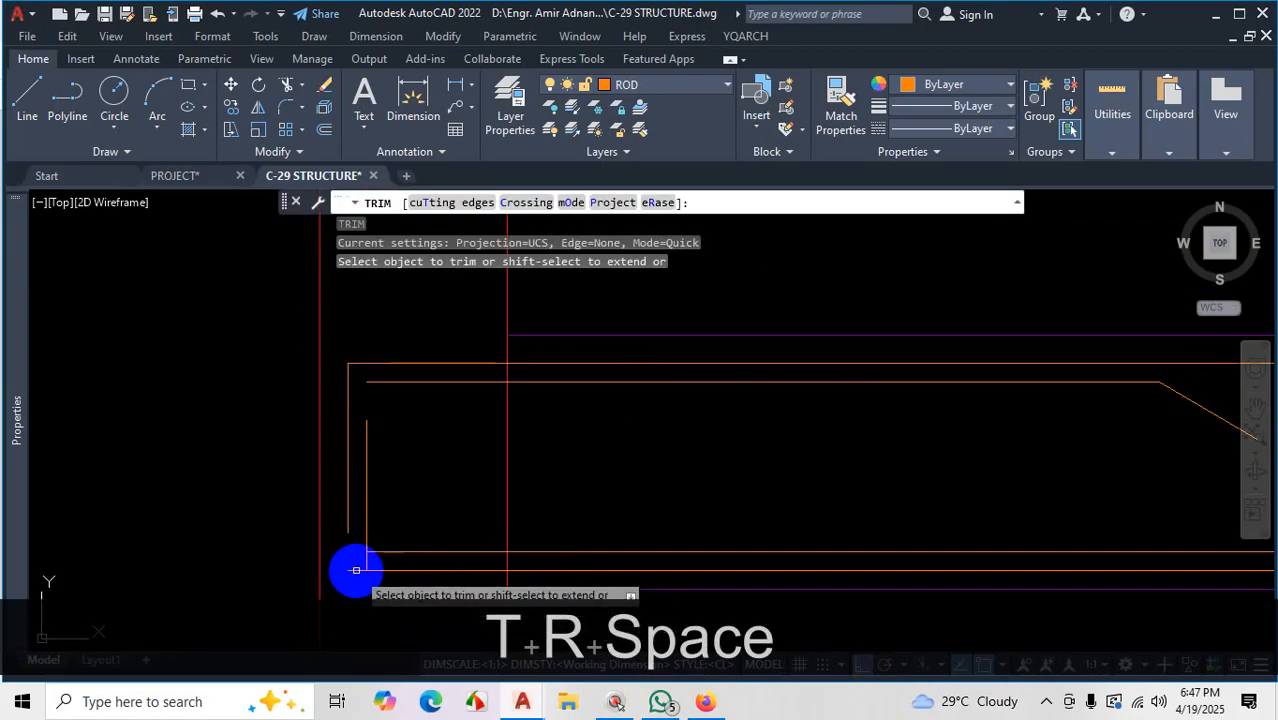
left_click(355, 569)
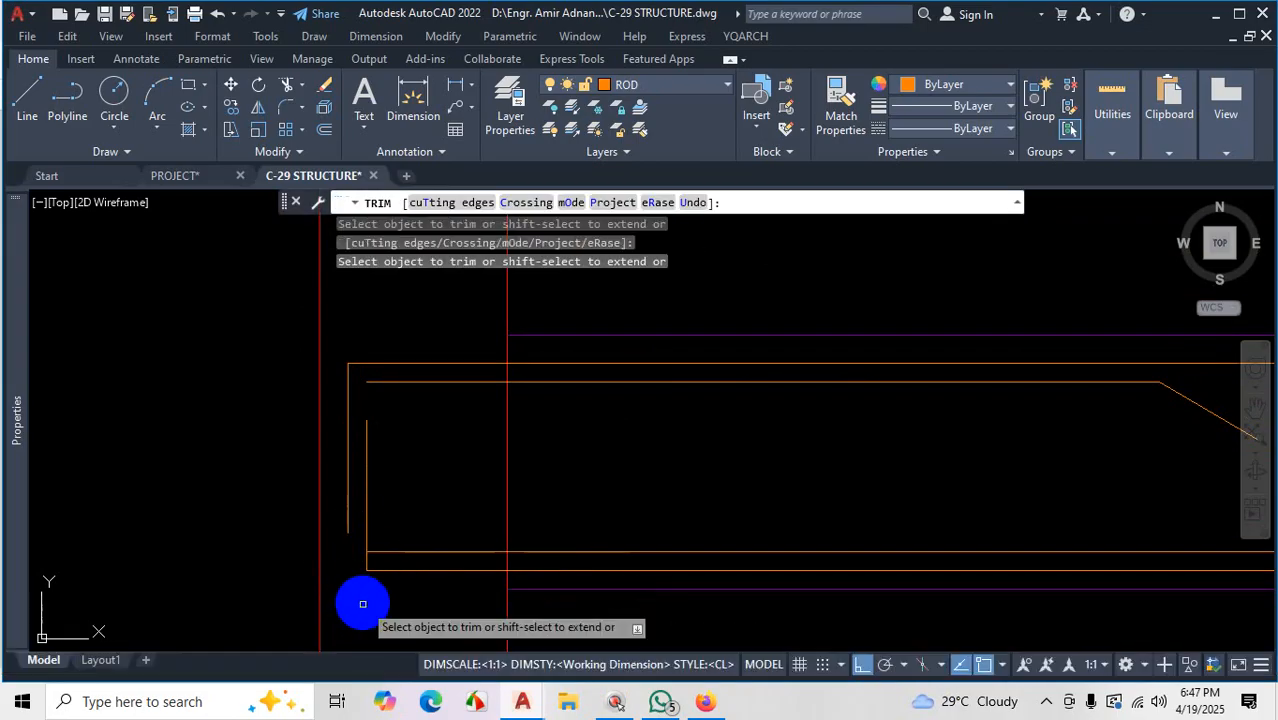
key("Escape")
Mark in red the top rod, the extra top rod's zone and the bent rod ends at the first column, and clear the annotations
key("ctrl+1")
left_click(665, 416)
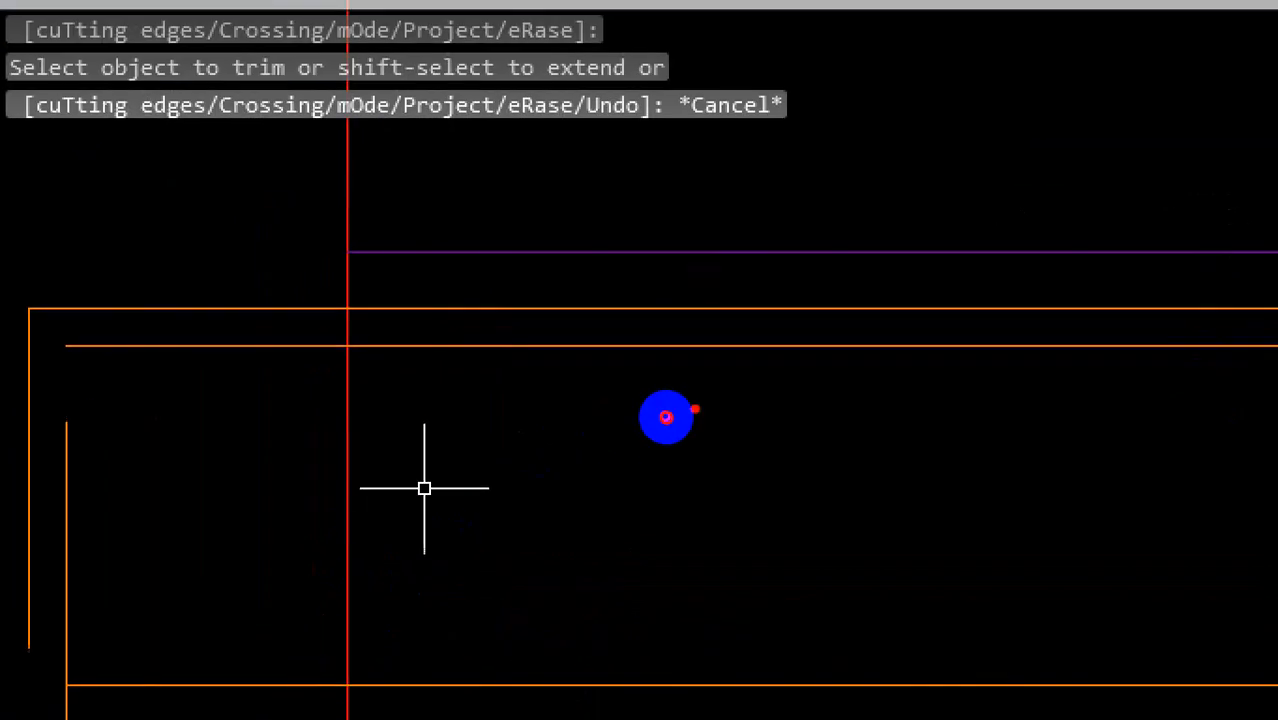
left_click_drag(731, 362, 474, 358)
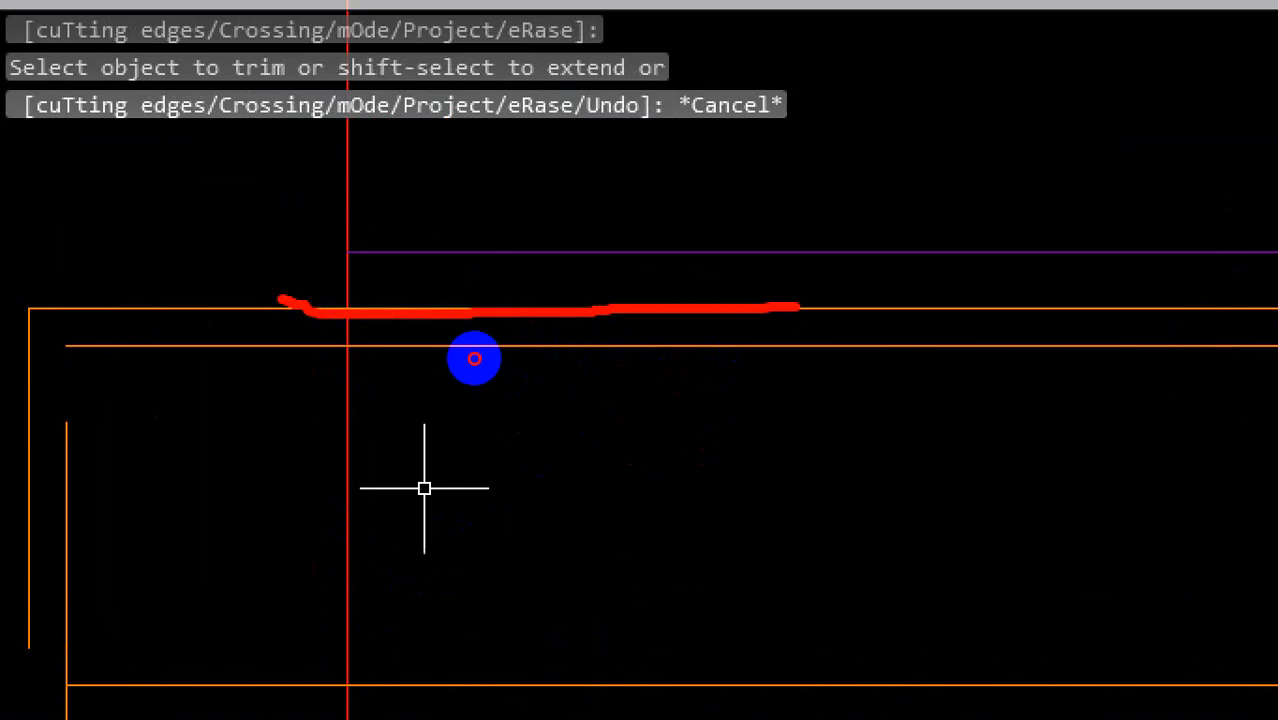
right_click(500, 392)
scroll(666, 416, "down", 1)
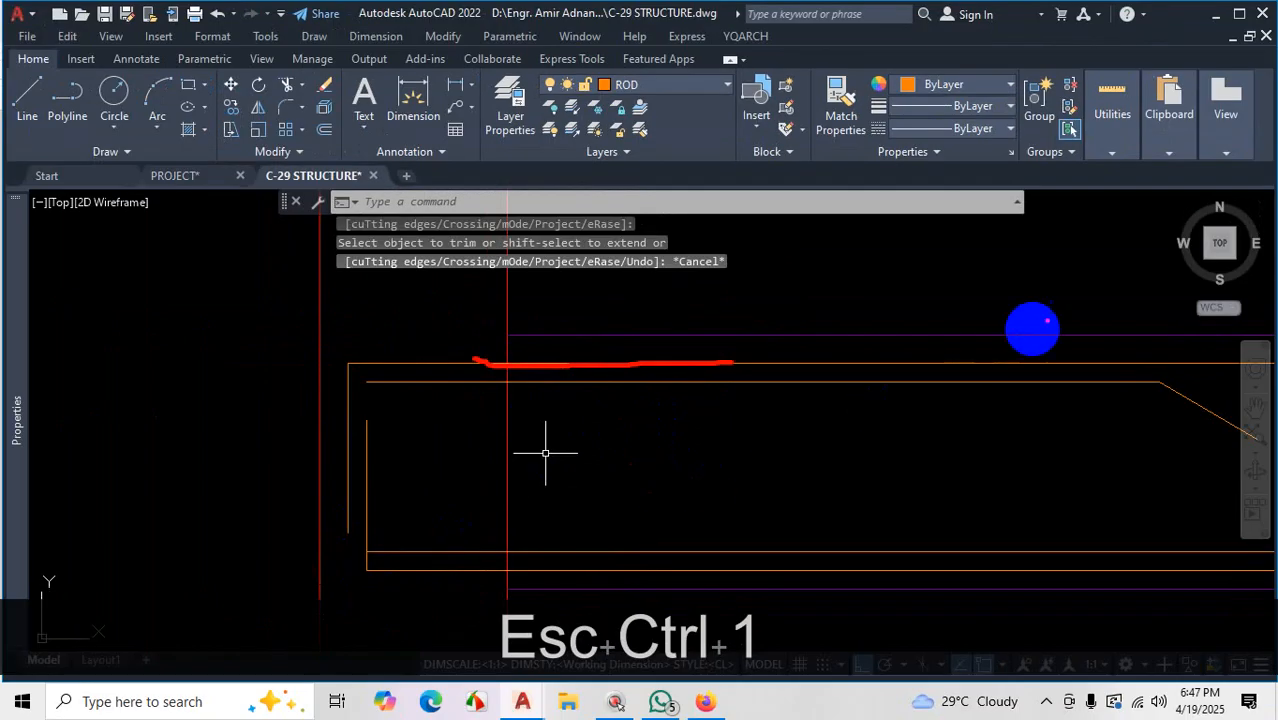
left_click(904, 285)
mouse_move(904, 285)
left_mouse_down()
mouse_move(491, 317)
mouse_move(1193, 368)
mouse_move(900, 293)
left_mouse_up()
mouse_move(452, 358)
left_mouse_down()
mouse_move(371, 352)
mouse_move(347, 481)
left_mouse_up()
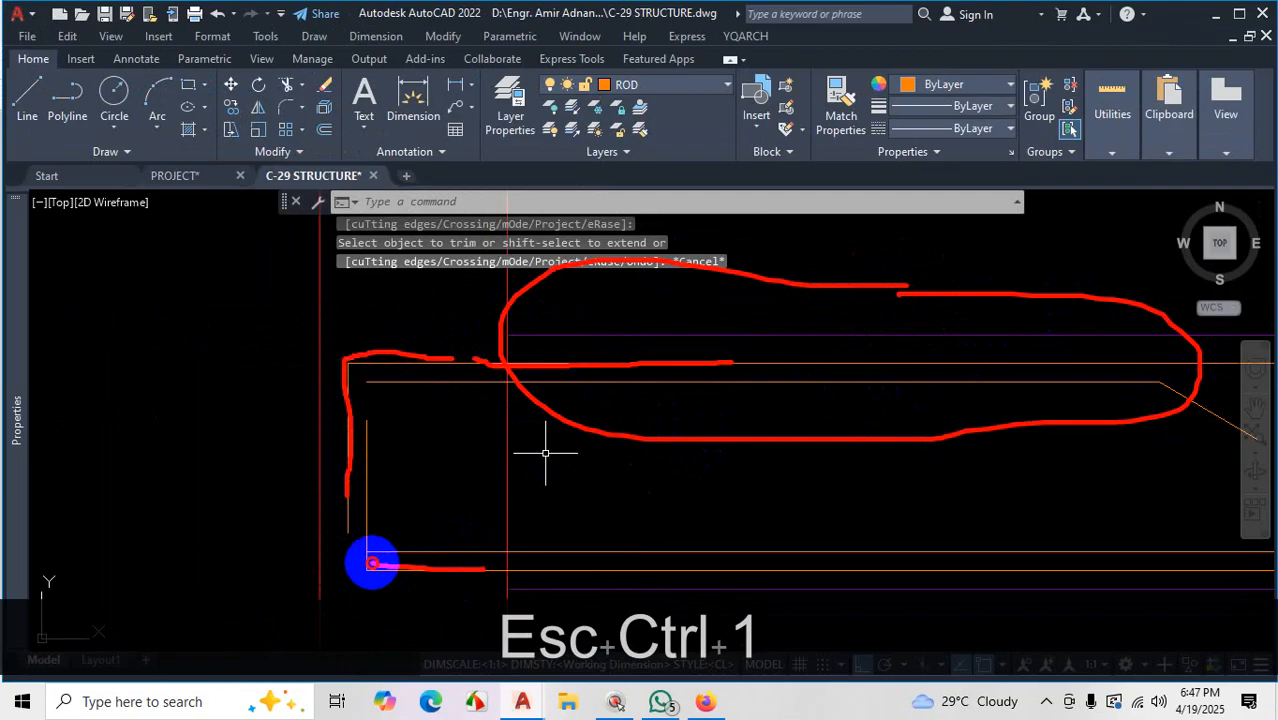
key("Escape")
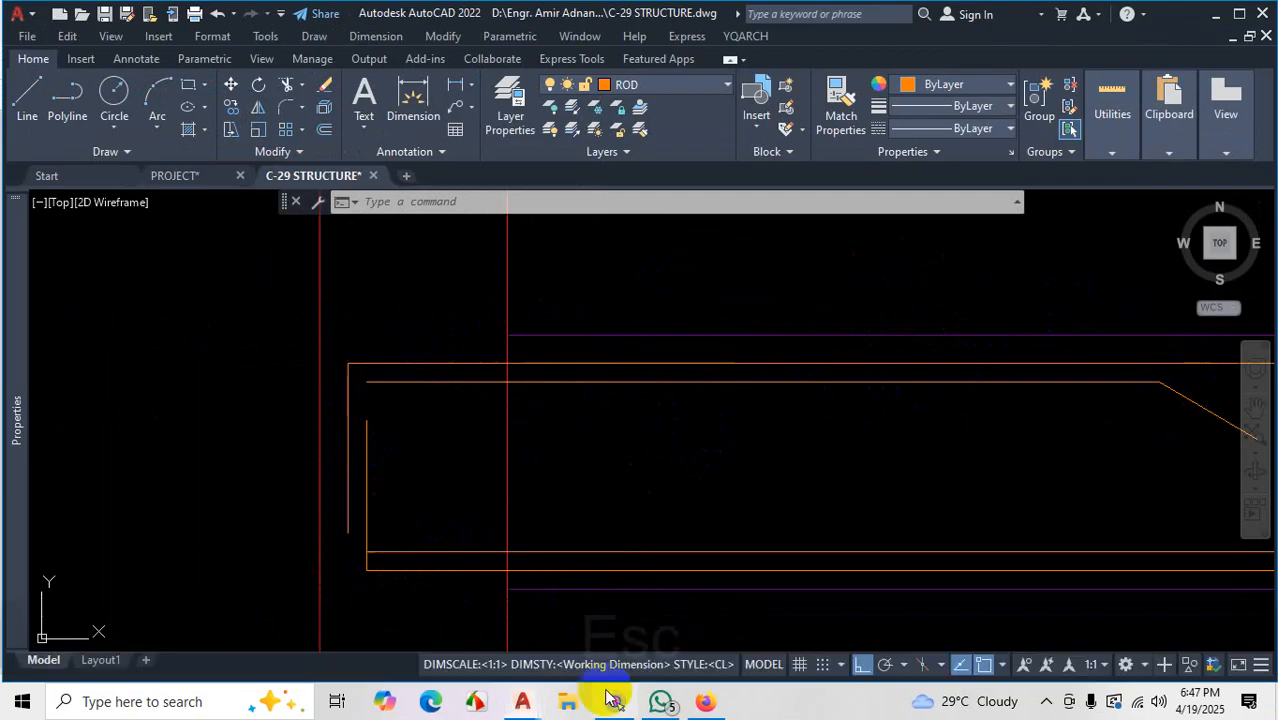
Switch to the project PDF in Firefox and mark the bent rod end at grid 1 and a cut near section 1-1
left_click(705, 700)
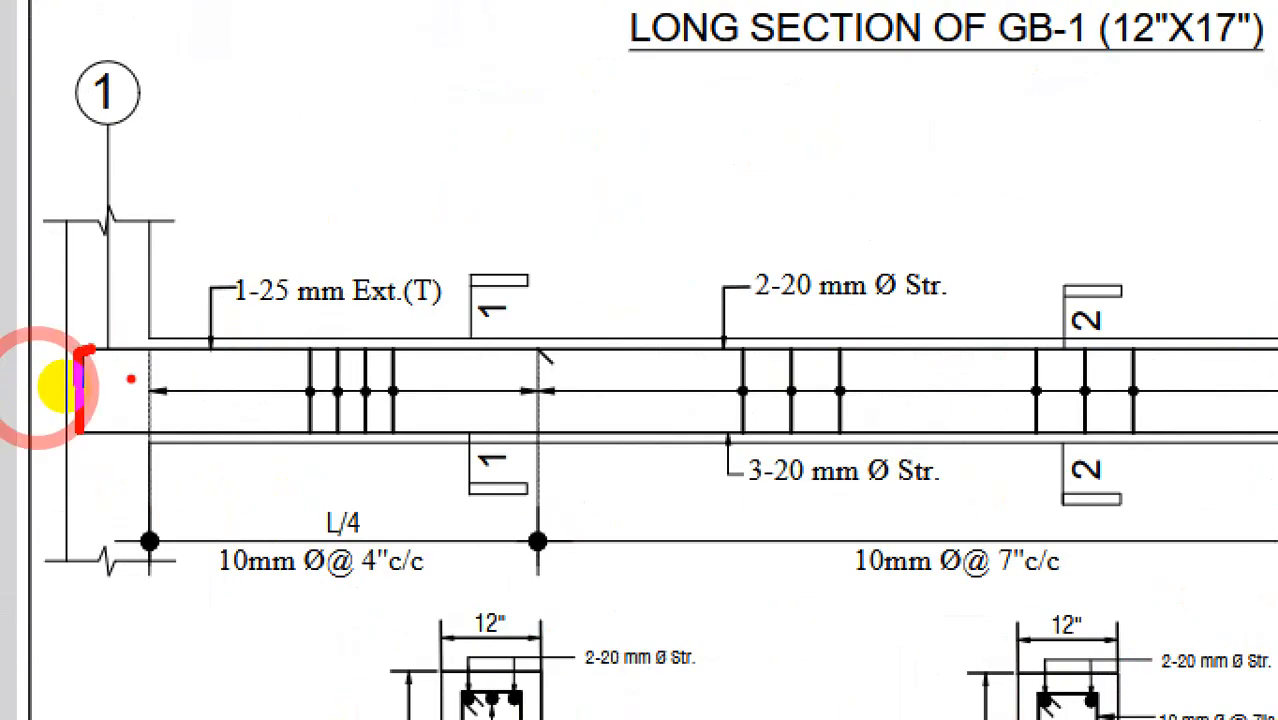
key("ctrl+1")
key("Escape")
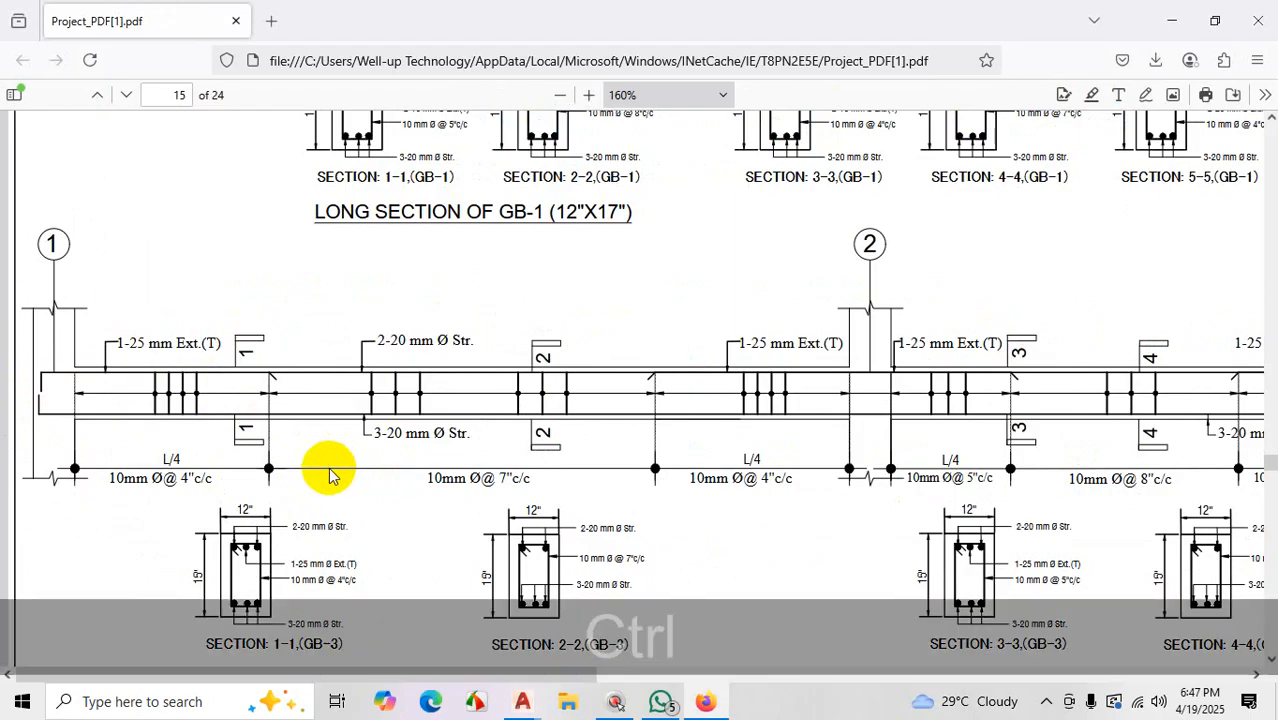
key("ctrl+1")
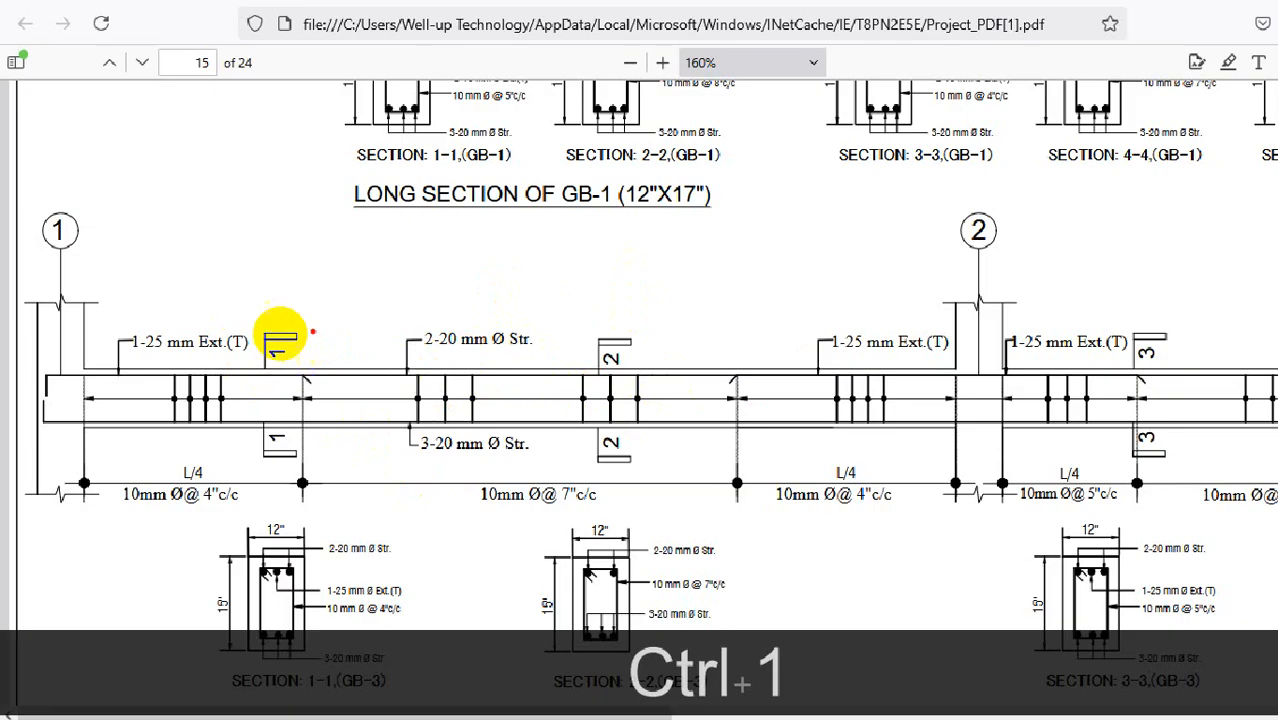
left_click_drag(232, 283, 221, 447)
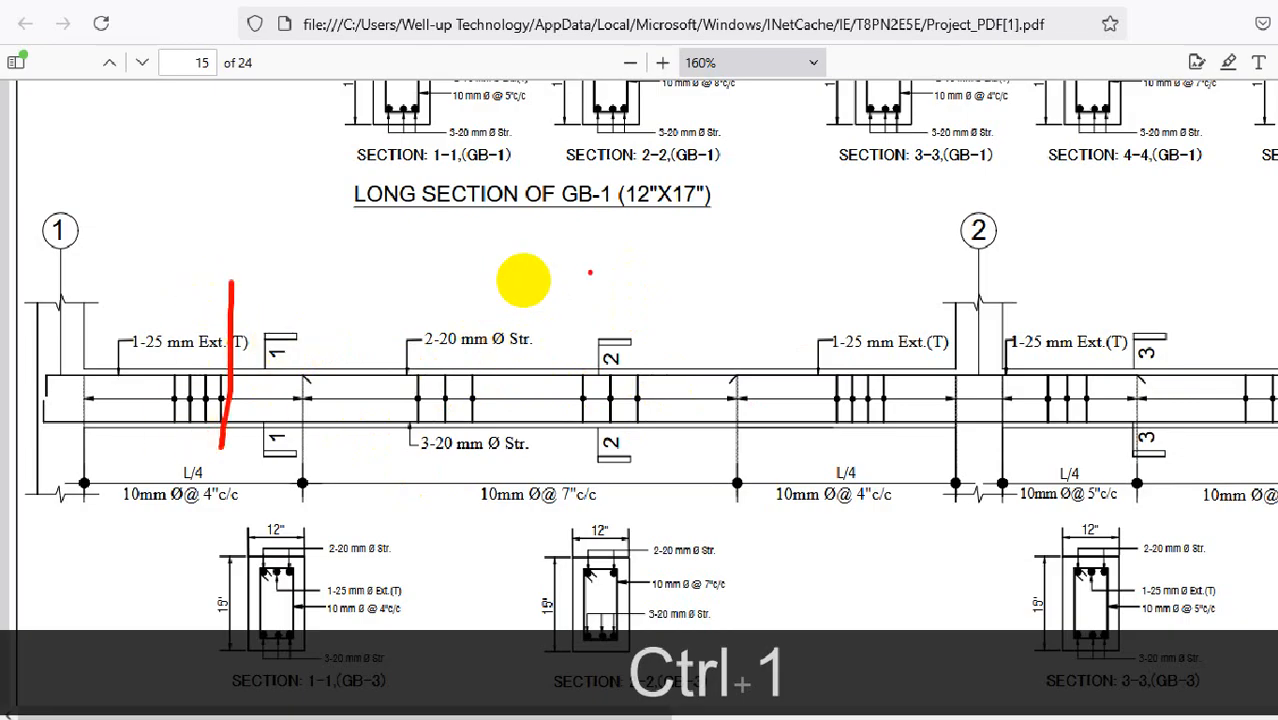
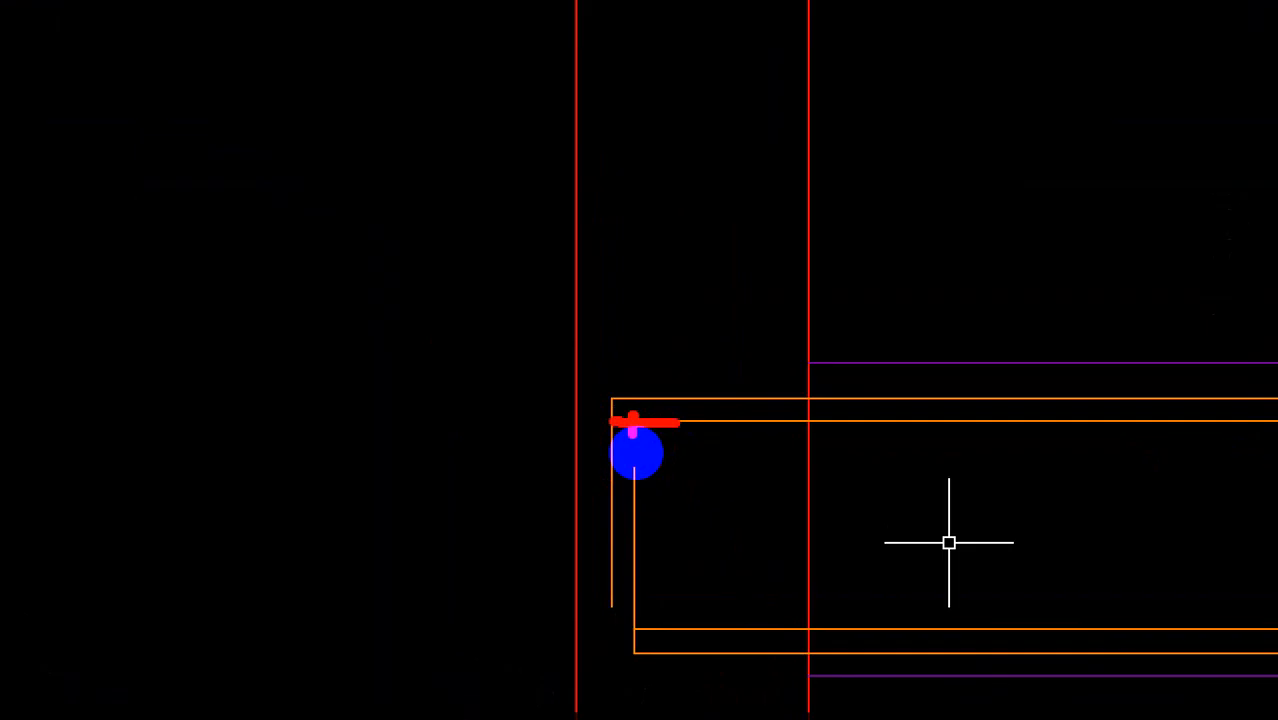
Clear the annotations and draw a vertical line down from the inner top rod's end, overlapping the inner vertical line
key("Escape")
scroll(651, 496, "up", 4)
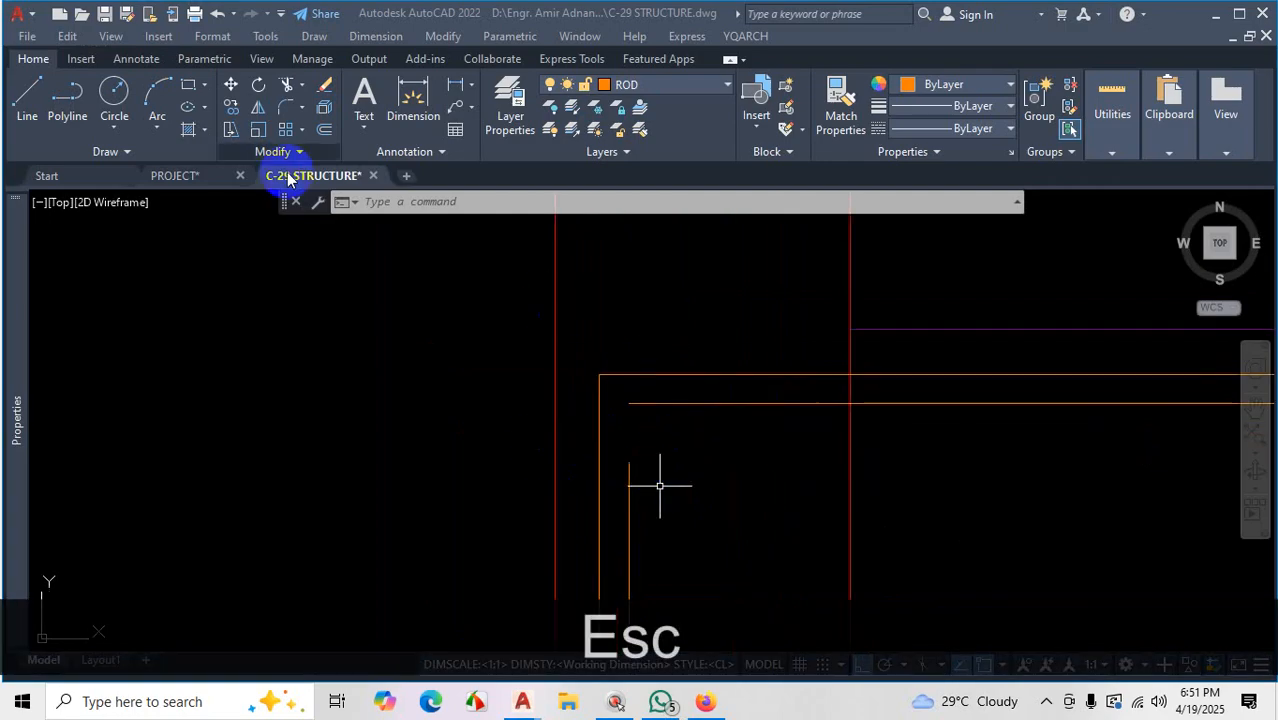
left_click(30, 100)
scroll(669, 493, "up", 2)
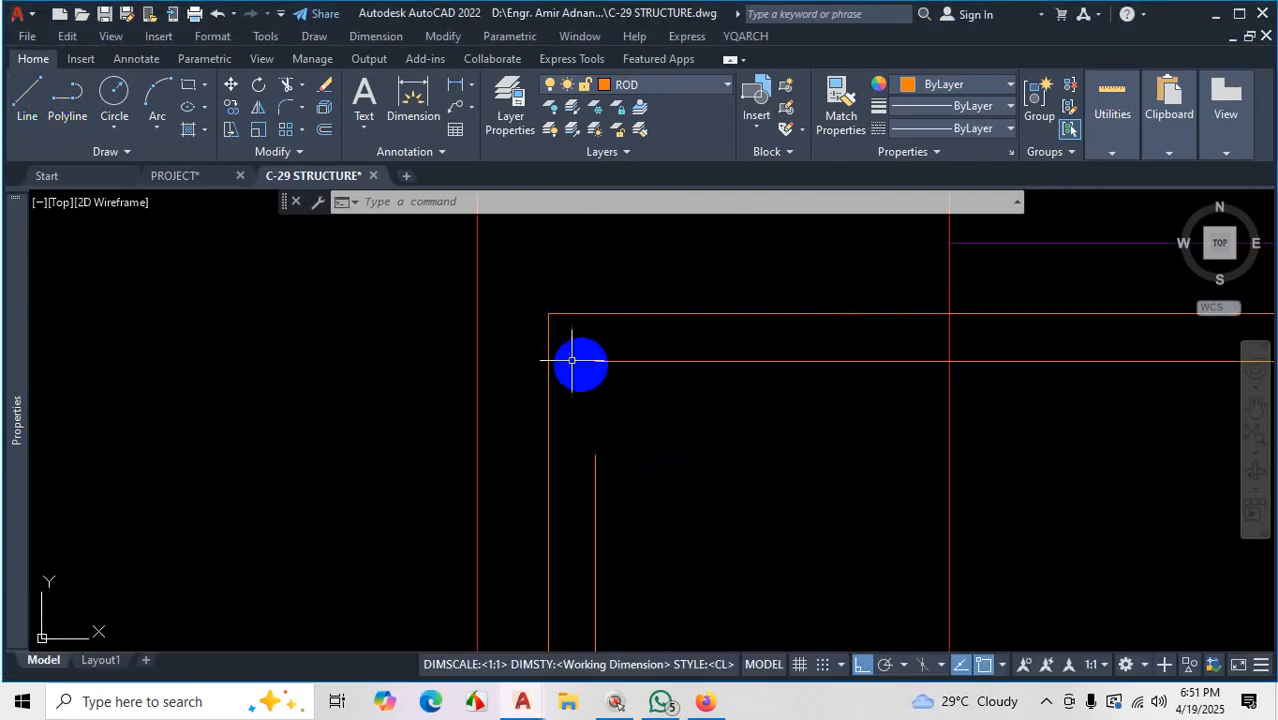
left_click(28, 95)
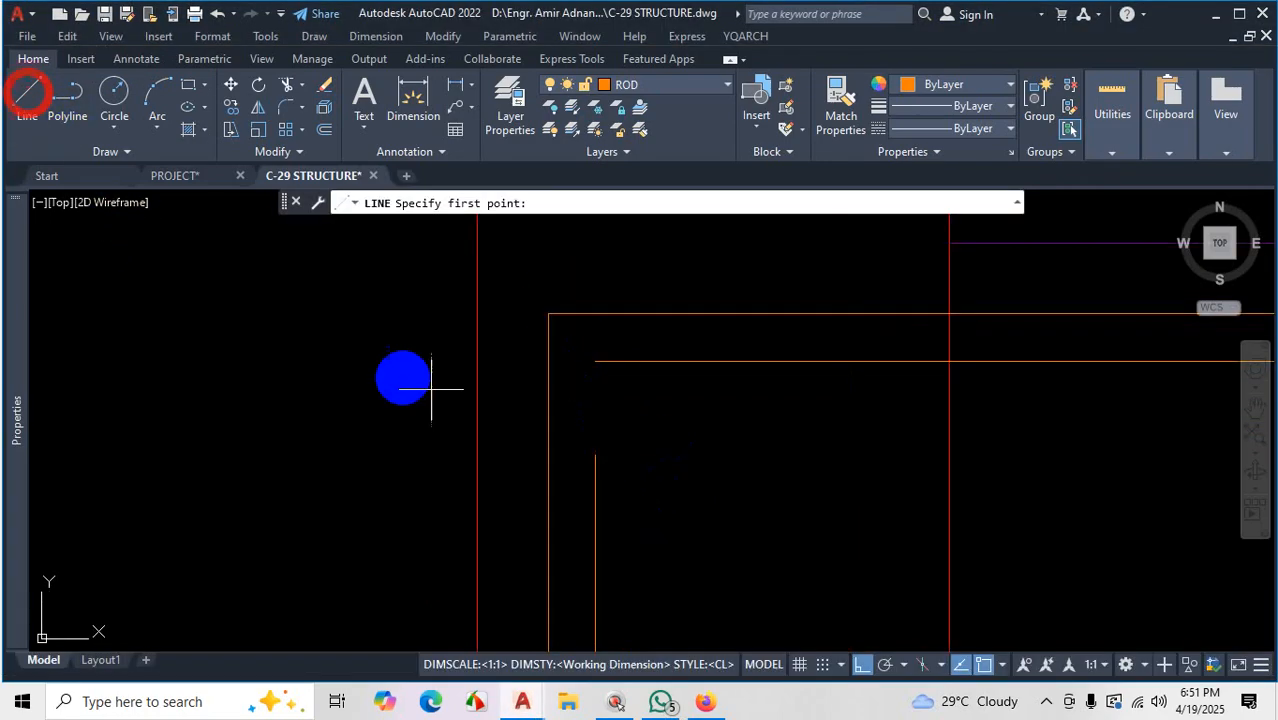
left_click(590, 361)
left_click(617, 568)
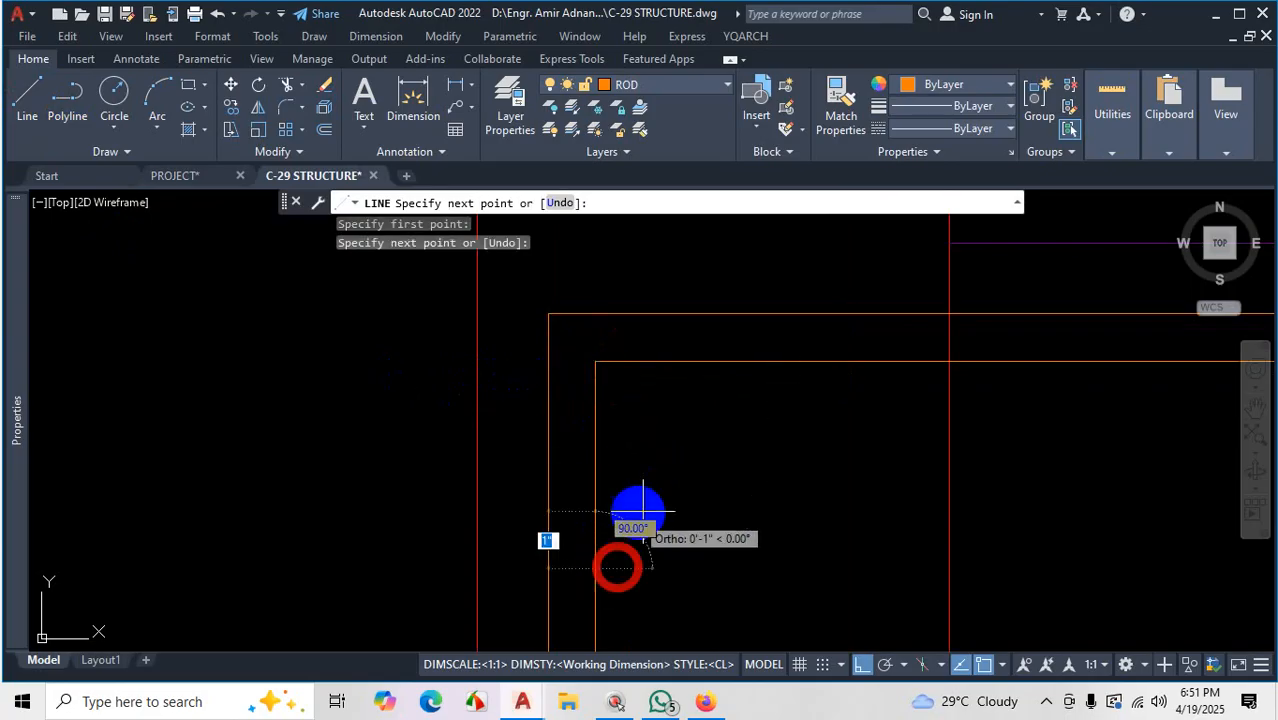
key("Escape")
Shorten the bottom rod's vertical bend to 4 inches by moving its upper end down to its midpoint, and deselect it
left_click(595, 605)
scroll(640, 413, "down", 2)
scroll(626, 487, "up", 2)
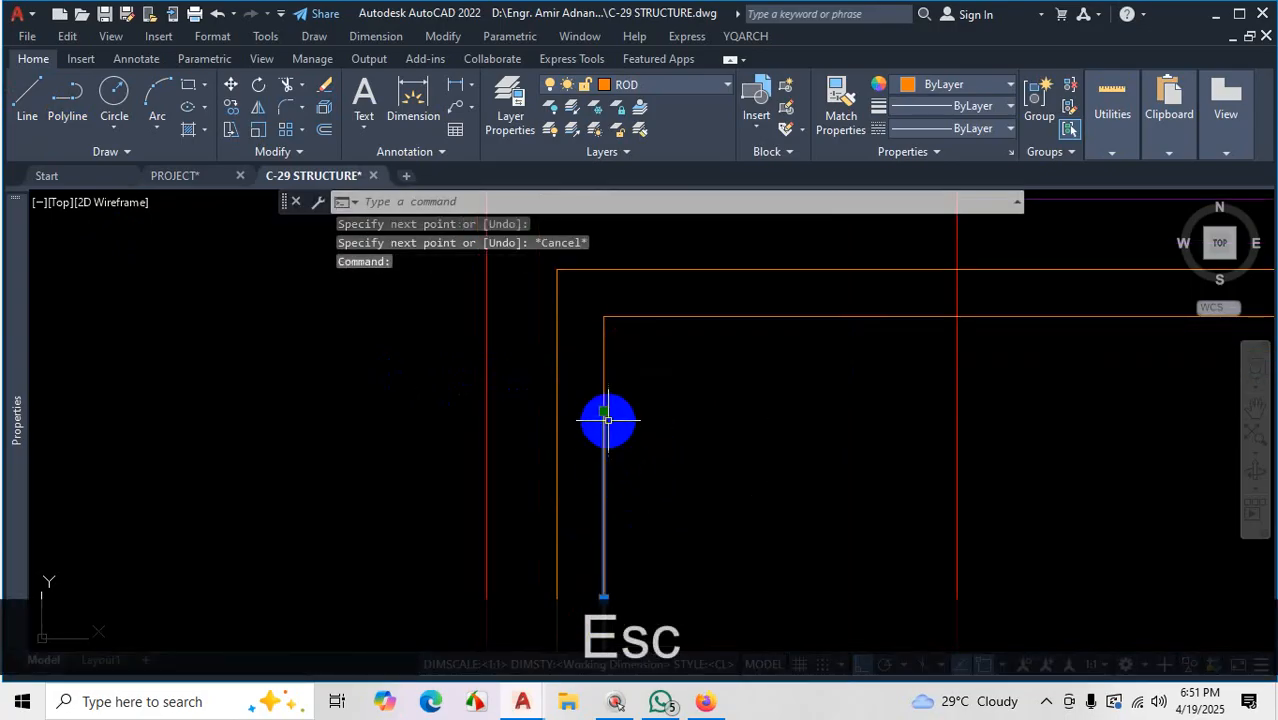
left_click(606, 417)
scroll(600, 400, "down", 4)
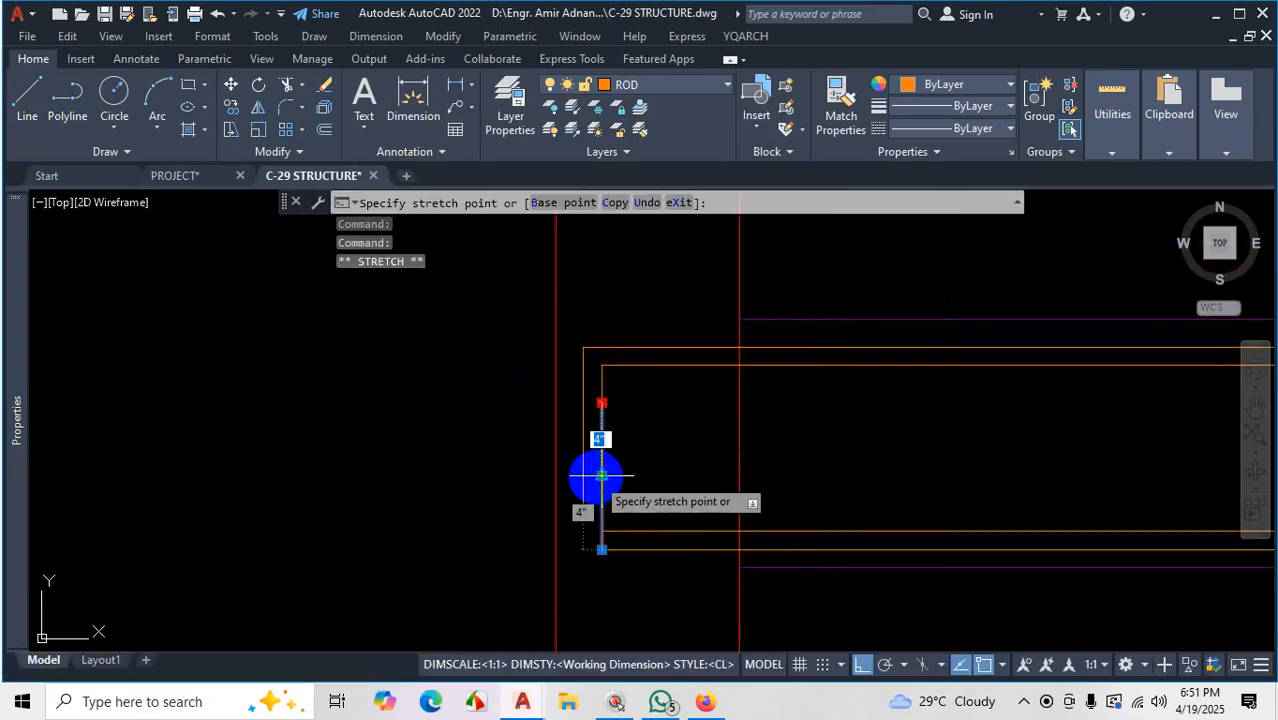
key("Escape")
scroll(591, 440, "down", 2)
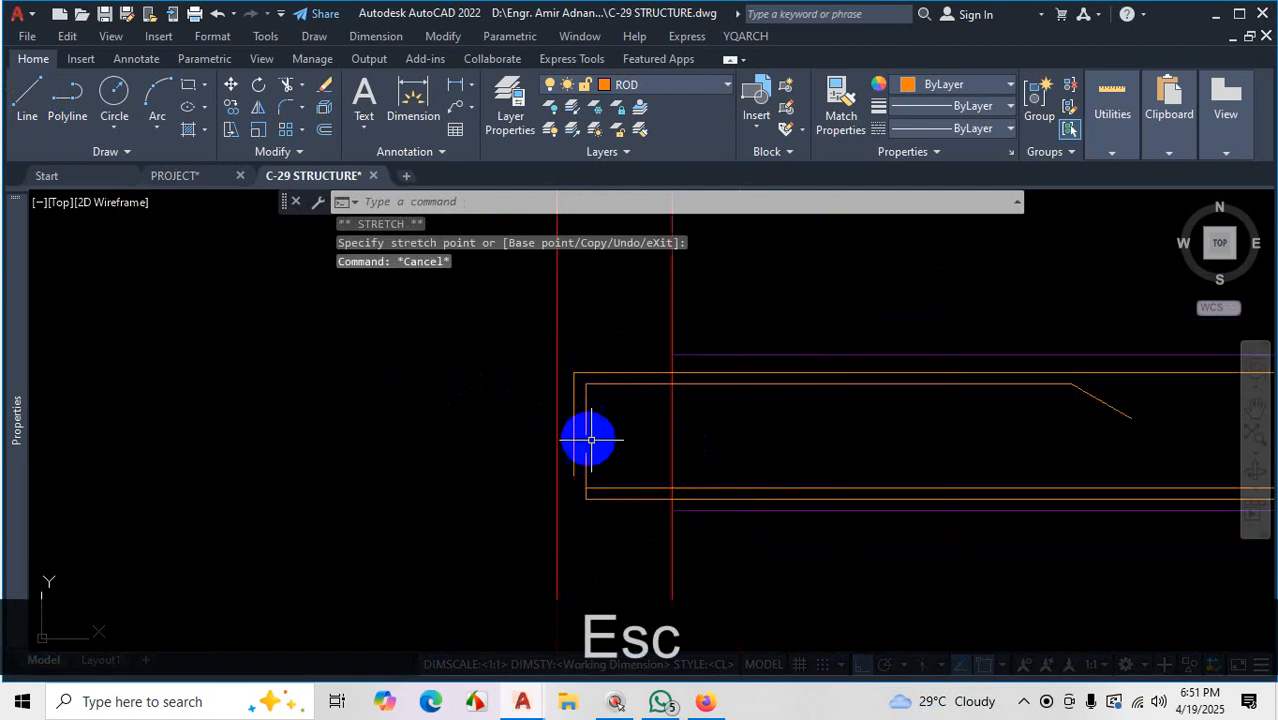
Examine the bent rod ends at the first and last columns and the rod layout across the whole beam
scroll(610, 462, "down", 2)
scroll(504, 499, "down", 2)
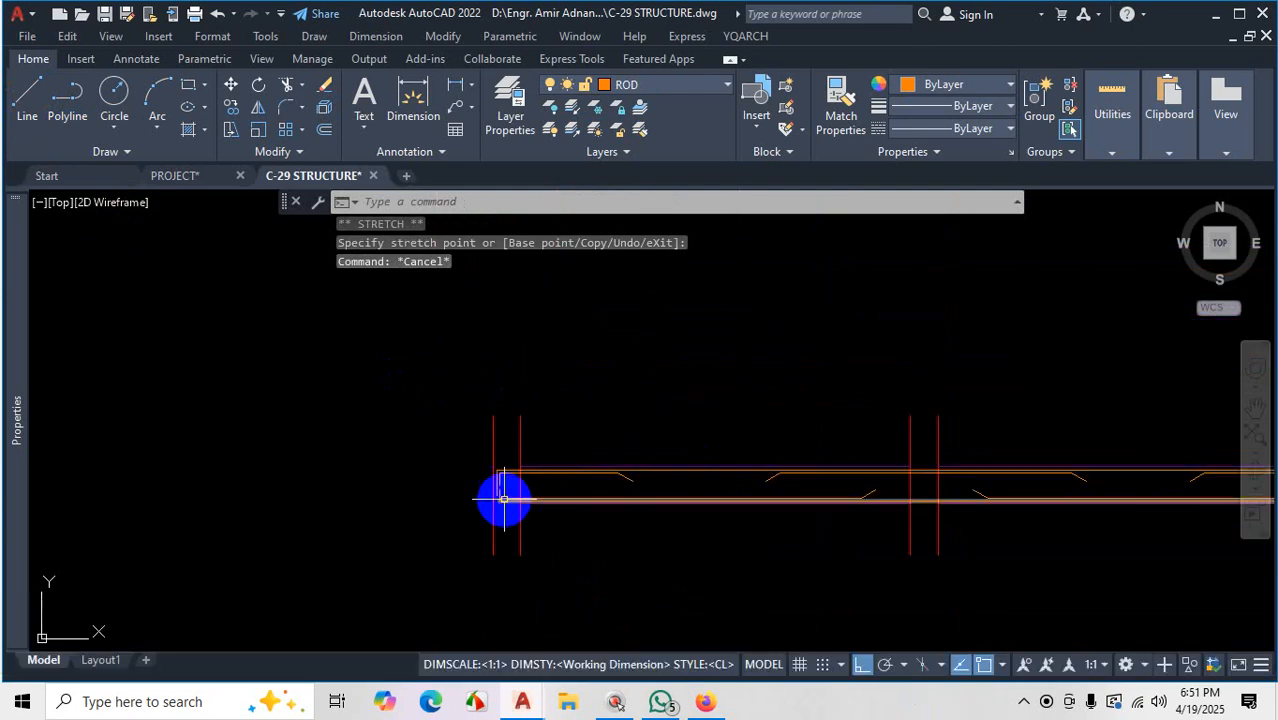
scroll(479, 485, "down", 2)
scroll(599, 491, "up", 5)
scroll(522, 456, "down", 10)
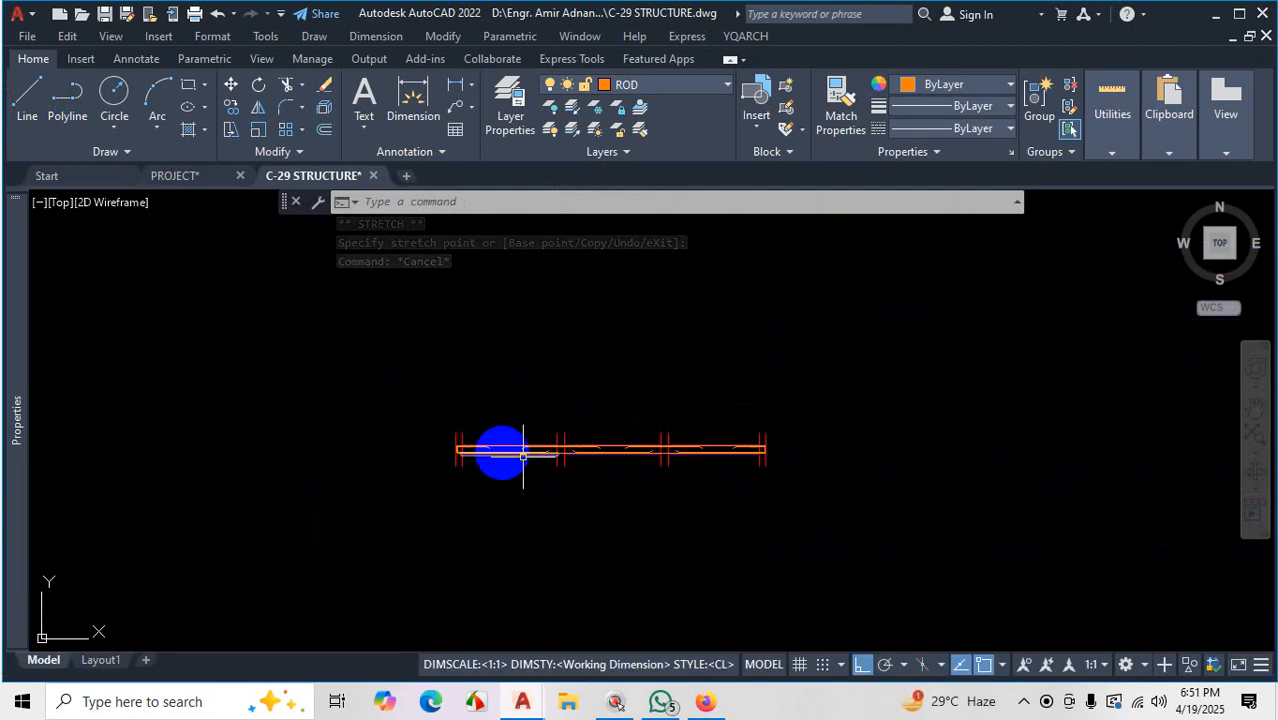
scroll(752, 456, "up", 8)
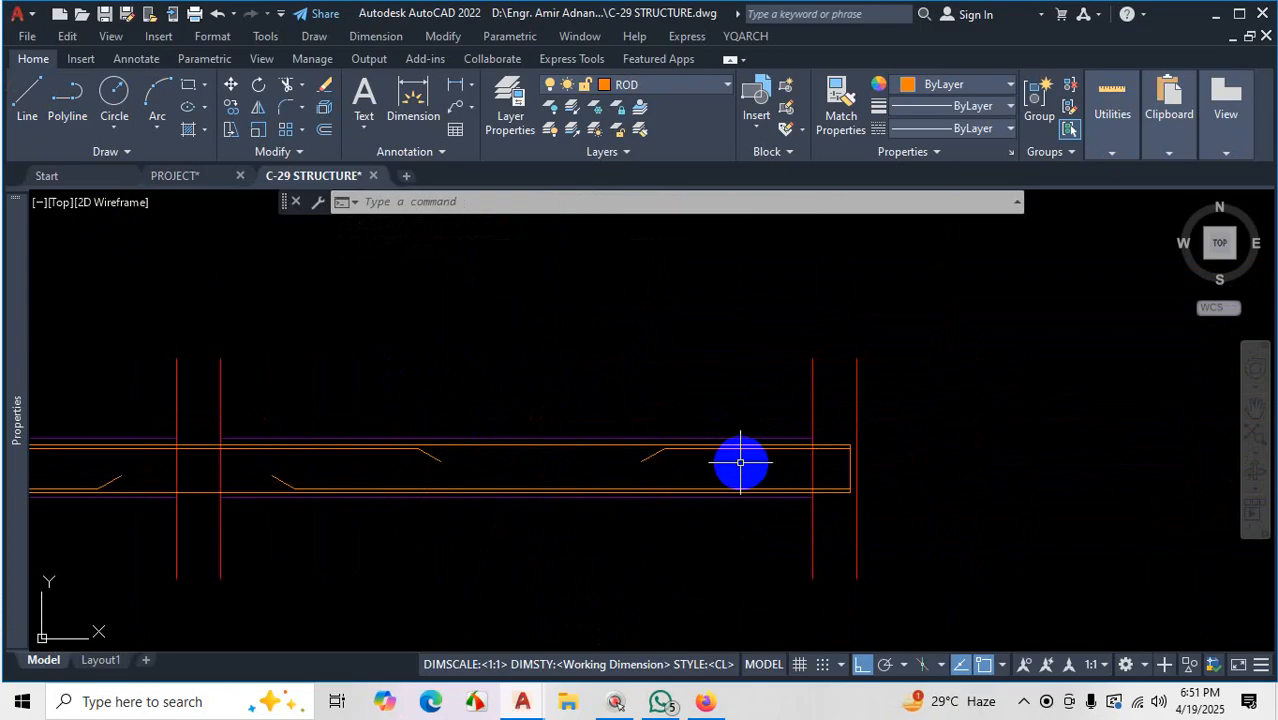
scroll(735, 463, "up", 2)
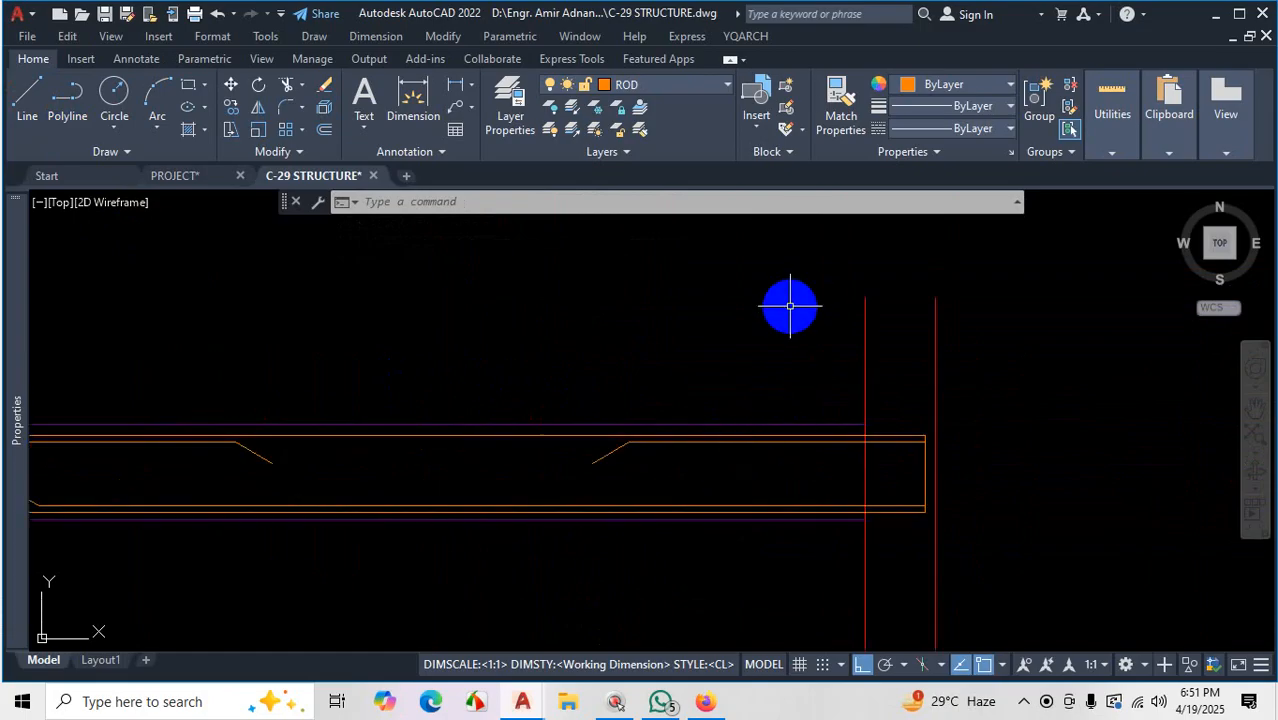
scroll(844, 402, "down", 8)
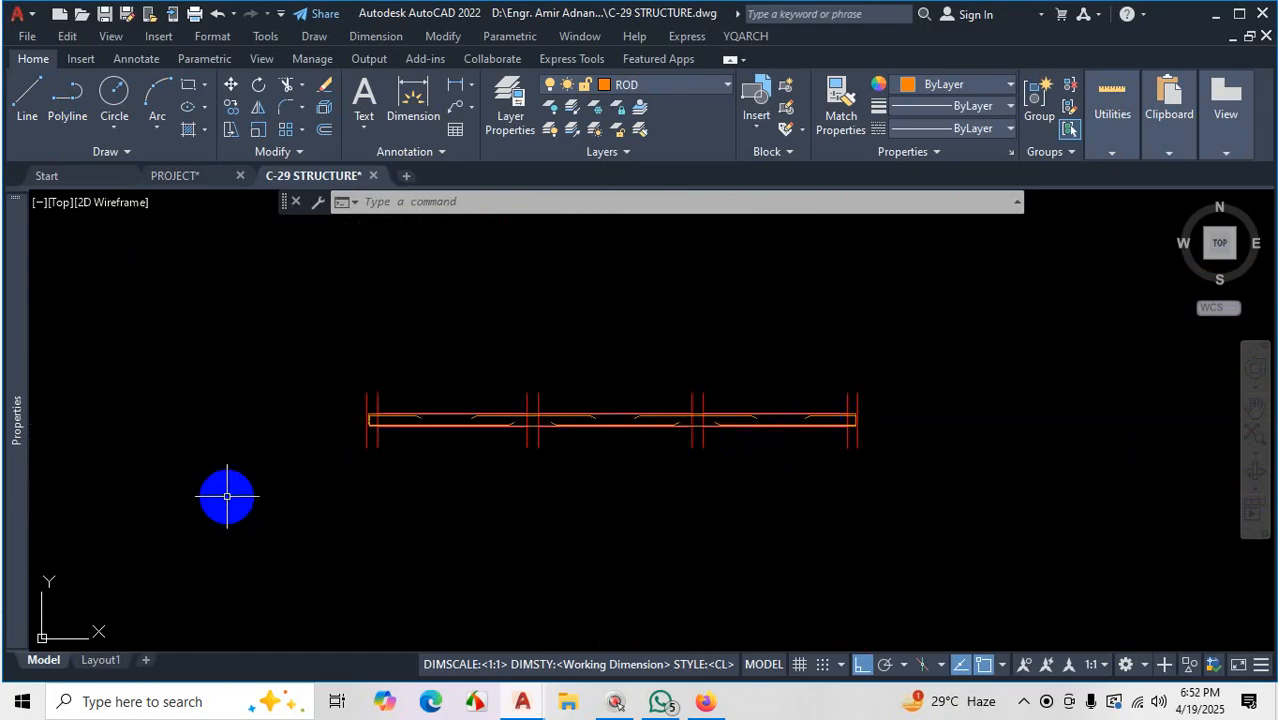
scroll(329, 441, "up", 2)
scroll(410, 381, "up", 2)
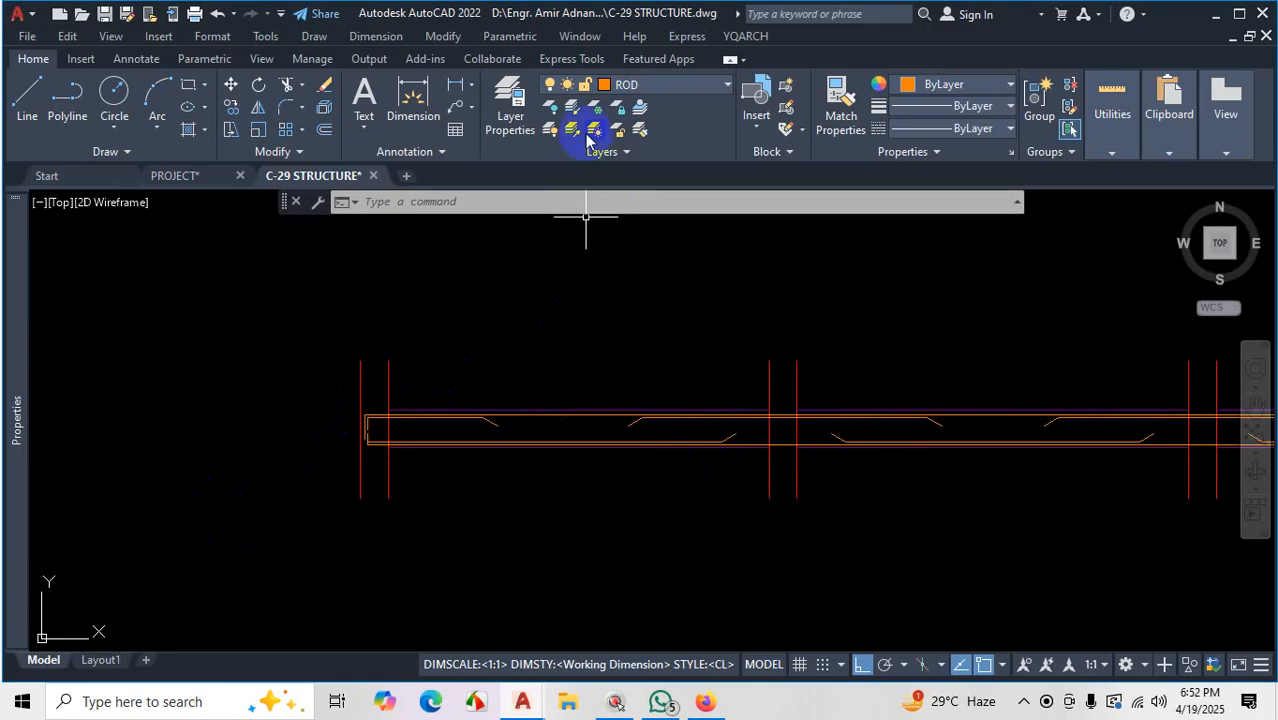
Start the Break-line Symbol command, mark its Block, Size and Extension options and the second column's width in red, and clear the annotations
left_click(572, 58)
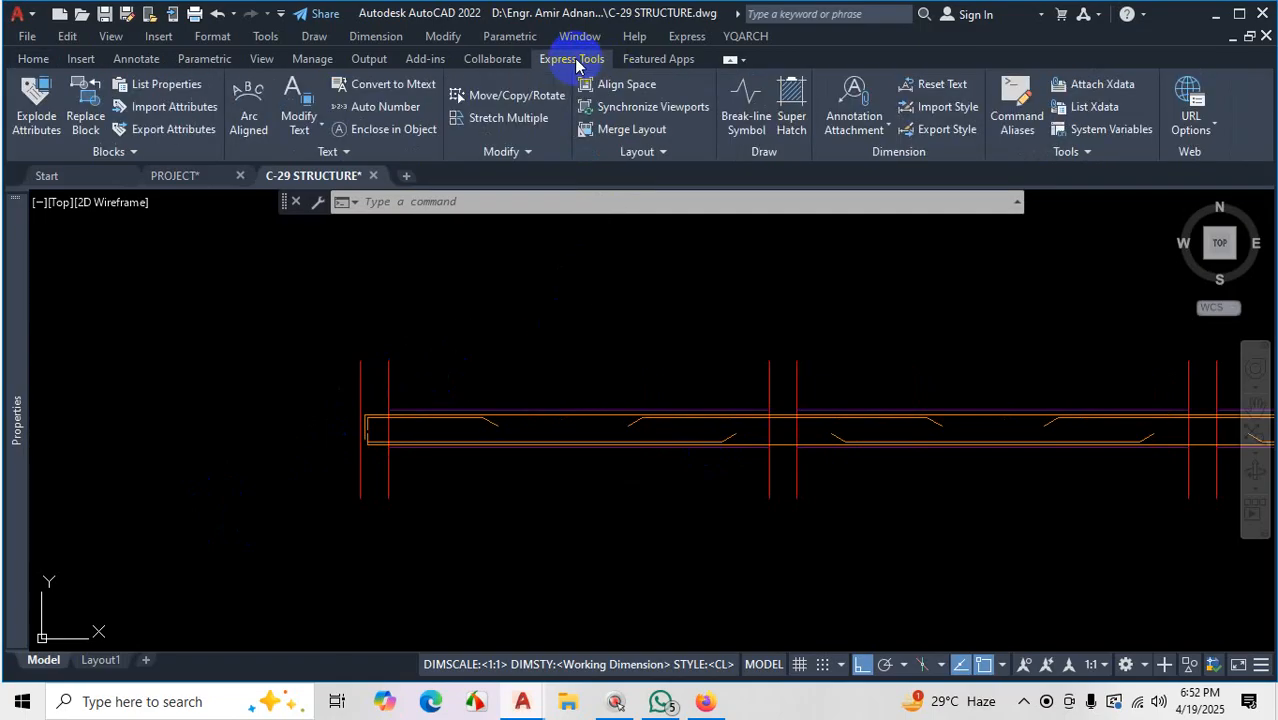
left_click(744, 119)
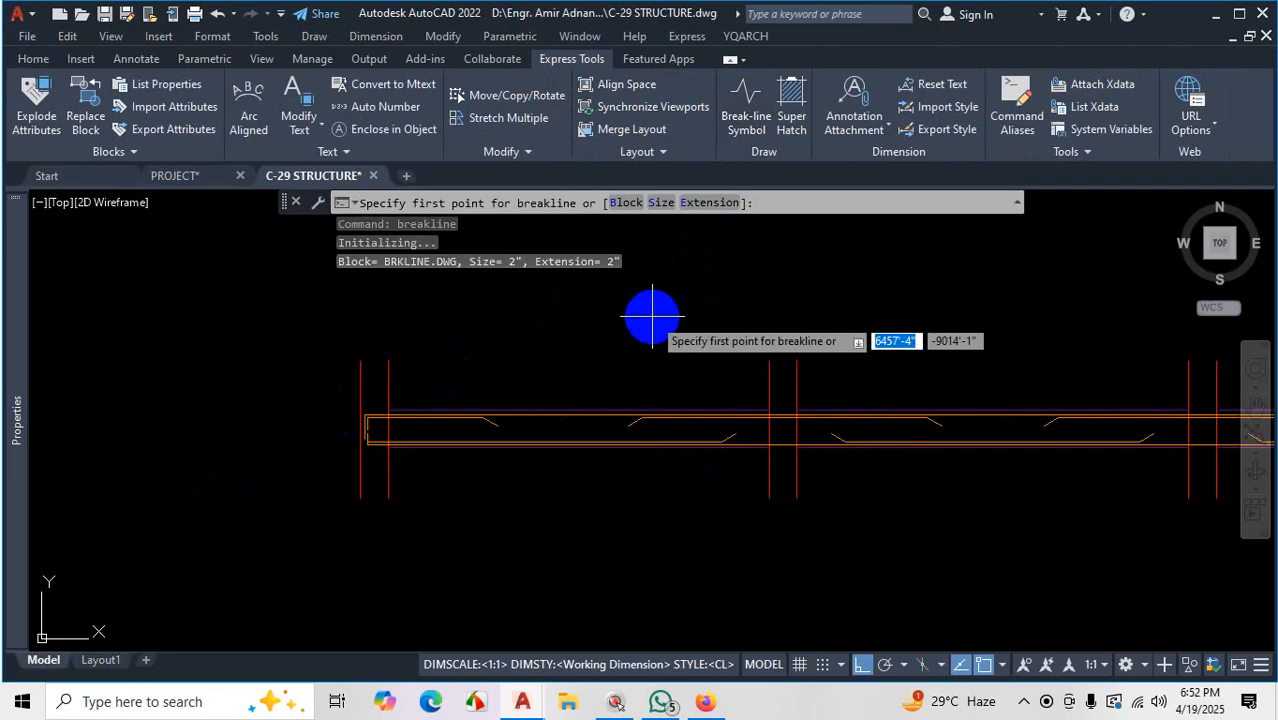
key("ctrl+1")
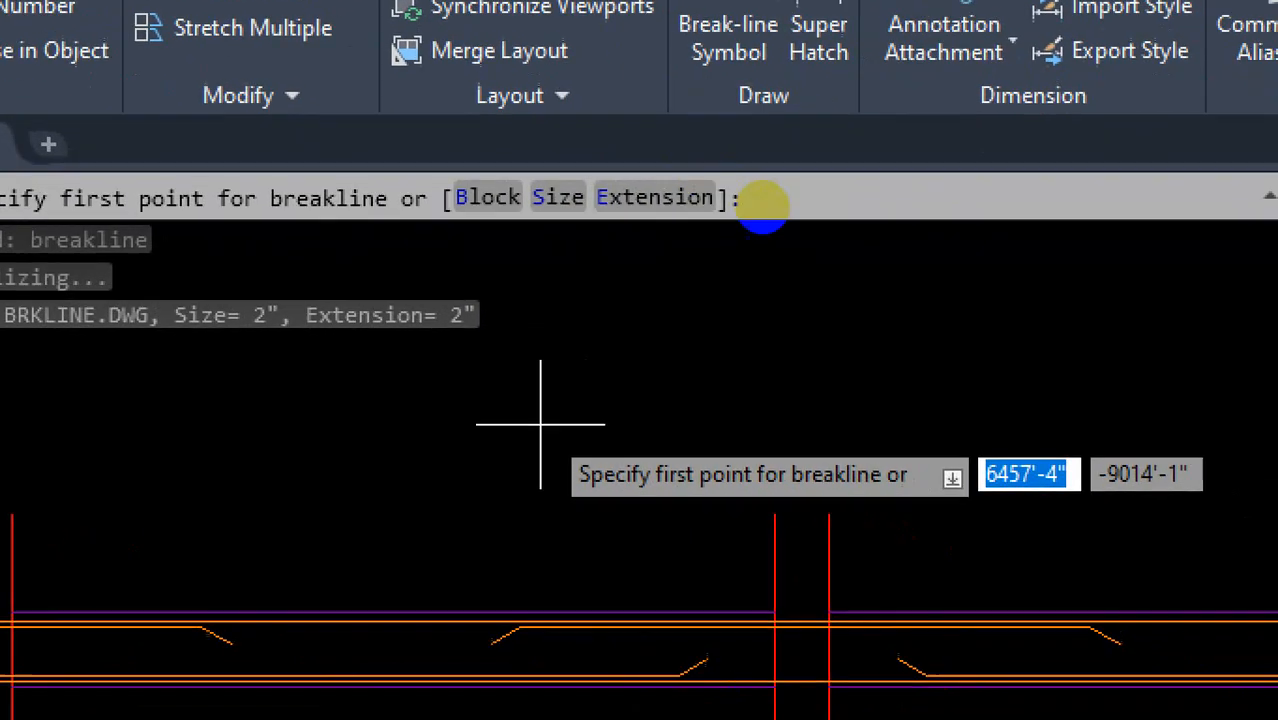
left_click(770, 208)
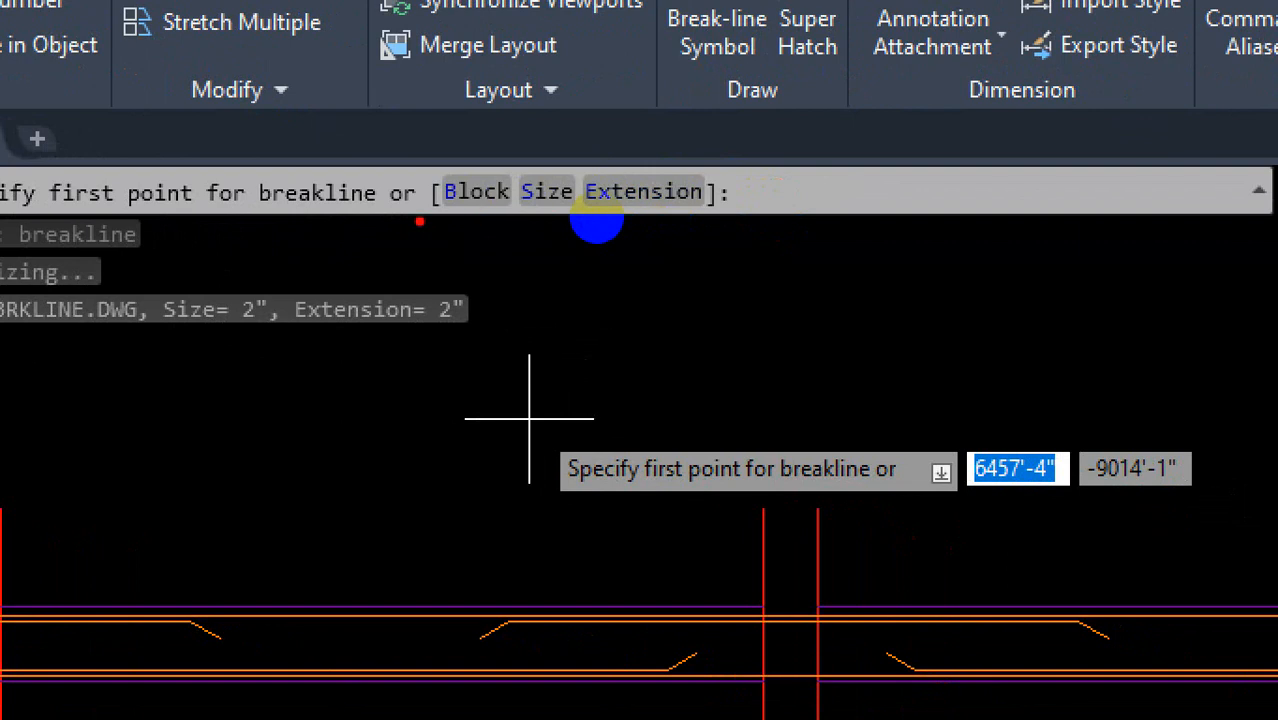
left_click_drag(596, 217, 711, 222)
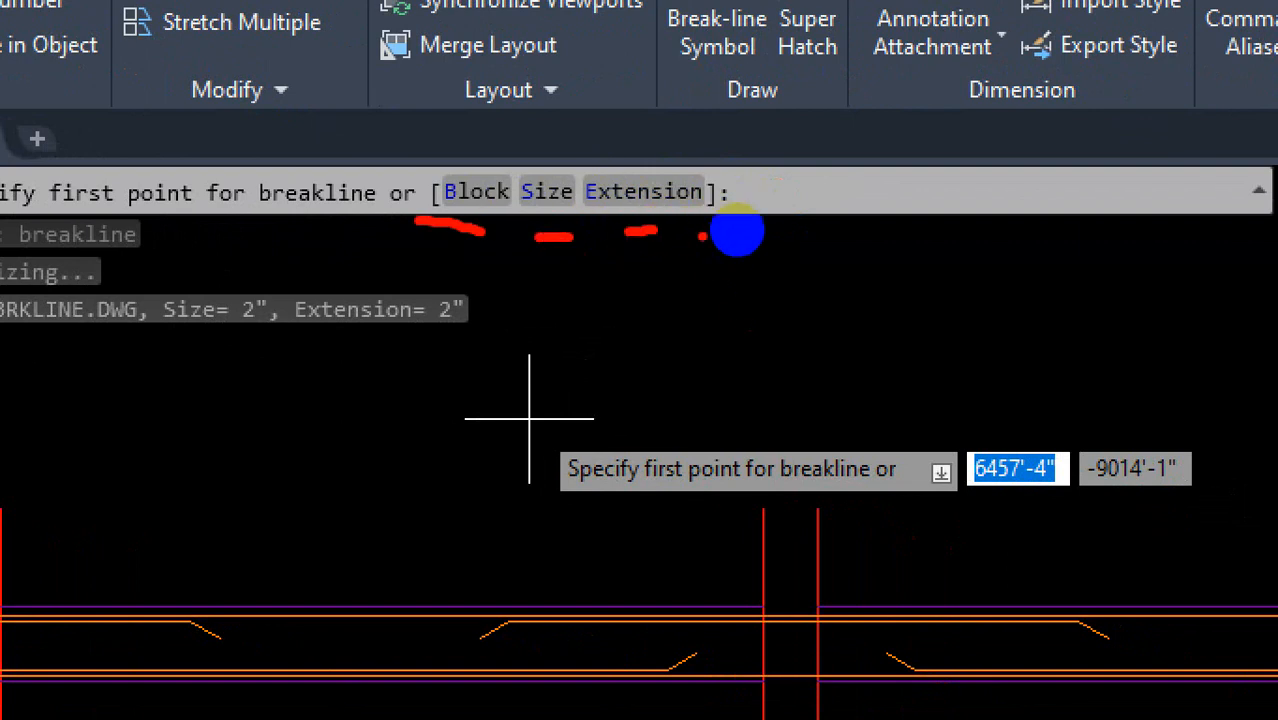
mouse_move(598, 160)
left_mouse_down()
mouse_move(488, 225)
mouse_move(782, 237)
mouse_move(733, 185)
mouse_move(683, 183)
left_mouse_up()
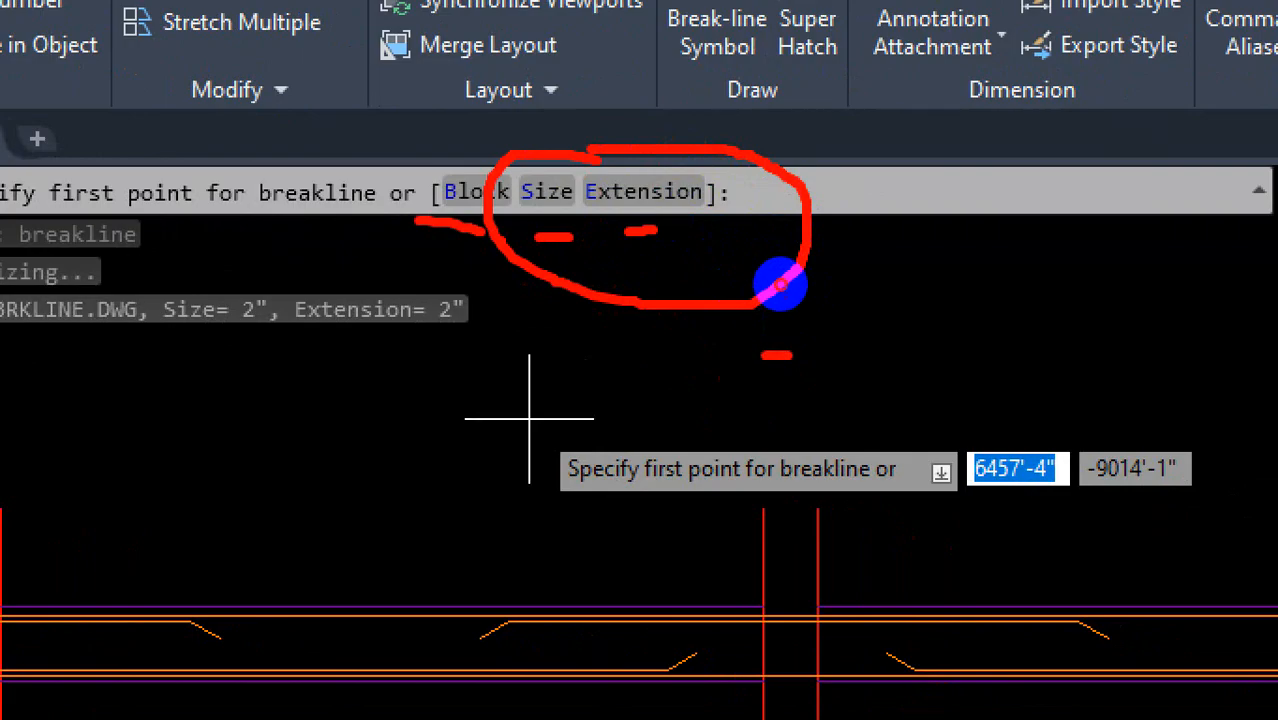
left_click_drag(789, 355, 863, 355)
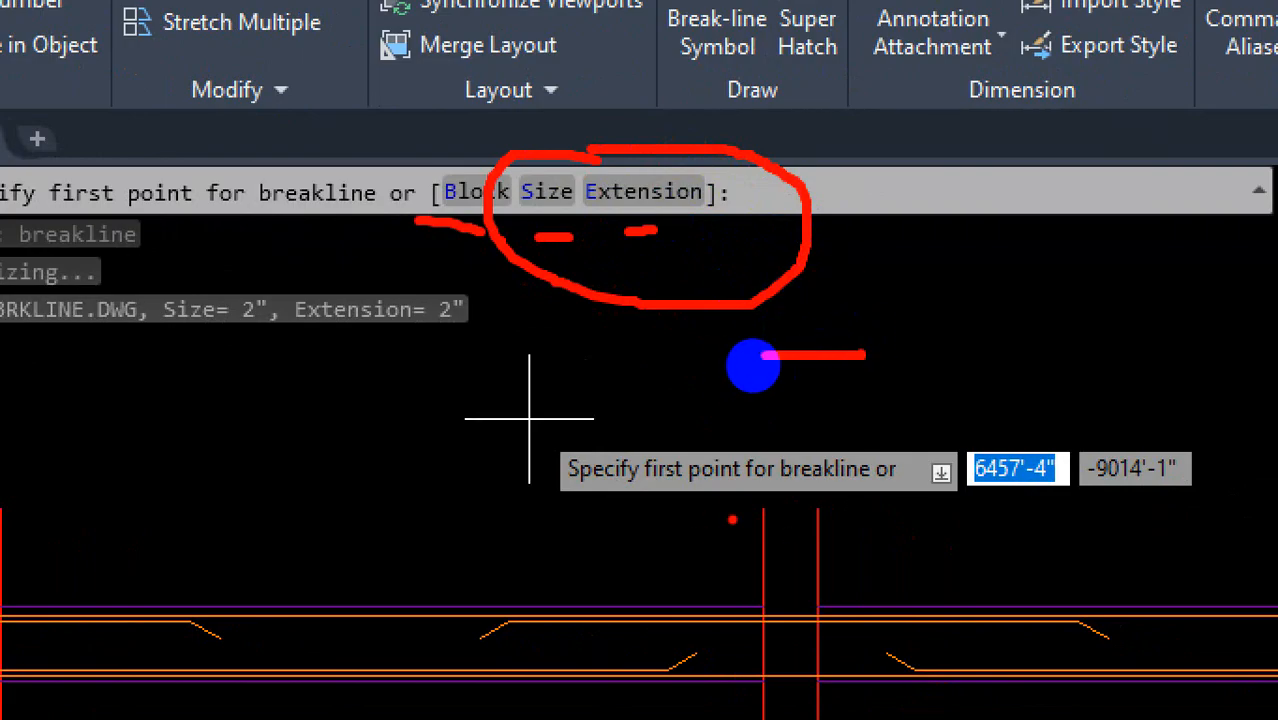
mouse_move(773, 361)
left_mouse_down()
mouse_move(779, 374)
mouse_move(781, 357)
mouse_move(815, 364)
mouse_move(779, 377)
mouse_move(785, 352)
left_mouse_up()
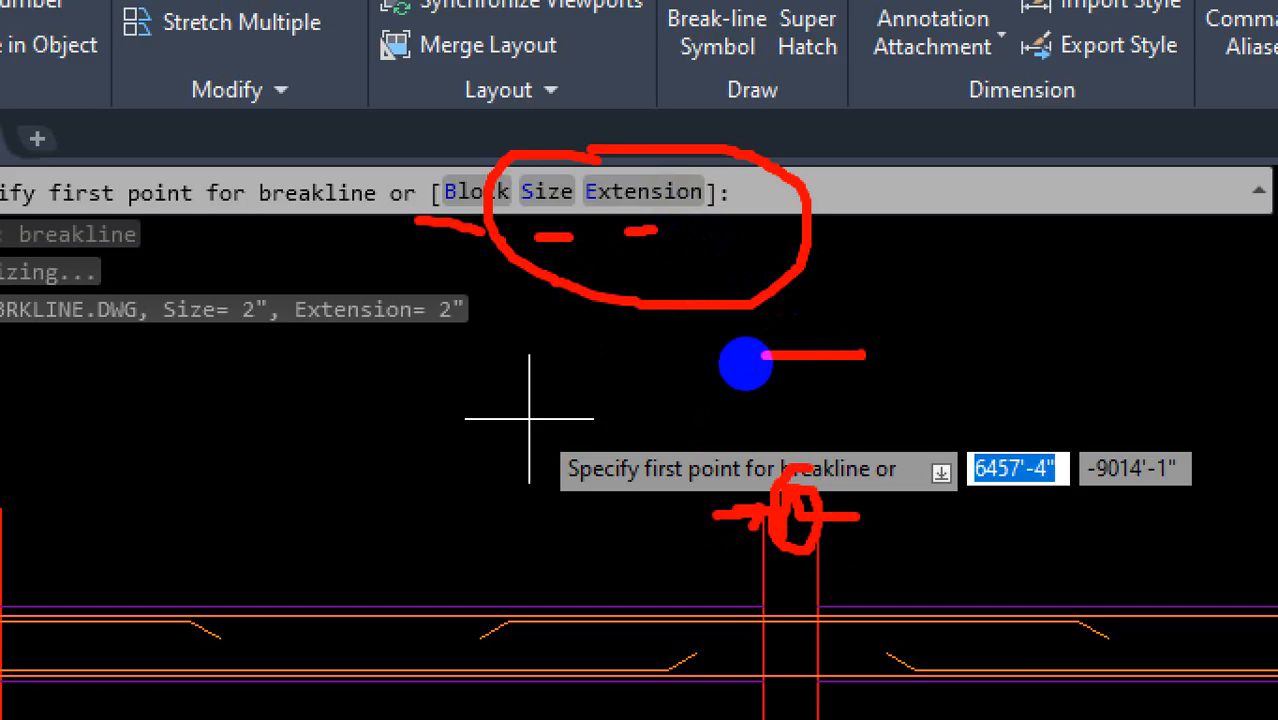
key("Escape")
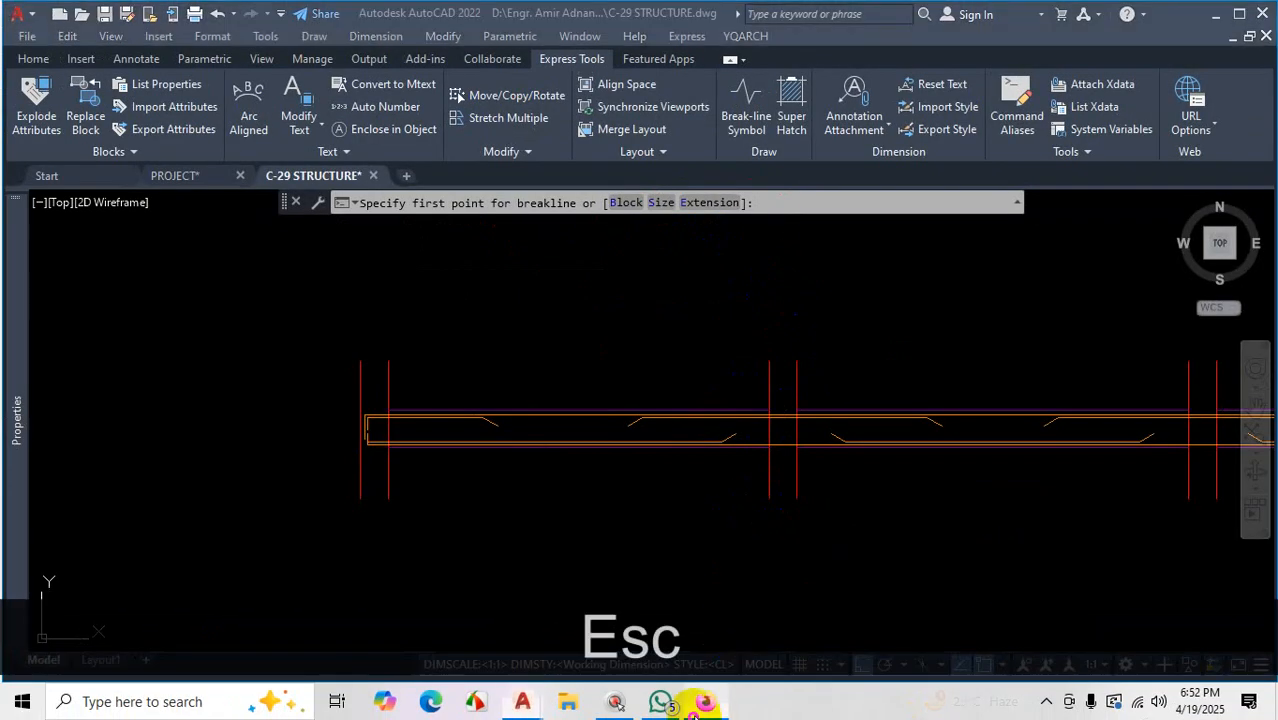
Switch to the project PDF in Firefox, mark the break symbol and its extension above the grid 1 column in red, and clear the annotations
left_click(706, 702)
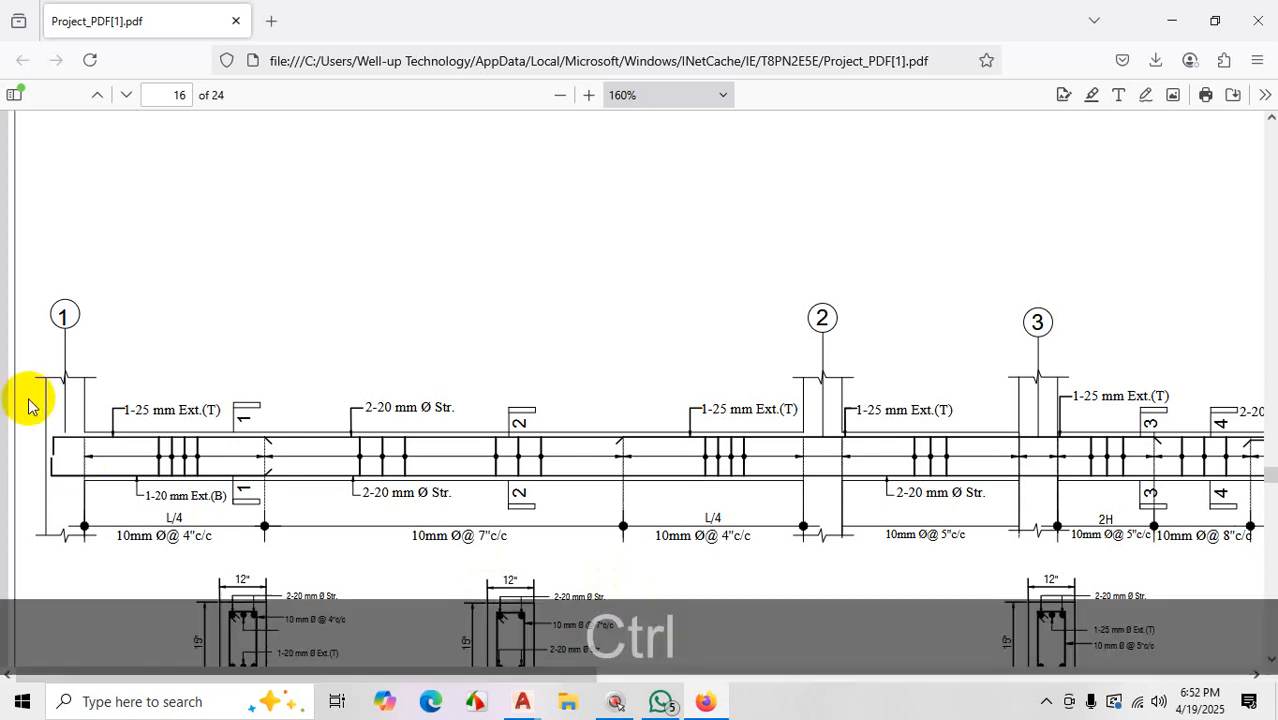
key("ctrl+1")
left_click(52, 335)
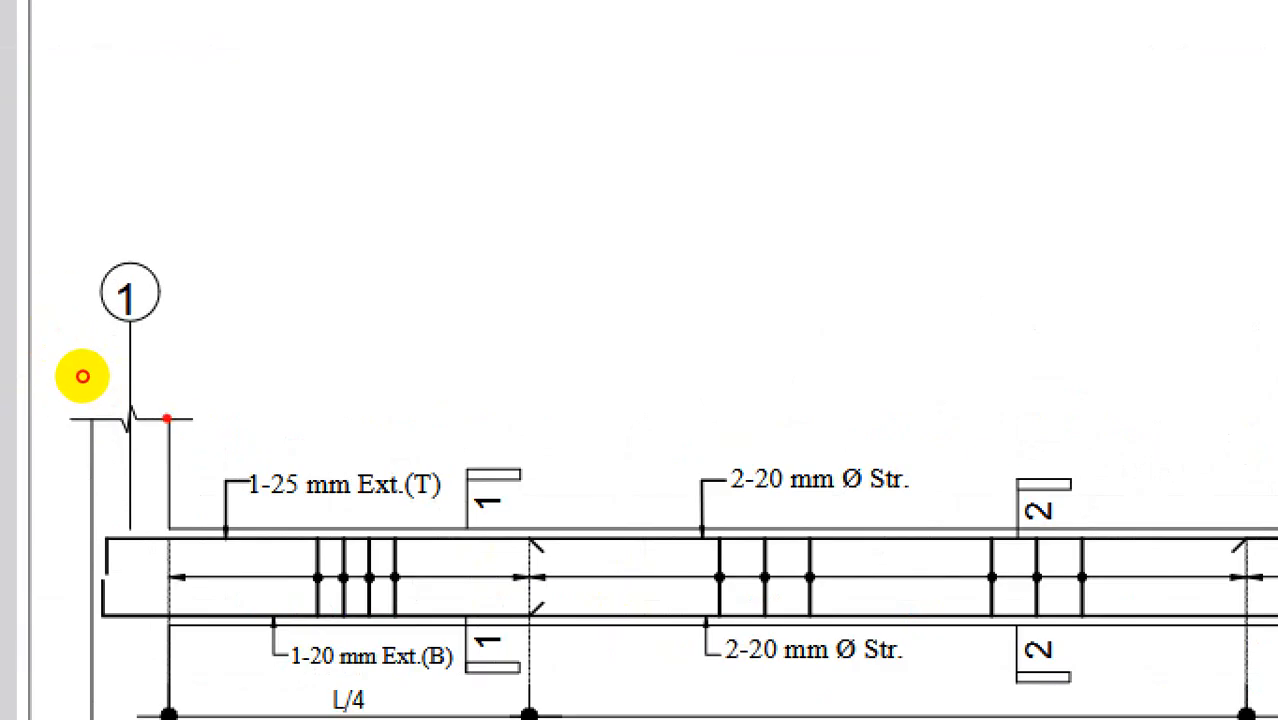
left_click_drag(82, 376, 98, 377)
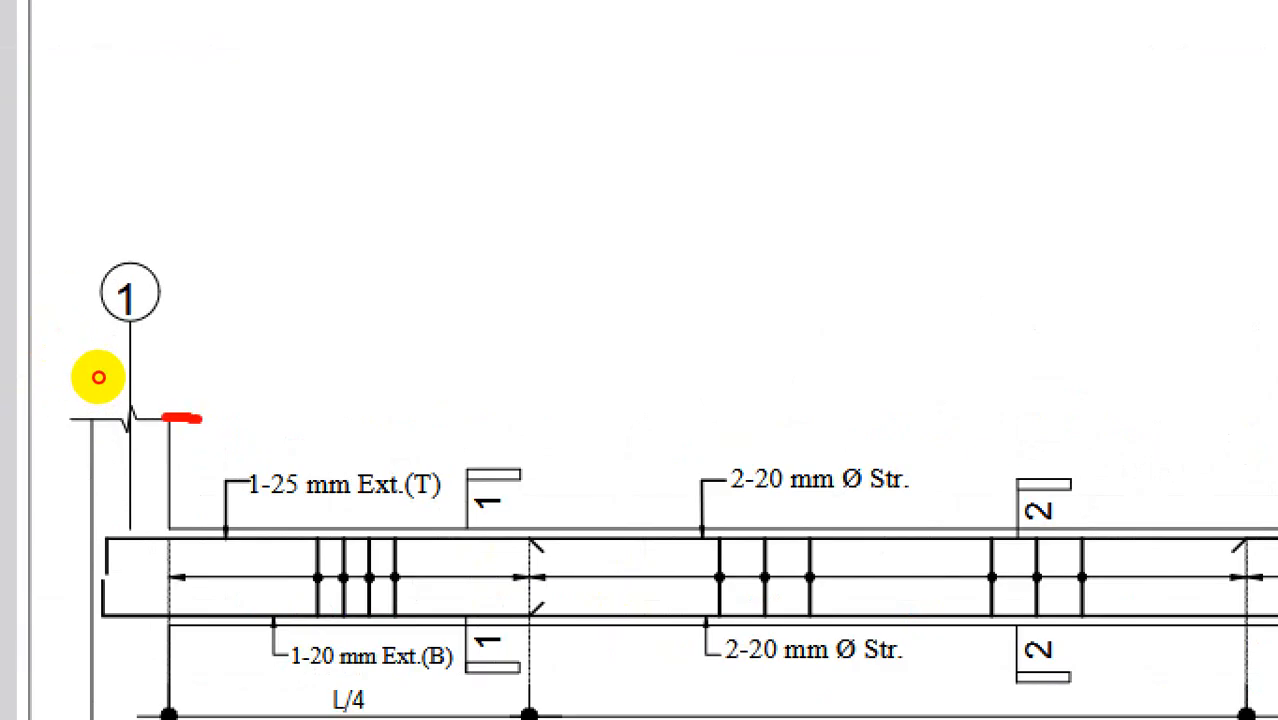
left_click(66, 370)
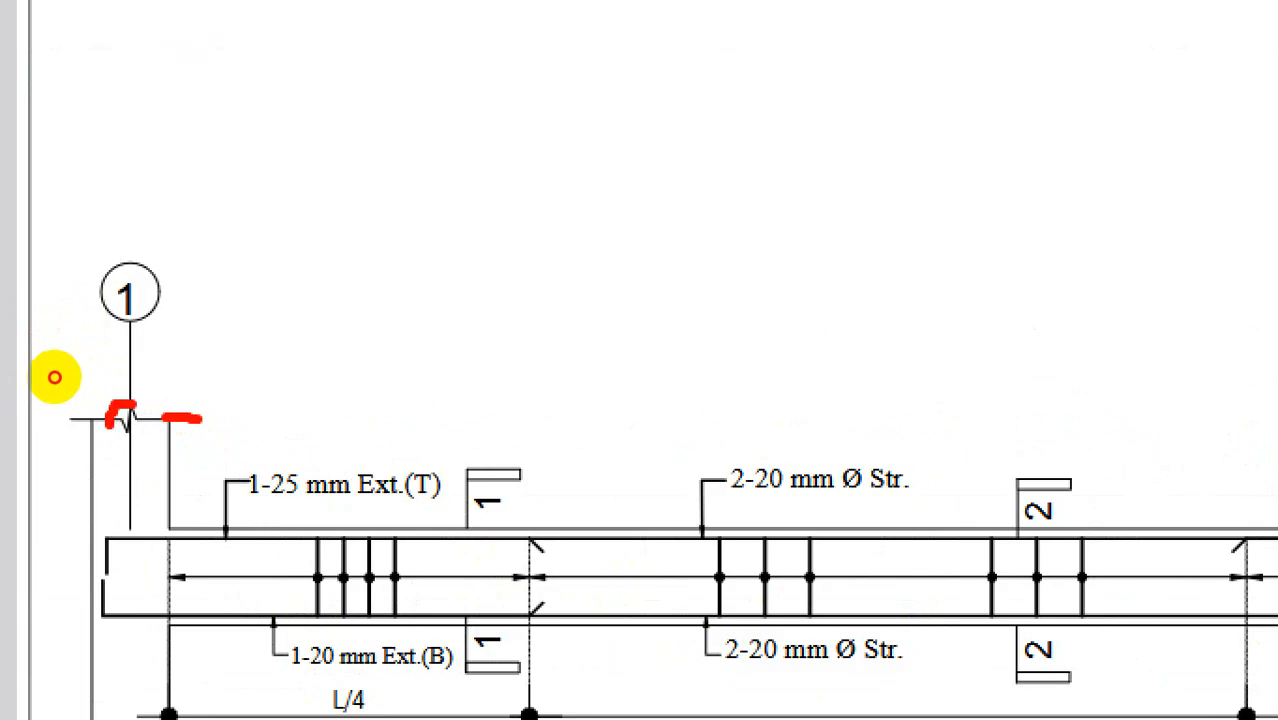
left_click_drag(54, 377, 74, 378)
left_click(63, 370)
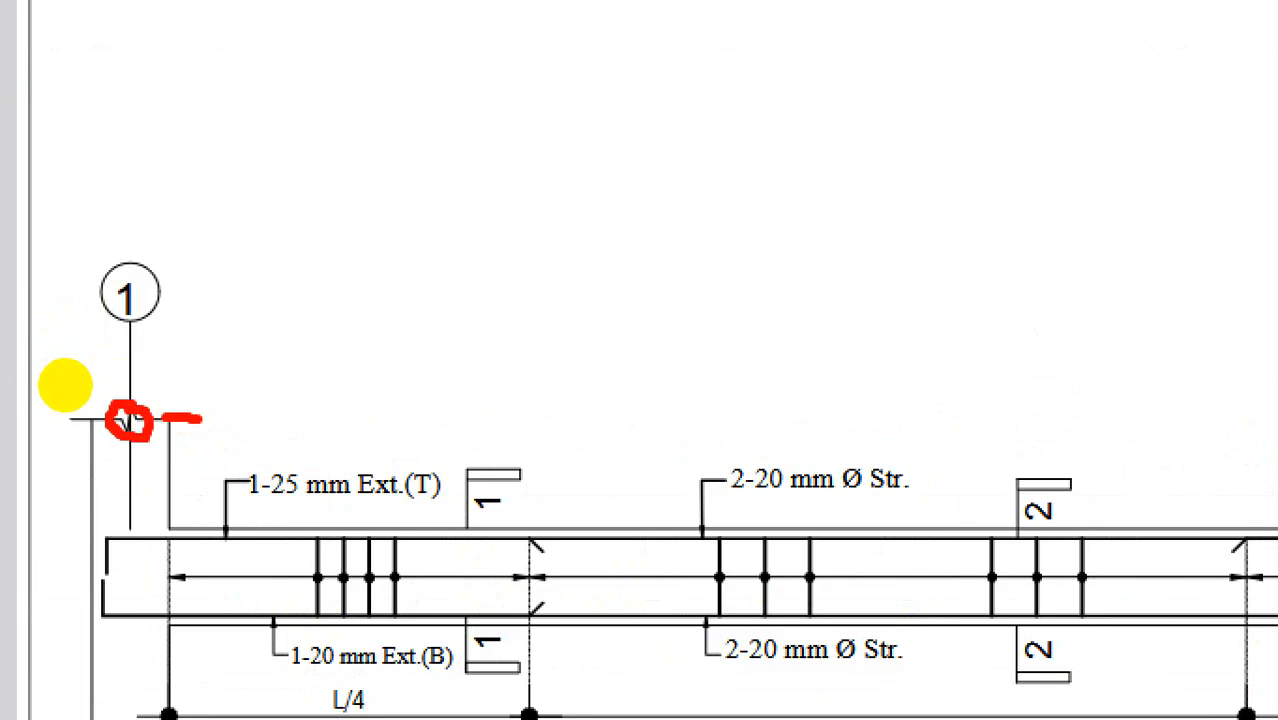
mouse_move(66, 380)
left_mouse_down()
mouse_move(71, 348)
mouse_move(82, 388)
left_mouse_up()
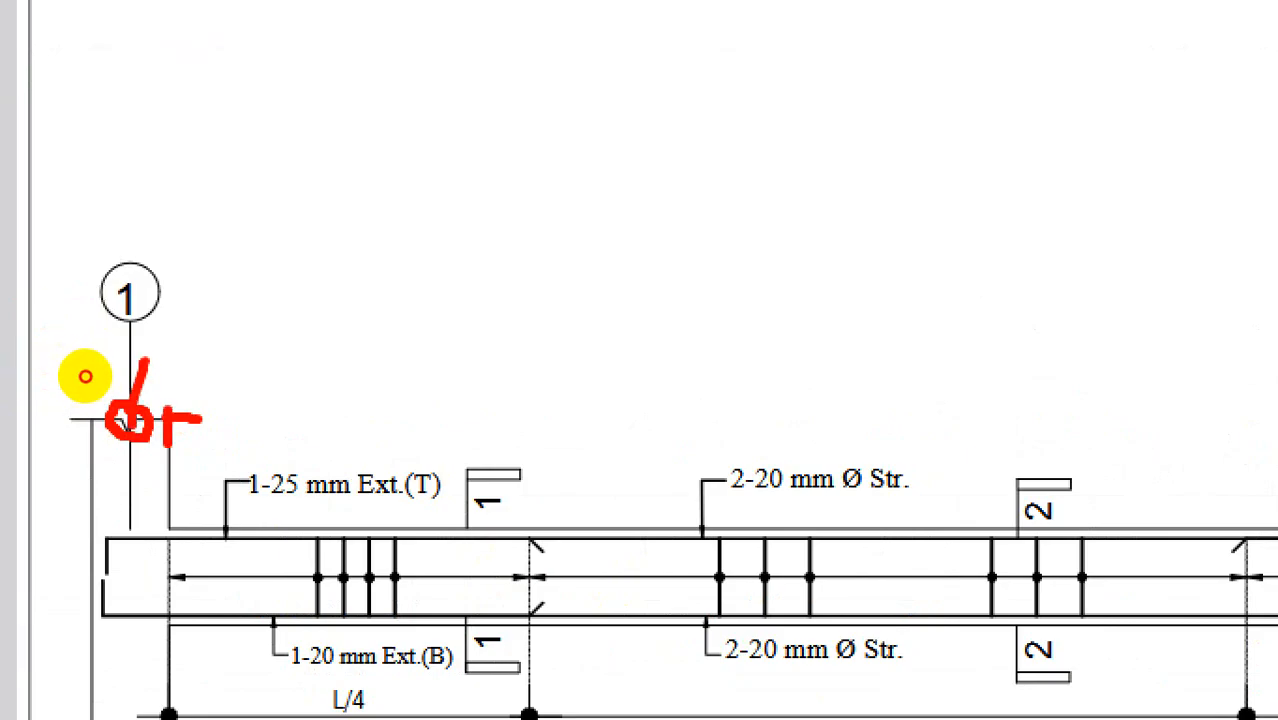
key("Escape")
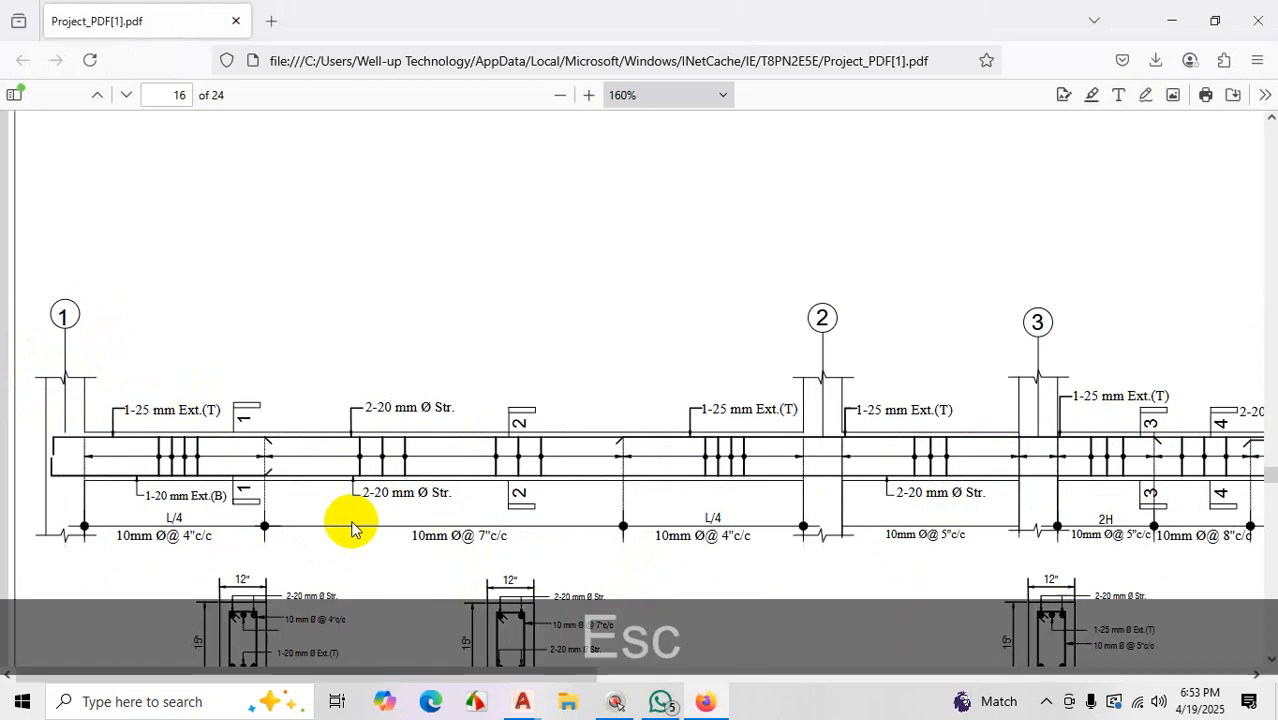
Switch back to the C-29 STRUCTURE drawing in AutoCAD, mark the size prompt and first column's top in red, and accept a 2-inch break-line symbol size
mouse_move(530, 705)
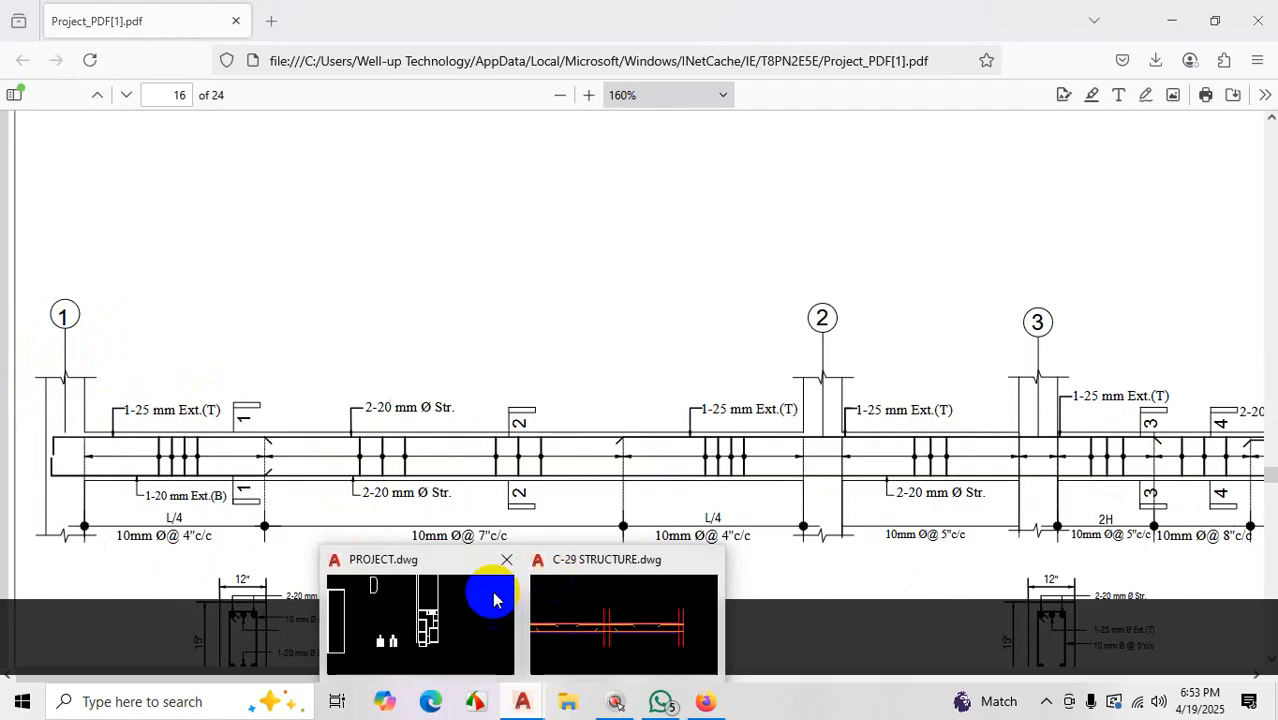
left_click(615, 625)
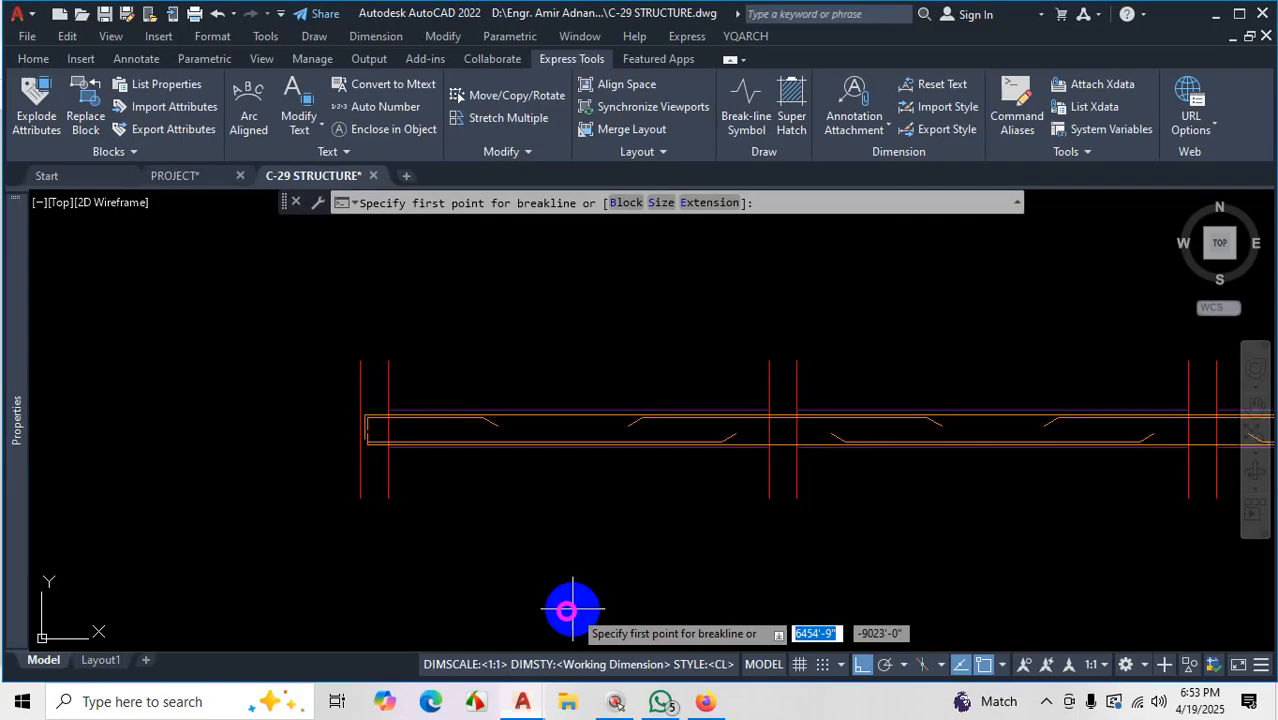
left_click(661, 203)
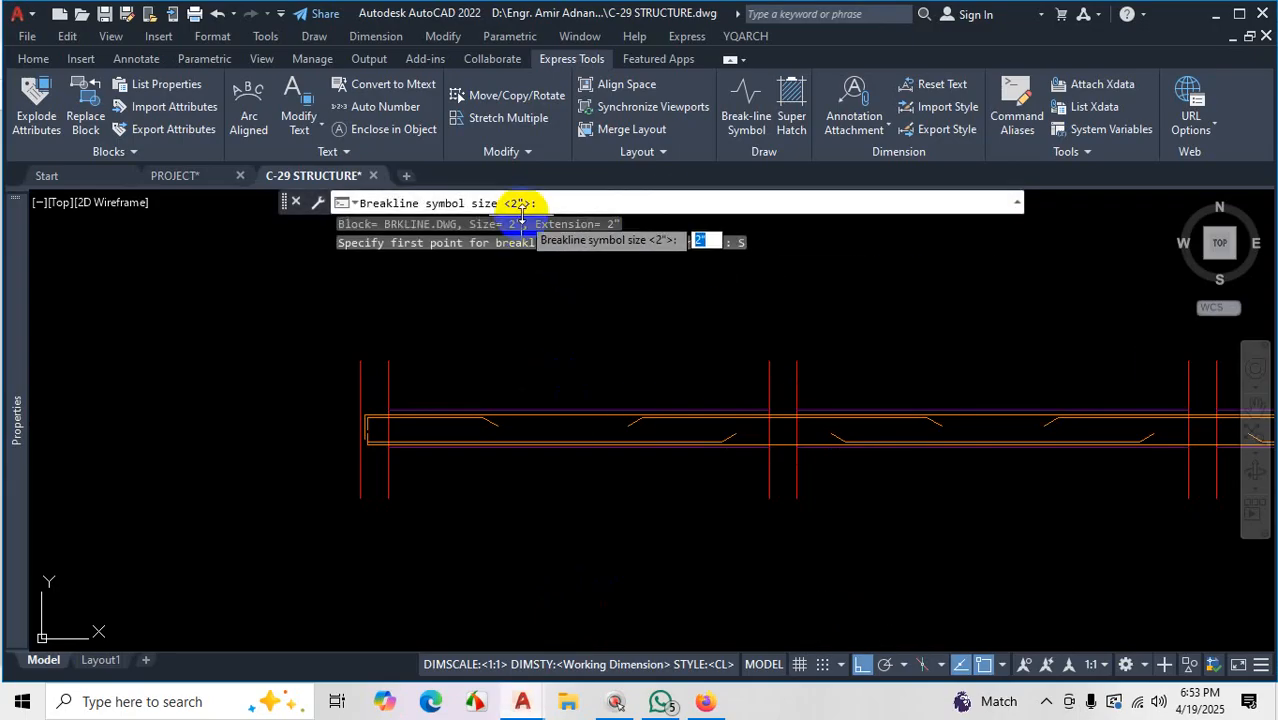
key("ctrl+1")
mouse_move(528, 165)
left_mouse_down()
mouse_move(417, 192)
mouse_move(547, 144)
mouse_move(545, 155)
left_mouse_up()
left_click_drag(183, 523, 230, 519)
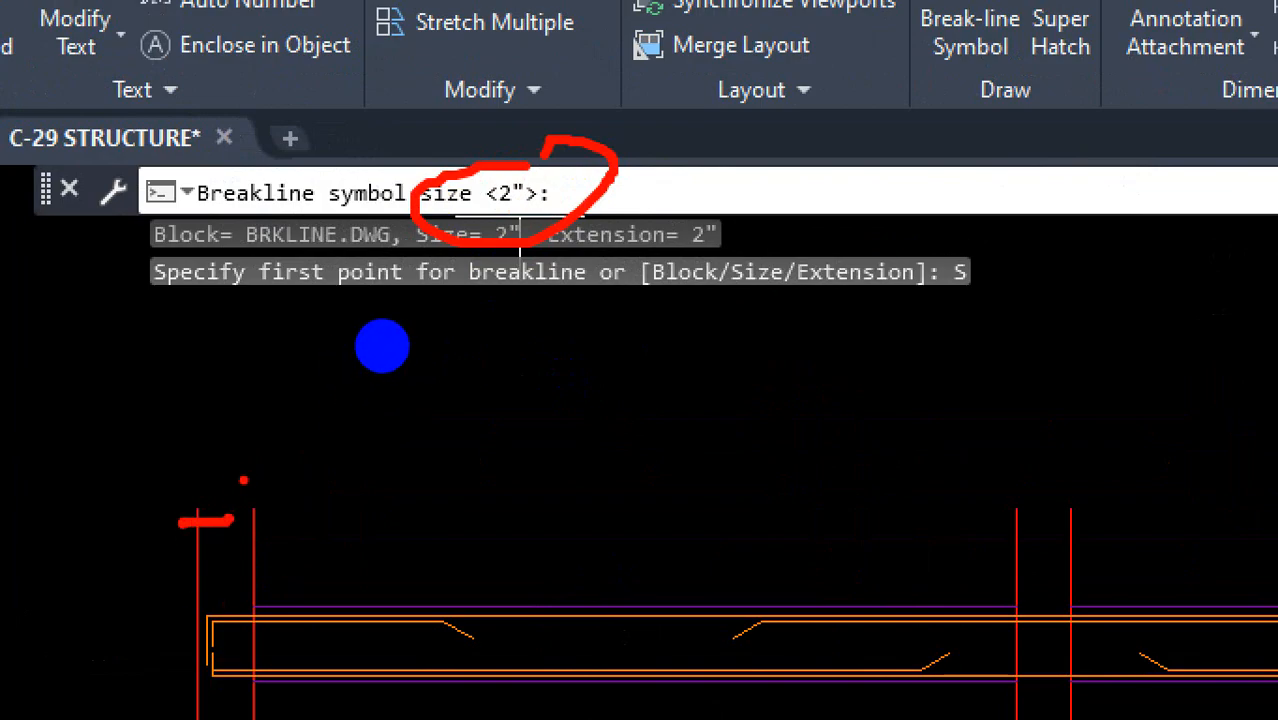
key("Escape")
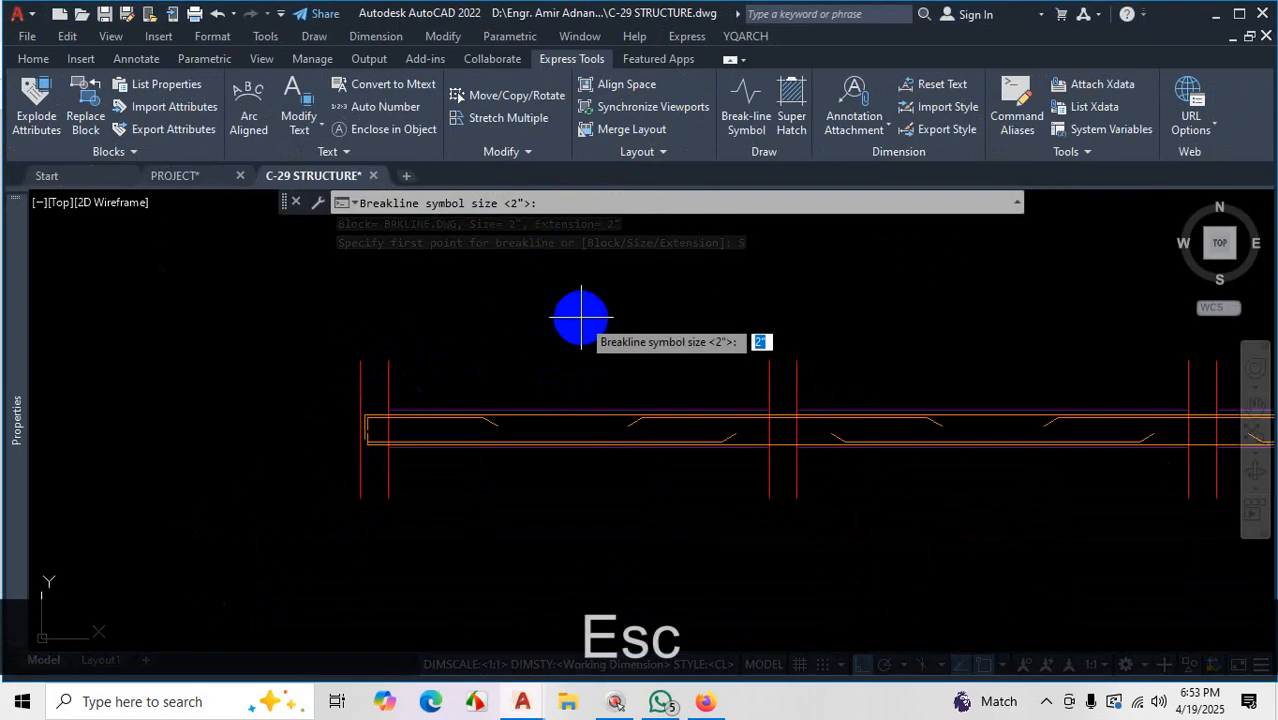
key("Return")
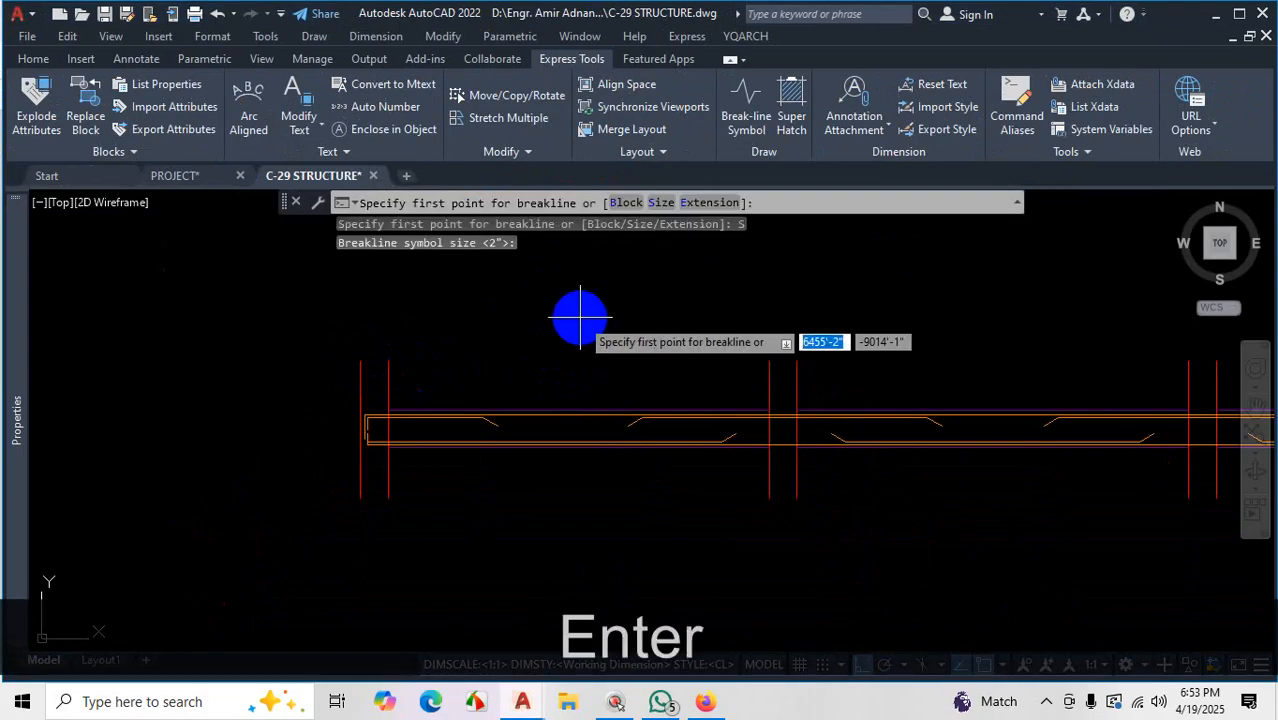
Set the break line's extension distance to 1.5 inches
left_click(708, 203)
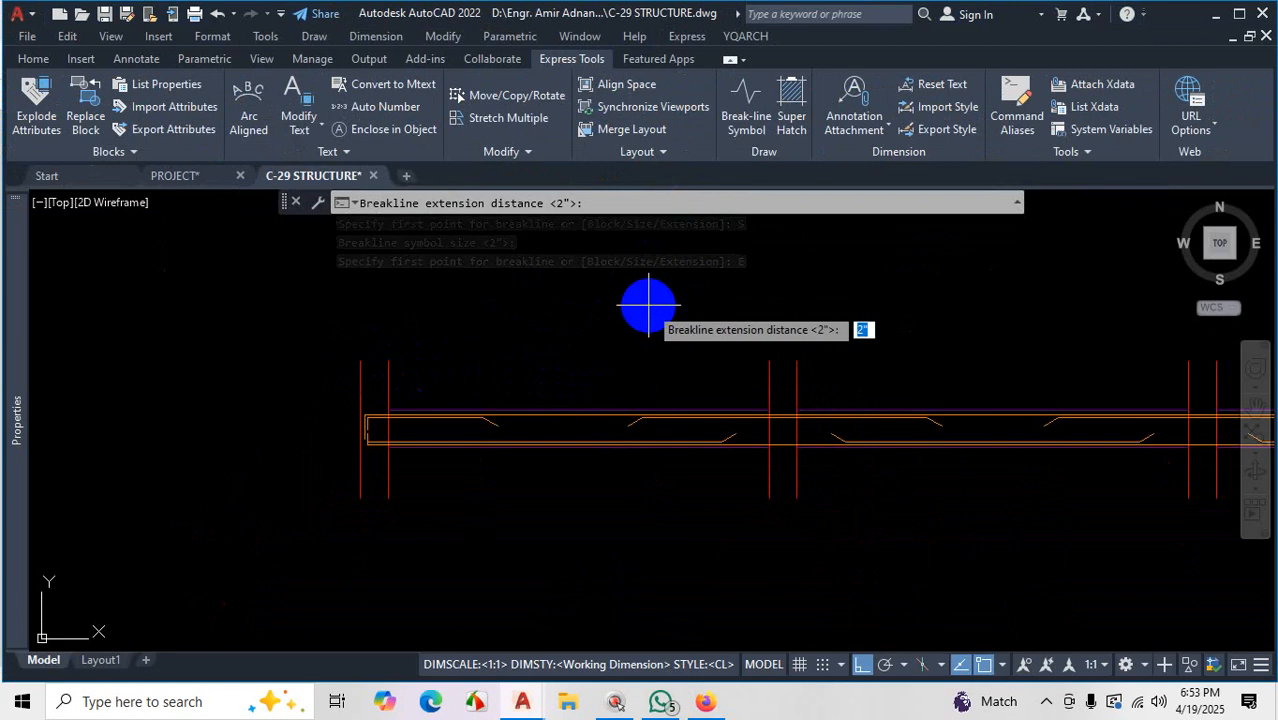
type("1.5")
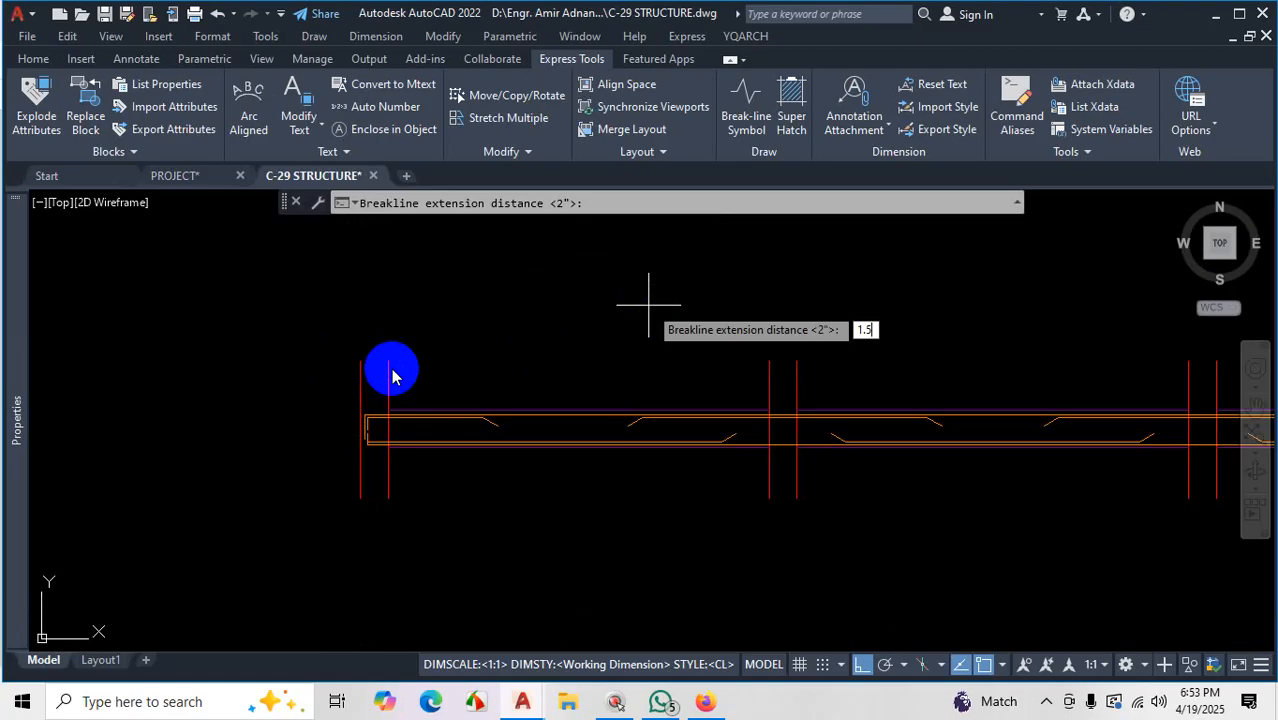
key("Return")
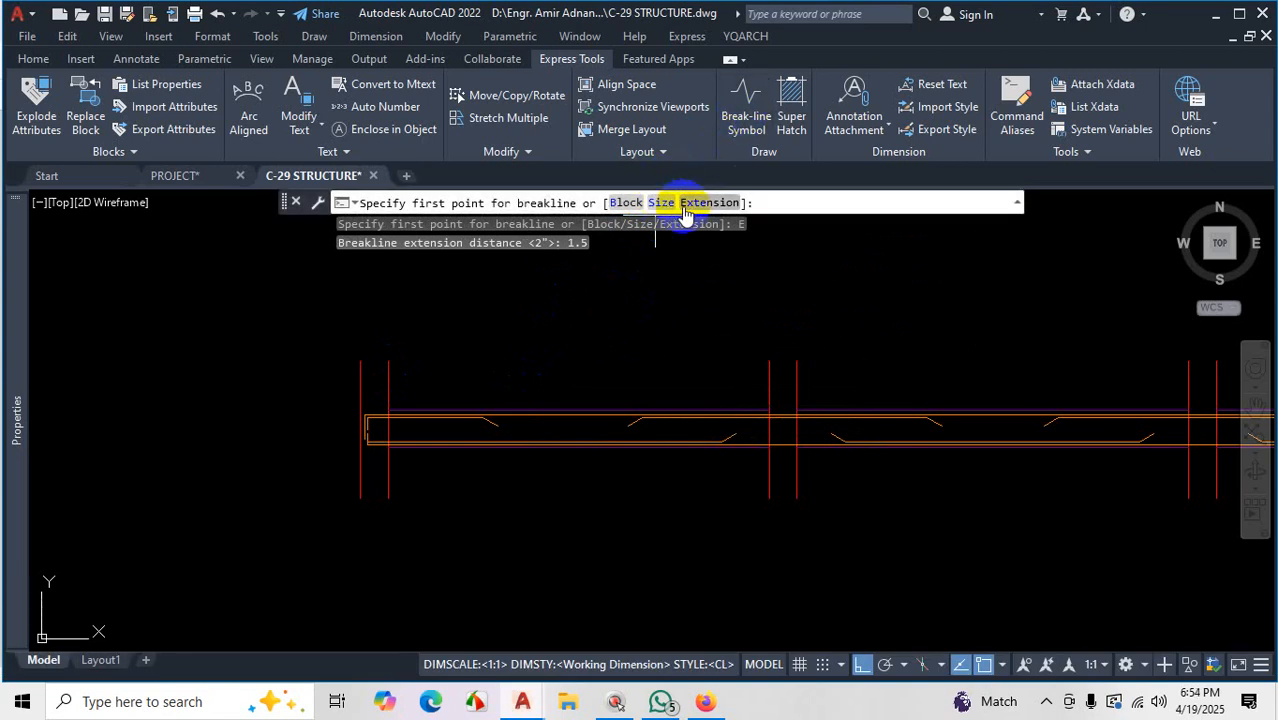
Define the break line across the first column's top, from its left edge's end to its right edge's end
scroll(340, 400, "up", 4)
scroll(436, 351, "up", 3)
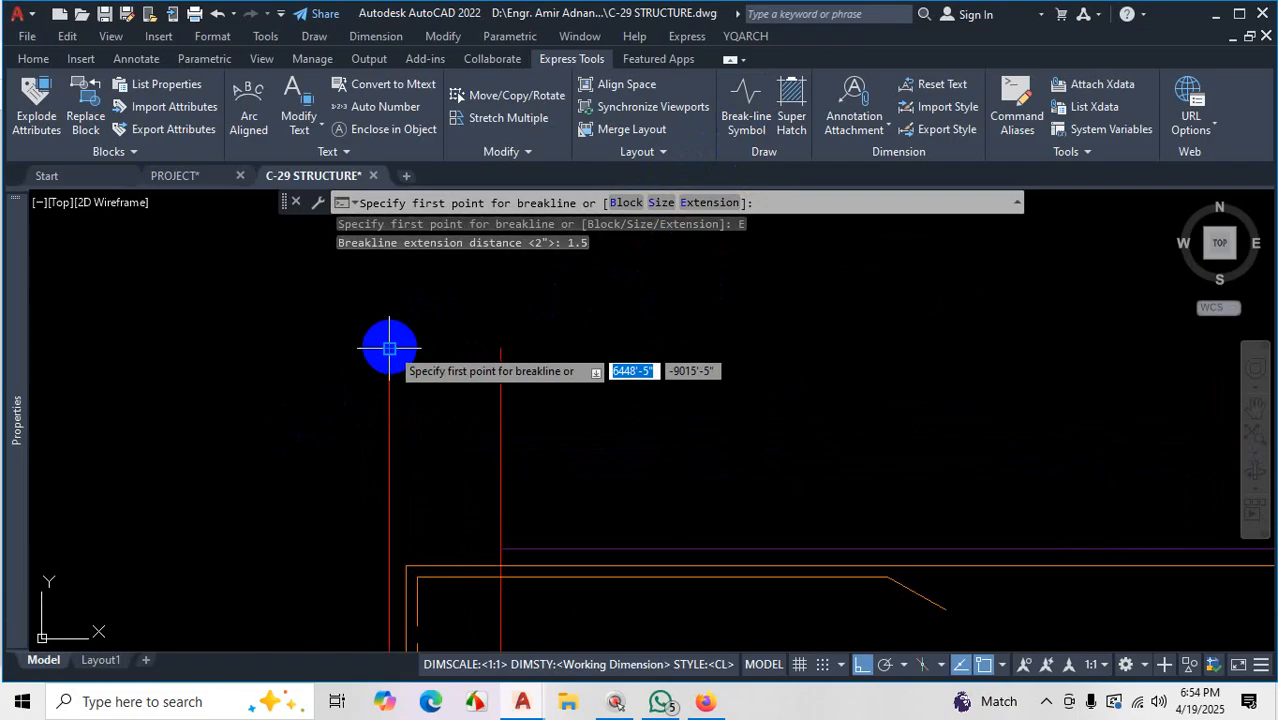
left_click(389, 348)
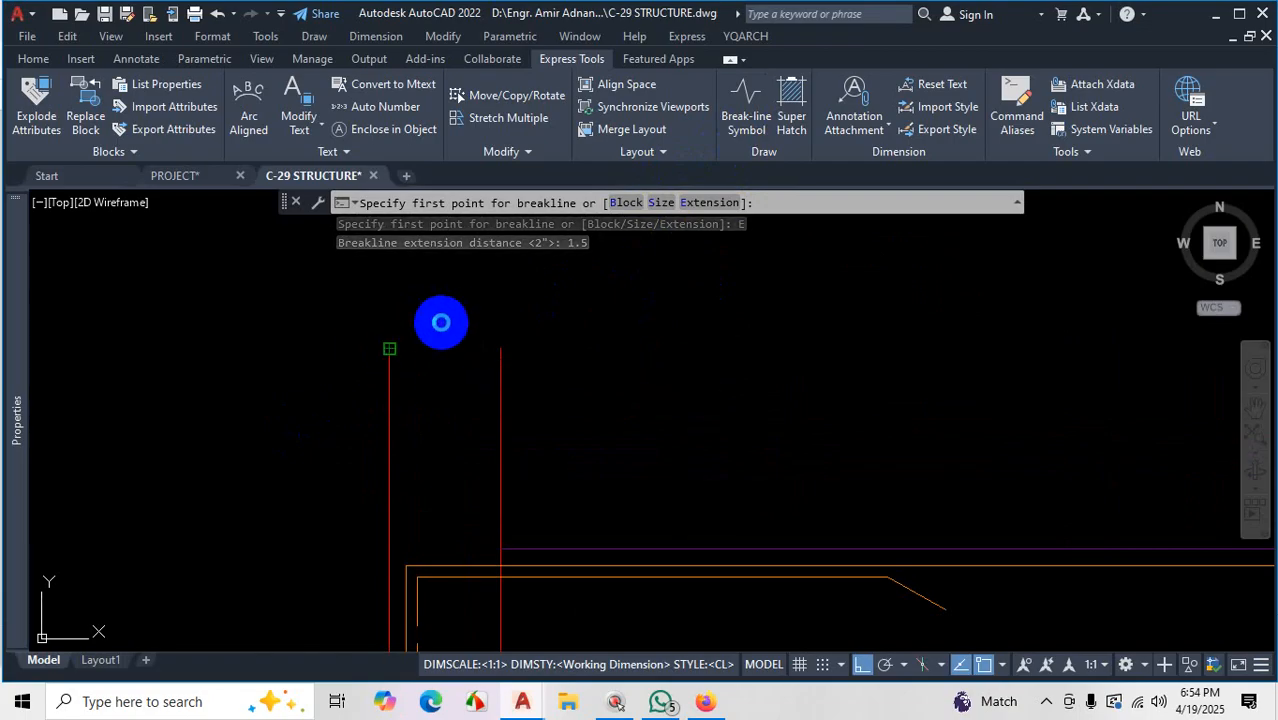
left_click(500, 348)
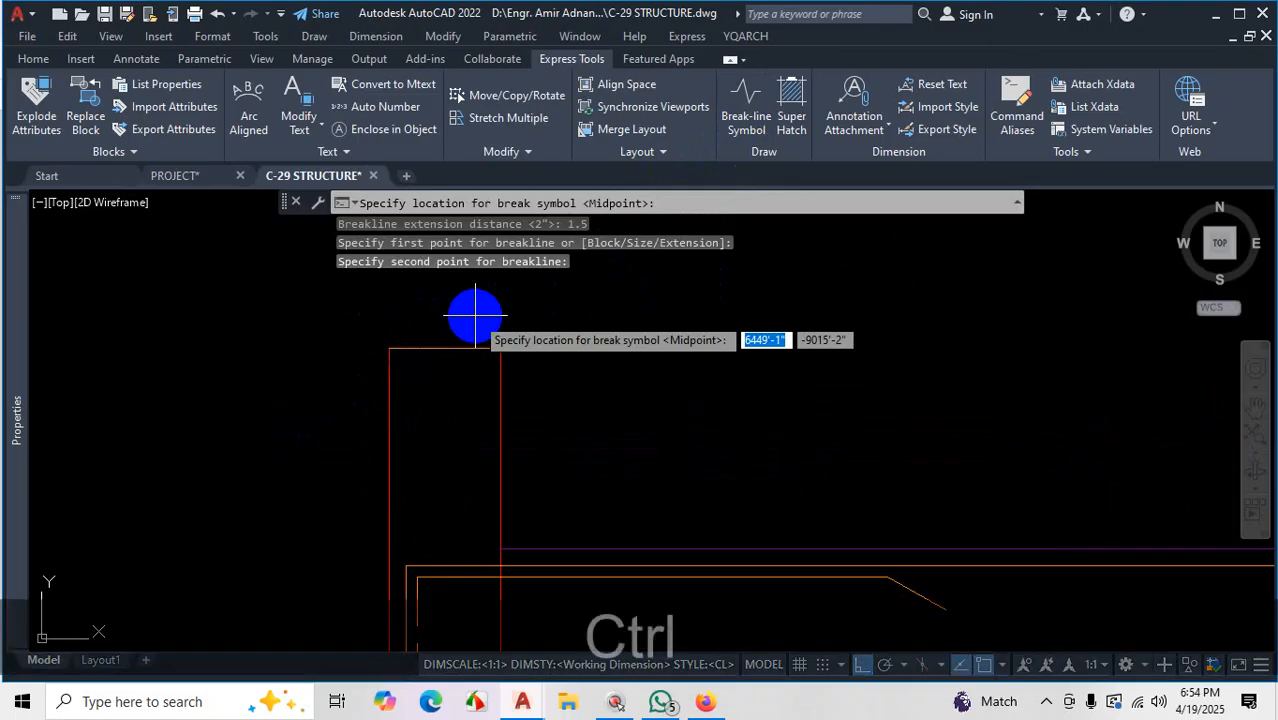
Mark the break-symbol location prompt and the line's middle in red, clear the marks, and place the symbol near the middle of the first column's top
key("ctrl+1")
left_click(475, 315)
mouse_move(556, 300)
left_mouse_down()
mouse_move(508, 299)
mouse_move(785, 388)
mouse_move(705, 287)
left_mouse_up()
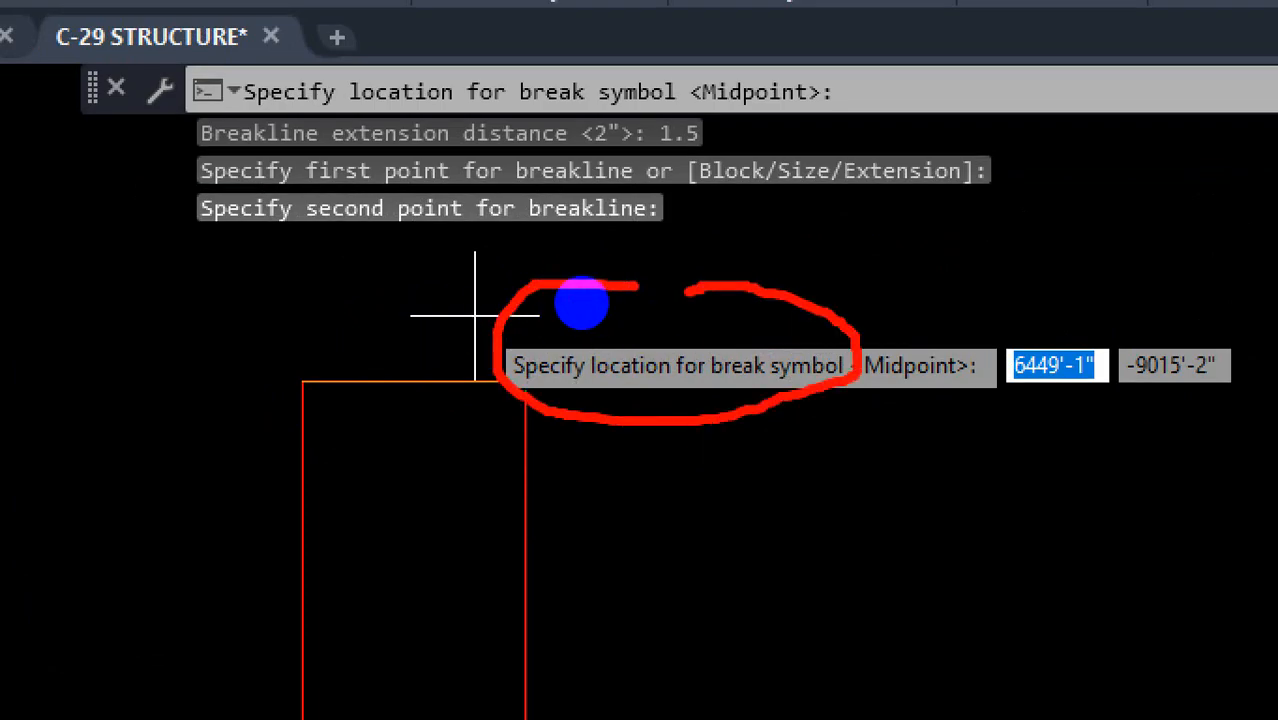
left_click_drag(442, 349, 446, 338)
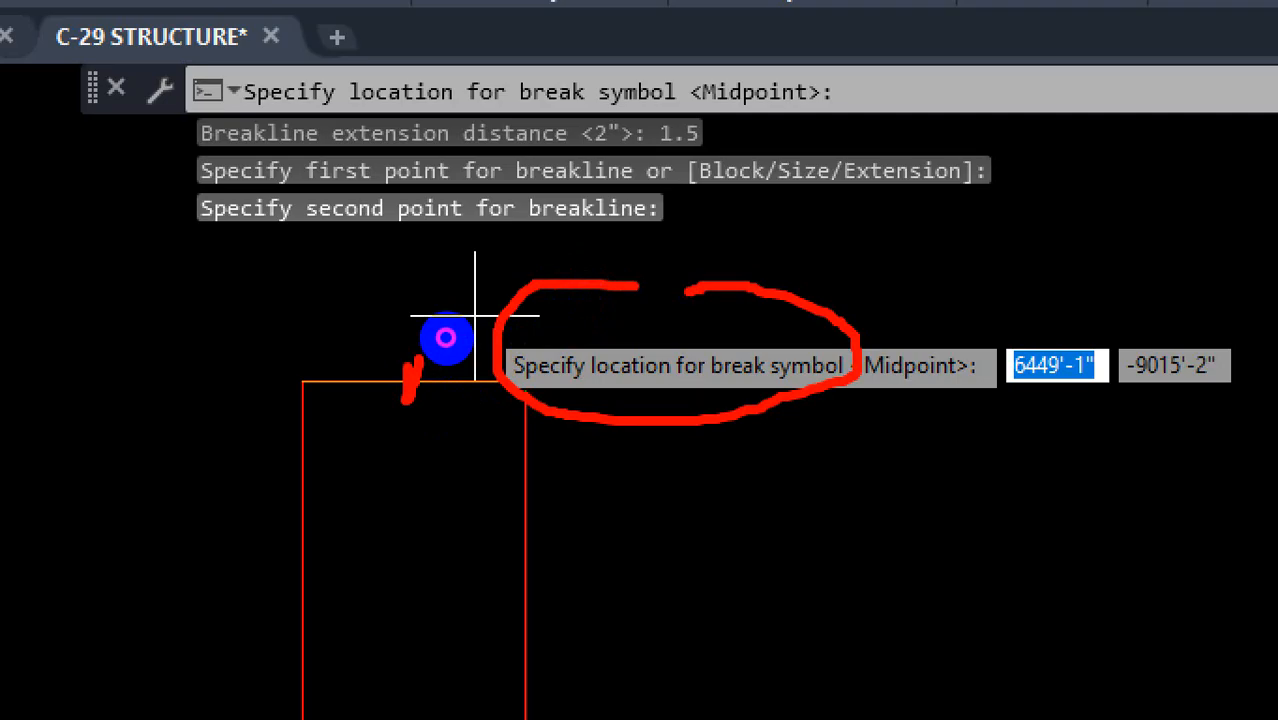
key("Escape")
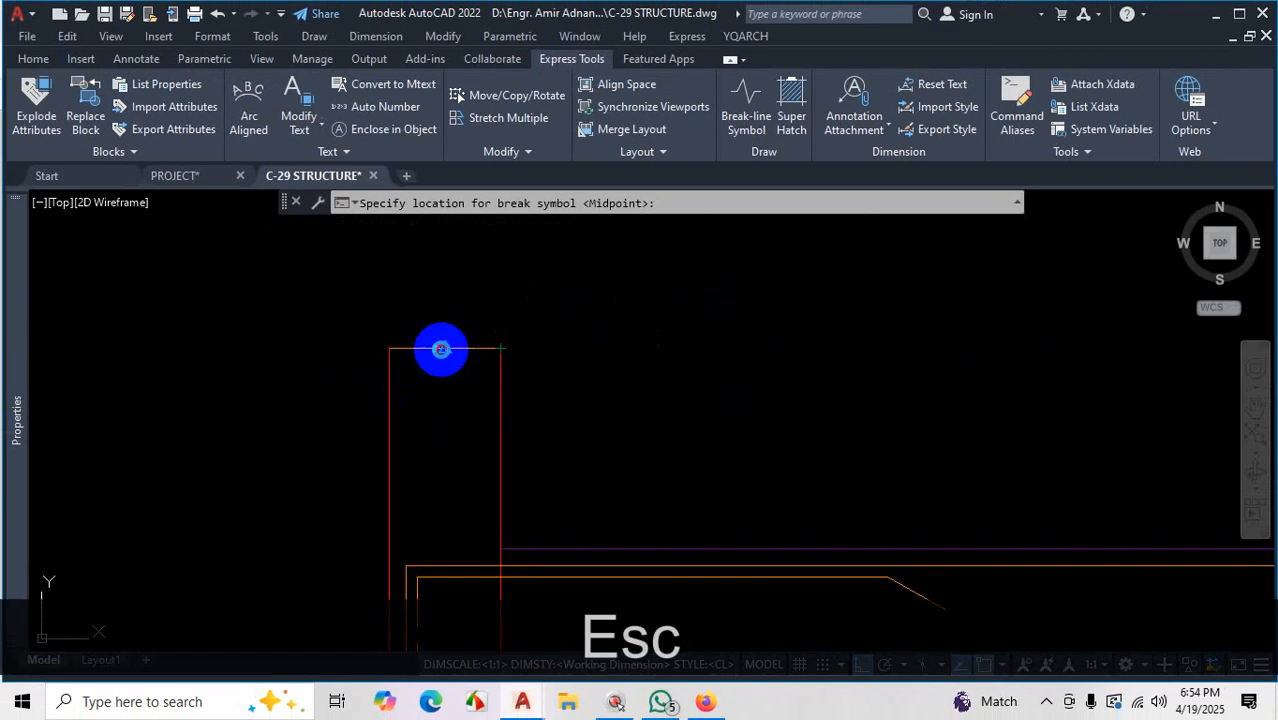
left_click(441, 349)
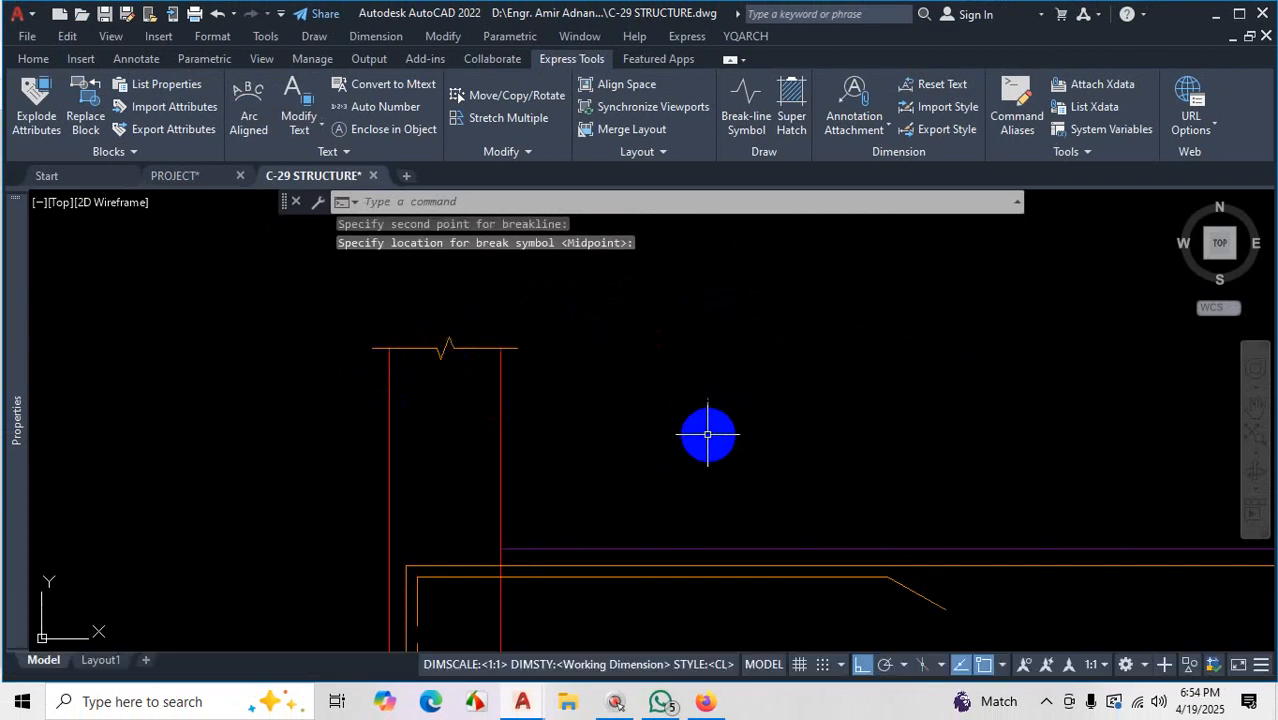
Restart the Break-line Symbol command, link Size to the zigzag and Extension to the line's overhang in red, and clear the annotations
scroll(503, 352, "up", 2)
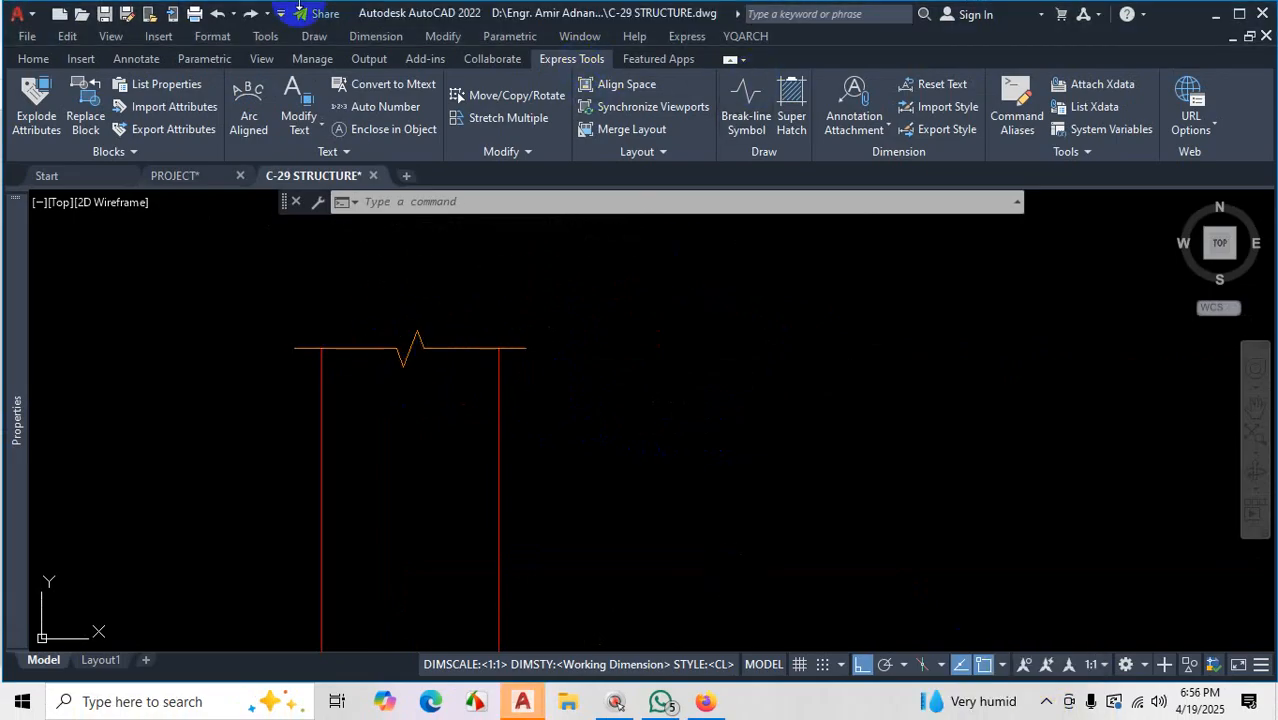
left_click(44, 62)
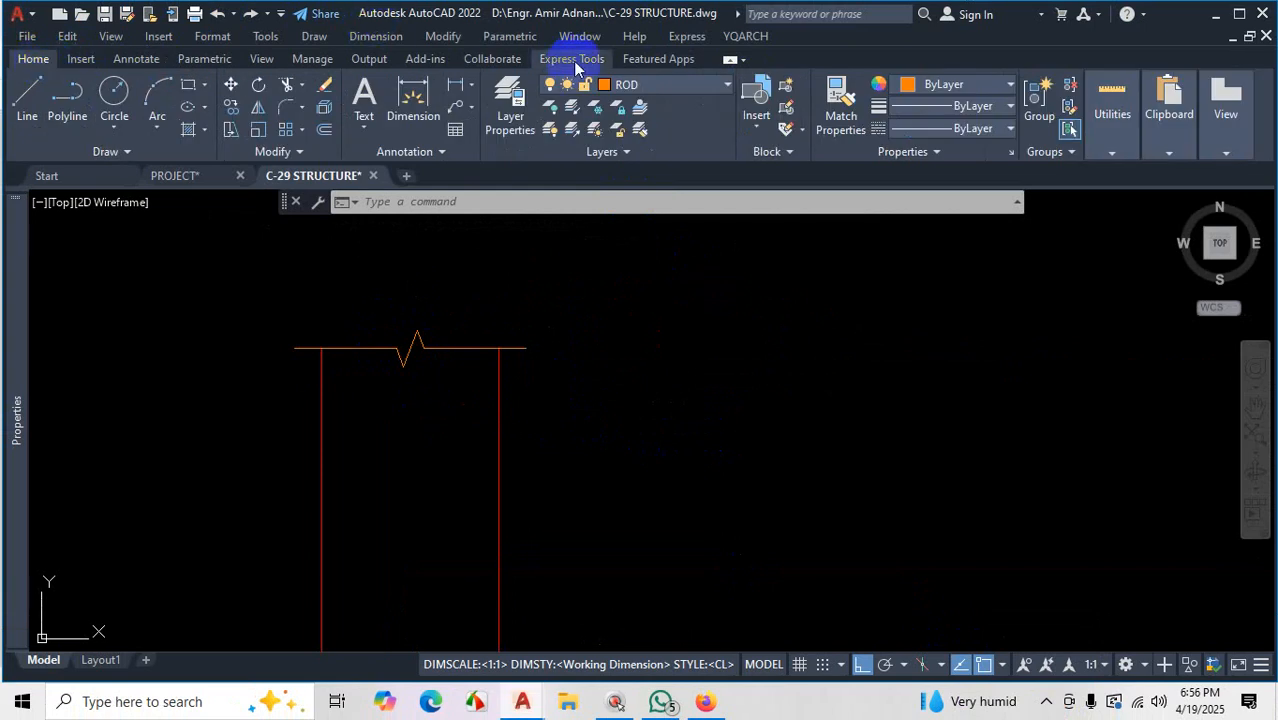
left_click(574, 60)
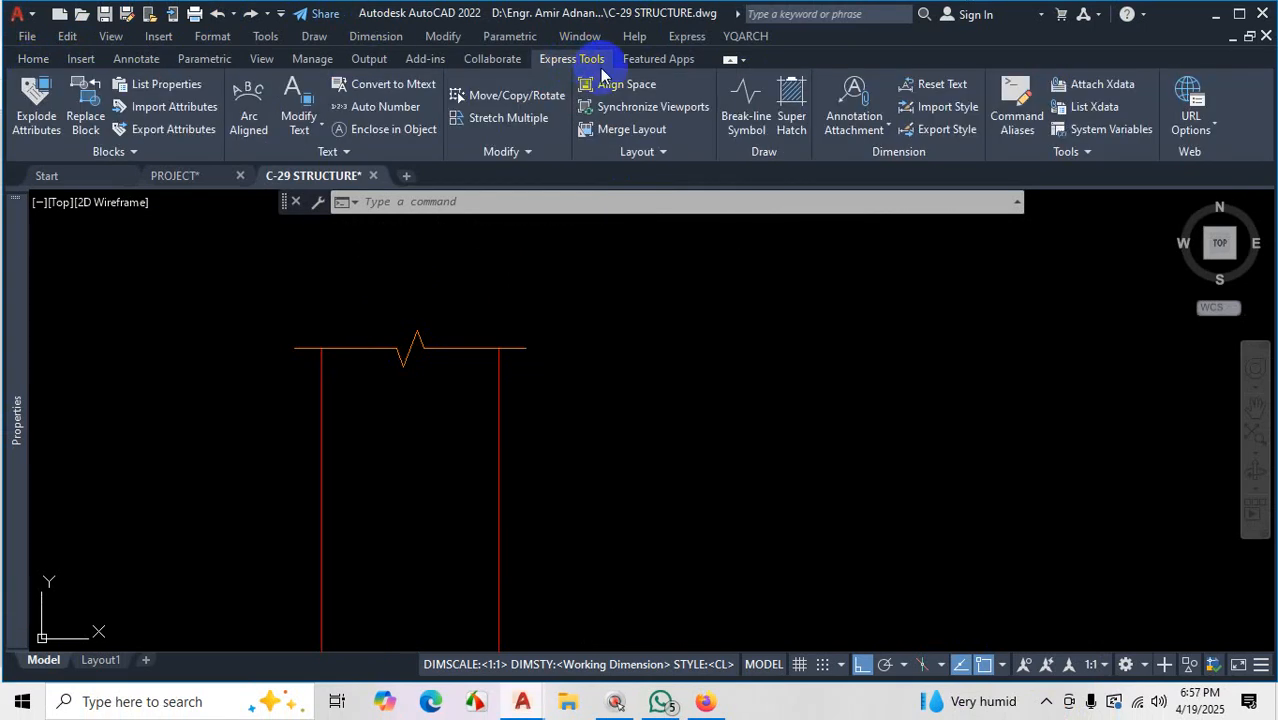
left_click(752, 120)
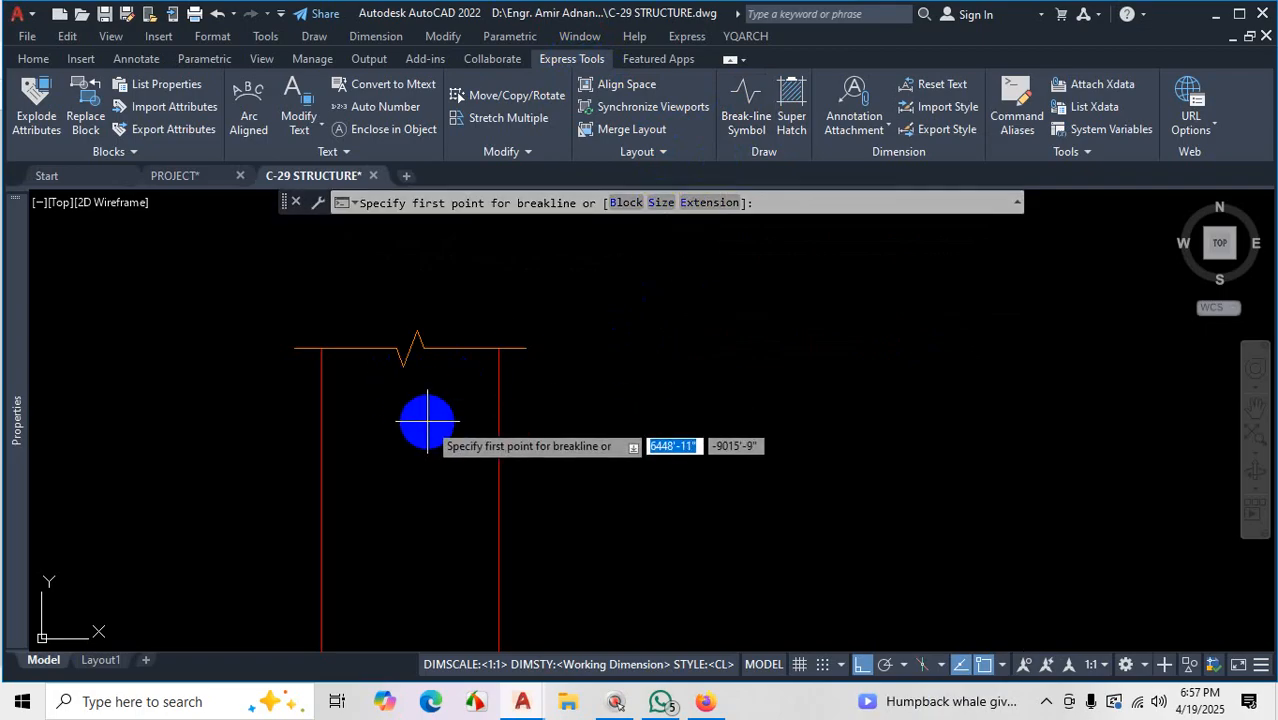
key("ctrl+1")
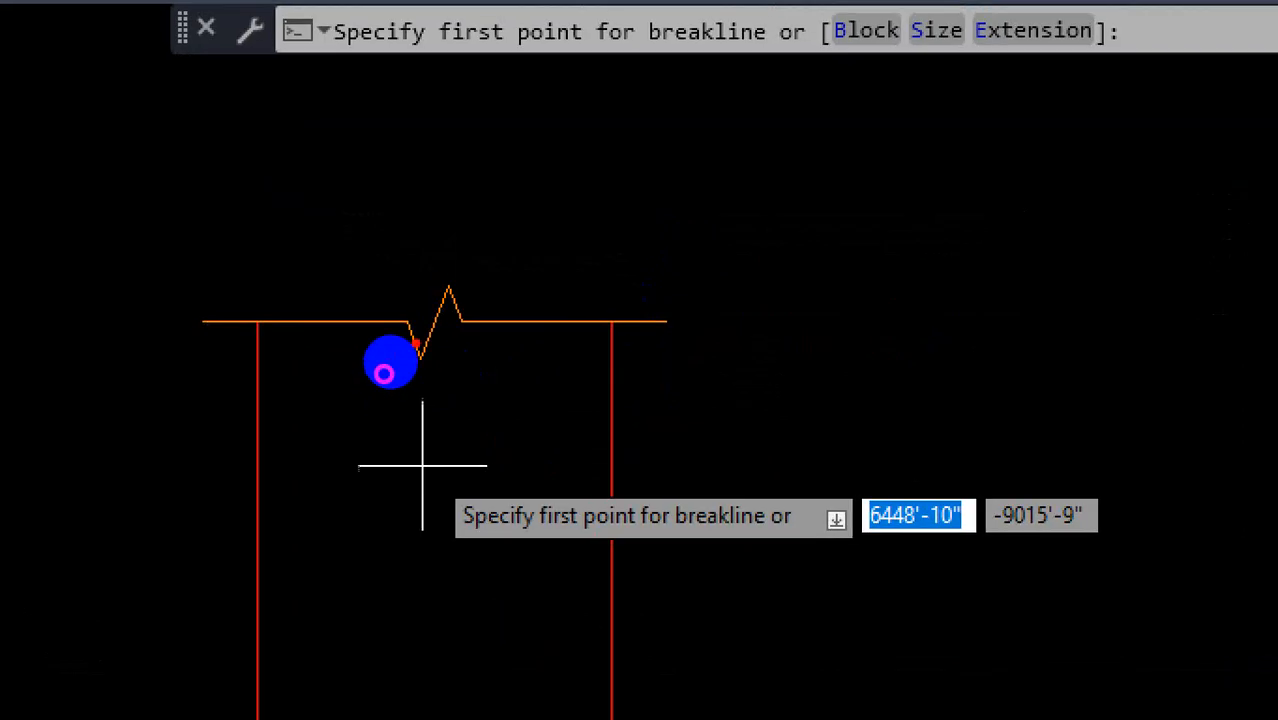
left_click_drag(460, 274, 390, 366)
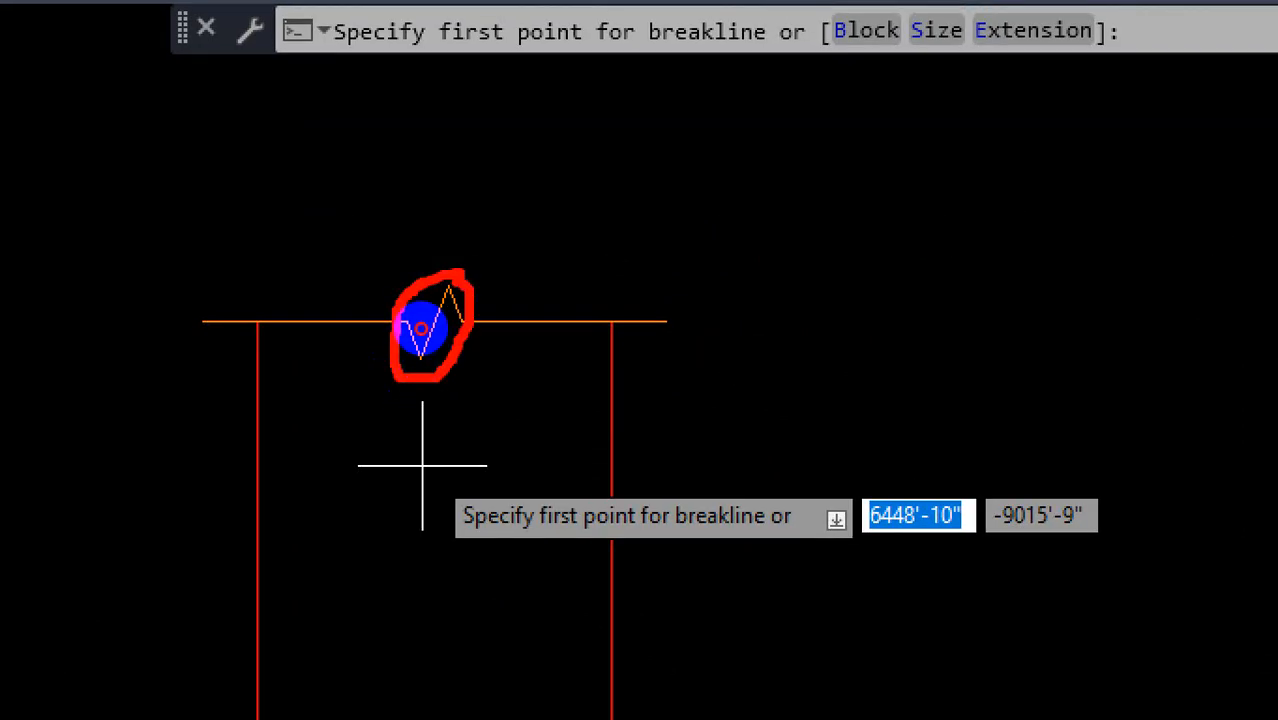
left_click_drag(938, 37, 474, 265)
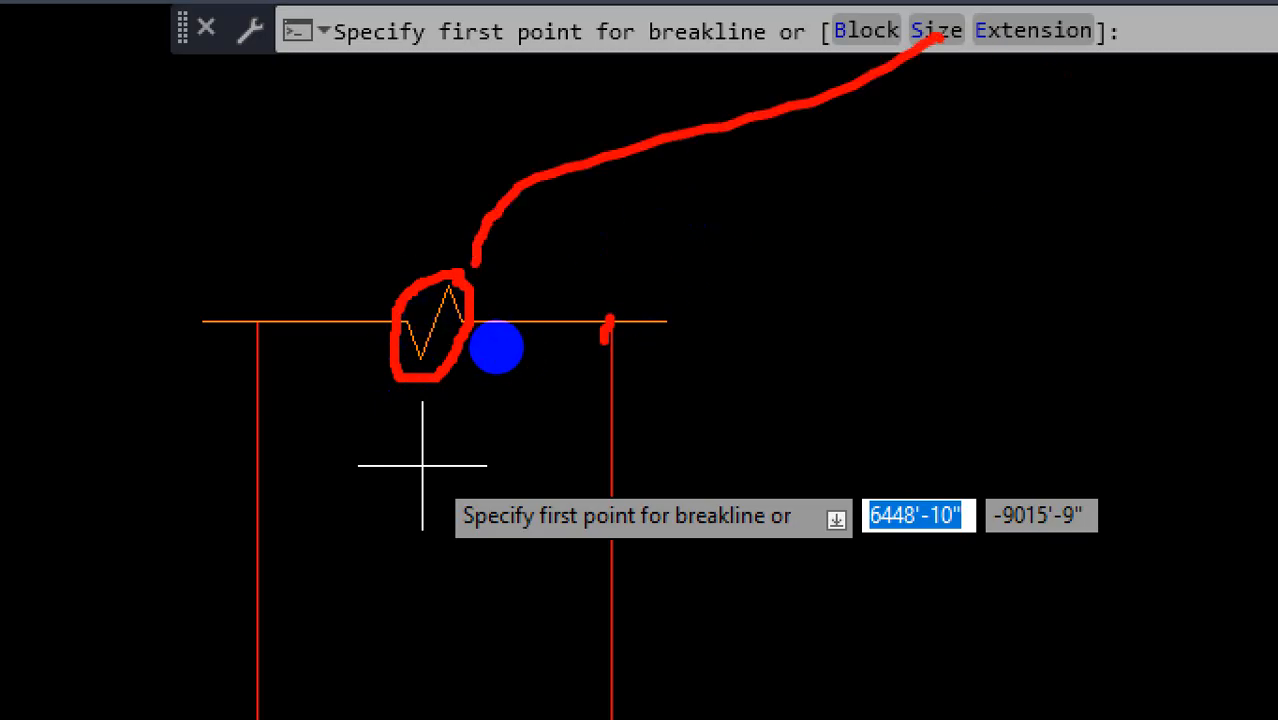
mouse_move(610, 318)
left_mouse_down()
mouse_move(656, 312)
mouse_move(665, 344)
left_mouse_up()
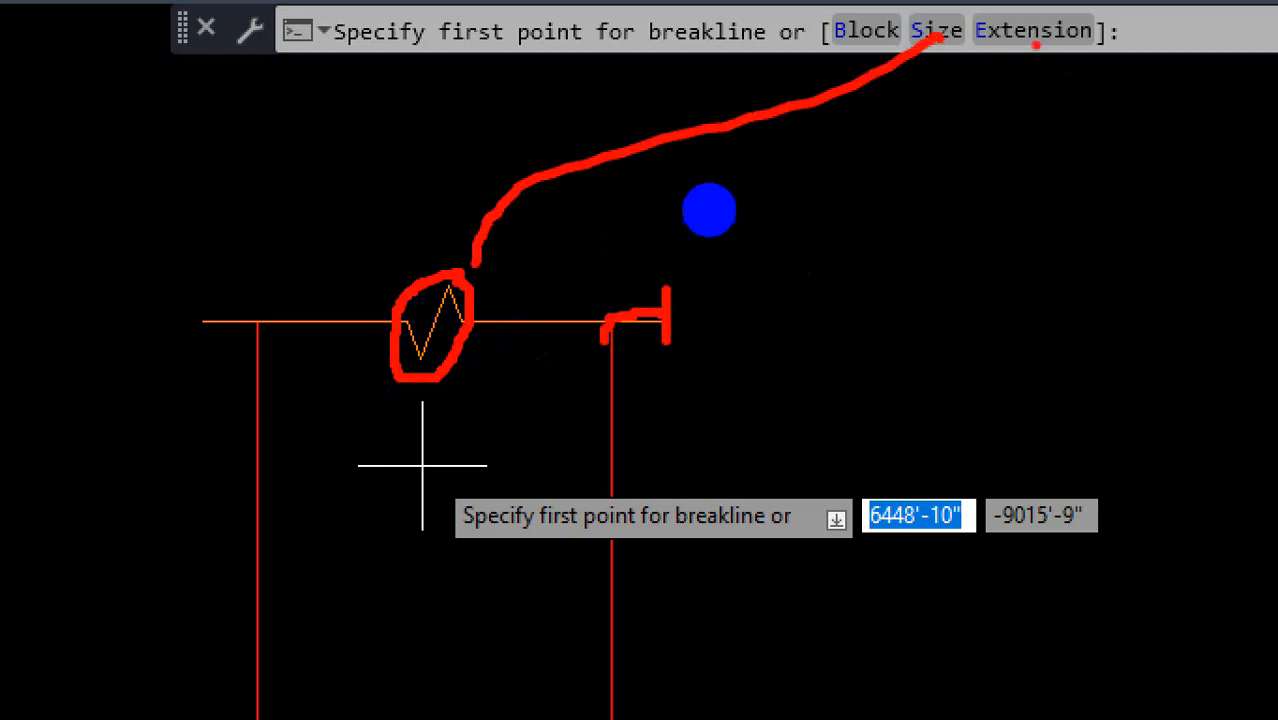
mouse_move(1045, 32)
left_mouse_down()
mouse_move(930, 200)
mouse_move(668, 318)
mouse_move(700, 308)
left_mouse_up()
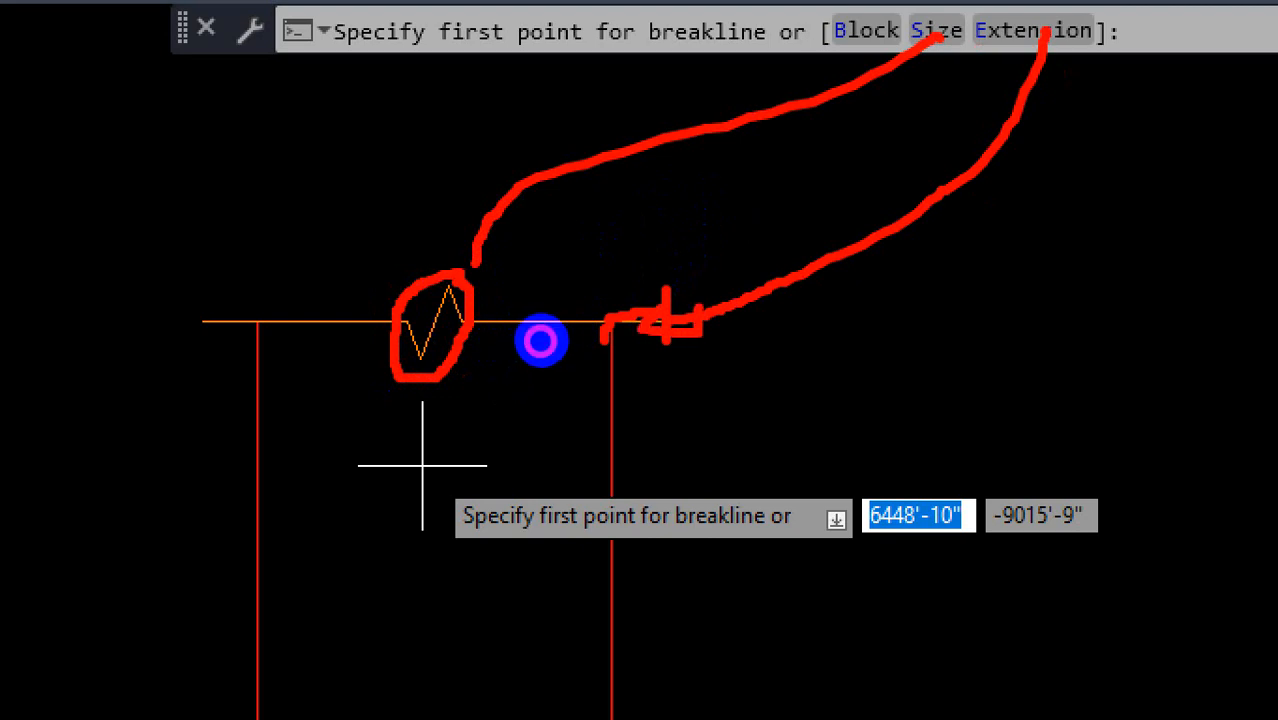
key("Escape")
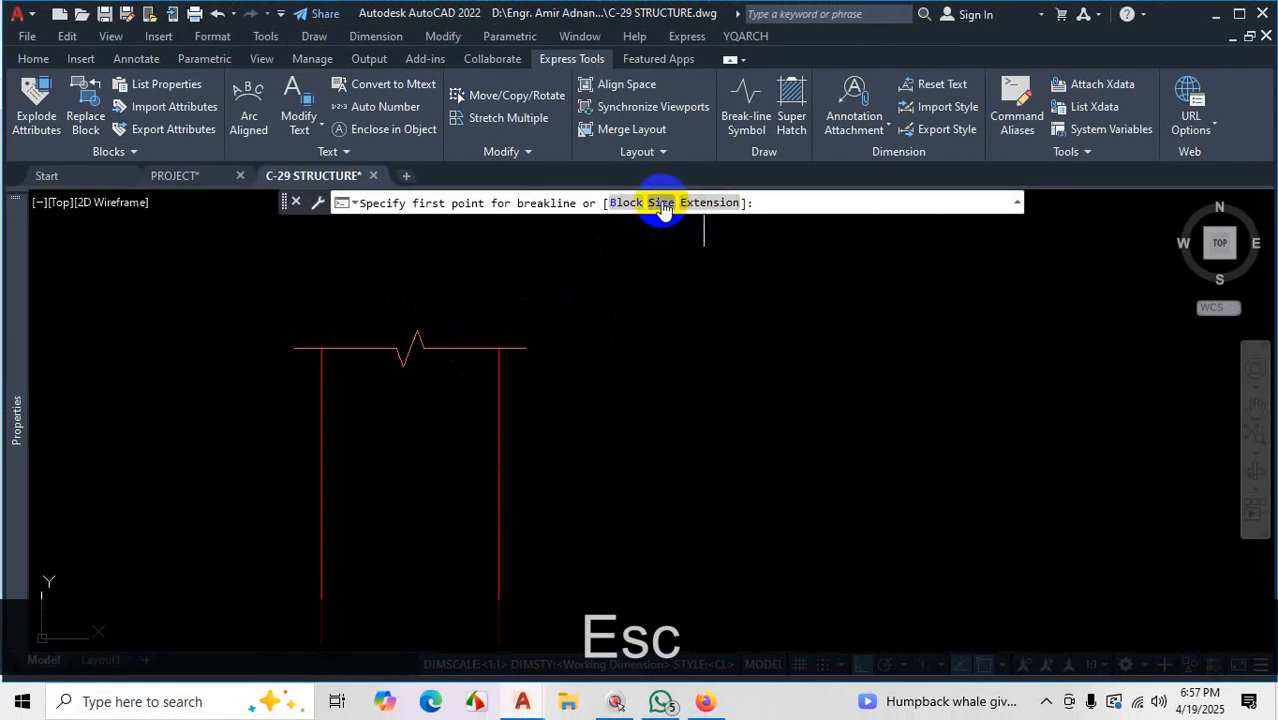
Keep the break-line symbol size at 2 inches and set the extension distance to 0
left_click(661, 203)
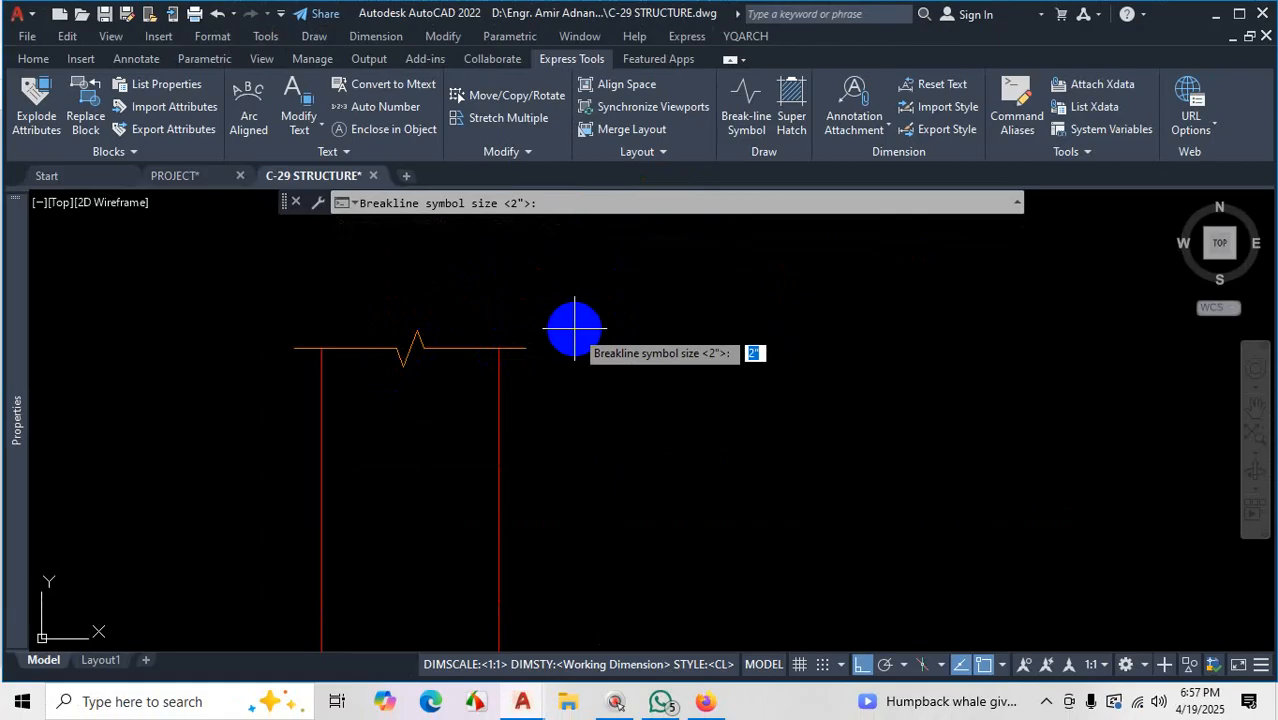
key("Return")
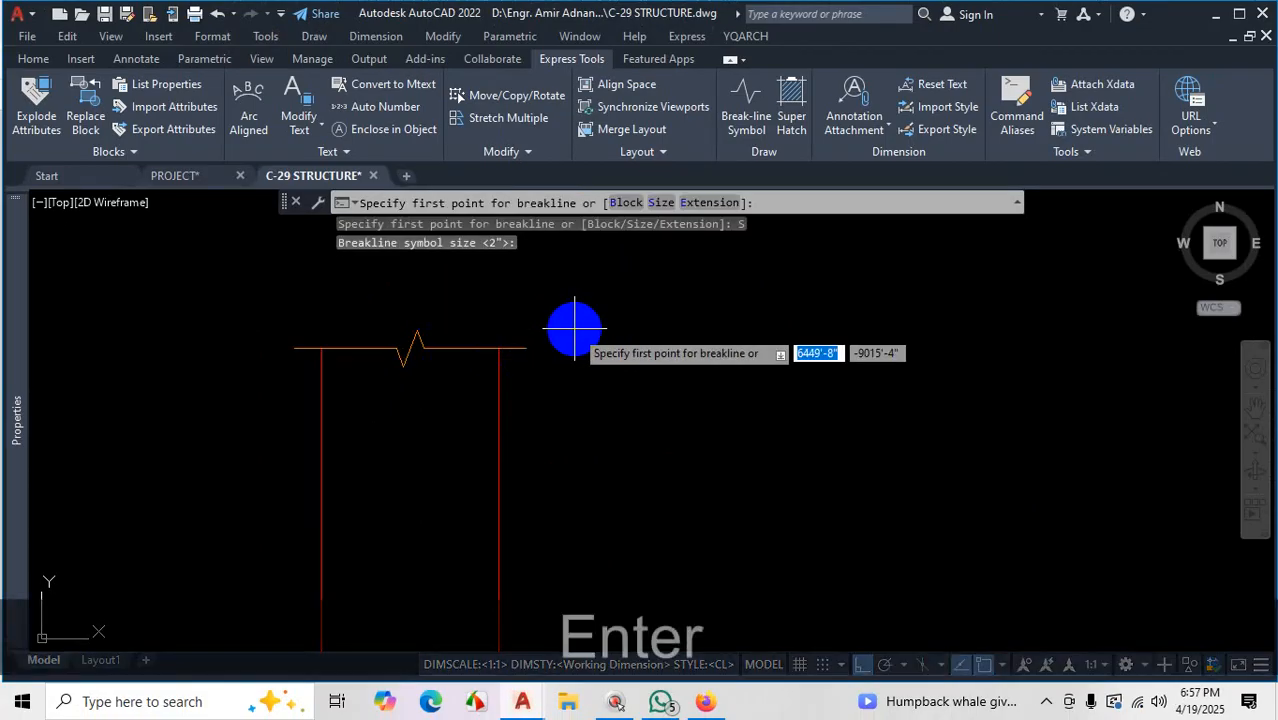
left_click(703, 203)
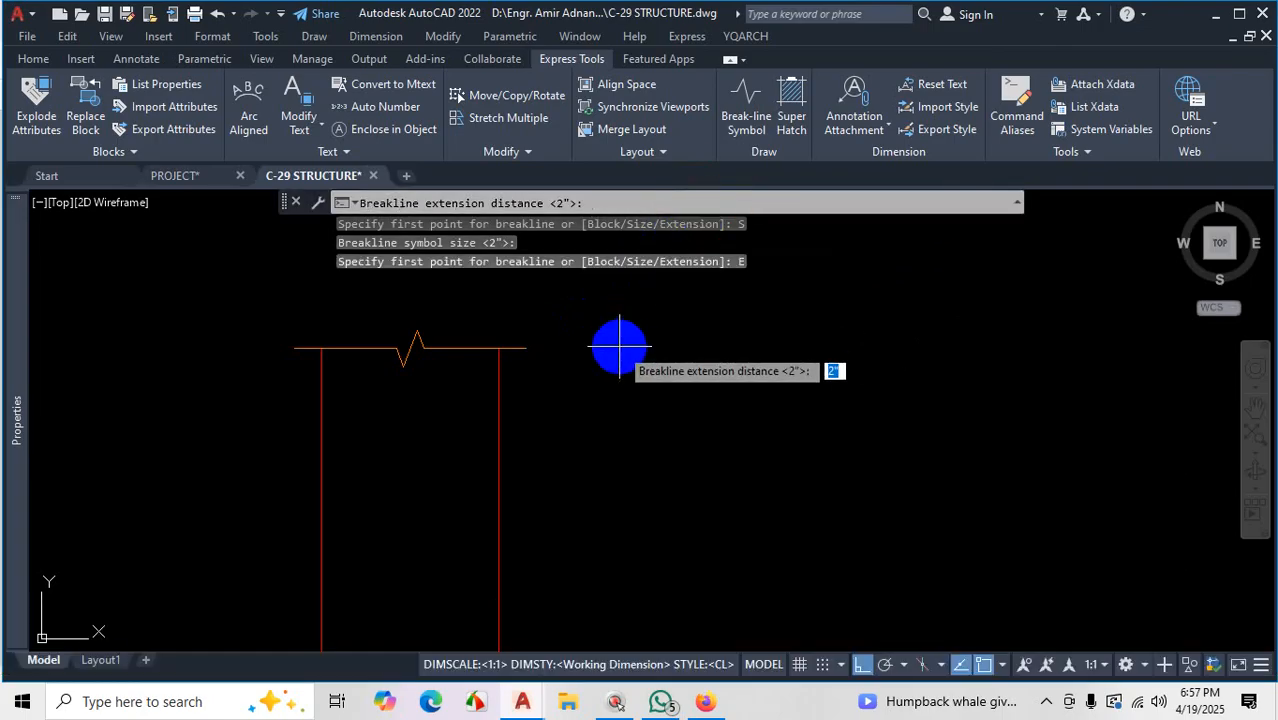
type("1.58")
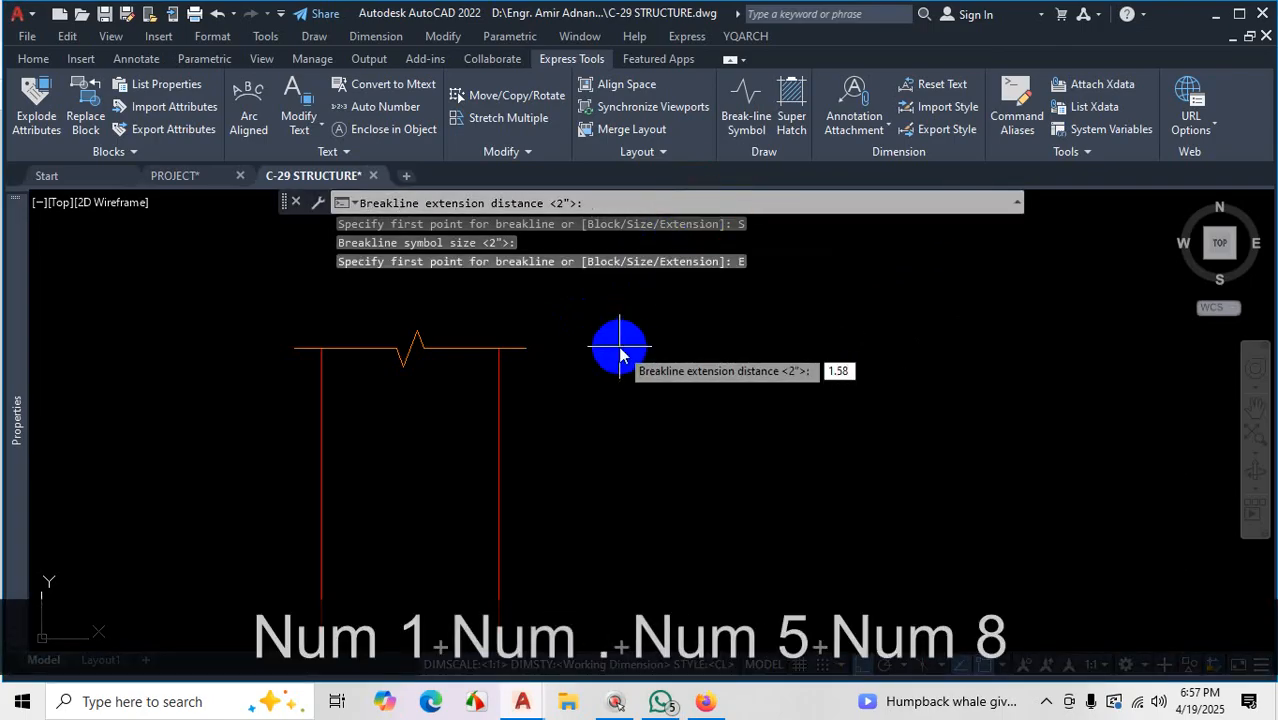
key("BackSpace")
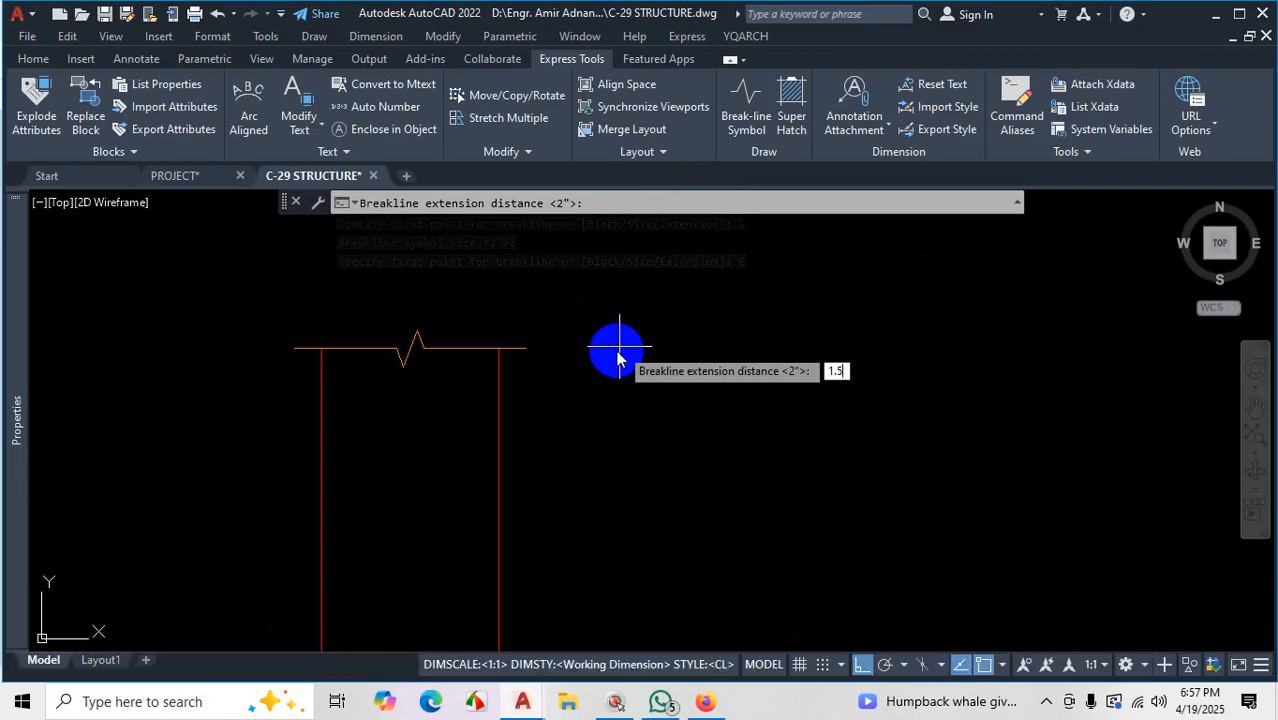
type("0")
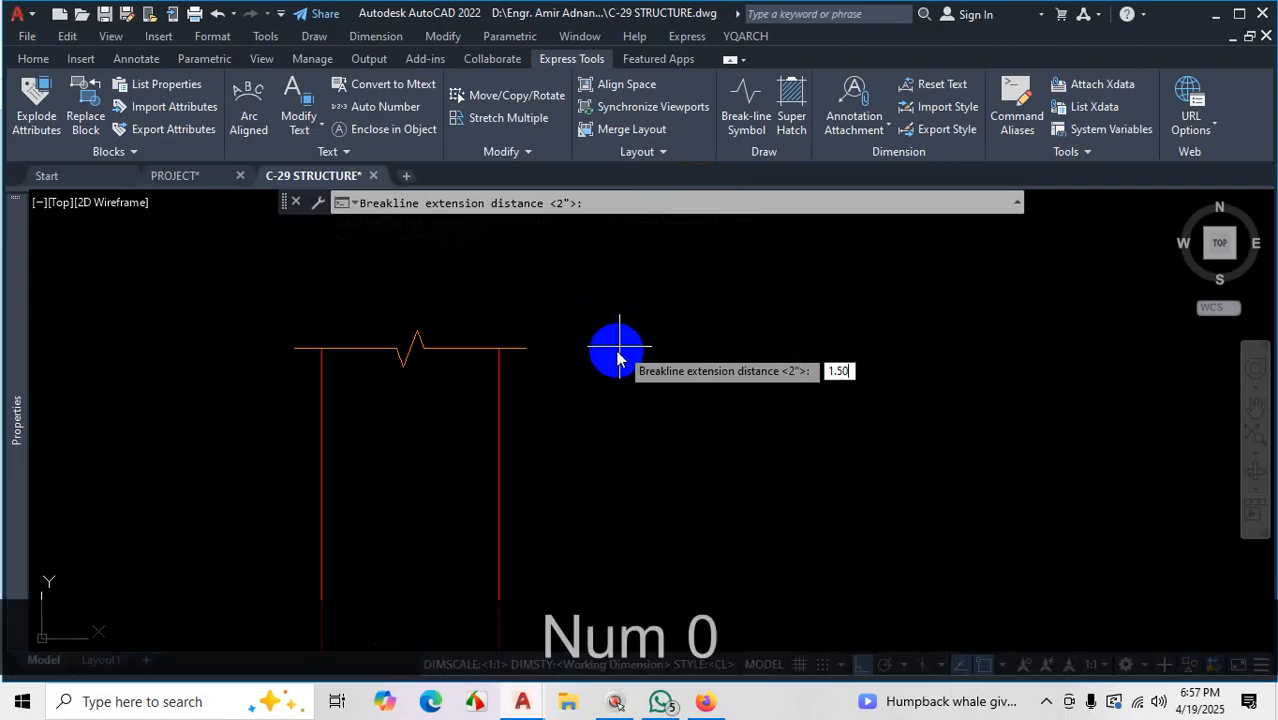
key("BackSpace")
key("BackSpace")
key("BackSpace")
key("BackSpace")
type("0")
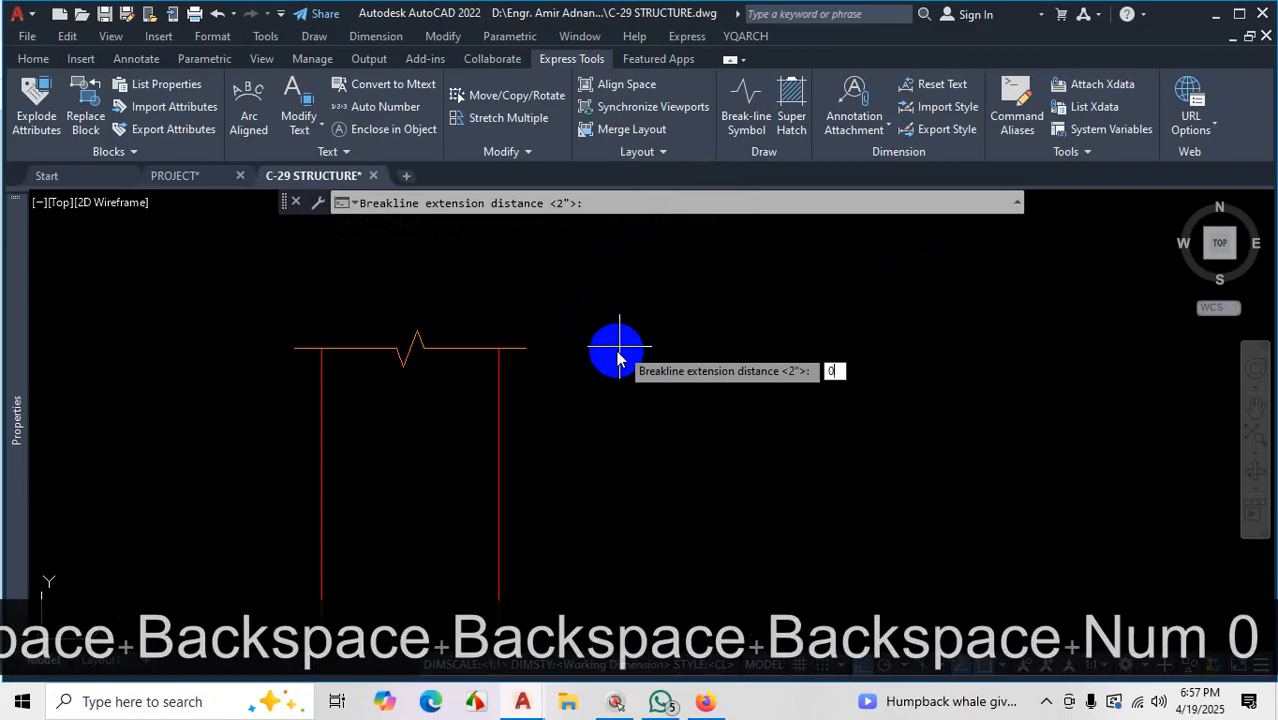
key("Return")
Draw a break line across the first column's bottom ends, with the break symbol at its midpoint
scroll(454, 386, "down", 8)
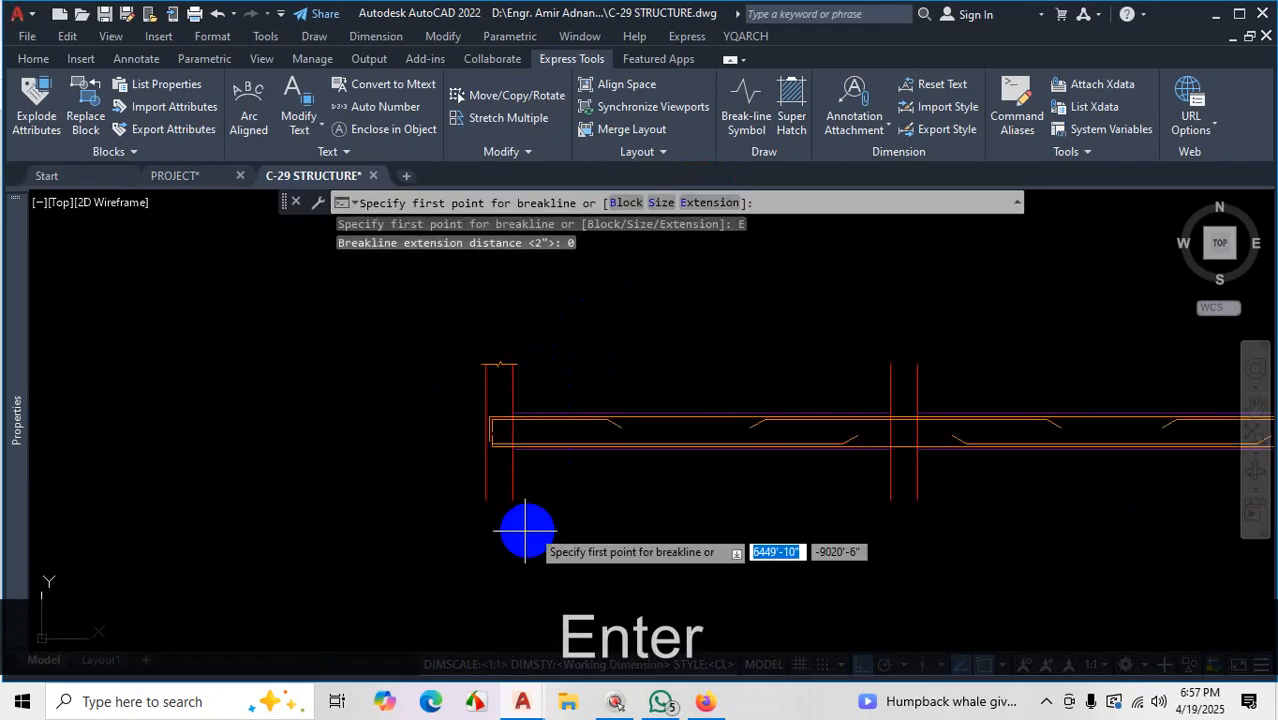
scroll(454, 516, "up", 4)
scroll(538, 488, "up", 3)
left_click(491, 452)
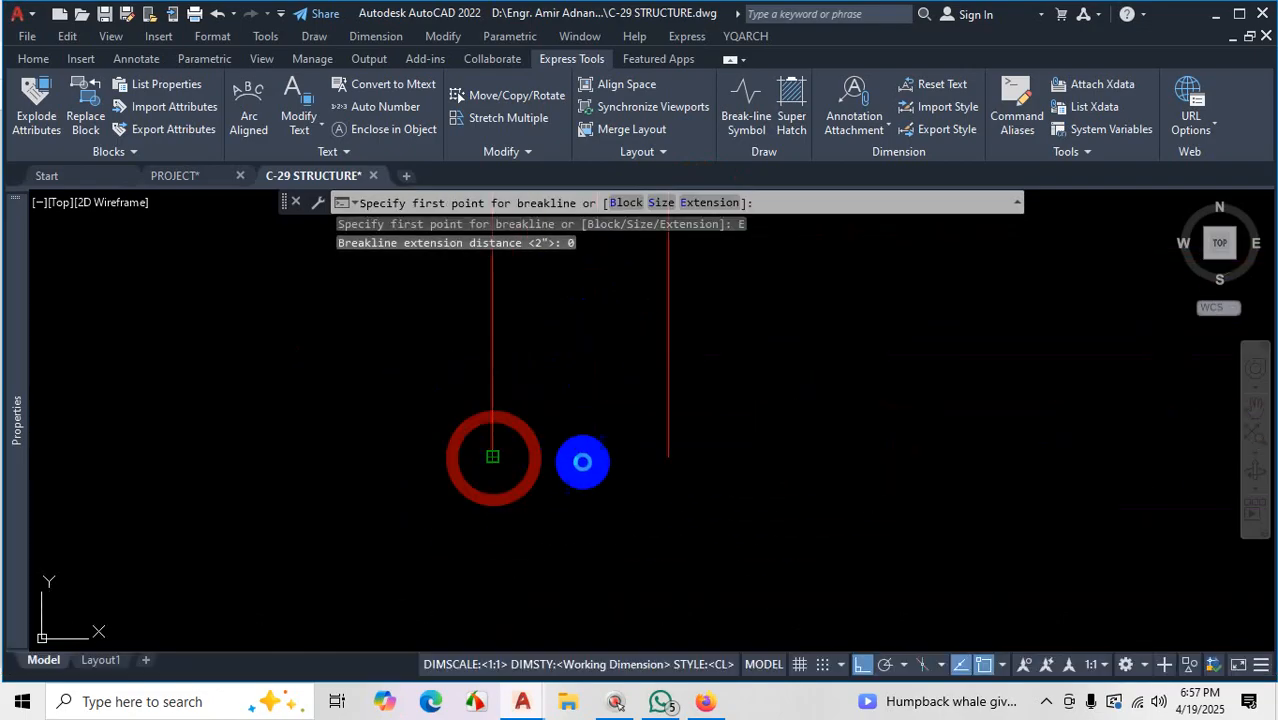
left_click(668, 457)
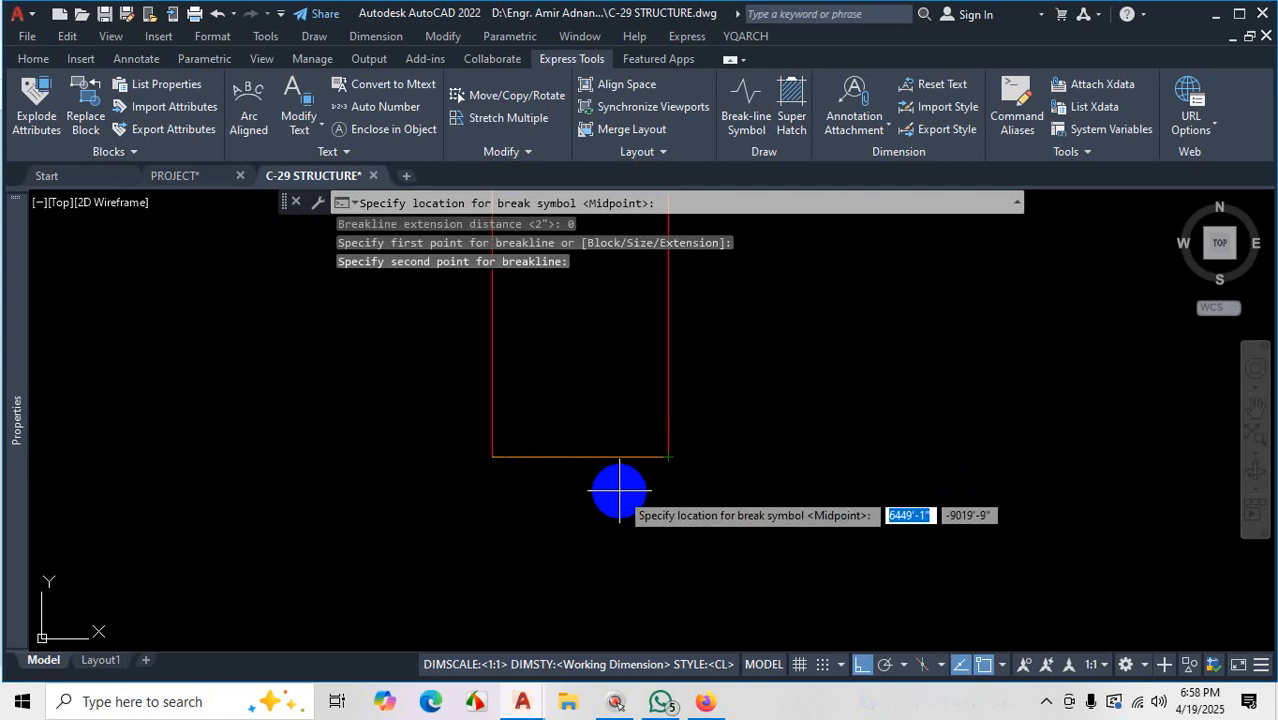
left_click(580, 457)
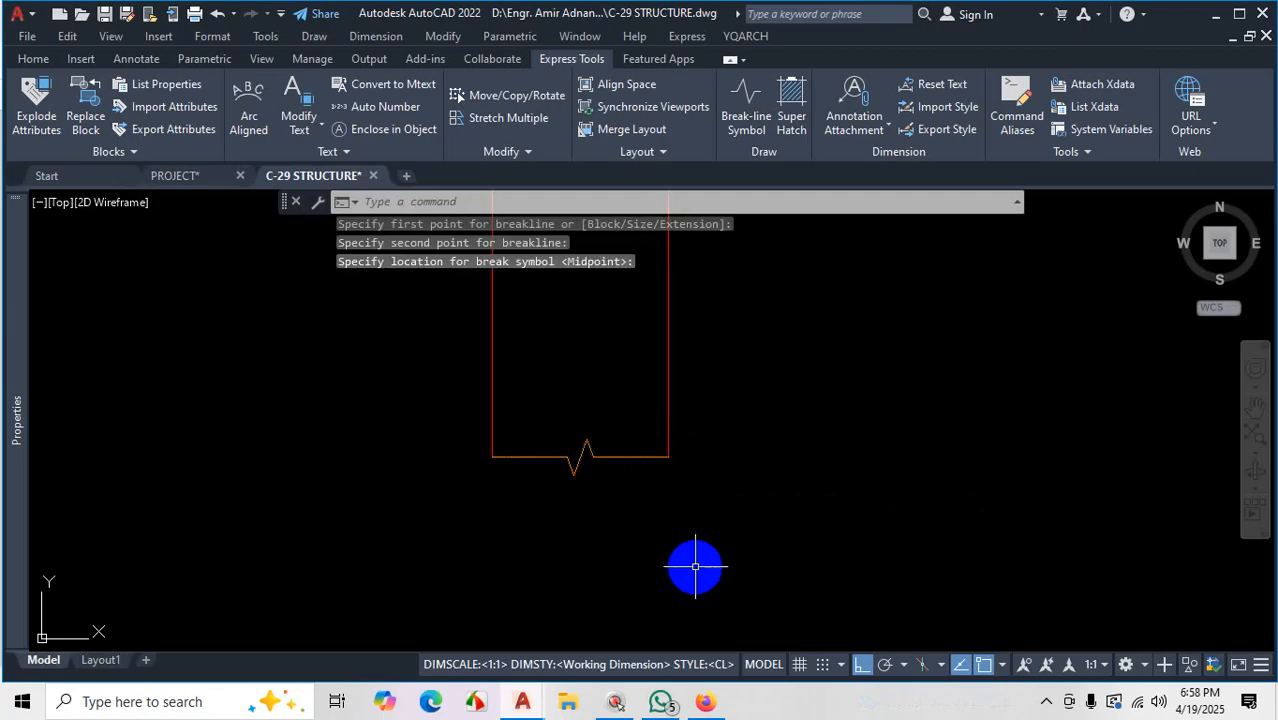
Examine the break lines at the first column's top and bottom and compare them with the open ends of the second column
key("ctrl+1")
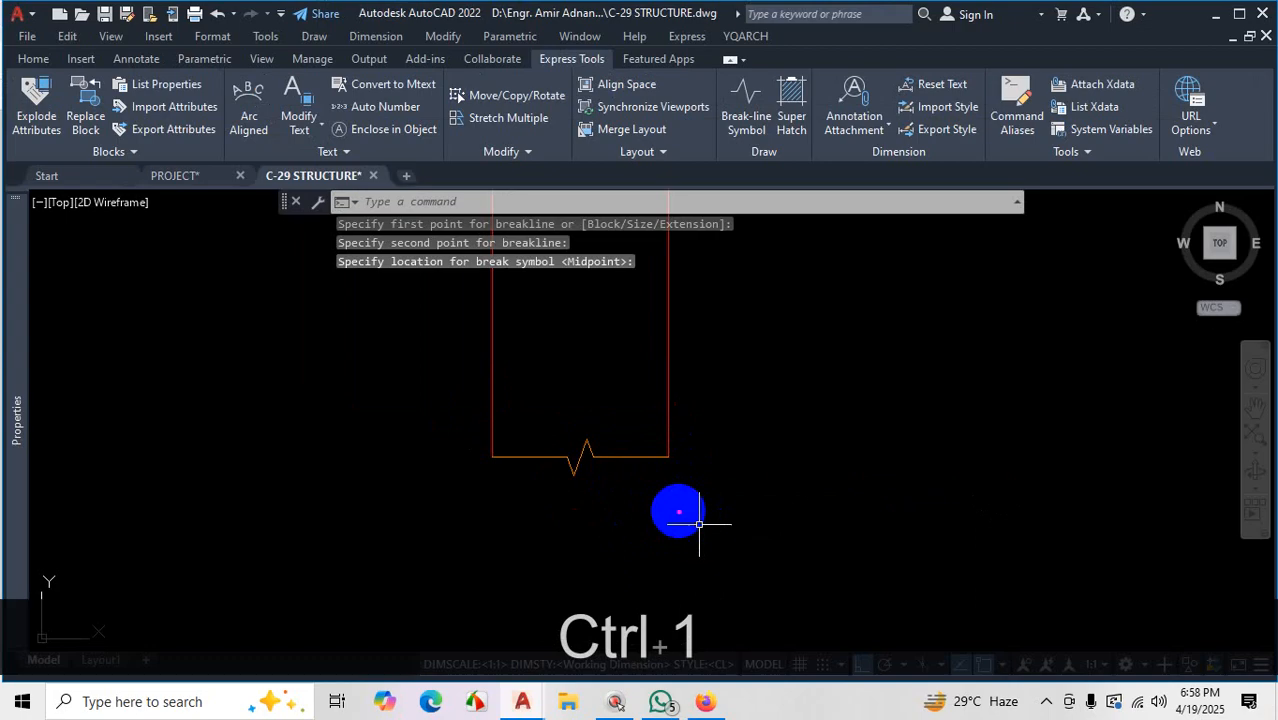
key("Escape")
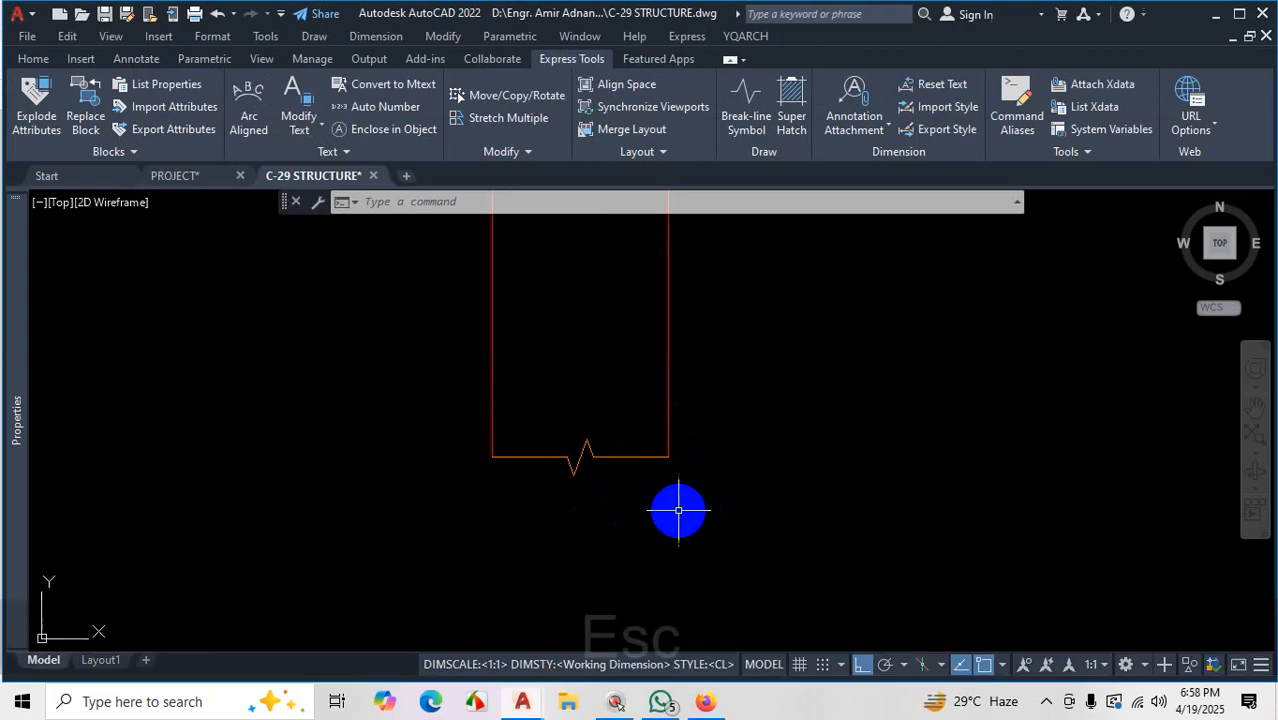
scroll(686, 519, "down", 4)
scroll(677, 398, "up", 4)
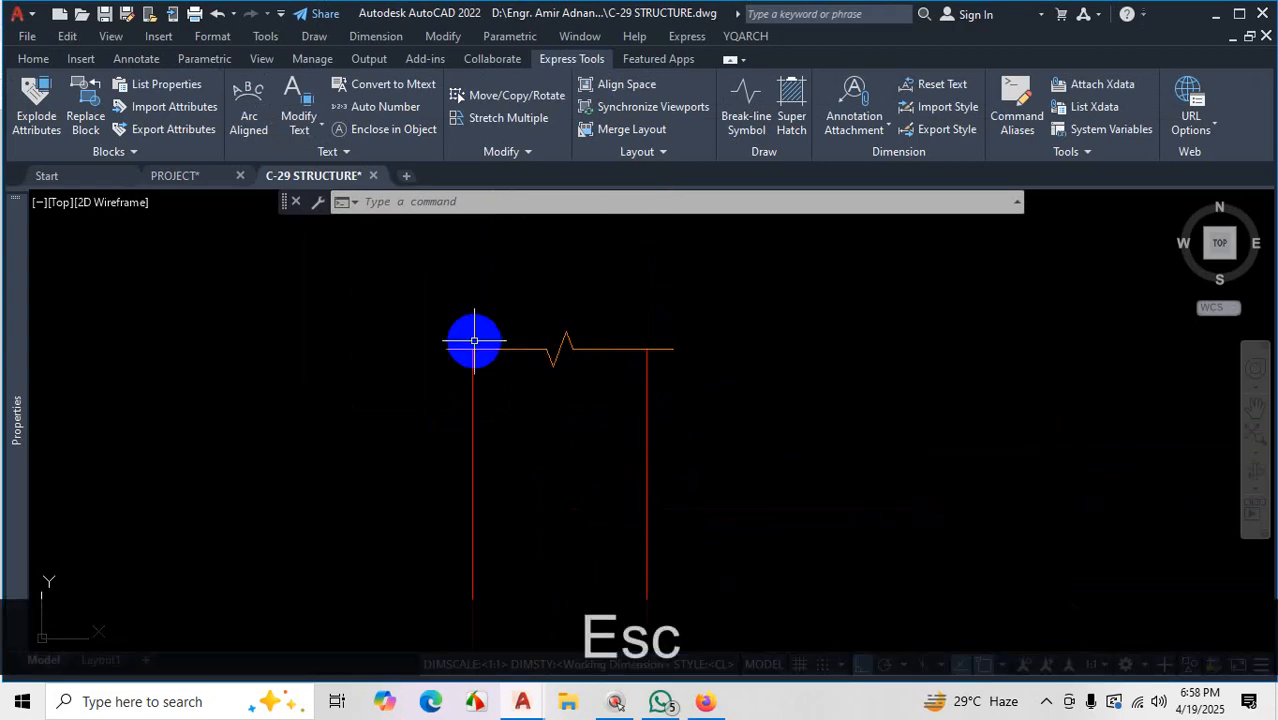
scroll(462, 348, "up", 2)
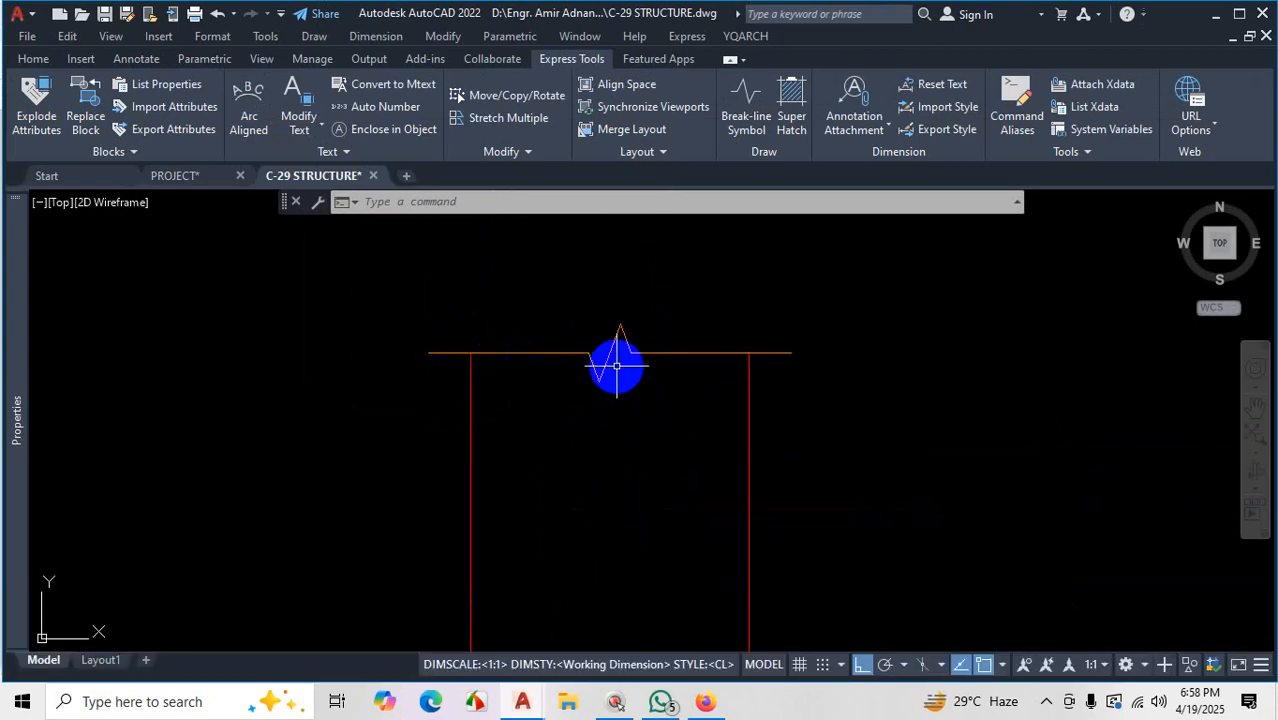
scroll(545, 403, "down", 10)
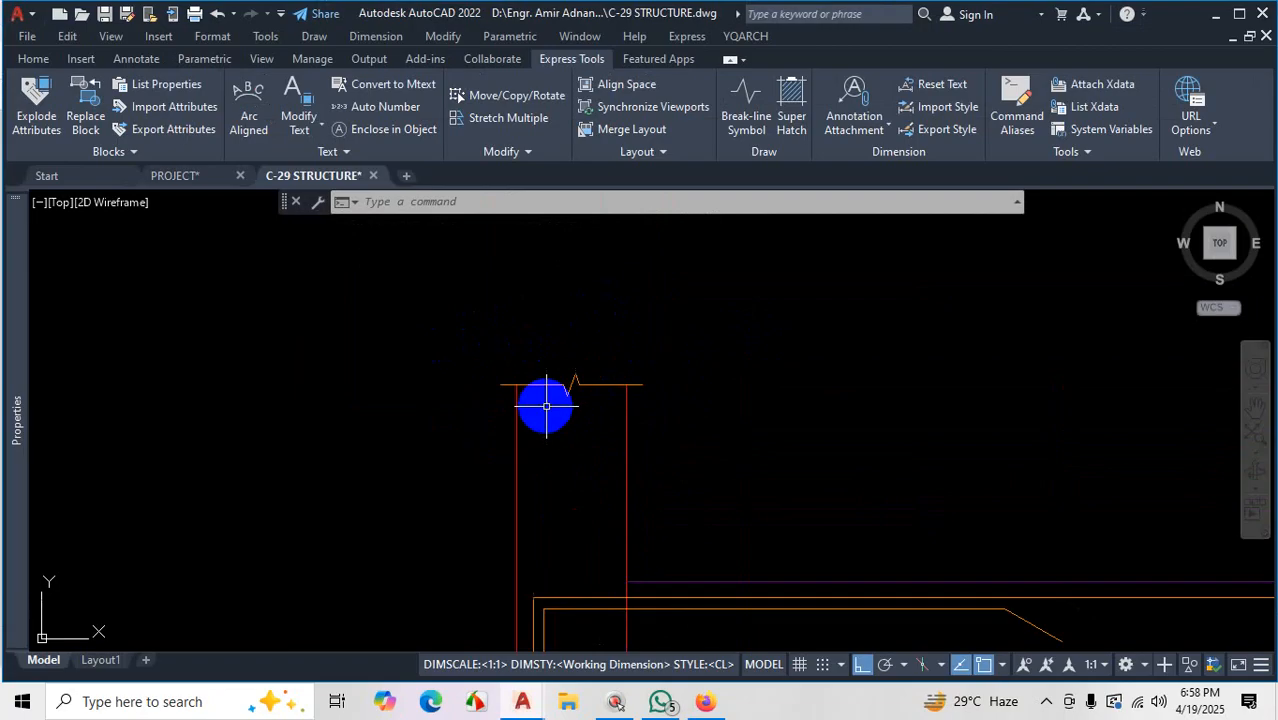
scroll(859, 439, "up", 5)
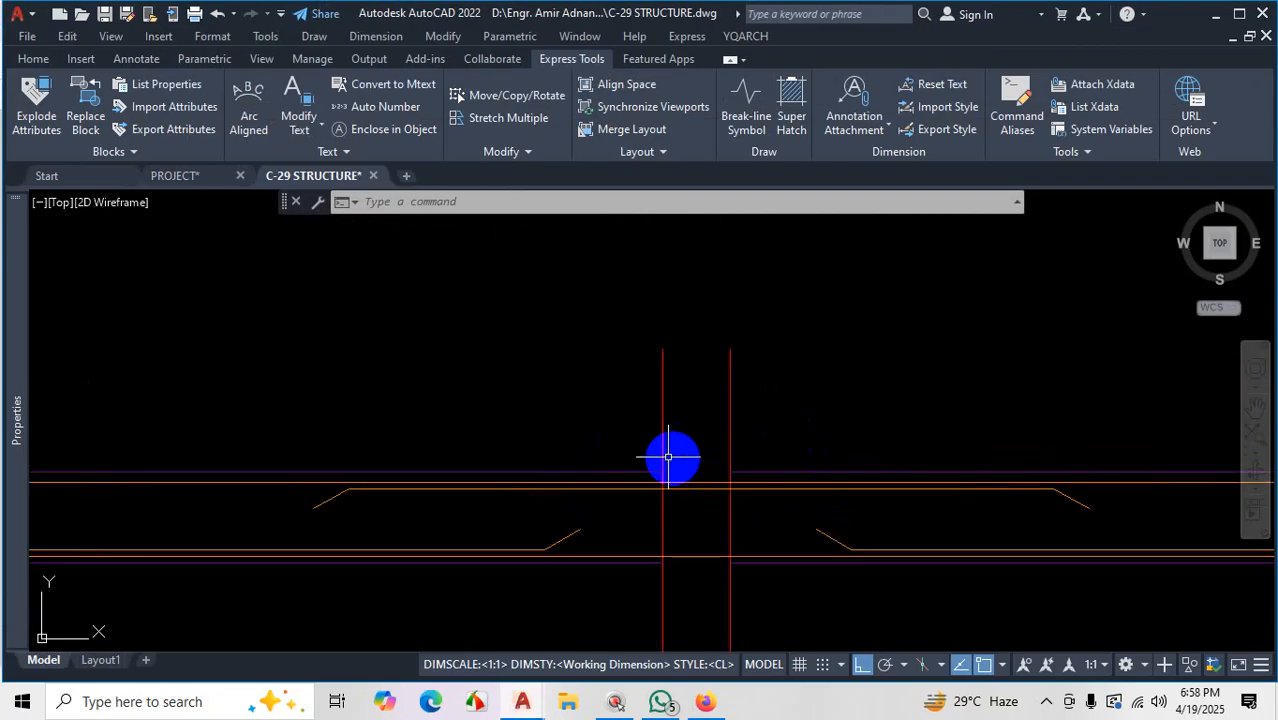
scroll(685, 488, "down", 5)
scroll(720, 480, "up", 2)
scroll(346, 422, "up", 6)
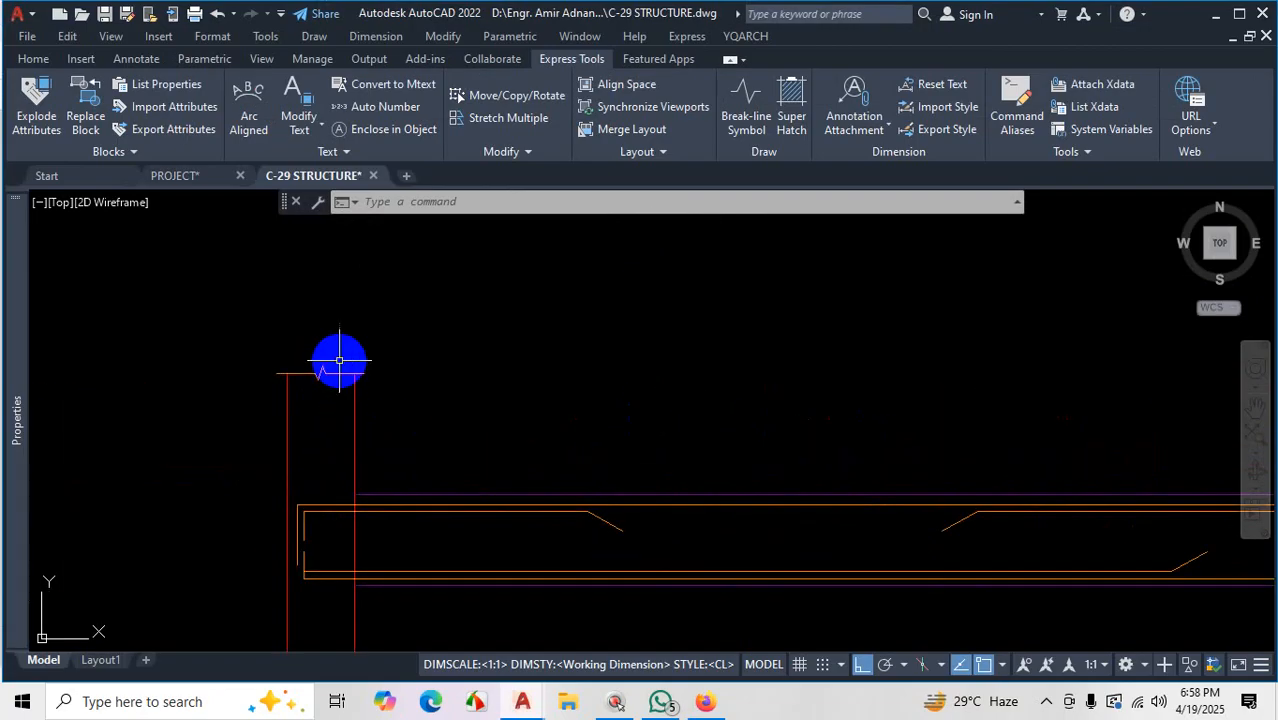
scroll(330, 370, "down", 5)
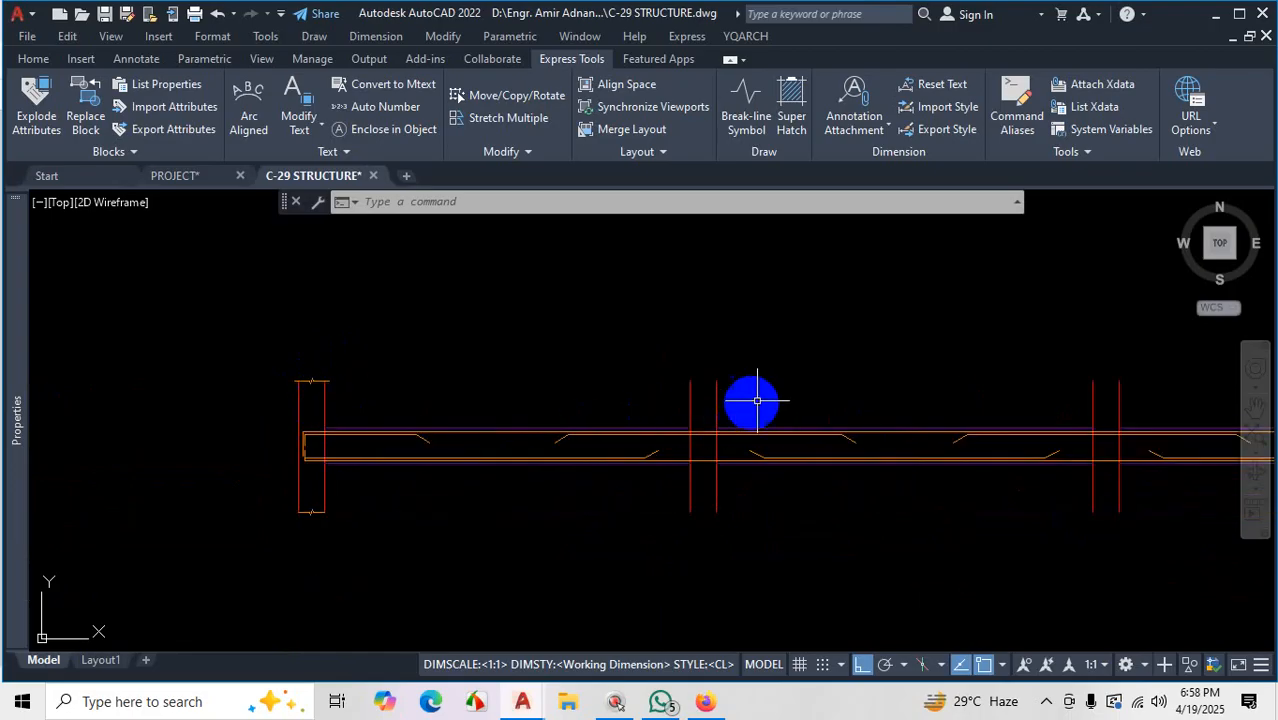
scroll(720, 385, "up", 5)
scroll(660, 375, "down", 6)
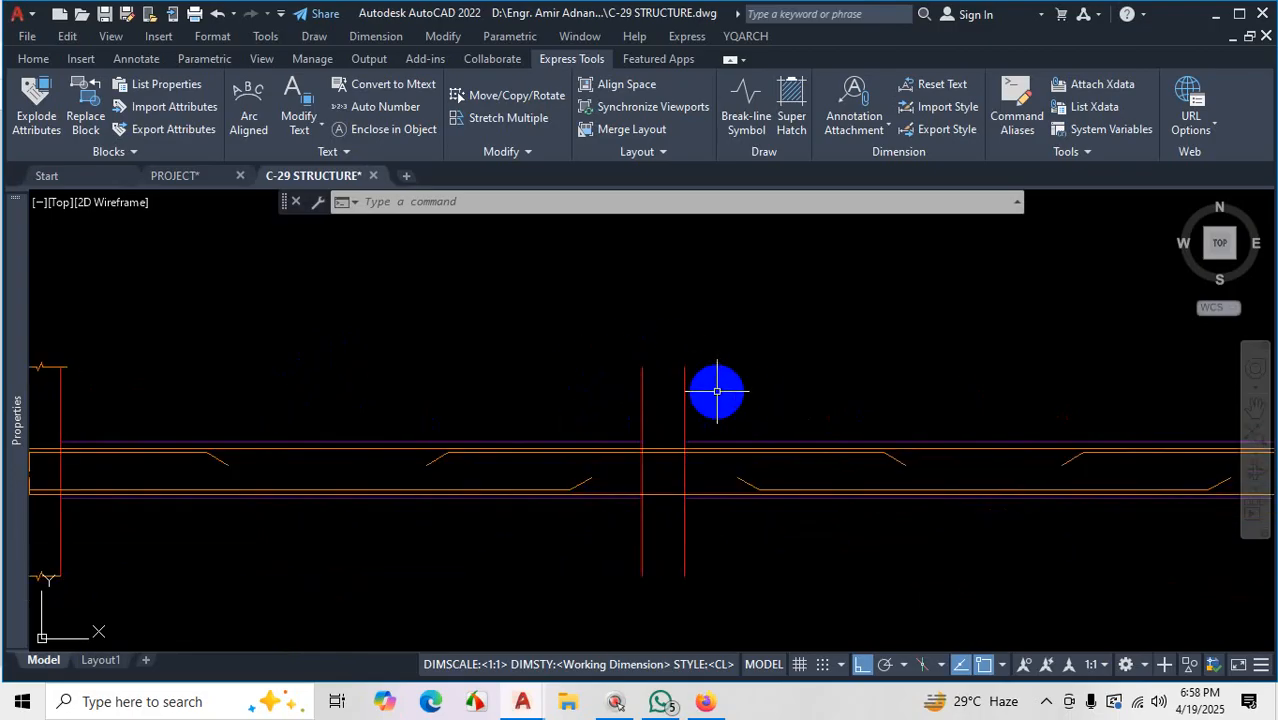
scroll(577, 397, "up", 6)
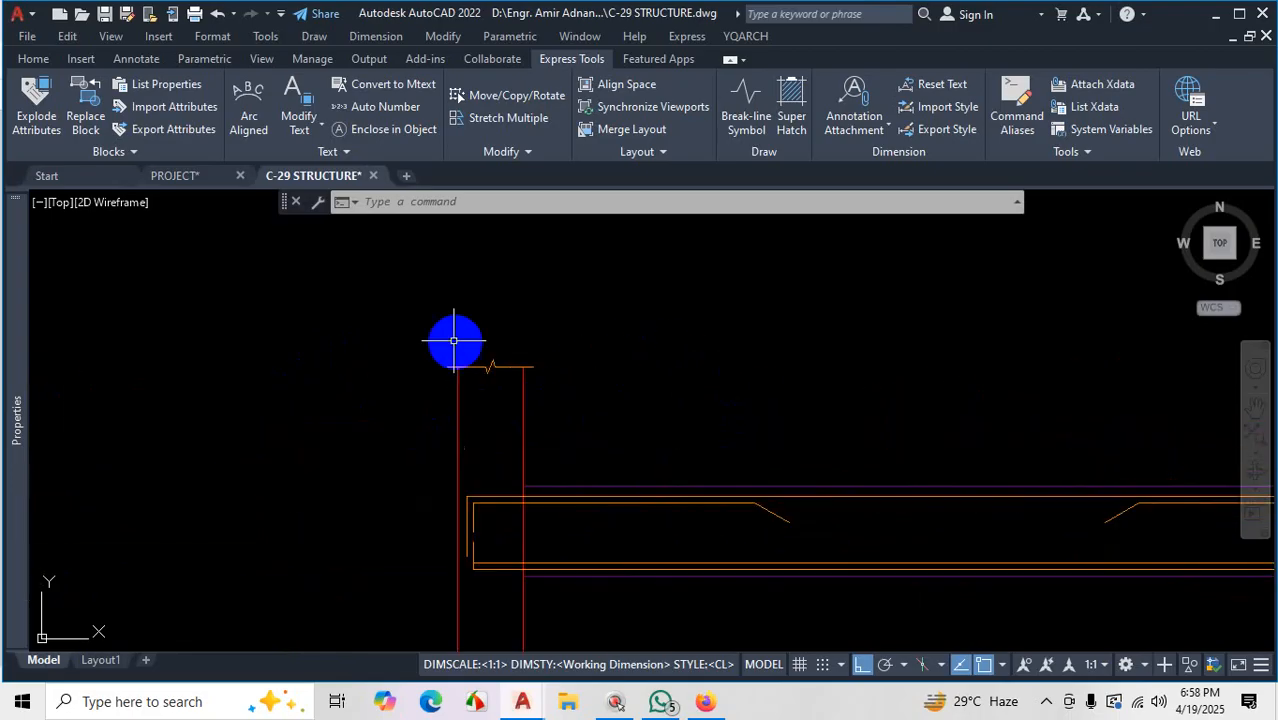
left_click(517, 371)
left_click(500, 395)
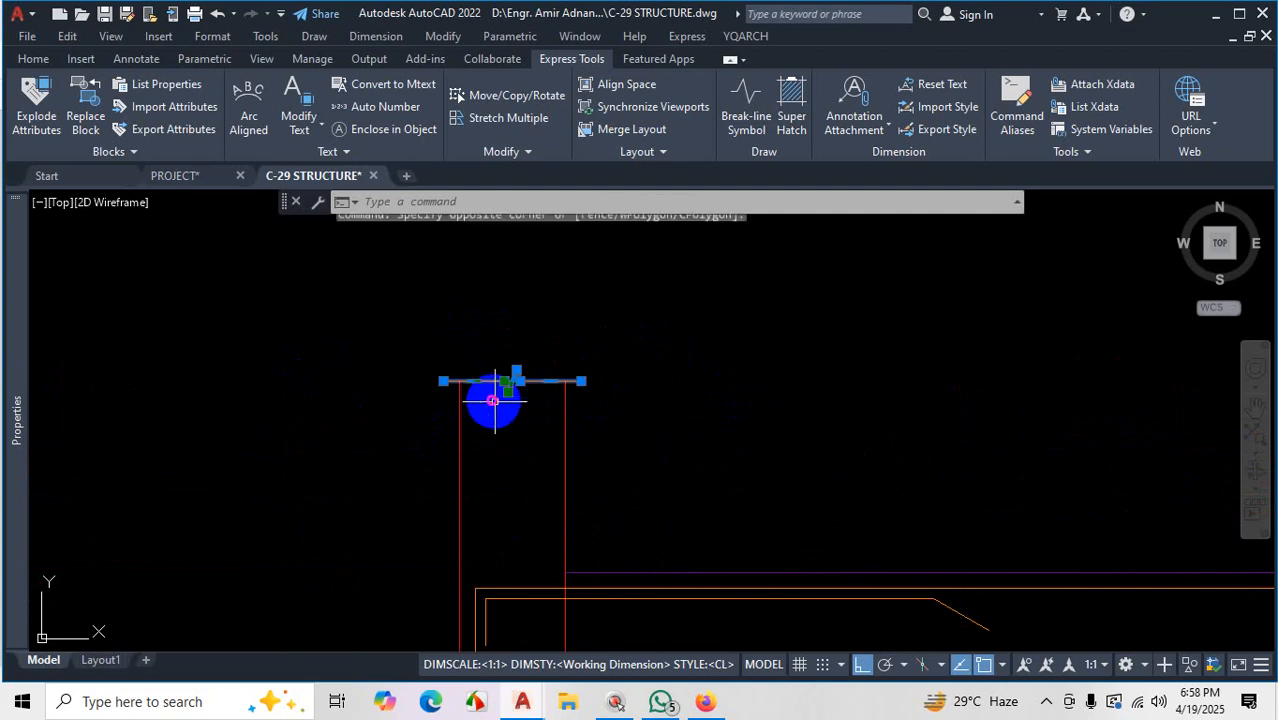
type("x")
key("BackSpace")
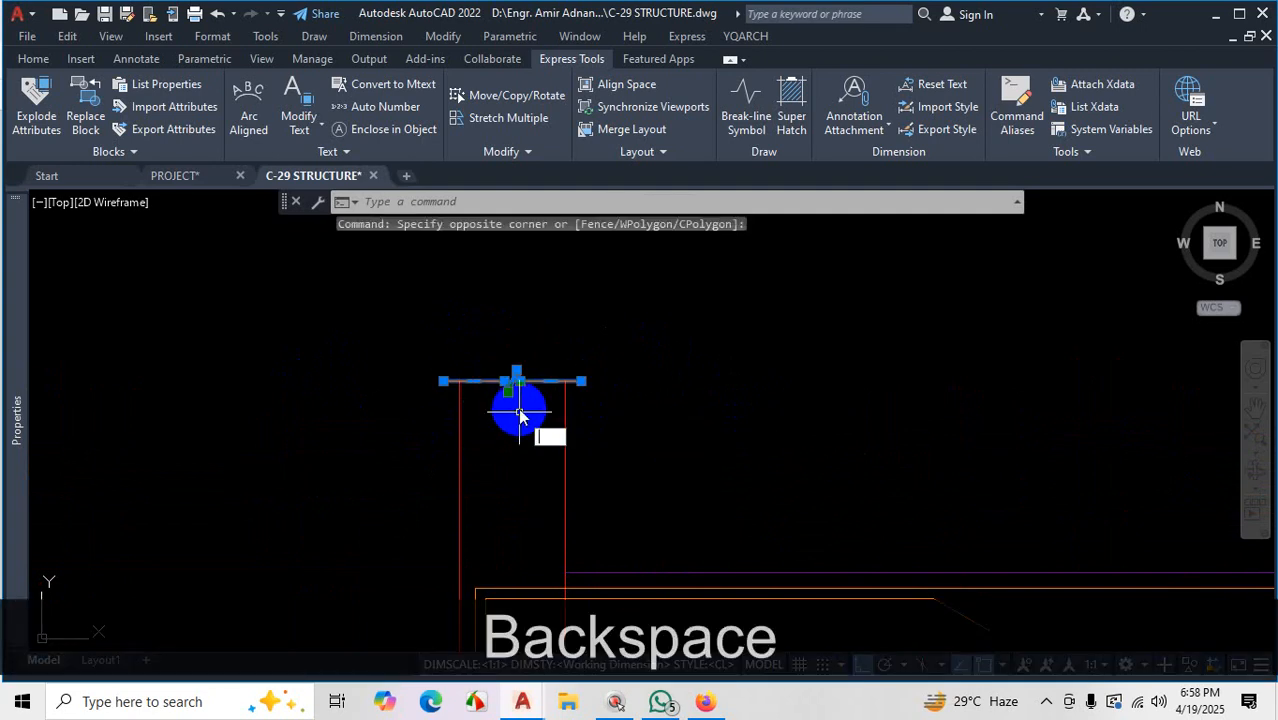
key("Escape")
key("Escape")
Add a break line with zero extension across the top end of the second column, with the break symbol at its midpoint
scroll(500, 428, "down", 3)
middle_click_drag(500, 428, 722, 429)
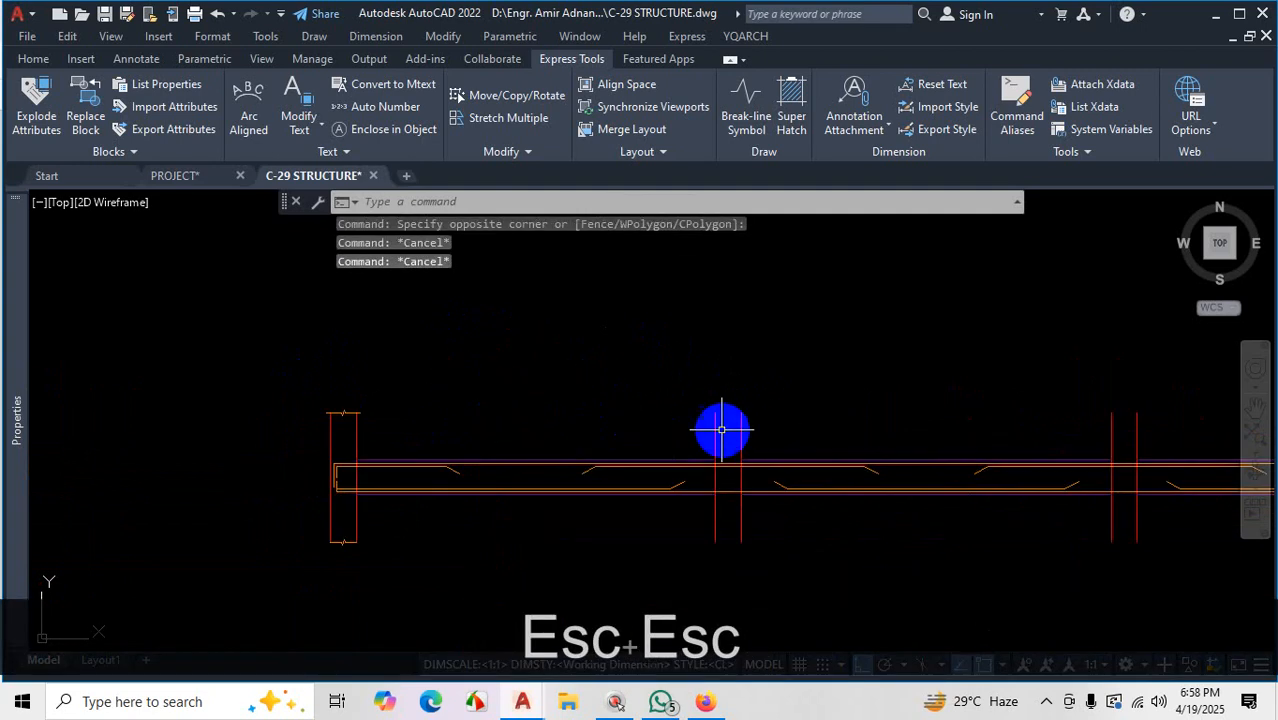
scroll(740, 430, "up", 3)
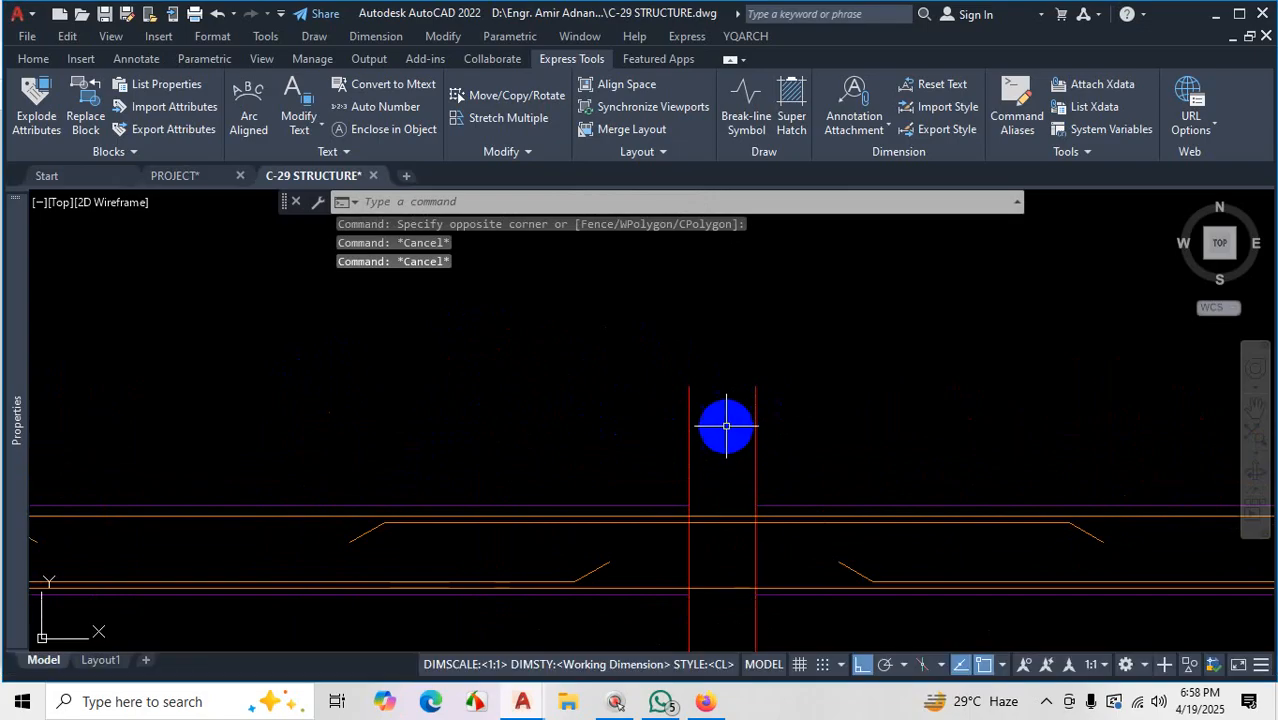
scroll(724, 415, "down", 4)
scroll(715, 430, "up", 3)
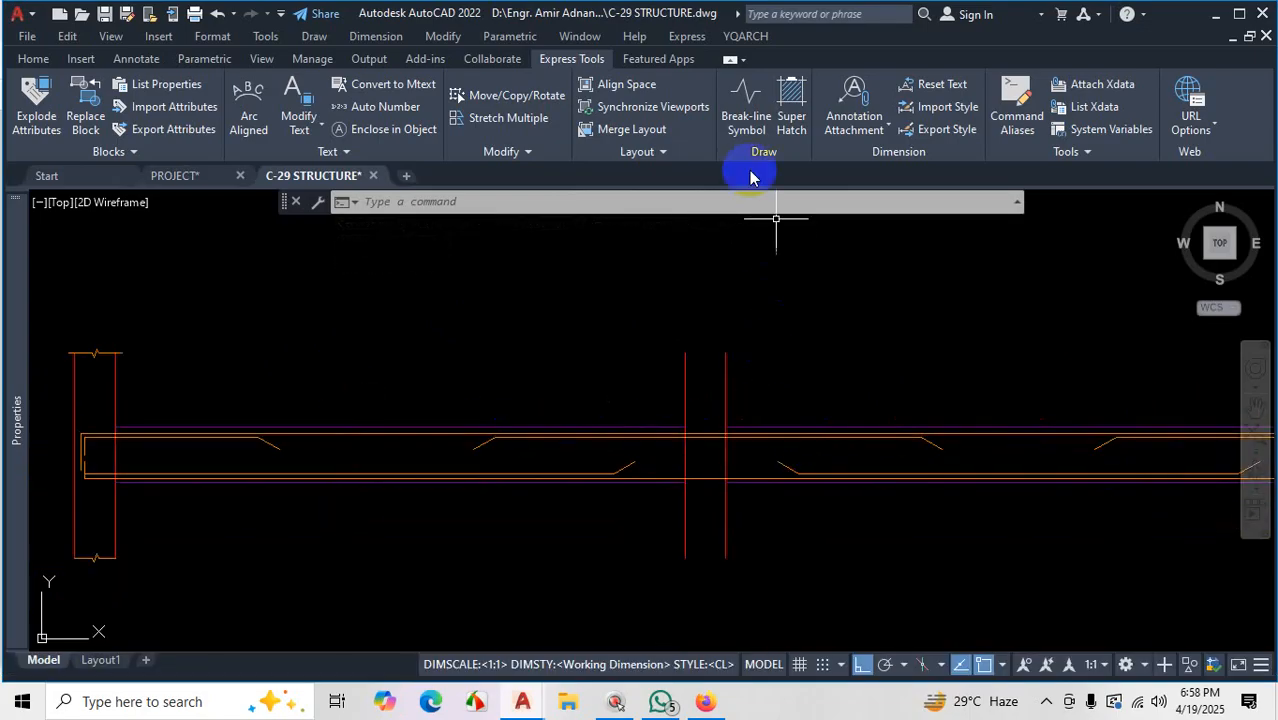
left_click(746, 100)
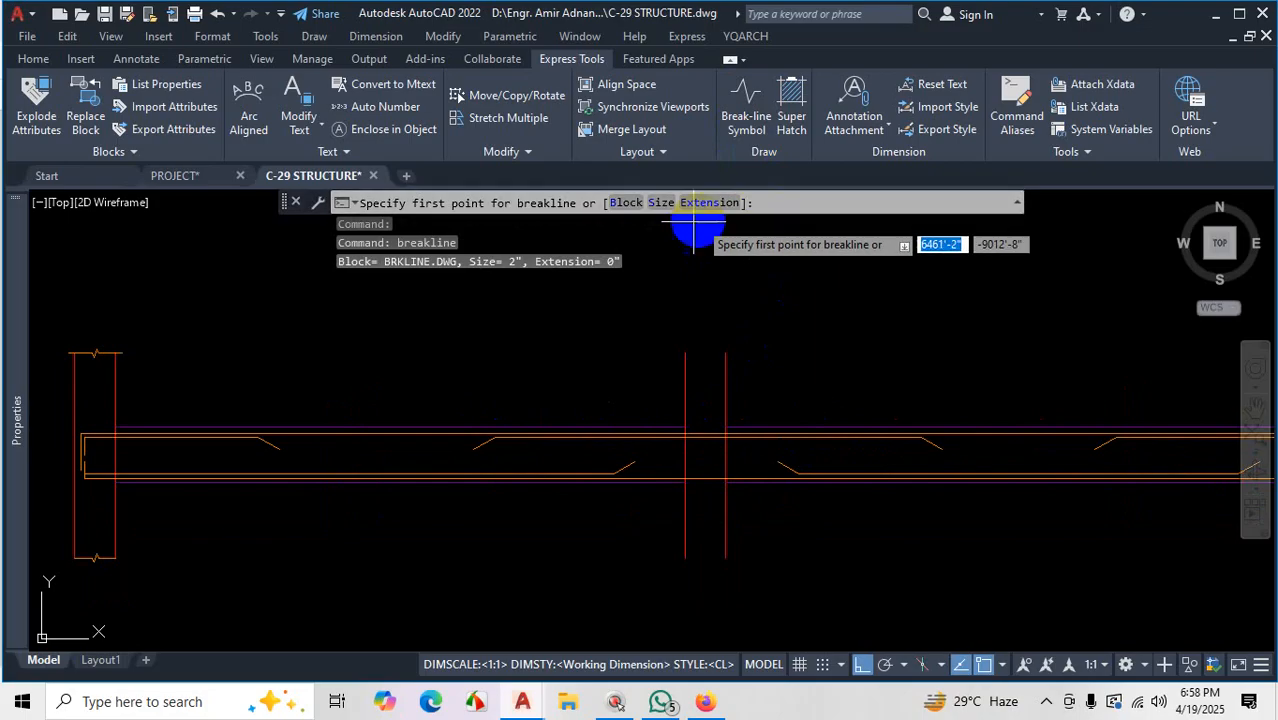
scroll(699, 365, "up", 5)
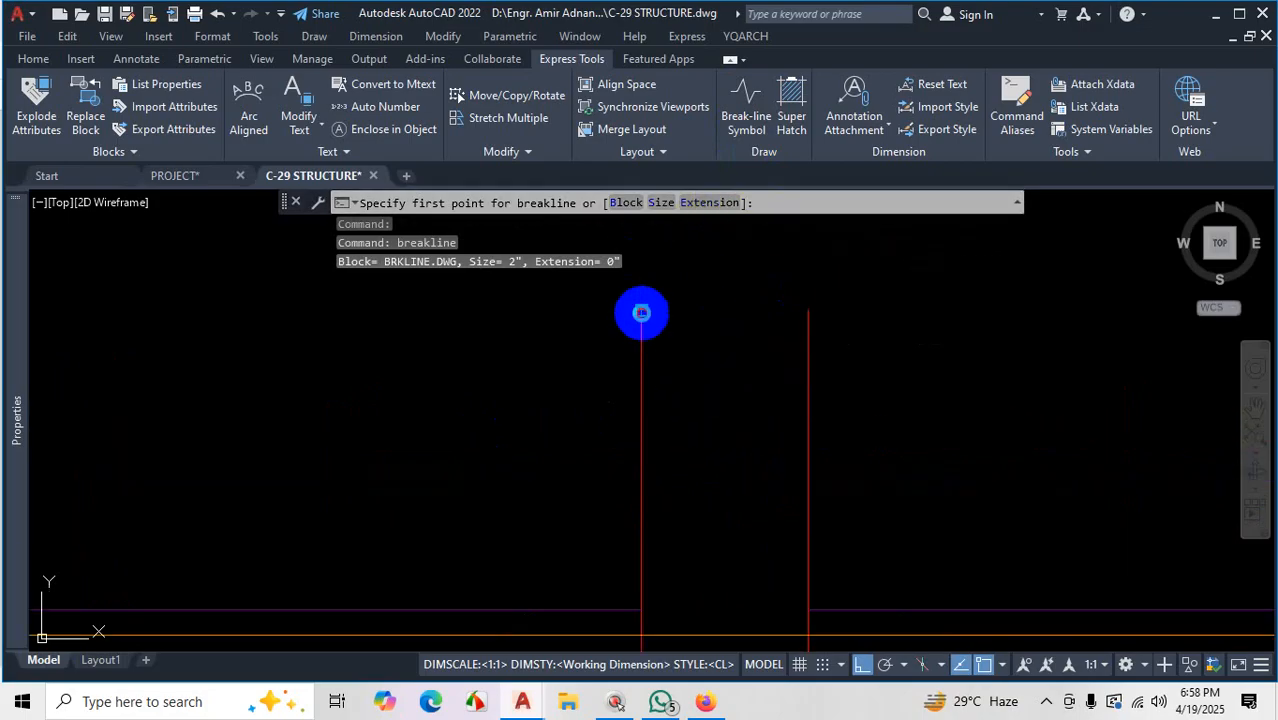
left_click(641, 311)
left_click(808, 310)
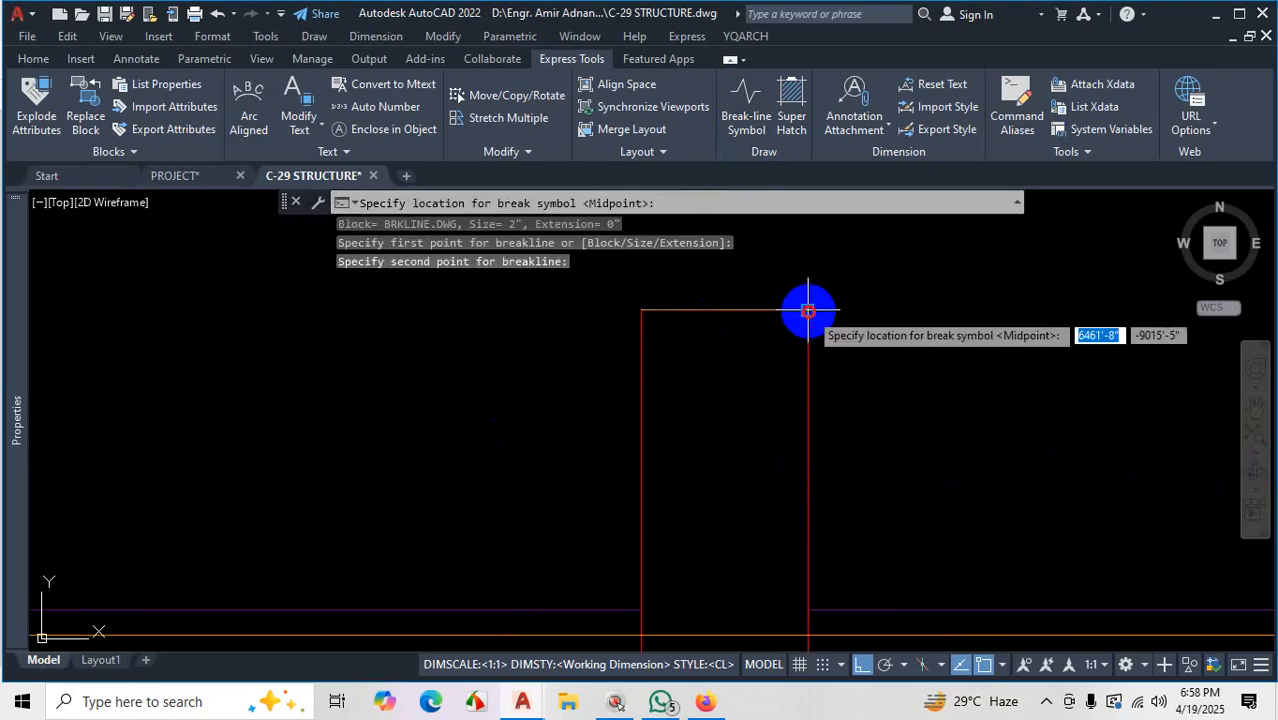
left_click(724, 311)
scroll(716, 325, "down", 4)
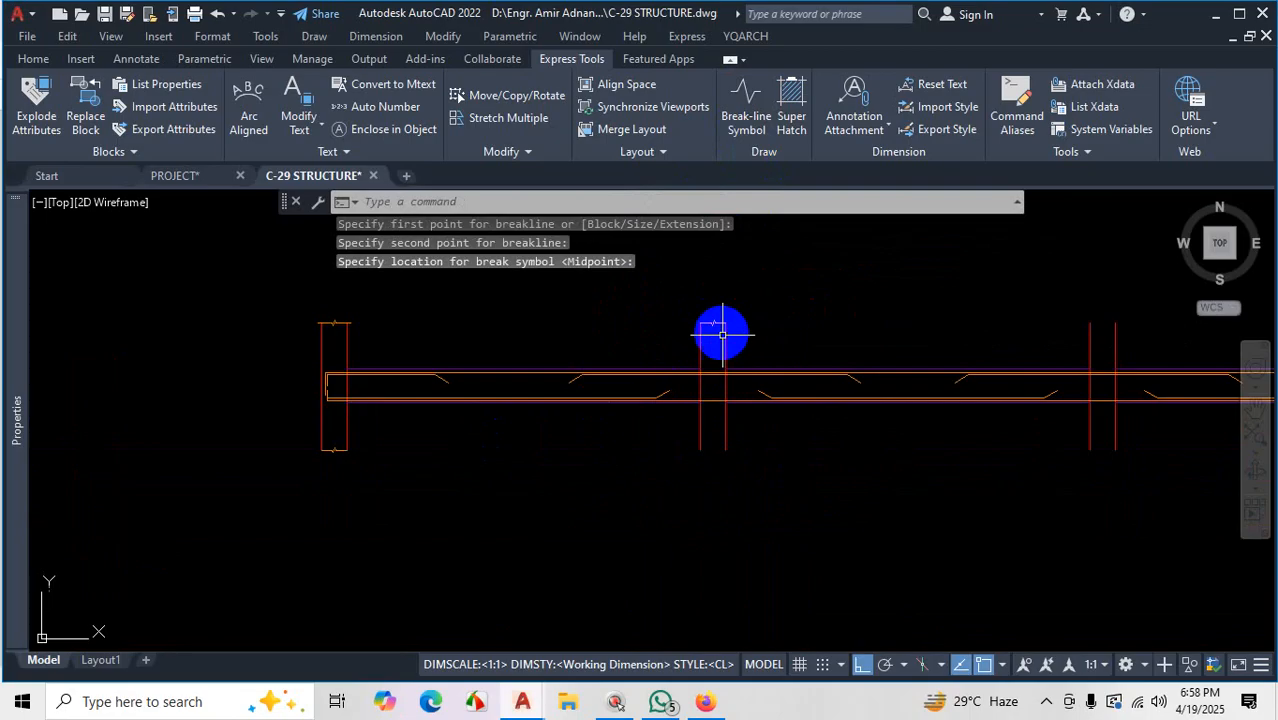
Set the break line extension to 1.5" and add a break line across the second column's bottom end, symbol at its midpoint
key("space")
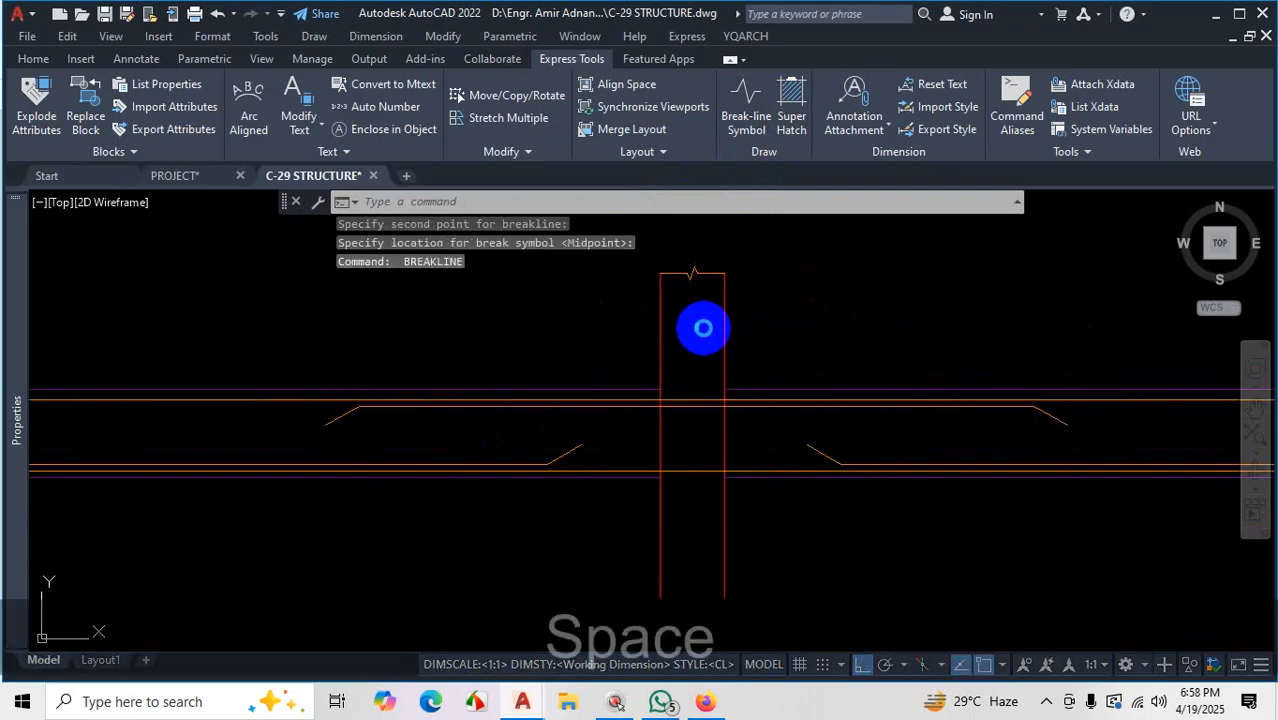
left_click(718, 206)
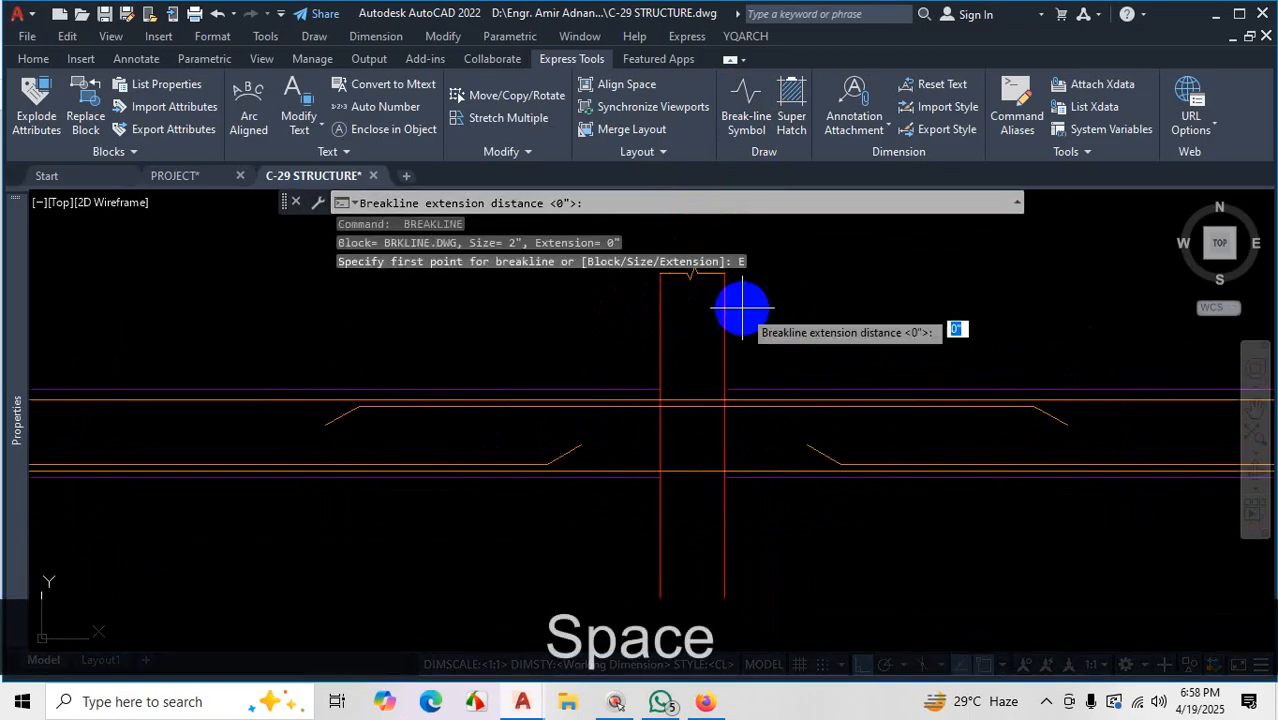
type("1.5")
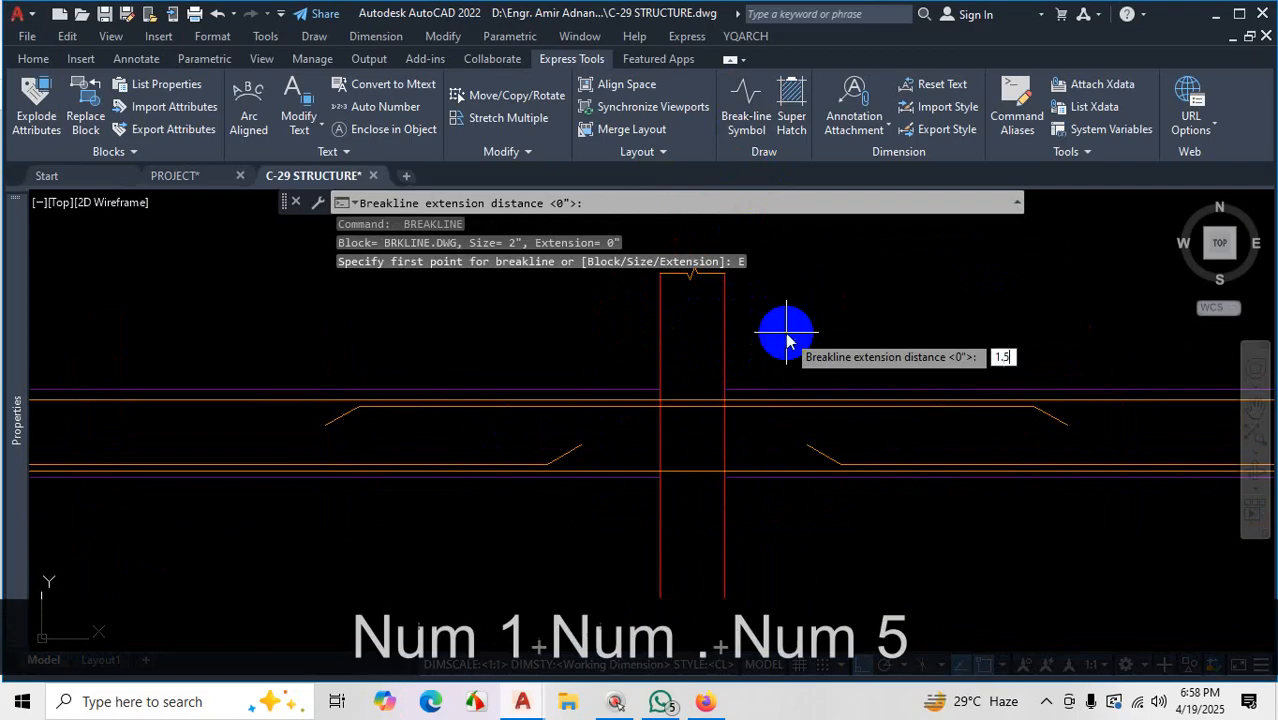
key("Return")
scroll(772, 380, "down", 3)
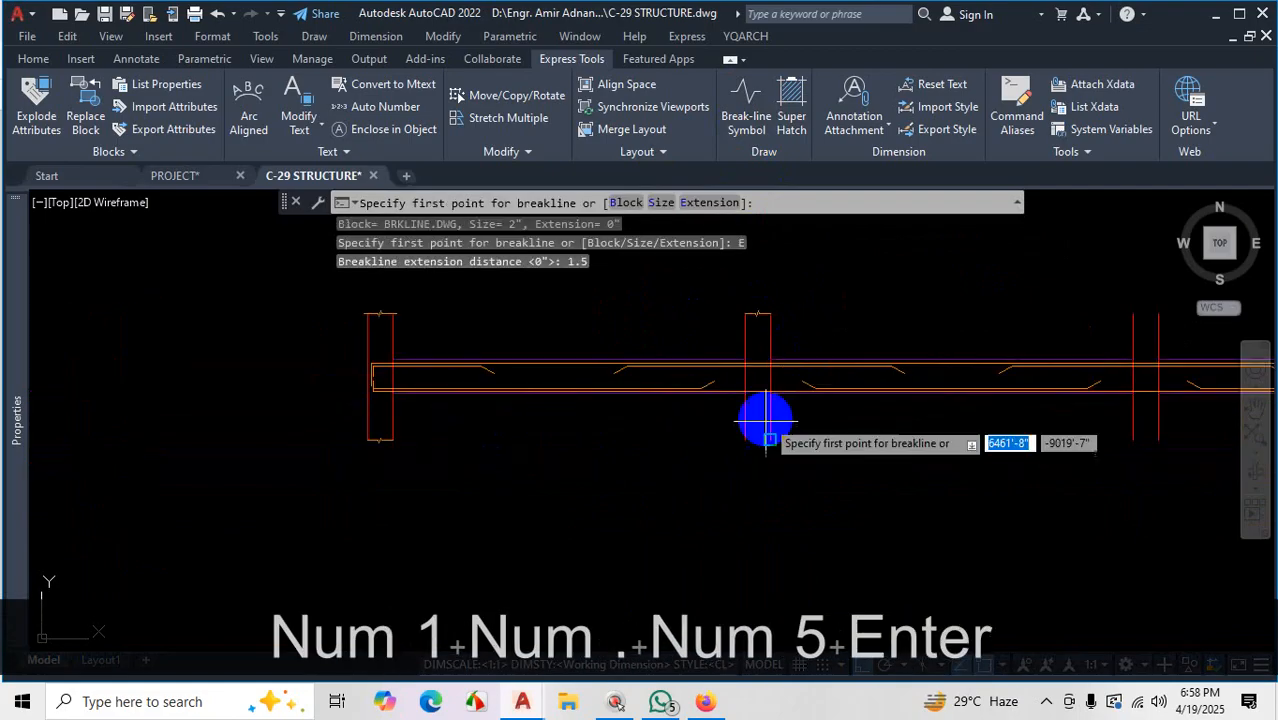
scroll(705, 445, "up", 3)
left_click(712, 457)
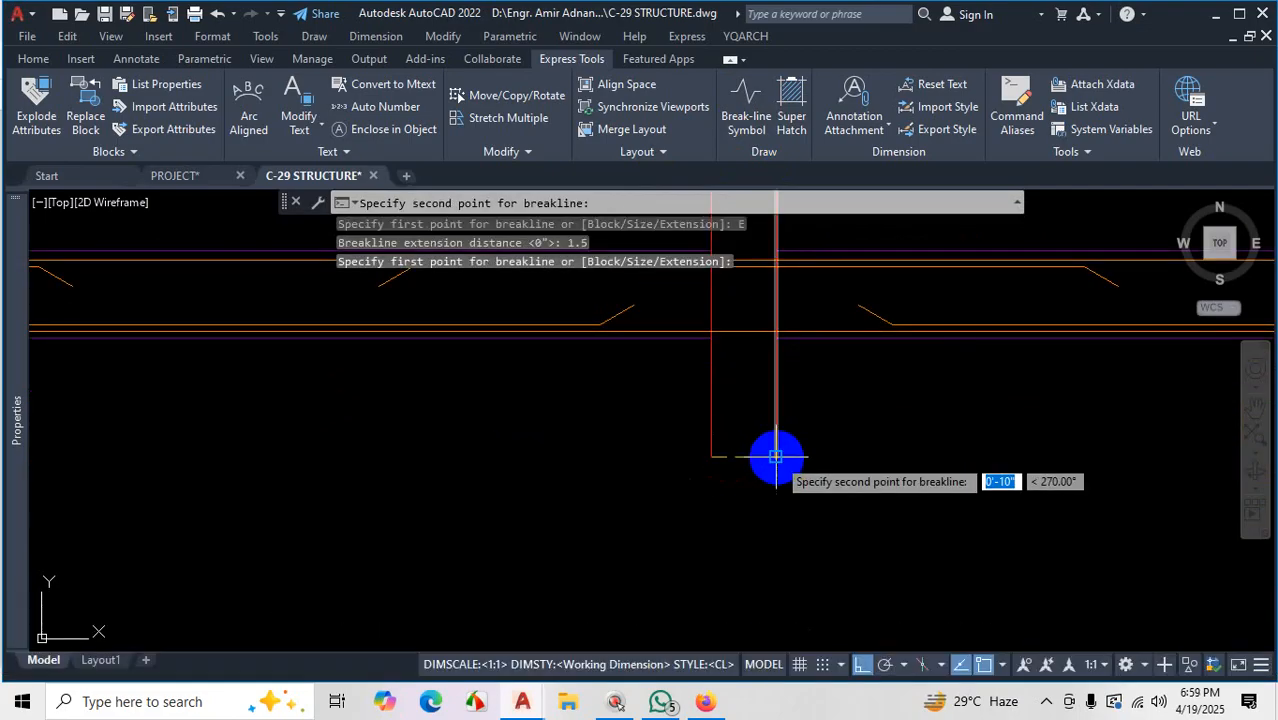
left_click(776, 457)
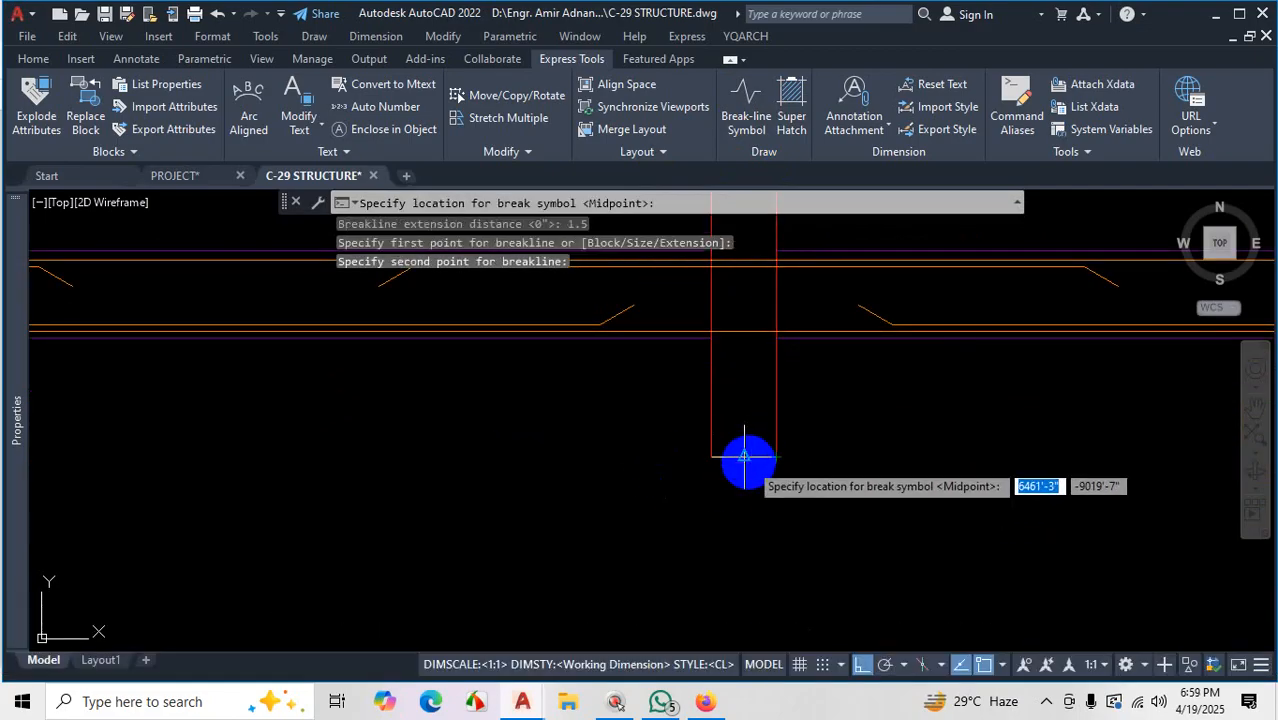
left_click(745, 457)
scroll(651, 480, "down", 2)
scroll(690, 490, "down", 2)
scroll(860, 491, "up", 5)
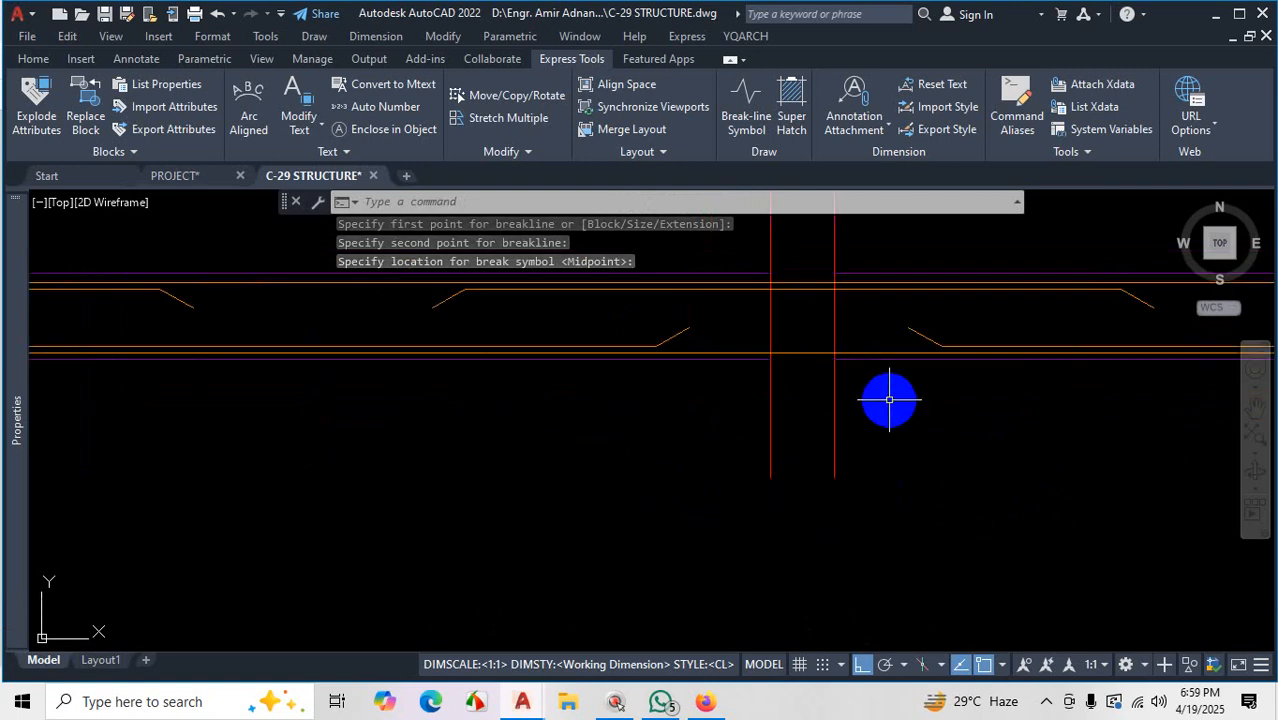
scroll(870, 450, "down", 4)
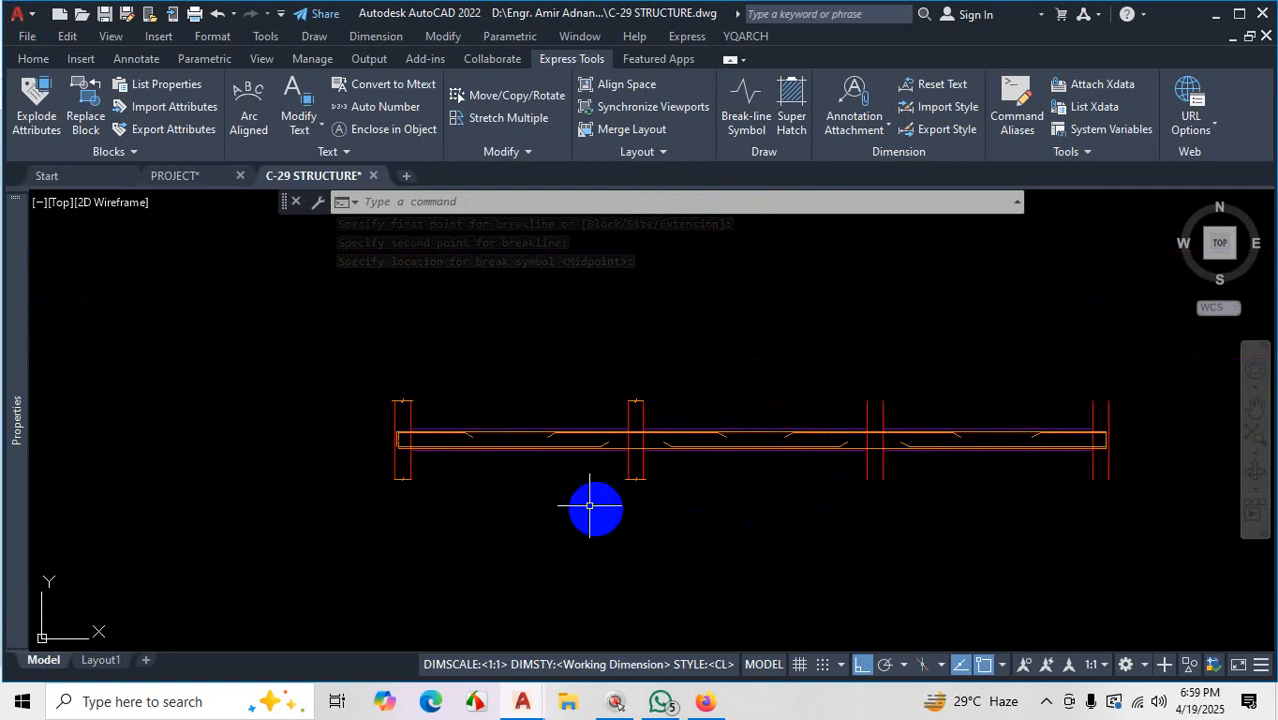
scroll(650, 405, "up", 3)
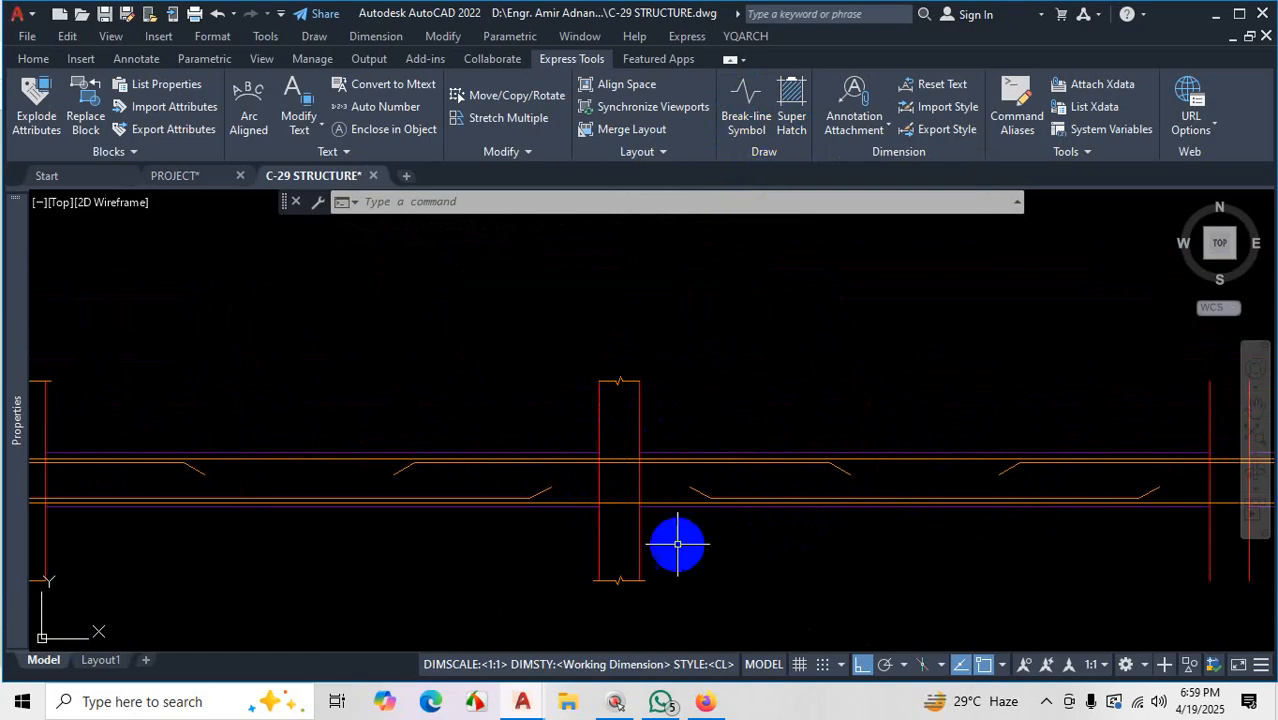
Switch to the project PDF in Firefox and examine the stirrup spacing zones of the first span in the GB-4 long section
left_click(710, 693)
scroll(825, 400, "down", 3)
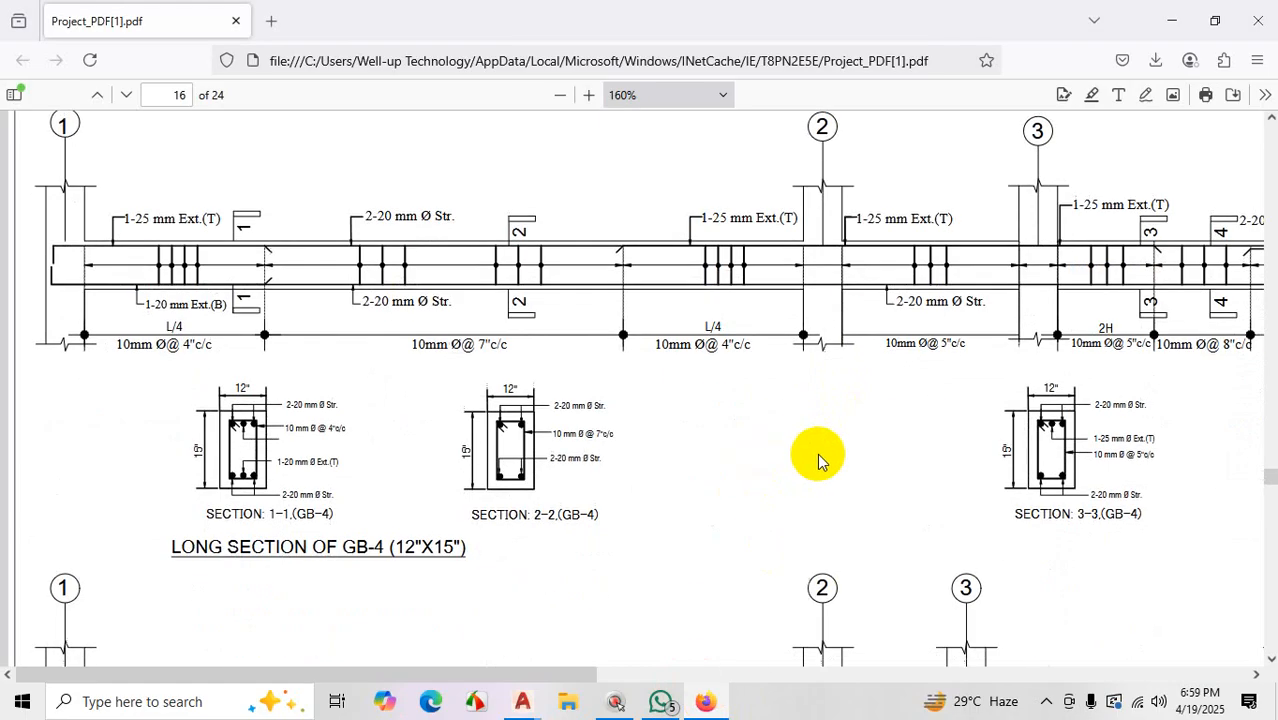
key("ctrl")
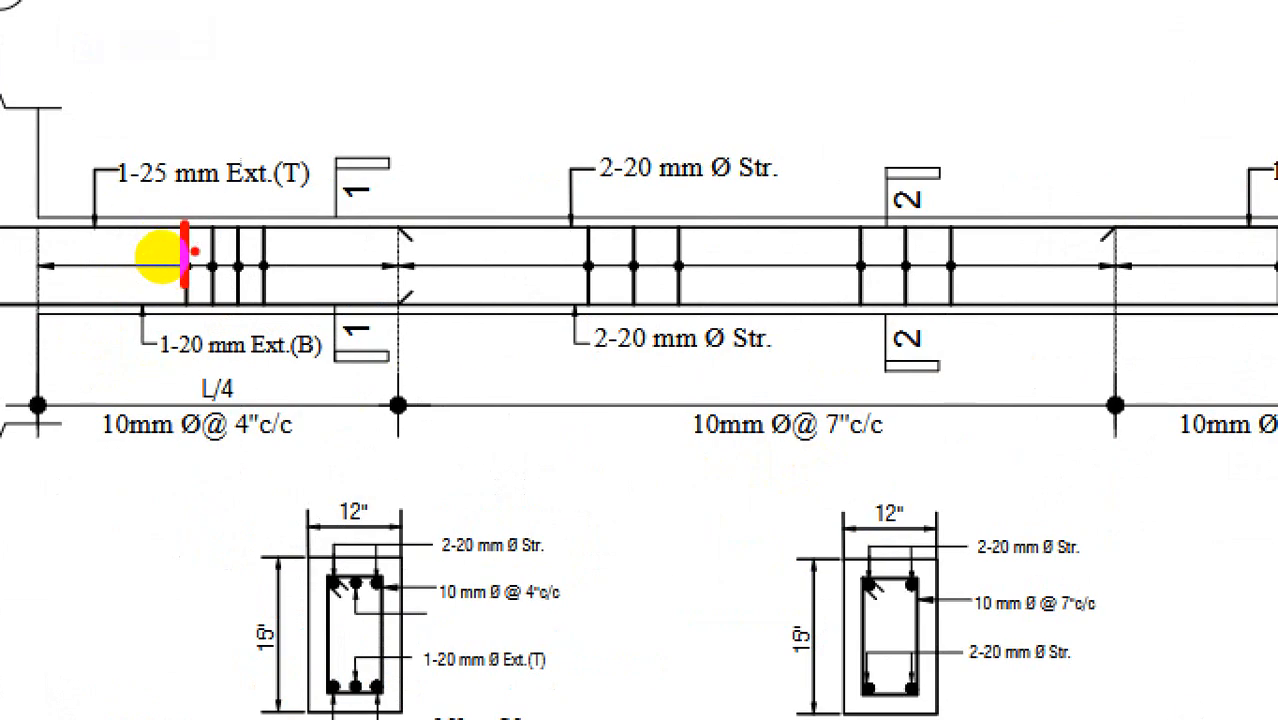
mouse_move(174, 243)
left_mouse_down()
mouse_move(168, 285)
mouse_move(189, 244)
mouse_move(188, 275)
left_mouse_up()
key("ctrl+1")
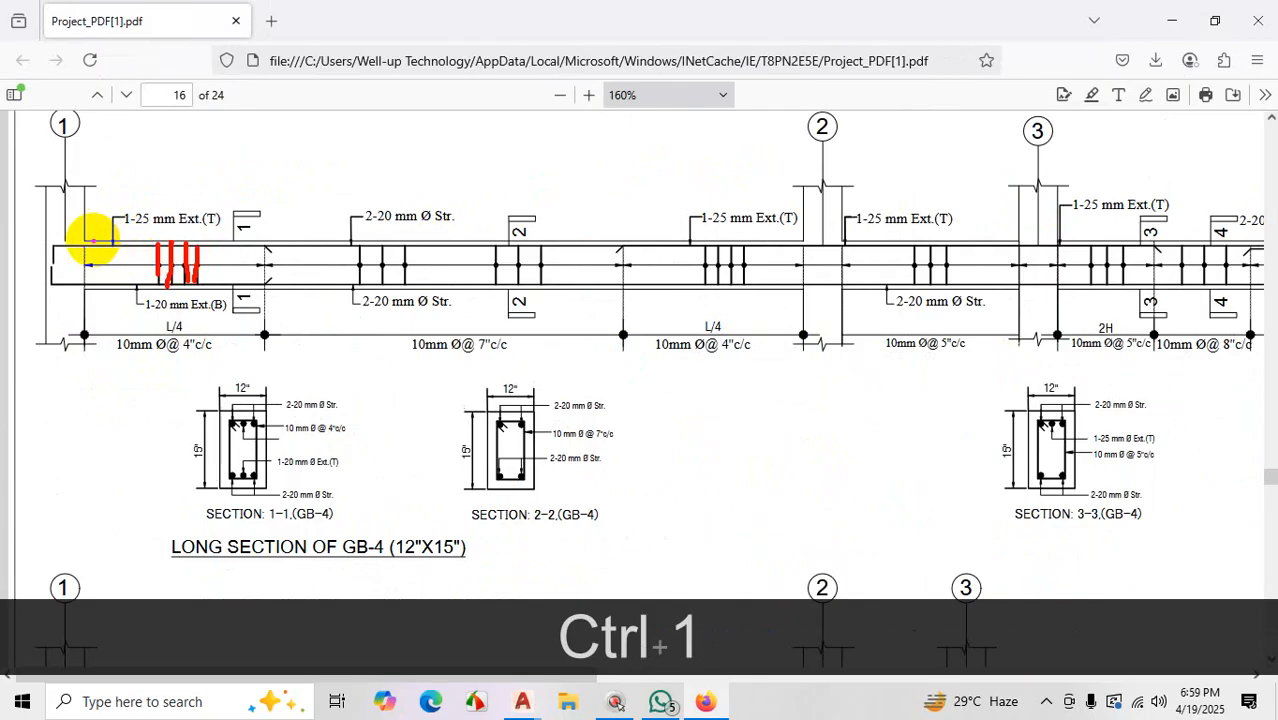
mouse_move(91, 241)
left_mouse_down()
mouse_move(96, 300)
mouse_move(237, 263)
mouse_move(773, 256)
left_mouse_up()
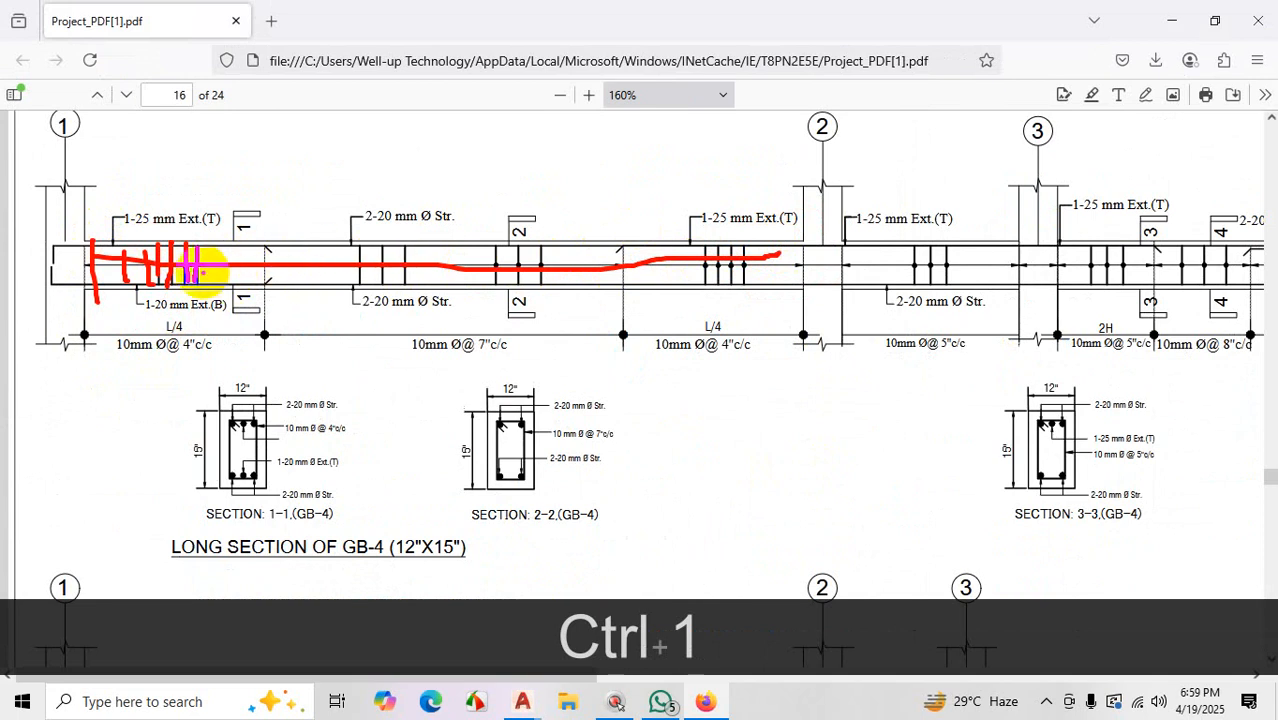
mouse_move(82, 200)
left_mouse_down()
mouse_move(256, 199)
mouse_move(251, 251)
left_mouse_up()
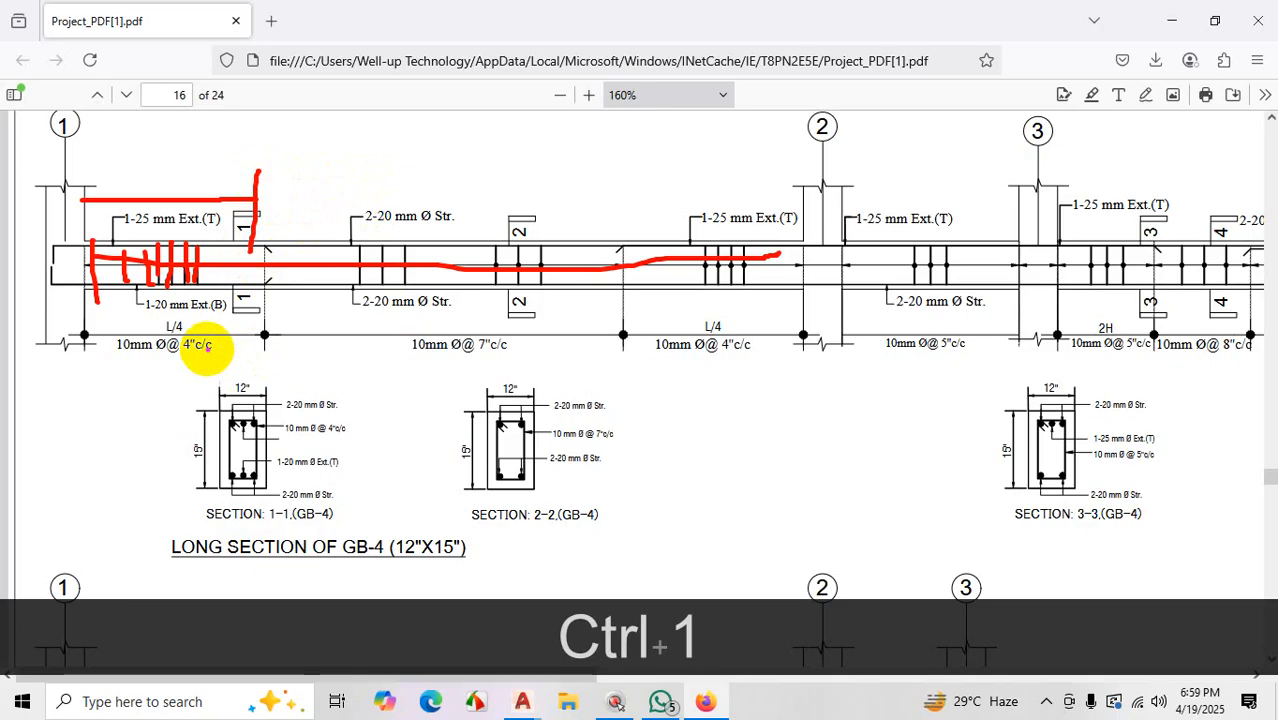
mouse_move(207, 332)
left_mouse_down()
mouse_move(195, 364)
mouse_move(208, 334)
left_mouse_up()
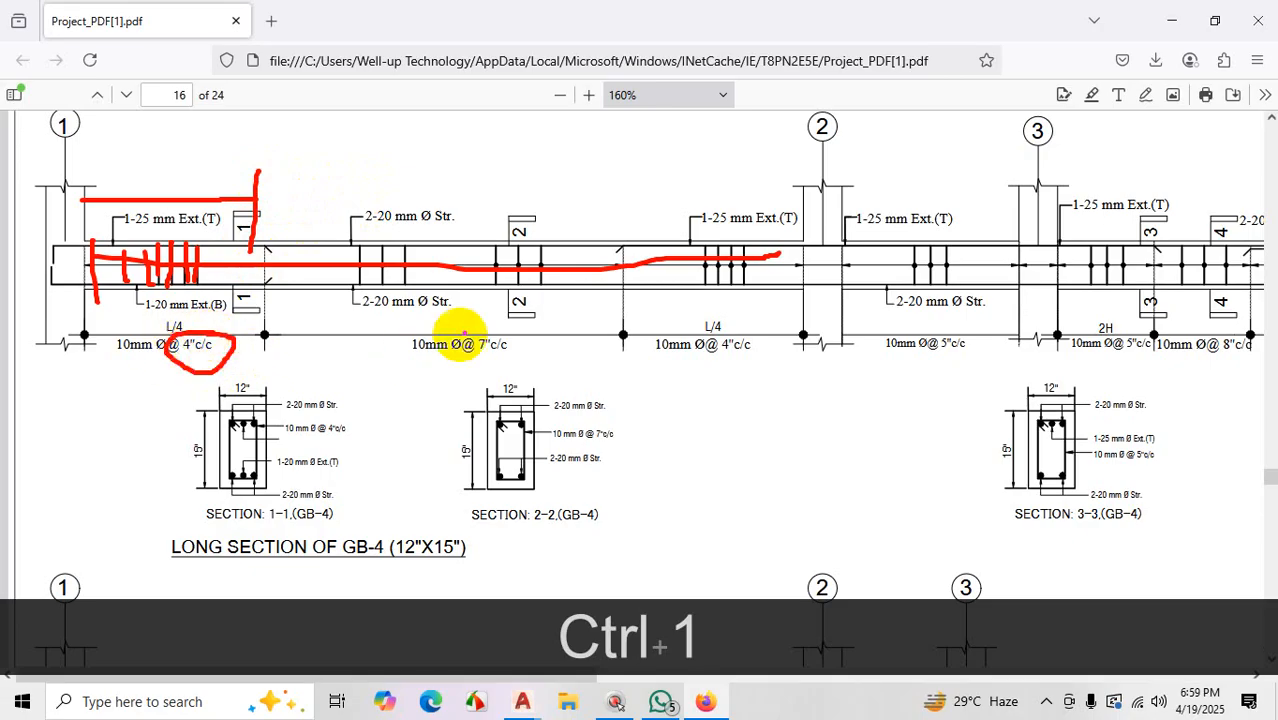
mouse_move(499, 320)
left_mouse_down()
mouse_move(508, 349)
mouse_move(483, 325)
left_mouse_up()
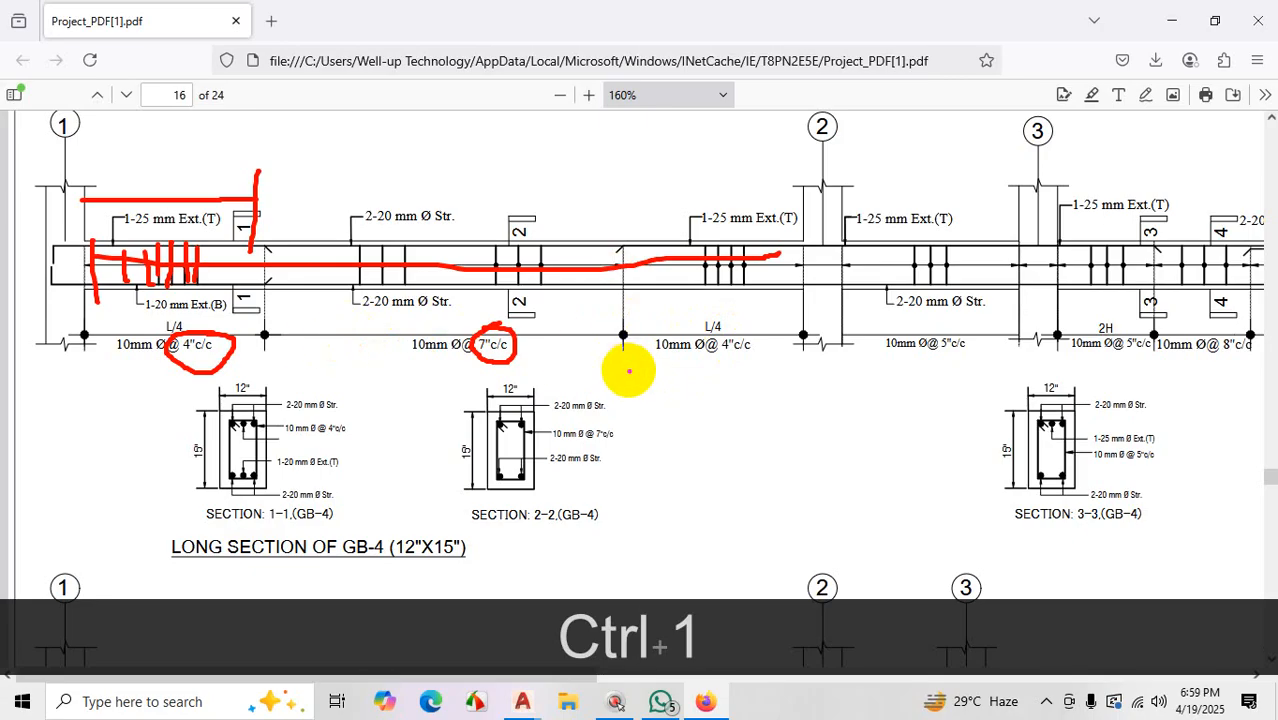
Examine the stirrup zone length and spacing and the extra top bar beside grid 2 in the GB-4 long section
mouse_move(738, 319)
left_mouse_down()
mouse_move(707, 337)
mouse_move(772, 307)
mouse_move(803, 330)
left_mouse_up()
left_click_drag(728, 330, 741, 301)
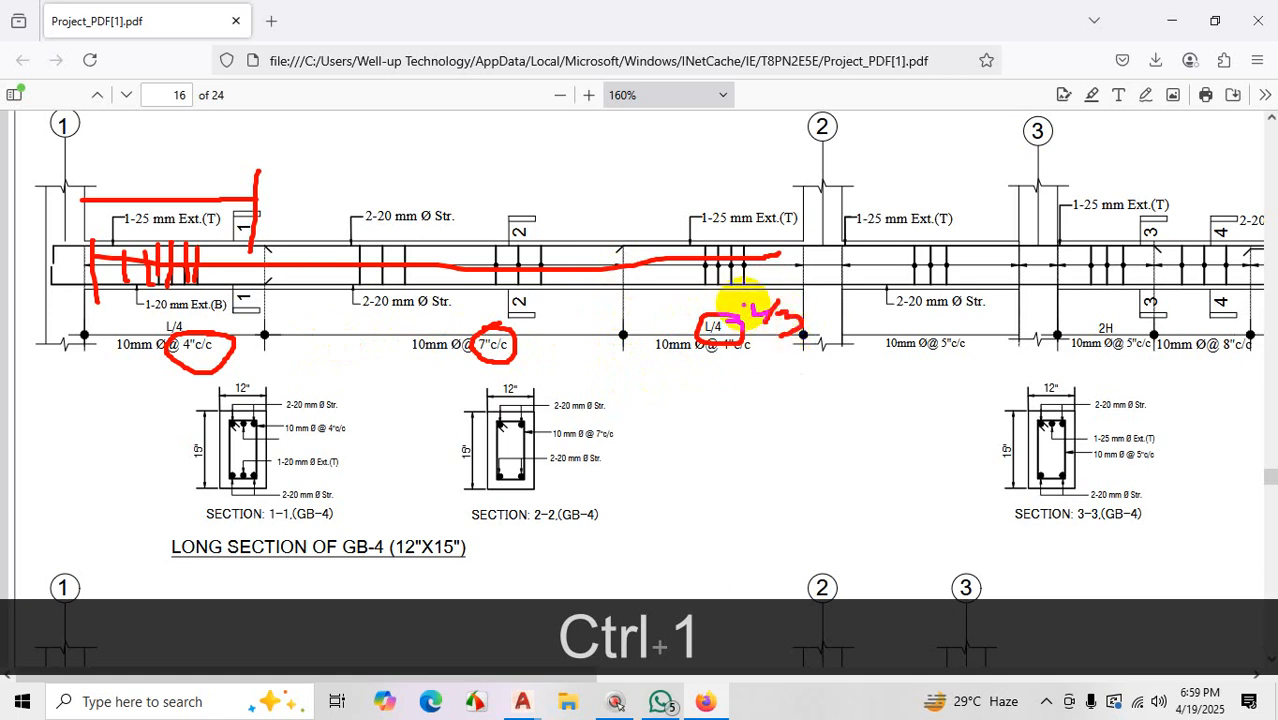
left_click_drag(728, 327, 730, 325)
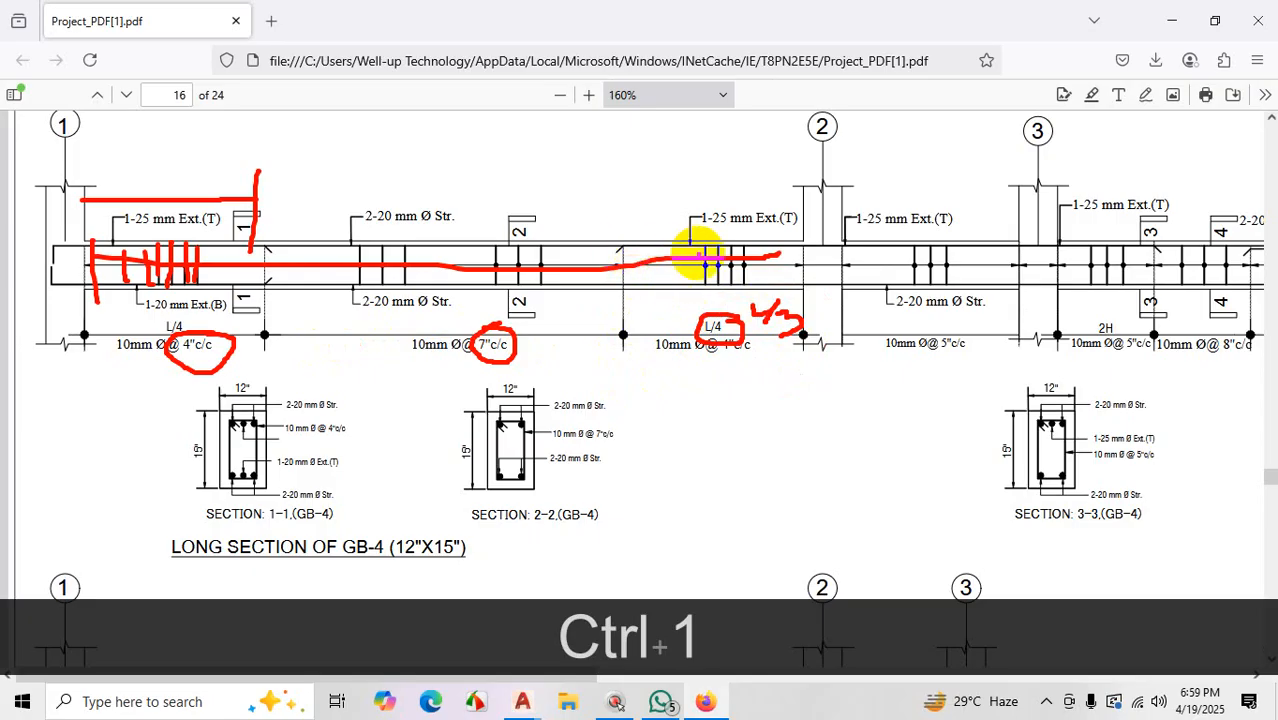
left_click_drag(762, 333, 758, 328)
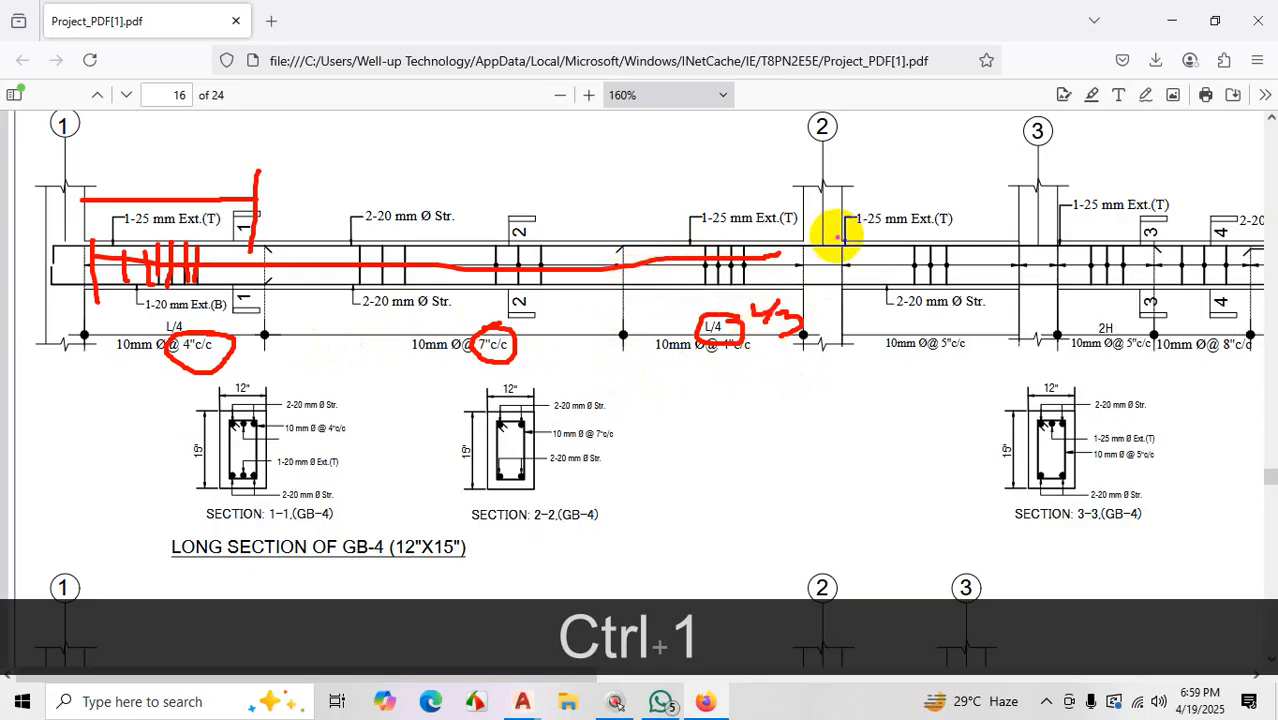
left_click_drag(572, 252, 845, 244)
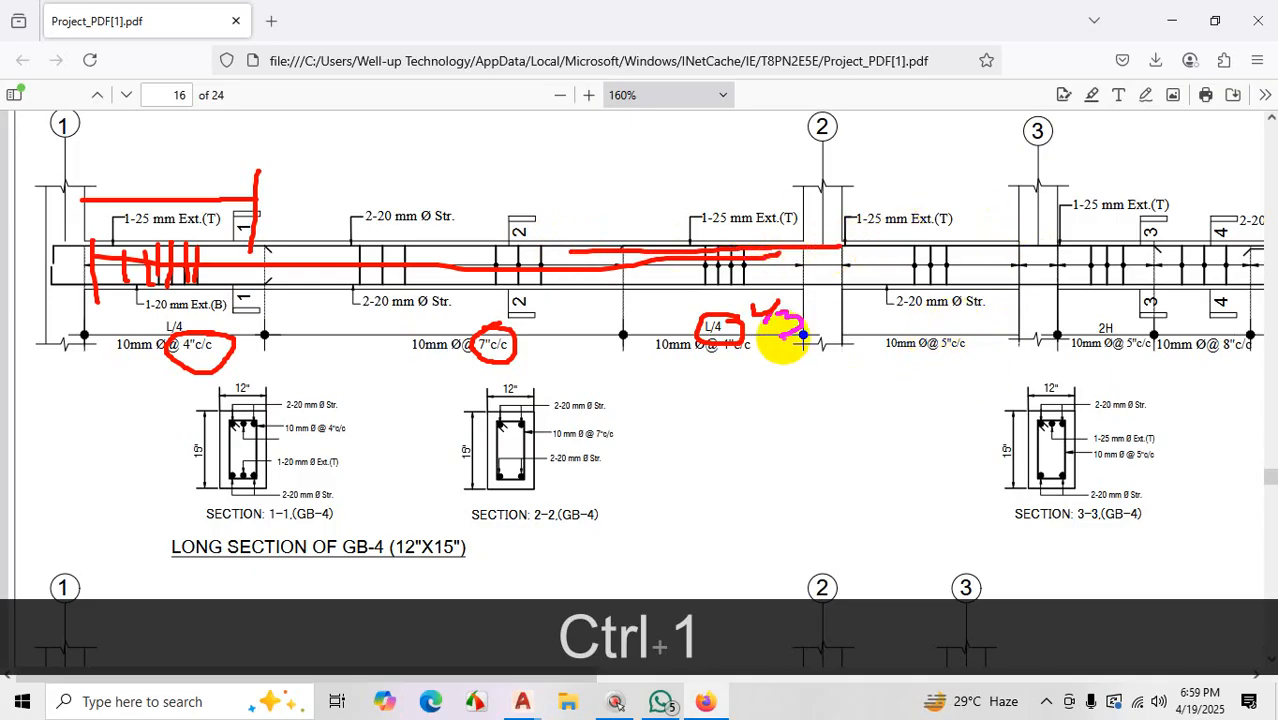
mouse_move(770, 331)
left_mouse_down()
mouse_move(765, 357)
mouse_move(775, 320)
left_mouse_up()
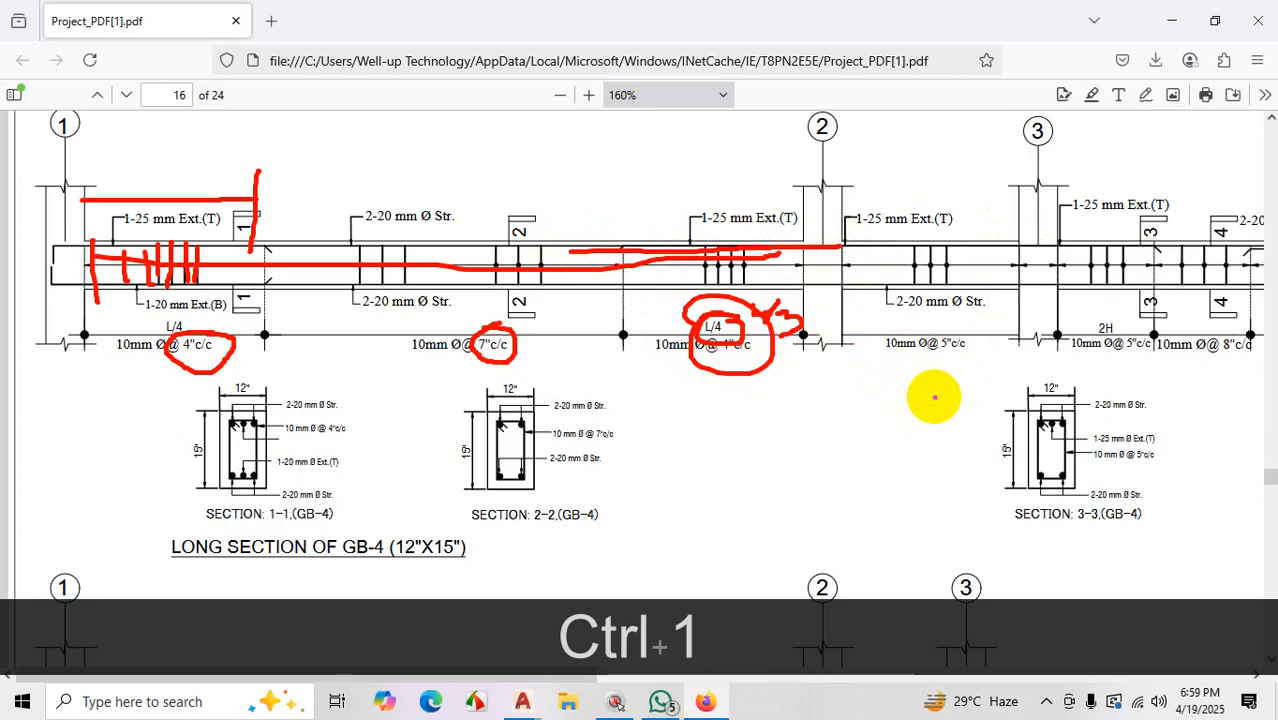
key("Escape")
scroll(820, 400, "down", 2)
scroll(745, 330, "up", 2)
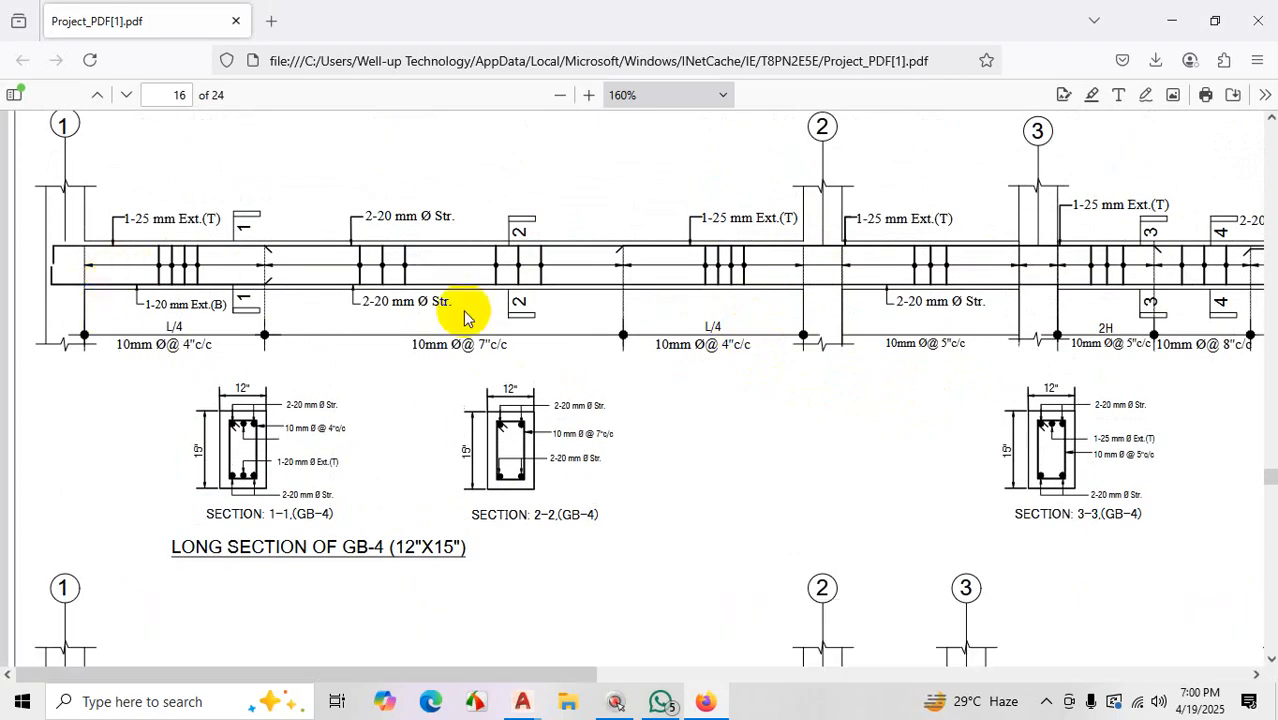
Switch back to AutoCAD and draw a vertical stirrup line between the outermost top and bottom bars near the first column, using the Nearest object snap
left_click(1171, 21)
scroll(700, 405, "down", 3)
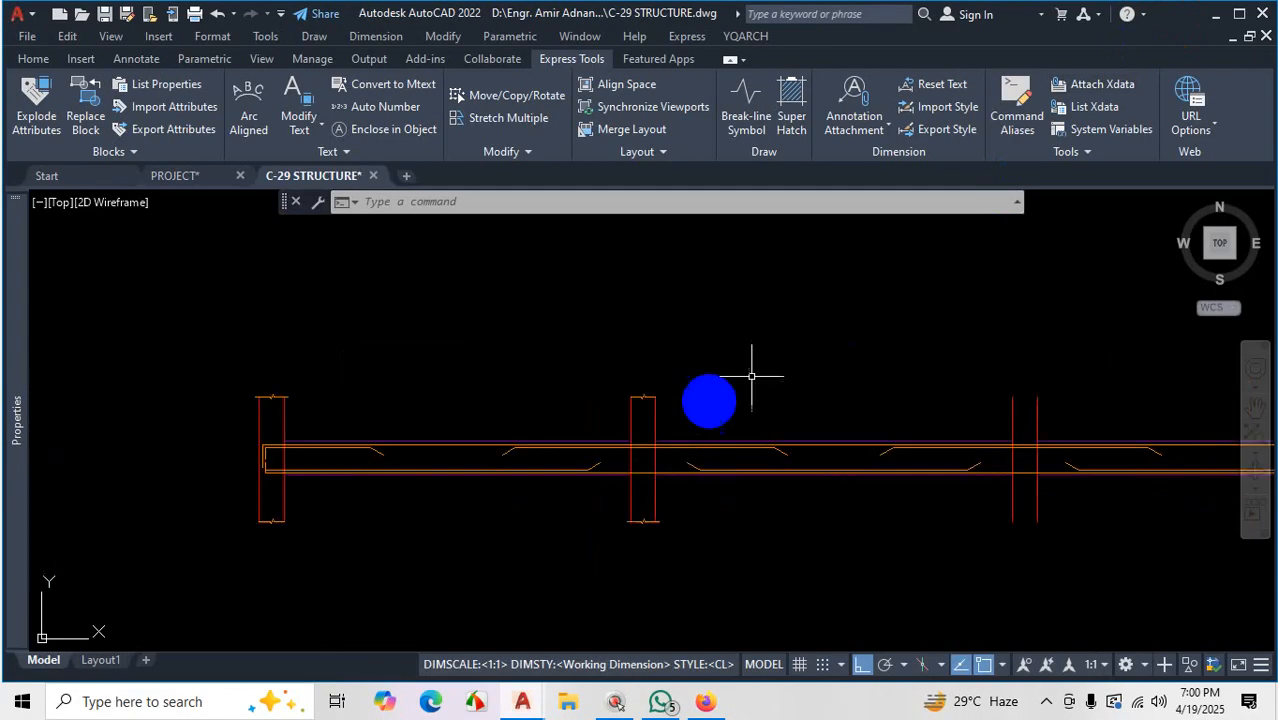
scroll(655, 400, "up", 3)
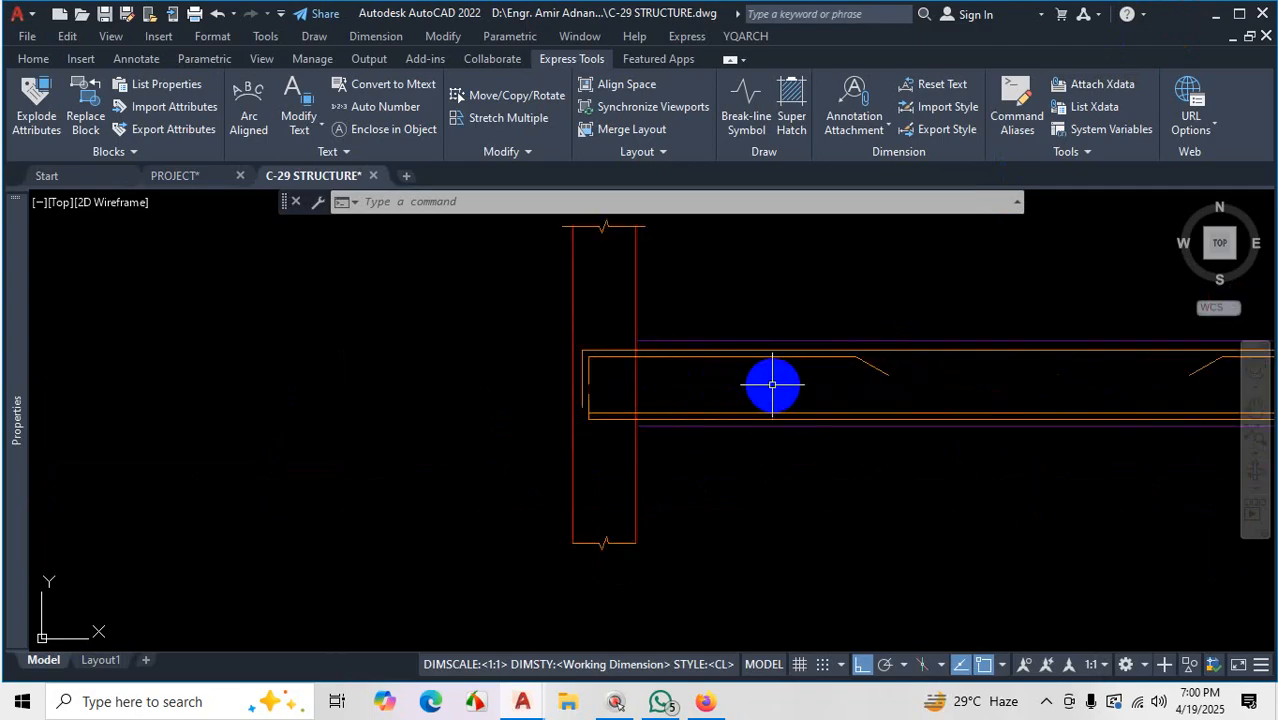
scroll(844, 311, "up", 4)
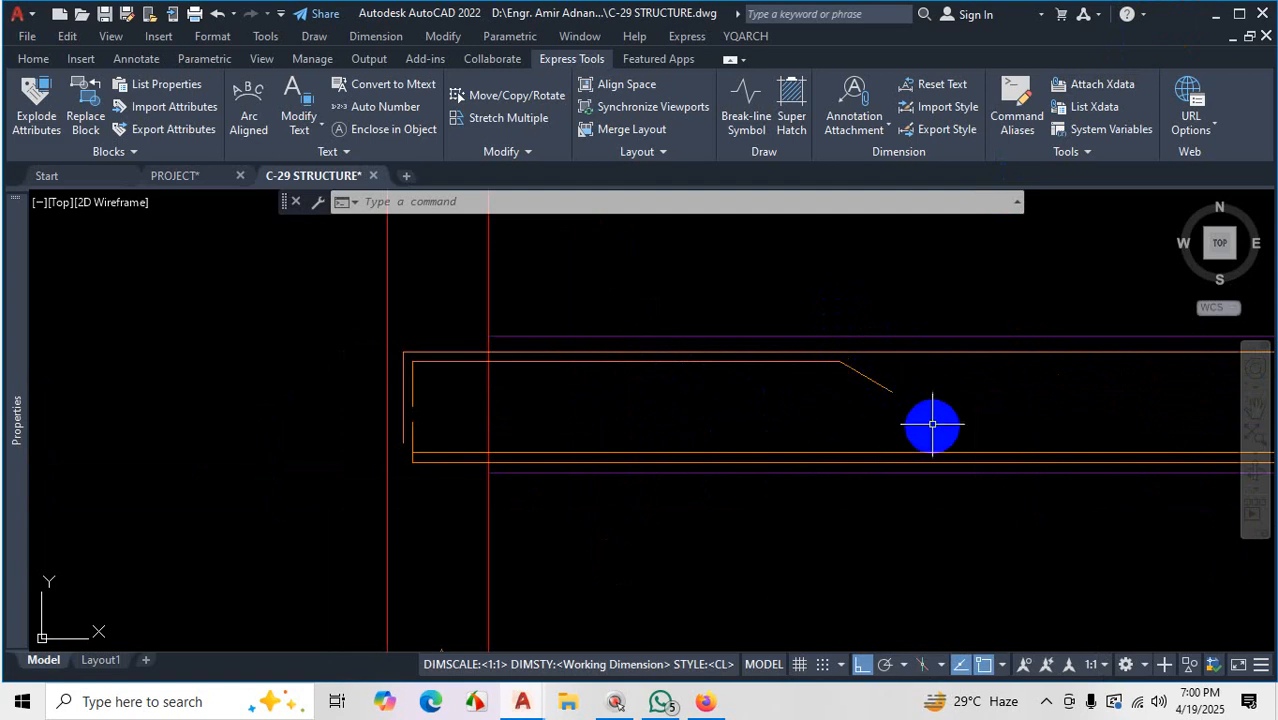
left_click(34, 59)
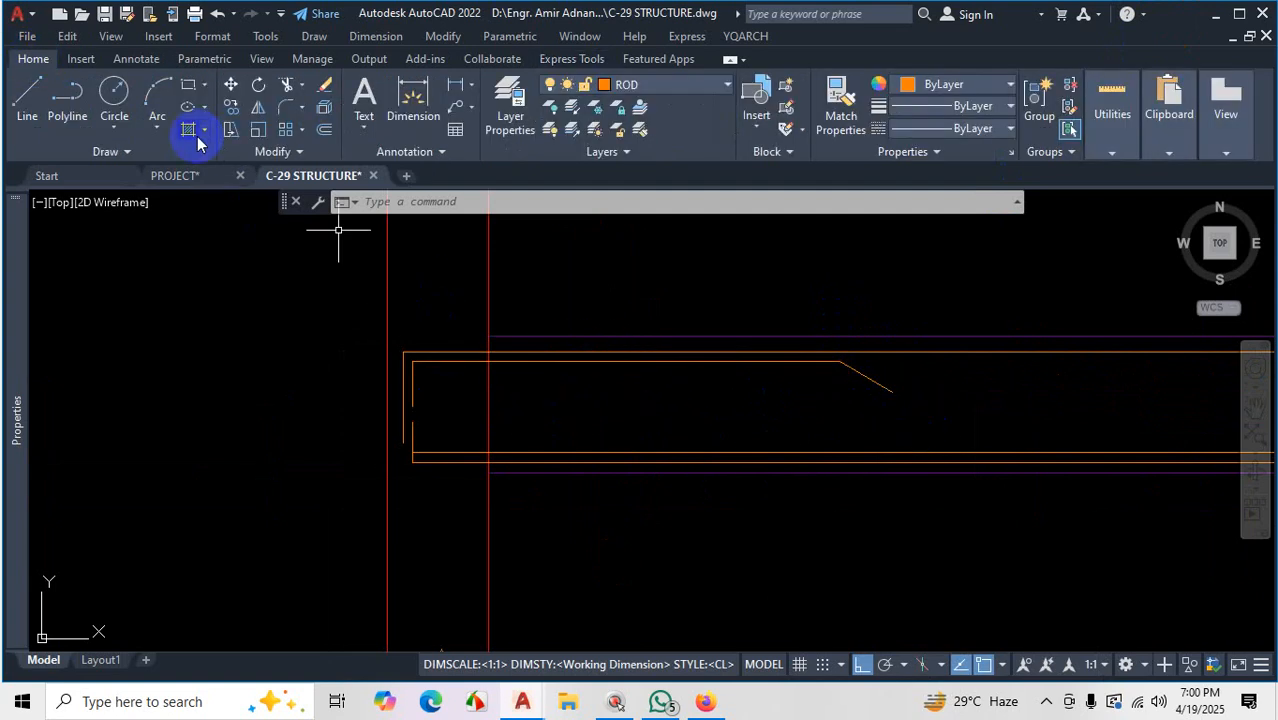
left_click(26, 112)
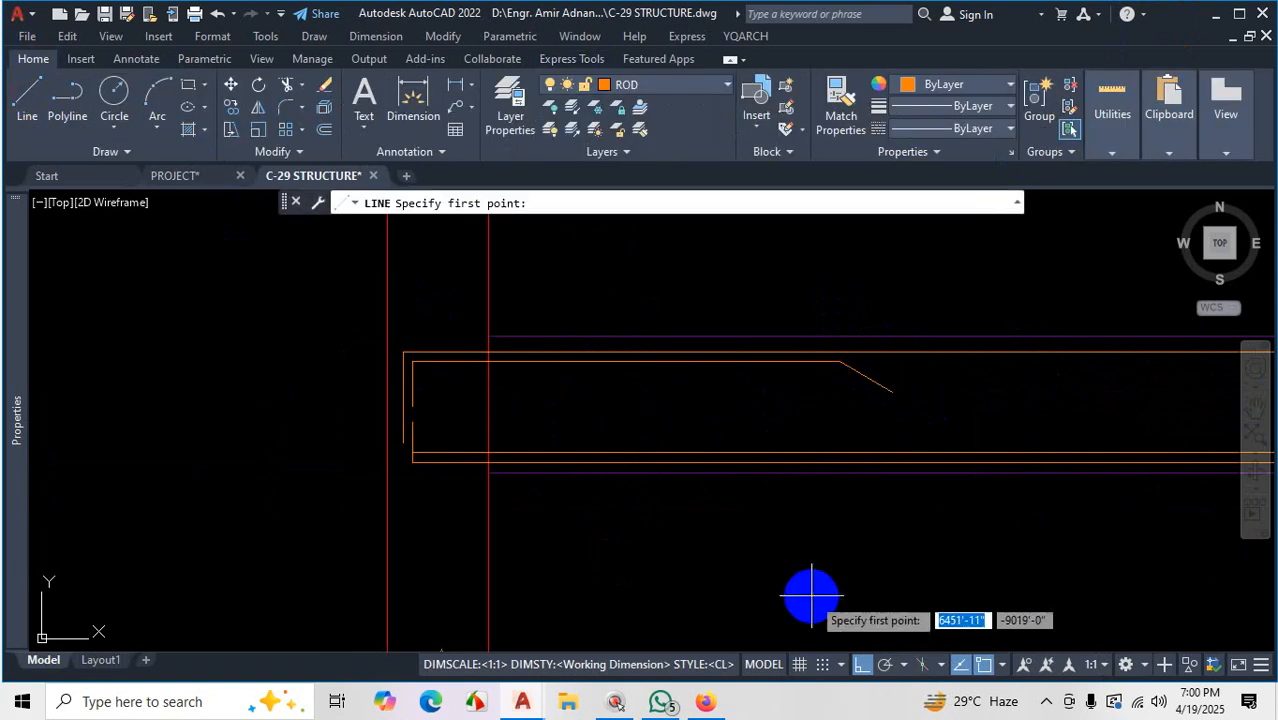
left_click(1002, 666)
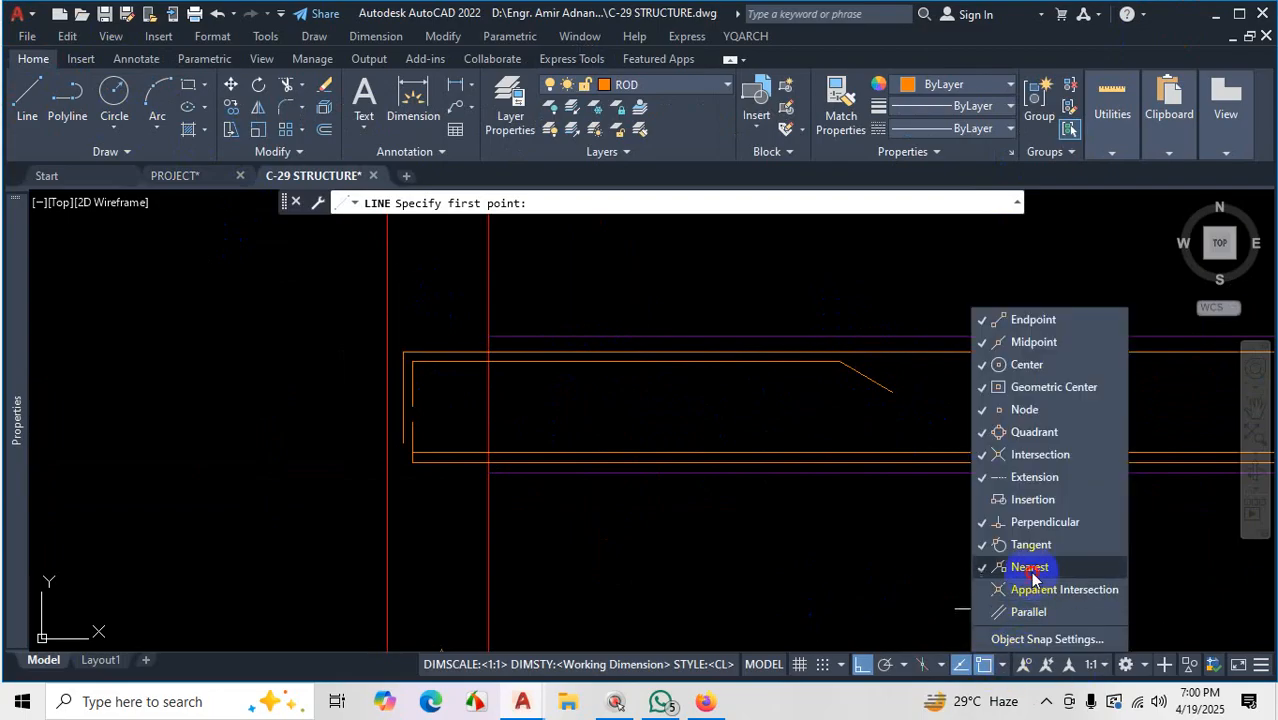
left_click(730, 575)
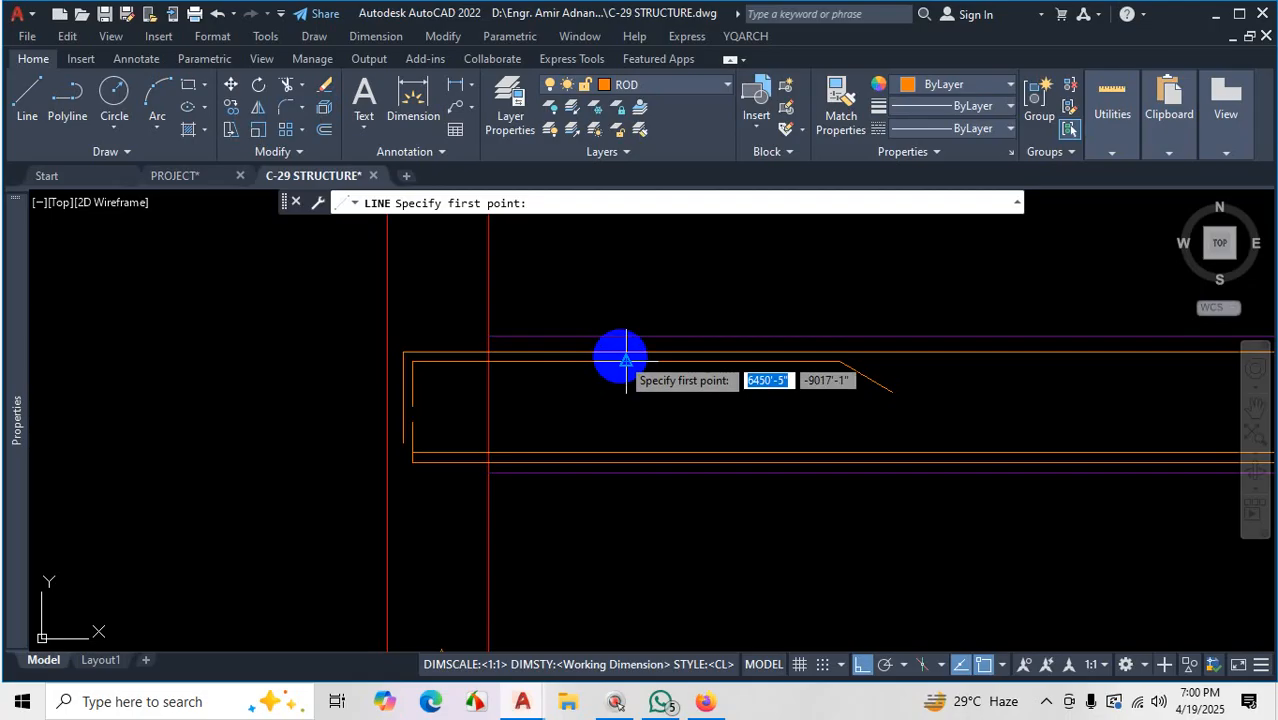
scroll(620, 352, "up", 1)
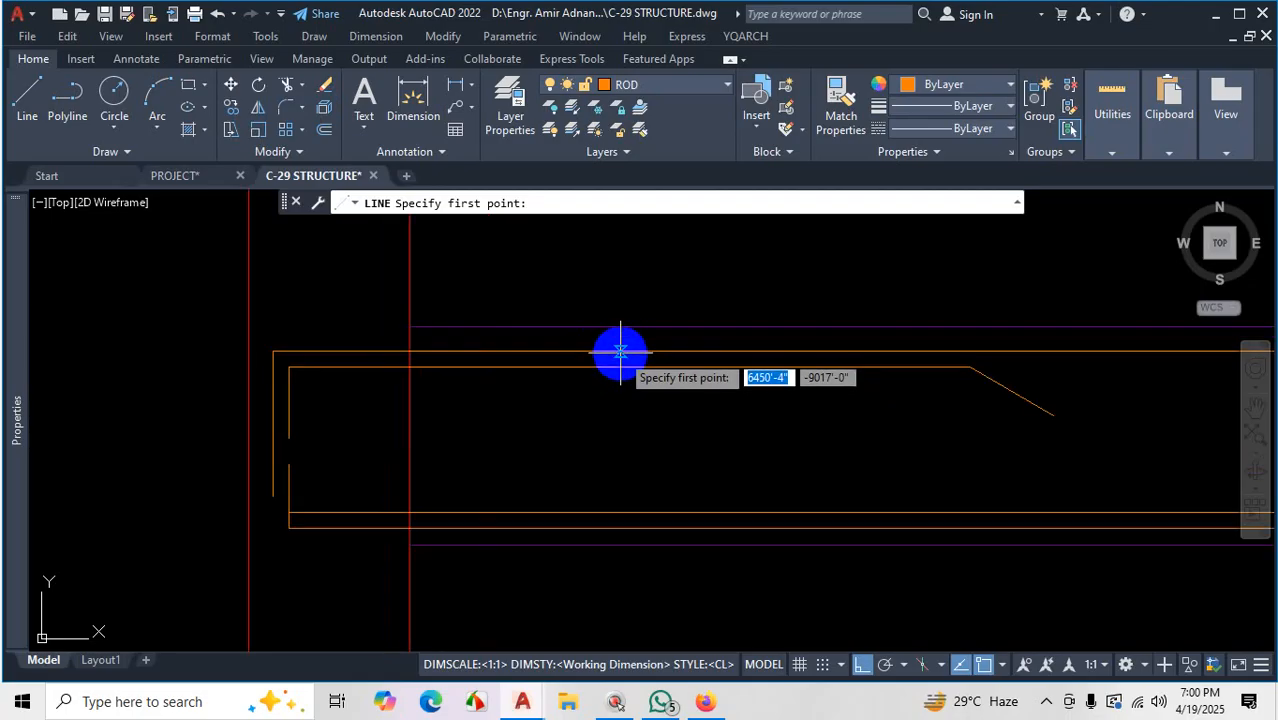
left_click(620, 351)
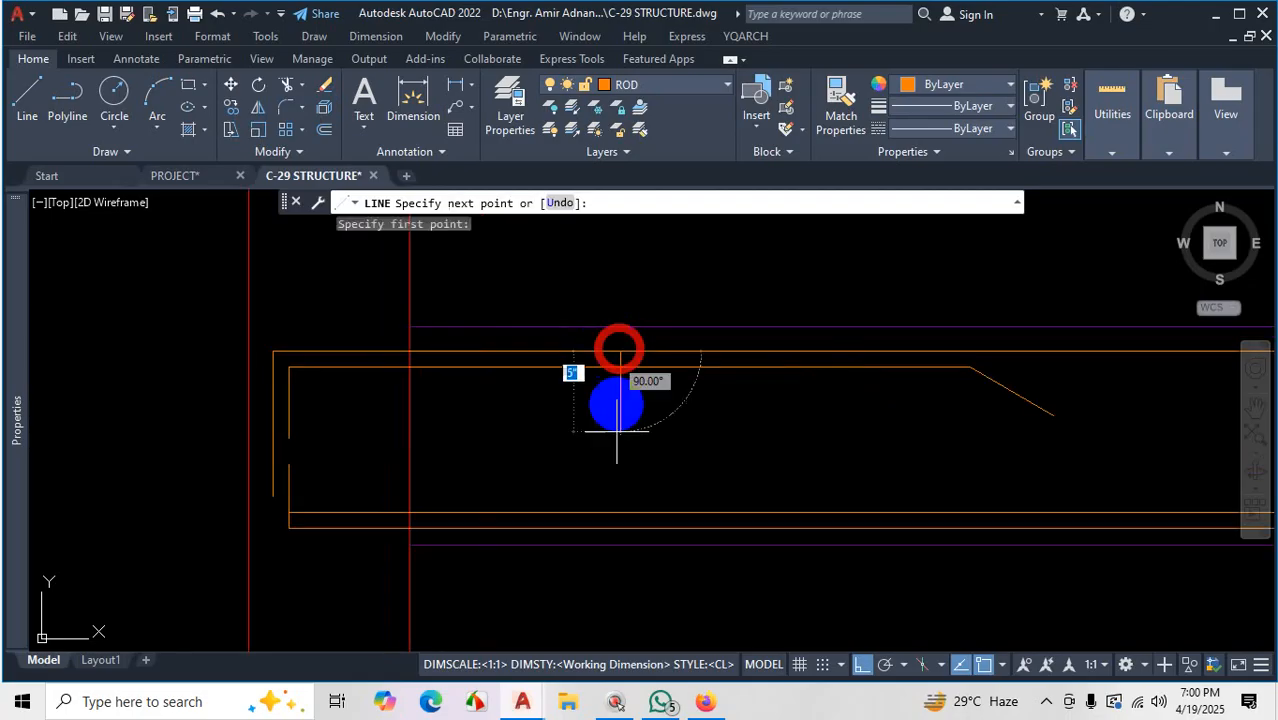
left_click(620, 527)
left_click(679, 451)
key("space")
scroll(752, 445, "down", 2)
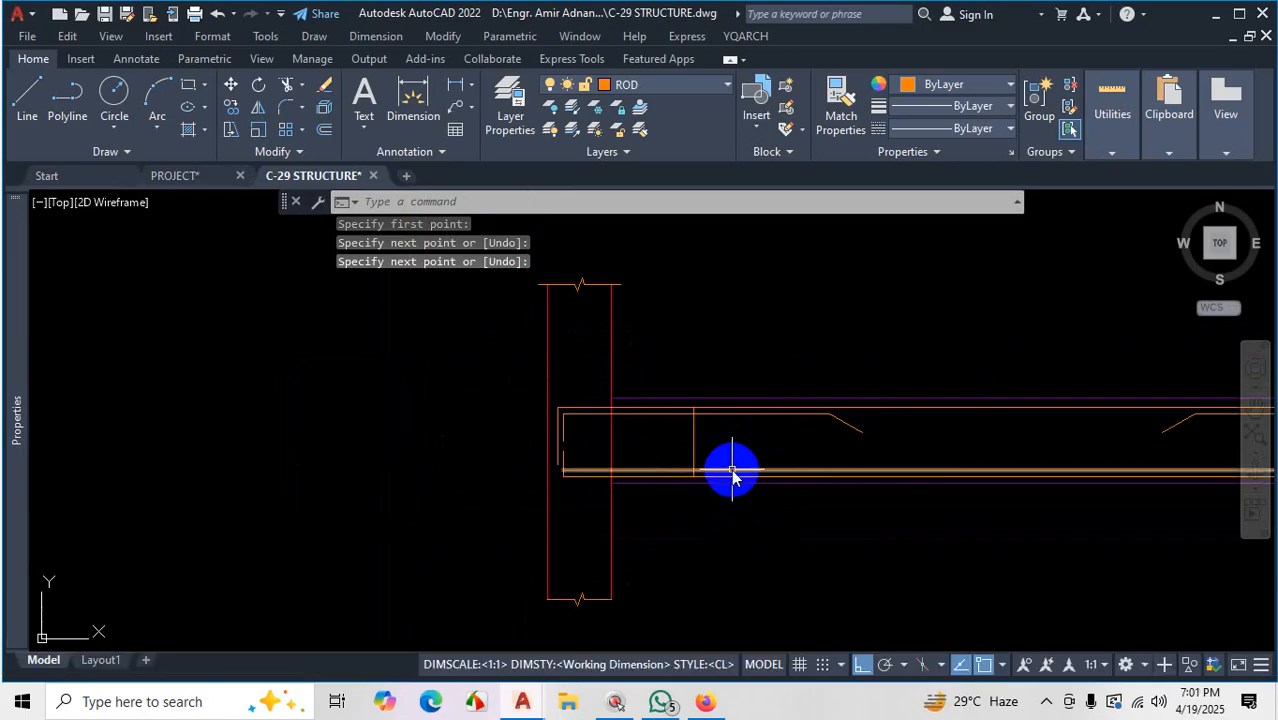
Offset the stirrup line at 4" spacing, two copies toward midspan and one toward the first column, and check the arrangement against the GB-4 PDF
type("o")
key("Return")
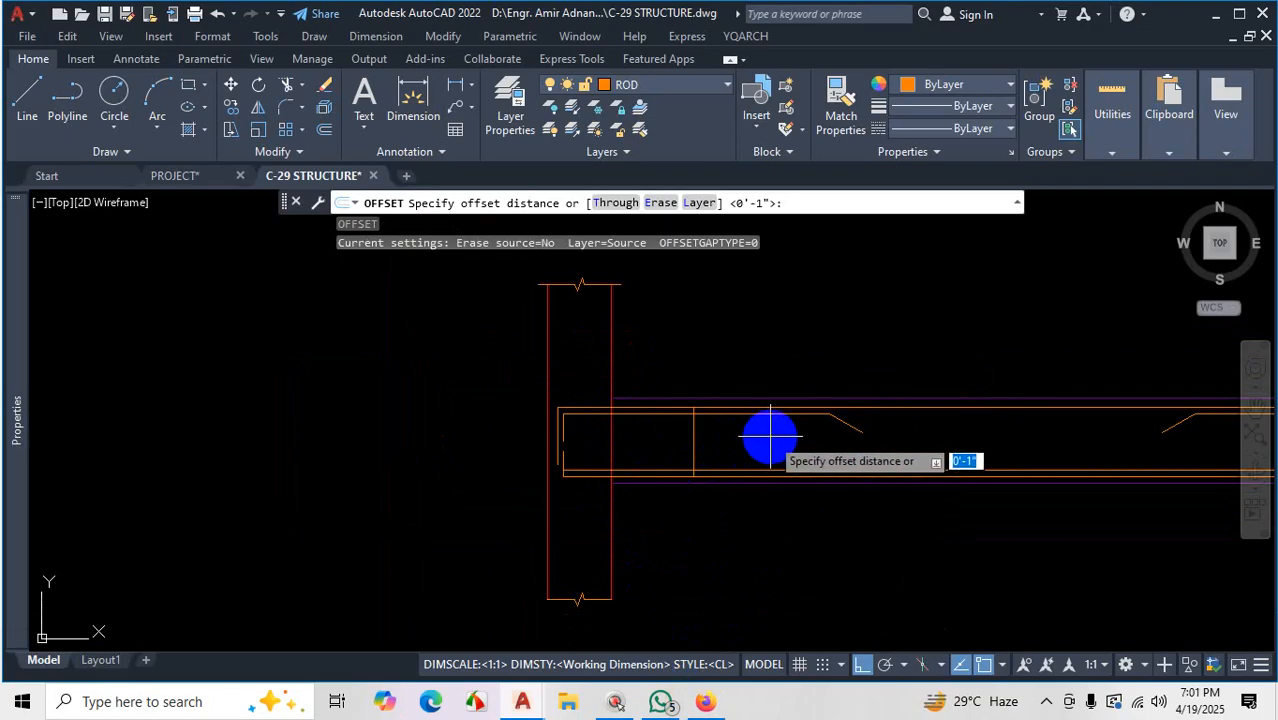
type("4")
key("Return")
left_click(692, 443)
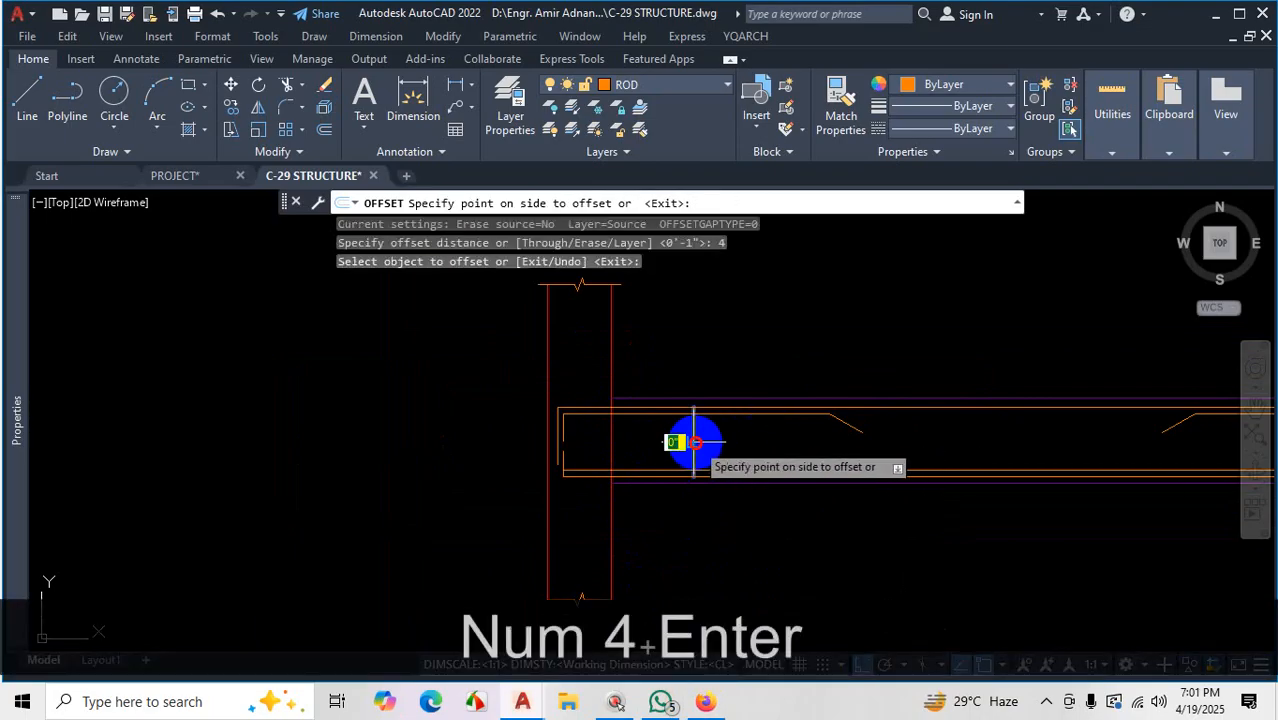
left_click(720, 444)
left_click(719, 444)
left_click(748, 440)
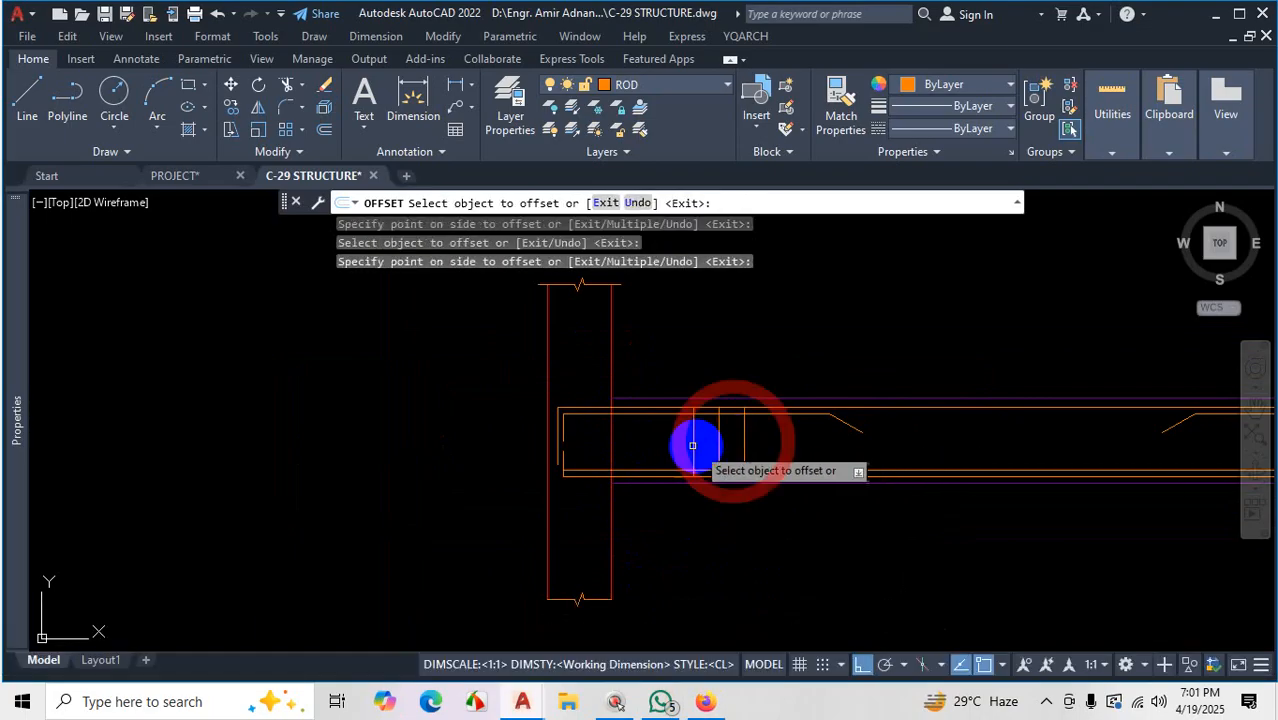
left_click(691, 441)
left_click(668, 442)
scroll(658, 513, "down", 2)
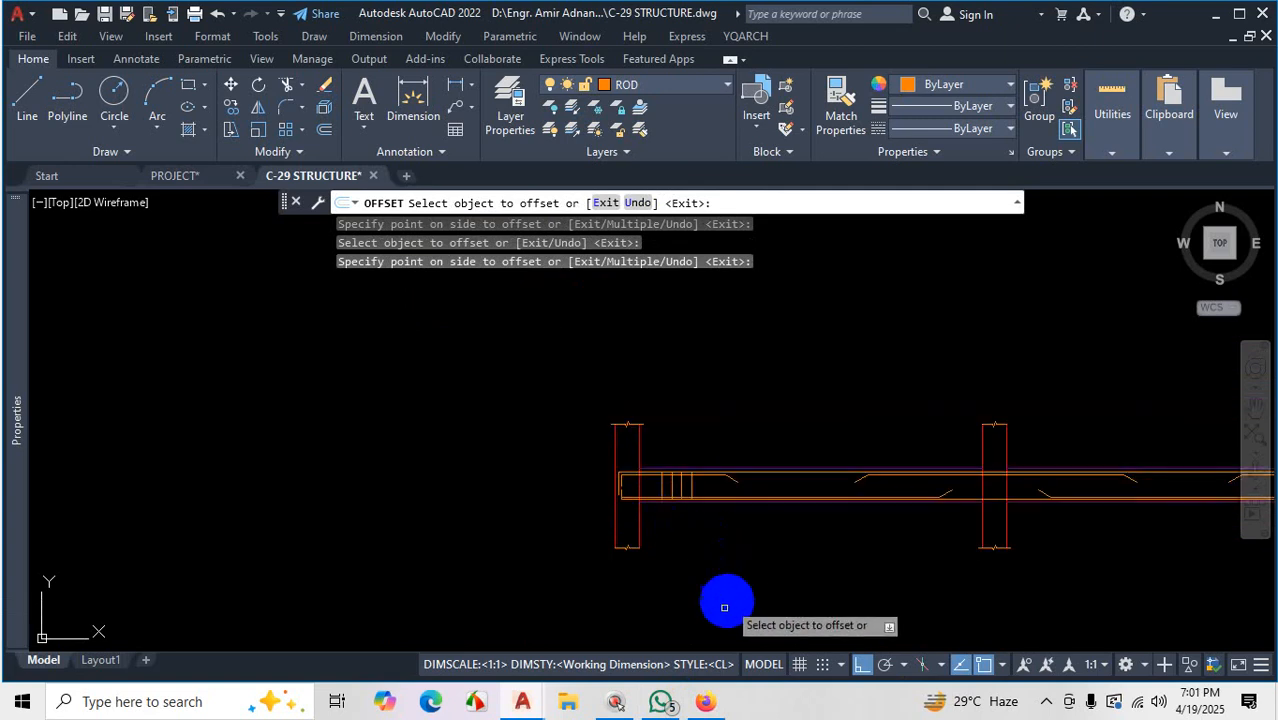
left_click(703, 707)
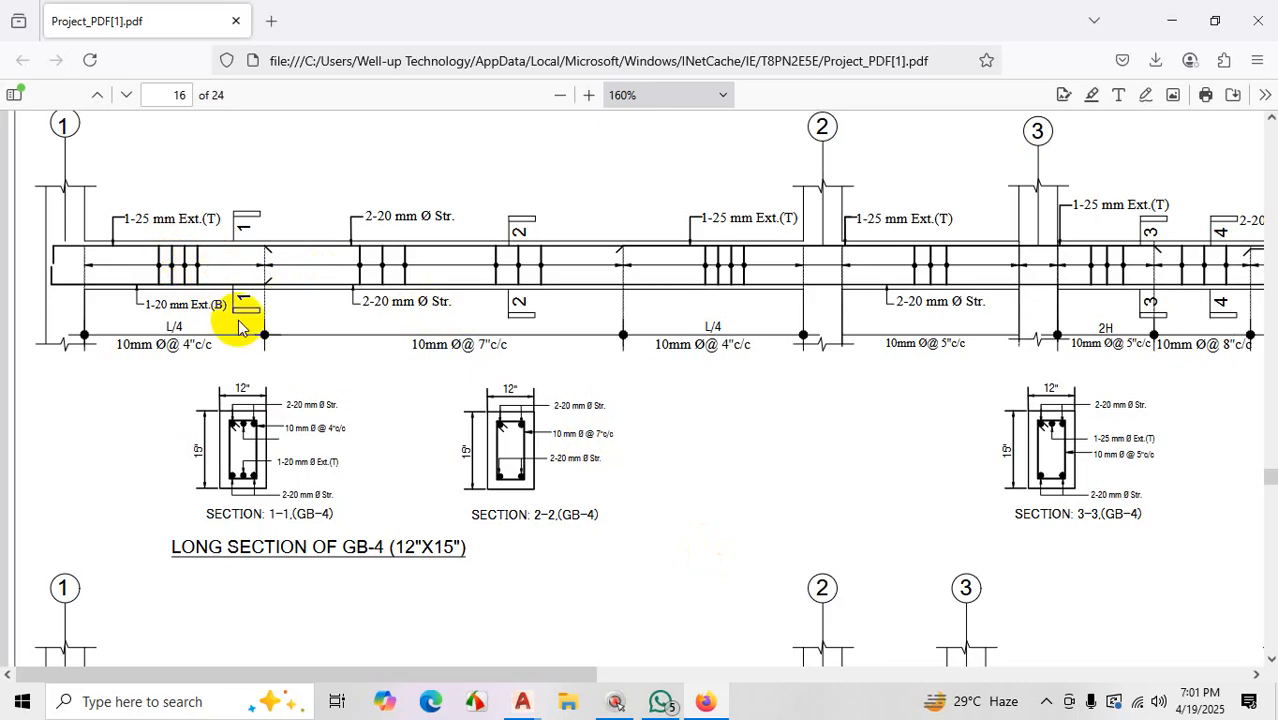
left_click(522, 704)
left_click(595, 621)
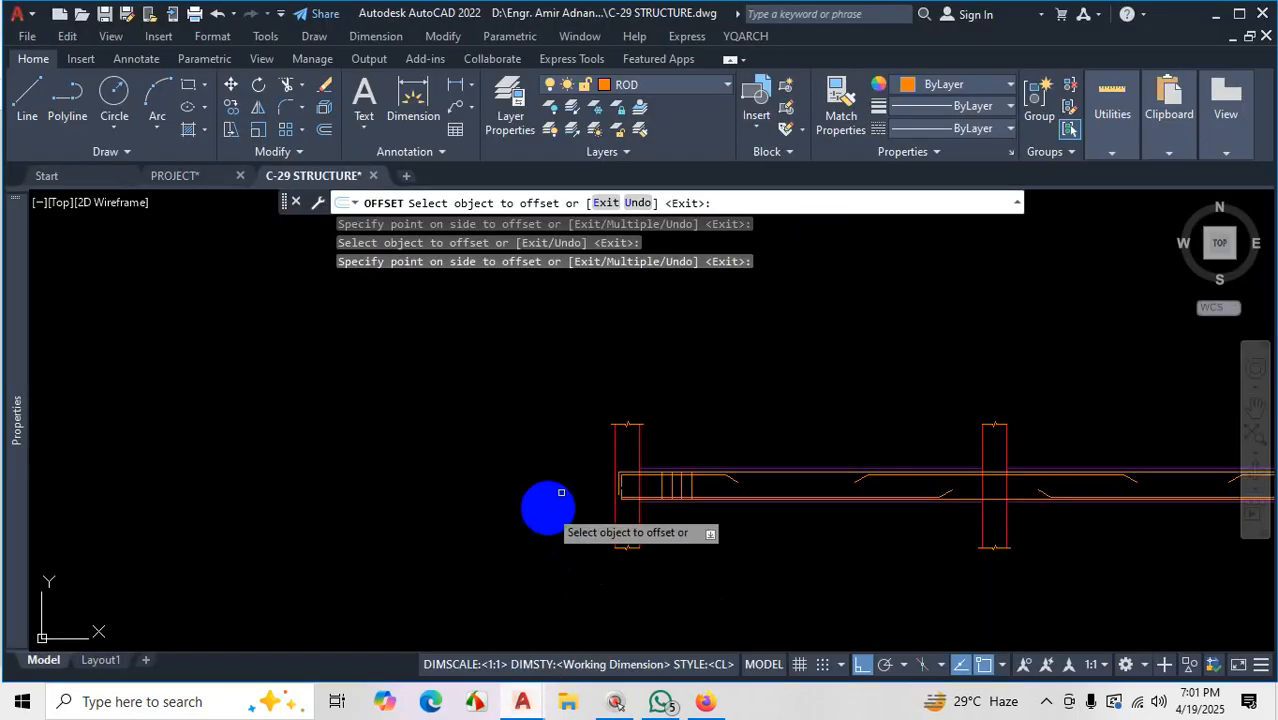
scroll(542, 500, "up", 5)
key("Escape")
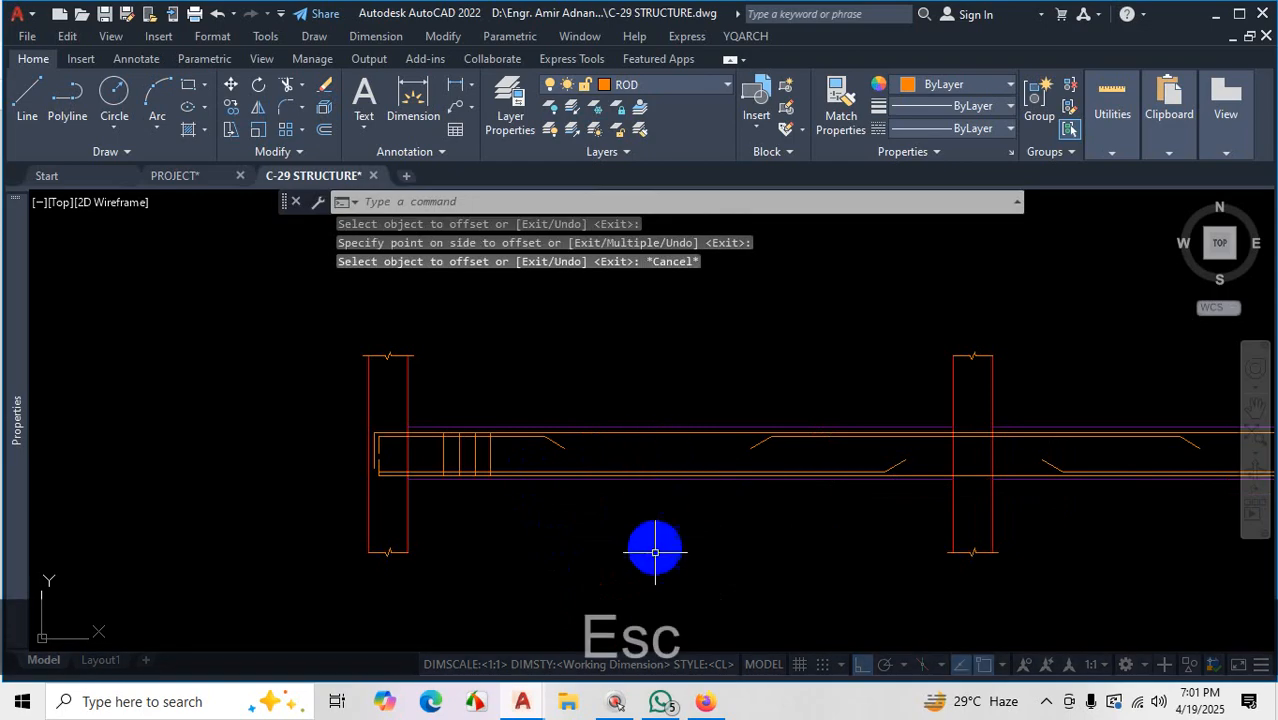
With the Nearest object snap turned off, draw a vertical stirrup line at the first span's midpoint, from the outer top bar perpendicular to the bottom bar
type("l")
key("Return")
scroll(641, 453, "up", 2)
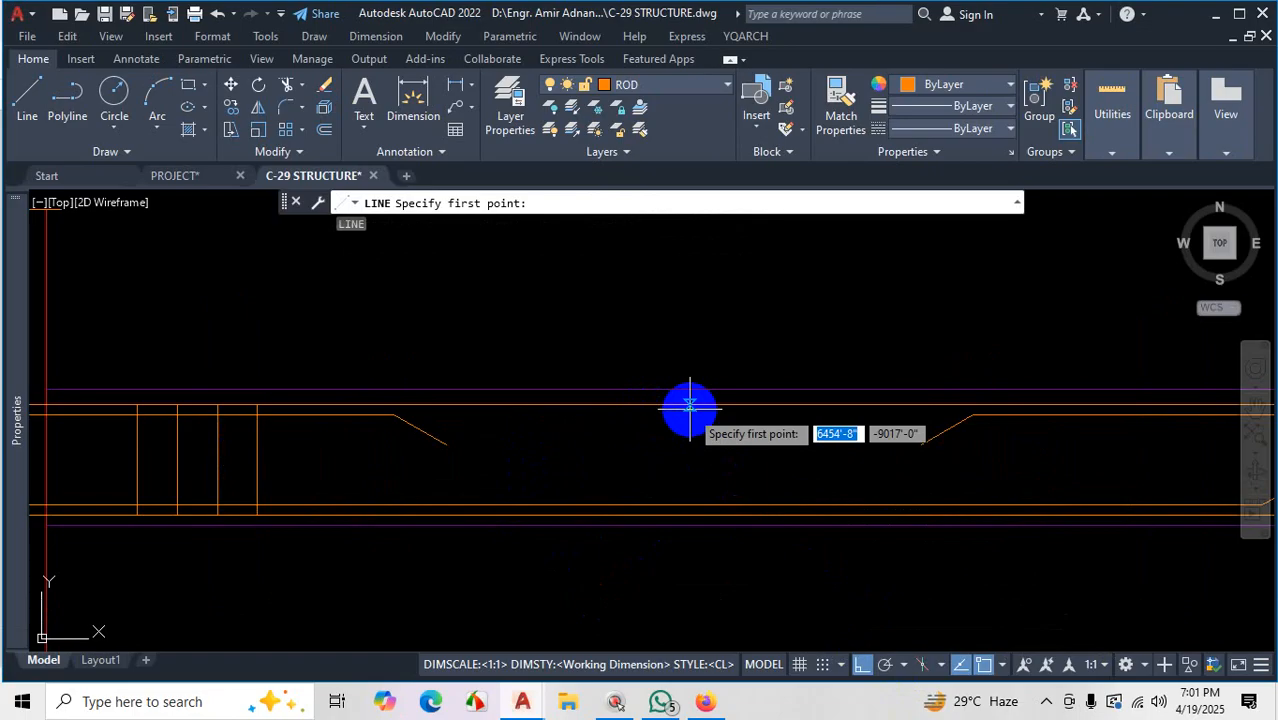
left_click(1003, 666)
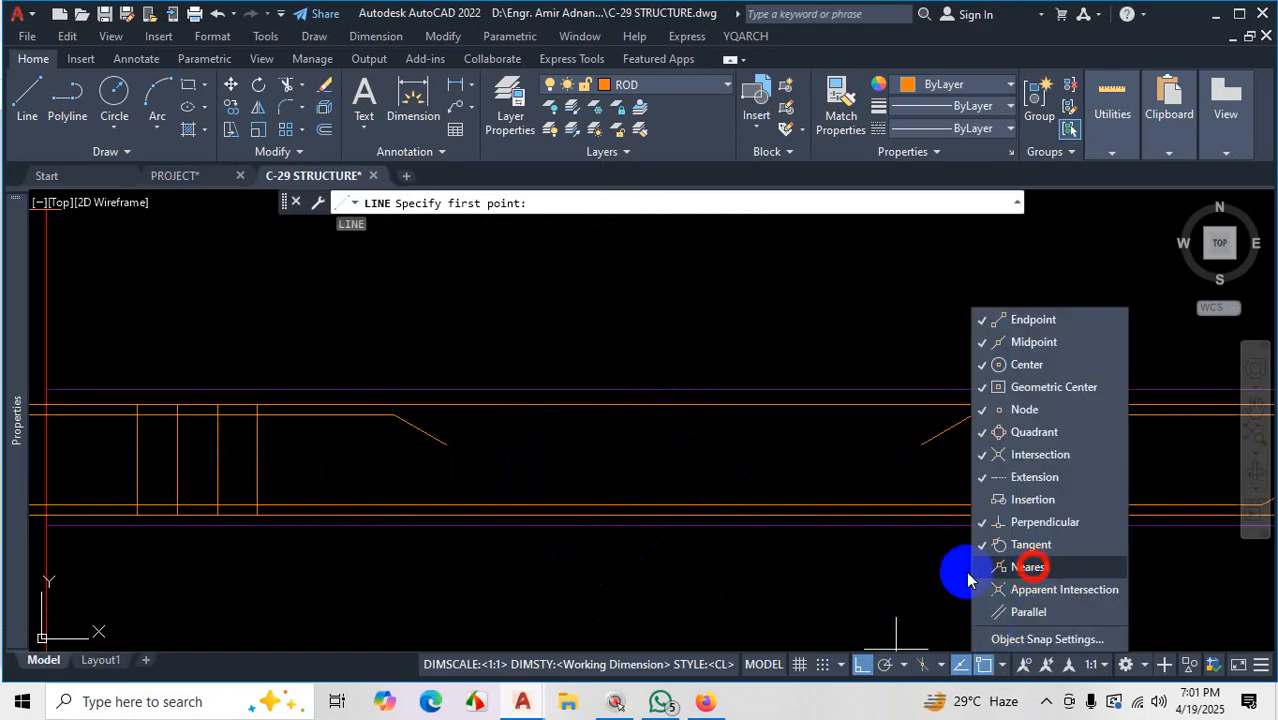
left_click(1028, 566)
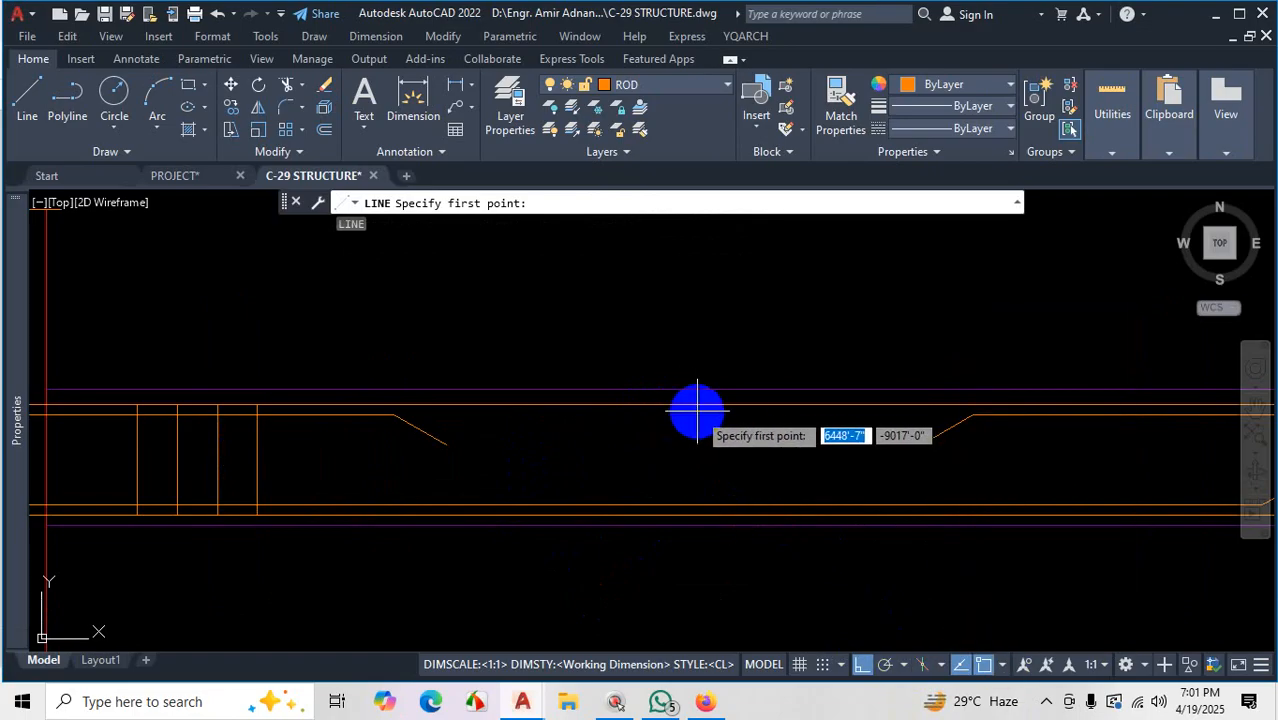
left_click(1003, 666)
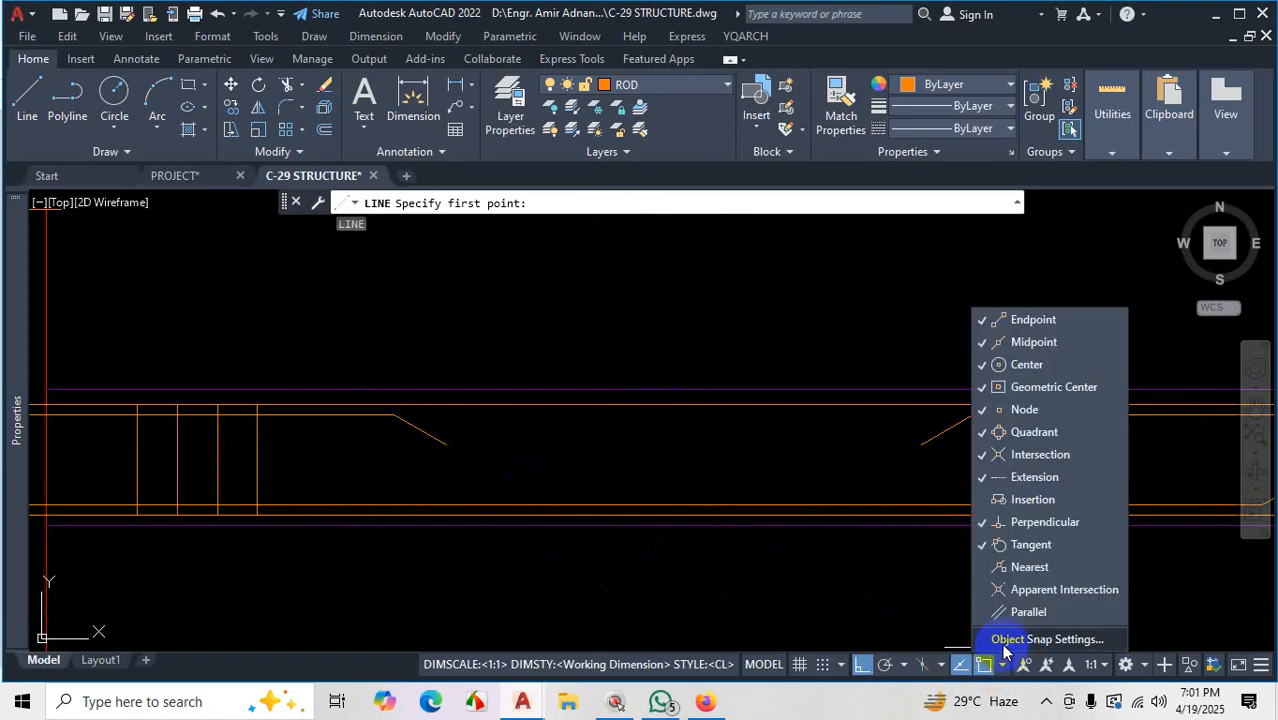
left_click(681, 461)
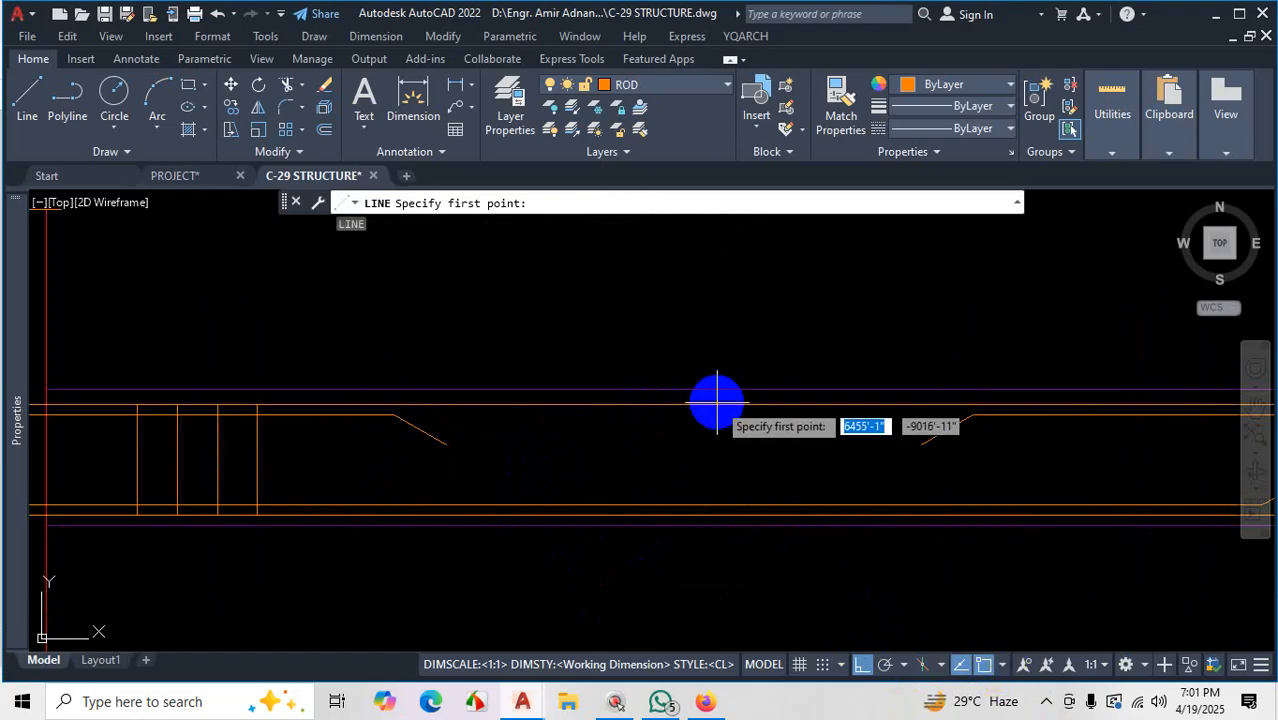
scroll(741, 390, "down", 2)
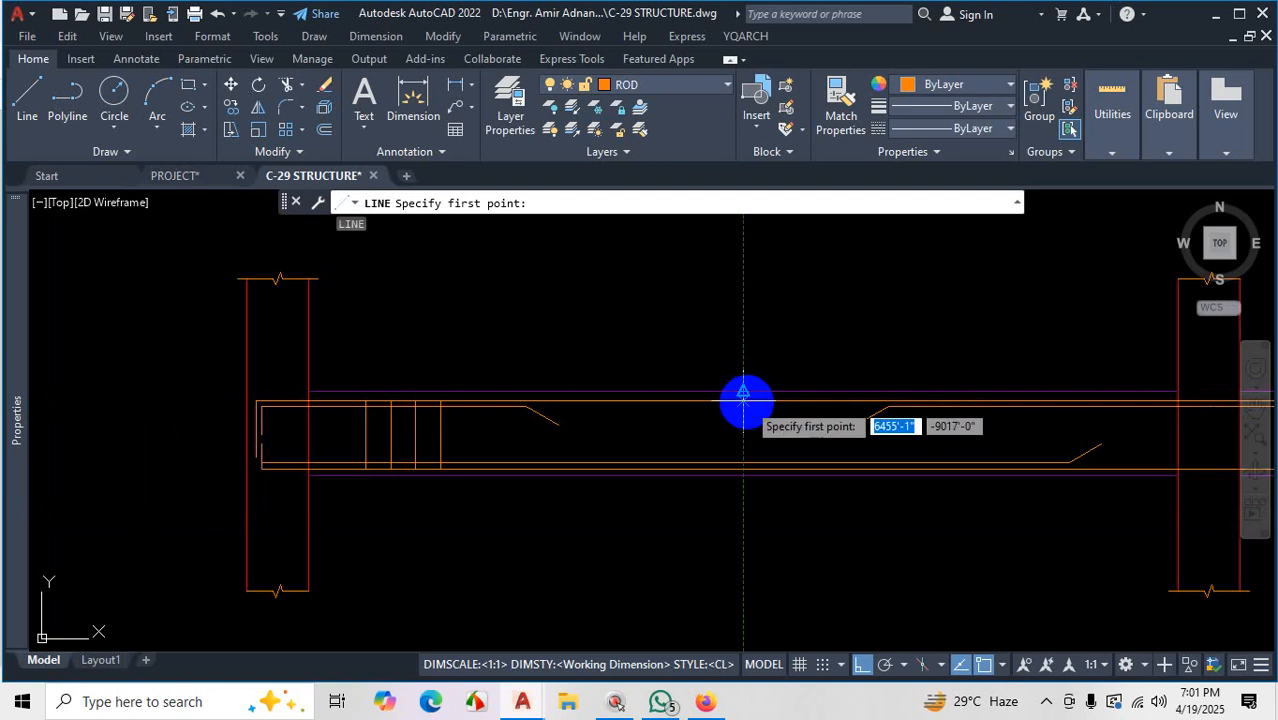
left_click(743, 400)
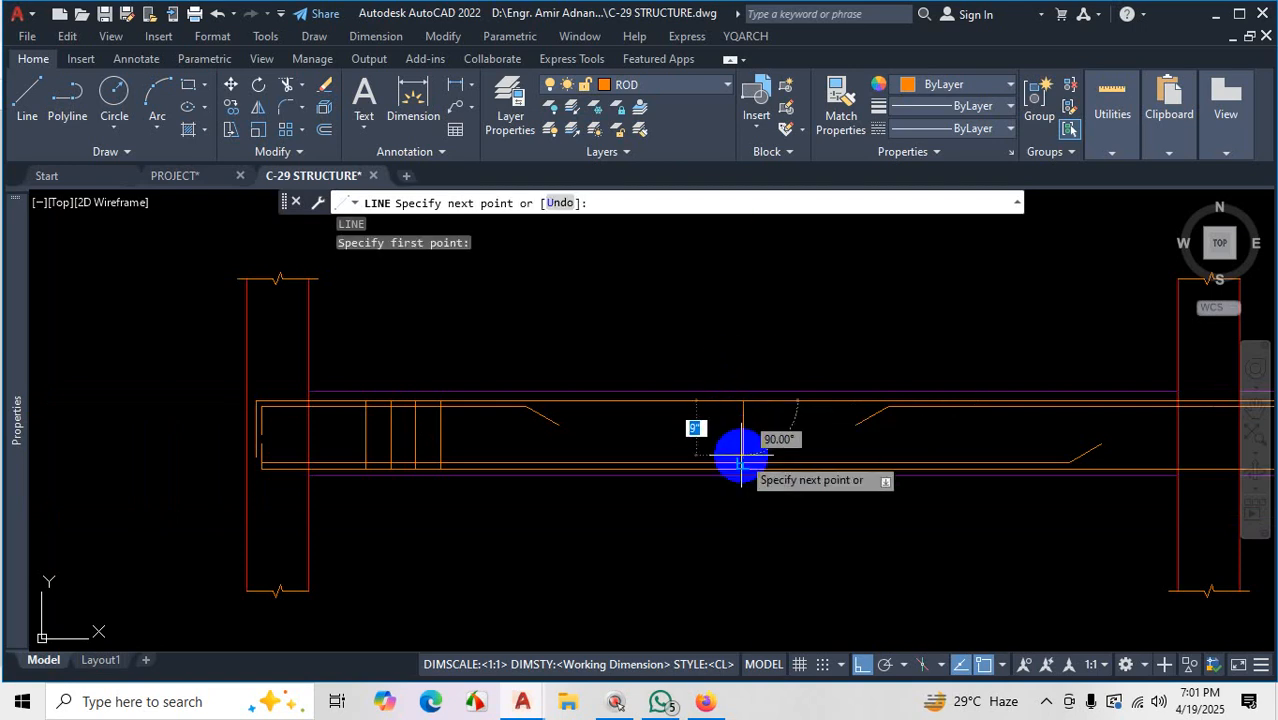
scroll(740, 465, "up", 2)
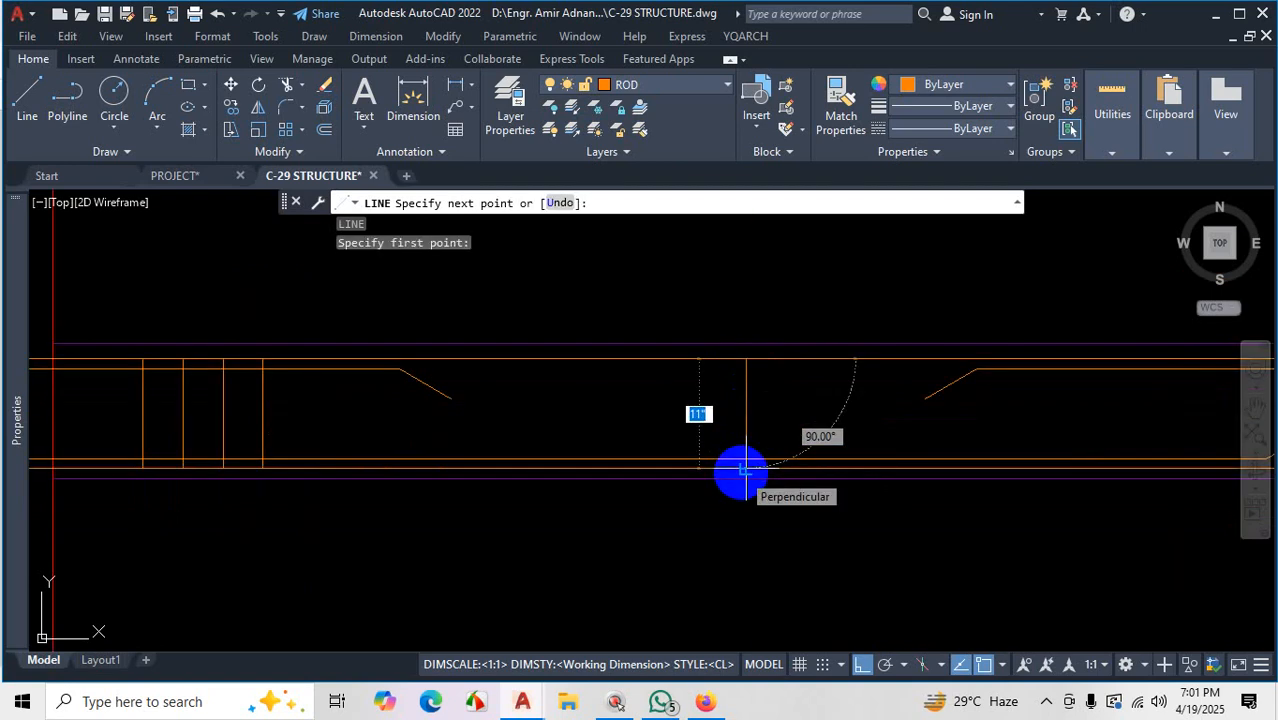
left_click(741, 469)
key("Escape")
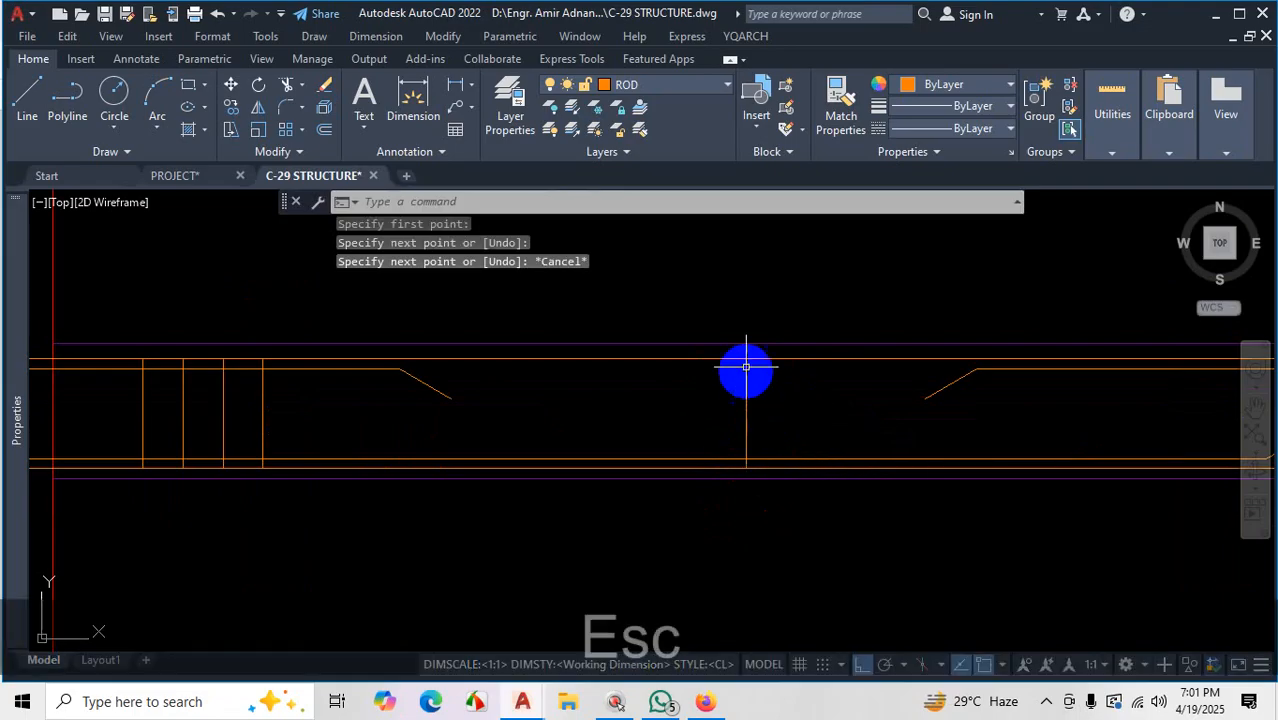
Offset the midspan stirrup line 7" to each side
scroll(745, 365, "up", 2)
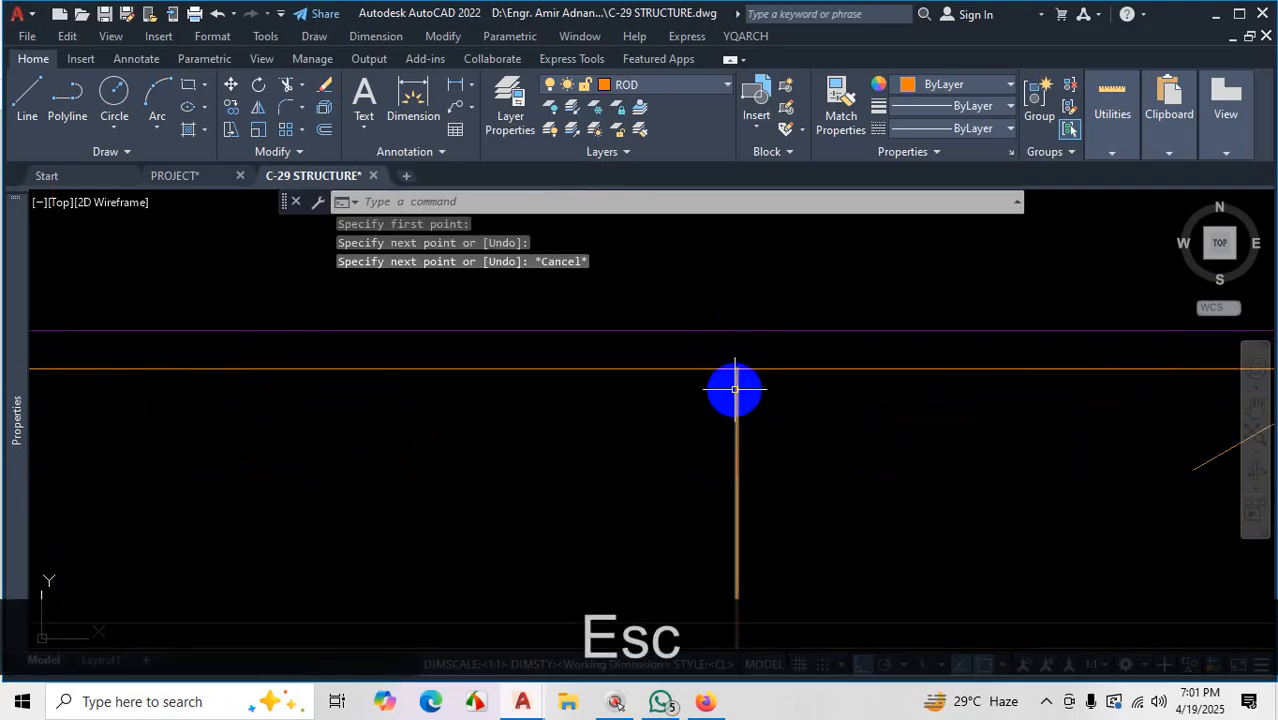
scroll(820, 406, "down", 3)
scroll(821, 411, "up", 1)
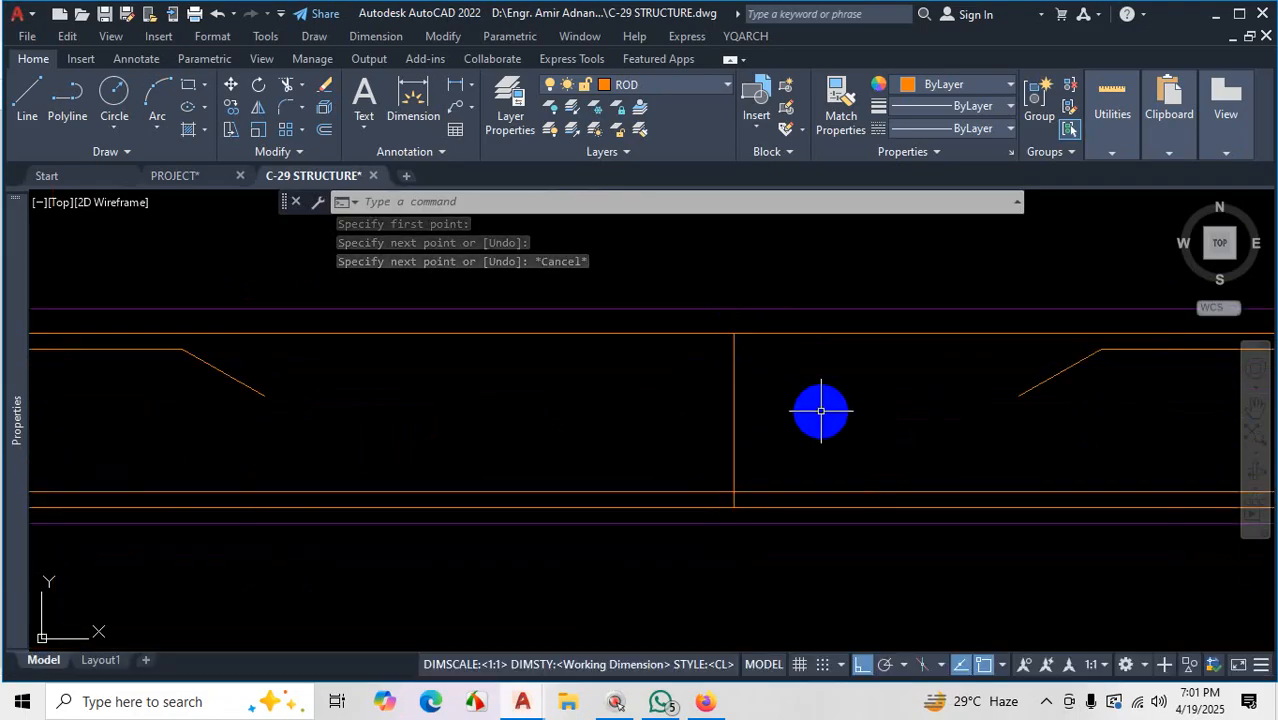
type("O")
key("Return")
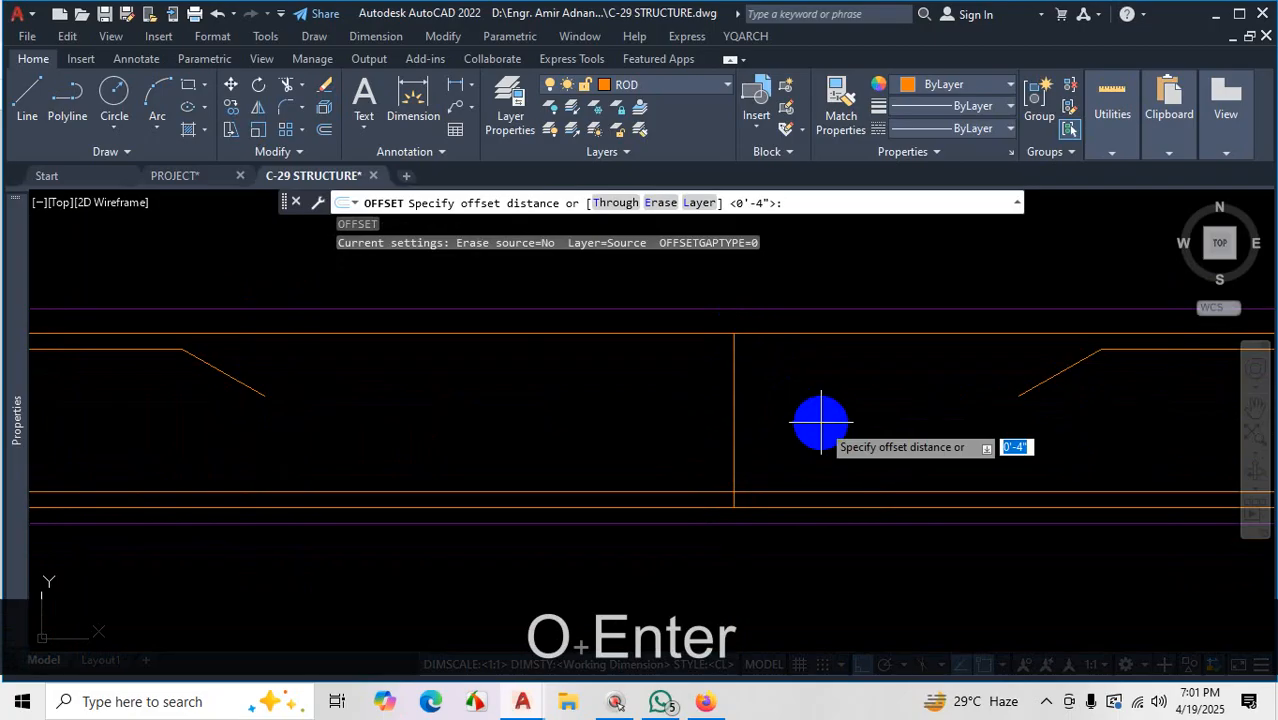
type("7")
key("Return")
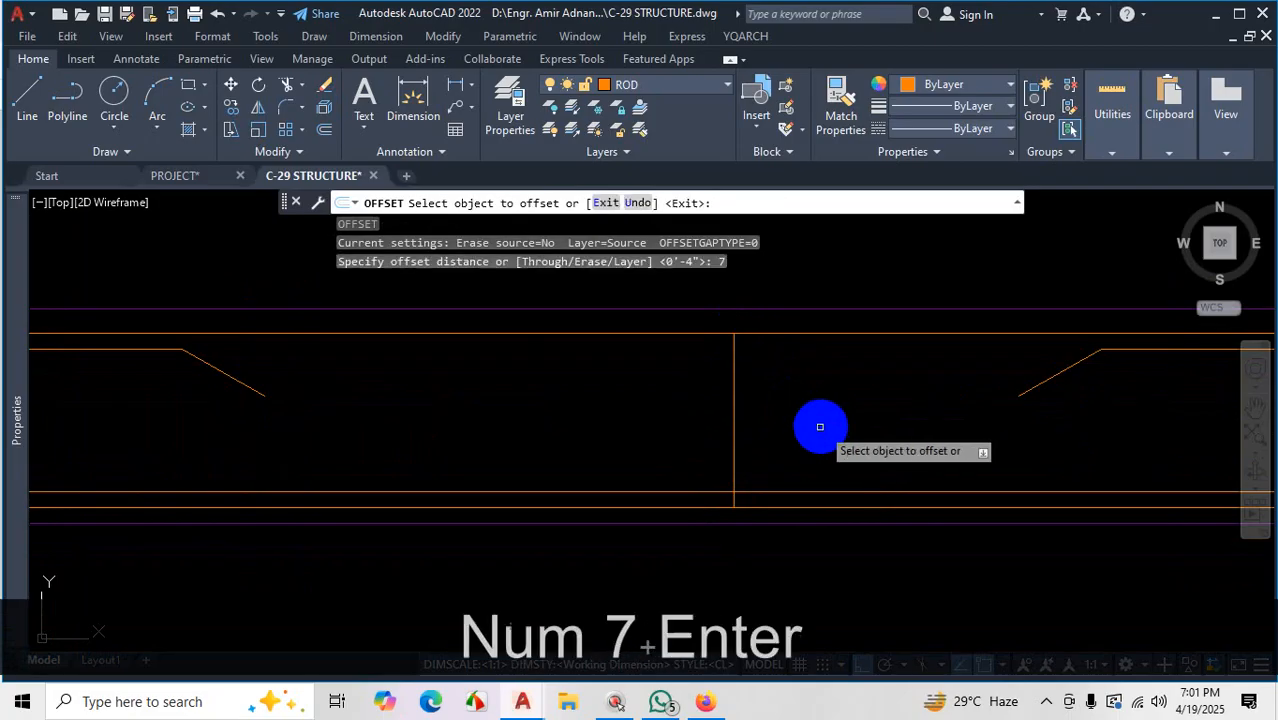
left_click(733, 403)
left_click(765, 417)
left_click(733, 422)
left_click(682, 425)
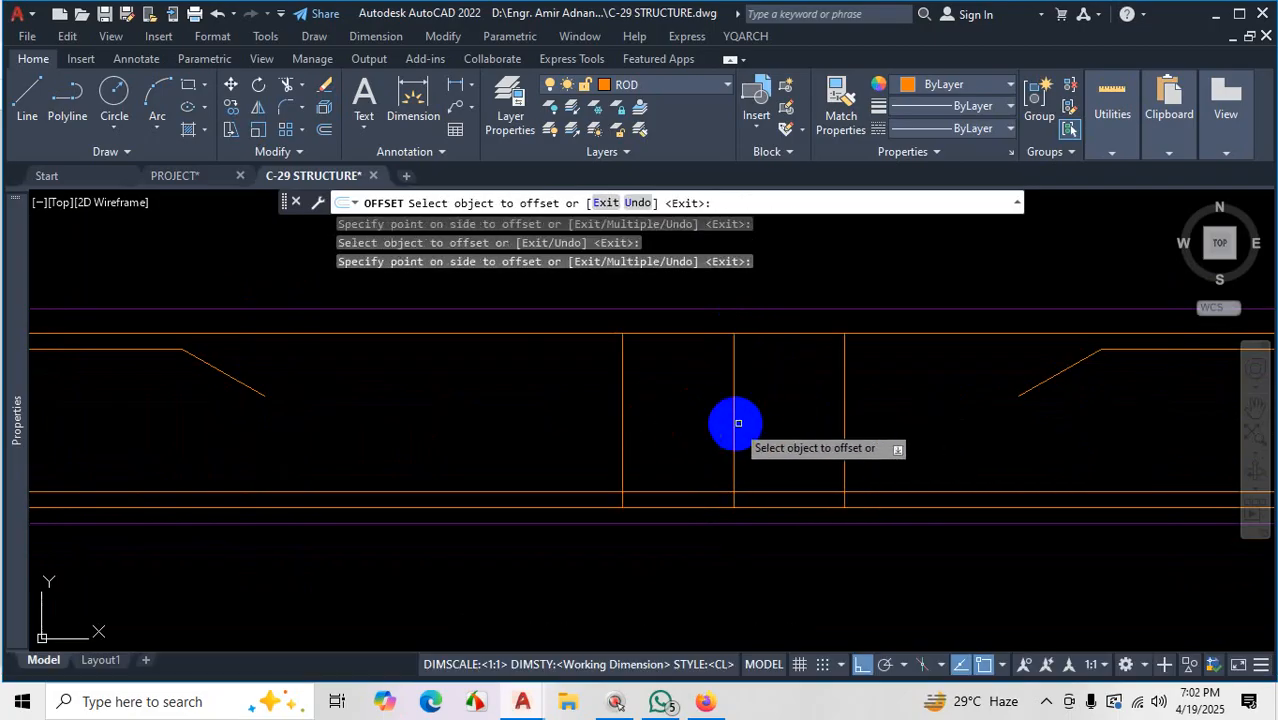
Offset each of the two outer midspan stirrup lines another 7" outward, and end the offset
left_click(844, 421)
left_click(884, 414)
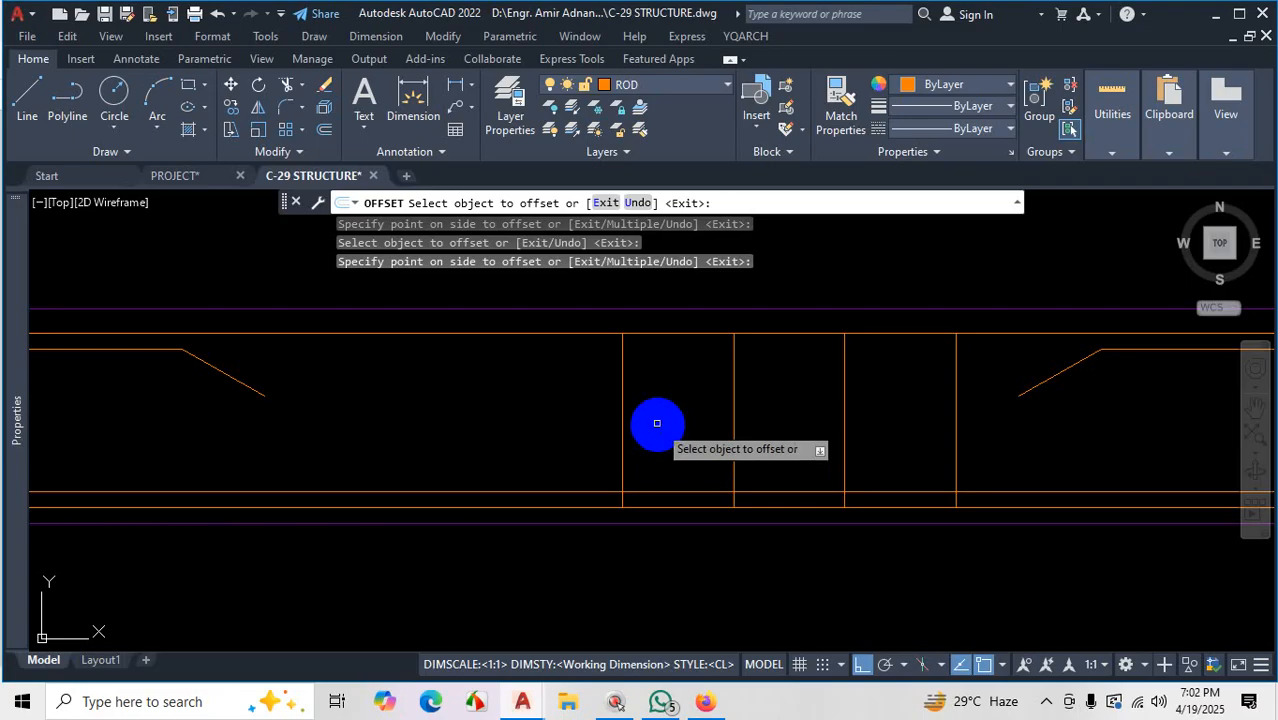
left_click(622, 421)
left_click(585, 434)
scroll(585, 415, "down", 5)
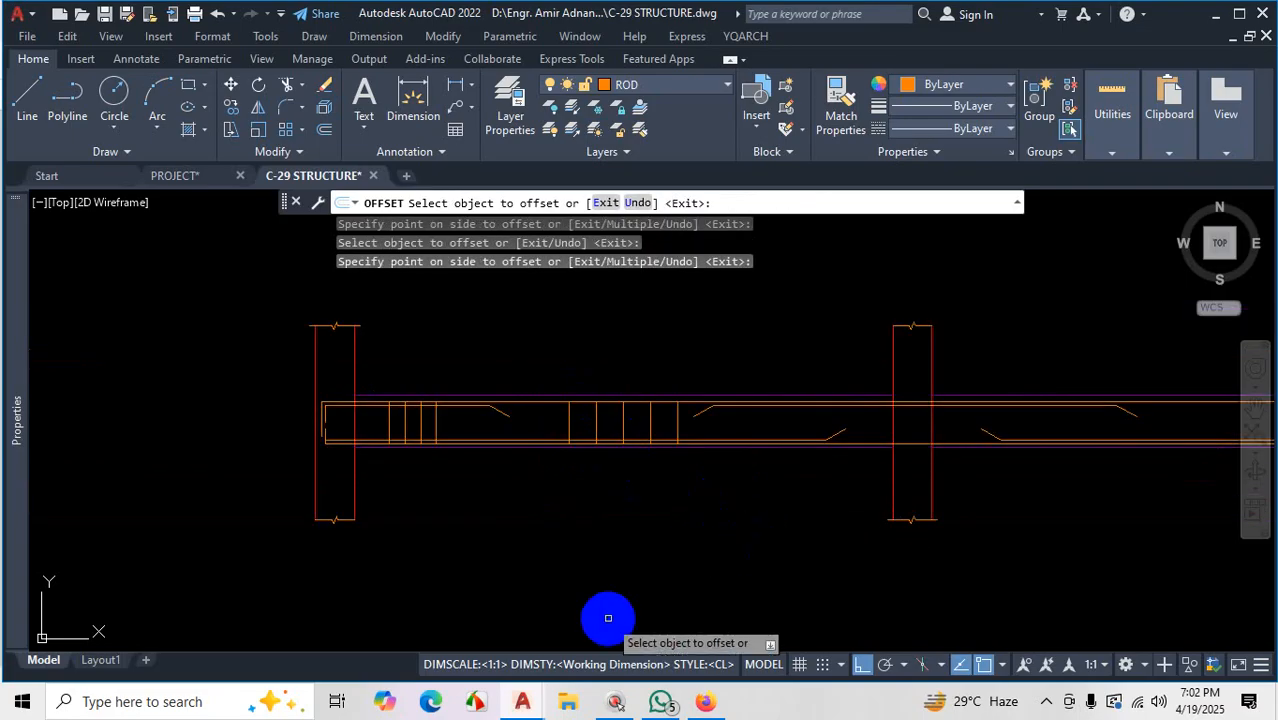
key("Escape")
Copy the first column's four stirrup lines from its inner face at the outer top bar to the matching point on the second column's far face
scroll(437, 418, "up", 4)
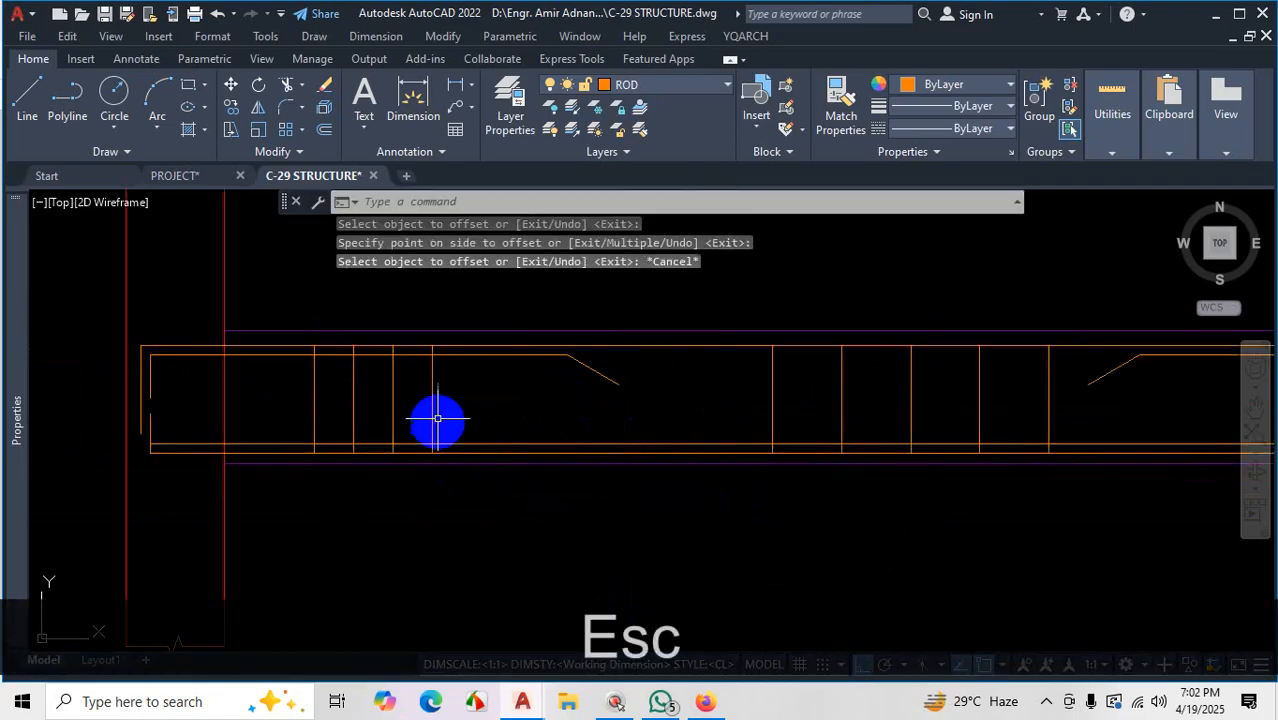
left_click(466, 398)
left_click(282, 395)
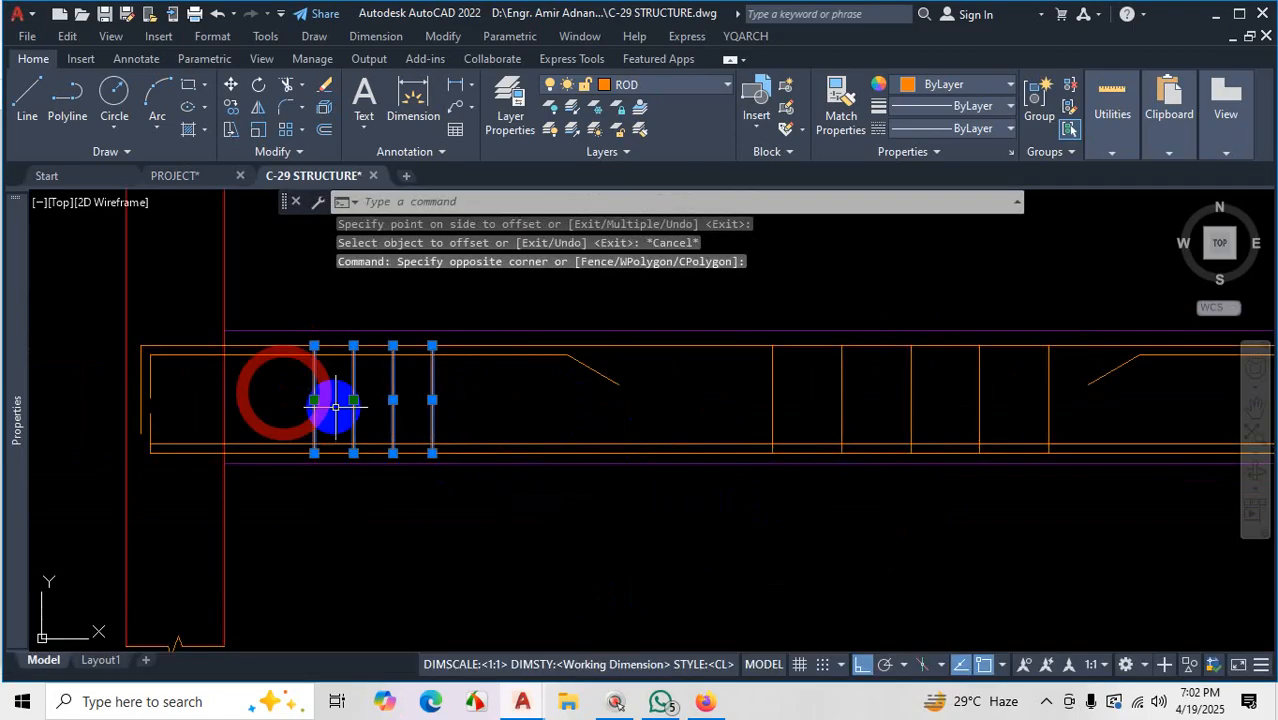
type("CO")
key("Return")
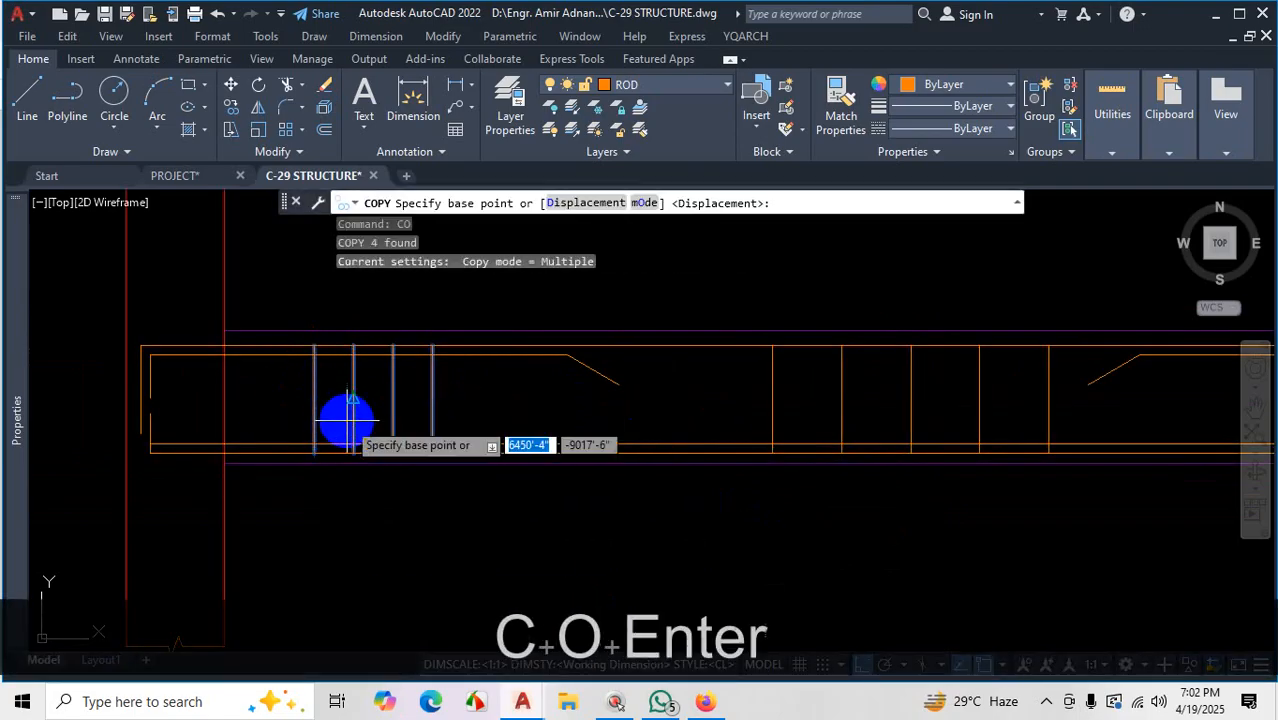
scroll(380, 350, "up", 4)
scroll(372, 346, "down", 2)
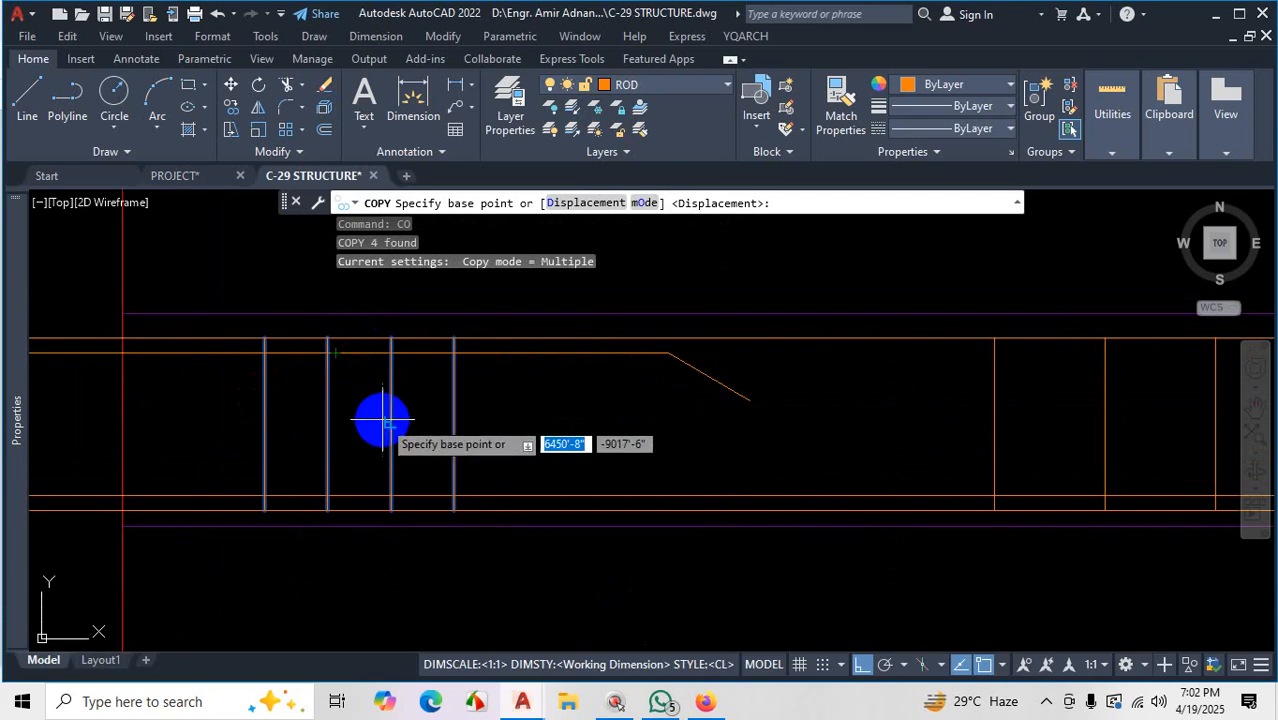
scroll(158, 350, "down", 3)
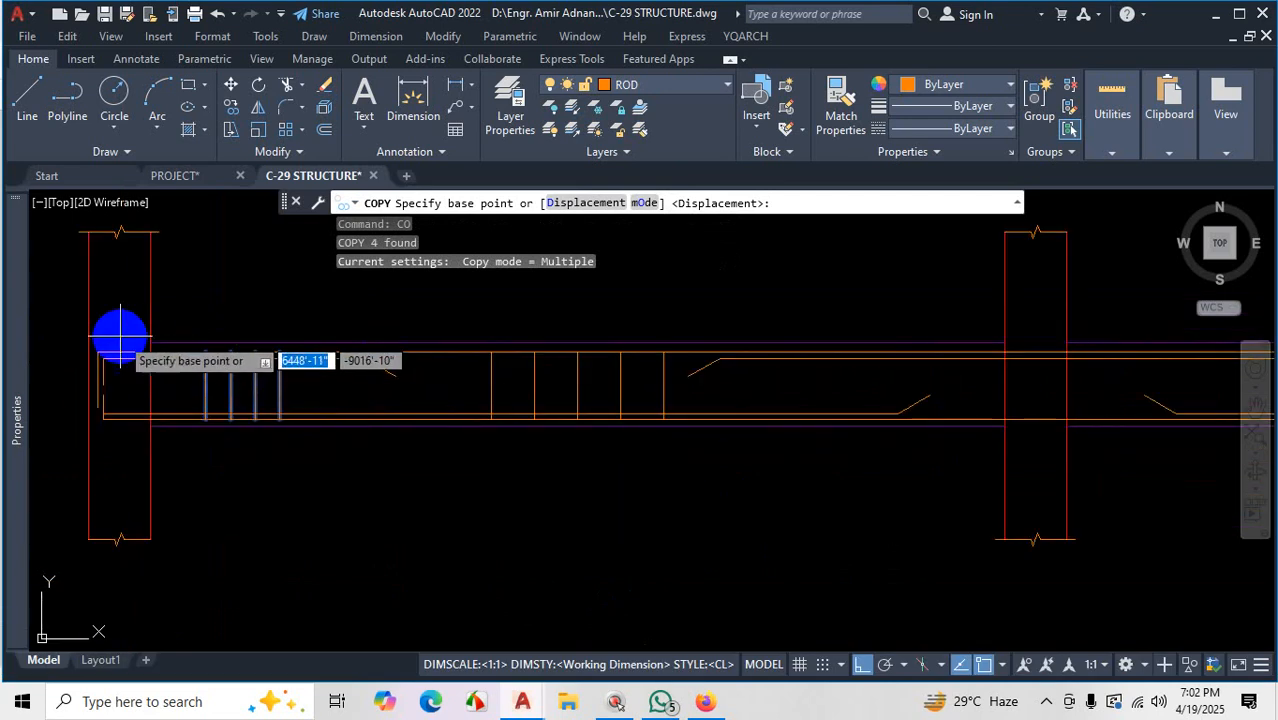
scroll(153, 352, "up", 3)
left_click(150, 350)
scroll(130, 355, "down", 3)
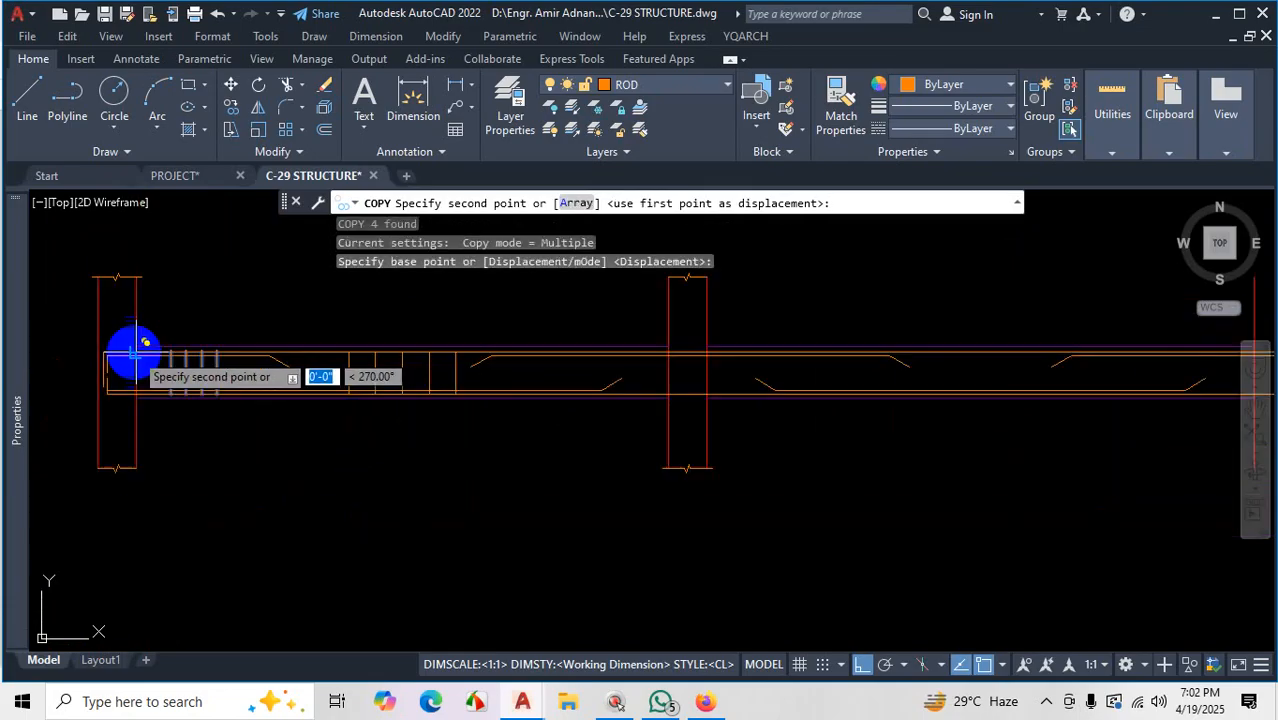
scroll(676, 360, "up", 3)
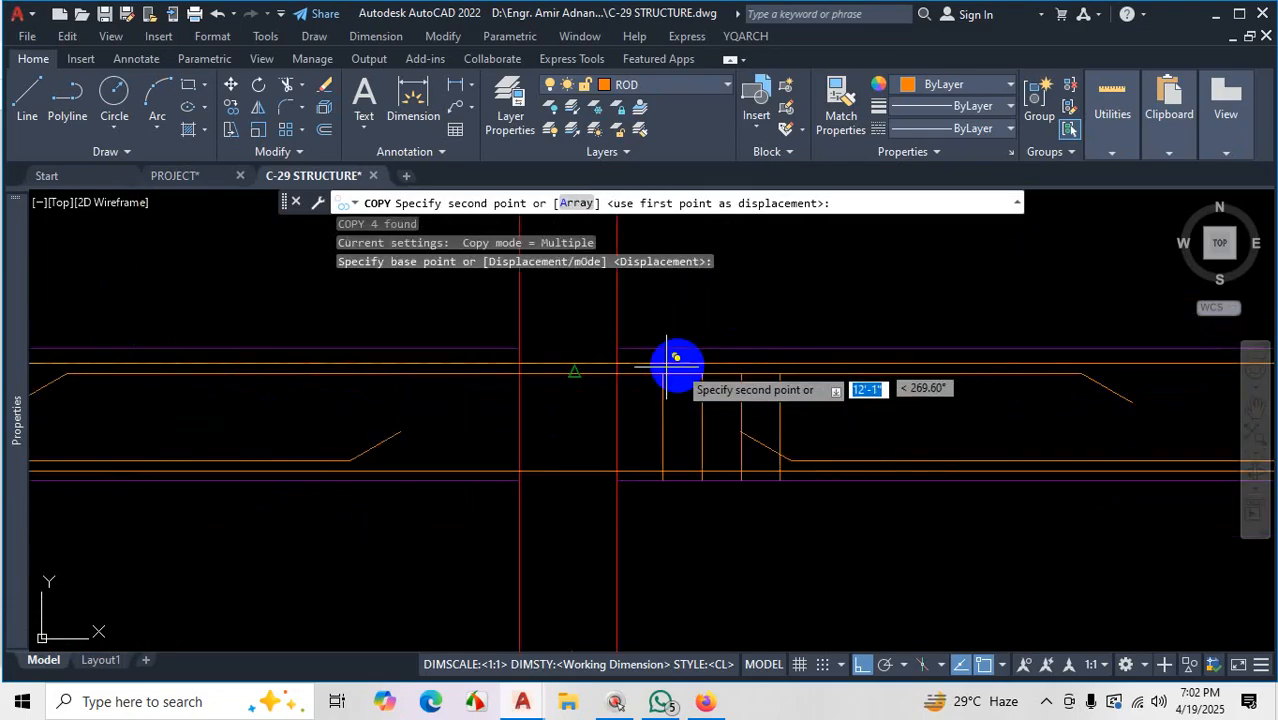
left_click(617, 365)
Place another copy of the four stirrup lines beside the third column's far face and end the copy
scroll(640, 400, "down", 3)
scroll(780, 390, "up", 3)
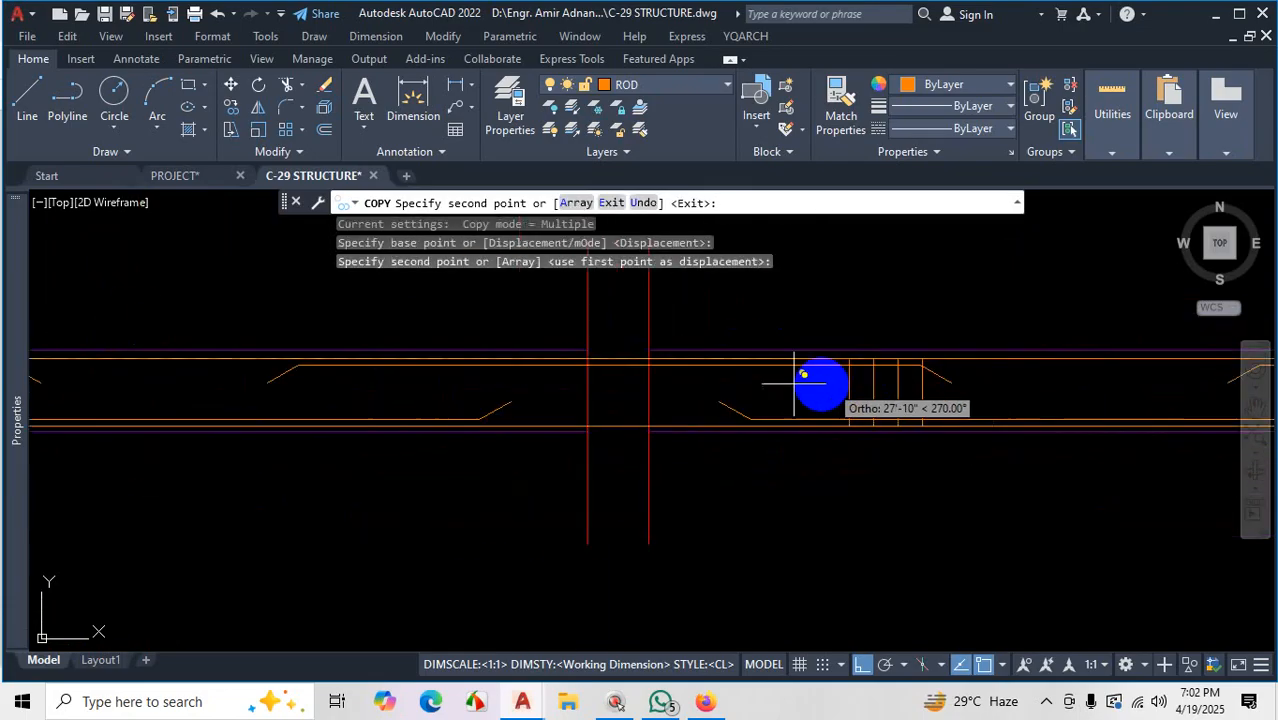
left_click(651, 350)
scroll(610, 380, "down", 3)
scroll(670, 415, "up", 2)
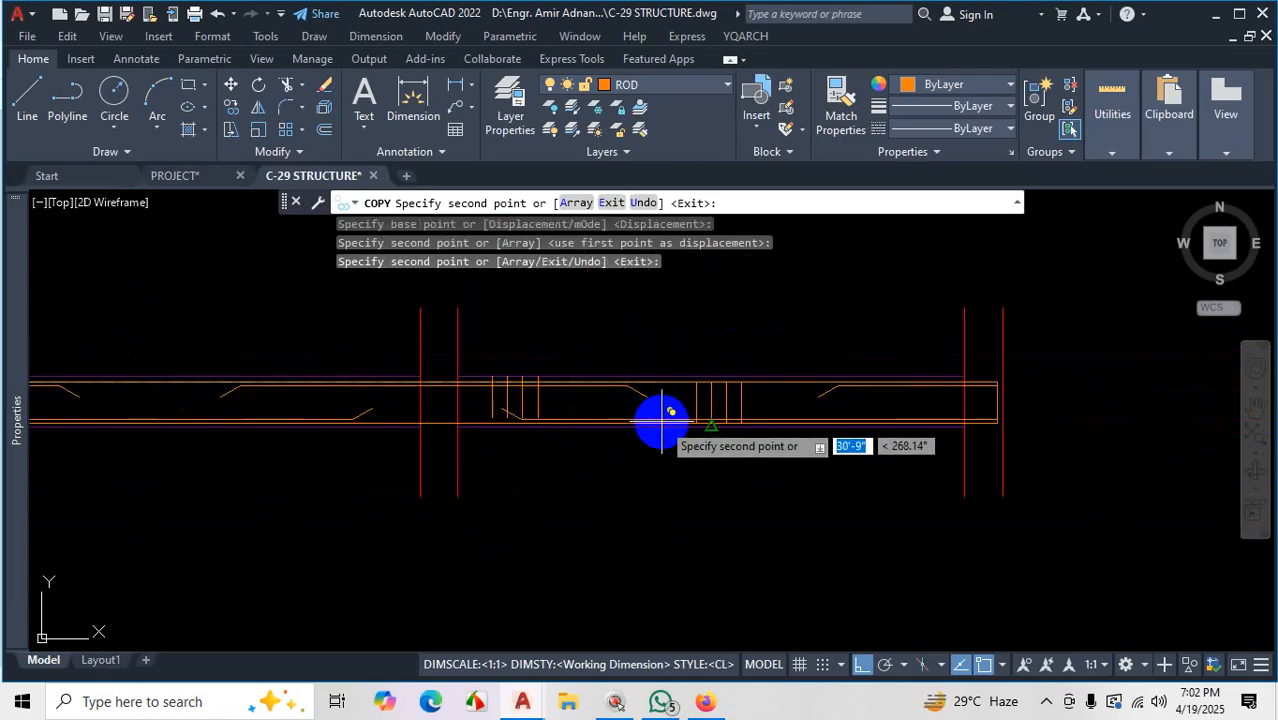
scroll(540, 350, "up", 2)
scroll(420, 420, "down", 3)
scroll(456, 442, "up", 4)
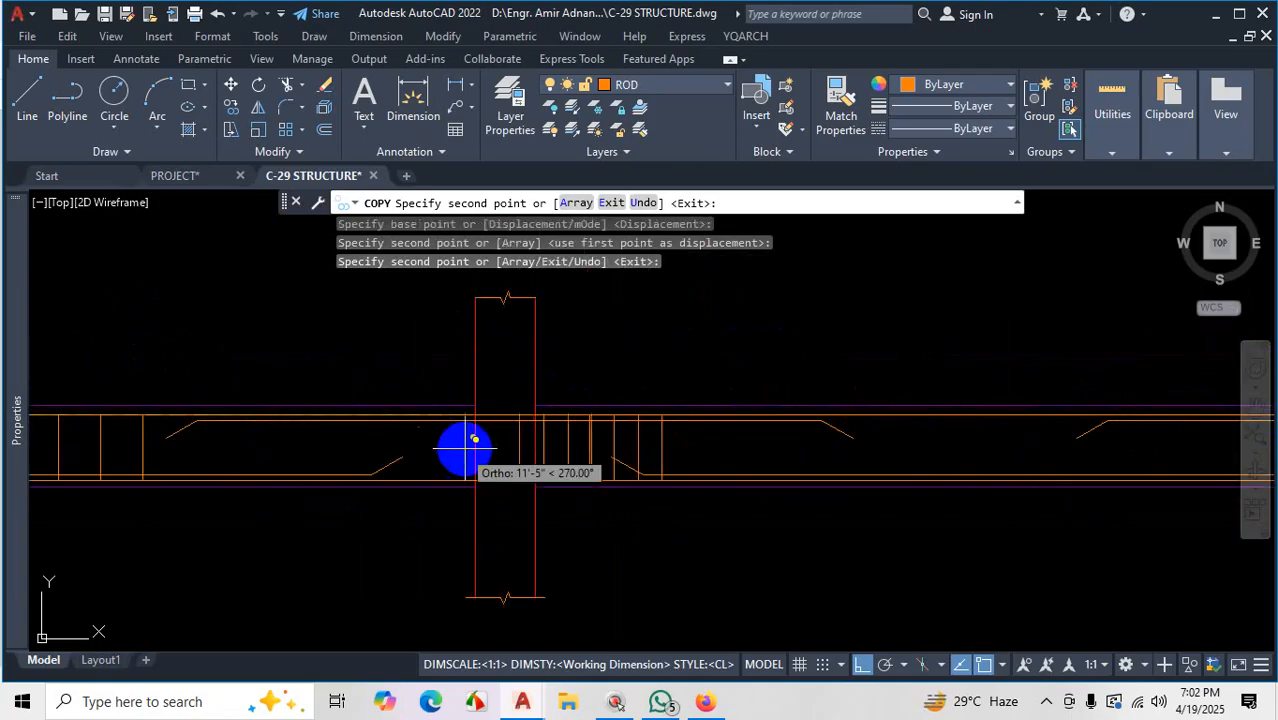
scroll(441, 451, "down", 4)
scroll(445, 450, "down", 2)
scroll(514, 439, "up", 2)
scroll(515, 440, "up", 3)
scroll(464, 464, "down", 3)
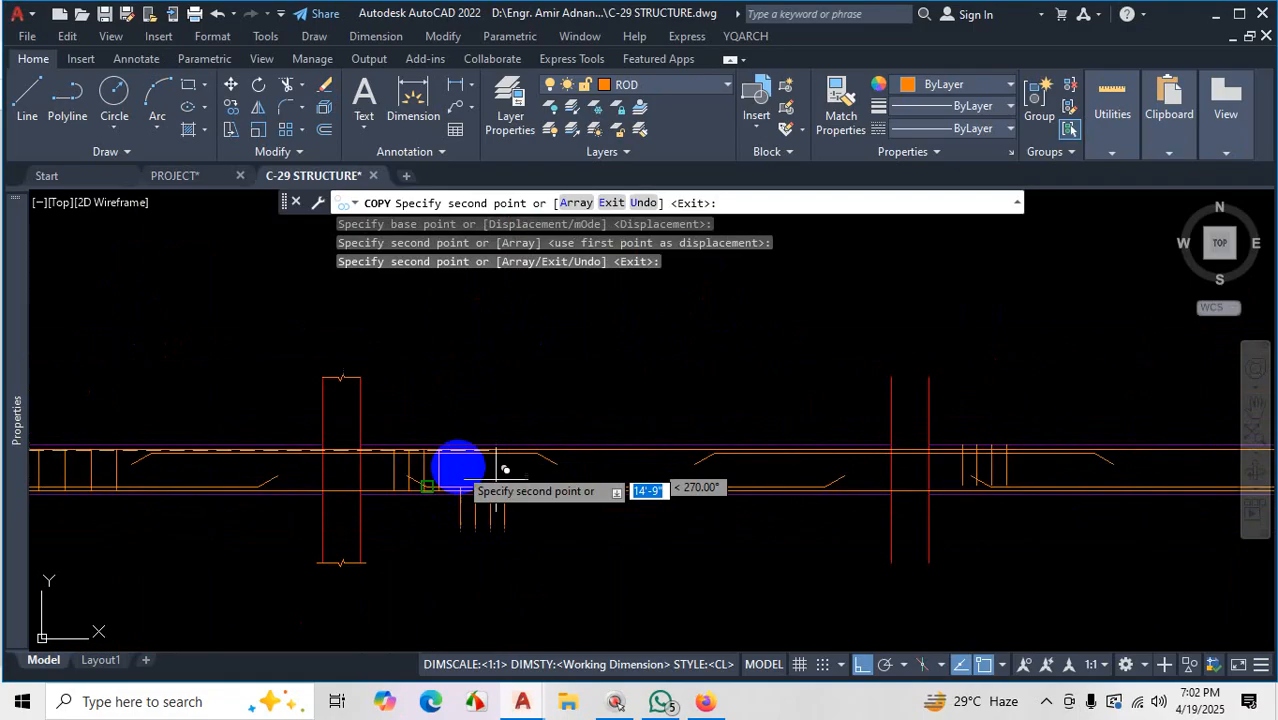
scroll(906, 479, "up", 3)
key("Escape")
Delete the four stirrup lines copied beside the third column
scroll(979, 479, "down", 3)
scroll(836, 435, "up", 3)
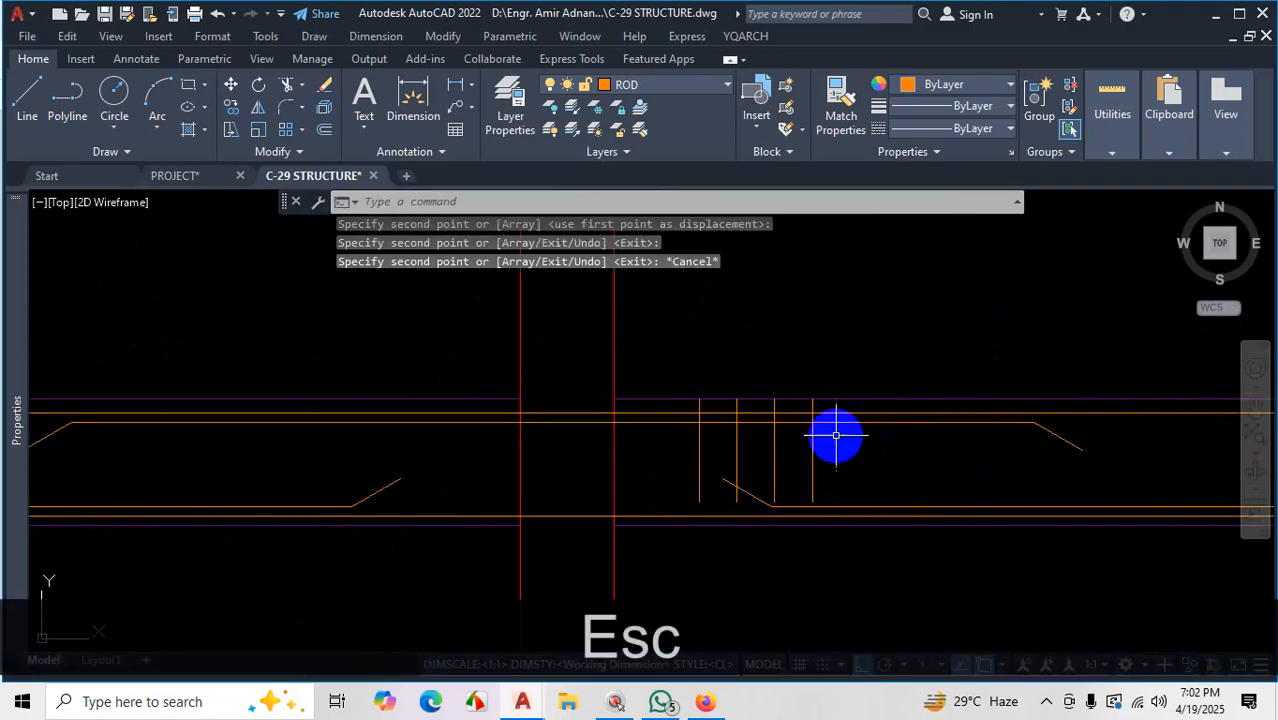
scroll(810, 447, "up", 3)
left_click(824, 445)
left_click(495, 456)
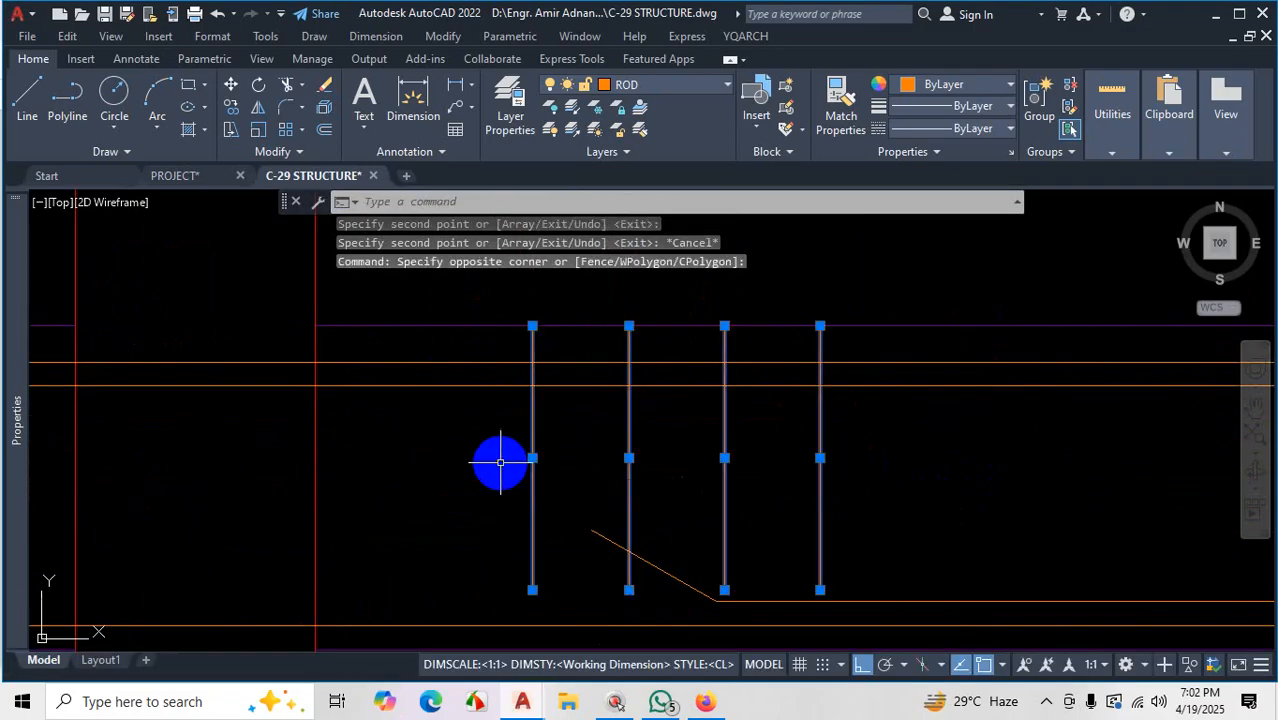
key("Delete")
scroll(630, 487, "down", 3)
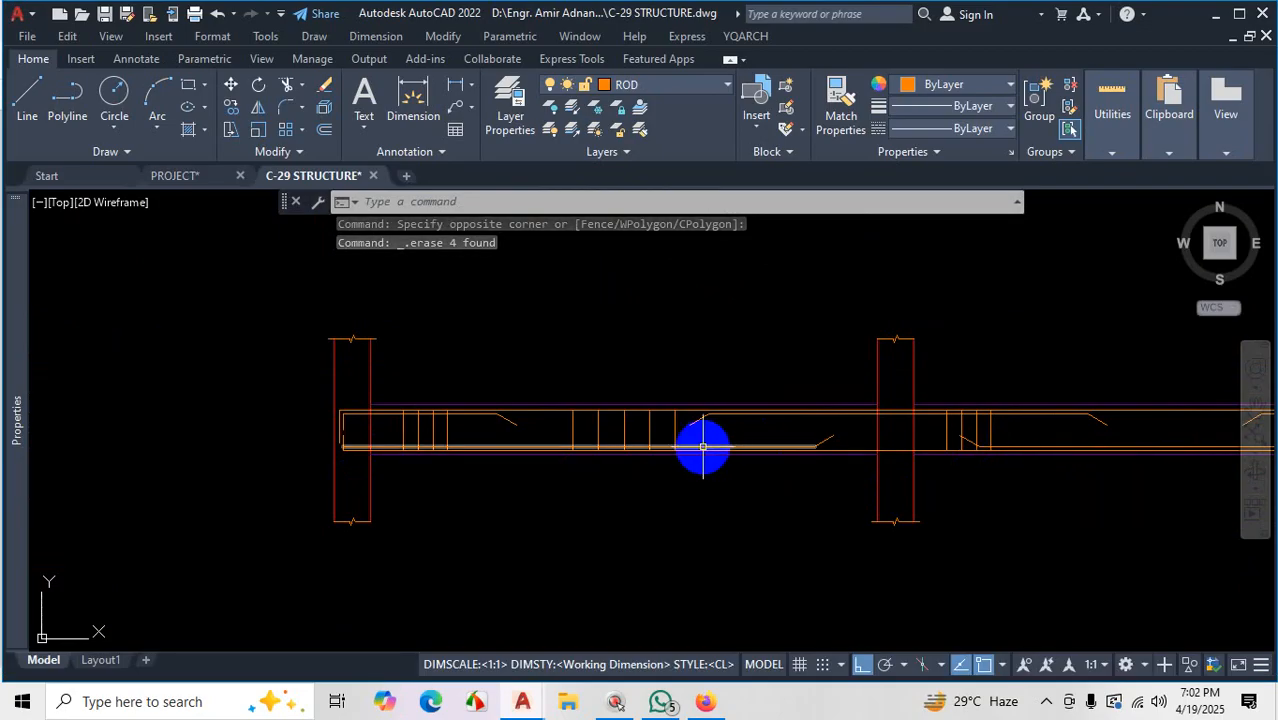
Using the first two spans' upper and lower beam outlines as cutting edges, trim the first column's inner face within the beam depth
scroll(850, 485, "down", 4)
scroll(770, 422, "up", 2)
scroll(640, 437, "up", 5)
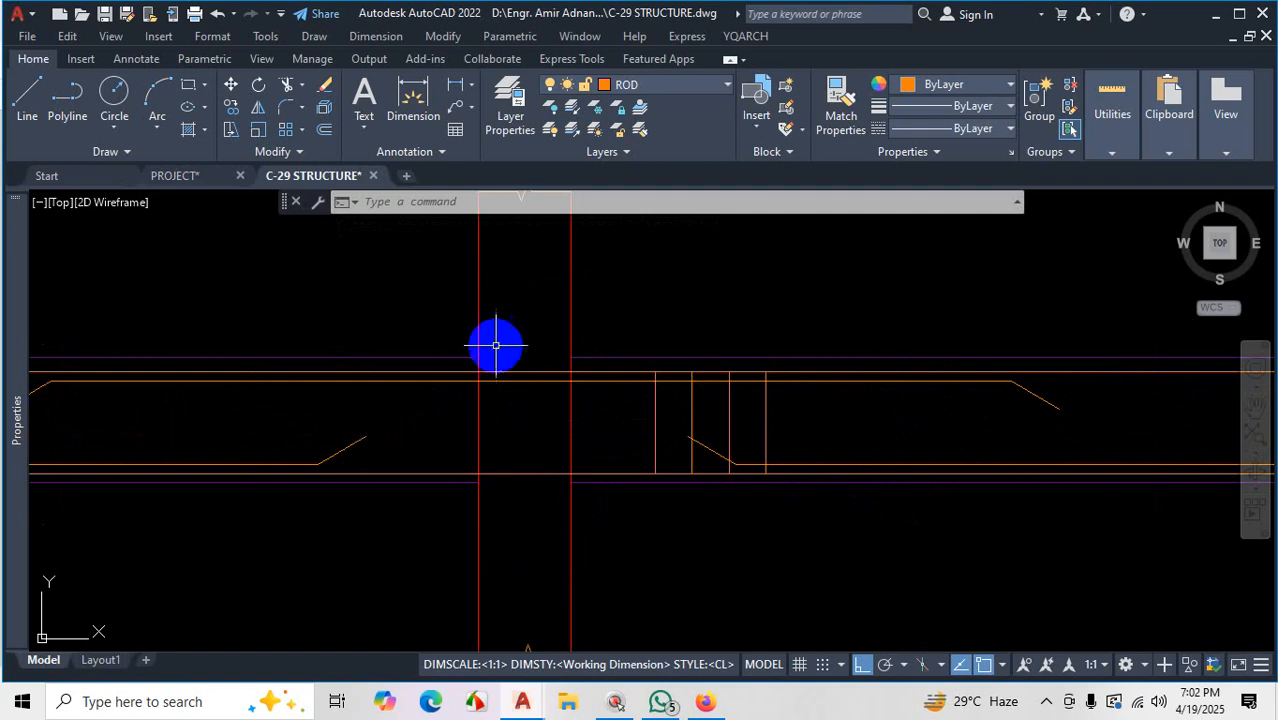
scroll(651, 410, "down", 2)
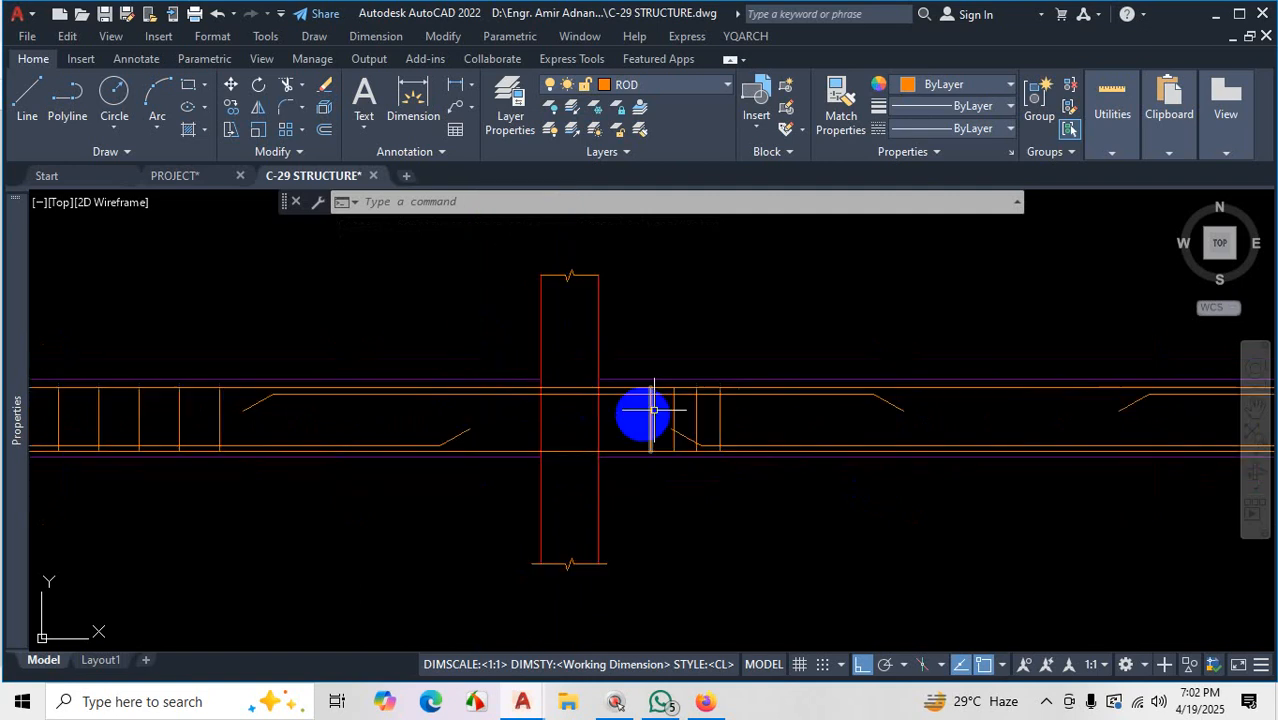
scroll(604, 440, "up", 2)
key("Escape")
type("tr")
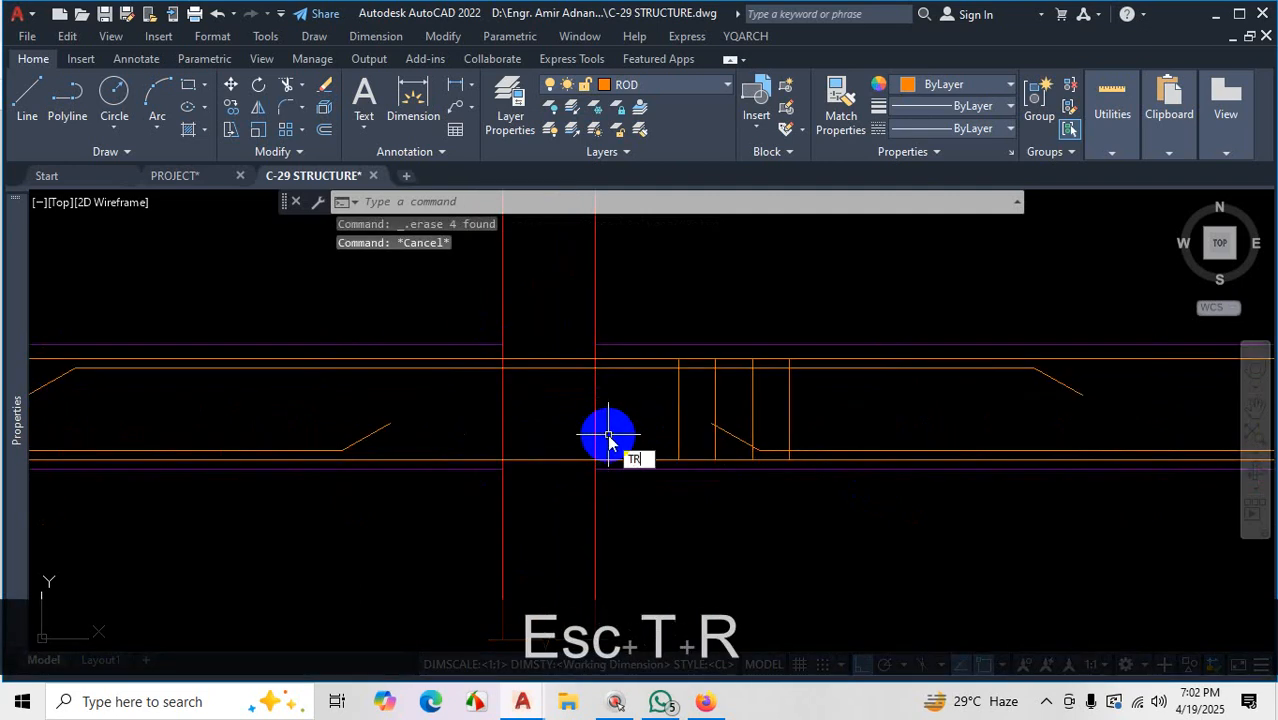
key("space")
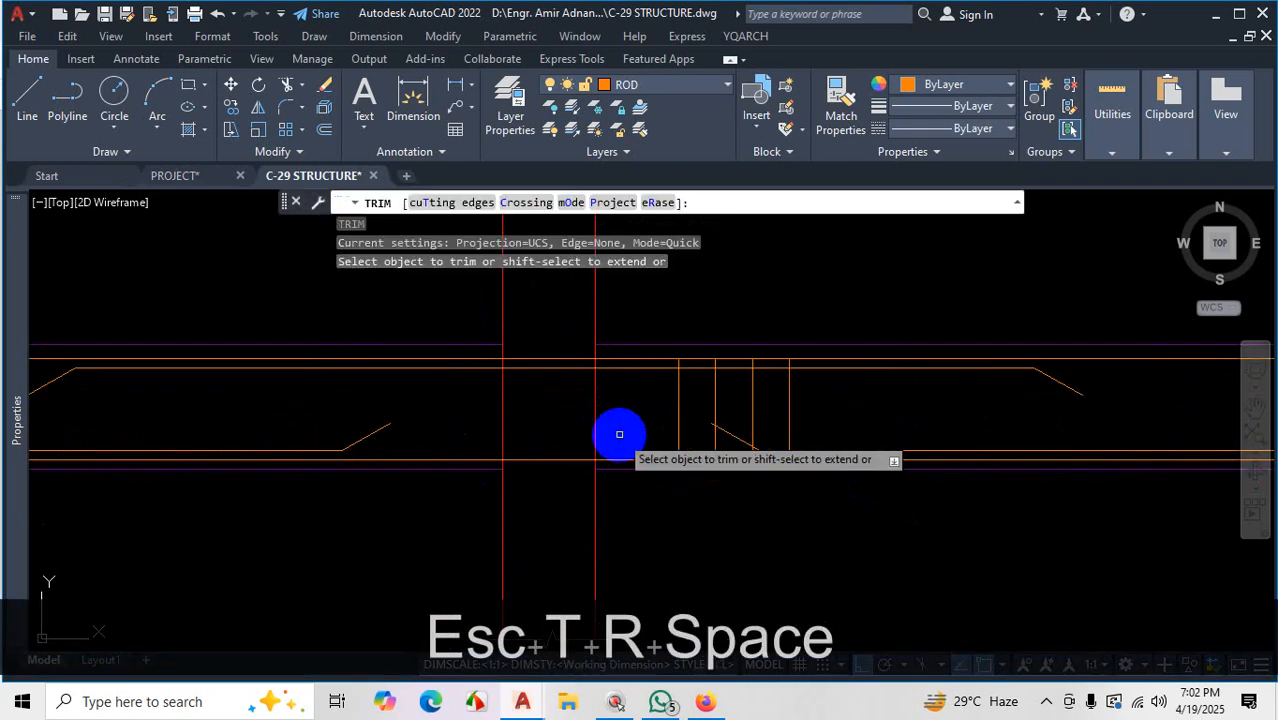
left_click(446, 204)
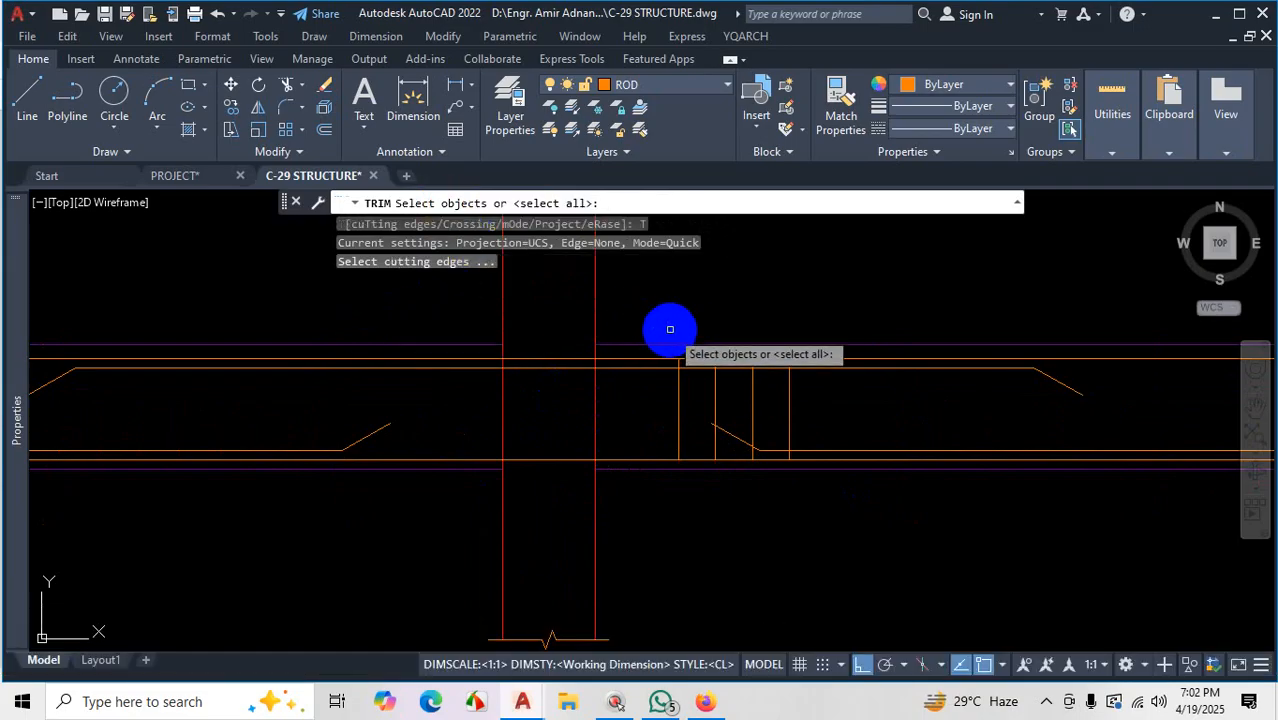
left_click(475, 343)
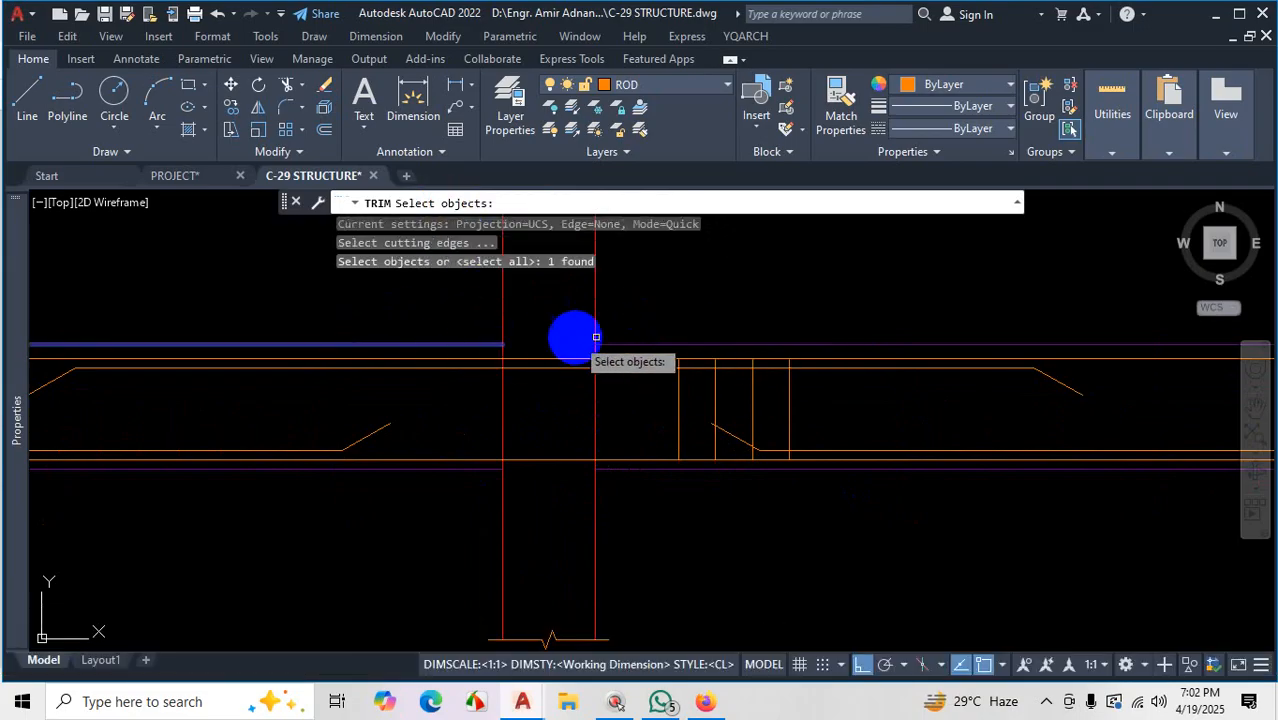
left_click(628, 343)
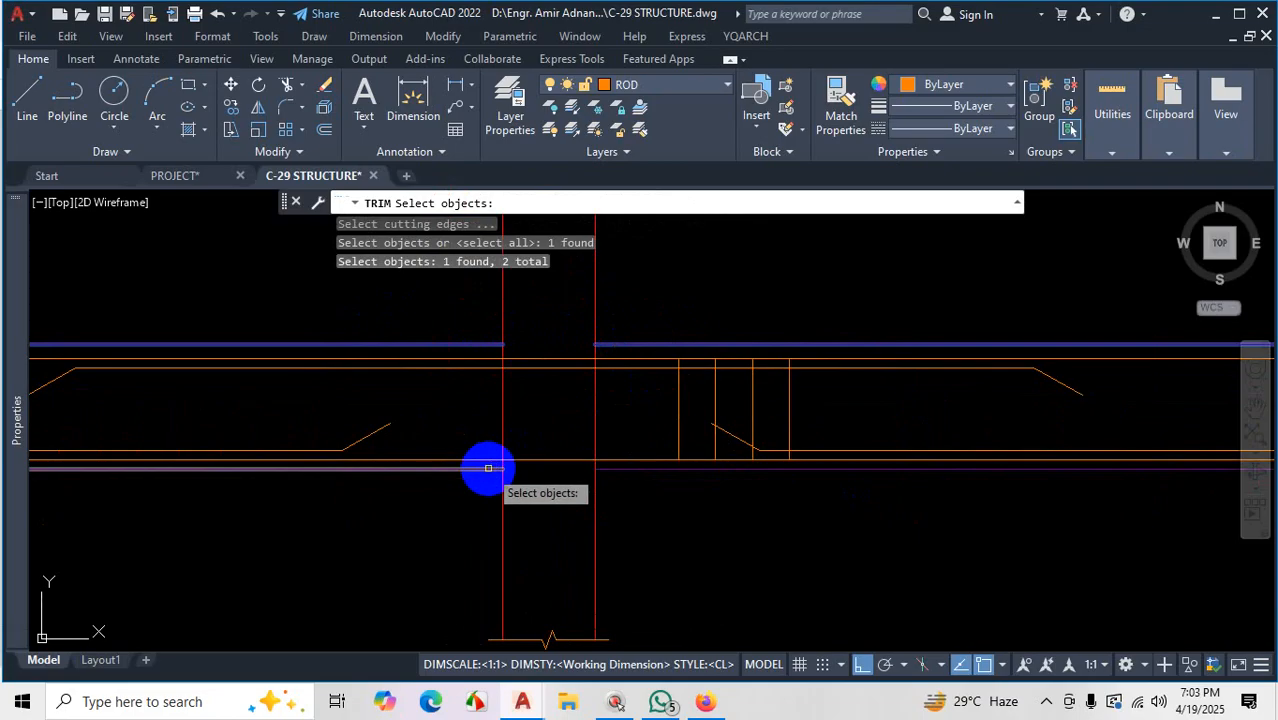
left_click(488, 466)
left_click(606, 462)
scroll(606, 462, "down", 5)
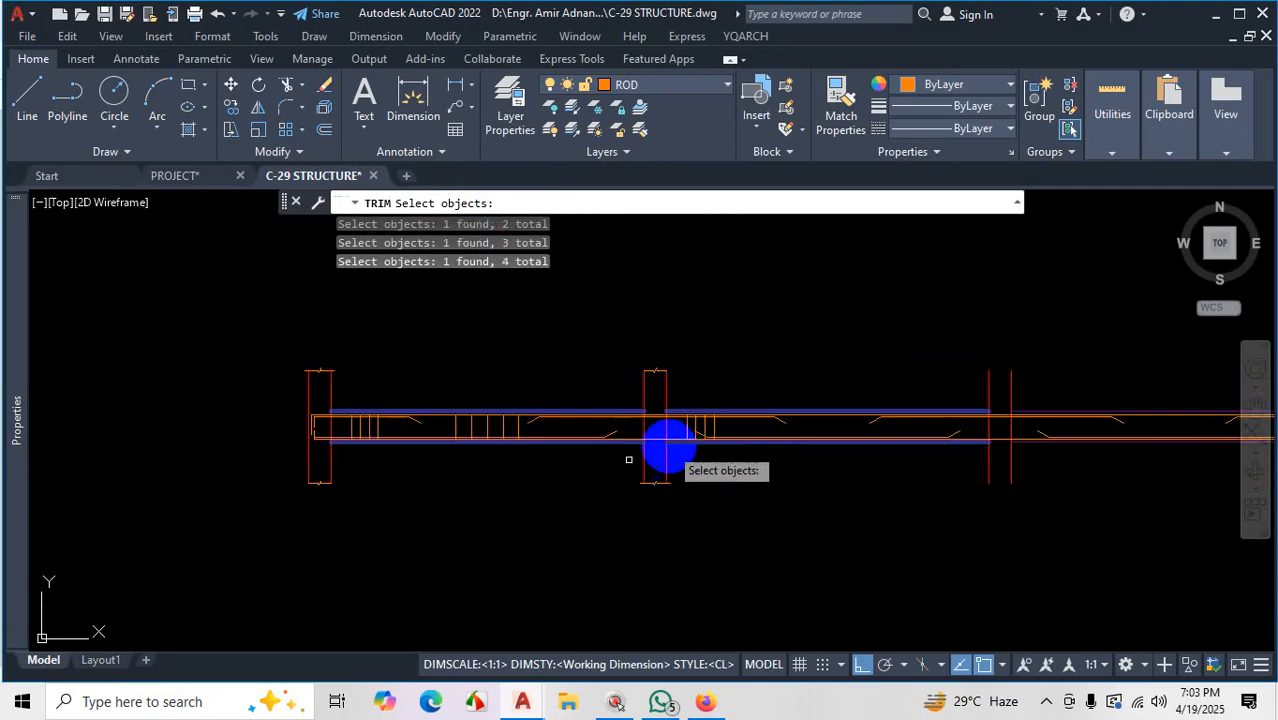
scroll(354, 427, "up", 2)
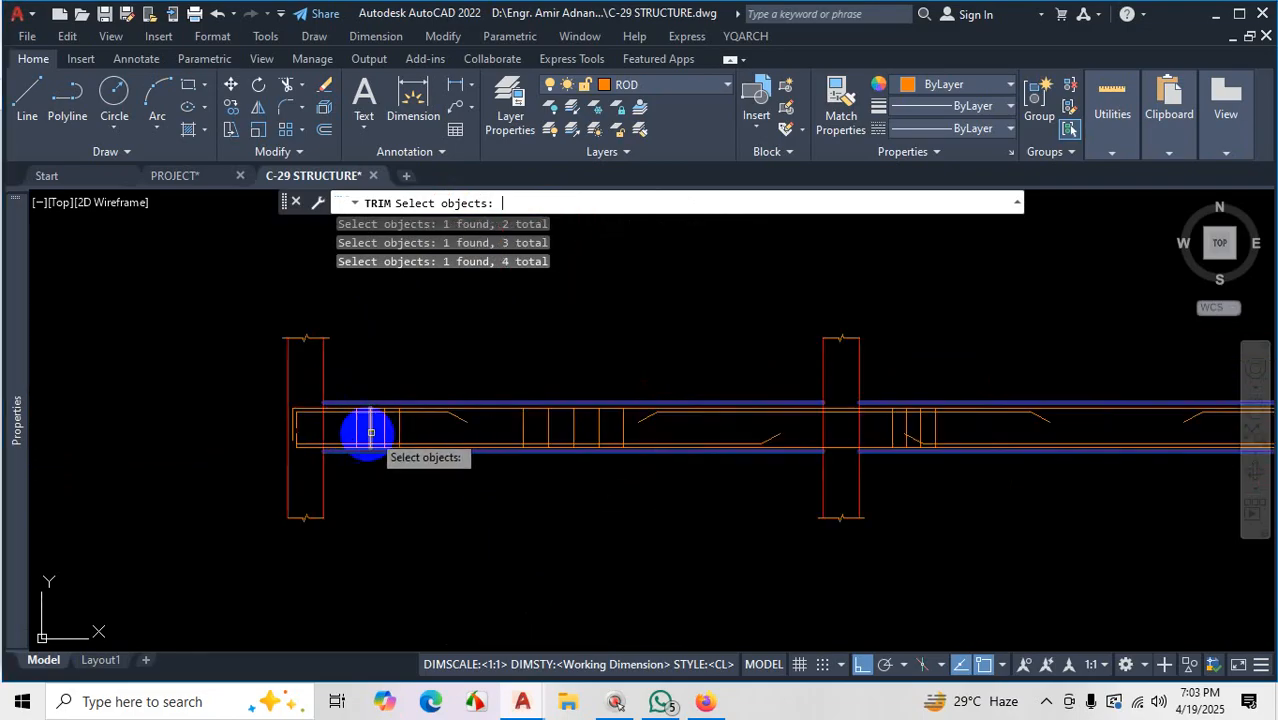
key("space")
scroll(345, 430, "up", 2)
left_click(318, 421)
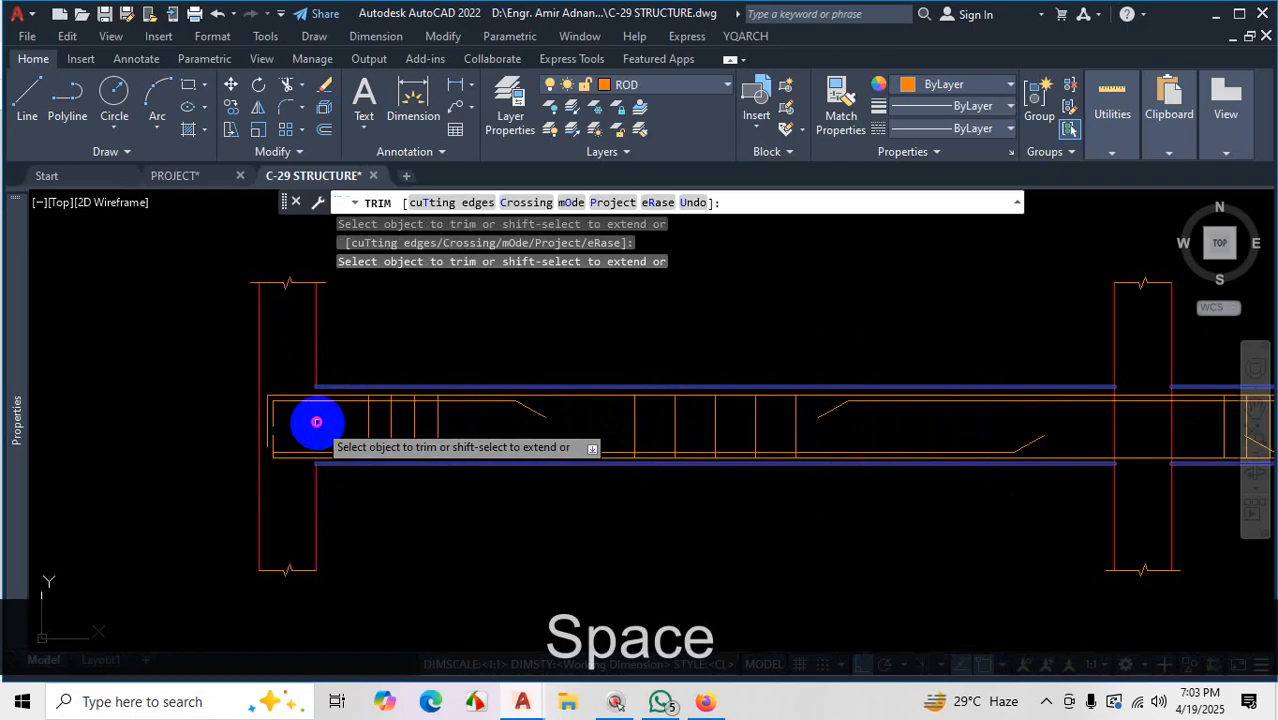
Trim both faces of the second column between the beam's upper and lower outlines
scroll(300, 434, "down", 2)
scroll(908, 404, "up", 2)
scroll(893, 408, "up", 2)
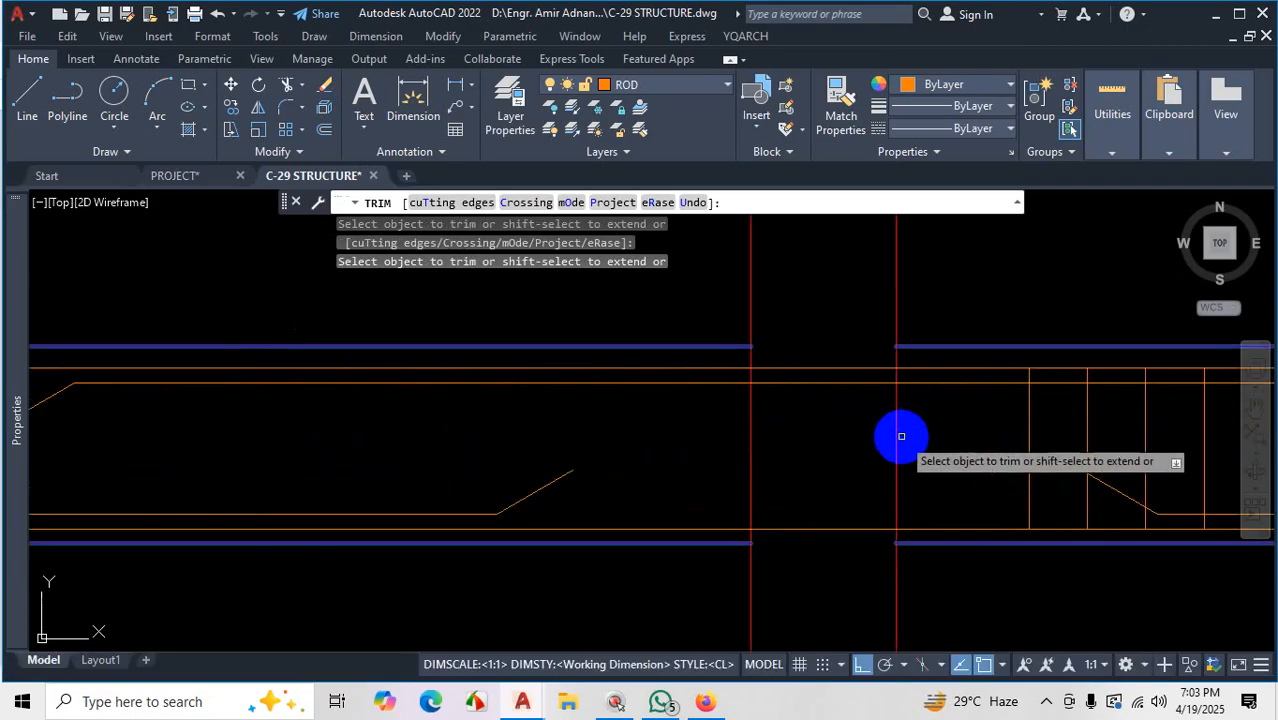
left_click(897, 434)
left_click(721, 440)
Trim the third column's near face between the second span's beam outlines and end the trim
scroll(418, 352, "down", 3)
scroll(760, 421, "up", 4)
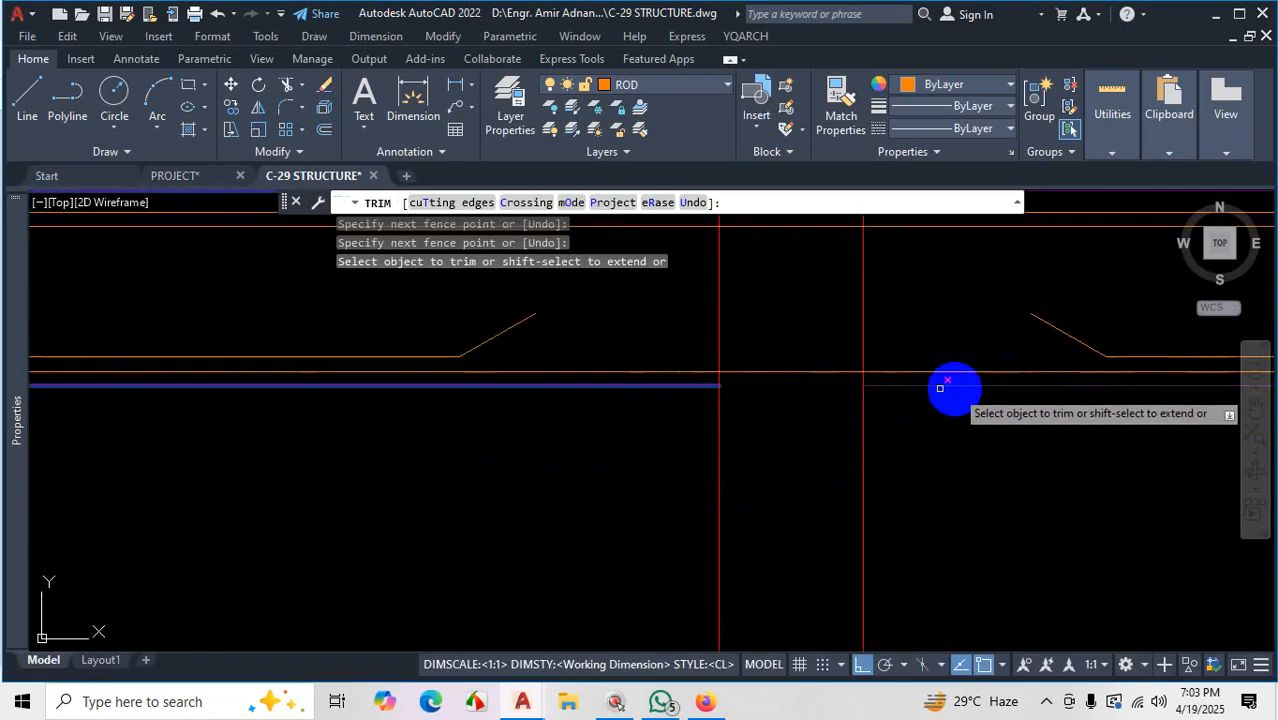
scroll(900, 380, "down", 4)
scroll(862, 380, "up", 3)
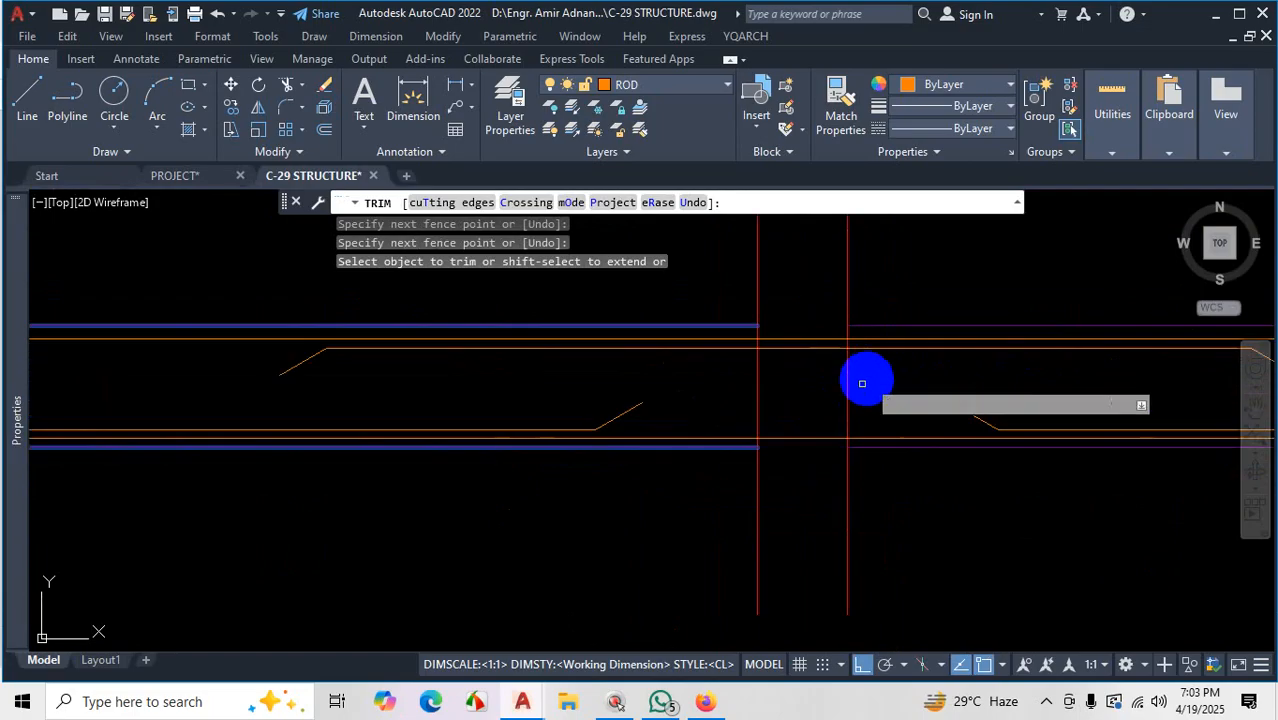
left_click(752, 376)
left_click(729, 379)
key("Escape")
scroll(891, 483, "down", 3)
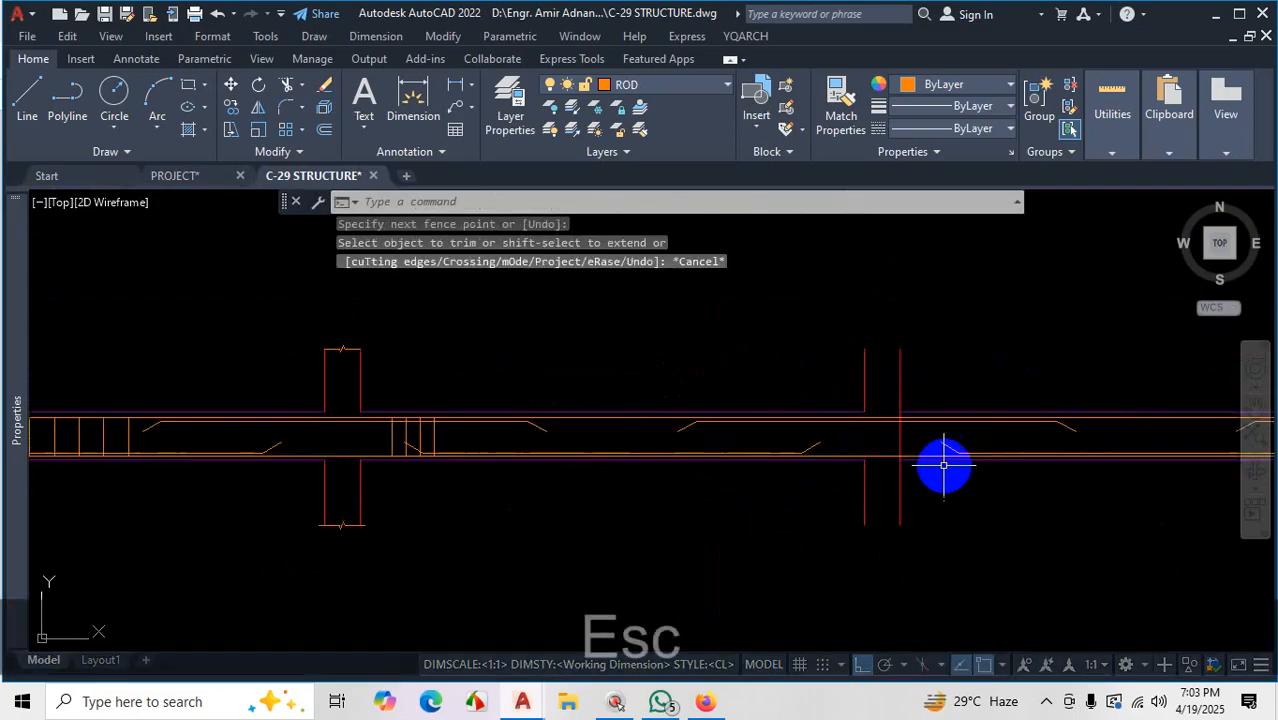
Delete the four stirrup lines copied beside the second column
scroll(682, 418, "up", 2)
scroll(340, 443, "up", 2)
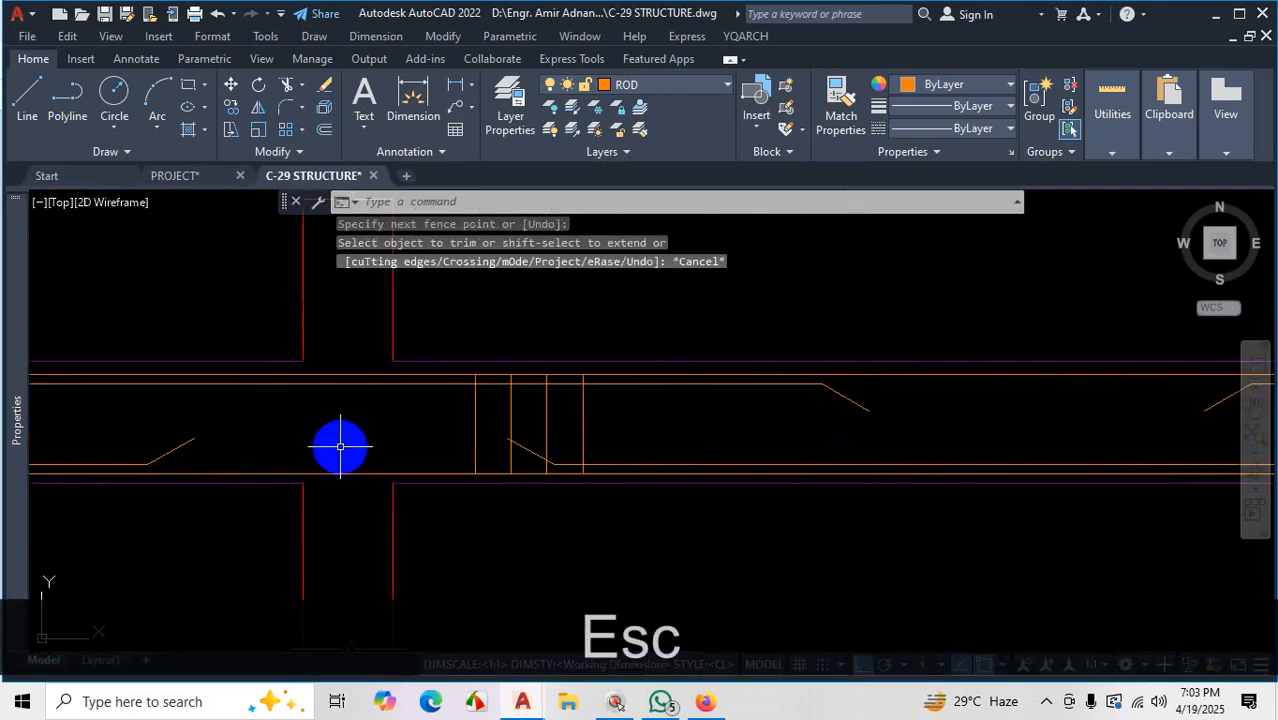
scroll(633, 434, "down", 3)
scroll(552, 432, "up", 2)
scroll(552, 432, "up", 2)
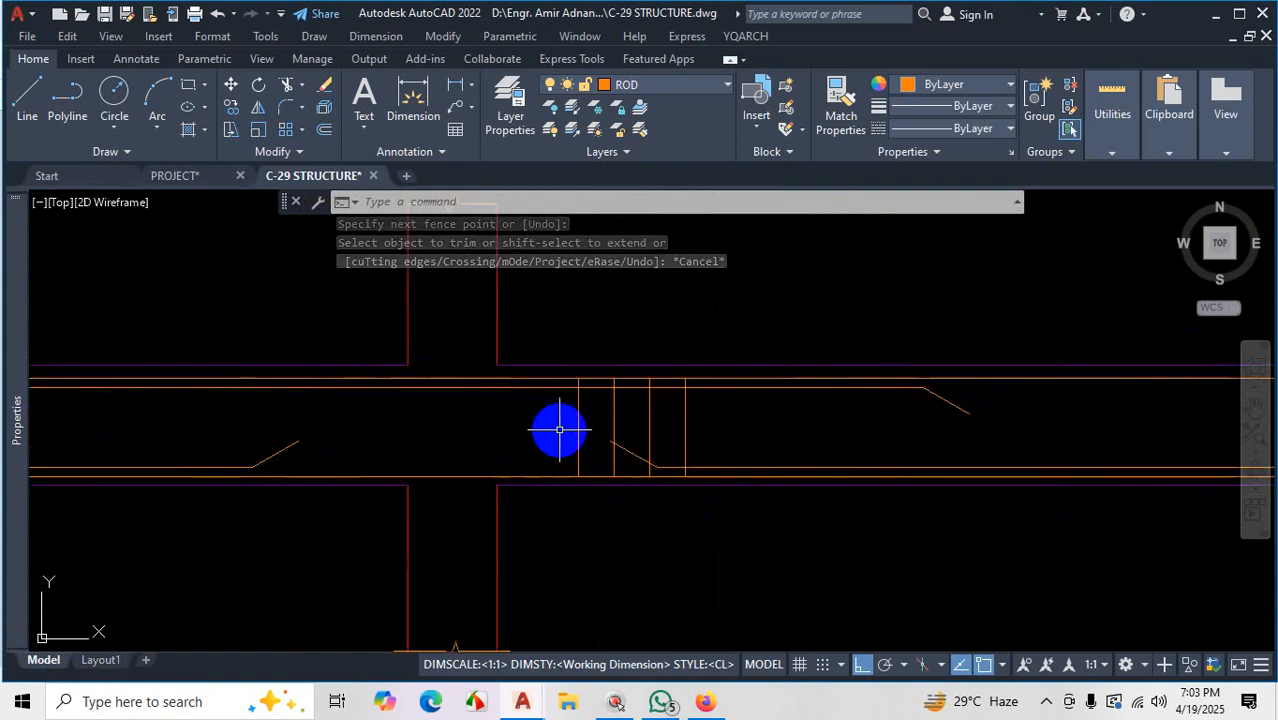
scroll(679, 397, "up", 2)
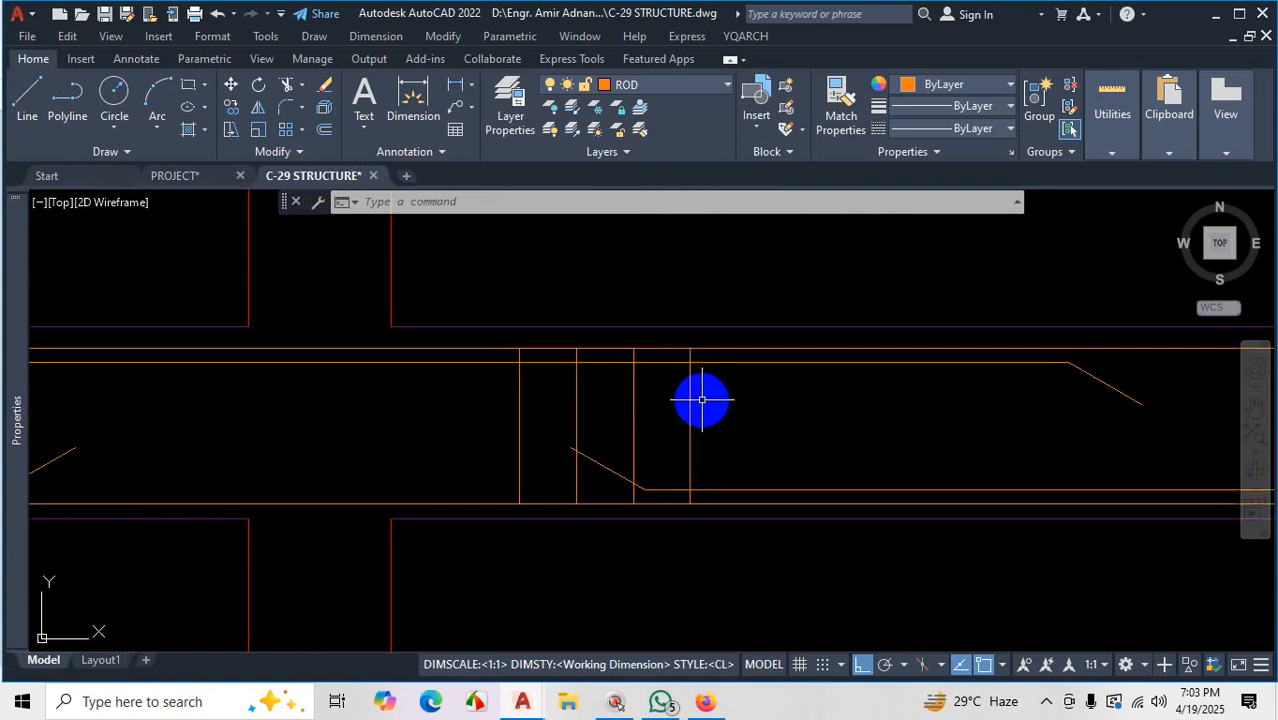
left_click(700, 401)
left_click(605, 414)
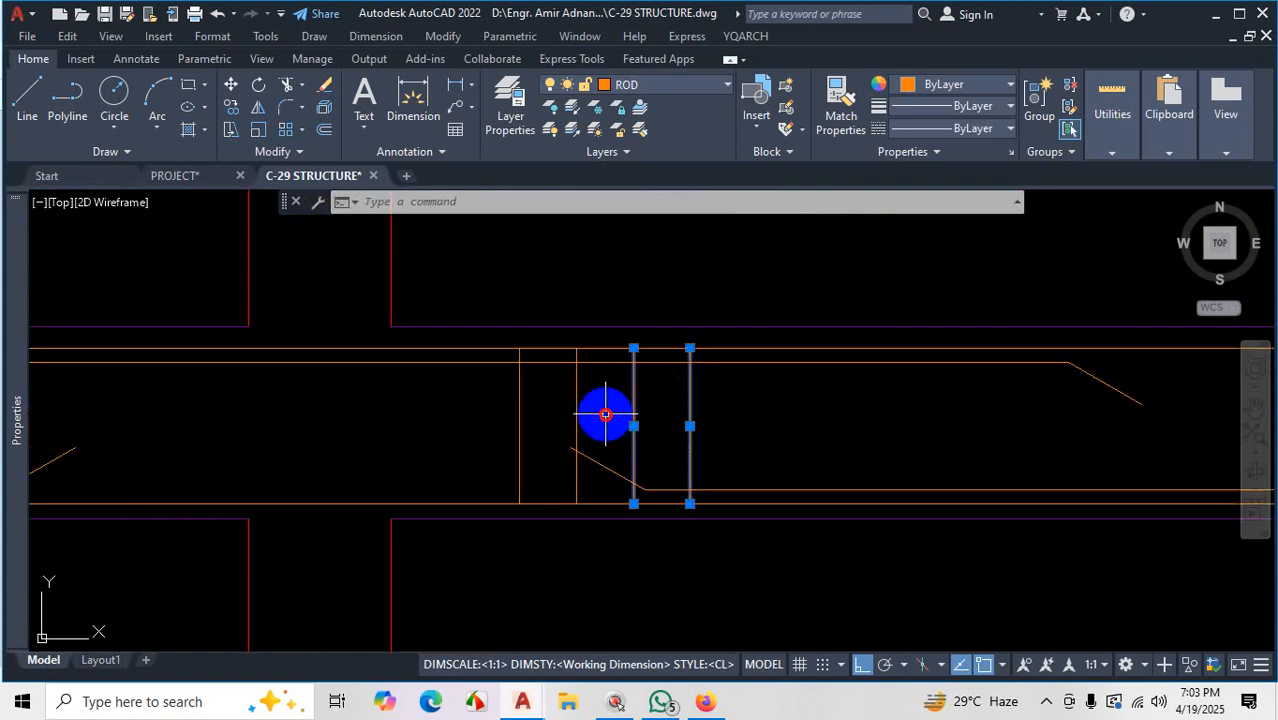
left_click(709, 387)
left_click(491, 415)
key("Delete")
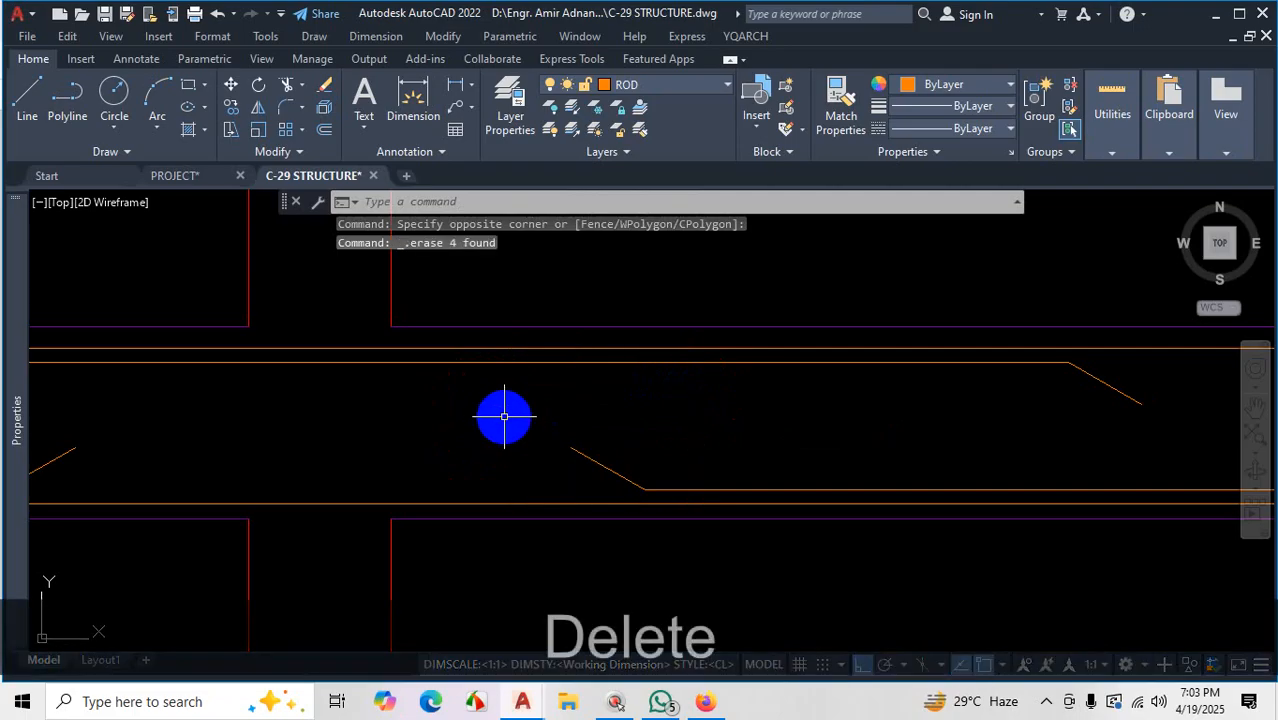
Draw a vertical stirrup line between the outer upper and lower bars, aligned with the second column's face on the second-span side
scroll(590, 434, "down", 2)
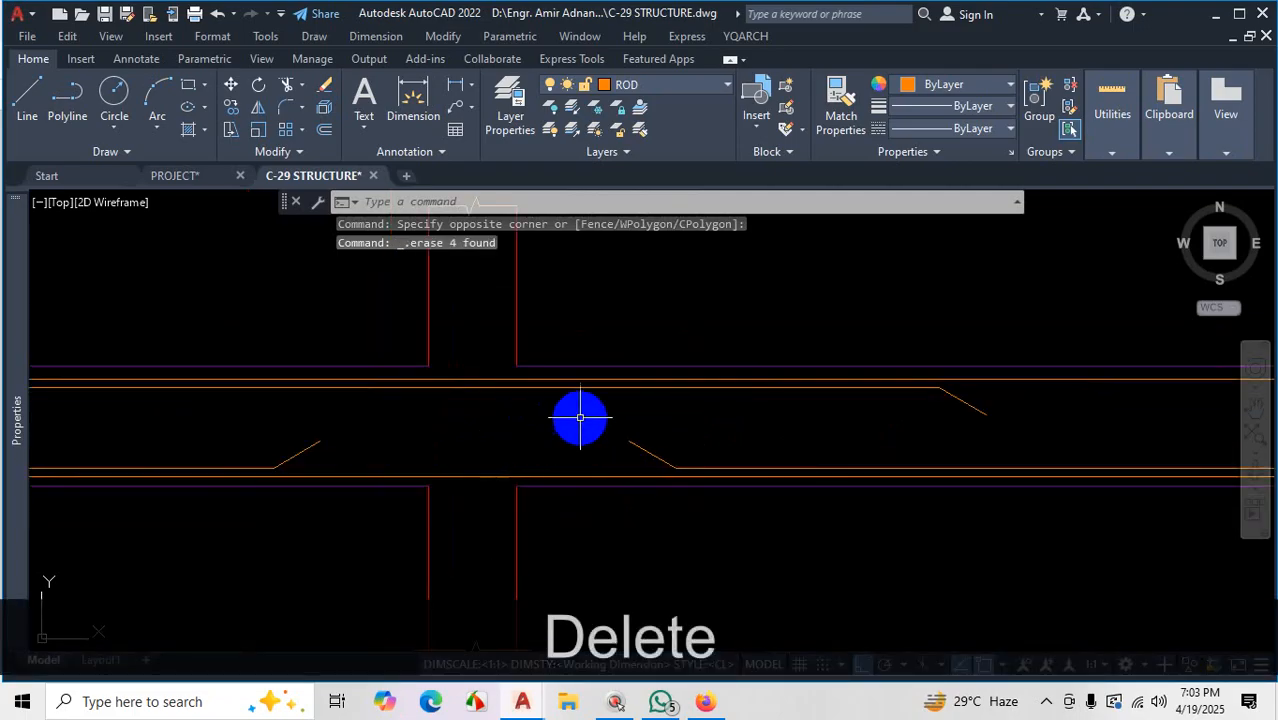
left_click(28, 97)
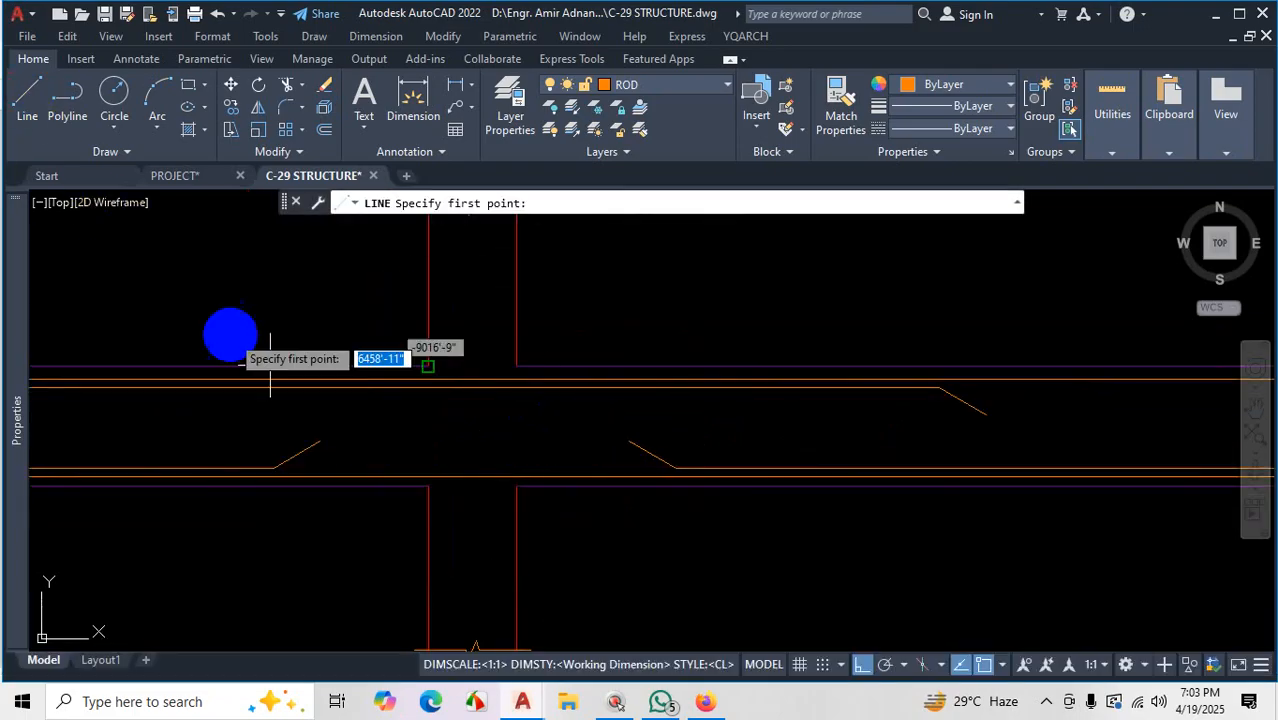
scroll(514, 371, "up", 4)
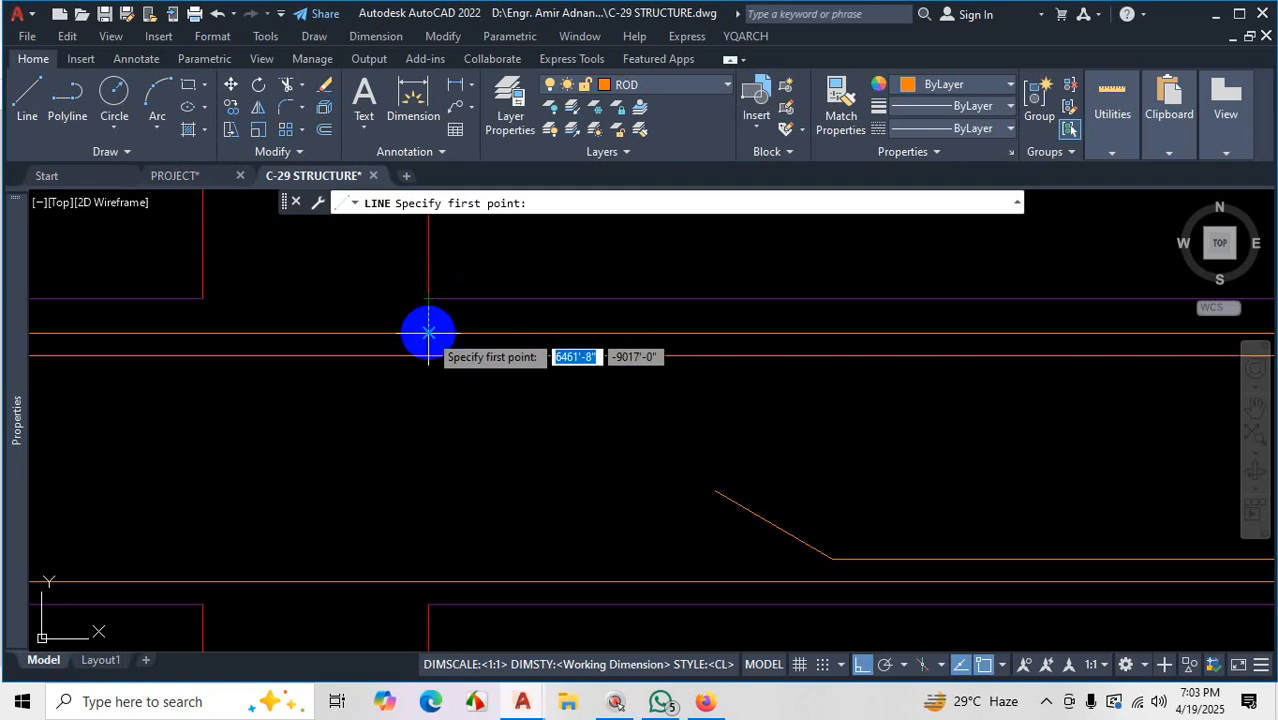
left_click(428, 332)
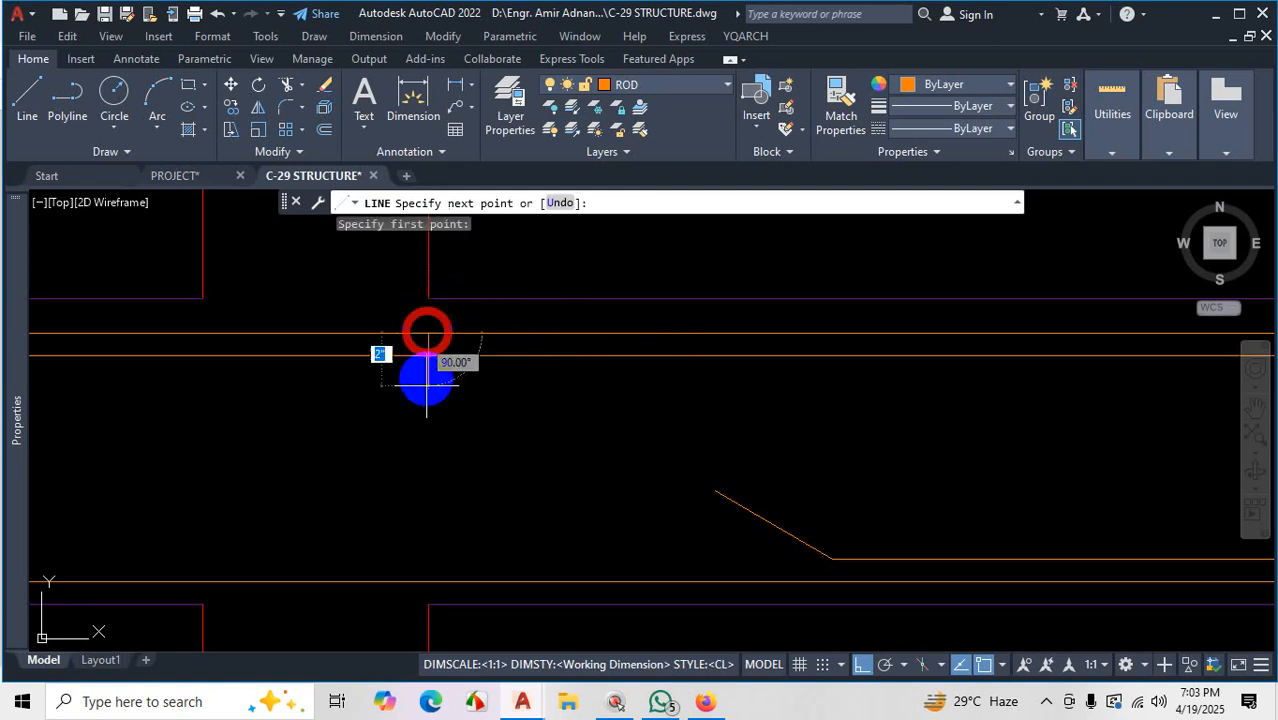
left_click(428, 580)
key("Escape")
Move the new stirrup line 2" from the second column's face into the second span
left_click_drag(462, 457, 328, 497)
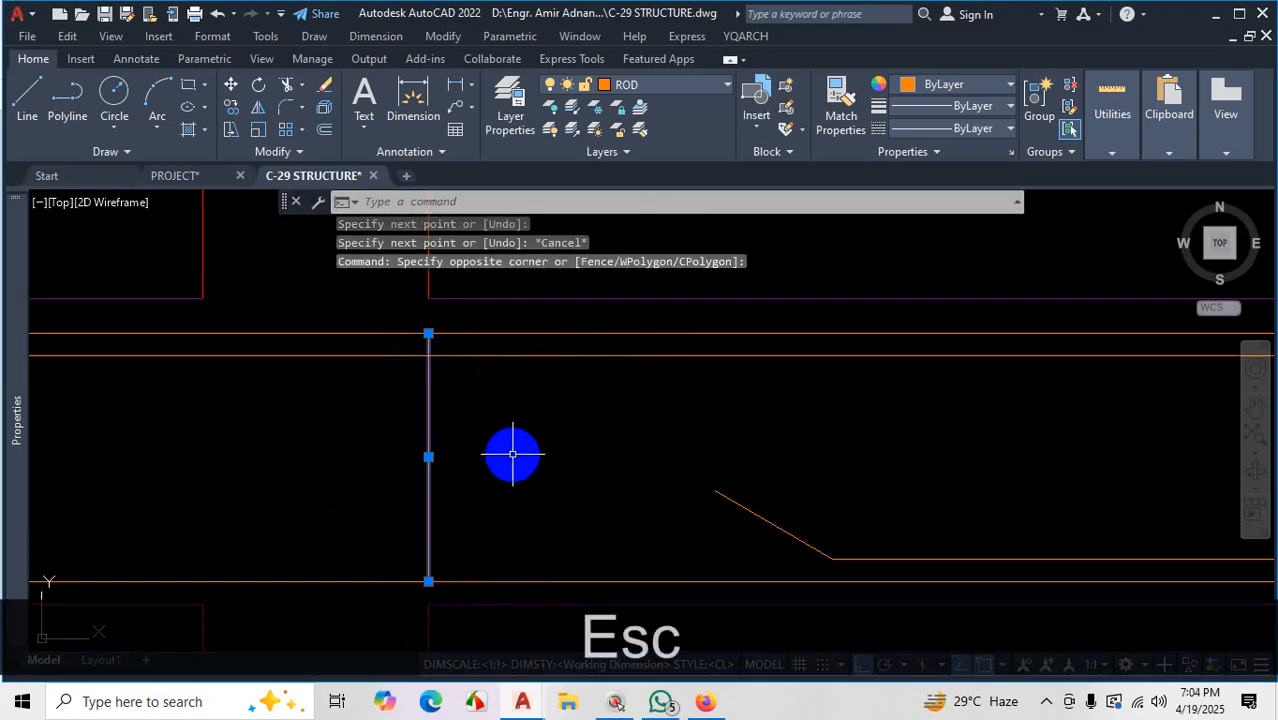
type("m")
key("space")
left_click(513, 456)
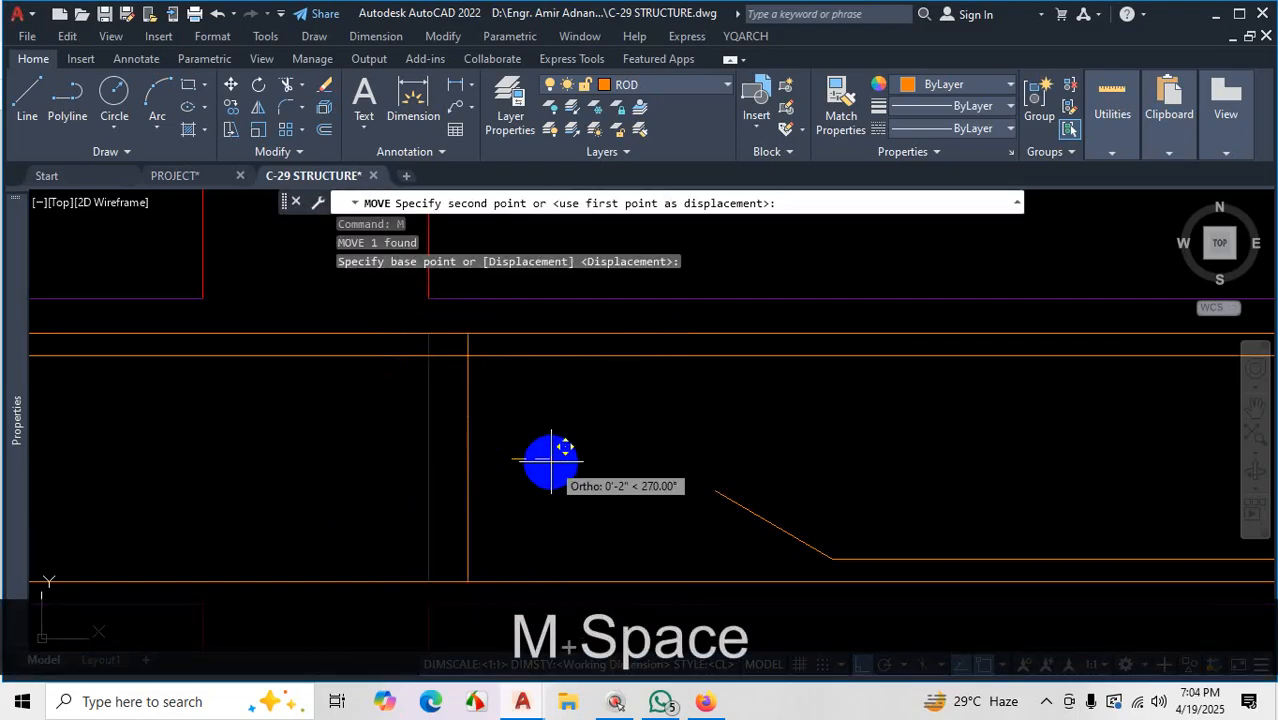
type("2")
key("Return")
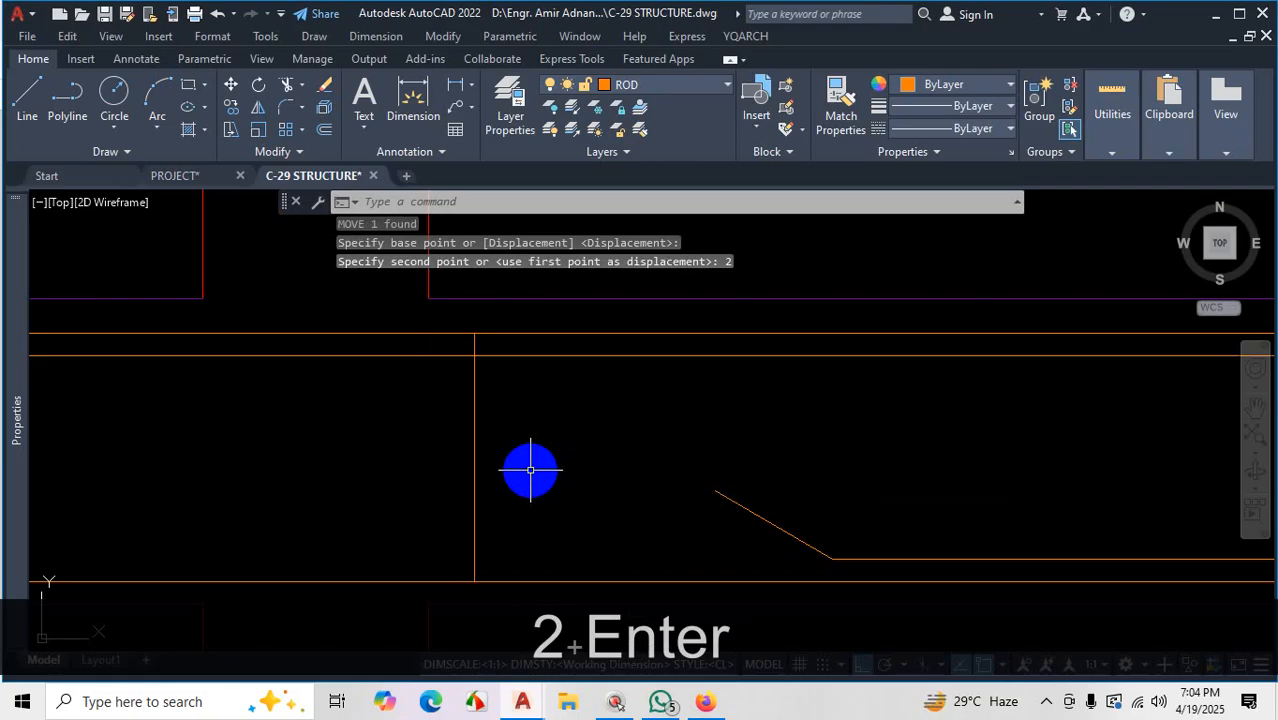
scroll(470, 463, "down", 4)
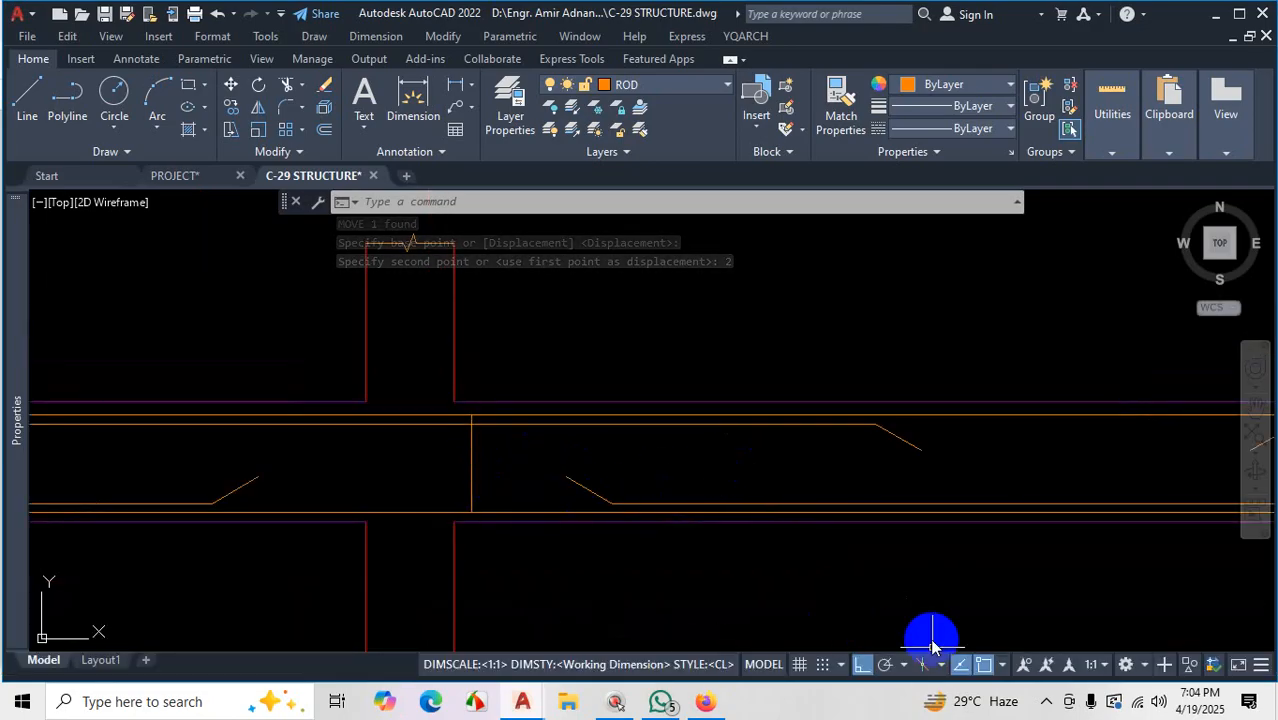
left_click(1046, 702)
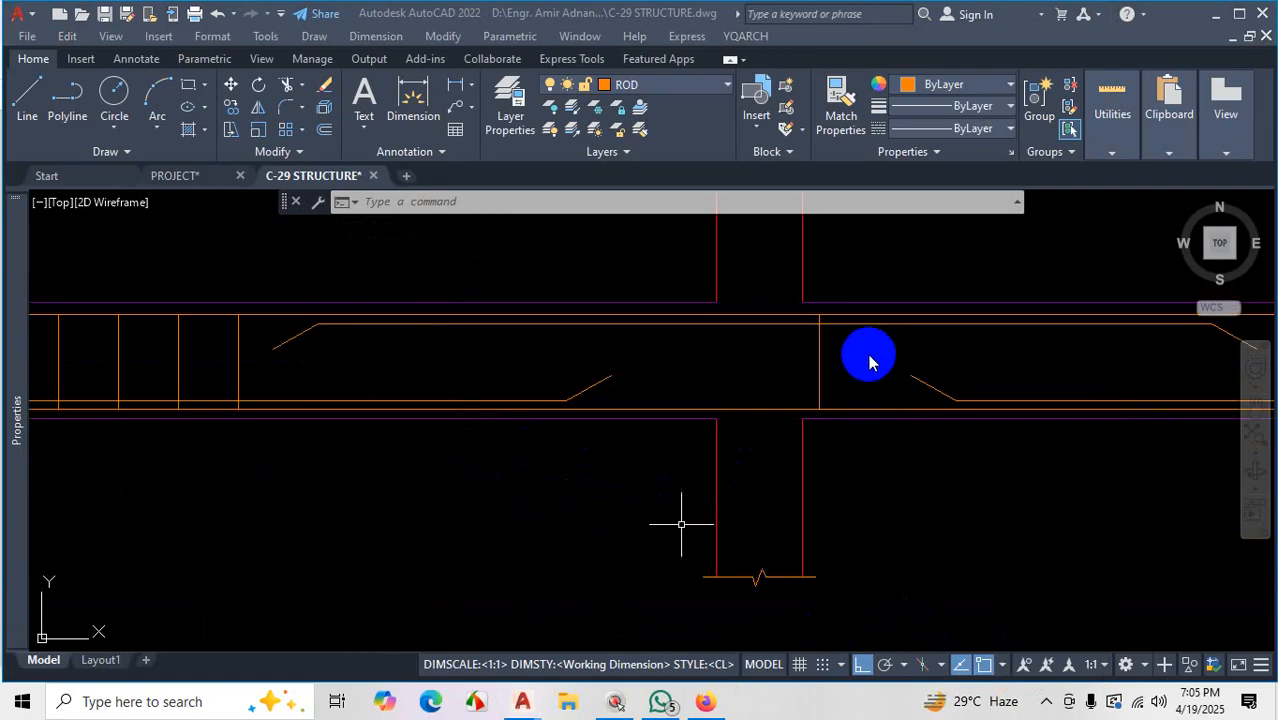
scroll(813, 399, "down", 5)
scroll(893, 383, "up", 5)
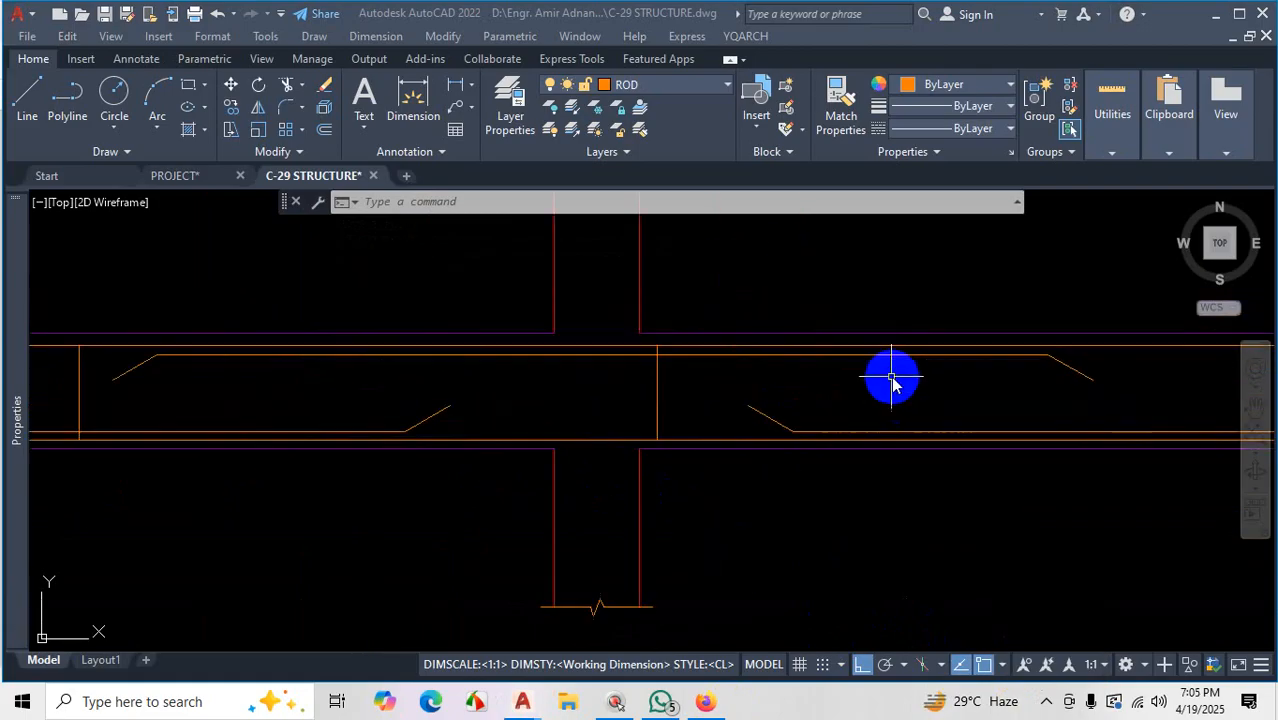
left_click(1048, 703)
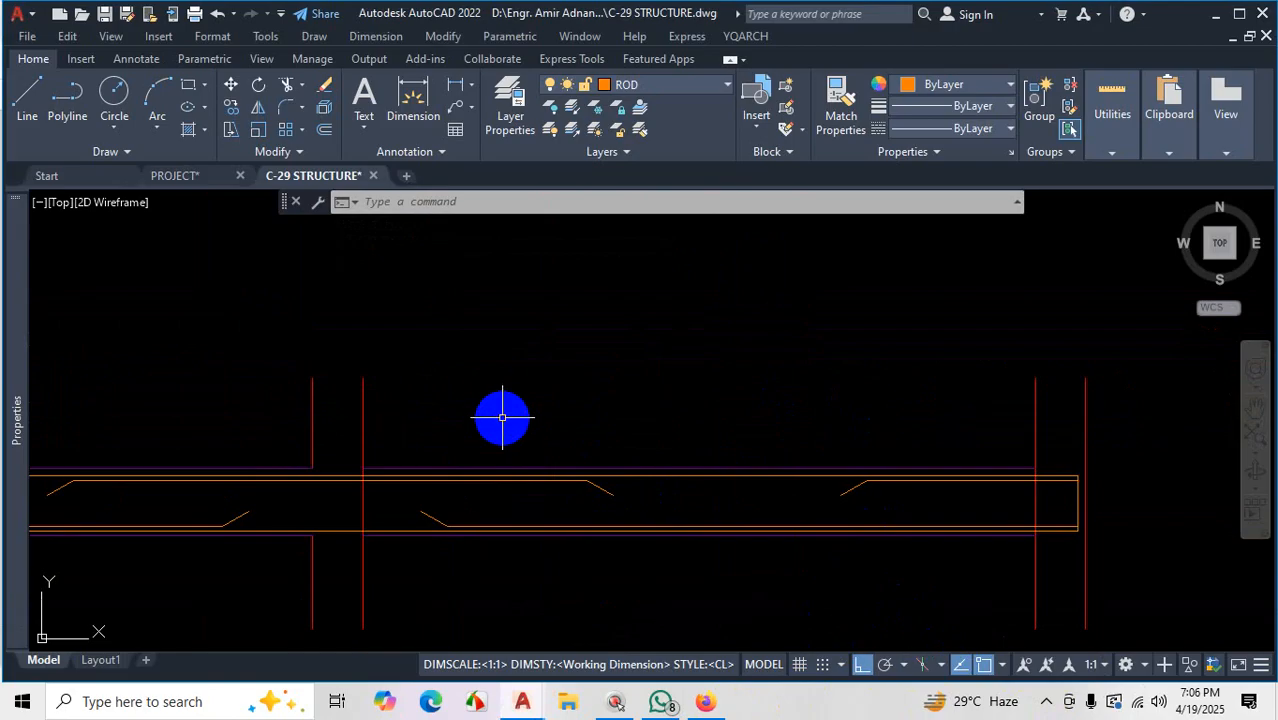
Using the third span's upper and lower beam outlines as cutting edges, trim the third column's far face and the last column's near face within them
key("Escape")
type("TR")
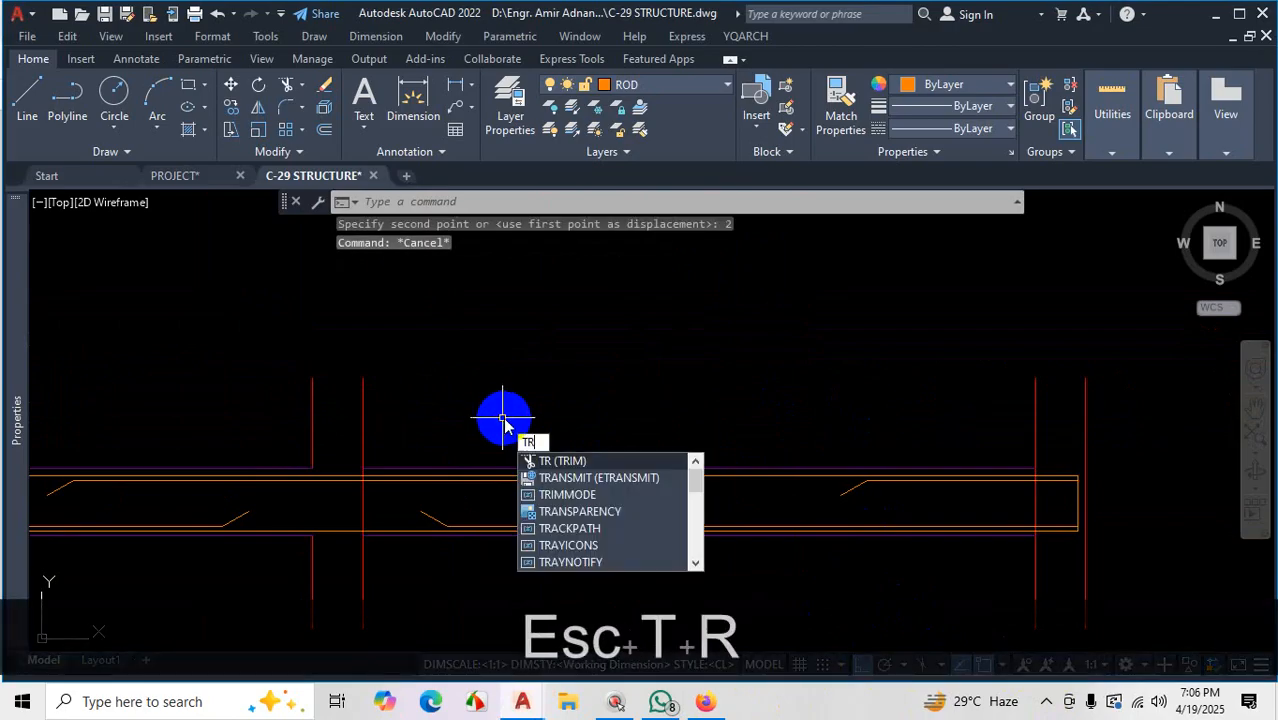
key("Return")
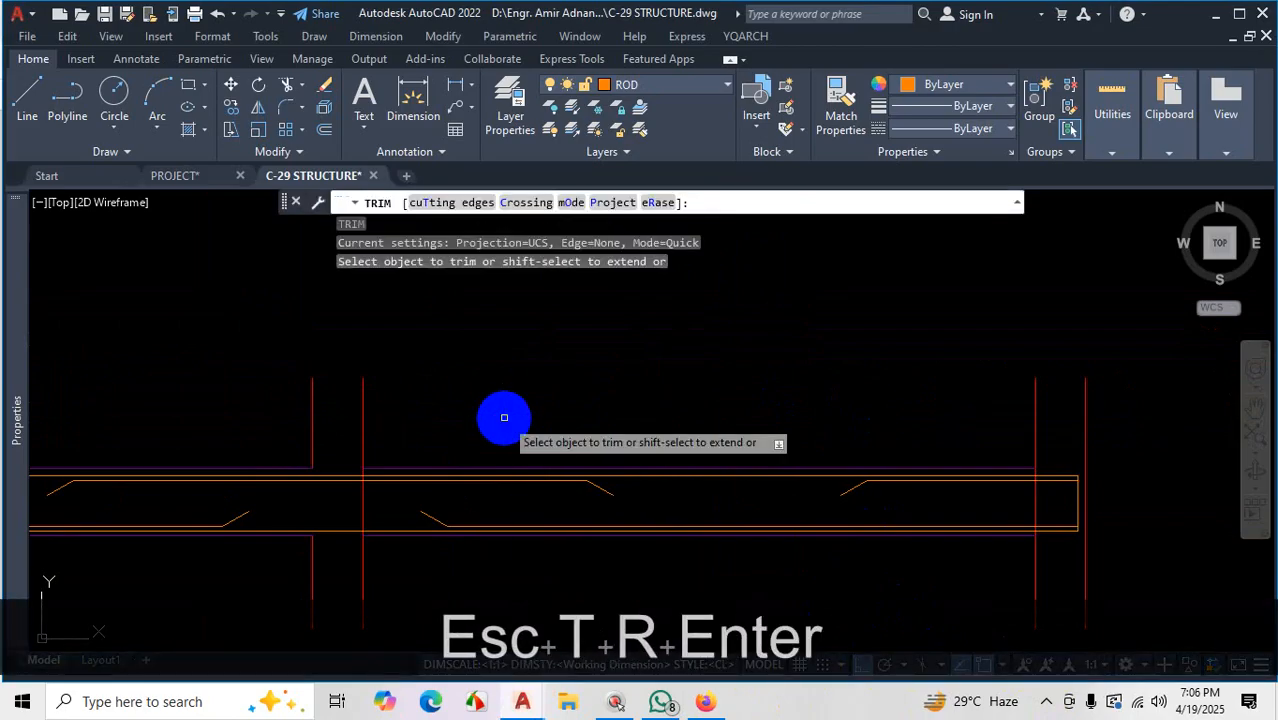
left_click(442, 203)
scroll(436, 466, "up", 2)
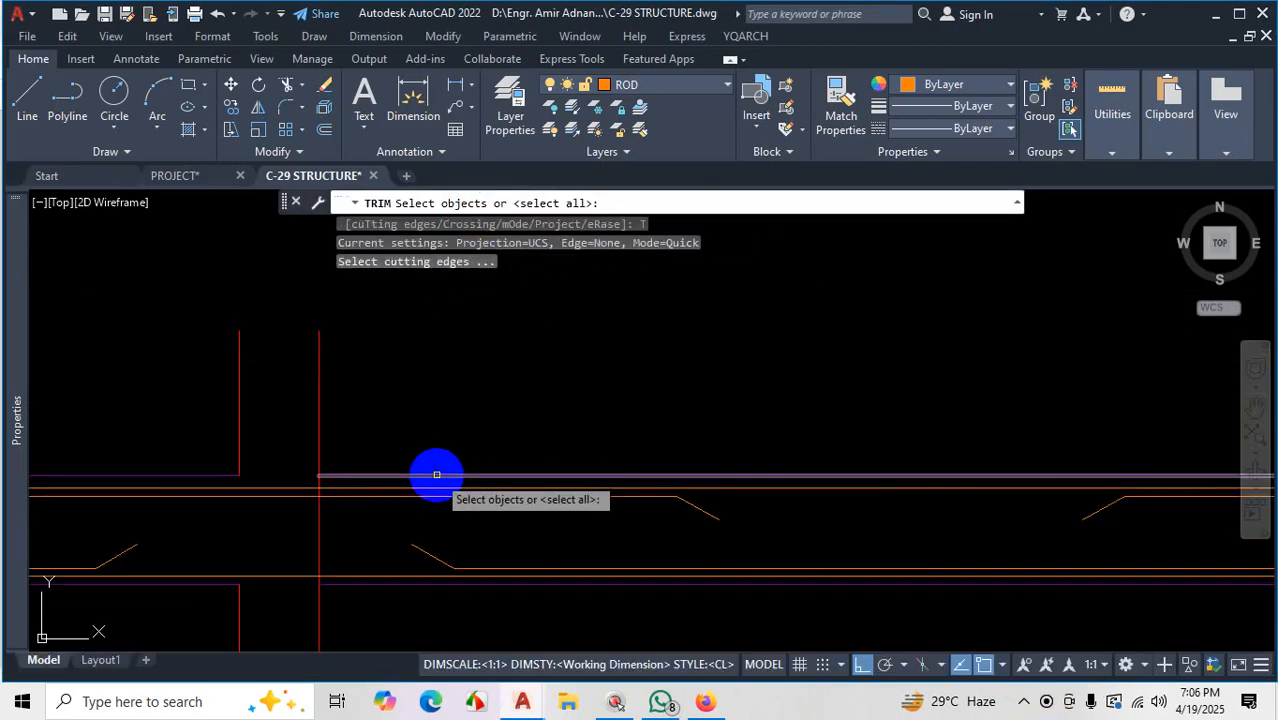
left_click(436, 474)
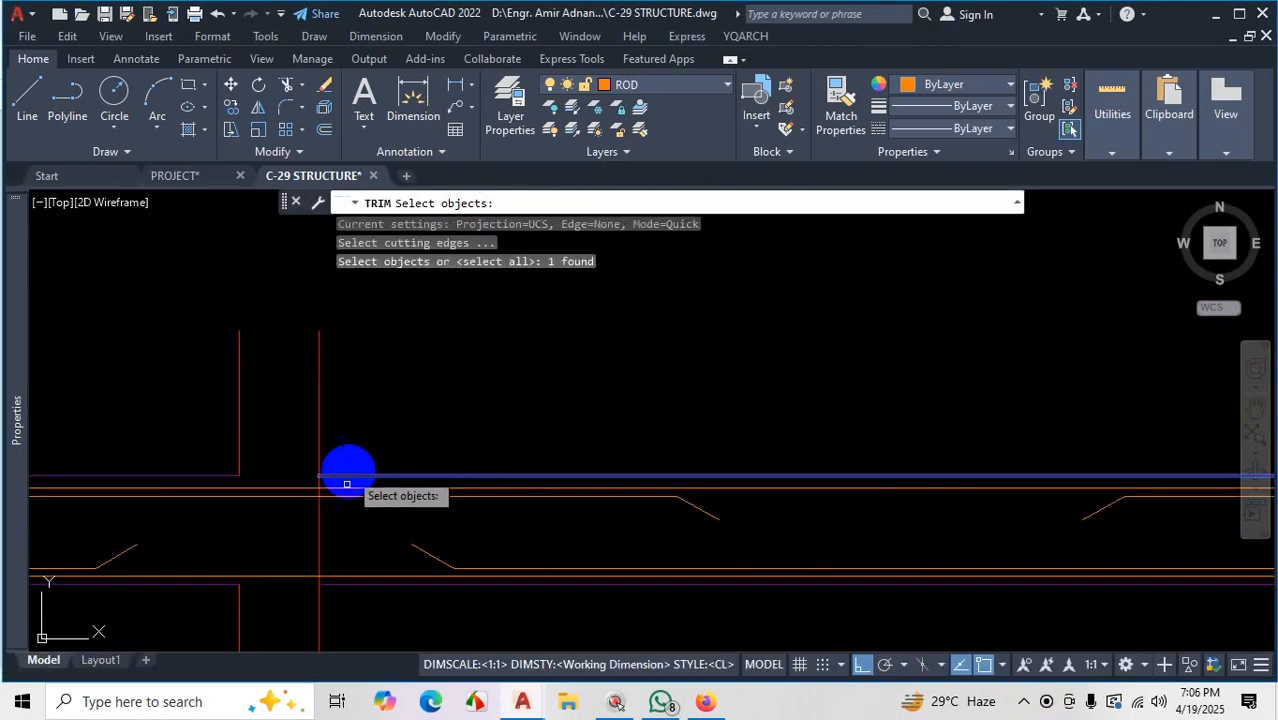
left_click(380, 584)
scroll(379, 599, "down", 3)
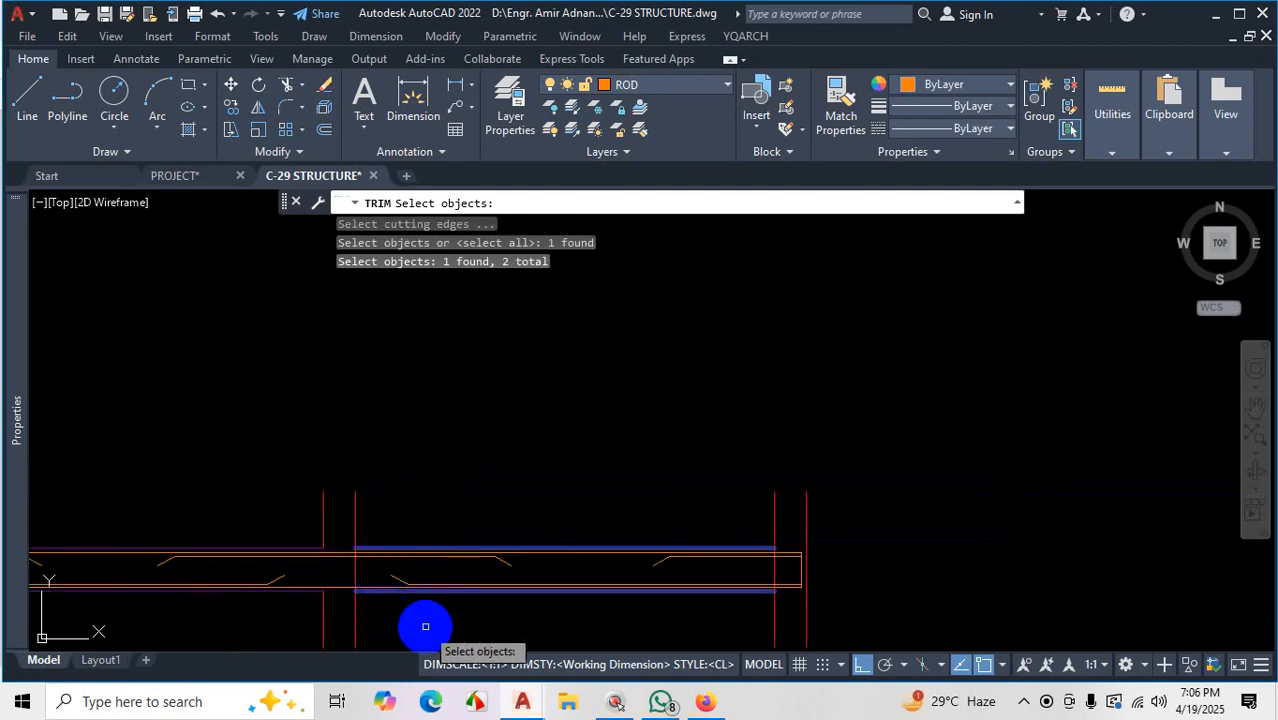
scroll(420, 624, "up", 2)
key("space")
left_click(308, 543)
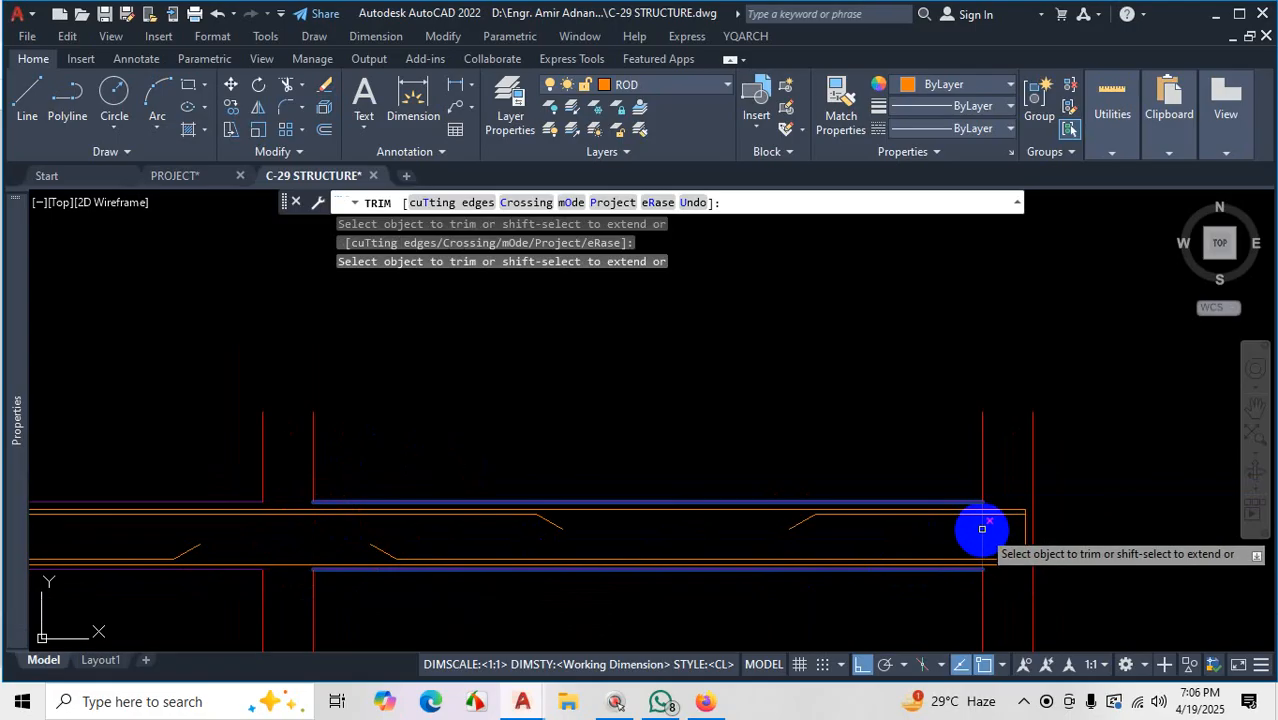
scroll(982, 530, "down", 3)
key("Escape")
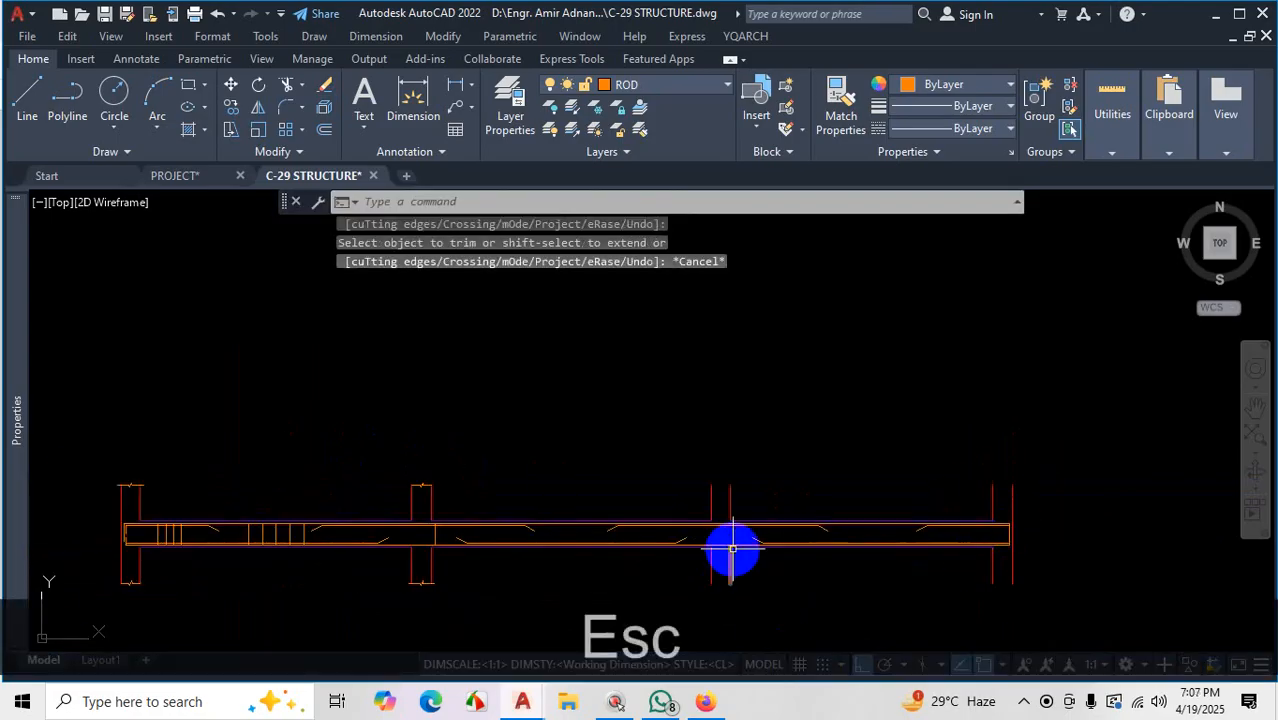
Start a rectangular array of the single stirrup line beside the second column
scroll(270, 545, "up", 2)
scroll(585, 460, "up", 4)
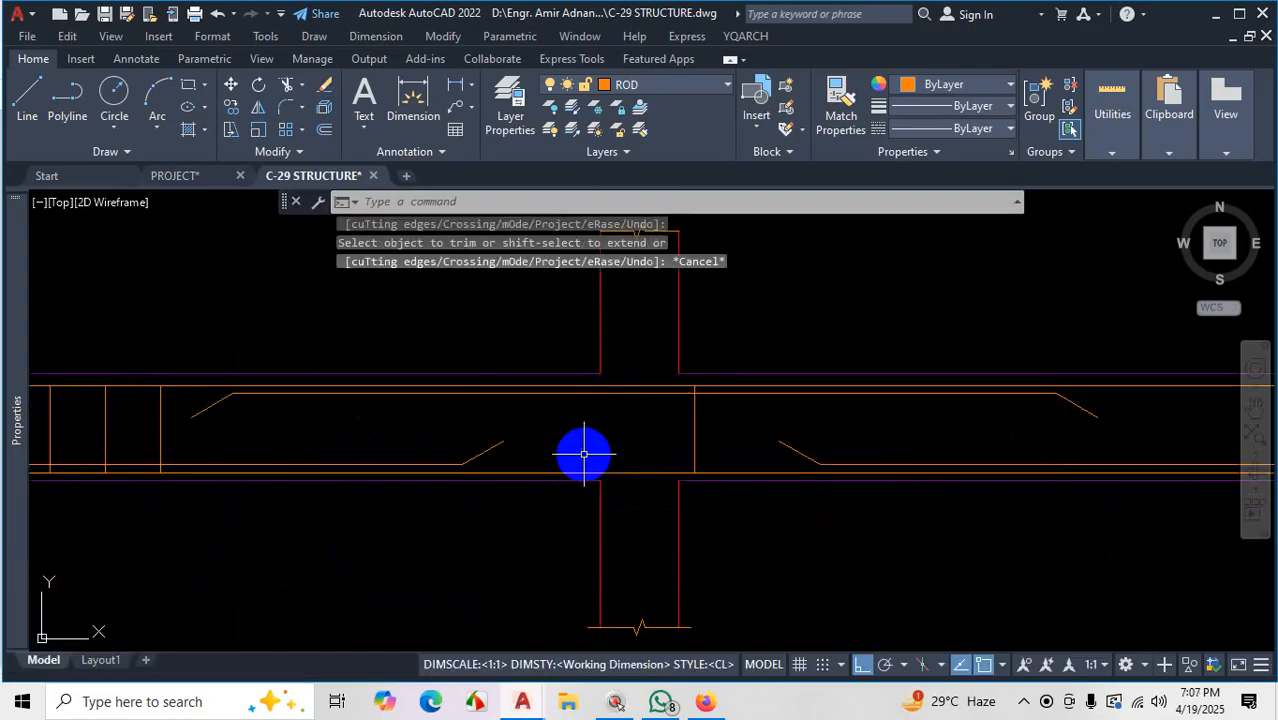
scroll(578, 470, "down", 2)
scroll(706, 456, "up", 4)
scroll(510, 479, "down", 4)
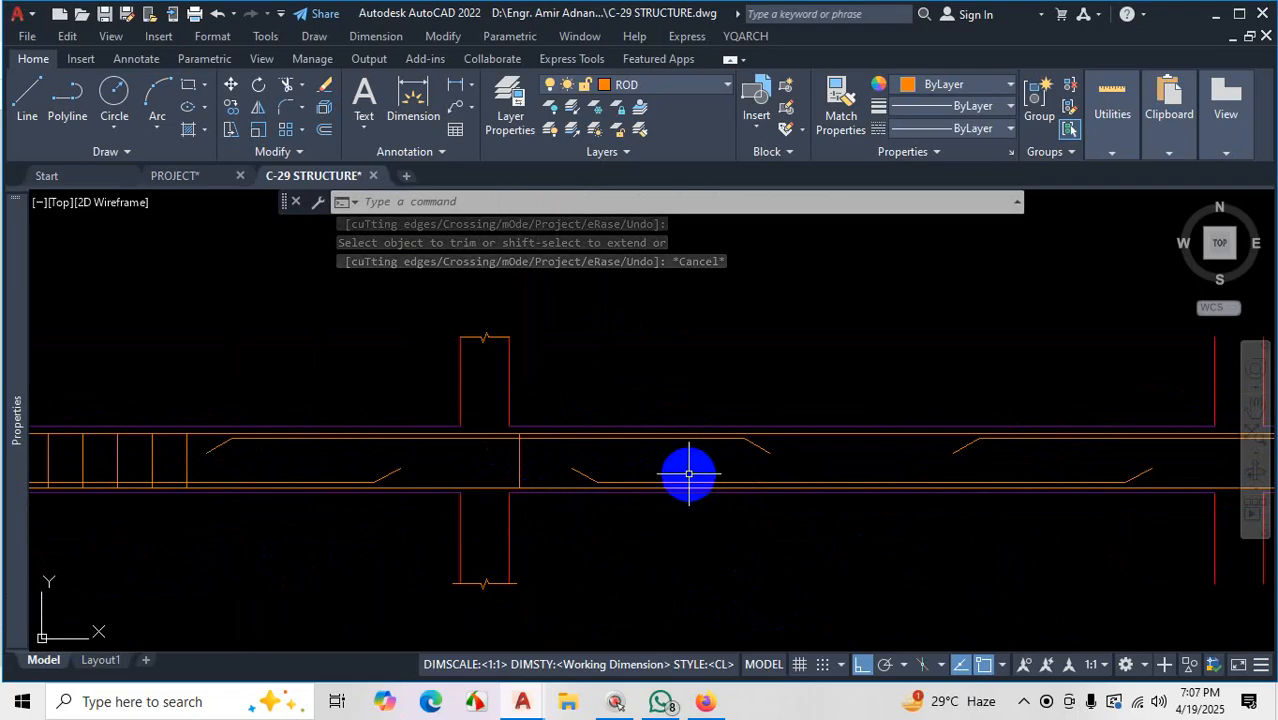
scroll(687, 473, "up", 2)
scroll(452, 439, "up", 2)
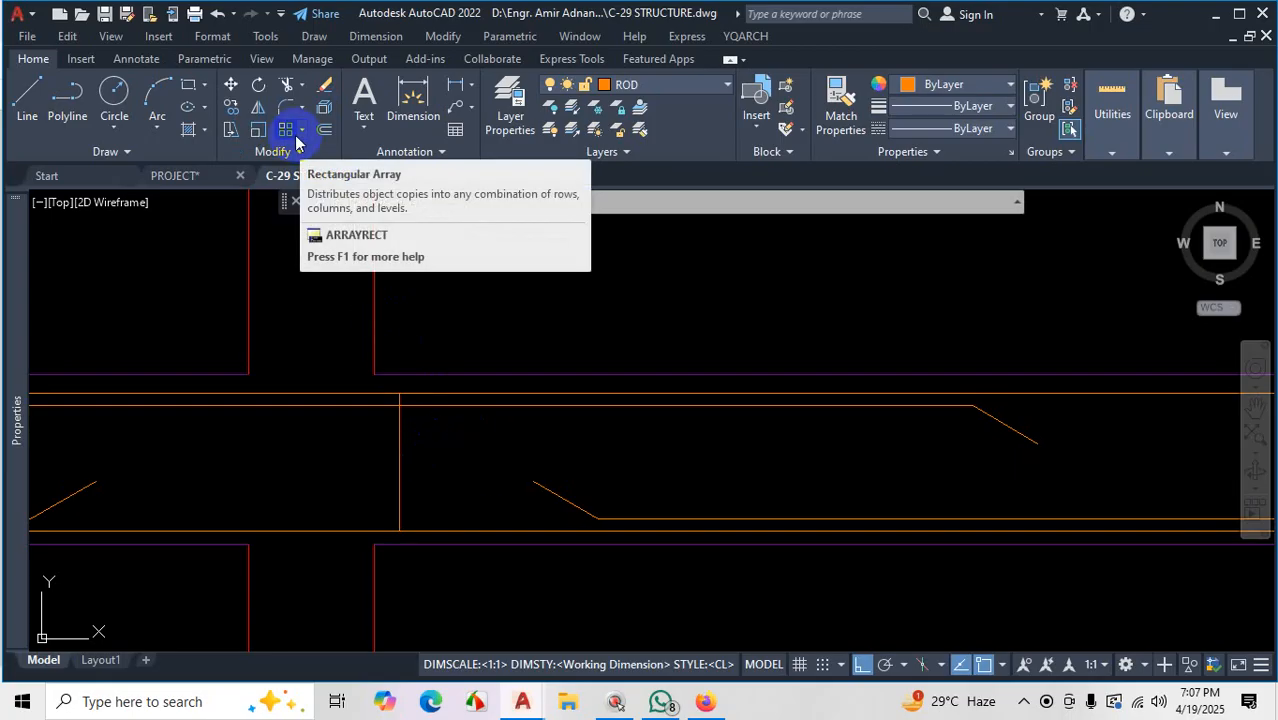
type("AR")
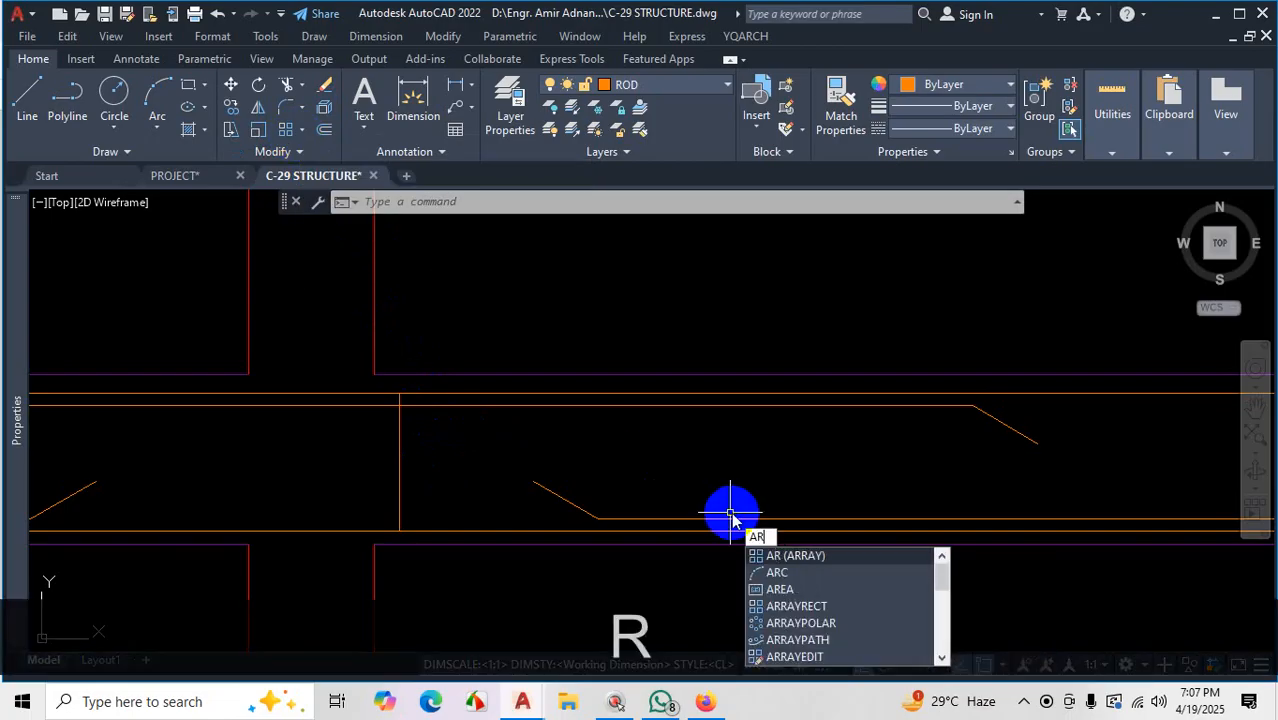
key("Return")
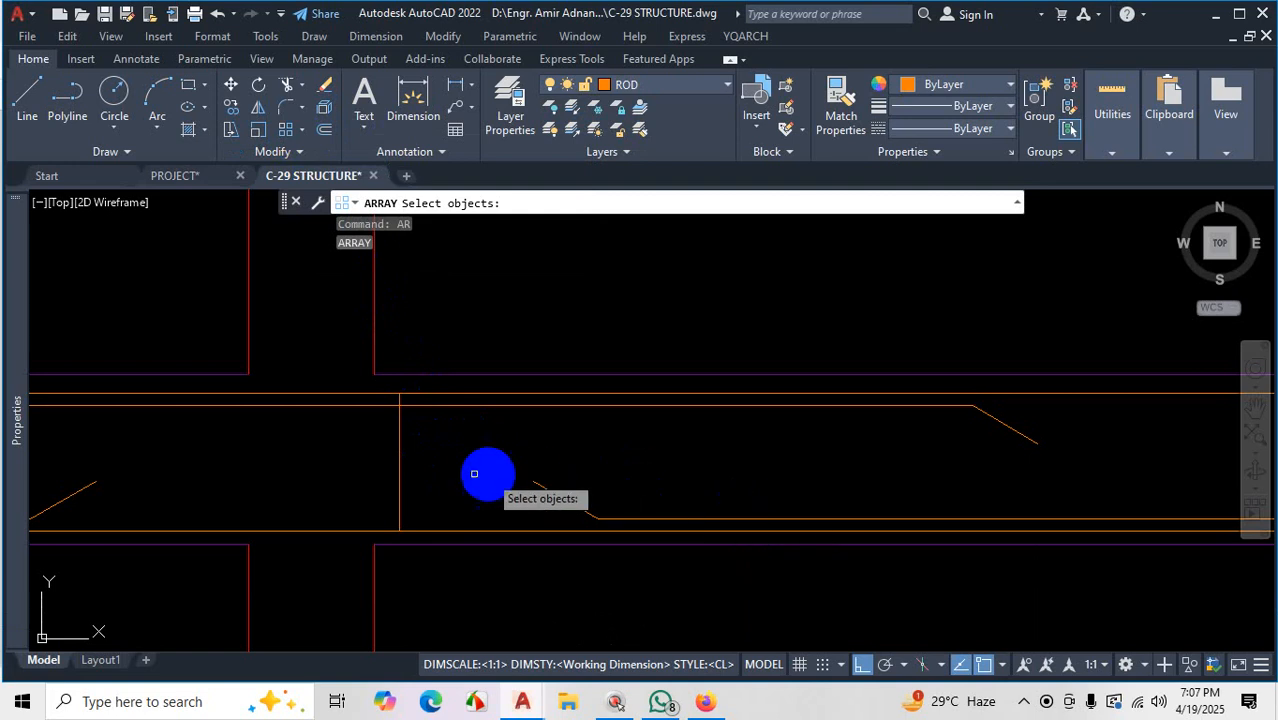
left_click(400, 452)
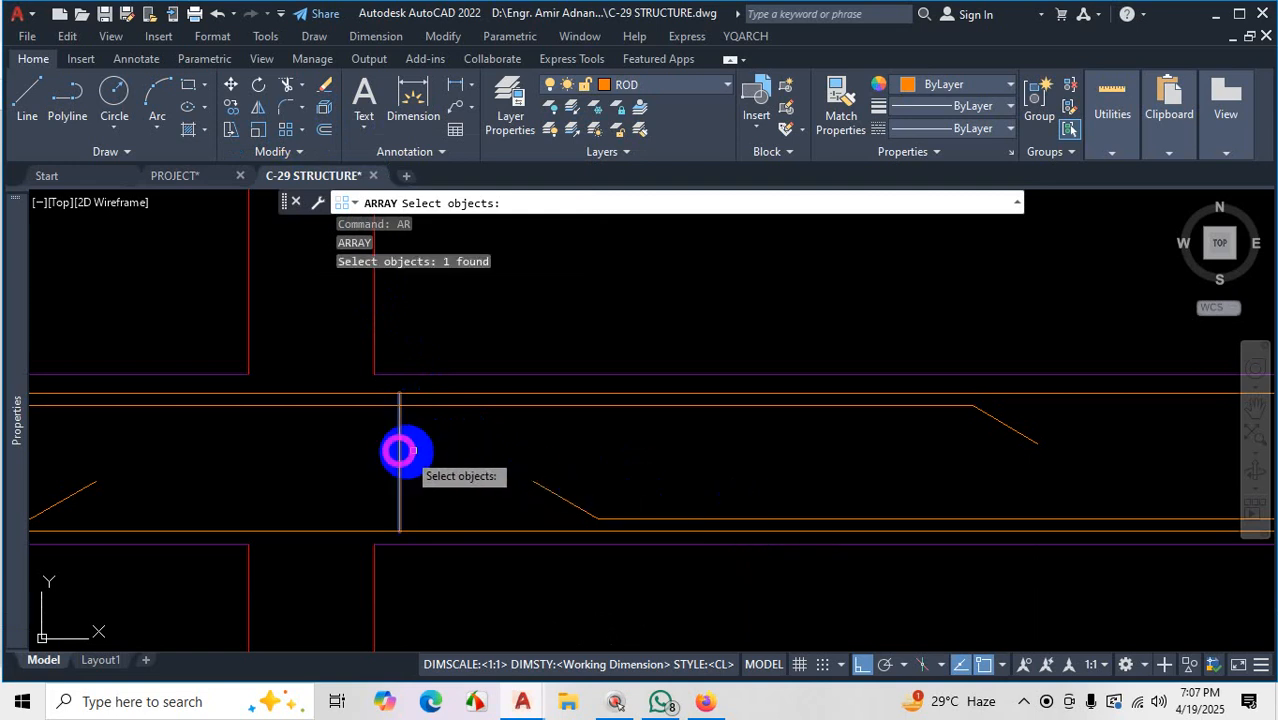
key("Return")
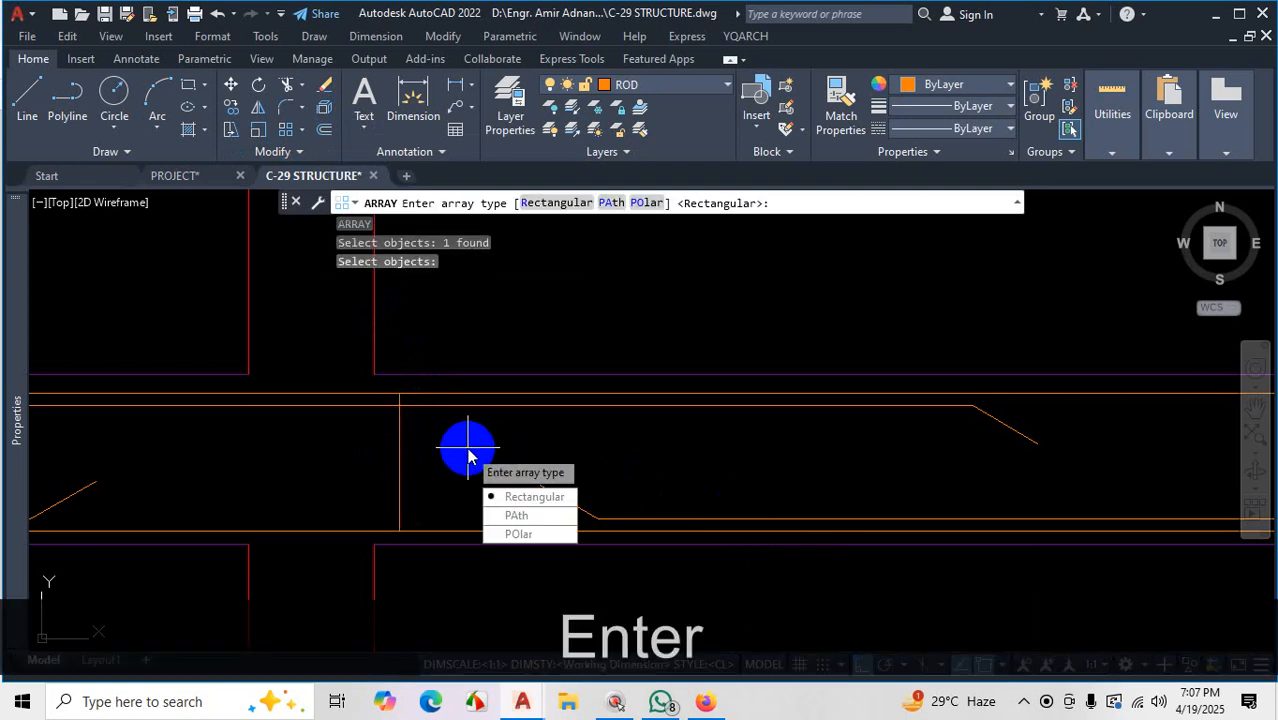
left_click(549, 503)
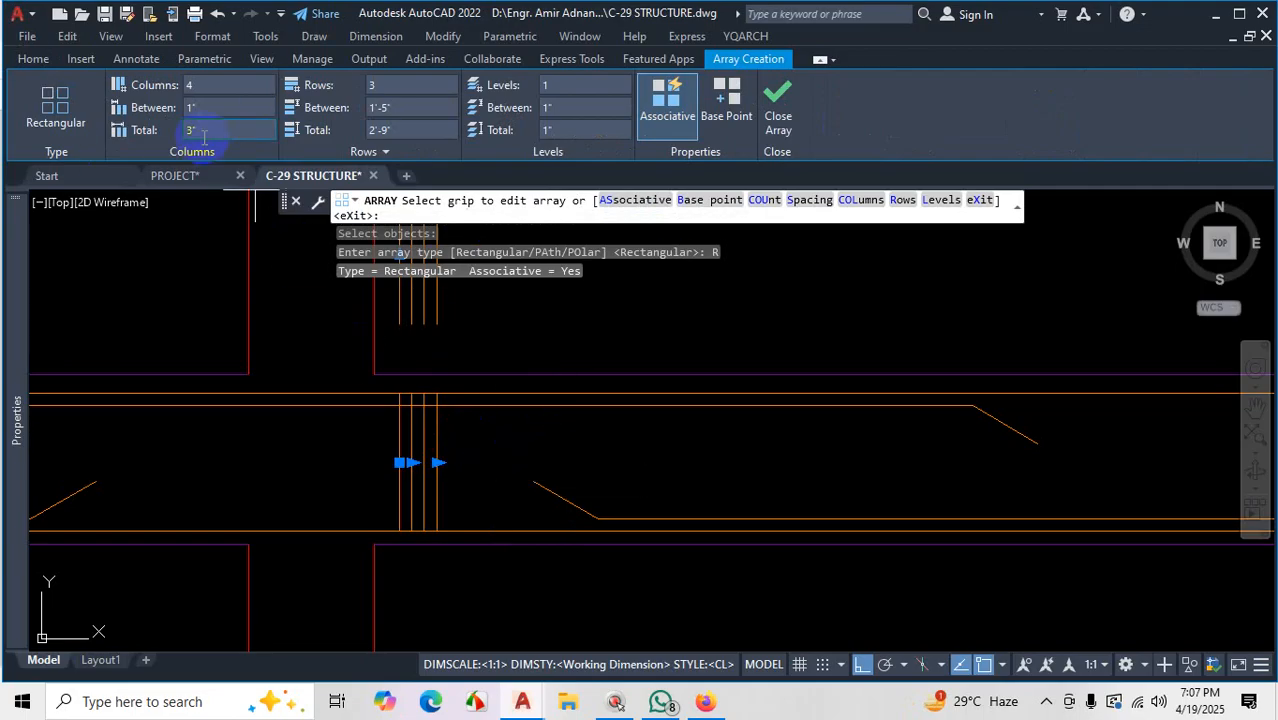
Set the stirrup array to 1 row
scroll(428, 528, "down", 5)
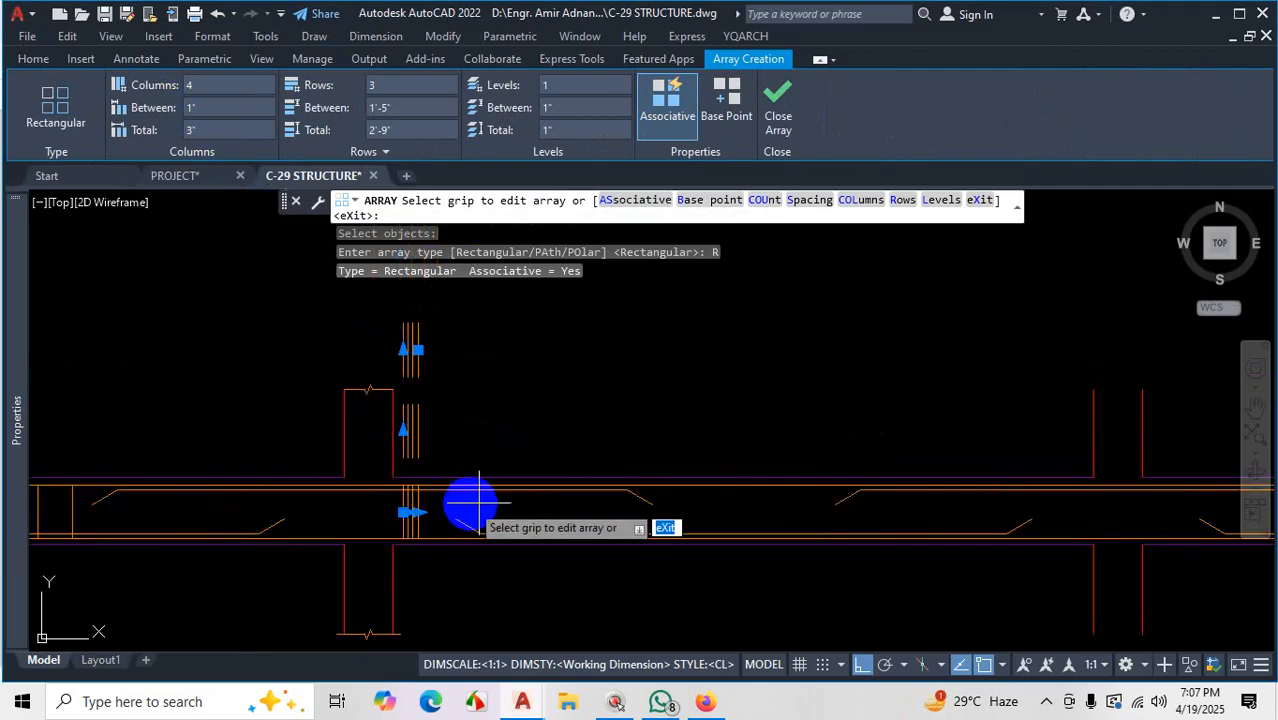
key("ctrl+1")
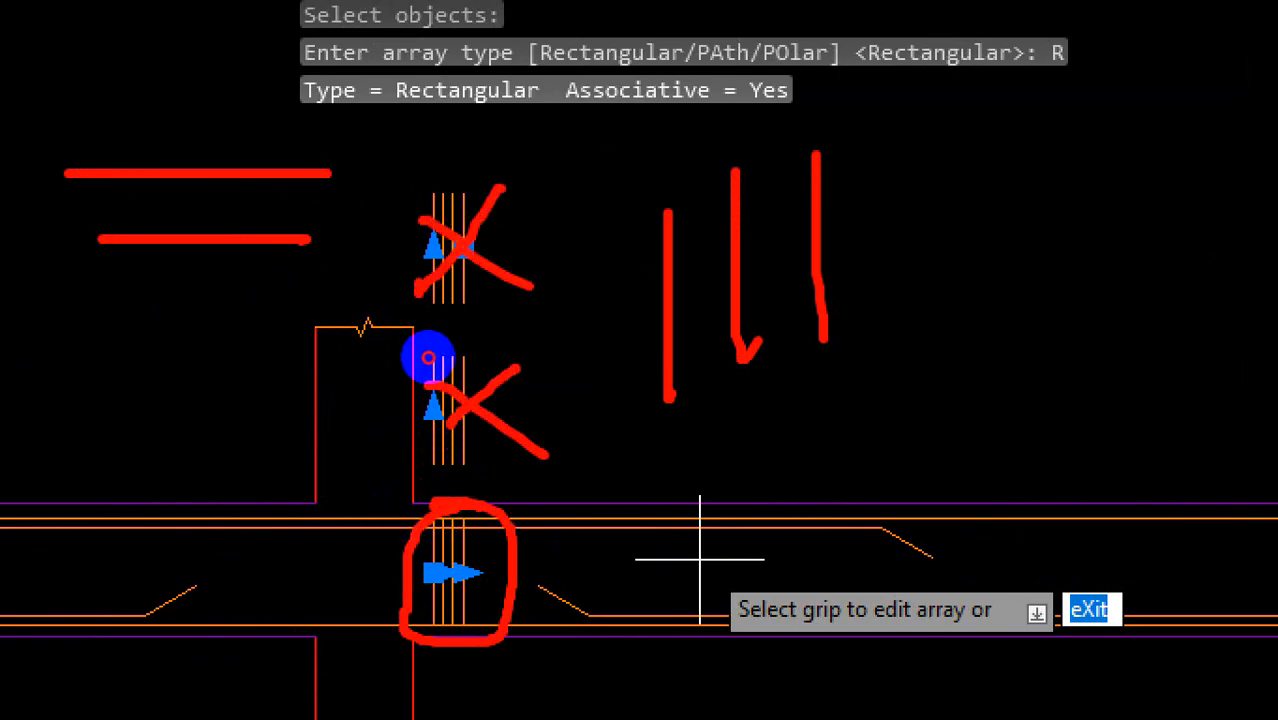
key("Escape")
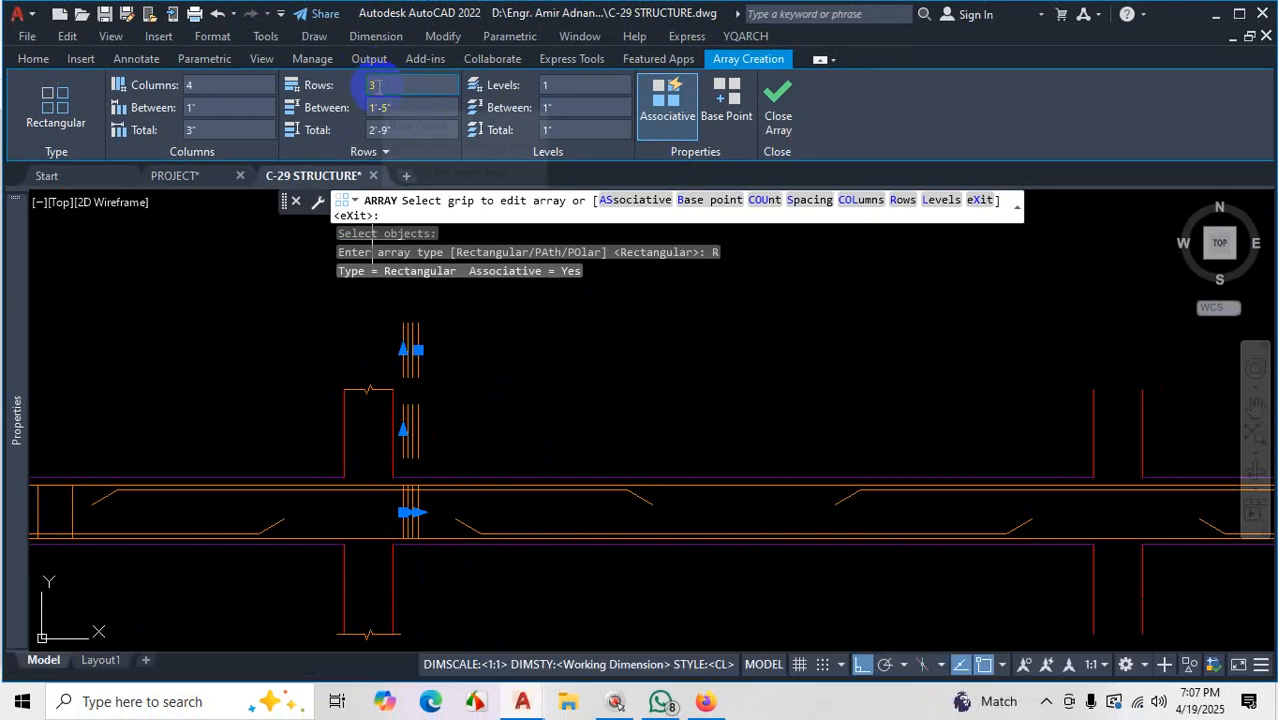
left_click(370, 86)
type("1")
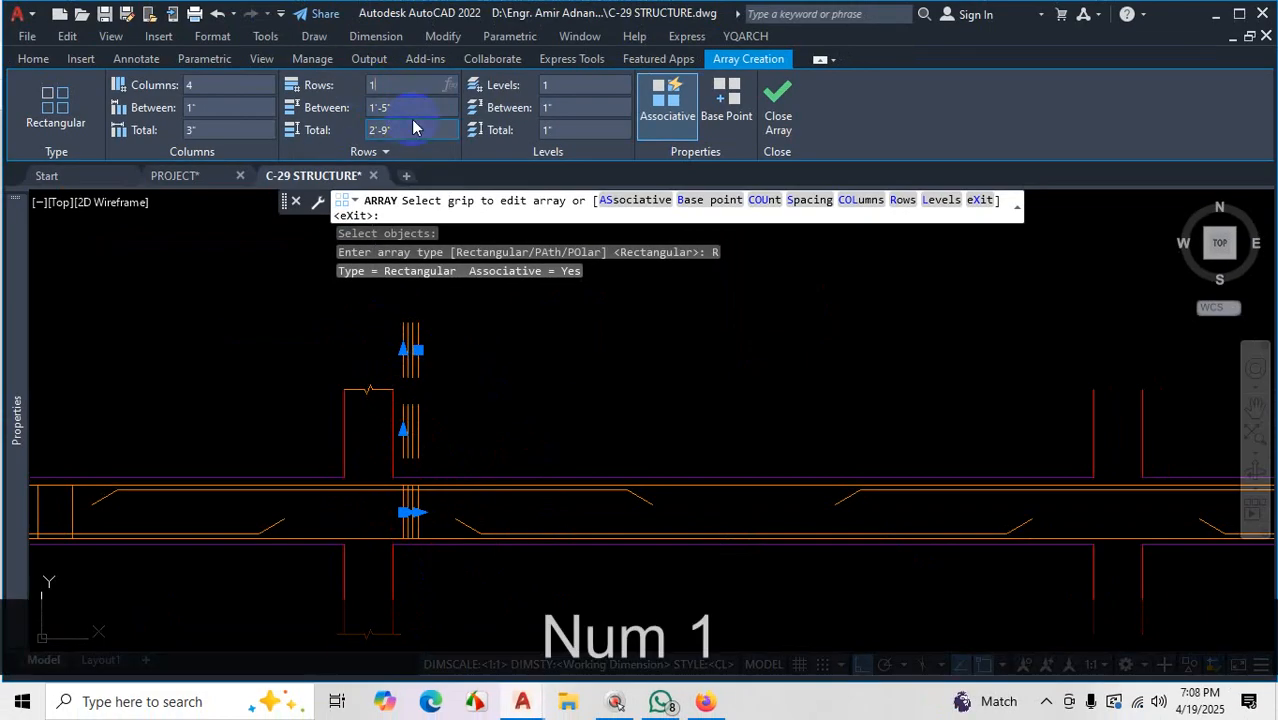
scroll(405, 540, "up", 3)
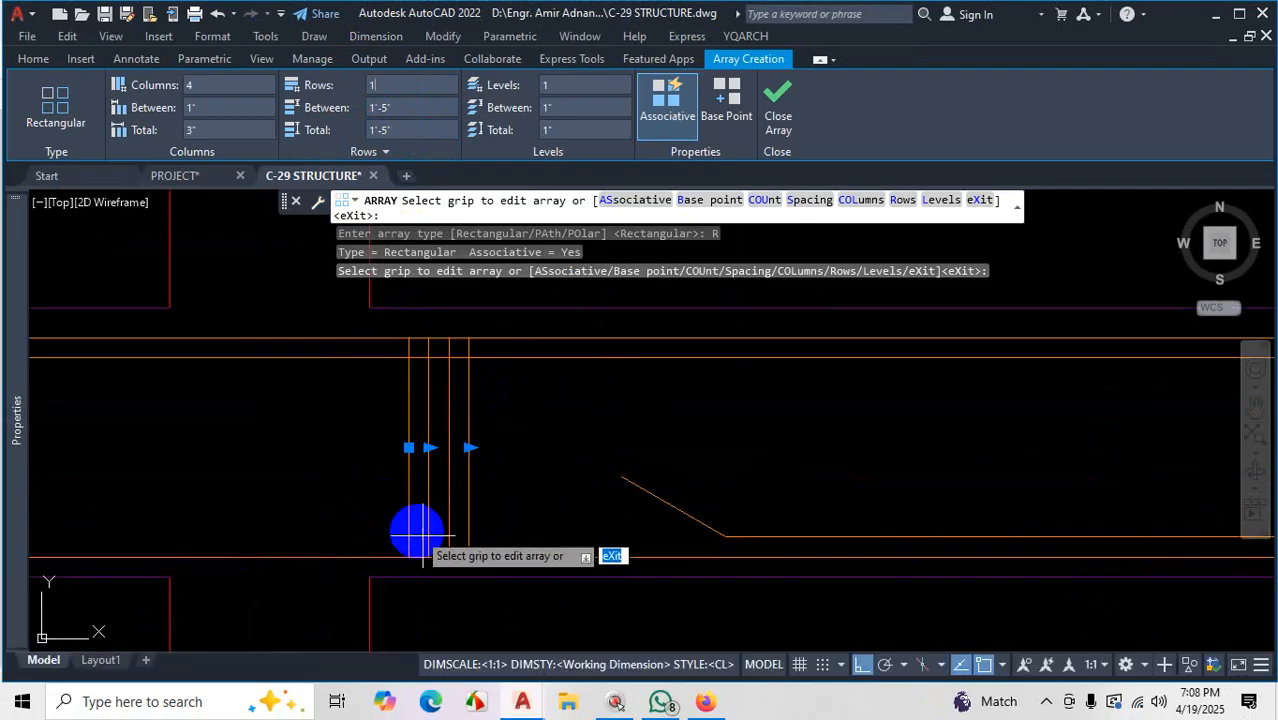
Set the spacing between the stirrup array's columns to 4"
scroll(412, 525, "down", 2)
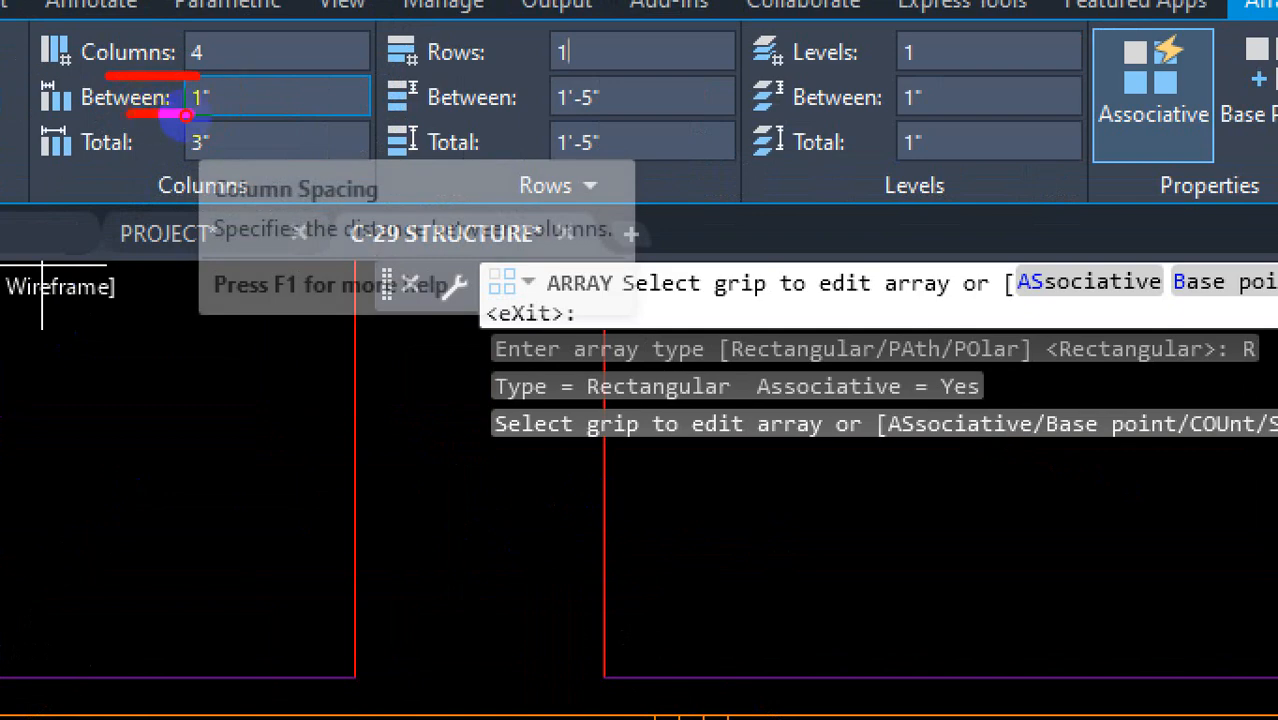
key("Escape")
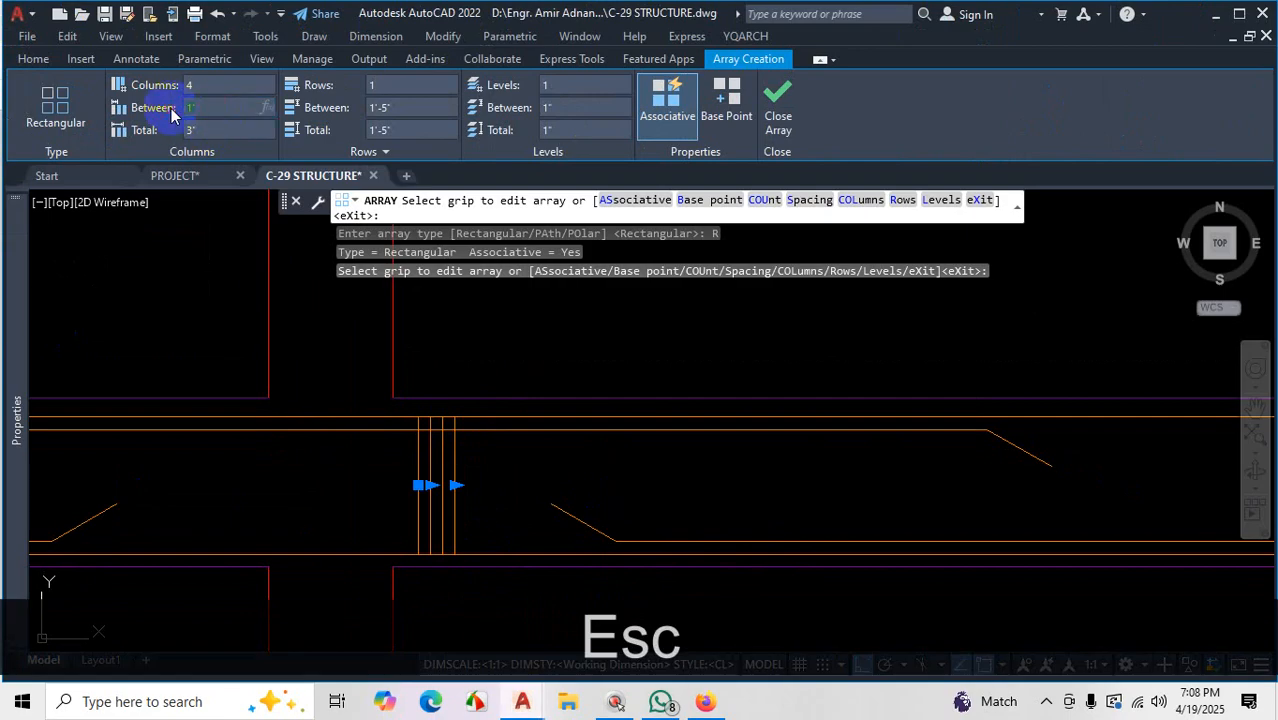
type("4")
key("Return")
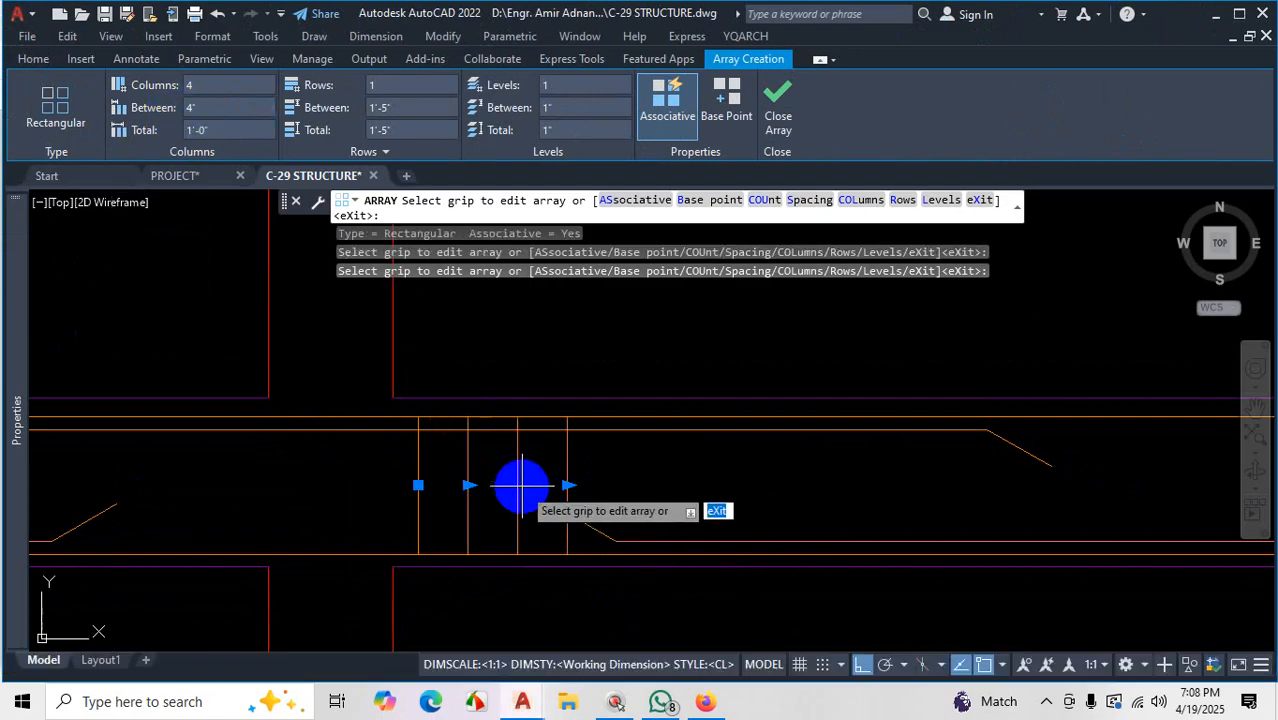
scroll(474, 465, "down", 2)
scroll(847, 462, "up", 2)
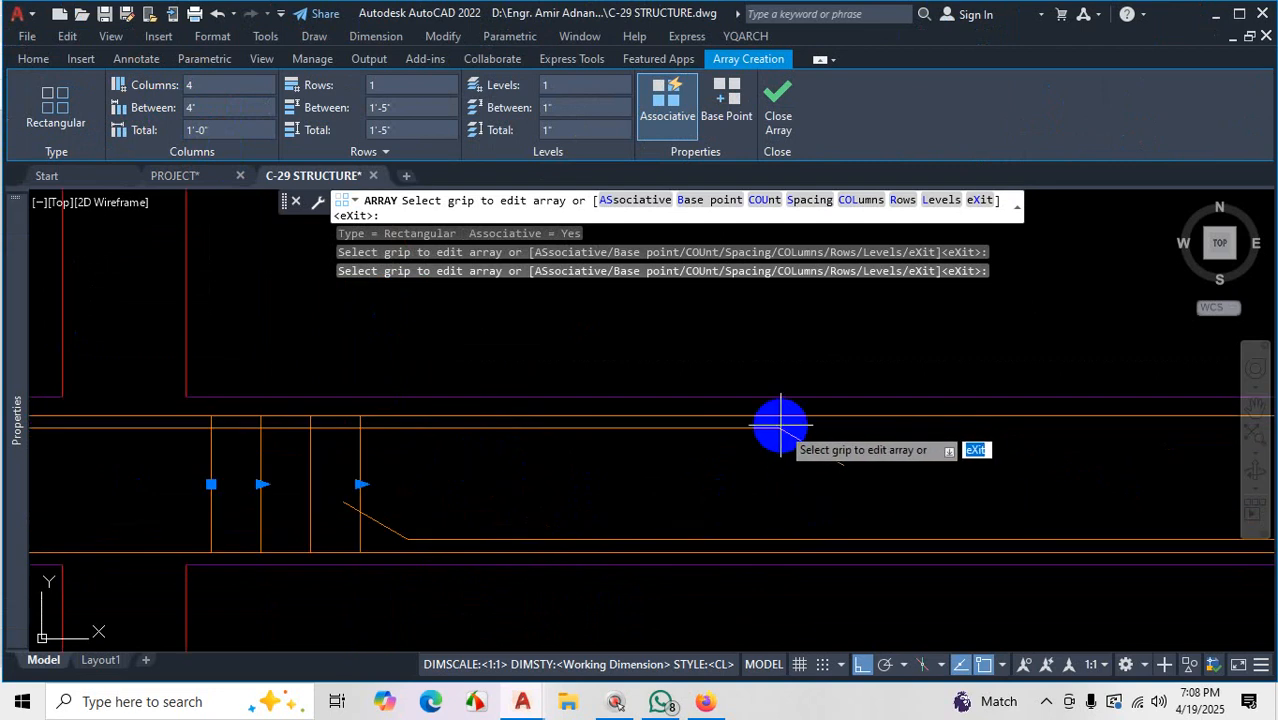
Try extending the stirrup array to 13 columns just past the upper bar's bend, and undo the array
left_click(360, 484)
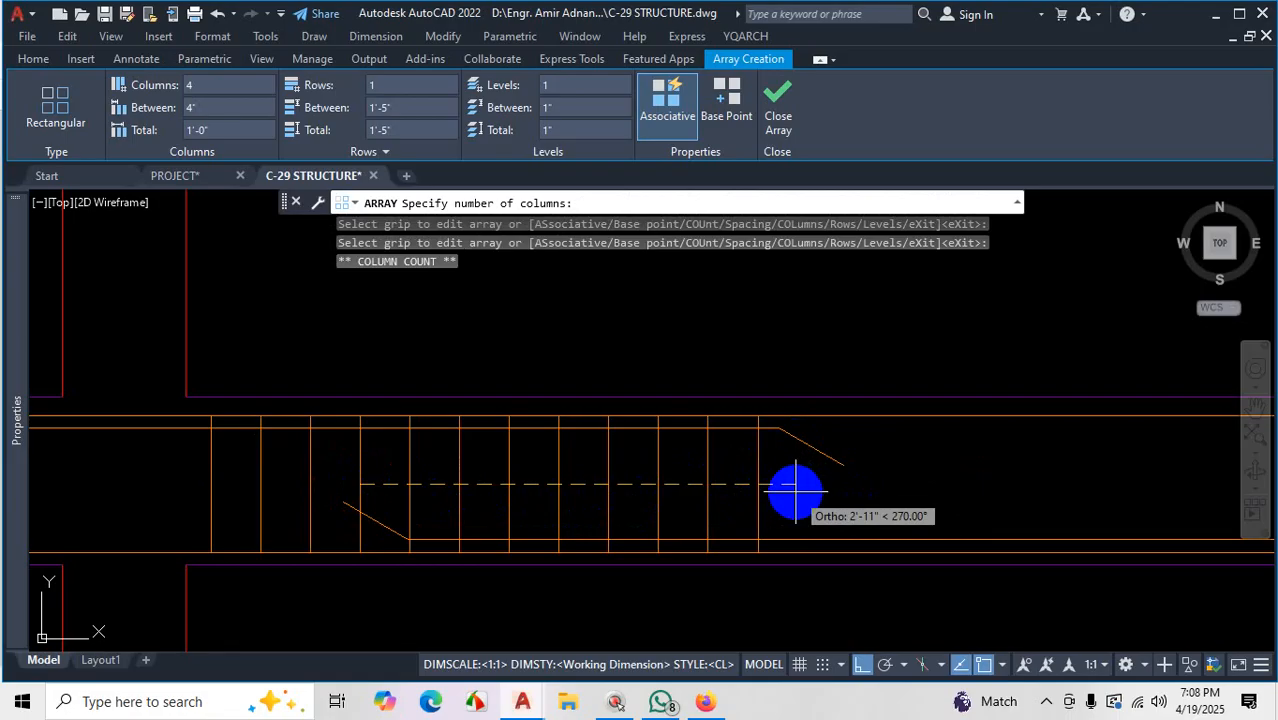
key("ctrl+1")
left_click(784, 479)
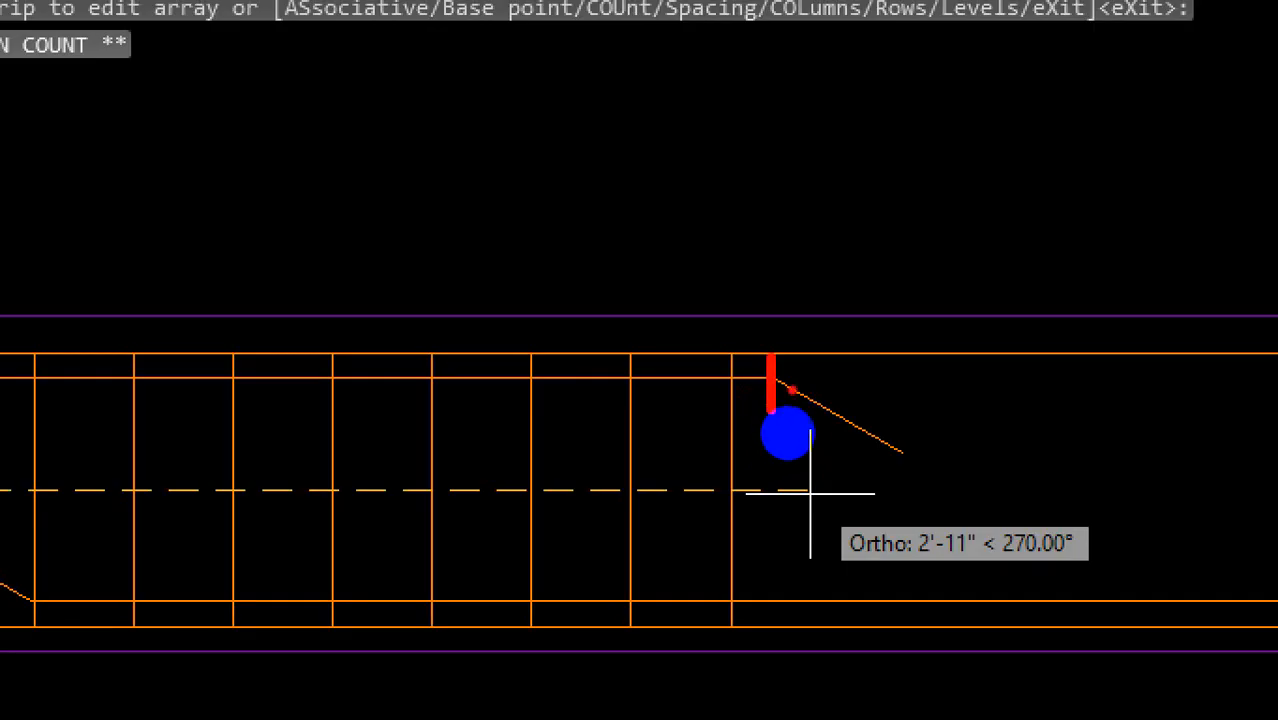
left_click_drag(862, 346, 850, 615)
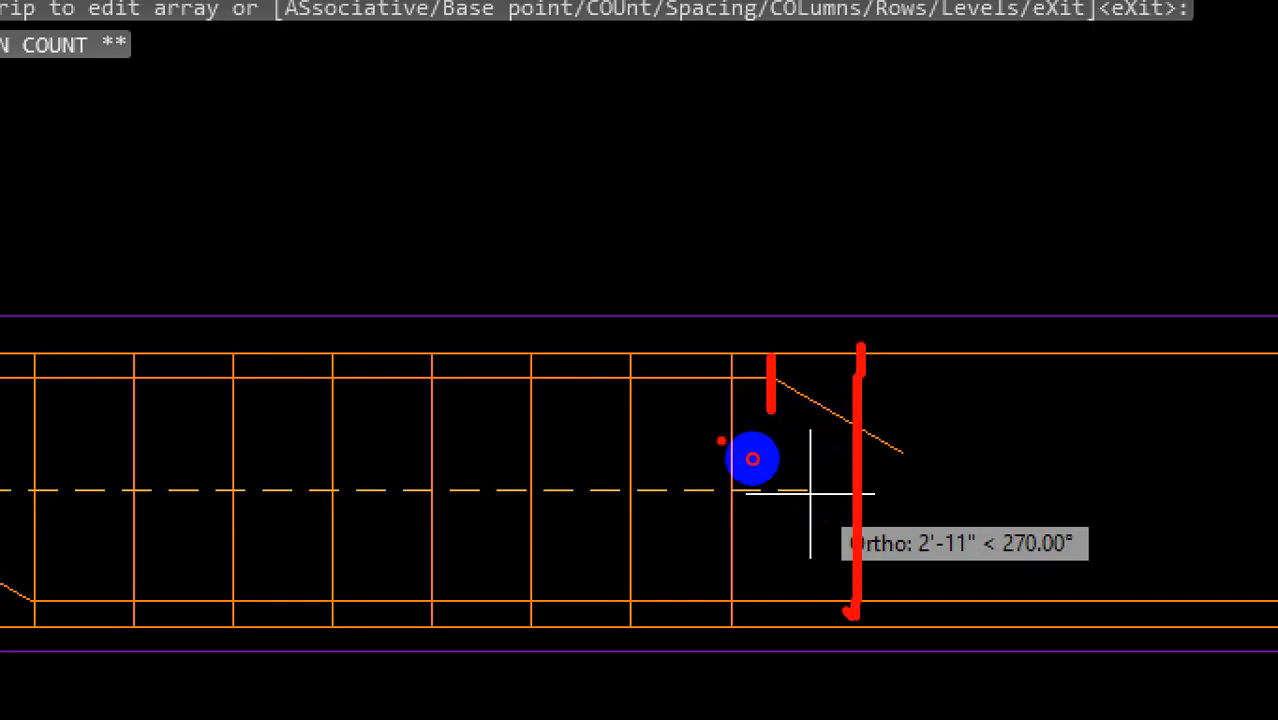
left_click_drag(720, 439, 852, 432)
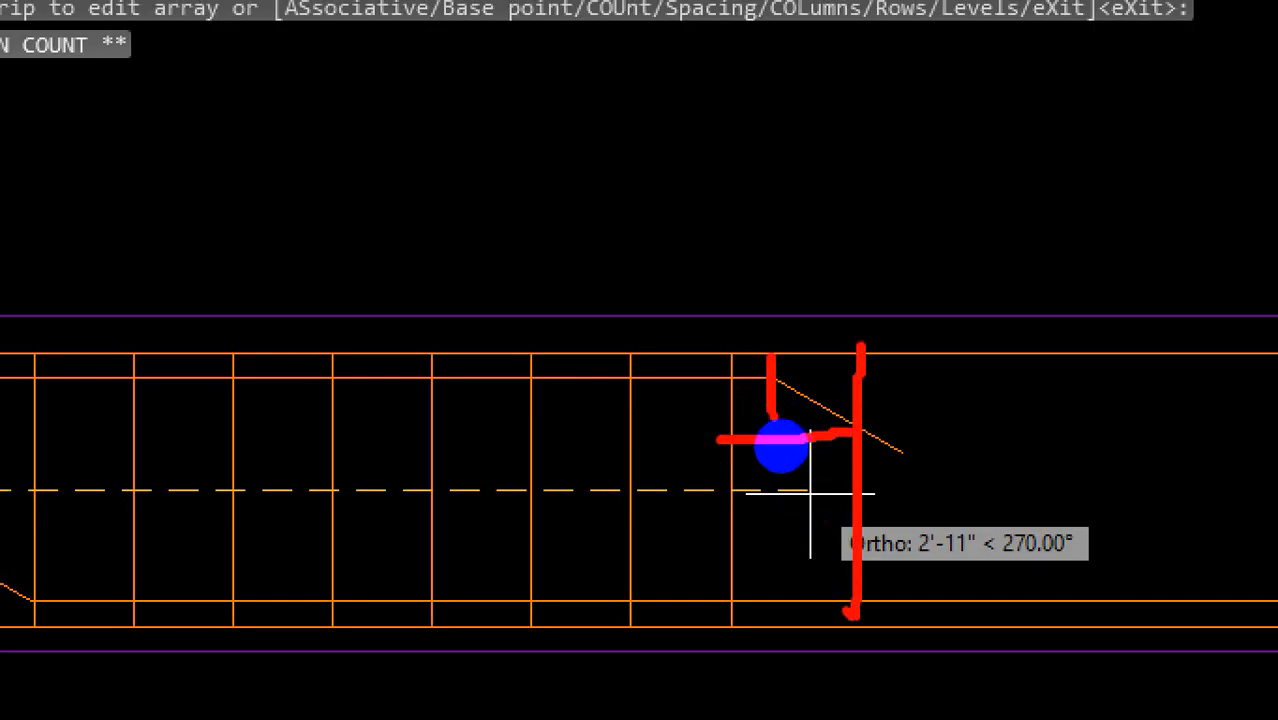
left_click_drag(811, 332, 806, 678)
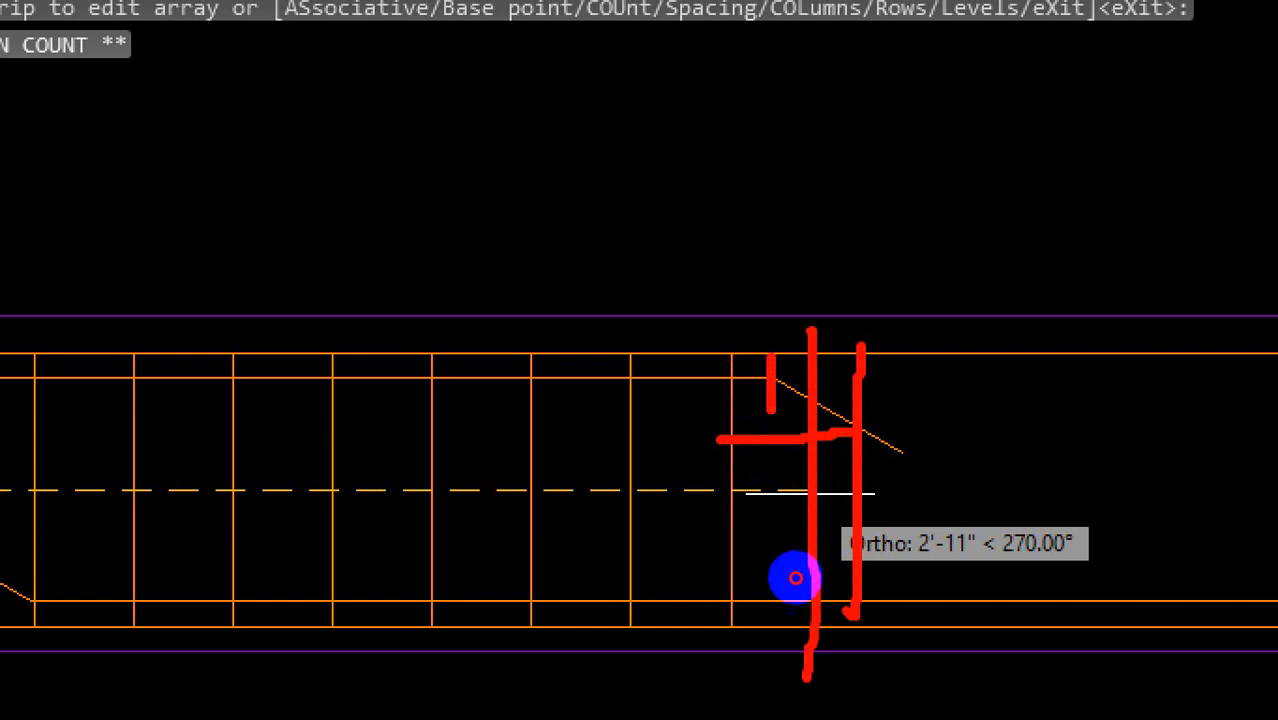
key("Escape")
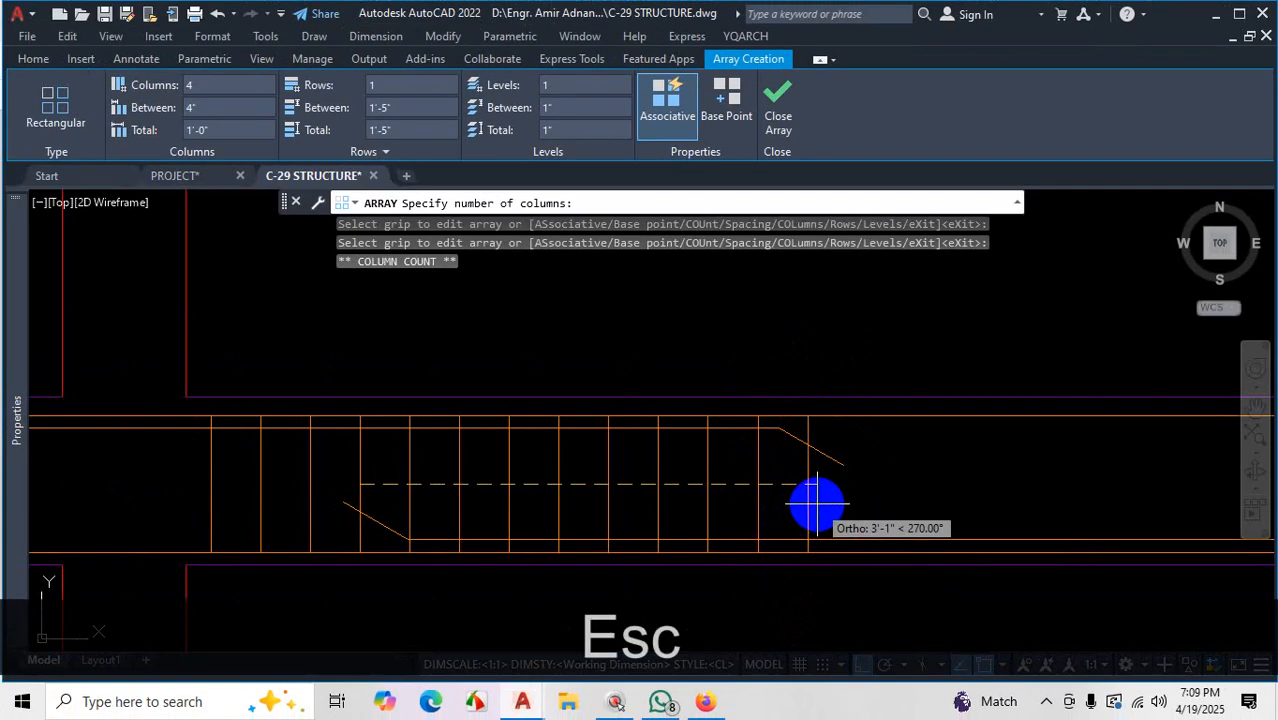
left_click(816, 500)
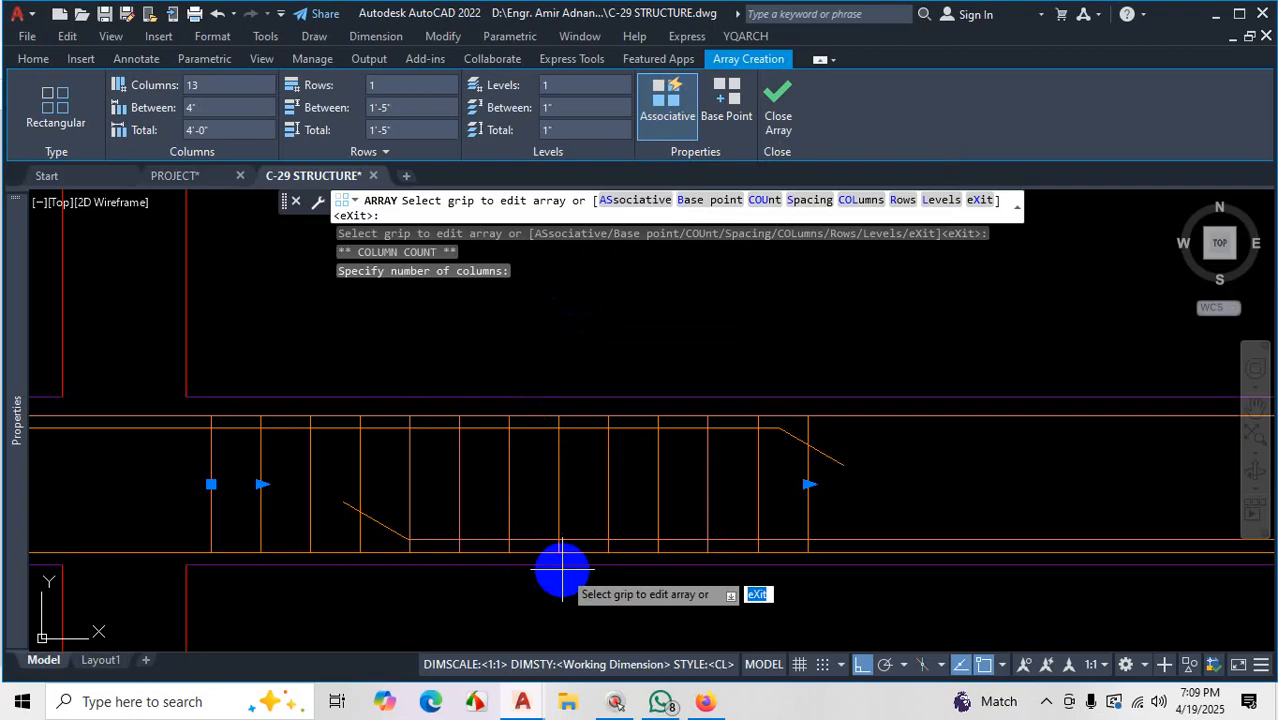
key("Escape")
key("ctrl+z")
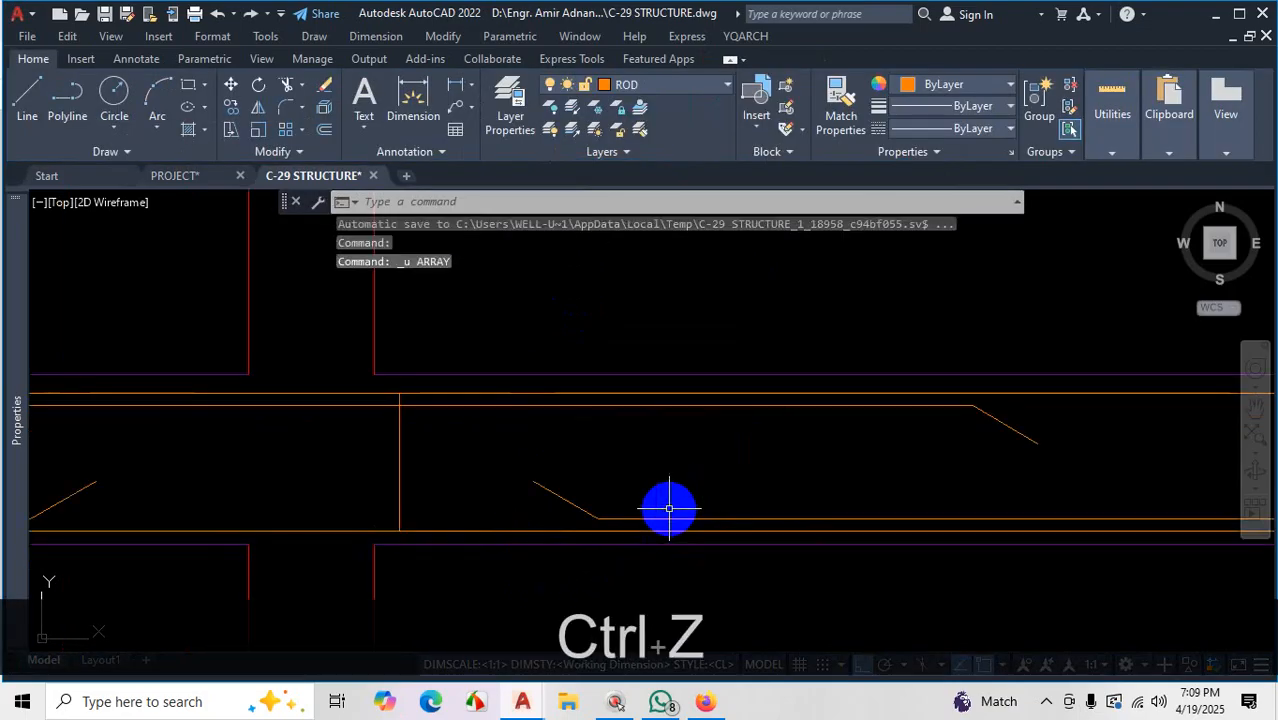
Start a rectangular array of the single stirrup line beside the second column and limit it to 1 row
type("AR")
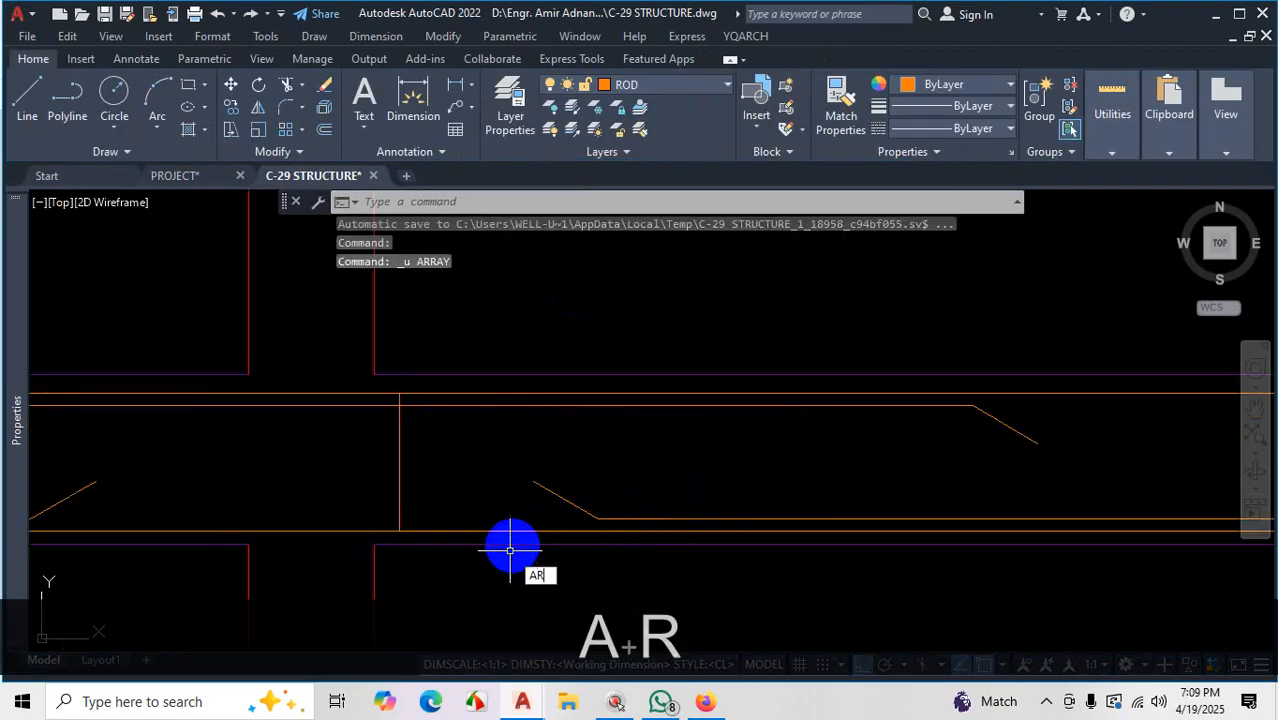
key("Return")
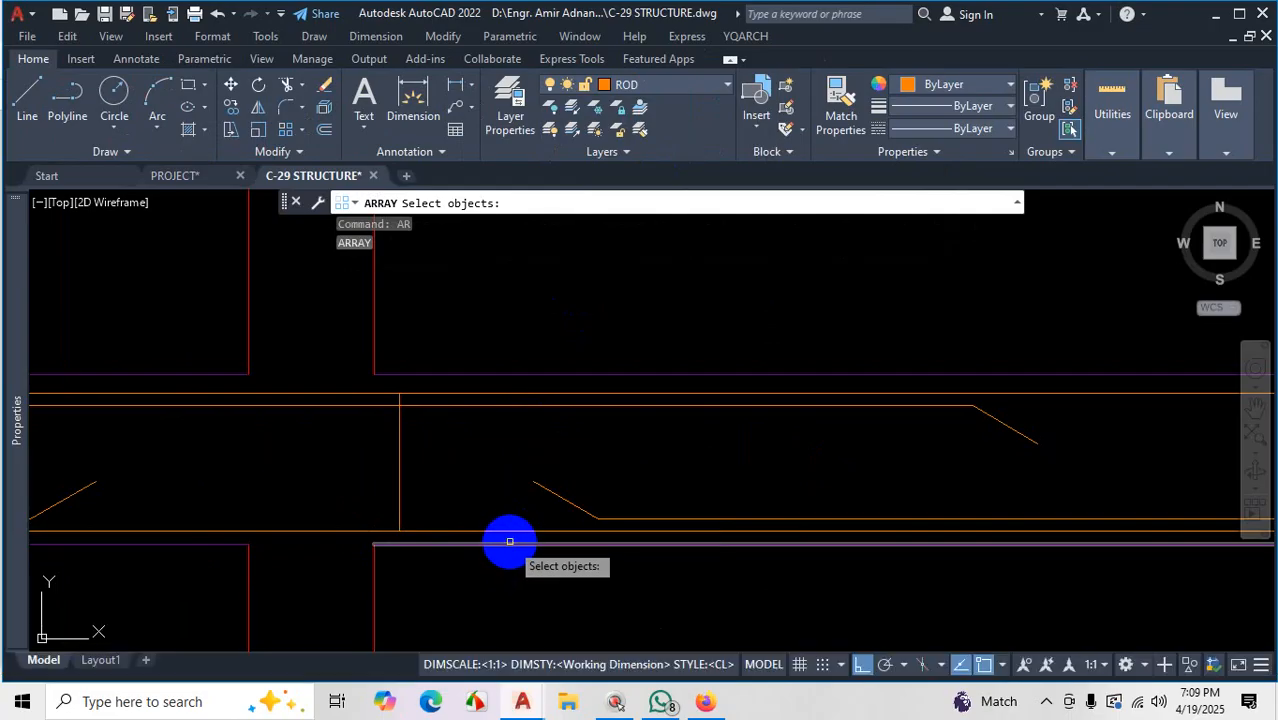
left_click(396, 441)
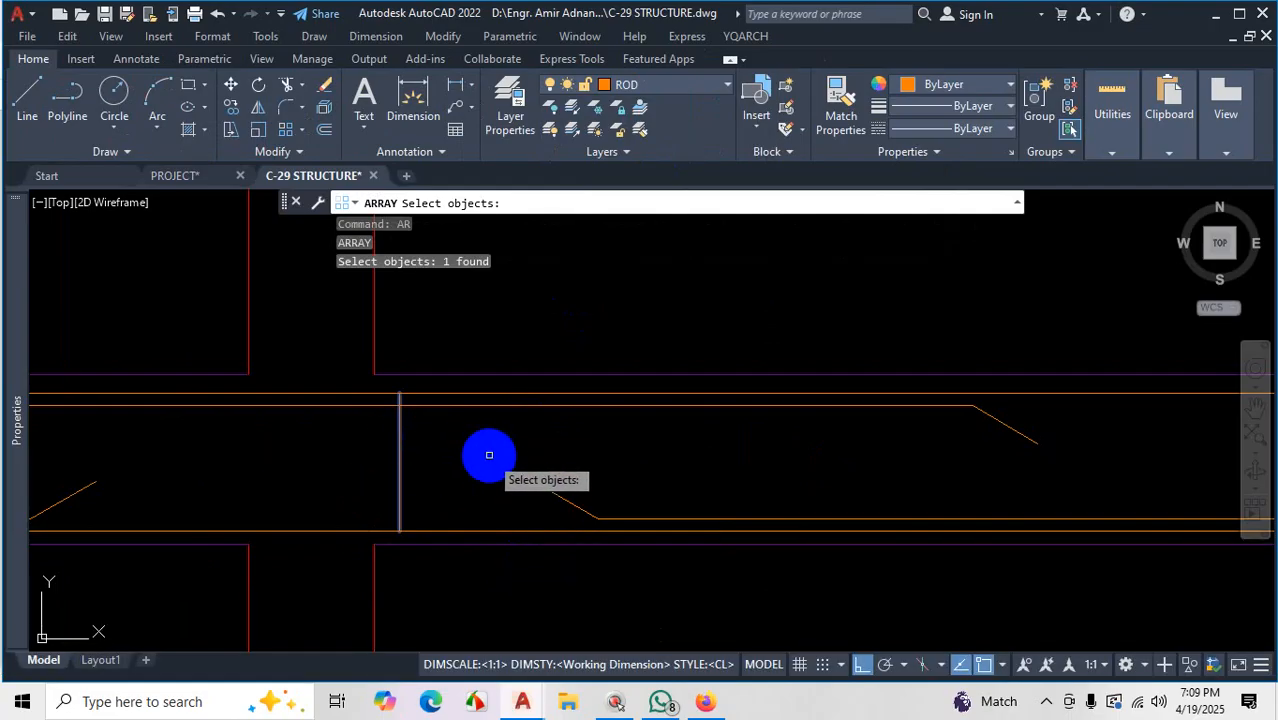
key("Return")
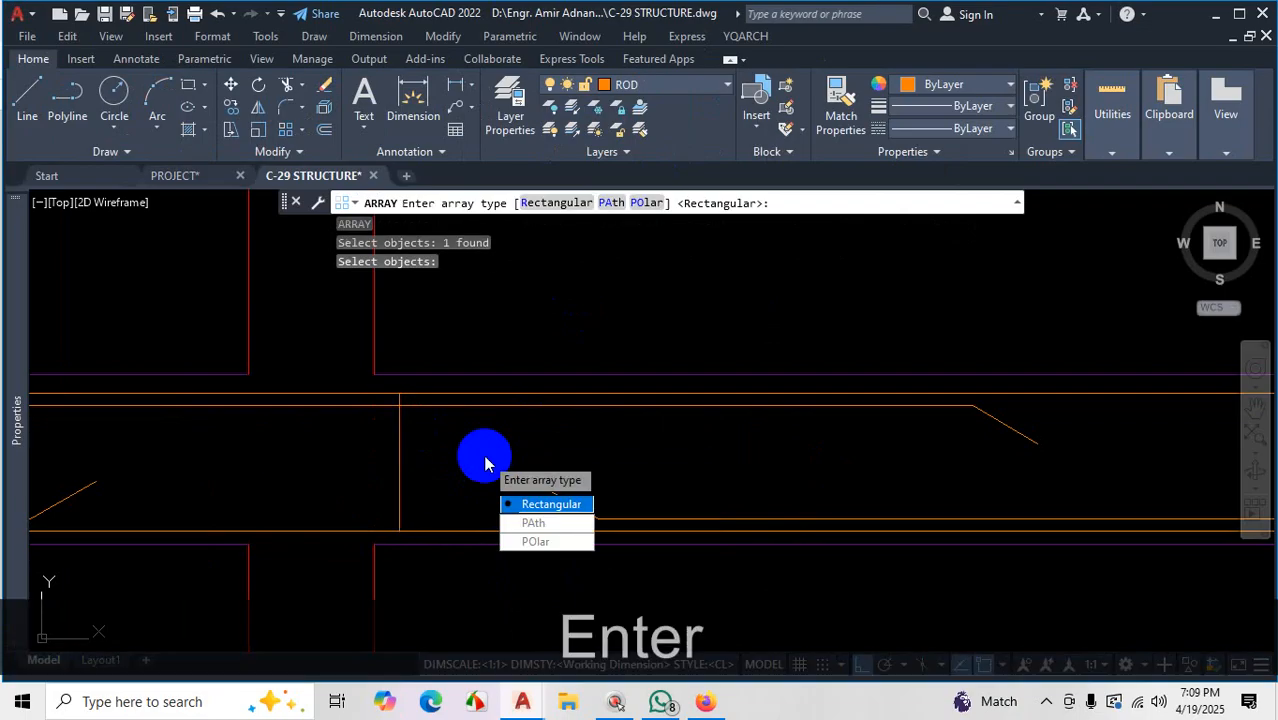
left_click(550, 507)
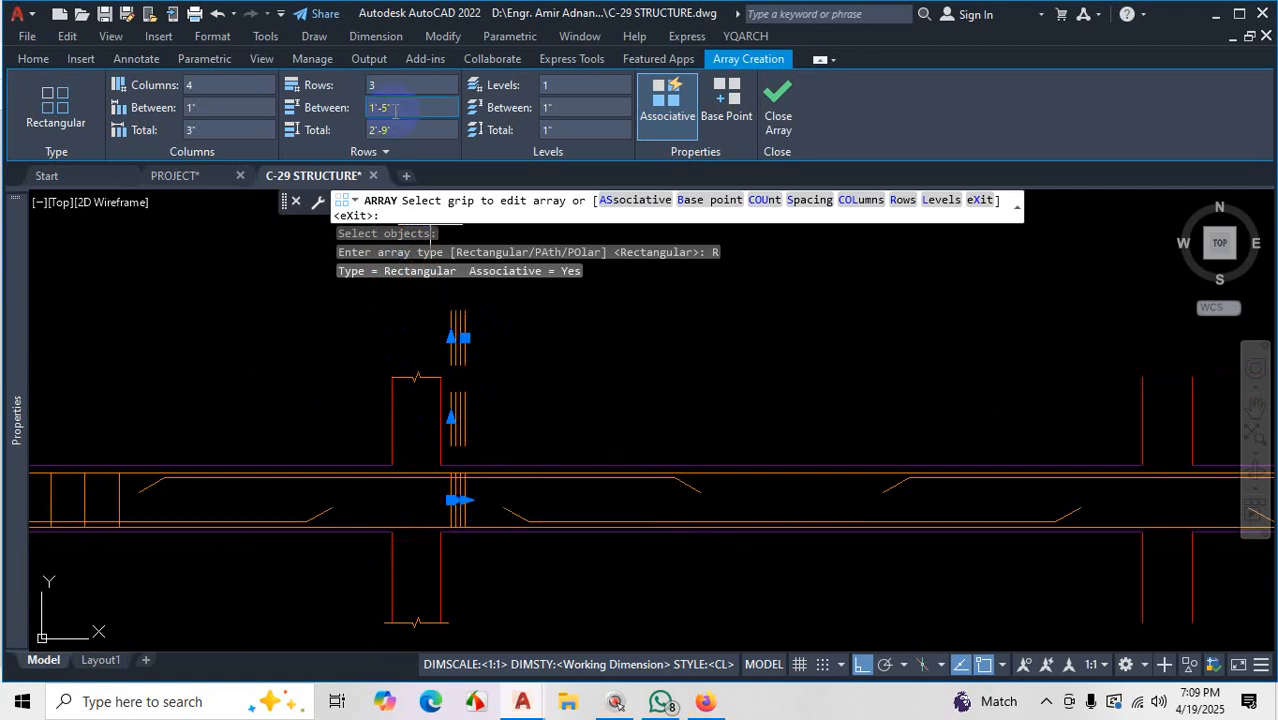
type("1")
key("Return")
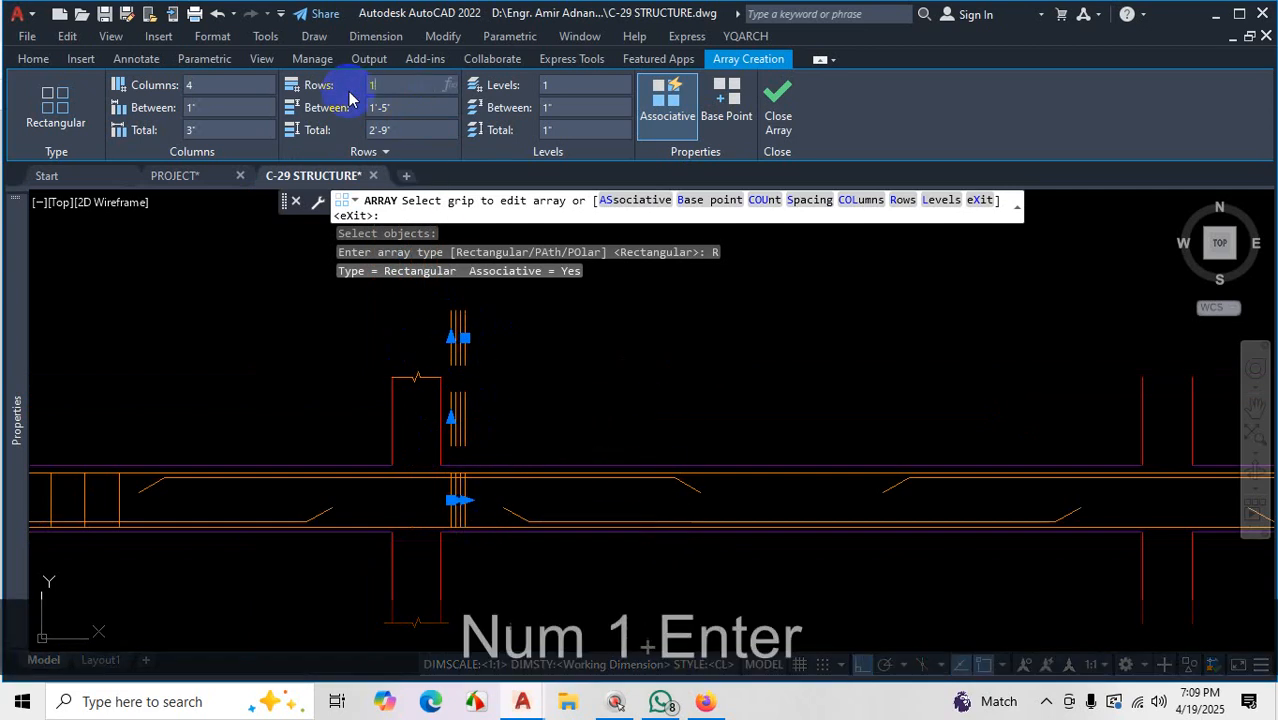
Set the column spacing of the new stirrup array to 4"
scroll(425, 483, "up", 4)
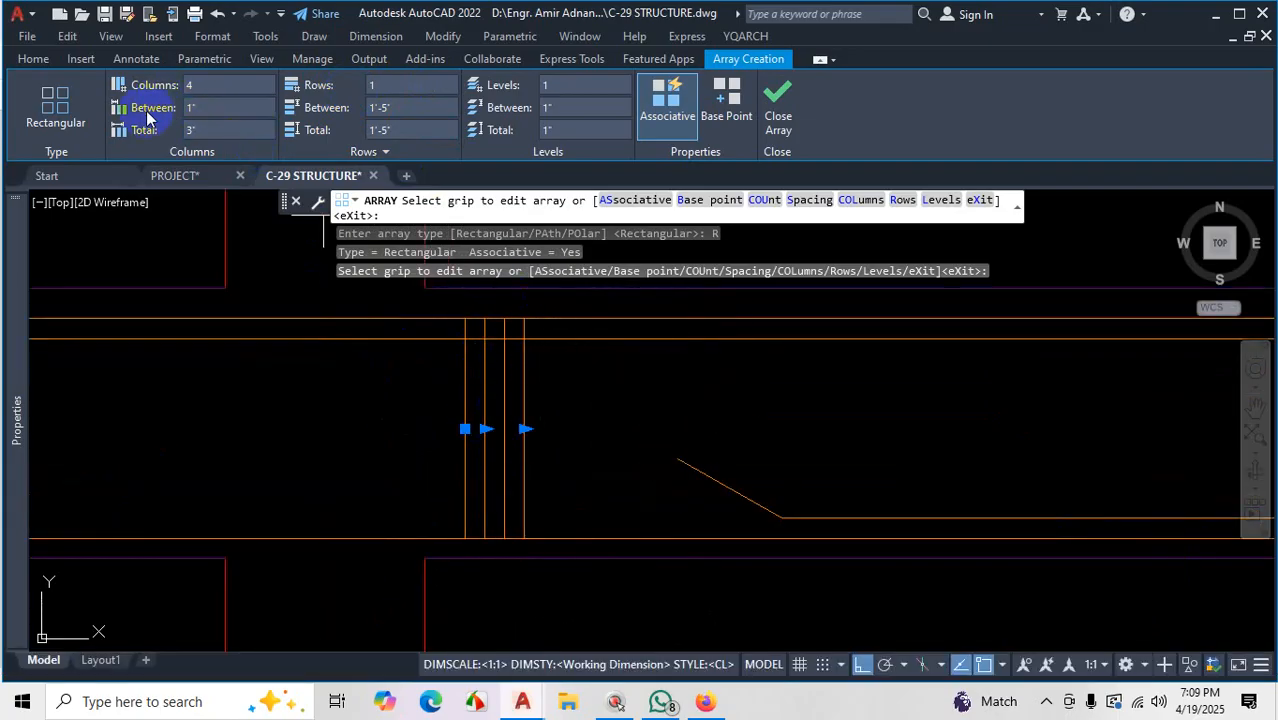
key("ctrl+1")
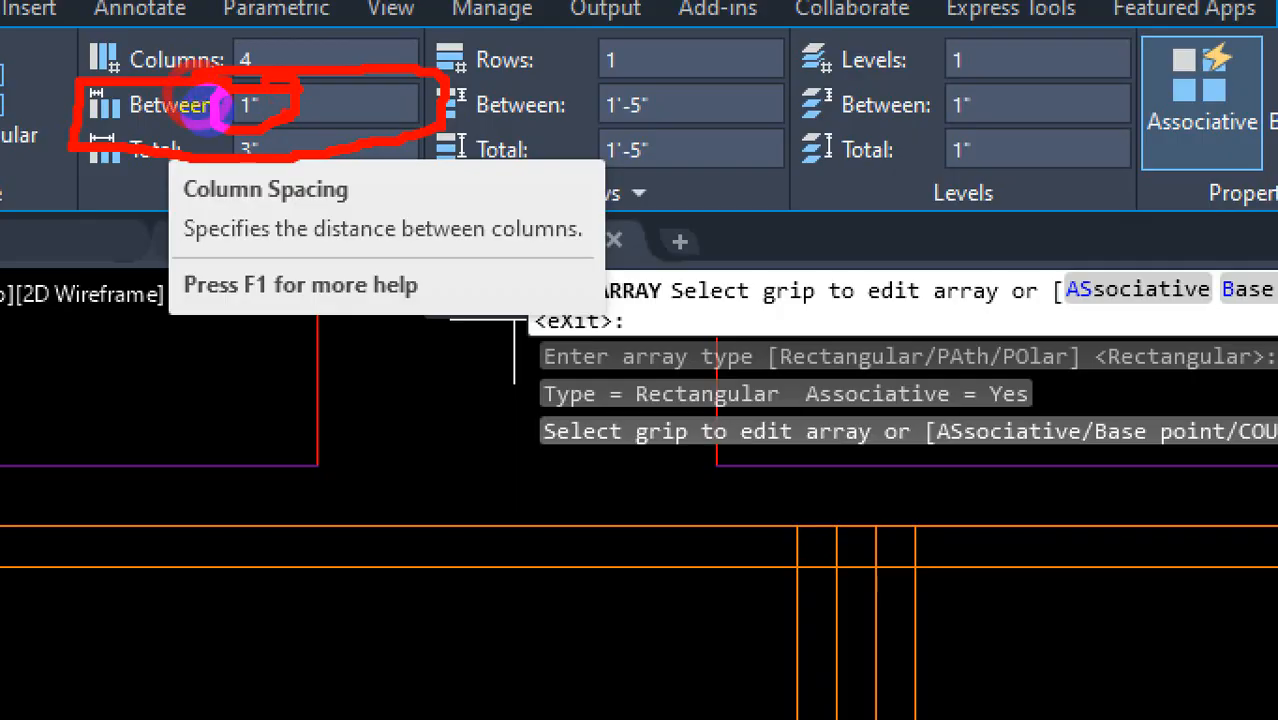
key("Escape")
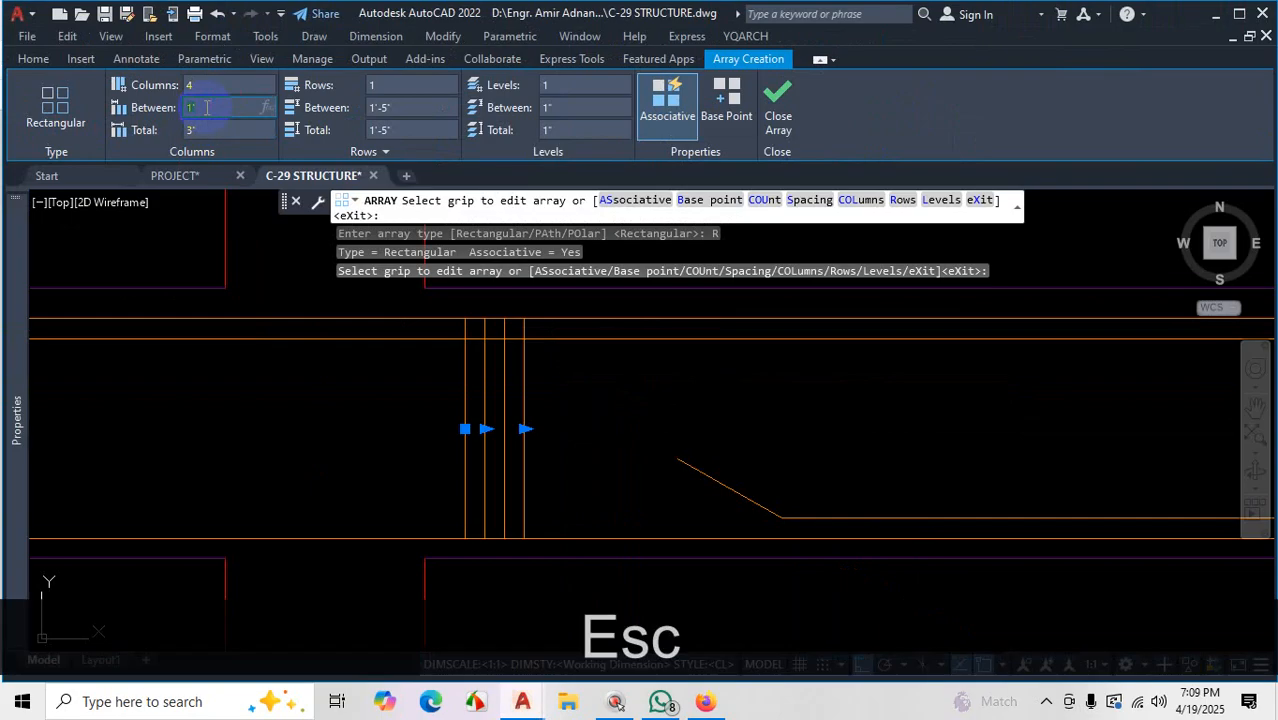
key("Return")
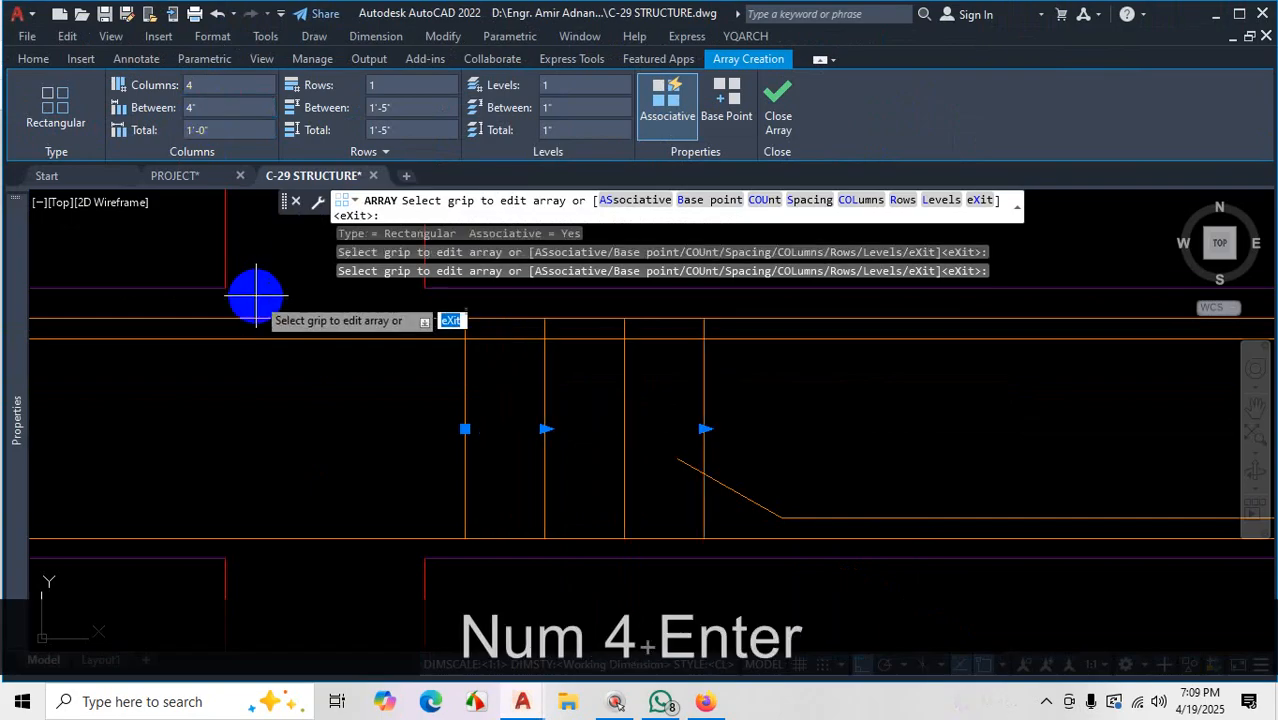
Extend the stirrup array to 13 columns, reaching just past the upper bar's bend, and finish it as an associative array
scroll(411, 480, "down", 4)
scroll(551, 484, "up", 2)
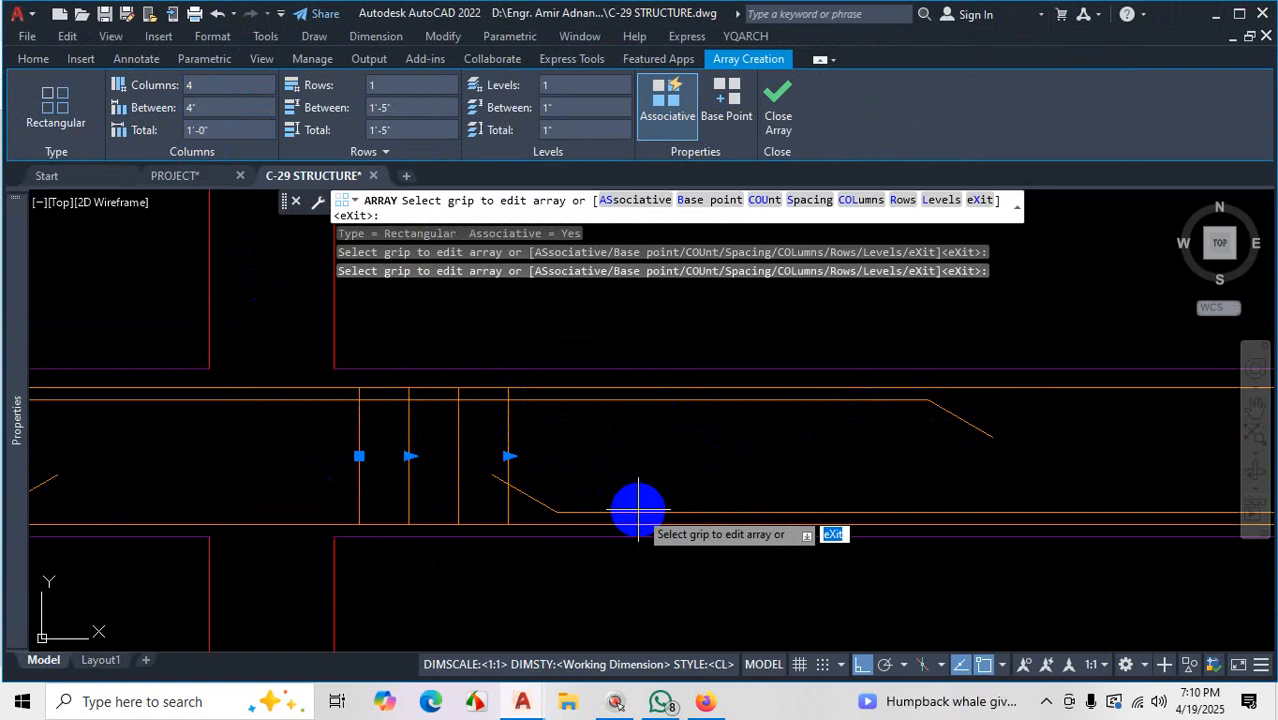
key("ctrl+1")
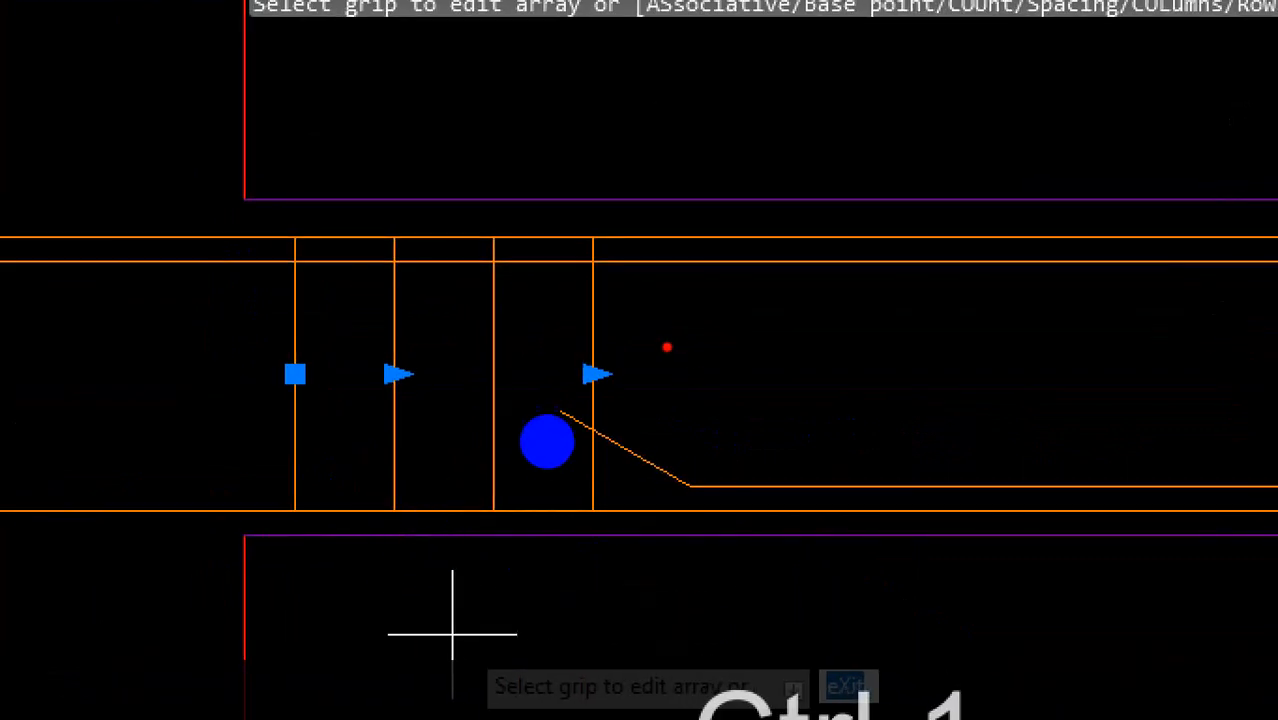
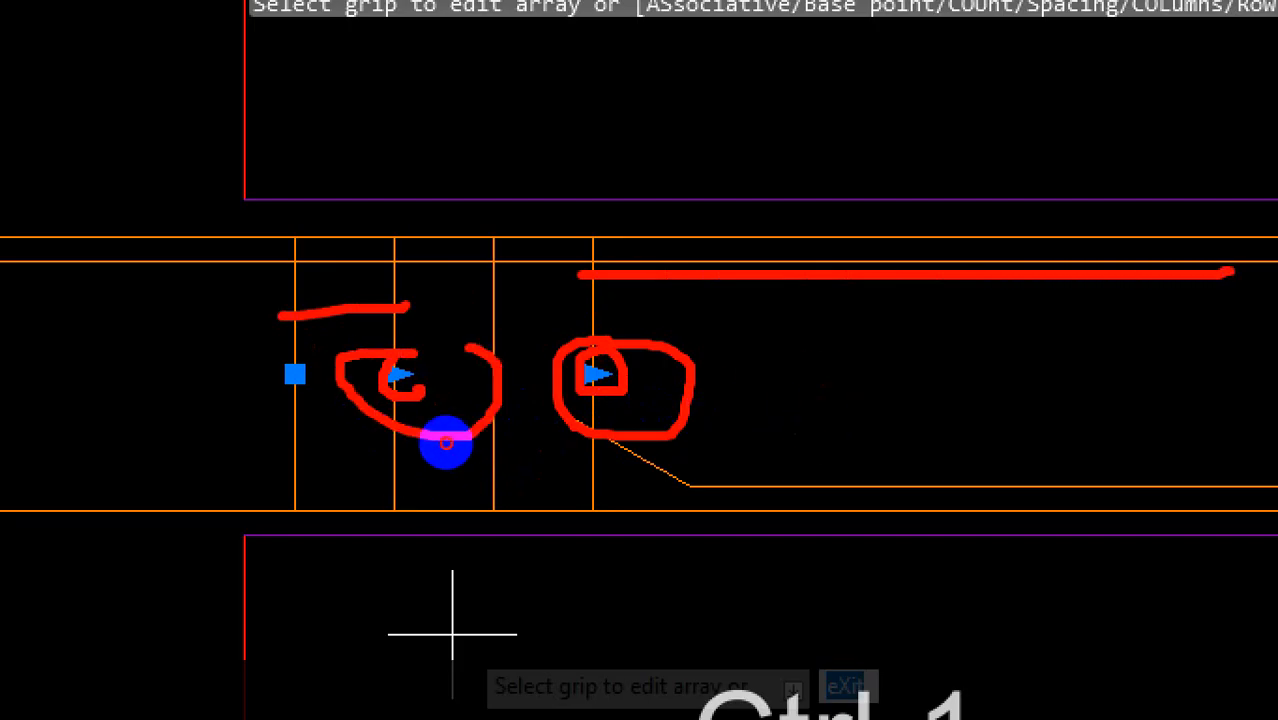
key("Escape")
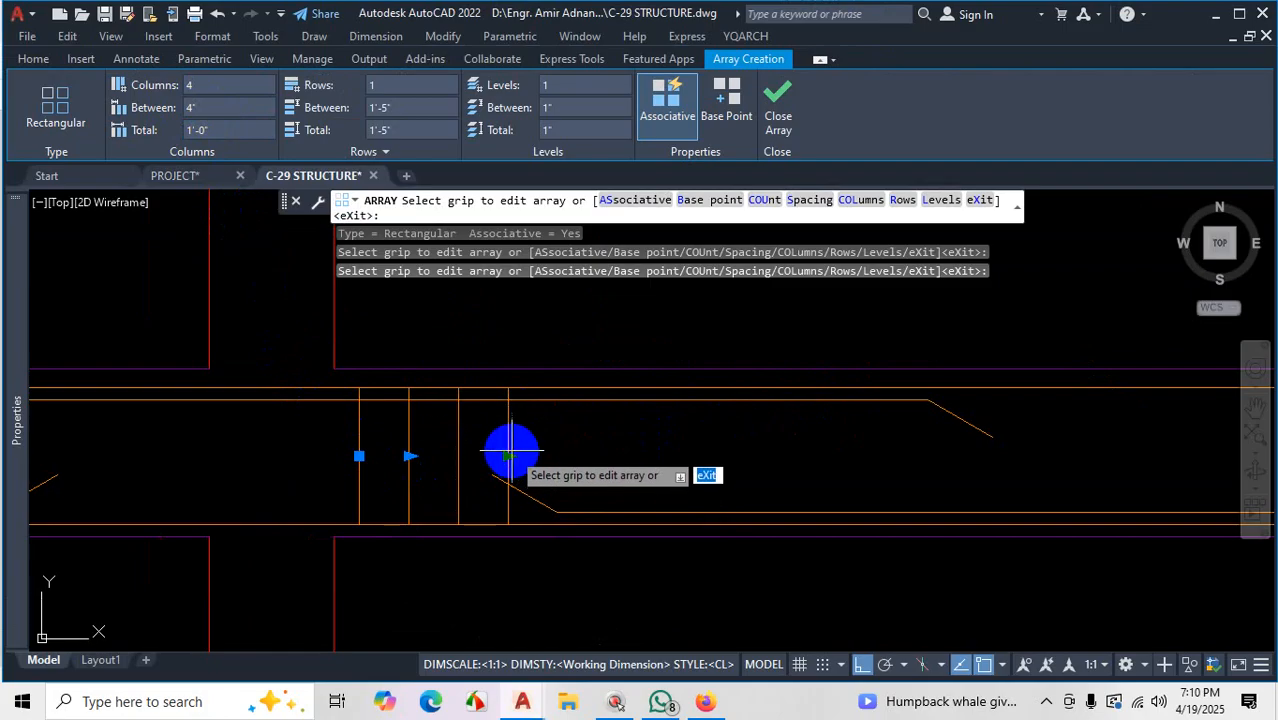
left_click(510, 456)
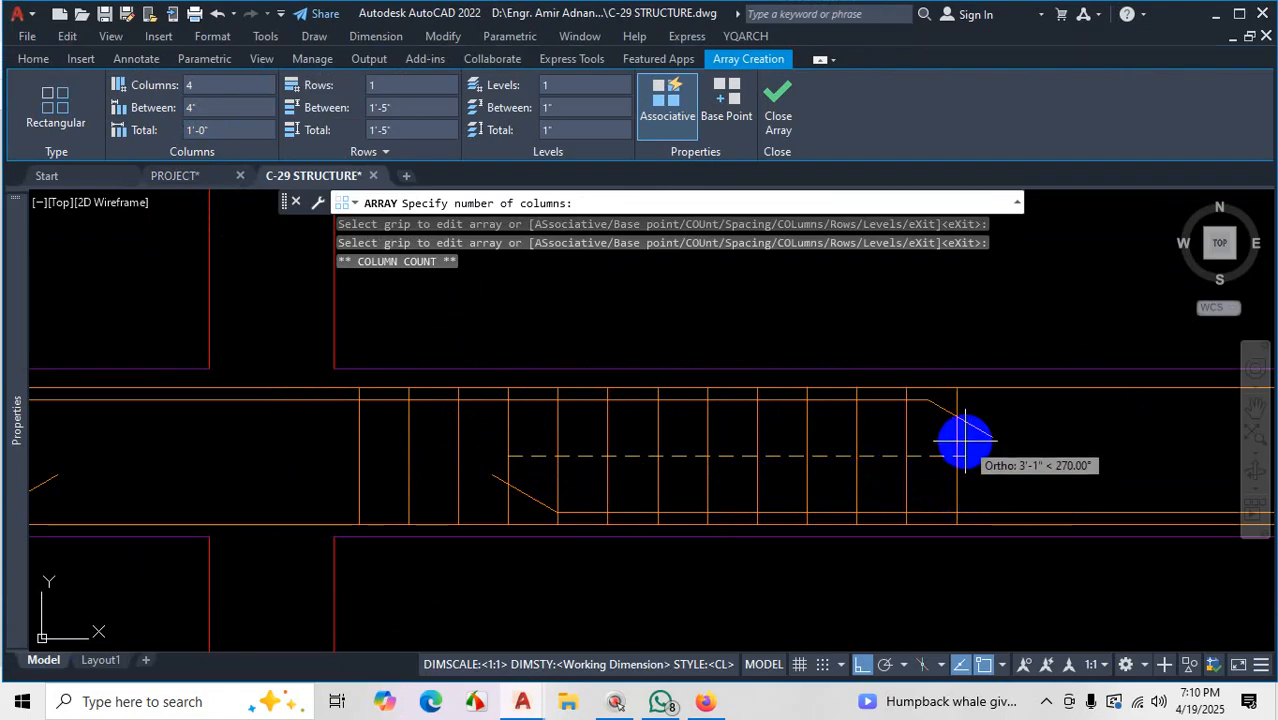
key("ctrl")
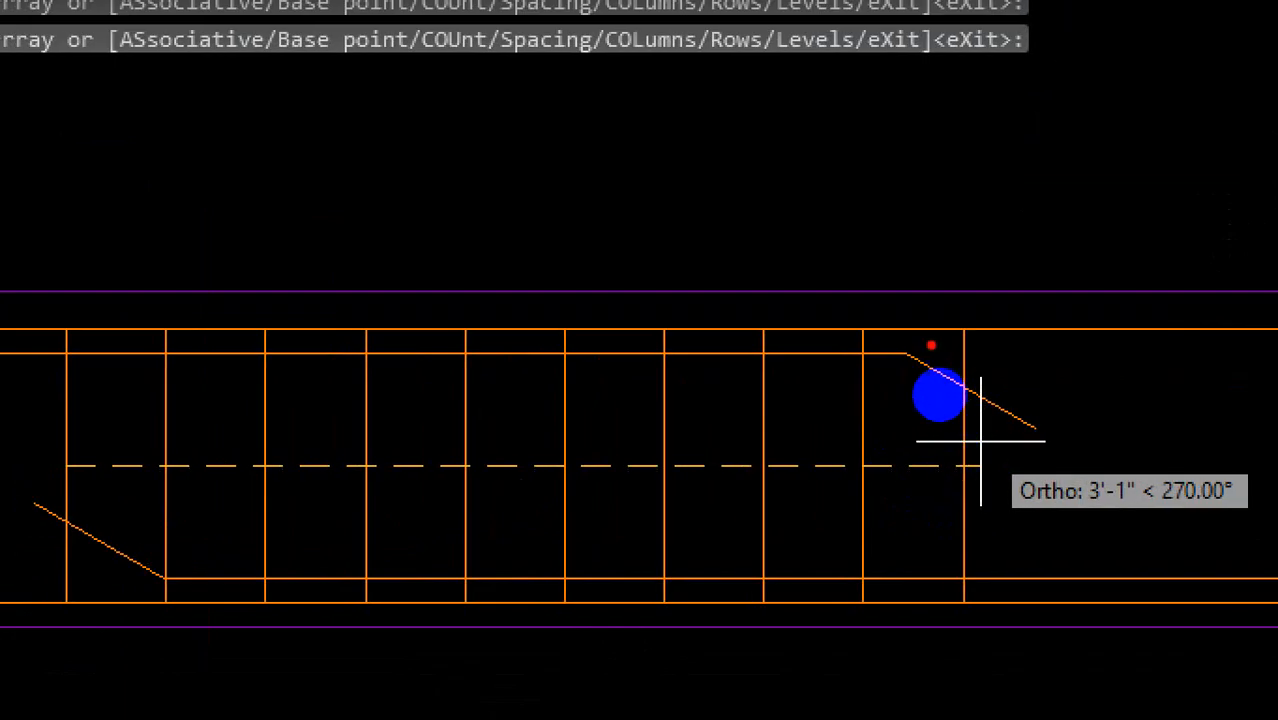
left_click_drag(929, 384, 930, 452)
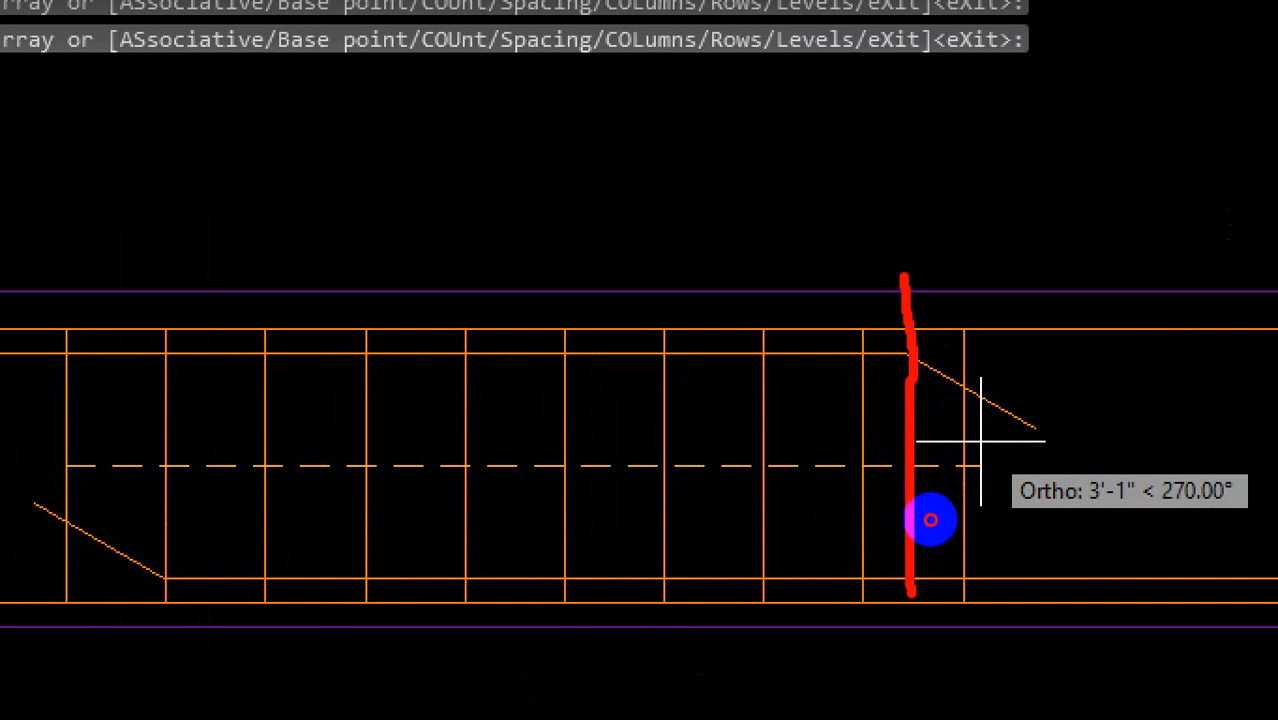
left_click_drag(930, 519, 933, 517)
key("Escape")
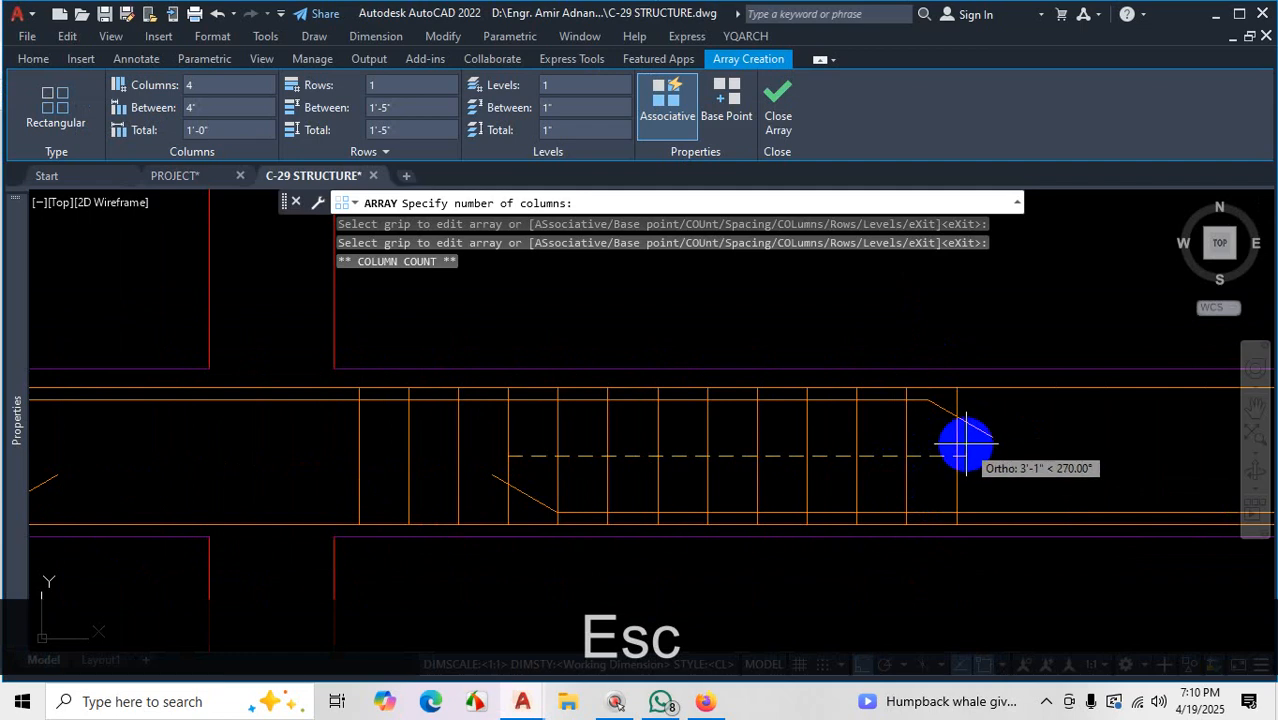
left_click(966, 444)
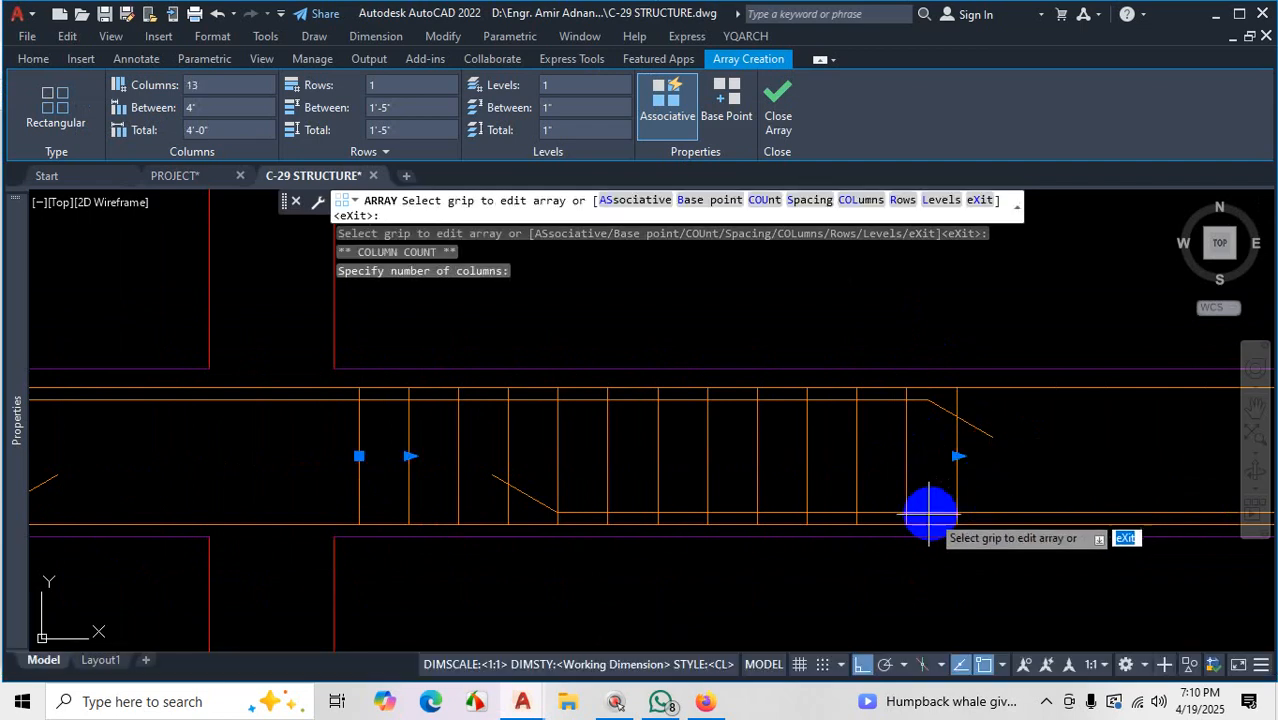
key("ctrl+1")
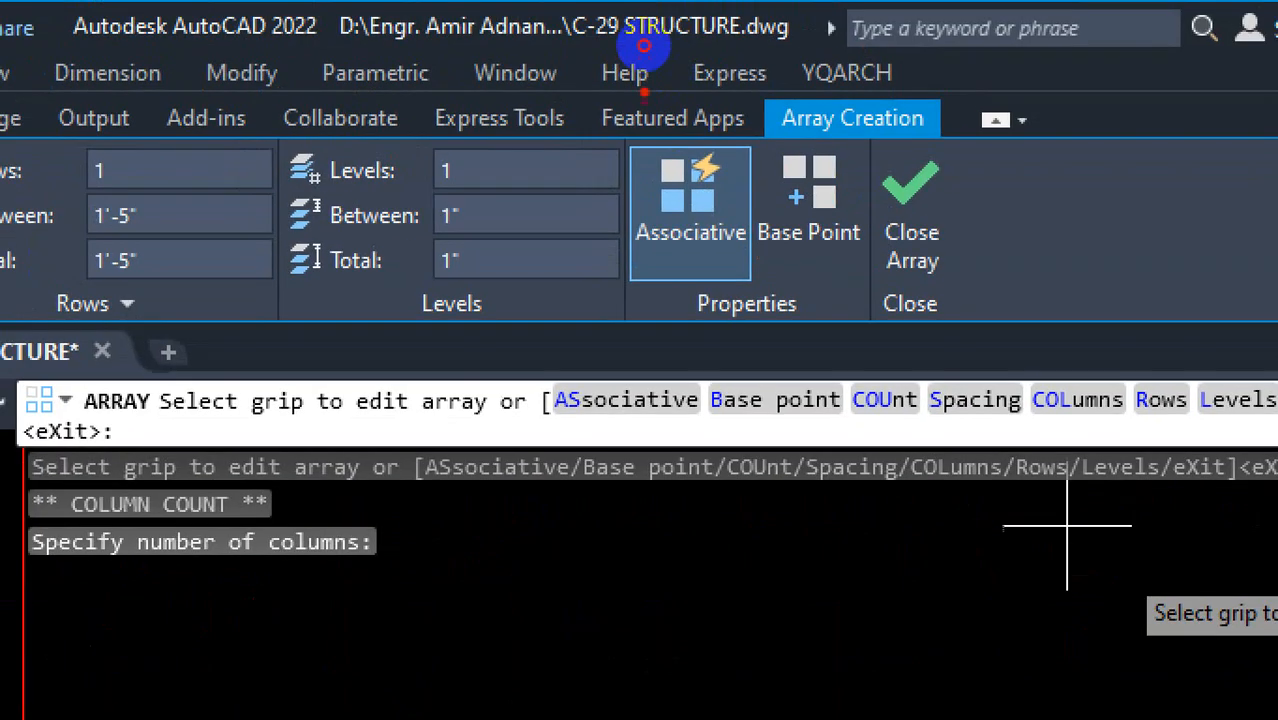
left_click_drag(762, 119, 597, 235)
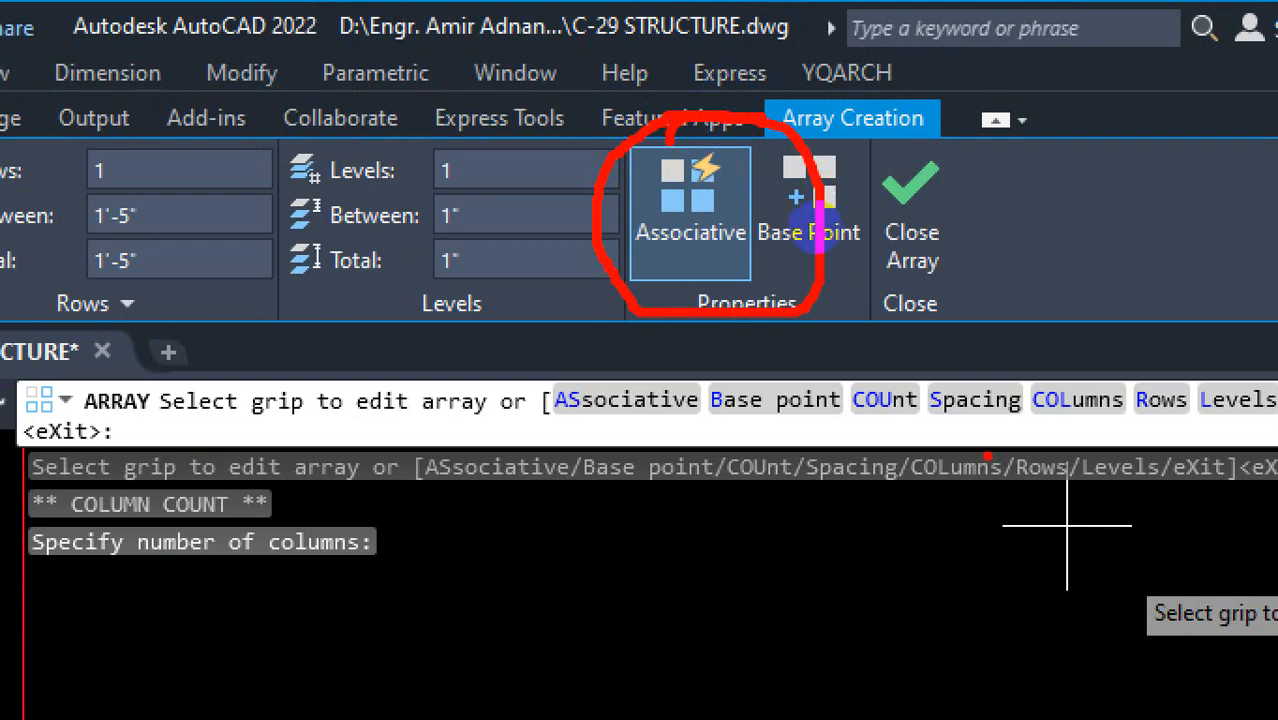
key("Escape")
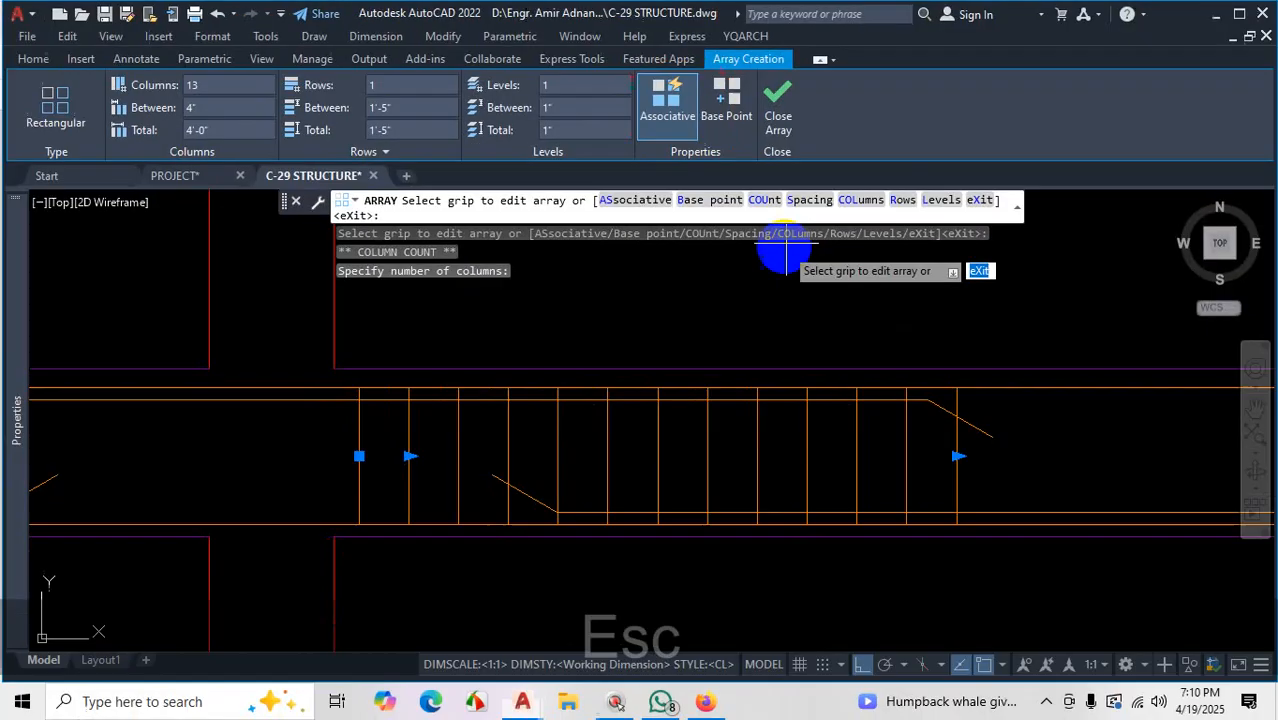
left_click(784, 106)
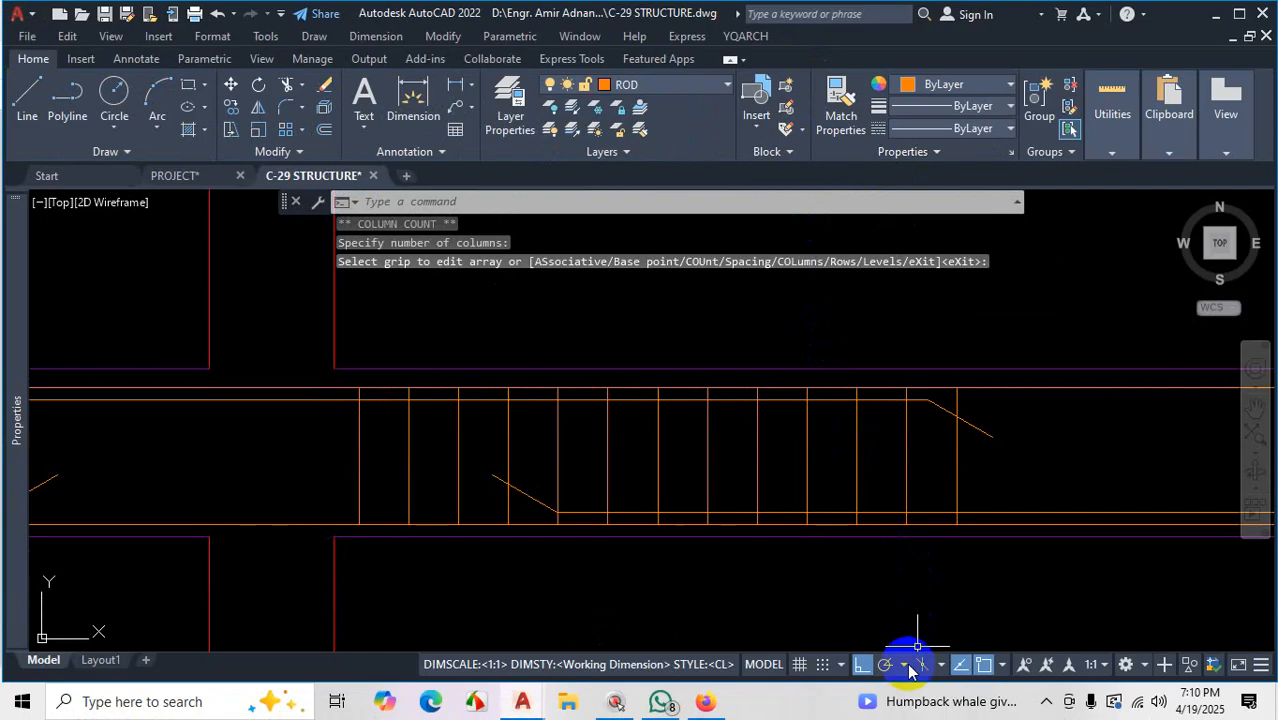
left_click(1045, 701)
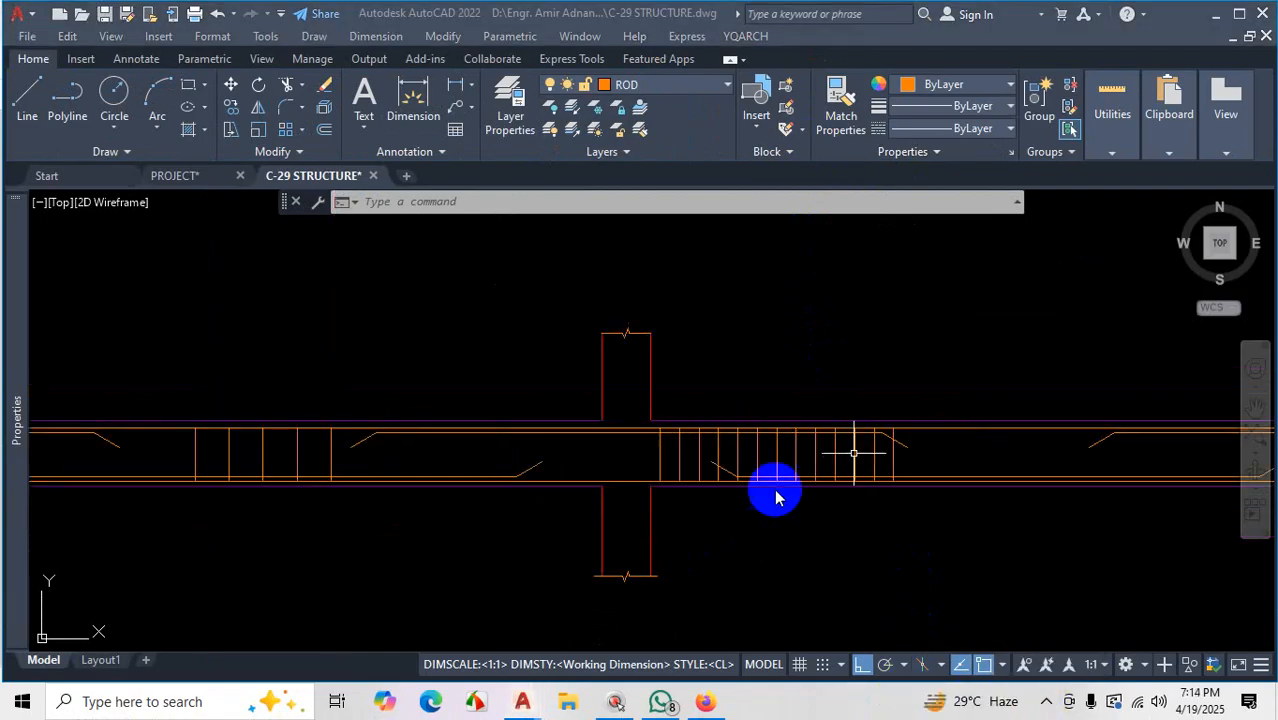
Copy the 13-column stirrup array along the beam so its first stirrup lands on the original array's last stirrup
scroll(776, 491, "up", 3)
left_click(836, 415)
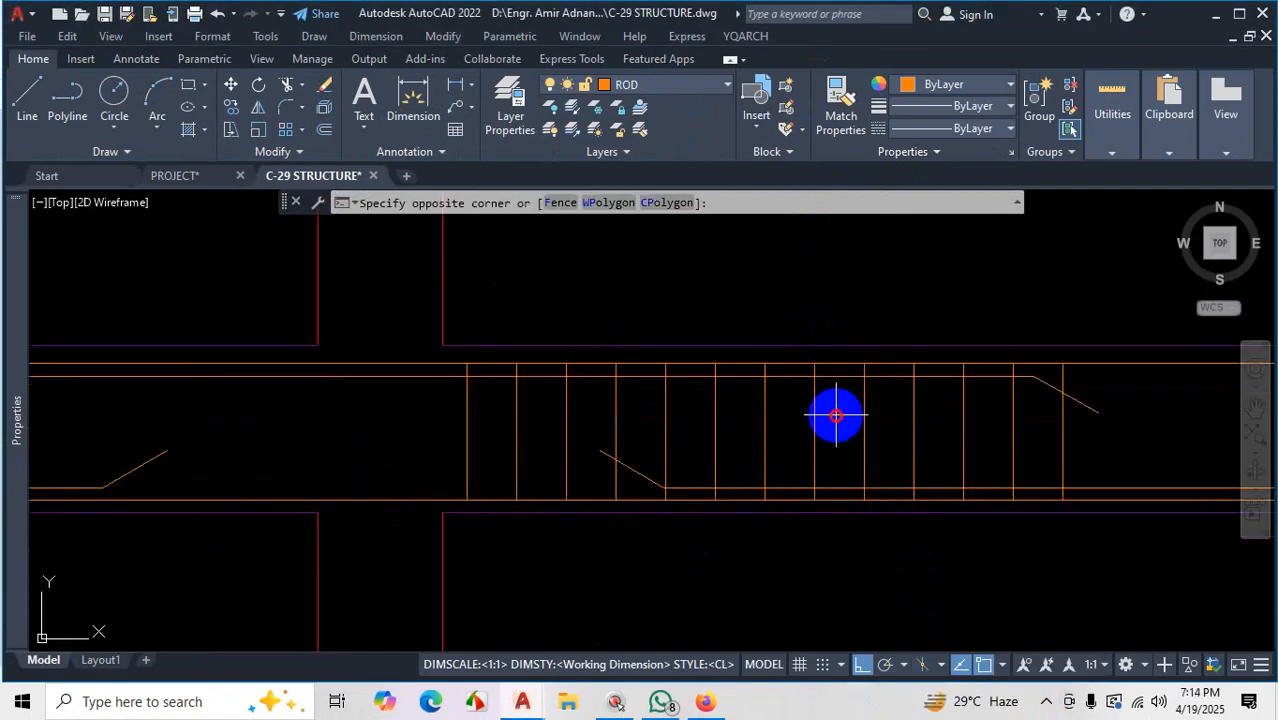
left_click(778, 428)
type("c")
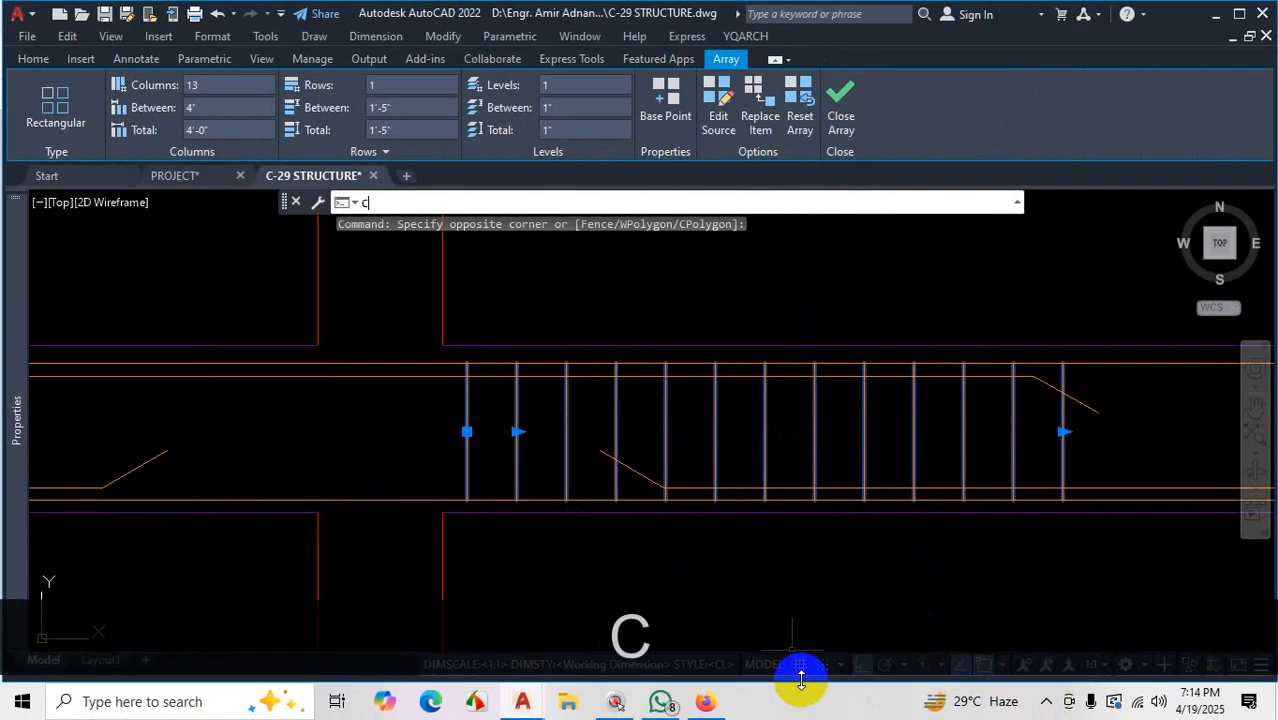
type("o")
key("Return")
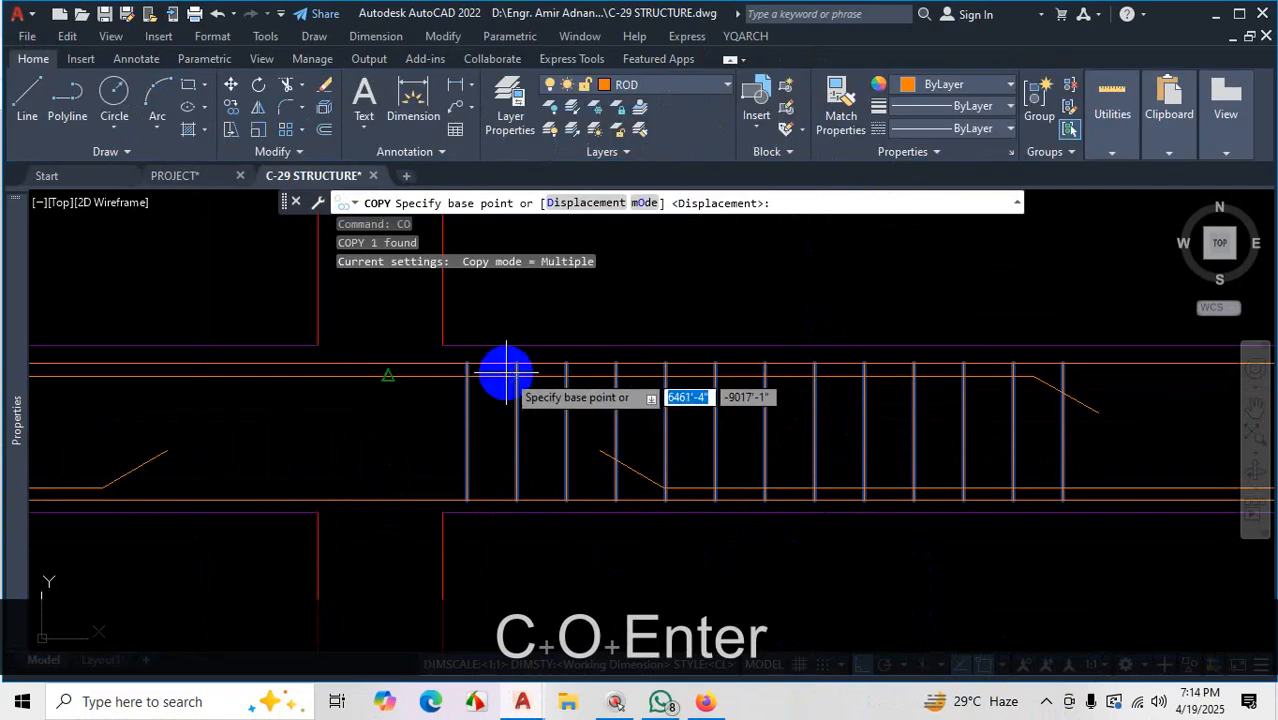
left_click(466, 363)
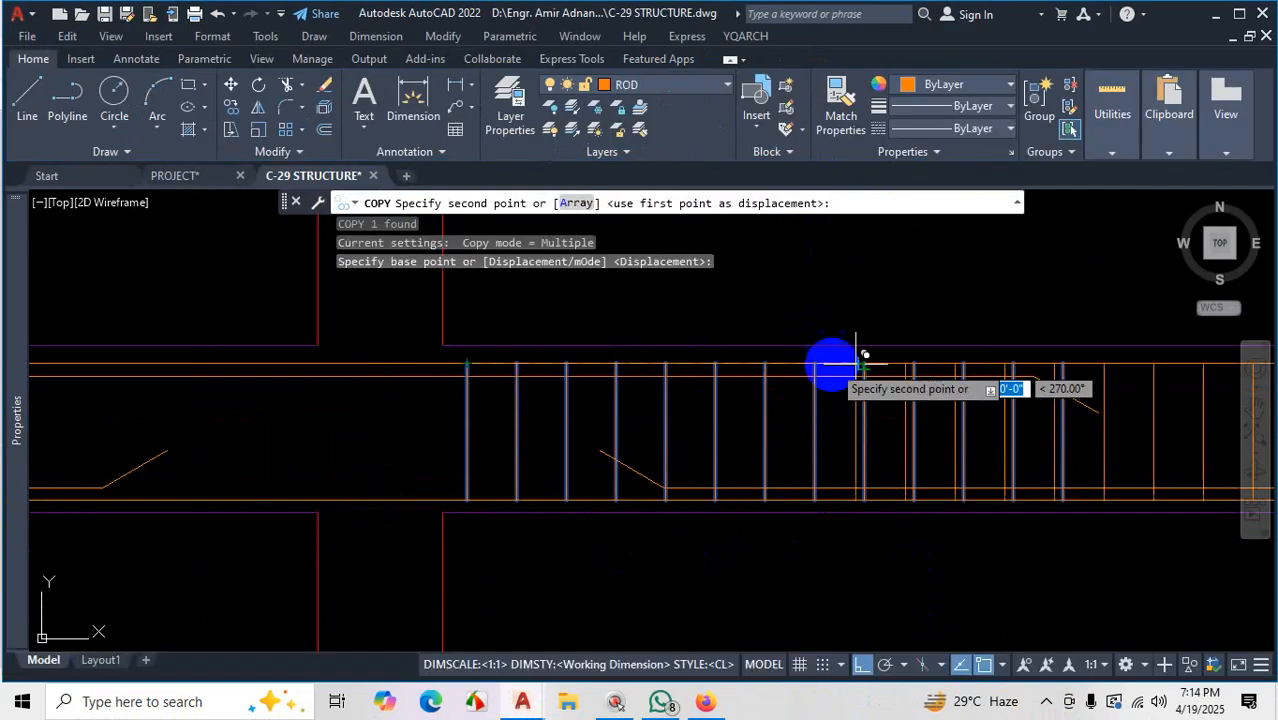
scroll(830, 363, "up", 1)
scroll(890, 380, "up", 1)
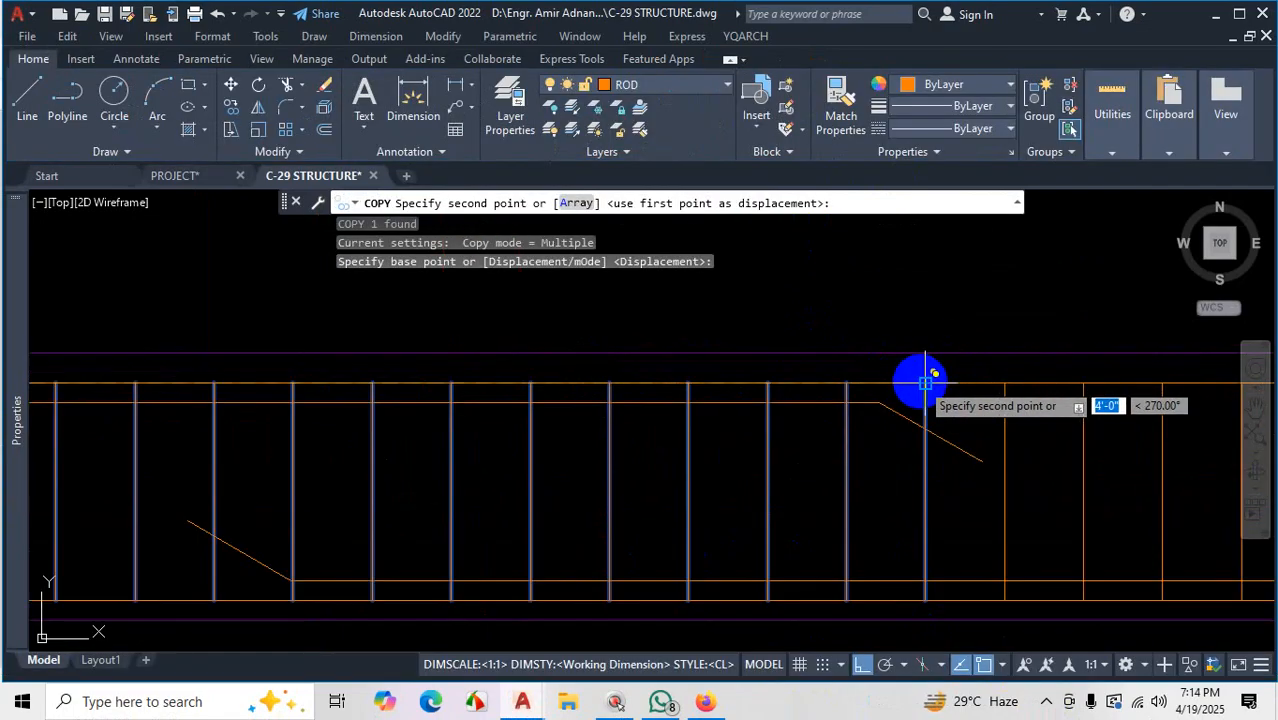
left_click(926, 382)
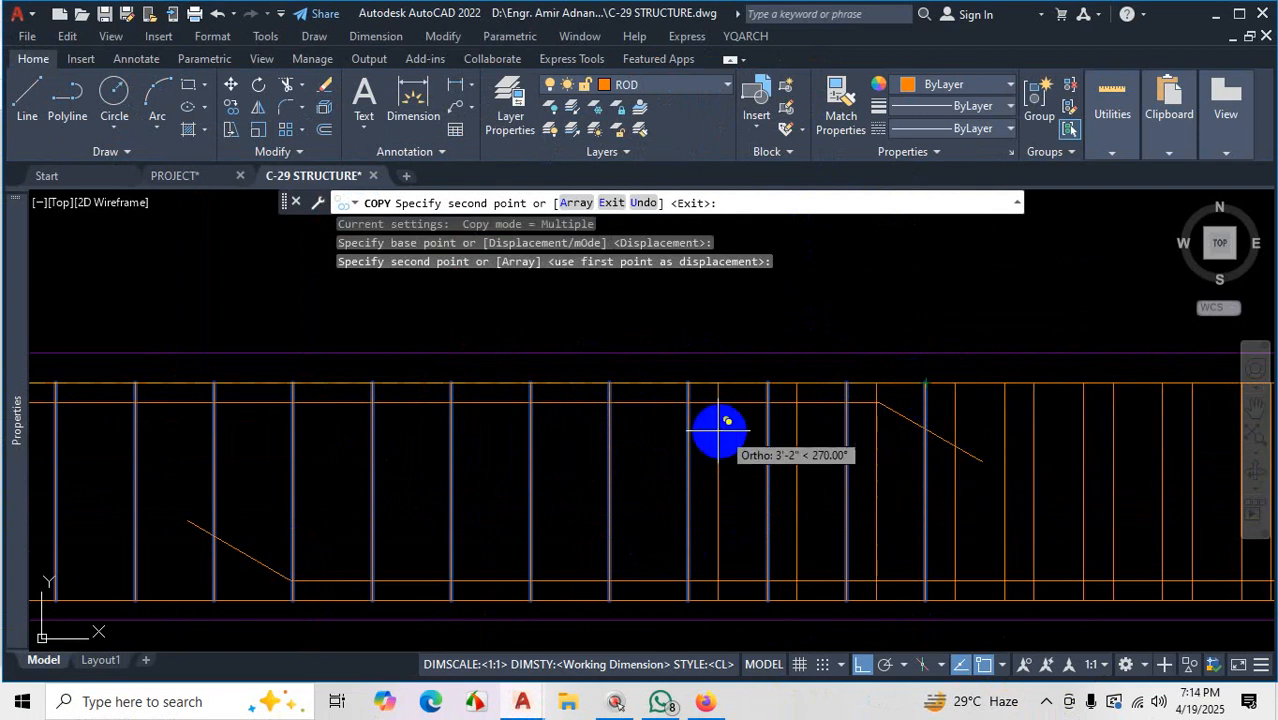
key("Escape")
left_click(1048, 700)
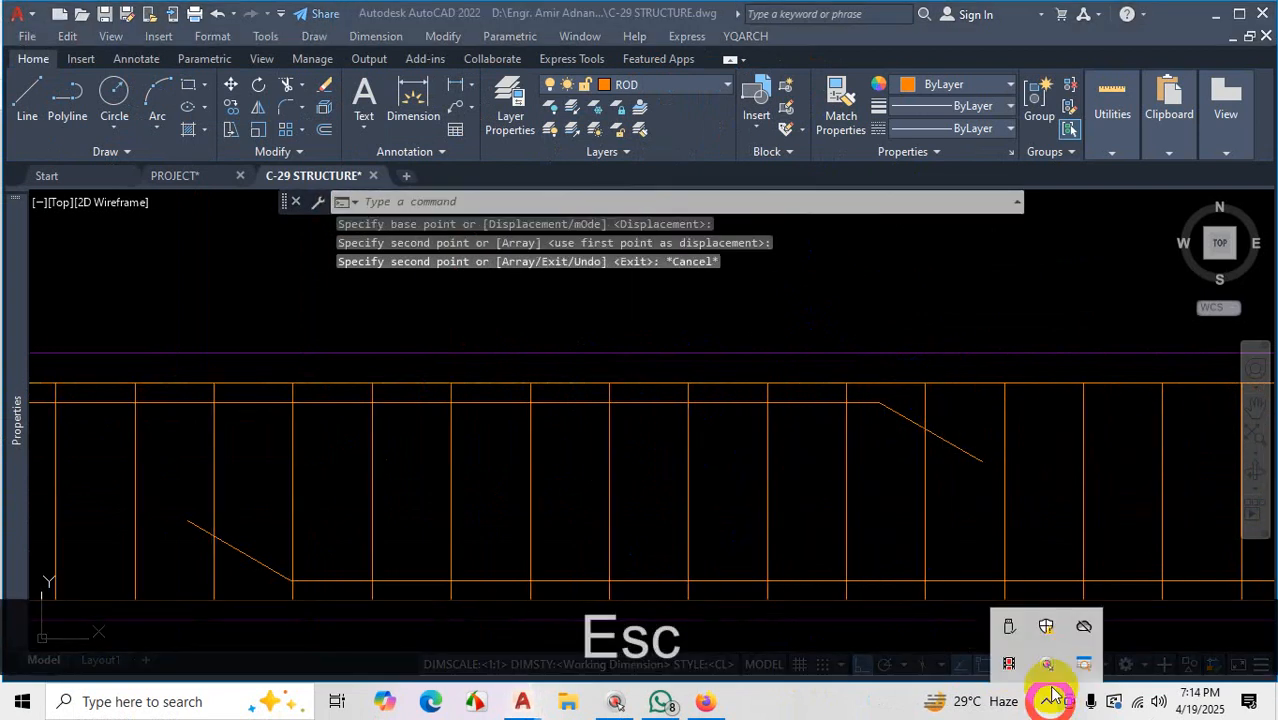
left_click(1010, 664)
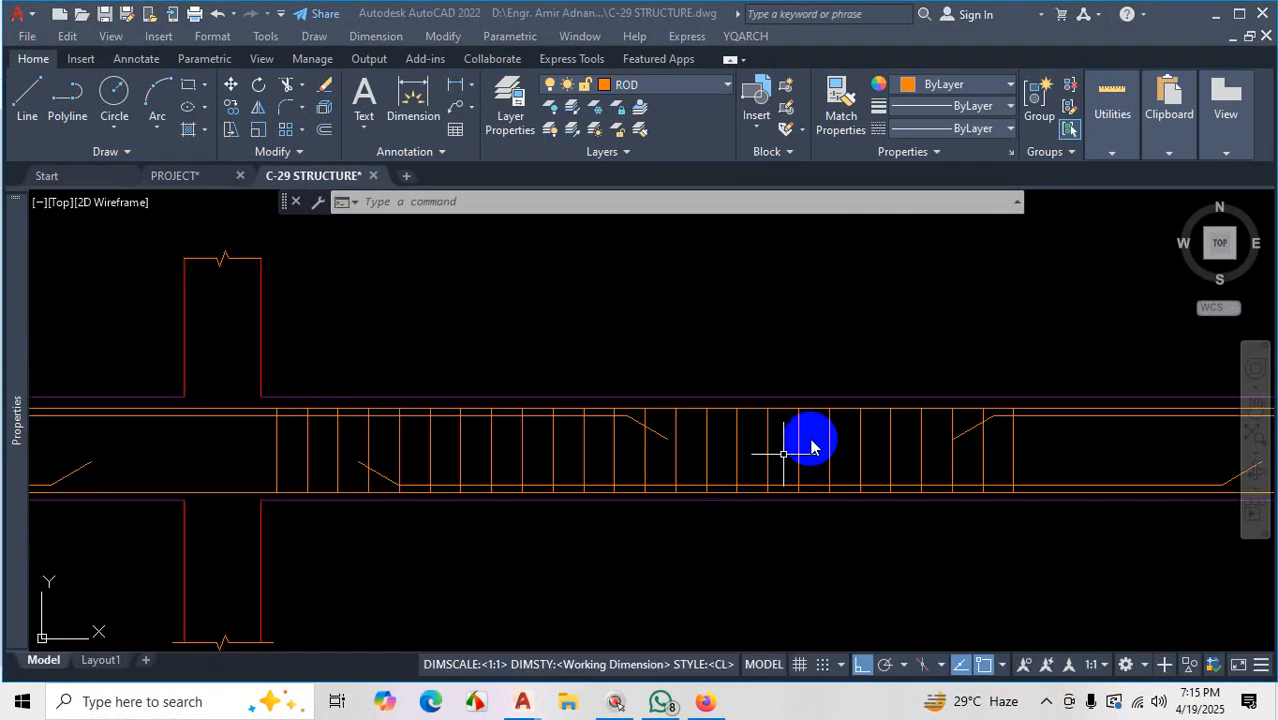
Set the column spacing of the copied stirrup array at midspan to 7"
left_click(811, 438)
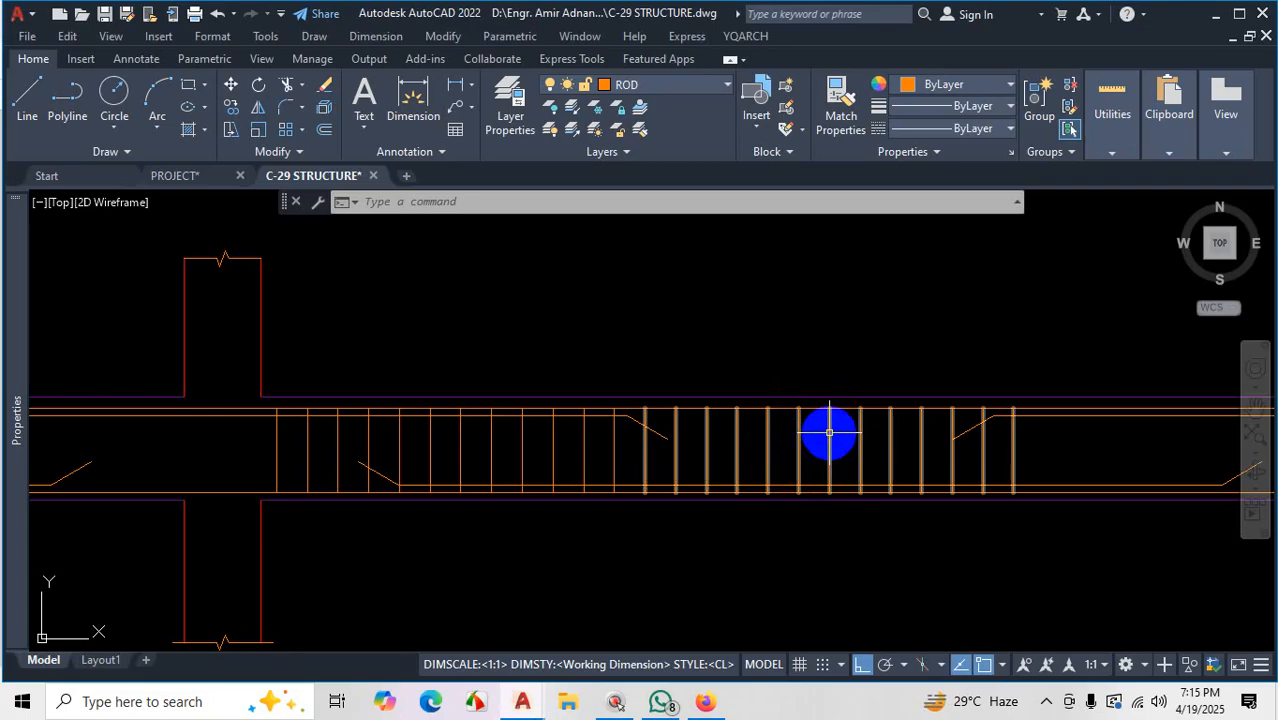
left_click(829, 432)
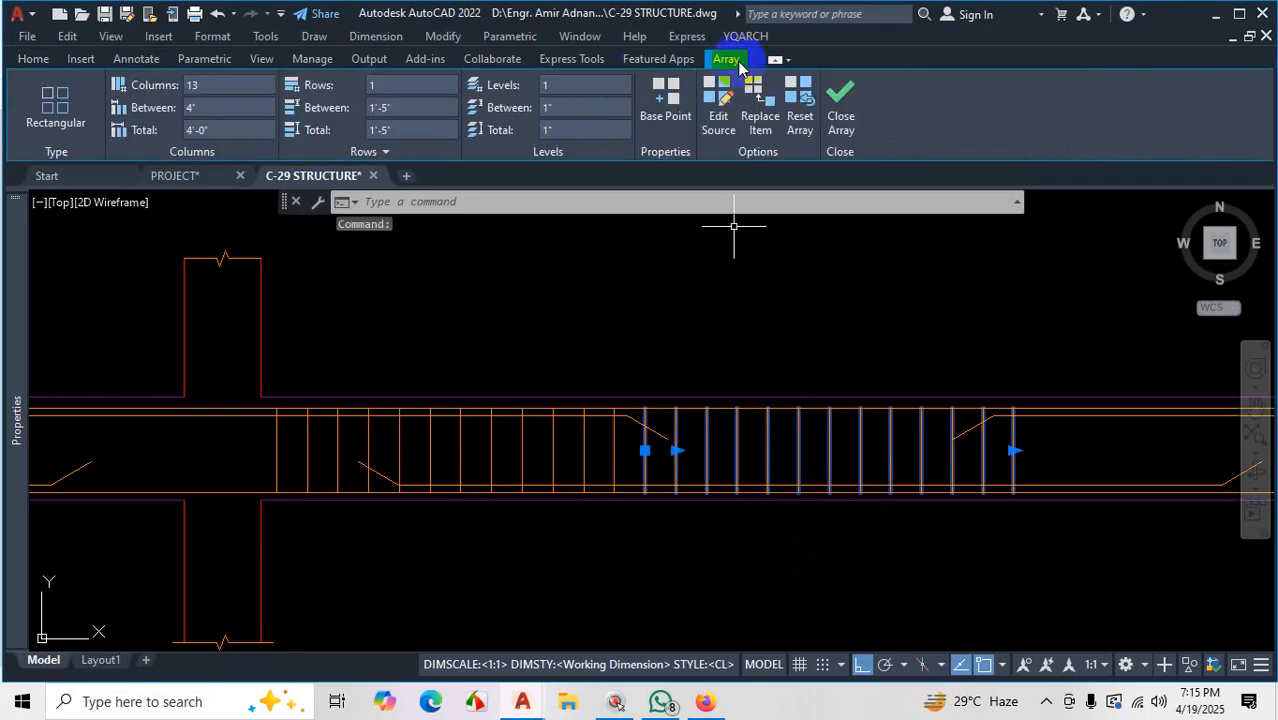
left_click(705, 418)
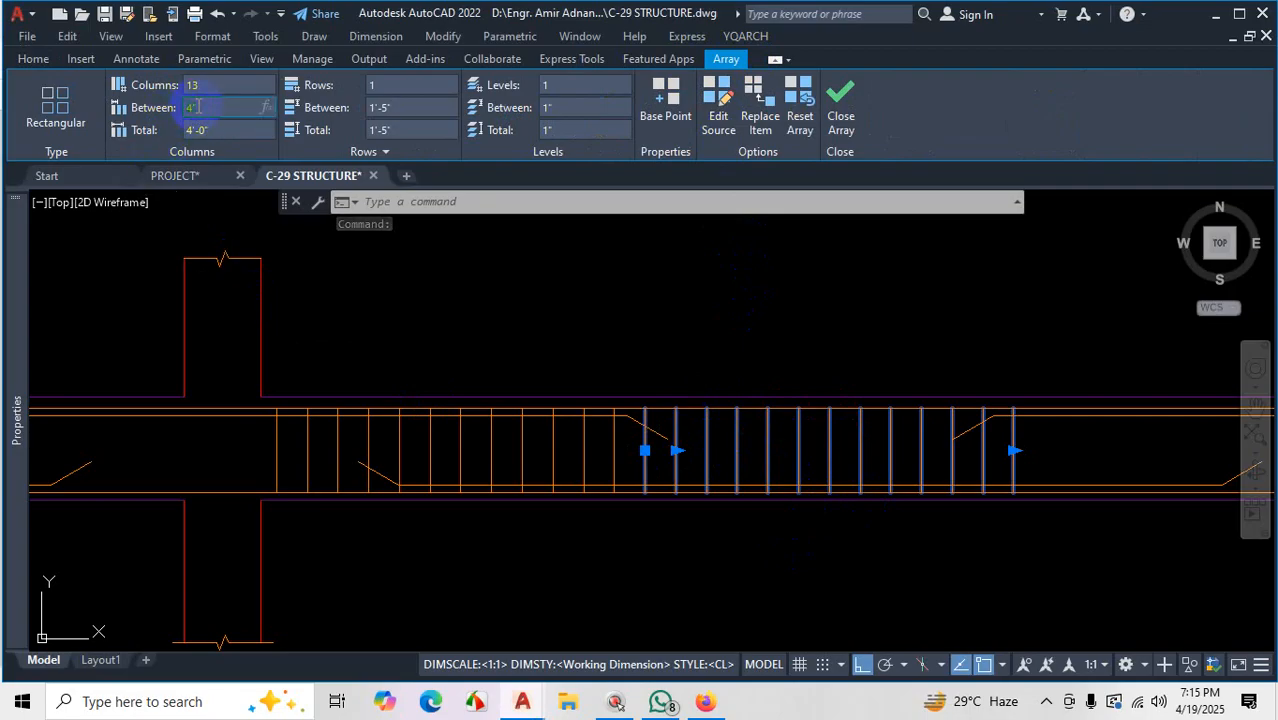
type("7")
key("Return")
scroll(215, 277, "down", 4)
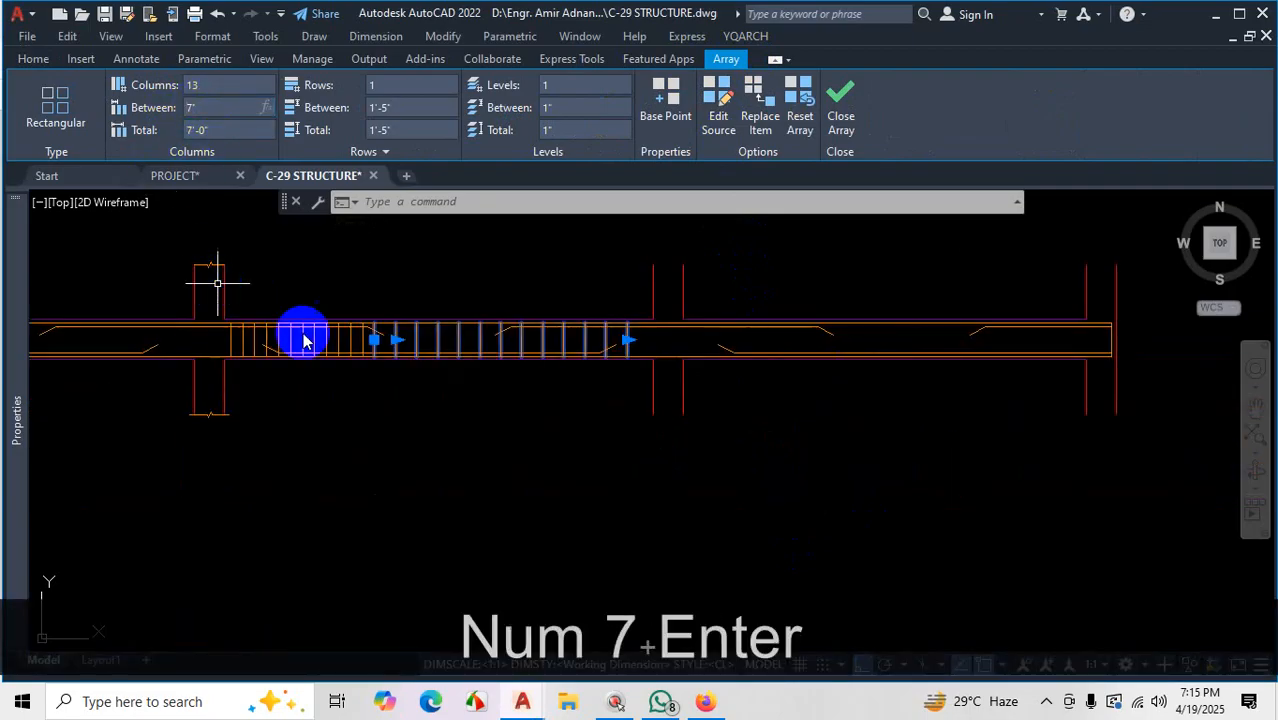
Shorten the 7" stirrup array to 7 columns, ending near the next upper bar's bend
scroll(574, 328, "up", 2)
scroll(468, 338, "up", 2)
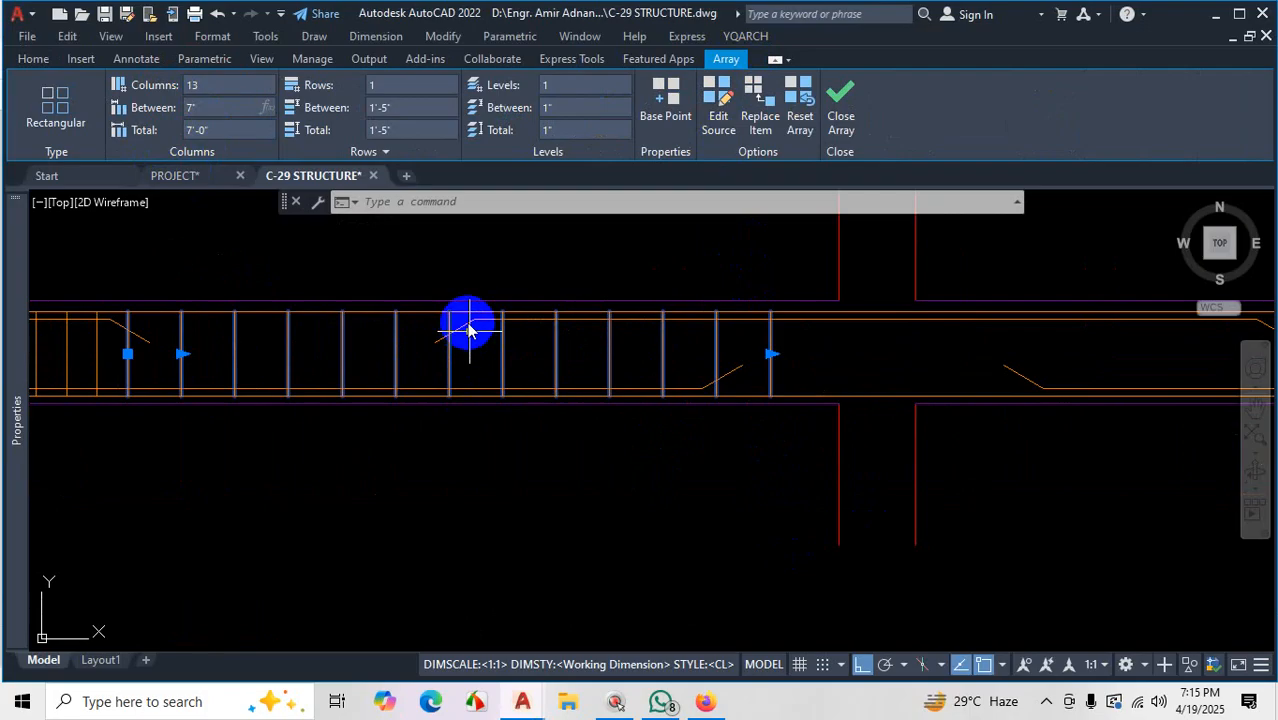
scroll(470, 330, "up", 4)
scroll(570, 414, "down", 4)
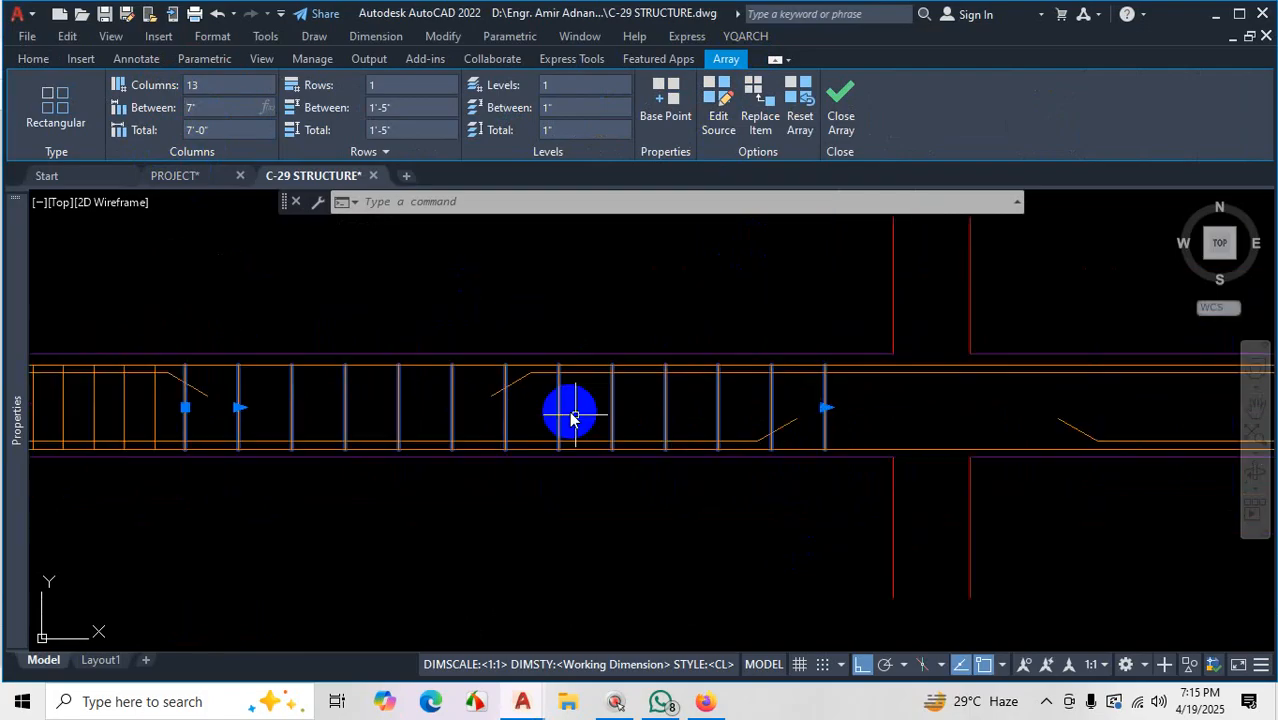
left_click(825, 408)
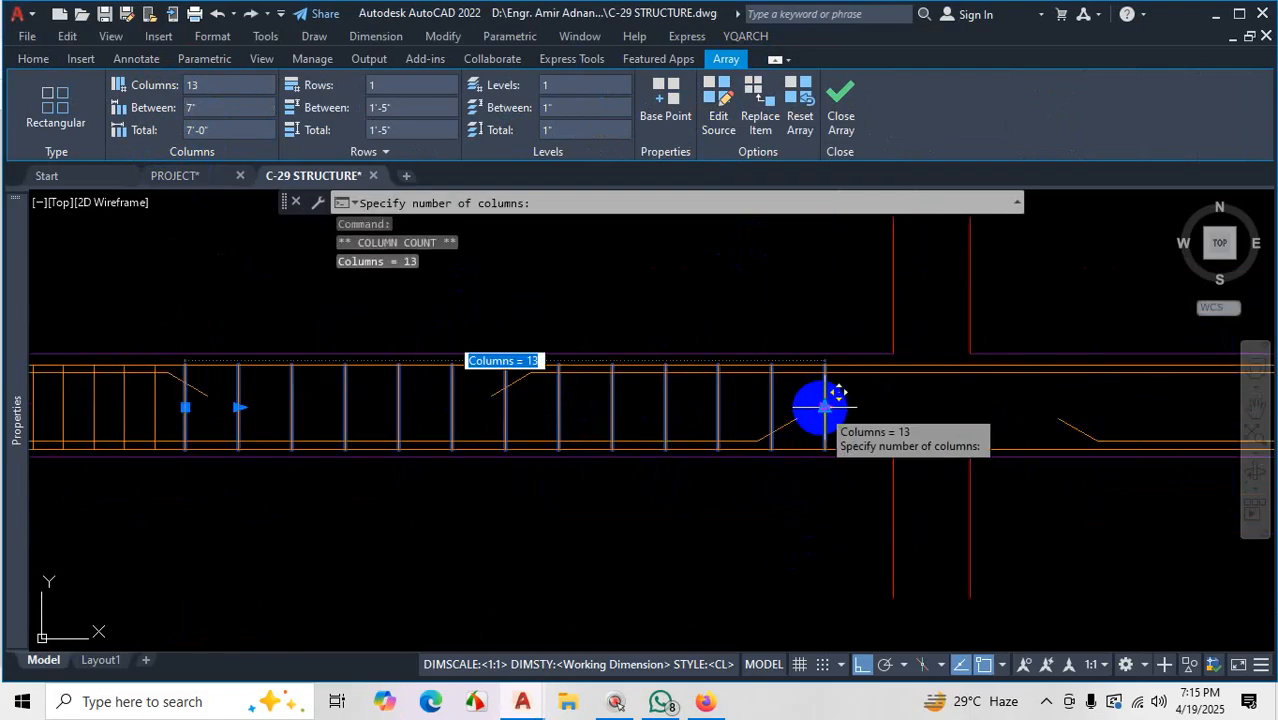
scroll(527, 400, "up", 2)
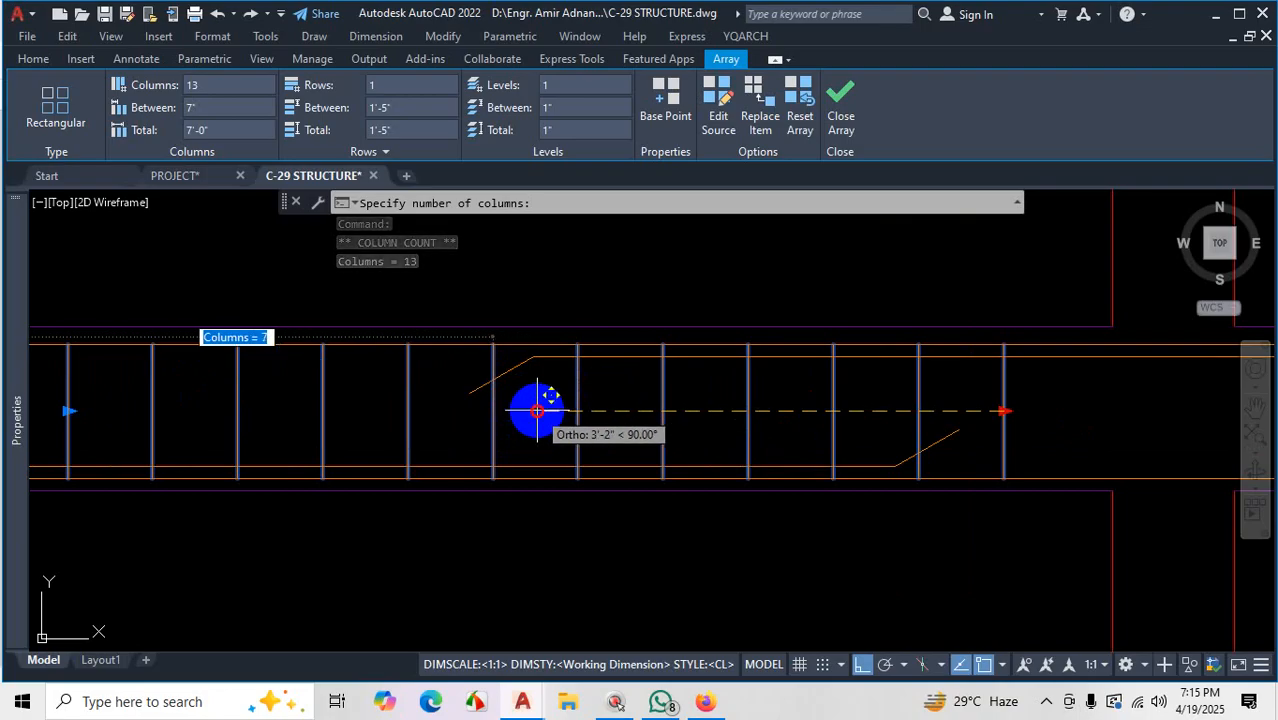
left_click(537, 410)
scroll(630, 420, "down", 2)
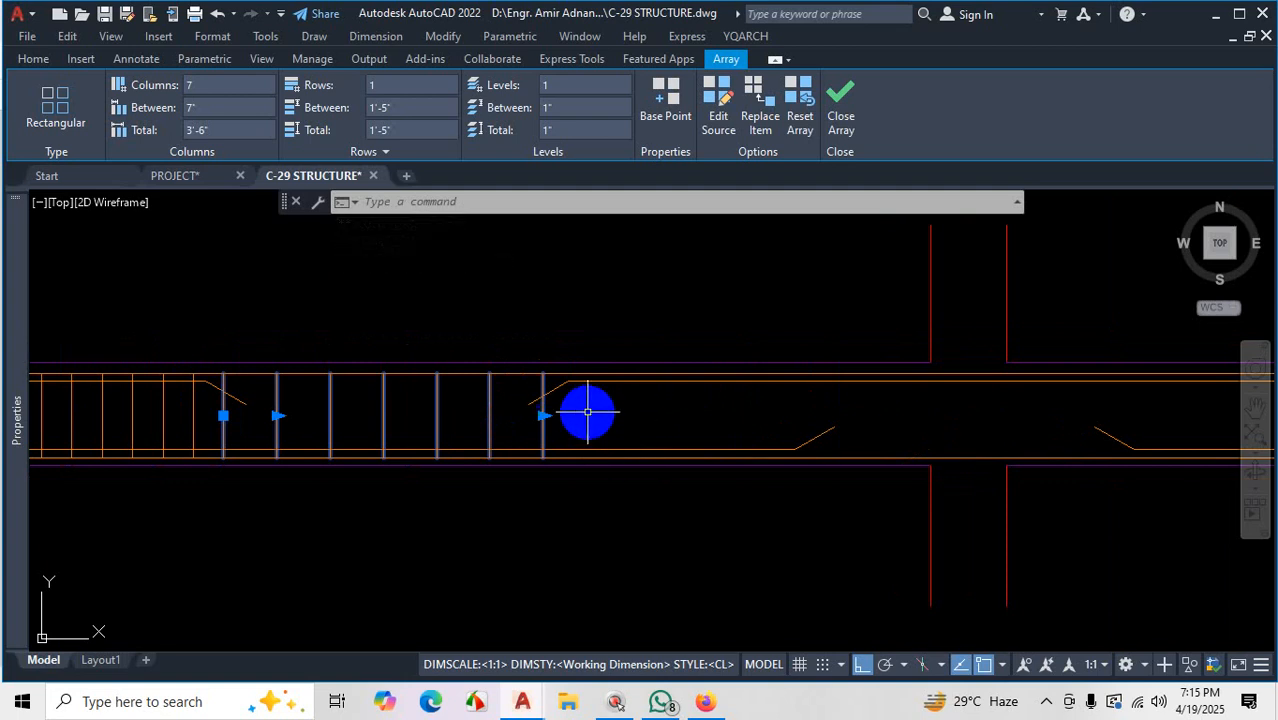
Copy the 4" and 7" stirrup arrays together so the first stirrup lands on the 7" array's last stirrup
scroll(612, 397, "down", 2)
scroll(184, 410, "up", 2)
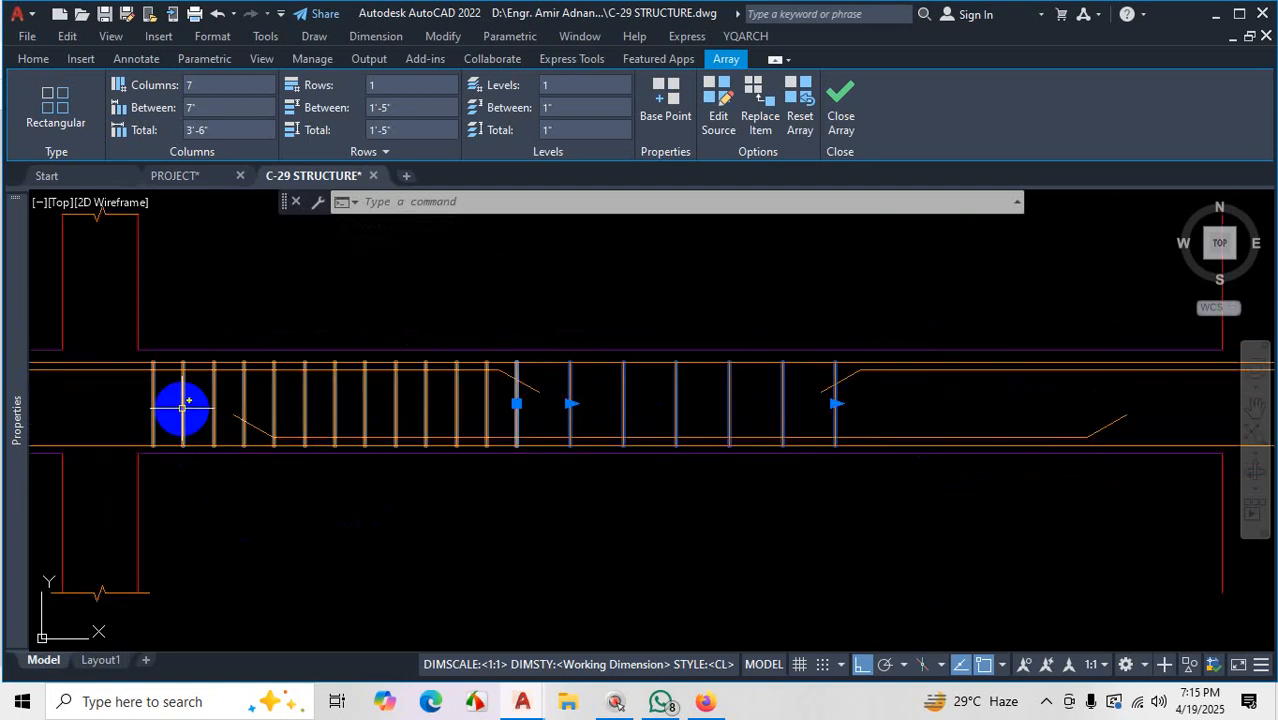
left_click(181, 405)
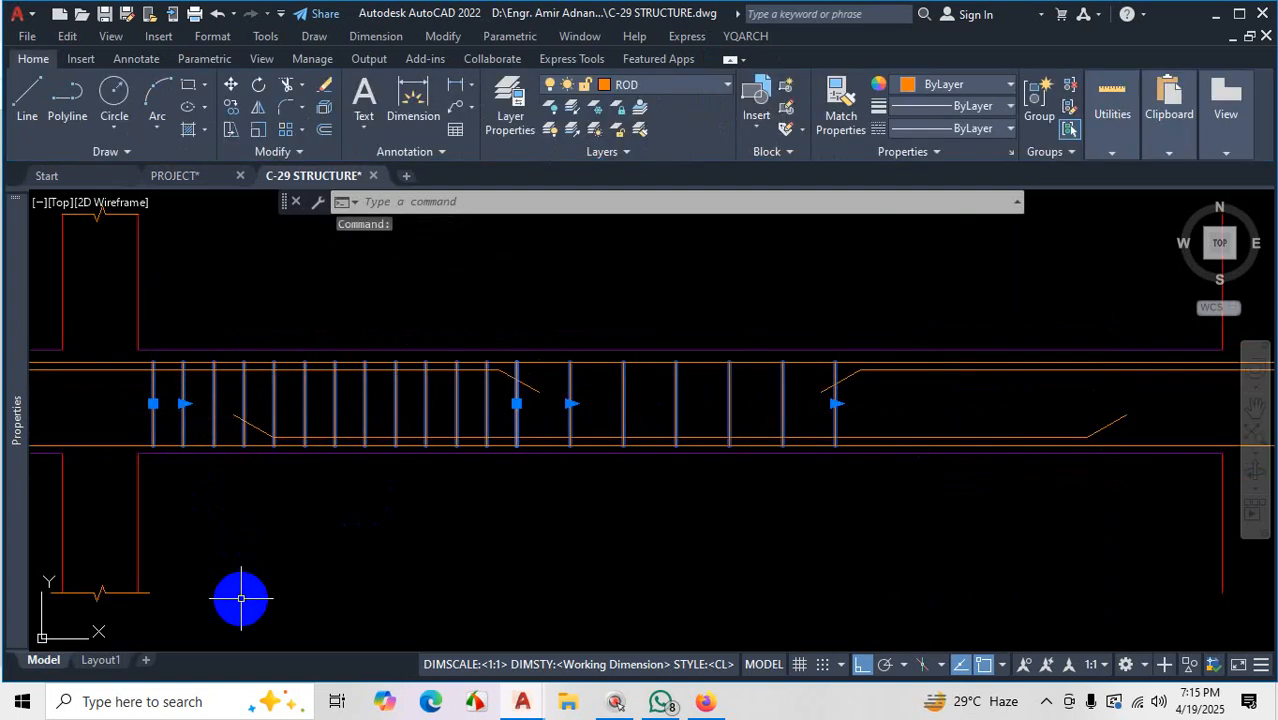
type("co")
key("Return")
scroll(152, 362, "up", 2)
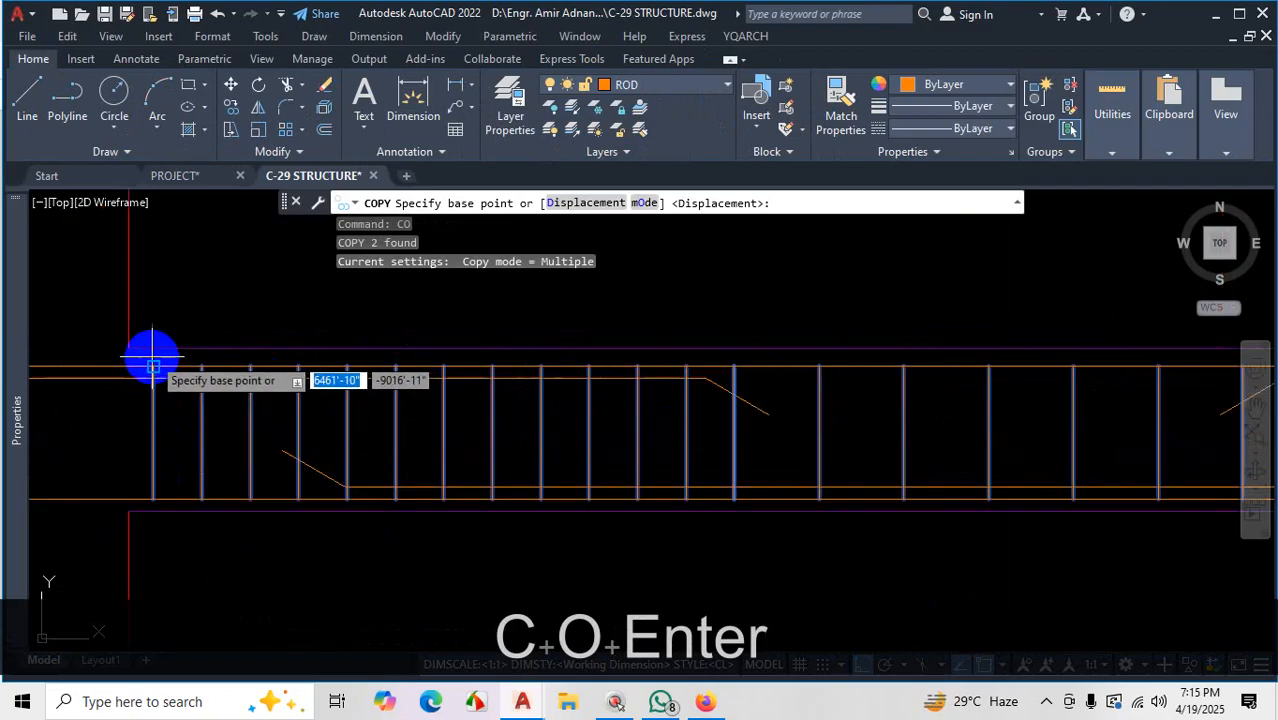
left_click(150, 366)
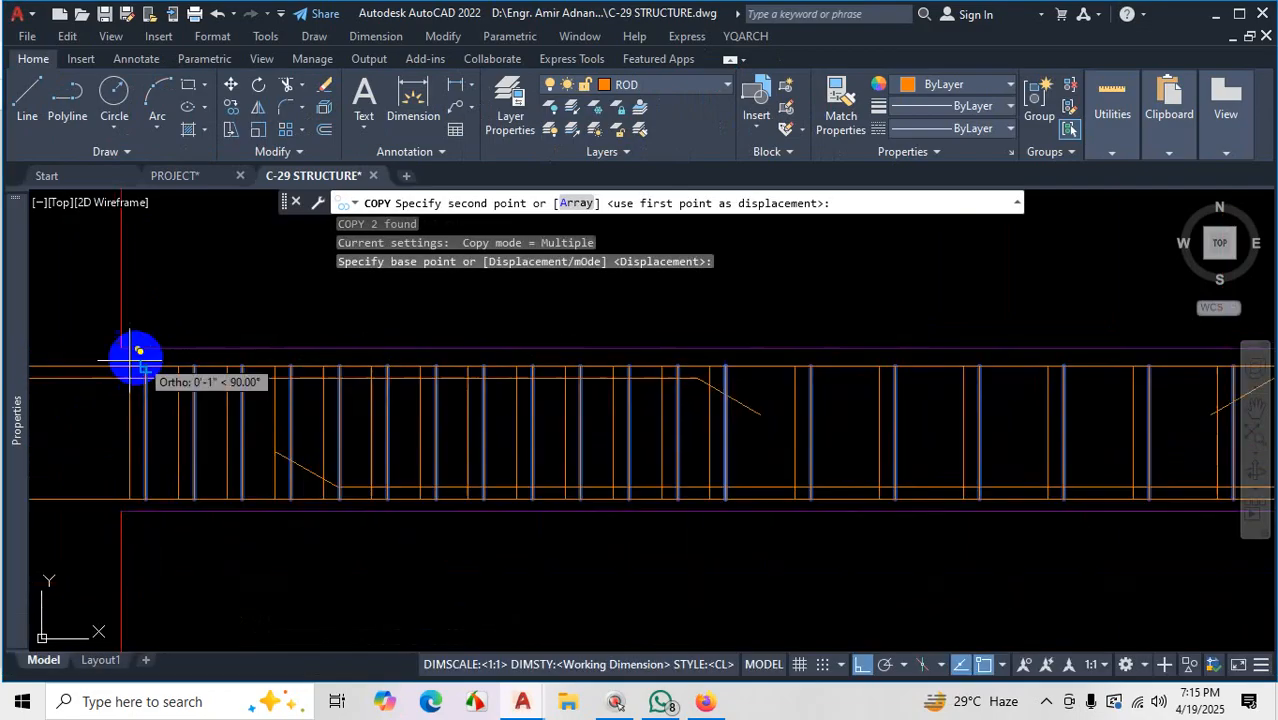
scroll(139, 350, "down", 3)
scroll(422, 368, "up", 3)
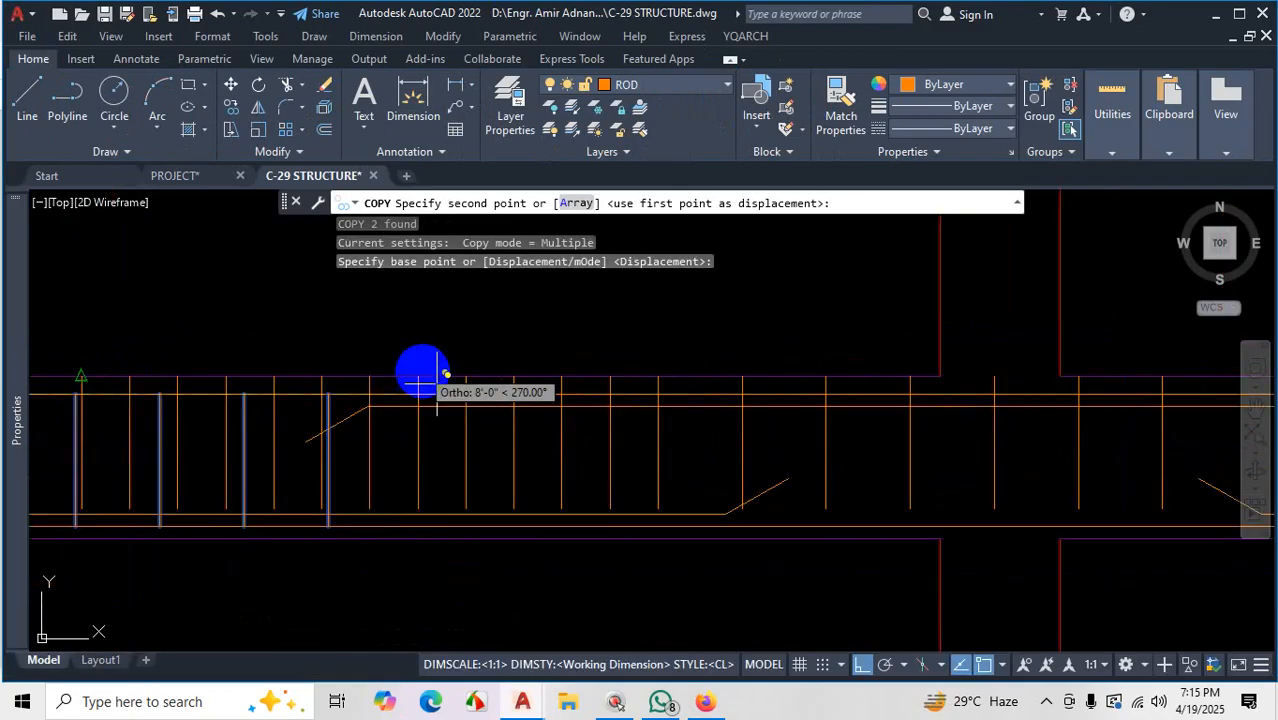
left_click(328, 386)
scroll(372, 528, "down", 2)
key("Escape")
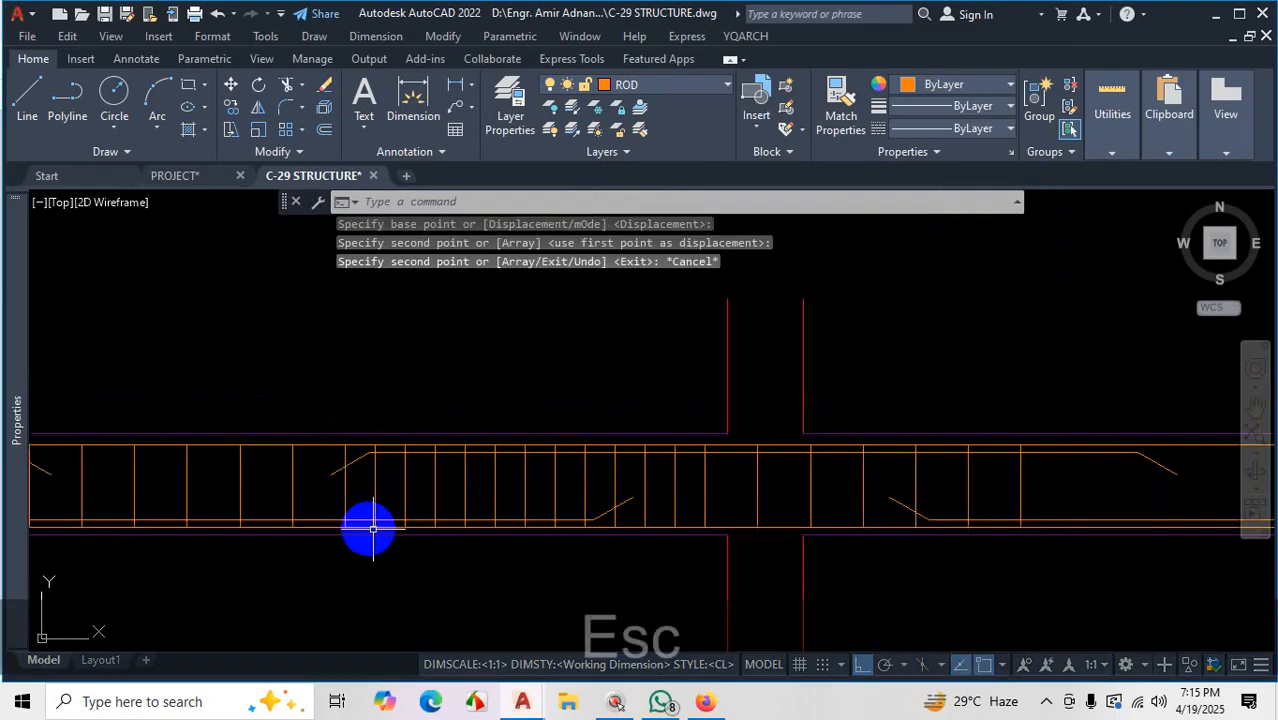
Delete the copied 7" stirrup array that crosses the next column
scroll(373, 528, "down", 2)
scroll(637, 509, "up", 2)
left_click(652, 487)
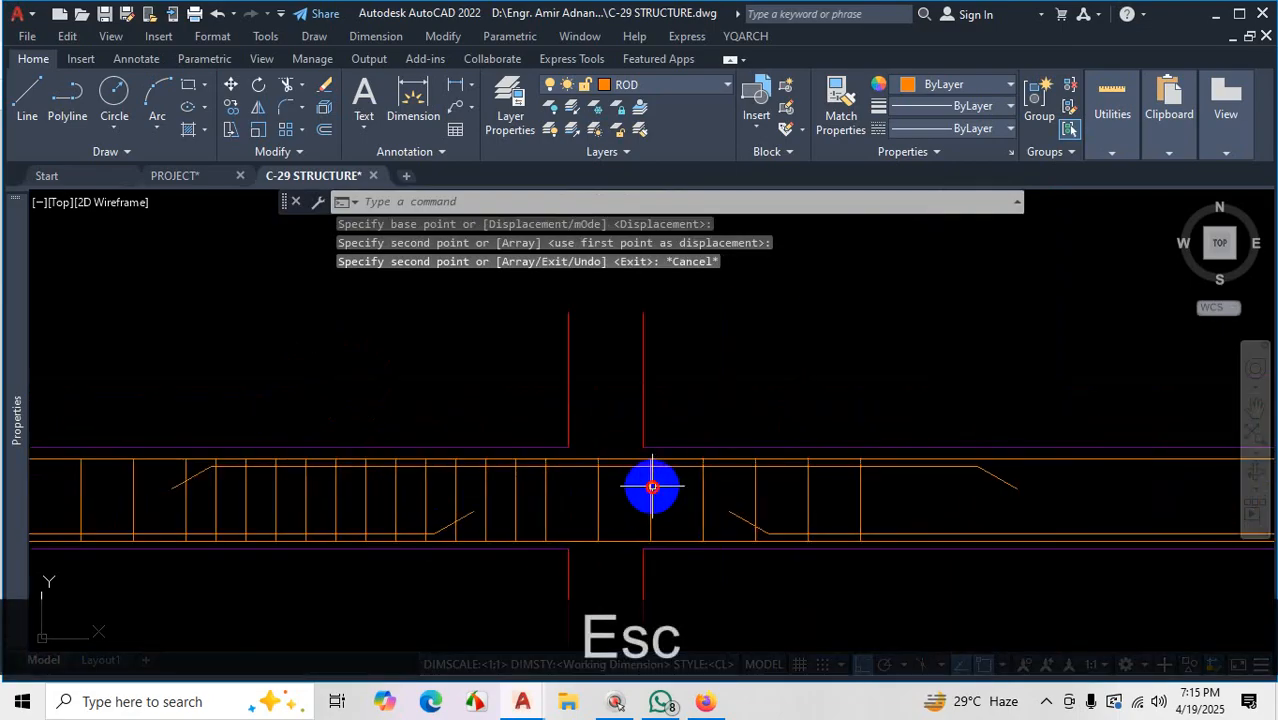
key("Delete")
scroll(793, 531, "down", 2)
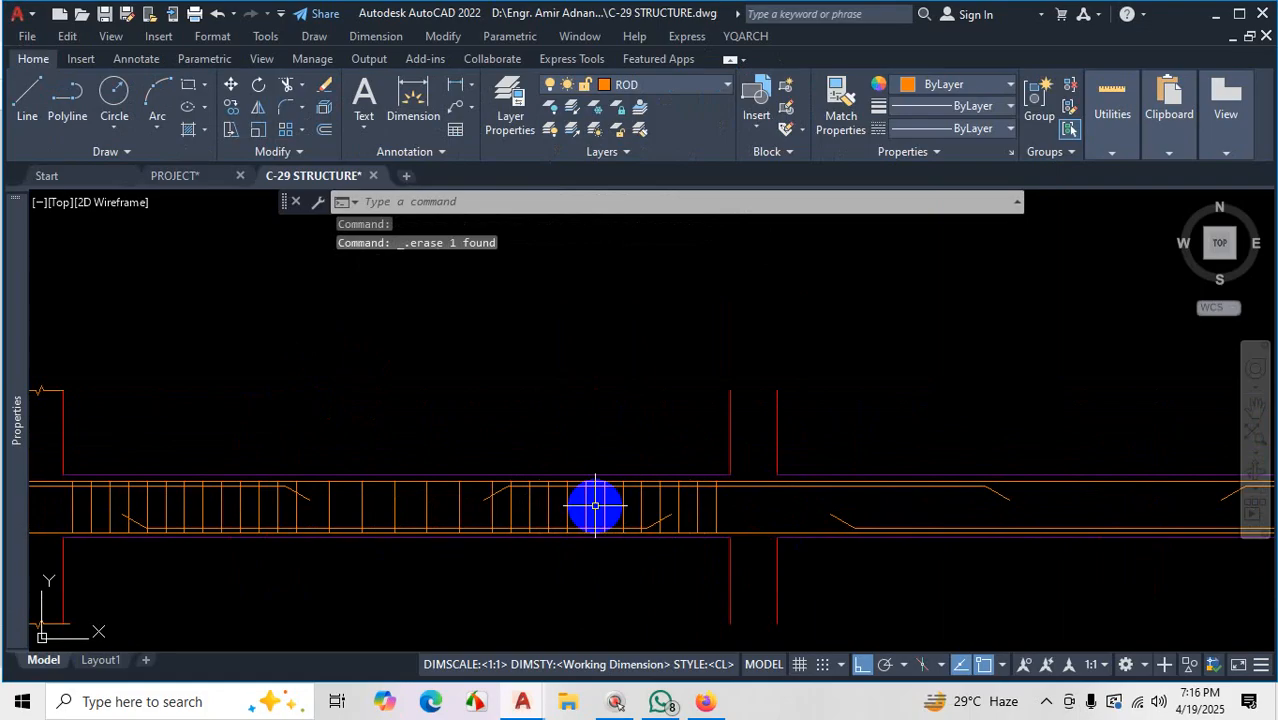
Extend the copied 4" stirrup array to 28 columns, through the column to just past the upper bar's bend in the next span
scroll(598, 506, "up", 2)
scroll(617, 512, "down", 2)
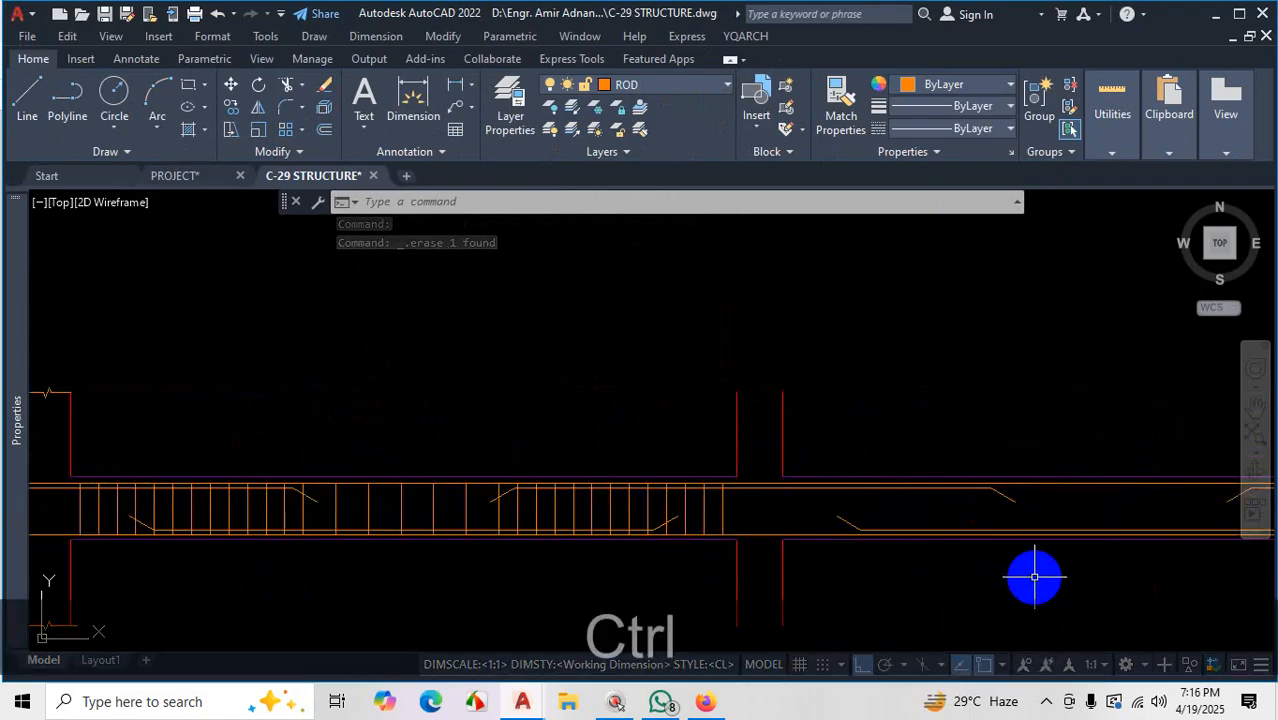
key("ctrl+1")
left_click_drag(948, 369, 958, 490)
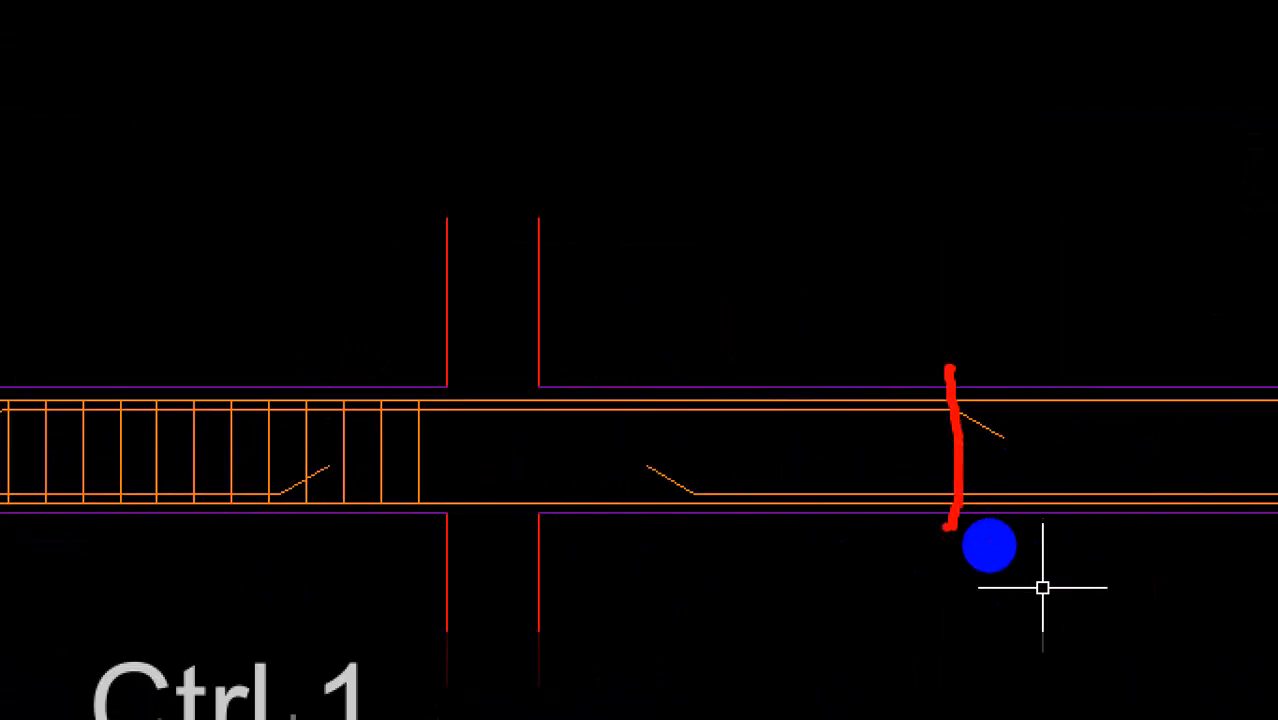
key("Escape")
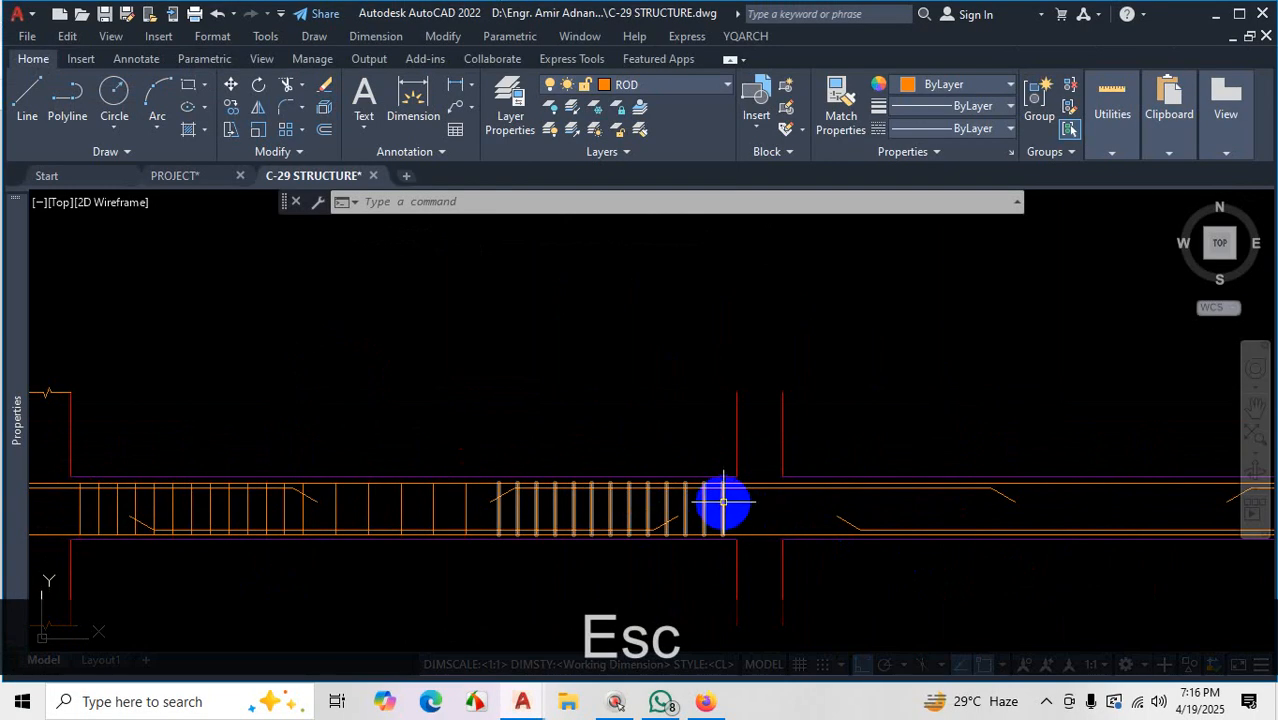
left_click(723, 502)
left_click(727, 510)
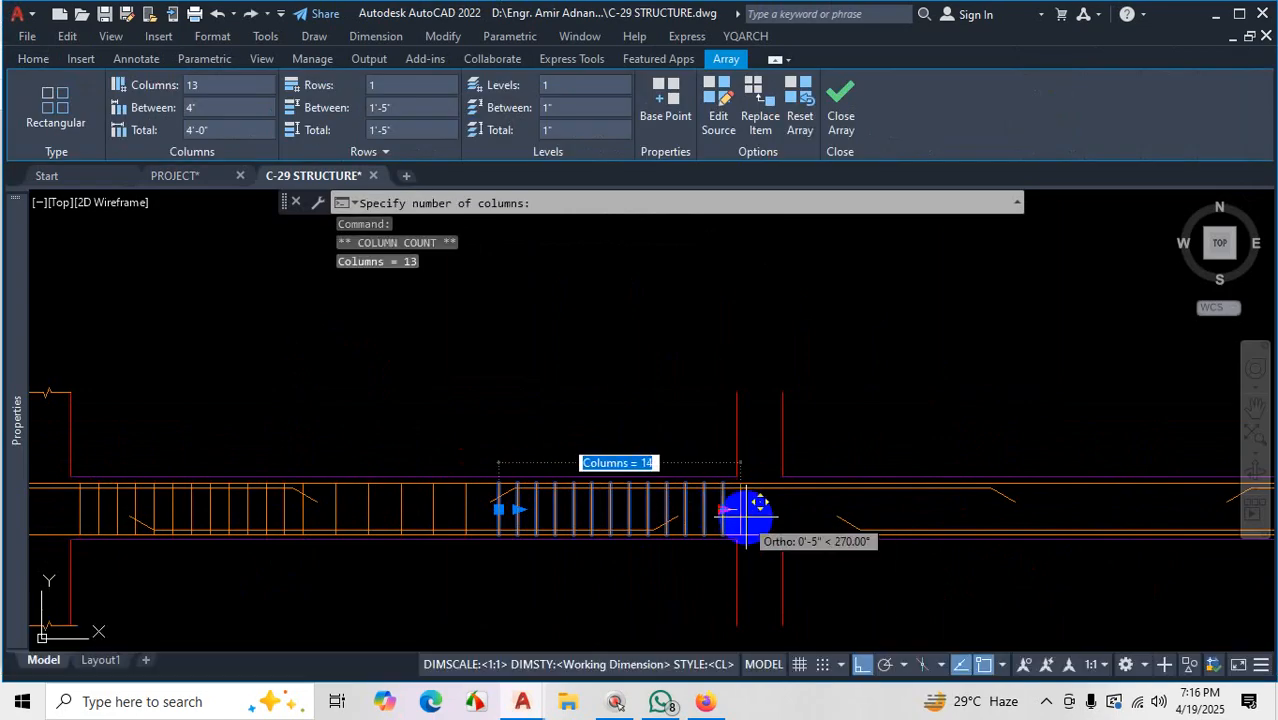
scroll(747, 516, "down", 1)
scroll(876, 515, "up", 2)
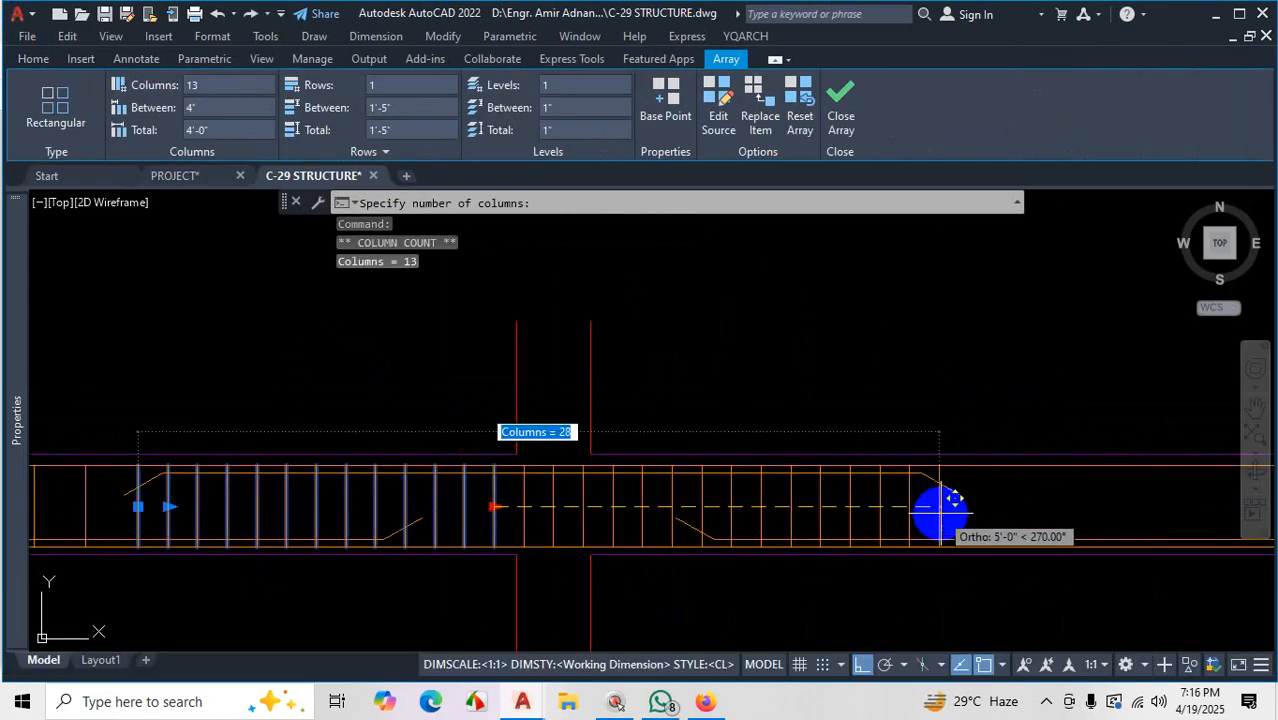
left_click(940, 508)
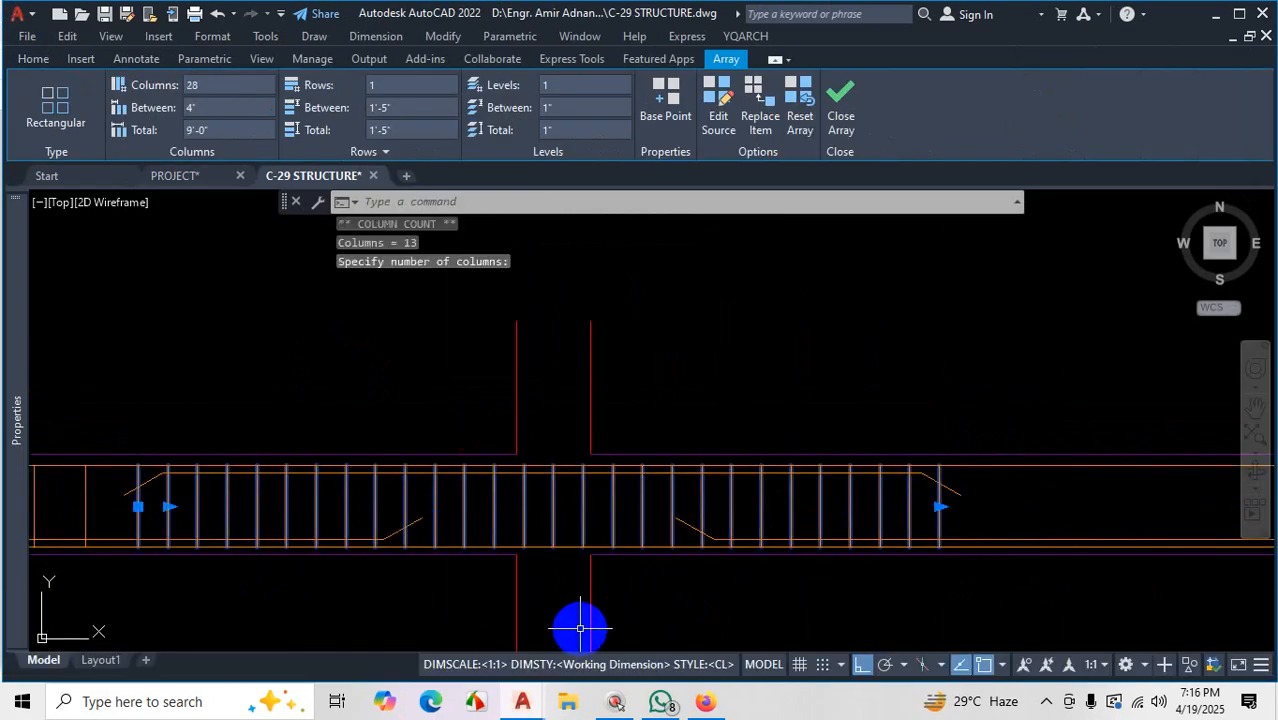
key("Escape")
Copy the 7-column 7" stirrup array so its first stirrup lands on the last stirrup of the 28-column 4" array
scroll(733, 590, "down", 3)
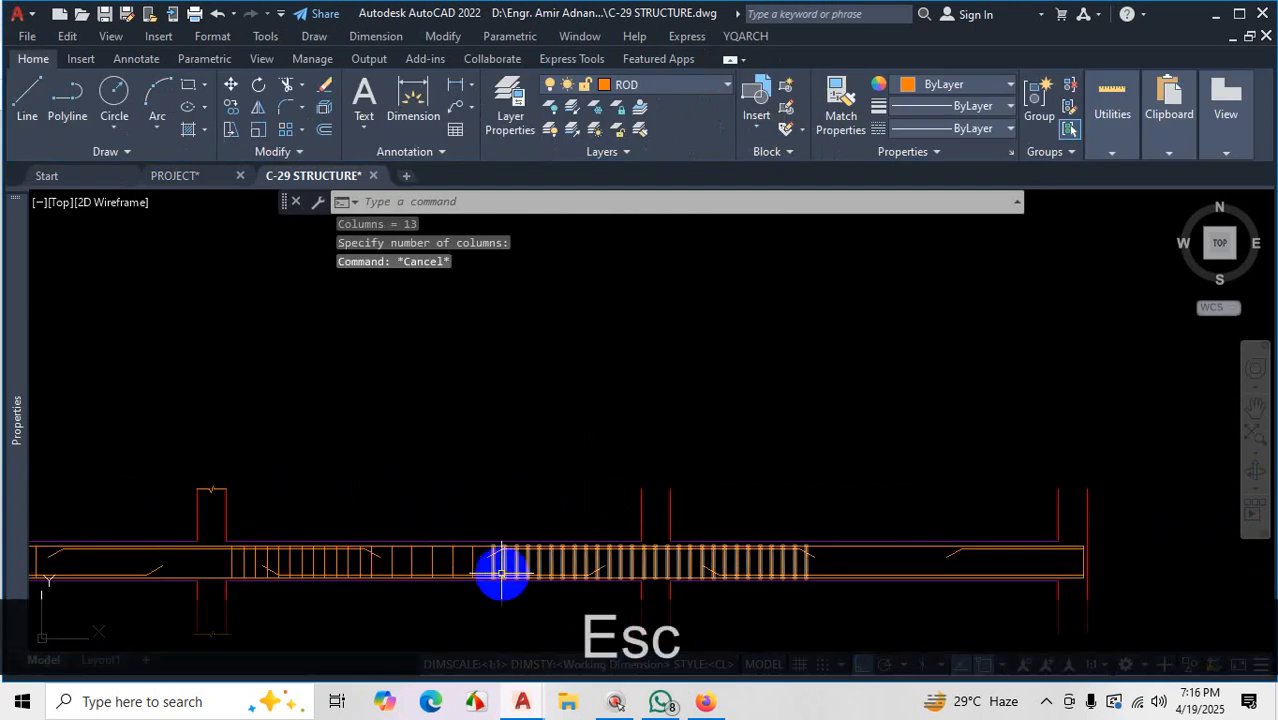
scroll(480, 560, "up", 3)
left_click(433, 537)
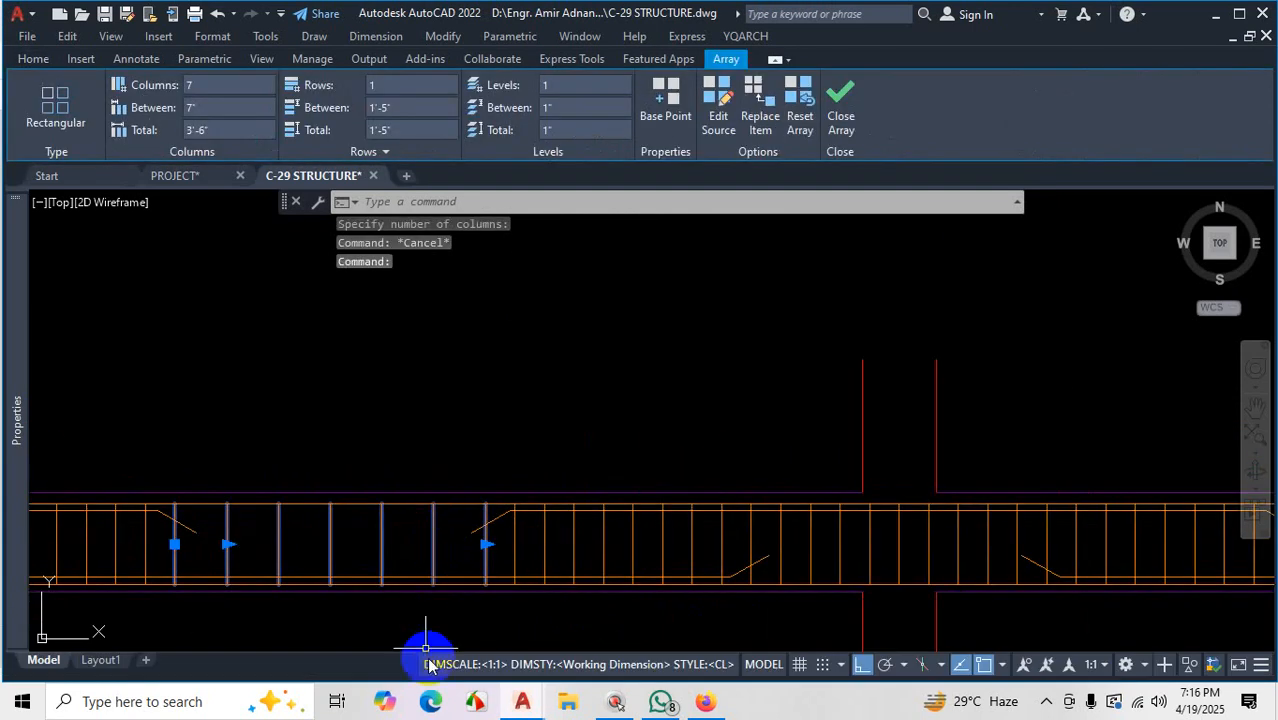
type("co")
key("Return")
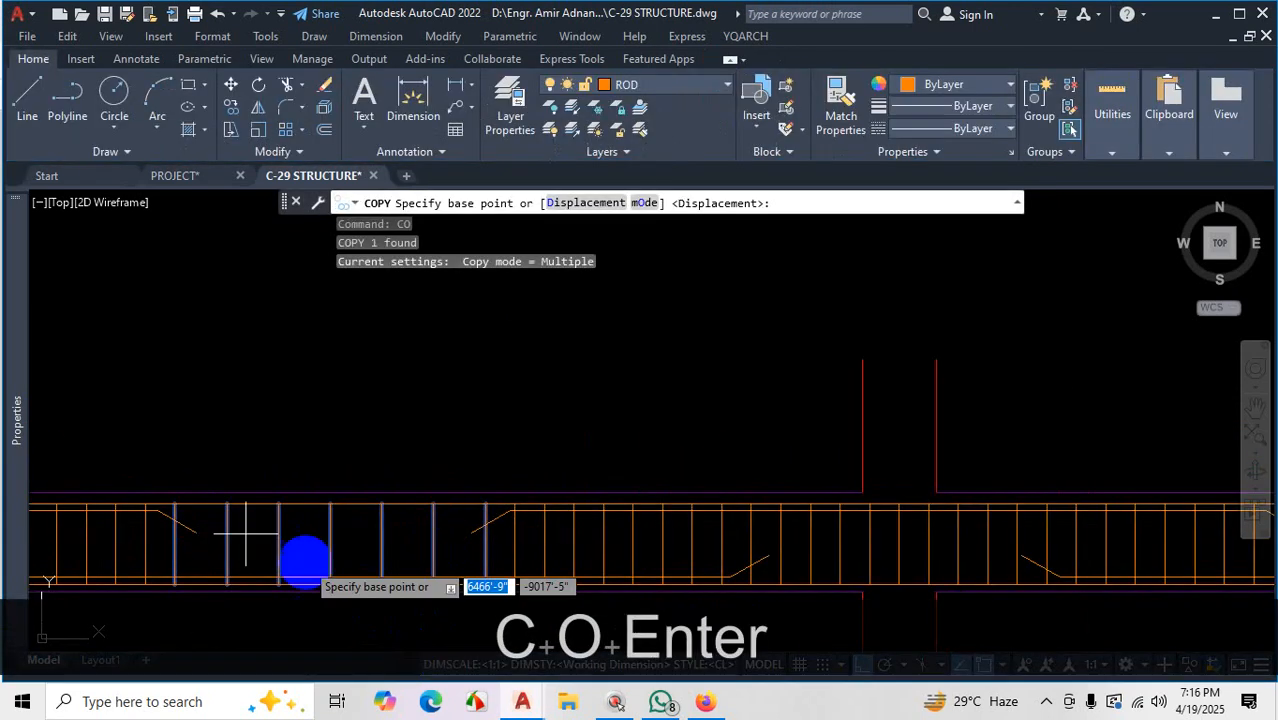
left_click(171, 500)
scroll(222, 508, "down", 3)
scroll(516, 522, "up", 5)
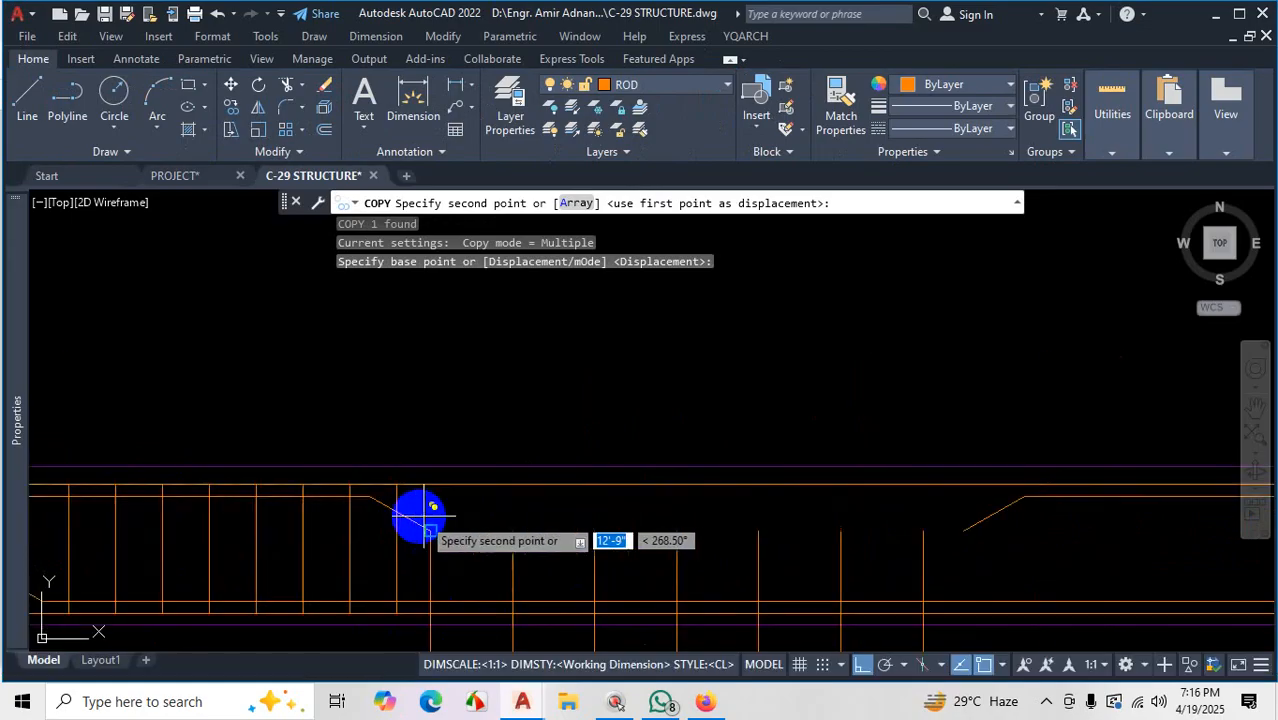
left_click(398, 484)
key("Escape")
key("Escape")
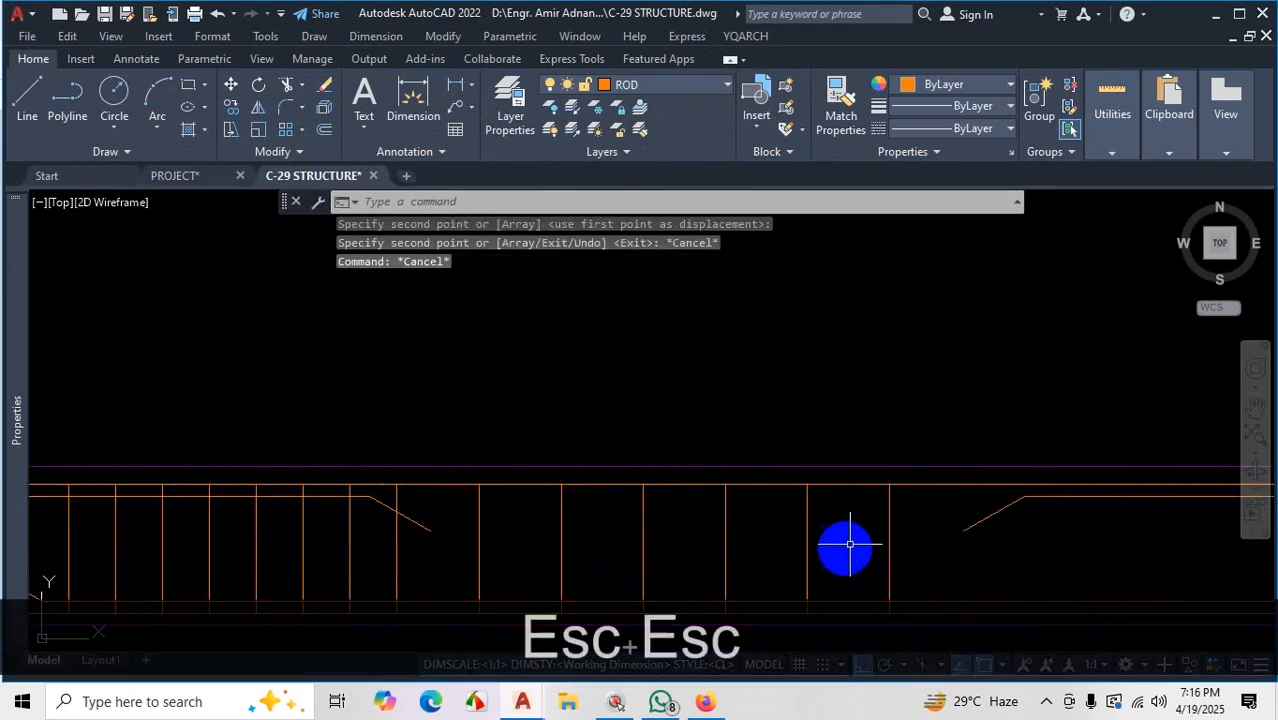
Extend the copied 7" stirrup array to 8 columns, ending near the bend of the last upper bar
left_click(881, 517)
scroll(870, 520, "down", 3)
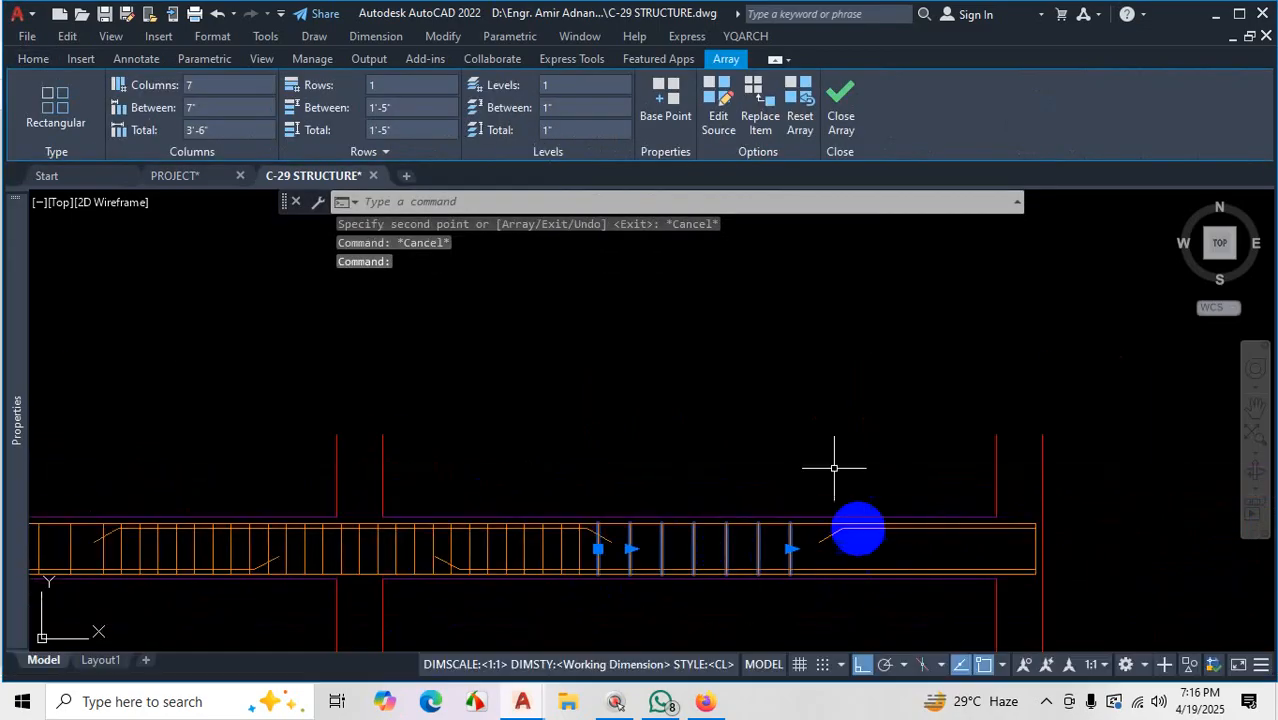
scroll(819, 579, "up", 3)
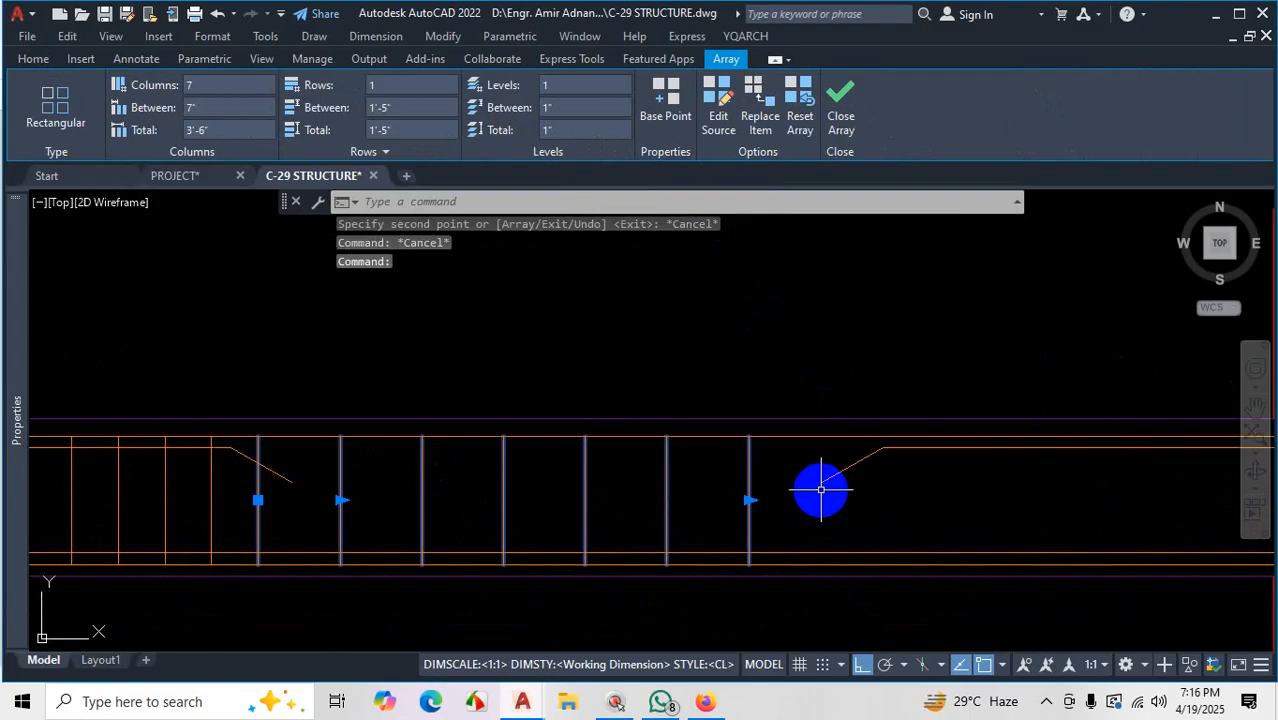
left_click(748, 500)
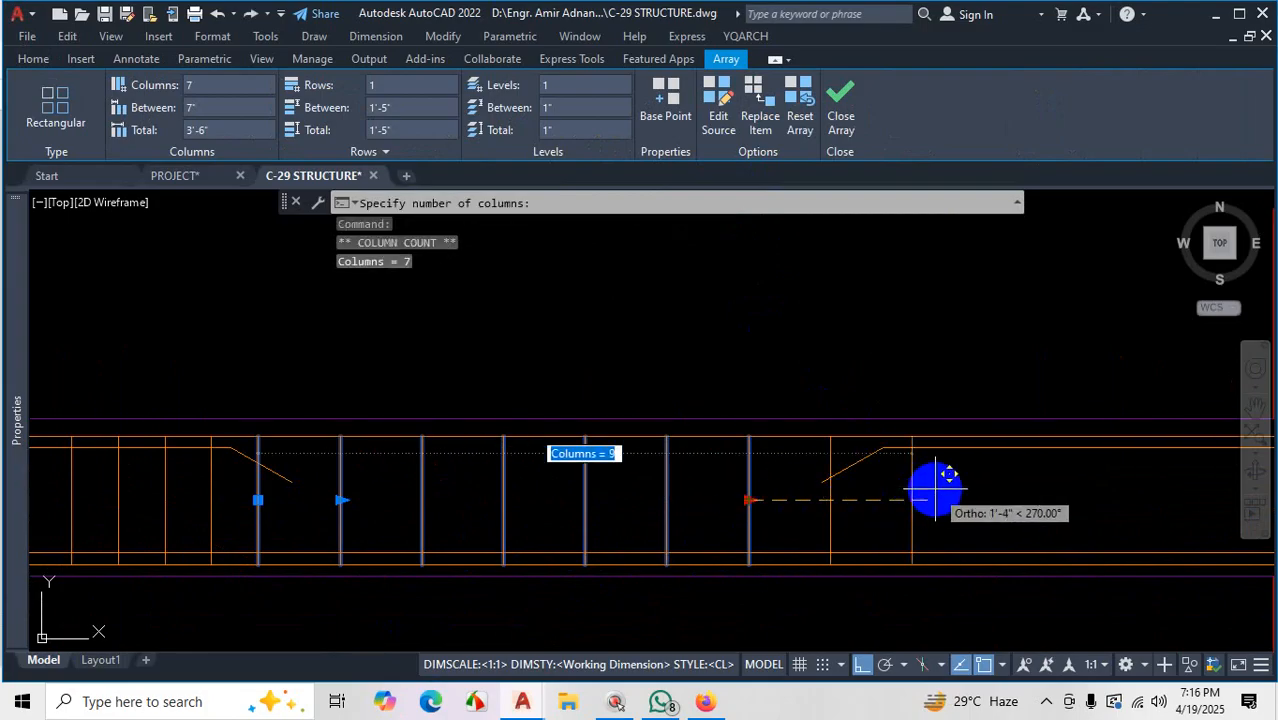
left_click(870, 490)
scroll(859, 565, "down", 2)
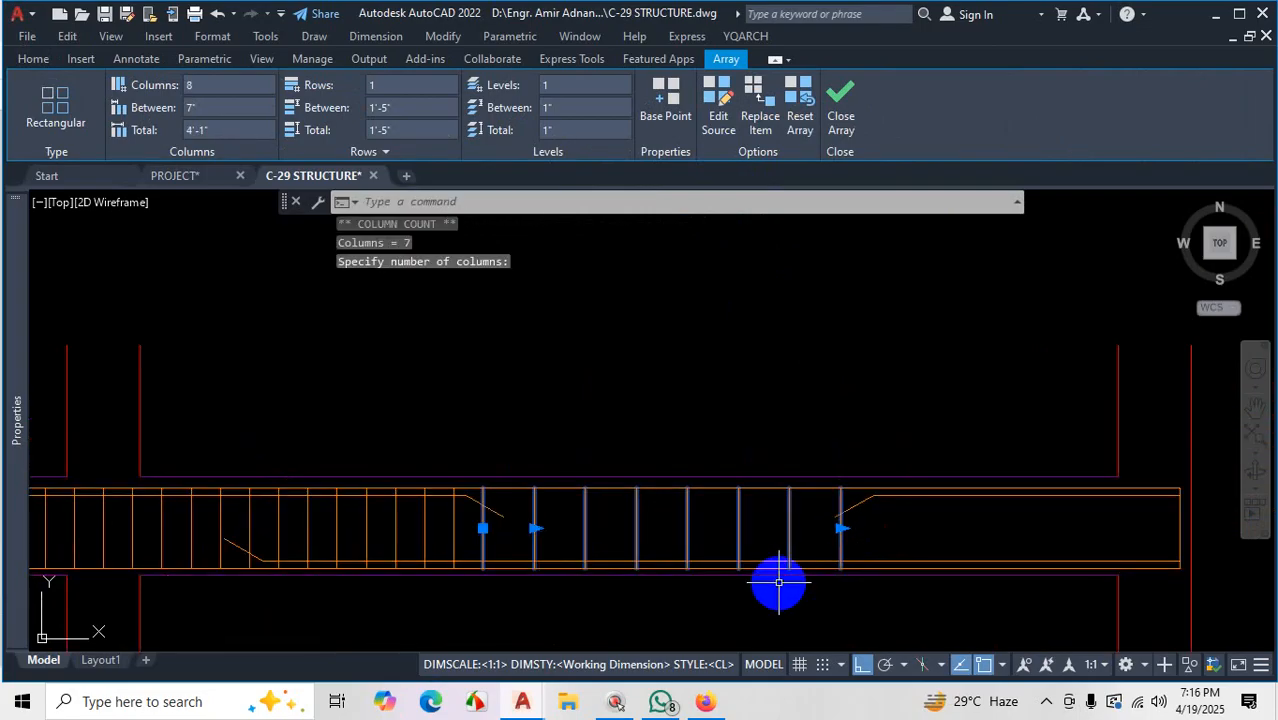
Copy the 8-column stirrup array so its first stirrup lands on the original array's last stirrup
type("c")
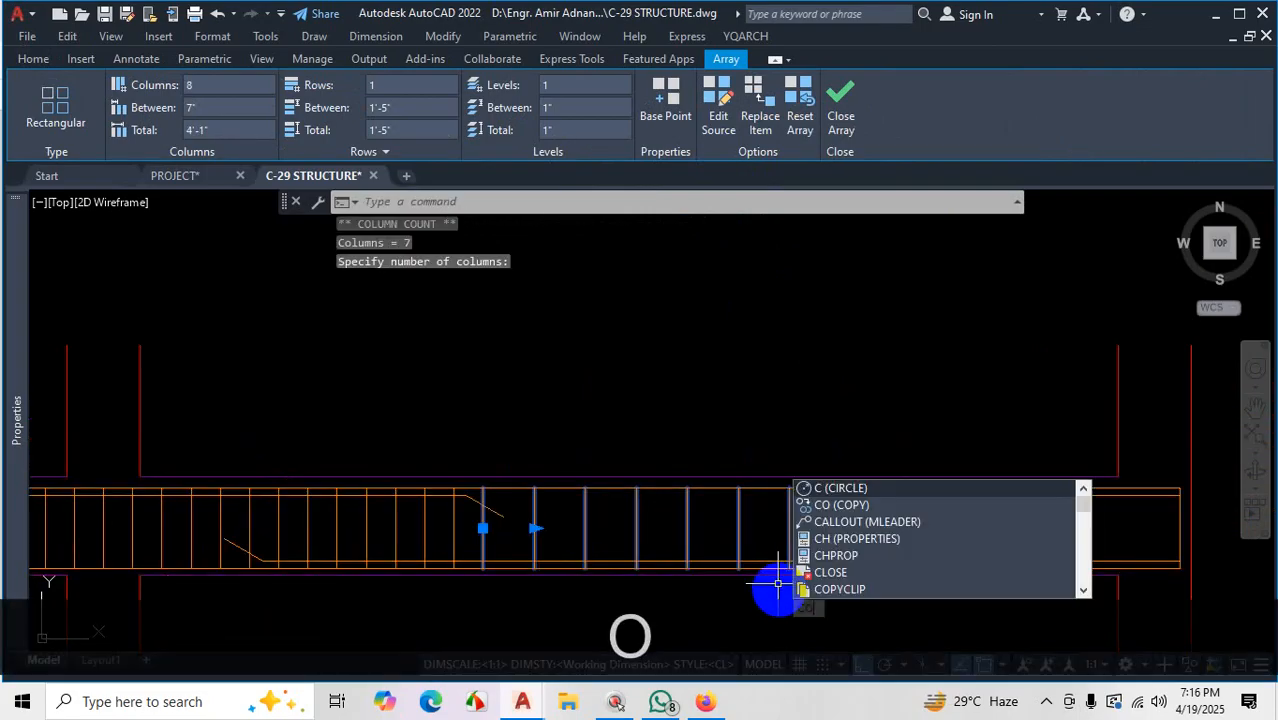
type("o")
key("Return")
left_click(484, 489)
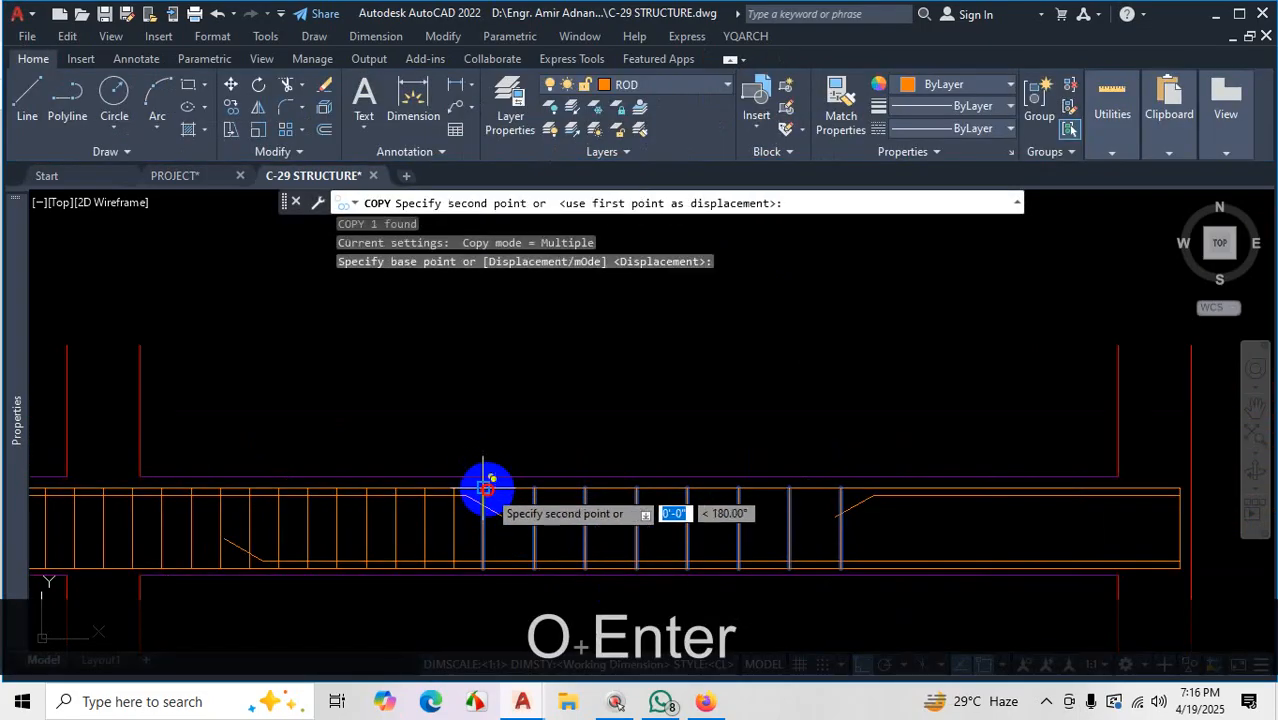
left_click(840, 490)
key("Escape")
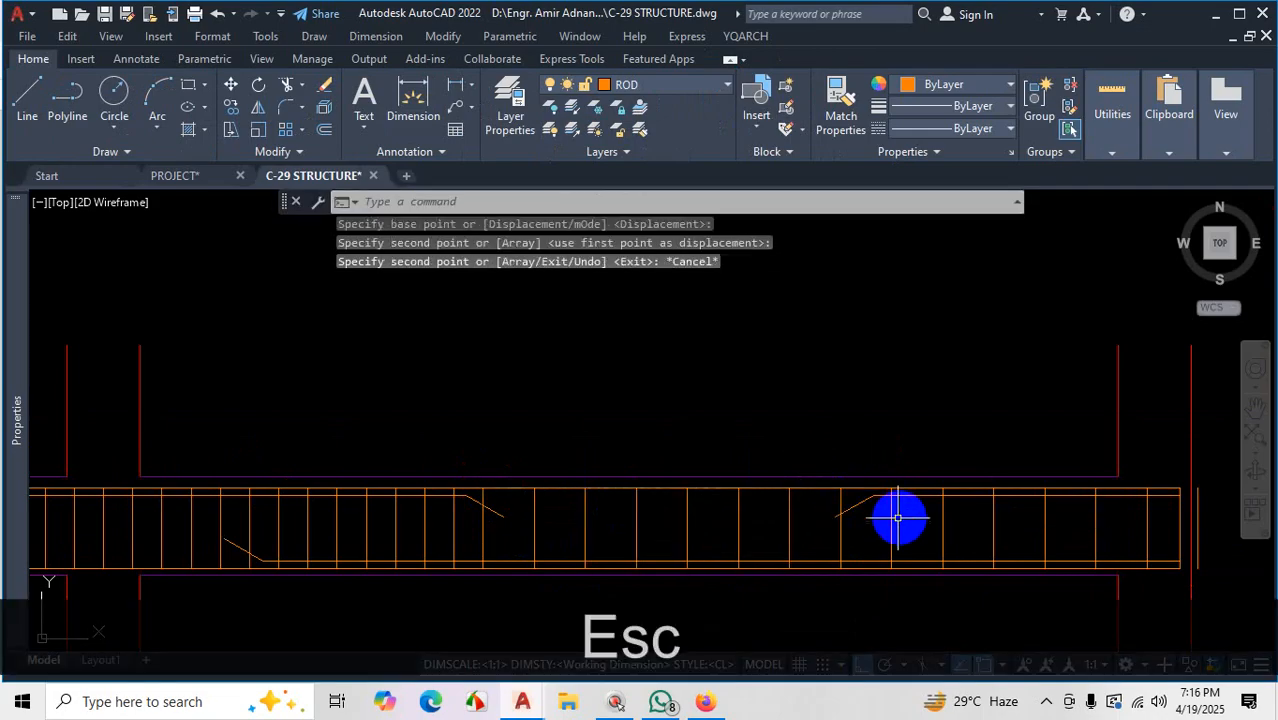
Set the new copy's column spacing to 4" and extend it to 10 columns, up to the end column
left_click(1120, 537)
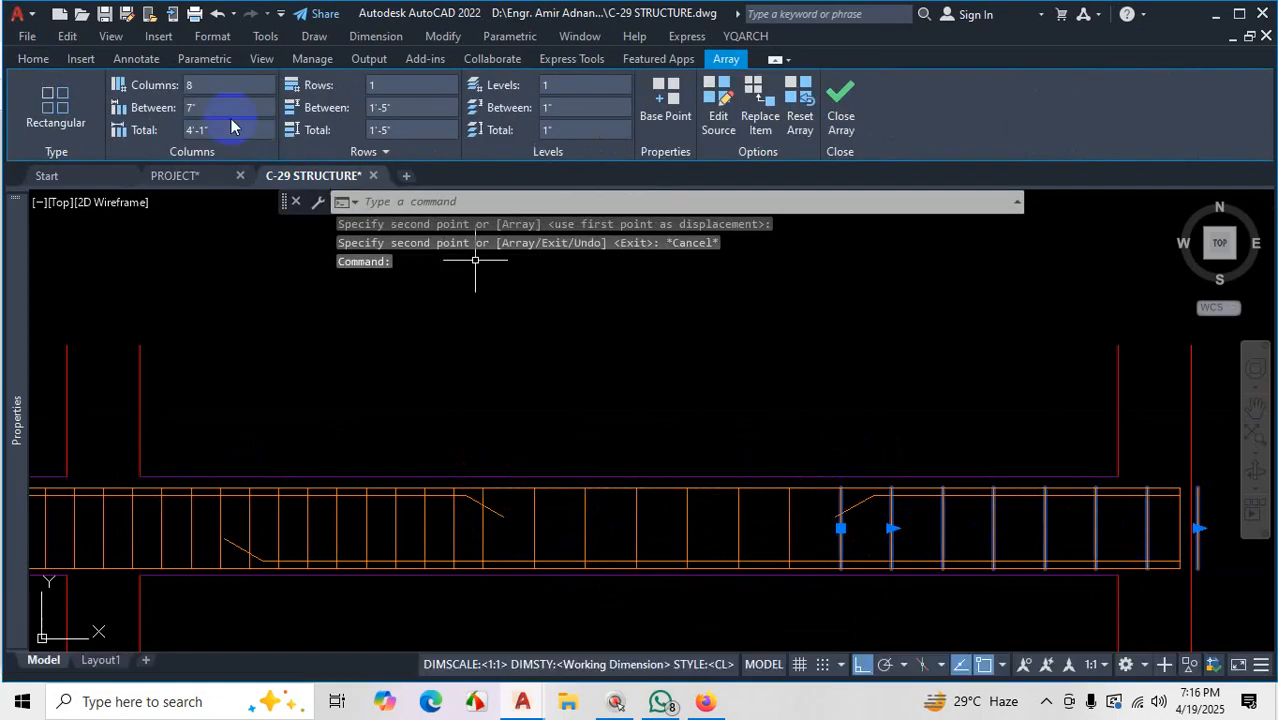
type("4")
key("Return")
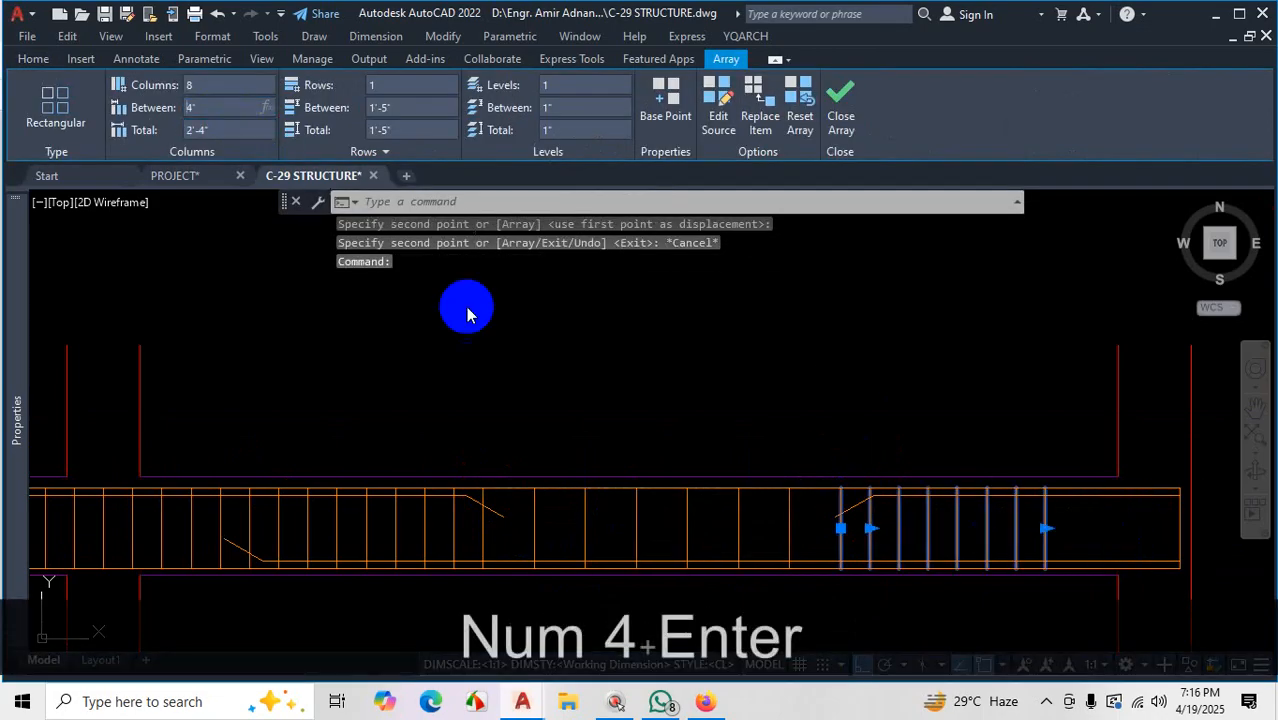
left_click(1044, 529)
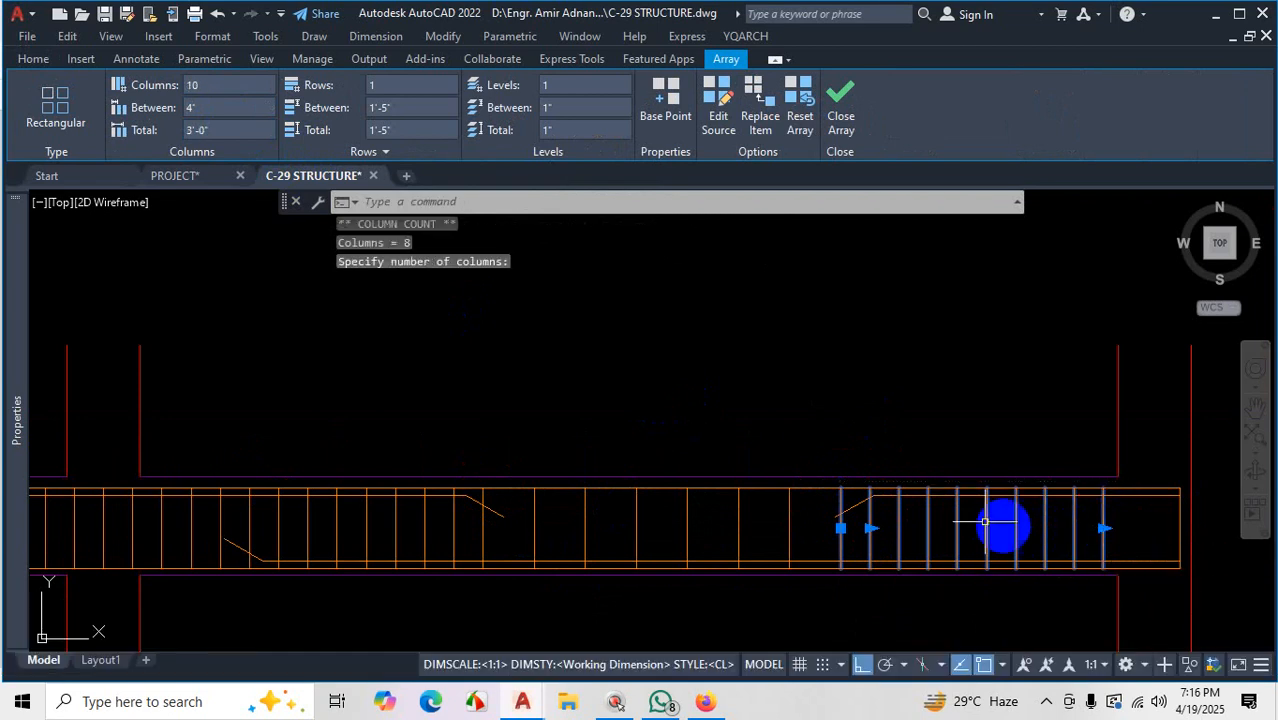
key("Escape")
Inspect the stirrup spacing along the whole beam, from the last span back to the first
scroll(1036, 537, "down", 3)
scroll(649, 496, "up", 2)
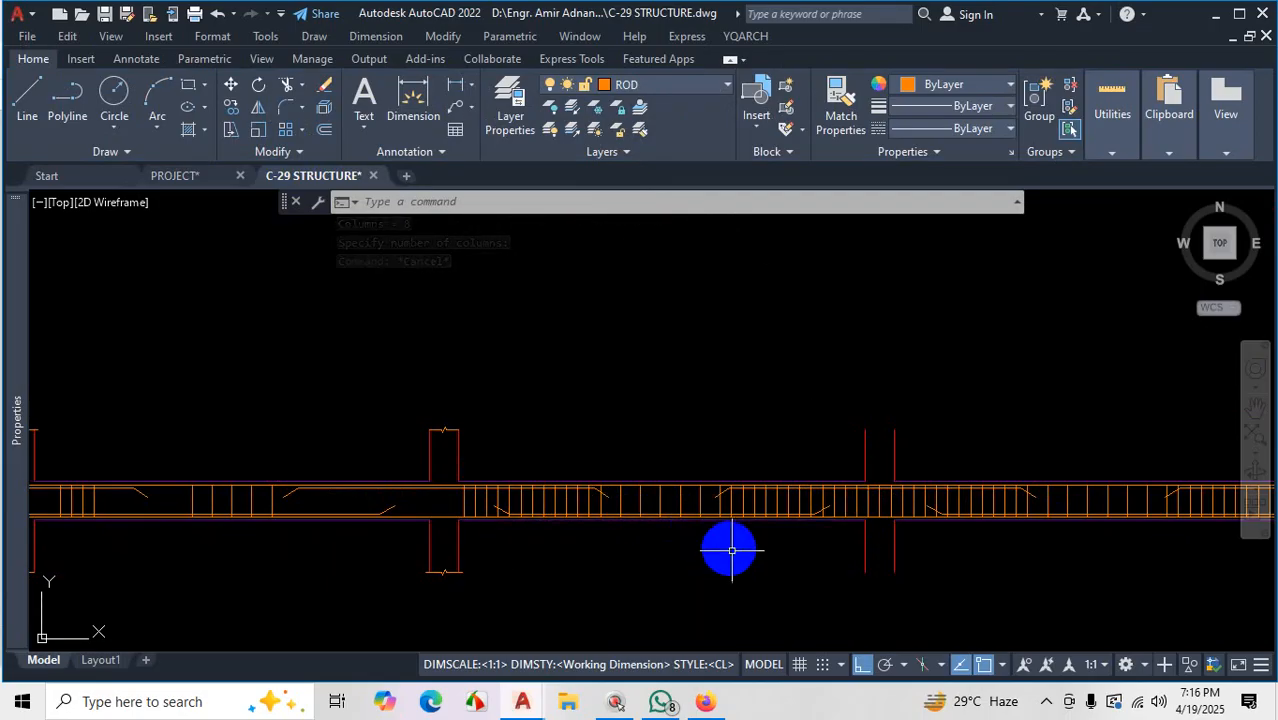
scroll(784, 531, "down", 2)
scroll(736, 536, "down", 1)
scroll(662, 531, "up", 2)
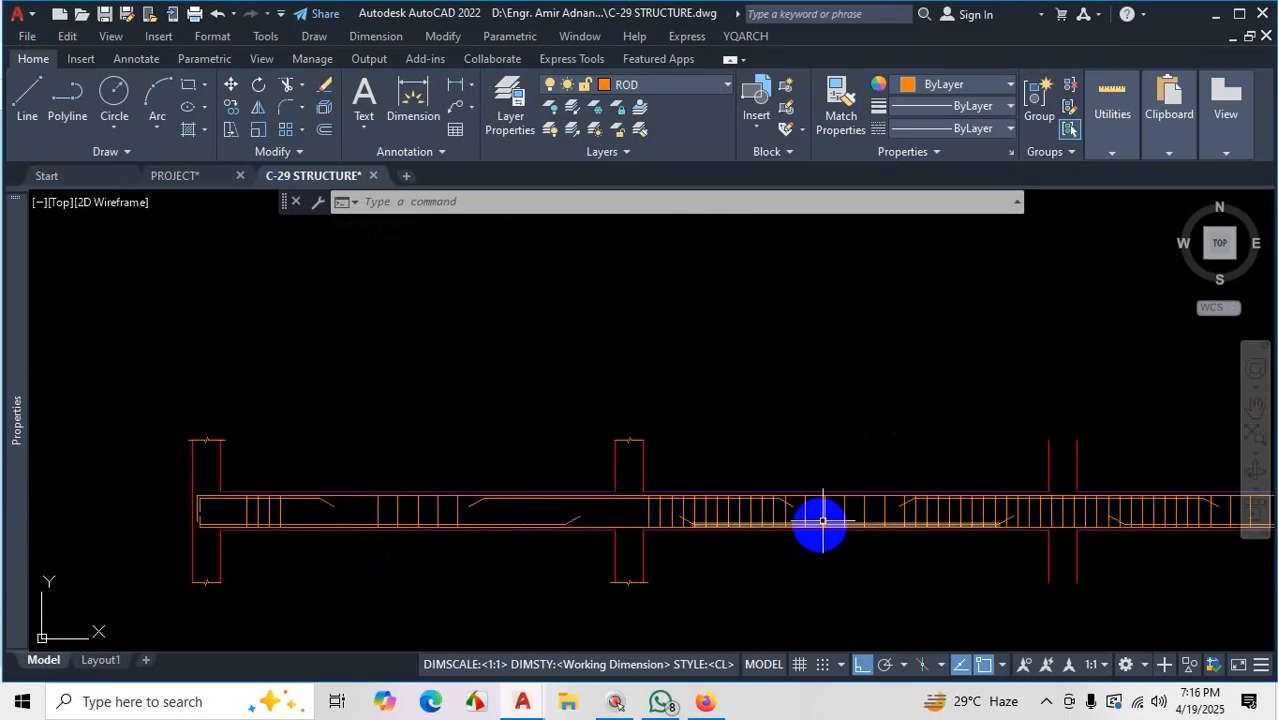
scroll(811, 517, "up", 2)
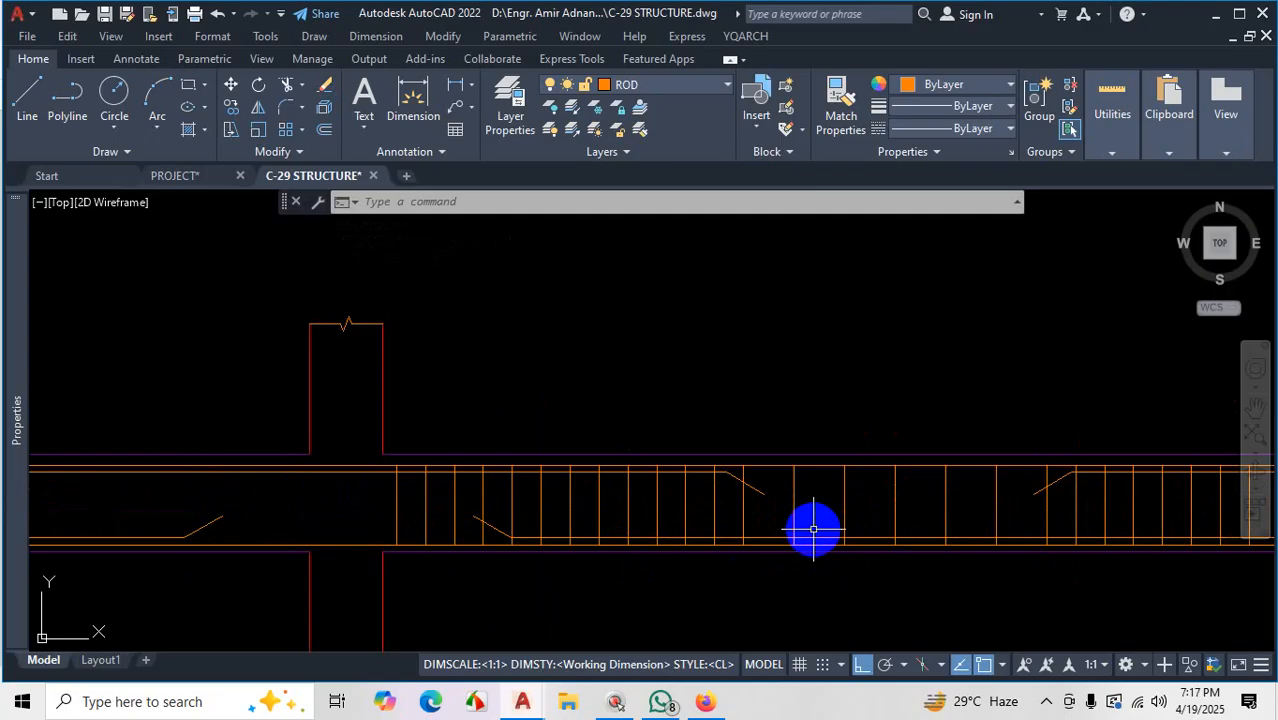
scroll(860, 500, "down", 4)
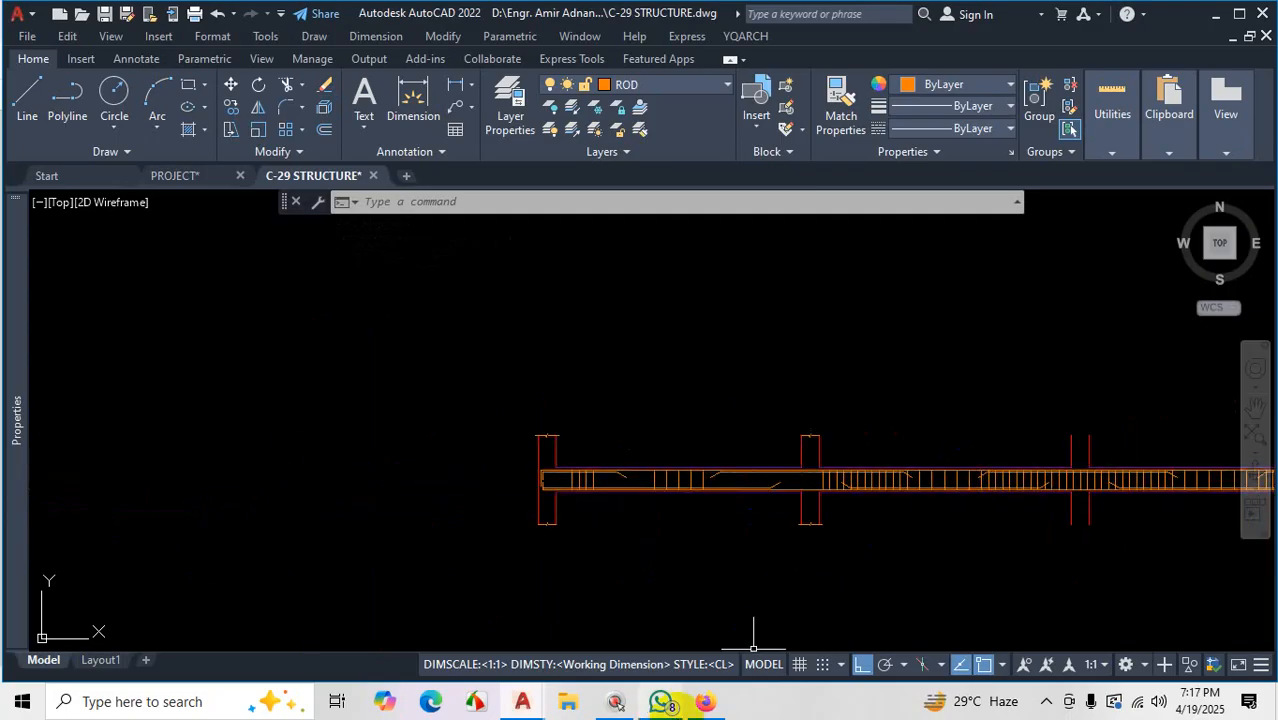
Switch to the project PDF in Firefox and examine the 7" c/c stirrups around section 2-2 of GB-4
left_click(707, 703)
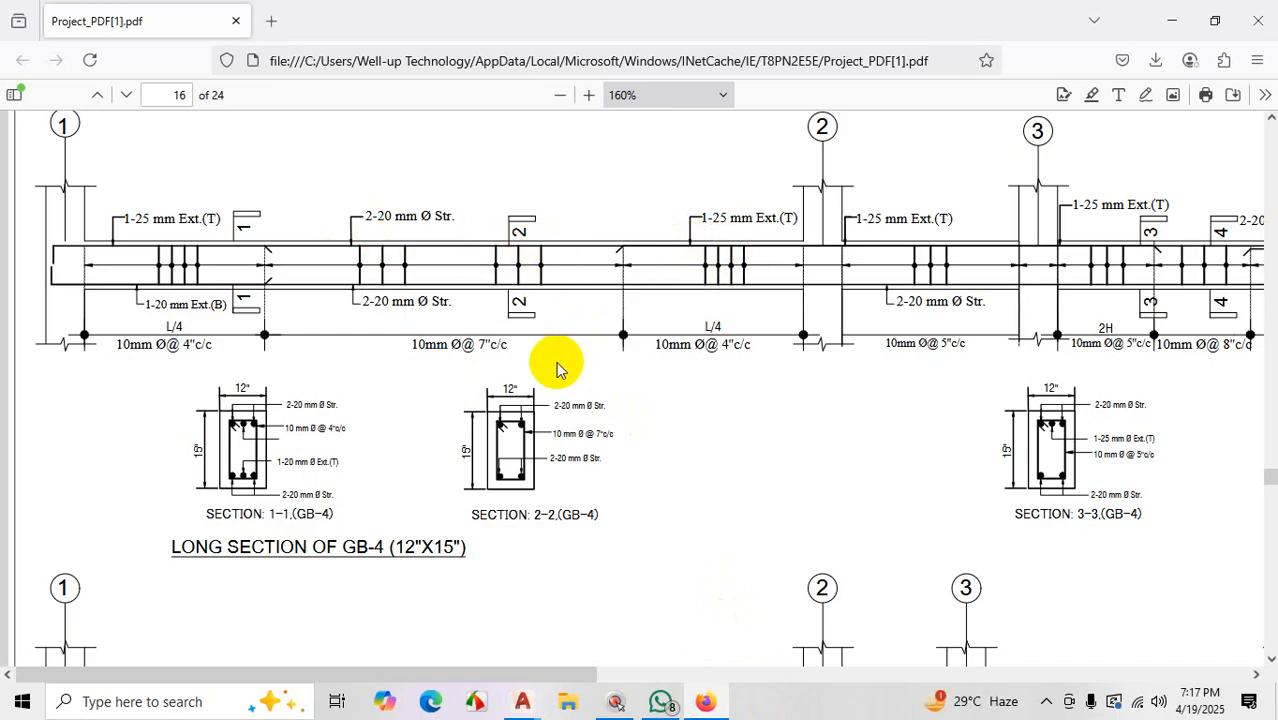
key("ctrl+1")
left_click(398, 328)
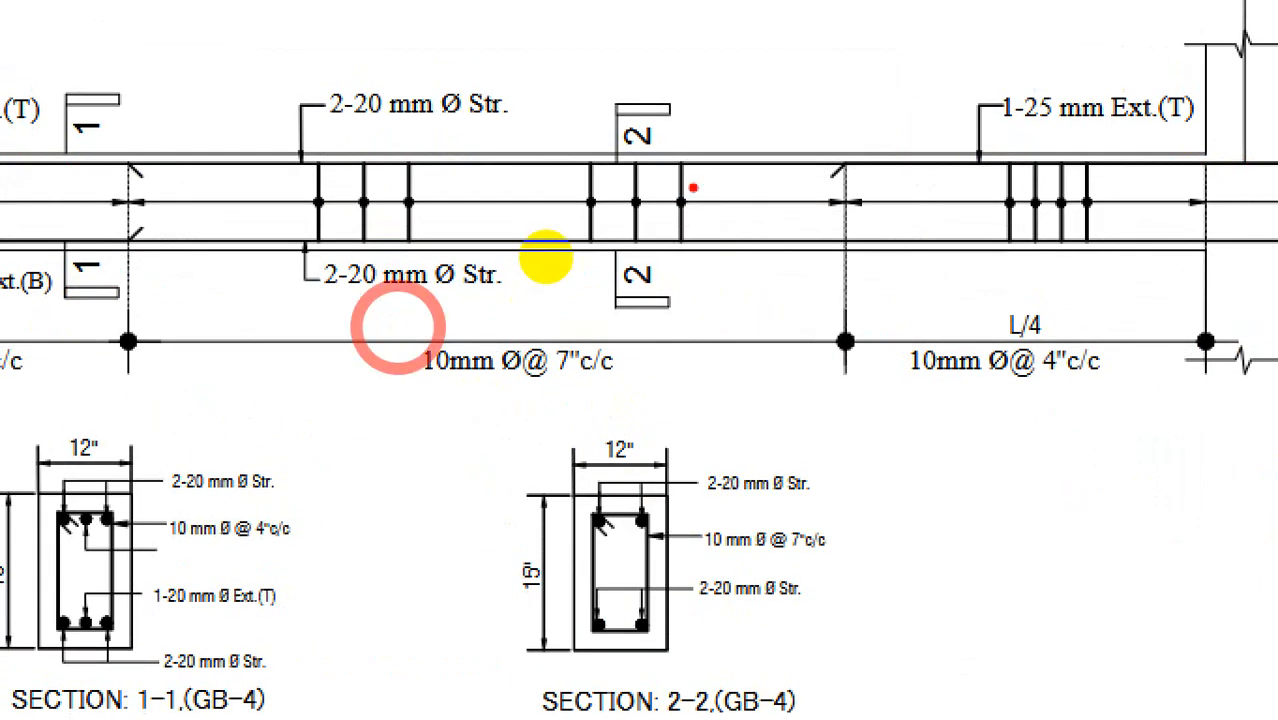
mouse_move(548, 157)
left_mouse_down()
mouse_move(640, 265)
mouse_move(662, 131)
left_mouse_up()
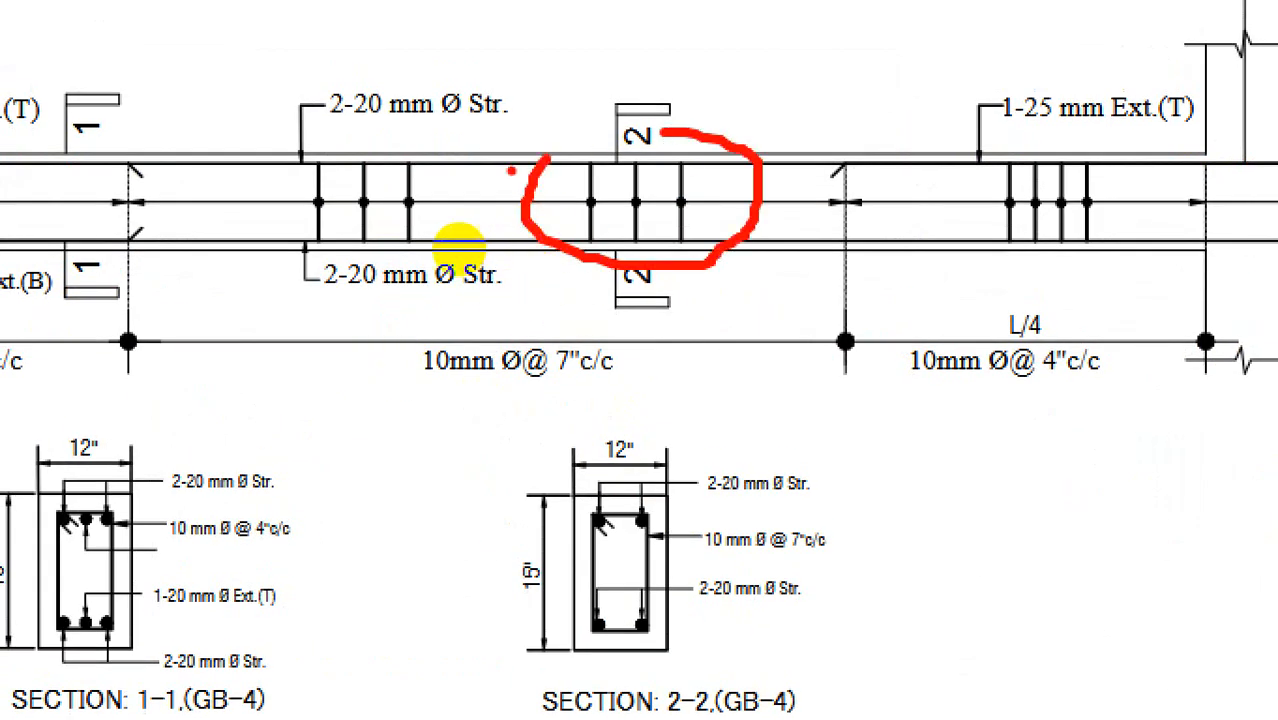
left_click_drag(470, 216, 470, 232)
left_click_drag(514, 134, 519, 257)
left_click_drag(568, 137, 563, 223)
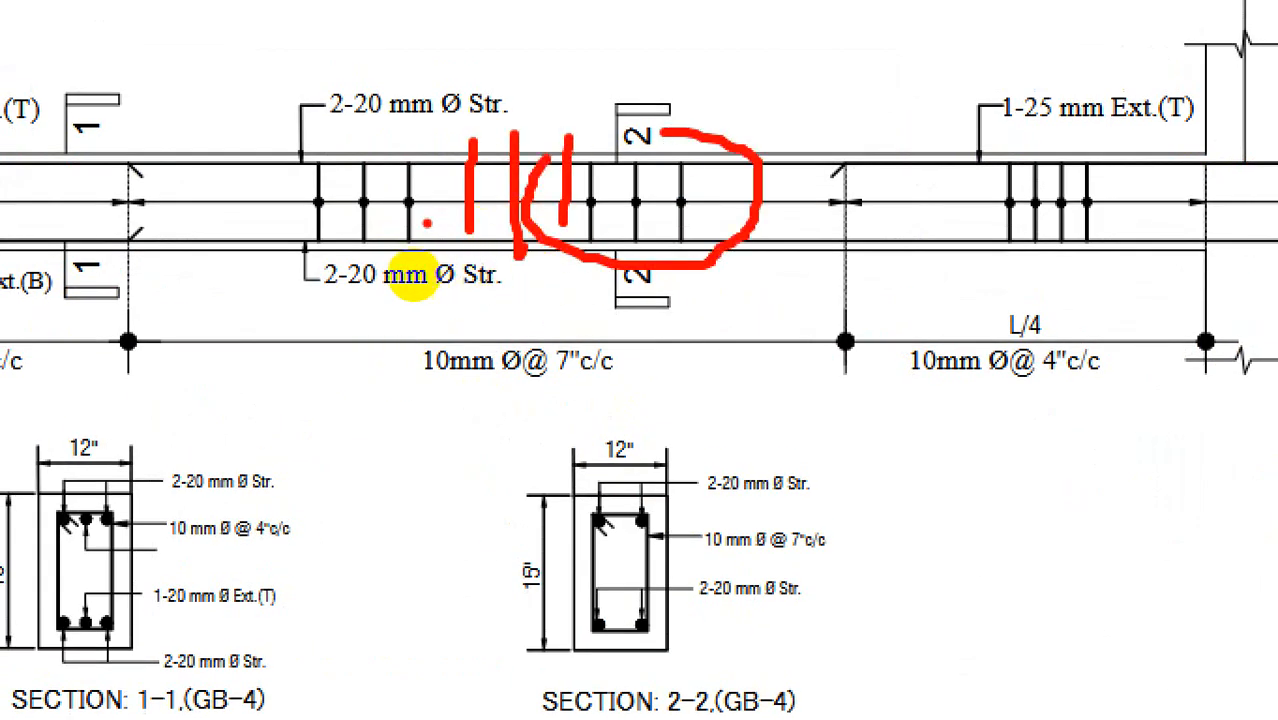
left_click_drag(435, 190, 575, 187)
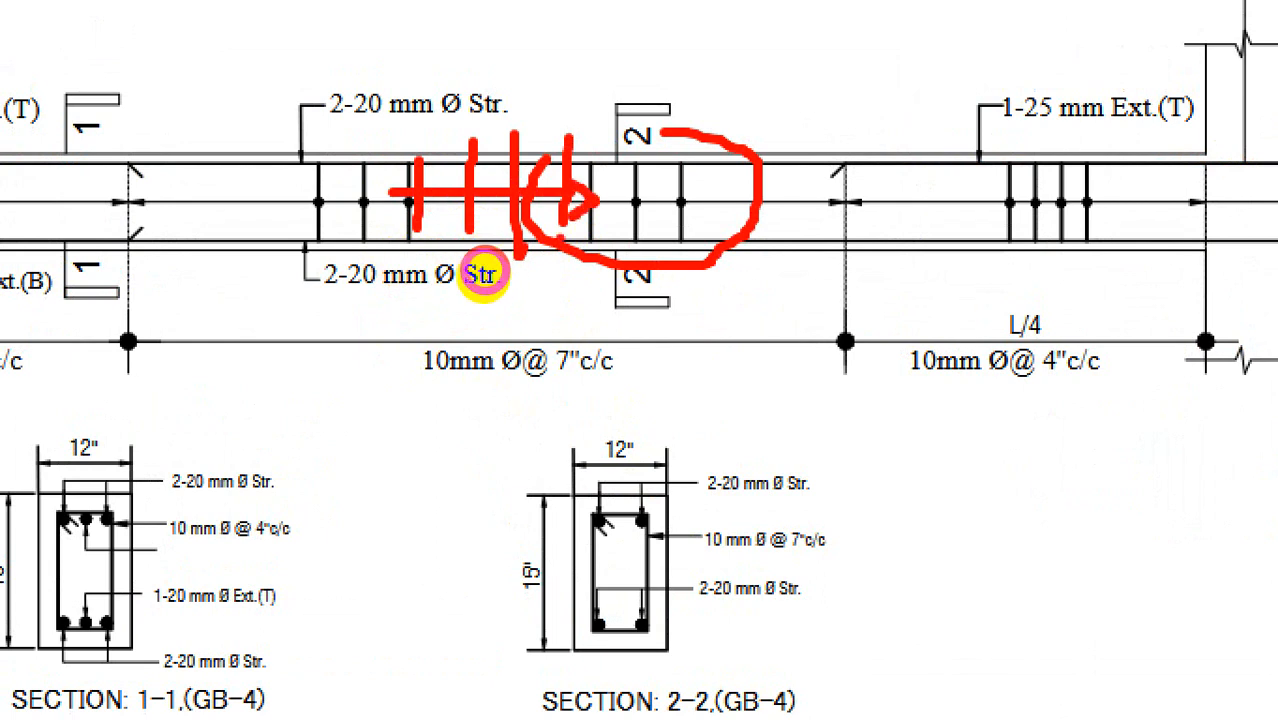
key("ctrl+1")
key("Escape")
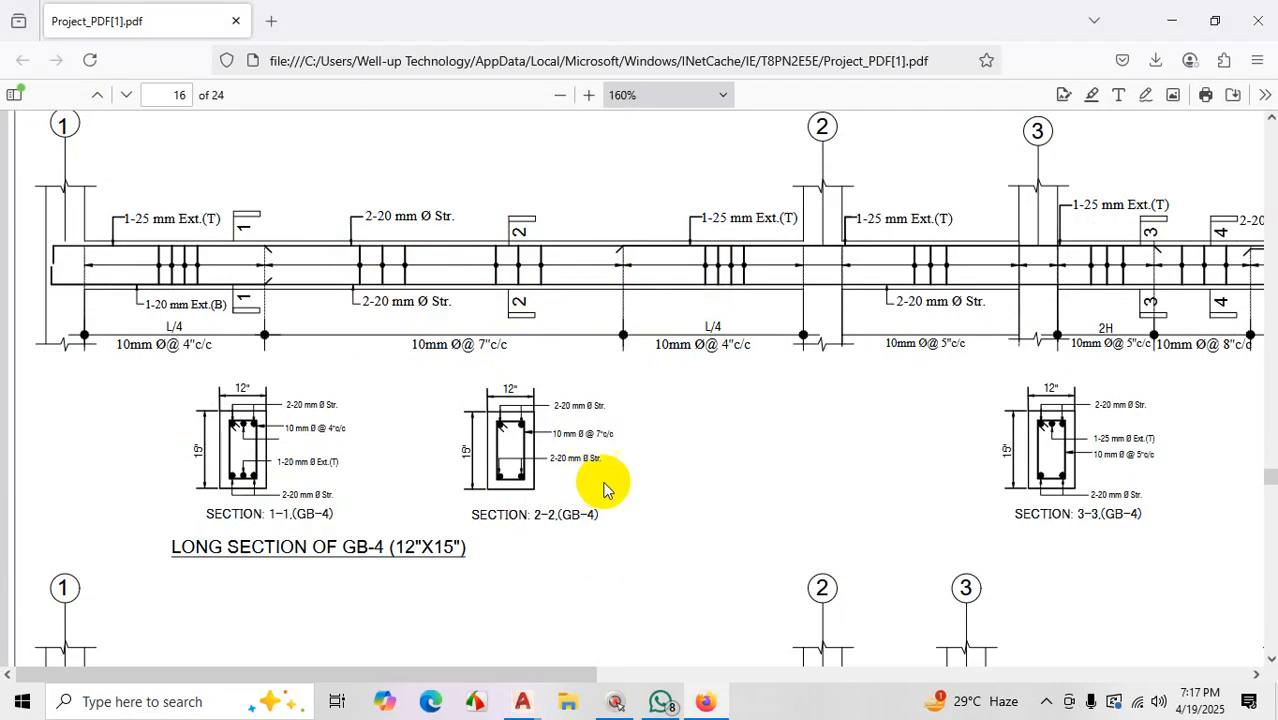
Examine the full GB-5 long section and its cross-sections on page 16 of the PDF at 70% zoom
scroll(629, 482, "down", 4)
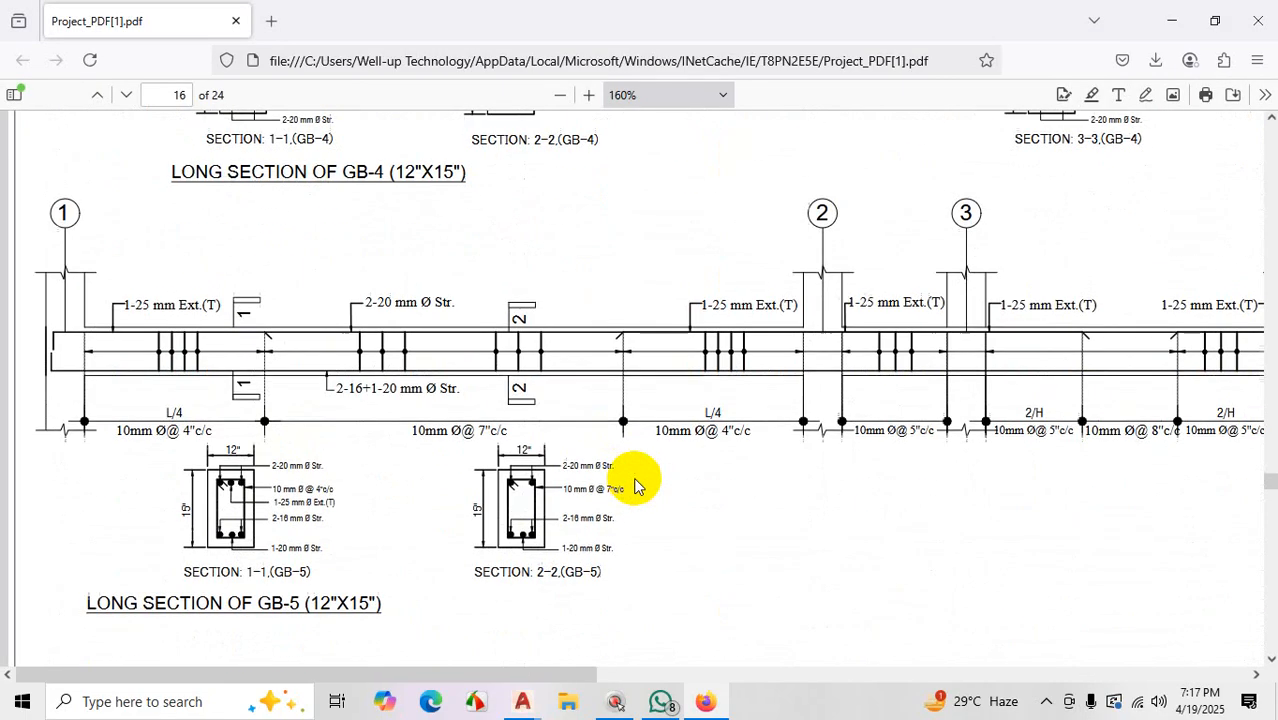
scroll(634, 484, "down", 5)
scroll(640, 480, "up", 5)
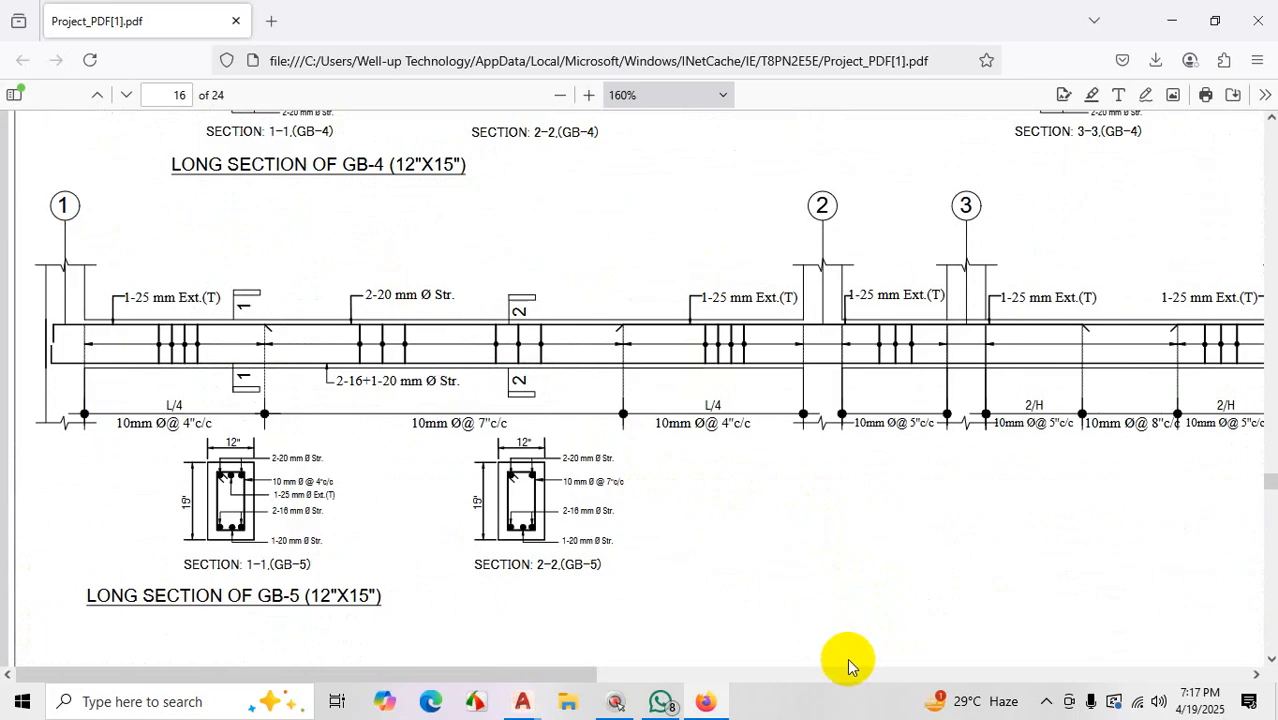
mouse_move(585, 677)
left_mouse_down()
mouse_move(870, 702)
mouse_move(1220, 684)
mouse_move(979, 670)
mouse_move(990, 665)
left_mouse_up()
scroll(755, 480, "down", 5)
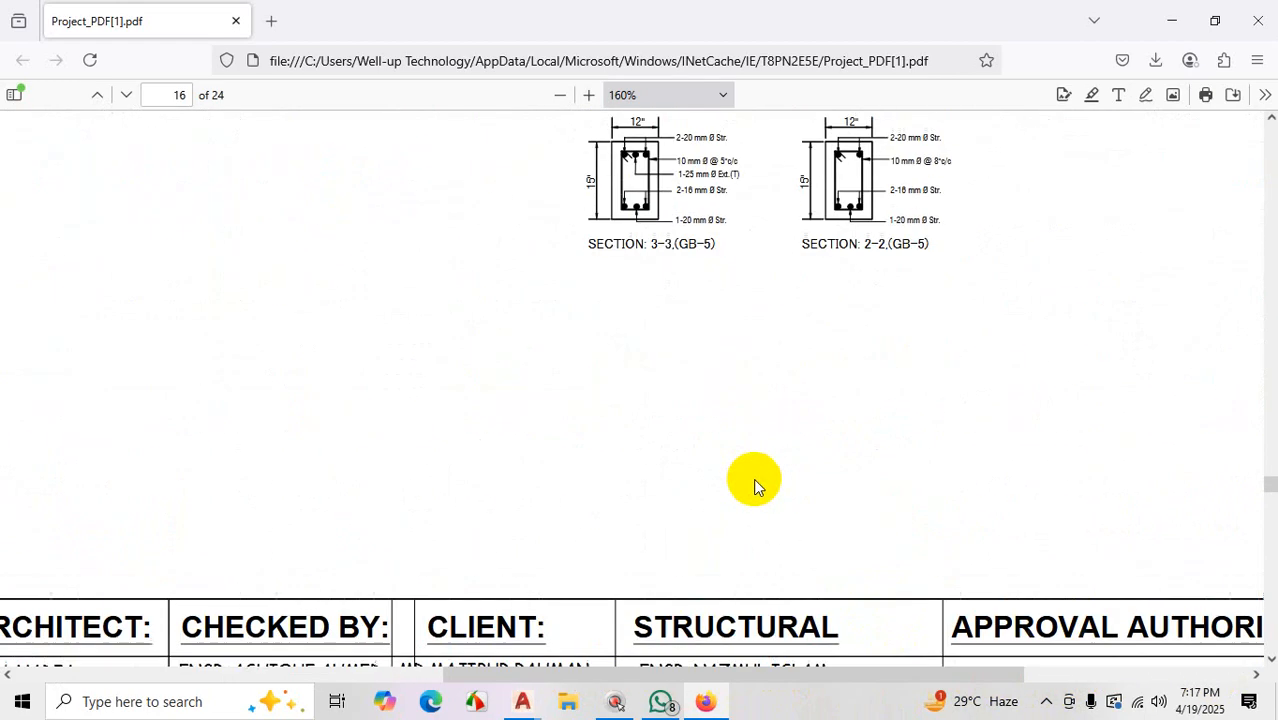
scroll(755, 480, "up", 5)
left_click(558, 96)
left_click(557, 98)
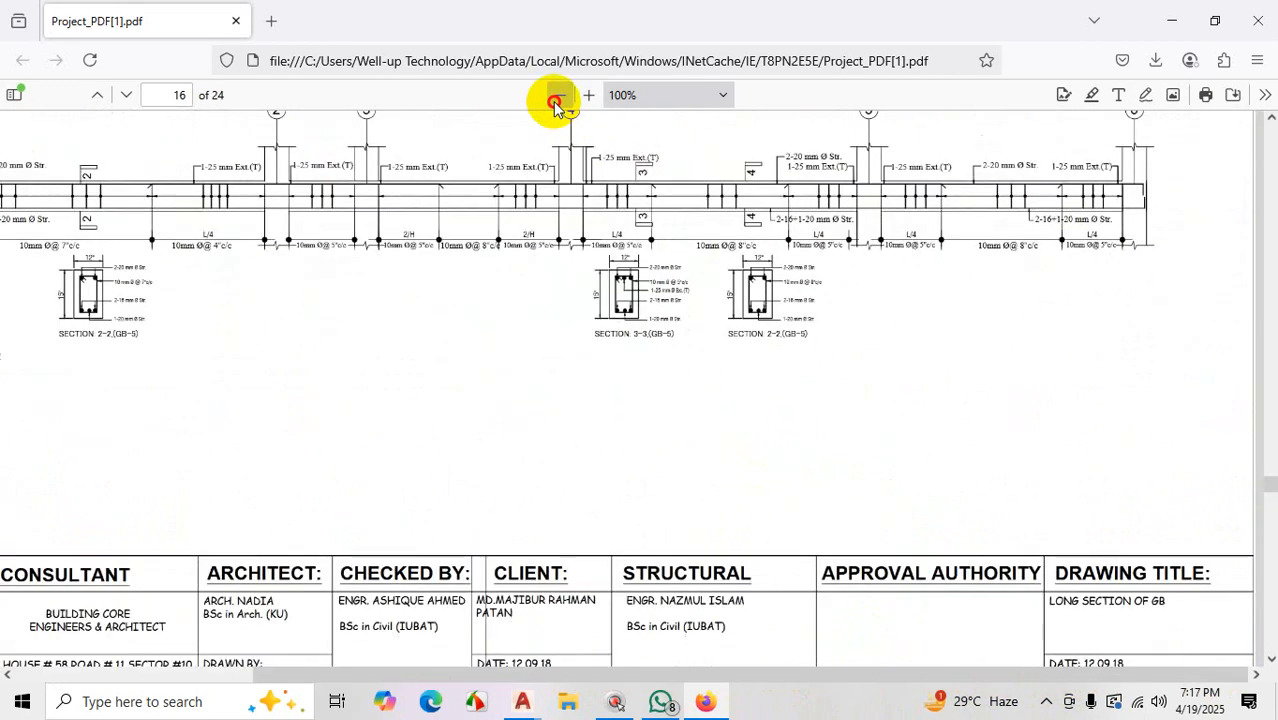
left_click(557, 98)
left_click(557, 98)
left_click(557, 98)
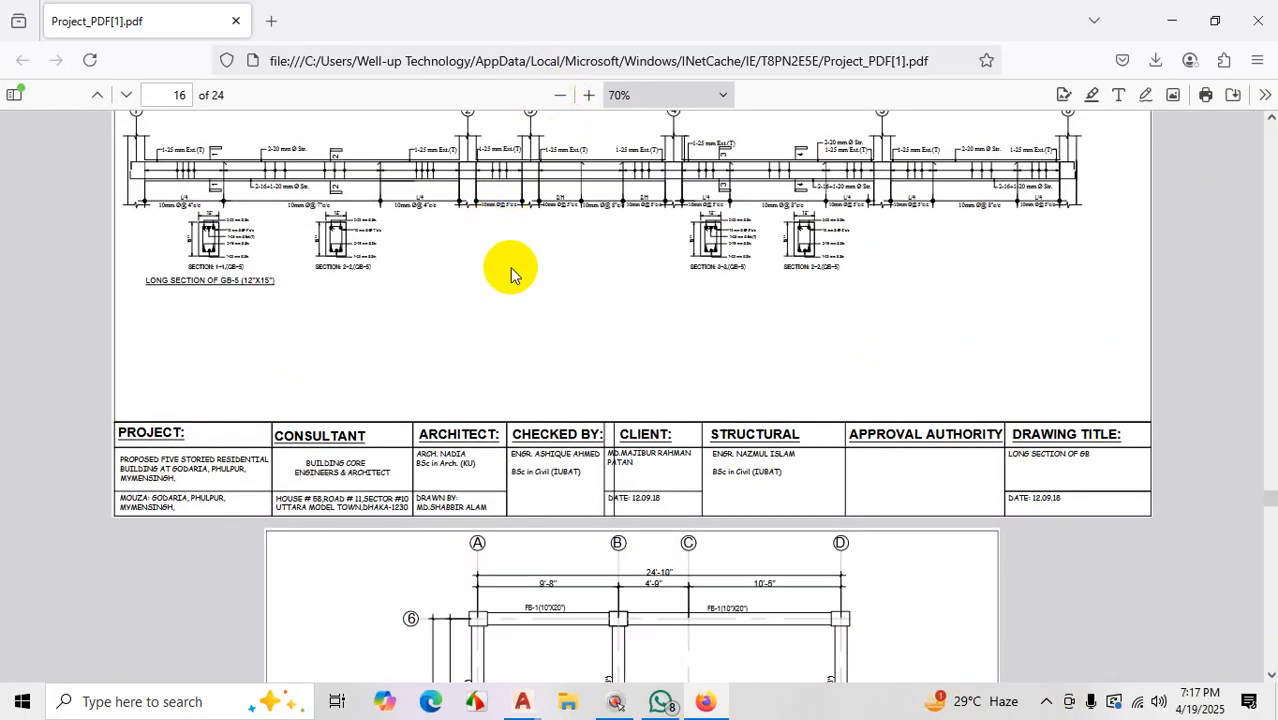
Review the grade beam layout plan on page 14 and the grade beam long sections on pages 15 and 16
scroll(513, 271, "up", 10)
scroll(549, 398, "up", 10)
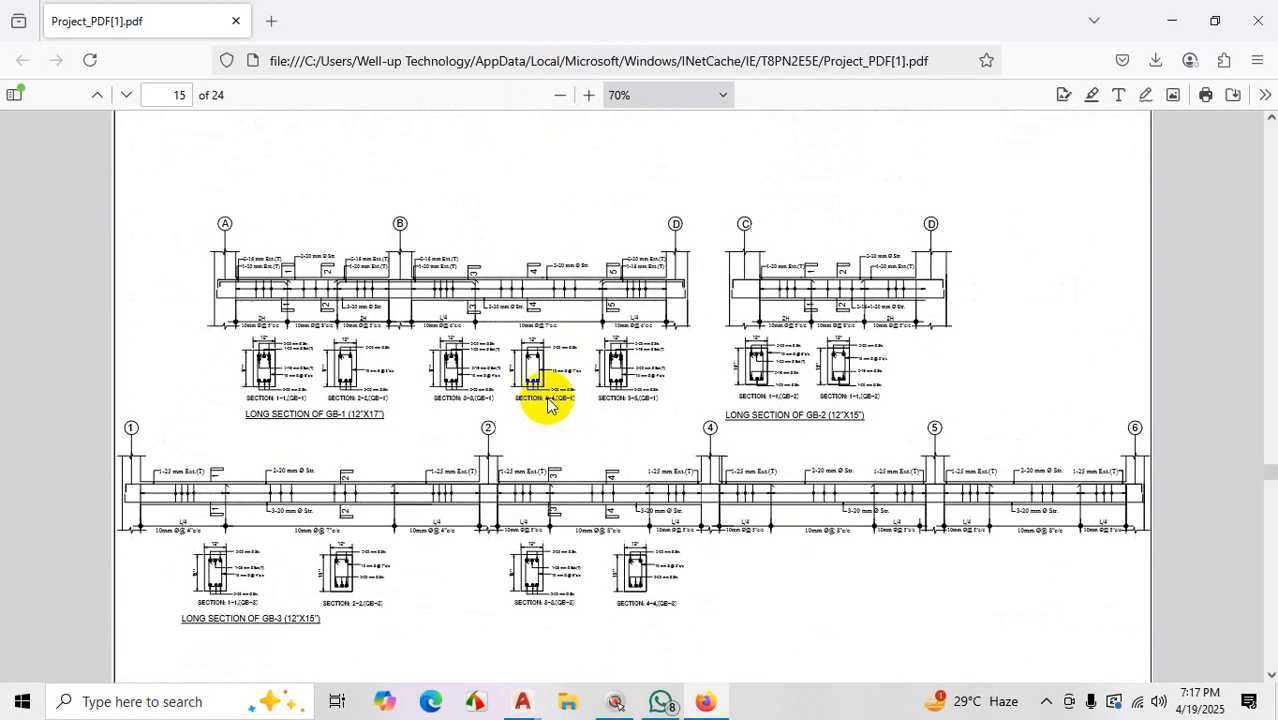
scroll(620, 438, "up", 10)
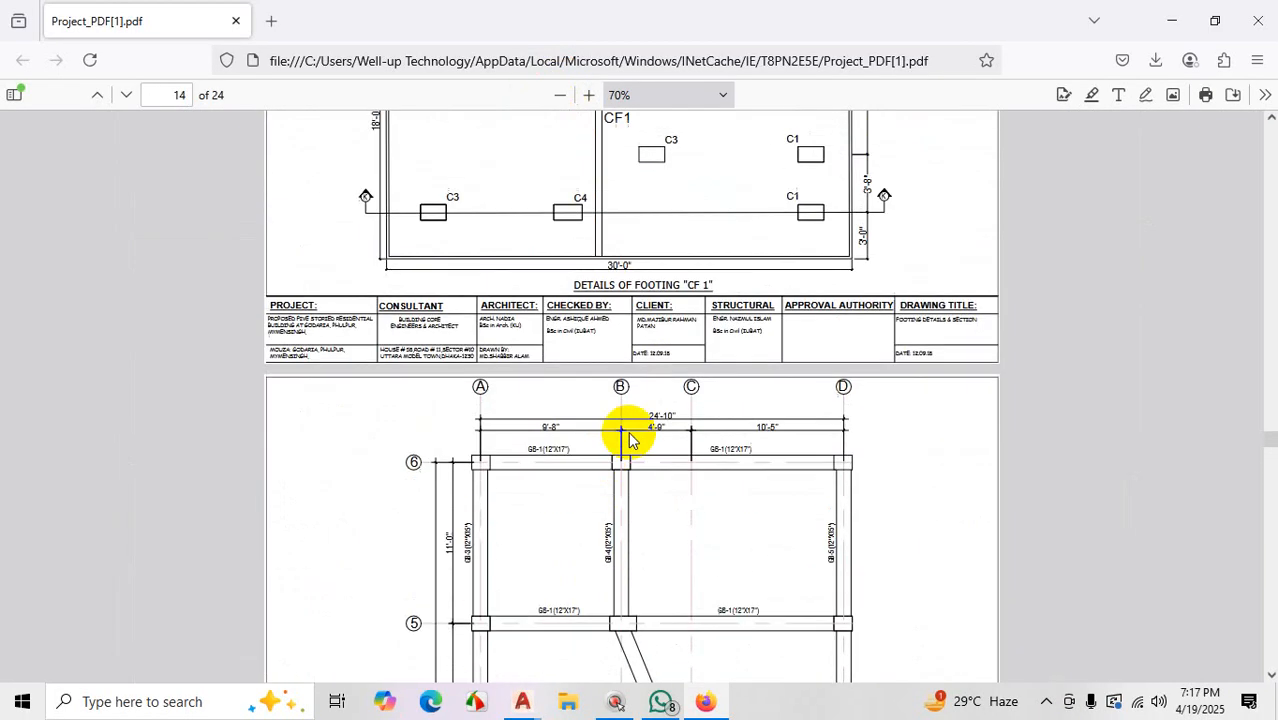
scroll(653, 438, "down", 6)
scroll(655, 300, "down", 2)
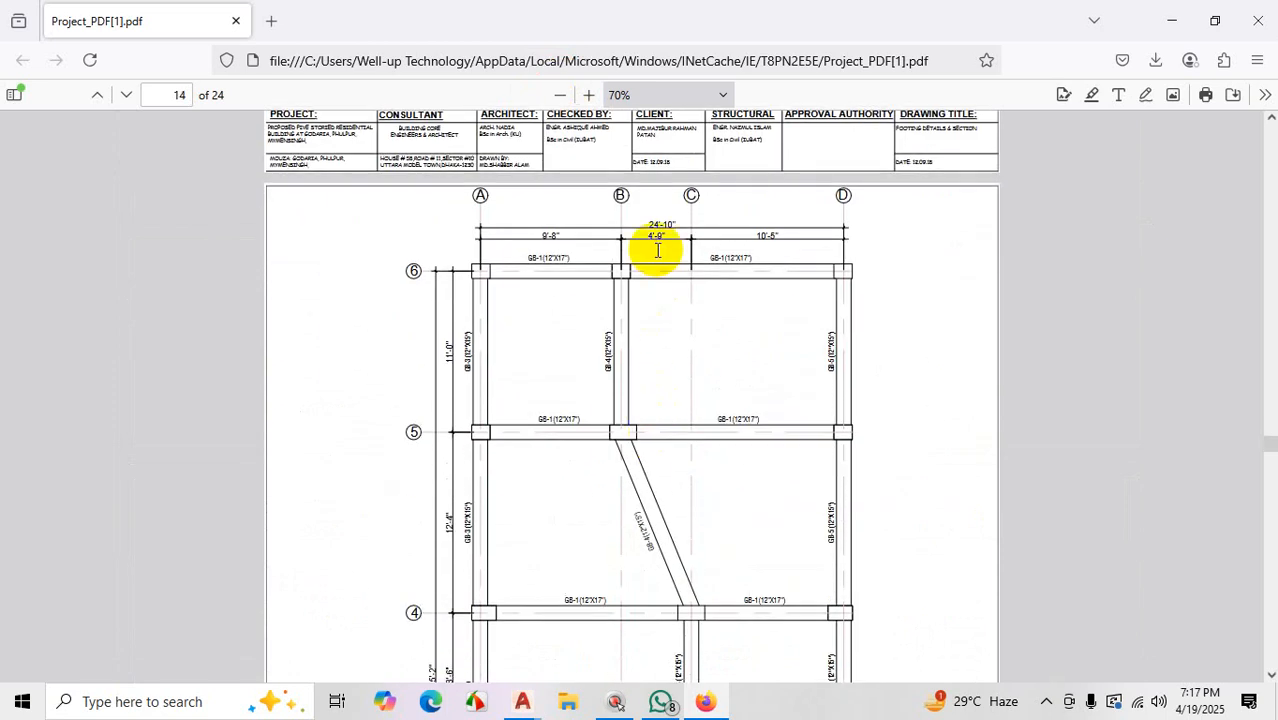
scroll(690, 310, "down", 8)
scroll(689, 320, "down", 5)
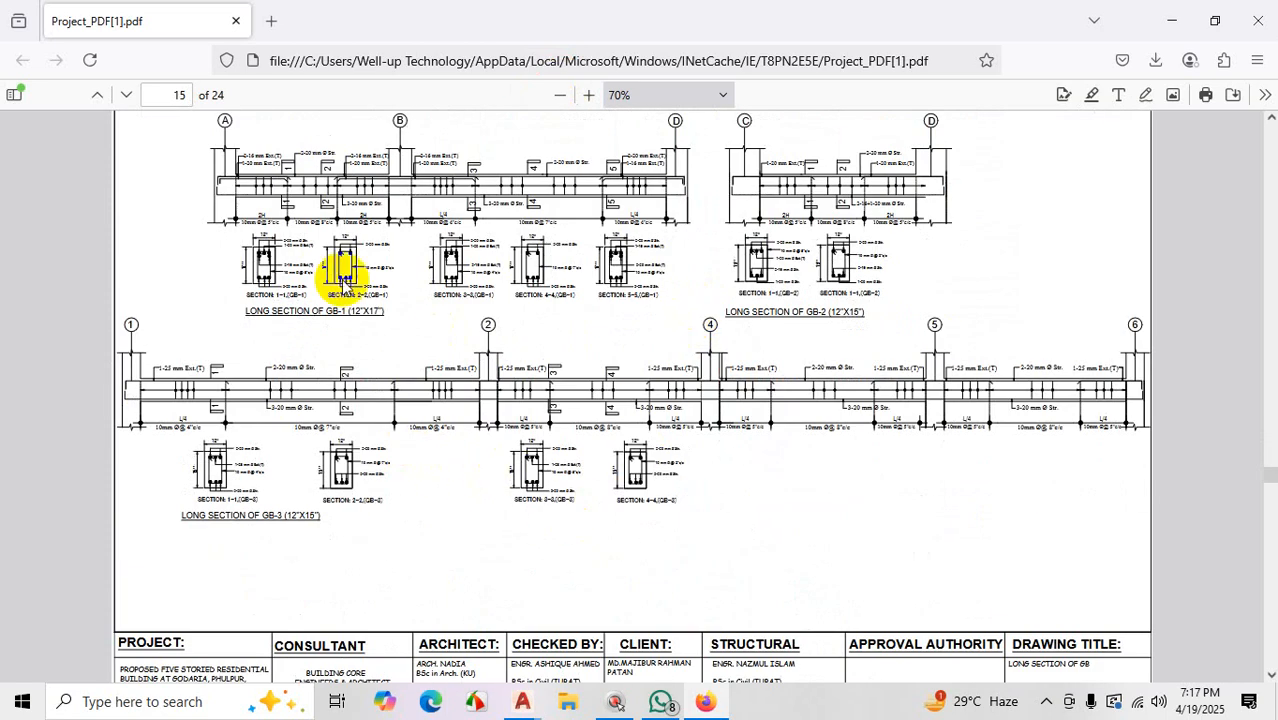
scroll(489, 395, "down", 14)
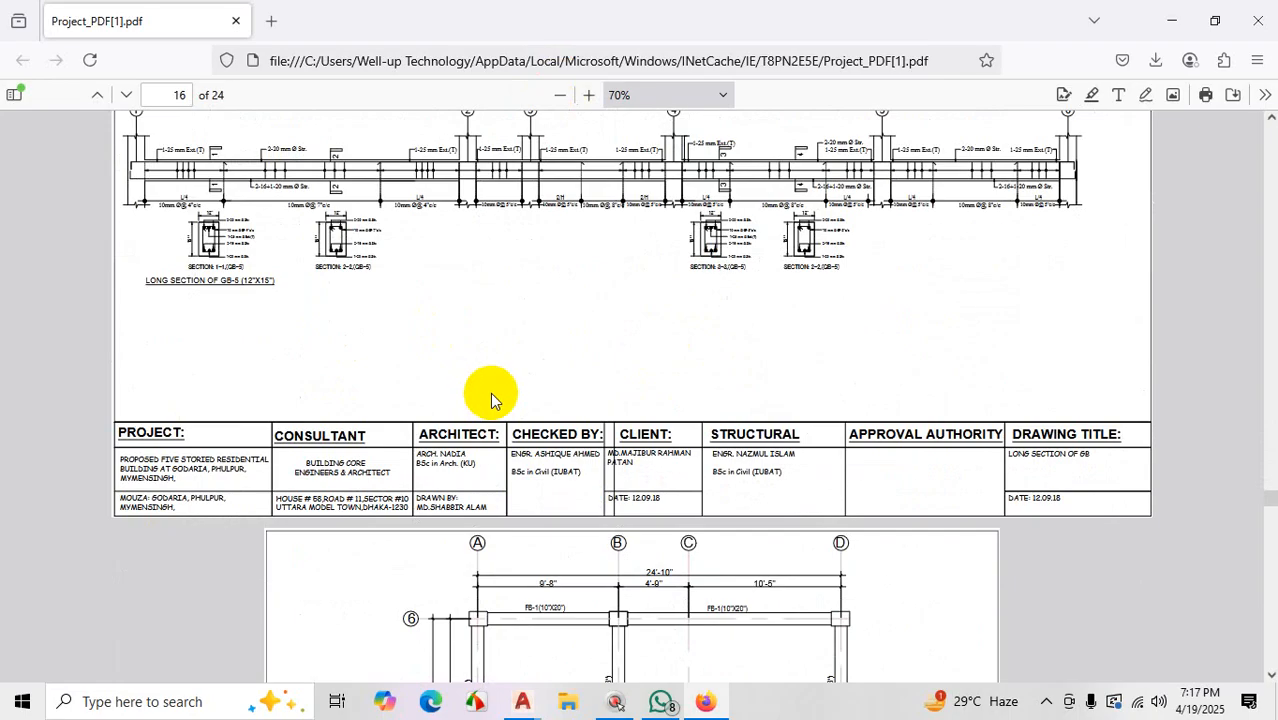
Examine the top part of the floor beam layout plan on page 17 at 80% zoom
scroll(490, 392, "down", 18)
scroll(553, 373, "up", 5)
scroll(590, 380, "up", 9)
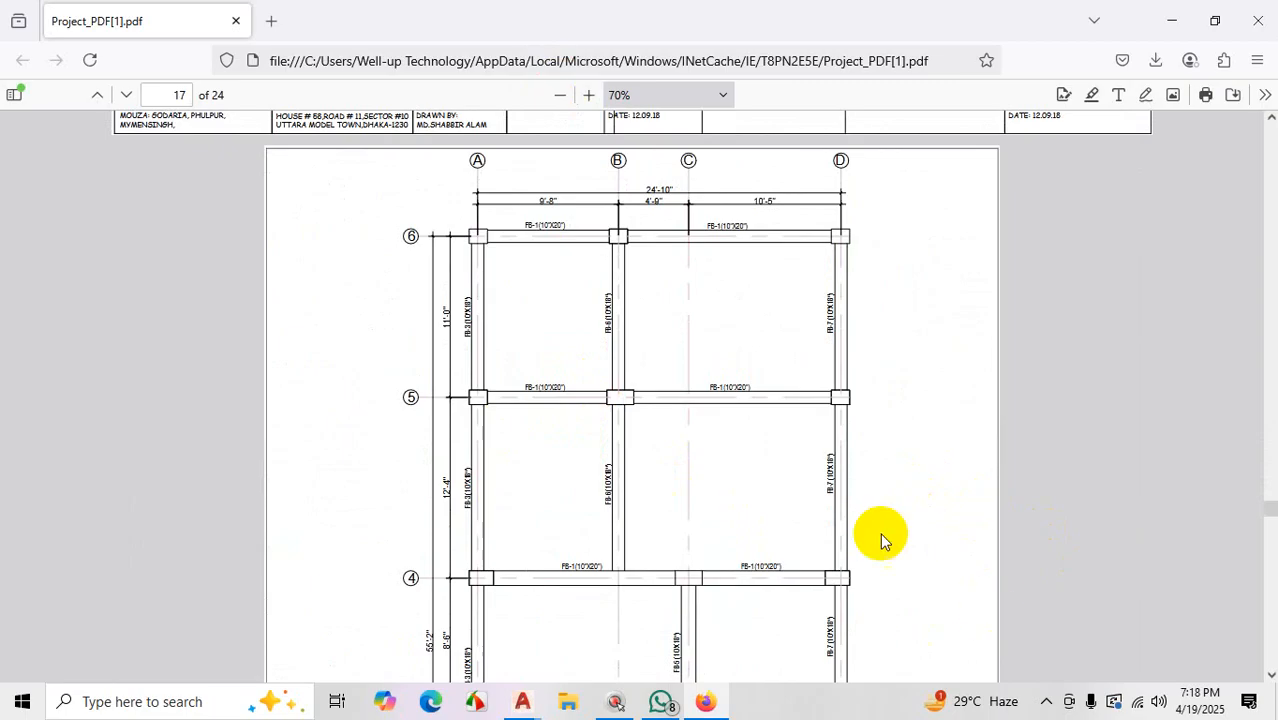
left_click(585, 95)
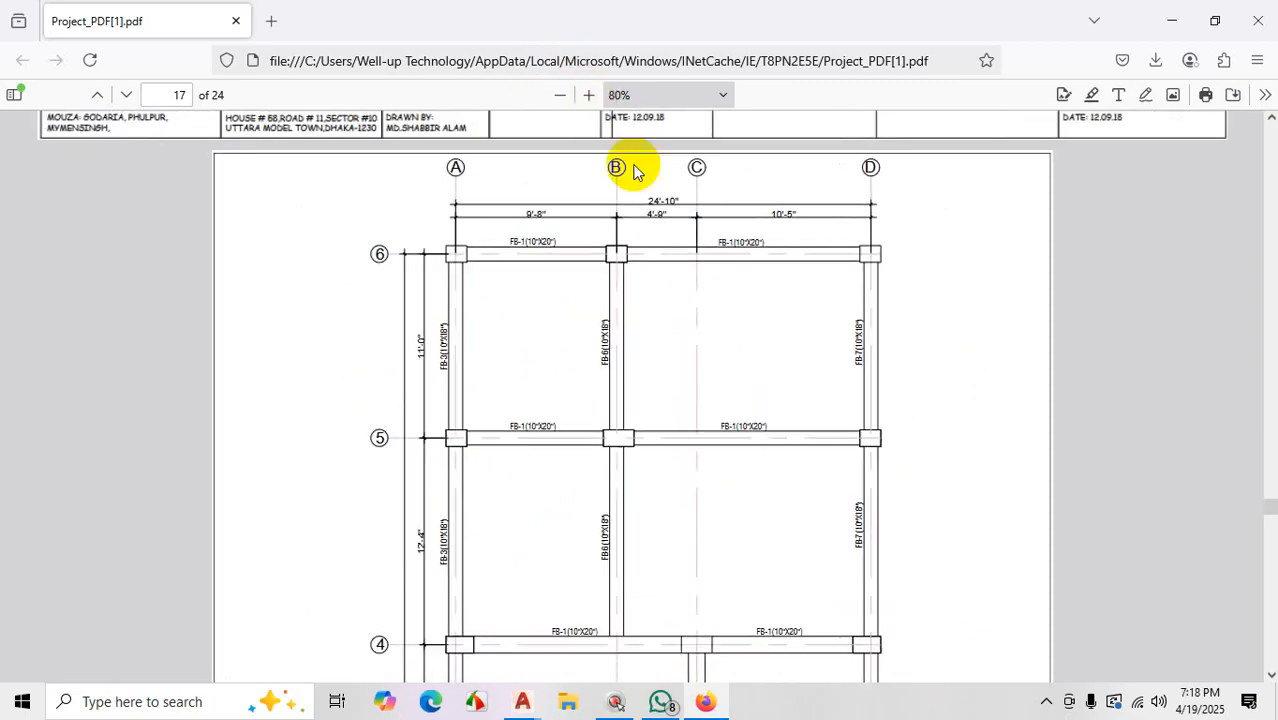
key("ctrl+1")
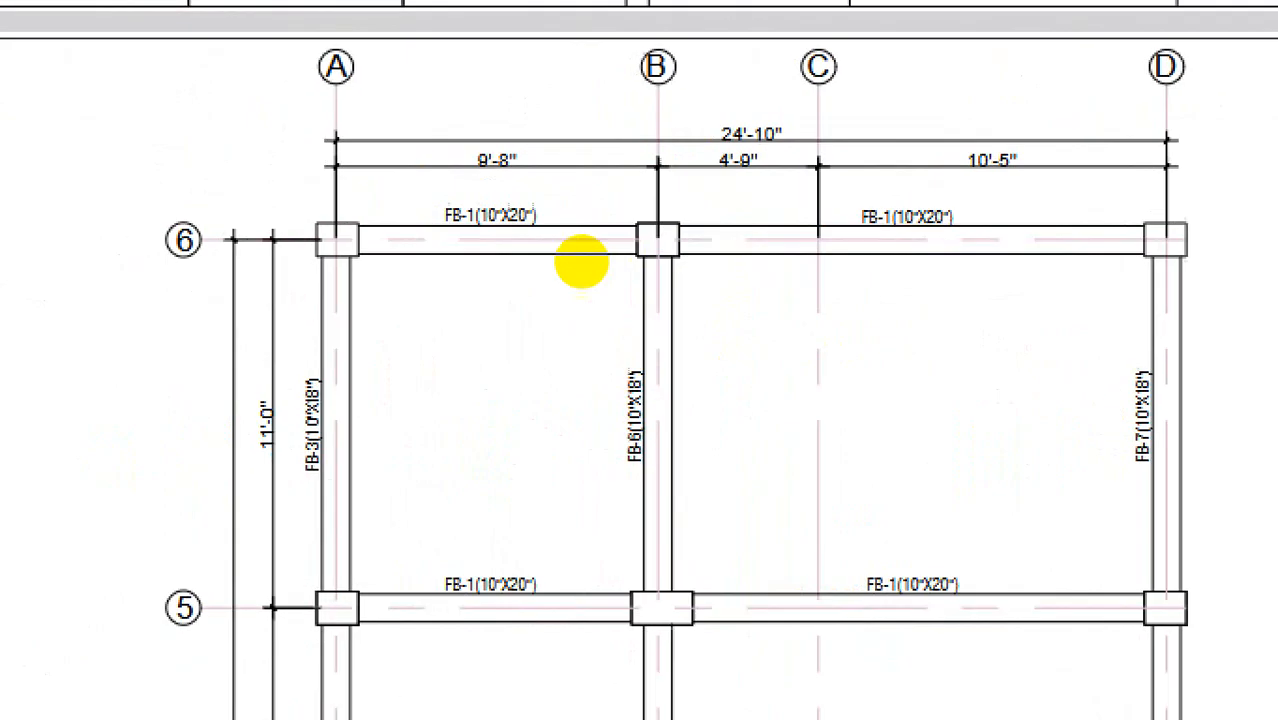
key("Escape")
Check the title of the GB-5 (12"X15") long section on page 16
scroll(599, 318, "up", 10)
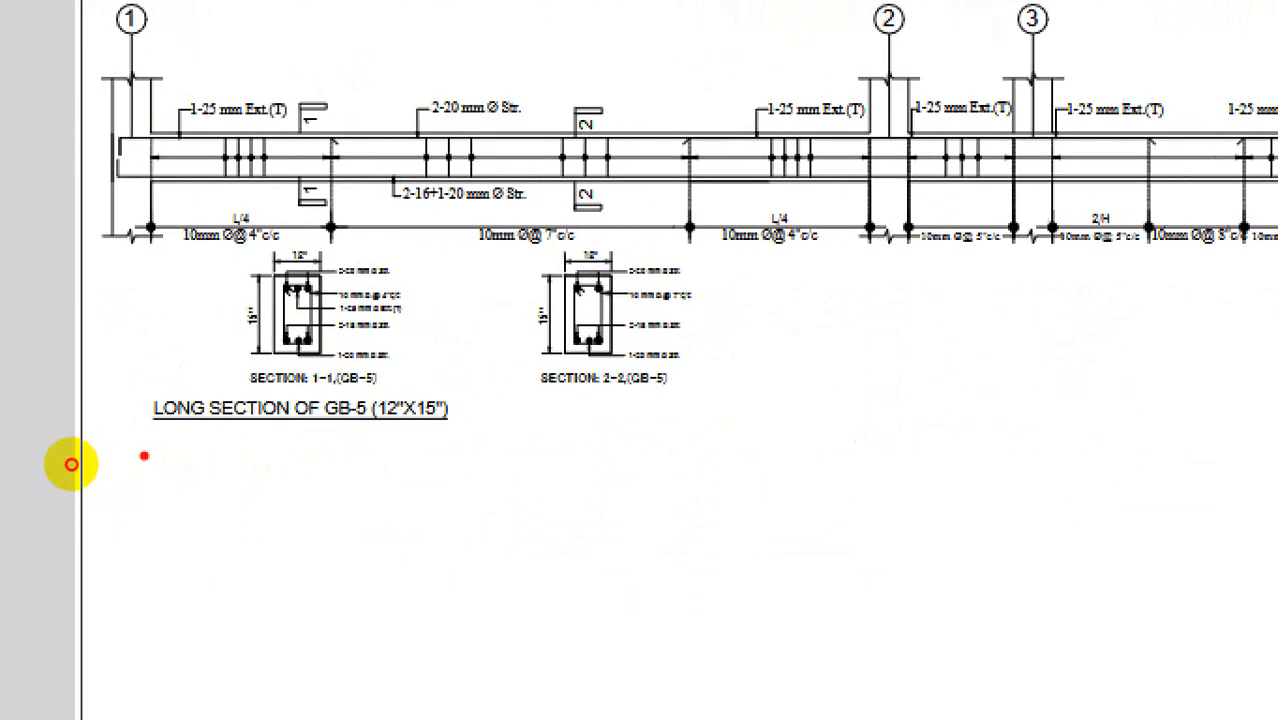
left_click_drag(144, 456, 402, 457)
key("Escape")
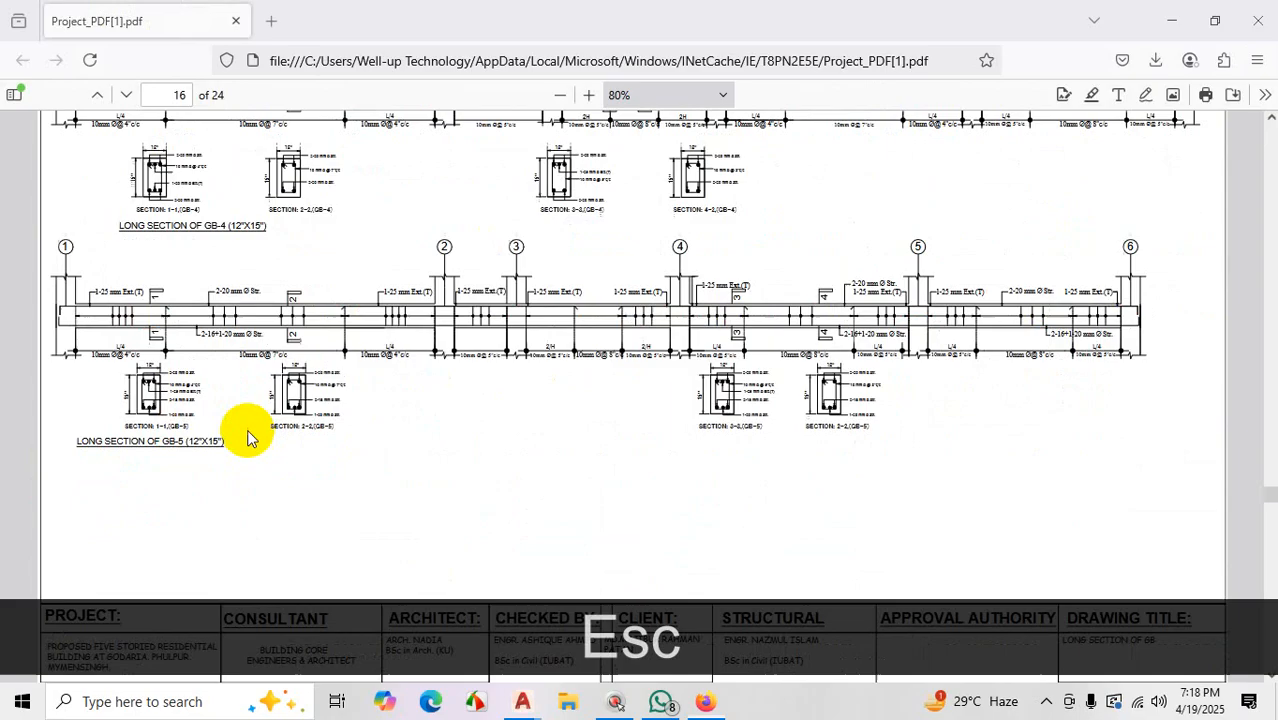
Examine the FB-1 (10"X20") long section on page 18, temporarily underlining its title and circling the beam name
scroll(304, 424, "down", 10)
scroll(356, 420, "down", 15)
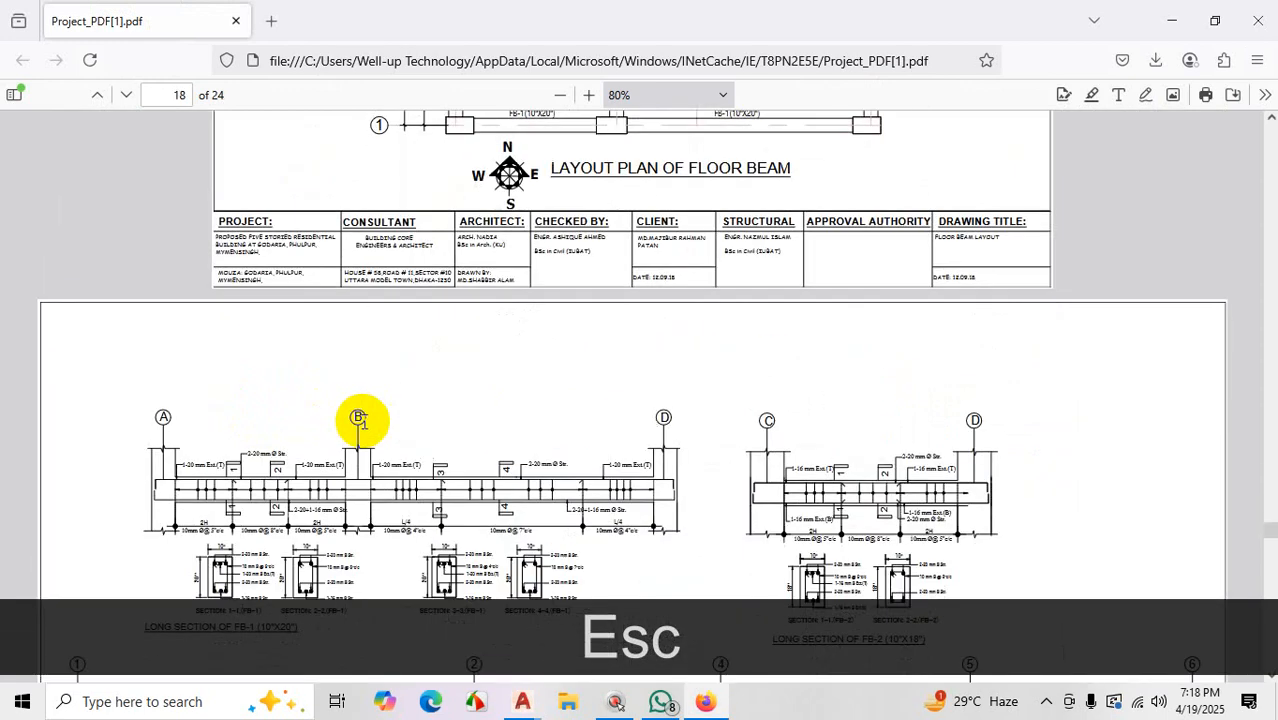
key("ctrl+1")
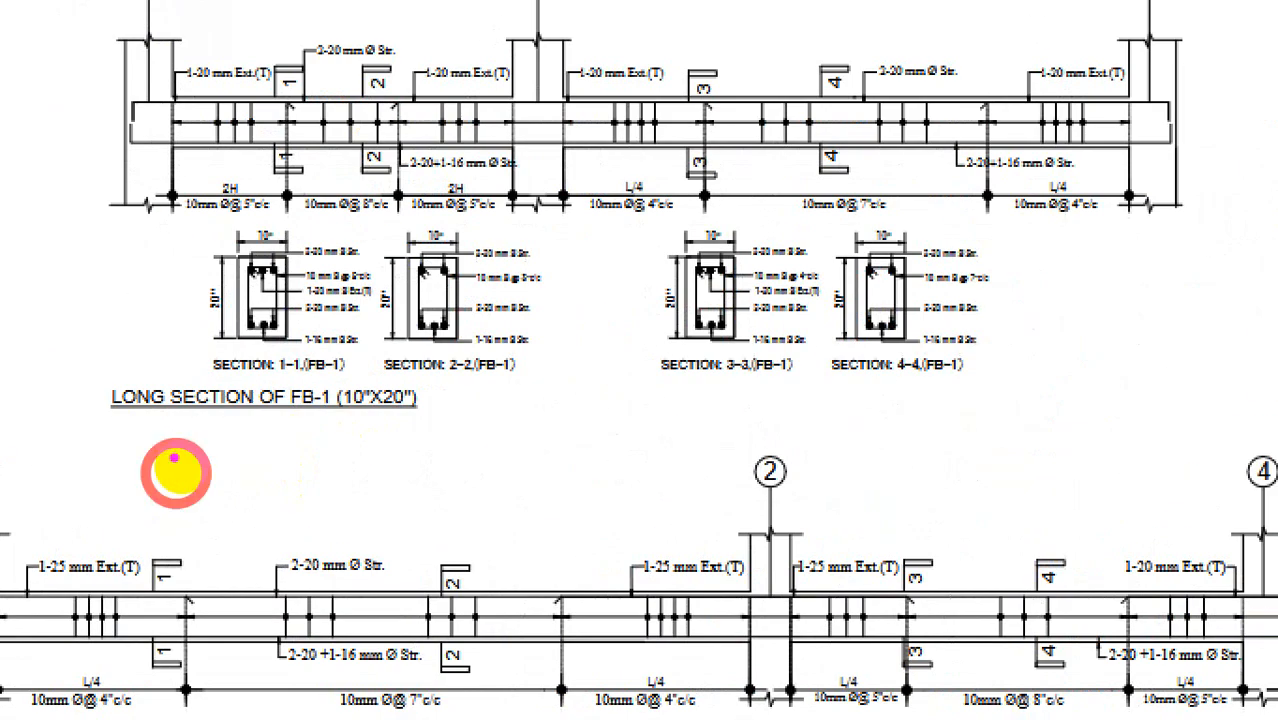
left_click_drag(140, 458, 276, 458)
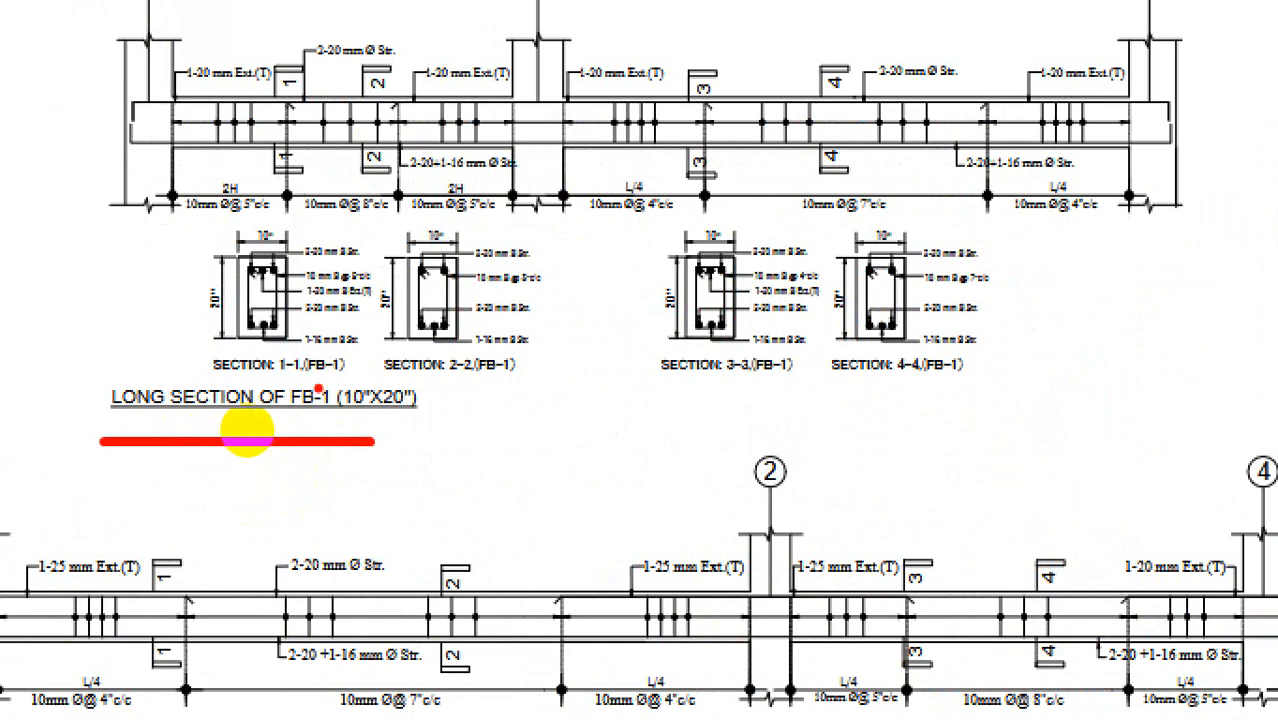
left_click_drag(321, 383, 354, 432)
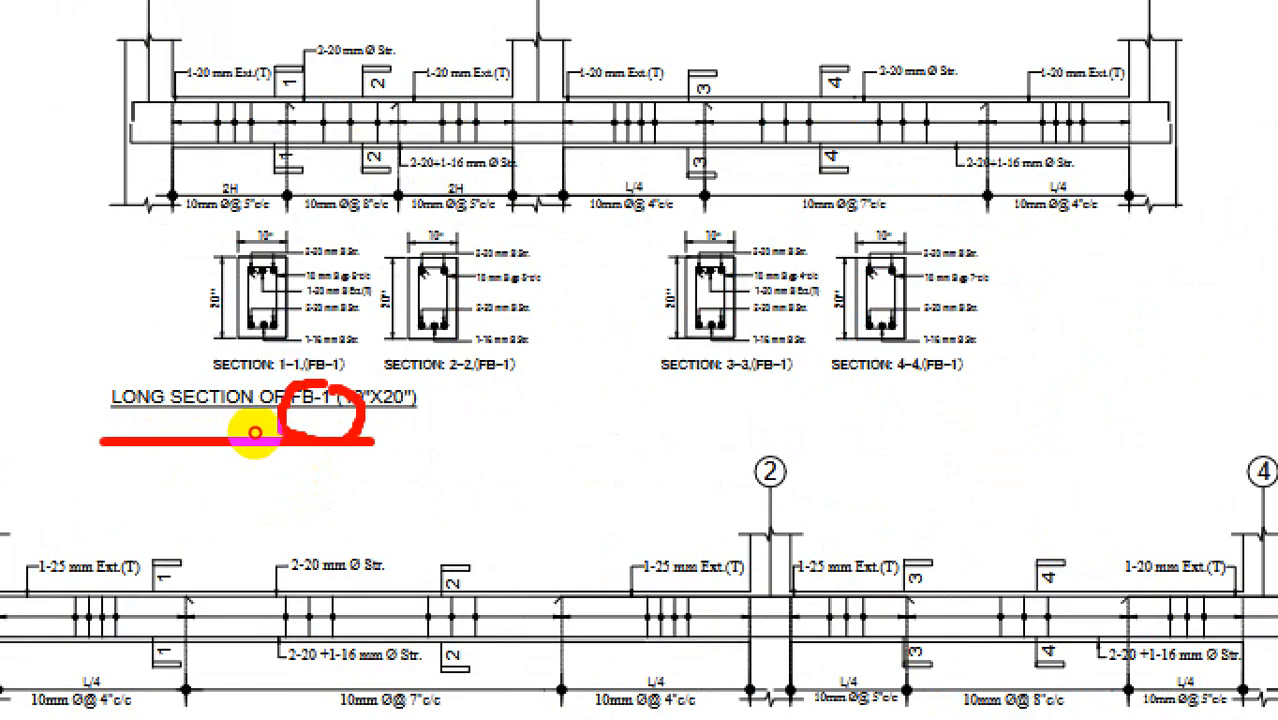
key("ctrl+1")
key("Escape")
Return to the floor beam layout plan on page 17 and temporarily cross out the two FB-1 labels along grid 6
scroll(400, 448, "up", 10)
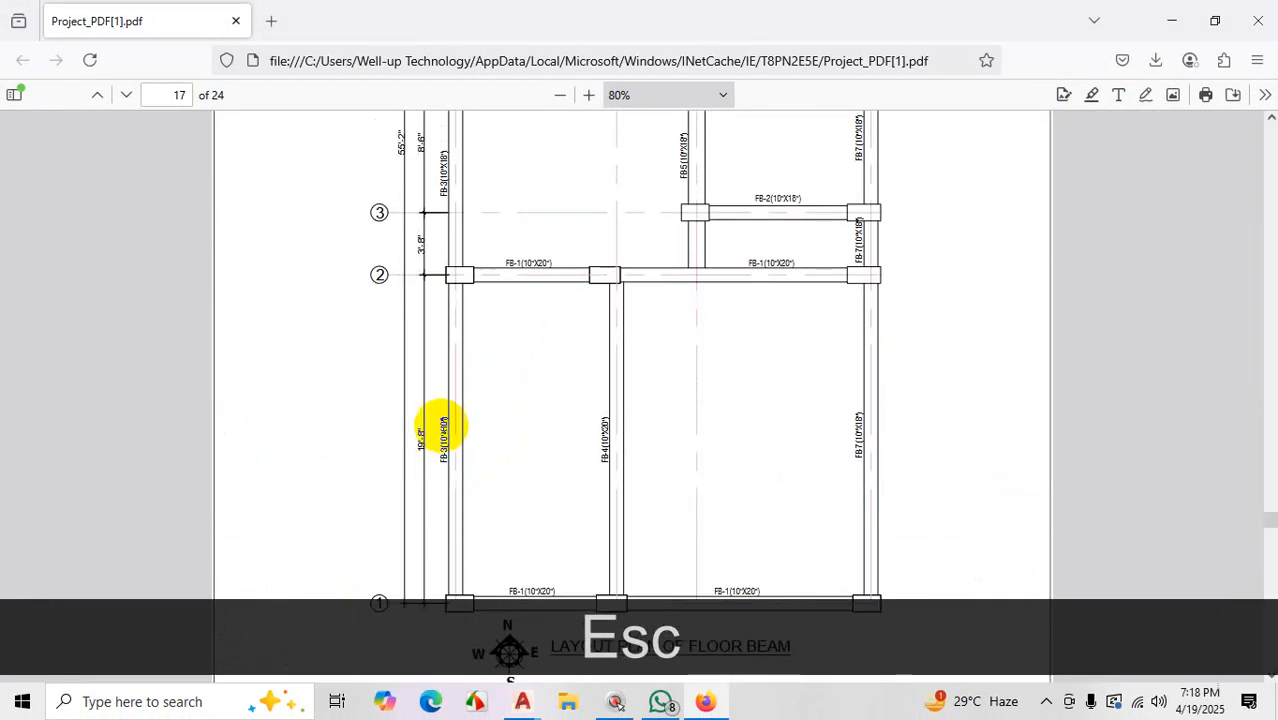
scroll(470, 445, "up", 6)
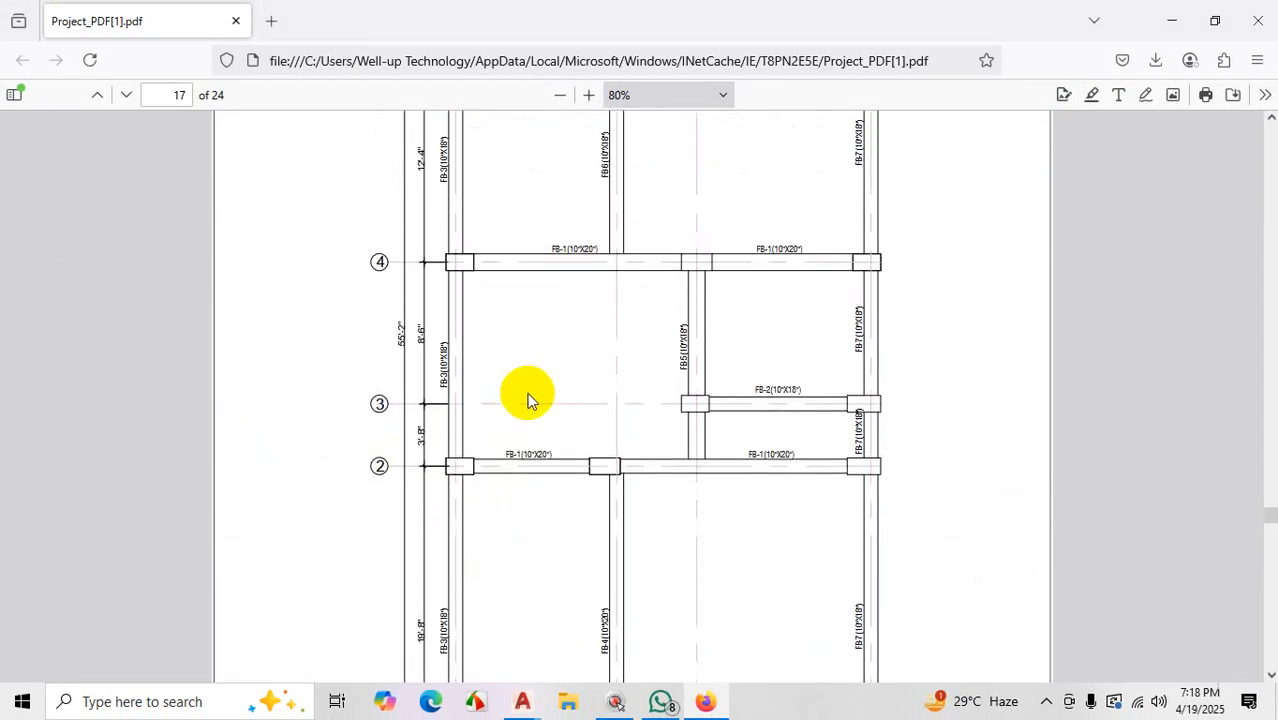
scroll(544, 383, "up", 8)
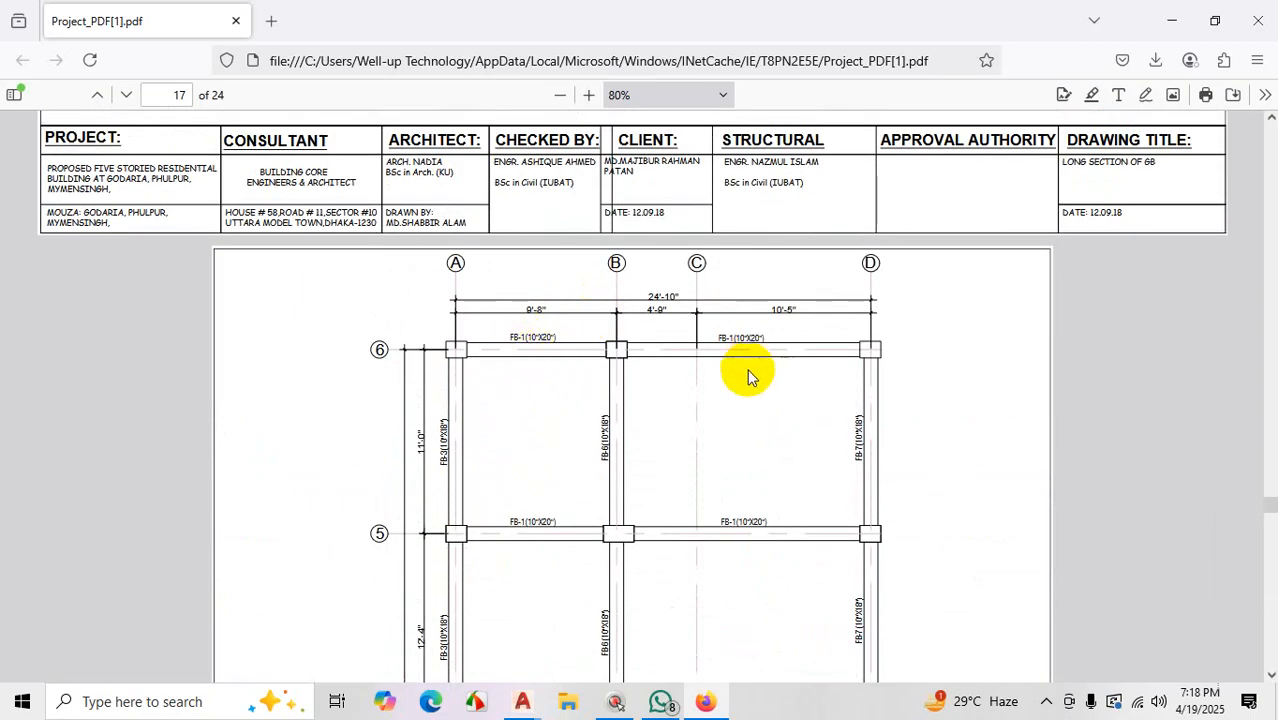
key("ctrl+1")
left_click(494, 382)
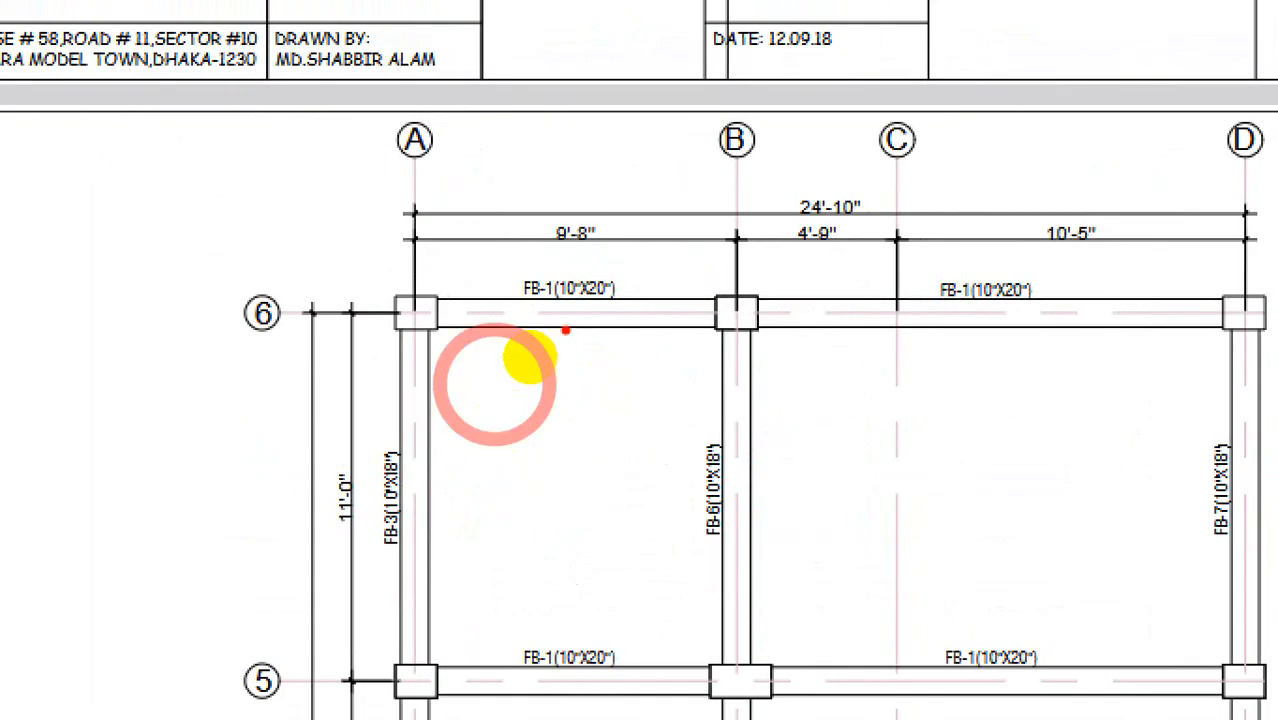
left_click_drag(537, 256, 612, 305)
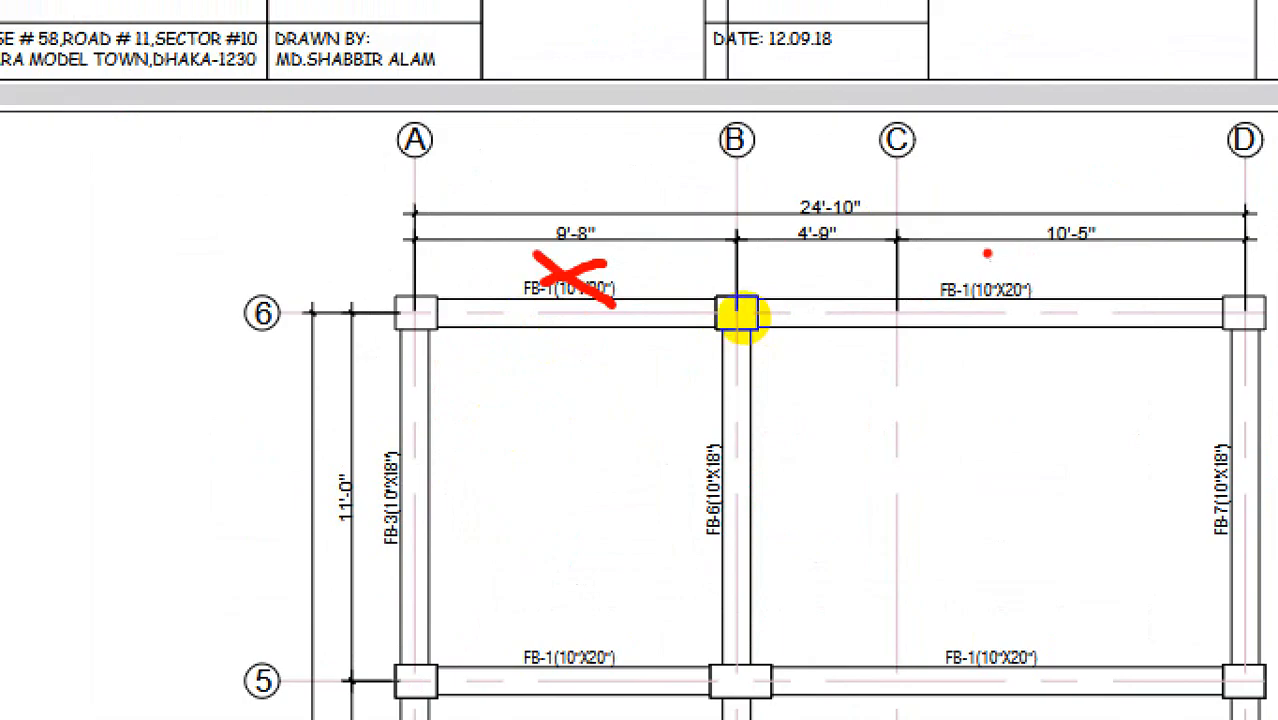
right_click(748, 340)
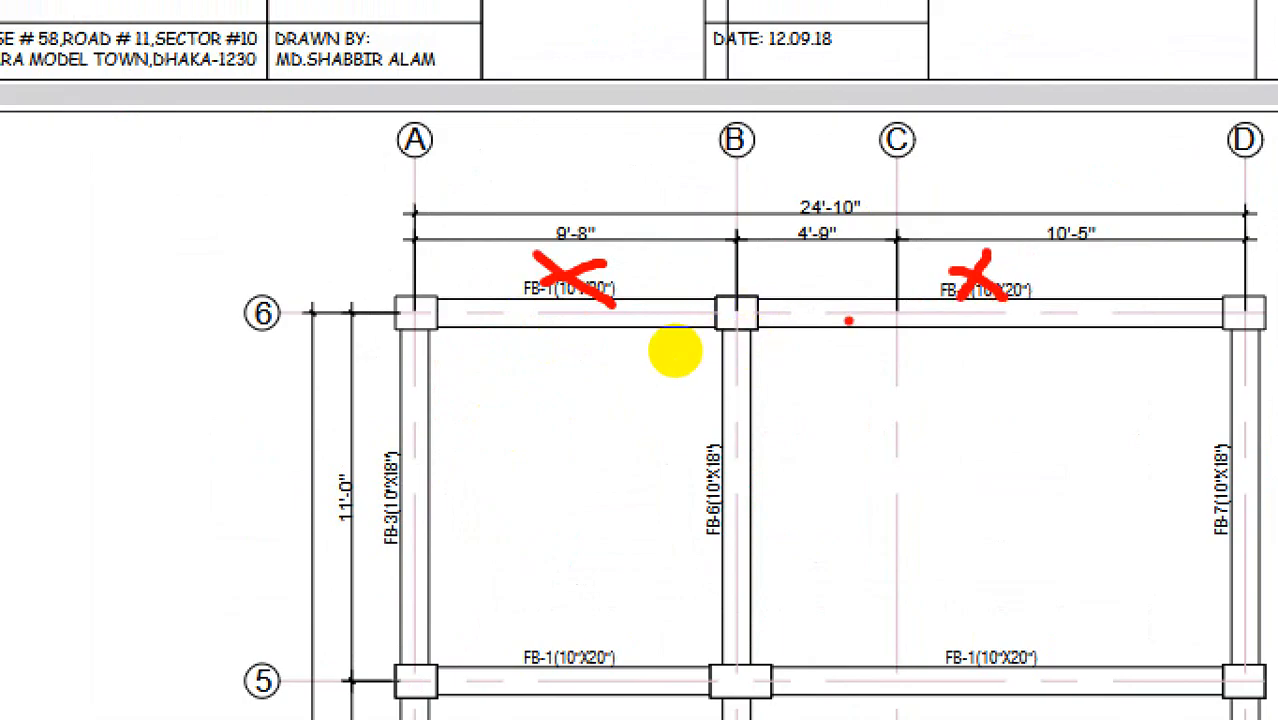
Compare the FB-1 beams along grids 6 and 5 using temporary marks, and clear the marks
key("ctrl+1")
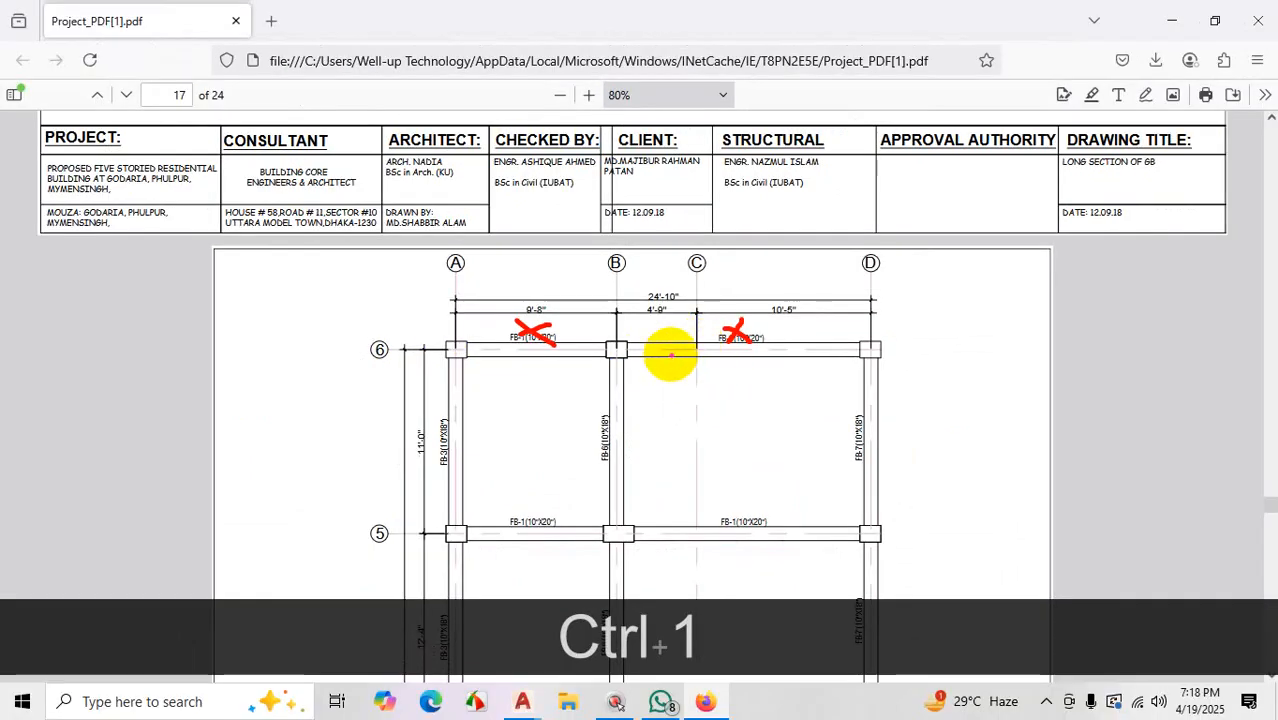
left_click_drag(690, 348, 773, 315)
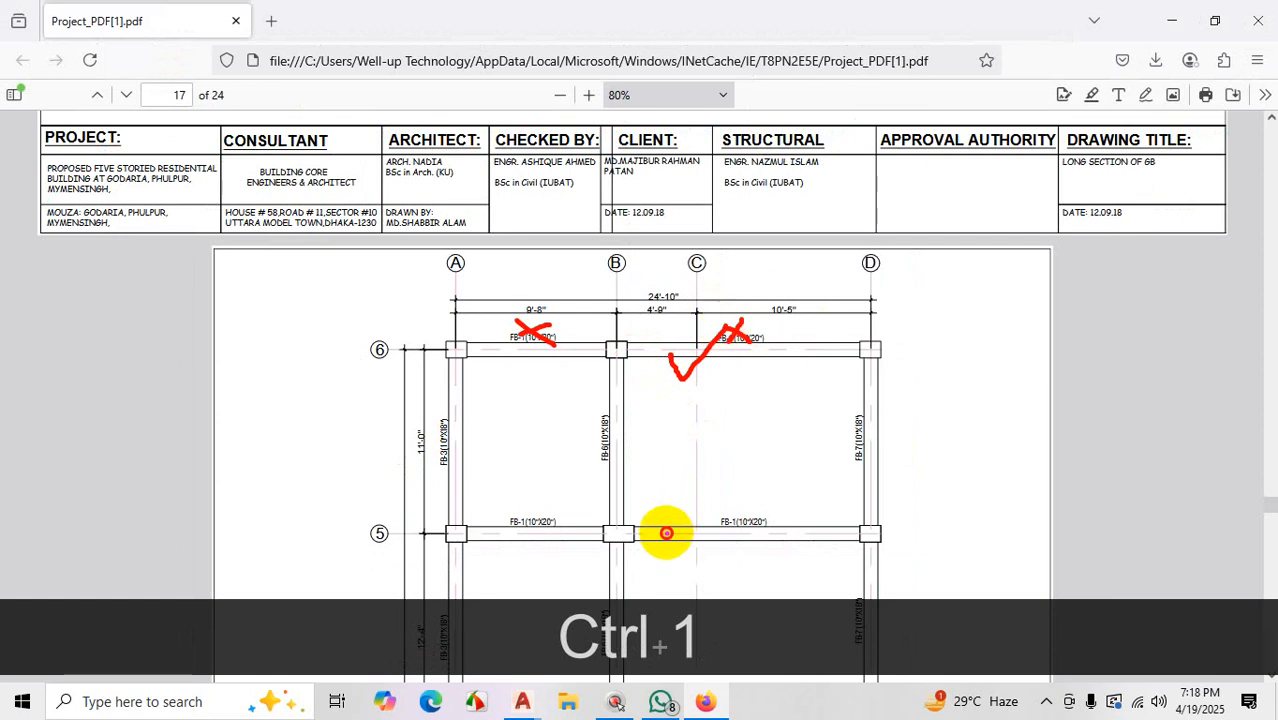
left_click_drag(666, 532, 745, 473)
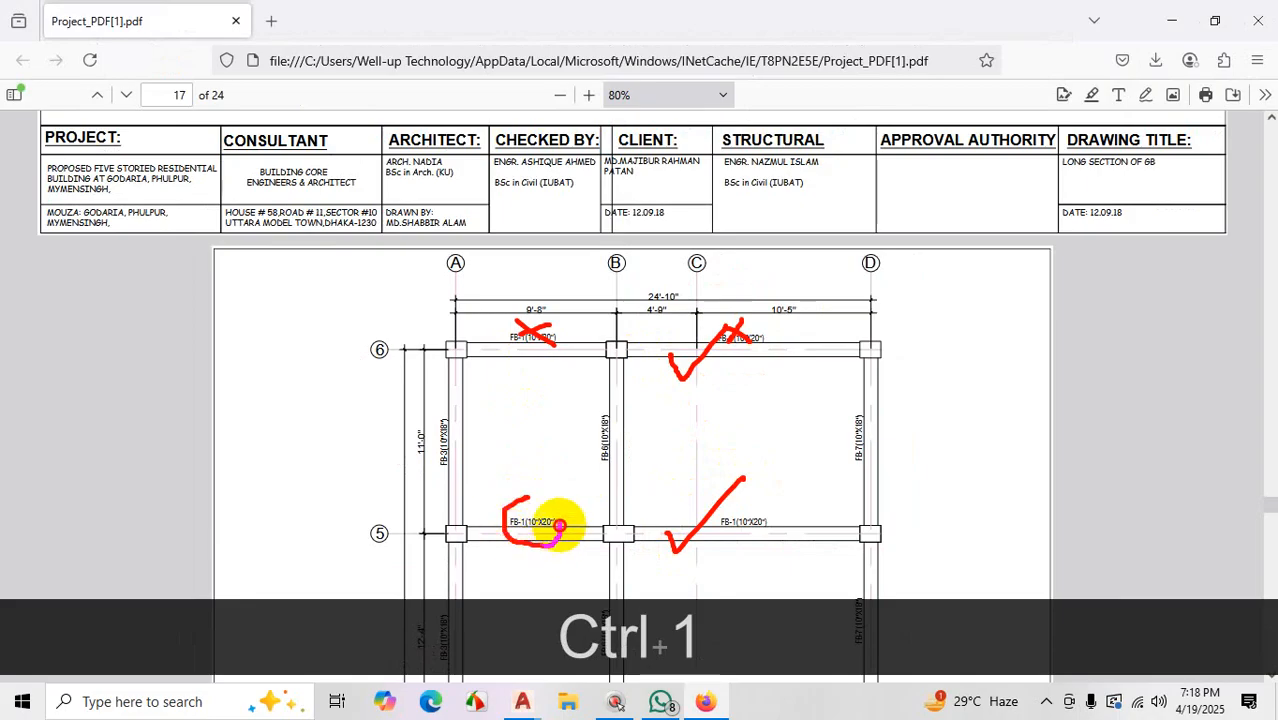
left_click_drag(534, 500, 559, 489)
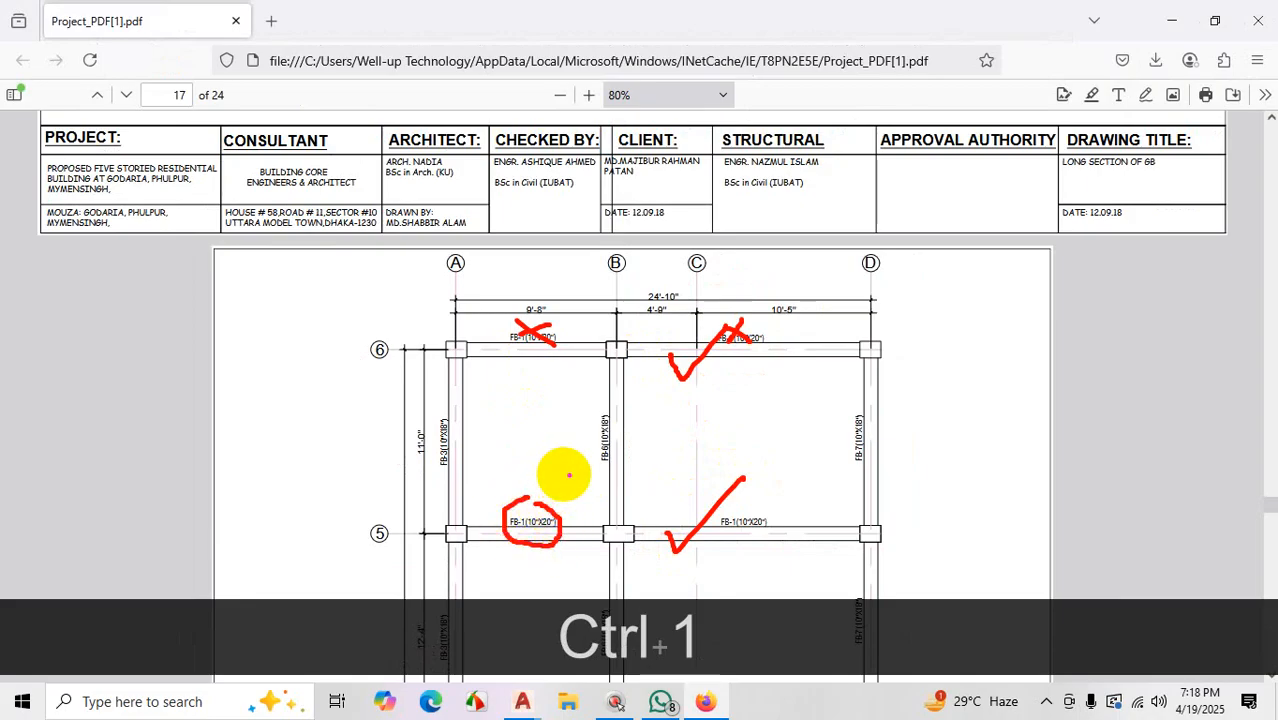
mouse_move(688, 377)
left_mouse_down()
mouse_move(713, 363)
mouse_move(714, 391)
left_mouse_up()
left_click_drag(786, 523, 747, 563)
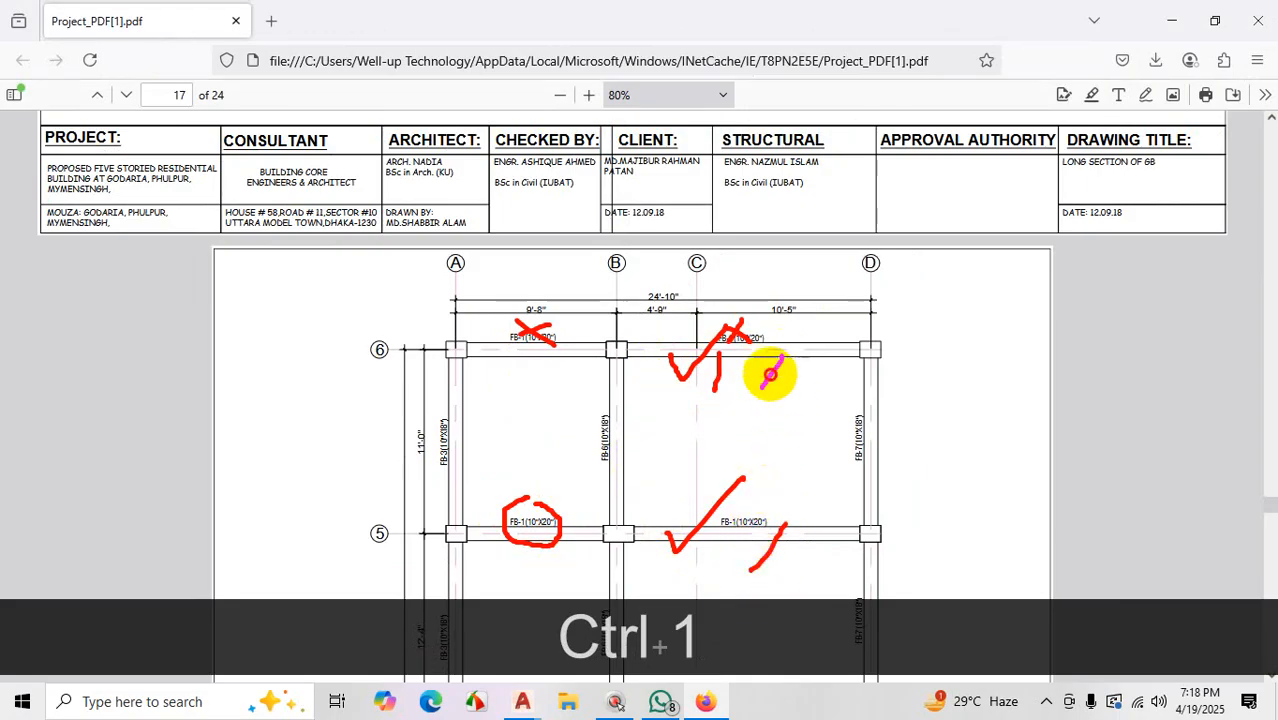
left_click_drag(770, 375, 760, 390)
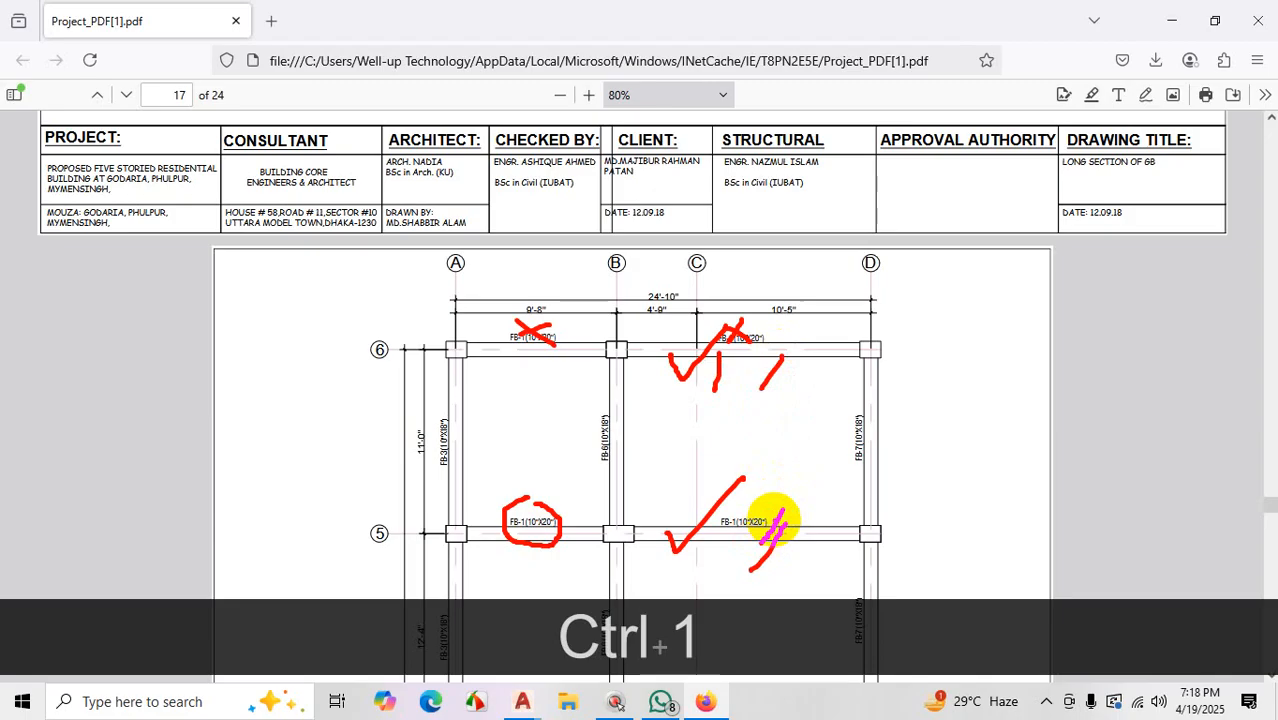
left_click_drag(774, 521, 762, 544)
mouse_move(455, 350)
left_mouse_down()
mouse_move(650, 366)
mouse_move(836, 351)
left_mouse_up()
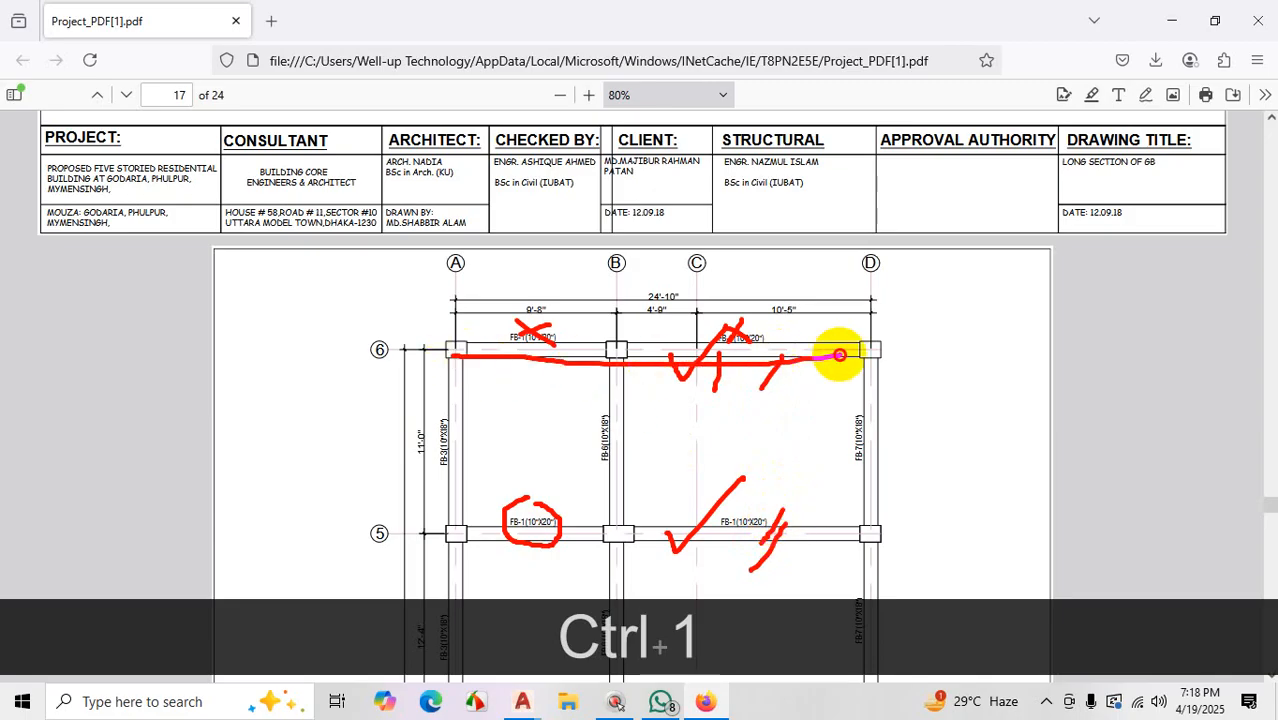
key("Escape")
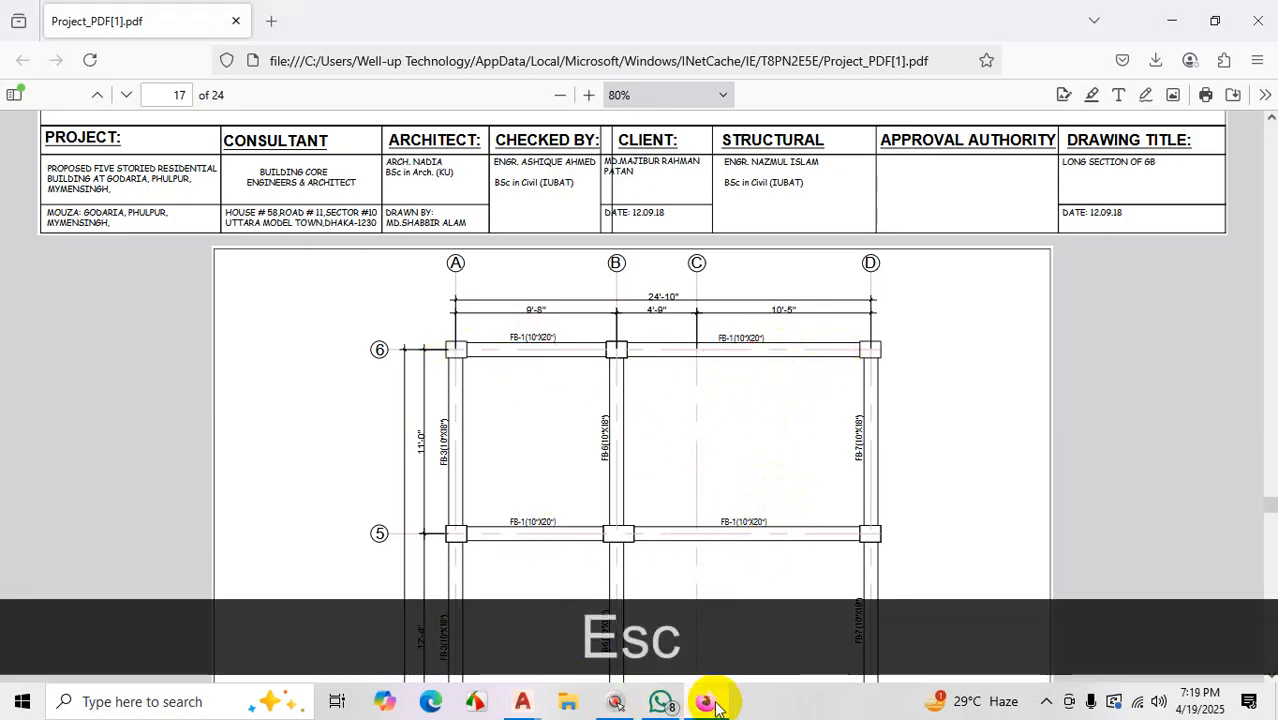
Switch to C-29 STRUCTURE.dwg in AutoCAD and examine the title and long section of roof beam Grid-1
mouse_move(522, 702)
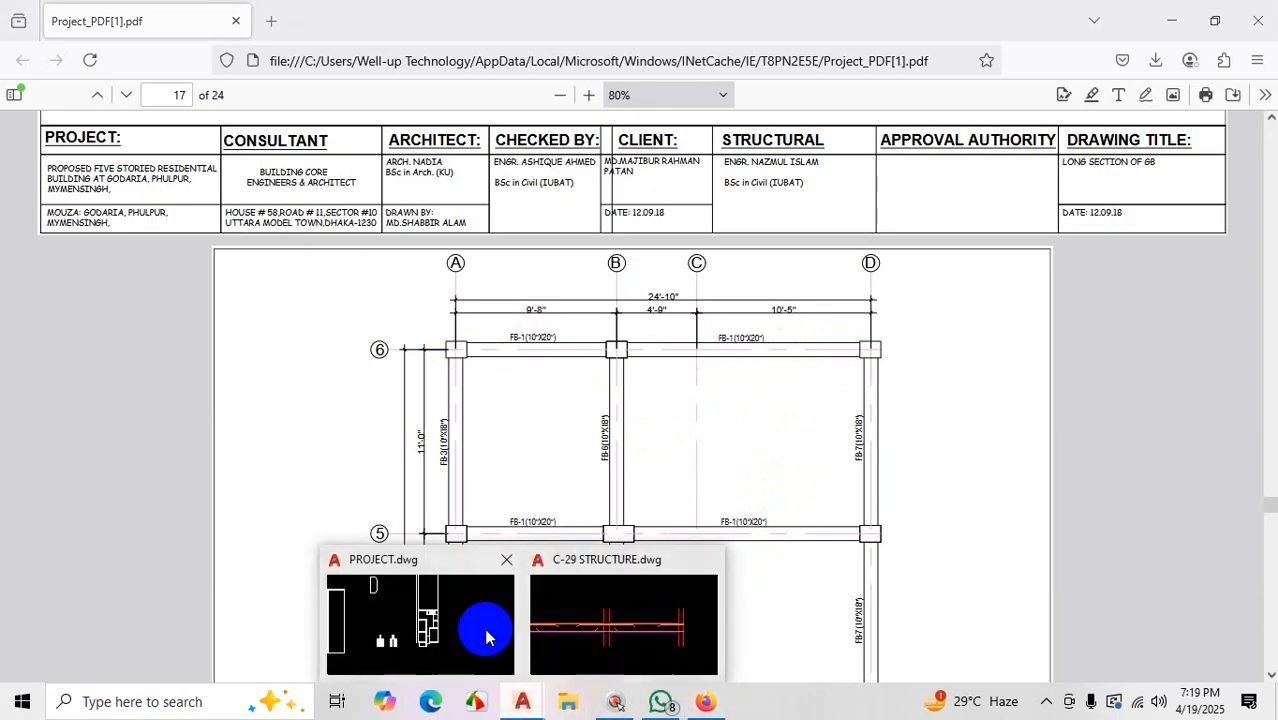
left_click(584, 617)
scroll(760, 466, "down", 10)
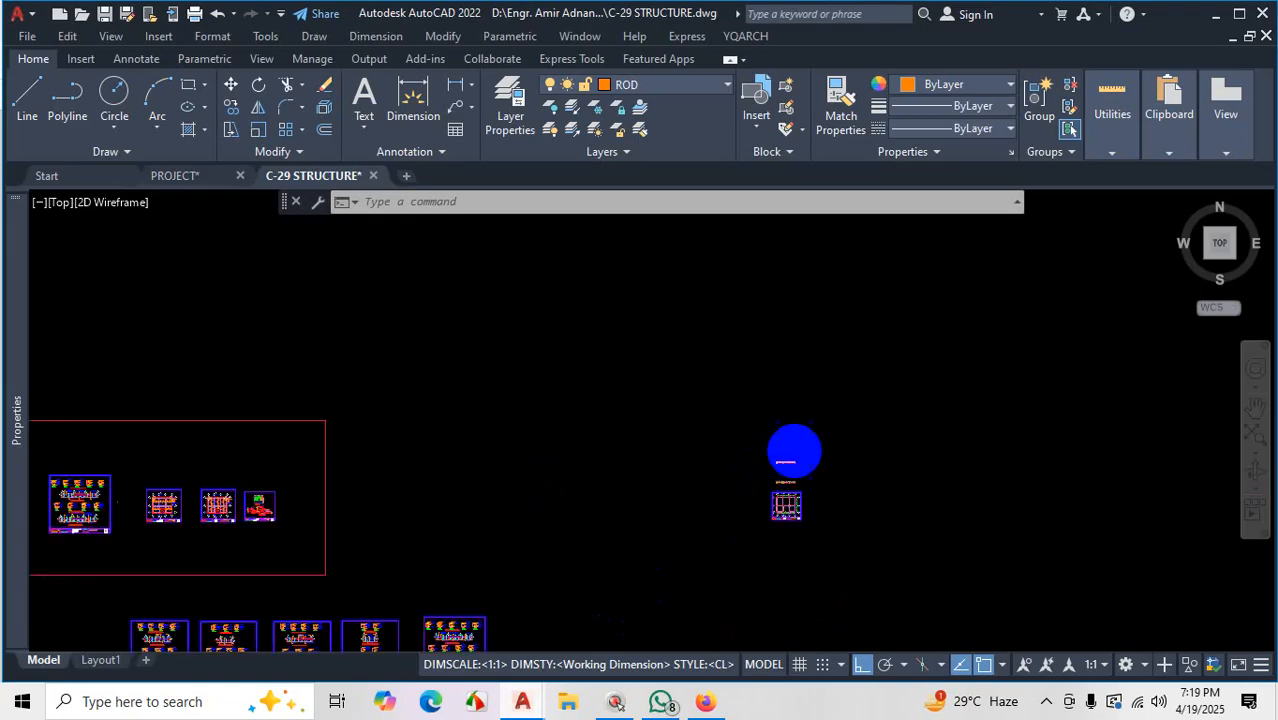
scroll(634, 505, "up", 7)
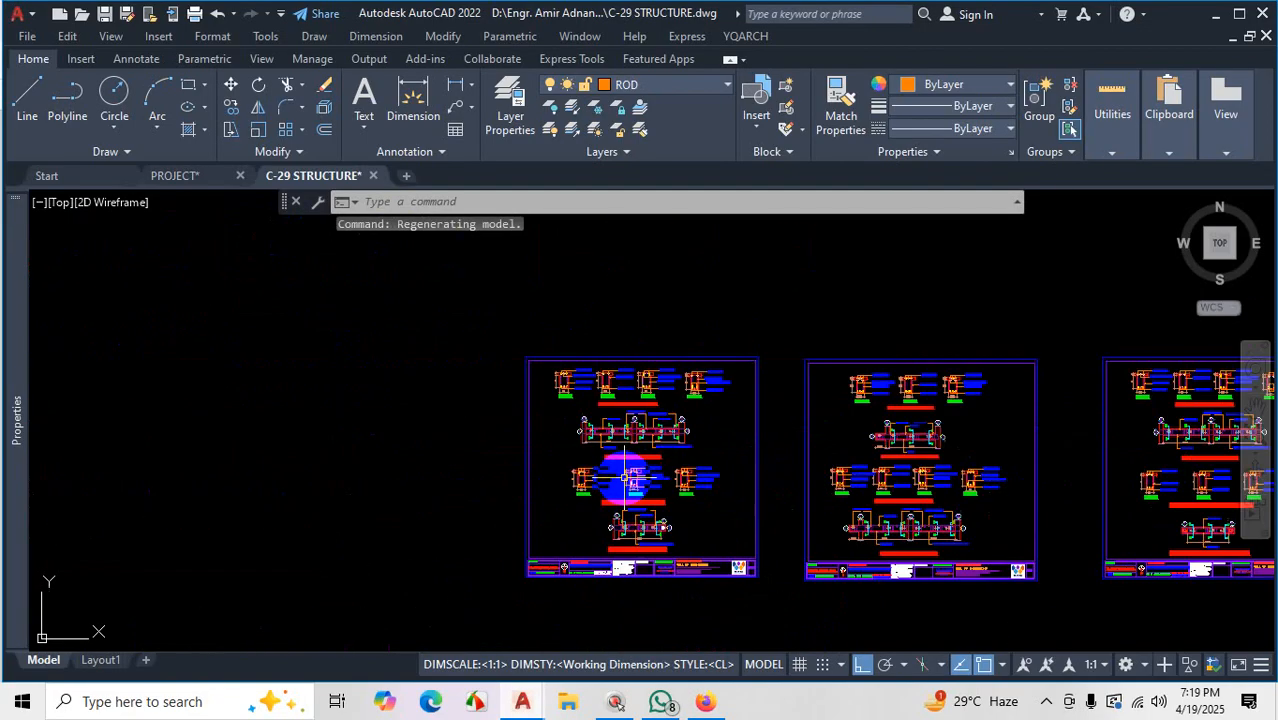
scroll(640, 467, "up", 5)
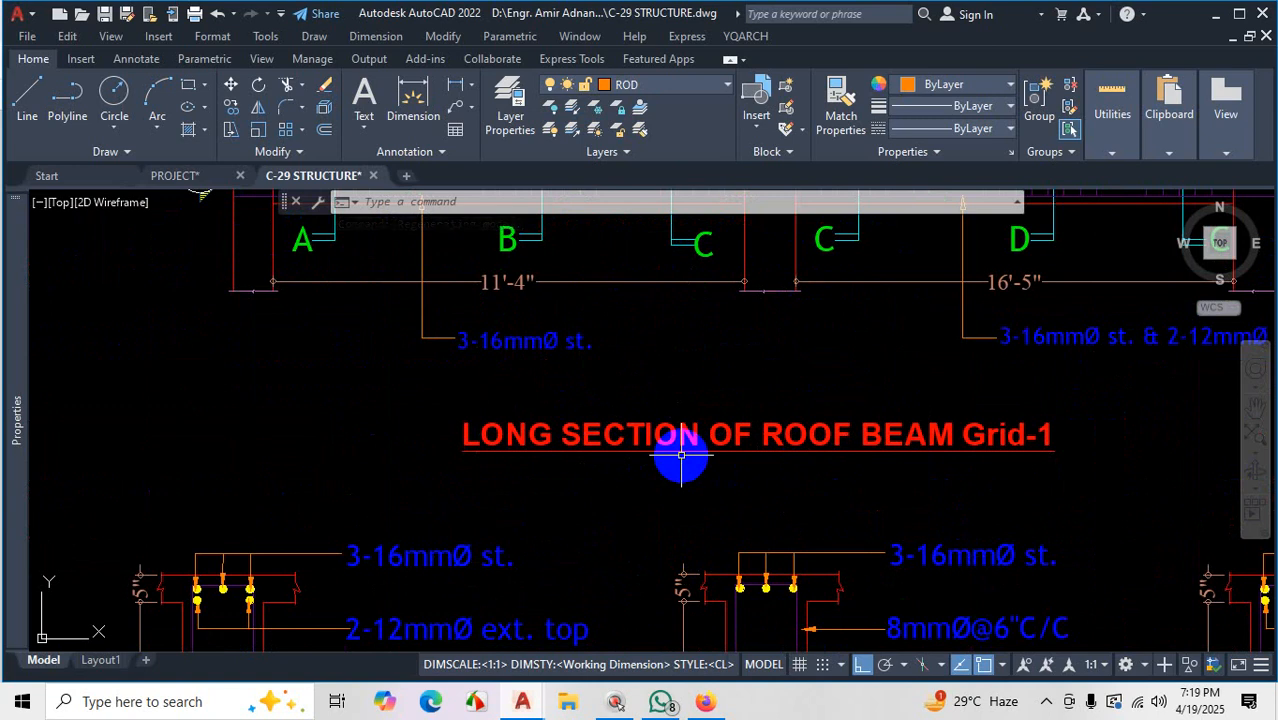
scroll(560, 487, "down", 4)
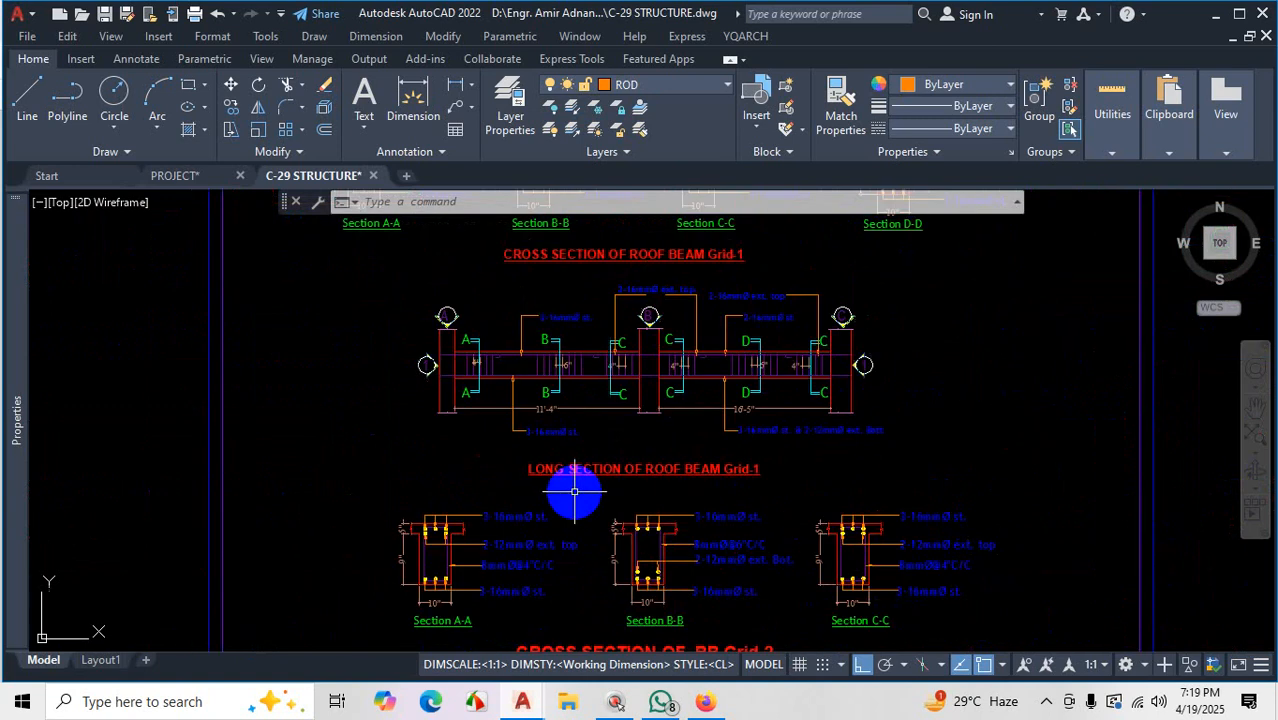
scroll(605, 479, "up", 2)
scroll(800, 480, "up", 2)
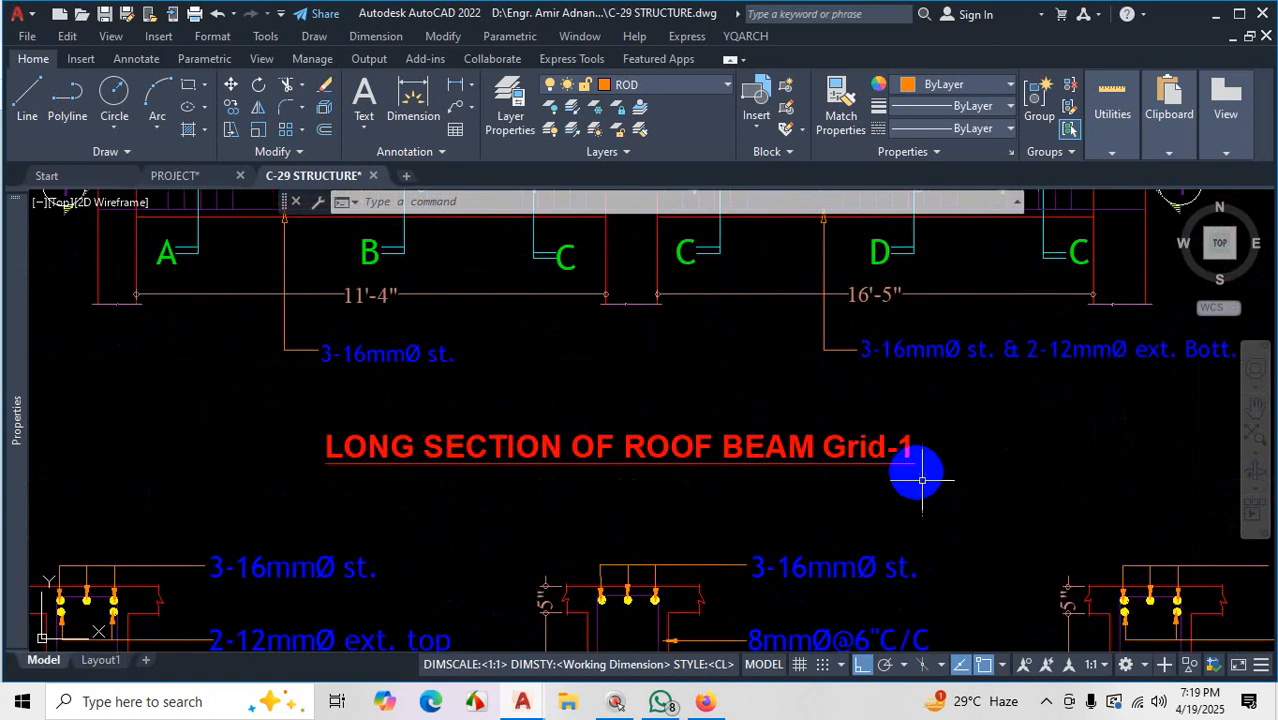
scroll(944, 485, "up", 2)
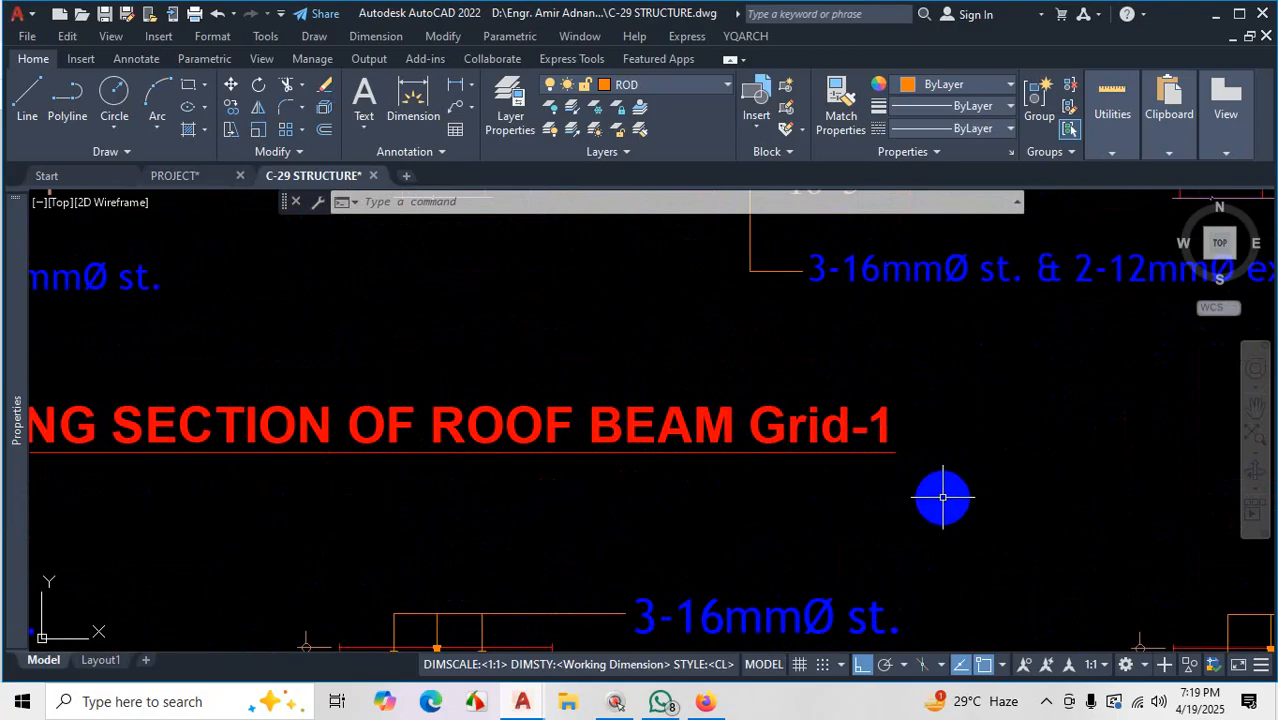
scroll(943, 490, "down", 8)
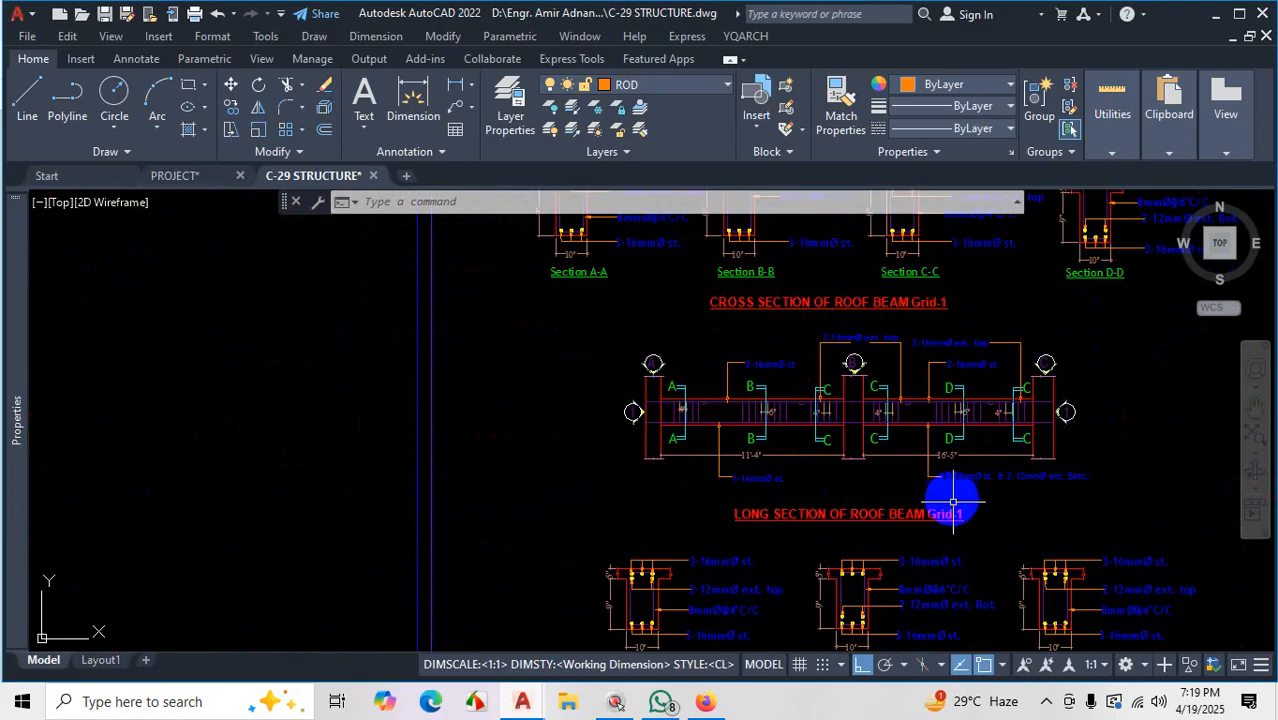
Locate the slab reinforcement plan, temporarily trace the beam along grid 1 and circle its grid B column, and clear the marks
scroll(972, 270, "up", 8)
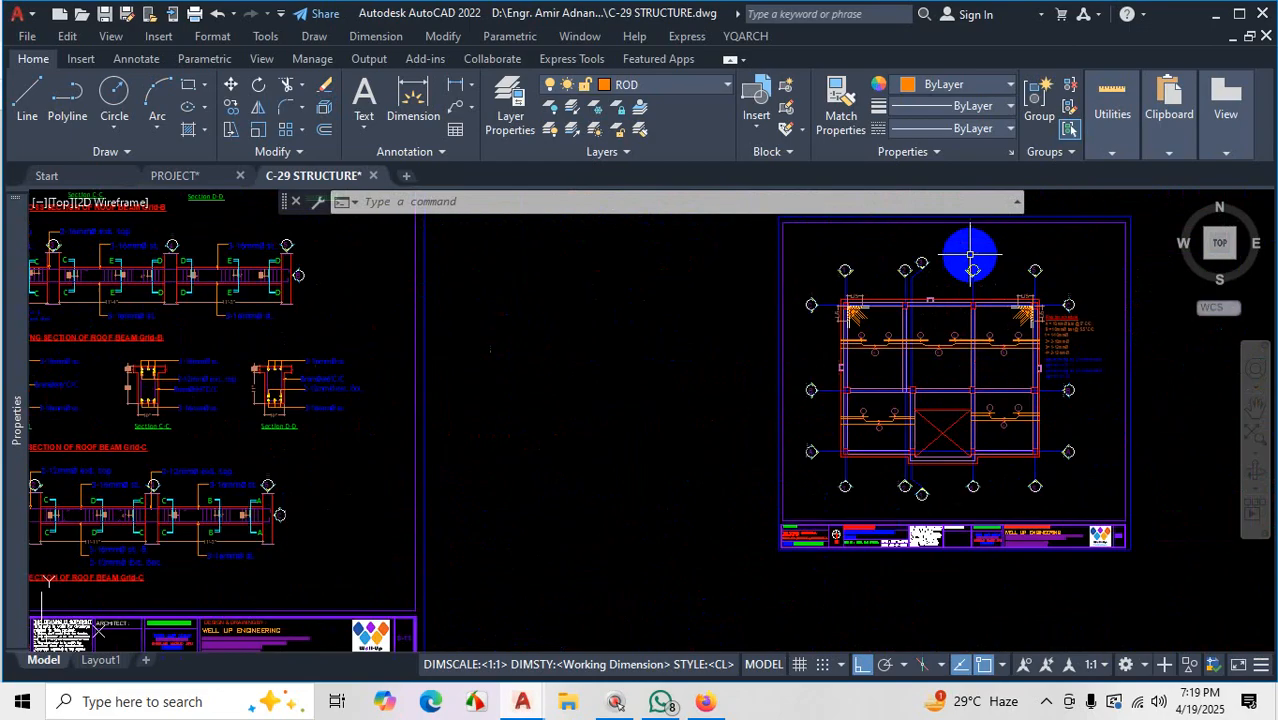
scroll(750, 370, "down", 5)
scroll(750, 414, "up", 6)
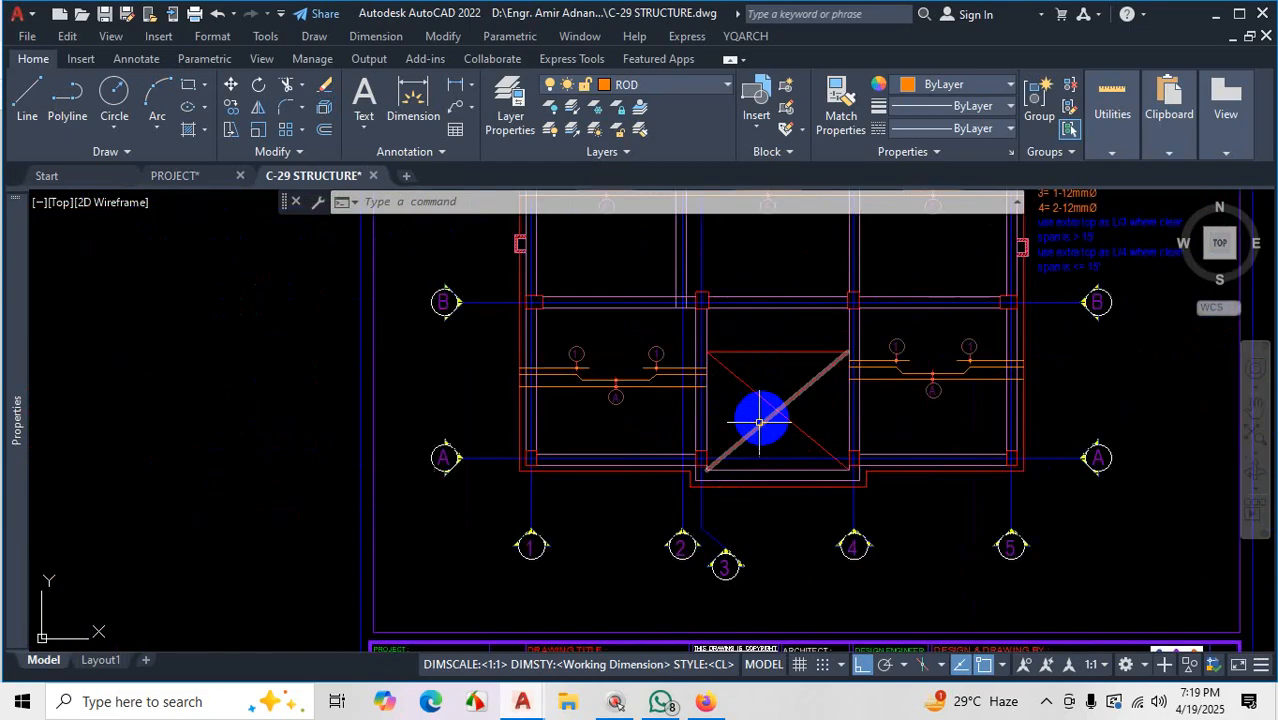
scroll(600, 460, "down", 5)
scroll(595, 415, "up", 8)
scroll(605, 400, "down", 4)
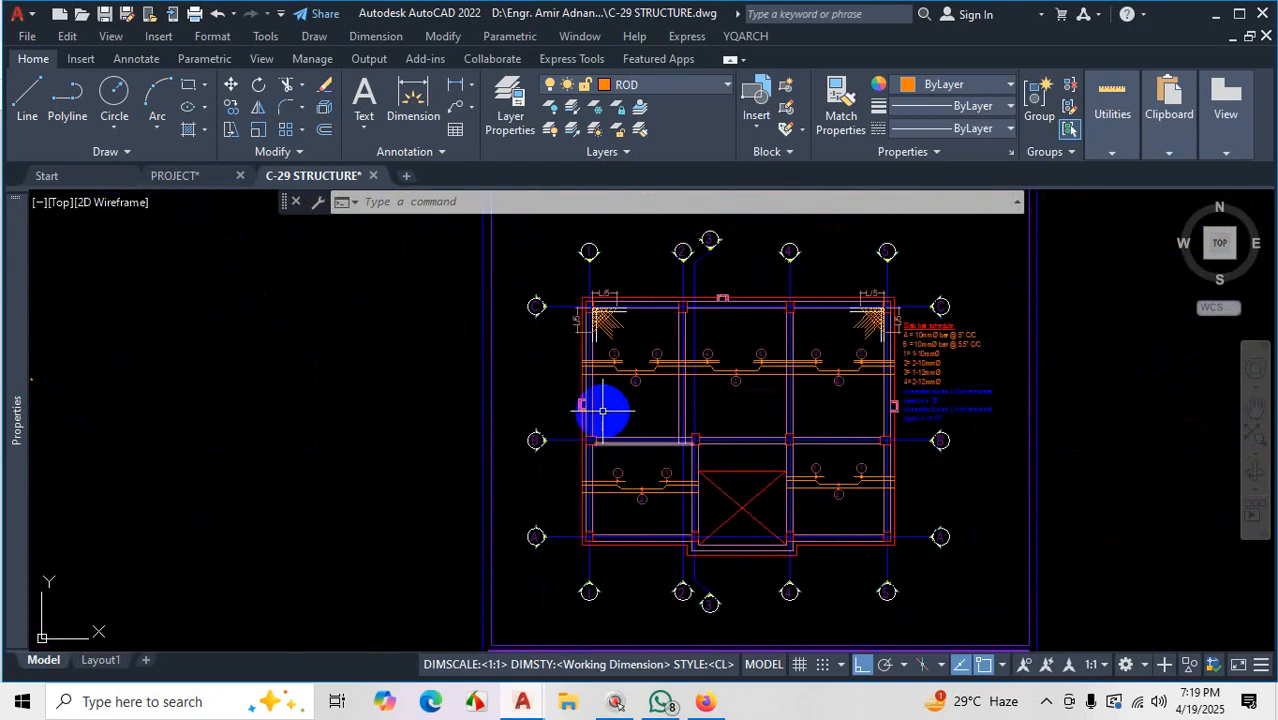
scroll(605, 408, "up", 1)
key("ctrl+1")
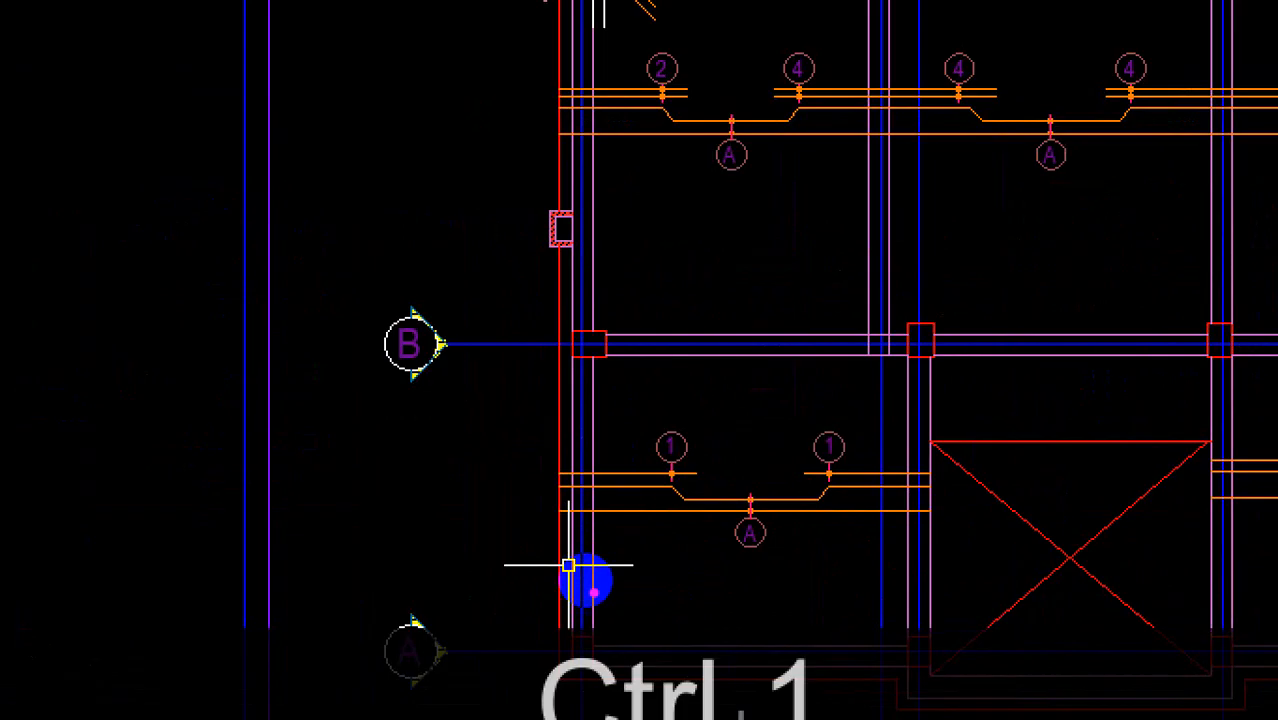
left_click_drag(586, 580, 592, 473)
left_click_drag(627, 170, 634, 90)
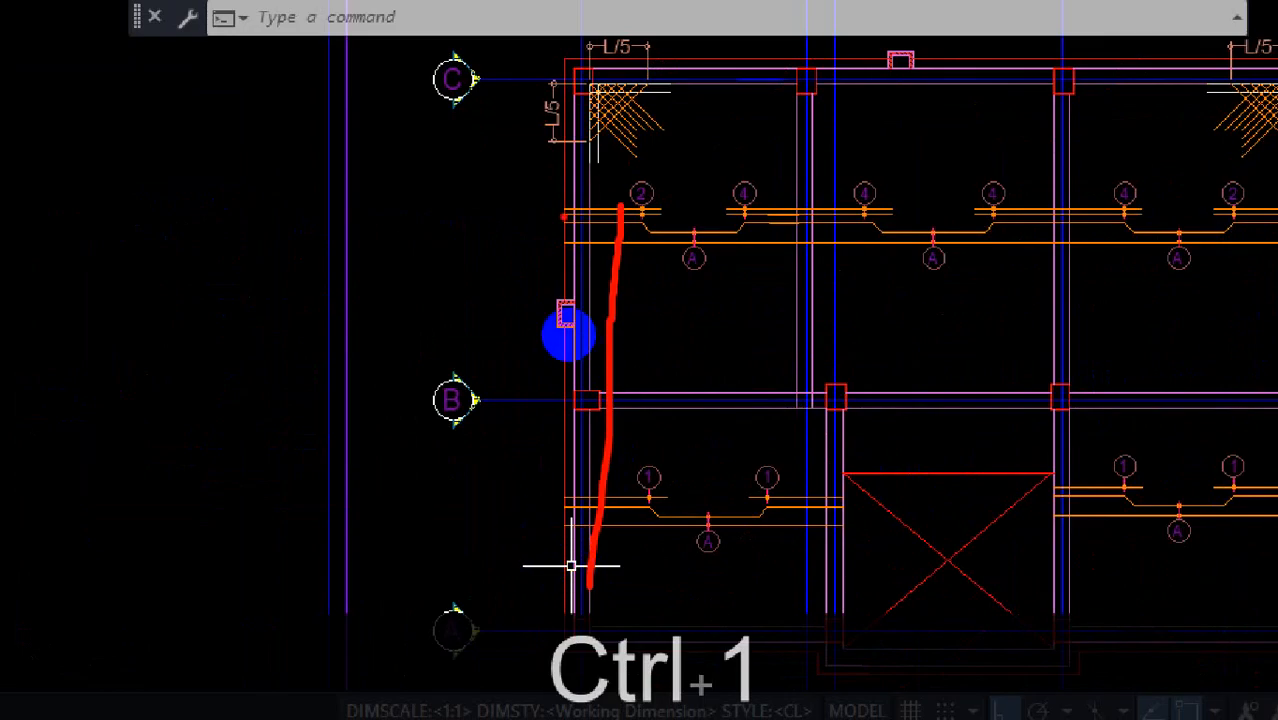
left_click_drag(524, 98, 743, 98)
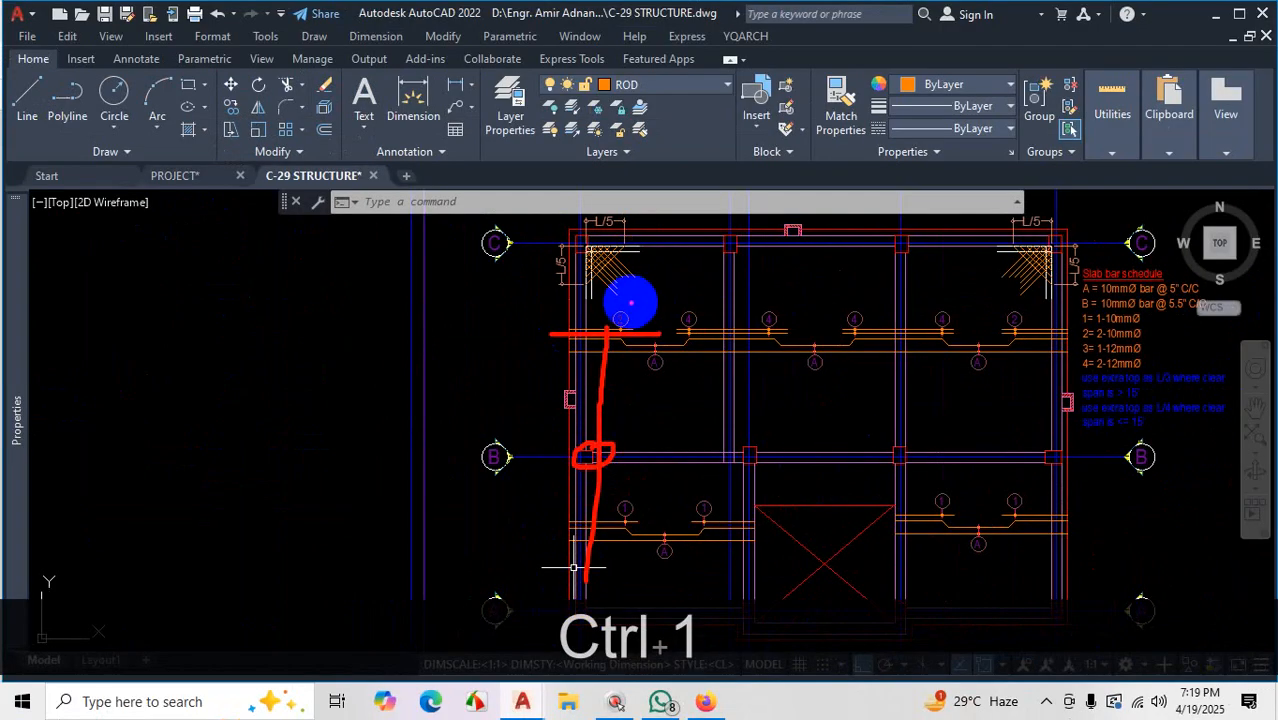
key("Escape")
Temporarily trace the beam along grid C from grid 1 to grid 5, mark its grid C bubbles, and clear the marks
scroll(865, 278, "up", 4)
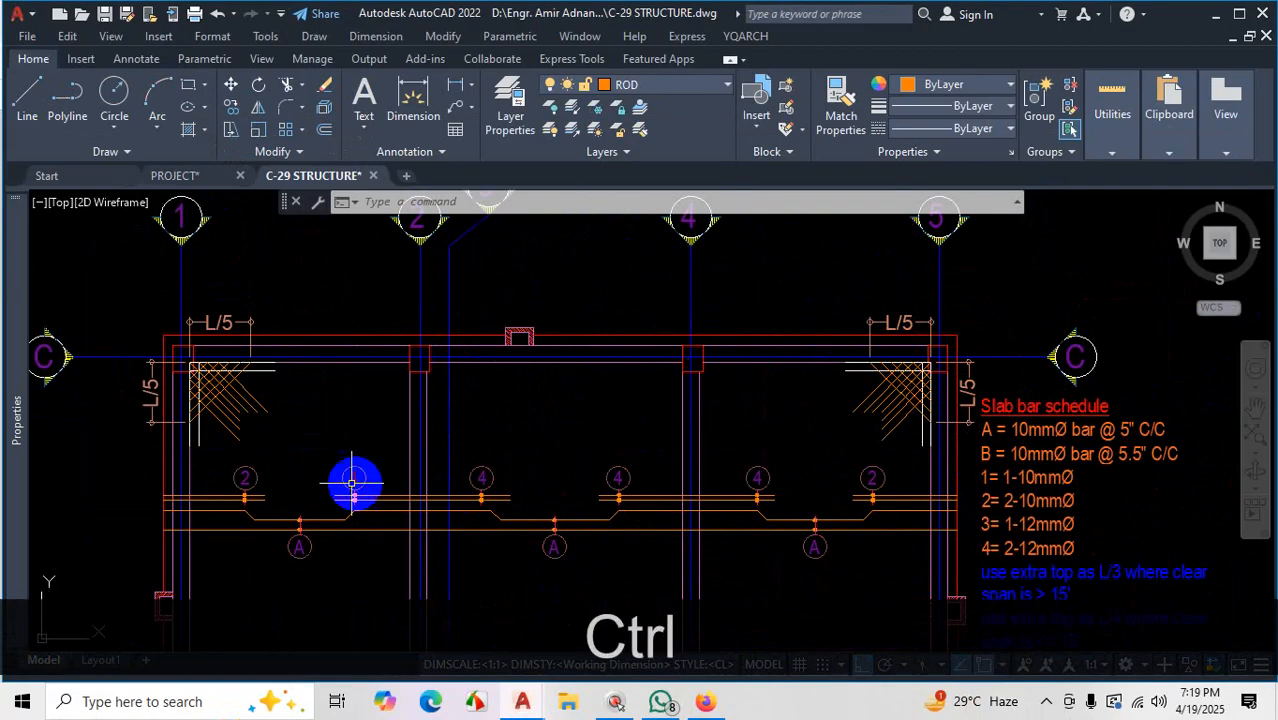
key("ctrl+1")
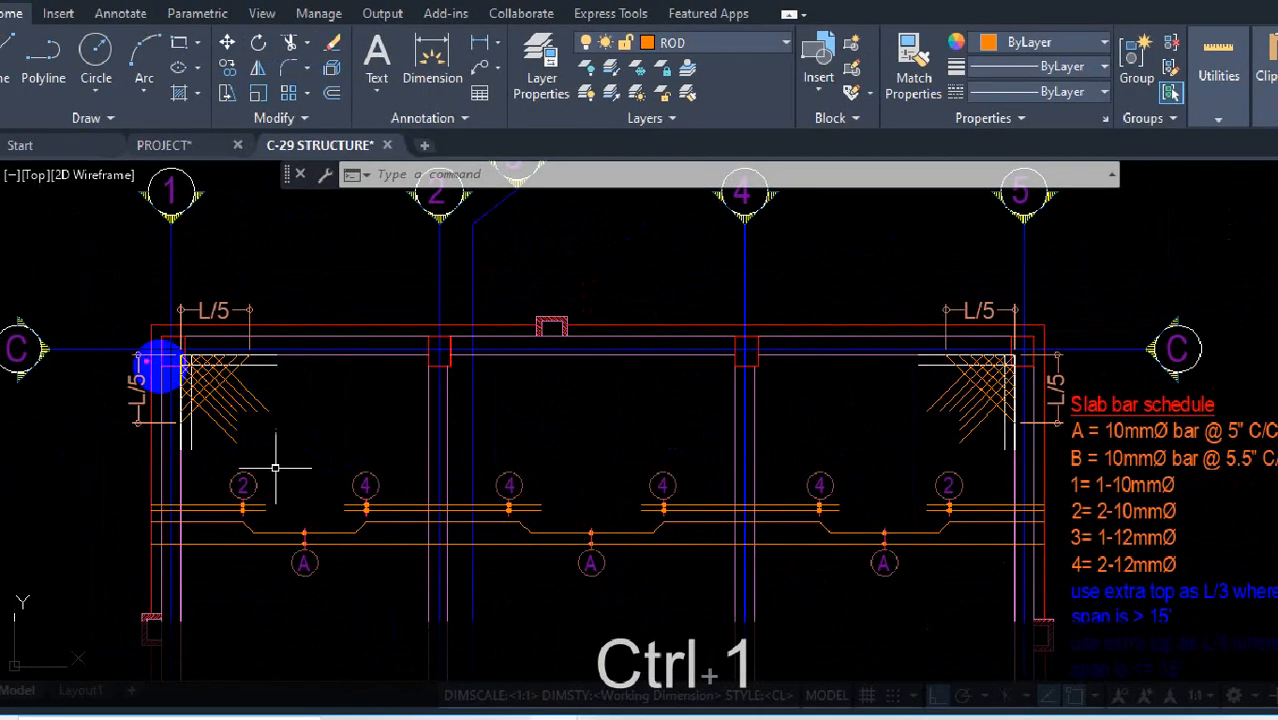
left_click_drag(140, 352, 1028, 349)
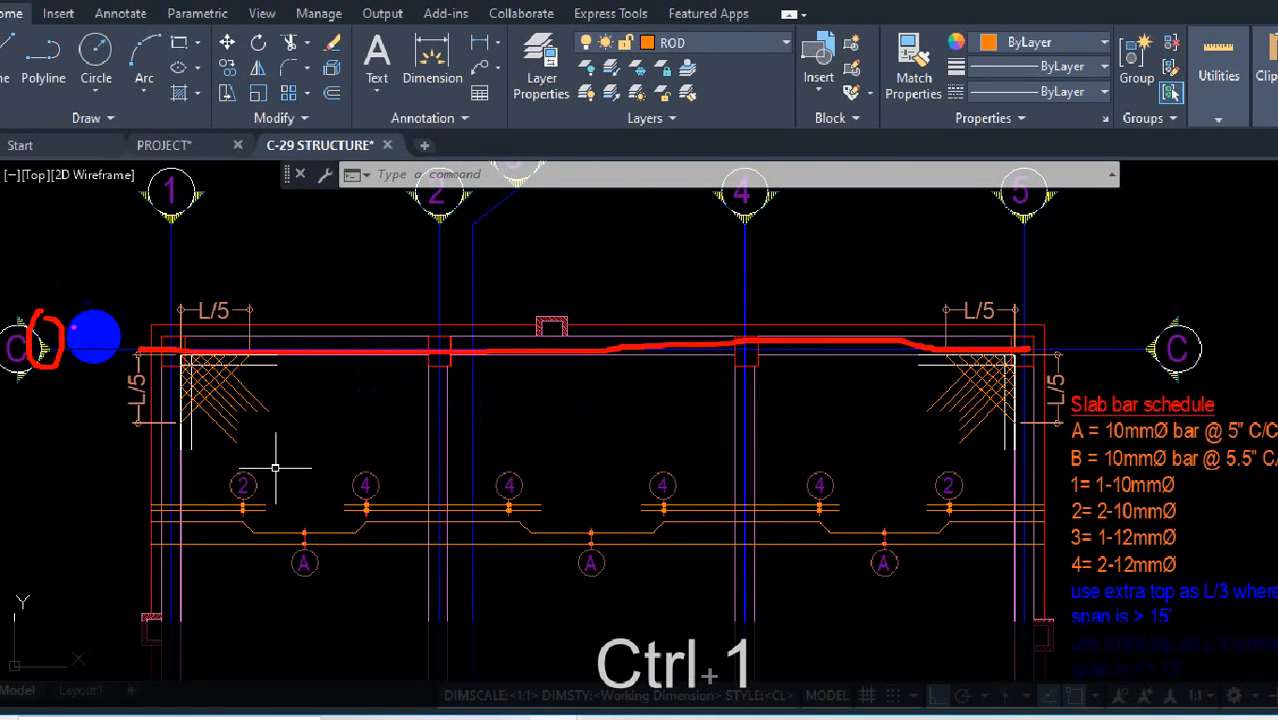
left_click_drag(60, 328, 130, 345)
left_click_drag(1150, 348, 1240, 342)
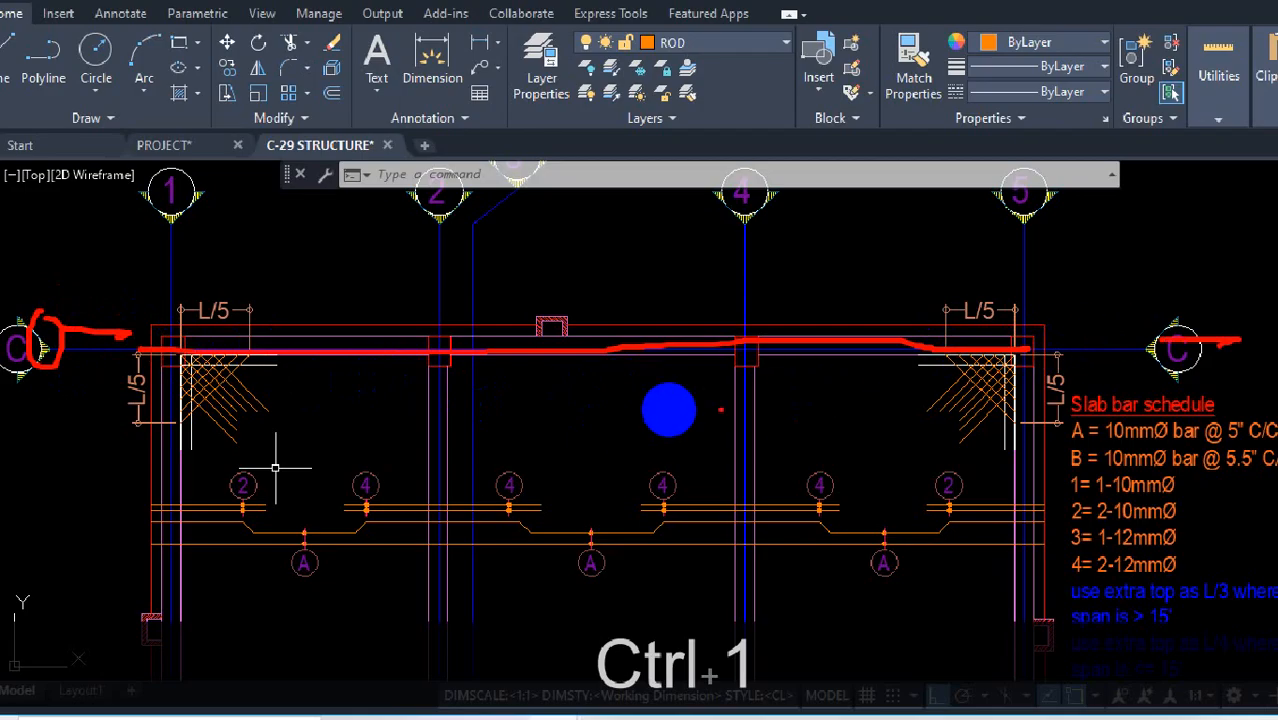
key("Escape")
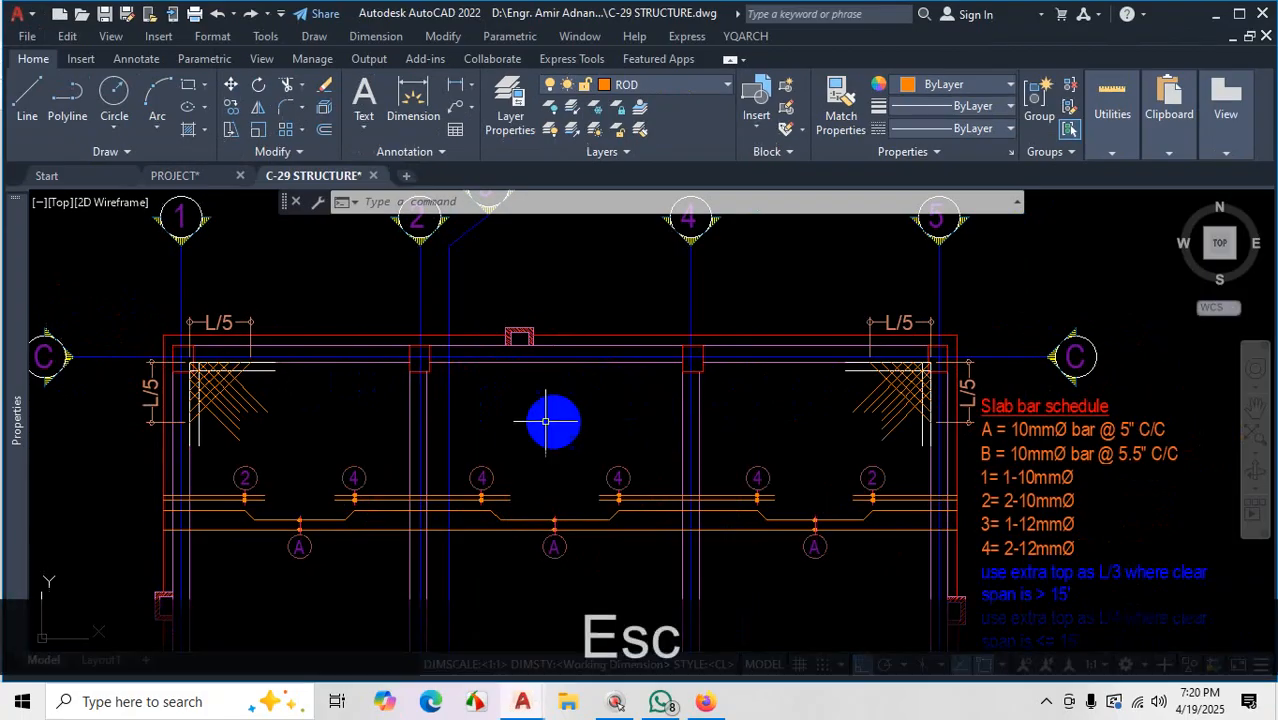
Find the long section of roof beam Grid-C among the beam detail sheets and examine its grids, spans and reinforcement labels
scroll(555, 425, "down", 5)
scroll(836, 404, "up", 4)
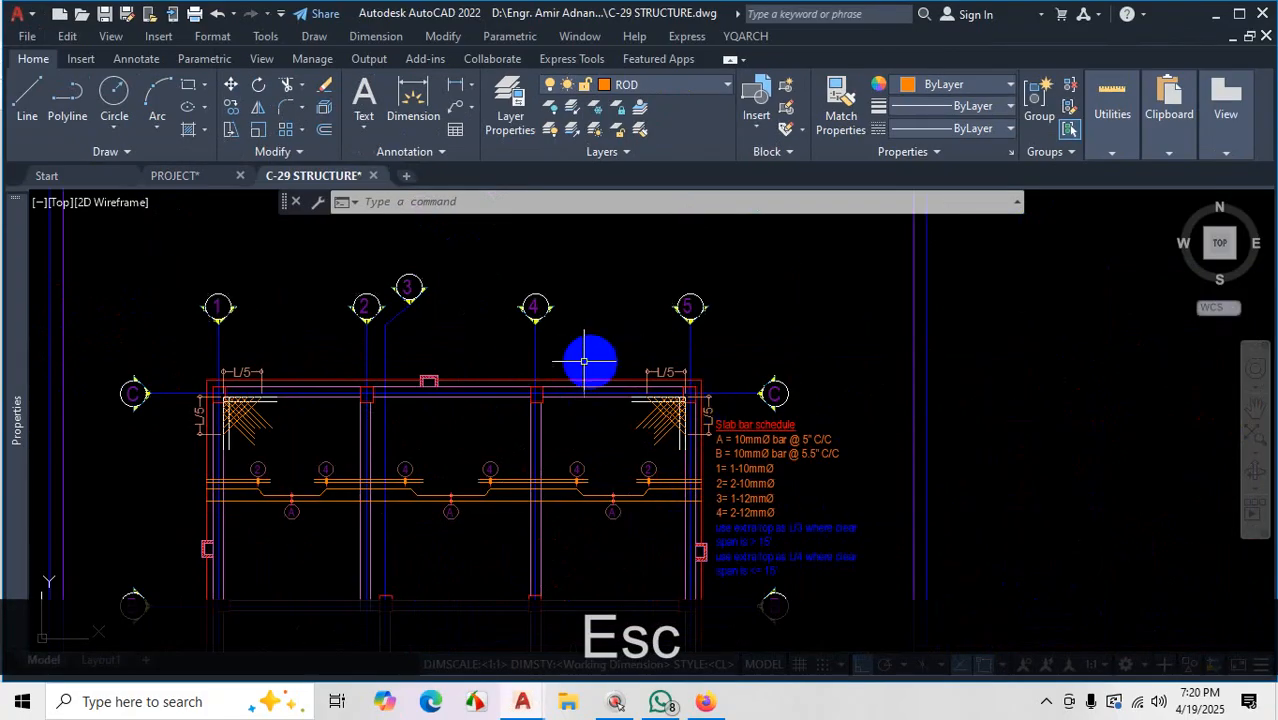
scroll(638, 375, "down", 8)
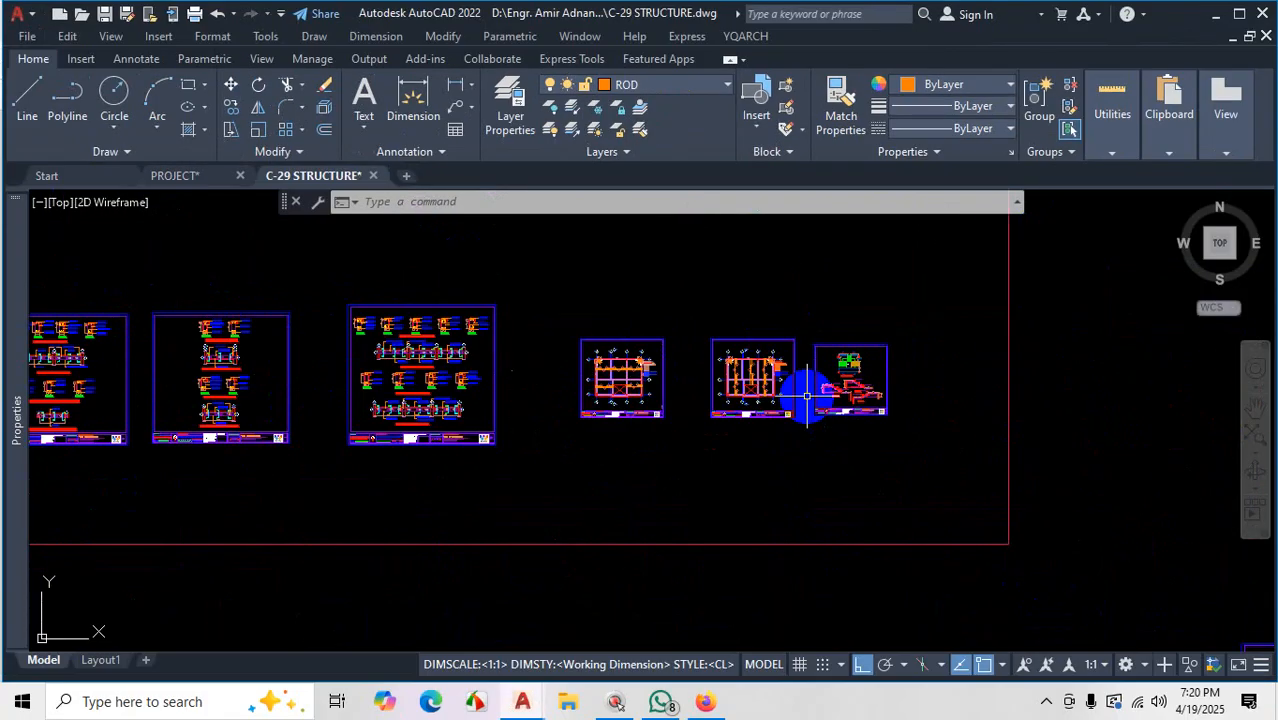
scroll(879, 397, "up", 7)
scroll(600, 345, "down", 8)
scroll(735, 611, "up", 4)
scroll(735, 600, "up", 3)
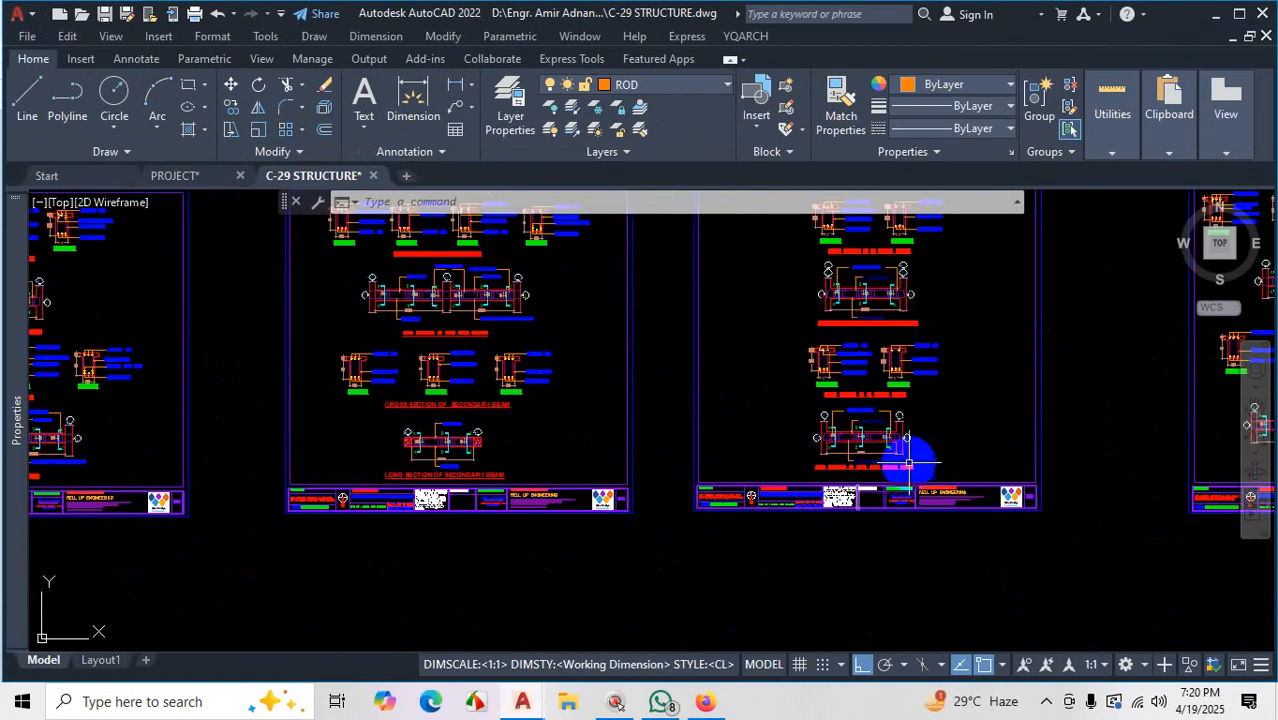
scroll(619, 451, "down", 4)
scroll(391, 419, "up", 10)
scroll(590, 476, "down", 8)
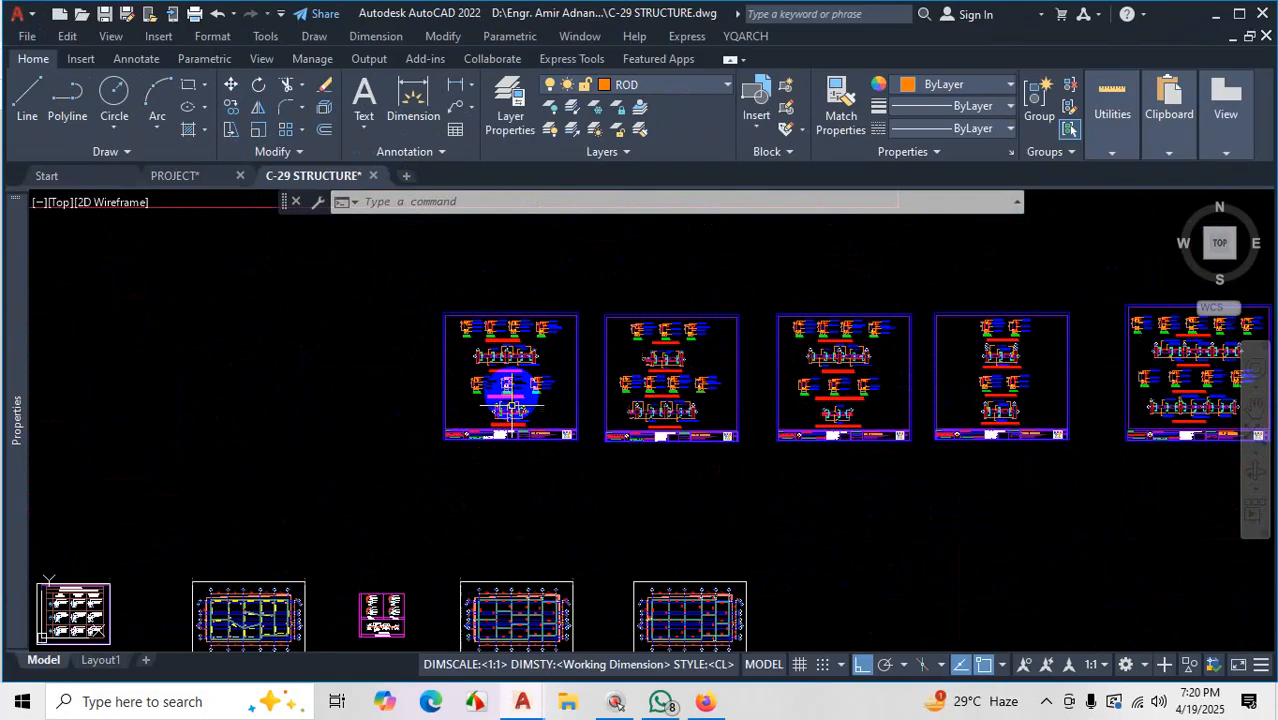
scroll(927, 357, "up", 2)
scroll(979, 442, "up", 6)
scroll(907, 528, "down", 6)
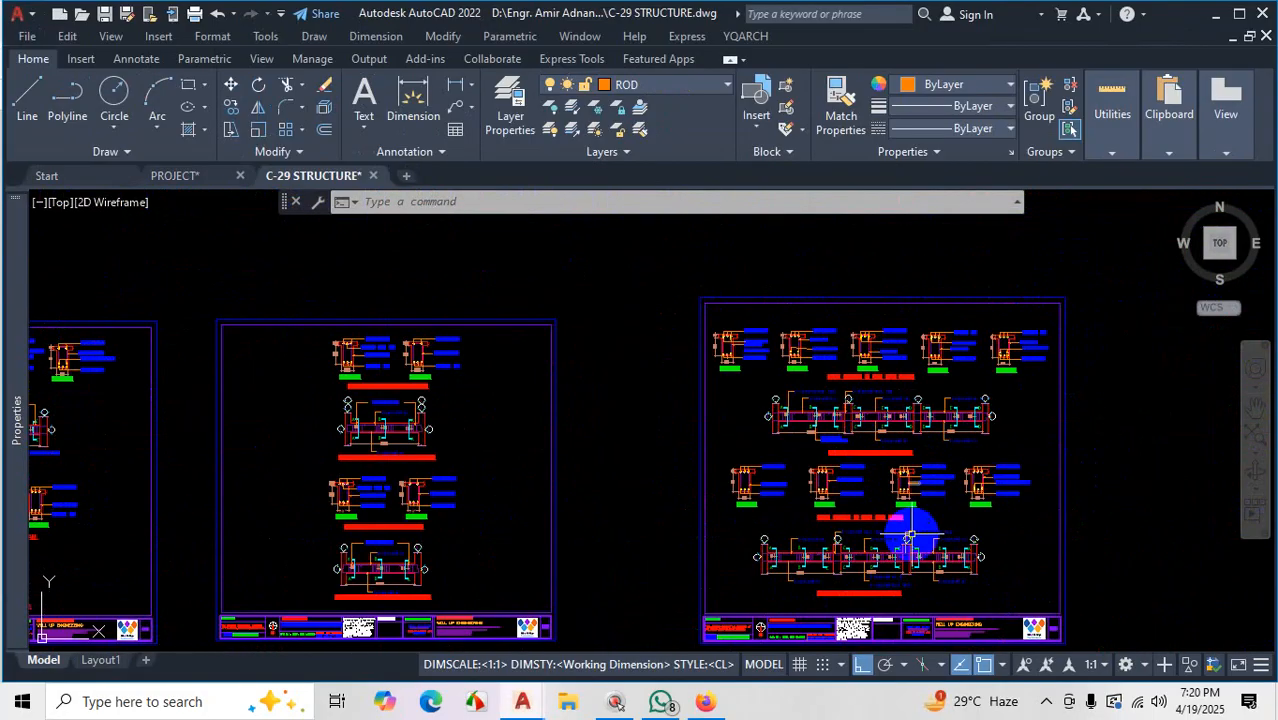
scroll(933, 608, "up", 5)
scroll(902, 448, "down", 4)
scroll(891, 424, "up", 7)
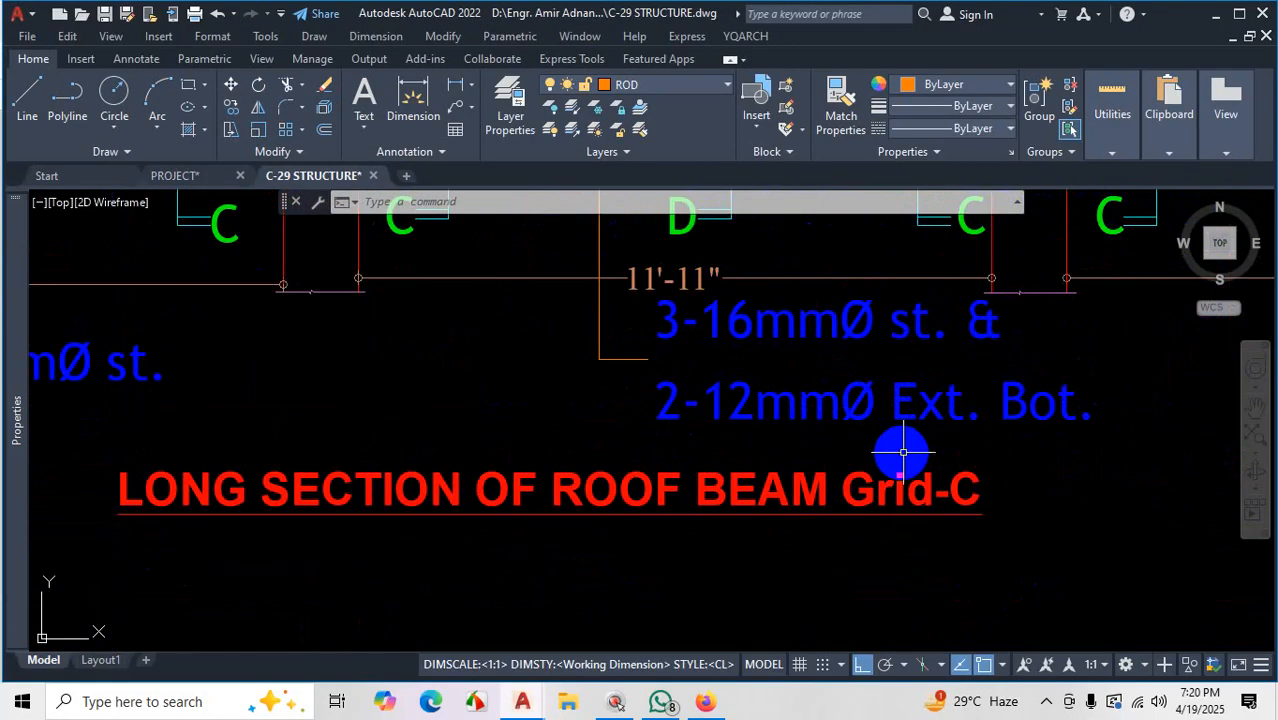
scroll(633, 508, "down", 3)
scroll(650, 522, "down", 4)
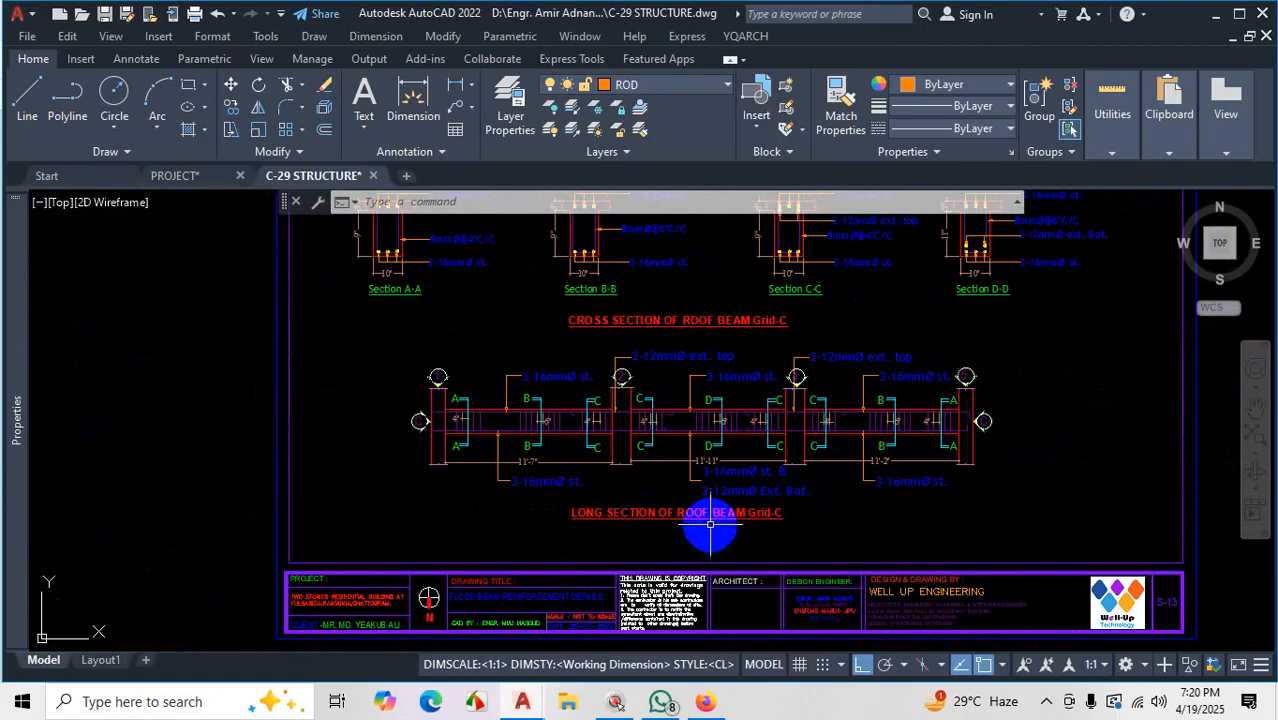
scroll(710, 524, "up", 2)
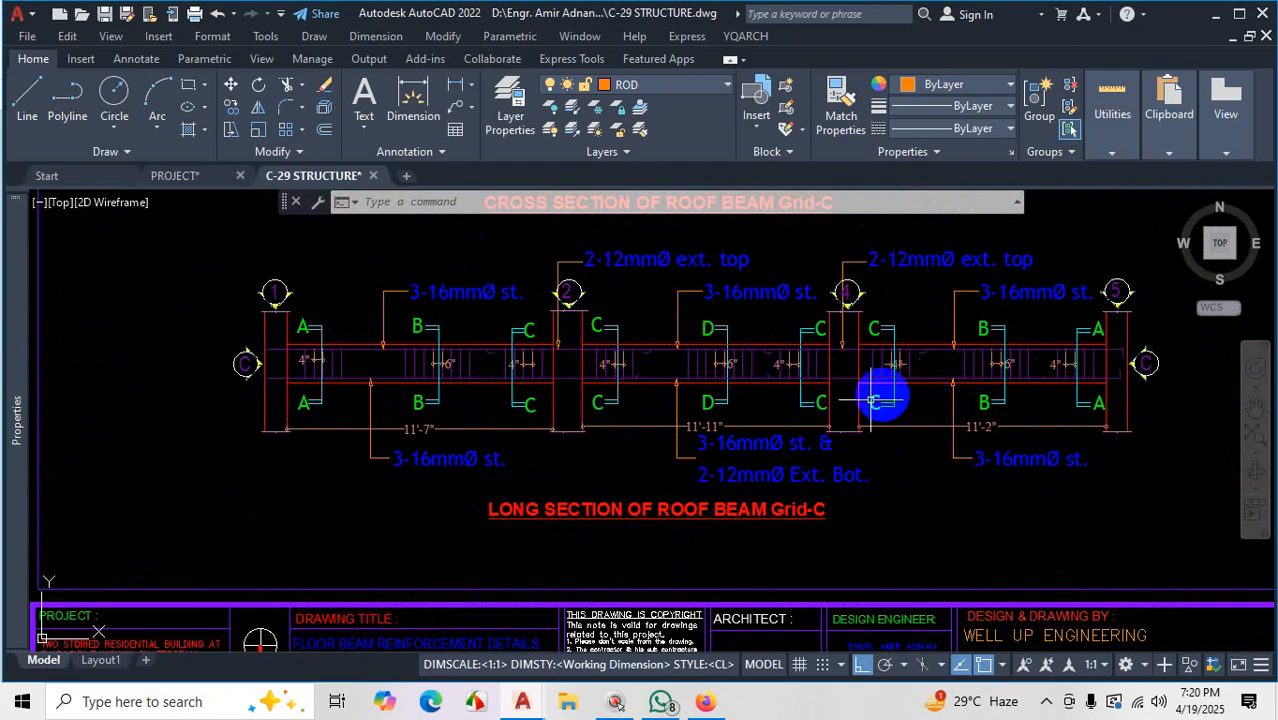
scroll(870, 410, "down", 8)
scroll(838, 465, "down", 2)
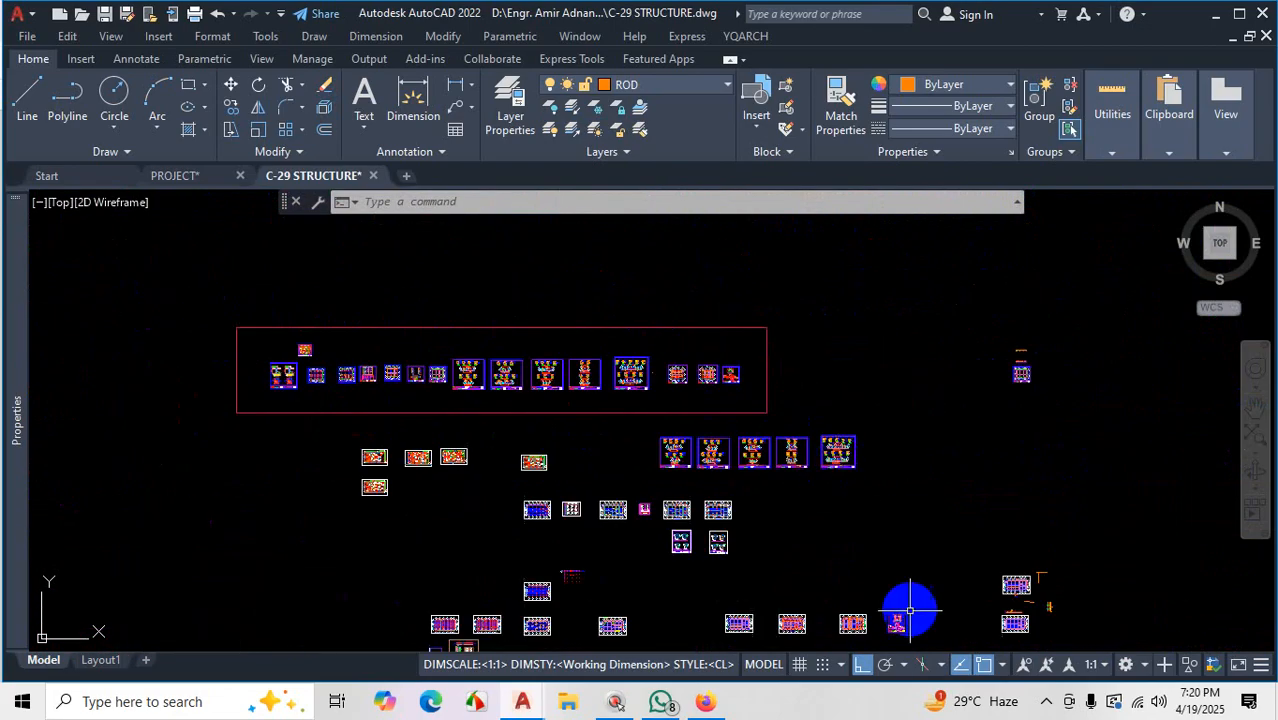
Switch to Project_PDF[1].pdf in Firefox and temporarily circle grid 6 and its FB-1 label on page 17's floor beam layout plan
left_click(700, 704)
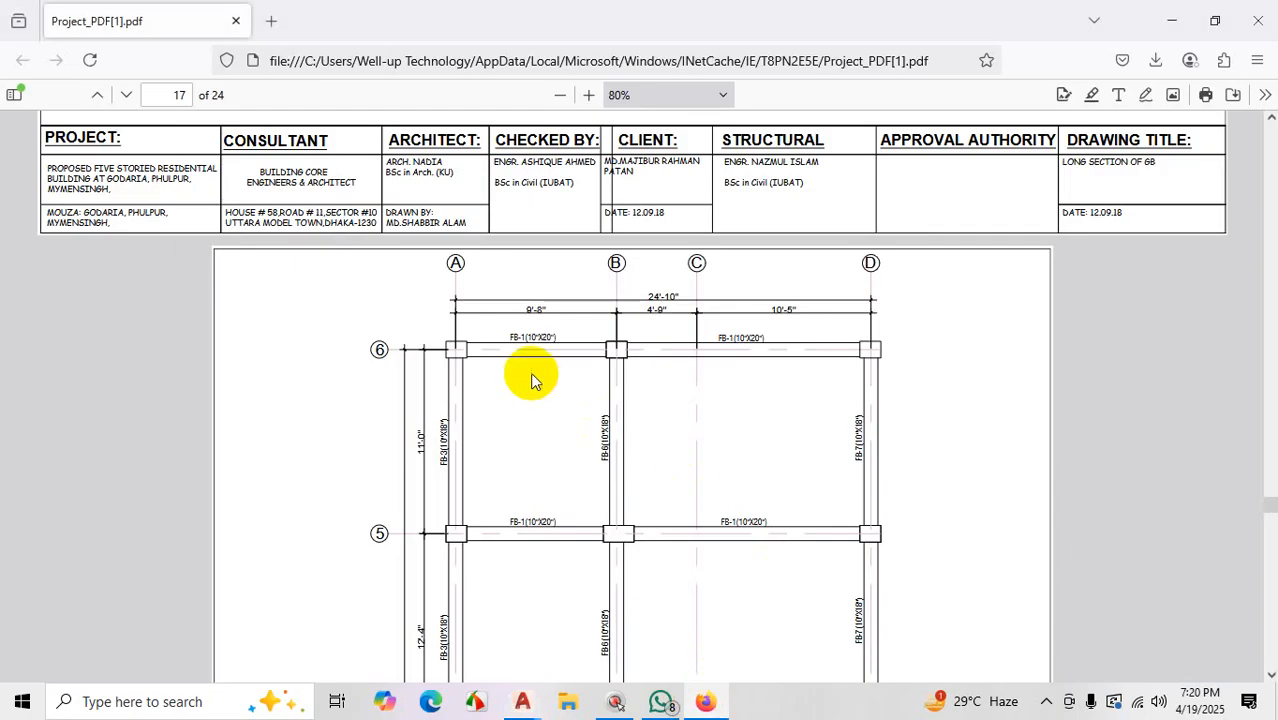
scroll(533, 538, "down", 5)
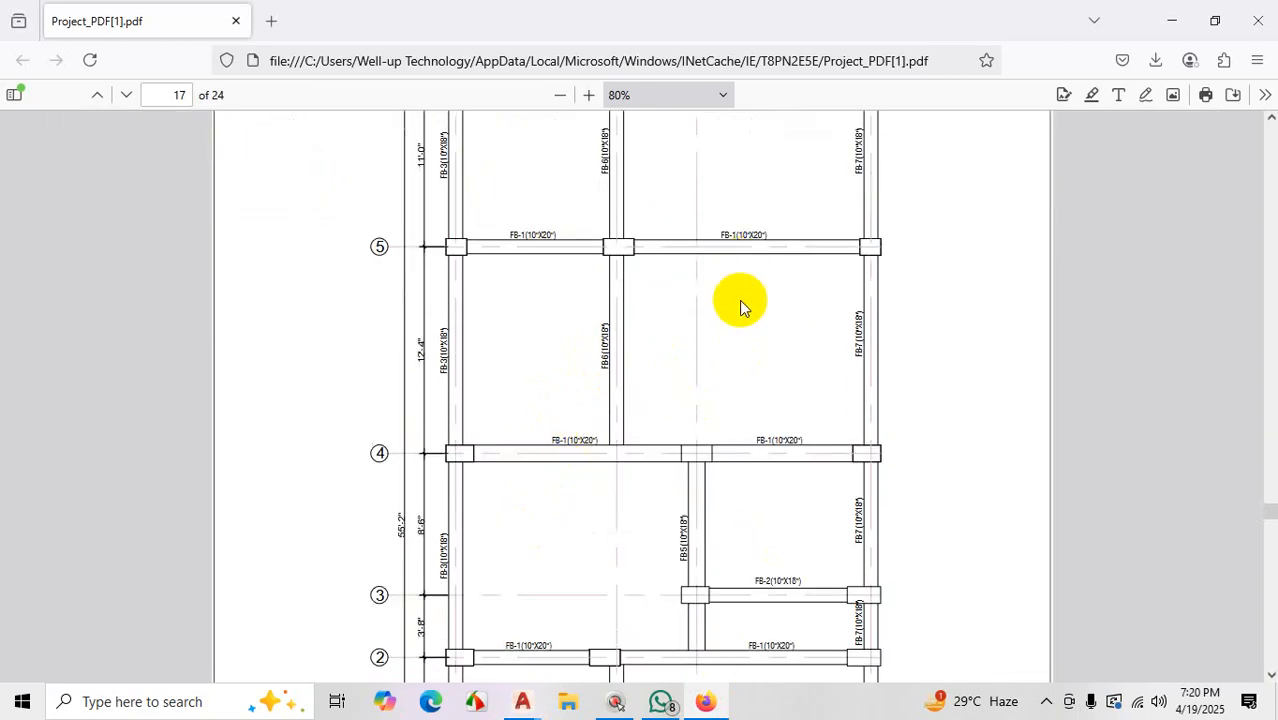
scroll(739, 300, "up", 3)
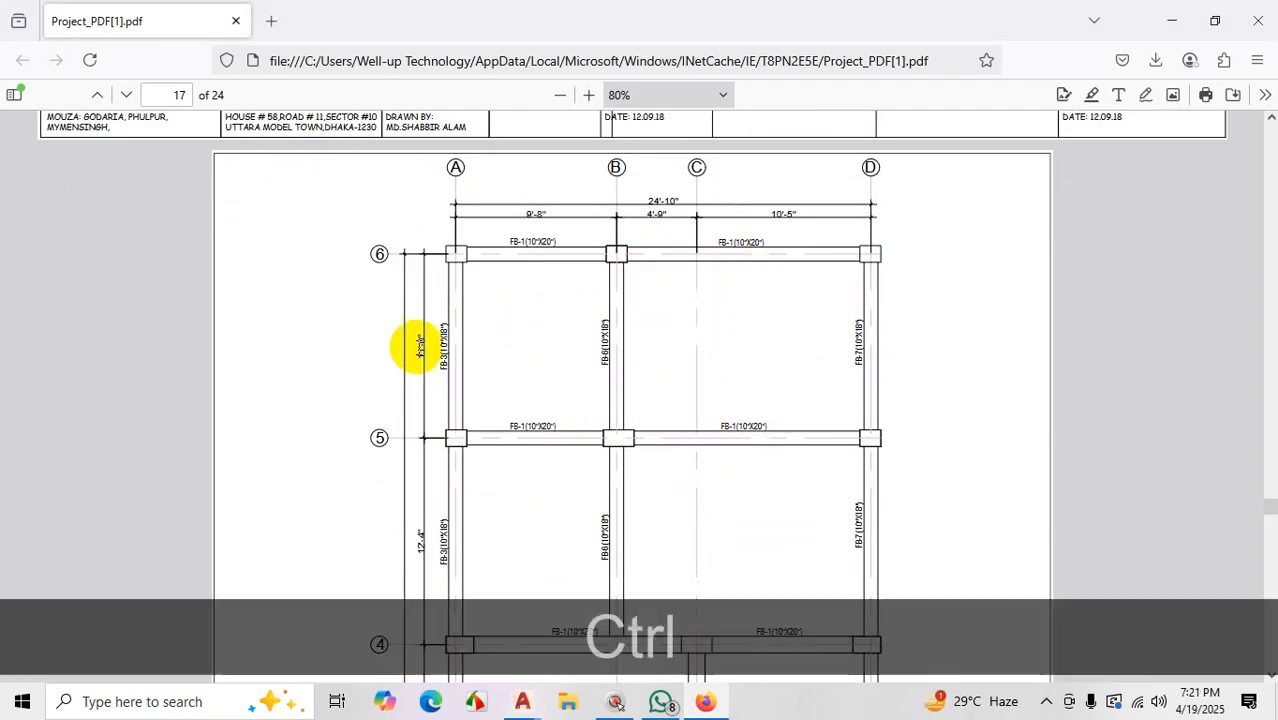
key("ctrl+1")
left_click(374, 293)
mouse_move(374, 293)
left_mouse_down()
mouse_move(340, 228)
mouse_move(354, 217)
left_mouse_up()
key("ctrl+1")
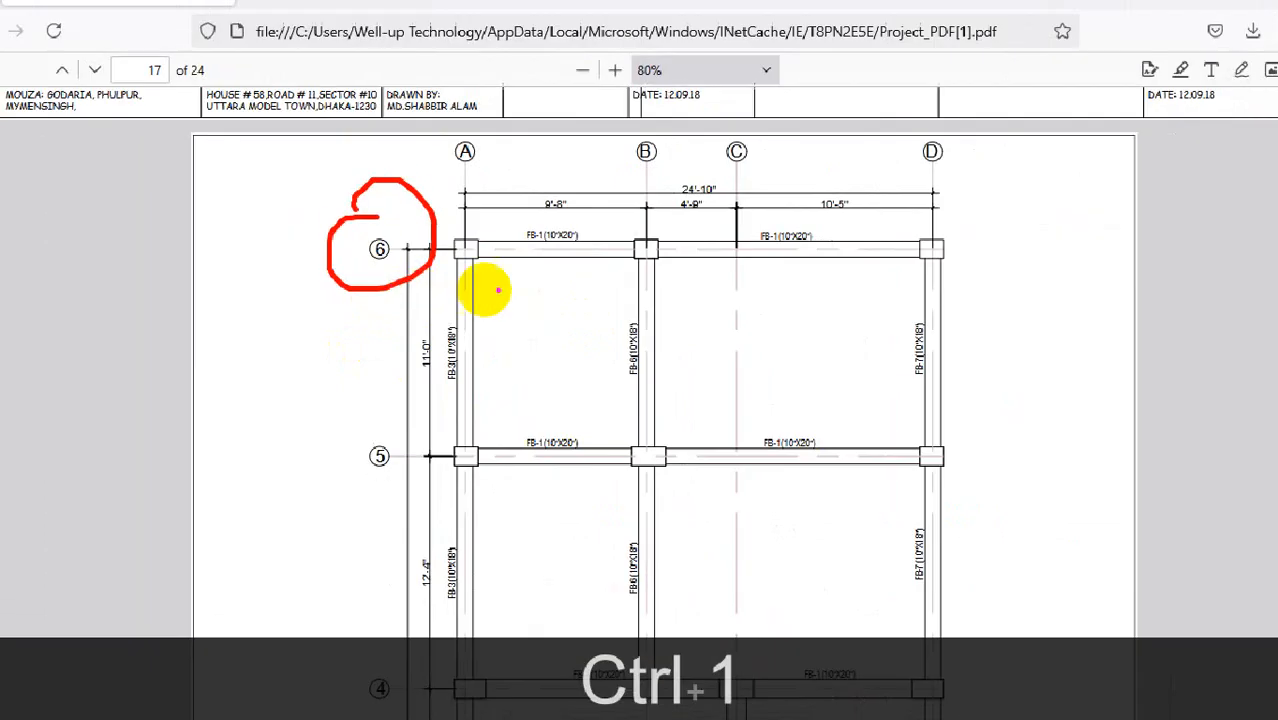
mouse_move(561, 230)
left_mouse_down()
mouse_move(492, 222)
mouse_move(519, 226)
left_mouse_up()
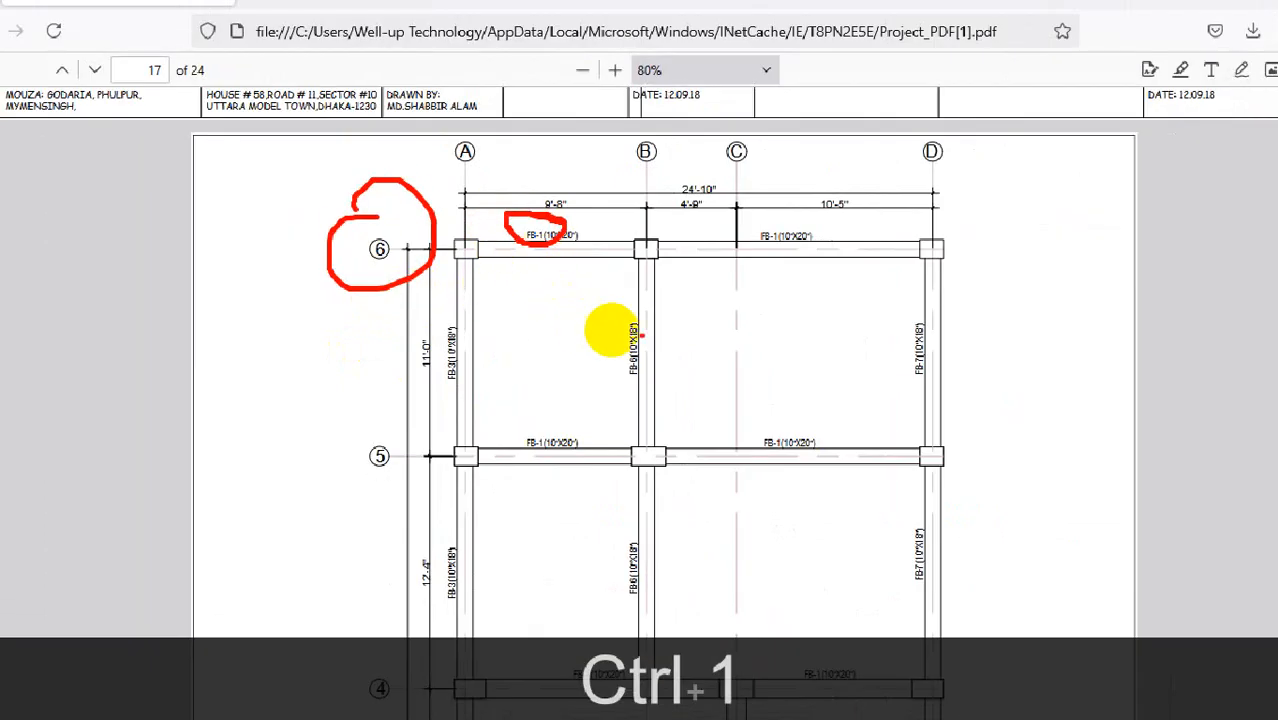
key("Escape")
Review the long sections of FB-1, FB-2 and FB-3 on page 18, and return to the page 17 layout plan
scroll(622, 345, "down", 15)
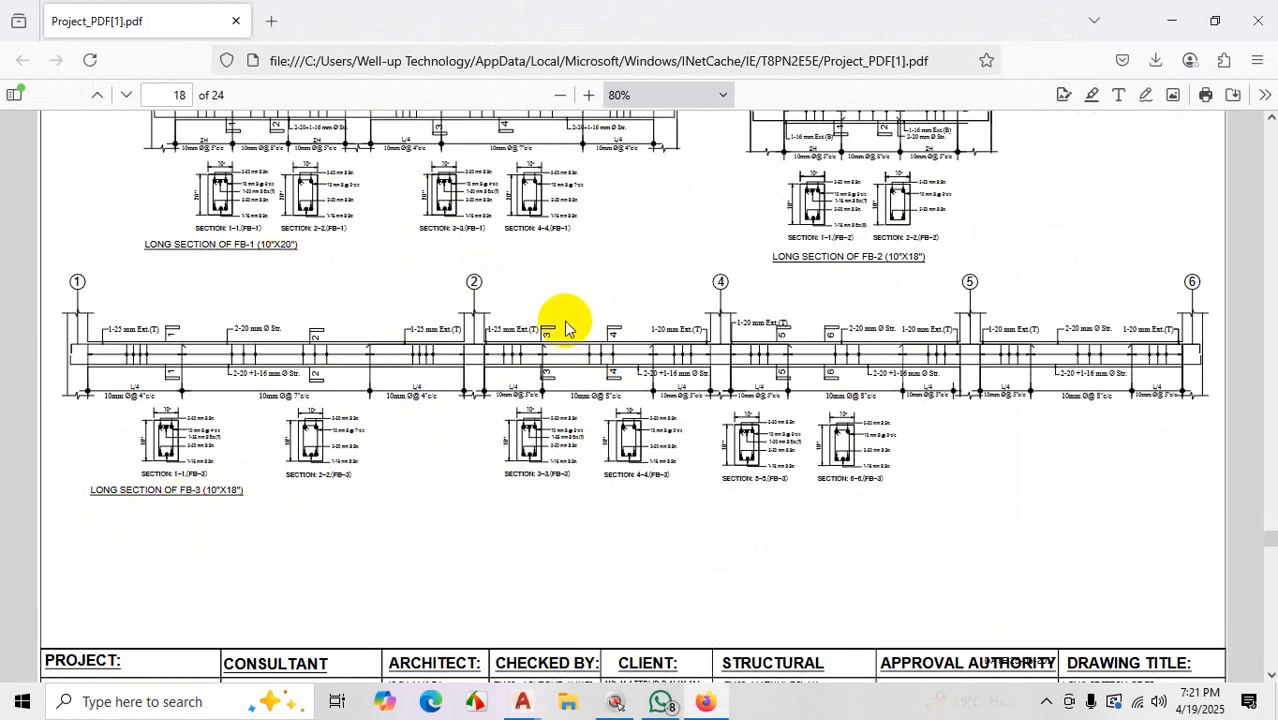
scroll(631, 406, "up", 7)
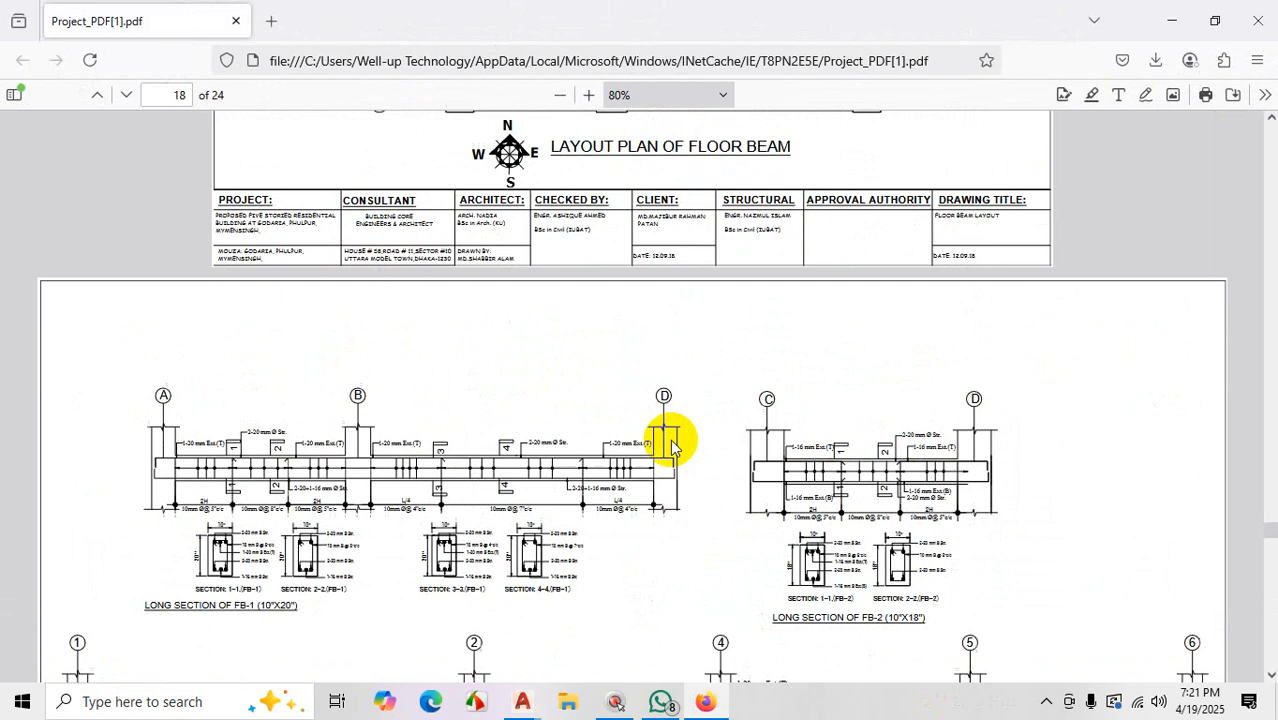
scroll(682, 450, "up", 3)
scroll(683, 453, "up", 6)
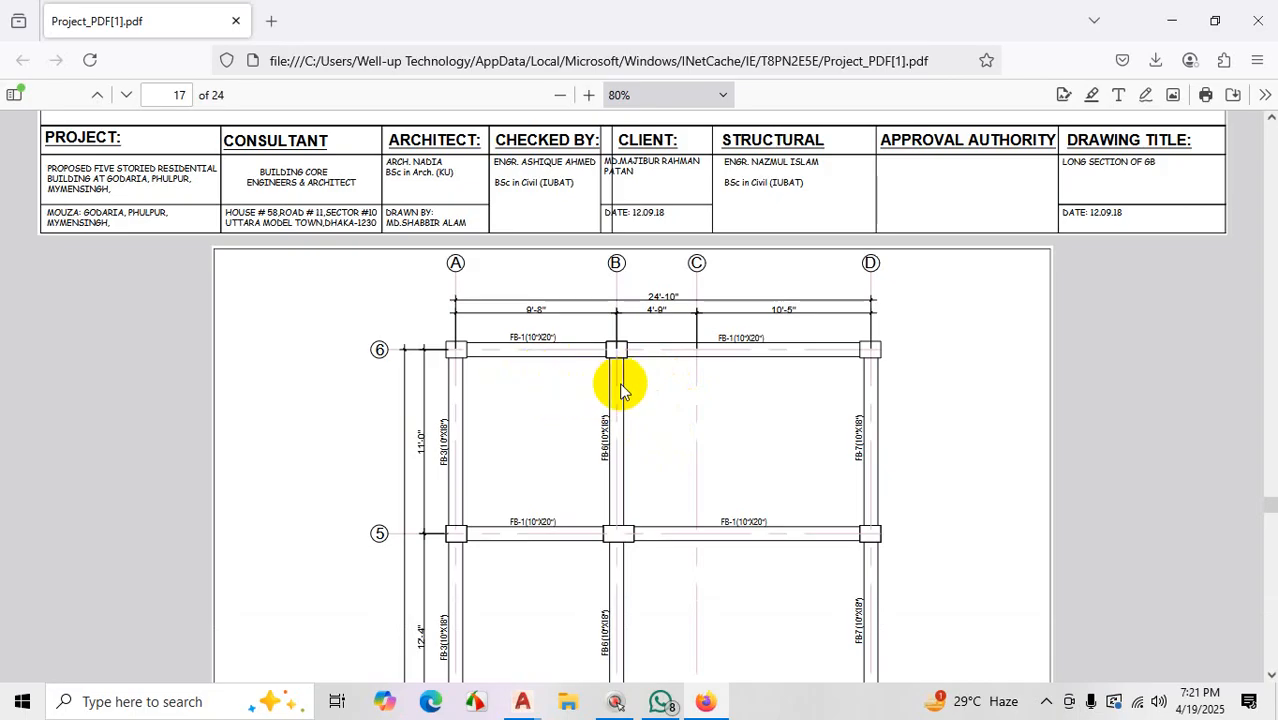
Temporarily number the FB-1 beams along grids 6 and 5 as 1 and 2, mark the grid 6 beam, and clear the marks
scroll(625, 383, "down", 4)
scroll(620, 380, "up", 3)
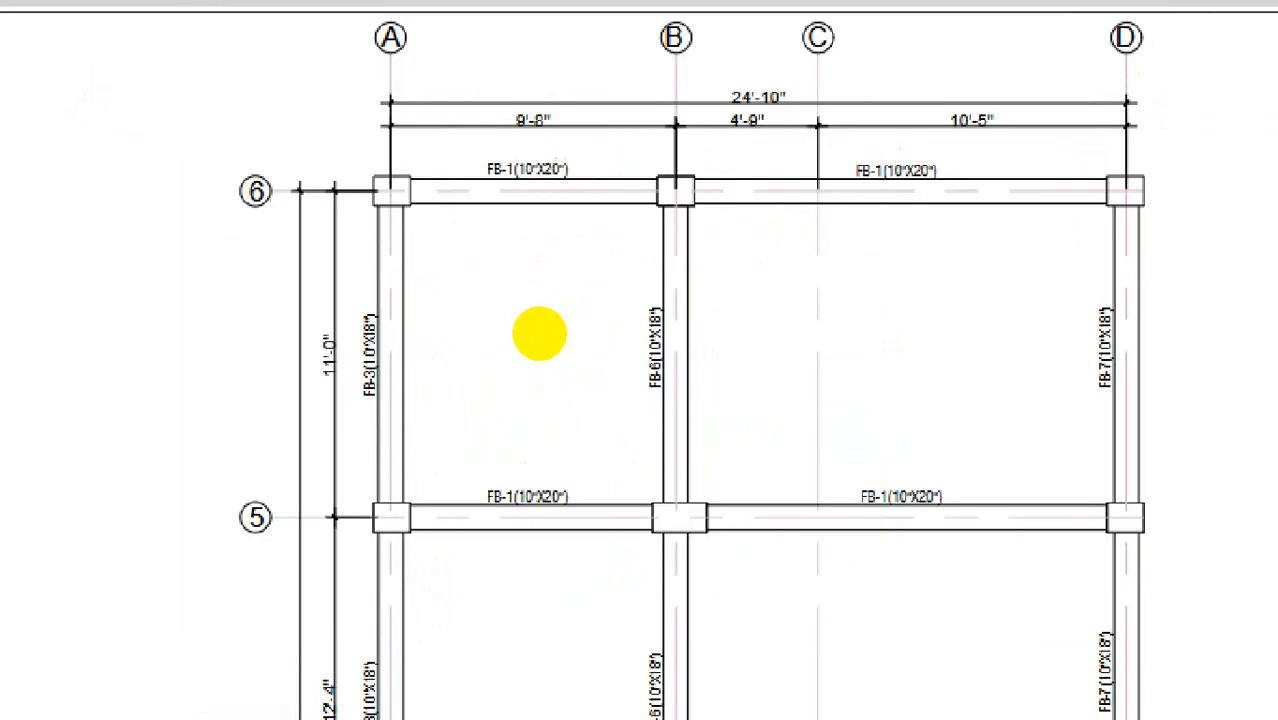
left_click(540, 333)
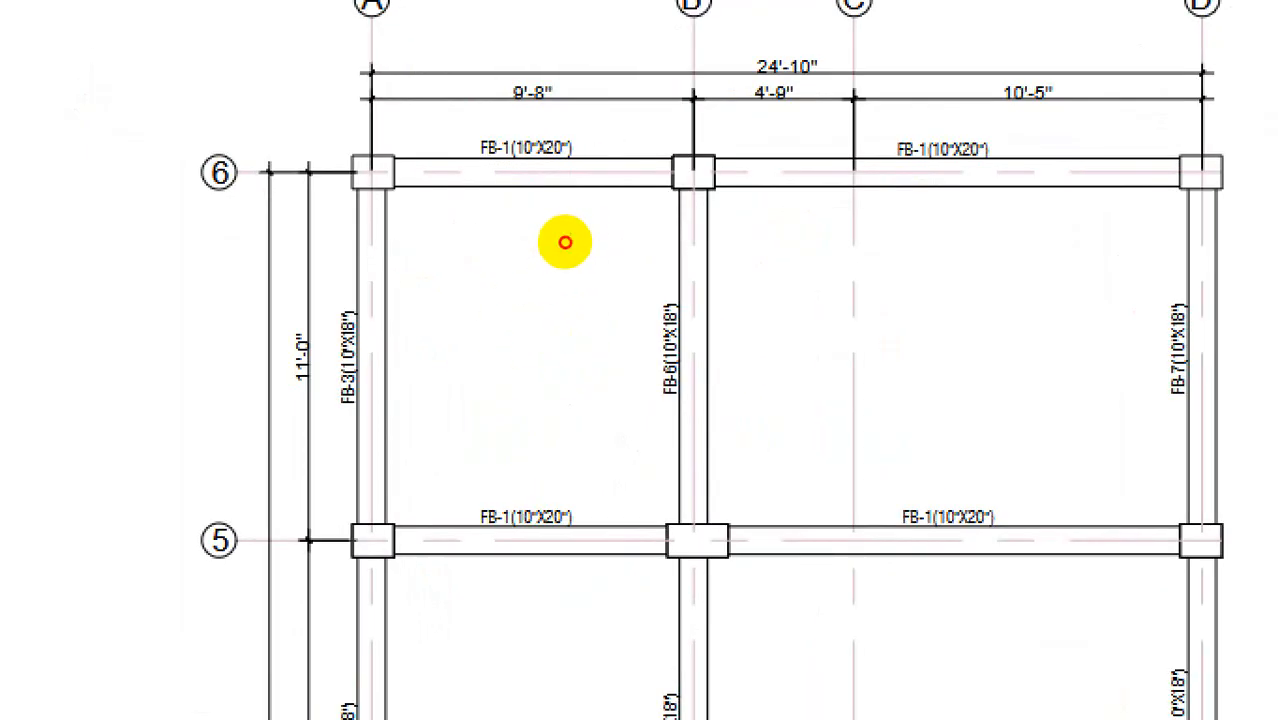
left_click_drag(586, 168, 586, 208)
left_click_drag(543, 518, 753, 612)
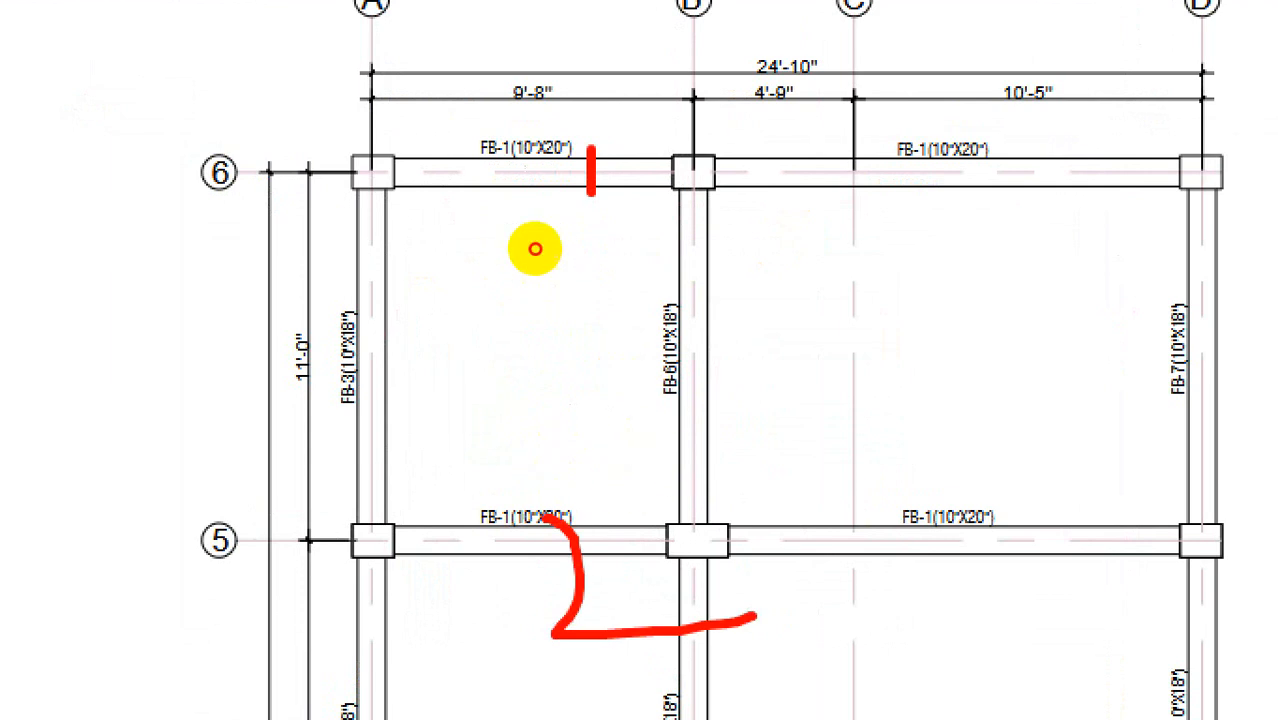
left_click_drag(531, 160, 1104, 184)
key("ctrl+1")
key("Escape")
Examine the beam labels on the floor beam layout plan from grid 5 down to grid 1 and back to grid 6
scroll(520, 445, "down", 4)
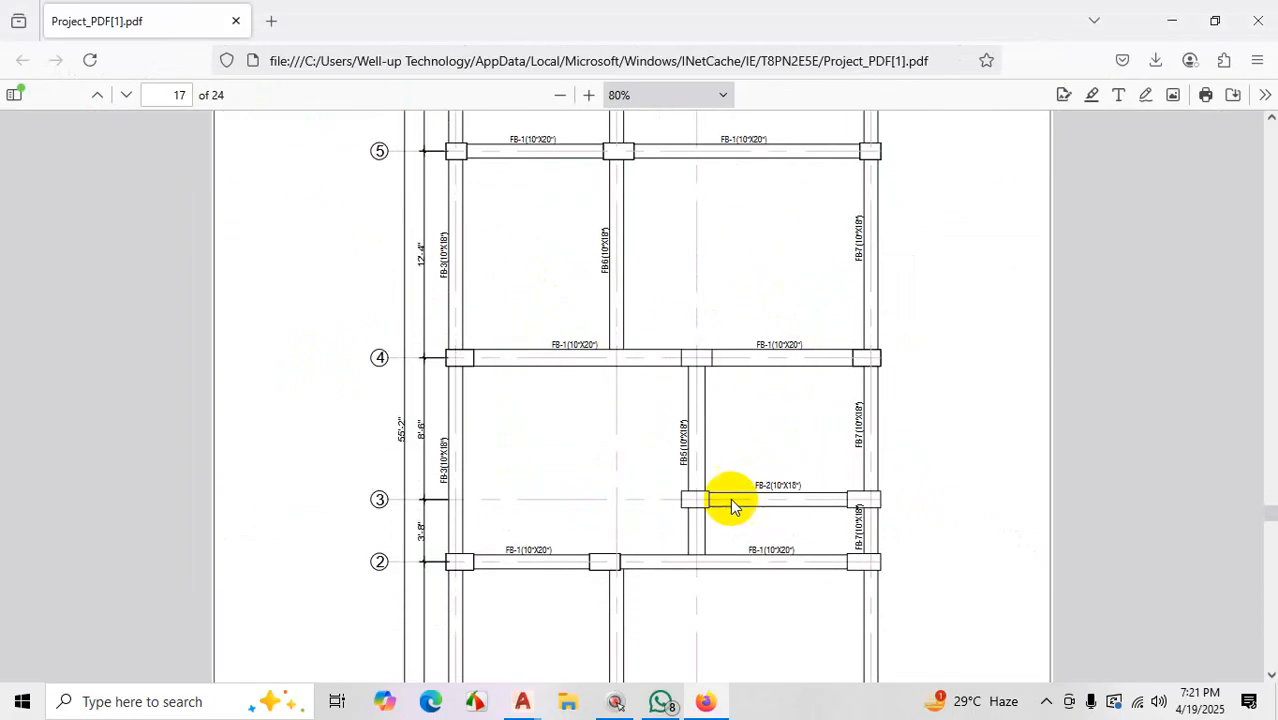
scroll(771, 547, "down", 4)
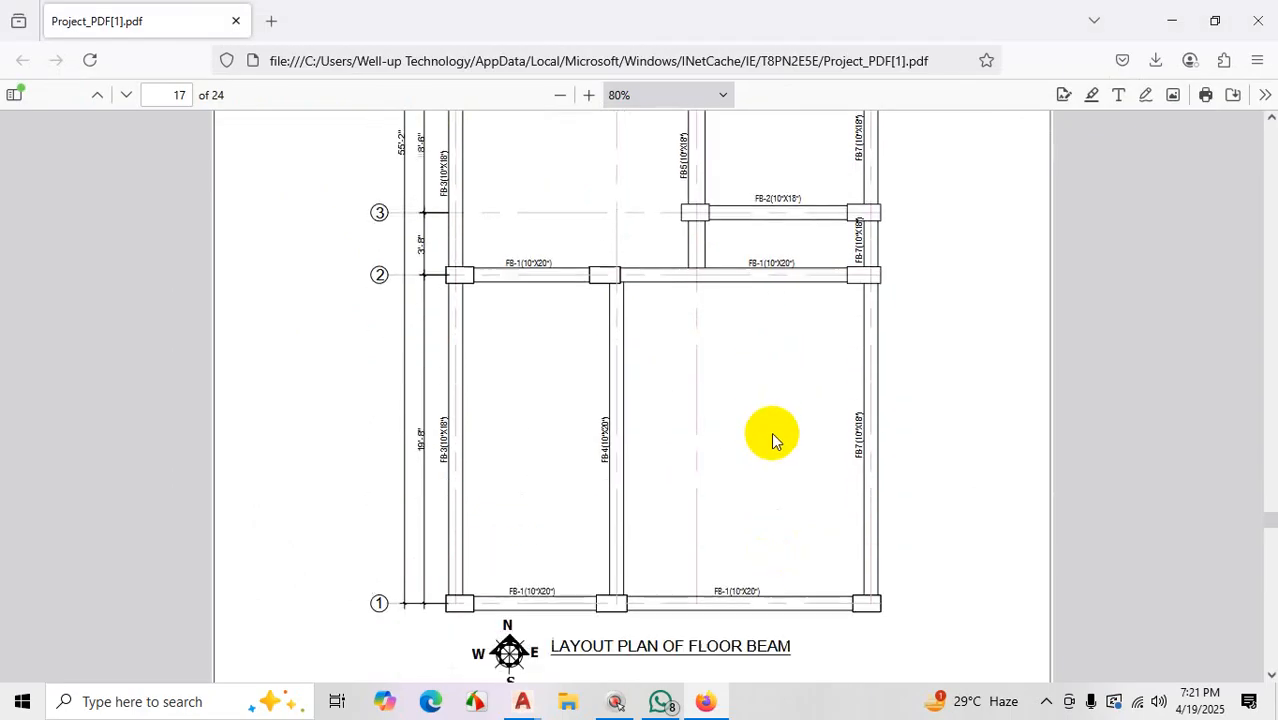
scroll(670, 553, "up", 4)
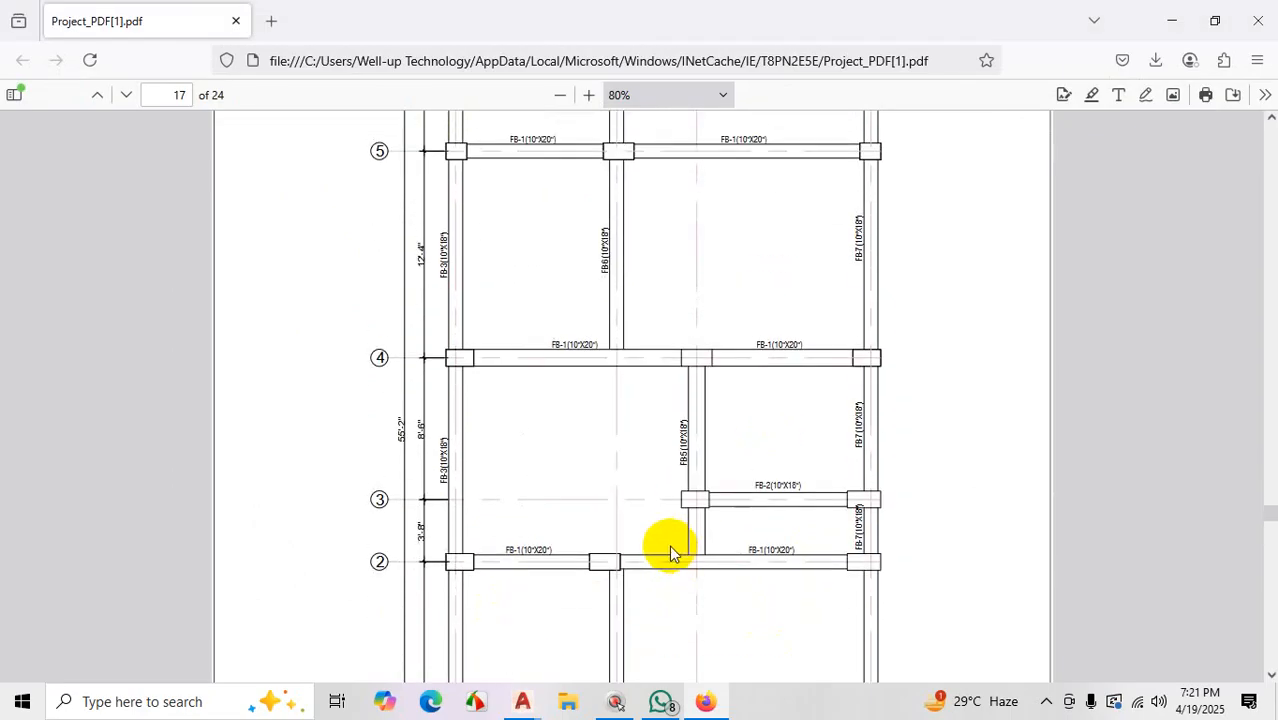
scroll(652, 400, "down", 1)
scroll(640, 425, "up", 3)
scroll(600, 405, "up", 4)
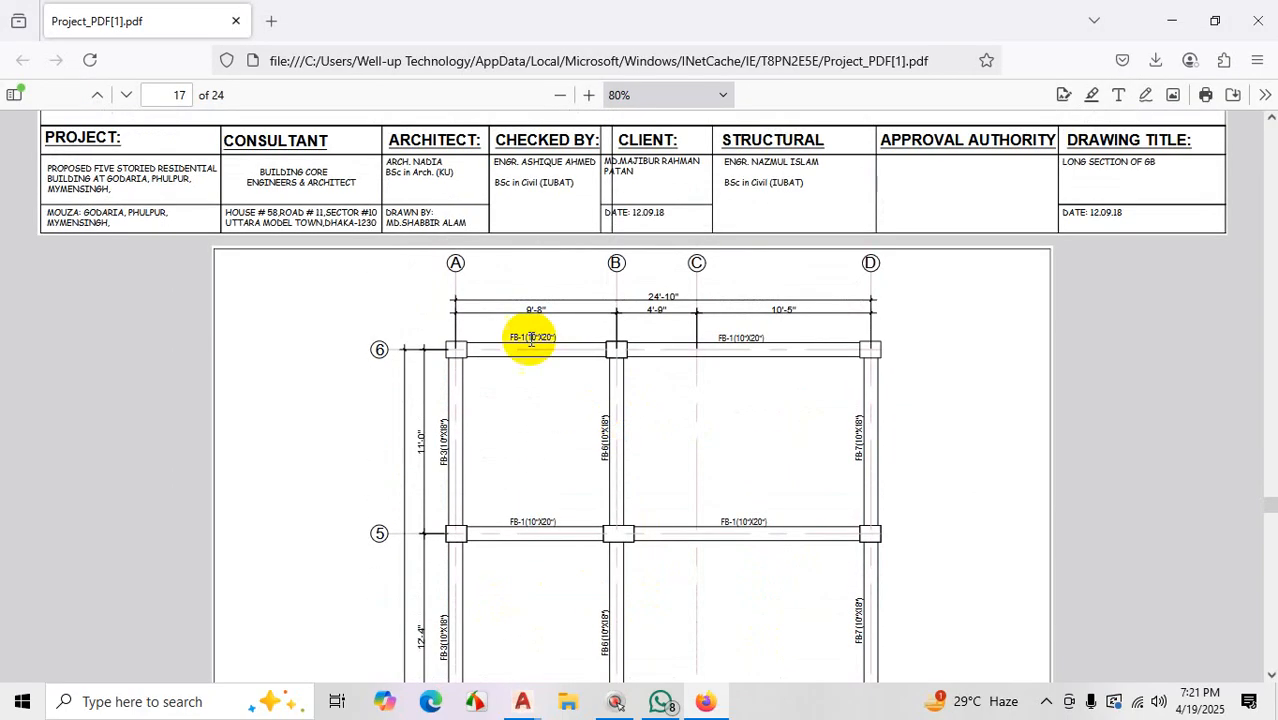
Compare the FB labels on the horizontal and vertical beams between grids 6 and 1 of the page 17 layout plan
scroll(598, 308, "down", 2)
scroll(598, 308, "down", 1)
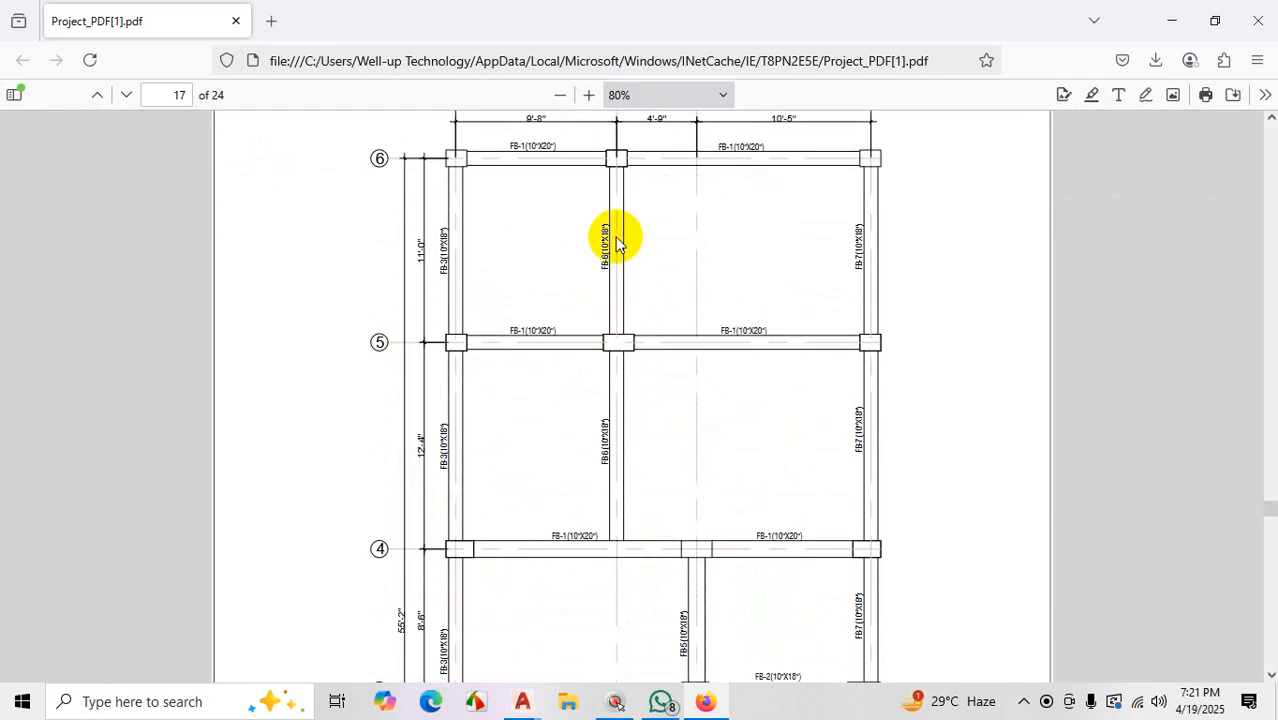
scroll(656, 337, "down", 4)
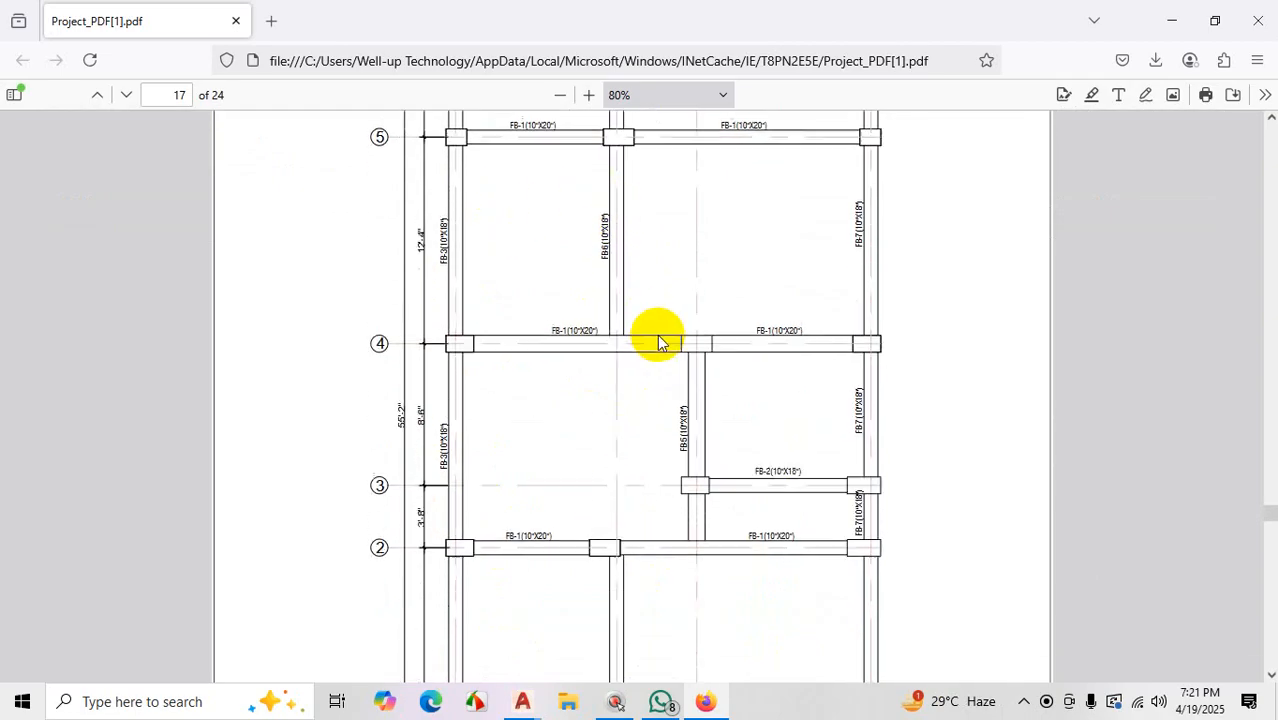
scroll(686, 300, "up", 3)
scroll(684, 350, "down", 3)
scroll(665, 388, "down", 1)
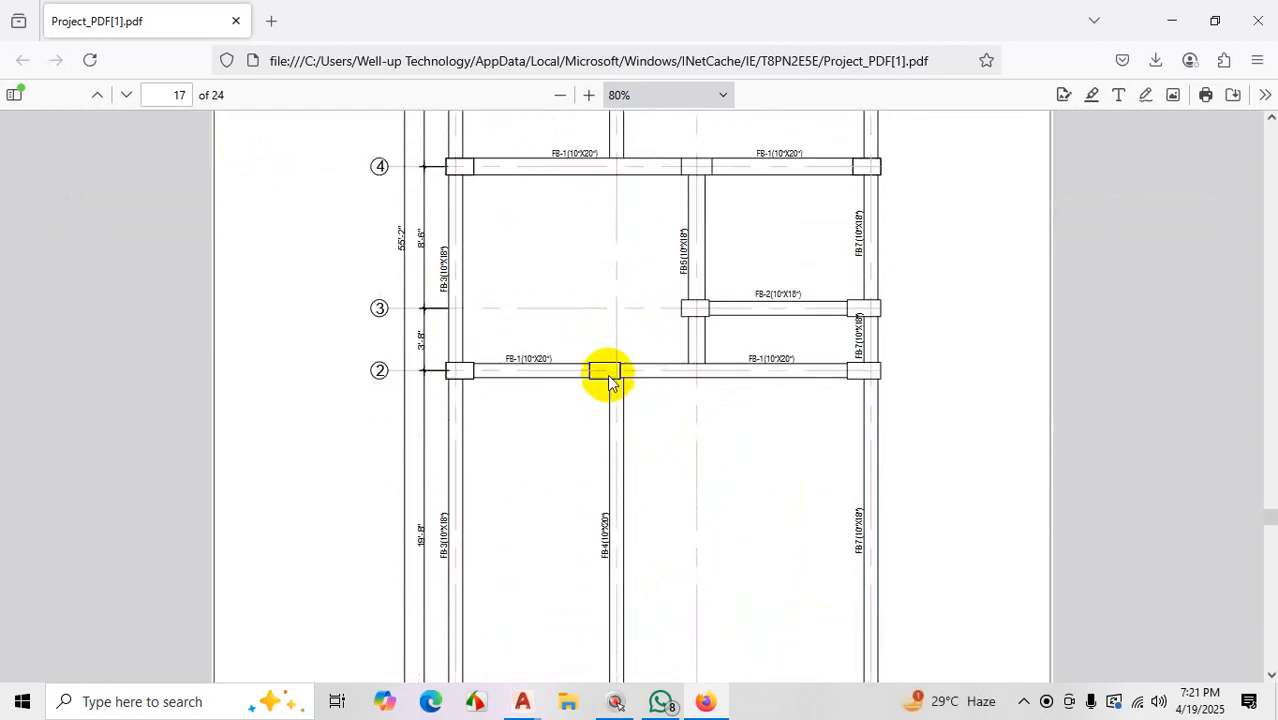
scroll(600, 518, "down", 3)
scroll(621, 275, "up", 4)
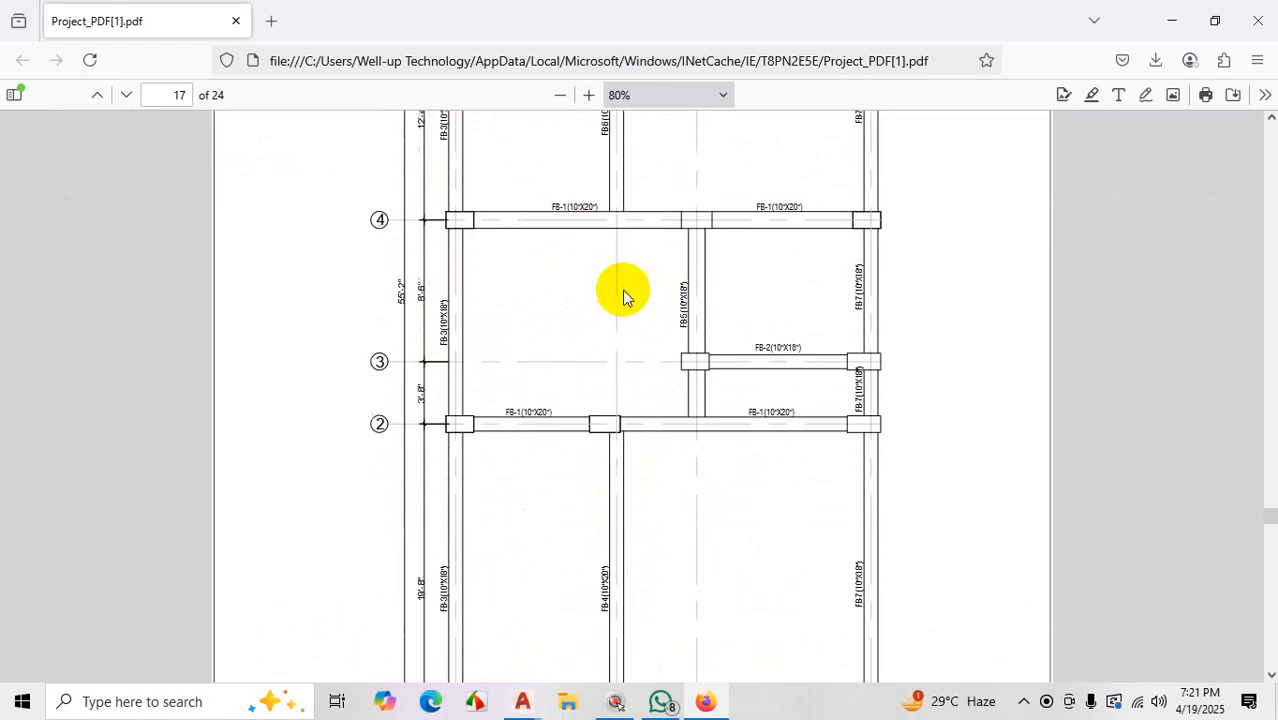
scroll(772, 411, "up", 3)
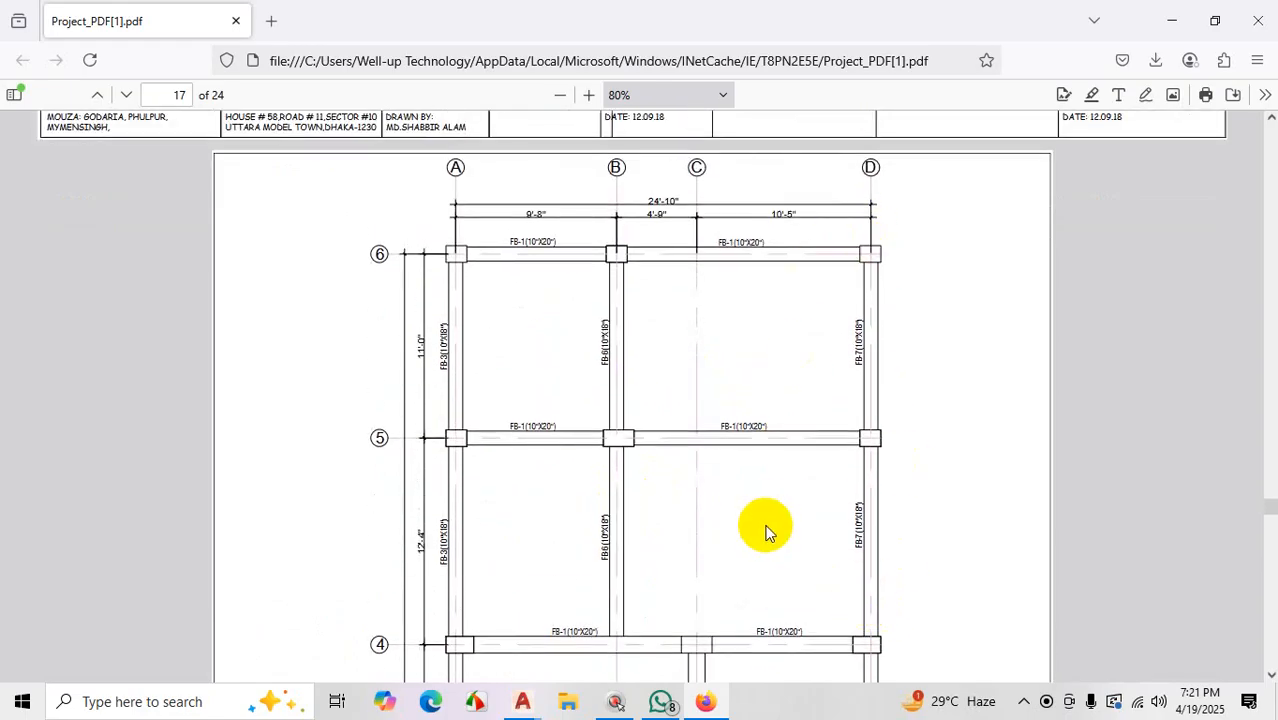
scroll(880, 349, "down", 1)
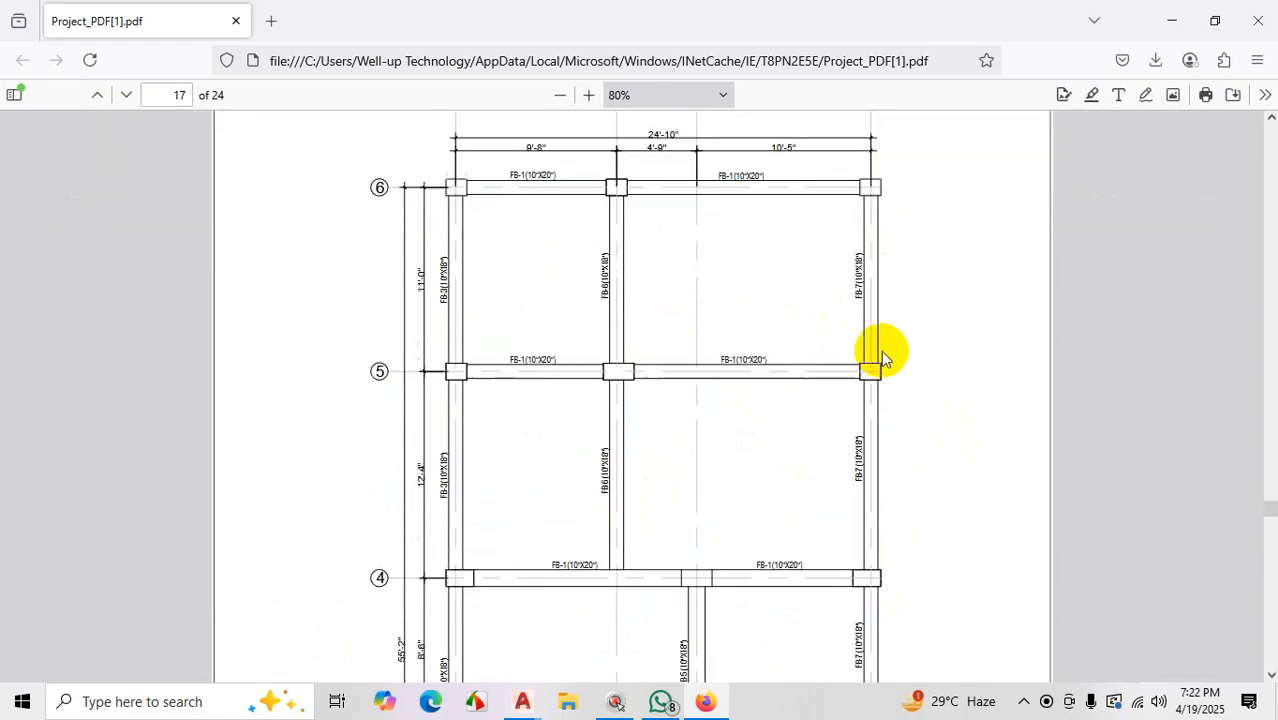
Temporarily circle the FB-3 and FB-7 labels between grids 6 and 5 on the layout plan, and clear the marks
key("ctrl+1")
left_click(552, 191)
left_click_drag(556, 174, 598, 163)
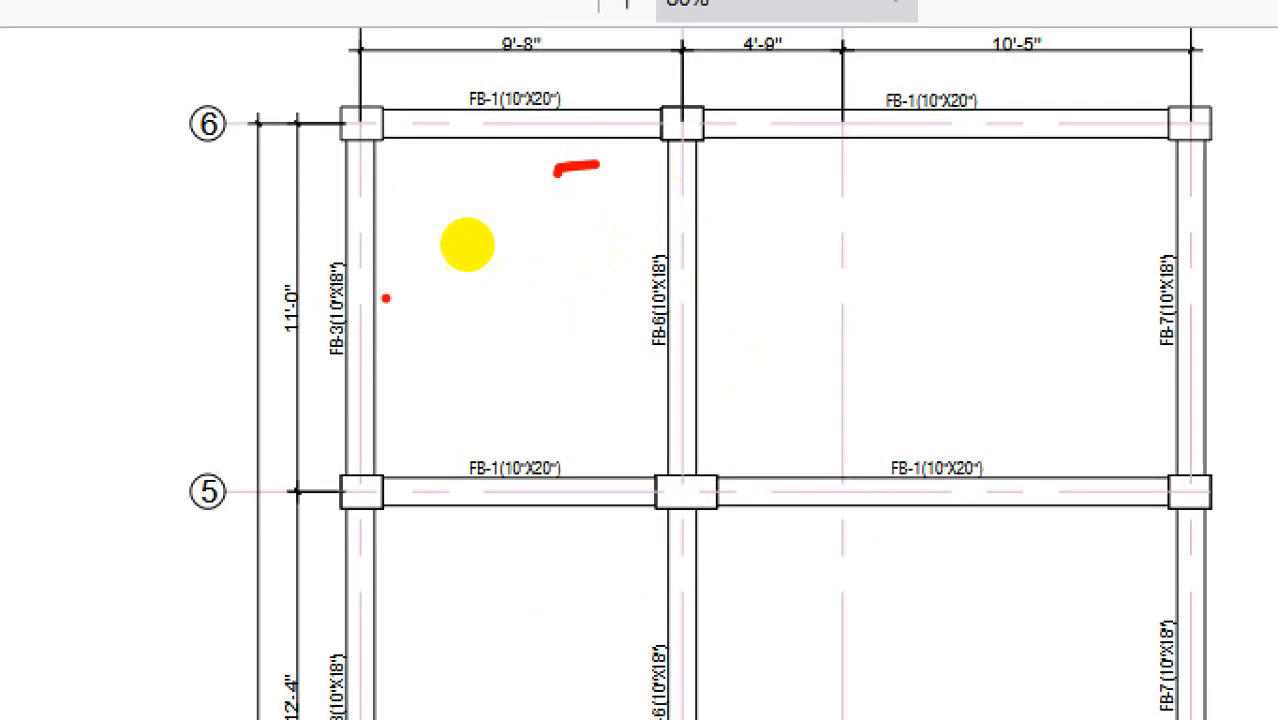
left_click_drag(303, 243, 311, 257)
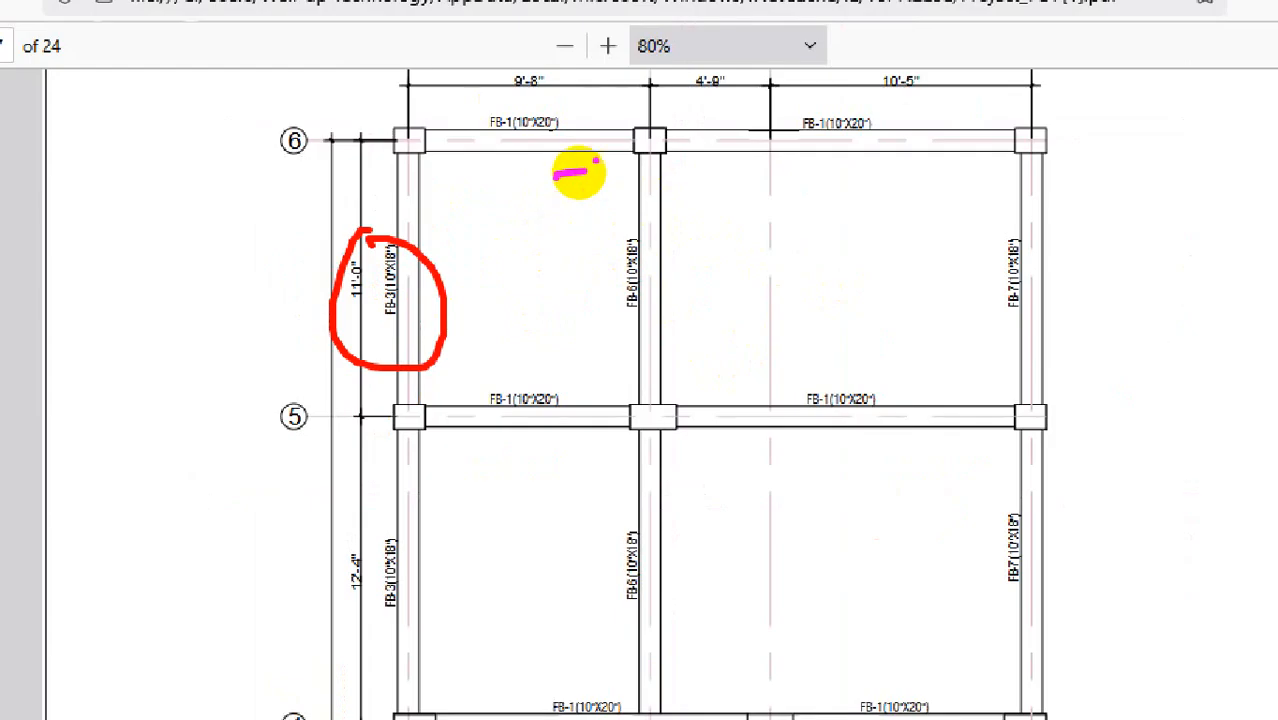
left_click_drag(1226, 235, 1193, 226)
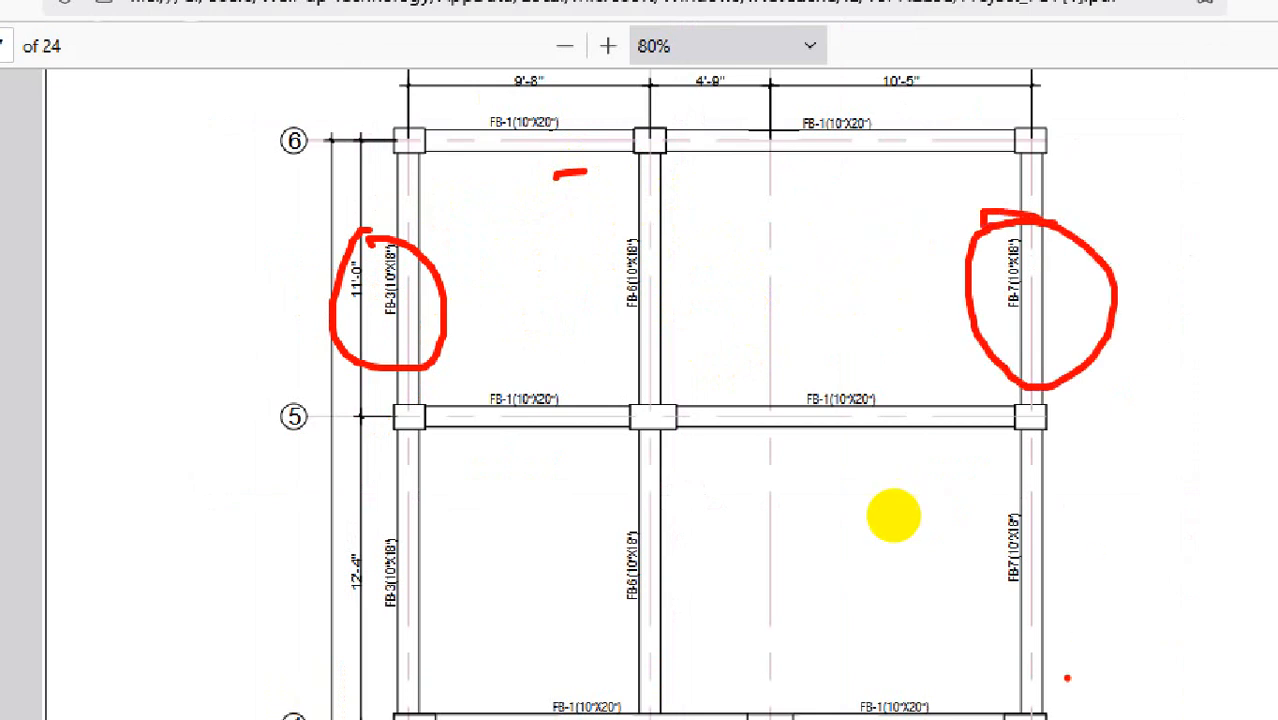
key("Escape")
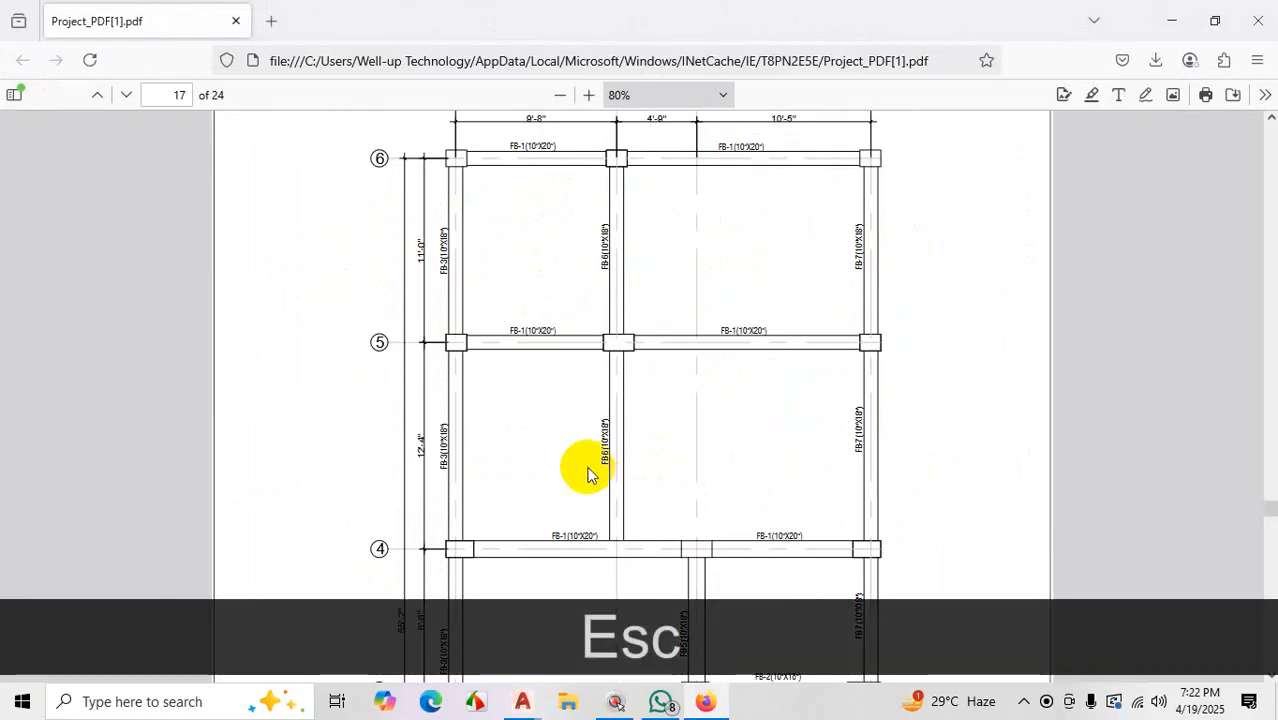
Examine the vertical beam labels FB-3 to FB-7 down to grid 1 on the floor beam layout plan
scroll(598, 472, "up", 2)
scroll(612, 458, "down", 2)
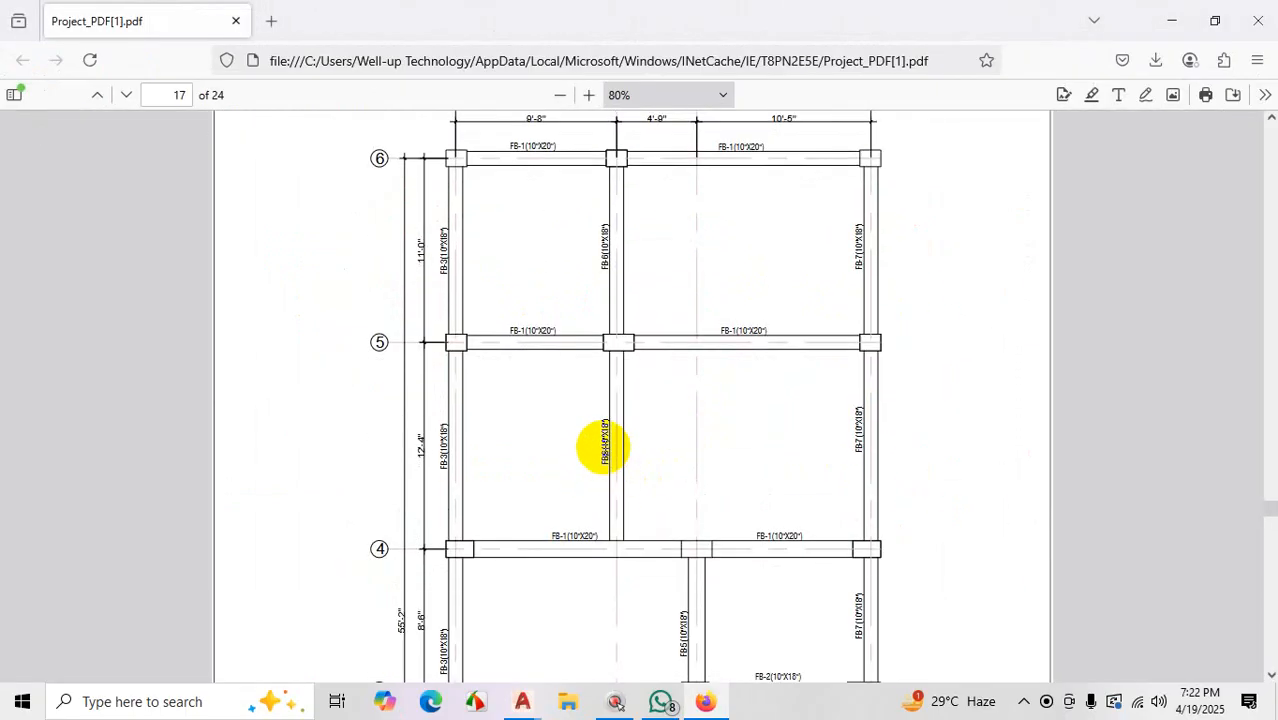
key("ctrl")
key("ctrl+1")
key("Escape")
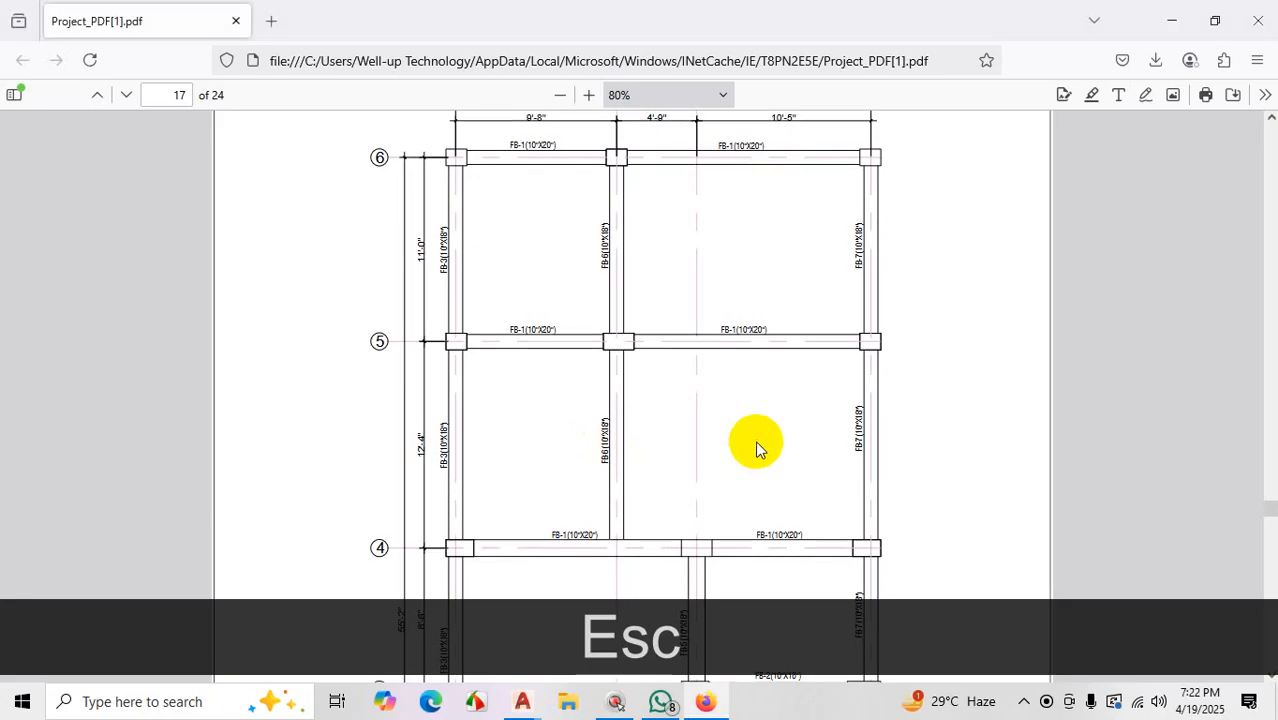
scroll(758, 452, "down", 3)
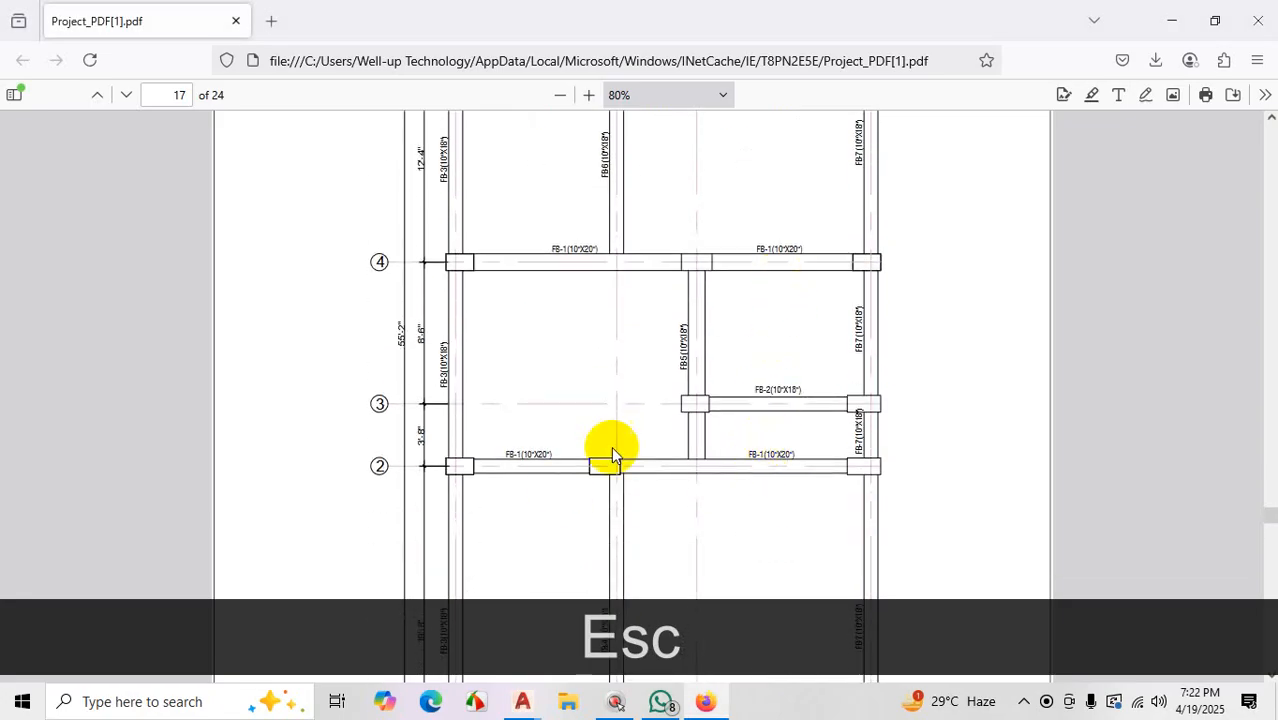
scroll(610, 452, "down", 3)
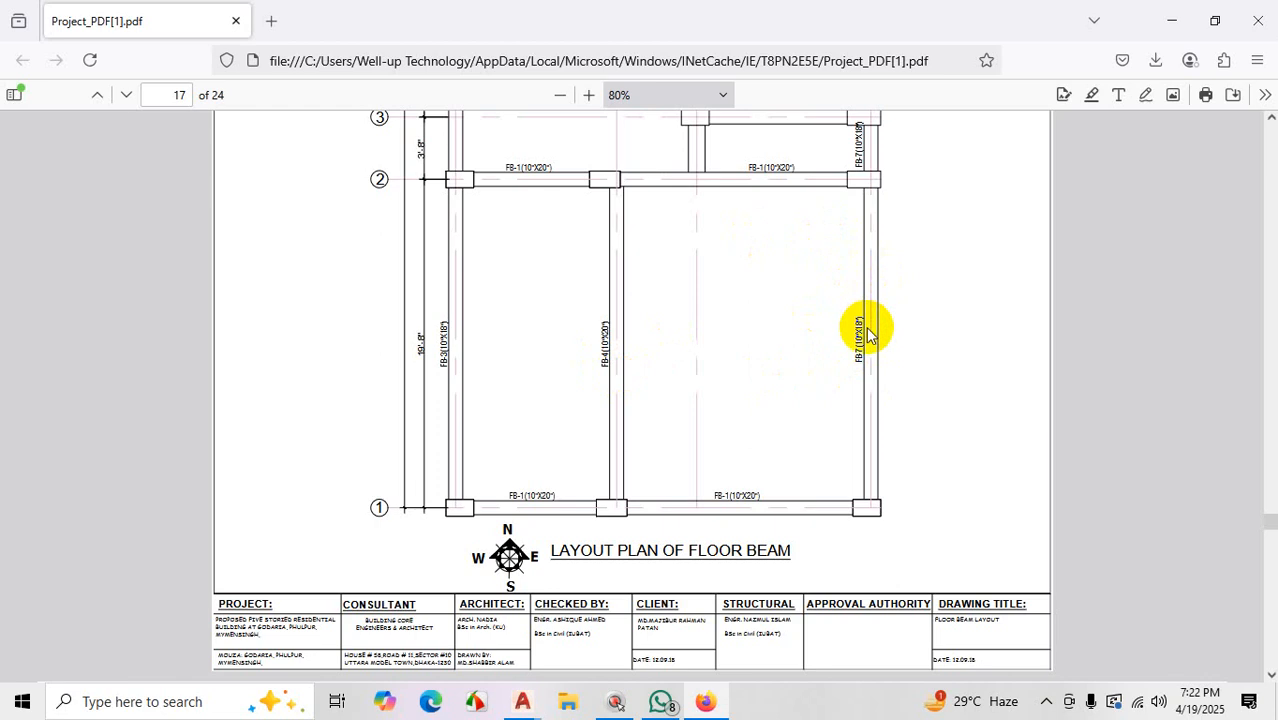
scroll(716, 378, "up", 3)
scroll(725, 372, "down", 9)
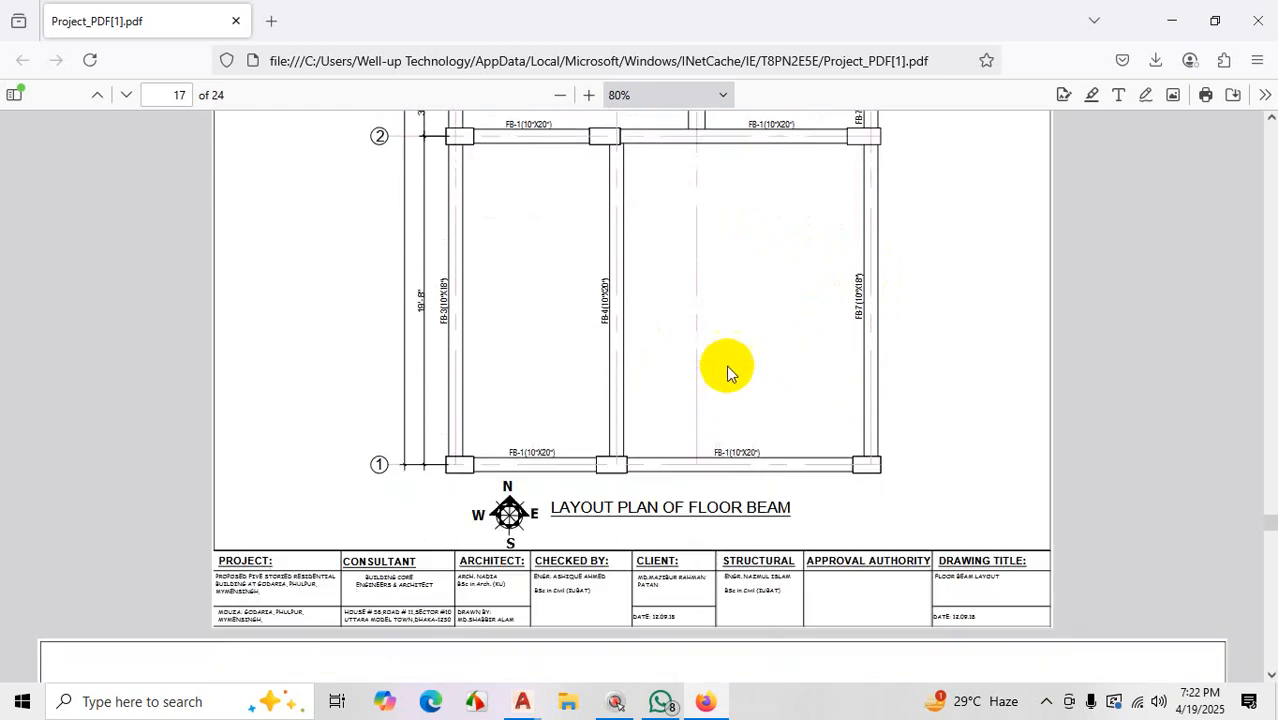
Go to the long section of FB-3 on page 18 and enlarge the page to 150% to read its stirrup zones
scroll(732, 368, "down", 5)
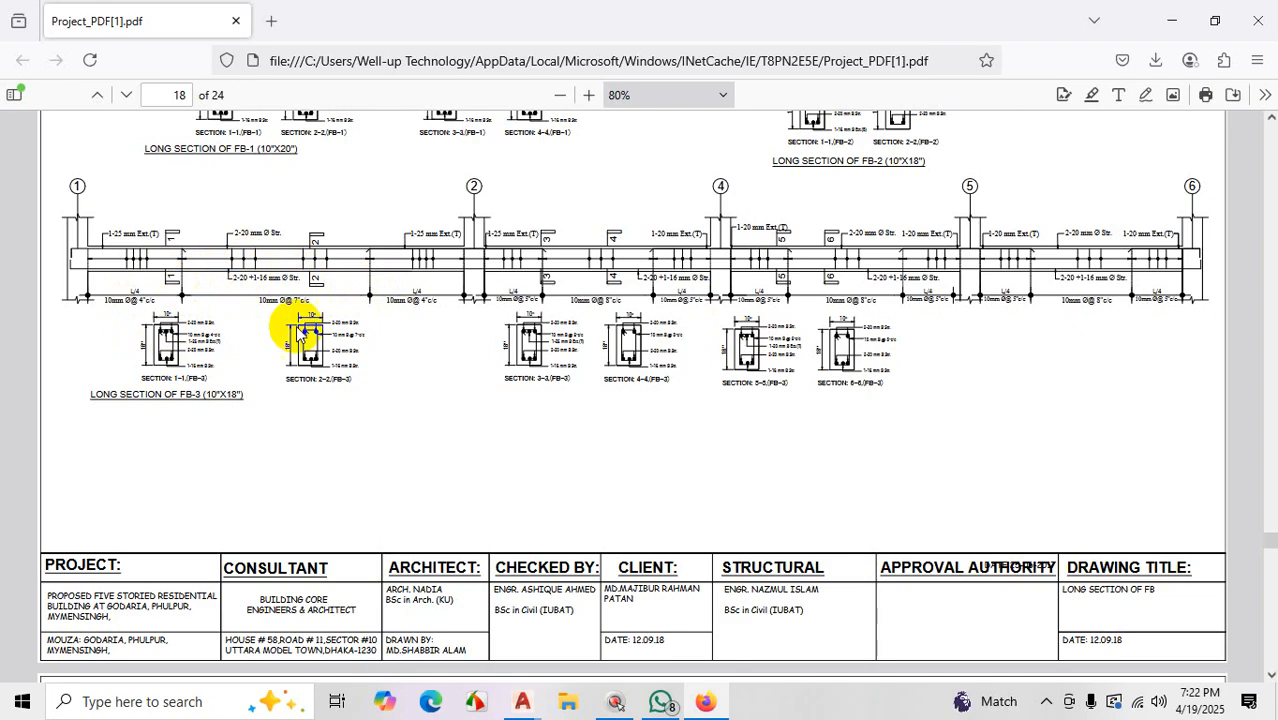
scroll(90, 265, "up", 2)
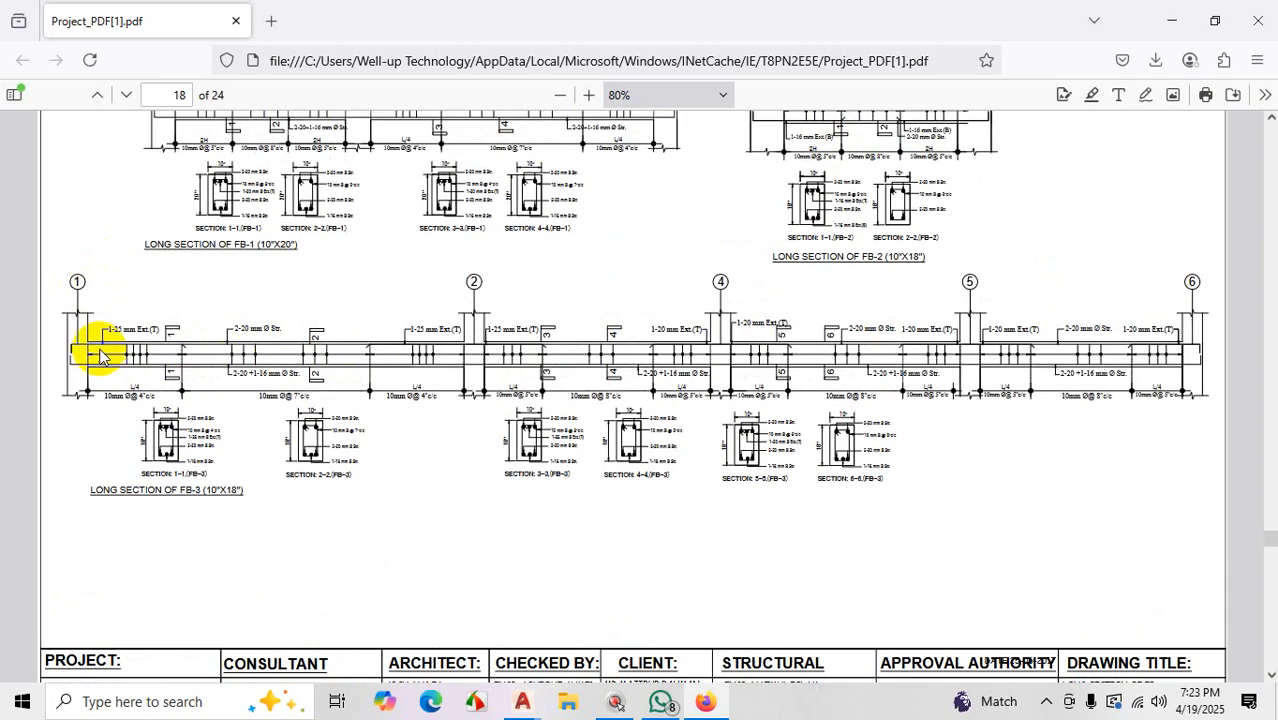
key("ctrl+1")
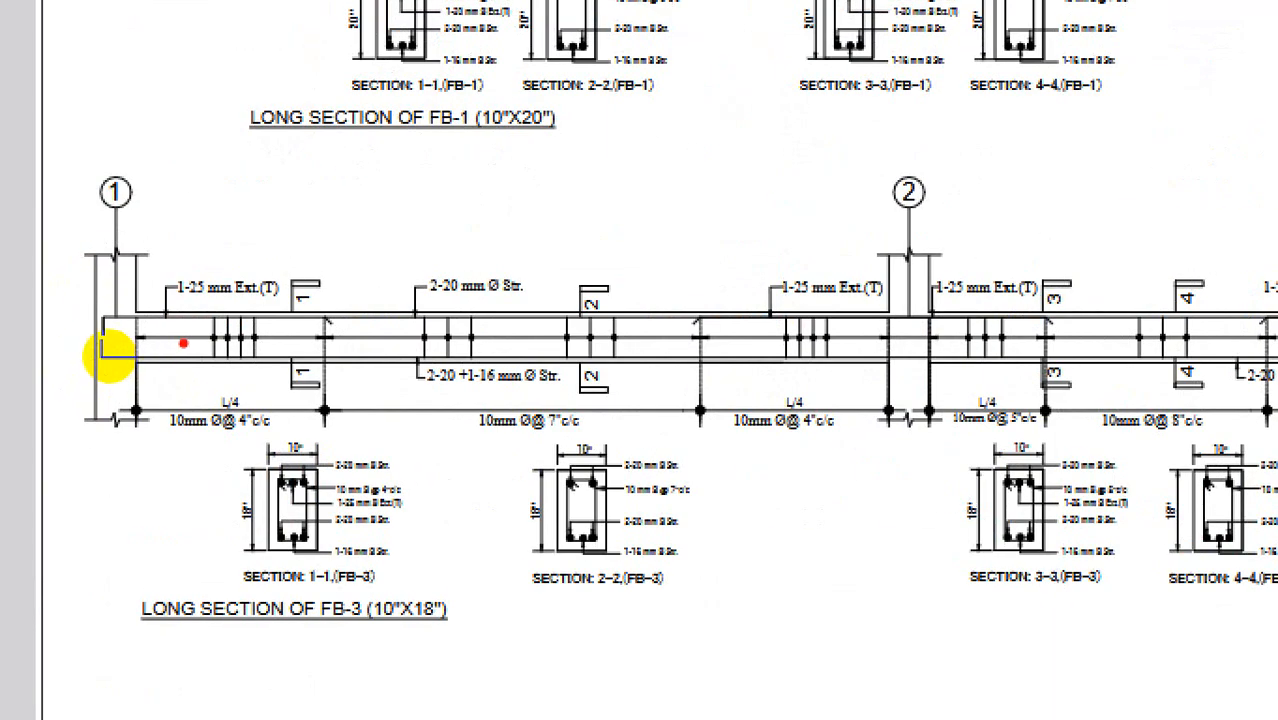
key("ctrl+1")
key("Escape")
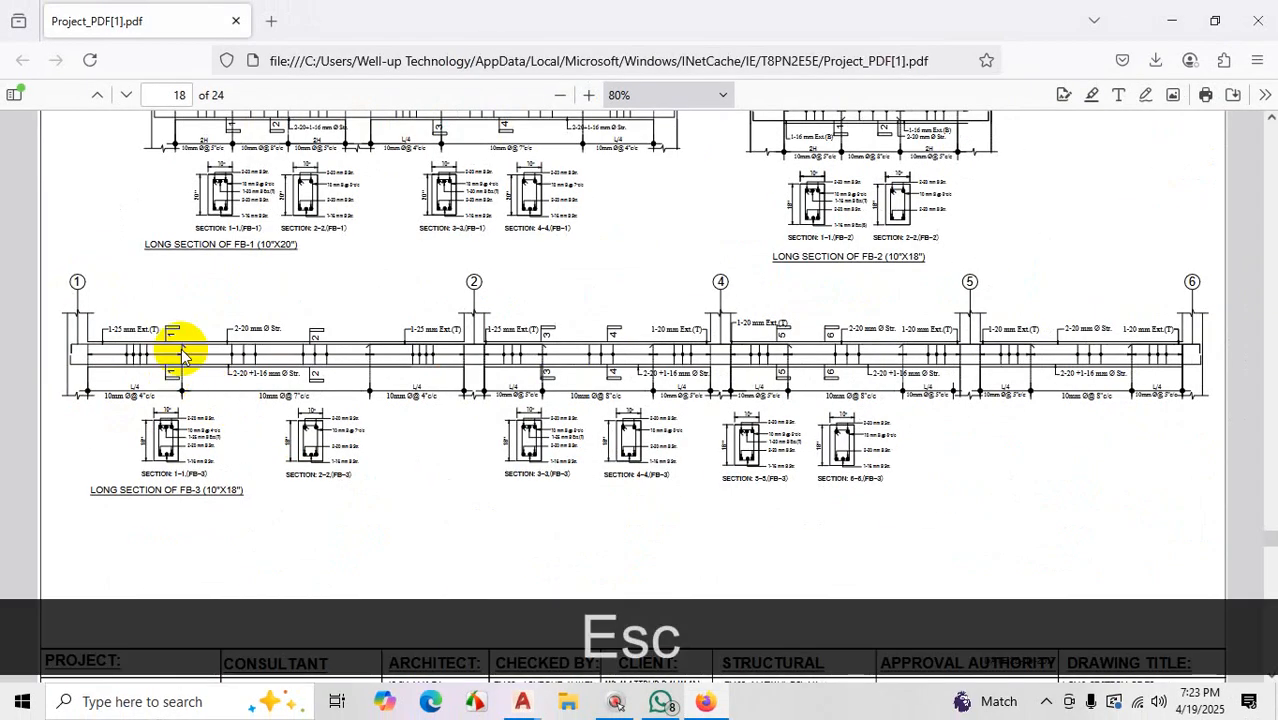
left_click(589, 95)
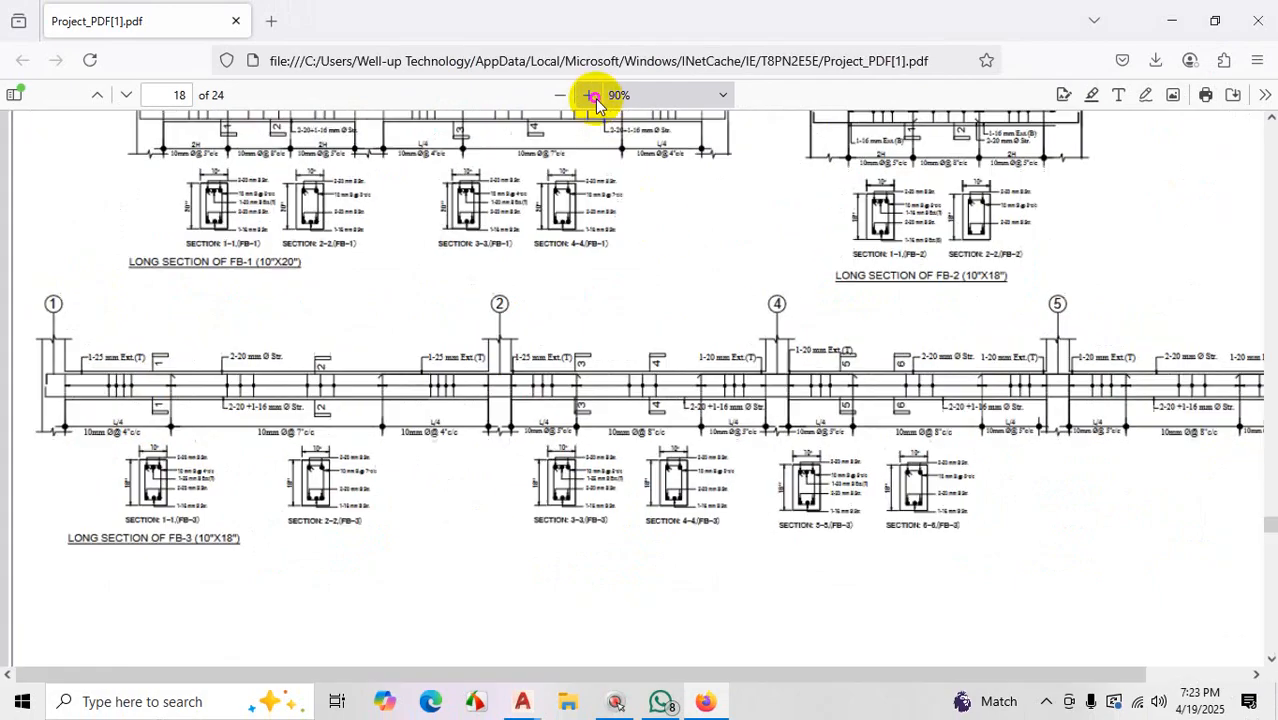
left_click(589, 95)
left_click(589, 95)
left_click(589, 95)
left_click(589, 95)
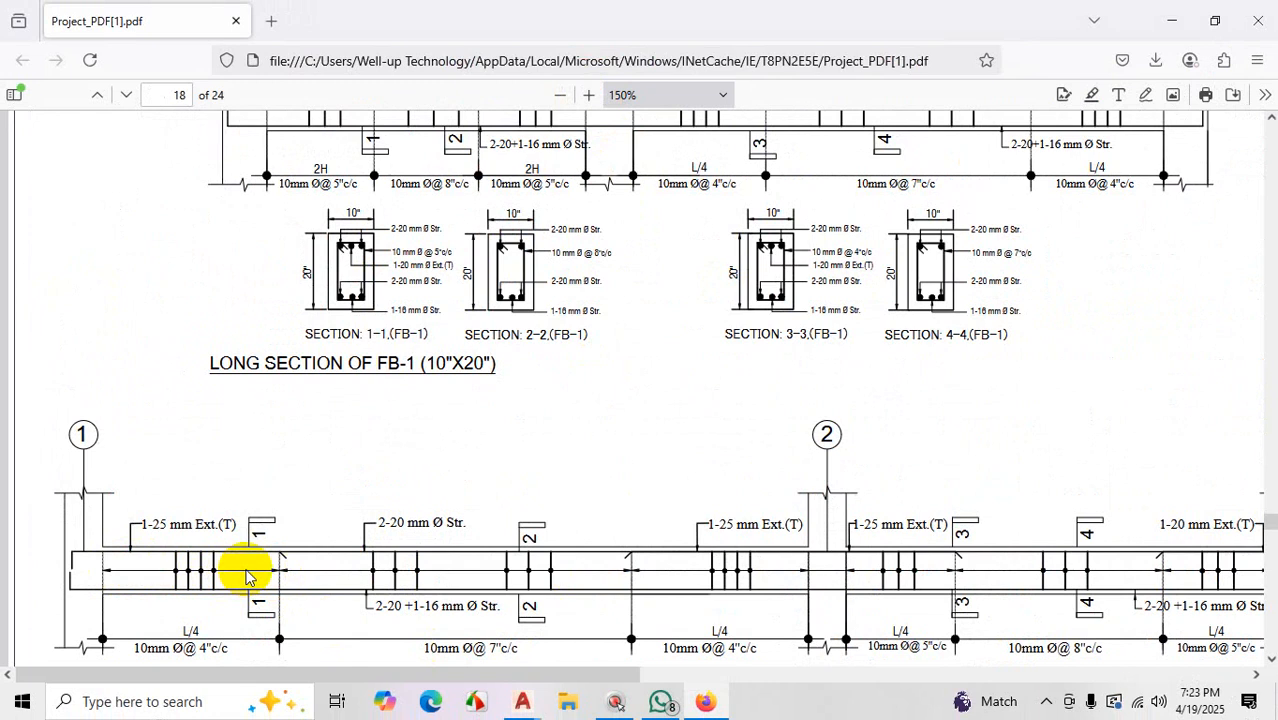
scroll(270, 560, "down", 2)
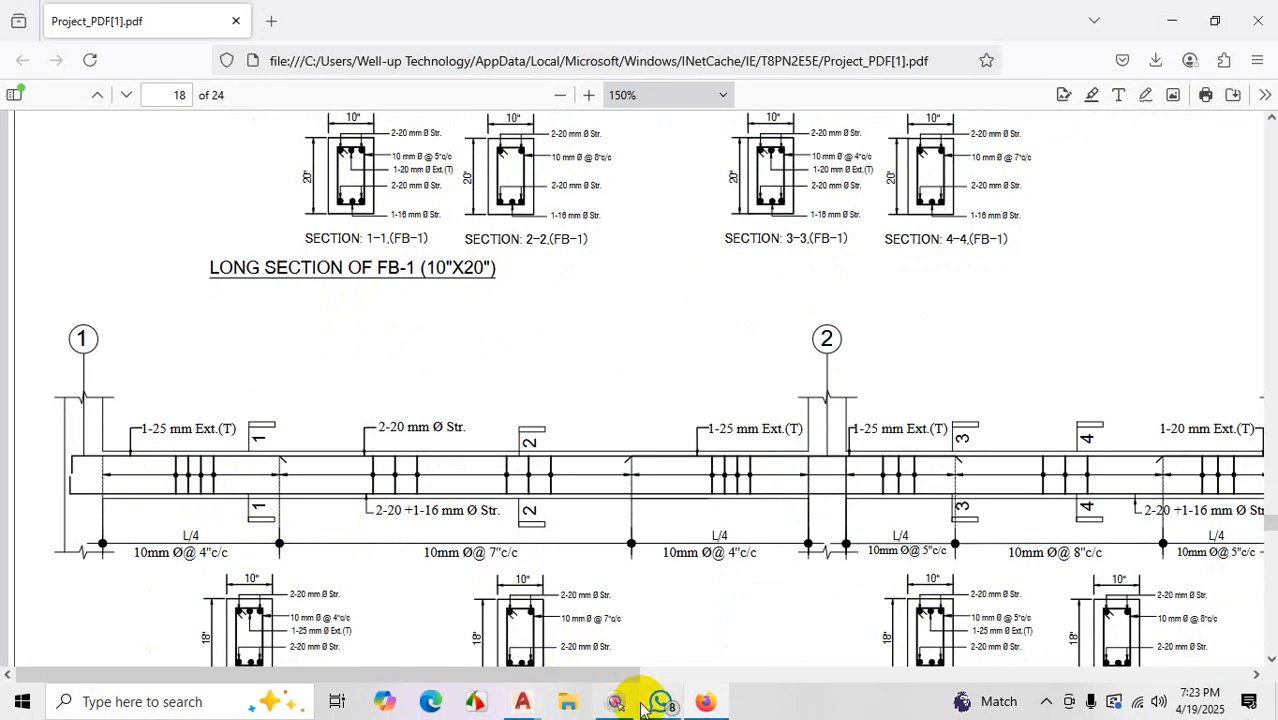
Switch to C-29 STRUCTURE.dwg in AutoCAD and examine the stirrup groups along the upper beam long section
mouse_move(712, 706)
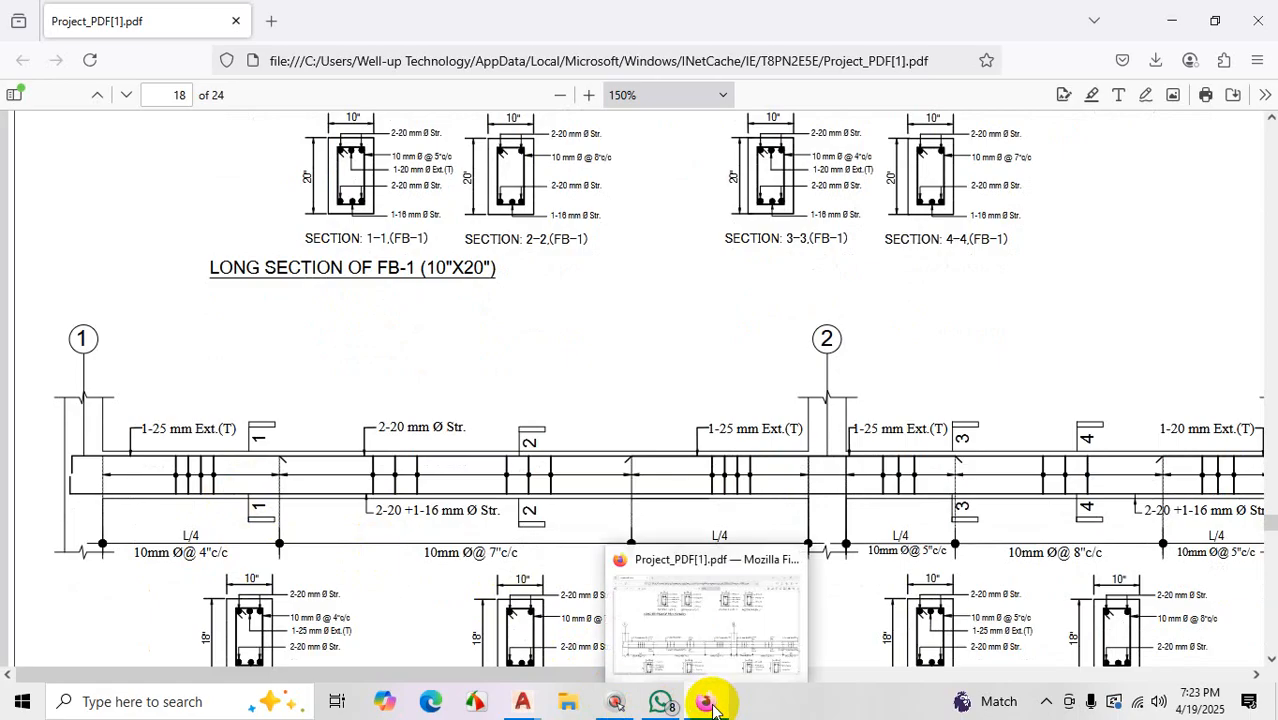
mouse_move(522, 701)
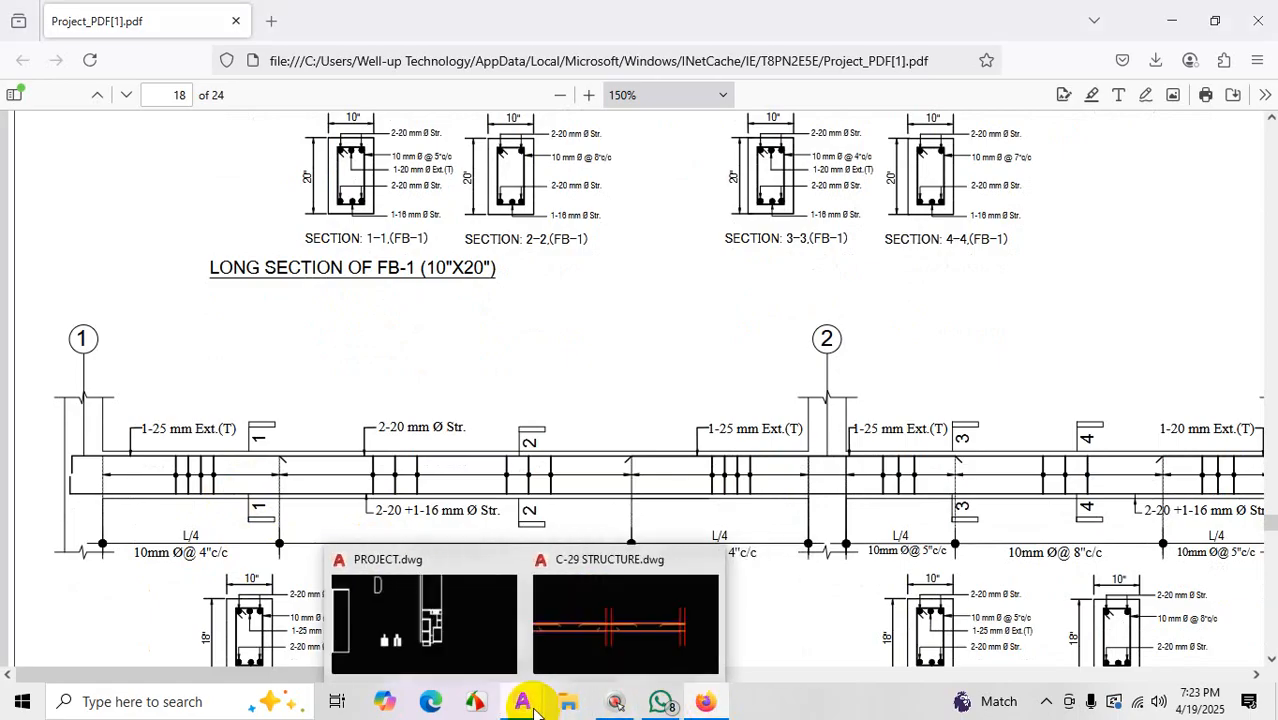
left_click(587, 625)
scroll(1227, 379, "up", 2)
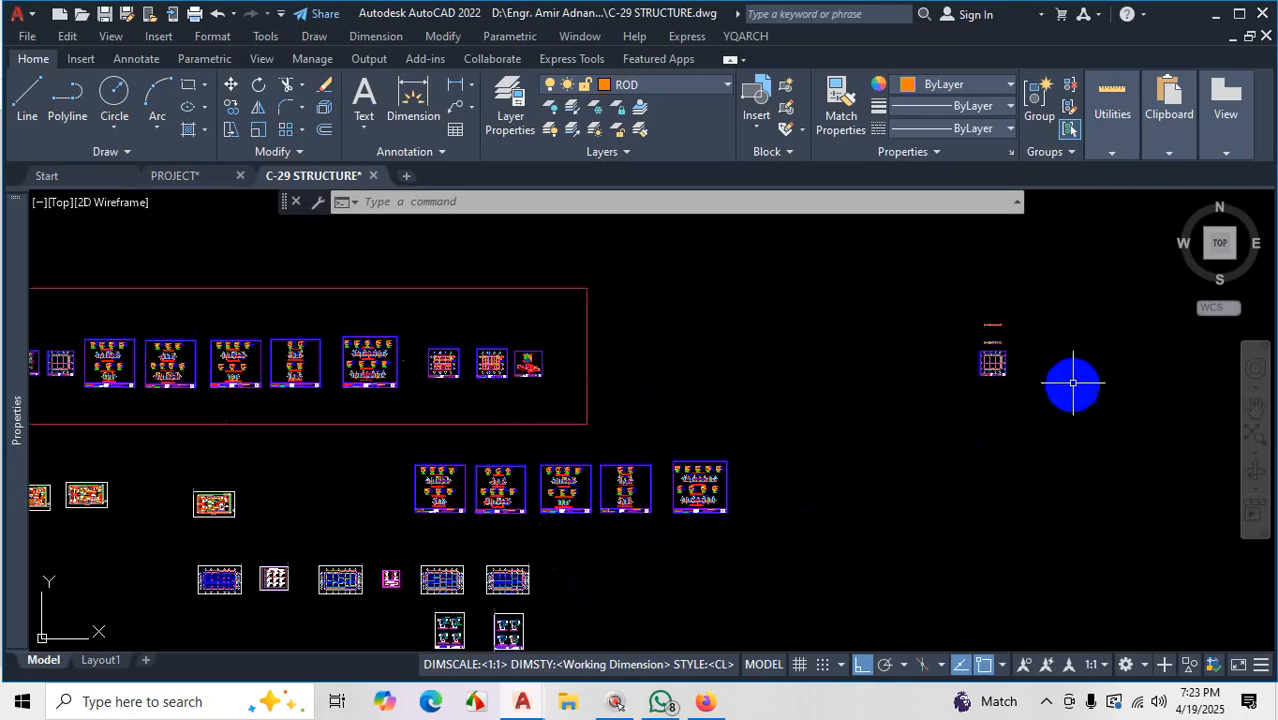
scroll(995, 309, "up", 3)
scroll(804, 374, "up", 3)
scroll(730, 394, "down", 2)
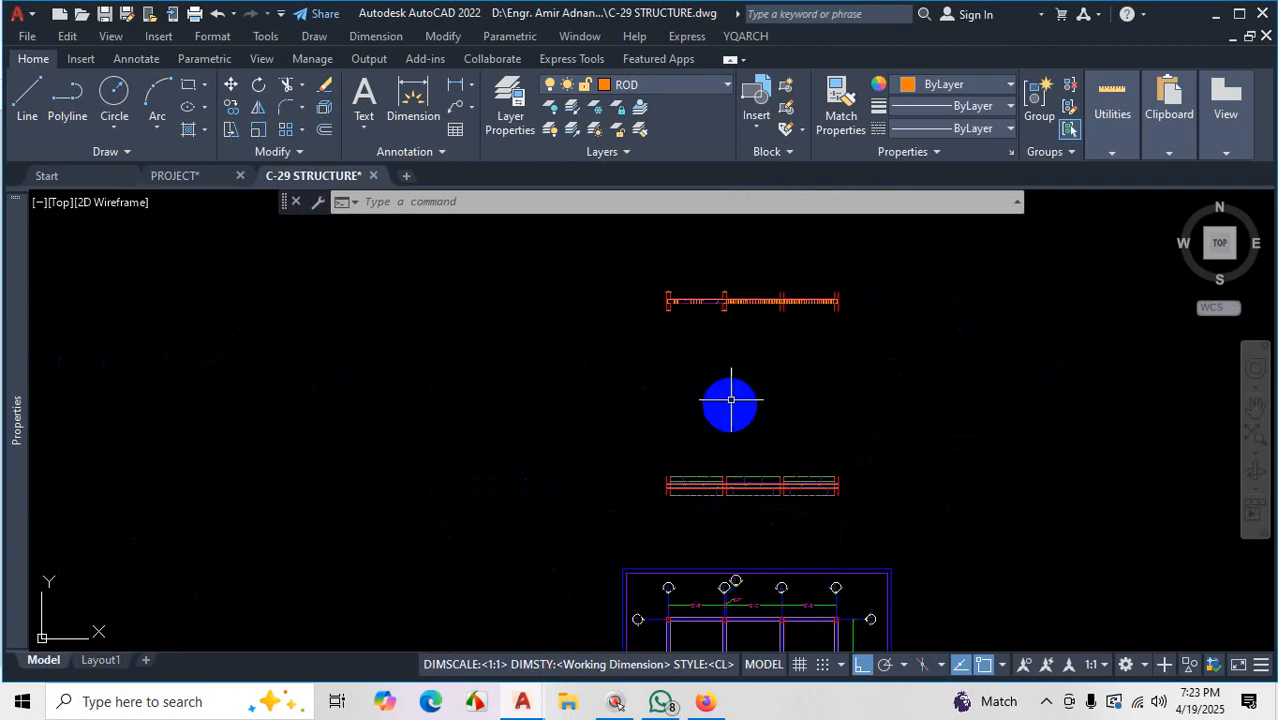
scroll(620, 228, "up", 2)
scroll(624, 232, "up", 3)
scroll(645, 358, "down", 2)
scroll(838, 357, "up", 1)
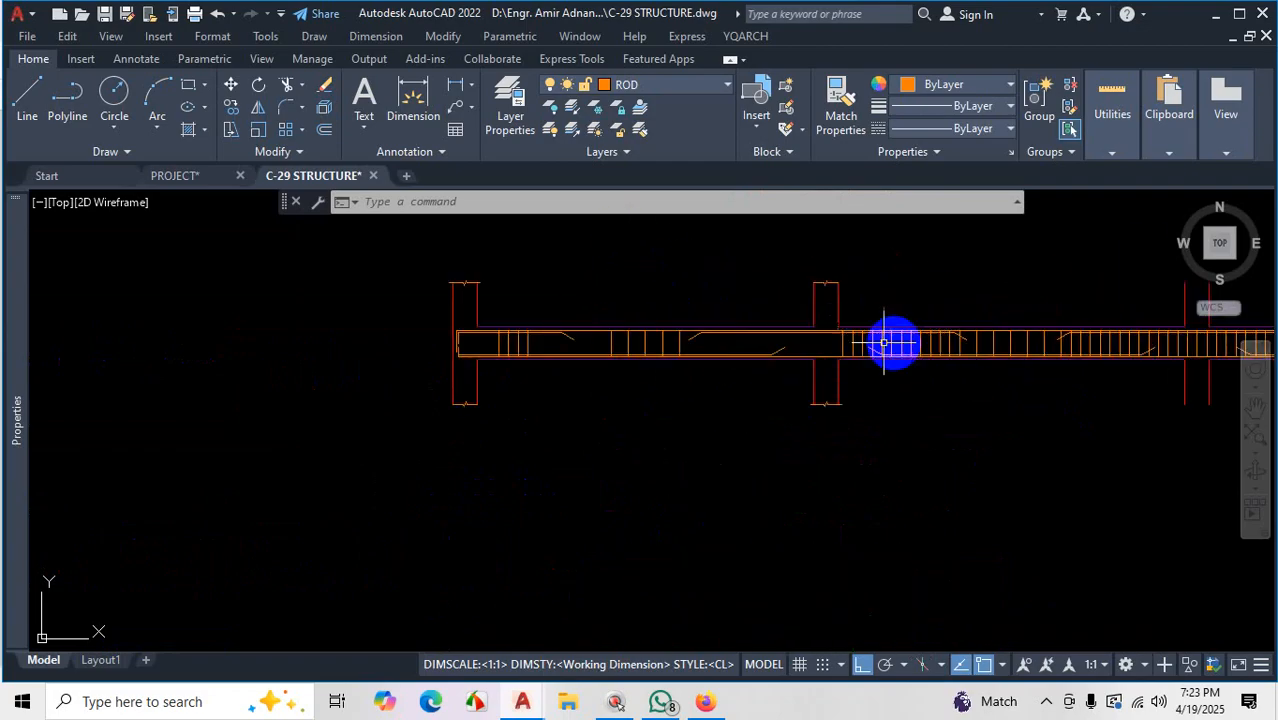
scroll(794, 354, "down", 2)
scroll(833, 323, "up", 1)
scroll(856, 357, "up", 3)
scroll(668, 377, "down", 3)
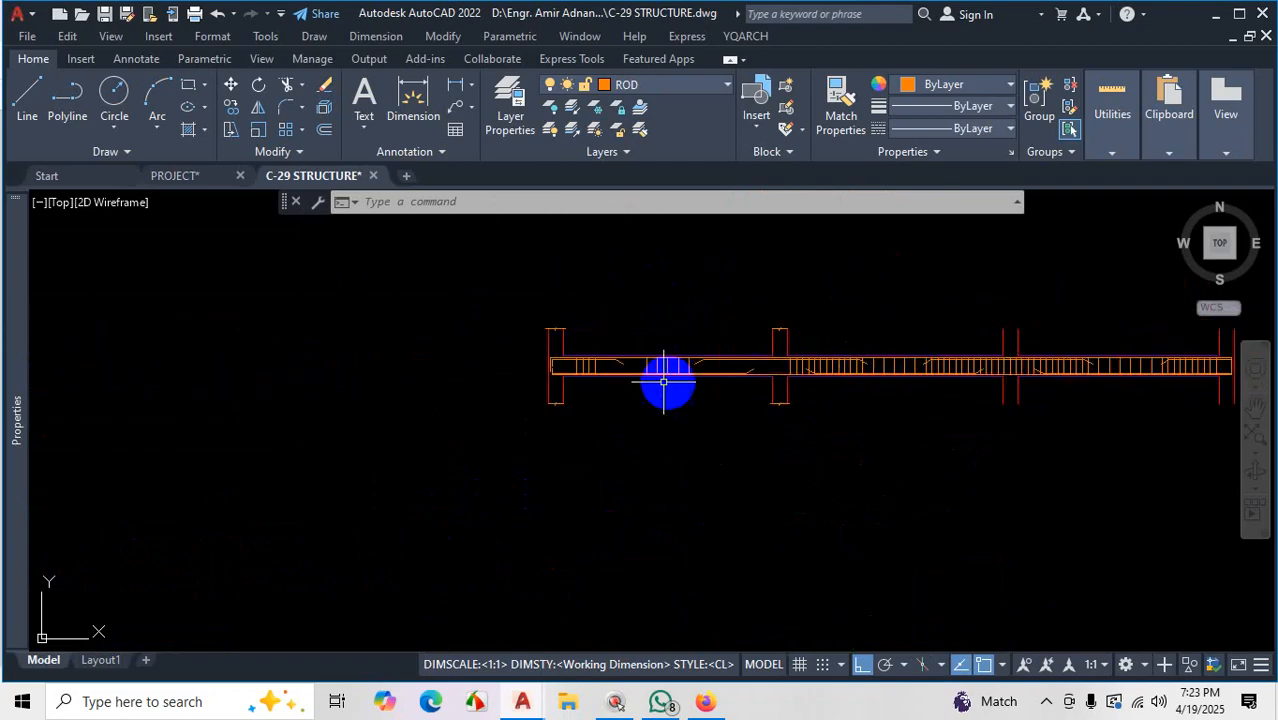
scroll(648, 388, "up", 2)
scroll(648, 388, "down", 3)
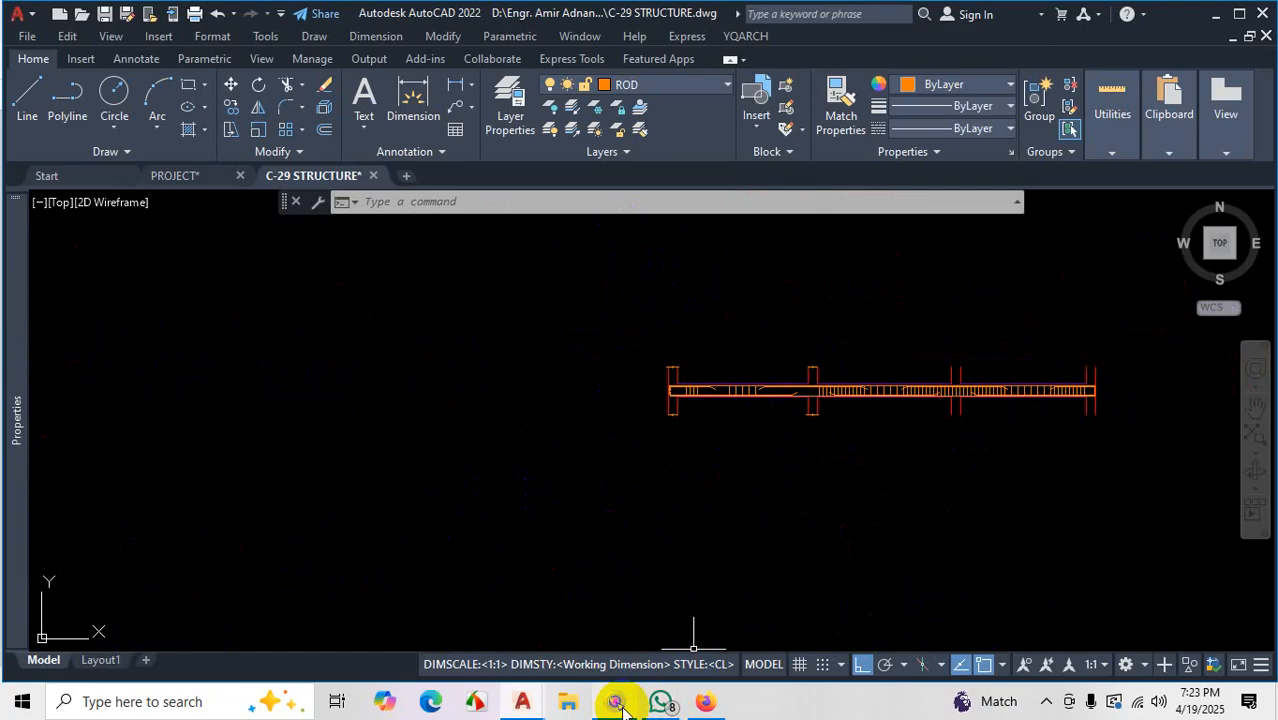
Return to Project_PDF[1].pdf in Firefox, temporarily mark the first L/4 boundary line of FB-3, and clear the mark
left_click(700, 703)
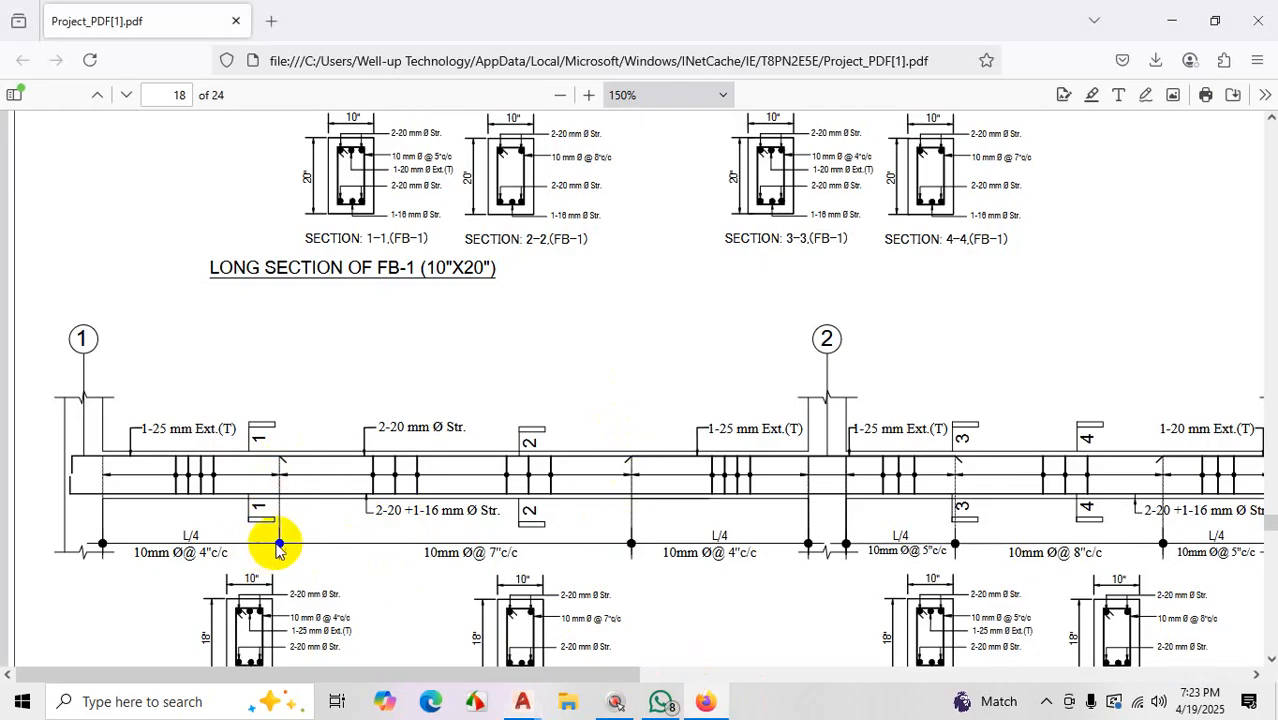
key("ctrl+1")
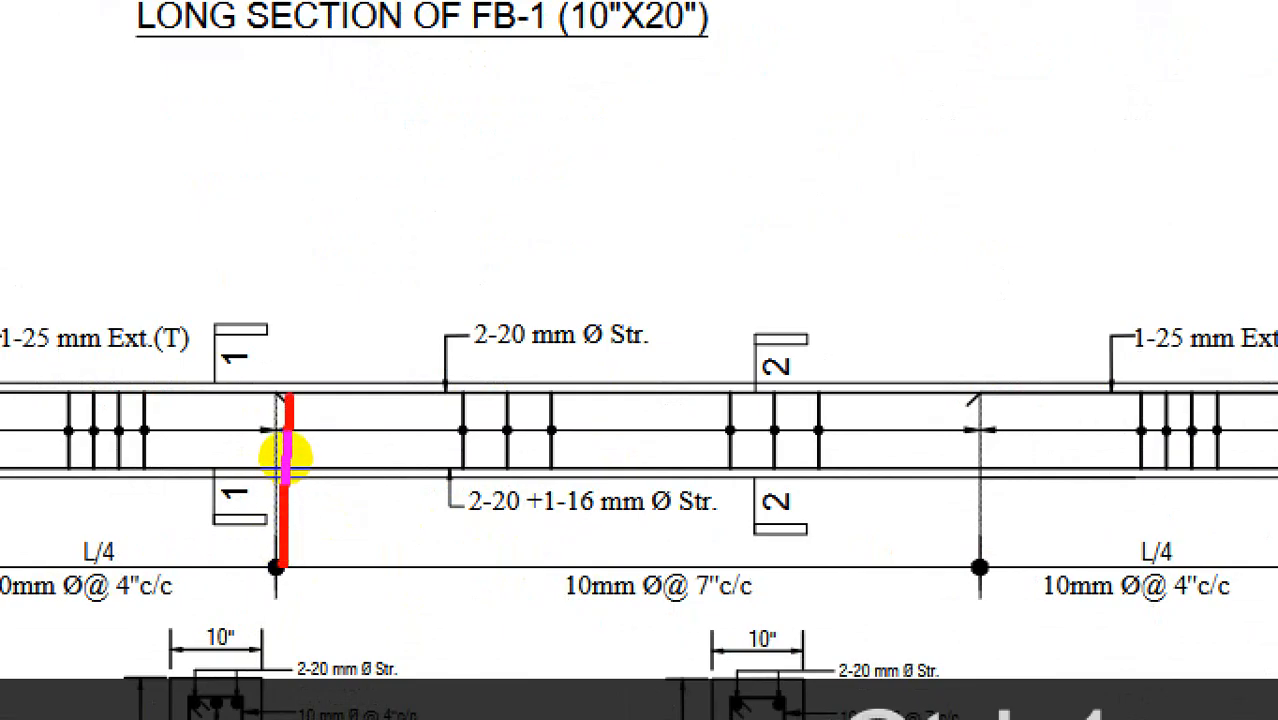
key("Escape")
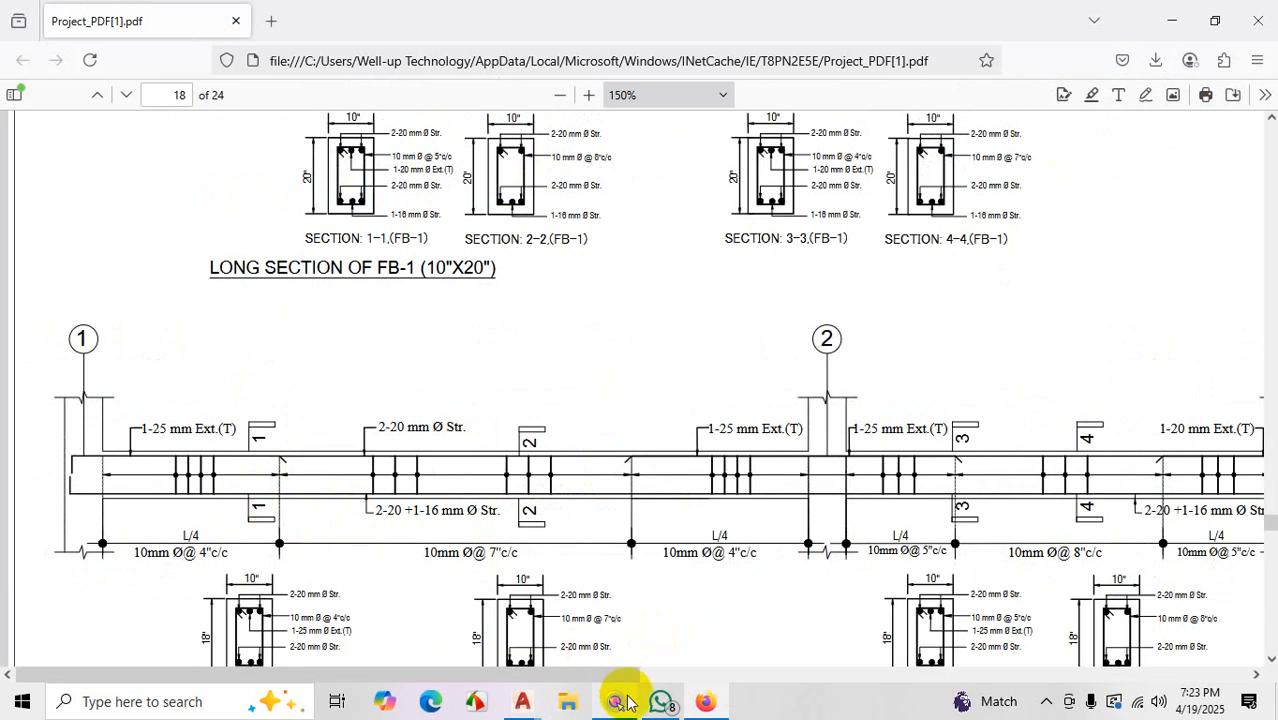
Switch back to C-29 STRUCTURE.dwg in AutoCAD and try the Multileader command
mouse_move(522, 701)
left_click(599, 636)
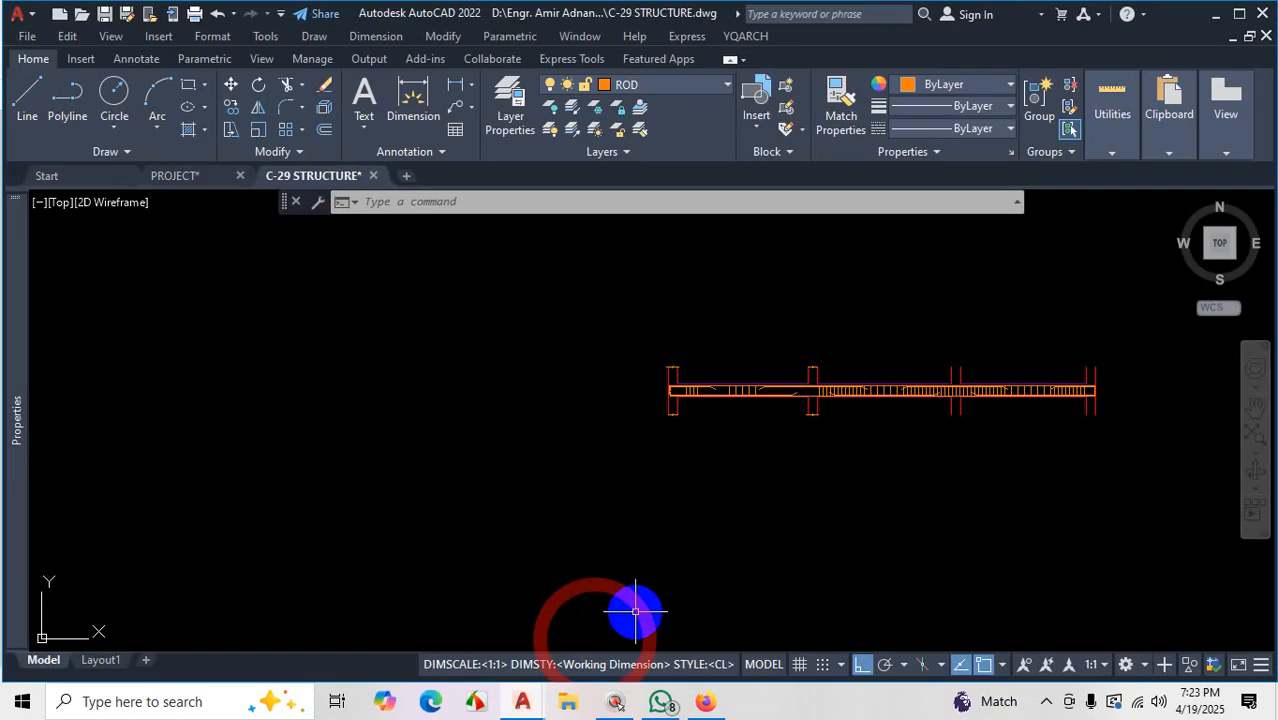
left_click(456, 108)
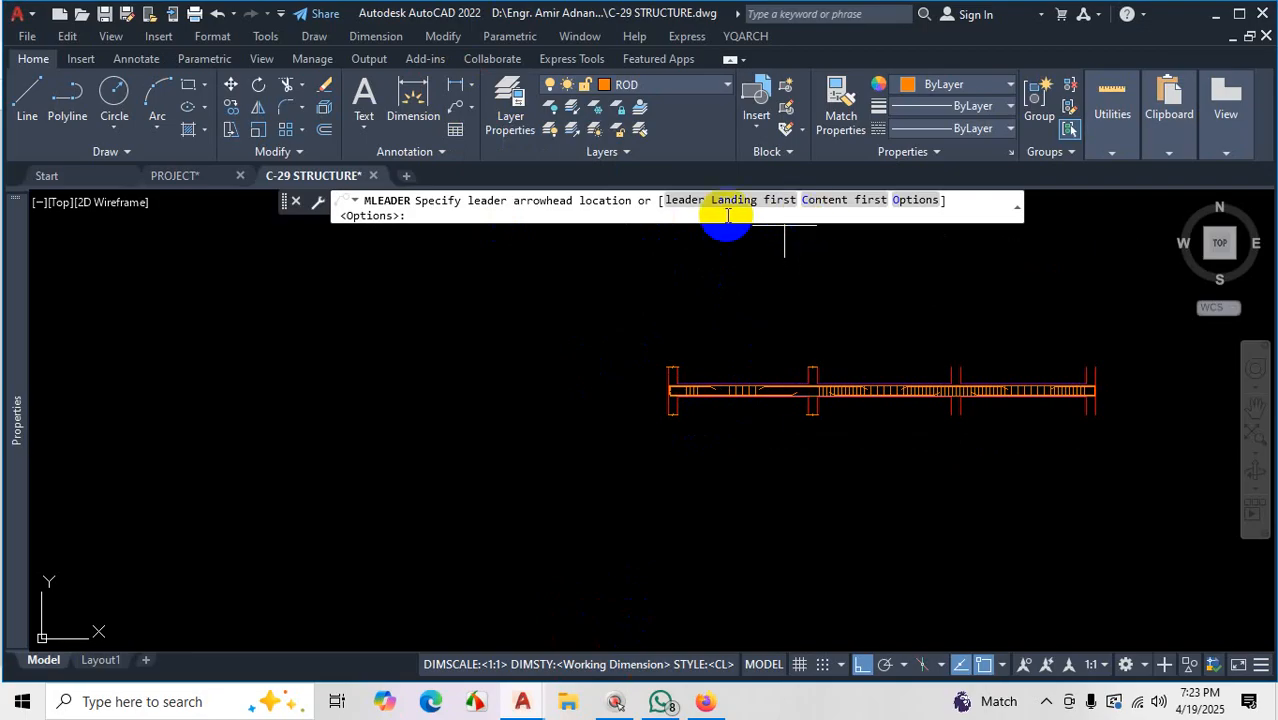
key("Escape")
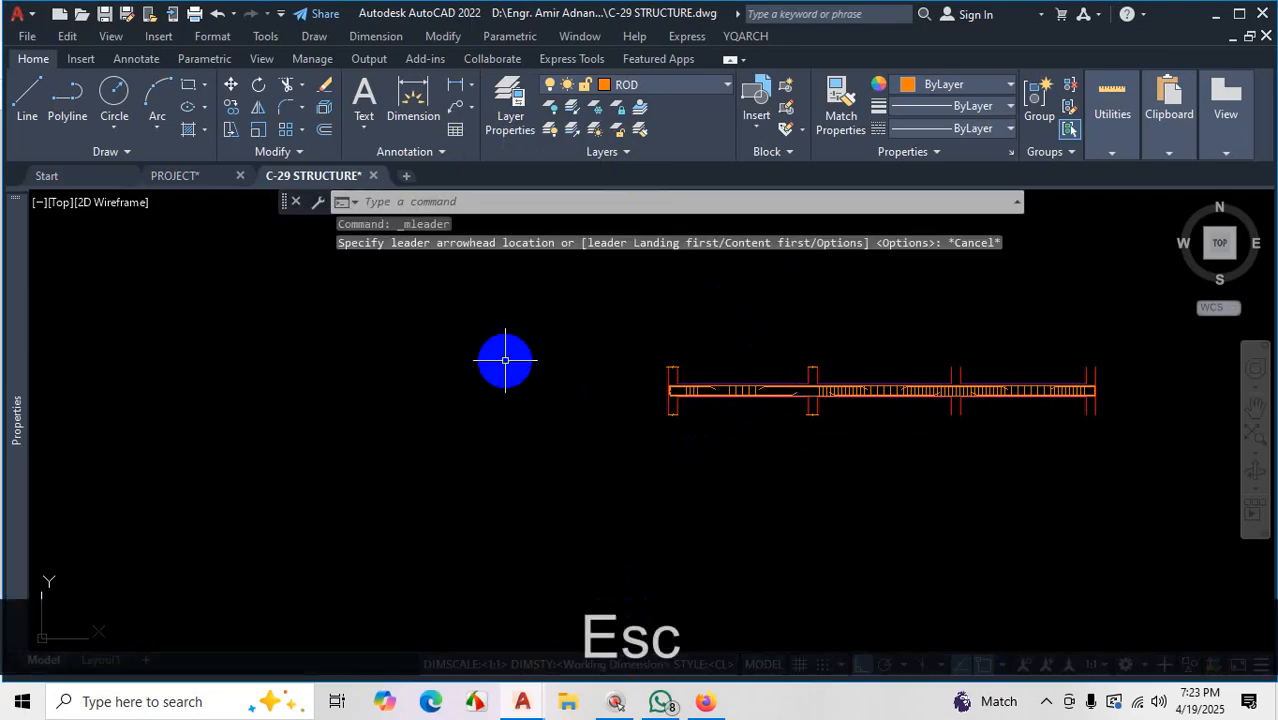
Modify the Standard multileader style so its multileader type is None, and review its leader structure and format settings
type("MLS")
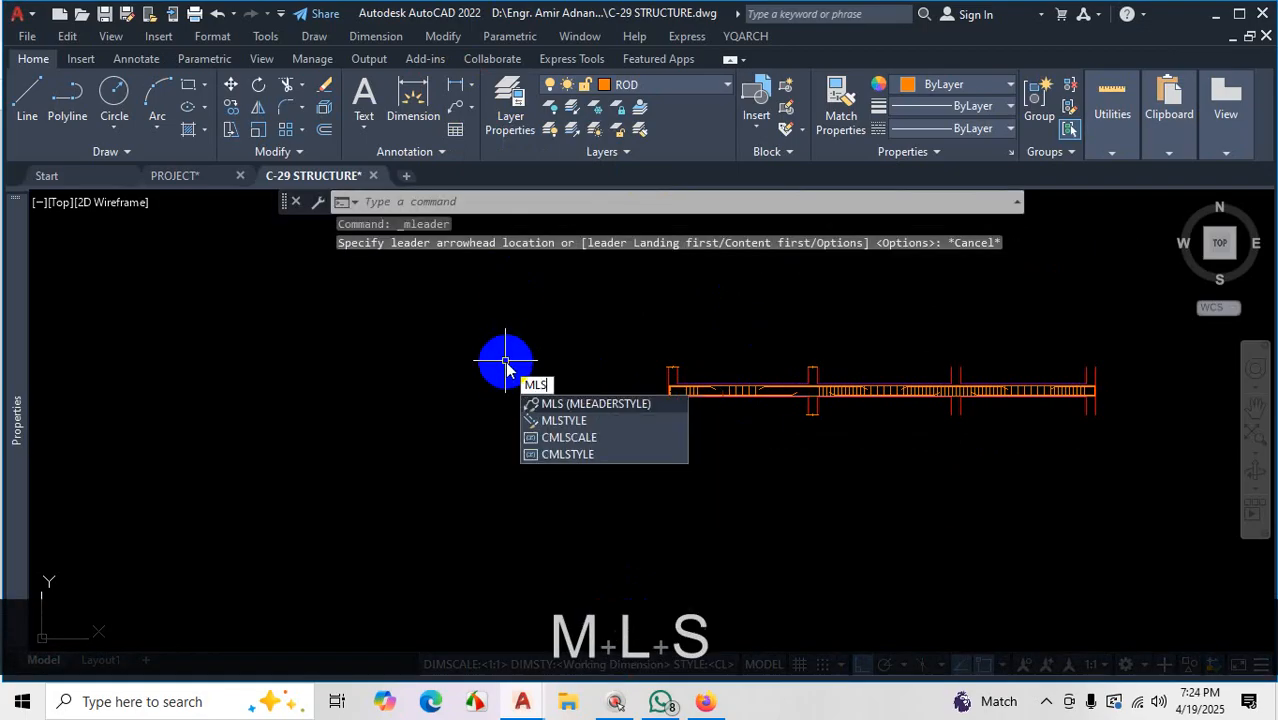
key("Return")
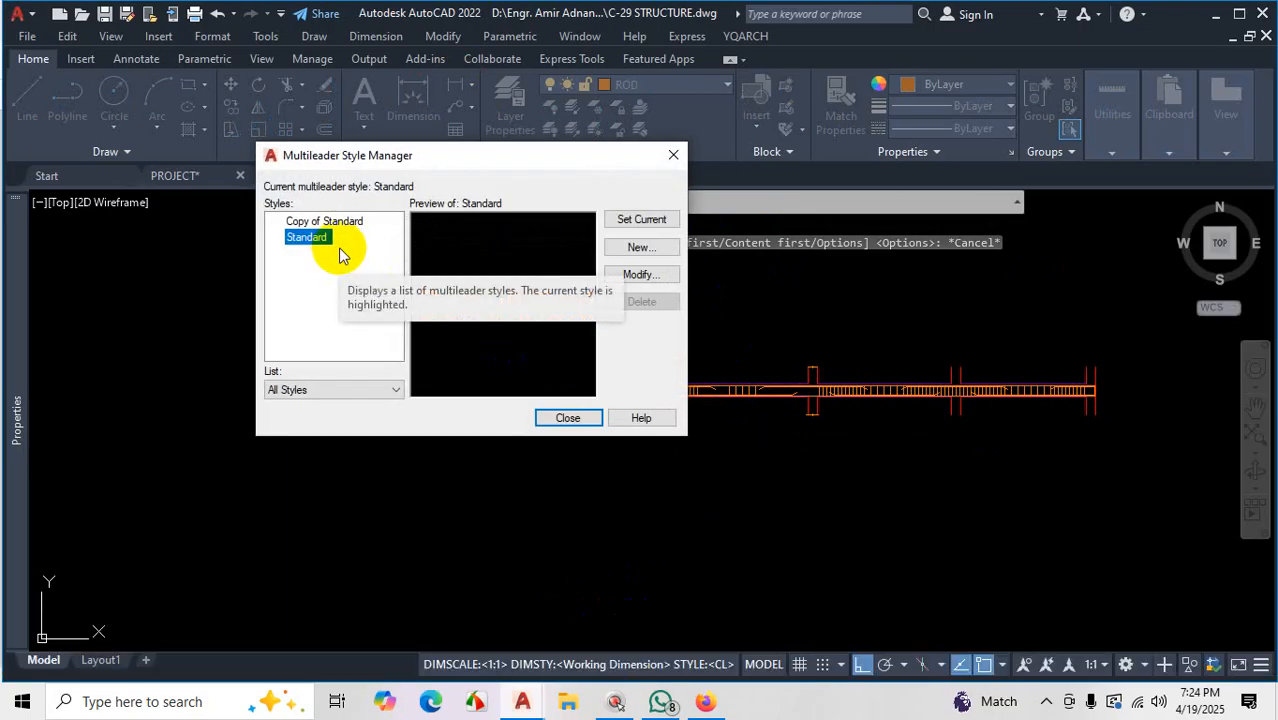
left_click(666, 274)
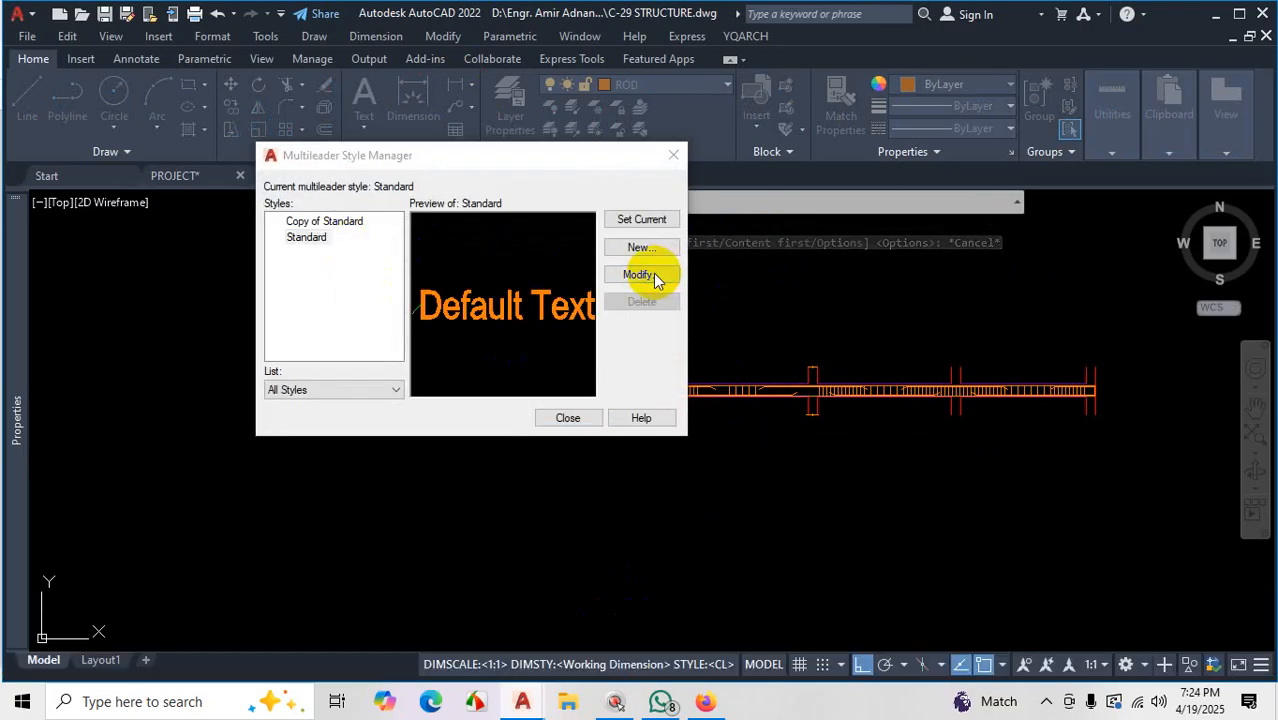
left_click(910, 114)
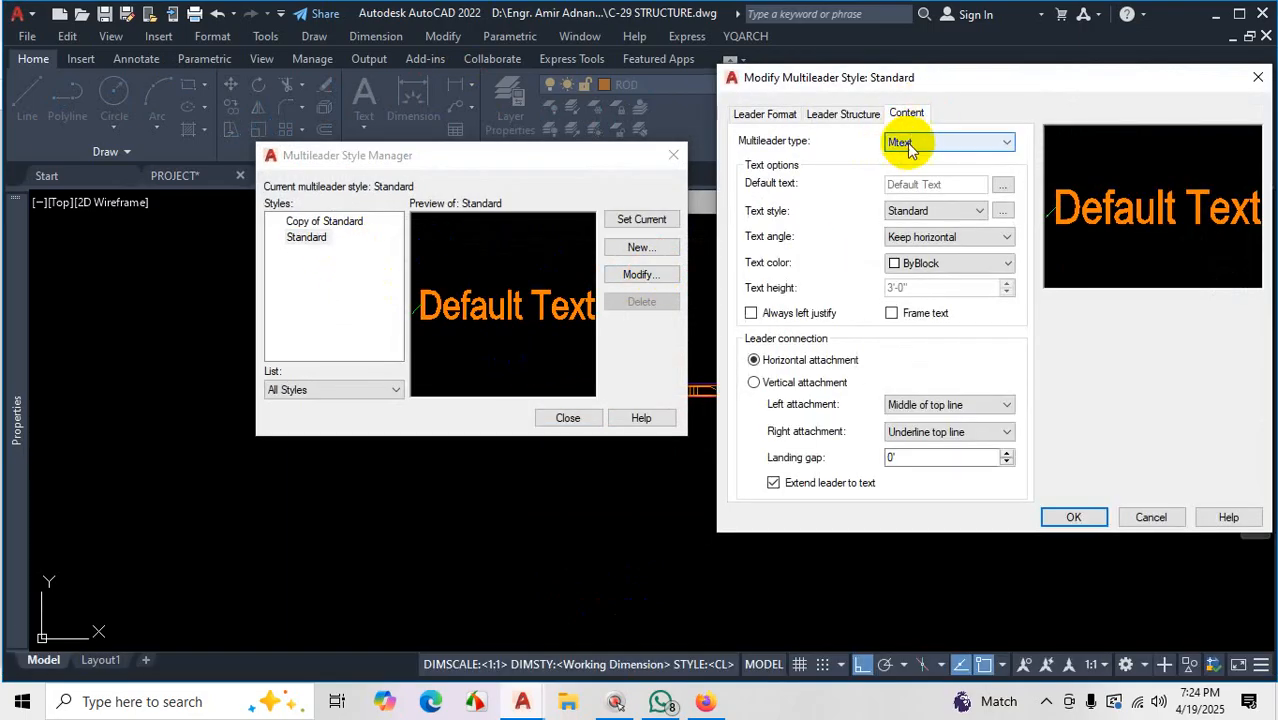
left_click(910, 148)
left_click(912, 182)
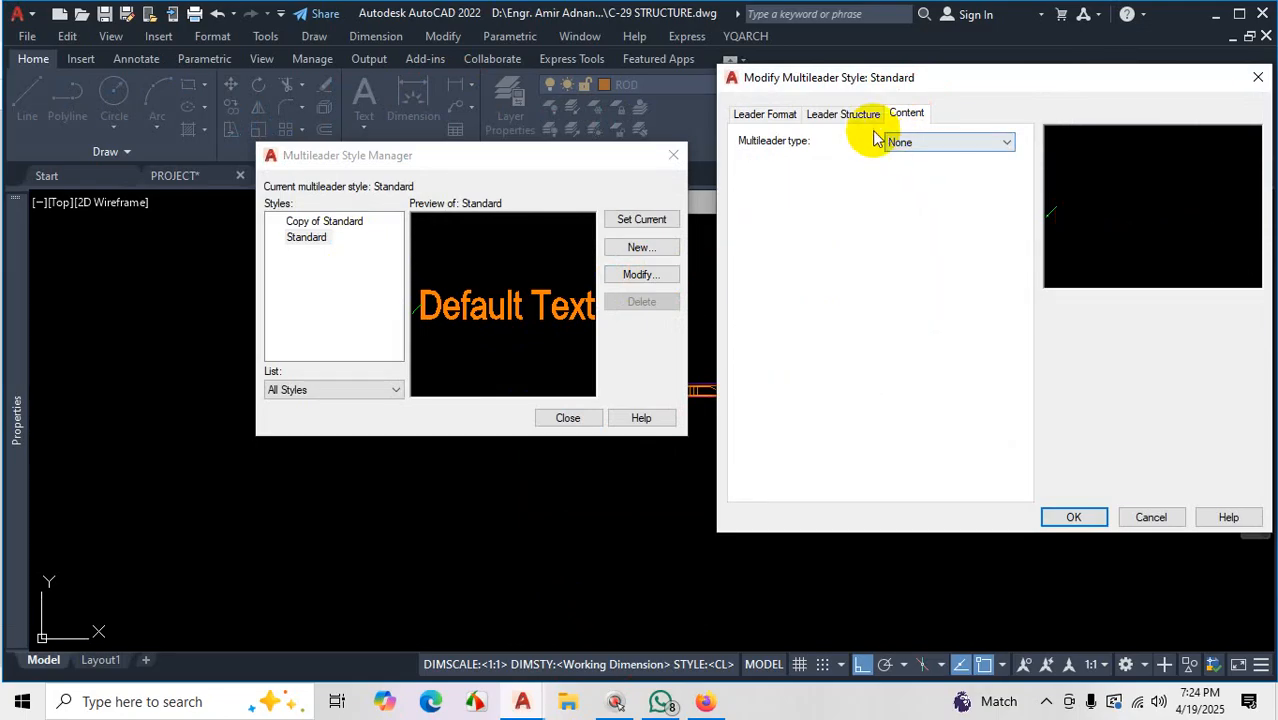
left_click(843, 114)
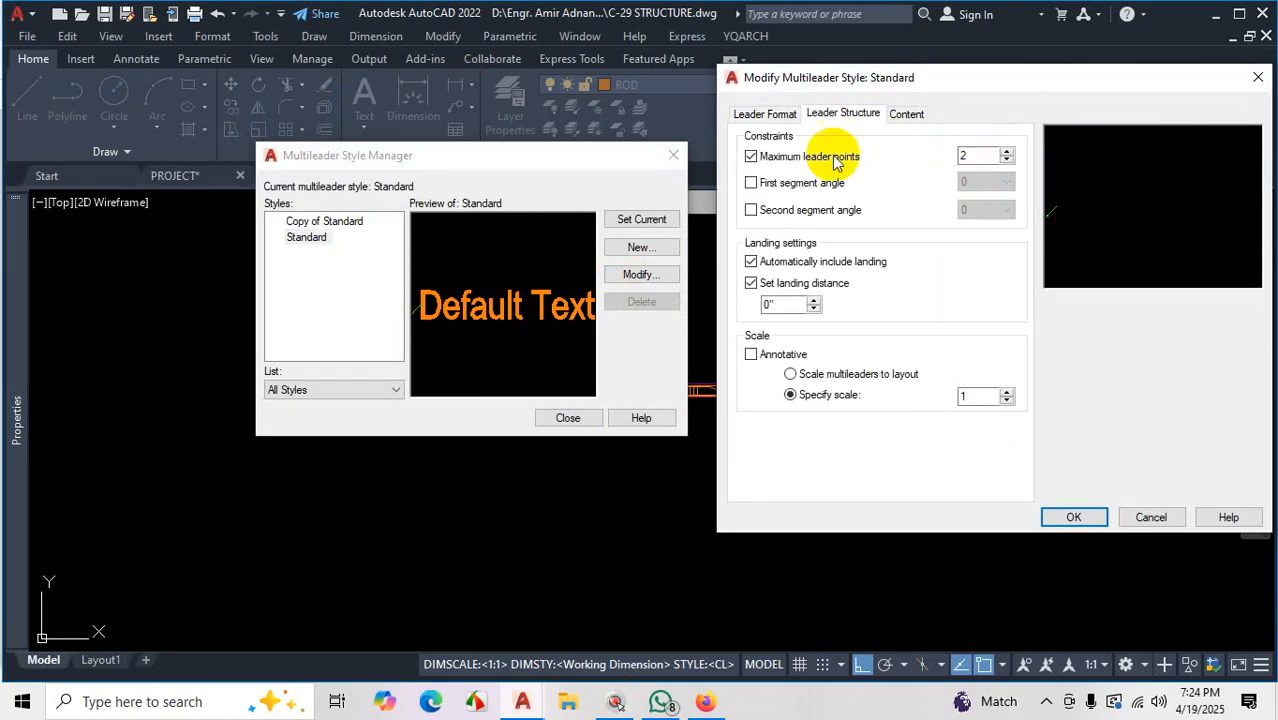
left_click(789, 117)
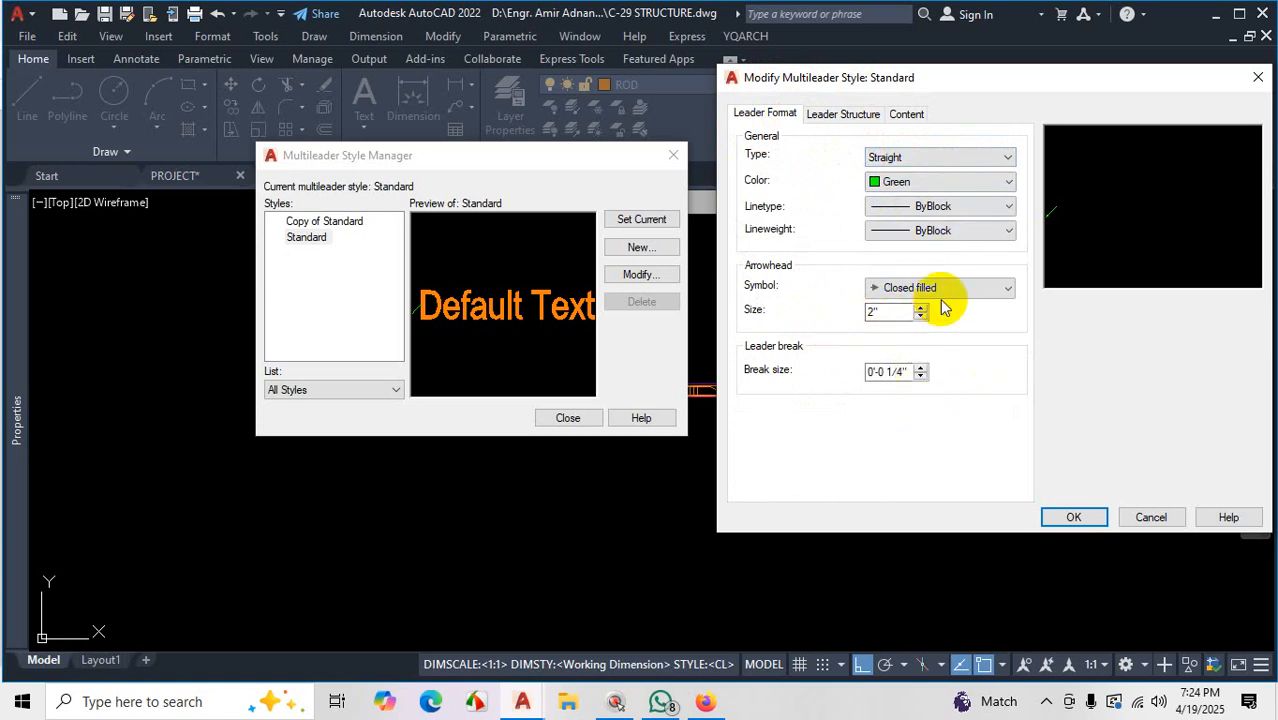
left_click(1068, 517)
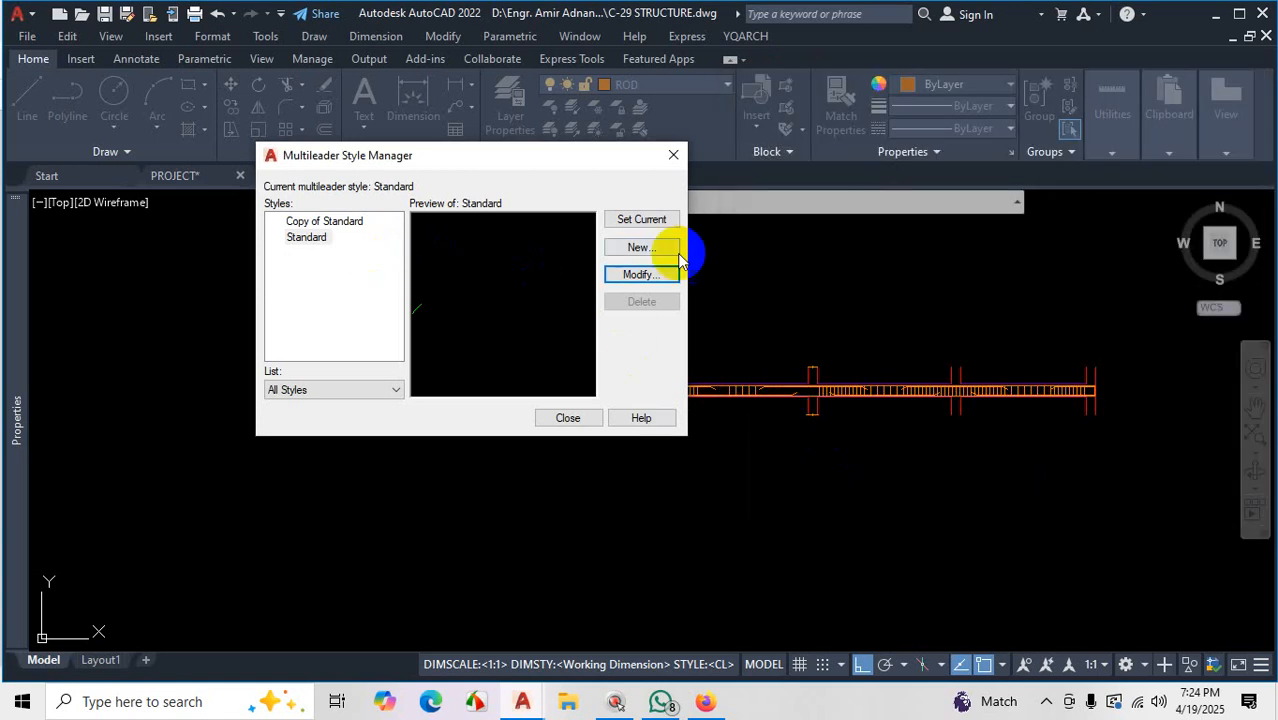
left_click(588, 415)
scroll(729, 404, "up", 2)
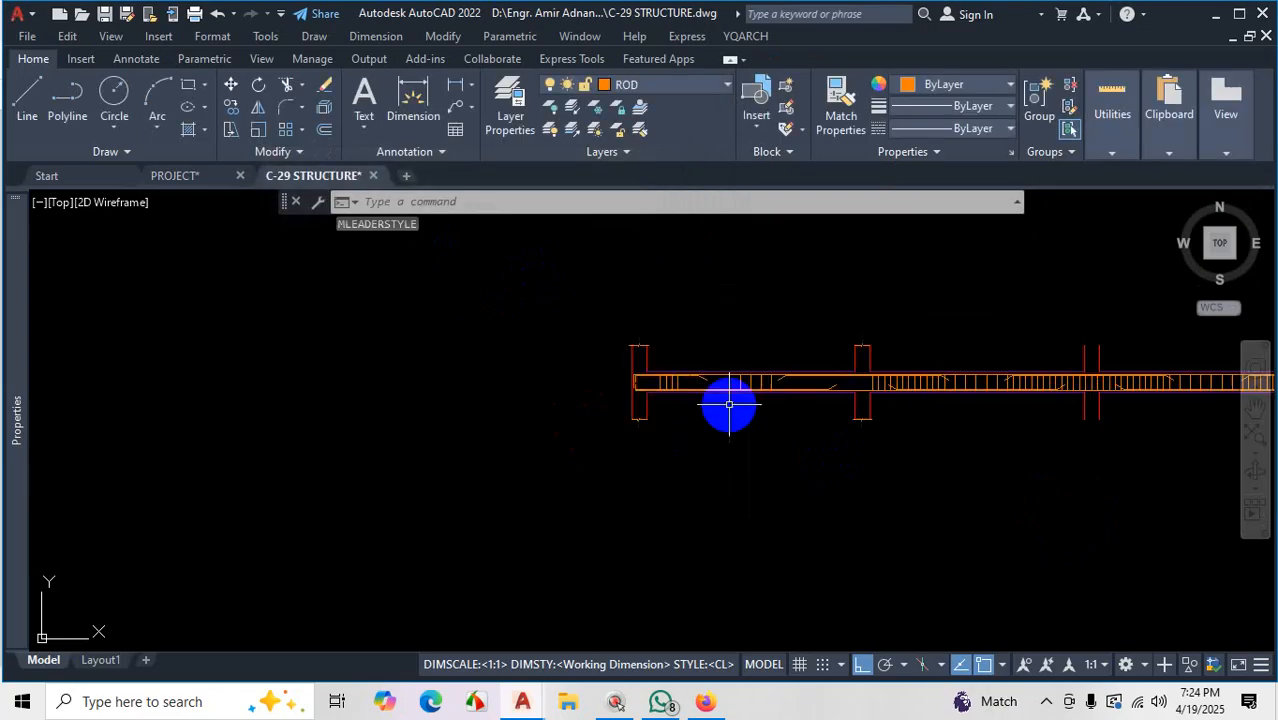
scroll(729, 404, "up", 1)
left_click(457, 110)
scroll(715, 381, "up", 4)
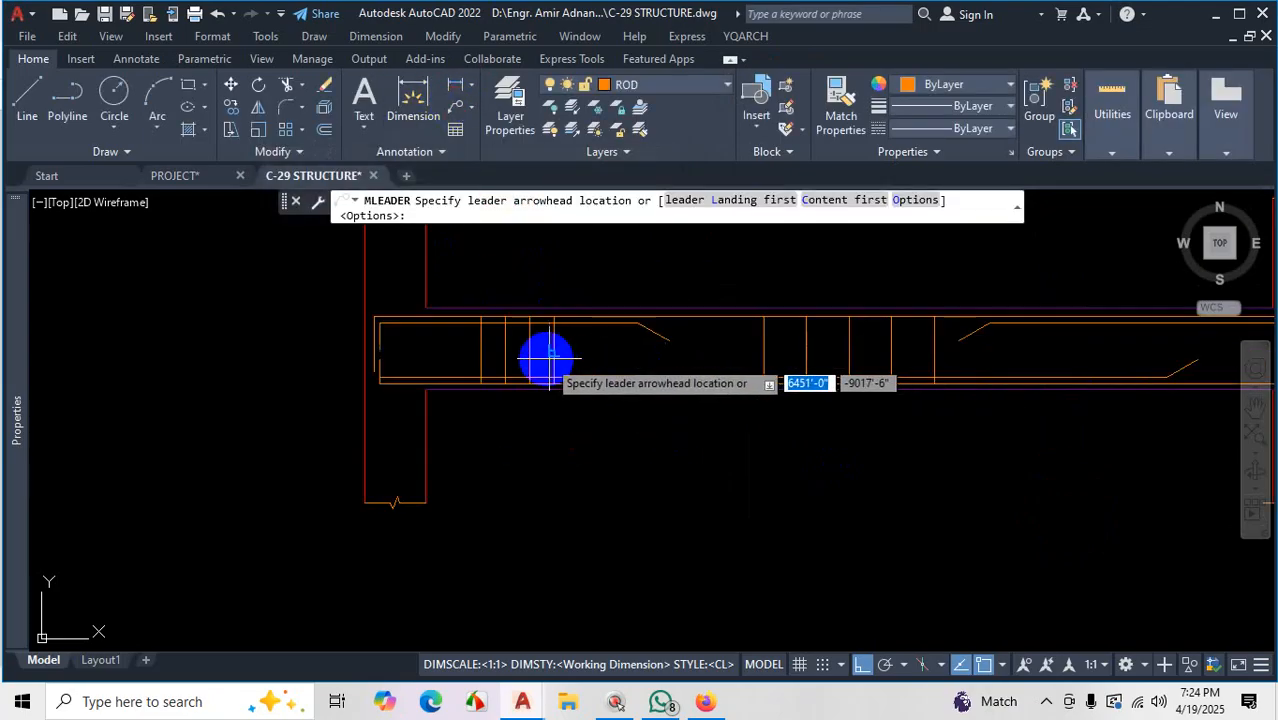
scroll(490, 350, "up", 2)
scroll(480, 352, "down", 4)
scroll(452, 338, "up", 4)
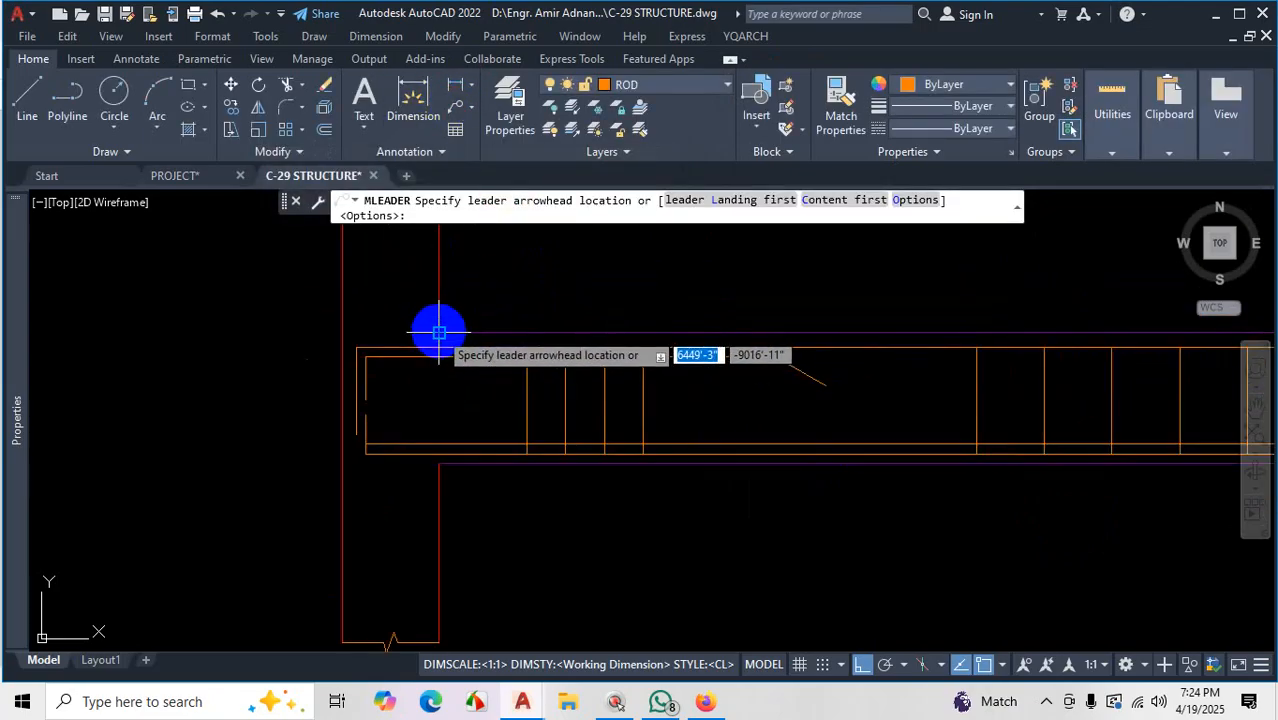
left_click(438, 334)
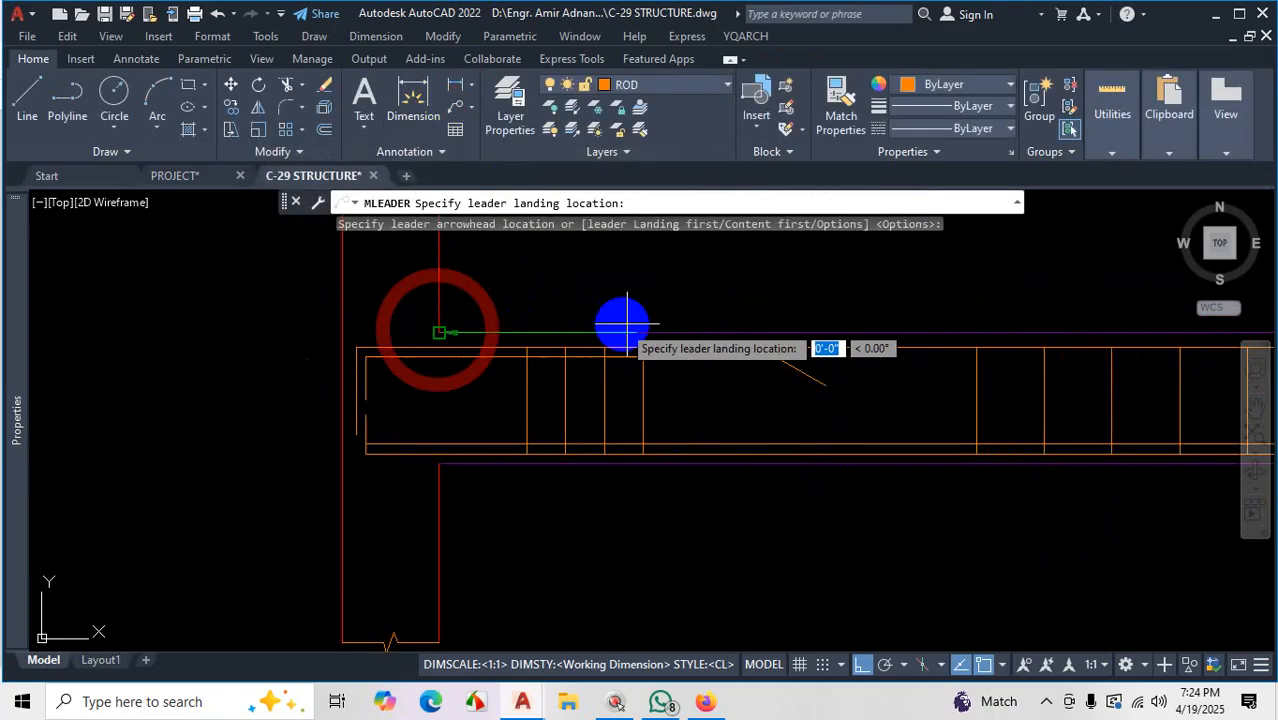
left_click(775, 333)
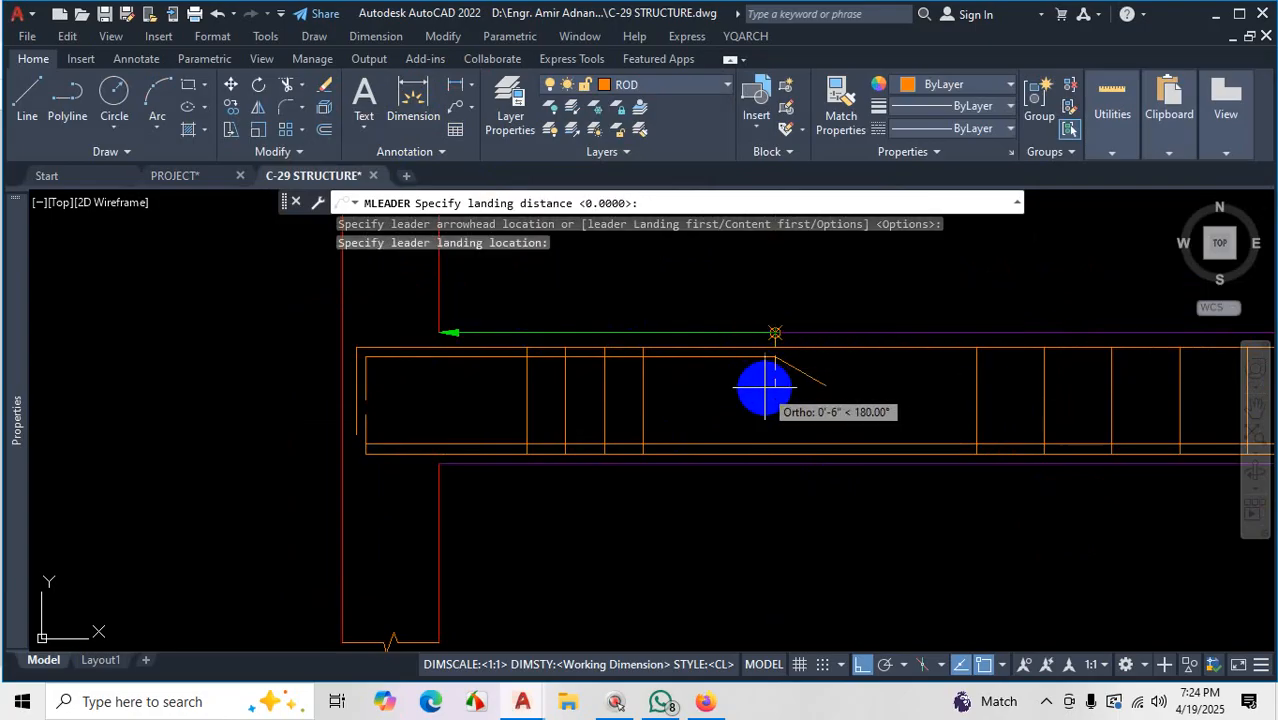
key("Escape")
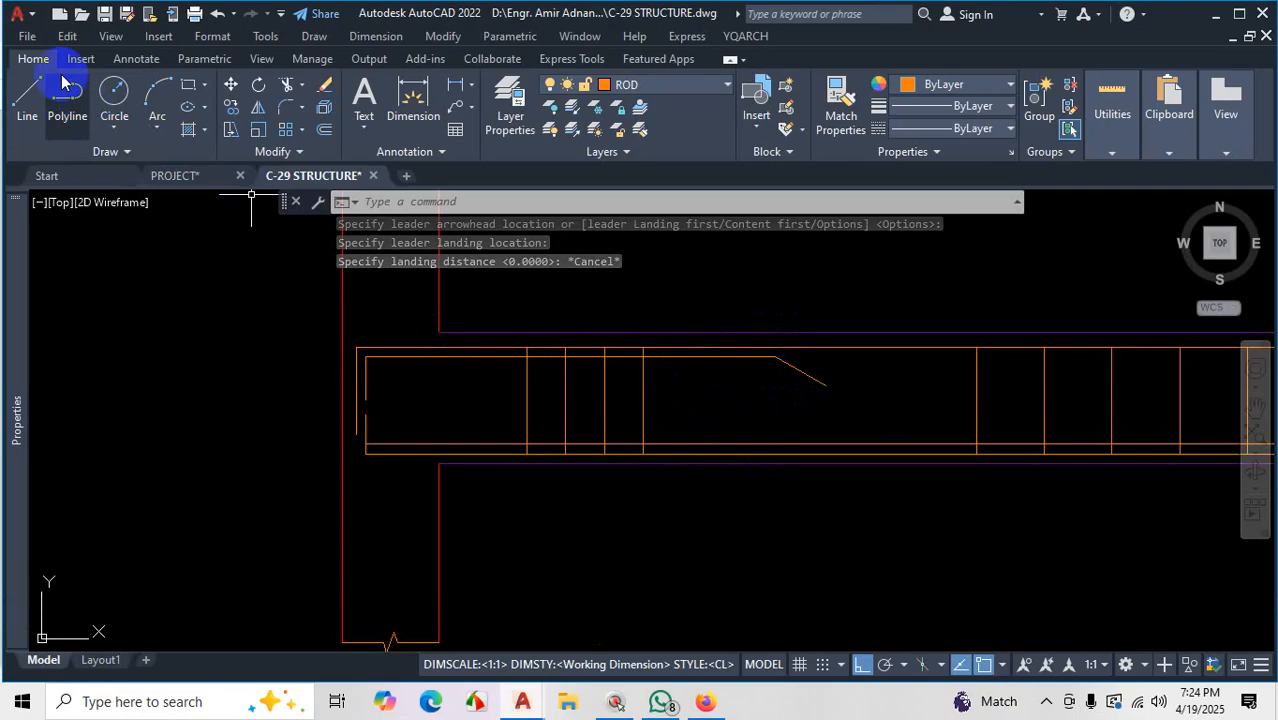
Draw a vertical line across the full beam depth at the bend of the upper bar in the first span
left_click(28, 95)
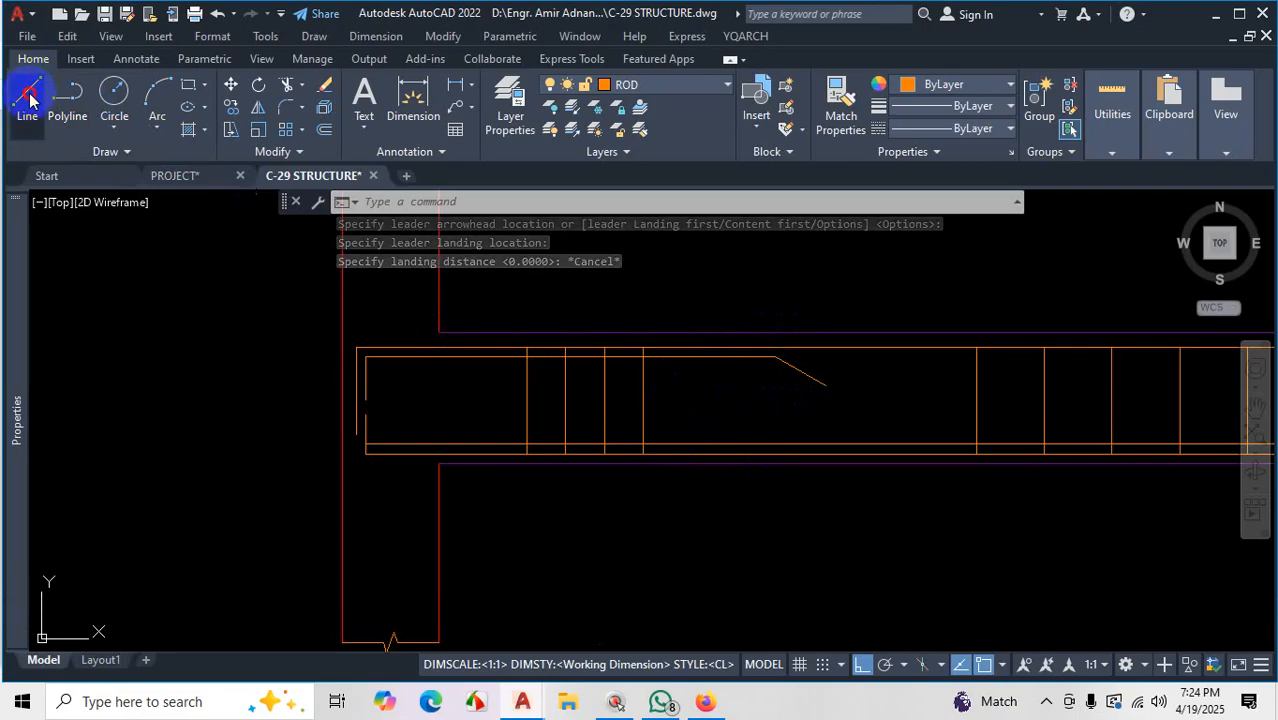
left_click(774, 356)
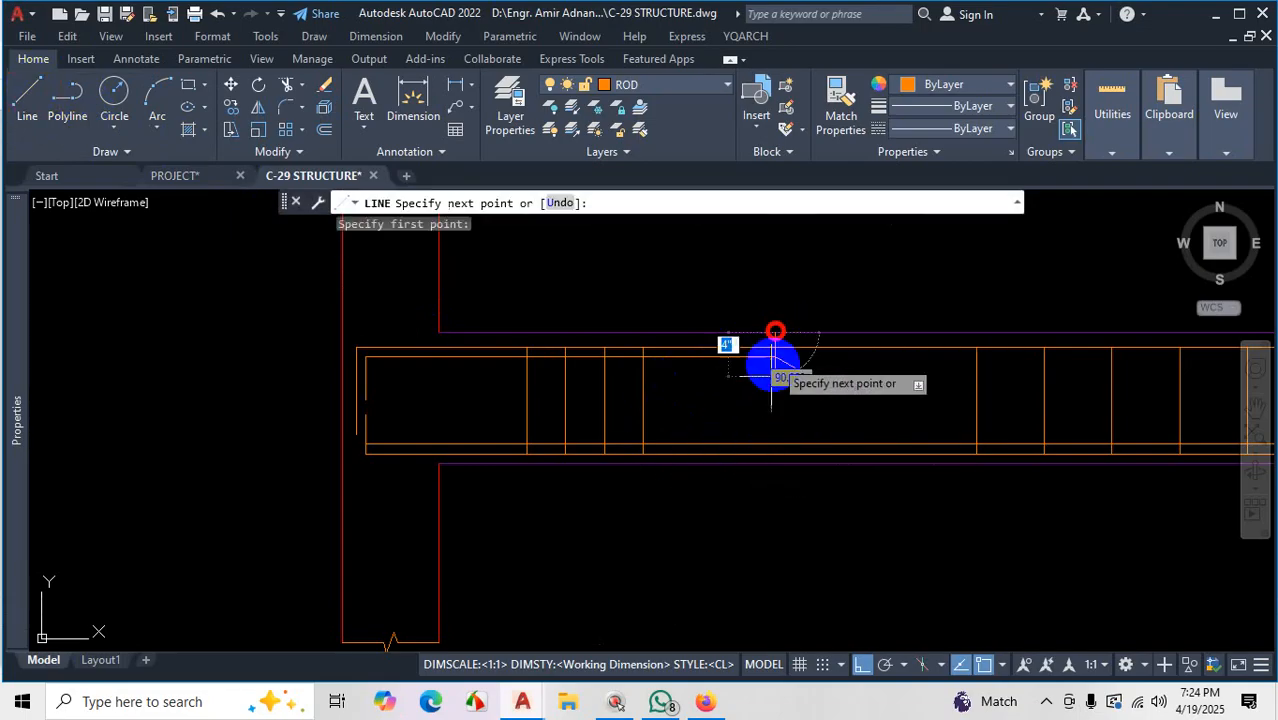
left_click(775, 455)
key("Escape")
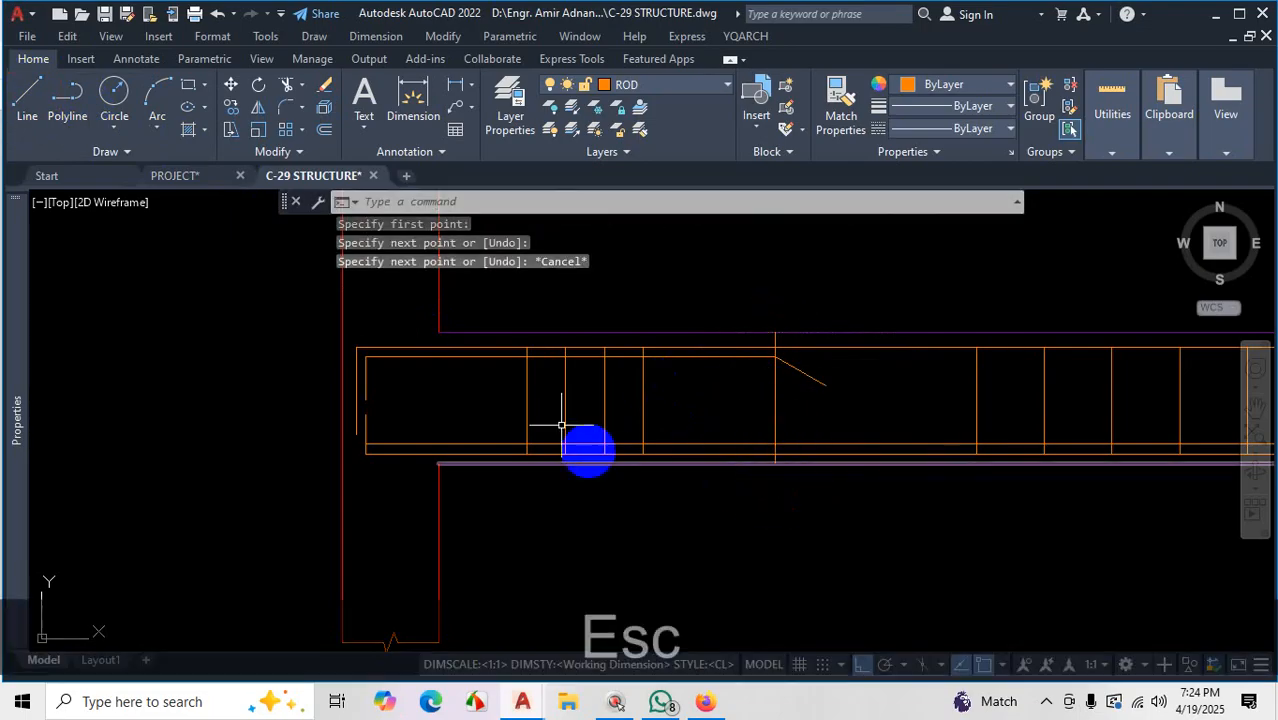
Place a multileader inside the beam with its arrowhead on the new vertical line and its landing at the column's inner face
left_click(455, 108)
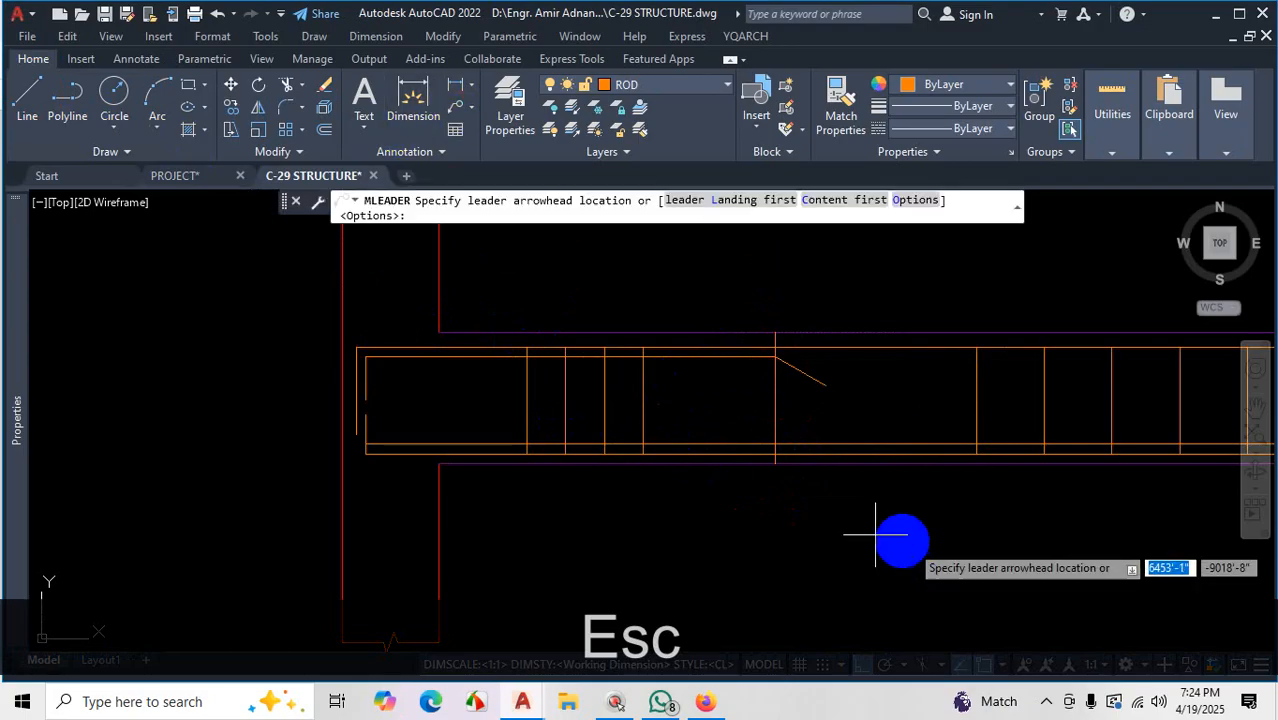
left_click(771, 399)
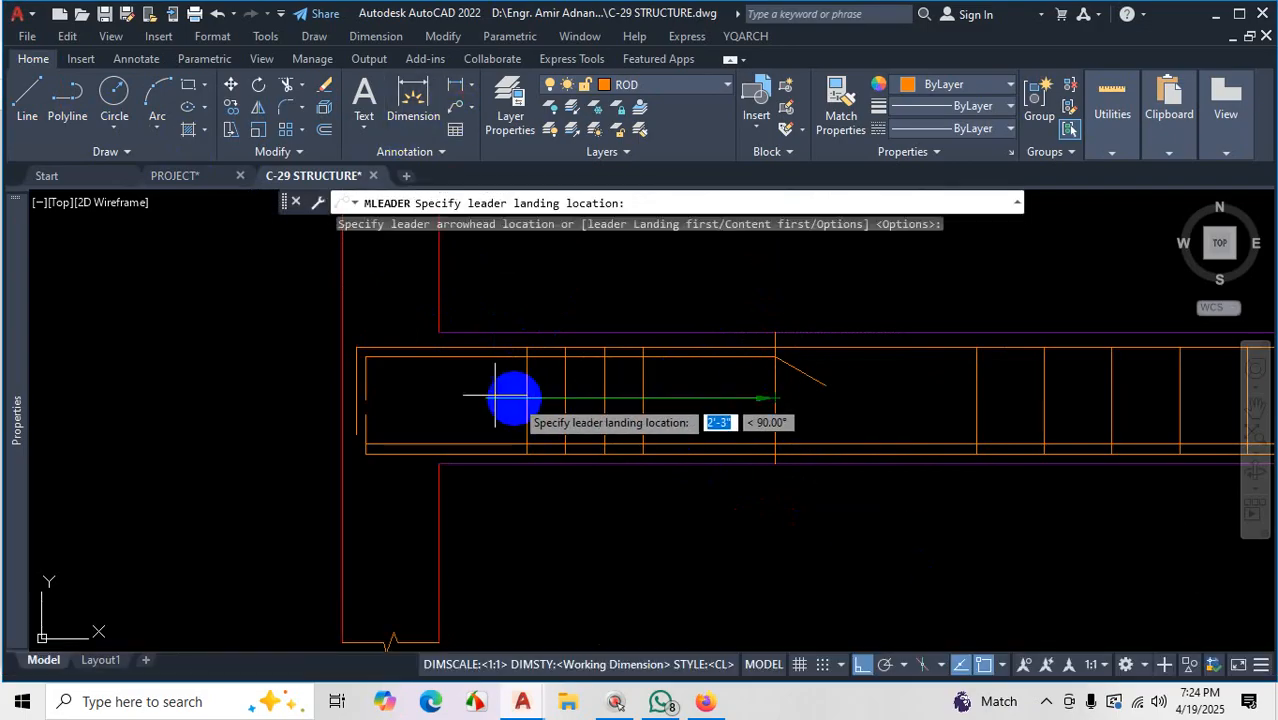
left_click(440, 394)
key("Escape")
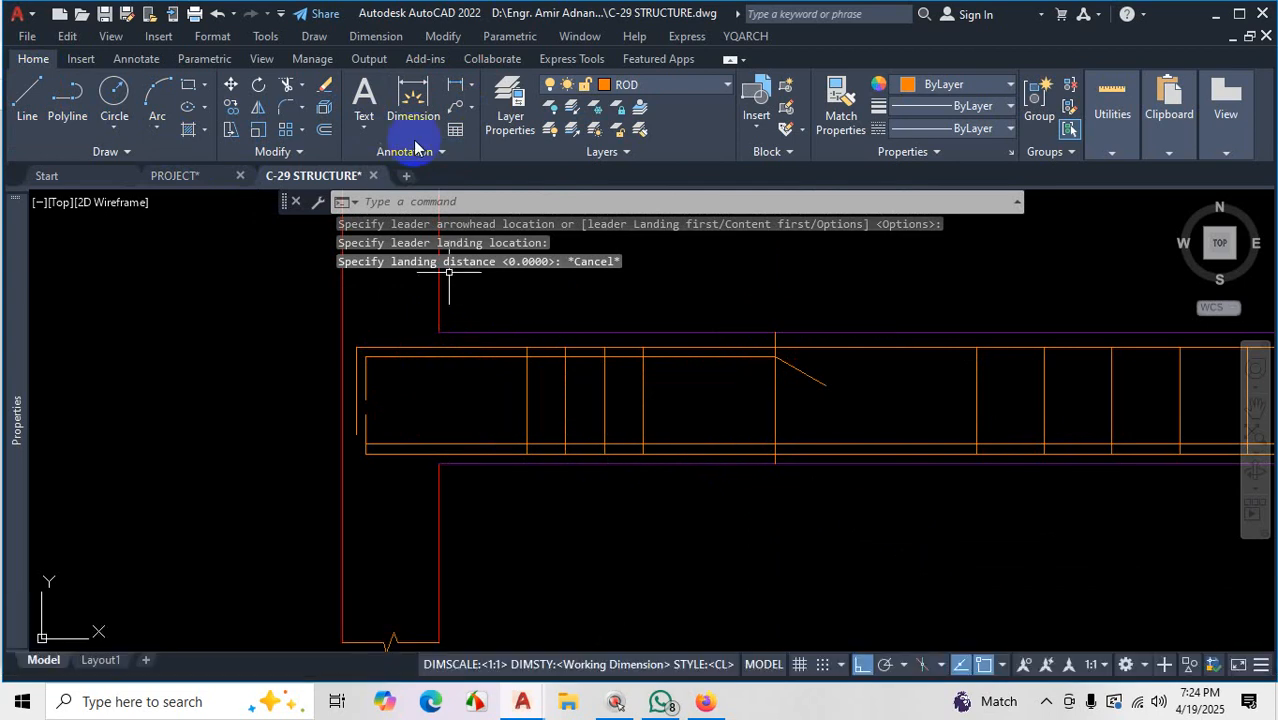
left_click(455, 110)
left_click(768, 398)
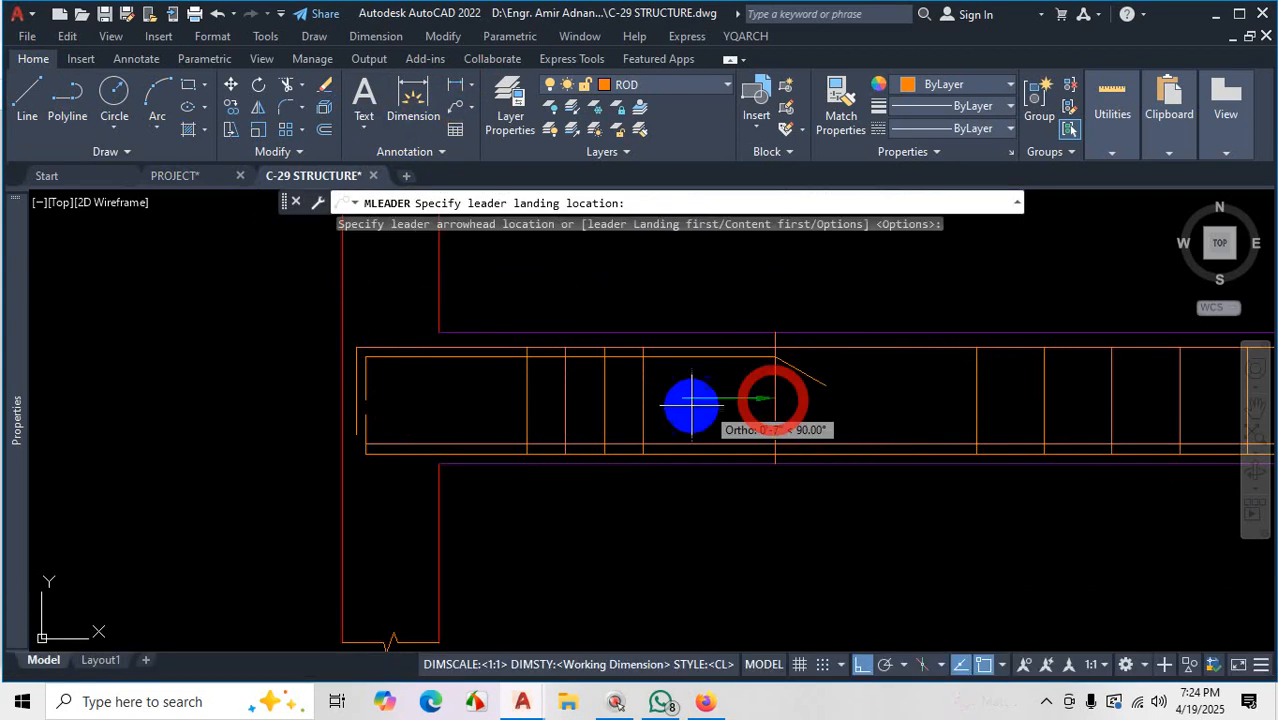
left_click(438, 398)
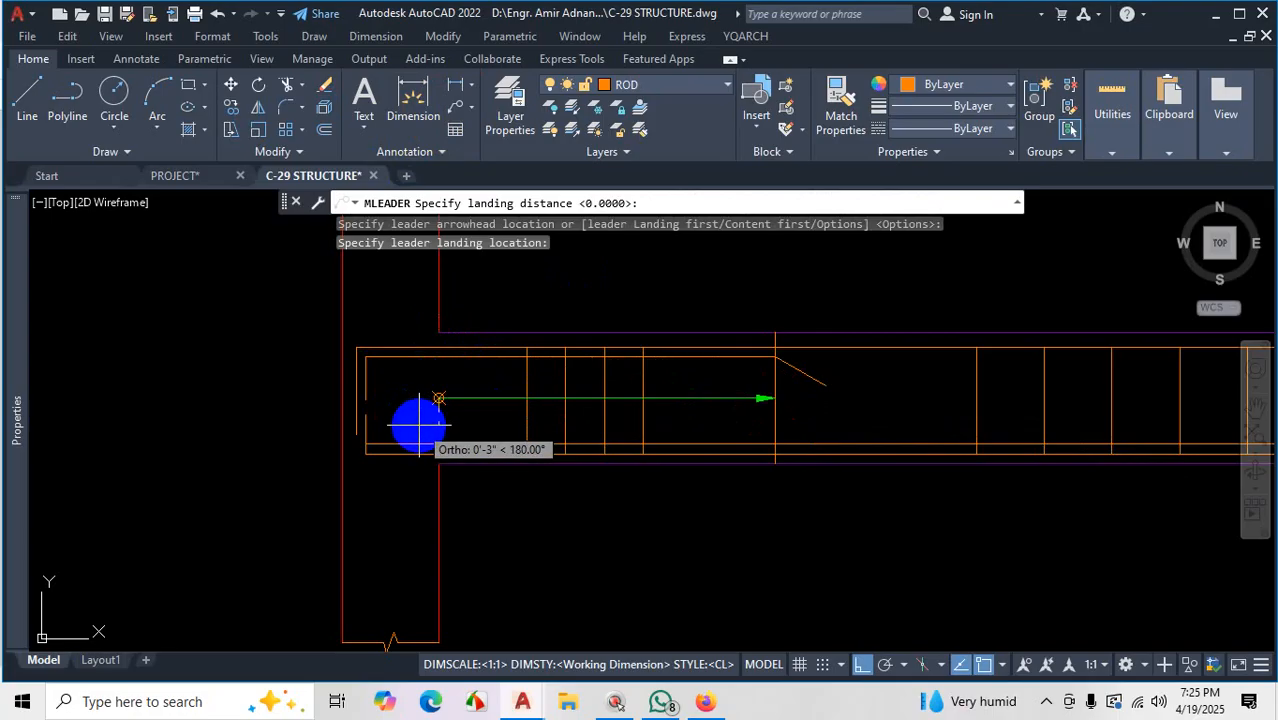
key("Escape")
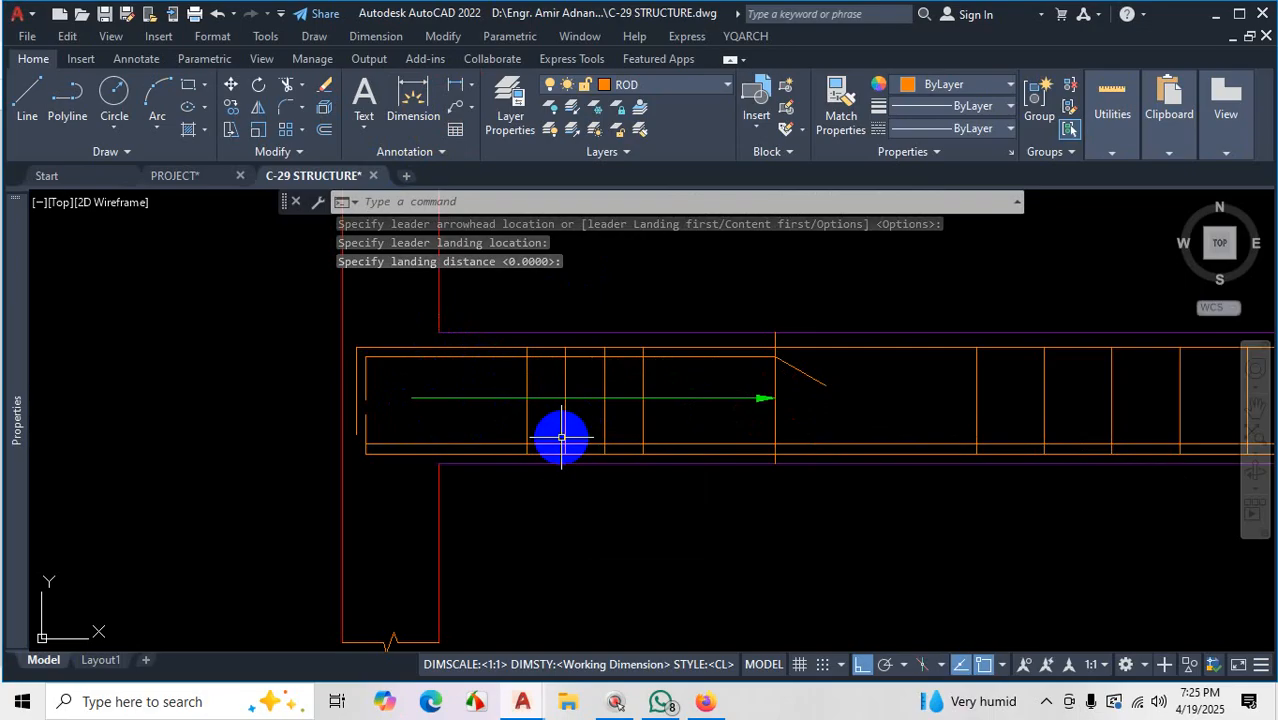
Turn off automatic landing inclusion in the Standard multileader style
type("D")
key("Escape")
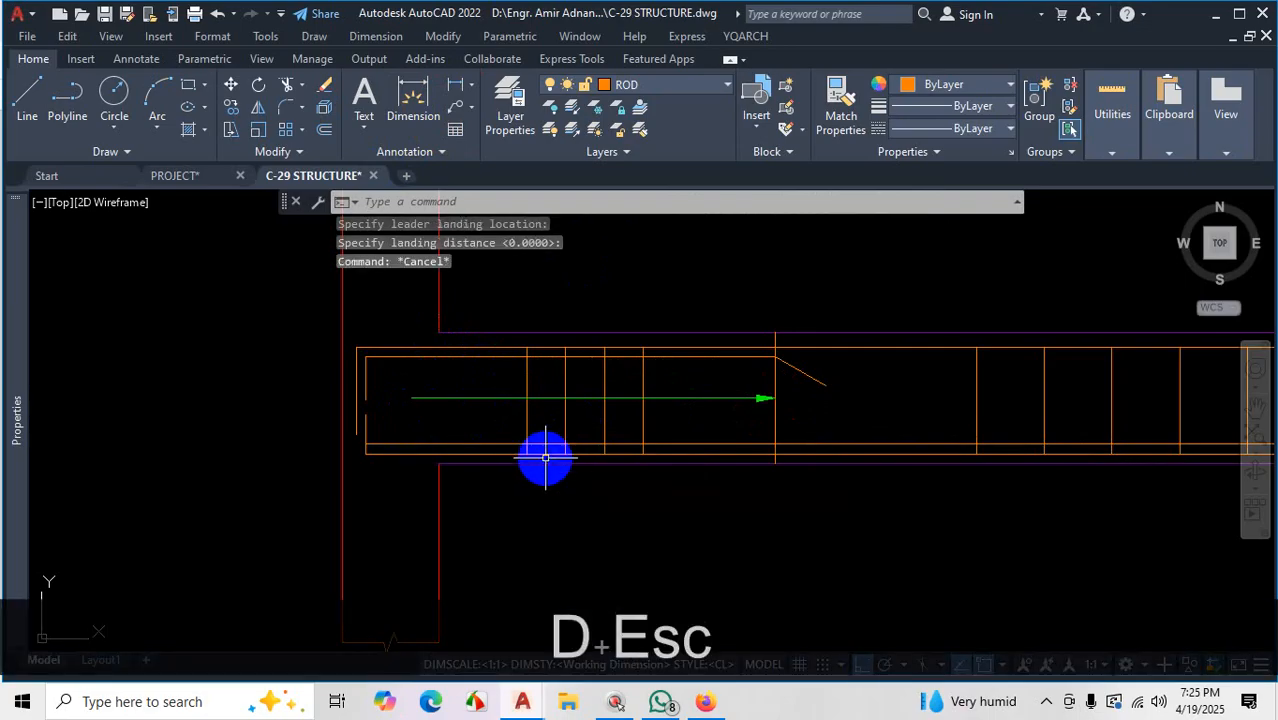
type("MLS")
key("Return")
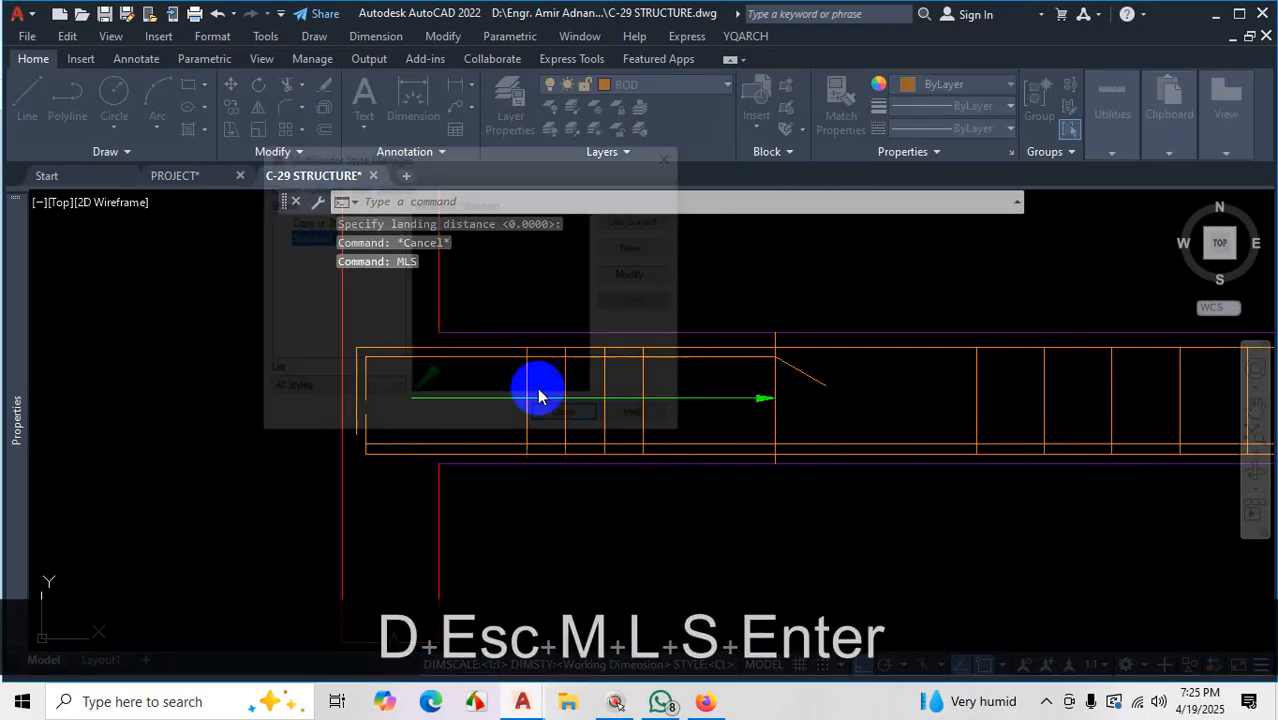
left_click(638, 274)
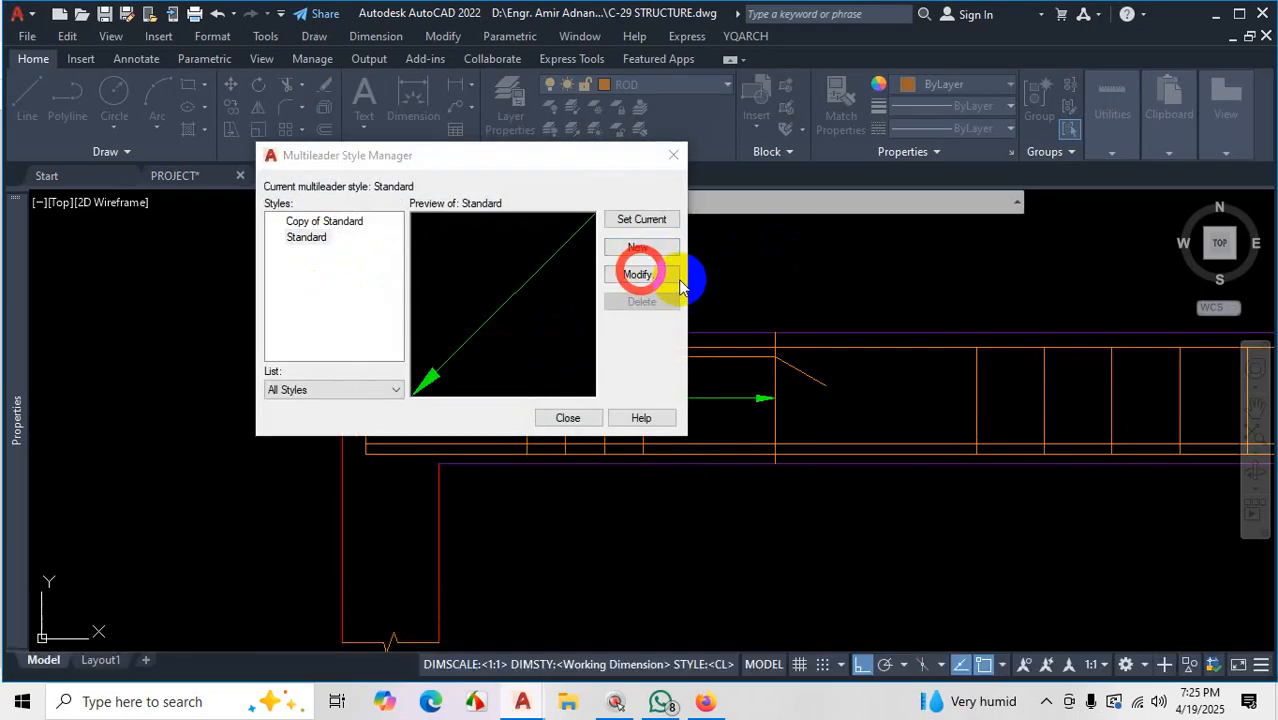
left_click(843, 116)
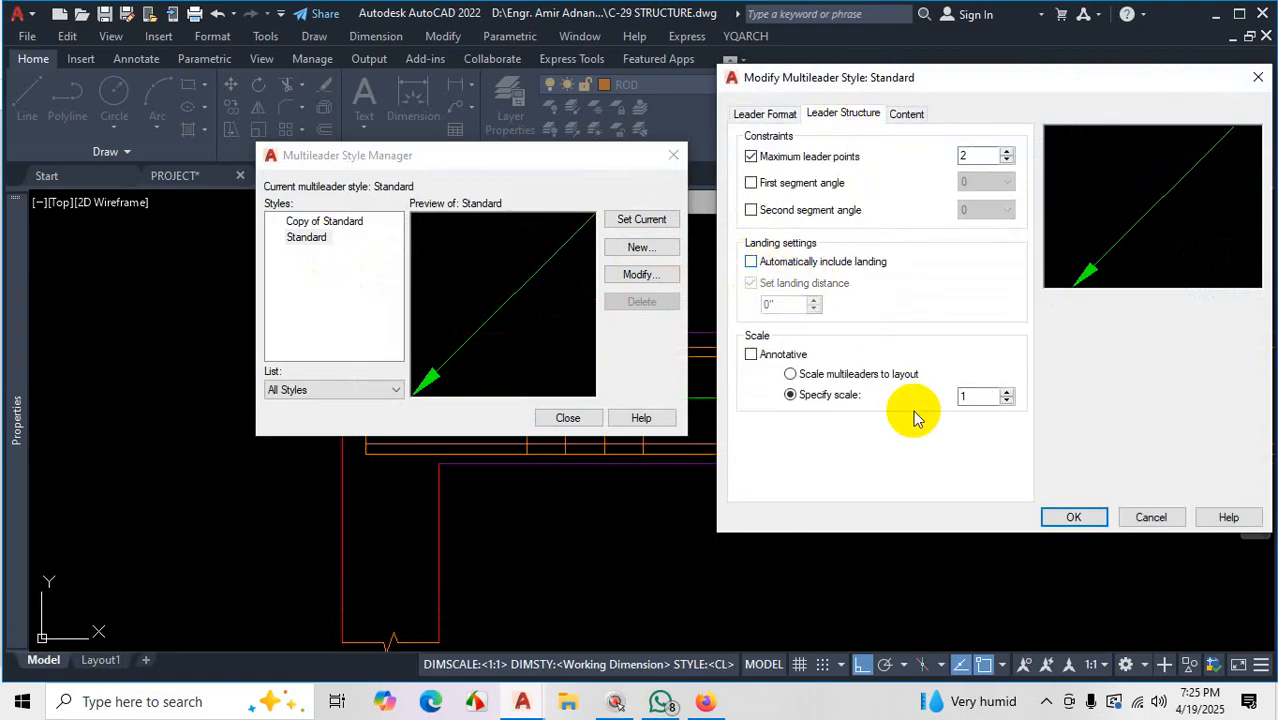
left_click(1073, 517)
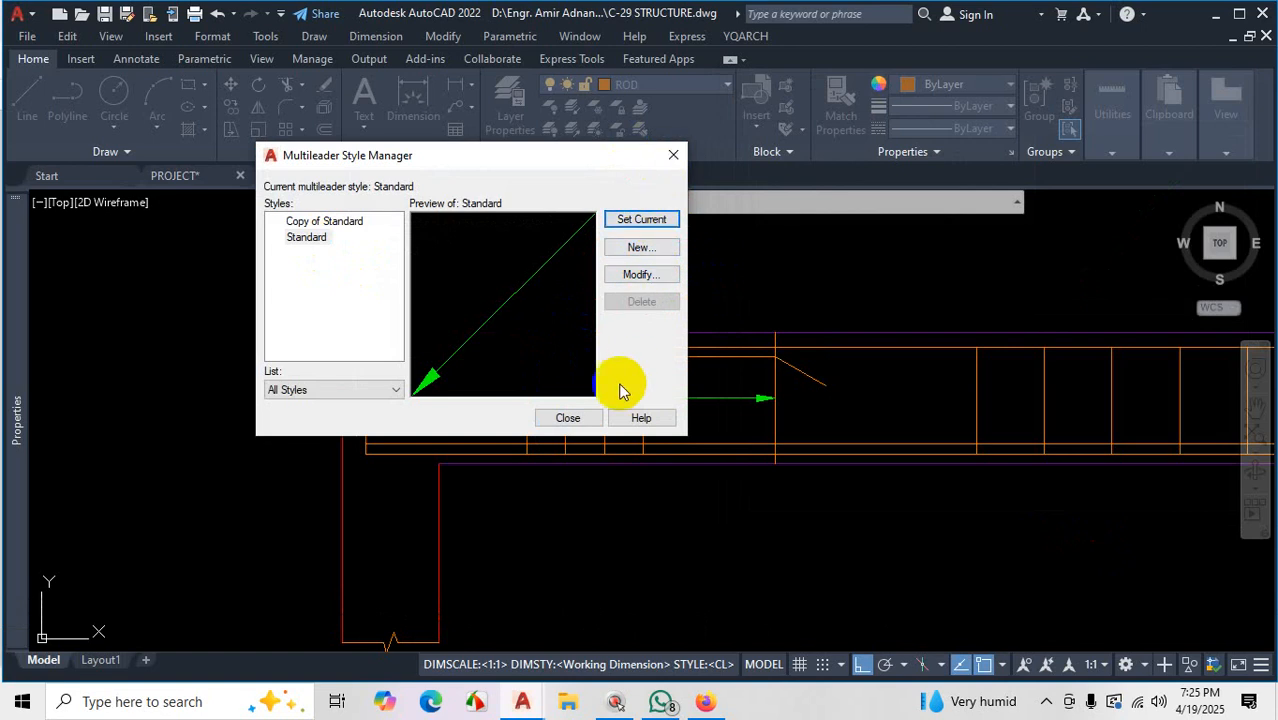
left_click(568, 418)
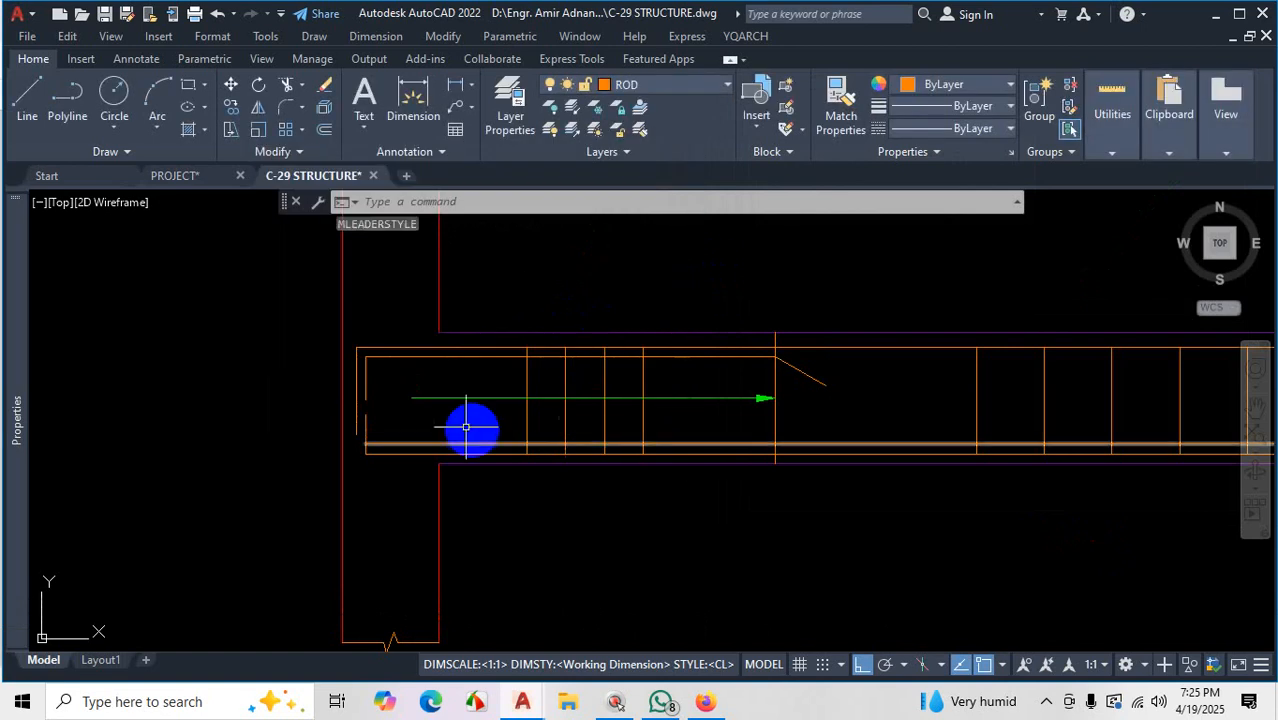
Delete the green leader arrow between the column and the vertical boundary line
left_click(417, 394)
scroll(431, 407, "up", 2)
left_click(400, 390)
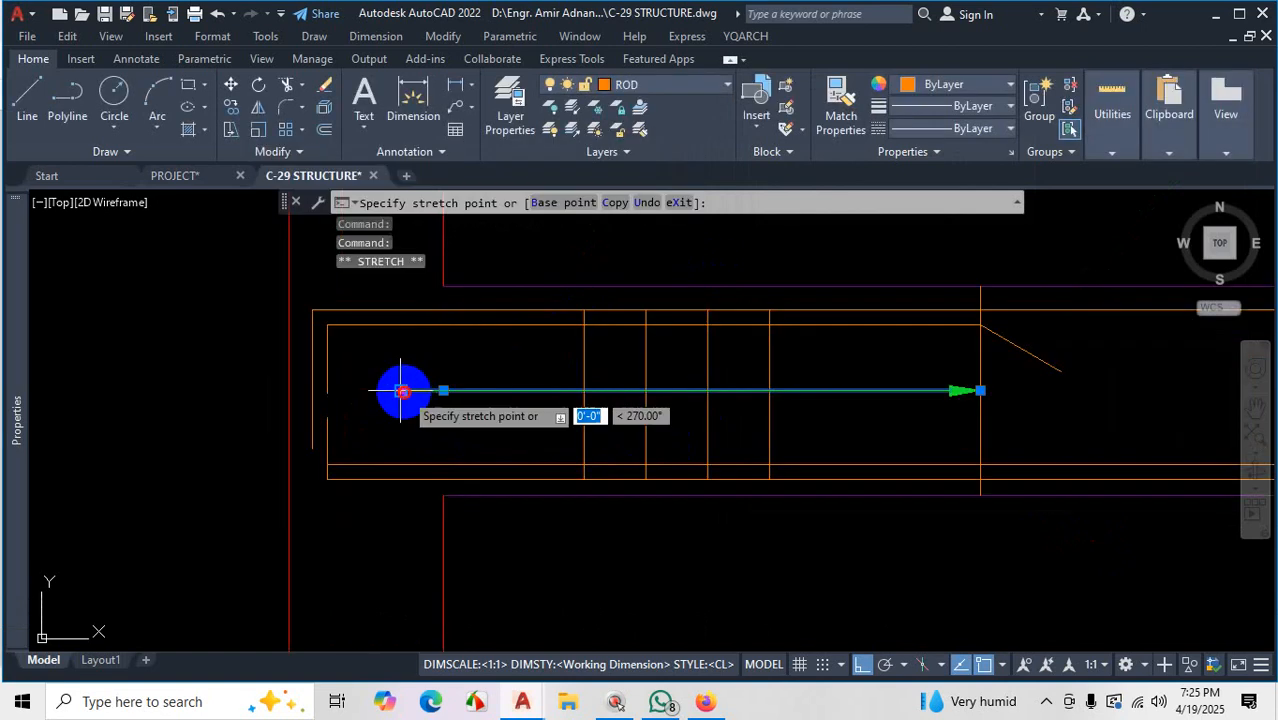
key("Escape")
left_click(509, 381)
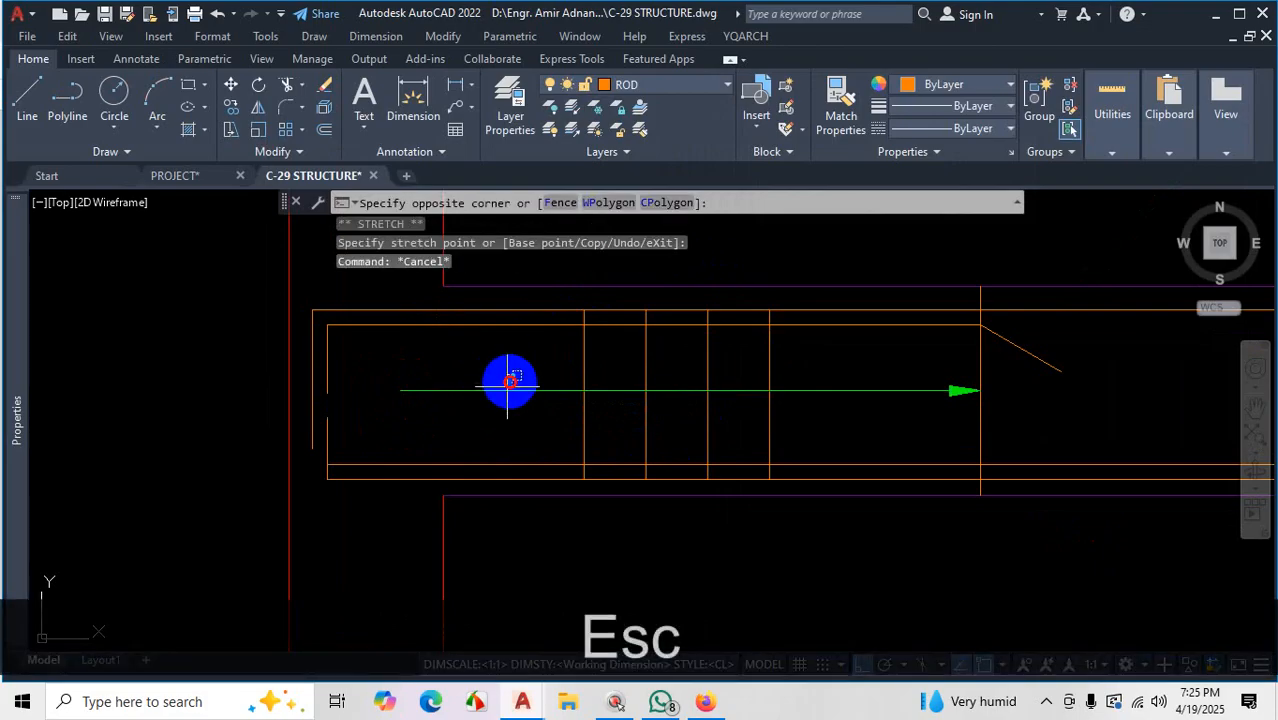
left_click(502, 408)
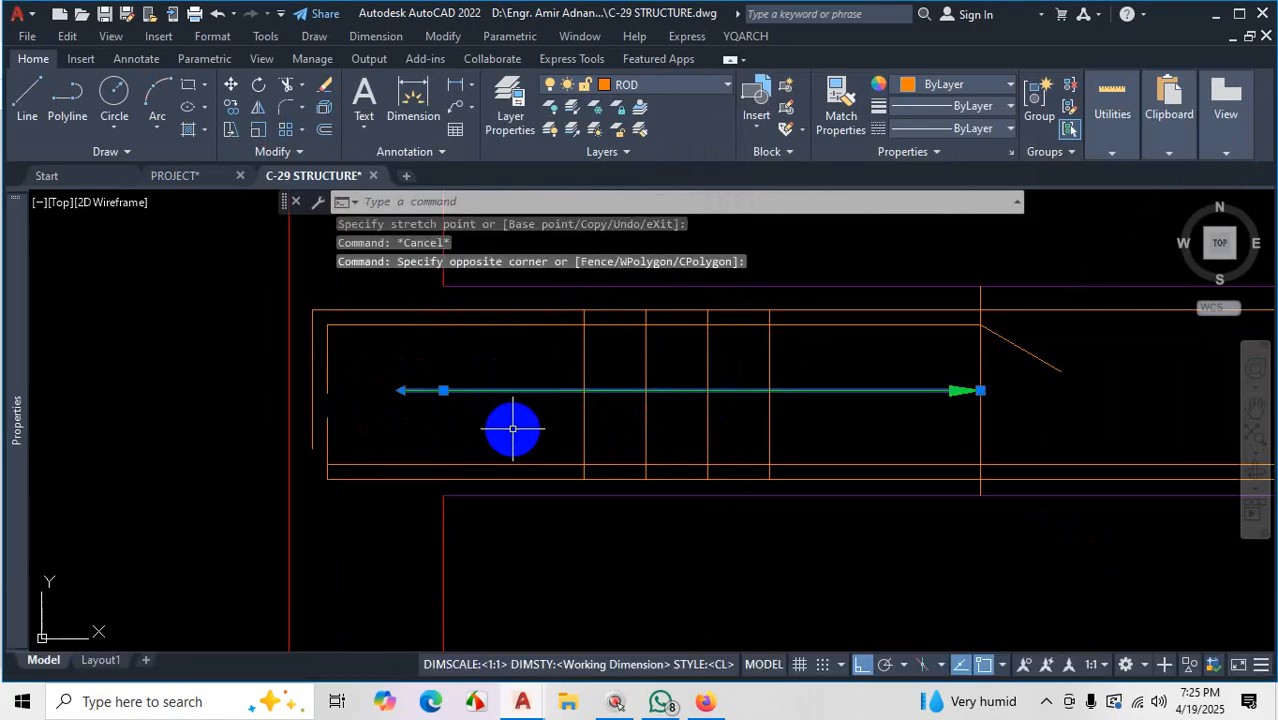
key("Delete")
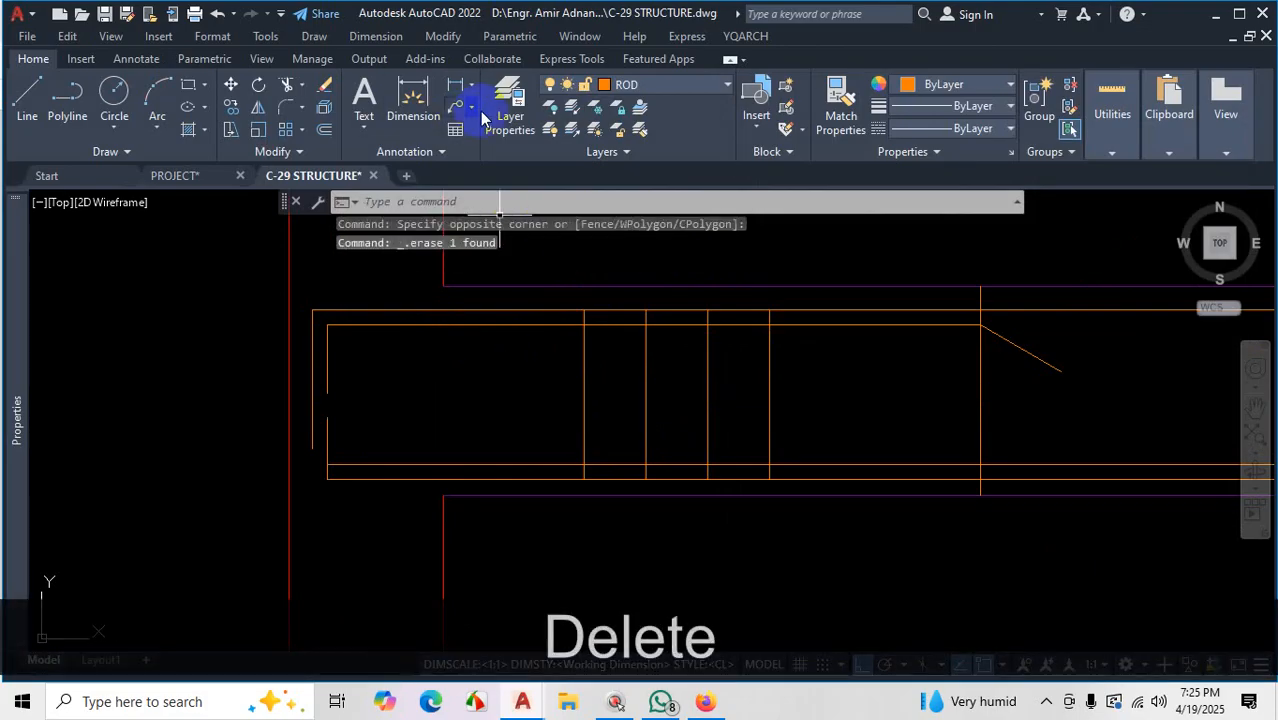
Draw a multileader at the beam's mid-height with its arrowhead on the vertical line at the extra top bar's bend, ending at the first column's inner face
left_click(459, 115)
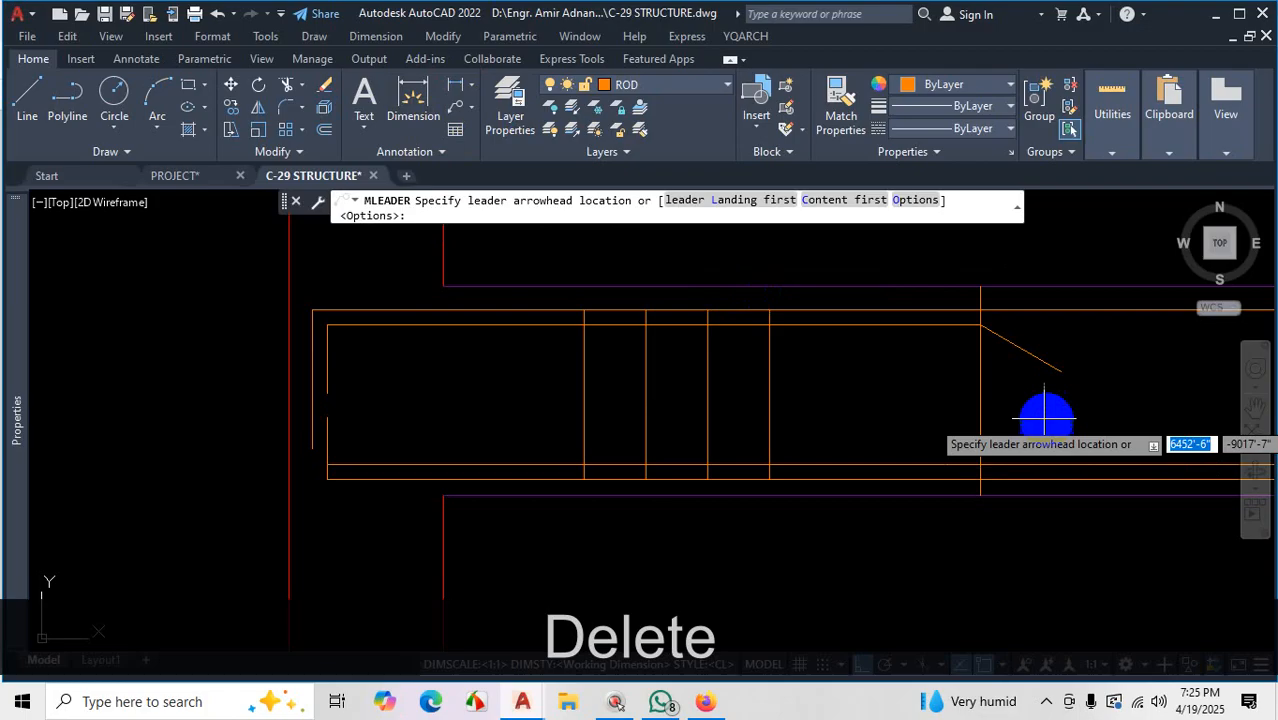
left_click(978, 390)
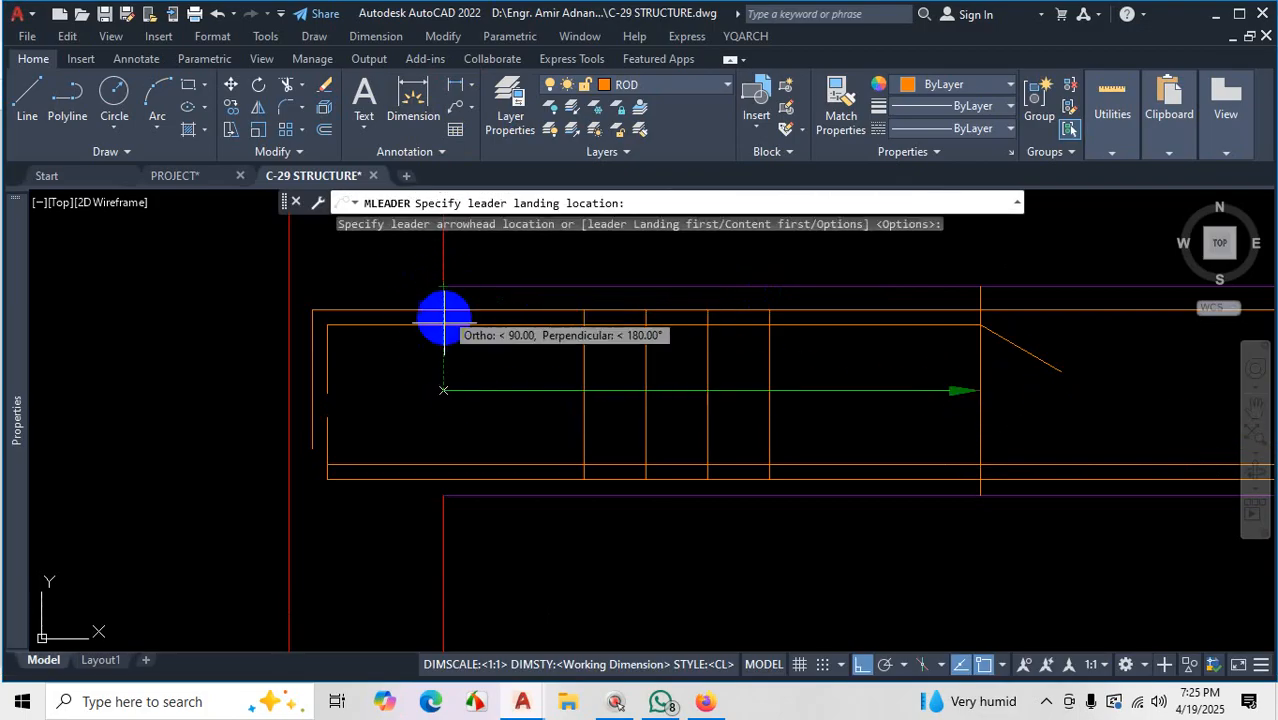
left_click(442, 390)
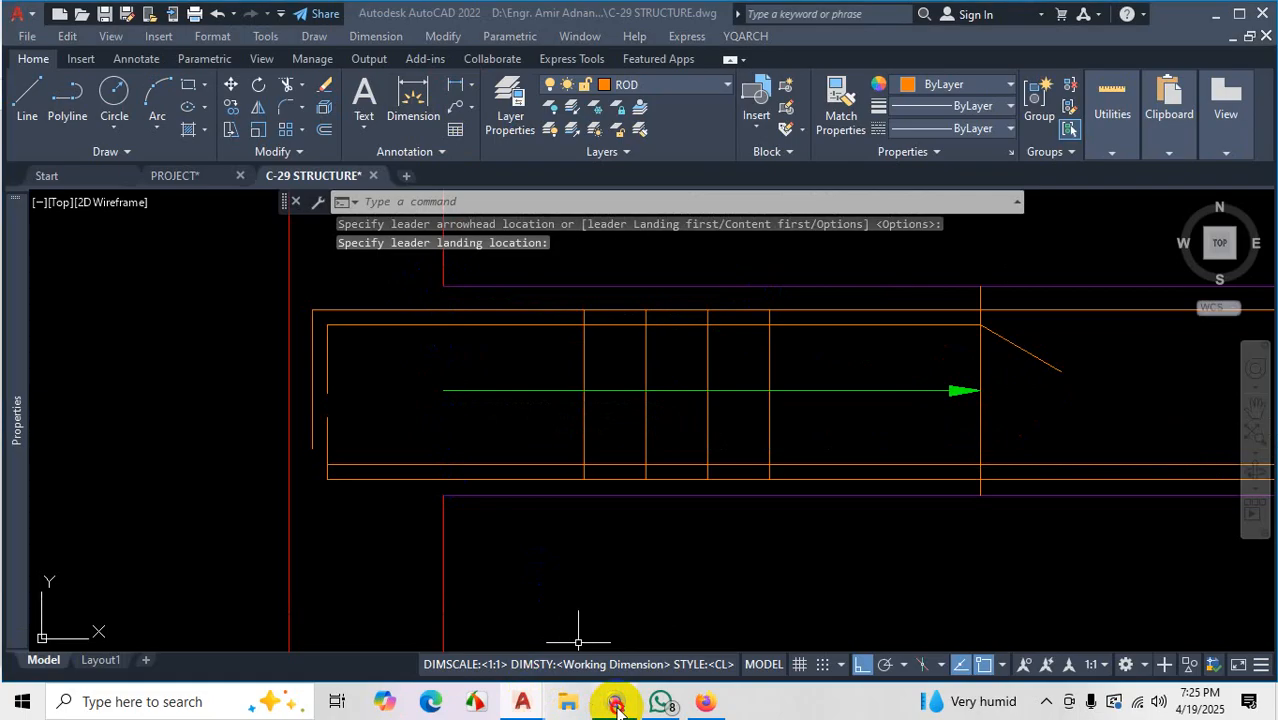
Switch to Firefox and study the L/4 zone with 10mm Ø@ 4"c/c stirrups on the FB-1 long section, marking its limits and spacing label
left_click(610, 704)
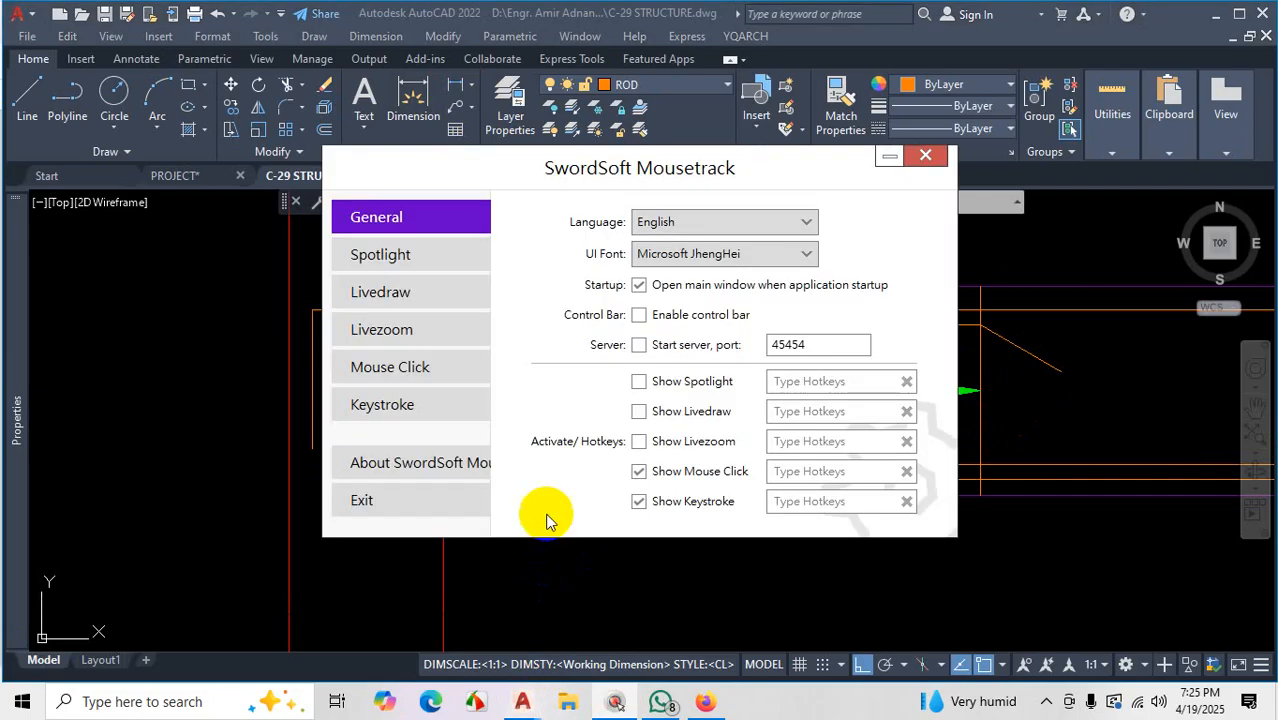
left_click(891, 161)
left_click(705, 701)
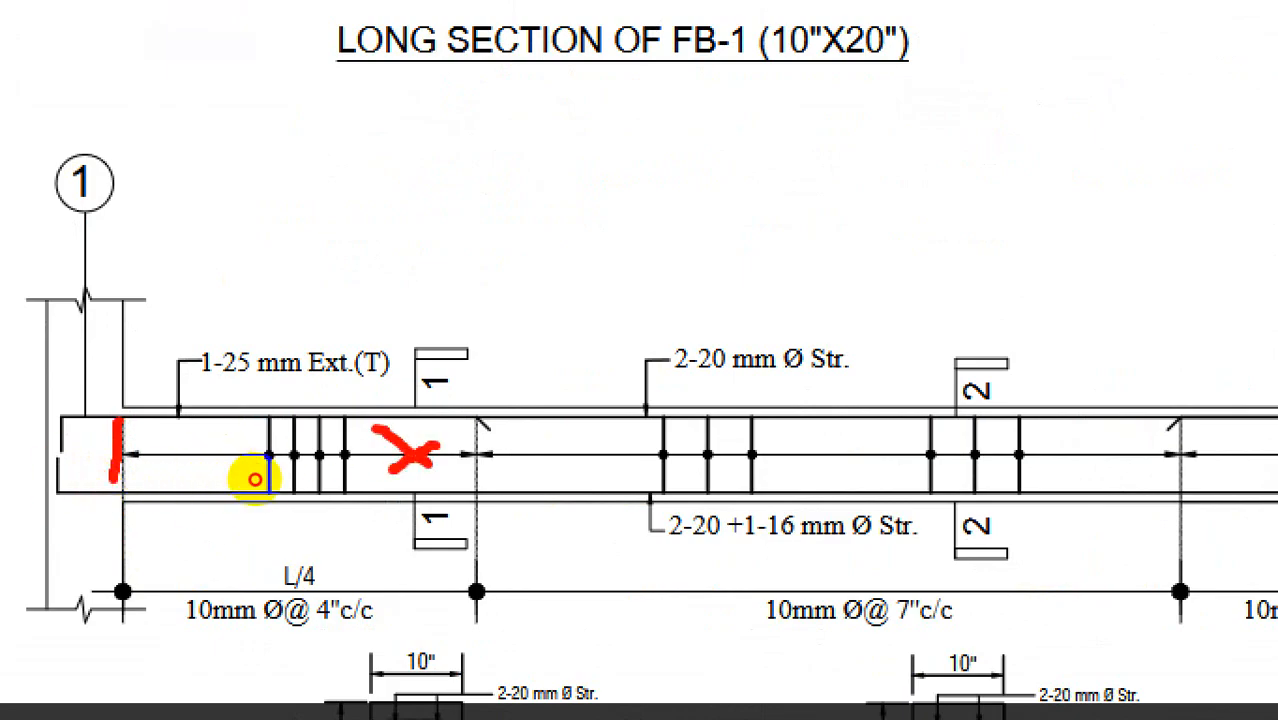
left_click(255, 479)
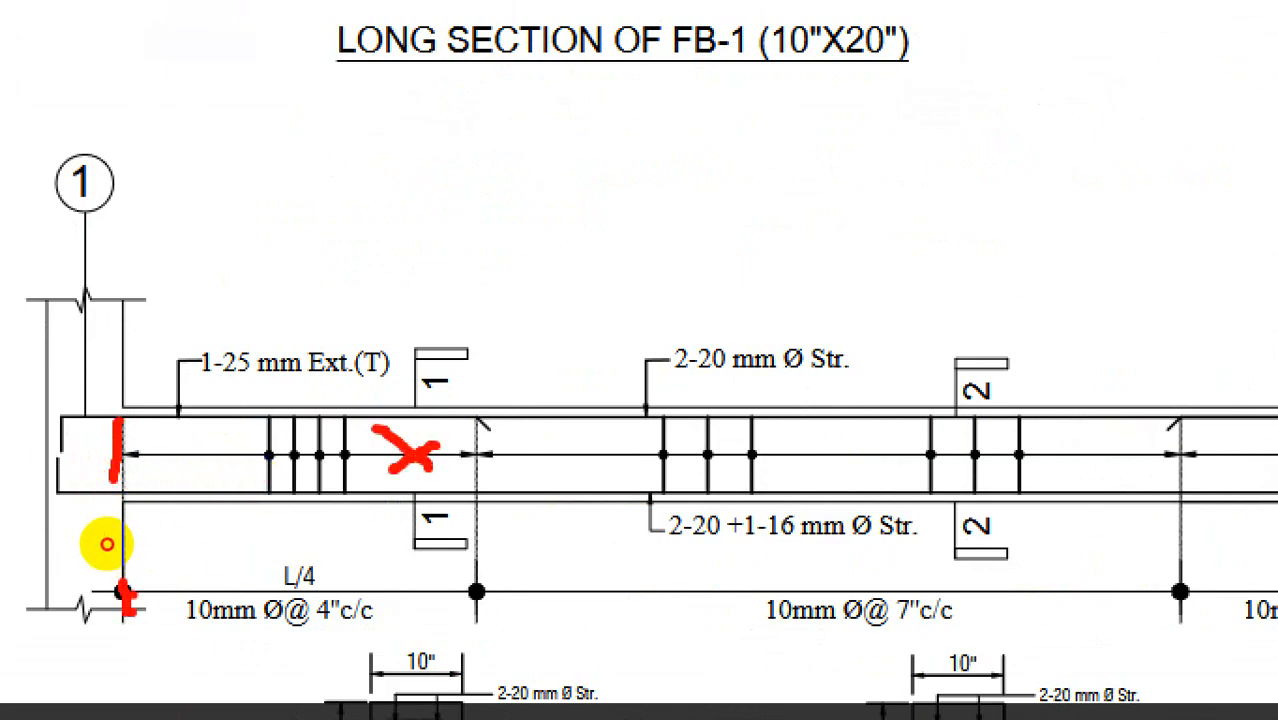
left_click_drag(122, 592, 437, 600)
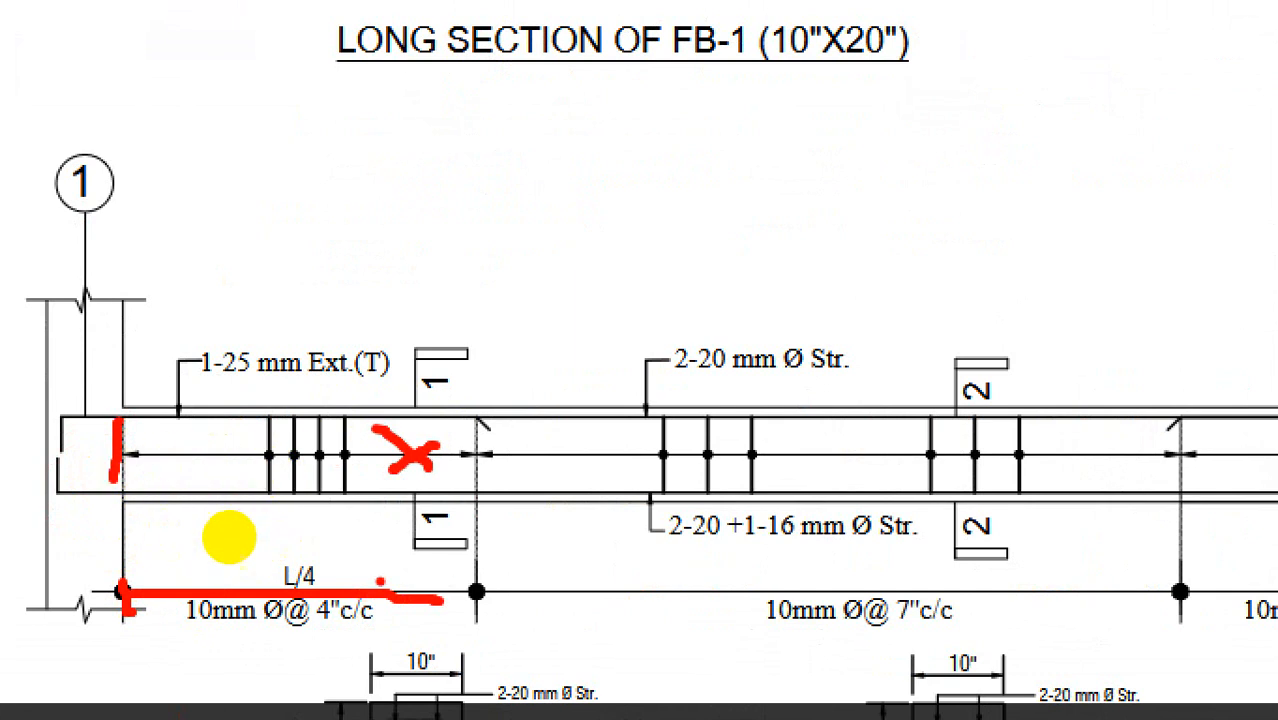
left_click_drag(476, 497, 486, 645)
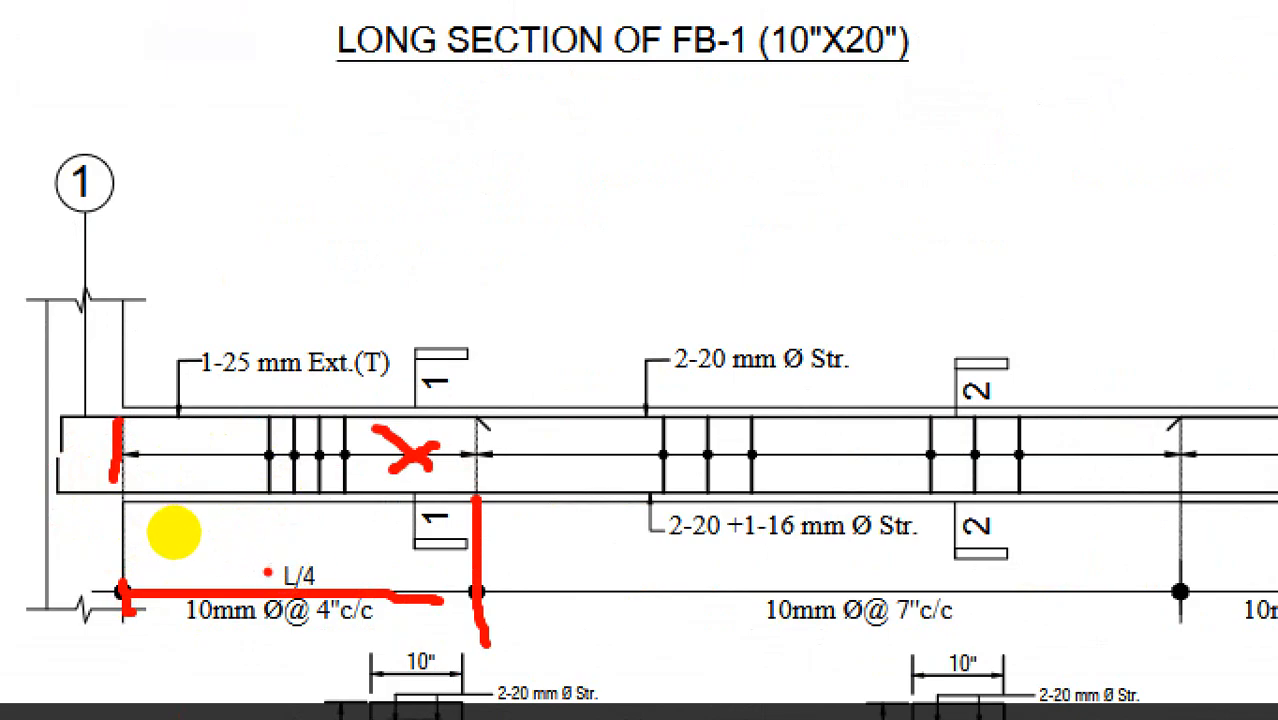
left_click_drag(181, 632, 288, 630)
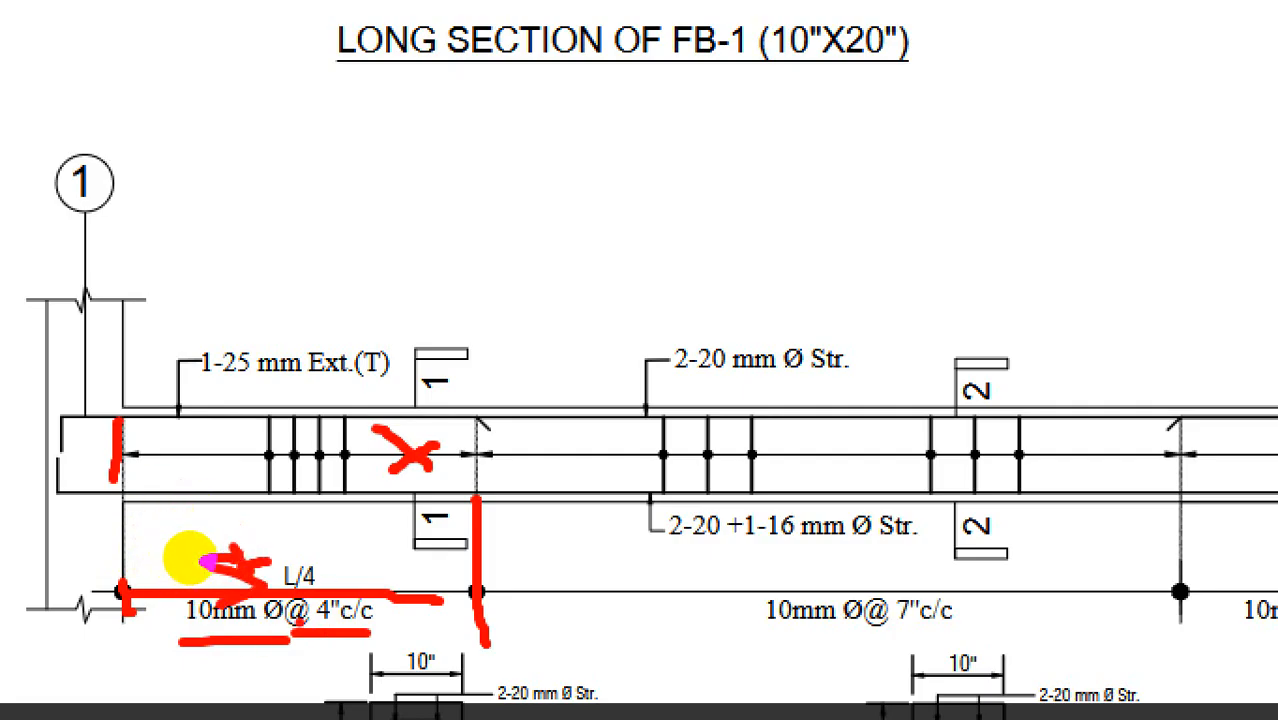
left_click_drag(212, 558, 266, 546)
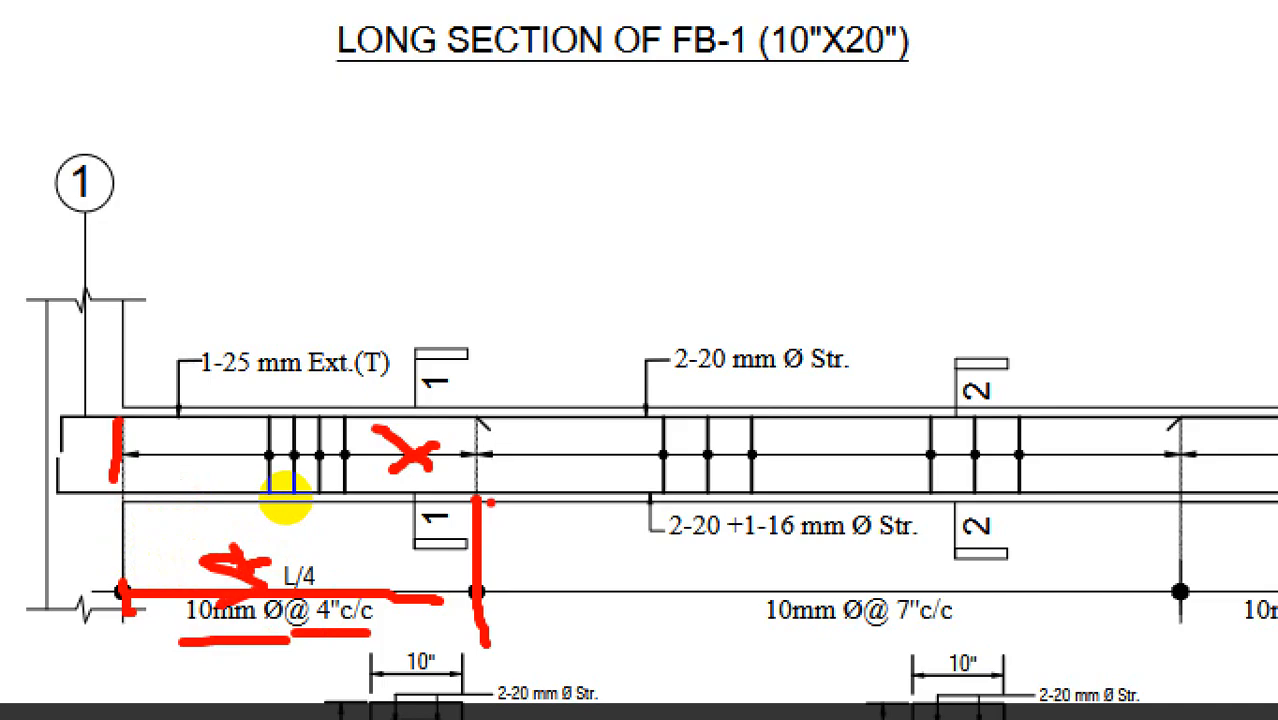
left_click_drag(486, 497, 483, 599)
left_click_drag(121, 520, 122, 605)
mouse_move(224, 428)
left_mouse_down()
mouse_move(172, 488)
mouse_move(268, 490)
left_mouse_up()
left_click_drag(410, 428, 394, 464)
left_click_drag(378, 429, 490, 457)
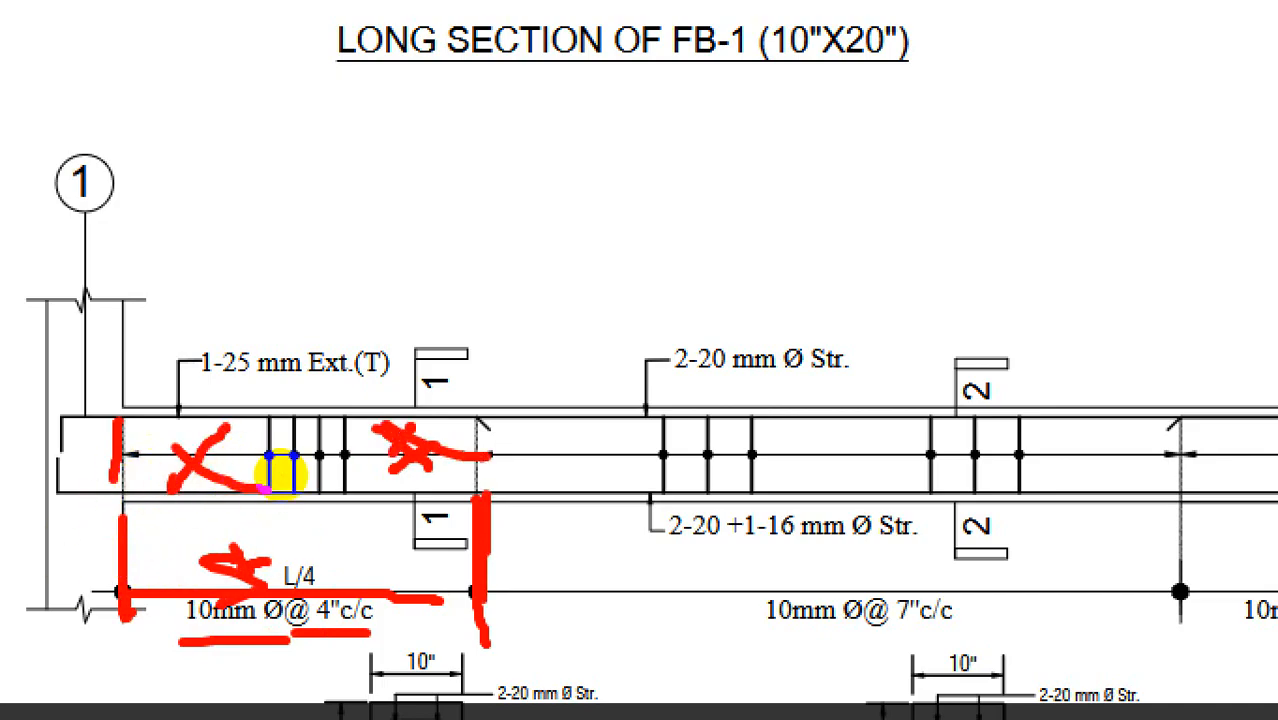
key("ctrl+1")
key("Escape")
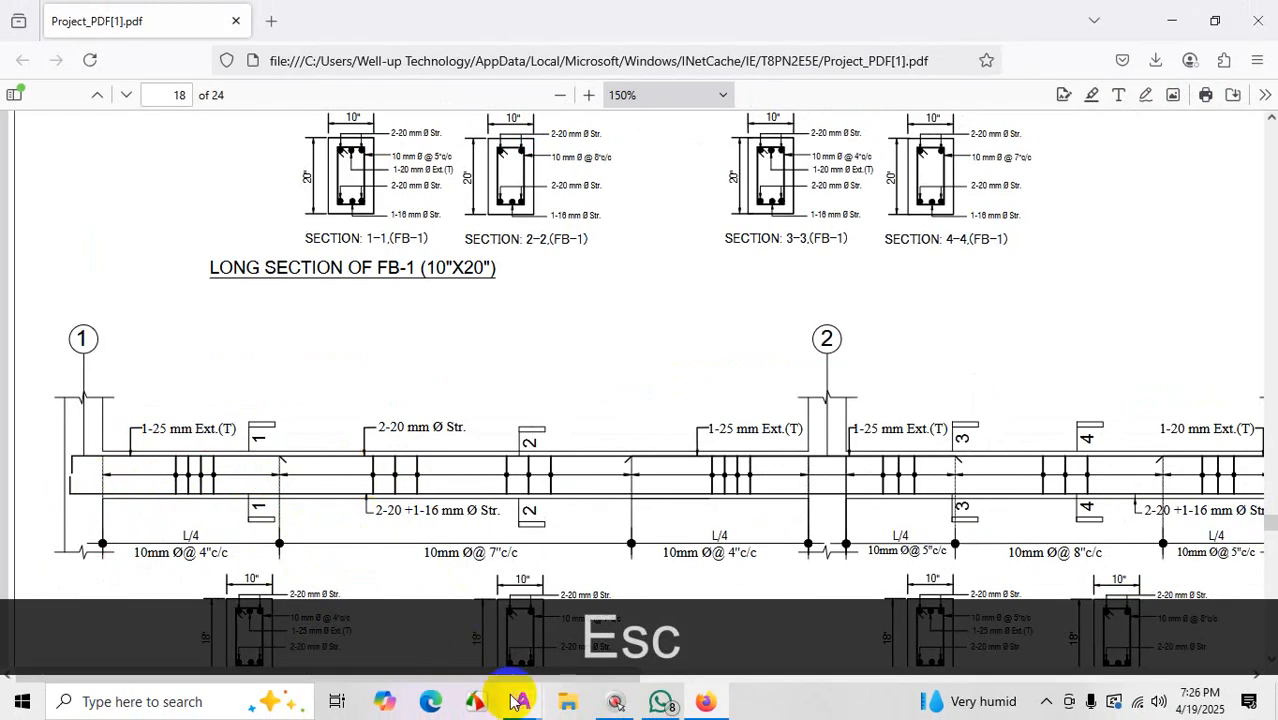
Switch back to AutoCAD and add an opposing multileader with its arrowhead at the first column's face, ending at the existing arrow's tip
left_click(607, 703)
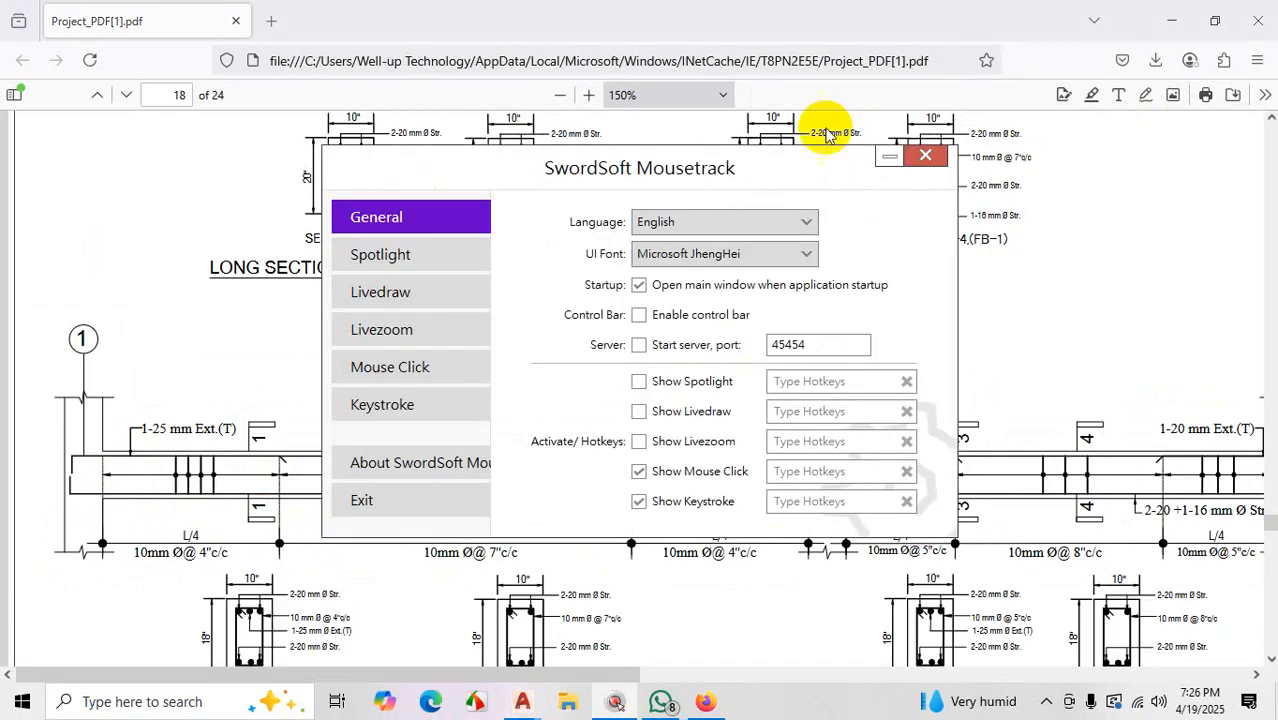
left_click(880, 159)
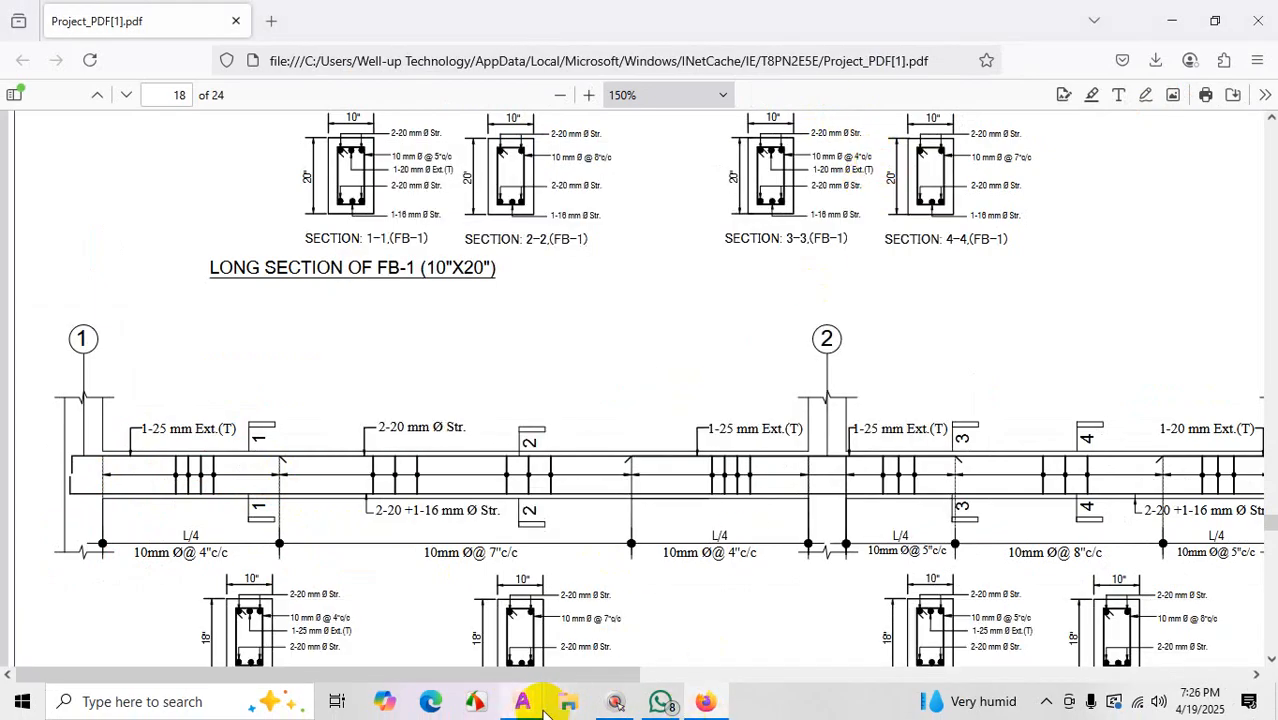
left_click(535, 697)
left_click(589, 633)
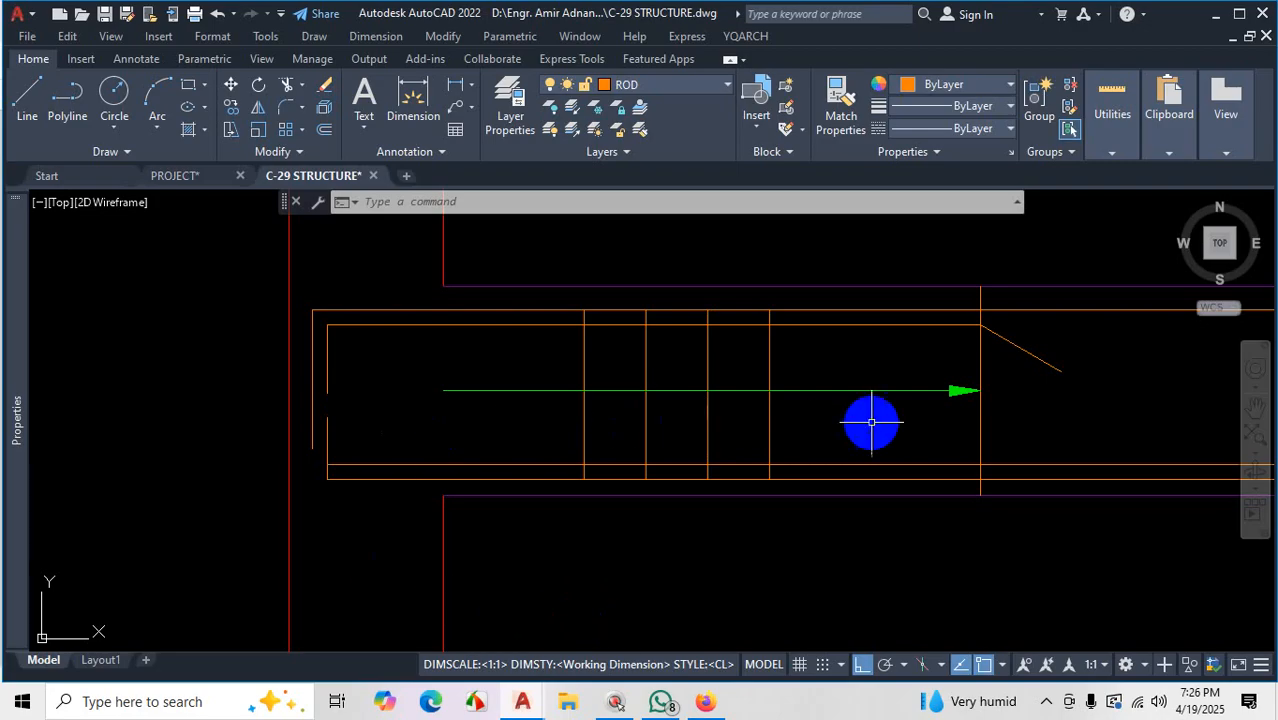
scroll(747, 420, "down", 2)
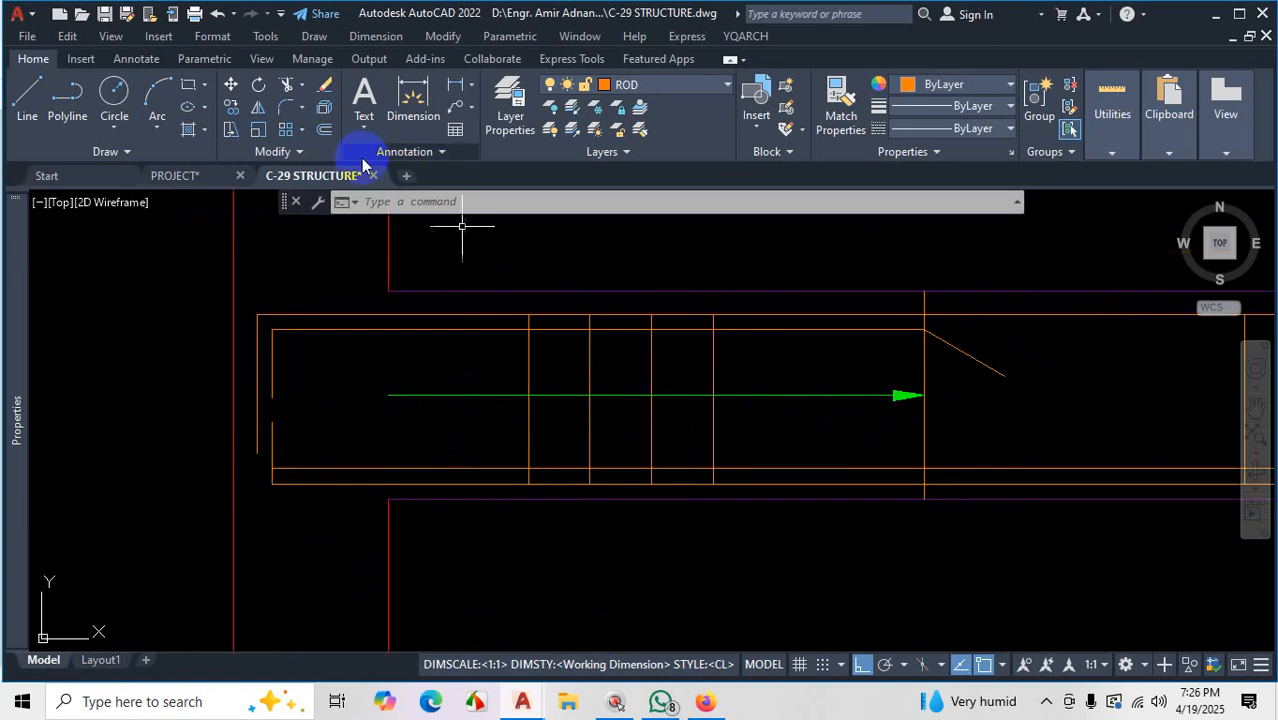
left_click(453, 110)
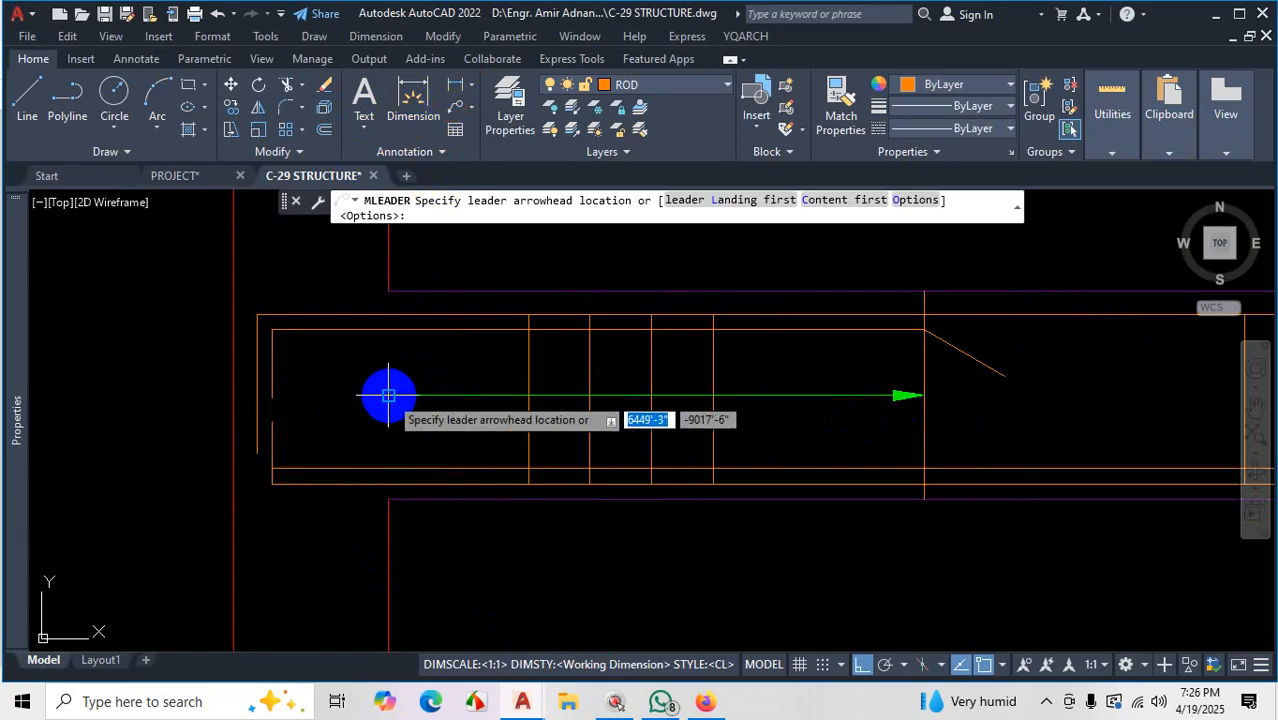
left_click(388, 396)
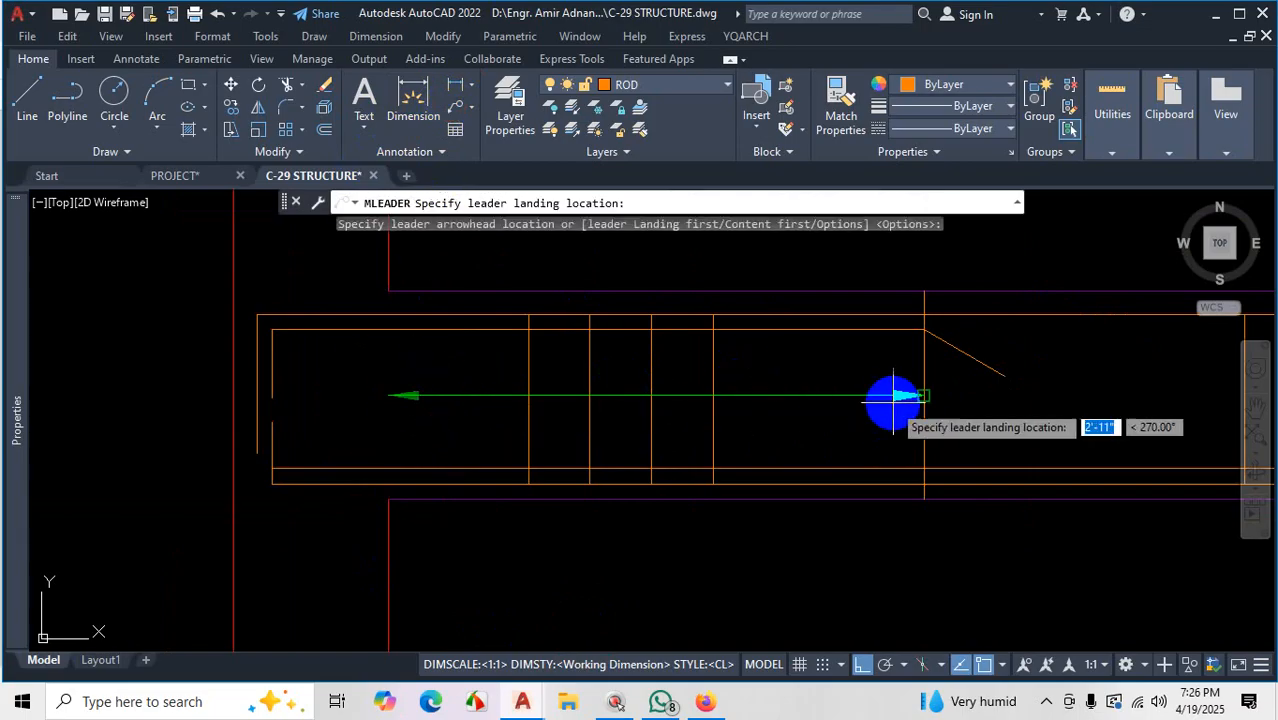
key("Escape")
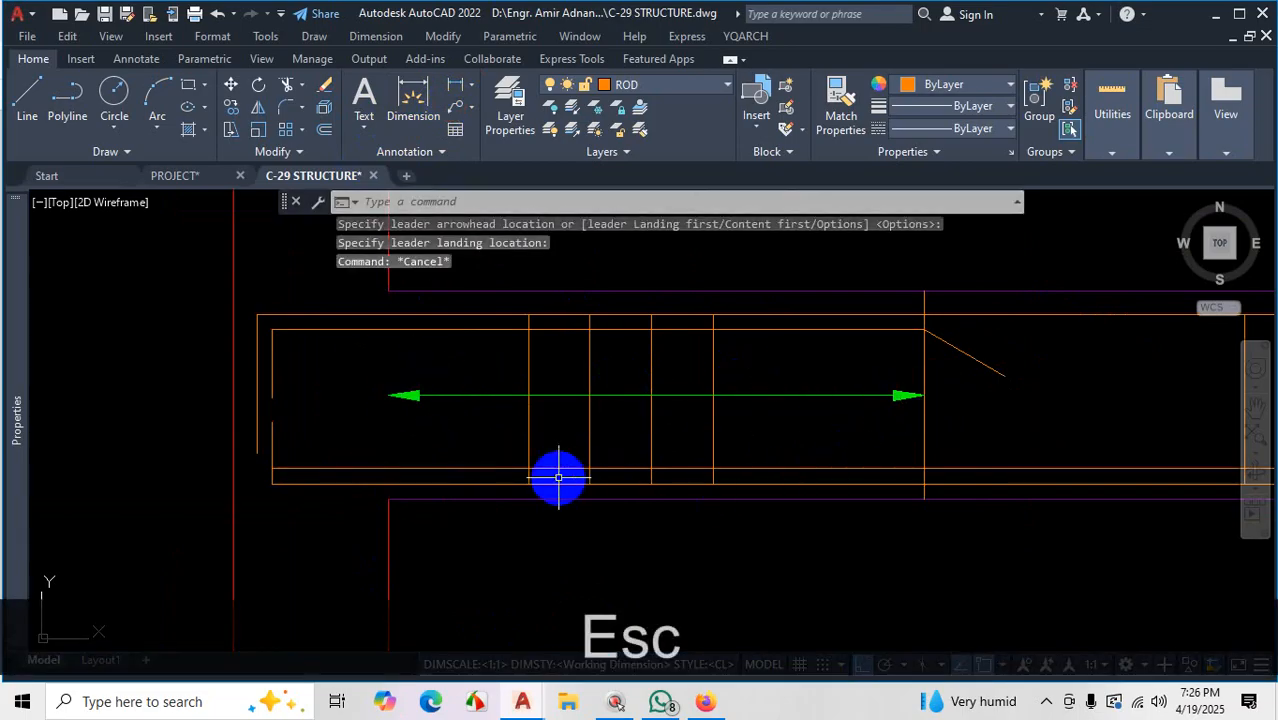
Draw a multileader across the first span's middle stirrup zone, with its arrowhead on the vertical zone line, ending below the far top bar's bend
scroll(431, 451, "down", 2)
scroll(431, 451, "down", 4)
scroll(542, 434, "down", 4)
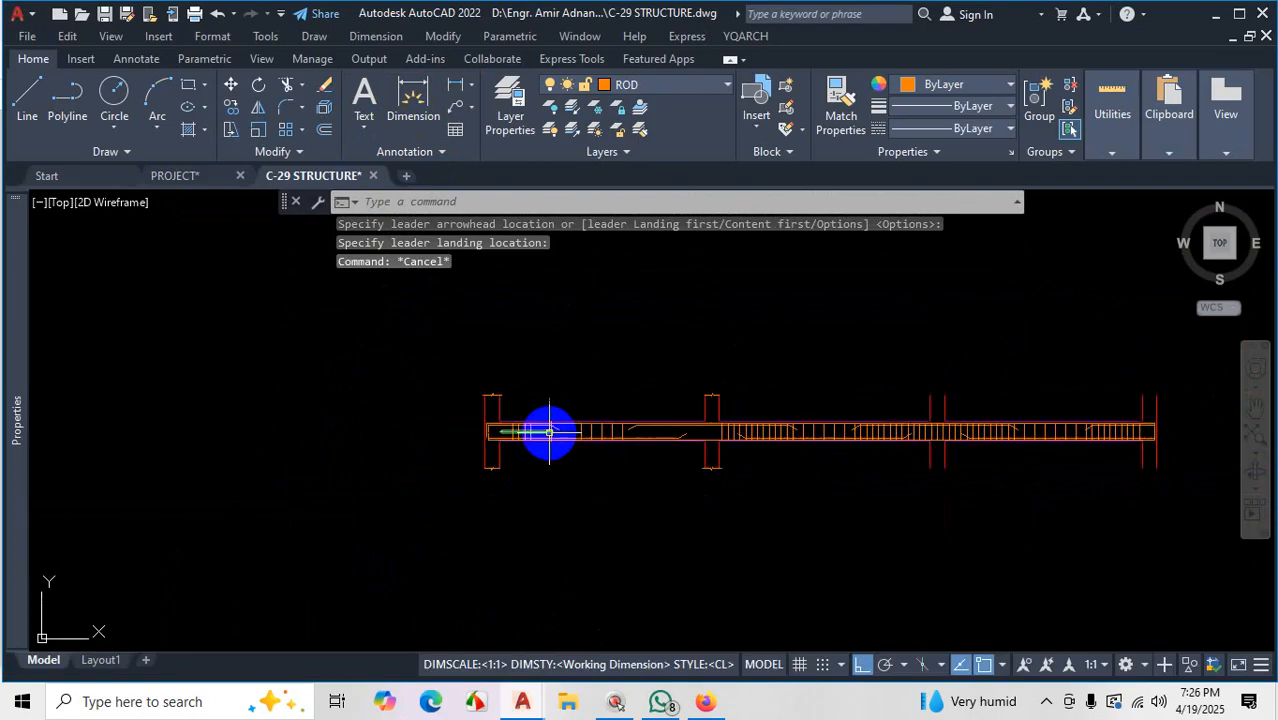
scroll(611, 433, "up", 5)
scroll(528, 425, "up", 2)
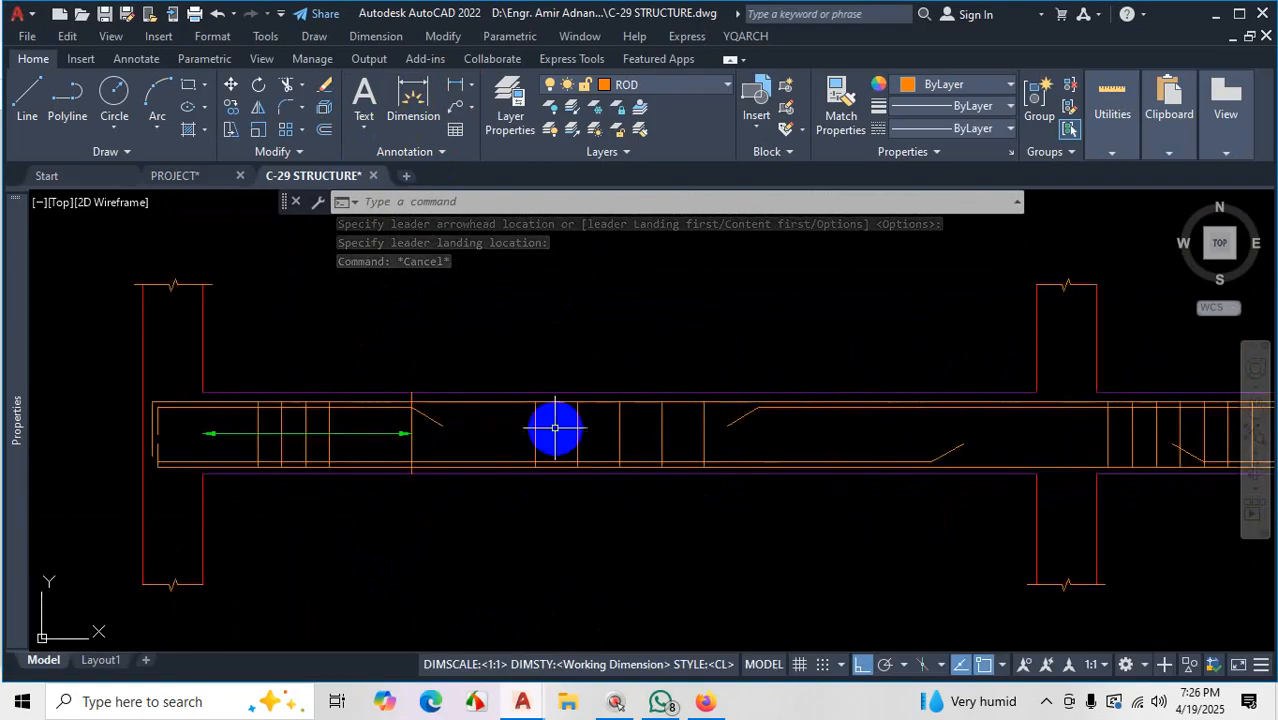
left_click(455, 110)
scroll(400, 428, "up", 4)
left_click(410, 427)
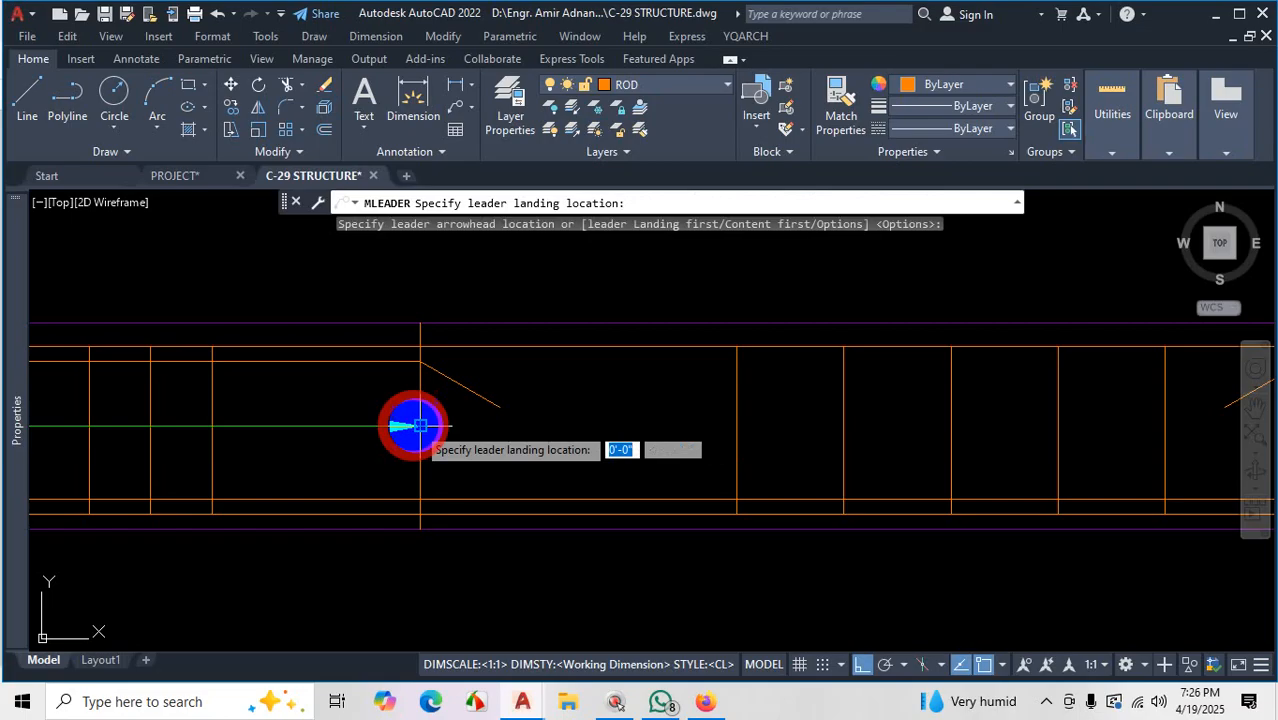
scroll(410, 427, "down", 4)
scroll(727, 442, "up", 4)
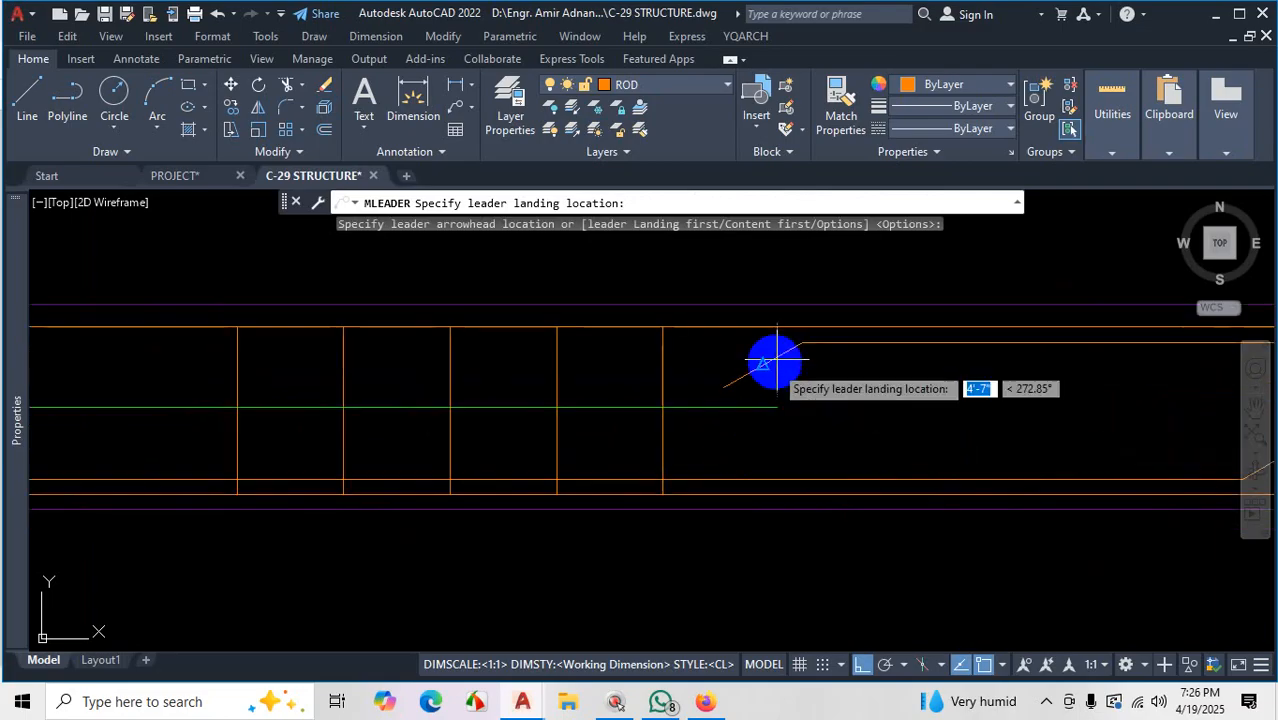
left_click(801, 407)
scroll(813, 451, "down", 3)
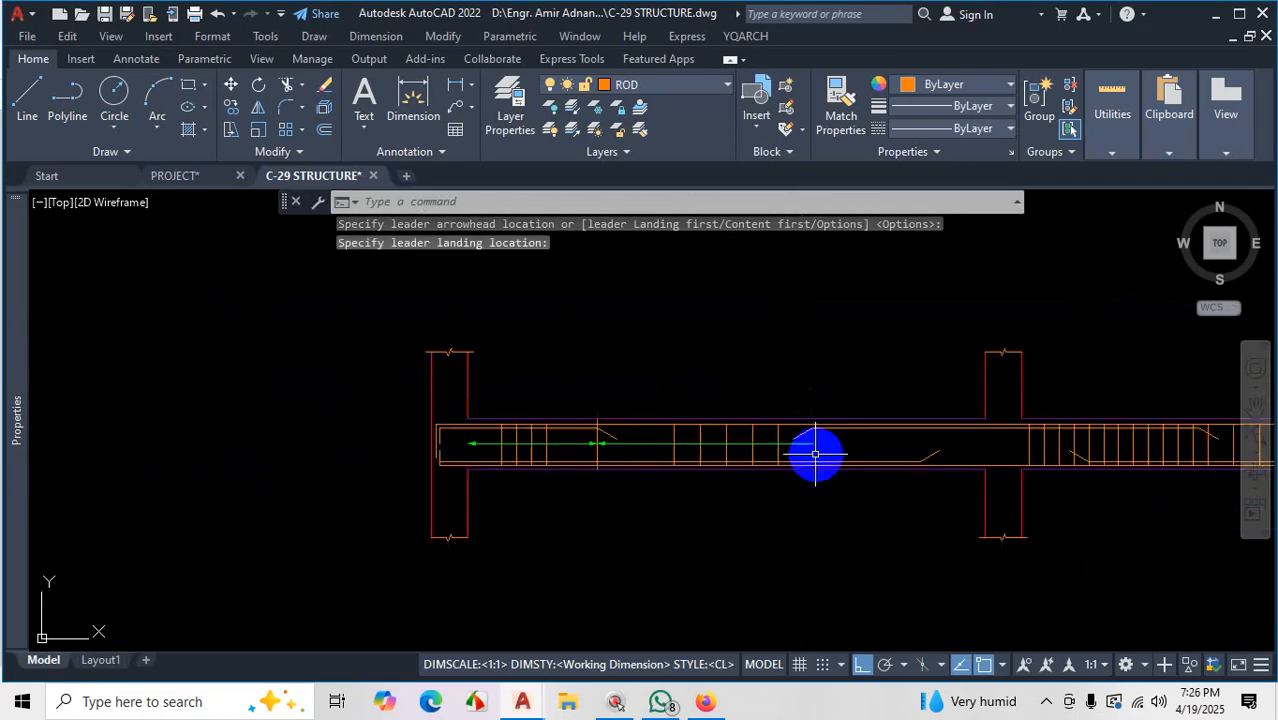
Add an opposing multileader over the middle zone, with its arrowhead below the far top bar's bend, ending at the vertical zone line
scroll(610, 450, "up", 4)
scroll(629, 449, "up", 2)
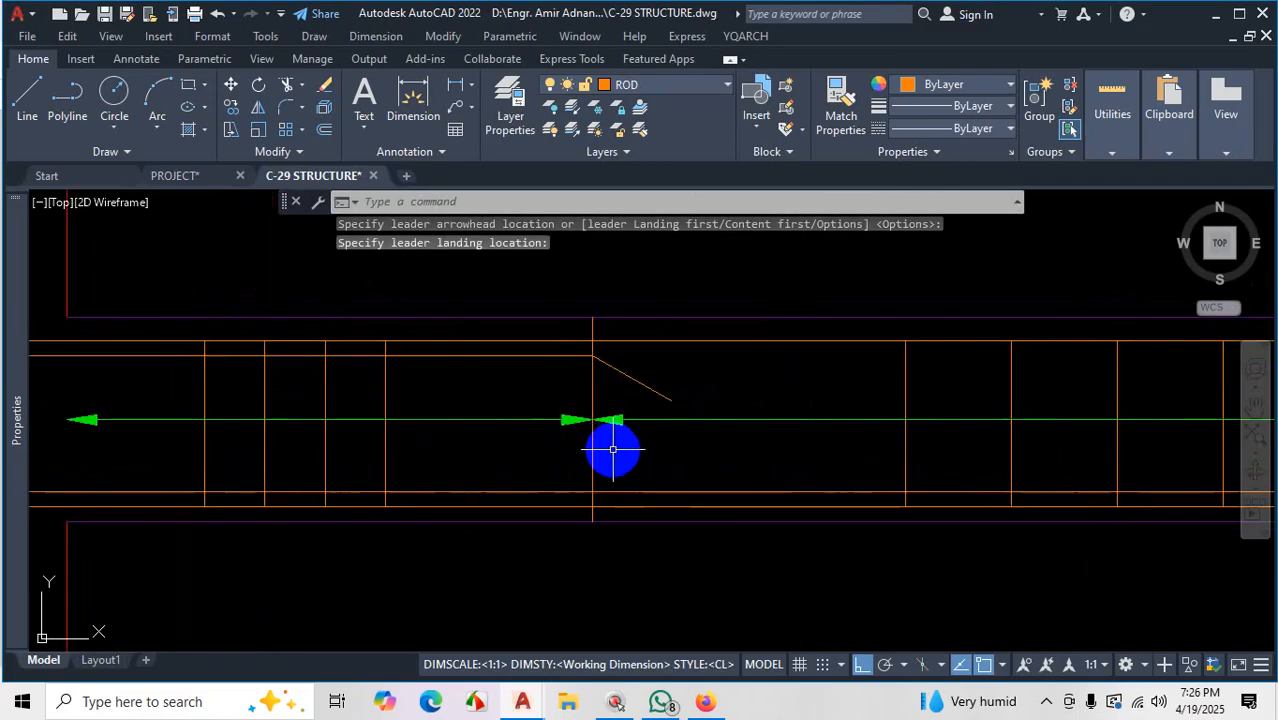
key("space")
scroll(508, 434, "down", 3)
scroll(709, 412, "up", 3)
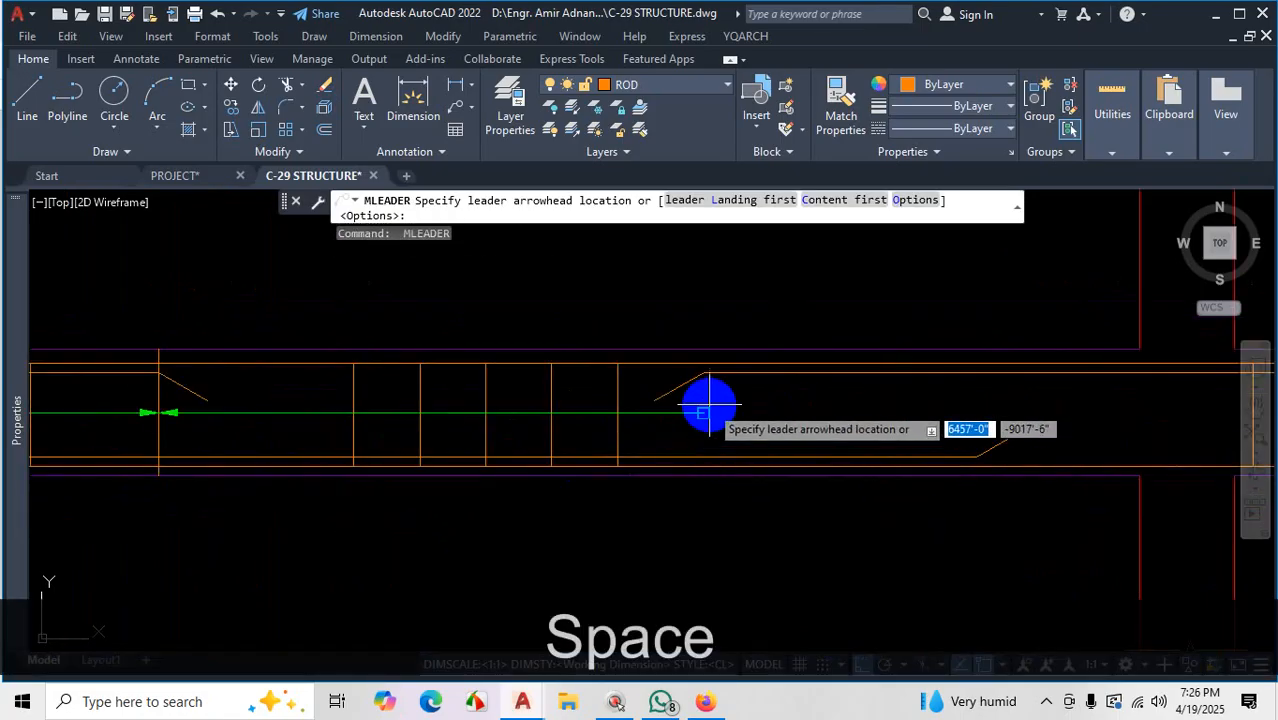
left_click(703, 413)
scroll(537, 416, "down", 3)
scroll(397, 414, "up", 4)
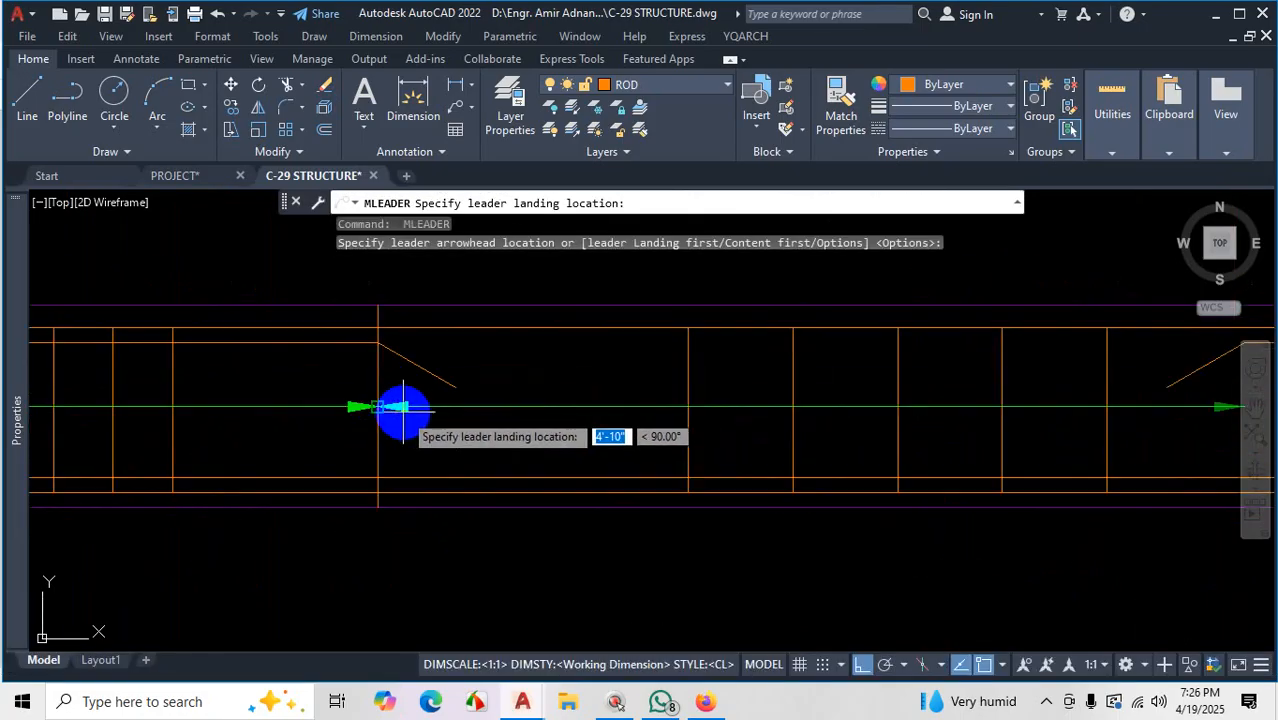
scroll(395, 405, "up", 4)
key("Escape")
scroll(414, 448, "down", 6)
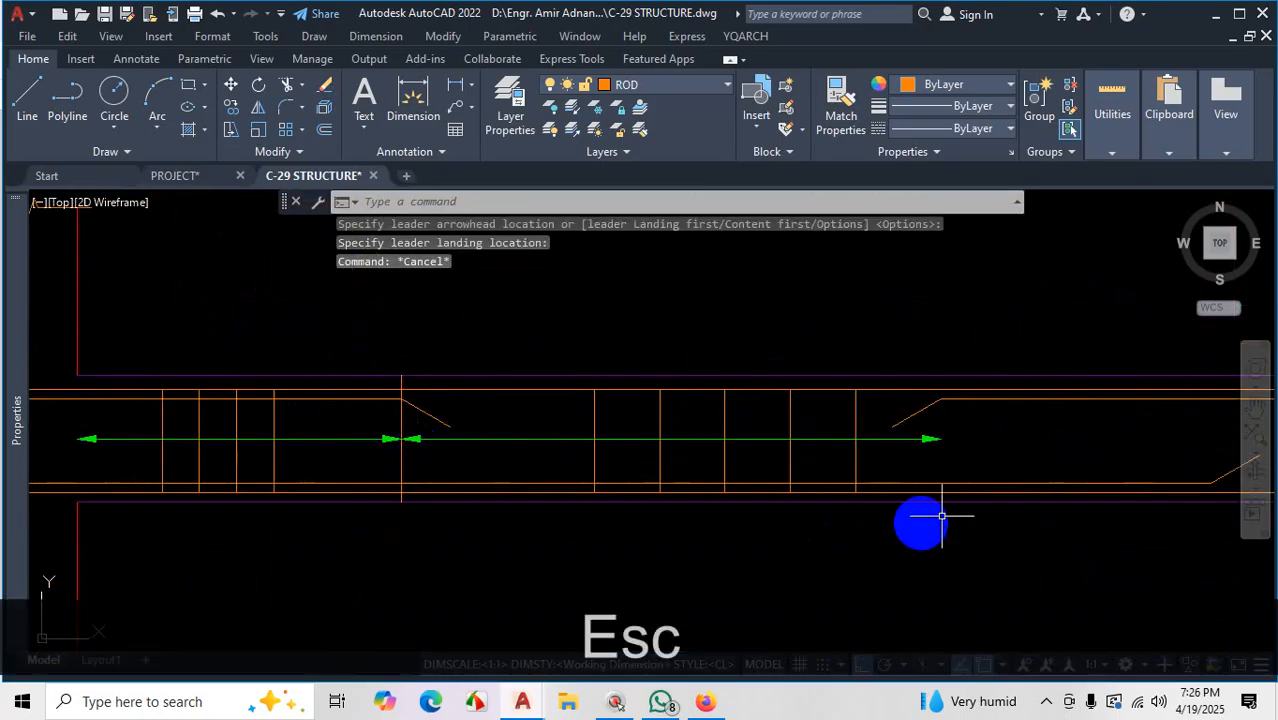
Inspect the arrows across the first span's middle stirrup zone and compare them with the FB-1 long section in the Firefox PDF
scroll(1042, 461, "up", 2)
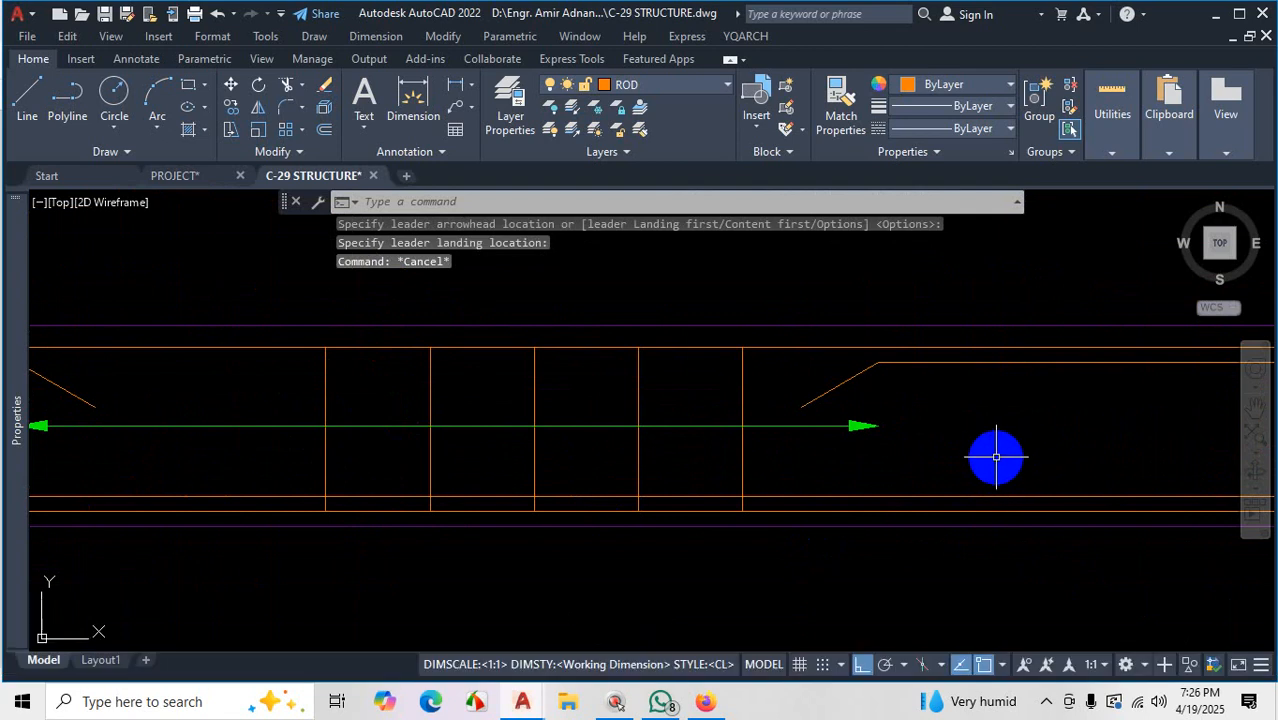
scroll(913, 442, "down", 2)
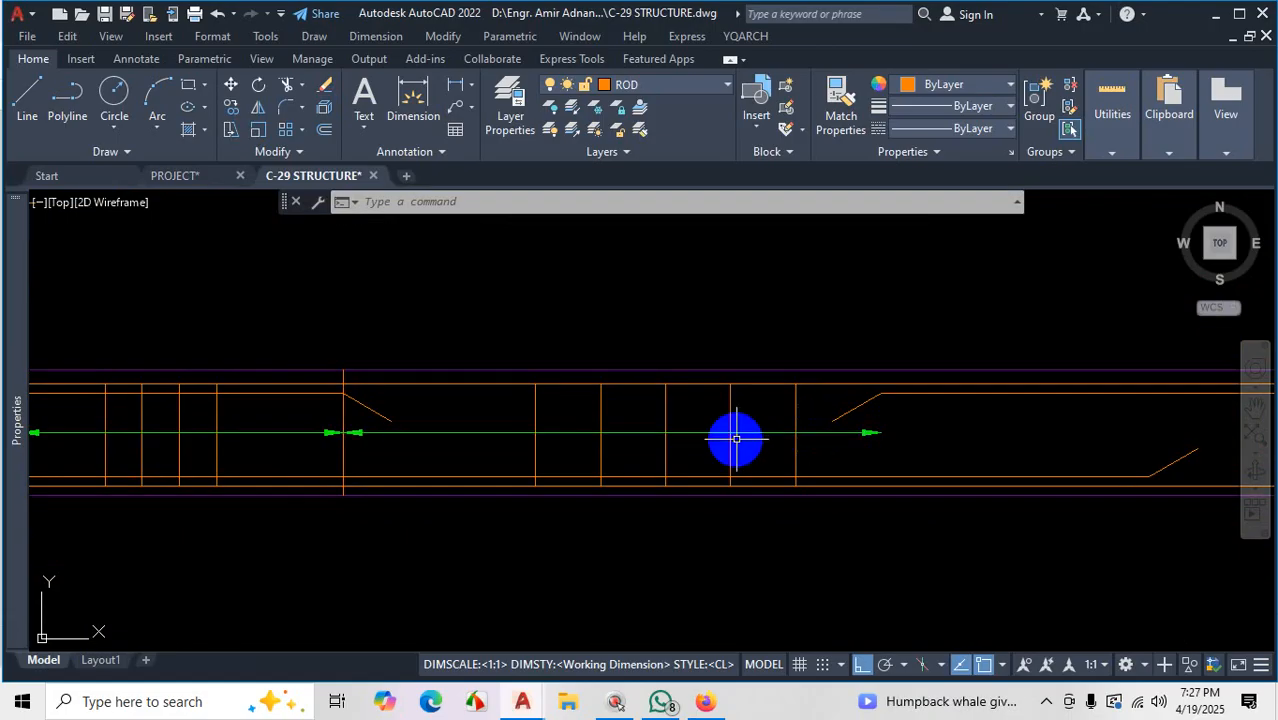
scroll(736, 434, "down", 3)
scroll(817, 456, "up", 3)
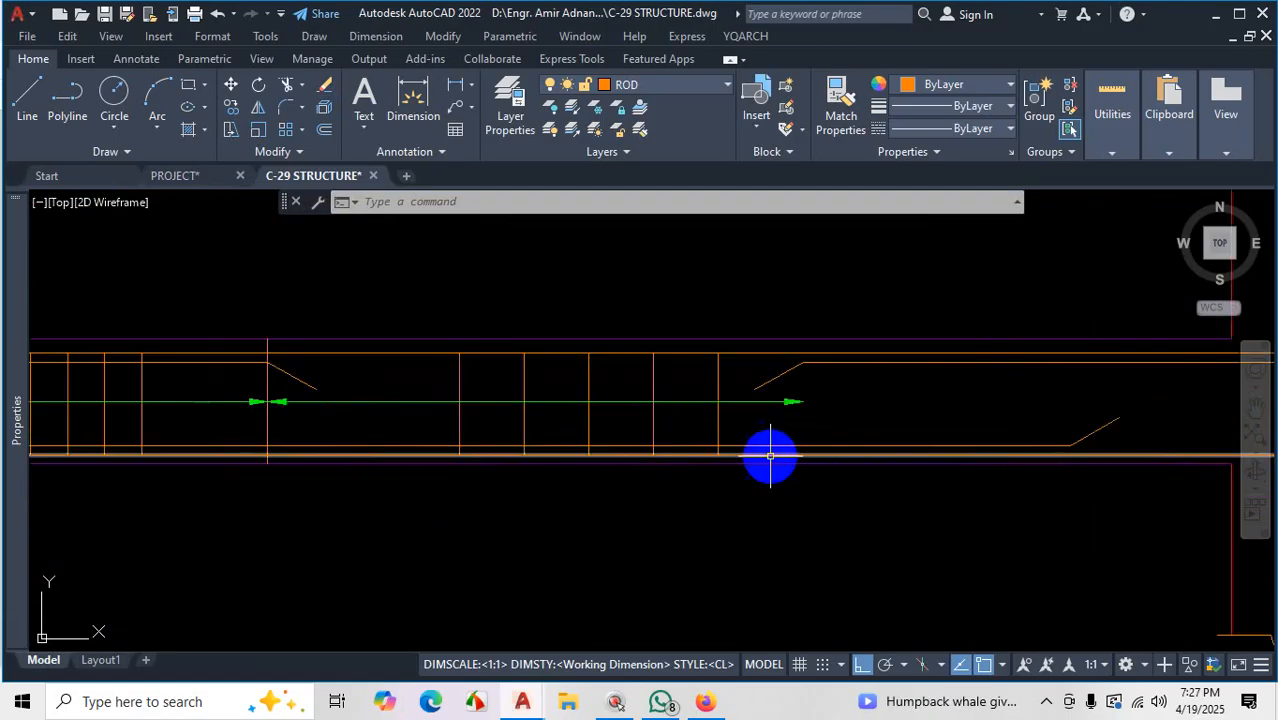
scroll(770, 456, "down", 4)
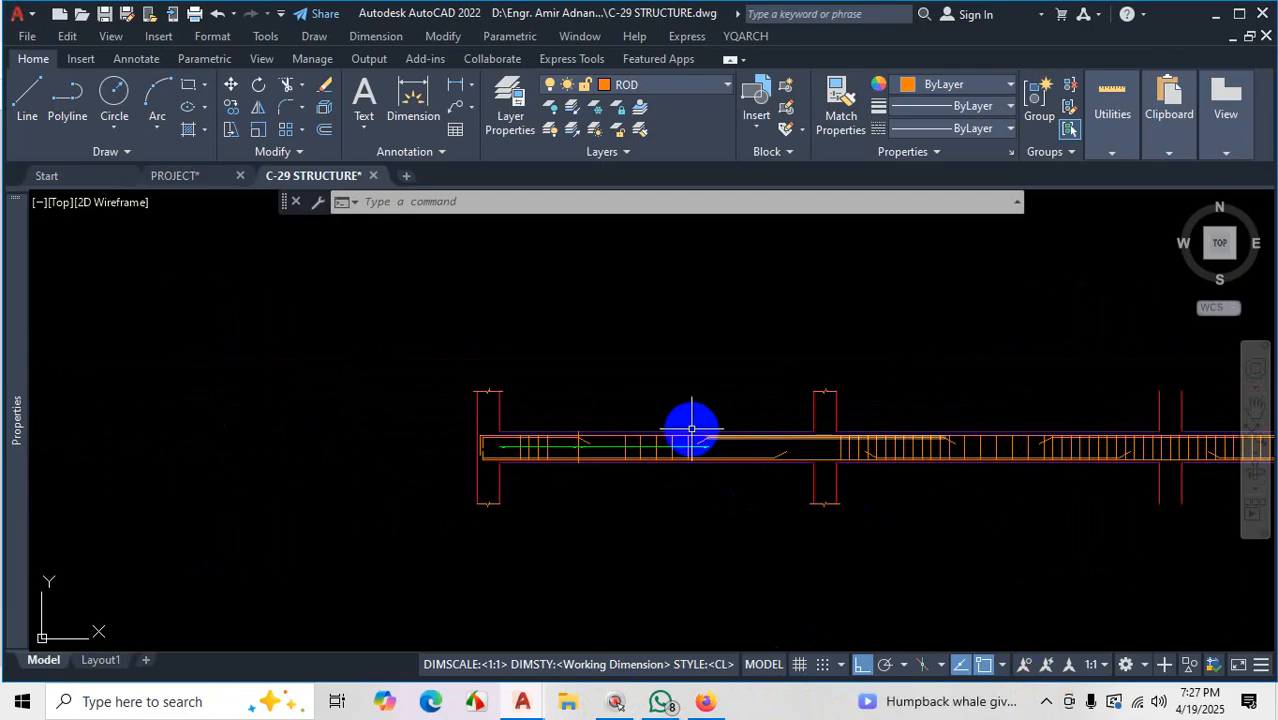
scroll(756, 470, "up", 10)
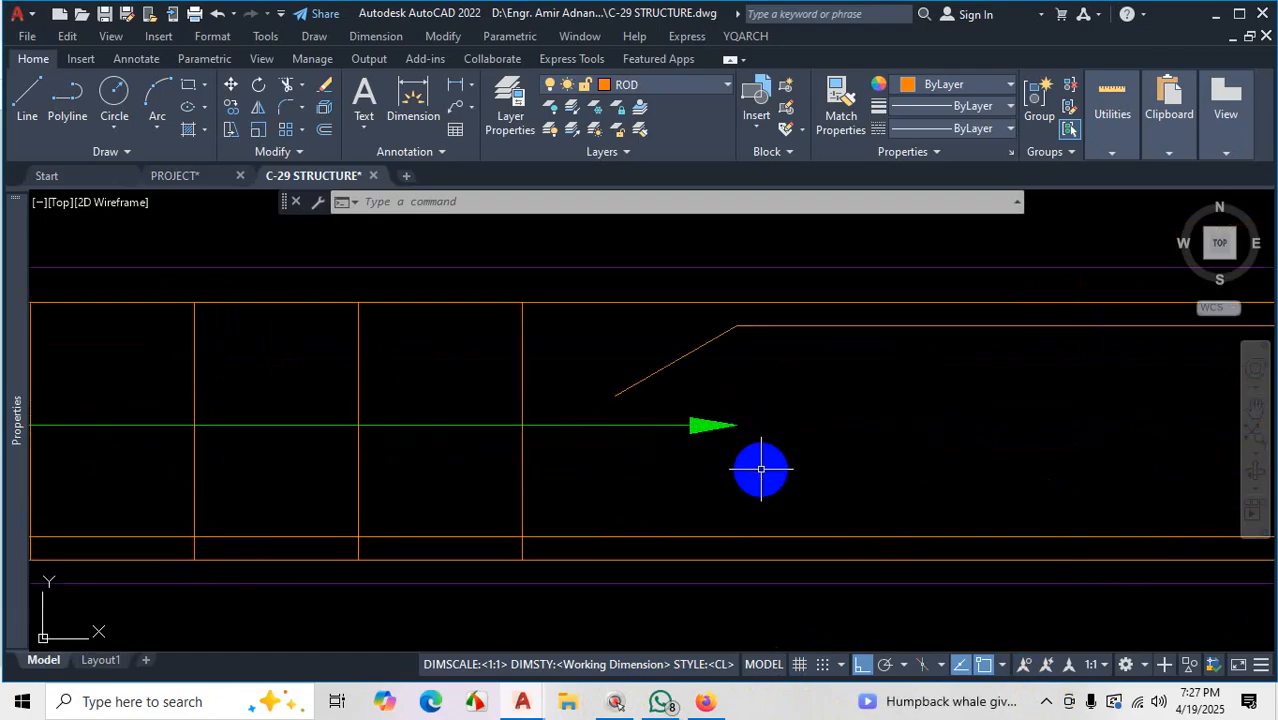
left_click(1047, 706)
left_click(1013, 663)
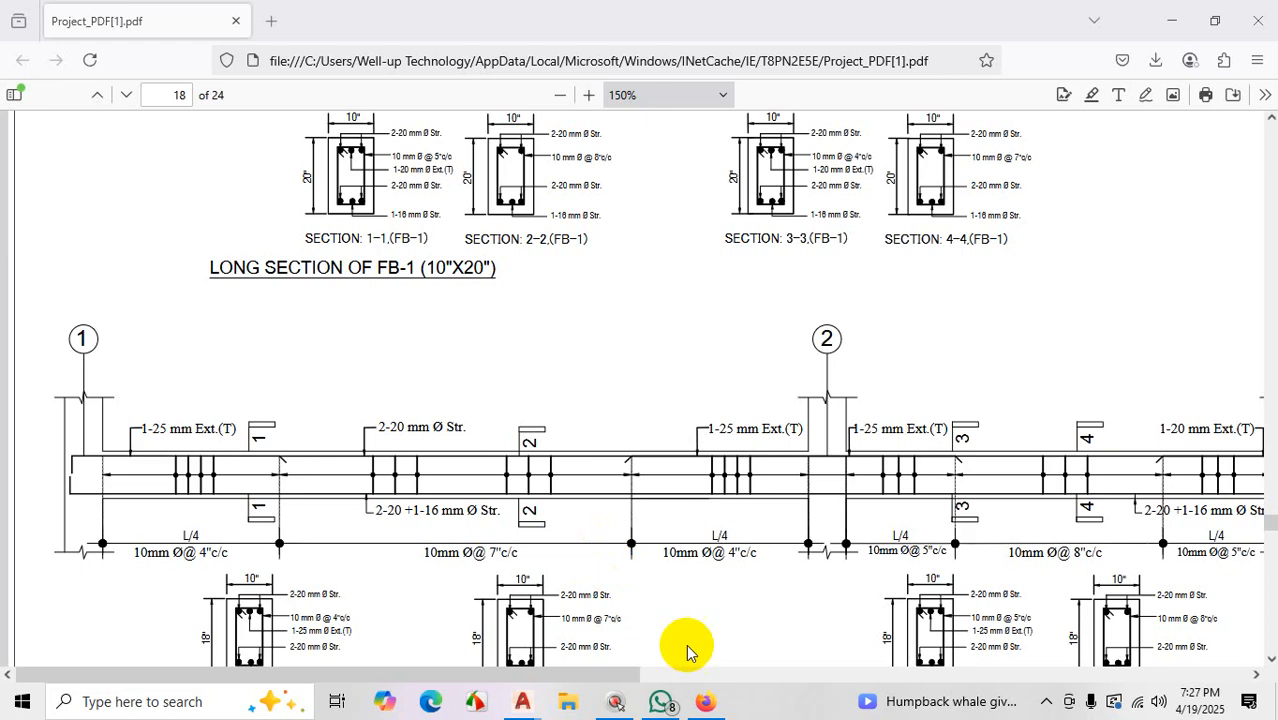
mouse_move(711, 708)
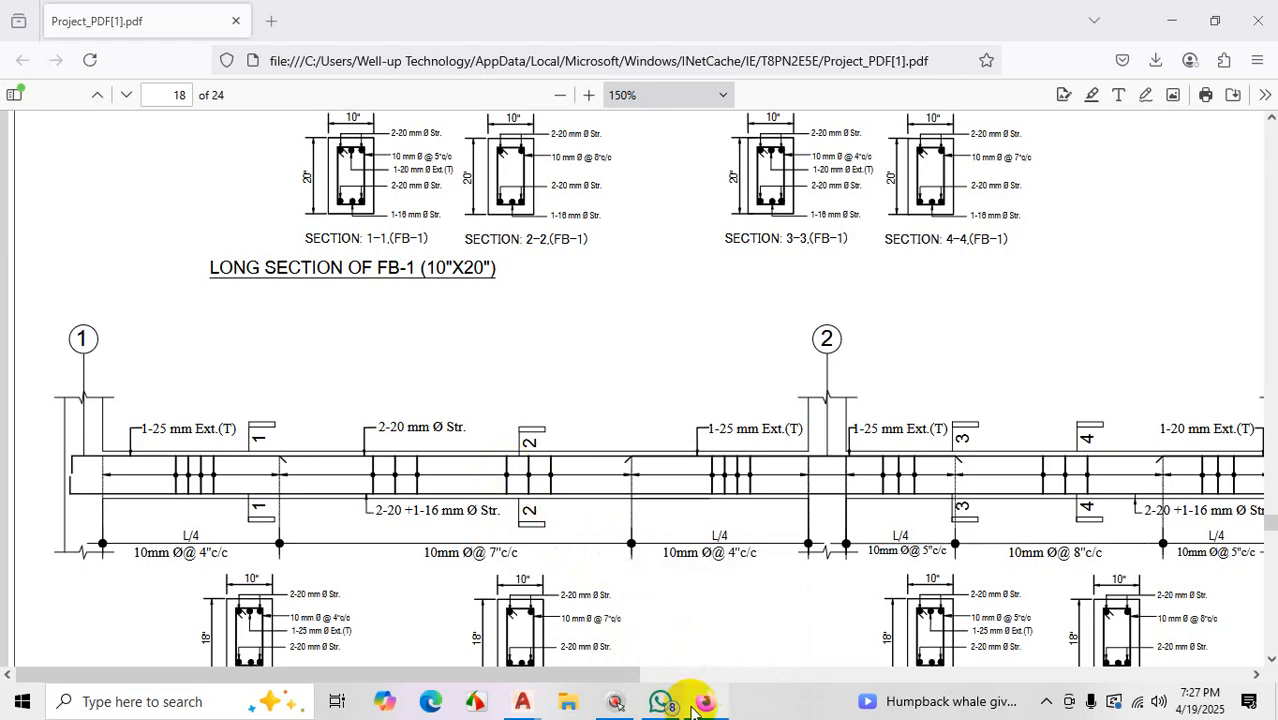
Switch back to C-29 STRUCTURE.dwg in AutoCAD and place donuts, inside diameter 0 and outside diameter 1, where the first zone's four stirrups cross the arrow line
mouse_move(522, 703)
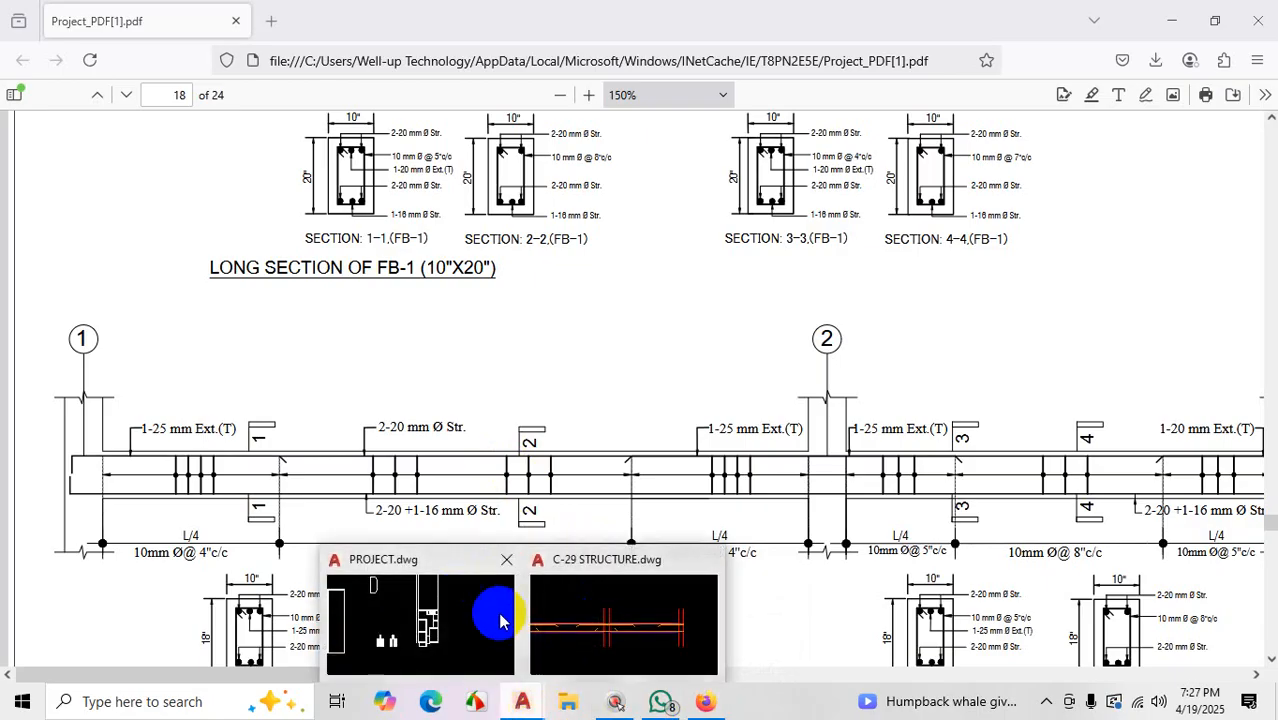
left_click(576, 595)
scroll(590, 540, "down", 3)
scroll(185, 490, "up", 6)
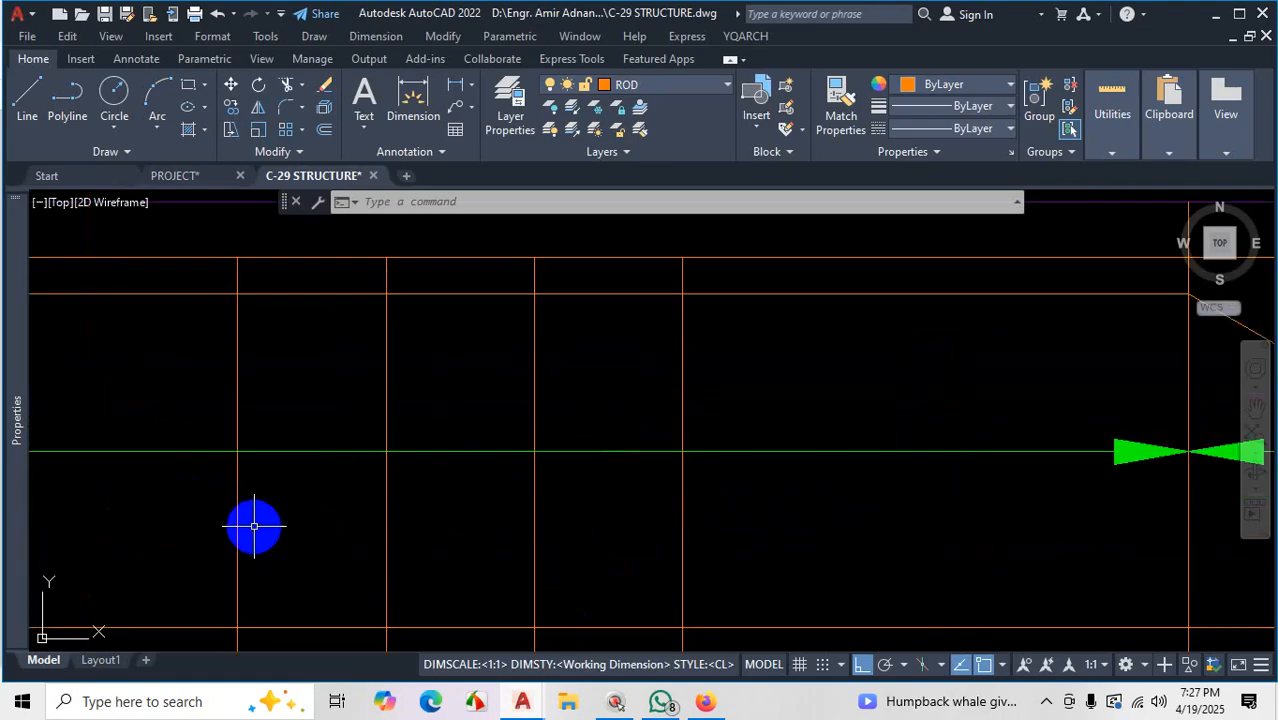
type("DO")
key("Return")
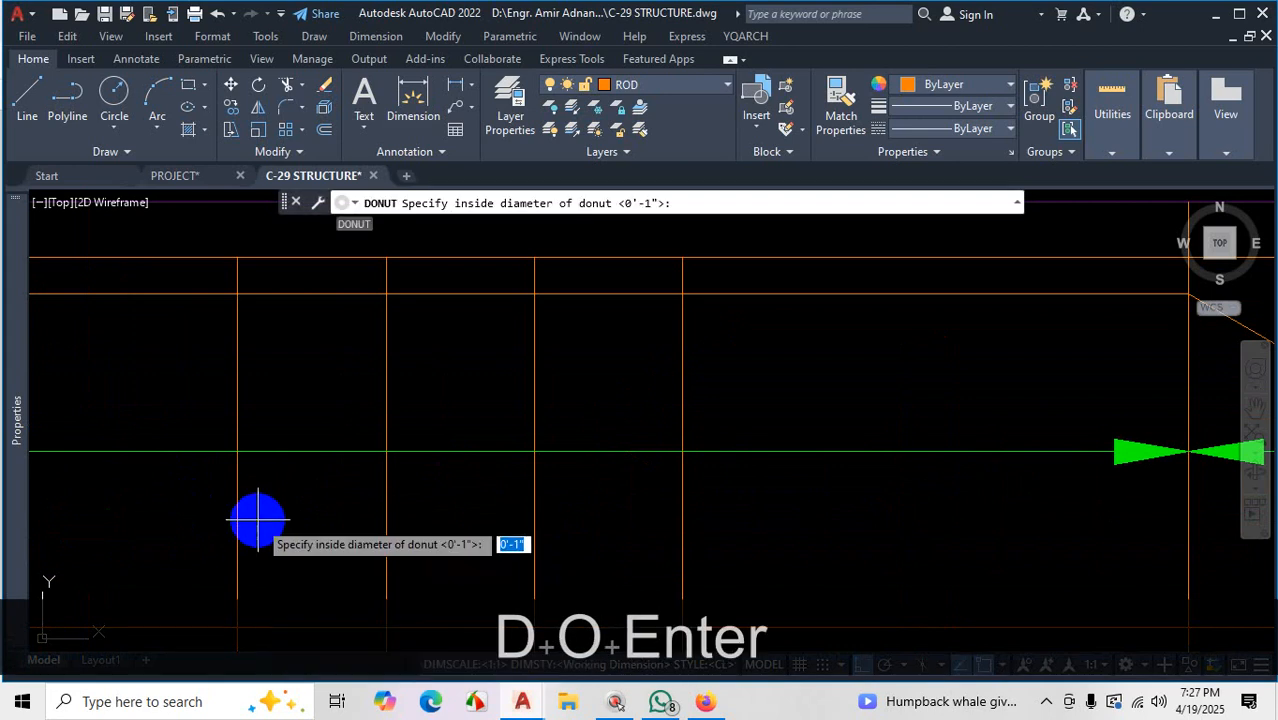
type("0")
key("Return")
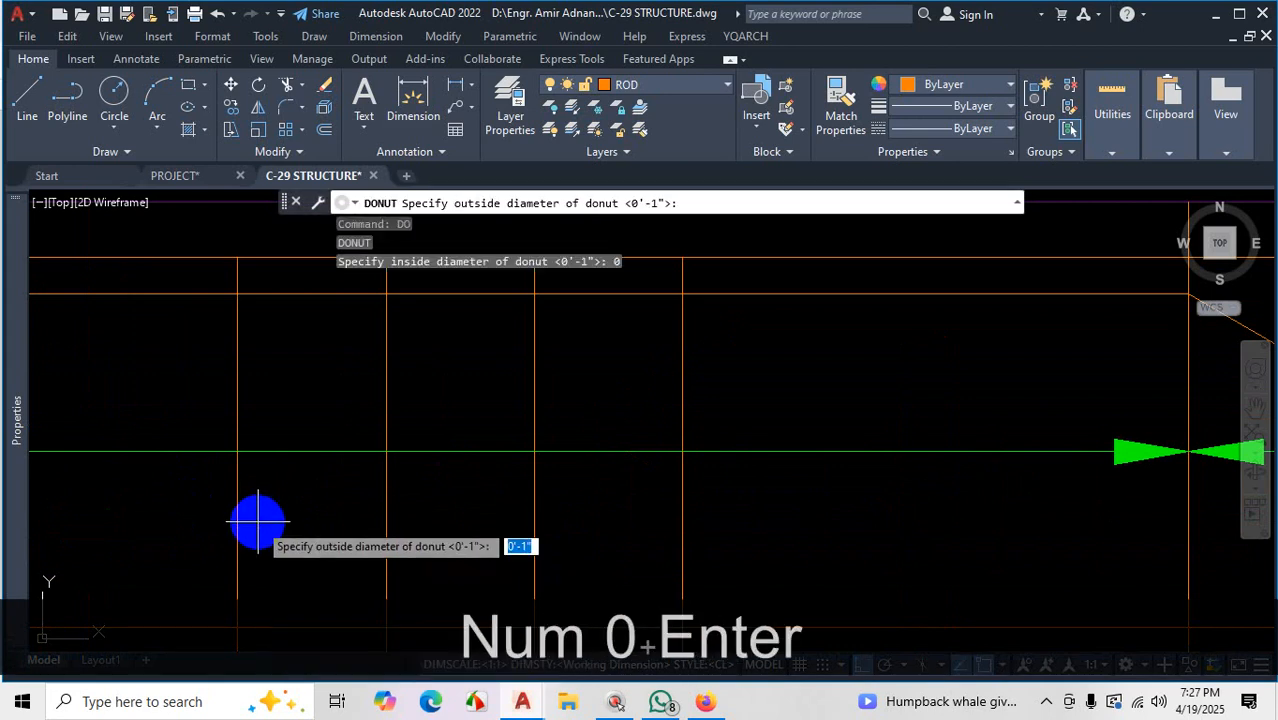
type("1")
key("Return")
left_click(237, 452)
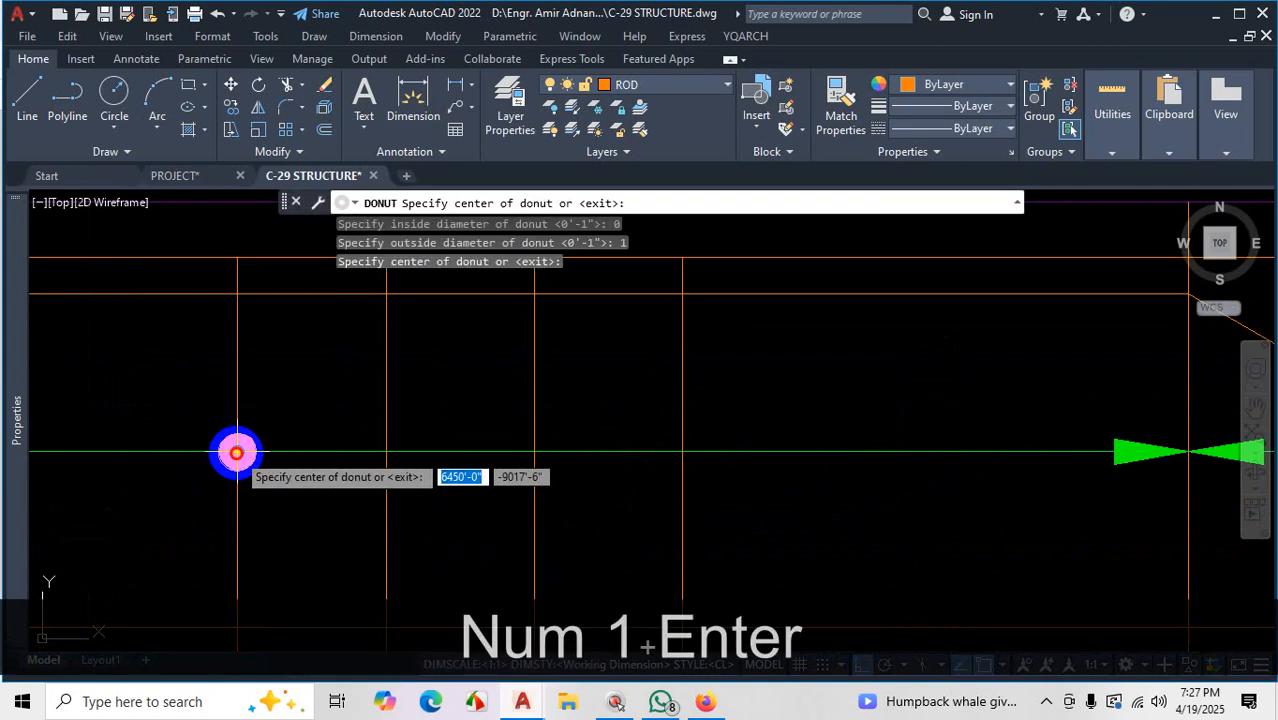
left_click(386, 455)
scroll(340, 480, "down", 2)
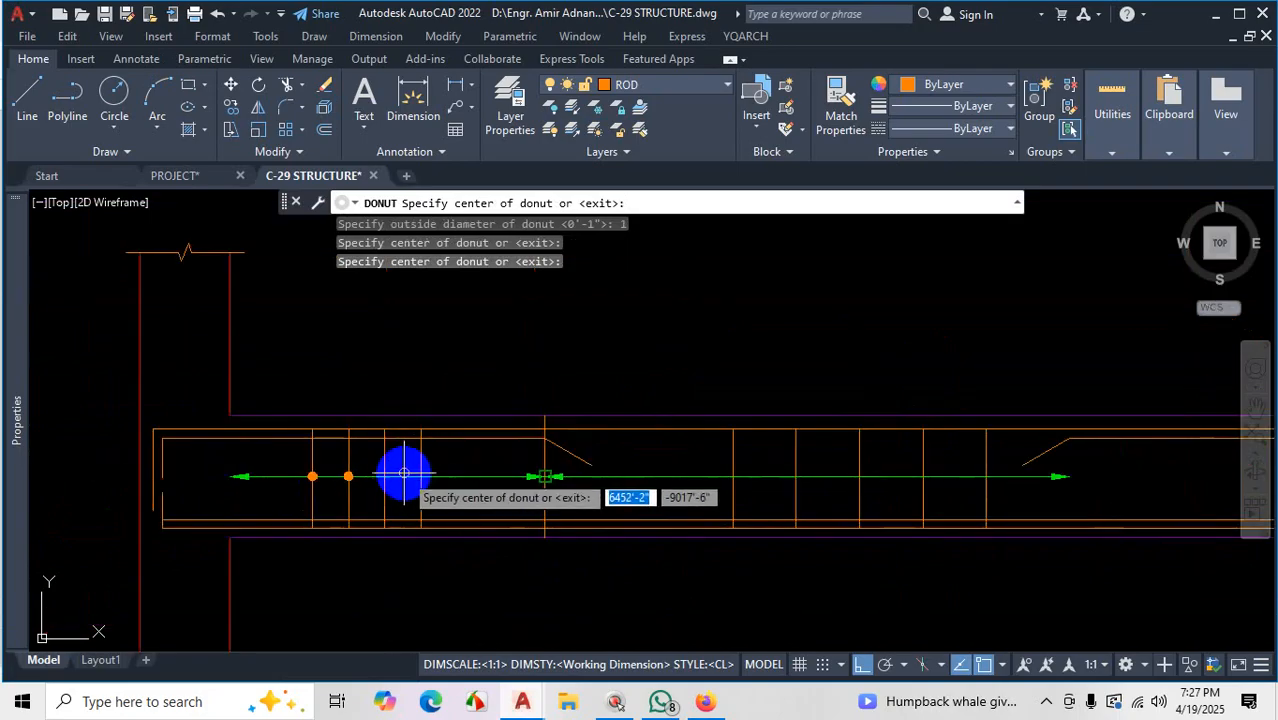
left_click(360, 478)
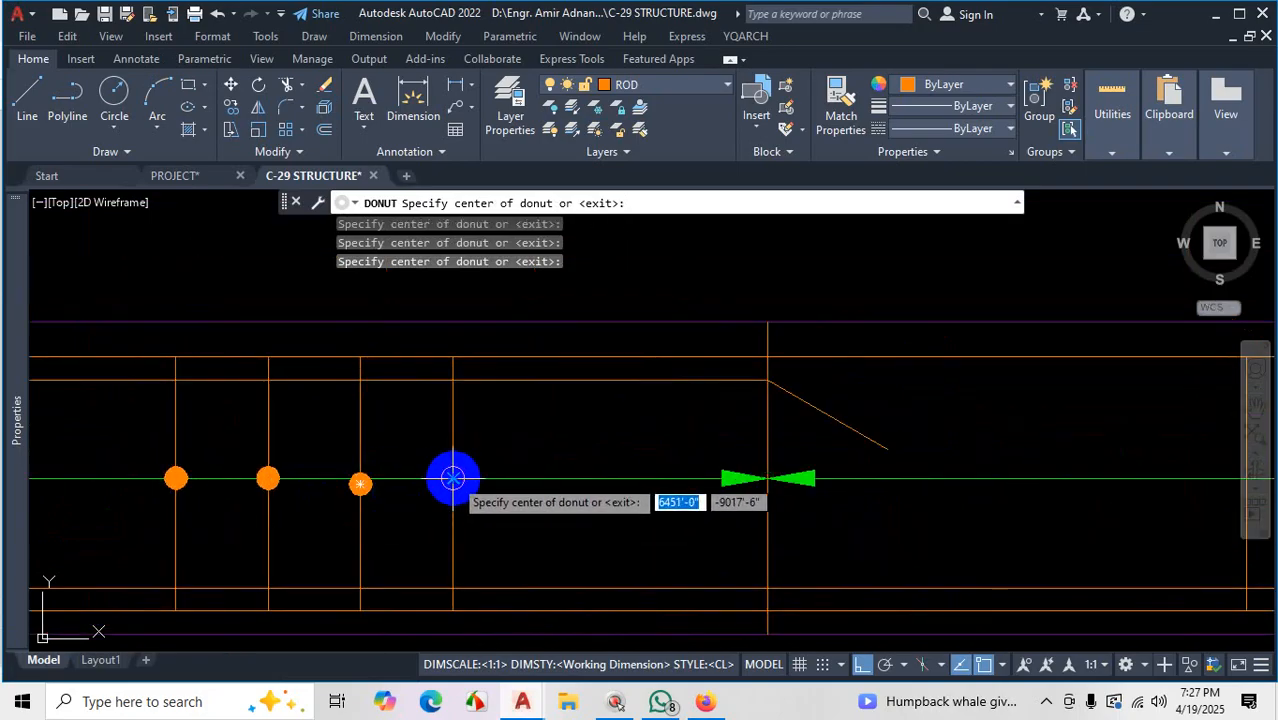
Place matching donuts where the five stirrups of the first span's middle zone cross the arrow line
scroll(258, 508, "down", 3)
scroll(522, 516, "up", 4)
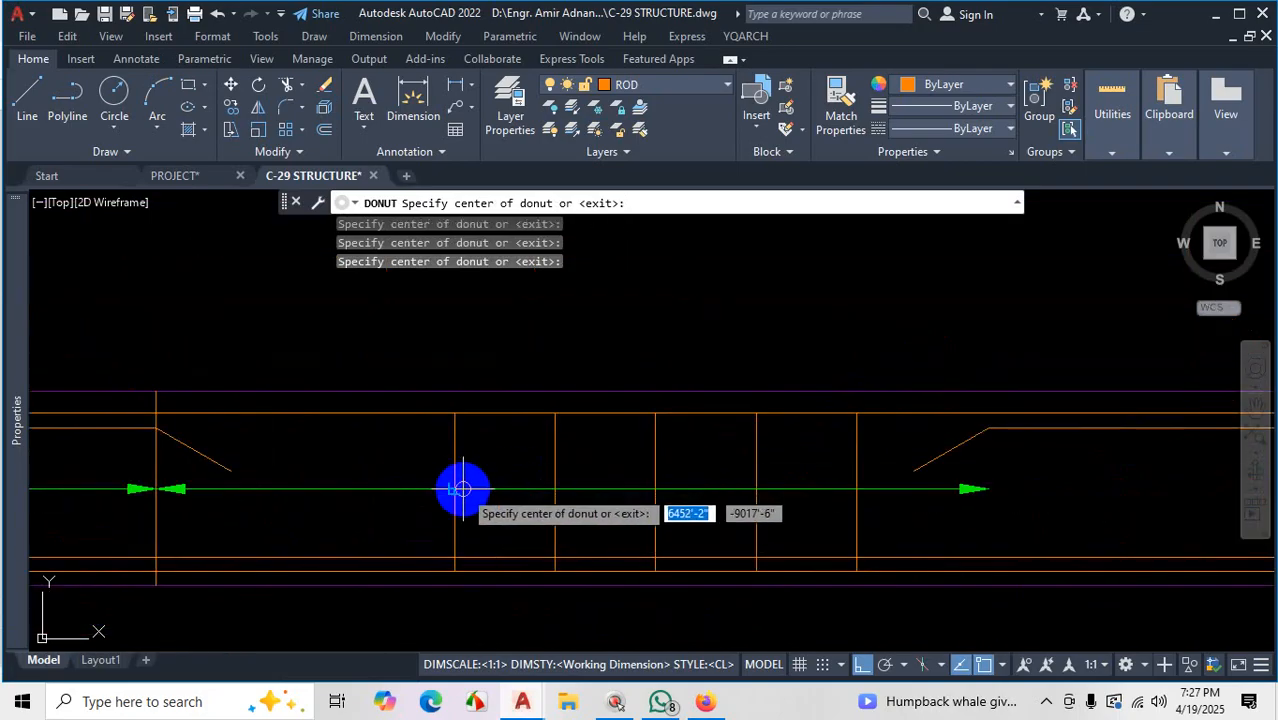
left_click(454, 488)
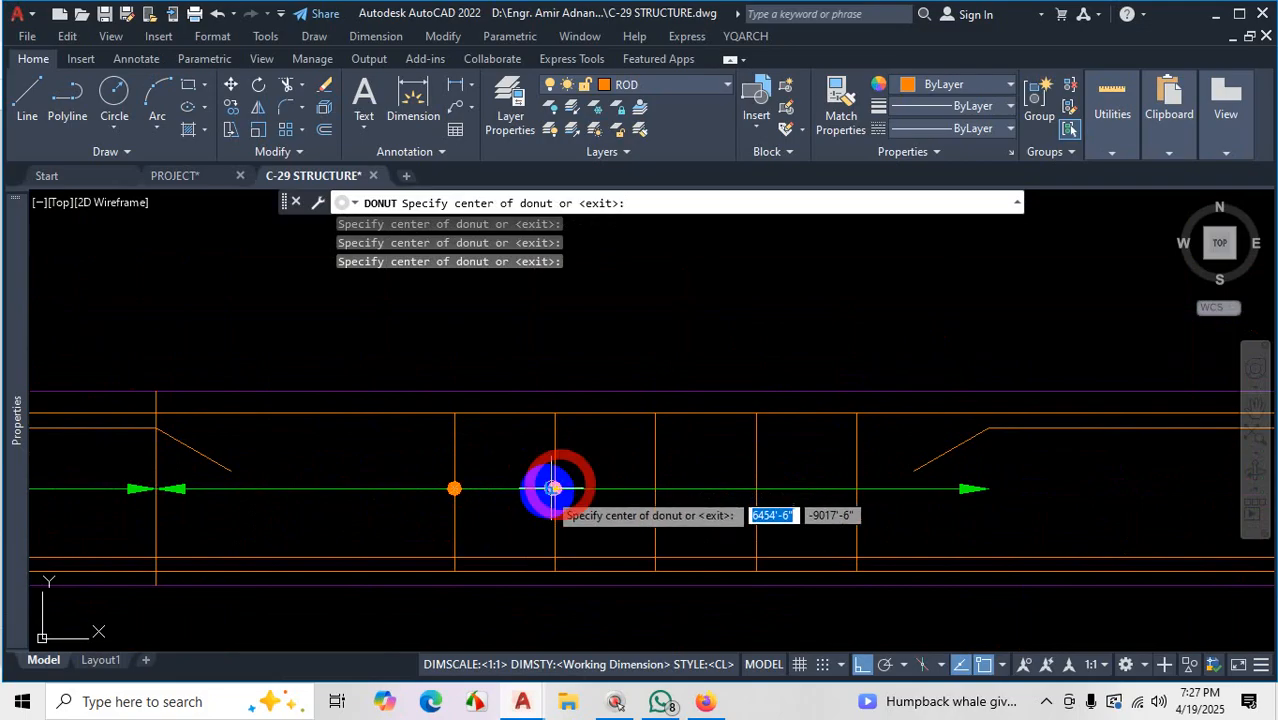
left_click(555, 488)
left_click(655, 488)
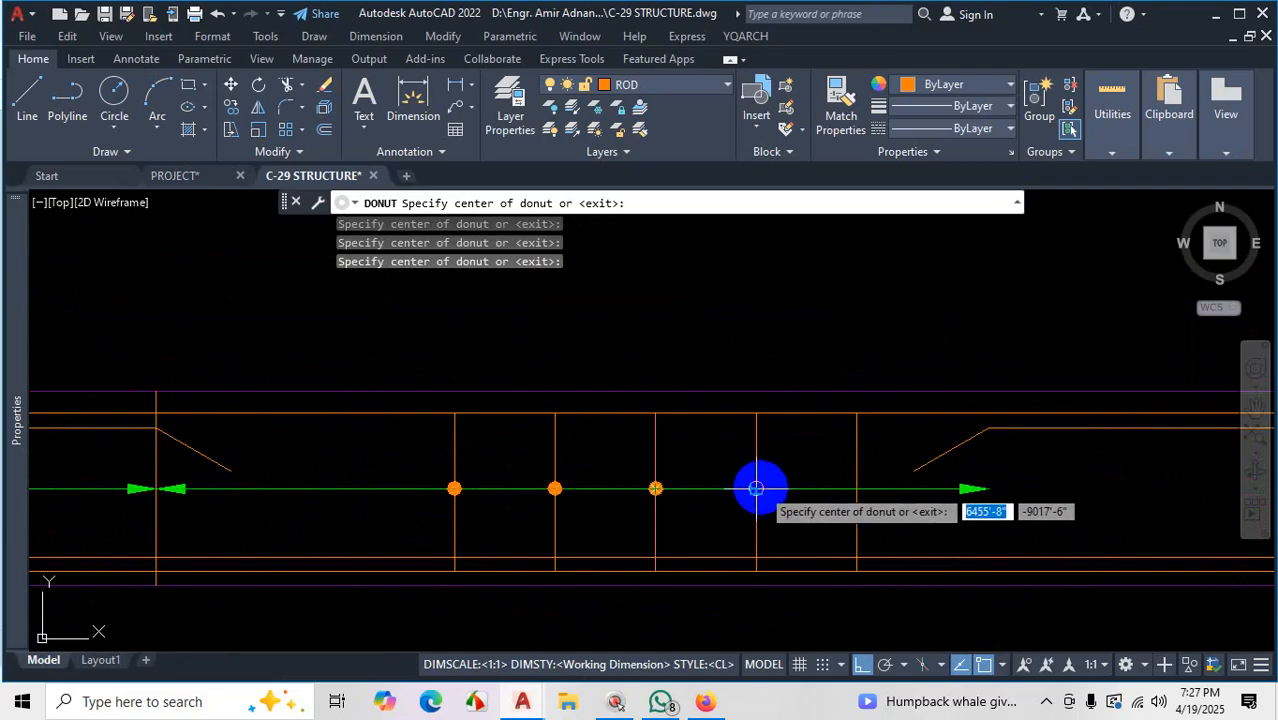
left_click(756, 488)
left_click(856, 488)
key("Escape")
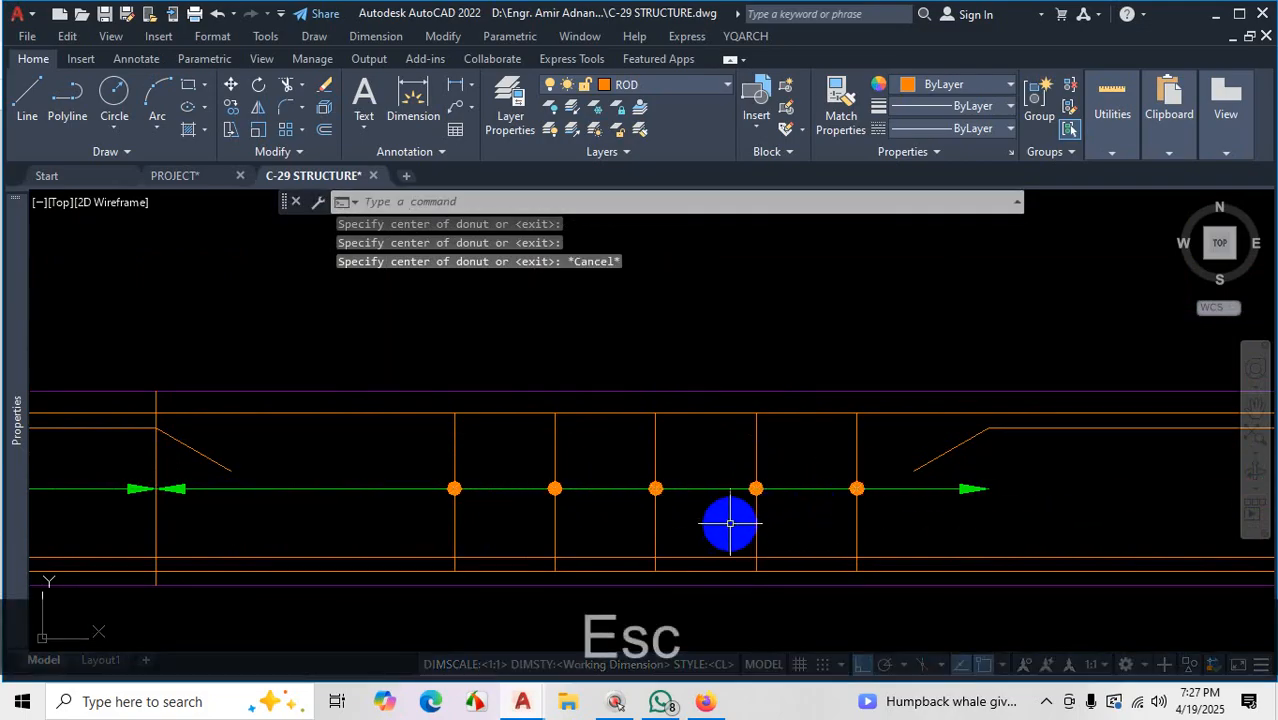
Review the Standard multileader style's leader format, checking its arrowhead size, and keep the style current
scroll(785, 518, "down", 4)
scroll(785, 518, "up", 4)
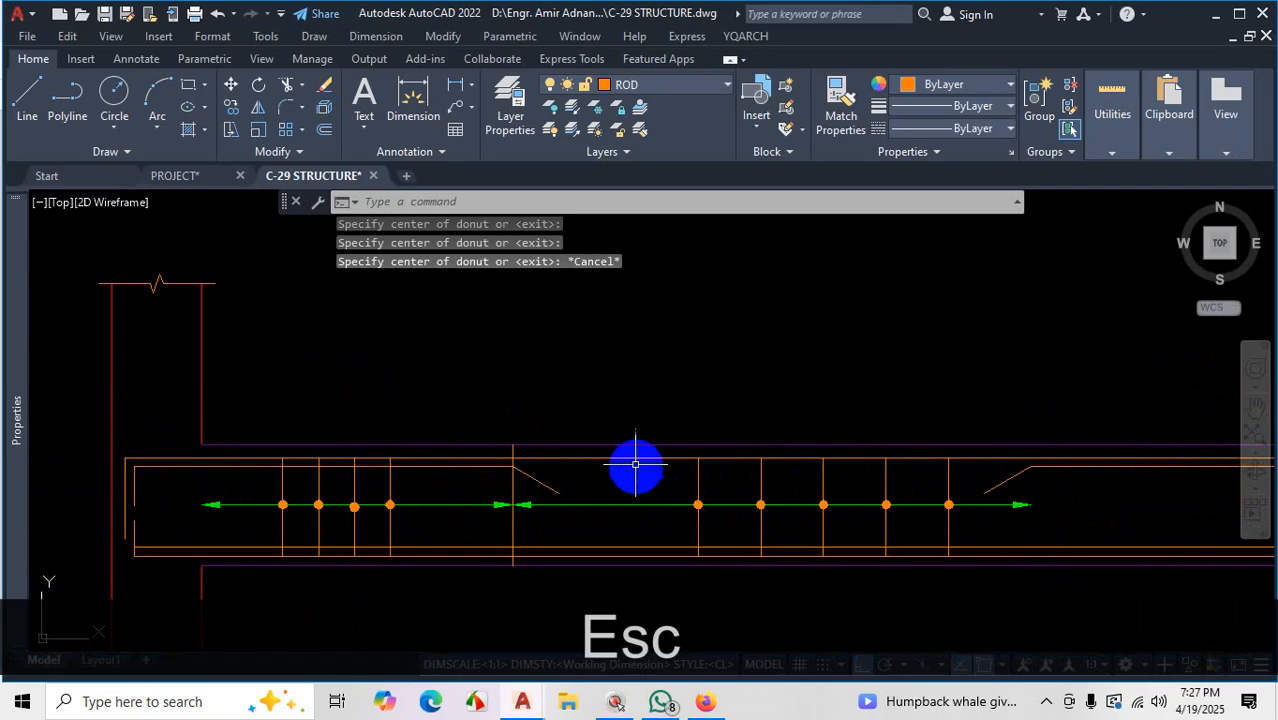
type("M")
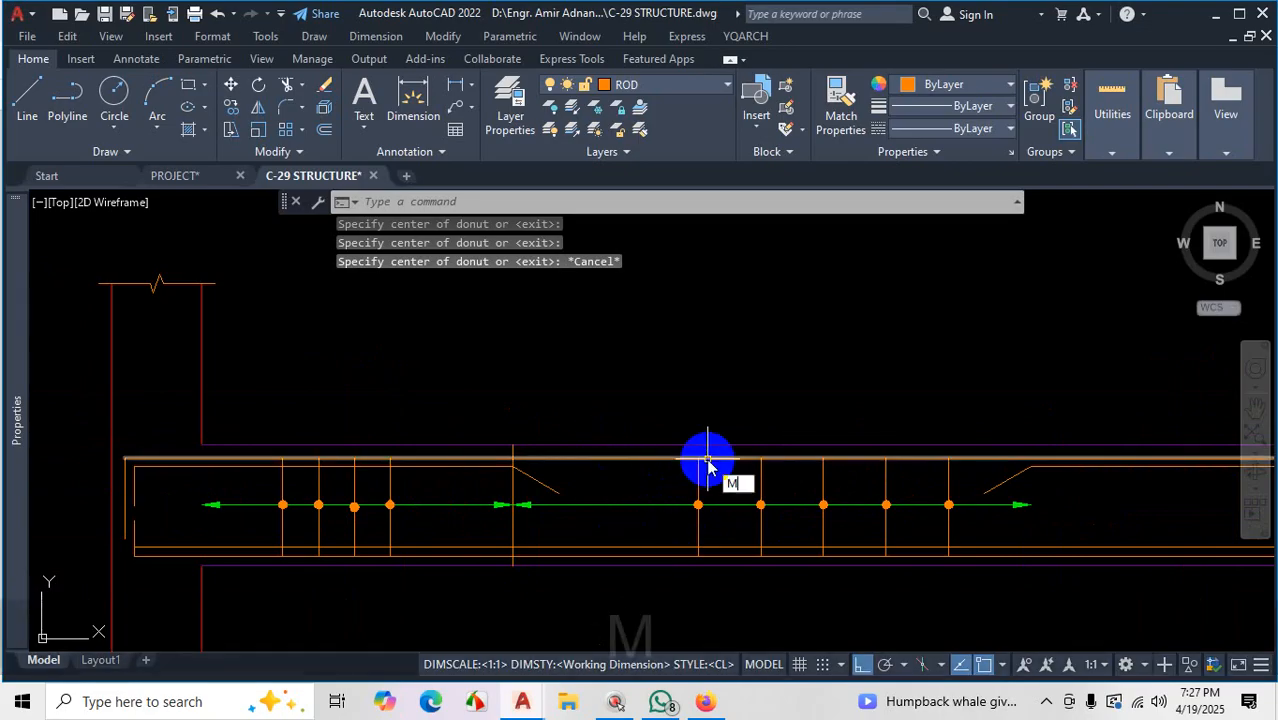
type("LS")
key("Return")
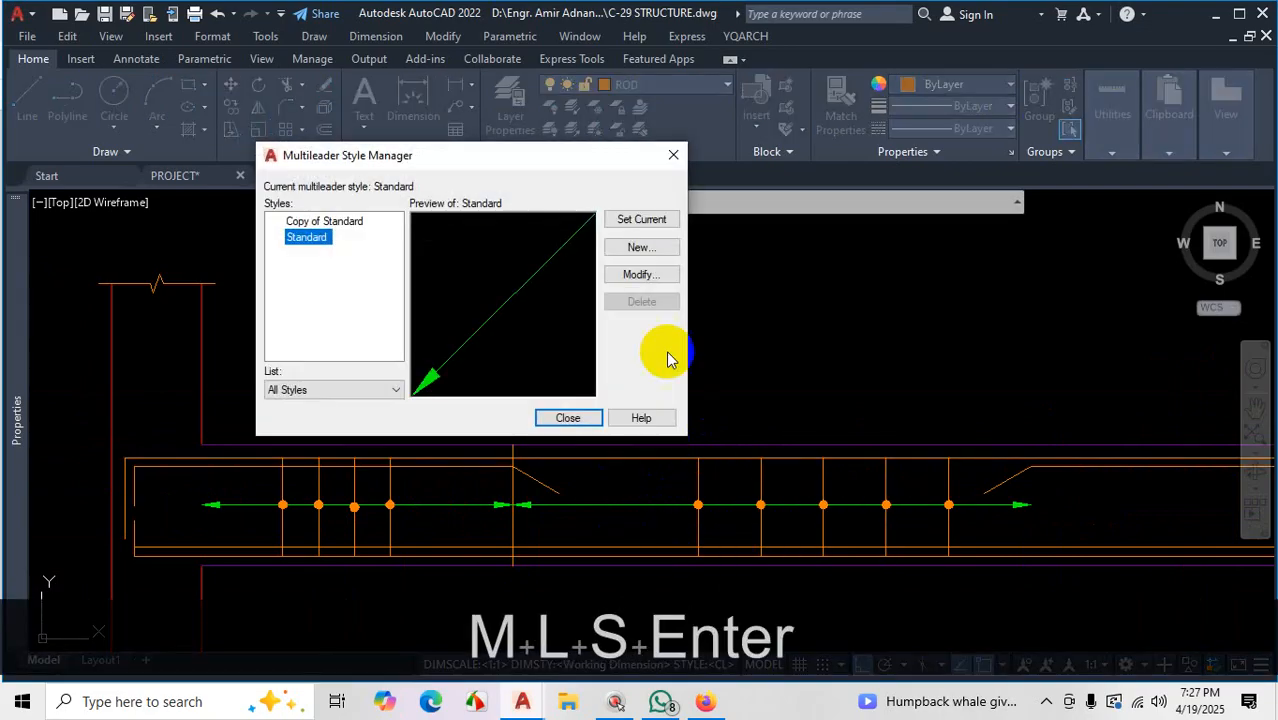
left_click(655, 273)
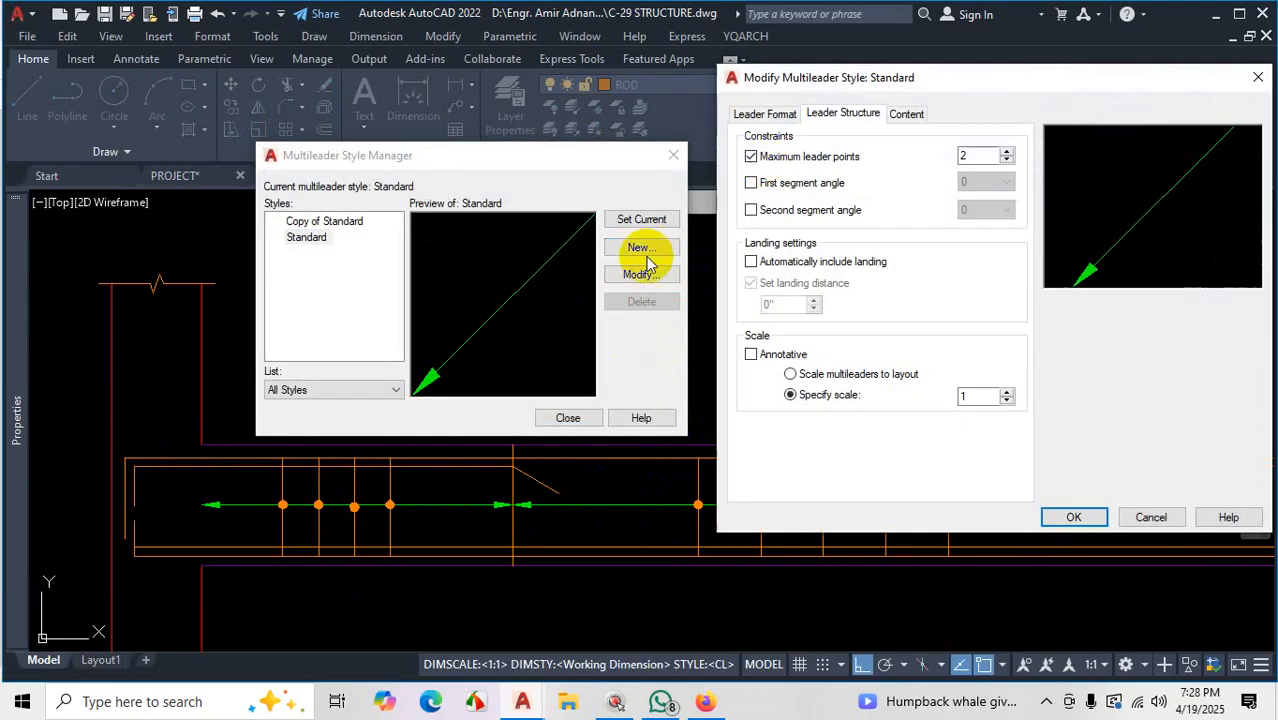
left_click(760, 114)
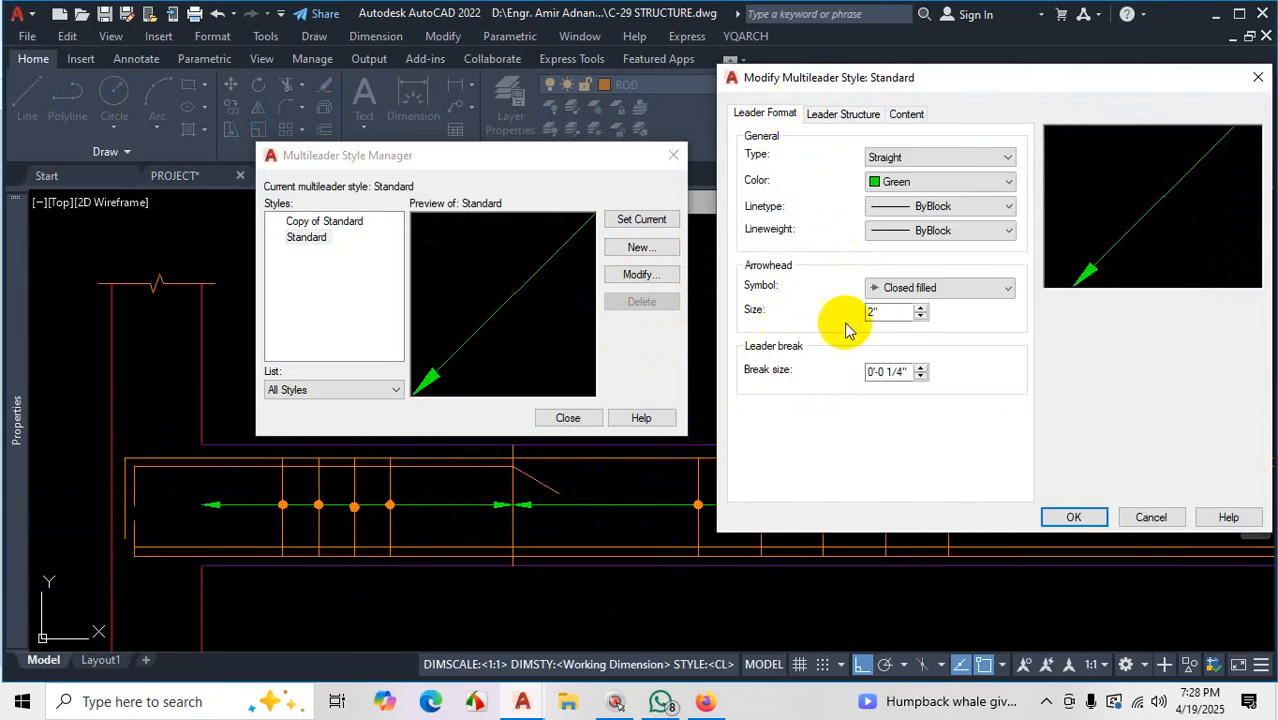
key("ctrl+1")
left_click(949, 302)
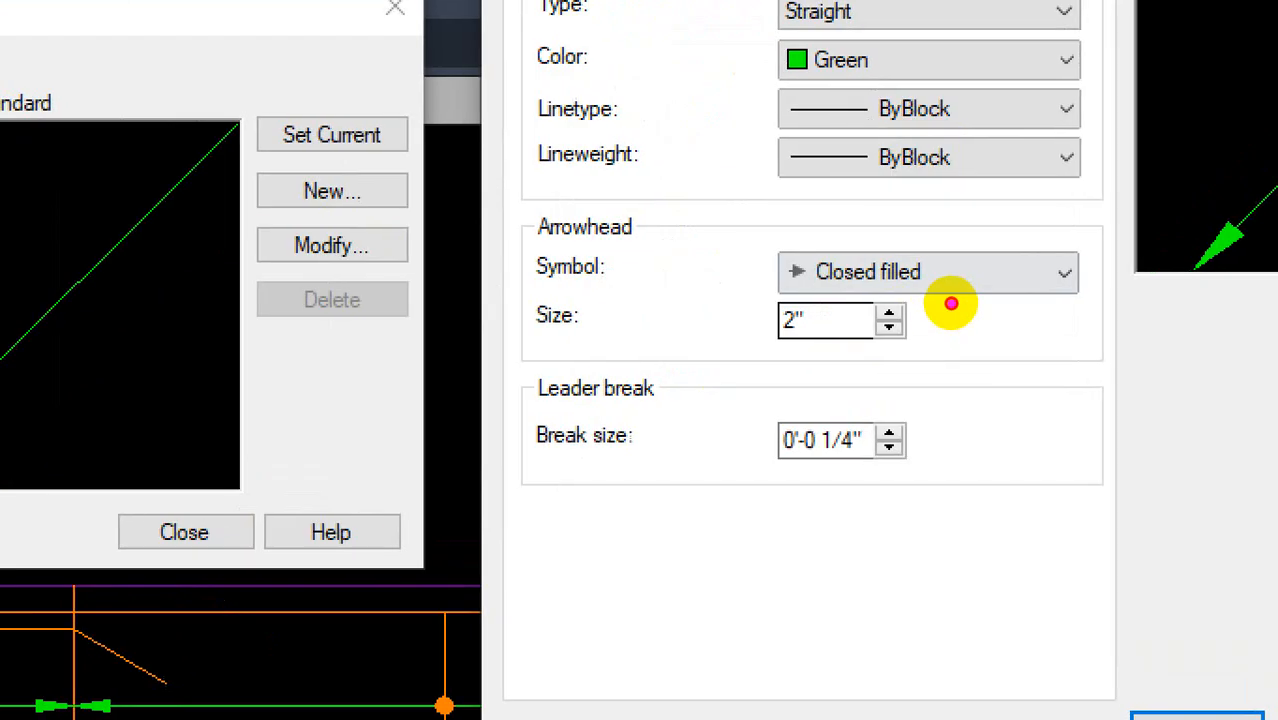
mouse_move(946, 288)
left_mouse_down()
mouse_move(866, 280)
mouse_move(757, 355)
left_mouse_up()
mouse_move(851, 327)
left_mouse_down()
mouse_move(944, 323)
mouse_move(907, 284)
left_mouse_up()
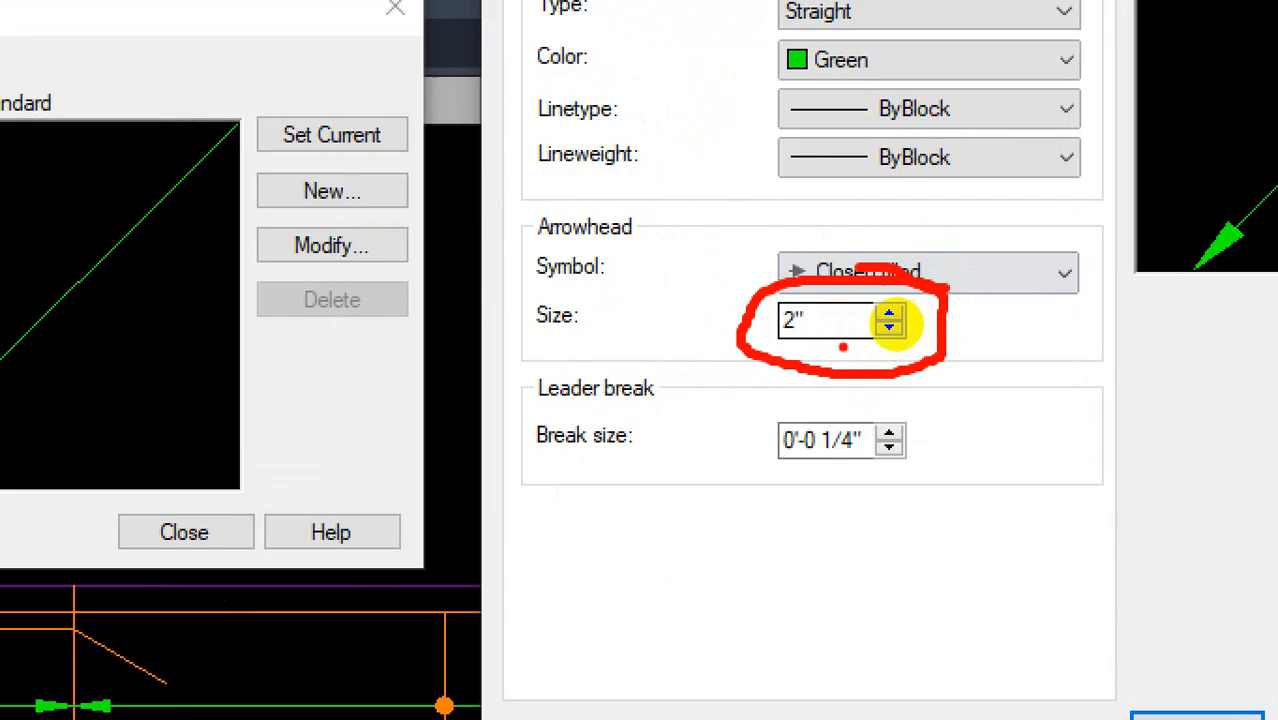
mouse_move(820, 300)
left_mouse_down()
mouse_move(744, 294)
mouse_move(855, 311)
mouse_move(854, 284)
left_mouse_up()
key("Escape")
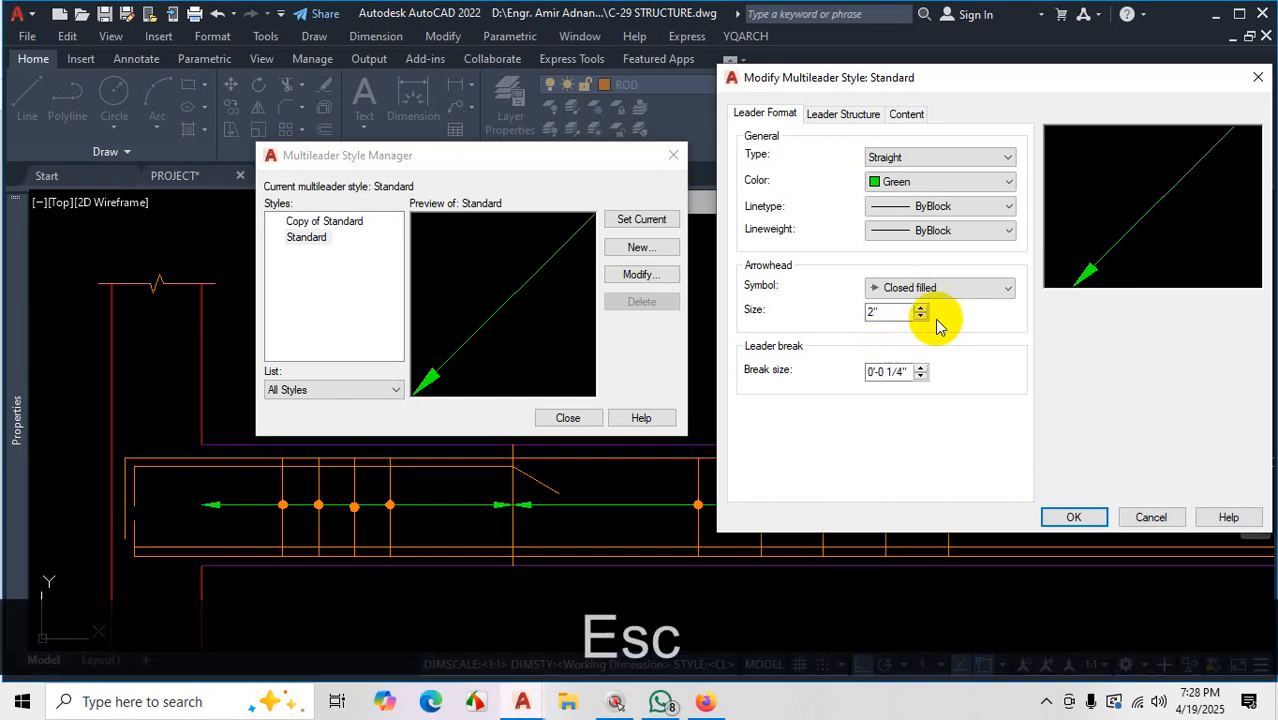
left_click(1073, 517)
left_click(641, 219)
left_click(569, 418)
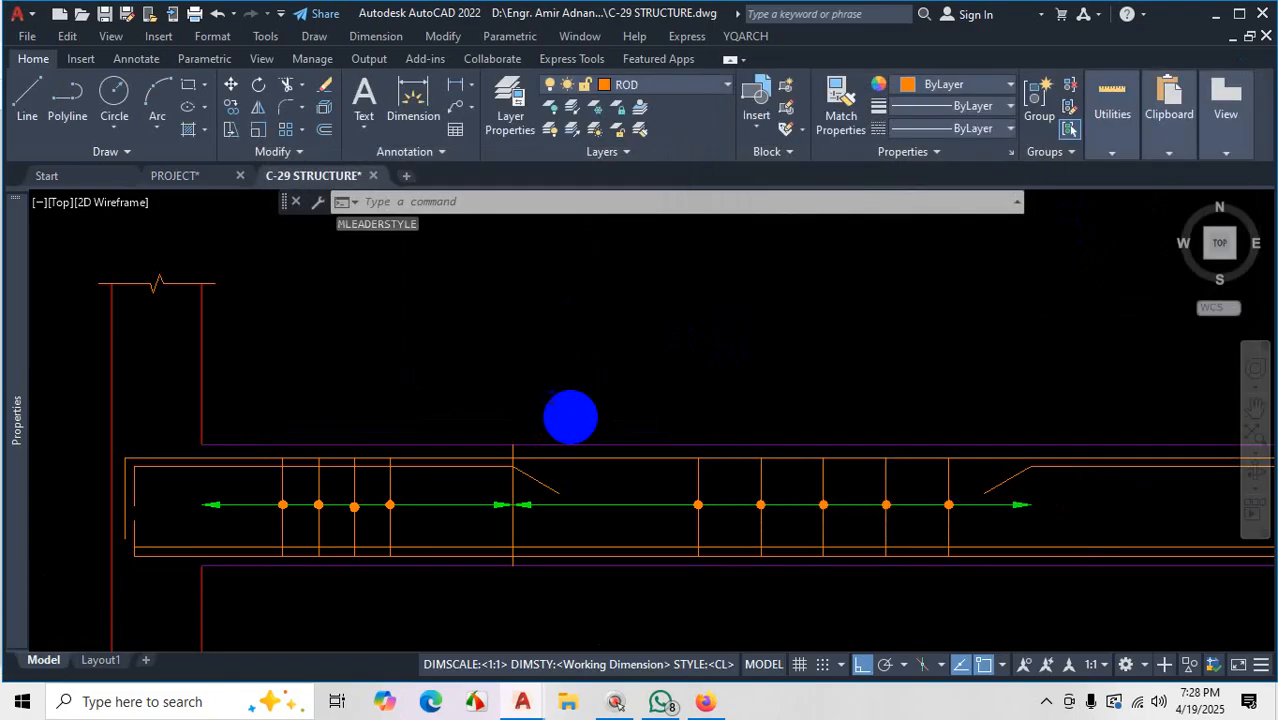
Inspect the donuts on the stirrups and the zone arrows along the first span of the beam
scroll(682, 503, "down", 2)
scroll(736, 409, "up", 5)
scroll(827, 379, "up", 3)
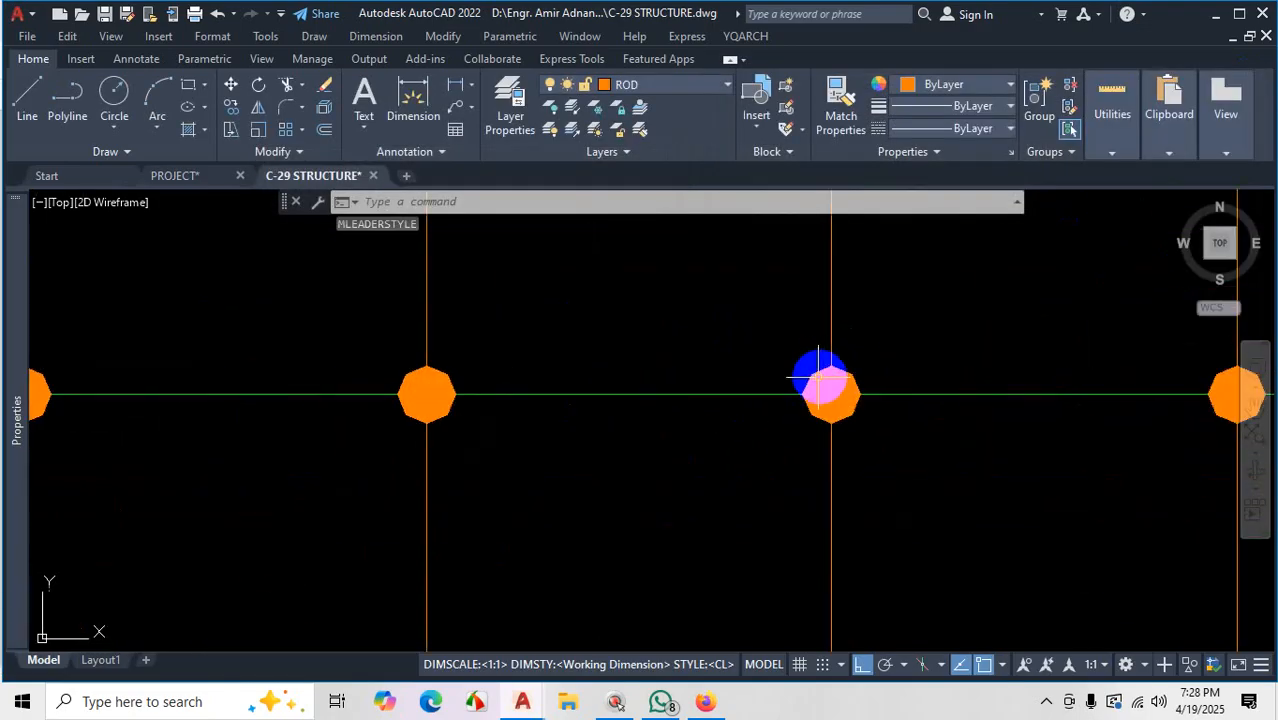
scroll(813, 434, "down", 5)
scroll(851, 456, "down", 3)
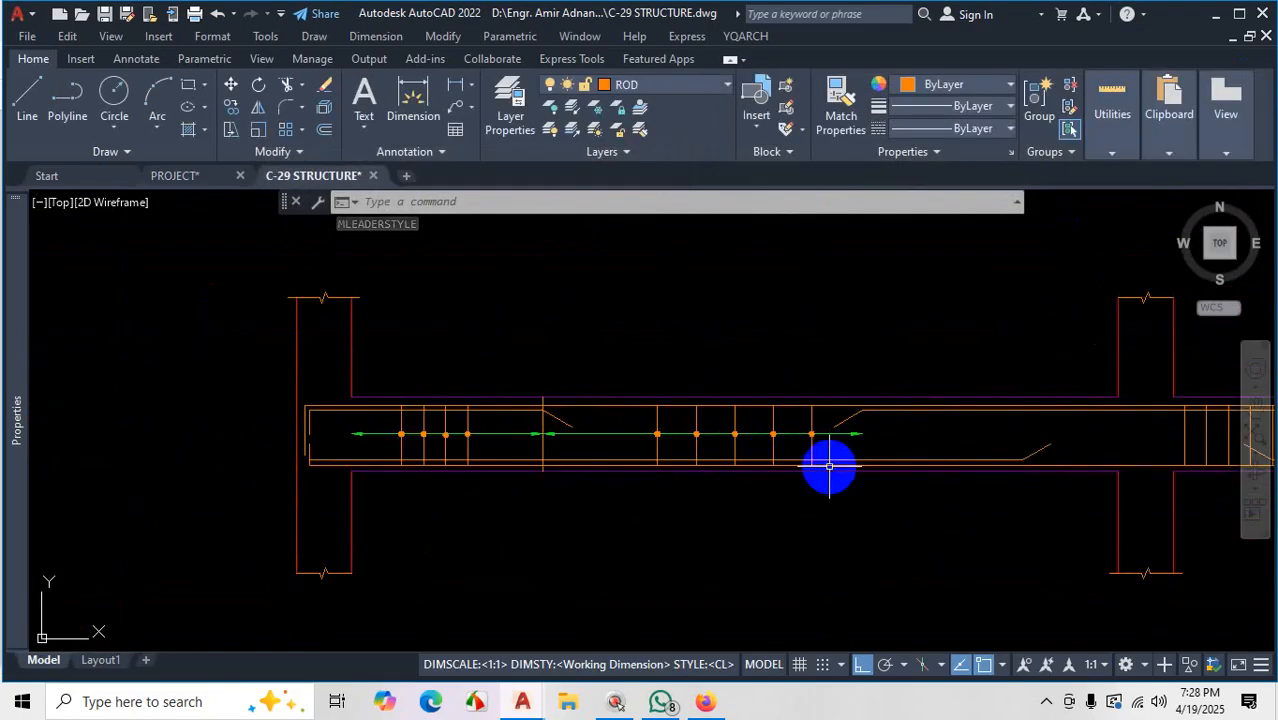
key("ctrl+1")
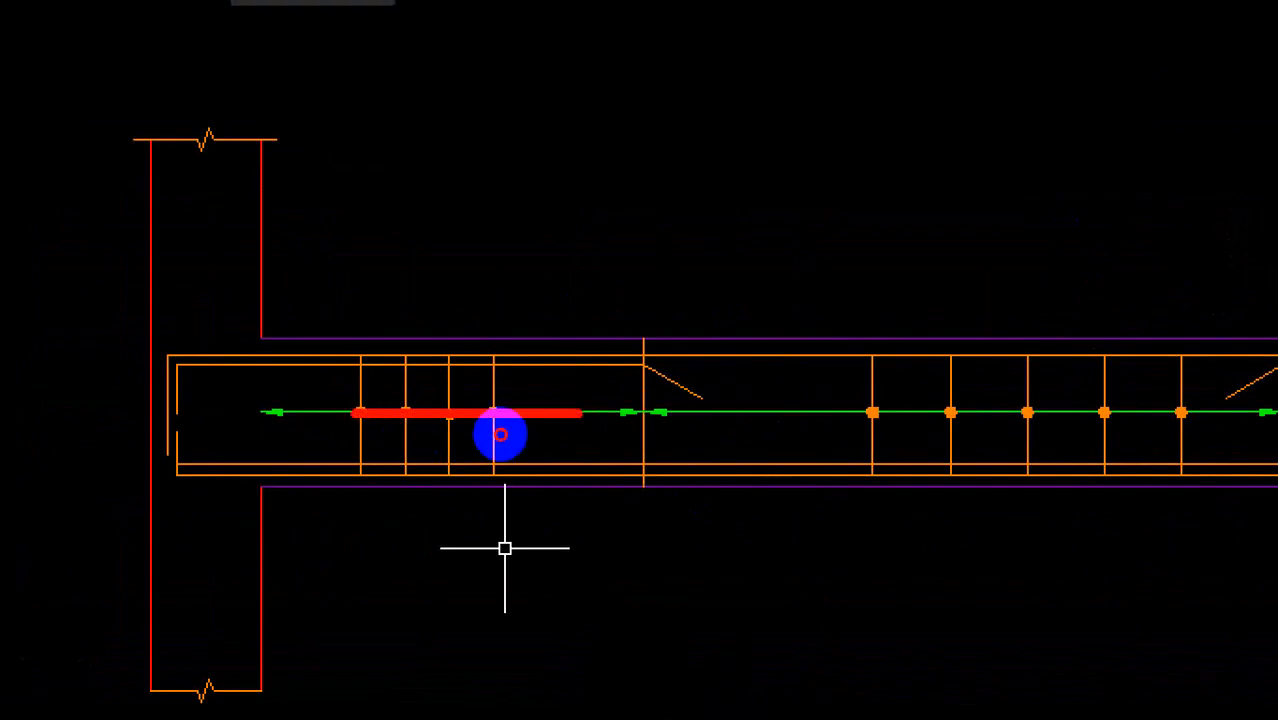
left_click(533, 425)
key("Escape")
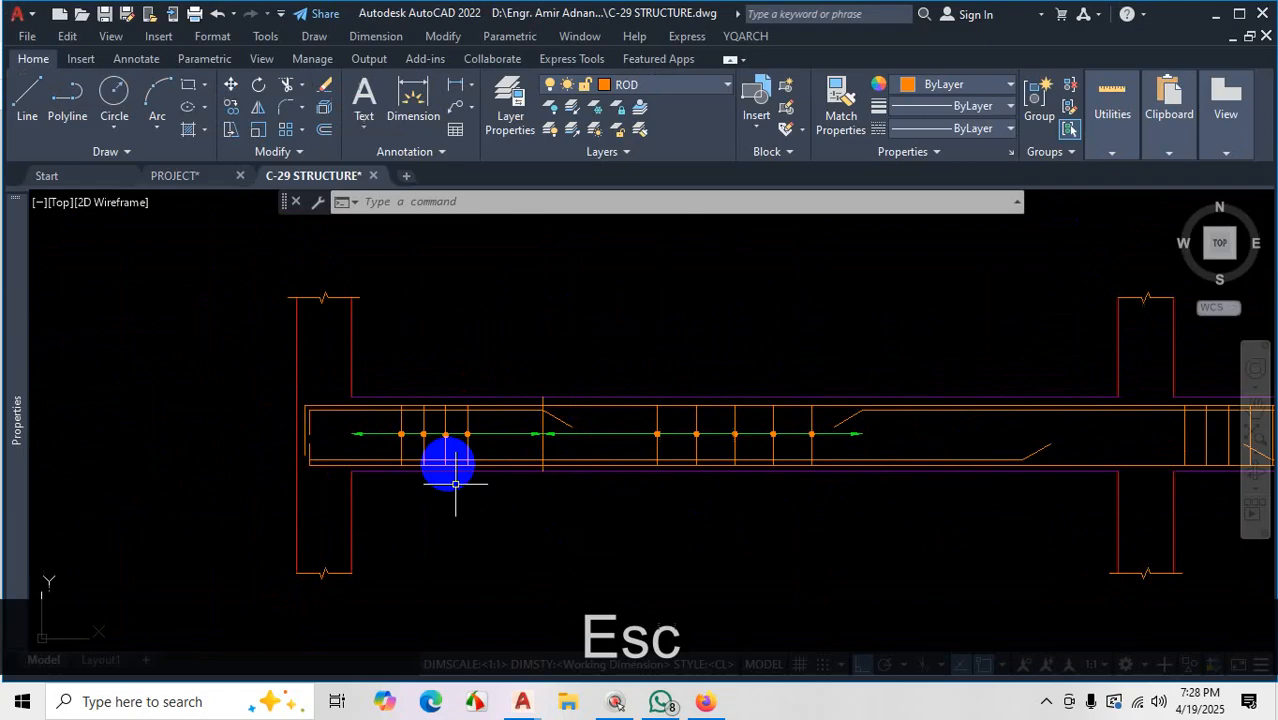
Switch to Firefox and compare the FB-3 long section with the L/3 stirrup zones of beam RB1 in DETAIL STRUCTURAL DRAWINGS.pdf
left_click(706, 701)
scroll(385, 479, "down", 3)
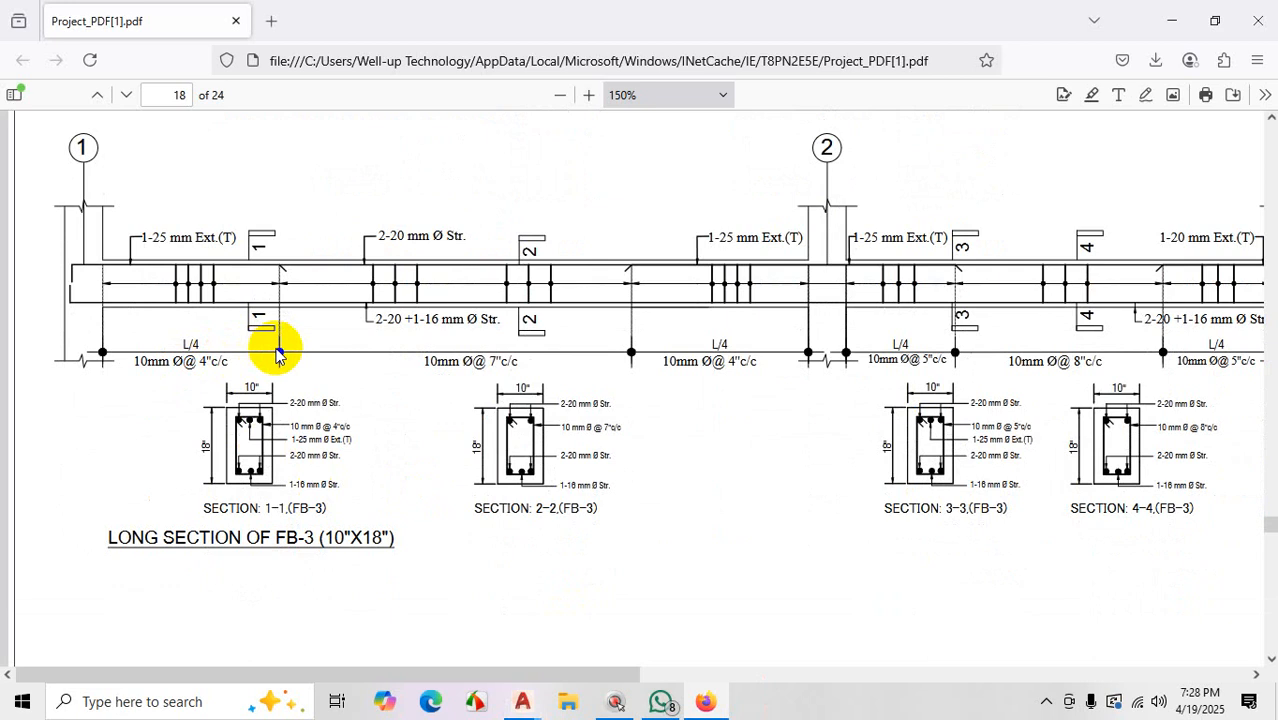
left_click(1046, 701)
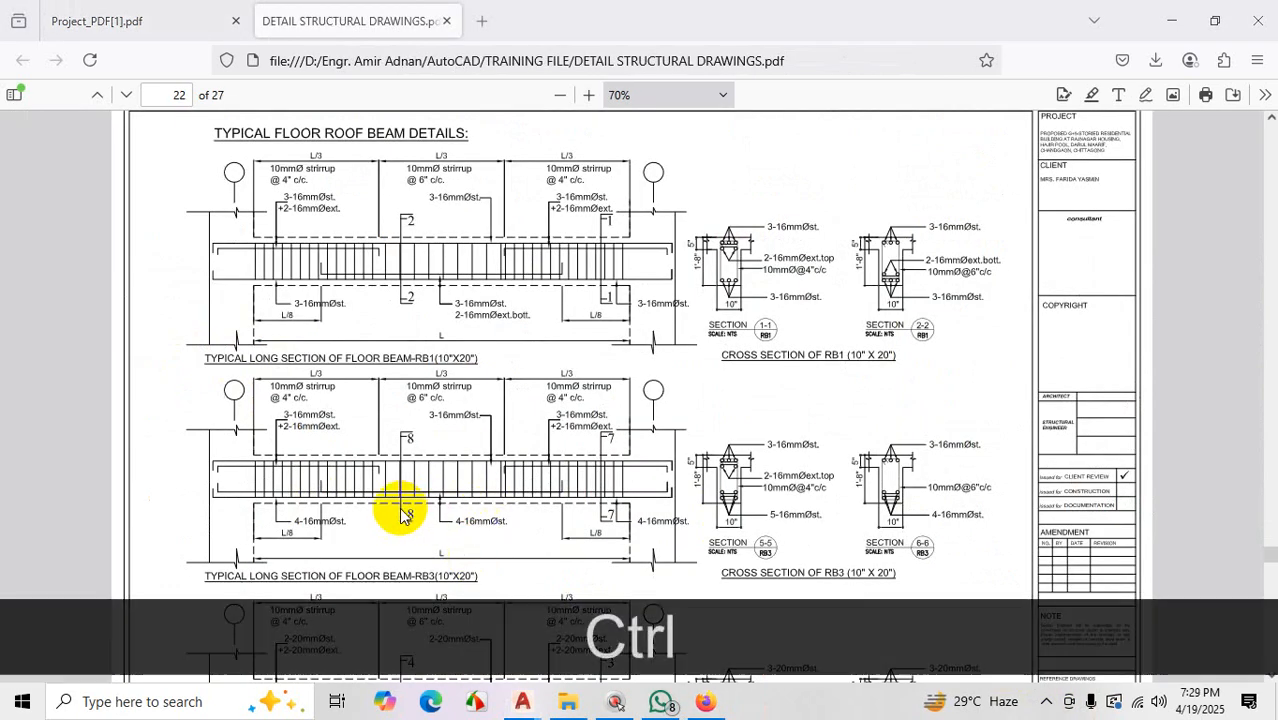
scroll(402, 514, "up", 3, "ctrl")
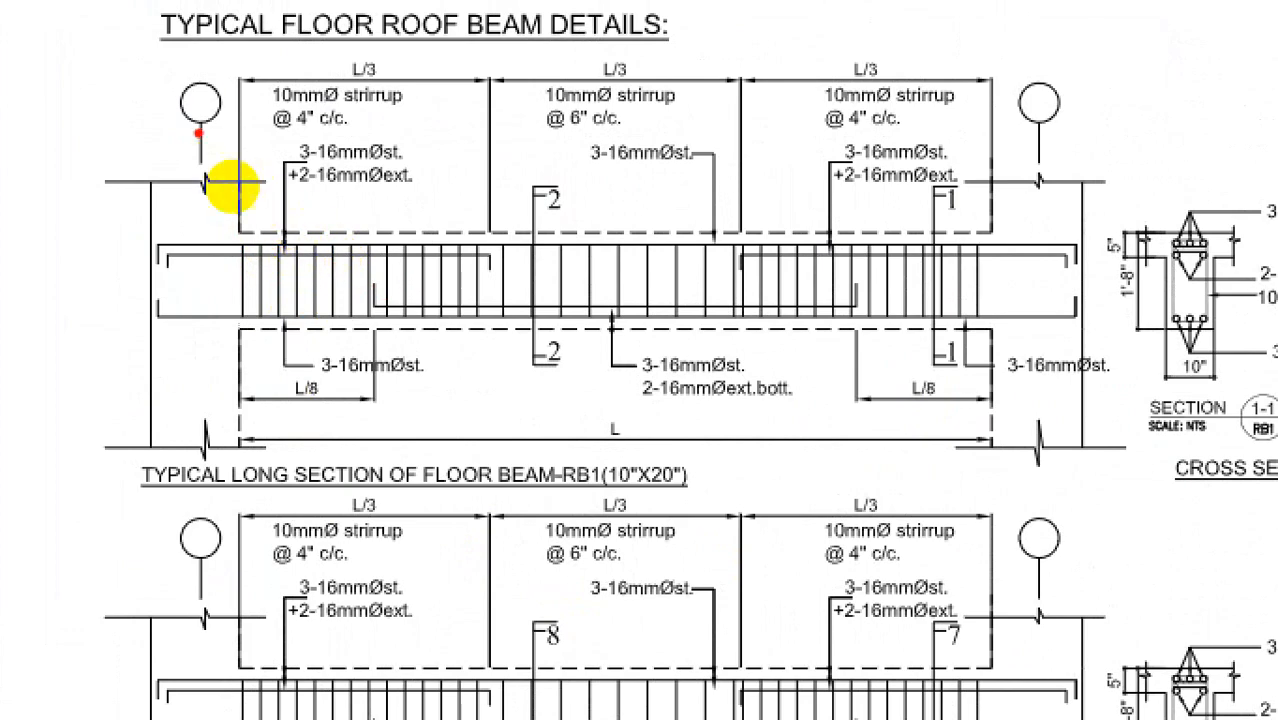
left_click_drag(239, 84, 245, 182)
left_click_drag(492, 74, 495, 148)
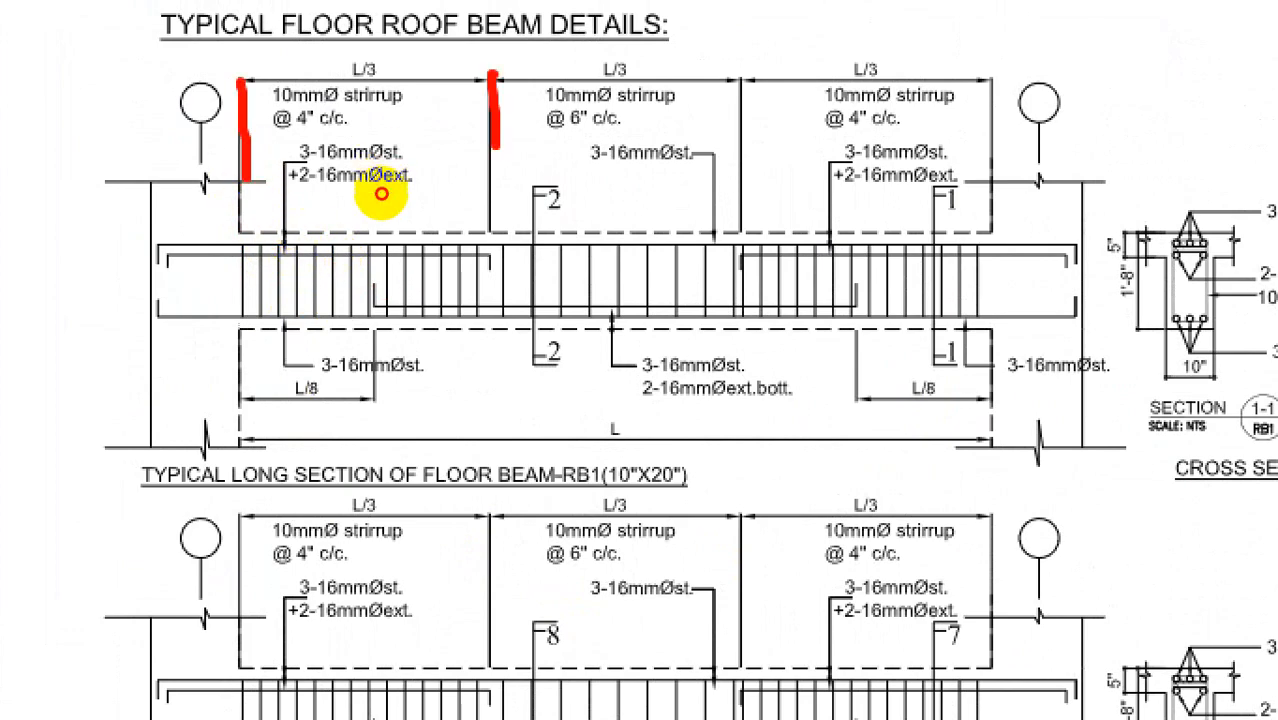
left_click_drag(403, 53, 352, 50)
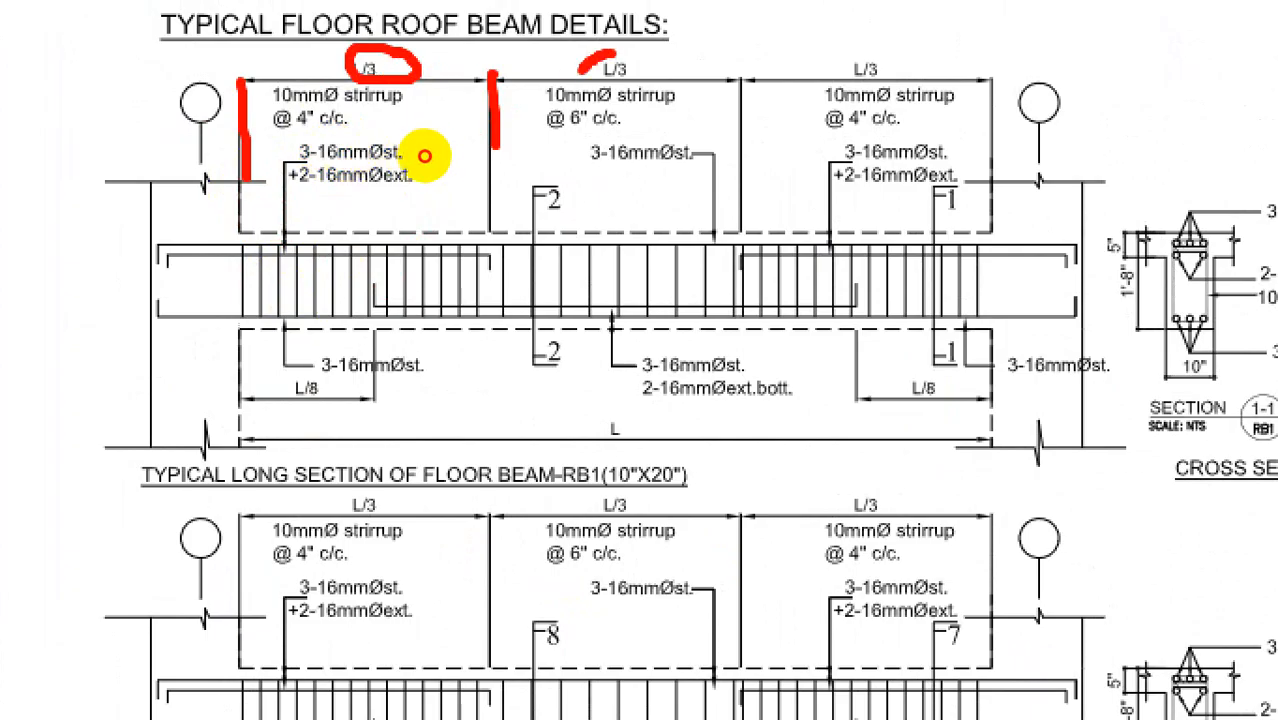
left_click_drag(840, 45, 884, 94)
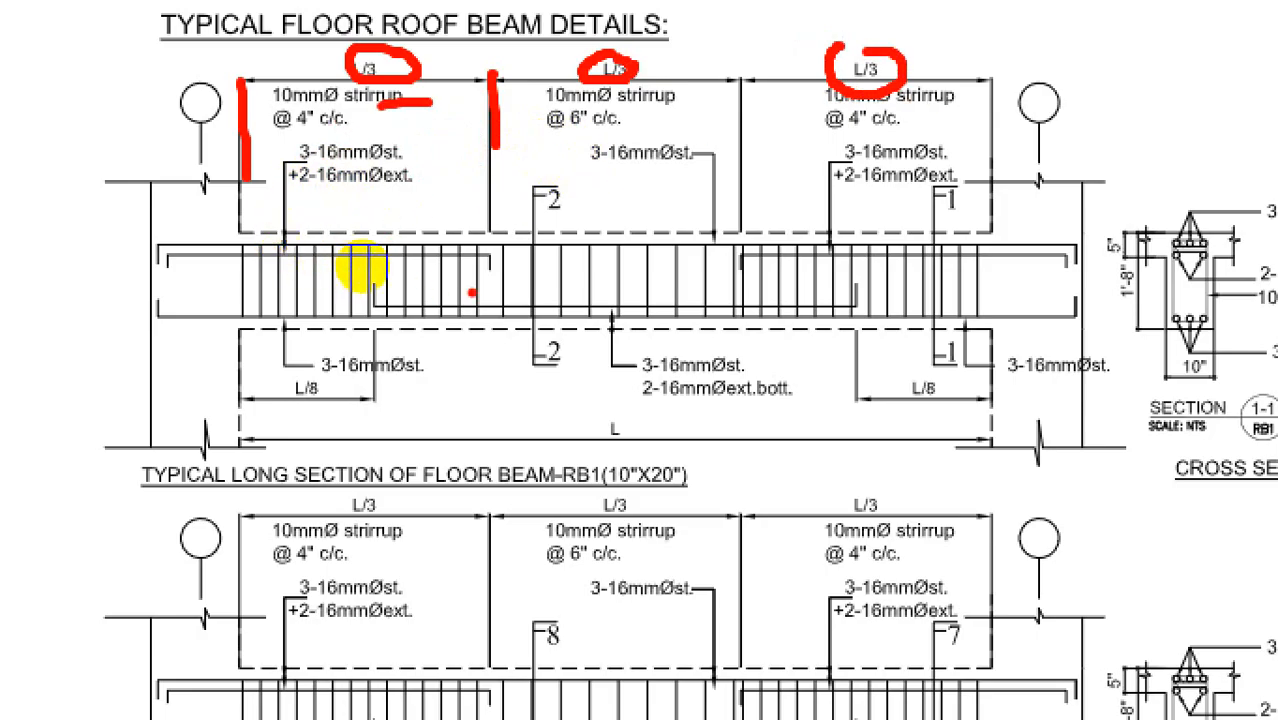
left_click_drag(478, 285, 306, 281)
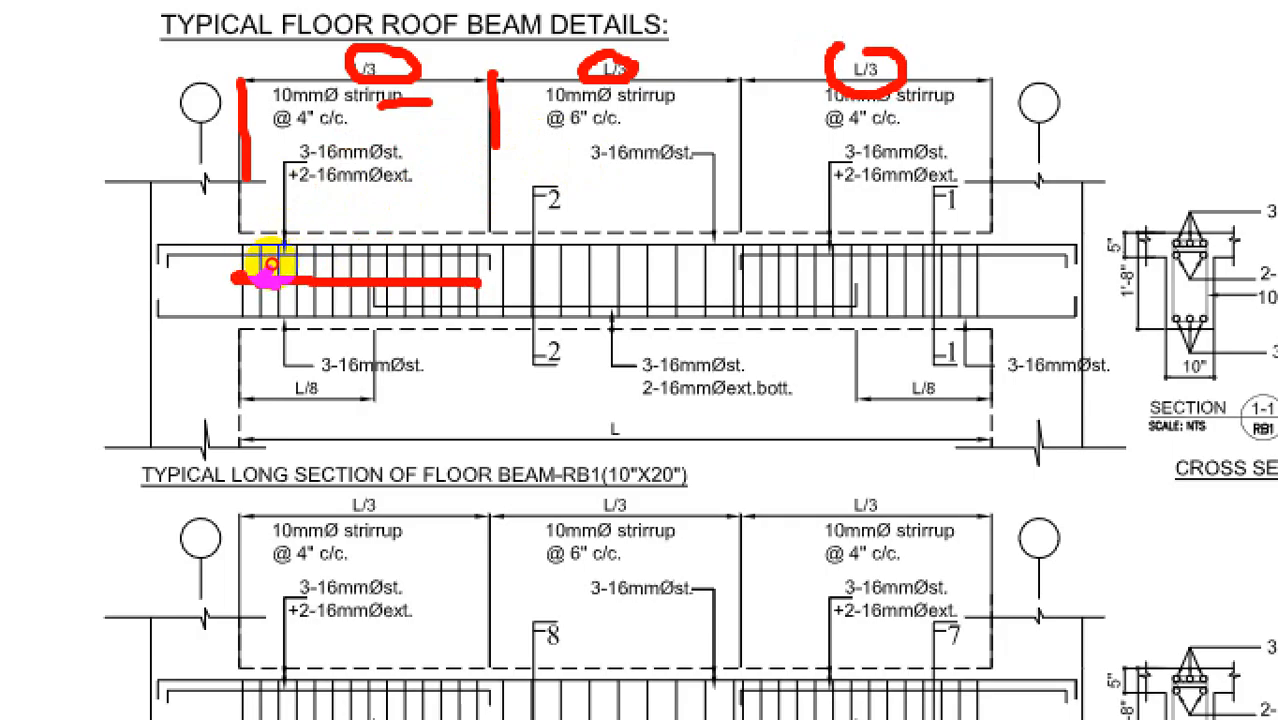
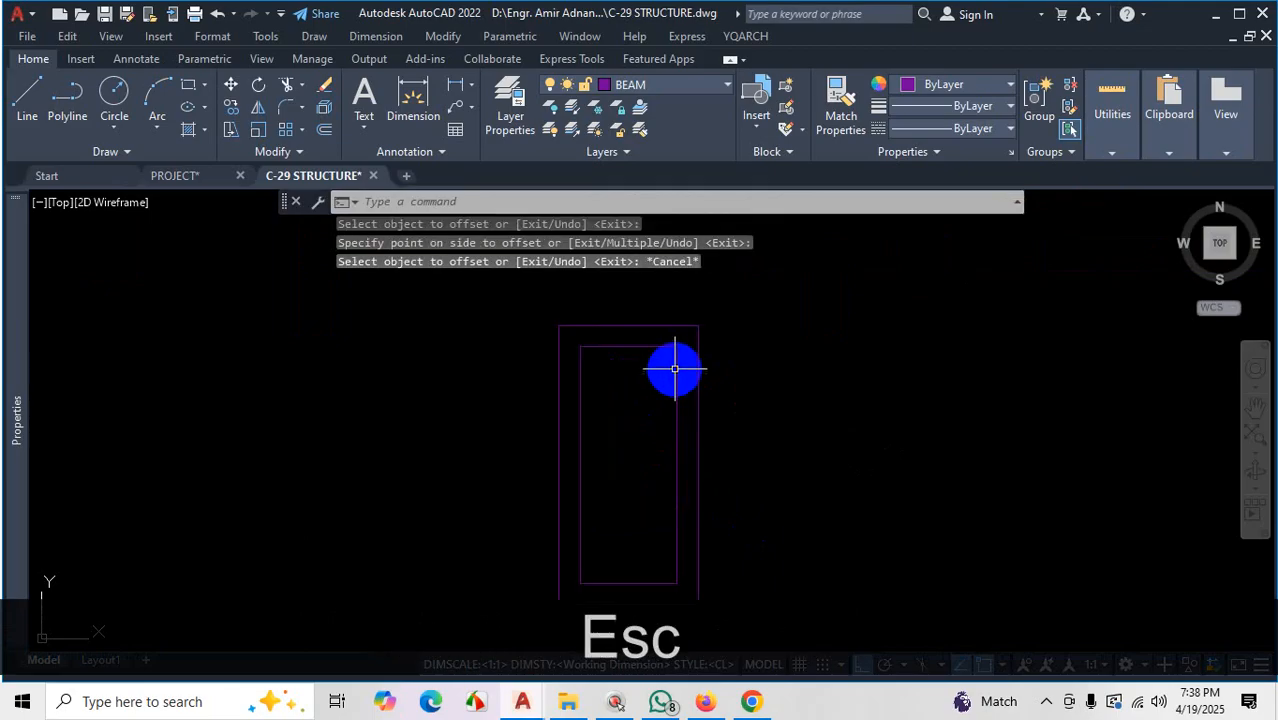
Move the inner offset rectangle of the beam cross-section to the ROD layer
left_click(686, 321)
left_click(633, 366)
left_click(681, 86)
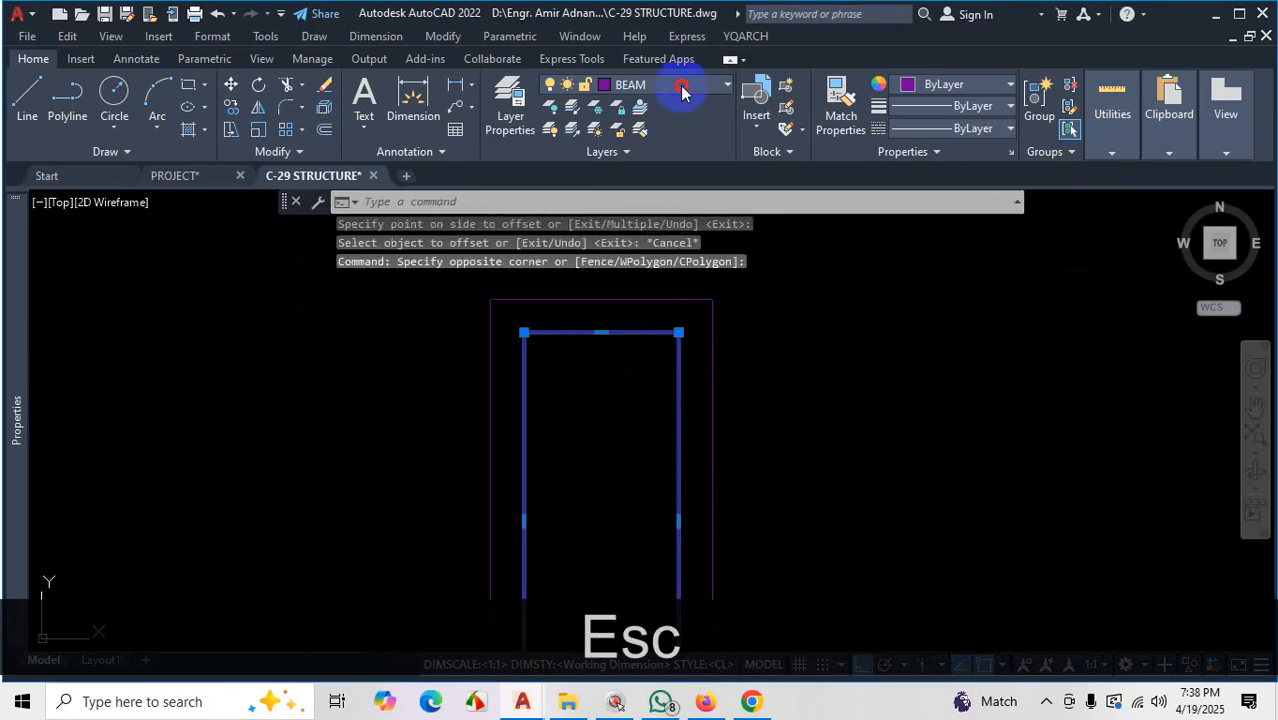
key("r")
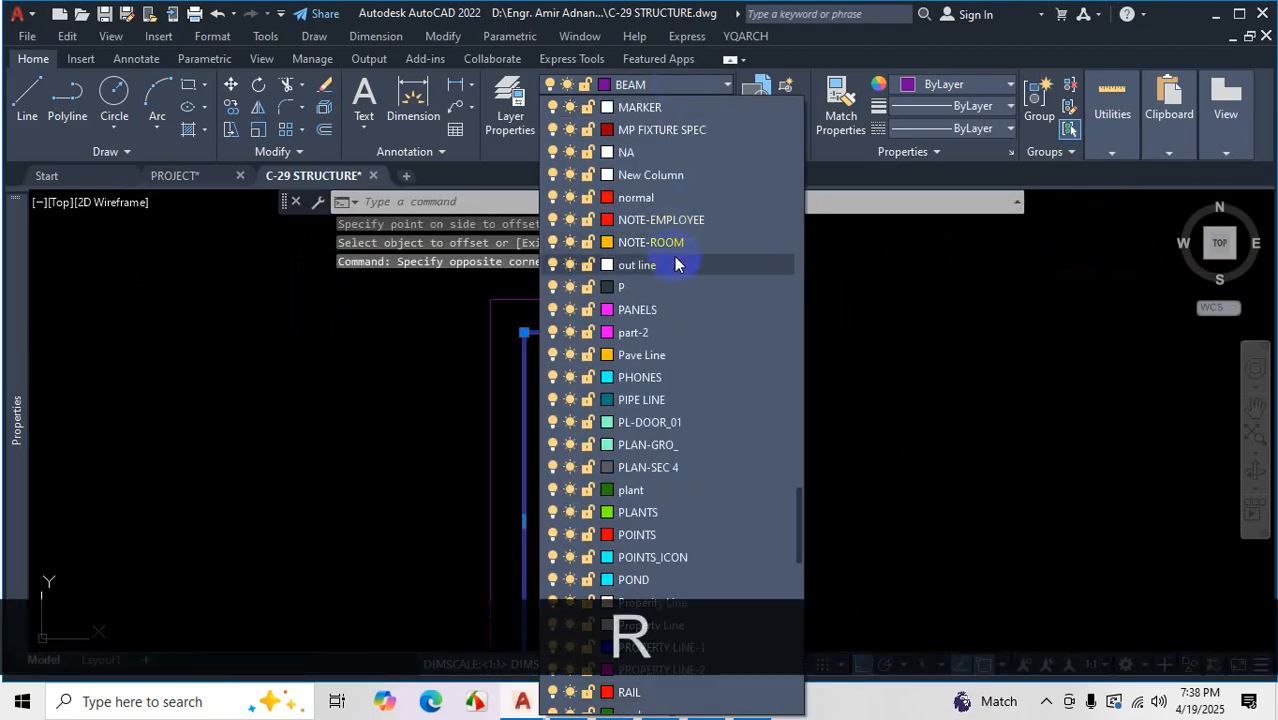
scroll(675, 330, "down", 2)
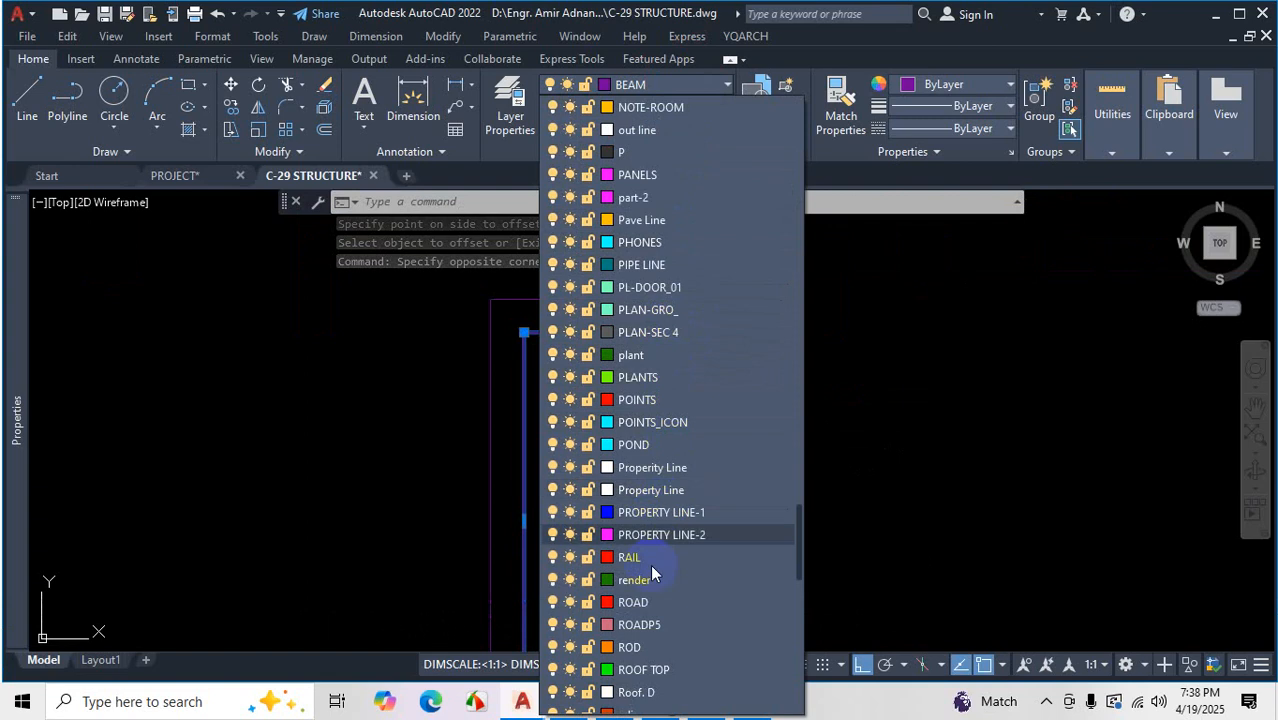
left_click(645, 645)
key("Escape")
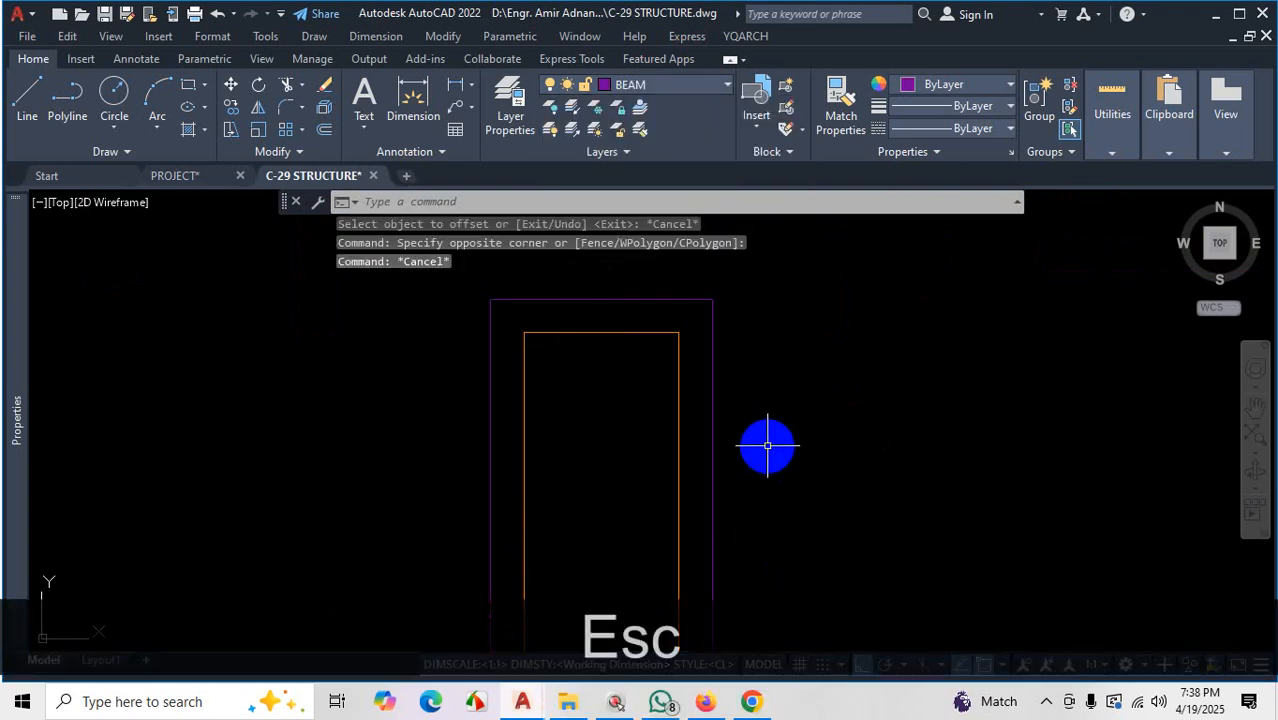
Switch to Firefox, examine the width and depth dimensions of the RB1 cross-section and compare the RB3 and RB2 sections, and return to AutoCAD
left_click(705, 703)
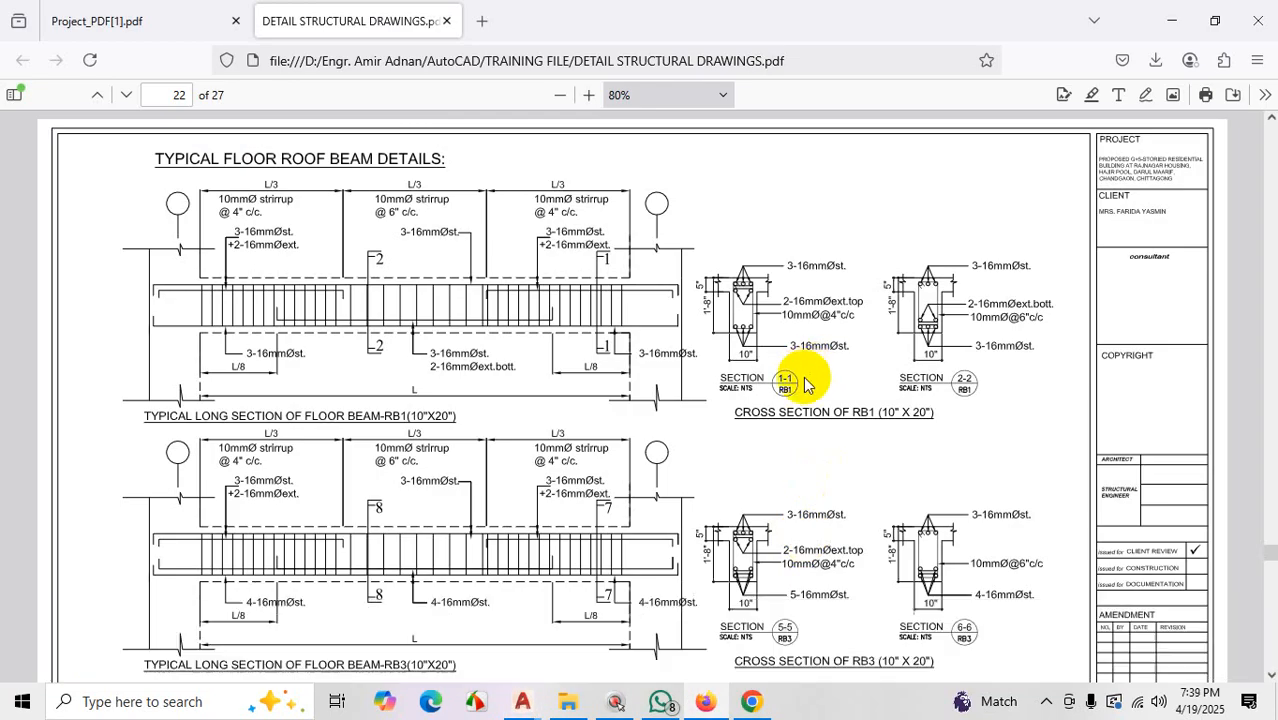
key("ctrl+1")
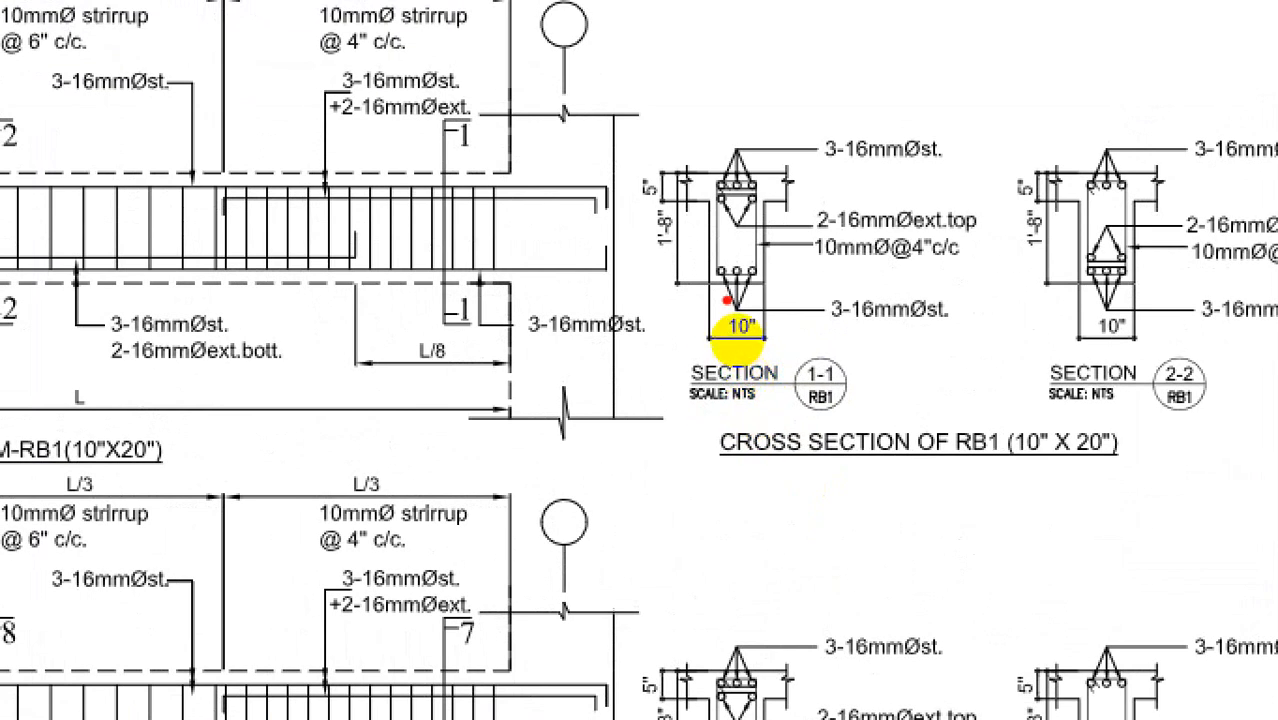
left_click_drag(733, 310, 708, 340)
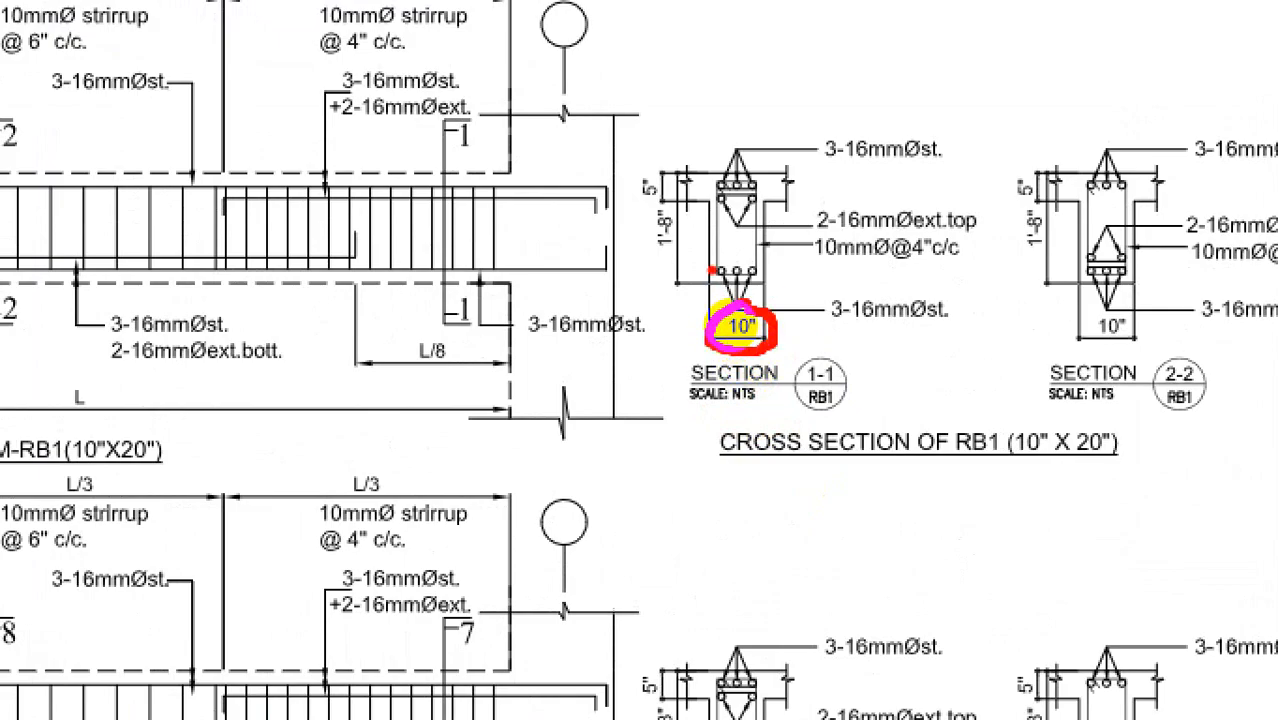
left_click_drag(709, 150, 703, 290)
mouse_move(685, 182)
left_mouse_down()
mouse_move(626, 258)
mouse_move(638, 191)
left_mouse_up()
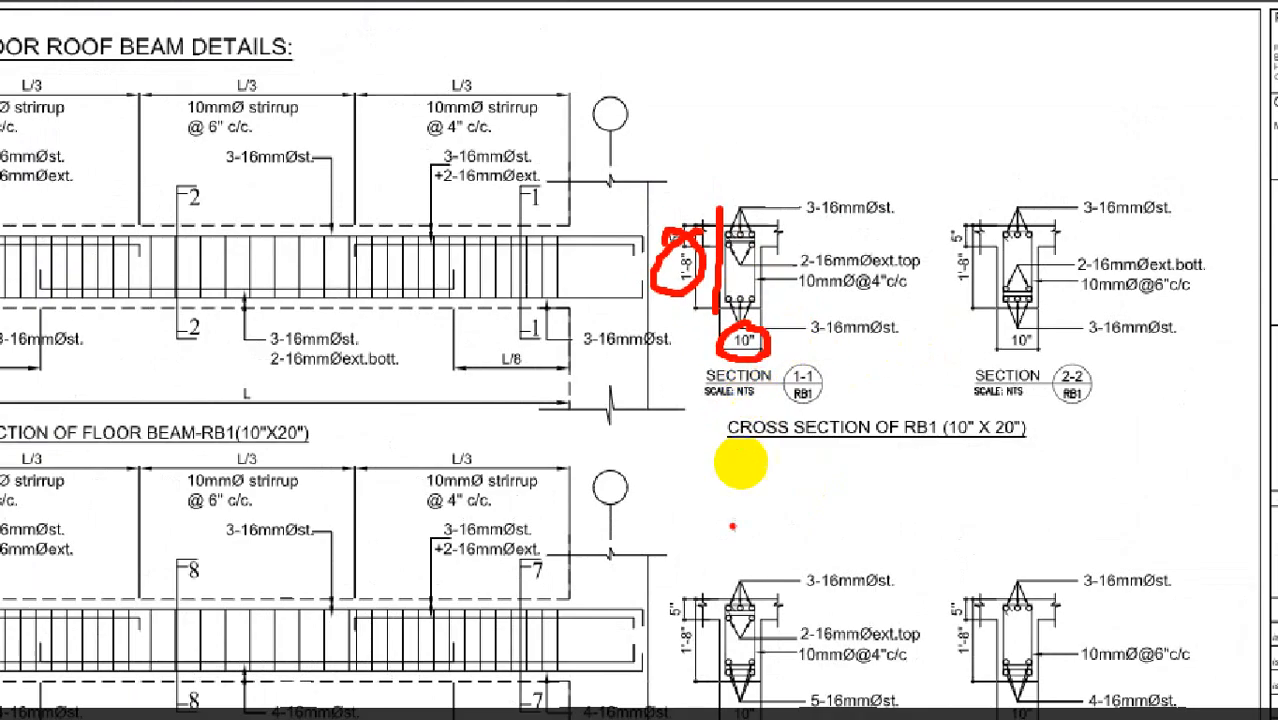
key("Escape")
scroll(790, 456, "down", 10)
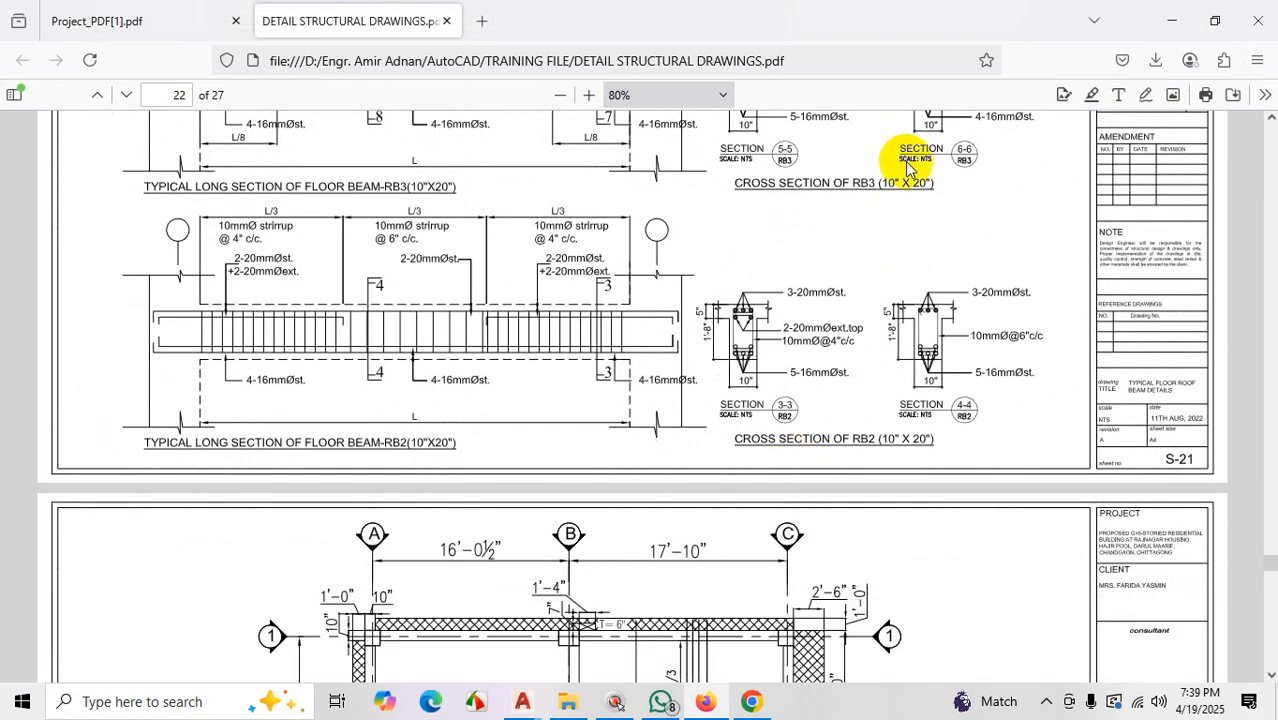
scroll(788, 286, "up", 2)
scroll(747, 428, "down", 8)
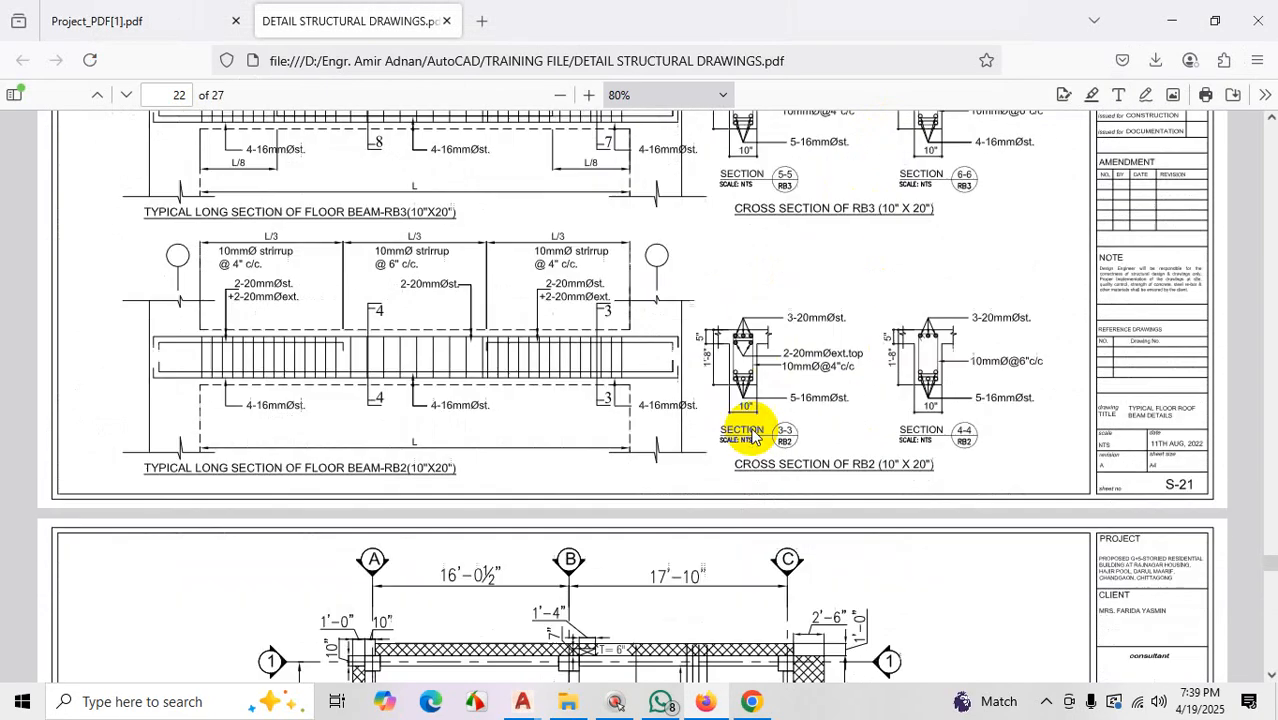
scroll(764, 432, "up", 13)
scroll(765, 436, "up", 7)
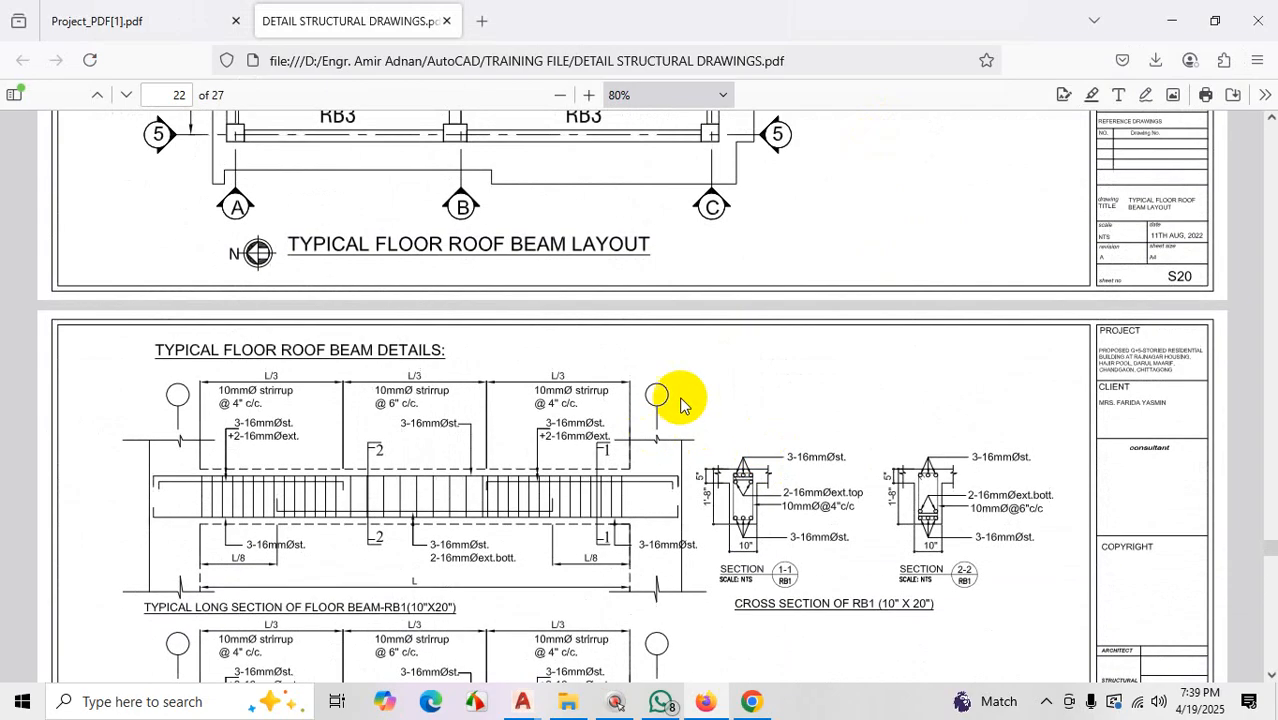
scroll(735, 450, "down", 2)
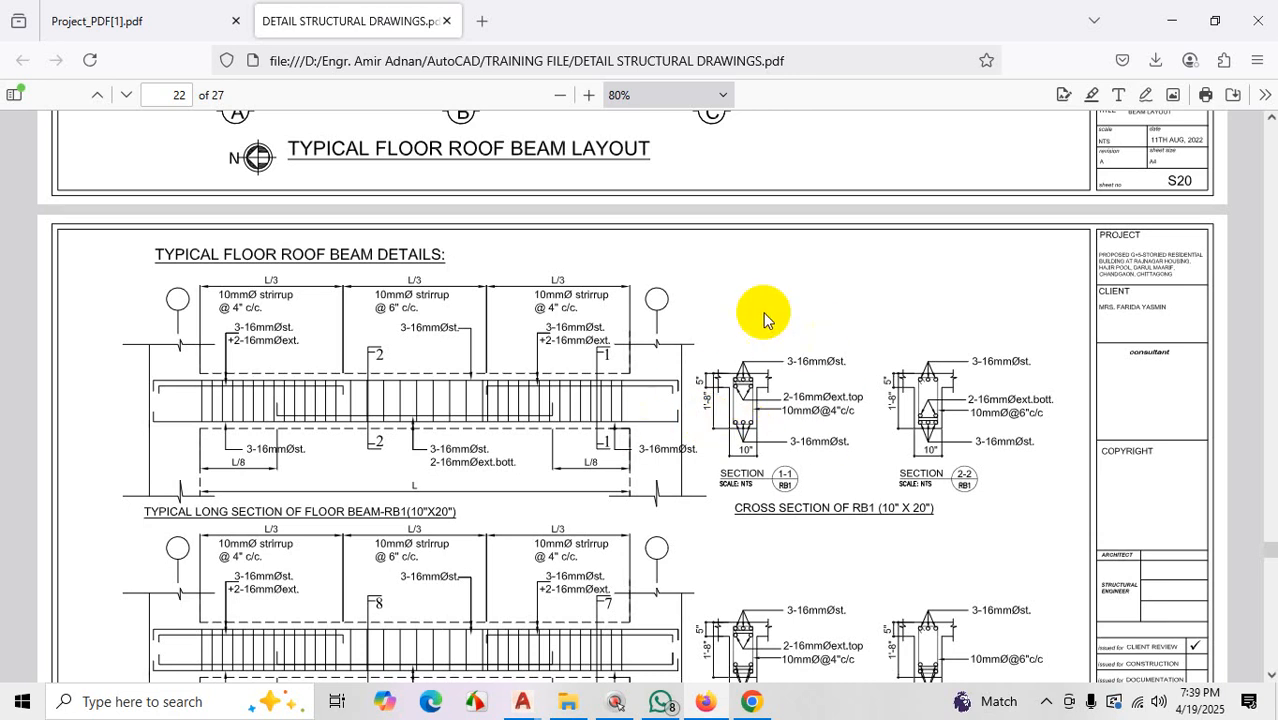
left_click(1171, 22)
scroll(790, 375, "down", 4)
scroll(805, 365, "up", 2)
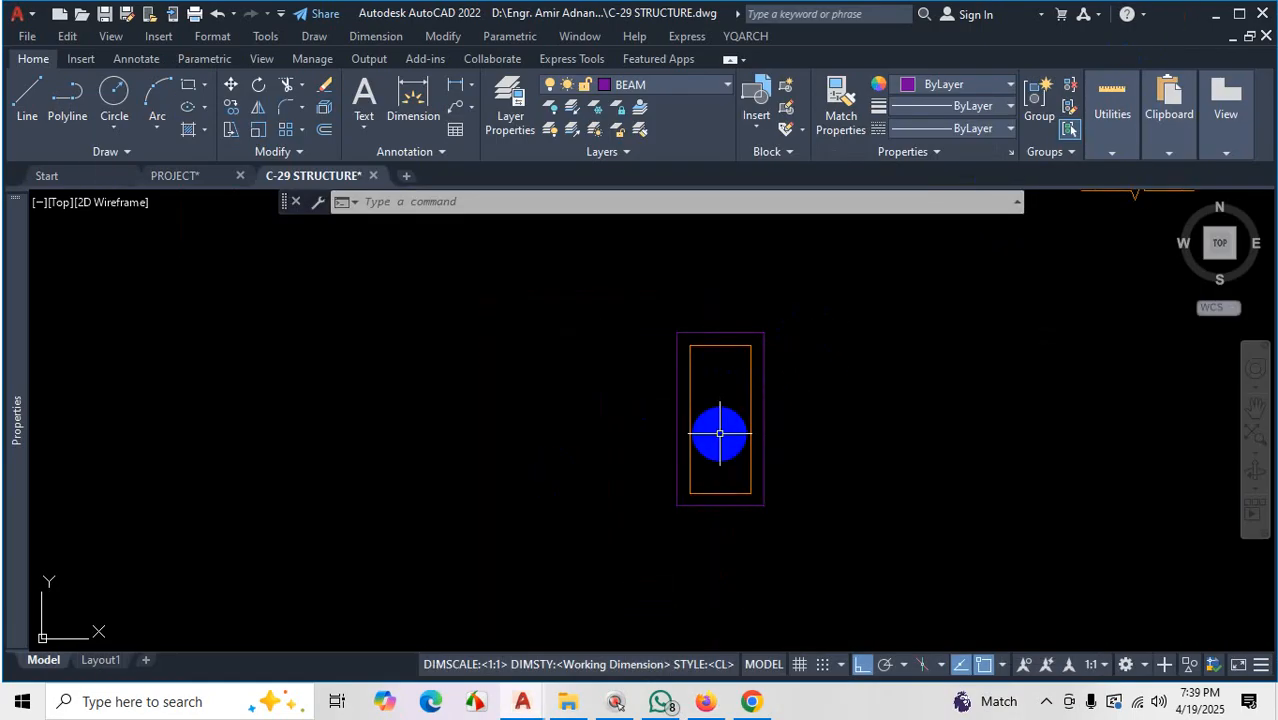
scroll(707, 447, "up", 2)
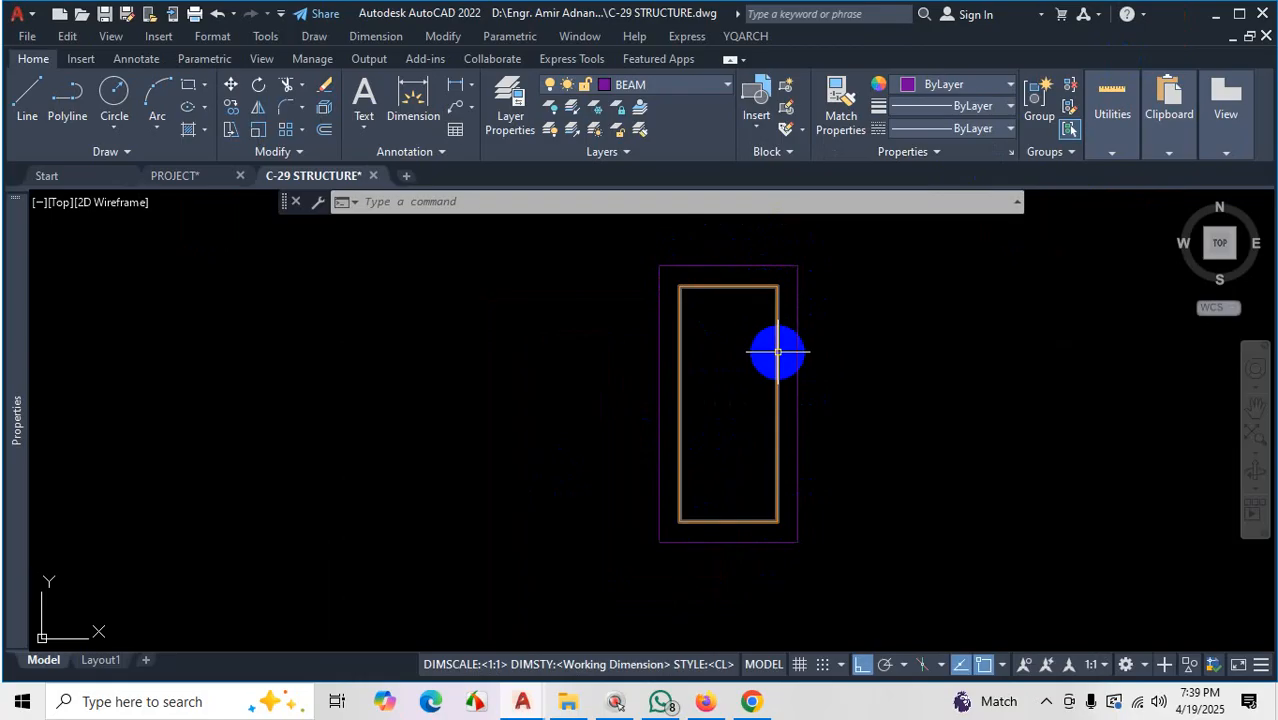
mouse_move(778, 352)
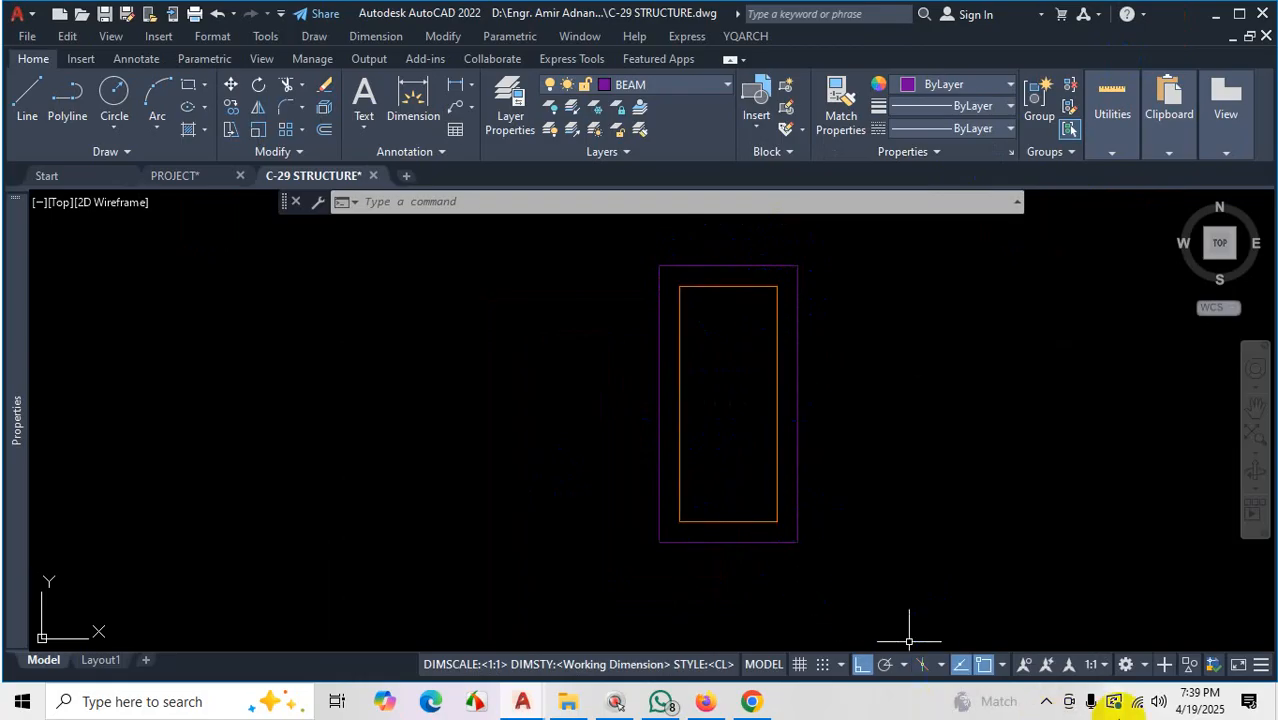
left_click(1046, 701)
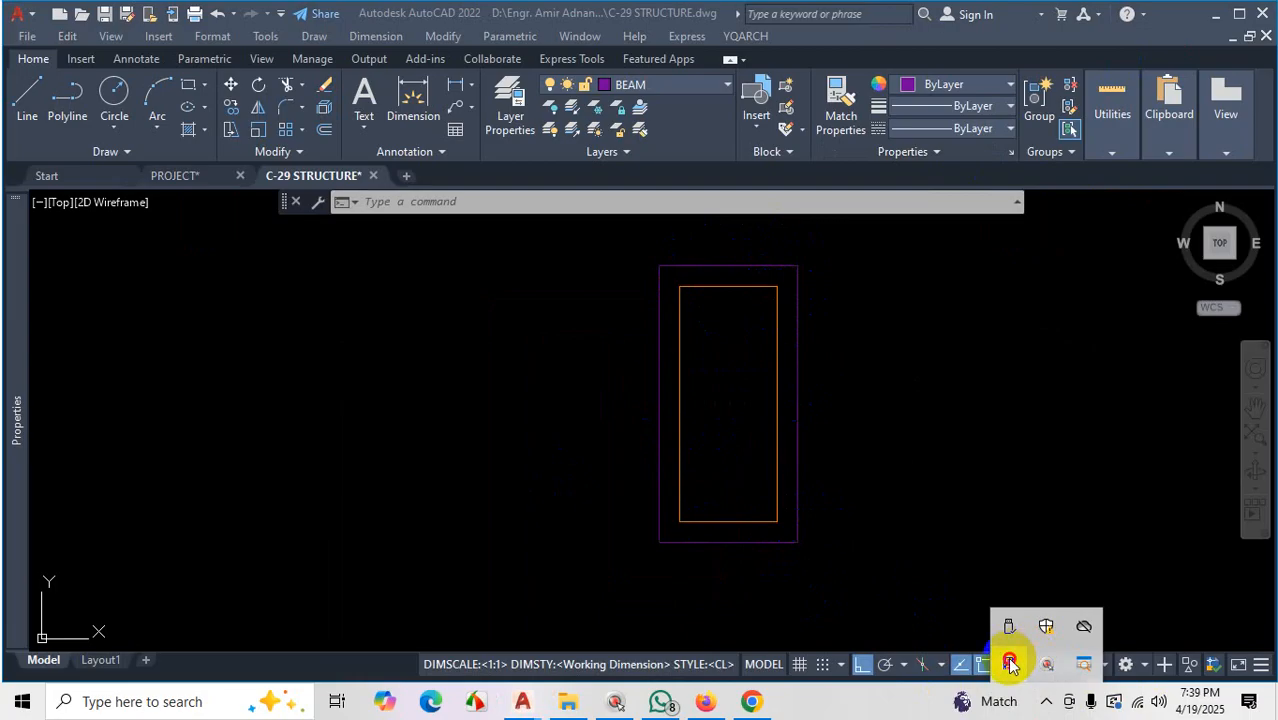
left_click(1010, 663)
Switch to Firefox, enlarge the PDF to 110% and examine the concrete outline and stirrup in RB1 section 1-1
left_click(708, 703)
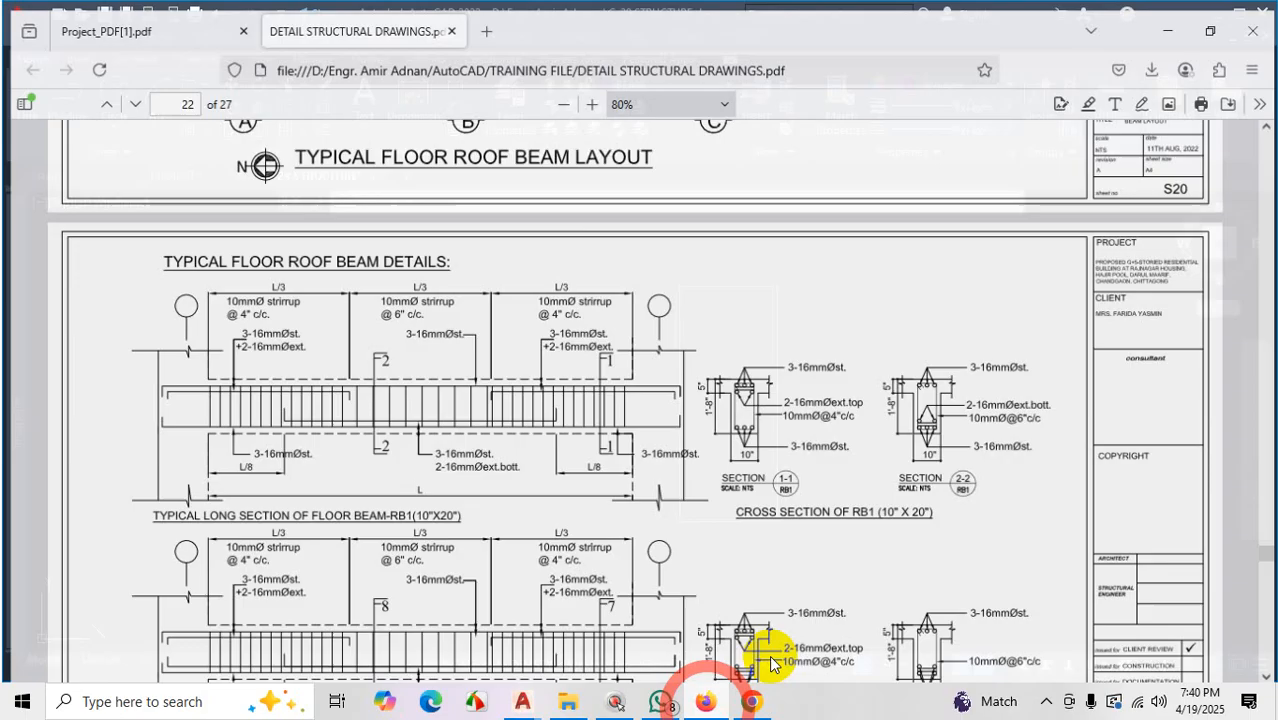
left_click(588, 95)
left_click(588, 95)
left_click(588, 95)
scroll(1090, 346, "up", 1)
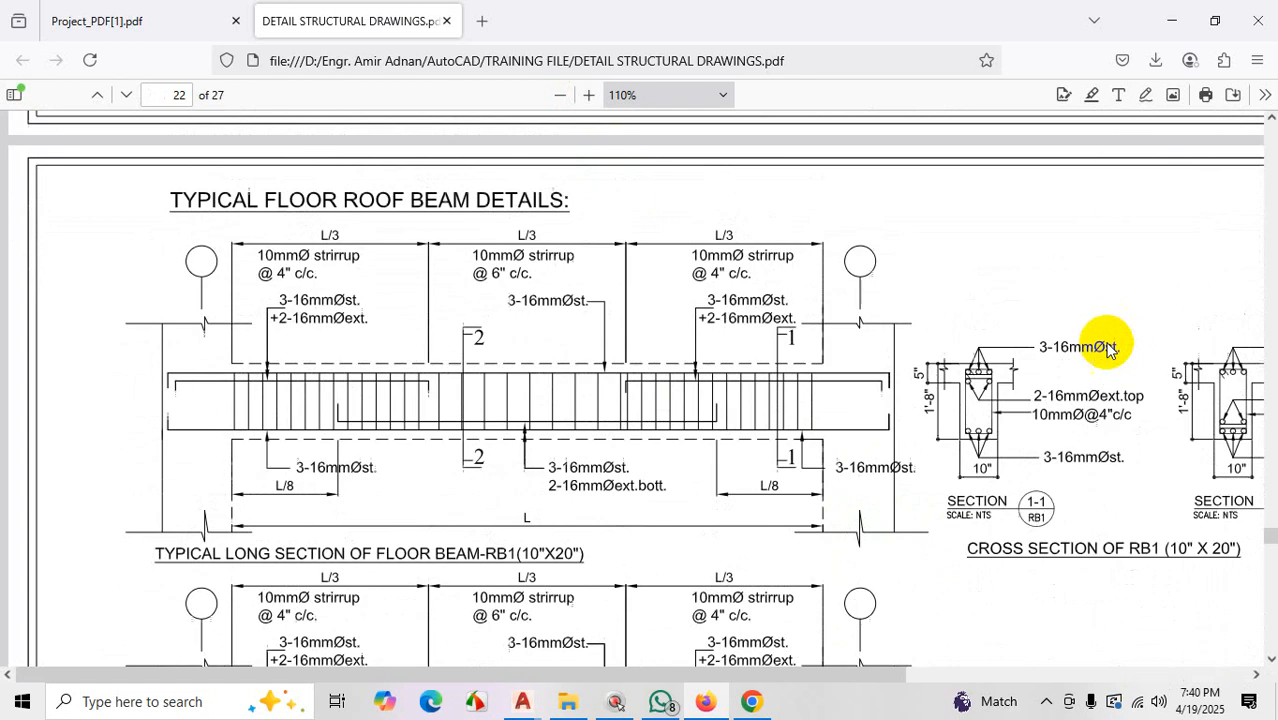
key("ctrl+1")
left_click(1066, 538)
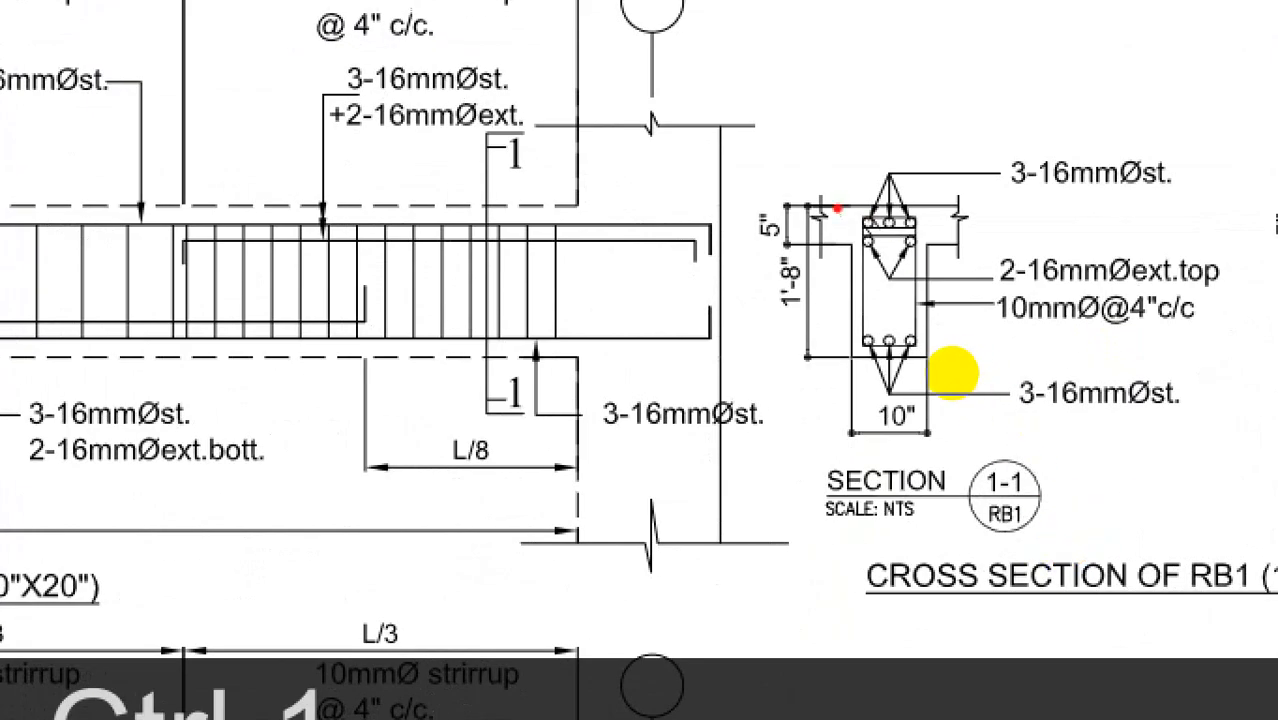
mouse_move(955, 390)
left_mouse_down()
mouse_move(947, 442)
mouse_move(982, 455)
mouse_move(1010, 388)
mouse_move(958, 368)
mouse_move(970, 437)
mouse_move(987, 442)
mouse_move(988, 406)
left_mouse_up()
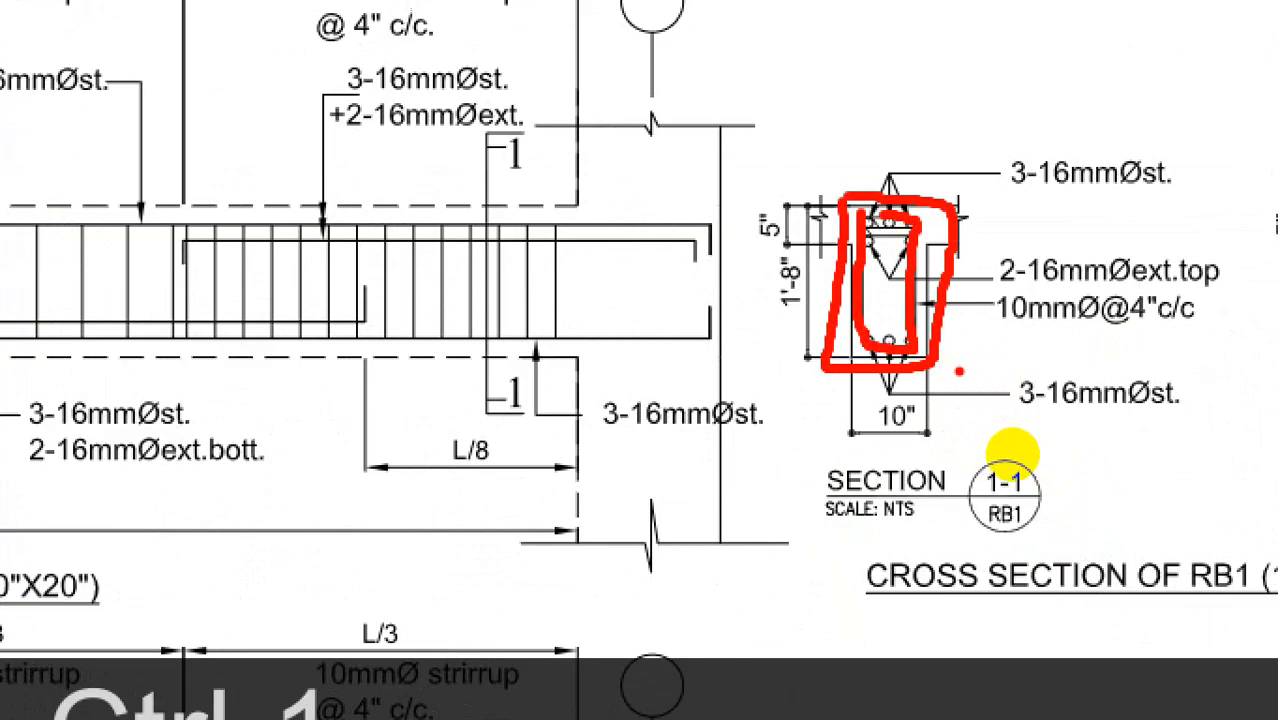
key("Escape")
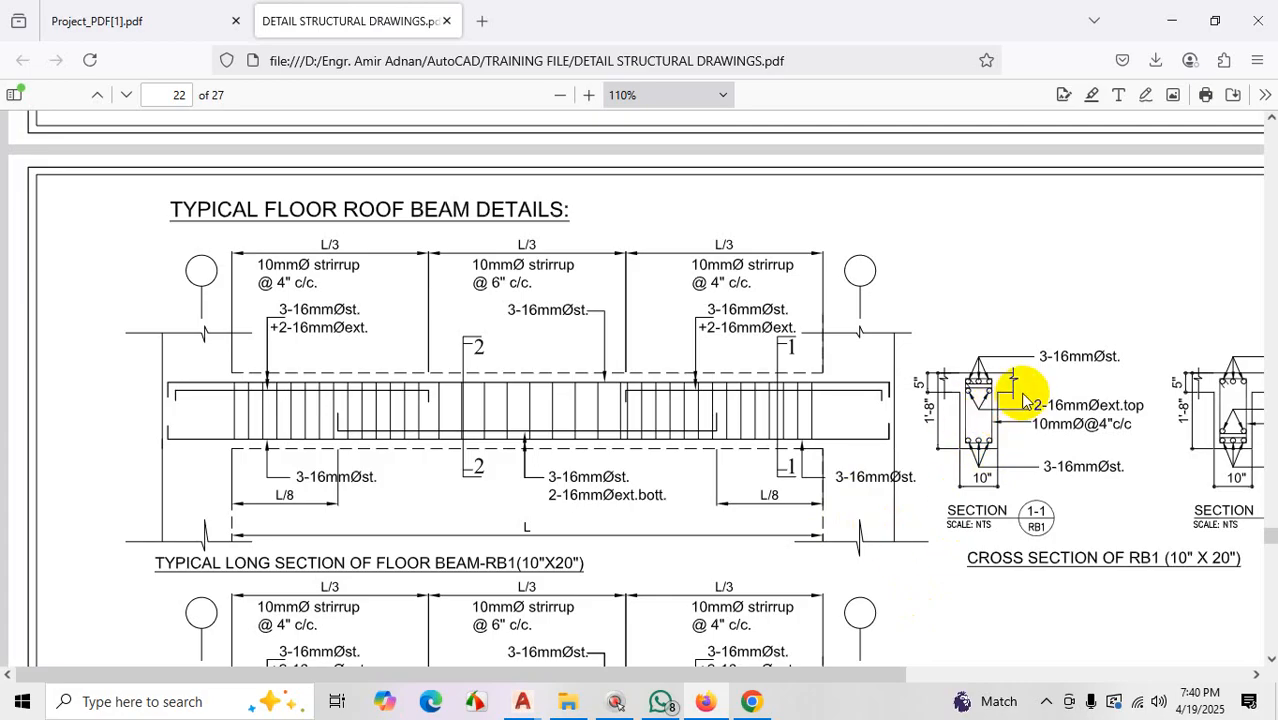
Examine the top and bottom main bars and their labels in RB1 section 1-1
key("ctrl+1")
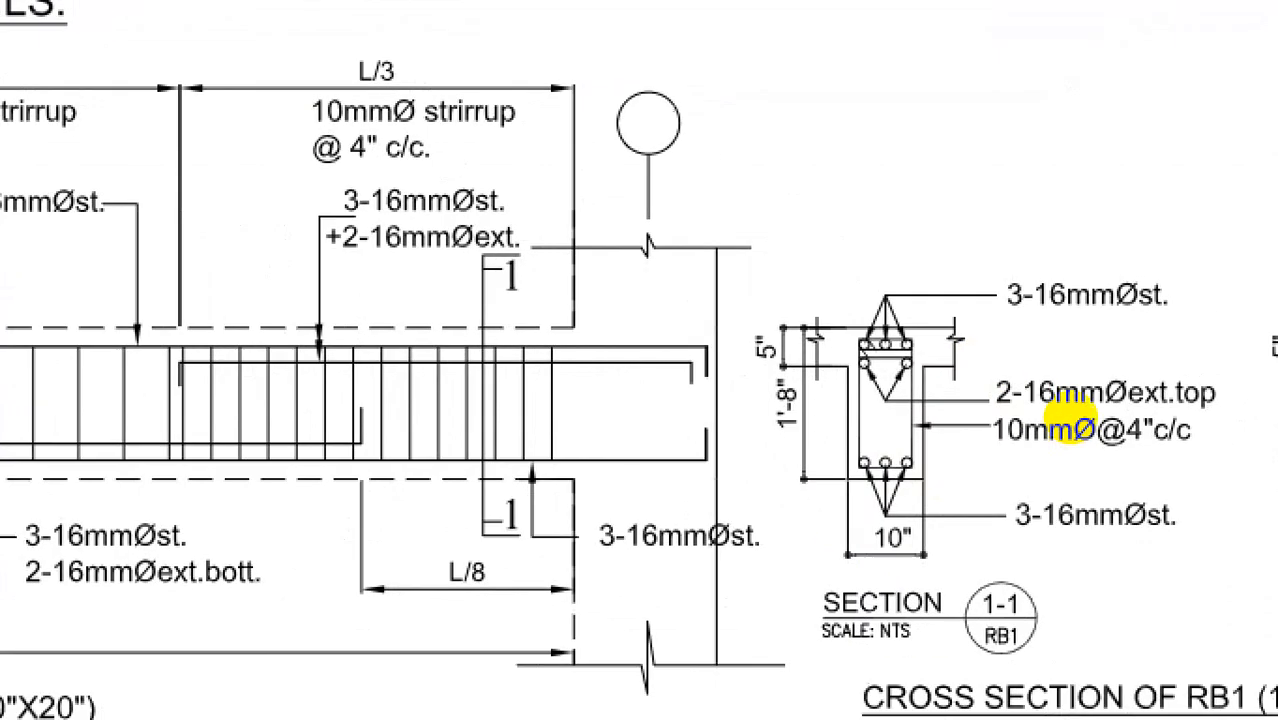
left_click(1067, 413)
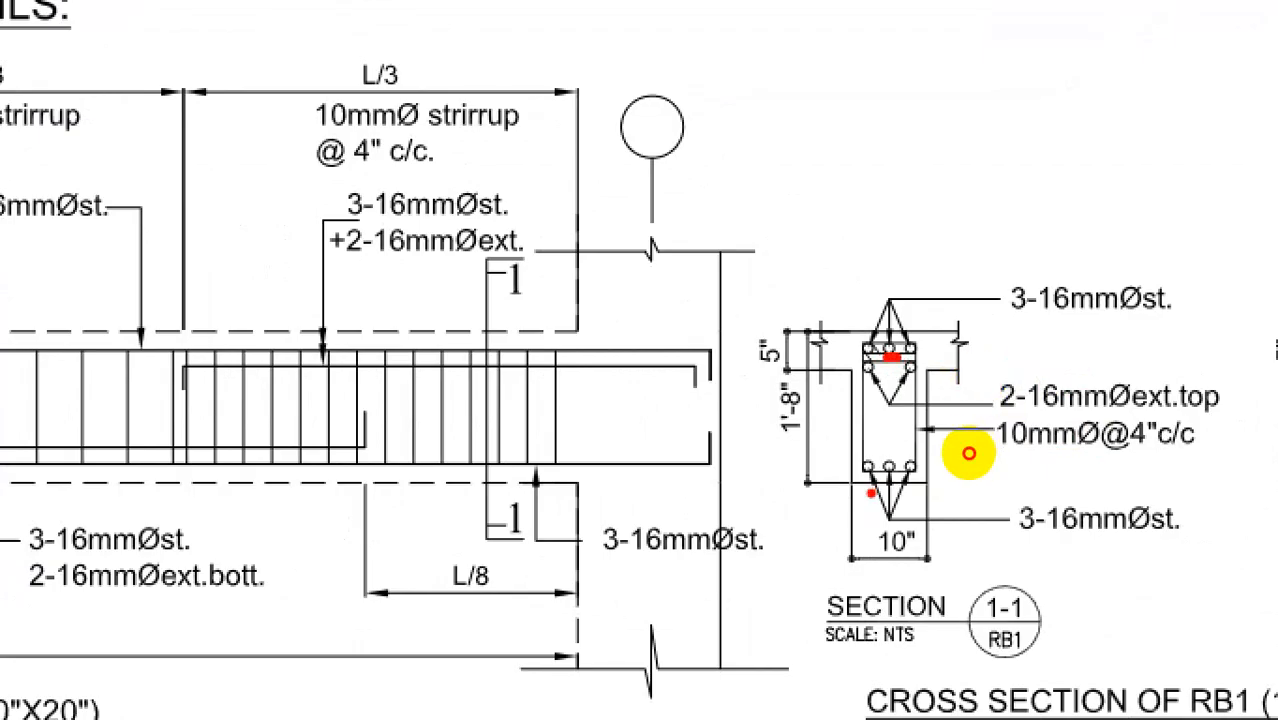
left_click_drag(997, 327, 1060, 326)
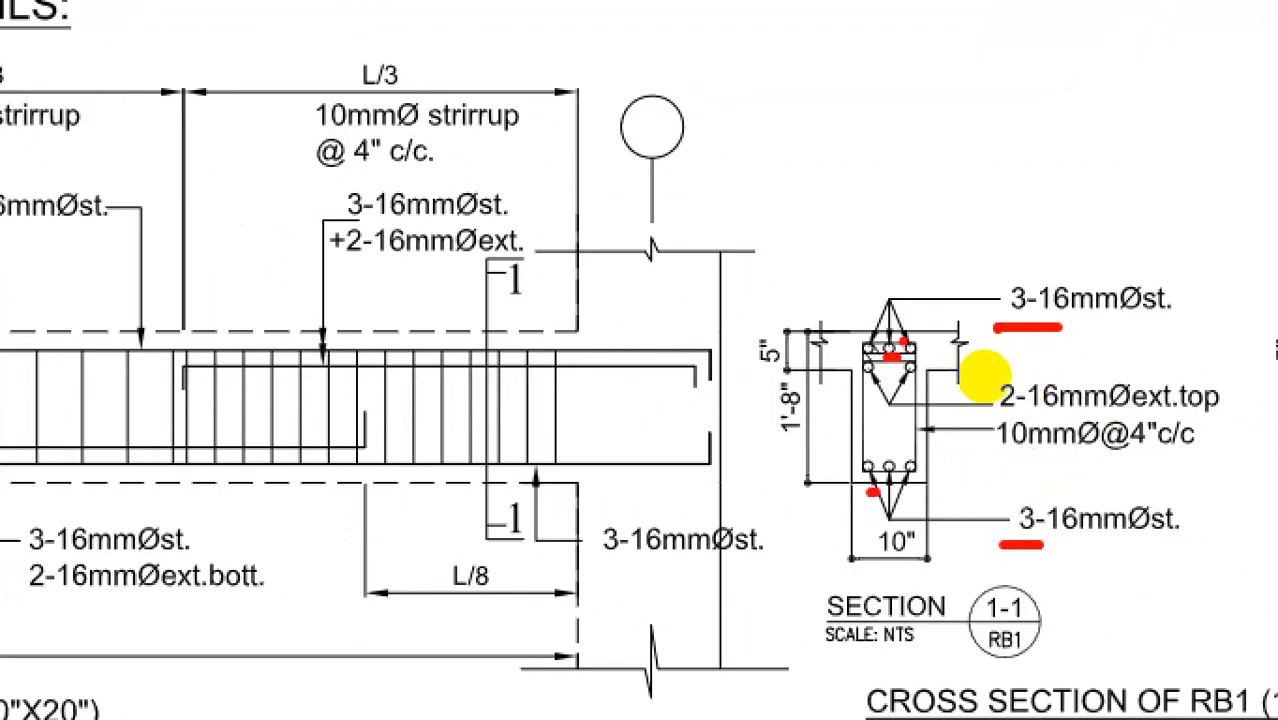
left_click_drag(928, 340, 932, 364)
key("Escape")
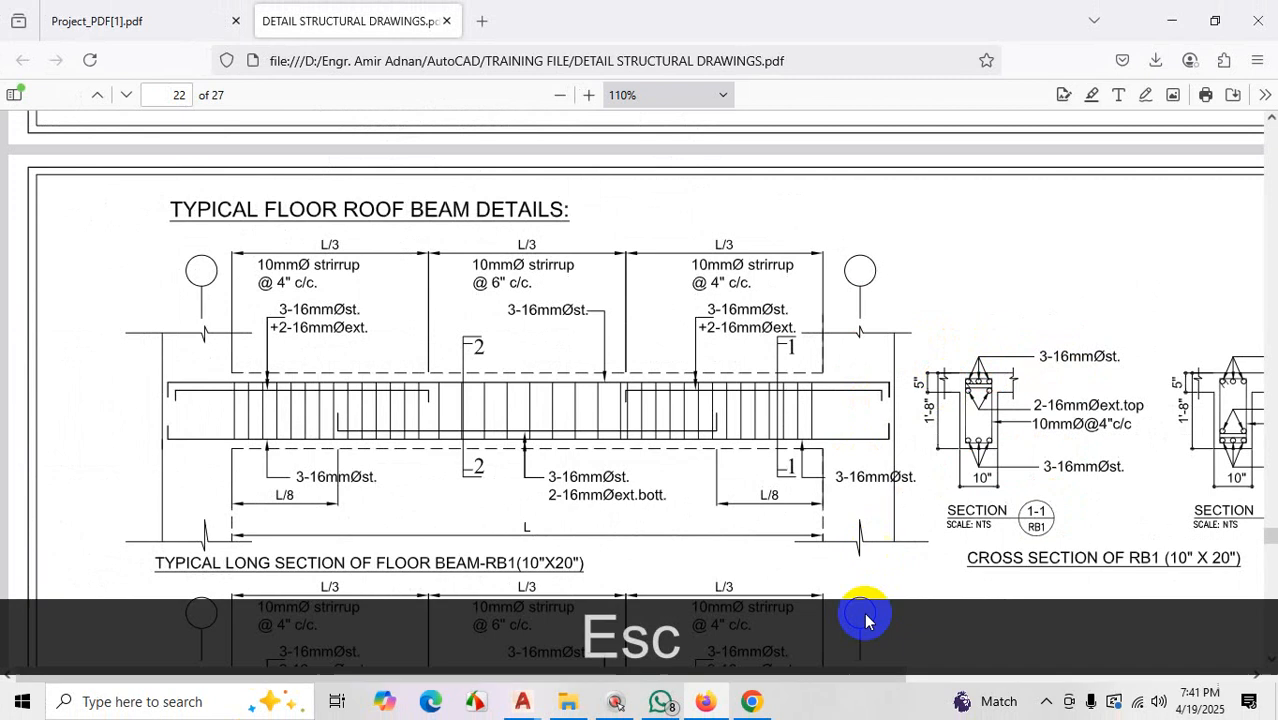
Switch to C-29 STRUCTURE.dwg and draw a circle of radius 0.5 tangent to the top and left edges of the stirrup rectangle
mouse_move(528, 705)
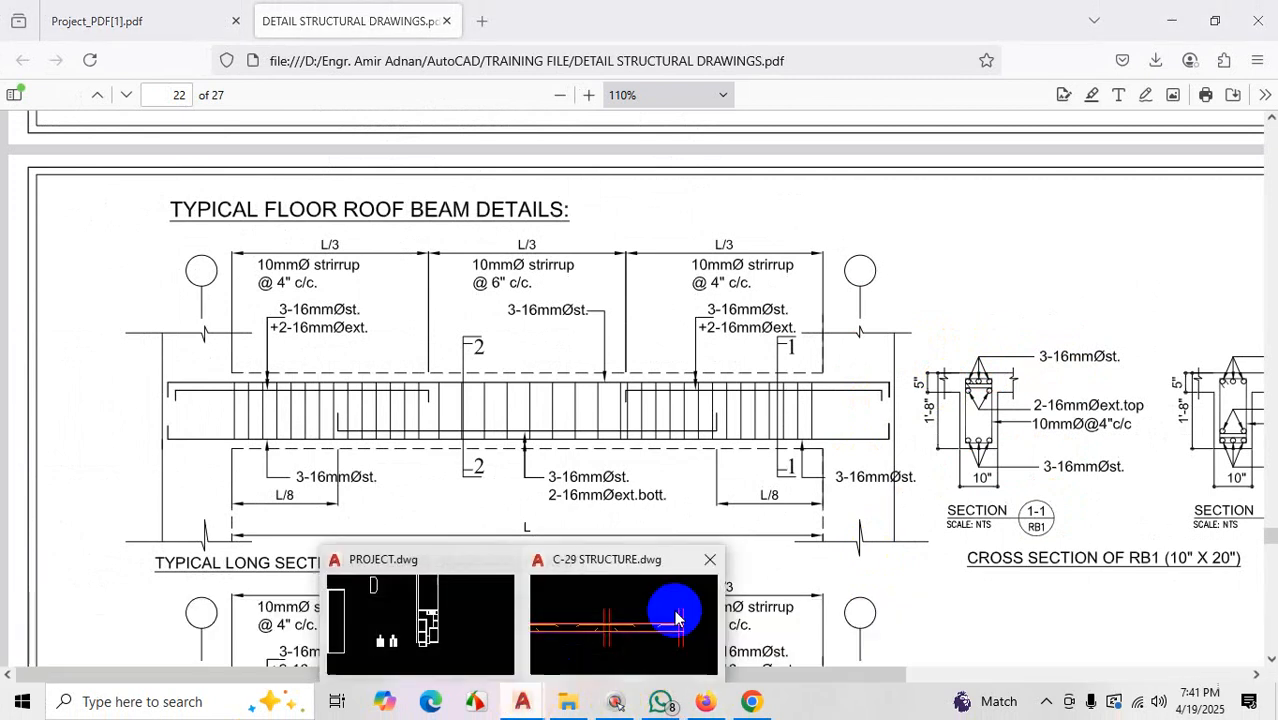
left_click(576, 620)
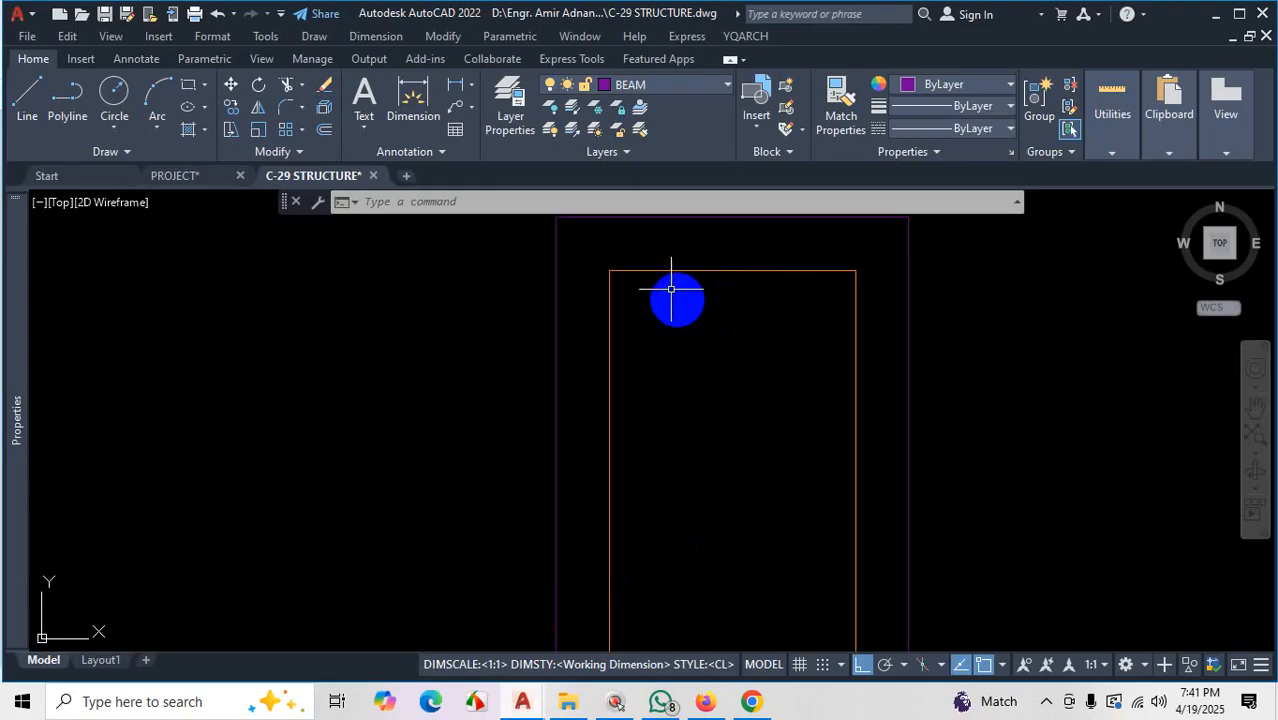
scroll(658, 291, "up", 2)
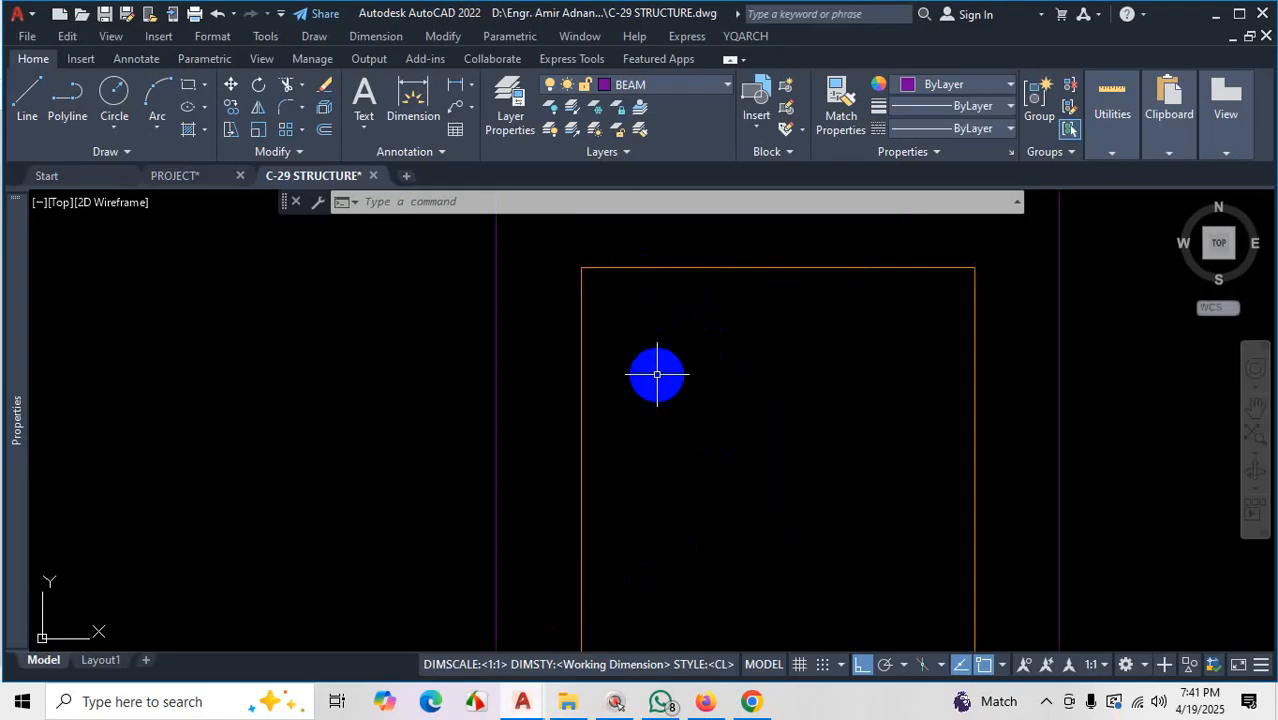
type("c")
key("space")
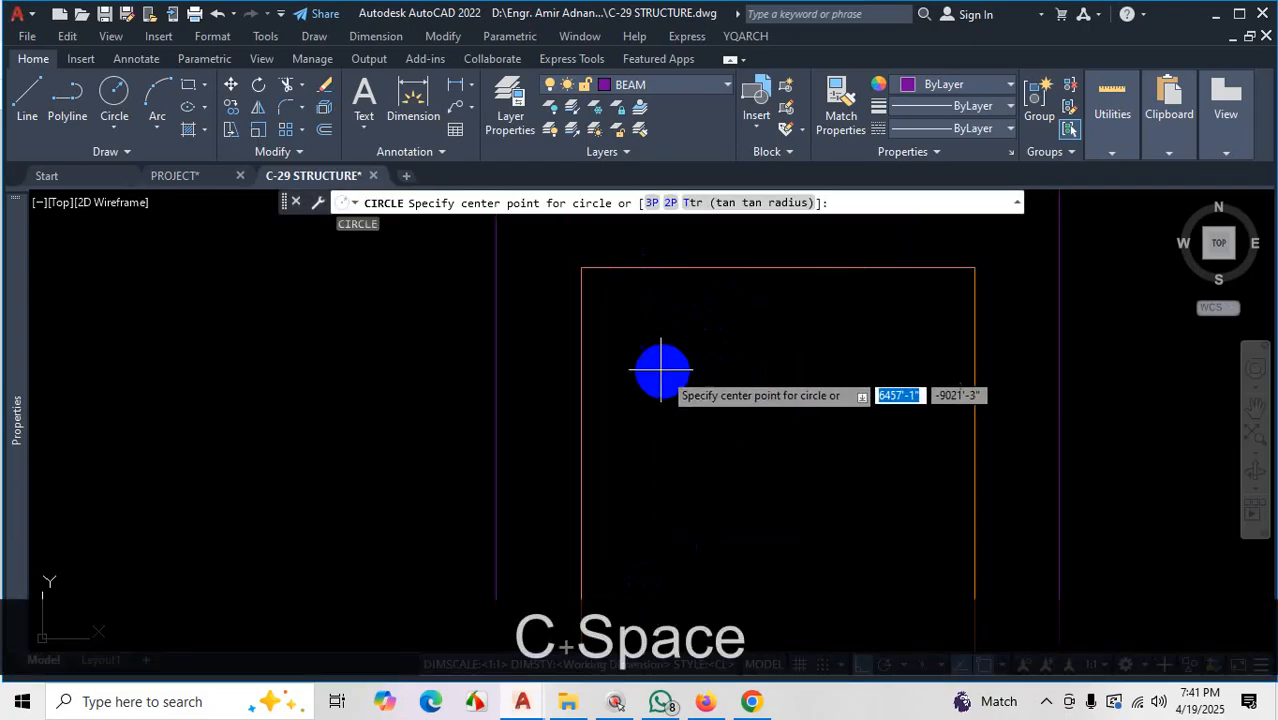
left_click(692, 204)
scroll(660, 298, "up", 2)
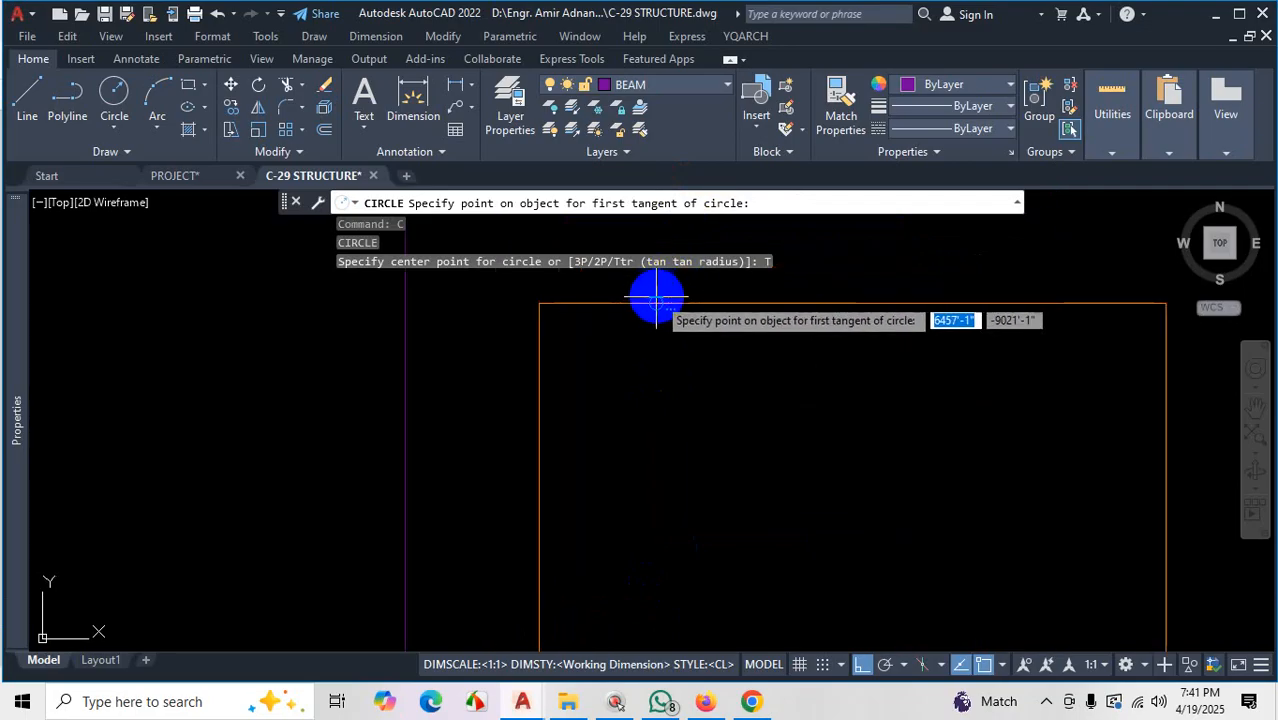
left_click(628, 303)
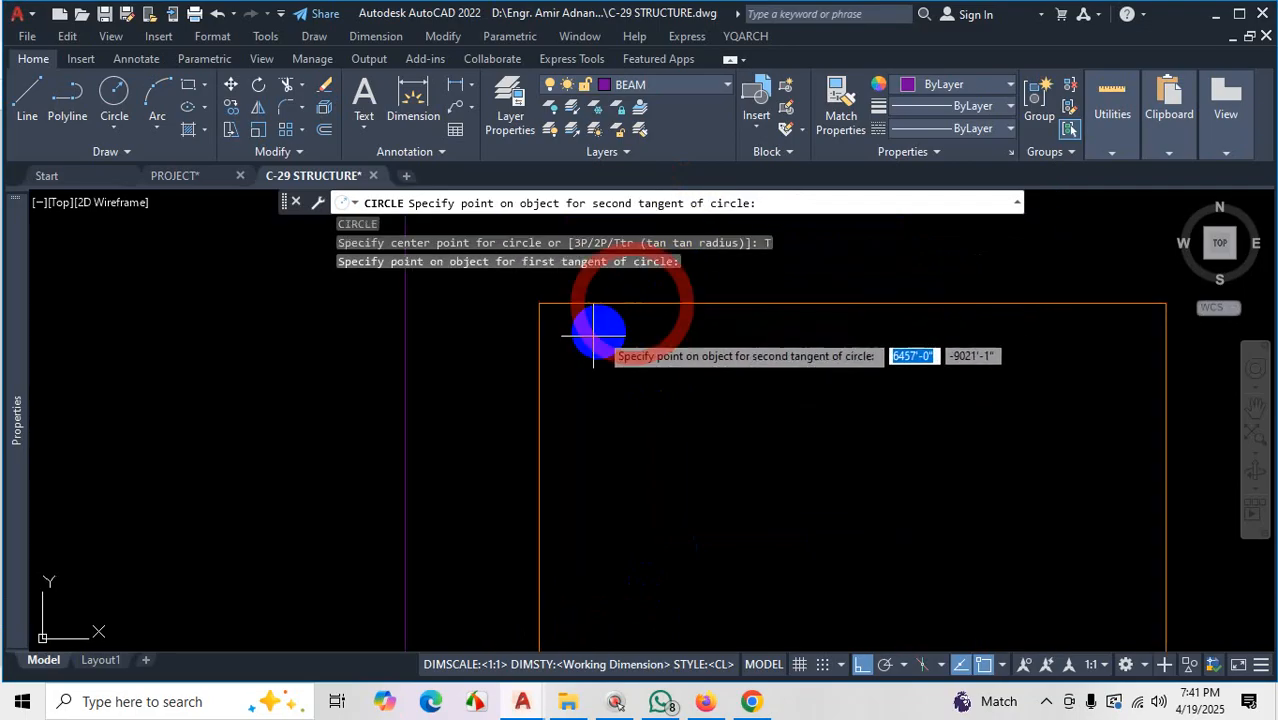
left_click(541, 364)
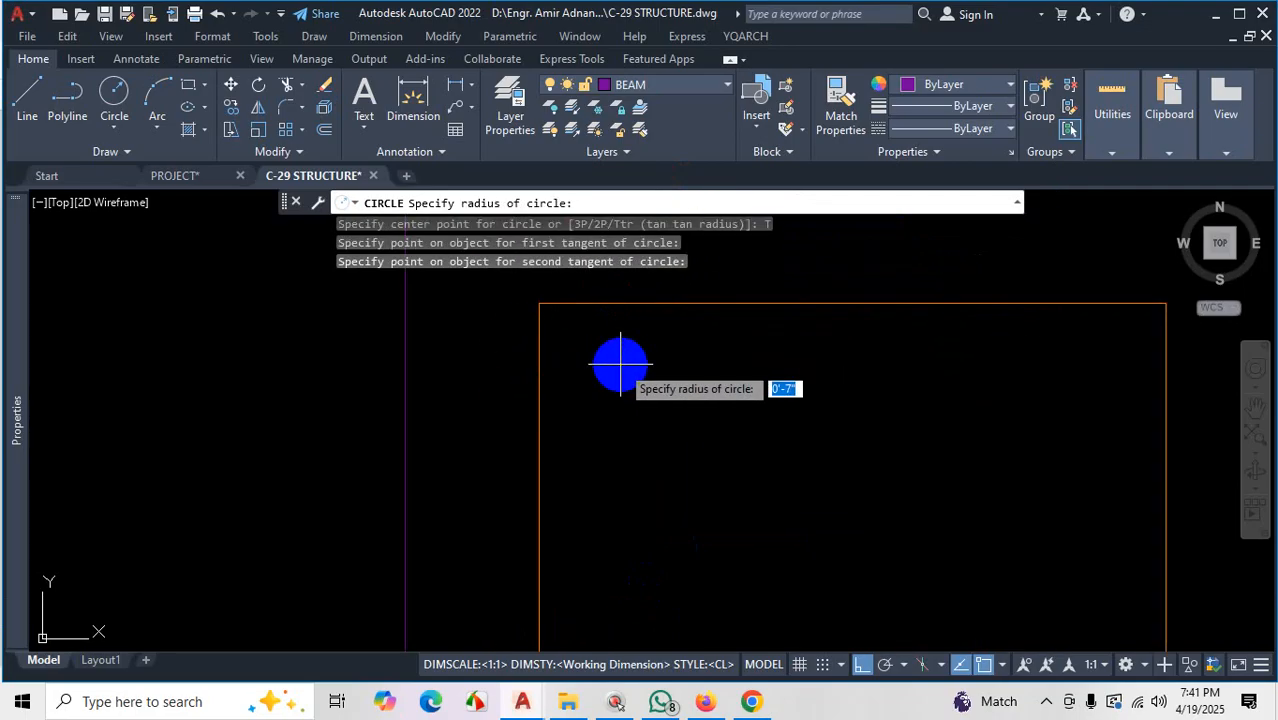
type(".5")
key("Return")
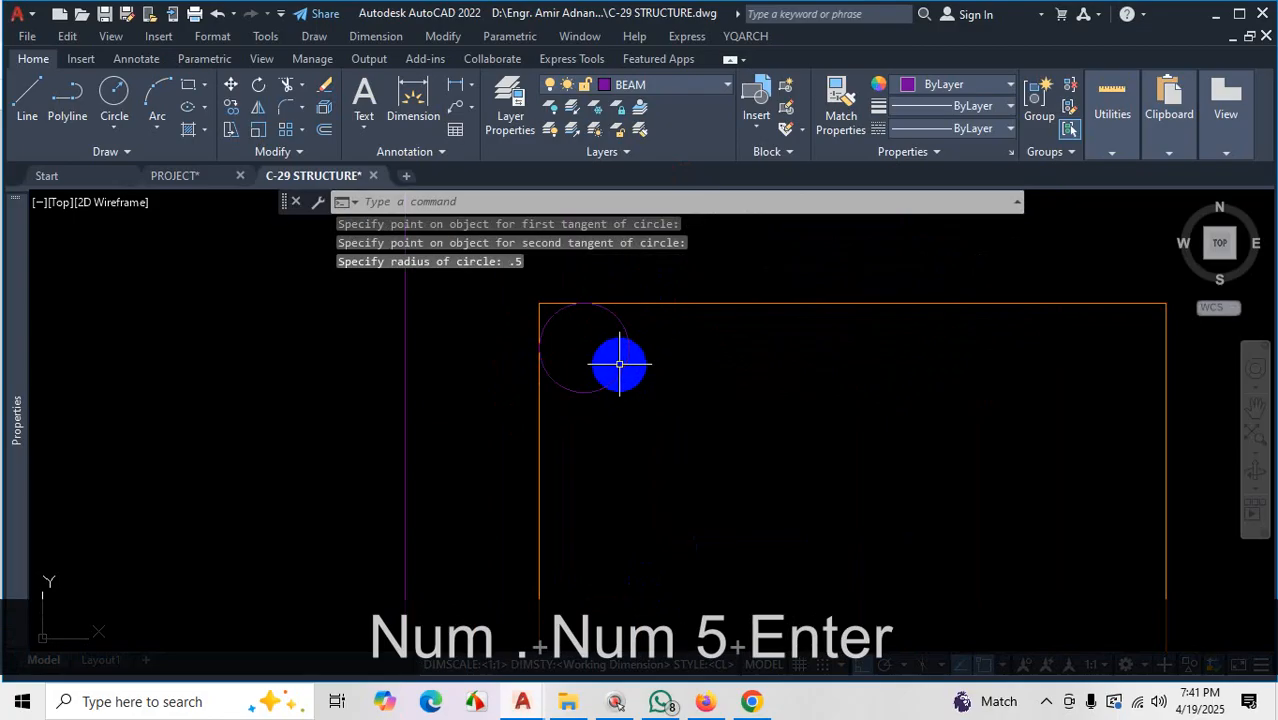
scroll(624, 380, "down", 2)
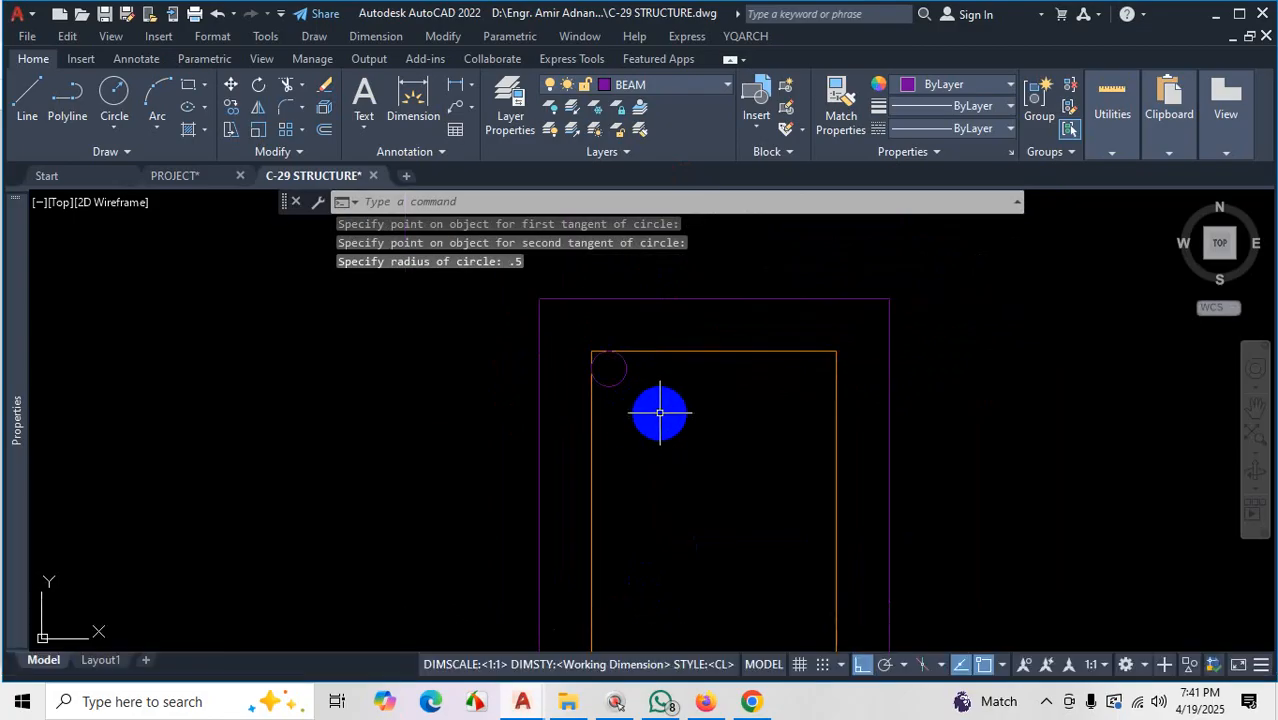
scroll(660, 412, "down", 3)
scroll(648, 402, "up", 3)
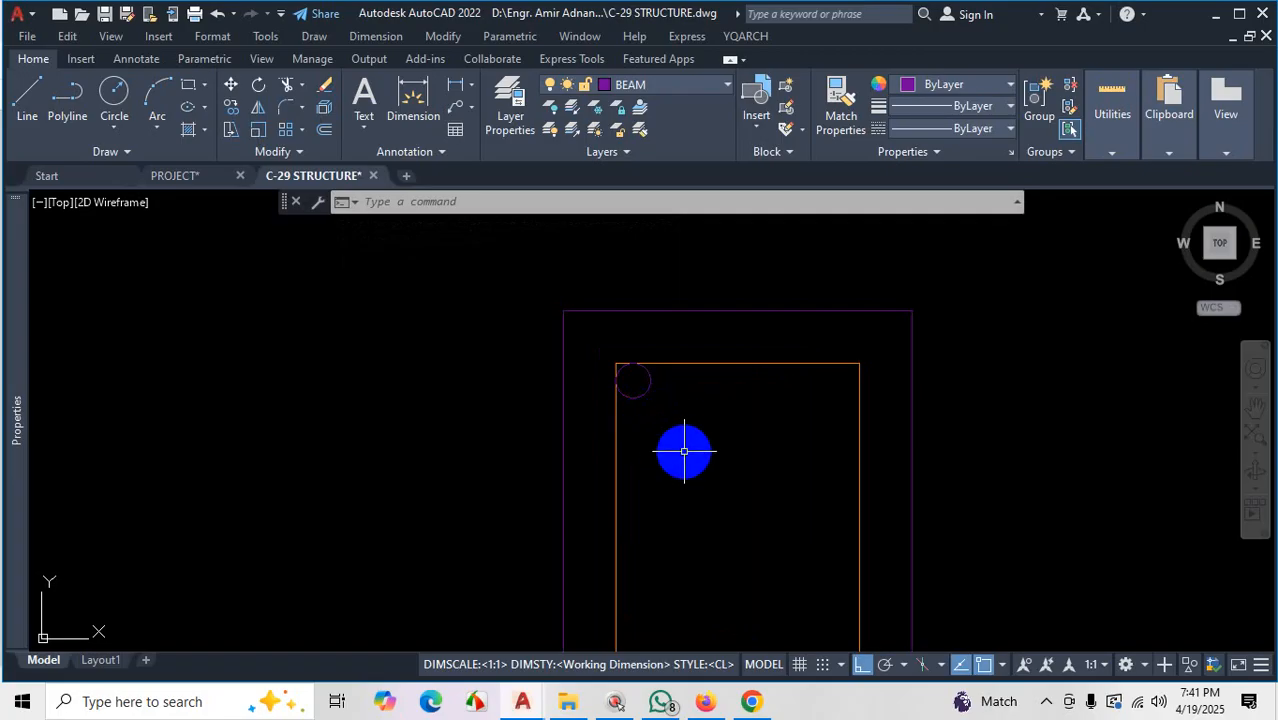
Match the properties of the small bar circle to those of the orange stirrup rectangle
scroll(700, 440, "down", 3)
scroll(690, 425, "up", 5)
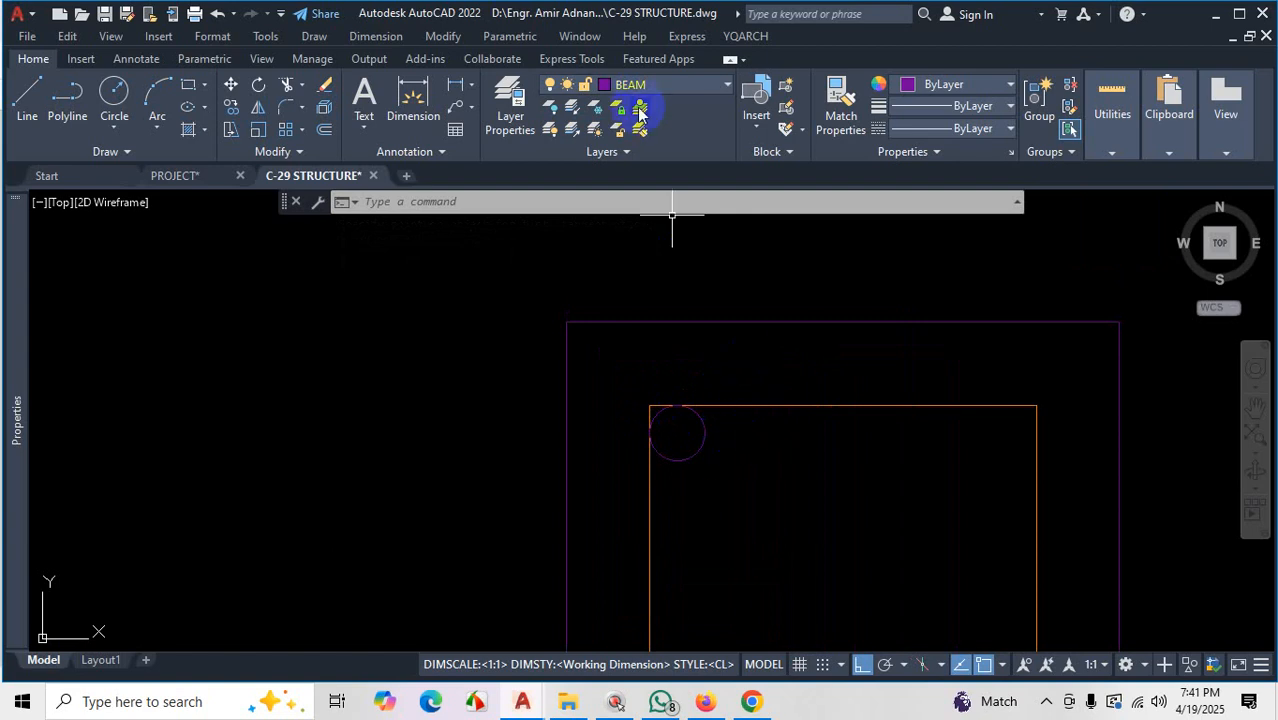
left_click(841, 104)
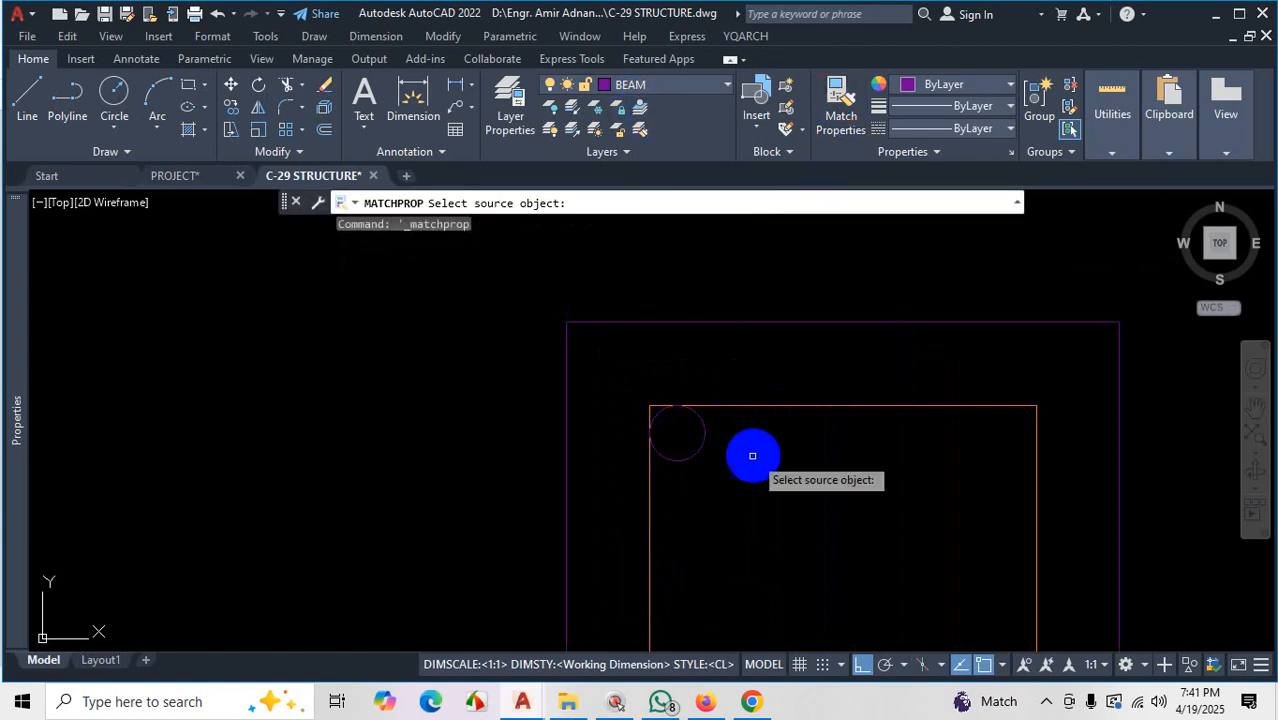
left_click(716, 406)
left_click(704, 423)
key("Escape")
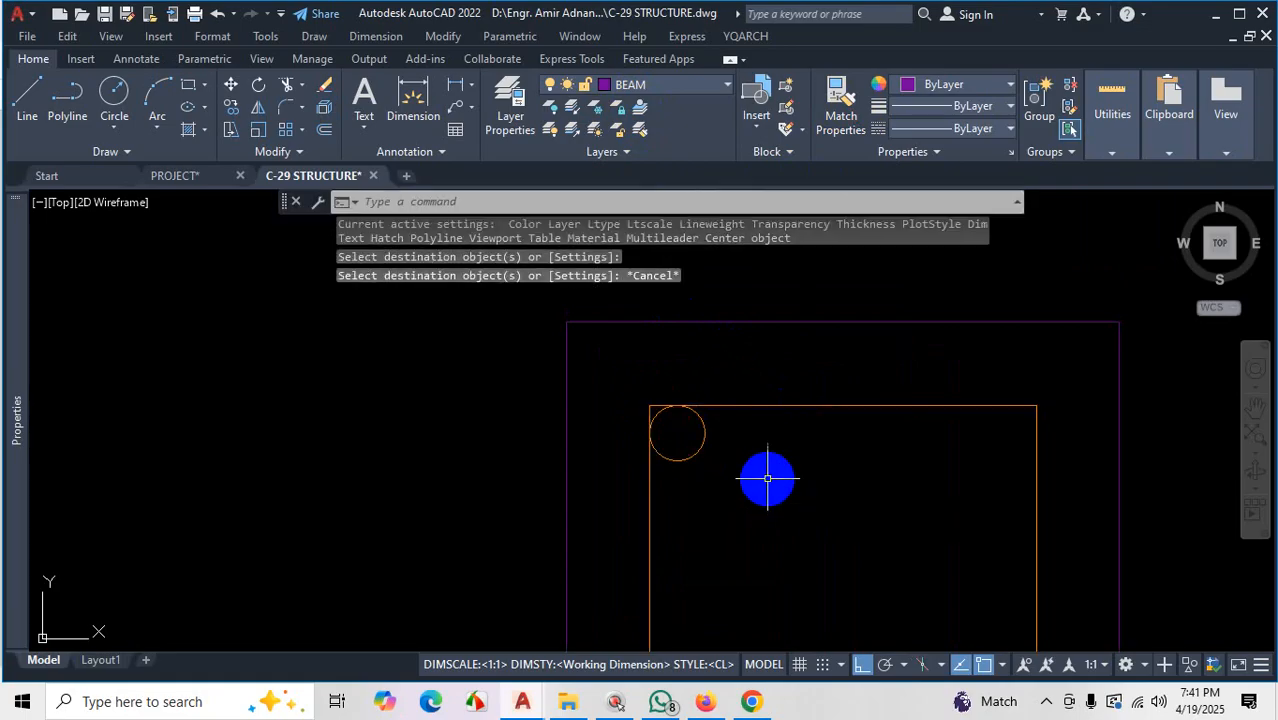
Make the stirrup rectangle's layer, ROD, the current layer by picking the rectangle
left_click(641, 116)
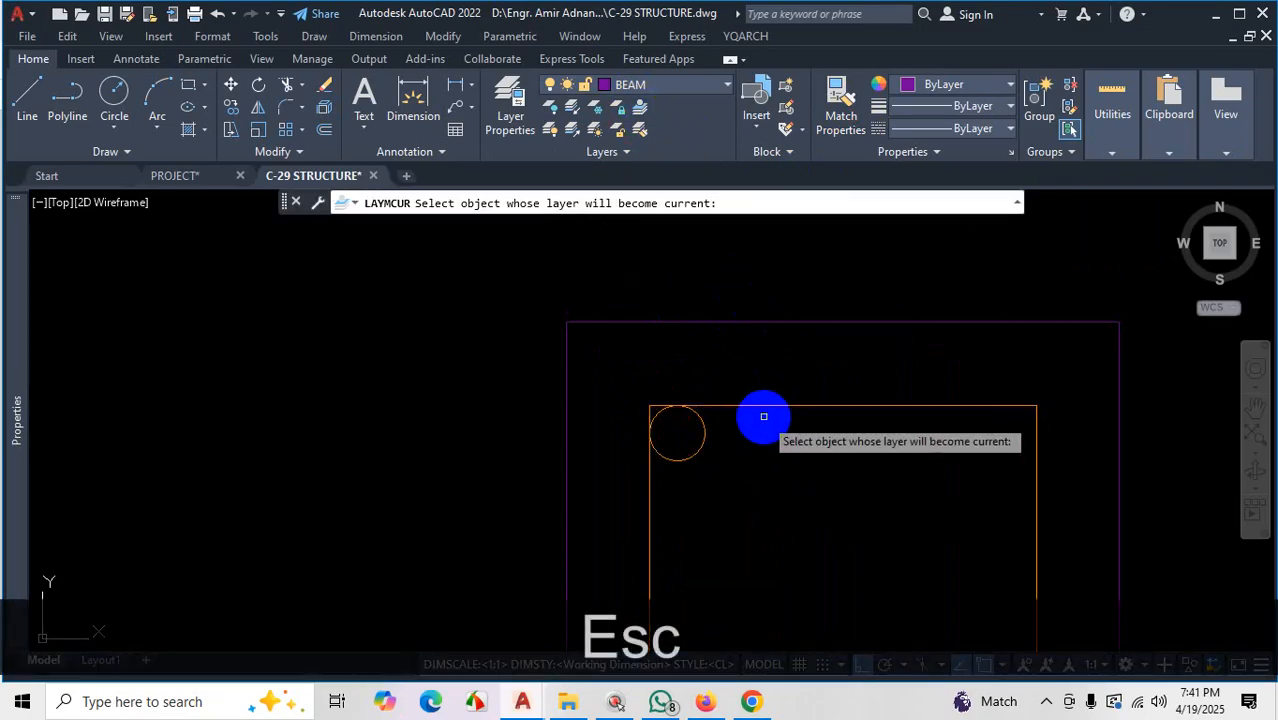
left_click(756, 405)
key("Escape")
scroll(740, 466, "down", 2)
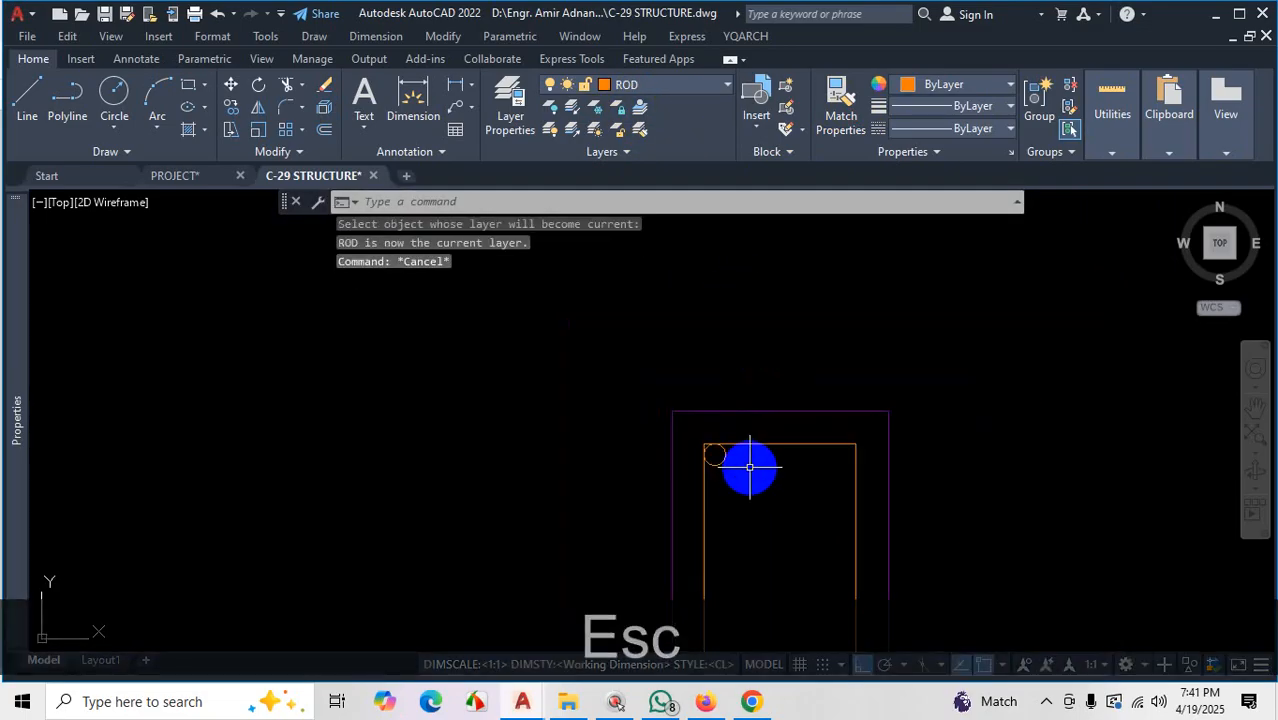
scroll(745, 480, "up", 2)
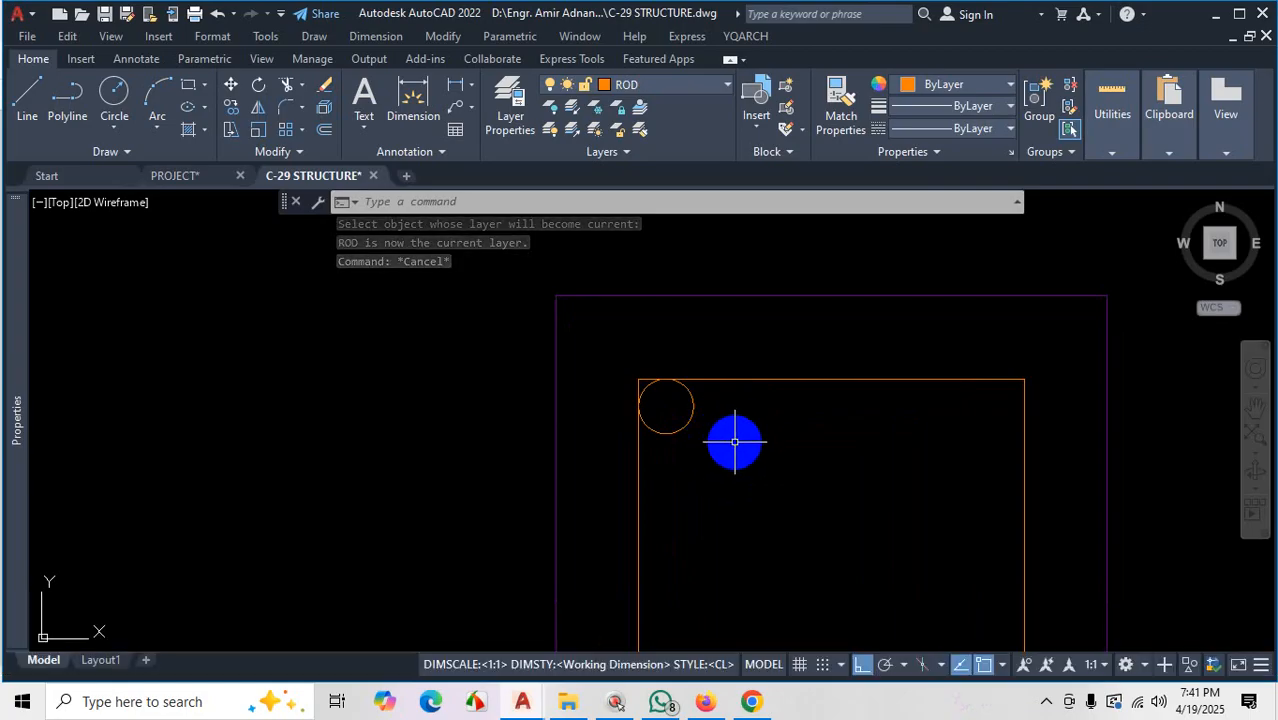
Hatch the inside of the bar circle in the stirrup's top-left corner and set the hatch pattern to SOLID
type("h")
key("Return")
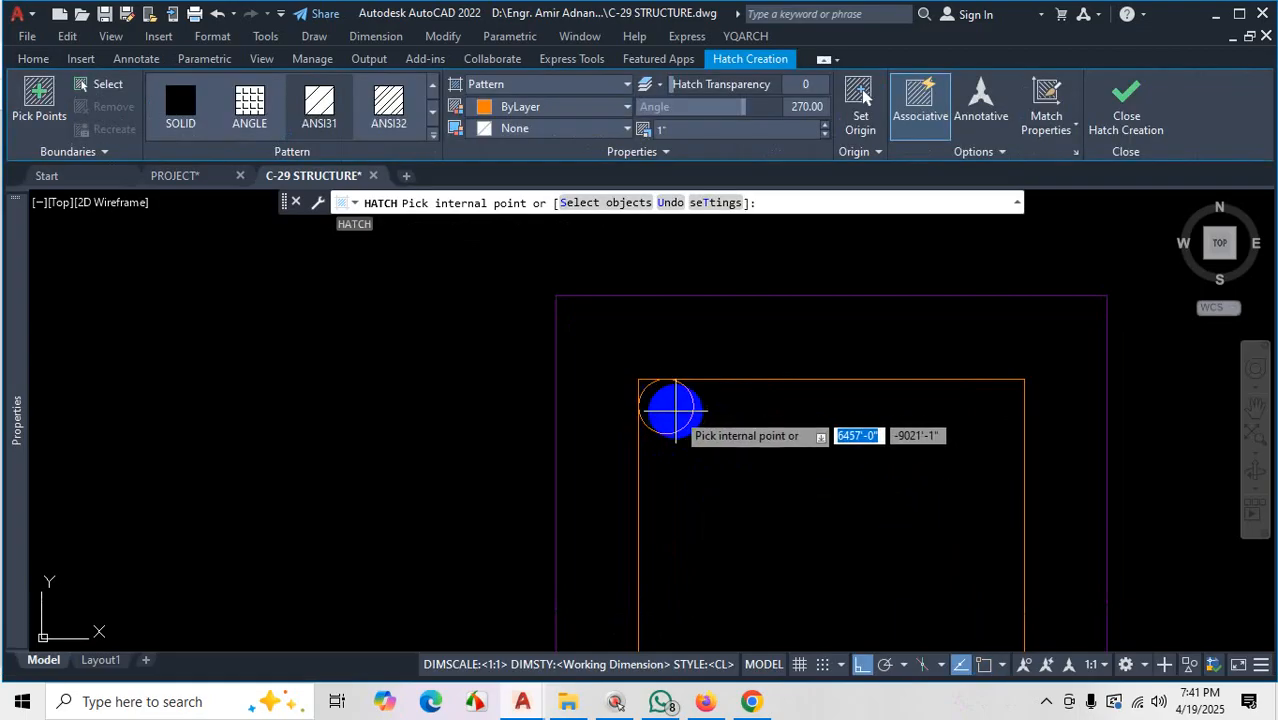
left_click(670, 405)
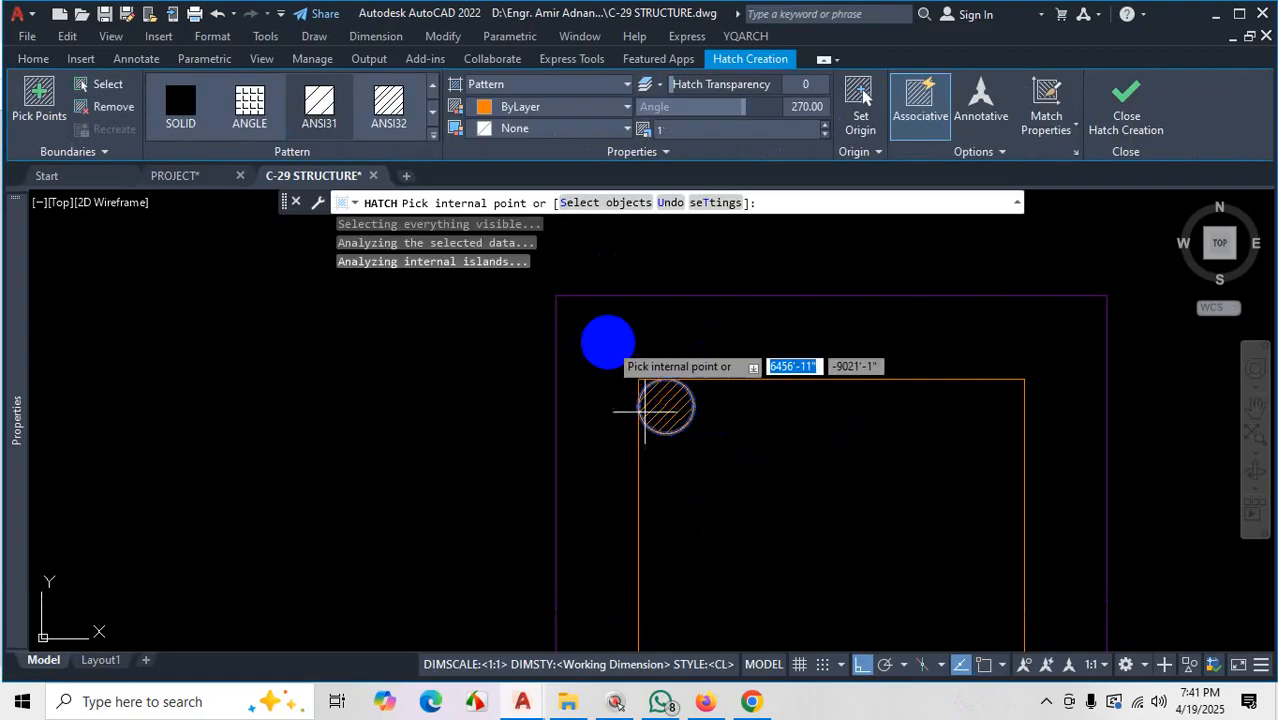
left_click(598, 88)
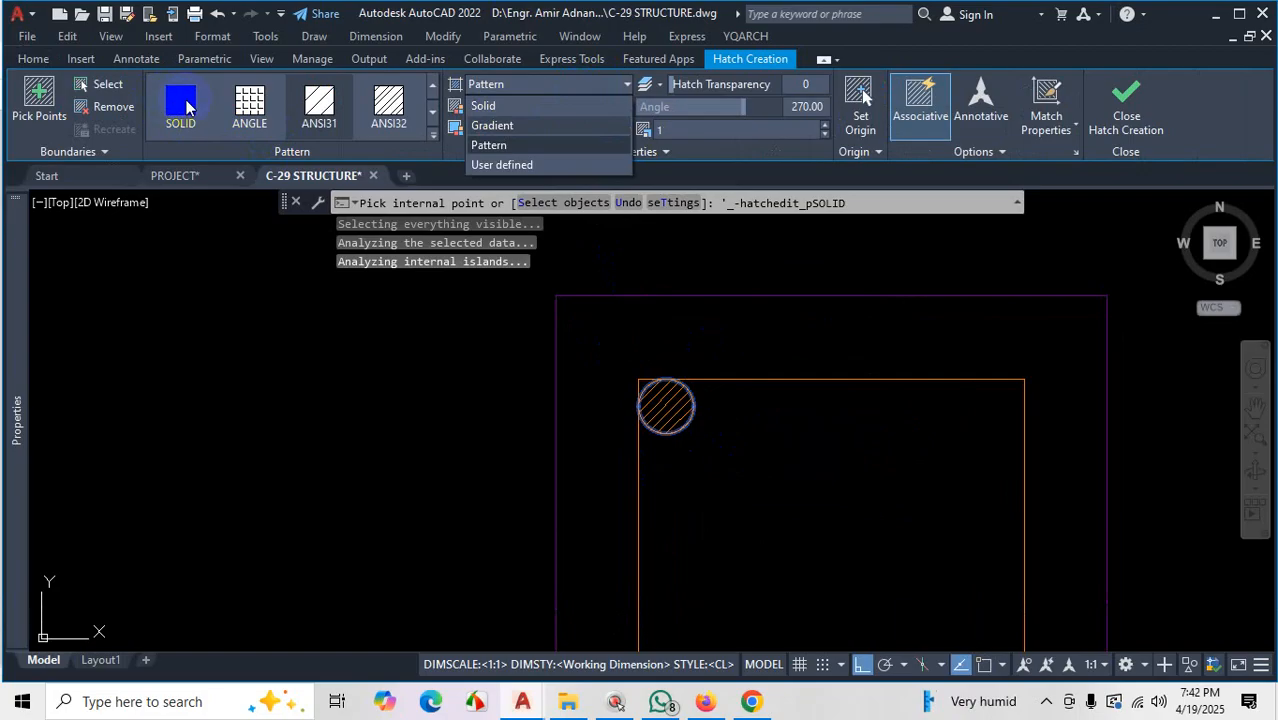
left_click(183, 103)
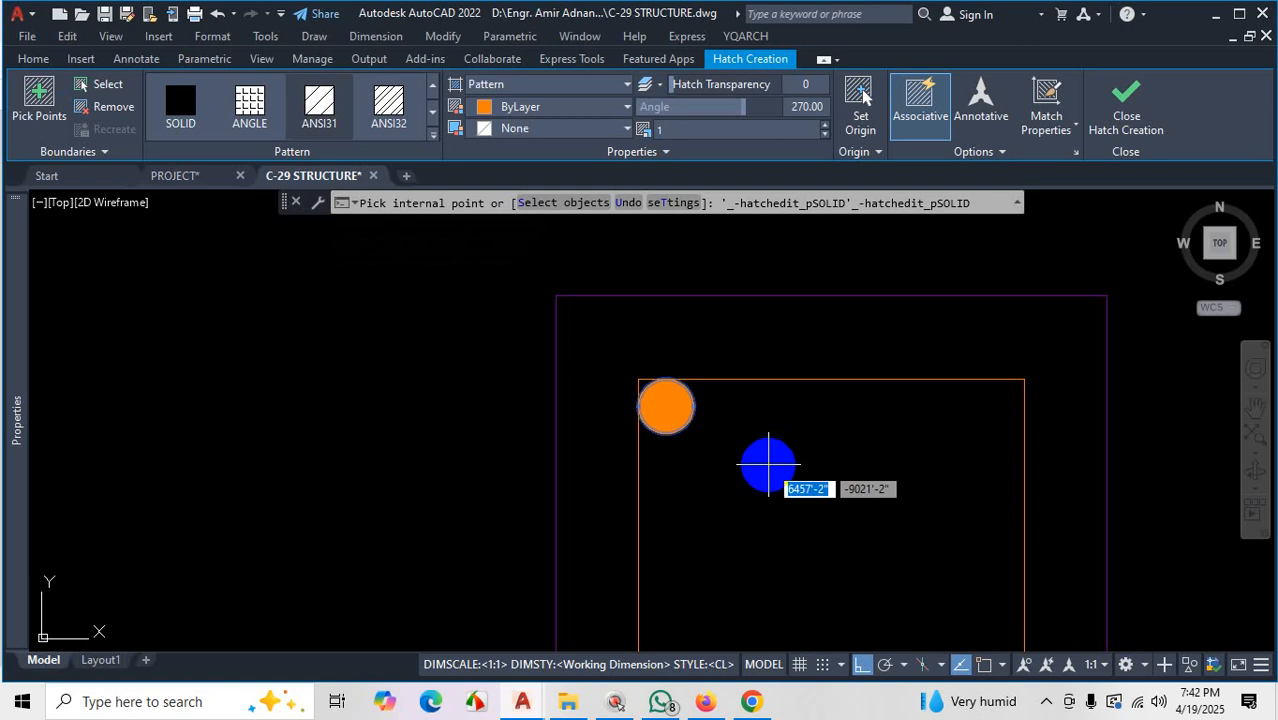
key("Escape")
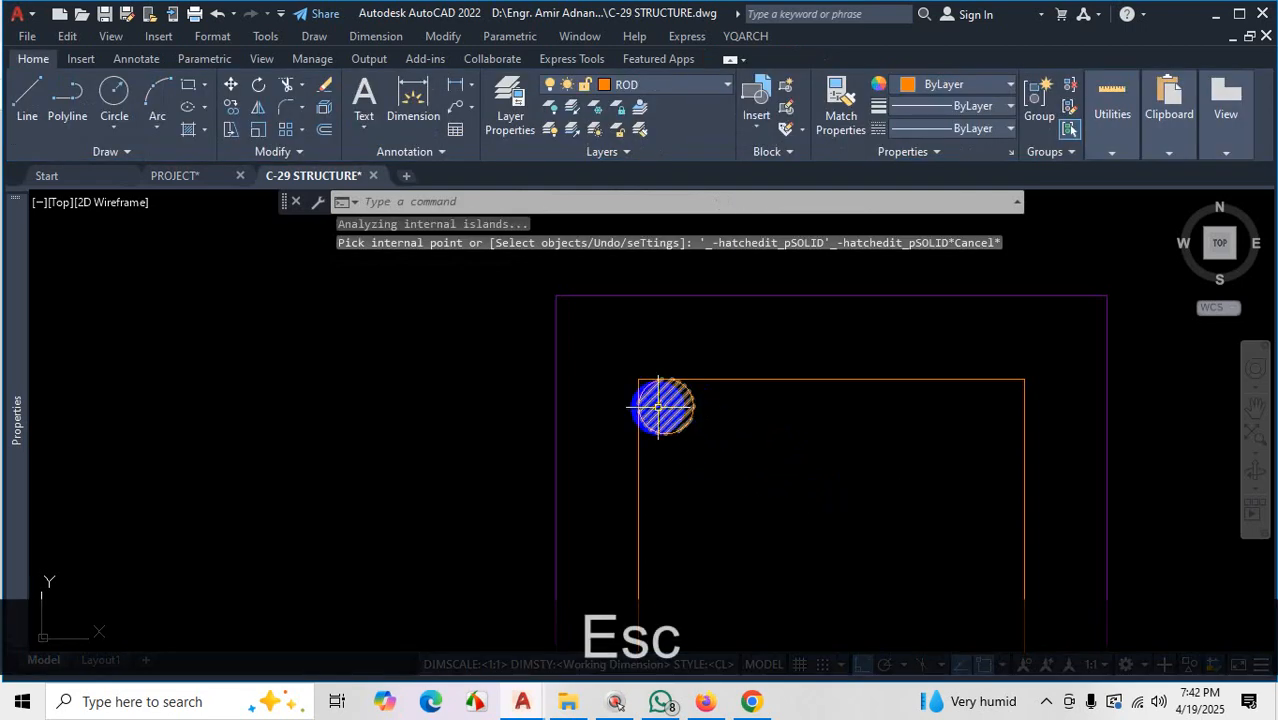
left_click(659, 407)
left_click(180, 106)
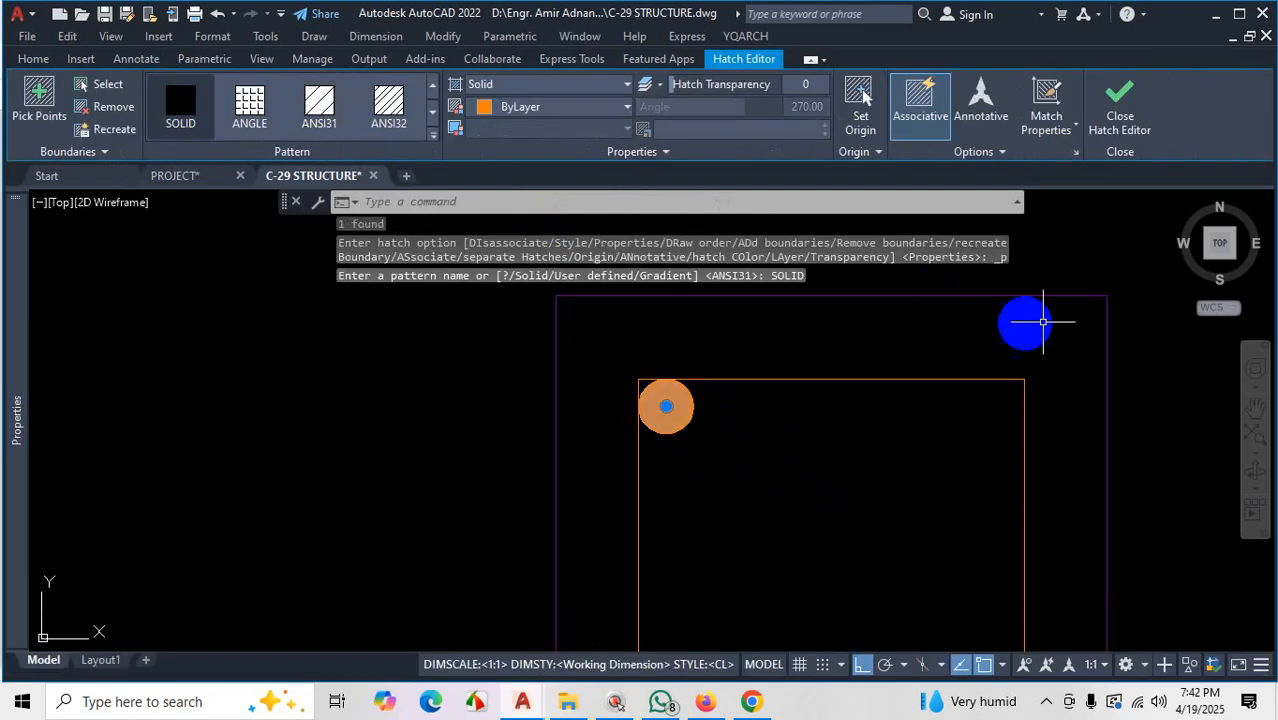
left_click(1120, 110)
scroll(765, 486, "down", 2)
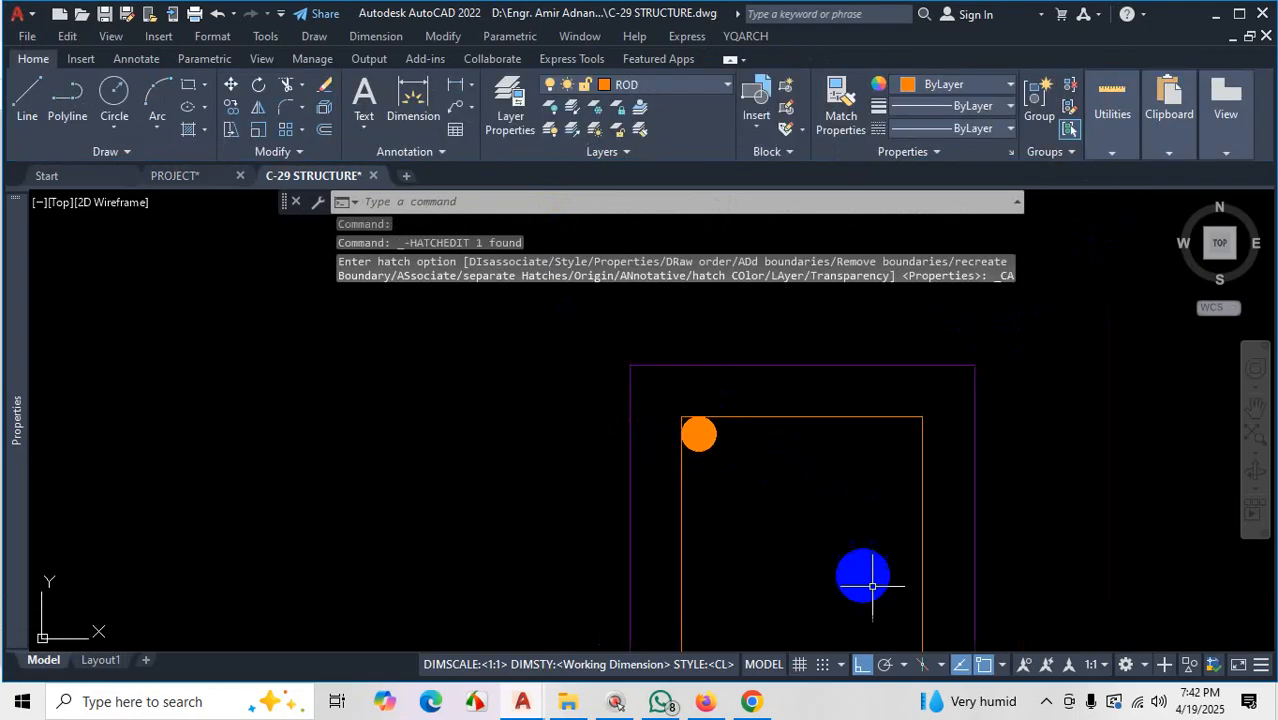
Check the RB1 beam details in the structural PDF in Firefox and return to C-29 STRUCTURE.dwg
scroll(822, 436, "down", 5)
scroll(850, 462, "up", 5)
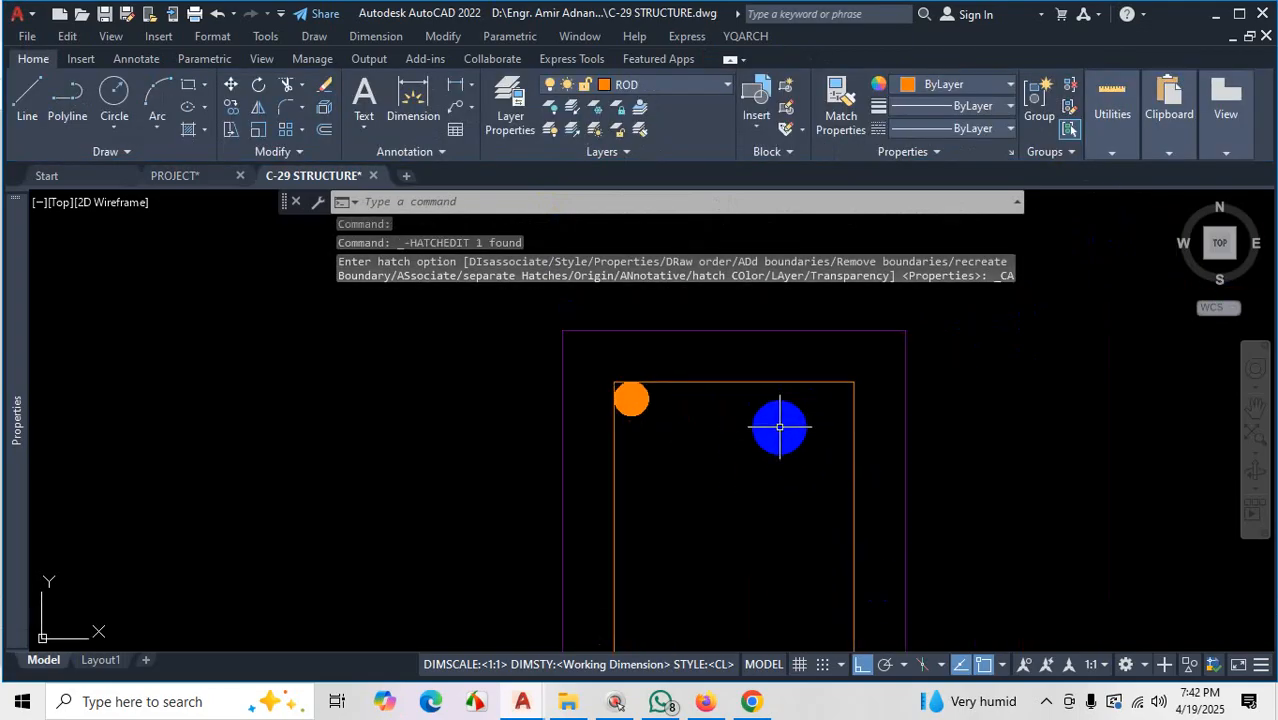
scroll(729, 430, "up", 2)
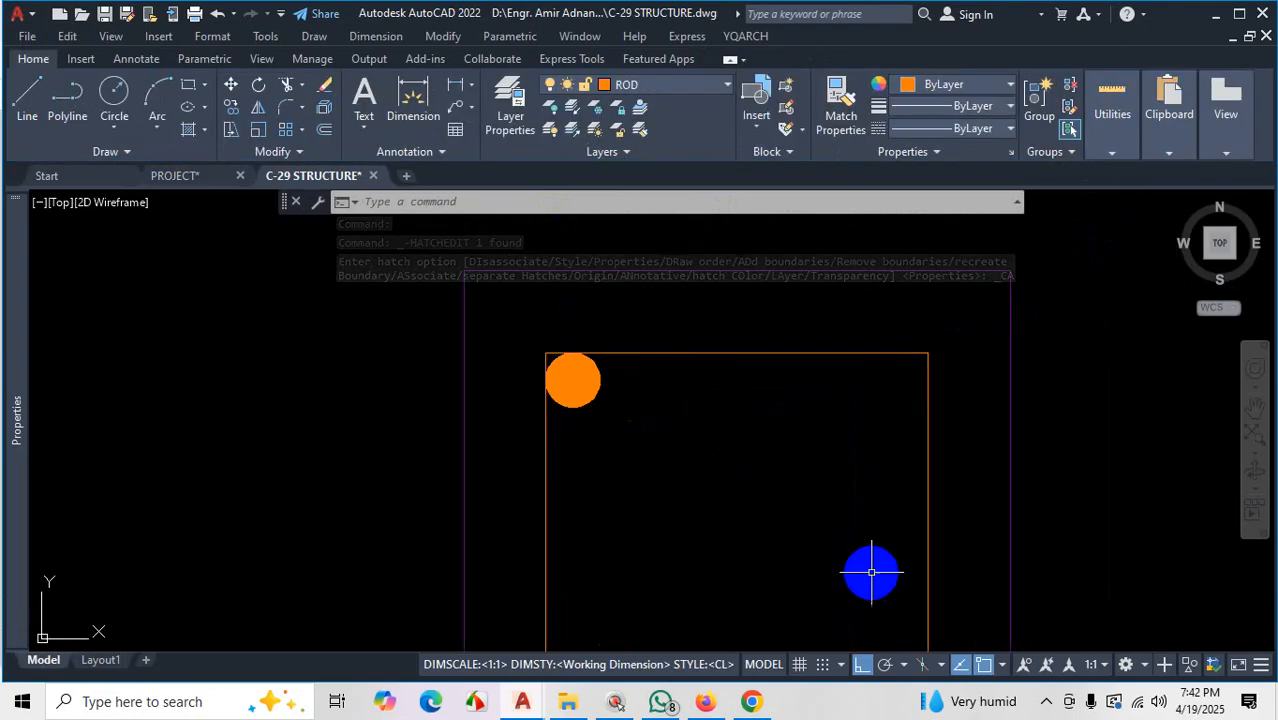
left_click(1047, 701)
left_click(1019, 672)
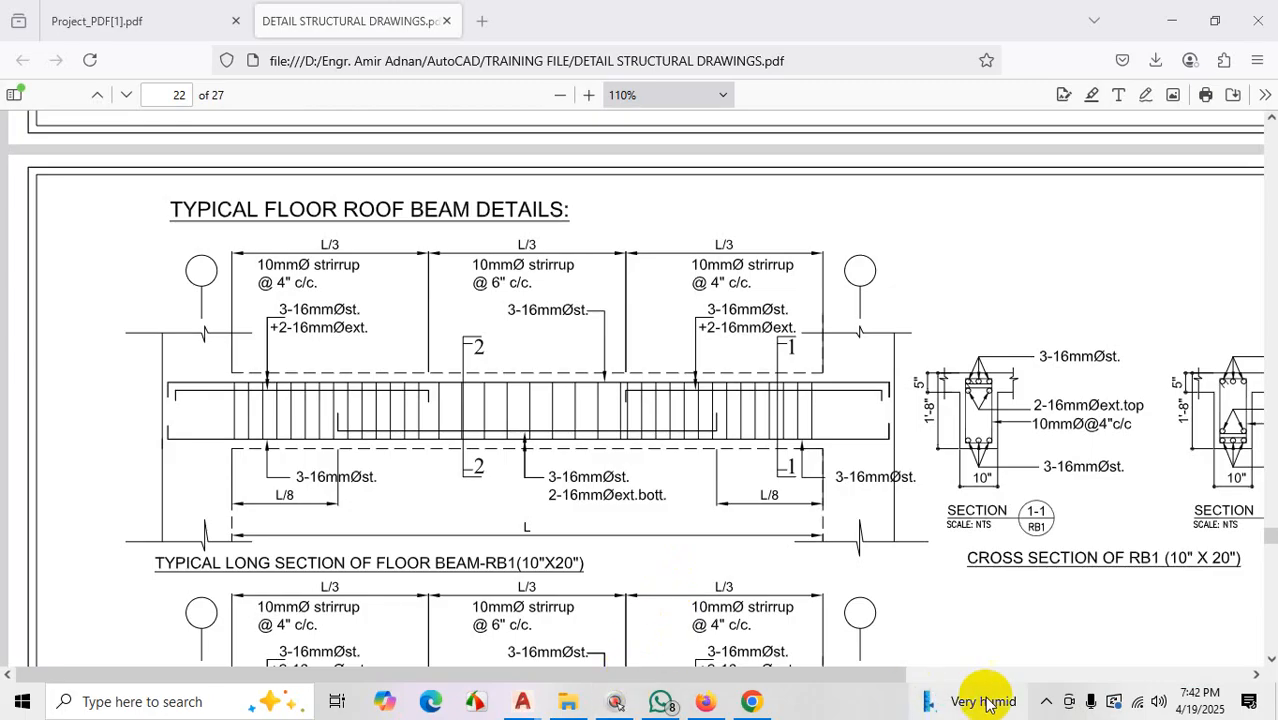
left_click(1047, 700)
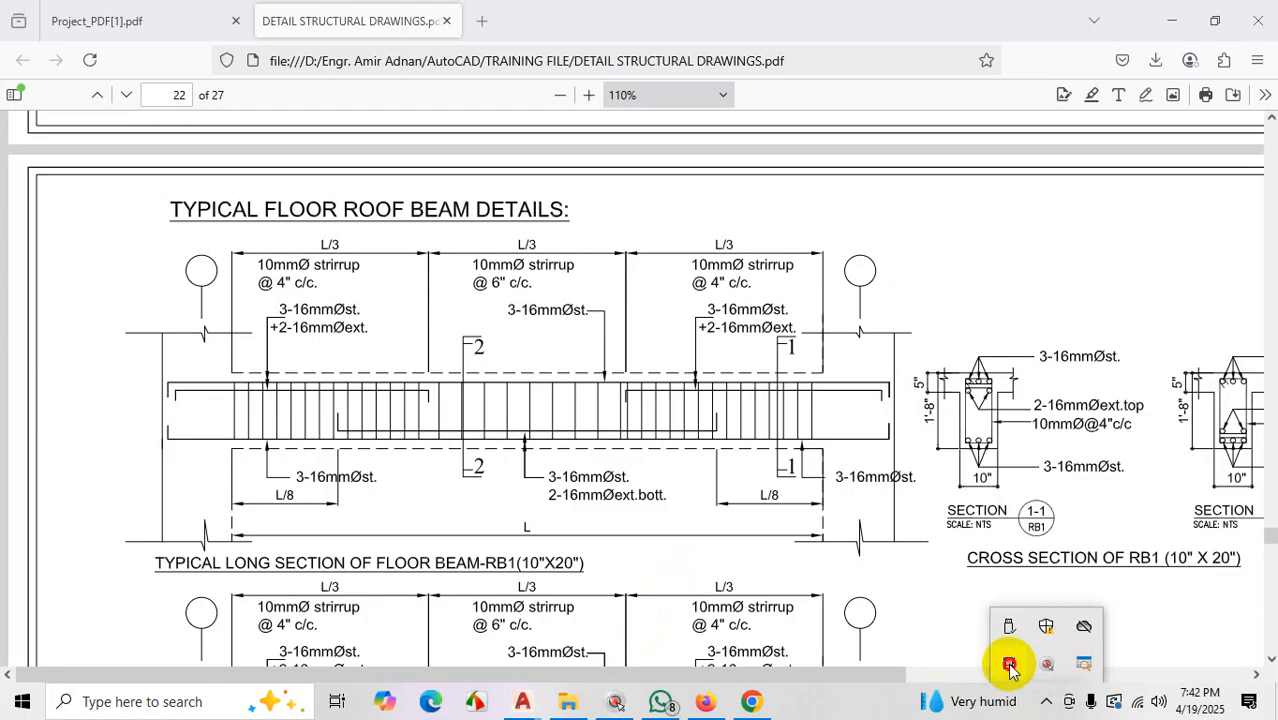
left_click(1010, 665)
left_click(1172, 20)
scroll(720, 395, "up", 3)
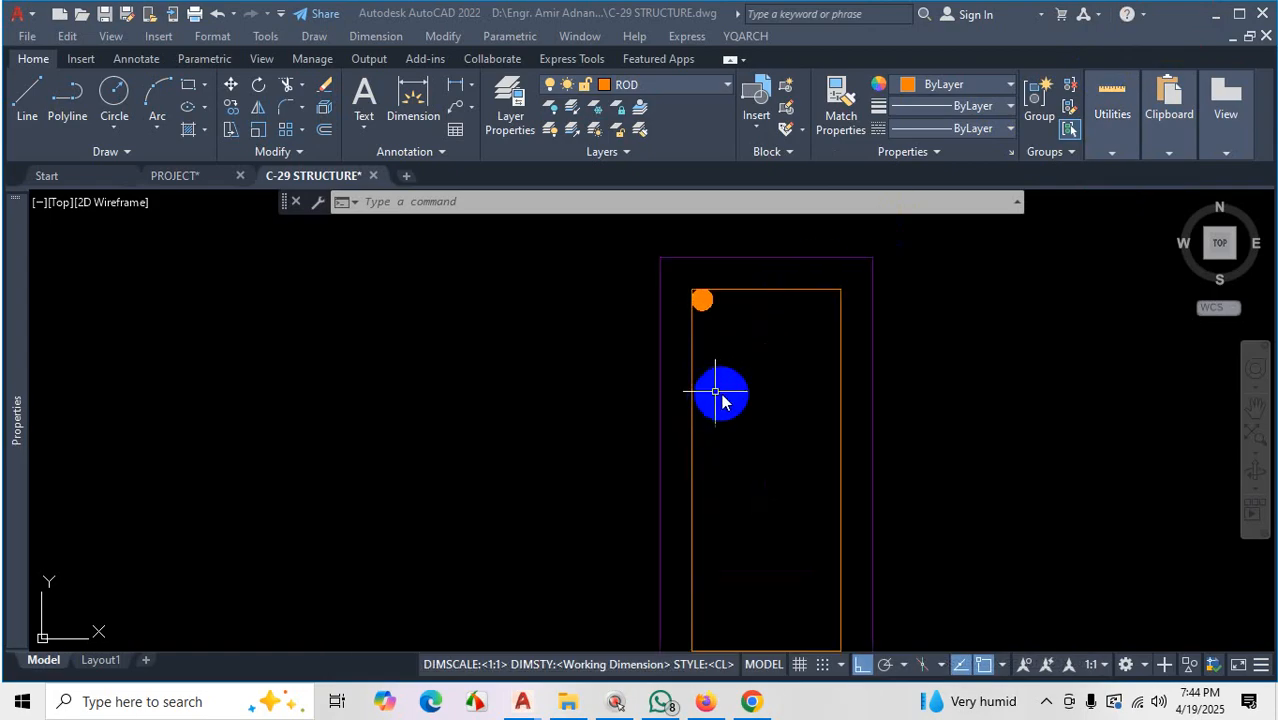
Start the Copy command and select the bar circle together with its solid hatch as the objects to copy
left_click(745, 365)
key("Escape")
scroll(748, 356, "up", 4)
type("ct ")
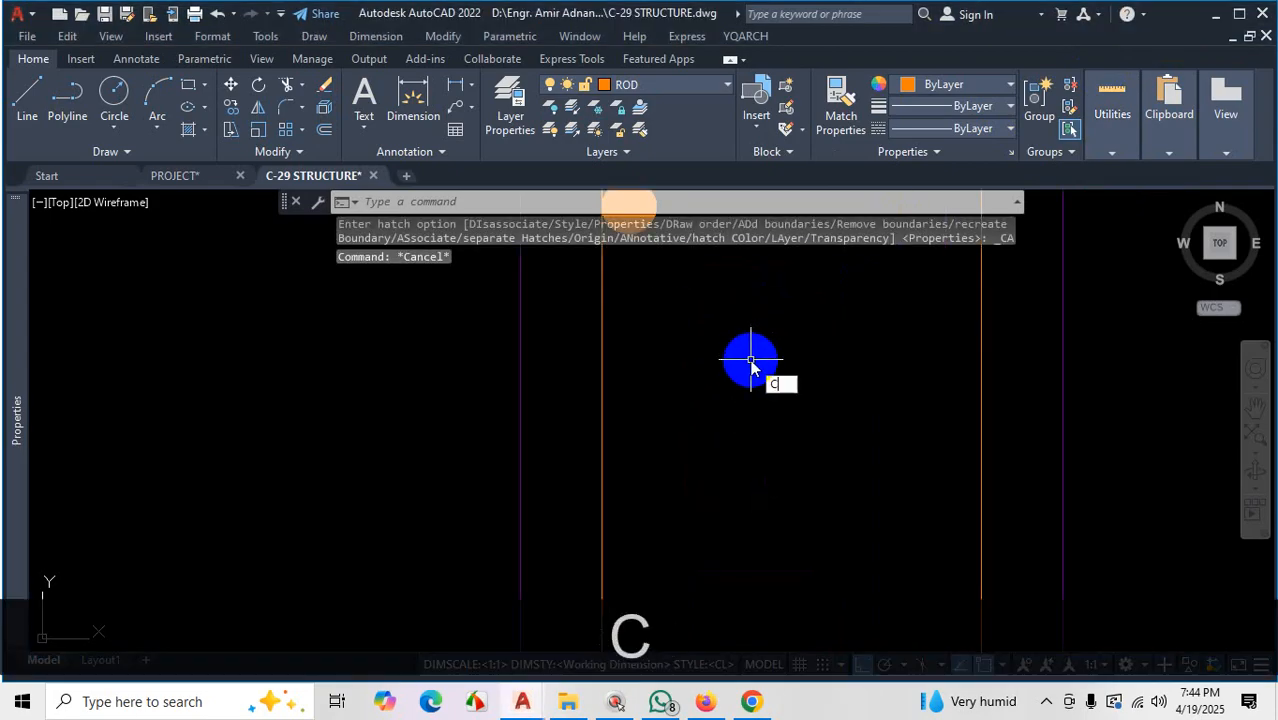
type("o")
key("Return")
scroll(747, 394, "down", 4)
scroll(699, 292, "up", 4)
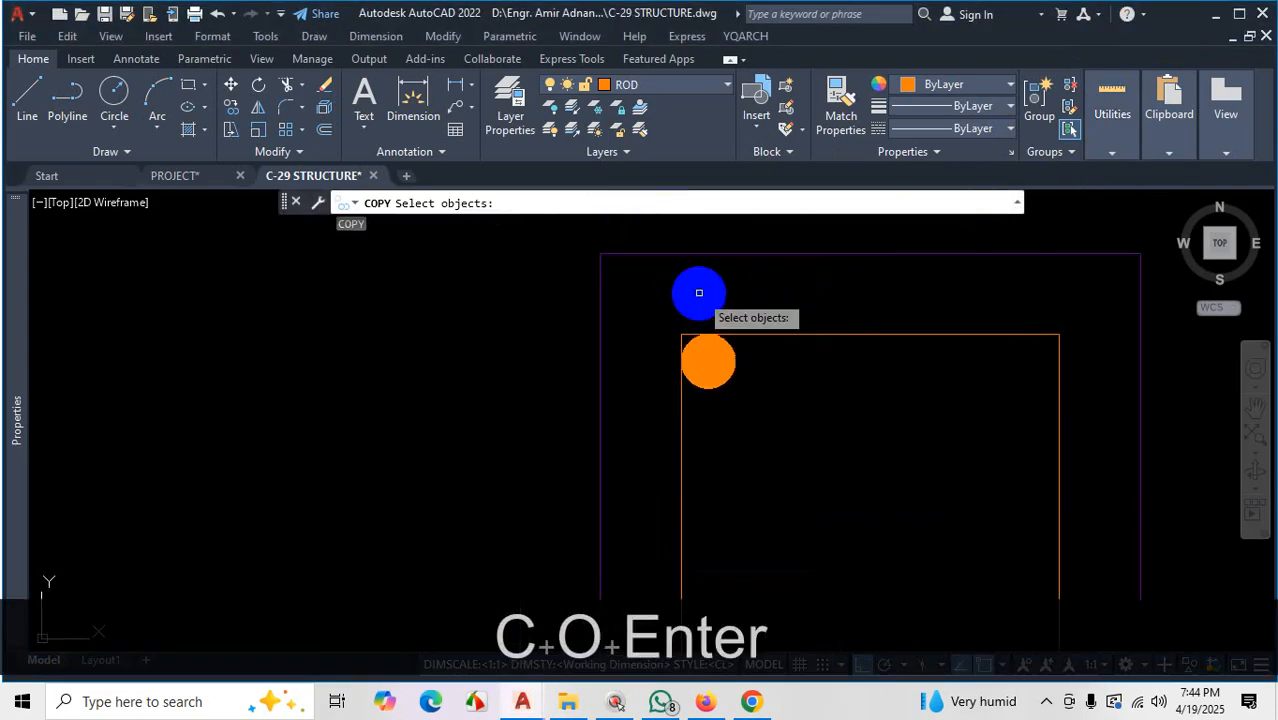
left_click(650, 301)
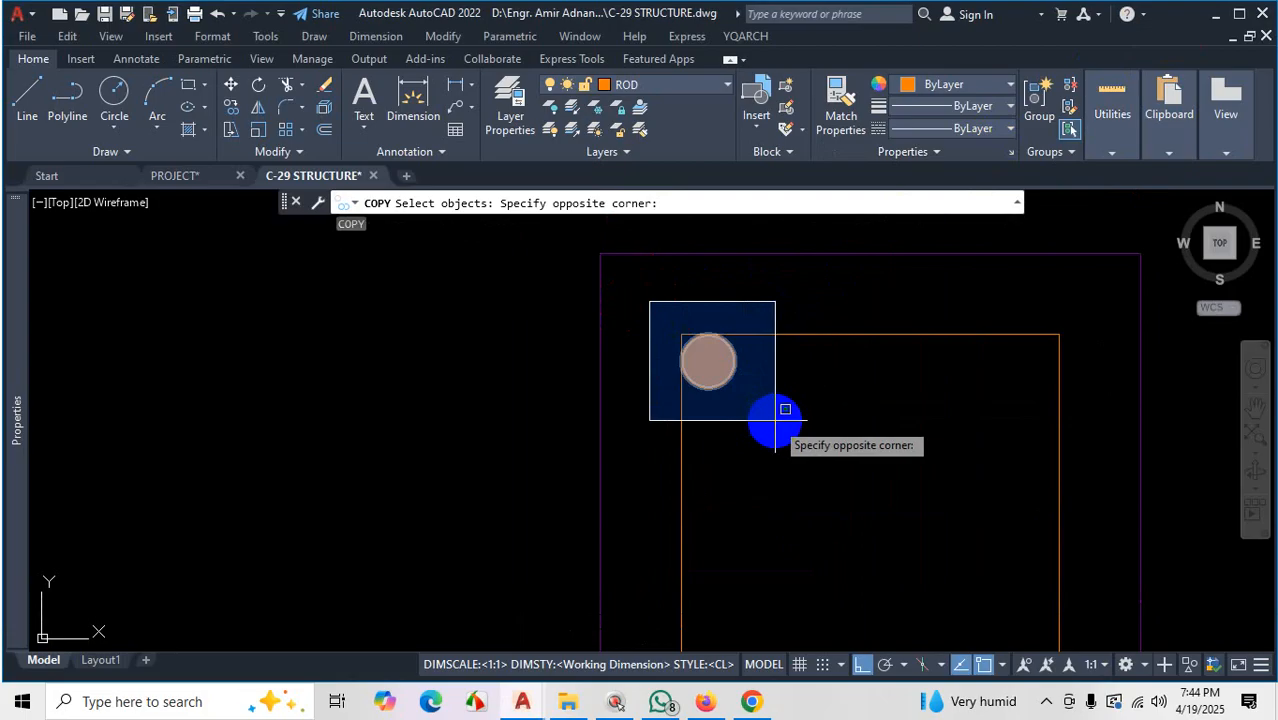
left_click(775, 420)
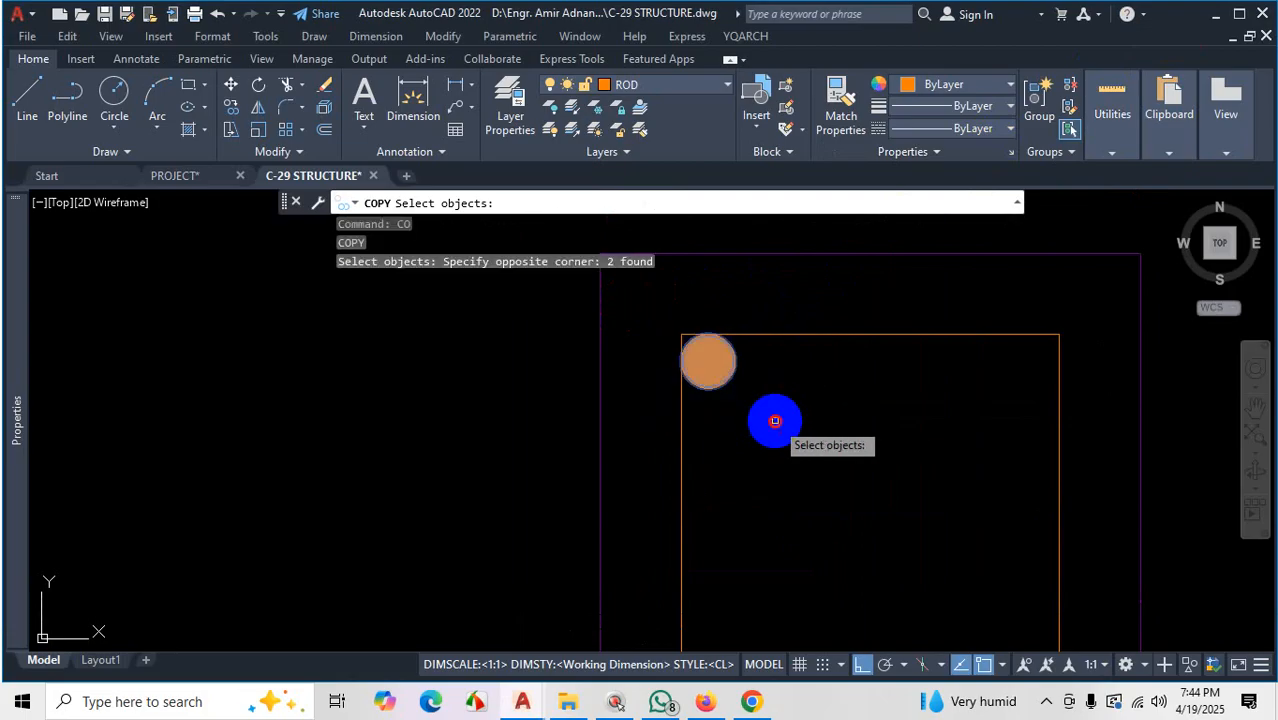
key("Return")
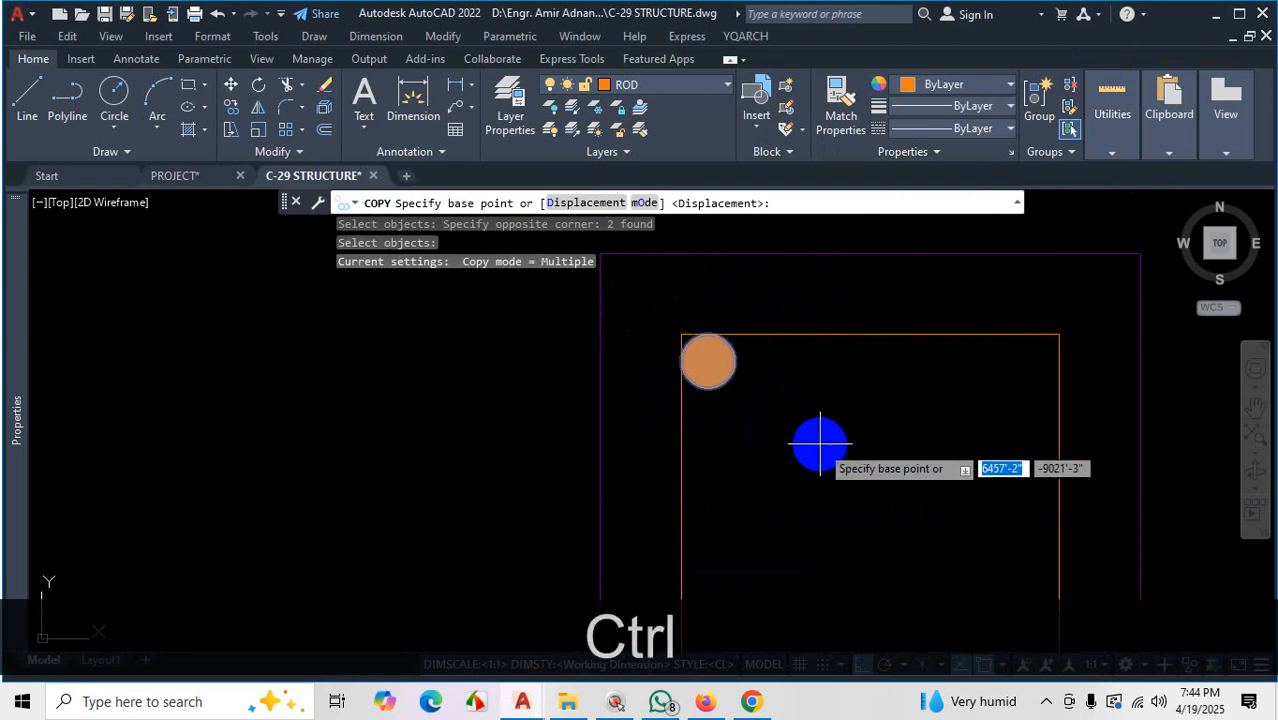
key("ctrl+1")
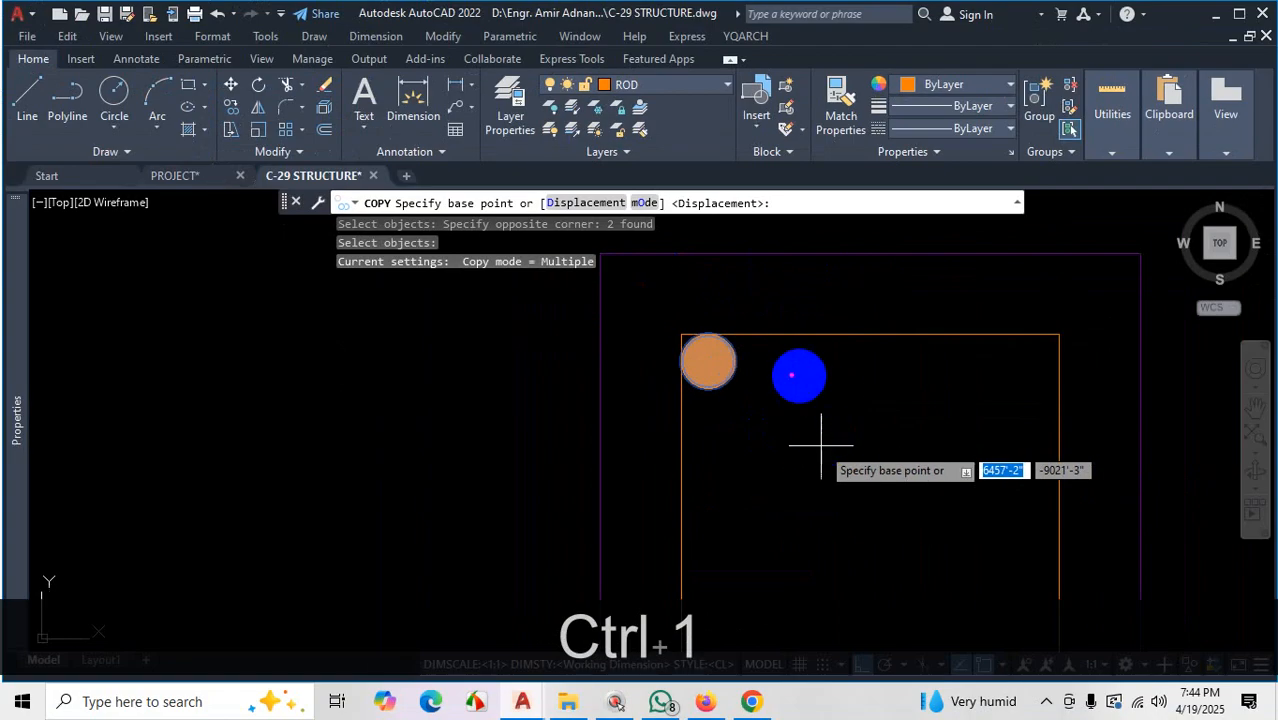
left_click_drag(993, 355, 976, 361)
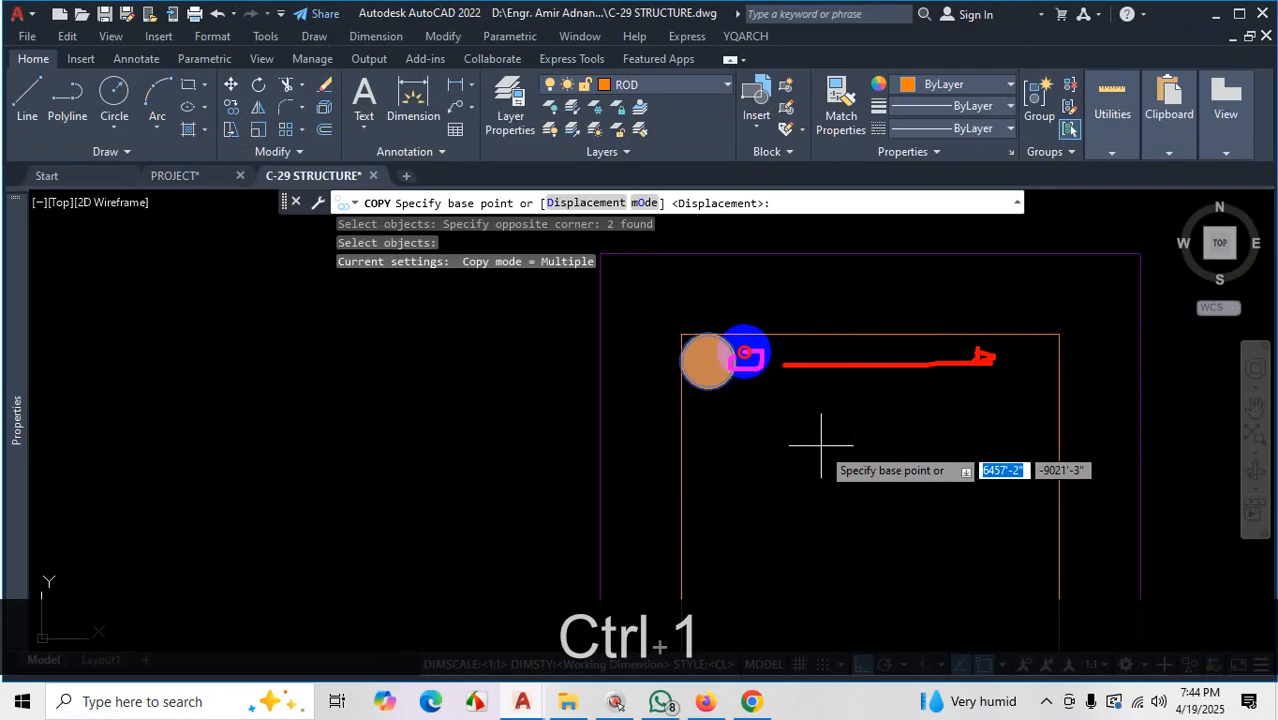
key("Escape")
Turn off the Extension object snap and set the copy's base point at the bar circle's right quadrant
scroll(758, 372, "up", 2)
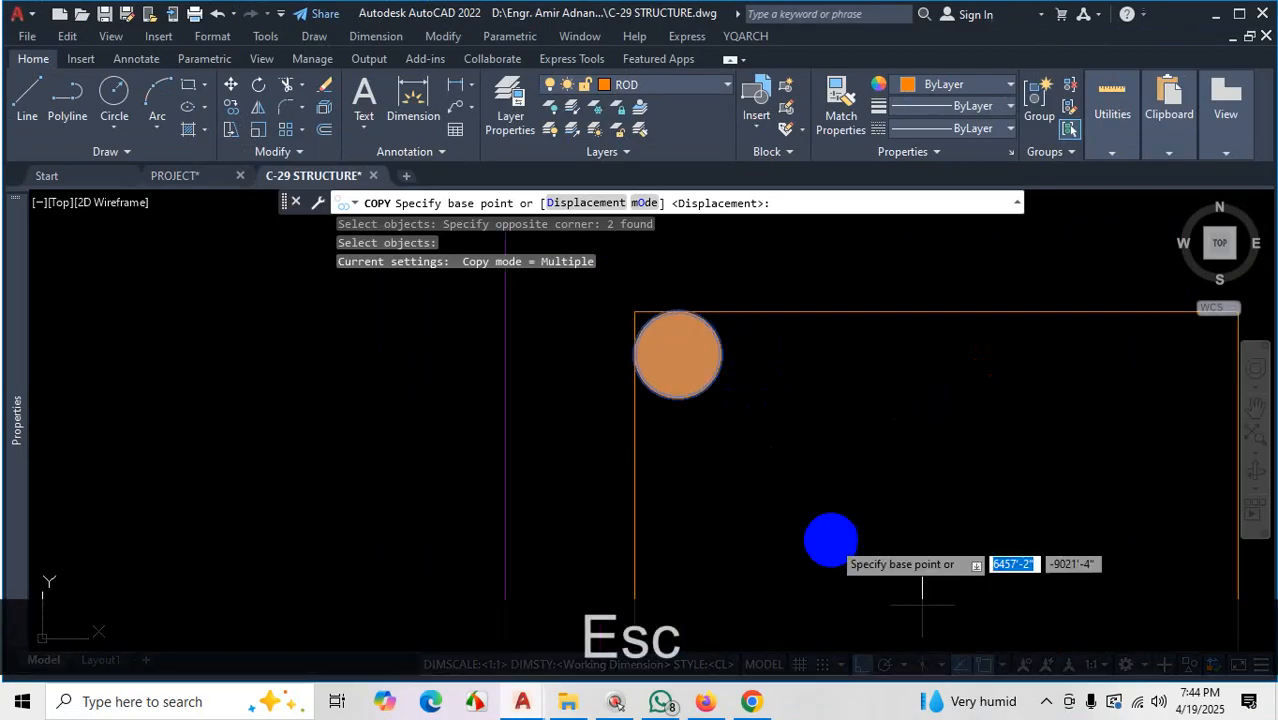
left_click(1002, 664)
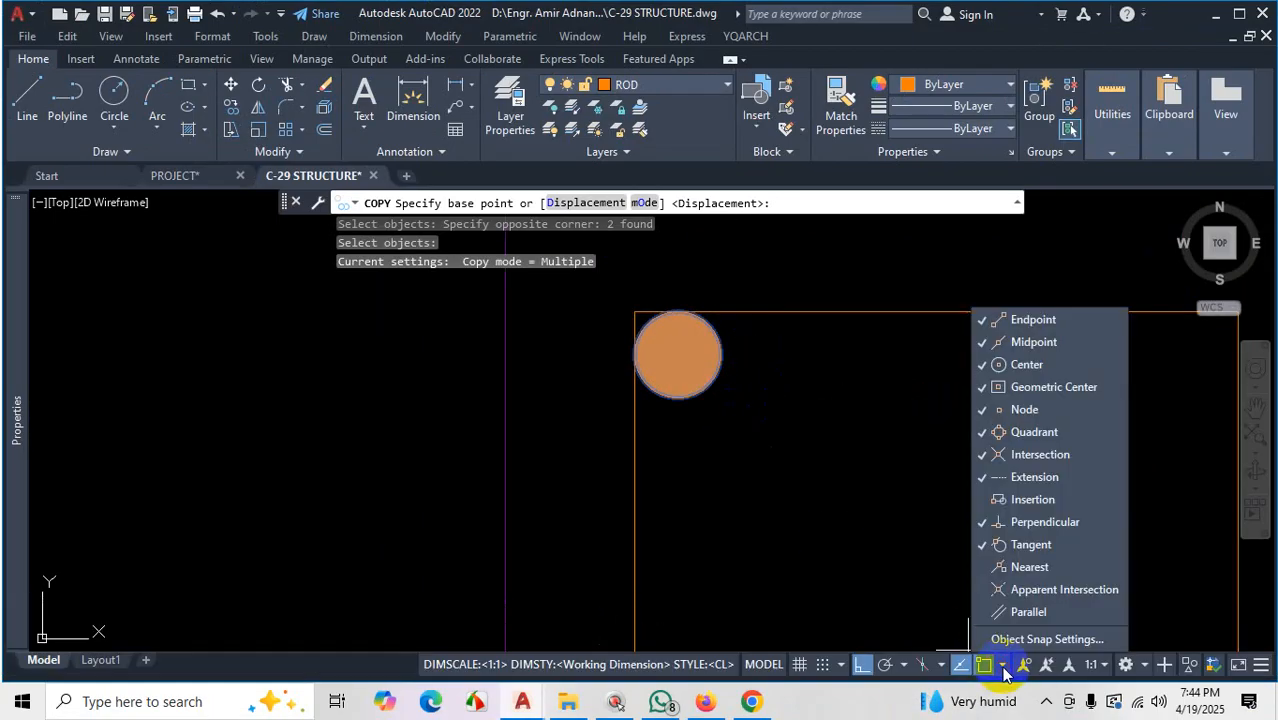
left_click(1034, 477)
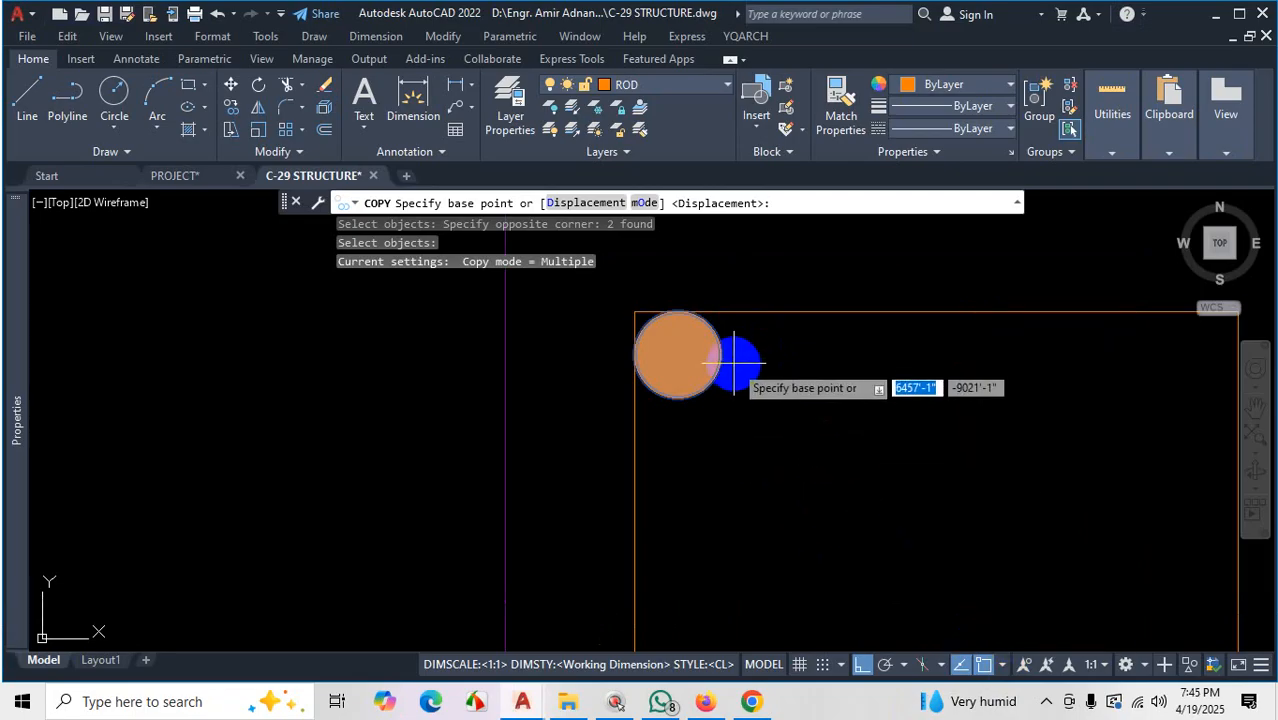
left_click(720, 354)
Array the copied bar circle and hatch as 3 items, fitted along the stirrup's top side to its right edge
scroll(900, 370, "down", 3)
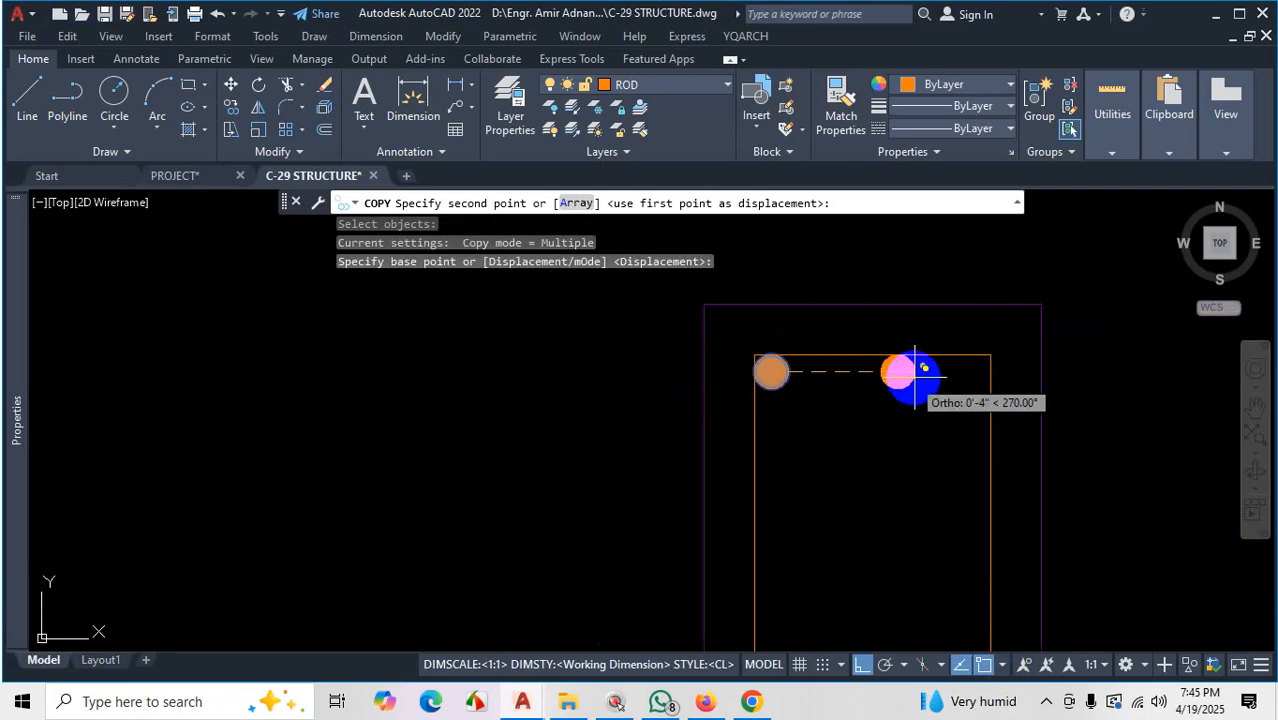
scroll(842, 322, "up", 3)
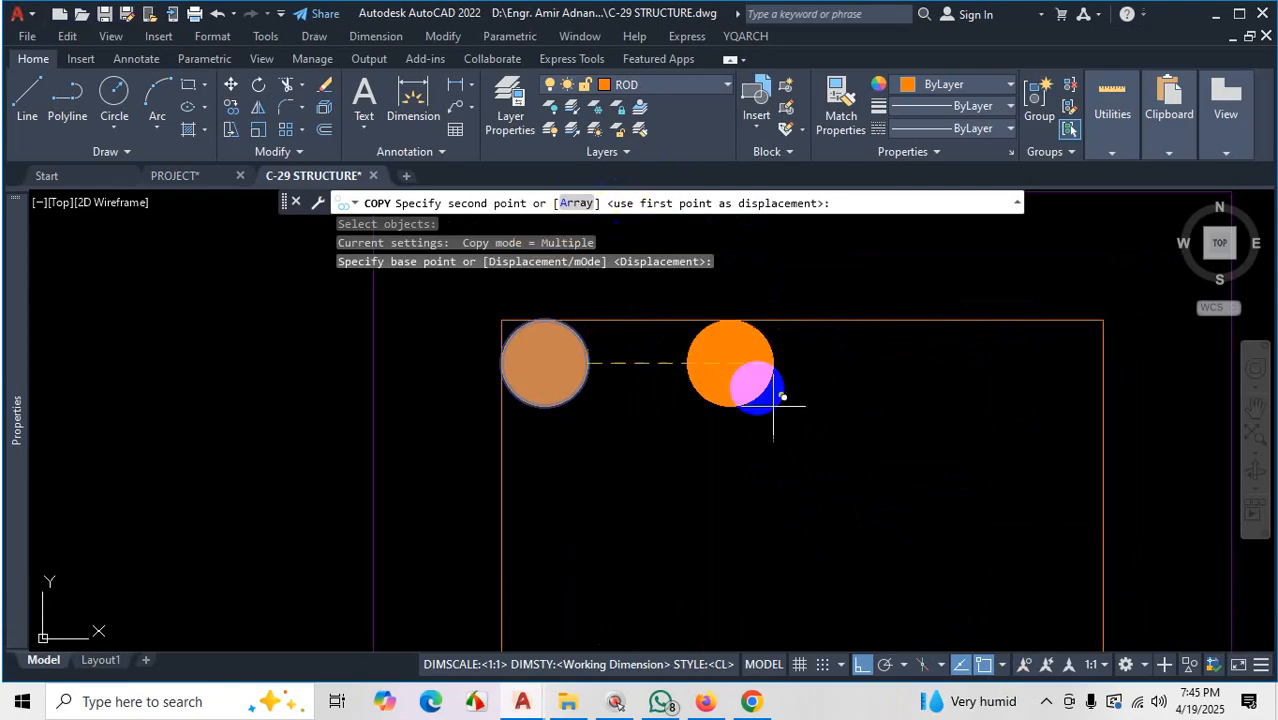
type("A")
key("Return")
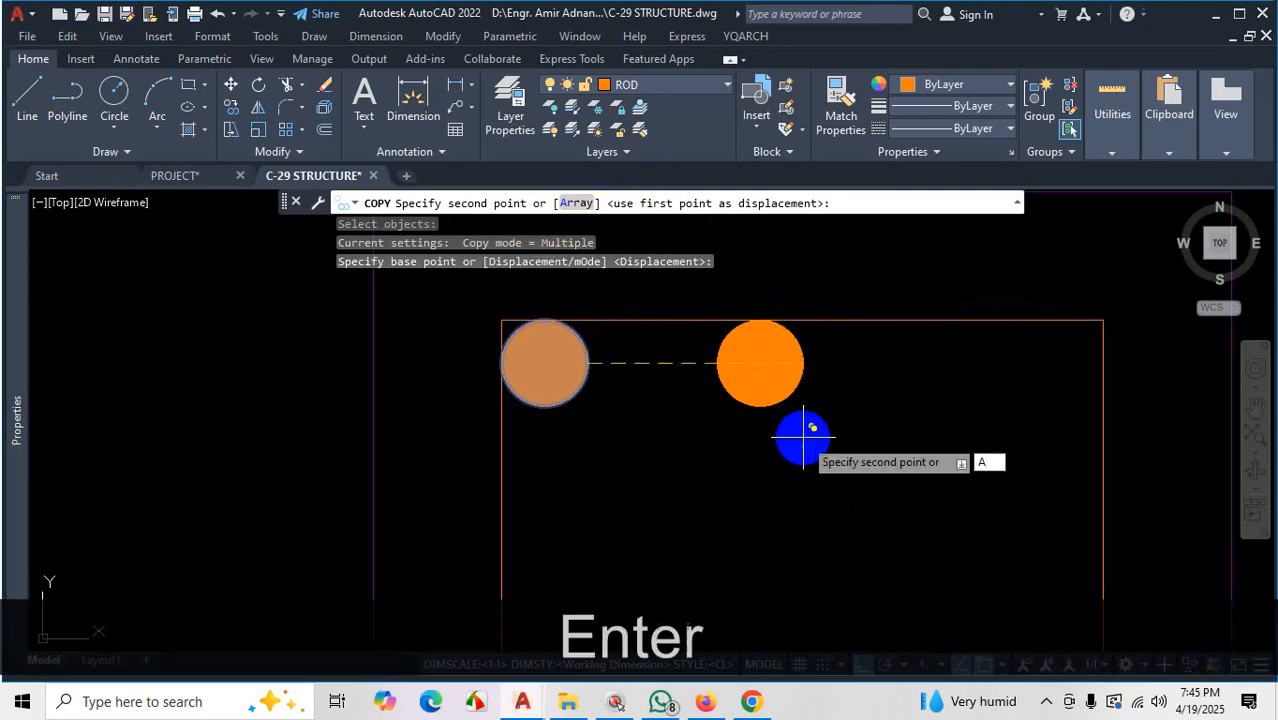
scroll(803, 437, "down", 2)
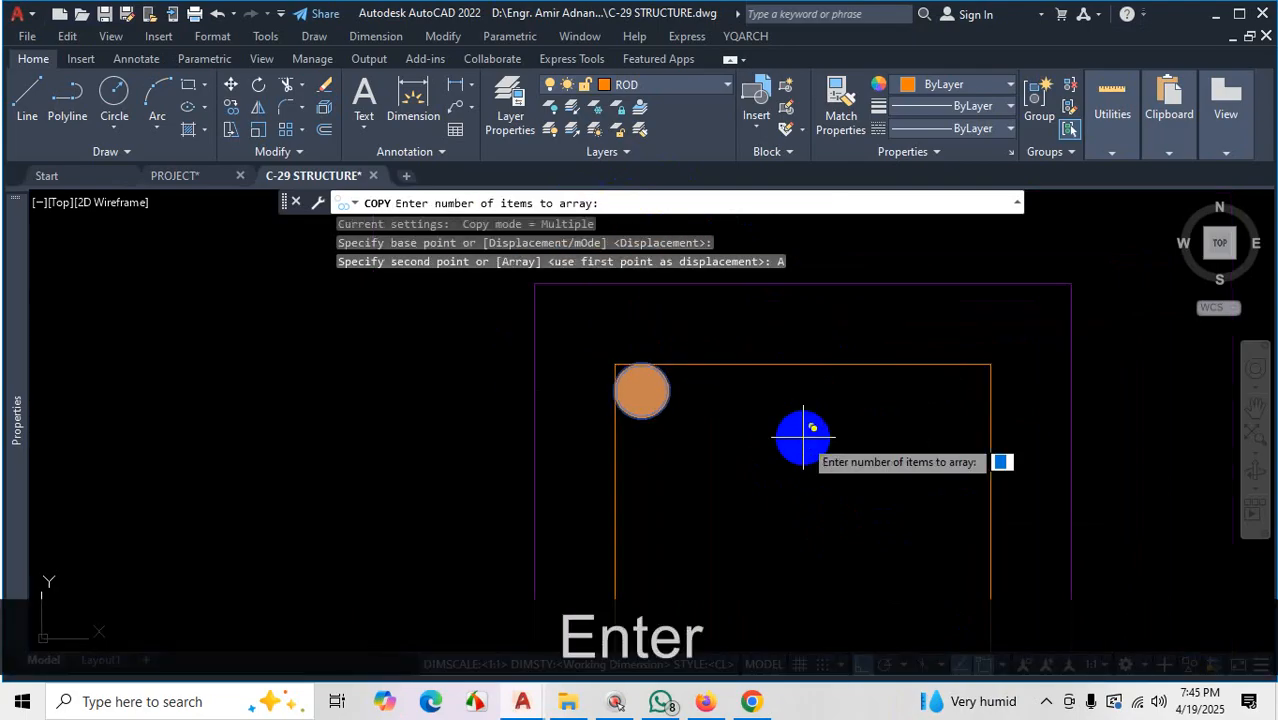
type("3")
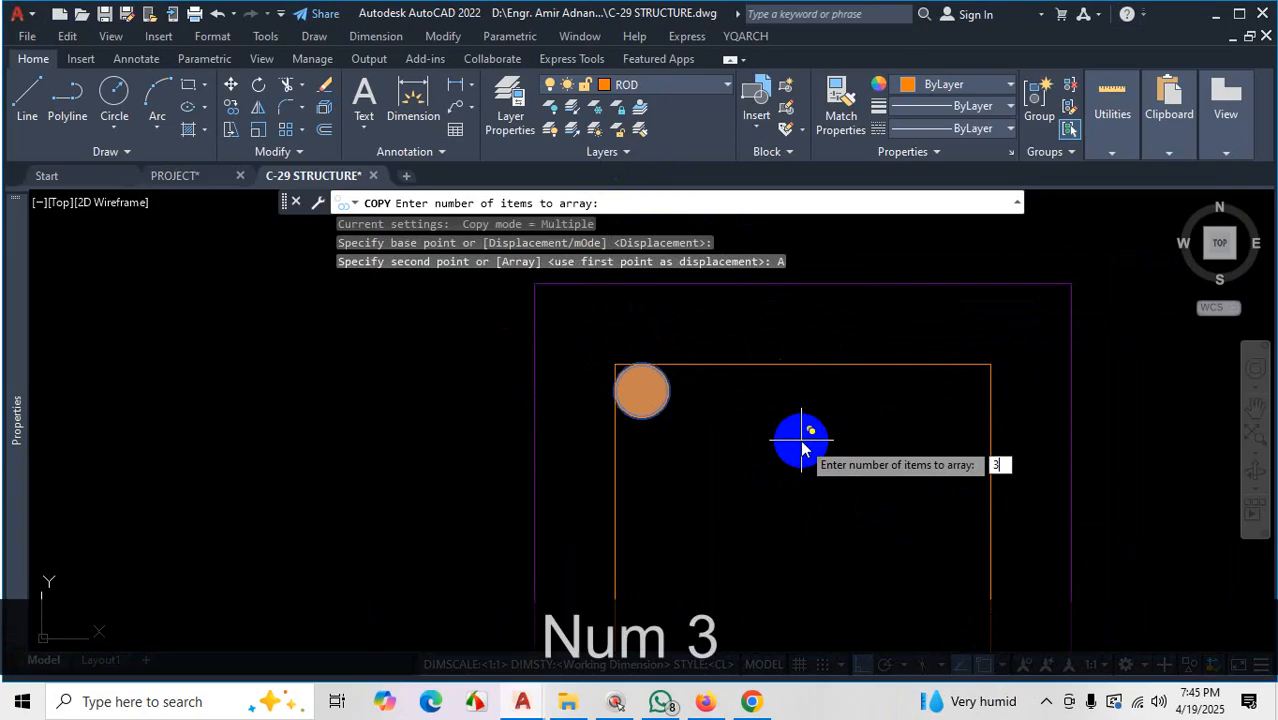
key("Return")
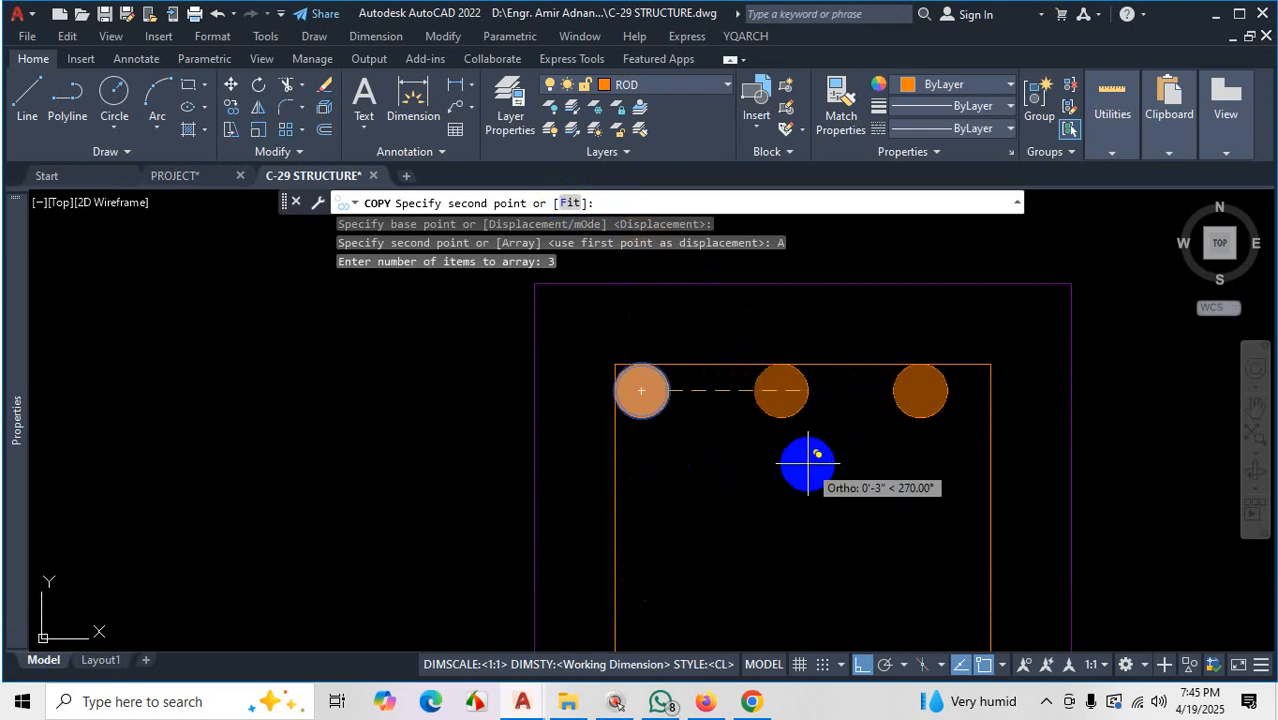
type("F")
key("Return")
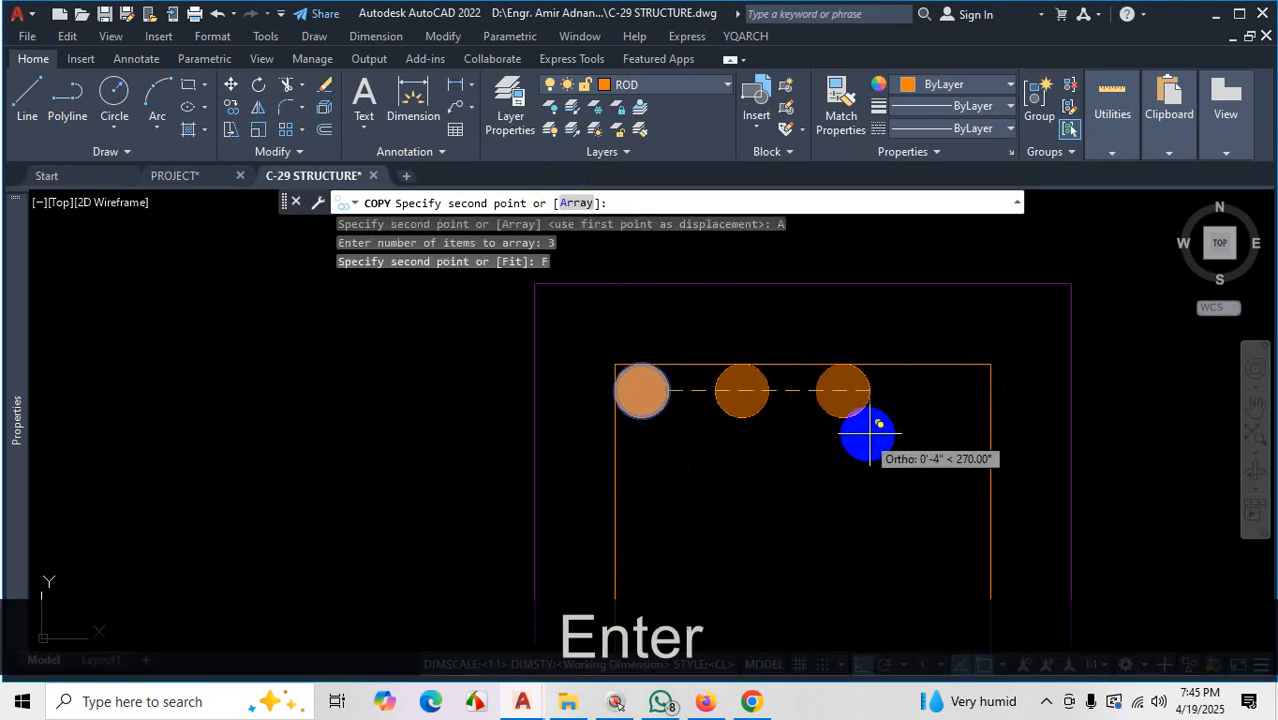
left_click(999, 383)
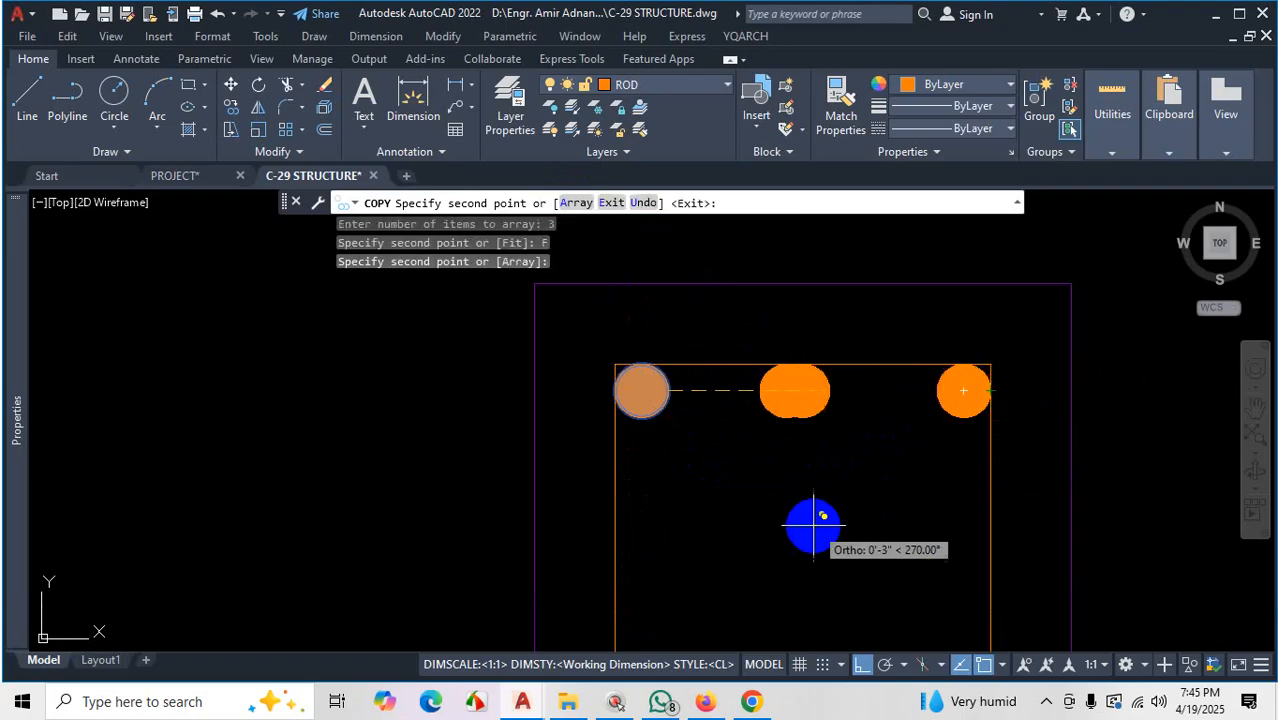
key("Escape")
scroll(849, 428, "down", 2)
scroll(849, 428, "up", 2)
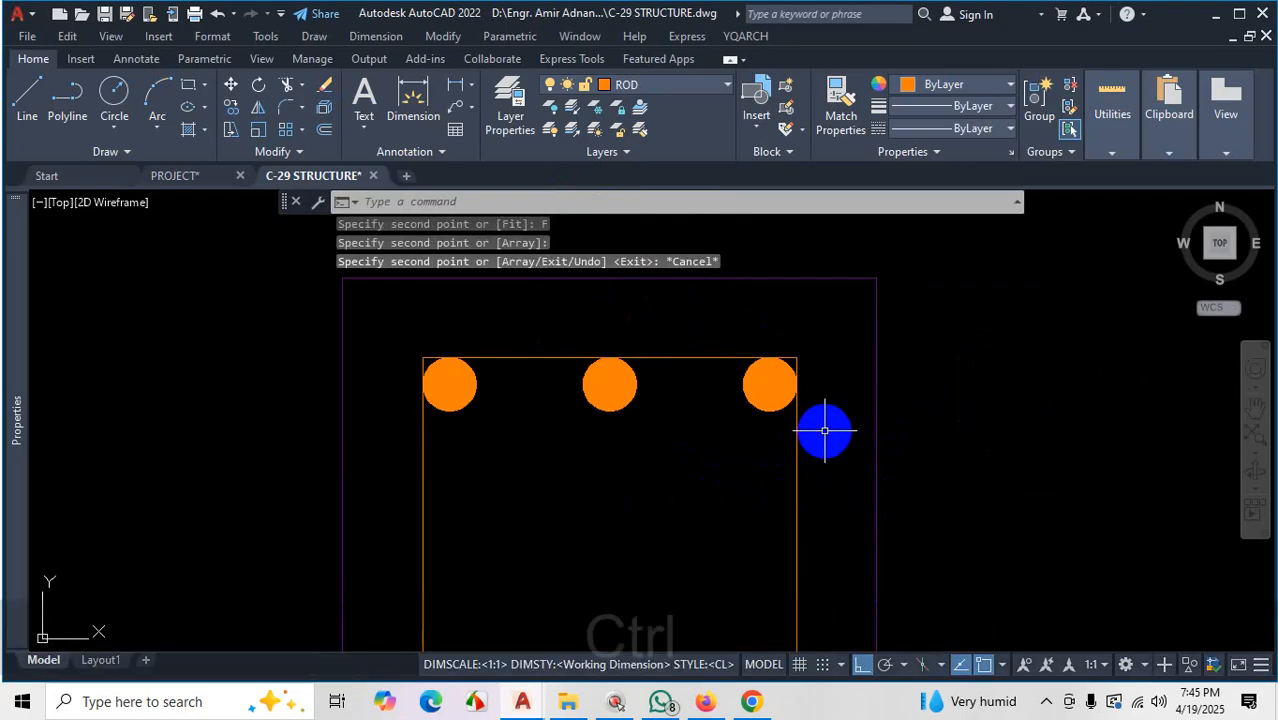
Undo the arrayed copies of the bar along the stirrup's top side
scroll(805, 385, "down", 4, "ctrl")
key("ctrl+z")
key("ctrl+z")
key("ctrl+z")
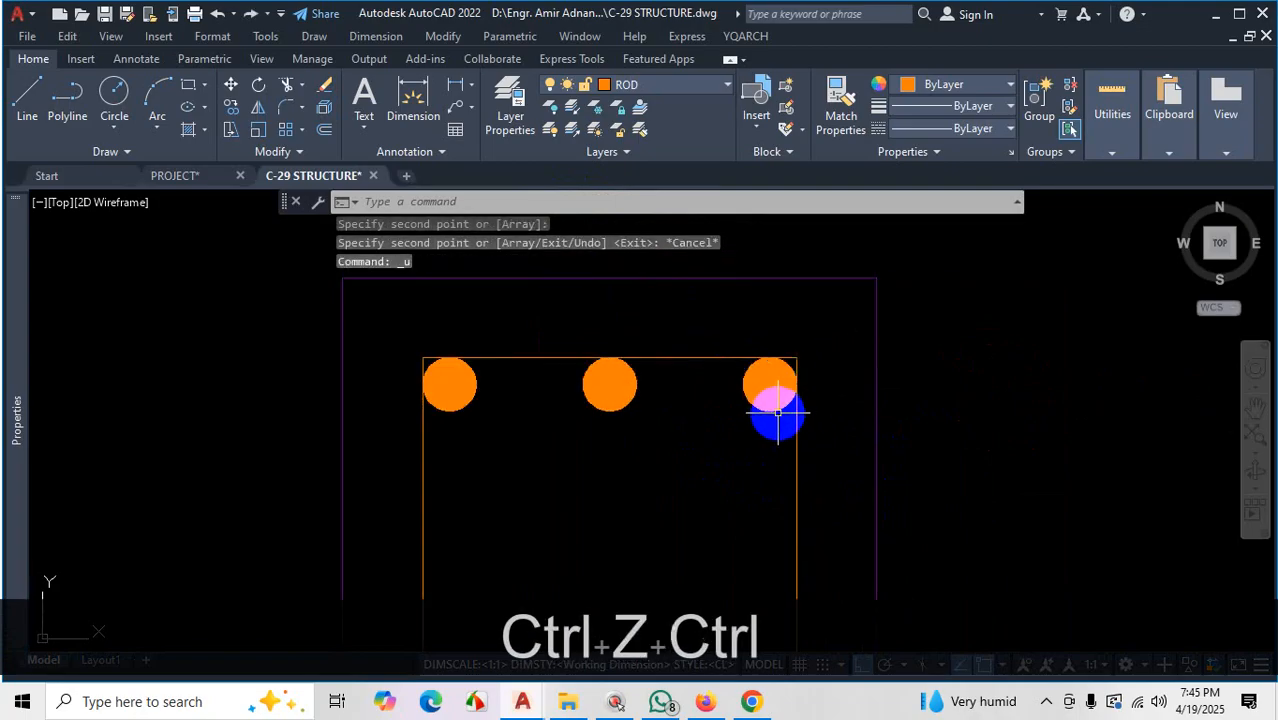
scroll(758, 460, "down", 3)
scroll(762, 465, "up", 3)
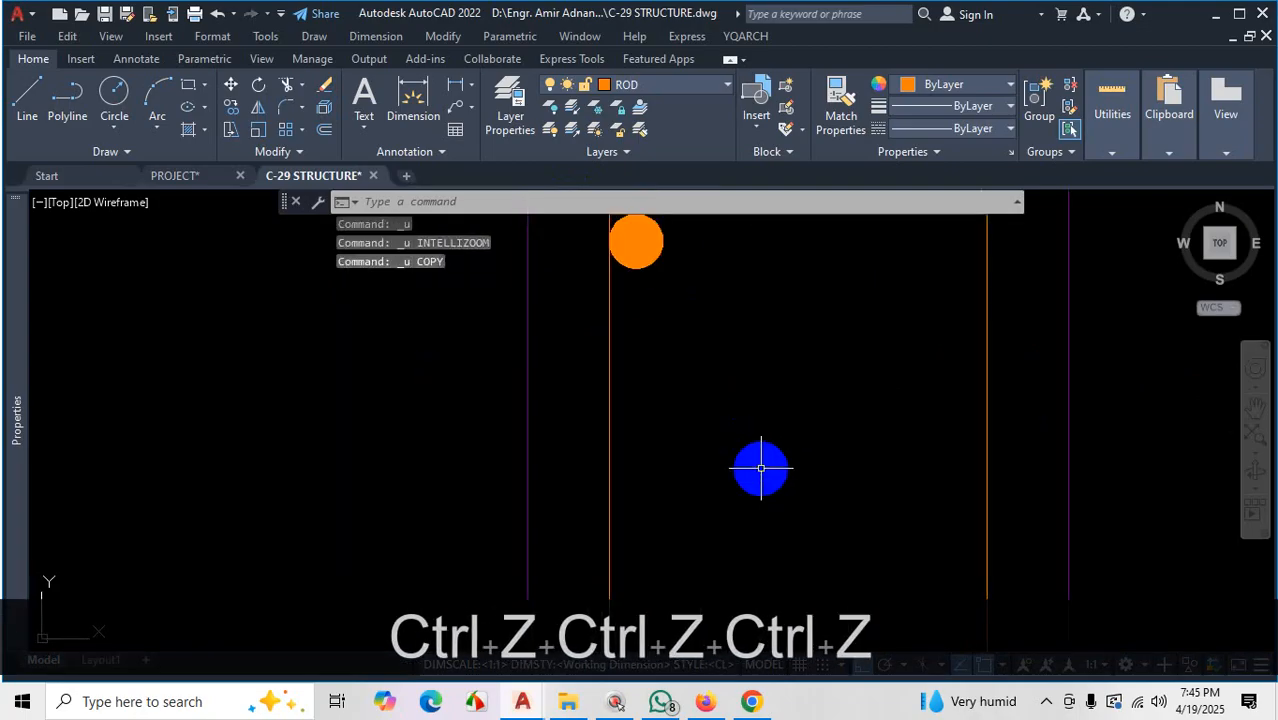
Start copying the top-left bar circle with its solid hatch, using the circle's right quadrant as base point
type("co")
key("Return")
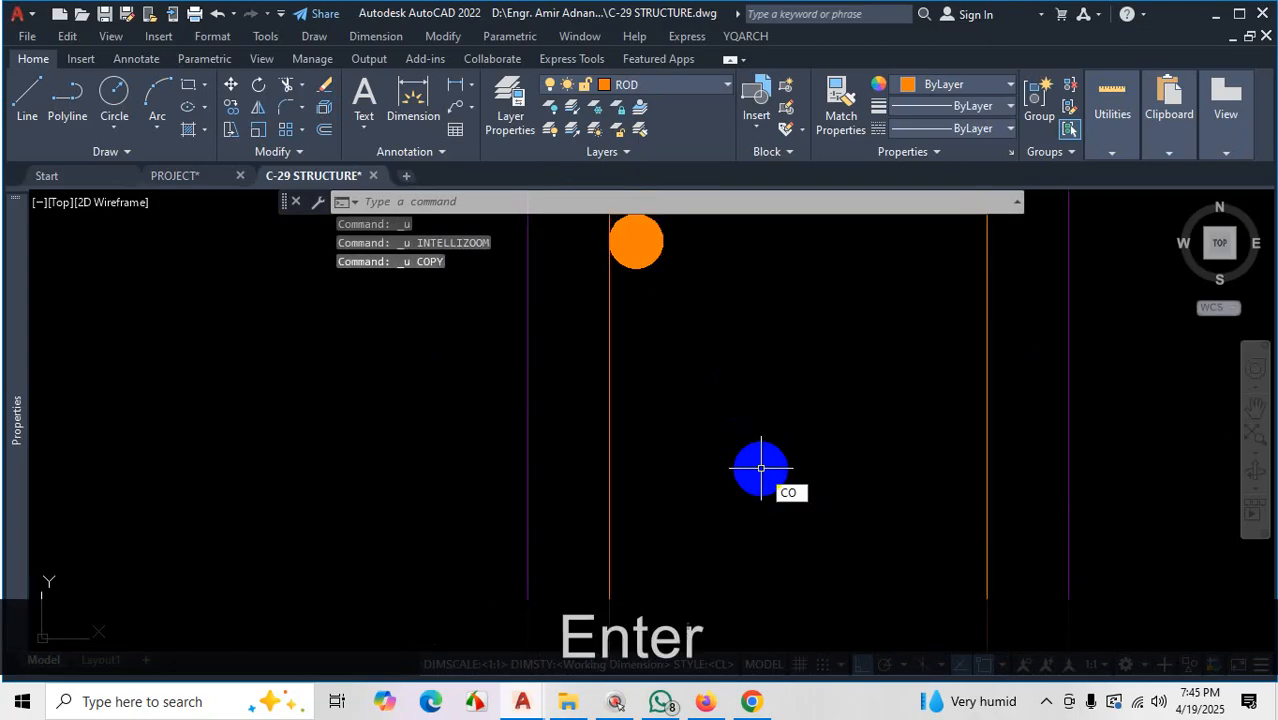
scroll(770, 499, "down", 3)
scroll(712, 390, "up", 4)
left_click(639, 335)
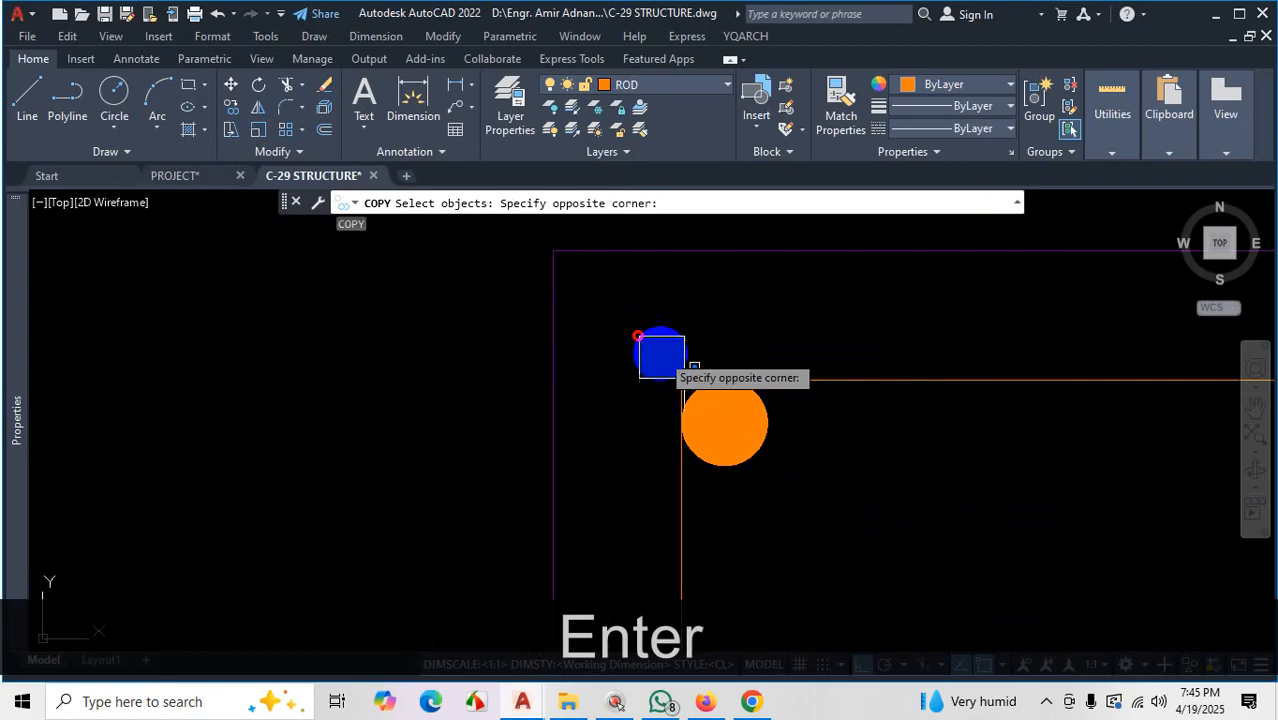
left_click(818, 505)
key("Return")
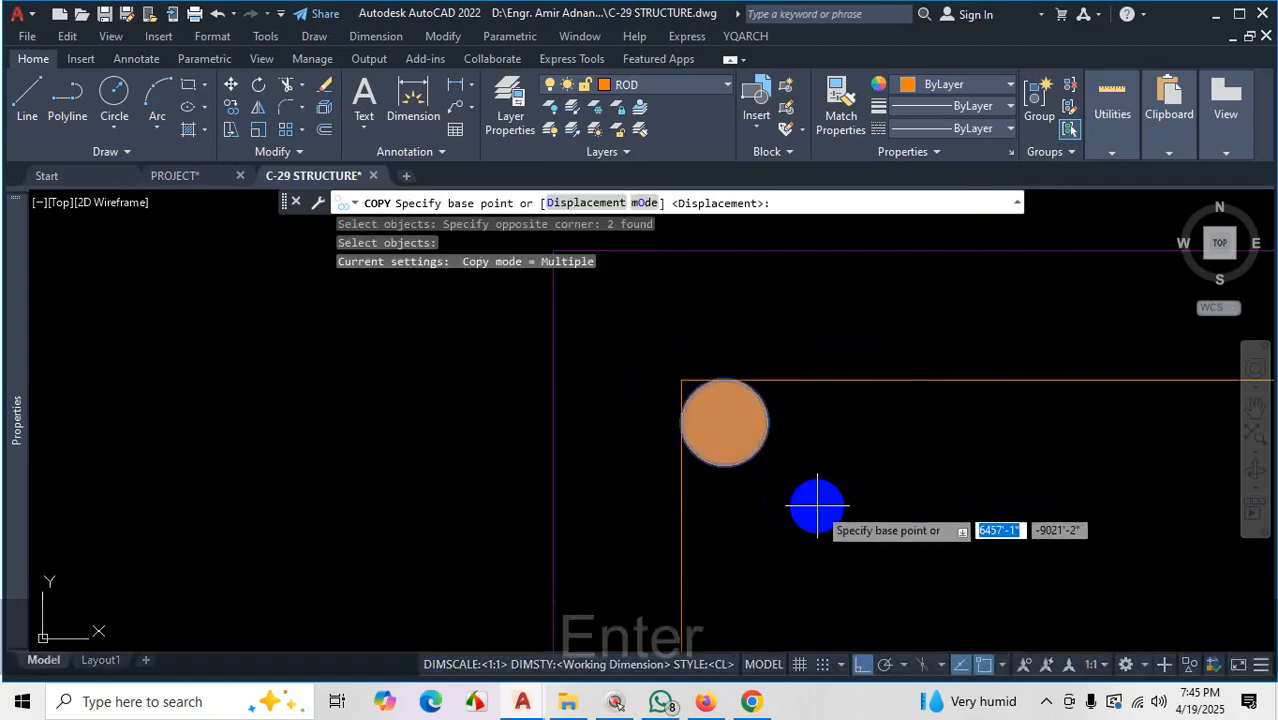
left_click(767, 422)
Use the copy's Array option with 3 items and Fit to space the bars evenly up to the stirrup's right side
scroll(822, 448, "down", 4)
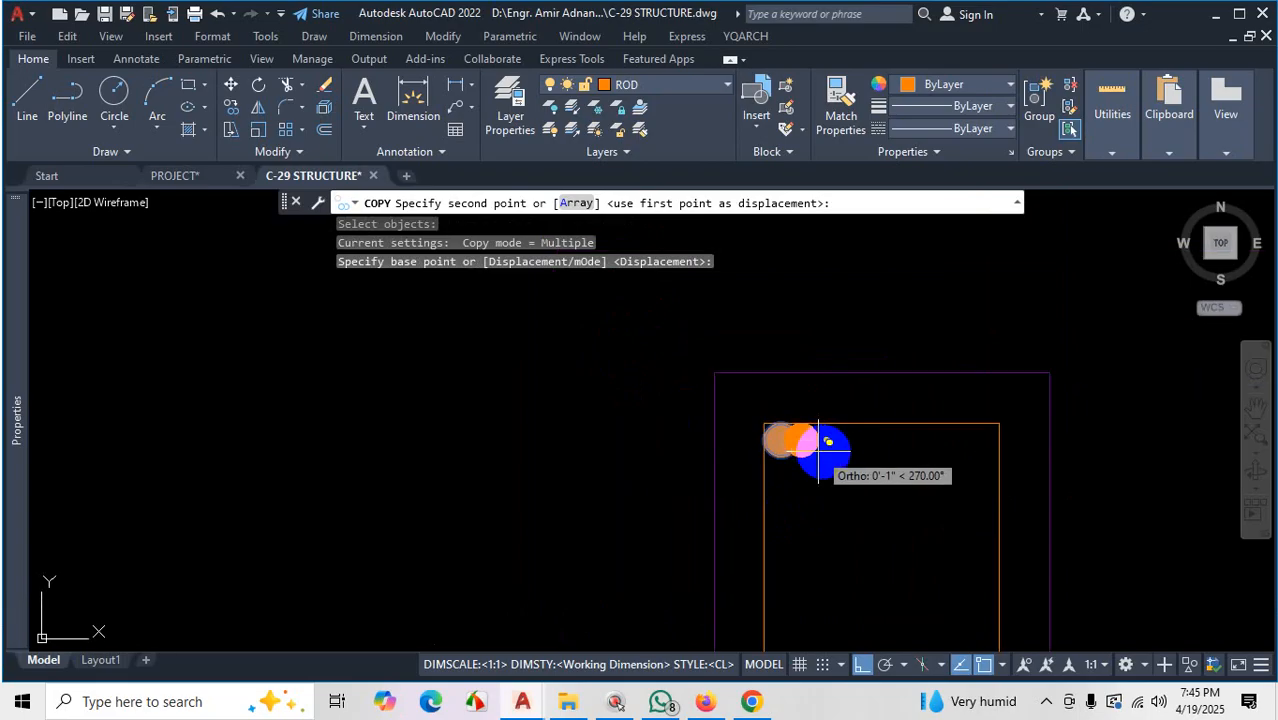
scroll(910, 437, "up", 2)
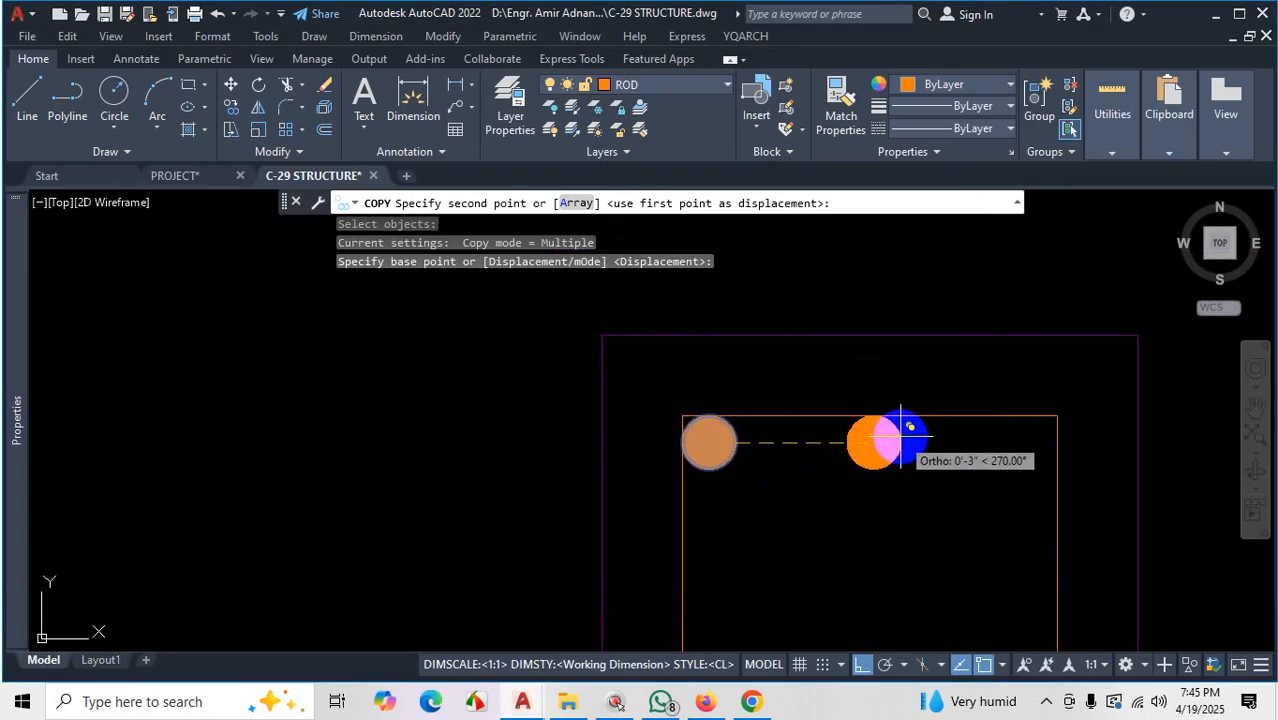
left_click(578, 204)
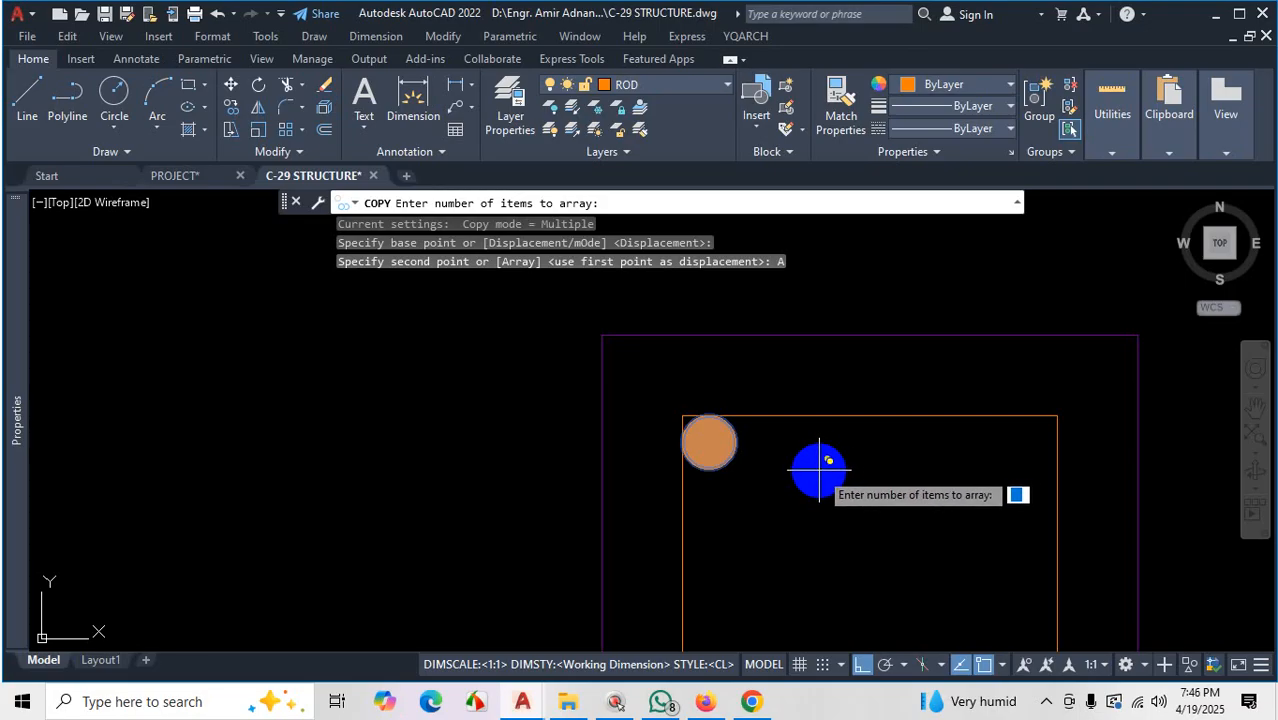
type("3")
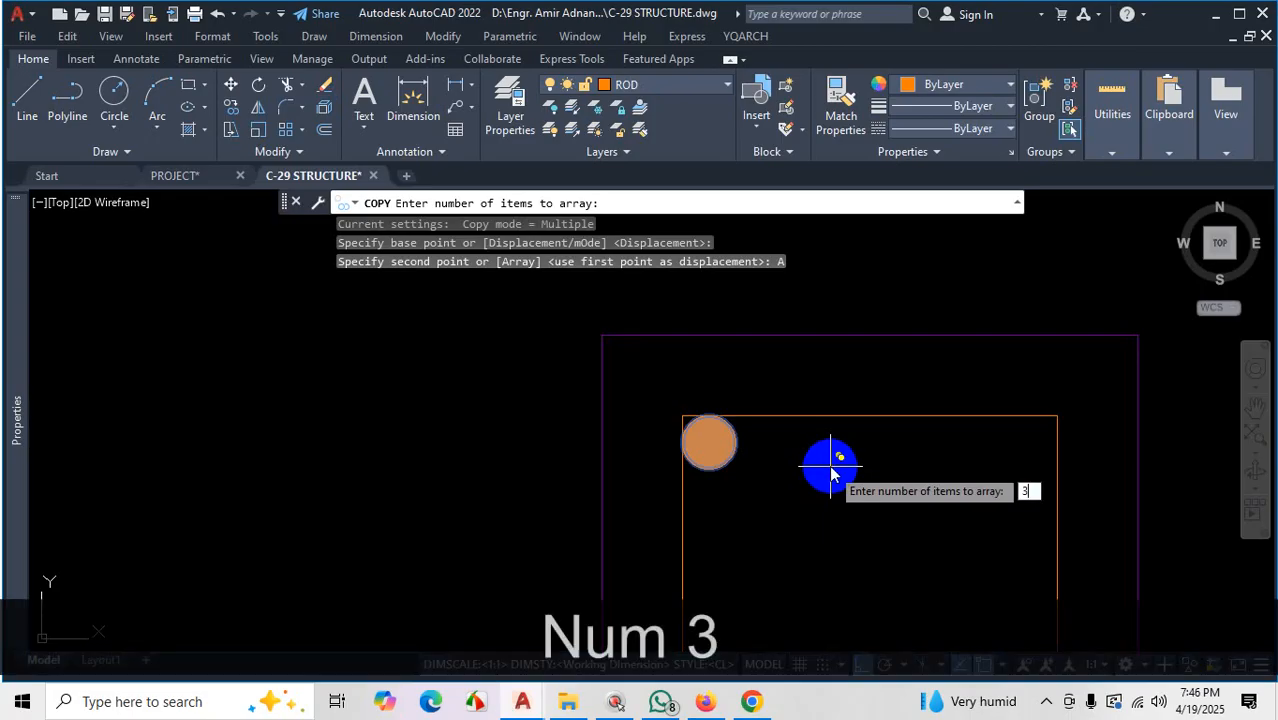
key("Return")
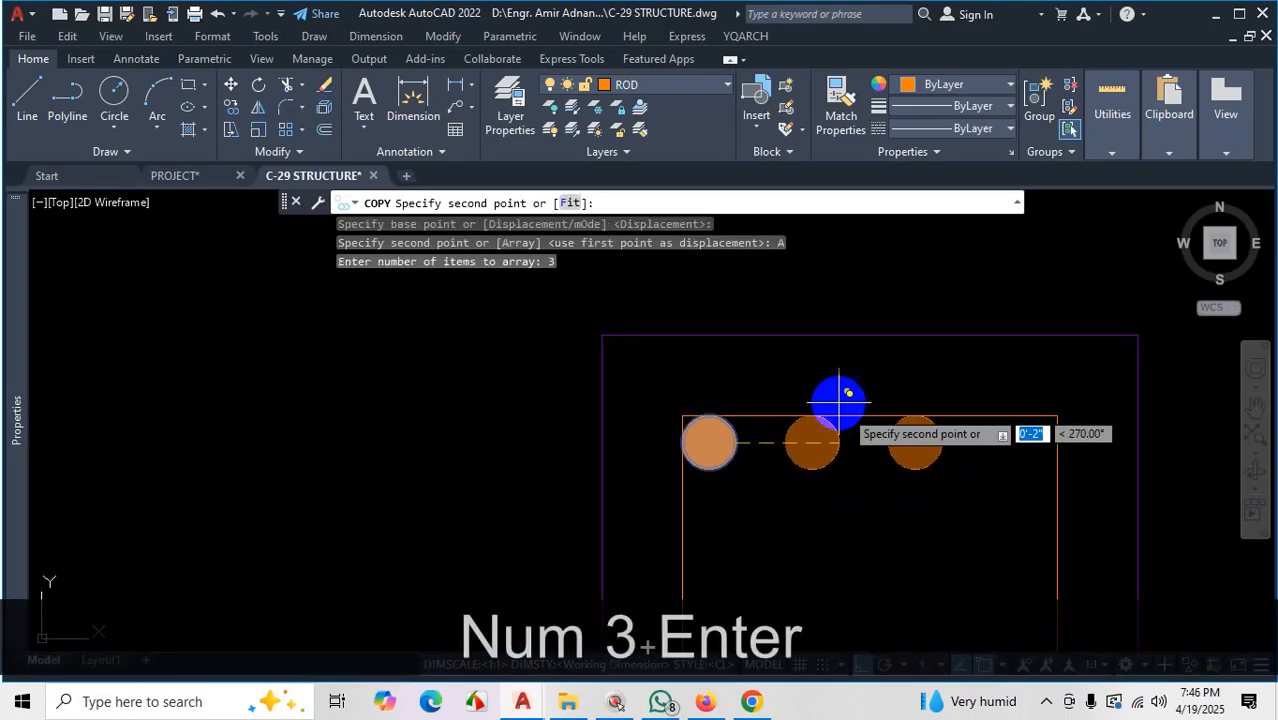
left_click(570, 205)
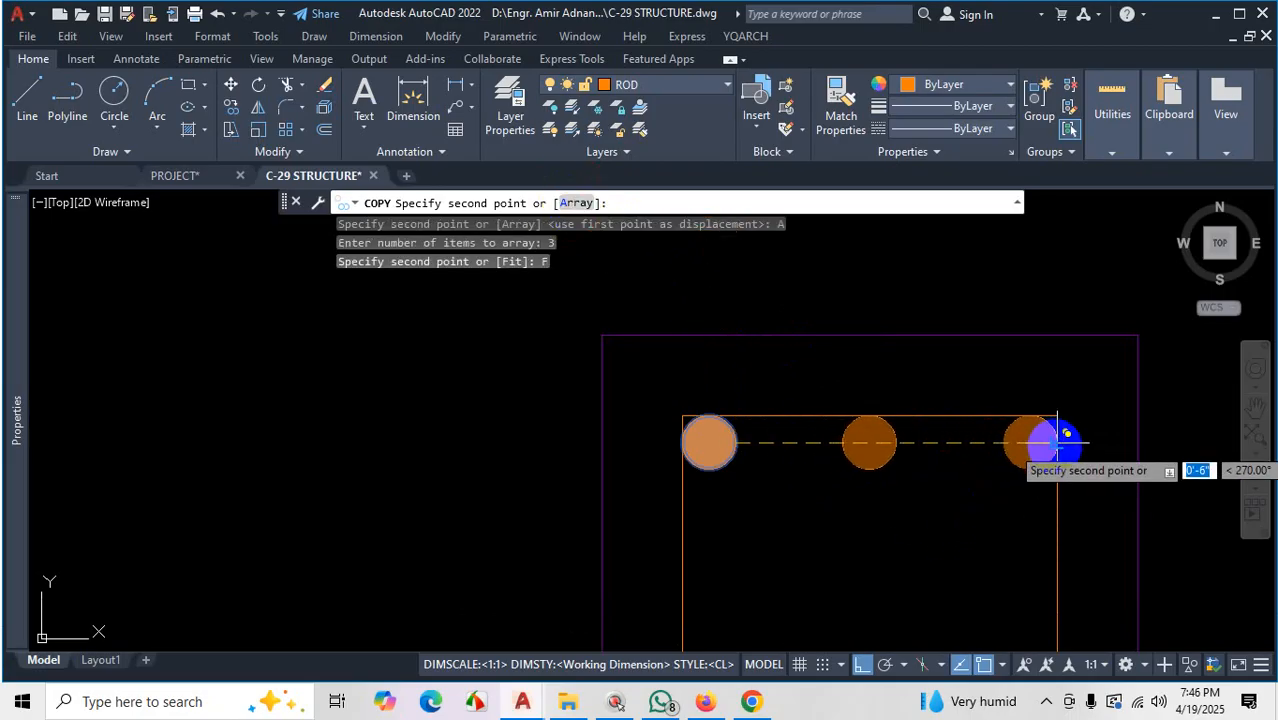
left_click(1066, 433)
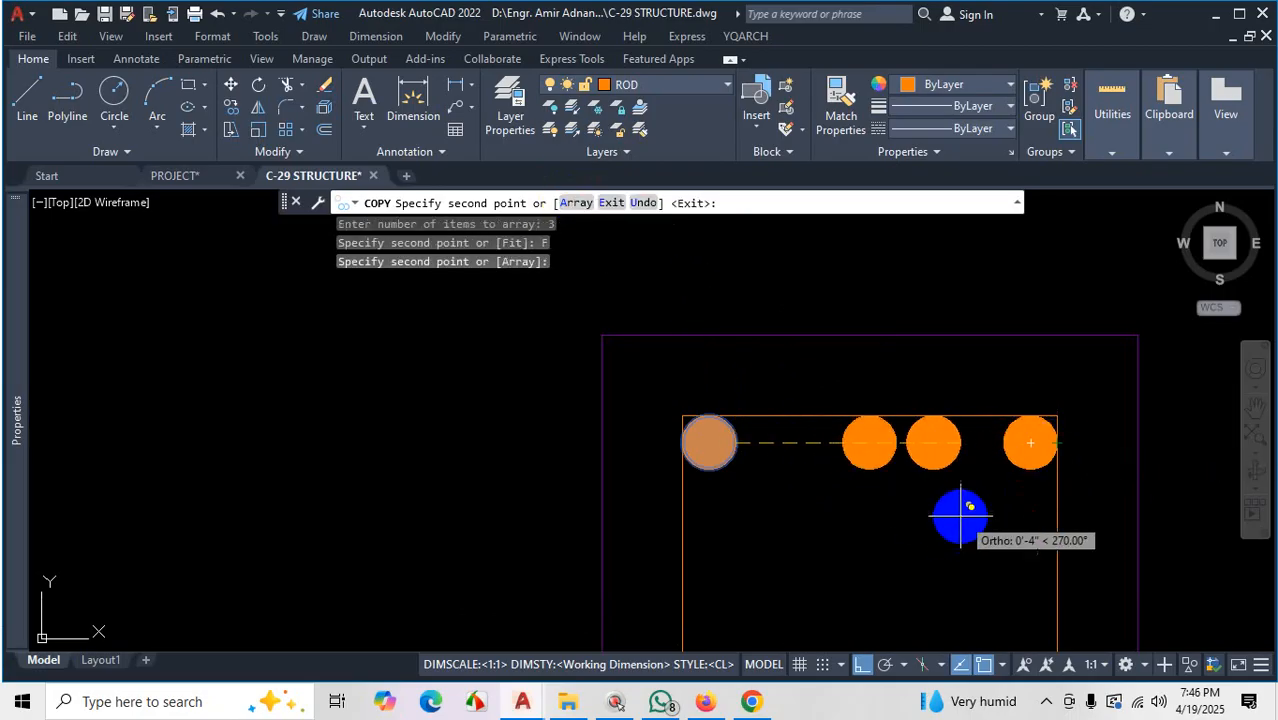
scroll(955, 505, "down", 5)
key("Escape")
scroll(919, 474, "up", 4)
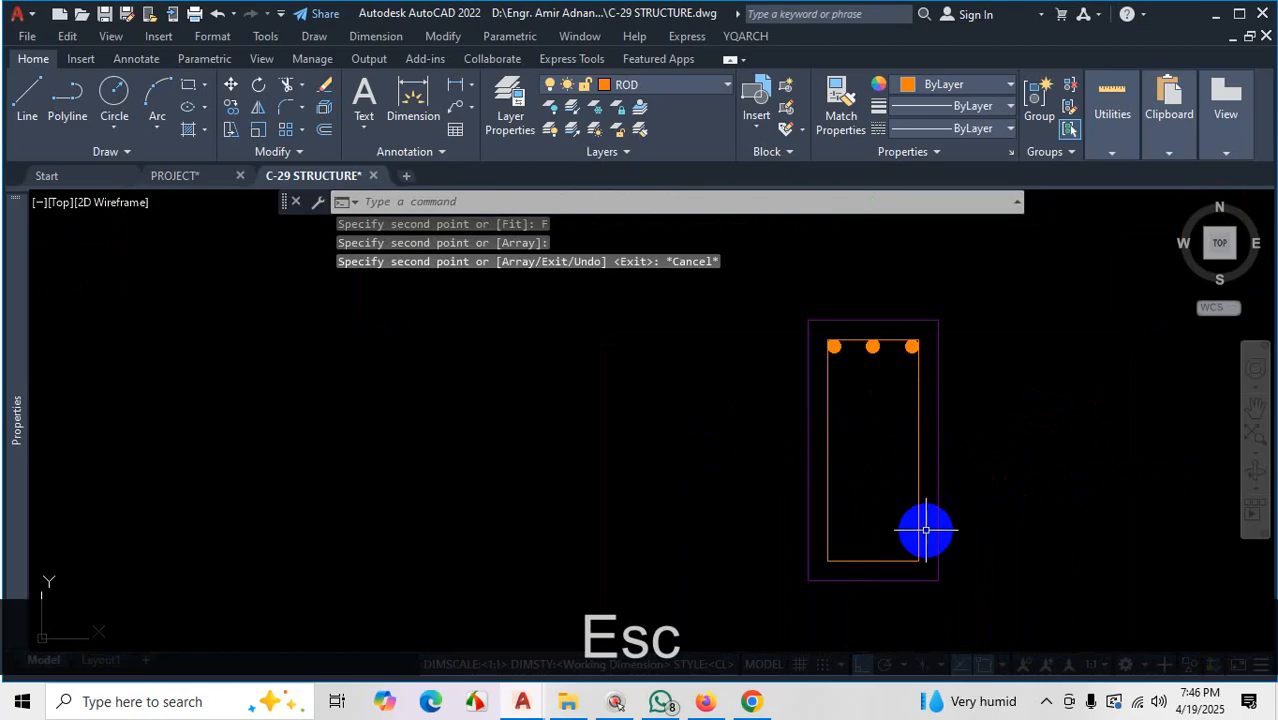
Check the RB1 cross-section's reinforcement in the structural PDF in Firefox and return to C-29 STRUCTURE.dwg
left_click(708, 704)
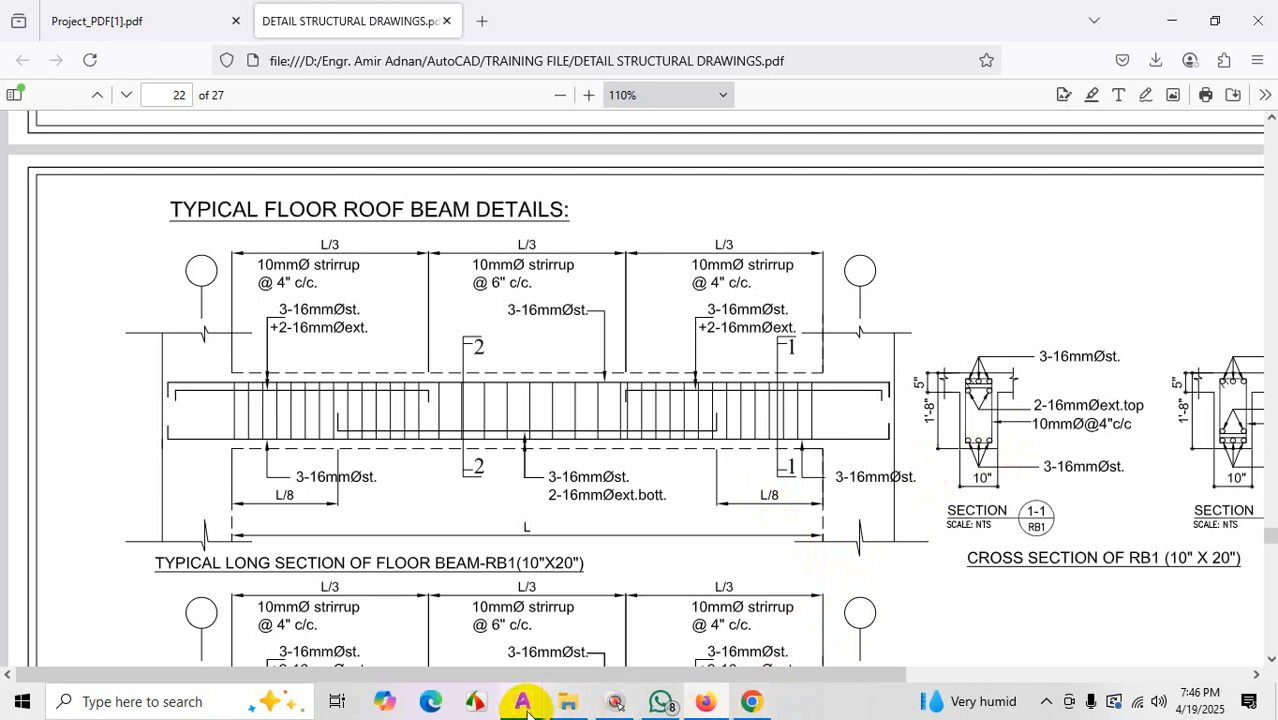
mouse_move(522, 701)
left_click(713, 588)
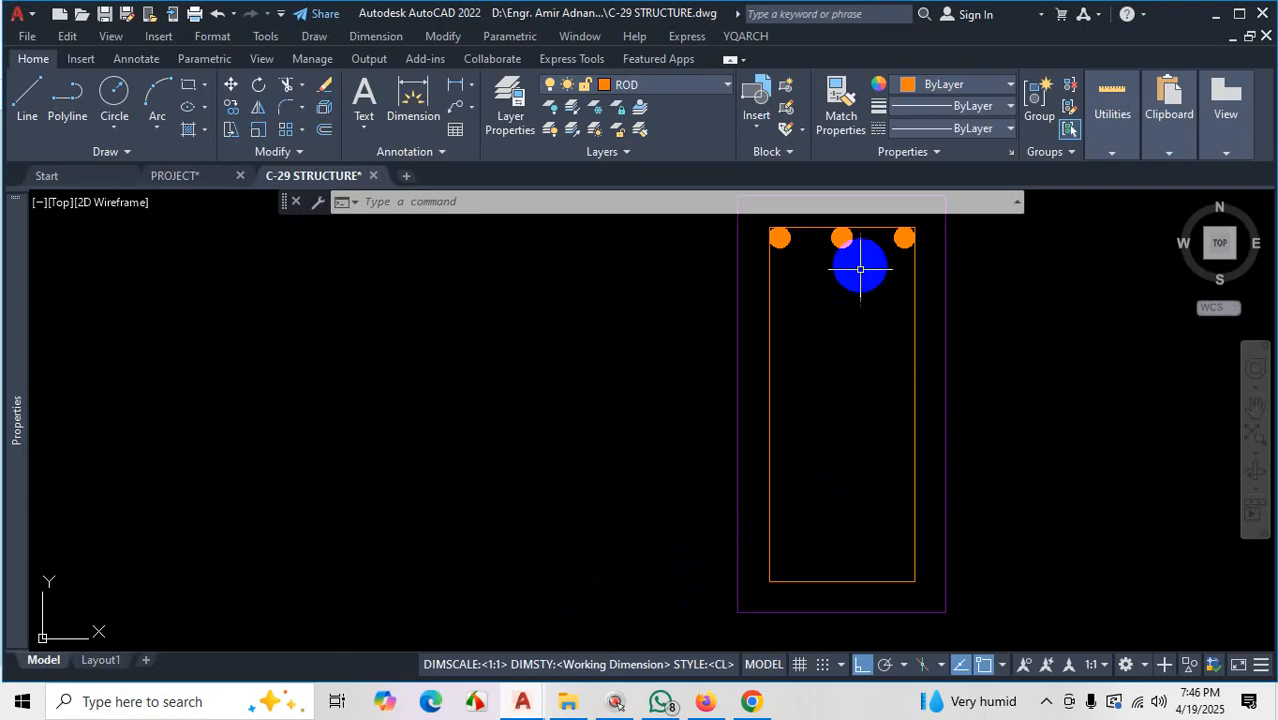
Mirror the three top bars with their hatches to the stirrup's bottom about its horizontal mid-height line, keeping the source objects
scroll(880, 420, "down", 2)
scroll(897, 314, "up", 4)
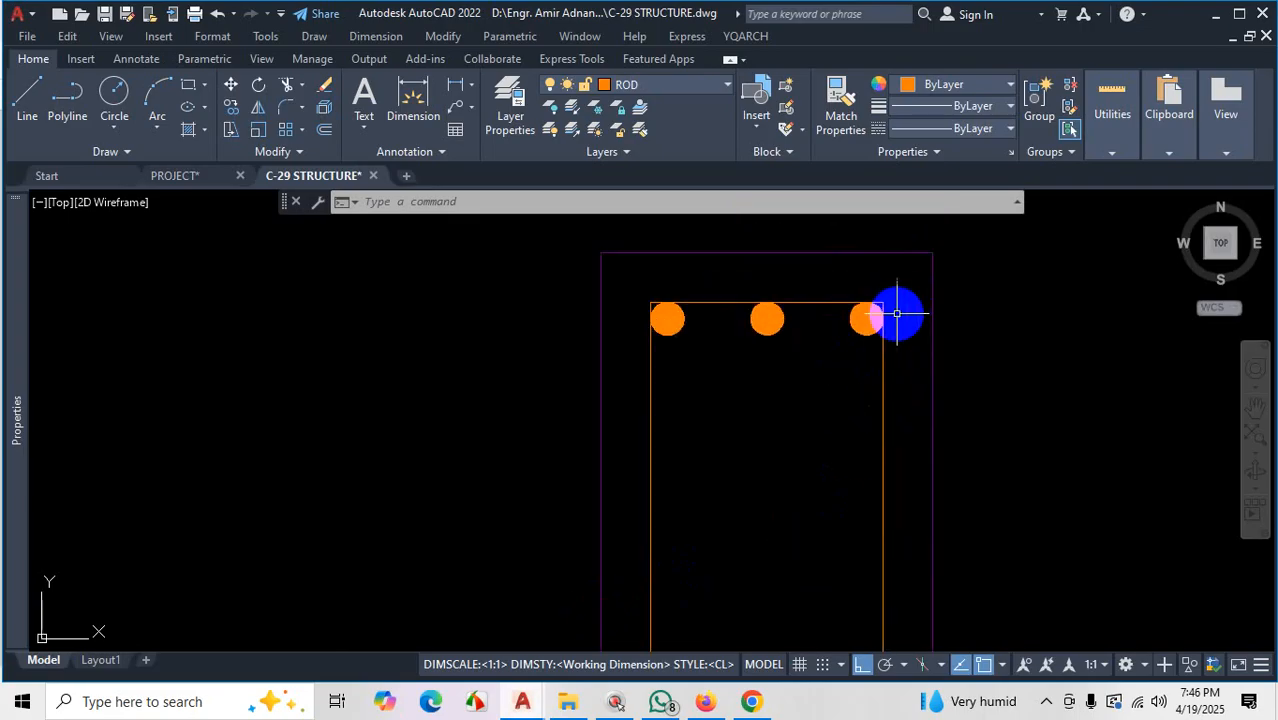
type("mi")
key("Return")
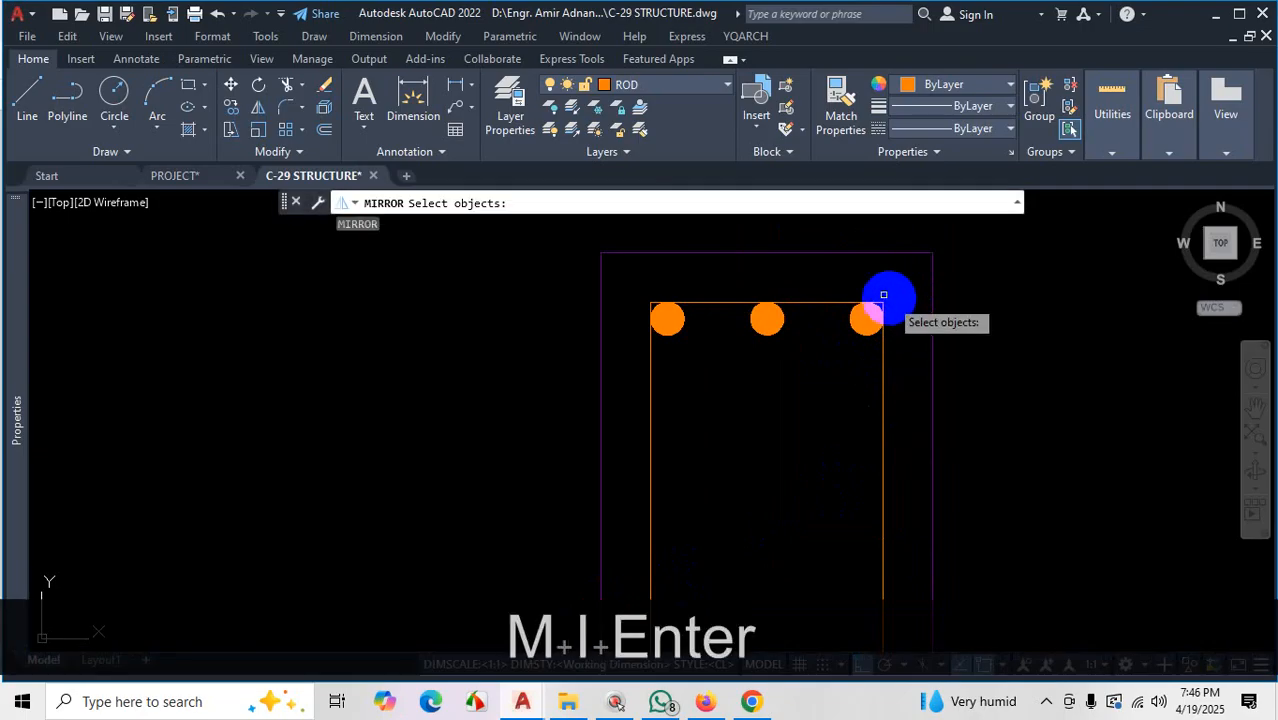
left_click(627, 279)
left_click(909, 367)
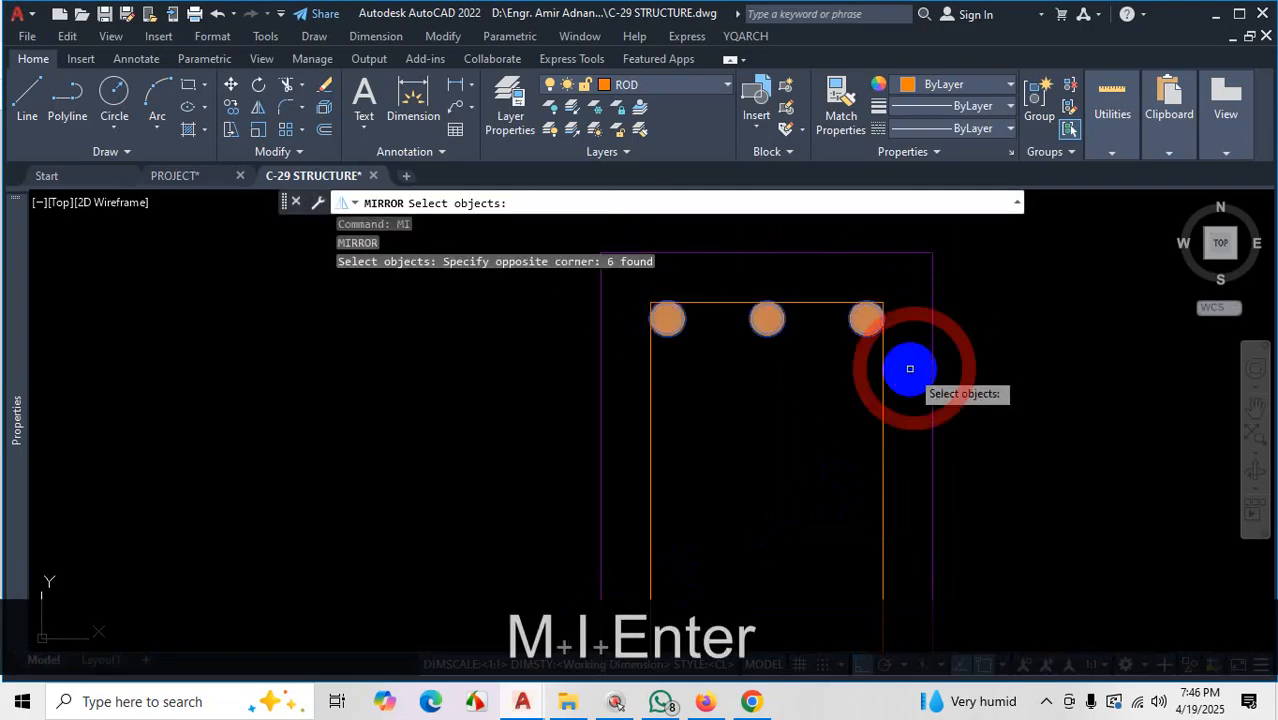
key("Return")
scroll(893, 380, "down", 4)
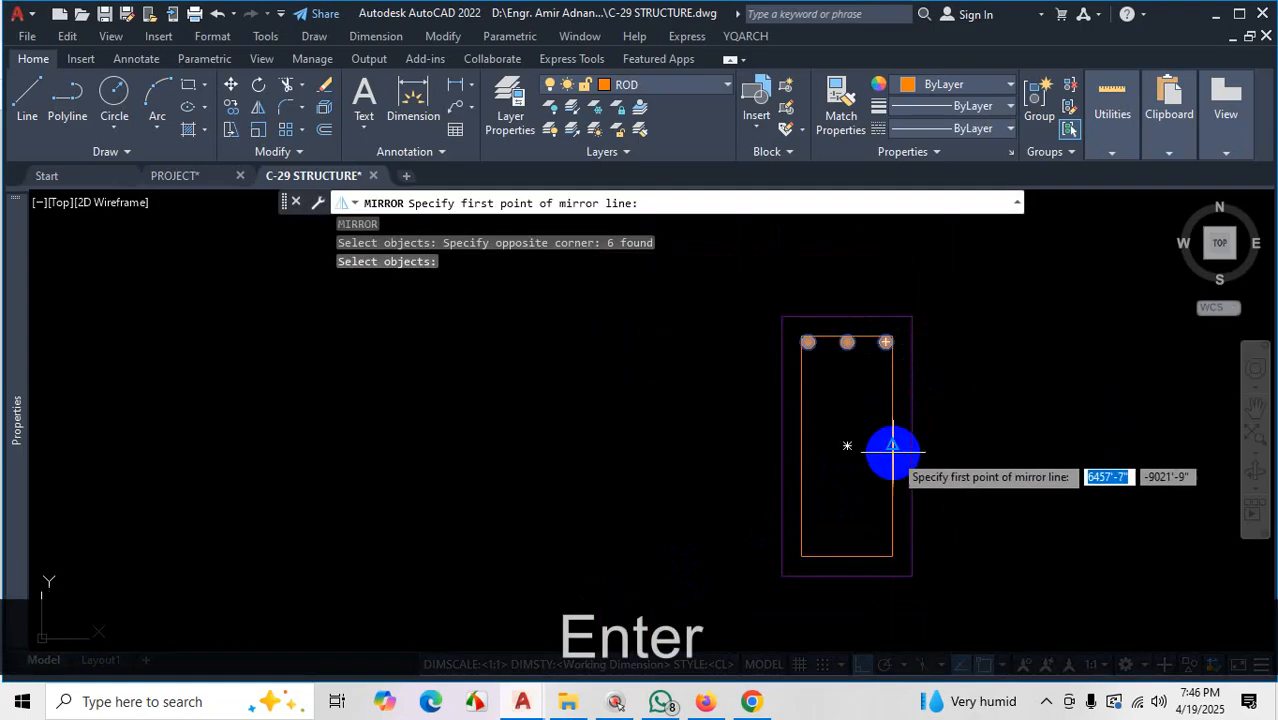
left_click(893, 445)
left_click(1047, 442)
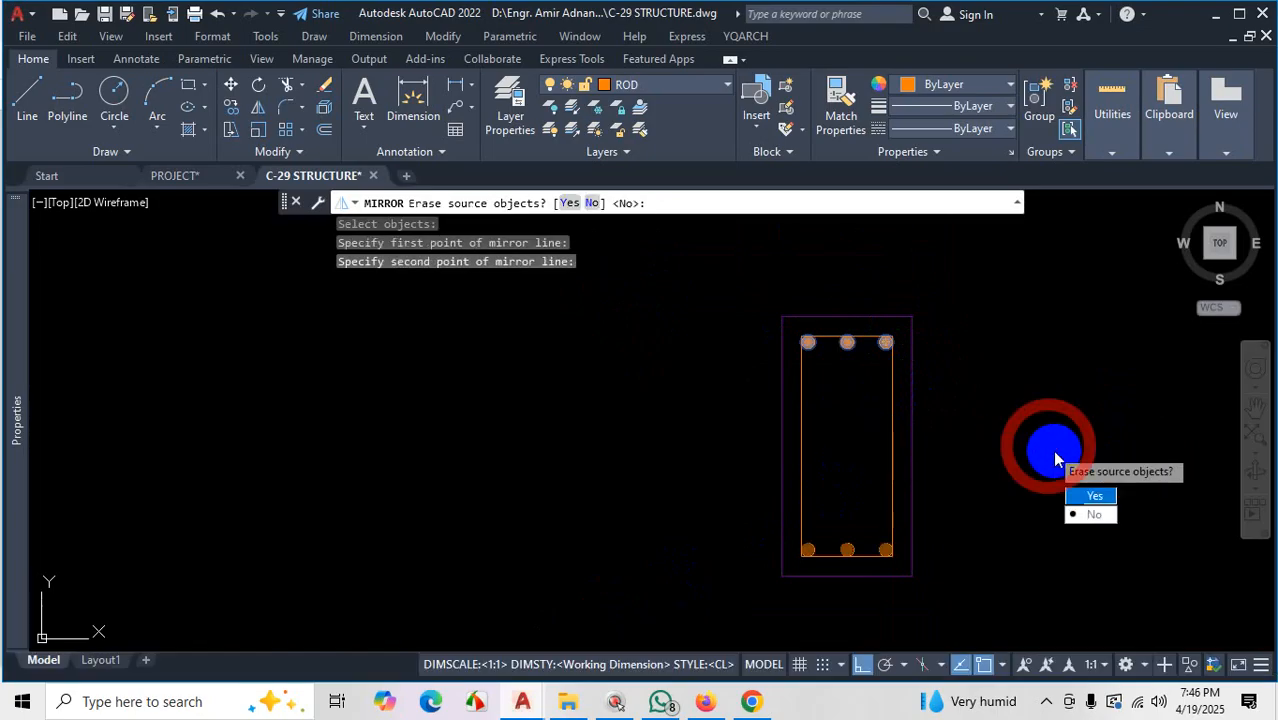
left_click(1094, 514)
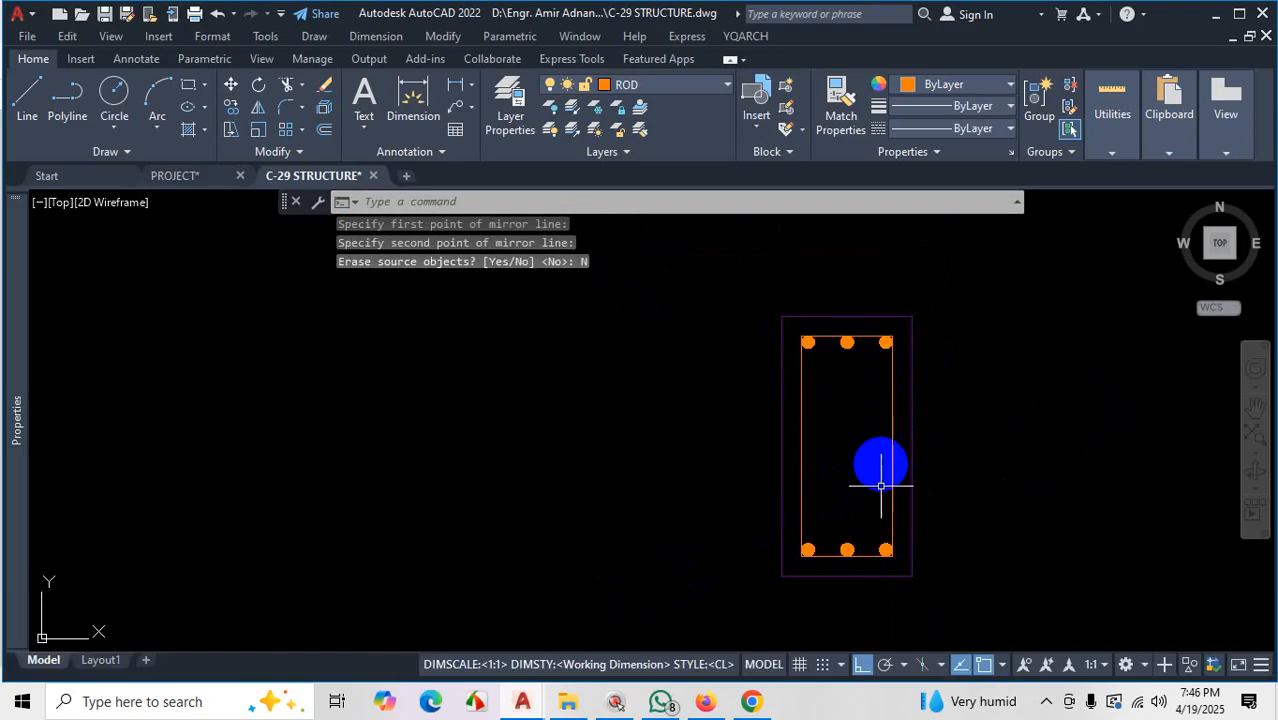
Examine the extra top bars and their spacing in RB1 section 1-1 of the PDF, then return to the AutoCAD drawing
left_click(718, 703)
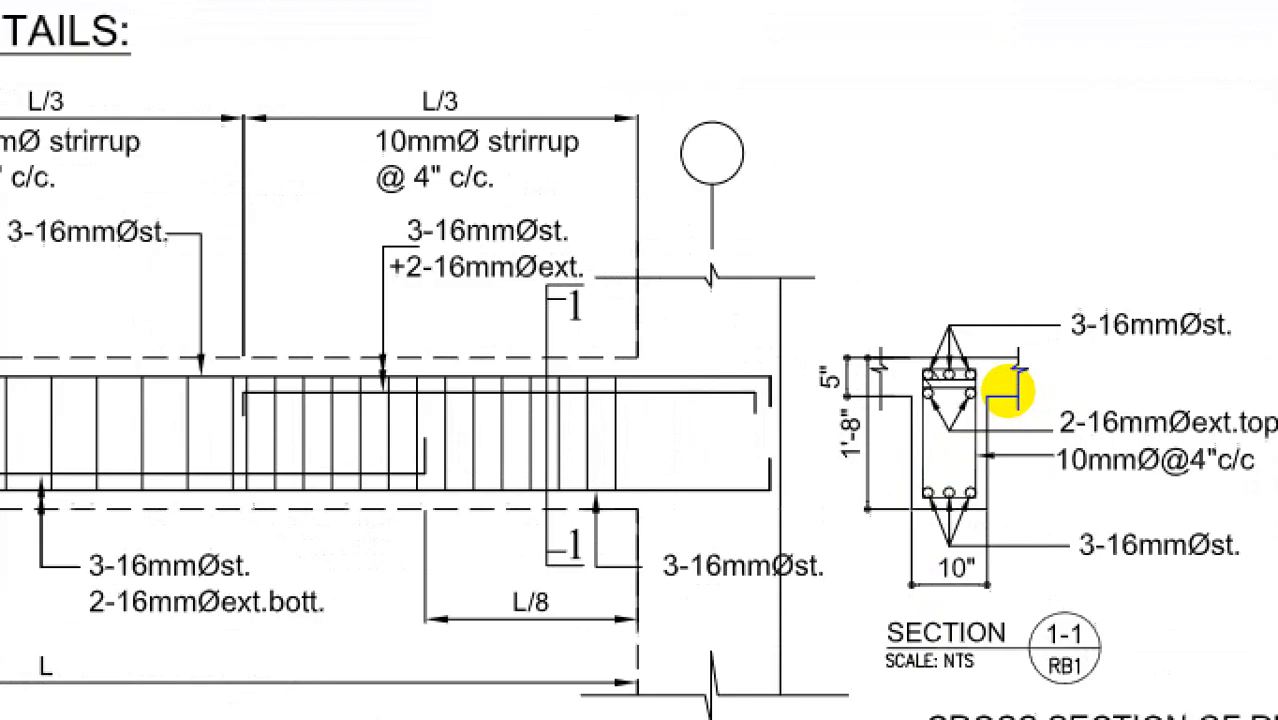
left_click(1006, 391)
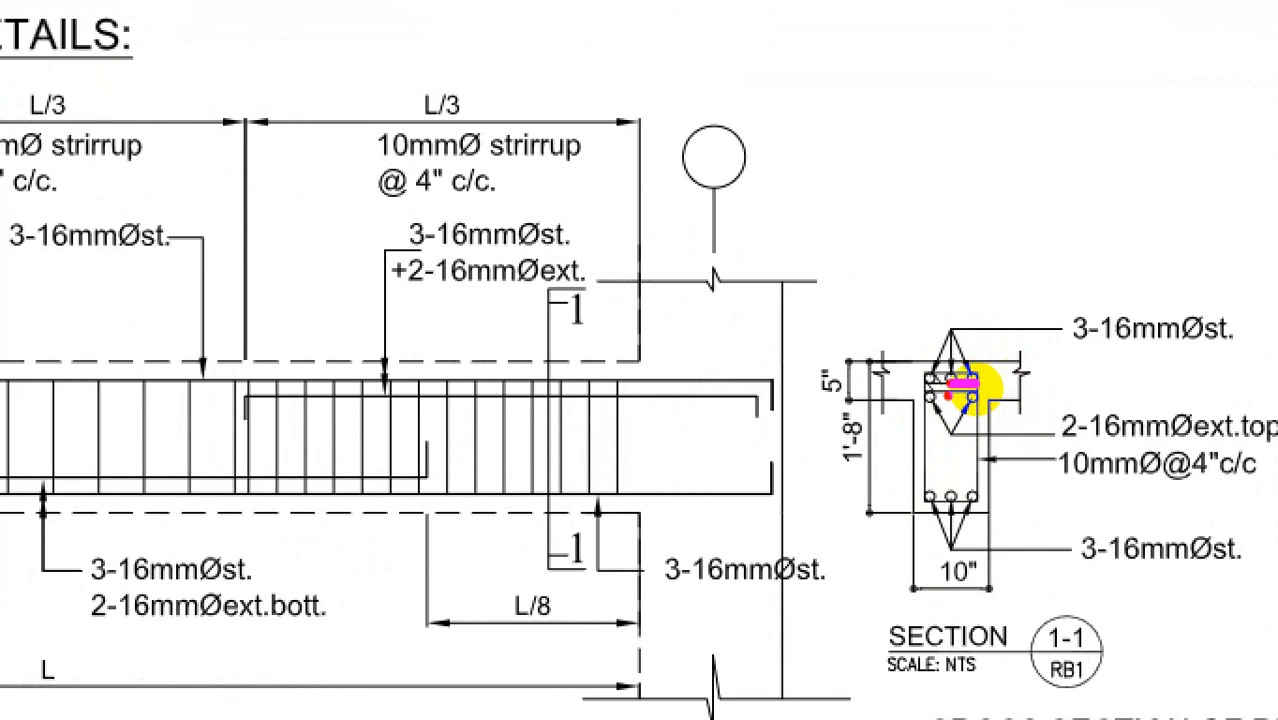
key("Escape")
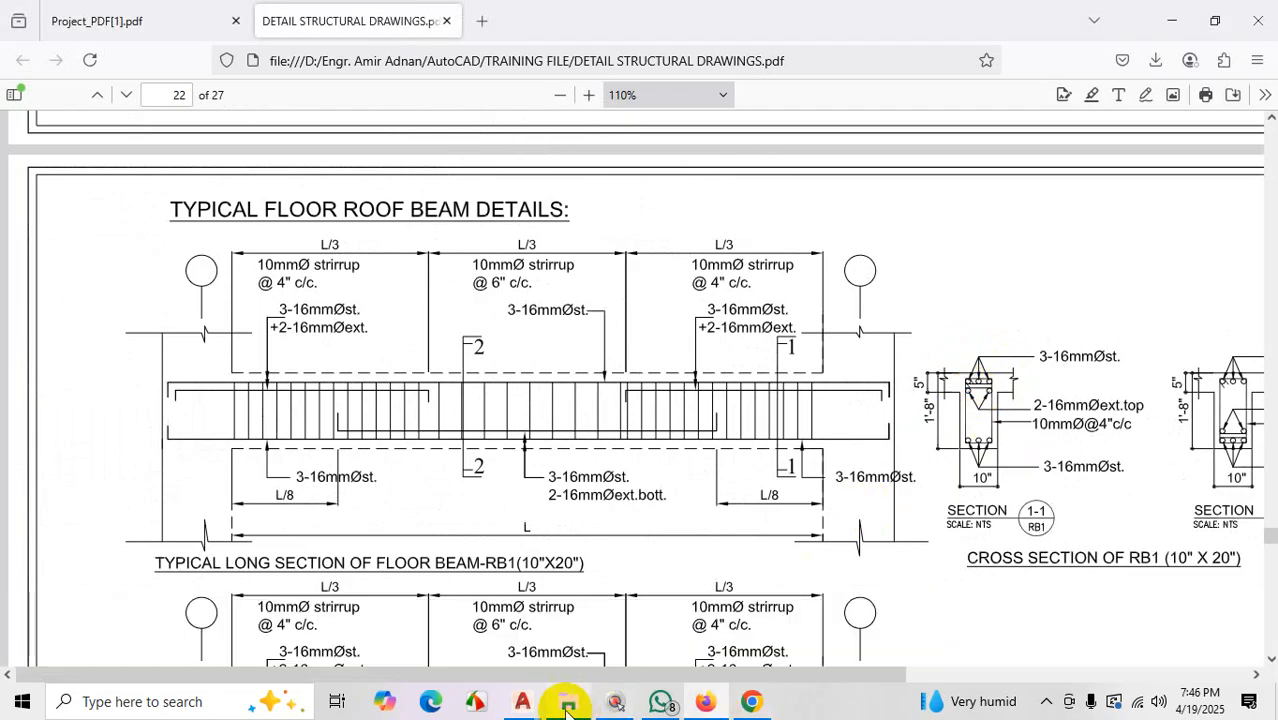
left_click(628, 613)
Select the two outer top bars with their hatches and start copying them from the left bar's bottom point
scroll(879, 331, "up", 5)
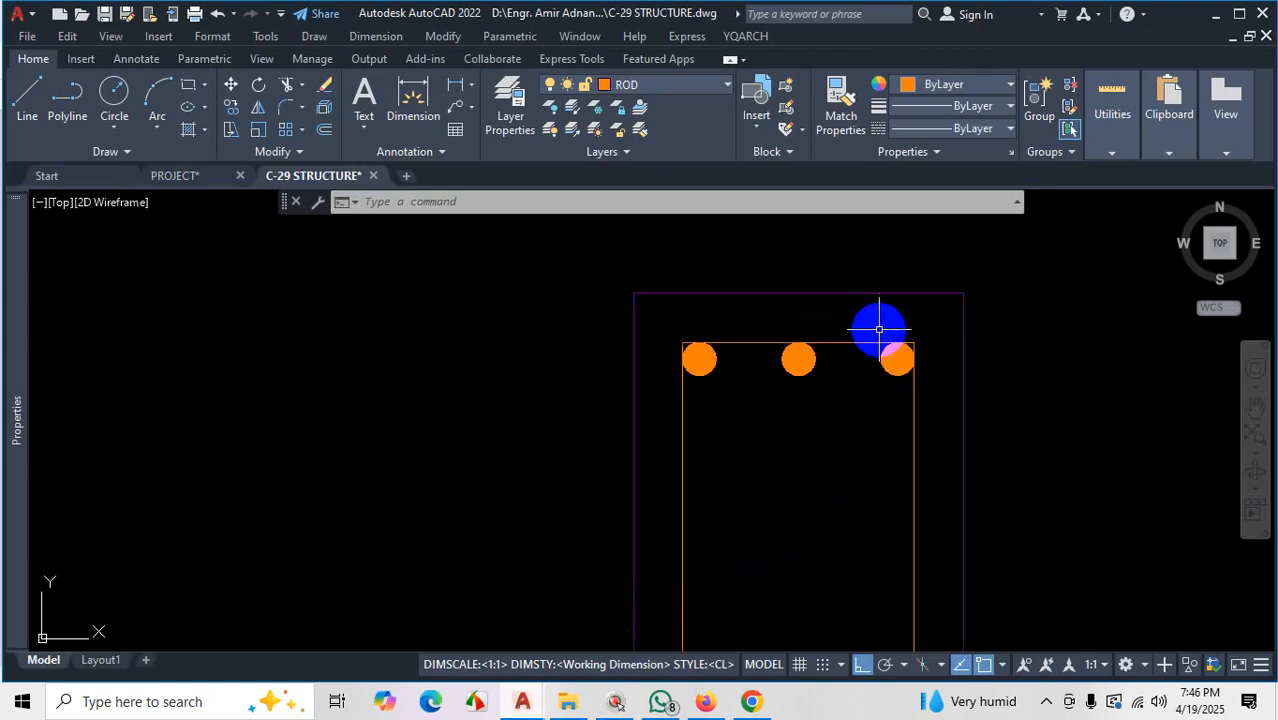
left_click(548, 314)
left_click(628, 420)
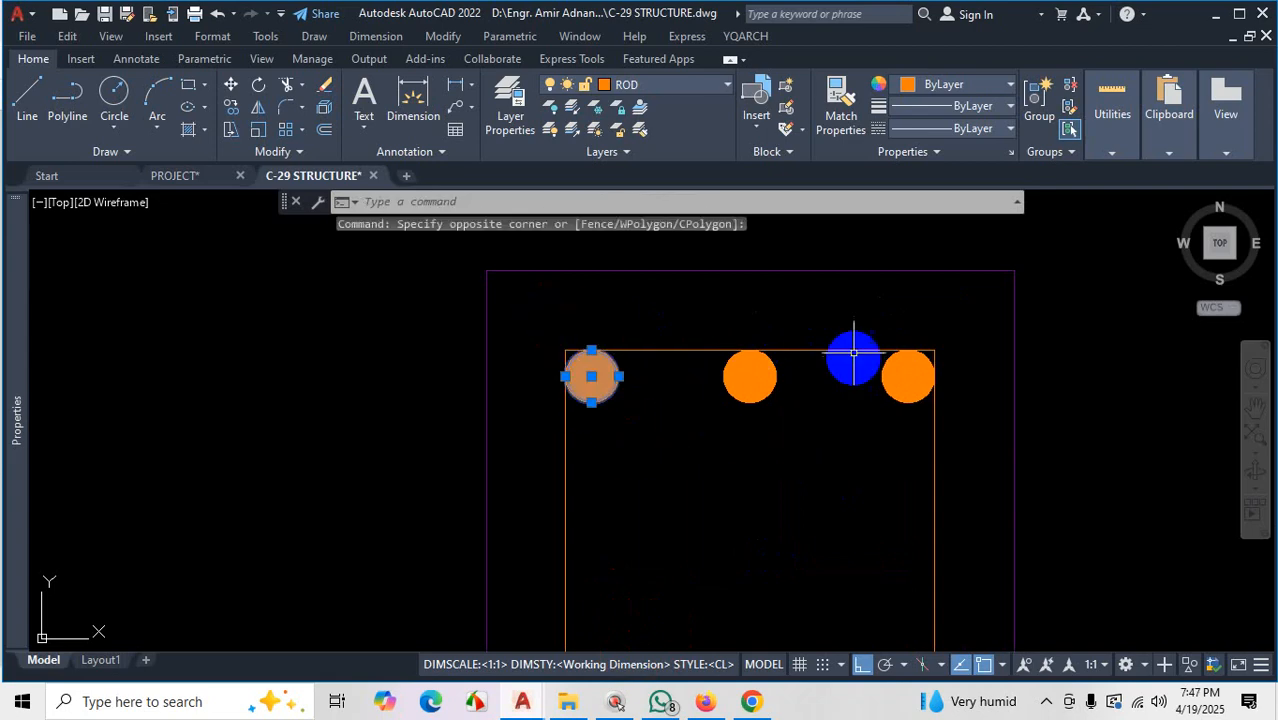
left_click(852, 315)
left_click(955, 420)
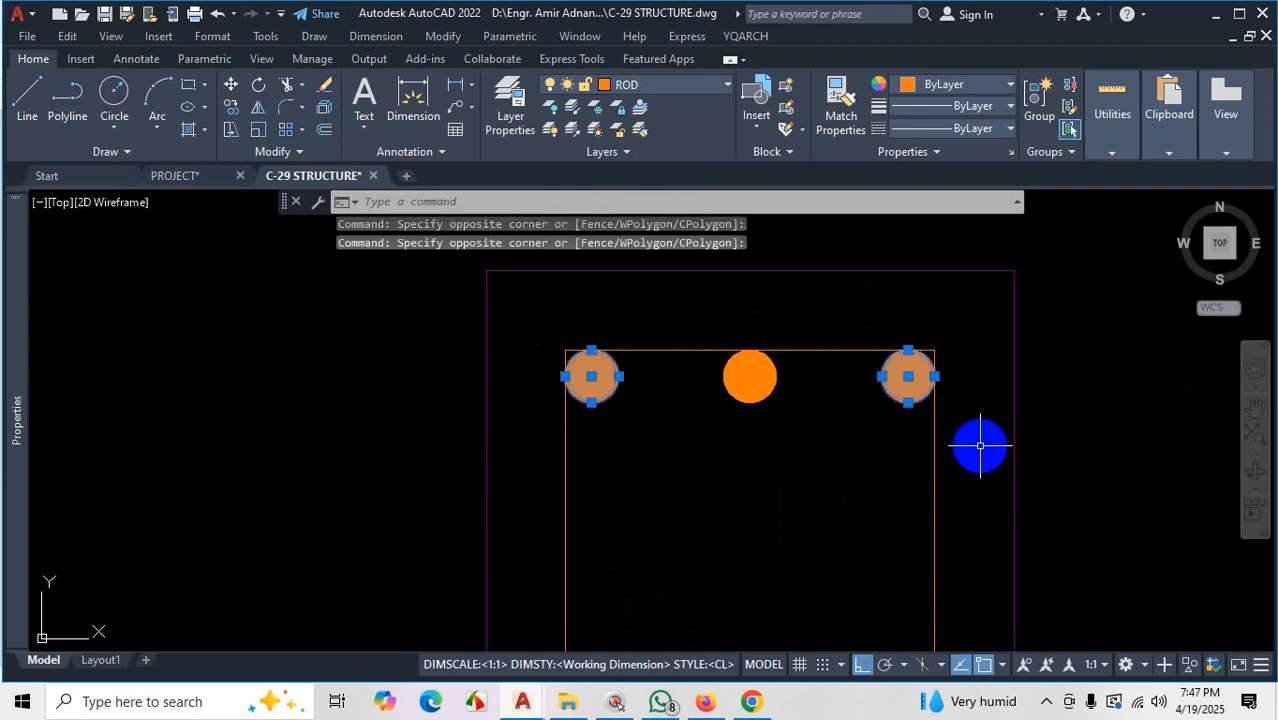
type("co")
key("Return")
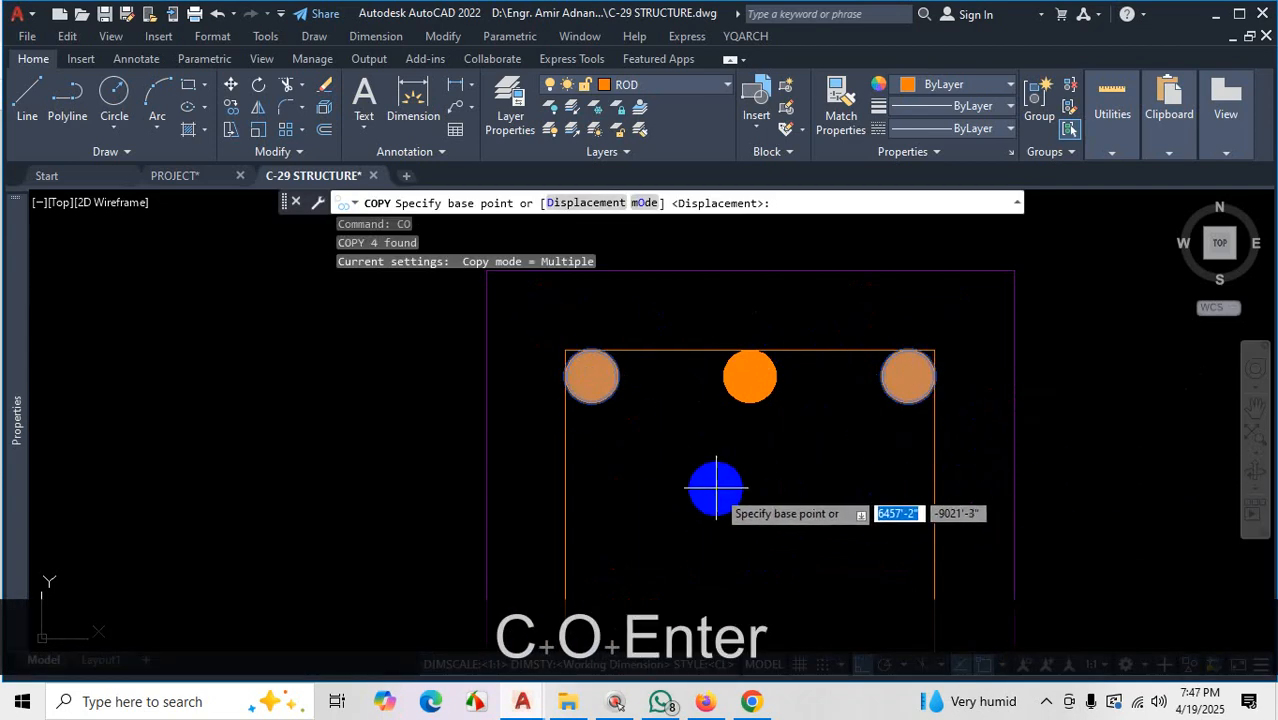
scroll(650, 462, "up", 3)
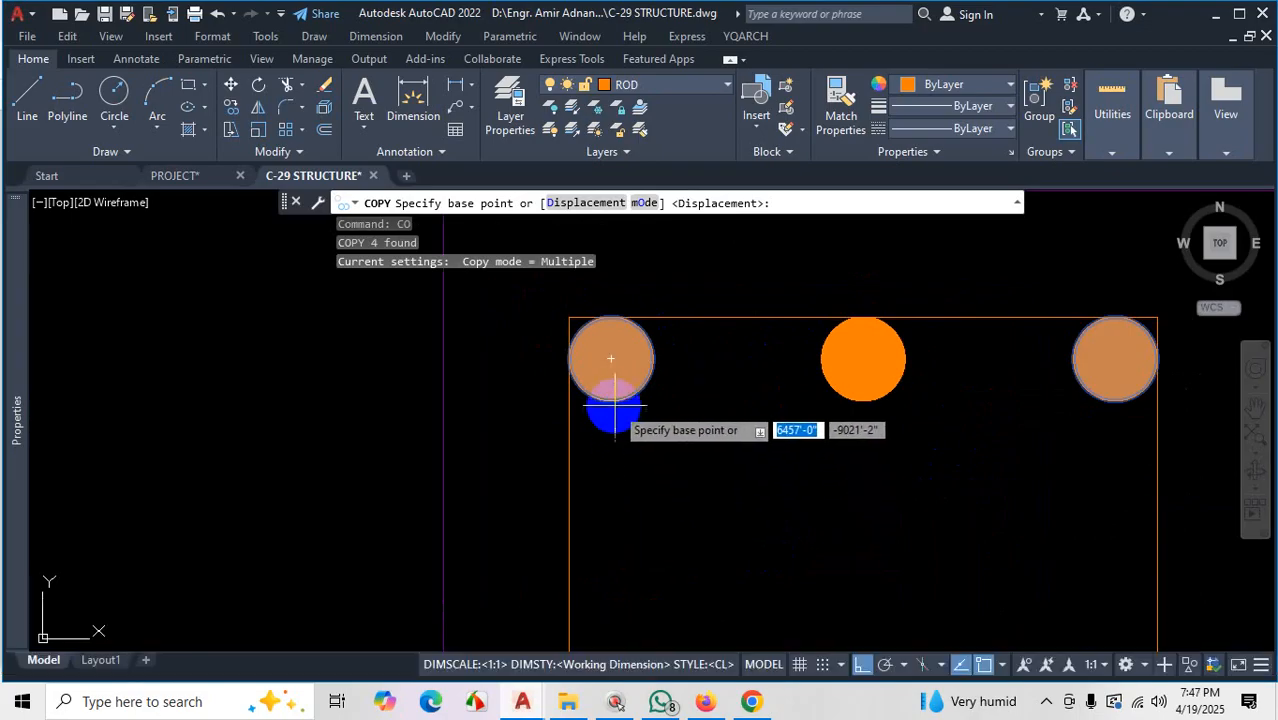
left_click(611, 401)
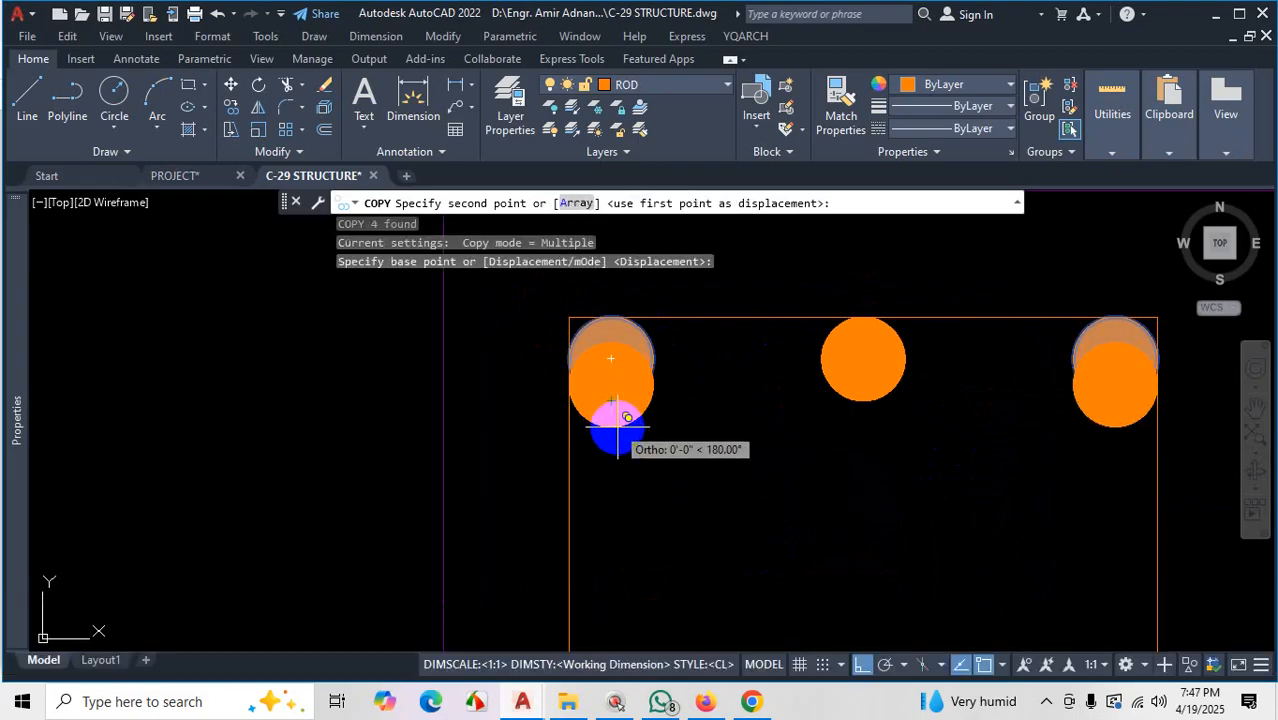
scroll(615, 500, "down", 2)
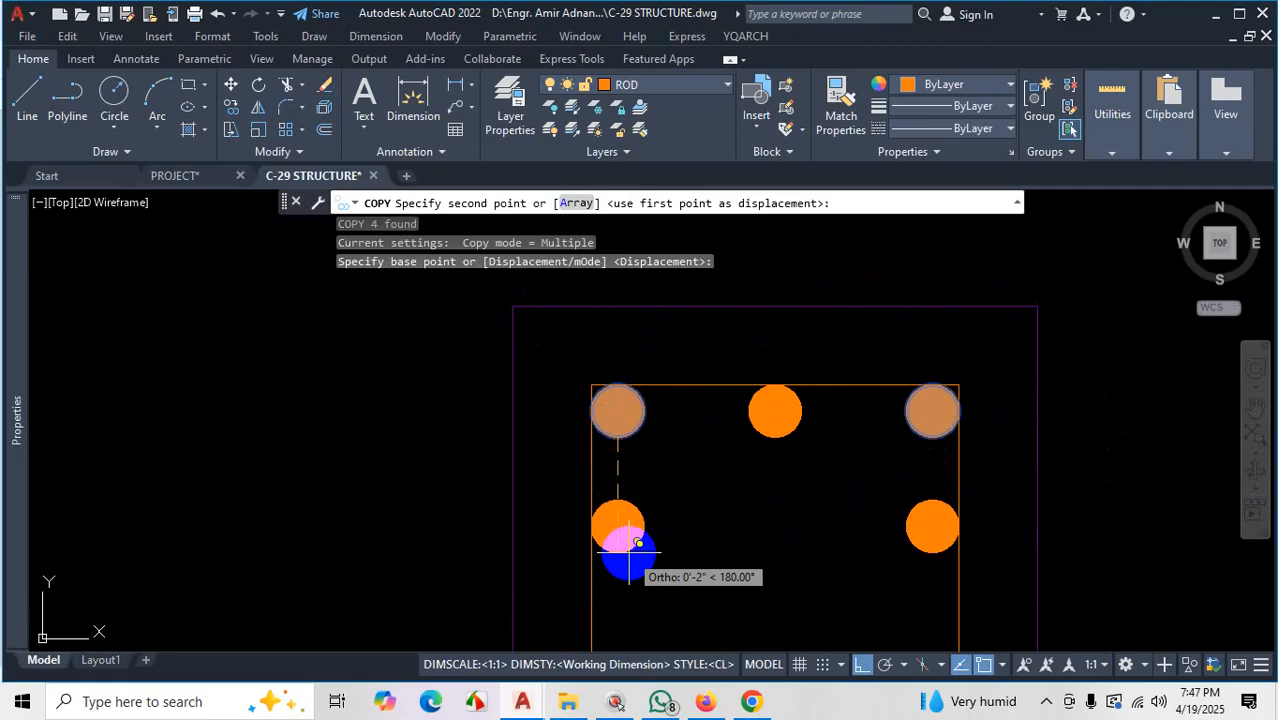
key("ctrl+1")
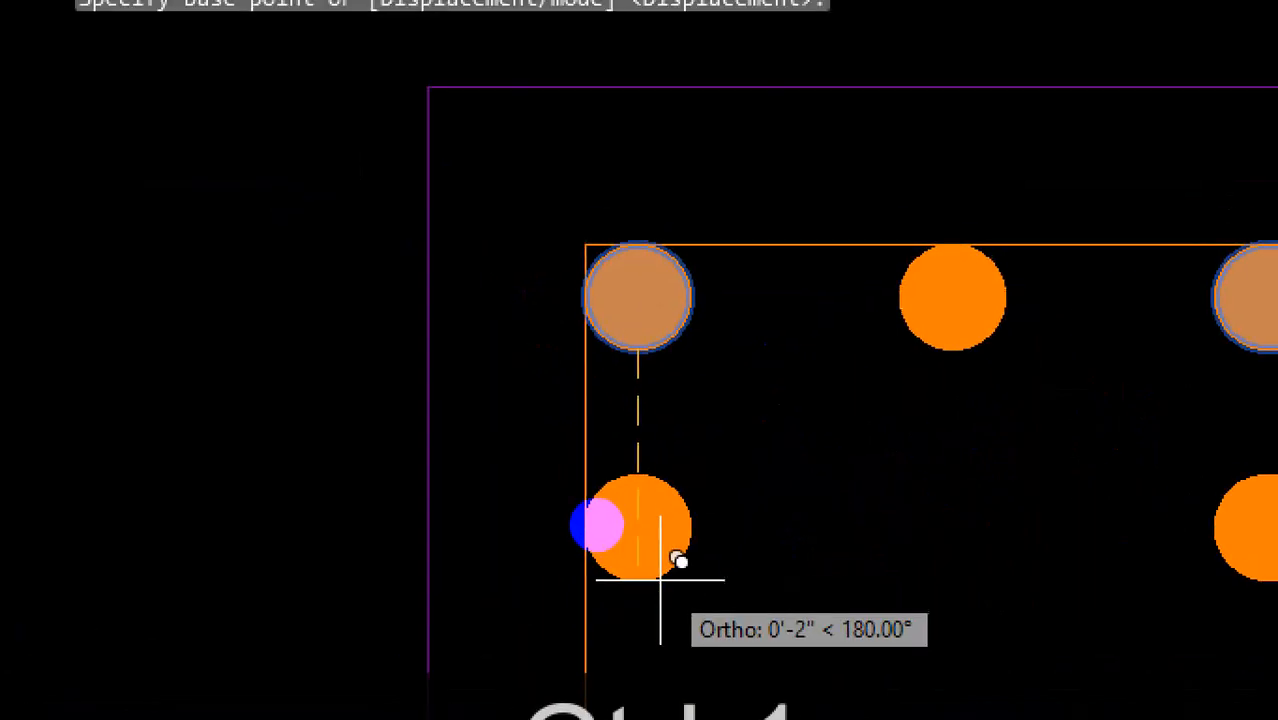
left_click(597, 526)
left_click_drag(624, 351, 682, 351)
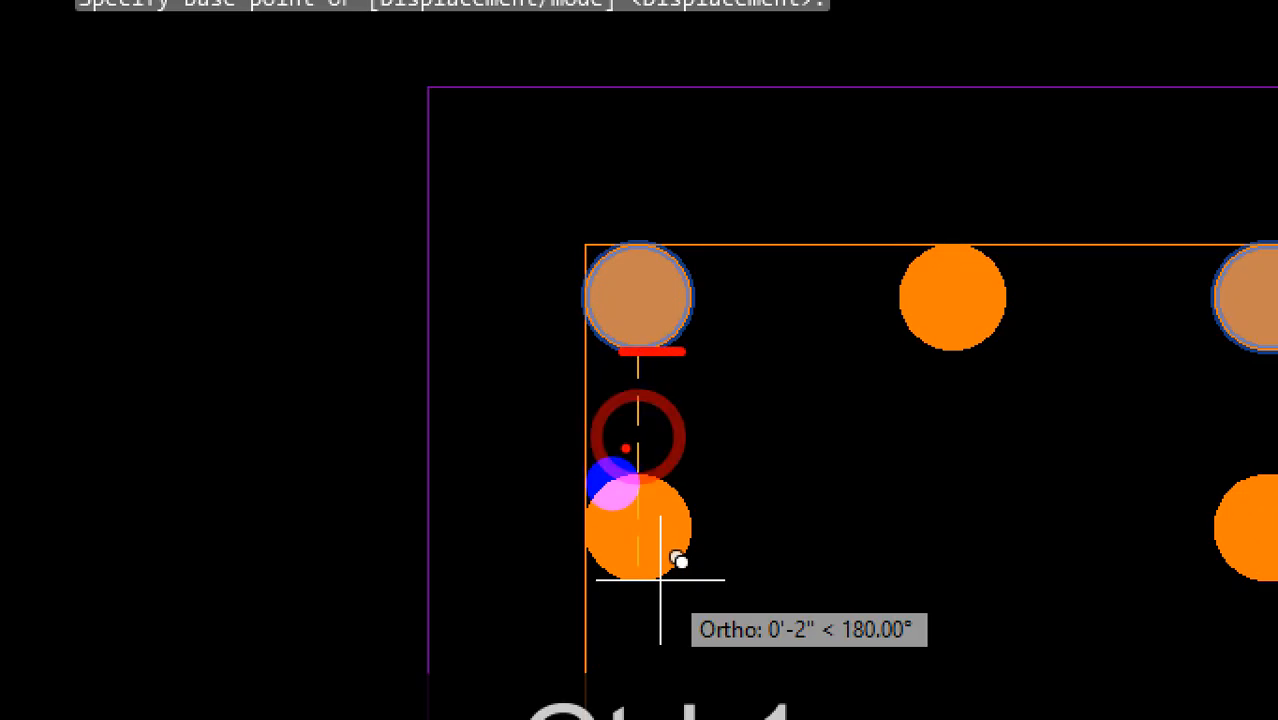
left_click_drag(615, 465, 687, 469)
left_click_drag(699, 390, 715, 440)
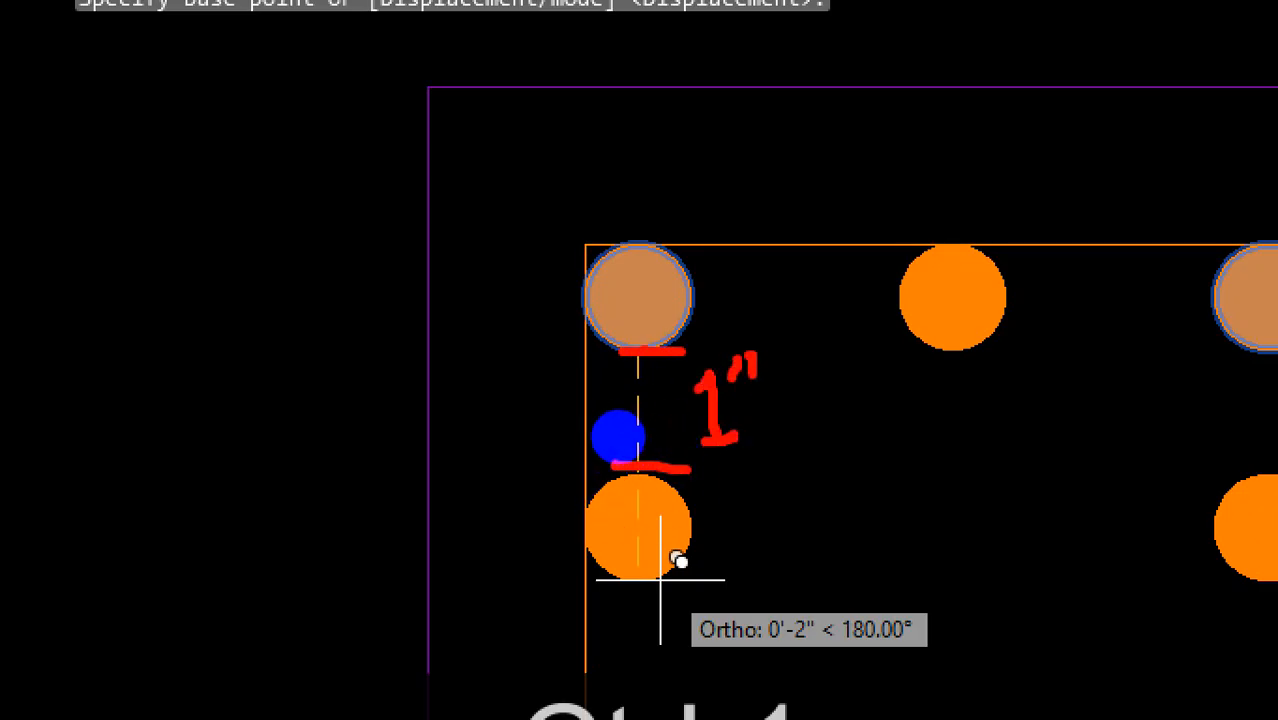
left_click(648, 401)
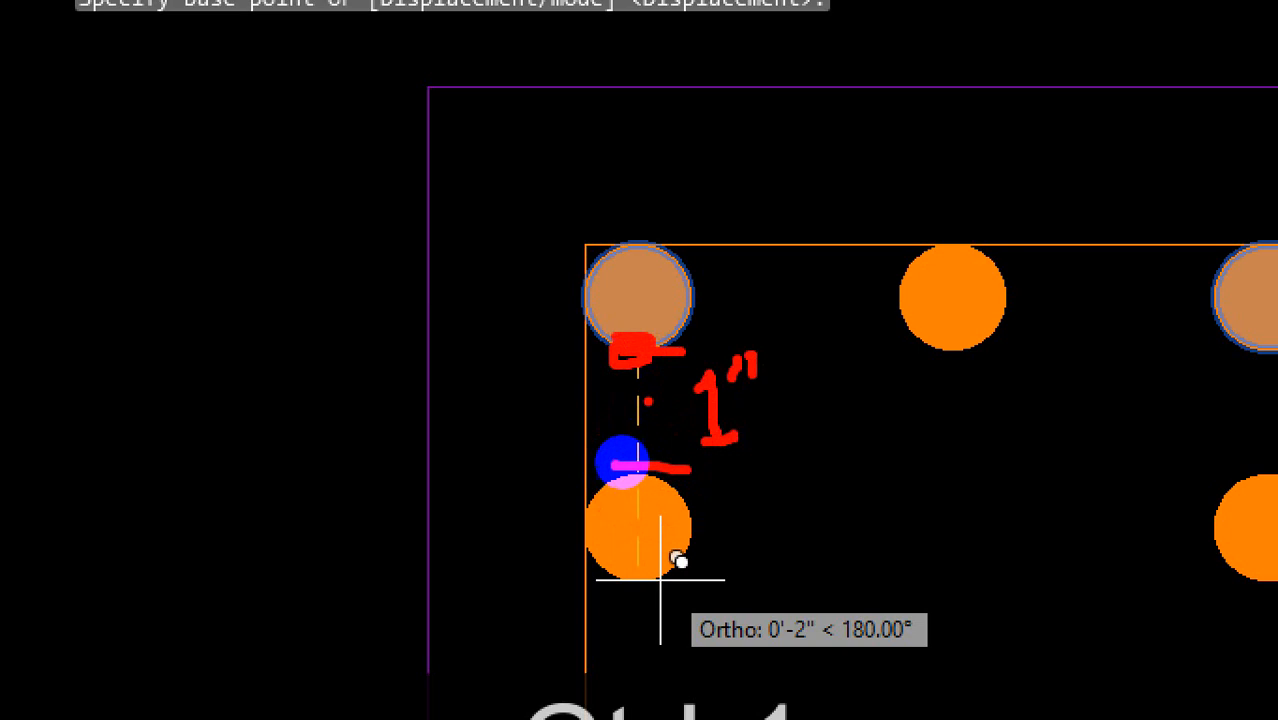
mouse_move(640, 352)
left_mouse_down()
mouse_move(522, 377)
mouse_move(522, 570)
mouse_move(660, 607)
left_mouse_up()
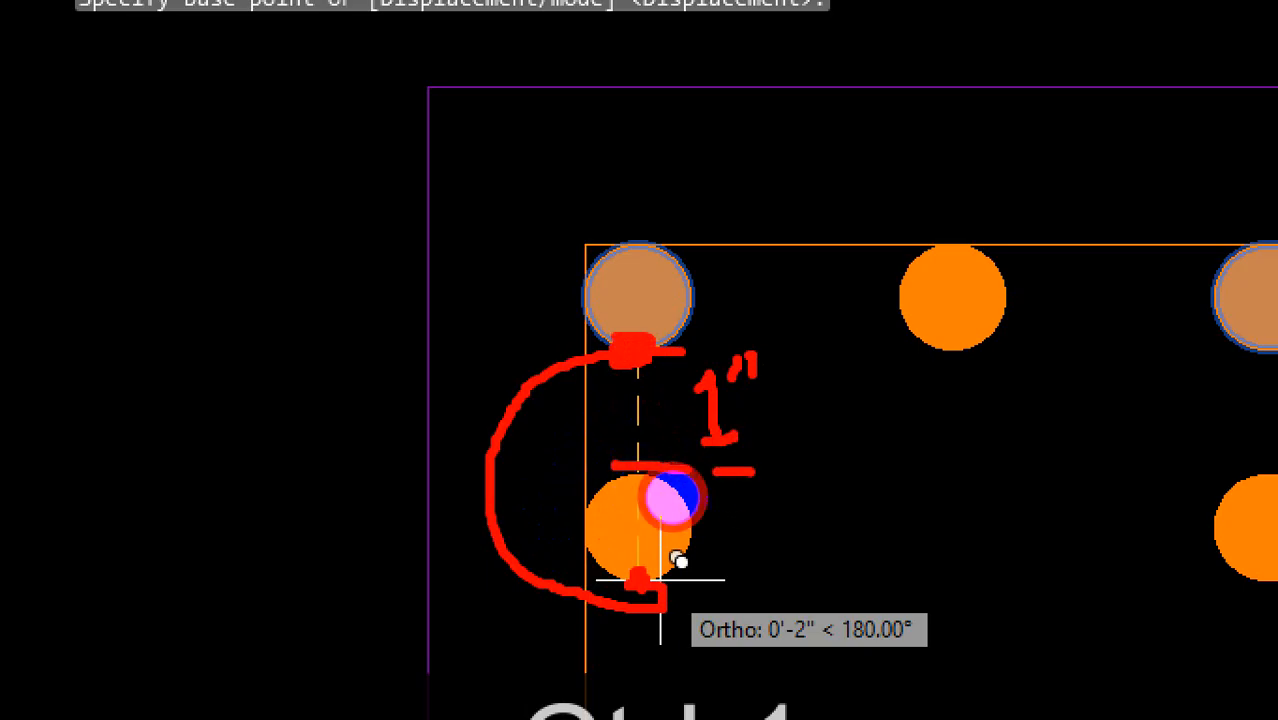
mouse_move(752, 472)
left_mouse_down()
mouse_move(722, 574)
mouse_move(769, 570)
left_mouse_up()
left_click_drag(802, 516, 802, 547)
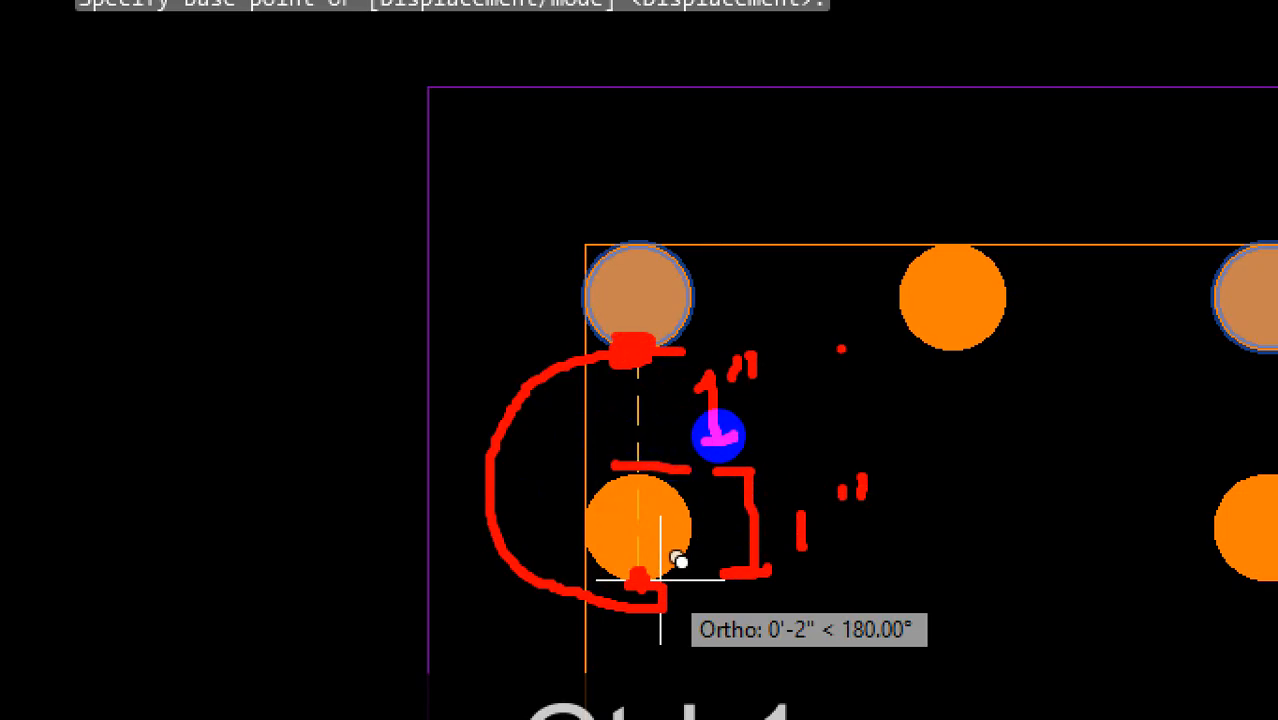
key("Escape")
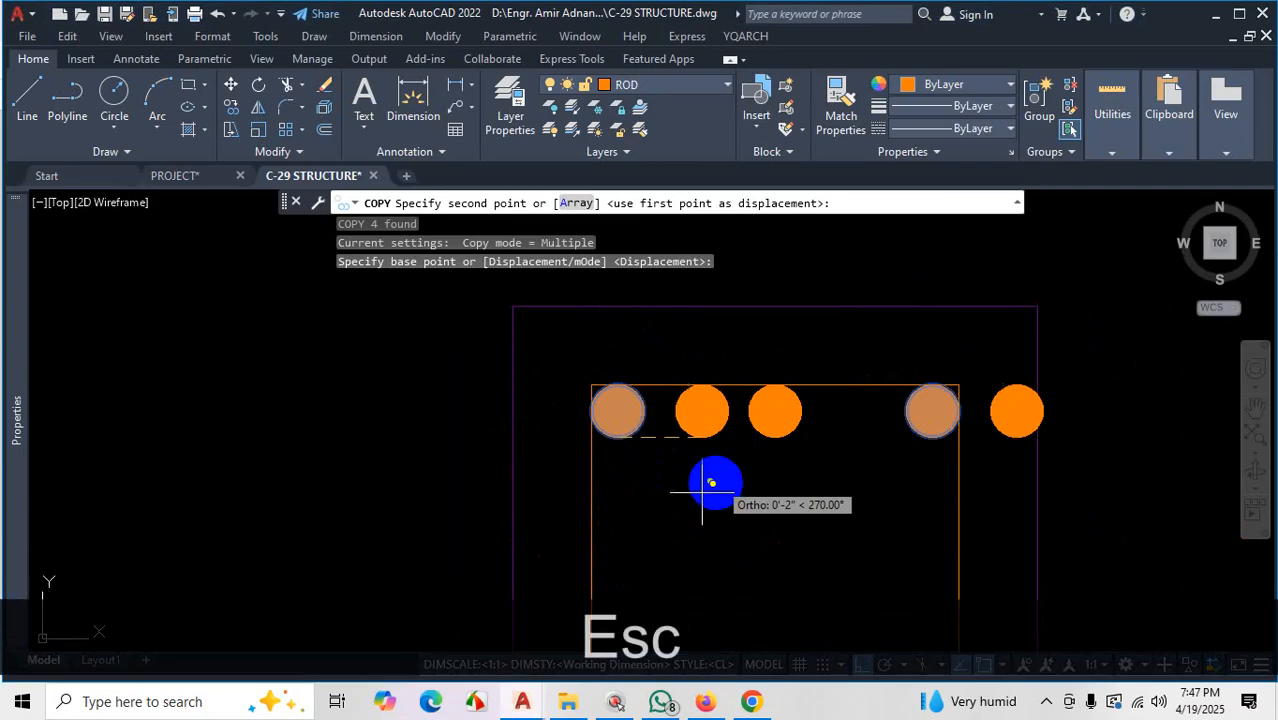
Place the copied outer bars 2 inches straight below the originals as extra top bars and end the copy
type("2")
key("Return")
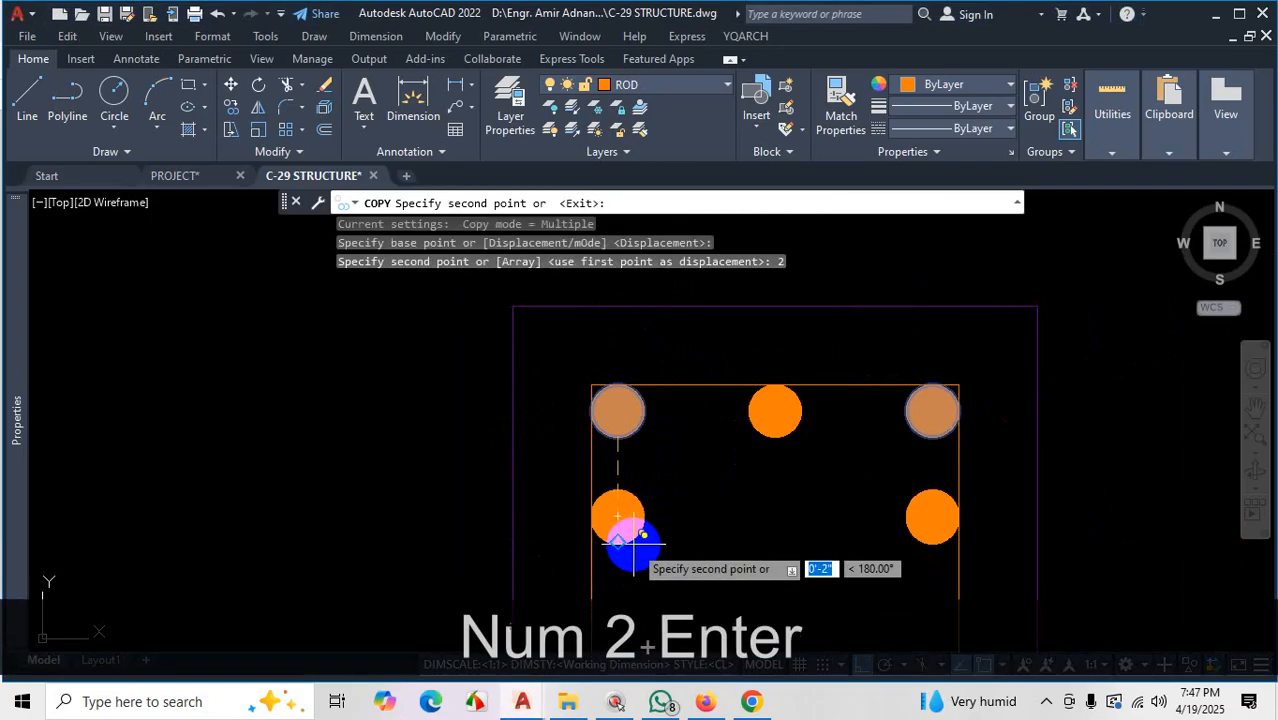
key("Escape")
scroll(642, 465, "up", 4)
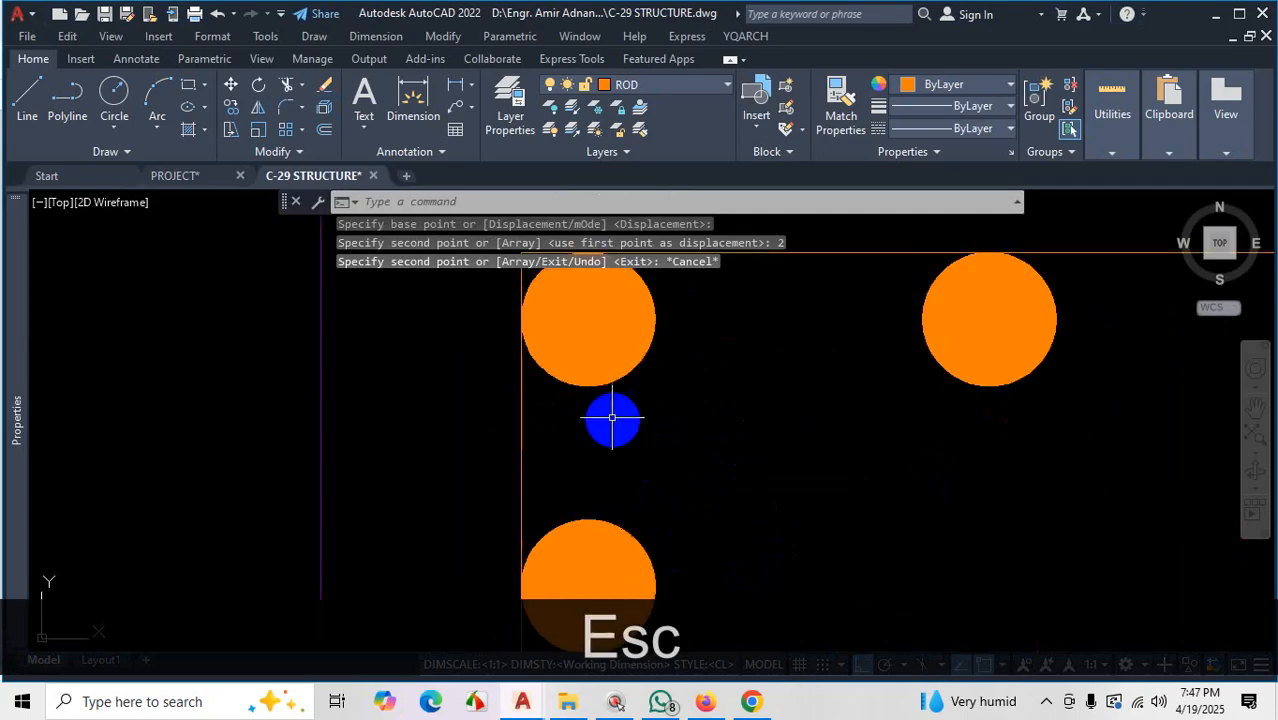
scroll(759, 516, "down", 5)
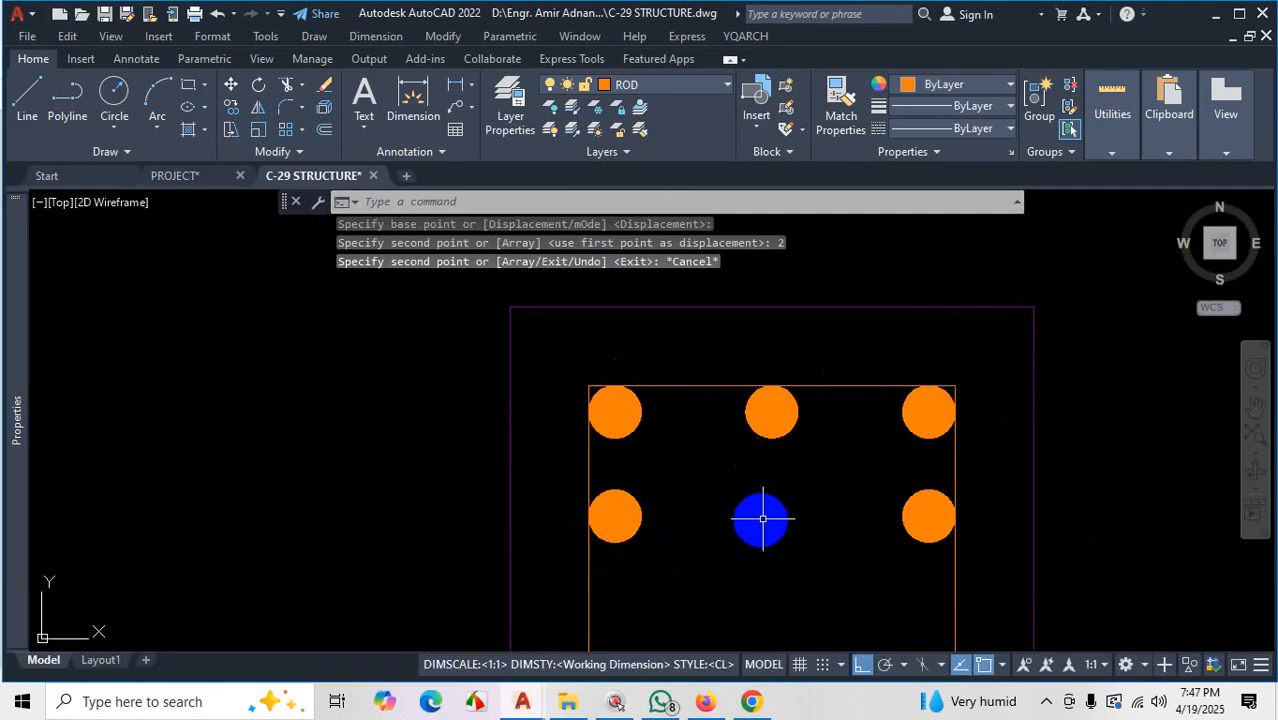
scroll(779, 462, "down", 8)
scroll(784, 600, "up", 6)
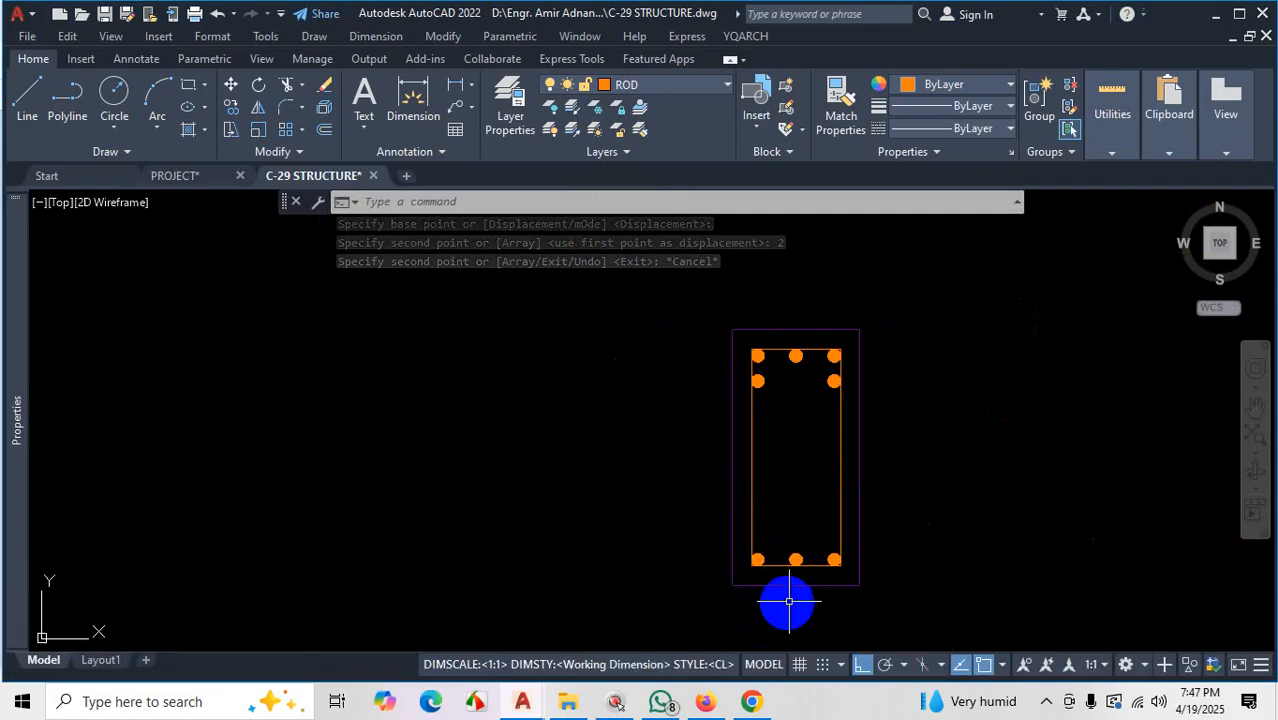
scroll(681, 538, "down", 4)
scroll(759, 519, "down", 4)
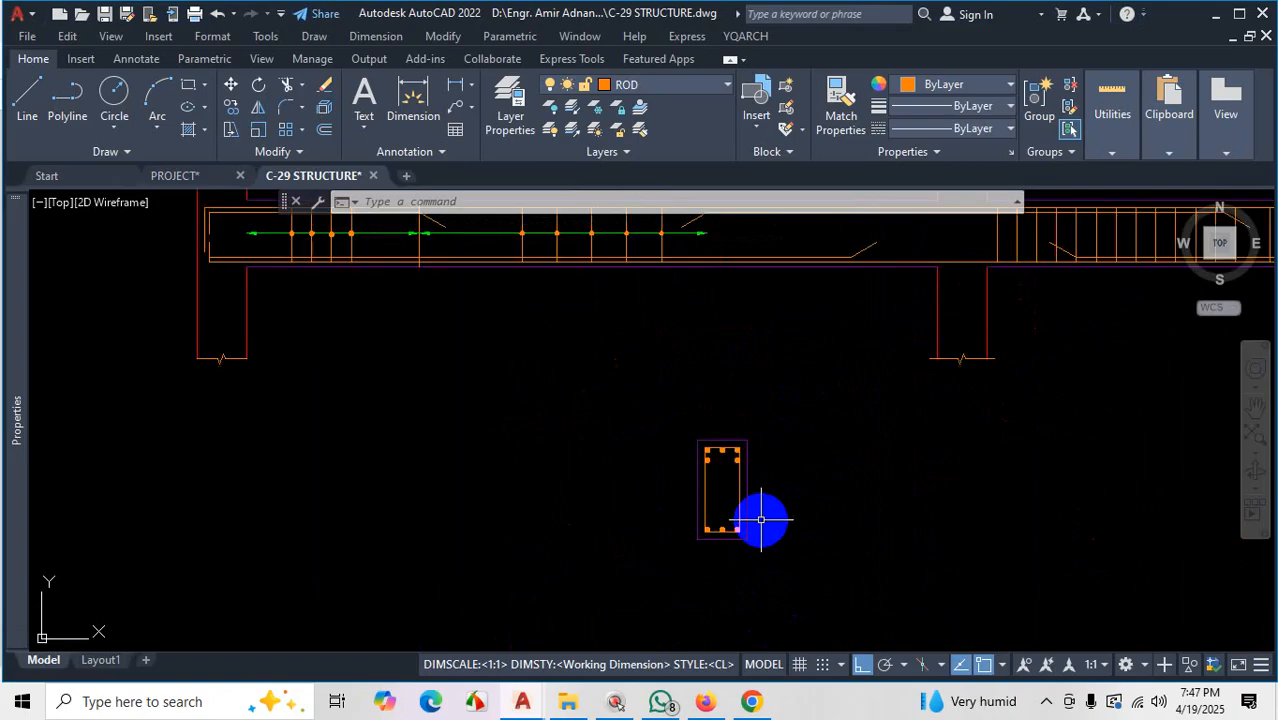
scroll(747, 485, "up", 4)
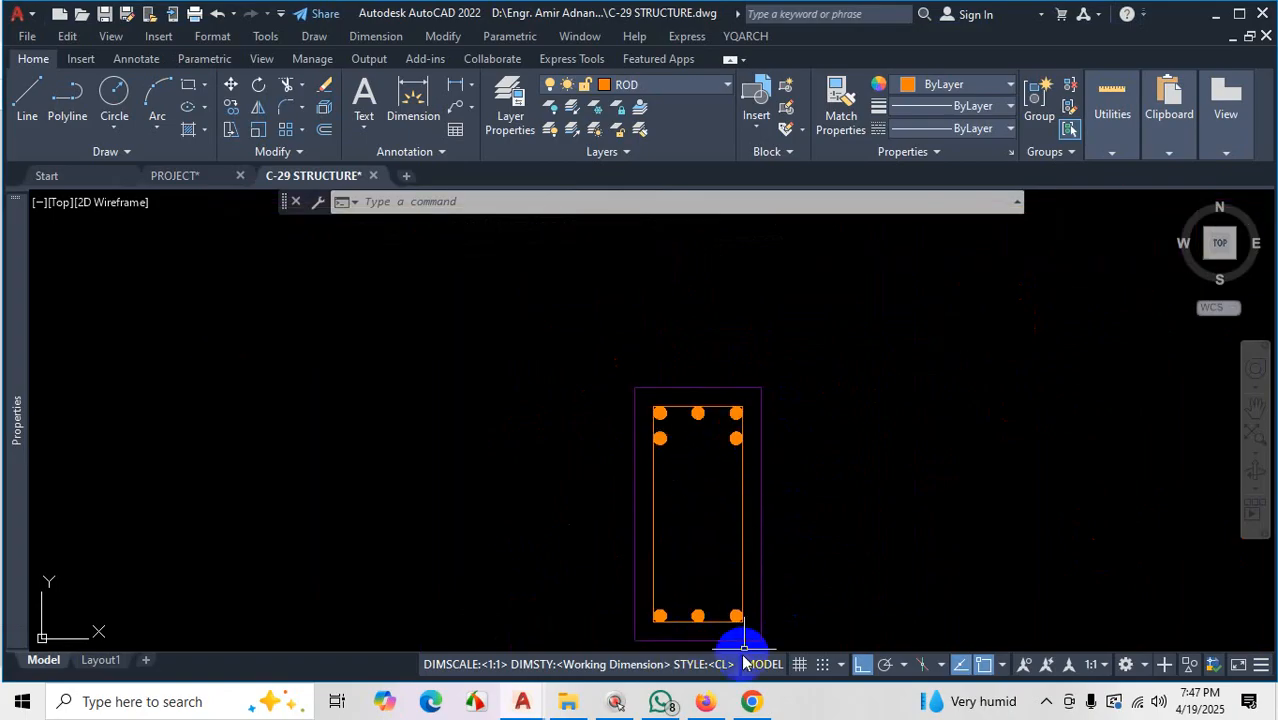
Switch to the structural PDF in Firefox and examine the top, bottom and extra bar call-outs in the RB1 long section
left_click(705, 701)
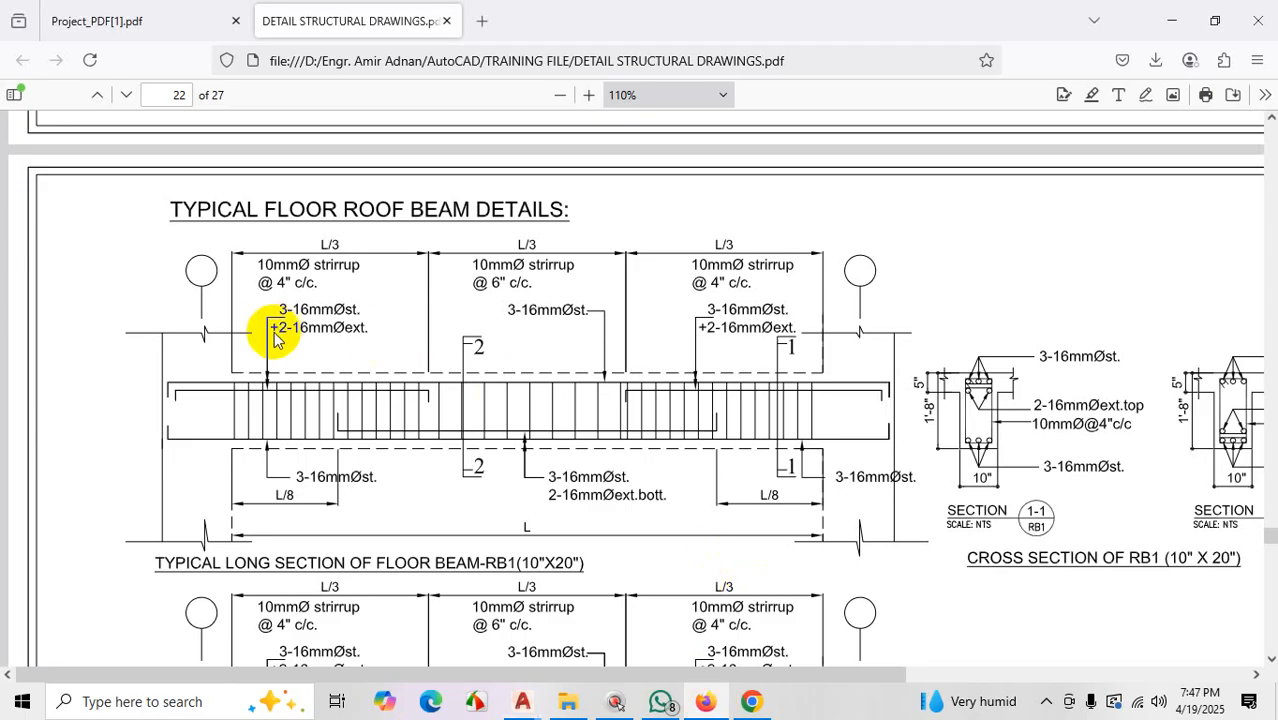
key("ctrl+1")
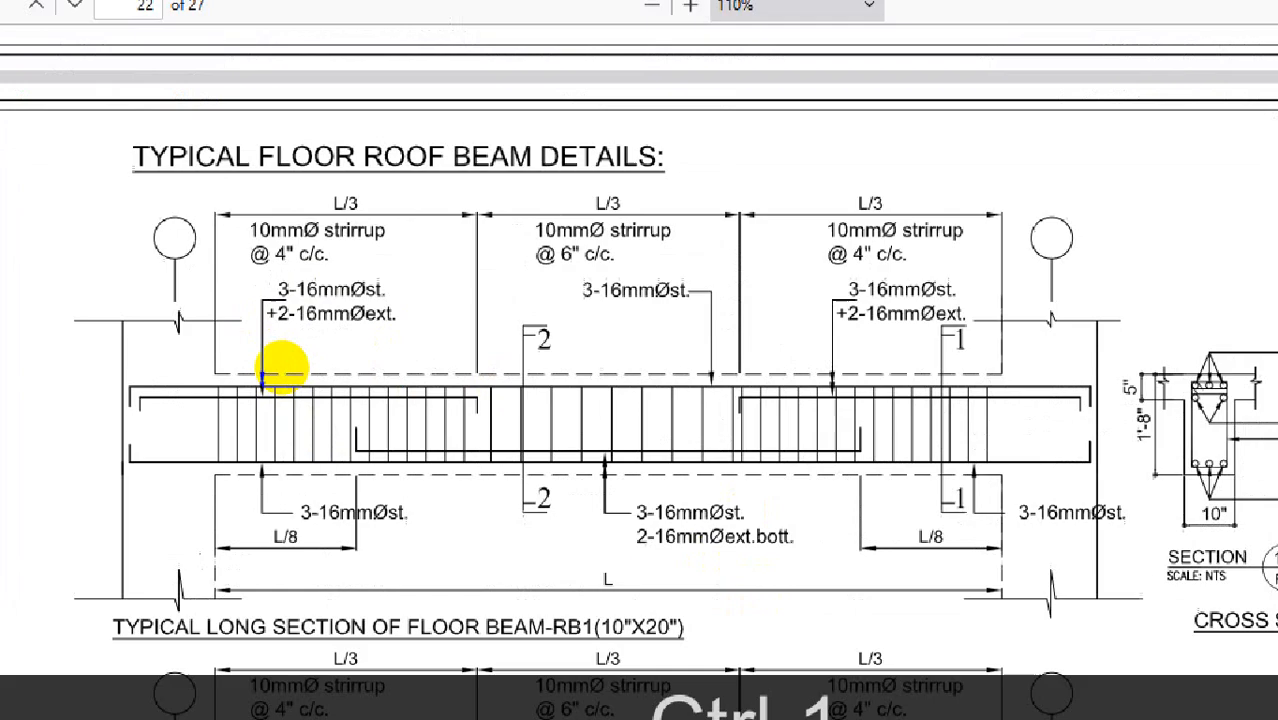
left_click(290, 352)
mouse_move(277, 192)
left_mouse_down()
mouse_move(277, 542)
mouse_move(308, 614)
mouse_move(400, 640)
left_mouse_up()
left_click_drag(376, 200, 258, 214)
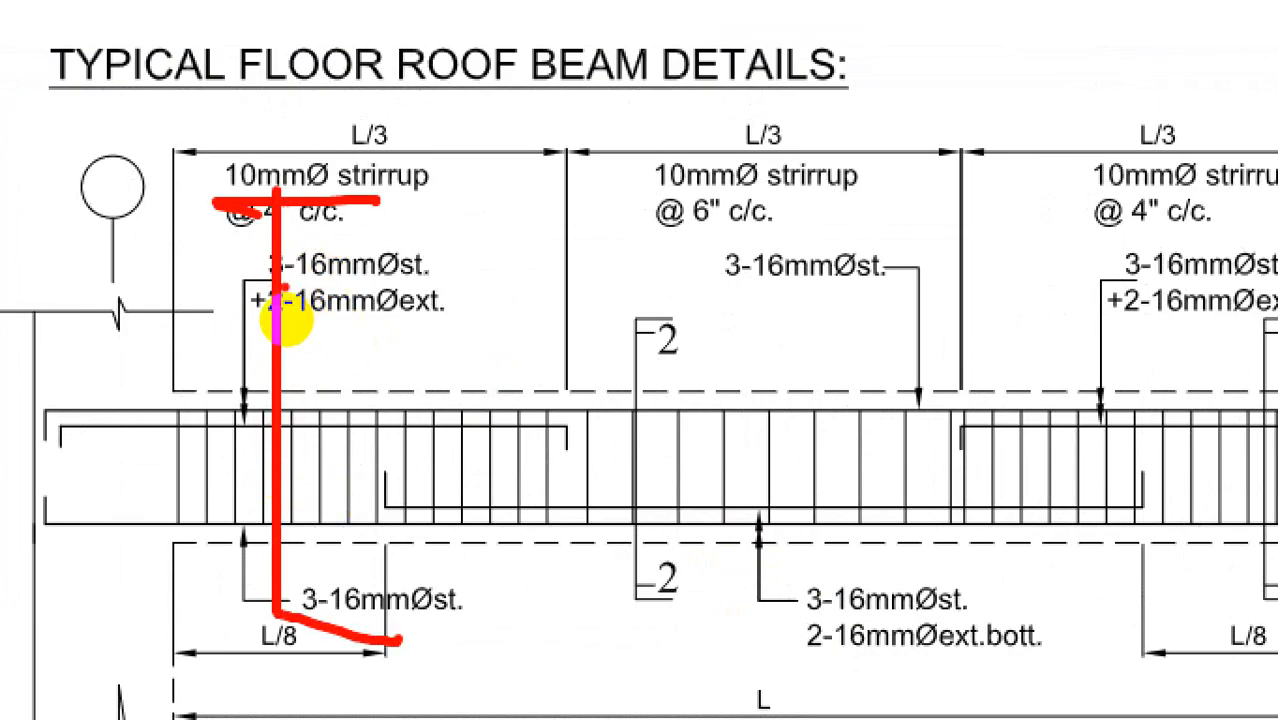
left_click_drag(280, 280, 467, 282)
left_click_drag(250, 331, 455, 338)
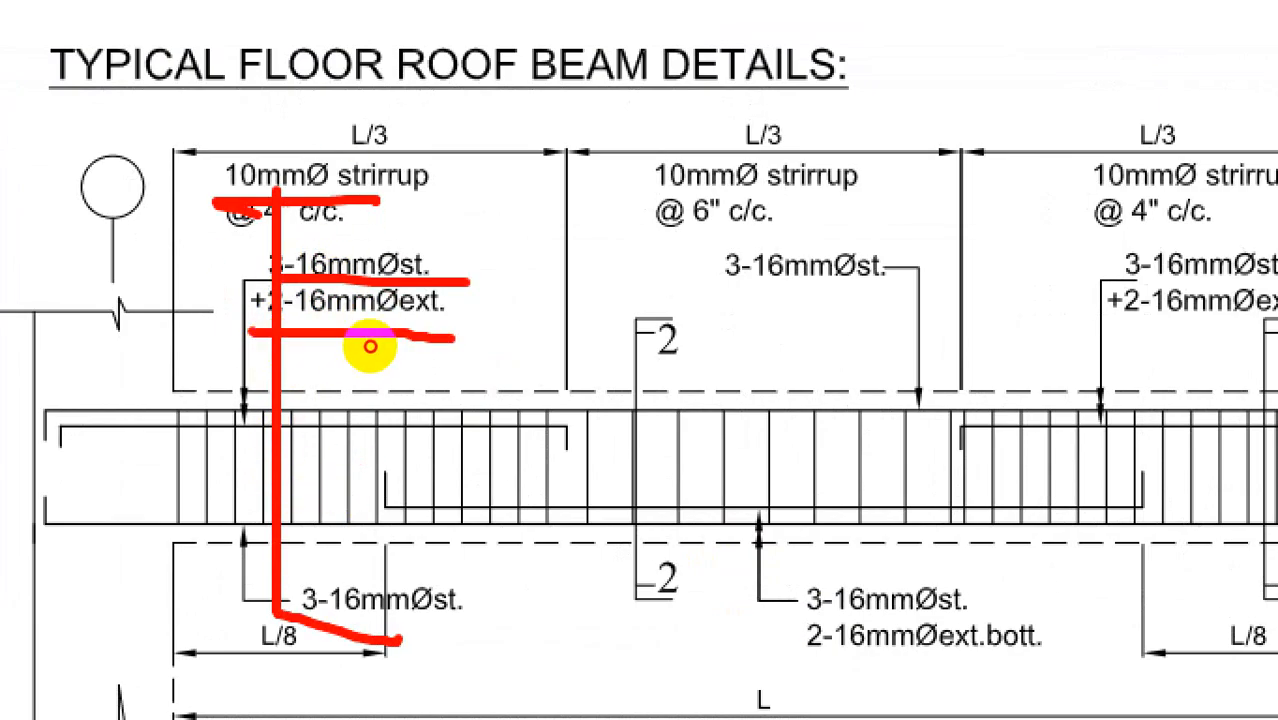
left_click_drag(490, 432, 345, 450)
left_click_drag(800, 293, 793, 605)
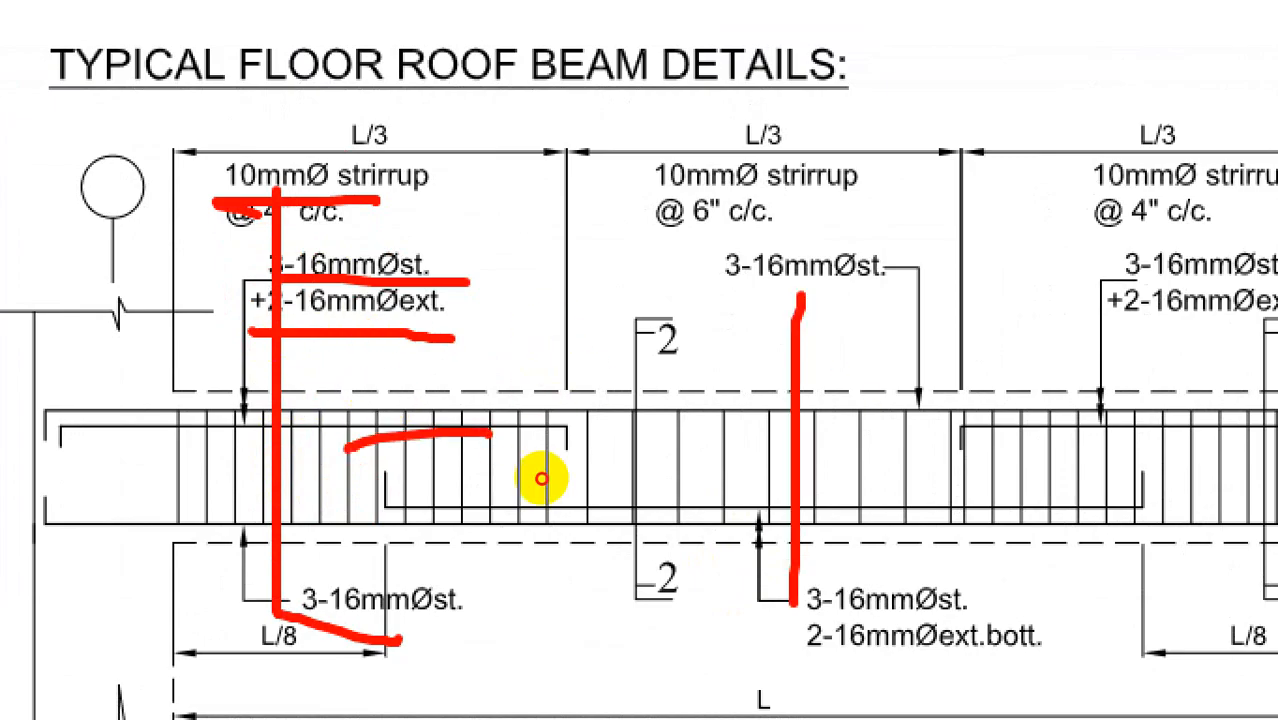
left_click_drag(665, 590, 780, 592)
key("Escape")
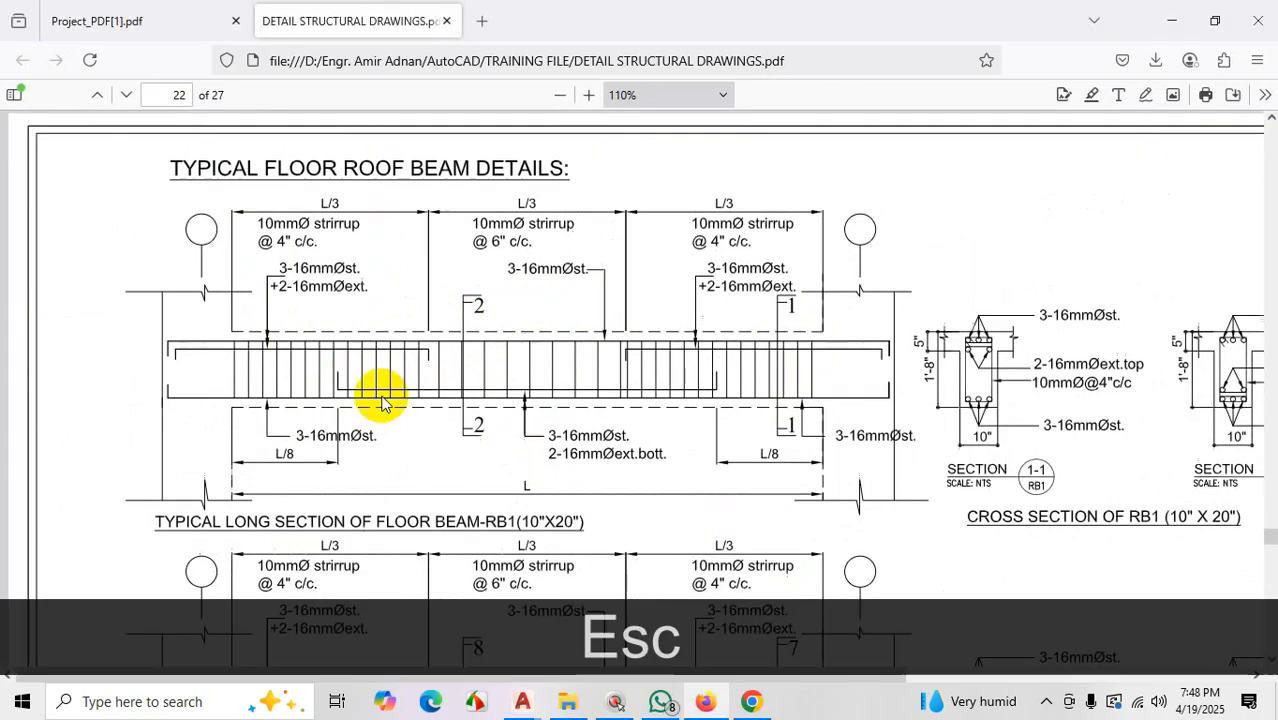
Compare RB1 cross-sections 1-1 and 2-2 in the PDF, then return to C-29 STRUCTURE.dwg in AutoCAD
scroll(379, 399, "down", 2)
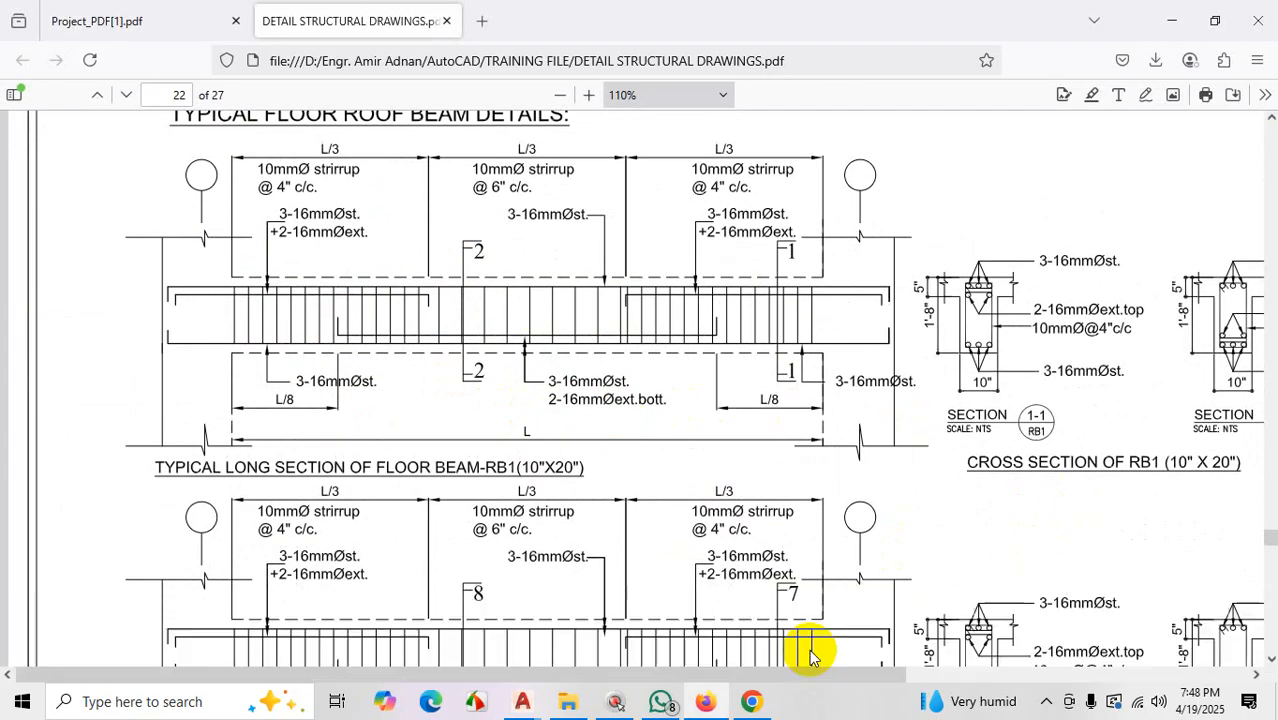
left_click_drag(766, 670, 981, 700)
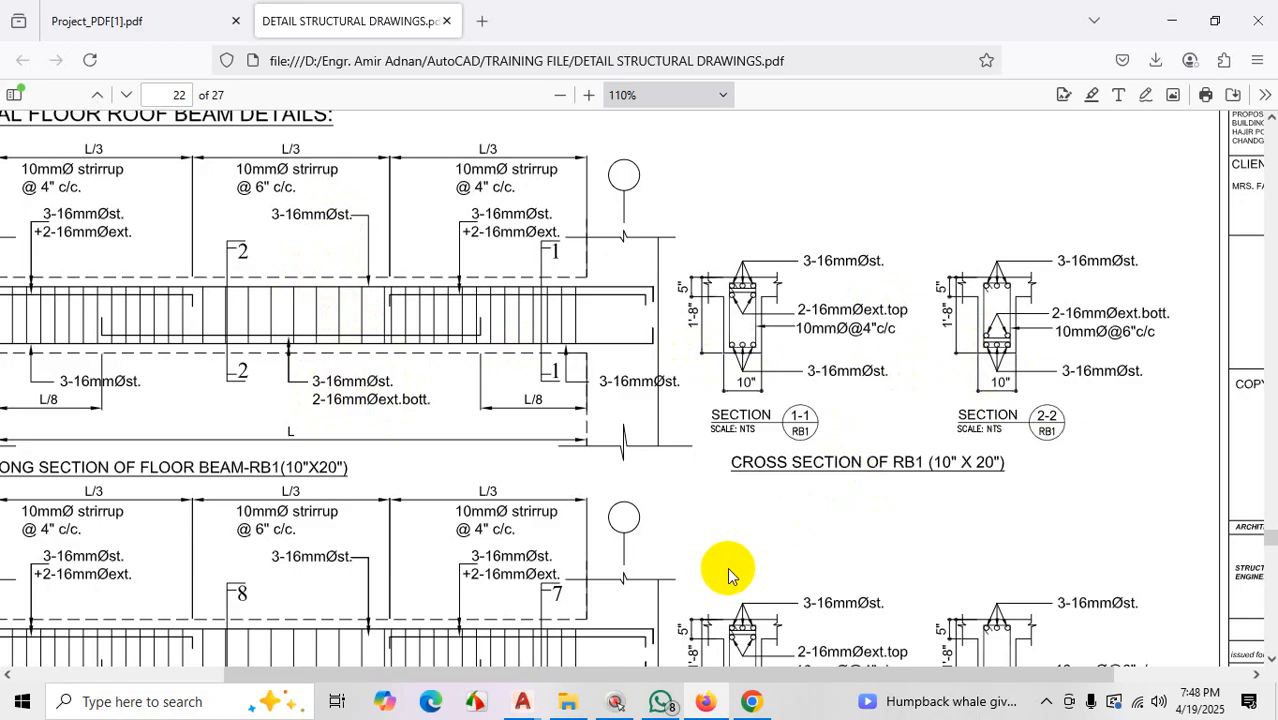
mouse_move(522, 700)
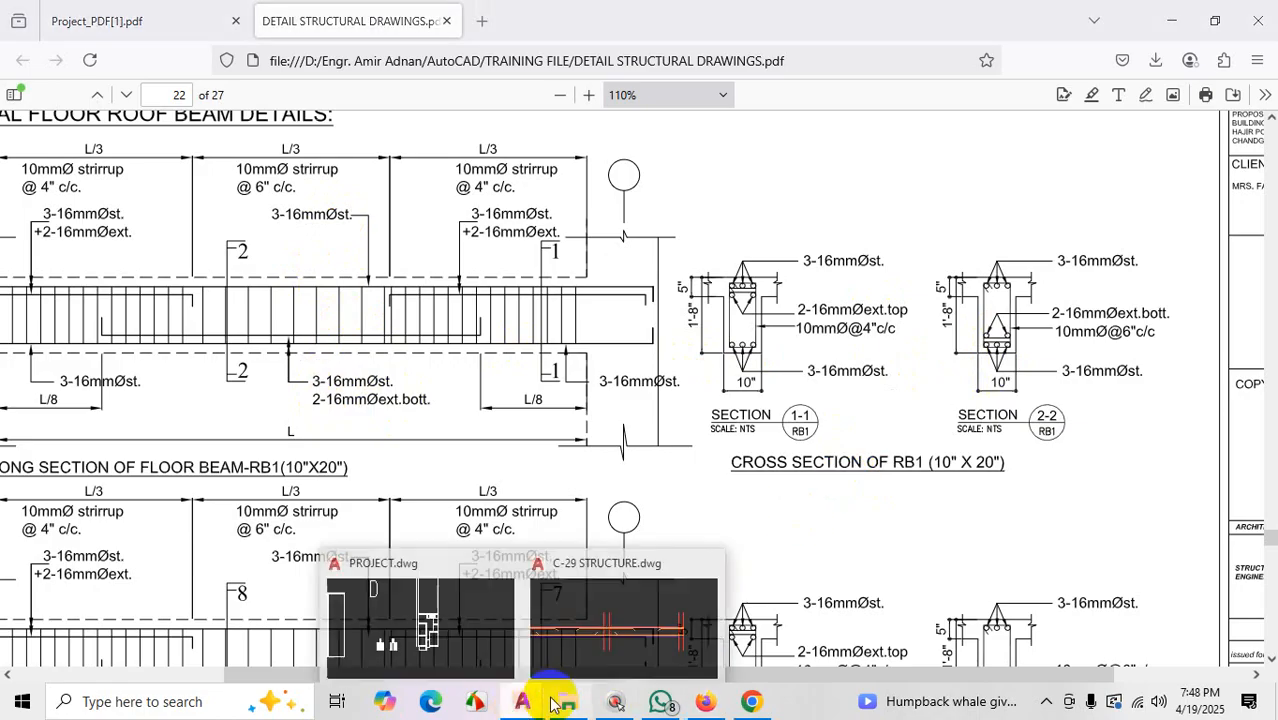
left_click(626, 624)
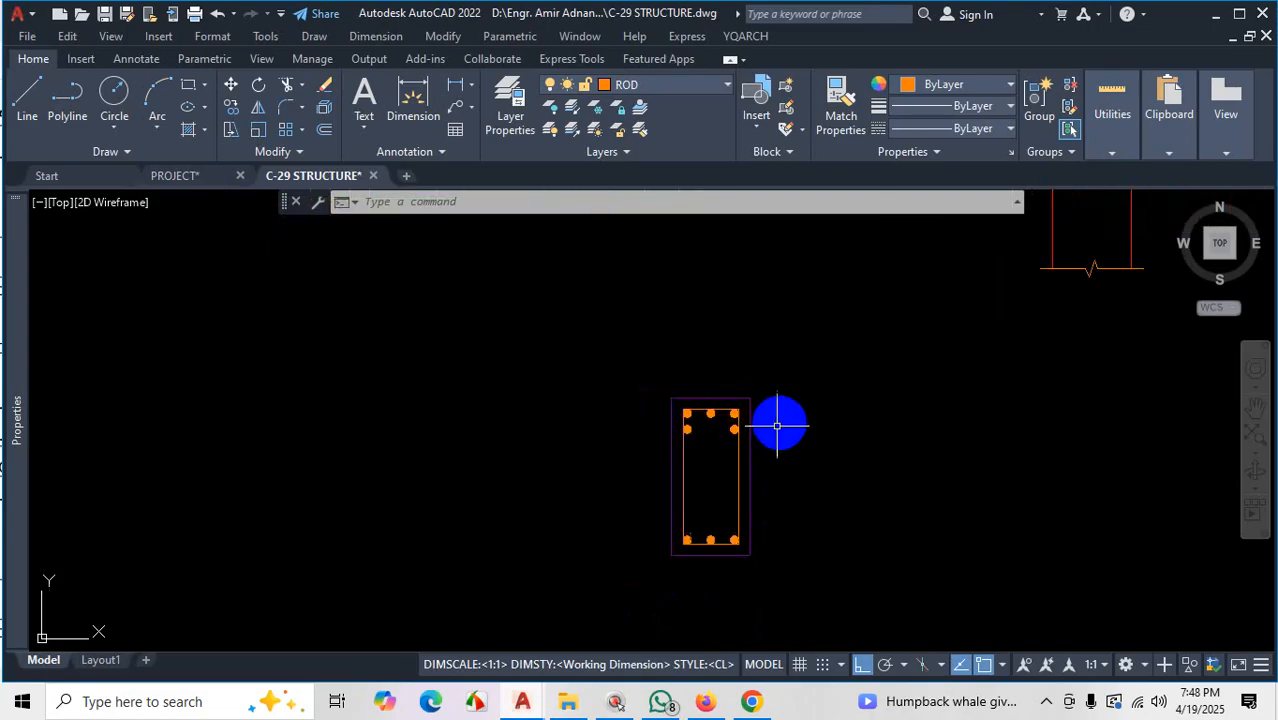
Copy the complete beam cross-section with its stirrup and bars horizontally to the right of the original
left_click(806, 377)
left_click(610, 593)
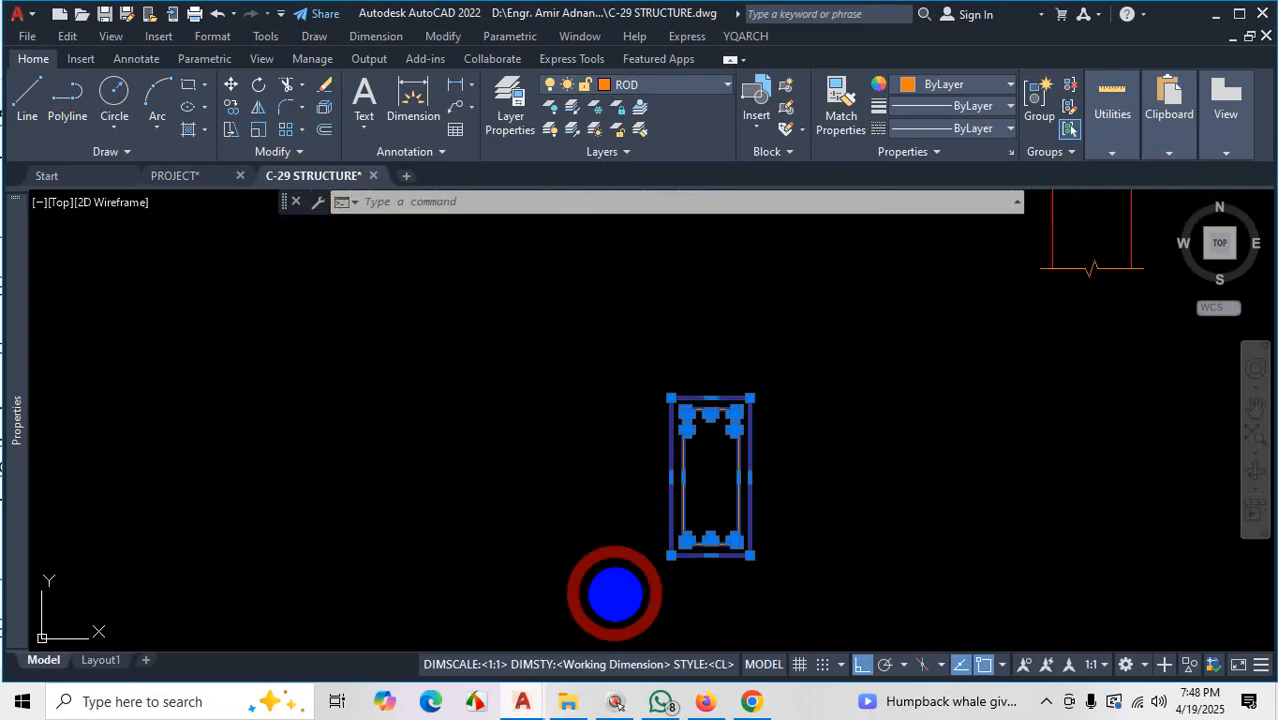
type("CO")
key("Return")
left_click(614, 590)
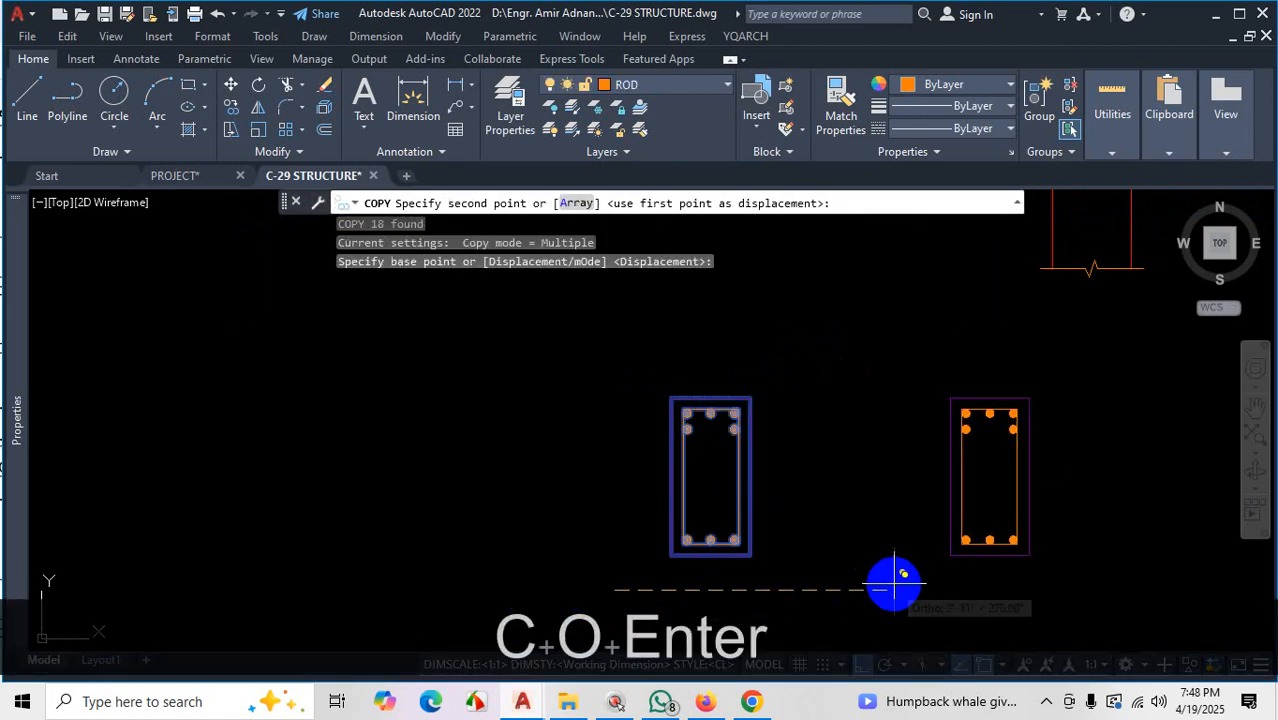
key("Escape")
scroll(780, 535, "down", 3)
scroll(896, 516, "up", 3)
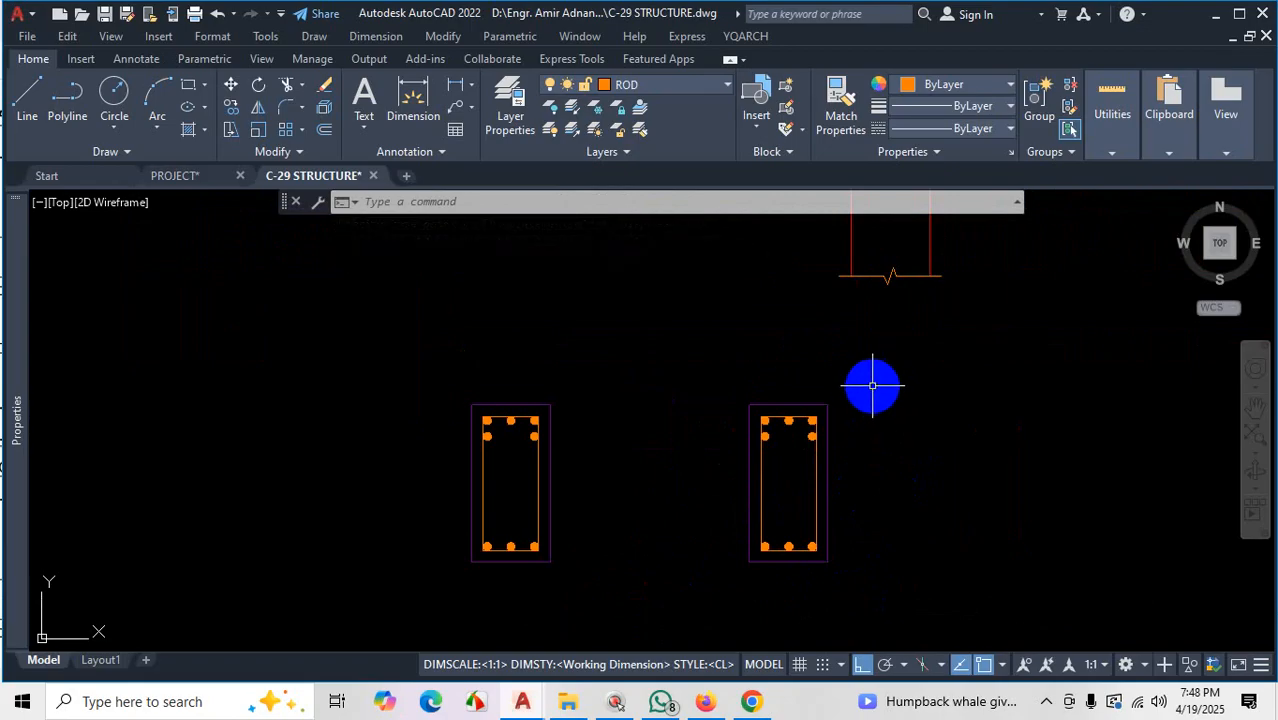
Rotate the copied beam cross-section upside down about its geometric centre so the two extra bars sit above the bottom bars
type("R")
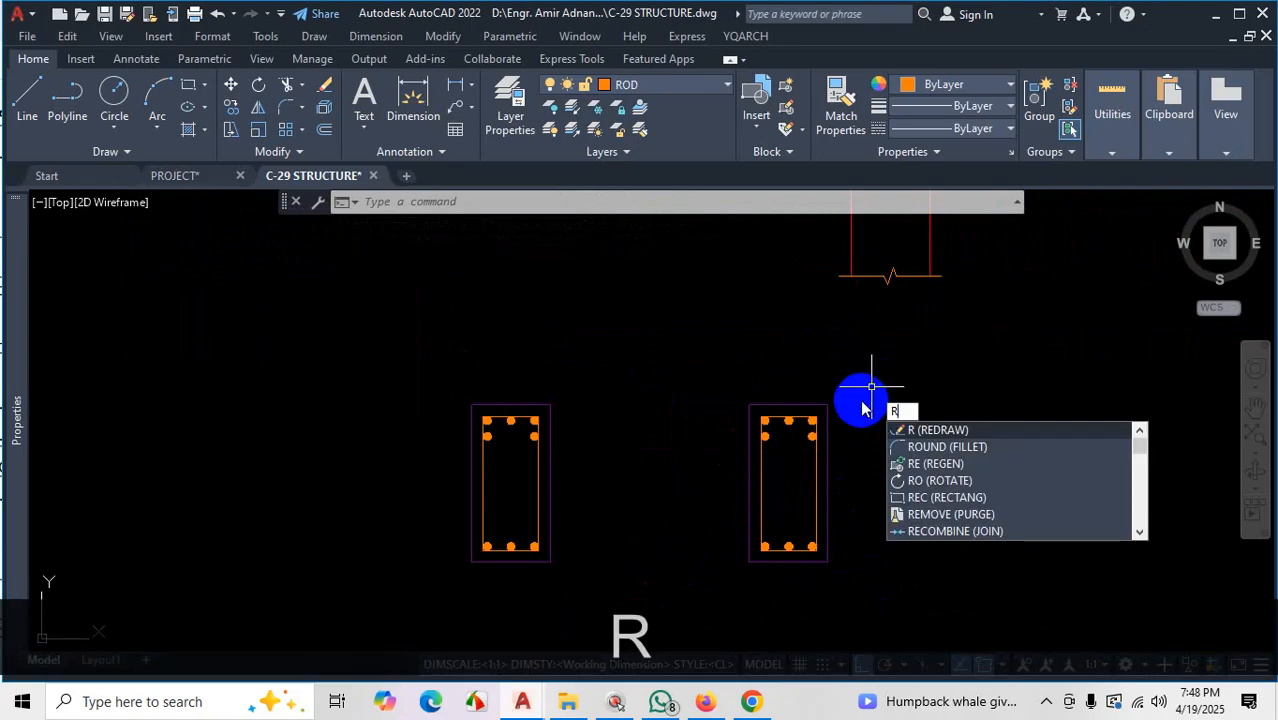
type("O")
key("Return")
left_click(850, 379)
left_click(706, 591)
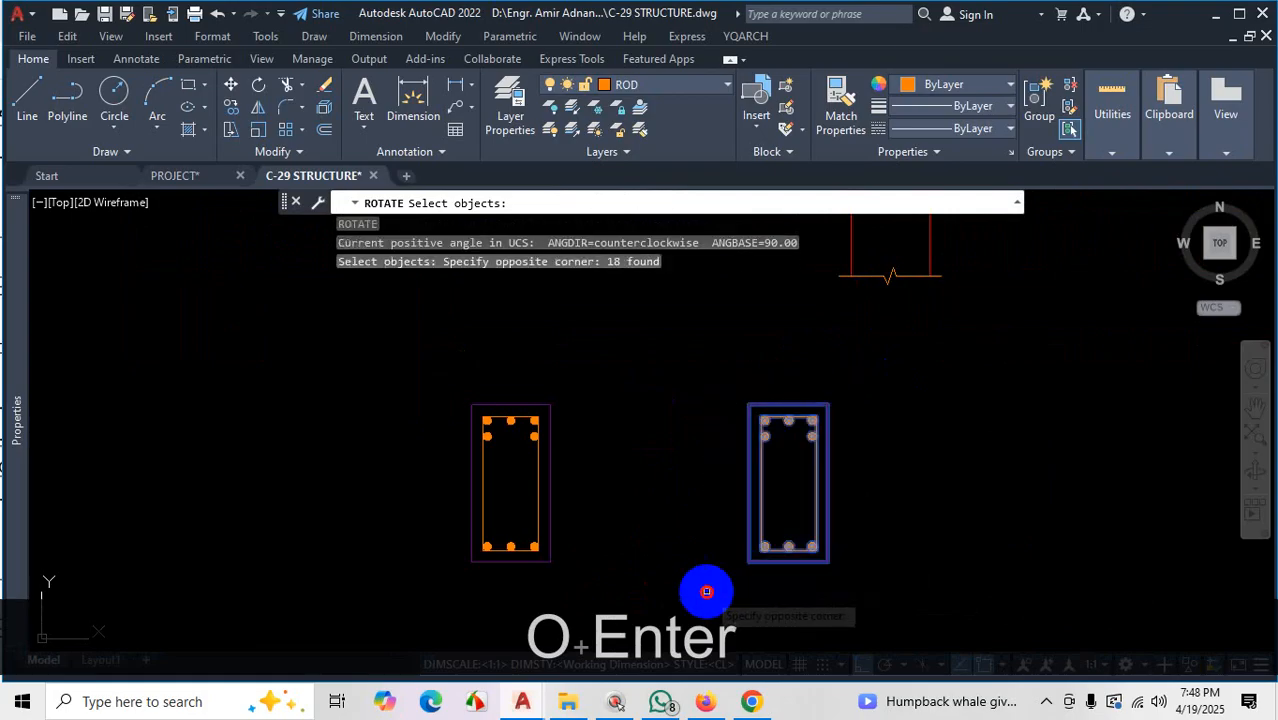
key("space")
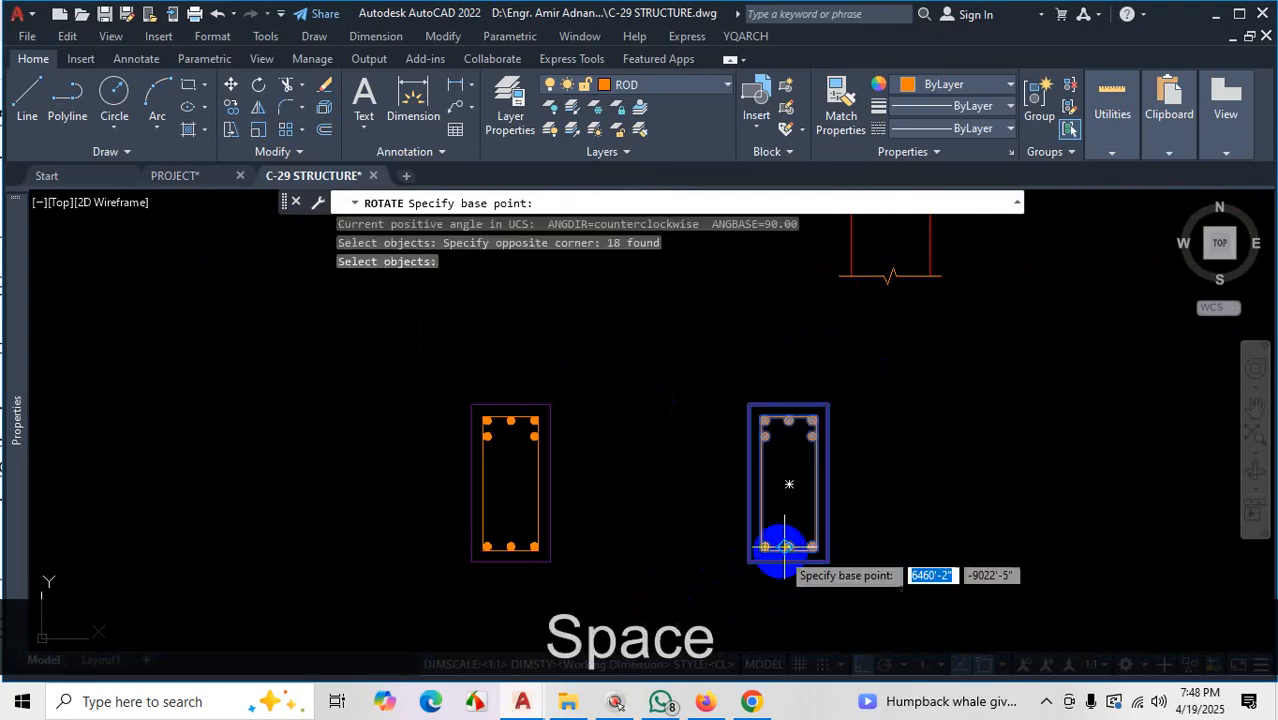
left_click(788, 484)
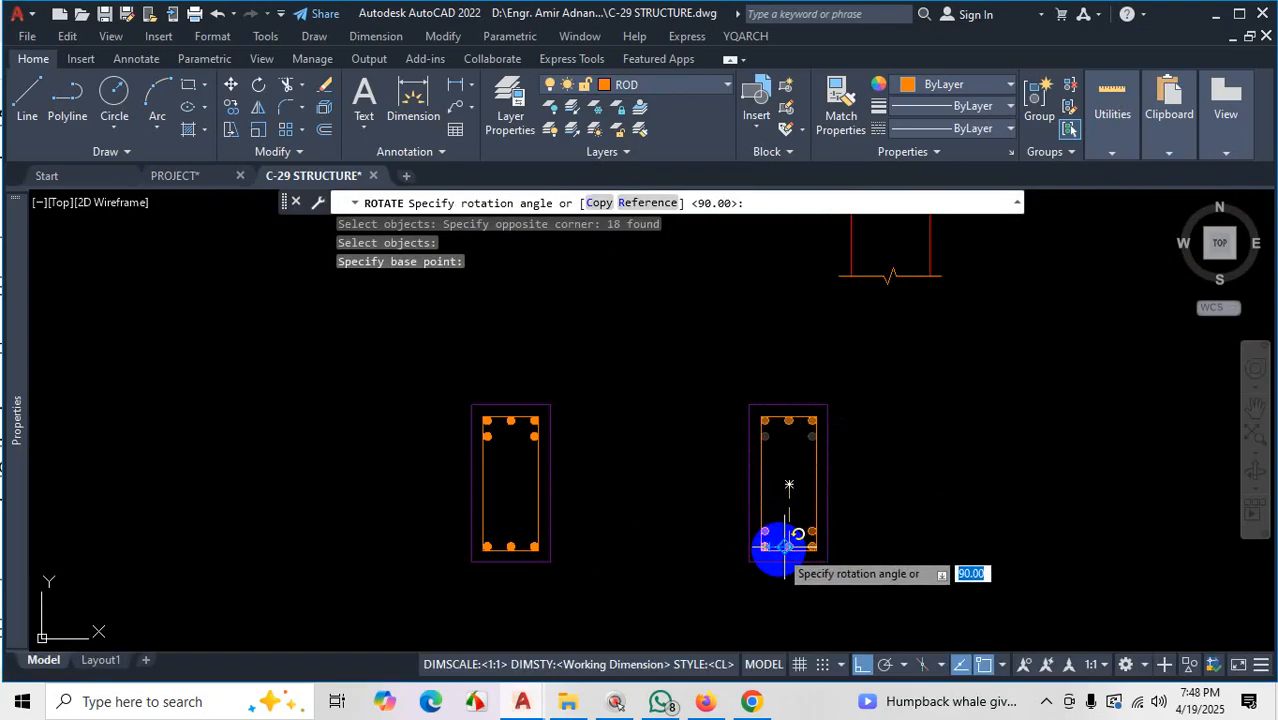
left_click(777, 603)
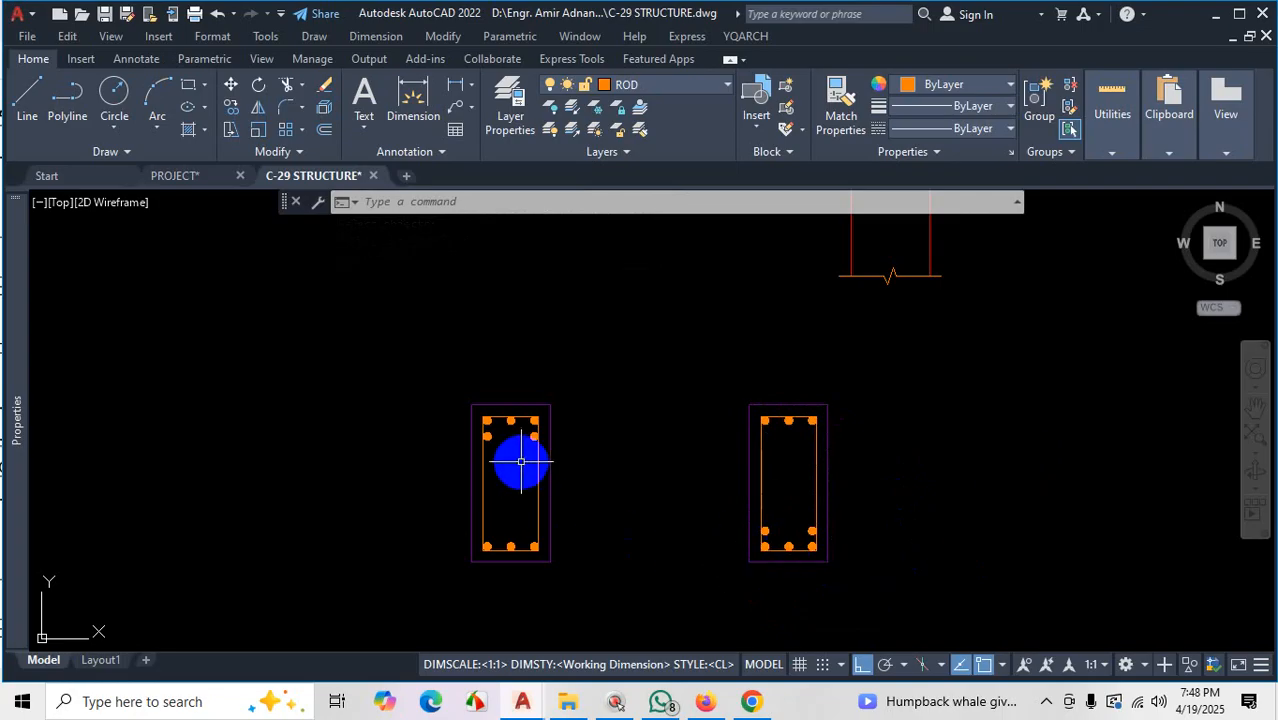
Check the extra bottom bars of RB1 section 2-2 in the Firefox PDF, then return to the AutoCAD drawing
left_click(705, 703)
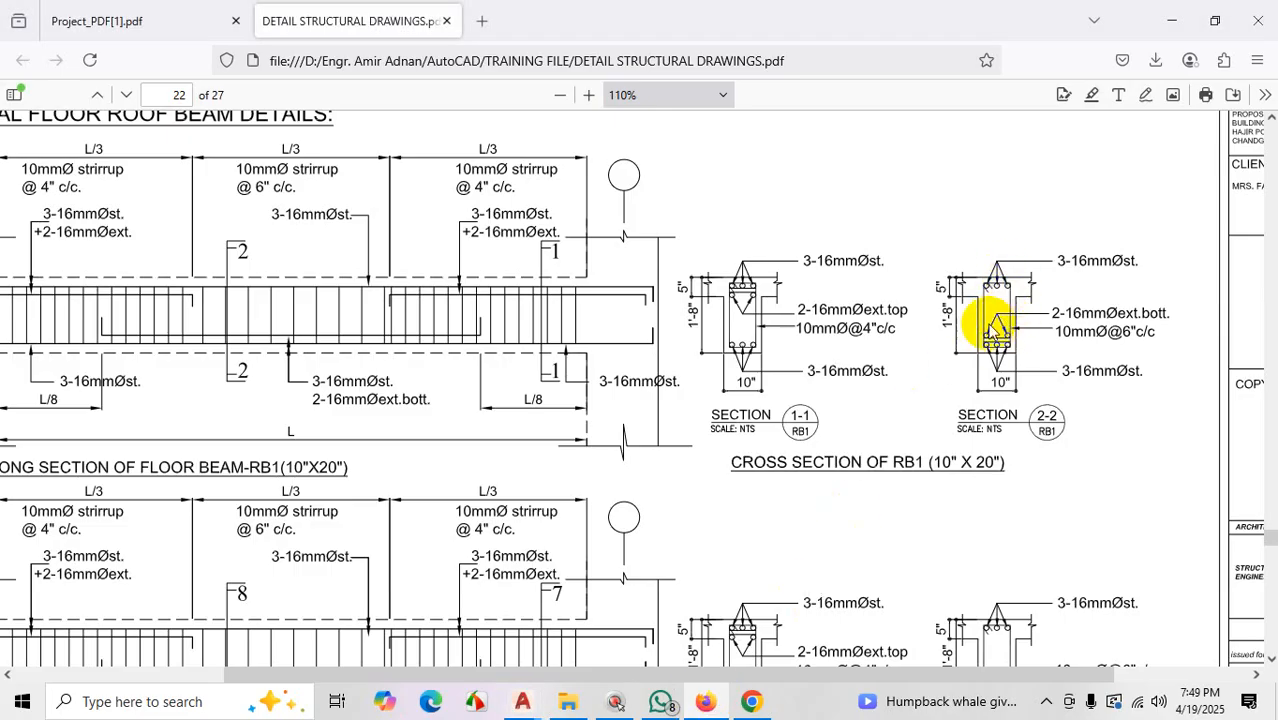
left_click(705, 703)
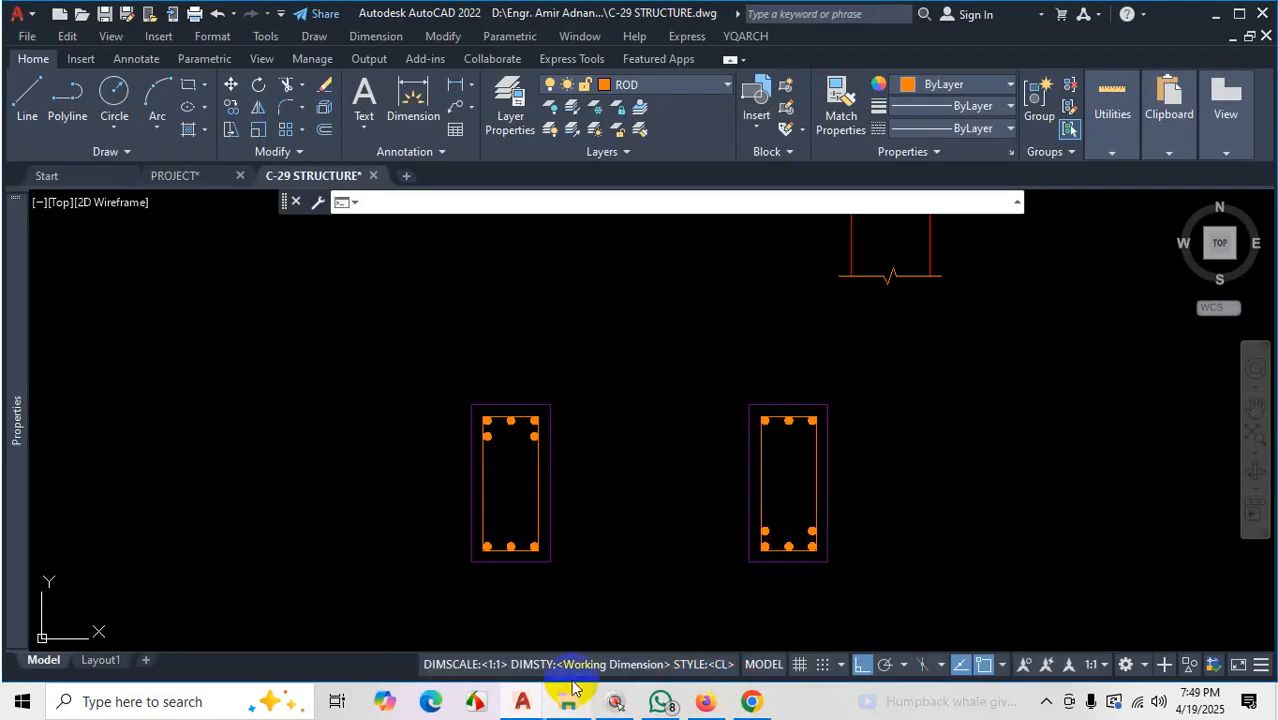
left_click(881, 370)
left_click(939, 370)
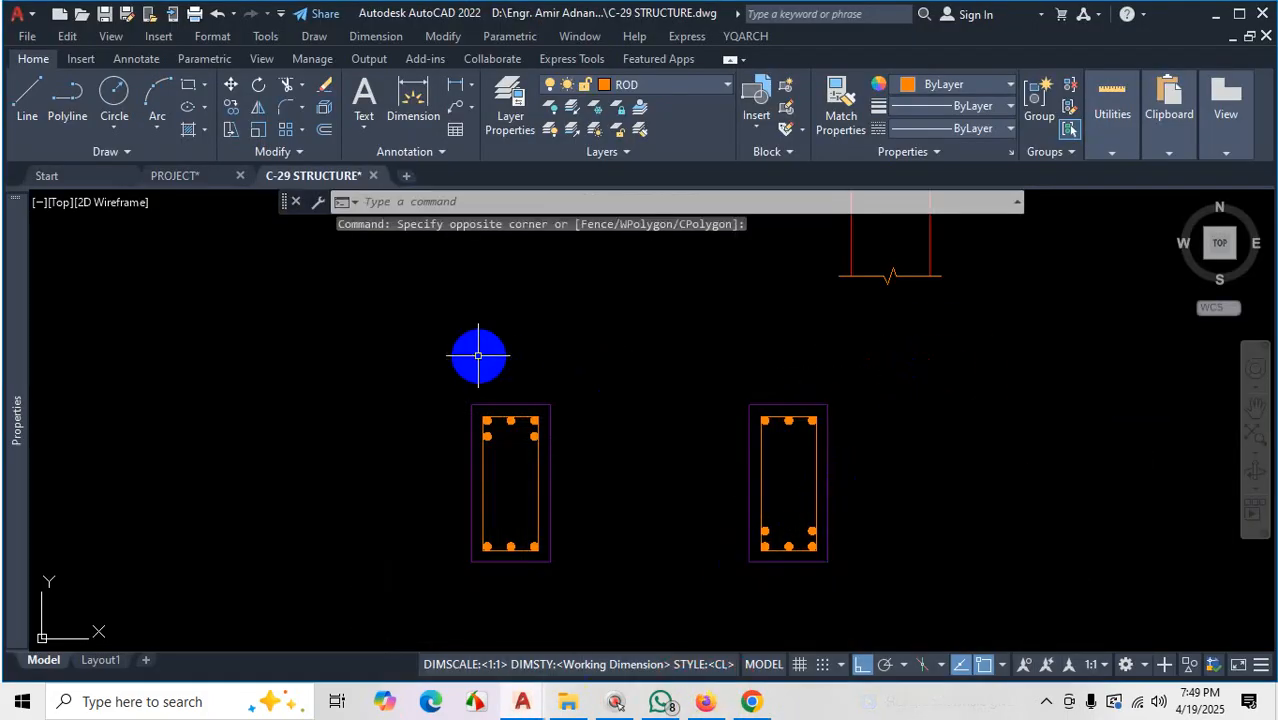
Copy the original cross-section with its stirrup and bars horizontally to the left and end the copy
left_click(596, 356)
left_click(414, 590)
type("C")
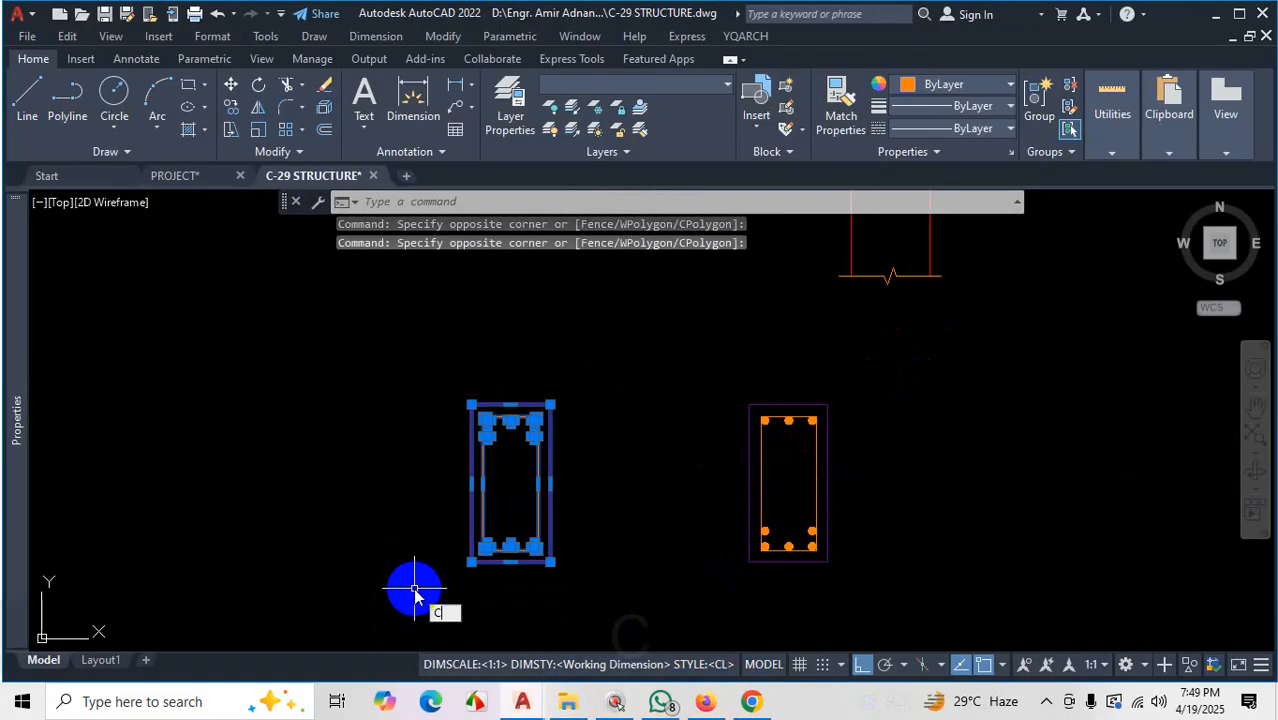
type("O")
key("Return")
left_click(418, 588)
scroll(420, 585, "down", 2)
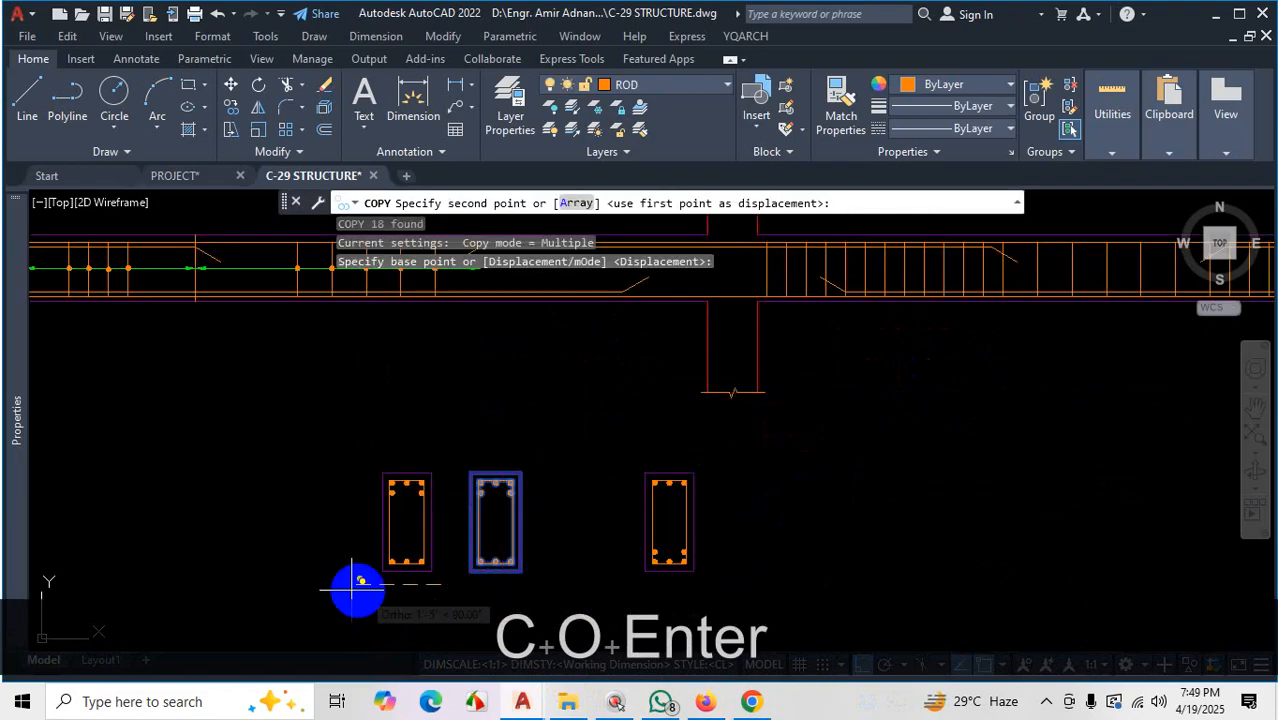
scroll(360, 590, "down", 2)
left_click(290, 594)
key("Escape")
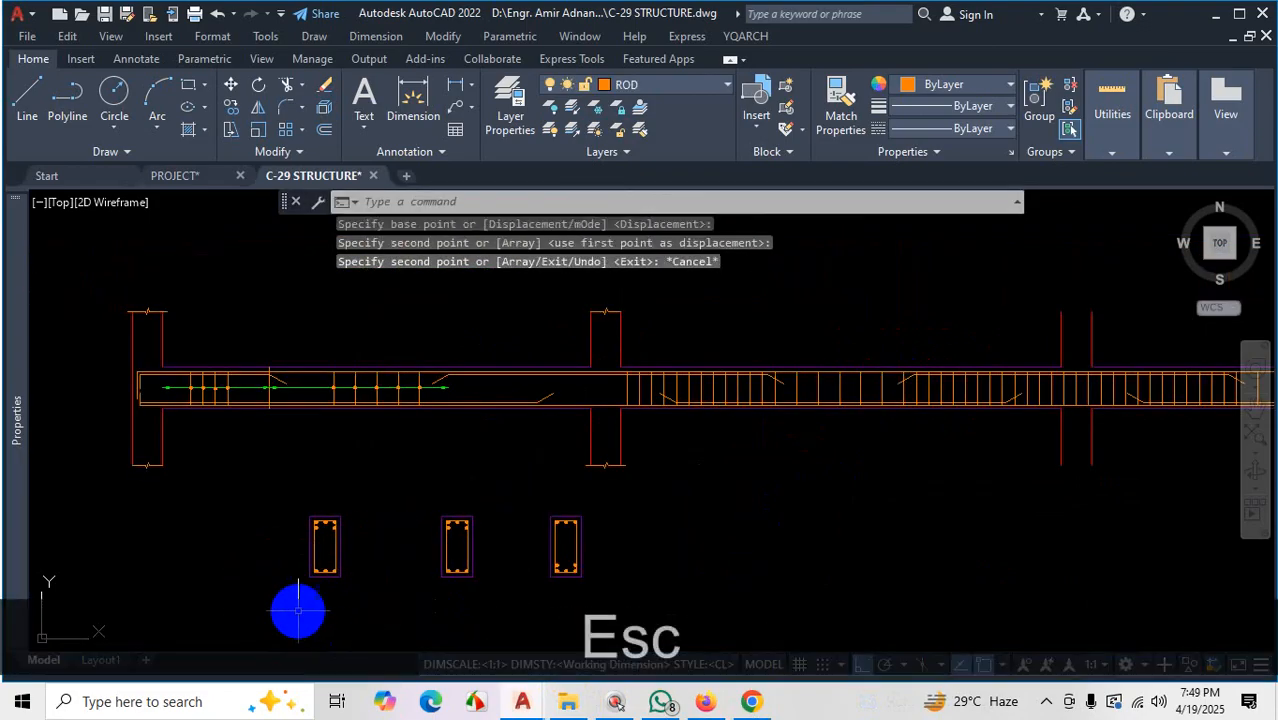
Rotate the new leftmost cross-section upside down about its geometric centre, checking that the Geometric Center object snap is enabled
scroll(297, 610, "up", 4)
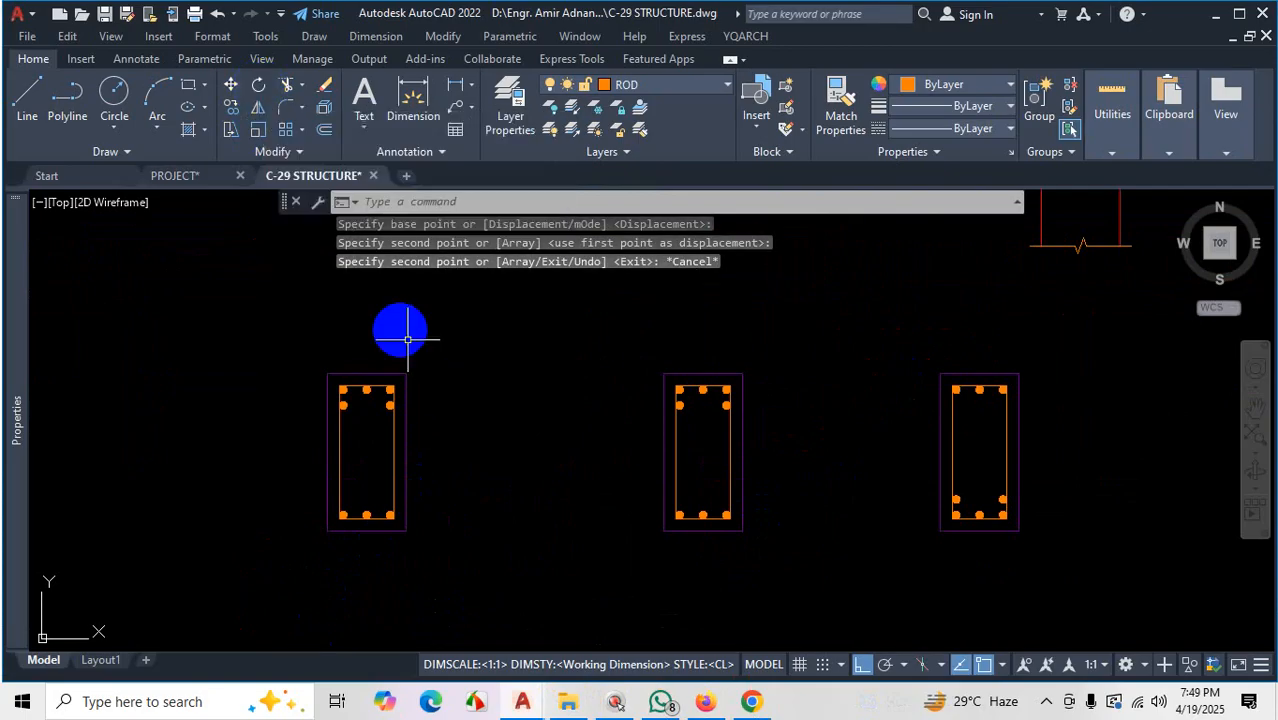
type("RO")
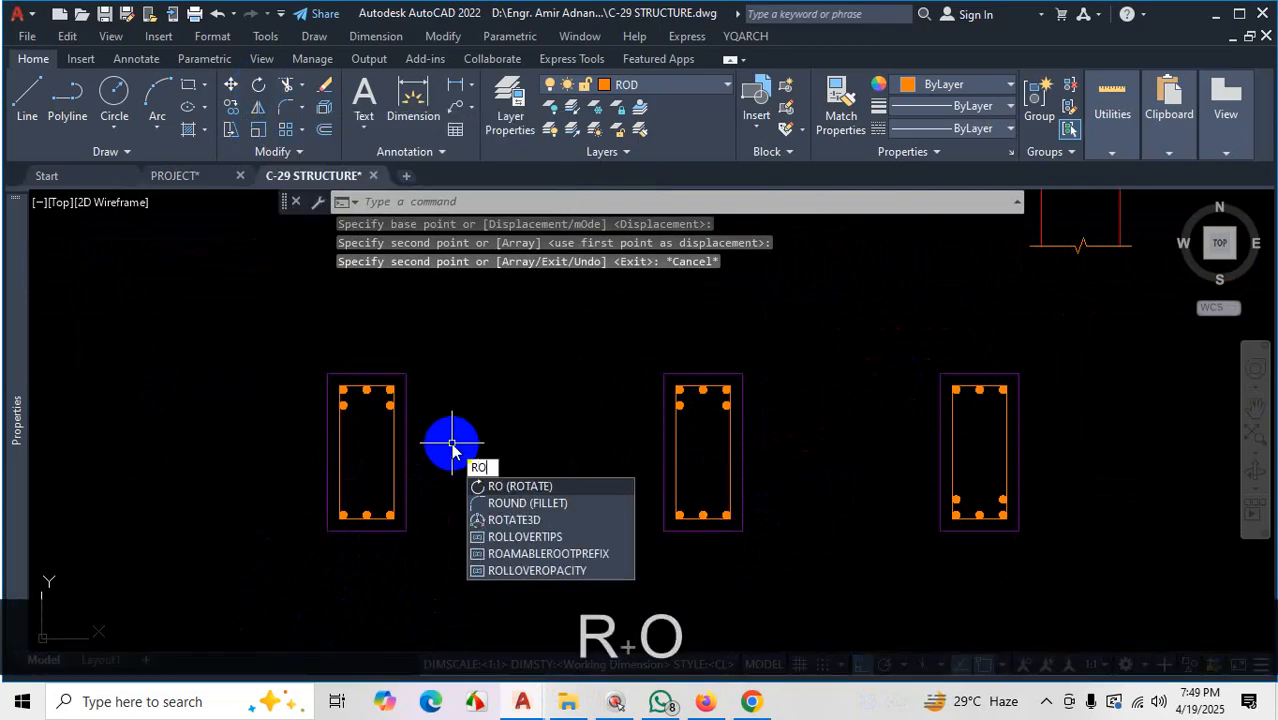
key("Return")
left_click(460, 333)
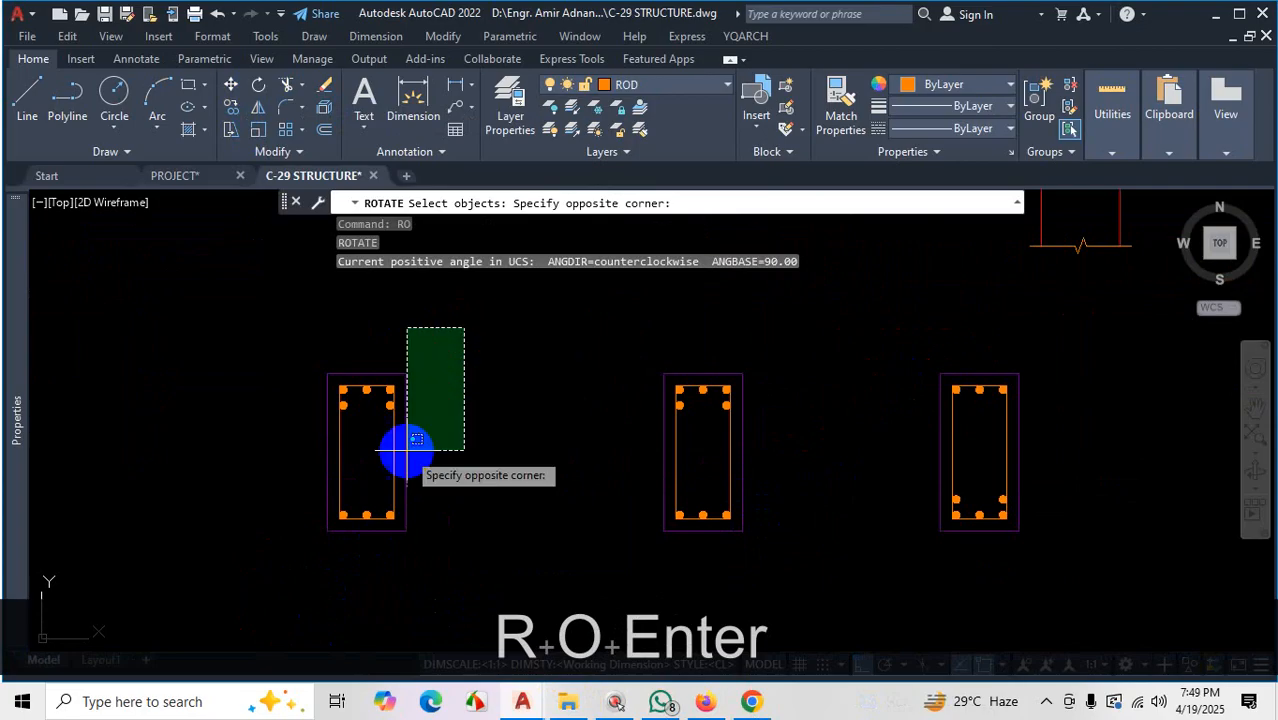
left_click(249, 583)
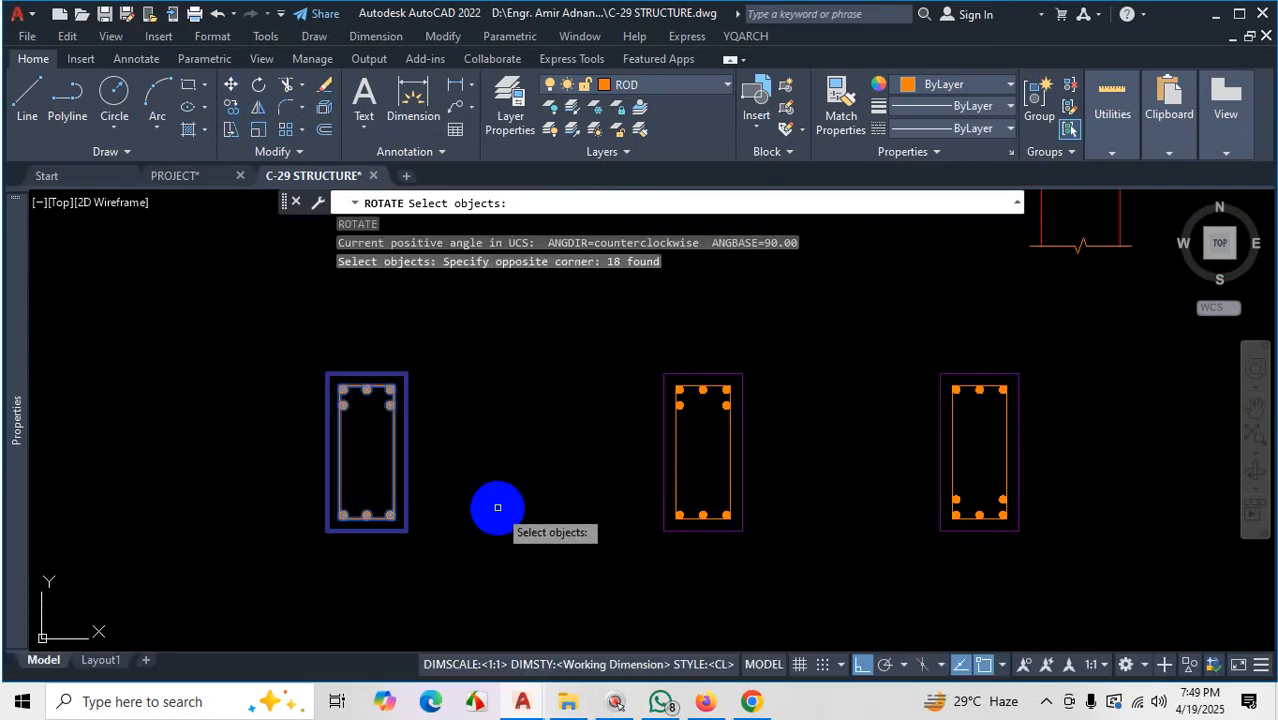
key("Return")
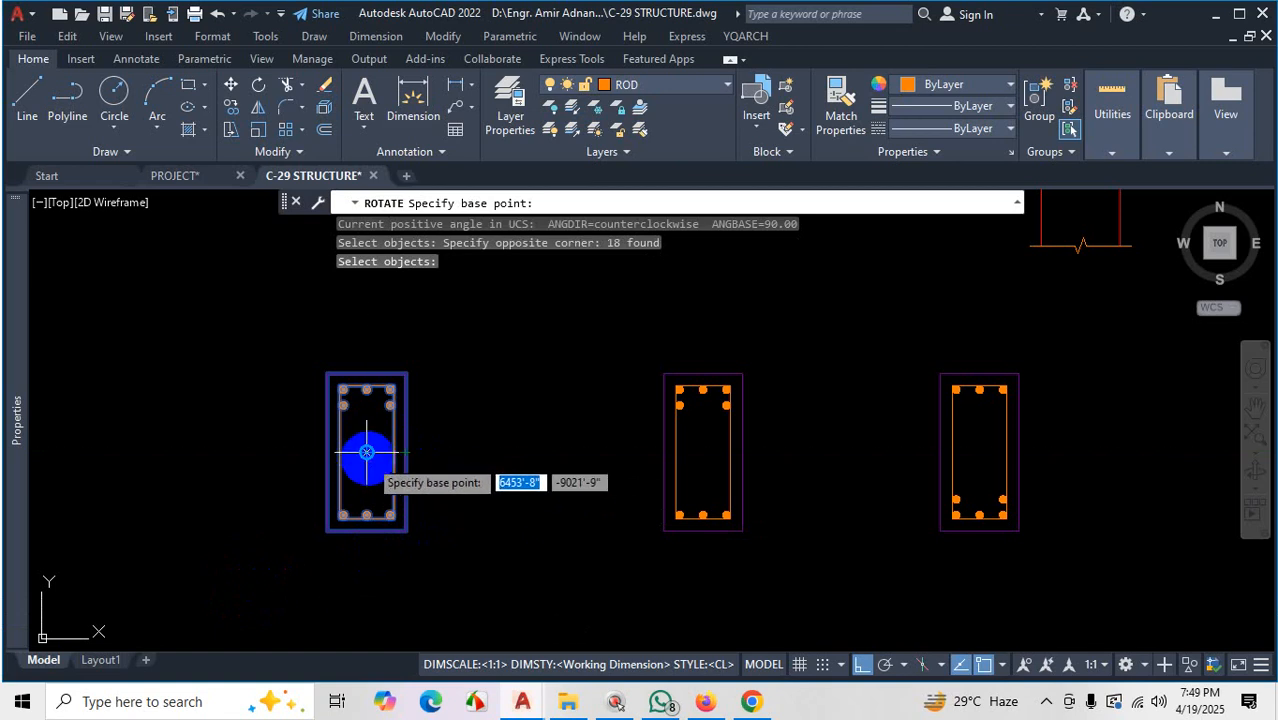
left_click(1001, 666)
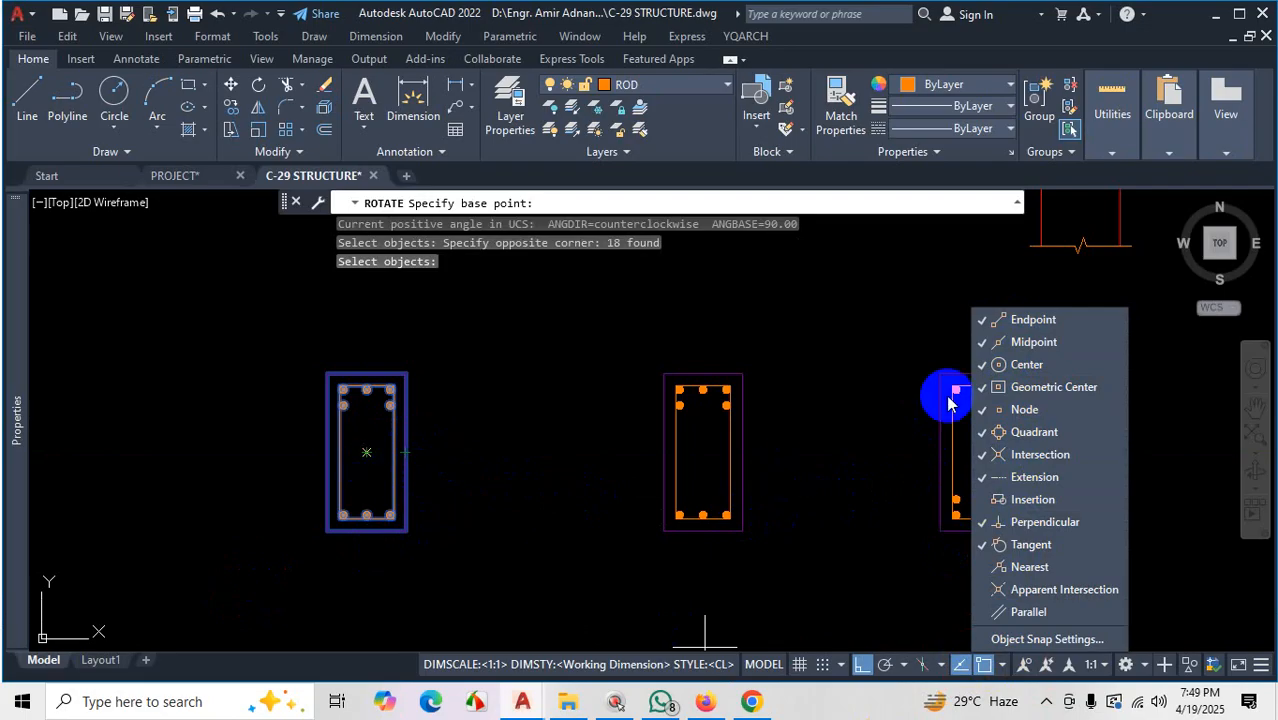
left_click(500, 462)
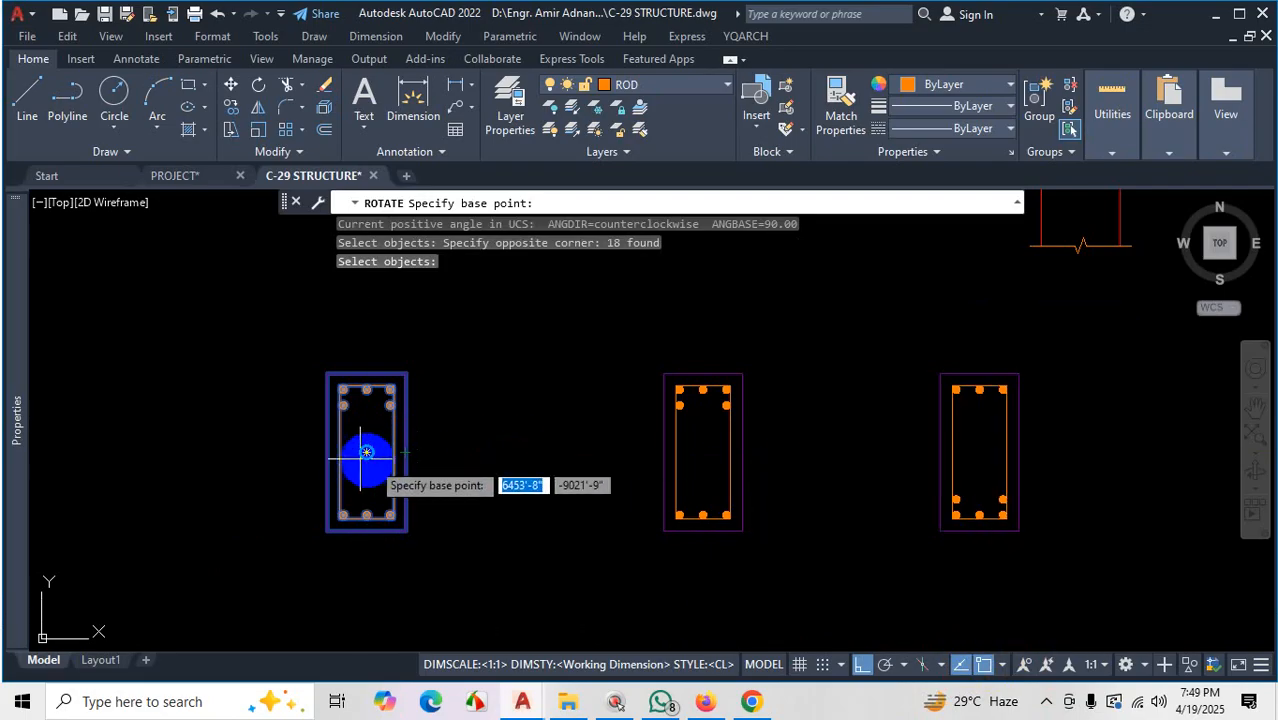
left_click(366, 452)
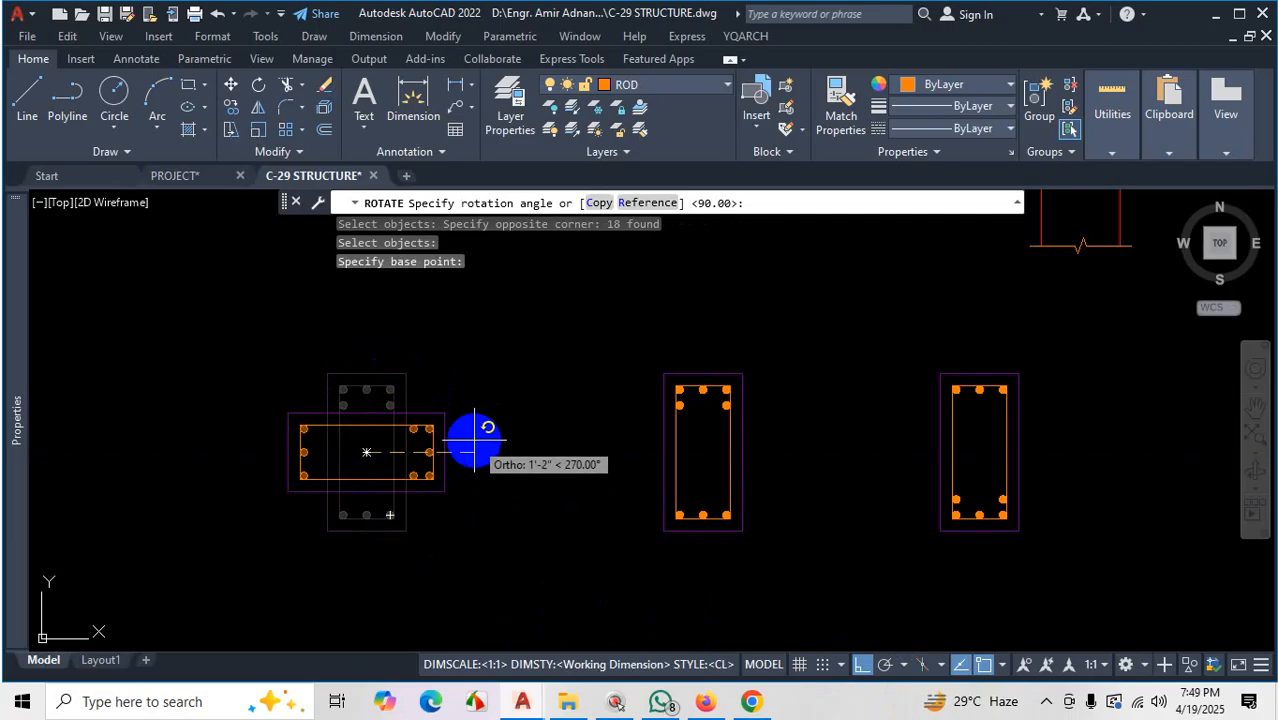
left_click(313, 563)
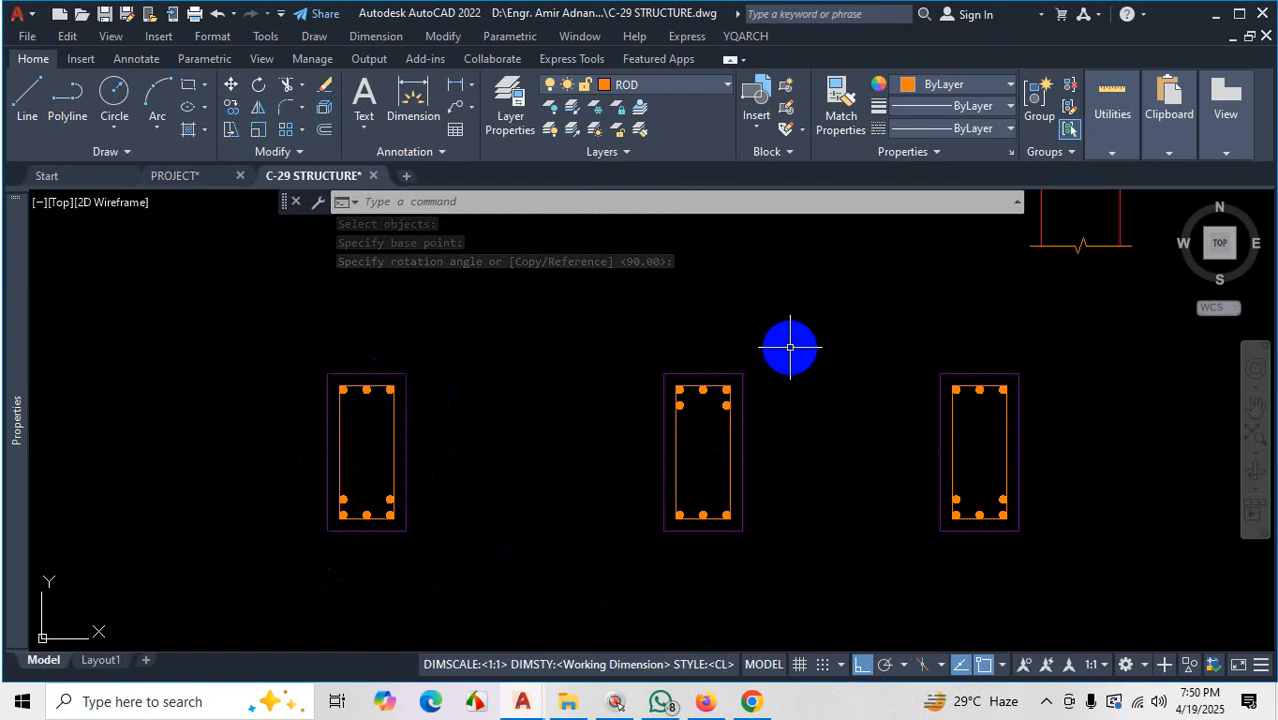
Mirror the middle cross-section across a horizontal line through the midpoint of its side, erasing the source objects
type("mi")
key("Return")
left_click(787, 349)
left_click(625, 571)
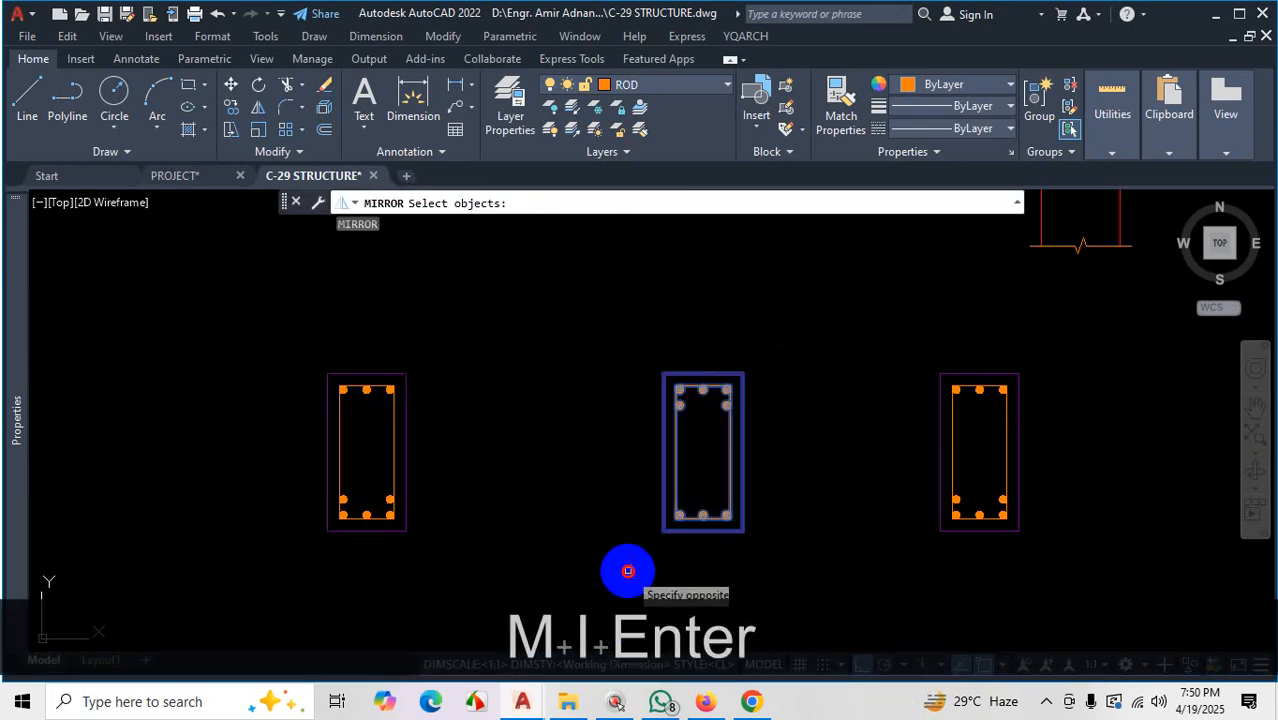
key("space")
left_click(747, 455)
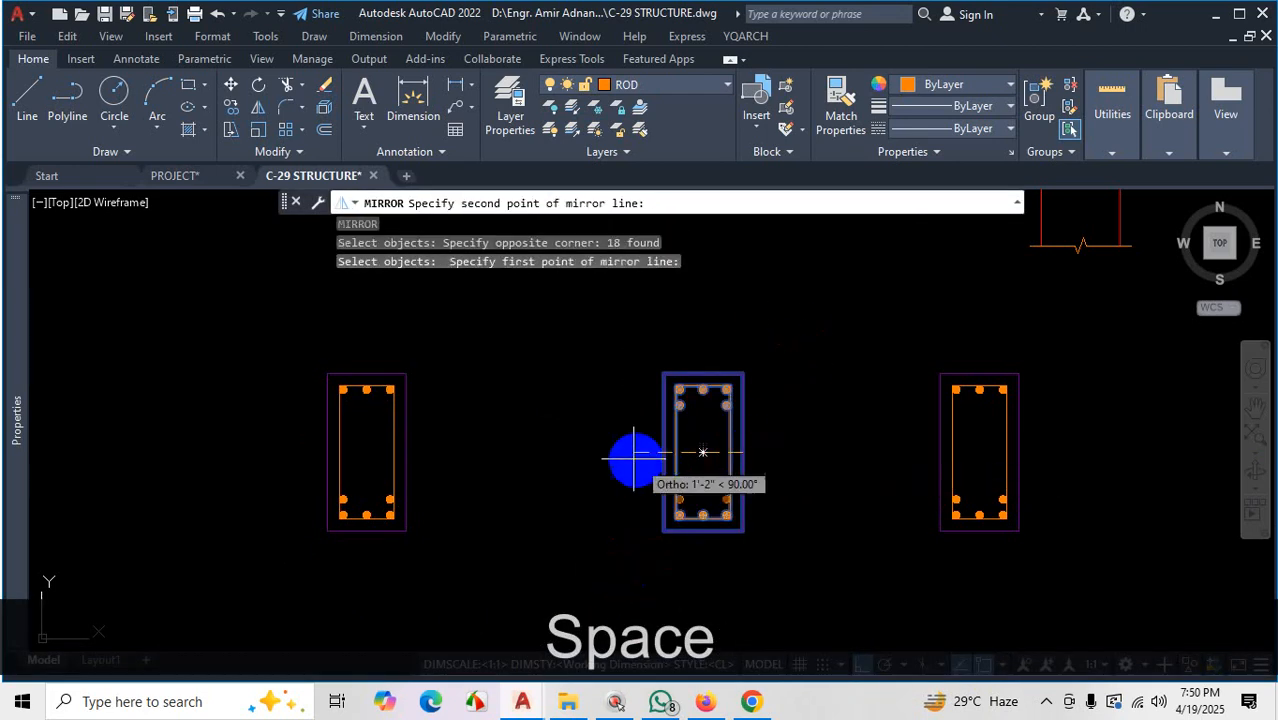
left_click(597, 460)
left_click(640, 527)
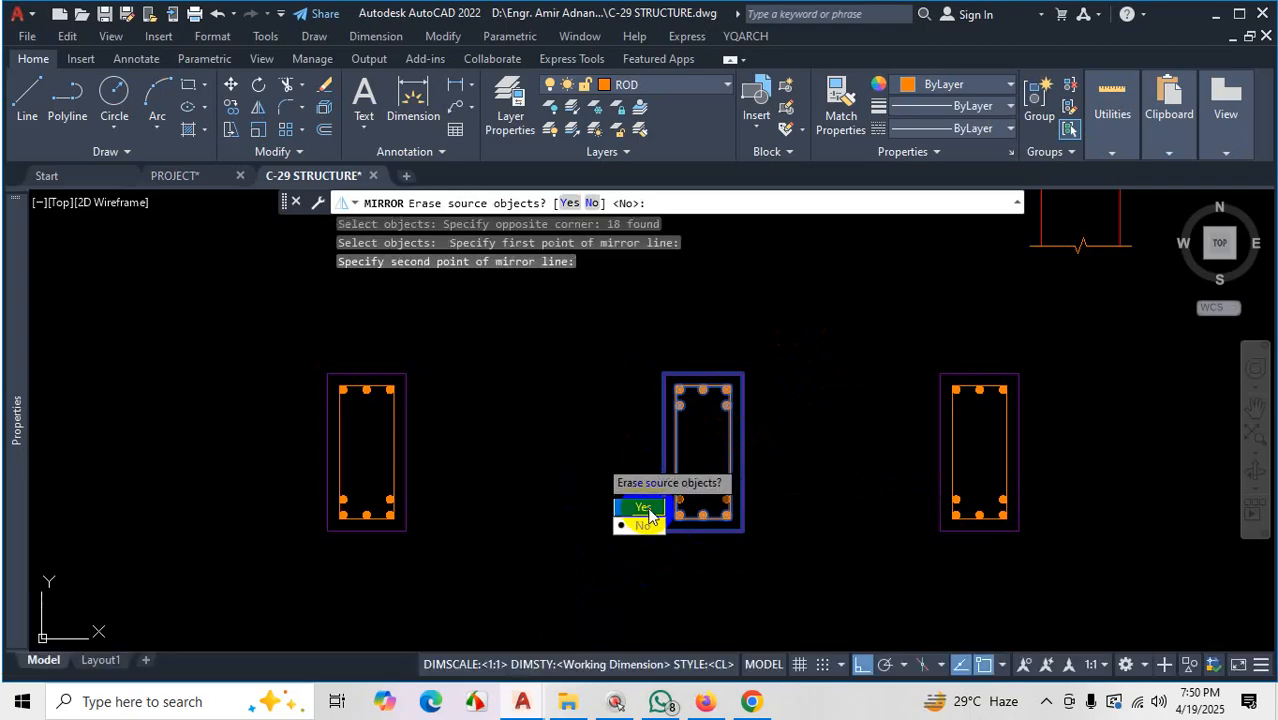
left_click(643, 508)
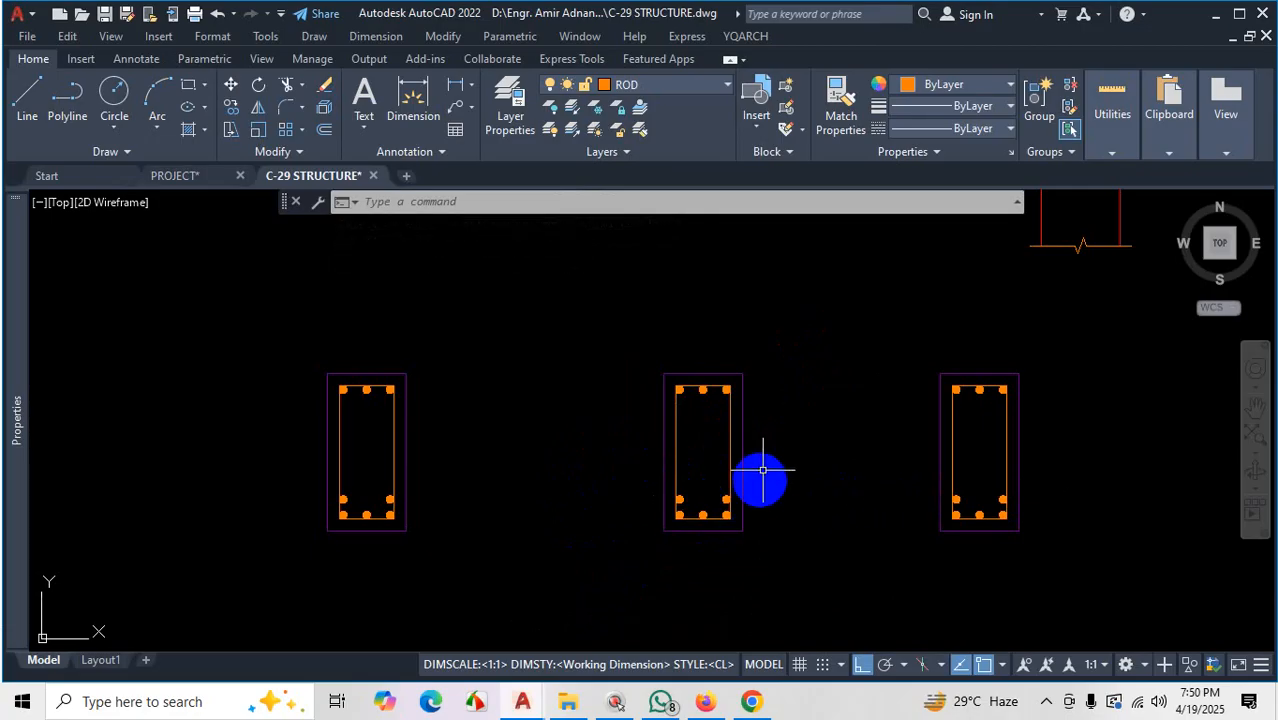
Mirror the middle cross-section back across its horizontal mid-line, erasing the source, to restore the extra bars at the top
left_click(786, 343)
left_click(573, 577)
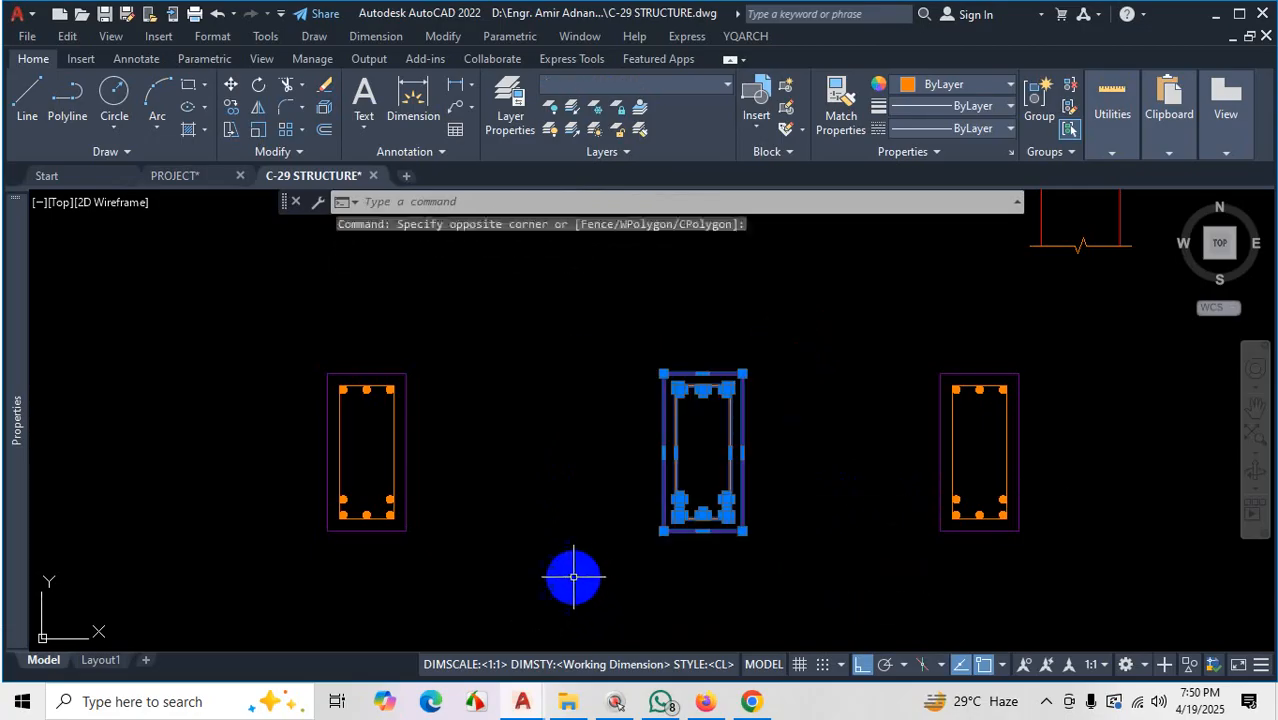
type("mi")
key("Return")
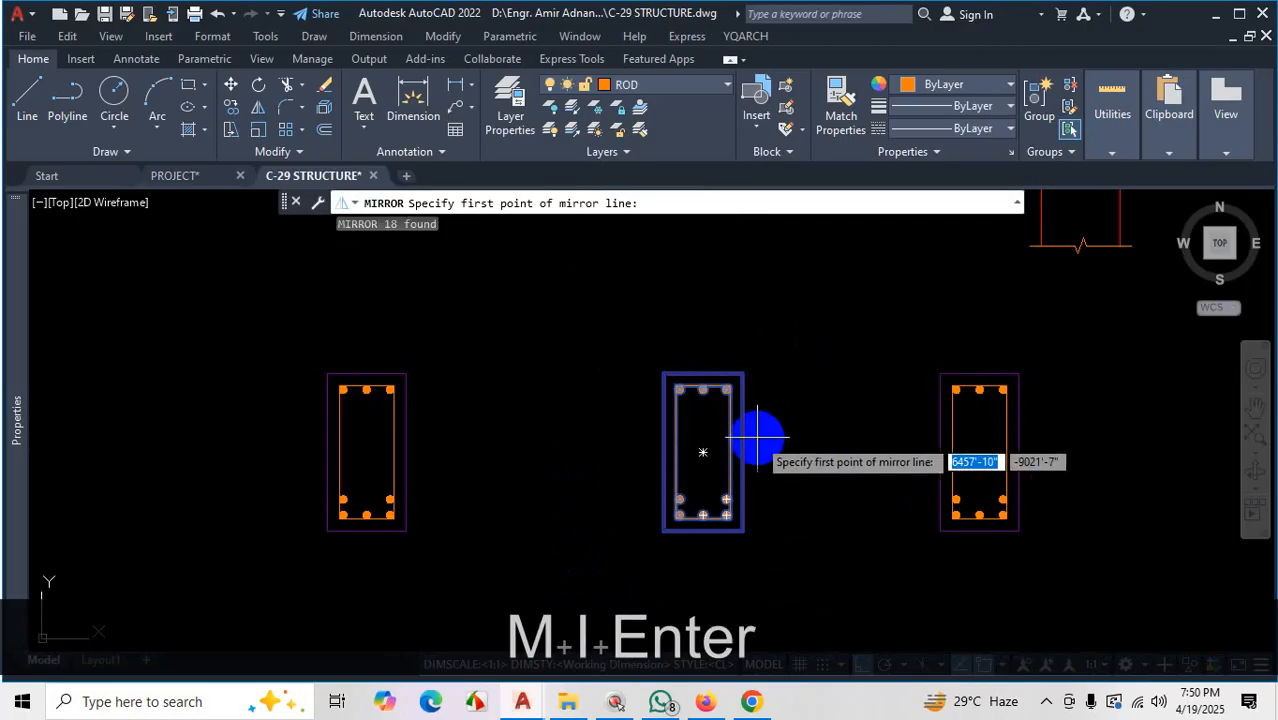
left_click(742, 452)
left_click(827, 450)
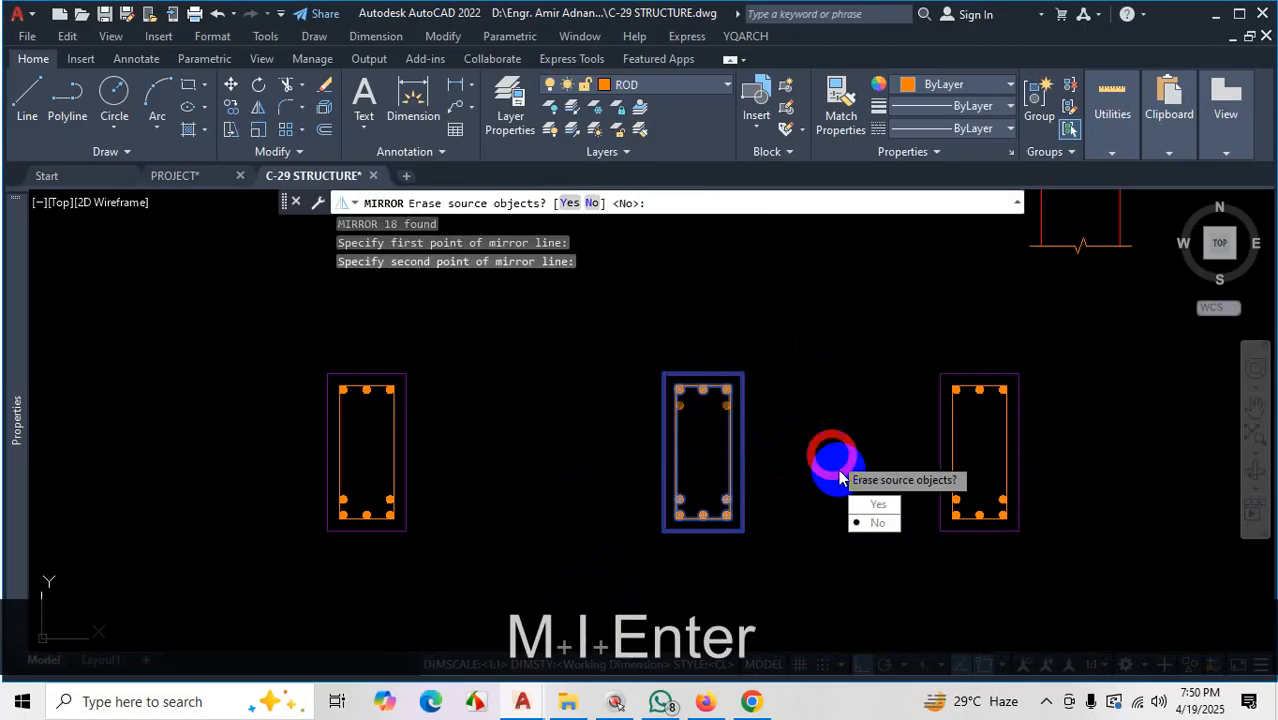
left_click(880, 506)
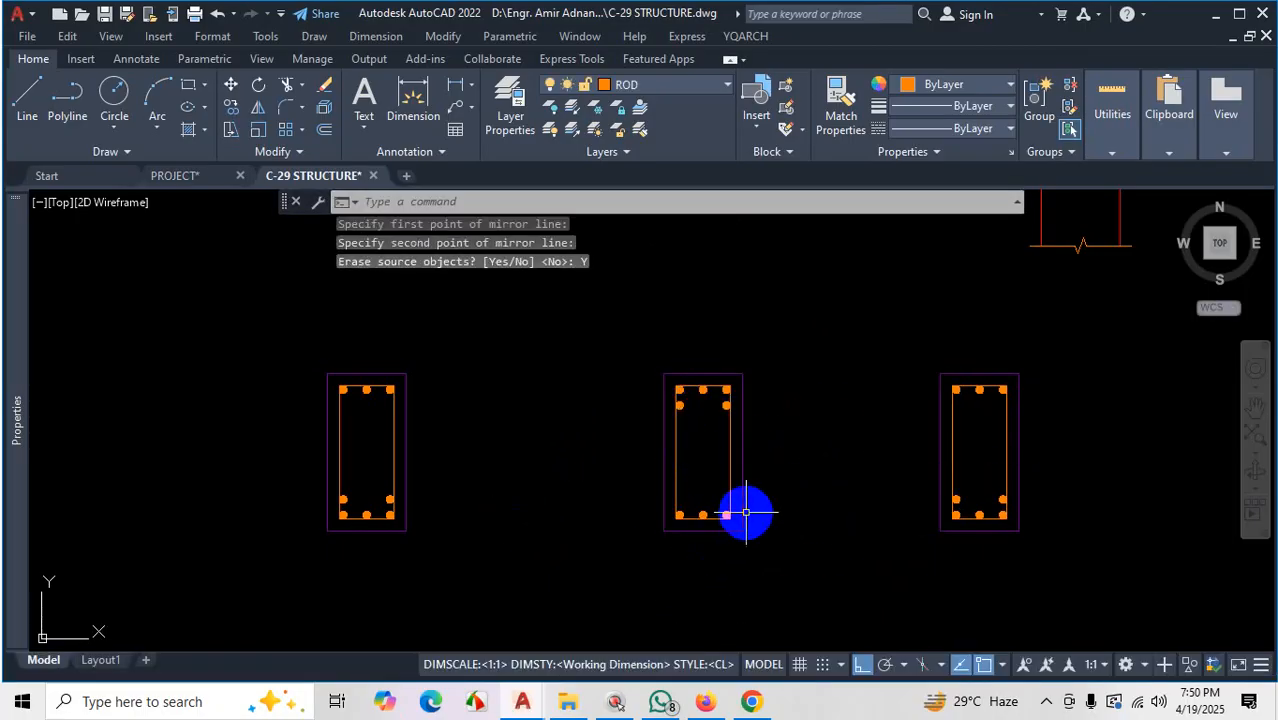
Examine the column break lines and grid bubble of the RB2 long section in the Firefox PDF, then return to AutoCAD
left_click(1047, 703)
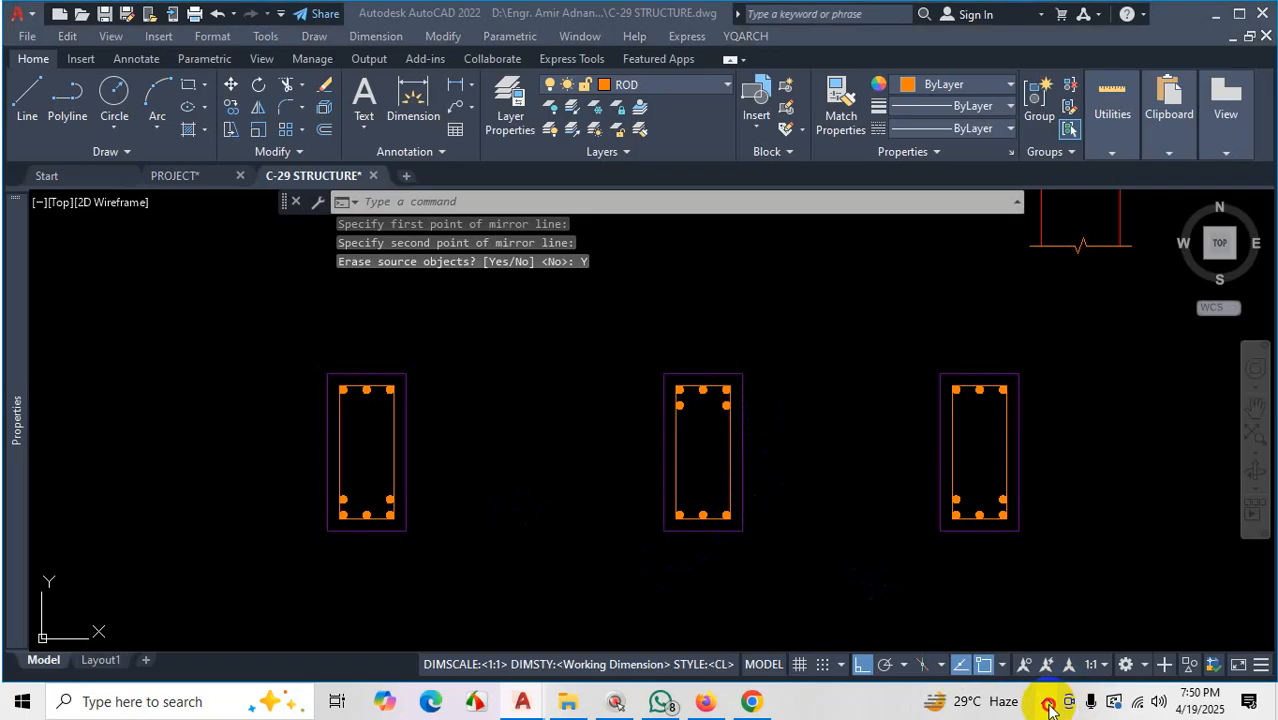
key("Escape")
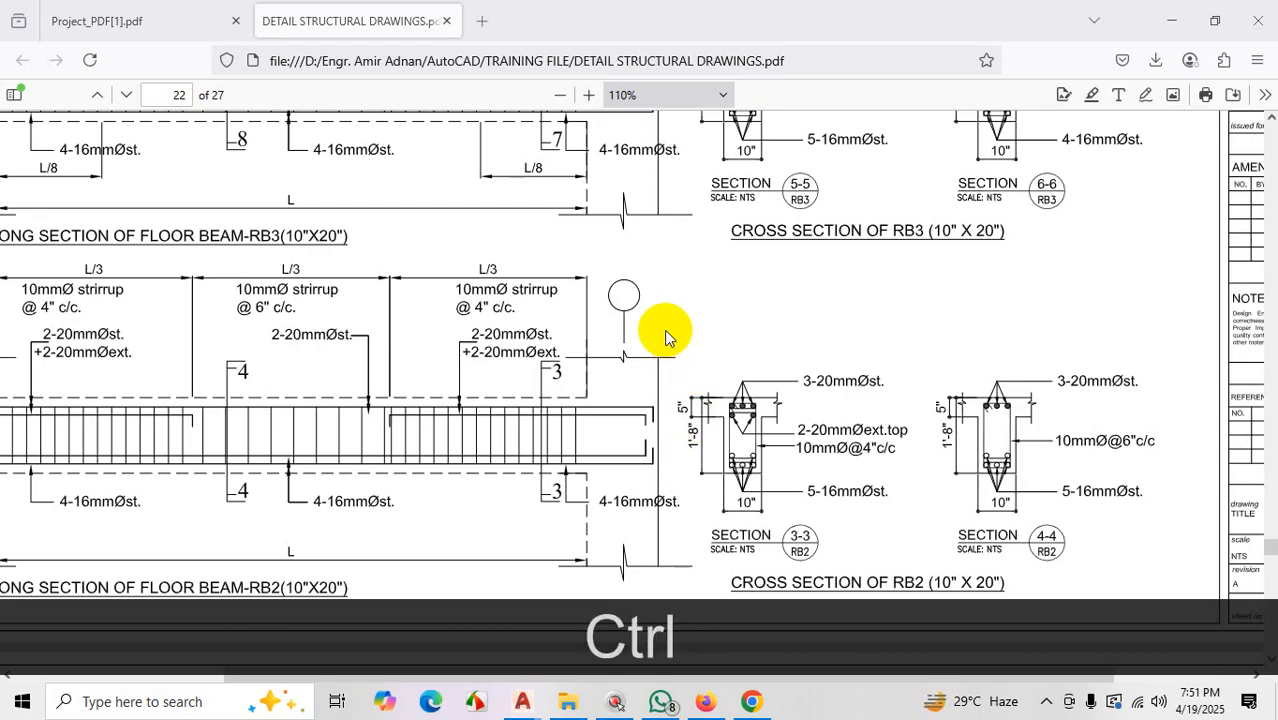
key("ctrl+1")
mouse_move(624, 337)
left_mouse_down()
mouse_move(596, 329)
mouse_move(644, 370)
left_mouse_up()
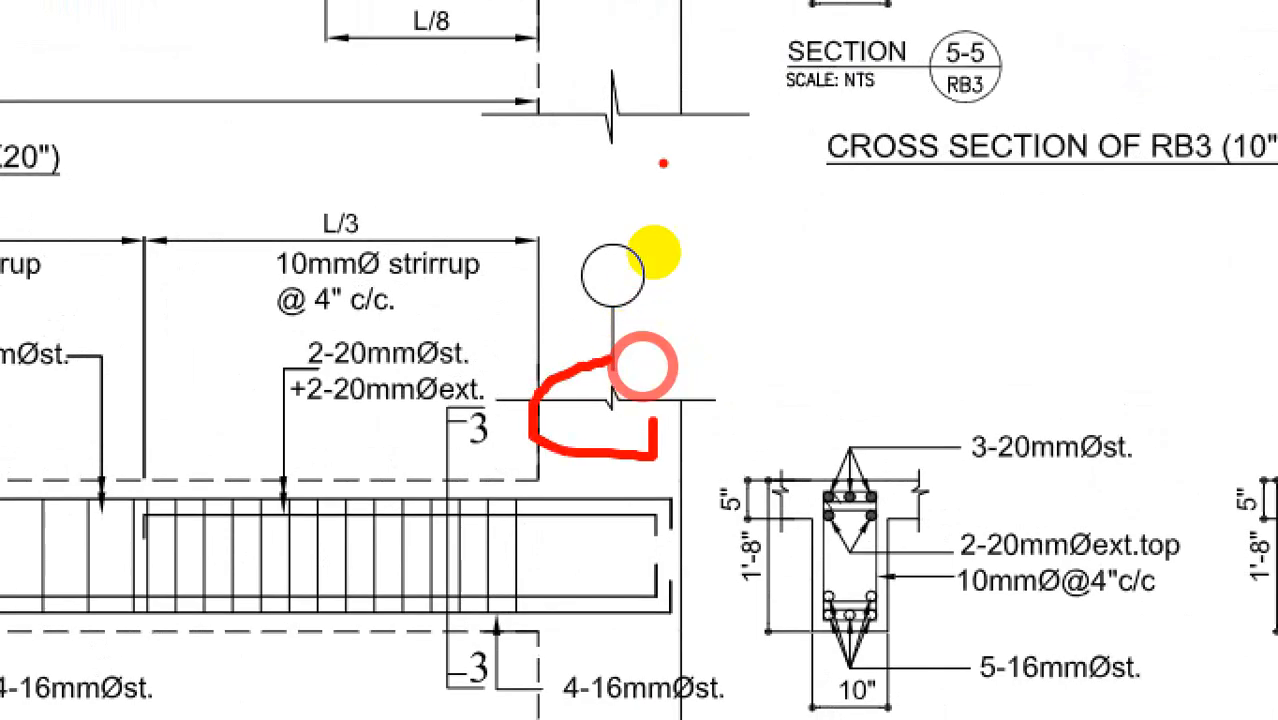
mouse_move(613, 63)
left_mouse_down()
mouse_move(542, 157)
mouse_move(608, 200)
left_mouse_up()
key("Escape")
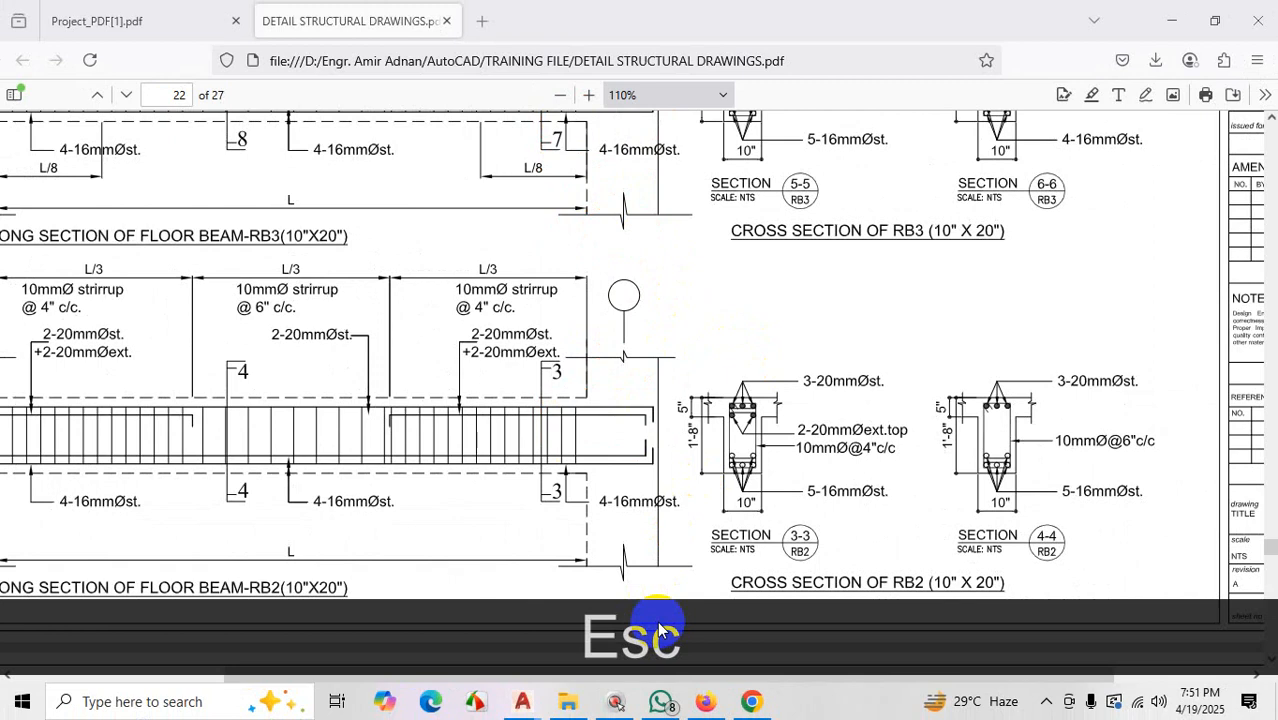
left_click(522, 701)
left_click(610, 630)
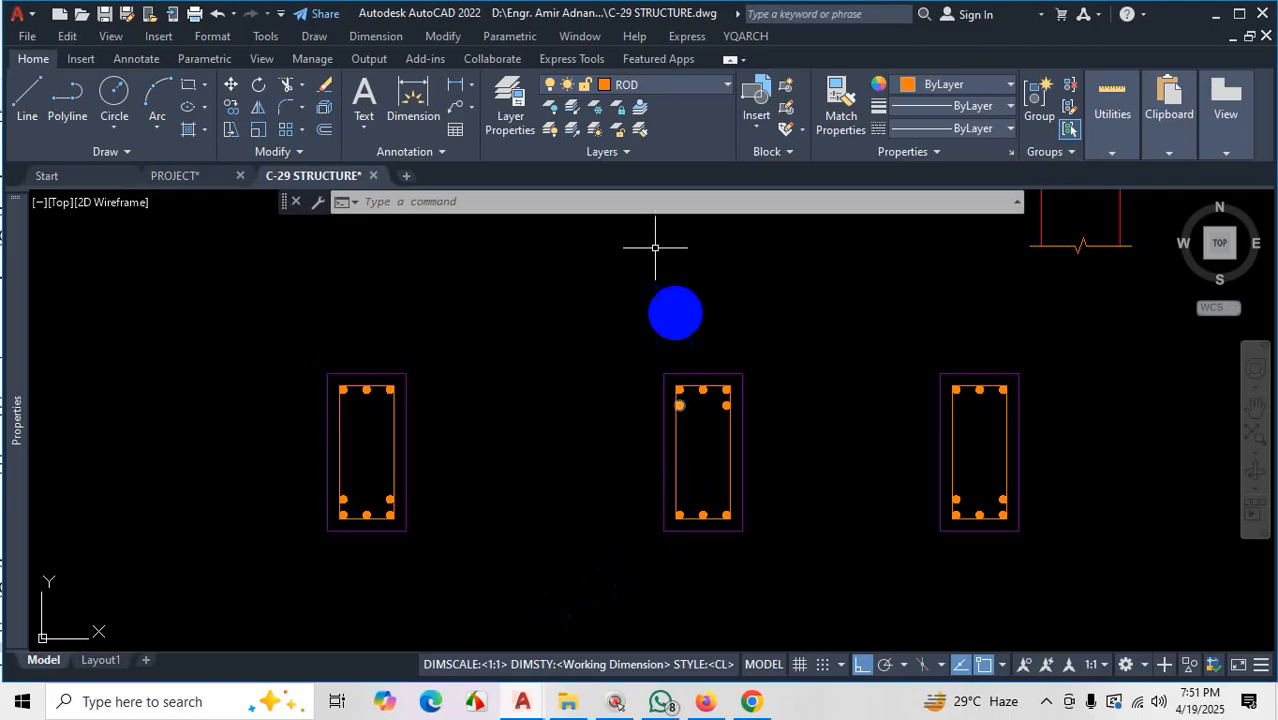
Draw a zigzag break line from line segments across the lower end of the third column, with Ortho off for the slanted part
left_click(588, 60)
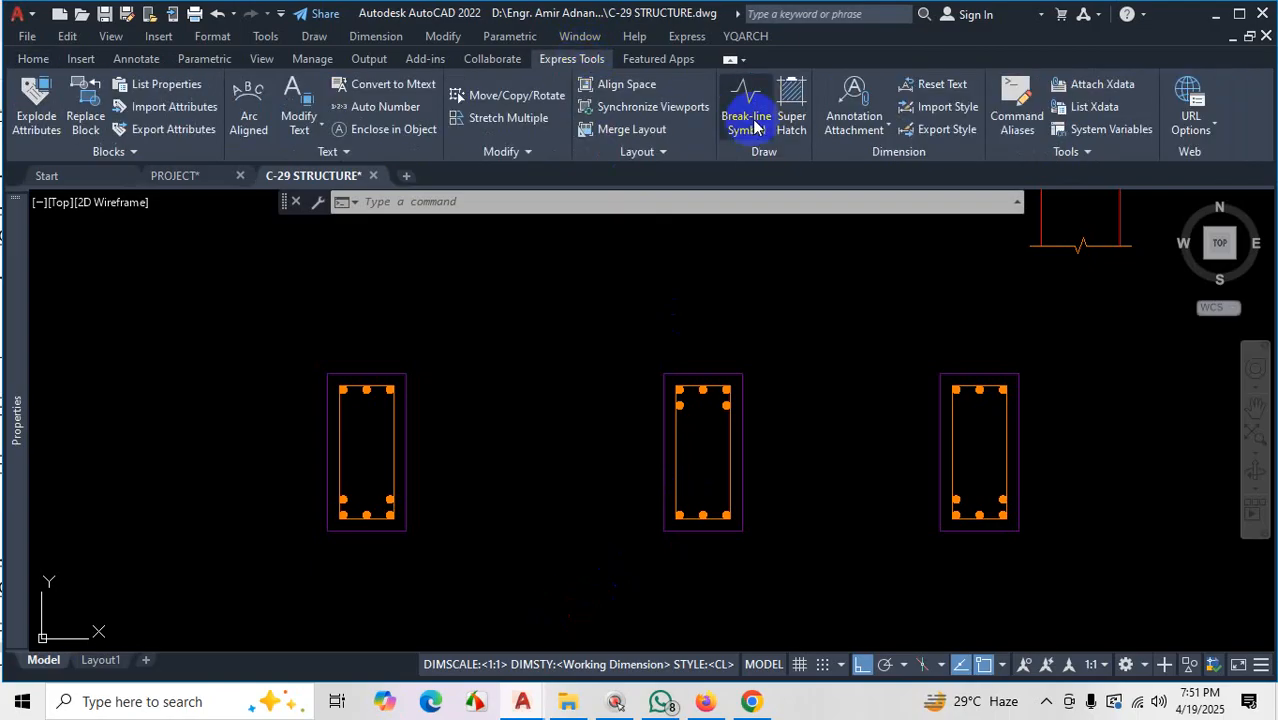
scroll(807, 531, "down", 5)
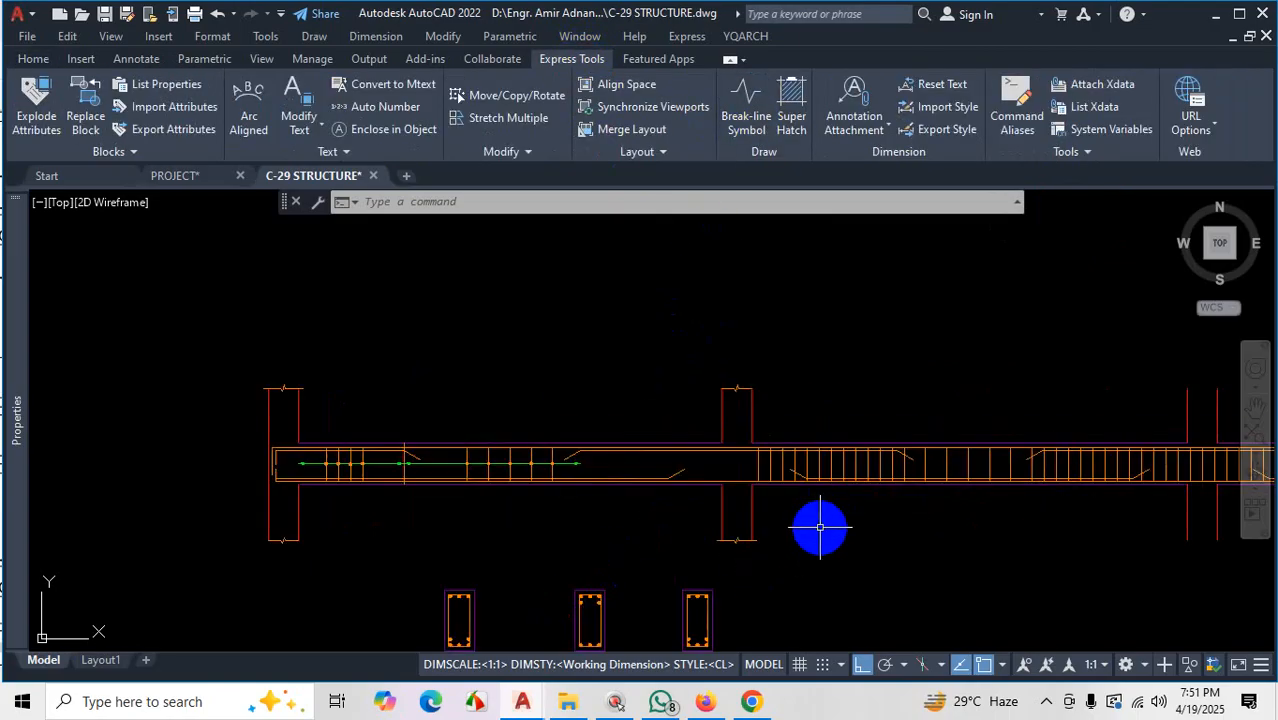
scroll(820, 527, "down", 2)
scroll(990, 445, "up", 6)
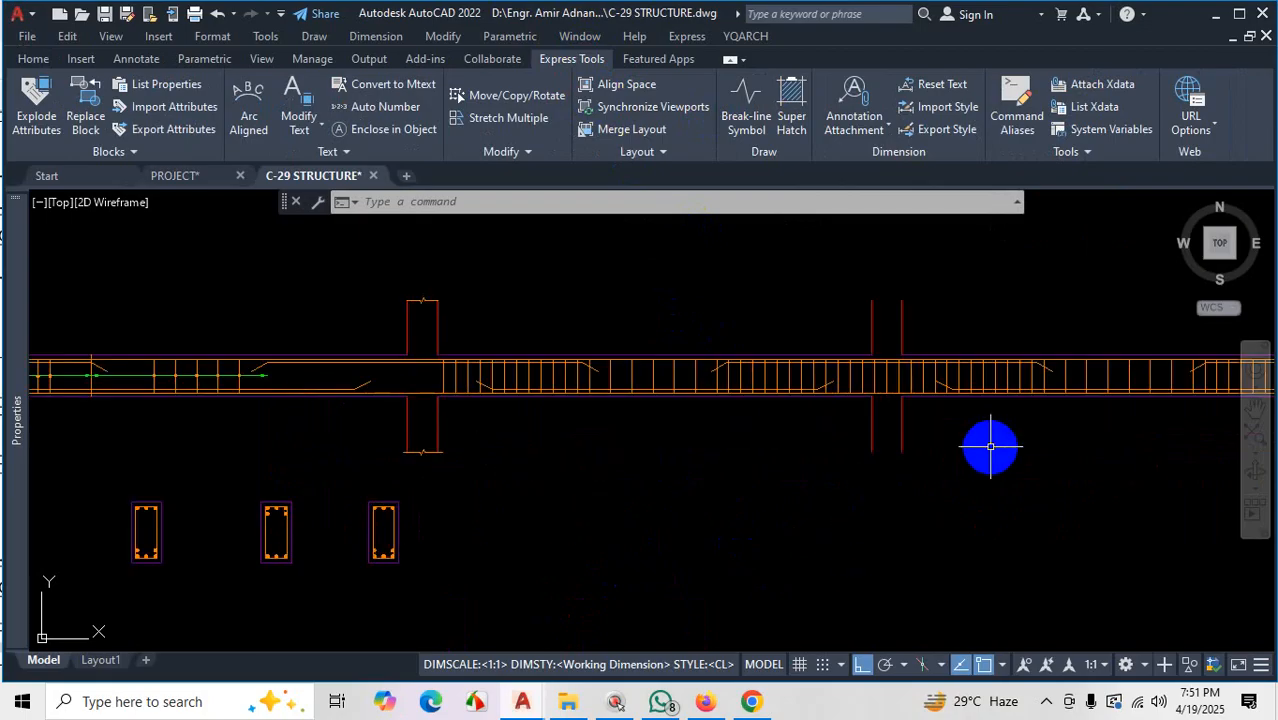
left_click(36, 59)
left_click(40, 100)
scroll(676, 451, "up", 3)
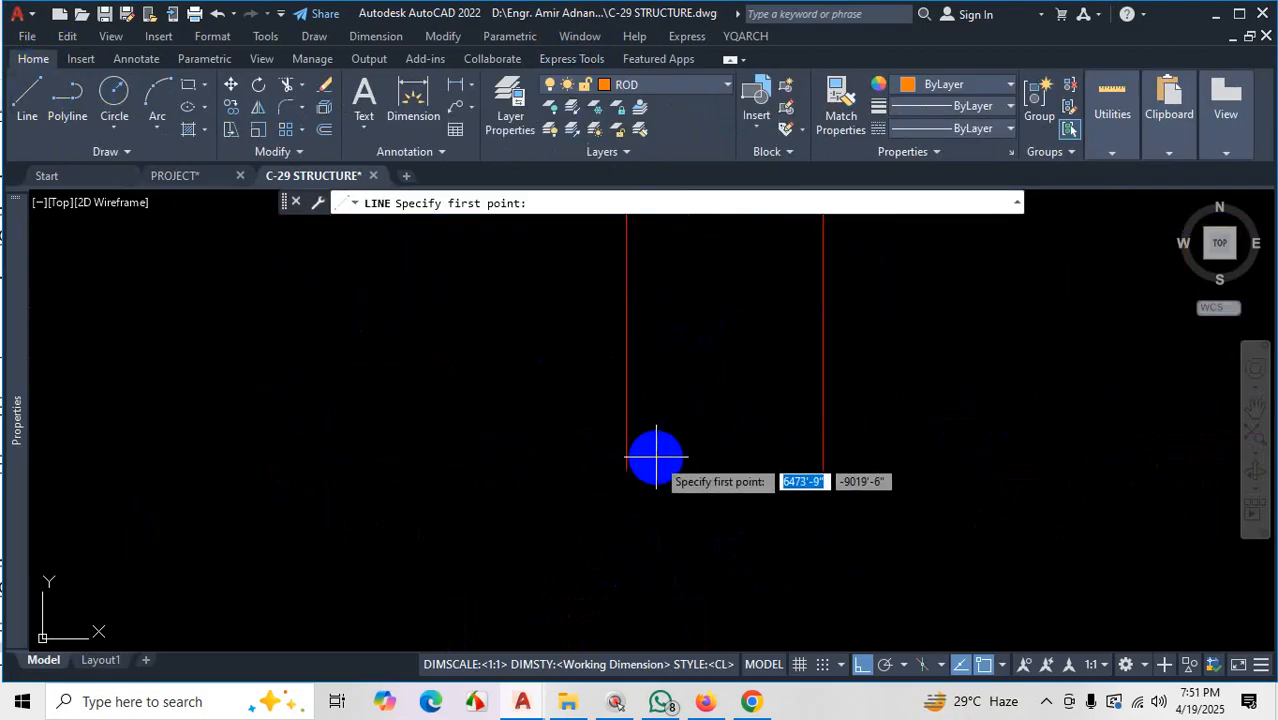
left_click(649, 476)
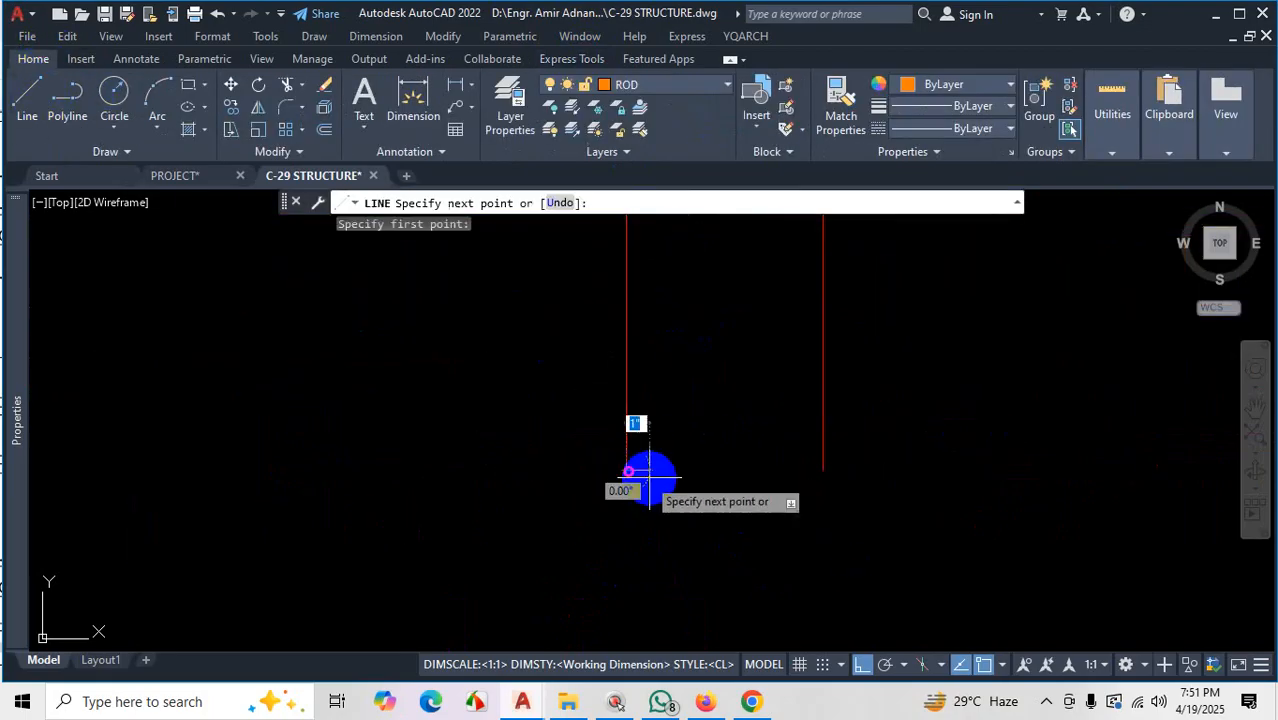
left_click(700, 469)
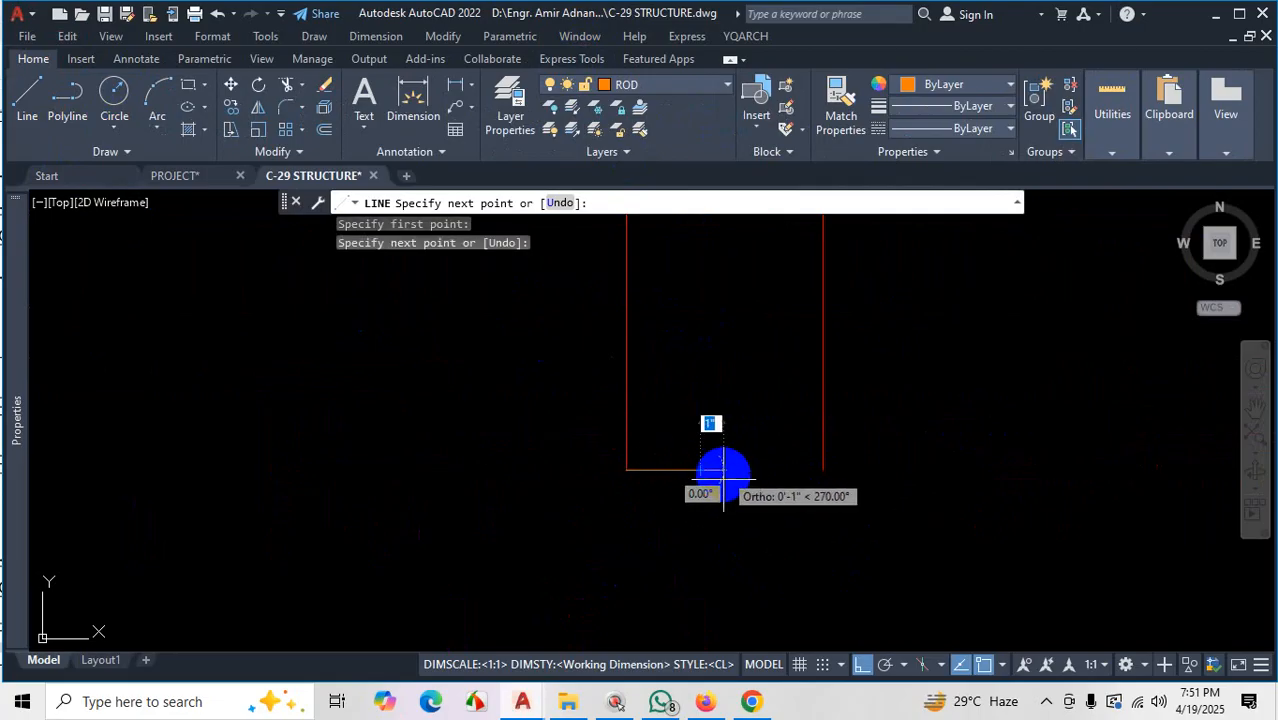
left_click(700, 582)
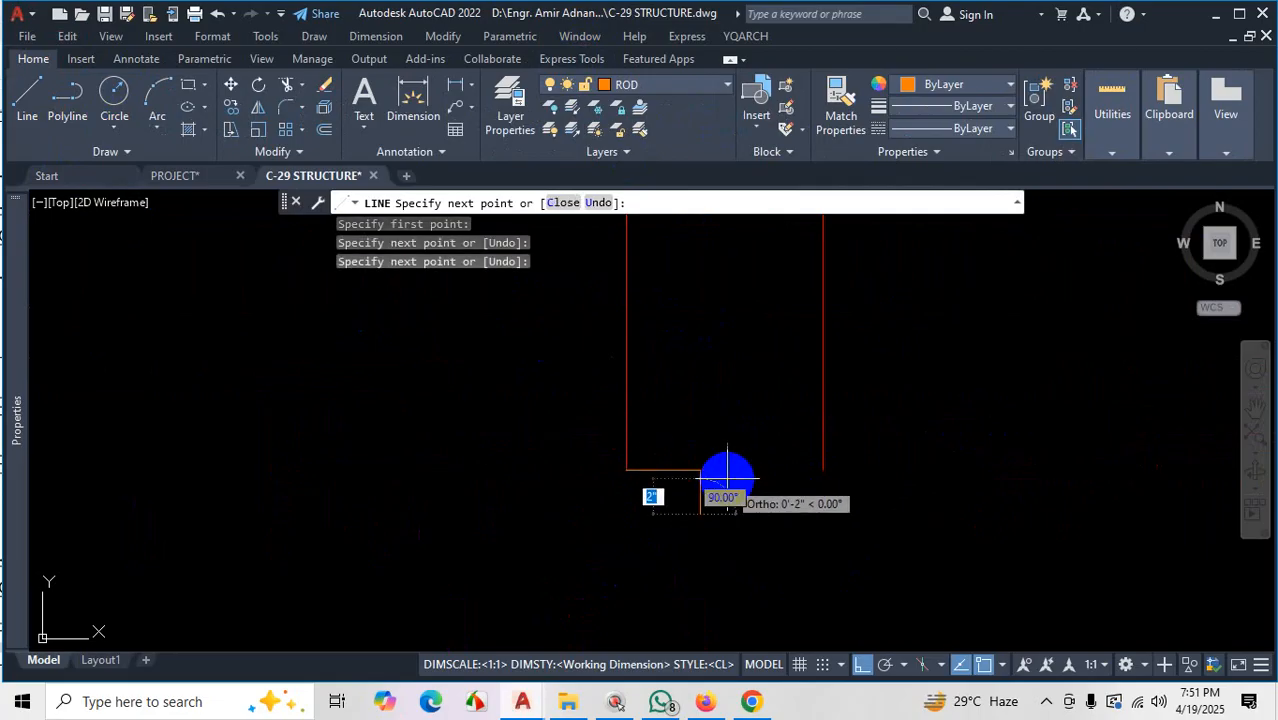
left_click(859, 667)
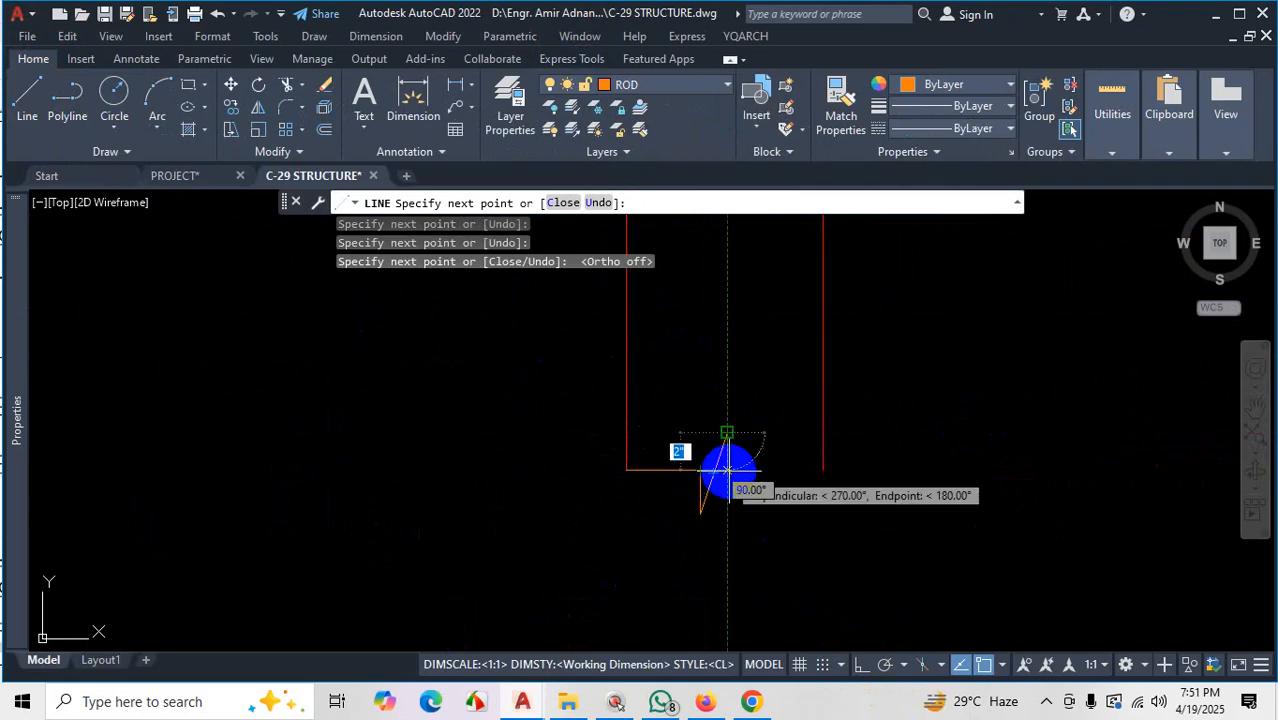
left_click(728, 472)
left_click(819, 469)
key("Escape")
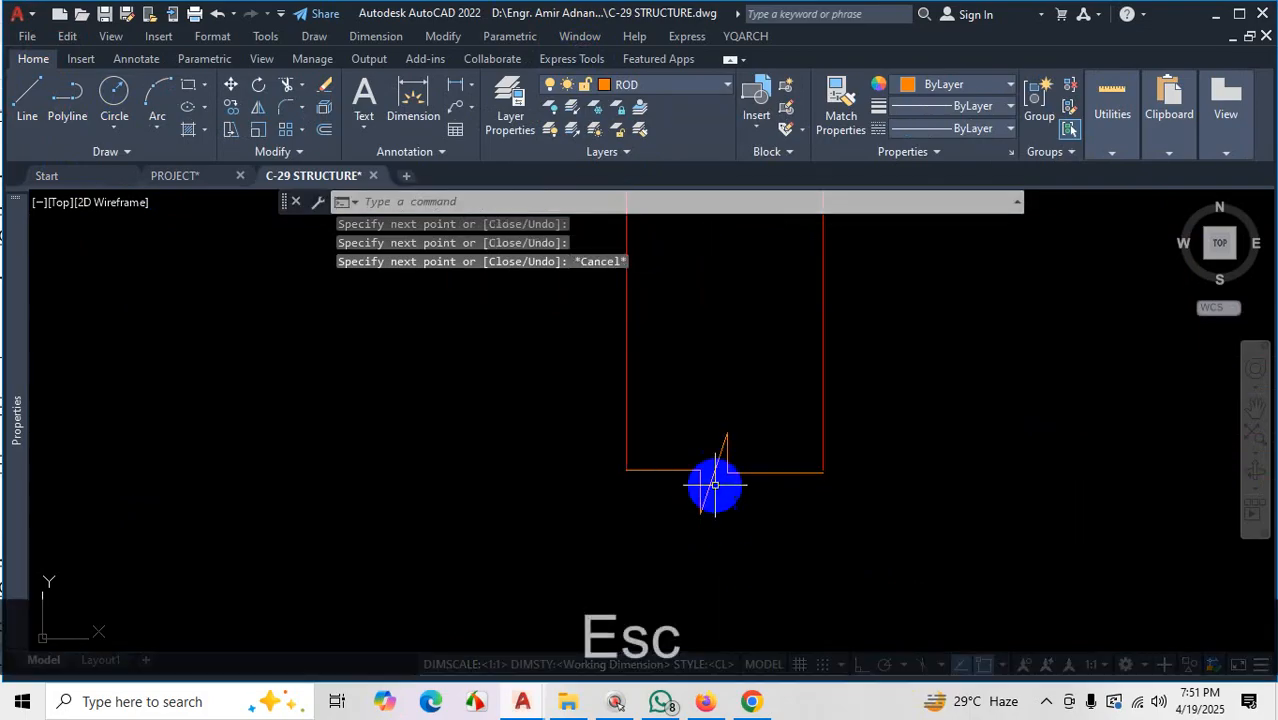
Erase the hand-drawn zigzag break line from the lower end of the third column
scroll(735, 457, "down", 4)
scroll(718, 500, "up", 3)
scroll(760, 500, "down", 6)
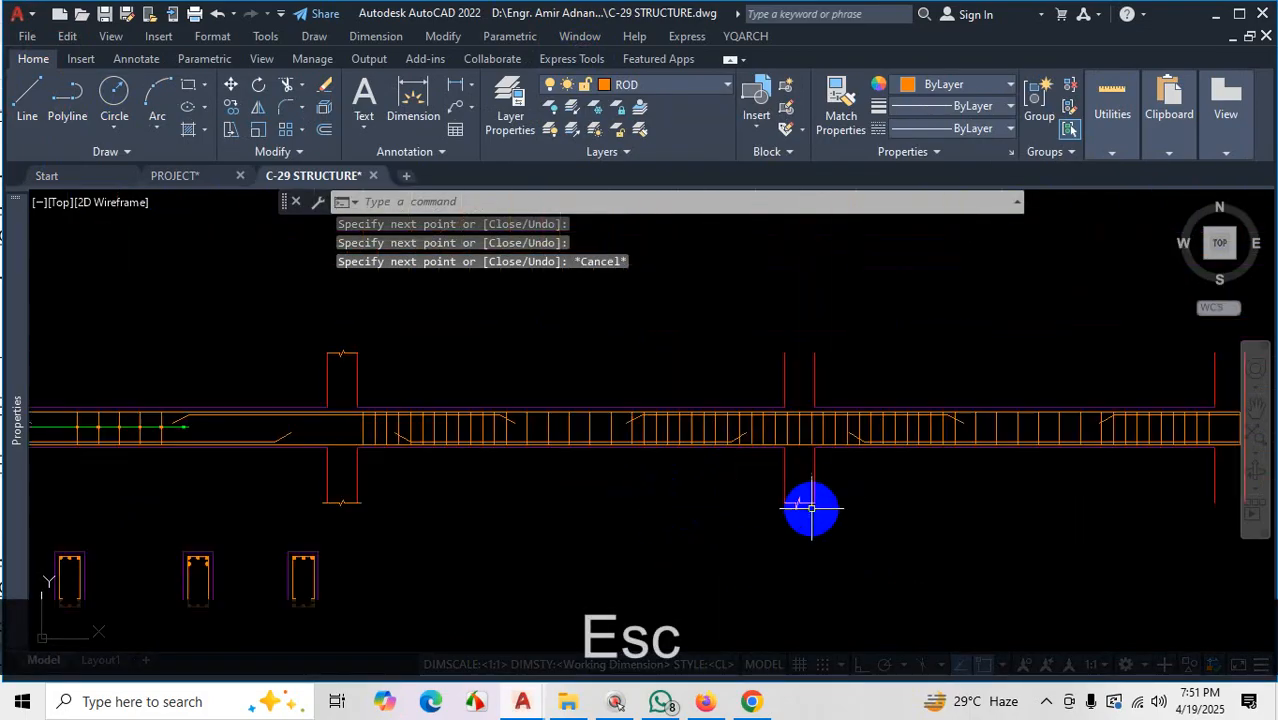
scroll(351, 323, "up", 4)
scroll(656, 422, "down", 6)
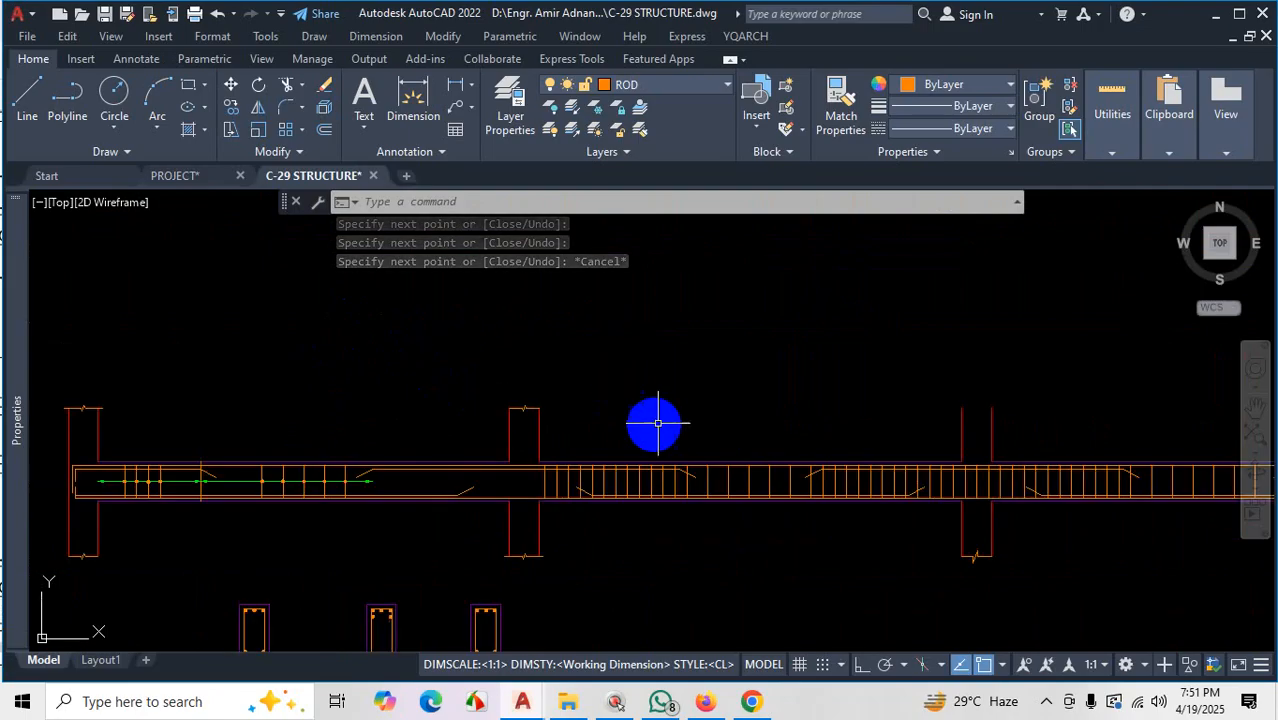
scroll(759, 446, "up", 5)
scroll(913, 519, "up", 2)
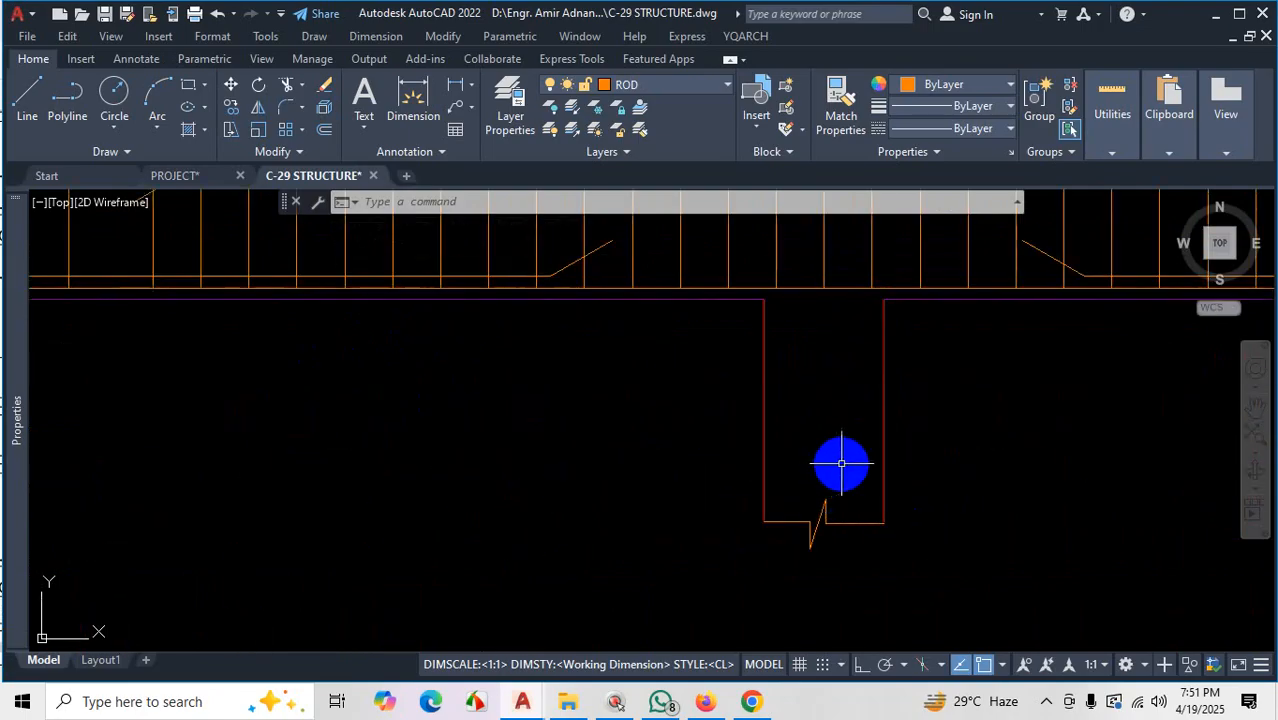
left_click(842, 463)
left_click(792, 584)
key("Delete")
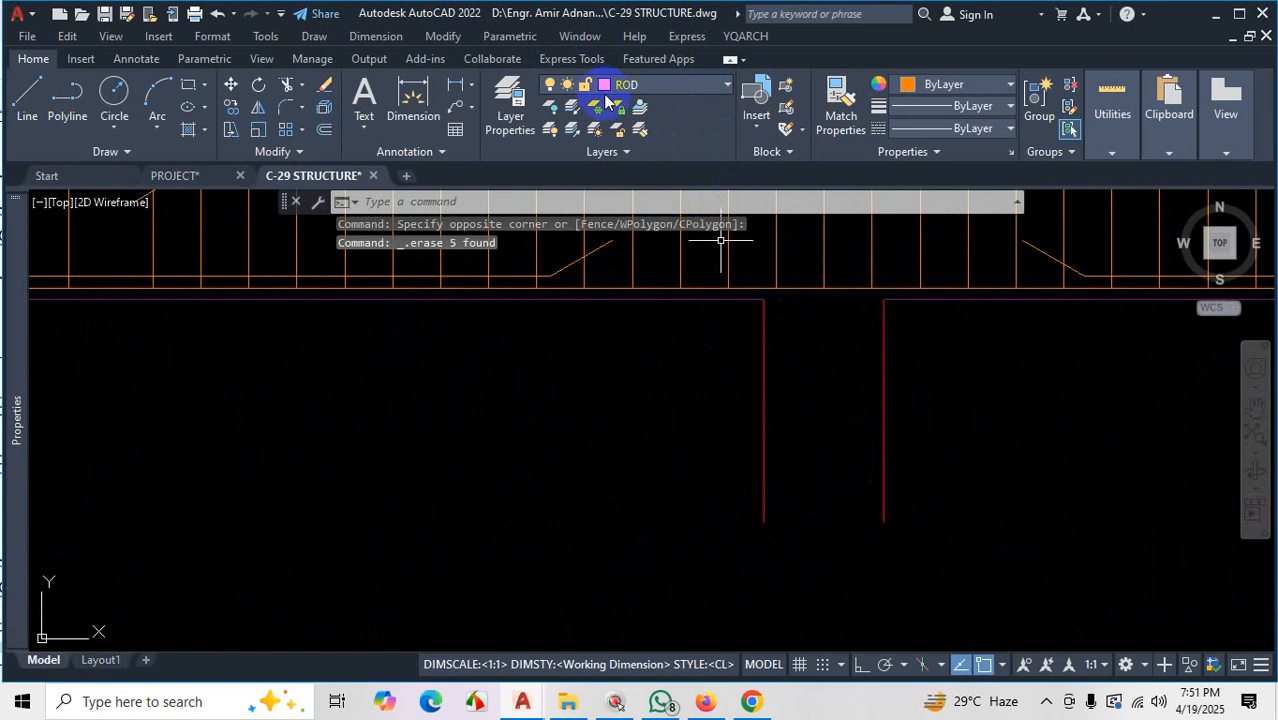
Examine the slab lines beside the RB2 cross-sections in the Firefox PDF, then return to C-29 STRUCTURE.dwg in AutoCAD and inspect the rightmost cross-section
left_click(705, 702)
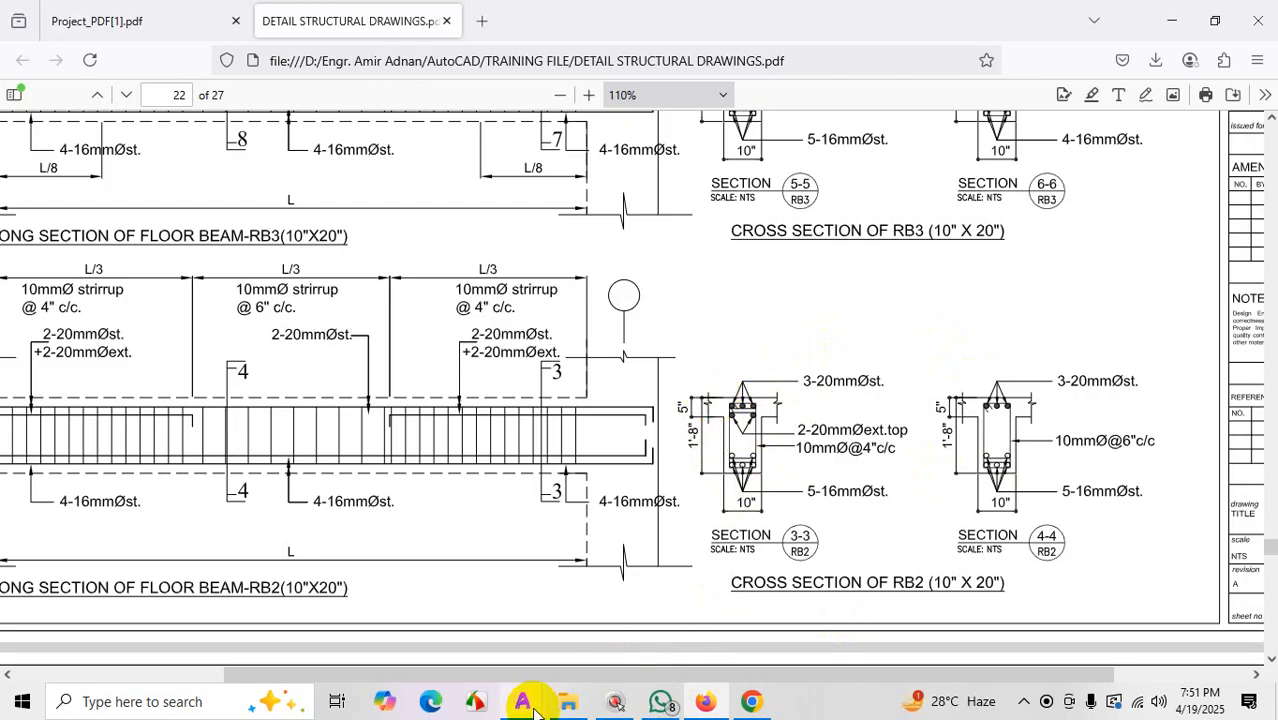
mouse_move(521, 703)
left_click(548, 617)
scroll(776, 422, "down", 3)
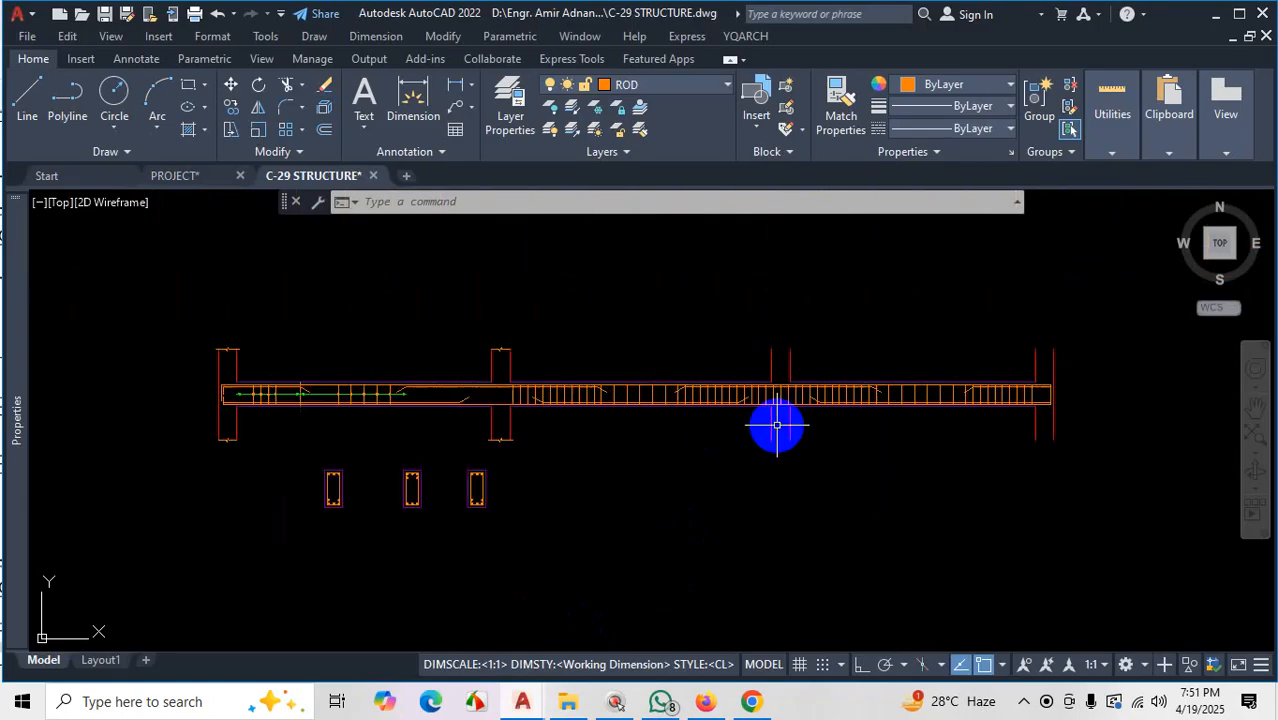
scroll(438, 490, "up", 5)
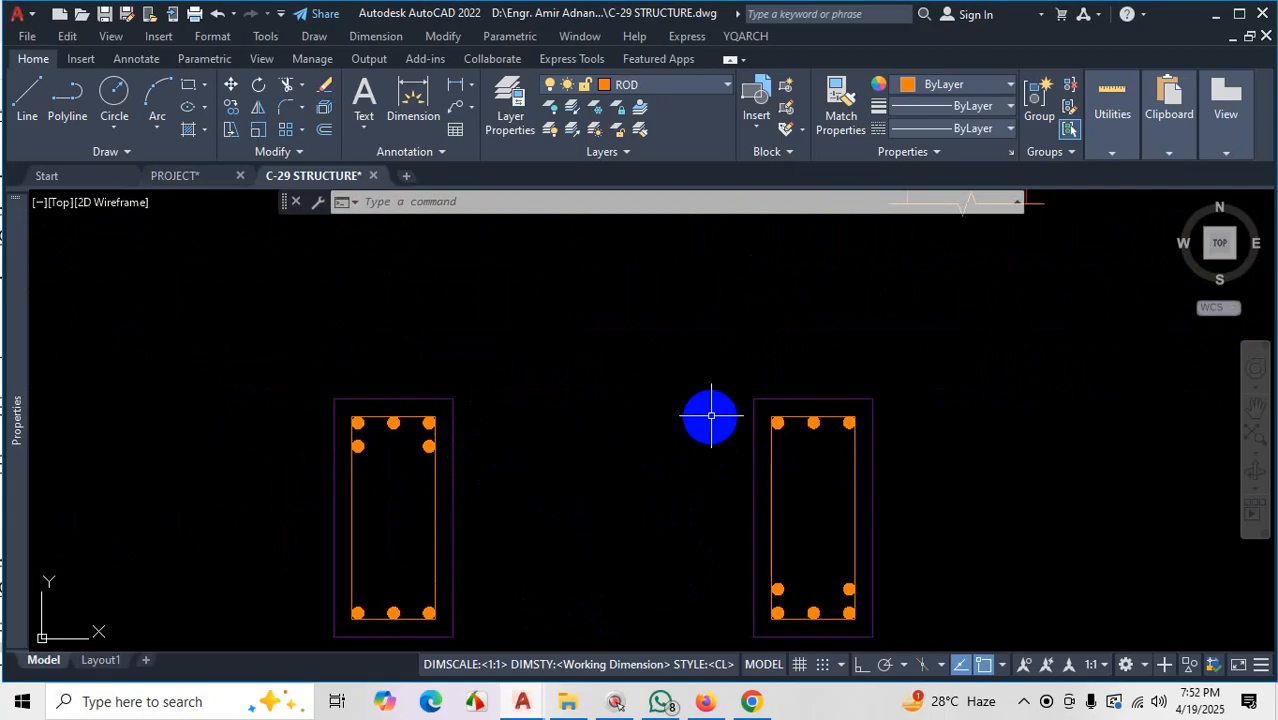
scroll(711, 415, "down", 2)
scroll(760, 422, "up", 1)
scroll(802, 335, "down", 3)
scroll(841, 298, "up", 2)
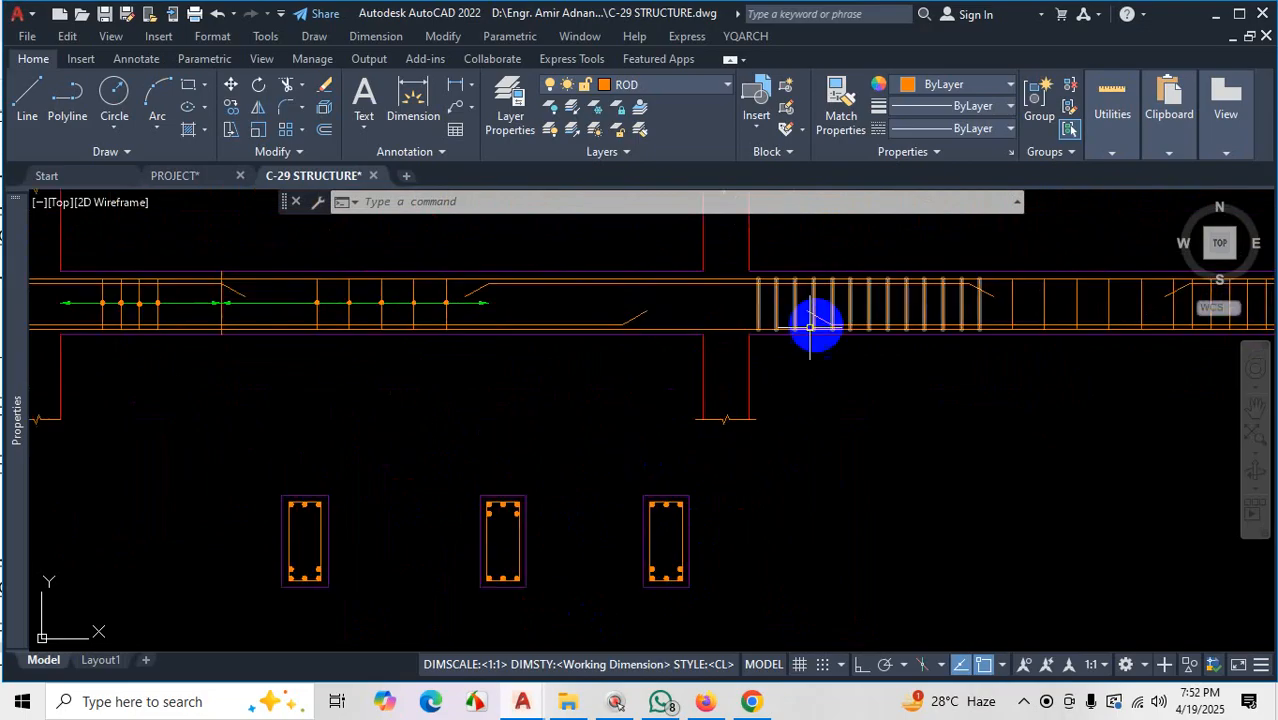
scroll(679, 537, "up", 4)
scroll(735, 440, "up", 2)
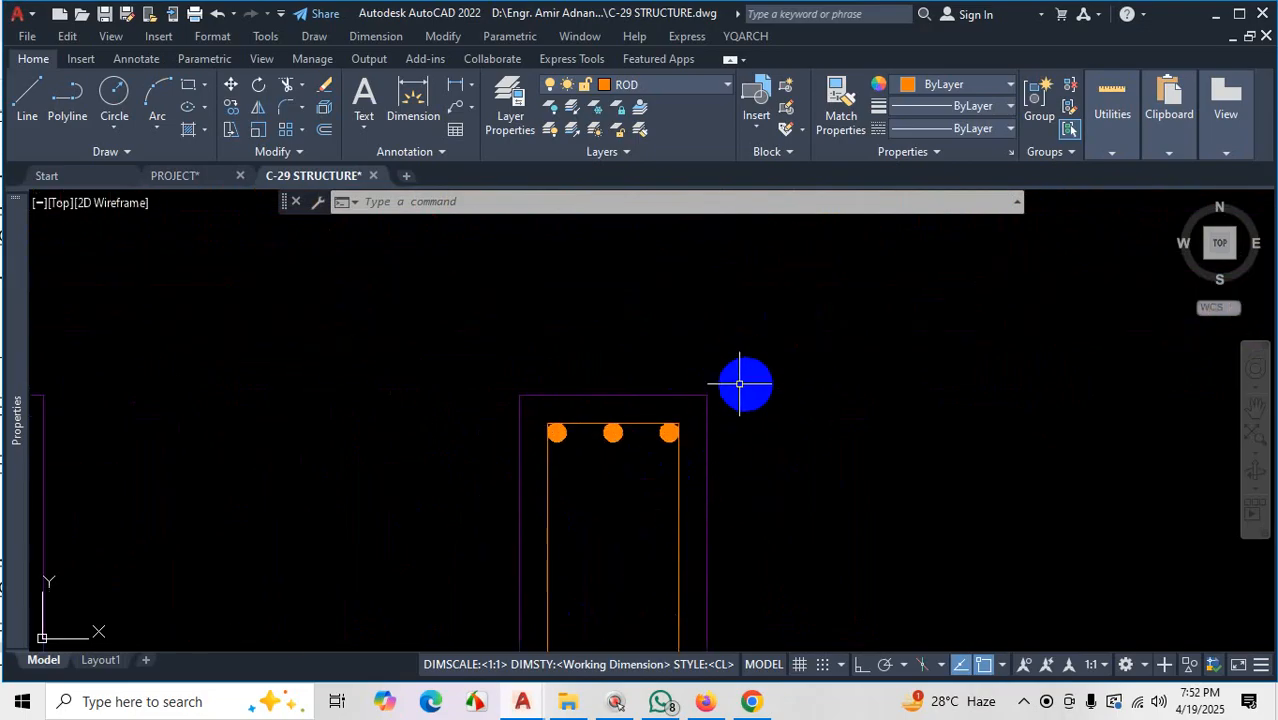
left_click(28, 98)
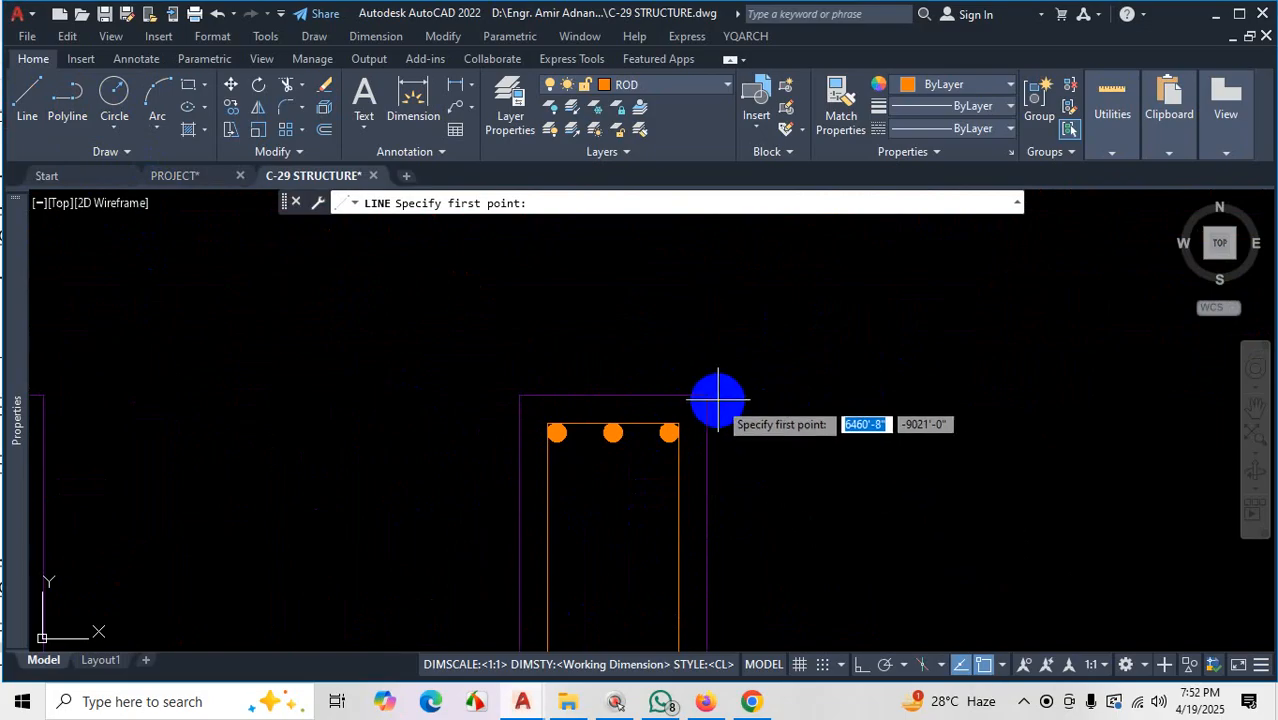
key("Escape")
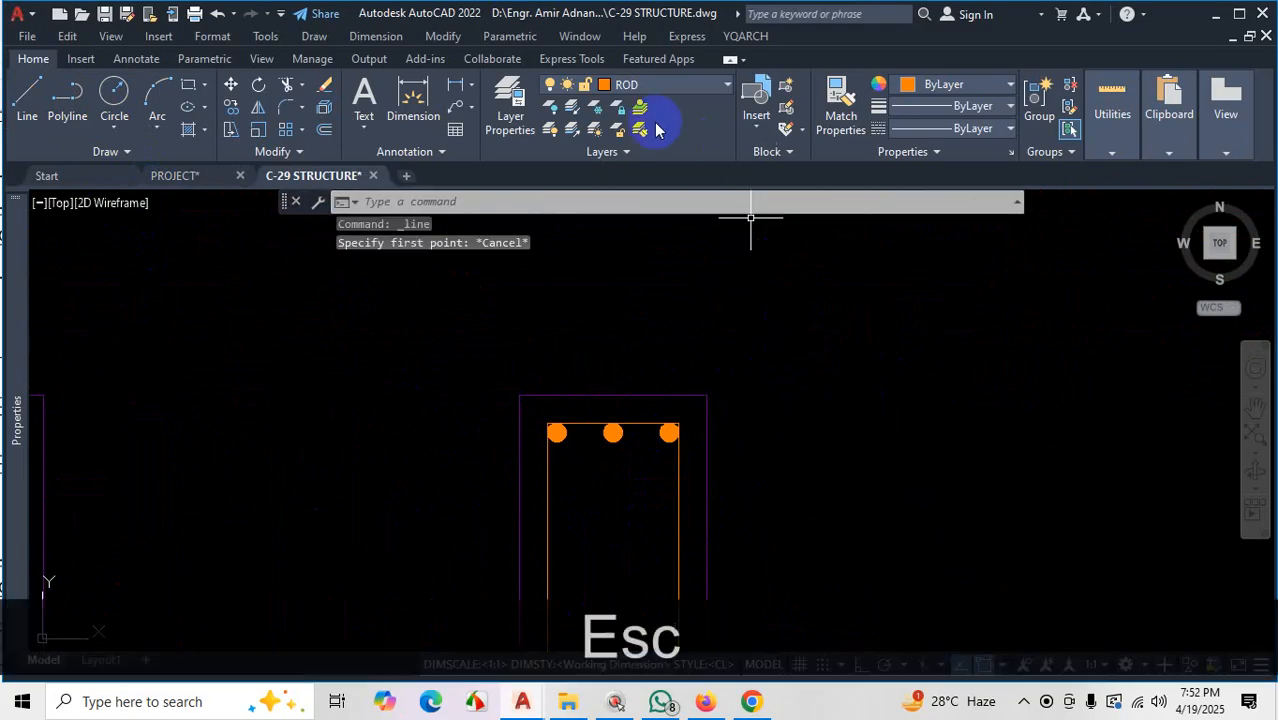
left_click(636, 109)
key("Escape")
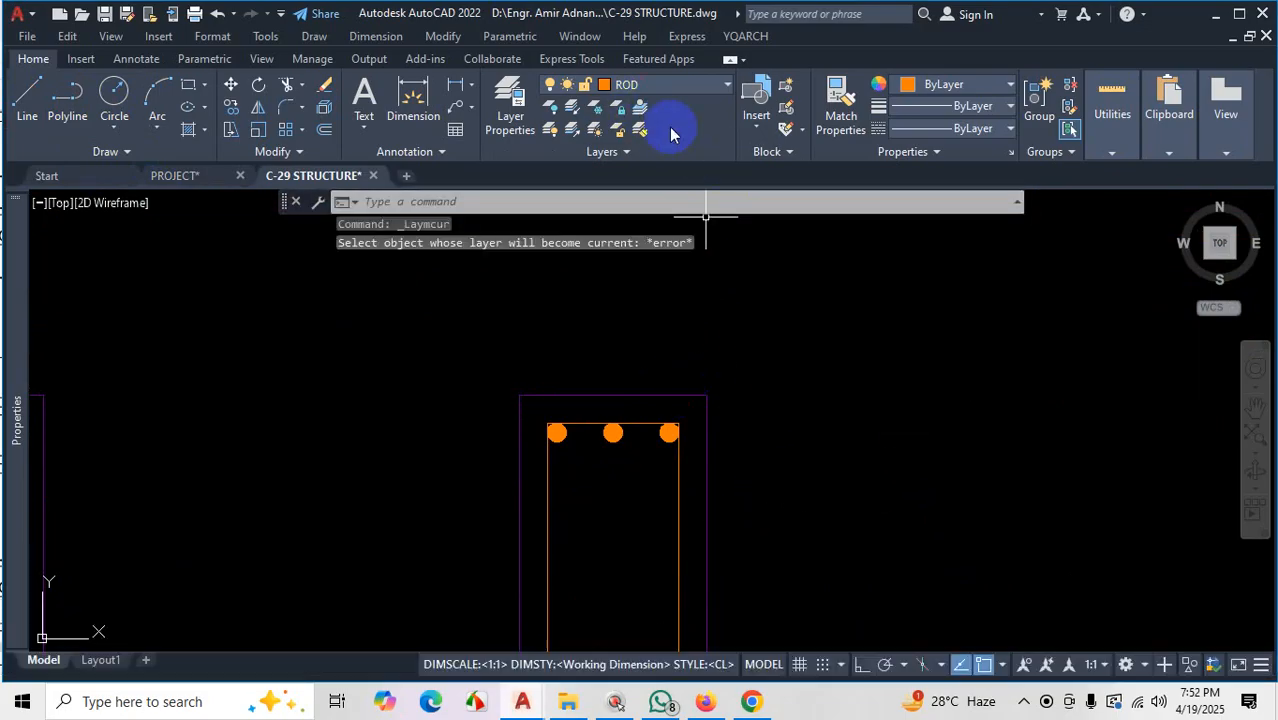
left_click(29, 114)
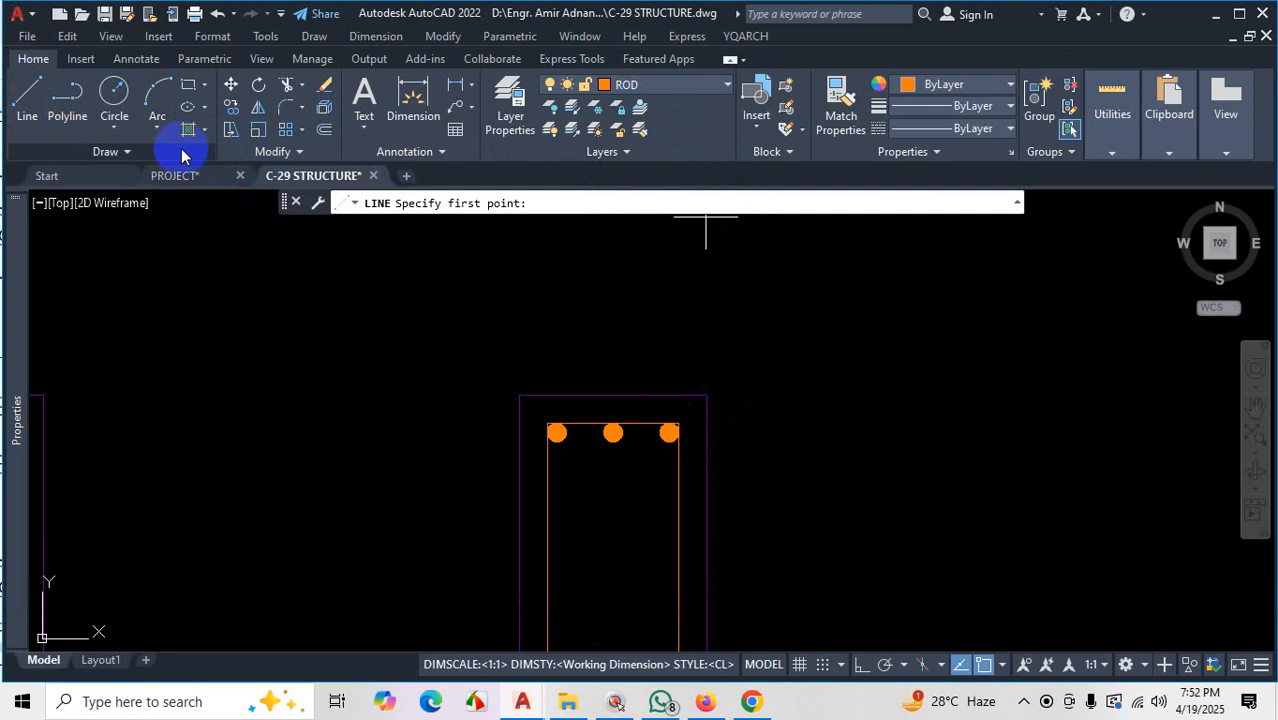
left_click(706, 395)
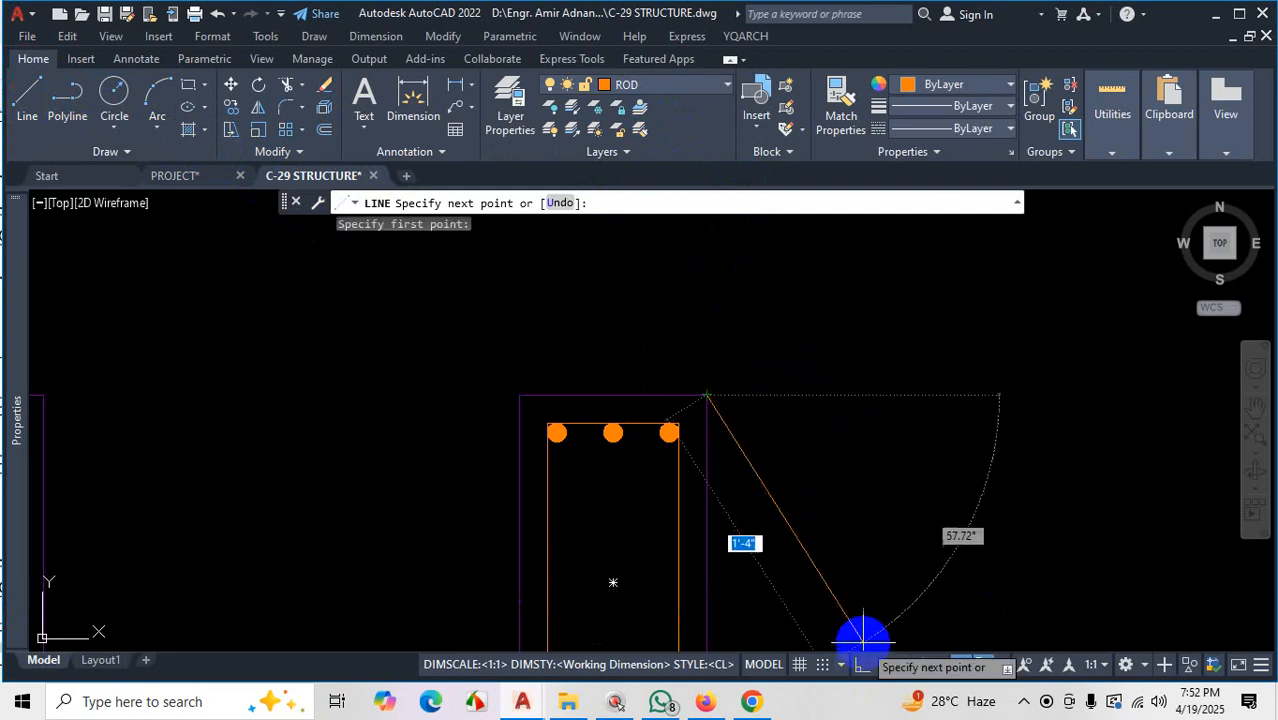
key("Escape")
Make the section outline's BEAM layer current and draw a 6" horizontal line outward from the rightmost cross-section's top-right corner
left_click(641, 107)
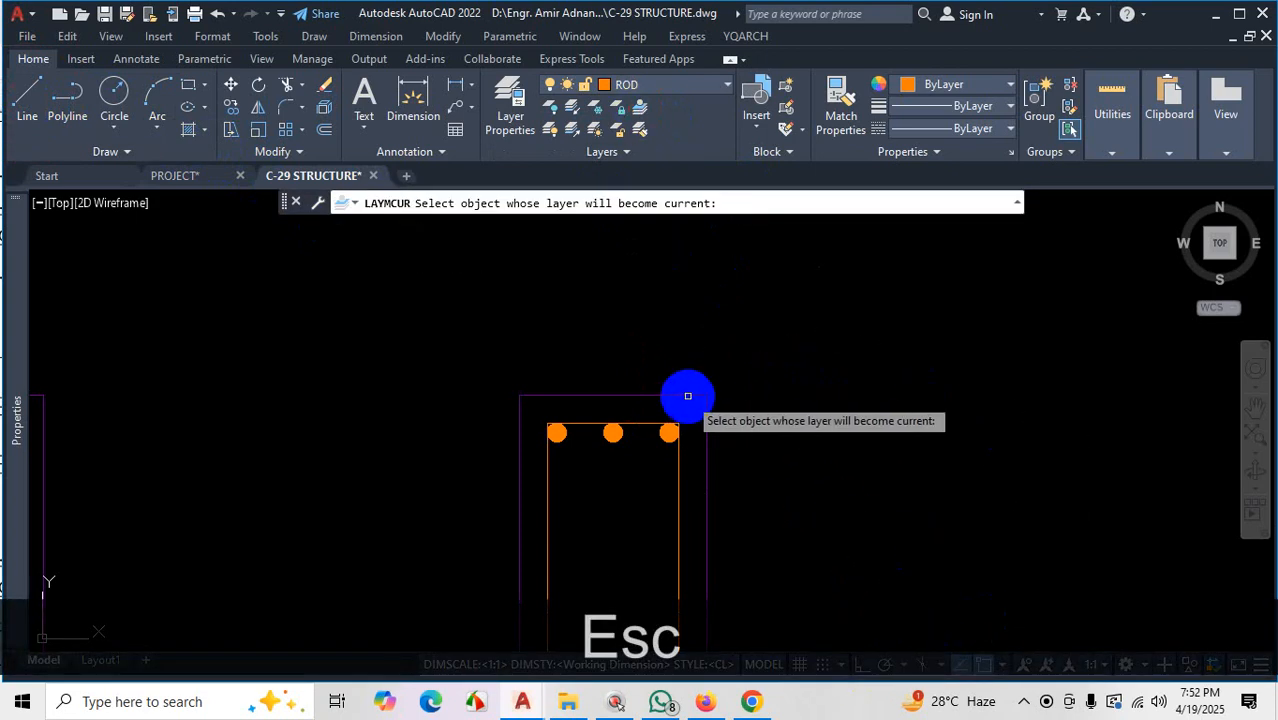
left_click(688, 396)
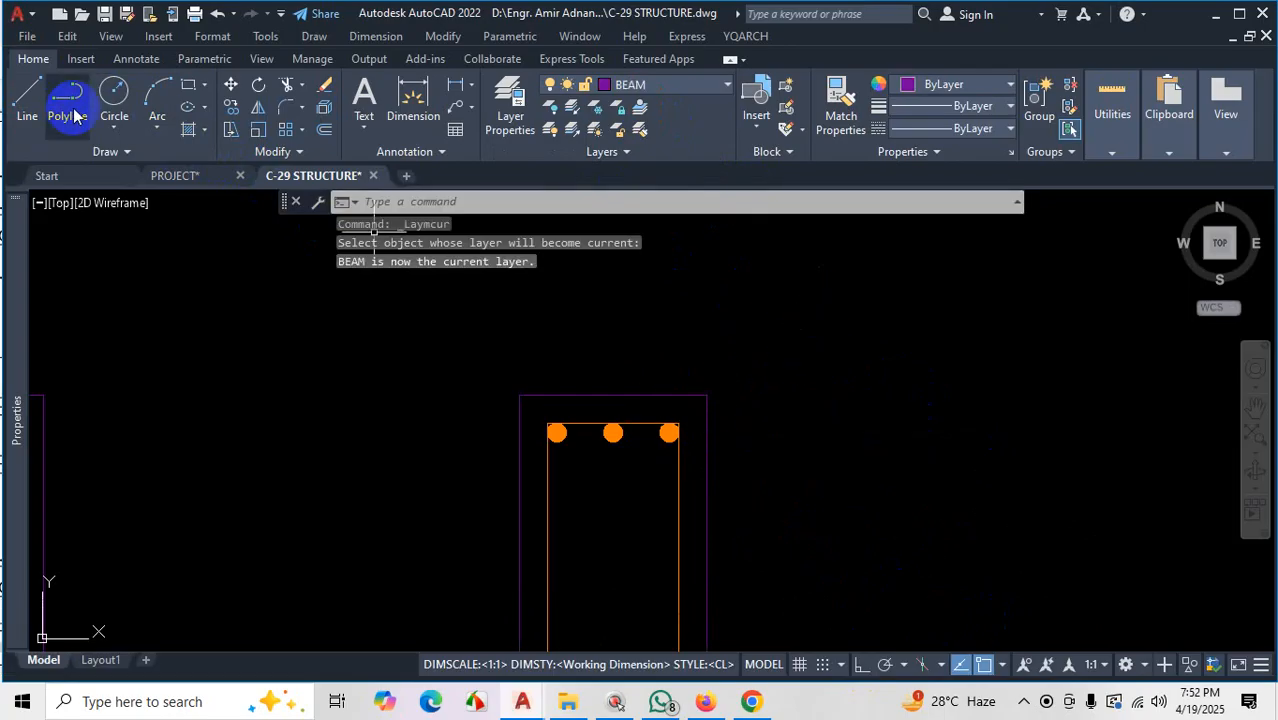
left_click(36, 104)
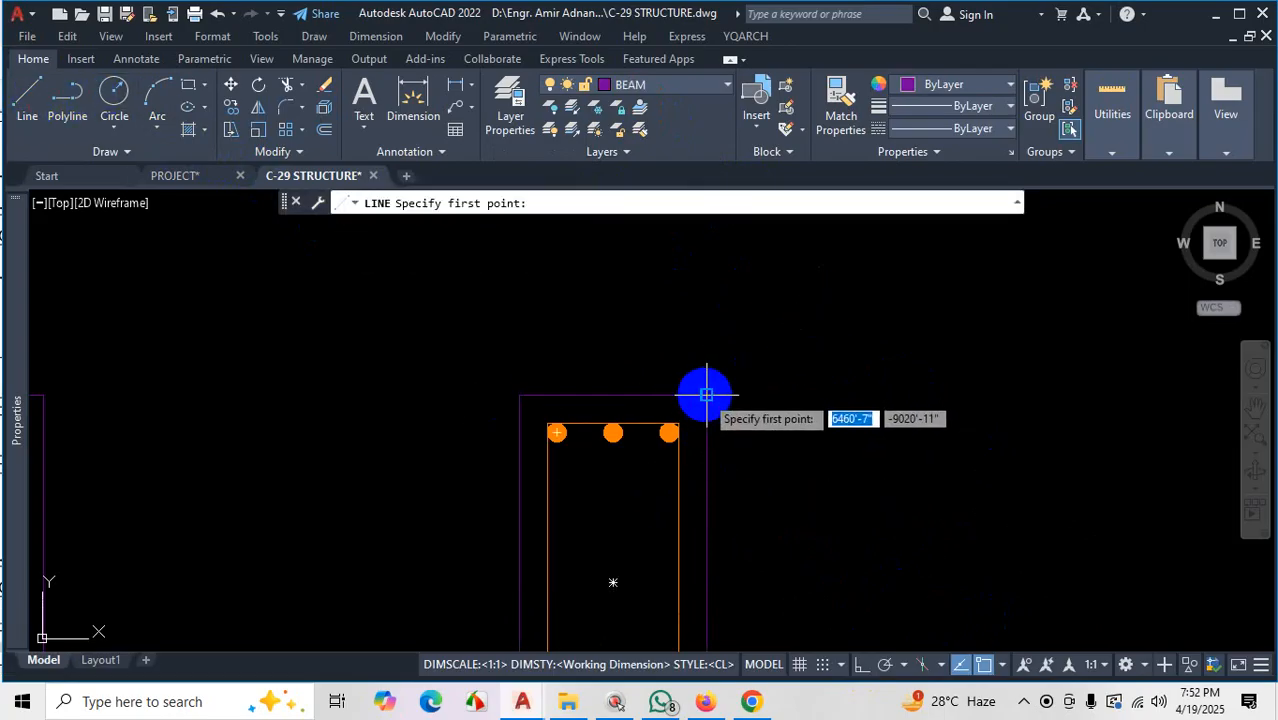
left_click(706, 395)
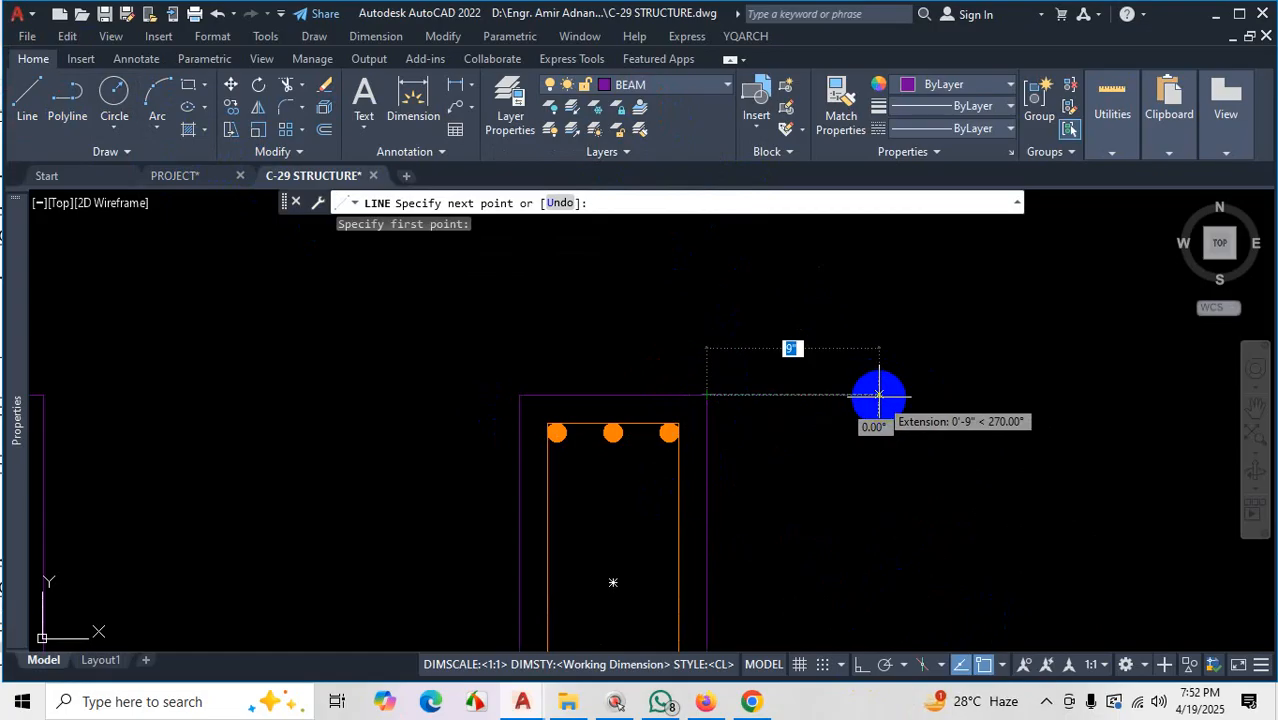
type("6")
key("Return")
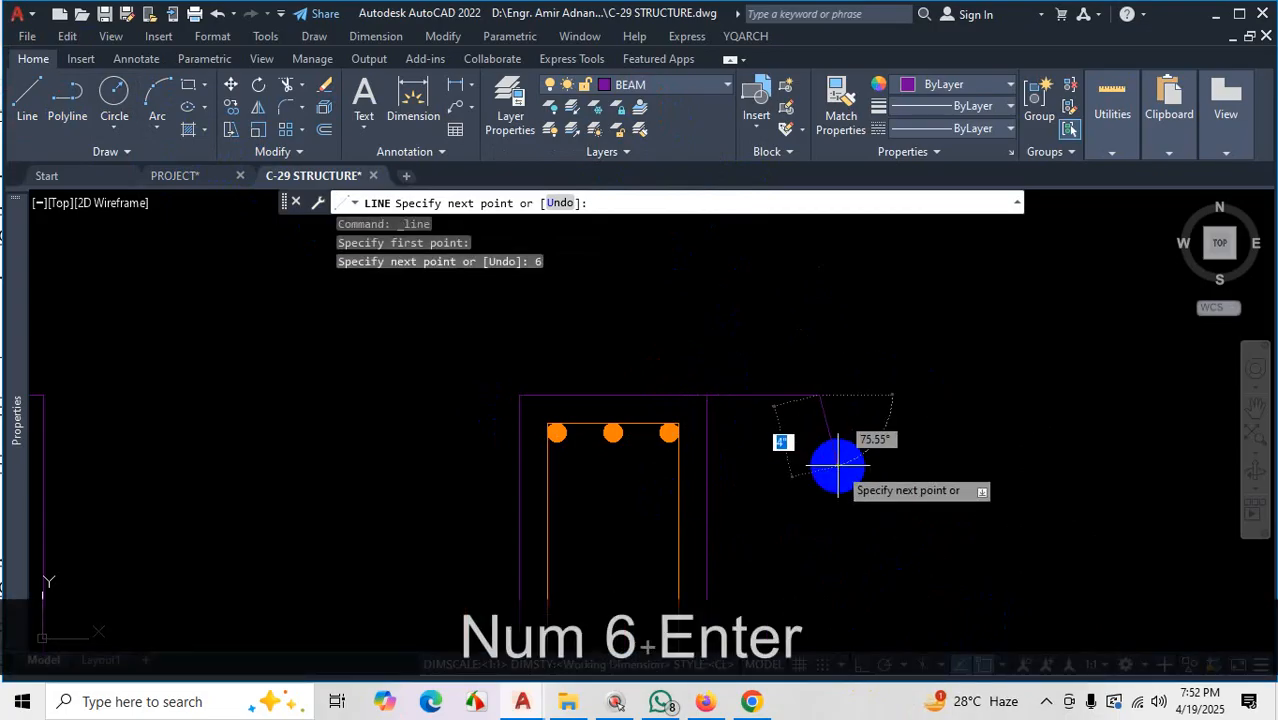
key("Escape")
With Ortho on, draw a matching 6" horizontal line outward from the rightmost cross-section's top-left corner
key("space")
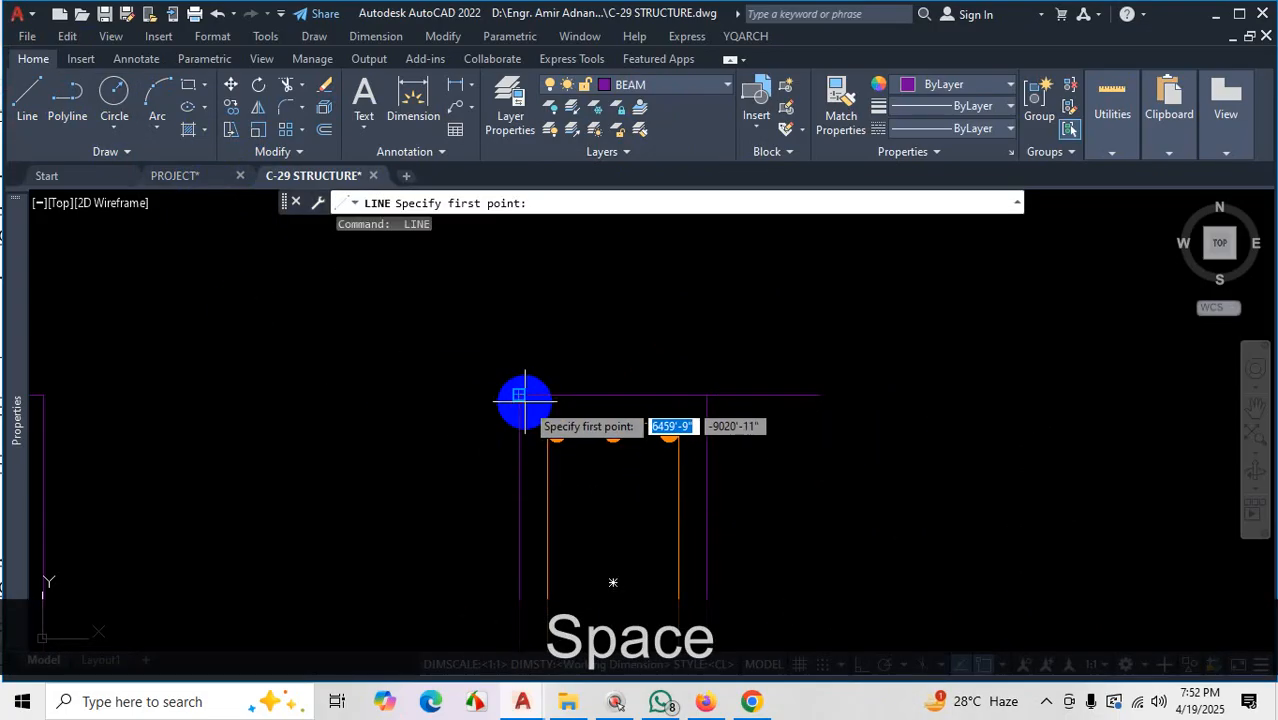
left_click(519, 396)
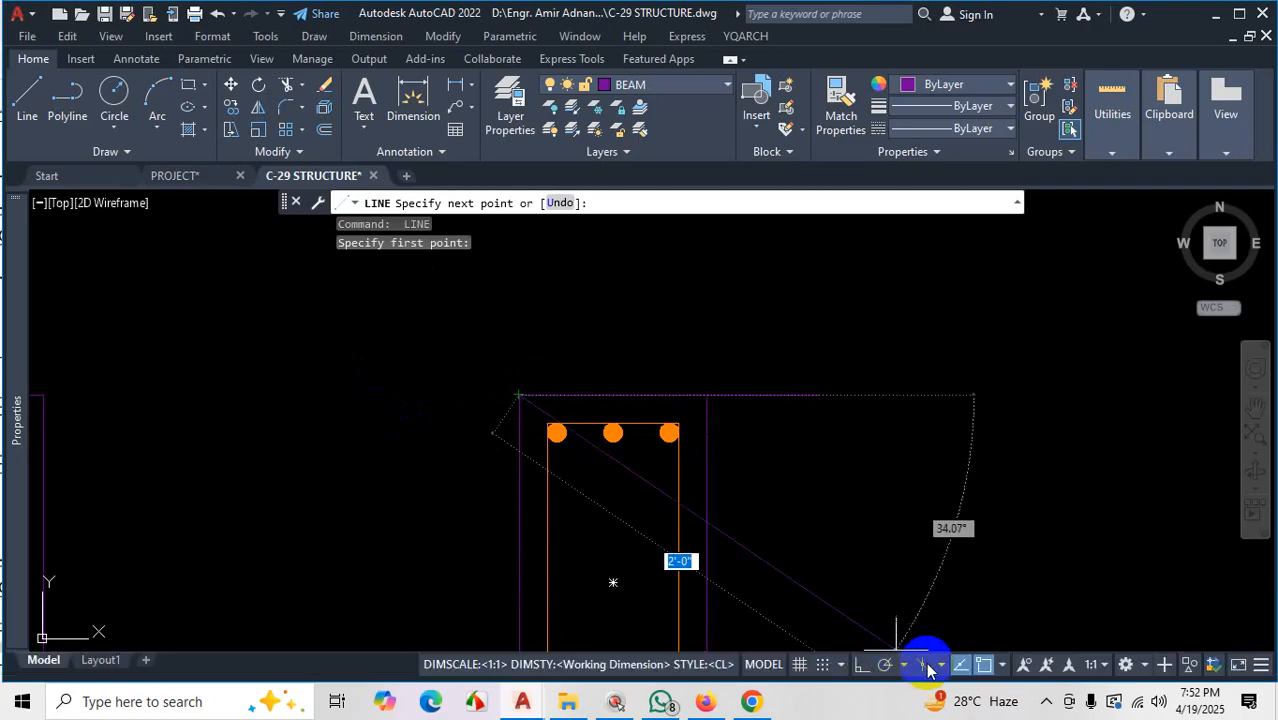
left_click(862, 665)
type("6")
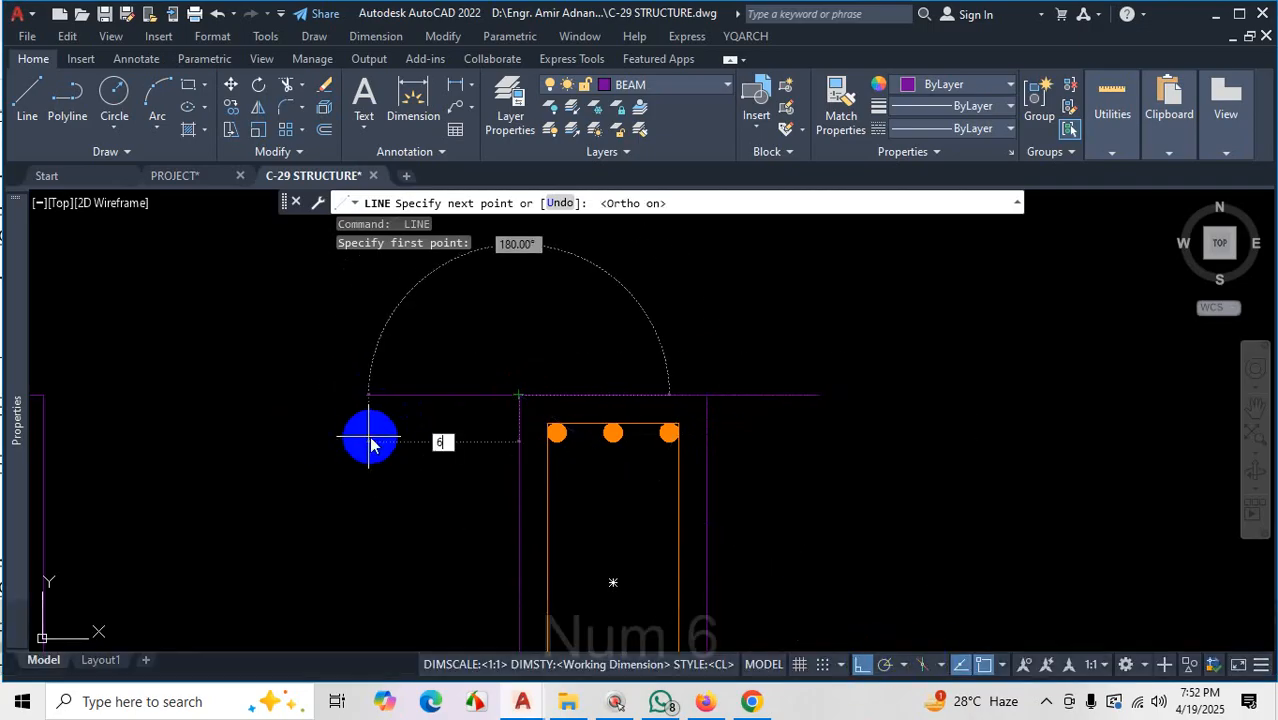
key("Return")
key("Escape")
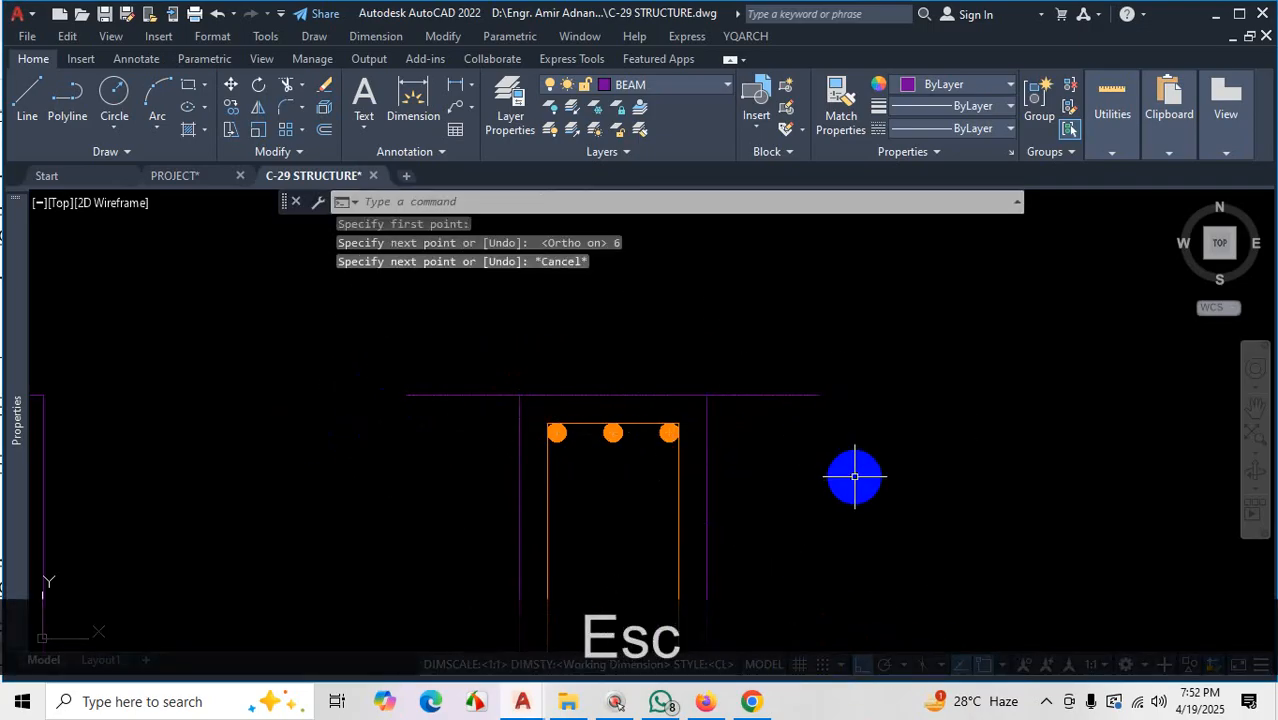
Check the slab depth in the Firefox PDF, then in C-29 STRUCTURE.dwg offset both slab top lines of the rightmost cross-section 5" downward
type("O")
key("Return")
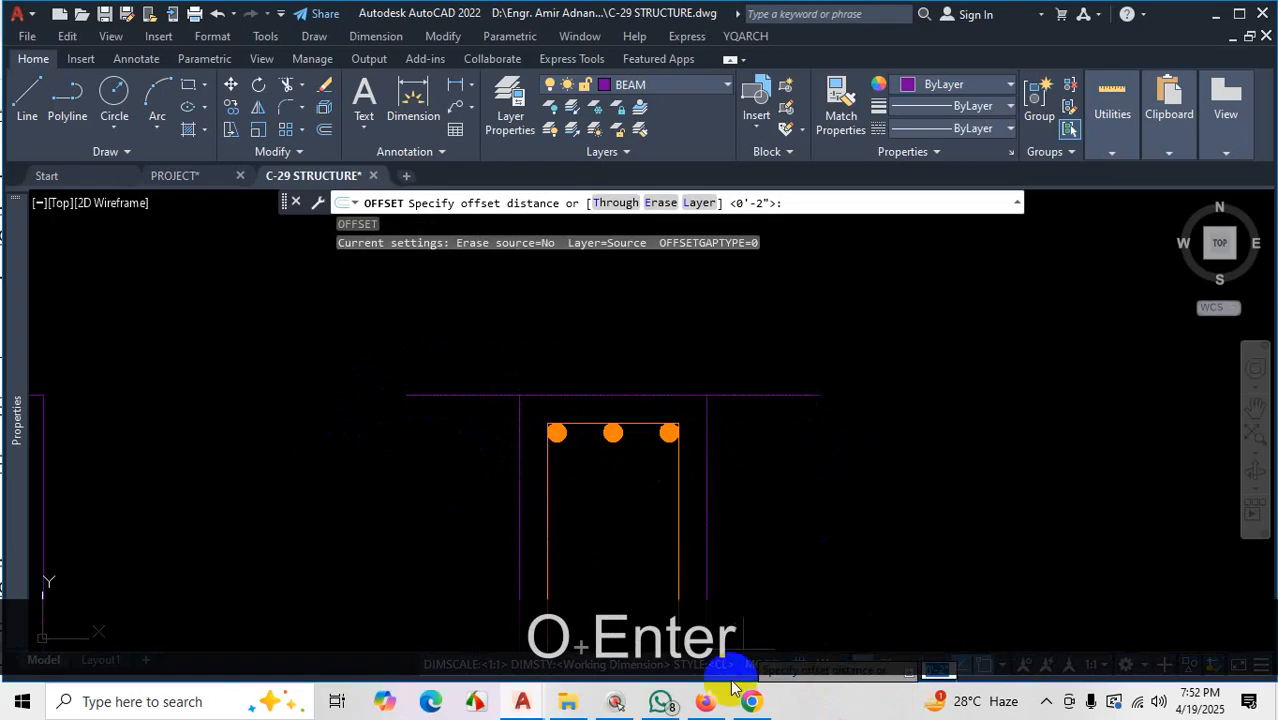
left_click(704, 703)
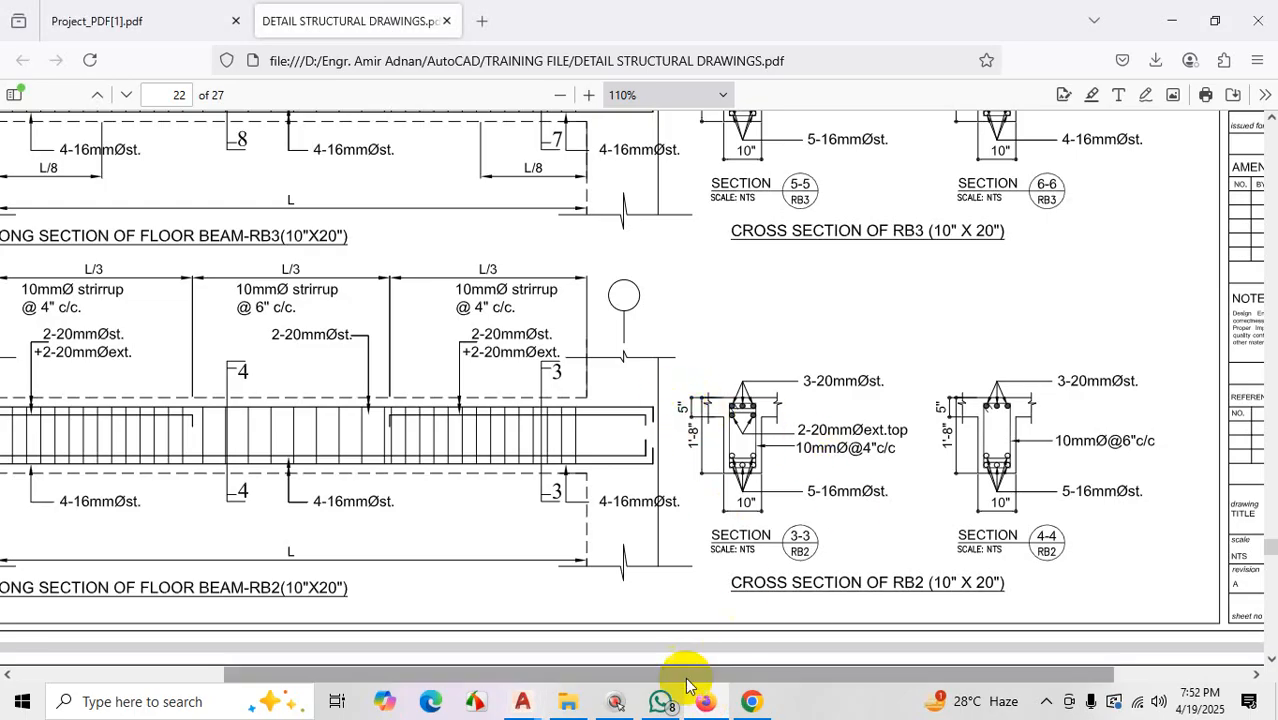
mouse_move(524, 703)
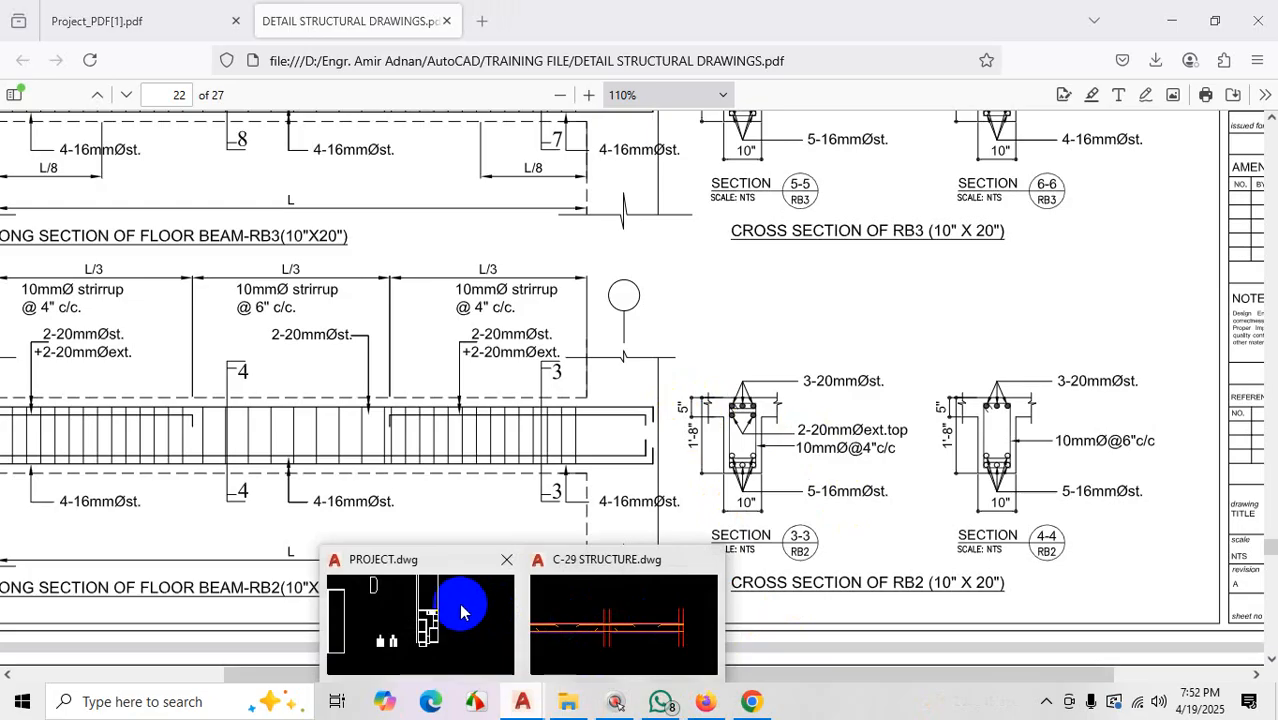
left_click(640, 610)
scroll(795, 420, "up", 2)
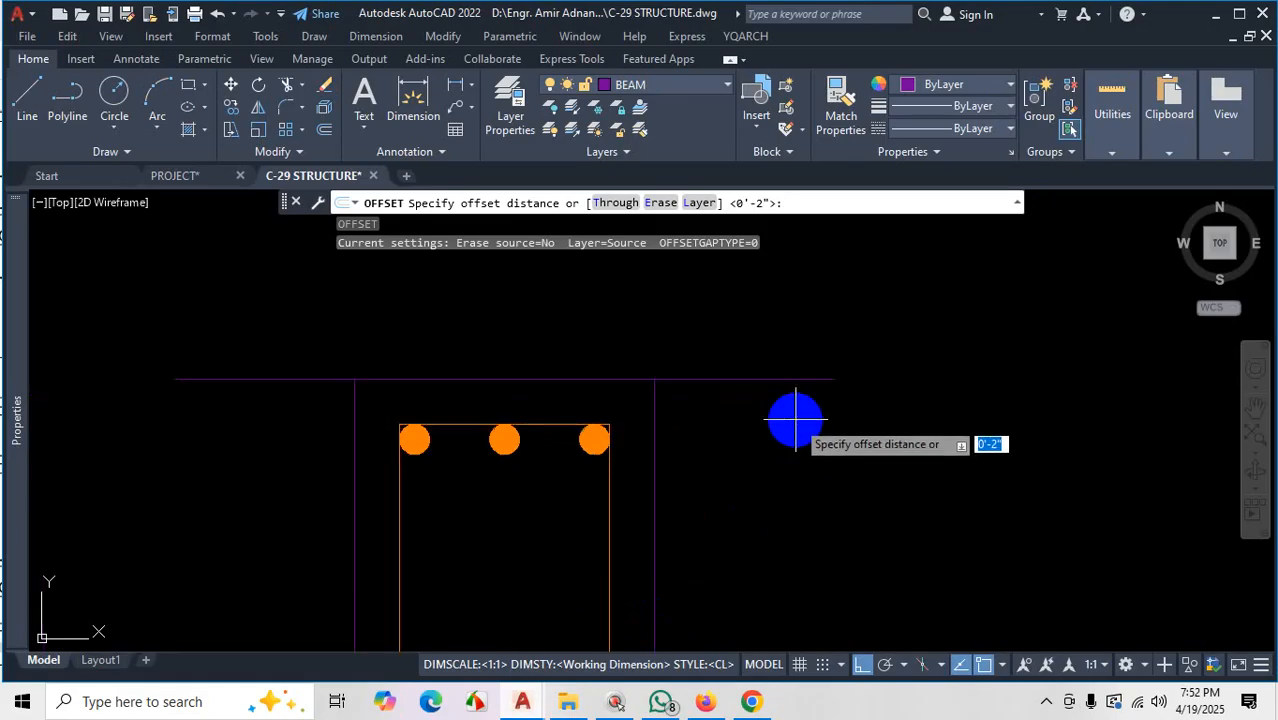
type("5")
key("Return")
left_click(796, 379)
left_click(768, 462)
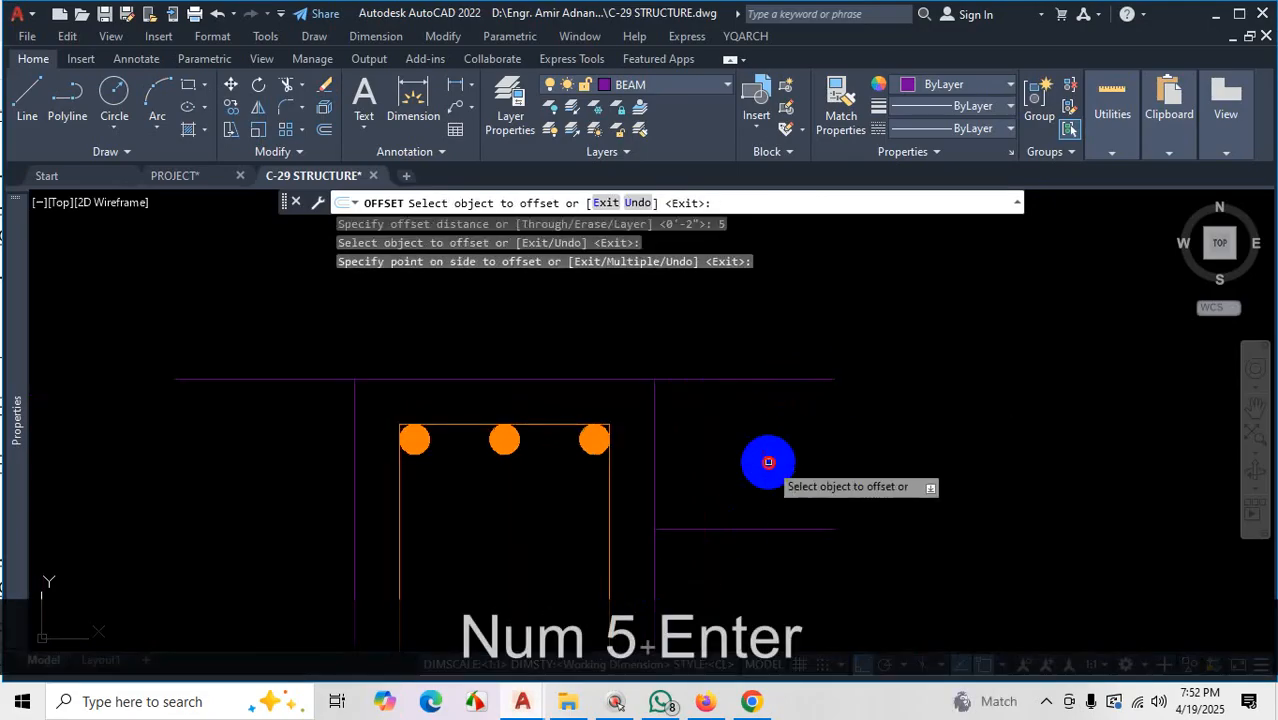
scroll(555, 451, "down", 2)
left_click(358, 405)
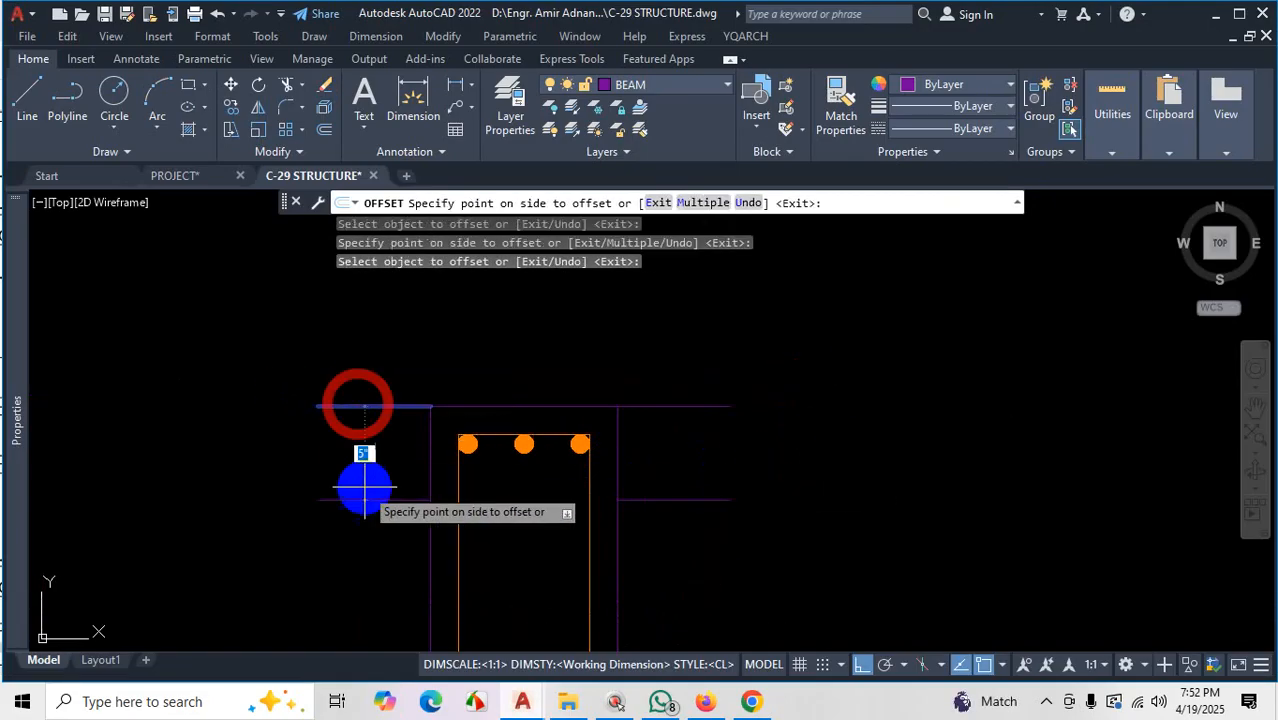
left_click(363, 487)
key("Escape")
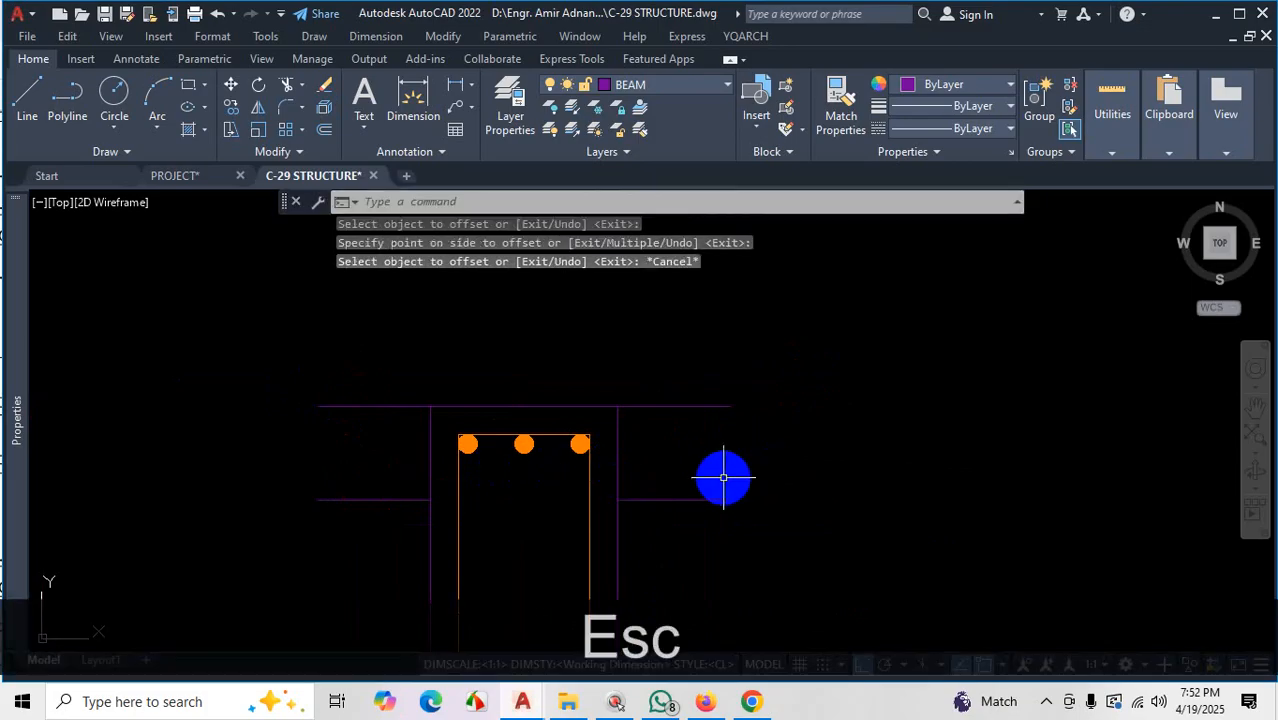
Trim the rightmost cross-section's vertical edges between the slab's upper and lower lines to form a T-shaped outline
type("TR")
key("space")
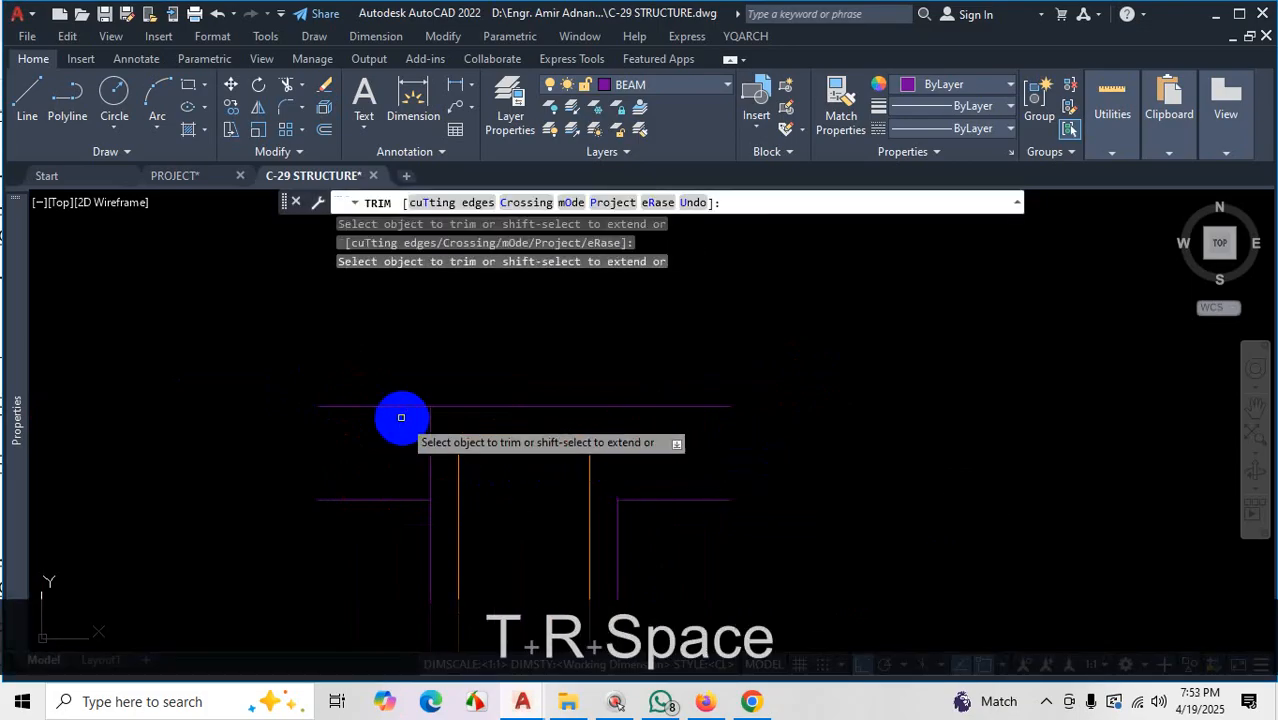
scroll(762, 371, "down", 2)
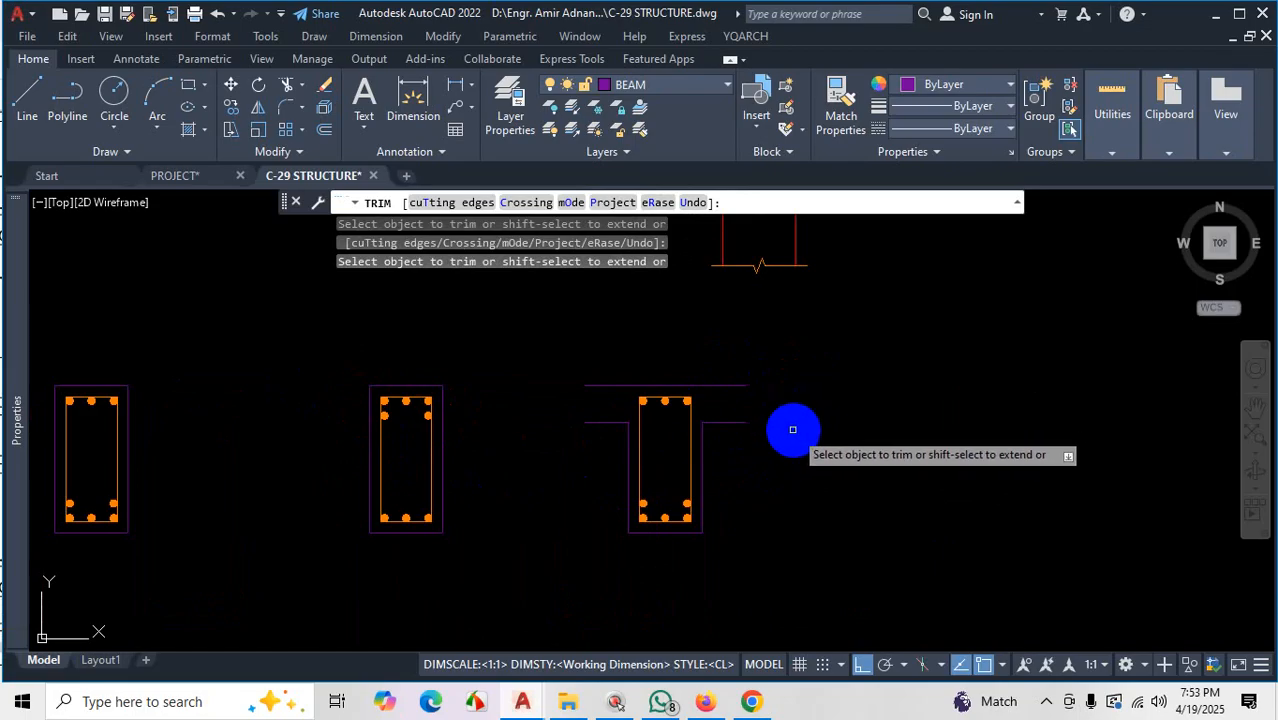
key("ctrl+1")
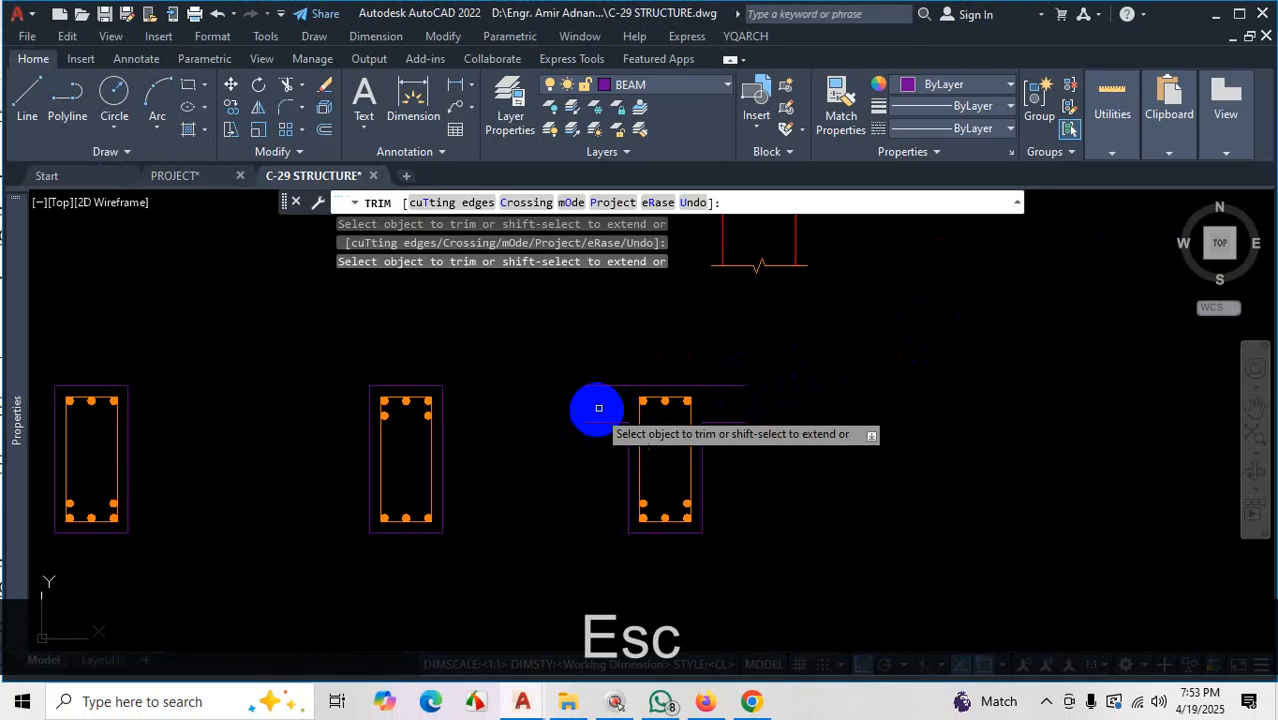
key("Escape")
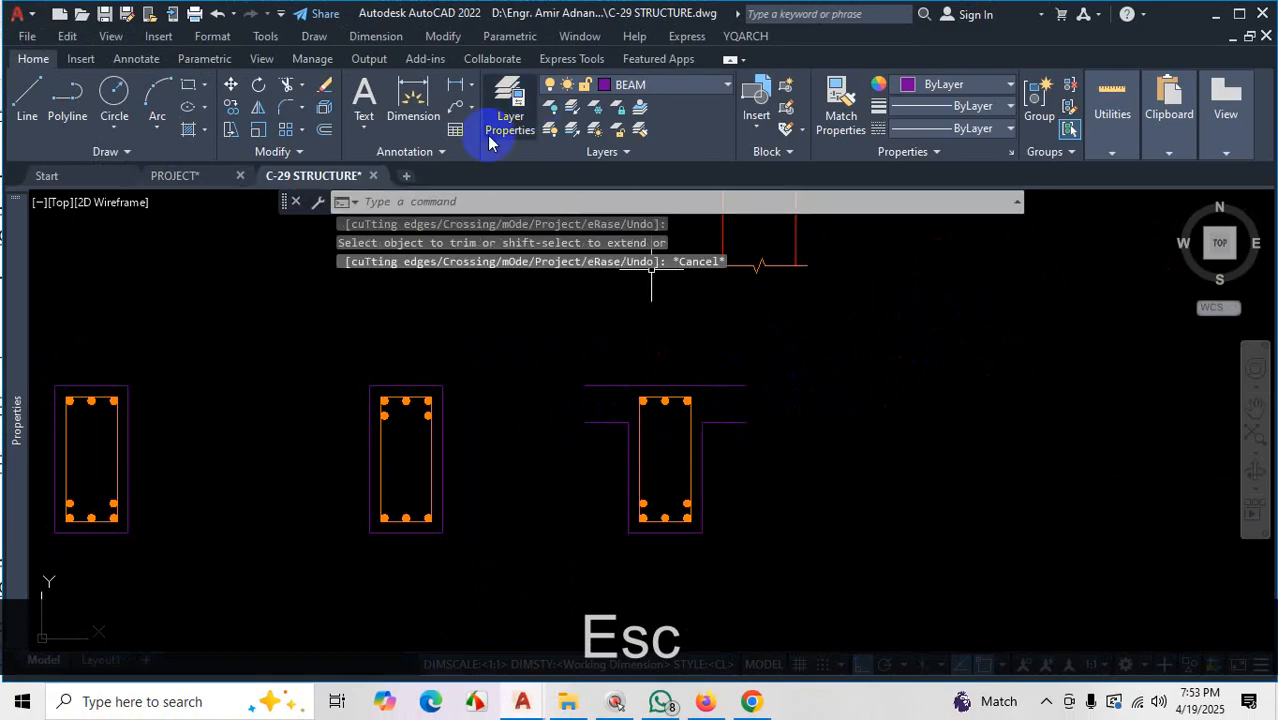
Add an Express Tools break-line across the right slab end of the rightmost cross-section, with the symbol at its midpoint
left_click(571, 58)
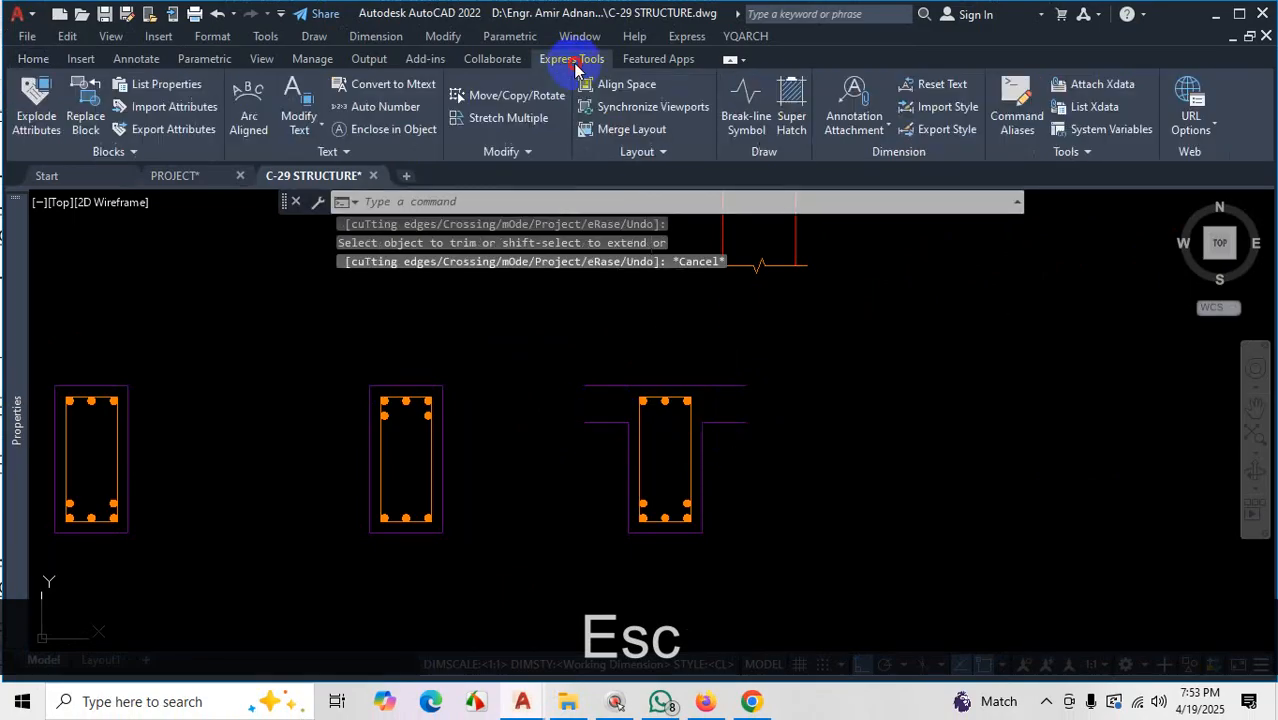
left_click(750, 100)
scroll(762, 408, "up", 2)
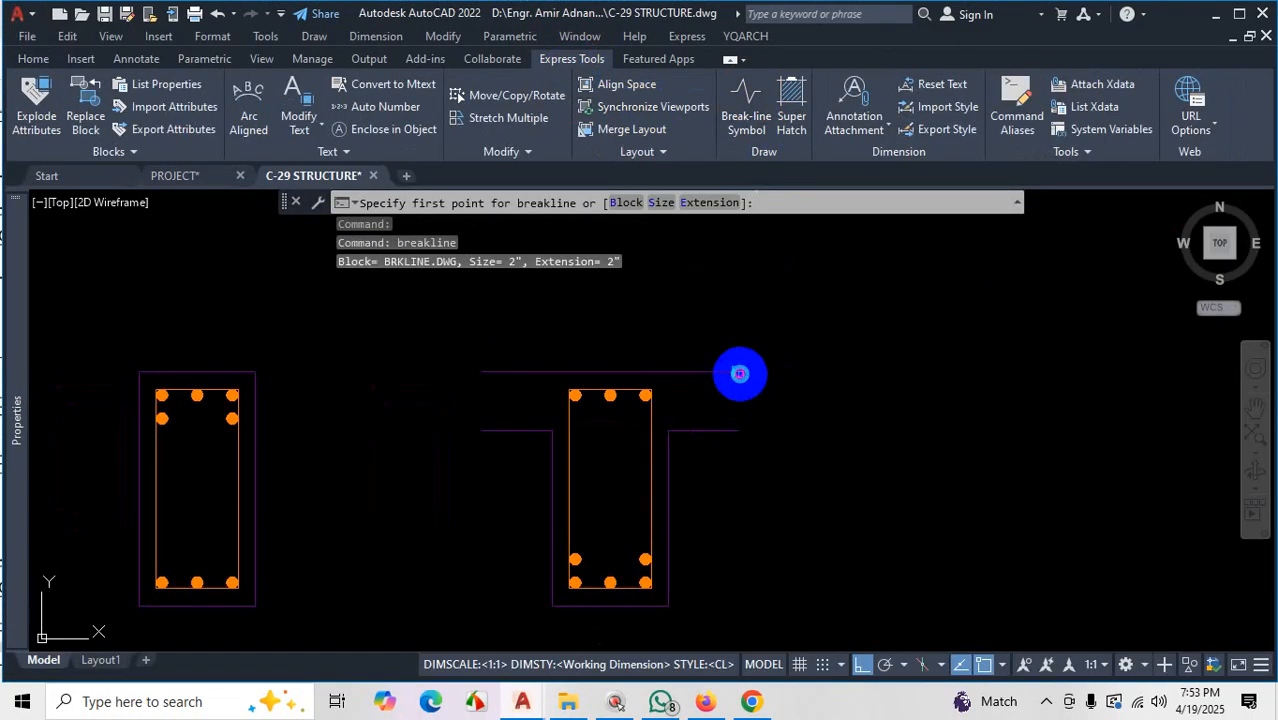
left_click(741, 428)
left_click(738, 372)
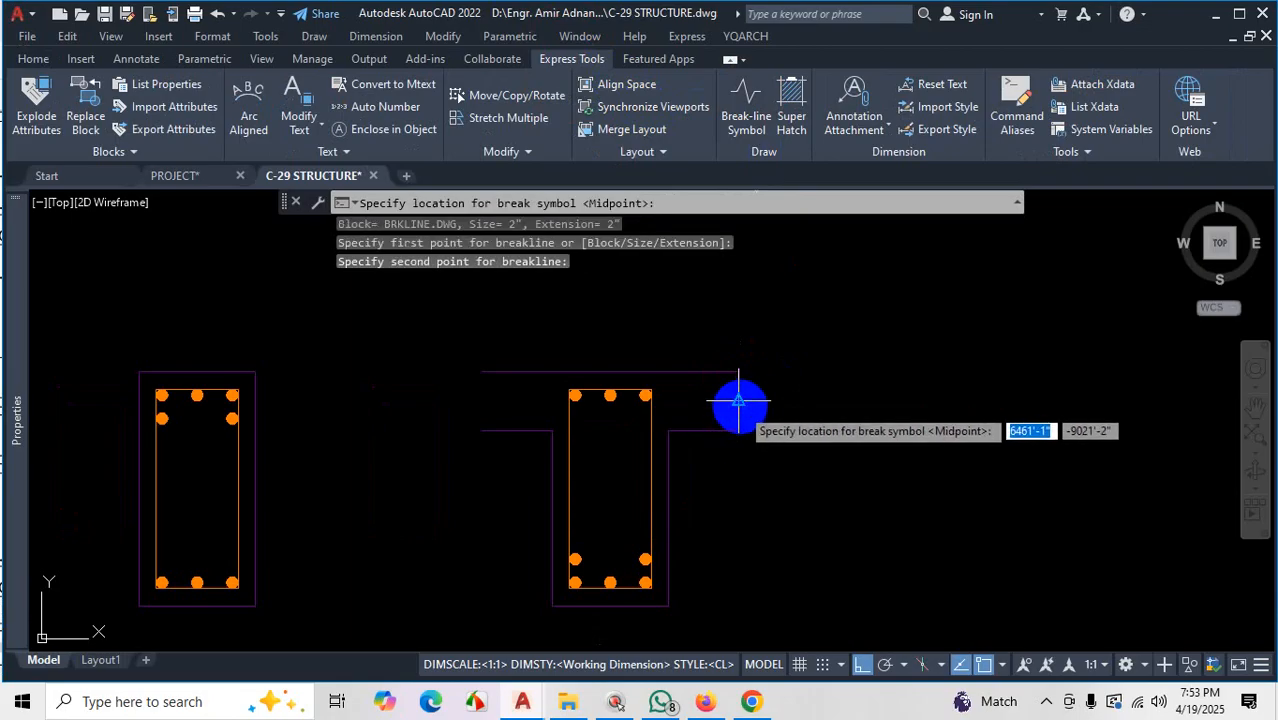
key("Return")
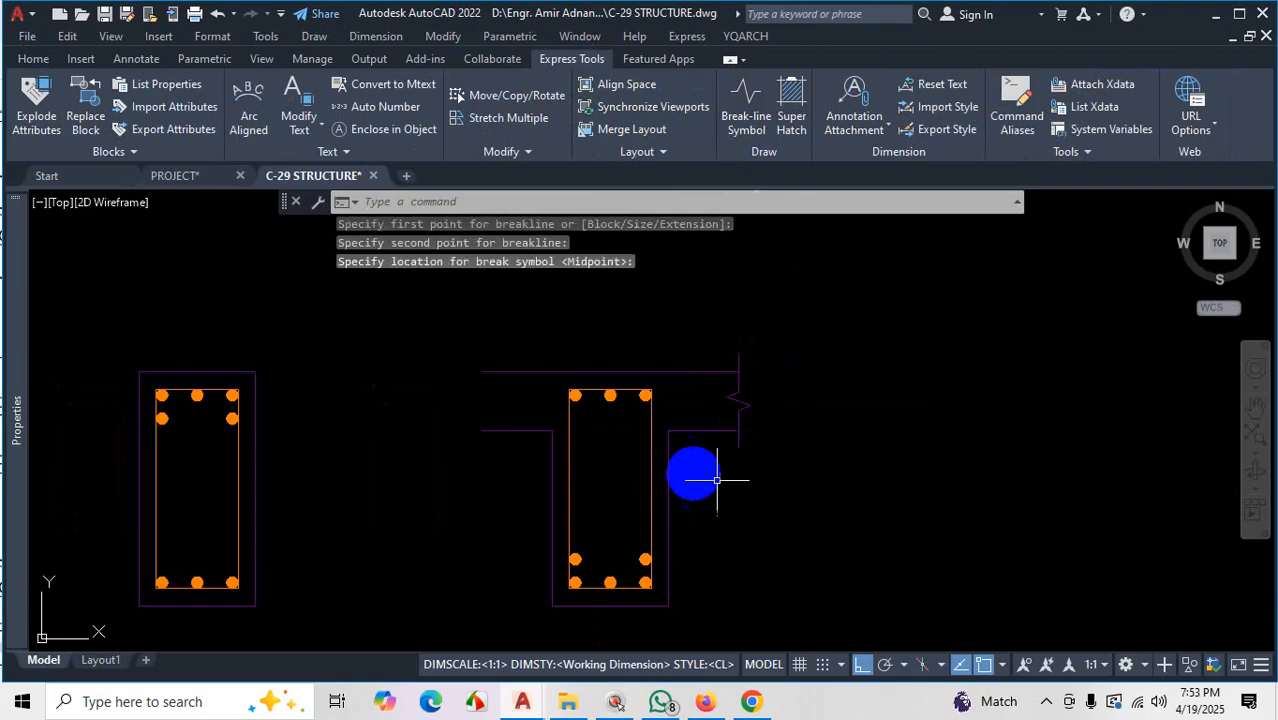
Add a matching break-line across the left slab end of the rightmost cross-section, with the symbol at its midpoint
left_click(740, 100)
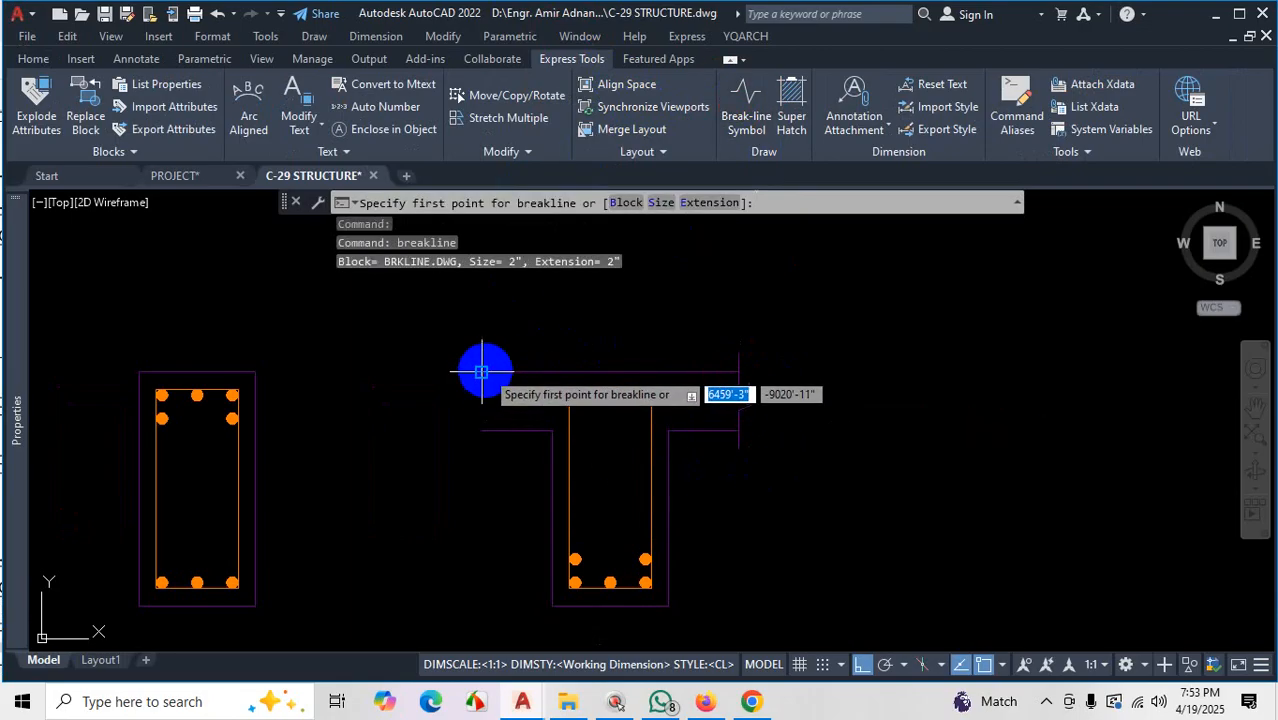
left_click(485, 416)
left_click(480, 422)
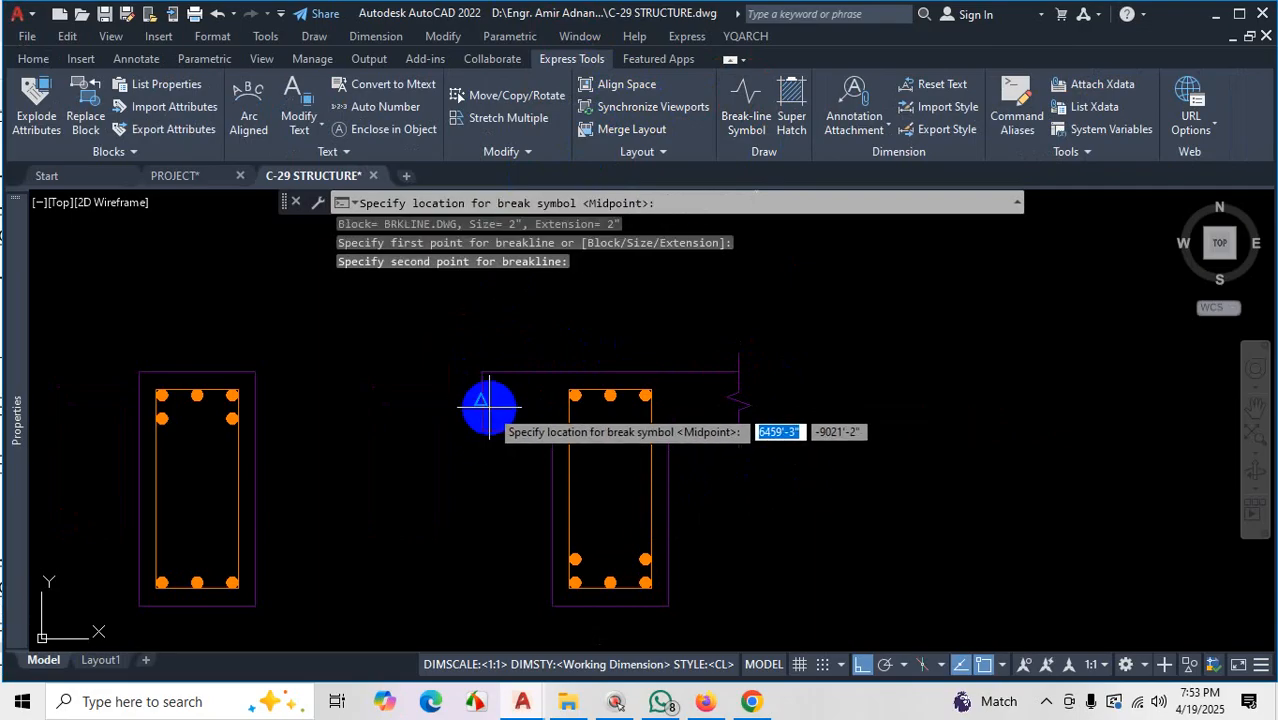
left_click(483, 404)
scroll(679, 446, "down", 3)
scroll(778, 420, "up", 3)
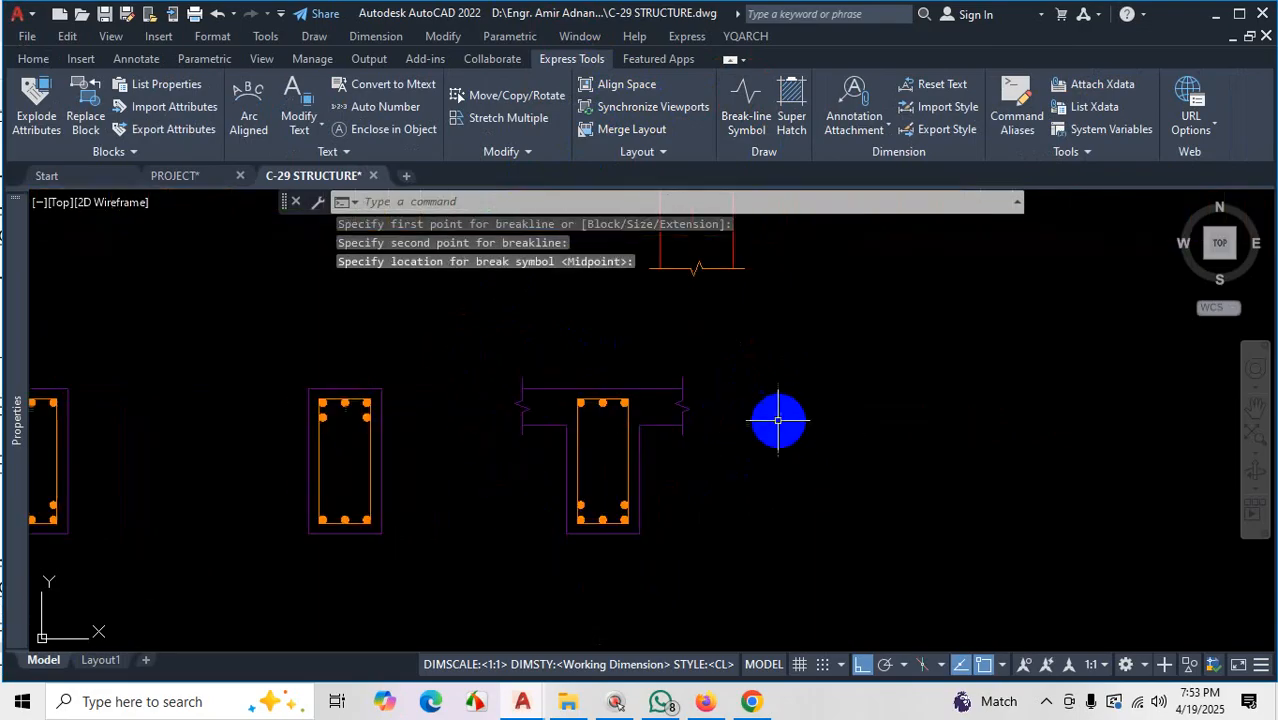
scroll(647, 376, "up", 2)
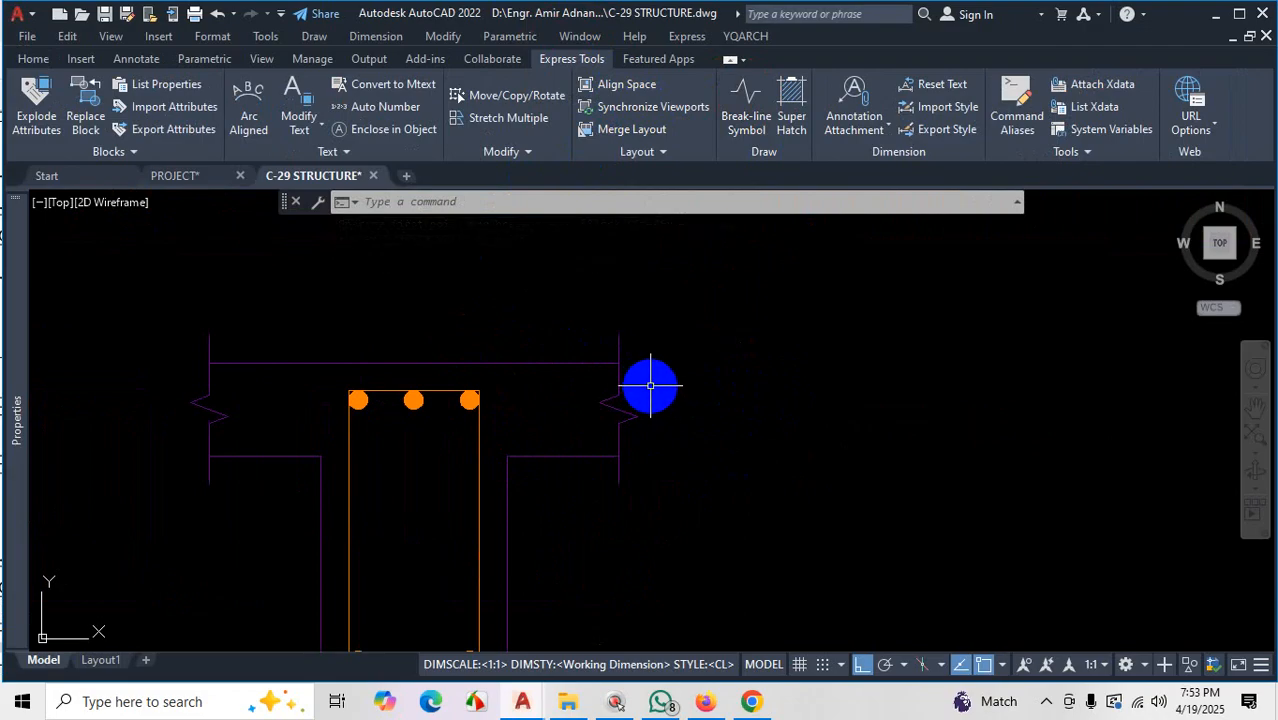
scroll(650, 385, "down", 4)
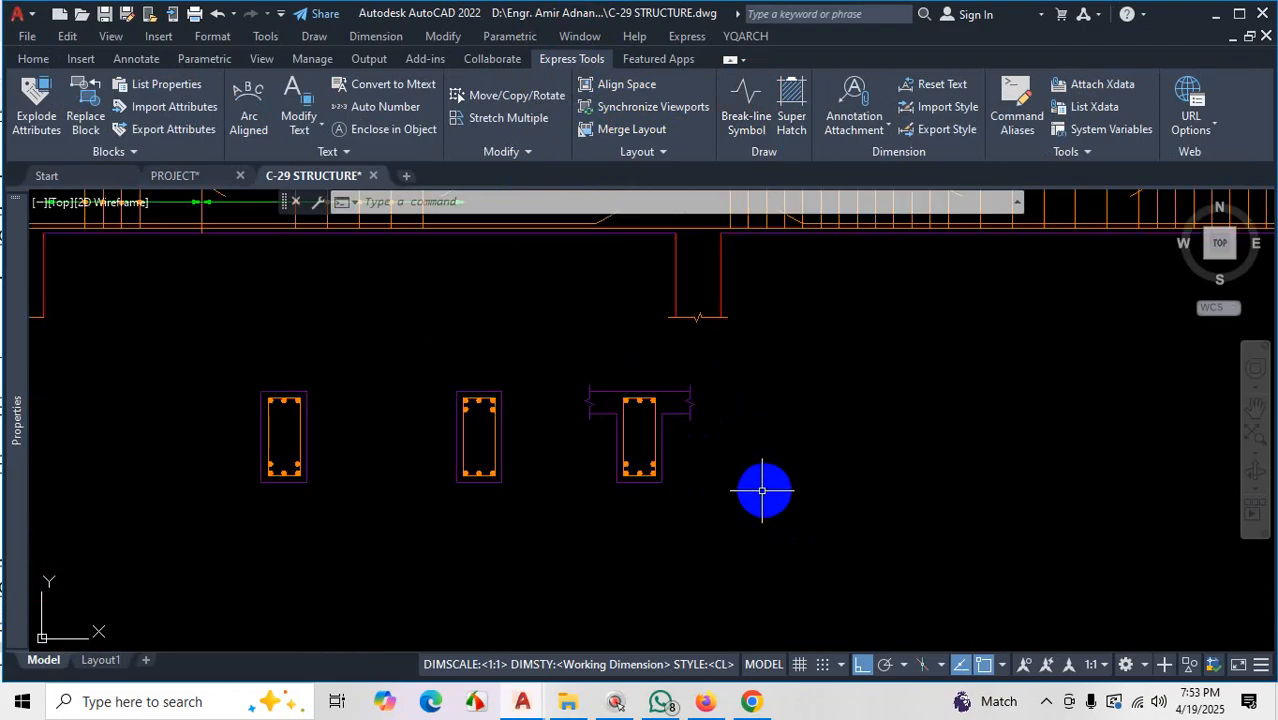
Check the RB2 sections in the Firefox PDF, then in C-29 STRUCTURE.dwg draw a 6" horizontal line outward from the middle cross-section's top-right corner
left_click(706, 702)
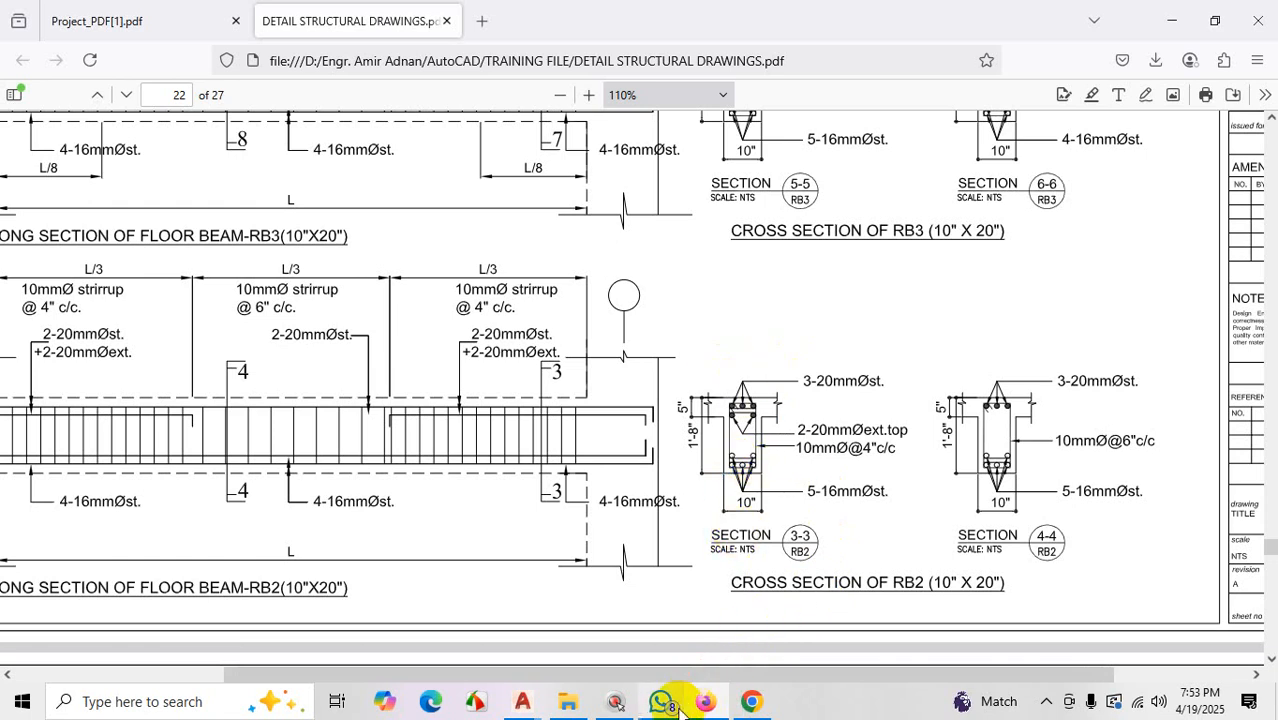
mouse_move(521, 704)
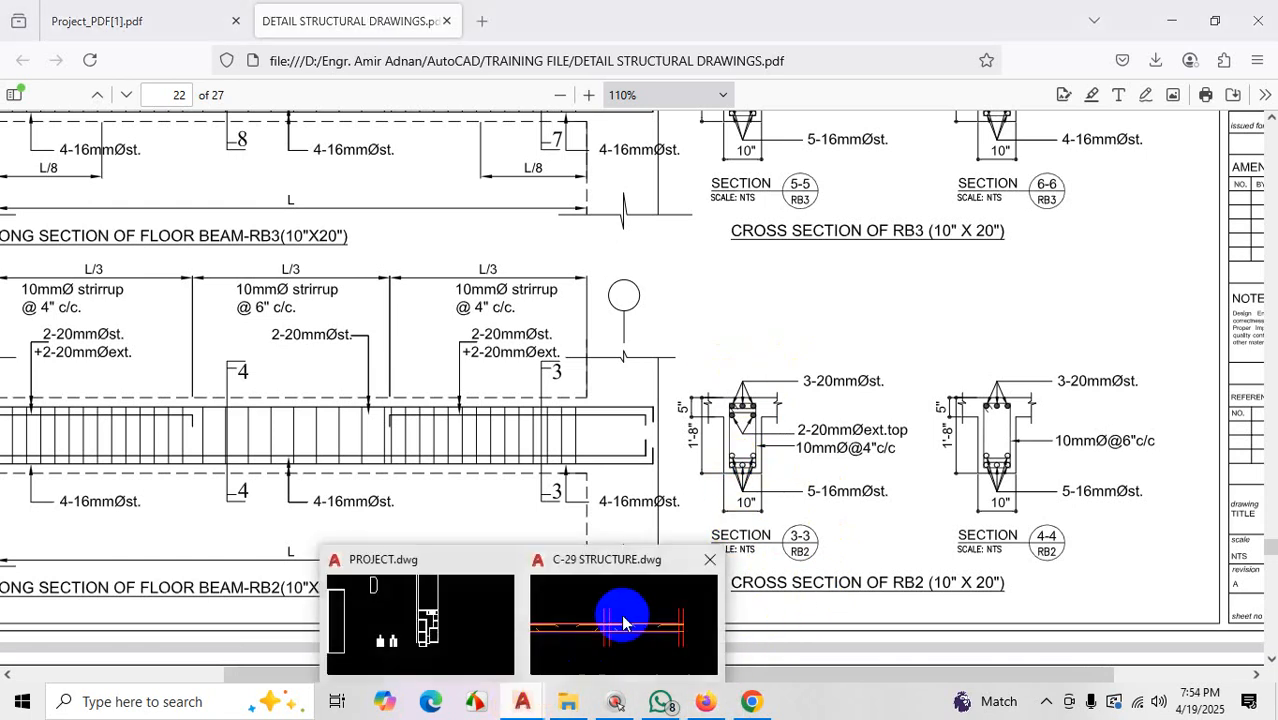
left_click(567, 625)
scroll(524, 420, "up", 4)
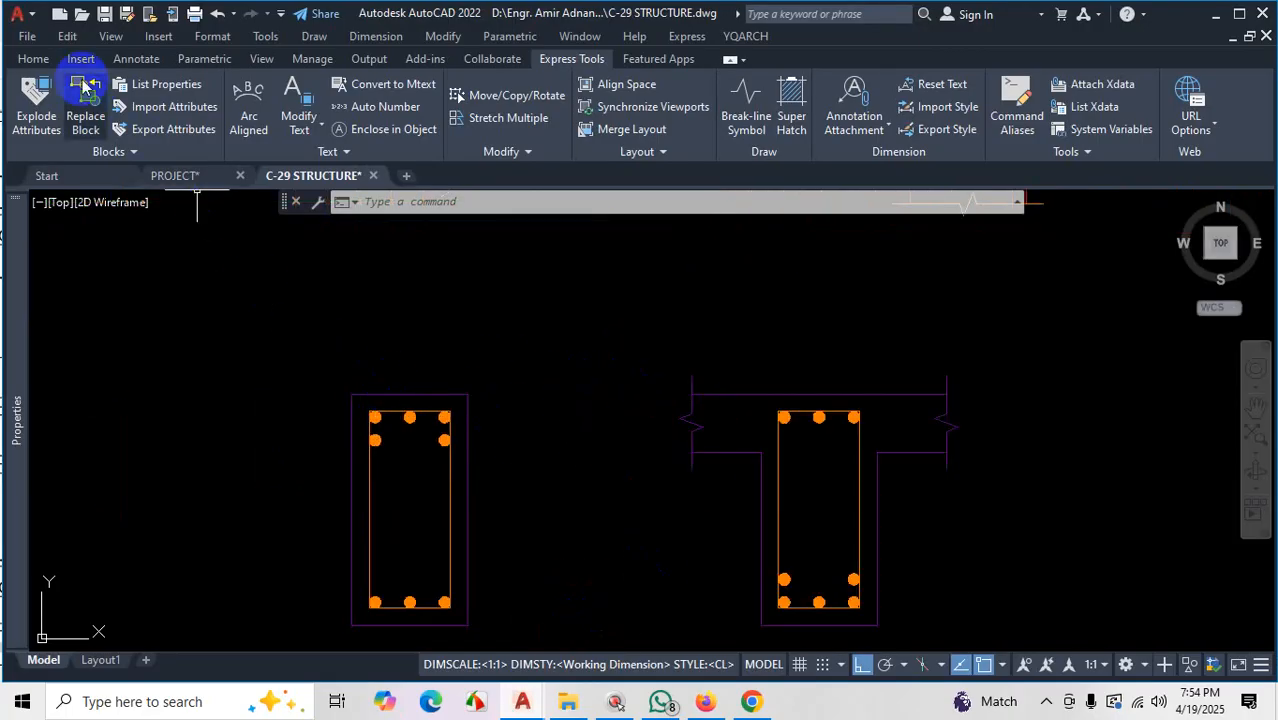
left_click(33, 58)
left_click(24, 96)
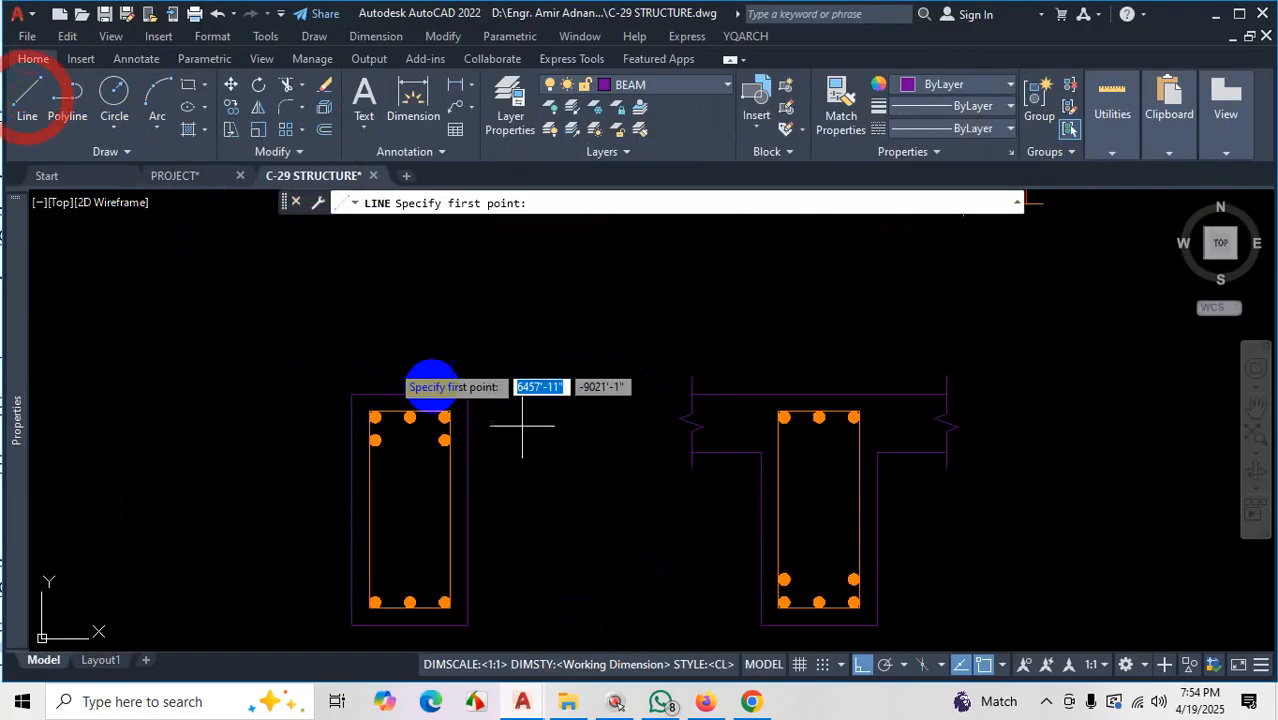
scroll(480, 410, "up", 2)
left_click(445, 369)
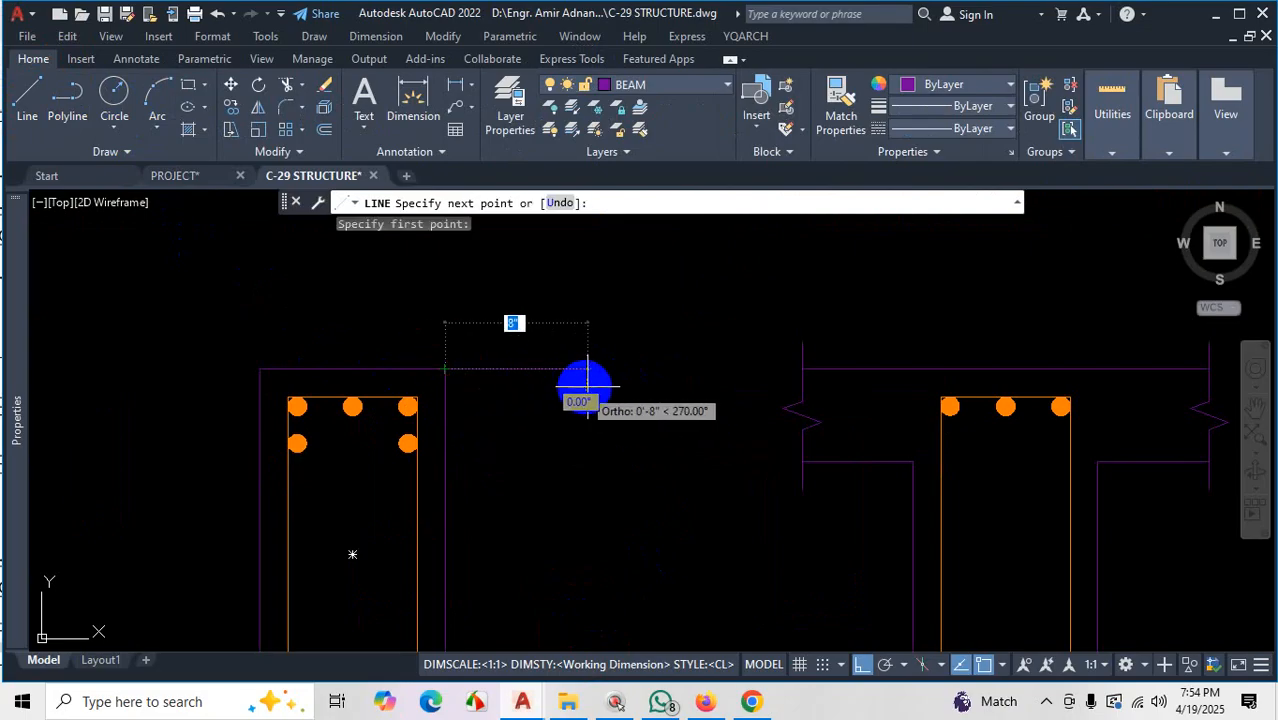
type("6")
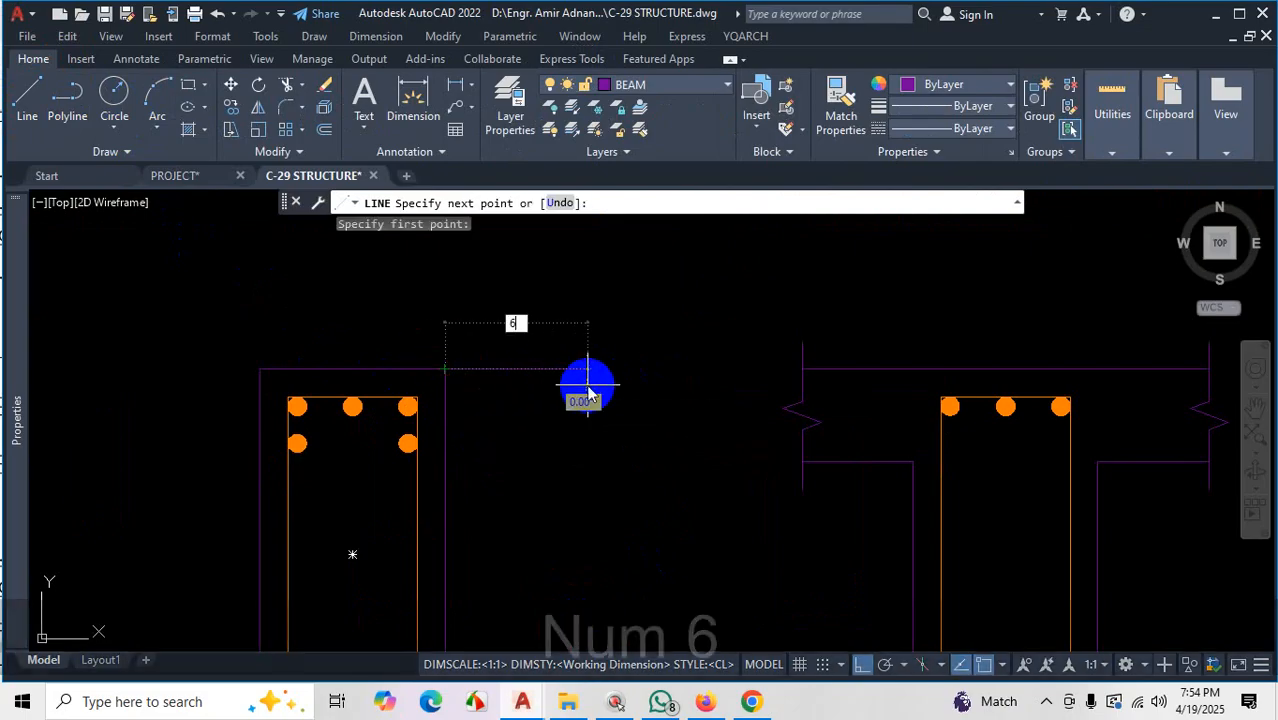
key("Return")
key("space")
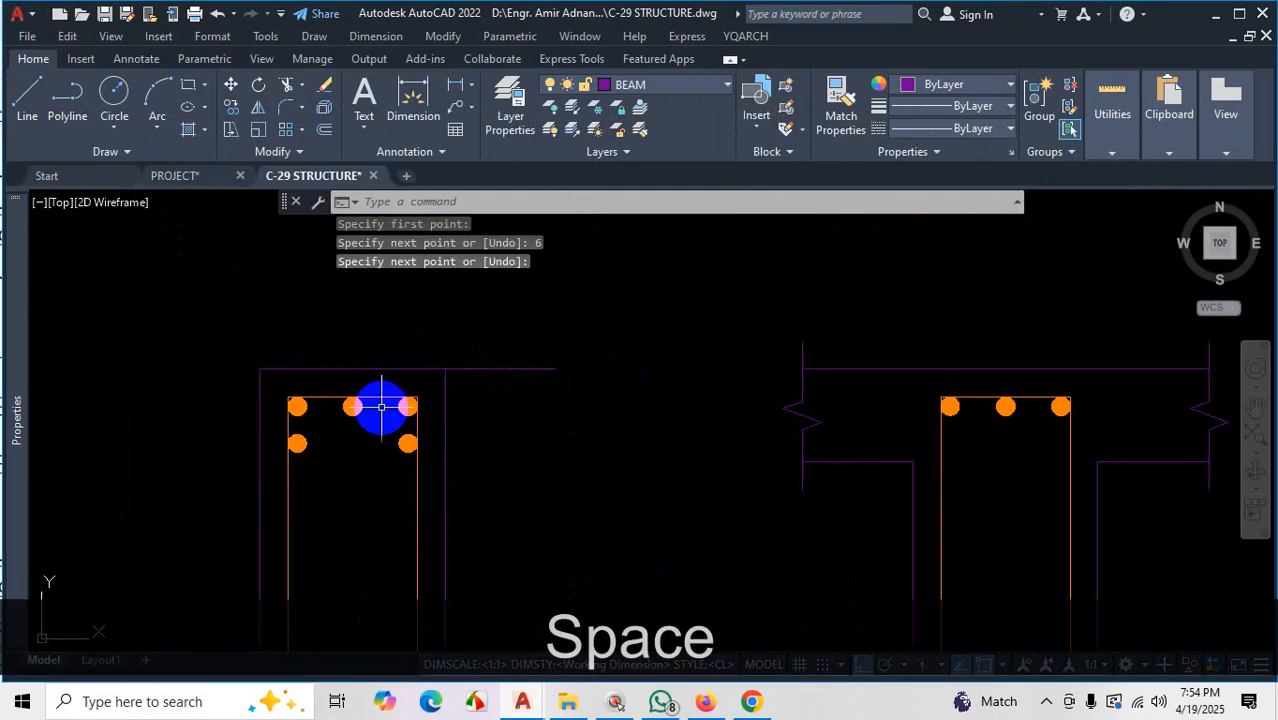
Draw a 6" horizontal line outward from the middle cross-section's top-left corner
key("space")
left_click(259, 369)
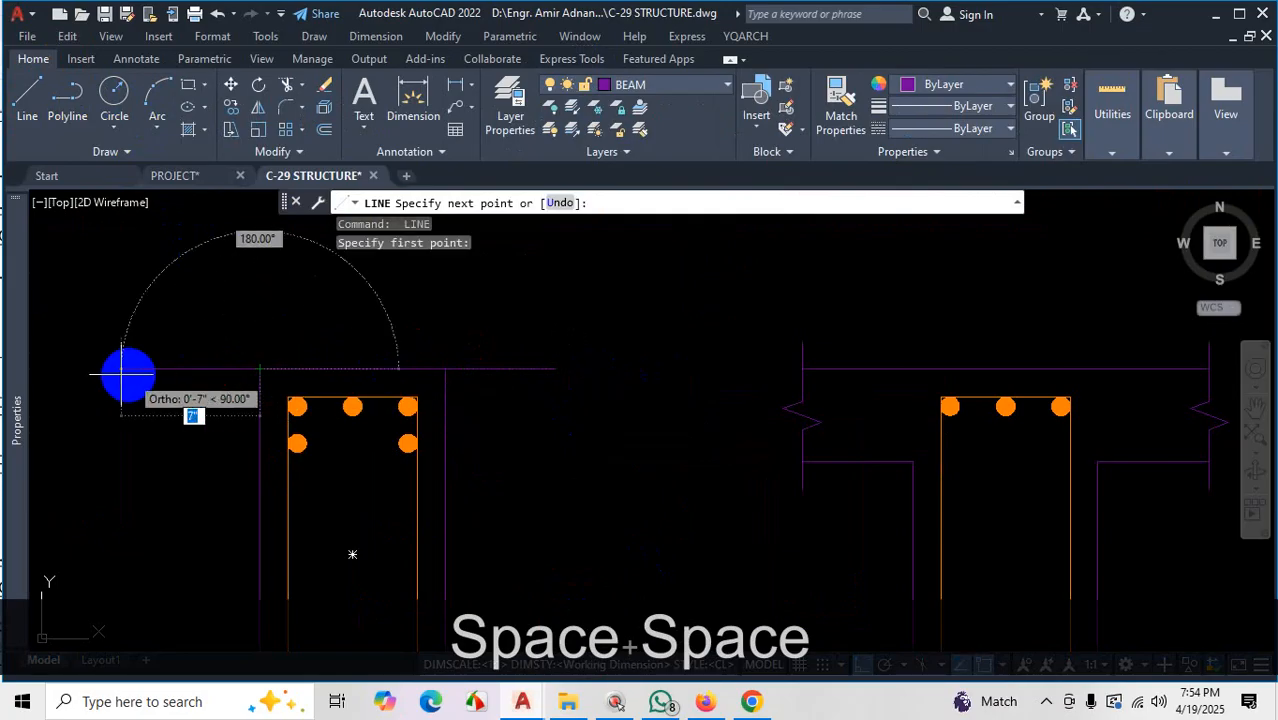
type("6")
key("Return")
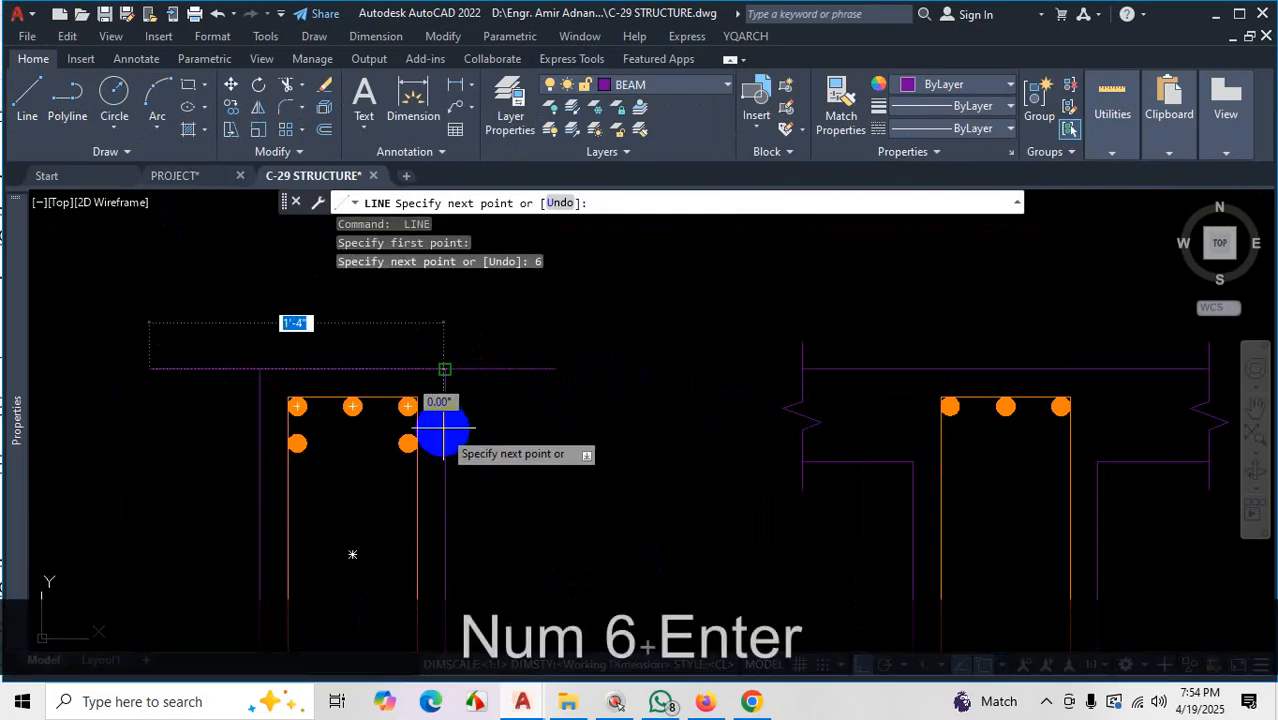
key("Escape")
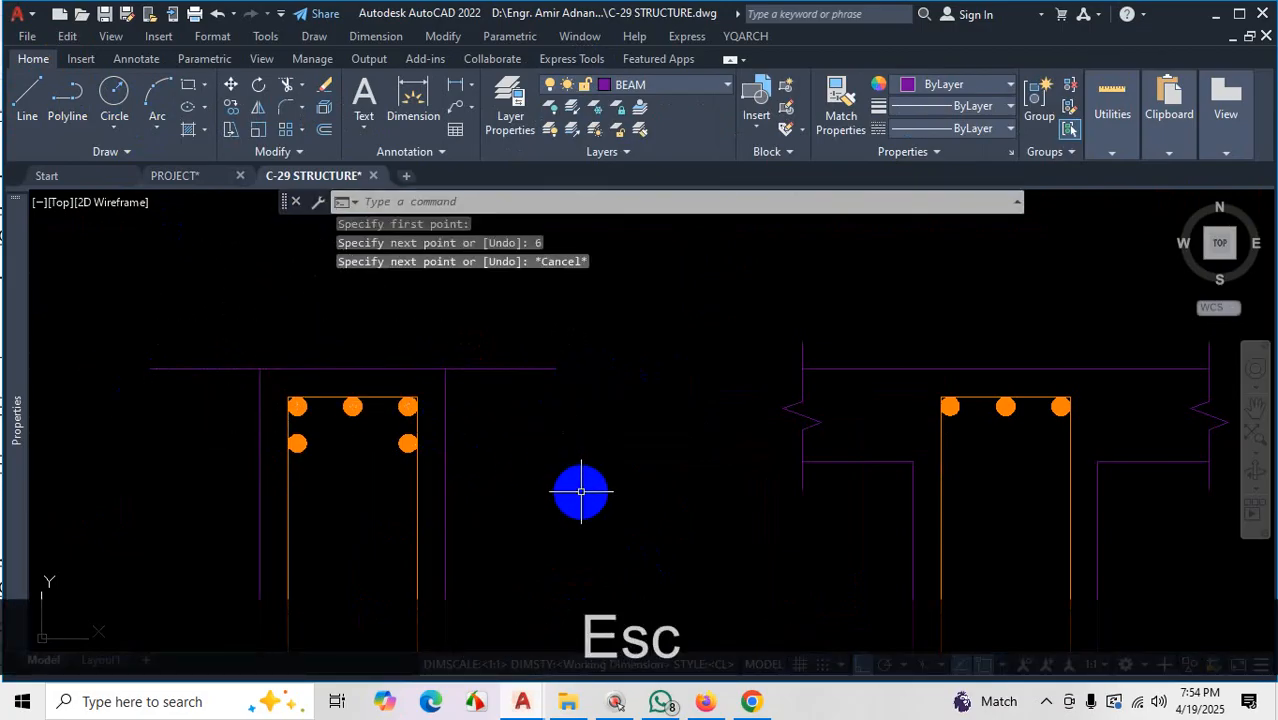
Offset both slab top lines of the middle cross-section 5" downward to form the slab's underside
type("o")
key("Return")
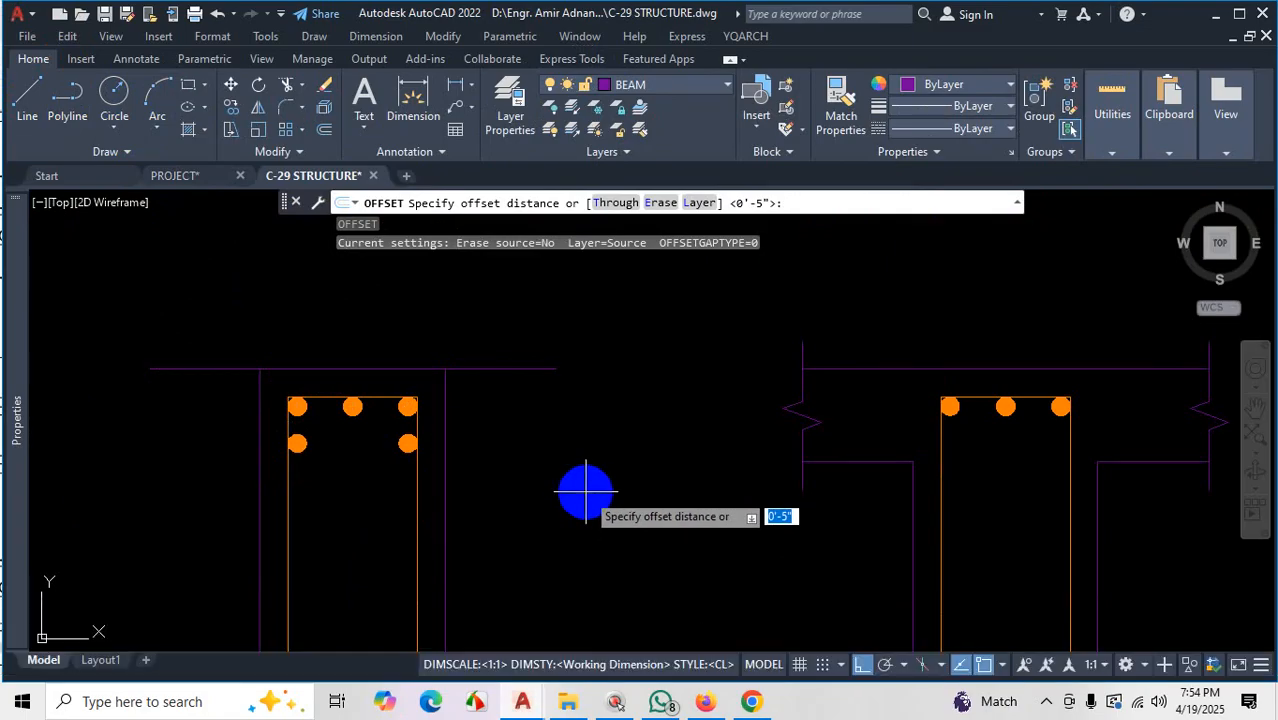
type("5")
key("Return")
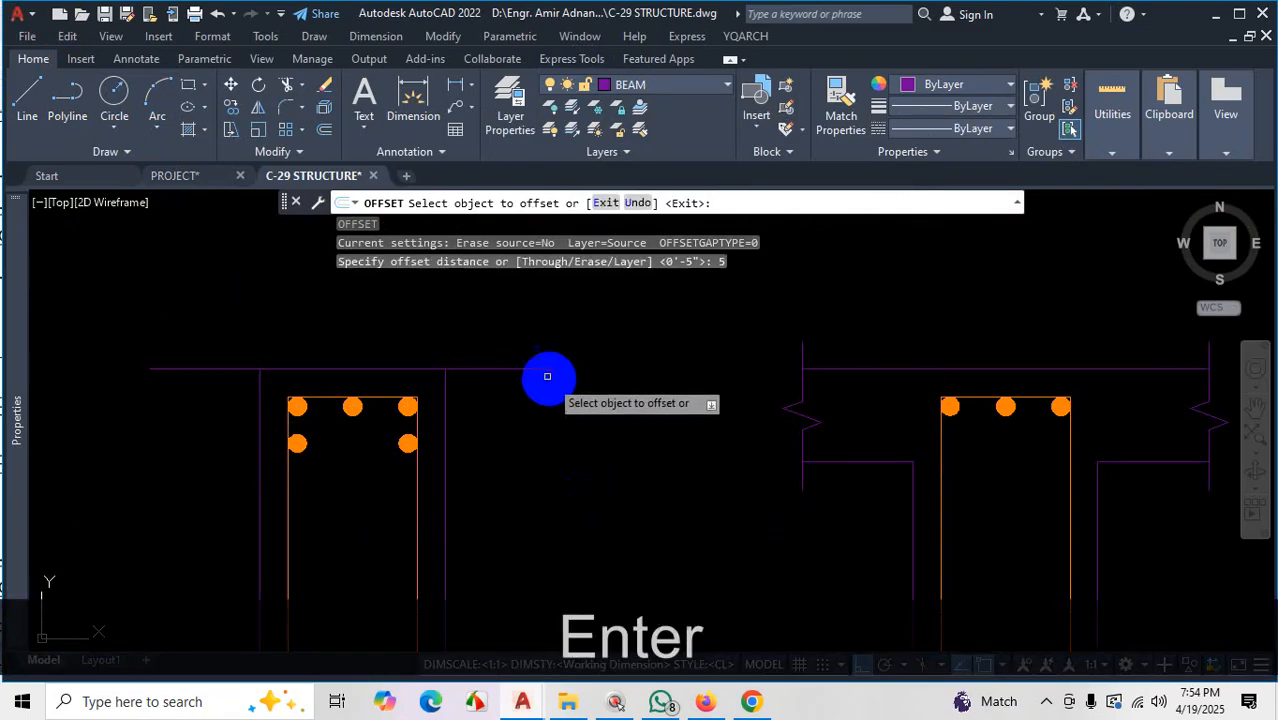
left_click(542, 369)
left_click(536, 443)
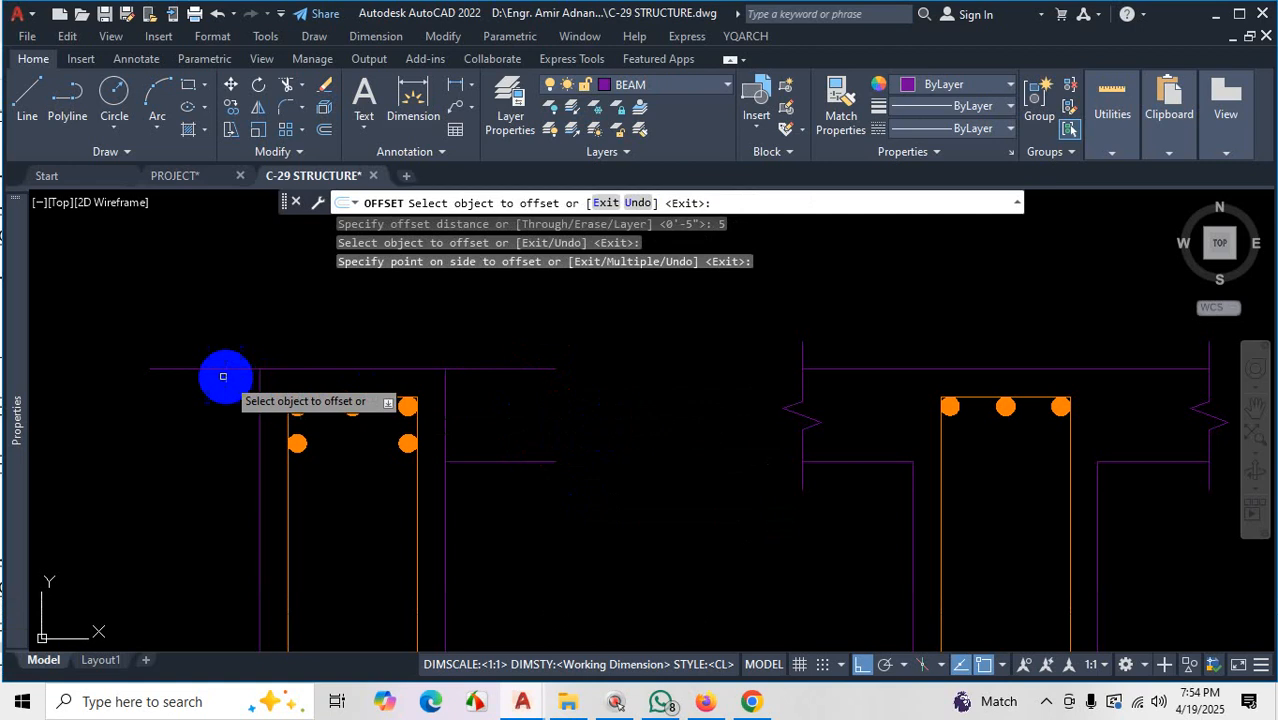
key("Escape")
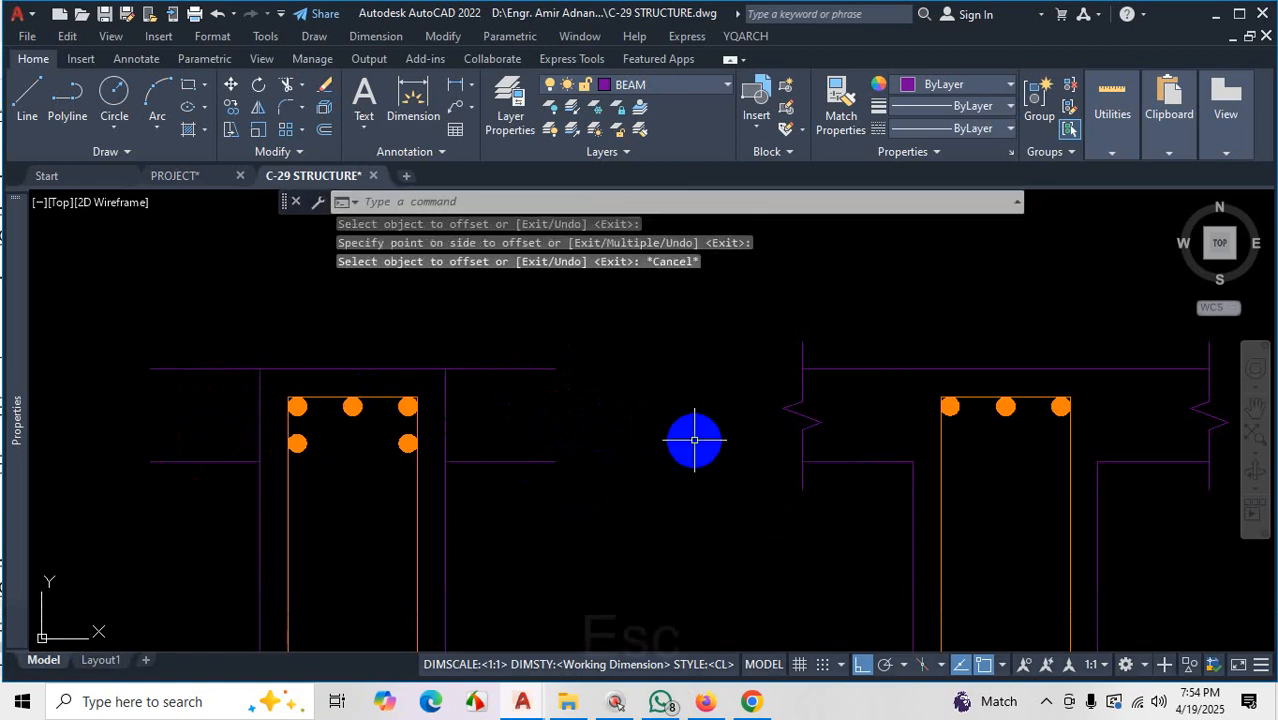
key("Escape")
scroll(650, 437, "down", 3)
scroll(565, 419, "up", 3)
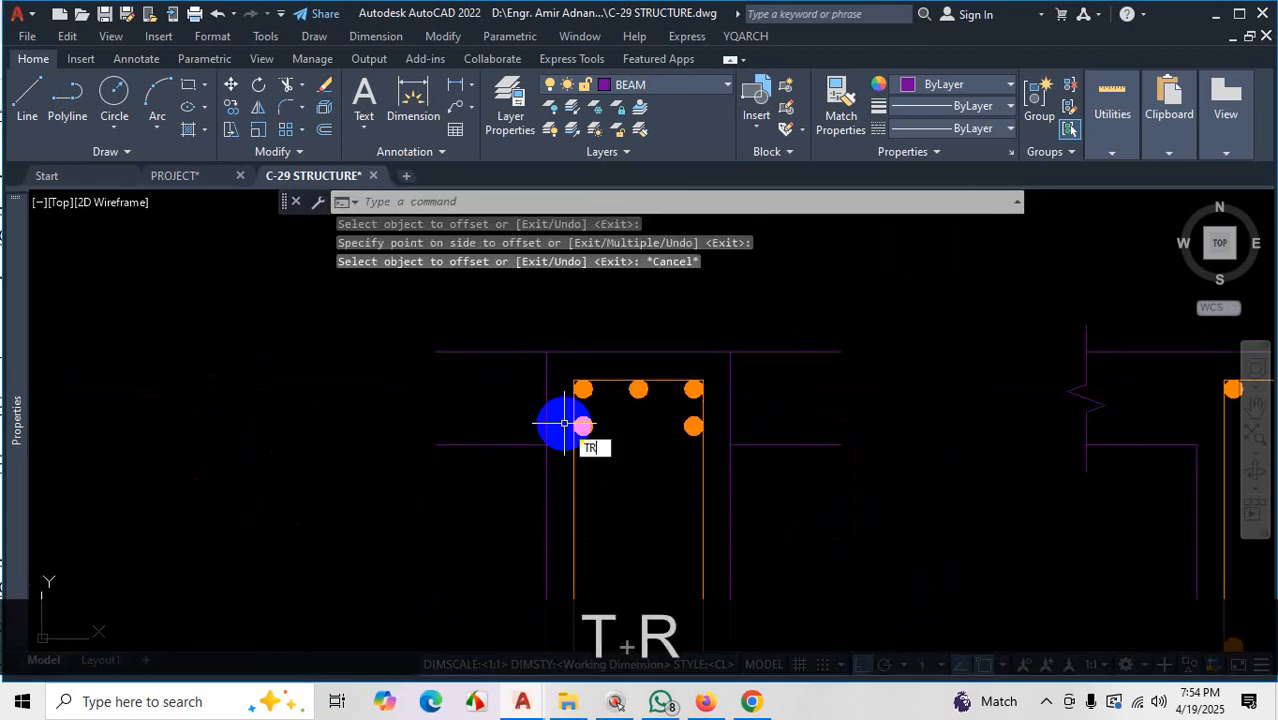
Trim both side edges of the middle cross-section's beam outline between the slab's top and underside
type("TR")
key("space")
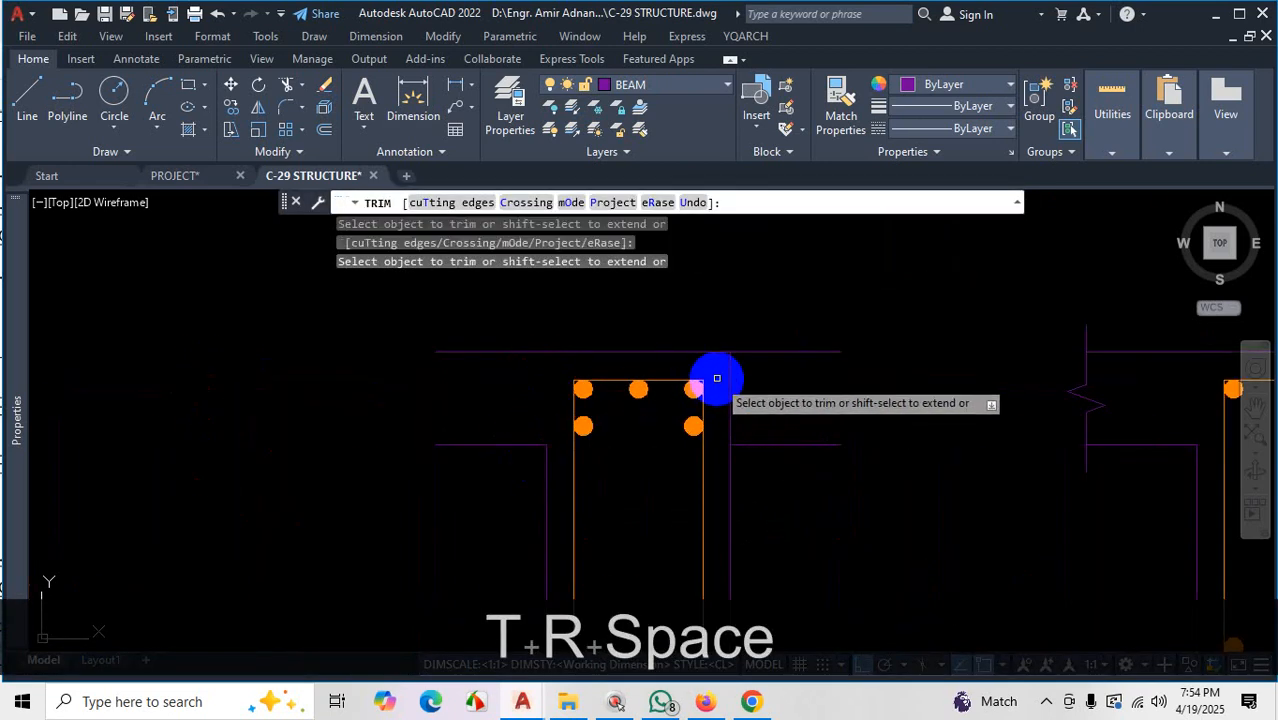
key("Escape")
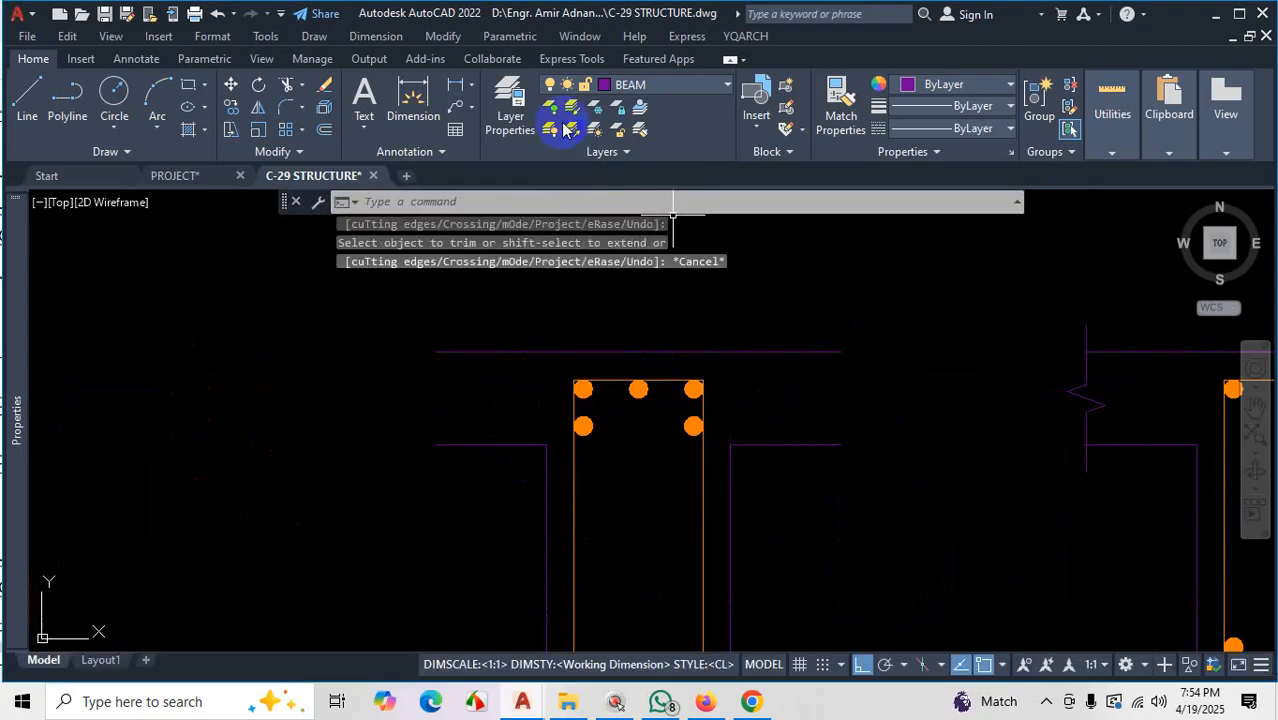
Add a break-line across the right slab end of the middle cross-section, with the symbol at its midpoint
left_click(598, 60)
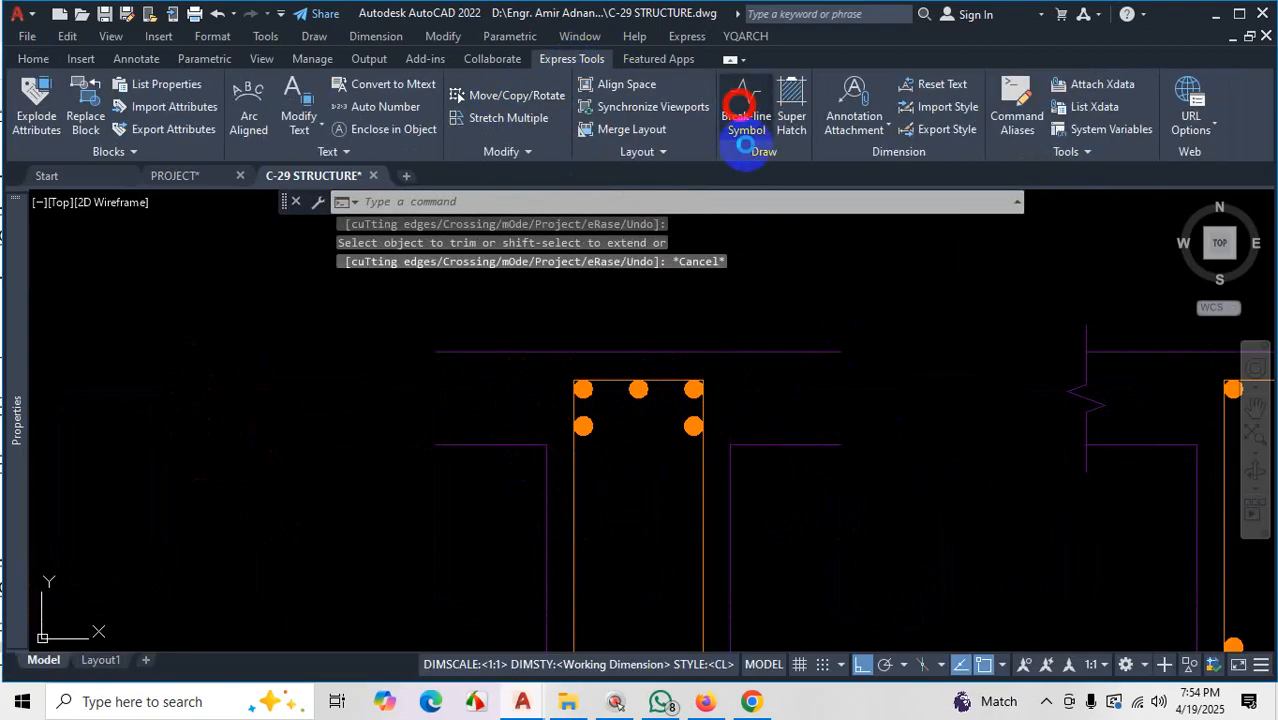
left_click(741, 103)
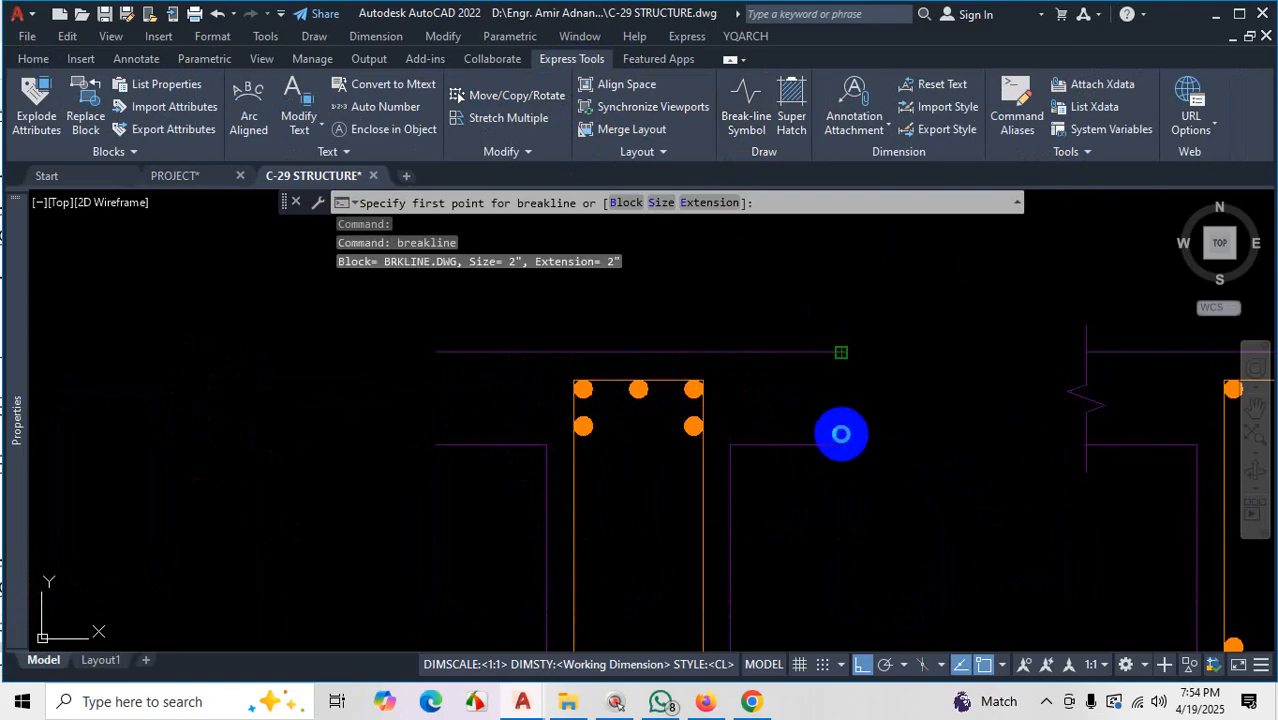
left_click(841, 352)
left_click(841, 443)
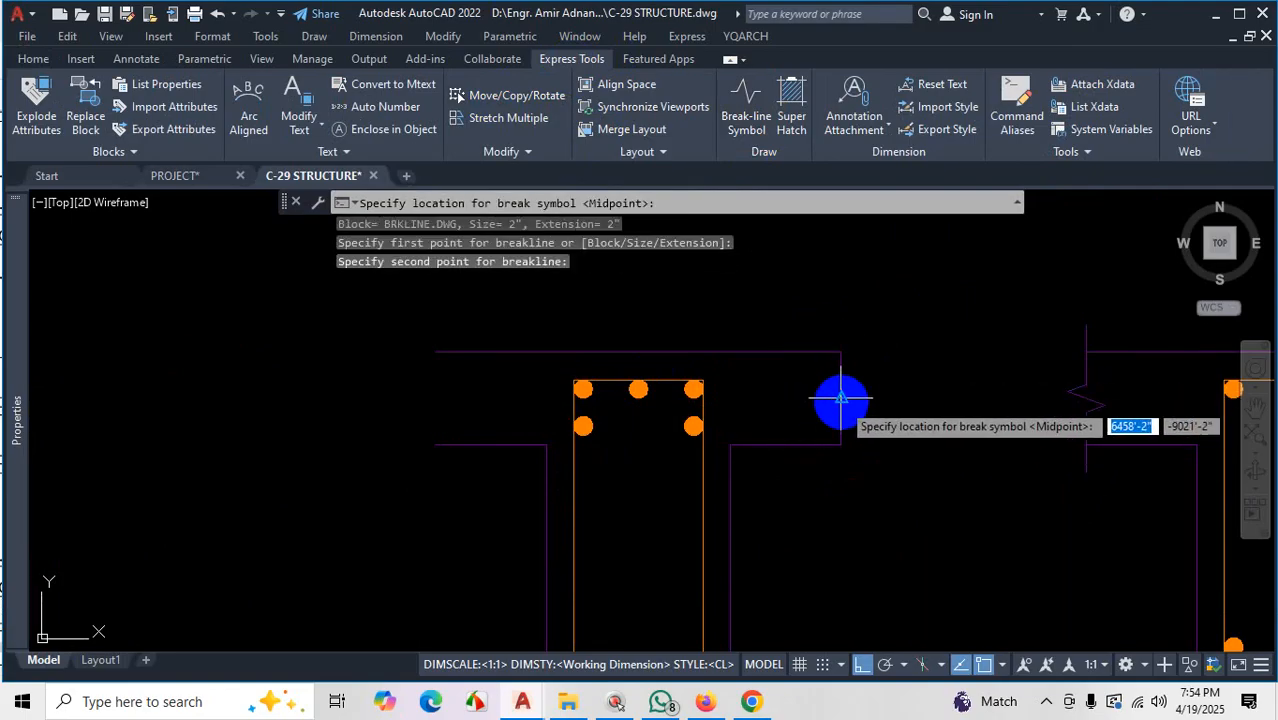
left_click(841, 400)
scroll(893, 499, "down", 4)
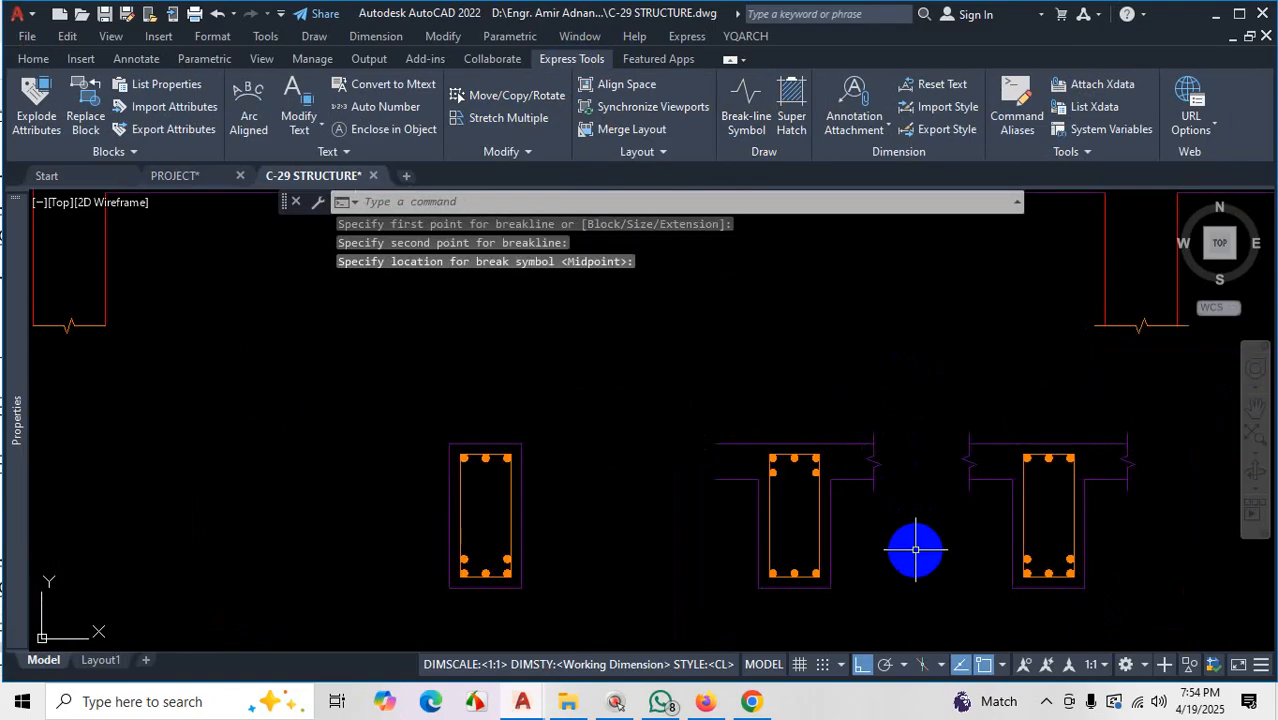
Switch to the Firefox PDF and examine the stirrup hook at the top-left bar of RB2 section 4-4
scroll(750, 505, "up", 2)
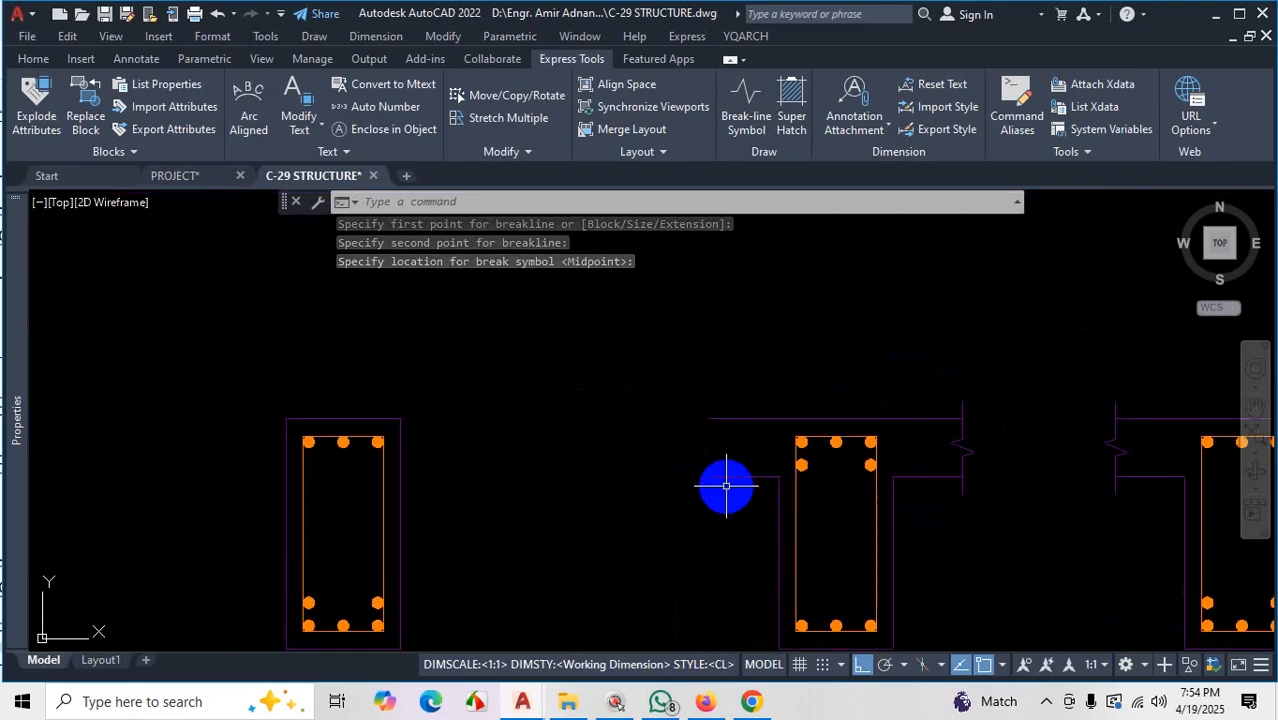
scroll(680, 490, "down", 4)
scroll(705, 490, "up", 2)
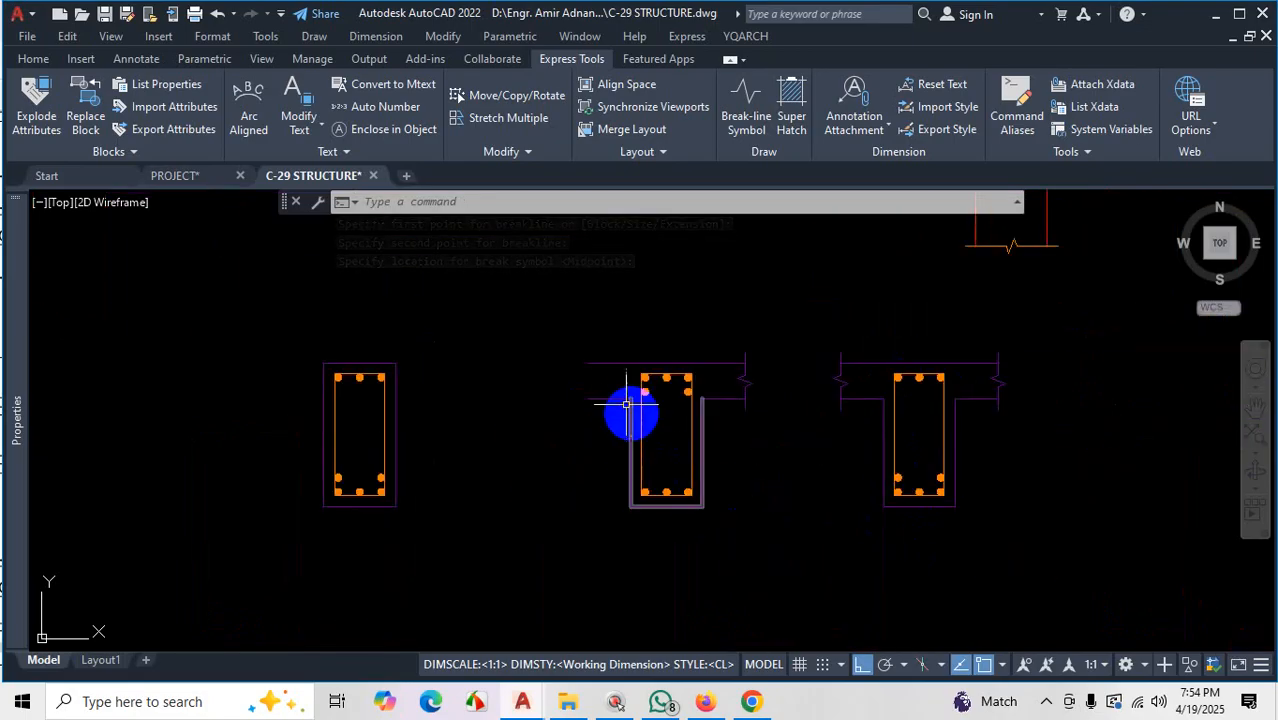
scroll(630, 390, "up", 2)
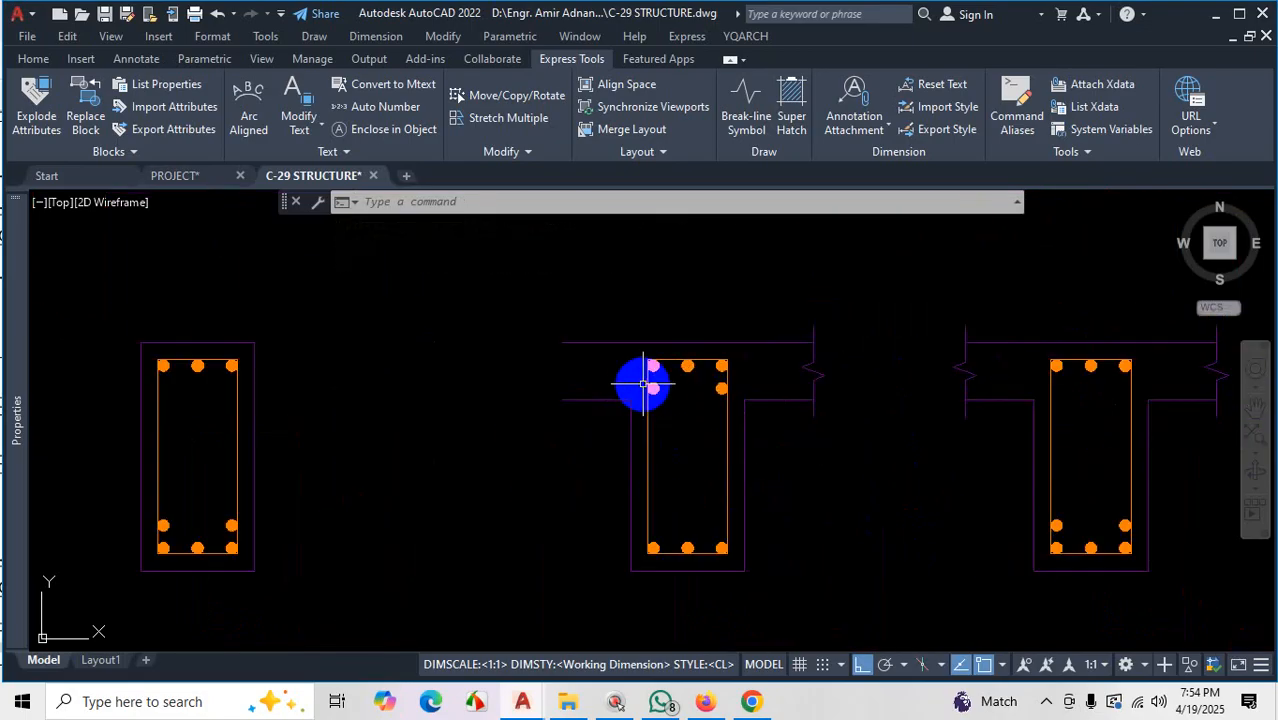
left_click(707, 703)
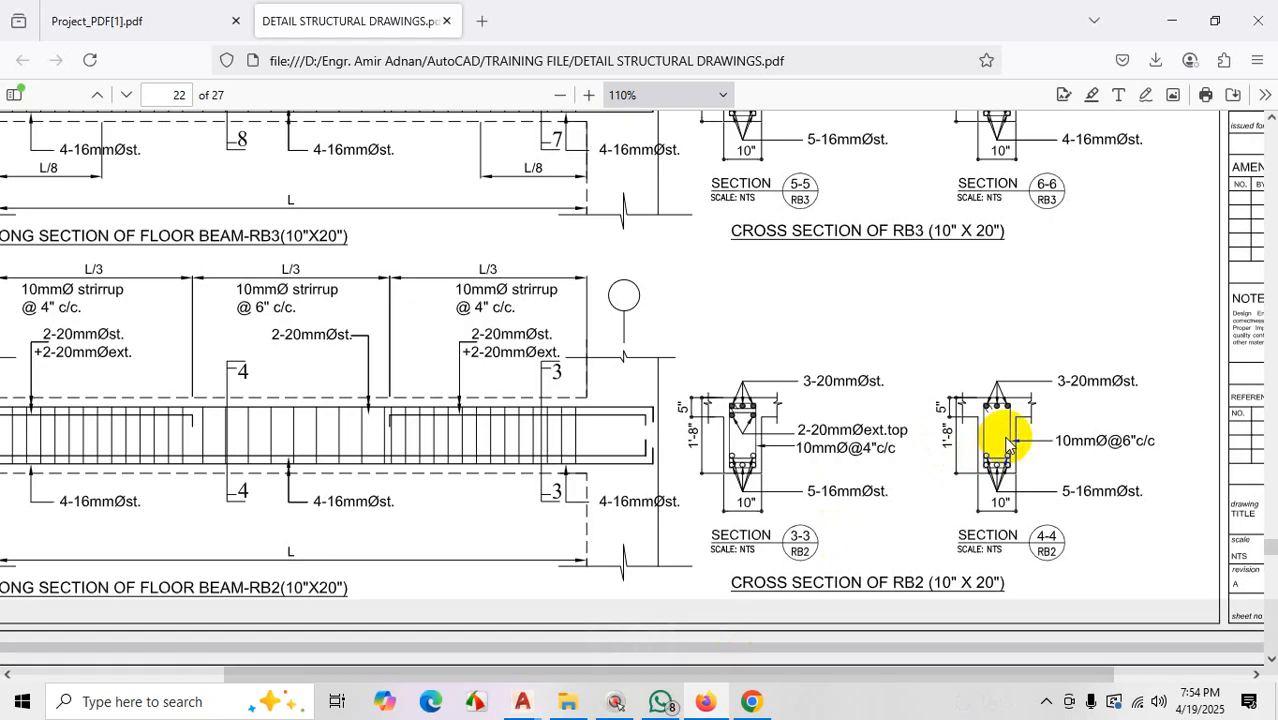
key("ctrl+1")
left_click(1006, 436)
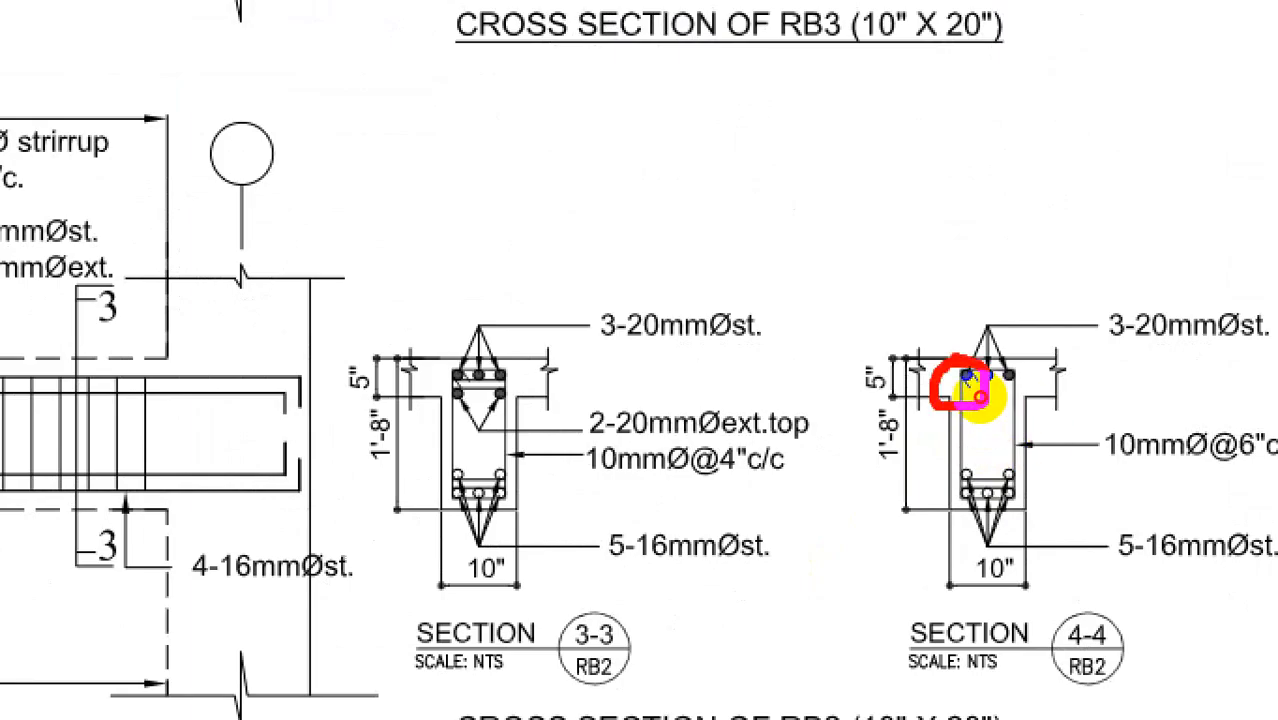
key("Escape")
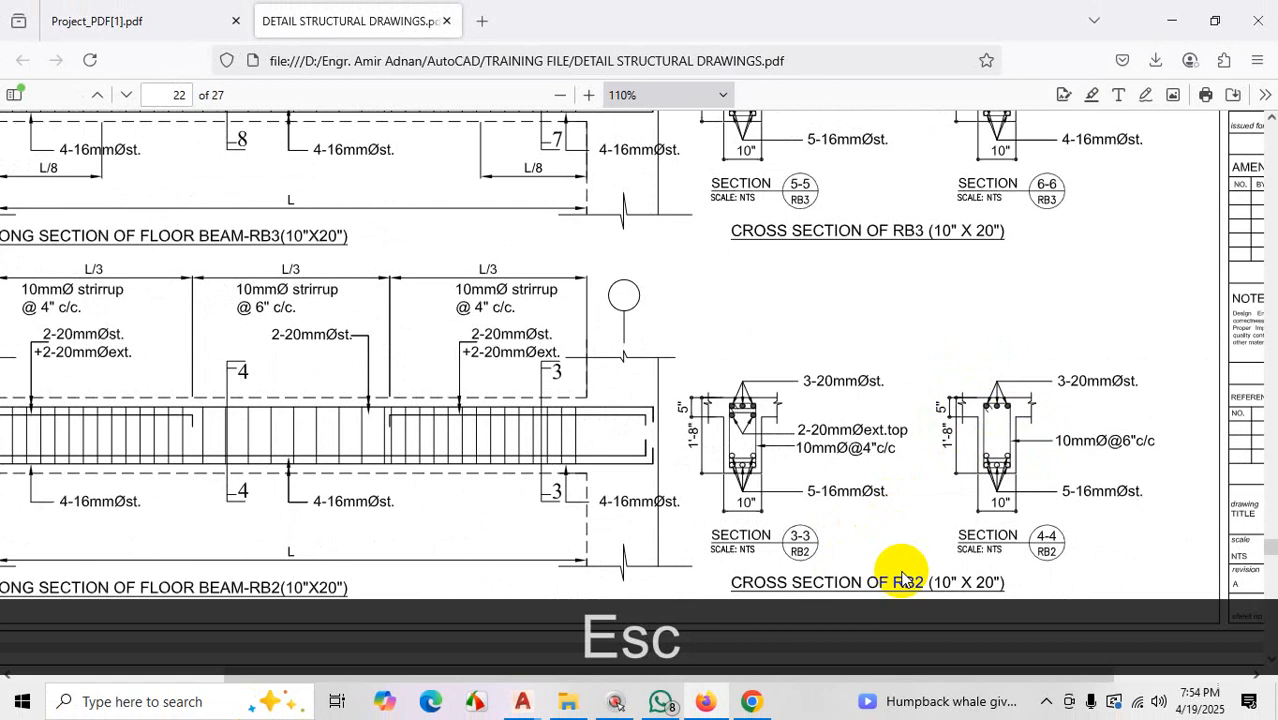
Return to C-29 STRUCTURE.dwg in AutoCAD and draw a 0.5" radius circle between the middle and rightmost cross-sections
mouse_move(524, 708)
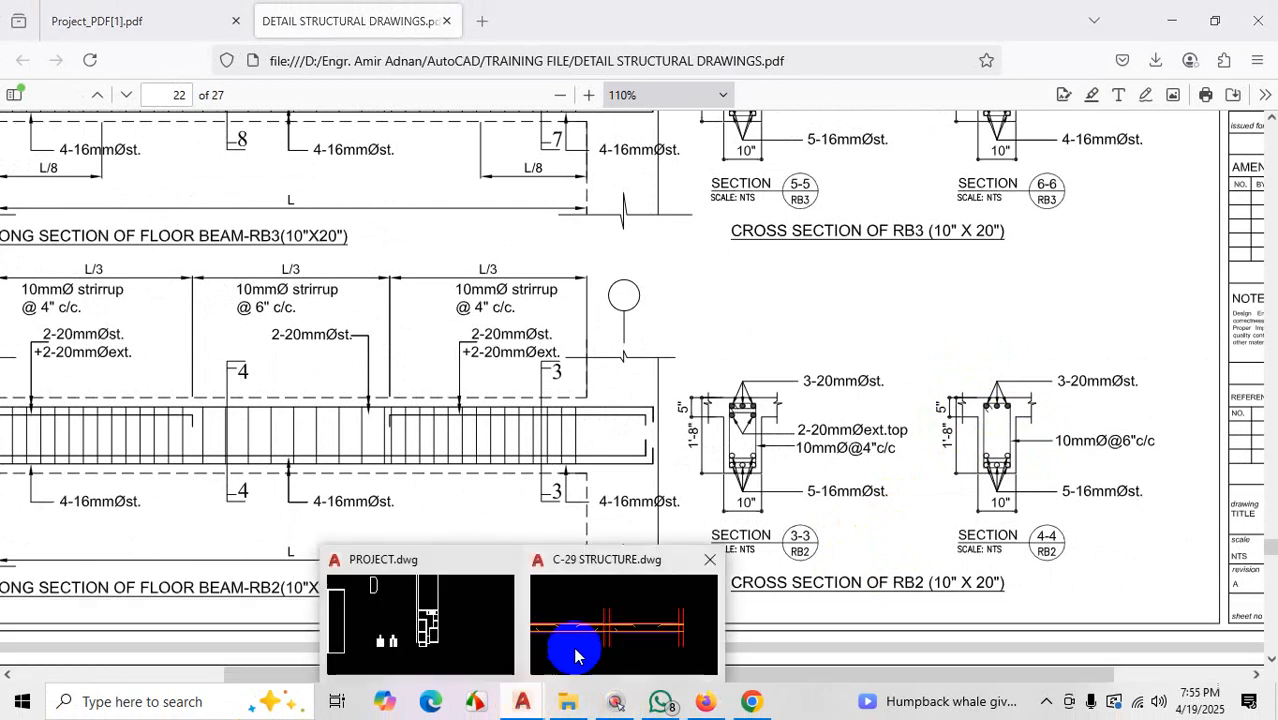
left_click(613, 610)
scroll(808, 472, "up", 4)
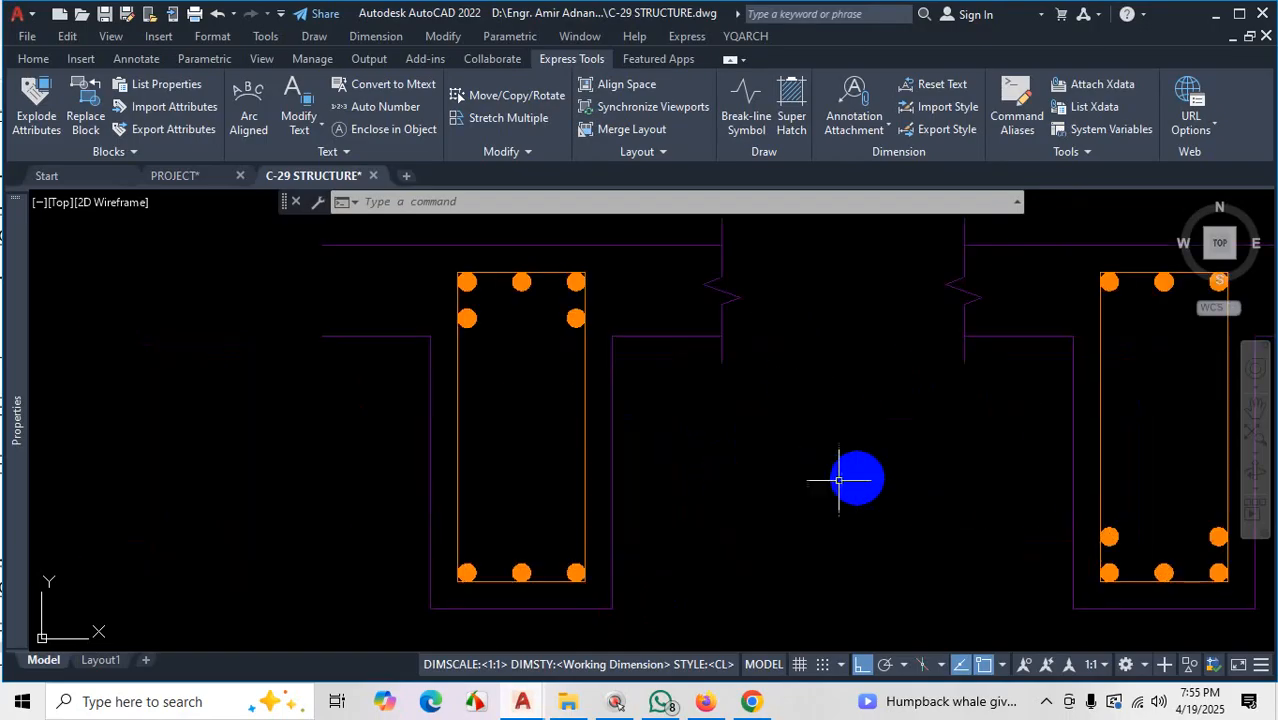
left_click(34, 59)
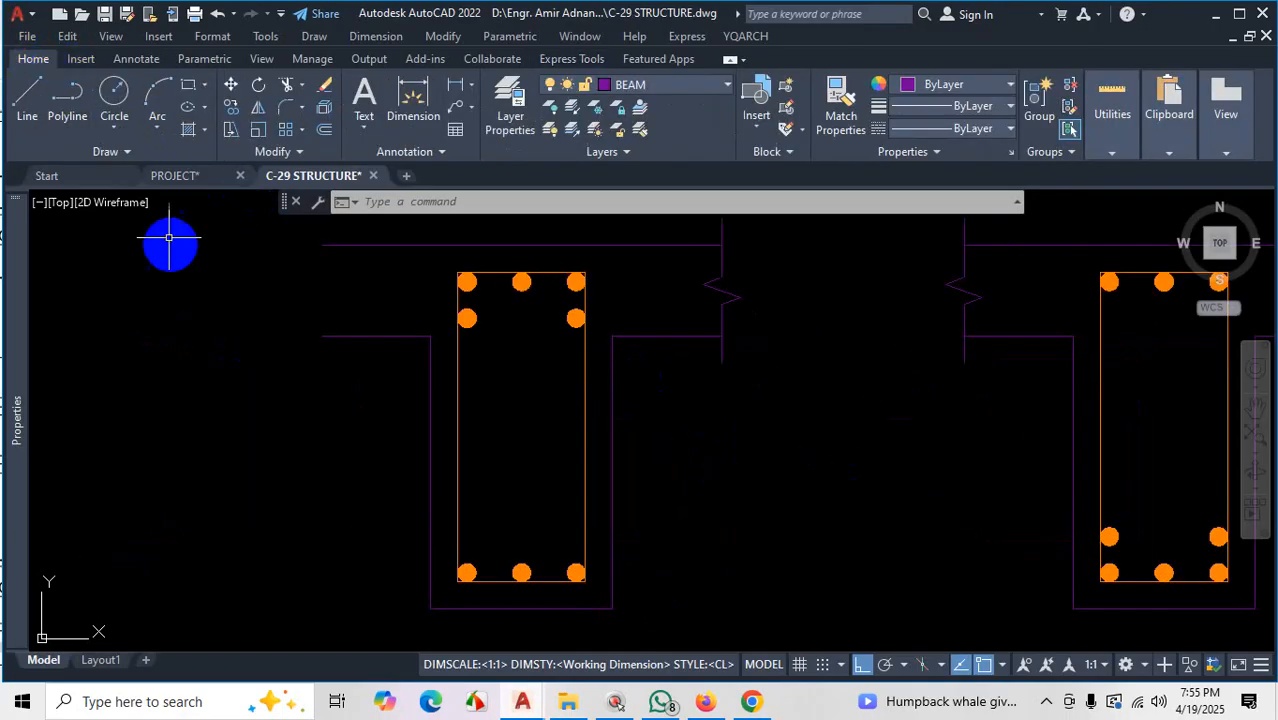
left_click(114, 95)
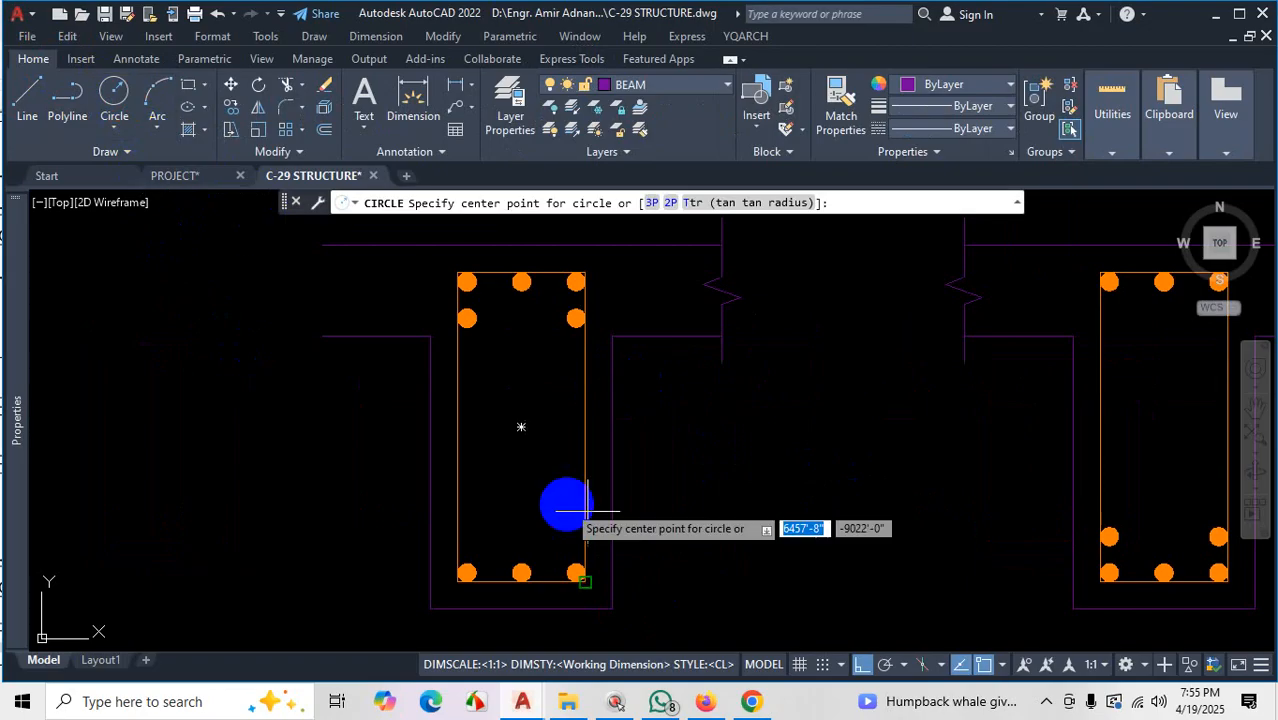
left_click(765, 426)
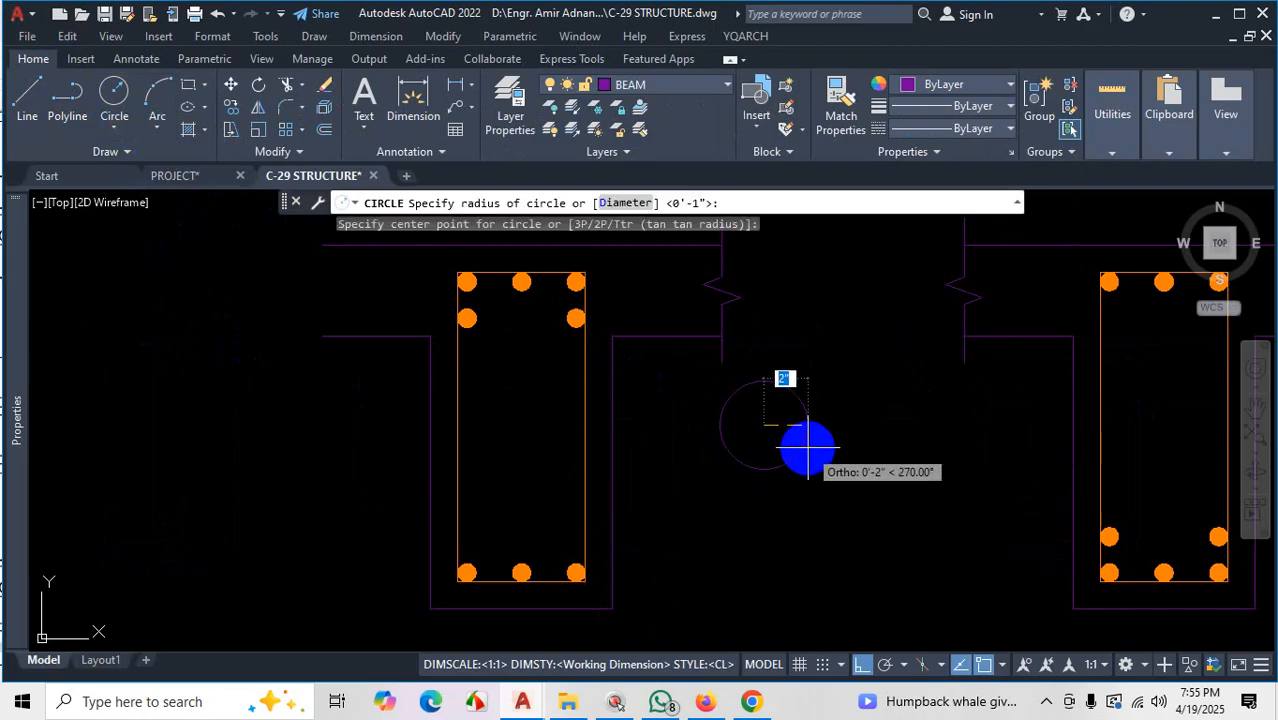
type(".5")
key("Return")
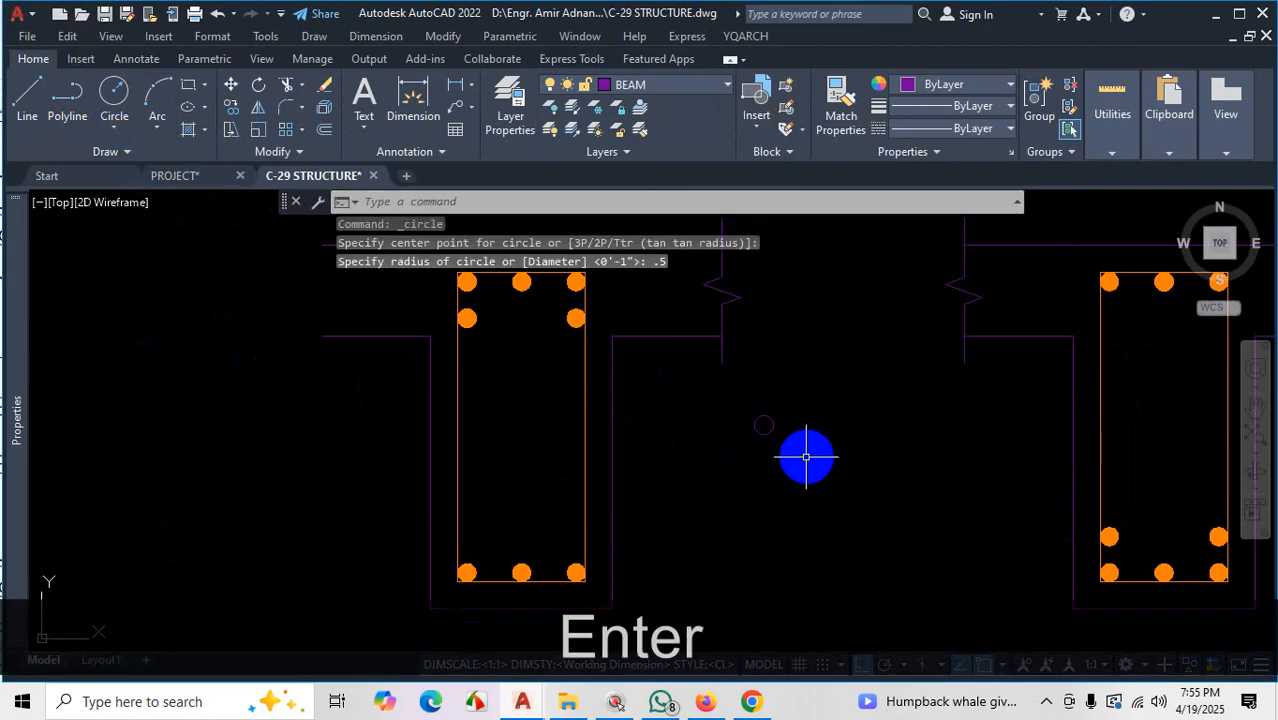
scroll(755, 438, "up", 5)
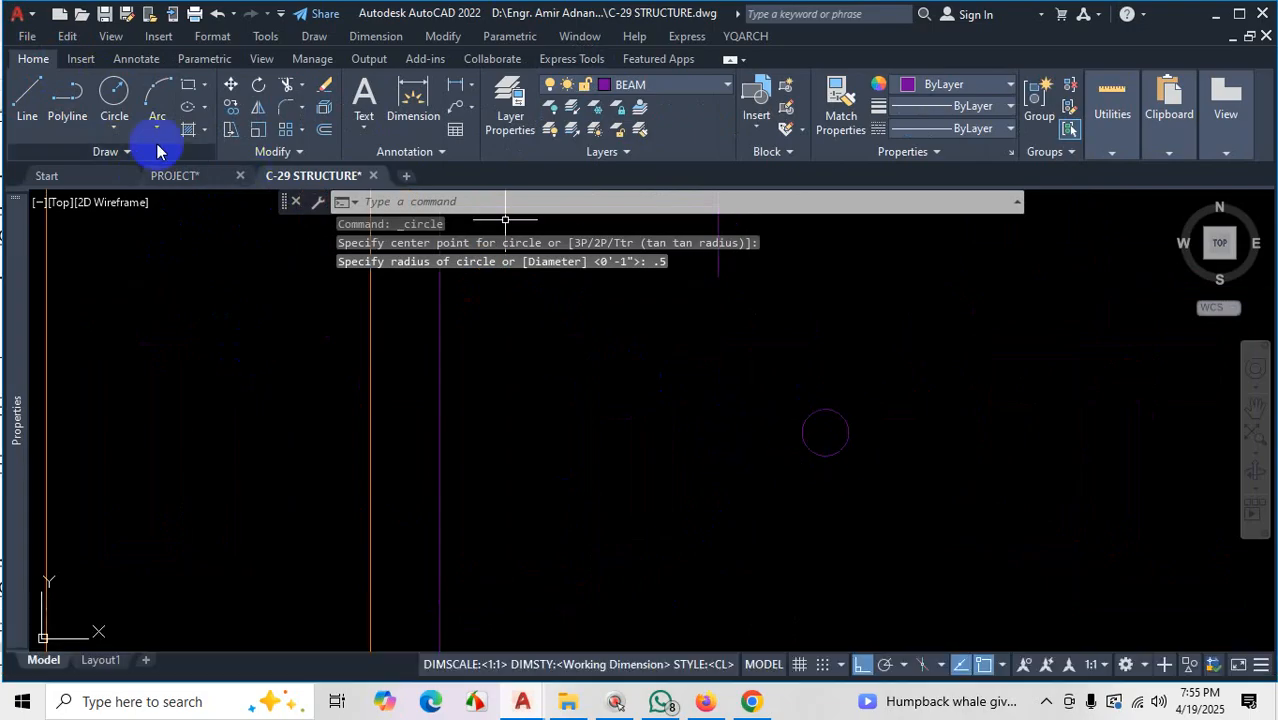
left_click(36, 104)
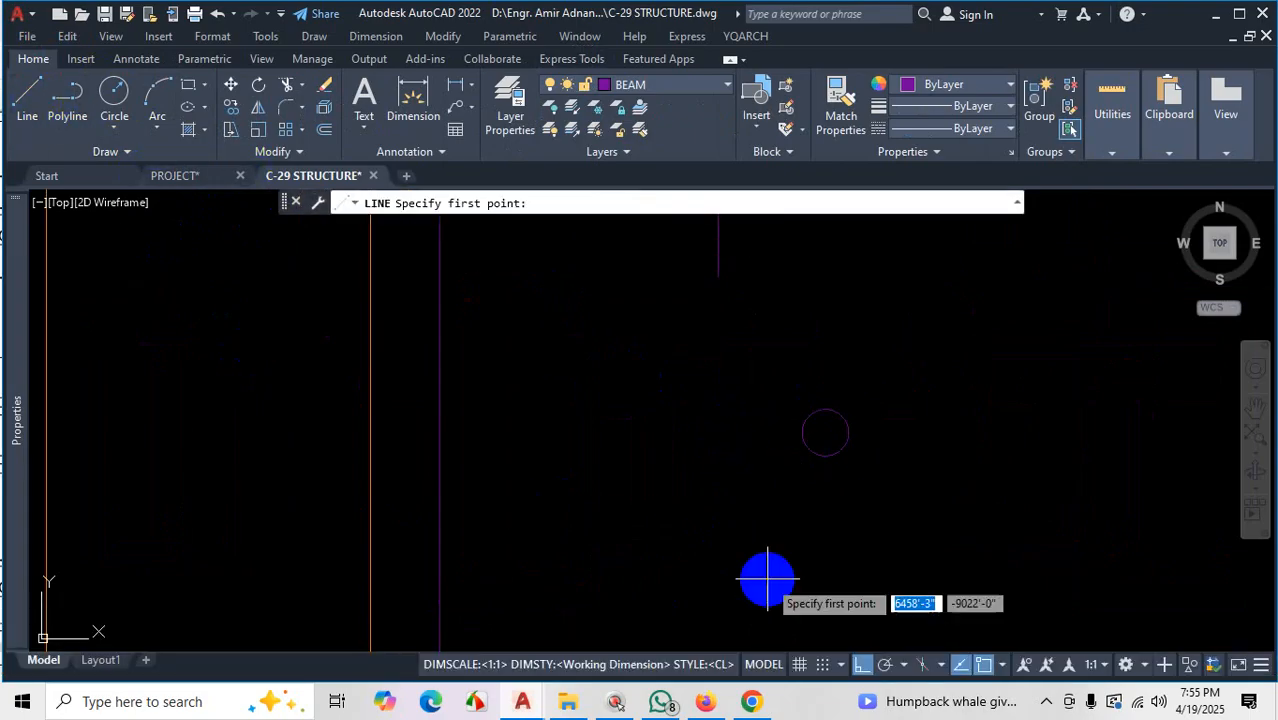
left_click(805, 434)
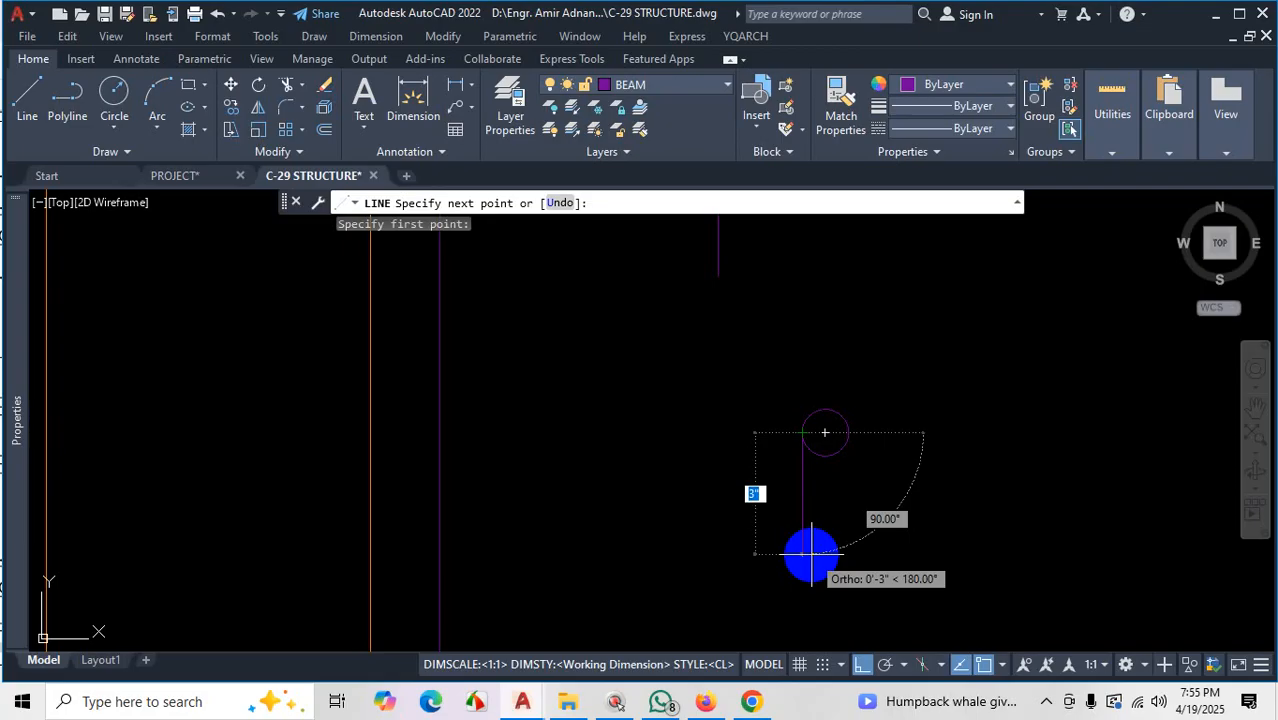
key("Return")
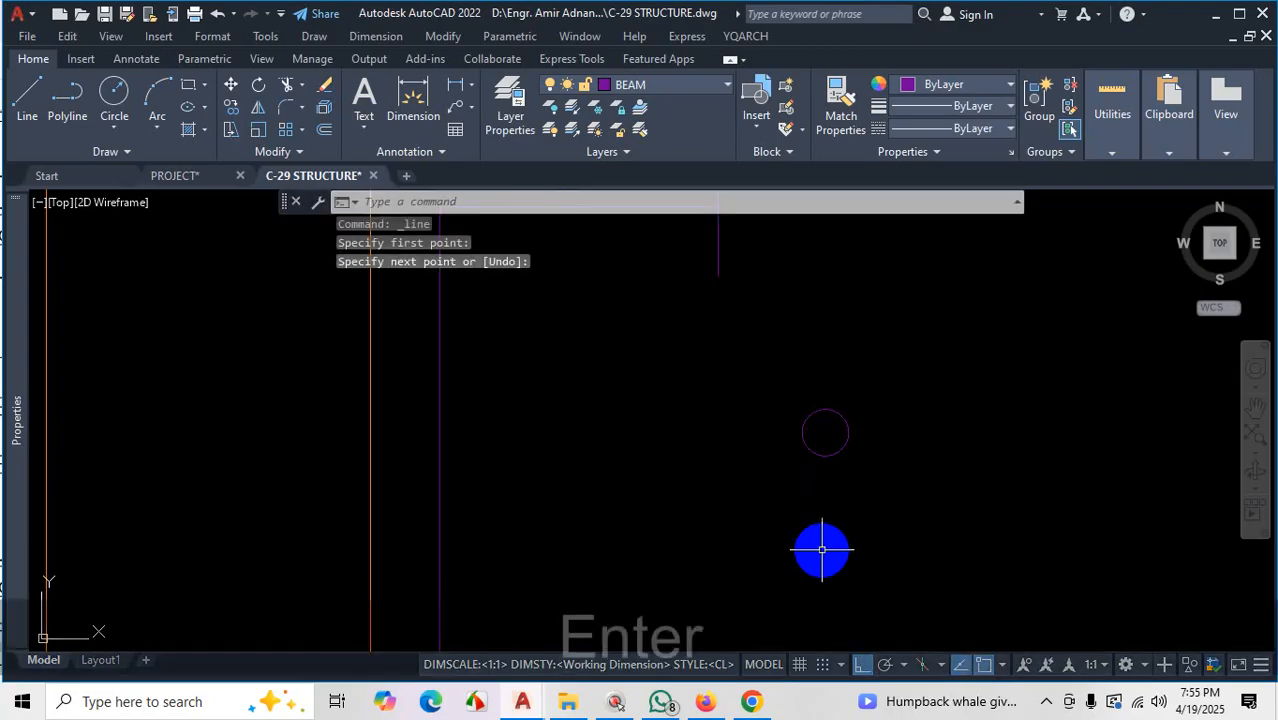
Draw a 3" vertical line downward from the small circle's left quadrant
type("l")
key("space")
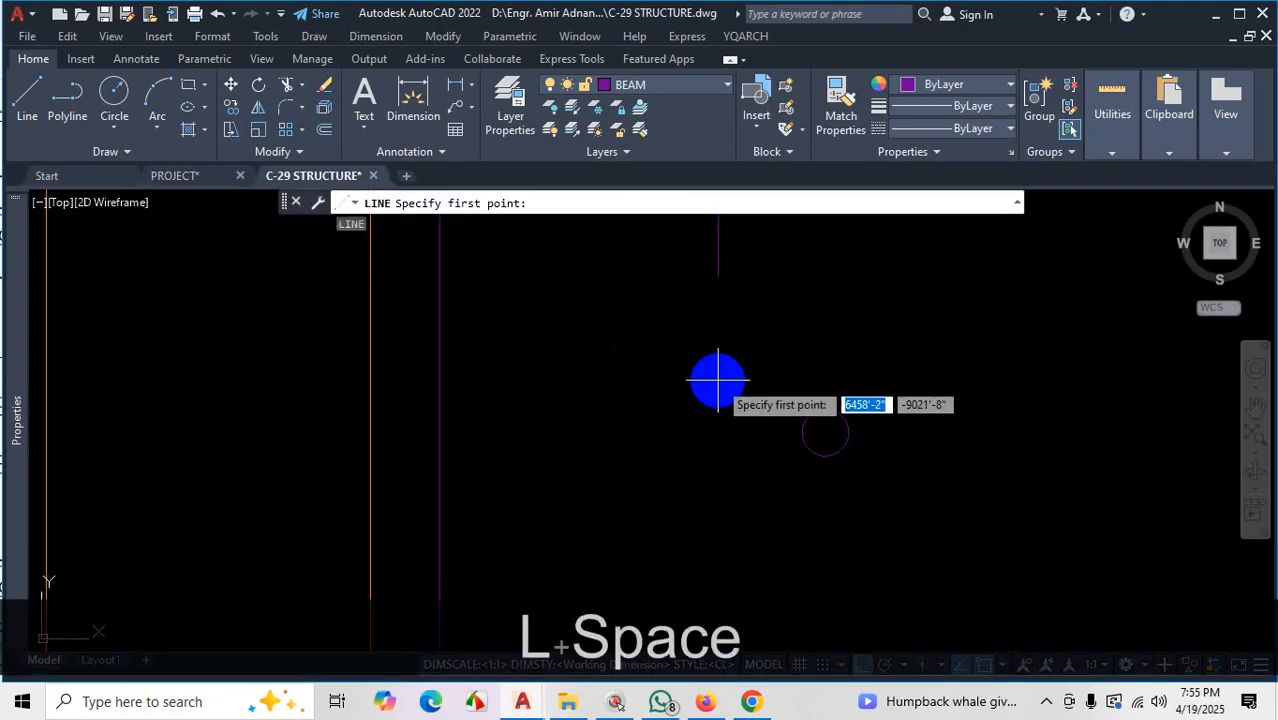
left_click(806, 430)
type("3")
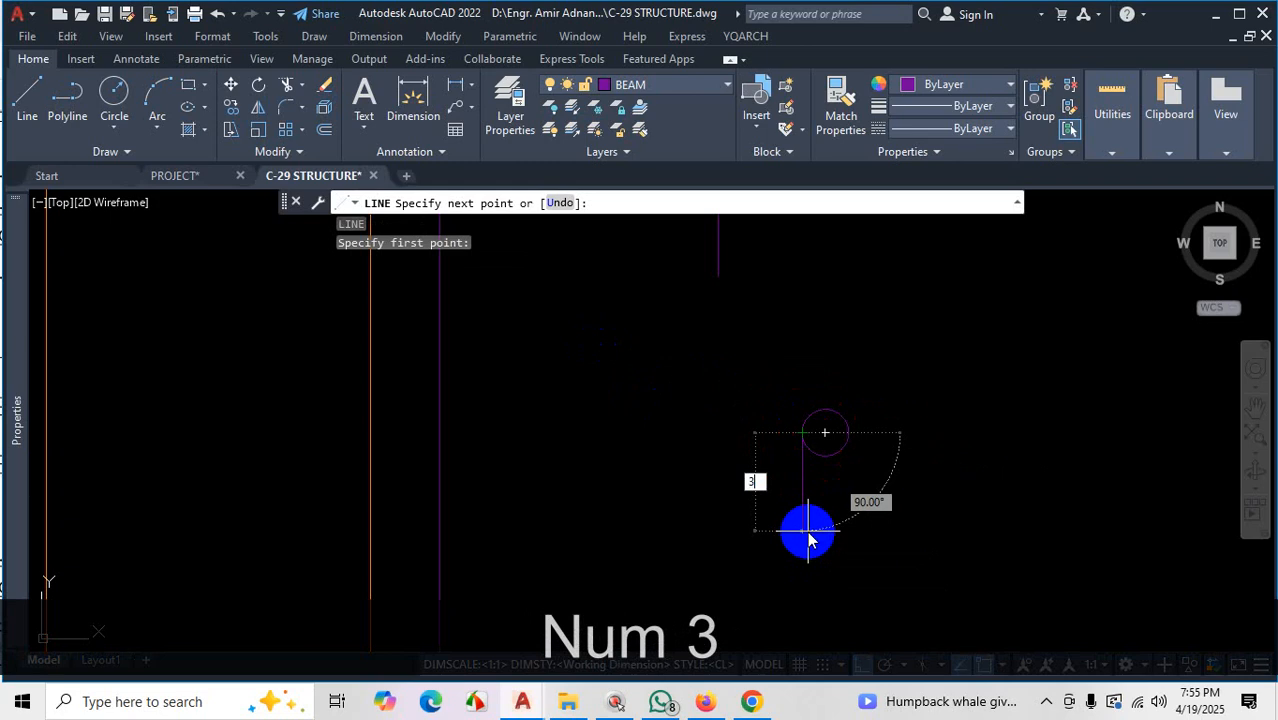
key("Return")
key("space")
Draw a 3" vertical line downward from the small circle's right quadrant
key("space")
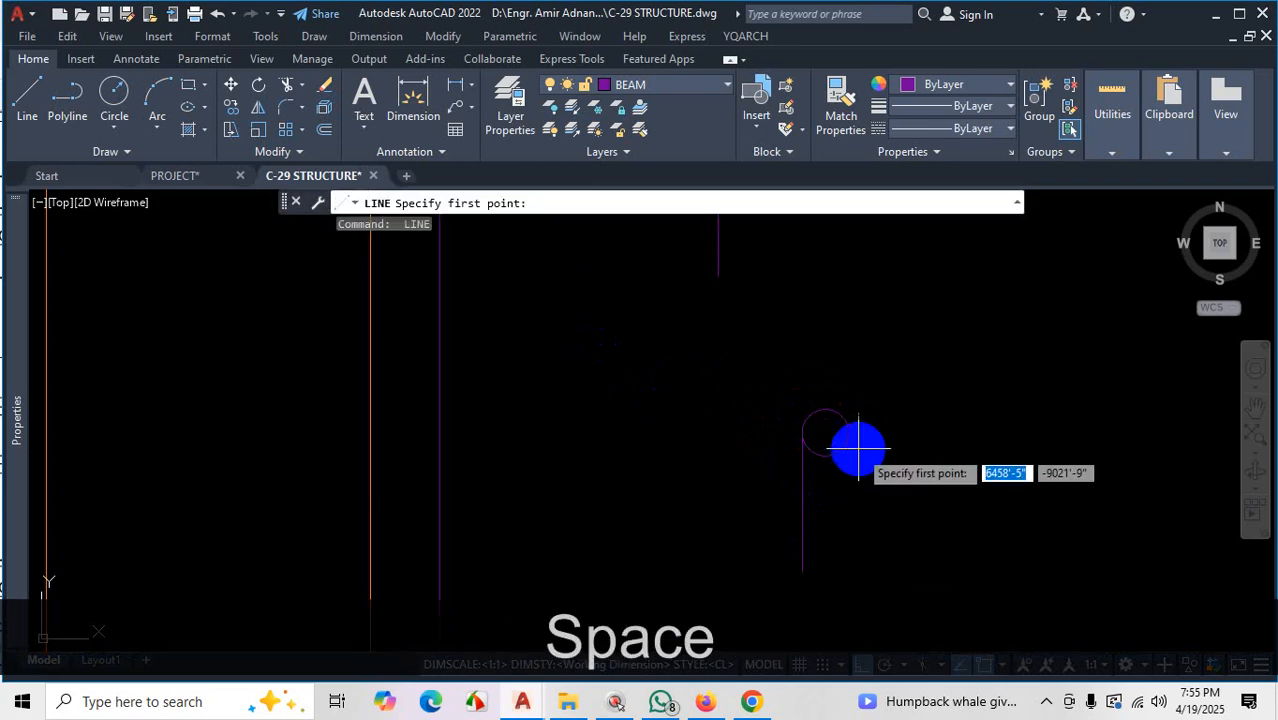
left_click(827, 433)
type("3")
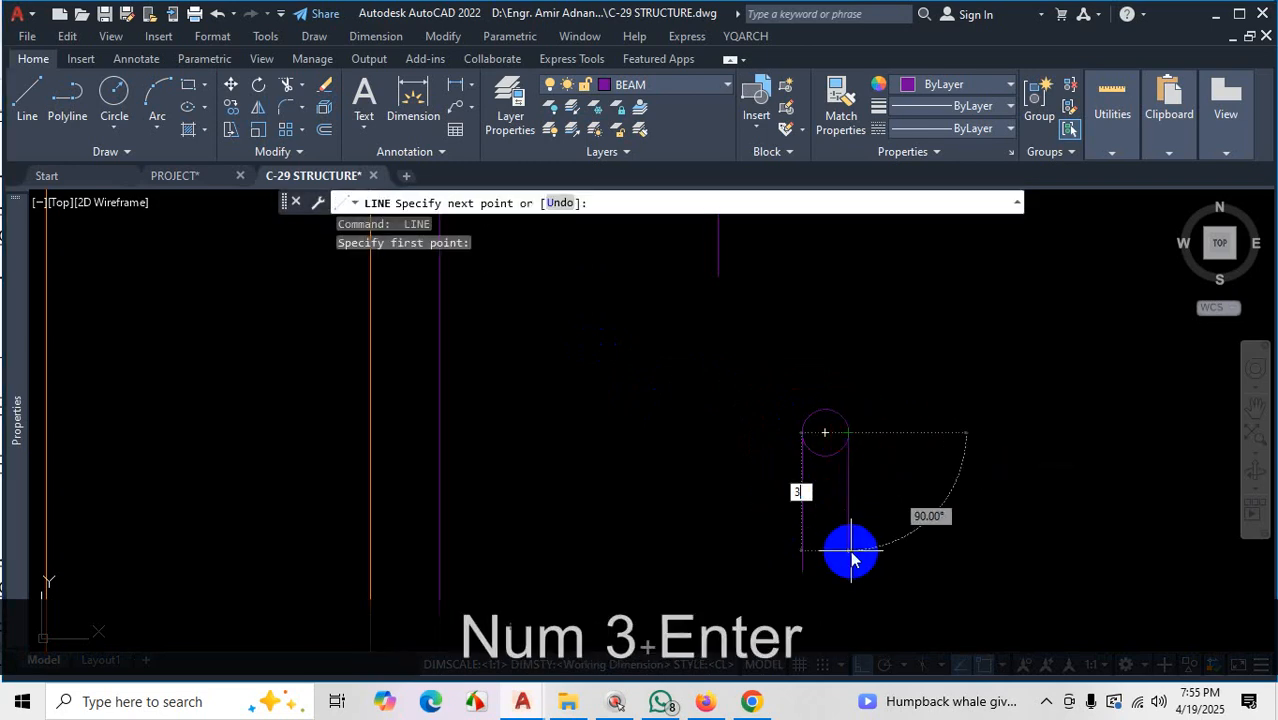
key("Return")
key("Escape")
Trim away the lower half of the small circle between the two vertical lines
scroll(868, 461, "up", 4)
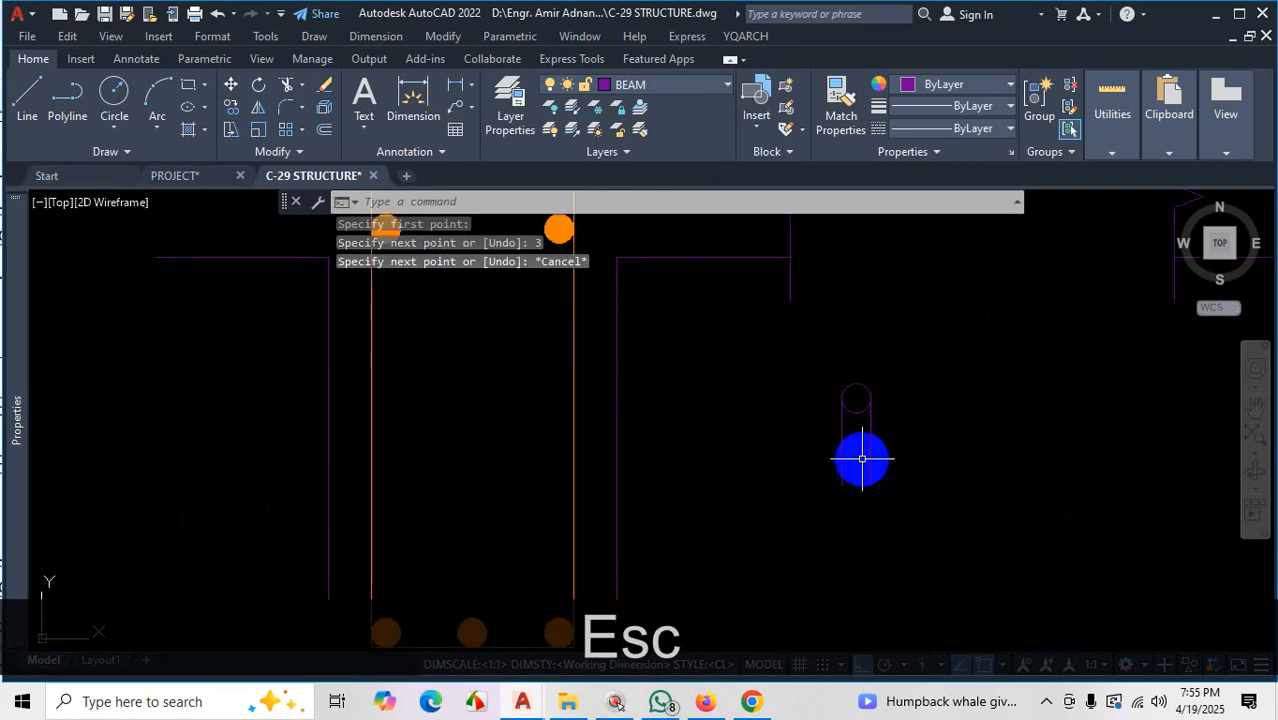
type("TR")
key("space")
mouse_move(855, 390)
left_mouse_down()
mouse_move(855, 365)
mouse_move(892, 370)
left_mouse_up()
key("Escape")
Join the remaining arc and the two vertical lines into a single hook-shaped polyline
left_click(935, 302)
left_click(790, 496)
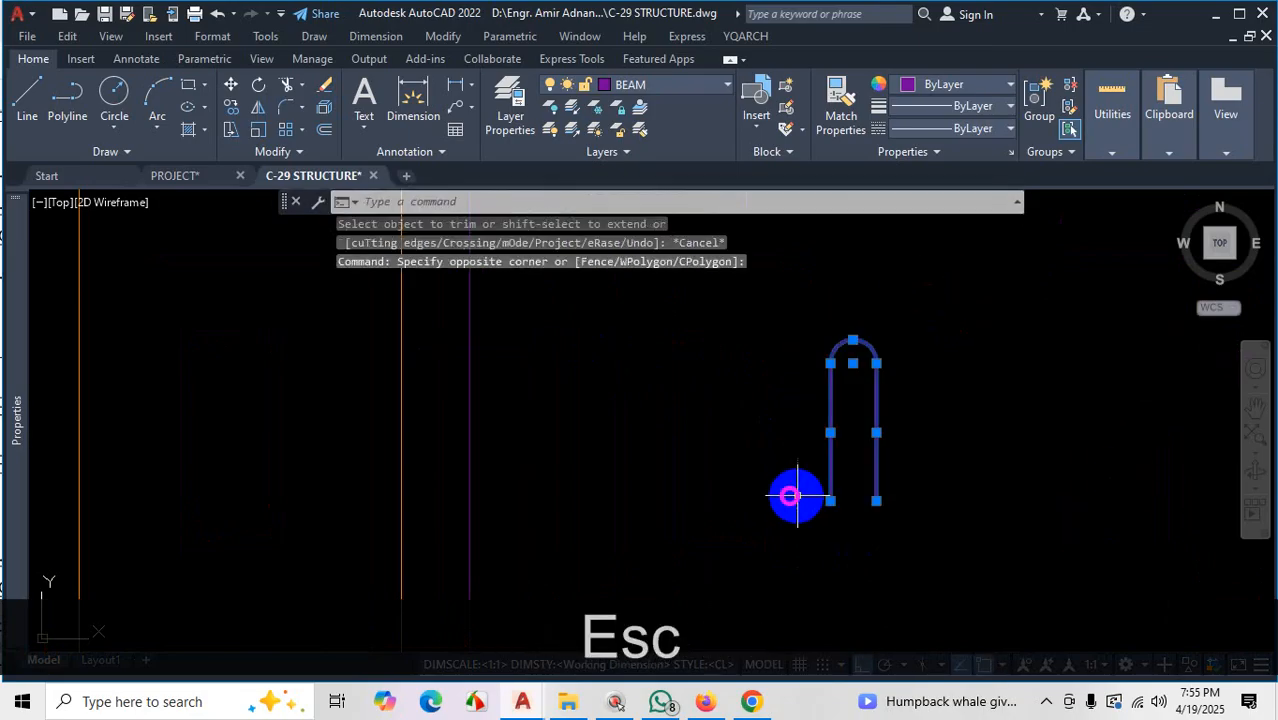
key("Return")
scroll(807, 491, "down", 5)
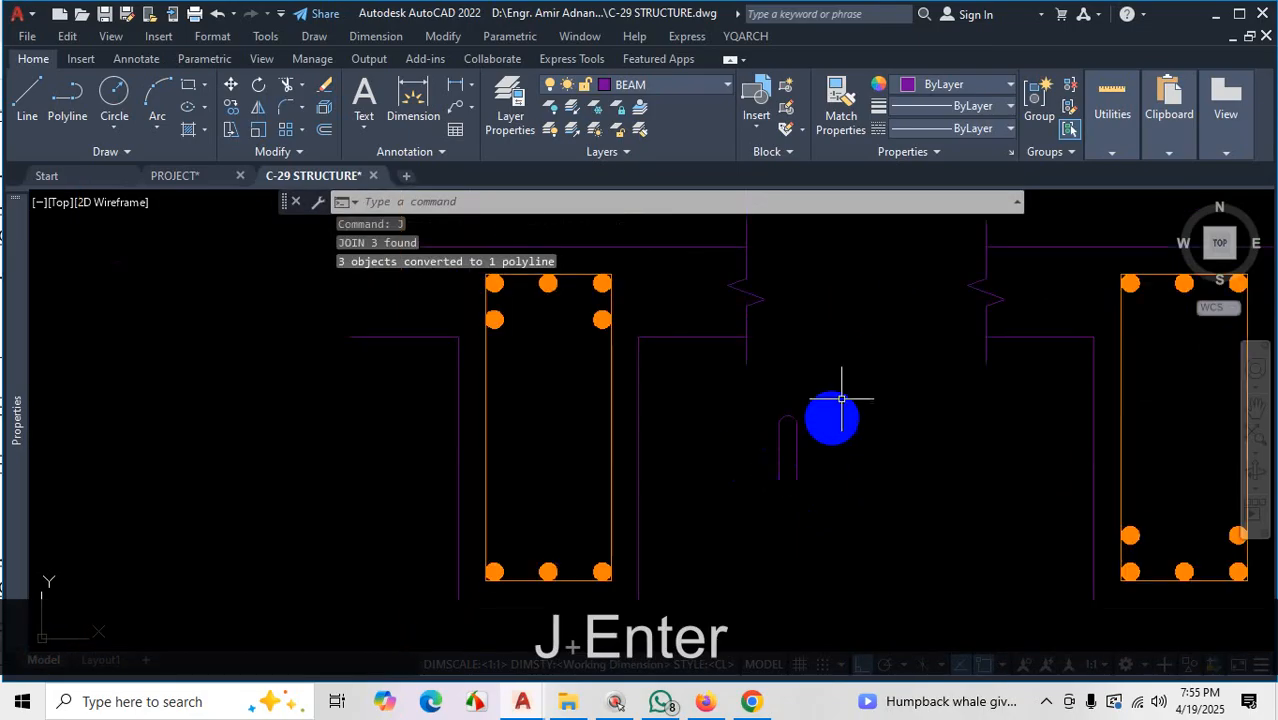
Try to match the properties of the hook polyline and the middle cross-section's stirrup, using the hook as the source
left_click(854, 372)
left_click(769, 510)
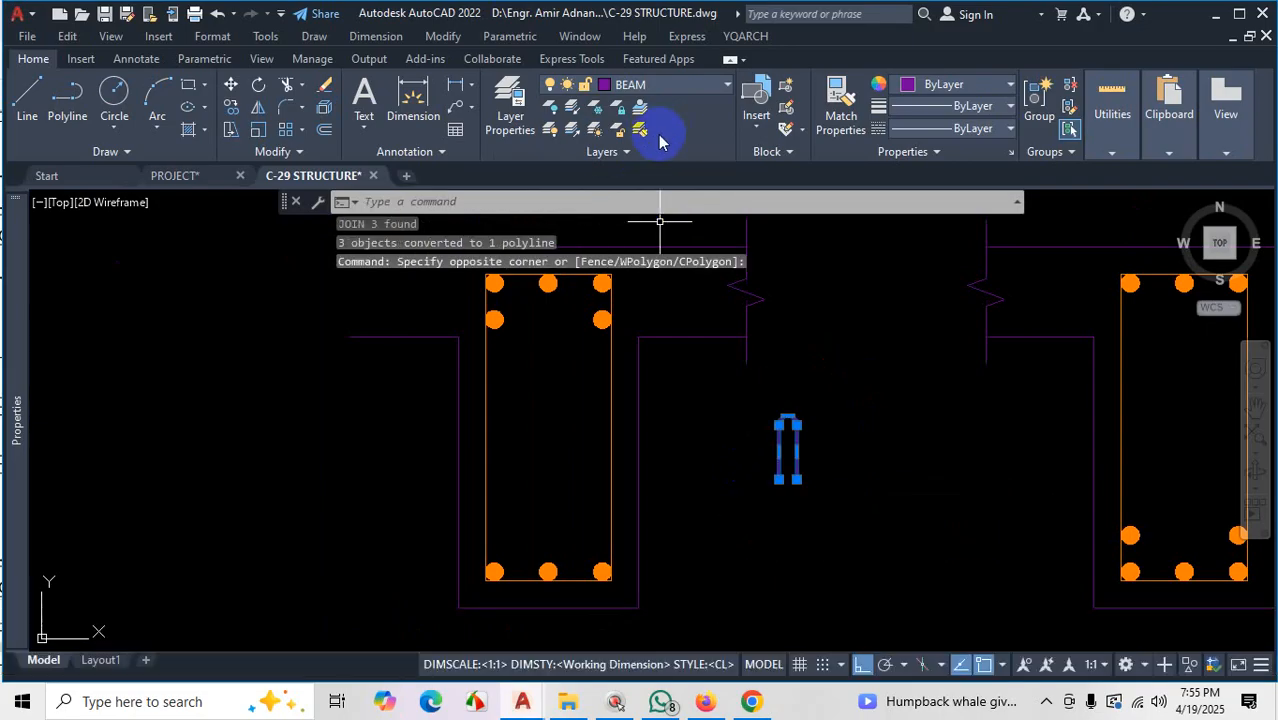
left_click(841, 100)
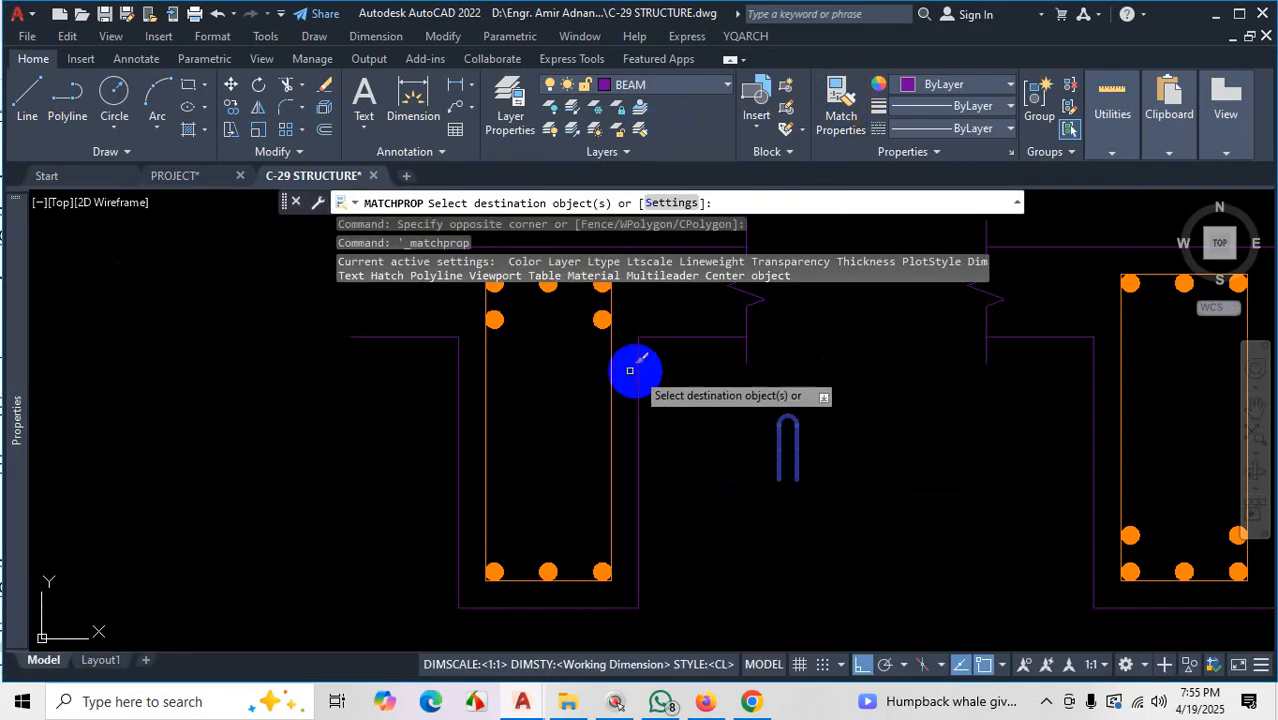
left_click(795, 423)
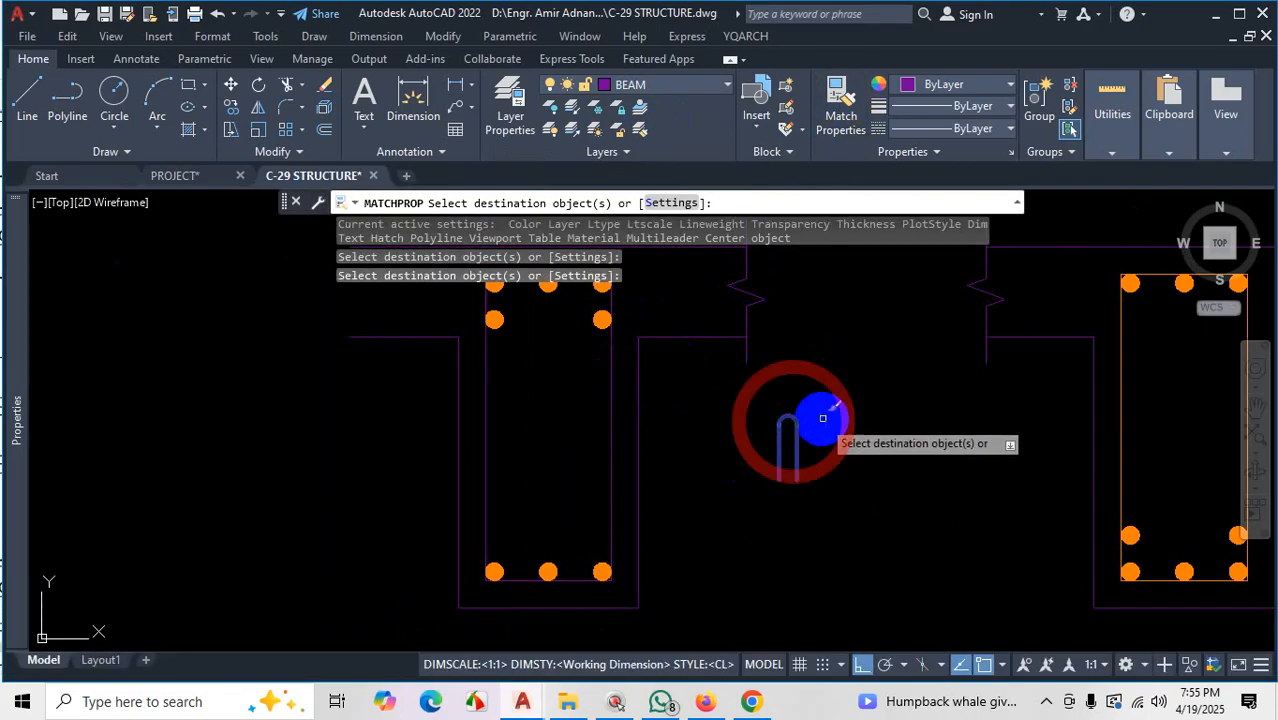
key("Escape")
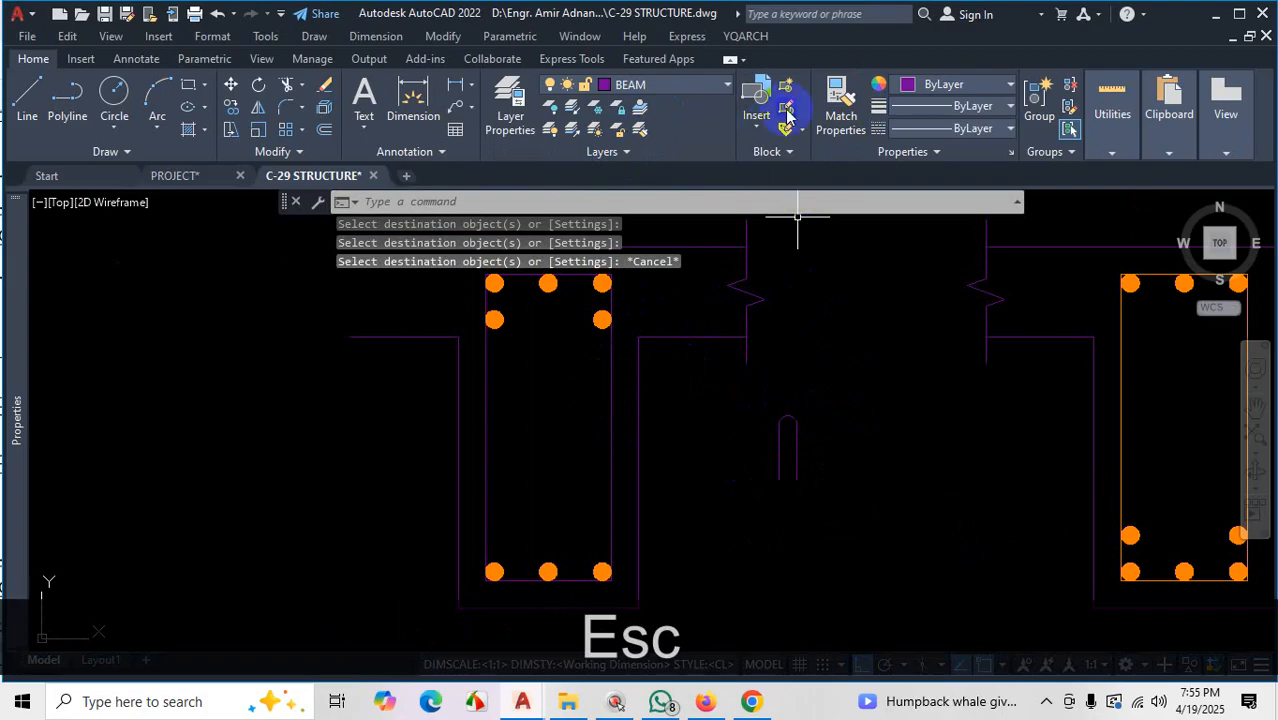
Match the middle cross-section's stirrup and the loose hook polyline to the properties of a filled bar
left_click(834, 95)
left_click(601, 319)
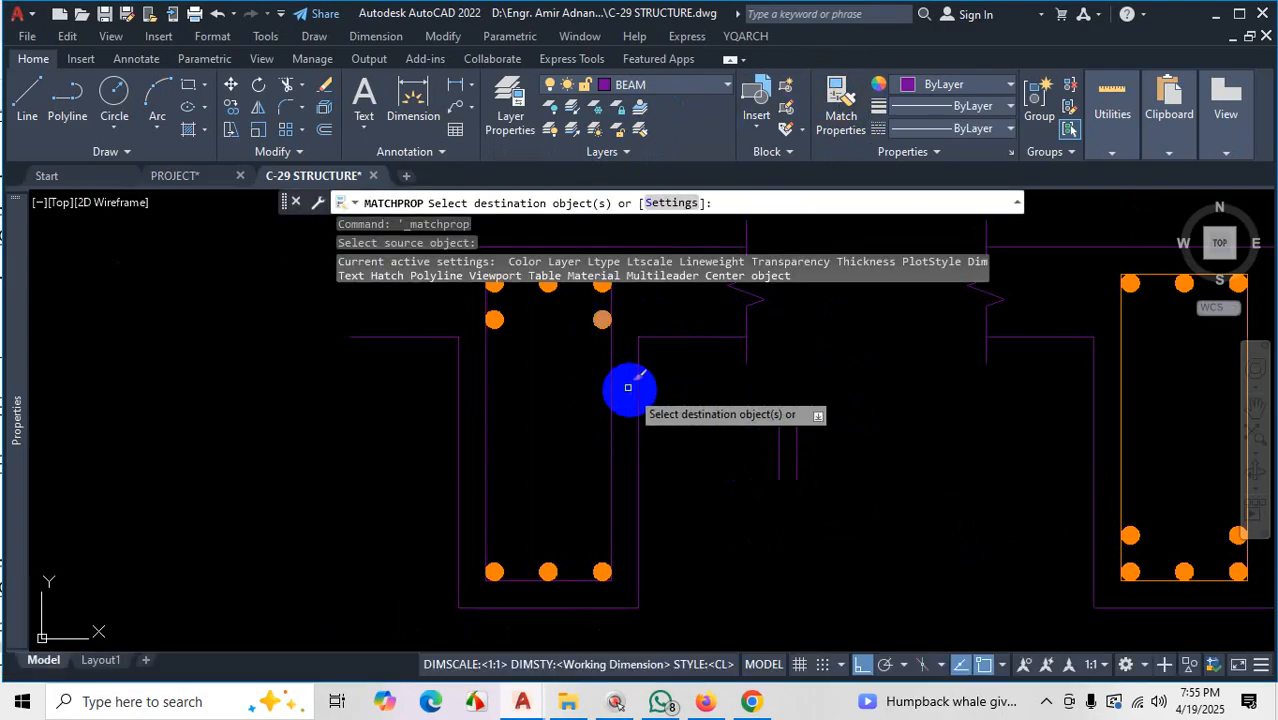
left_click(805, 392)
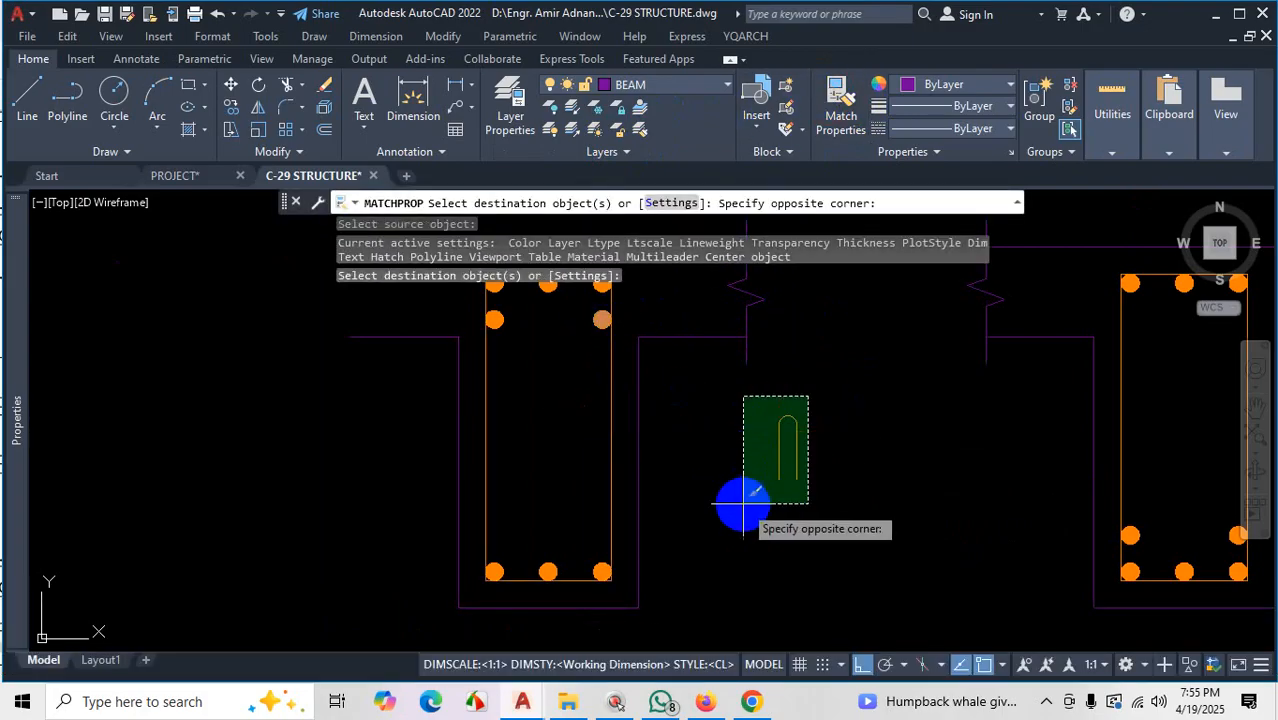
left_click(745, 500)
key("Escape")
Rotate the loose hook polyline 45 degrees about its arc centre, with Ortho turned off
left_click(813, 400)
left_click(747, 523)
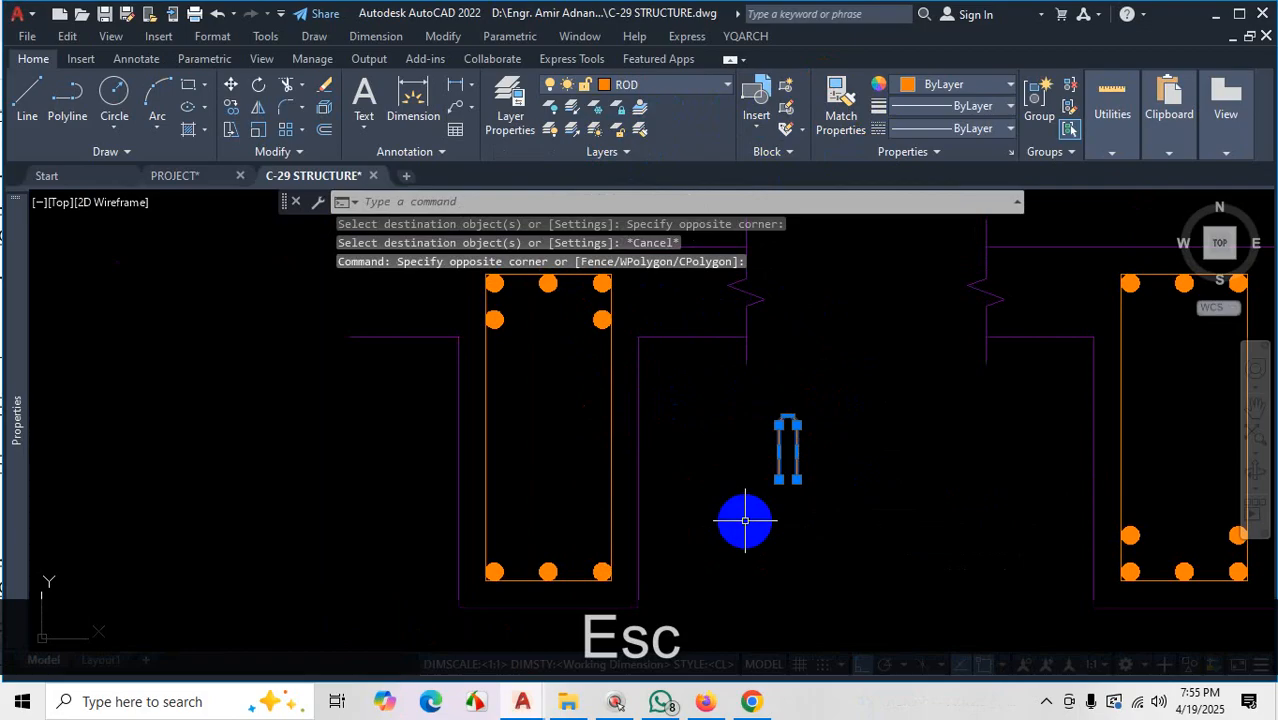
type("ro")
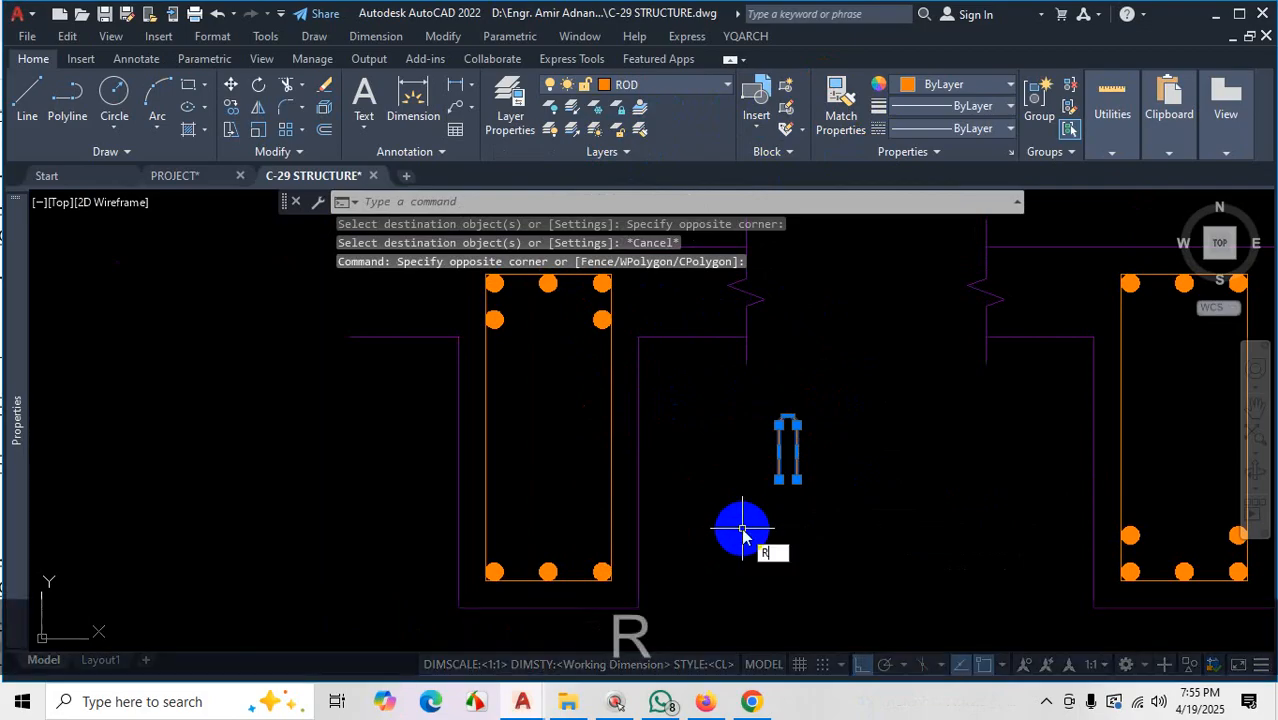
key("Return")
scroll(792, 425, "up", 3)
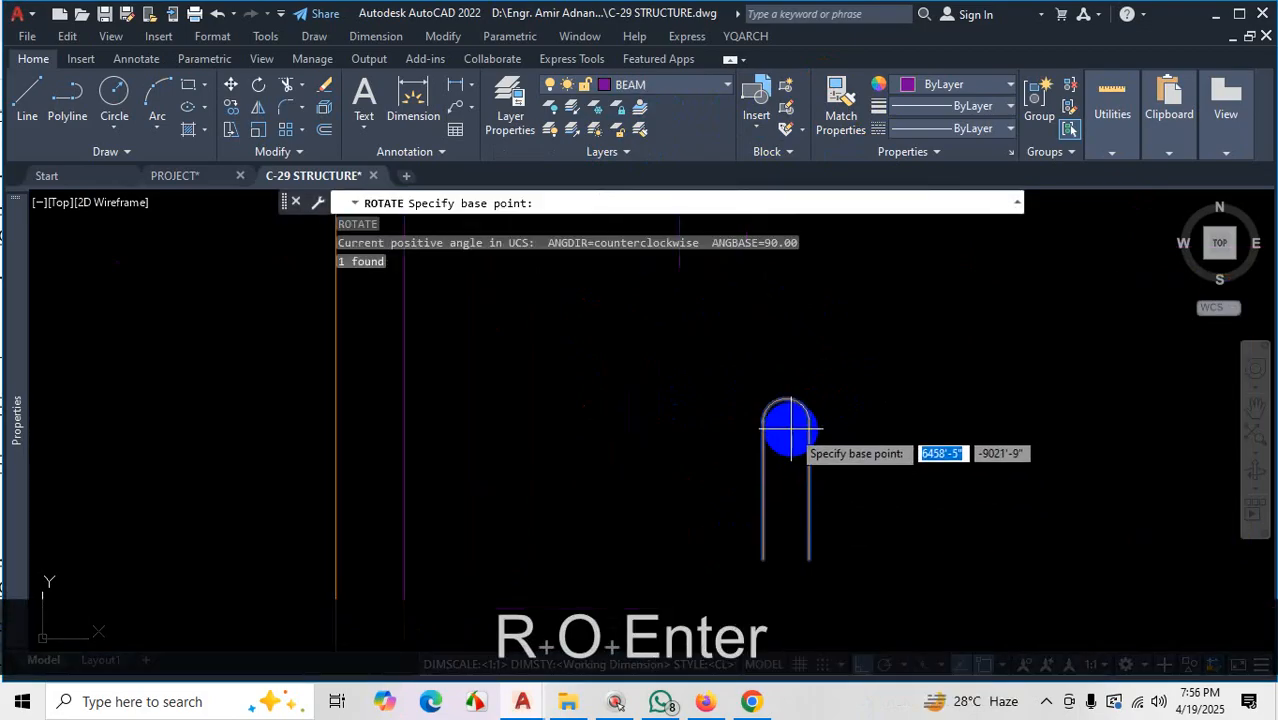
left_click(787, 421)
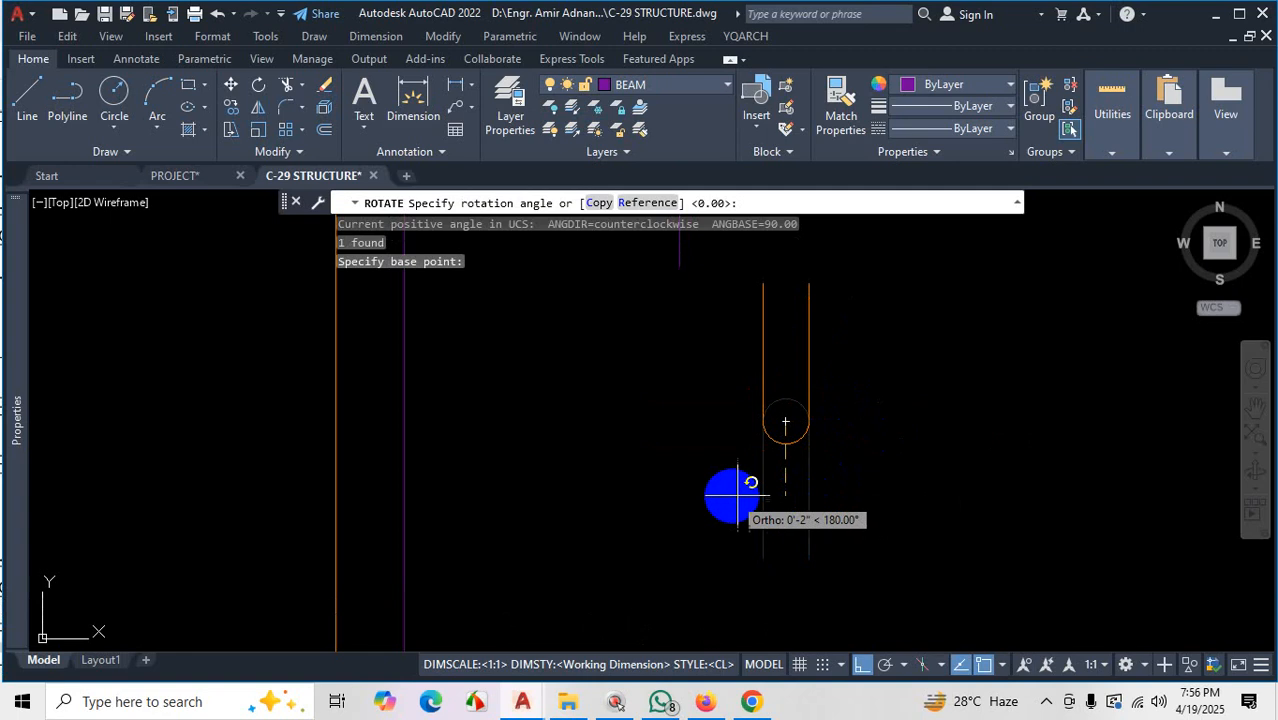
left_click(862, 664)
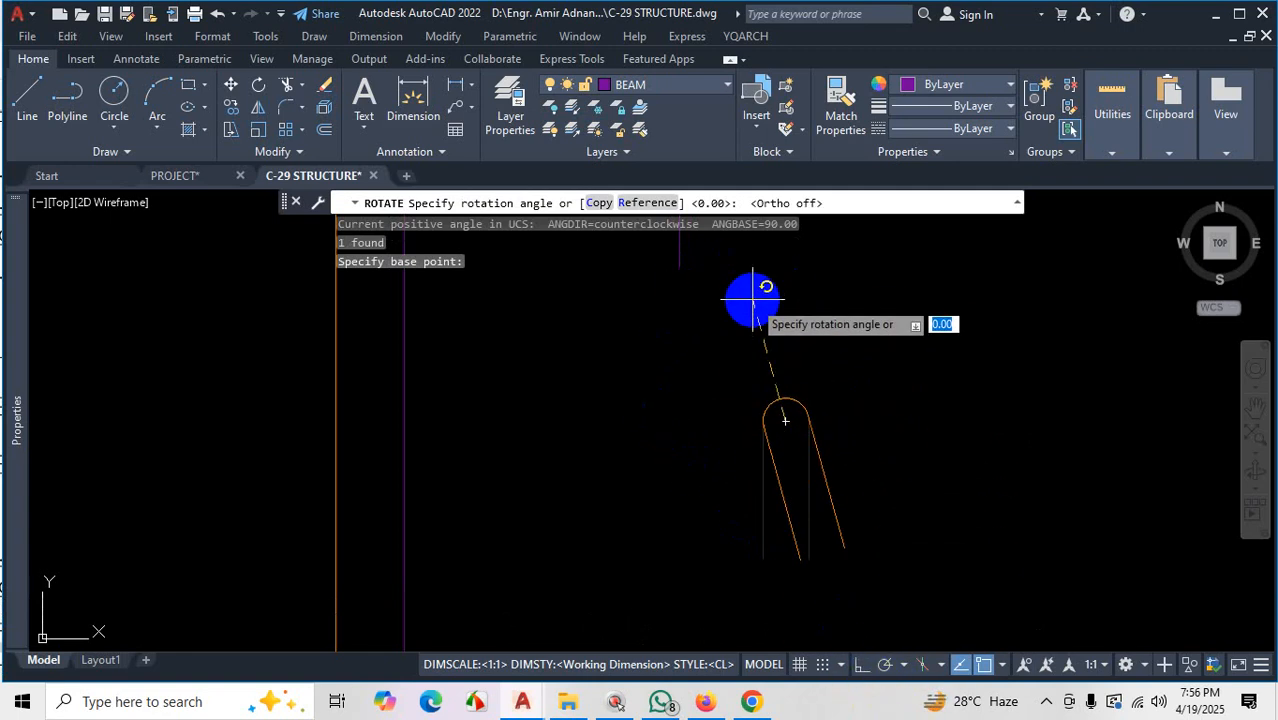
type("45")
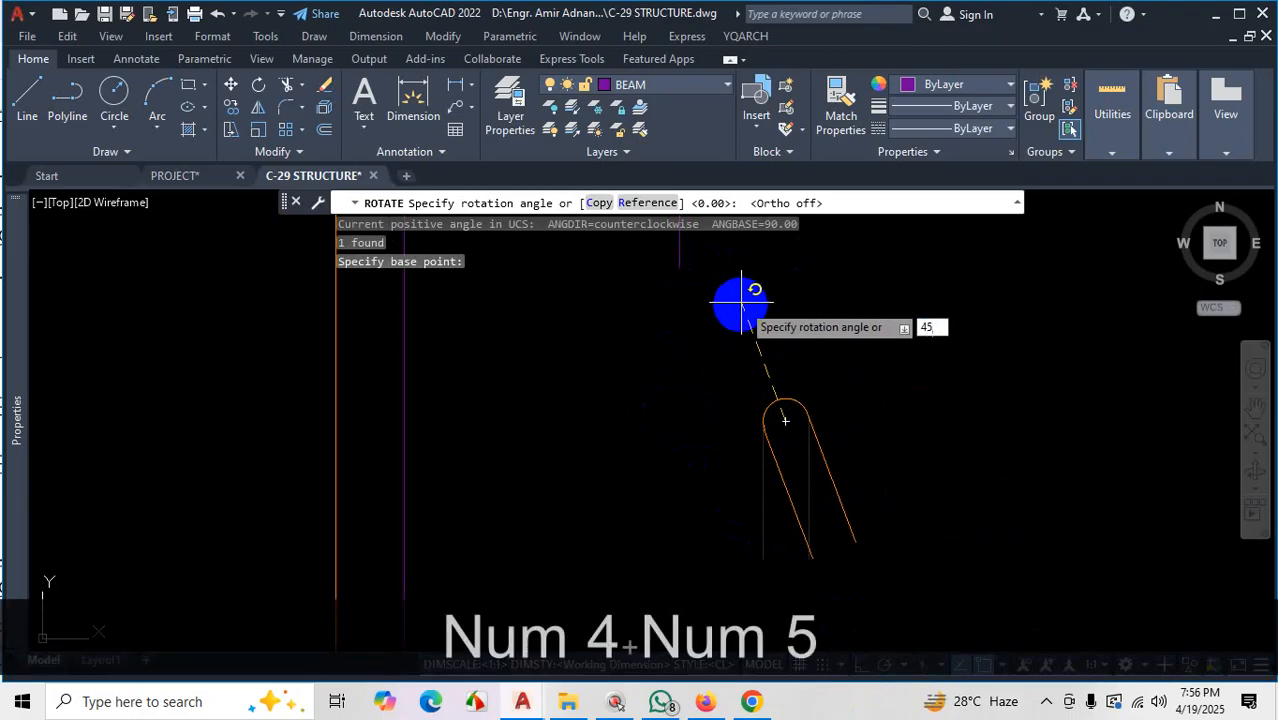
key("Return")
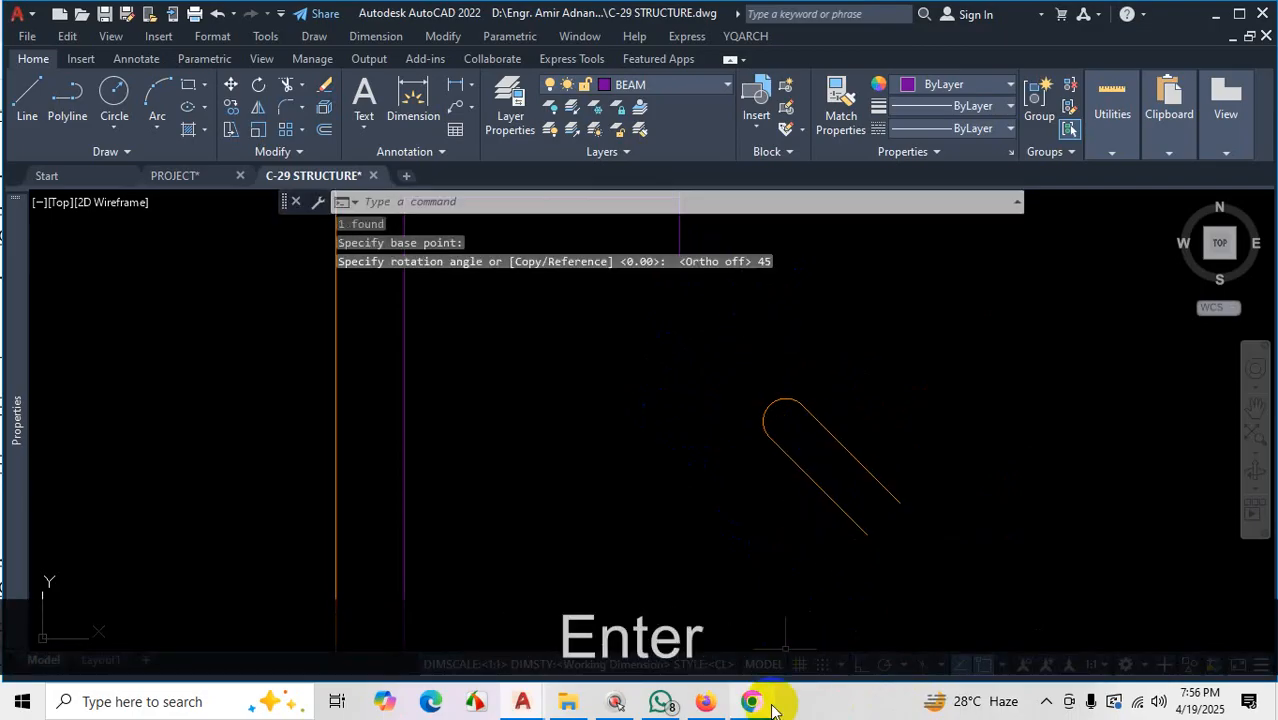
Check the slab depth dimension on cross-section 3-3 of RB2 in the structural PDF, and return to the AutoCAD drawing
left_click(707, 703)
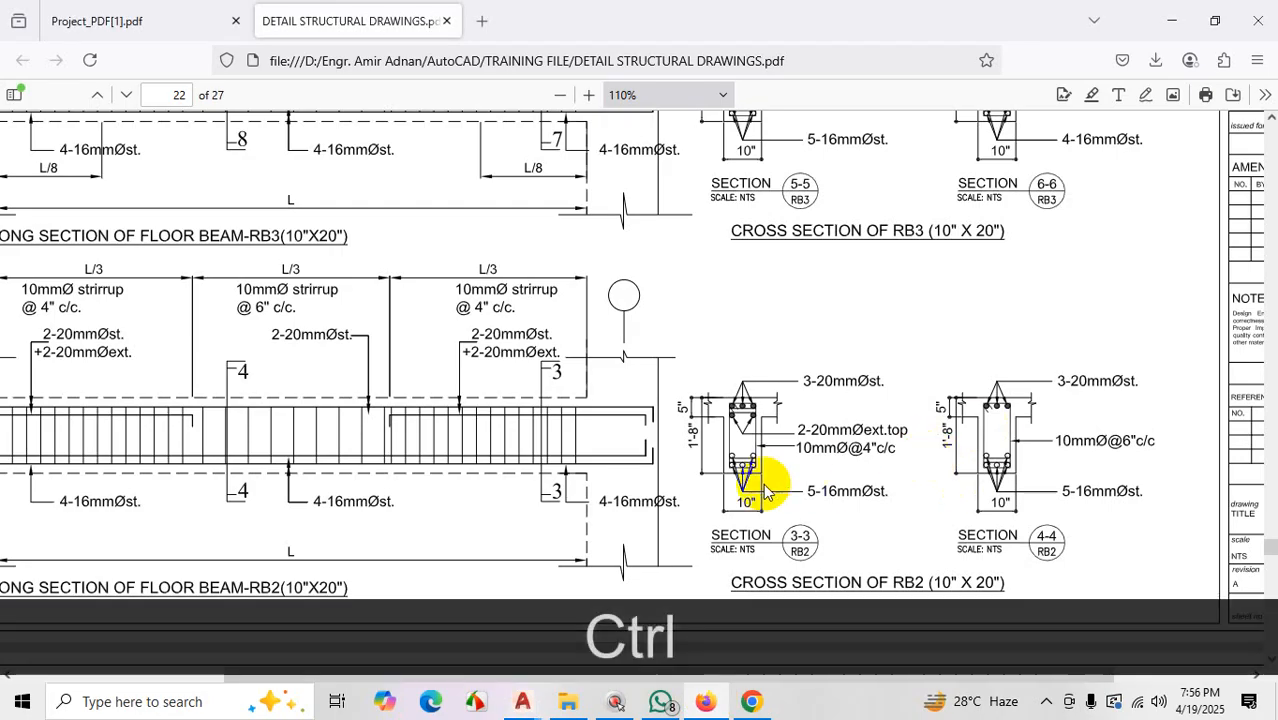
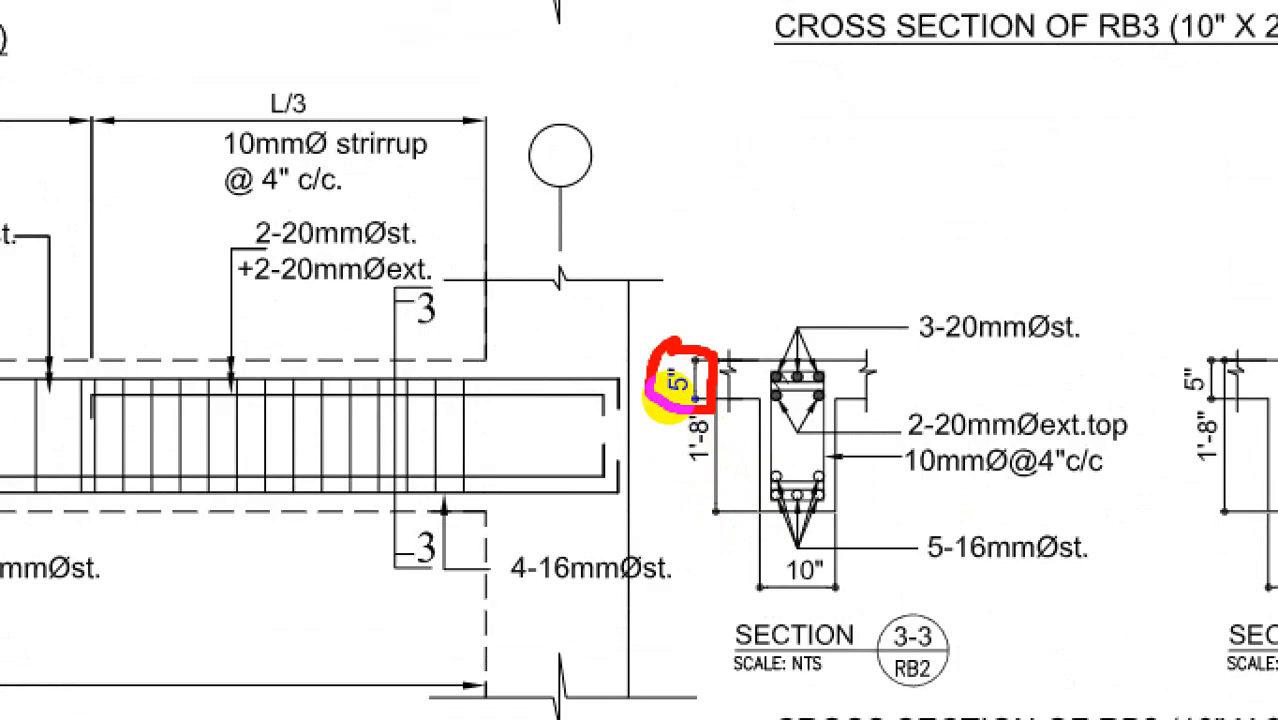
mouse_move(662, 400)
left_mouse_down()
mouse_move(685, 360)
mouse_move(688, 385)
left_mouse_up()
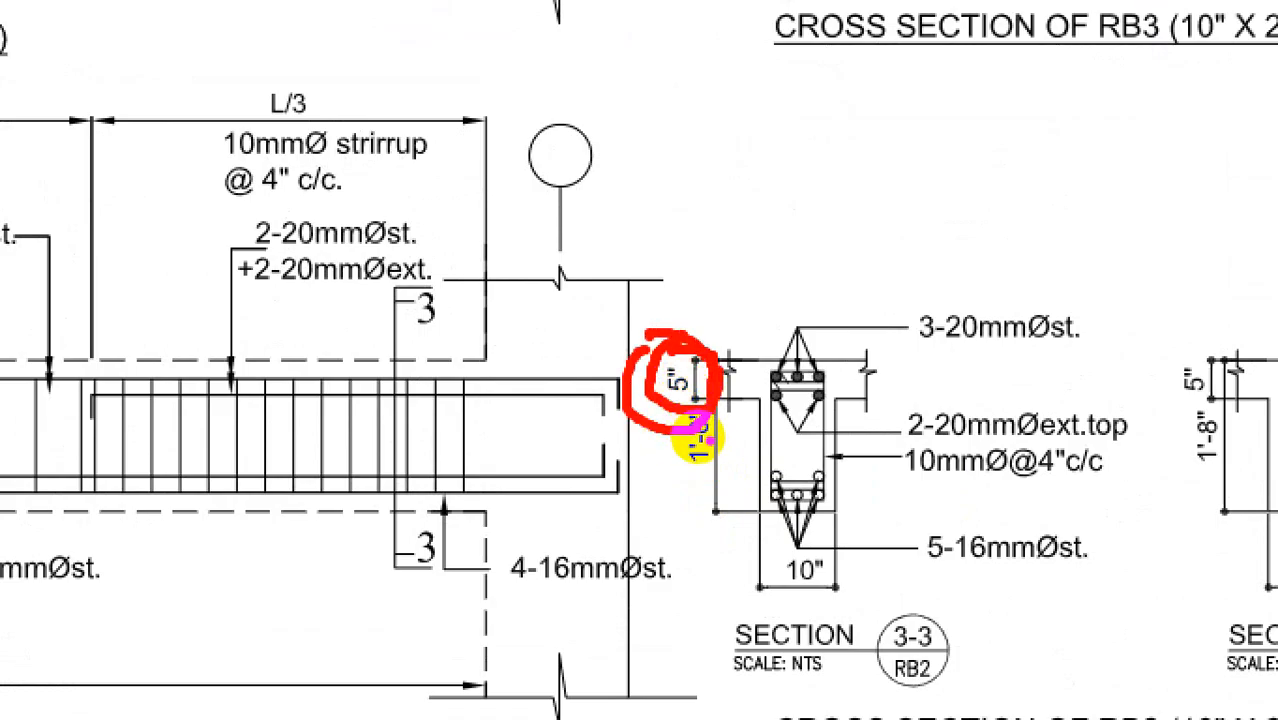
key("Escape")
left_click(1170, 20)
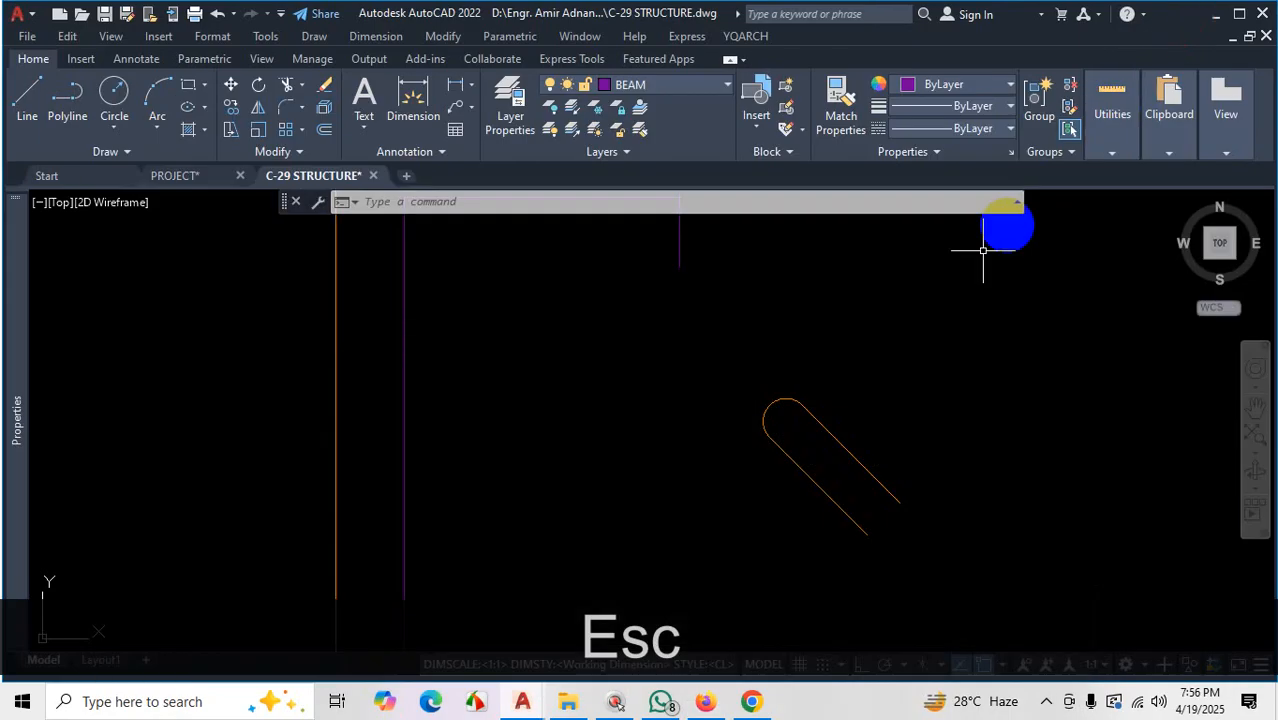
Copy the rotated hook from its arc centre to the centre of the middle cross-section's top-left bar
scroll(850, 456, "down", 4)
left_click(893, 391)
left_click(819, 513)
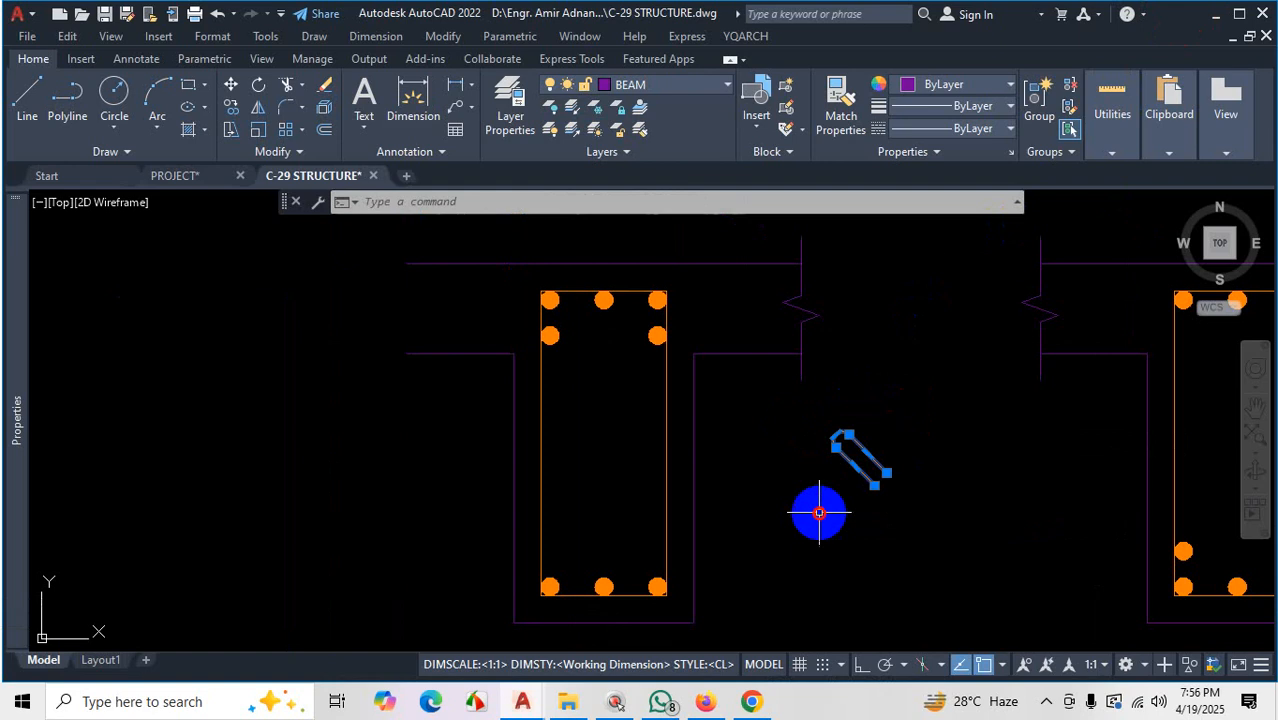
left_click(971, 473)
type("co")
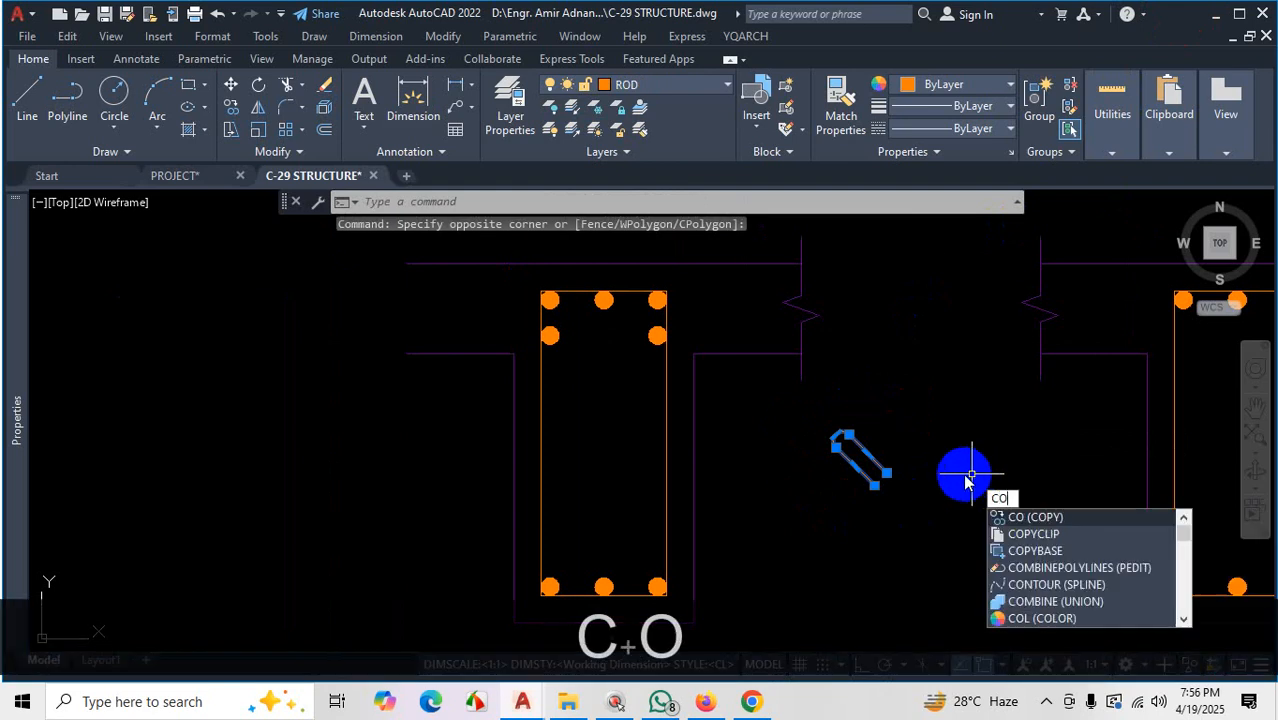
key("Return")
scroll(810, 435, "up", 3)
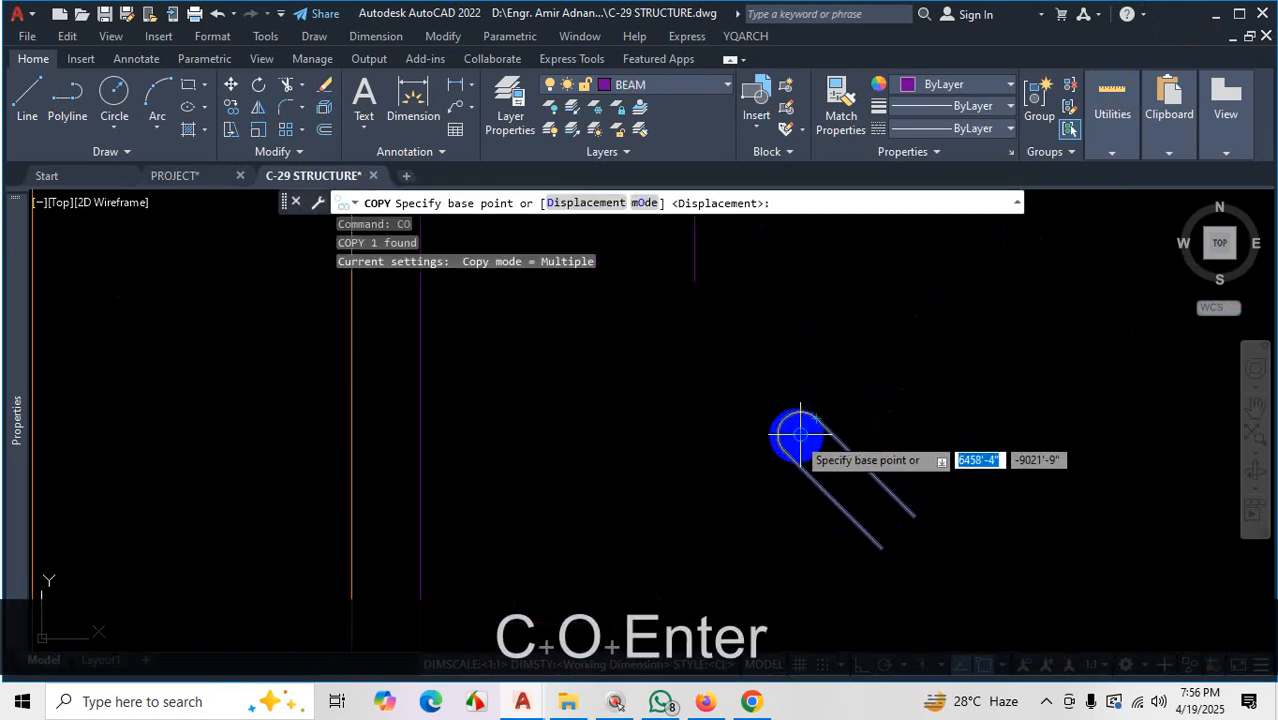
left_click(805, 434)
scroll(875, 512, "down", 5)
scroll(675, 404, "up", 4)
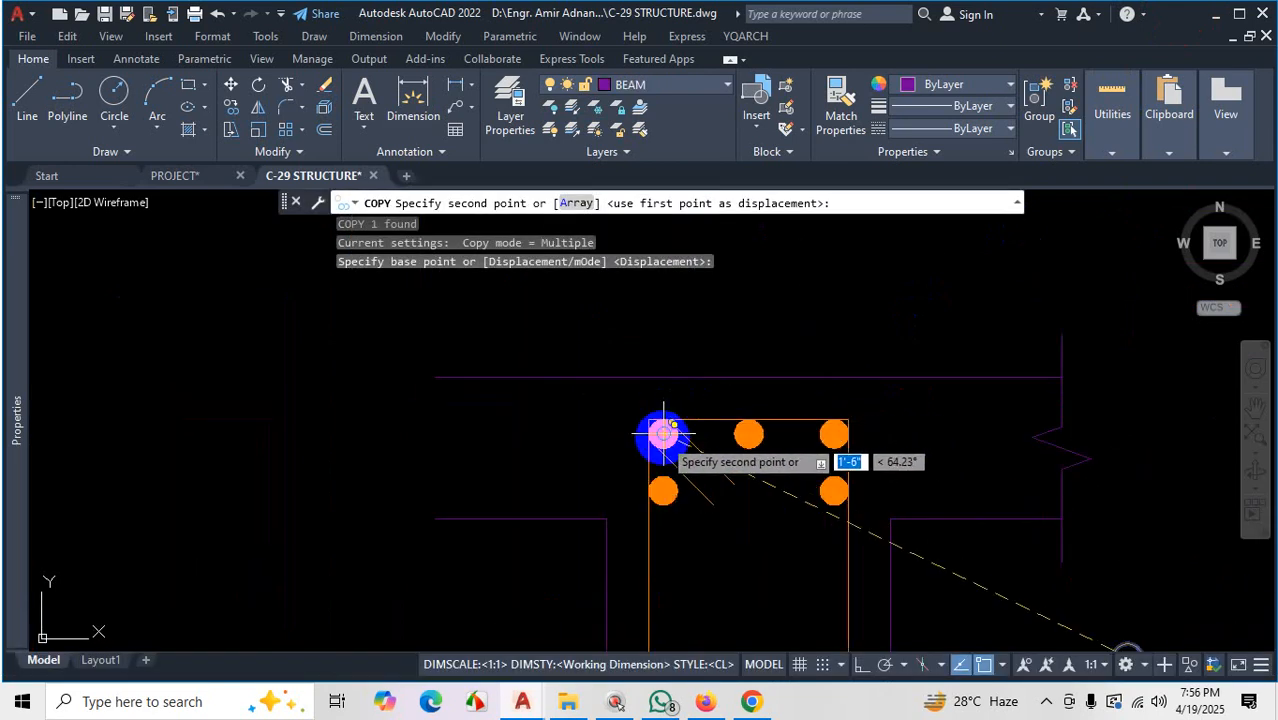
left_click(663, 433)
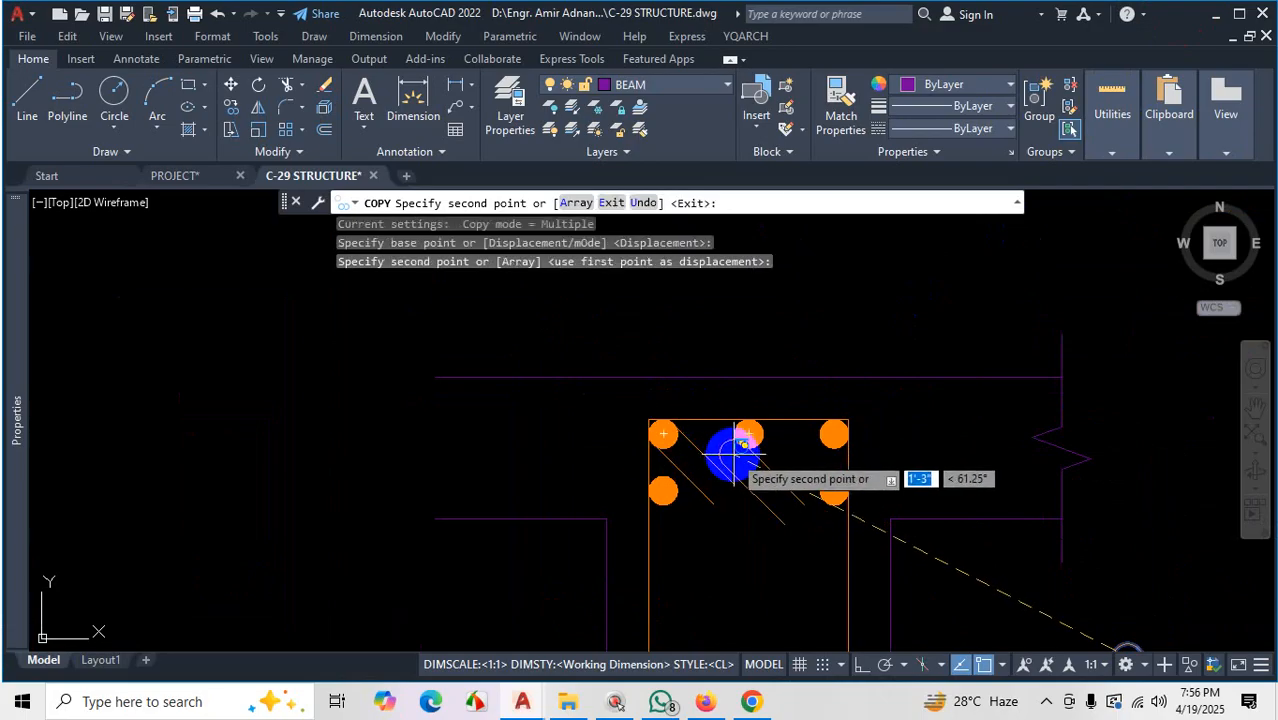
key("Escape")
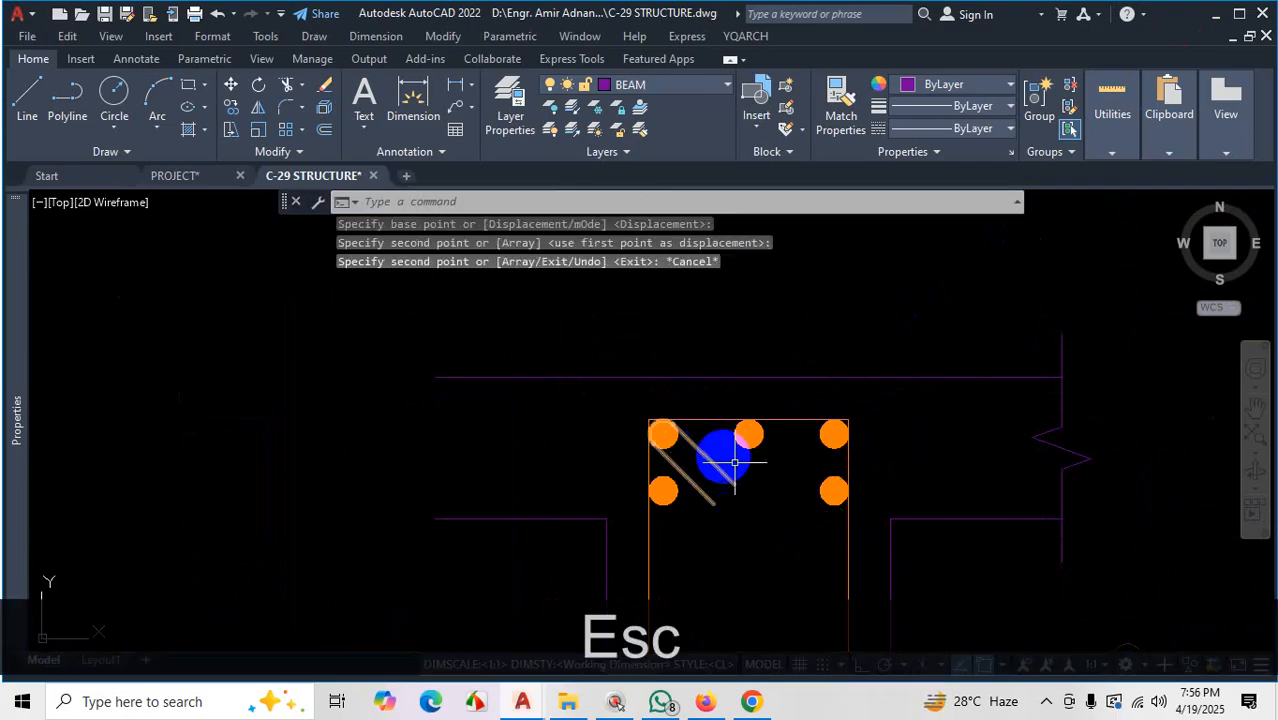
Fillet all corners of the middle cross-section's stirrup polyline with a radius of .4
scroll(800, 420, "down", 5)
scroll(860, 610, "up", 3)
scroll(850, 580, "up", 4)
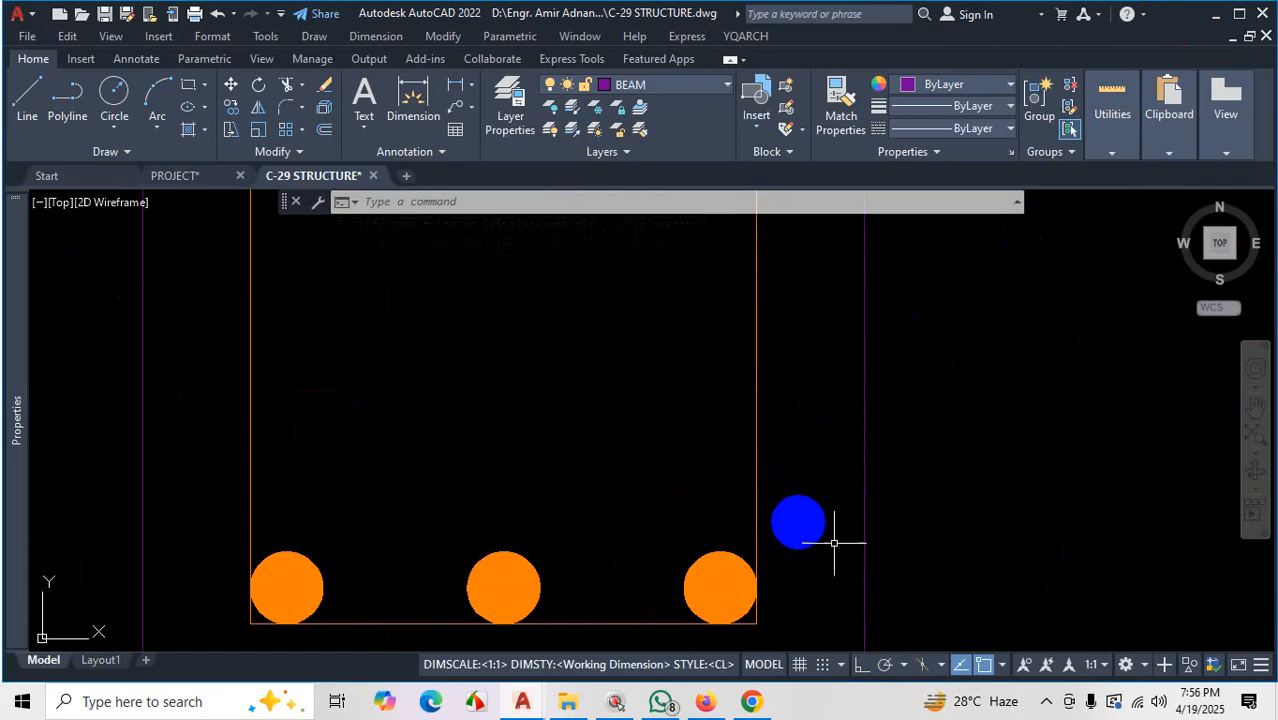
type("f")
key("Return")
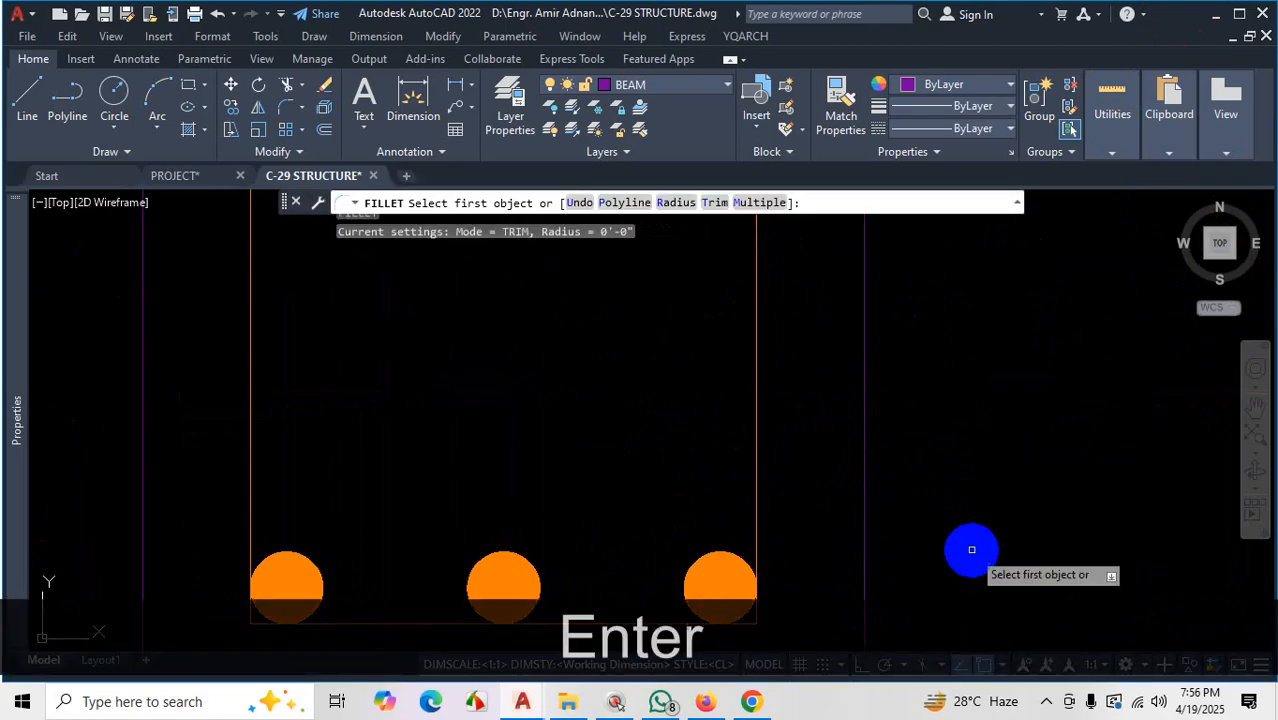
left_click(676, 205)
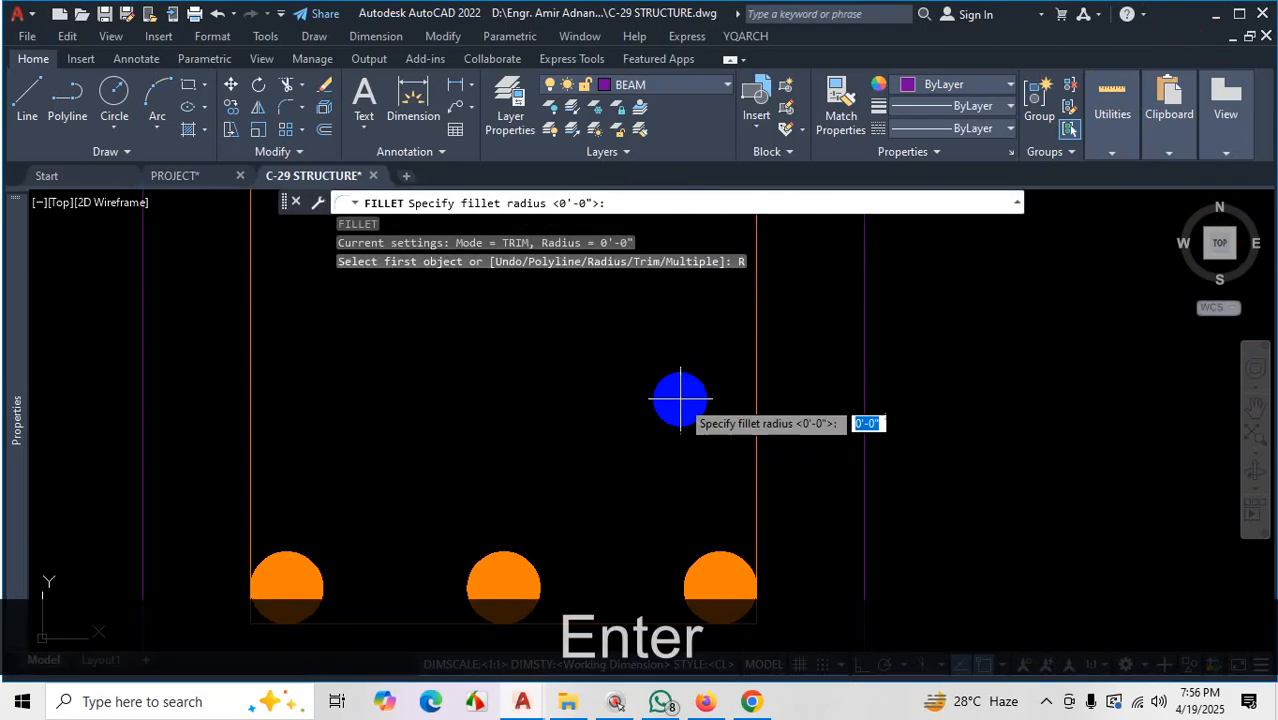
type(".4")
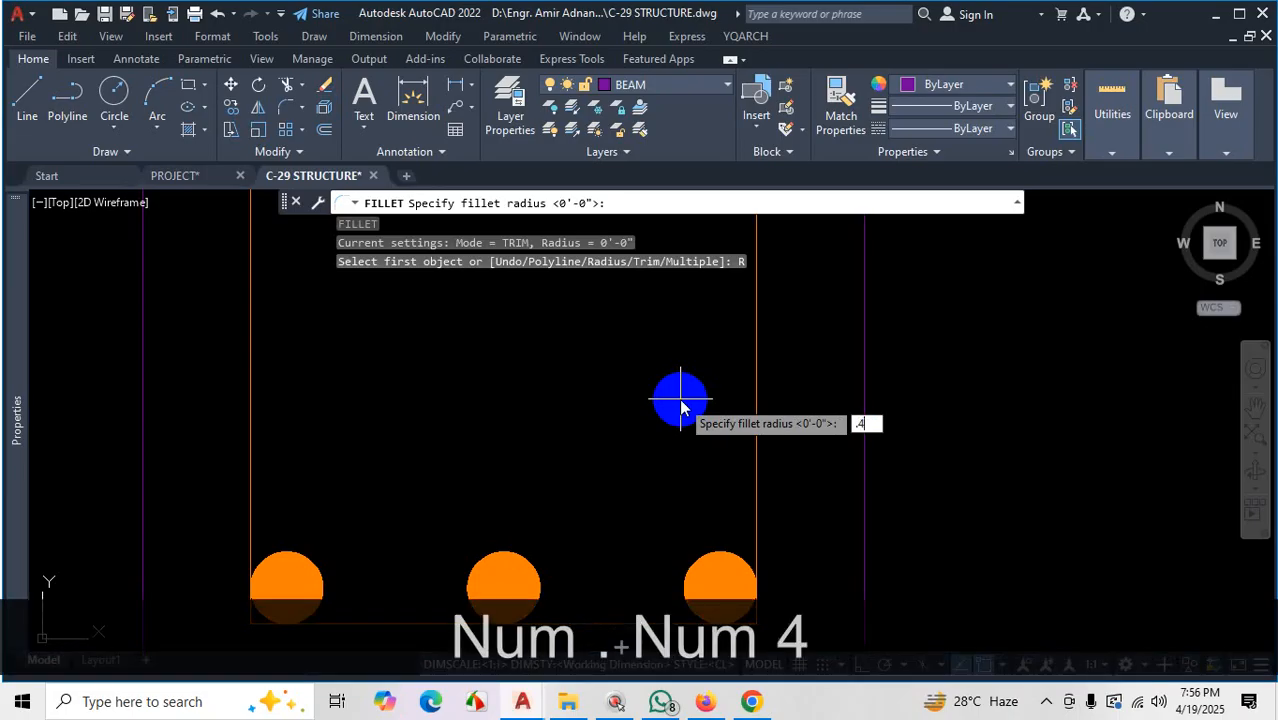
key("Return")
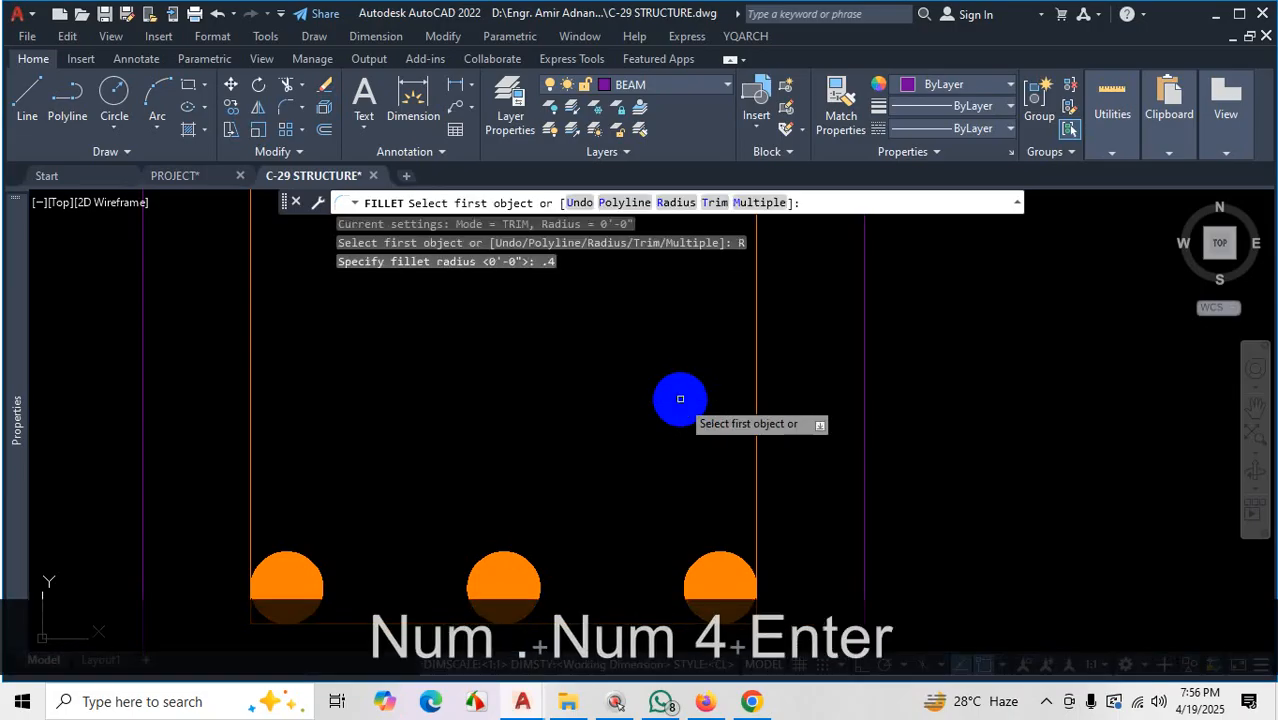
left_click(617, 203)
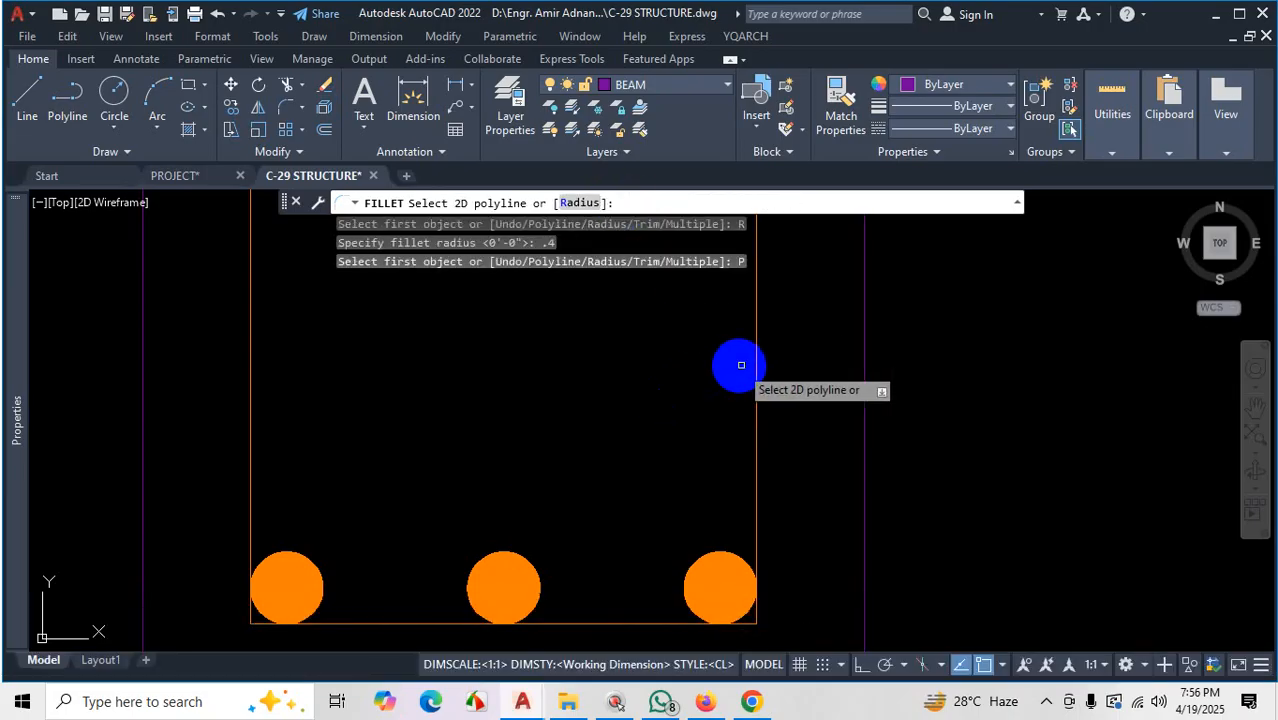
left_click(752, 362)
scroll(765, 560, "down", 4)
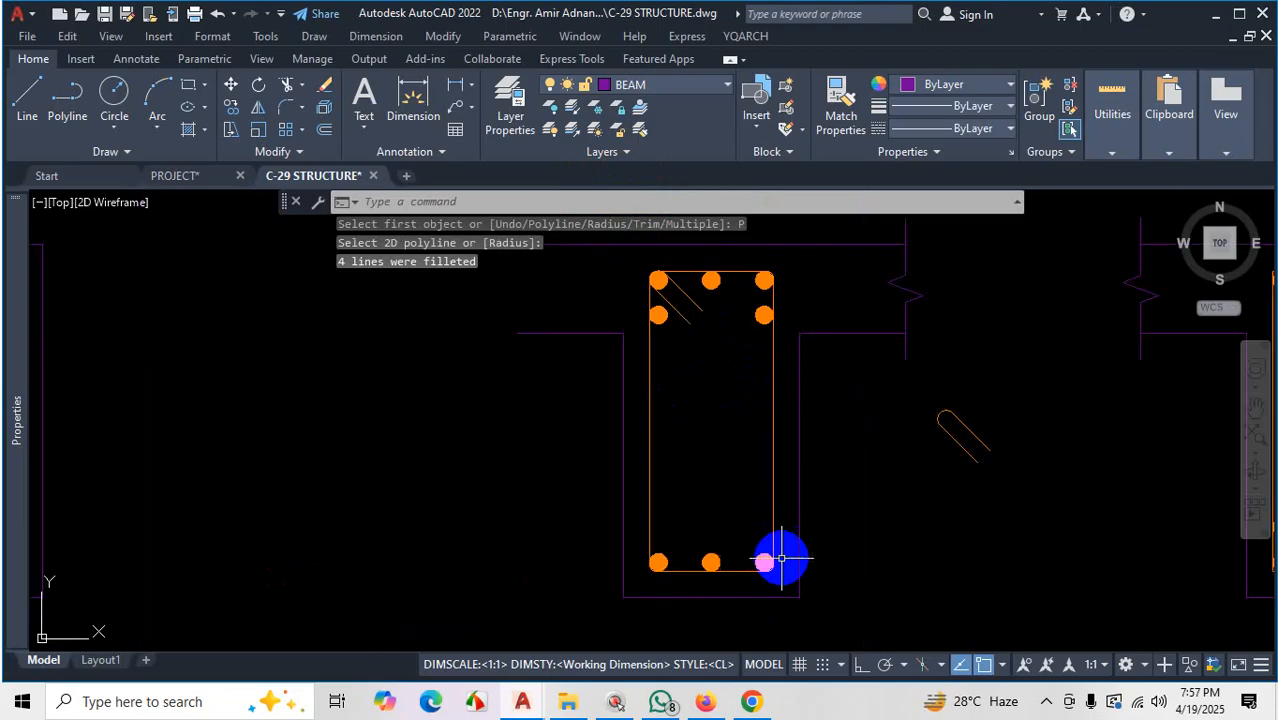
scroll(778, 292, "up", 6)
scroll(795, 275, "down", 5)
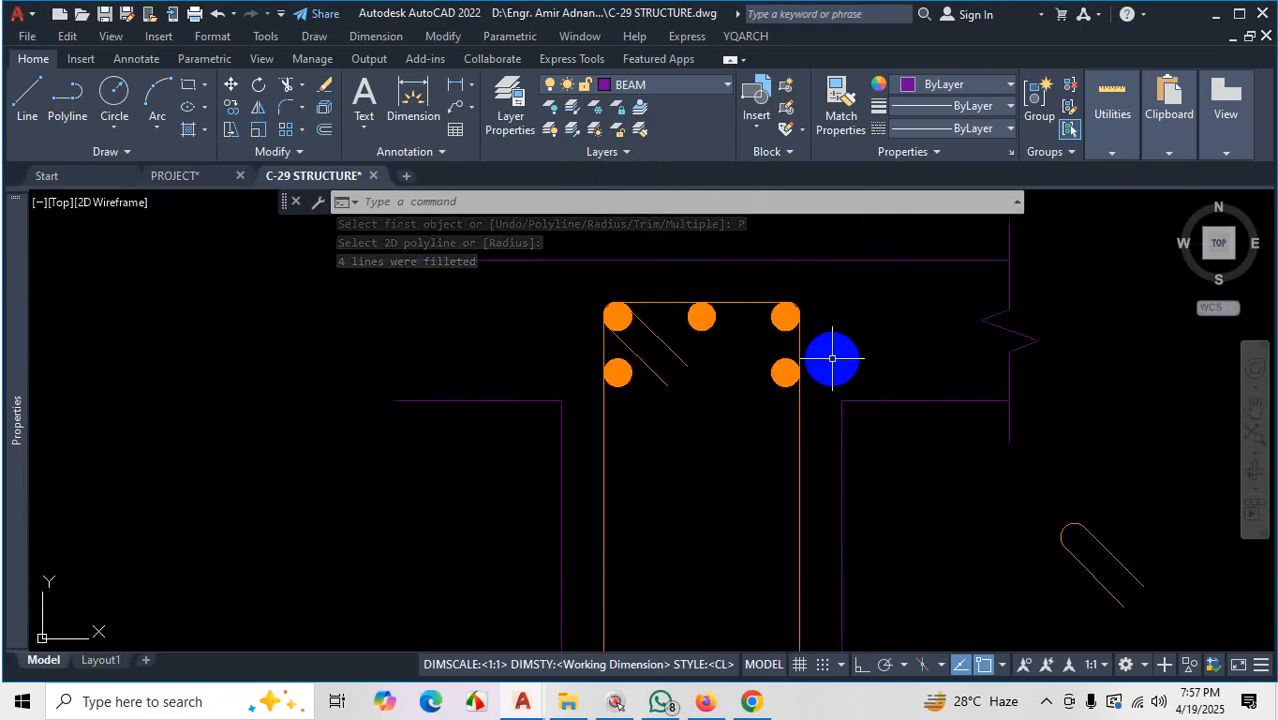
scroll(760, 420, "down", 4)
scroll(750, 510, "down", 3)
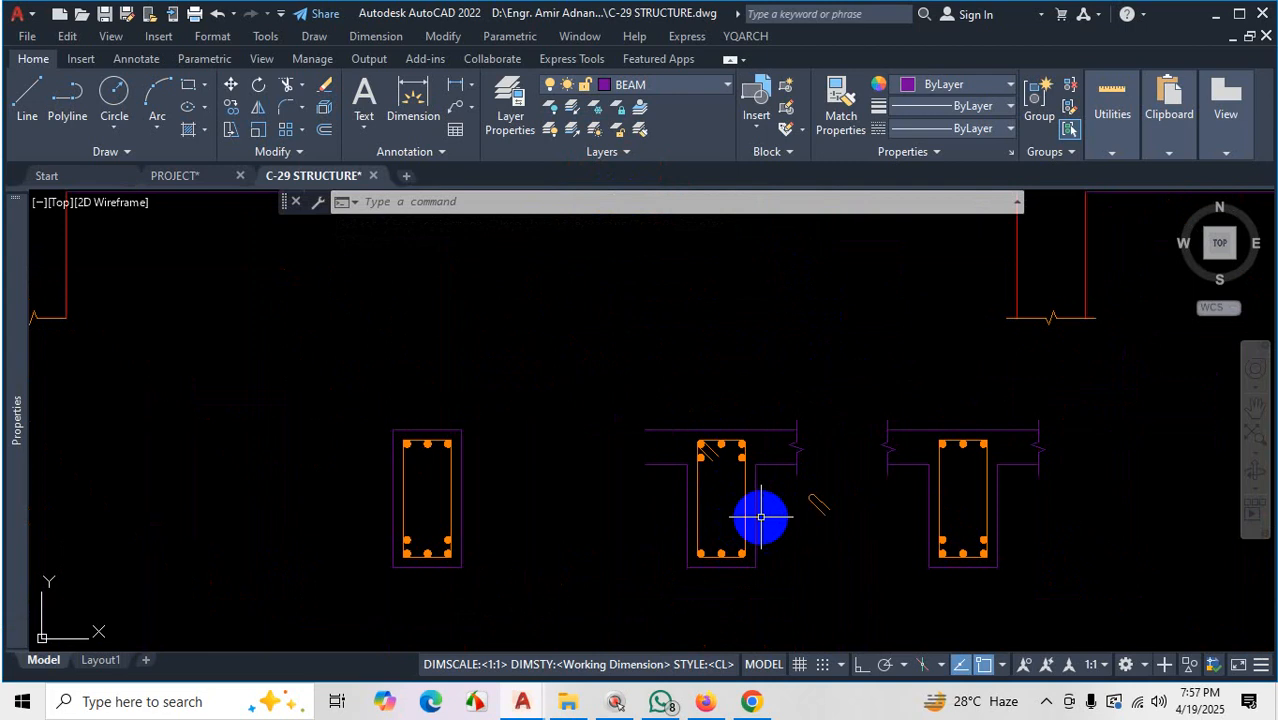
scroll(910, 552, "up", 5)
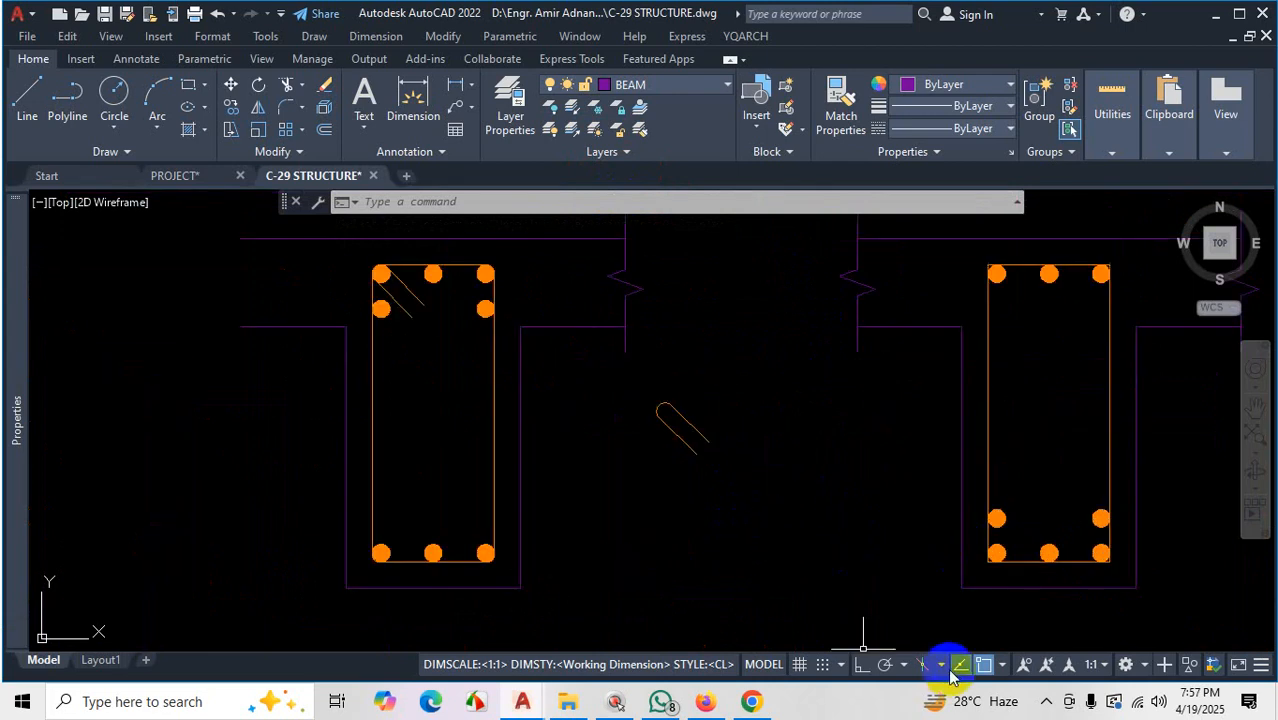
left_click(1046, 706)
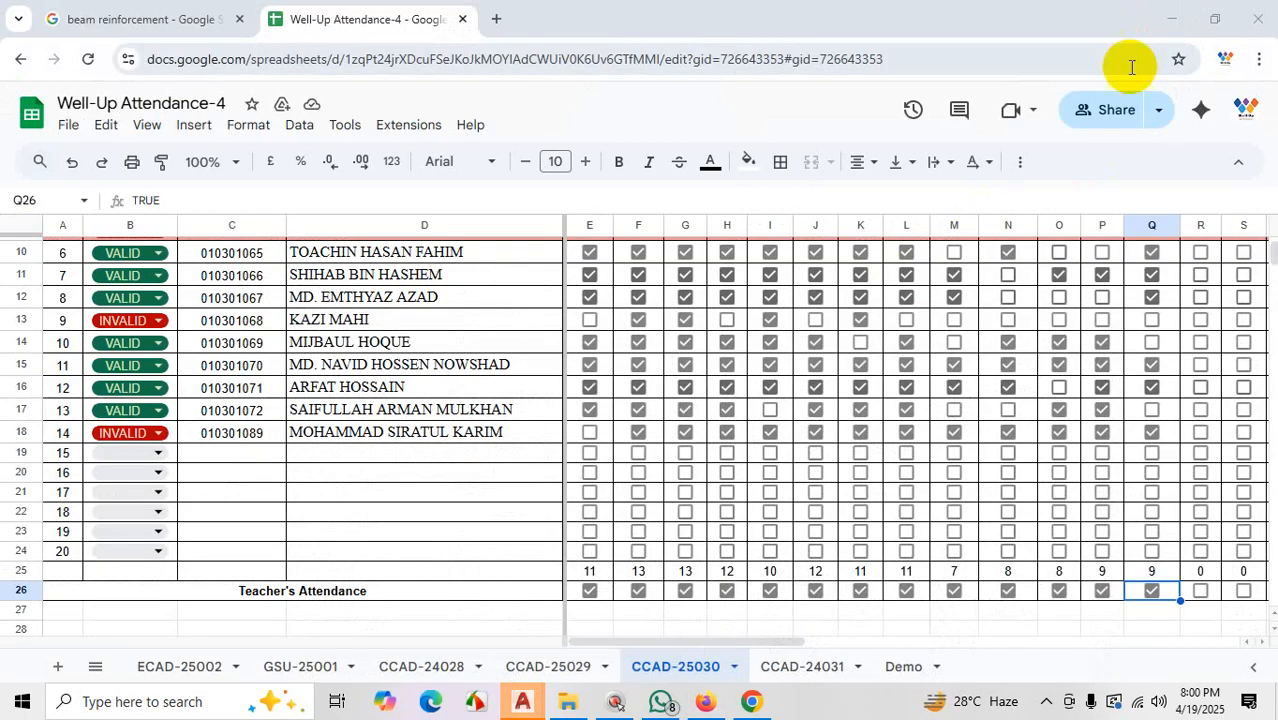
left_click(1173, 20)
Begin a fillet for the right cross-section's stirrup and open the Trim mode option
scroll(1030, 268, "up", 5)
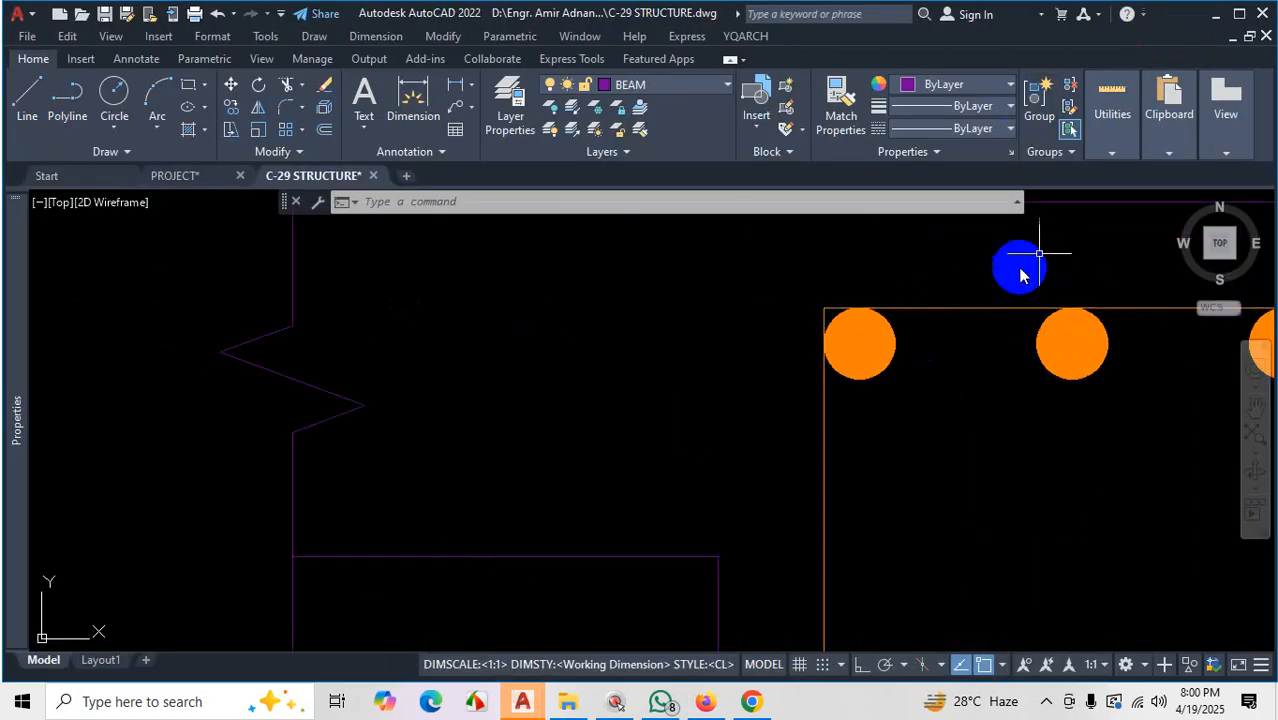
scroll(704, 361, "down", 4)
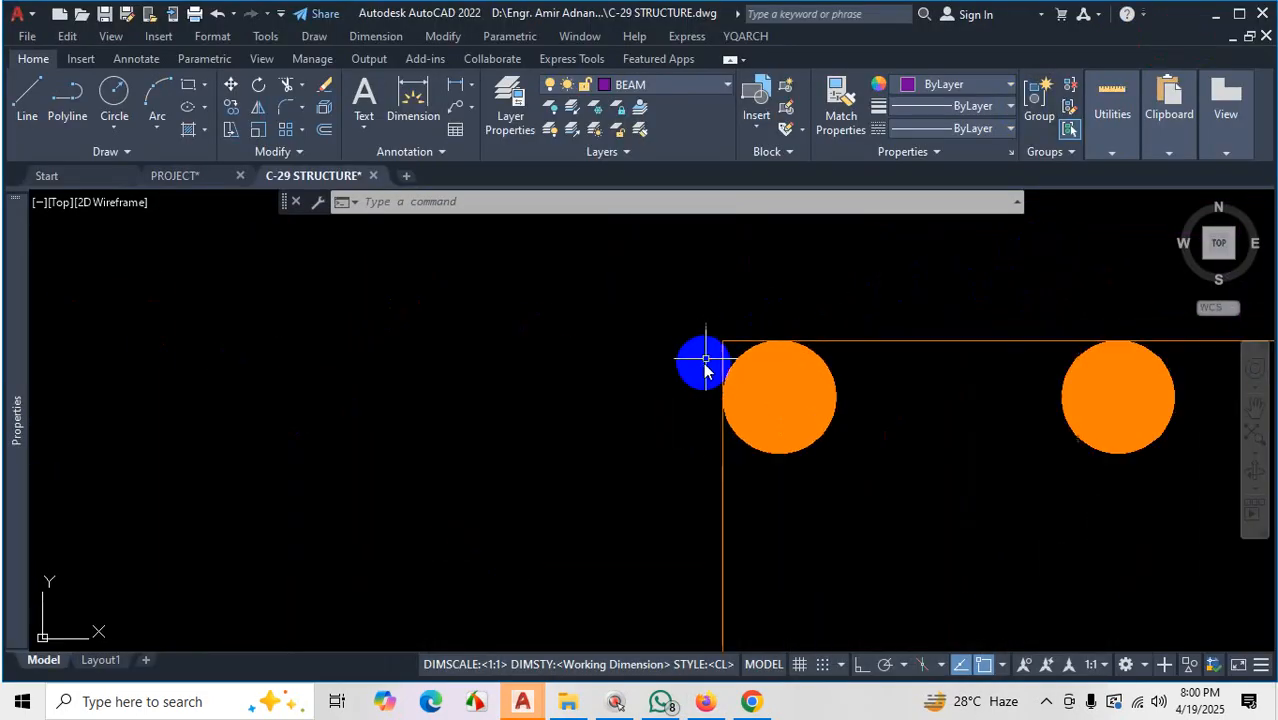
scroll(837, 449, "up", 2)
key("Escape")
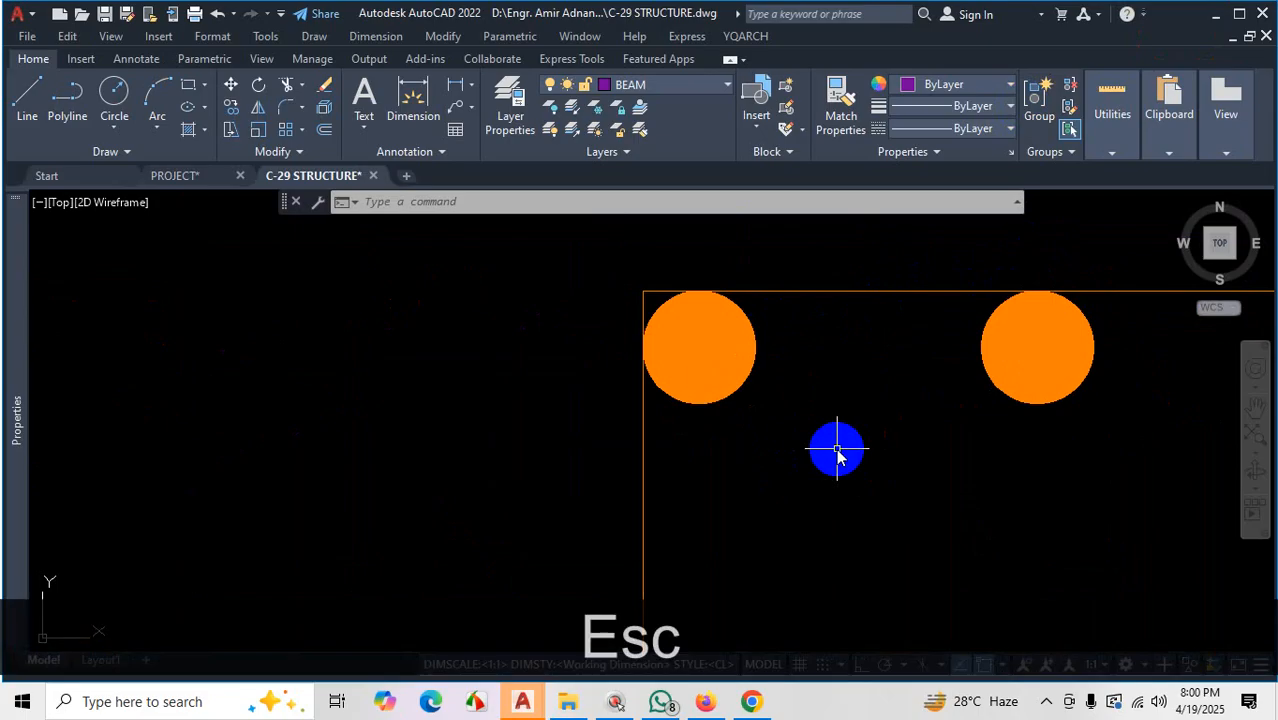
left_click(822, 426)
key("Escape")
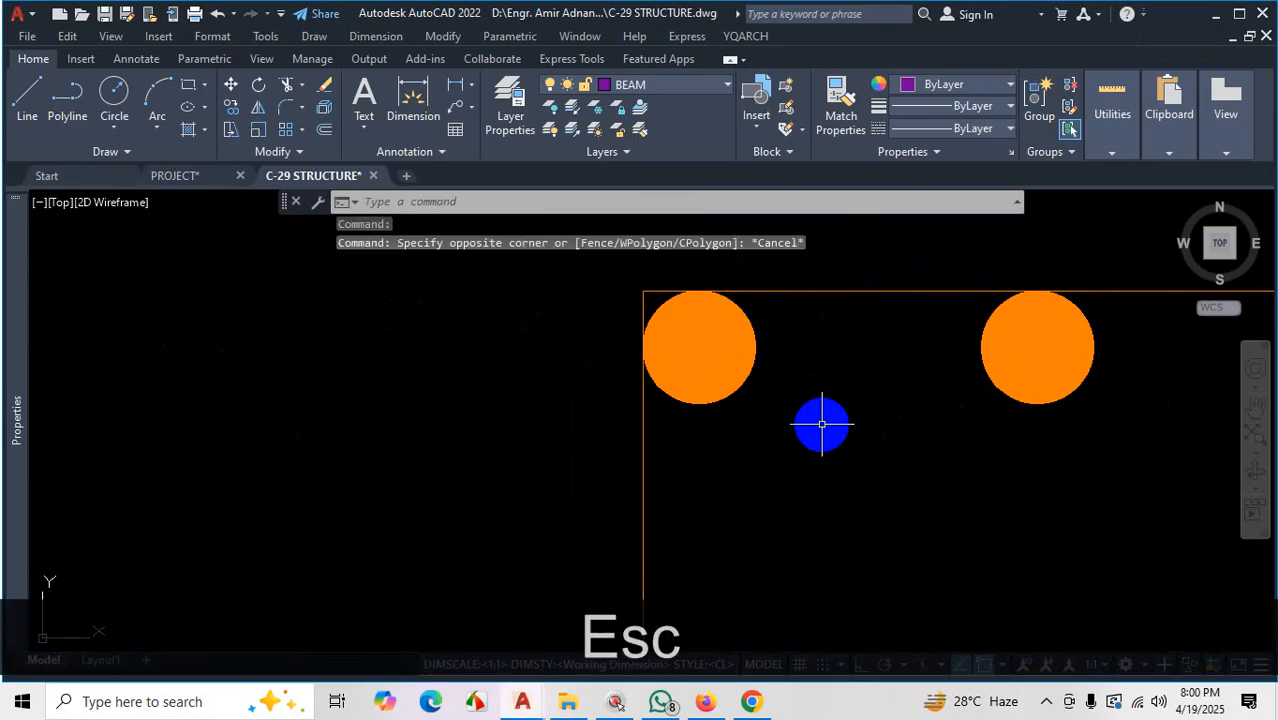
key("Return")
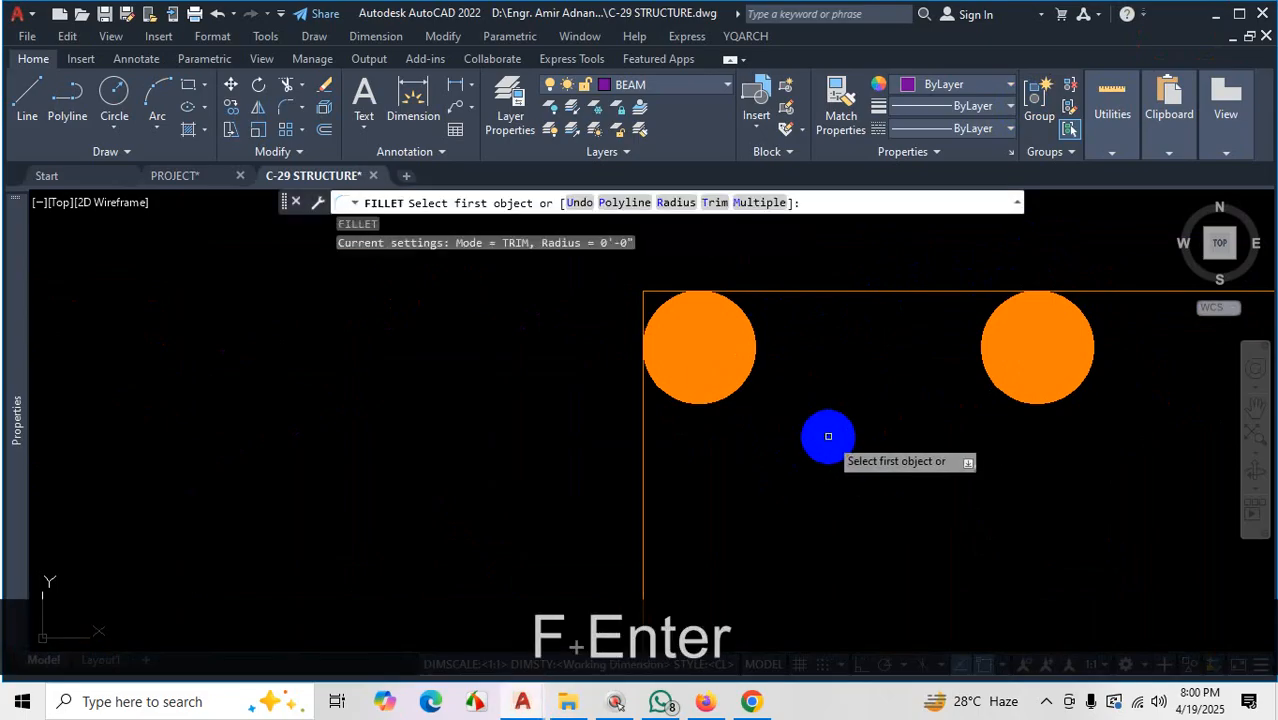
left_click(713, 202)
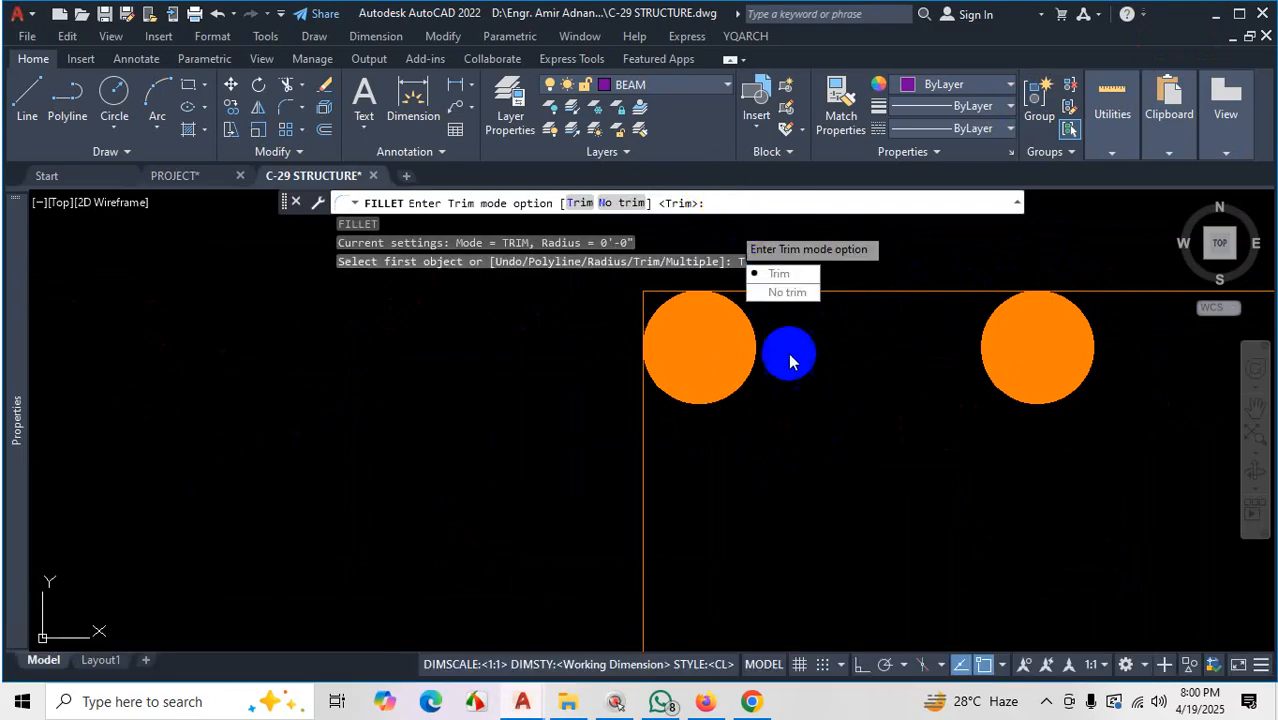
Try to fillet all corners of the right beam section's stirrup polyline in No trim mode
left_click(804, 298)
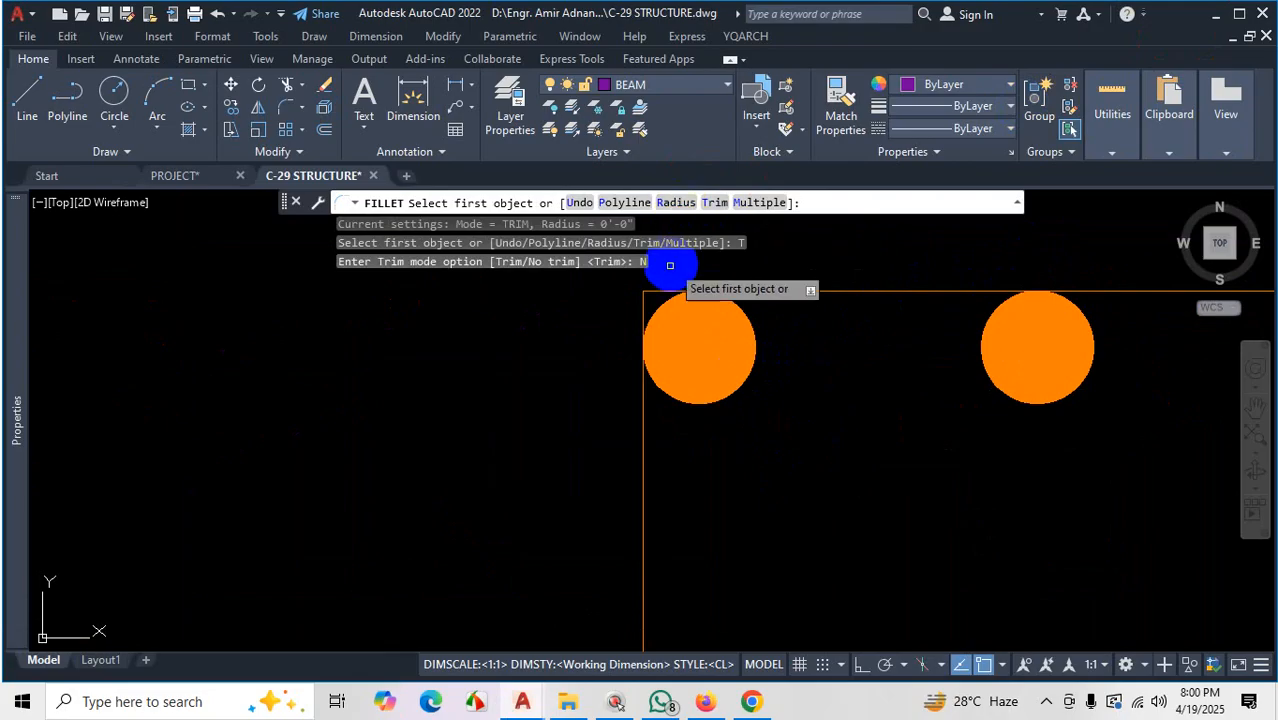
scroll(629, 312, "down", 2)
left_click(624, 202)
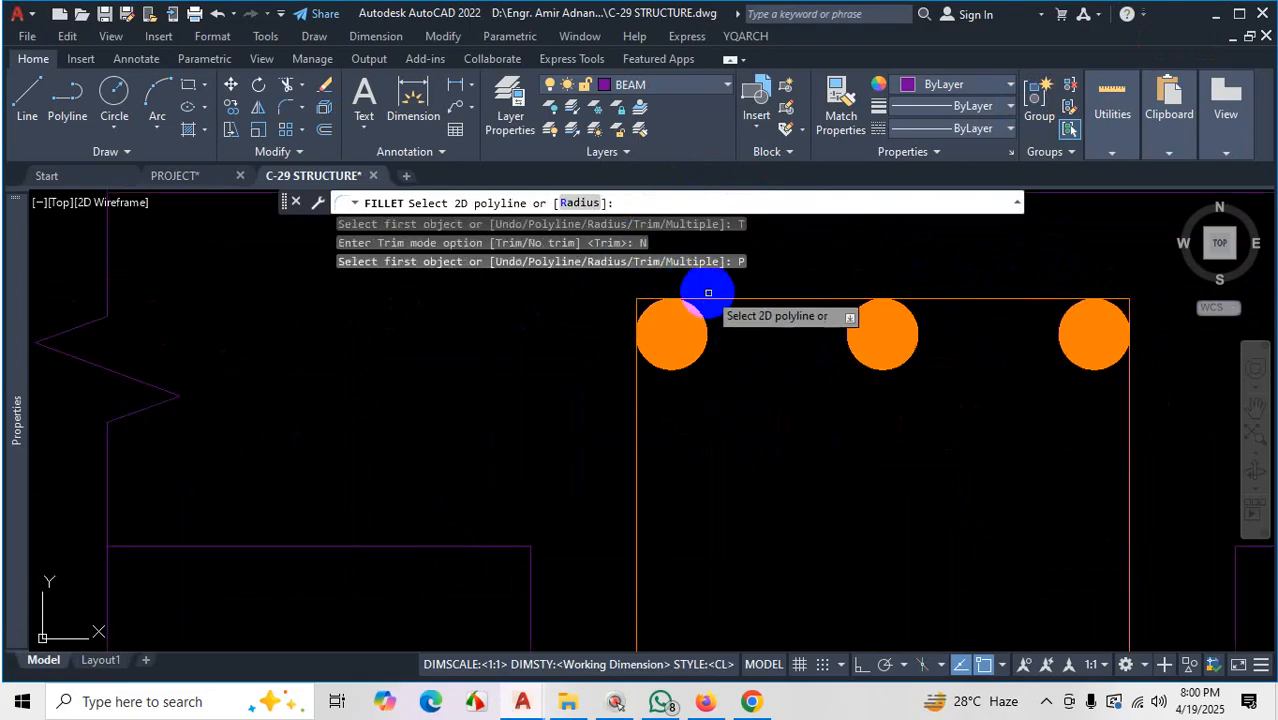
left_click(710, 297)
scroll(665, 304, "up", 5)
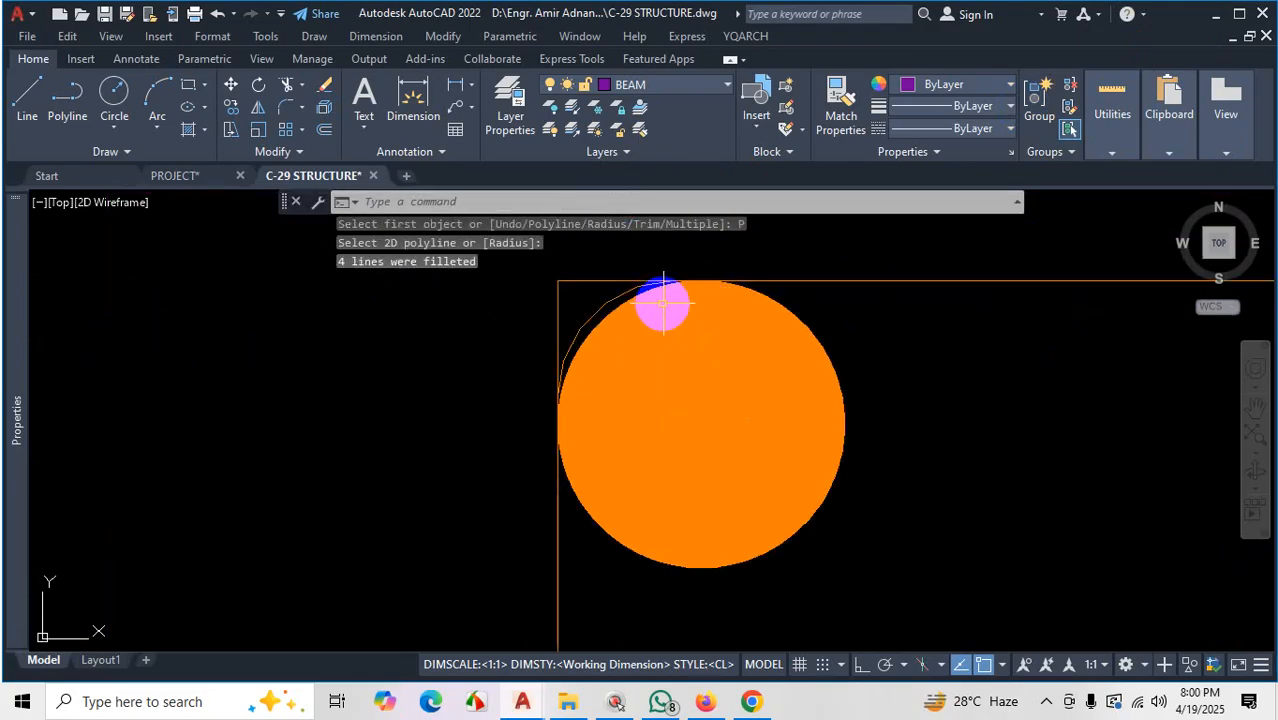
scroll(564, 264, "up", 2)
scroll(655, 405, "down", 4)
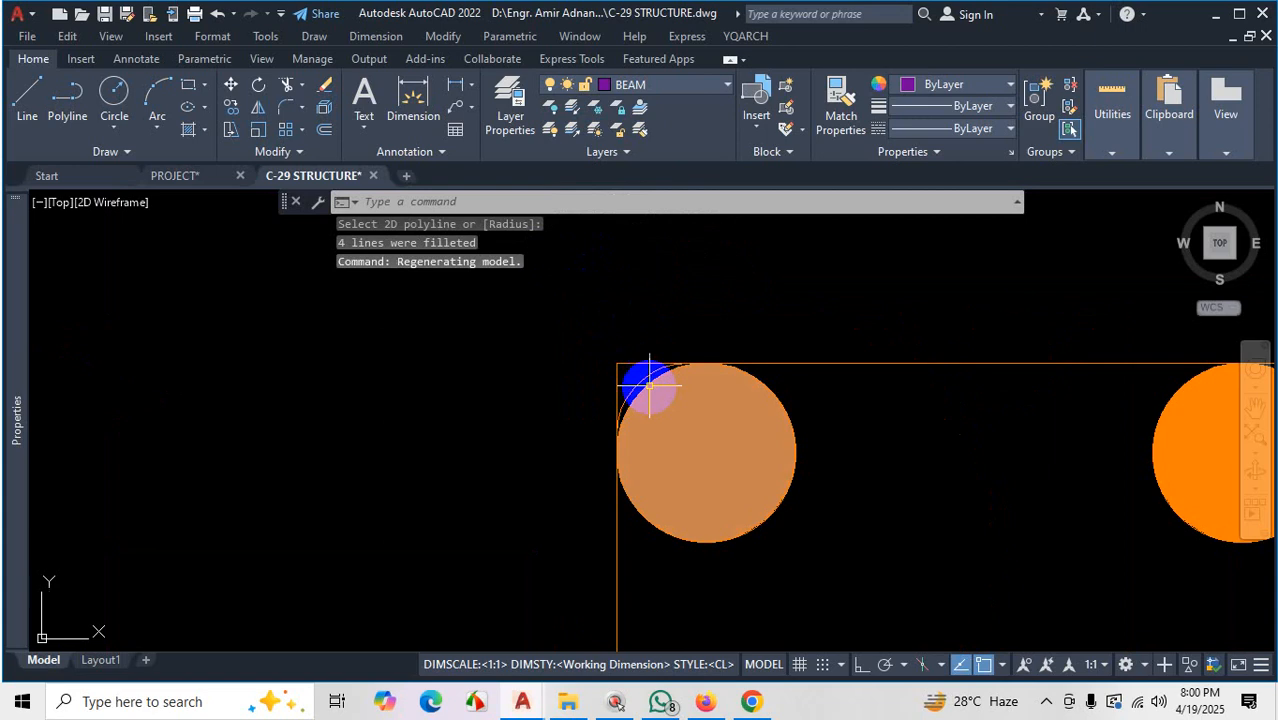
scroll(647, 384, "up", 2)
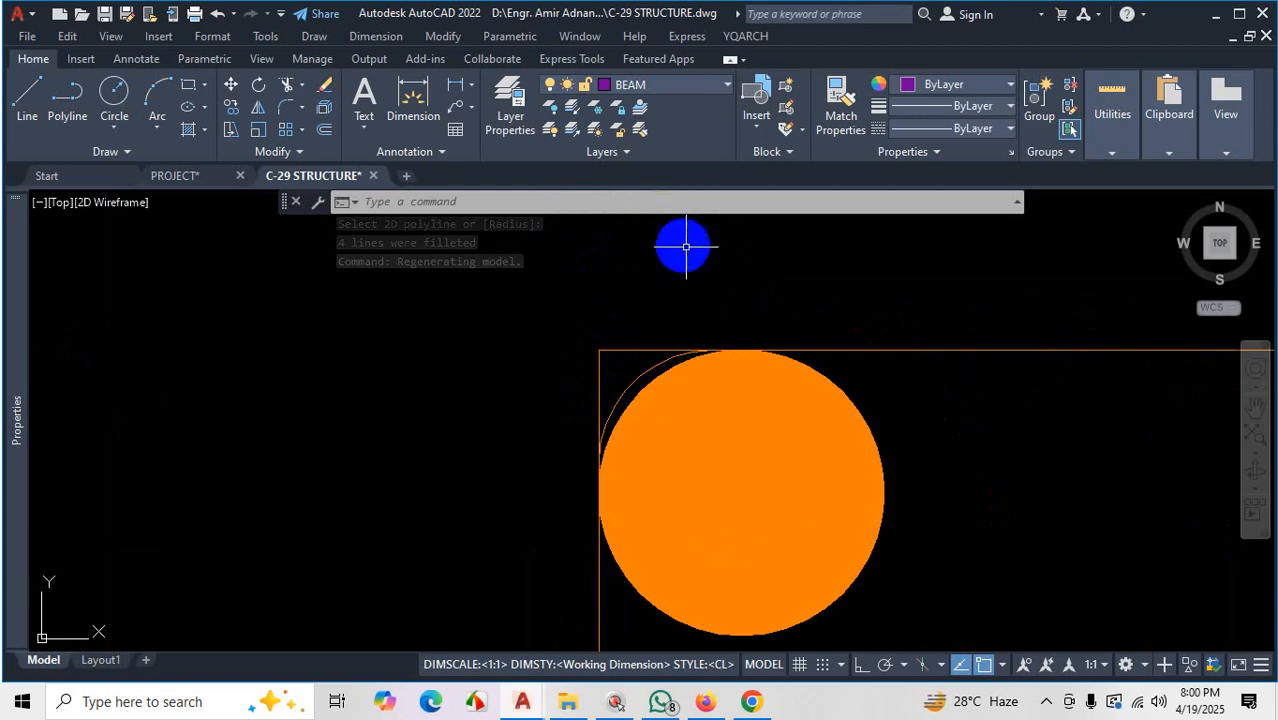
Undo the No trim fillet on the stirrup polyline
key("ctrl+z")
key("ctrl+z")
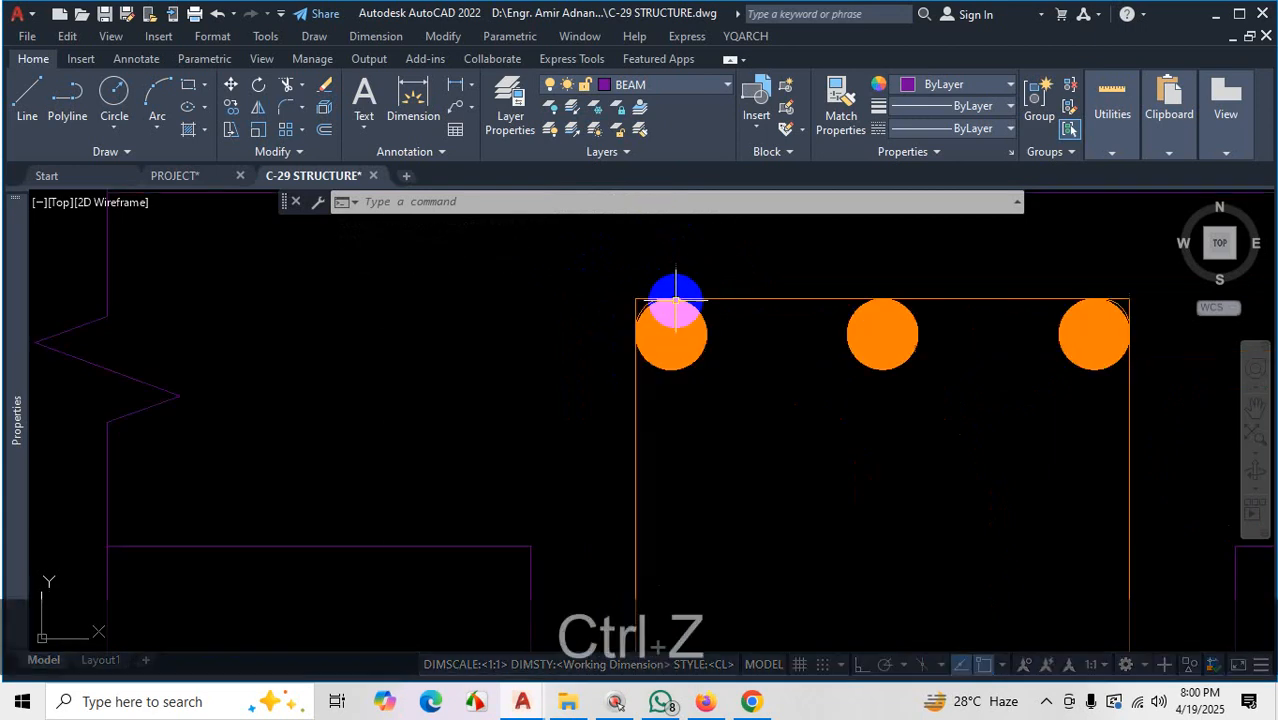
key("ctrl+z")
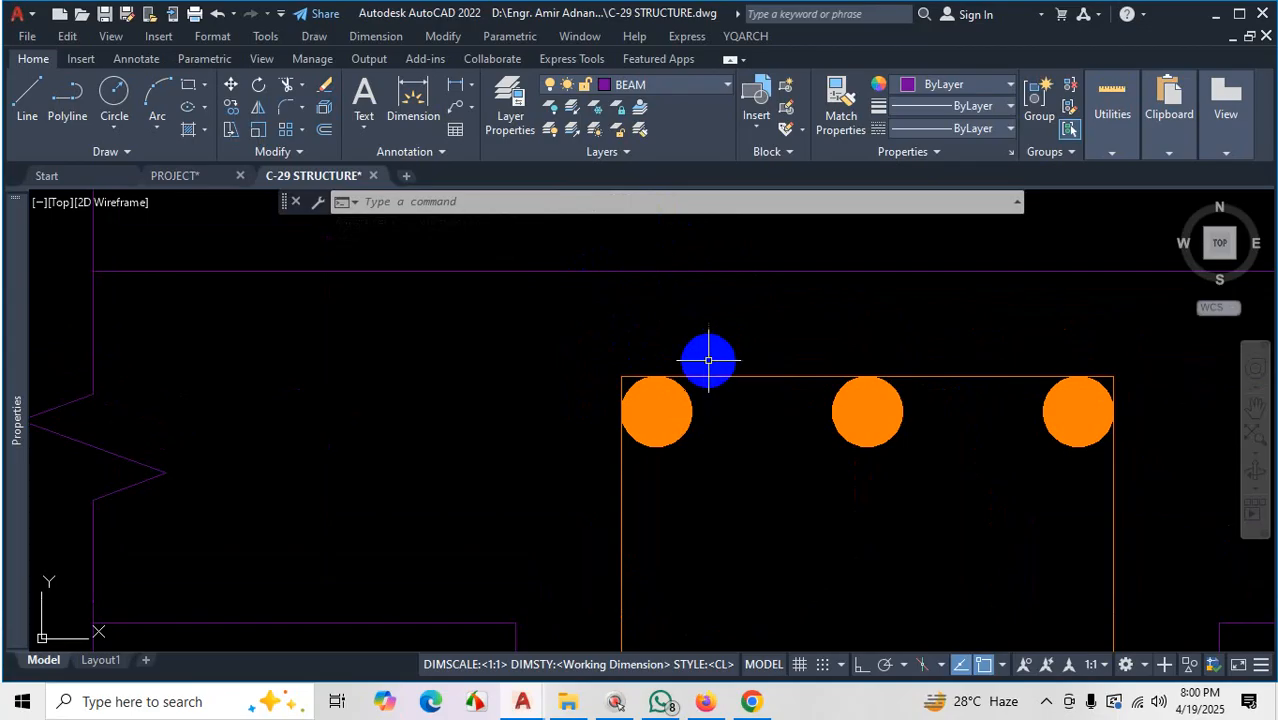
Fillet all corners of the right beam section's stirrup rectangle with the Trim mode and Polyline options
type("f")
key("Return")
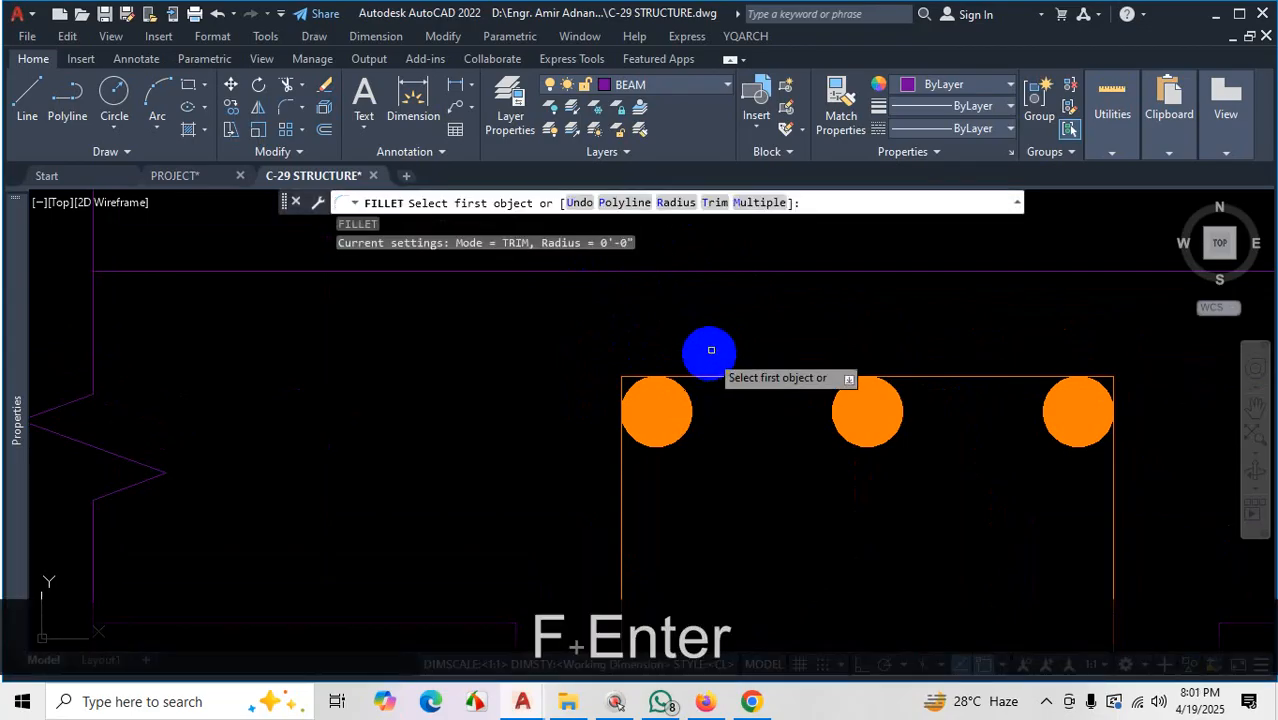
left_click(715, 203)
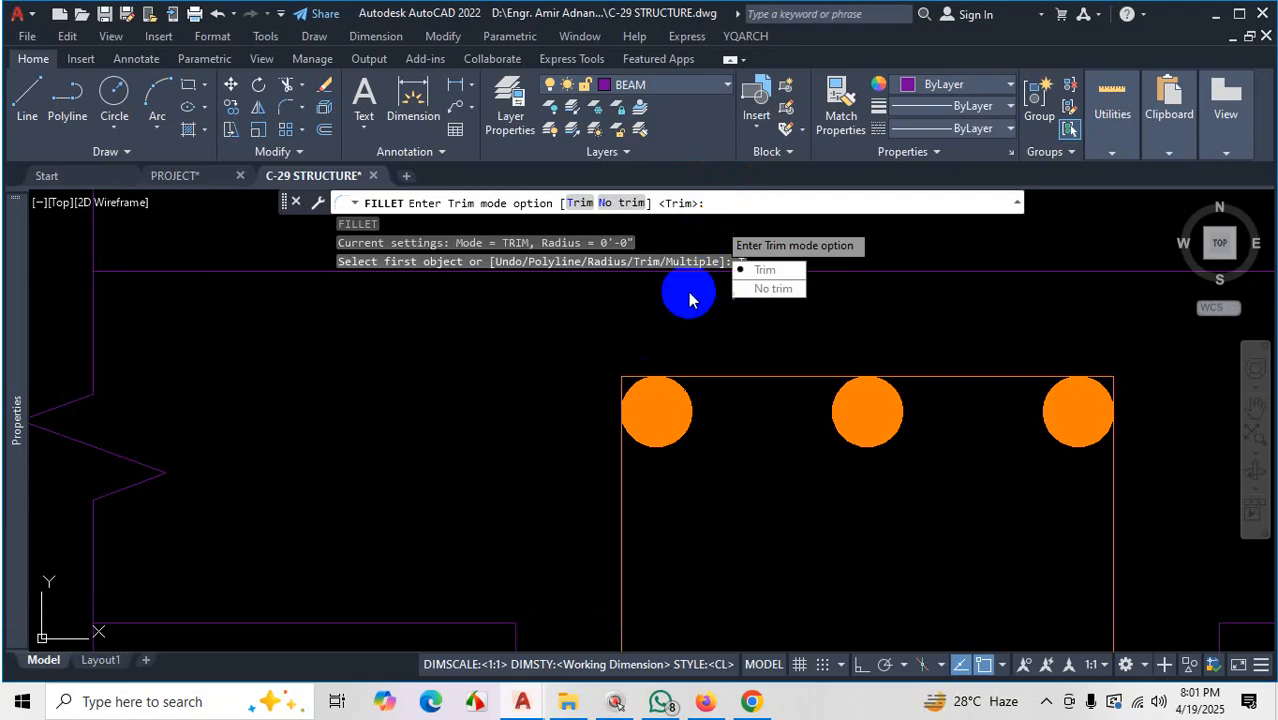
left_click(766, 272)
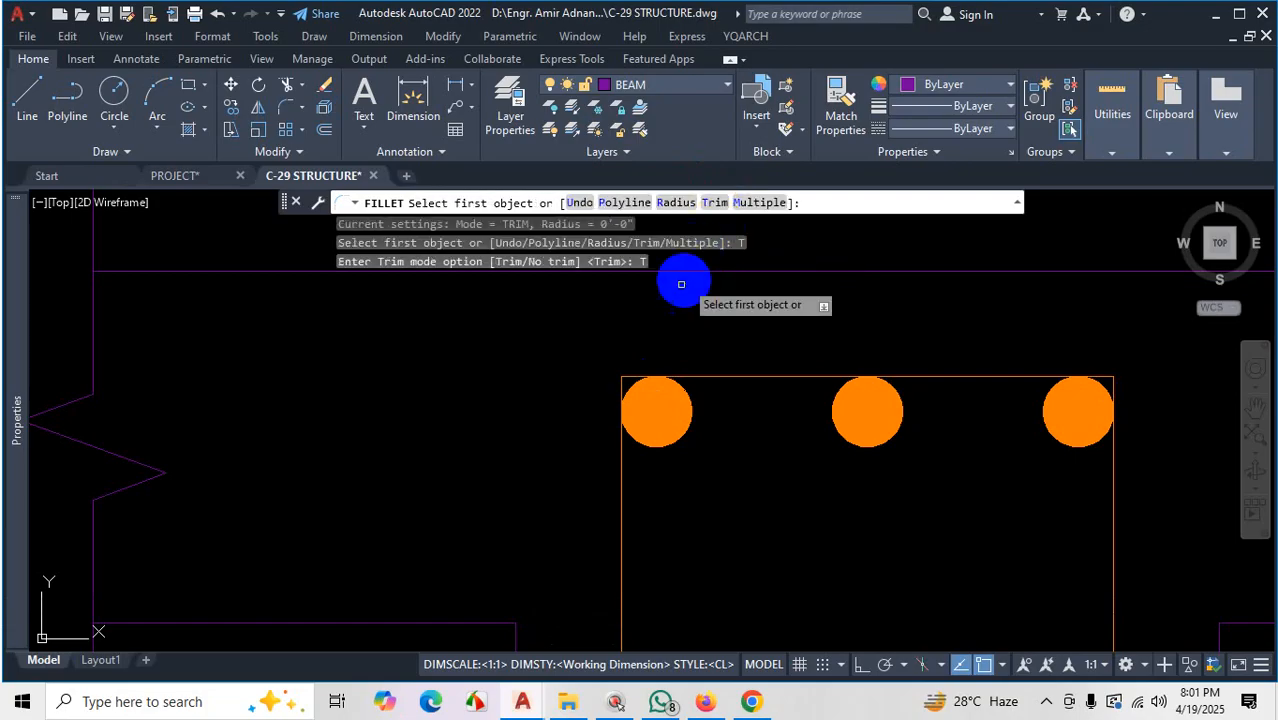
left_click(622, 203)
left_click(727, 377)
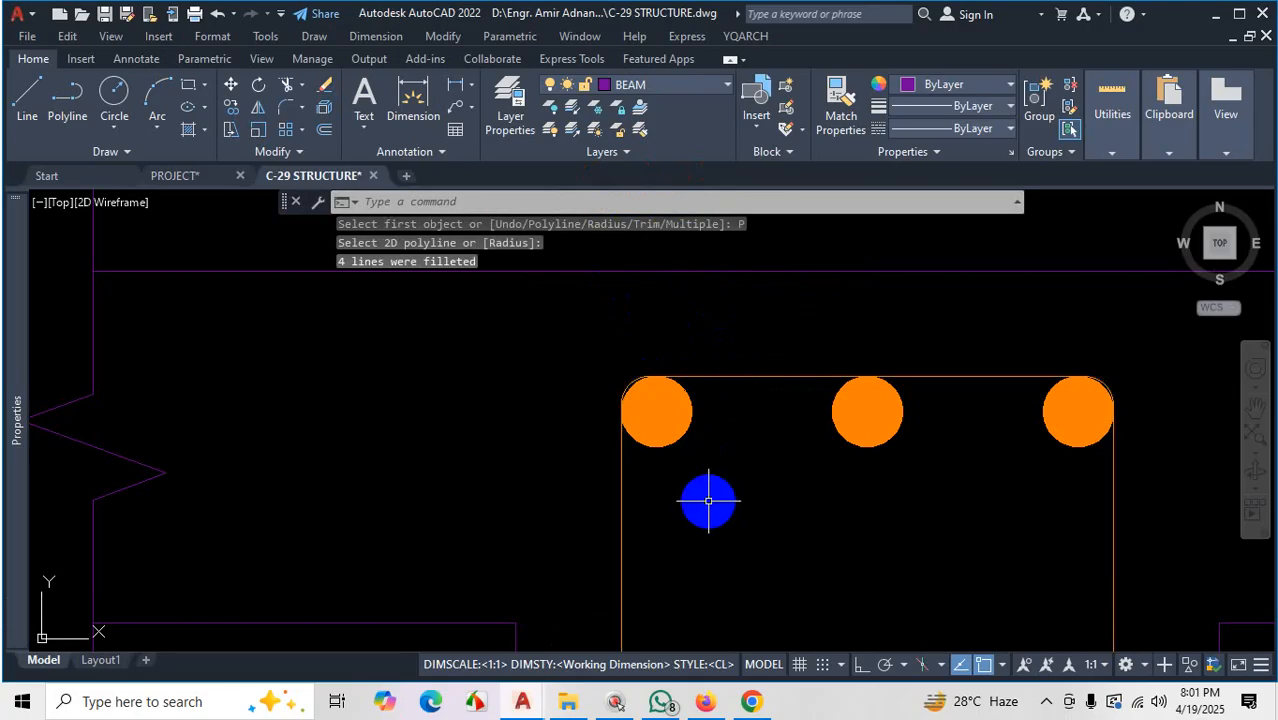
left_click_drag(708, 500, 710, 475)
scroll(700, 451, "down", 5)
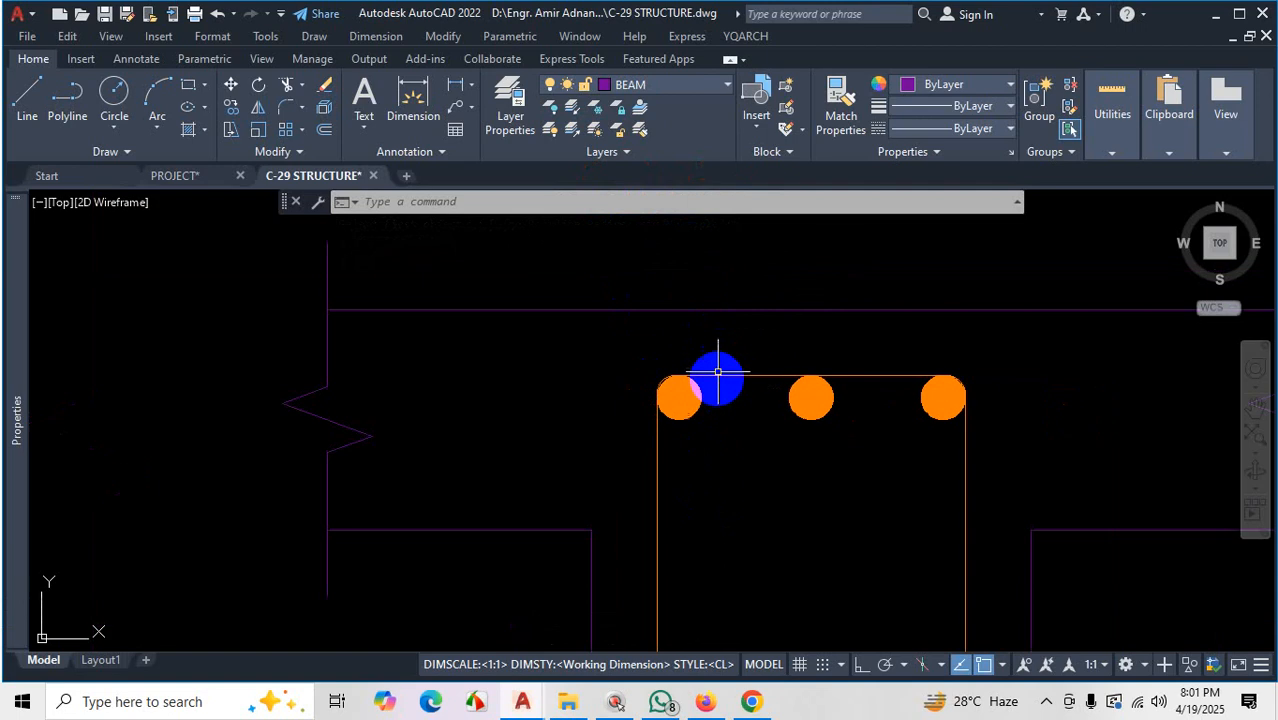
scroll(776, 480, "up", 2)
scroll(786, 568, "down", 4)
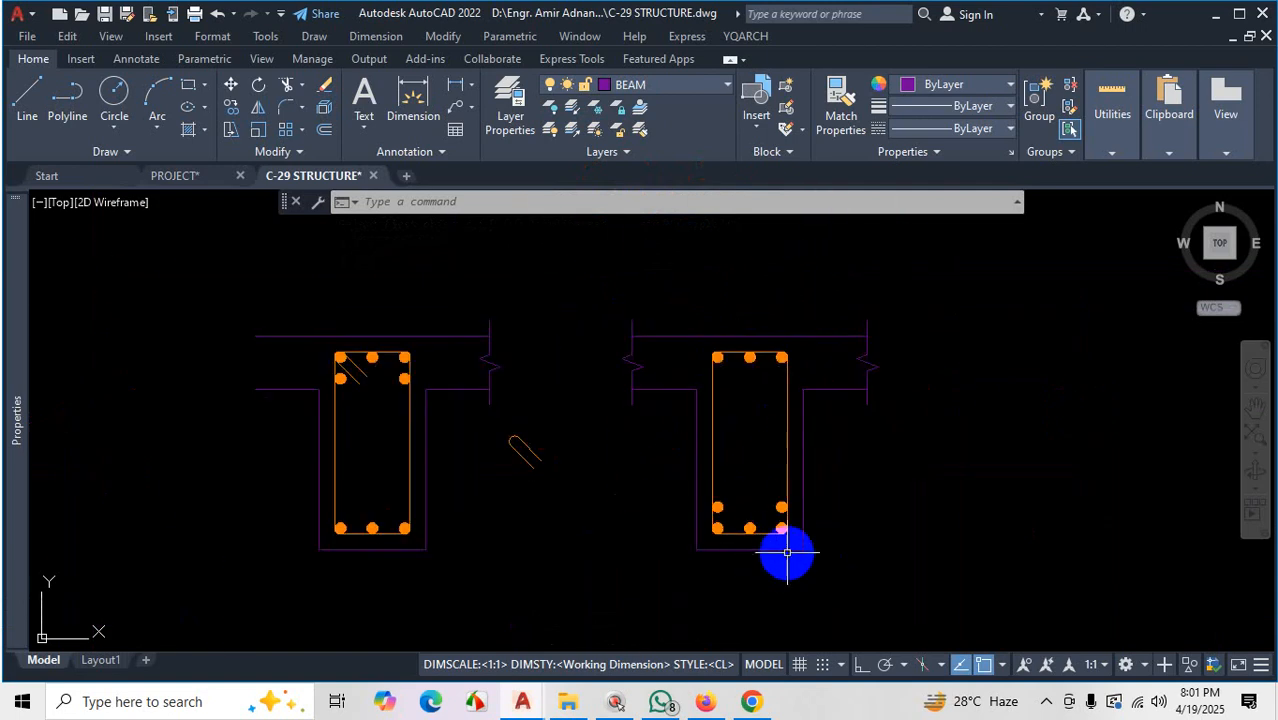
Switch to the structural drawings PDF in Firefox to check the RB2 cross-section labels, and return to AutoCAD
left_click(752, 700)
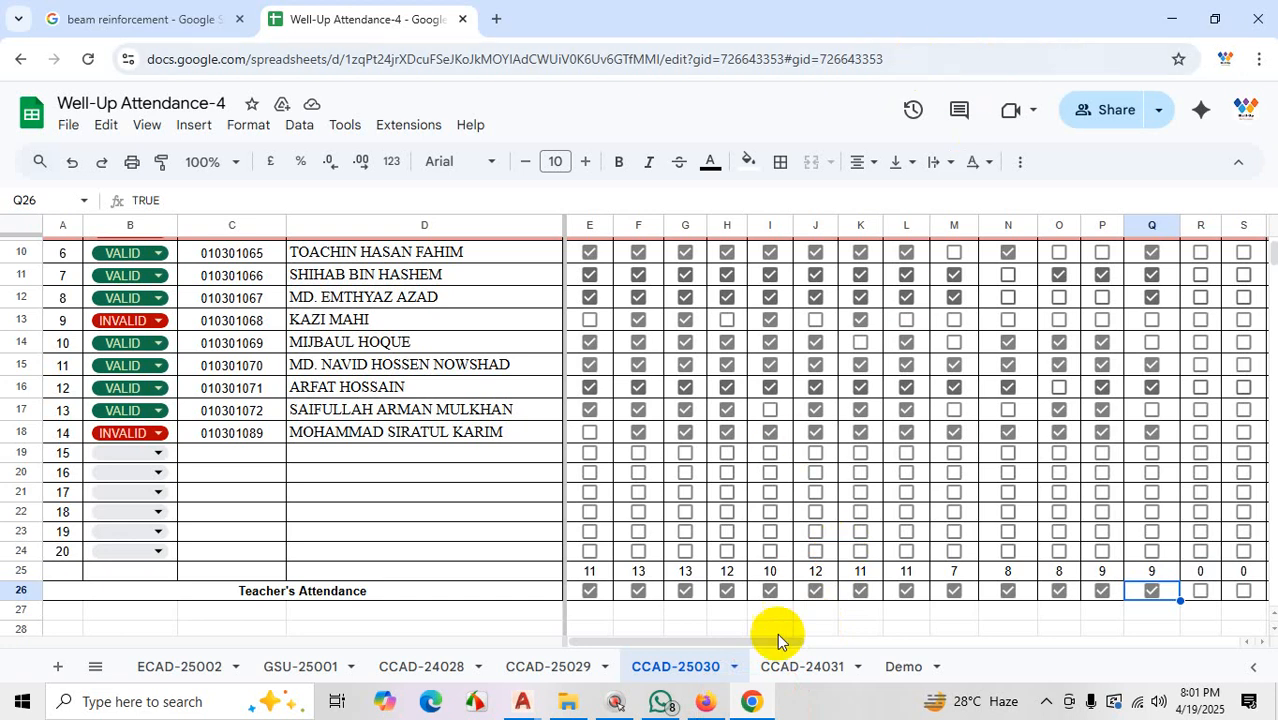
left_click(705, 701)
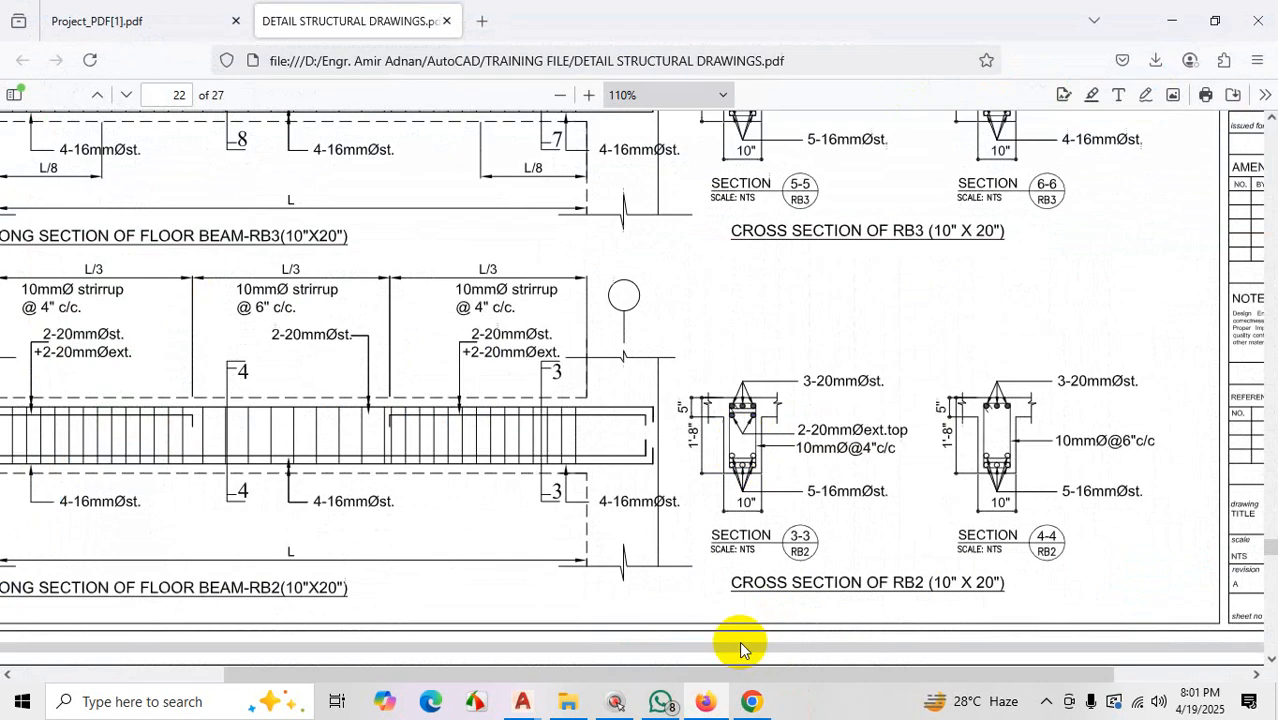
left_click(1170, 21)
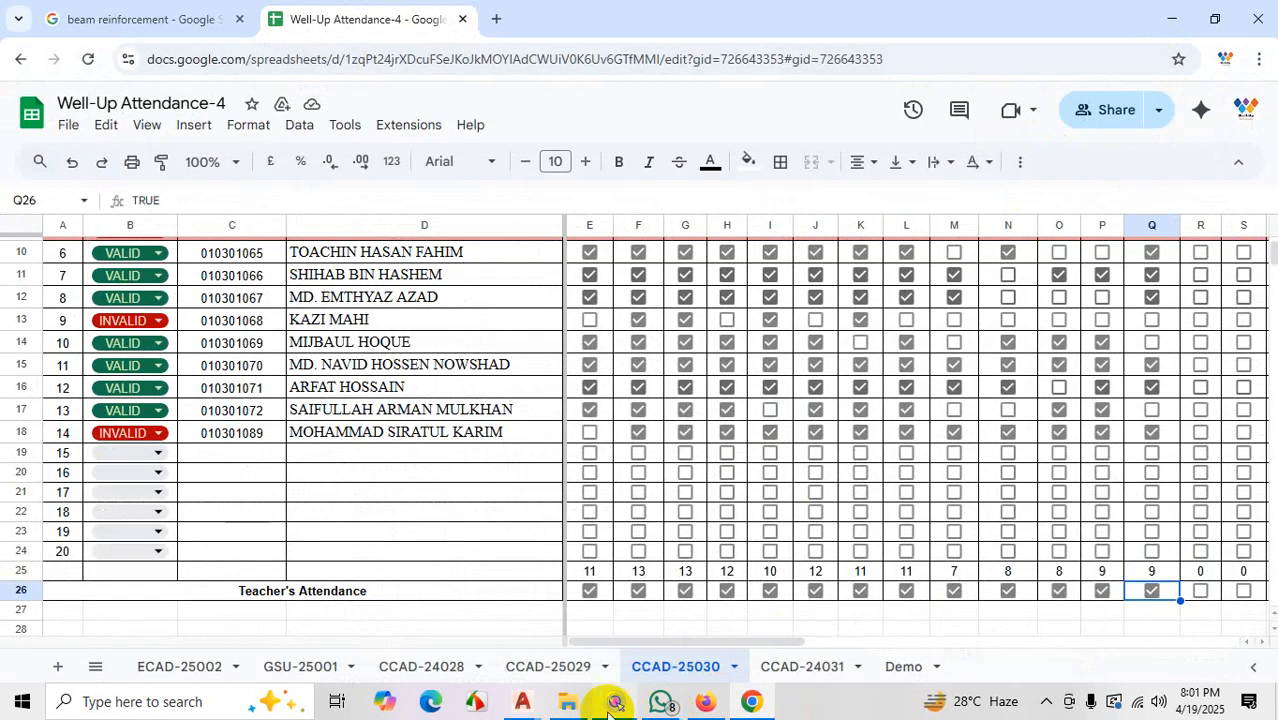
left_click(524, 703)
left_click(577, 628)
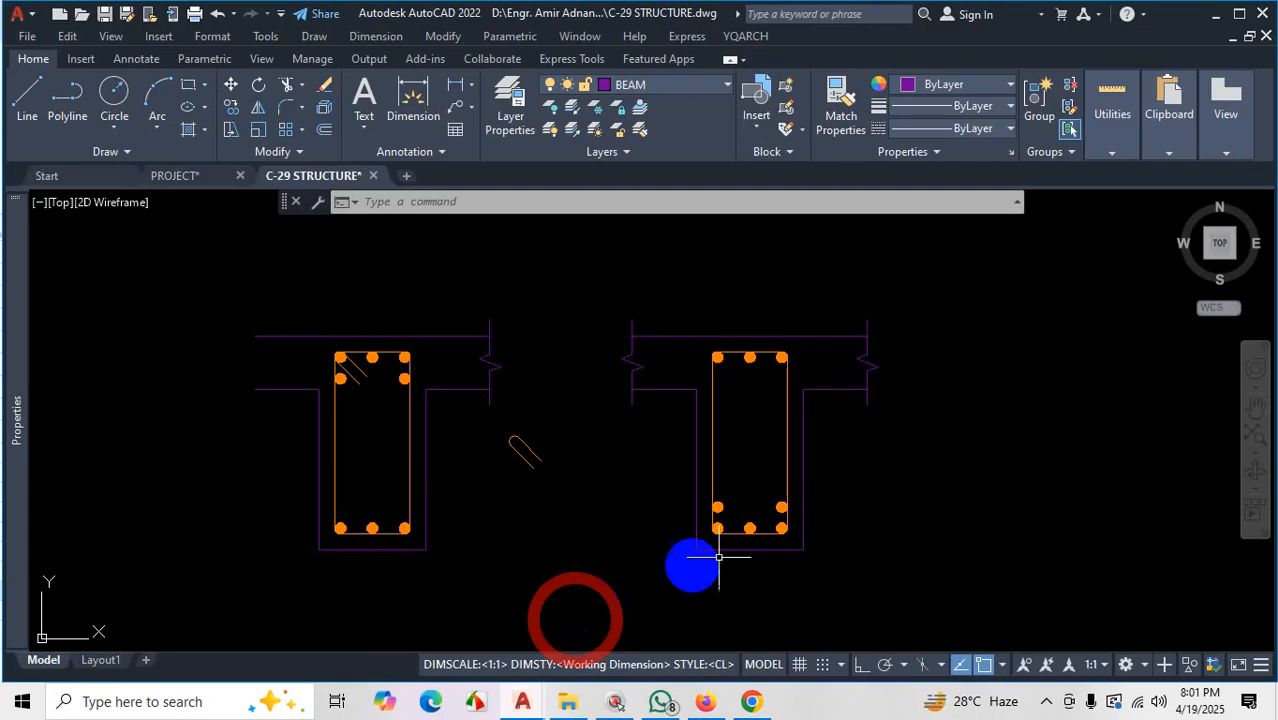
Create a new multileader style named BEAM based on Standard and open its settings
type("mls")
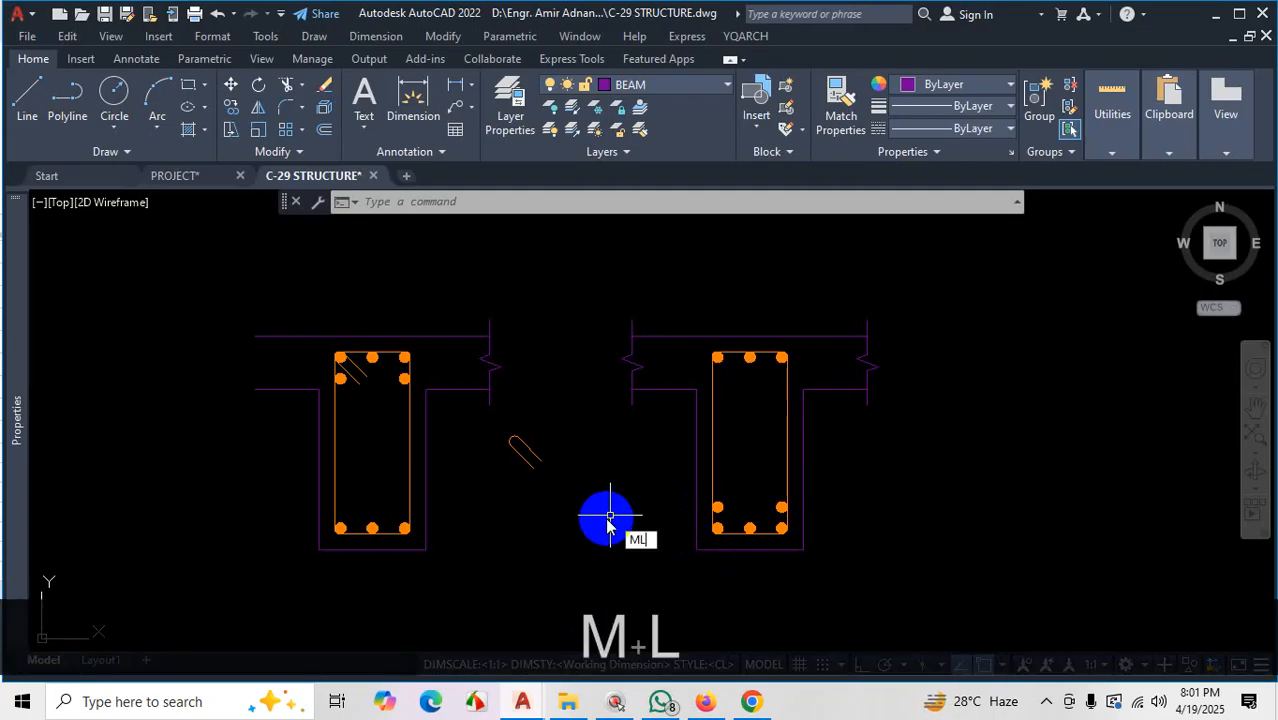
key("Return")
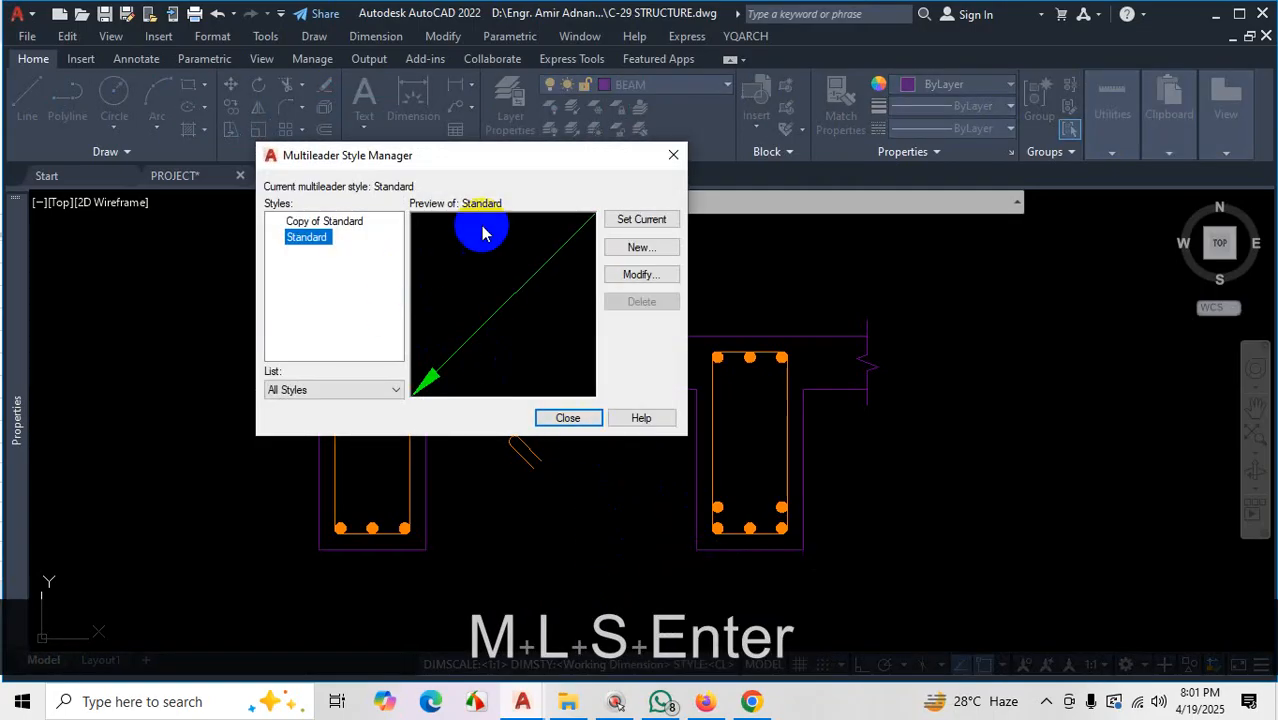
left_click(652, 252)
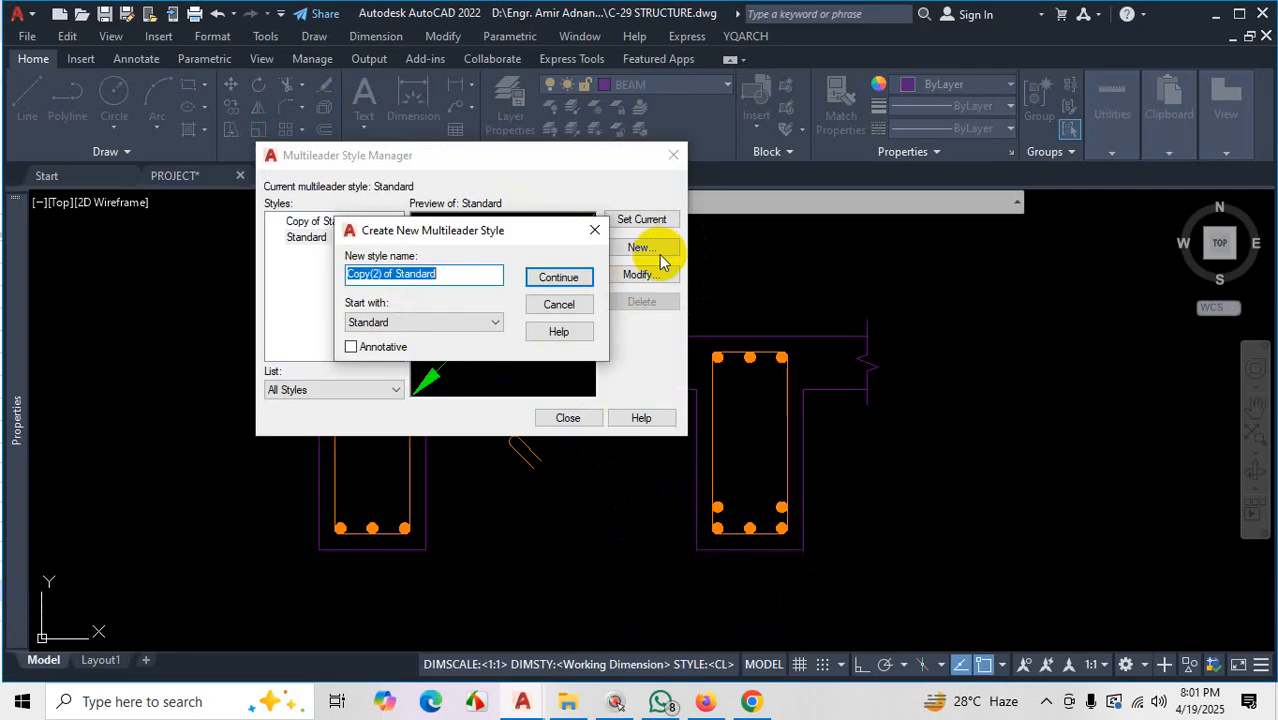
type("BEAM")
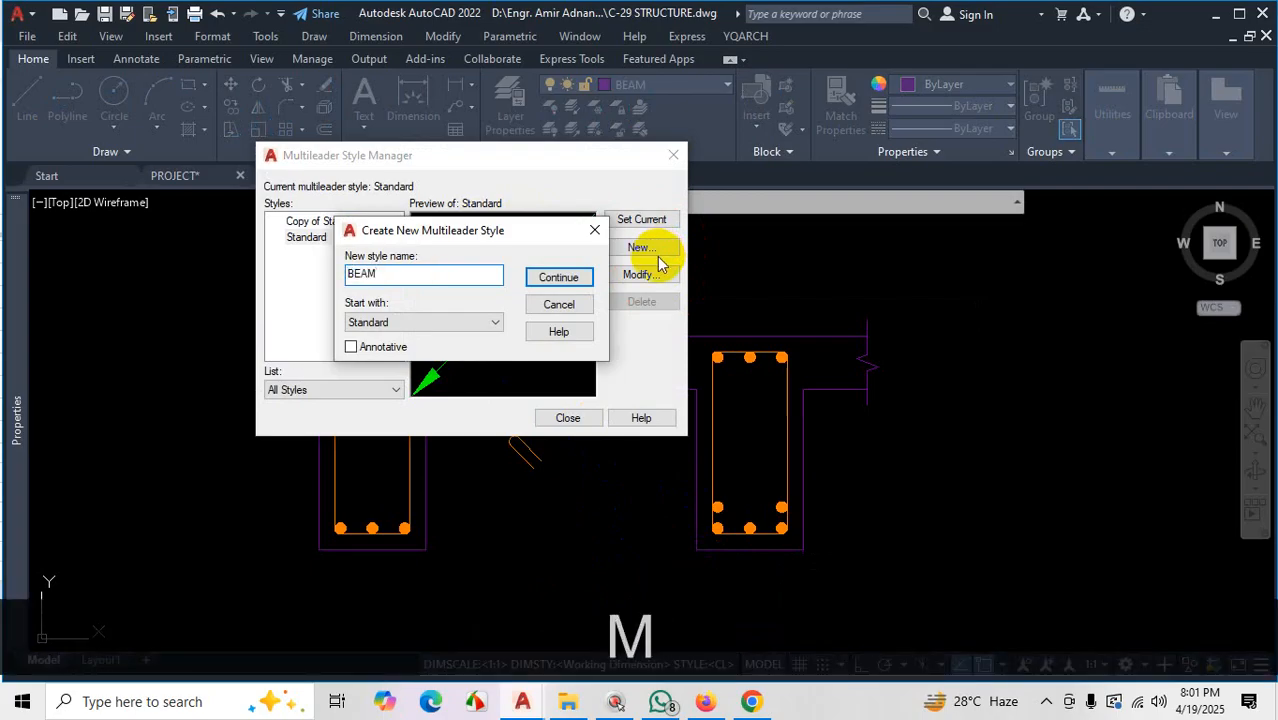
left_click(558, 277)
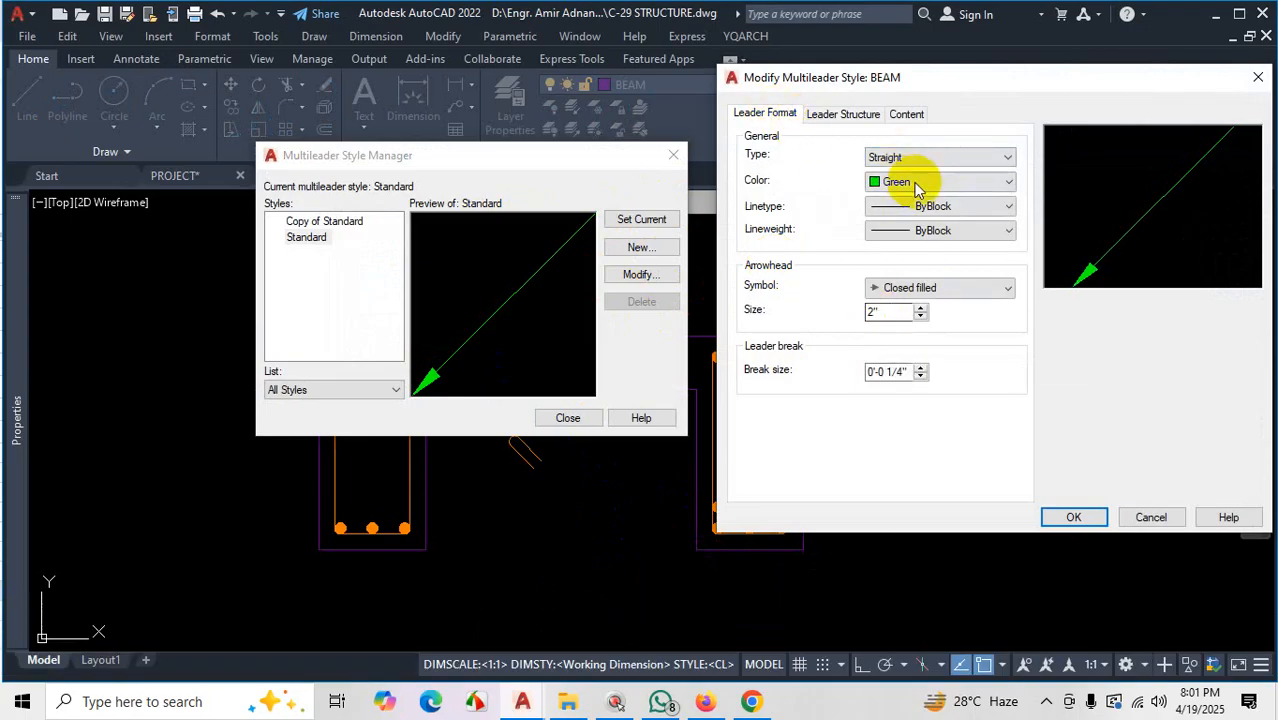
Set the BEAM multileader style's landing distance to 4 and its content type to Mtext
left_click(843, 113)
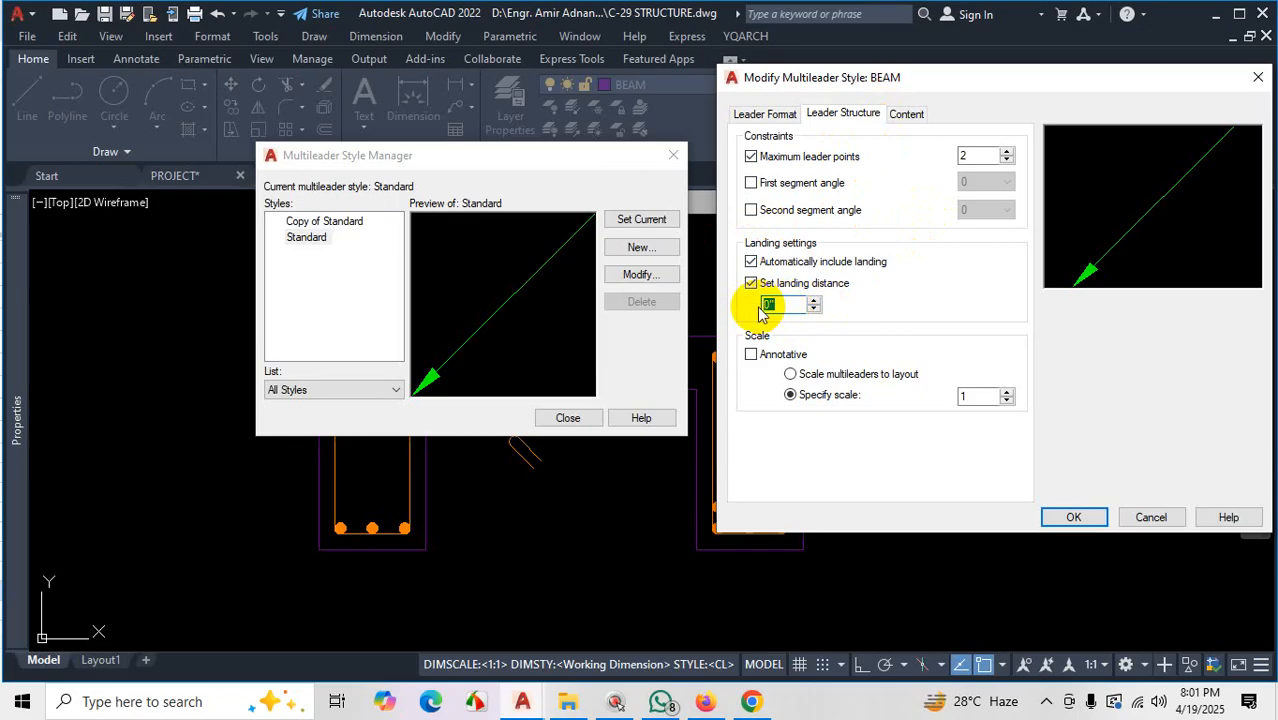
type("4")
left_click(906, 113)
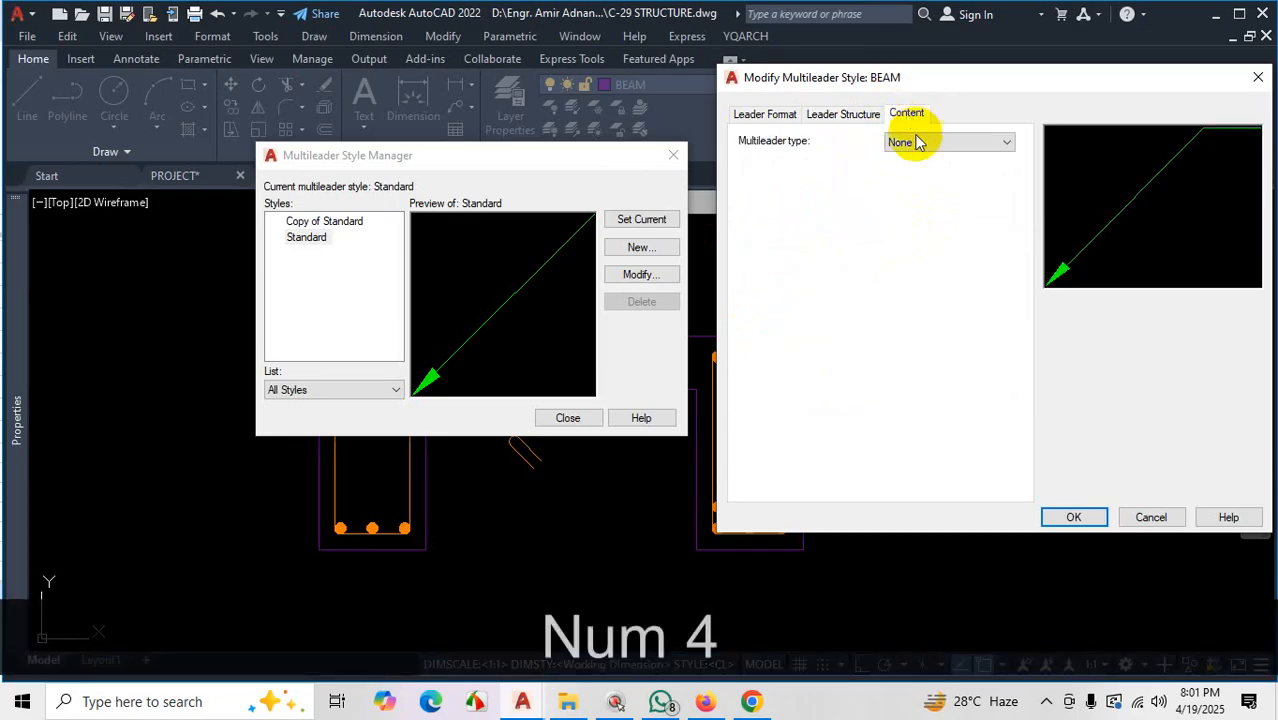
left_click(915, 142)
left_click(905, 160)
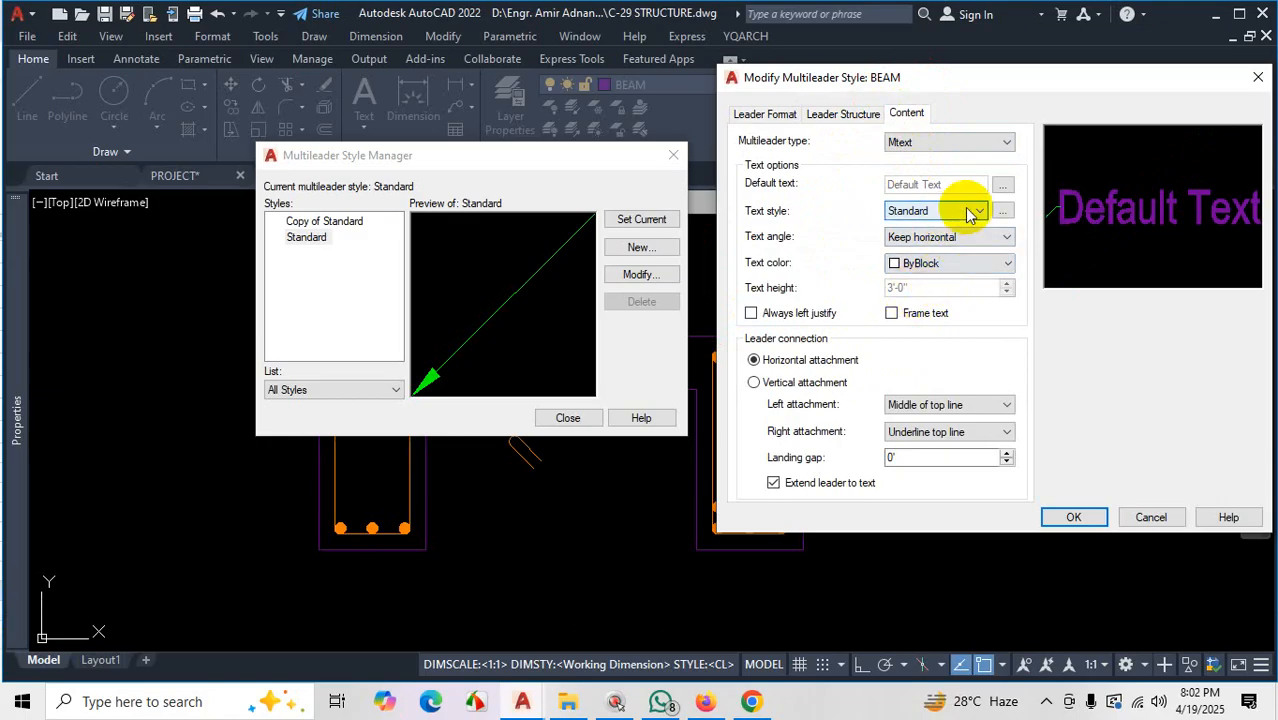
Open the text styles from the leader content settings and apply a height of 0 to the Standard style
left_click(1002, 212)
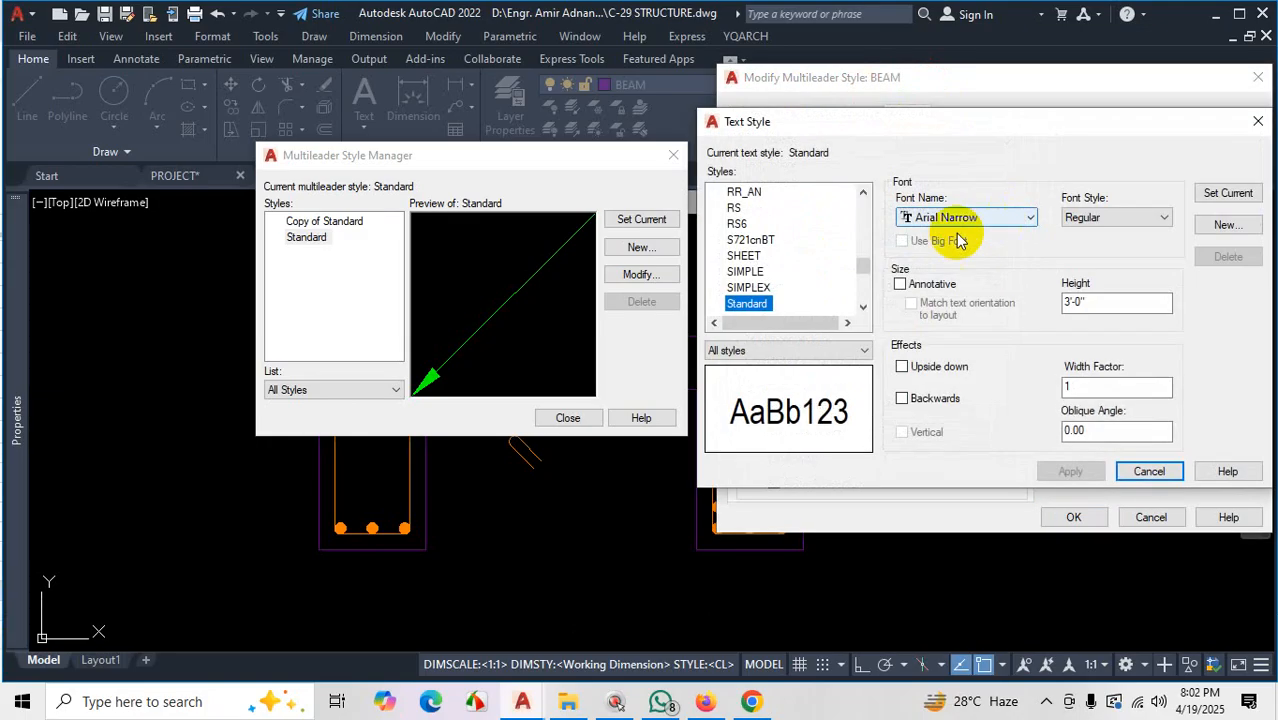
scroll(765, 265, "down", 3)
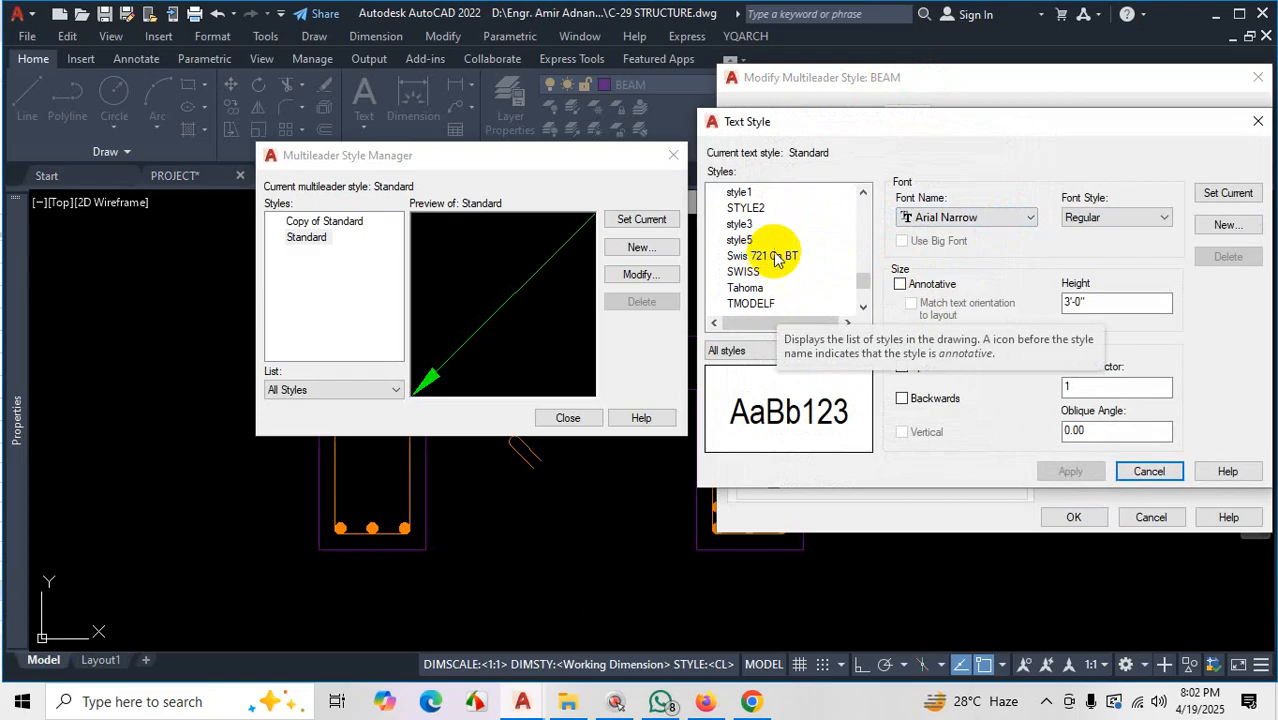
scroll(775, 258, "up", 2)
left_click(776, 255)
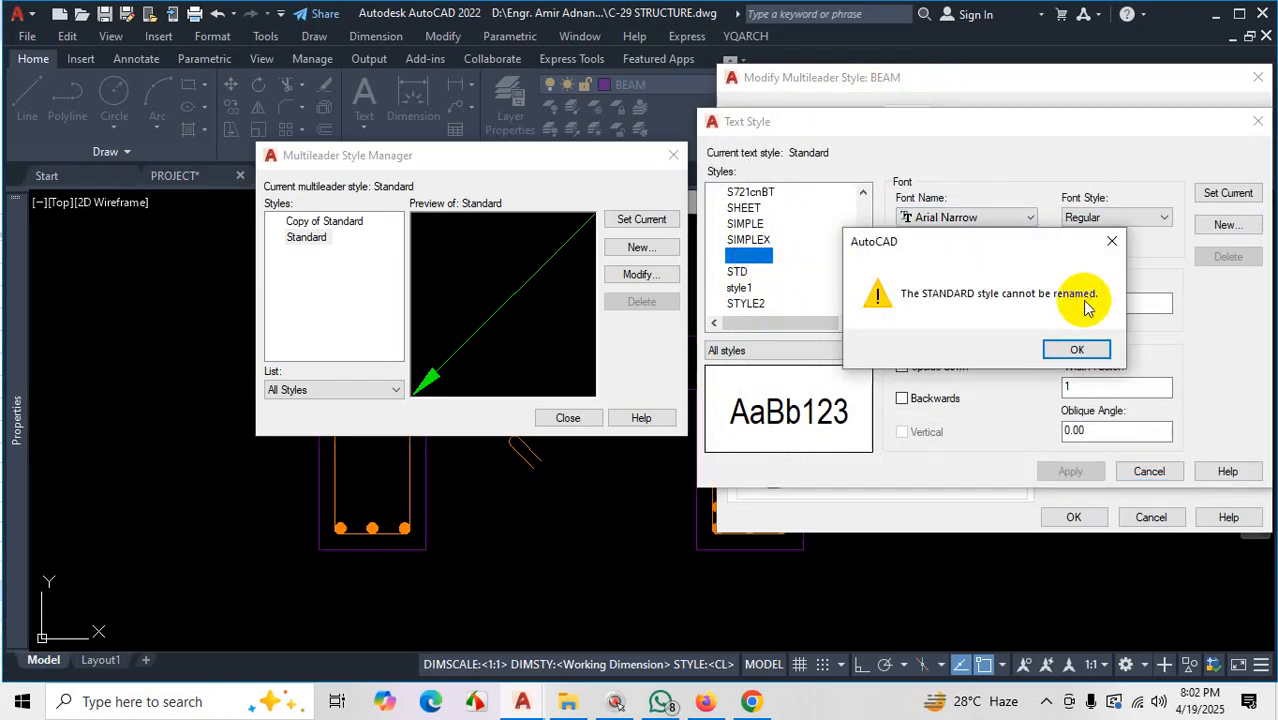
left_click(1111, 241)
left_click_drag(1082, 303, 1015, 308)
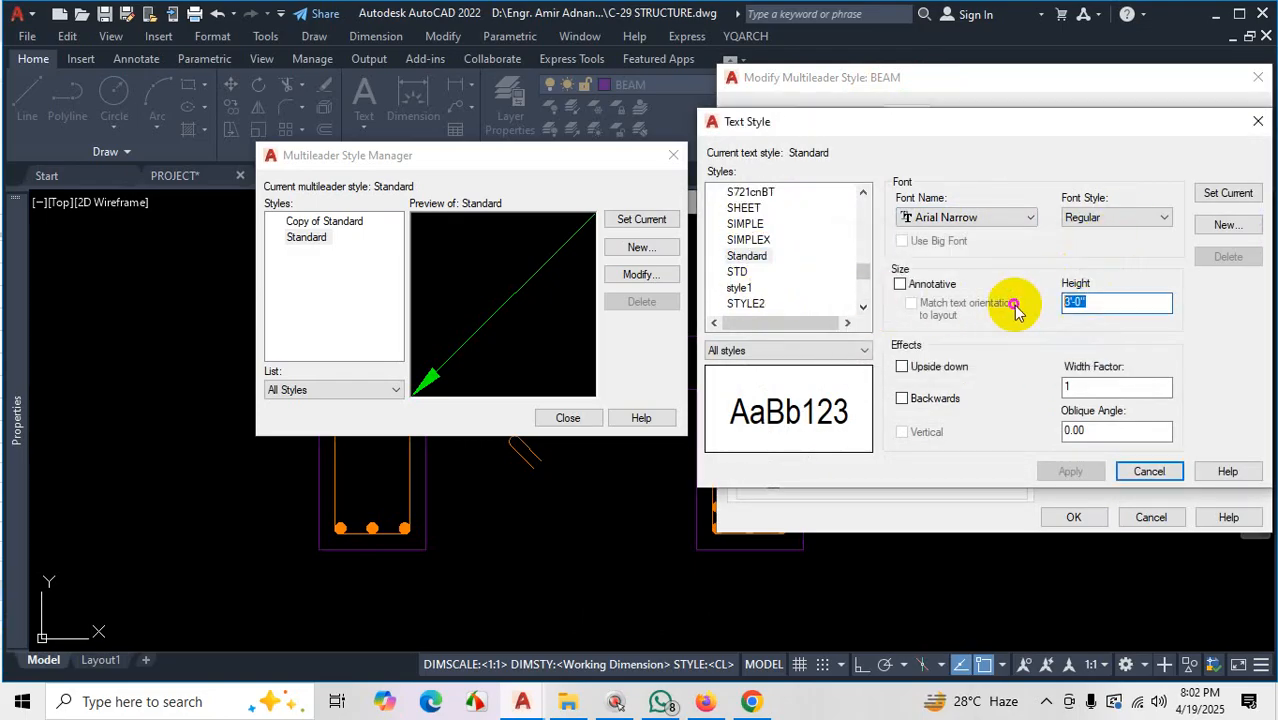
type("0")
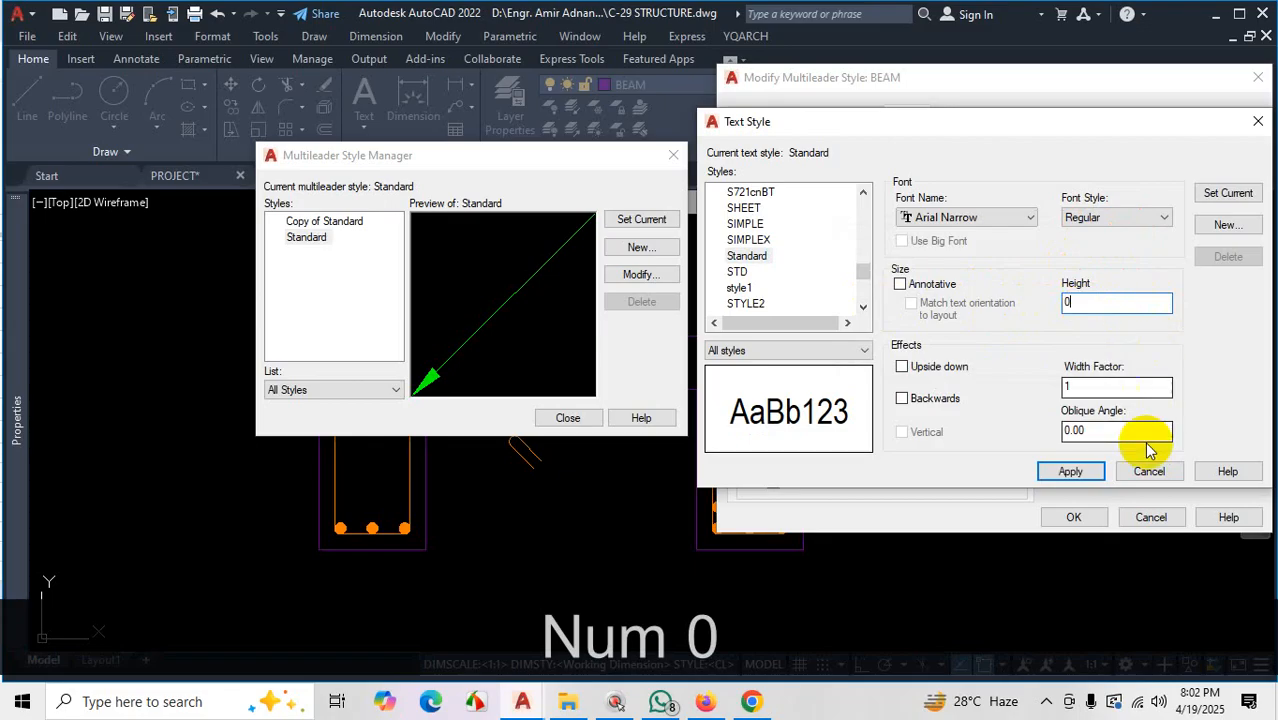
left_click(1088, 475)
Change the Standard text style's font to Times New Roman, make it current and save the changes
left_click(1000, 218)
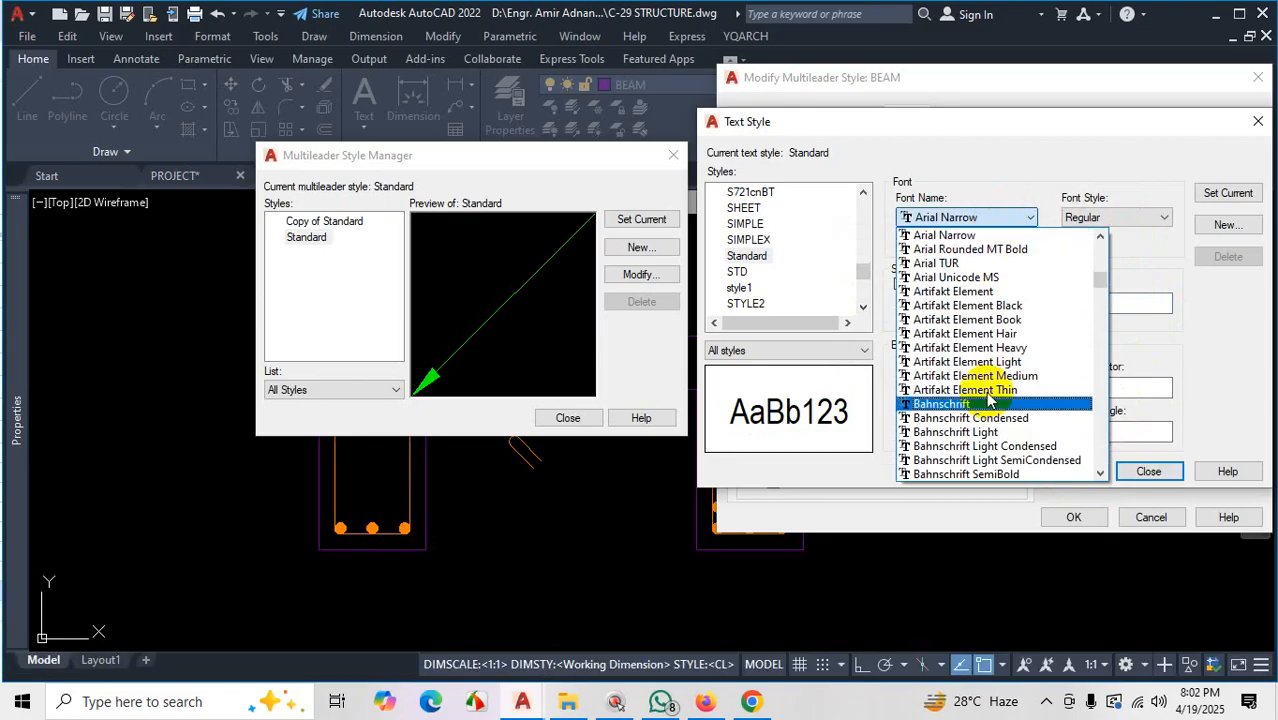
scroll(997, 420, "up", 4)
scroll(997, 420, "up", 8)
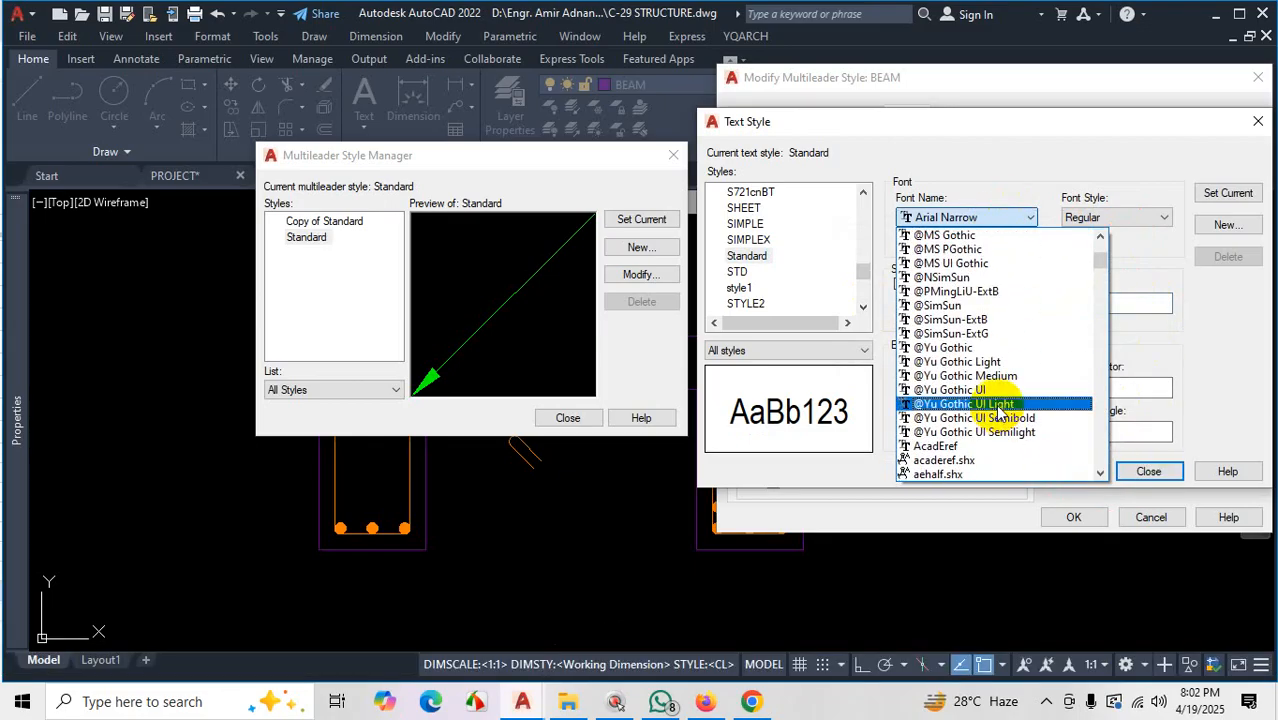
key("t")
key("i")
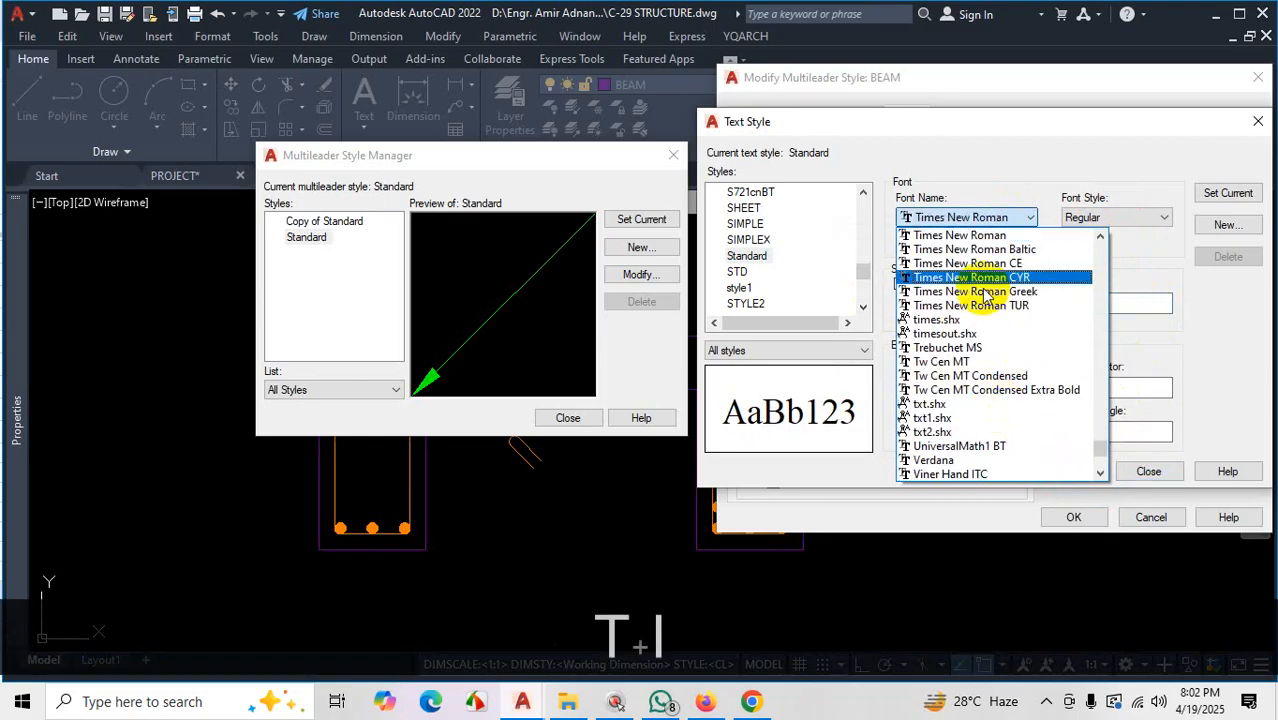
left_click(990, 235)
left_click(1237, 195)
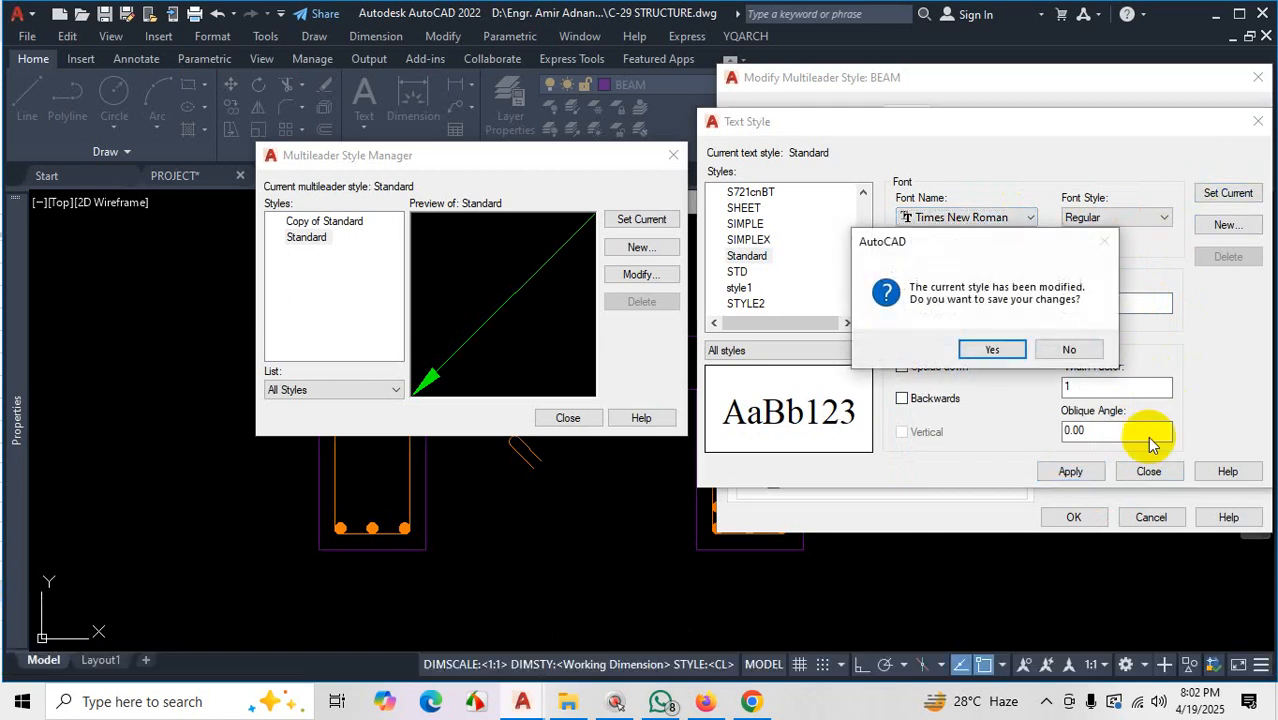
left_click(995, 348)
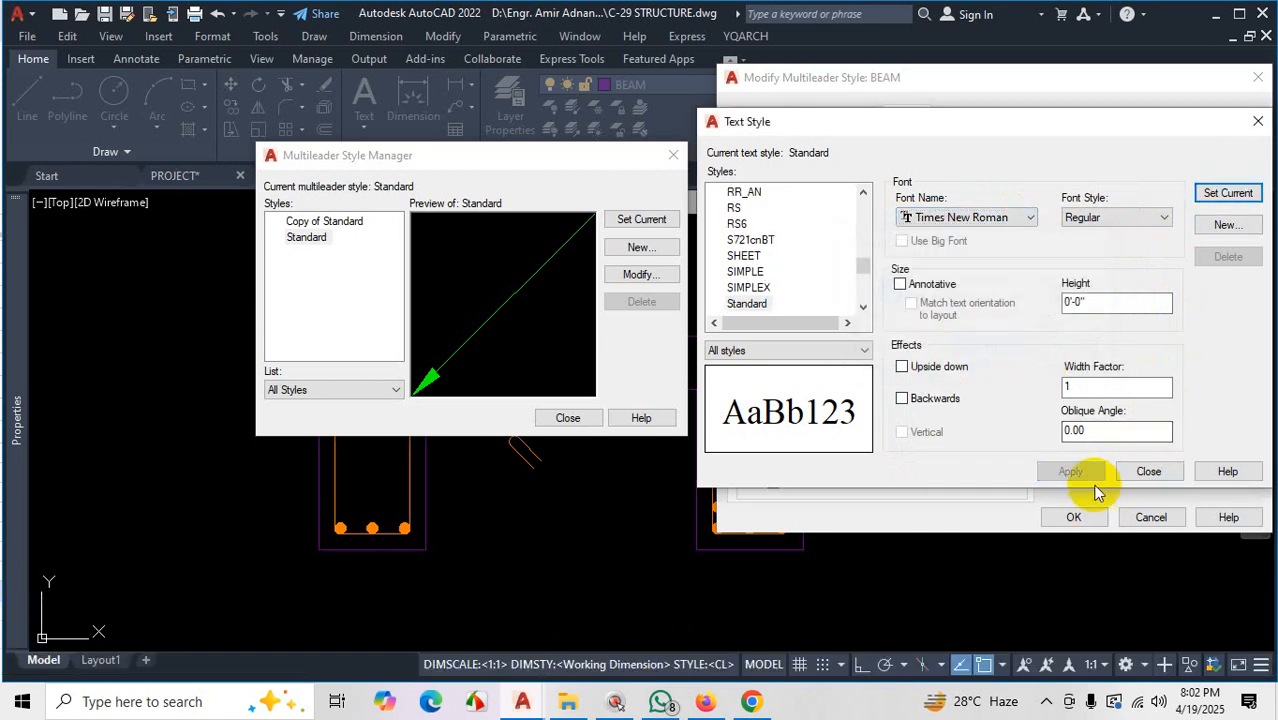
Assign the Standard text style and a text height of 4 to the BEAM multileader style, and make it the current style
left_click(1148, 472)
left_click(951, 216)
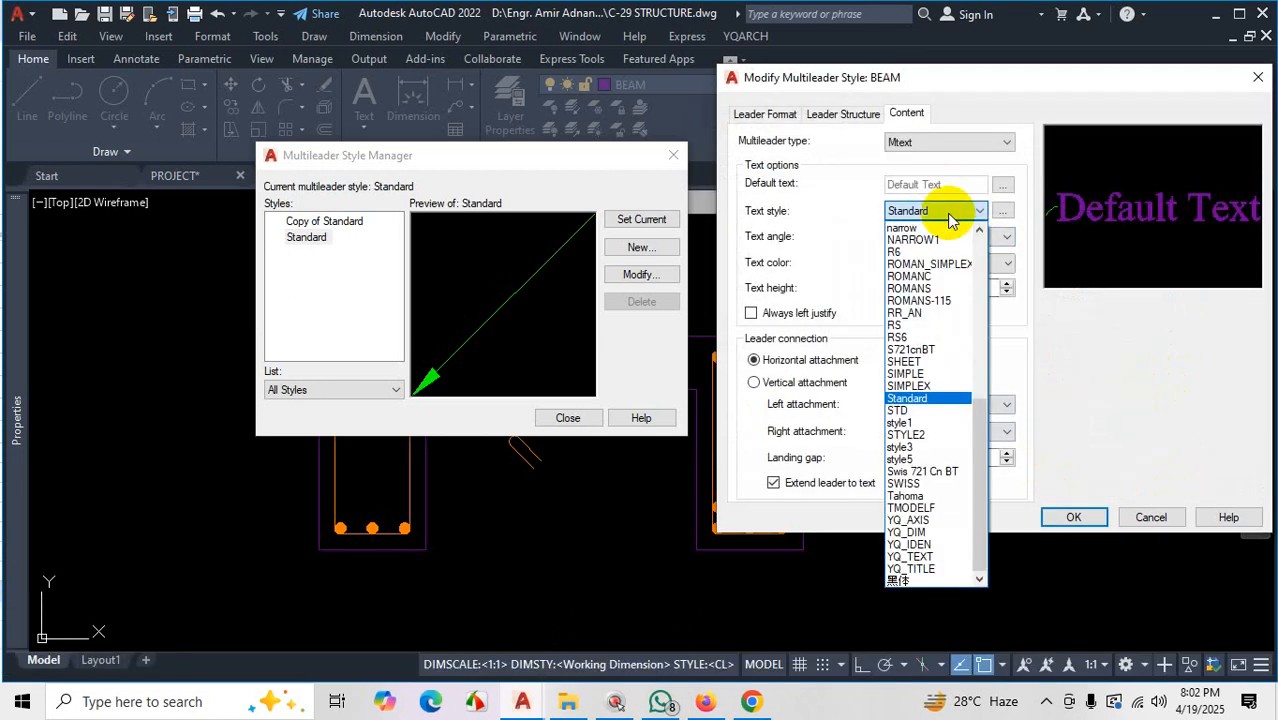
left_click(917, 397)
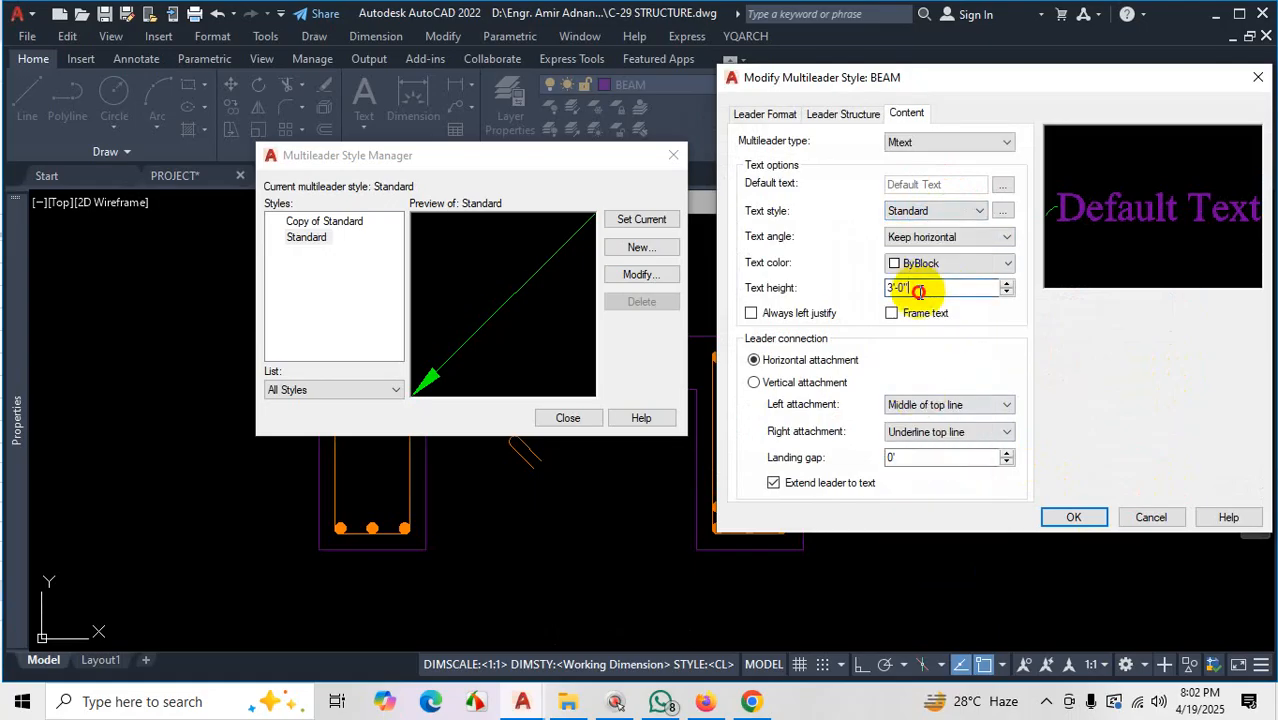
left_click_drag(918, 291, 851, 291)
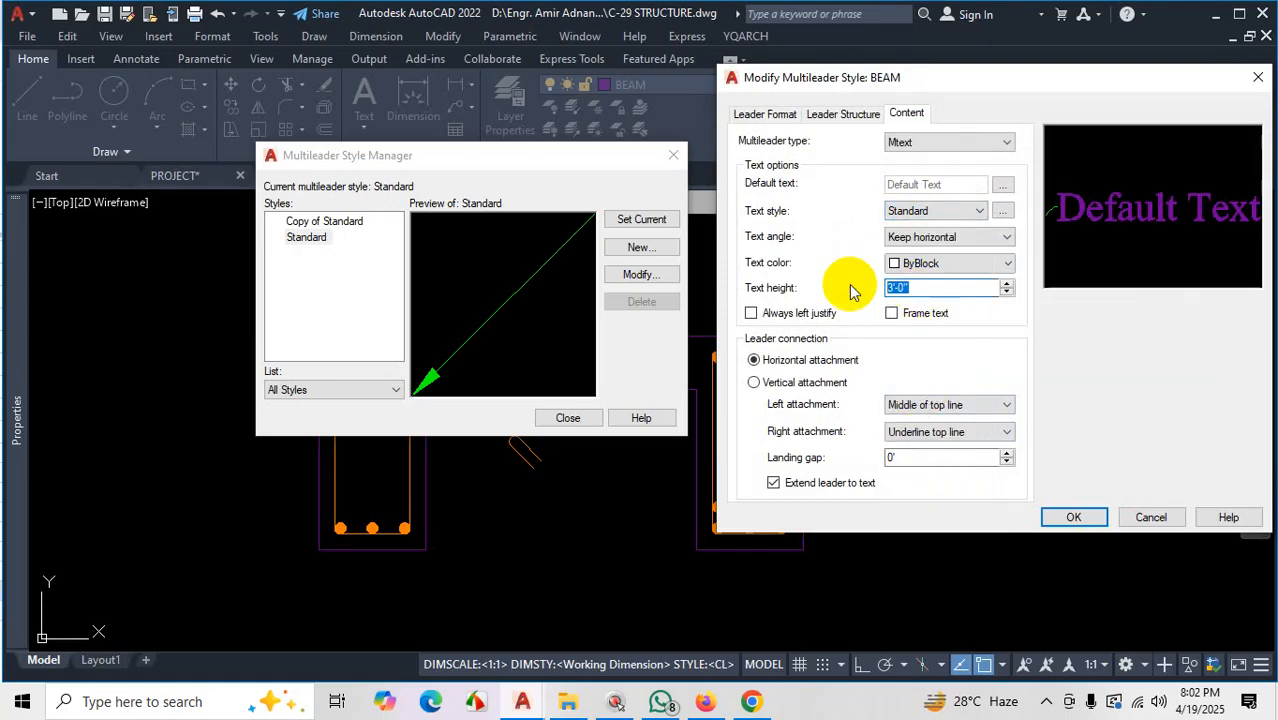
type("4")
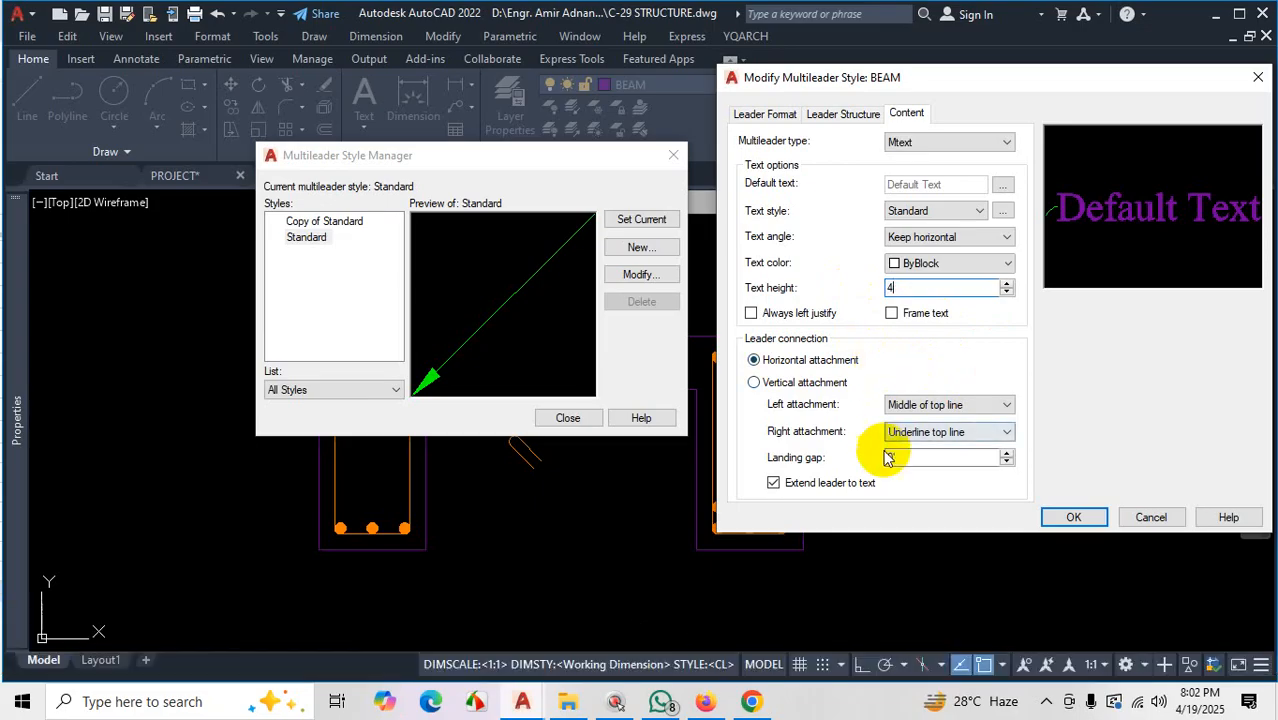
left_click(1070, 518)
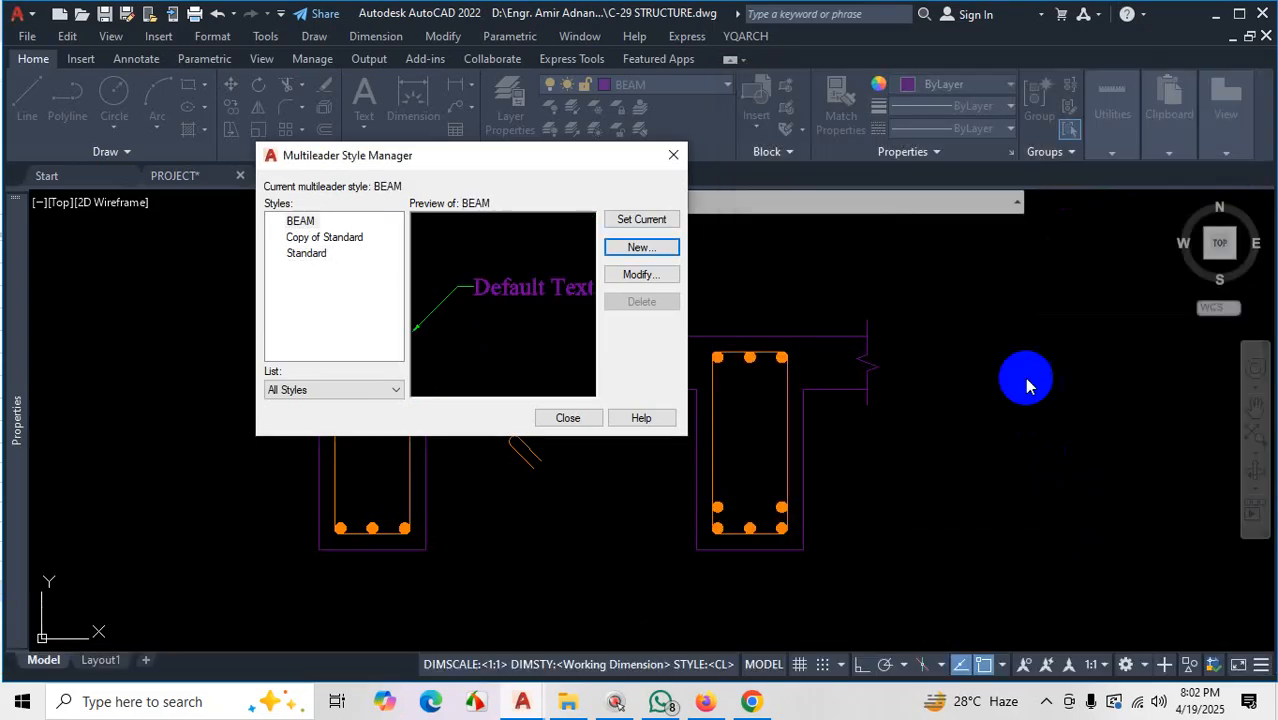
left_click(641, 219)
left_click(568, 418)
Place an orthogonal multileader pointing down at the top middle bar of the middle T-beam section, with its landing above the slab
scroll(854, 437, "down", 4)
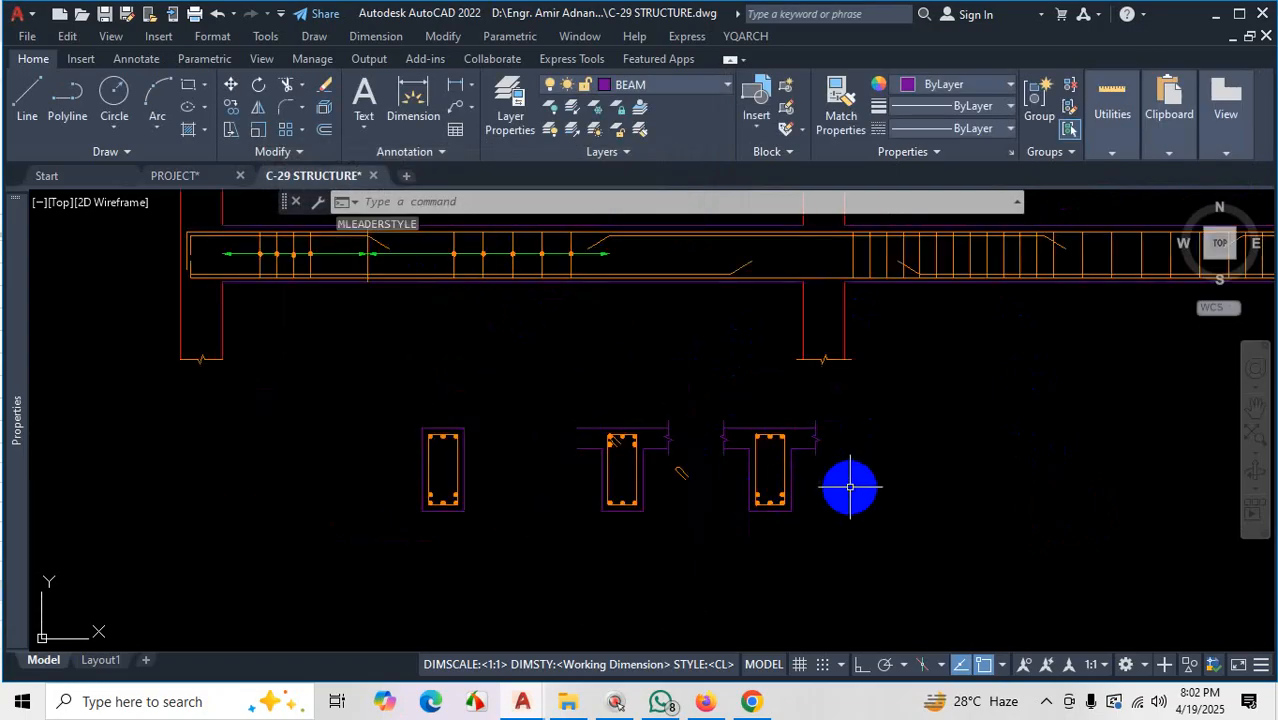
scroll(847, 485, "up", 3)
scroll(785, 451, "down", 5)
scroll(725, 466, "up", 5)
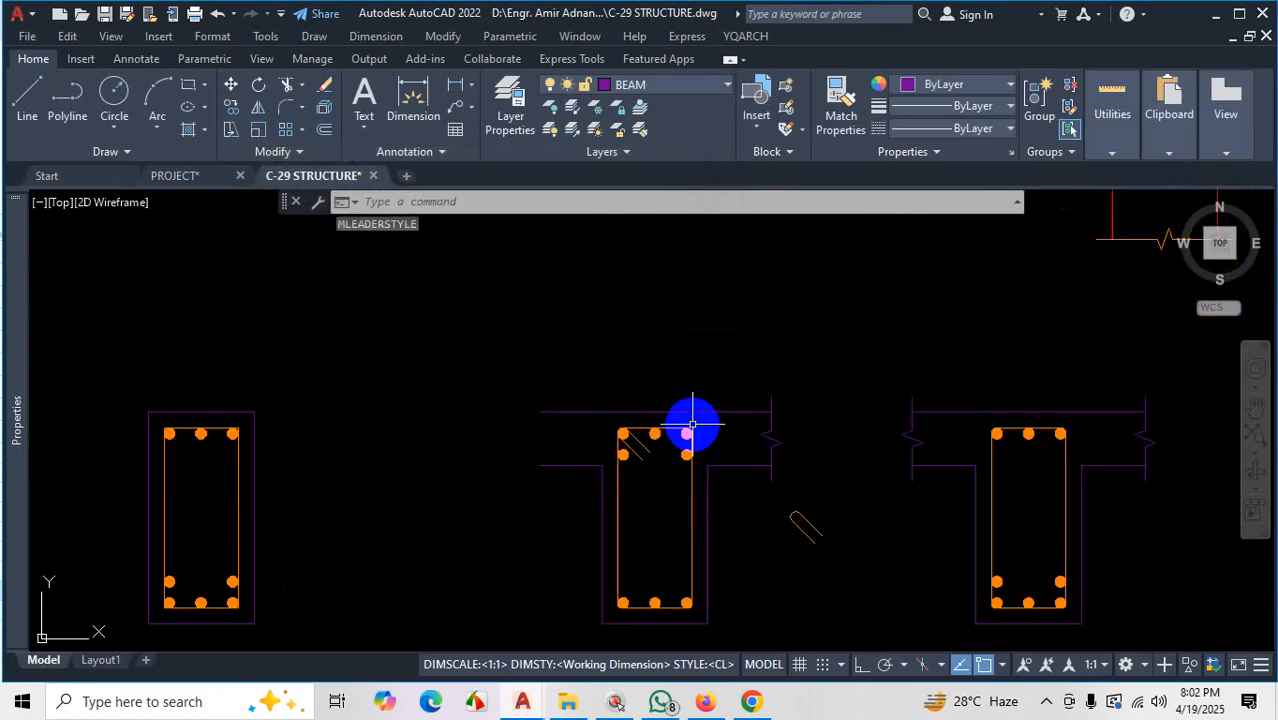
left_click(455, 108)
scroll(662, 394, "up", 2)
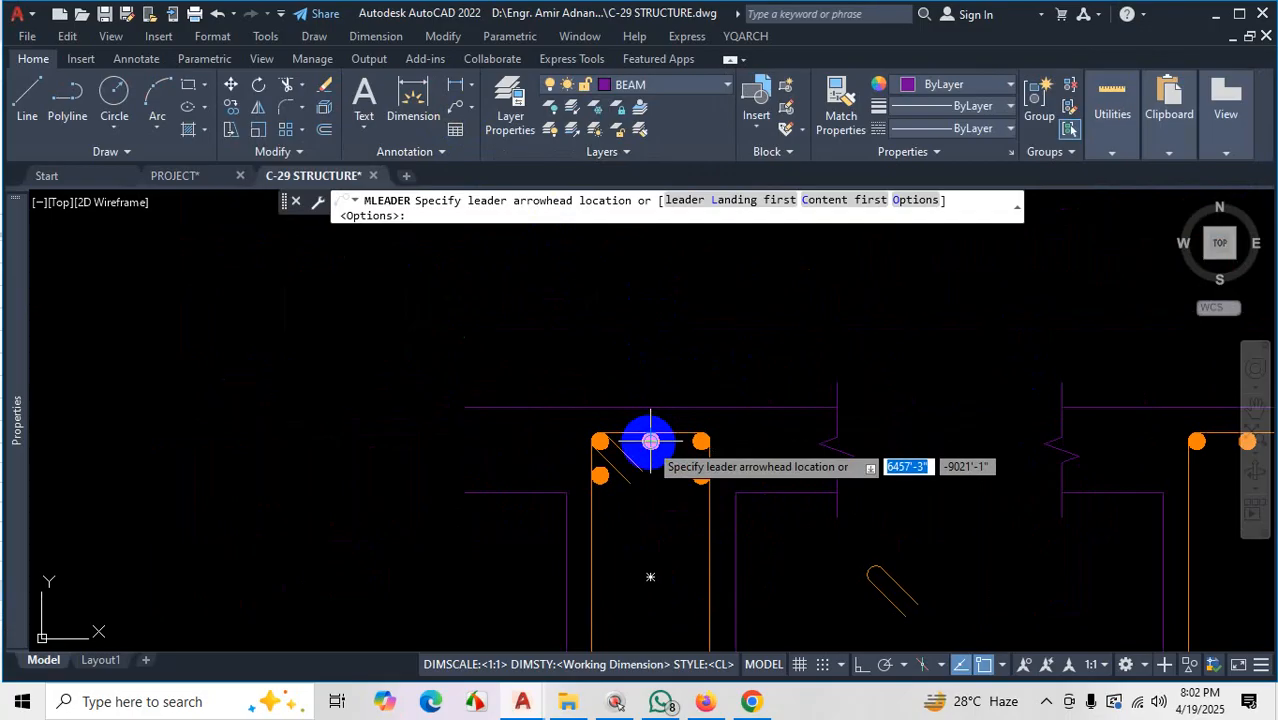
scroll(650, 441, "up", 2)
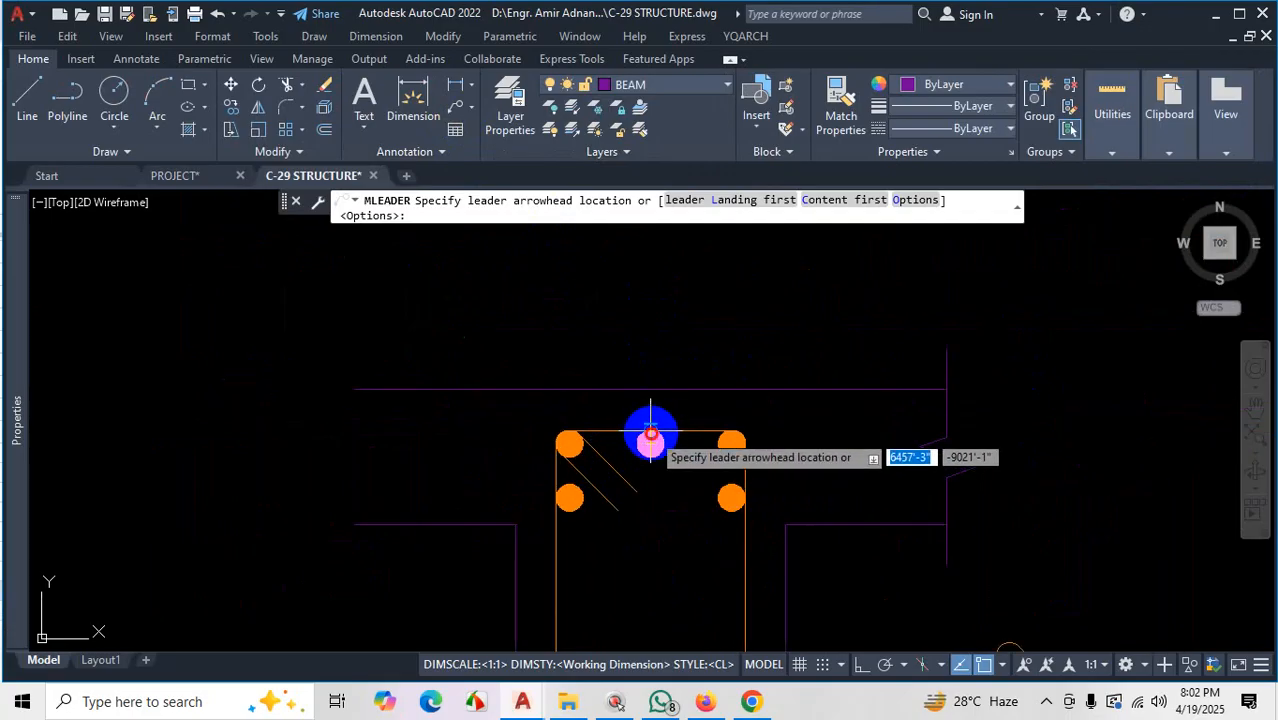
left_click(650, 435)
left_click(858, 663)
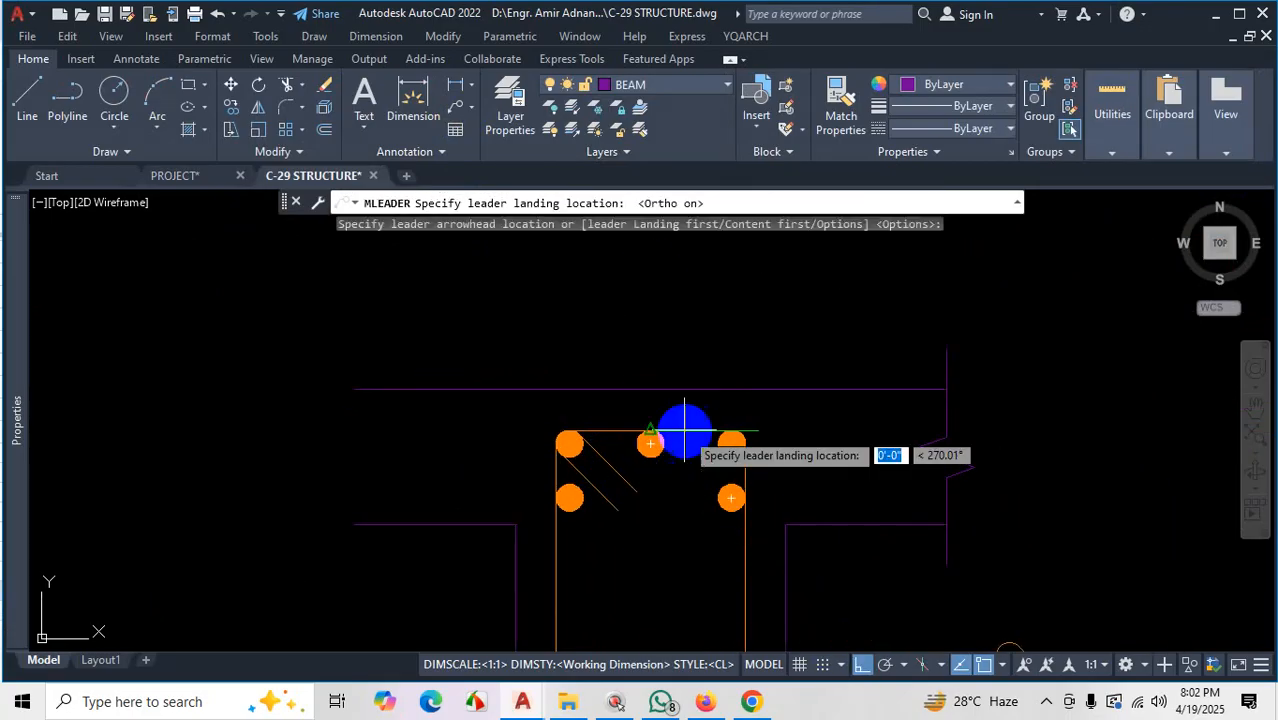
scroll(684, 430, "down", 2)
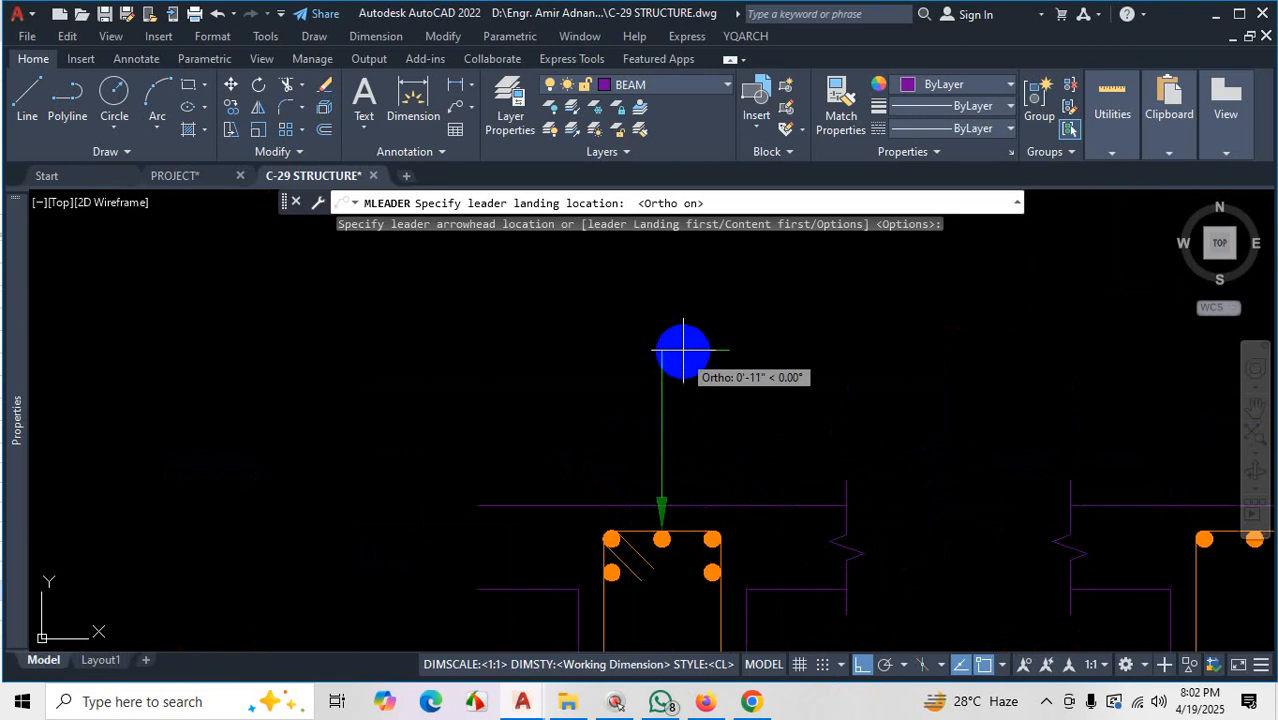
left_click(684, 348)
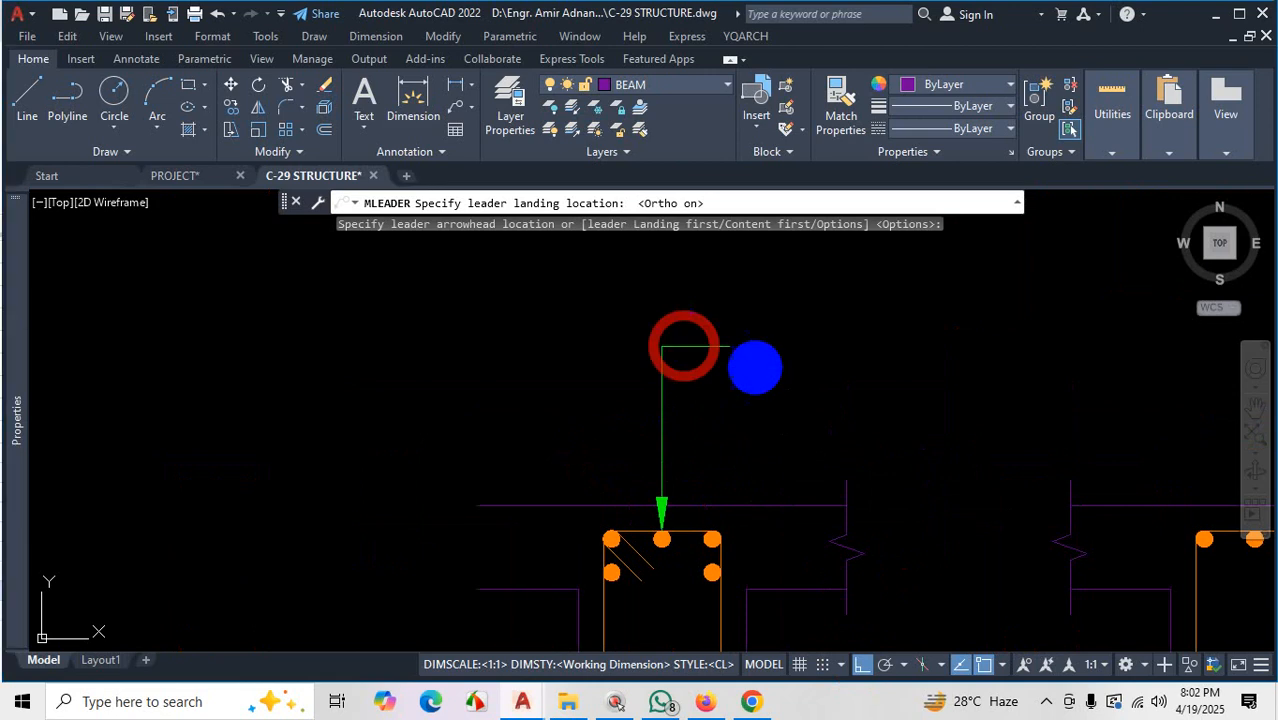
Check the top bar label of section 3-3 in the reference PDF and enter 3 as the leader text in C-29 STRUCTURE
left_click(707, 703)
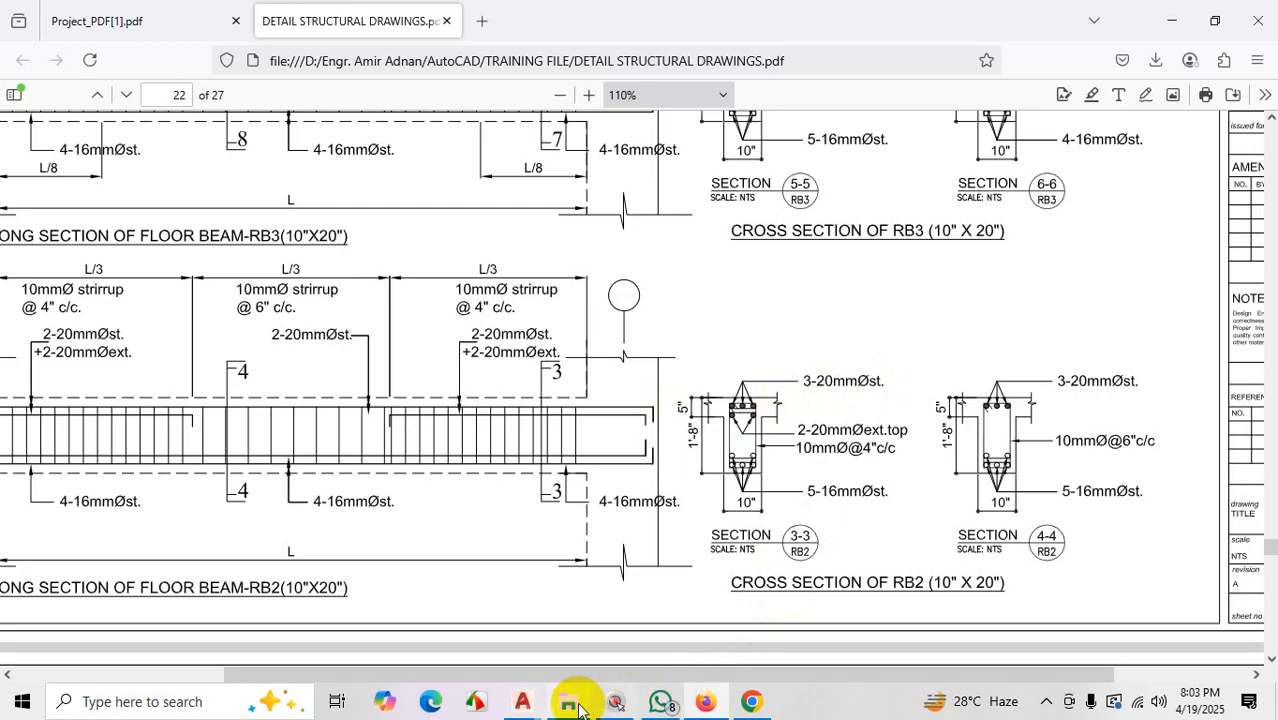
mouse_move(522, 701)
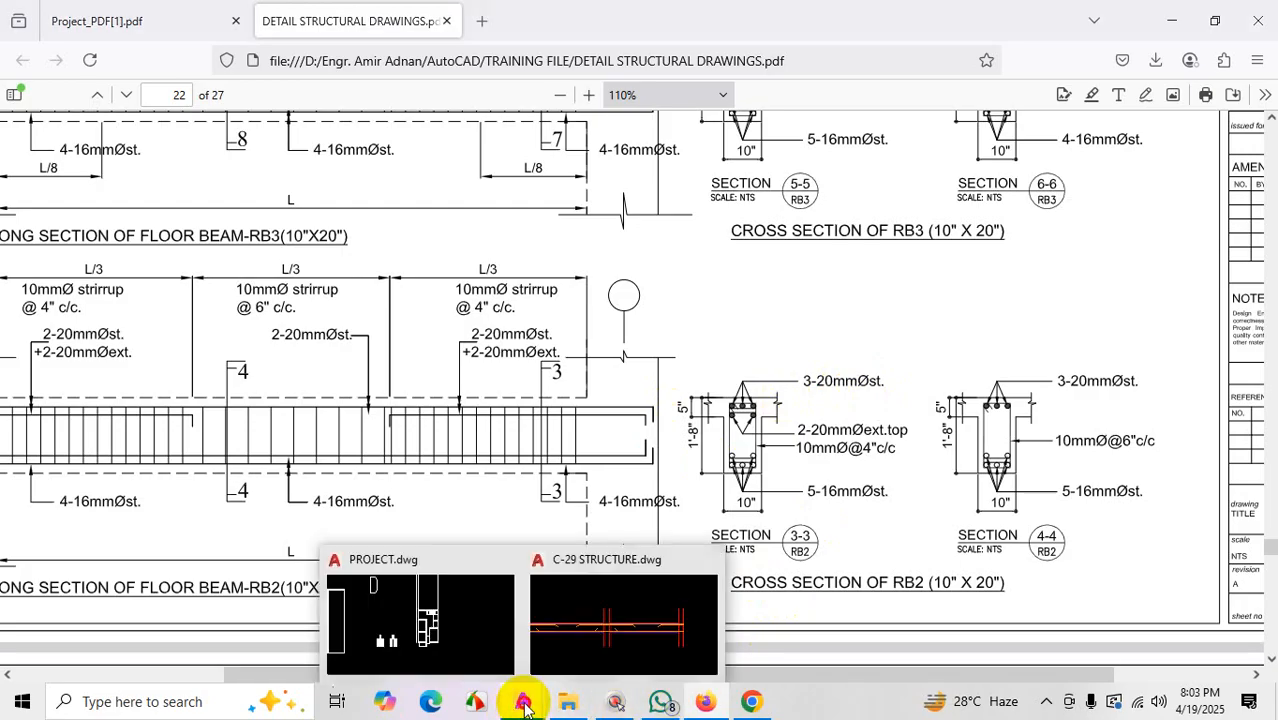
left_click(608, 620)
type("3")
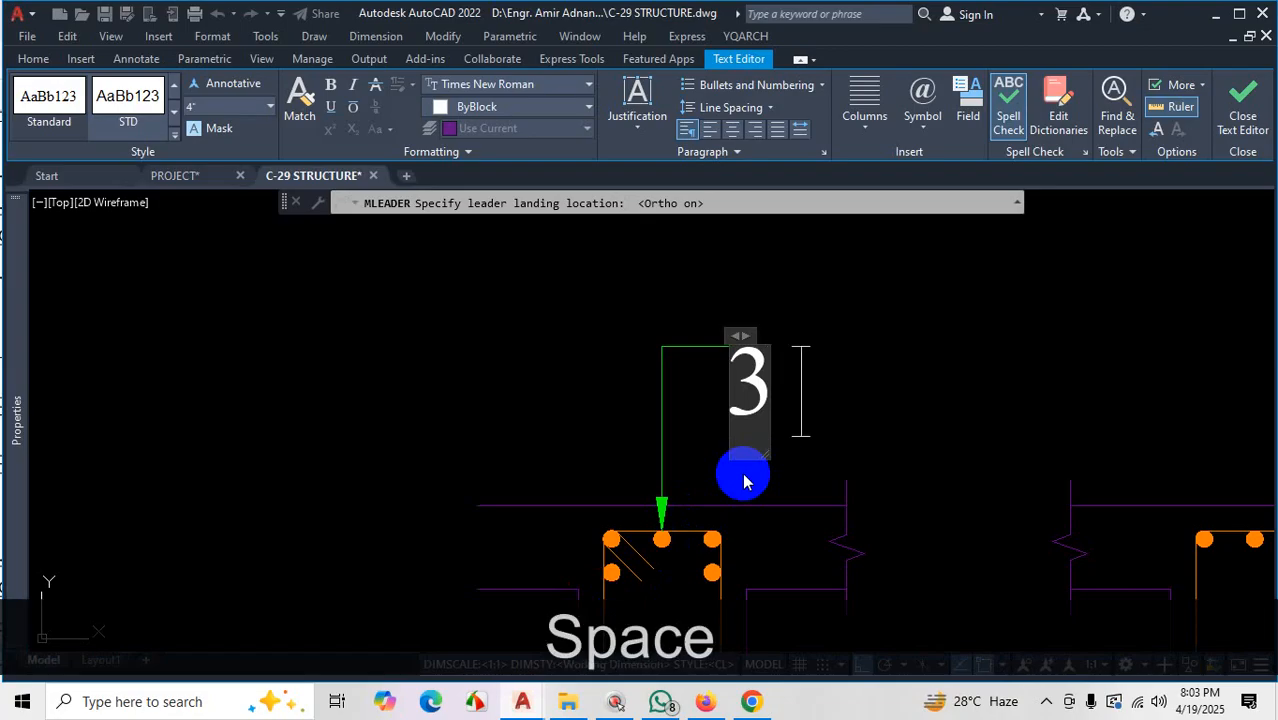
Colour the leader text orange (248,153,30) and finish the multileader
left_click(556, 107)
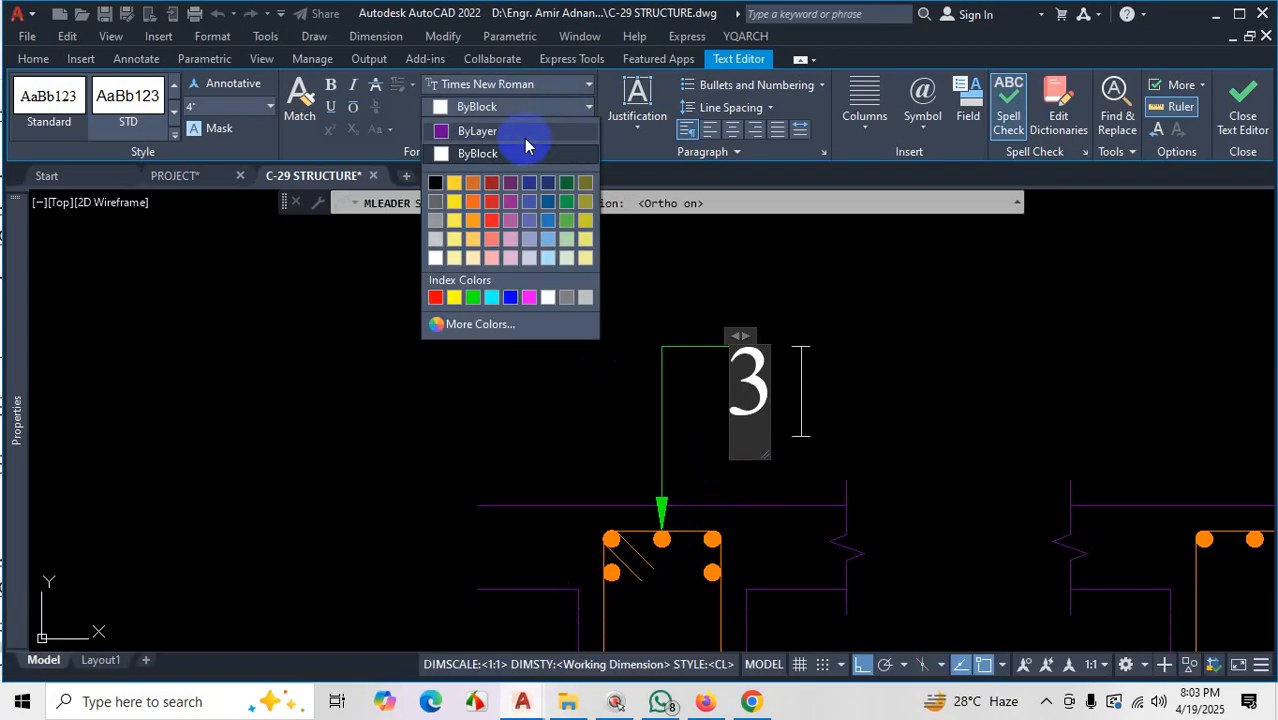
left_click(472, 221)
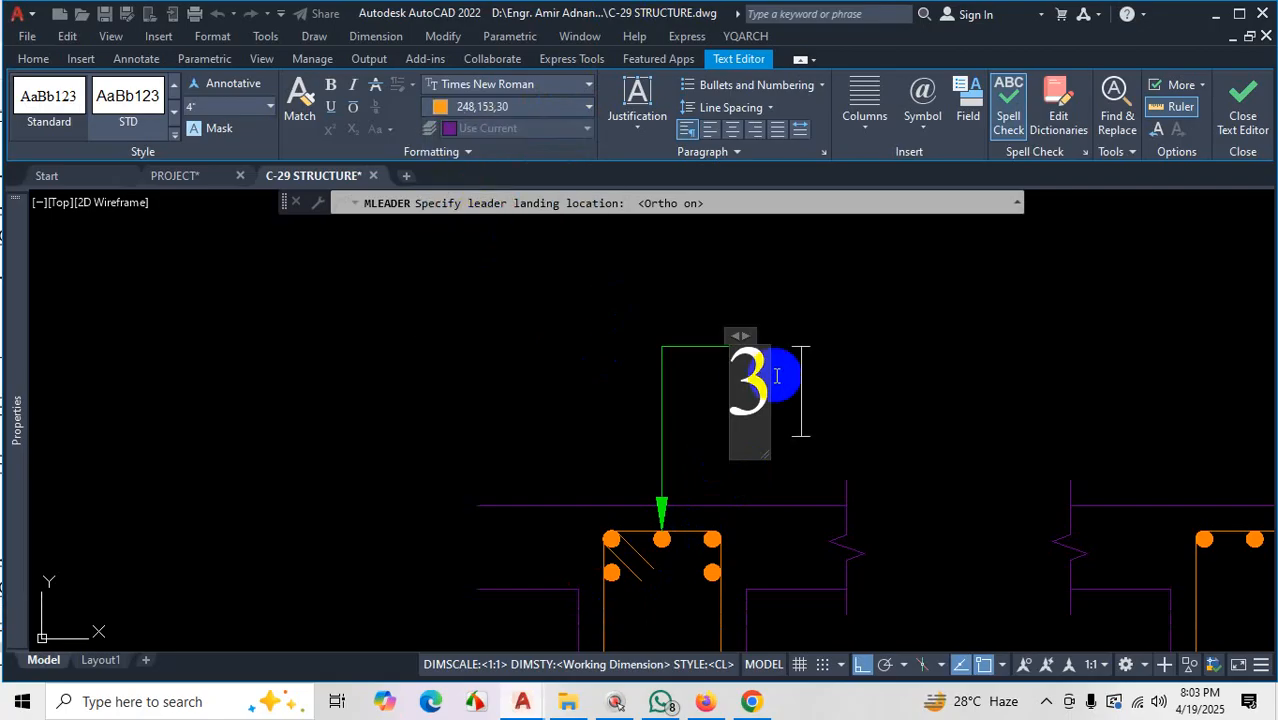
left_click_drag(781, 374, 725, 373)
left_click(540, 107)
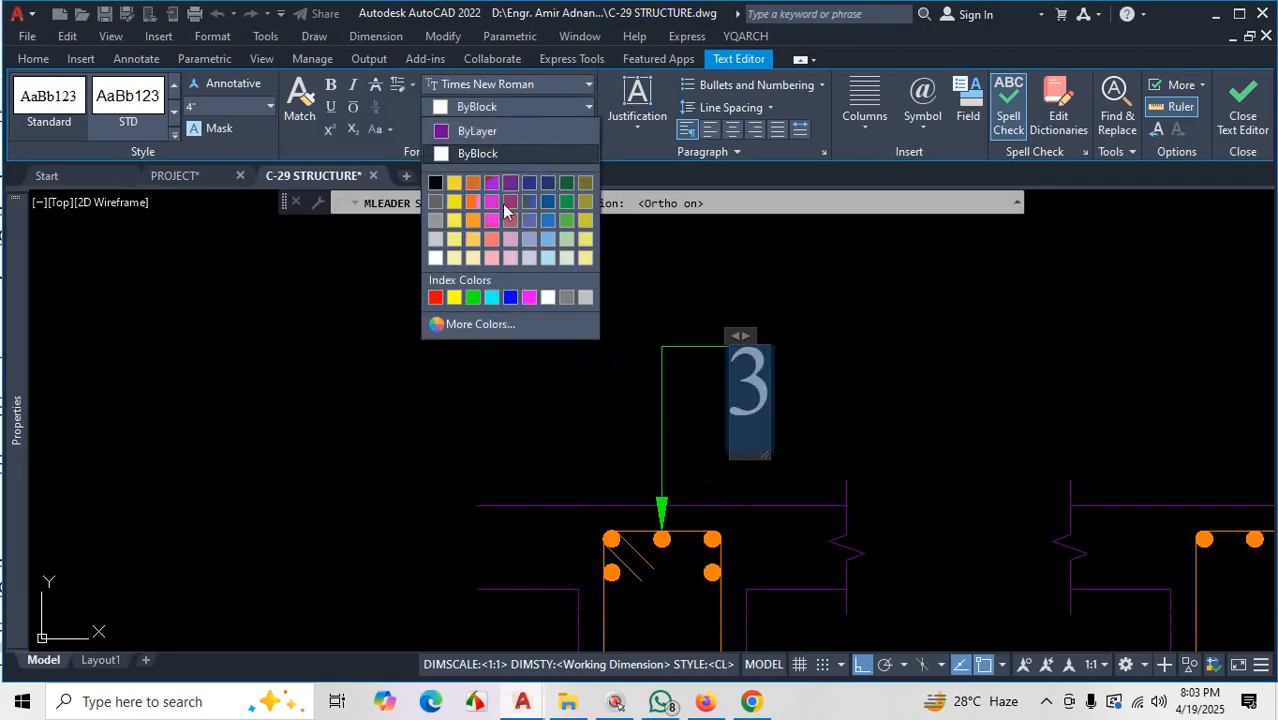
left_click(485, 220)
left_click(830, 371)
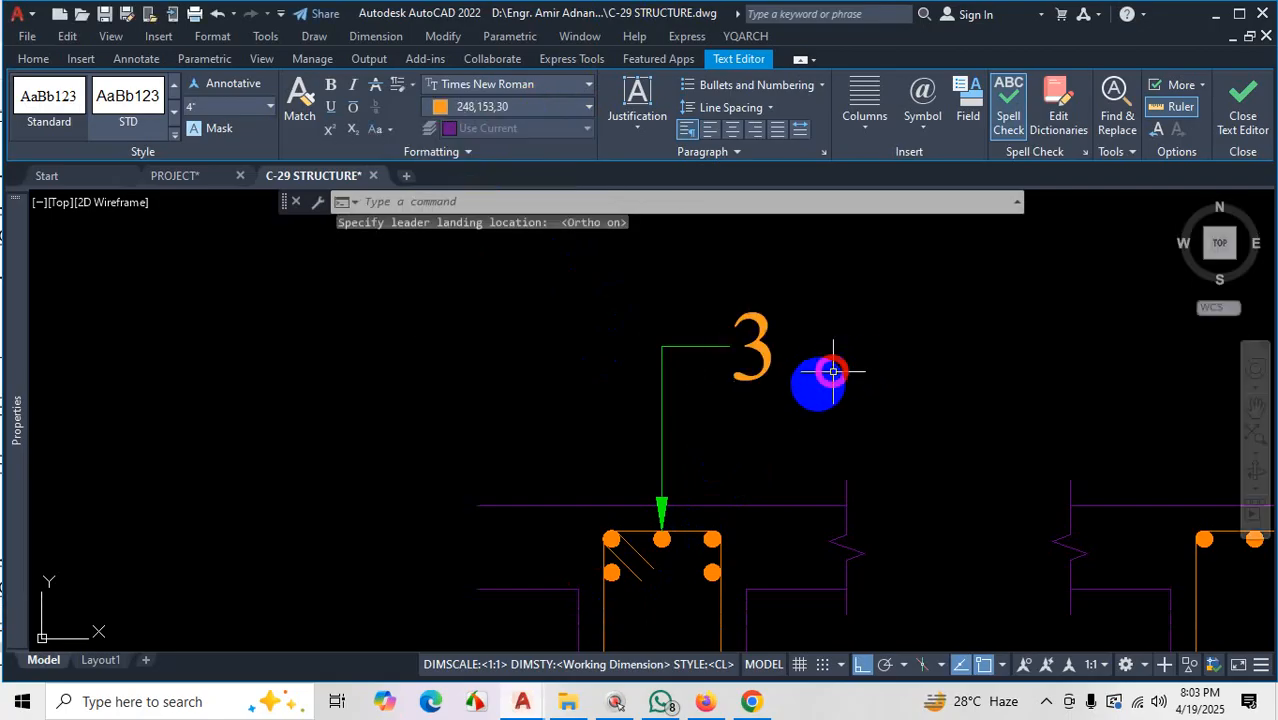
Reopen the leader text and extend it to read 3-20mm Ø, with the diameter symbol after a space
double_click(752, 340)
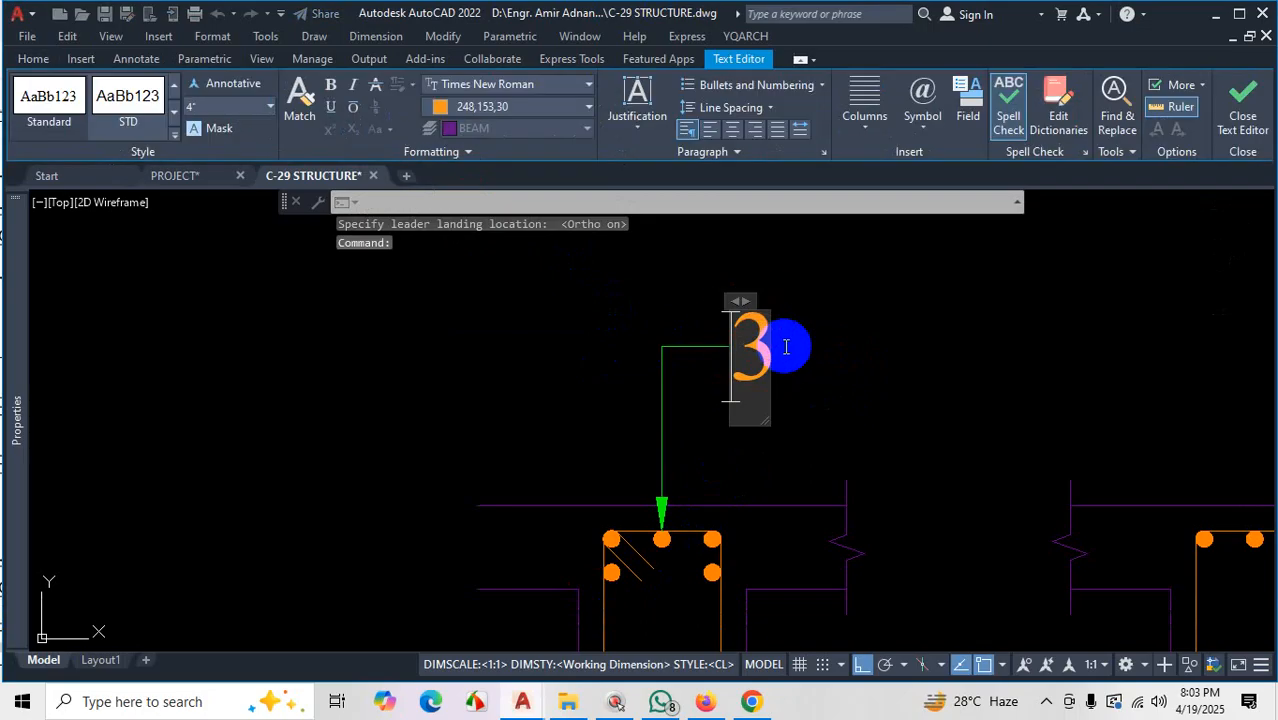
key("BackSpace")
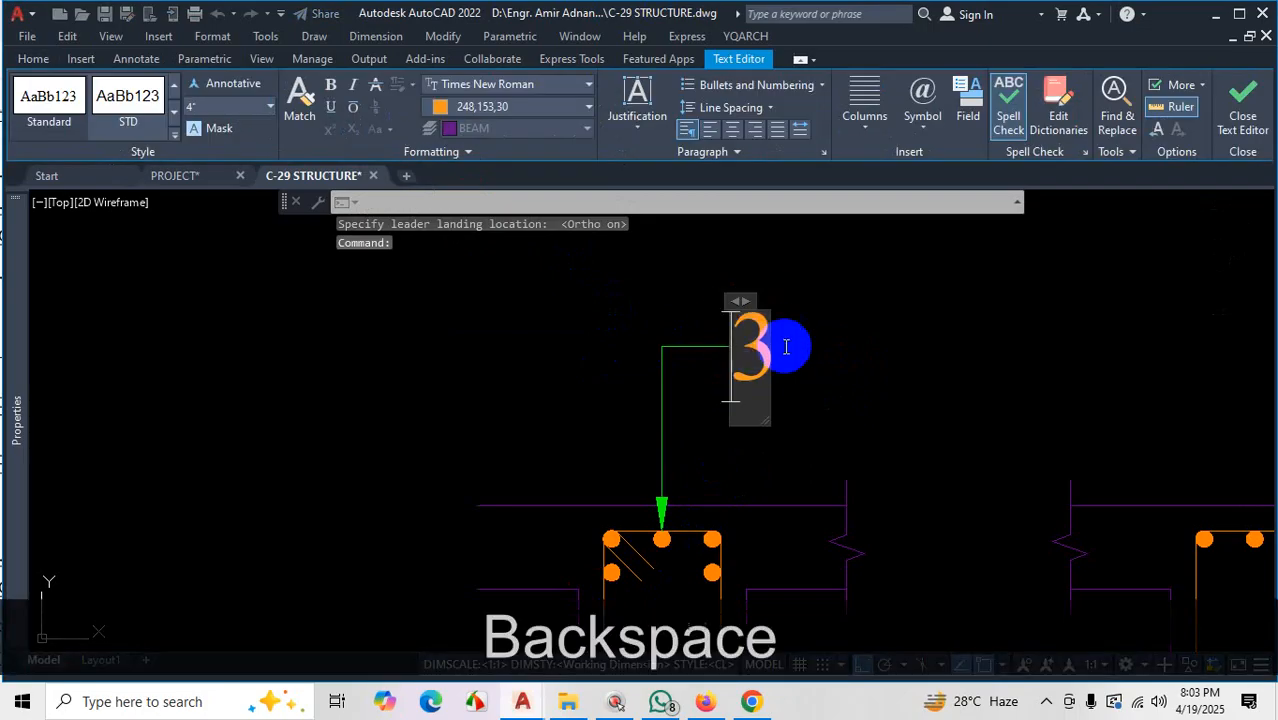
key("Right")
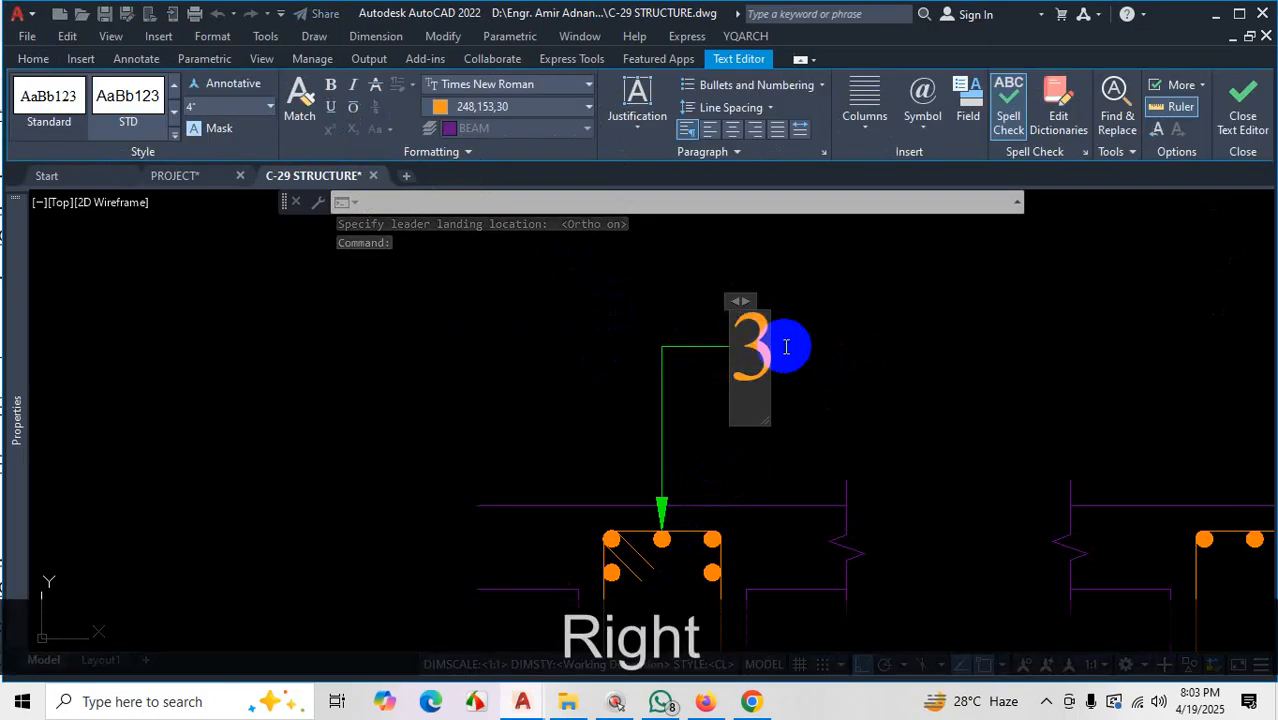
type("-20M")
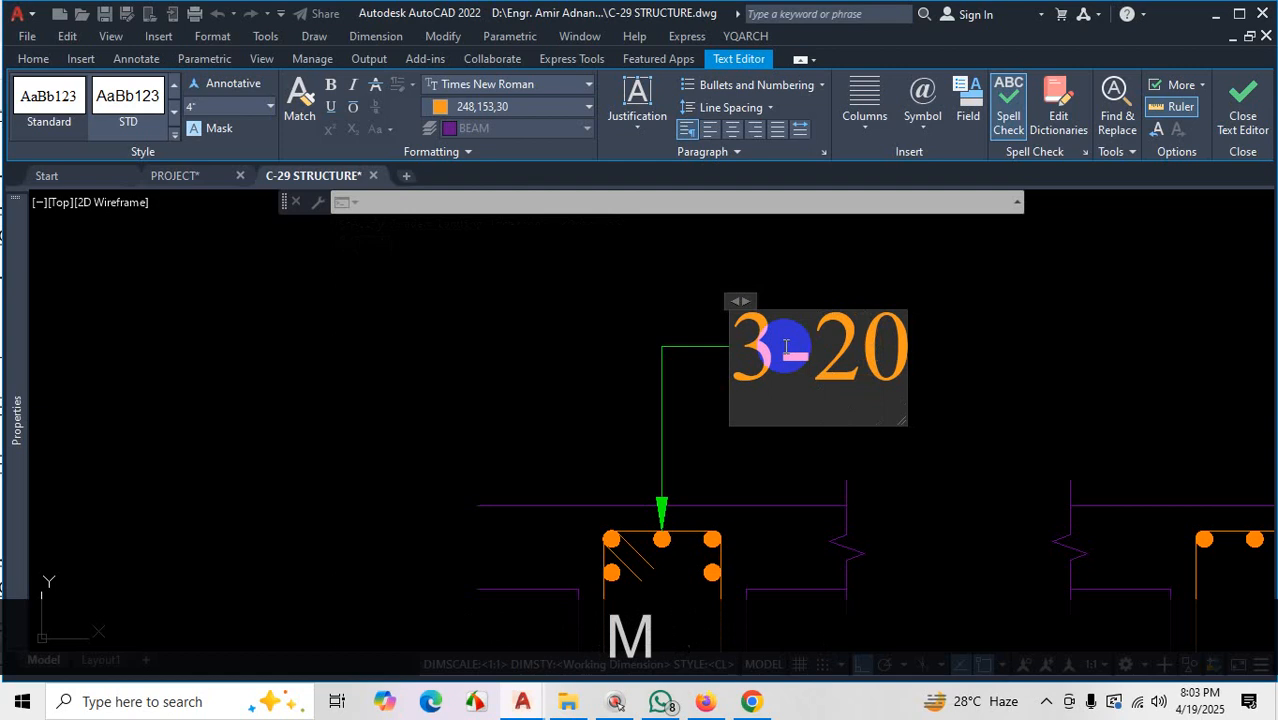
key("BackSpace")
key("Caps_Lock")
type("mm")
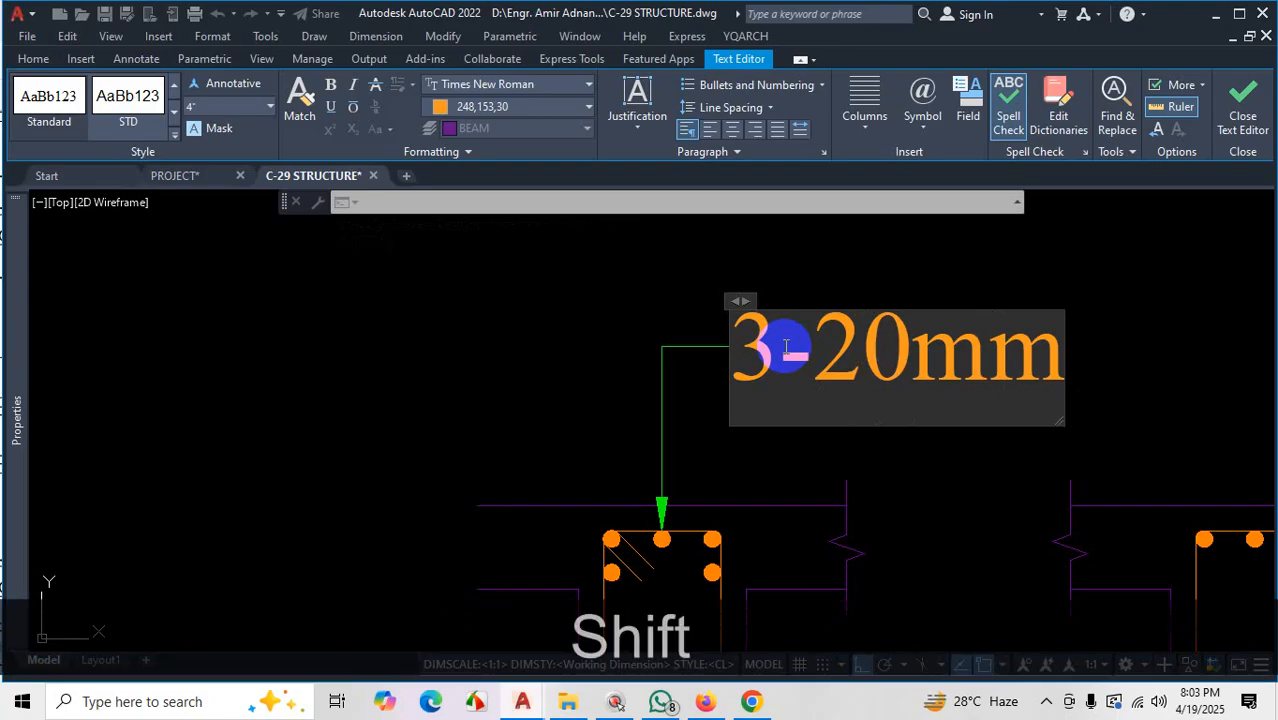
type("%%c")
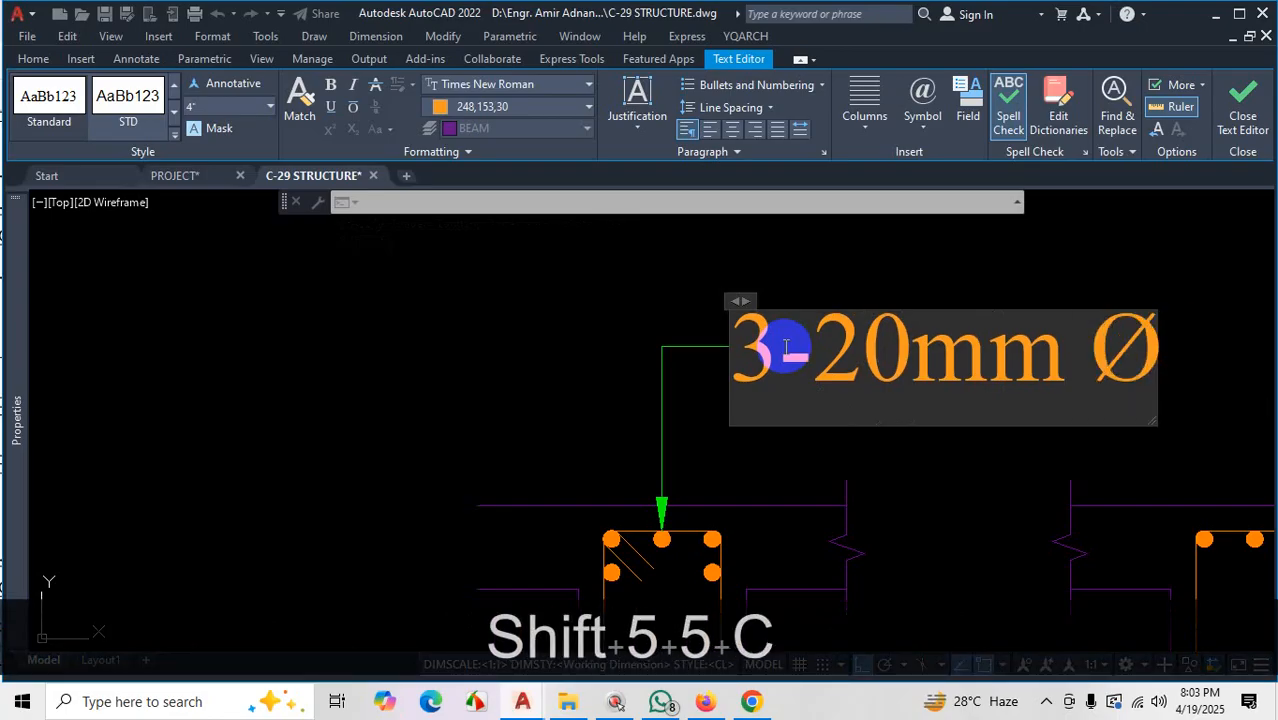
View the available text symbols, then append ST. to the leader label and finish editing it
left_click(922, 100)
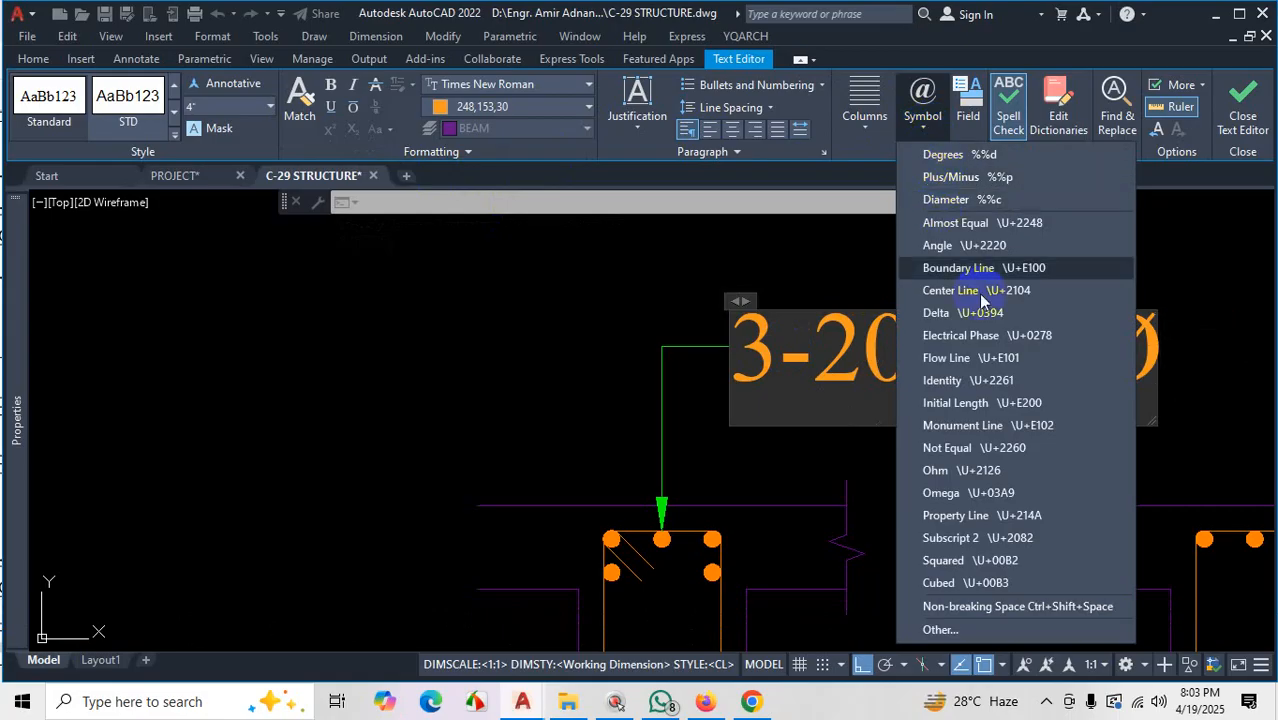
left_click(1153, 368)
left_click(1087, 388)
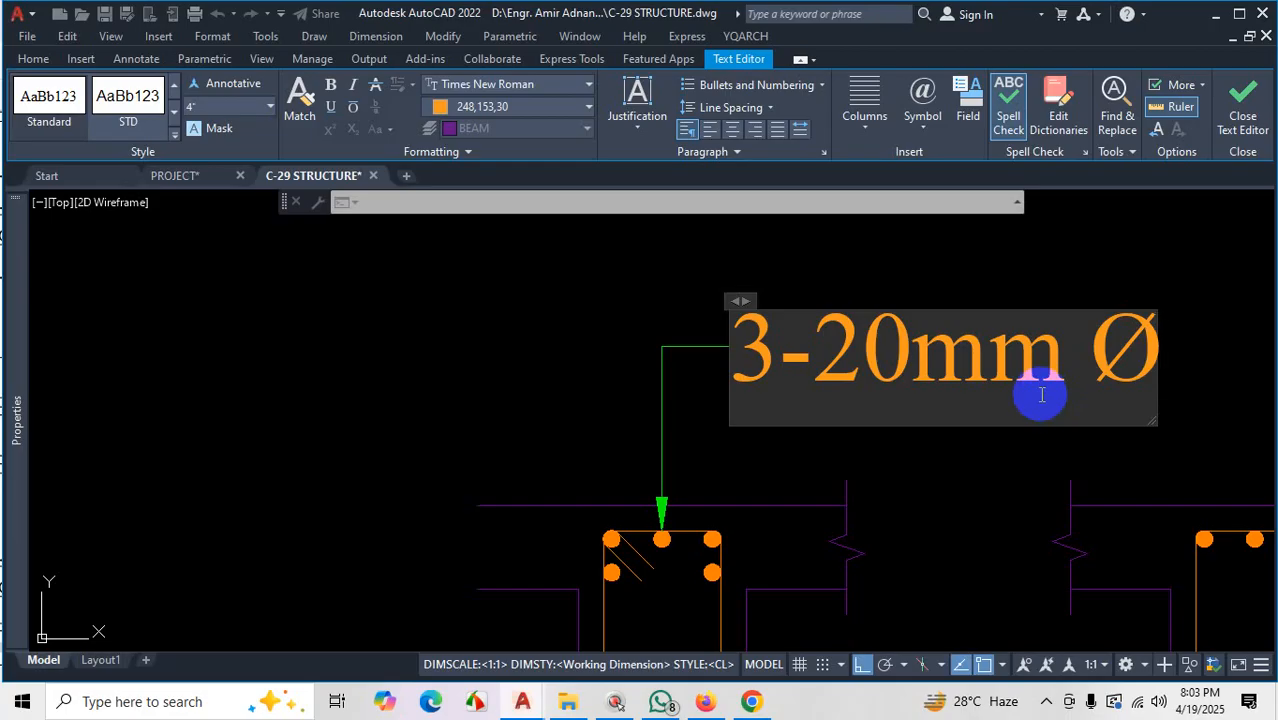
key("Caps_Lock")
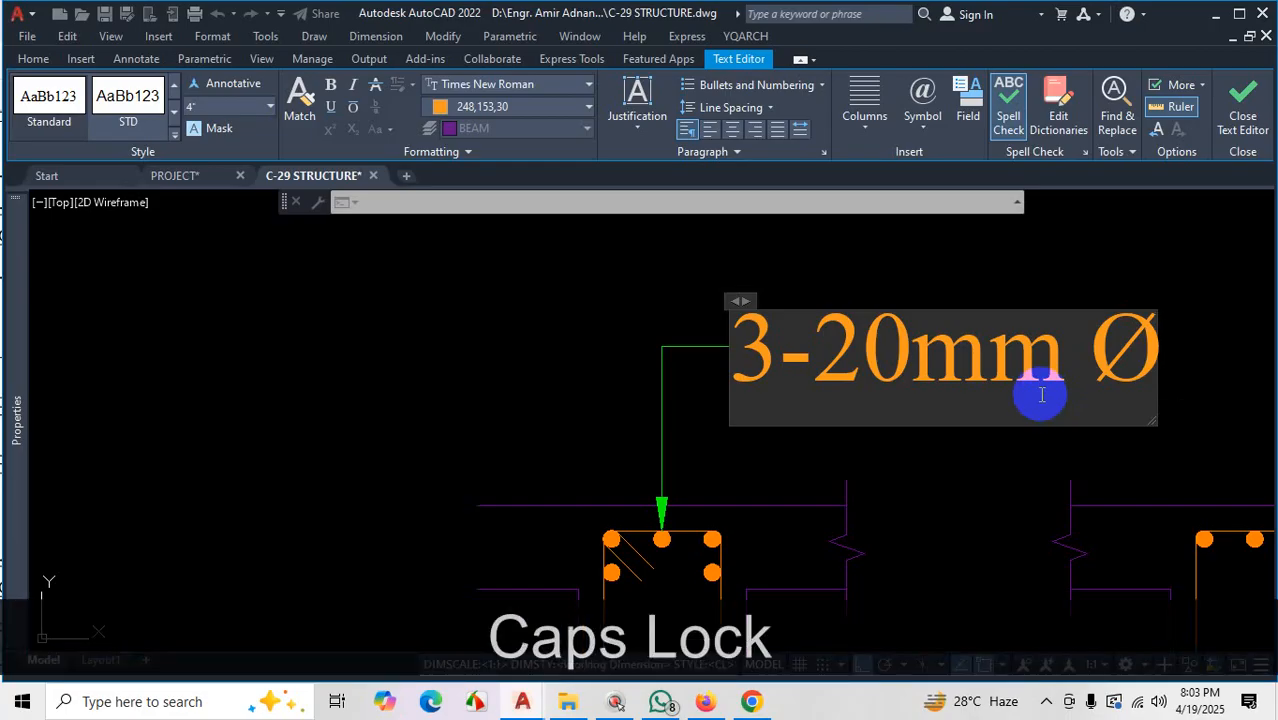
type("ST.")
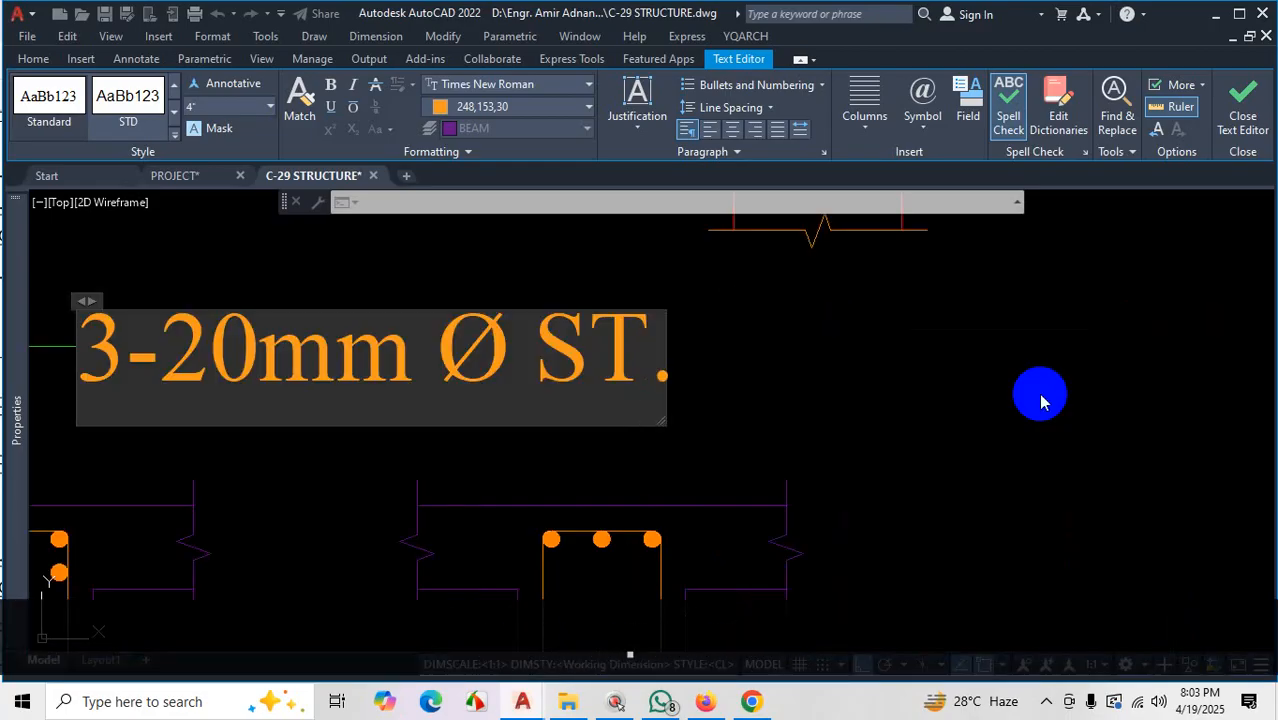
key("Escape")
Review the RB2 cross-section labels in the reference PDF and return to the C-29 STRUCTURE drawing
scroll(856, 414, "down", 8)
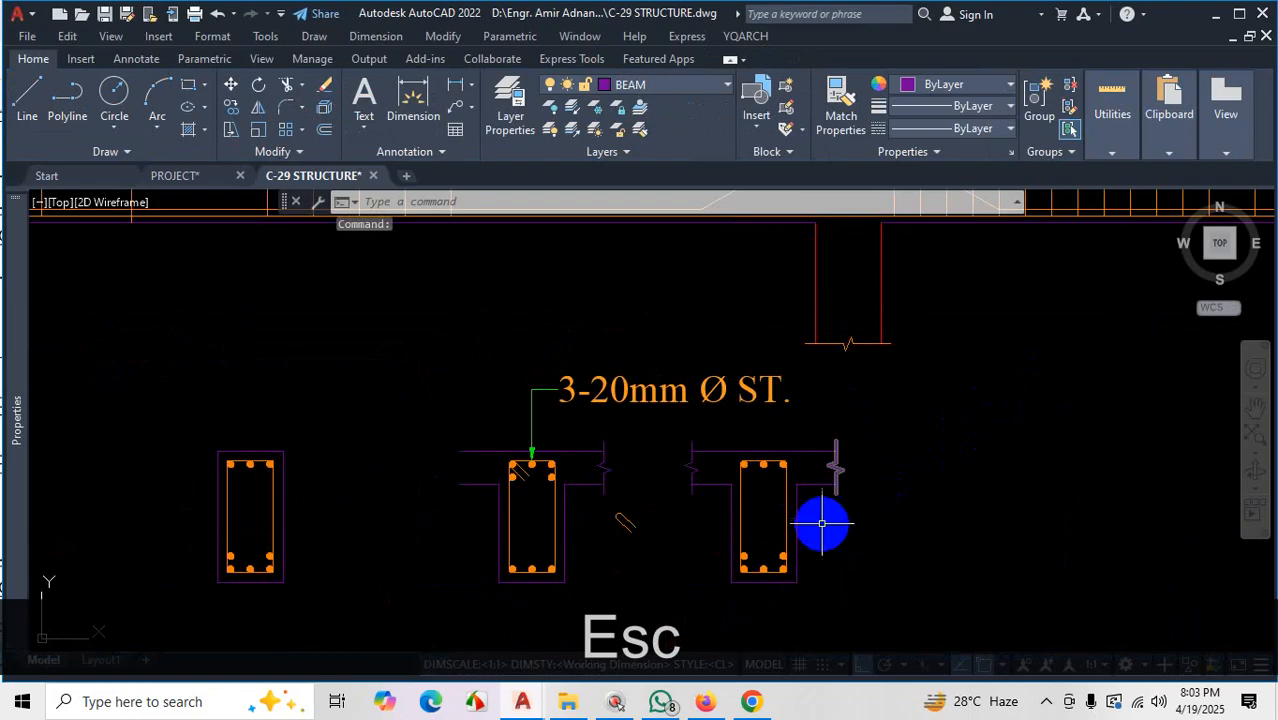
scroll(773, 428, "up", 2)
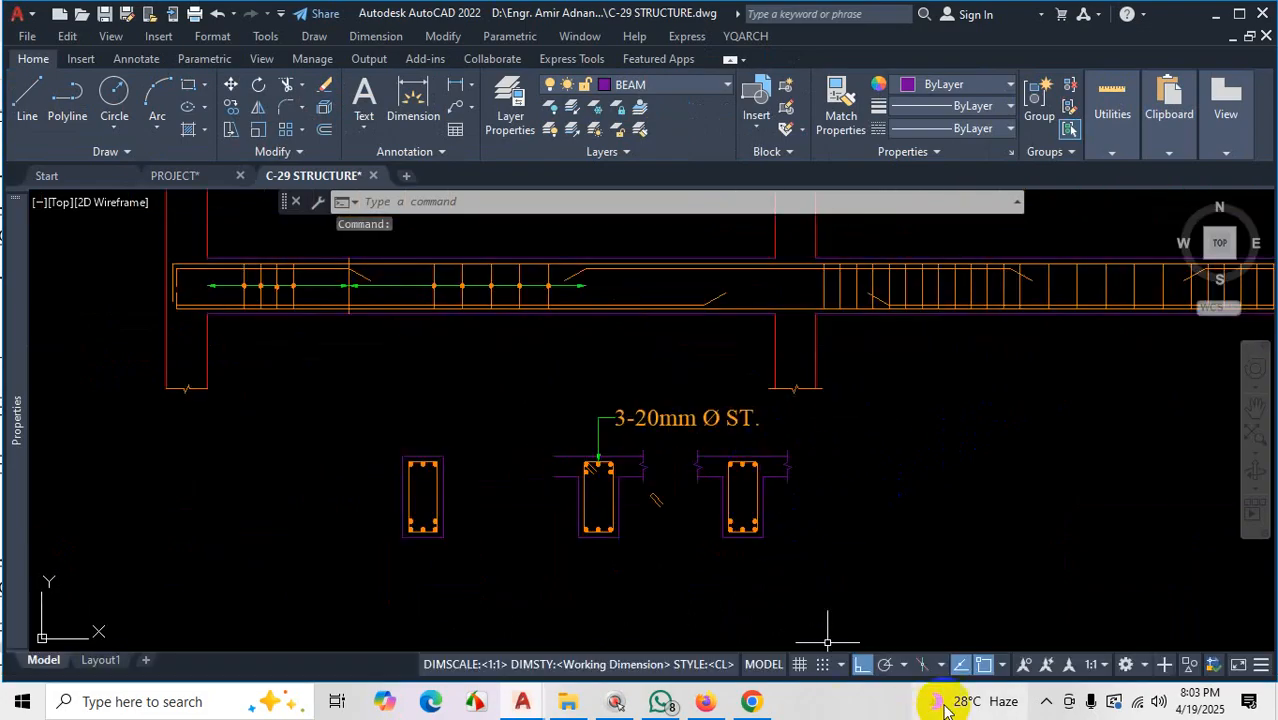
left_click(766, 699)
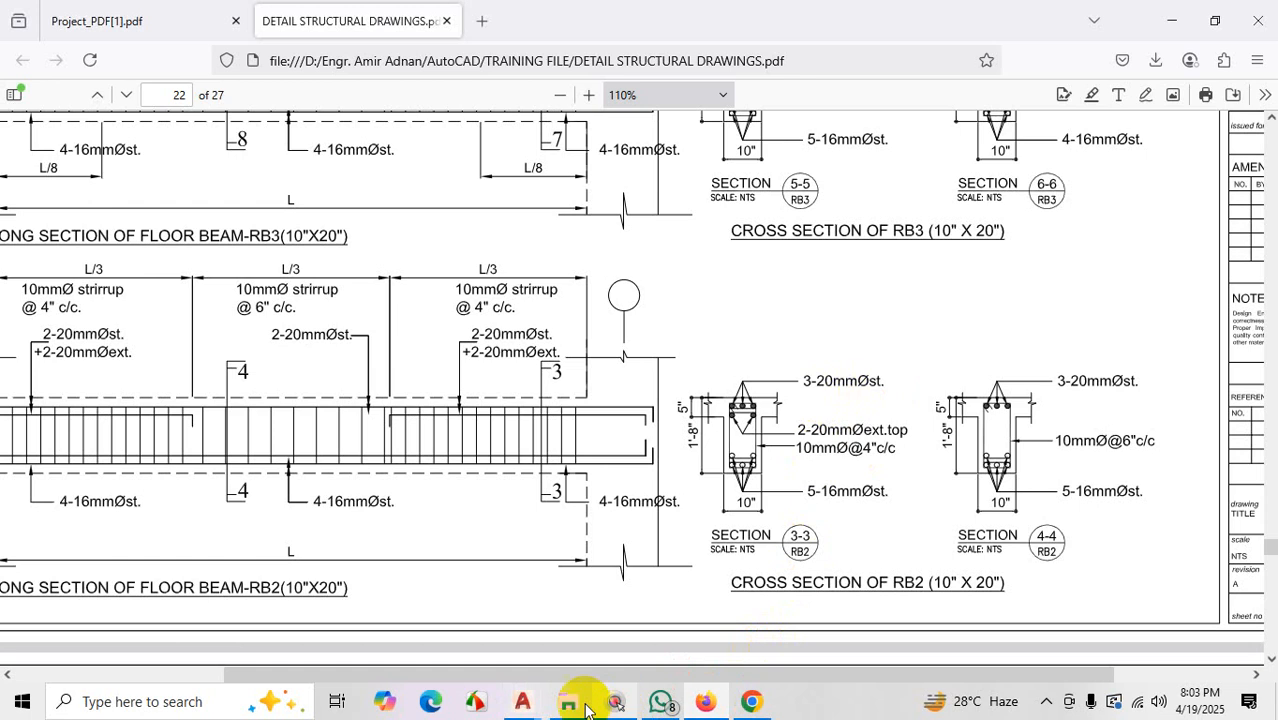
mouse_move(527, 705)
left_click(600, 598)
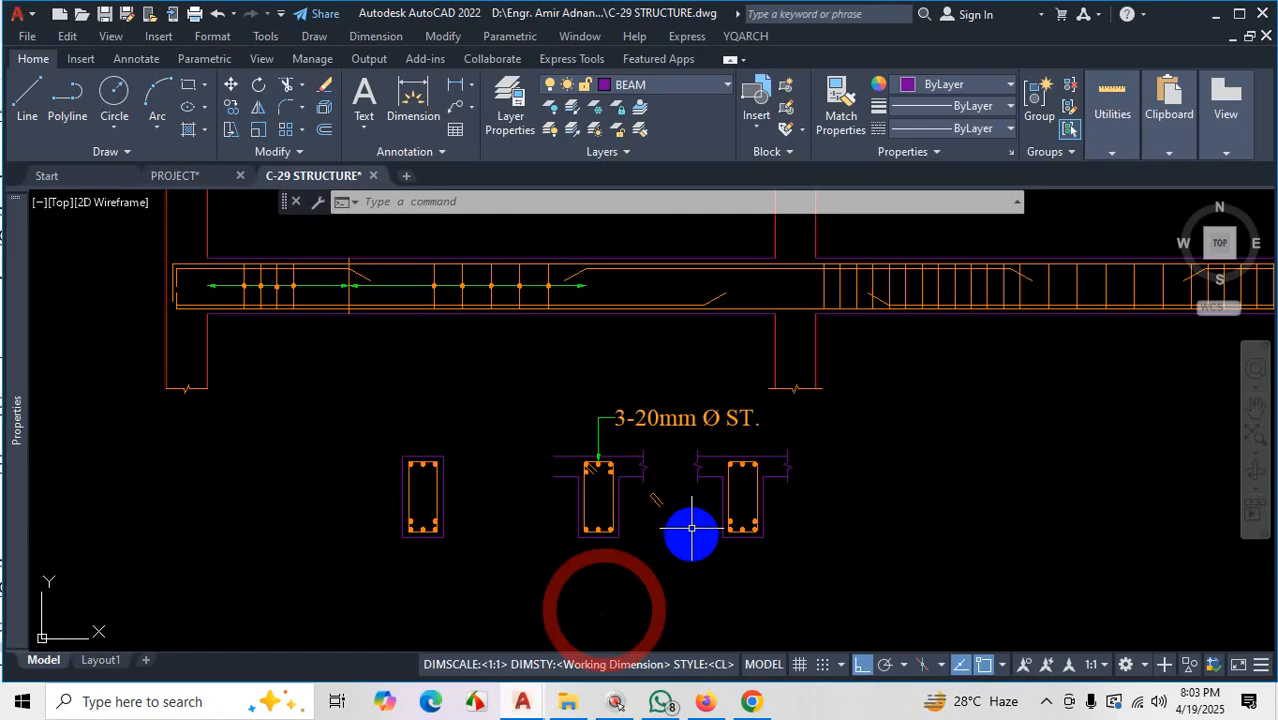
Move the rightmost T-beam cross section horizontally farther away from the middle section to make room for labels
scroll(693, 439, "down", 2)
scroll(699, 429, "up", 2)
scroll(699, 429, "up", 2)
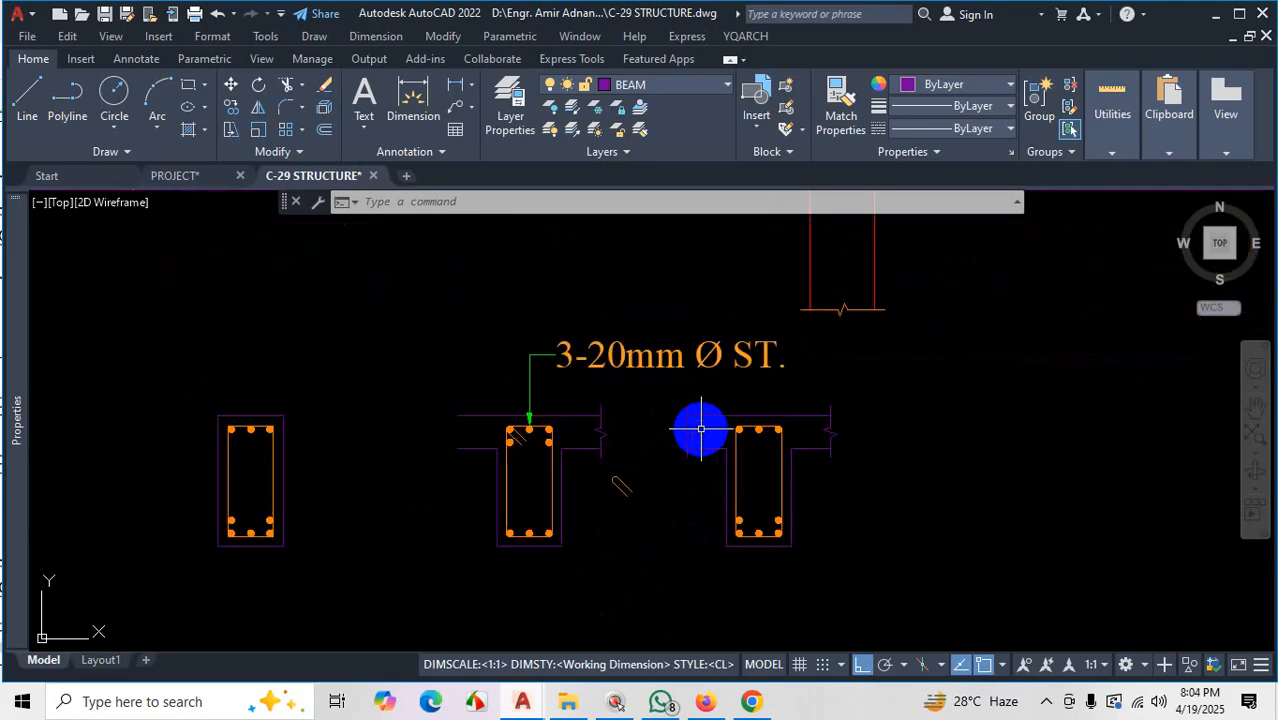
left_click(679, 403)
left_click(870, 580)
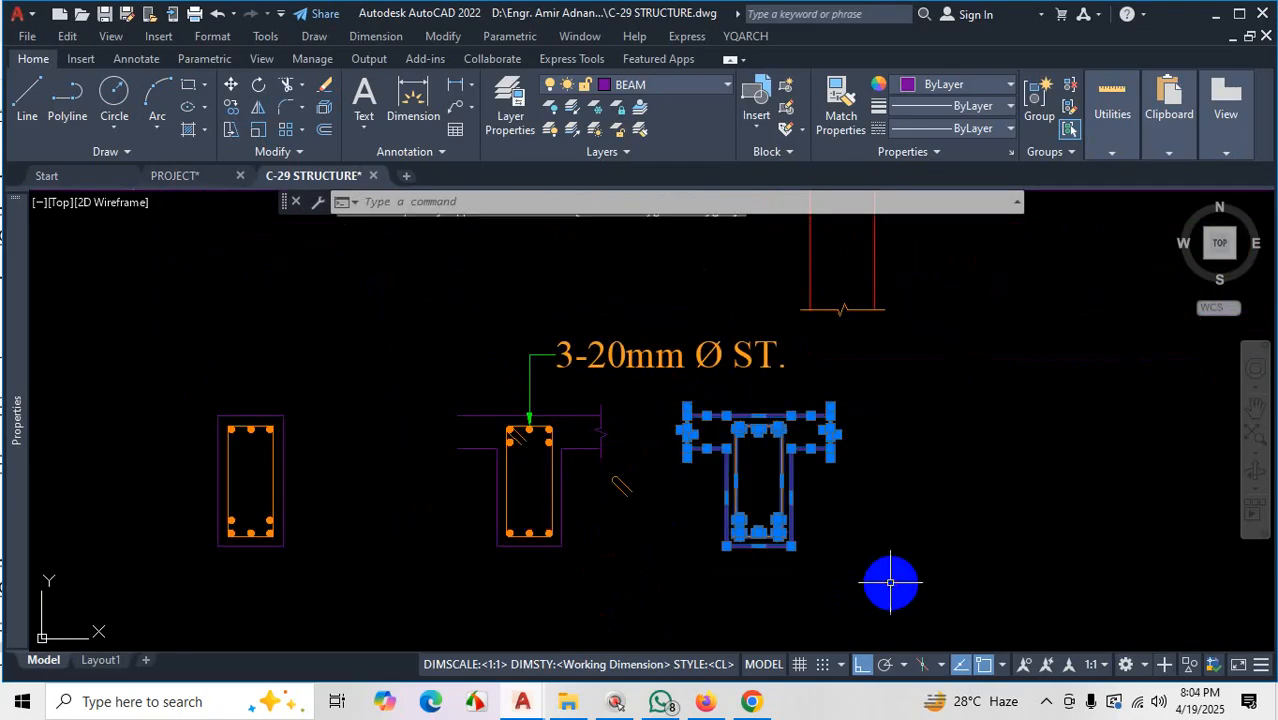
type("m")
key("space")
left_click(843, 526)
left_click(1069, 526)
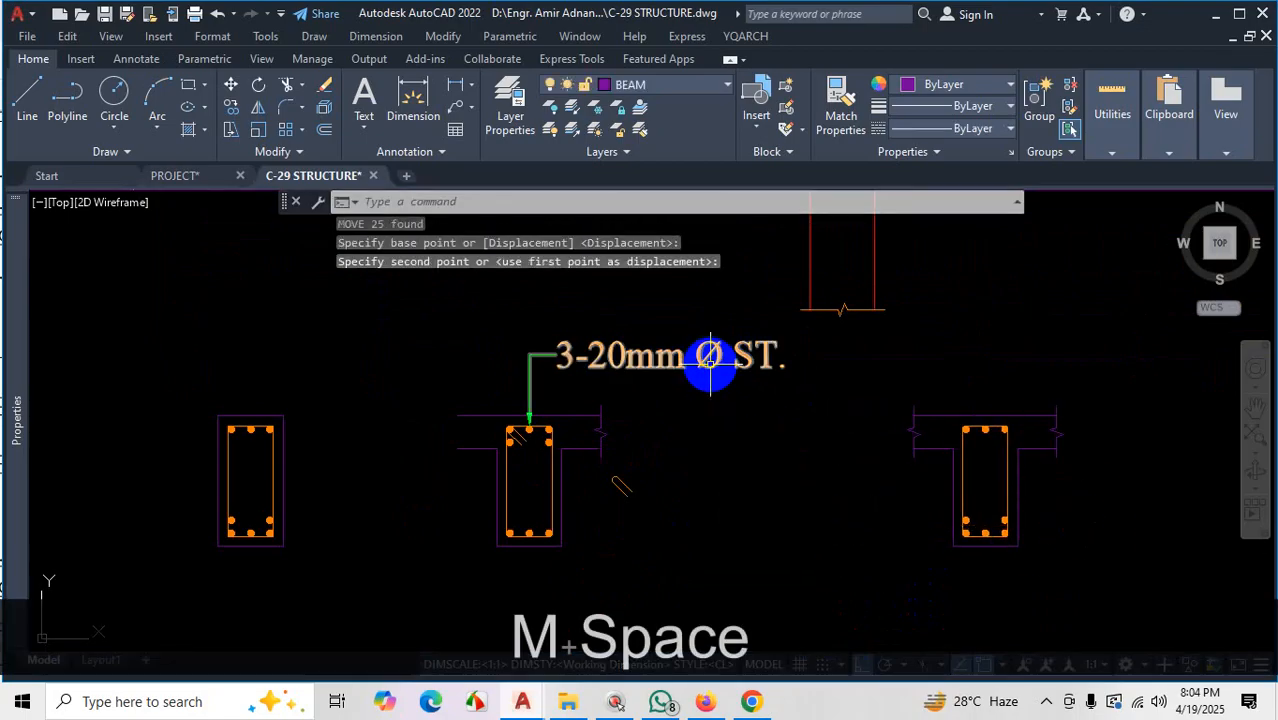
Reduce the text height of the middle section's 3-20mm Ø ST. leader label to 3"
scroll(599, 491, "up", 2)
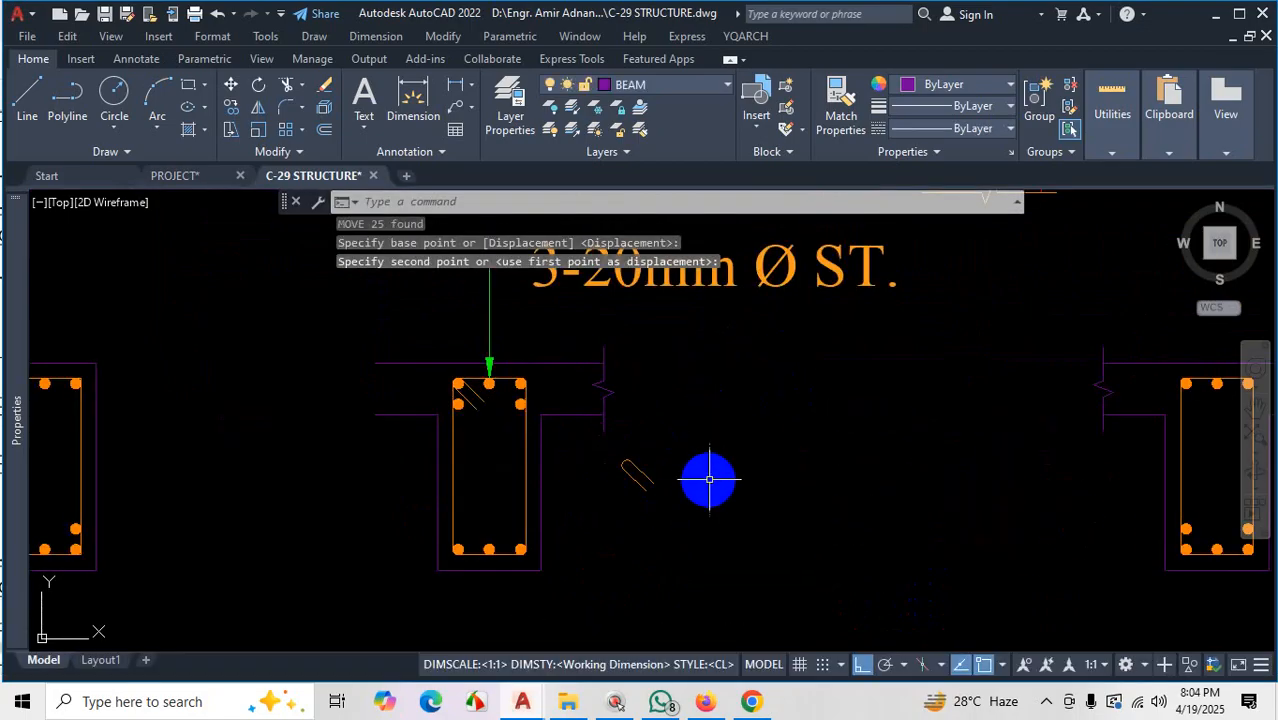
scroll(709, 480, "down", 2)
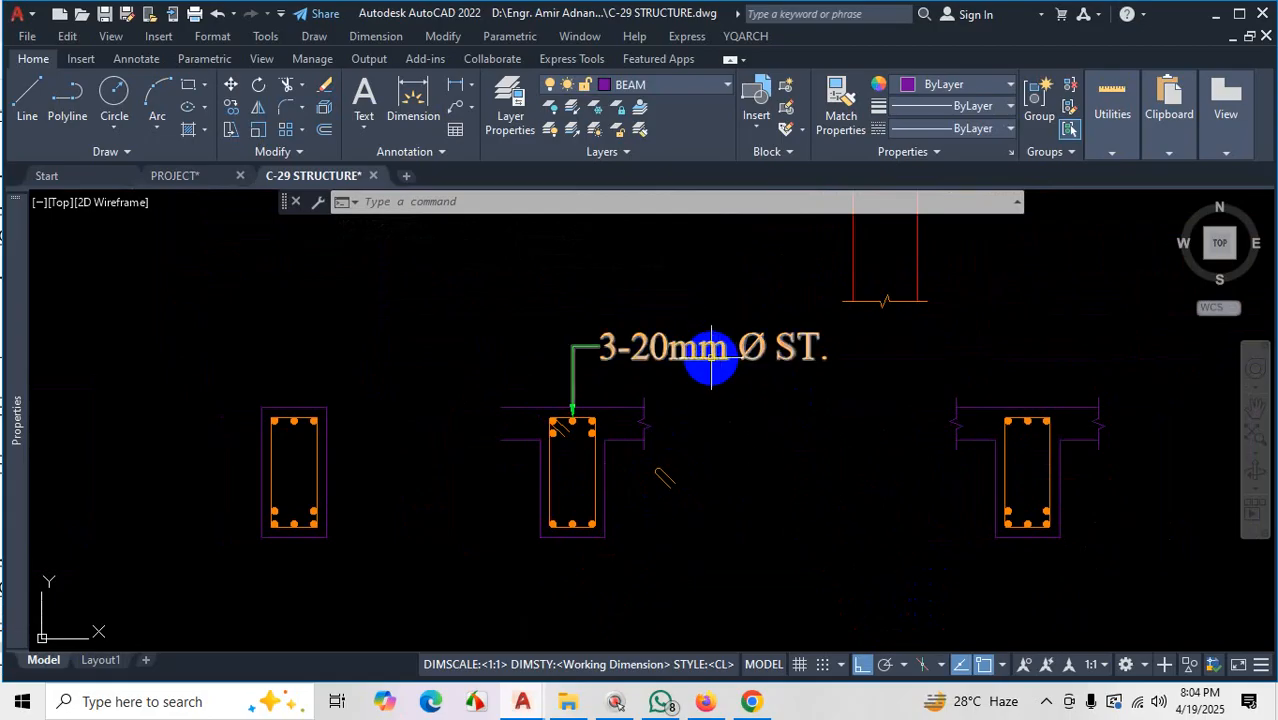
mouse_move(711, 357)
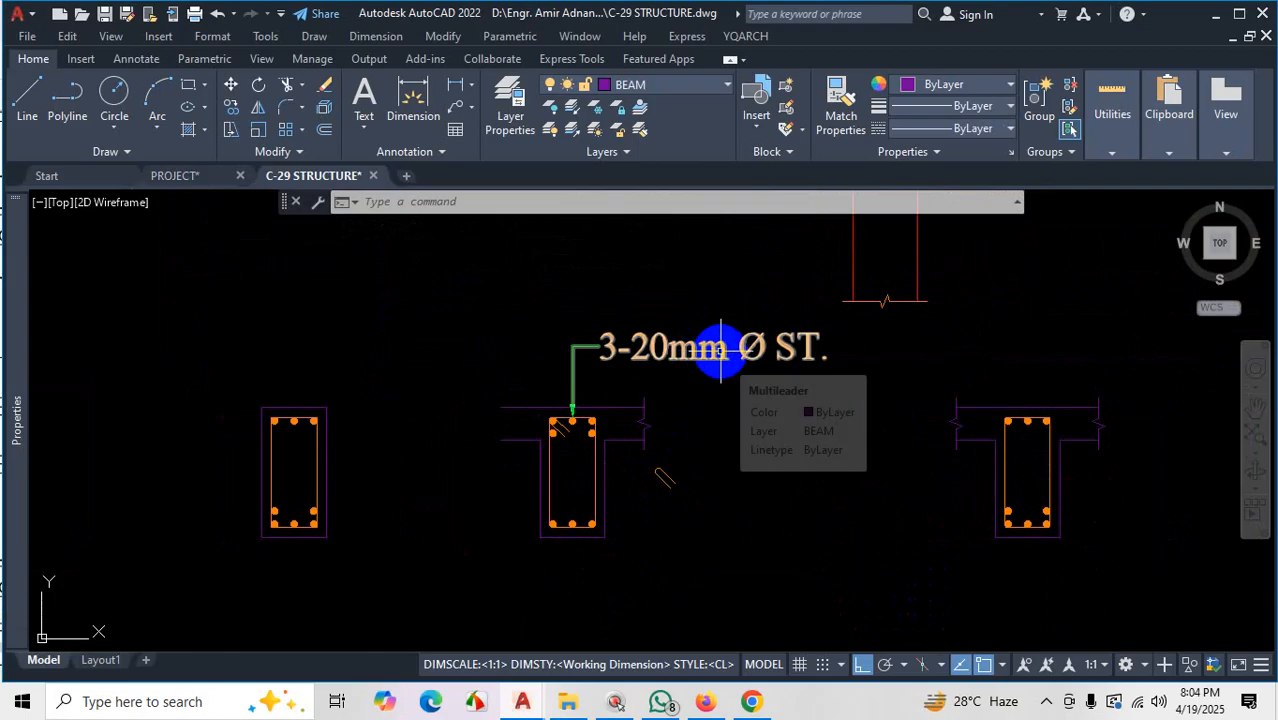
left_click(714, 349)
double_click(714, 349)
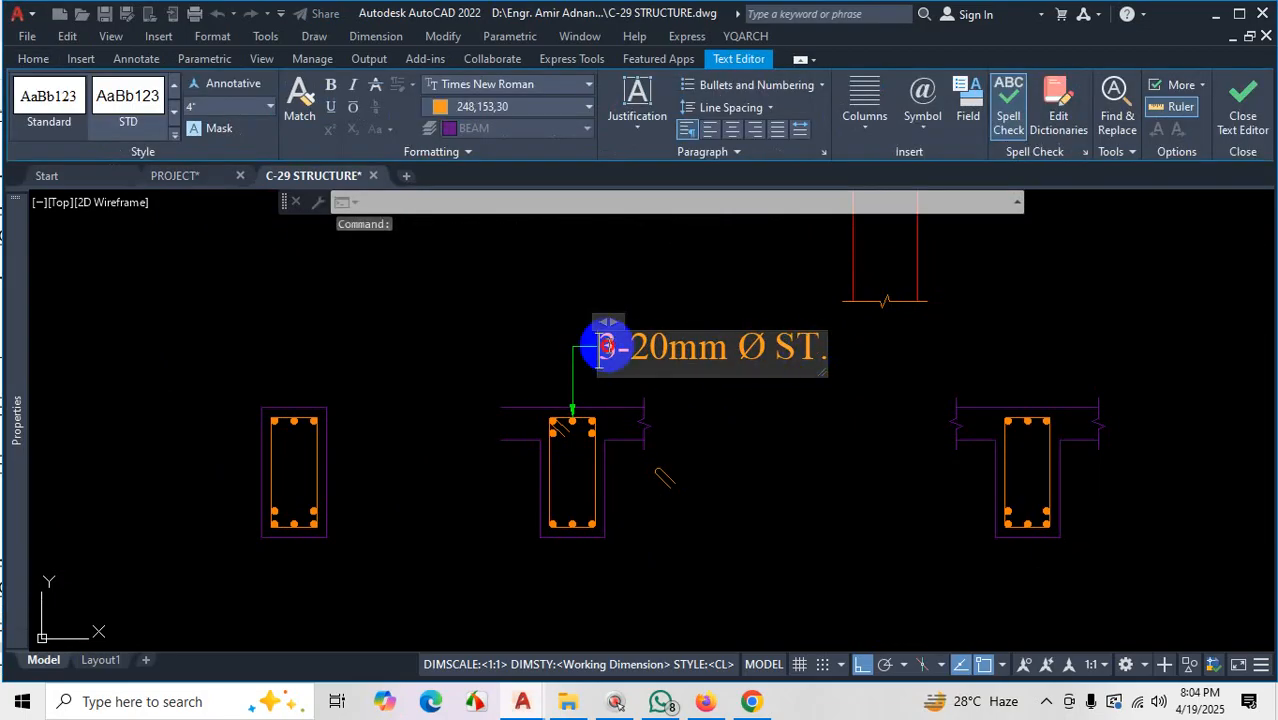
left_click_drag(606, 347, 792, 349)
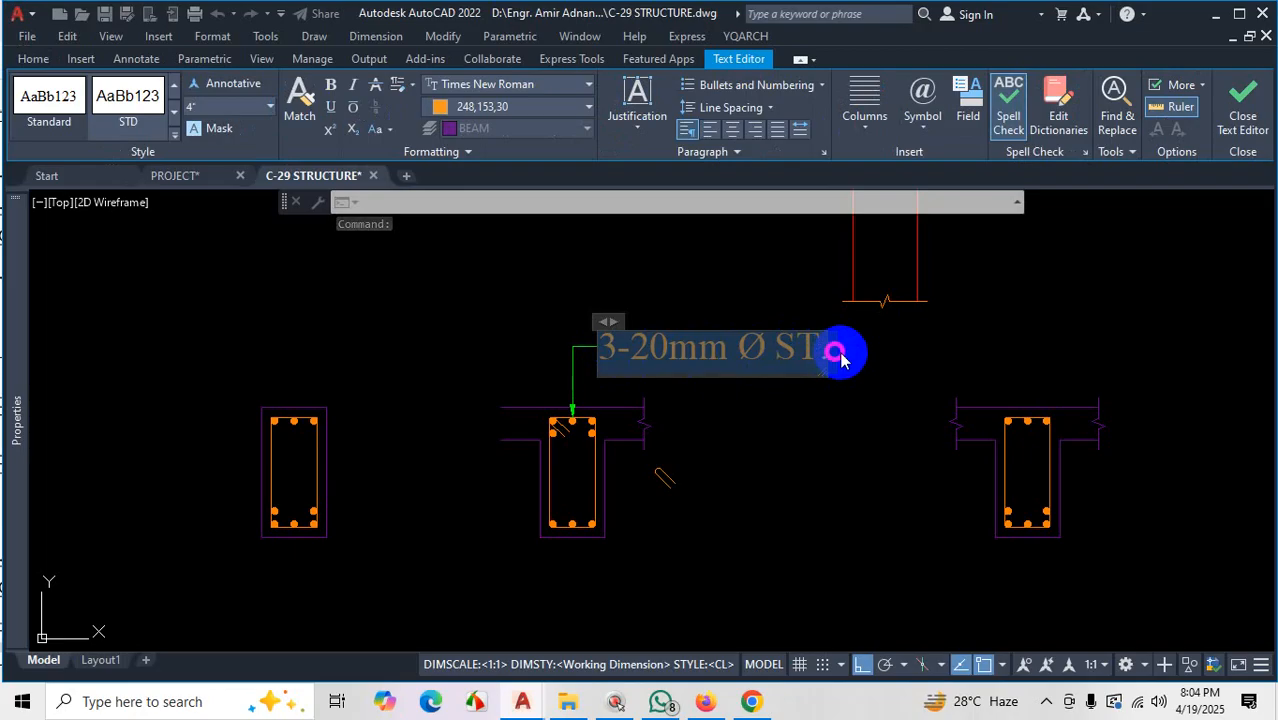
left_click(202, 108)
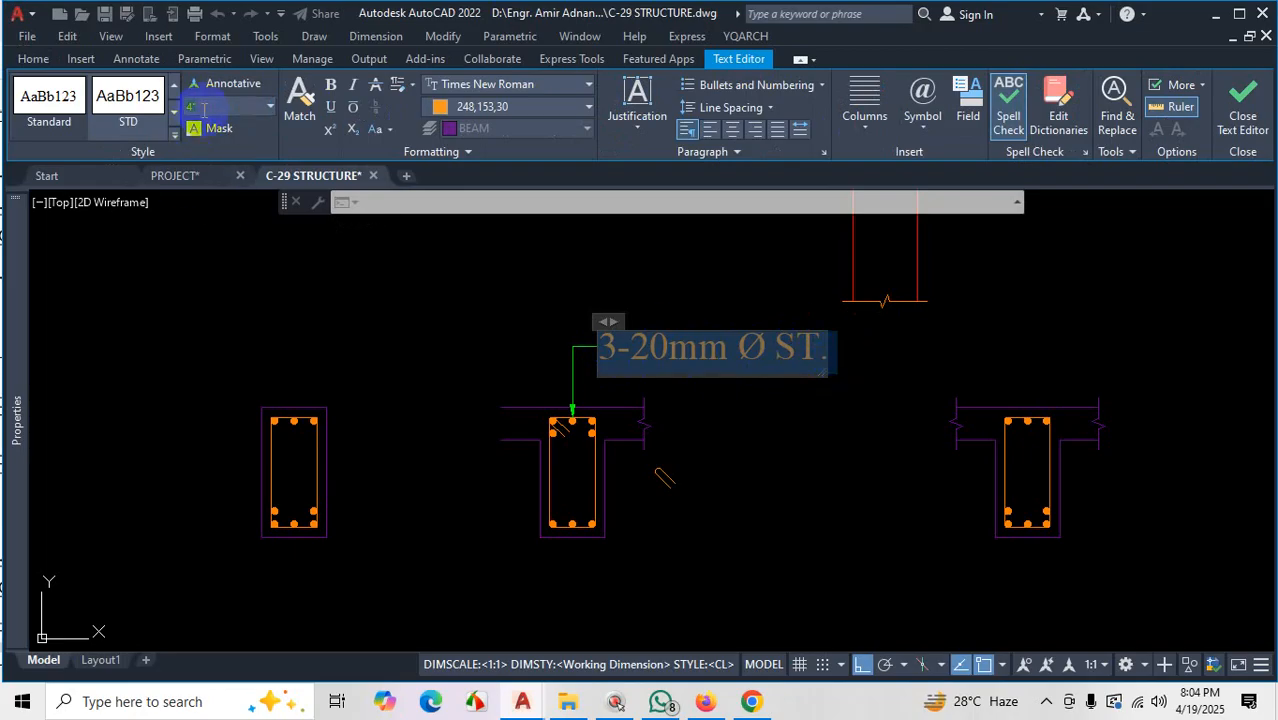
type("3")
key("Return")
key("Escape")
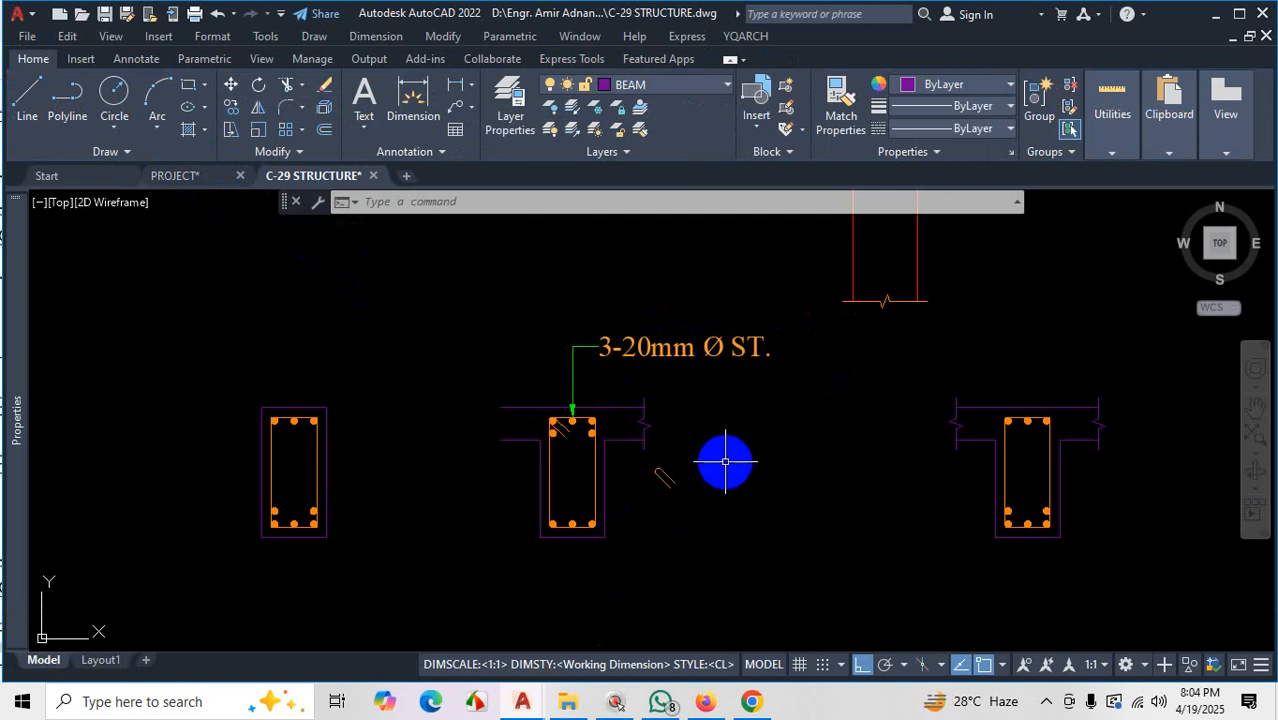
Review the font and height settings of the Standard text style, leaving the style settings without edits
type("st")
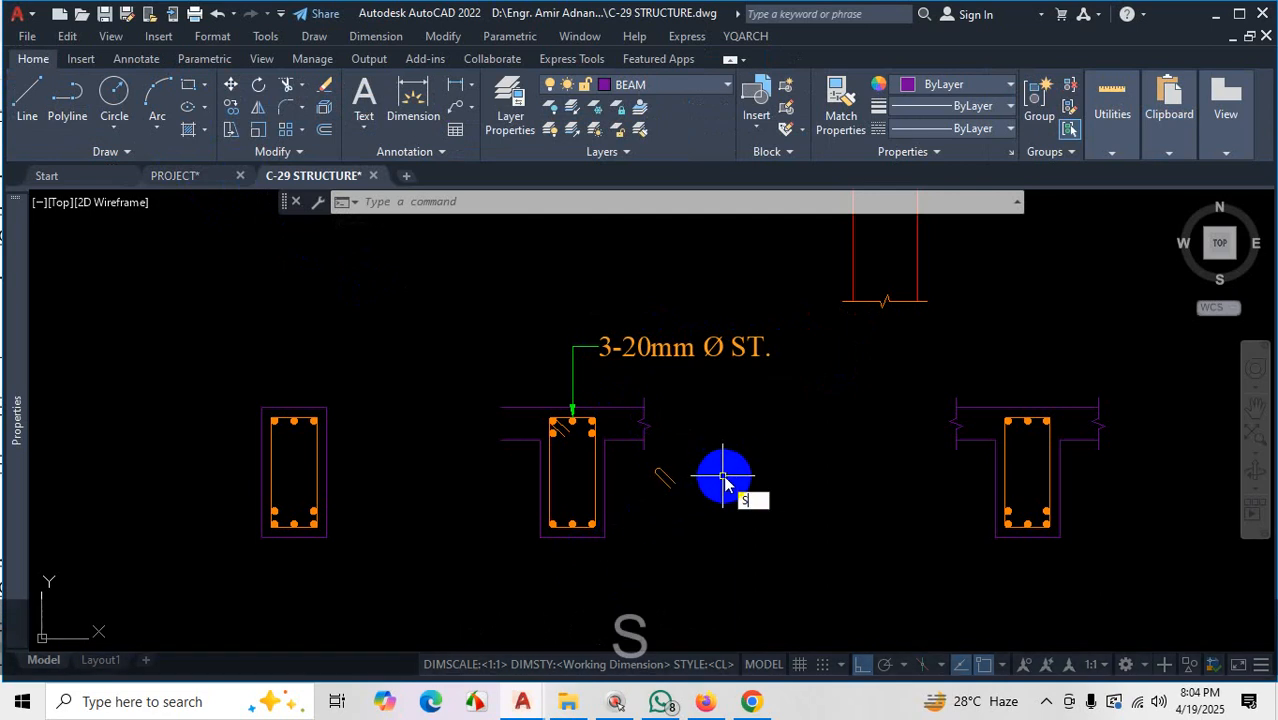
key("Return")
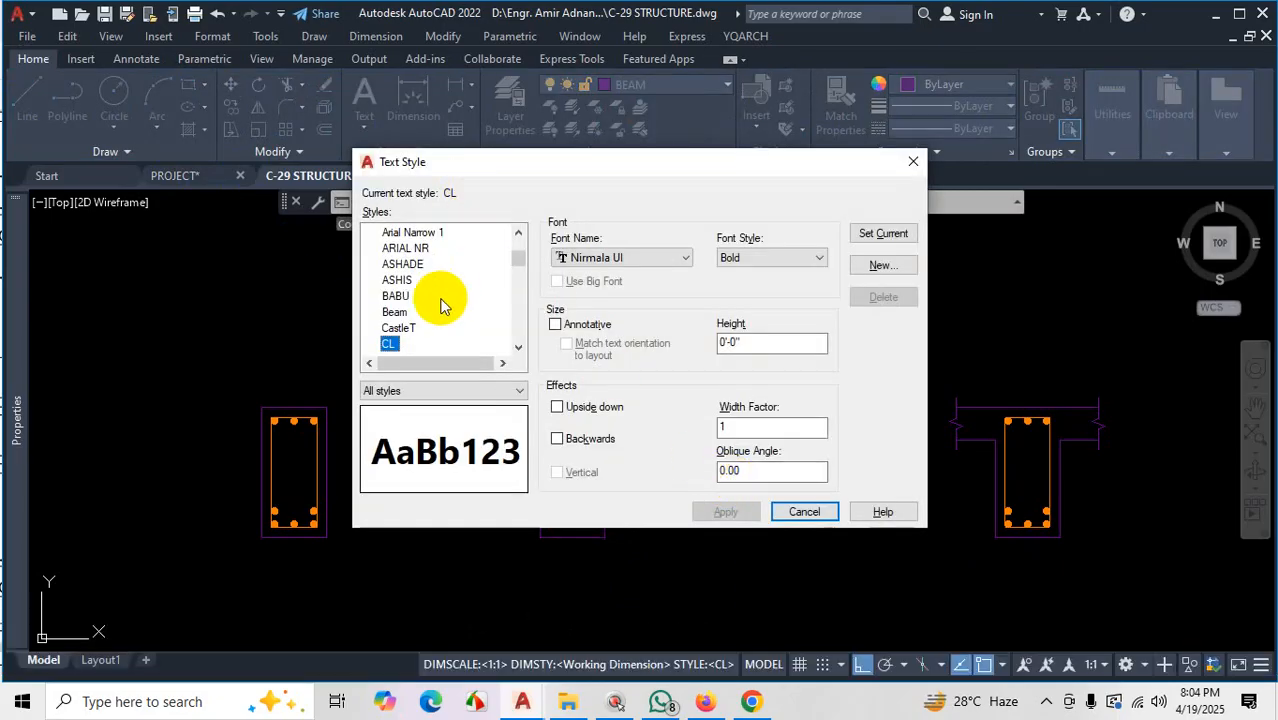
scroll(415, 325, "up", 2)
scroll(408, 331, "down", 3)
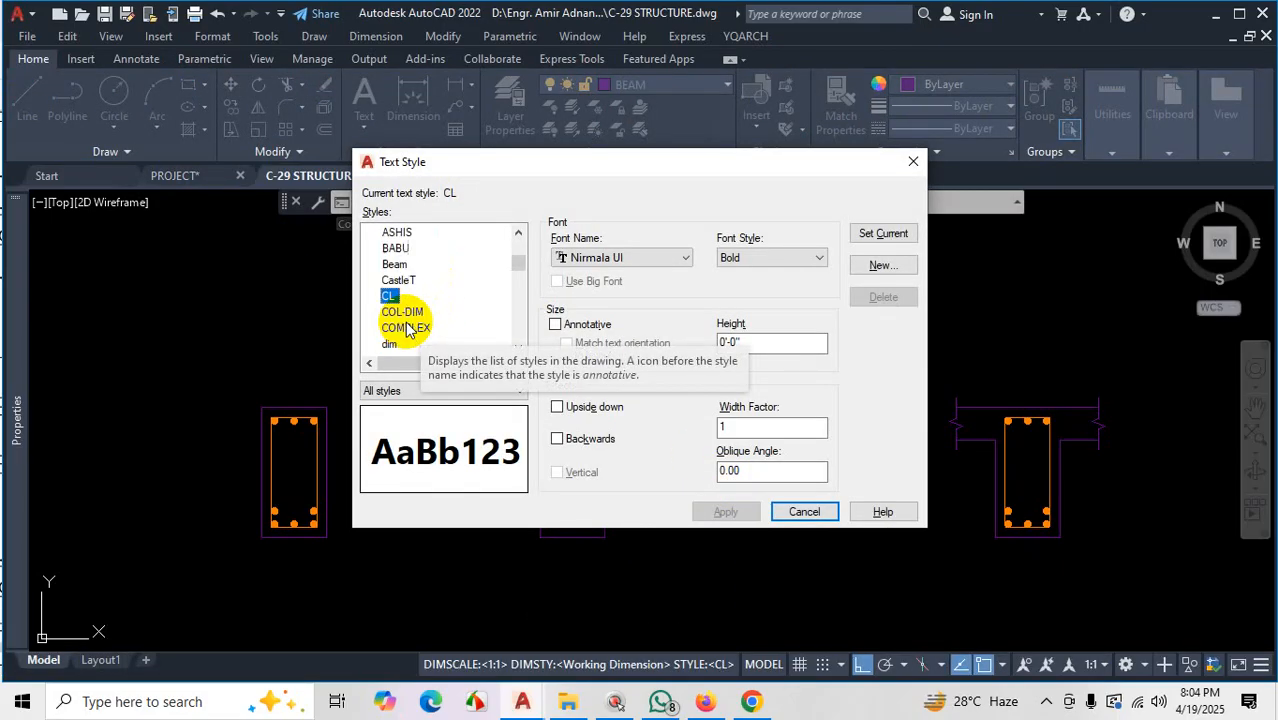
scroll(407, 330, "down", 6)
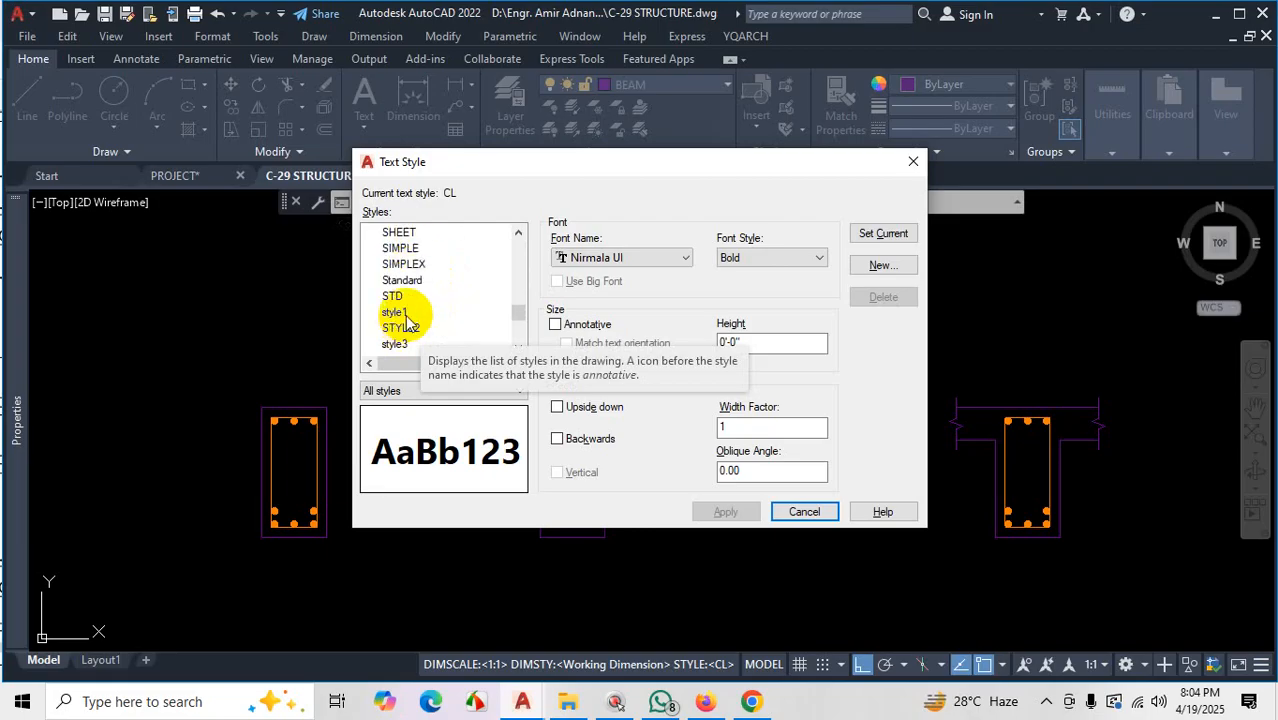
left_click(402, 280)
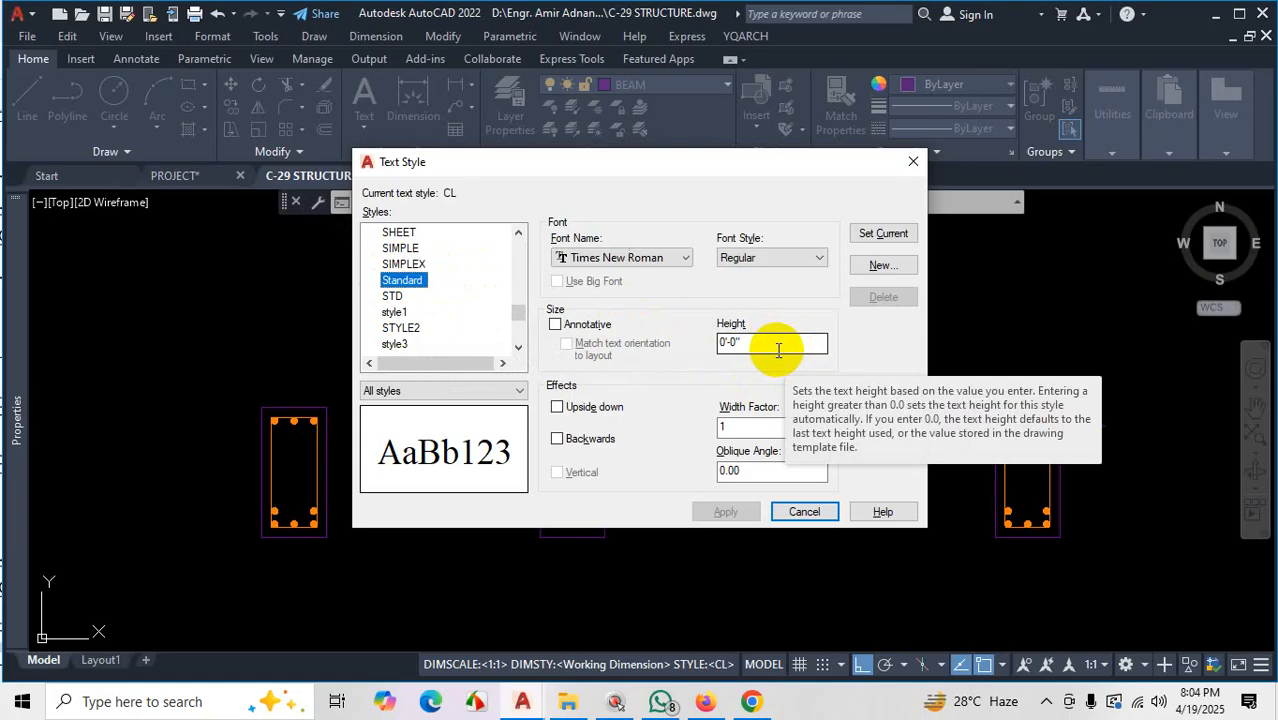
left_click(912, 163)
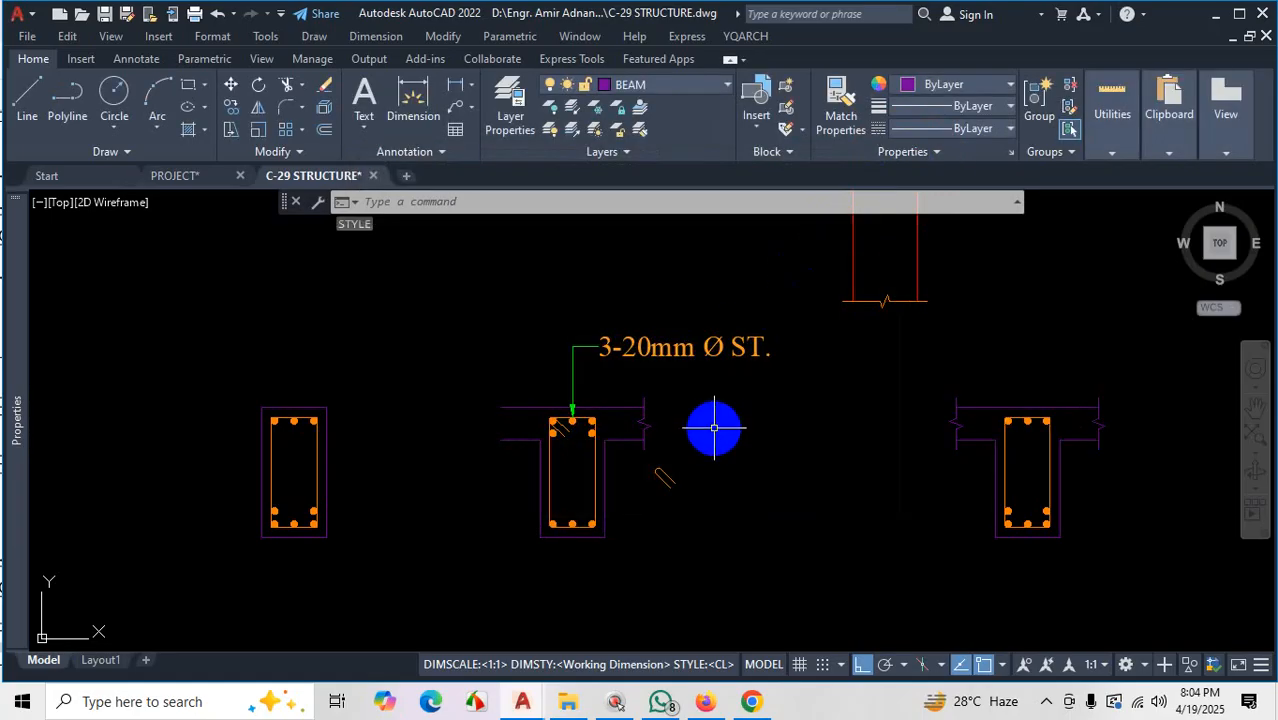
Set the BEAM multileader style's text height to 3" and make that style current
type("mls")
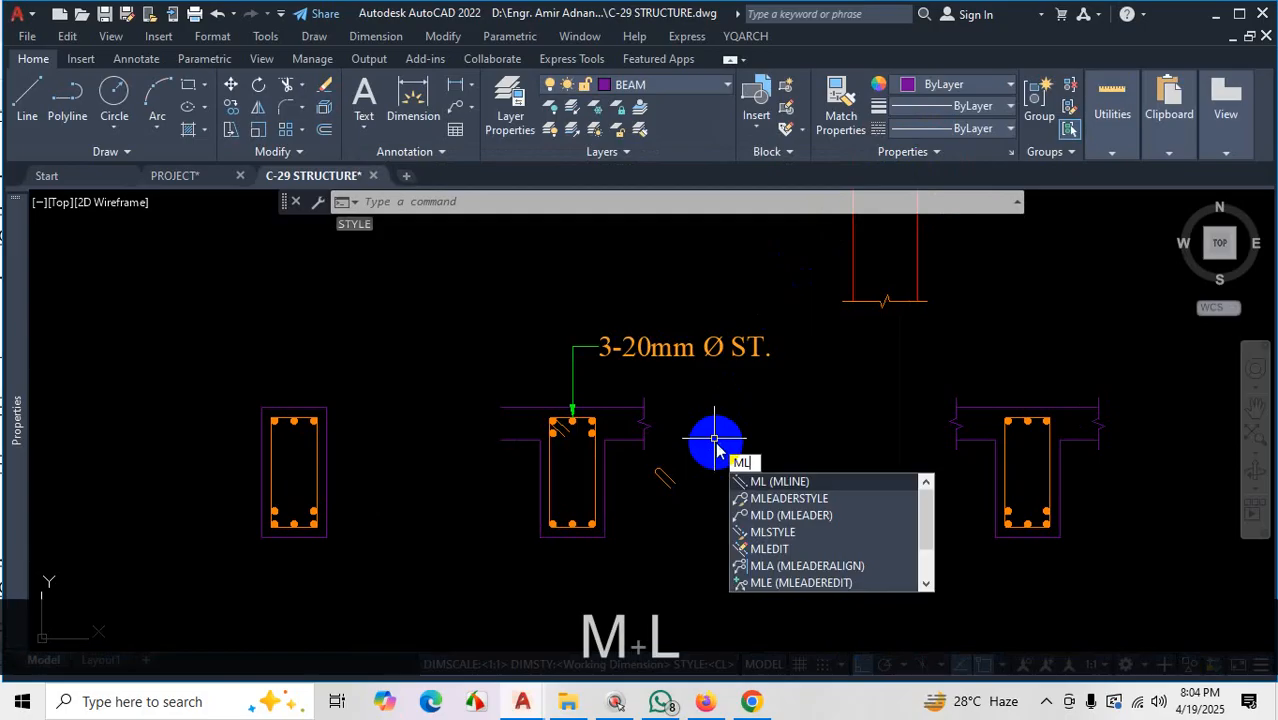
key("Return")
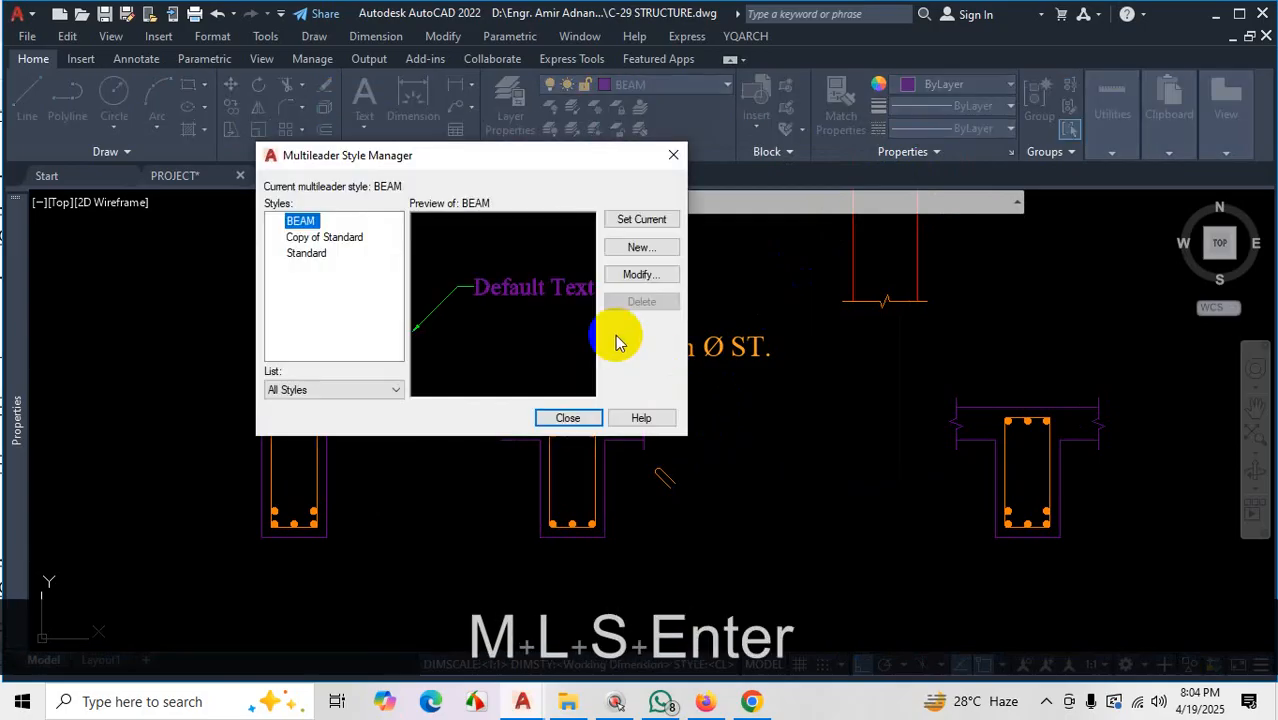
left_click(641, 274)
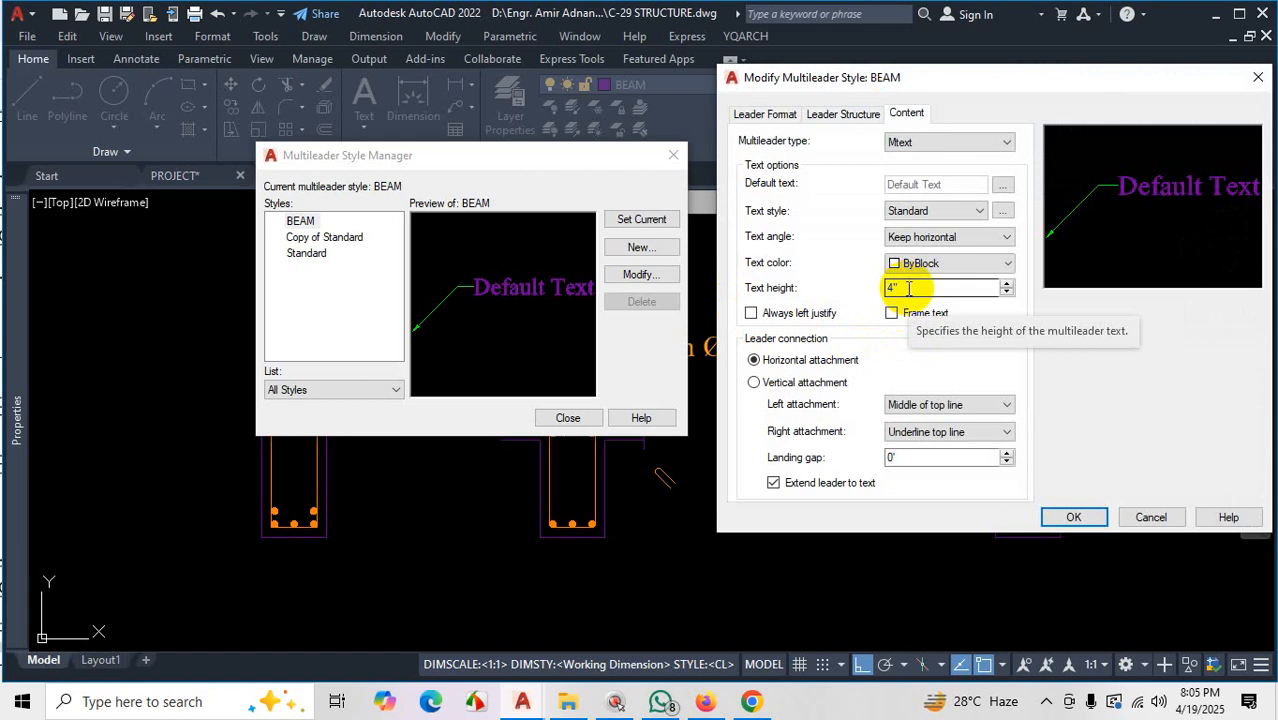
left_click_drag(908, 288, 848, 289)
type("3")
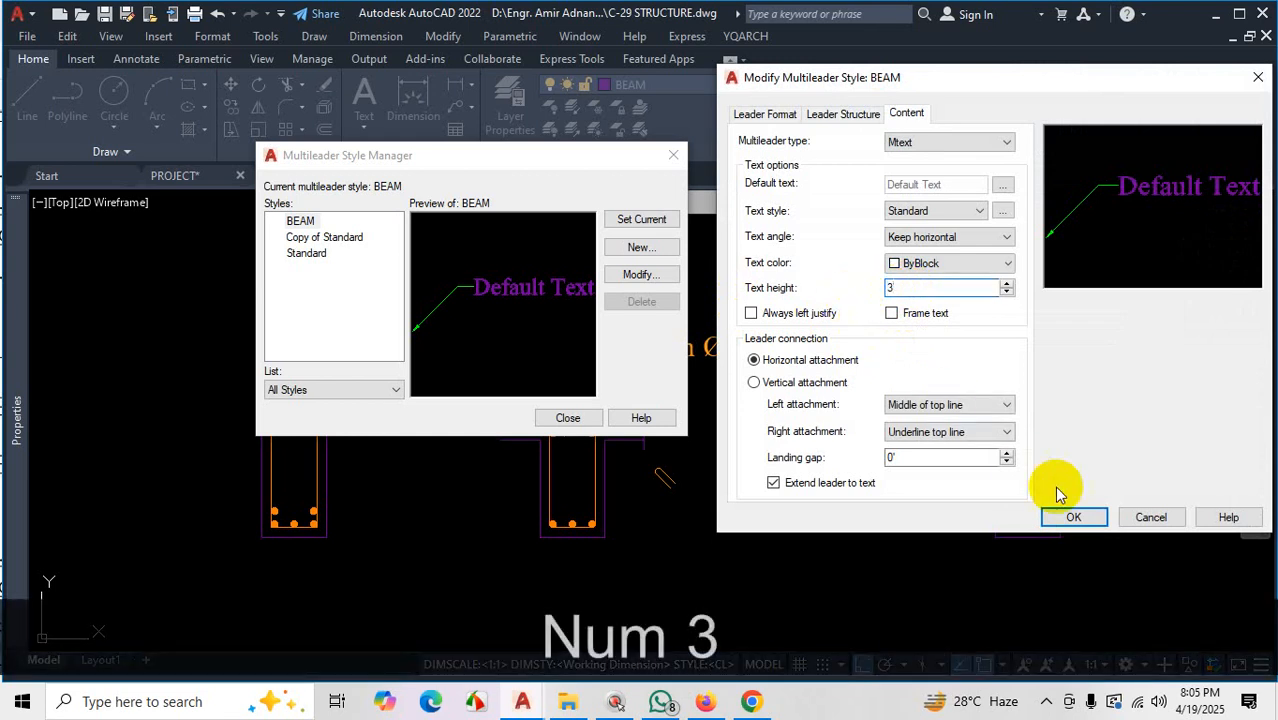
left_click(1073, 517)
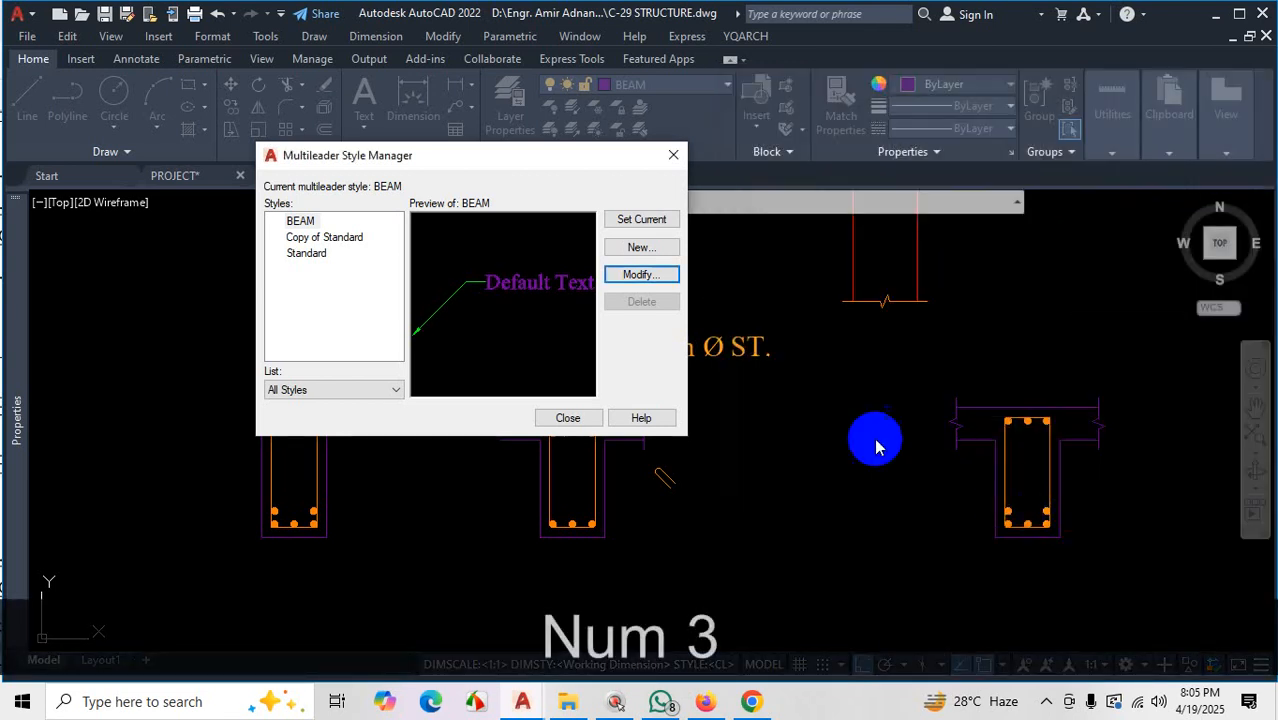
left_click(630, 219)
left_click(585, 420)
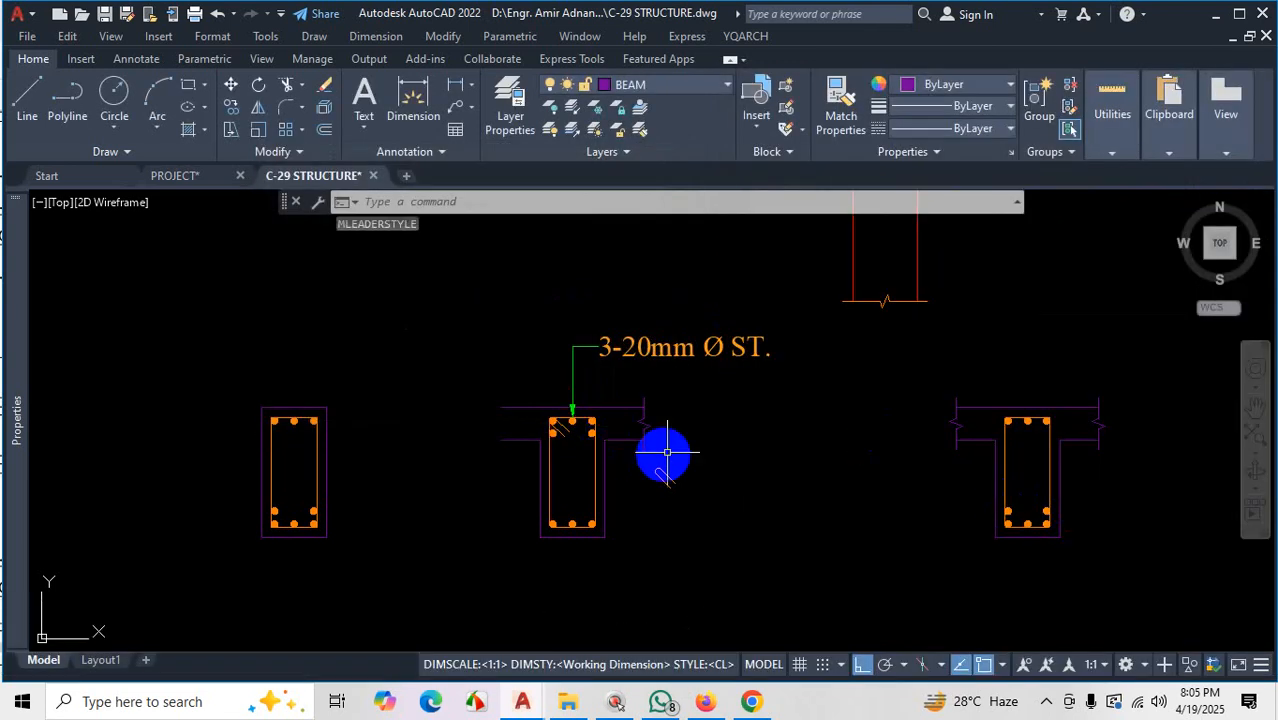
Place a multileader pointing down at the middle top bar of the rightmost T-section, with its landing above the slab
scroll(650, 410, "down", 3)
scroll(684, 383, "up", 3)
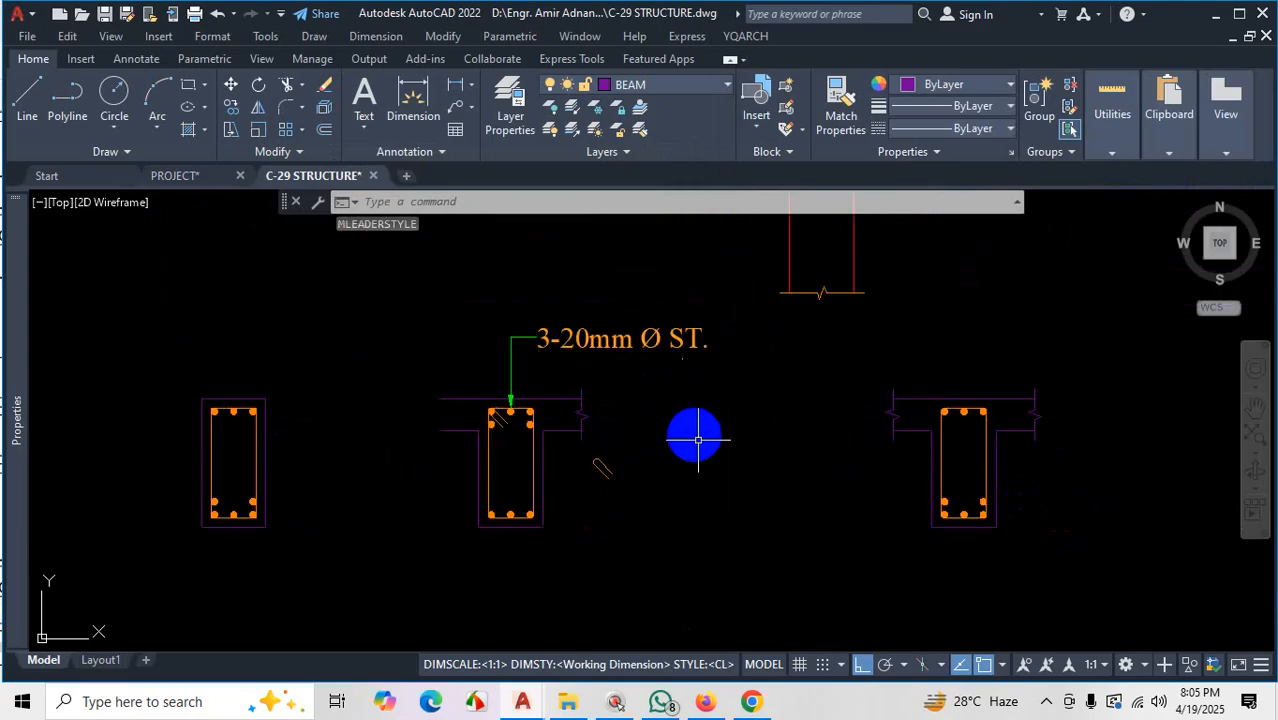
left_click(452, 106)
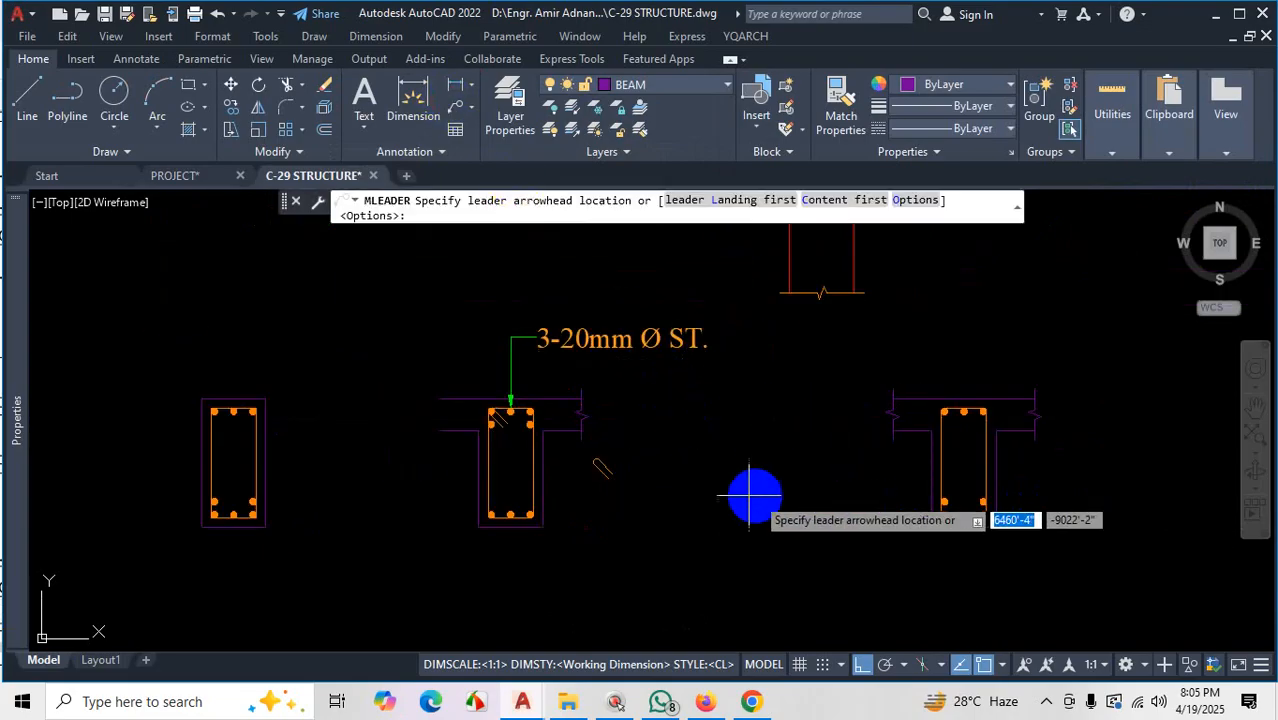
scroll(913, 451, "up", 6)
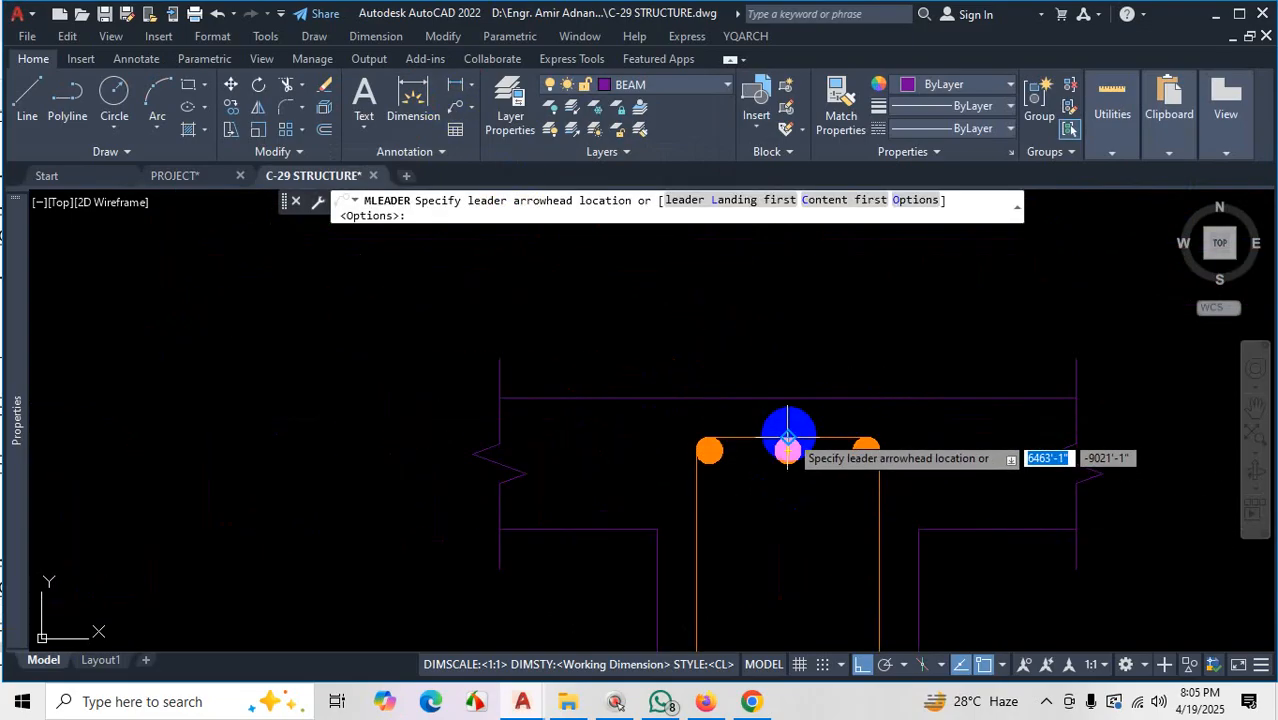
left_click(788, 421)
scroll(805, 280, "down", 2)
left_click(797, 296)
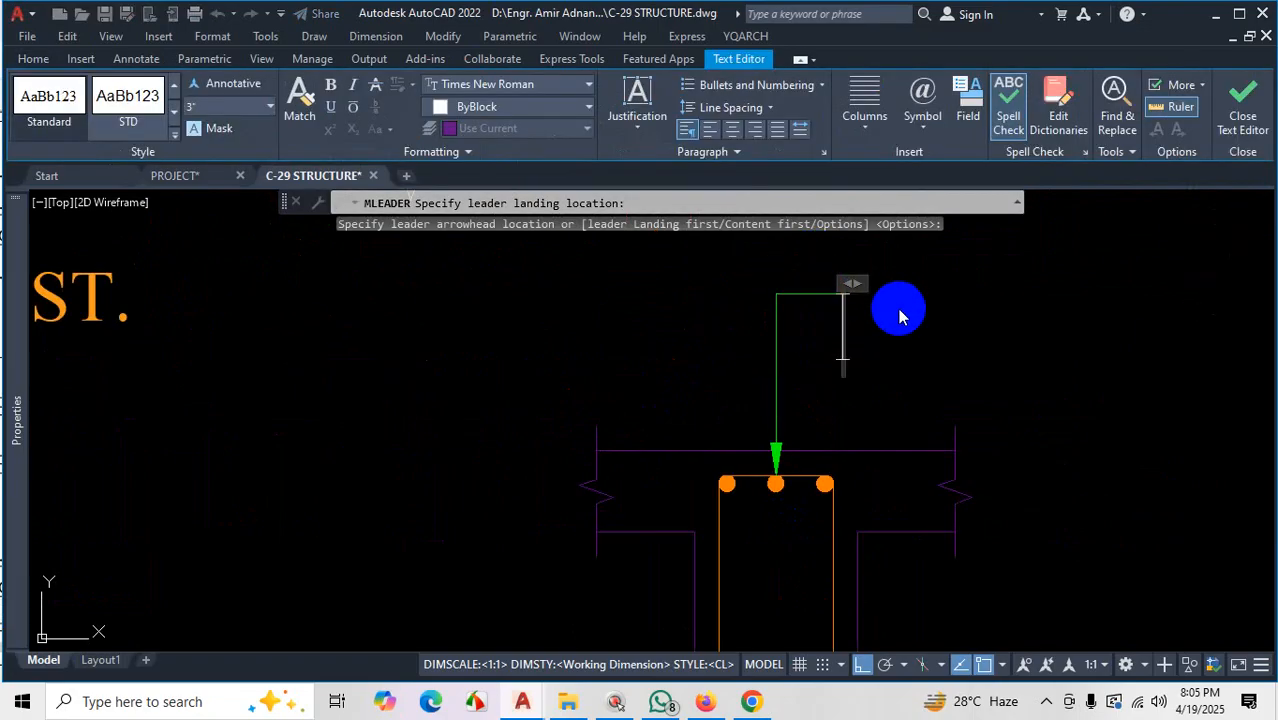
Enter 3 -20 mm Ø st. as the rightmost section's leader label and finish the text
type("3 -")
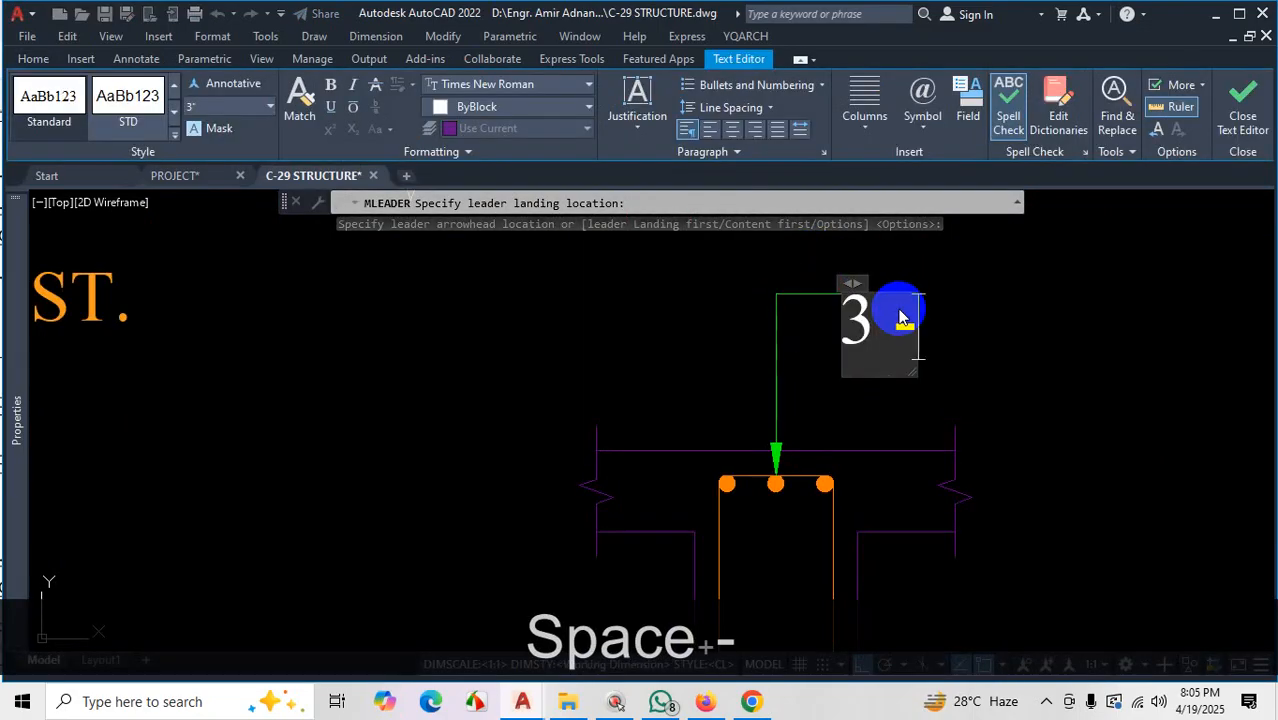
type("20 ")
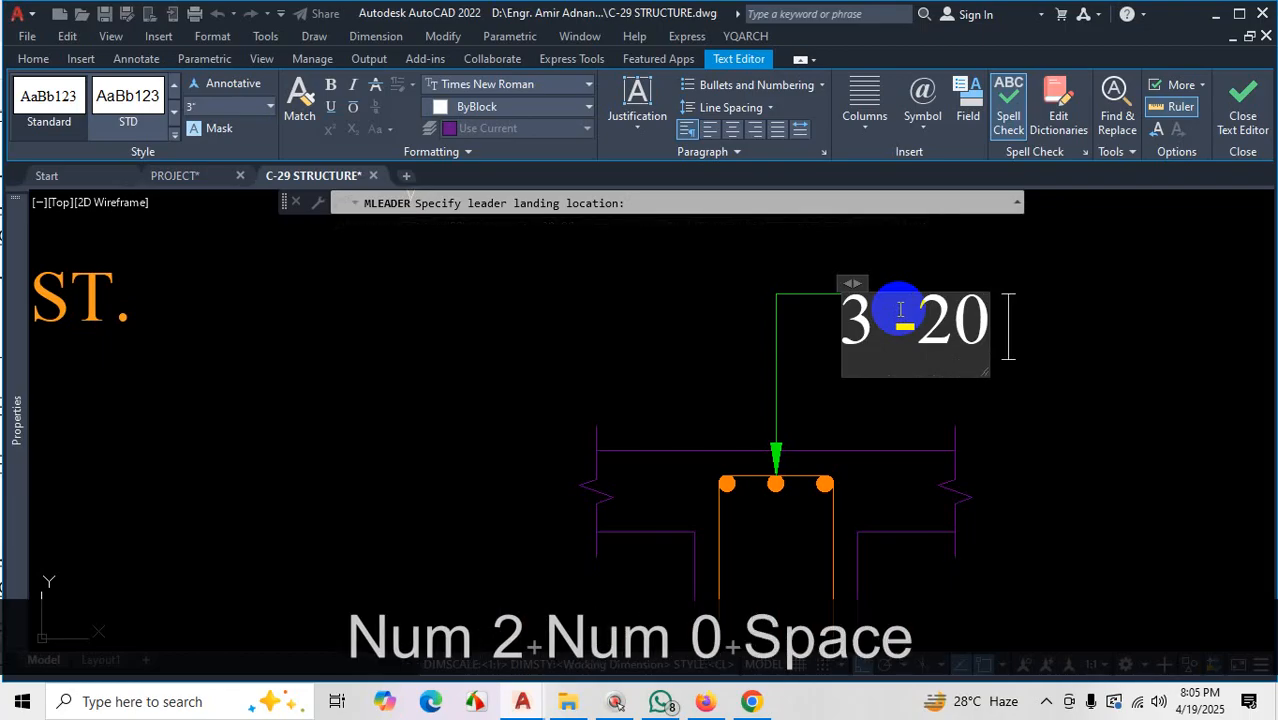
type("M")
key("BackSpace")
key("Caps_Lock")
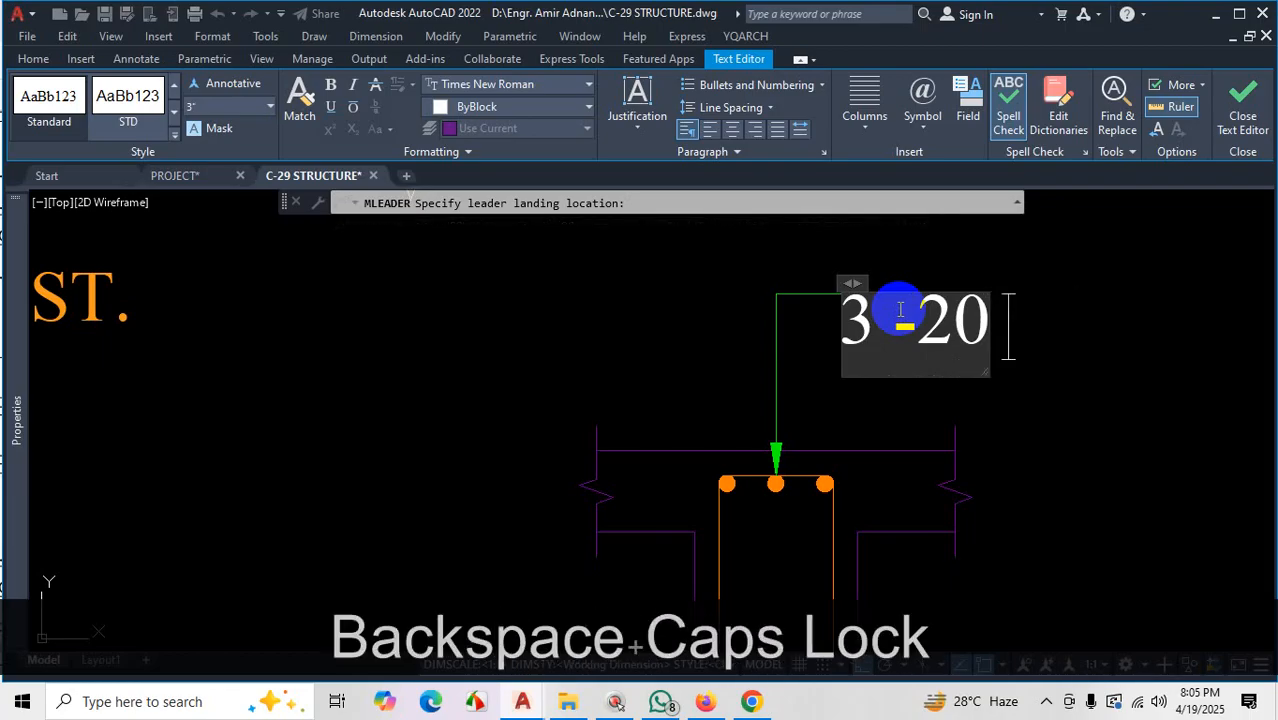
type("mm")
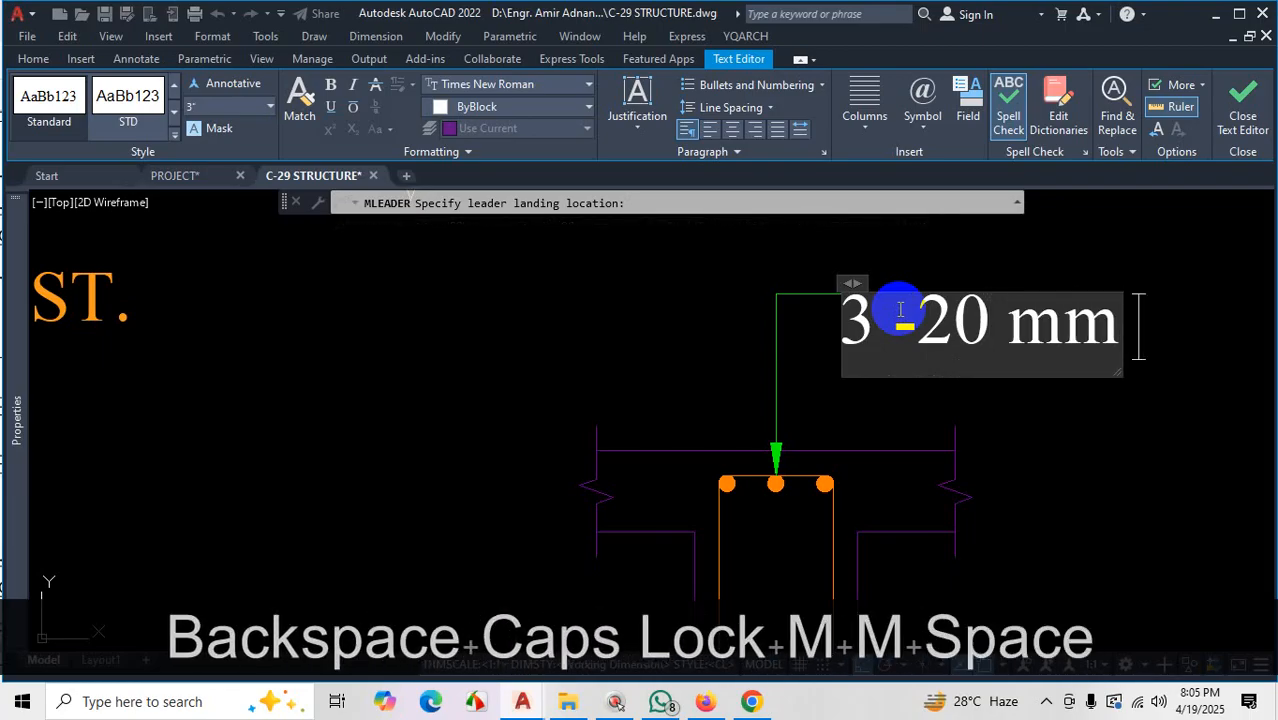
key("shift")
type("%%")
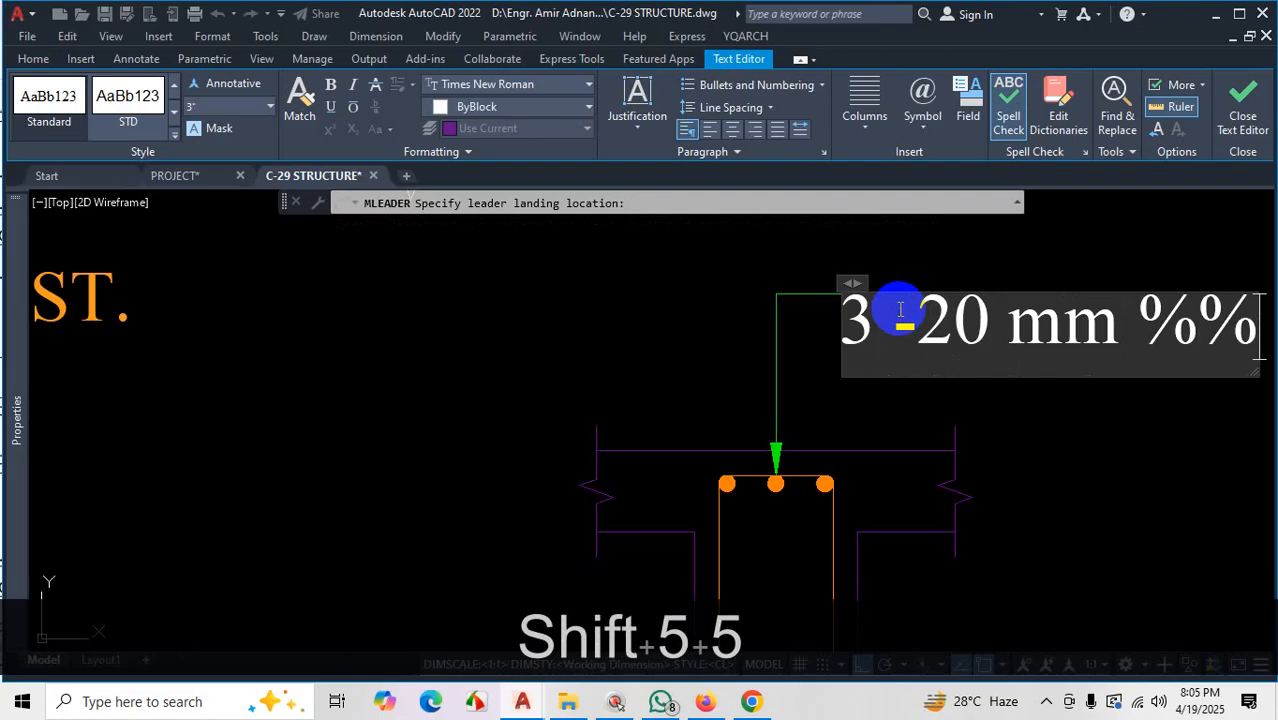
type("C st")
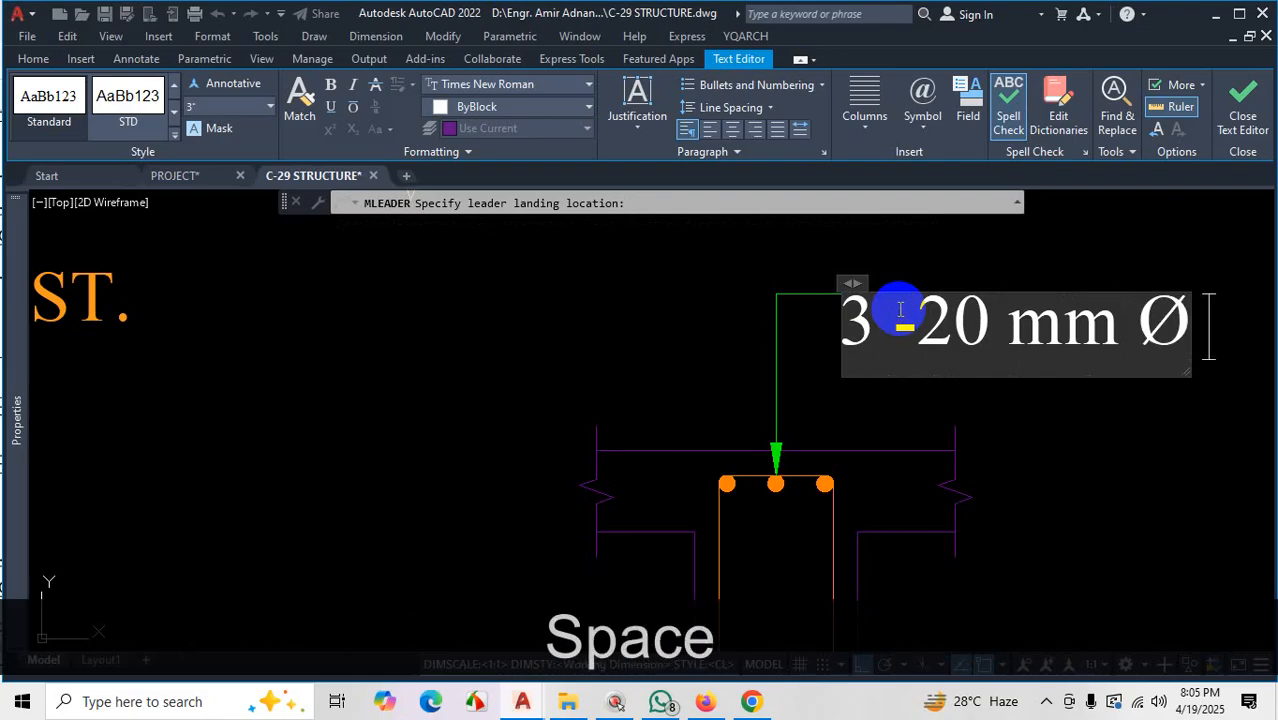
type(".")
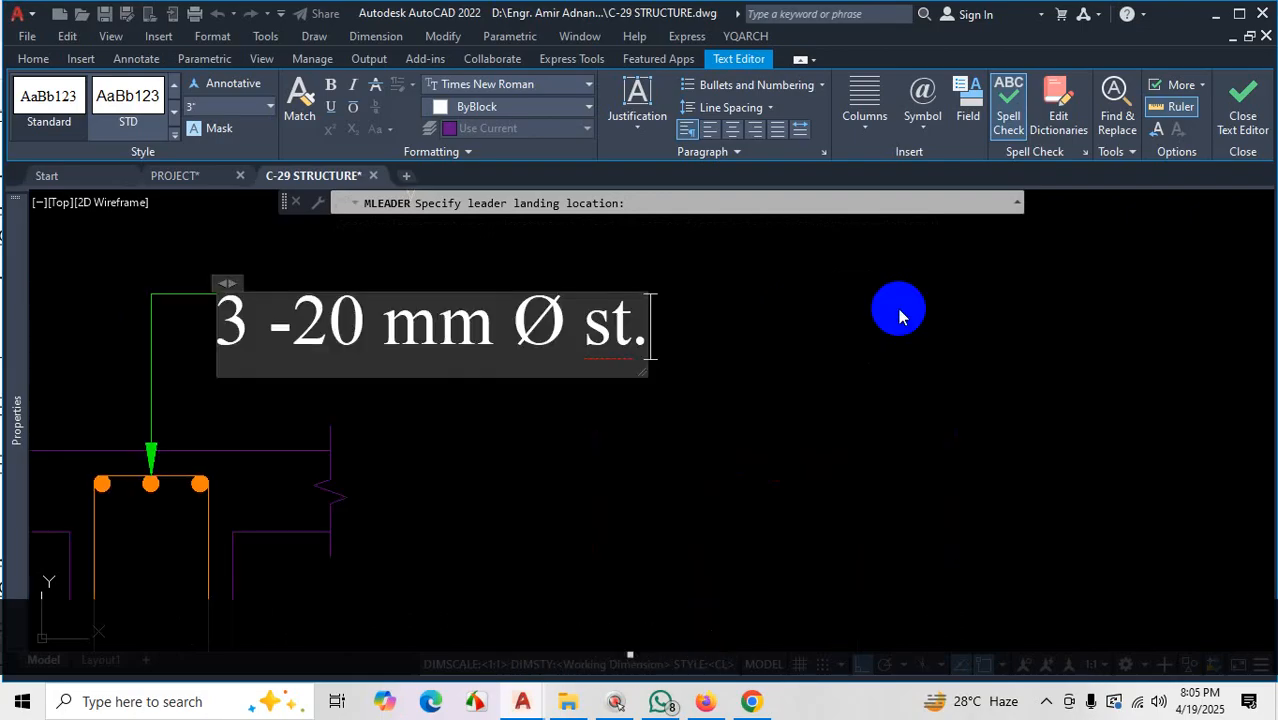
key("Escape")
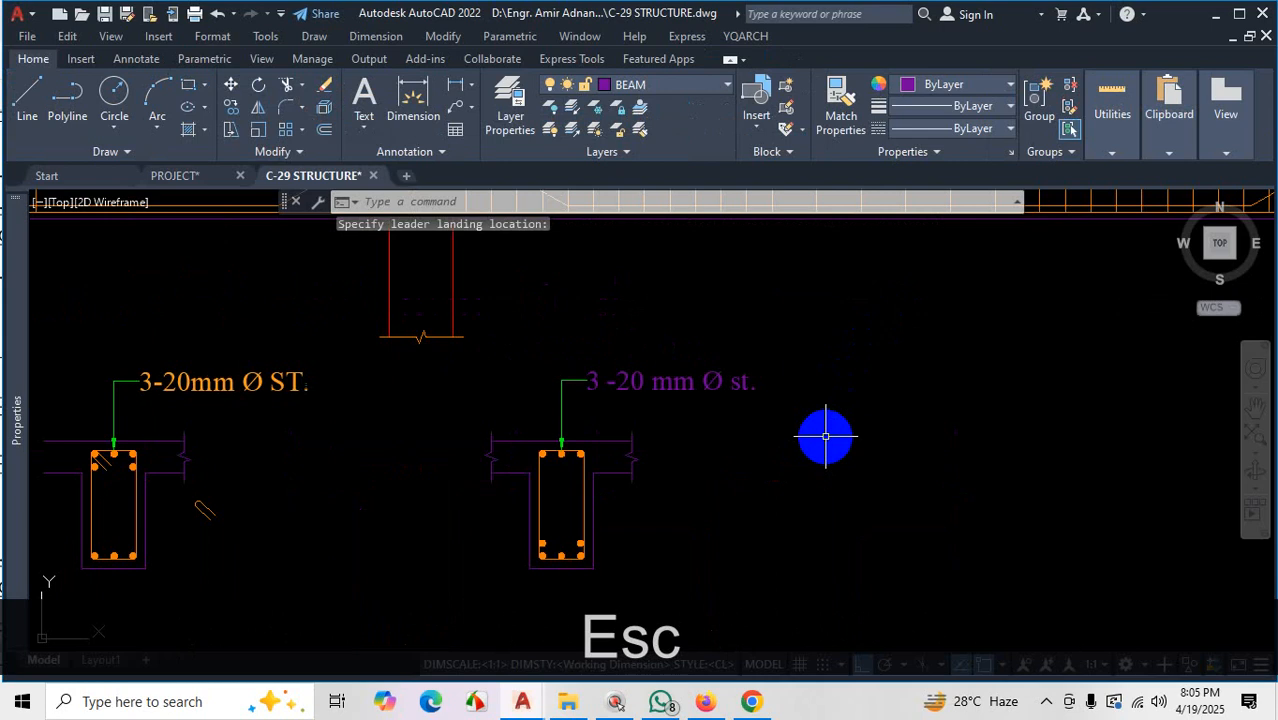
scroll(825, 436, "down", 5)
scroll(862, 409, "up", 4)
scroll(837, 432, "up", 2)
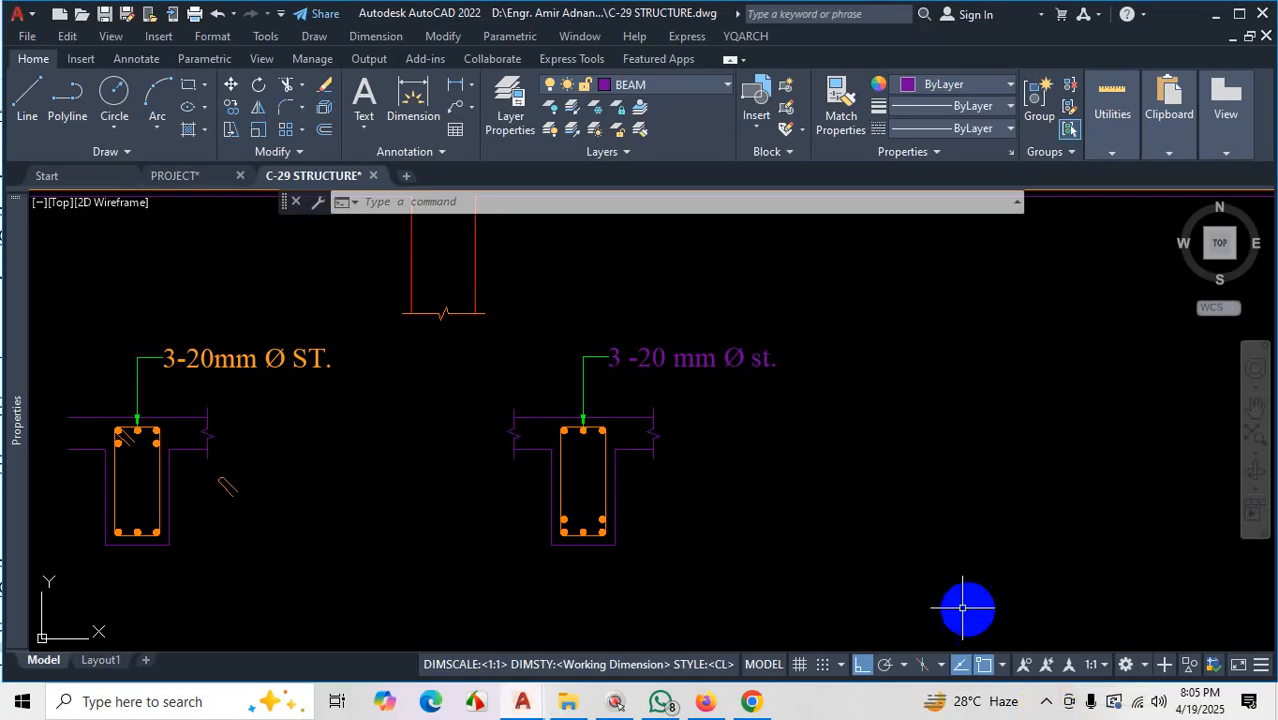
left_click(1046, 701)
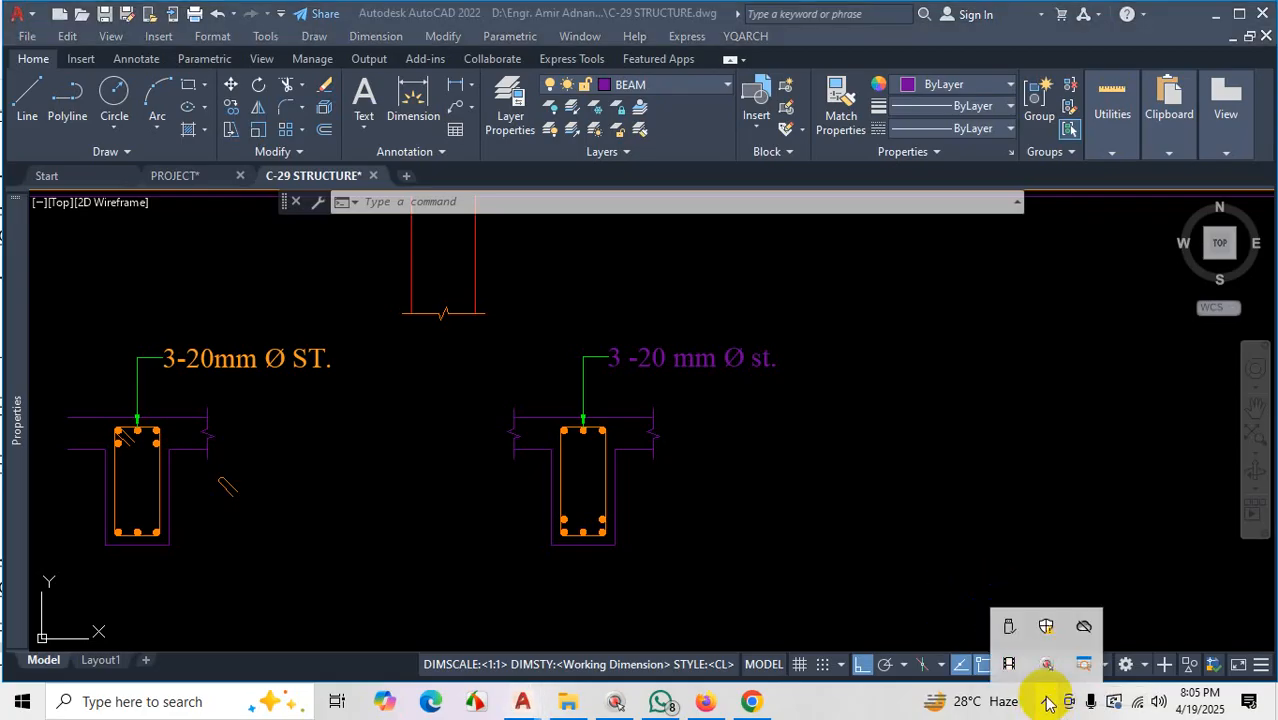
left_click(1007, 663)
key("Escape")
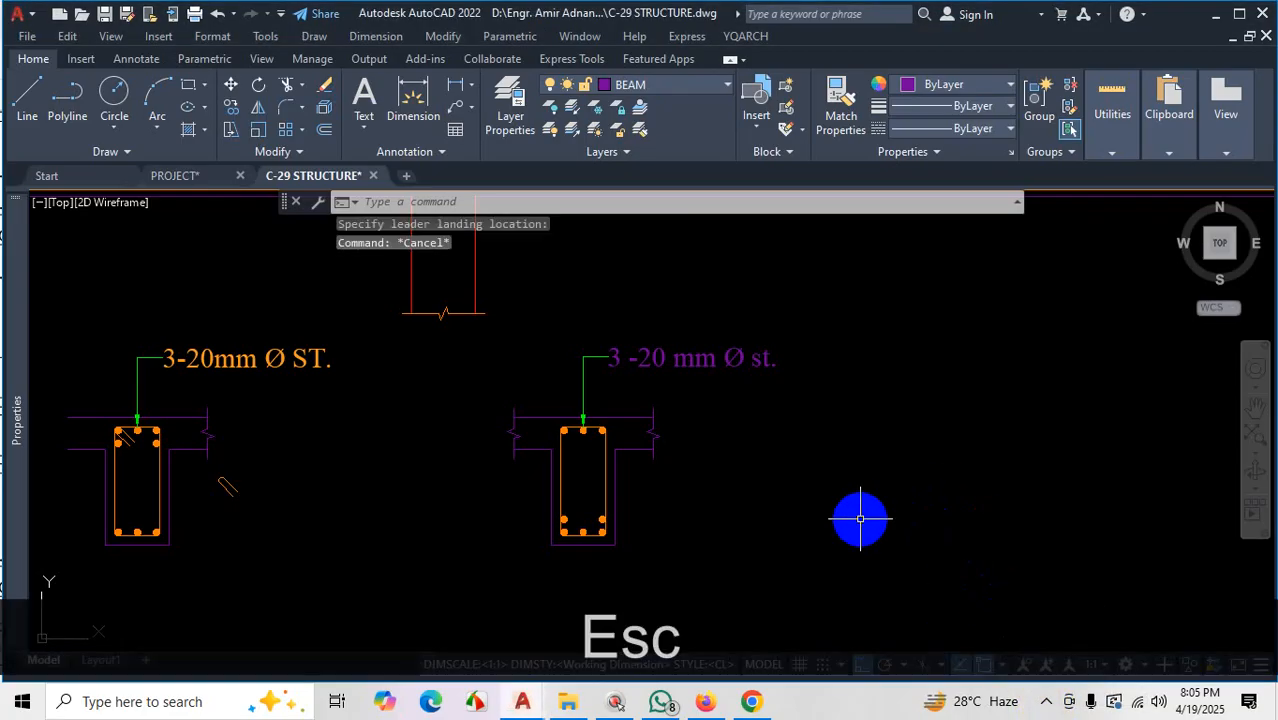
Review the BEAM multileader style's content options and its Standard text style height, discarding any edits and keeping BEAM as the current style
type("mls")
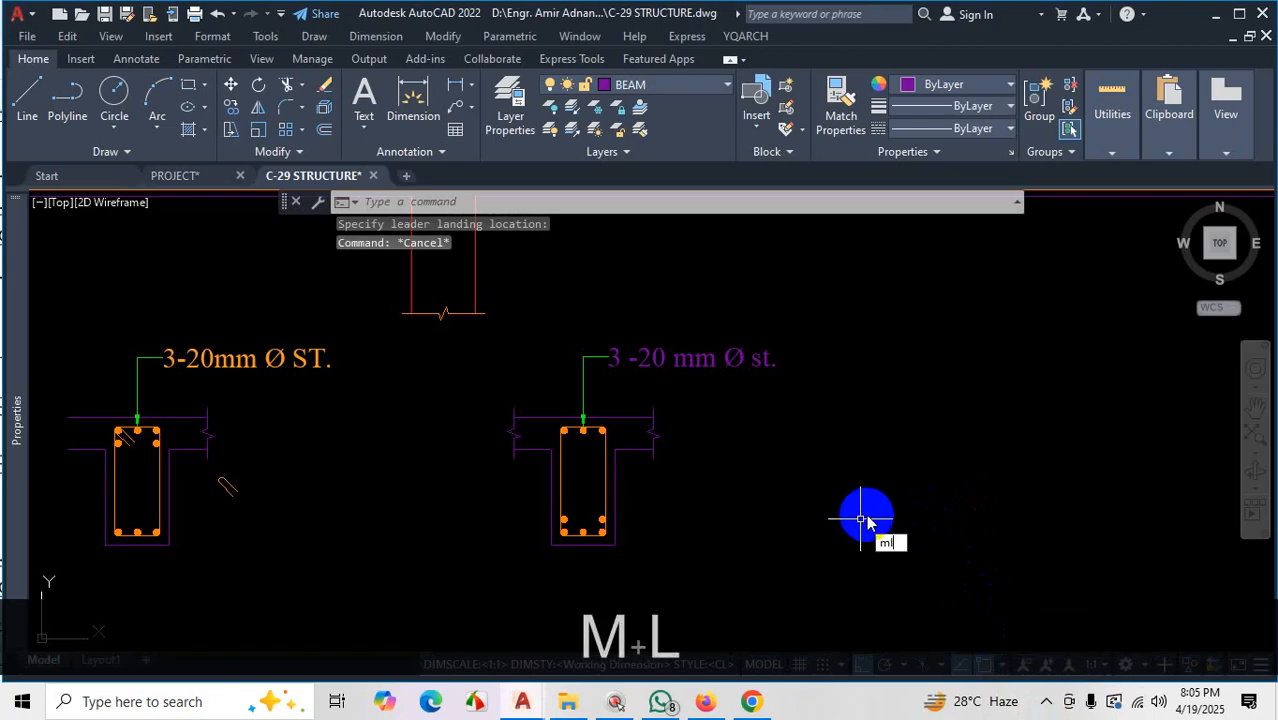
key("Return")
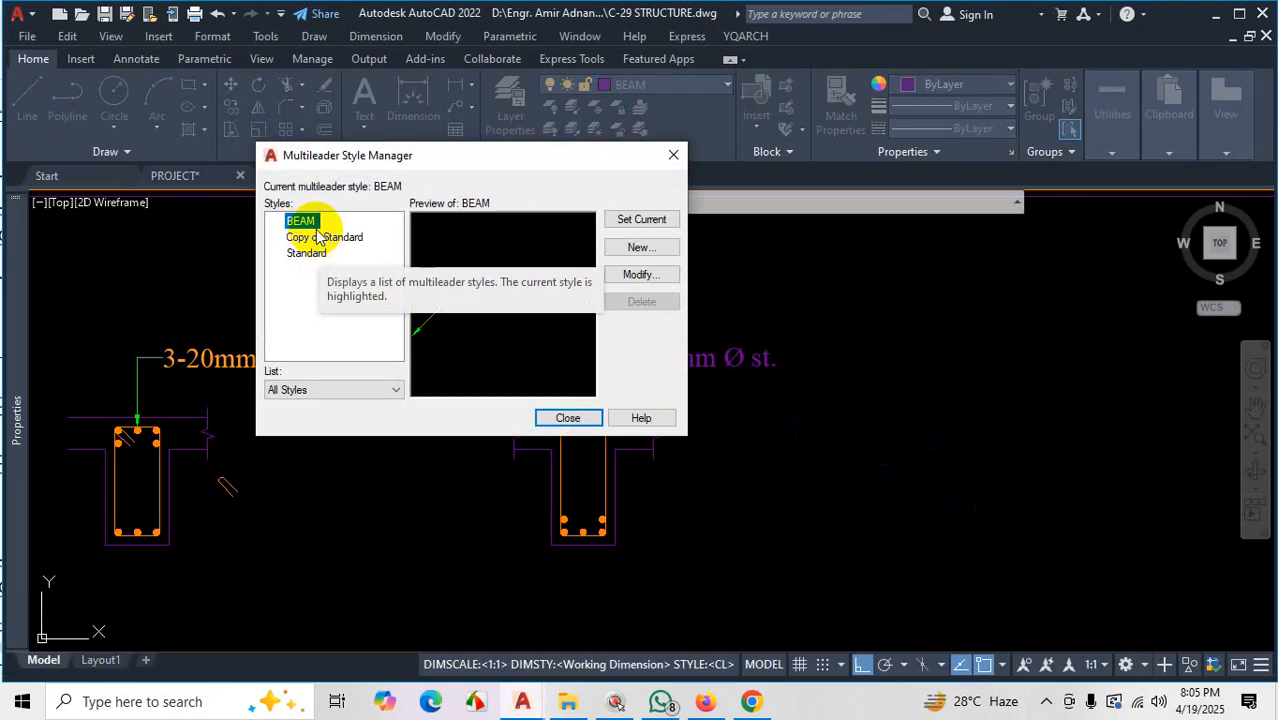
left_click(632, 274)
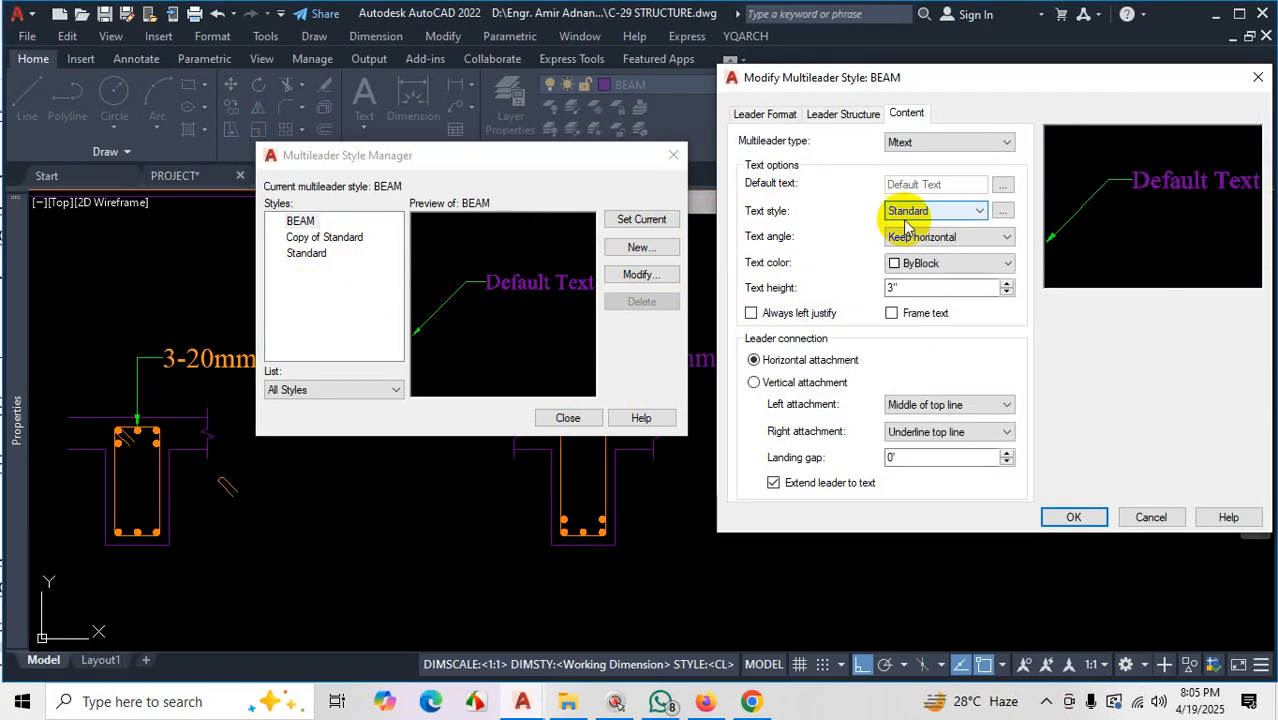
left_click(1006, 218)
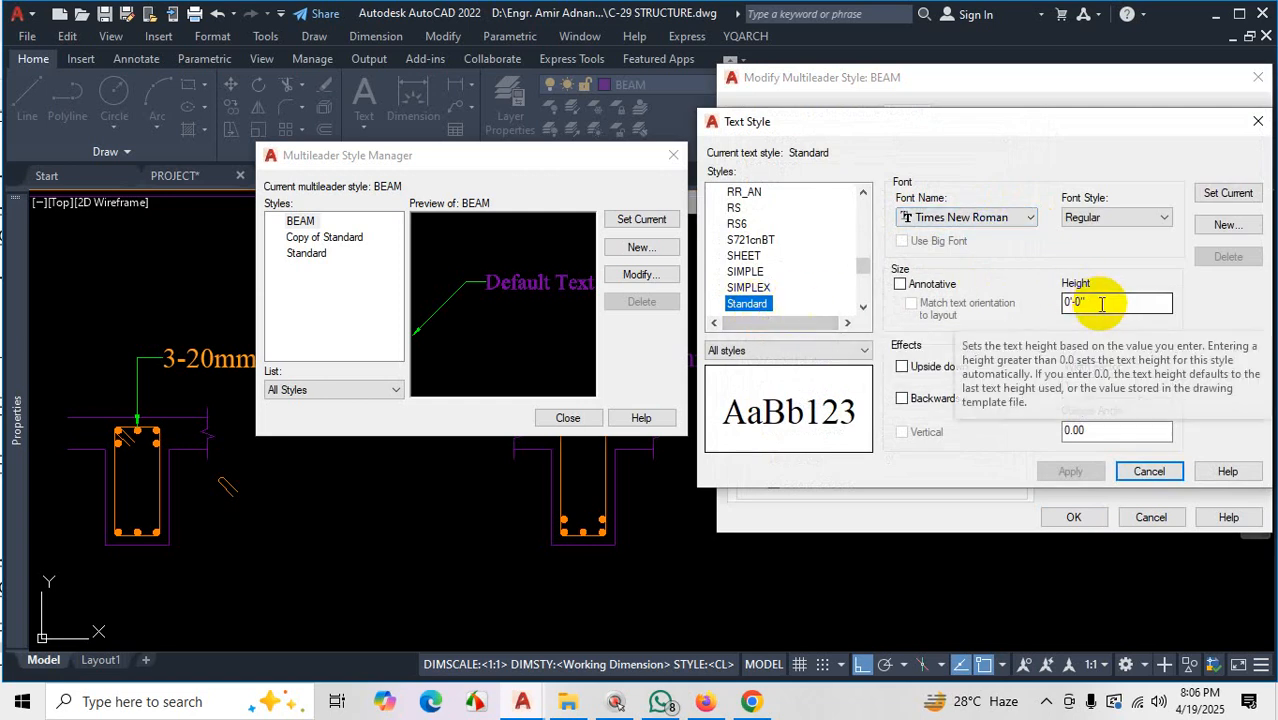
left_click_drag(1101, 303, 1060, 304)
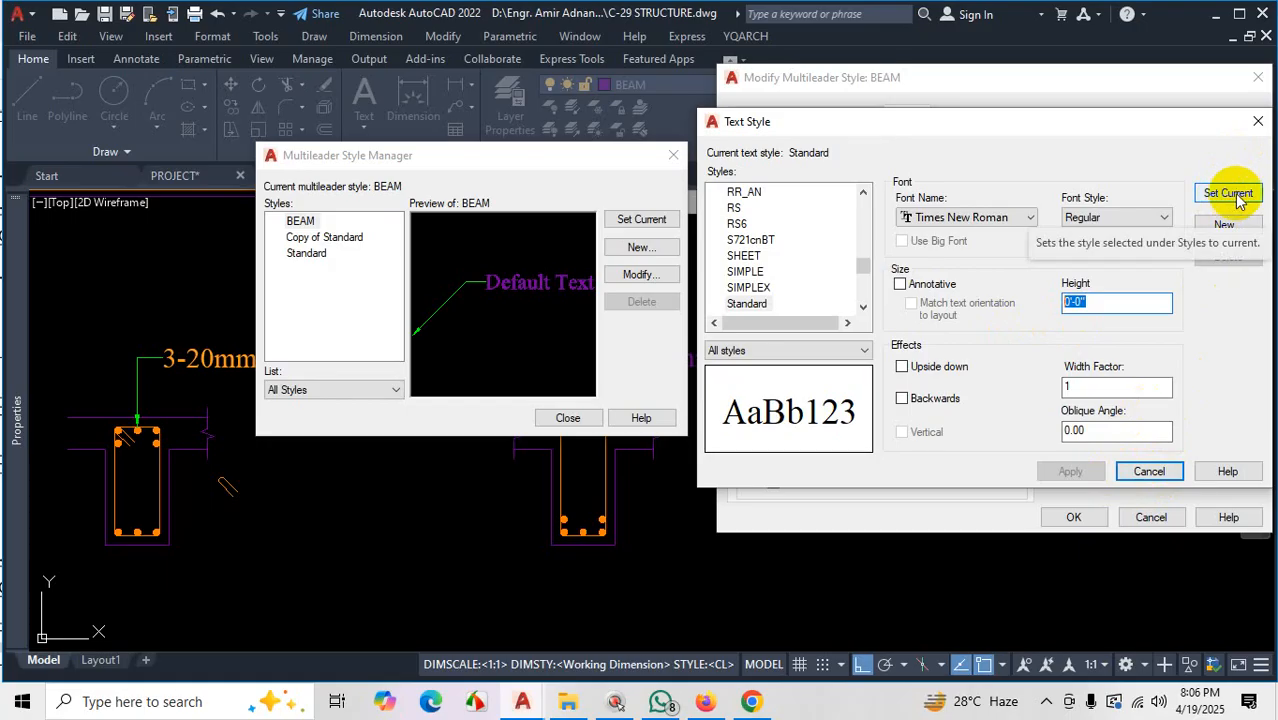
left_click(1150, 472)
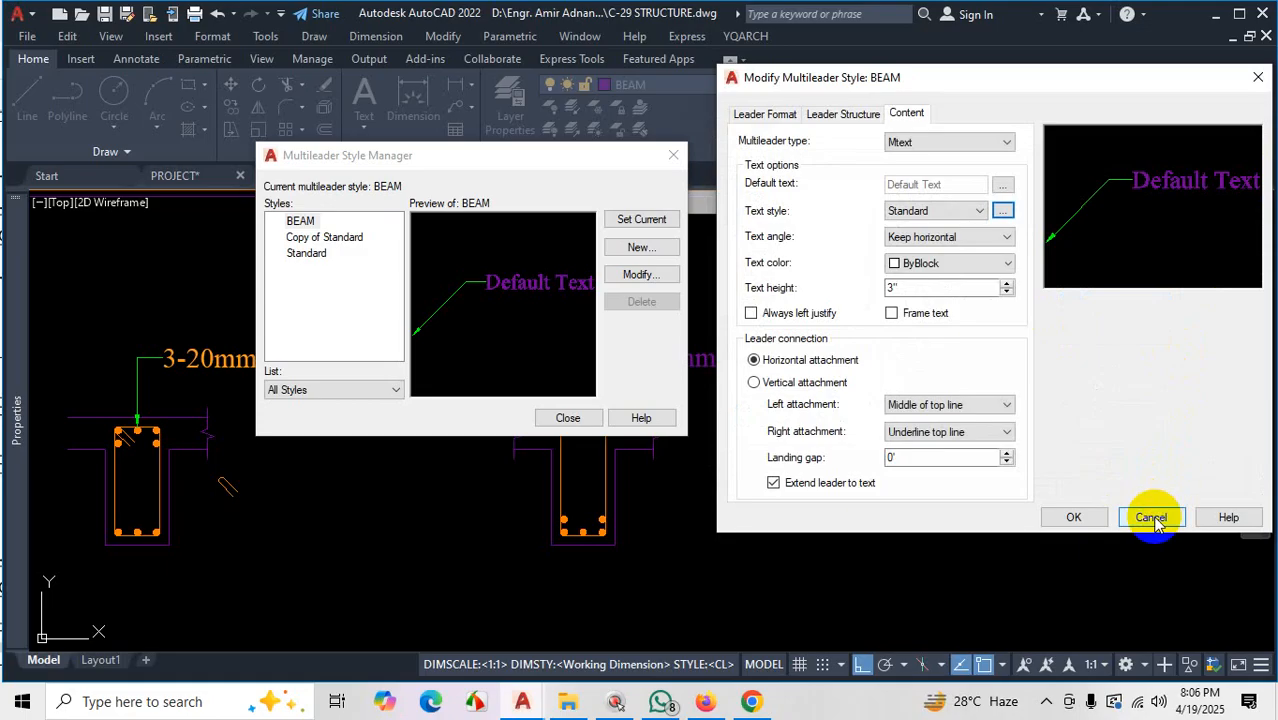
left_click(1151, 518)
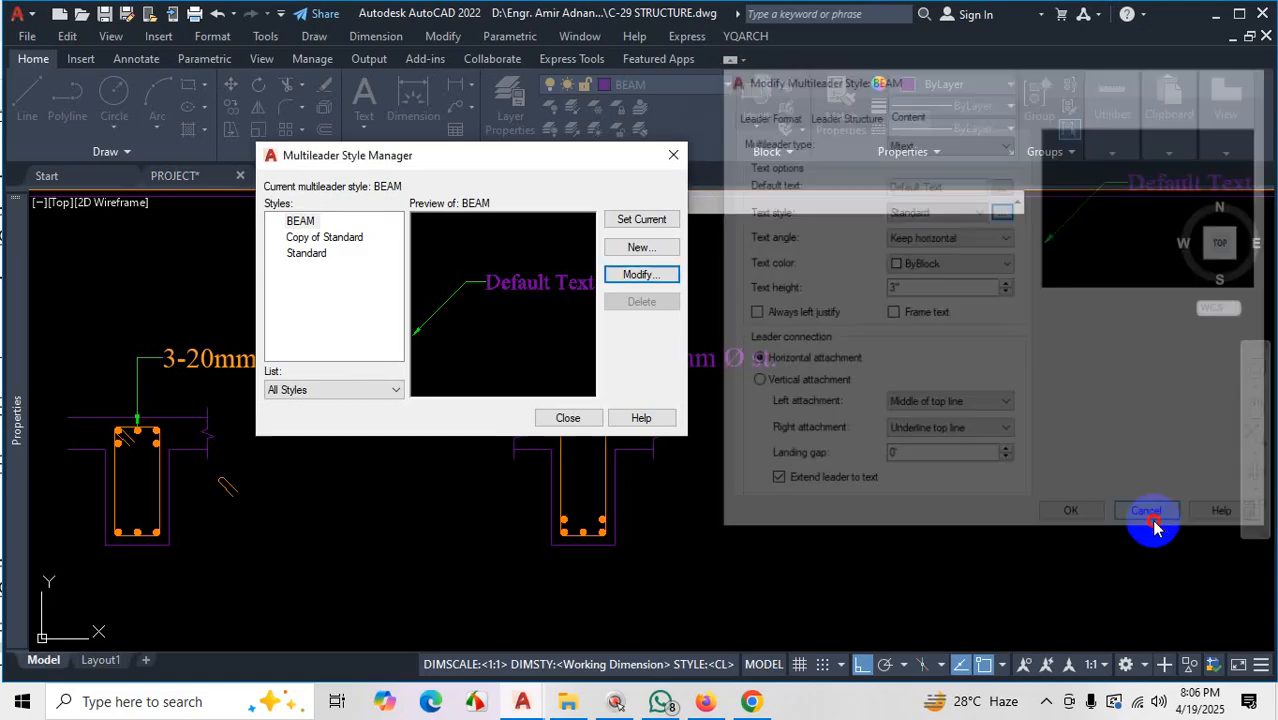
left_click(641, 219)
left_click(569, 417)
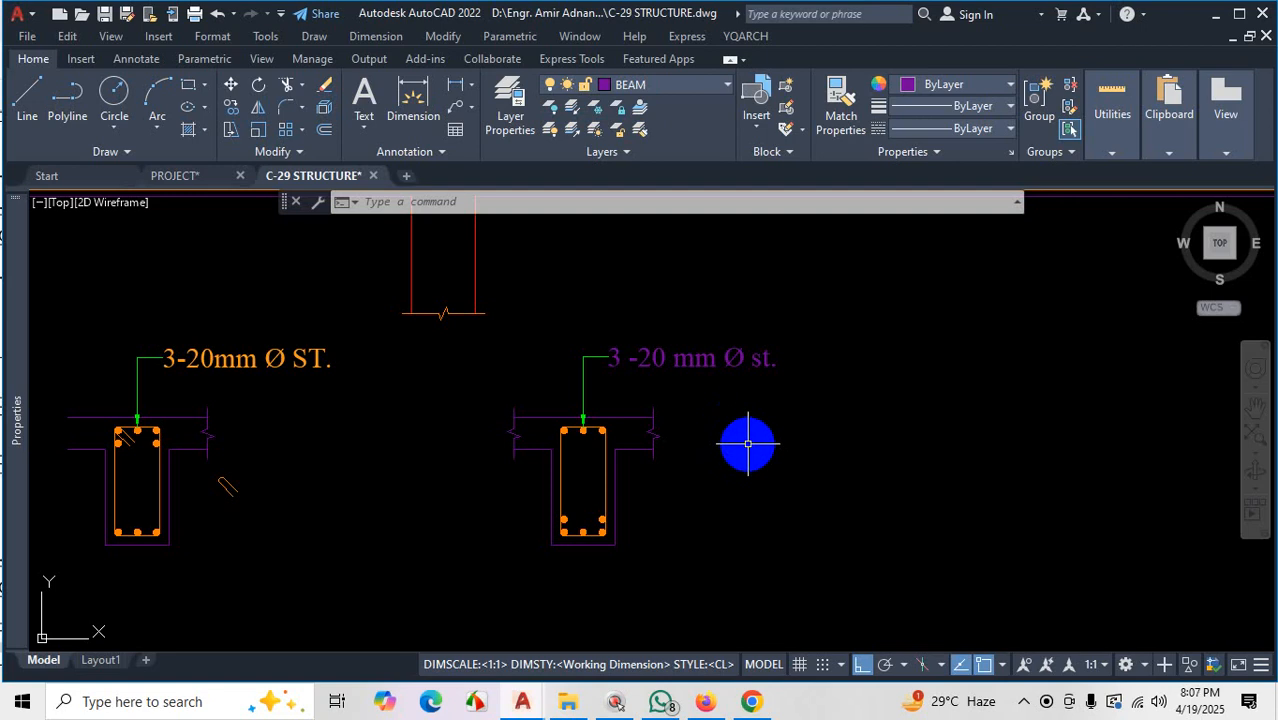
Examine the RB2 cross-section bar labels in the reference PDF and compare them with the leaders on the drawing's T-sections
scroll(778, 403, "down", 6)
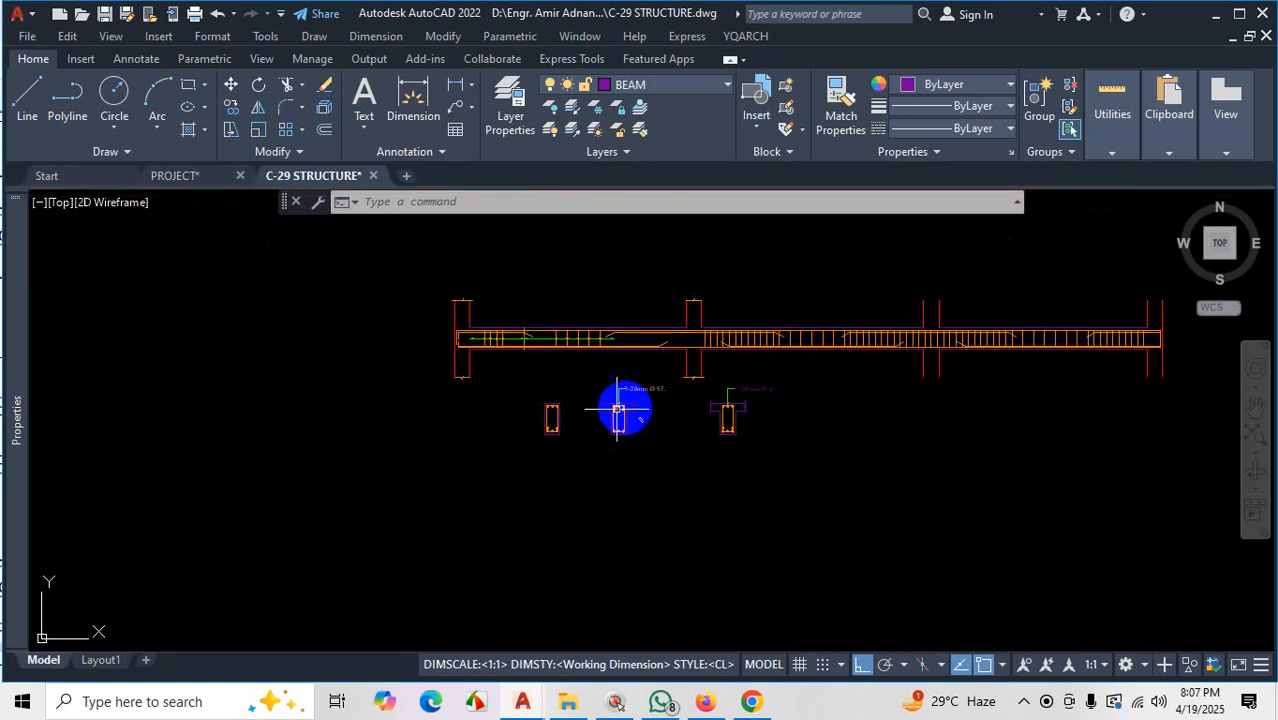
scroll(616, 405, "up", 5)
scroll(718, 357, "up", 4)
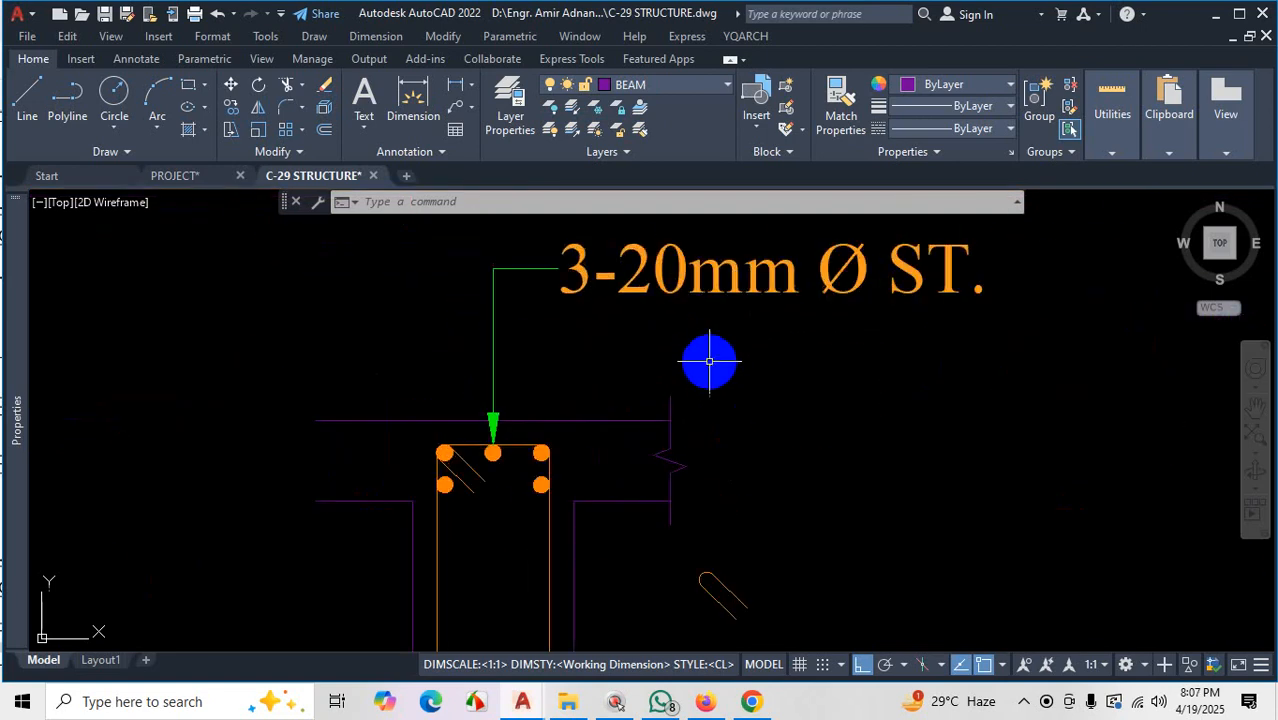
scroll(545, 391, "down", 5)
scroll(856, 379, "up", 4)
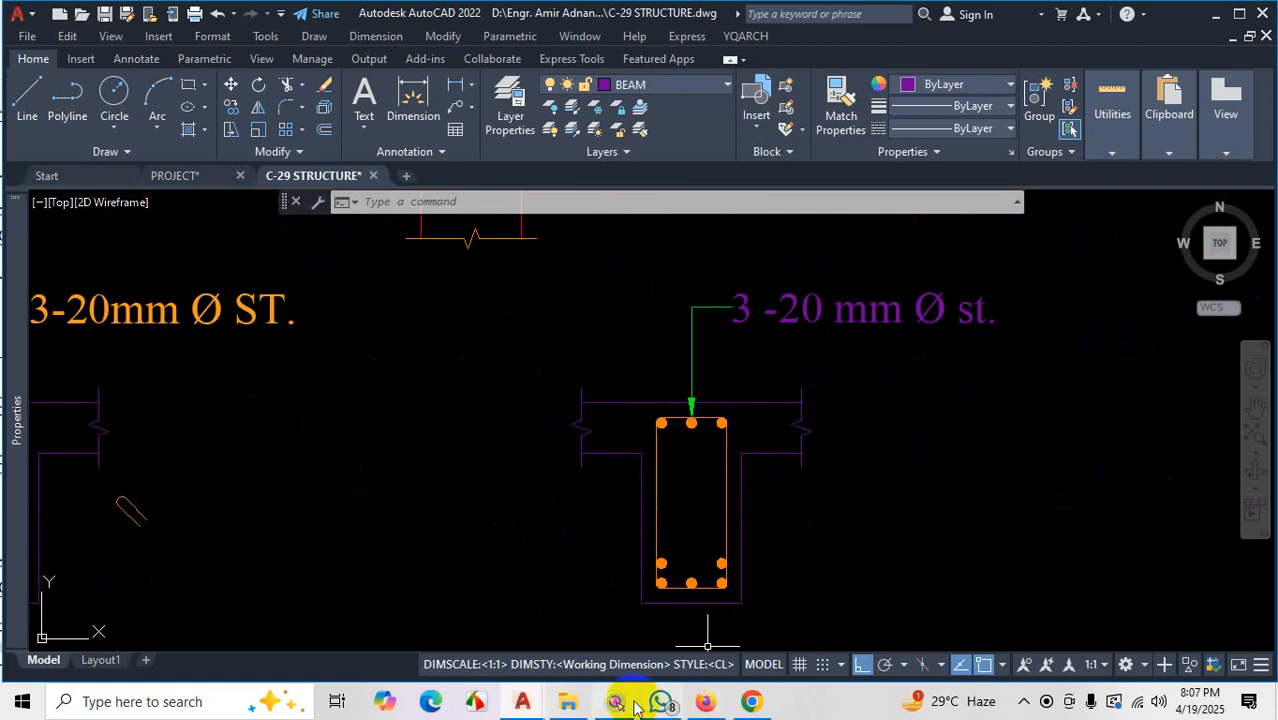
left_click(705, 701)
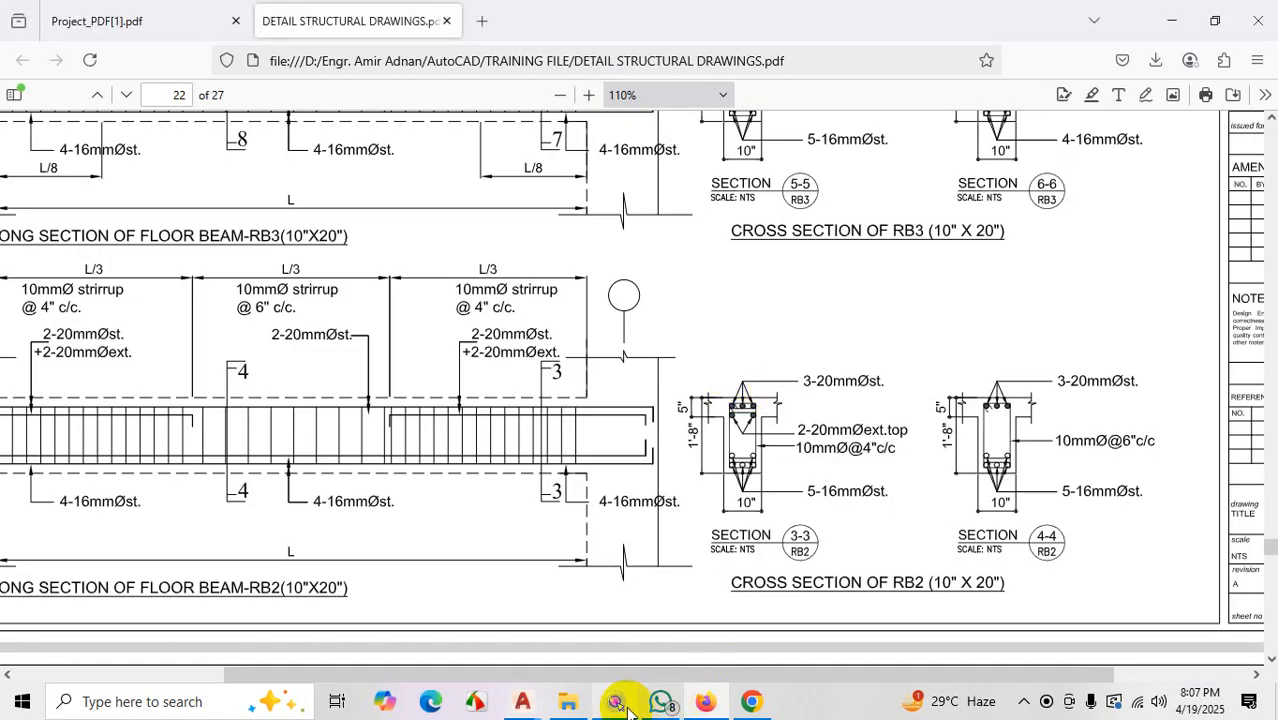
mouse_move(522, 701)
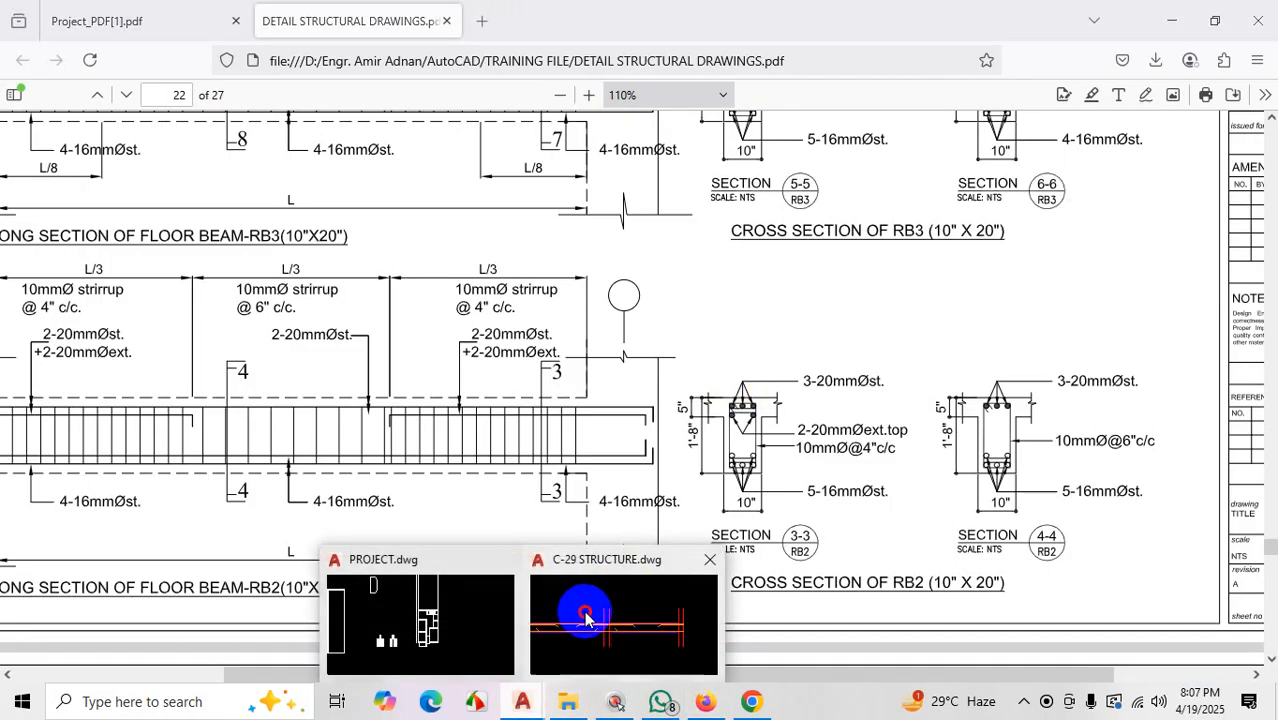
left_click(584, 612)
scroll(699, 391, "up", 3)
scroll(699, 398, "down", 3)
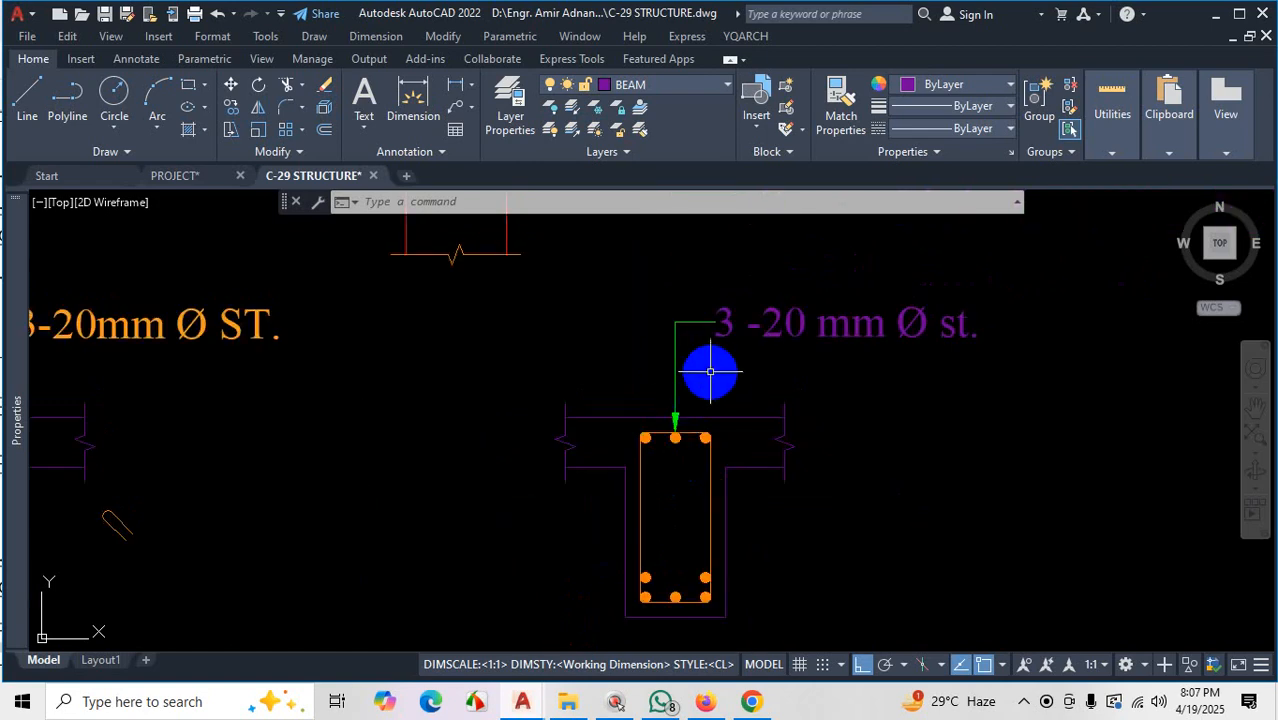
scroll(760, 372, "down", 2)
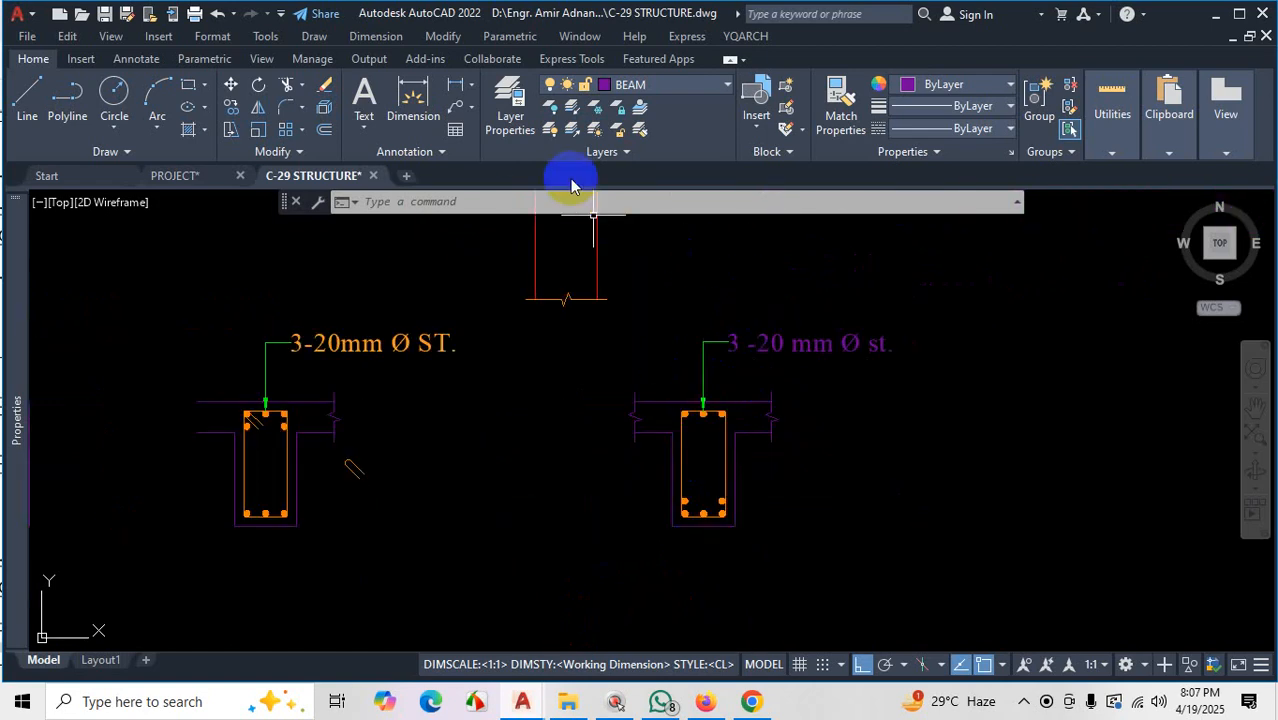
Add two leader lines to the rightmost section's 3 -20 mm Ø st. multileader, pointing at its two top corner bars, with Ortho off
left_click(470, 108)
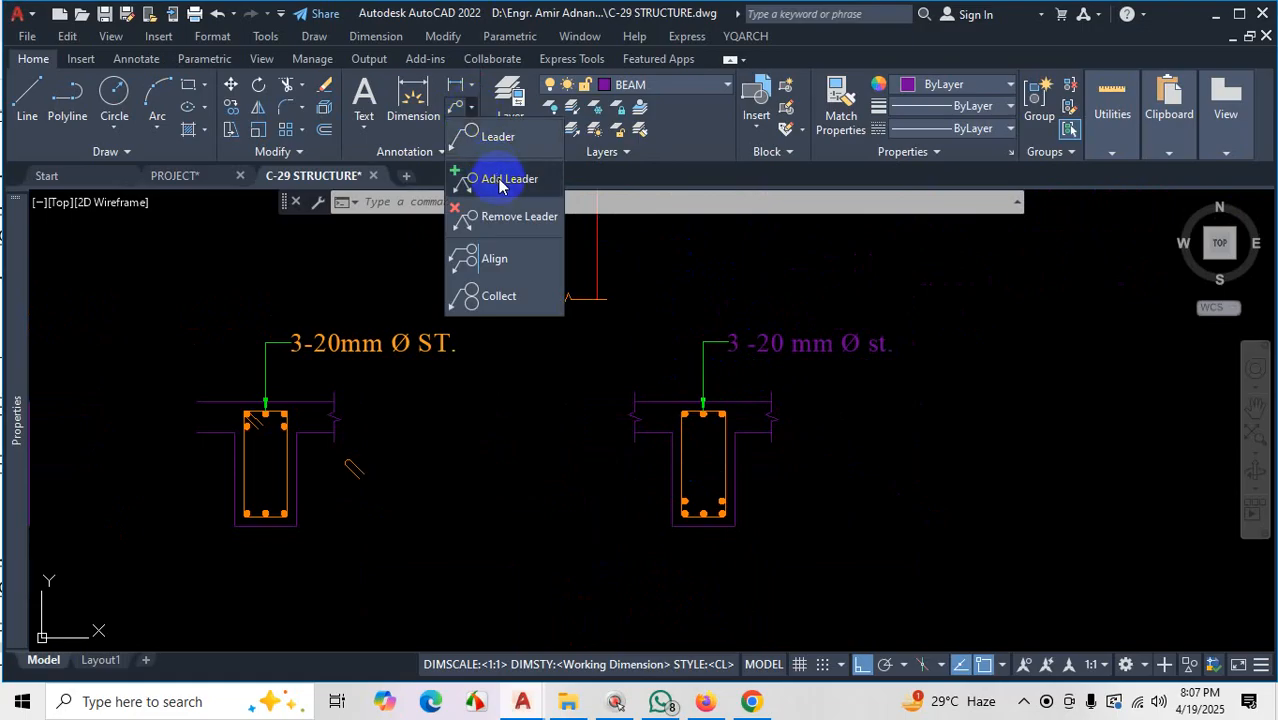
left_click(140, 58)
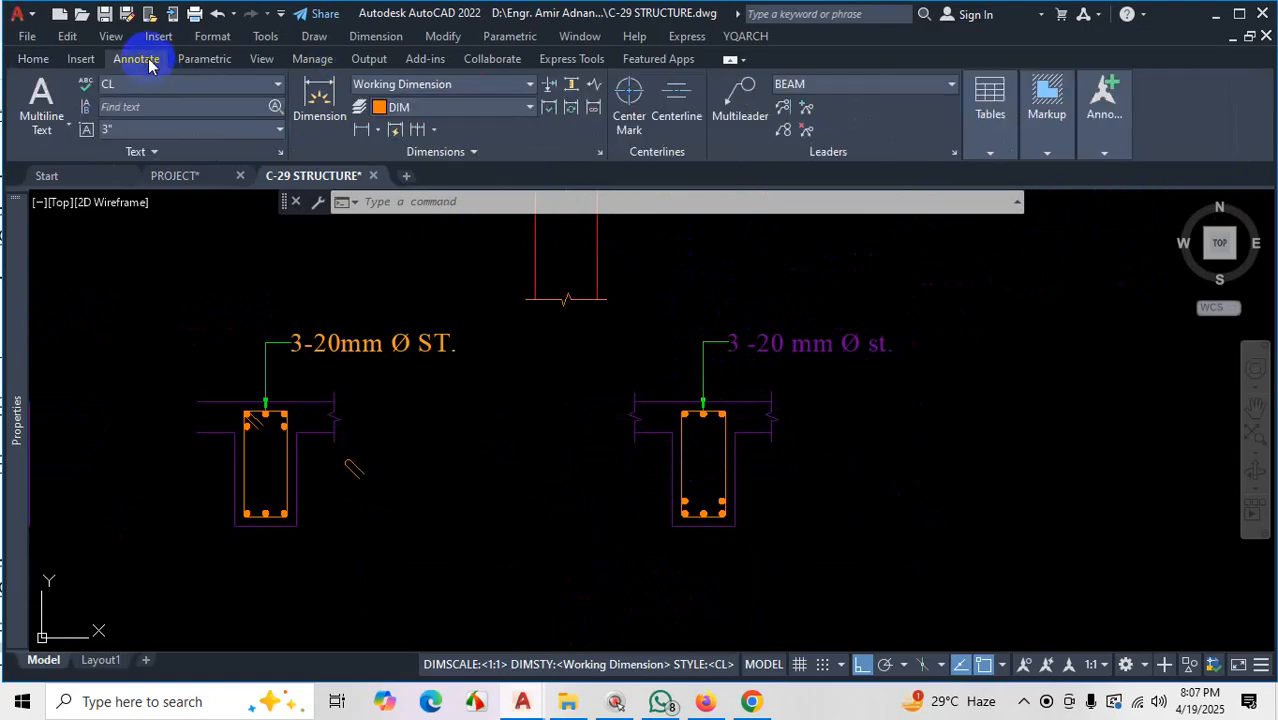
left_click(808, 118)
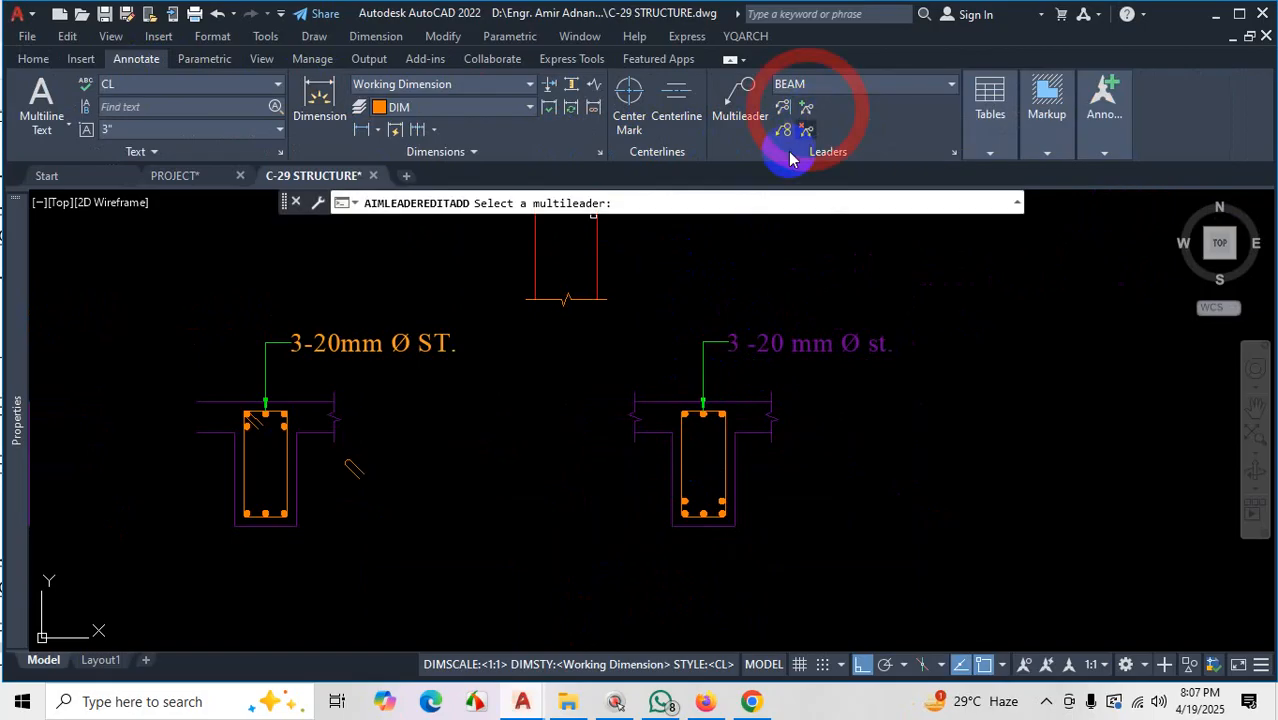
scroll(727, 400, "up", 2)
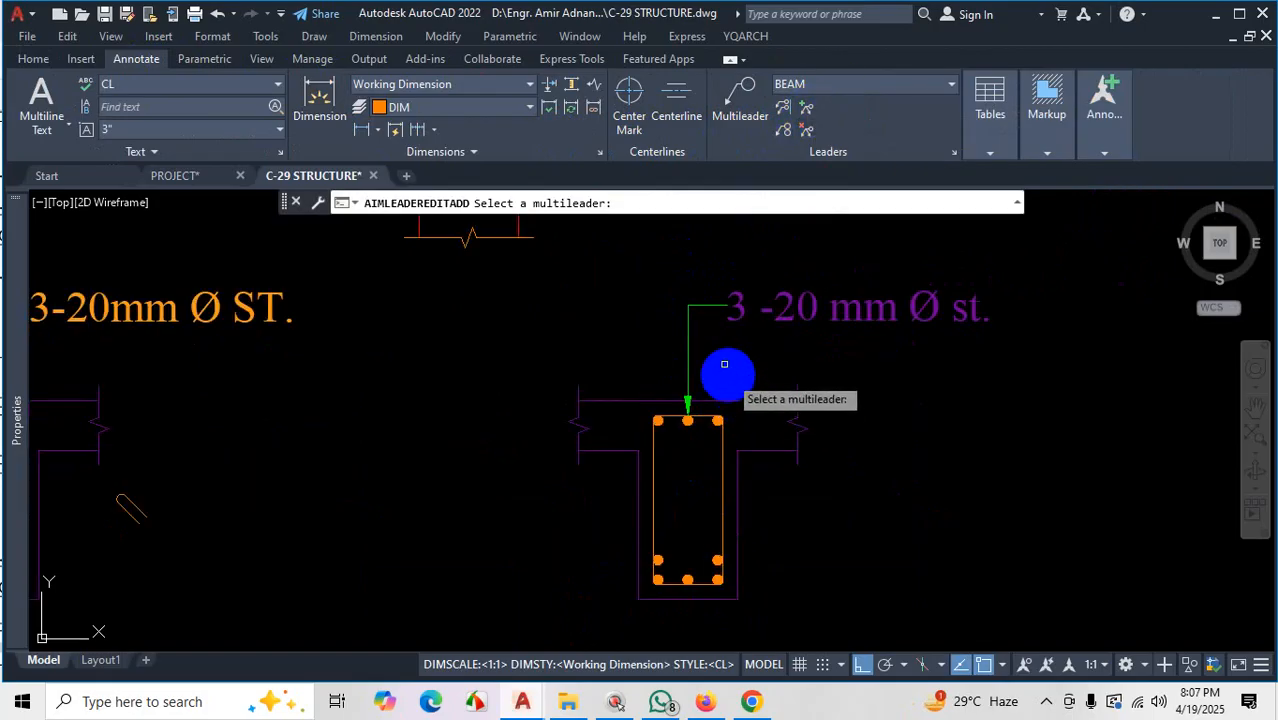
left_click(688, 331)
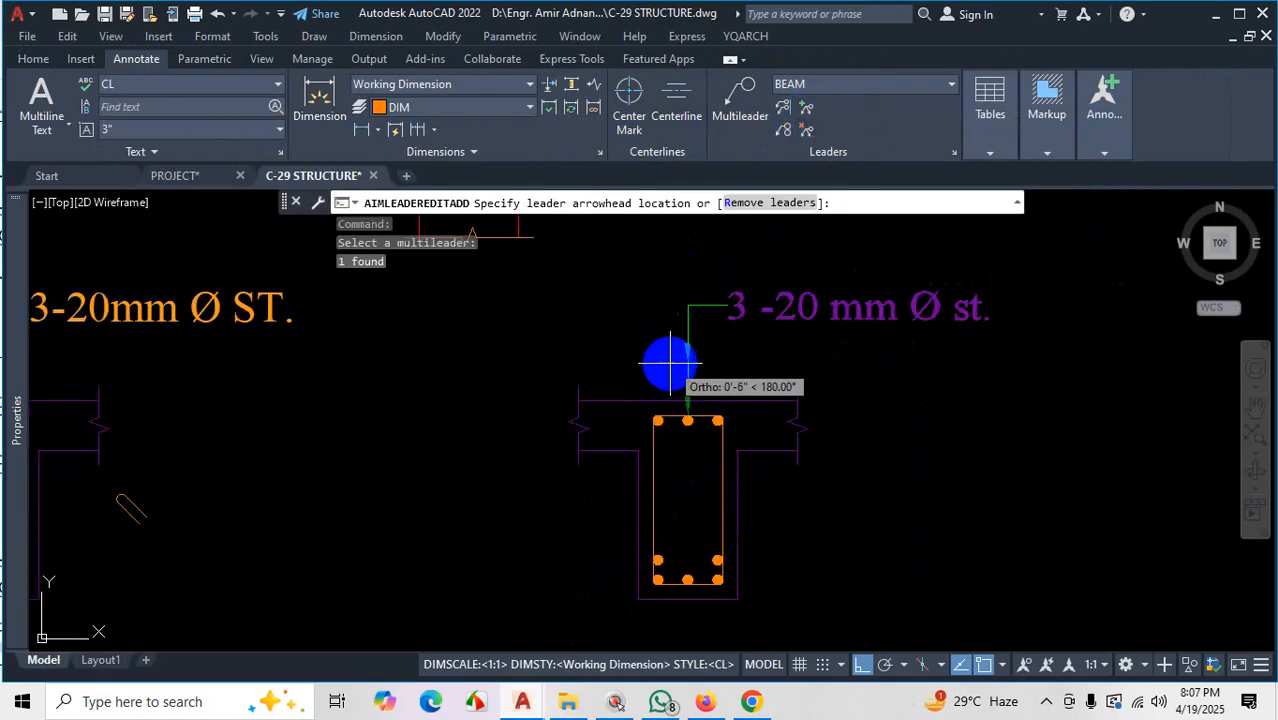
left_click(860, 664)
scroll(690, 434, "up", 4)
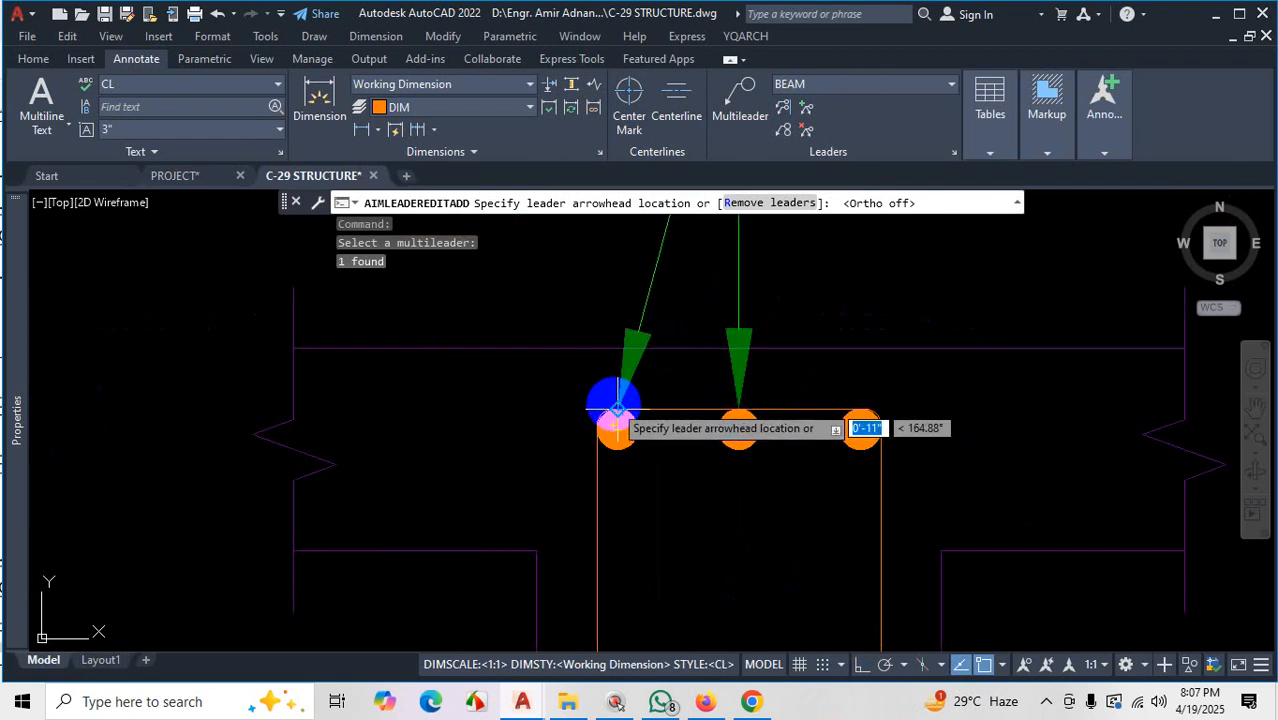
left_click(622, 410)
left_click(862, 409)
scroll(862, 409, "down", 4)
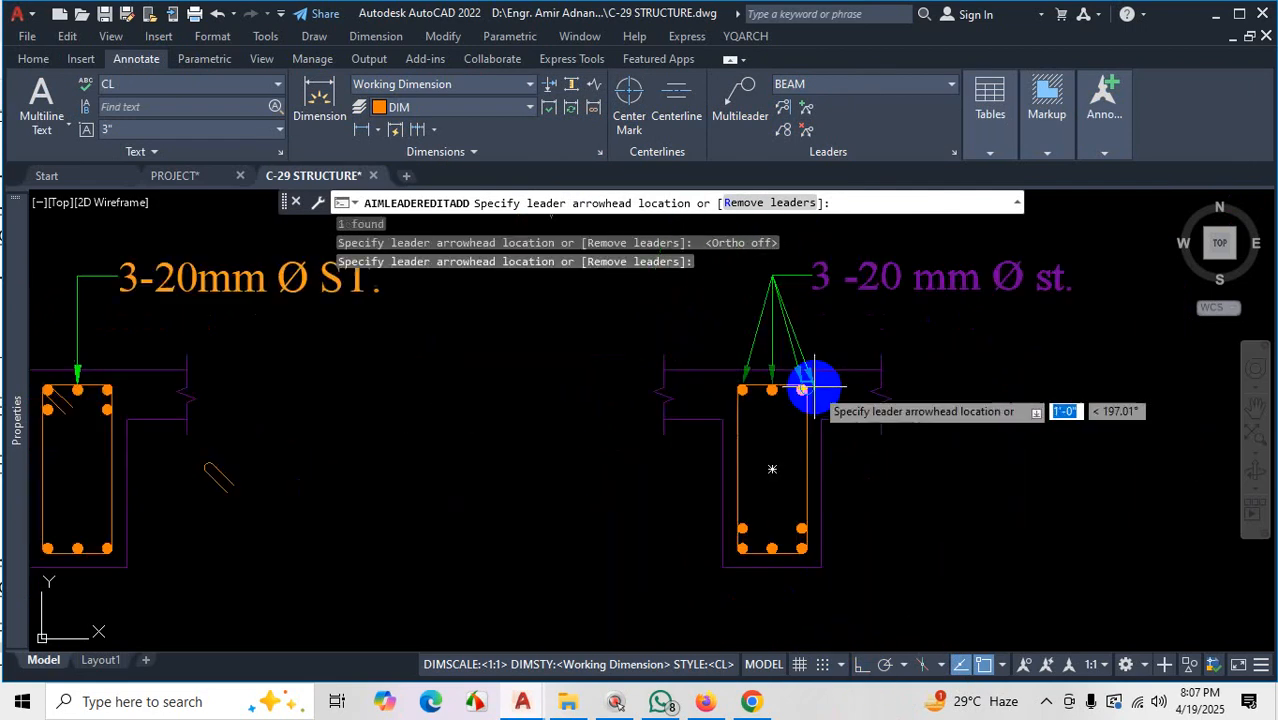
key("Escape")
Stretch the landing of the middle section's 3-20mm Ø ST. leader horizontally so its text sits to the right of the slab's break line
scroll(819, 362, "down", 2)
scroll(775, 364, "up", 4)
scroll(848, 427, "down", 6)
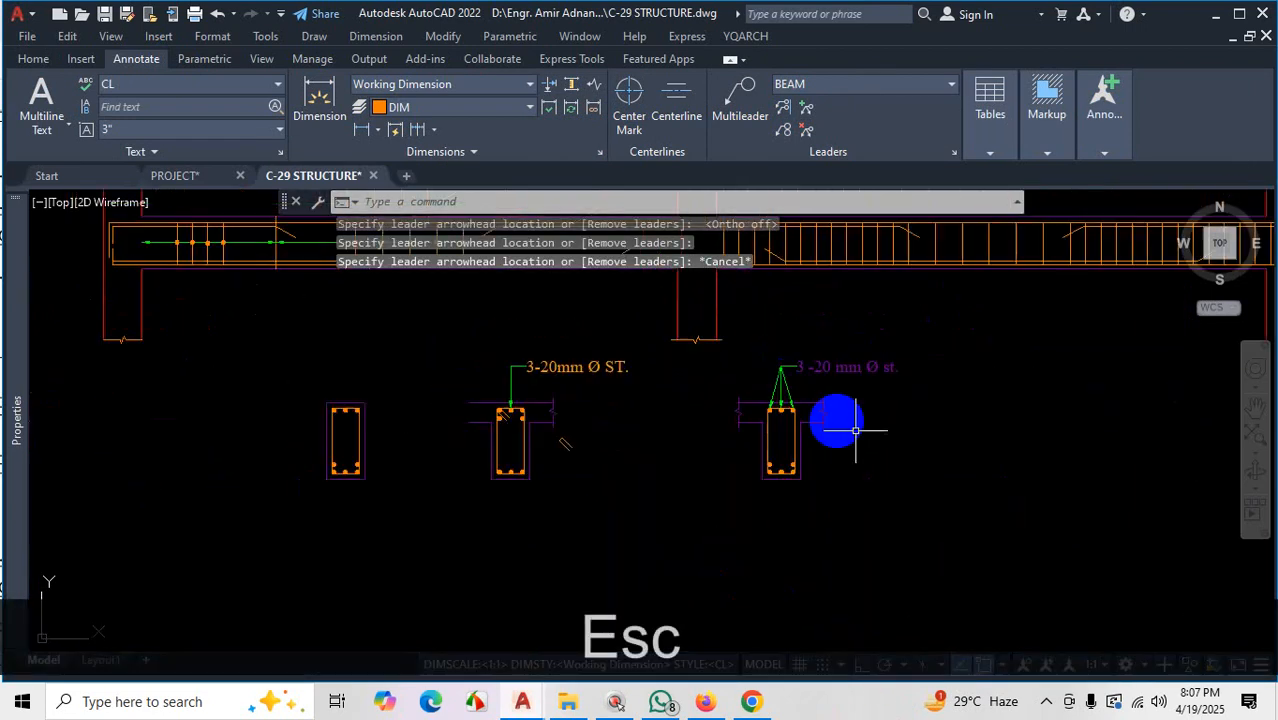
scroll(634, 421, "up", 4)
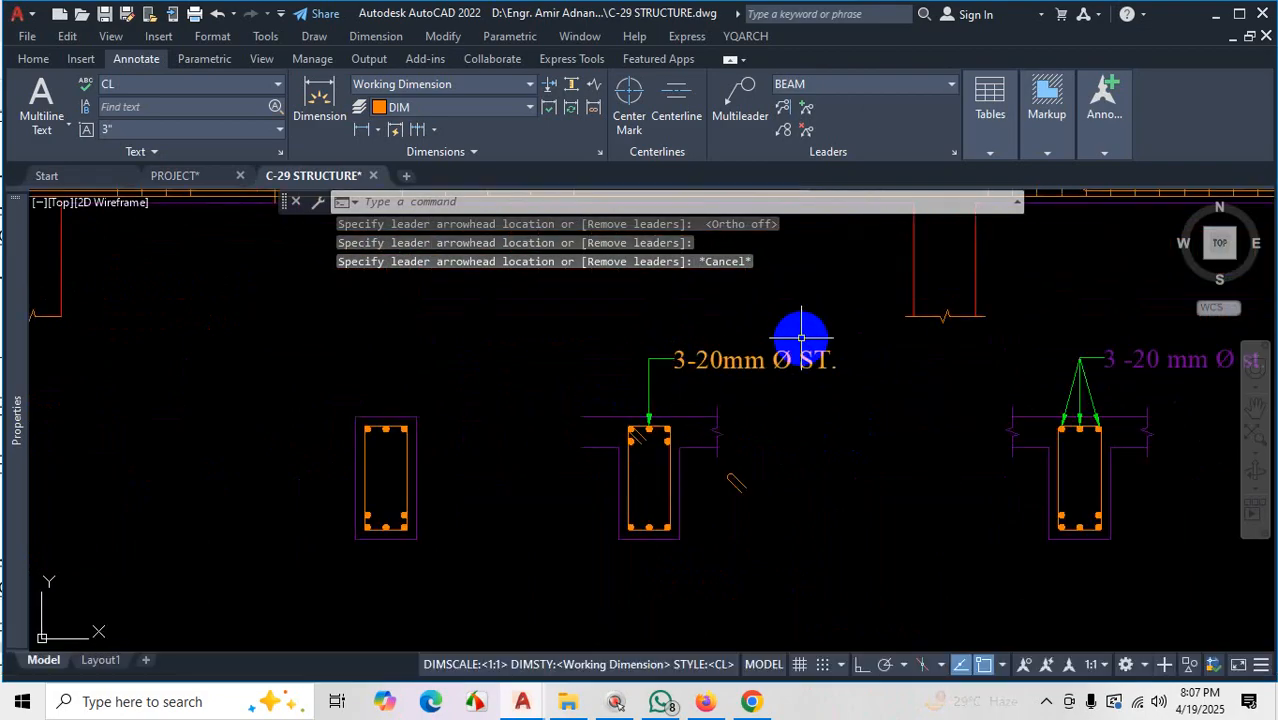
left_click(952, 335)
left_click(662, 391)
left_click(672, 358)
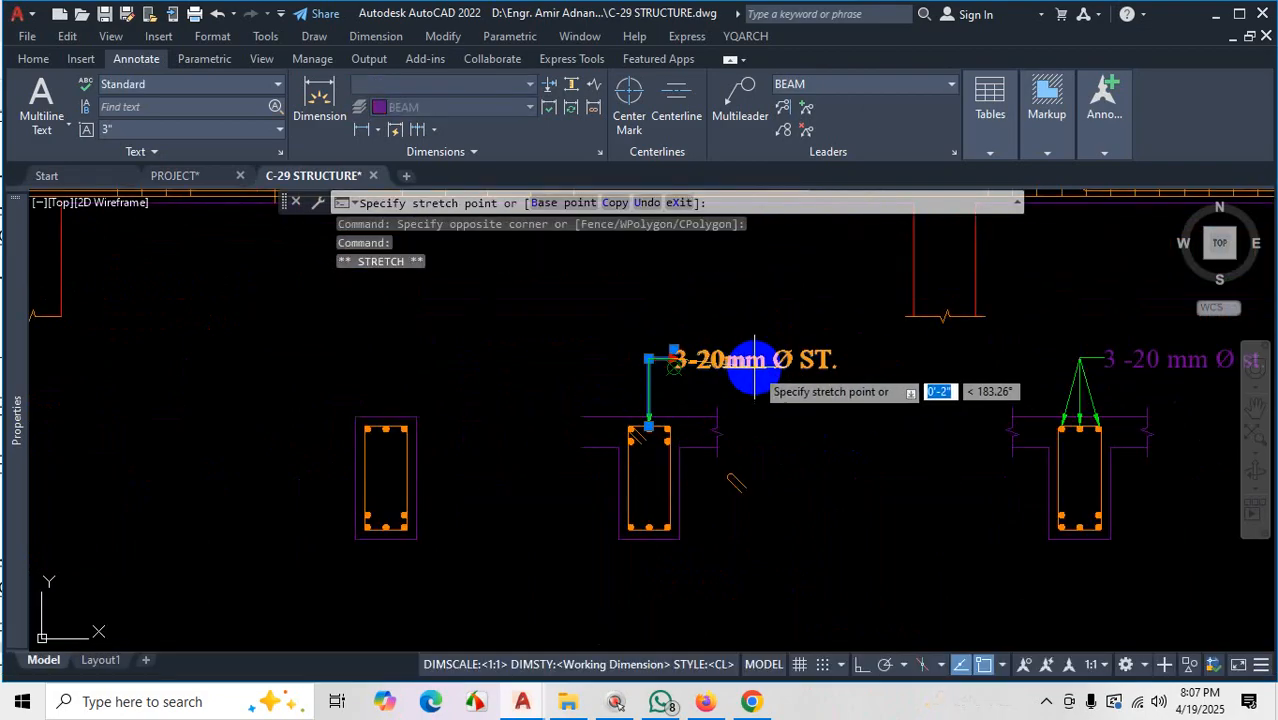
left_click(838, 358)
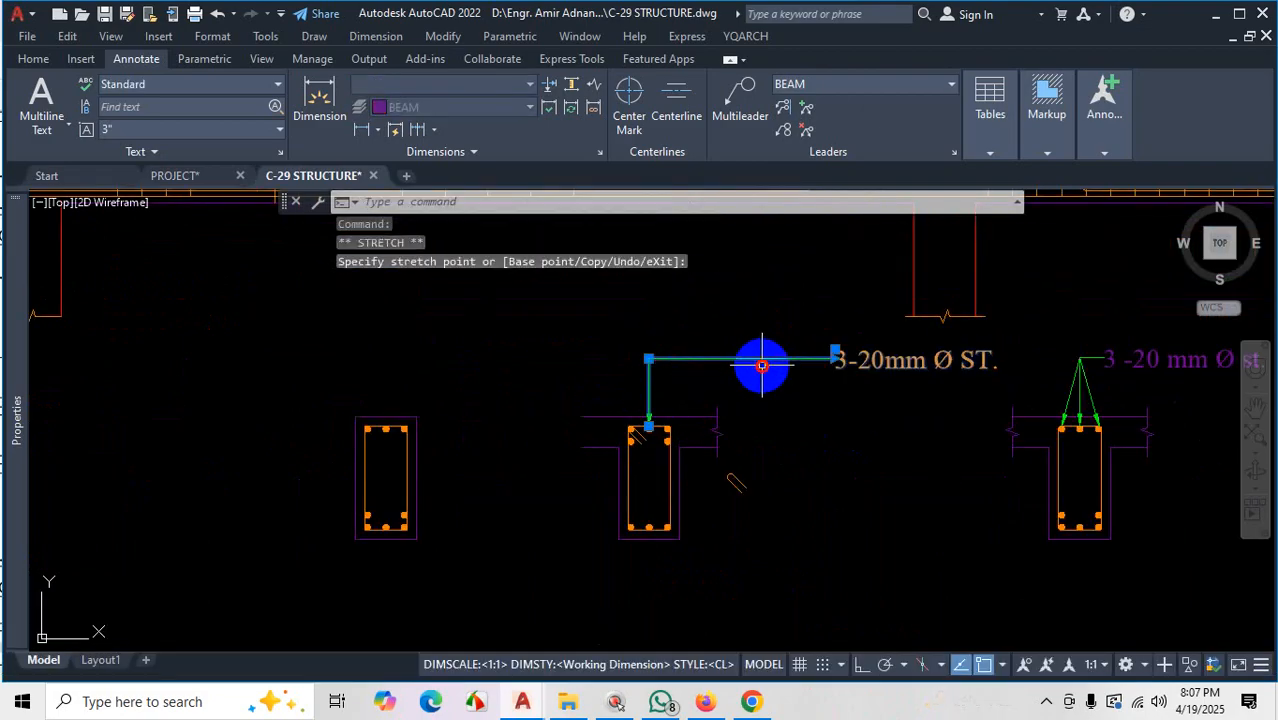
left_click(830, 358)
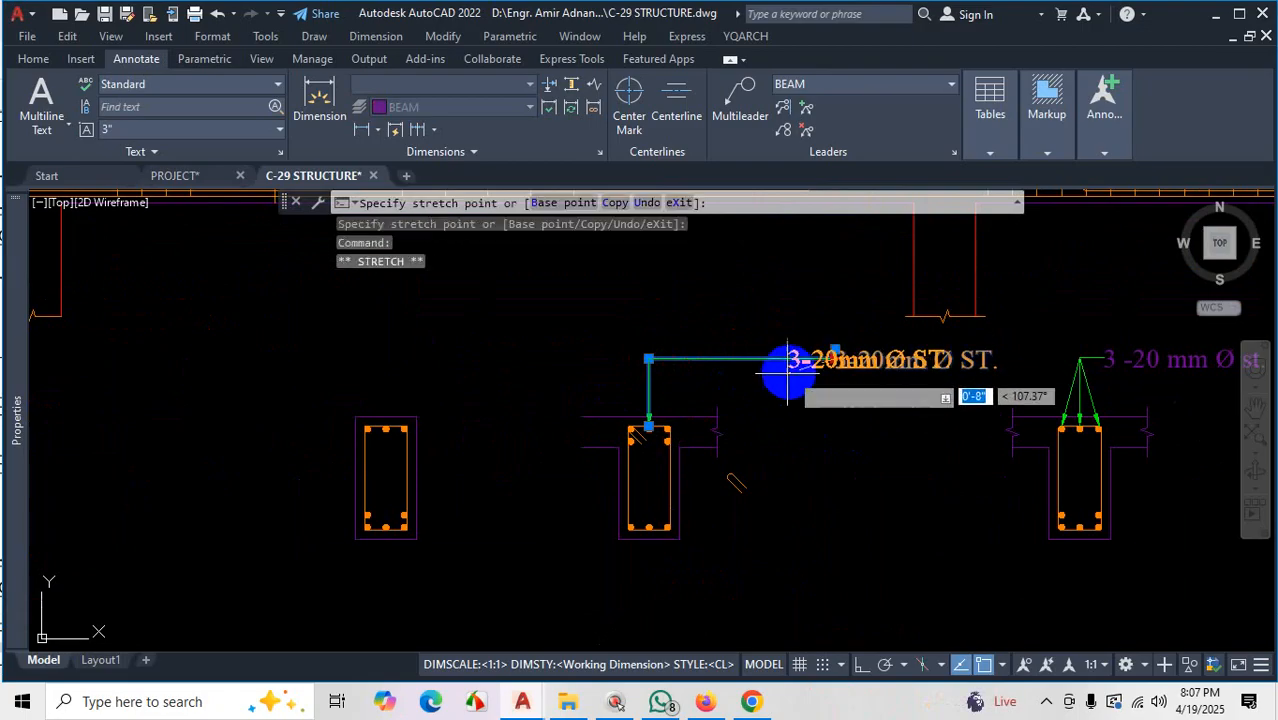
left_click(766, 362)
key("Escape")
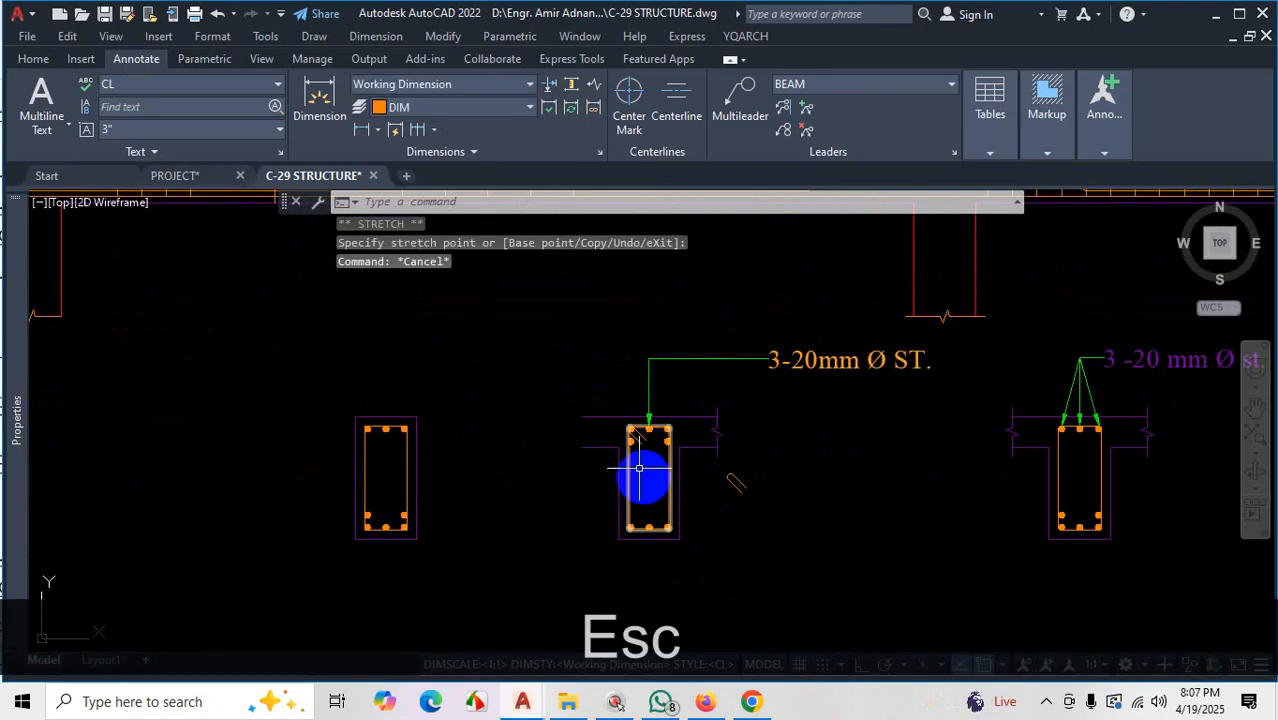
Locate the Add Leader and Remove Leader tools among the multileader commands
scroll(668, 432, "up", 2)
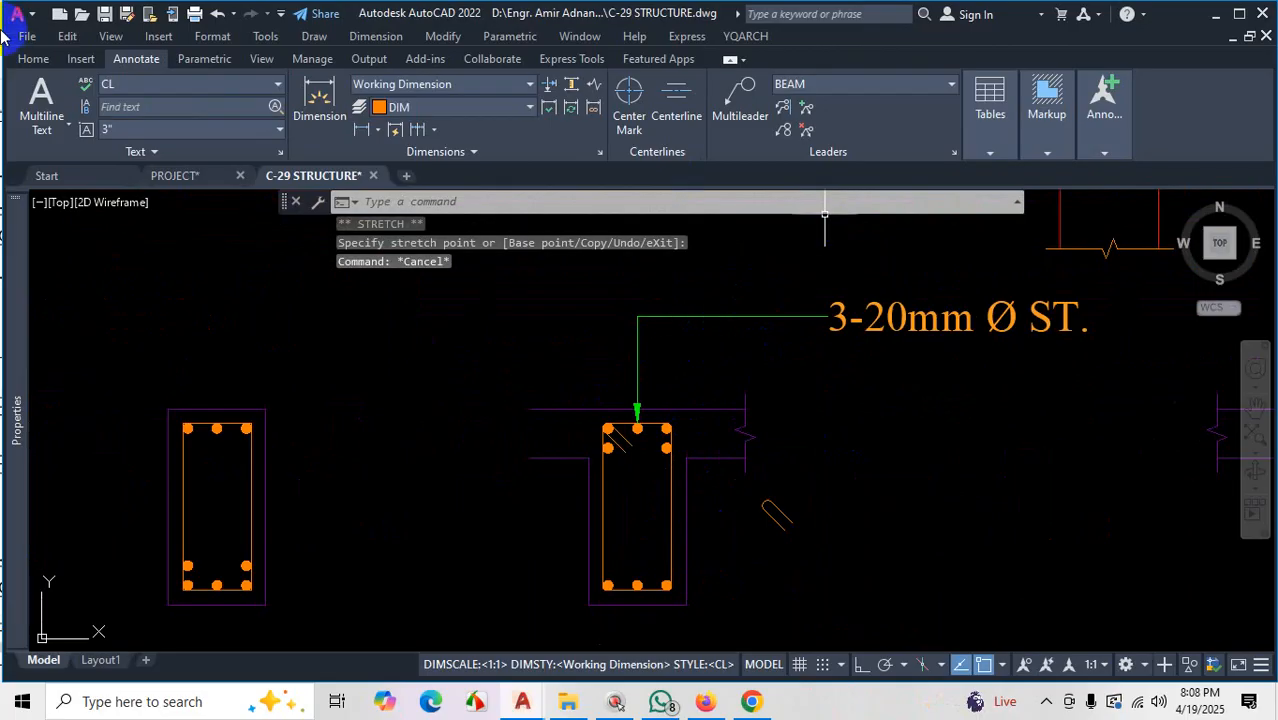
left_click(33, 58)
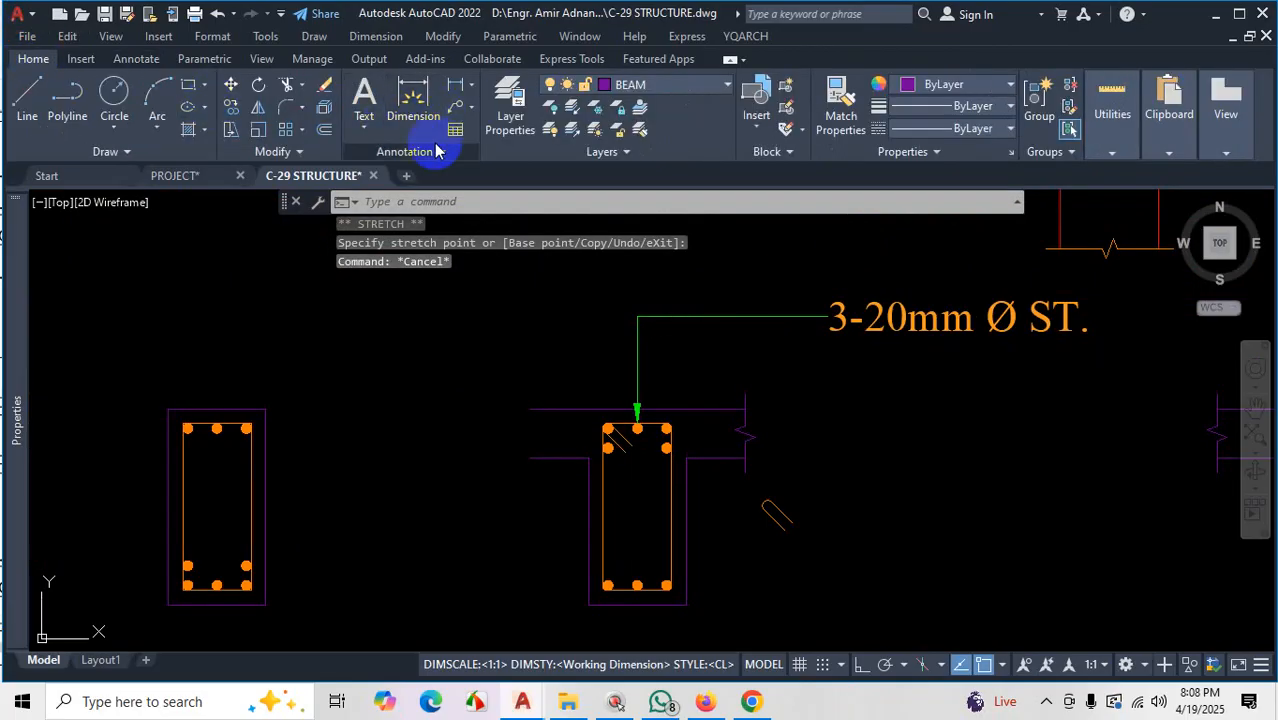
left_click(471, 111)
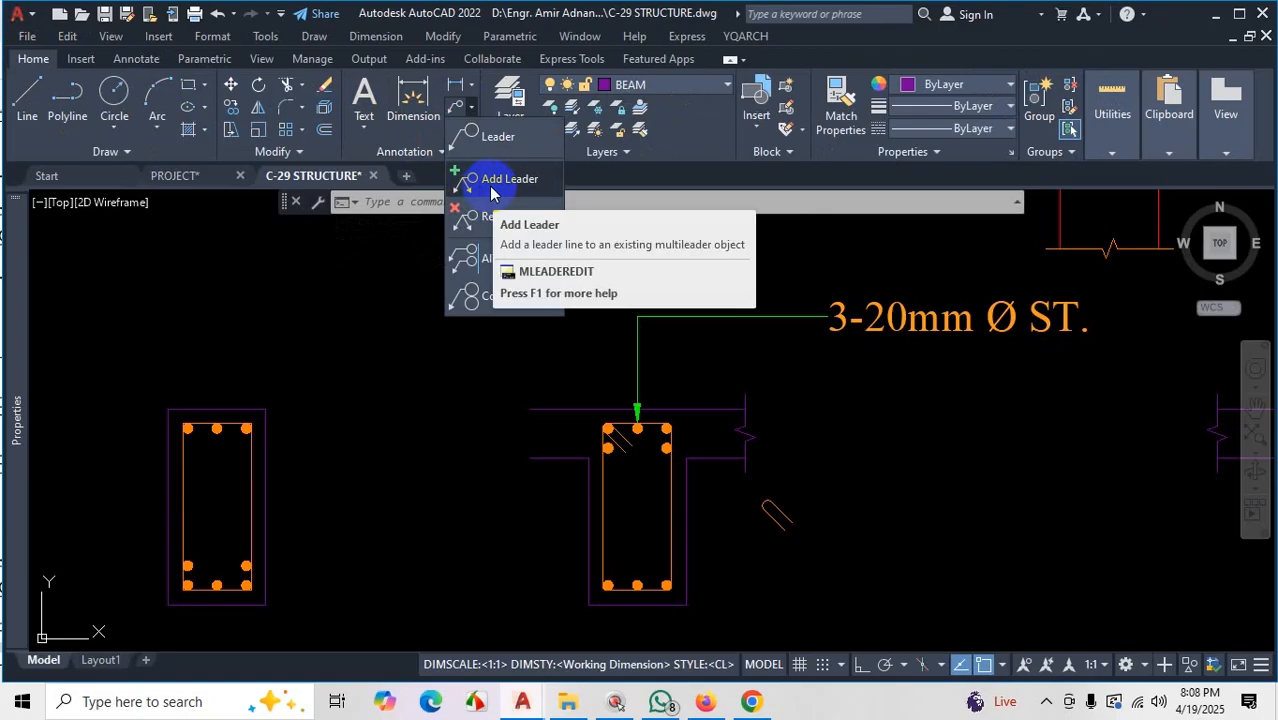
left_click(136, 58)
left_click(33, 58)
left_click(81, 58)
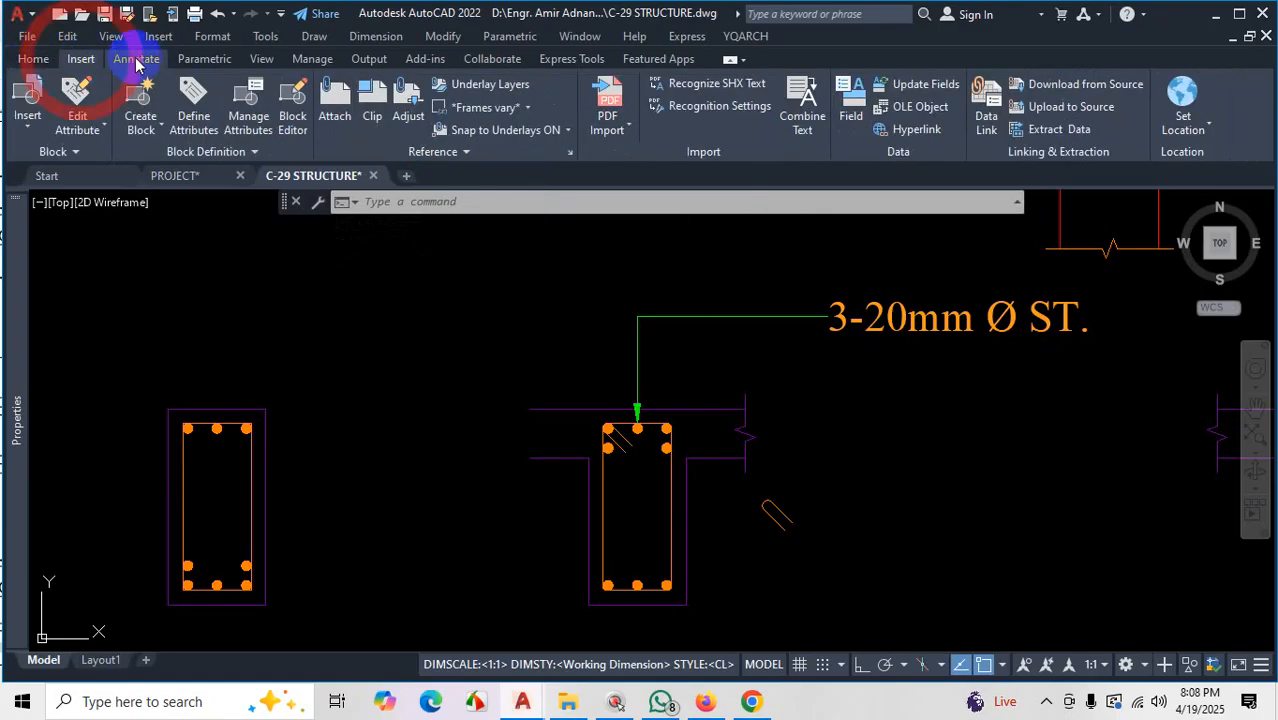
left_click(137, 60)
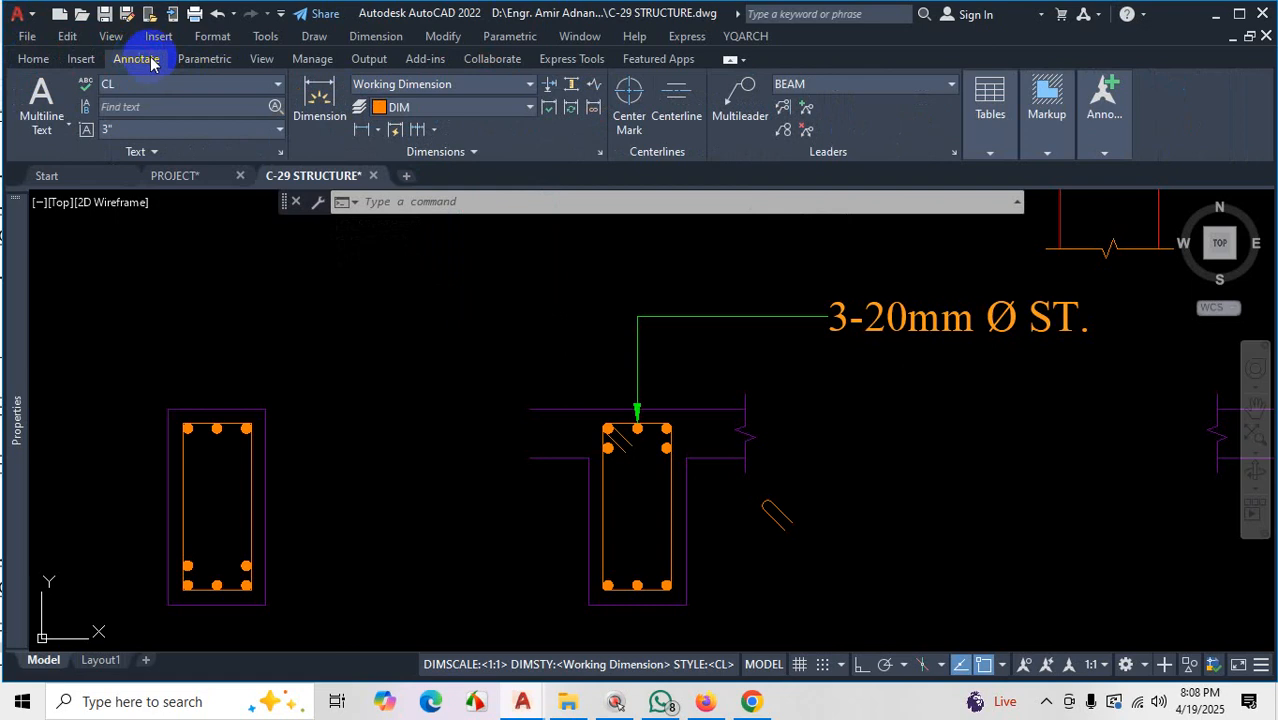
key("ctrl+1")
left_click(824, 116)
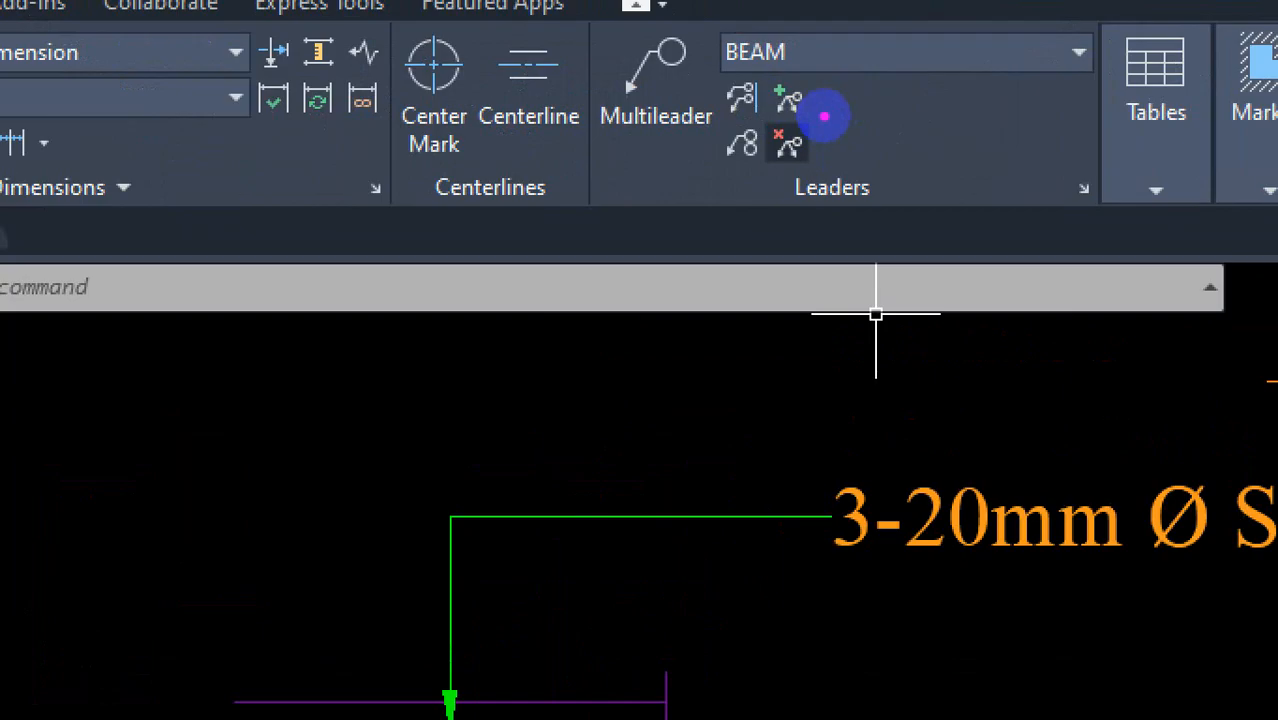
mouse_move(826, 100)
left_mouse_down()
mouse_move(770, 130)
mouse_move(807, 106)
mouse_move(803, 148)
left_mouse_up()
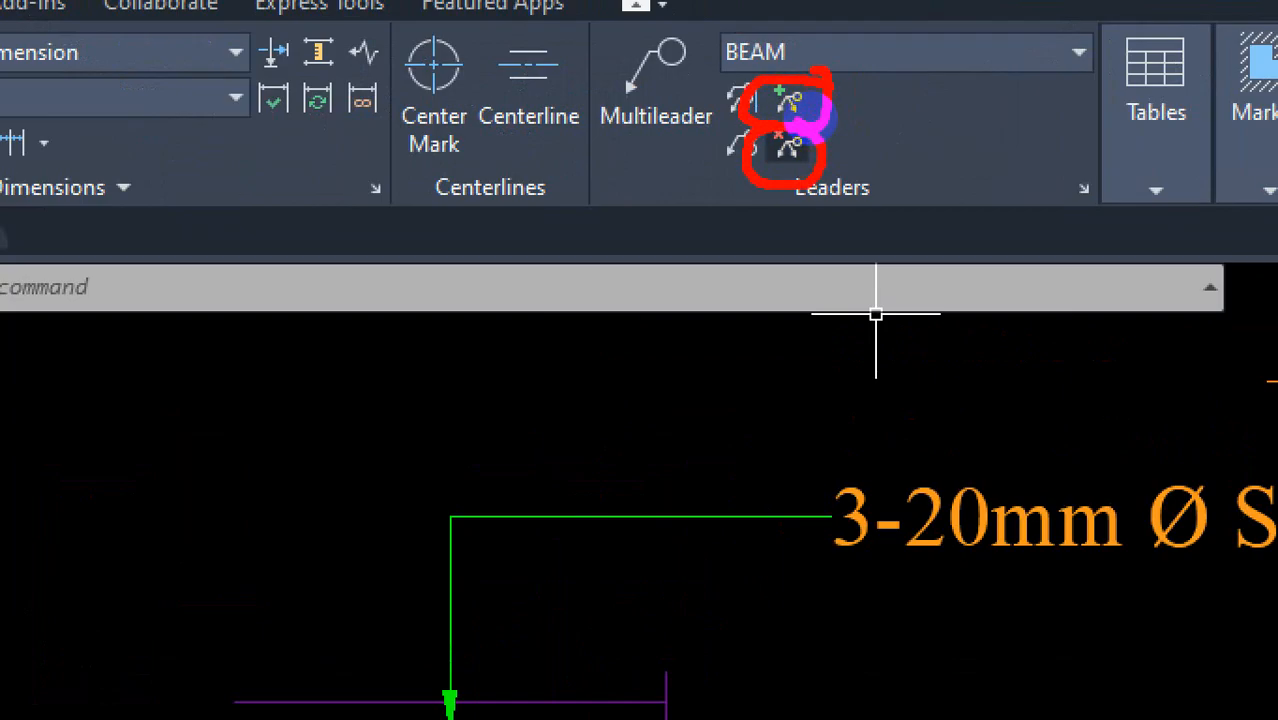
key("Escape")
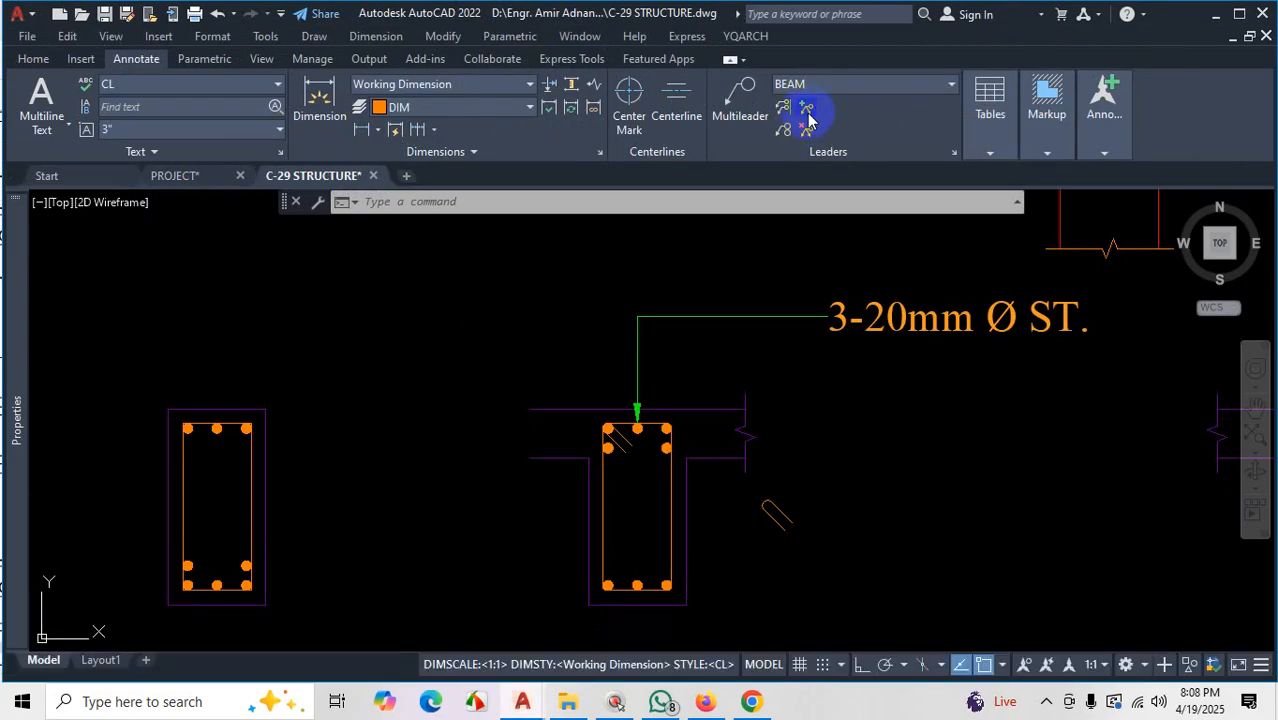
Add two leader lines to the middle section's 3-20mm Ø ST. multileader, pointing at its two top corner bars, with Ortho off
scroll(813, 262, "down", 5)
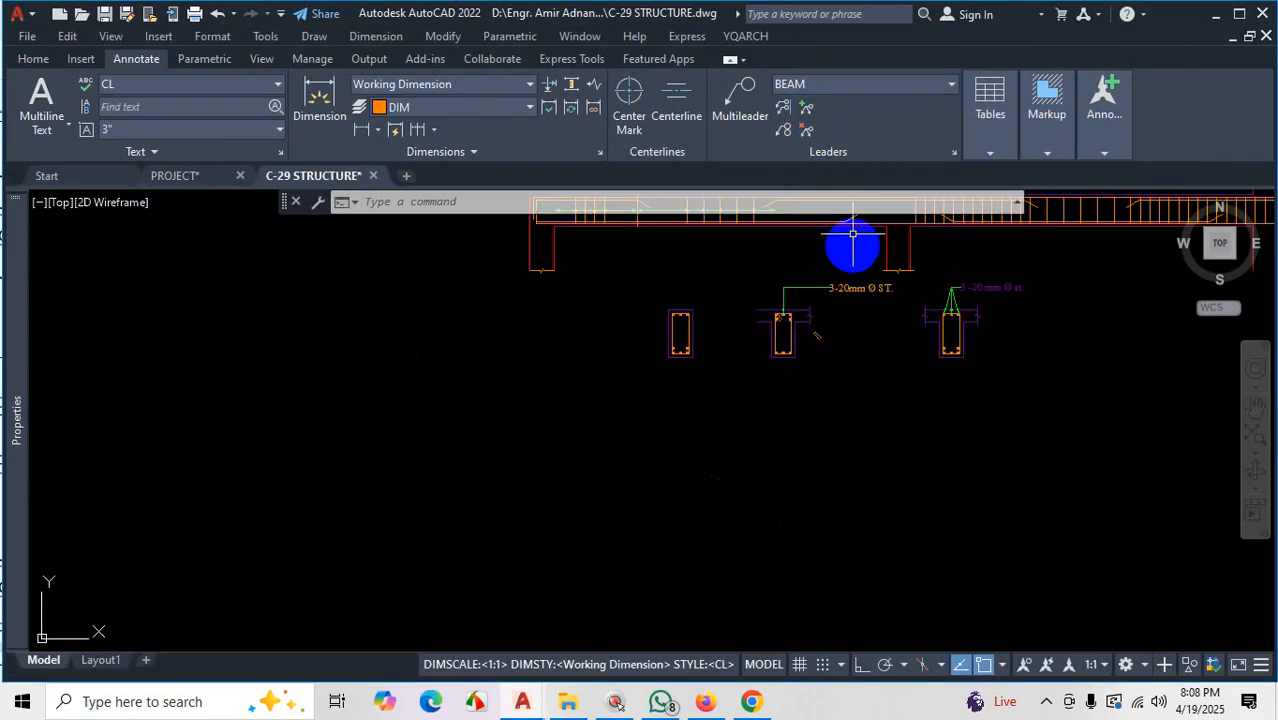
left_click(807, 110)
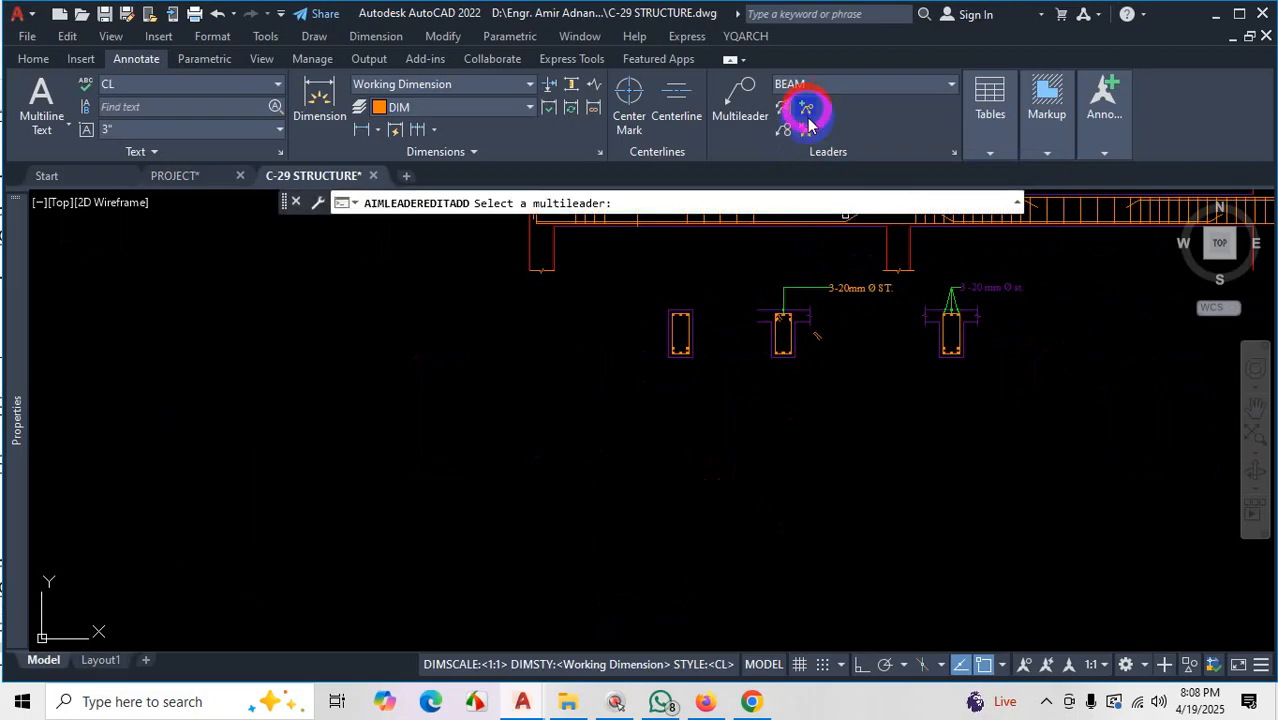
scroll(819, 334, "up", 3)
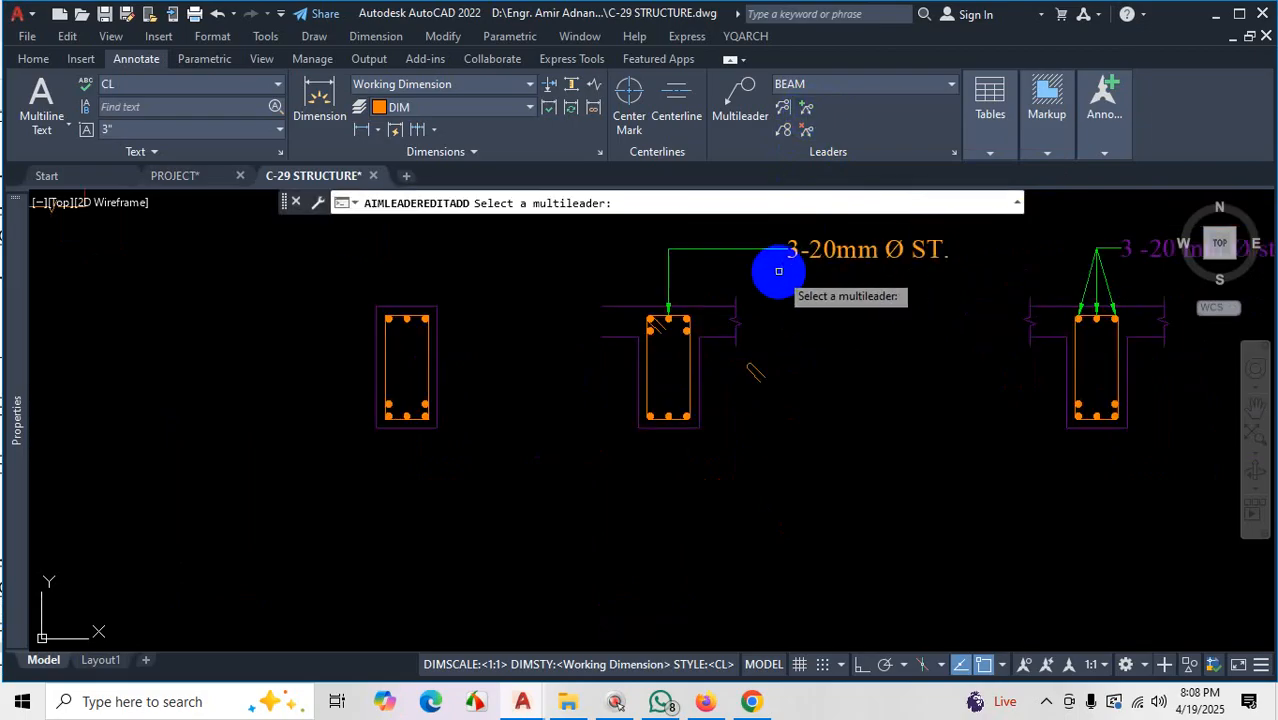
scroll(772, 275, "up", 2)
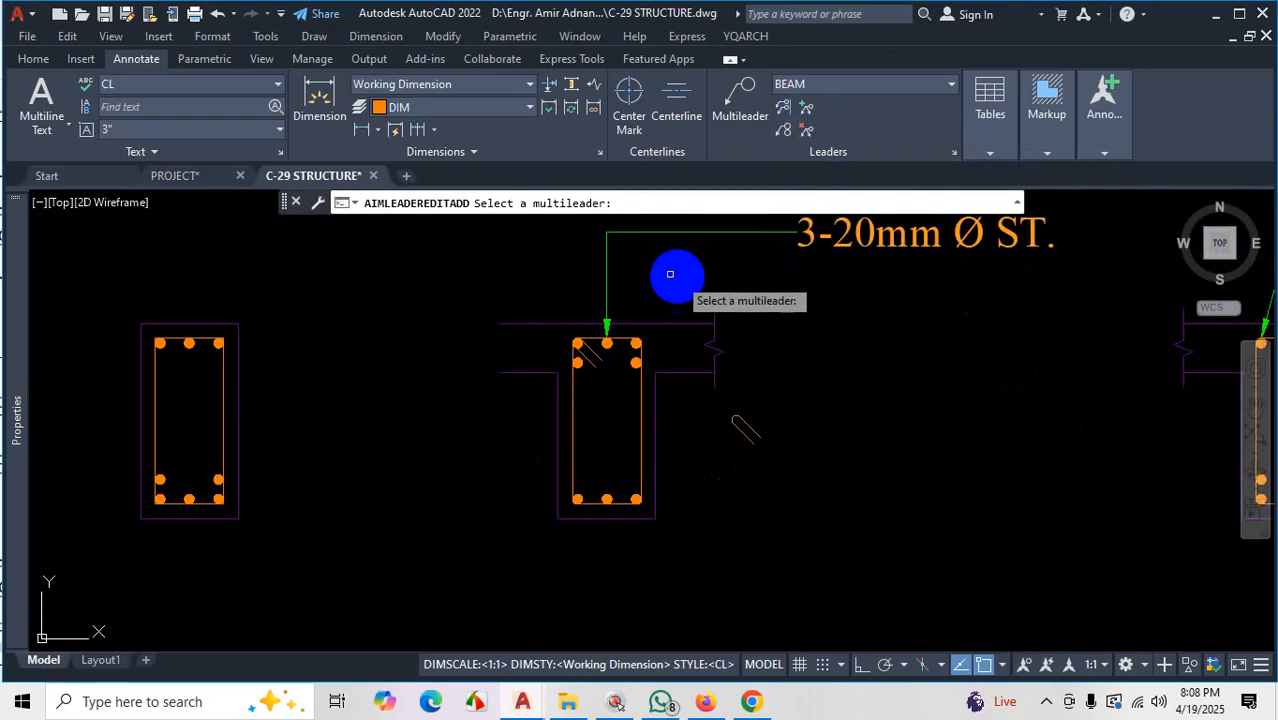
left_click(608, 280)
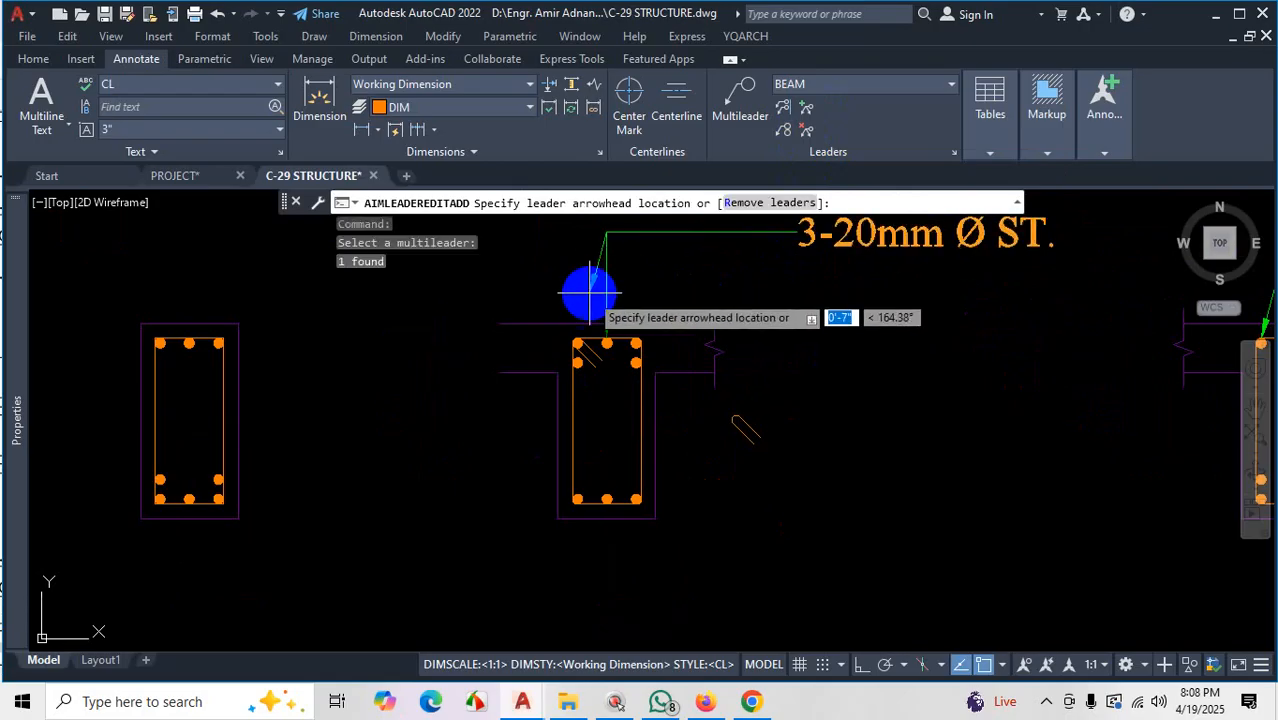
left_click(861, 664)
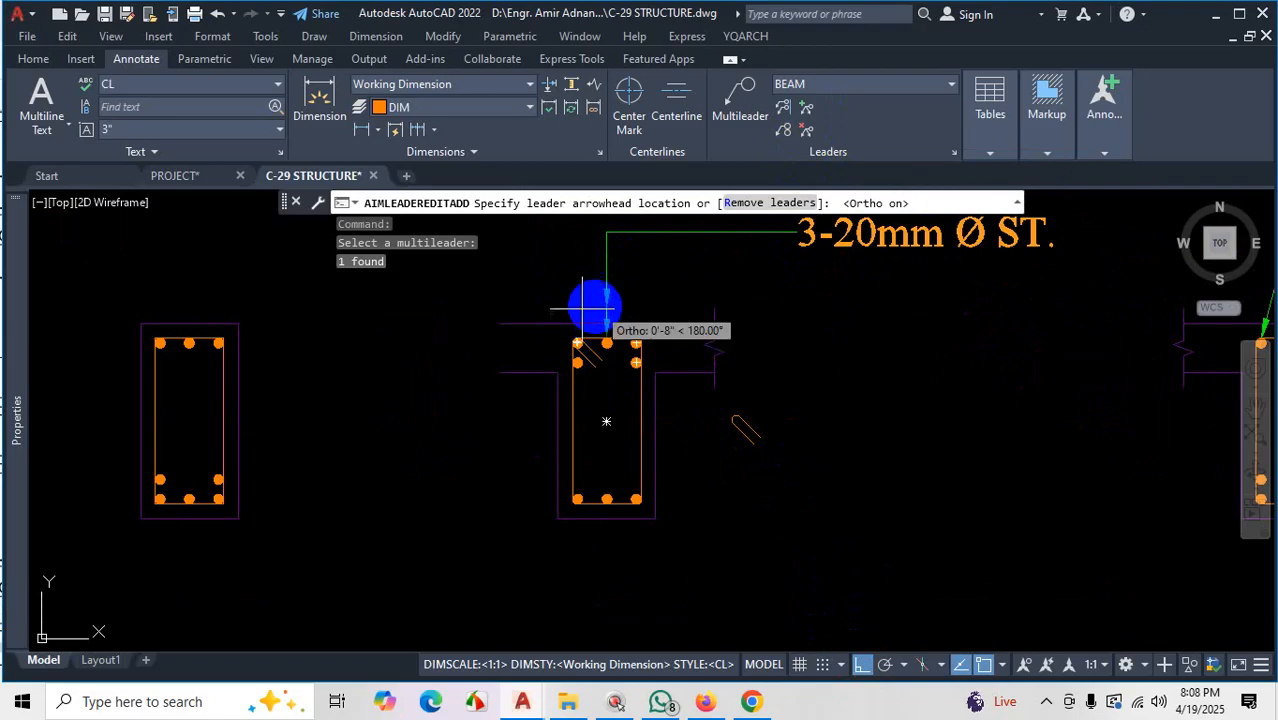
left_click(861, 664)
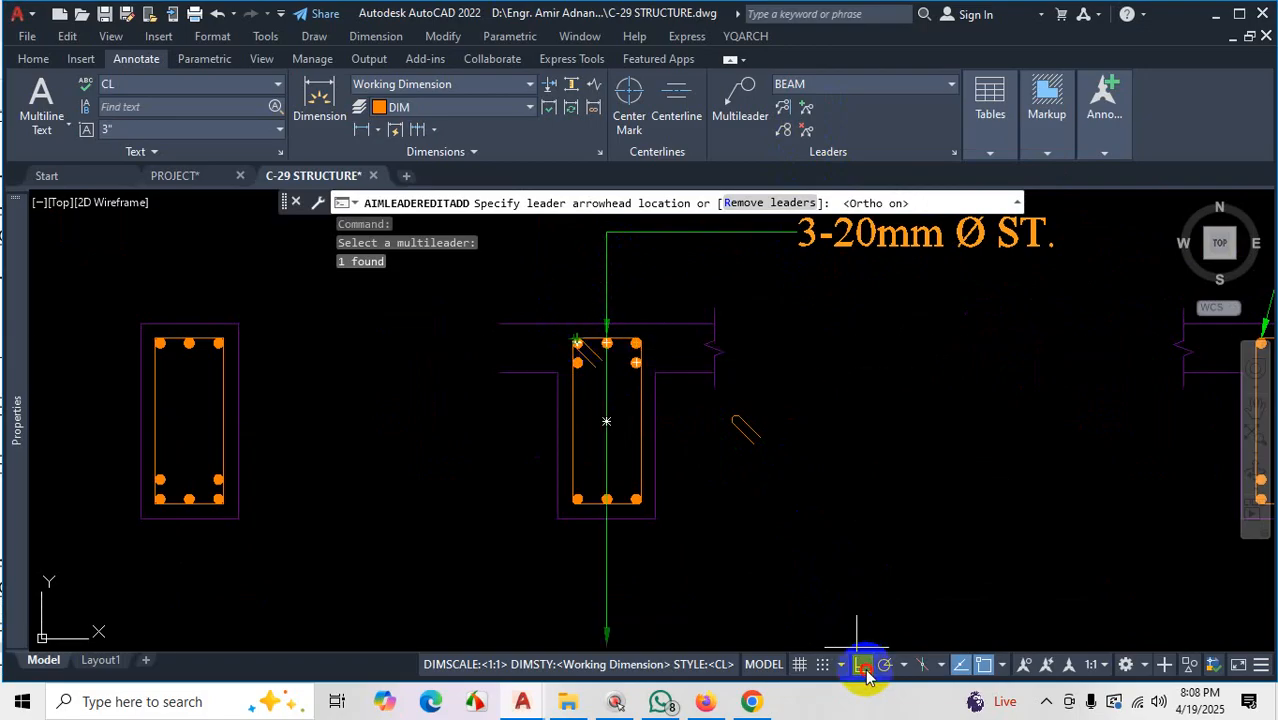
scroll(612, 326, "up", 4)
scroll(620, 336, "up", 4)
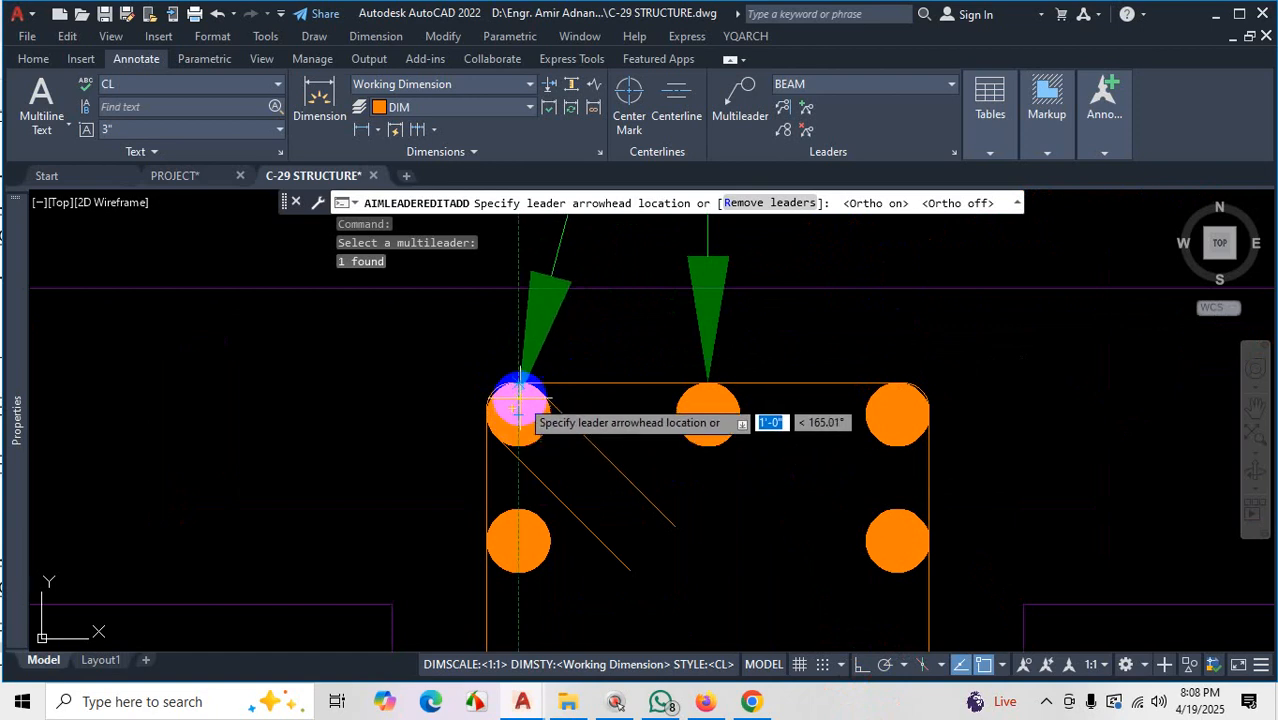
left_click(518, 382)
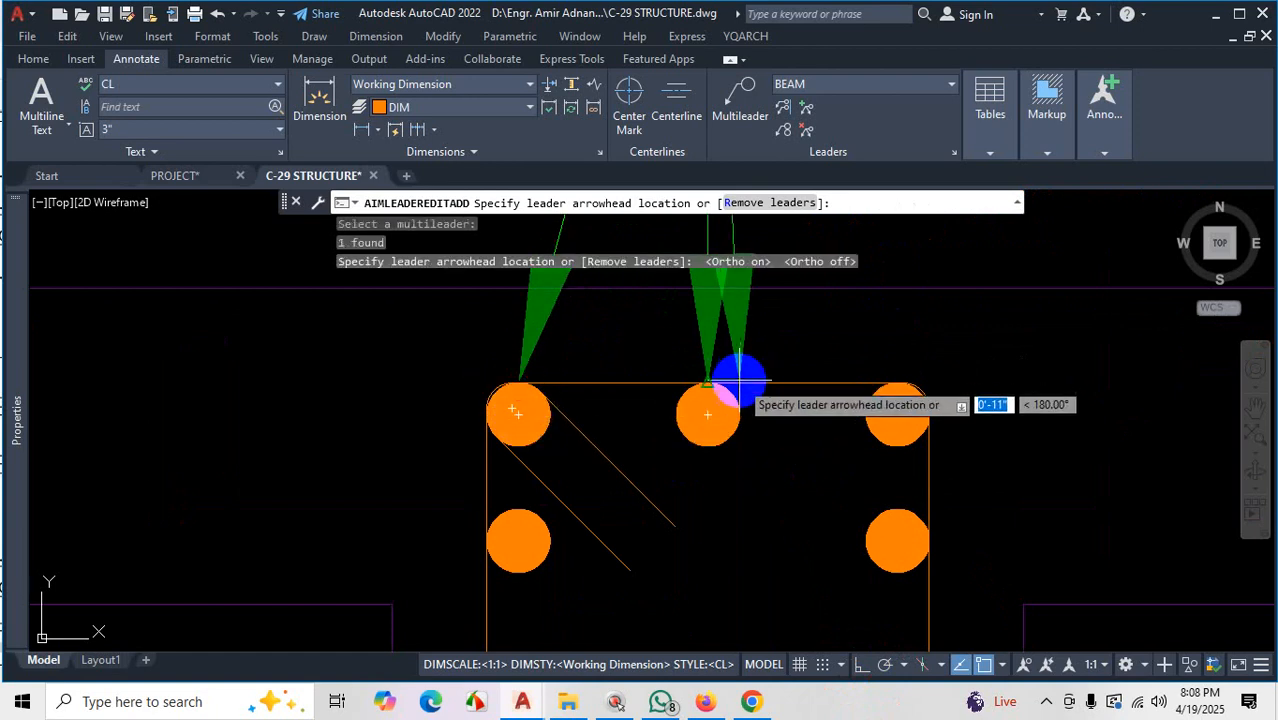
scroll(790, 400, "down", 3)
scroll(790, 392, "up", 3)
left_click(788, 393)
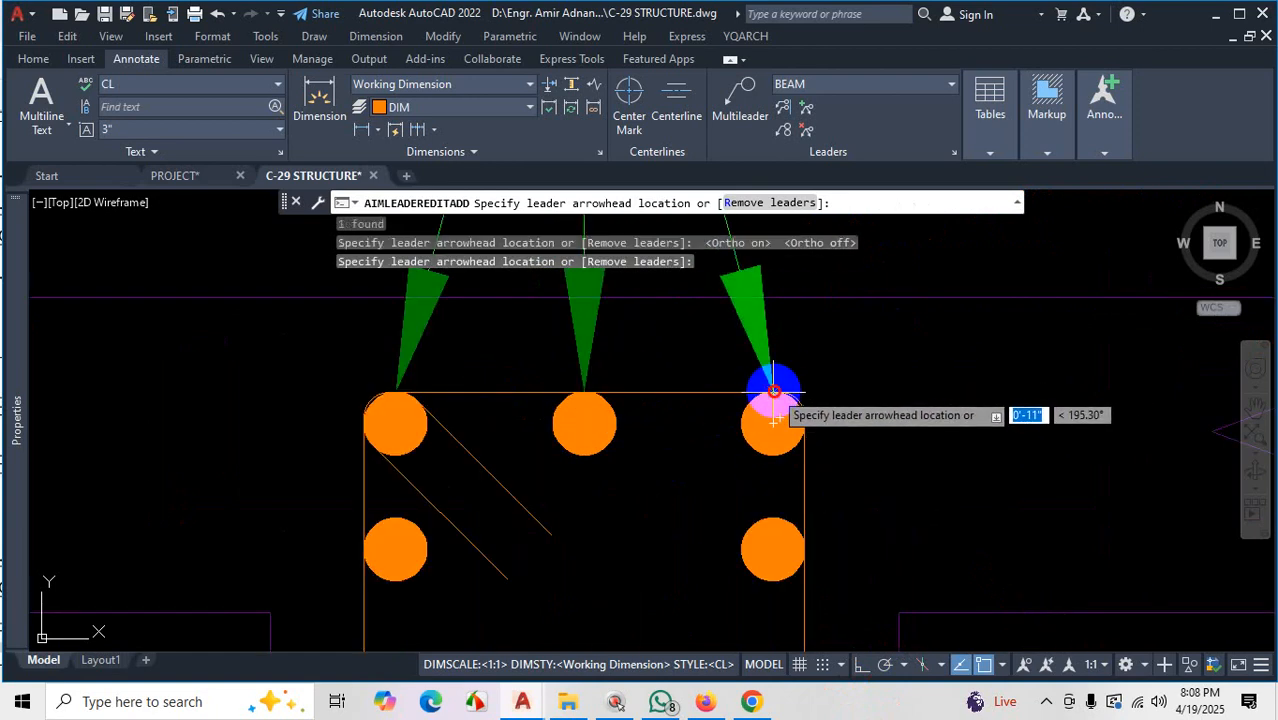
key("Escape")
scroll(852, 400, "down", 5)
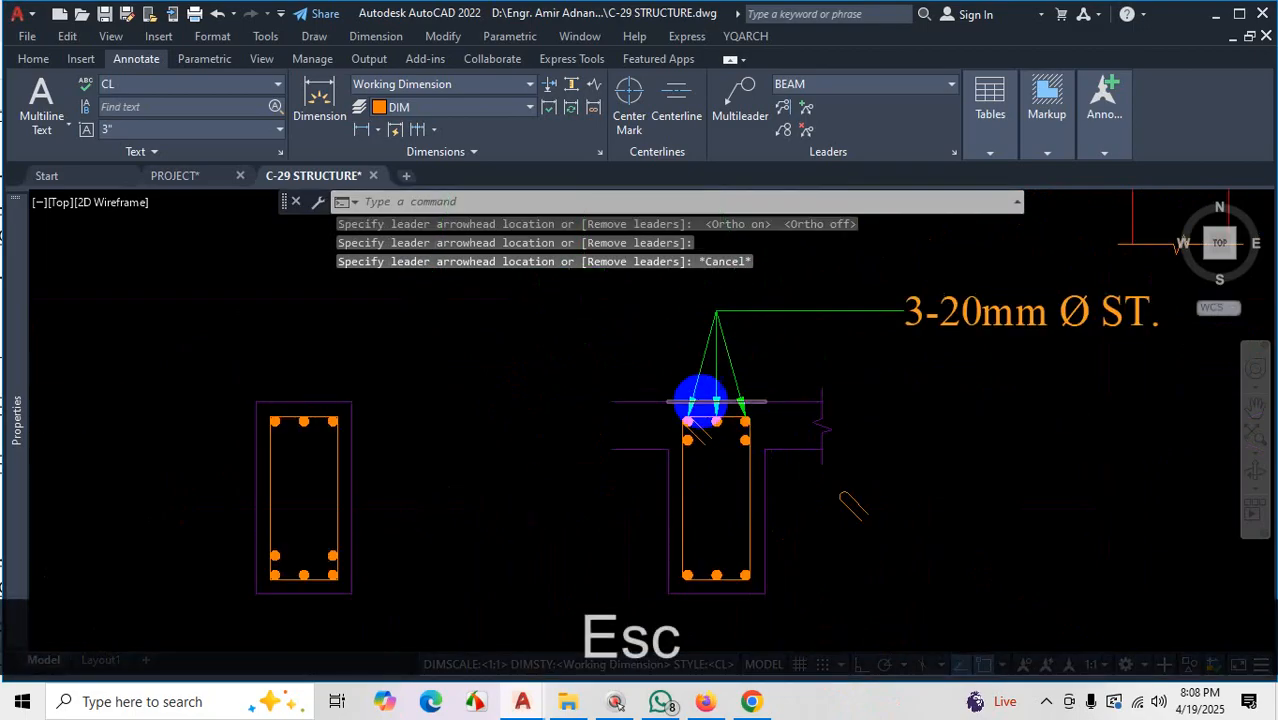
Shorten the landing of the middle section's 3-20mm Ø ST. multileader so its text sits closer to the slab's break line
scroll(699, 414, "down", 2)
scroll(805, 405, "up", 2)
scroll(692, 344, "up", 2)
left_click(670, 300)
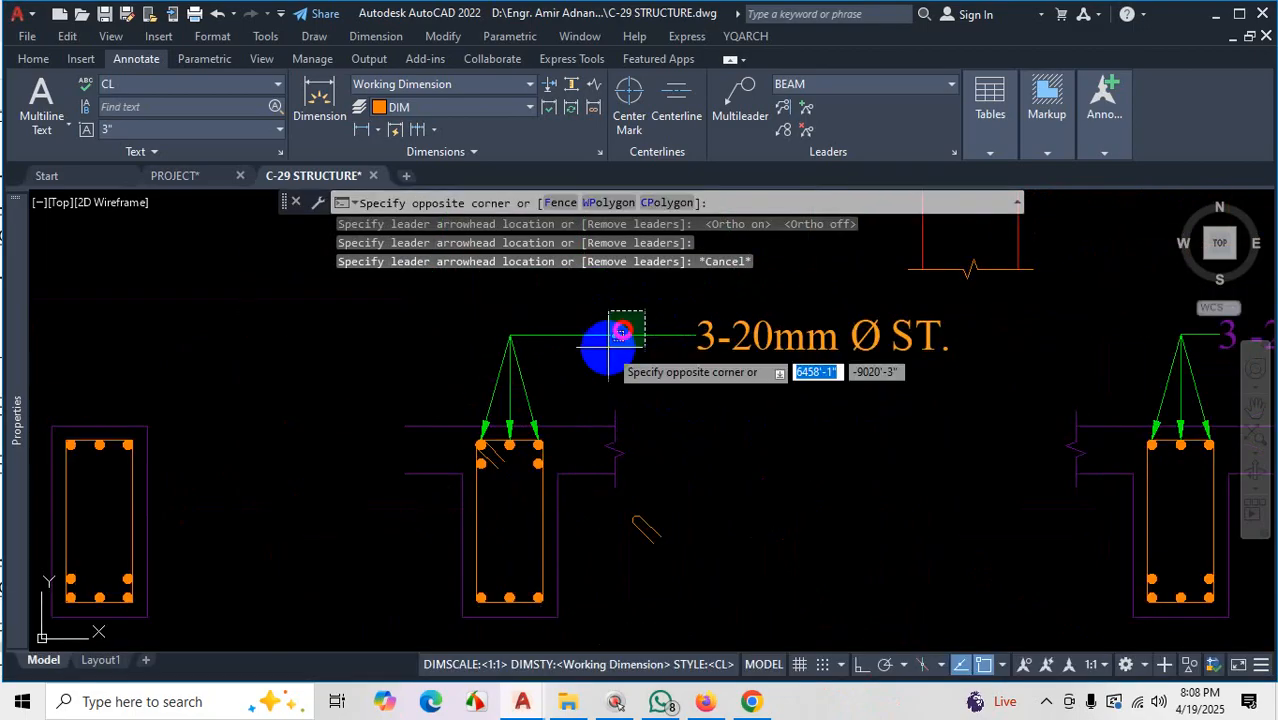
left_click(605, 338)
left_click(697, 333)
left_click(652, 331)
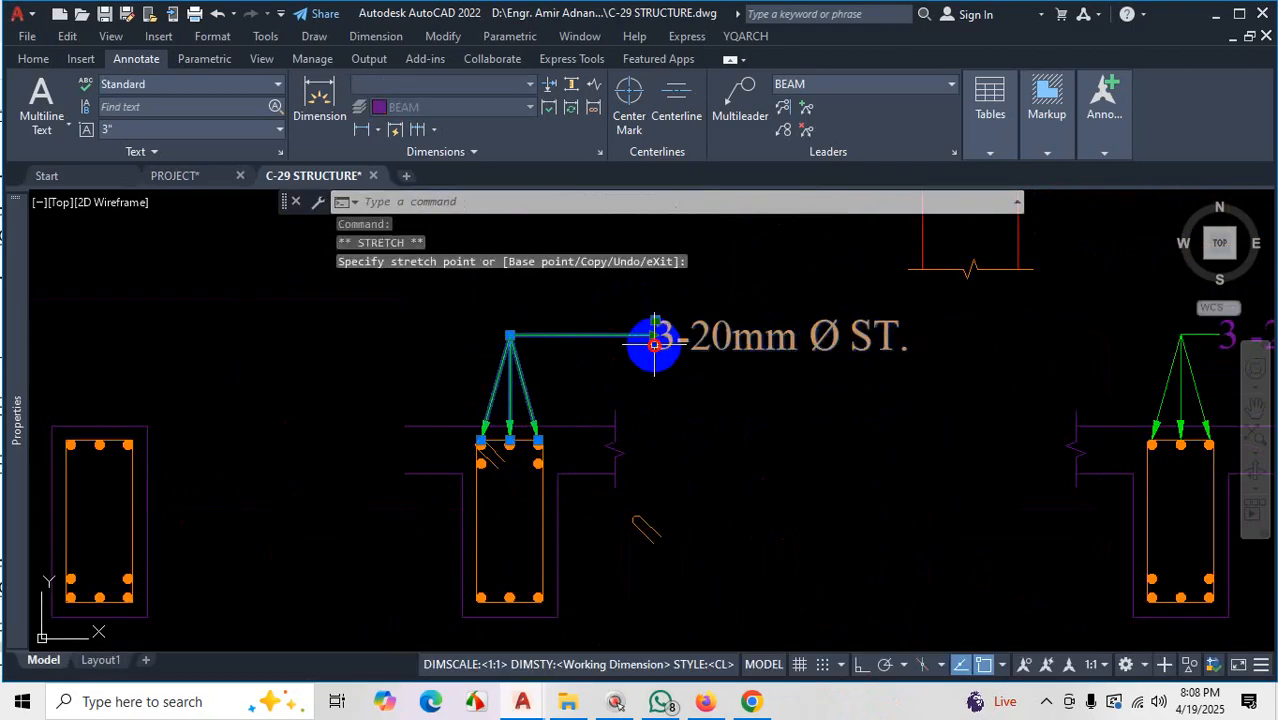
left_click(618, 563)
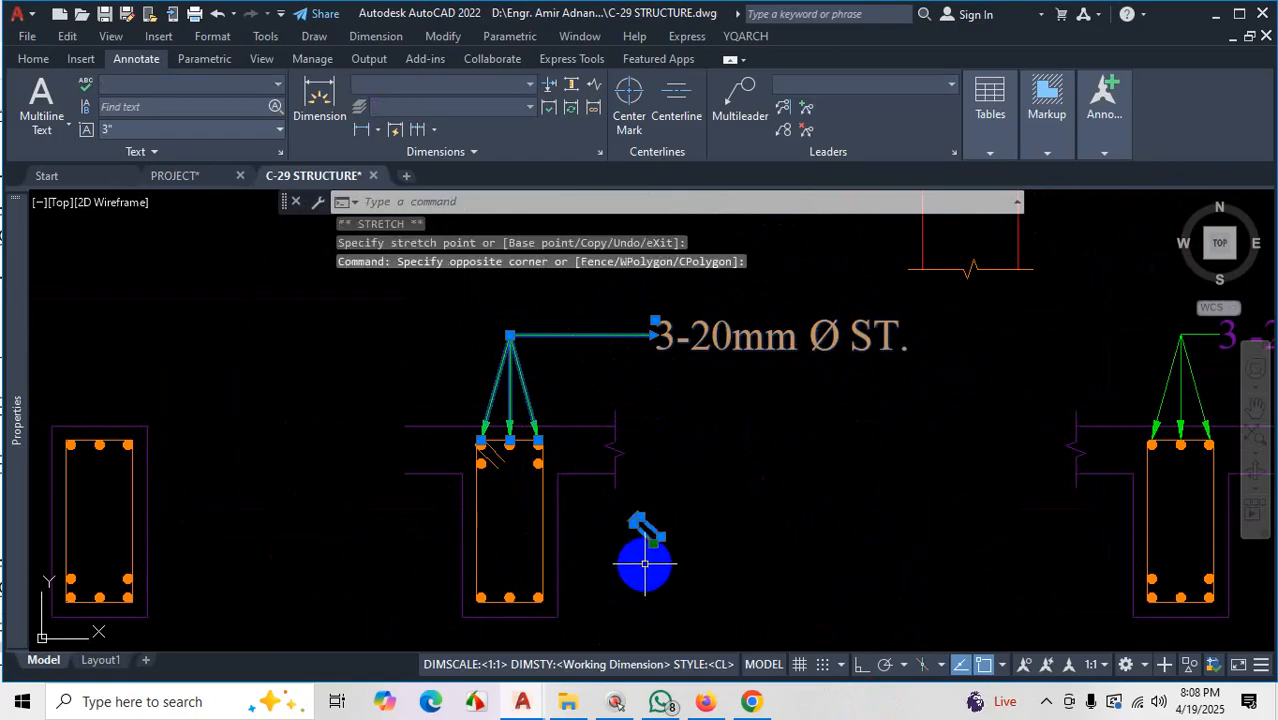
key("Delete")
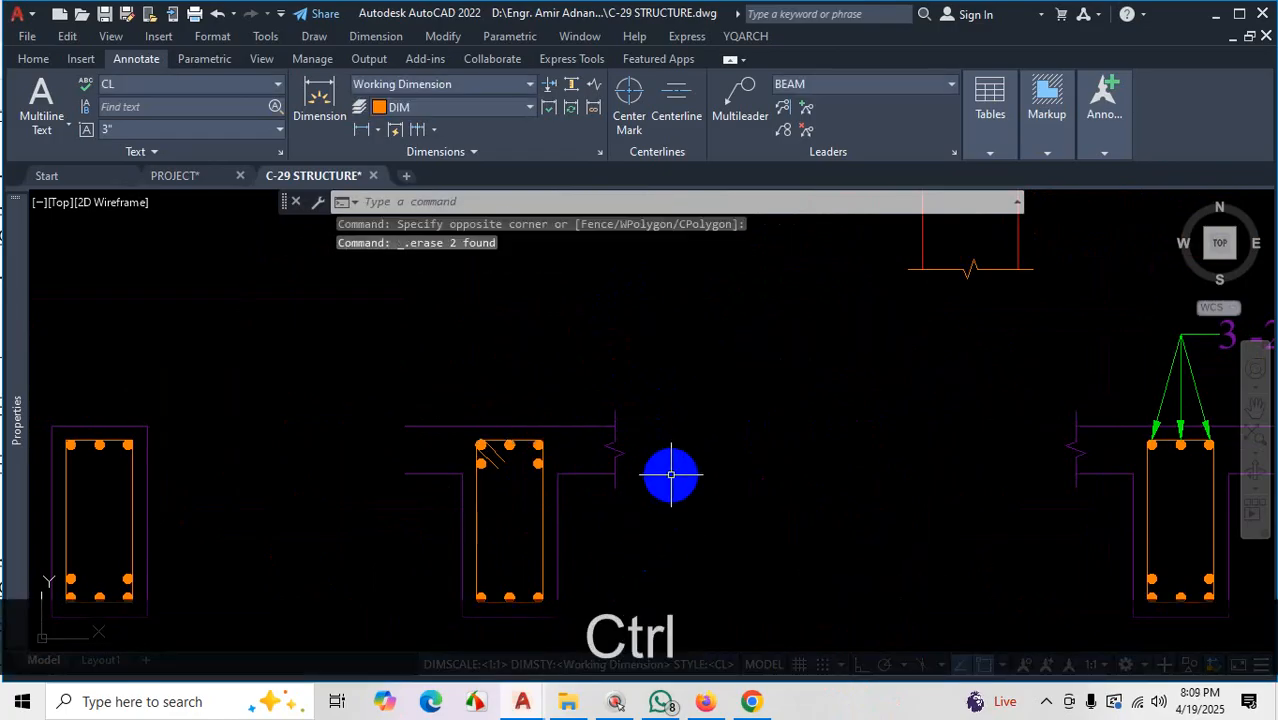
key("ctrl+z")
Erase the stray hook shape to the right of the middle T-section, leaving the multileader in place
left_click(645, 551)
left_click(650, 534)
key("Delete")
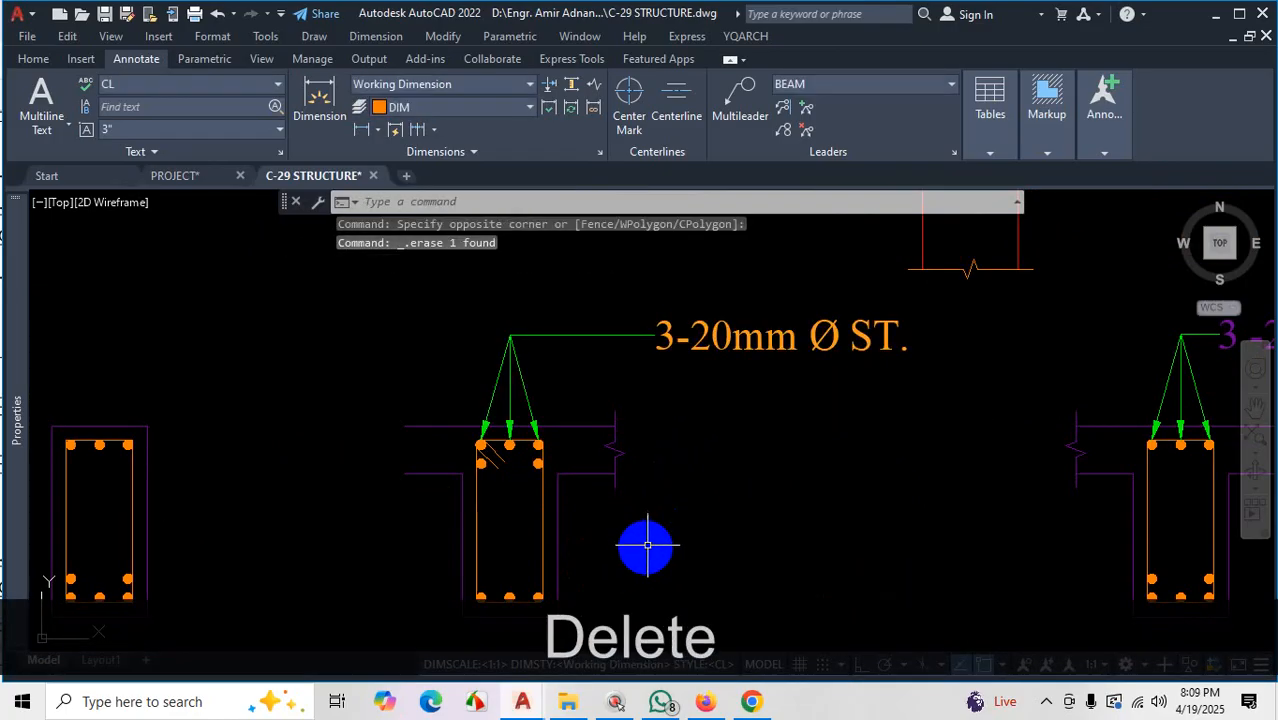
Stretch the knee of the middle section's 3-20mm Ø ST. multileader straight down, closer to the slab
scroll(740, 372, "down", 4)
scroll(740, 372, "up", 5)
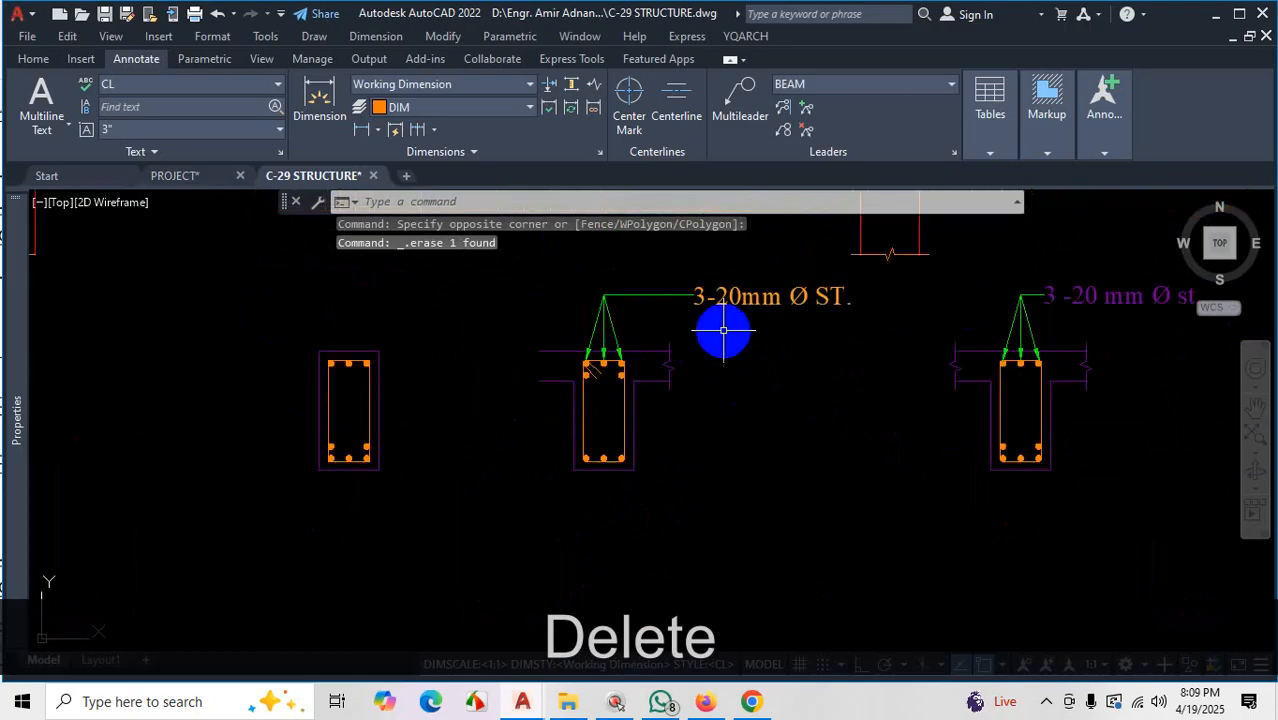
scroll(719, 371, "down", 4)
scroll(756, 354, "up", 4)
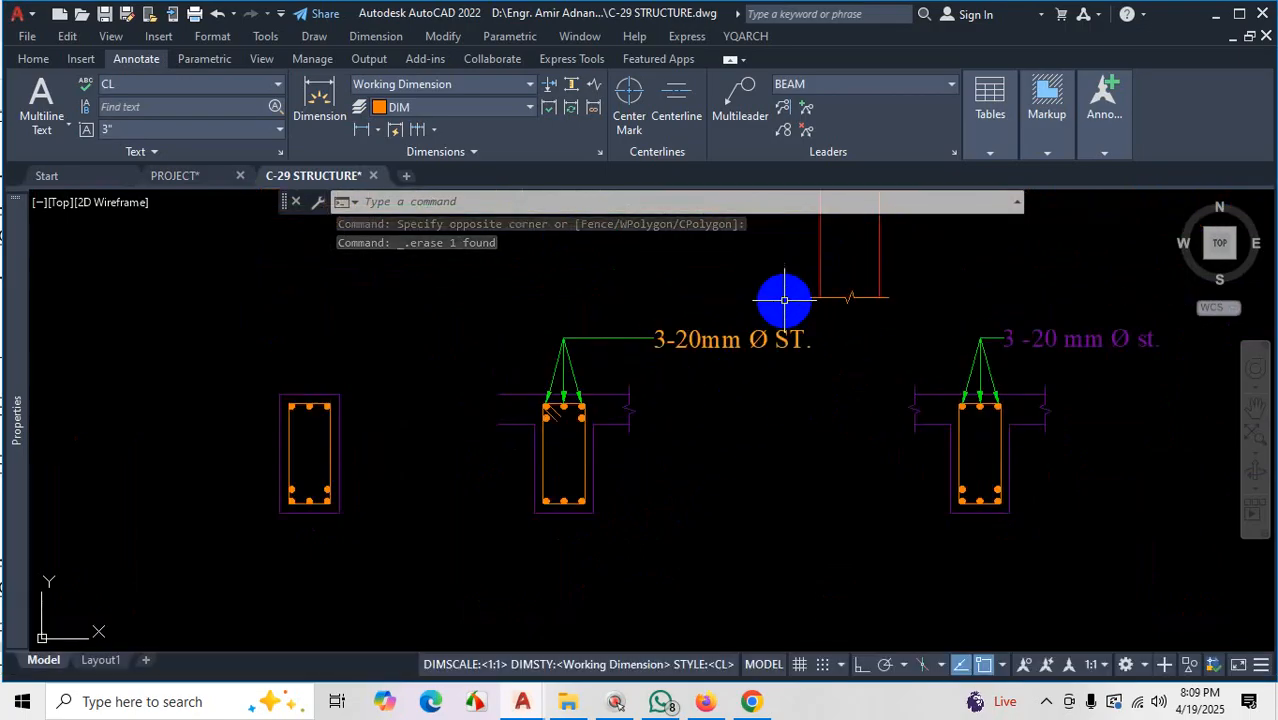
left_click(573, 348)
scroll(573, 348, "up", 4)
left_click(548, 320)
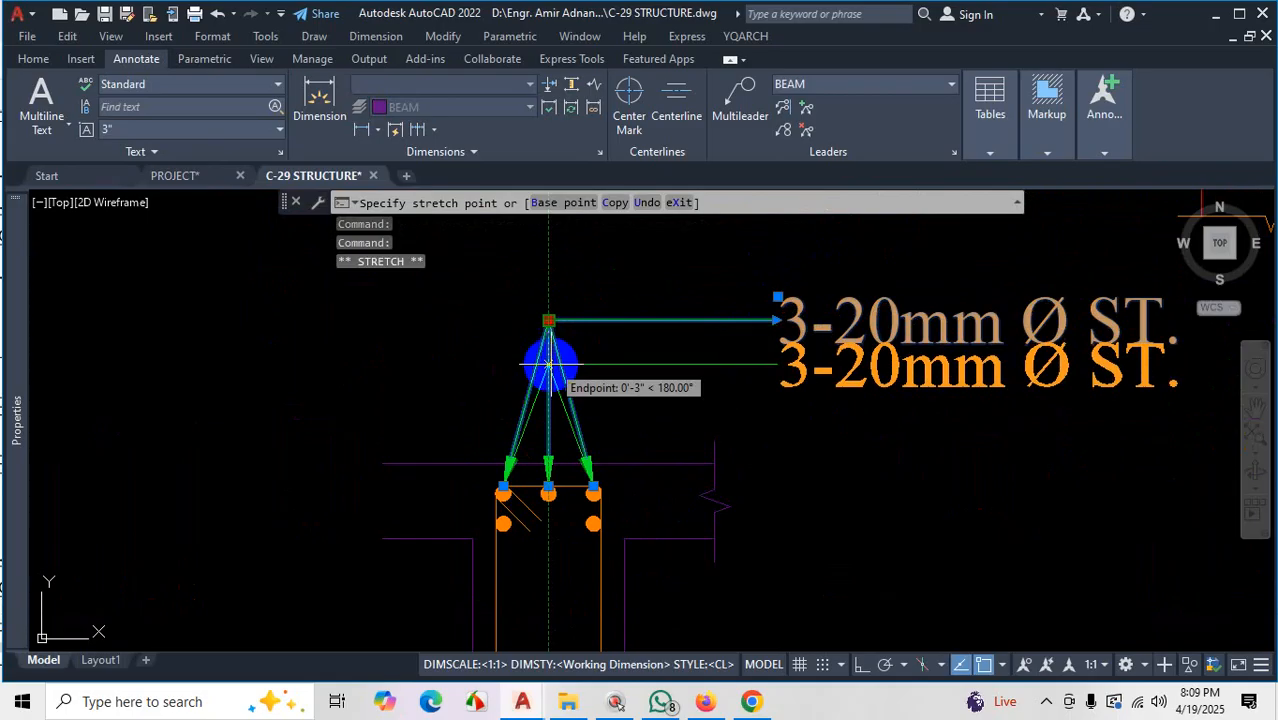
left_click(549, 368)
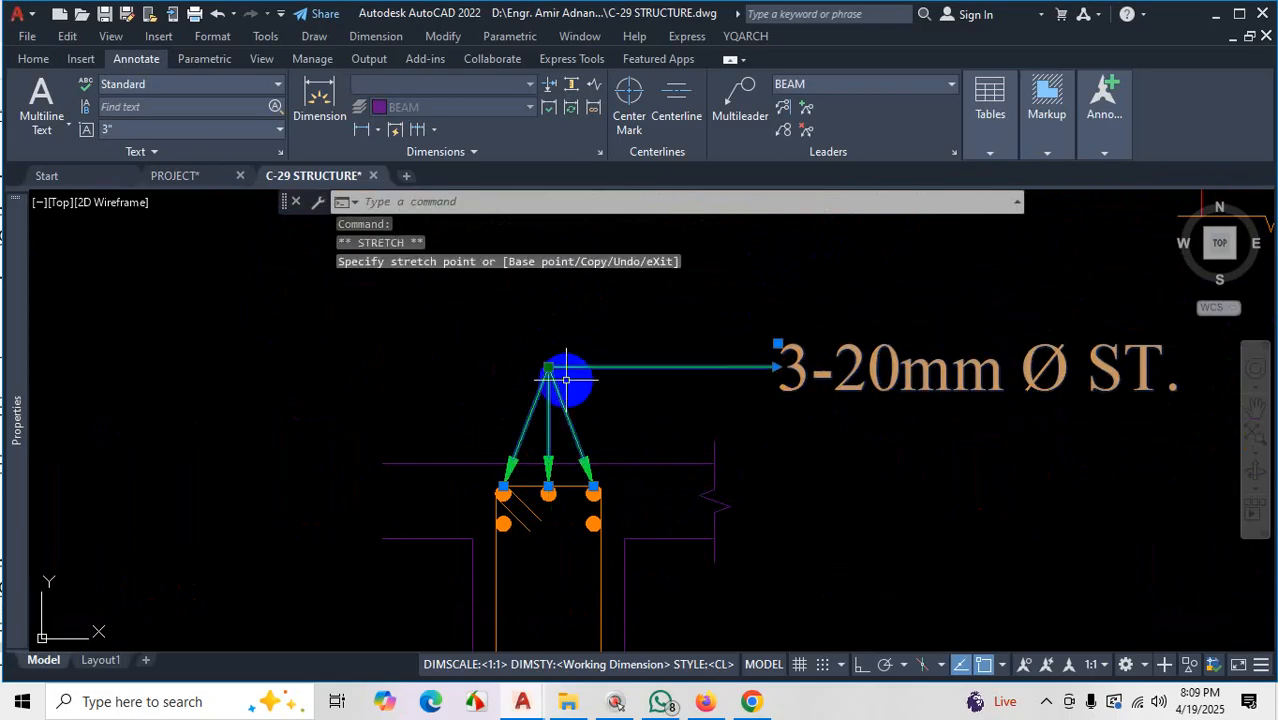
left_click(548, 368)
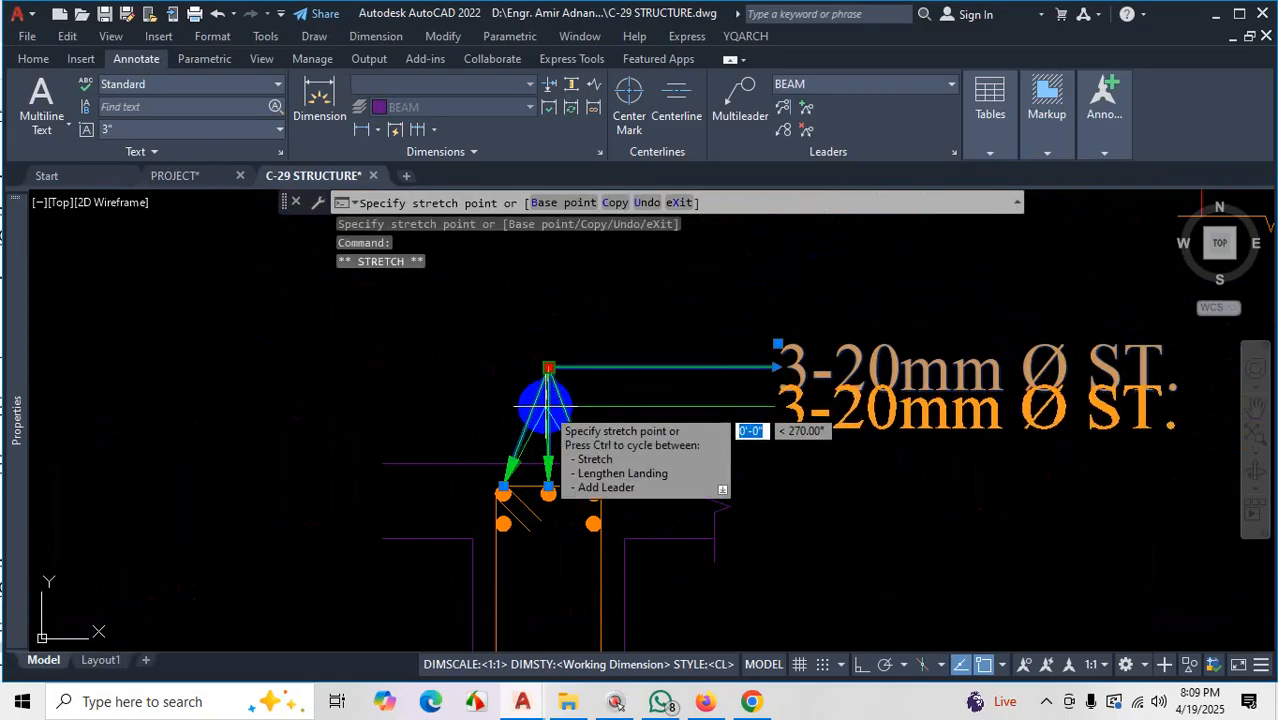
left_click(548, 370)
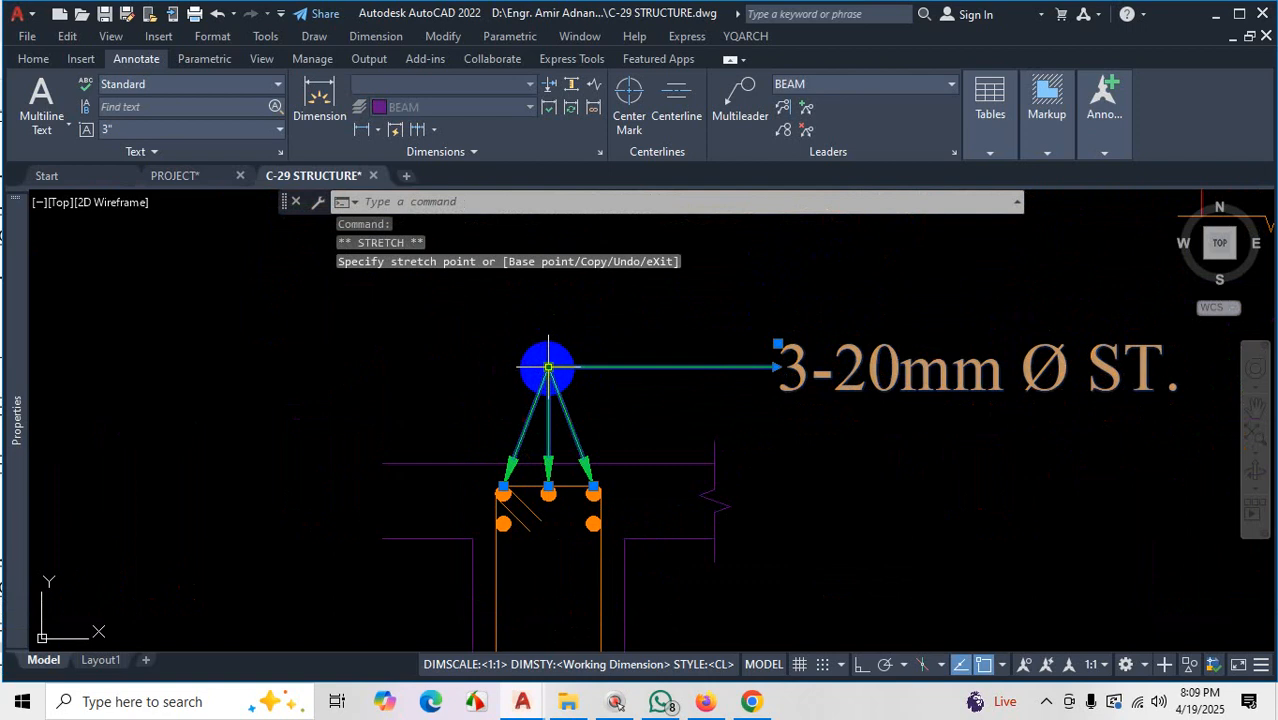
Turn object snap off and lower the middle multileader's knee further, to just above the slab's top line
left_click(548, 368)
scroll(547, 435, "up", 2)
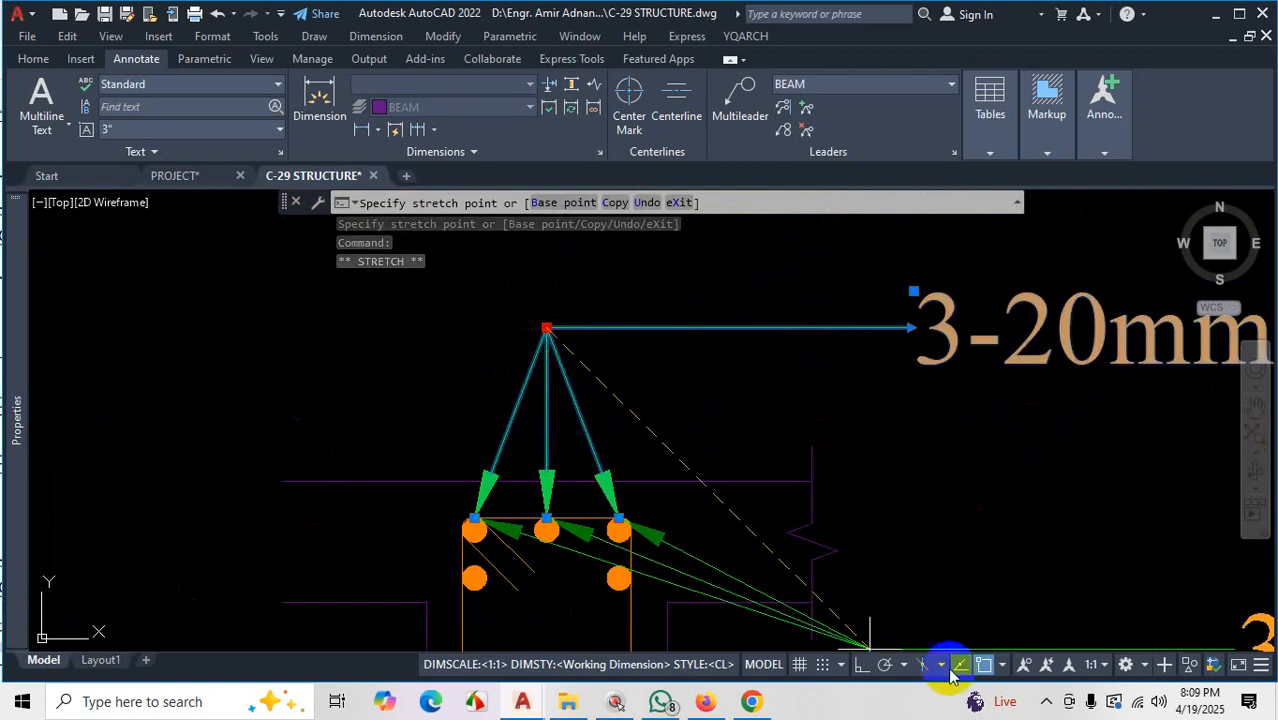
left_click(986, 668)
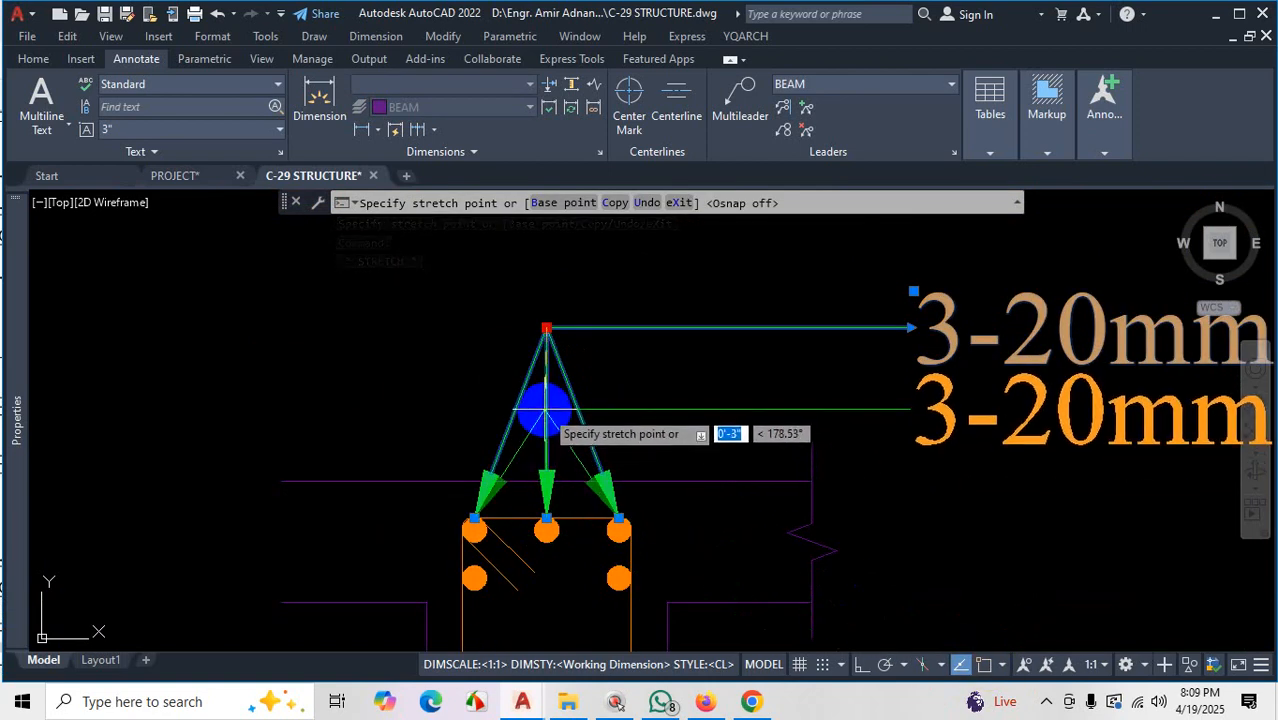
scroll(530, 392, "down", 4)
key("Escape")
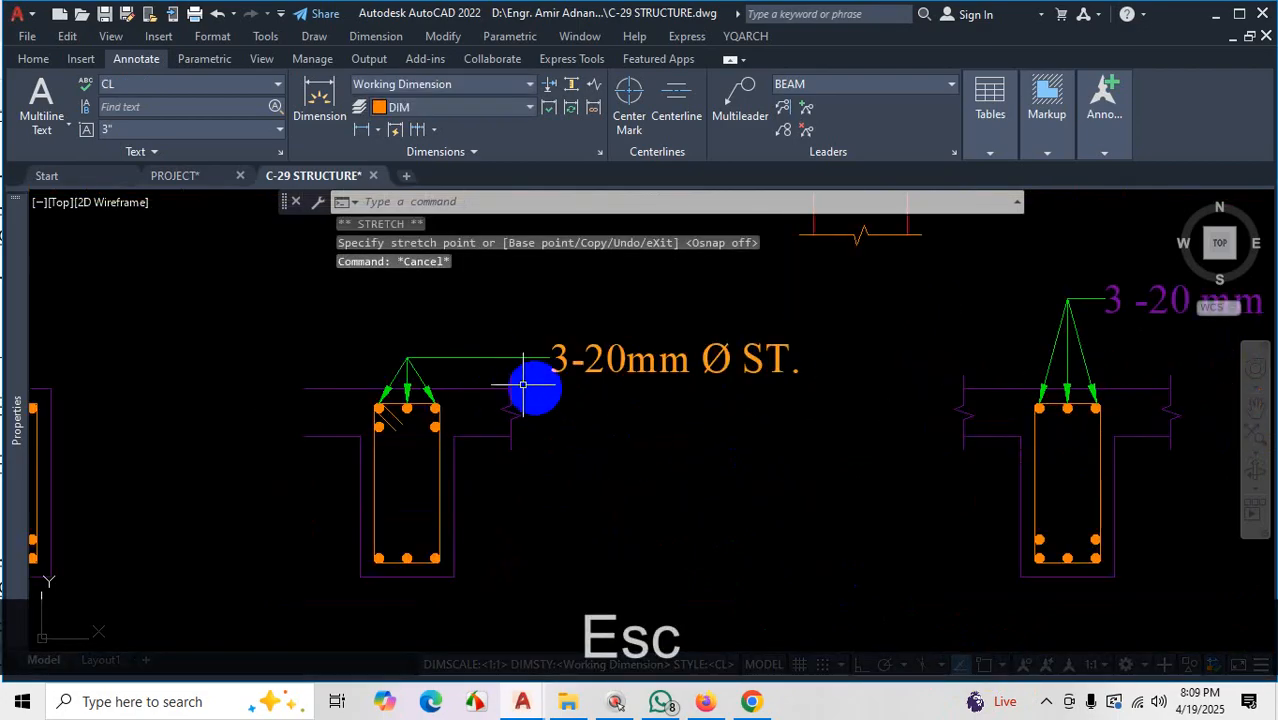
scroll(440, 410, "up", 4)
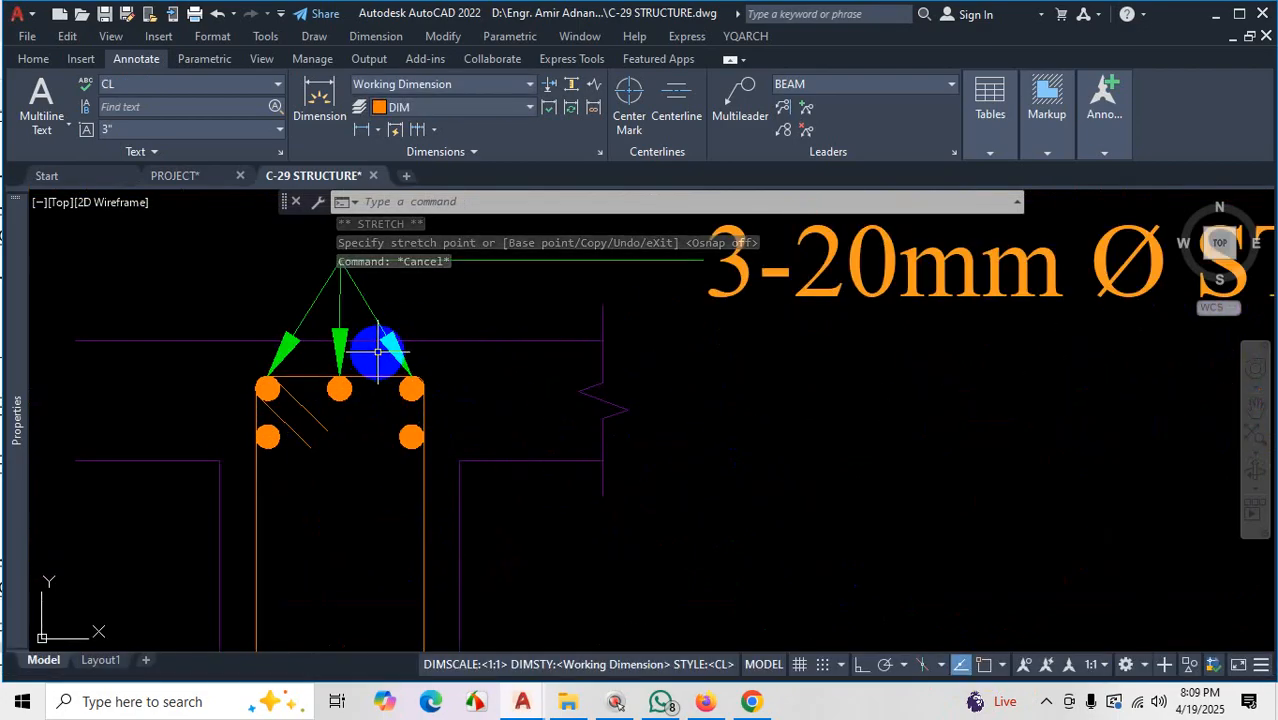
scroll(375, 350, "down", 5)
scroll(371, 357, "up", 3)
scroll(535, 478, "down", 3)
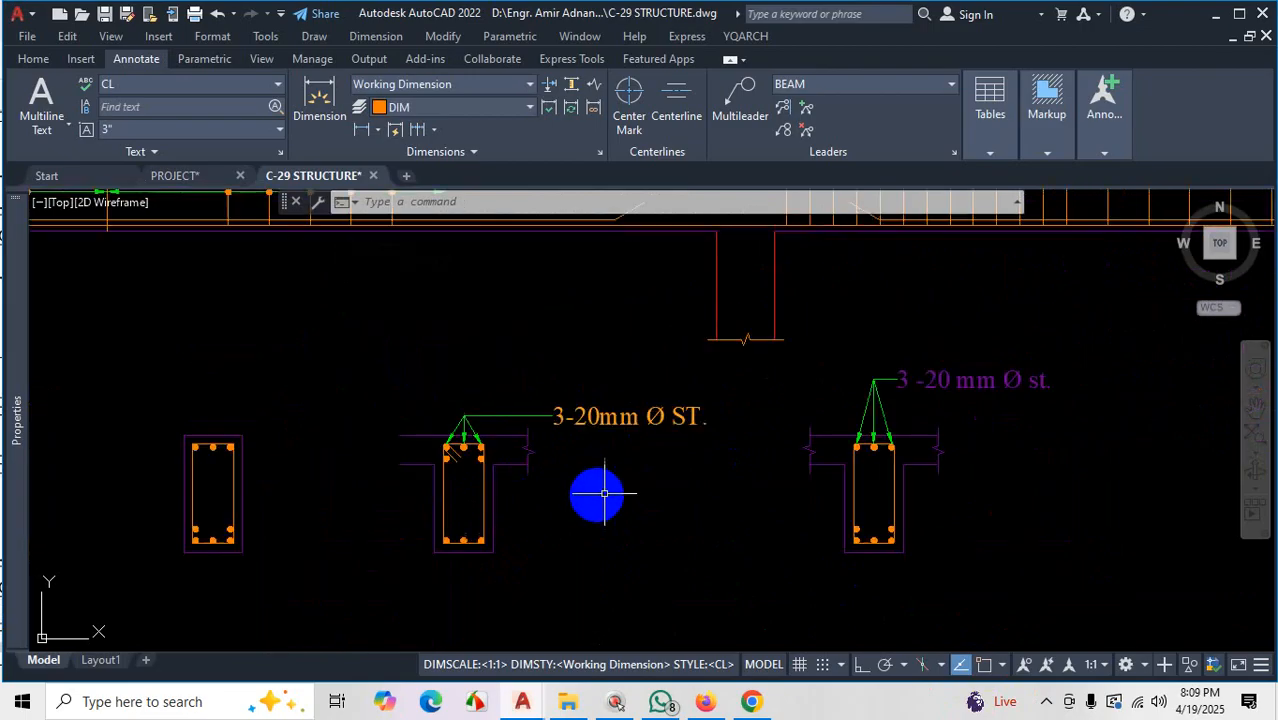
Modify the BEAM multileader style to use an arrowhead size of 1.5 and set the style current
scroll(431, 439, "up", 4)
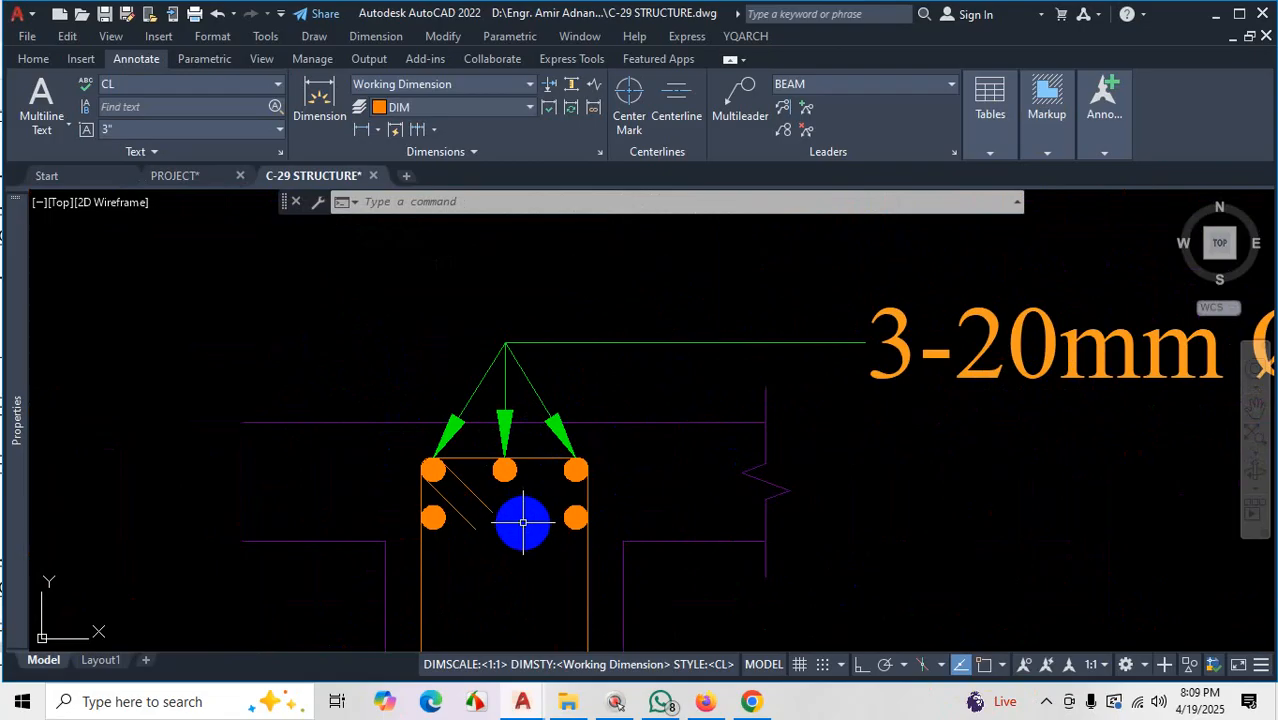
type("ls")
key("Return")
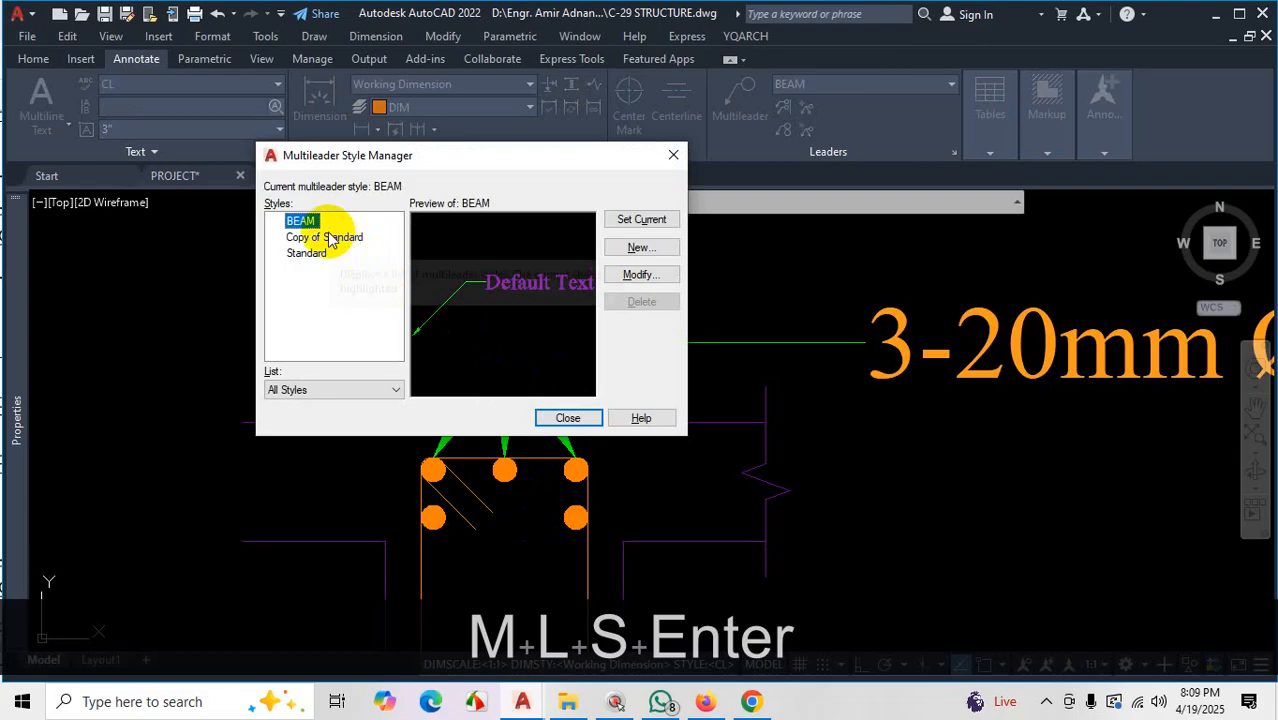
left_click(655, 273)
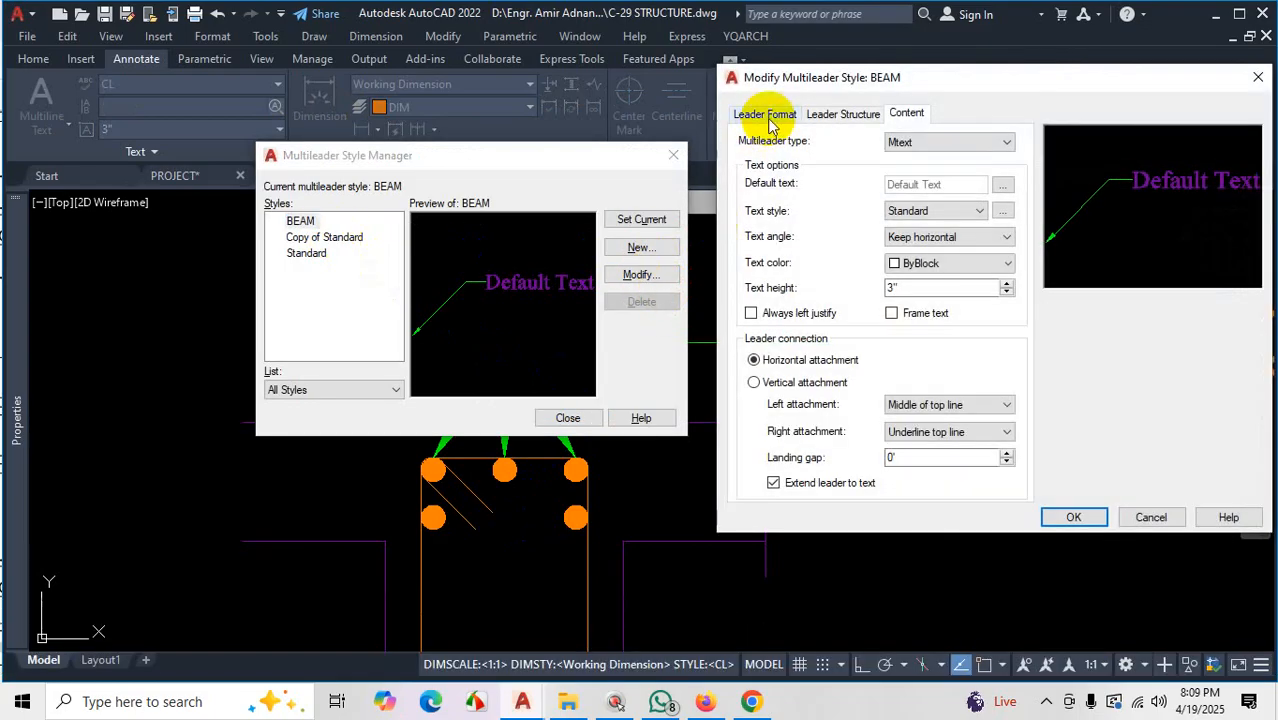
left_click(766, 115)
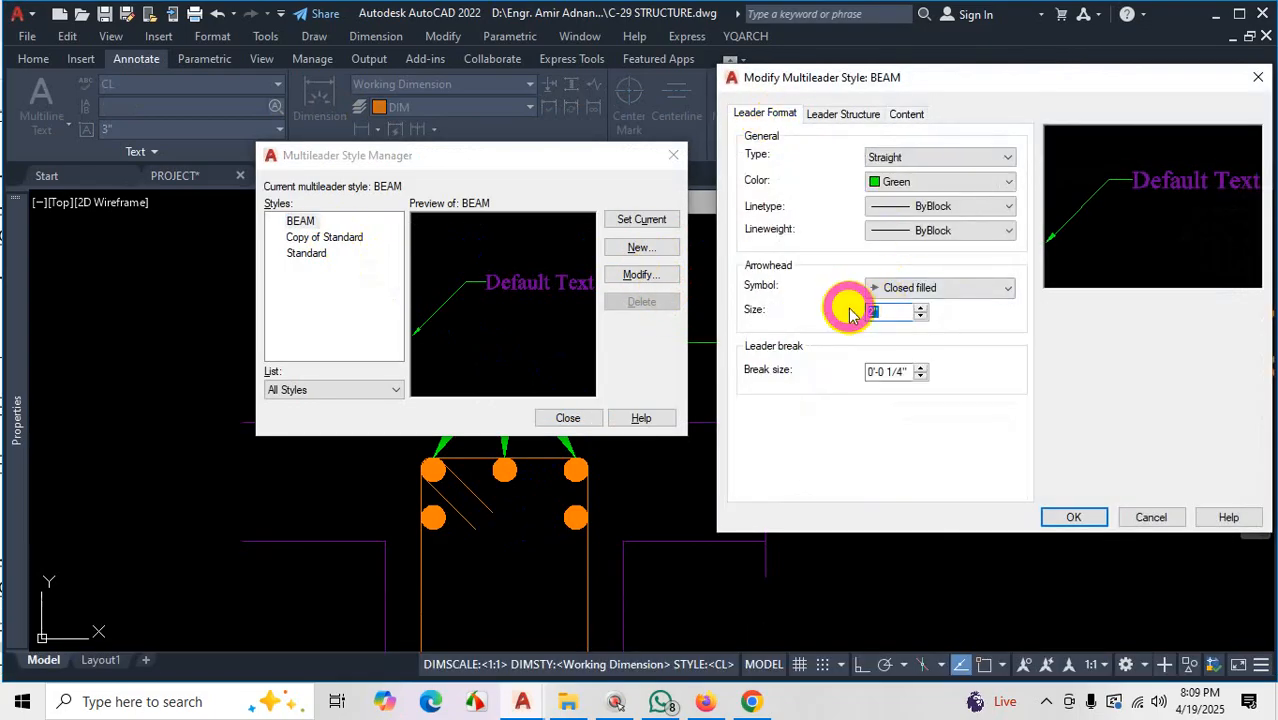
type("1.5")
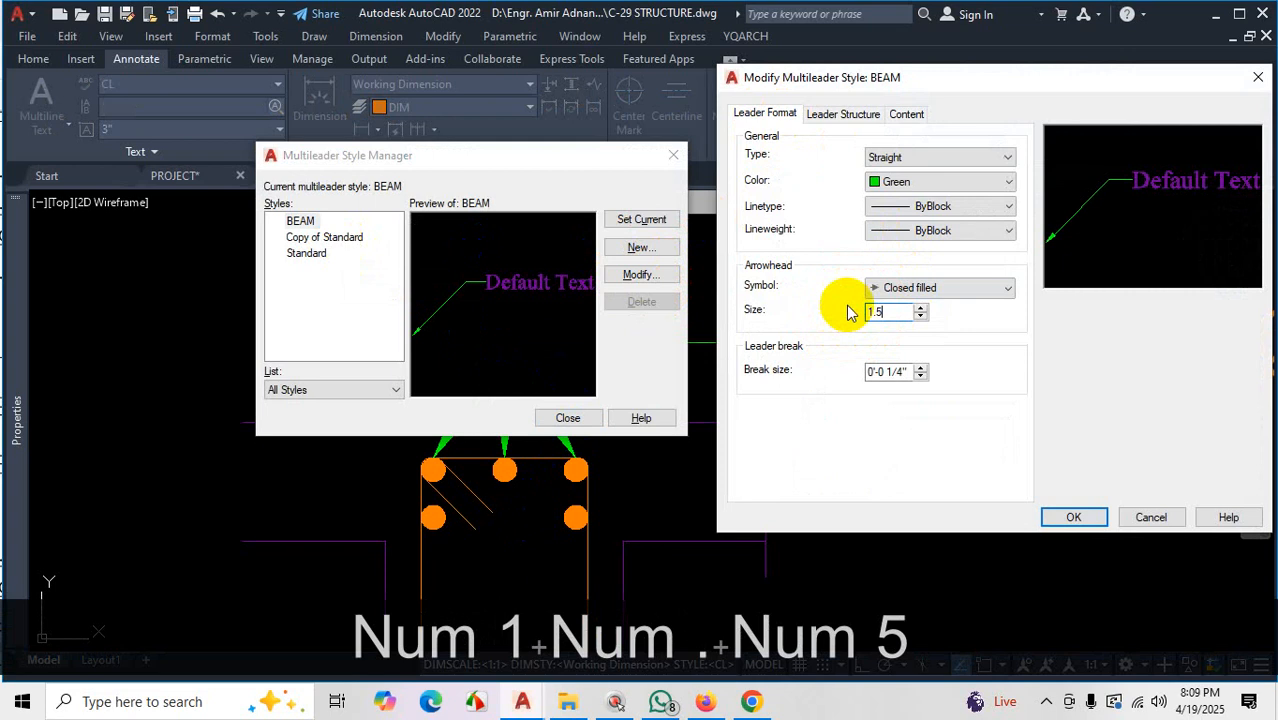
left_click(1068, 517)
left_click(641, 219)
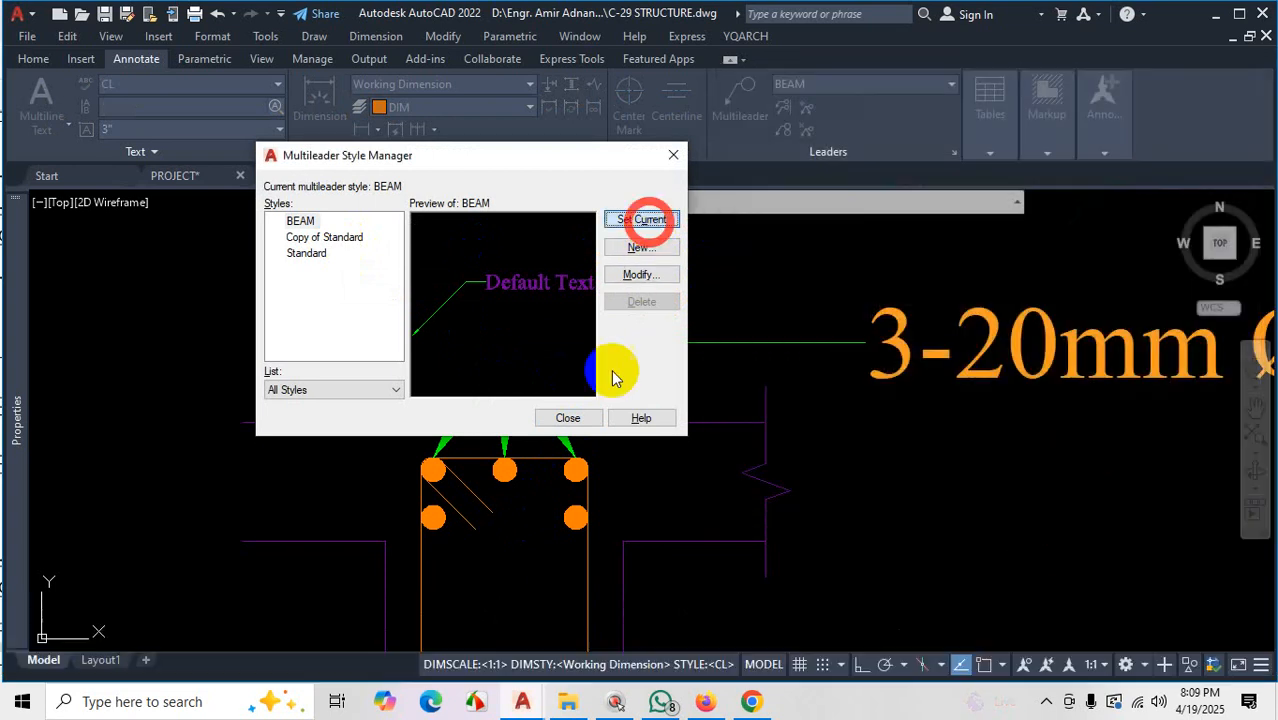
left_click(588, 418)
With object snap and ortho on, add a multileader below the right T-section pointing up at the bottom middle bar, with placeholder text hgfjh
scroll(560, 460, "up", 5)
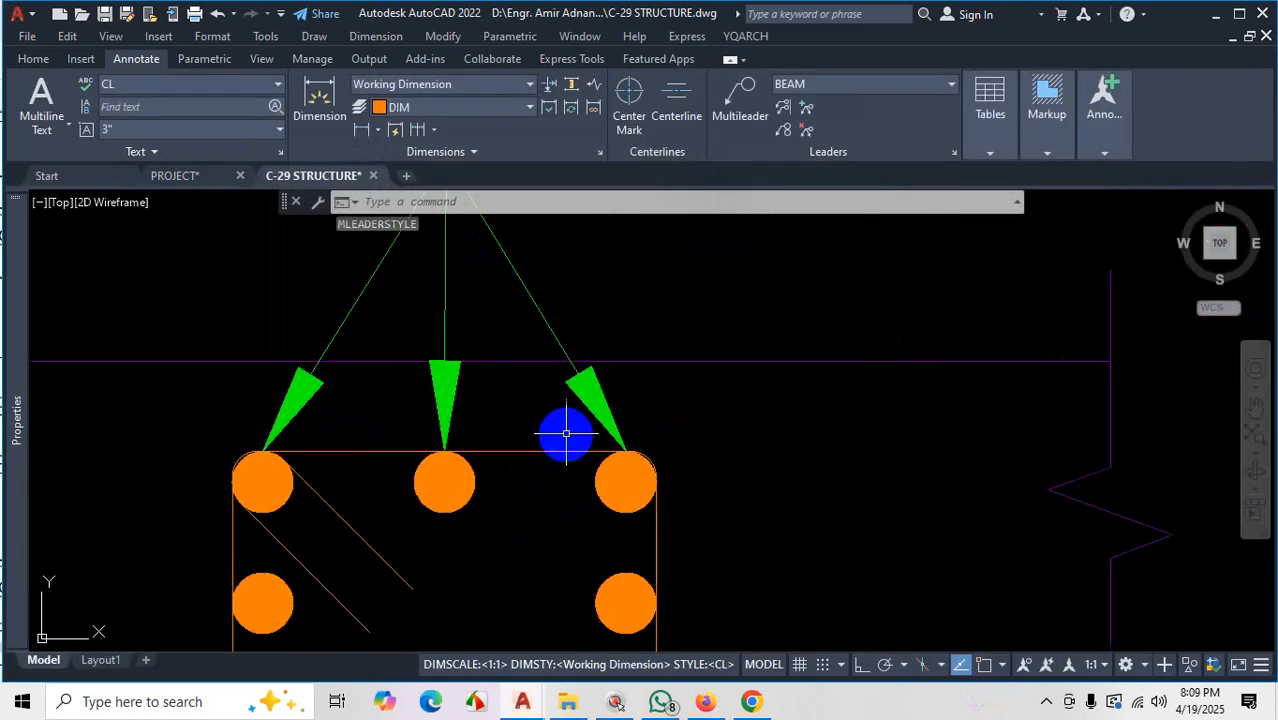
scroll(612, 385, "down", 8)
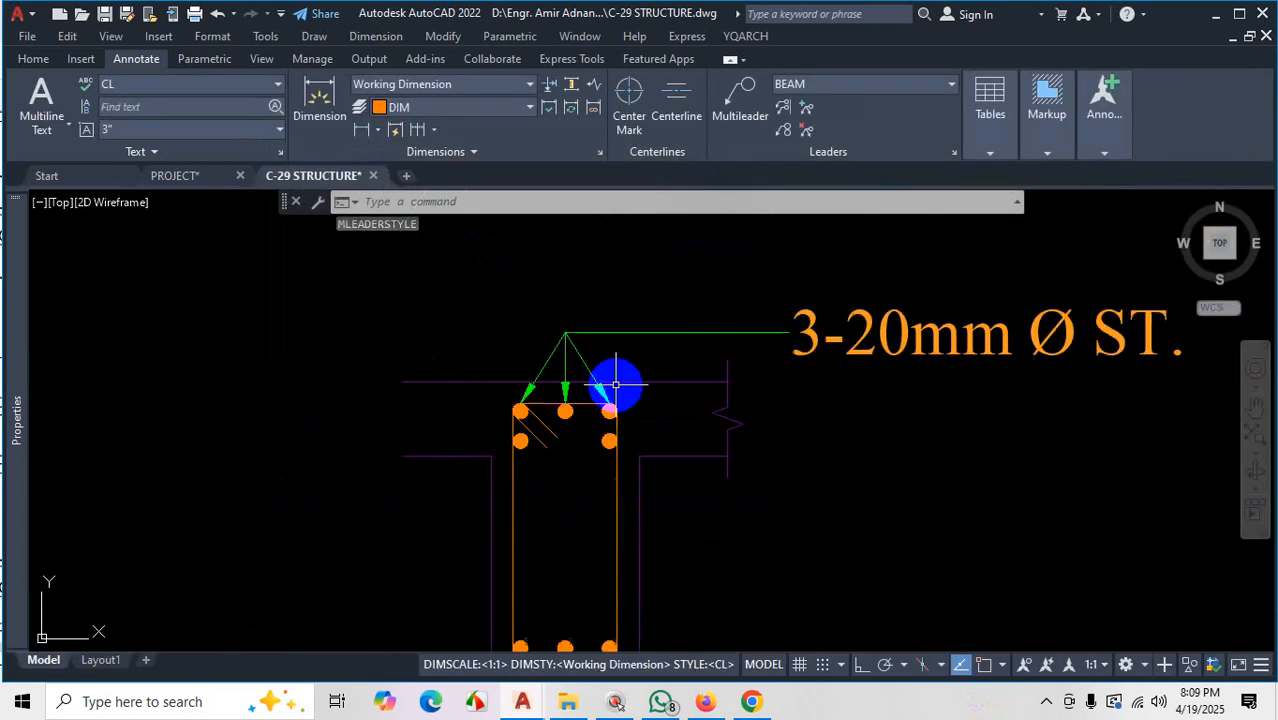
scroll(618, 527, "up", 1)
scroll(488, 306, "down", 2)
scroll(831, 352, "up", 3)
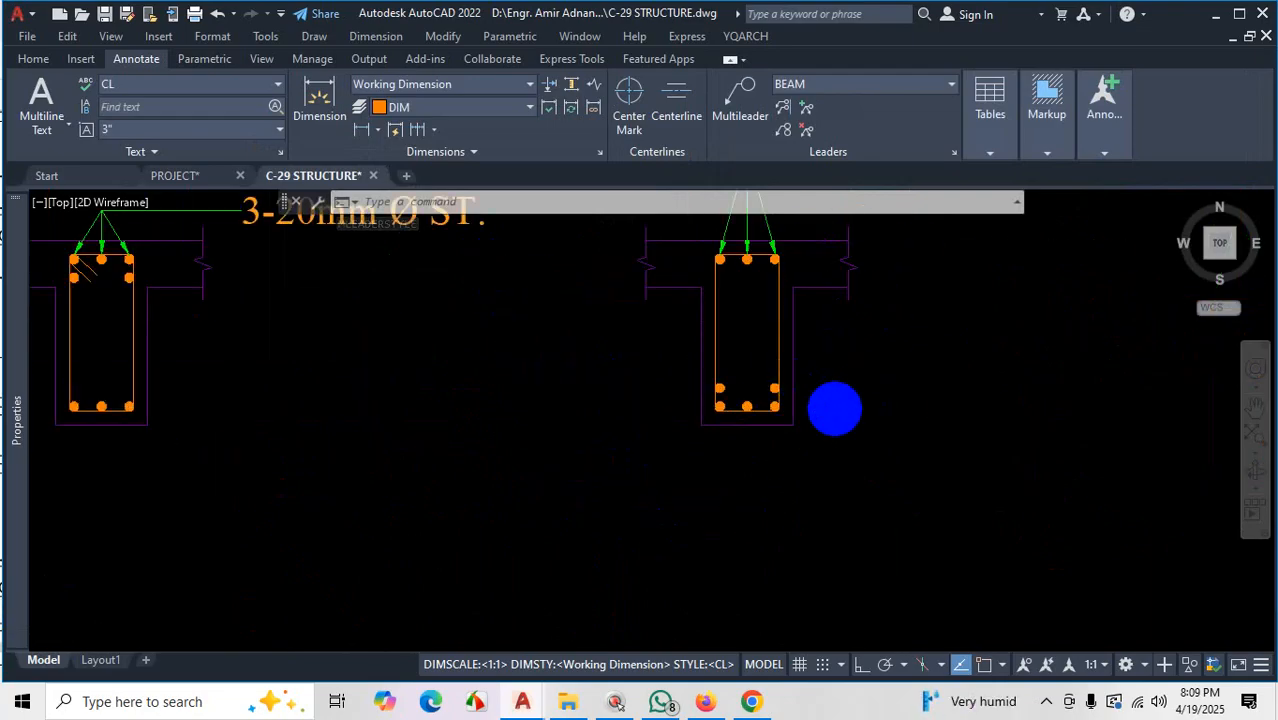
left_click(736, 104)
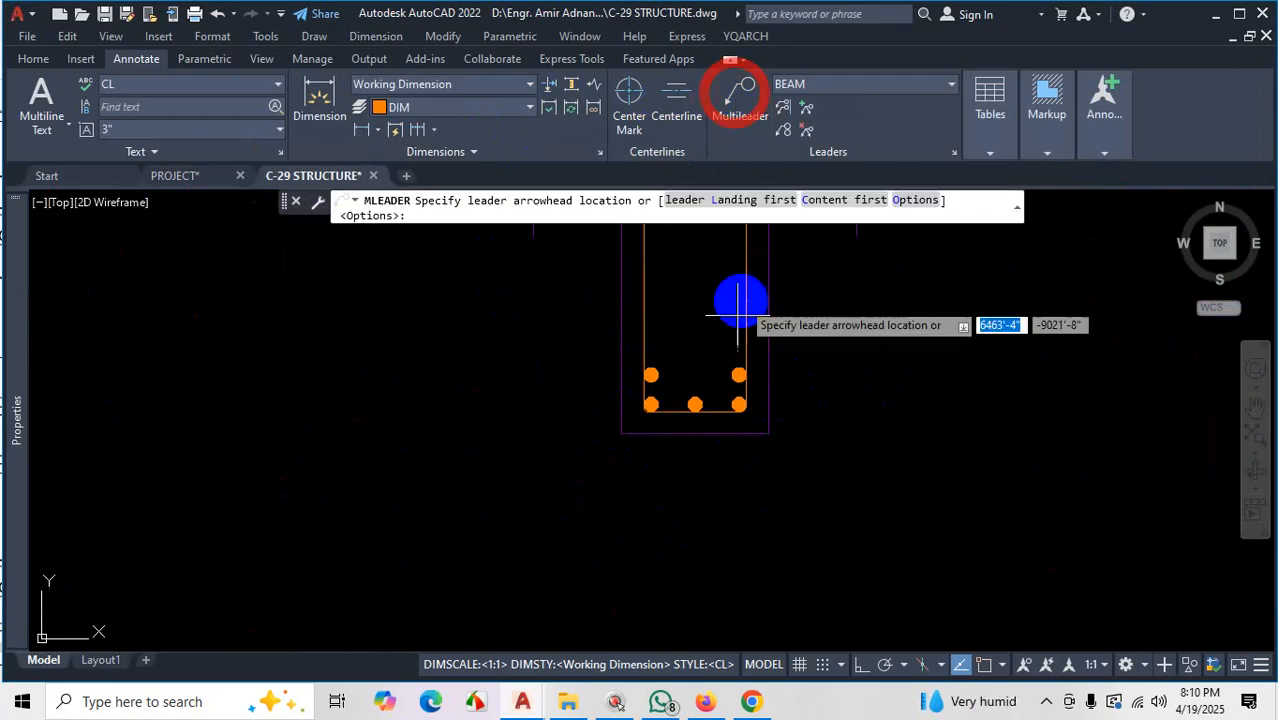
scroll(690, 430, "up", 4)
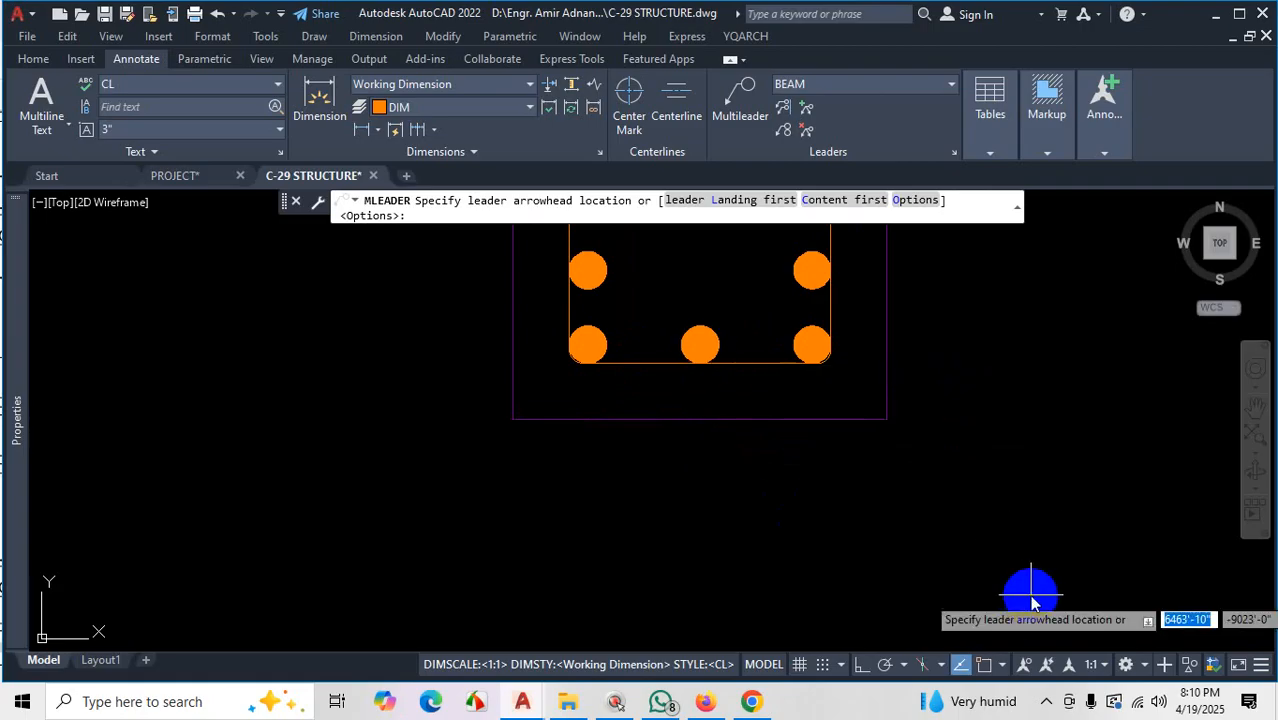
left_click(984, 664)
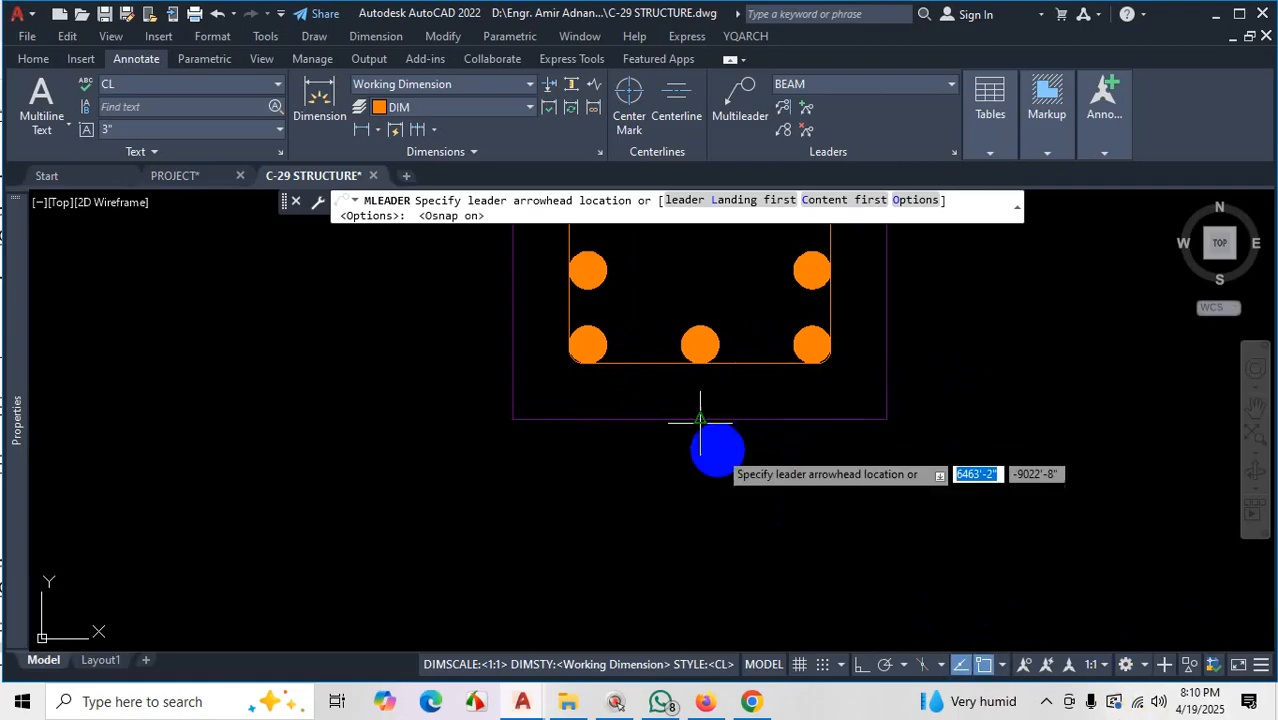
left_click(698, 350)
scroll(699, 505, "down", 4)
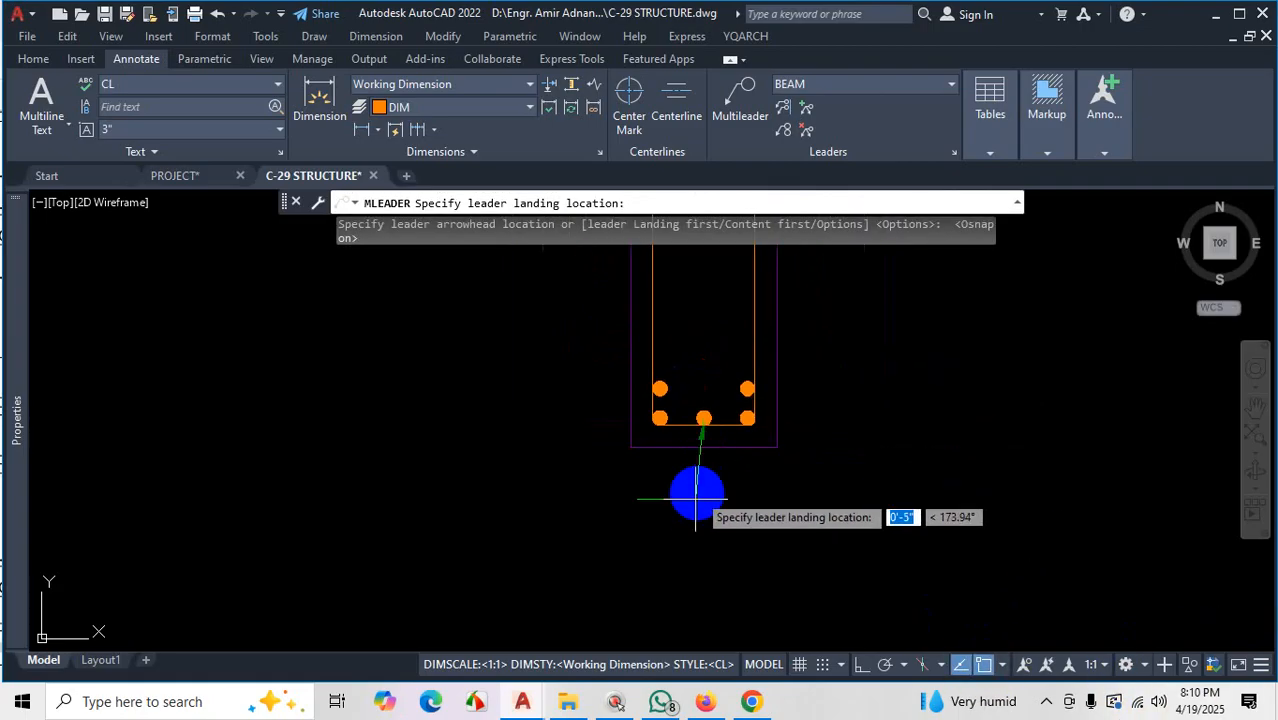
left_click(868, 668)
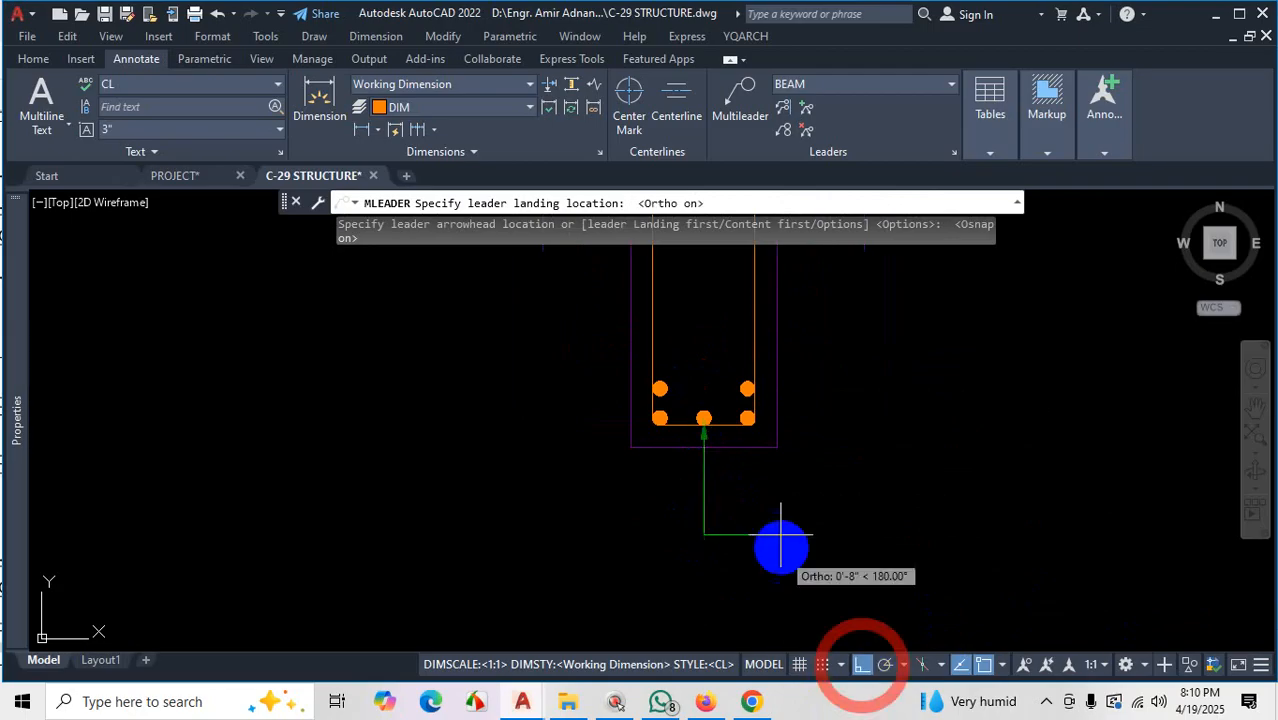
left_click(713, 496)
type("hgfjh")
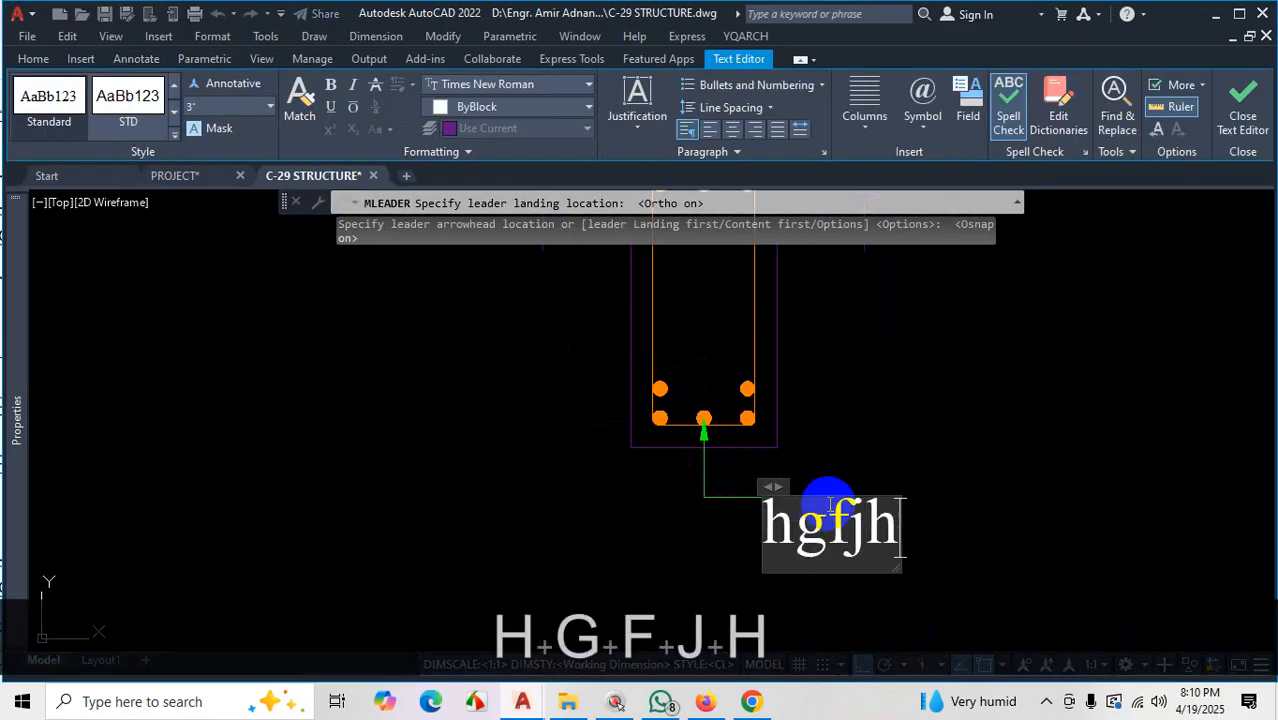
key("Escape")
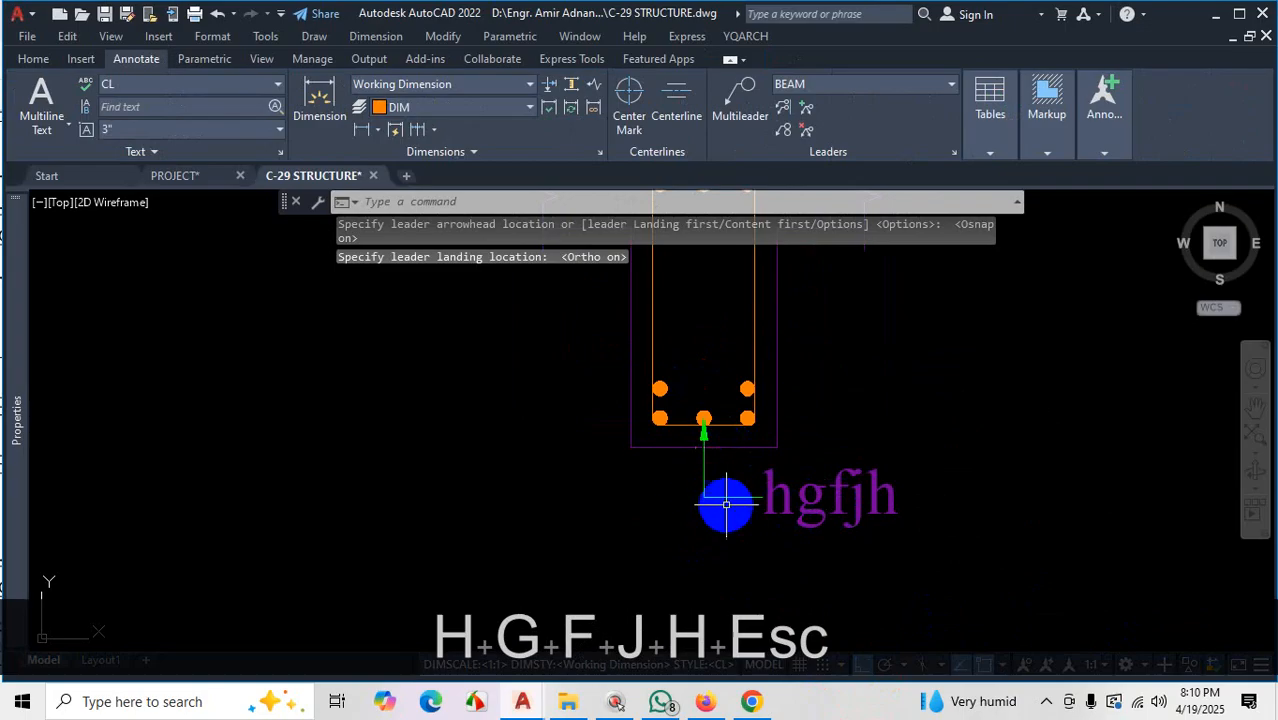
Add two leaders to the hgfjh multileader, pointing at the bottom-left and bottom-right corner bars of the right section
left_click(808, 108)
scroll(662, 414, "up", 2)
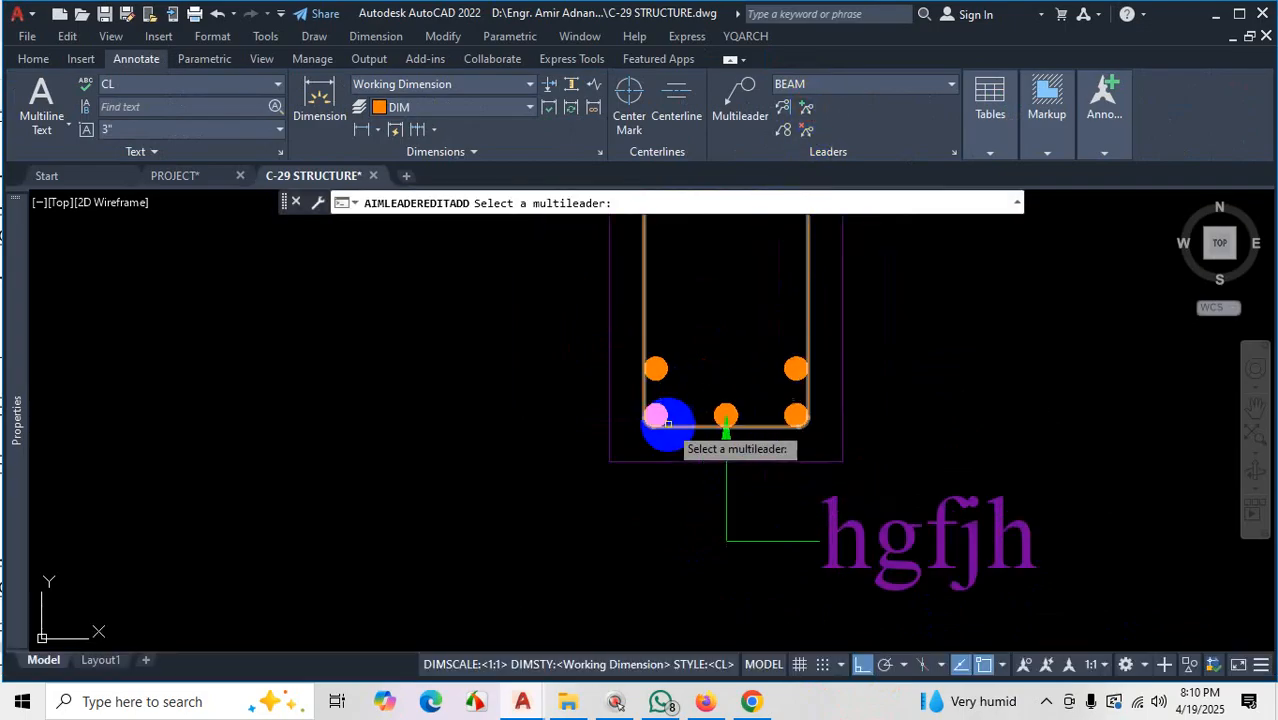
left_click(728, 499)
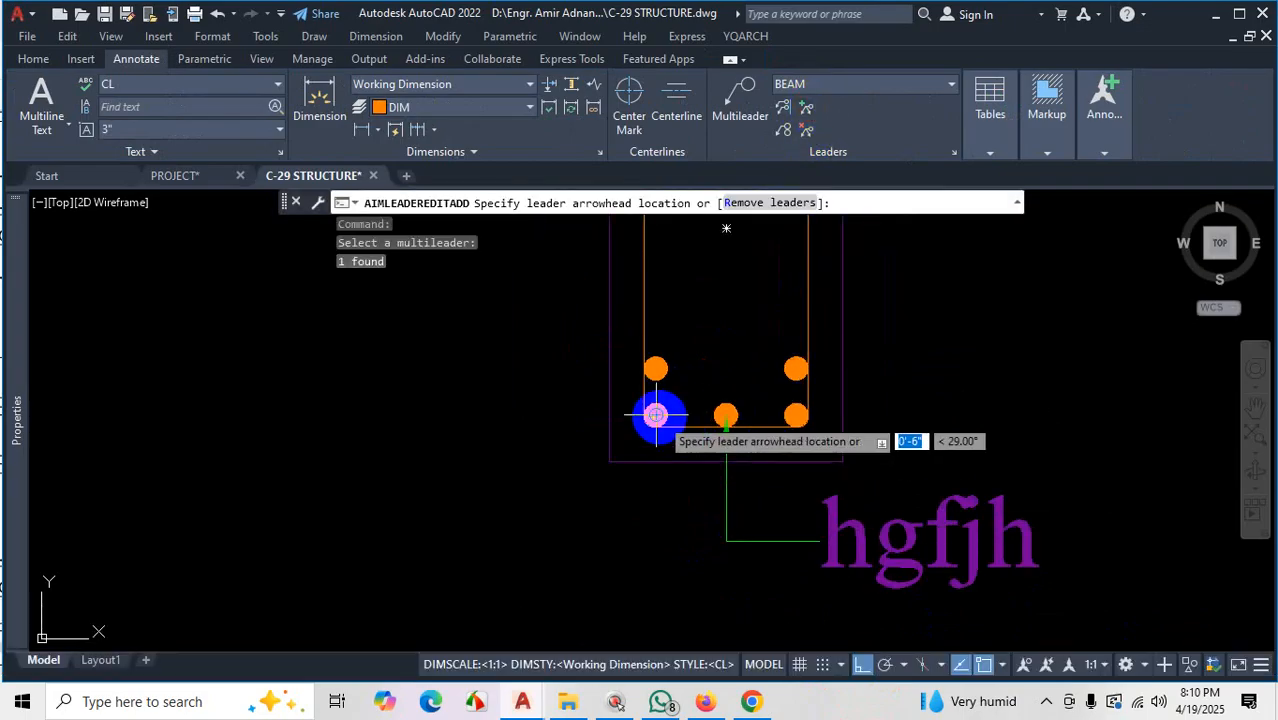
scroll(655, 423, "up", 3)
left_click(655, 423)
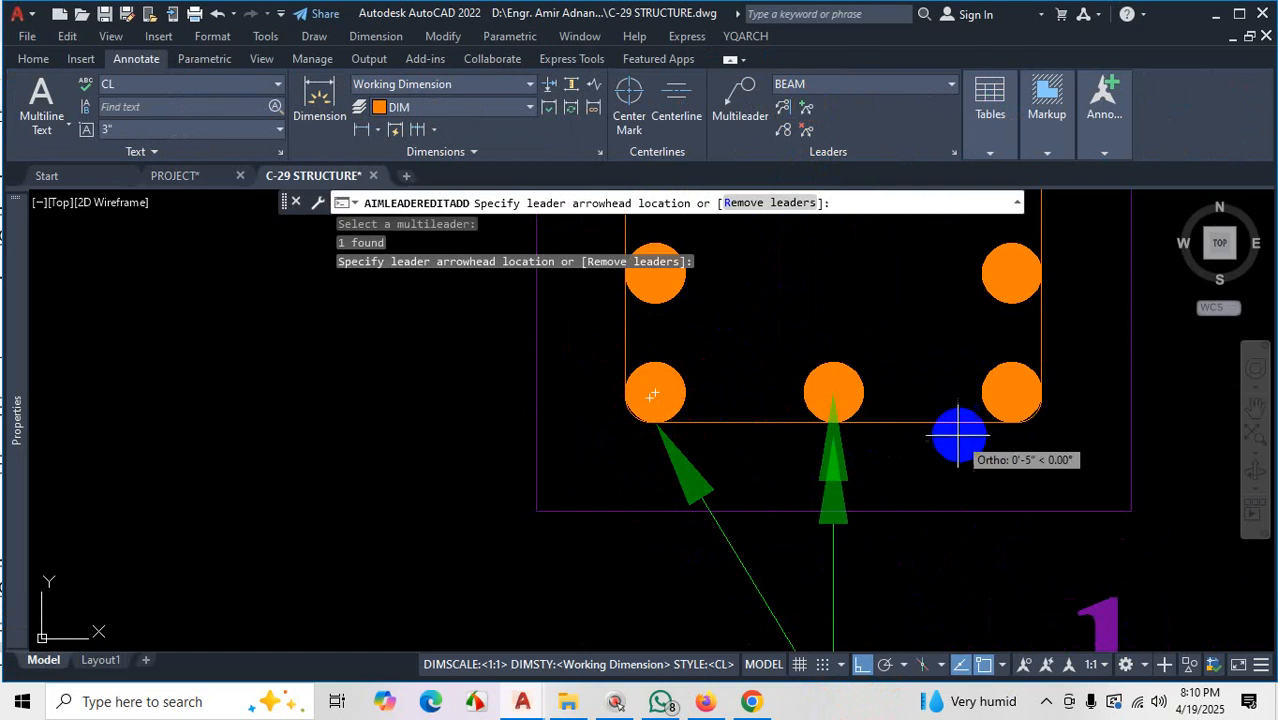
left_click(1012, 423)
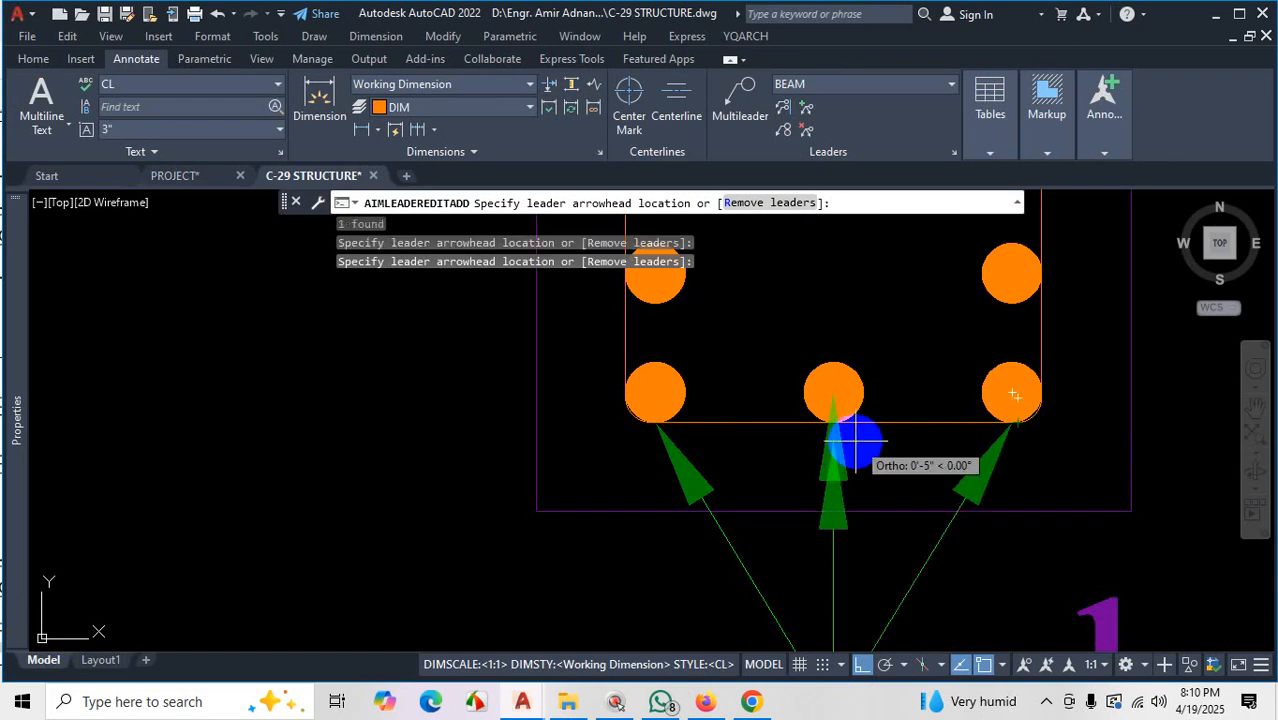
key("Escape")
scroll(688, 458, "down", 7)
scroll(824, 525, "down", 4)
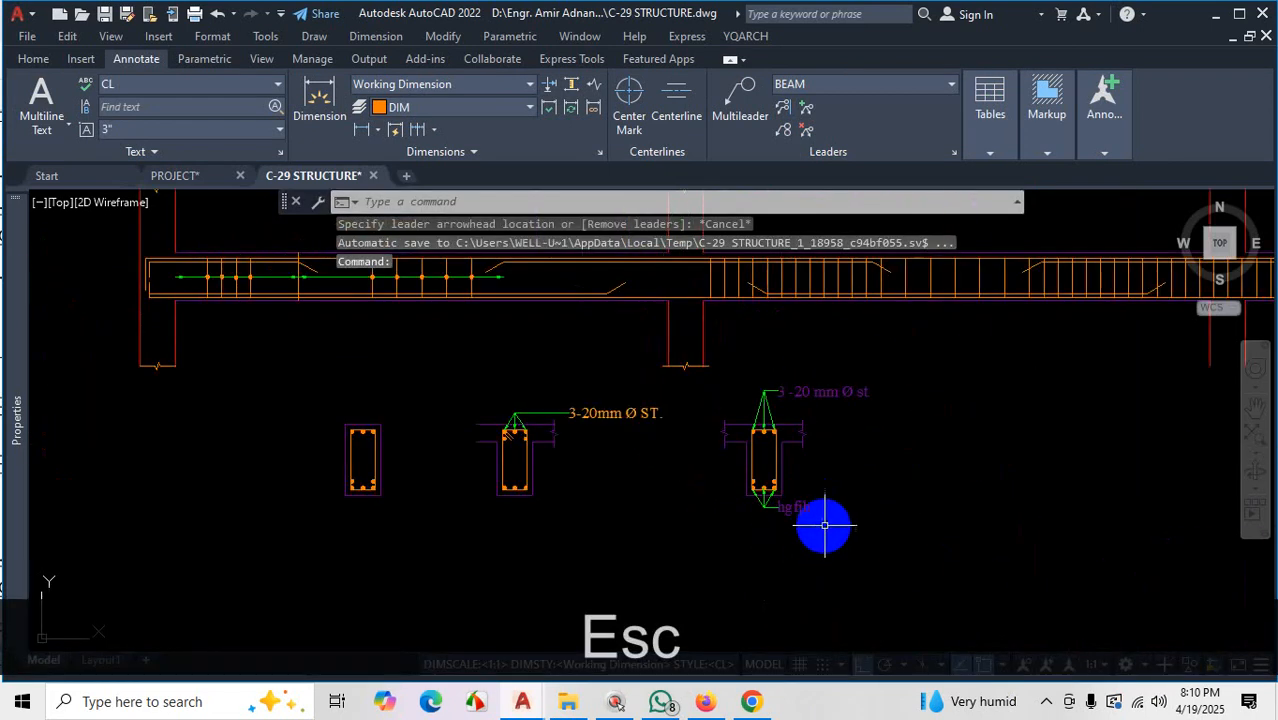
scroll(830, 491, "up", 3)
scroll(822, 495, "down", 2)
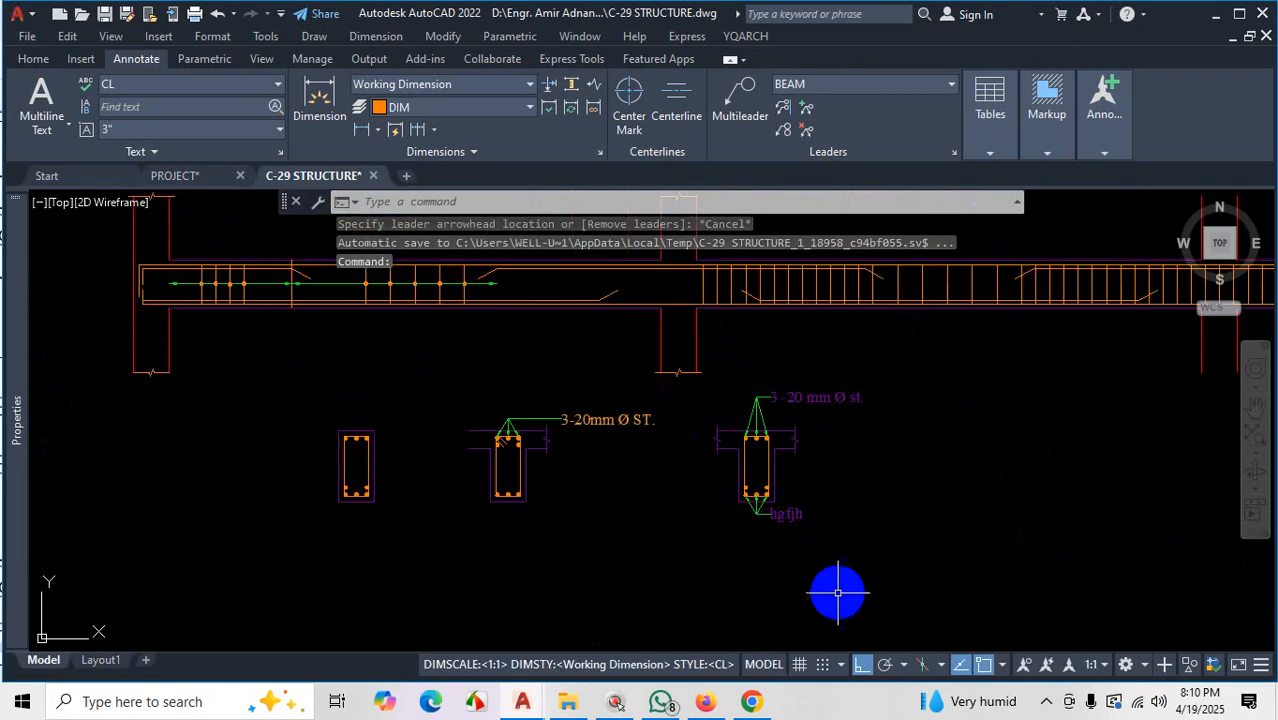
Switch to the reference PDF in Firefox and examine how the reinforcement labels of RB2 section 3-3 are aligned and placed
left_click(724, 703)
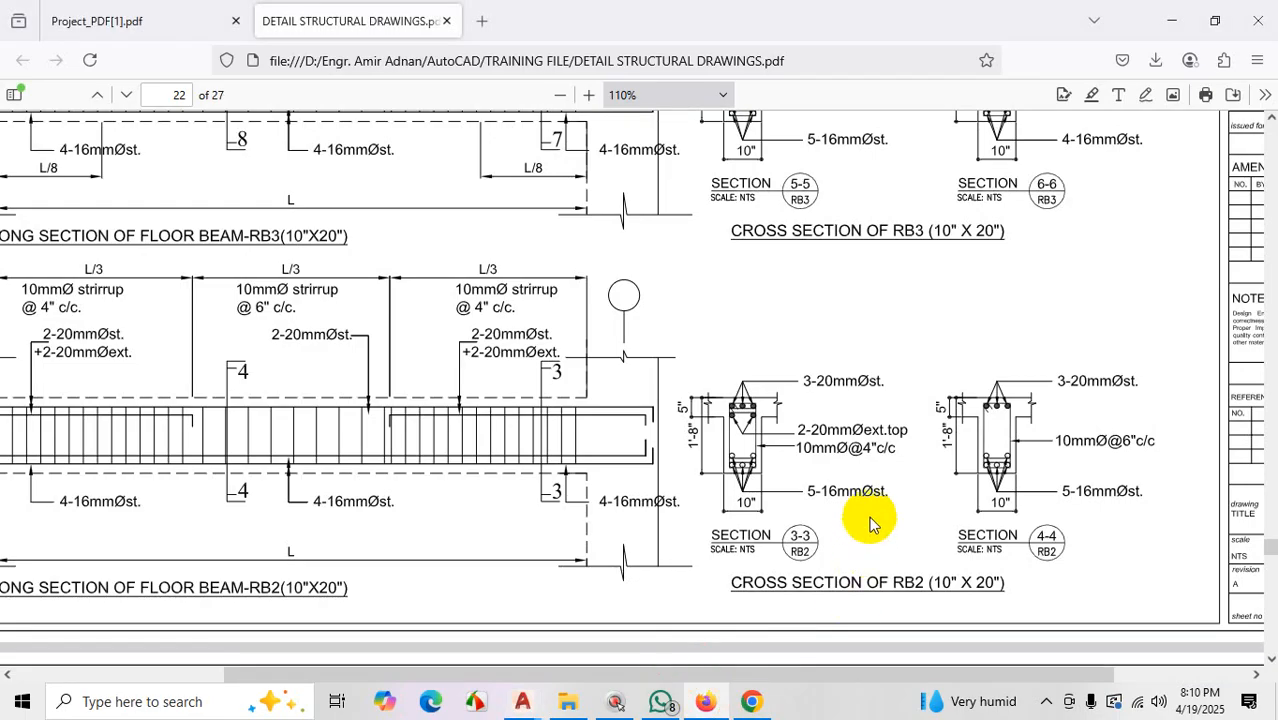
key("ctrl")
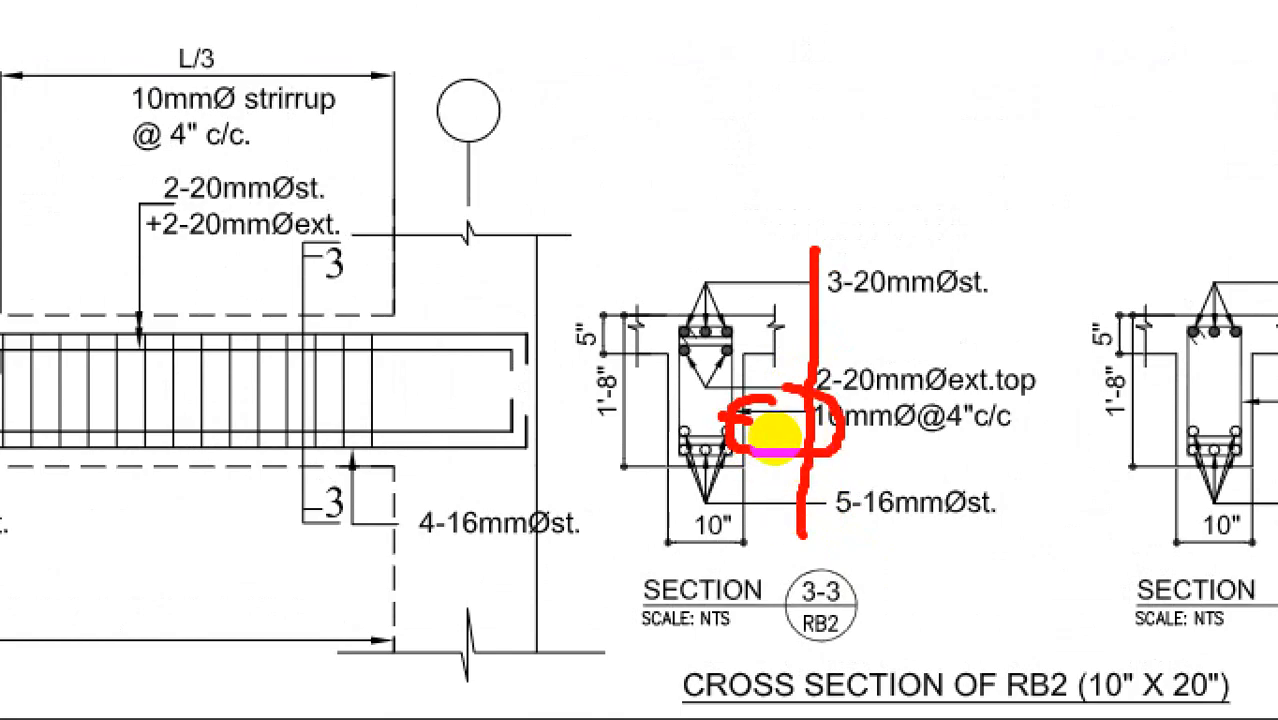
key("Escape")
scroll(813, 460, "down", 5)
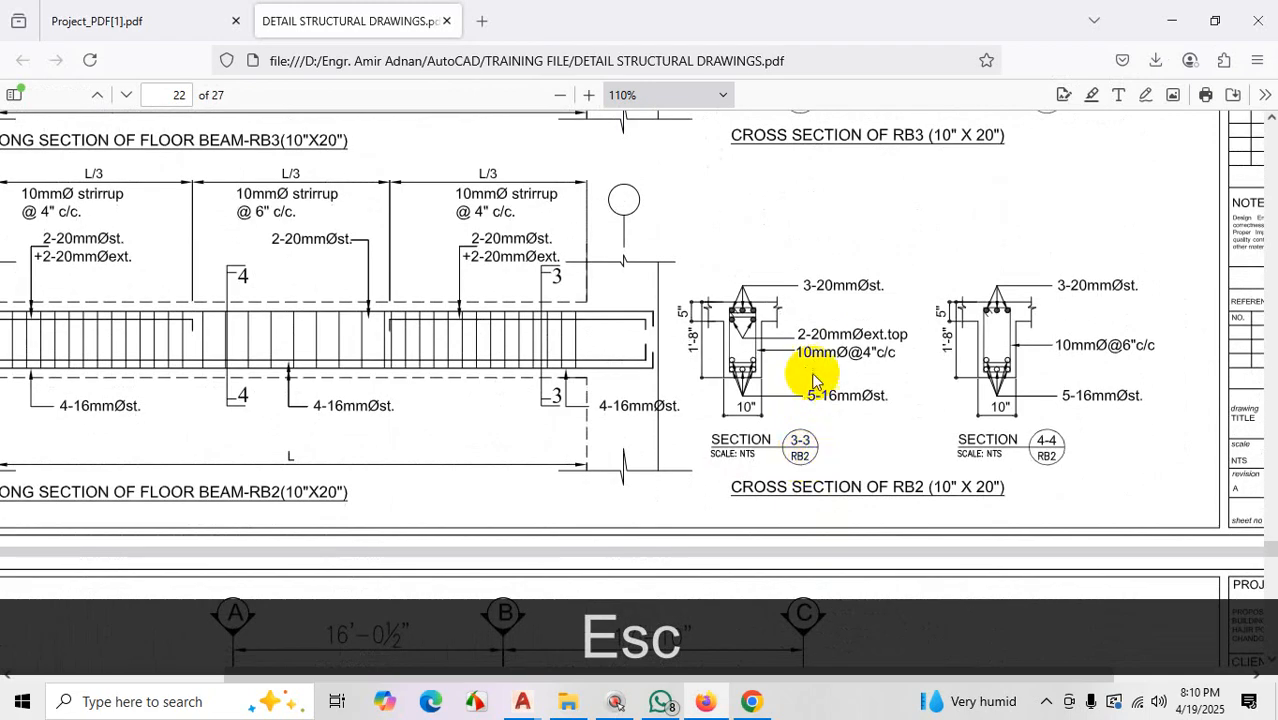
key("ctrl+1")
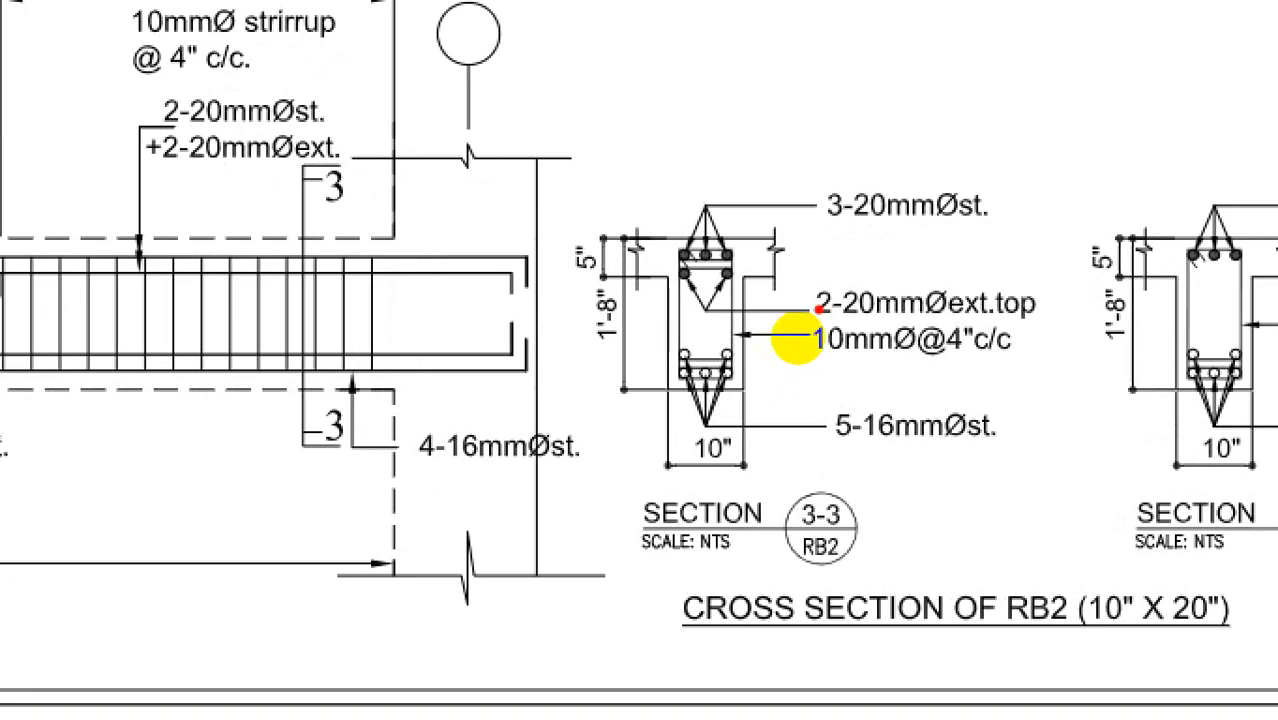
mouse_move(818, 310)
left_mouse_down()
mouse_move(727, 323)
mouse_move(876, 352)
mouse_move(816, 331)
left_mouse_up()
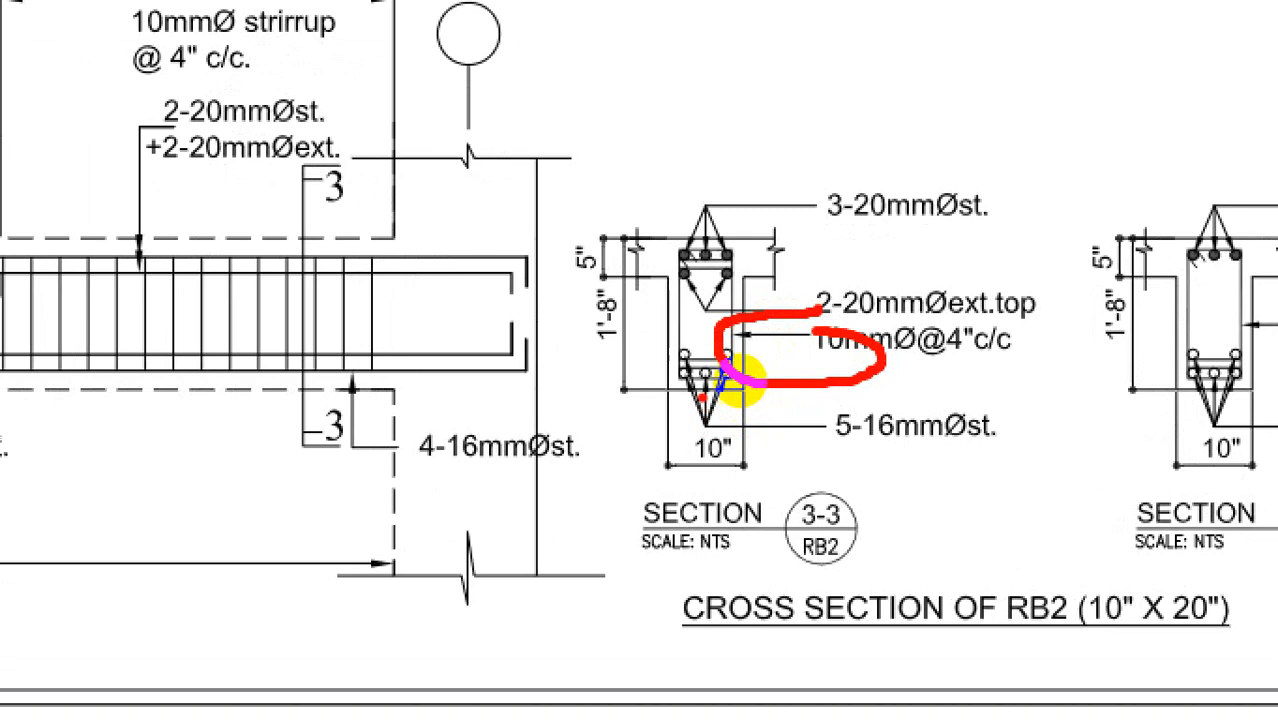
key("ctrl+1")
key("Escape")
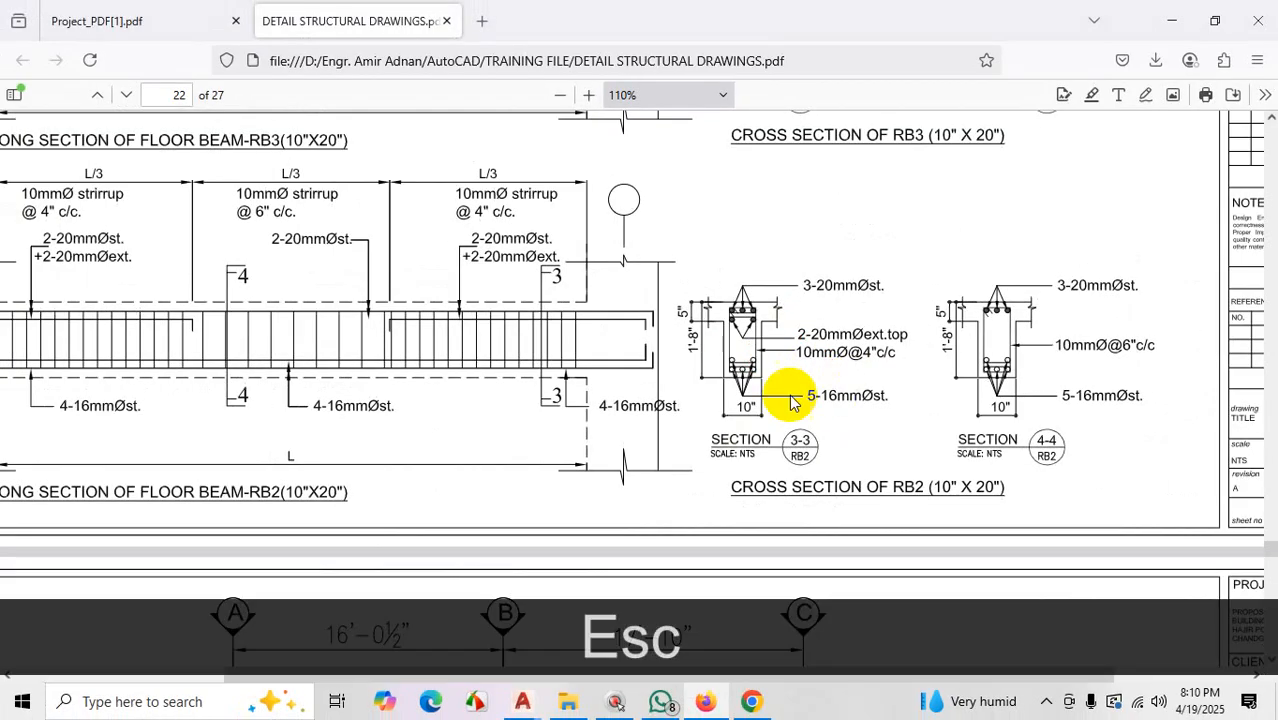
Switch back to the AutoCAD drawing and add a horizontal multileader pointing at the right side of the right section's stirrup
left_click(1162, 12)
scroll(827, 422, "up", 5)
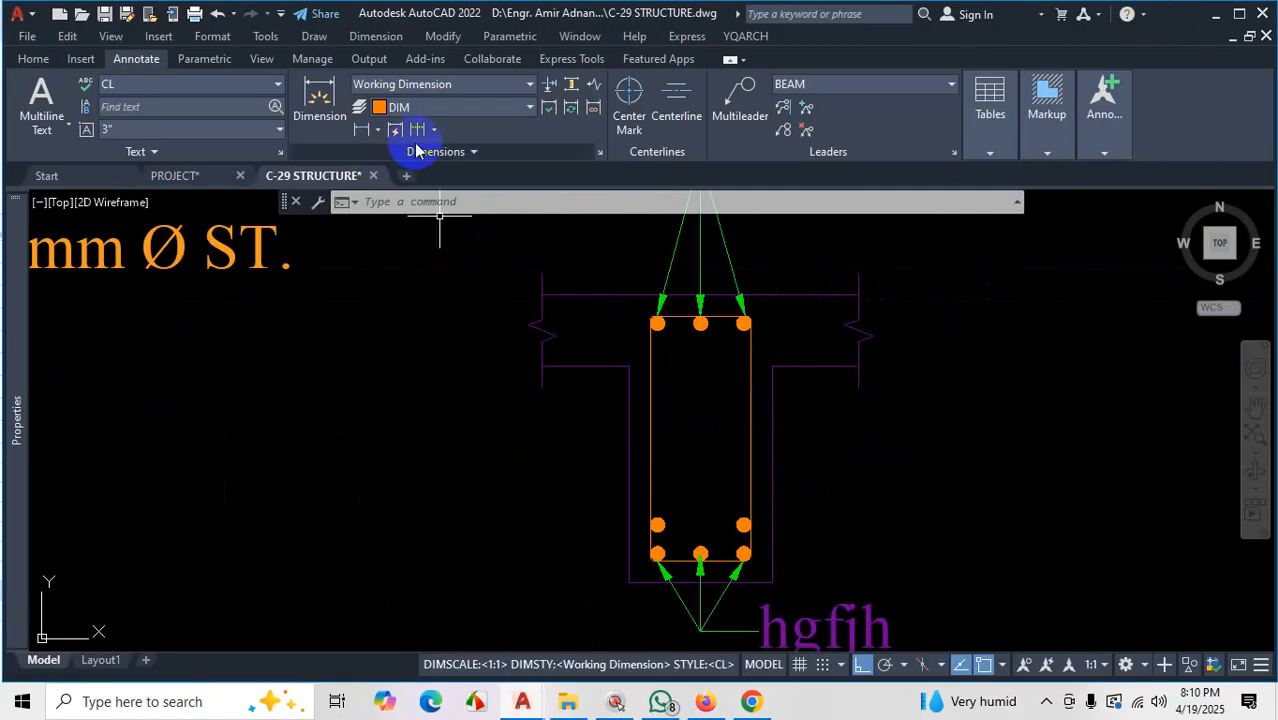
left_click(732, 100)
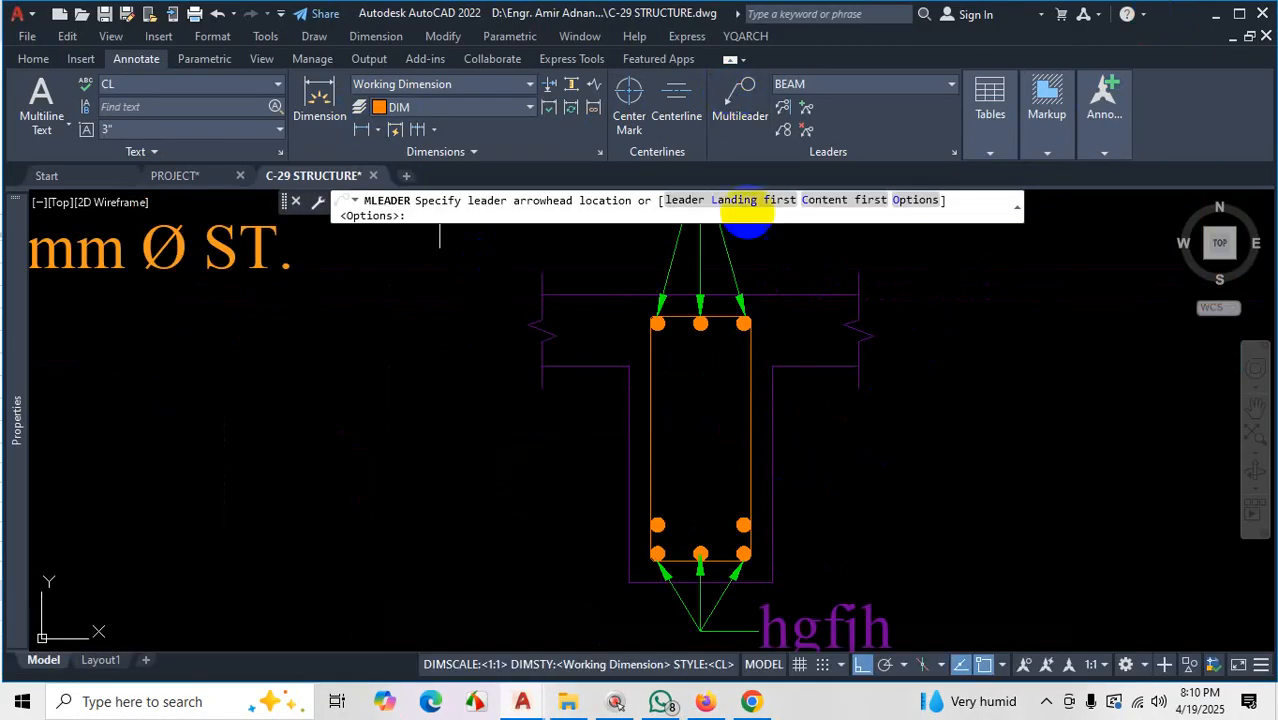
left_click(753, 438)
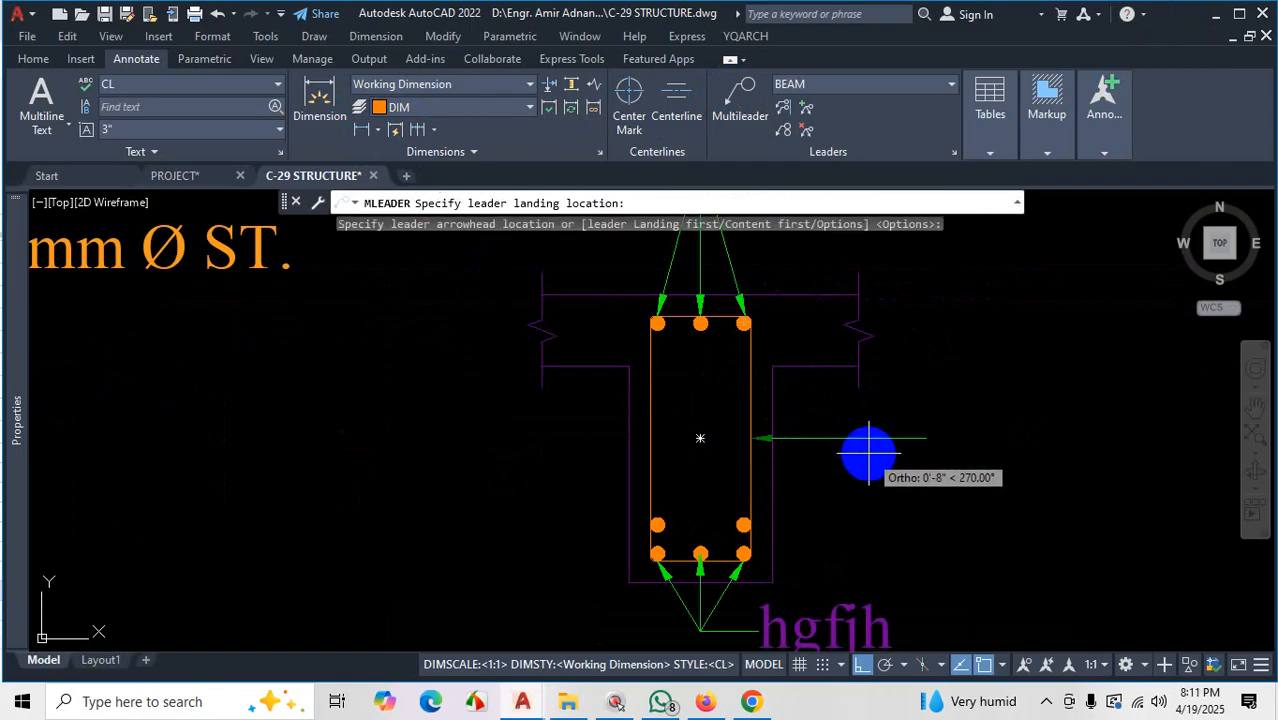
left_click(926, 437)
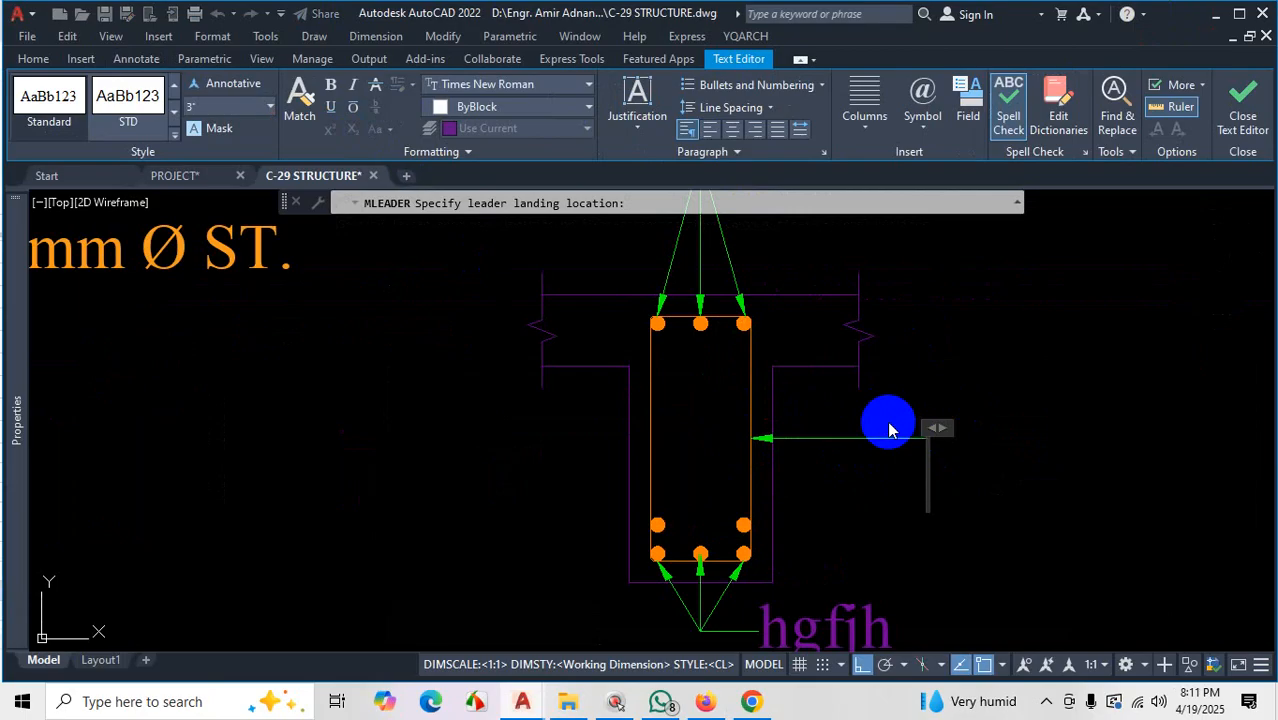
Check the stirrup label in the reference PDF and enter 8mm Ø @4"c/c as the stirrup multileader's text
left_click(705, 701)
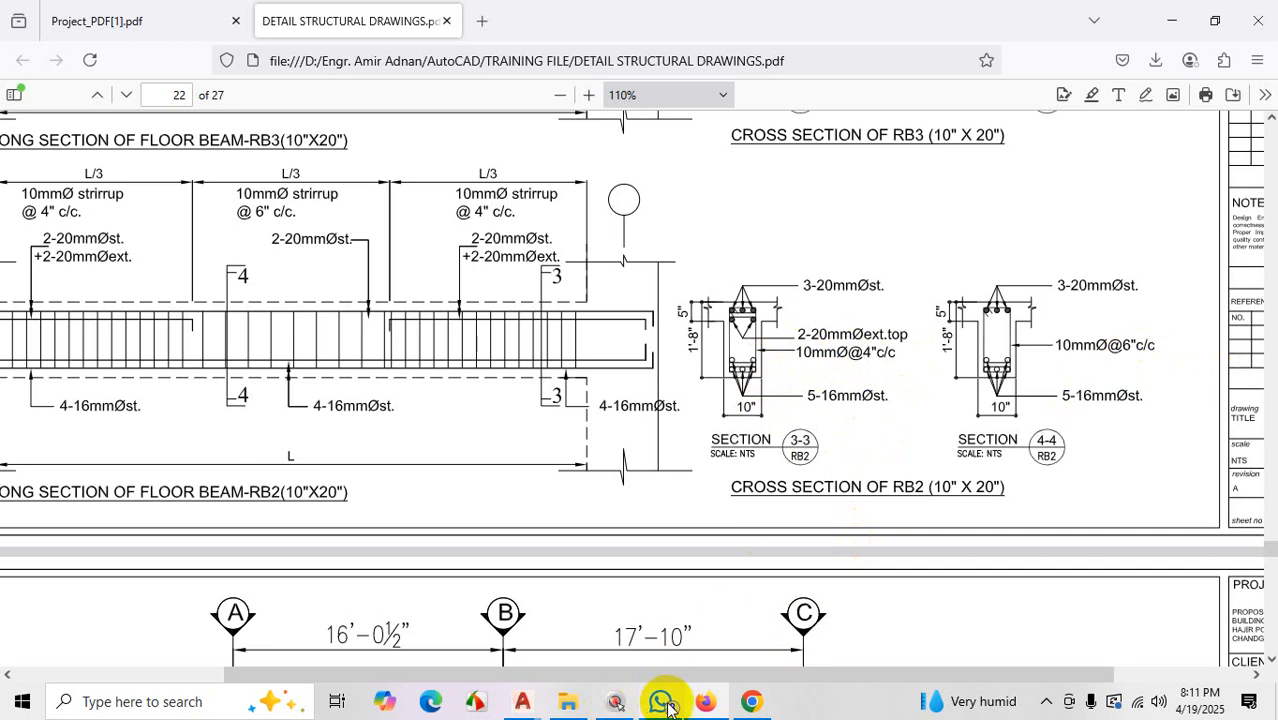
mouse_move(522, 705)
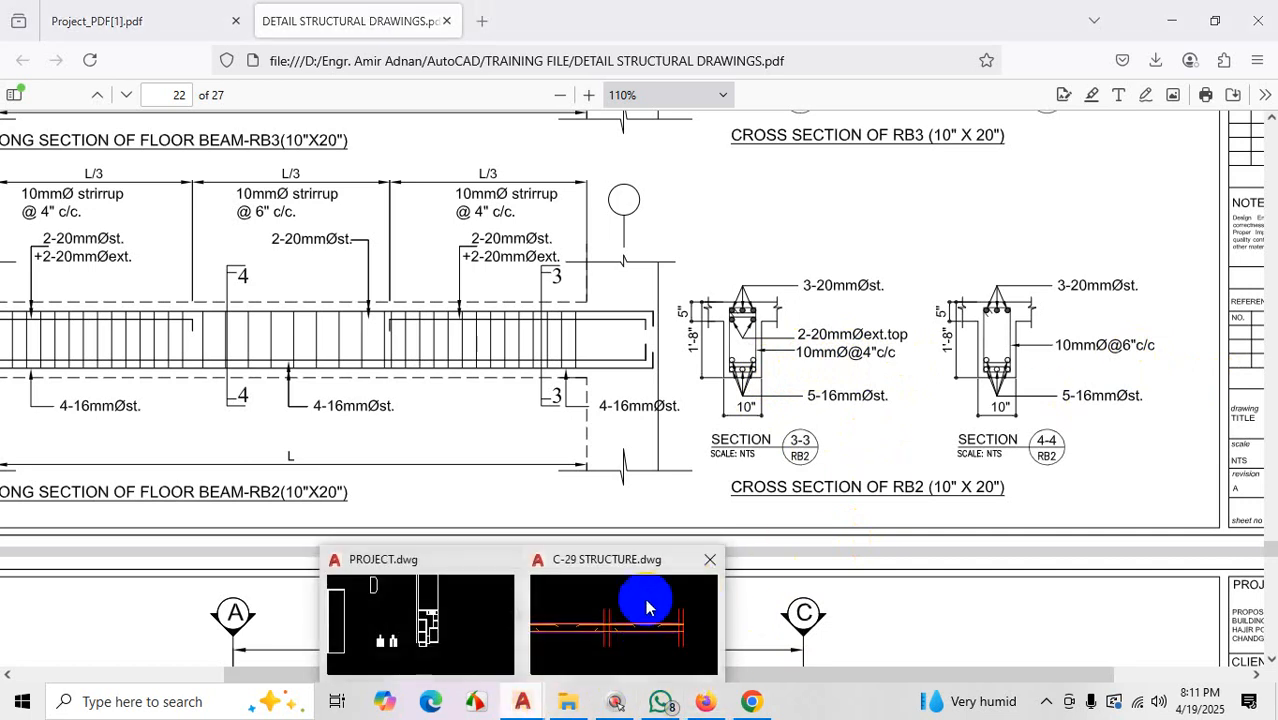
left_click(650, 602)
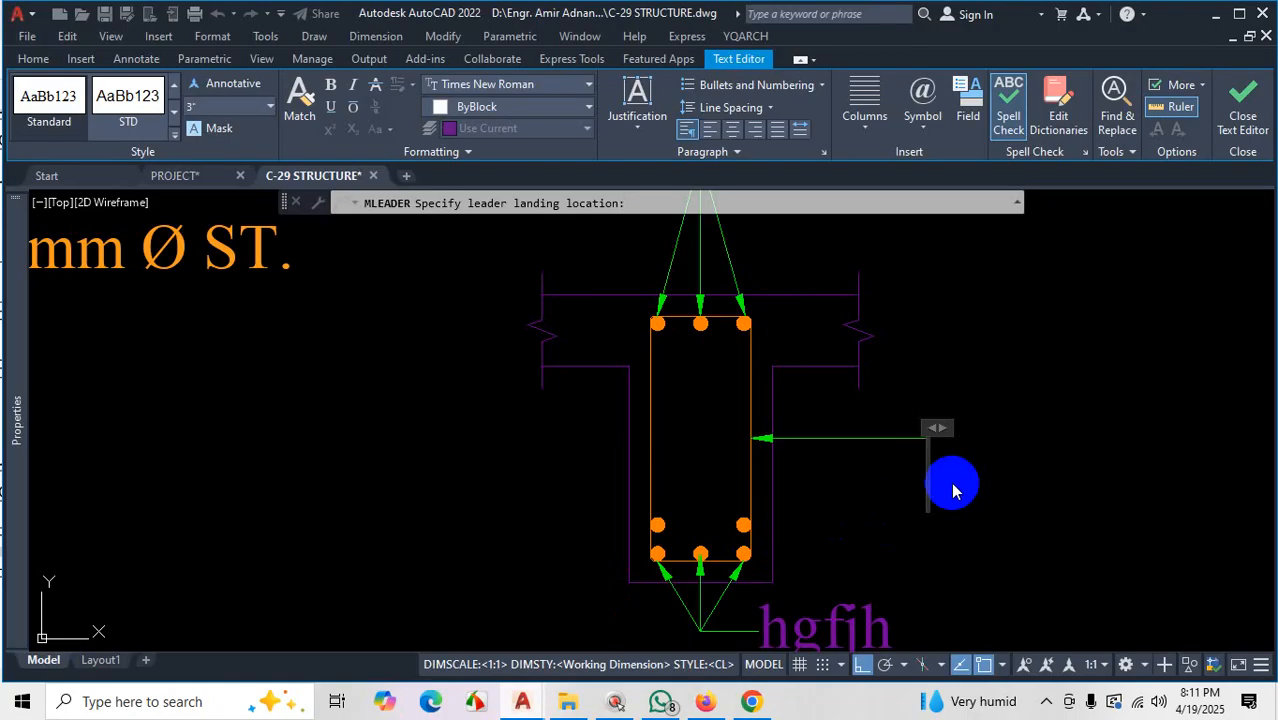
type("8mm ")
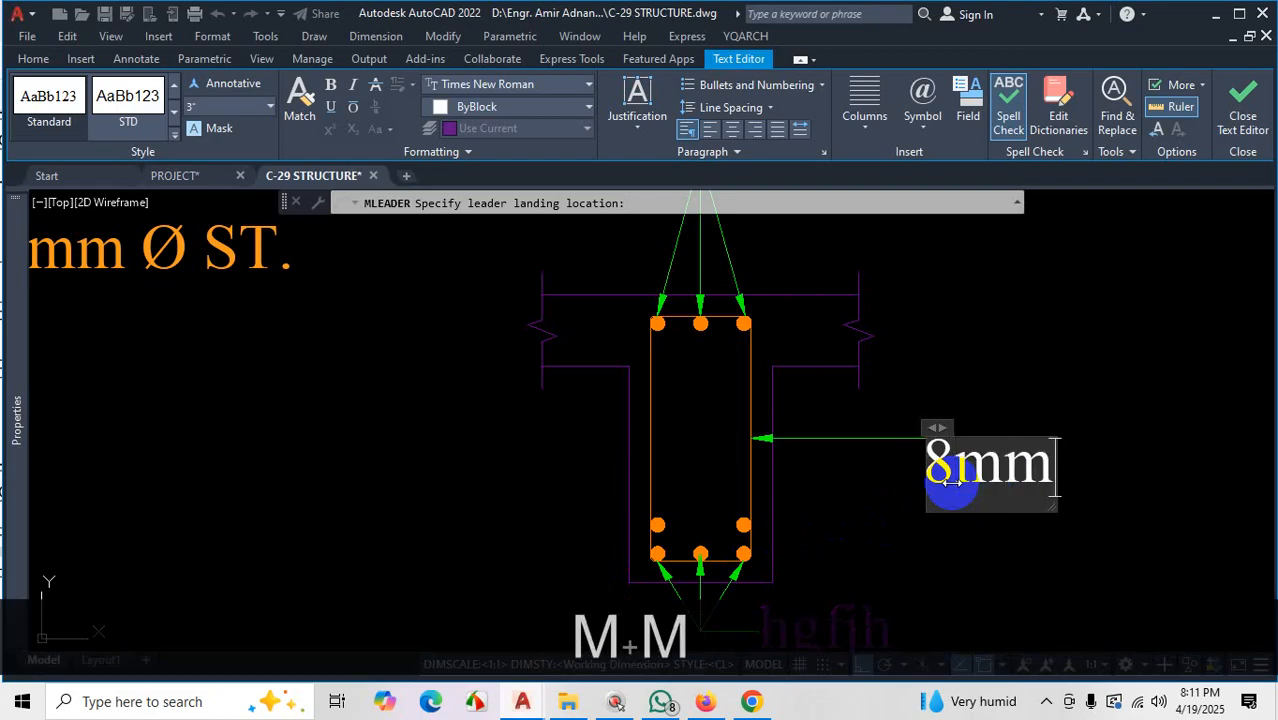
type("%%c")
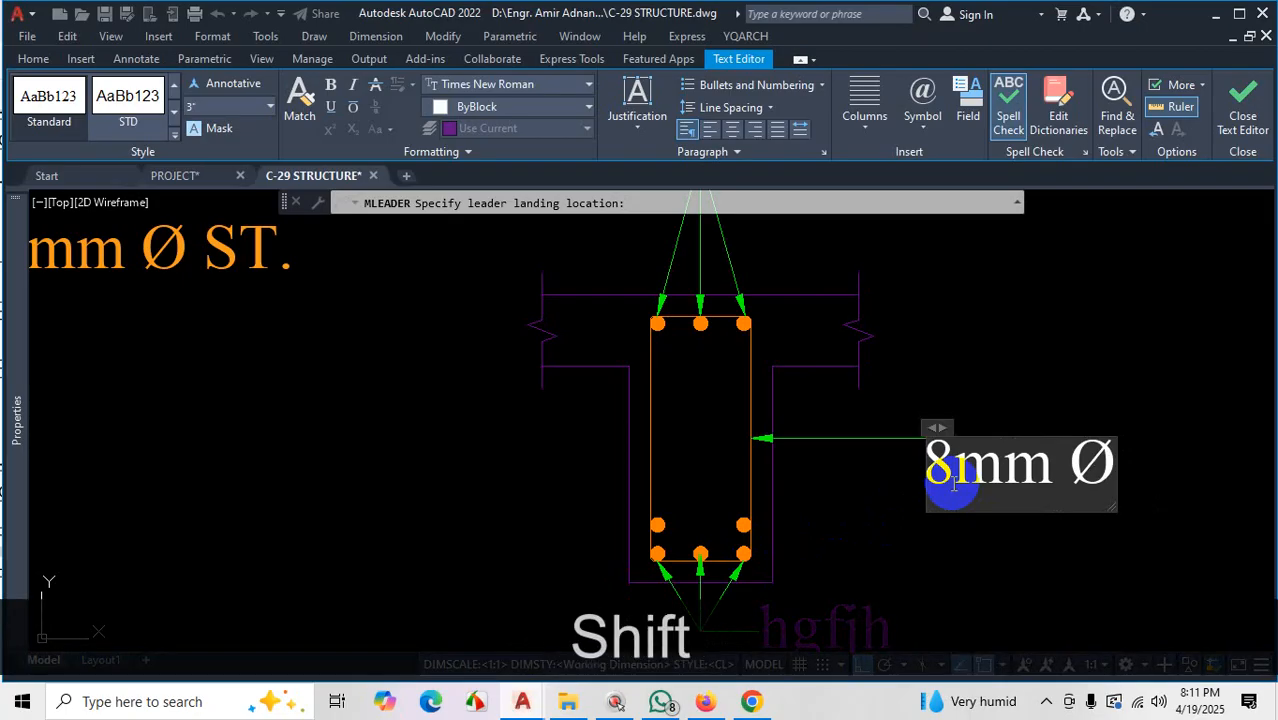
type("@")
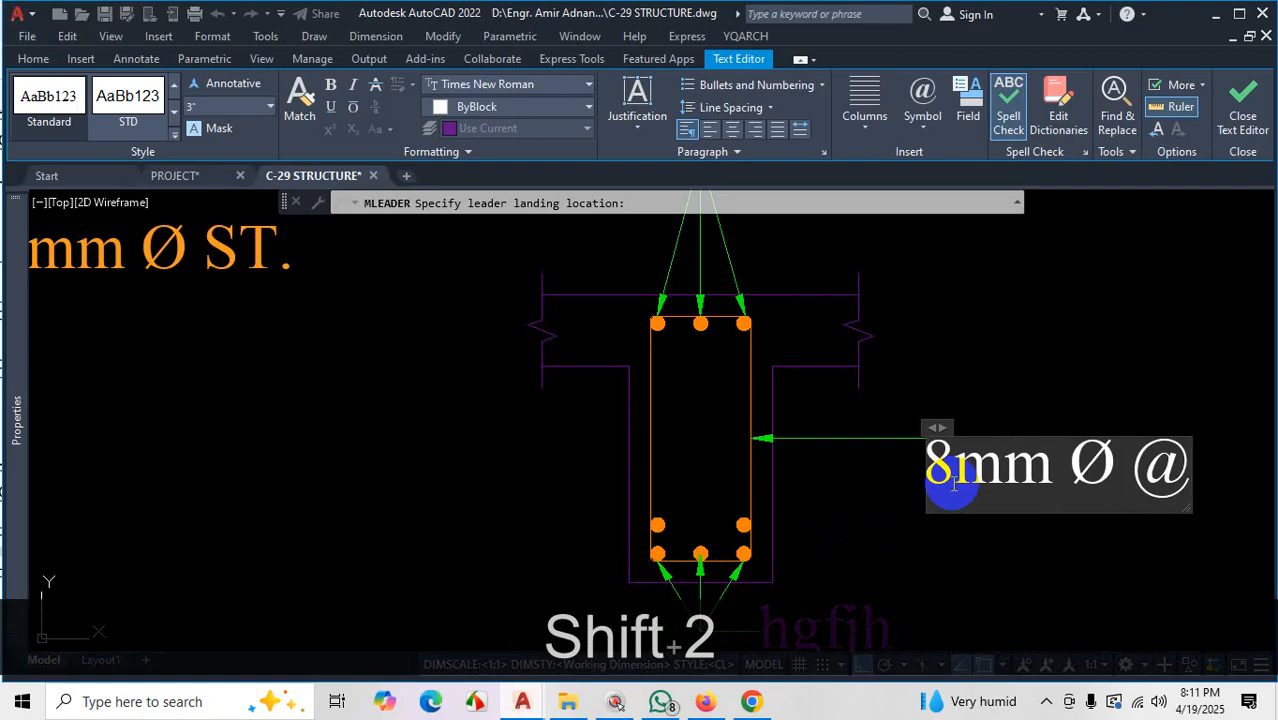
type("4\"")
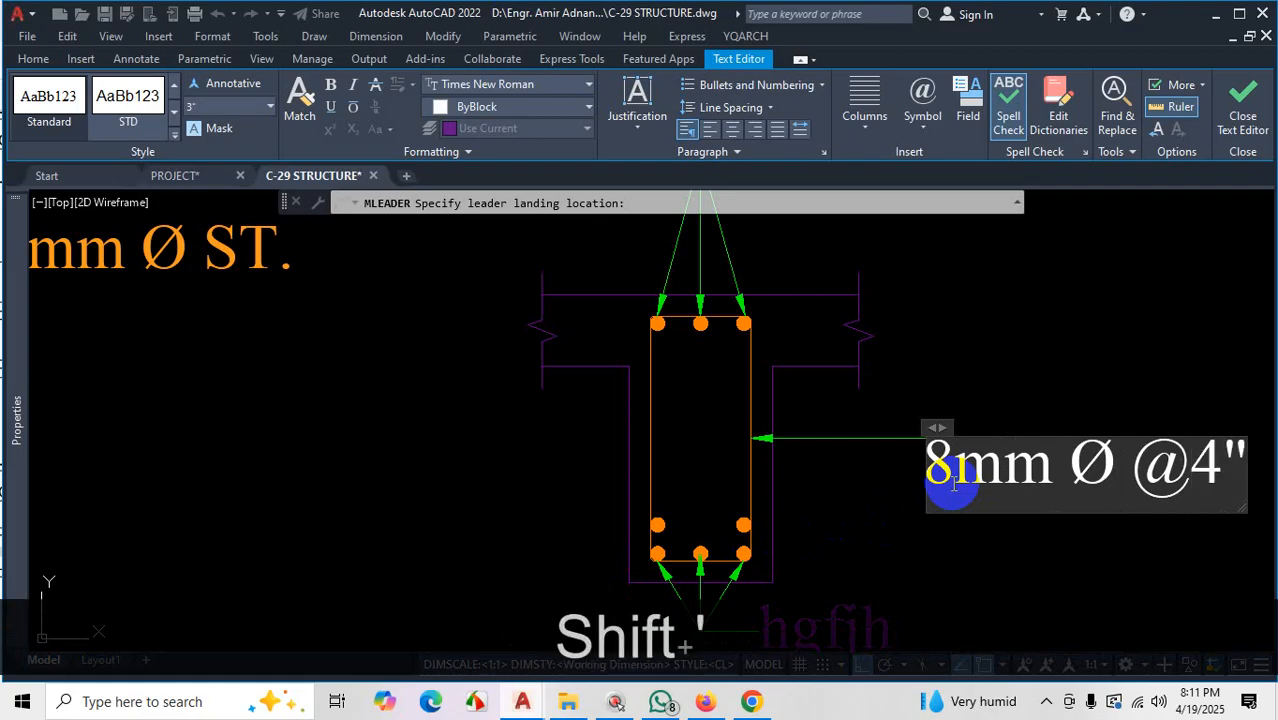
type("c/c")
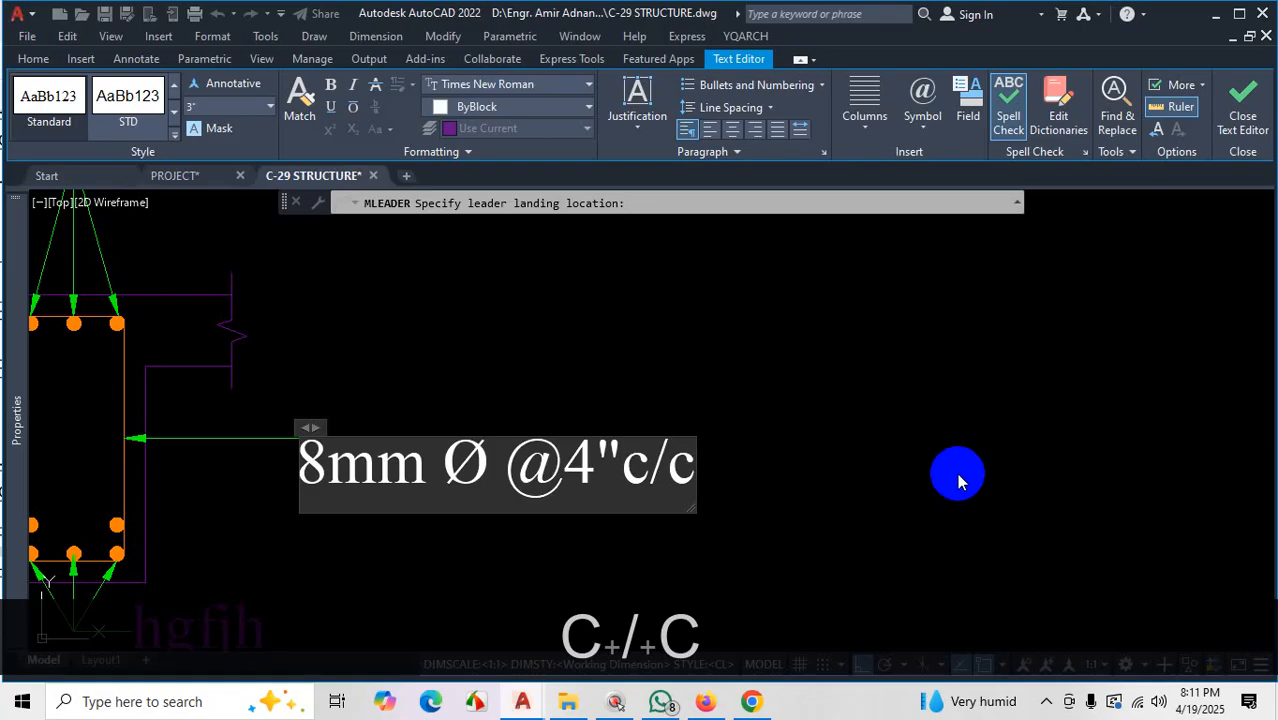
key("Escape")
scroll(900, 483, "down", 5)
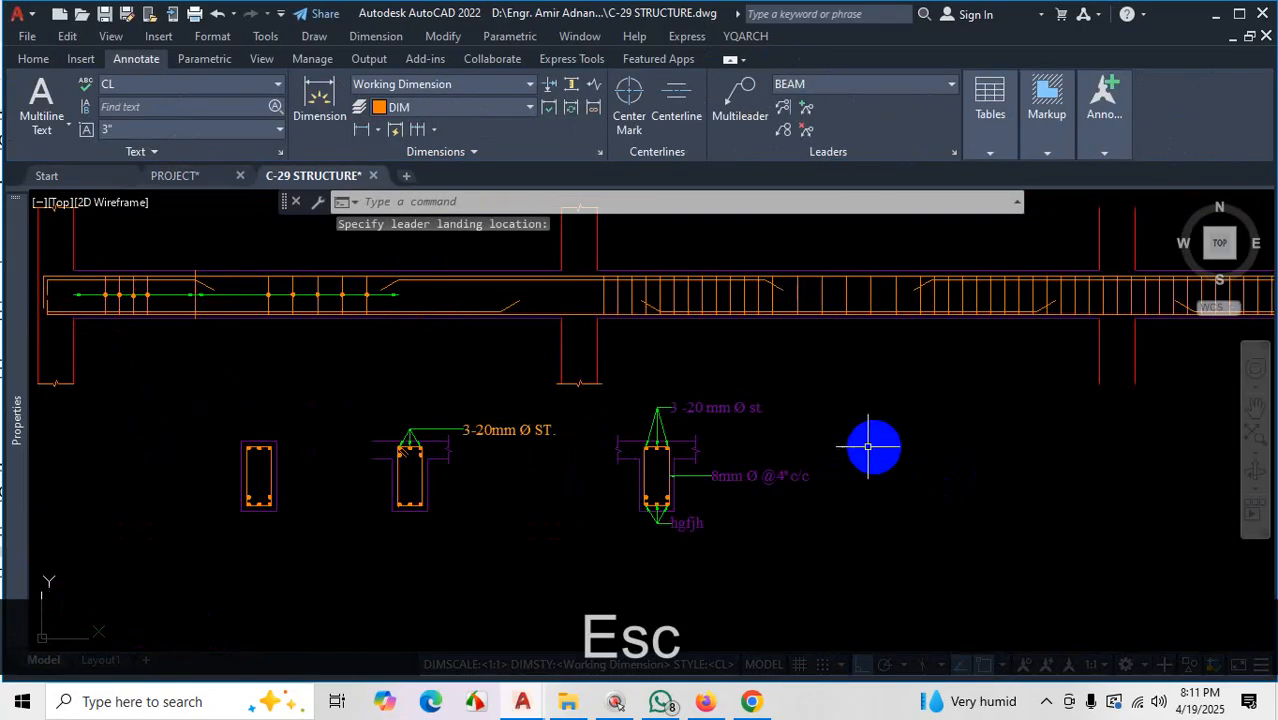
Replace the placeholder text hgfjh of the right section's bottom multileader with 3-20mm
scroll(790, 531, "up", 5)
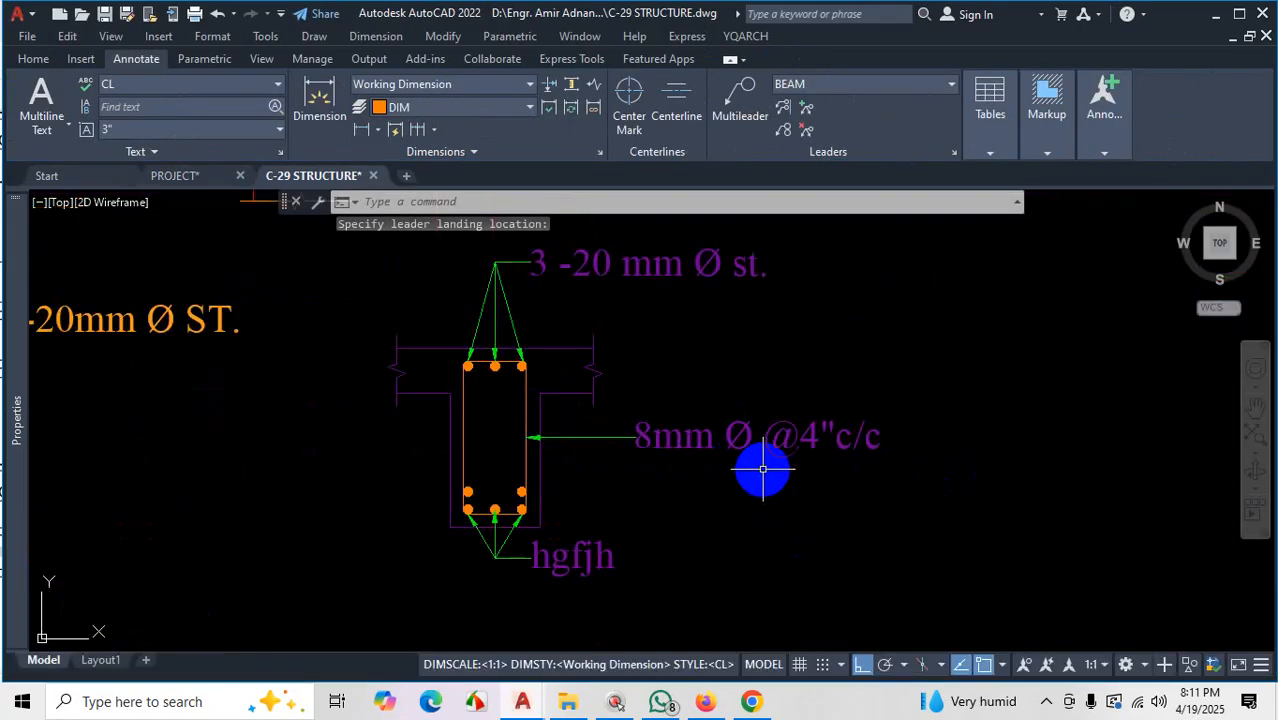
double_click(602, 562)
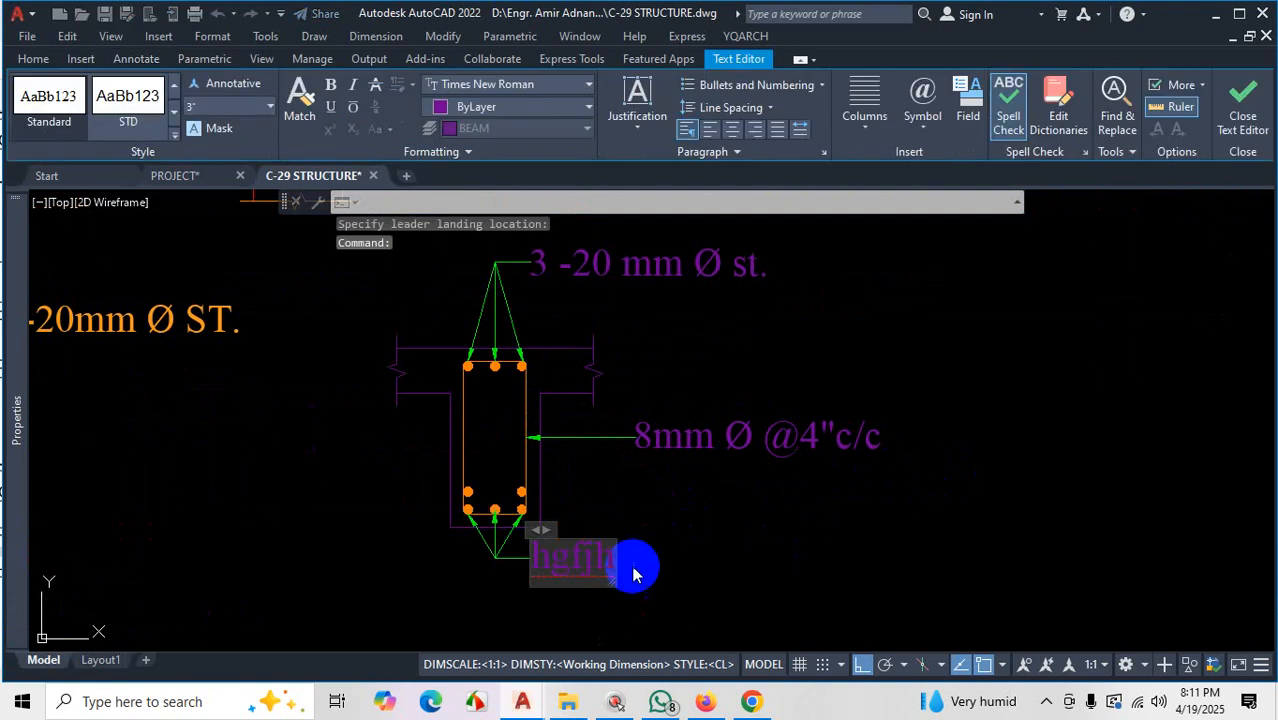
key("BackSpace")
key("BackSpace")
key("BackSpace")
key("BackSpace")
key("BackSpace")
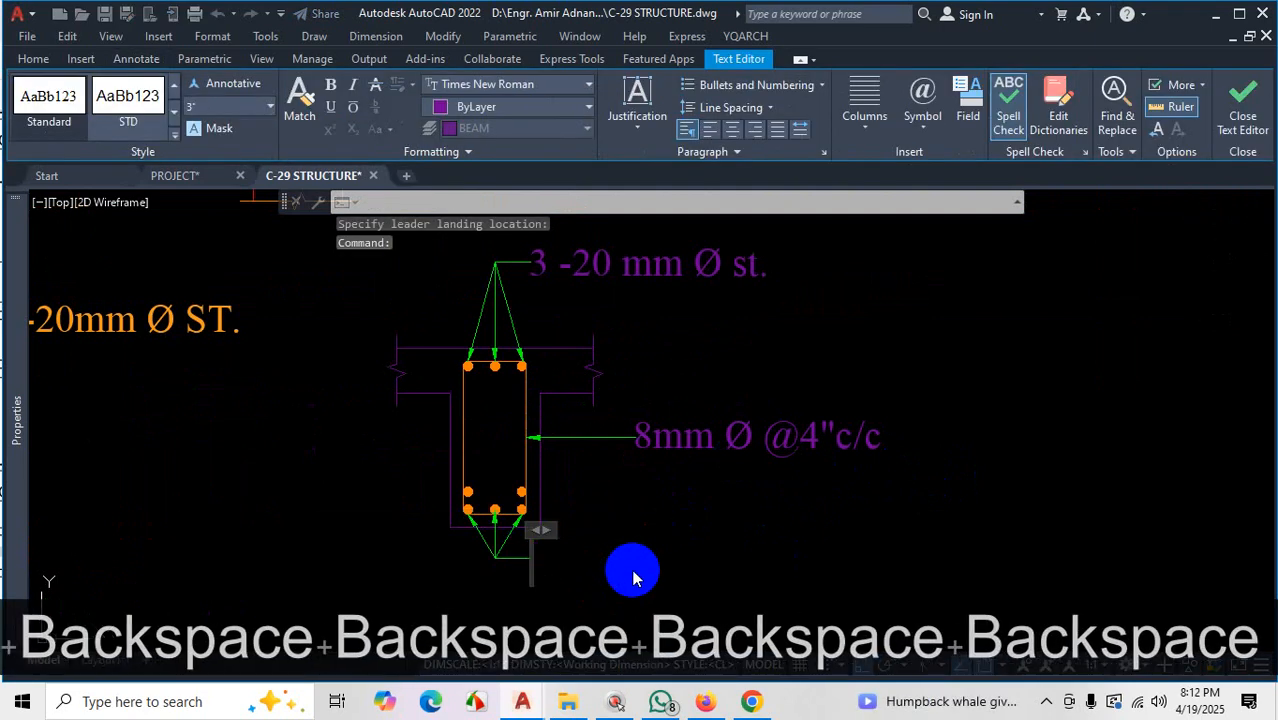
type("3")
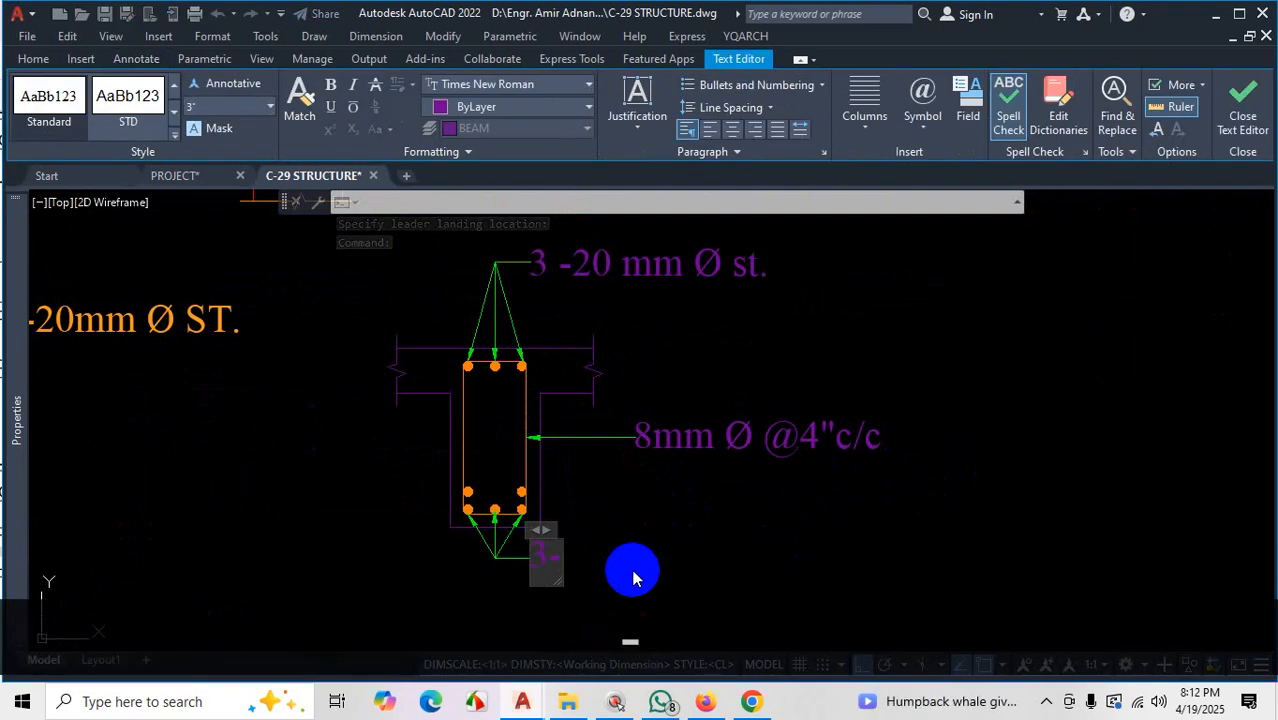
type("-20mm")
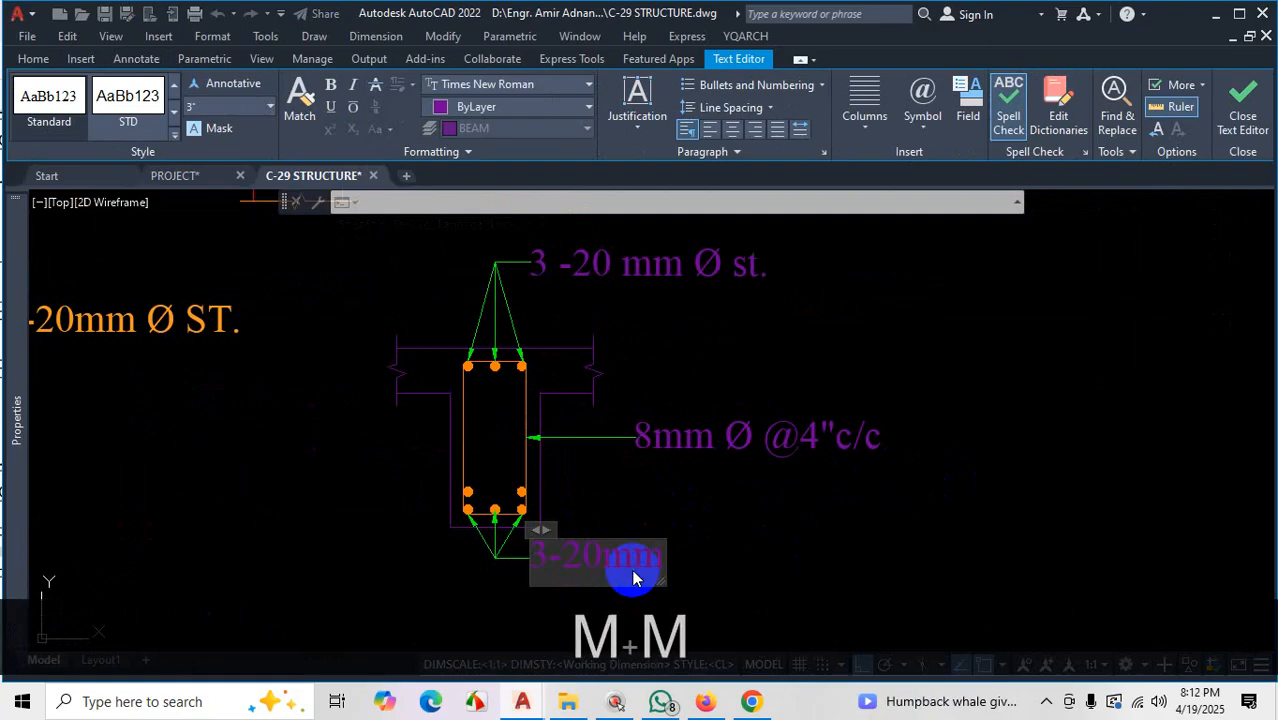
Complete the bottom bar label with a diameter symbol and the suffix st. so it reads 3-20mmØ st
left_click(924, 128)
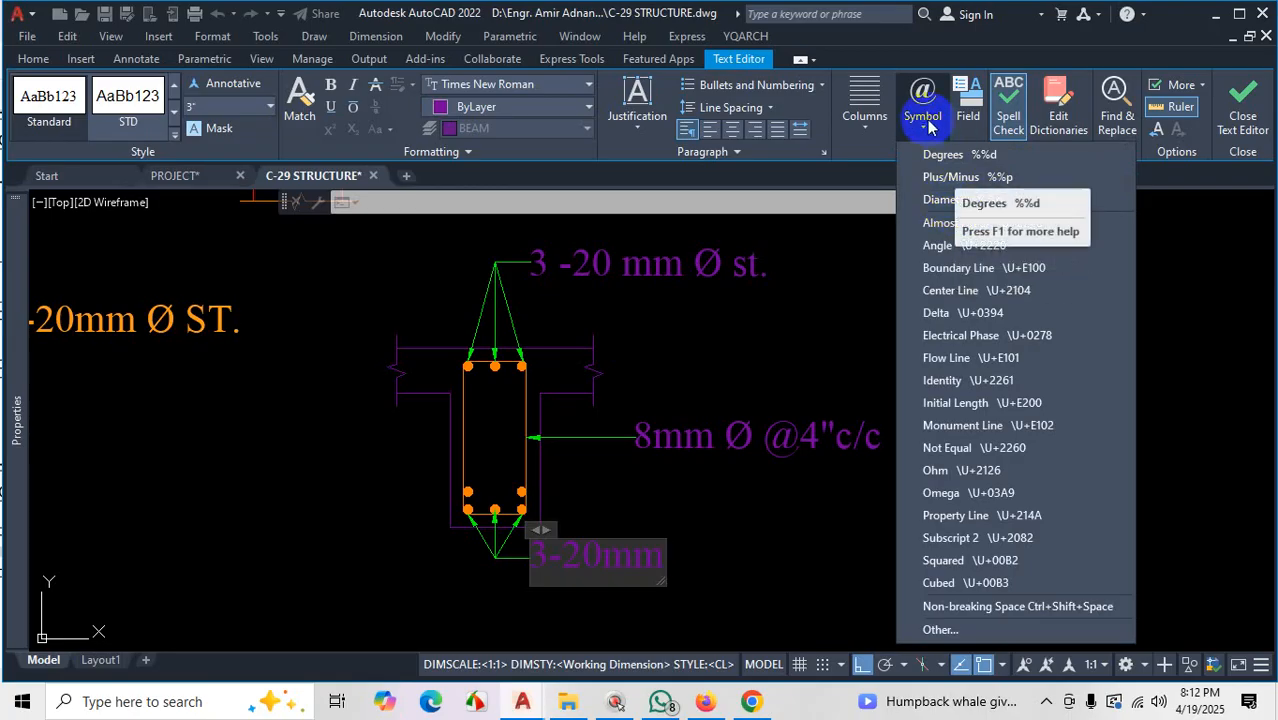
left_click(946, 200)
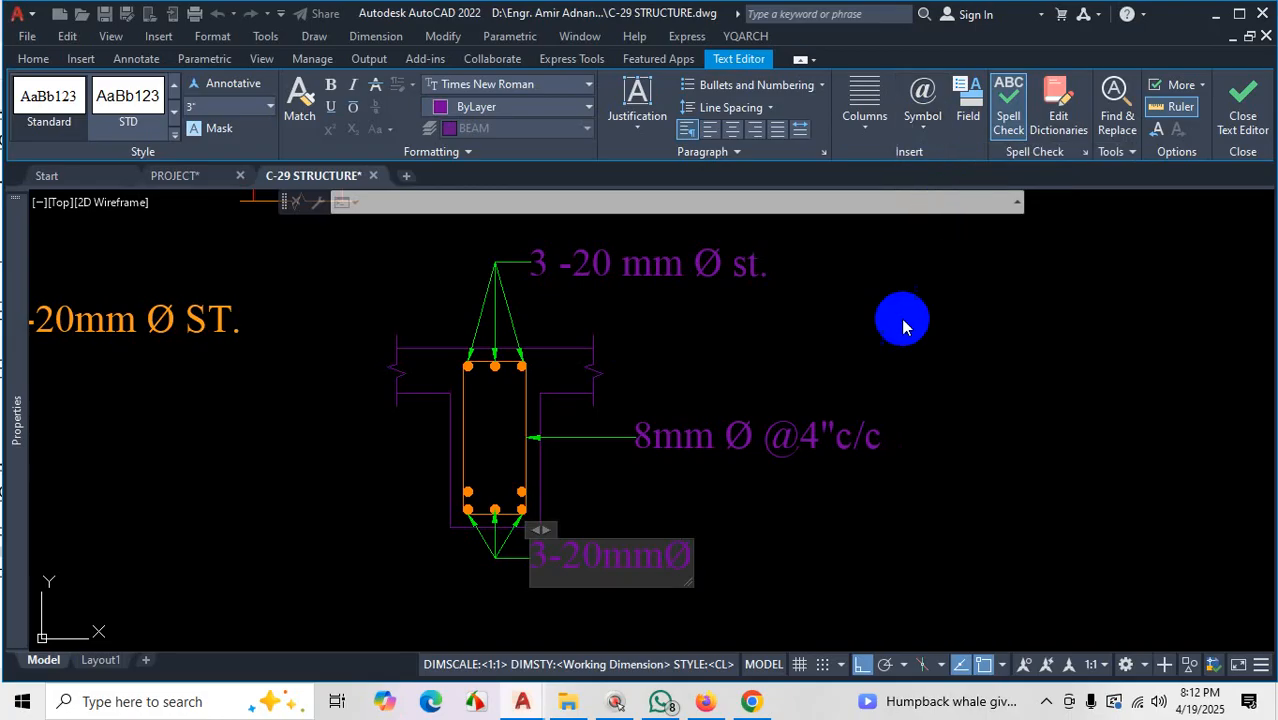
scroll(642, 618, "up", 5)
scroll(652, 614, "down", 4)
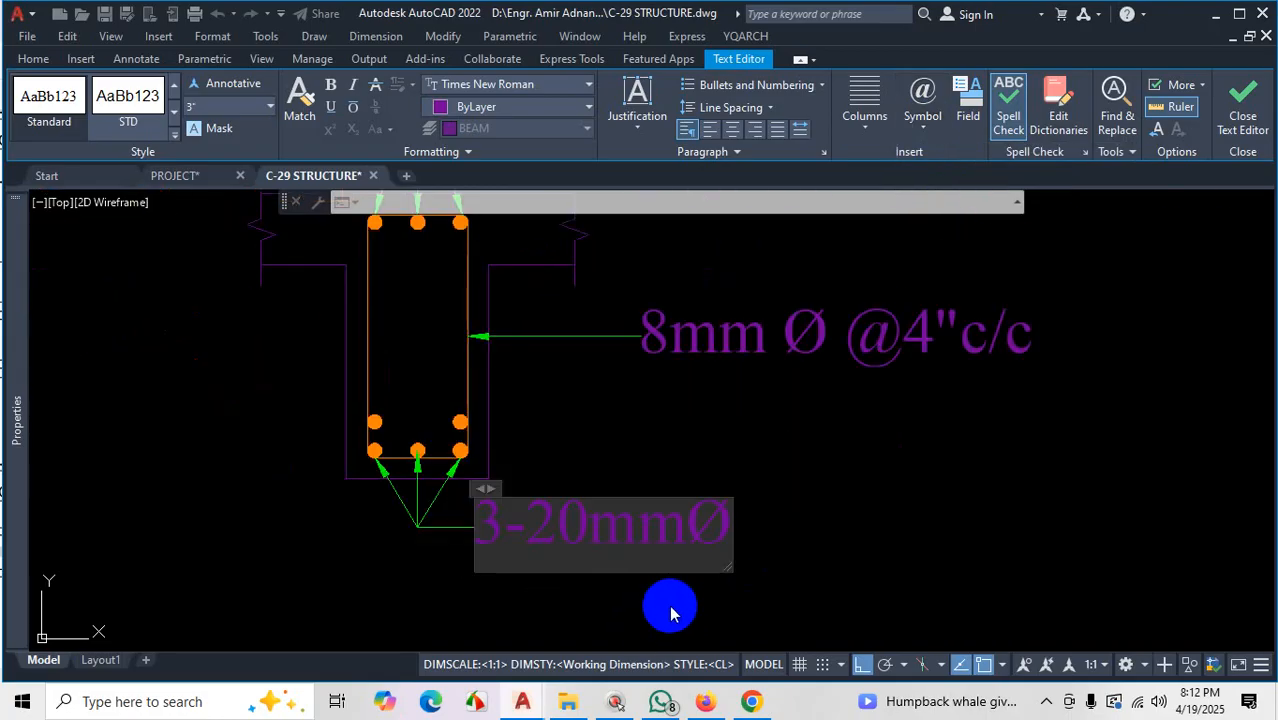
scroll(718, 540, "up", 2)
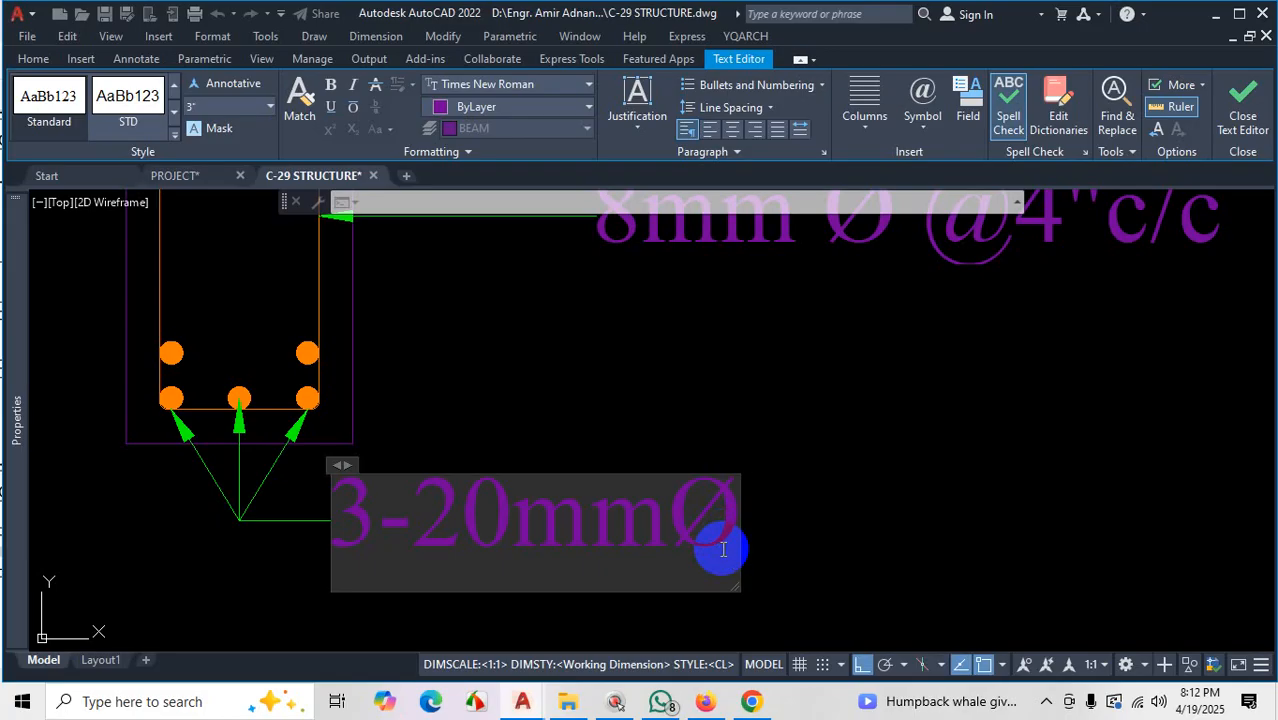
type("st")
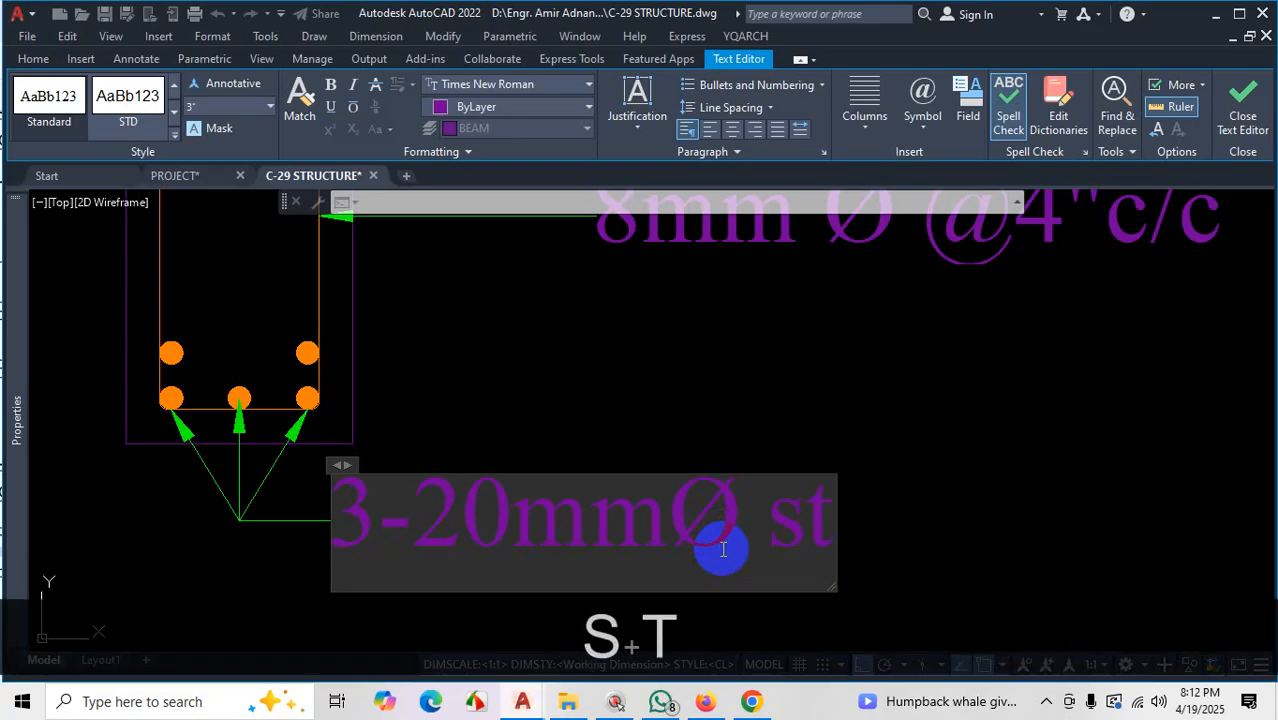
type(".")
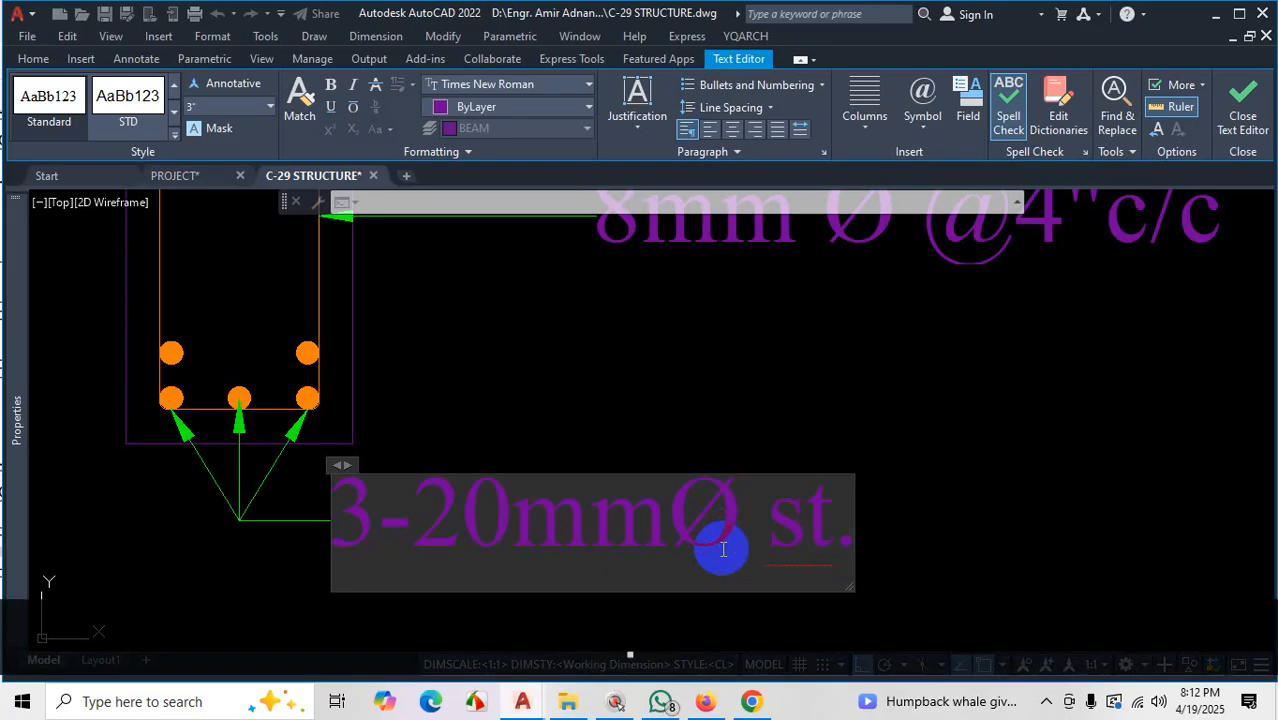
key("Escape")
scroll(790, 472, "down", 6)
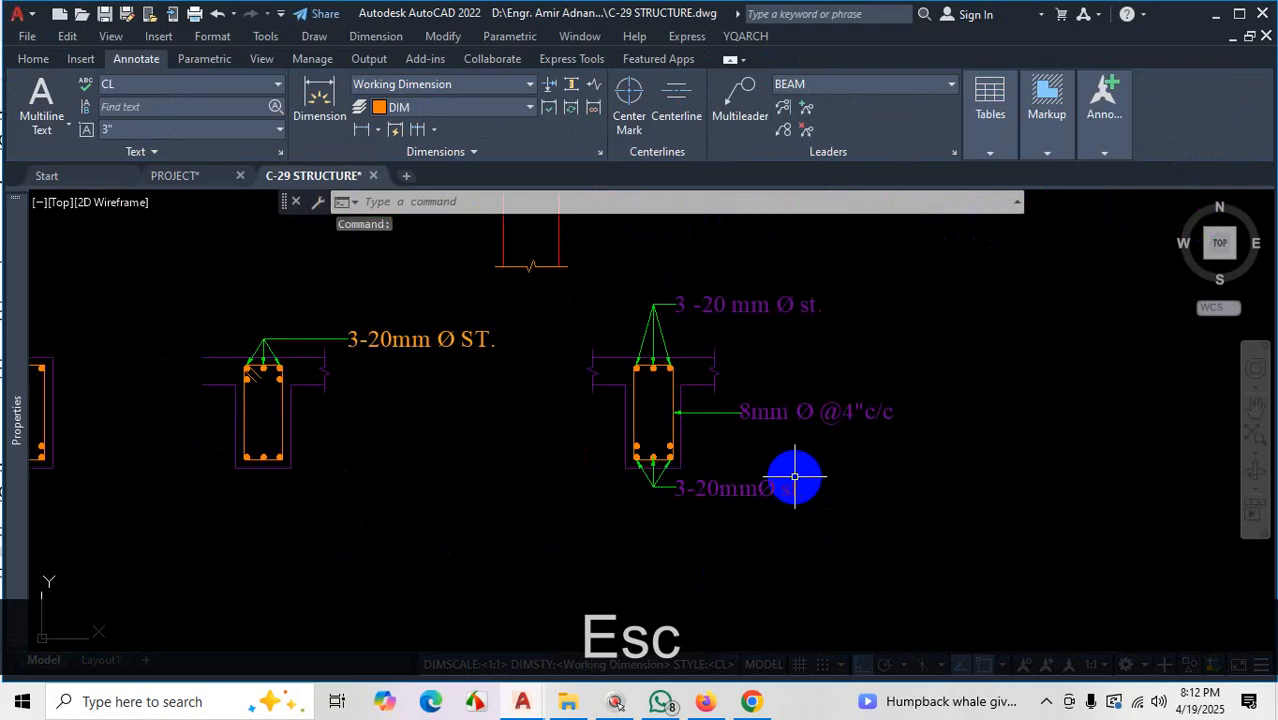
scroll(795, 477, "up", 3)
scroll(790, 465, "down", 3)
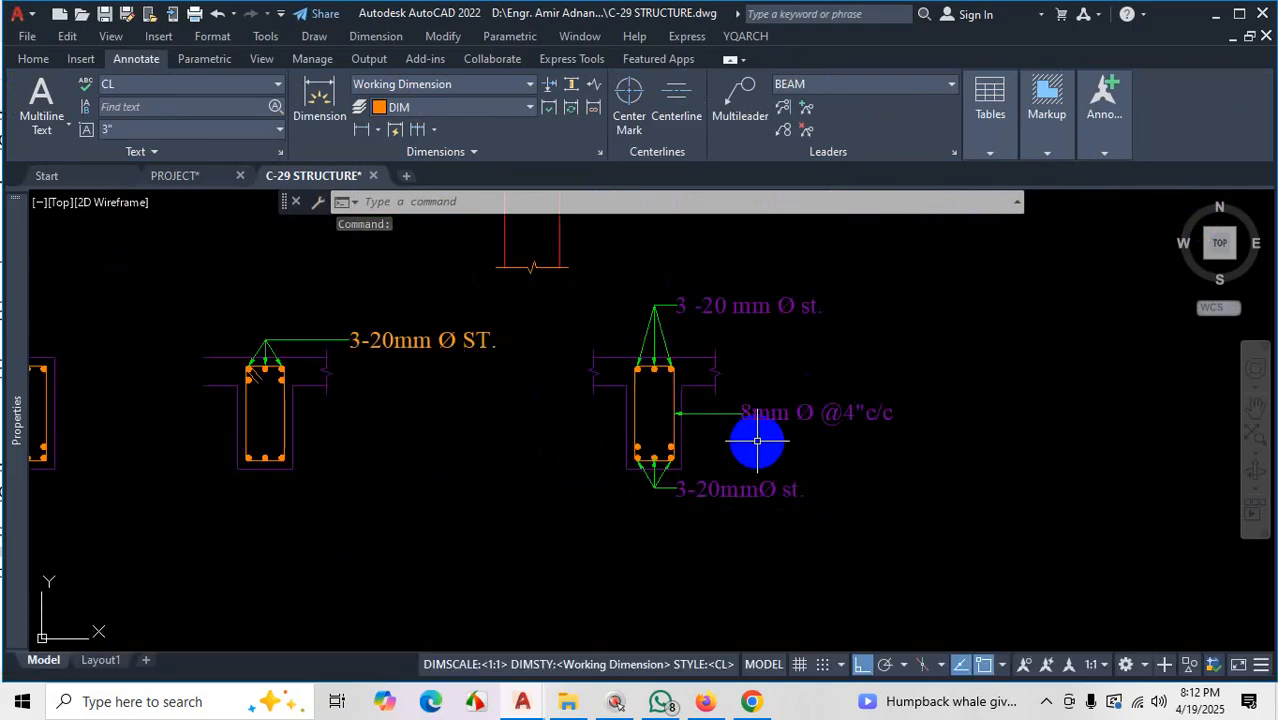
key("ctrl+1")
left_click(719, 420)
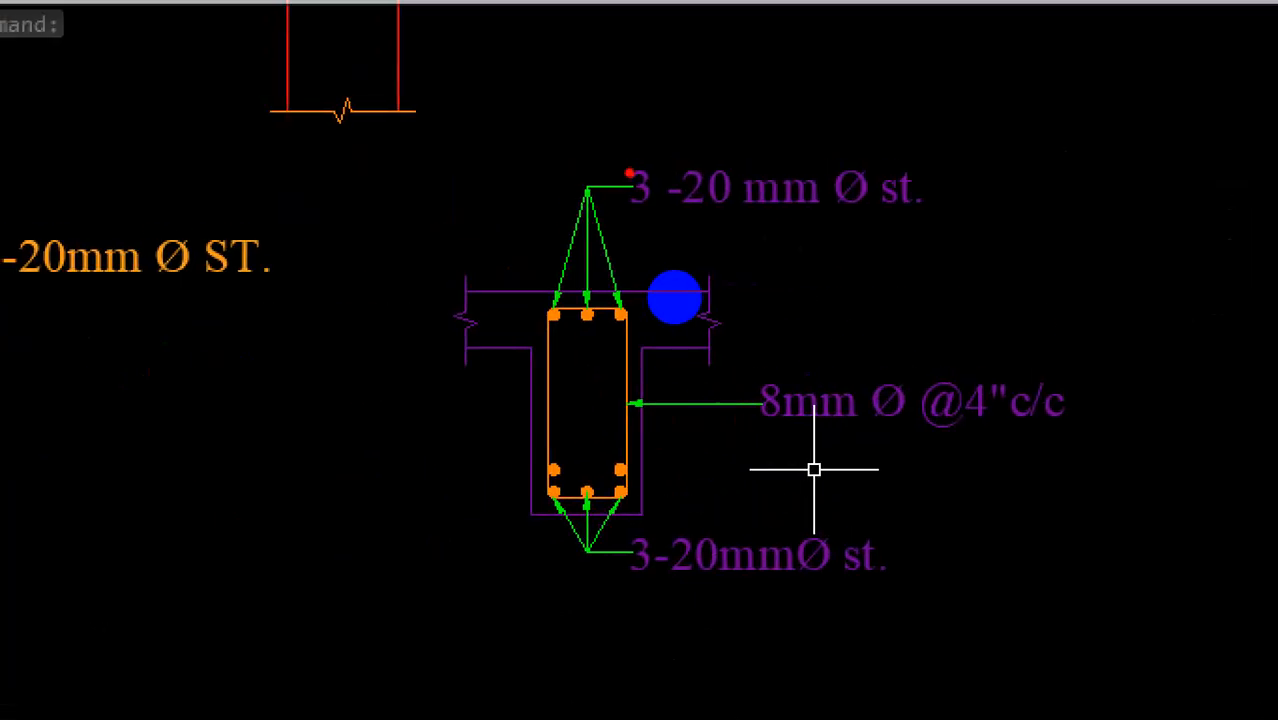
left_click_drag(629, 173, 647, 268)
left_click_drag(640, 598, 638, 558)
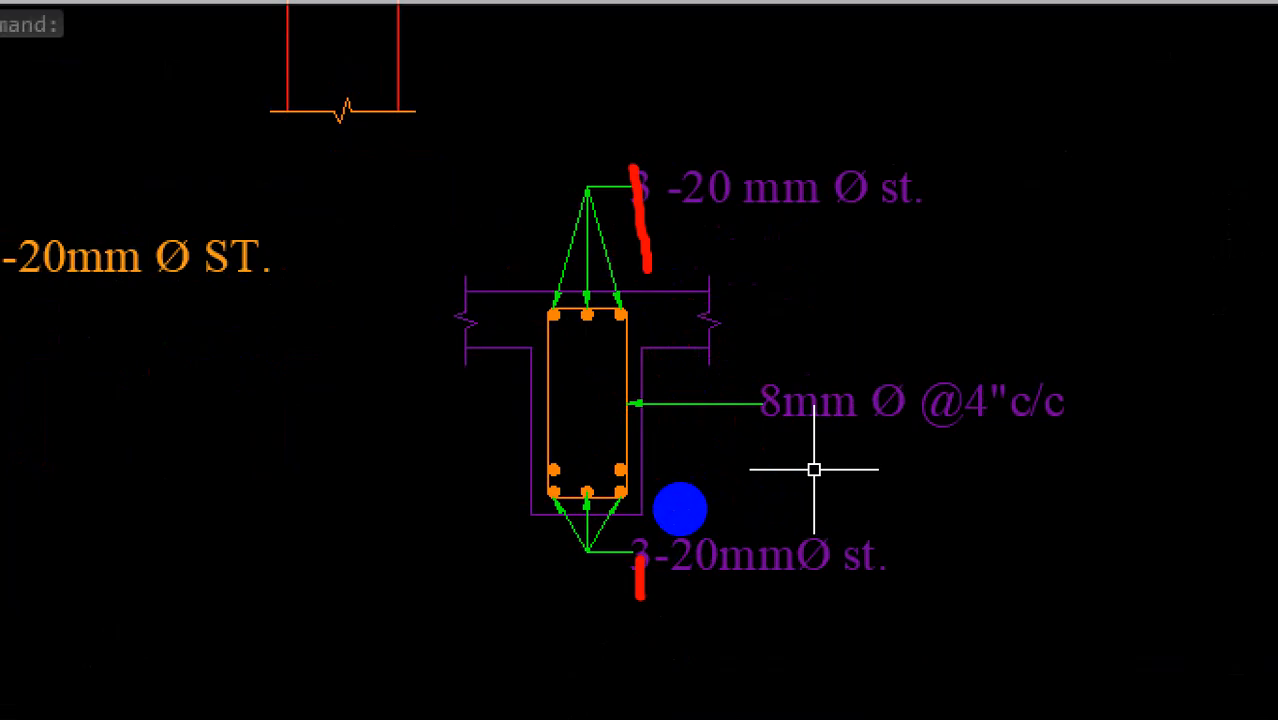
left_click_drag(775, 428, 770, 280)
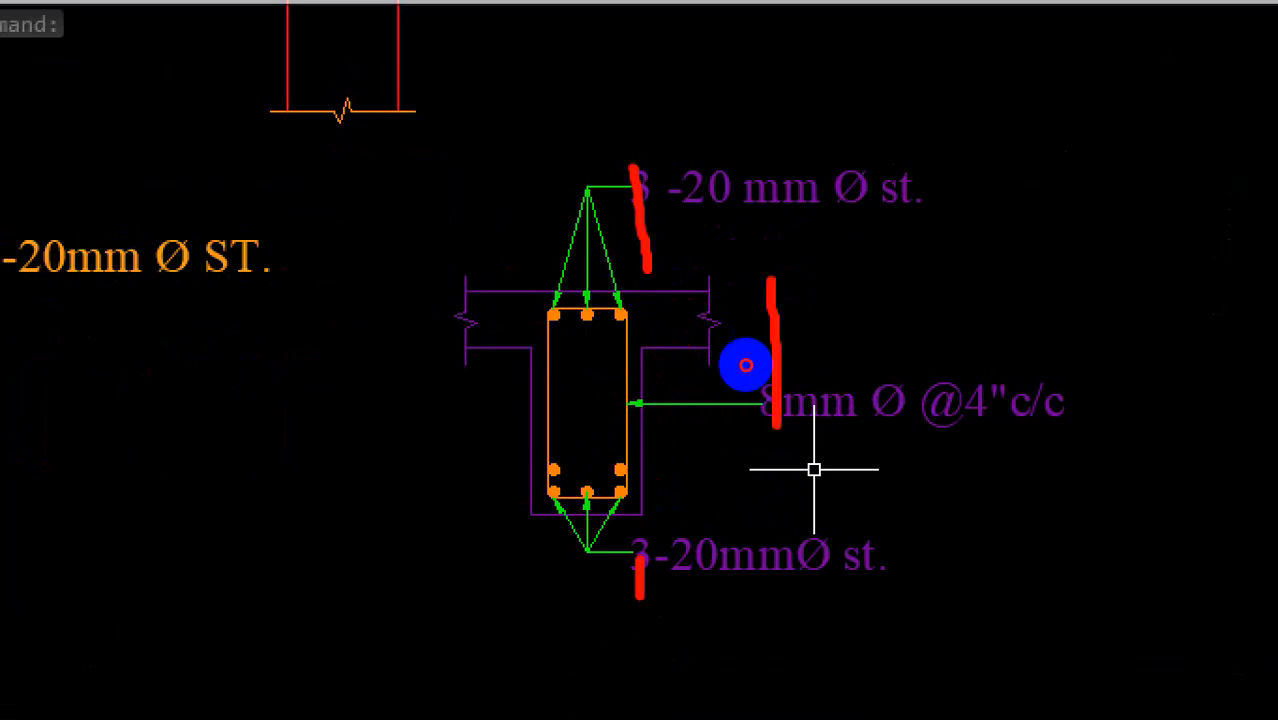
mouse_move(746, 365)
left_mouse_down()
mouse_move(747, 340)
mouse_move(751, 528)
left_mouse_up()
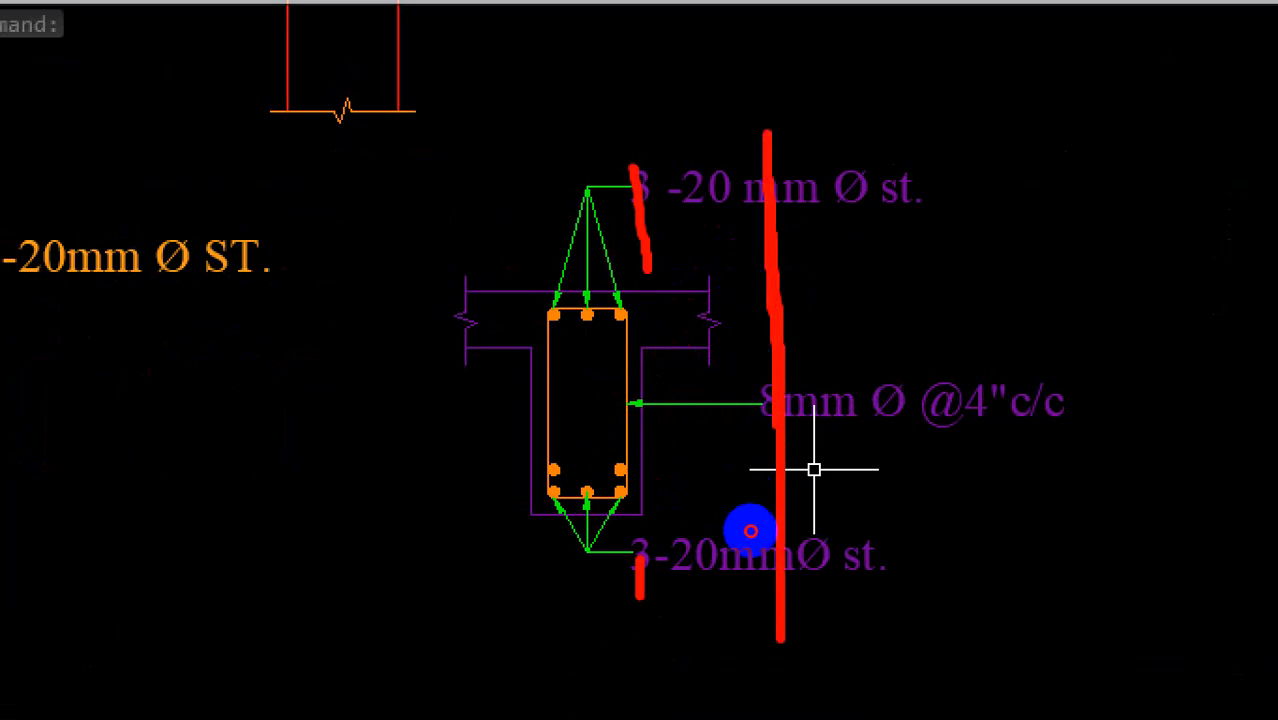
key("Escape")
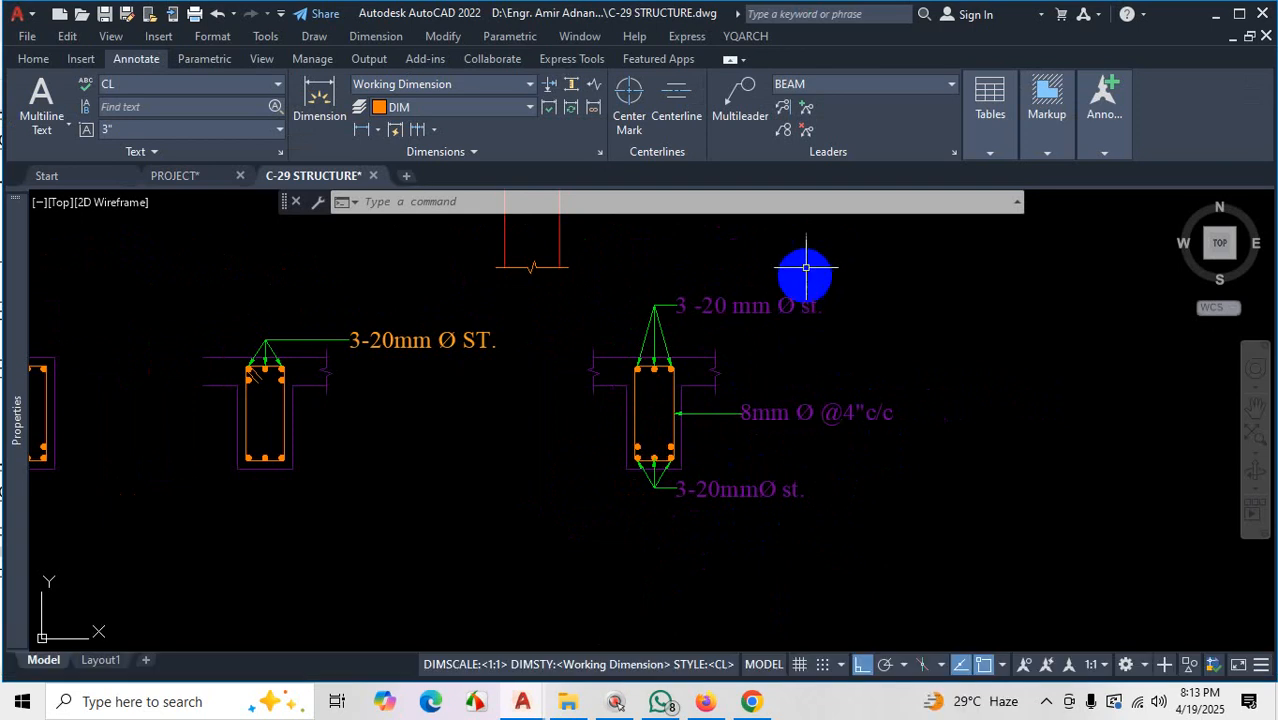
Align the right section's top and bottom bar multileaders vertically with its 8mm Ø @4"c/c stirrup multileader
left_click(791, 116)
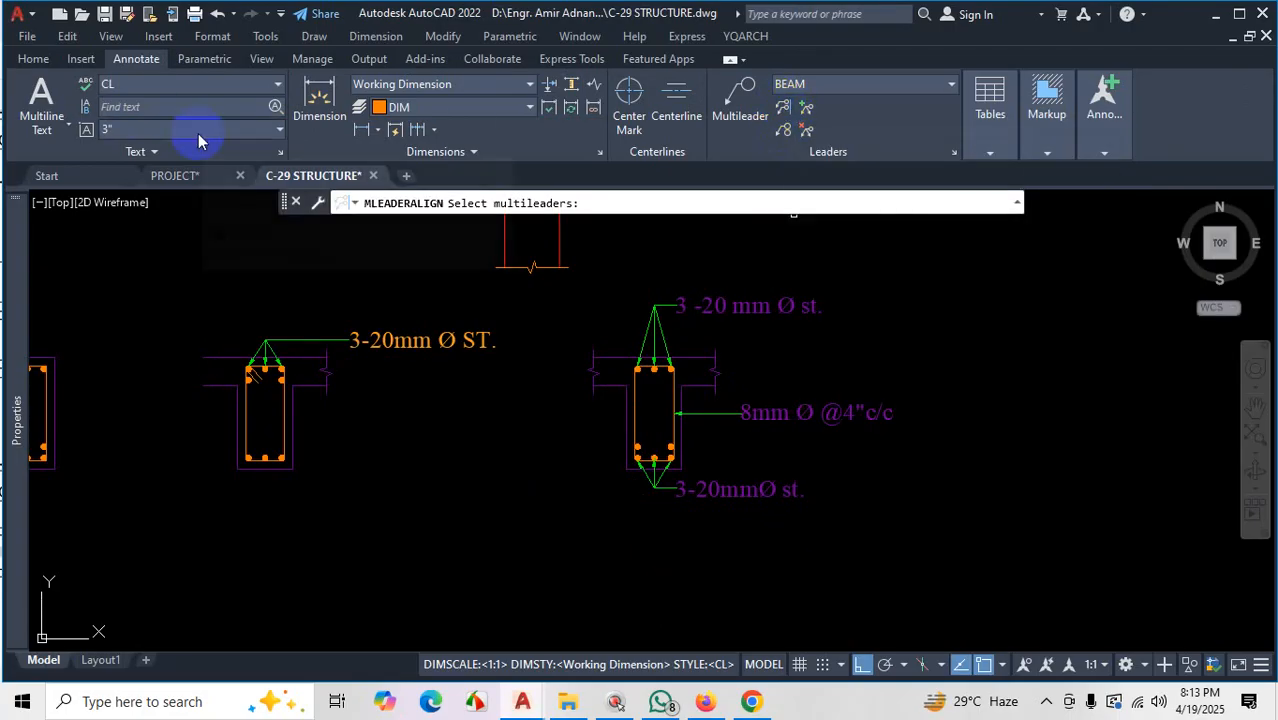
left_click(34, 60)
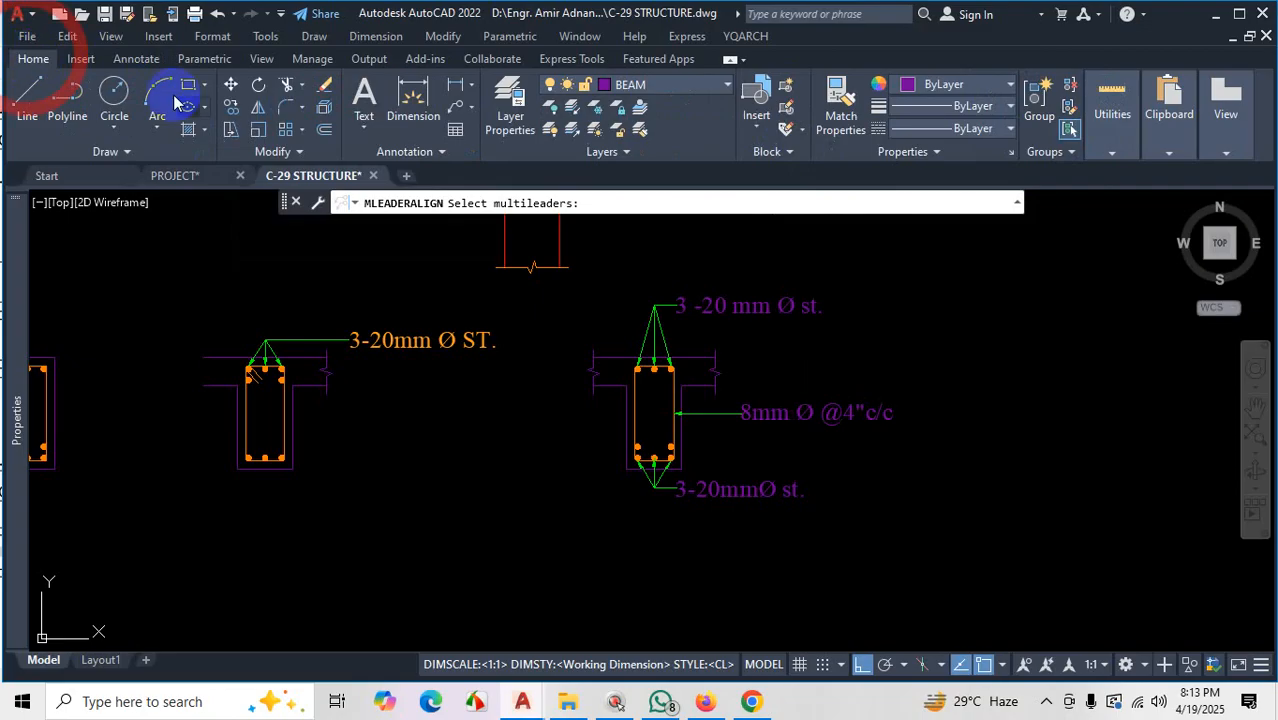
left_click(469, 110)
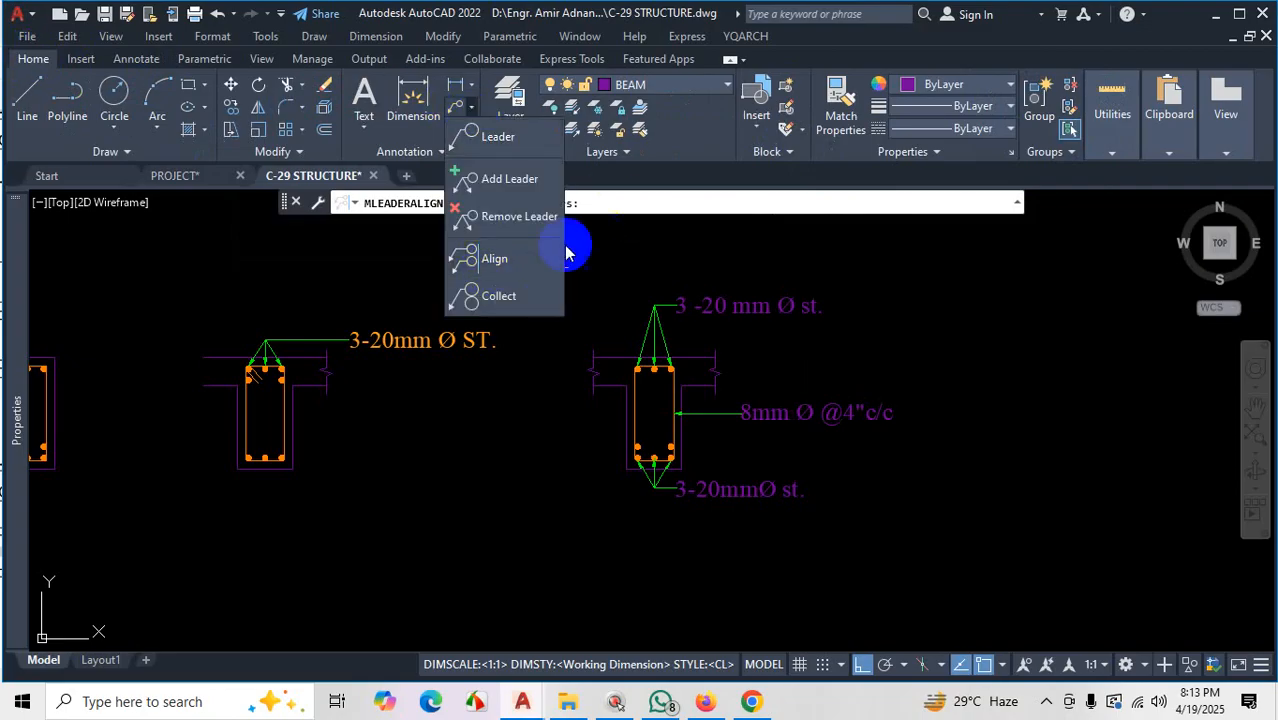
left_click(500, 262)
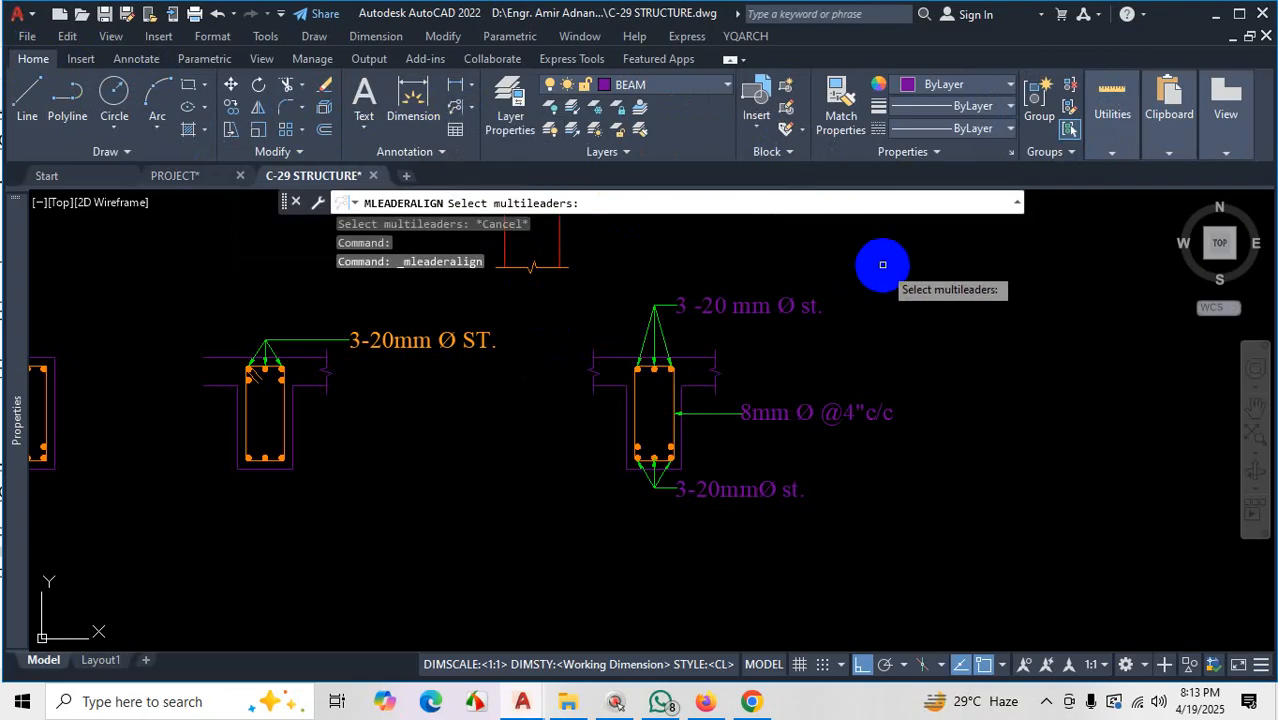
left_click(915, 265)
left_click(775, 505)
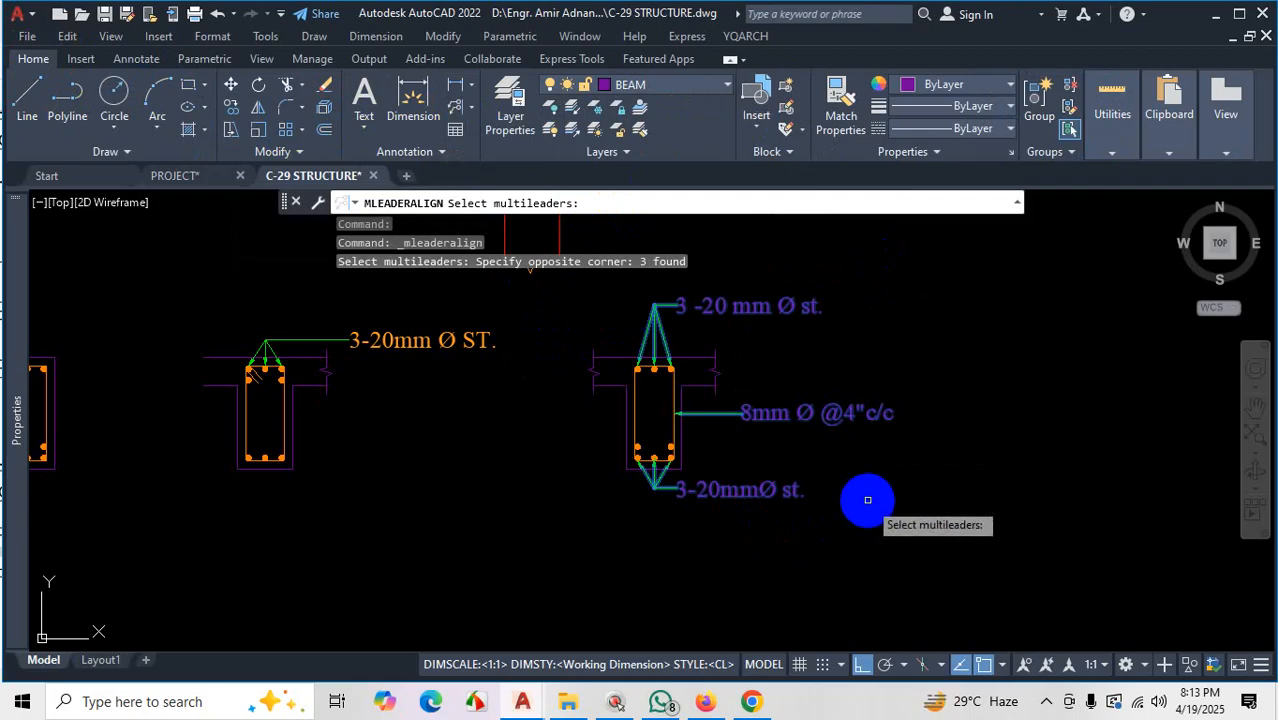
key("Return")
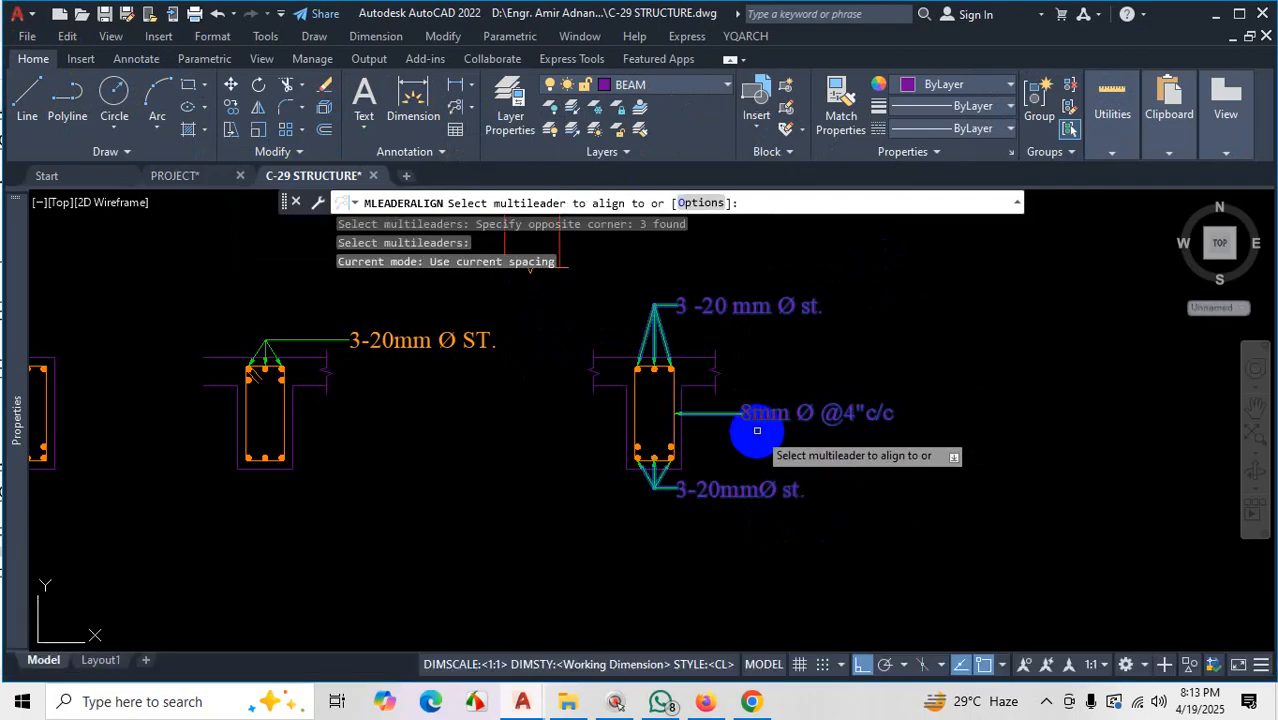
scroll(750, 422, "up", 2)
left_click(740, 395)
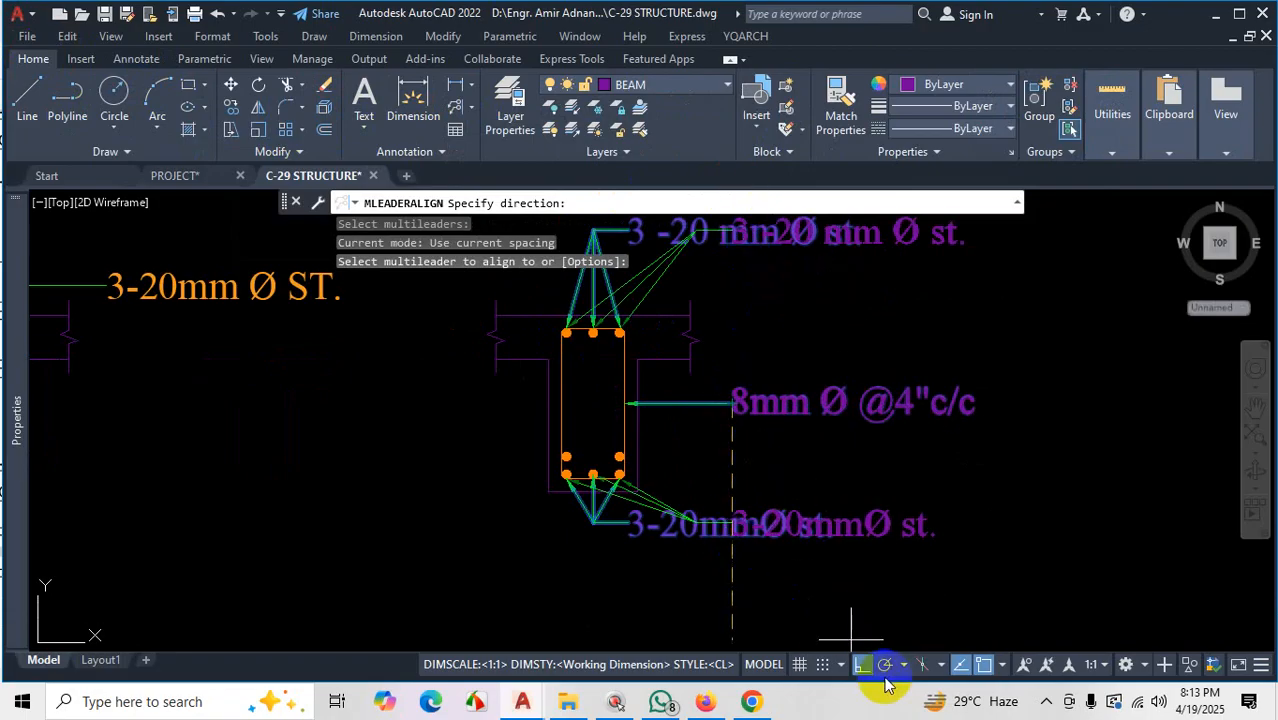
left_click(740, 476)
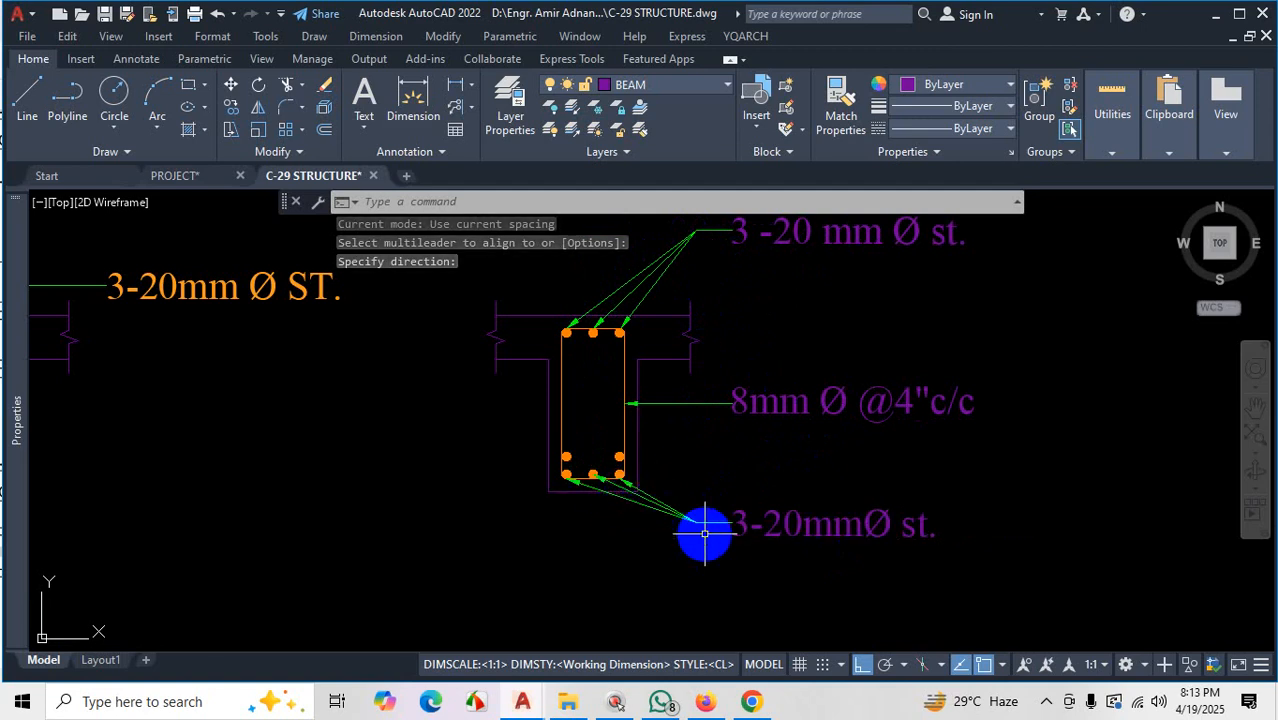
Examine the right section's aligned leaders and compare them with the middle section's 3-20mm Ø ST. leader
scroll(705, 534, "up", 2)
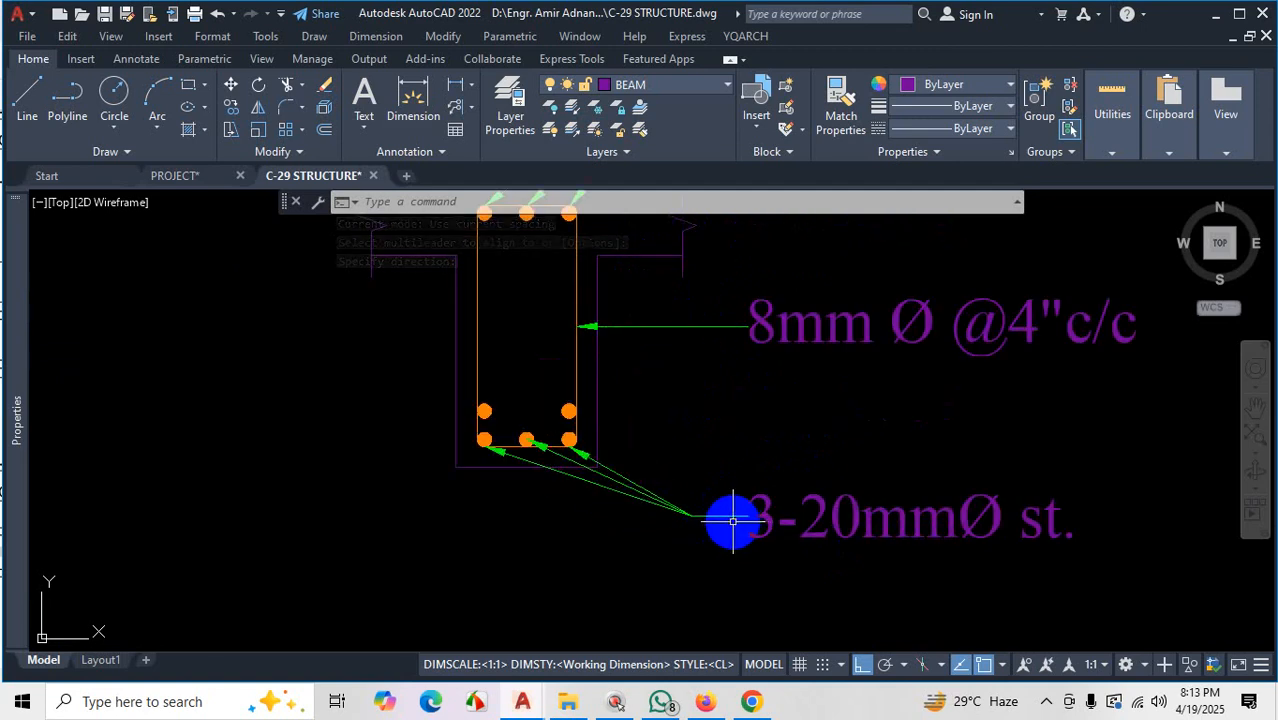
scroll(650, 573, "down", 4)
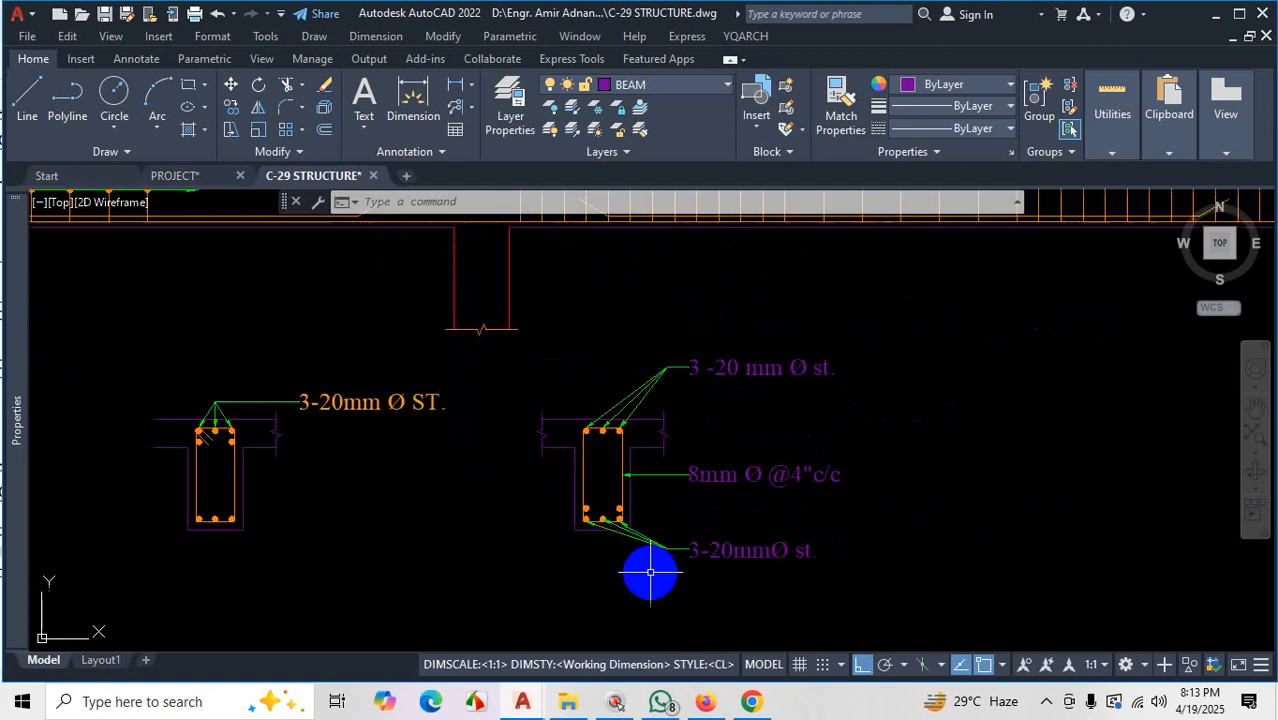
scroll(666, 549, "up", 2)
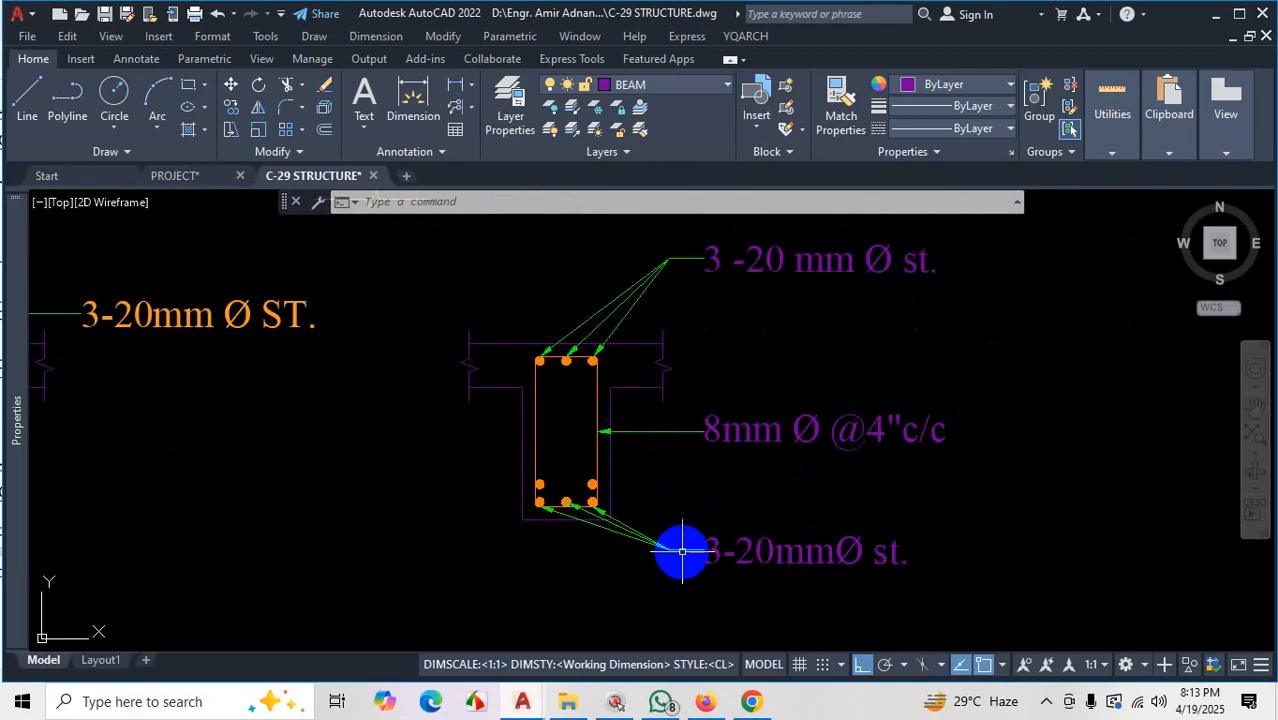
scroll(600, 485, "down", 4)
scroll(446, 418, "up", 2)
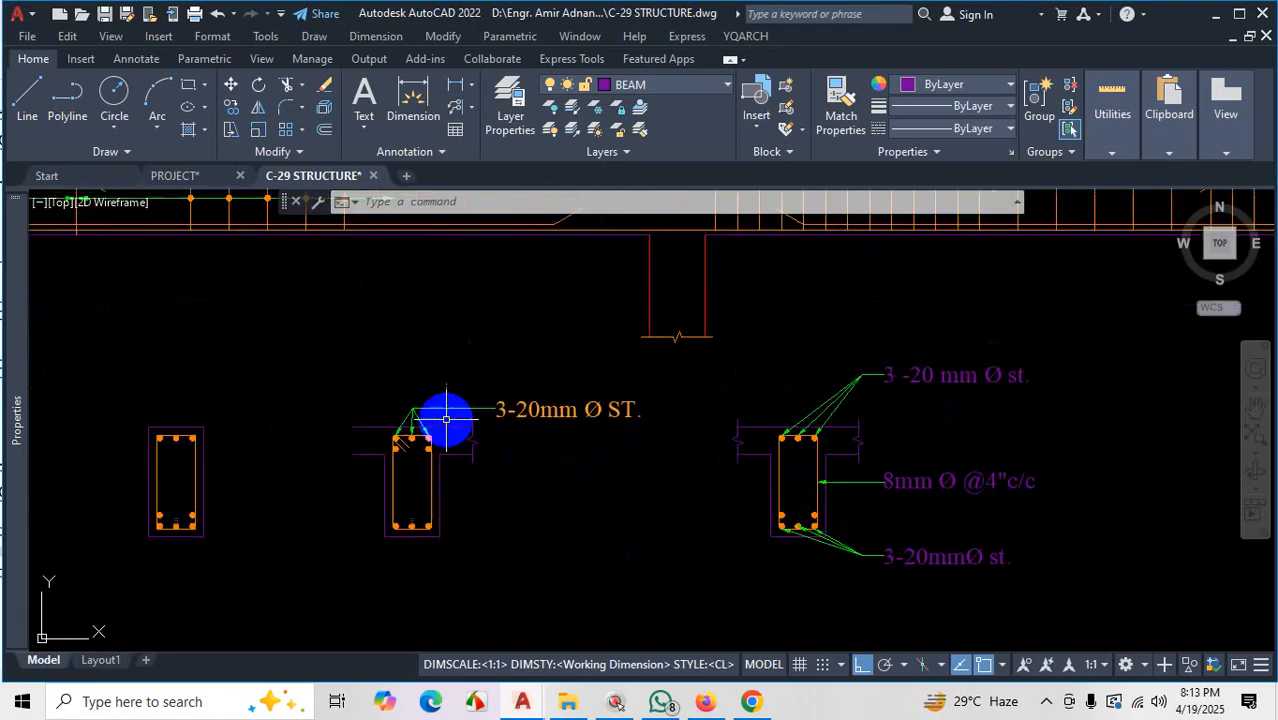
scroll(446, 418, "up", 4)
scroll(575, 395, "down", 6)
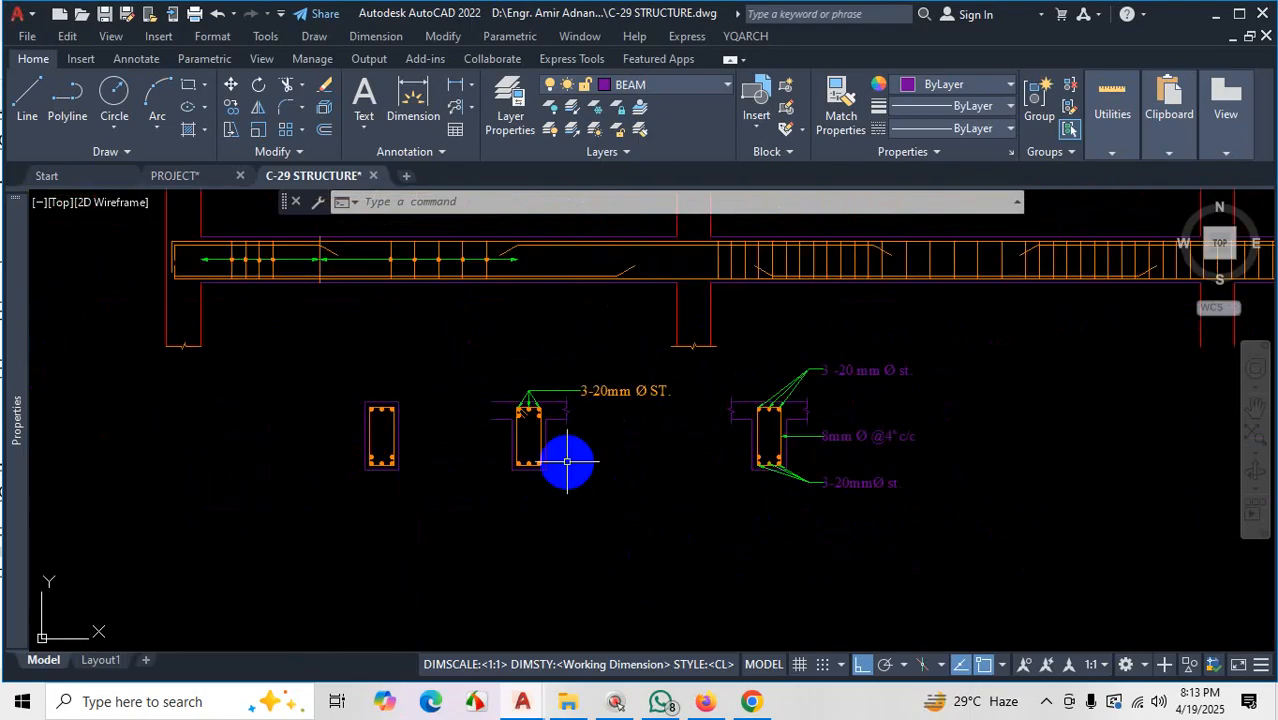
scroll(619, 436, "up", 2)
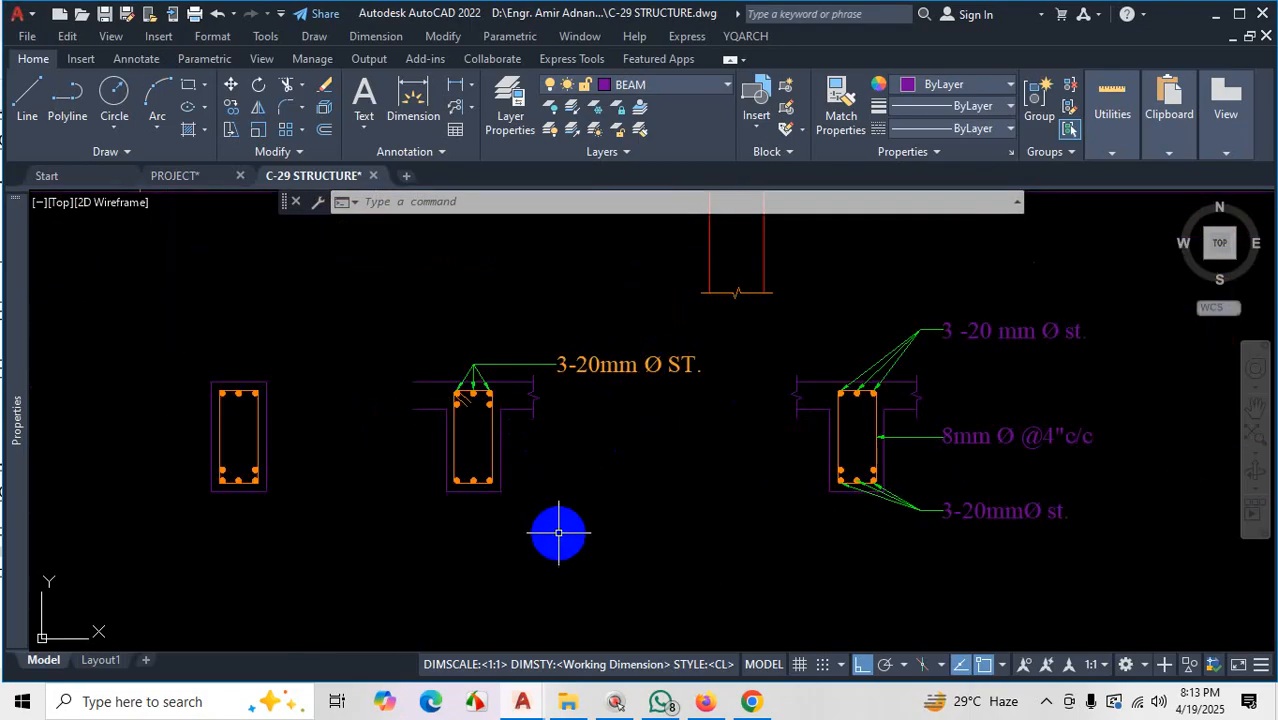
scroll(593, 408, "down", 4)
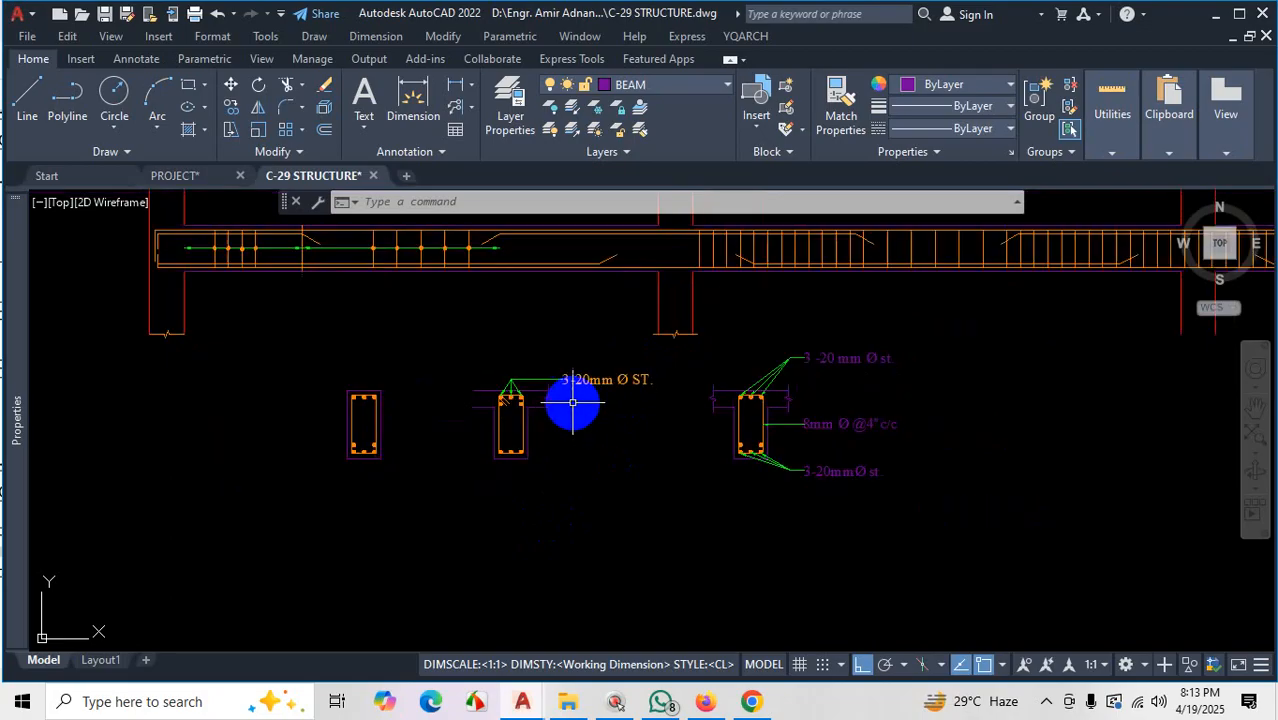
Delete the right section's top and bottom bar multileaders
scroll(747, 337, "up", 4)
left_click(777, 300)
left_click(690, 352)
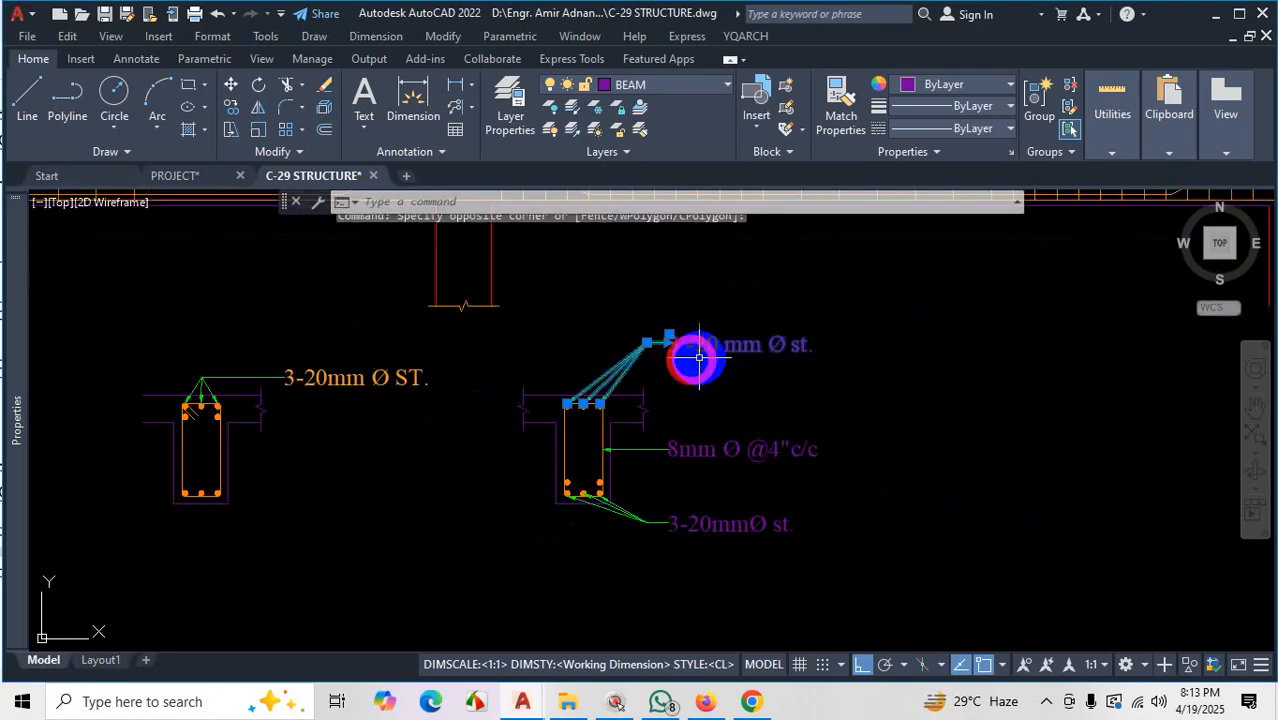
key("Delete")
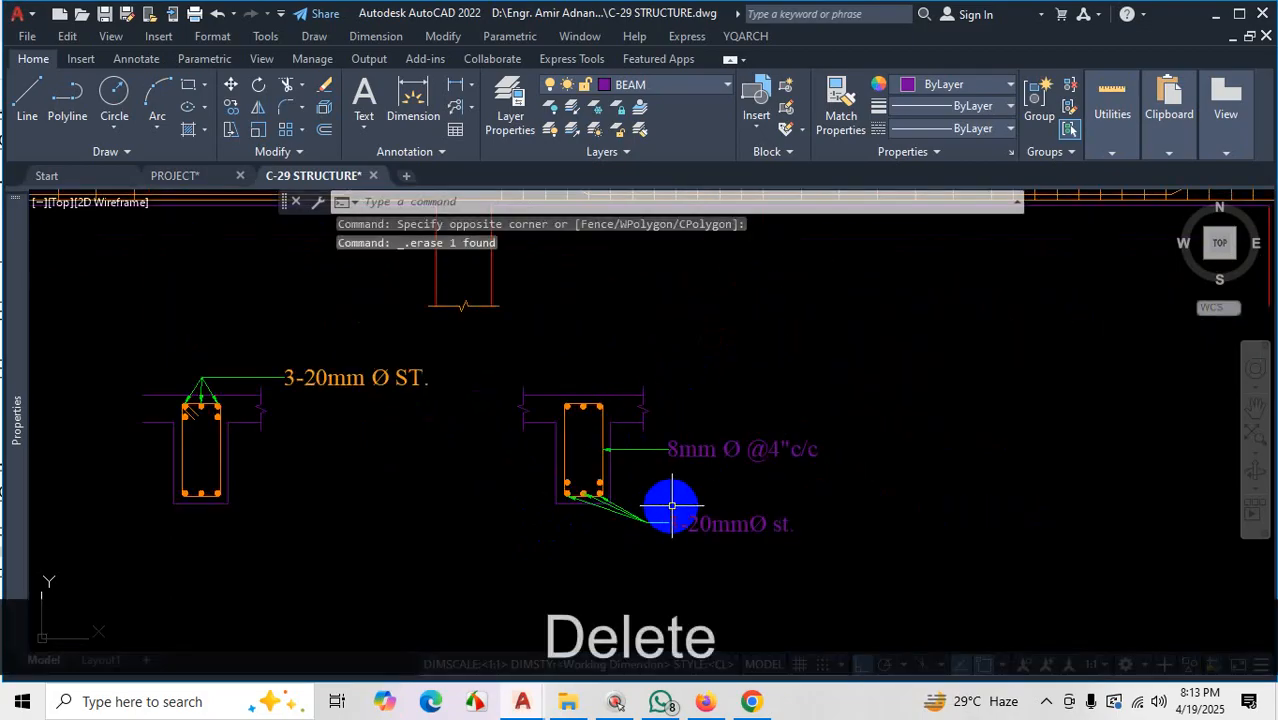
left_click(678, 508)
left_click(667, 566)
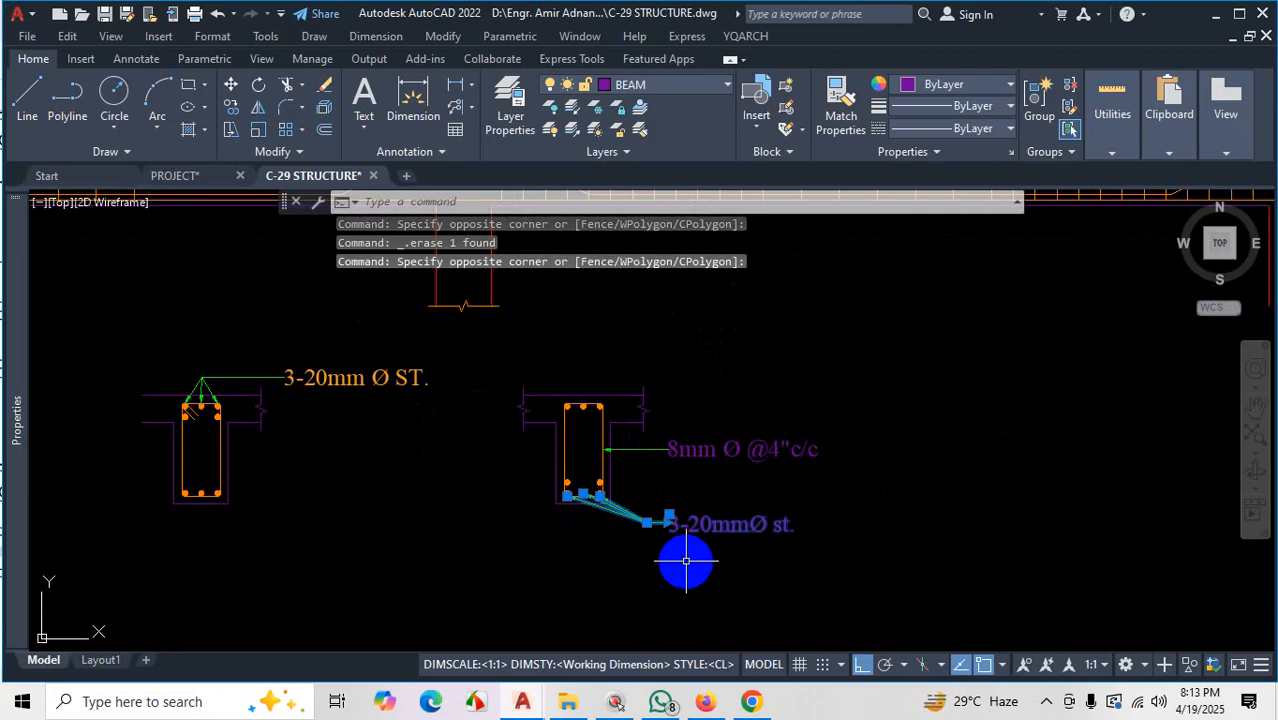
key("Delete")
Examine the landing of the middle section's 3-20mm Ø ST. multileader using its end grip, leaving its length as is
scroll(560, 451, "down", 3)
scroll(528, 428, "up", 3)
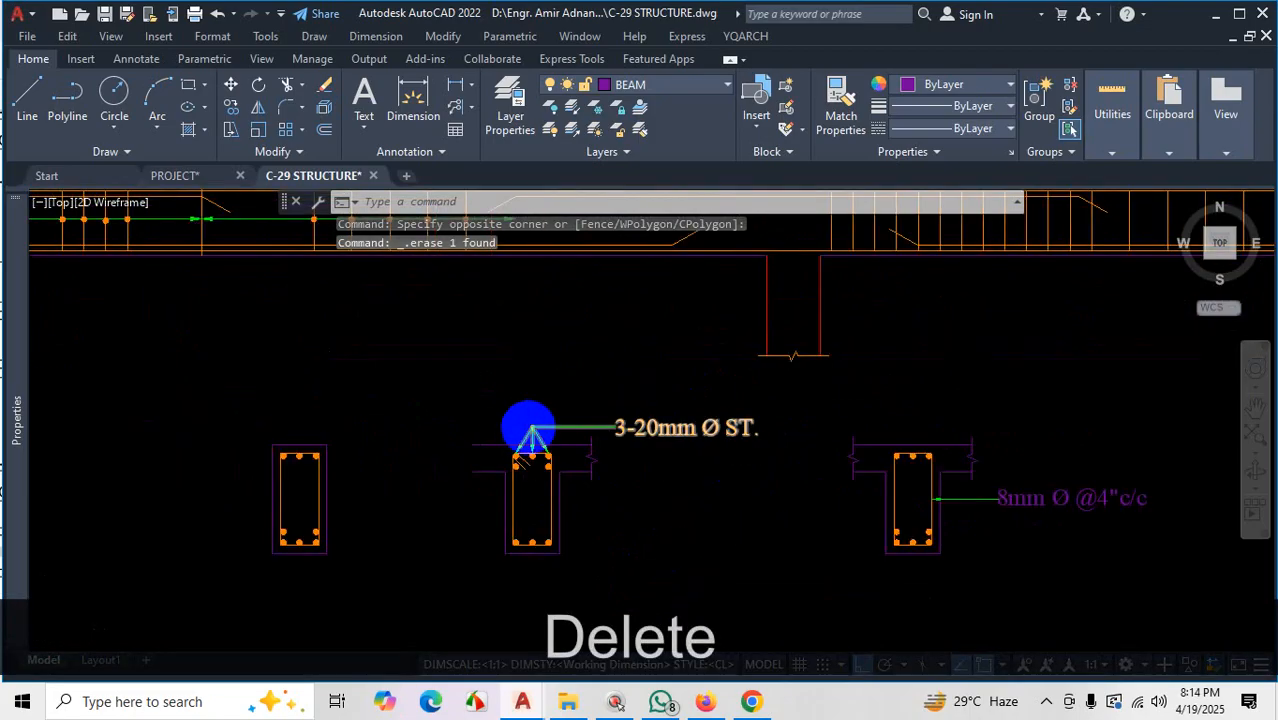
scroll(530, 428, "up", 4)
left_click(625, 434)
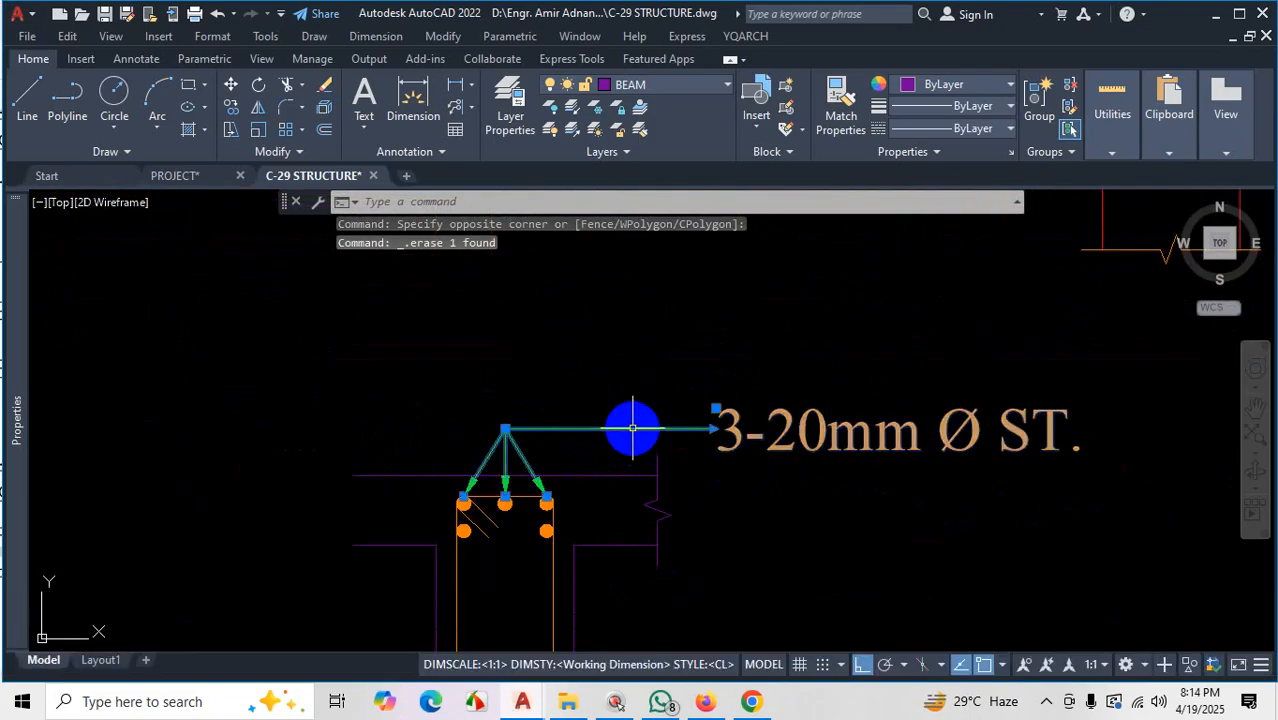
left_click(718, 430)
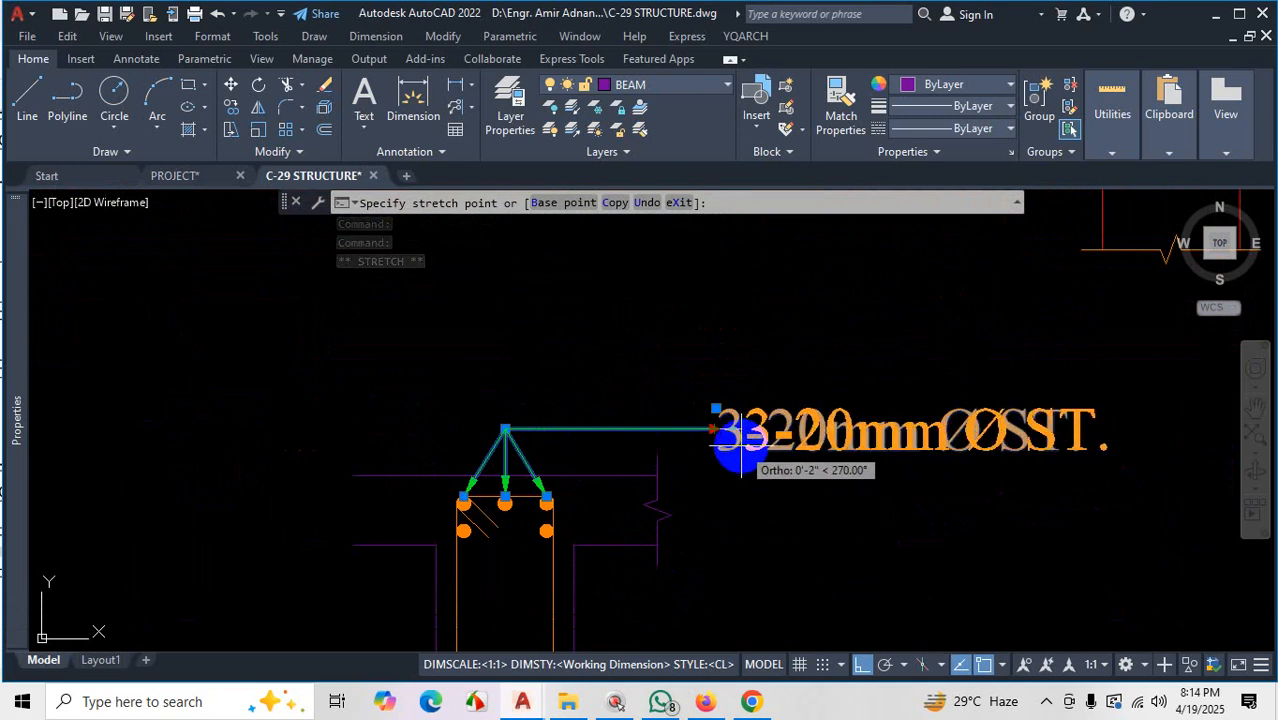
key("Escape")
scroll(693, 411, "down", 3)
scroll(759, 462, "up", 1)
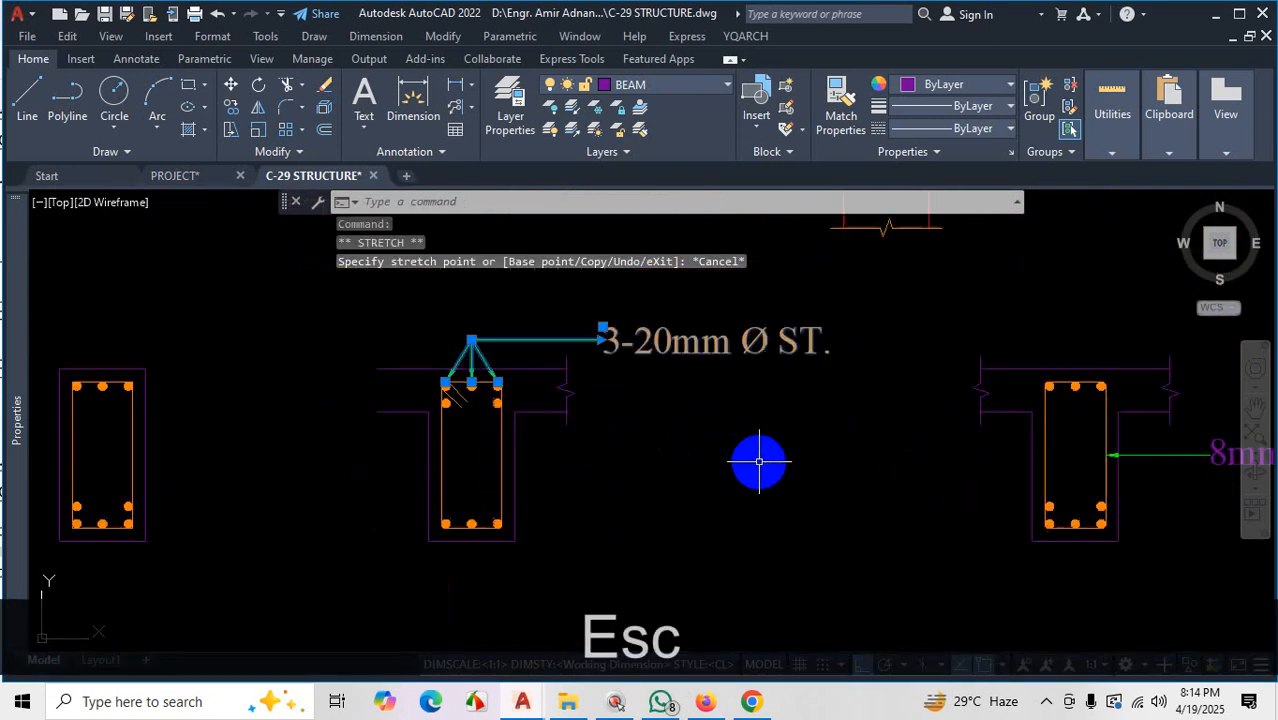
key("Escape")
Set the BEAM multileader style's landing distance to 18 and make the style current
type("MLS")
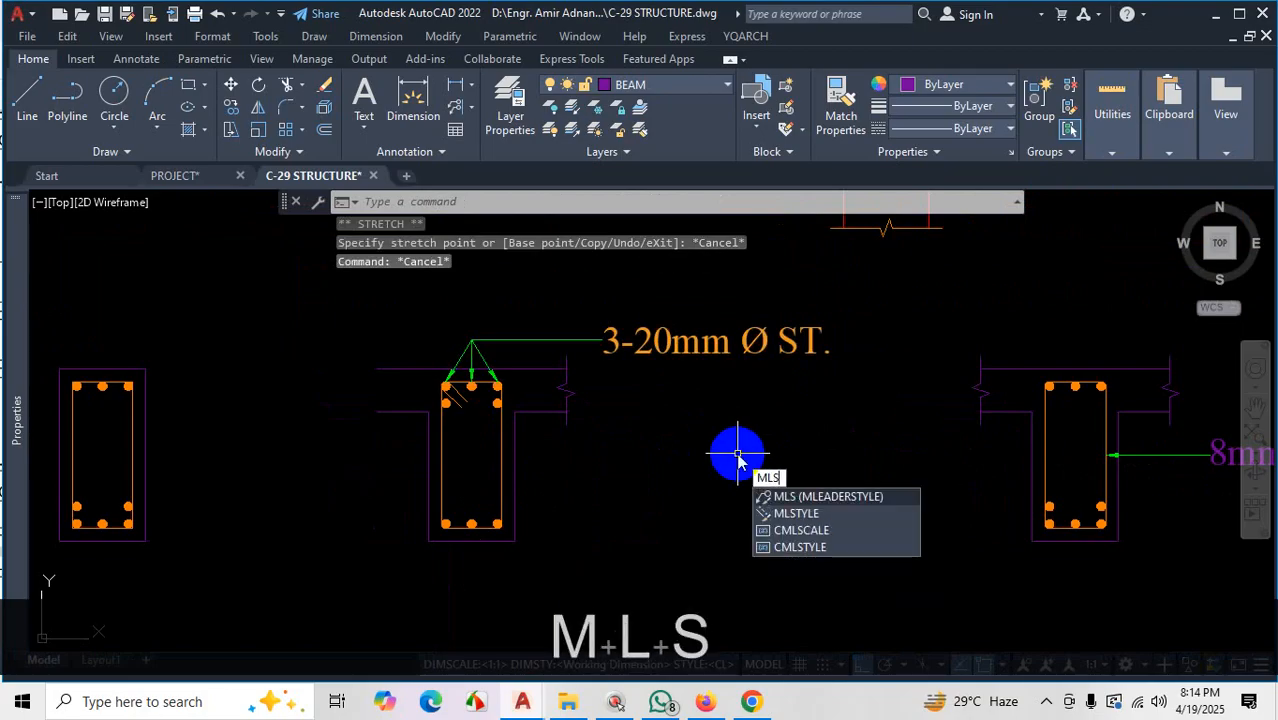
key("Return")
left_click(296, 222)
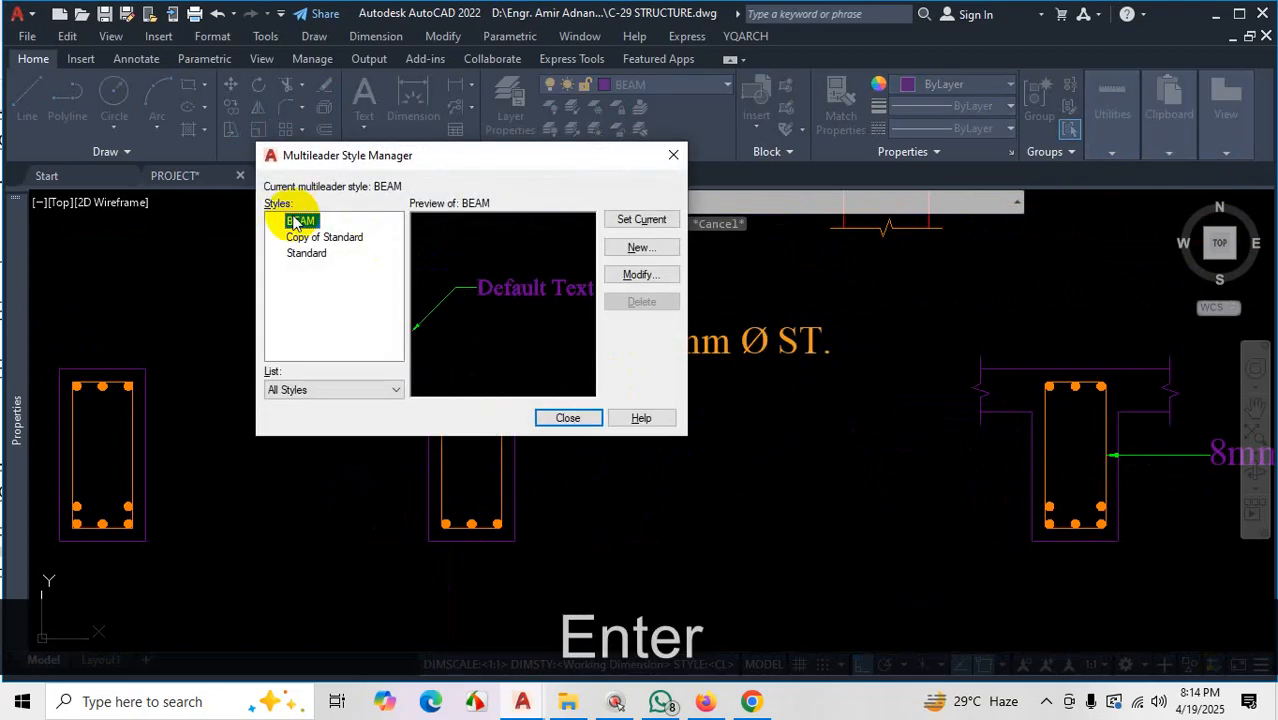
left_click(641, 274)
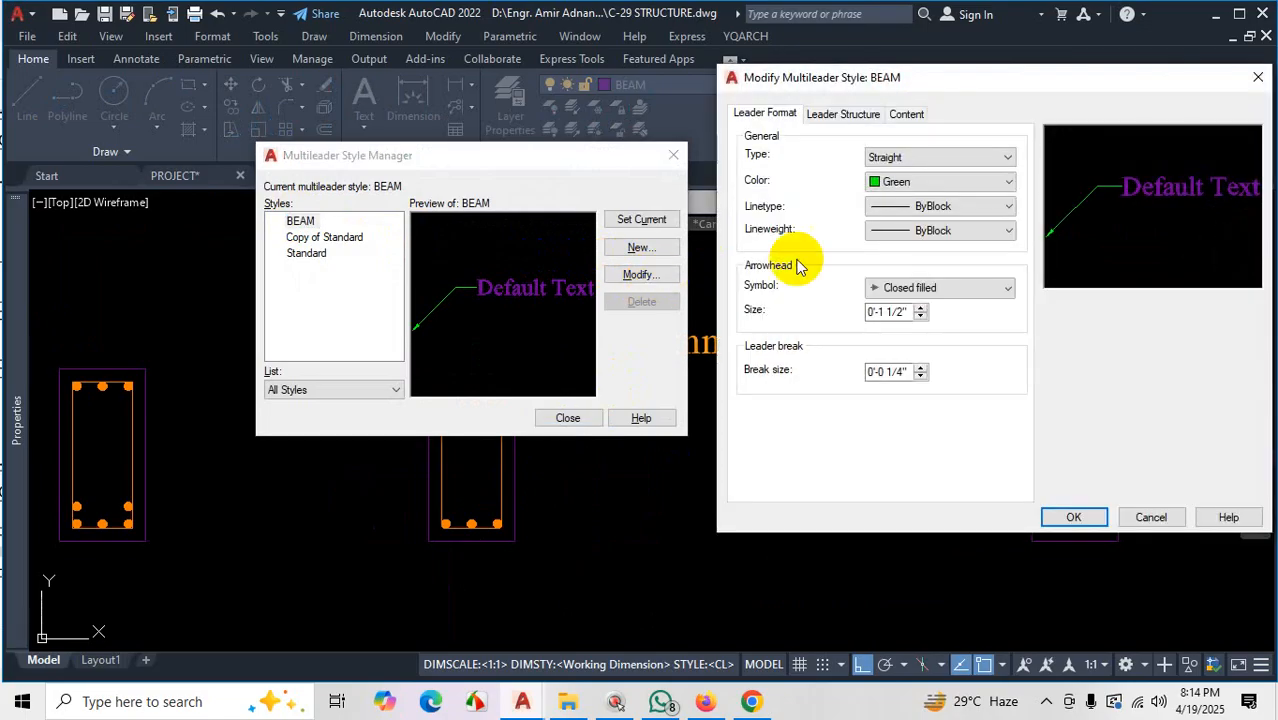
left_click(848, 114)
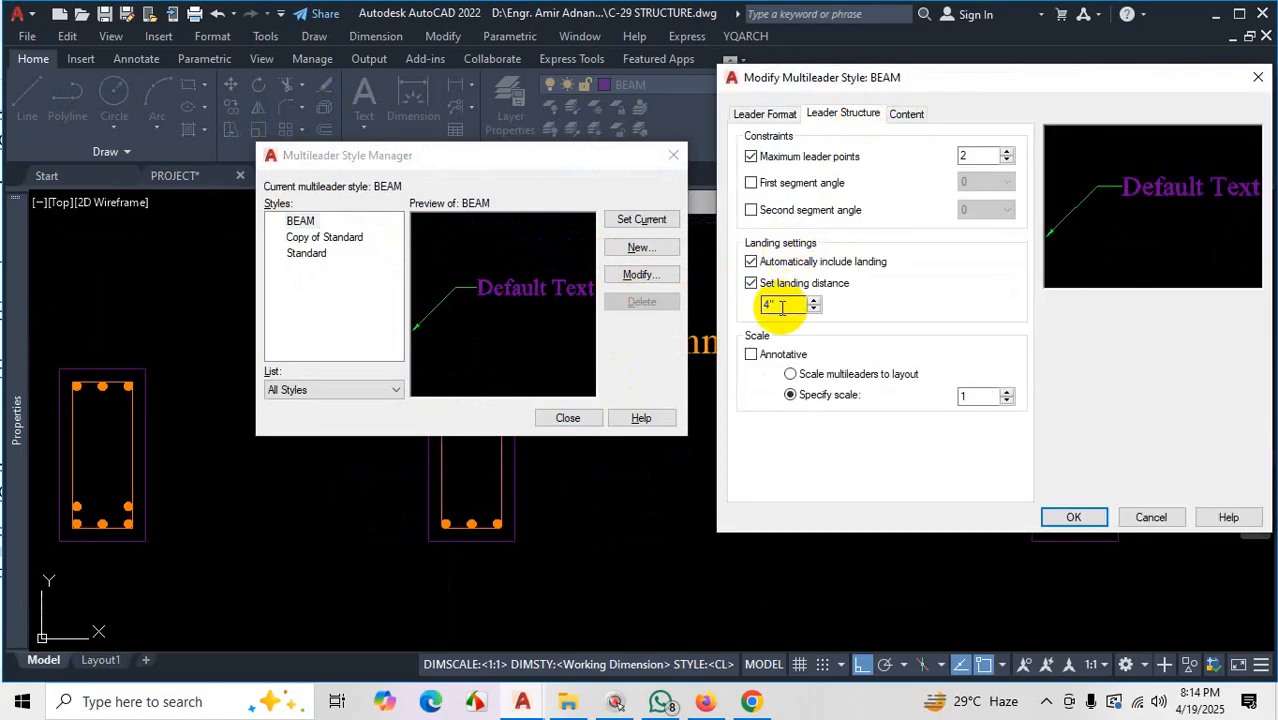
left_click_drag(783, 306, 752, 306)
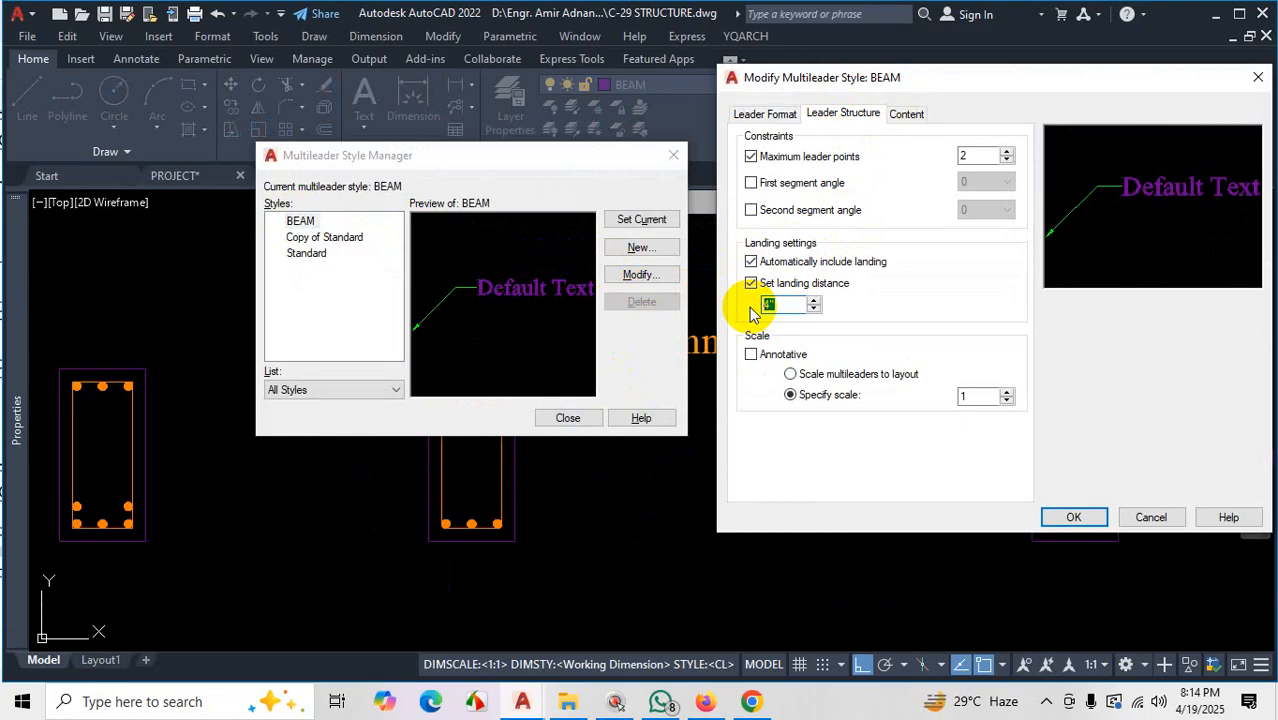
type("18")
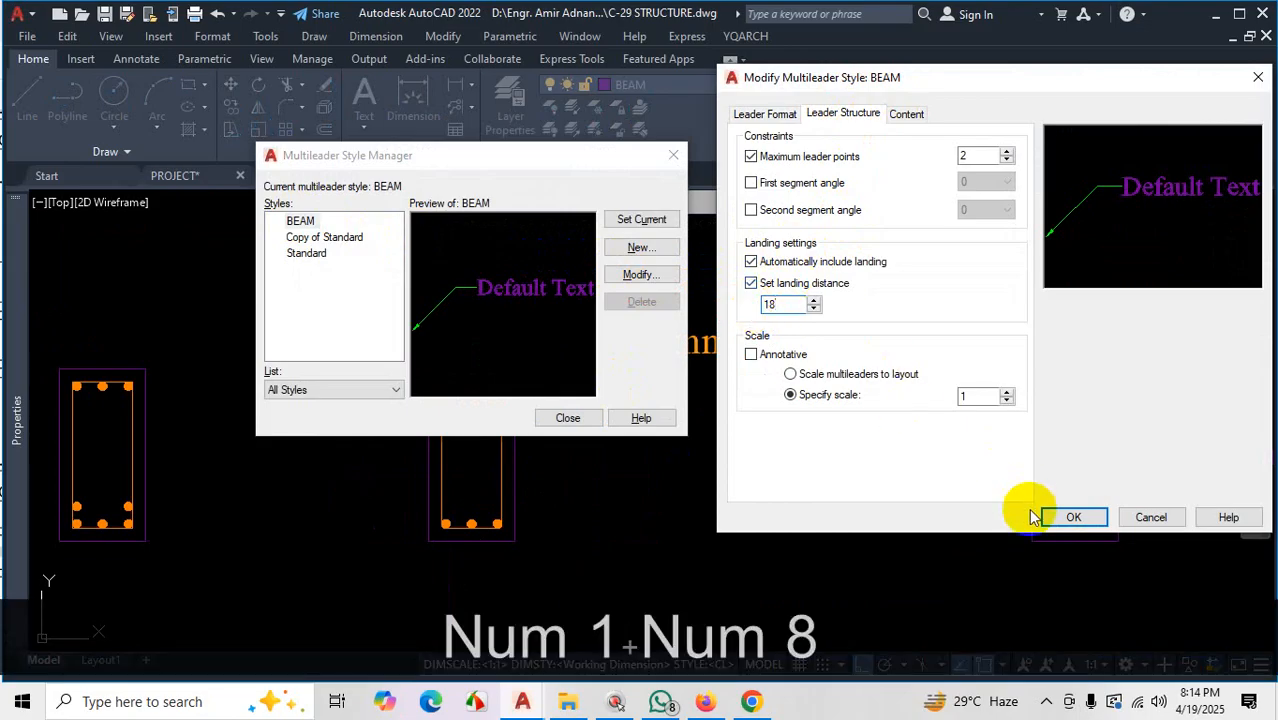
left_click(1062, 517)
left_click(641, 219)
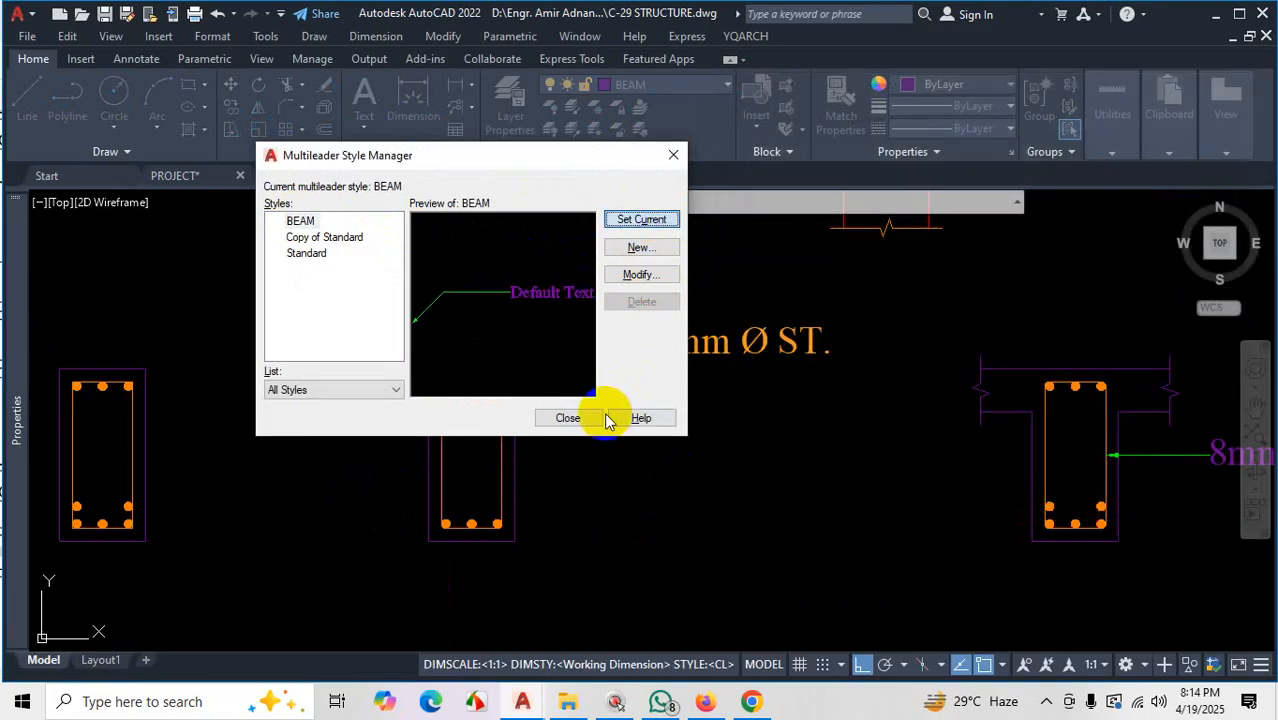
left_click(580, 418)
Place a BEAM multileader on the right section's bottom middle bar, with the landing below the section and placeholder text "gjhyj"
scroll(596, 419, "down", 3)
scroll(765, 434, "up", 3)
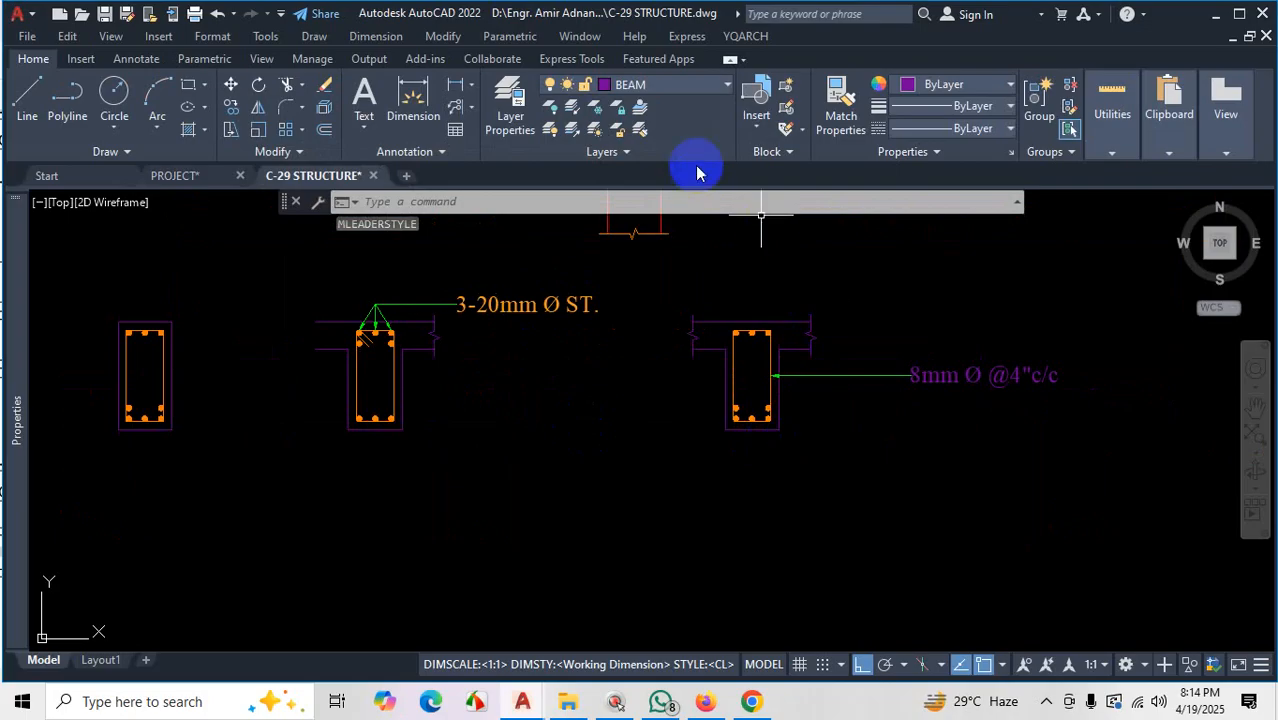
left_click(471, 107)
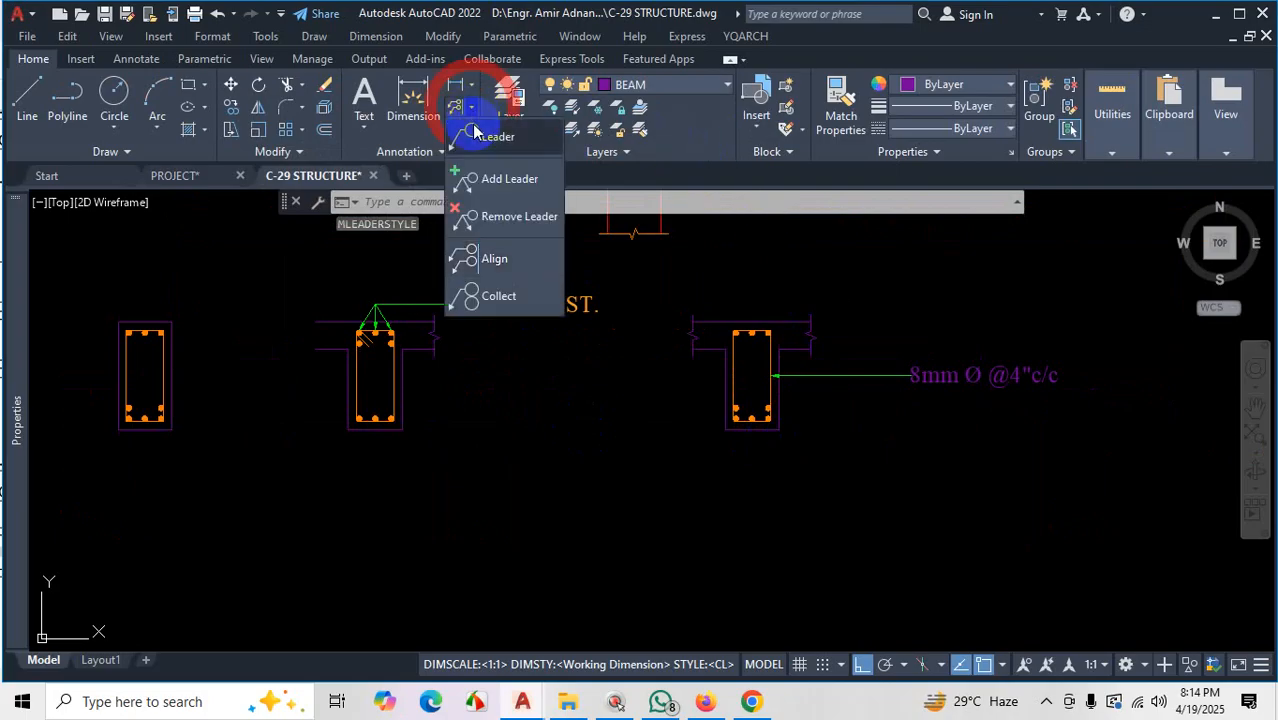
left_click(474, 131)
scroll(760, 420, "up", 5)
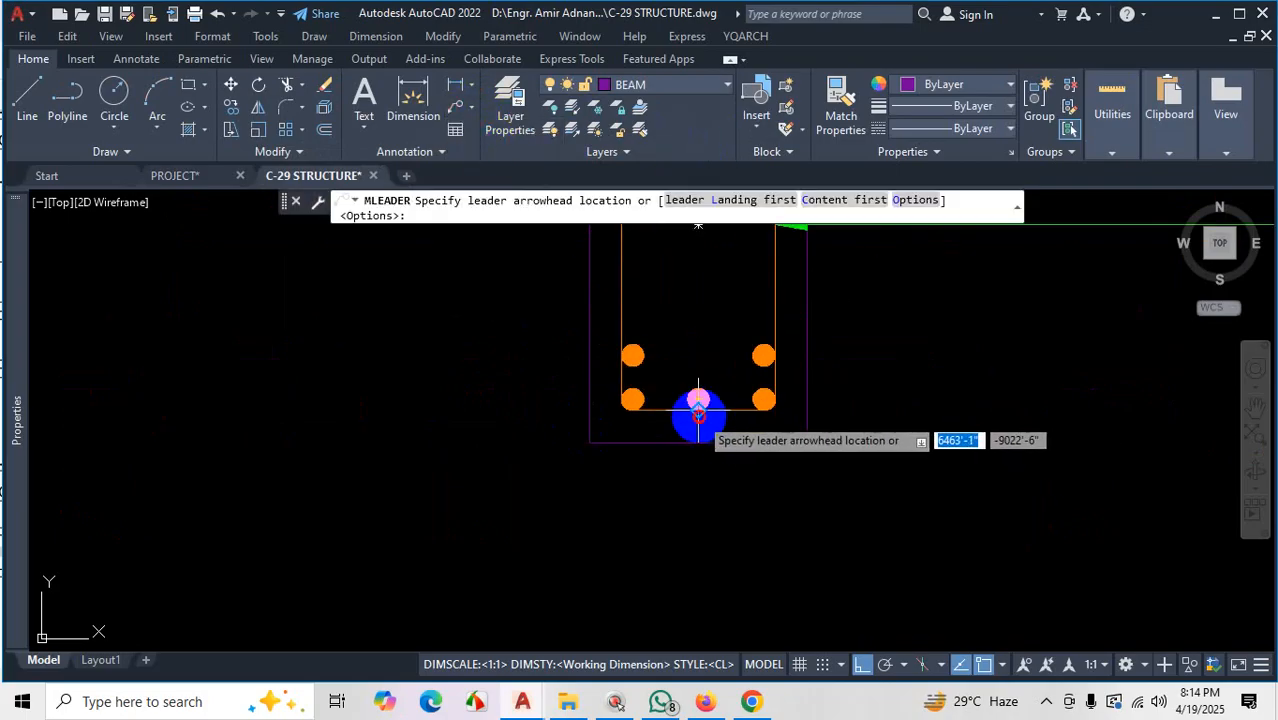
left_click(698, 413)
scroll(710, 533, "down", 4)
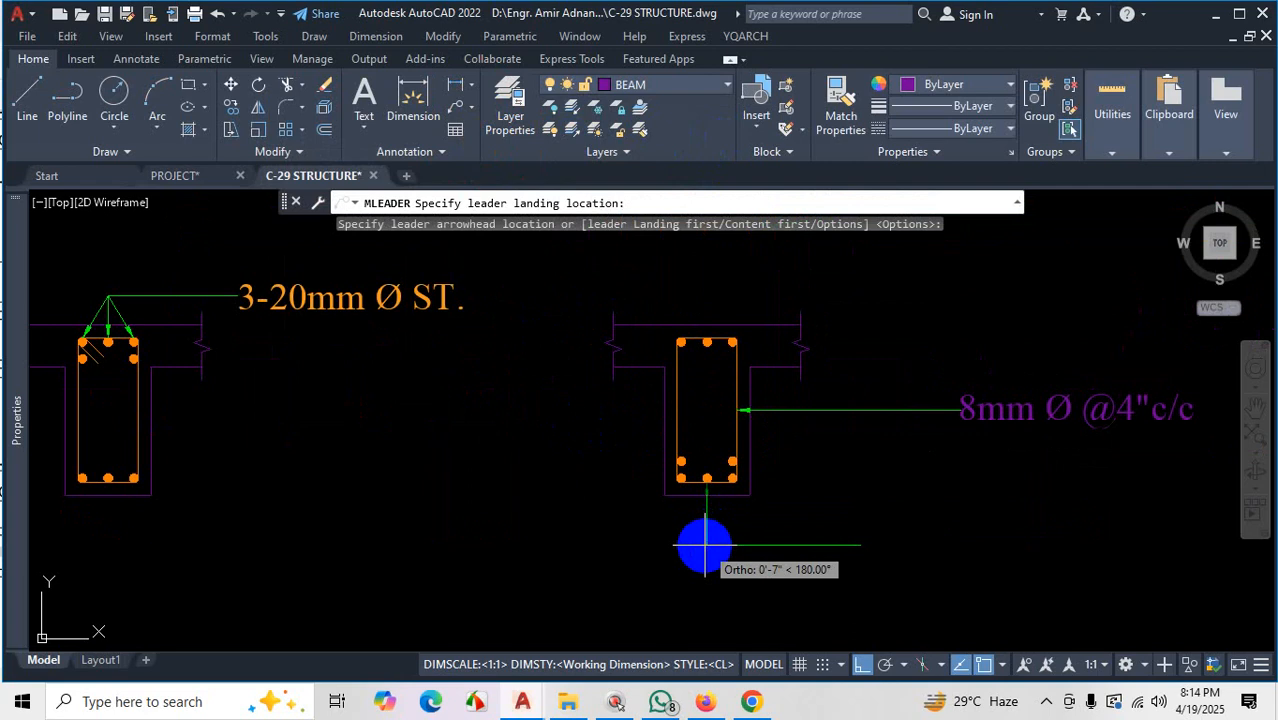
left_click(705, 545)
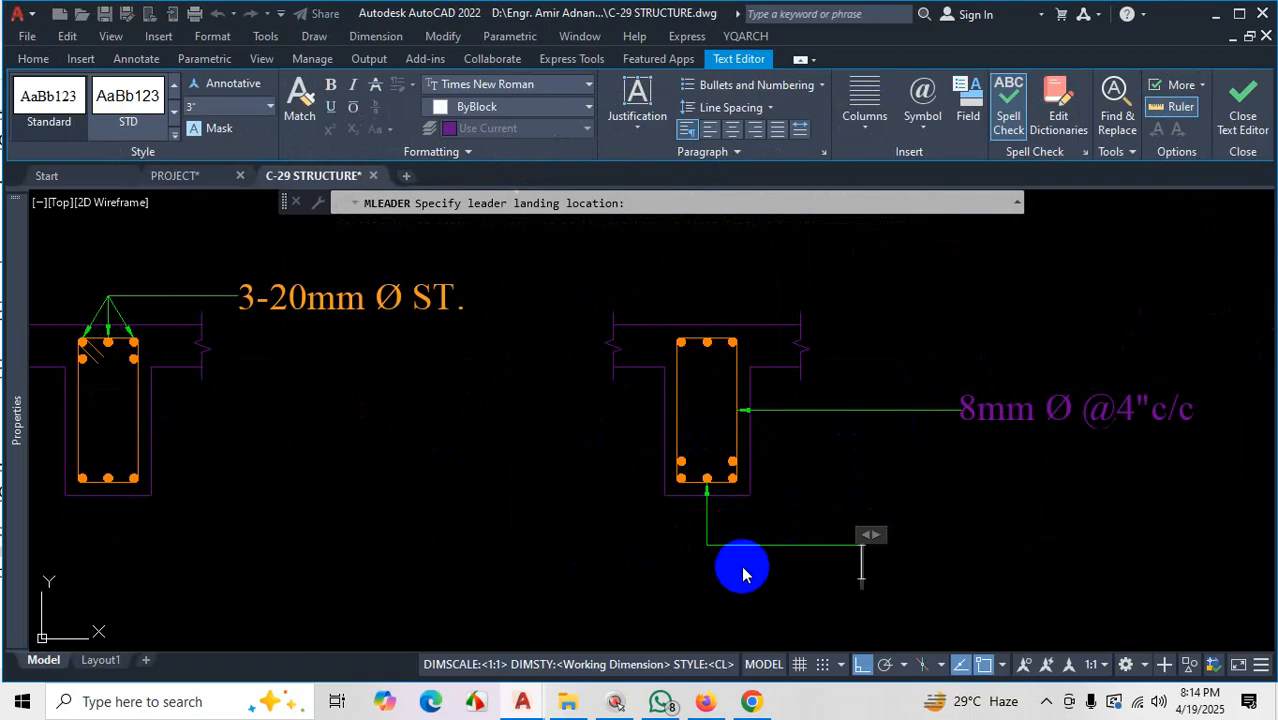
type("gjhyj")
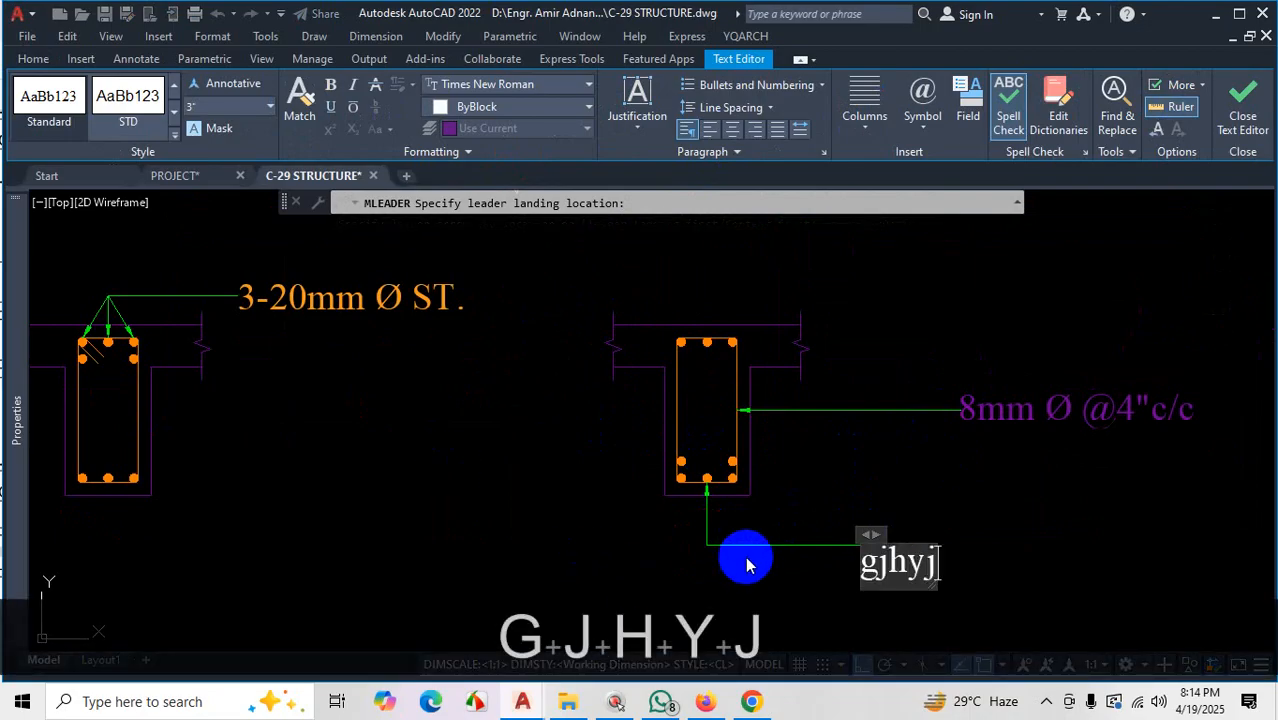
key("Escape")
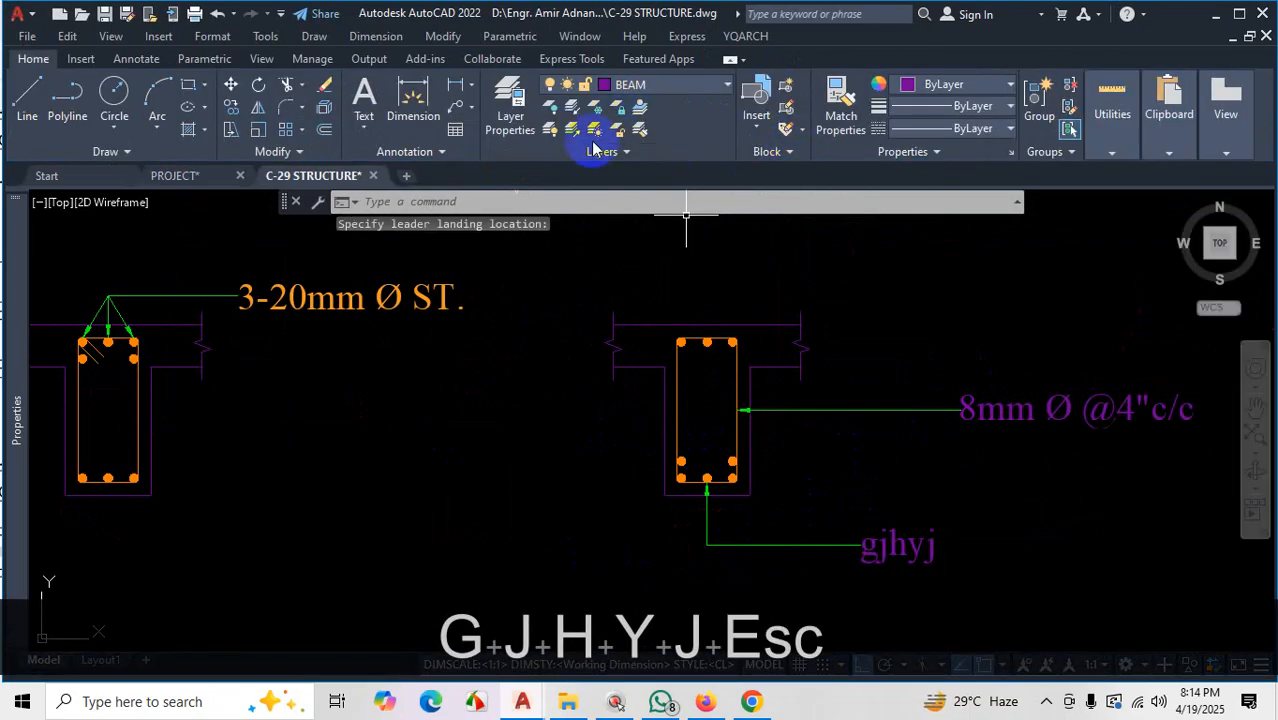
Add leaders from the "gjhyj" multileader to the two bottom corner bars of the right section
left_click(472, 117)
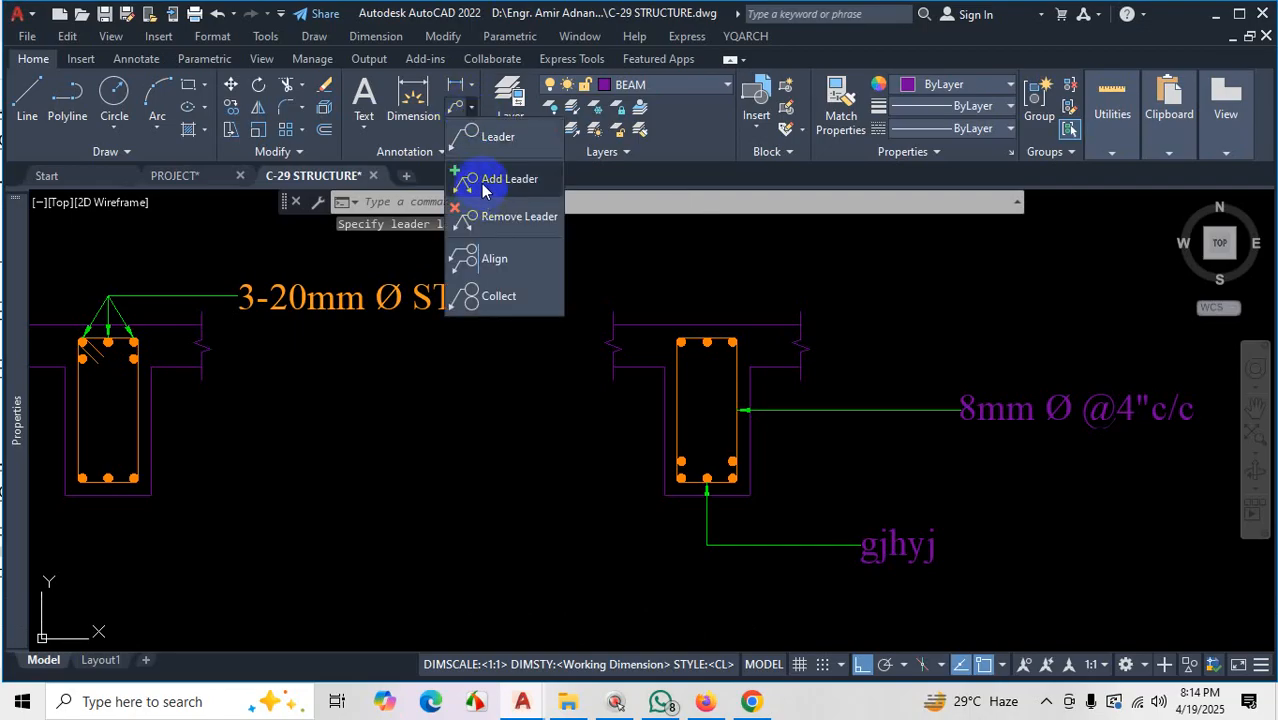
left_click(468, 180)
left_click(700, 518)
scroll(685, 494, "up", 4)
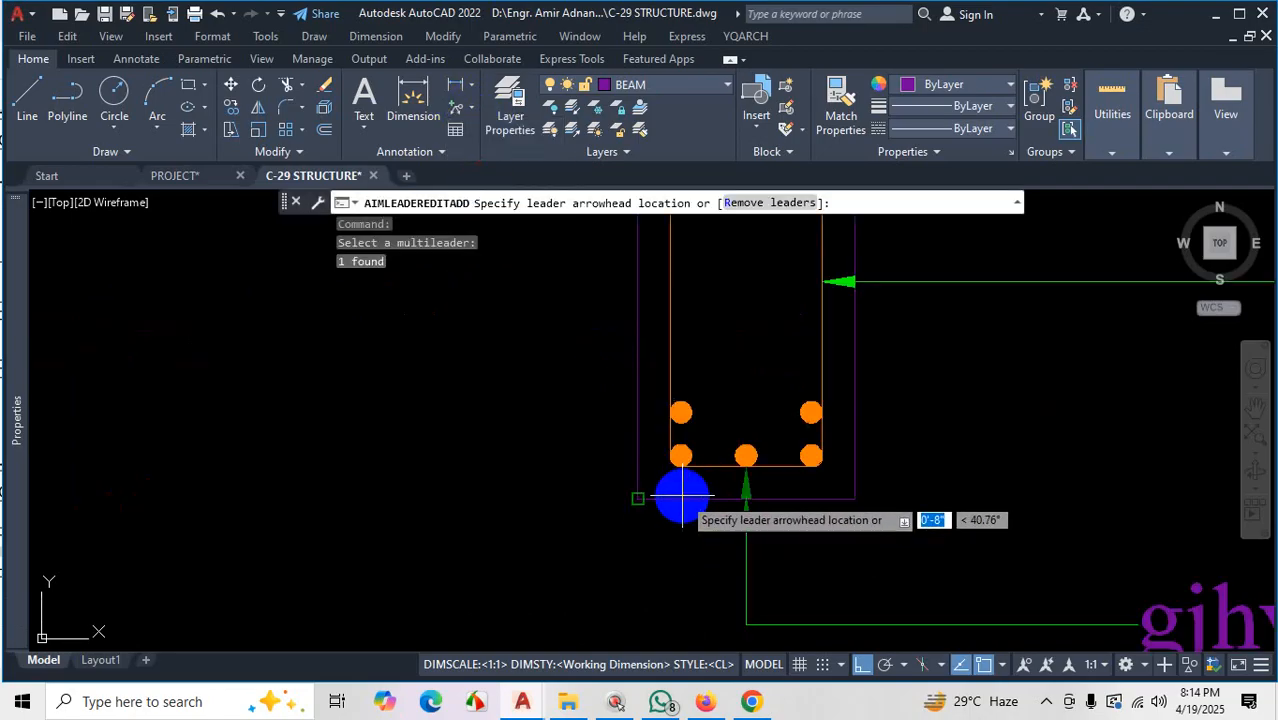
left_click(681, 468)
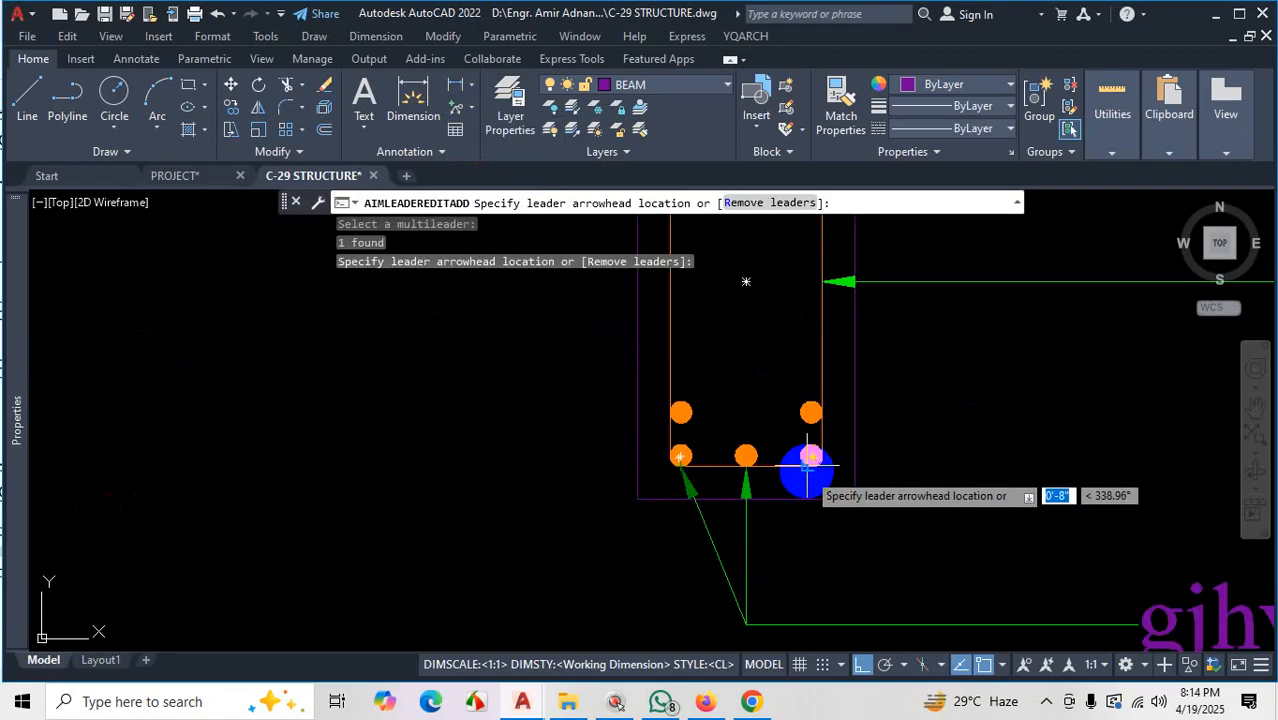
left_click(811, 462)
scroll(705, 540, "down", 4)
key("Escape")
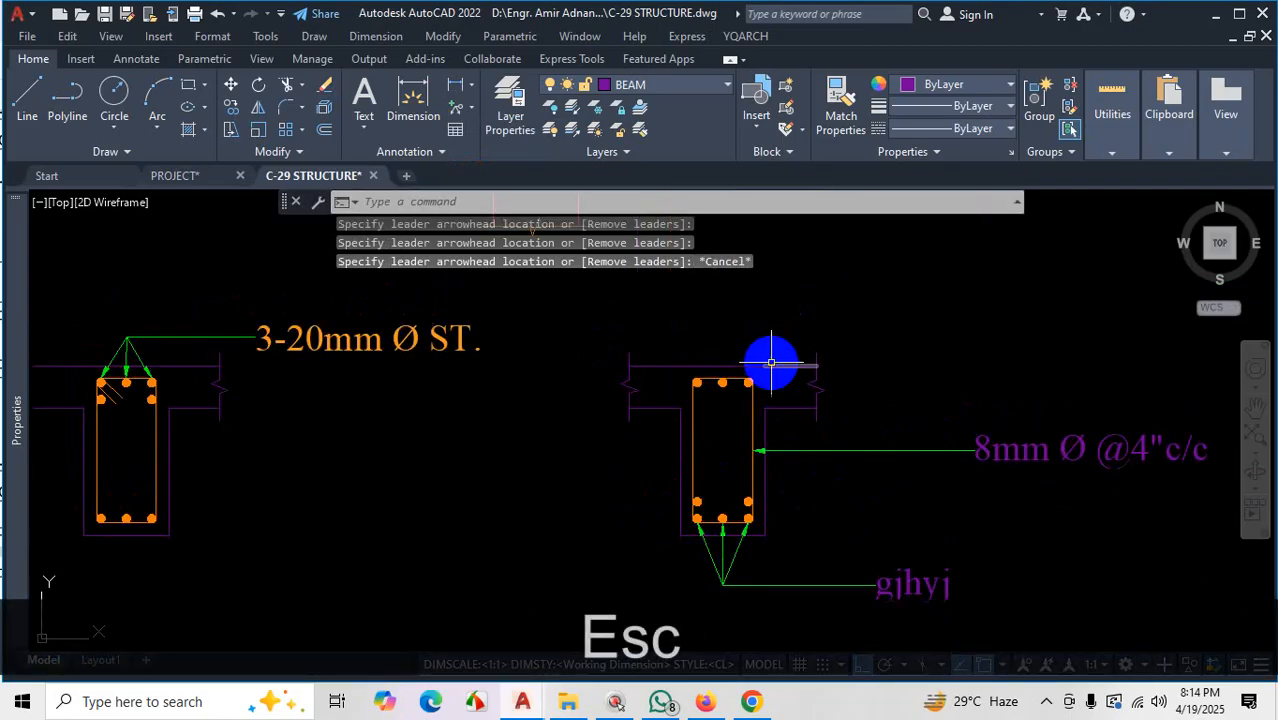
Place a multileader on the right section's top middle bar, with the landing above the section and placeholder text "gfdhgfh"
left_click(474, 112)
left_click(466, 131)
scroll(785, 414, "up", 3)
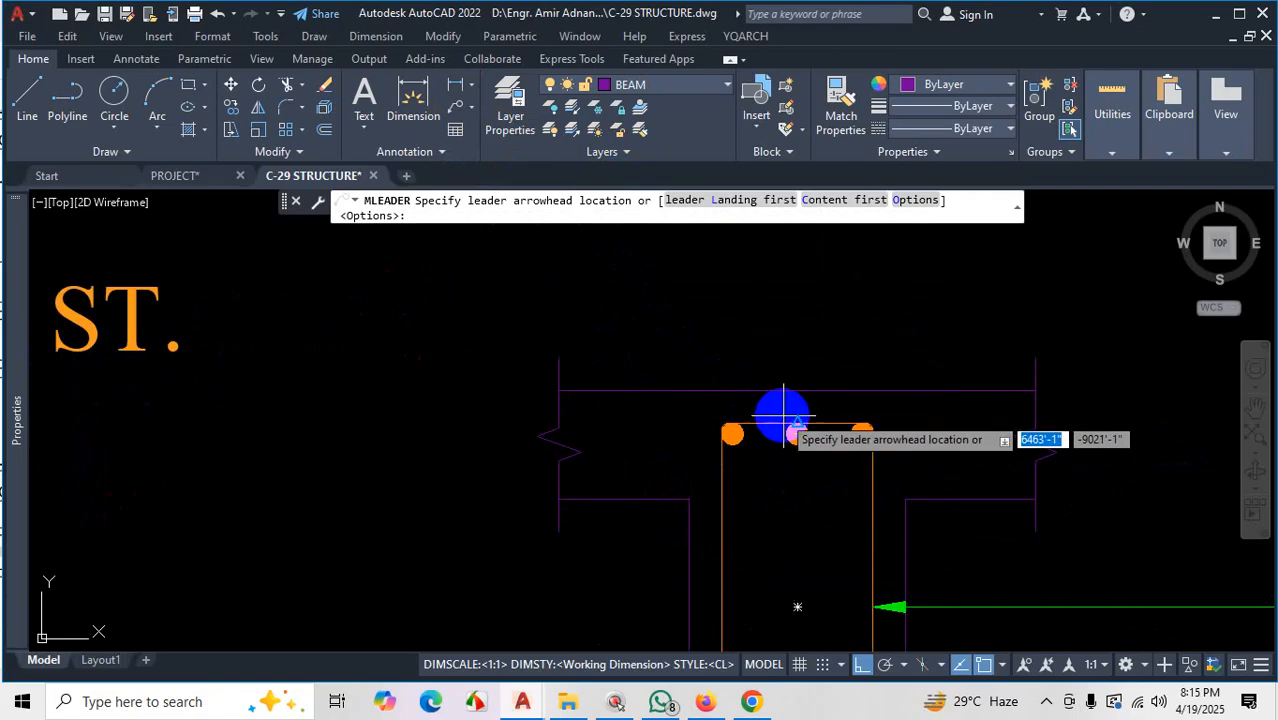
left_click(797, 432)
scroll(798, 290, "down", 4)
scroll(793, 300, "up", 2)
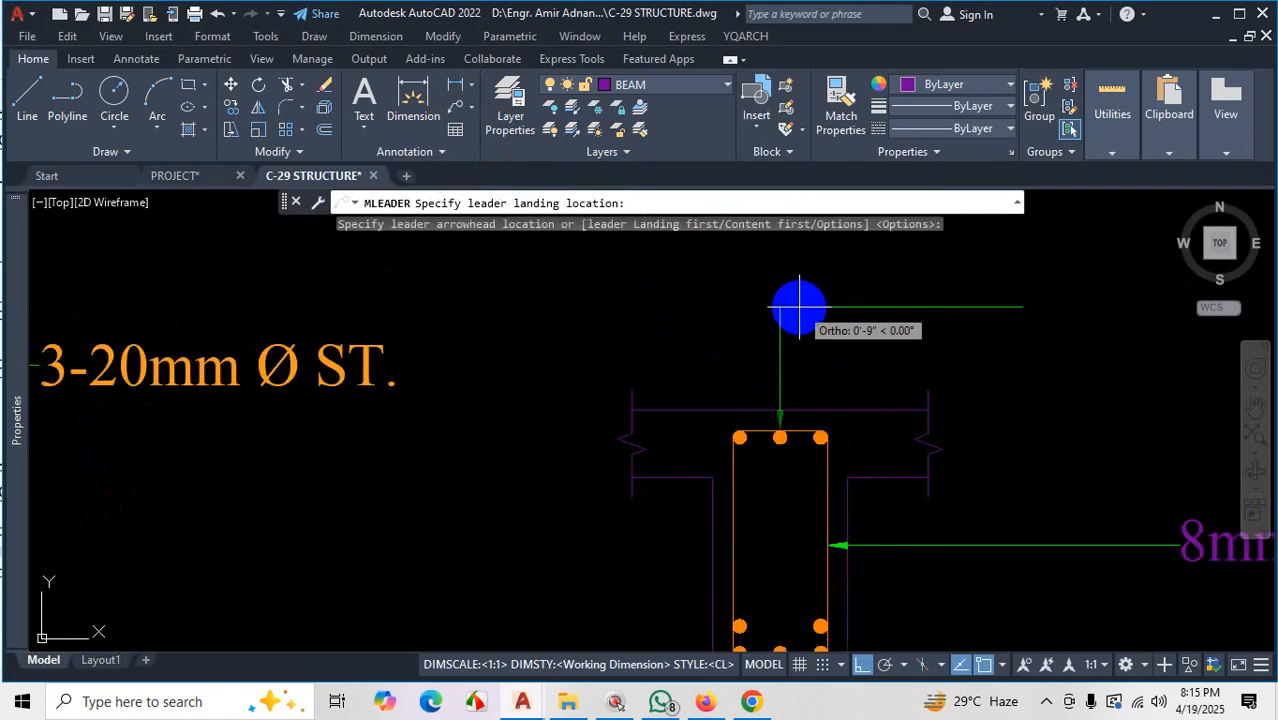
scroll(798, 305, "down", 2)
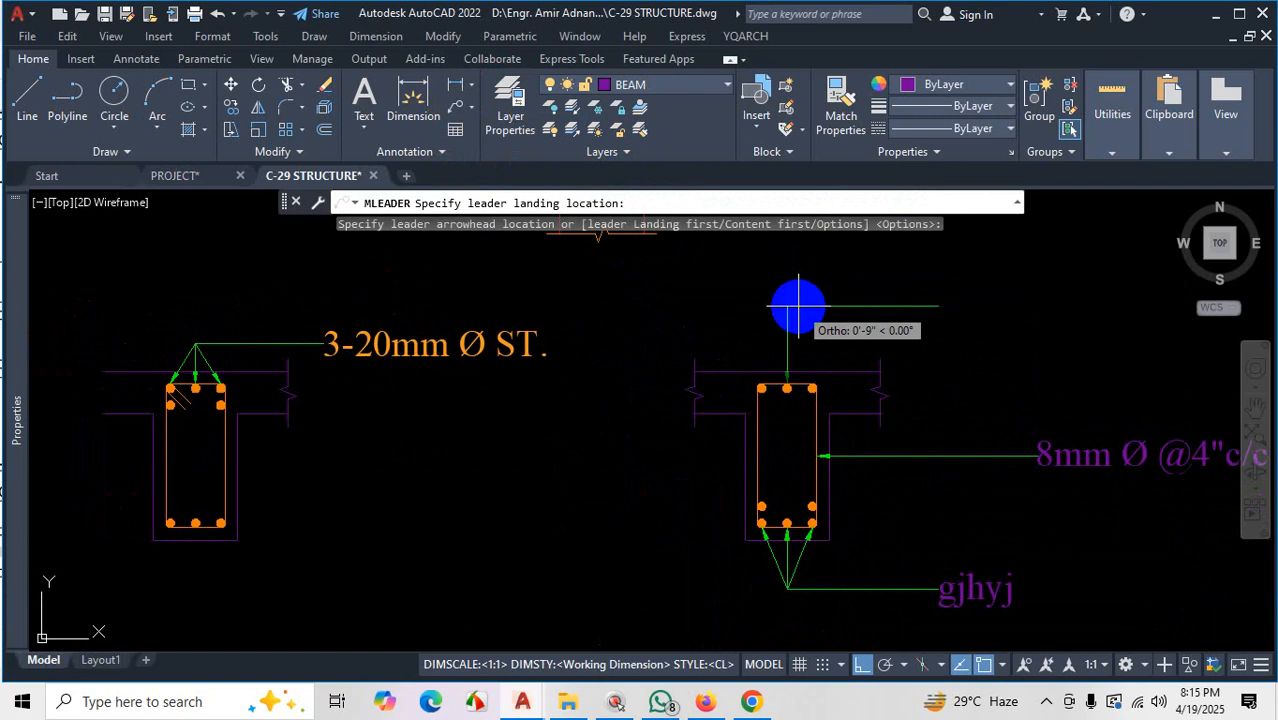
left_click(798, 311)
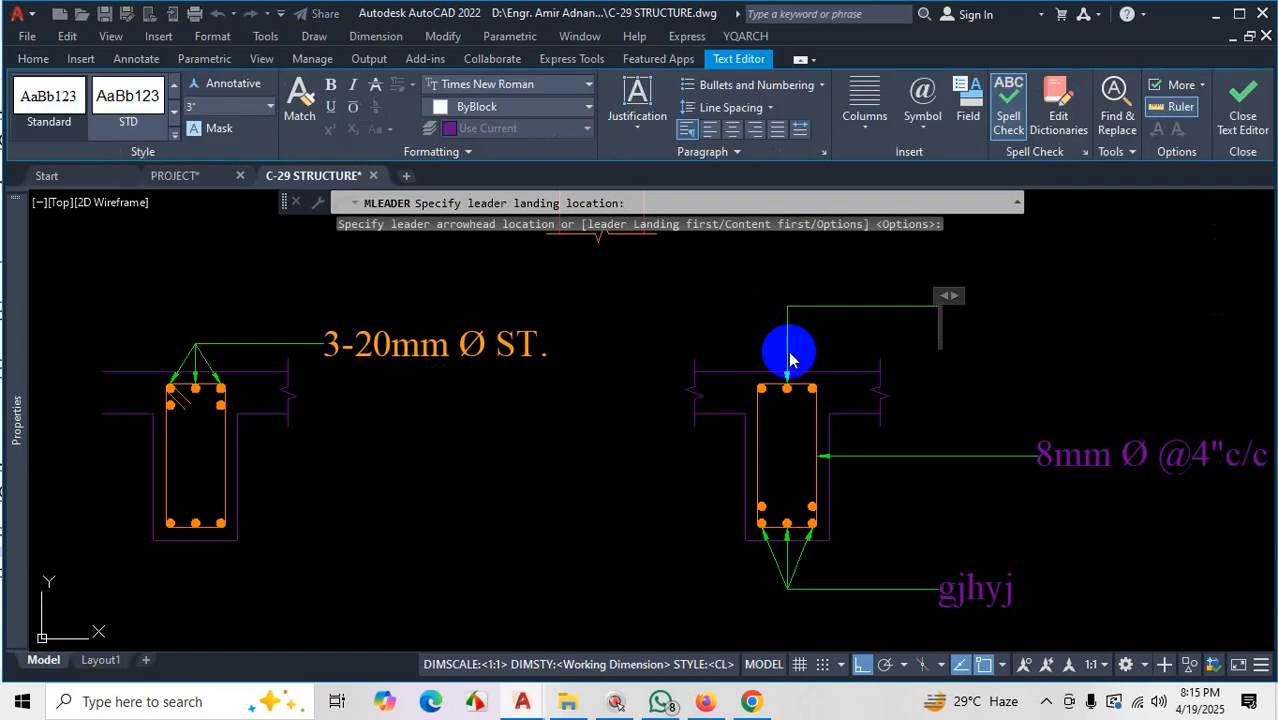
type("gfdhgfh")
key("Escape")
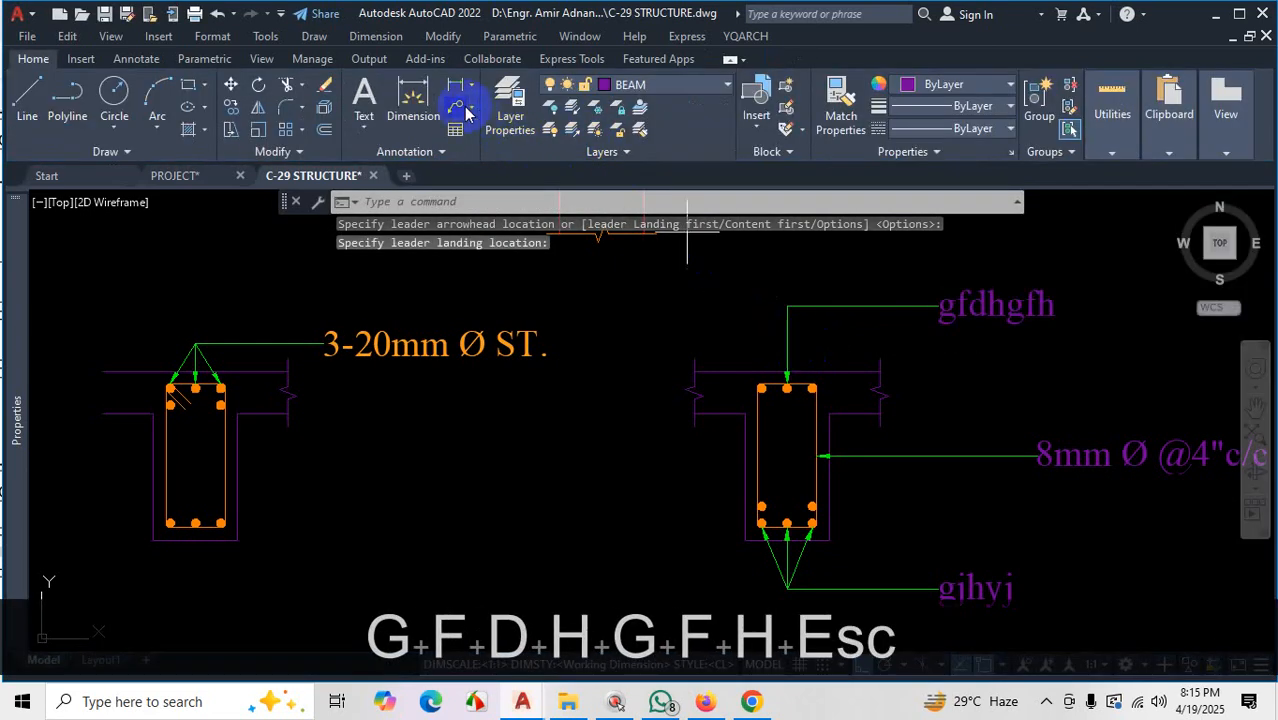
Add leaders from the "gfdhgfh" multileader to the two top corner bars of the right section
left_click(466, 112)
left_click(473, 118)
left_click(465, 257)
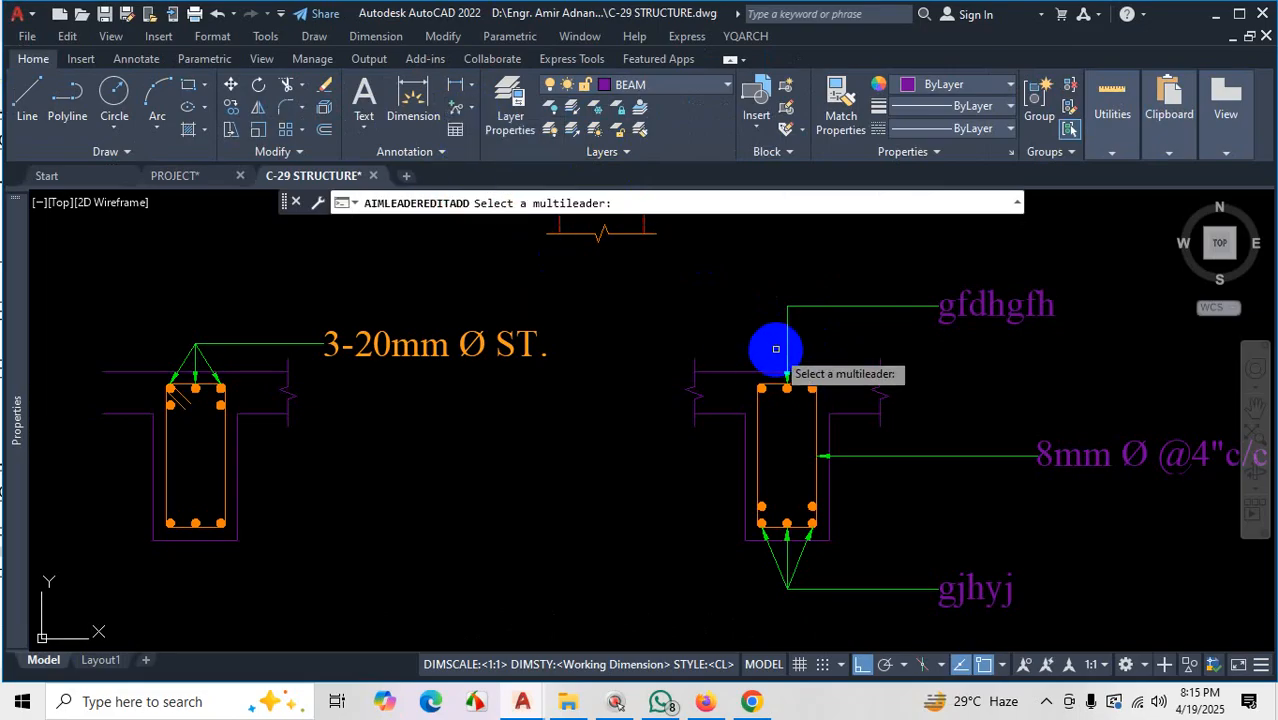
left_click(776, 349)
scroll(774, 345, "up", 4)
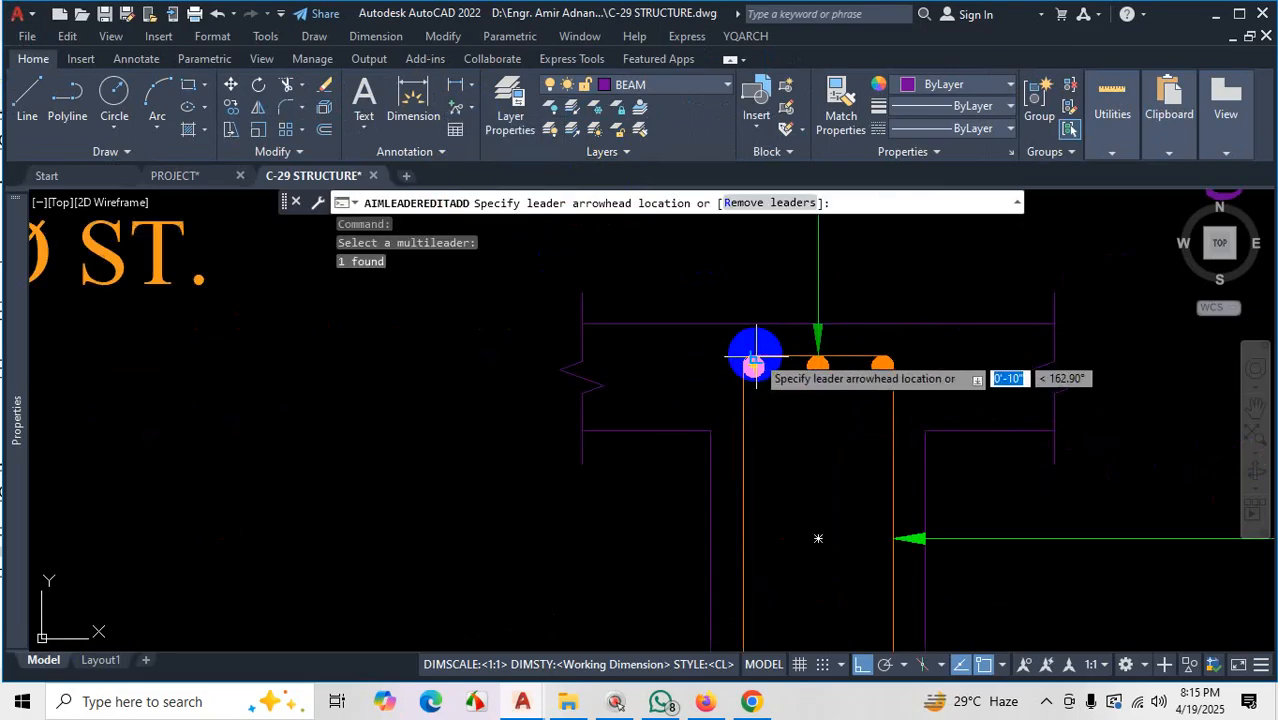
left_click(755, 357)
left_click(884, 356)
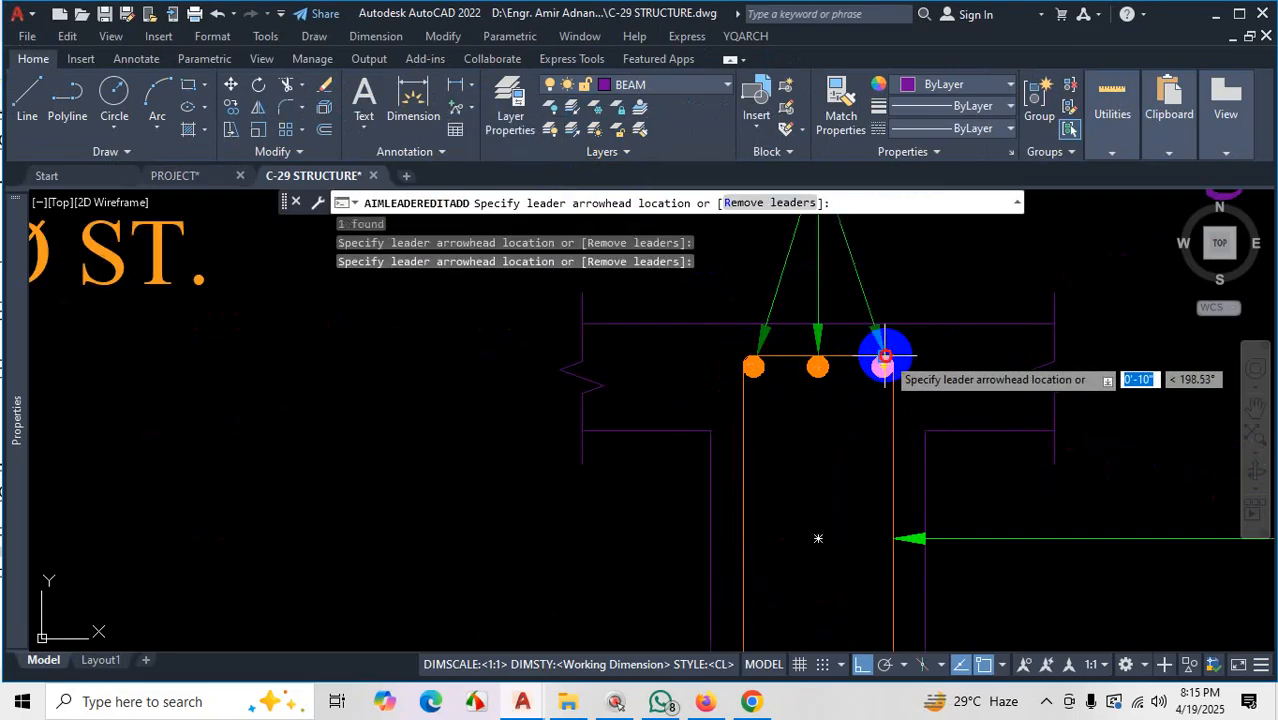
key("Escape")
scroll(780, 390, "down", 5)
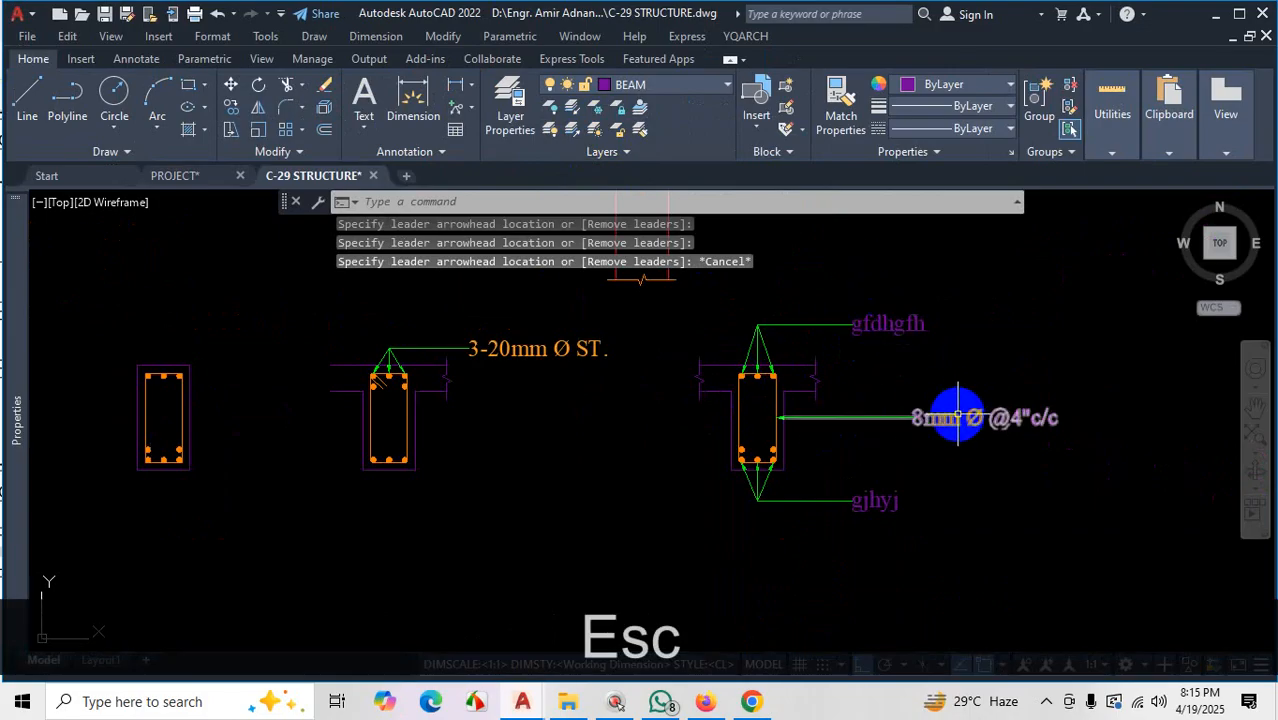
Align the right section's three multileaders vertically to the top "gfdhgfh" multileader, using the current spacing
left_click(898, 428)
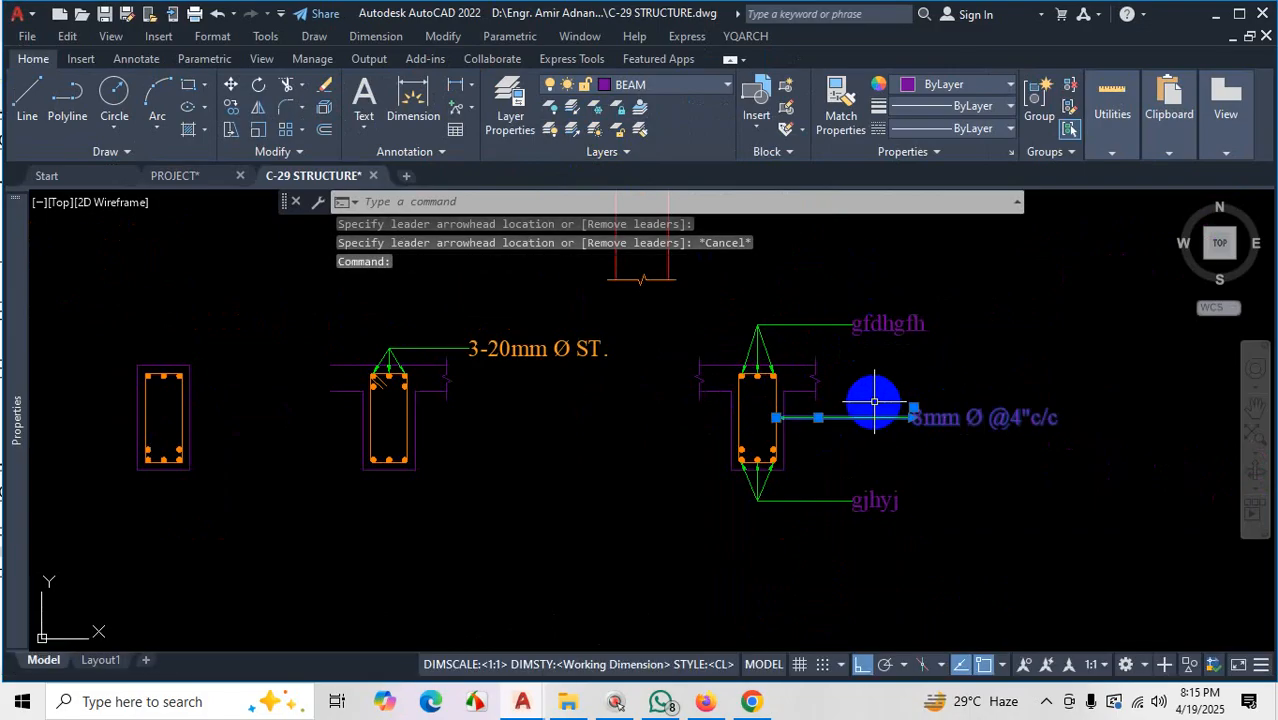
key("Escape")
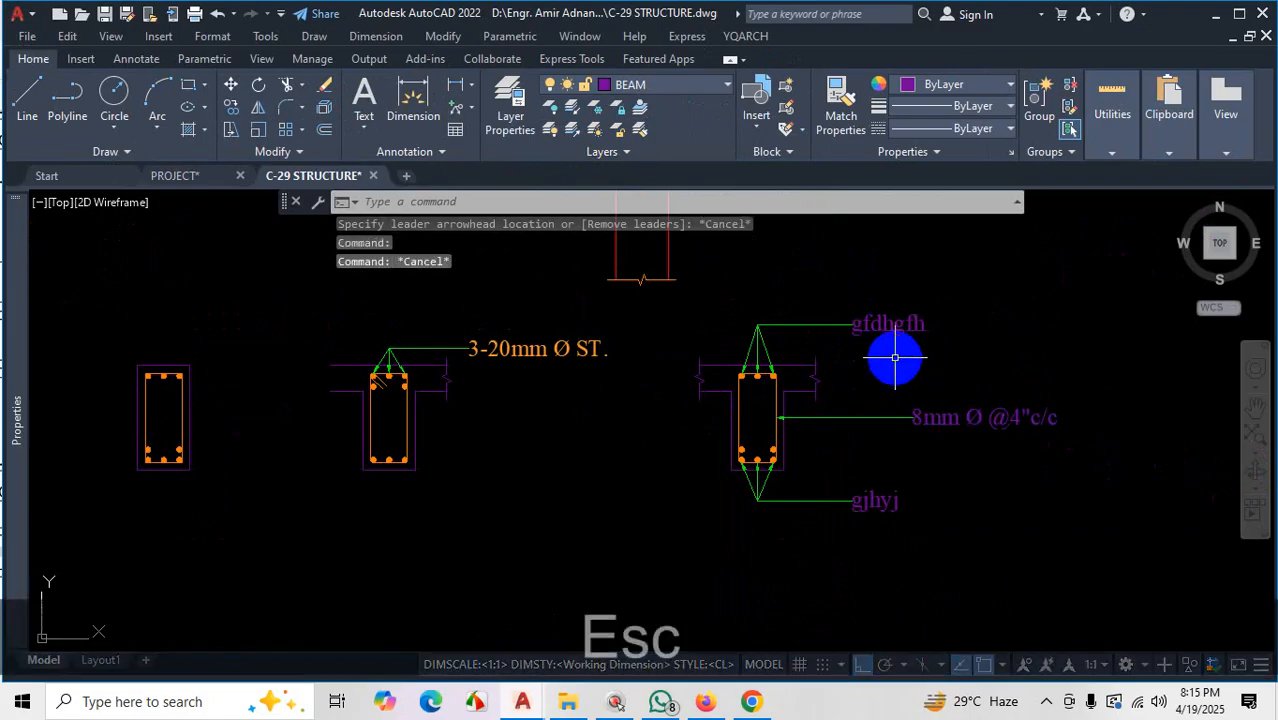
left_click(470, 118)
left_click(494, 256)
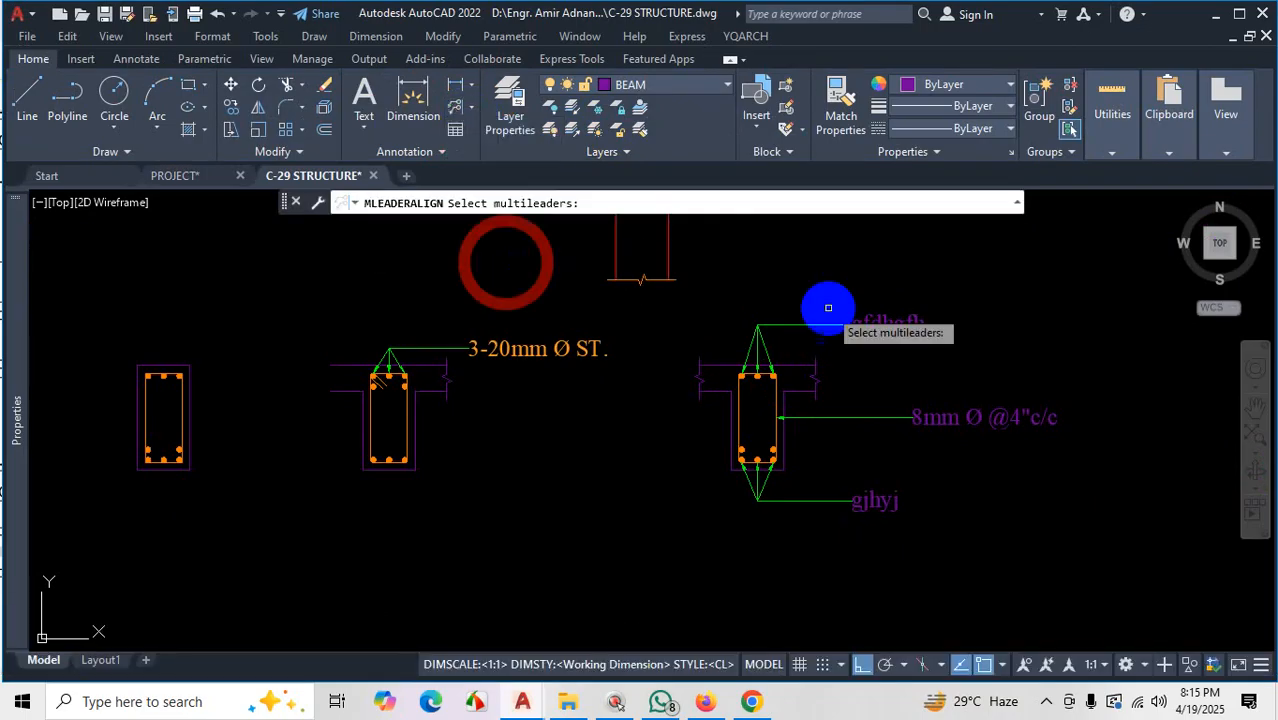
left_click(956, 277)
left_click(872, 520)
key("space")
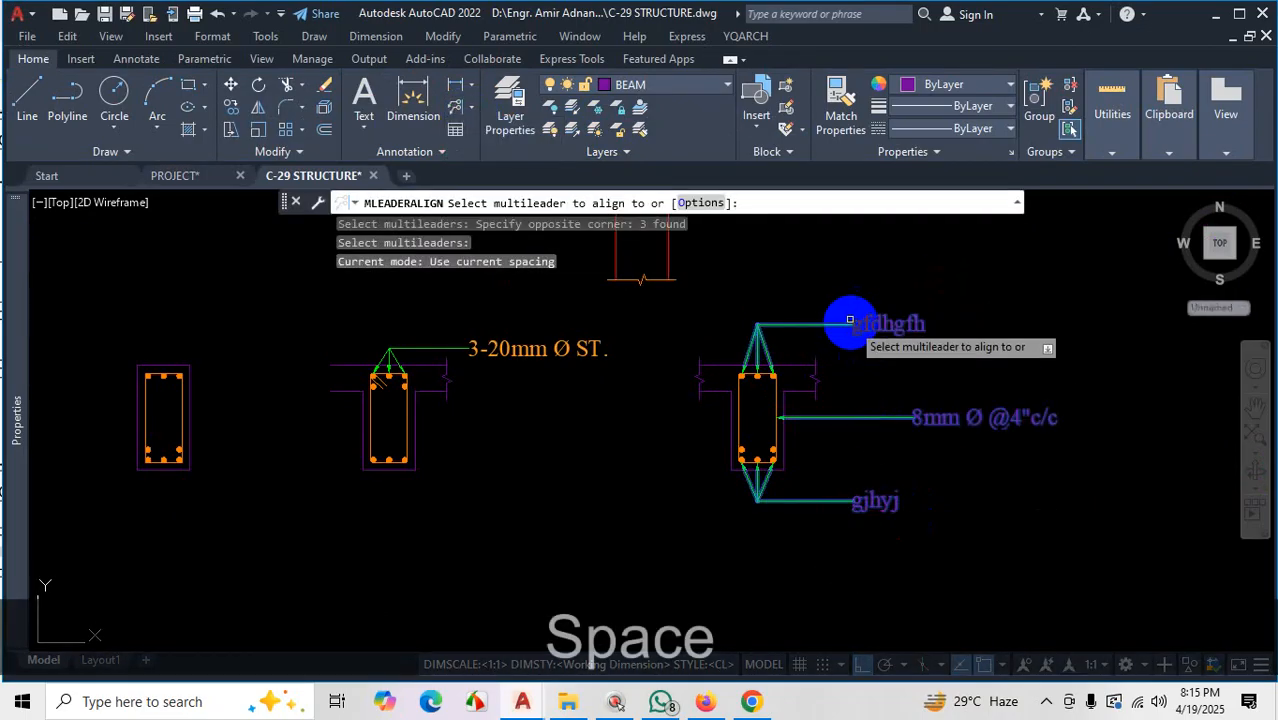
left_click(850, 321)
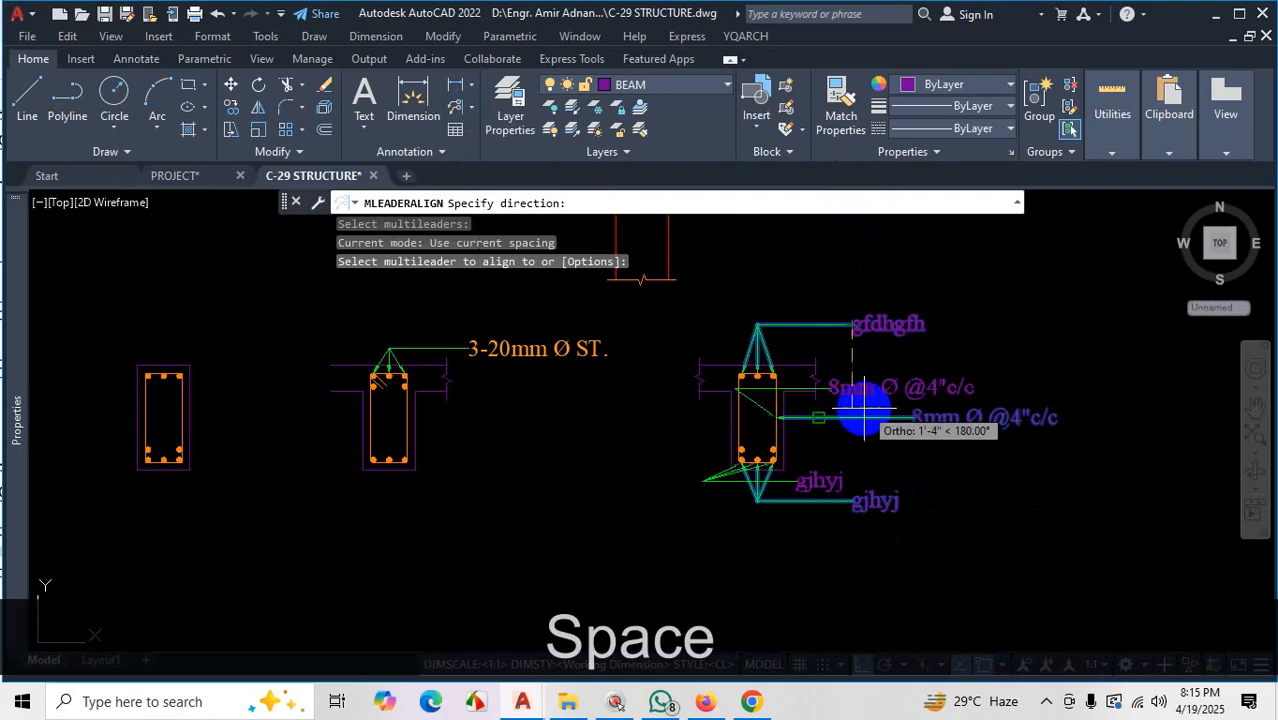
left_click(856, 446)
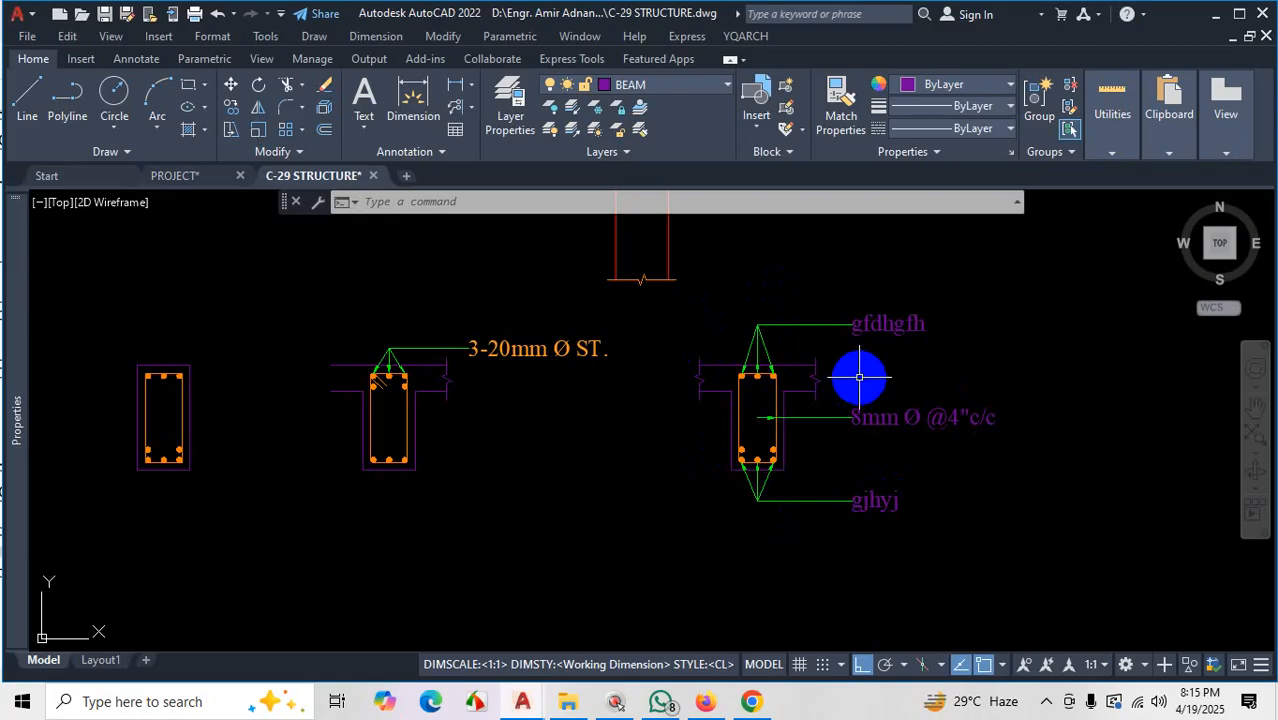
Examine the beam elevation and the arrowhead of the right section's 8mm Ø @4"c/c stirrup multileader
scroll(860, 375, "down", 5)
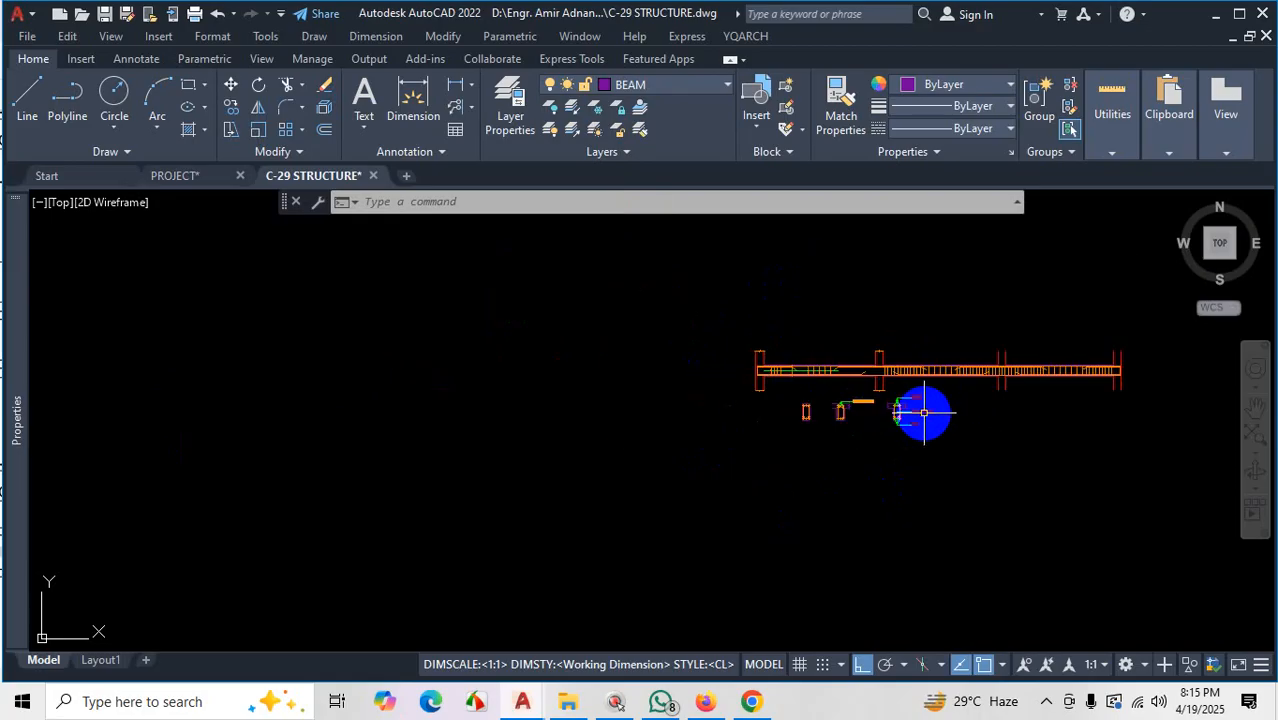
scroll(785, 317, "up", 5)
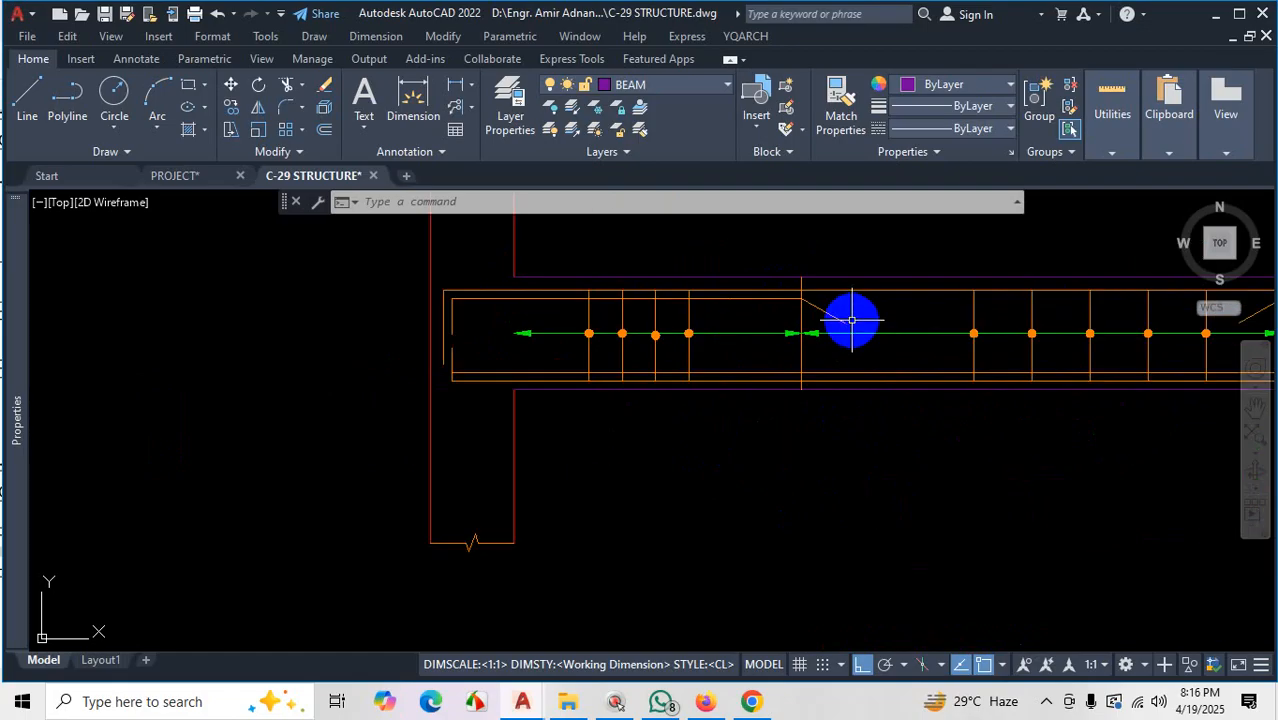
scroll(738, 366, "down", 4)
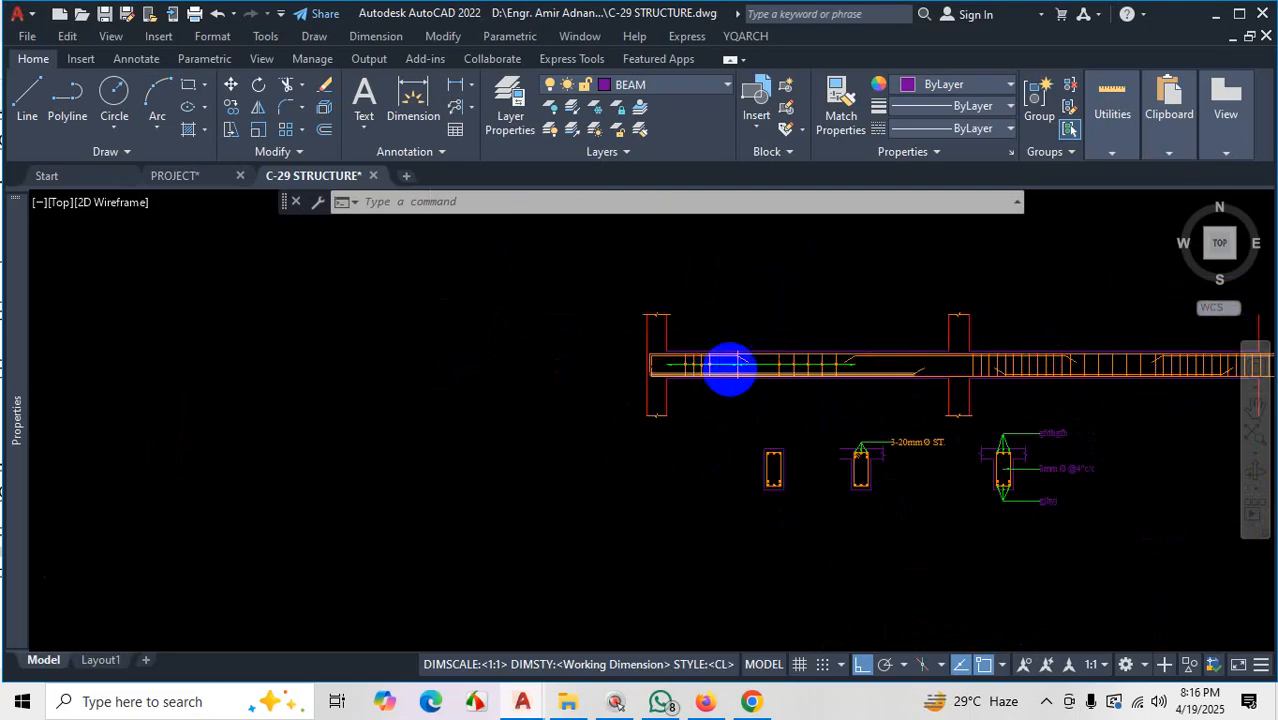
scroll(930, 425, "up", 3)
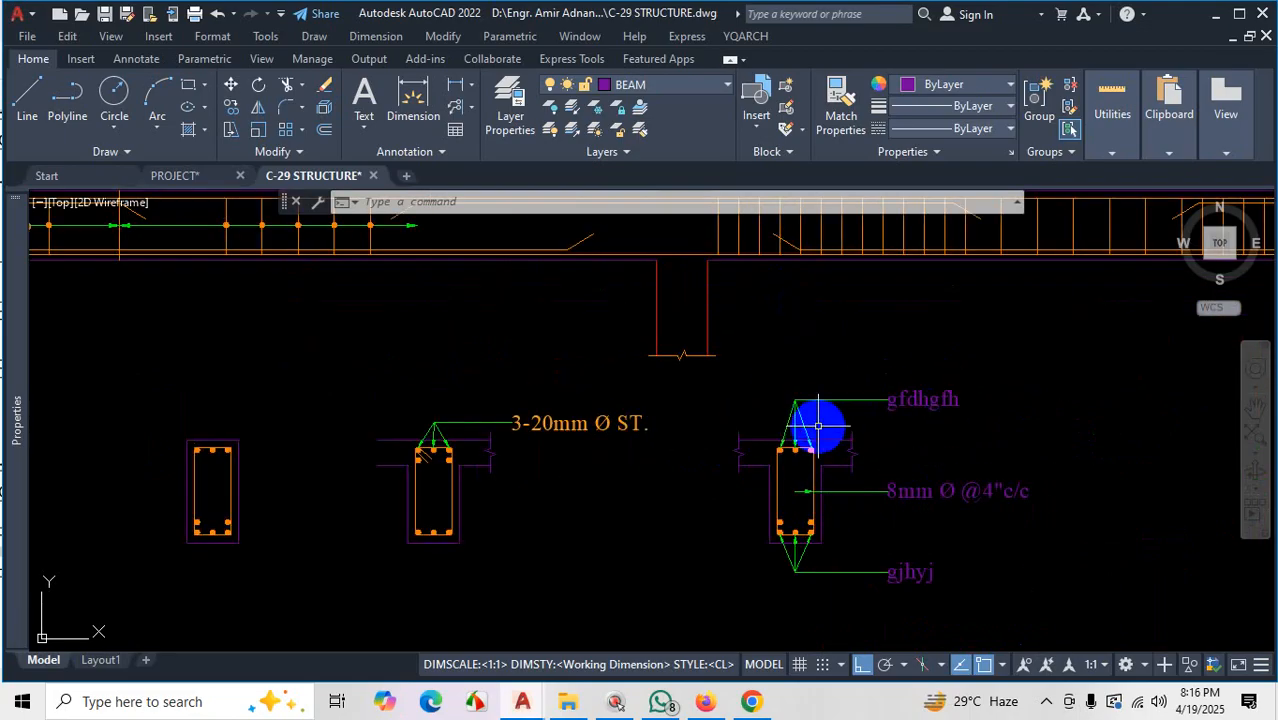
scroll(827, 456, "down", 1)
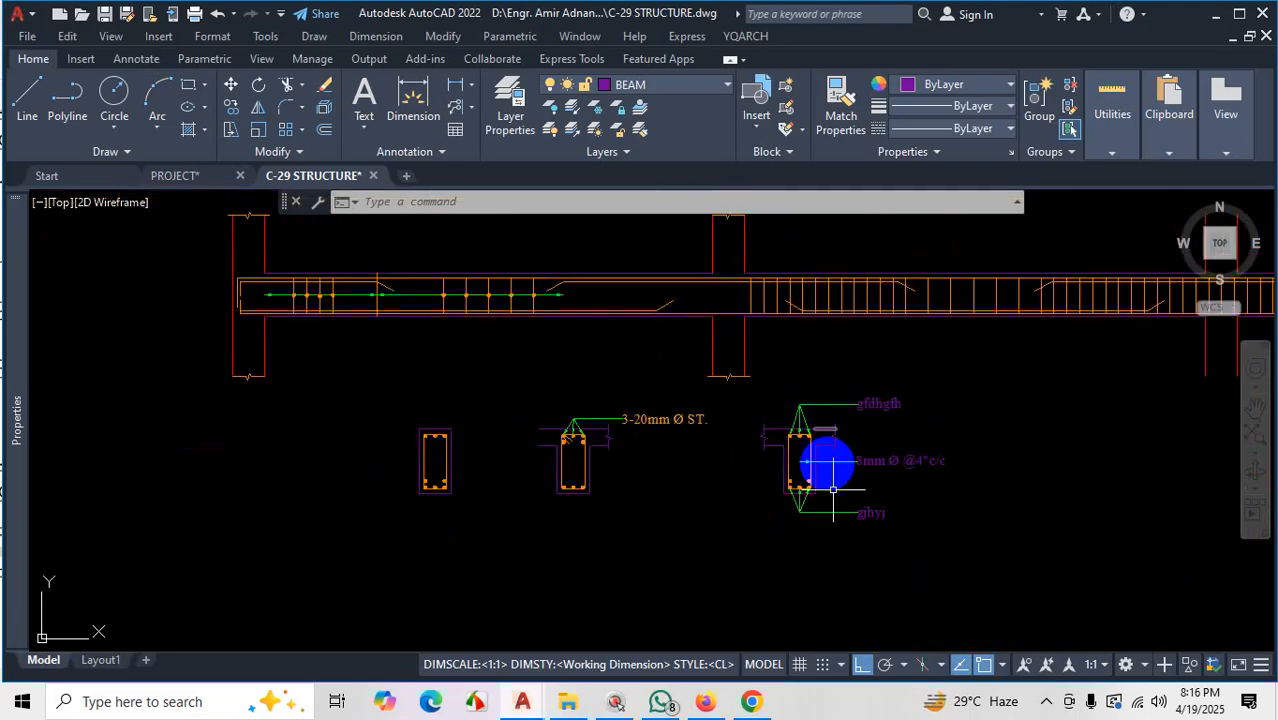
scroll(799, 434, "up", 5)
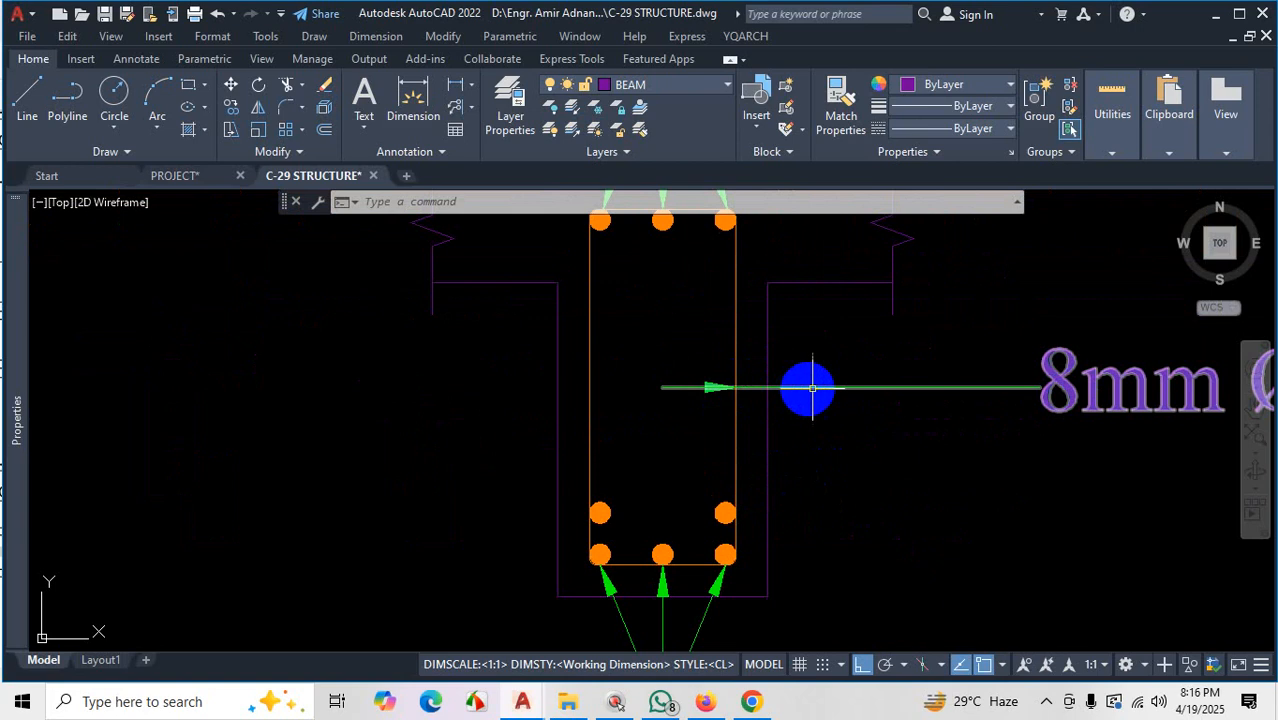
left_click(815, 387)
key("Escape")
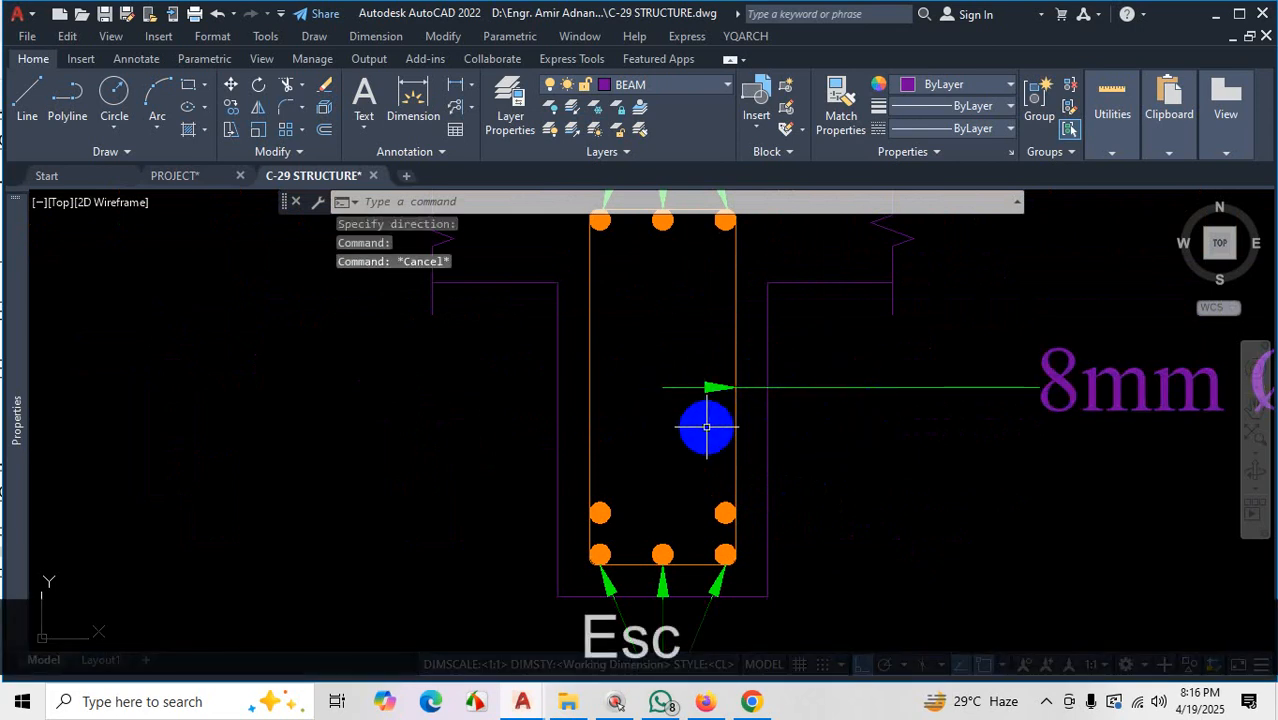
Open the multileader style settings and review the leader structure of the BEAM style
scroll(700, 425, "down", 2)
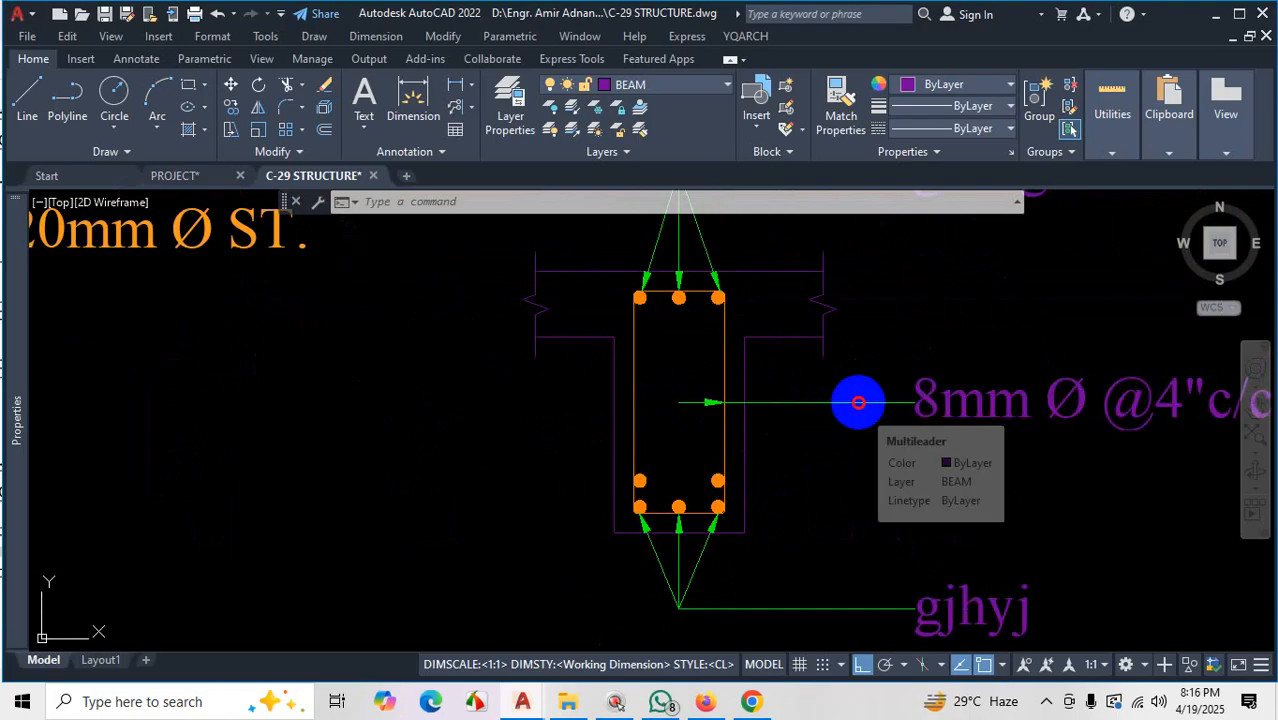
left_click(856, 404)
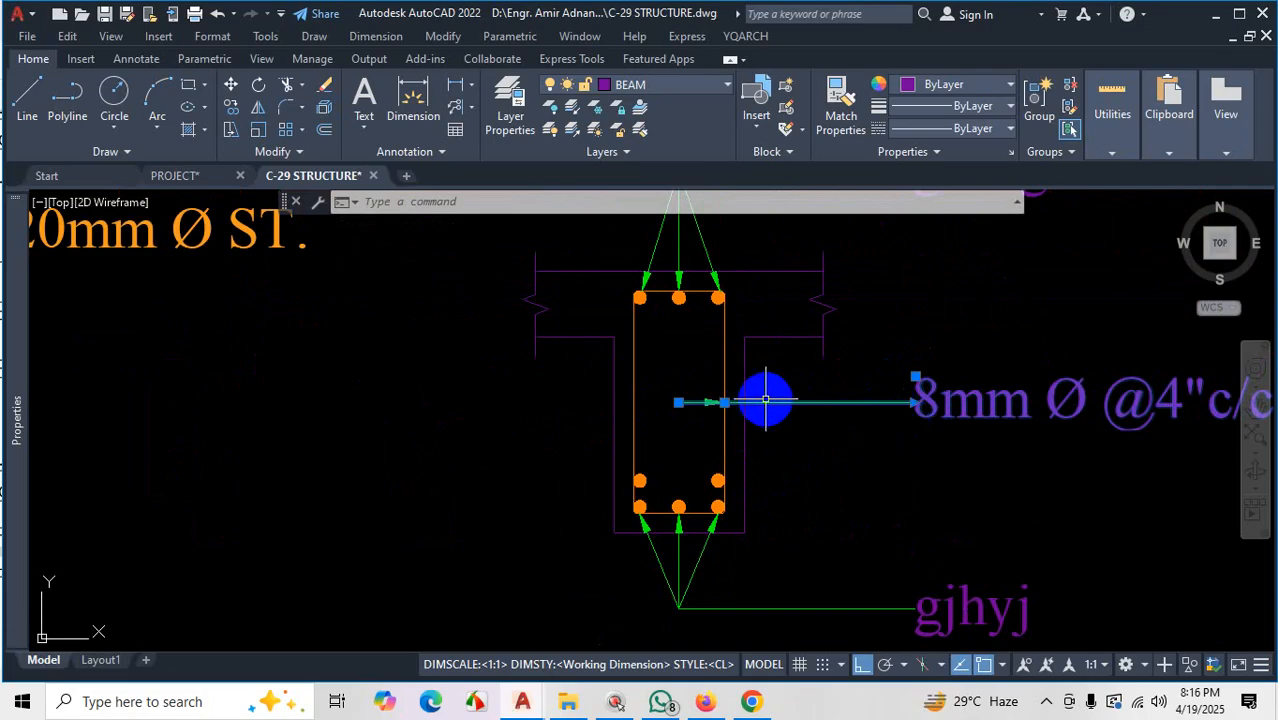
key("Escape")
type("MLS")
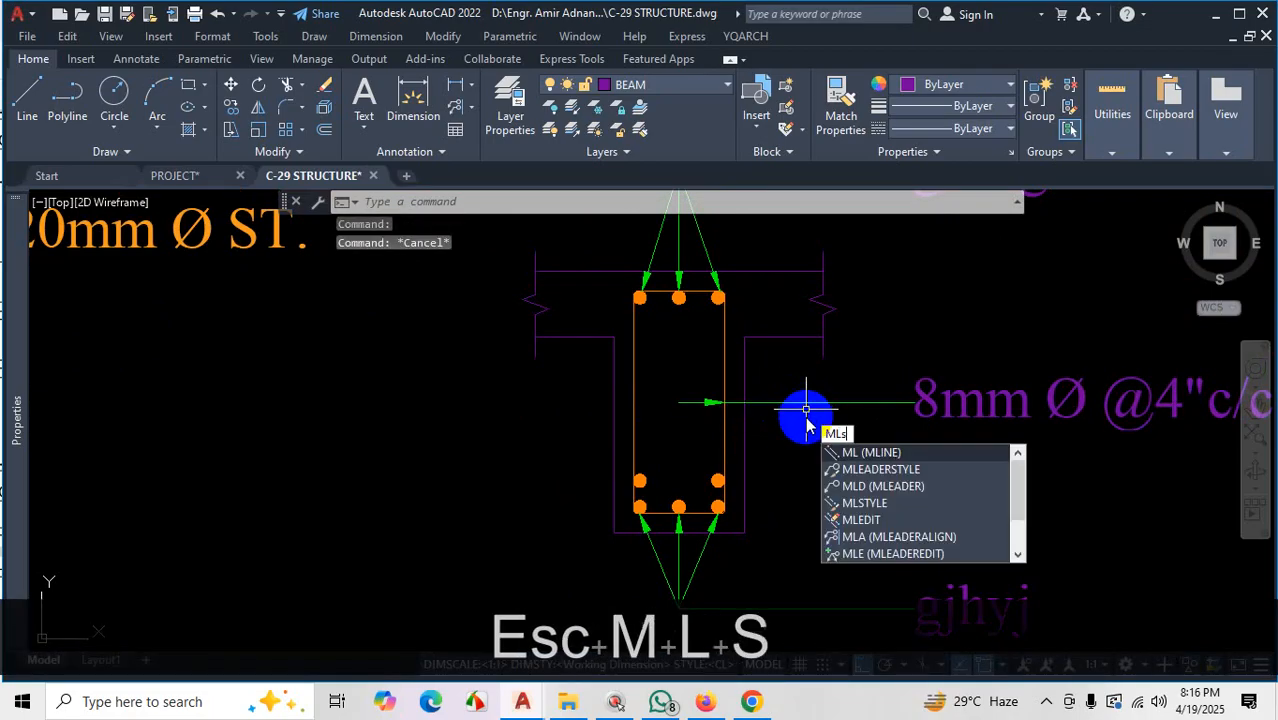
key("Return")
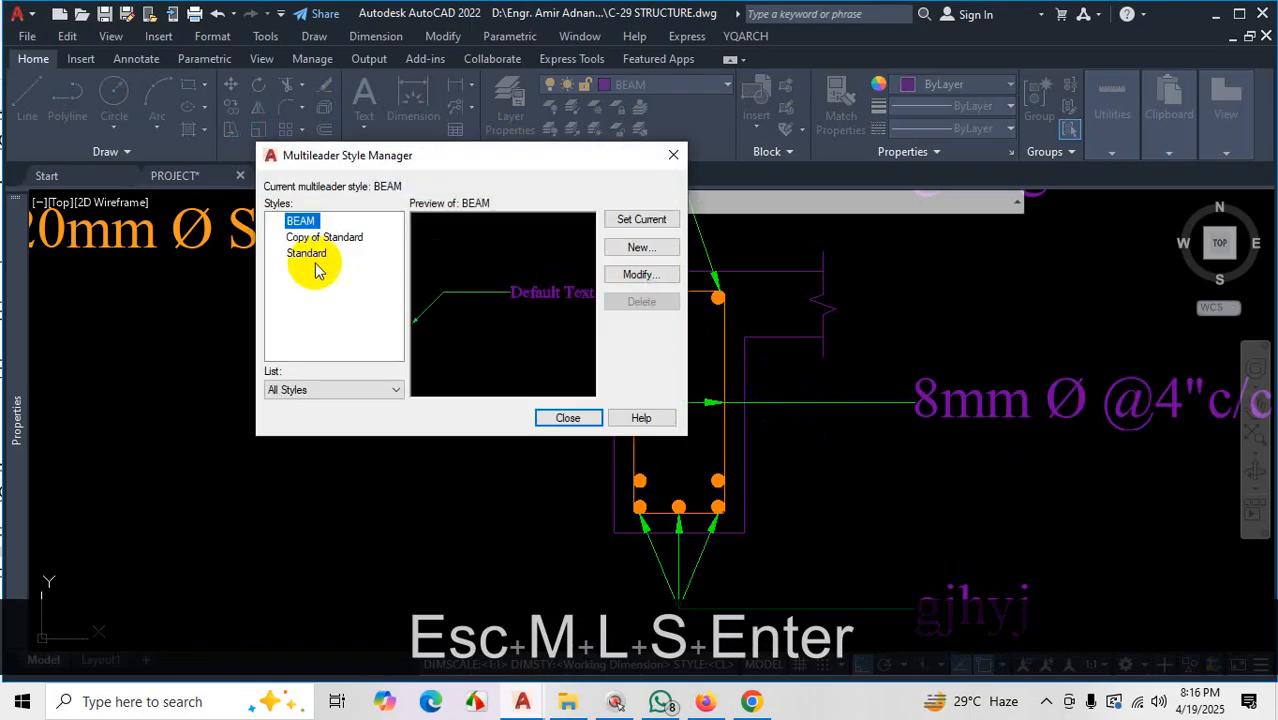
left_click(653, 280)
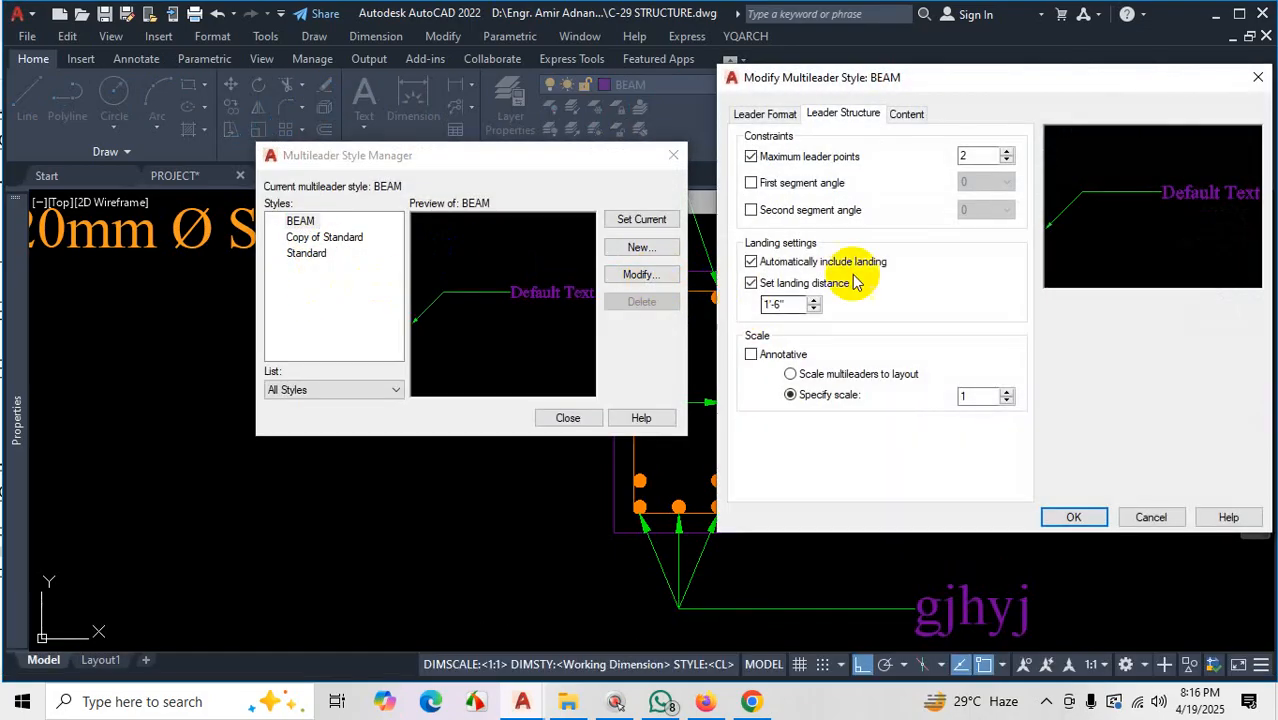
left_click(1258, 77)
Create a multileader style named "hor BEAM" based on BEAM, with the automatic landing turned off
left_click(668, 248)
left_click(434, 279)
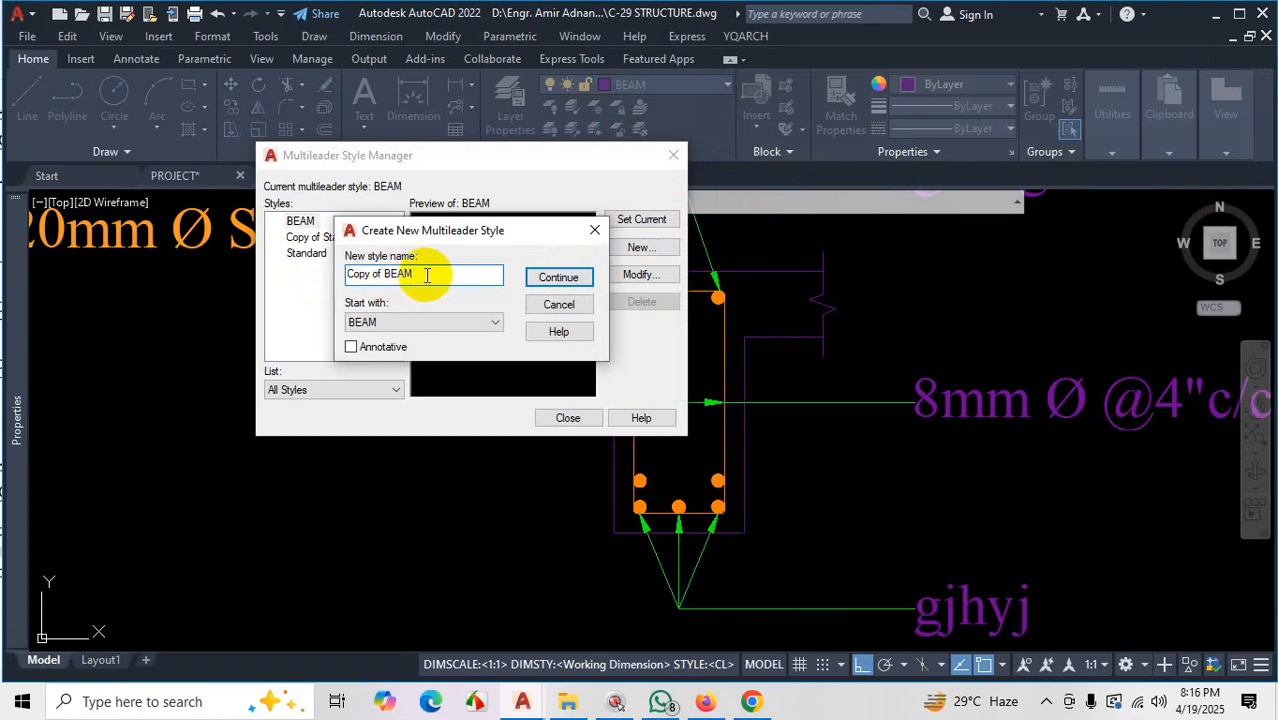
key("BackSpace")
key("BackSpace")
key("BackSpace")
key("BackSpace")
key("BackSpace")
key("BackSpace")
key("BackSpace")
key("BackSpace")
type("hoe")
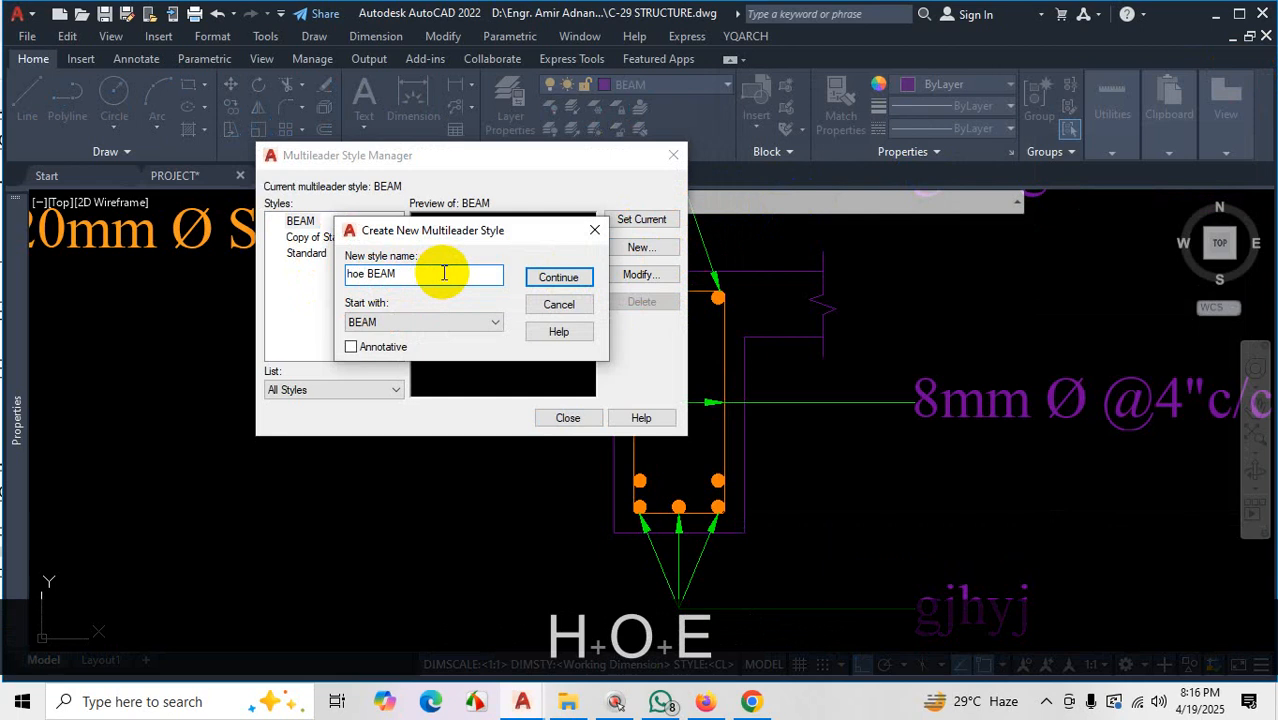
key("BackSpace")
type("r")
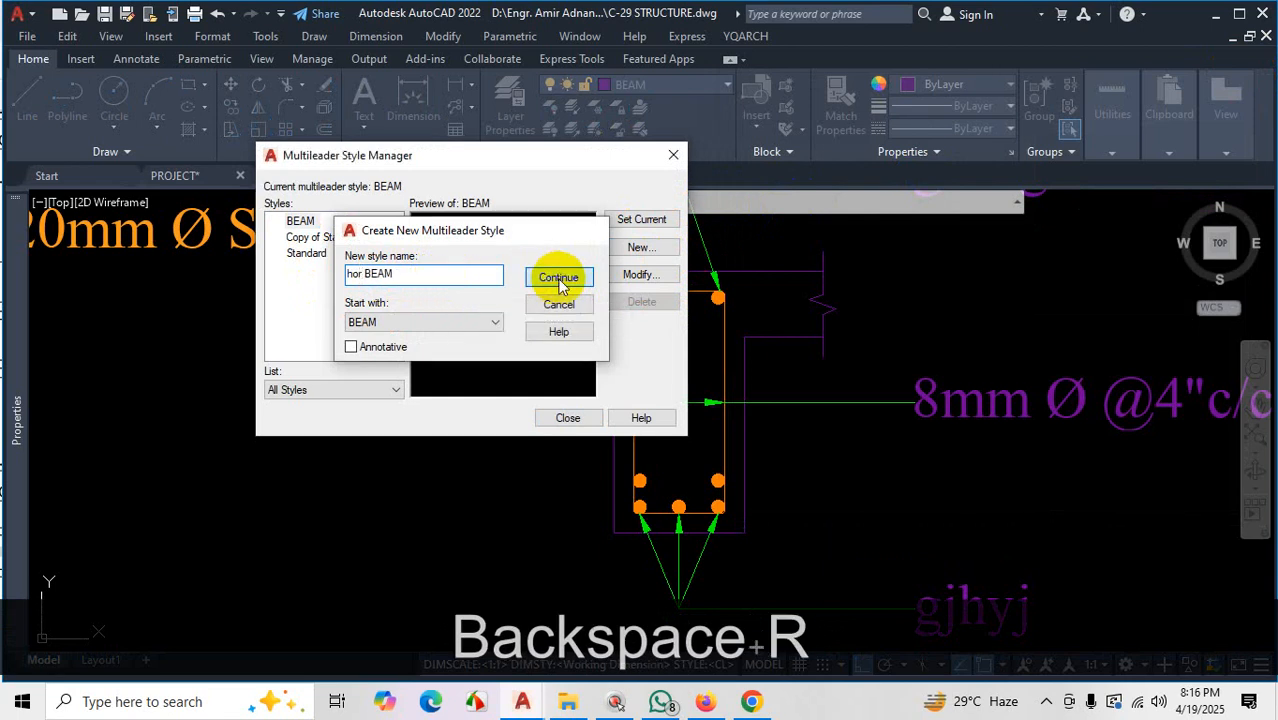
left_click(559, 280)
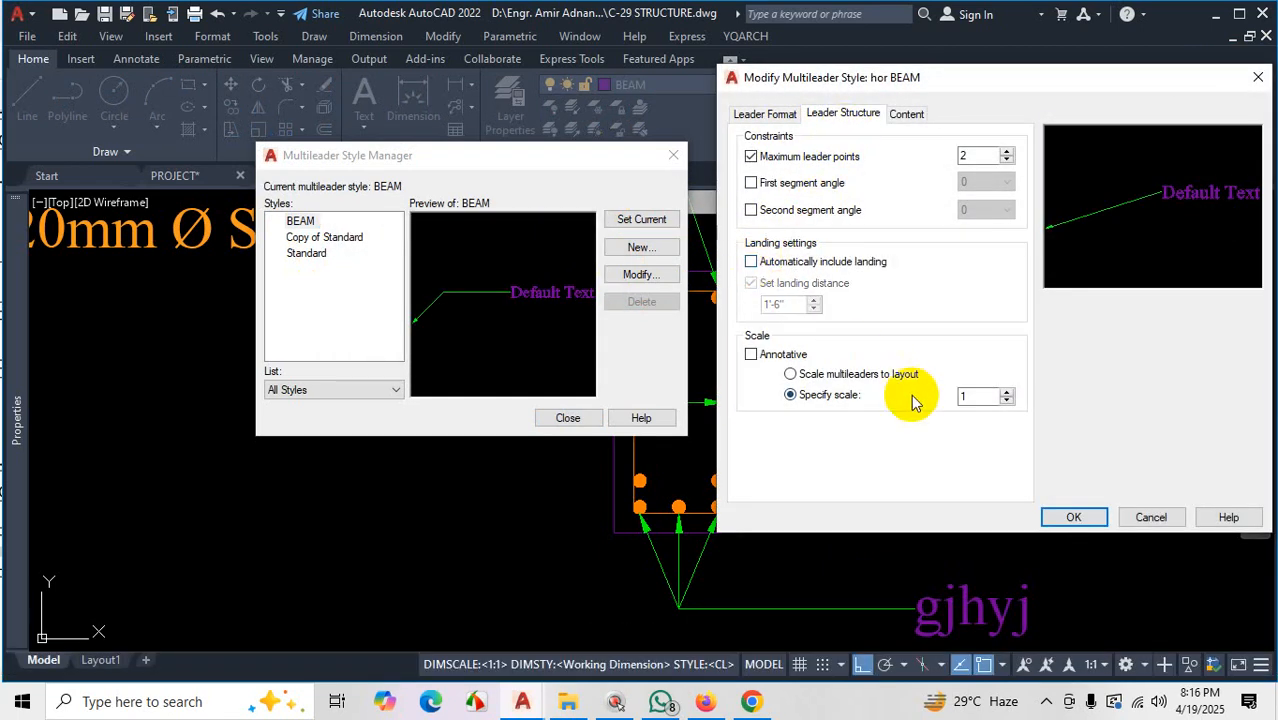
Set the arrowhead size of the "hor BEAM" multileader style to 3" and make the style current
left_click(762, 113)
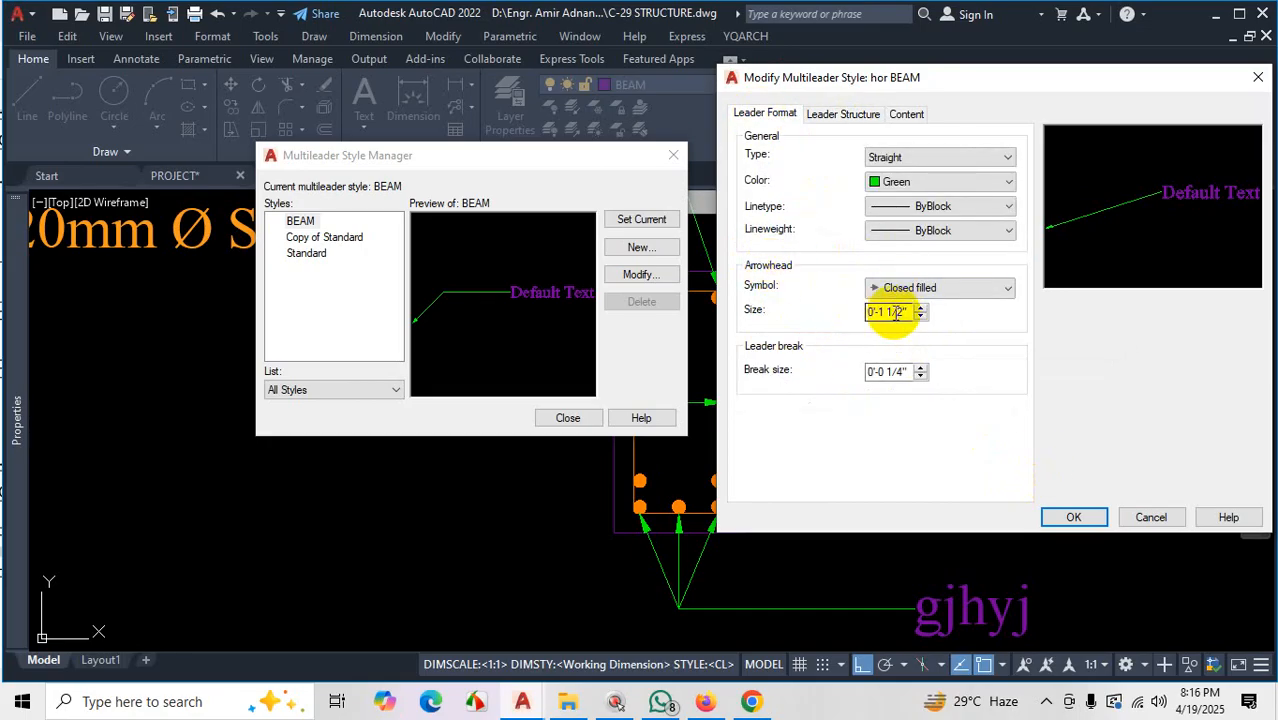
left_click_drag(907, 311, 812, 312)
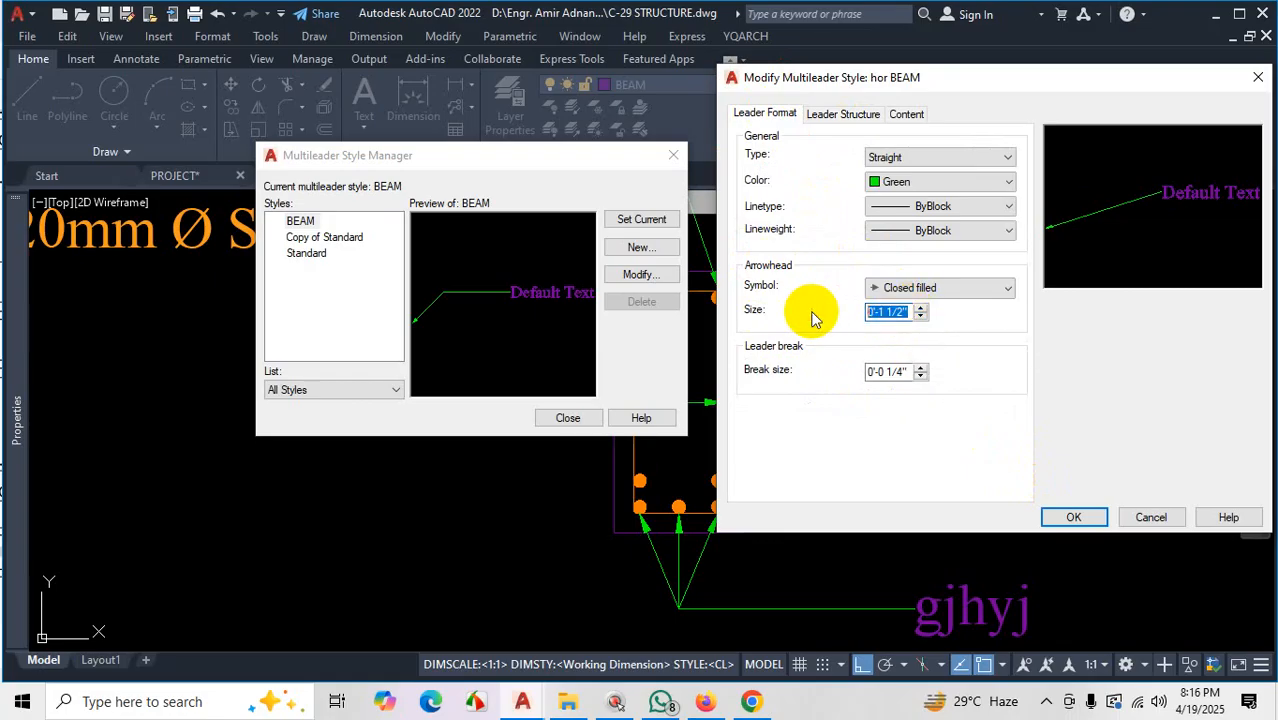
type("3")
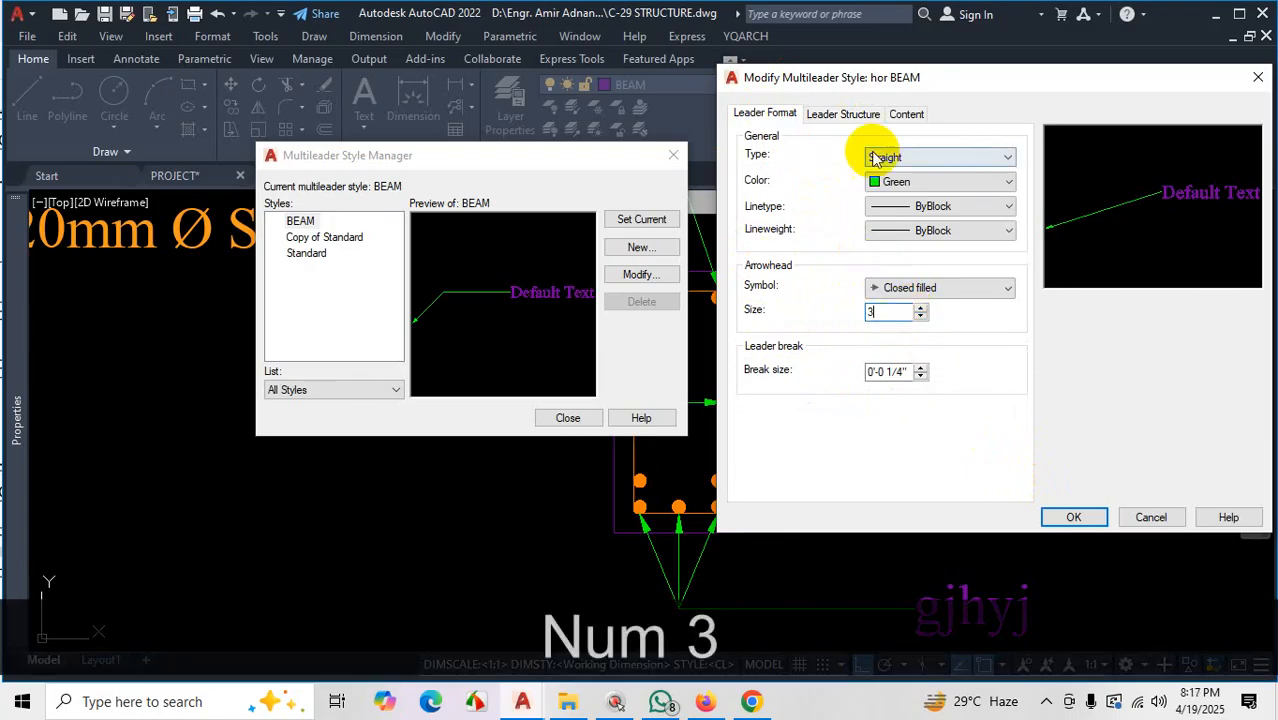
left_click(843, 113)
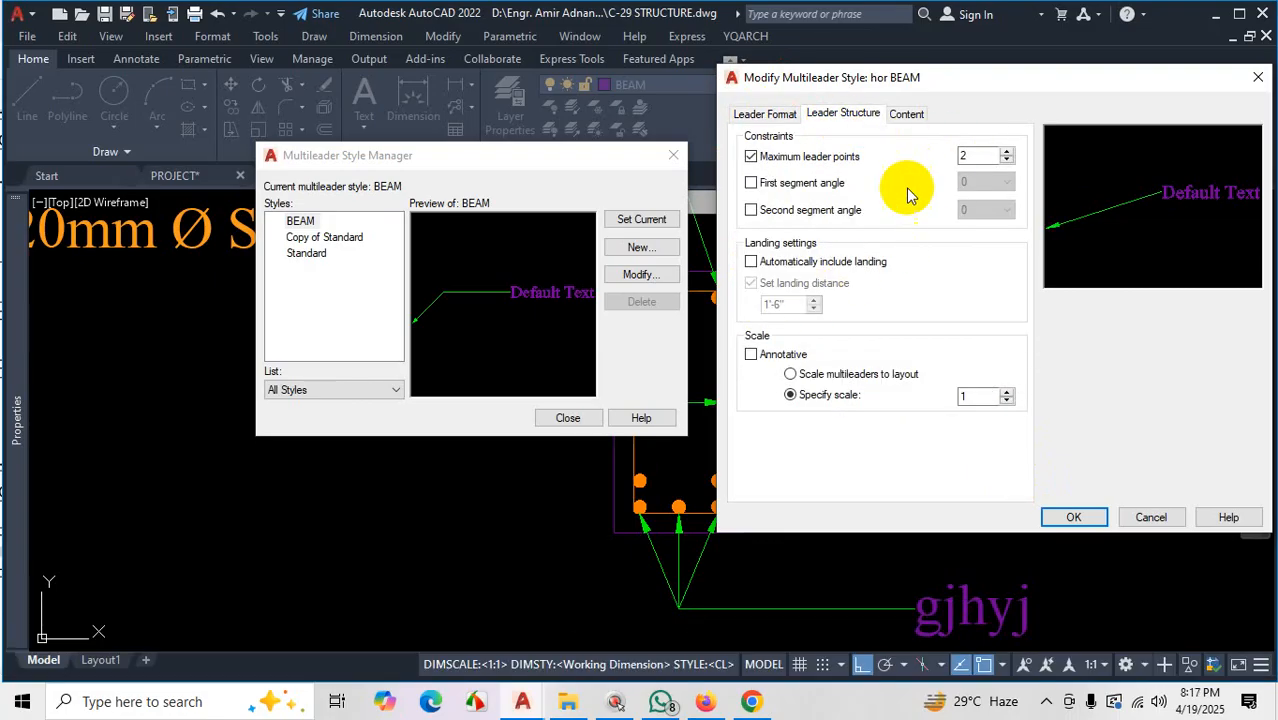
left_click(908, 114)
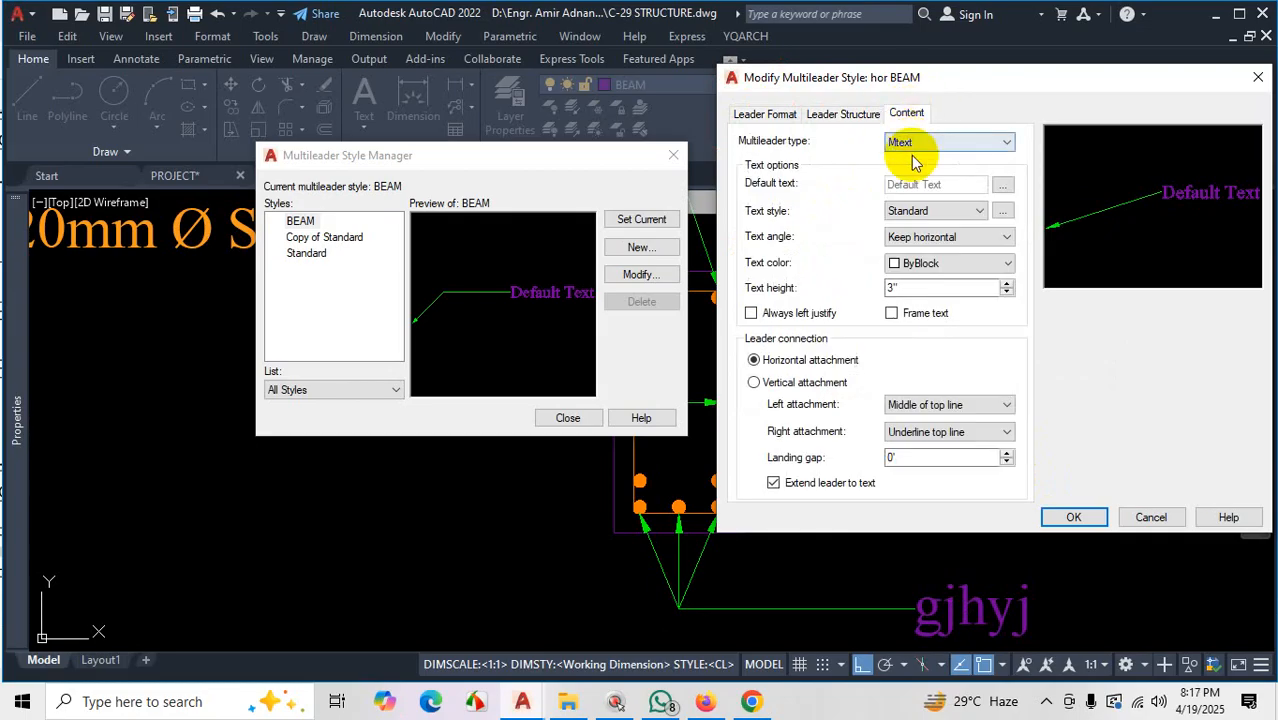
left_click(1073, 518)
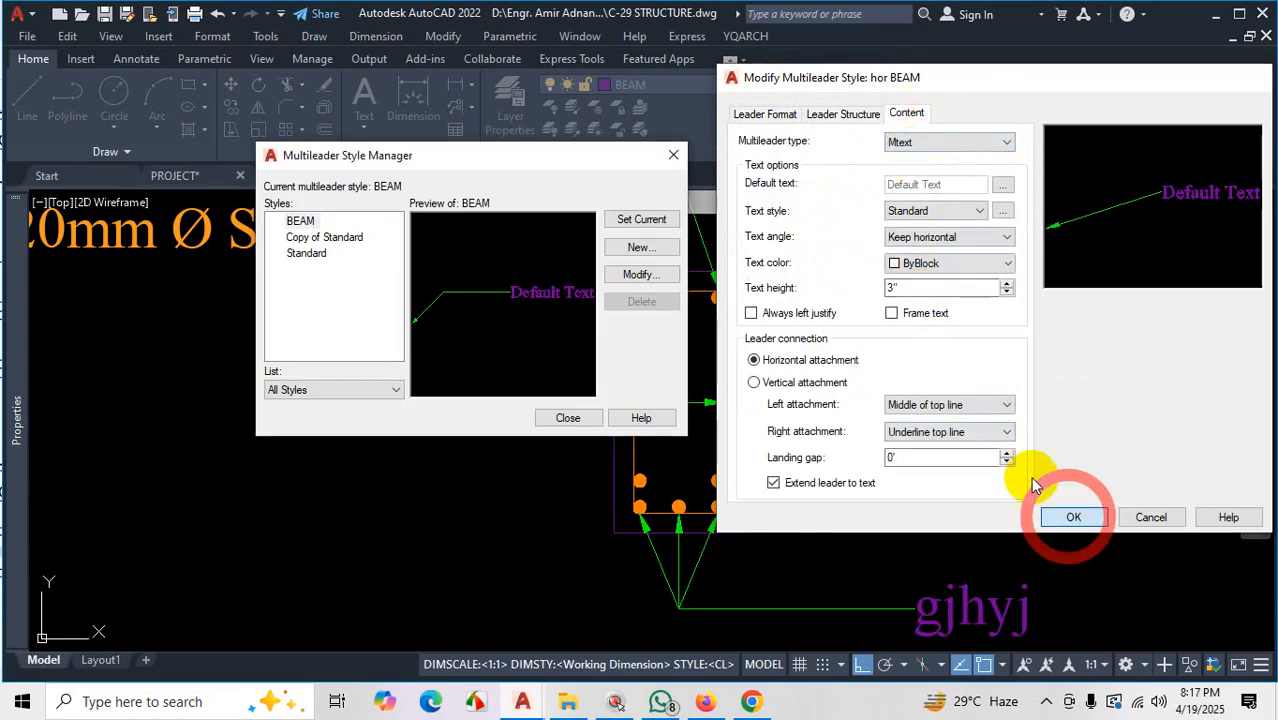
left_click(641, 222)
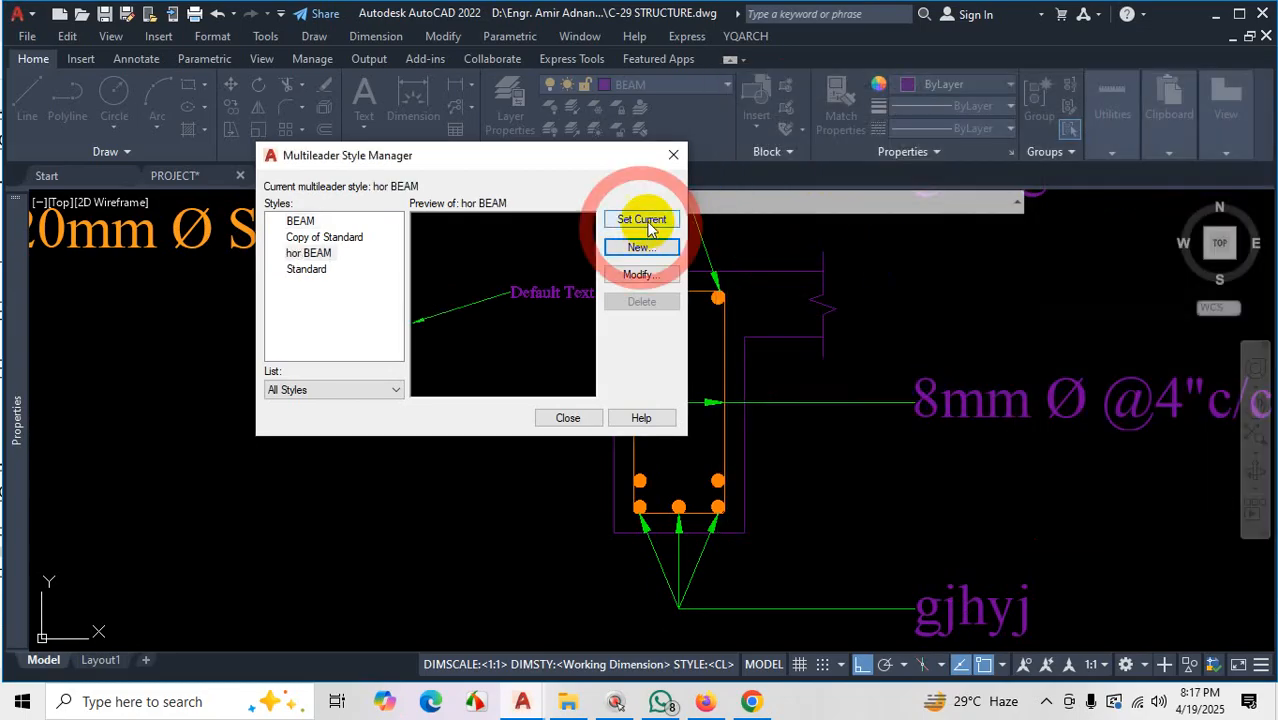
left_click(572, 418)
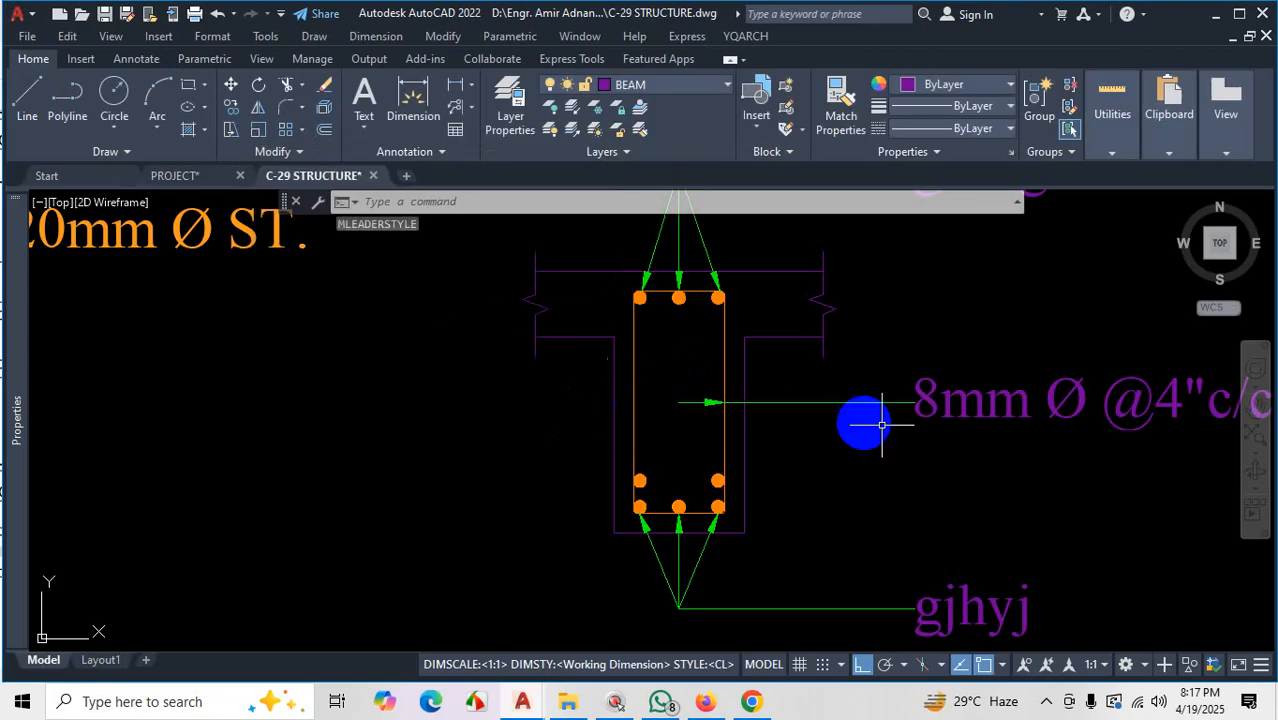
Delete the 8mm Ø @4"c/c stirrup multileader from the right beam section
left_click(863, 395)
left_click(825, 443)
key("Delete")
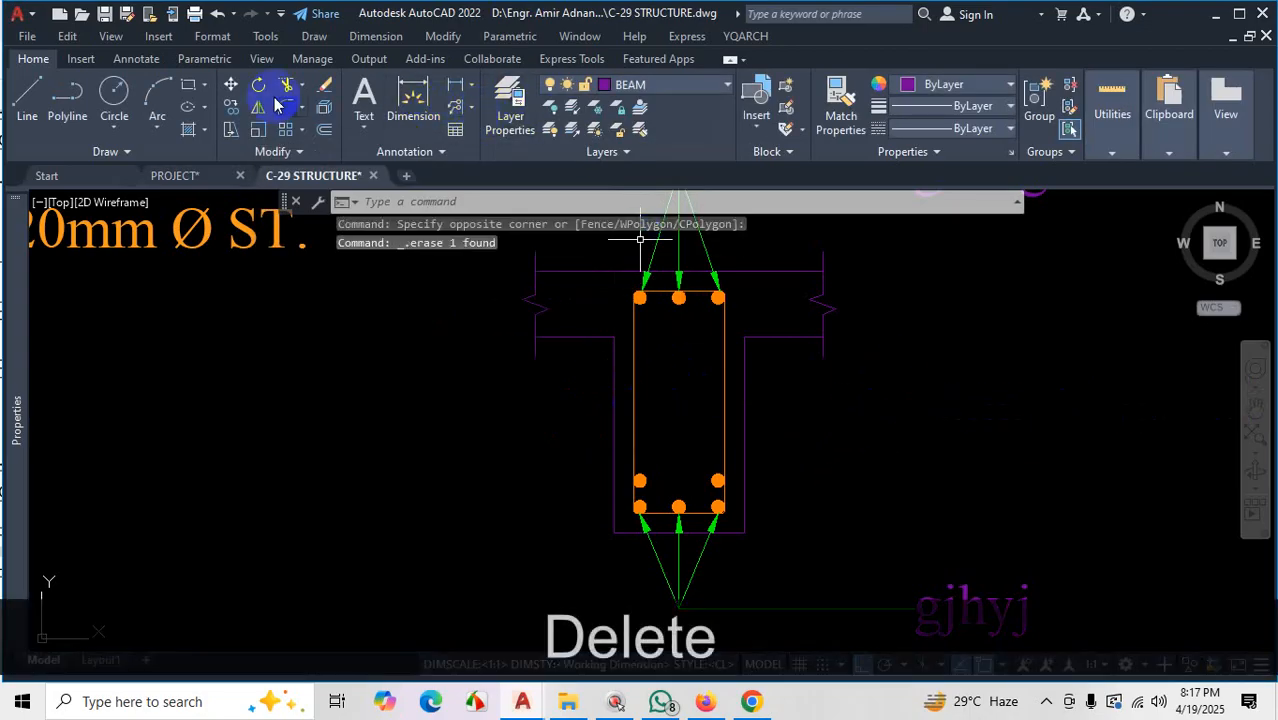
Place a horizontal "hor BEAM" multileader on the right section's right stirrup edge, in line with the other labels, with placeholder text "bhjgjuik"
left_click(145, 59)
left_click(745, 100)
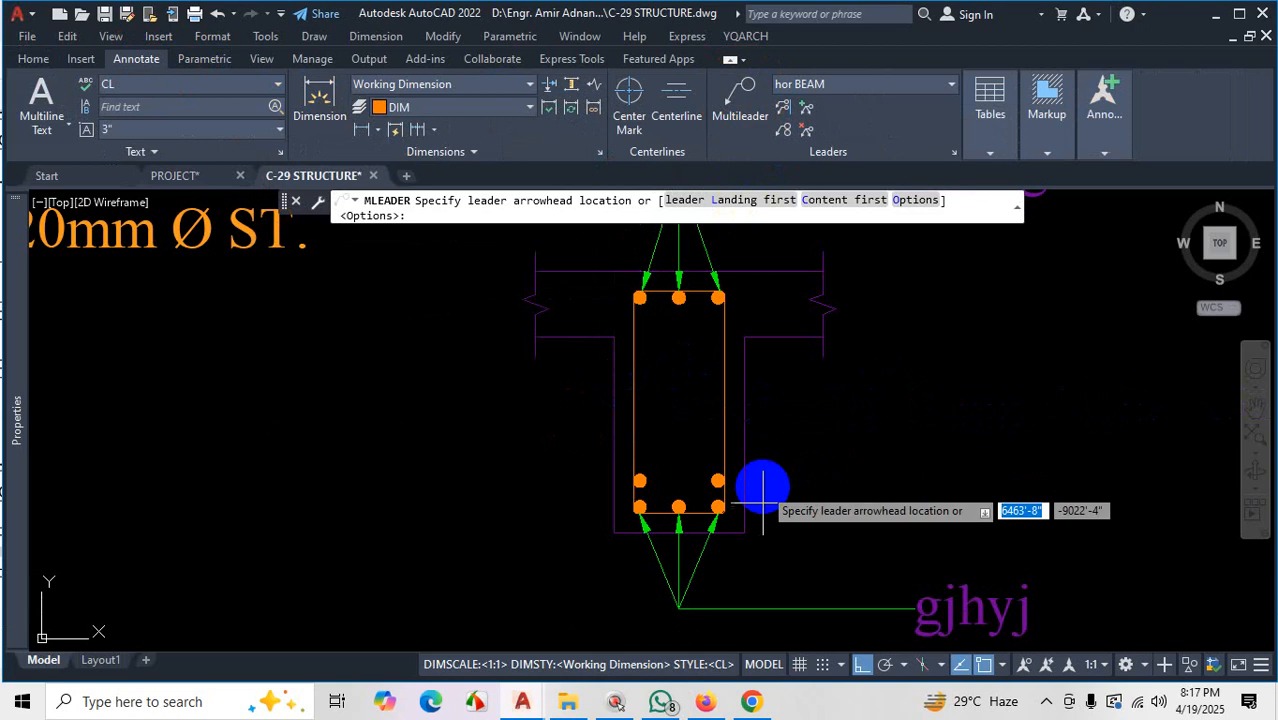
left_click(678, 403)
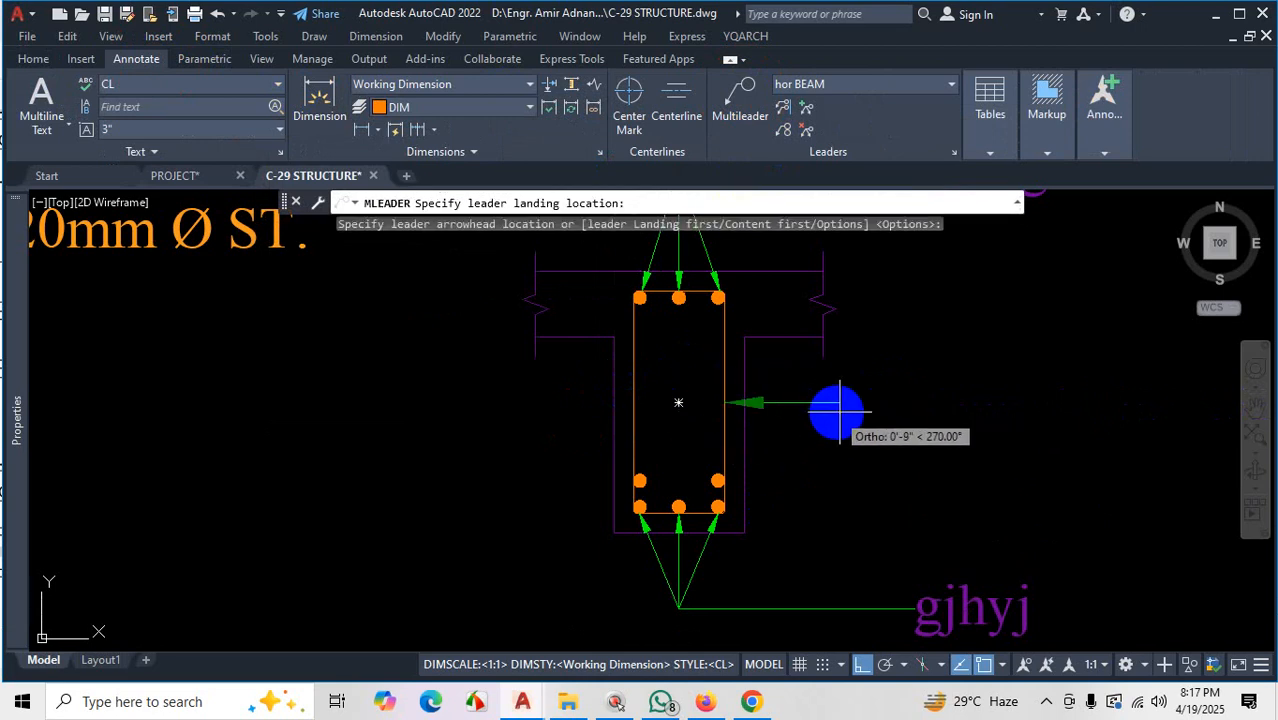
scroll(842, 414, "down", 5)
scroll(862, 448, "up", 4)
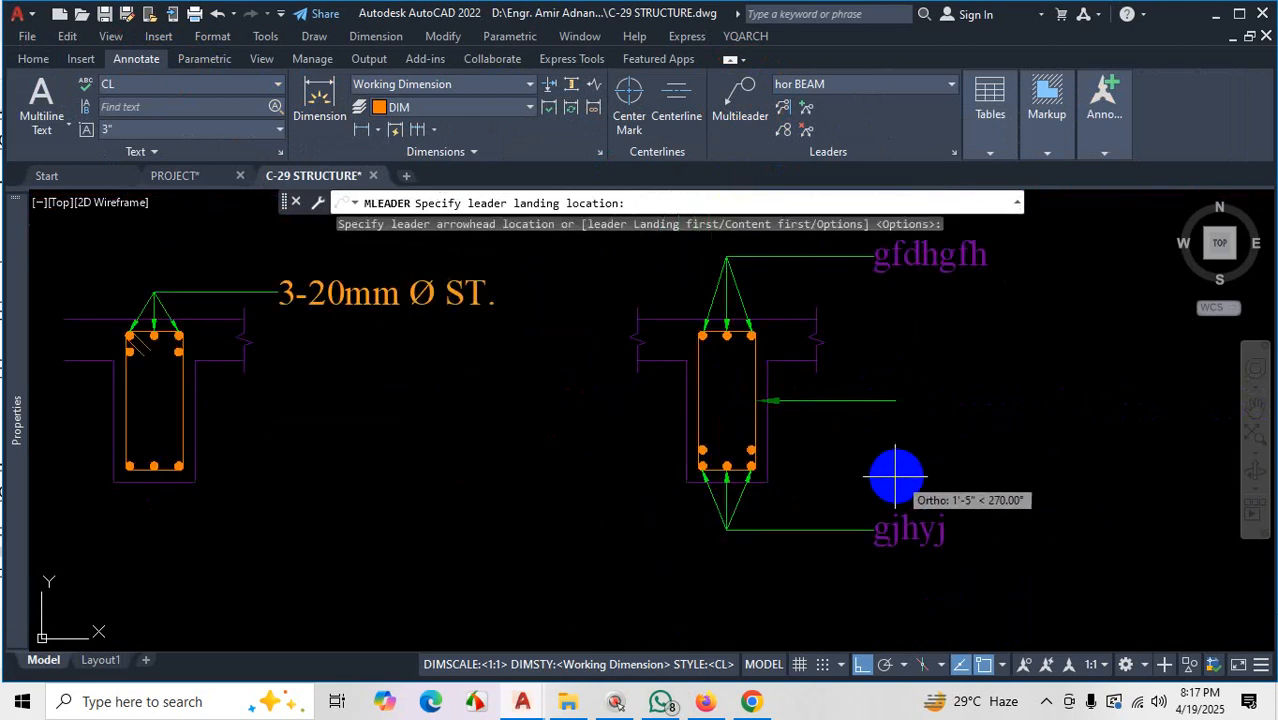
left_click(872, 401)
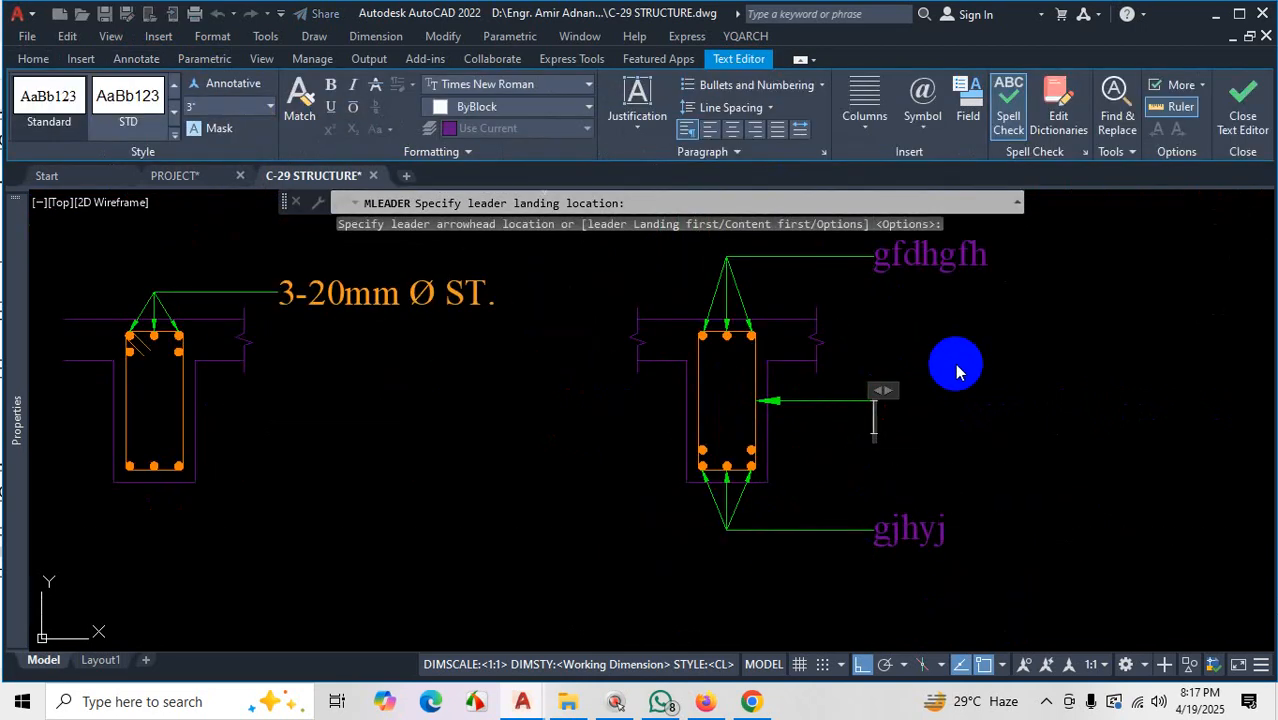
type("bhjgjuik")
key("Escape")
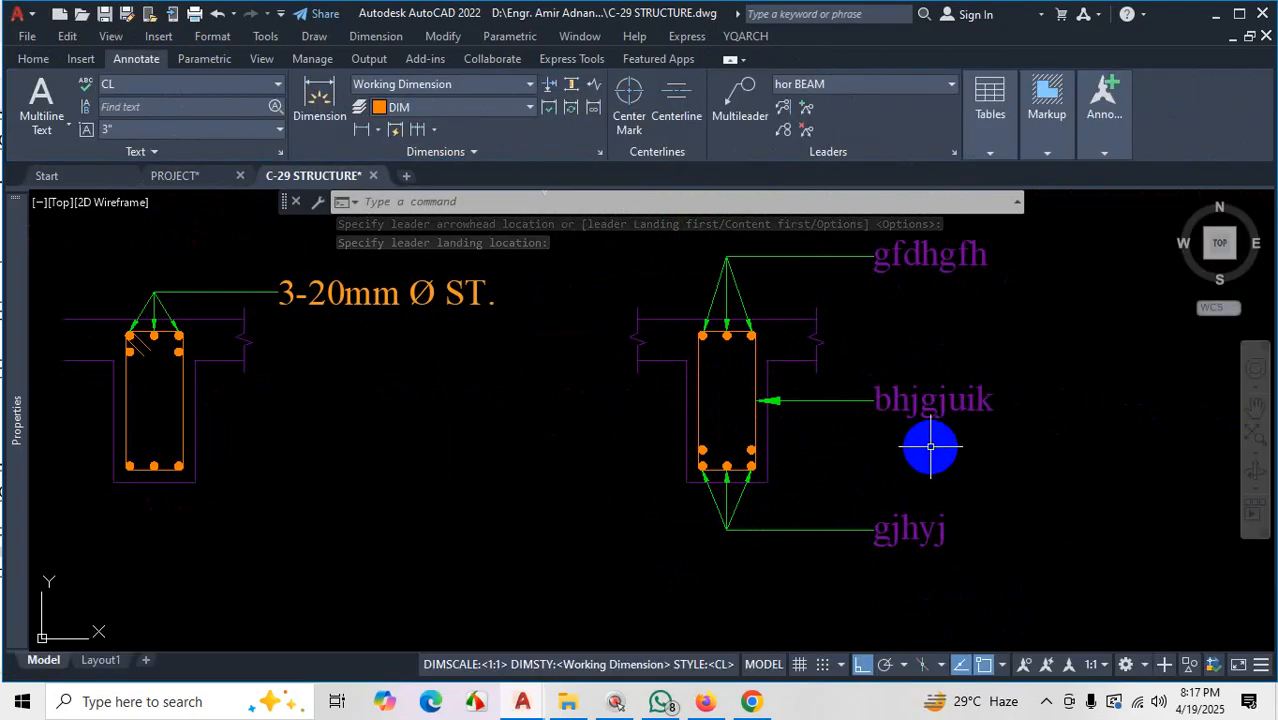
Set the arrowhead size of the right section's "bhjgjuik" stirrup multileader to 5"
scroll(930, 447, "down", 3)
scroll(921, 451, "up", 3)
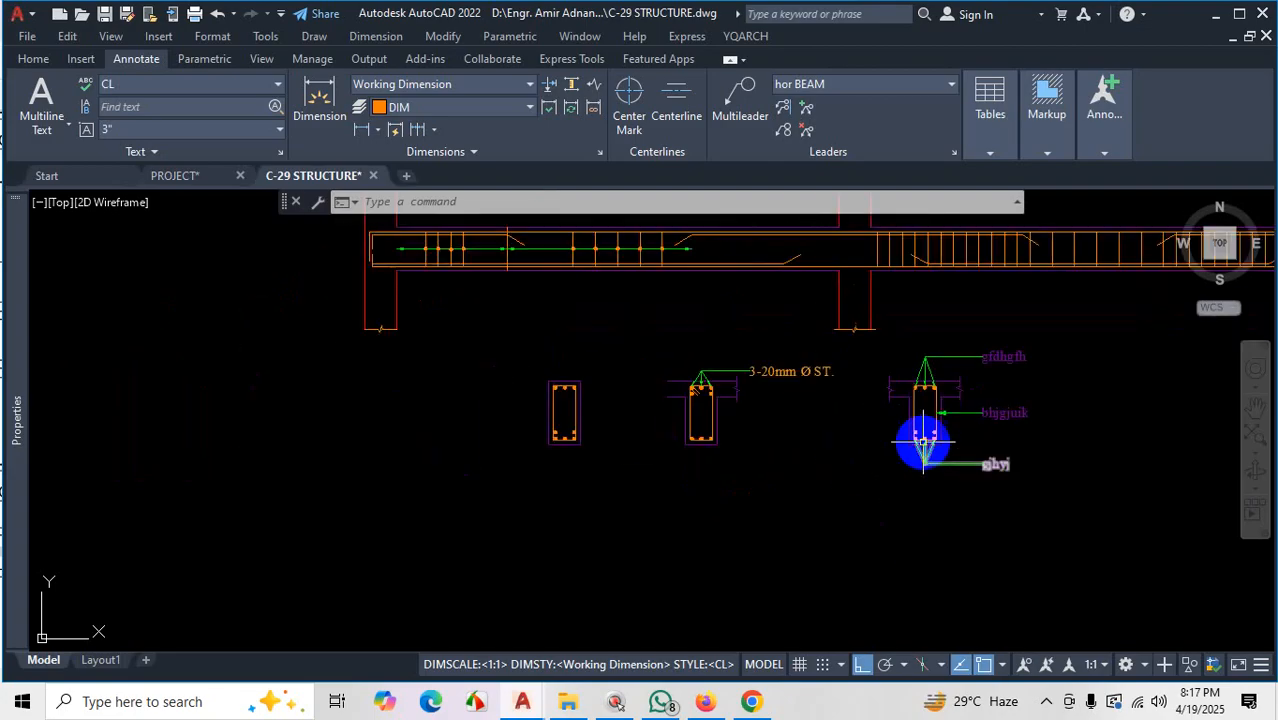
scroll(974, 416, "up", 2)
scroll(930, 410, "down", 4)
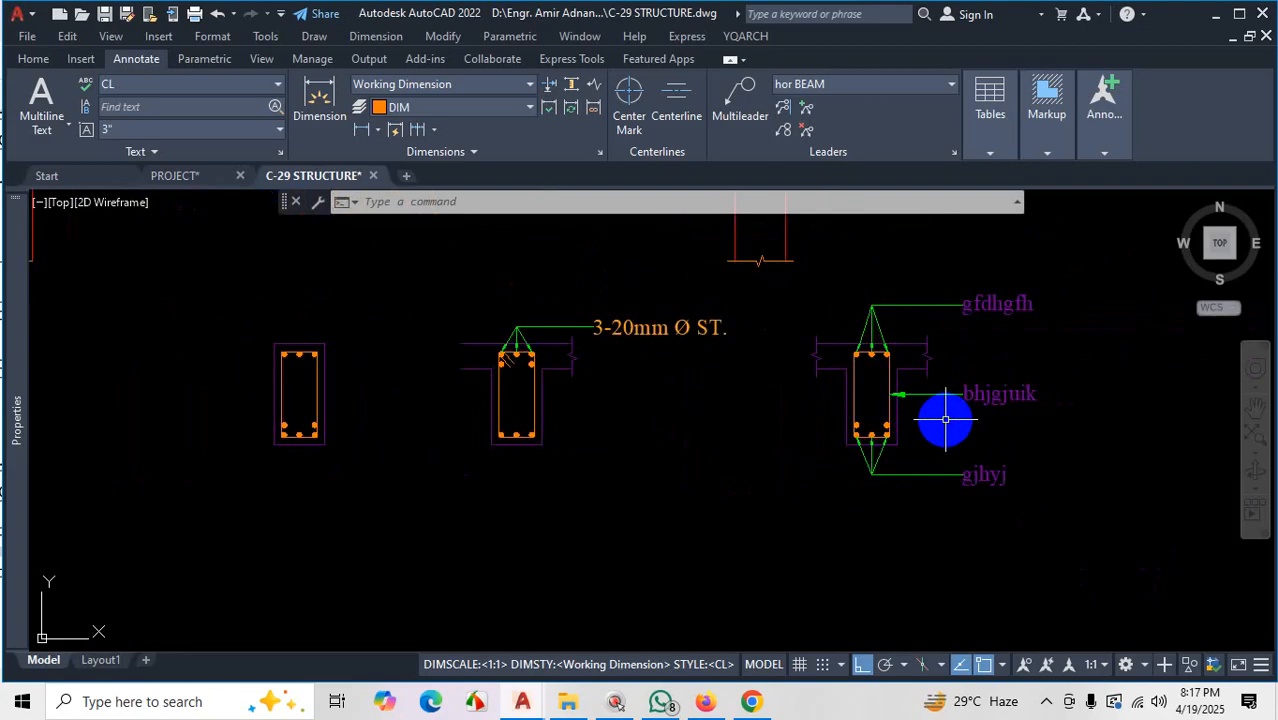
scroll(948, 415, "up", 2)
left_click(993, 346)
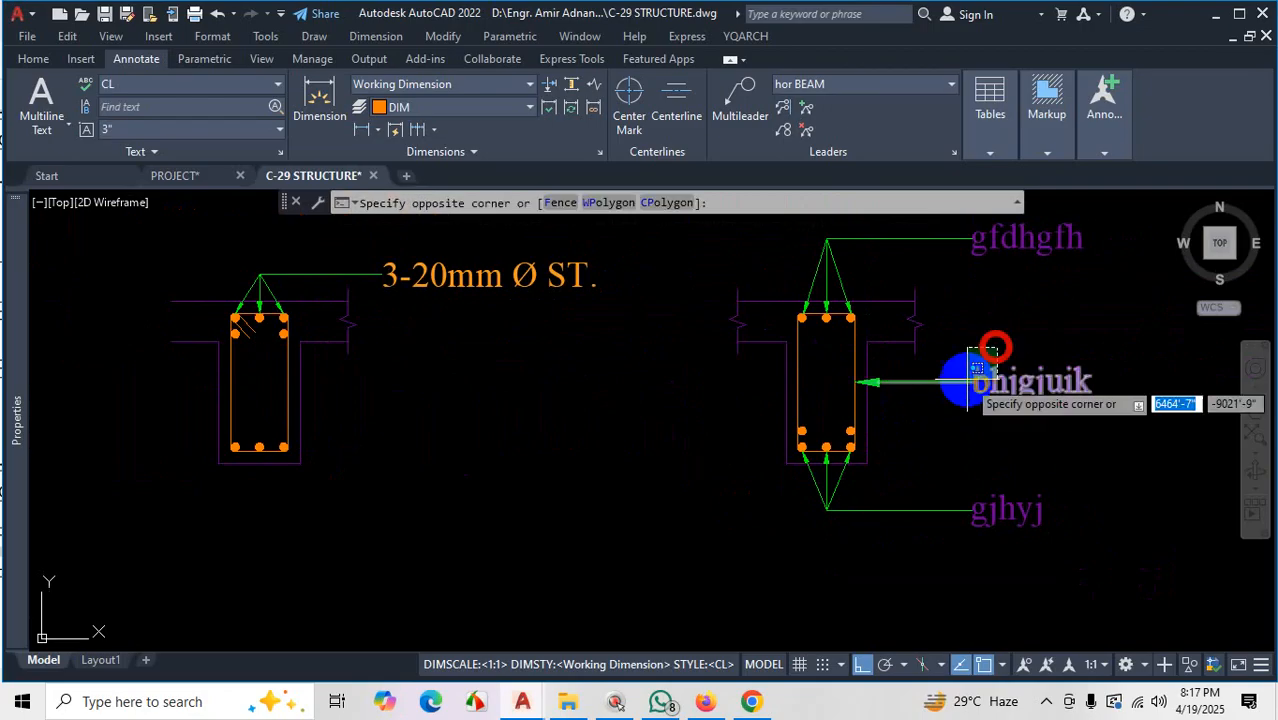
left_click(950, 400)
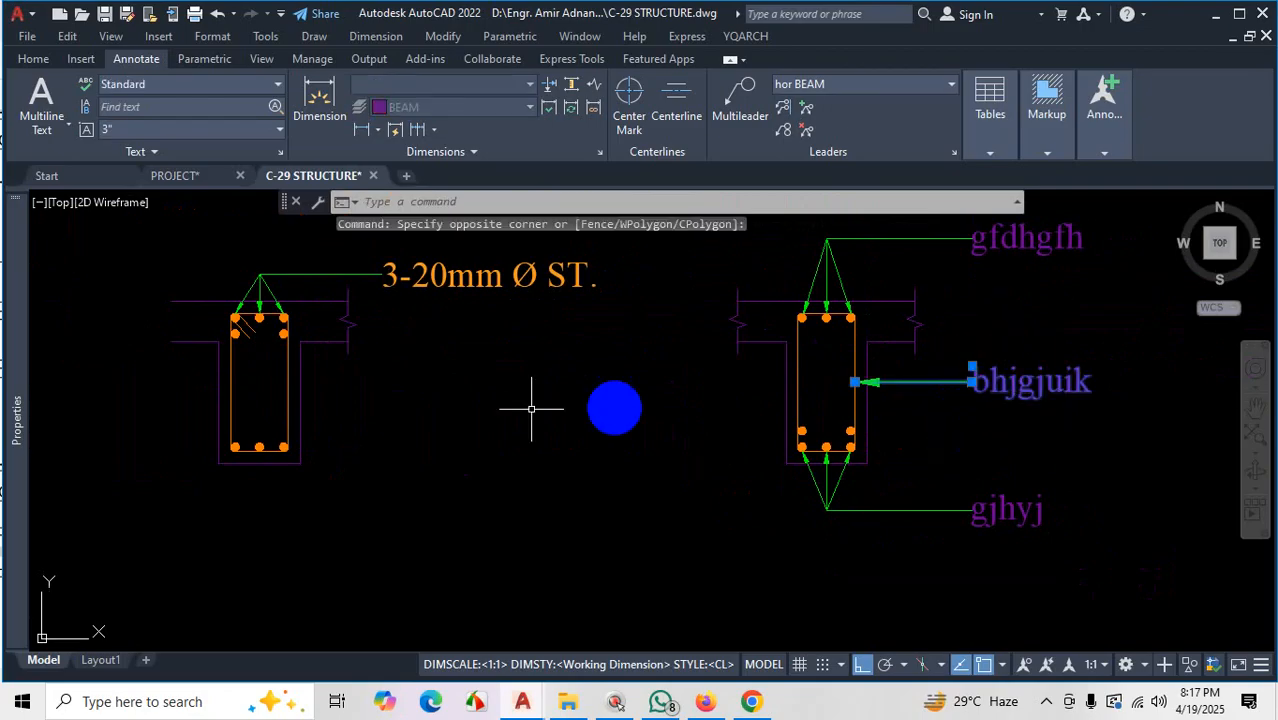
mouse_move(10, 375)
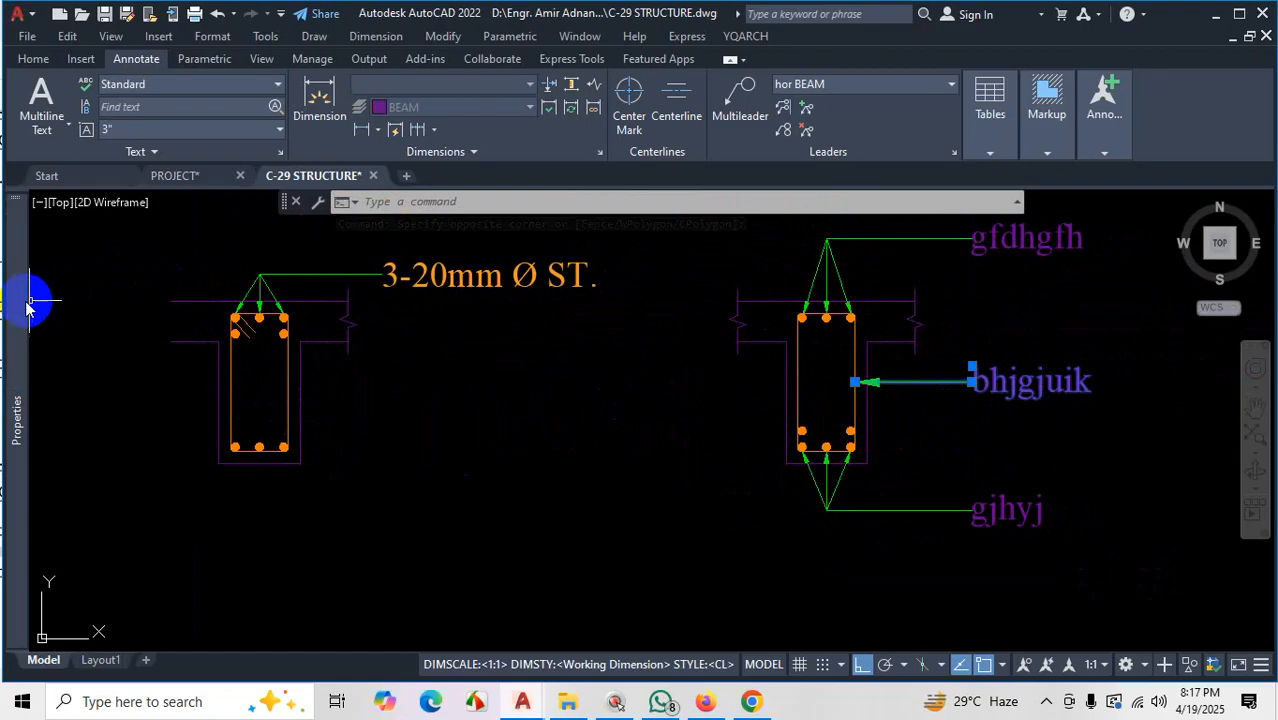
mouse_move(14, 300)
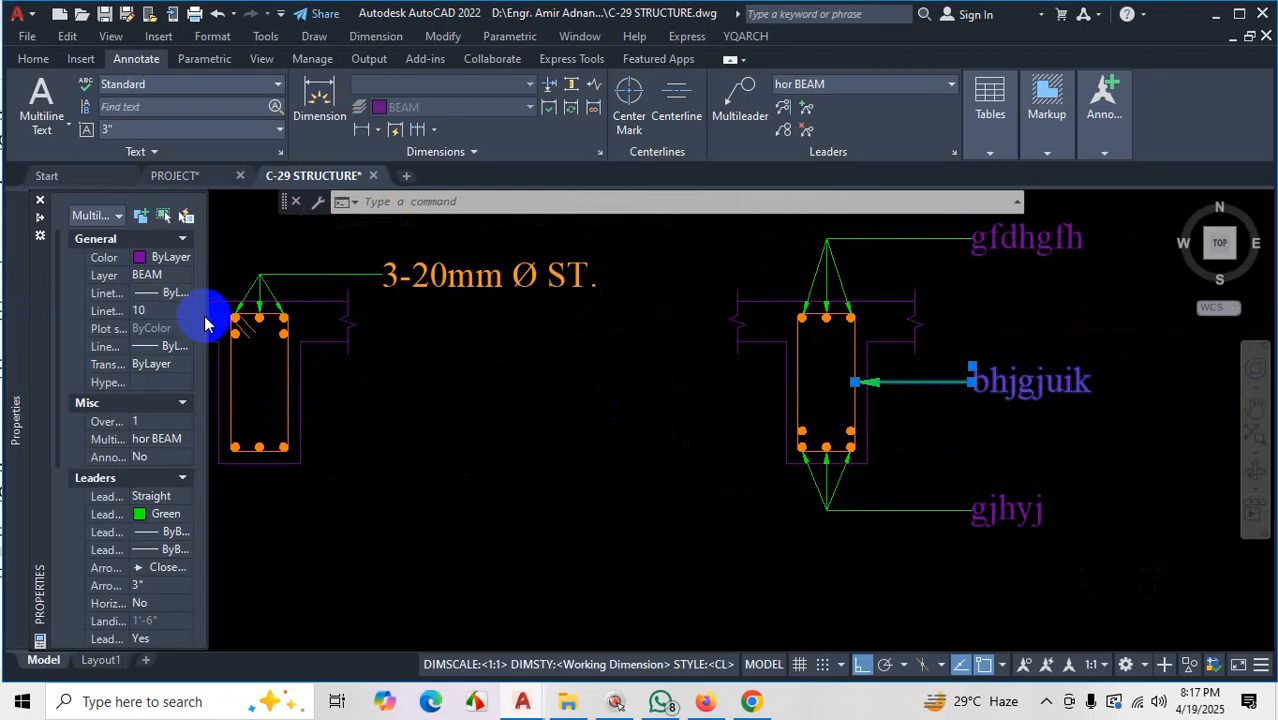
left_click_drag(208, 318, 540, 331)
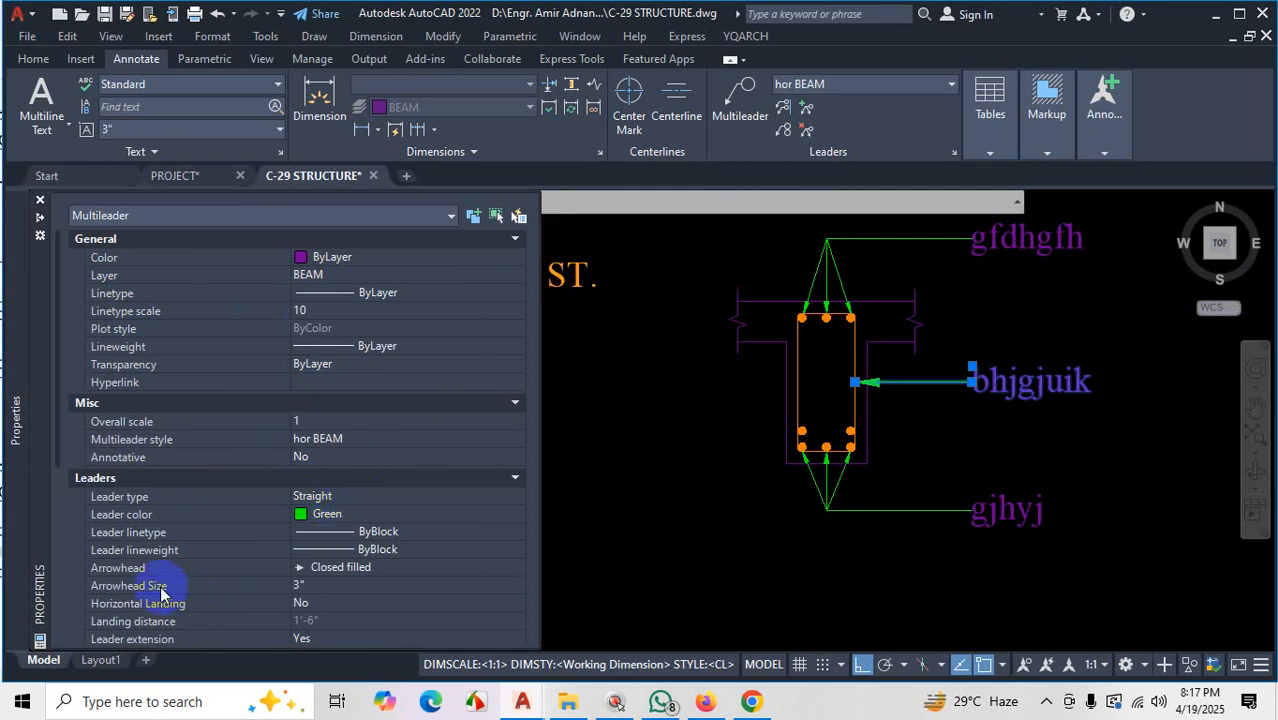
left_click(320, 588)
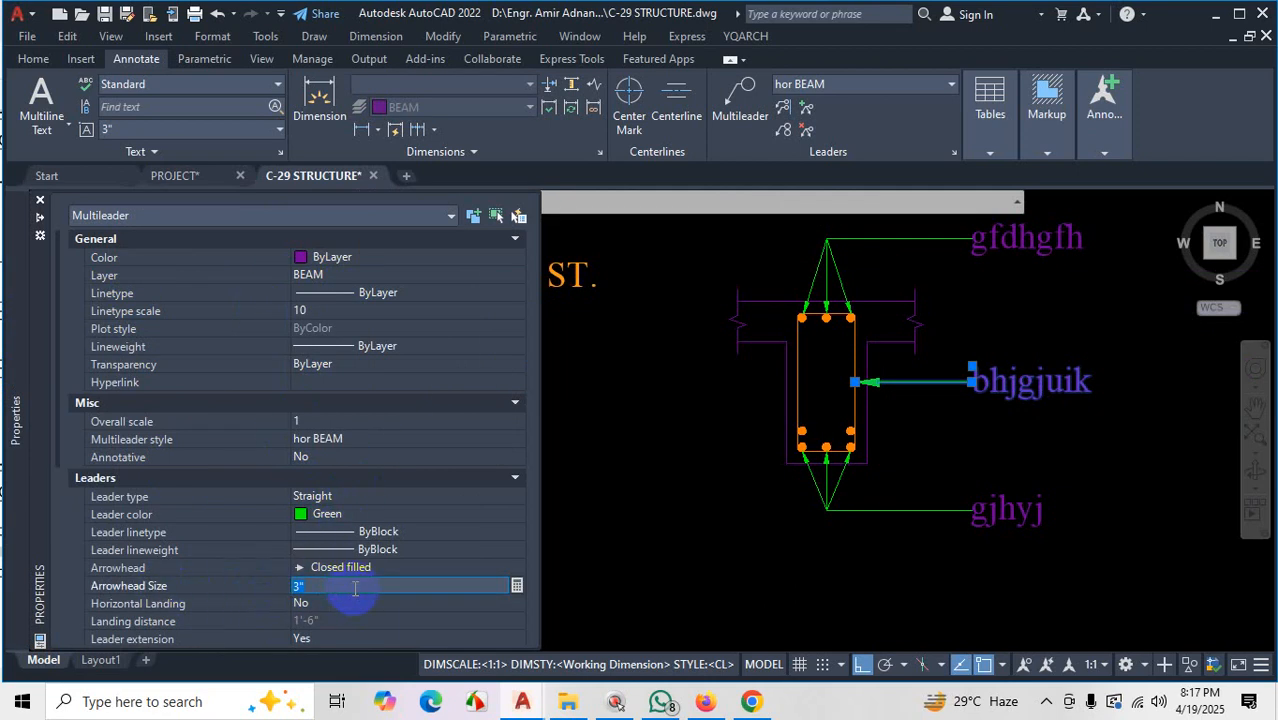
type("4")
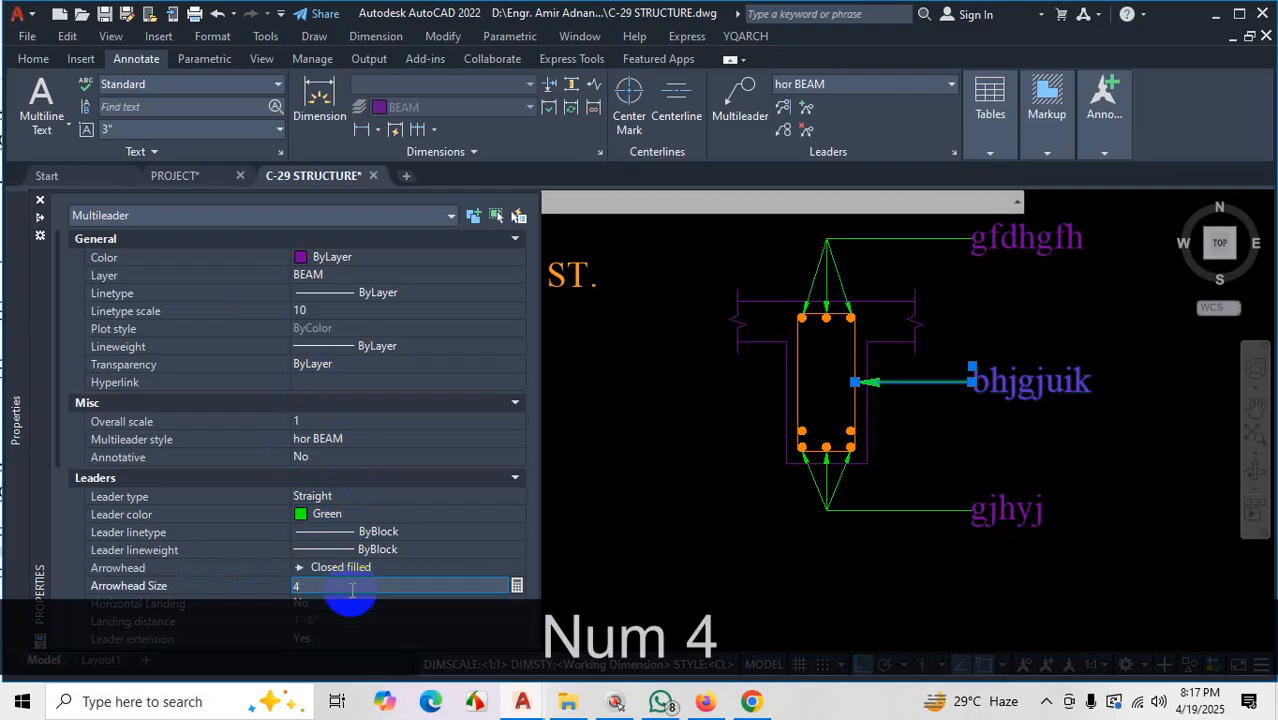
key("BackSpace")
type("5")
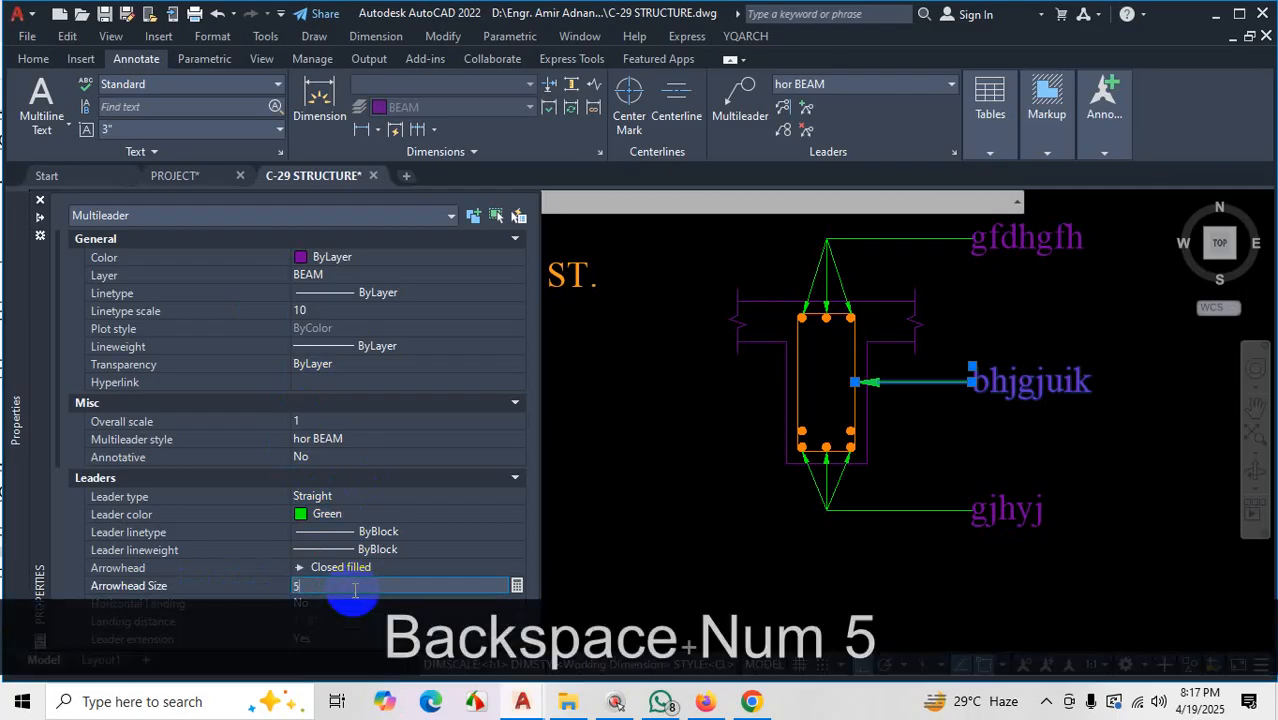
key("Return")
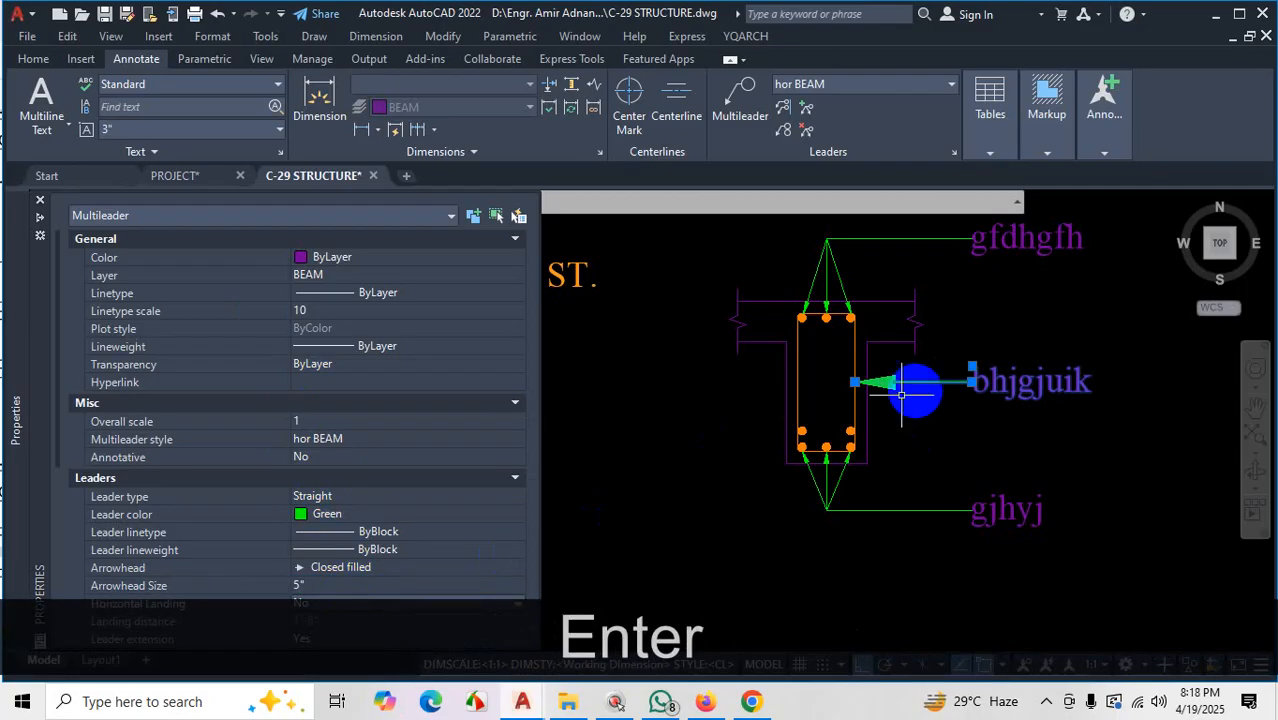
scroll(898, 396, "up", 4)
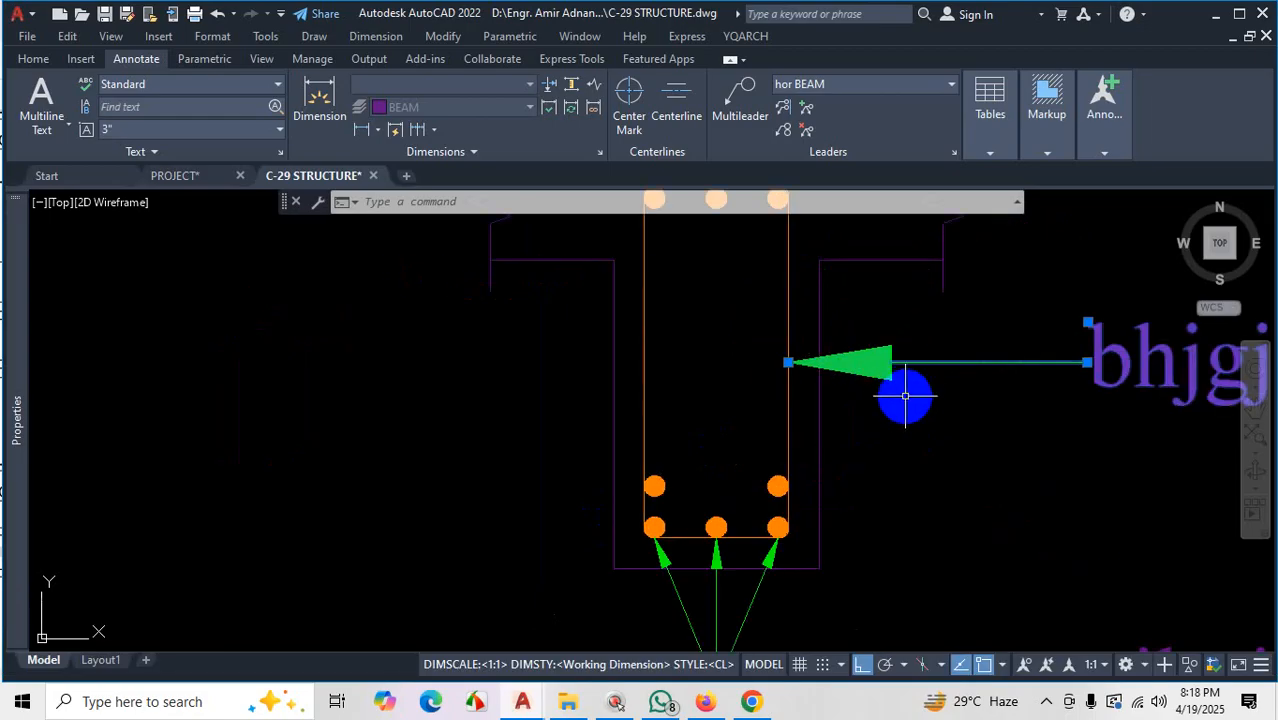
scroll(905, 396, "down", 6)
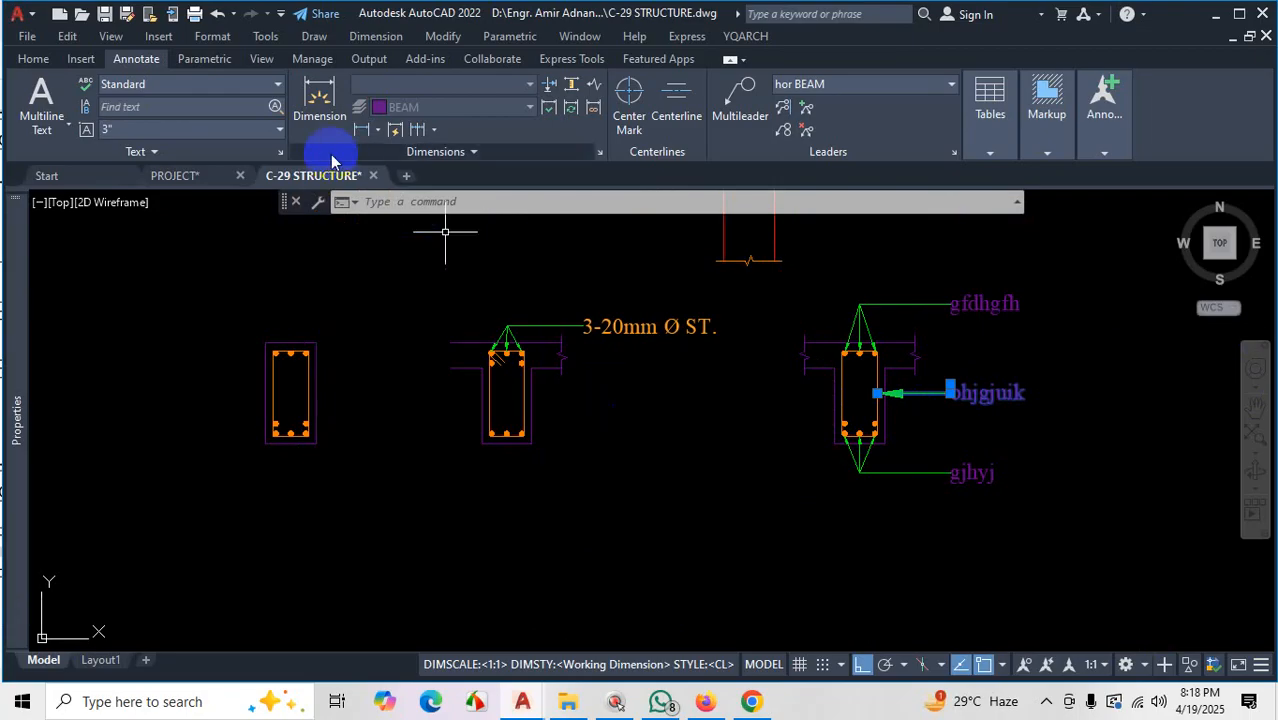
mouse_move(328, 176)
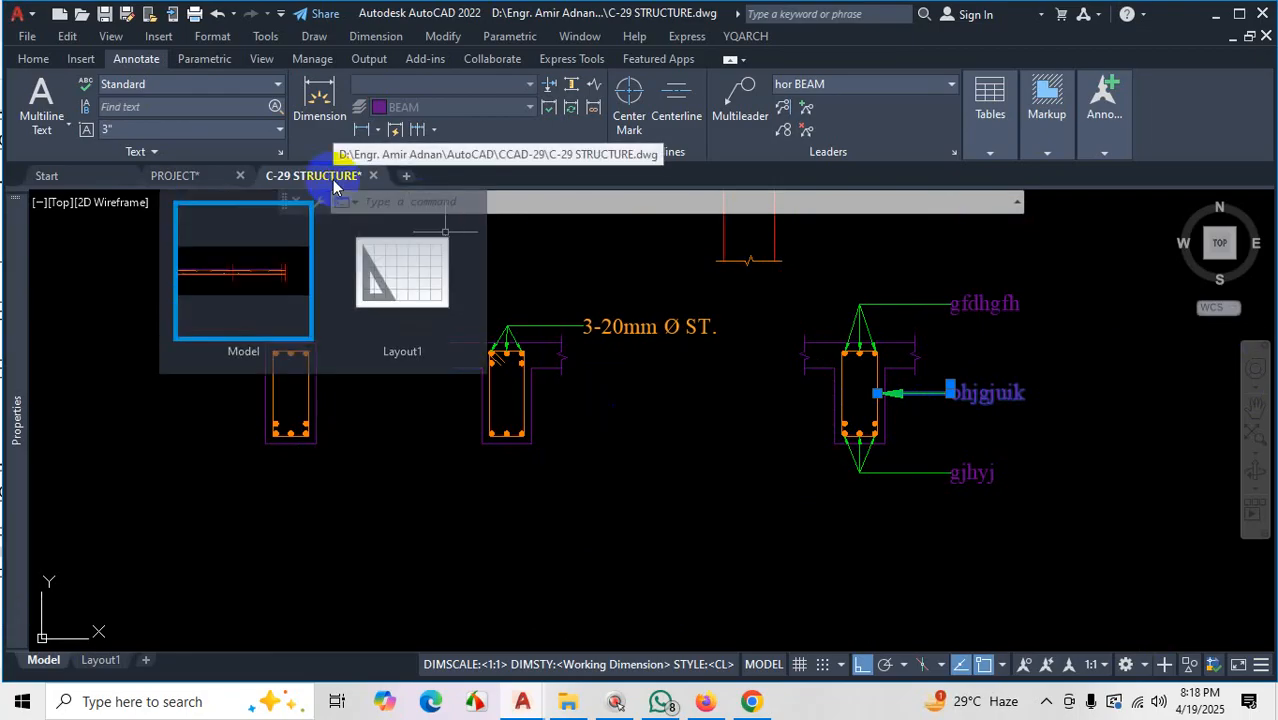
key("Escape")
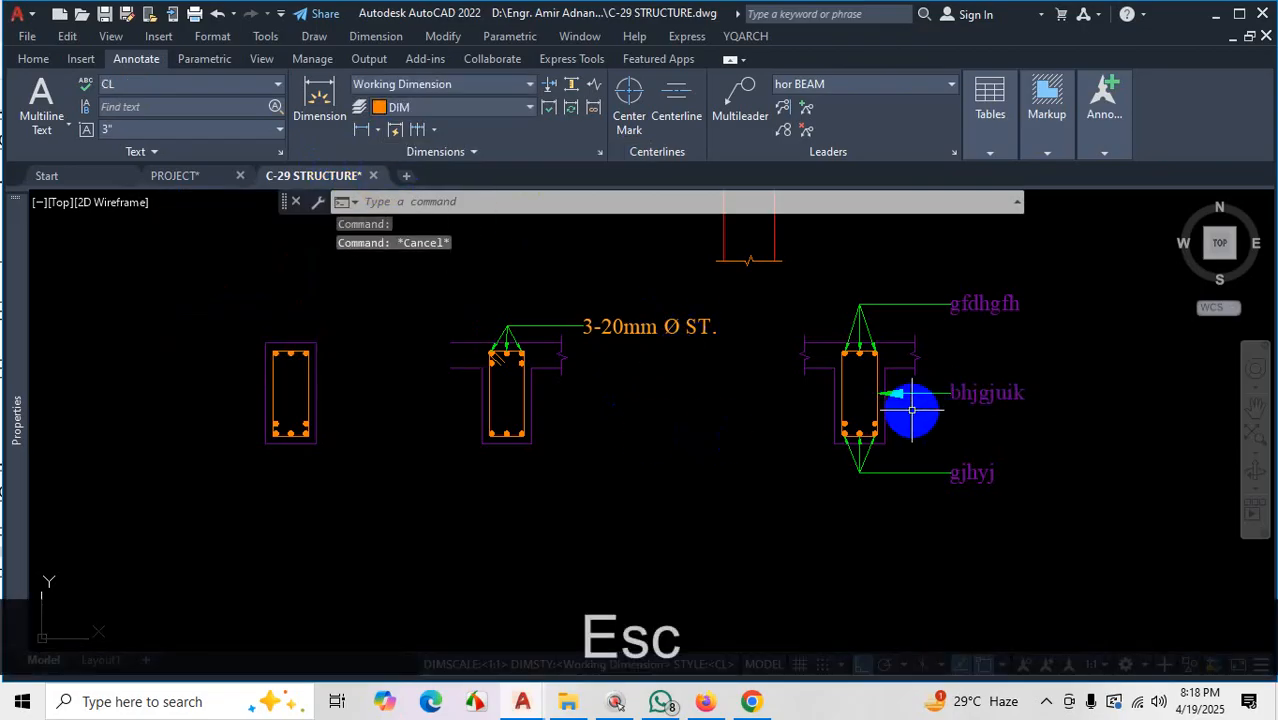
key("ctrl+z")
key("ctrl+z")
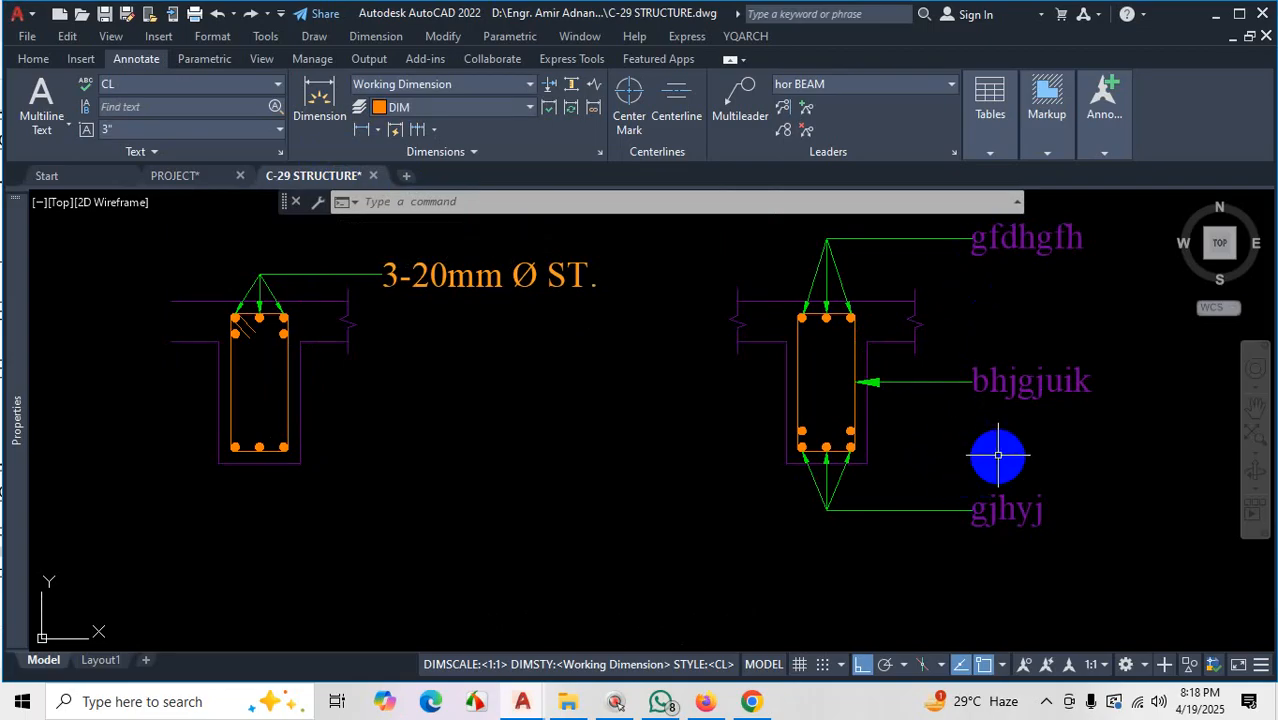
Examine where the right section's "bhjgjuik" stirrup leader line meets its text
scroll(1053, 348, "up", 2)
scroll(990, 378, "up", 3)
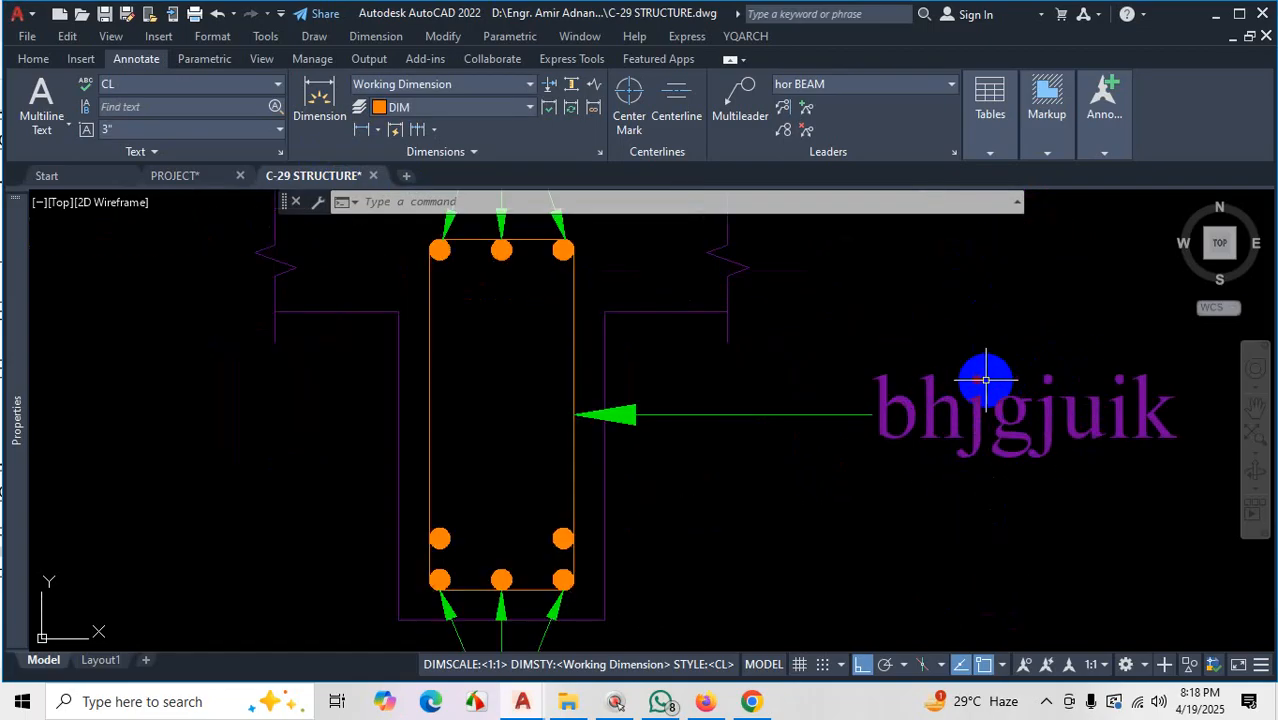
scroll(999, 476, "down", 5)
scroll(989, 510, "up", 2)
key("ctrl")
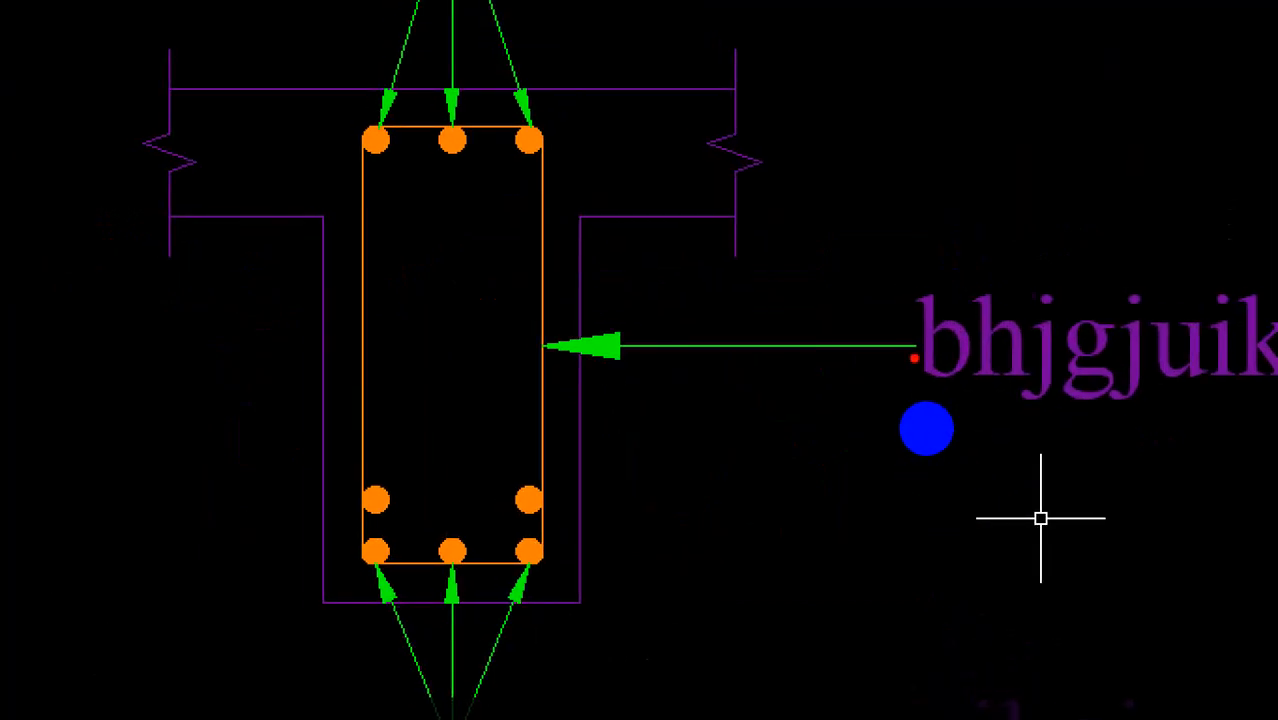
left_click_drag(926, 410, 925, 443)
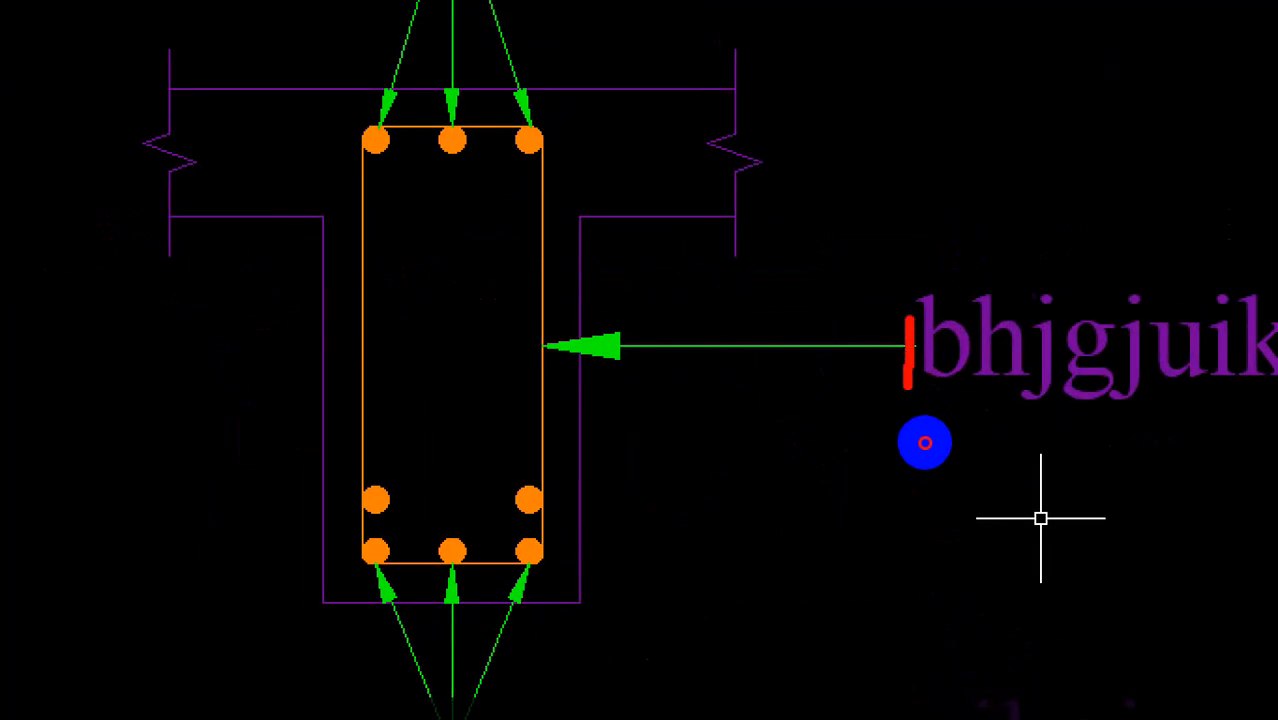
key("ctrl+1")
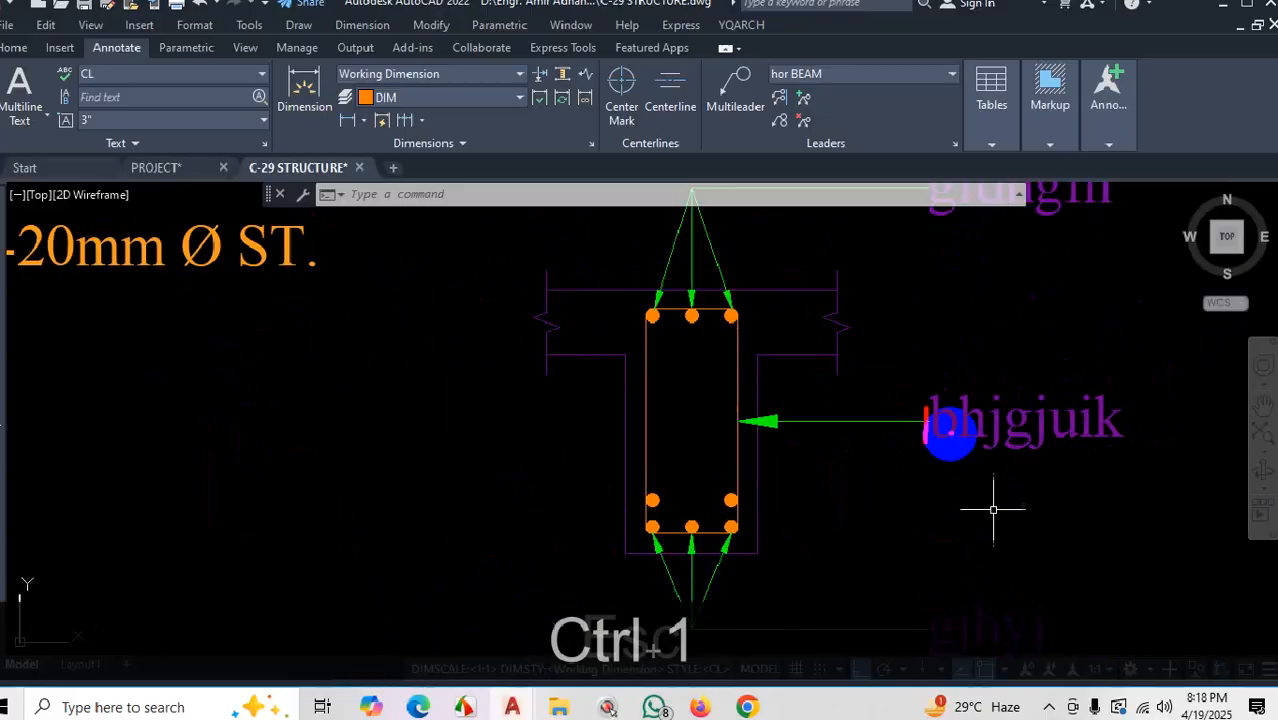
key("Escape")
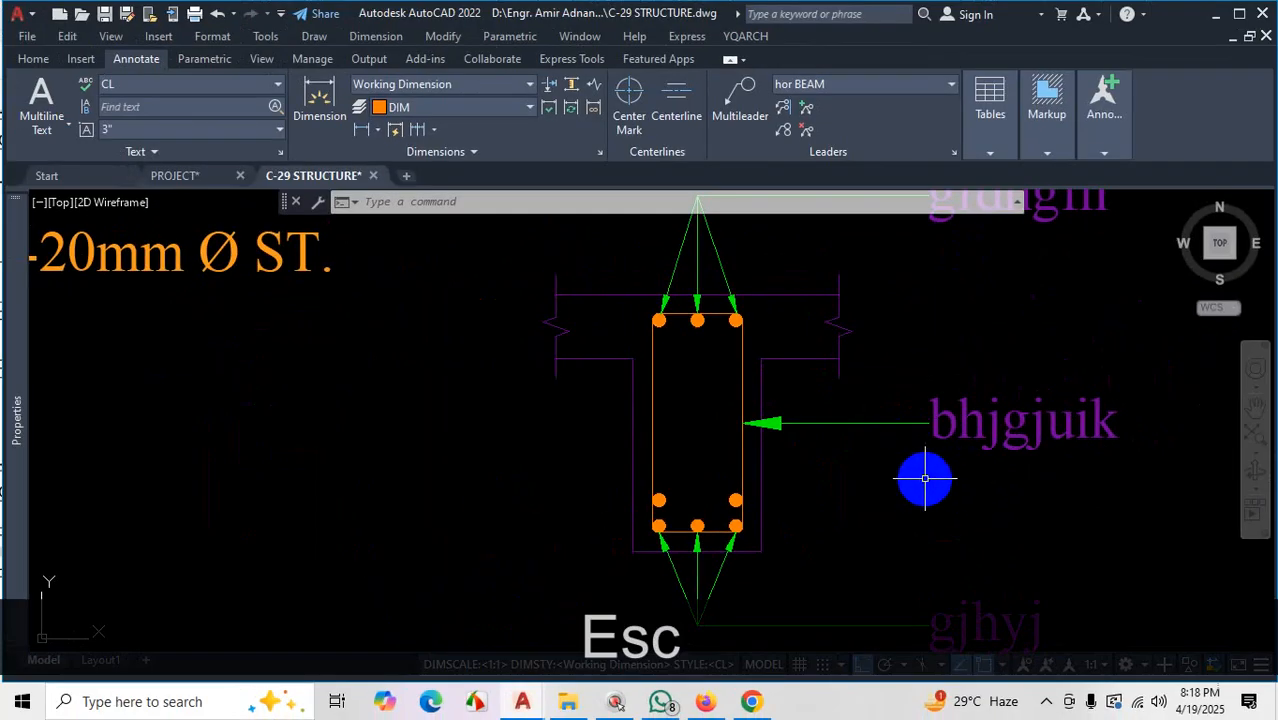
Set the landing gap of the "BEAM" multileader style to 1.5" and make the style current
type("MLS")
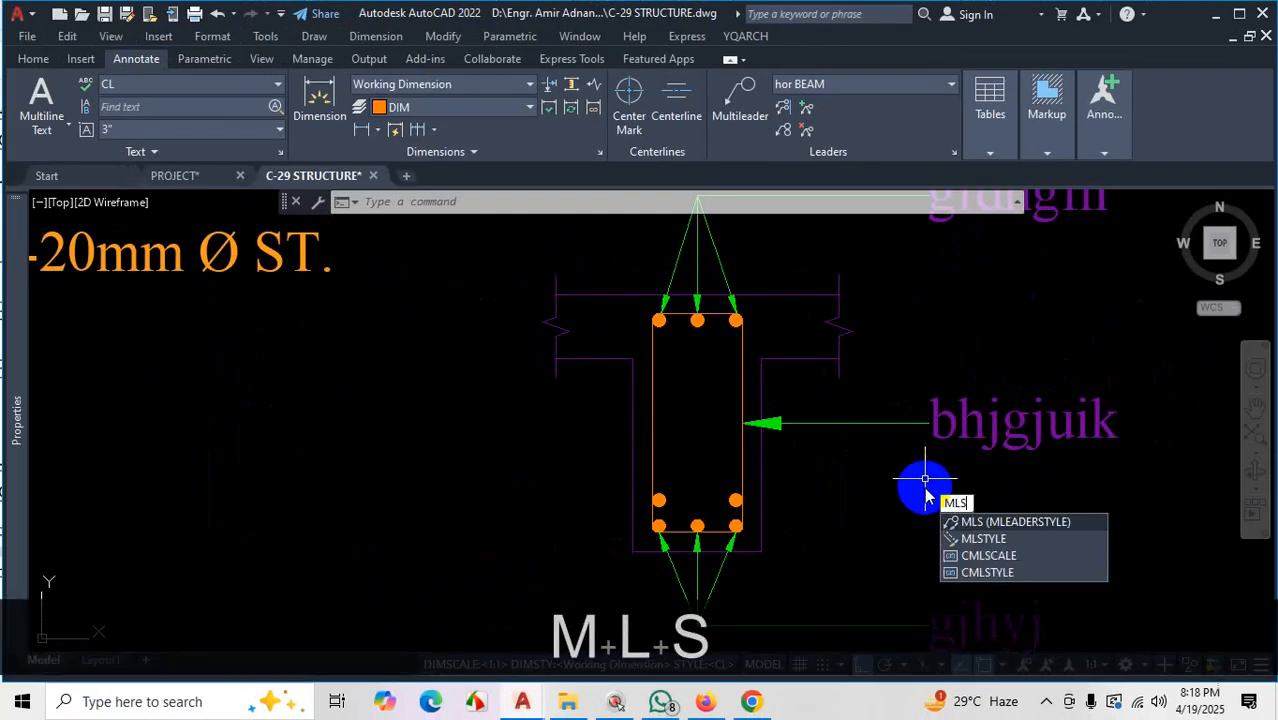
key("Return")
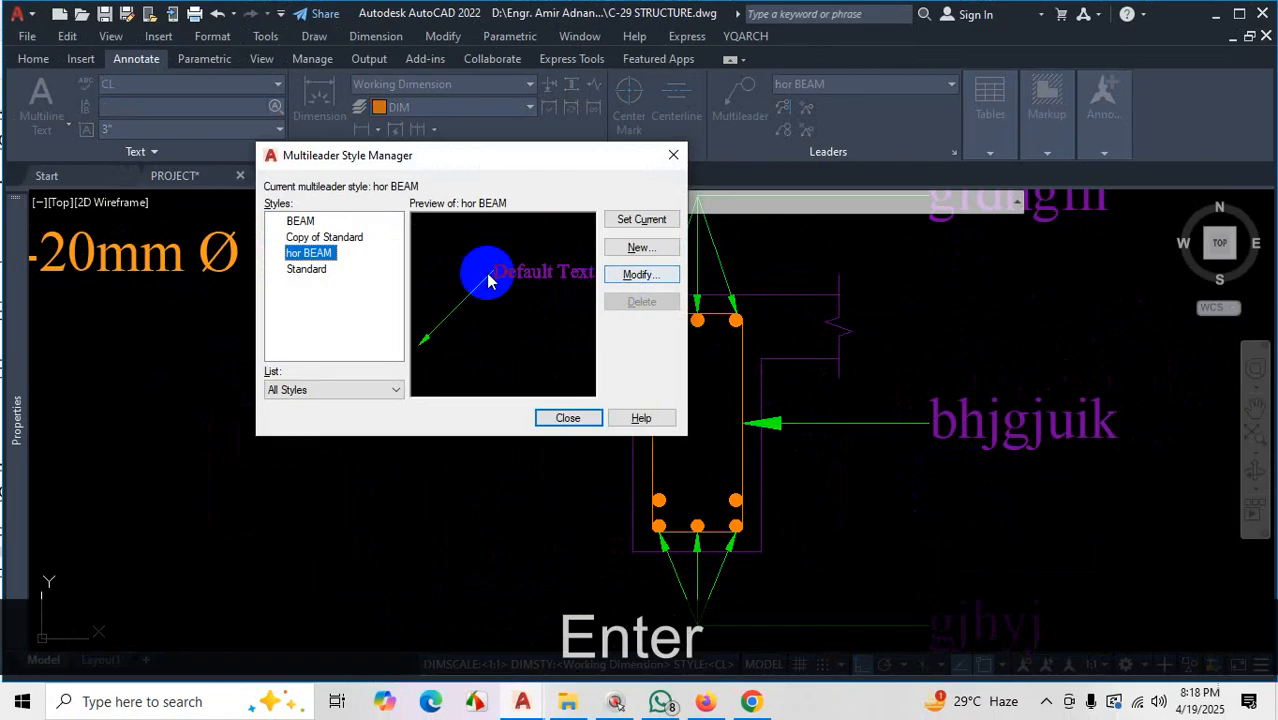
left_click(300, 220)
left_click(640, 274)
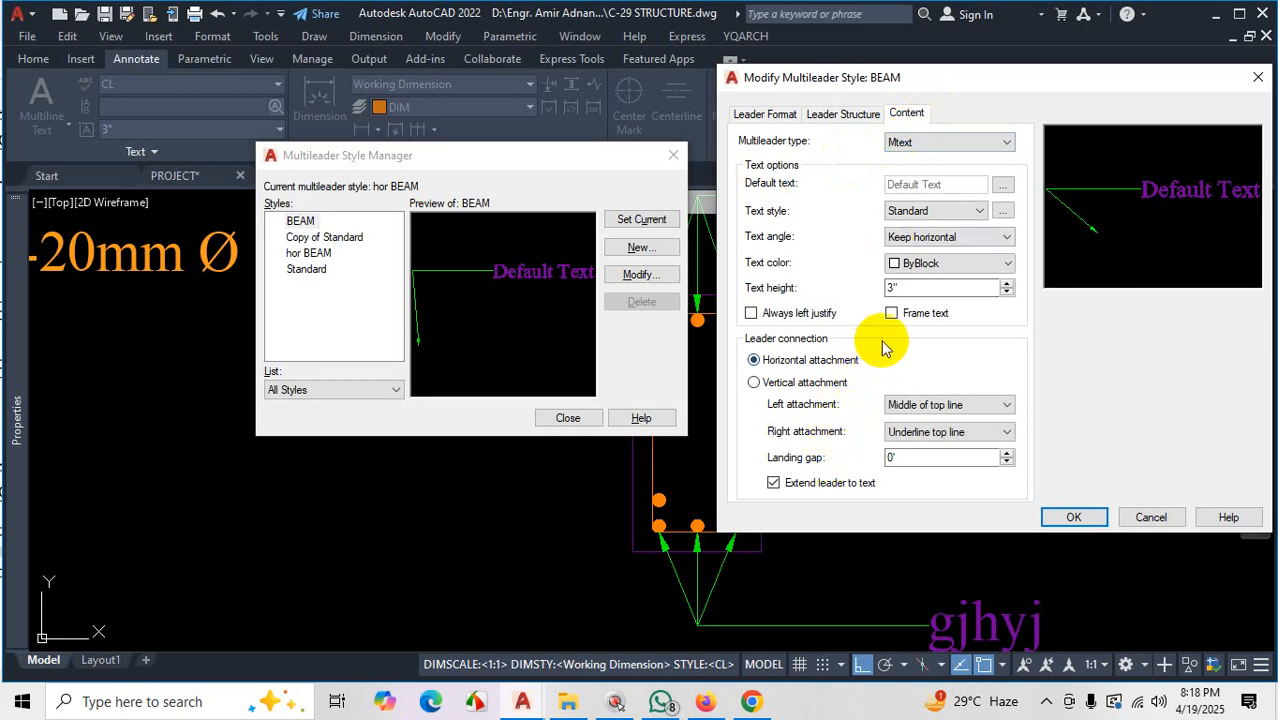
left_click(983, 240)
left_click(983, 240)
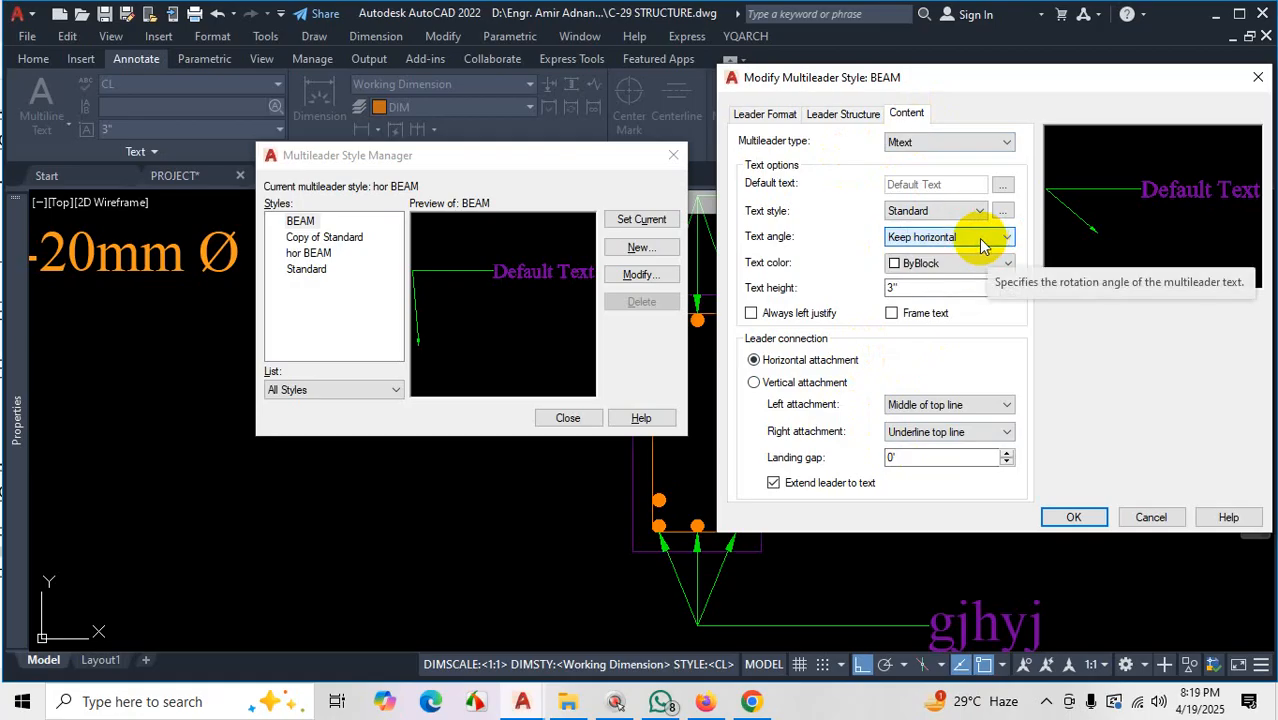
double_click(882, 456)
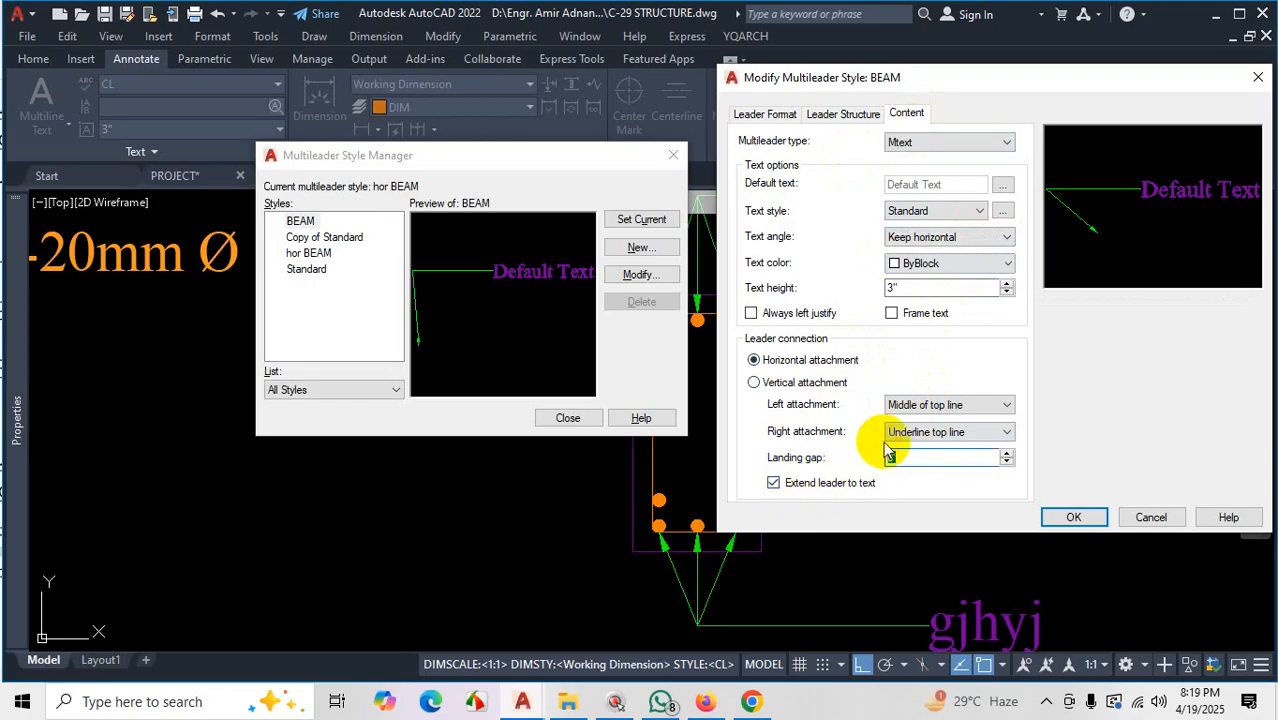
type("1.5")
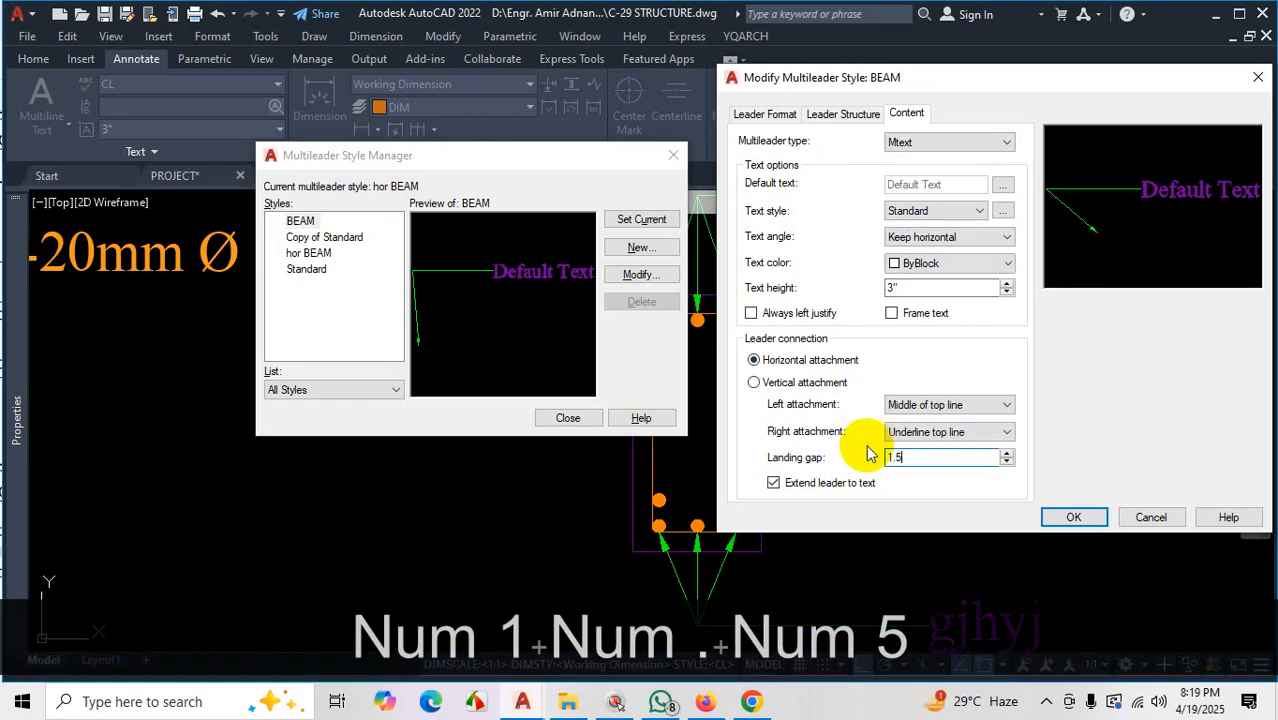
left_click(1062, 516)
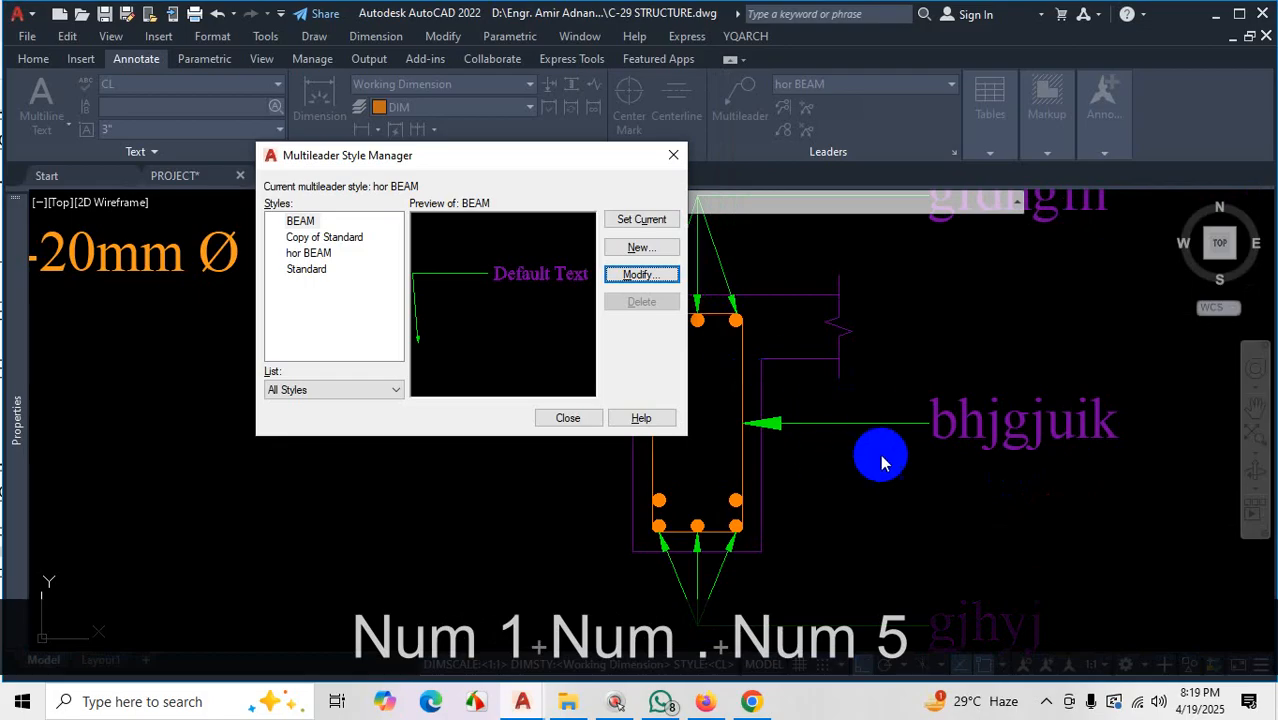
left_click(648, 219)
left_click(567, 418)
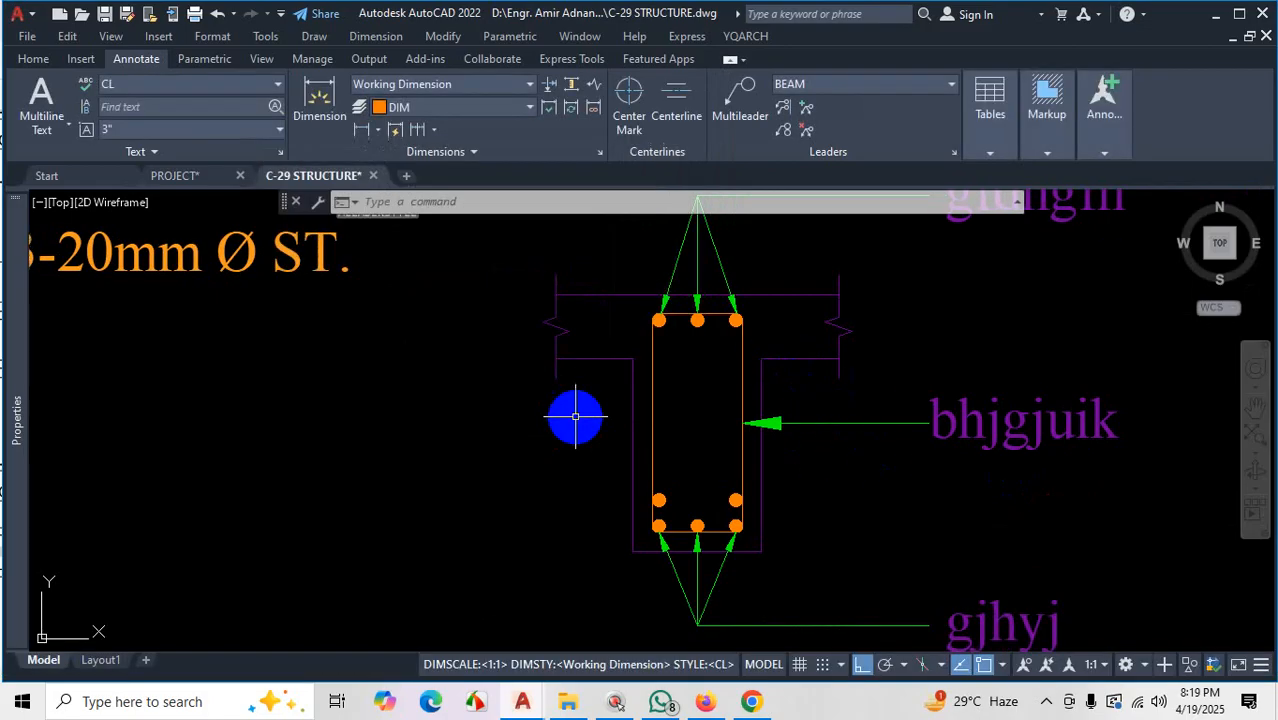
Set the landing gap of the "hor BEAM" multileader style to 1"
scroll(890, 530, "up", 6)
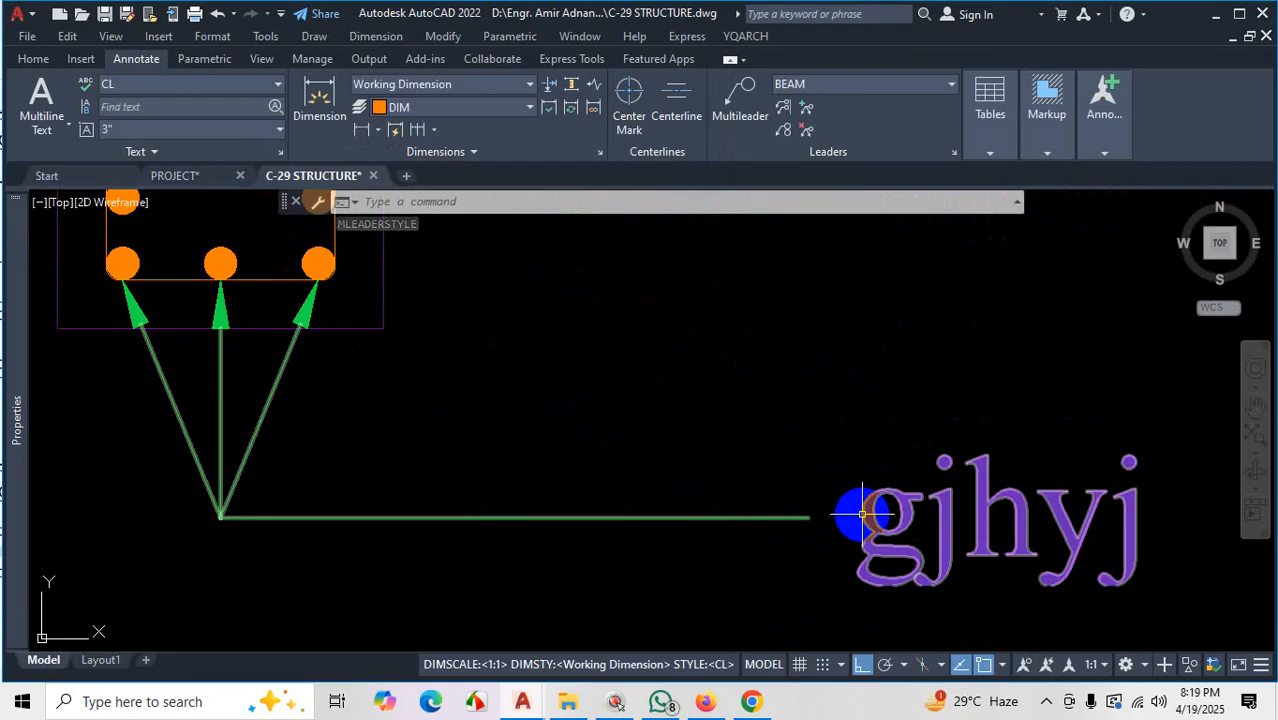
scroll(862, 516, "down", 6)
scroll(847, 511, "up", 3)
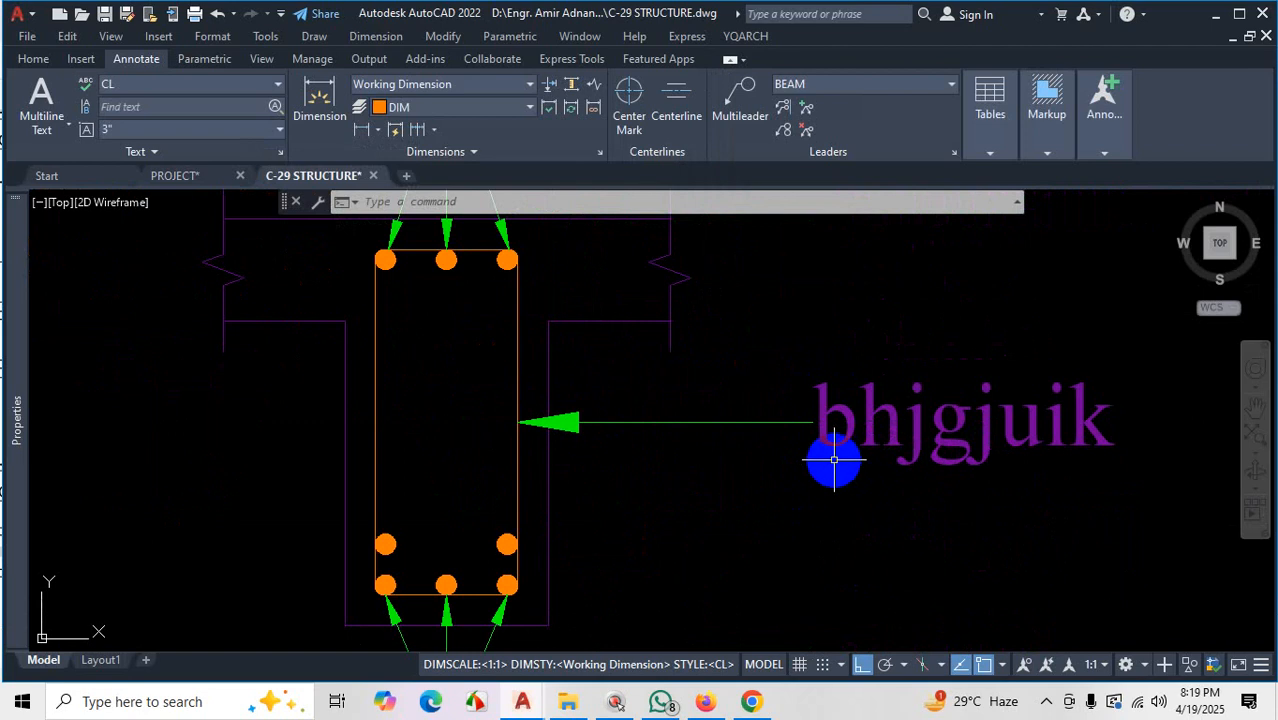
type("mls")
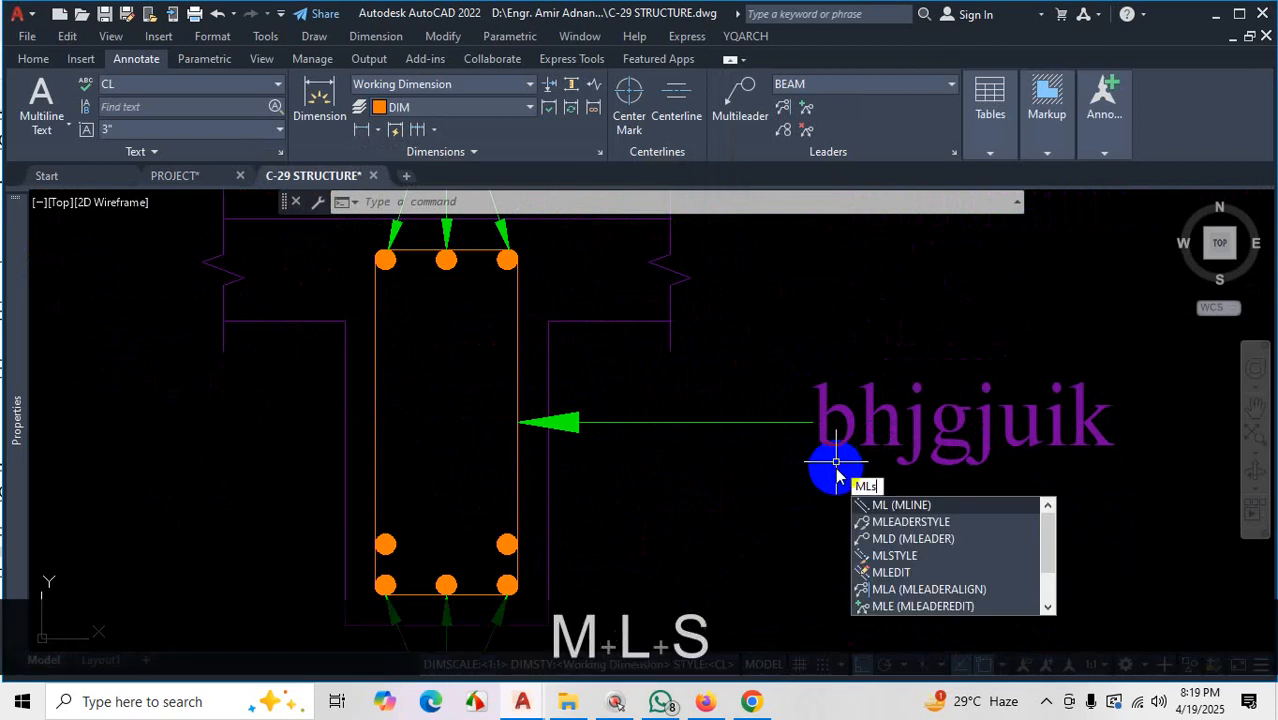
key("Return")
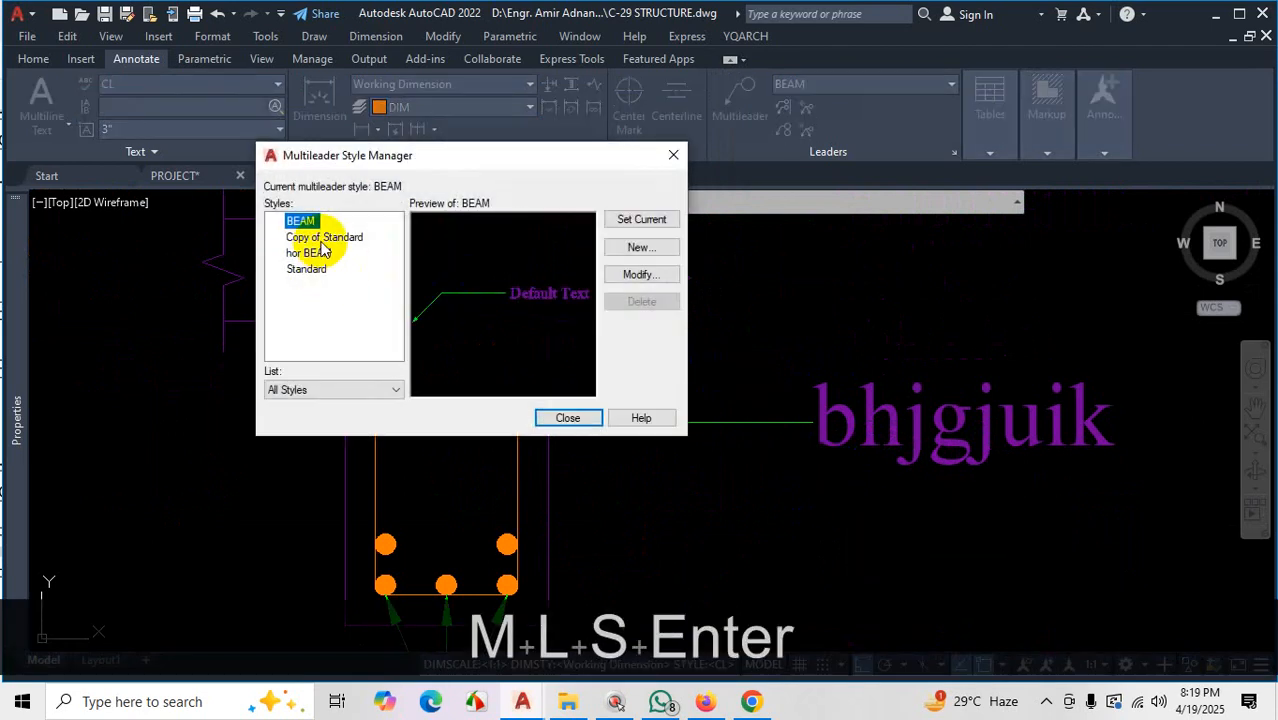
left_click(318, 253)
left_click(668, 279)
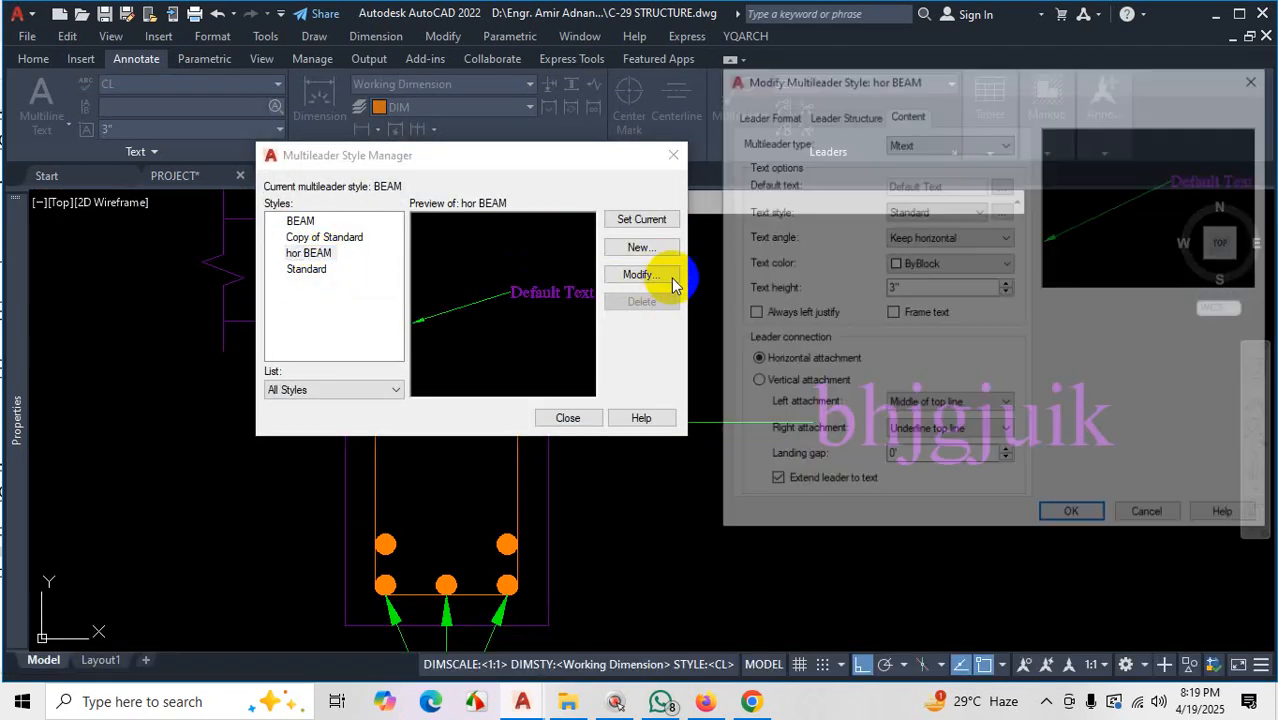
double_click(878, 458)
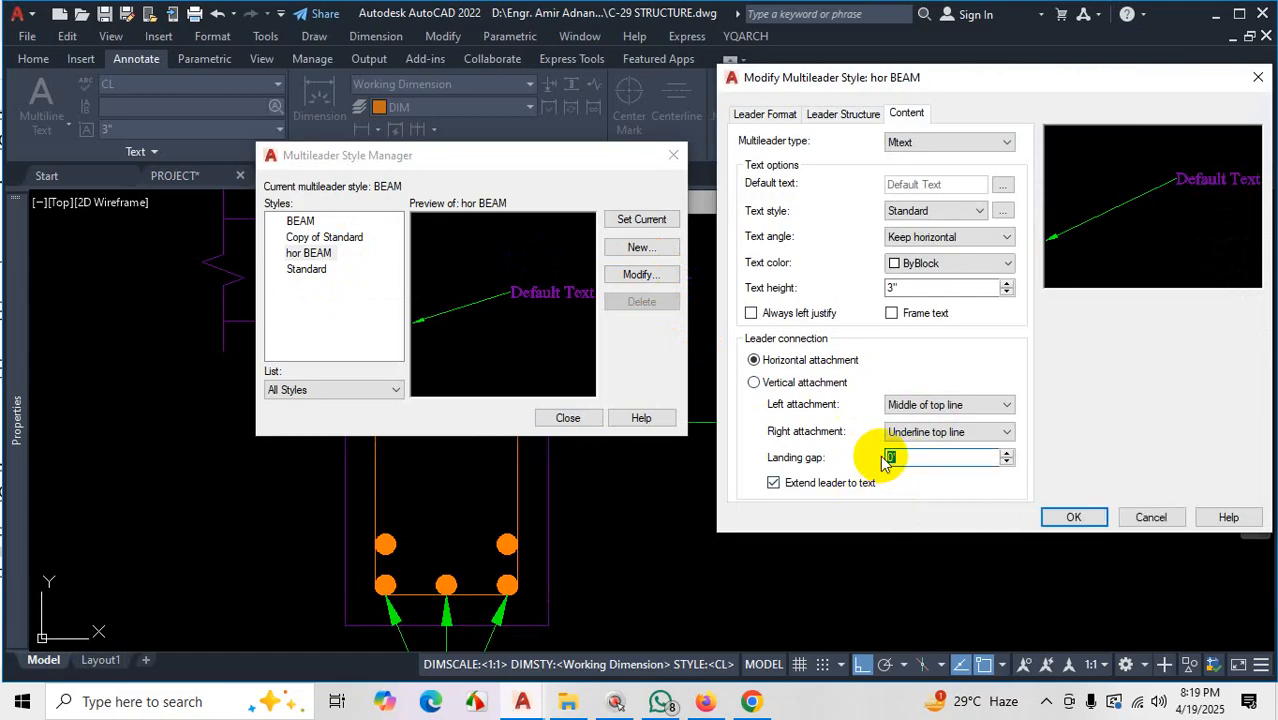
type("1")
left_click(1068, 517)
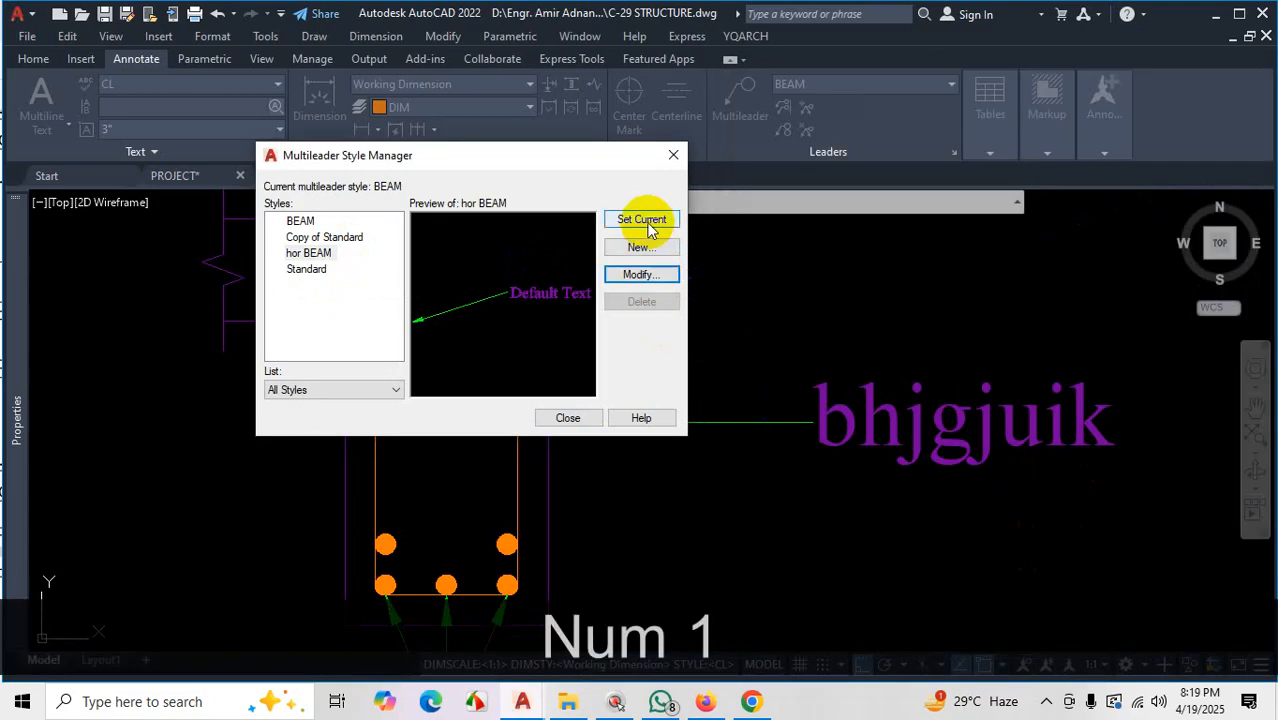
left_click(567, 417)
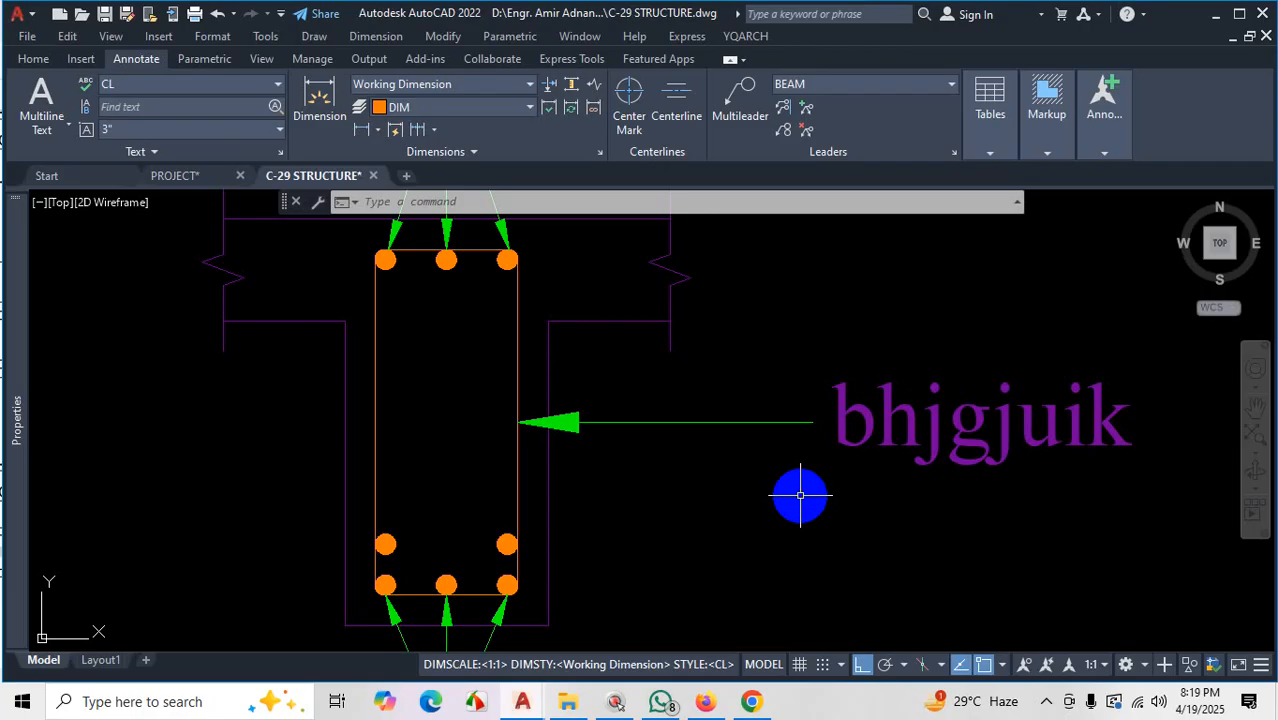
Check the gaps between leader lines and label text on the right beam section against the other sections
scroll(810, 496, "down", 6)
scroll(825, 505, "up", 3)
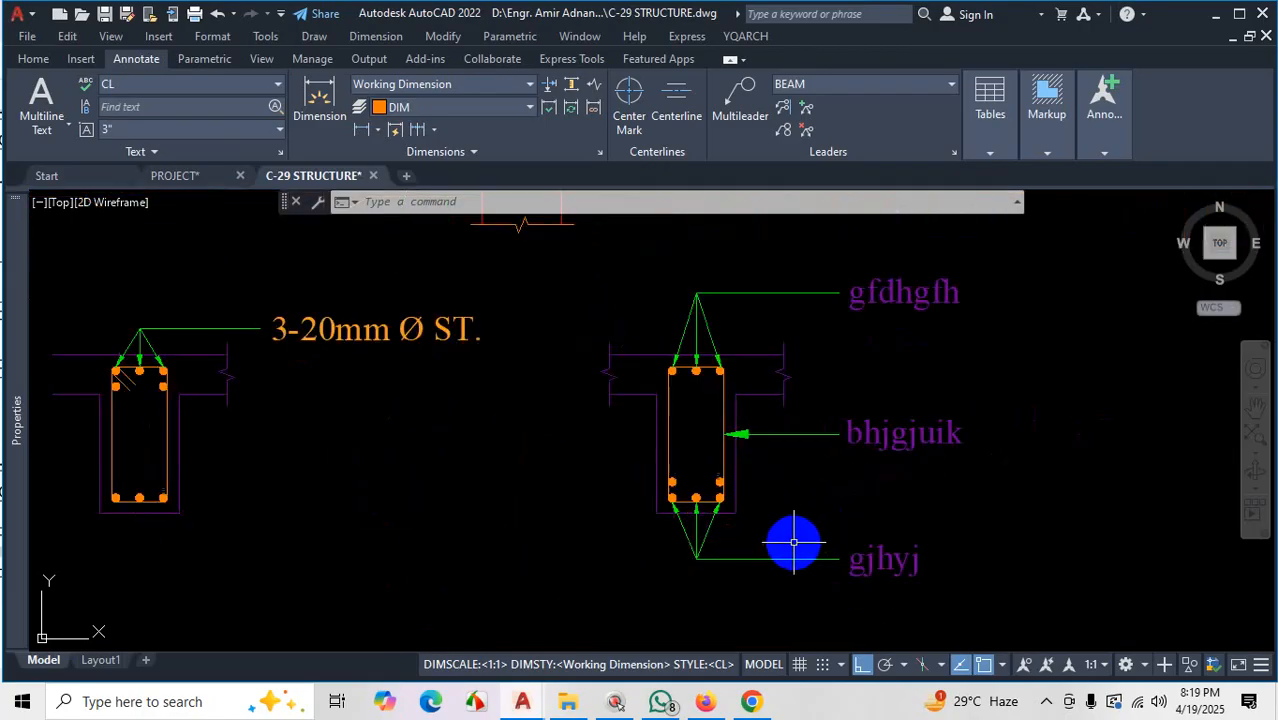
scroll(732, 545, "up", 2)
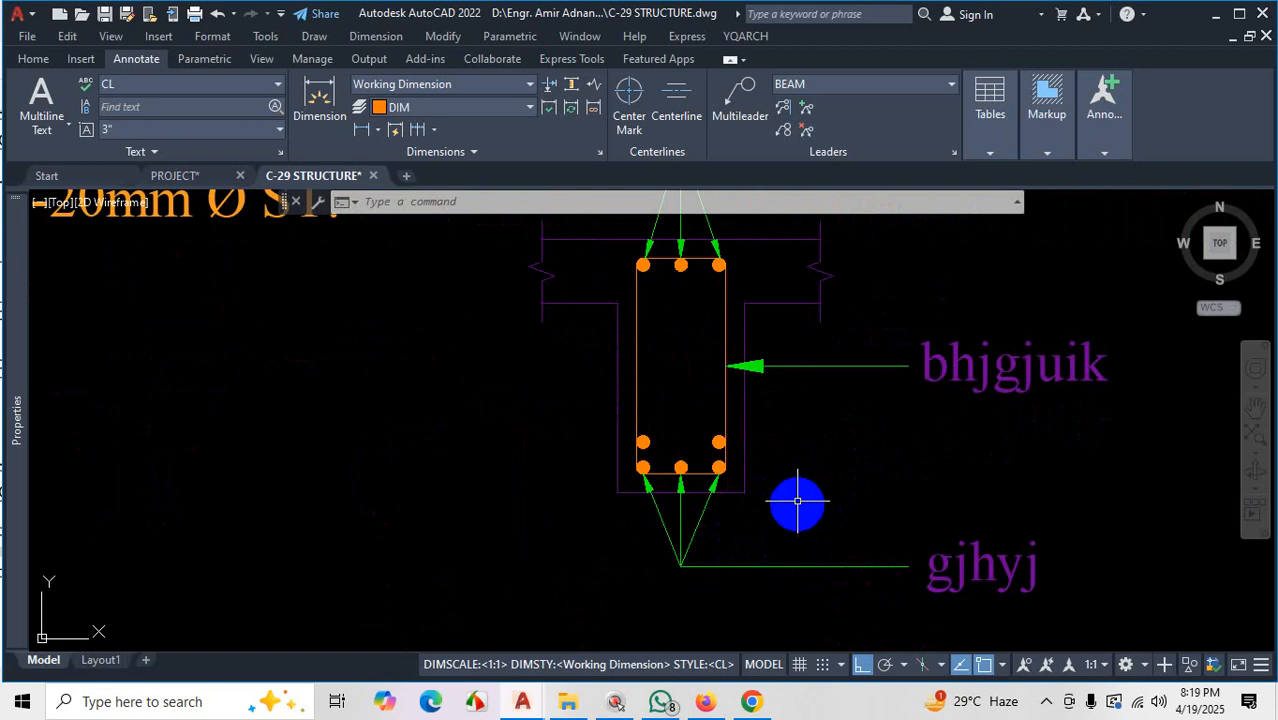
scroll(795, 475, "down", 4)
scroll(790, 472, "down", 2)
scroll(799, 471, "up", 2)
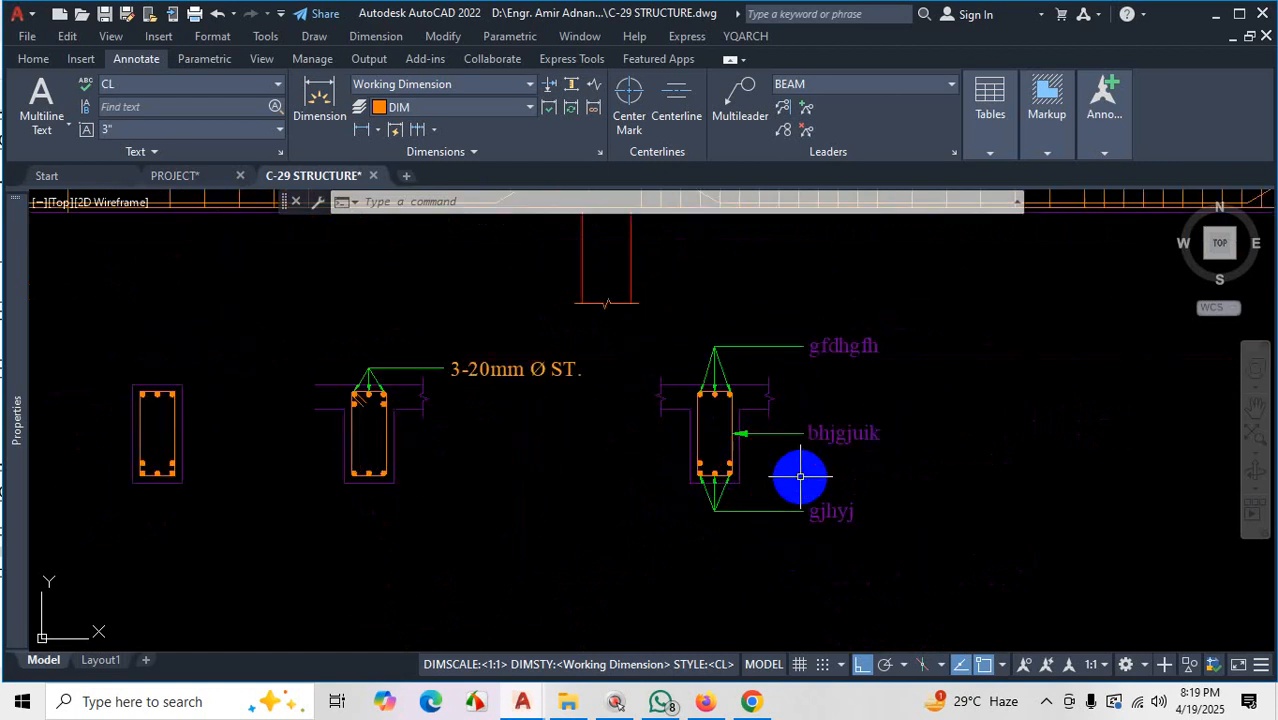
scroll(805, 476, "down", 2)
scroll(793, 462, "up", 3)
scroll(765, 465, "down", 4)
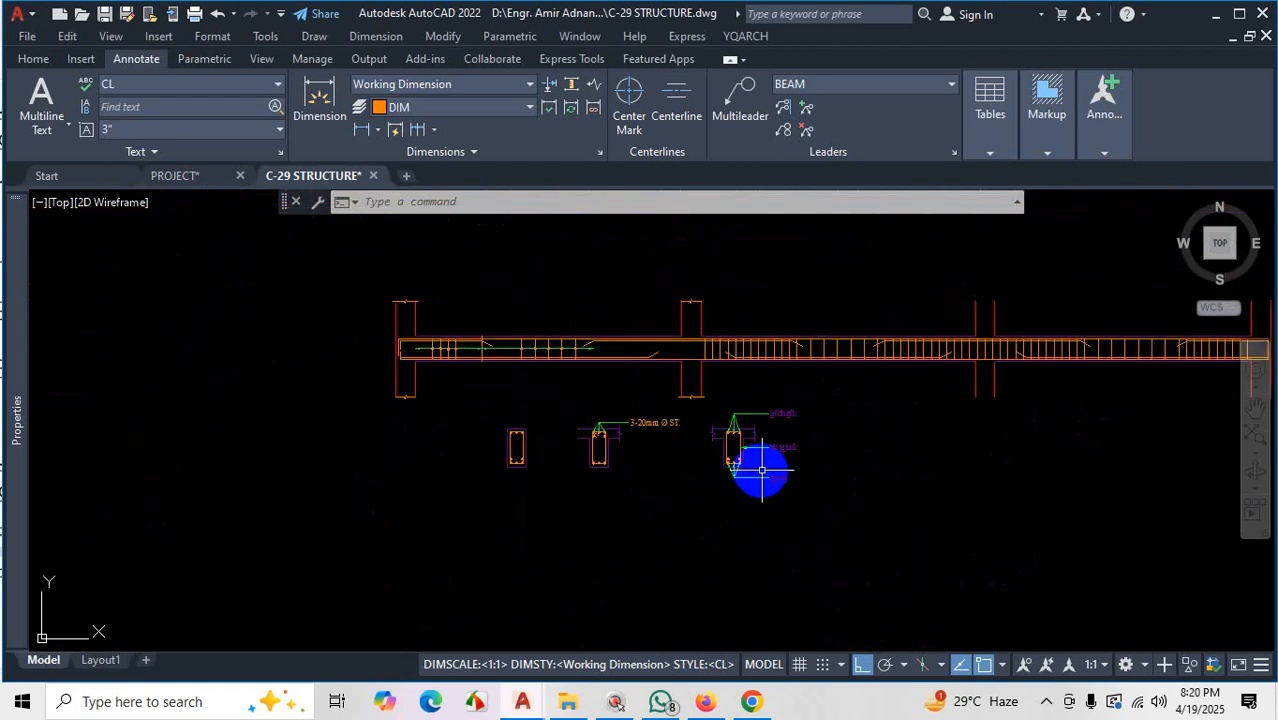
scroll(743, 482, "up", 2)
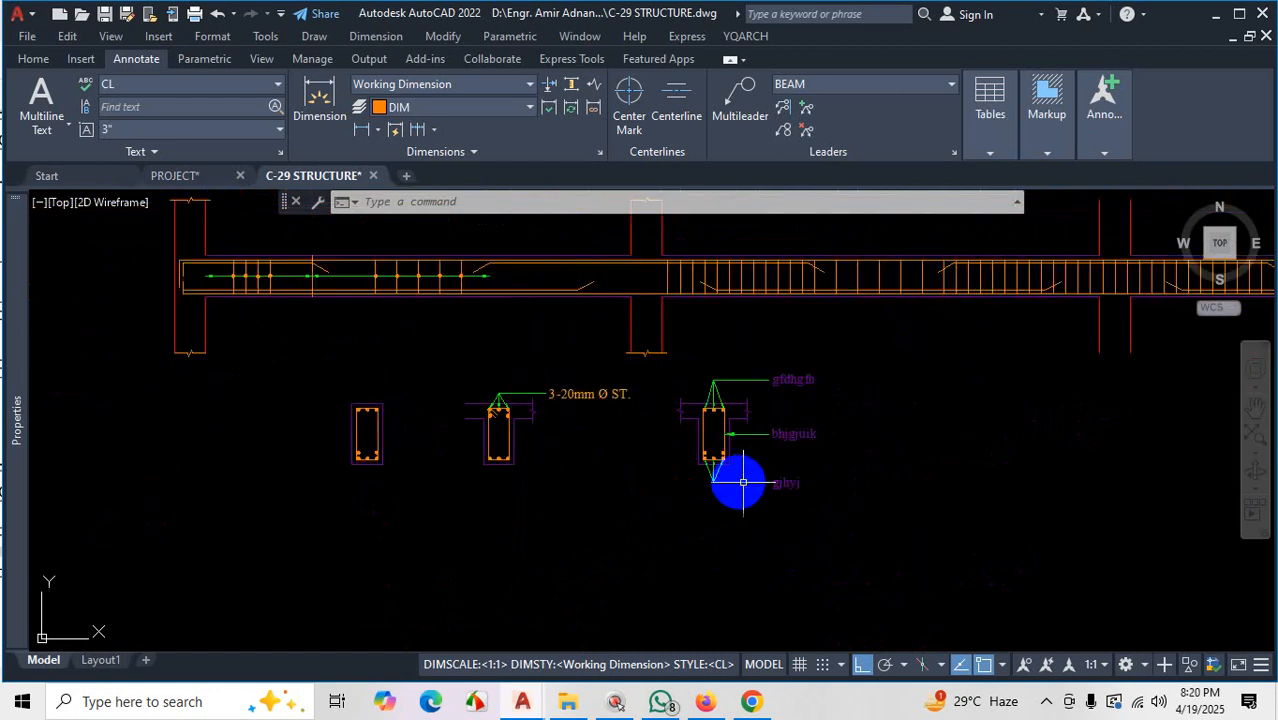
Switch to the DETAIL STRUCTURAL DRAWINGS PDF in Firefox and examine the RB2 cross sections 3-3 and 4-4
left_click(714, 704)
scroll(907, 428, "down", 2)
scroll(905, 428, "up", 1)
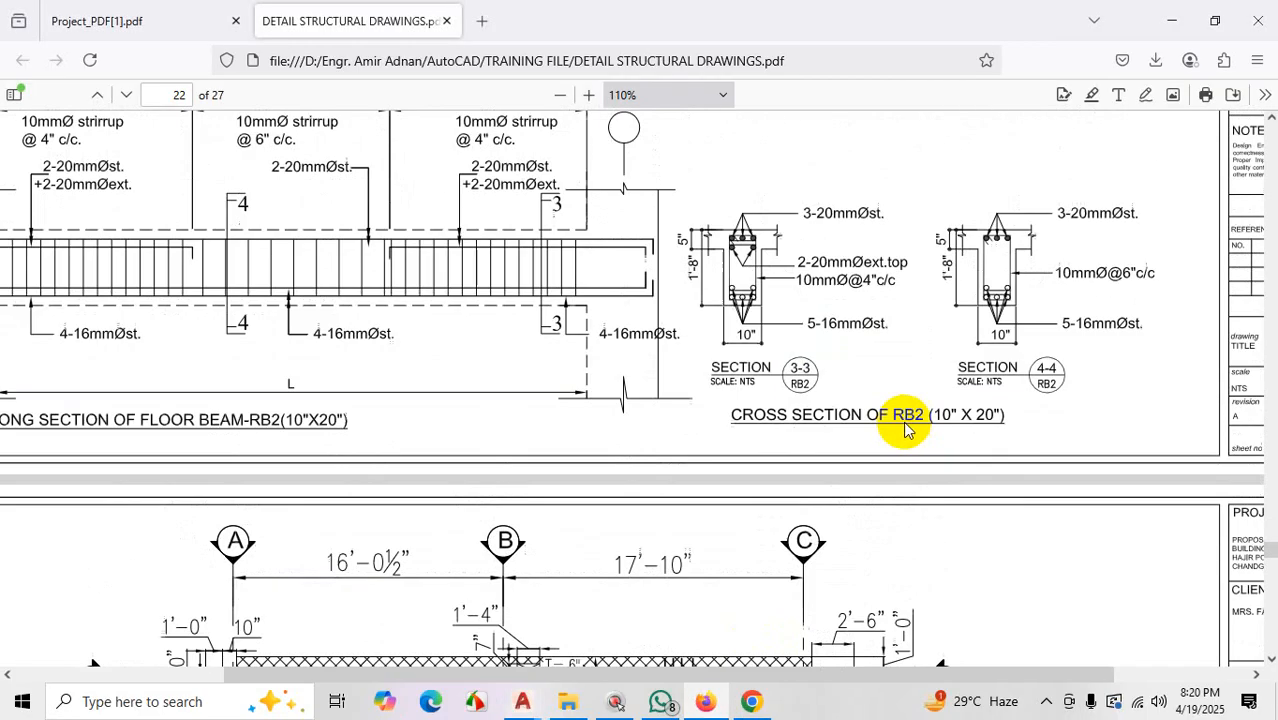
scroll(905, 428, "up", 1)
scroll(970, 434, "down", 3)
scroll(966, 436, "up", 3)
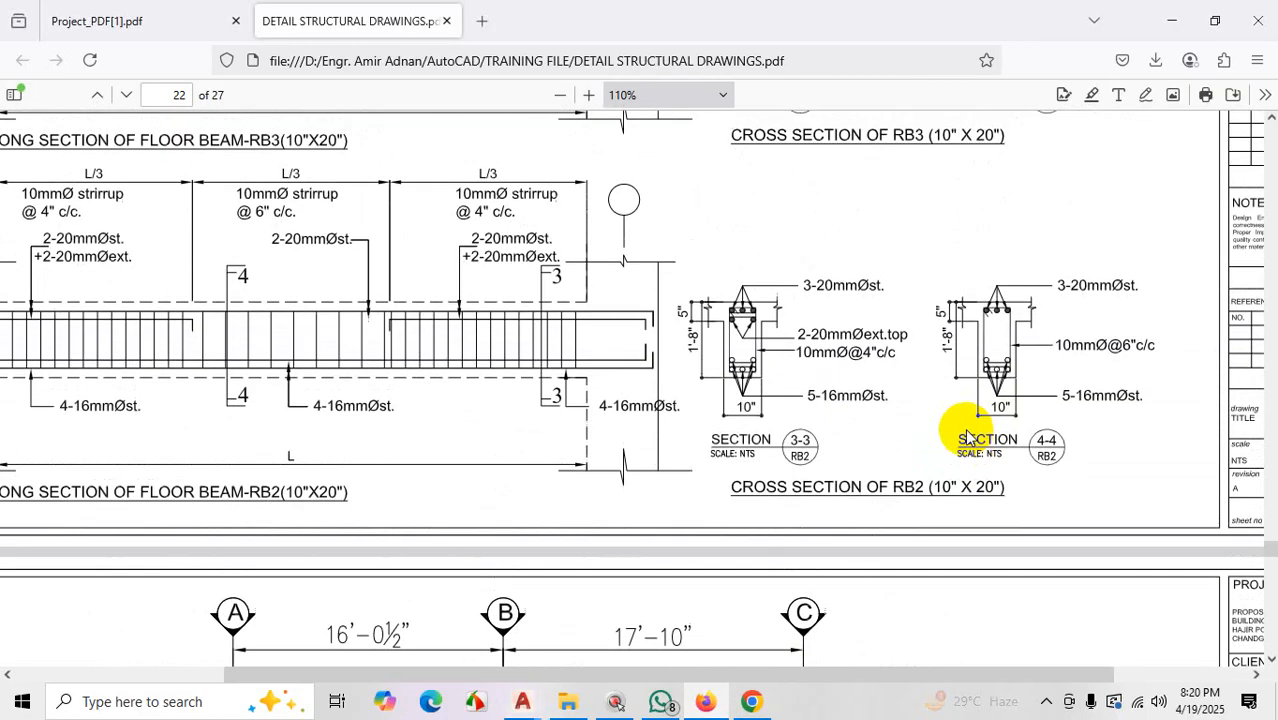
scroll(966, 430, "up", 2)
left_click_drag(992, 677, 830, 571)
Open Project_PDF[1].pdf at 90% zoom and examine the FB-7 (10"X18") long section with its cross sections
left_click(147, 28)
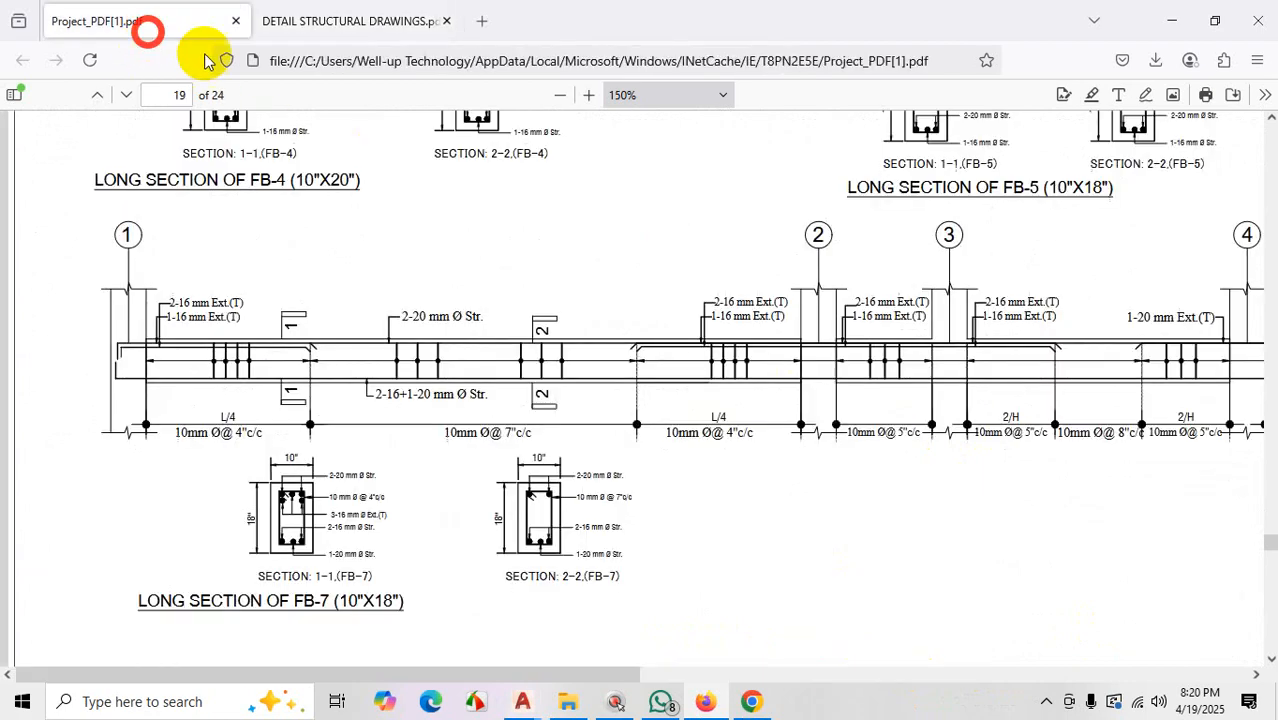
scroll(508, 491, "down", 5)
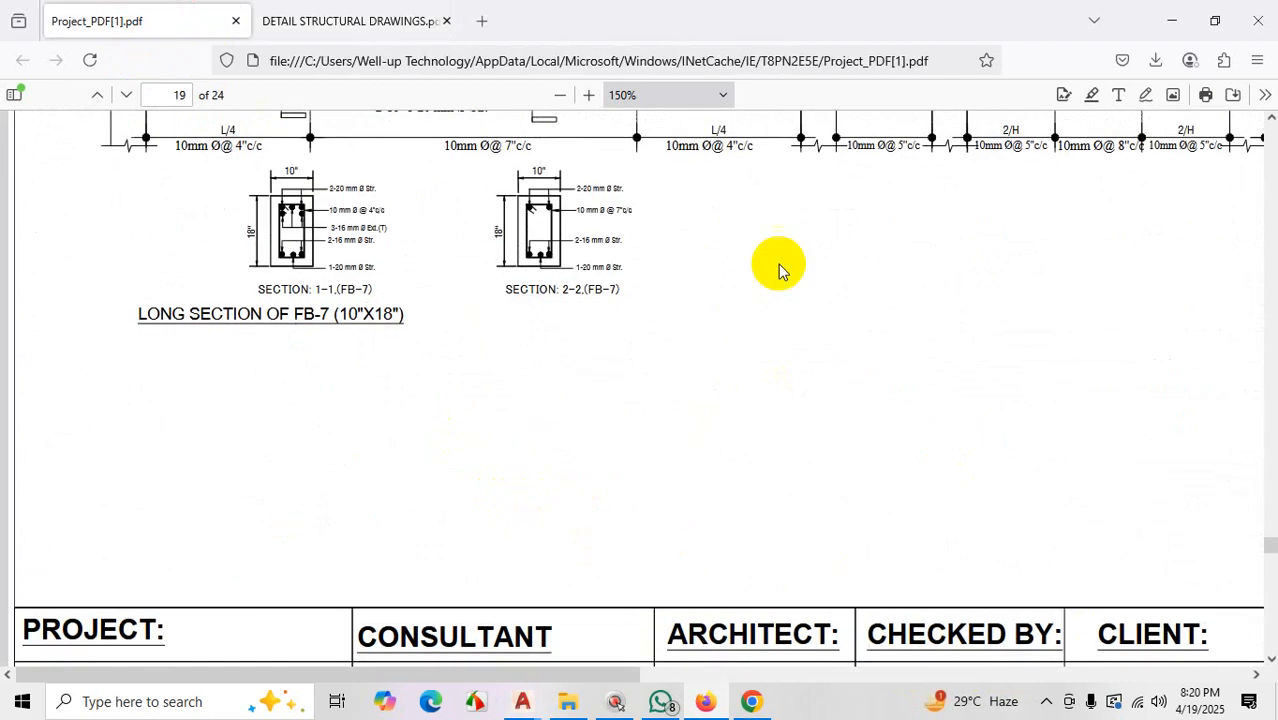
left_click(560, 95)
left_click(560, 95)
left_click(560, 95)
left_click(560, 95)
left_click(560, 95)
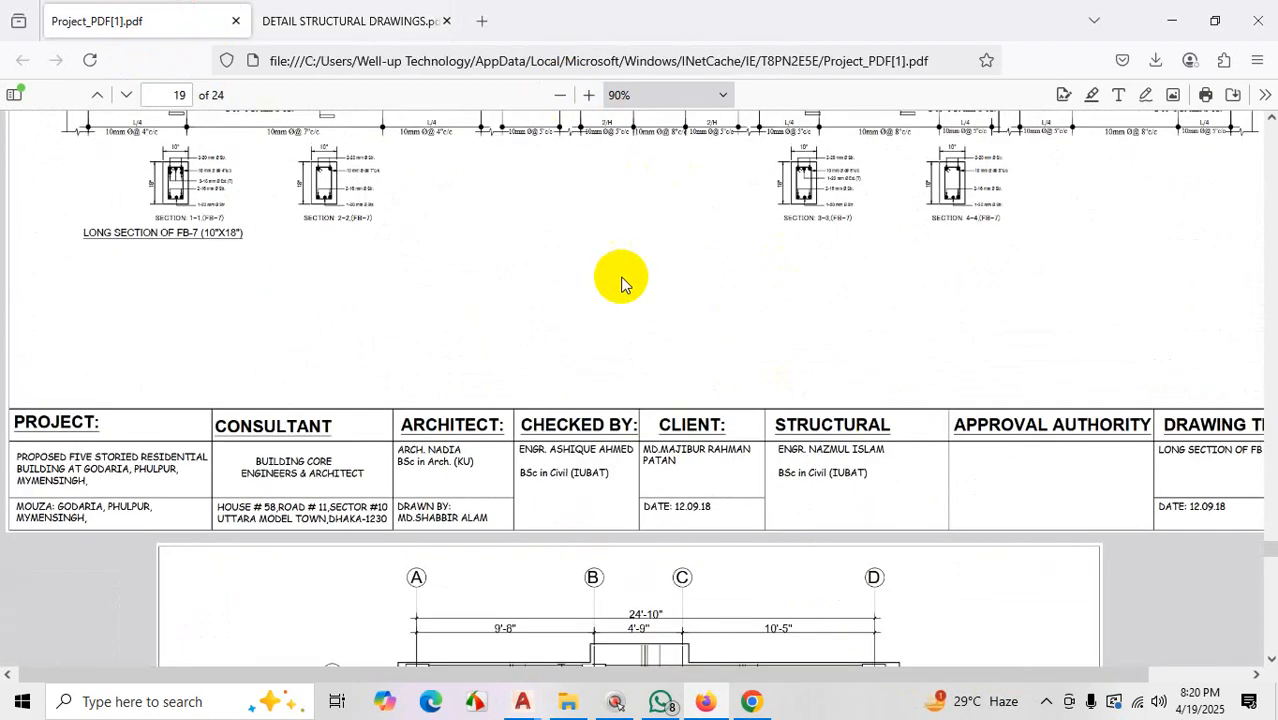
scroll(620, 283, "up", 4)
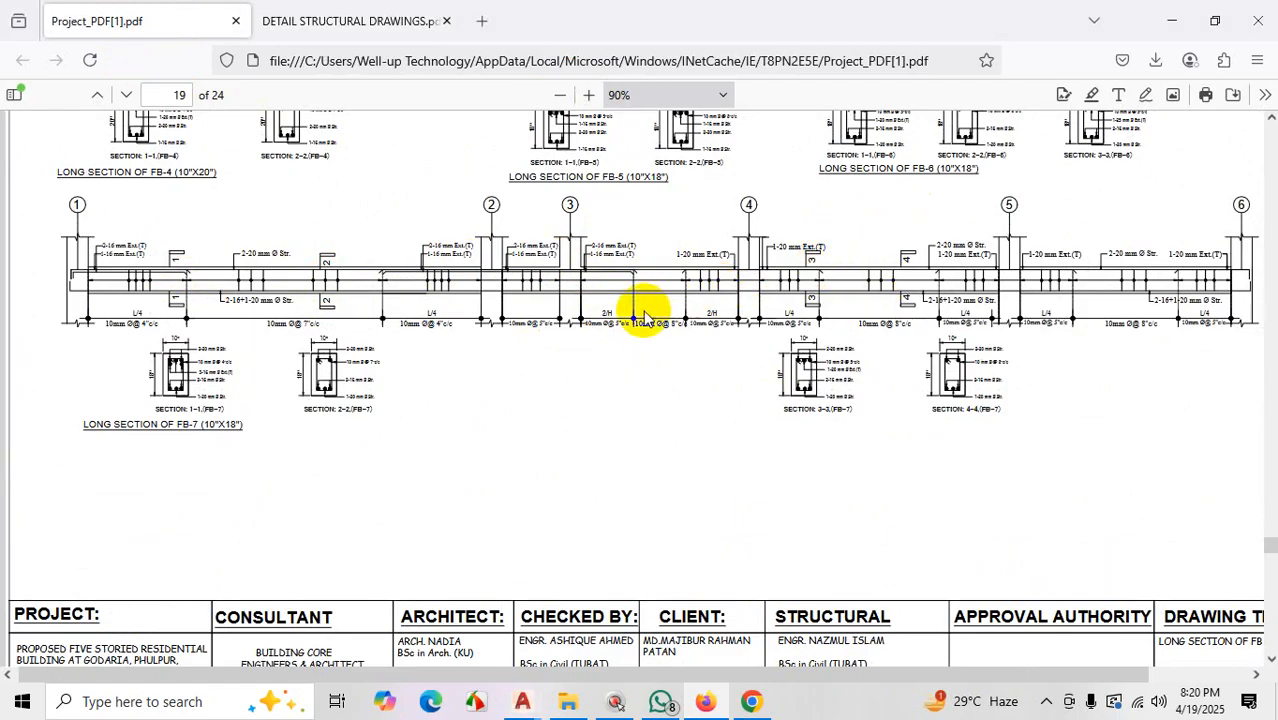
Examine the section cut locations and extra top bar labels between grids 2 and 4 of the FB-7 long section
key("ctrl")
key("ctrl+1")
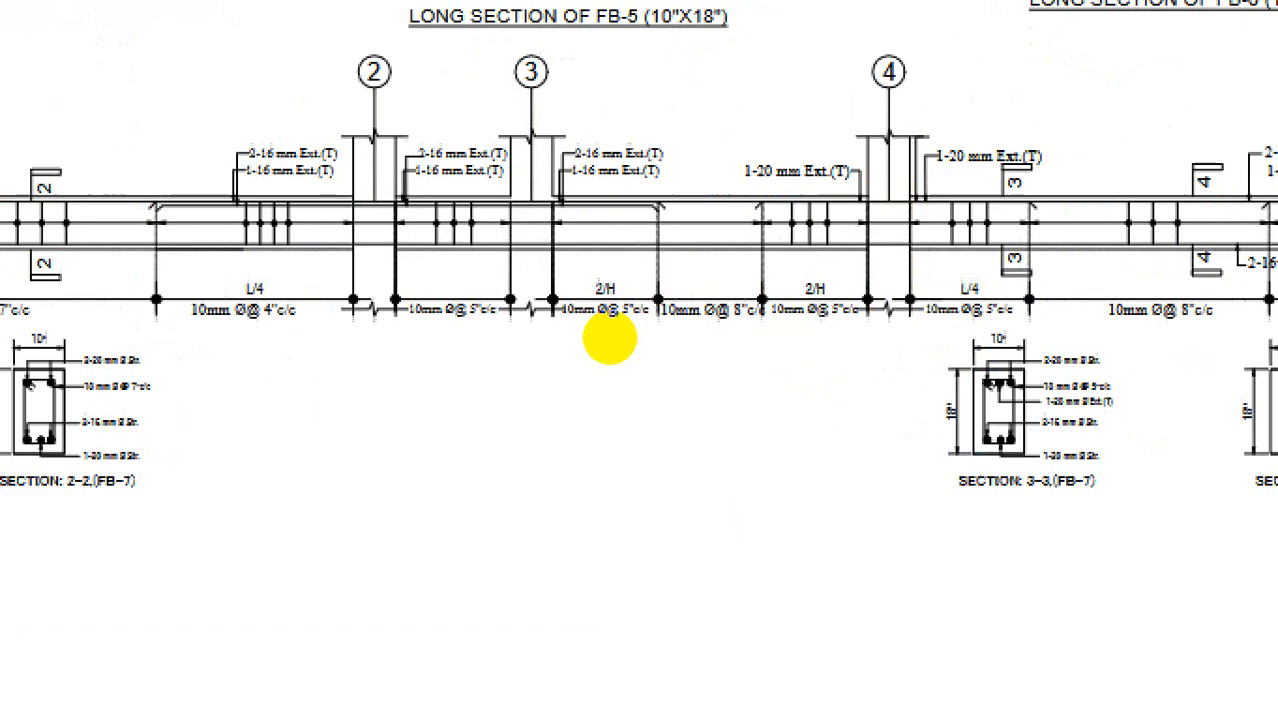
left_click(568, 322)
left_click_drag(622, 231, 612, 293)
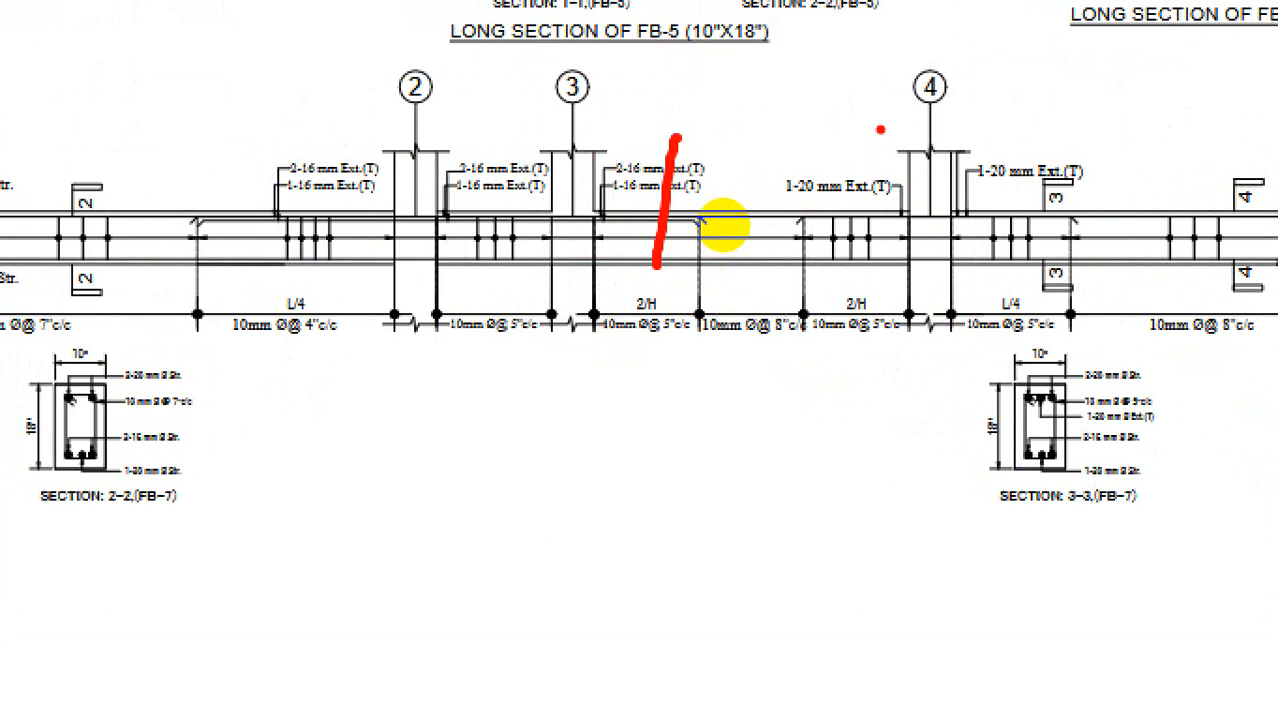
left_click_drag(879, 128, 878, 280)
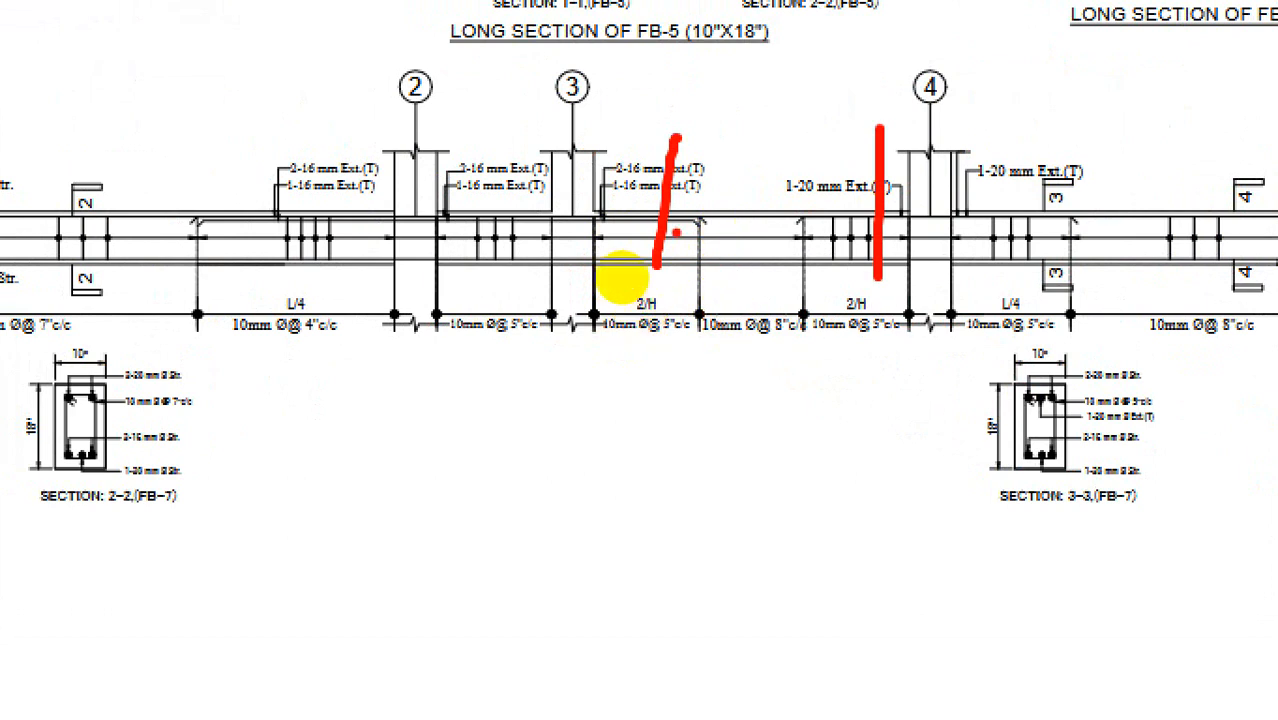
mouse_move(672, 146)
left_mouse_down()
mouse_move(590, 146)
mouse_move(727, 209)
mouse_move(735, 147)
left_mouse_up()
mouse_move(528, 123)
left_mouse_down()
mouse_move(506, 123)
mouse_move(580, 208)
left_mouse_up()
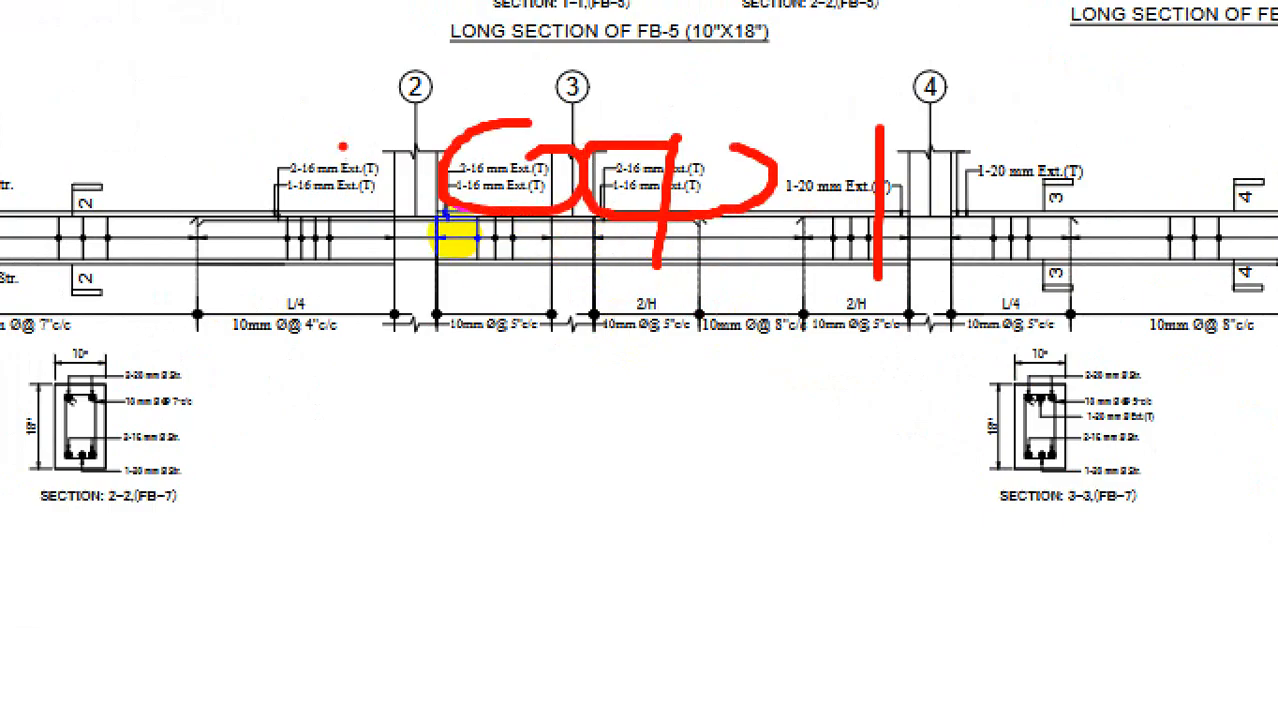